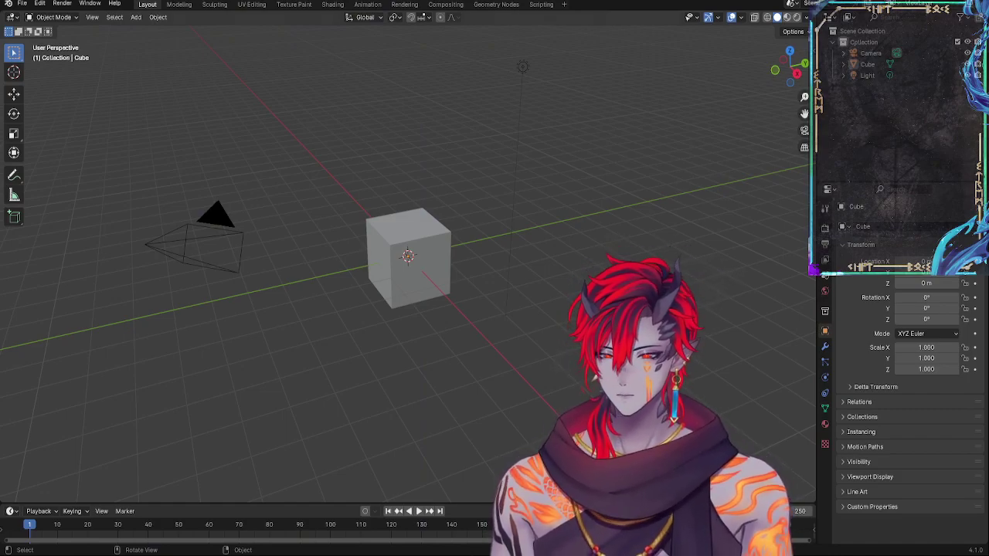
# Step: Open the horned demon body draft .blend file, discarding the unsaved default cube scene
pyautogui.click(22, 4)
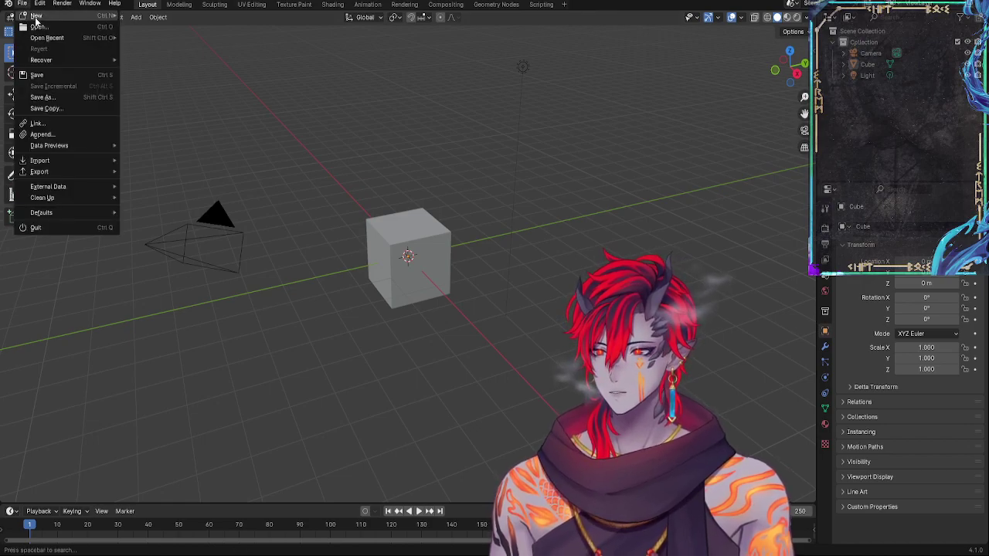
pyautogui.click(41, 29)
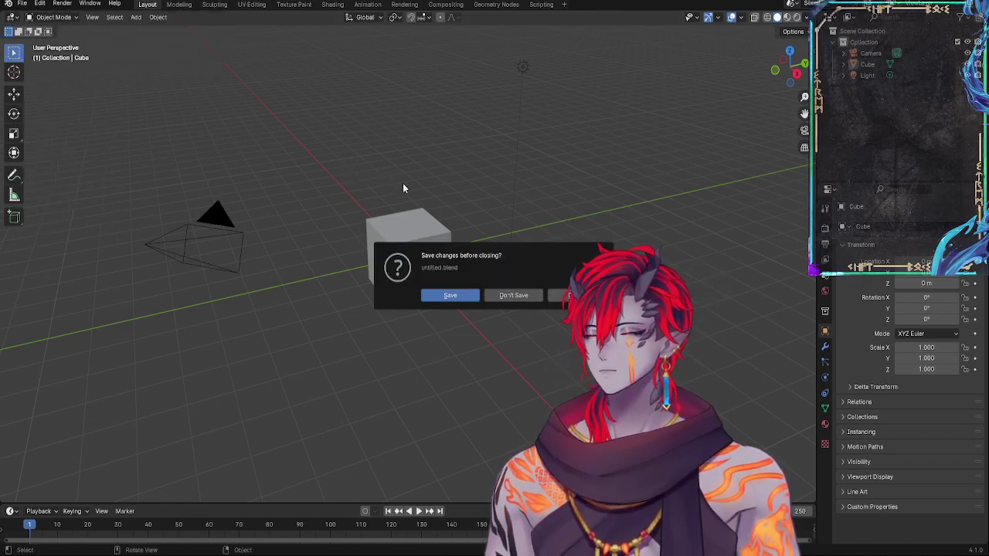
pyautogui.click(496, 297)
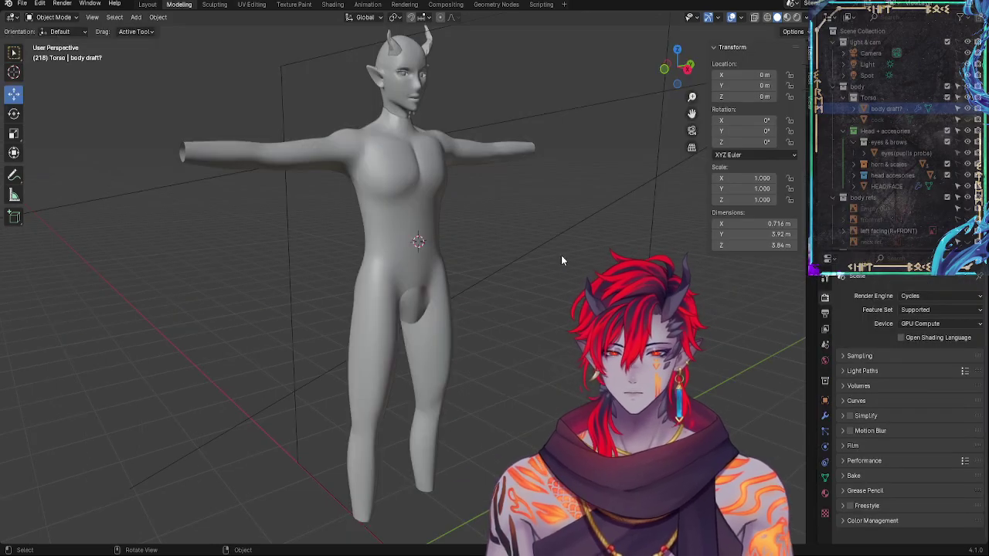
# Step: Orbit around the demon body, then settle on Right Orthographic view framing the whole figure
pyautogui.moveTo(561, 255); pyautogui.dragTo(542, 326, button='middle')
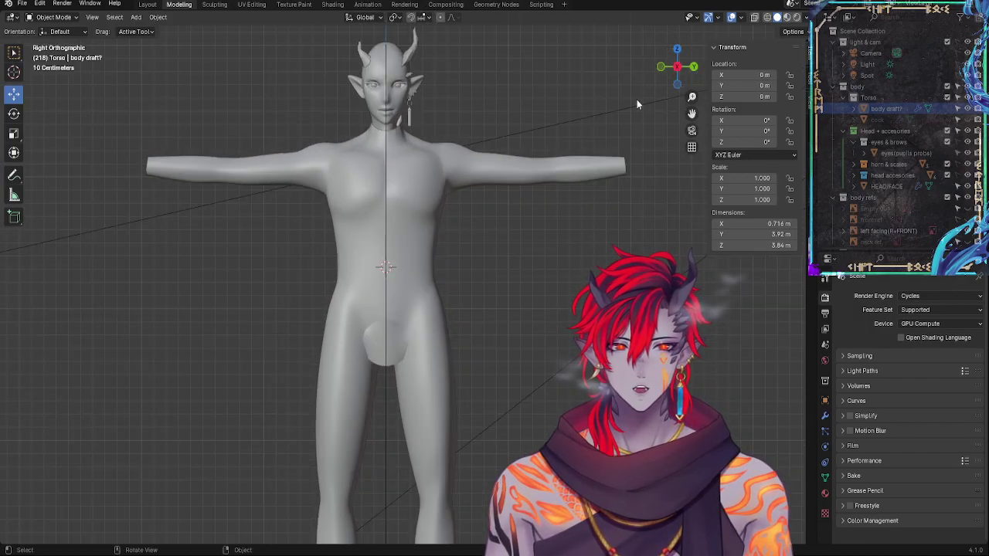
pyautogui.moveTo(542, 225); pyautogui.dragTo(532, 256, button='middle')
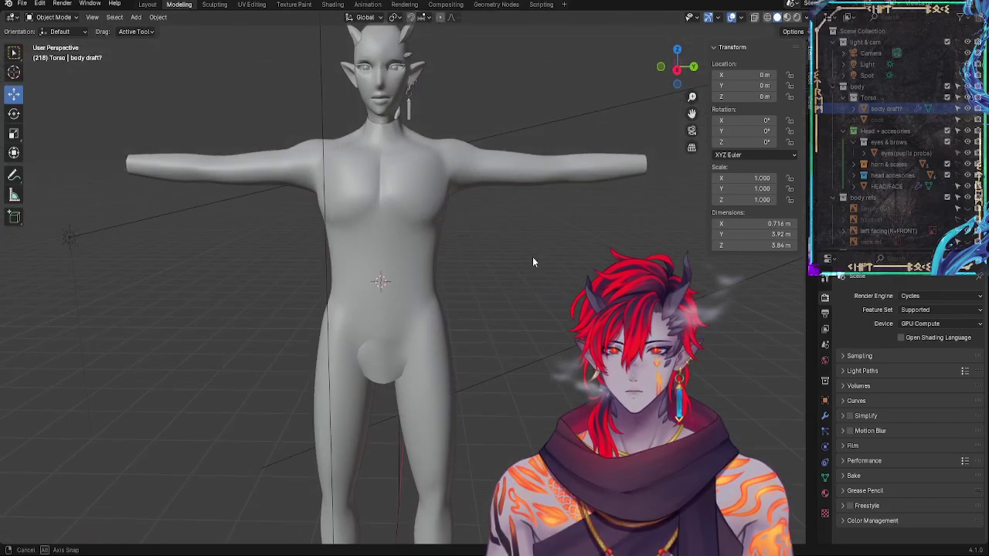
pyautogui.click(677, 69)
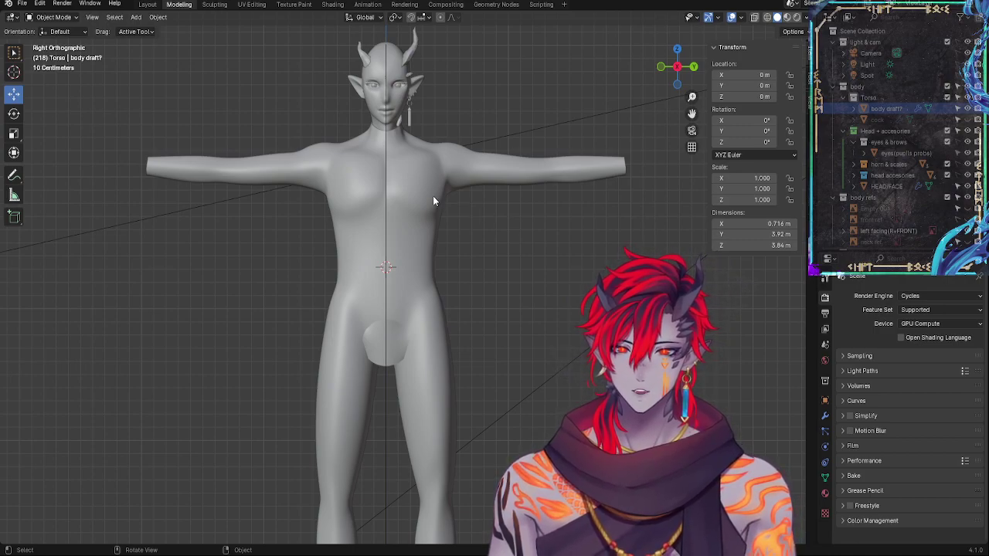
pyautogui.moveTo(459, 209); pyautogui.dragTo(450, 161, button='middle')
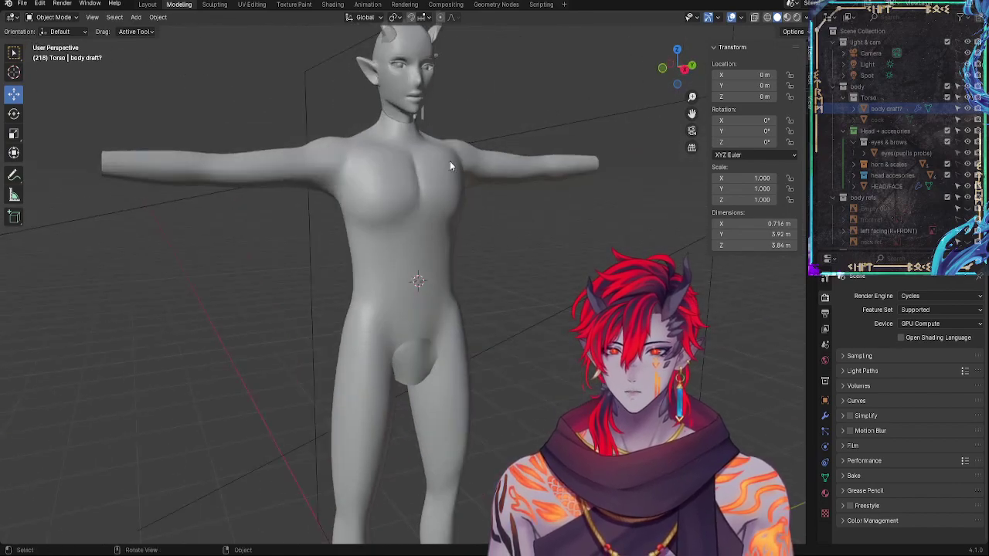
pyautogui.click(685, 72)
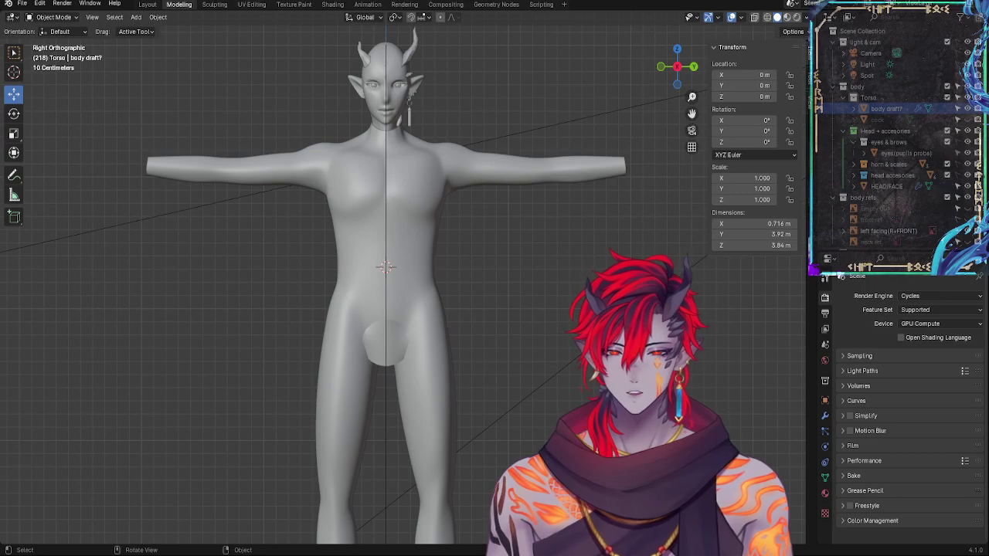
pyautogui.keyDown('shift'); pyautogui.moveTo(584, 459); pyautogui.dragTo(576, 425, button='middle'); pyautogui.keyUp('shift')
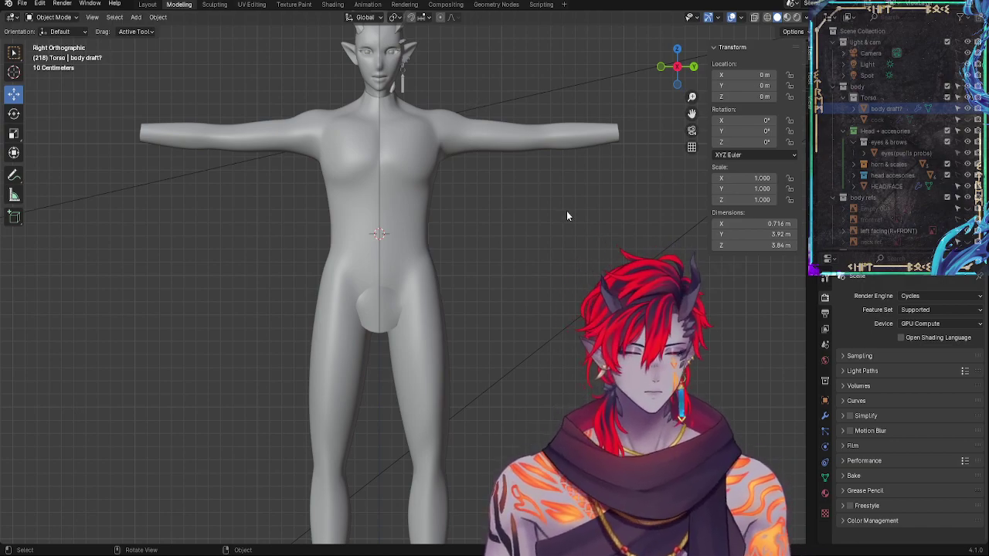
# Step: Zoom into the upper body in Right Orthographic view and pick the Annotate tool
pyautogui.moveTo(523, 226); pyautogui.dragTo(567, 330, button='middle')
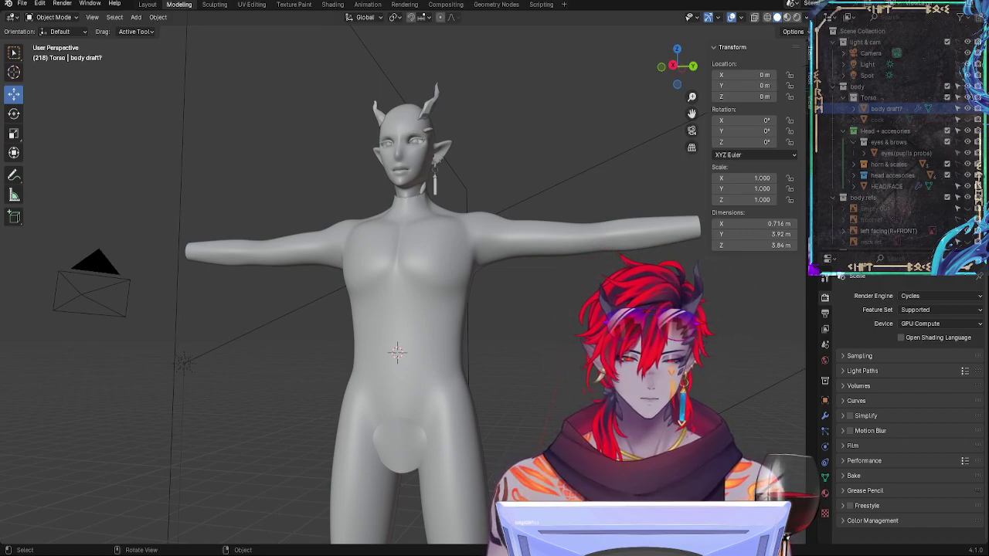
pyautogui.moveTo(540, 376); pyautogui.dragTo(139, 377, button='middle')
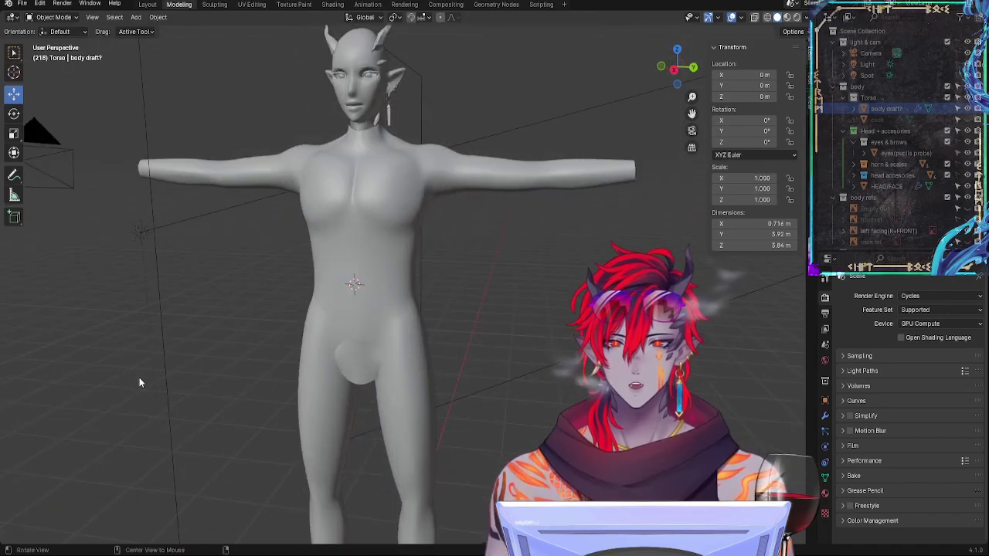
pyautogui.click(673, 70)
pyautogui.scroll(4, 556, 355)
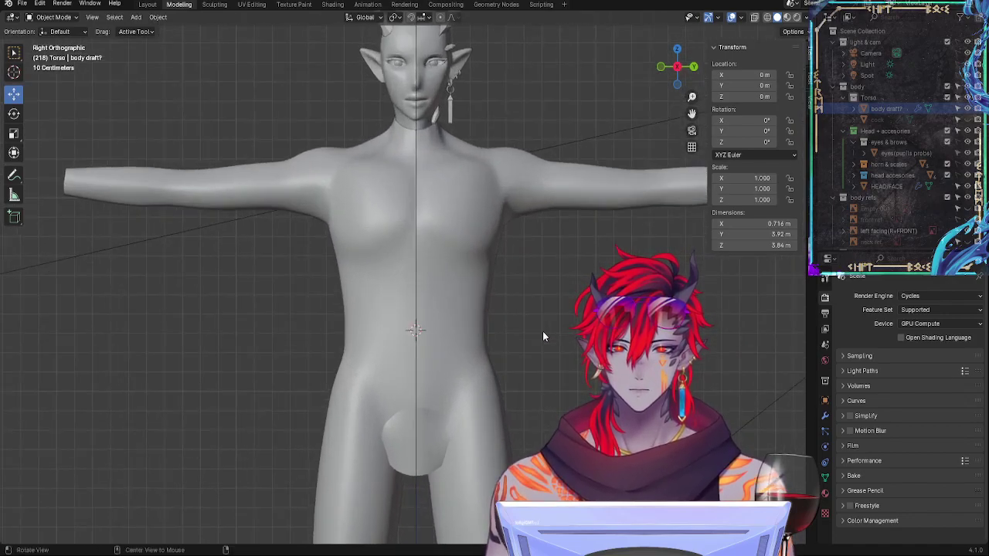
pyautogui.moveTo(543, 336); pyautogui.dragTo(561, 350, button='middle')
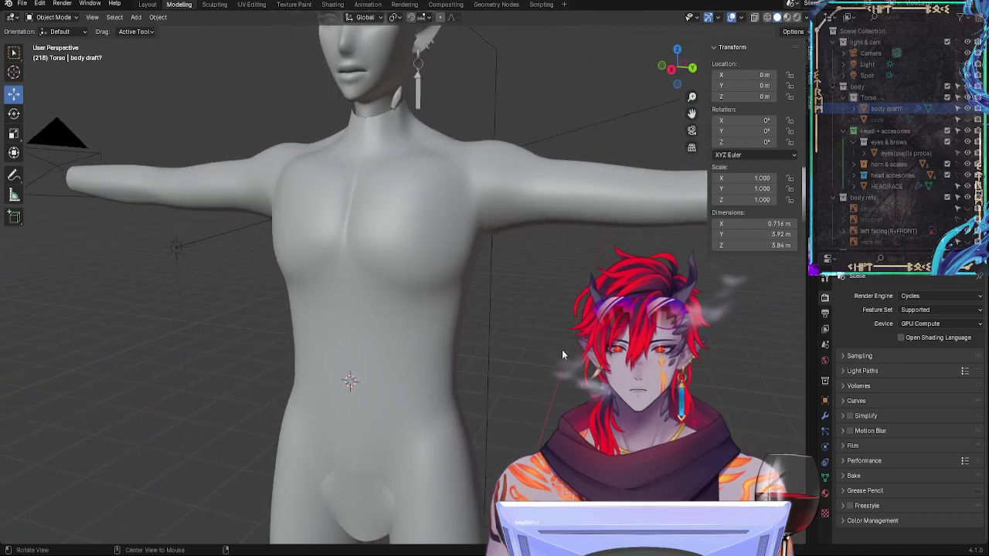
pyautogui.click(674, 68)
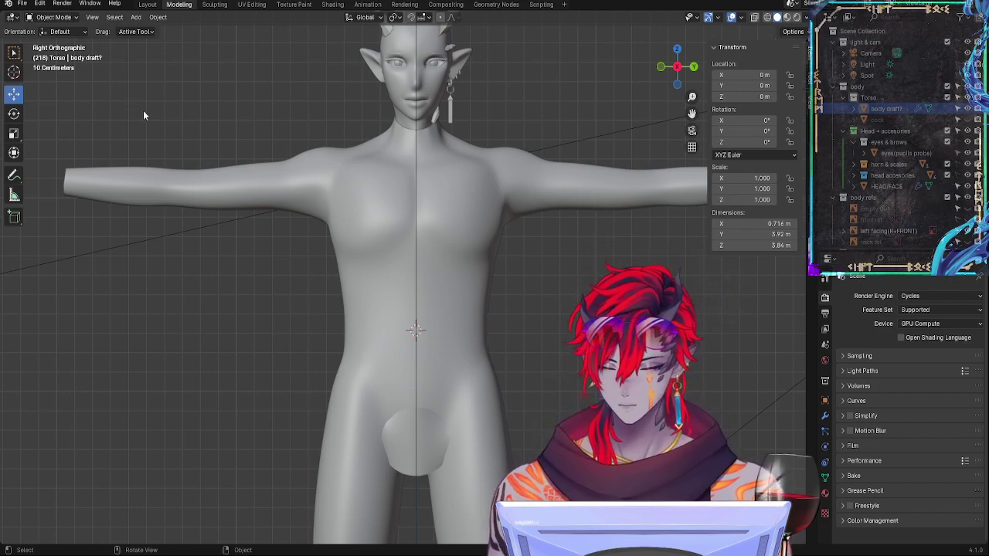
pyautogui.click(14, 175)
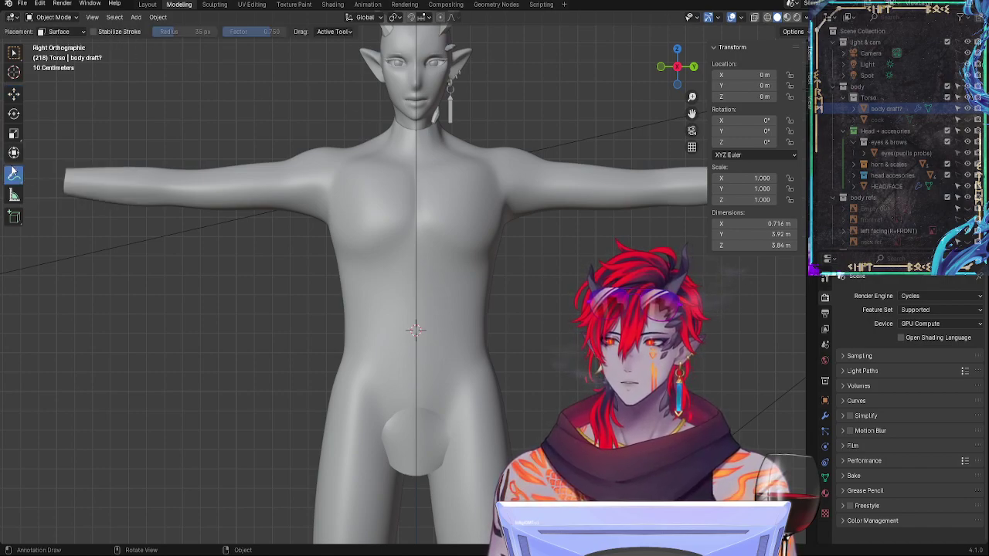
# Step: Select the body mesh, enter Edit Mode, and keep Annotate placement set to Surface
pyautogui.click(886, 109)
pyautogui.press('Tab')
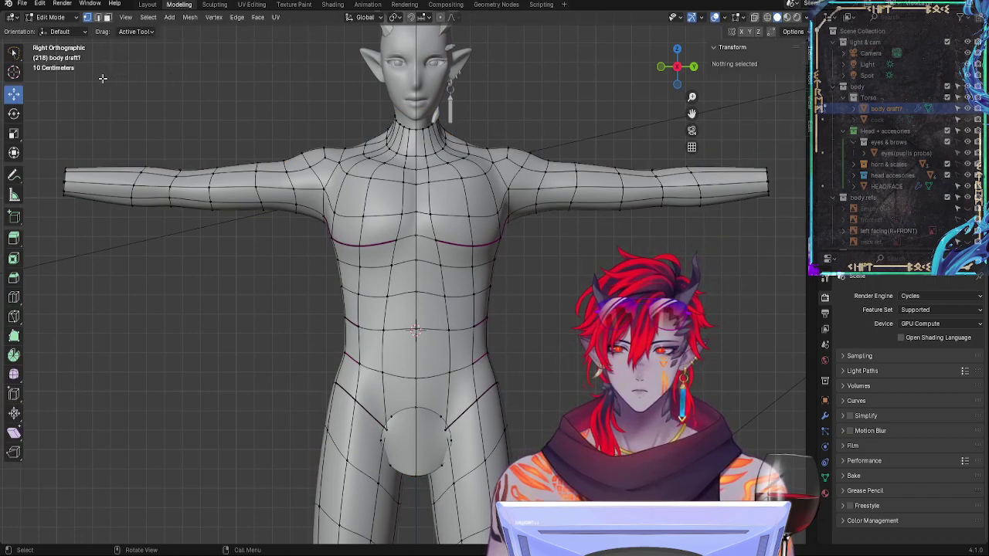
pyautogui.click(14, 175)
pyautogui.click(75, 33)
pyautogui.click(74, 33)
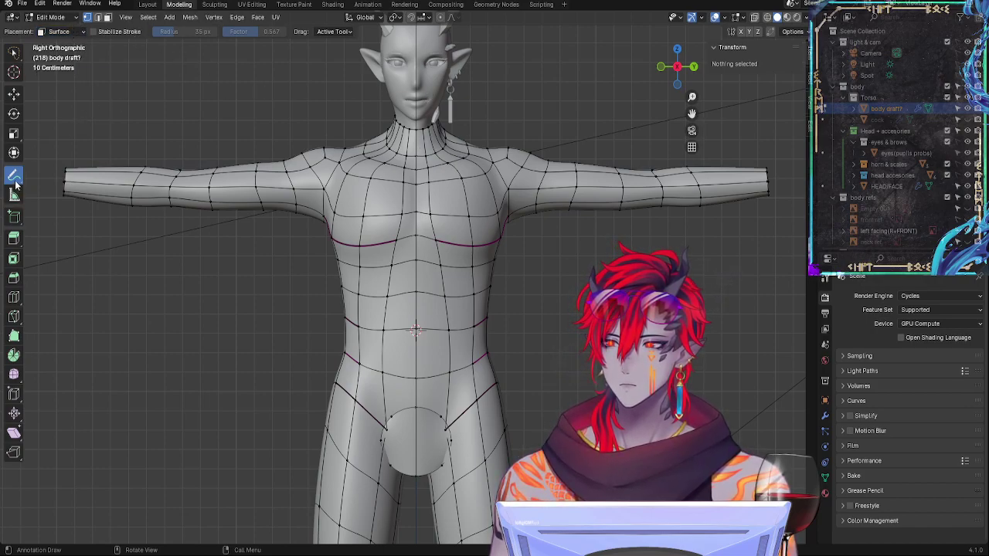
pyautogui.click(77, 17)
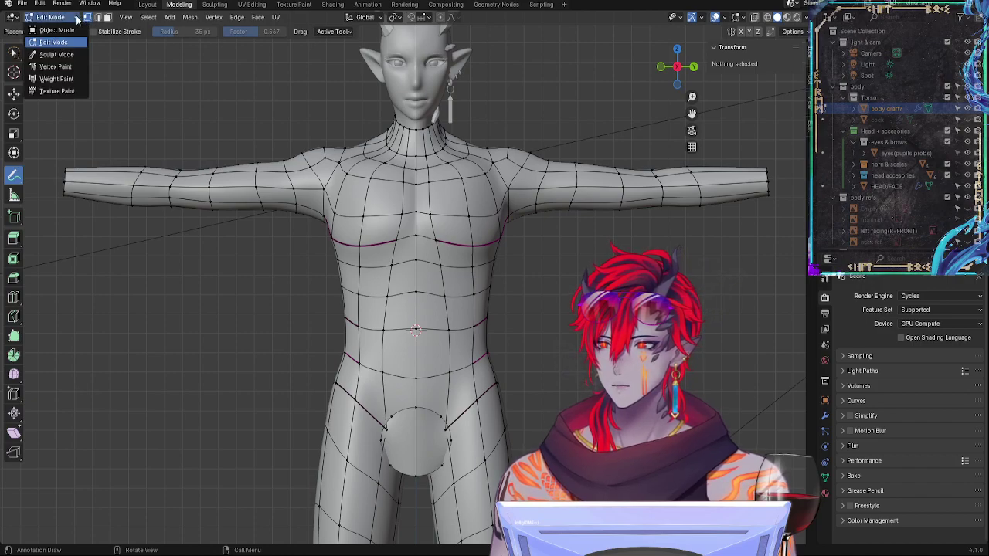
pyautogui.click(78, 17)
pyautogui.click(81, 32)
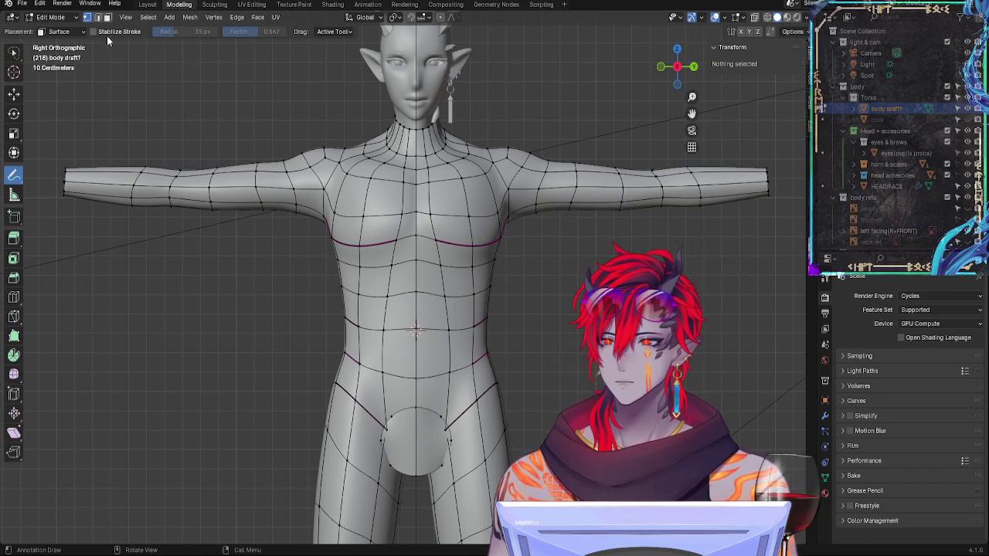
# Step: Draw a trial annotation stroke beside the neck, undo it, and return to Object Mode
pyautogui.moveTo(468, 125)
pyautogui.mouseDown()
pyautogui.moveTo(433, 155)
pyautogui.moveTo(460, 191)
pyautogui.mouseUp()
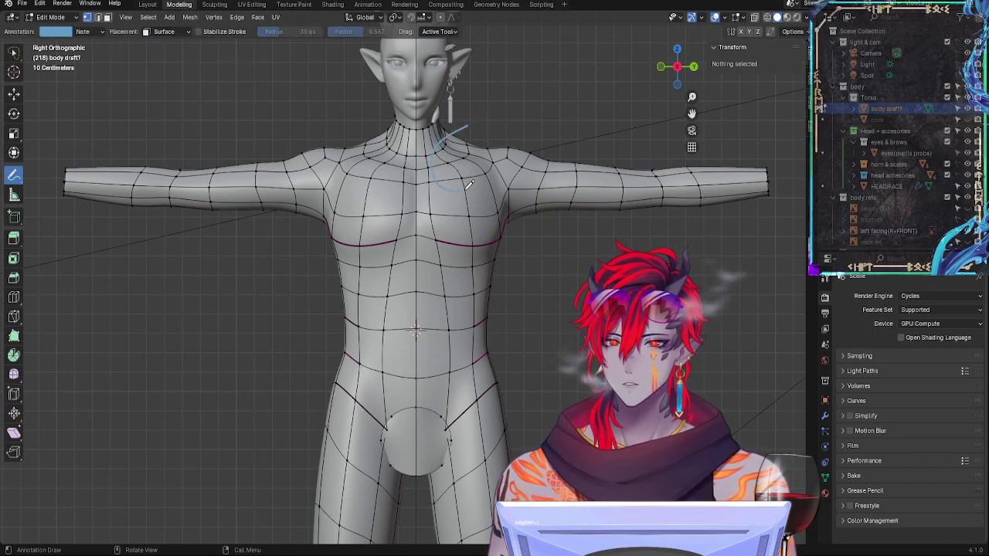
pyautogui.click(86, 32)
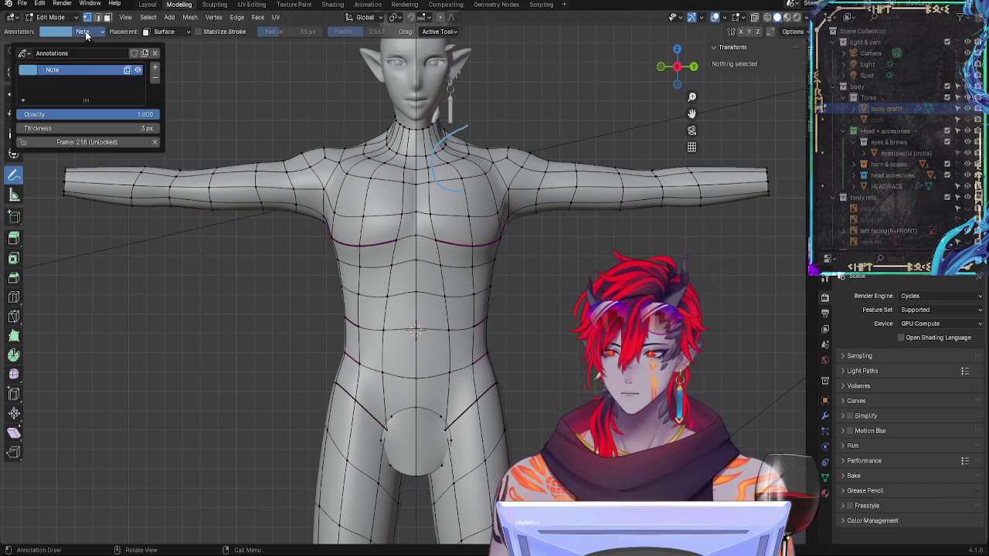
pyautogui.click(86, 32)
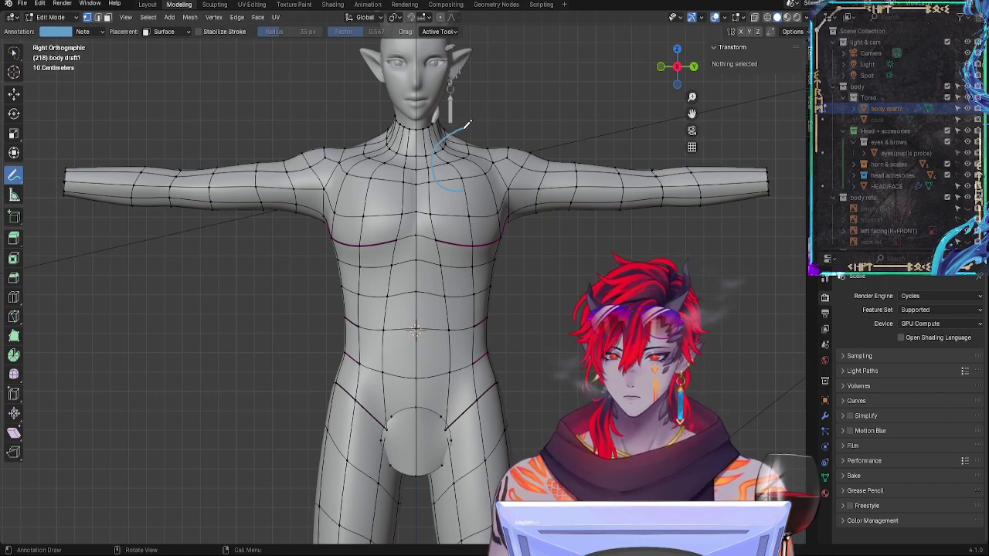
pyautogui.hotkey('ctrl', 'z')
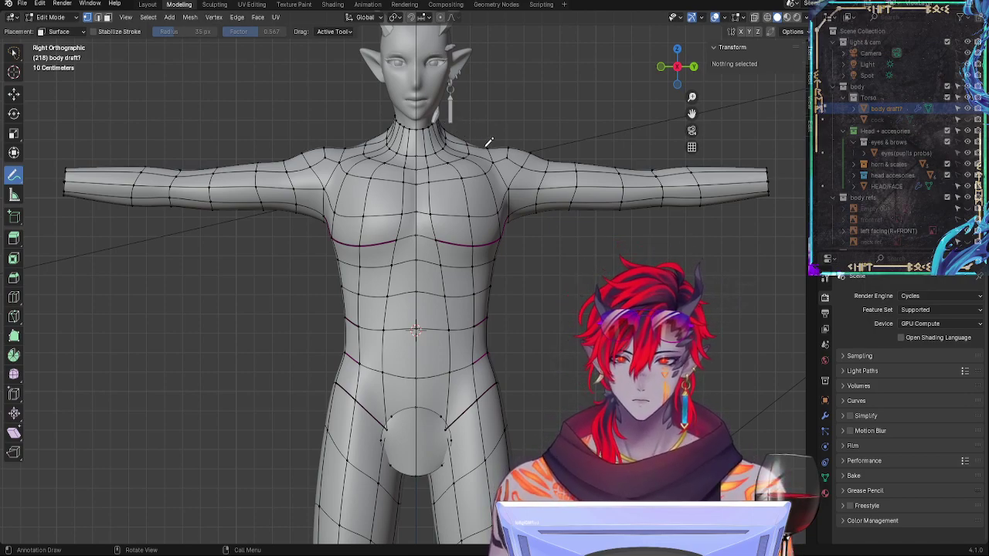
pyautogui.press('Tab')
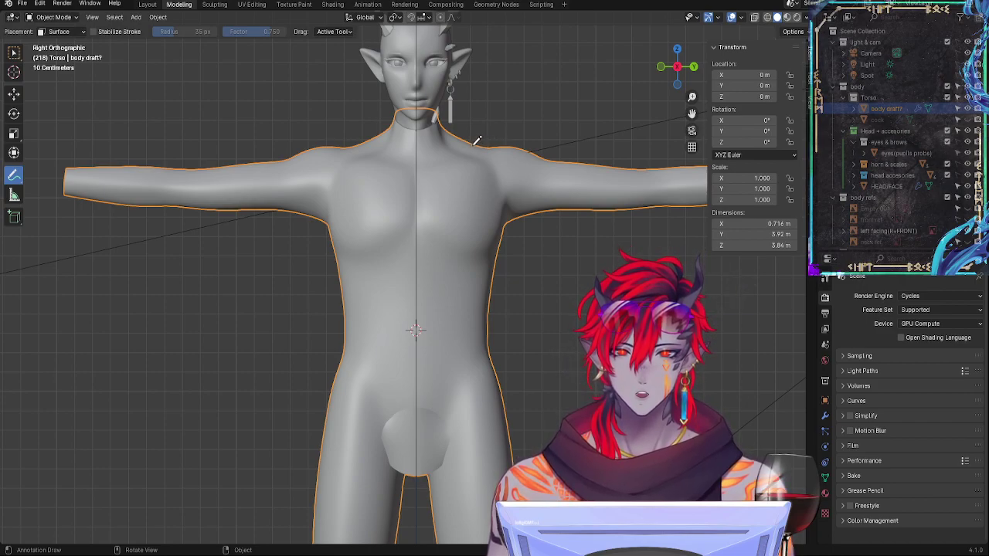
pyautogui.click(473, 146)
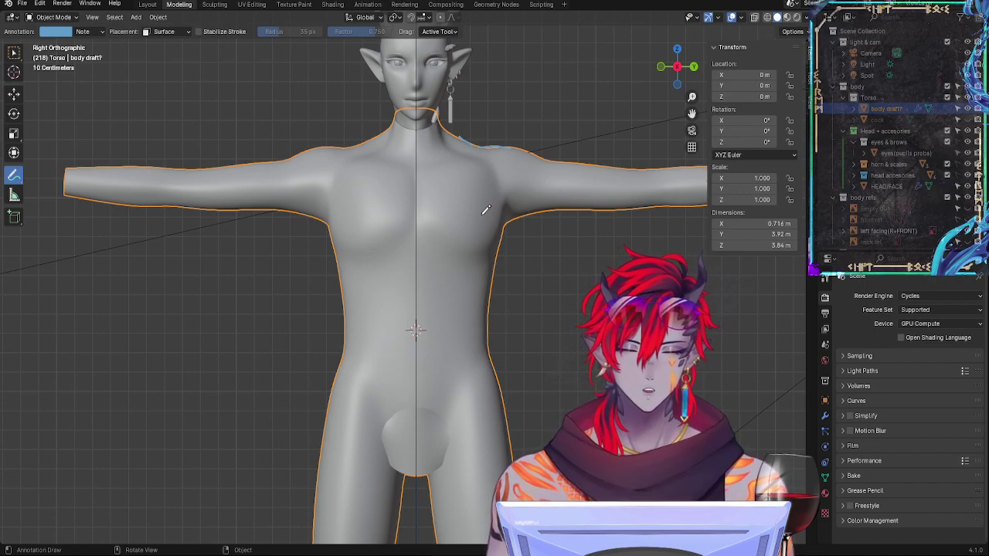
# Step: Pan the viewport up so the torso and shoulders are centred
pyautogui.keyDown('shift'); pyautogui.moveTo(542, 321); pyautogui.dragTo(519, 255, button='middle'); pyautogui.keyUp('shift')
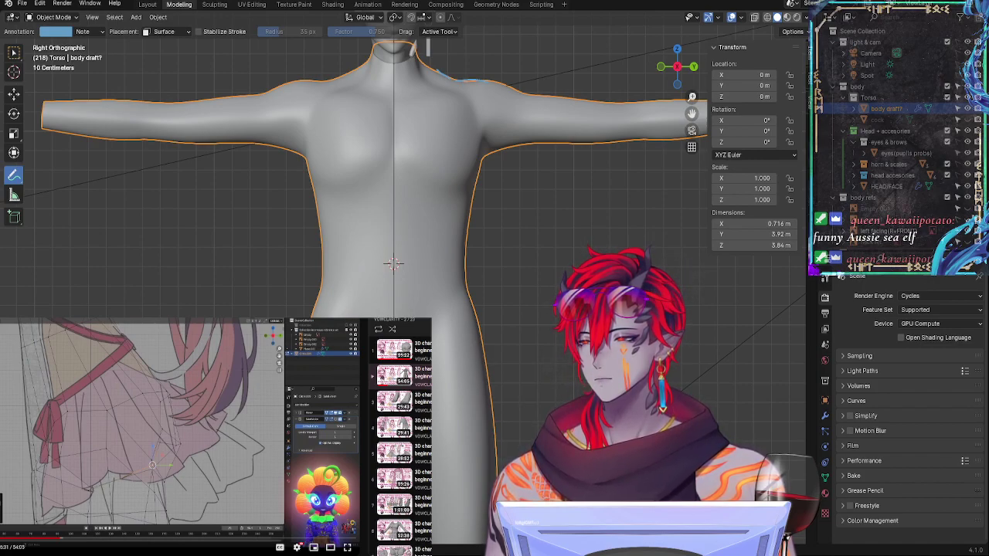
pyautogui.press('space')
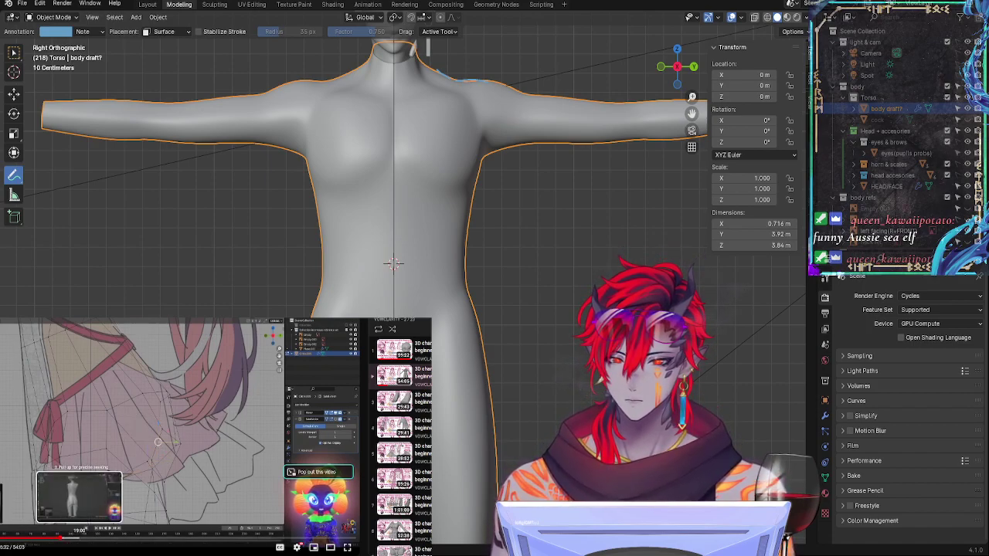
pyautogui.click(68, 537)
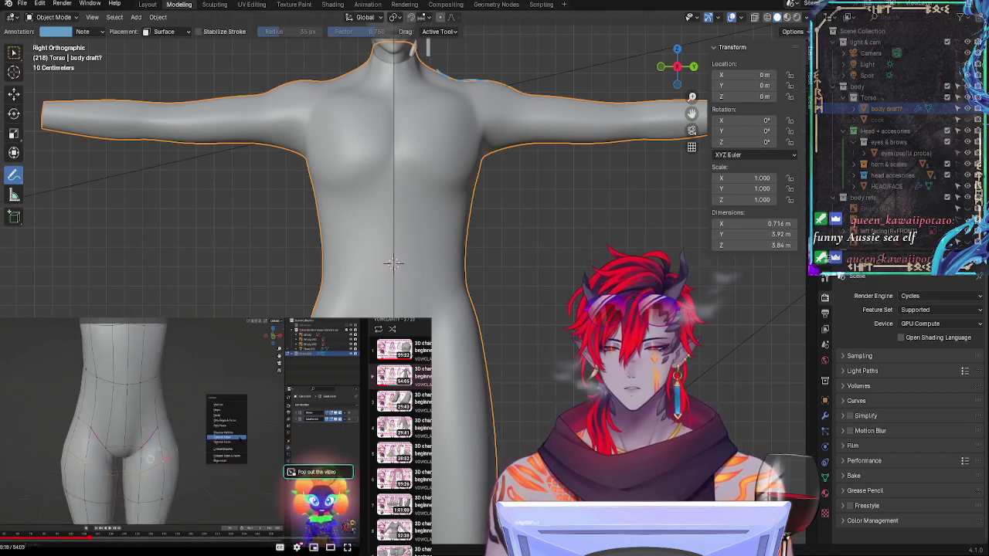
pyautogui.moveTo(75, 538)
pyautogui.mouseDown()
pyautogui.moveTo(90, 538)
pyautogui.moveTo(82, 532)
pyautogui.mouseUp()
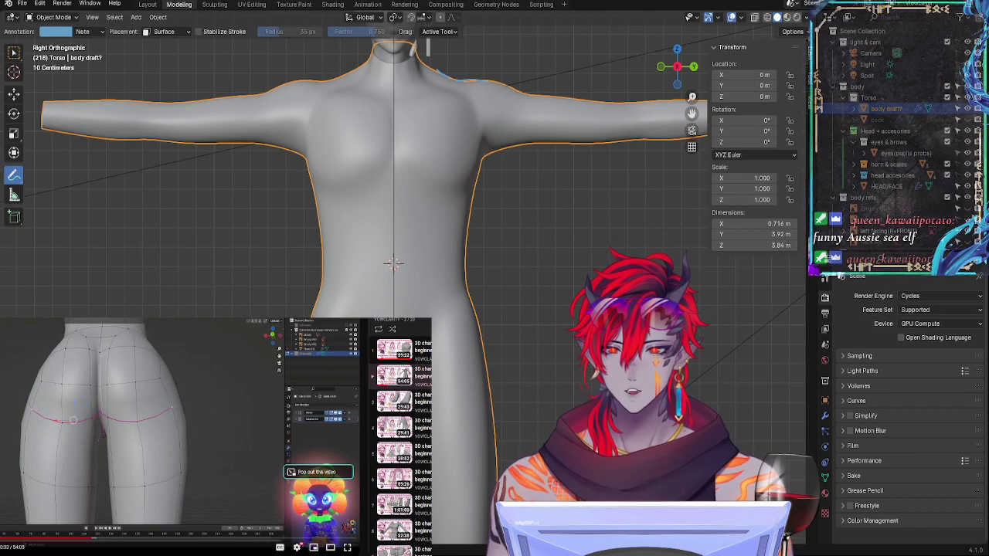
pyautogui.moveTo(106, 532); pyautogui.dragTo(116, 531)
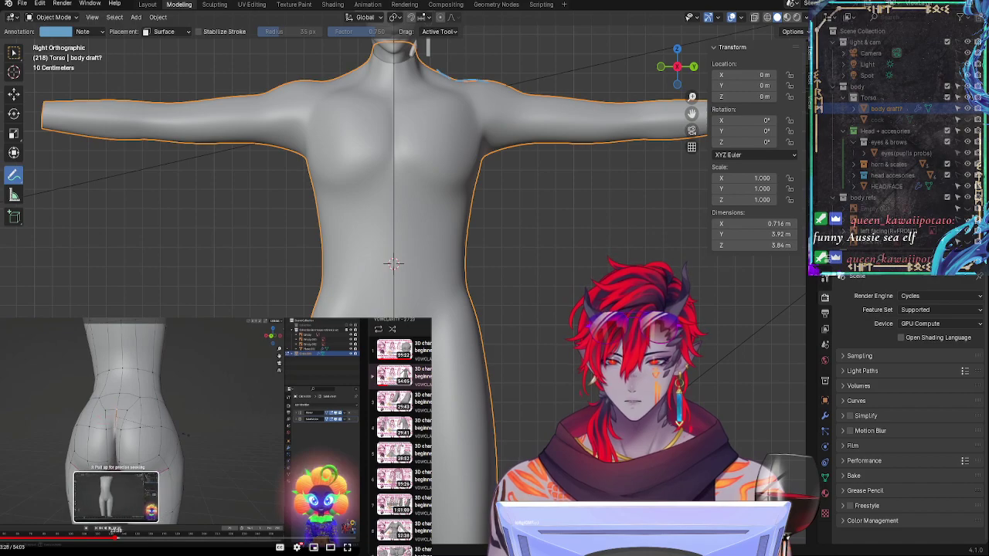
# Step: Jump the tutorial to its neck-and-shoulders section, pause it and enlarge the player
pyautogui.click(119, 538)
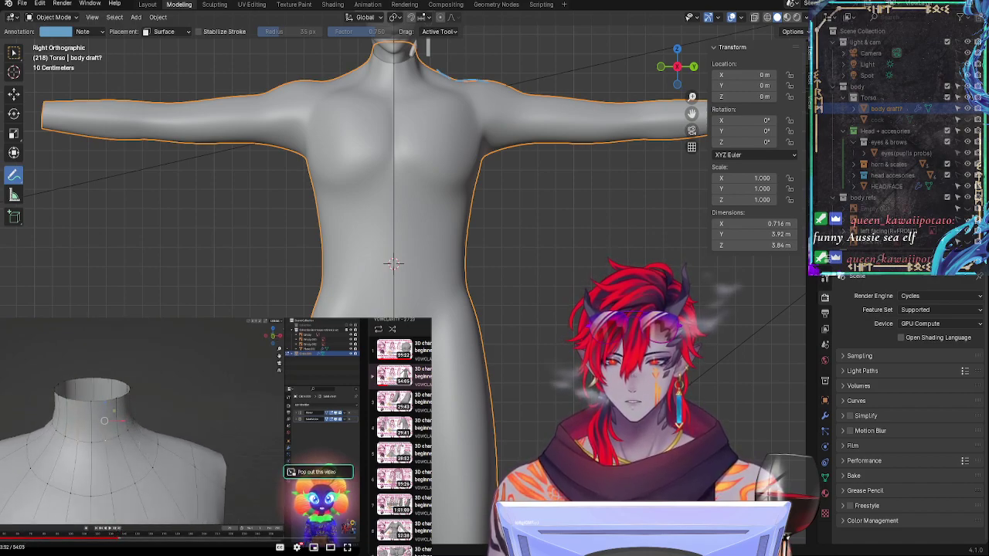
pyautogui.click(145, 428)
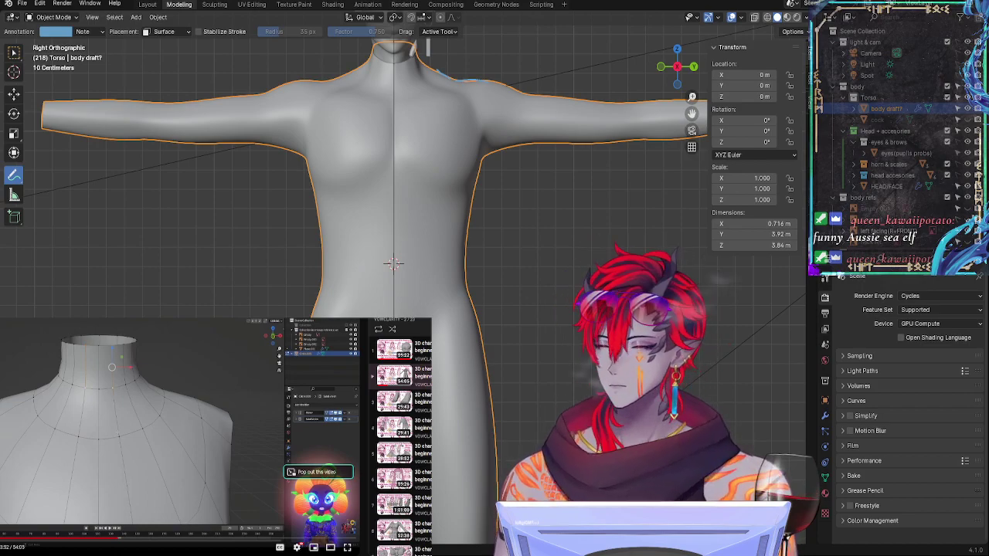
pyautogui.click(348, 547)
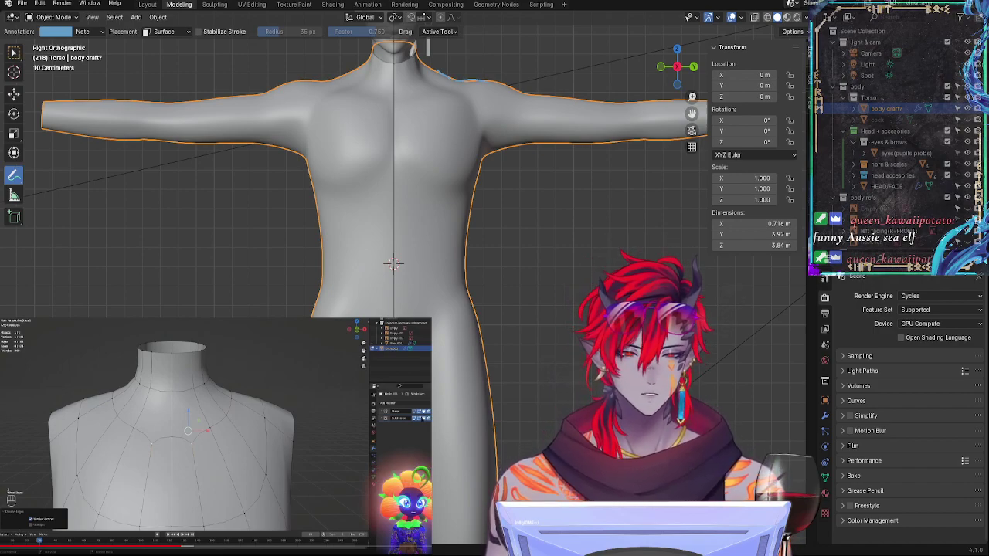
pyautogui.scroll(-1, 533, 108)
# Step: Enter Edit Mode and frame the neck and shoulders in Right Orthographic view
pyautogui.press('Tab')
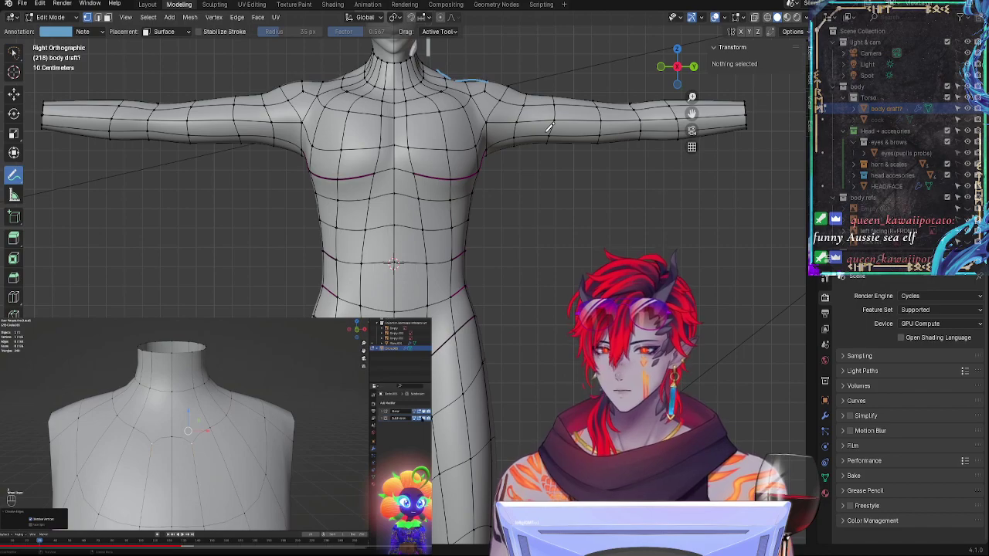
pyautogui.scroll(-2, 556, 232)
pyautogui.moveTo(566, 324)
pyautogui.keyDown('shift'); pyautogui.mouseDown(button='middle')
pyautogui.moveTo(567, 452)
pyautogui.moveTo(587, 421)
pyautogui.moveTo(572, 328)
pyautogui.mouseUp(button='middle'); pyautogui.keyUp('shift')
pyautogui.scroll(9, 579, 452)
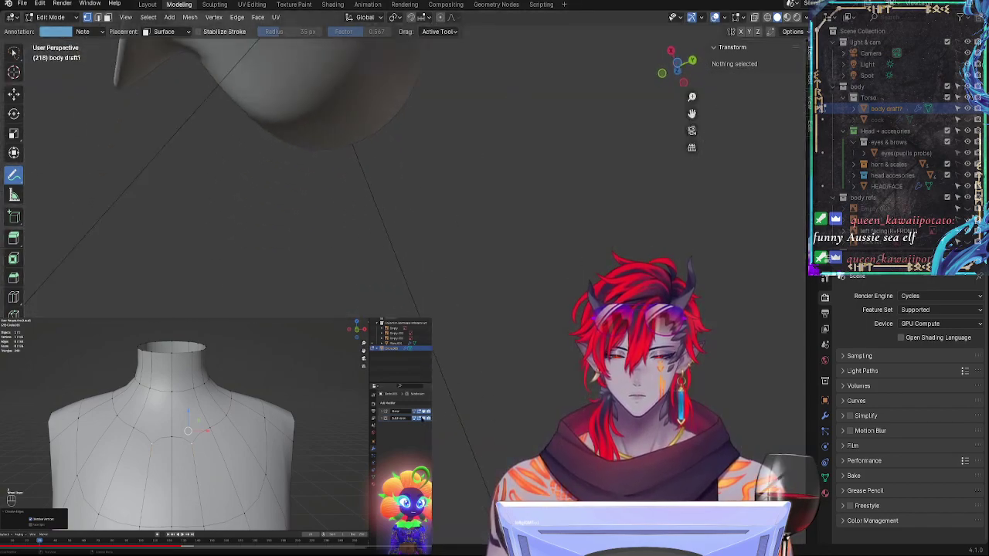
pyautogui.click(684, 71)
pyautogui.click(692, 65)
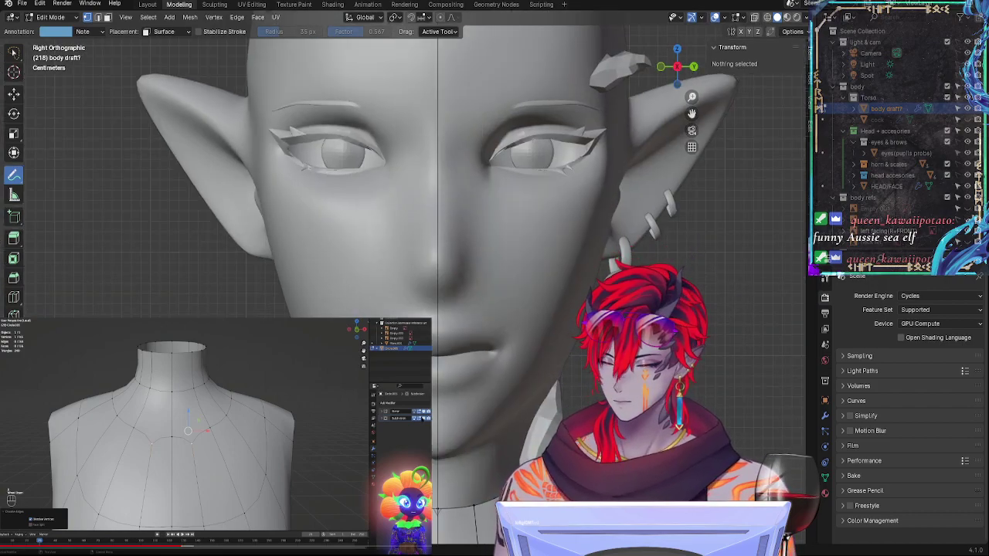
pyautogui.keyDown('shift'); pyautogui.moveTo(686, 456); pyautogui.dragTo(659, 160, button='middle'); pyautogui.keyUp('shift')
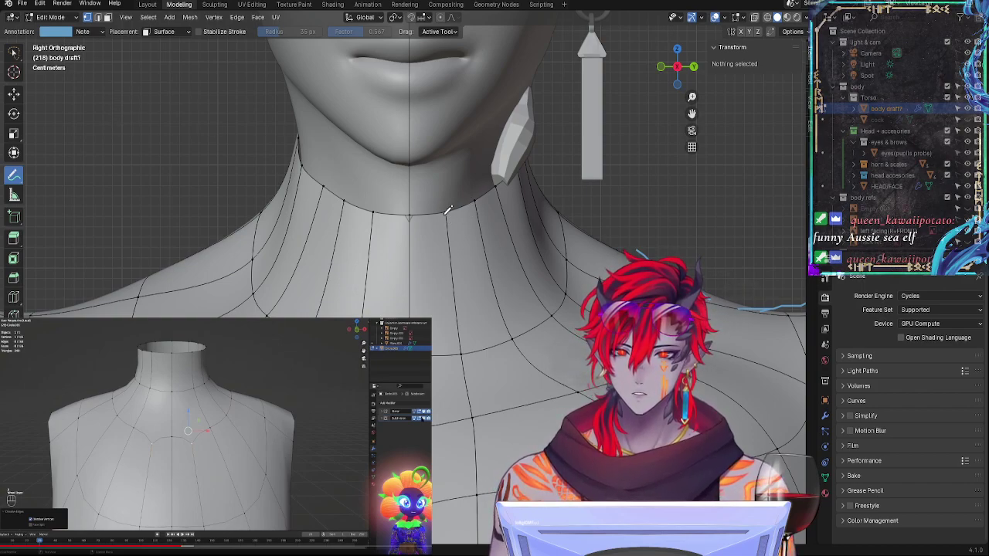
# Step: Draw and undo a trial note on the neck, then switch to the Move tool
pyautogui.moveTo(444, 208); pyautogui.dragTo(454, 204)
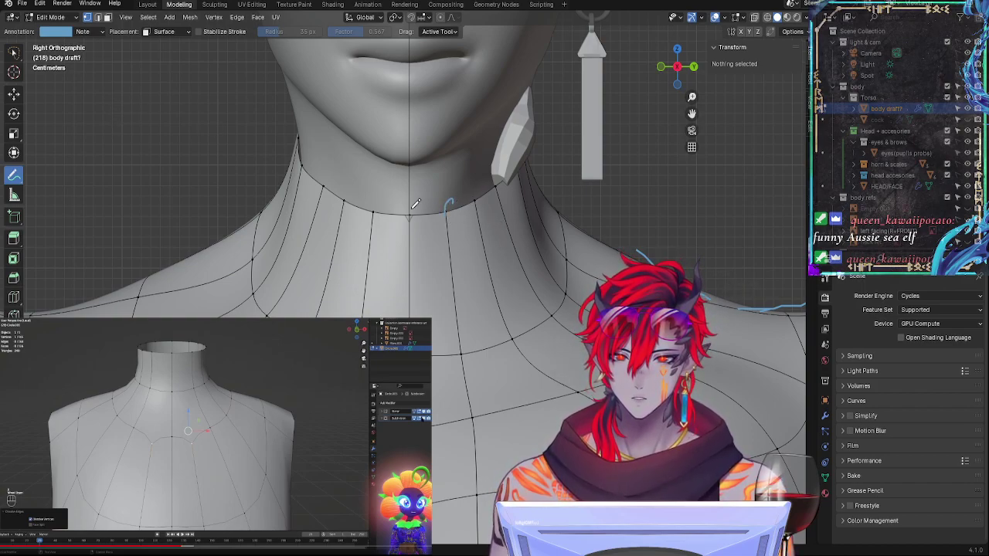
pyautogui.press('Tab')
pyautogui.hotkey('ctrl', 'z')
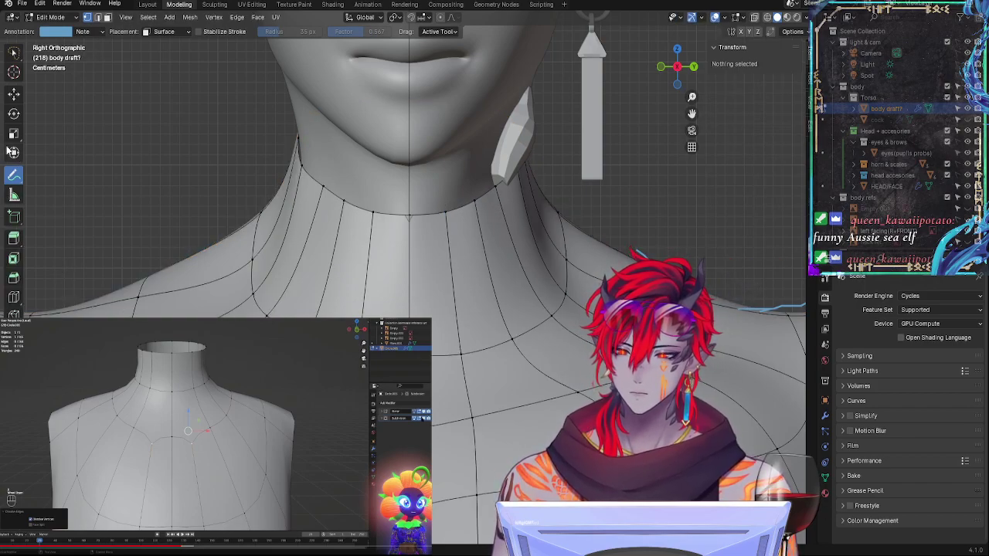
pyautogui.click(16, 96)
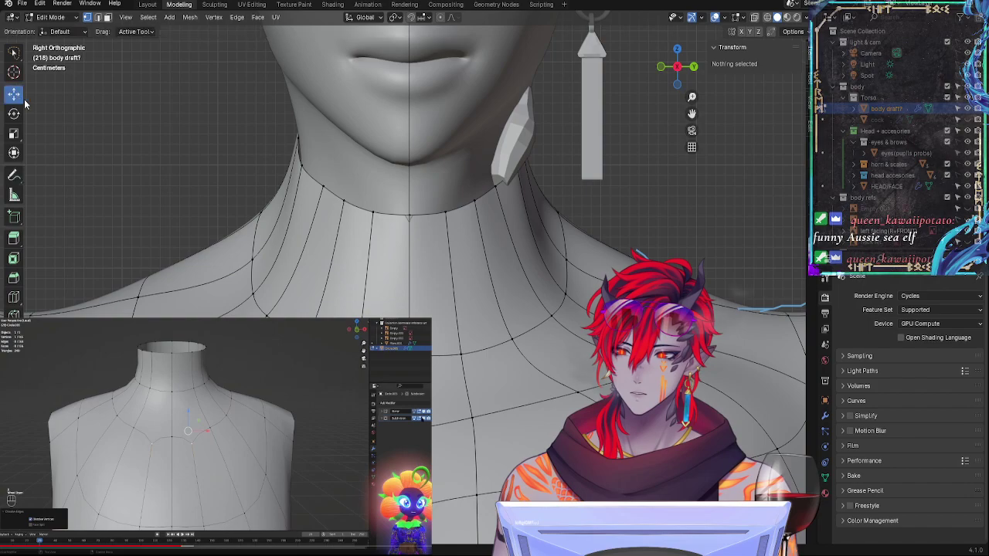
# Step: Select the two front neck edges while checking the reference tutorial
pyautogui.click(446, 214)
pyautogui.keyDown('shift'); pyautogui.click(461, 354); pyautogui.keyUp('shift')
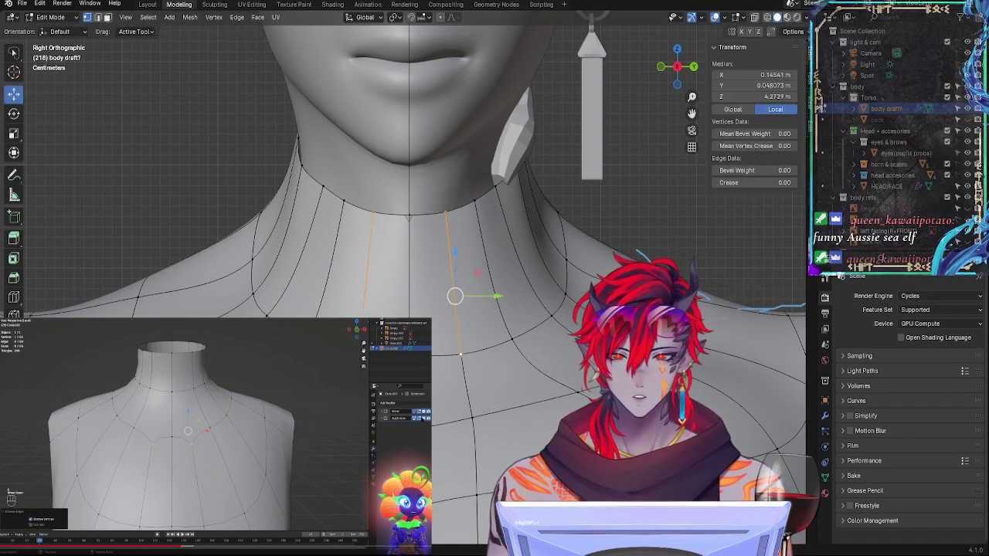
pyautogui.click(217, 428)
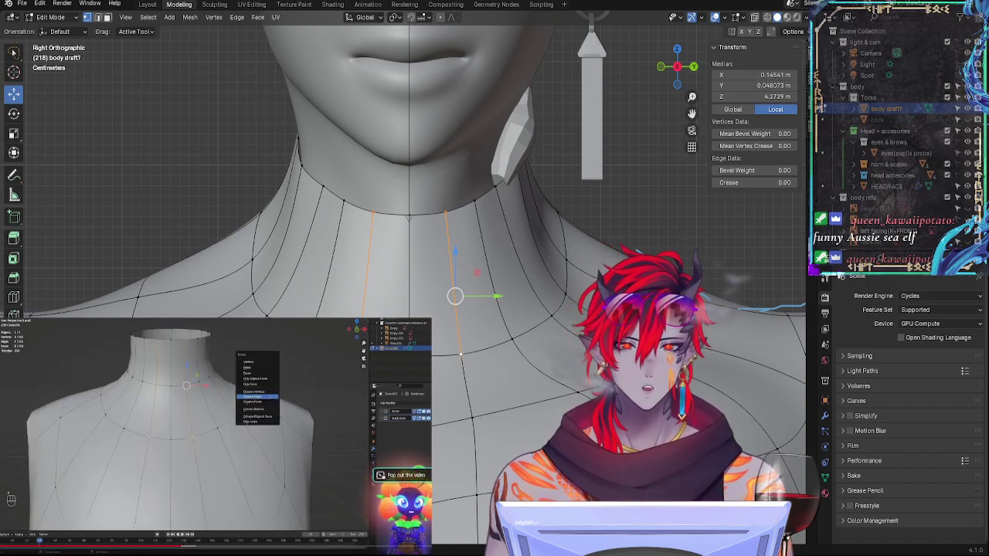
pyautogui.press('space')
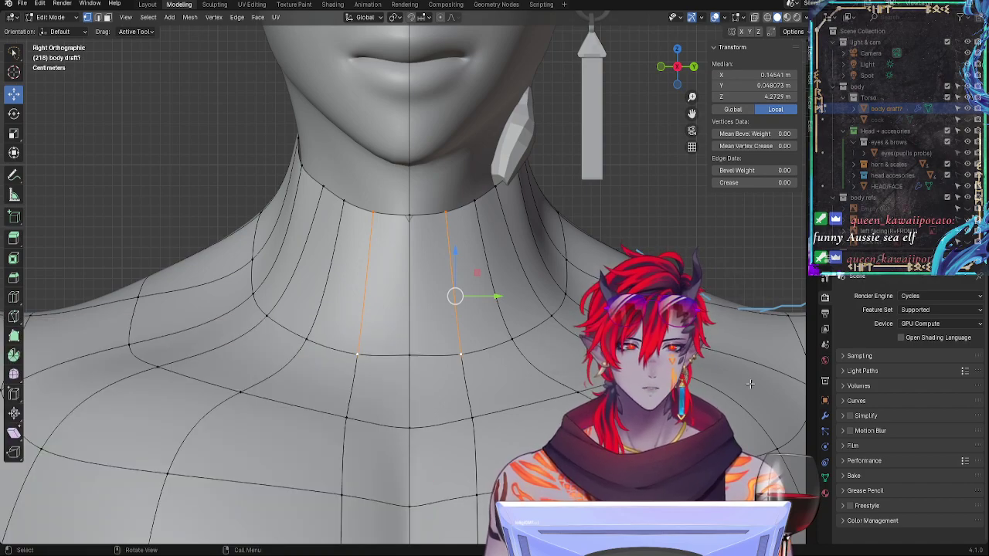
# Step: Show the Mirror, Subdivision and Auto Smooth modifiers, then trial-delete the neck edges and undo
pyautogui.click(824, 416)
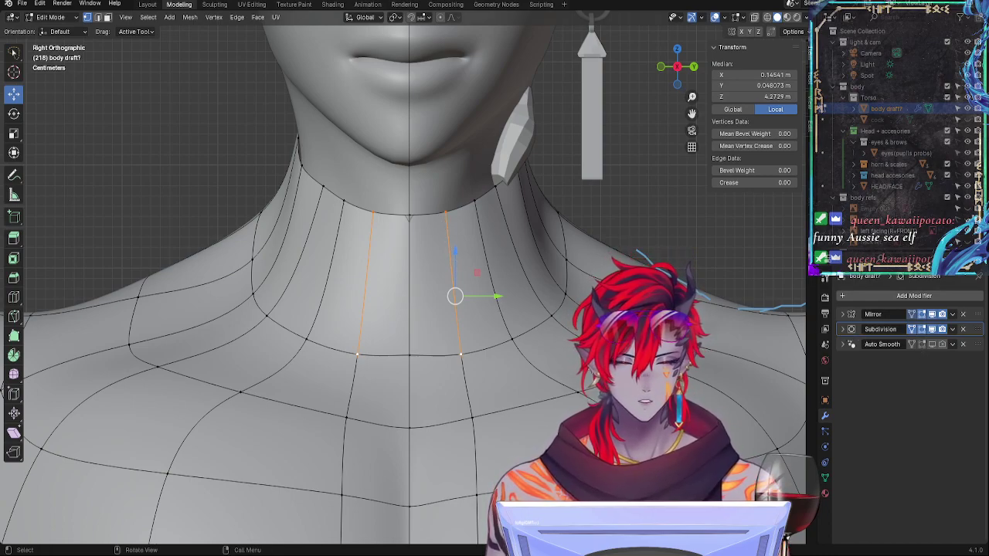
pyautogui.press('x')
pyautogui.click(435, 245)
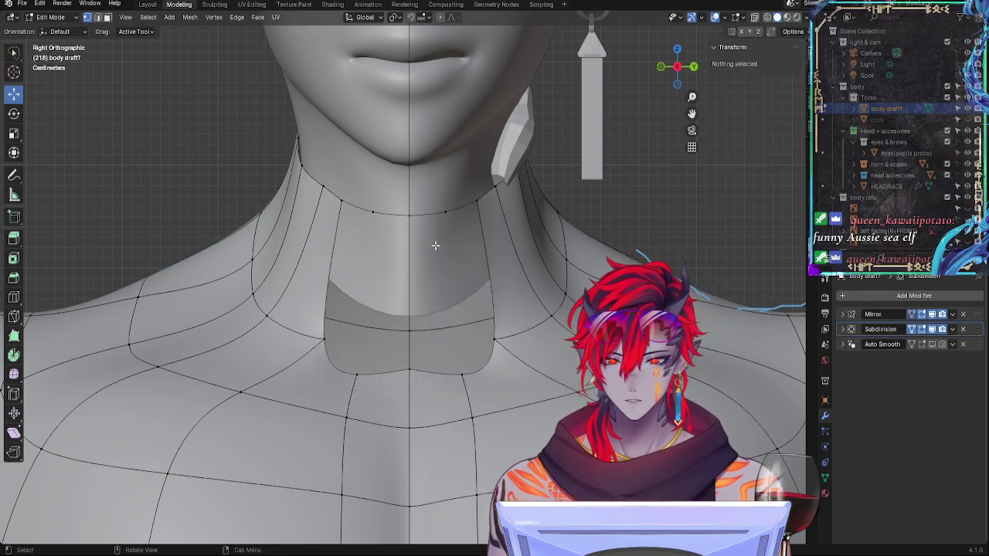
pyautogui.hotkey('ctrl', 'z')
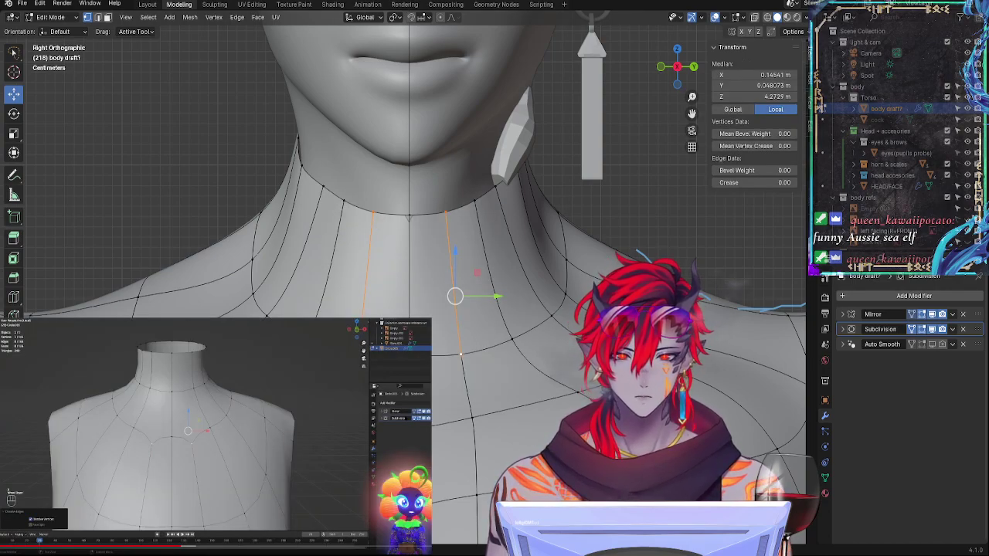
# Step: Browse the vertex context menu and play a little more of the tutorial
pyautogui.rightClick(416, 267)
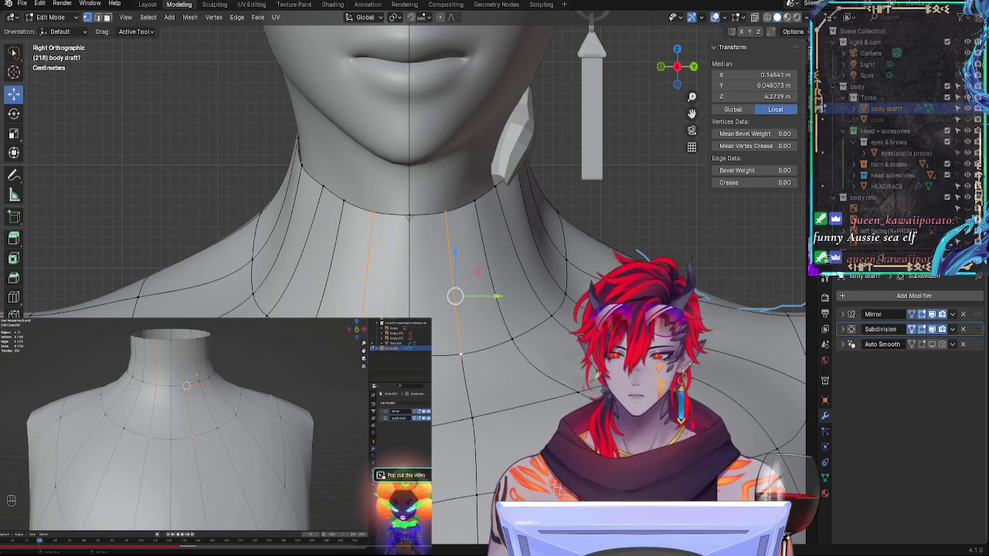
pyautogui.press('space')
pyautogui.press('space')
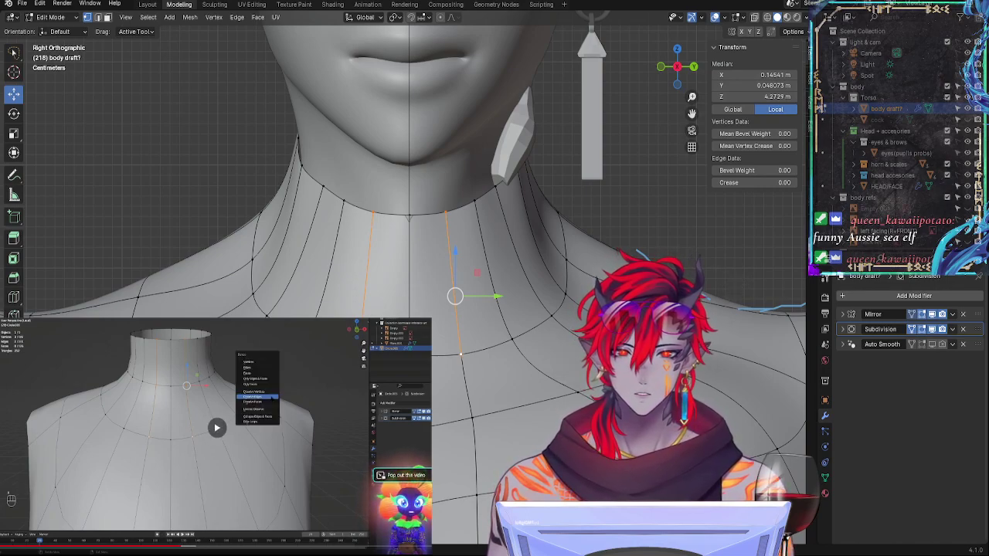
pyautogui.press('space')
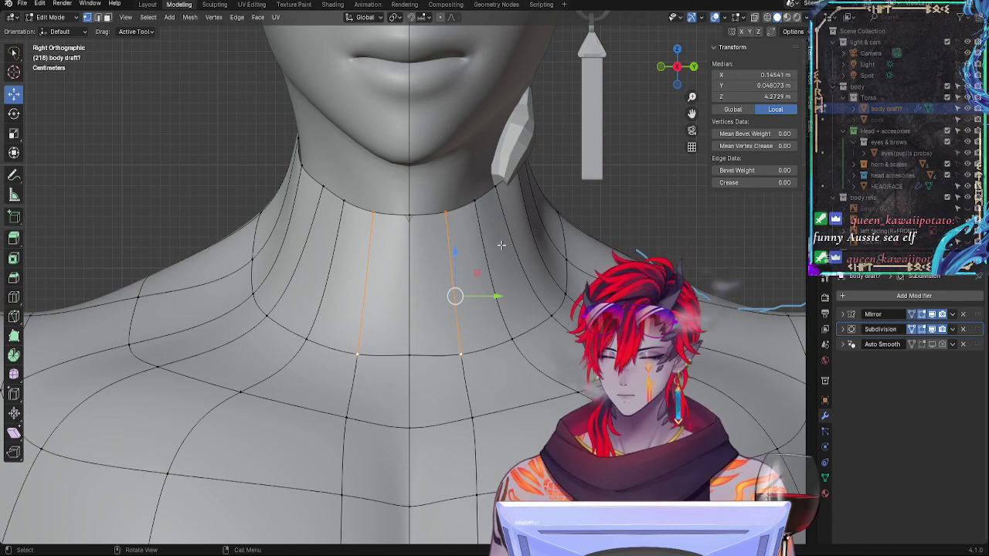
pyautogui.press('x')
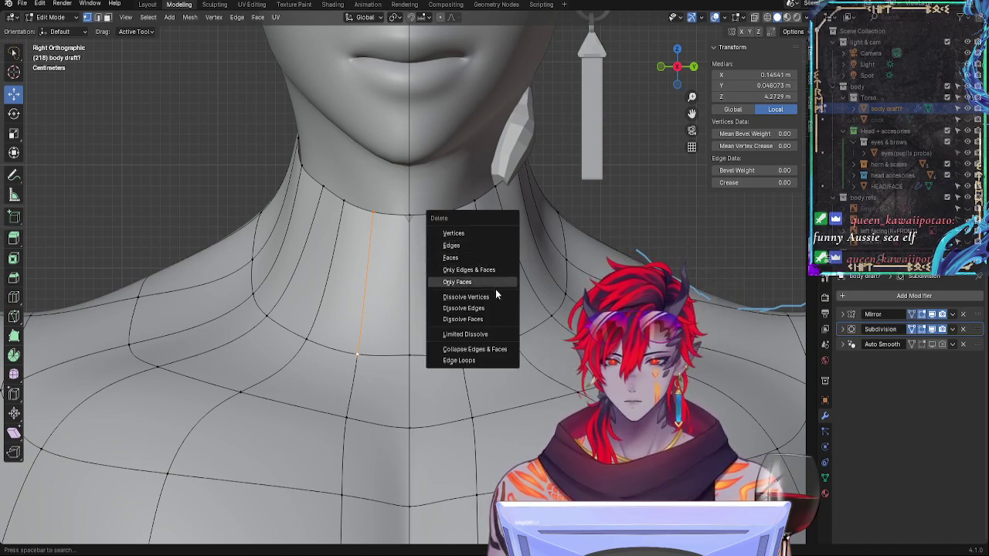
pyautogui.click(492, 308)
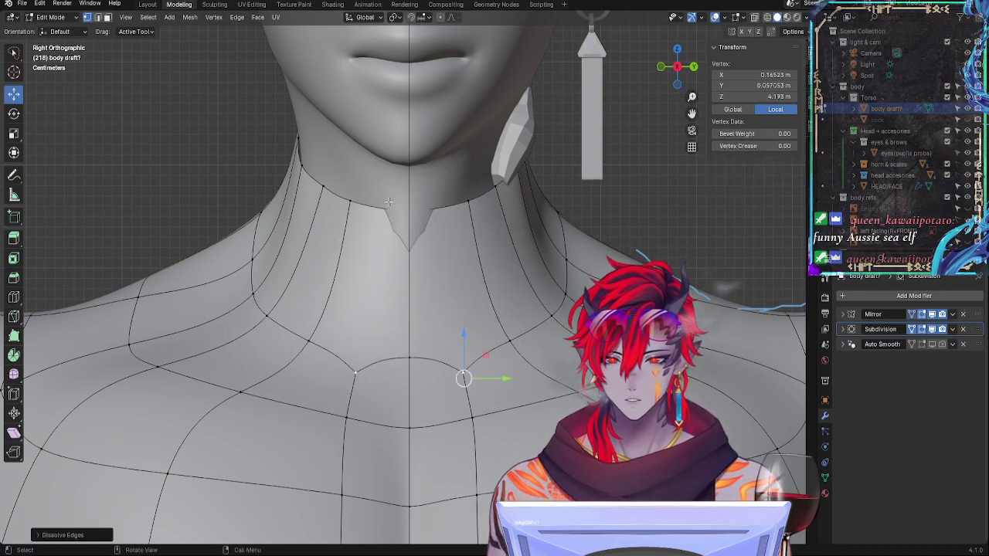
pyautogui.click(408, 214)
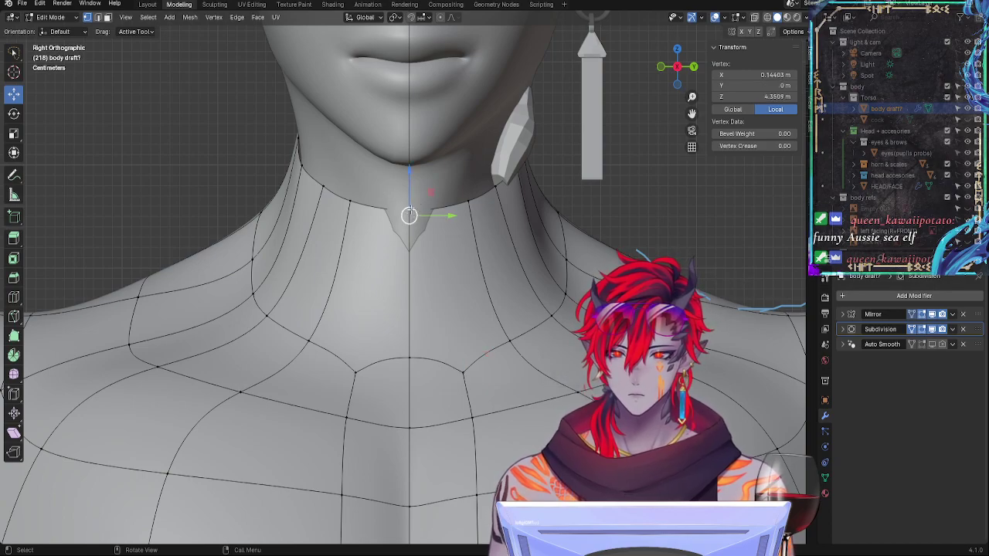
pyautogui.press('space')
pyautogui.press('space')
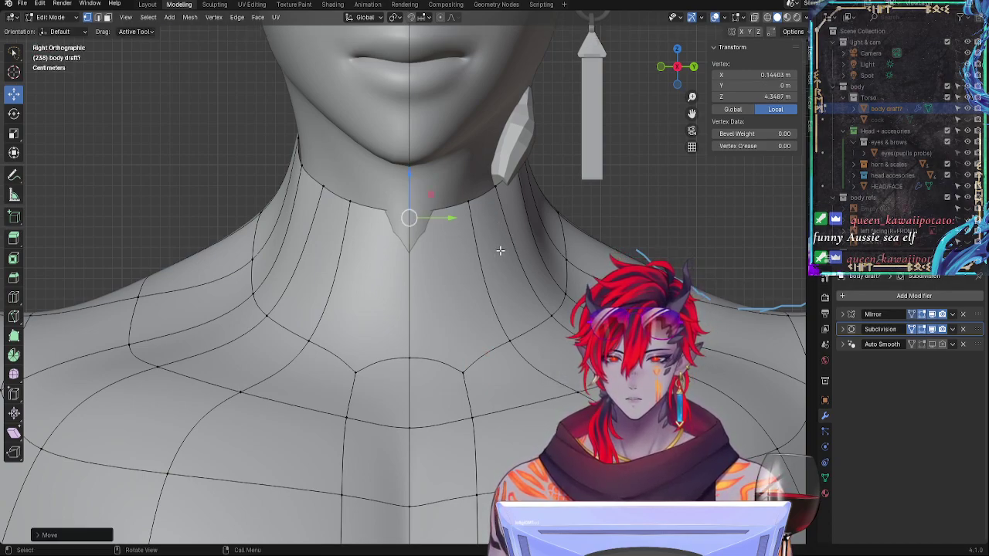
pyautogui.click(473, 377)
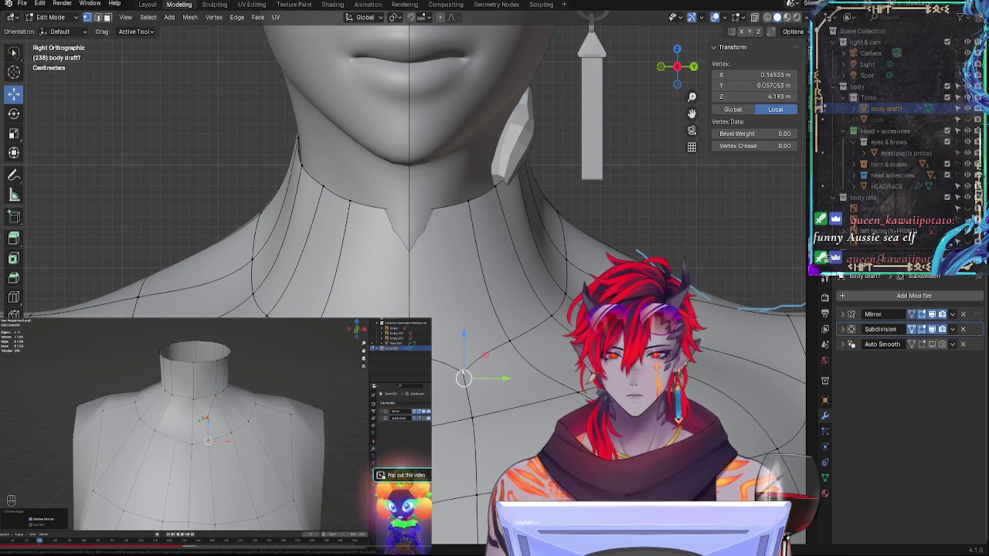
pyautogui.press('space')
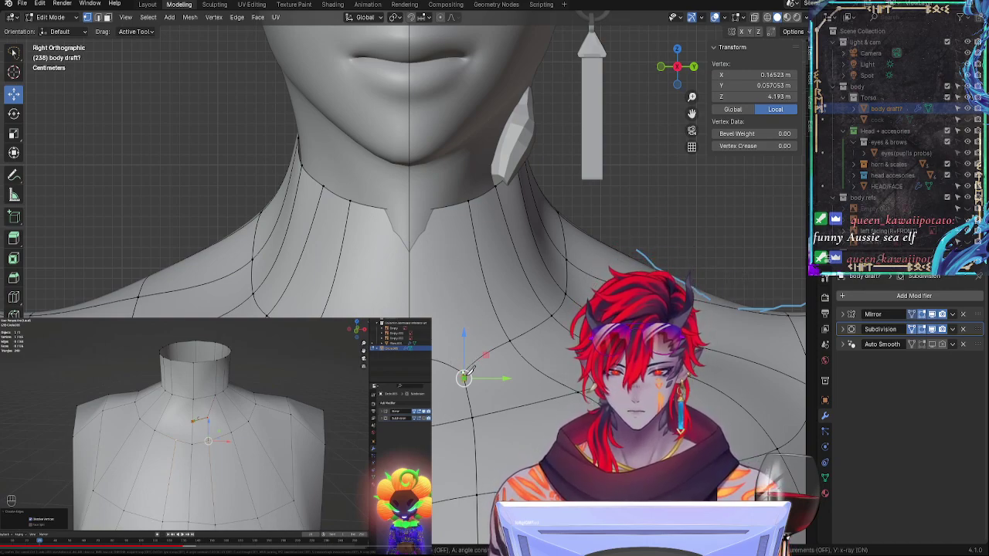
# Step: Hide the Subdivision modifier in the viewport and knife-cut a new edge down the neck front
pyautogui.click(933, 330)
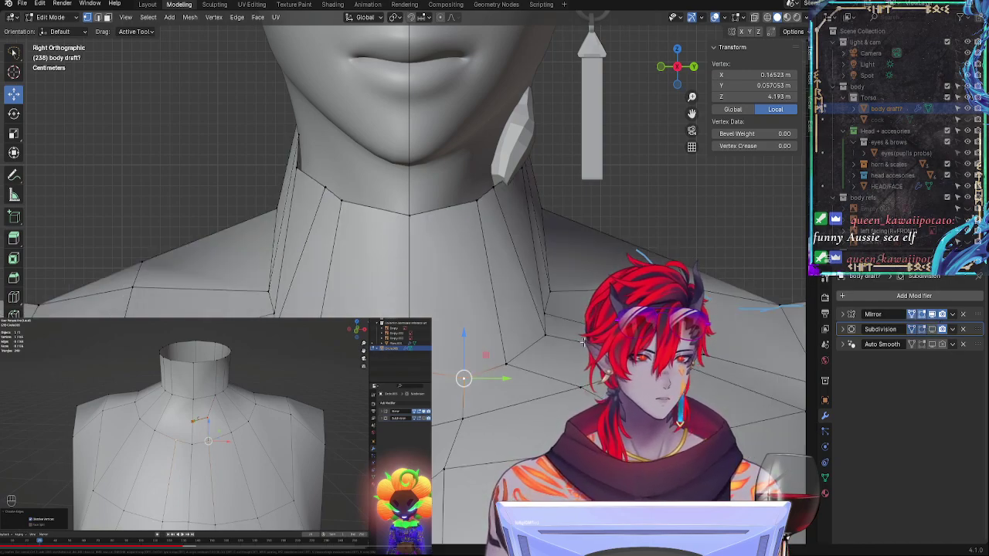
pyautogui.hotkey('alt', 'a')
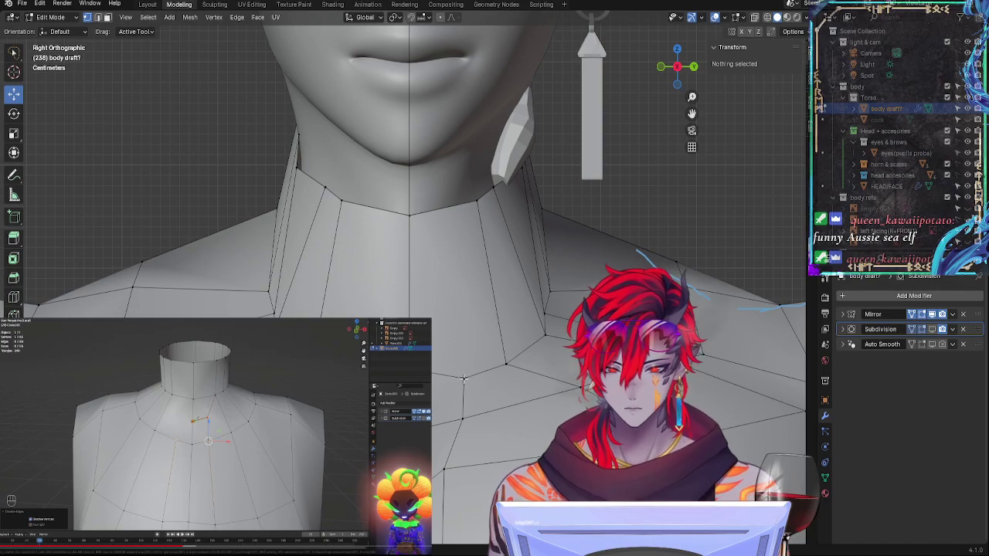
pyautogui.press('k')
pyautogui.click(465, 376)
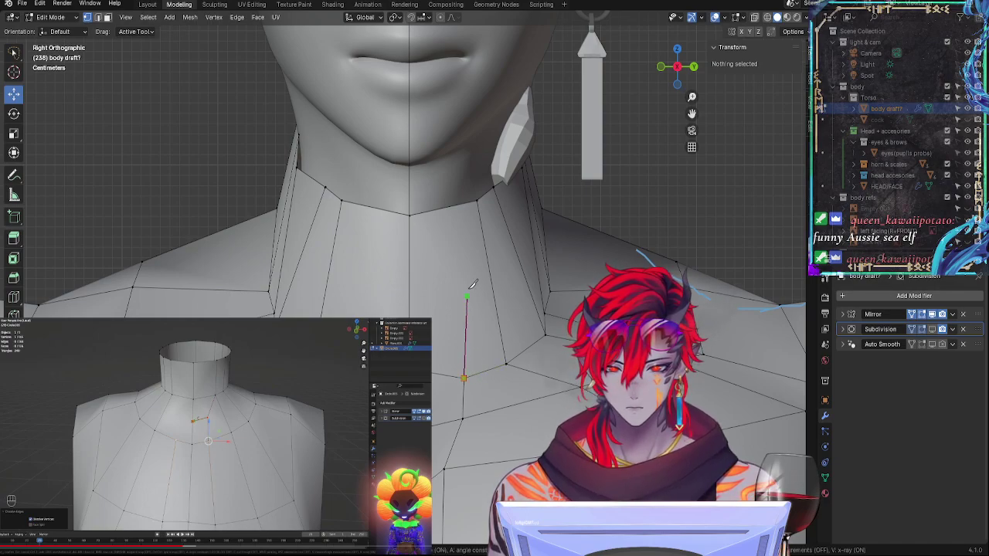
pyautogui.click(477, 202)
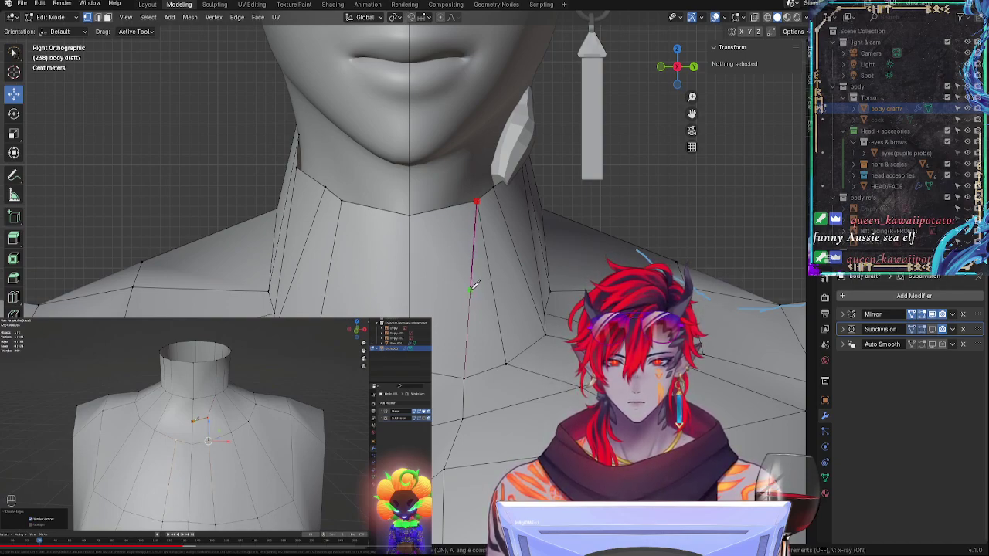
pyautogui.click(469, 294)
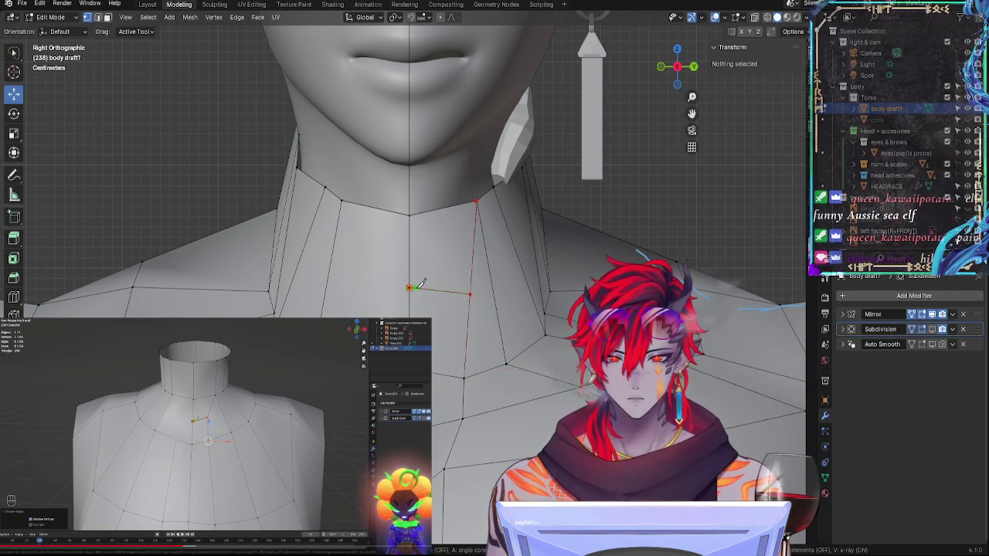
pyautogui.click(424, 266)
pyautogui.press('Return')
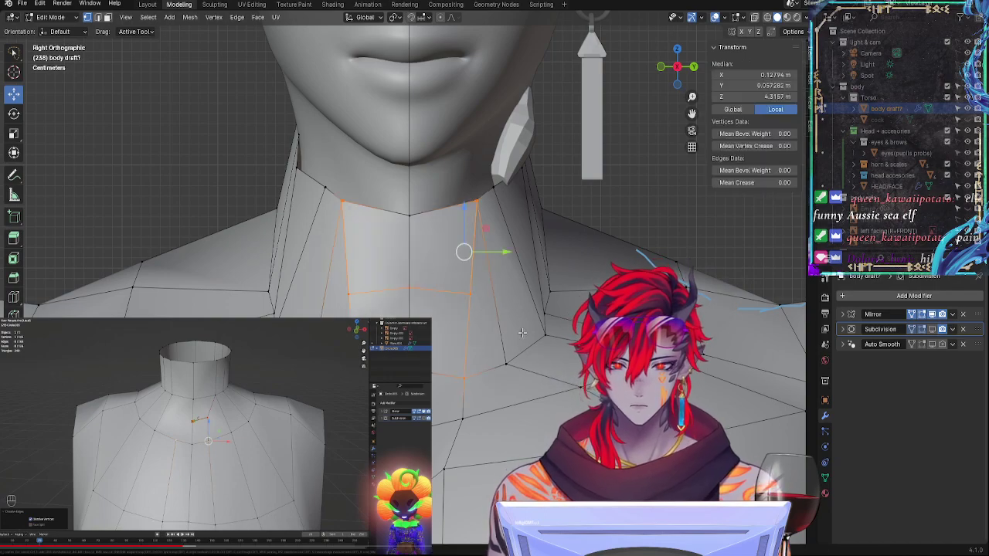
# Step: Vertex-slide the new side-of-neck vertex up along its edge into position
pyautogui.click(217, 428)
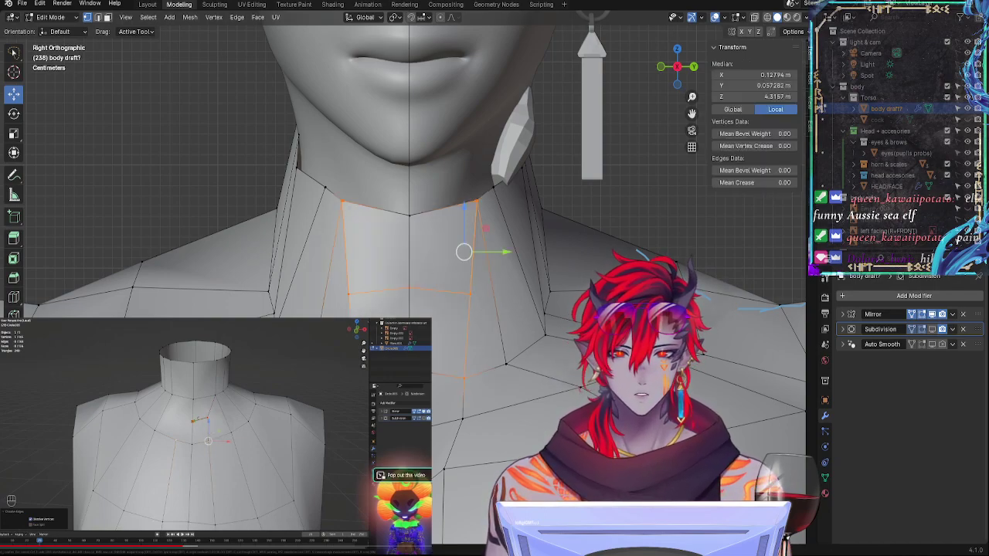
pyautogui.click(217, 428)
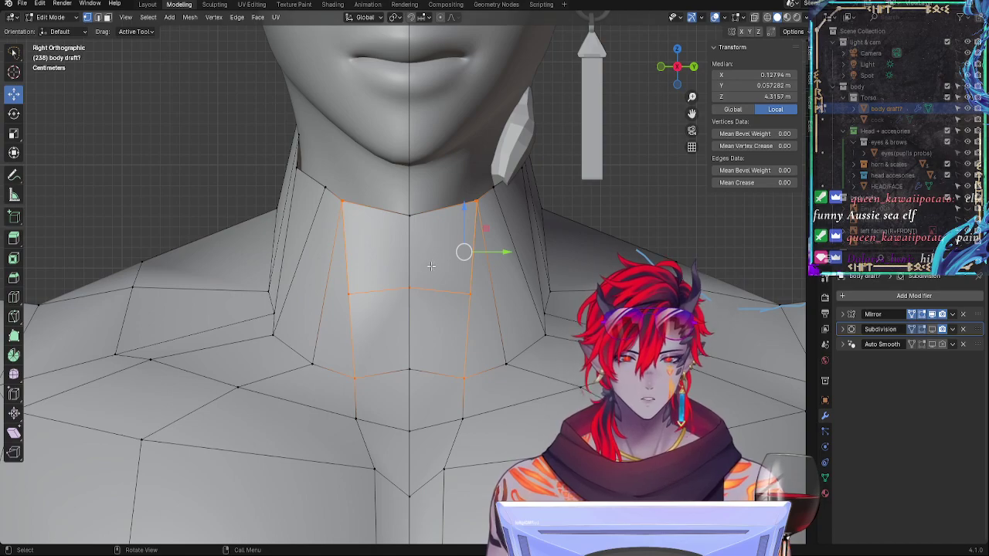
pyautogui.click(470, 293)
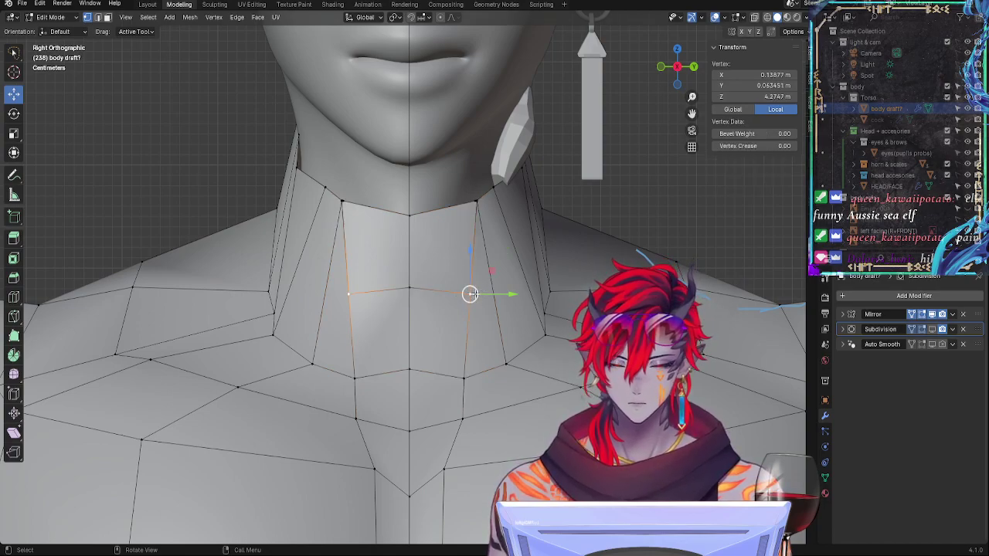
pyautogui.press('g')
pyautogui.press('g')
pyautogui.click(459, 288)
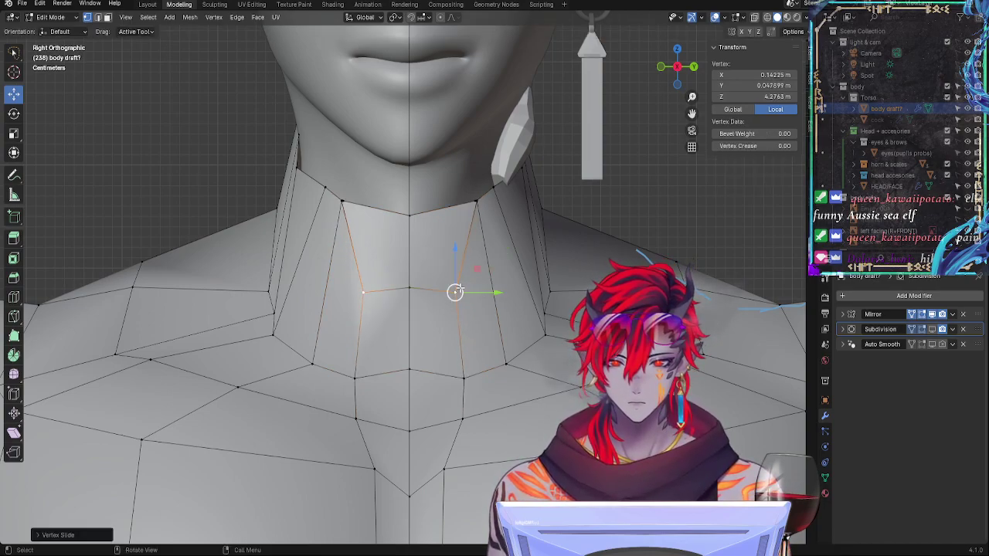
pyautogui.press('g')
pyautogui.press('g')
pyautogui.click(459, 288)
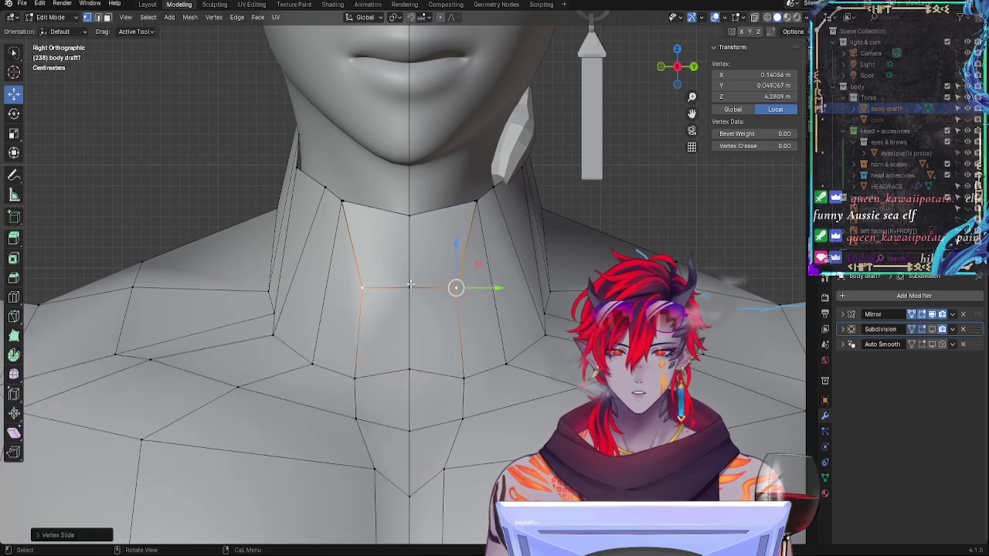
pyautogui.press('g')
pyautogui.press('g')
pyautogui.click(458, 276)
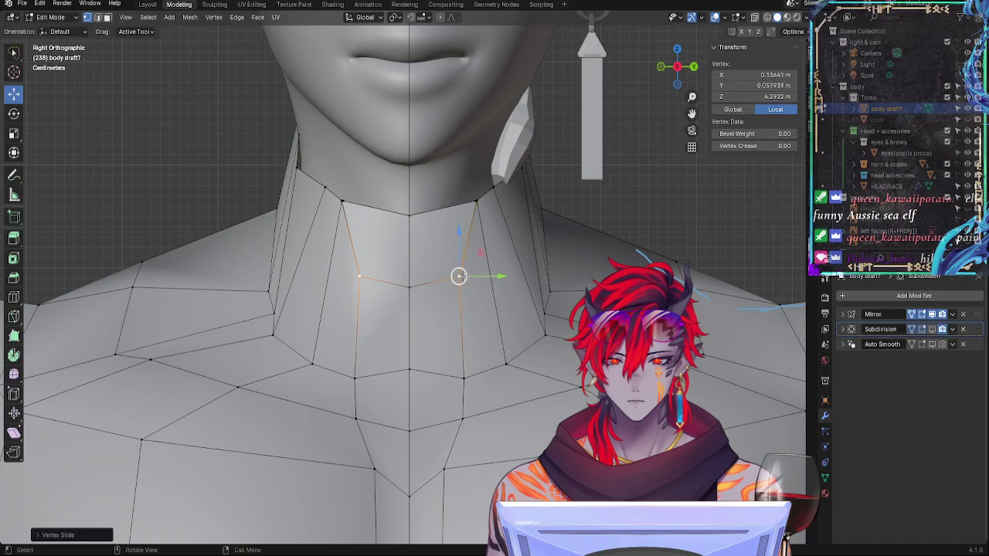
pyautogui.click(485, 324)
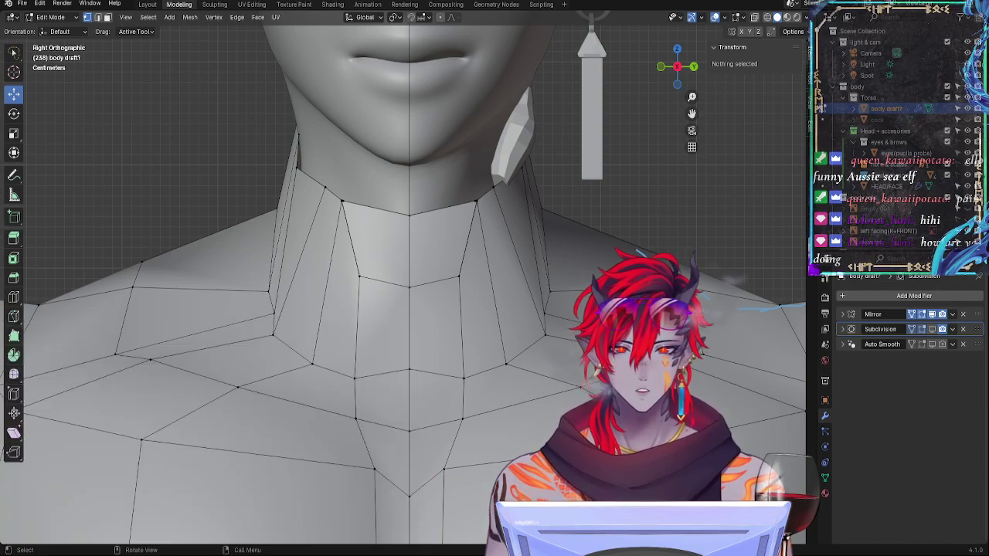
# Step: Orbit from the flat Right Orthographic view into perspective to see the neck cage
pyautogui.moveTo(553, 396); pyautogui.dragTo(433, 339, button='middle')
# Step: Edge-slide the edge down the side of the neck to a new position, then clear the selection
pyautogui.click(340, 302)
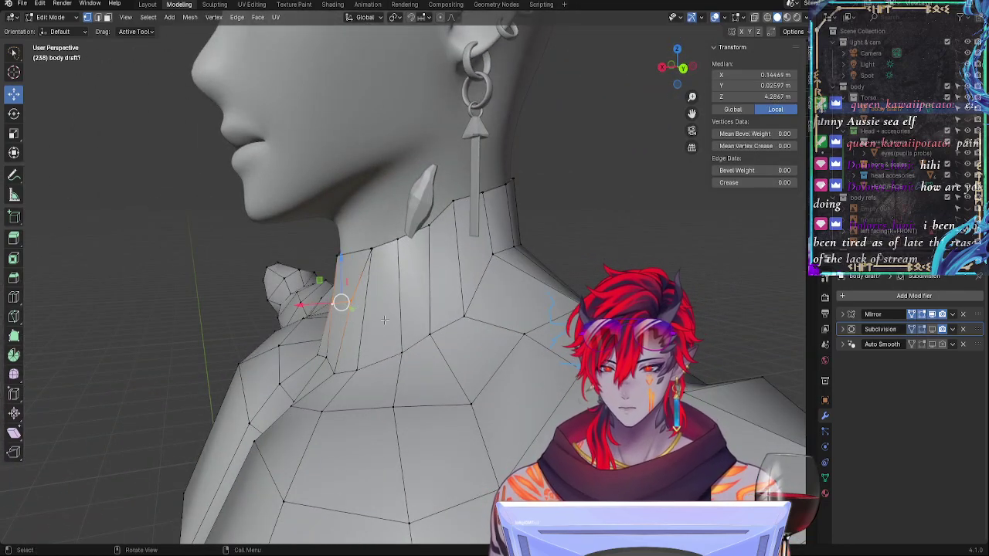
pyautogui.press('g')
pyautogui.press('g')
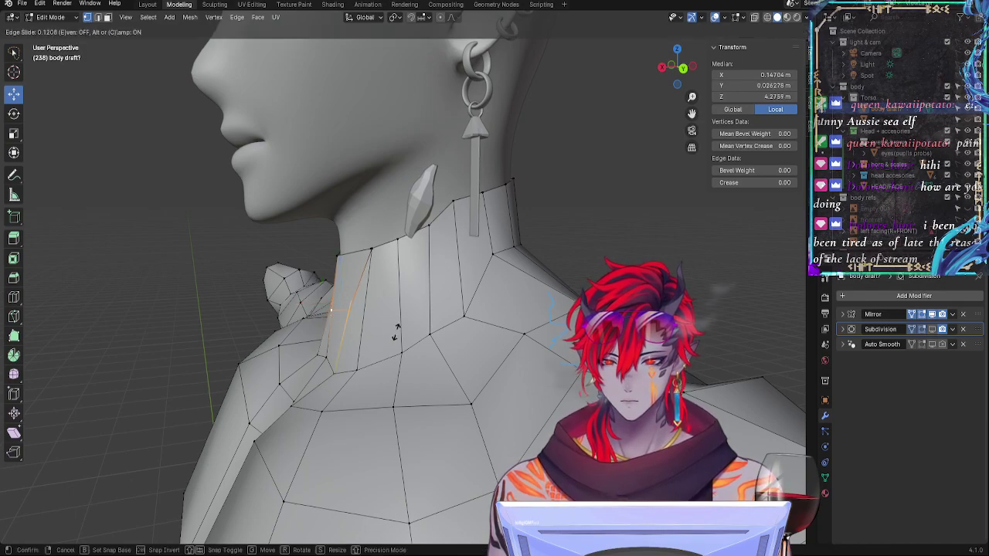
pyautogui.click(396, 334)
pyautogui.moveTo(396, 334); pyautogui.dragTo(542, 408, button='middle')
pyautogui.moveTo(547, 259); pyautogui.dragTo(546, 259)
pyautogui.click(629, 258)
pyautogui.moveTo(629, 259); pyautogui.dragTo(566, 318, button='middle')
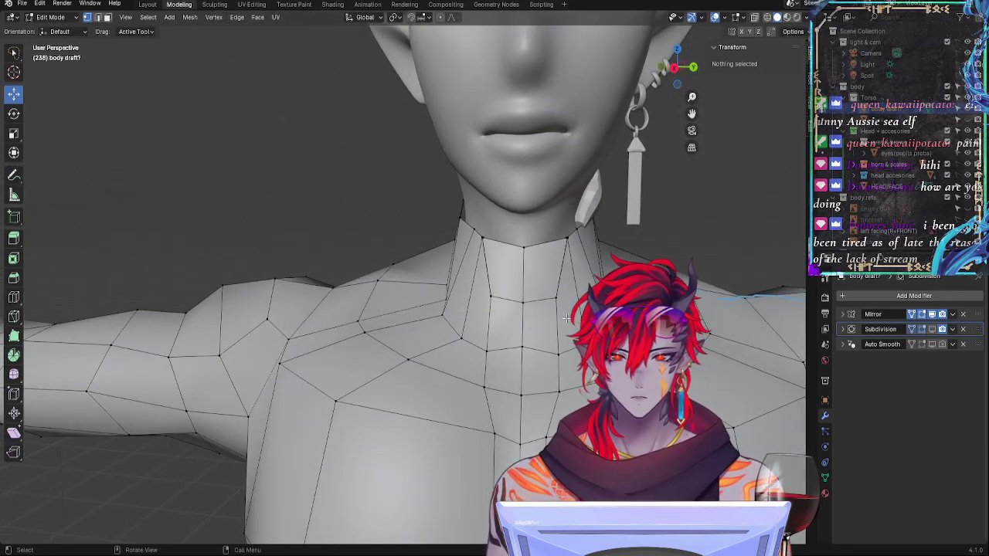
# Step: Select the vertices along the neck's top rim under the jaw, then deselect all
pyautogui.click(554, 299)
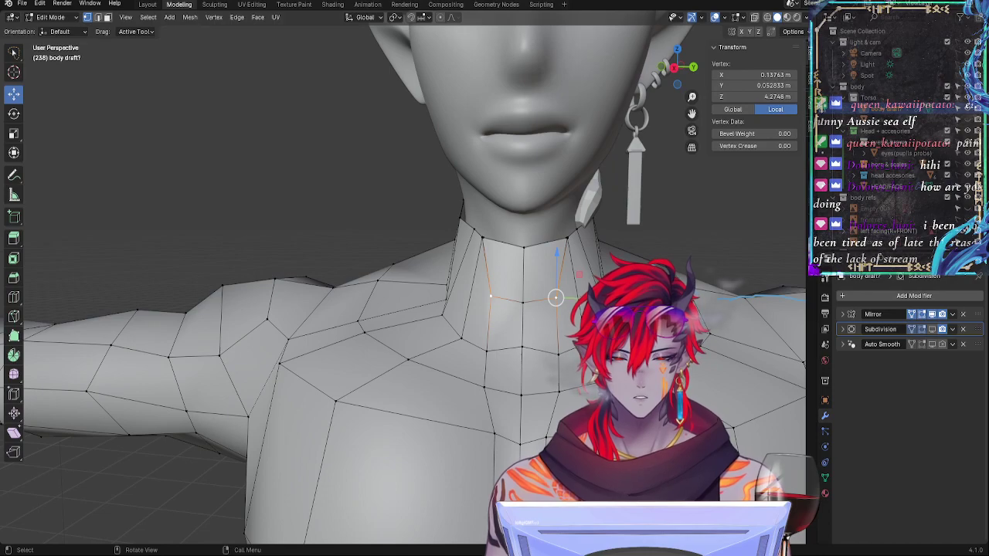
pyautogui.click(565, 238)
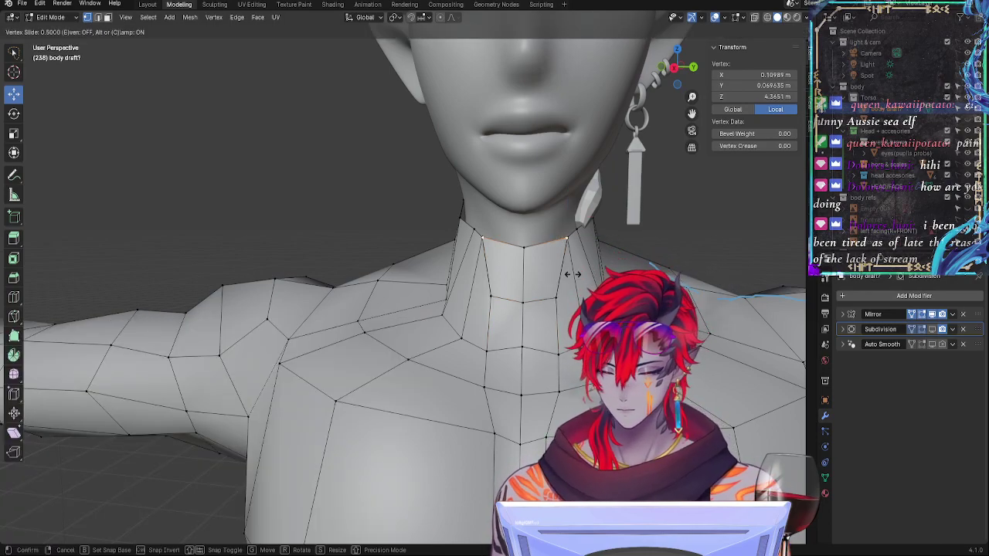
pyautogui.keyDown('shift'); pyautogui.click(578, 235); pyautogui.keyUp('shift')
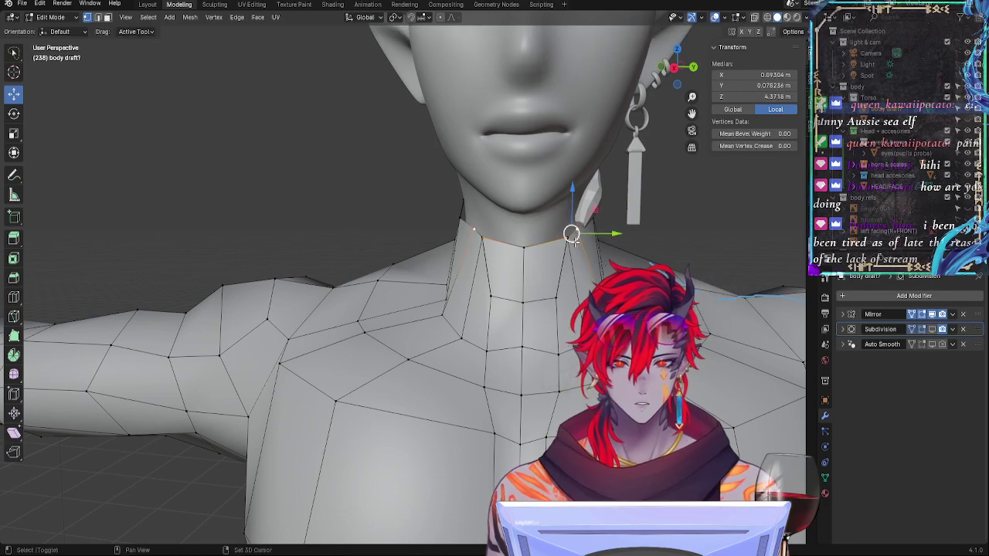
pyautogui.keyDown('shift'); pyautogui.click(572, 235); pyautogui.keyUp('shift')
pyautogui.hotkey('alt', 'a')
pyautogui.moveTo(541, 298); pyautogui.dragTo(493, 314, button='middle')
# Step: Grab the neck-top vertex and reposition it several times, undoing the last nudge
pyautogui.scroll(6, 494, 311)
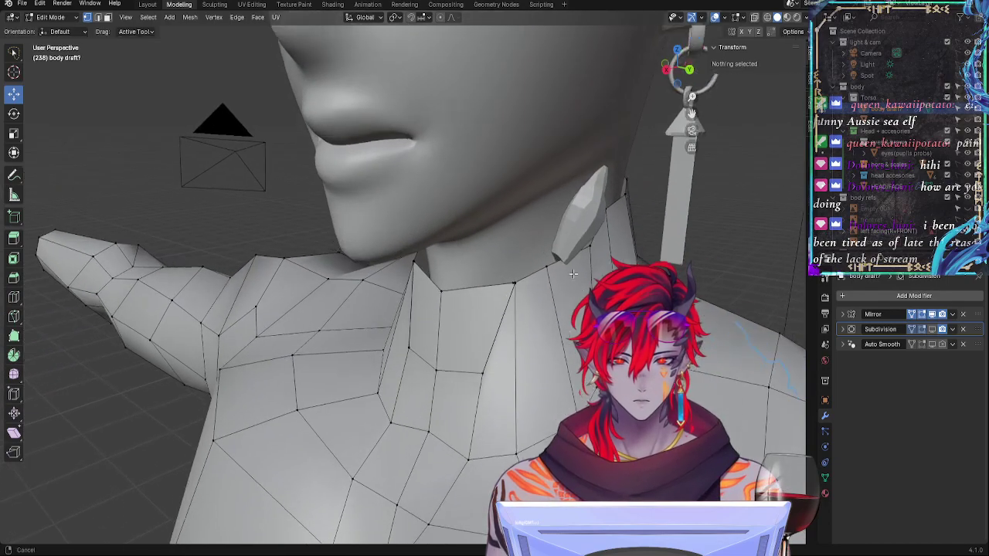
pyautogui.click(651, 290)
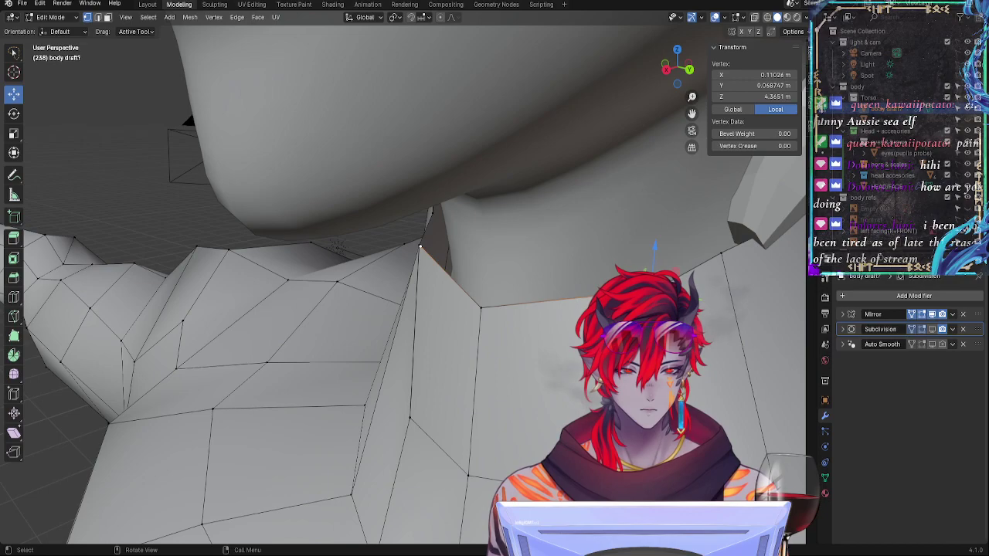
pyautogui.moveTo(651, 290); pyautogui.dragTo(635, 279)
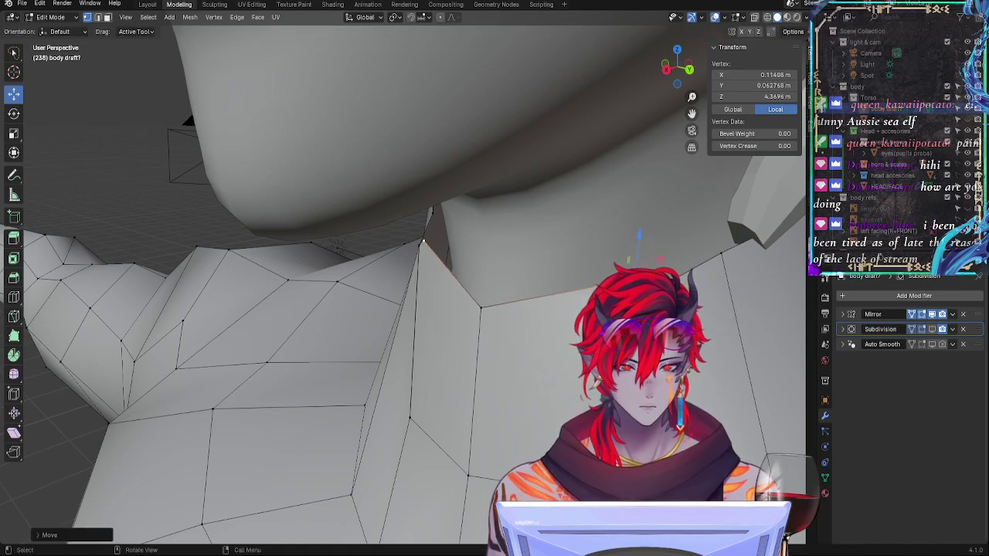
pyautogui.press('g')
pyautogui.click(419, 246)
pyautogui.press('g')
pyautogui.click(418, 249)
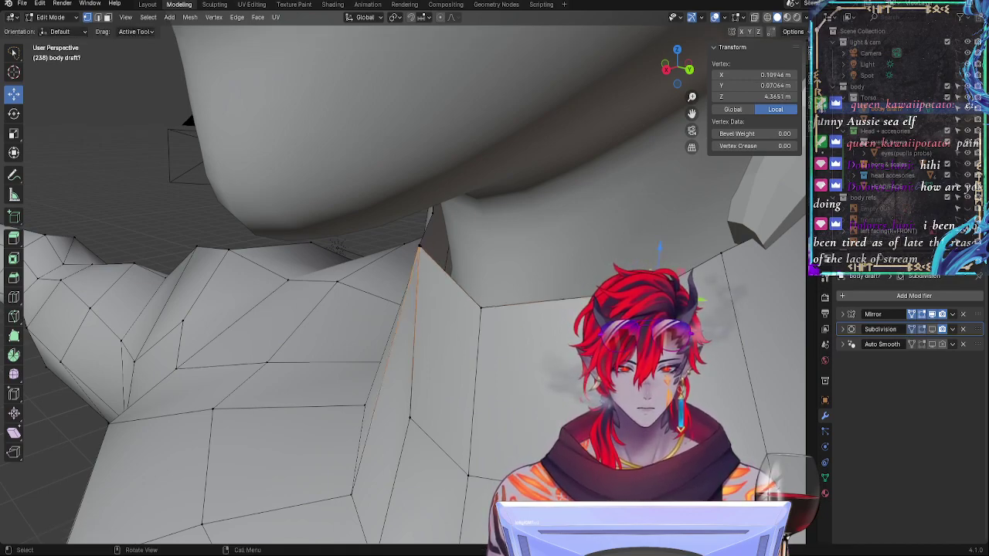
pyautogui.moveTo(660, 292); pyautogui.dragTo(672, 306)
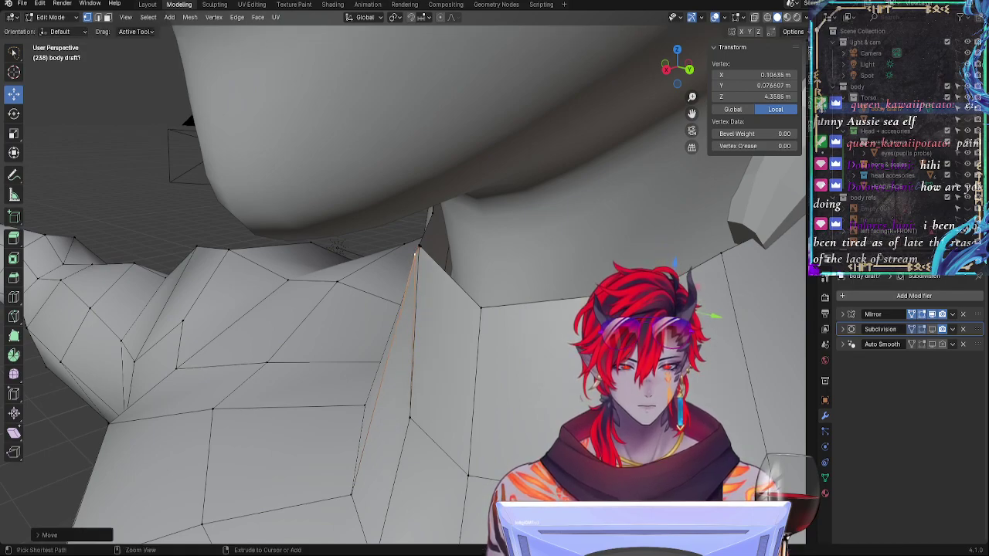
pyautogui.hotkey('ctrl', 'z')
# Step: Settle the neck vertex near X 0.1095, Y 0.0705, Z 4.3651 m, then switch to Right Orthographic view
pyautogui.press('g')
pyautogui.click(418, 255)
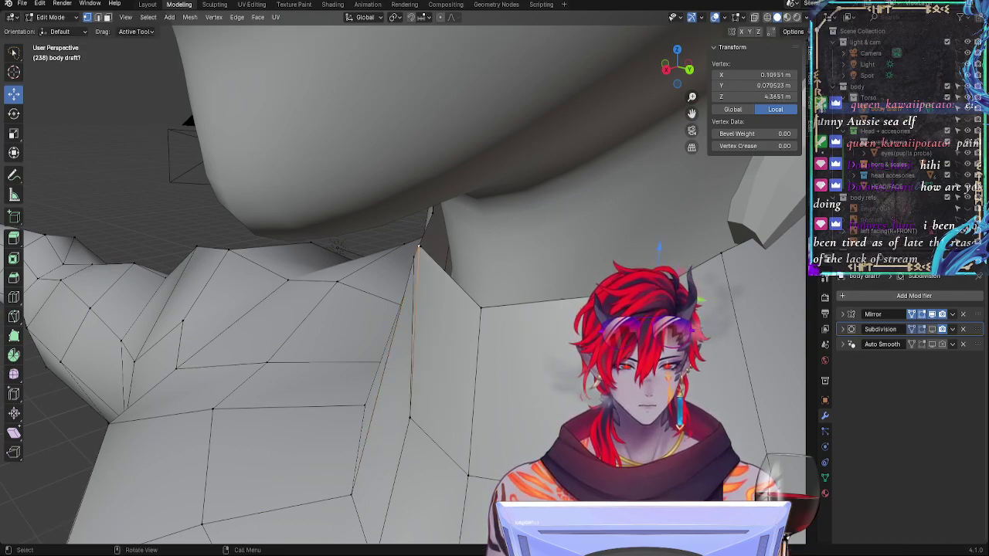
pyautogui.press('g')
pyautogui.click(416, 274)
pyautogui.press('g')
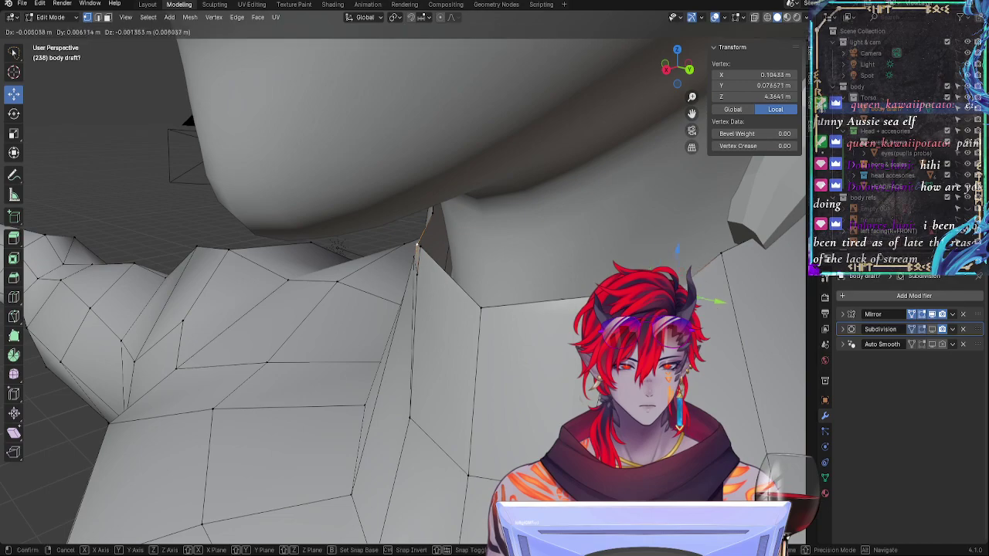
pyautogui.click(417, 247)
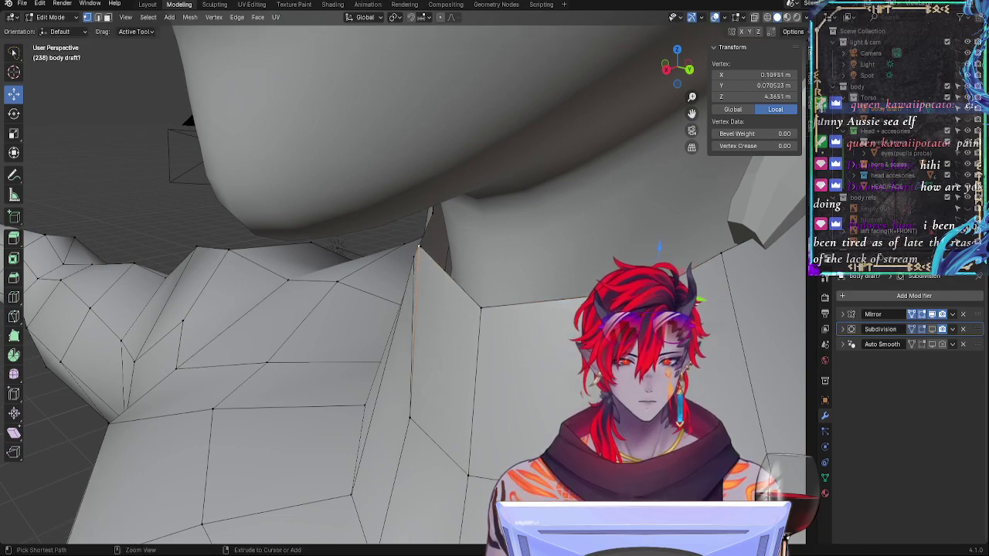
pyautogui.hotkey('ctrl', 'z')
pyautogui.hotkey('ctrl', 'z')
pyautogui.hotkey('ctrl', 'z')
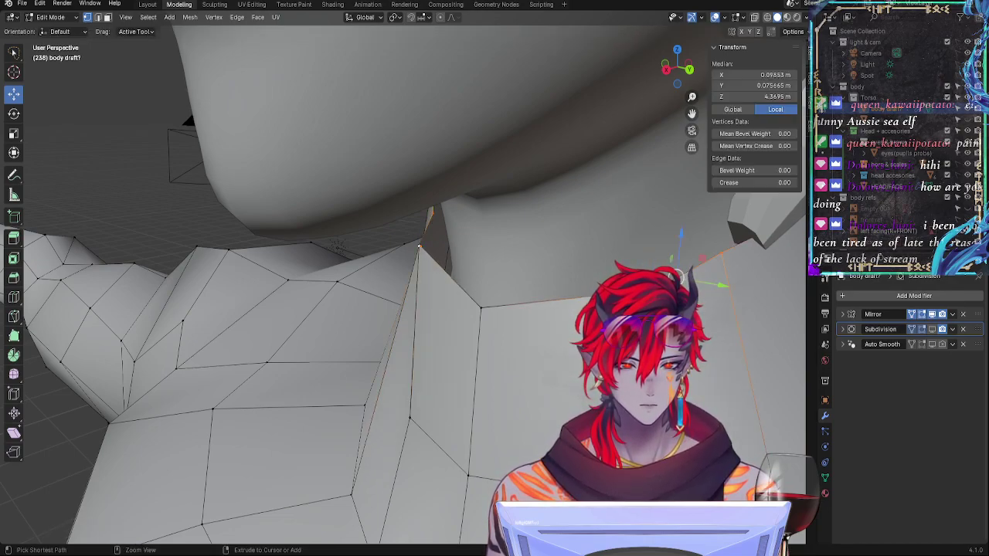
pyautogui.click(667, 70)
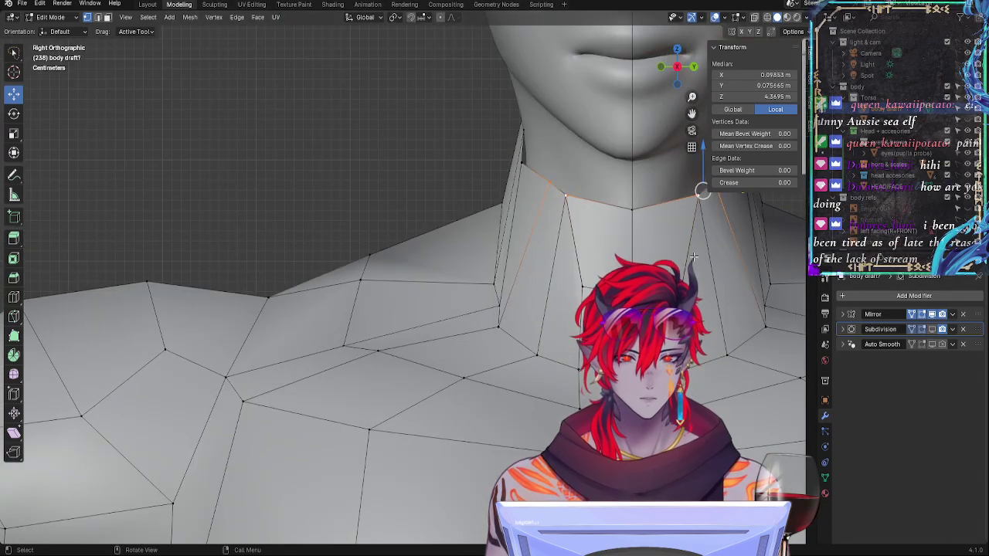
# Step: Zoom in on the neck and turn on the Subdivision modifier's edit-mode smoothing
pyautogui.keyDown('ctrl'); pyautogui.moveTo(733, 318); pyautogui.dragTo(377, 349, button='middle'); pyautogui.keyUp('ctrl')
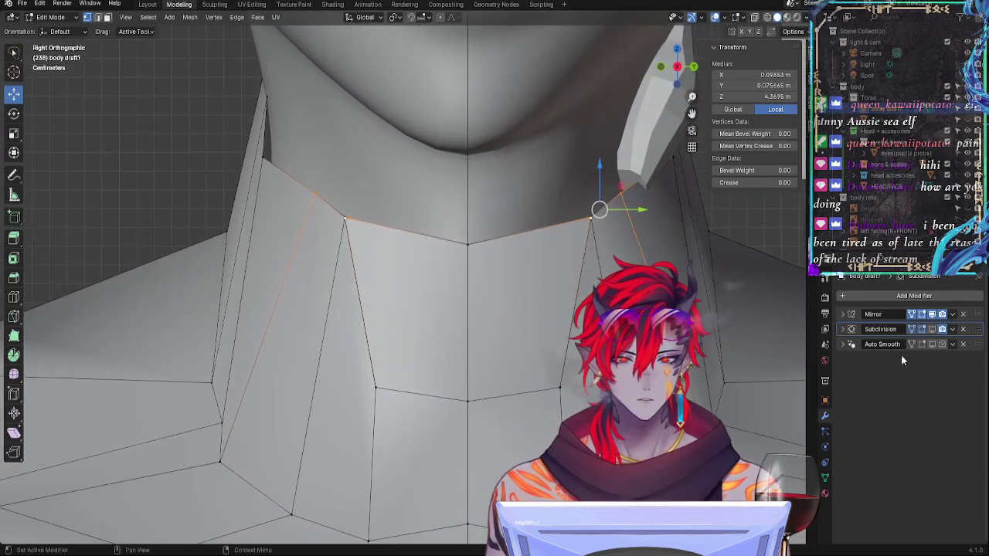
pyautogui.click(932, 329)
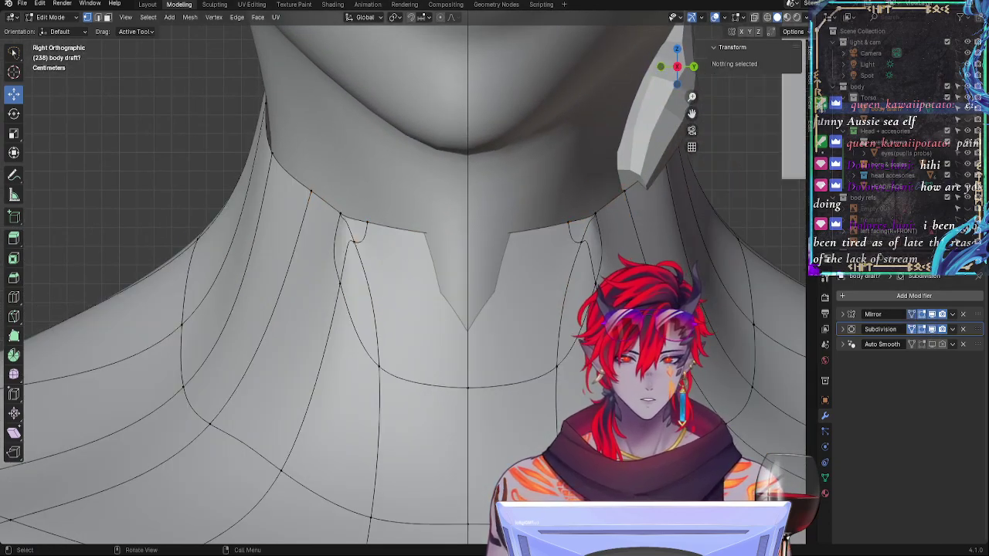
pyautogui.hotkey('ctrl', 'z')
pyautogui.hotkey('ctrl', 'z')
pyautogui.hotkey('ctrl', 'z')
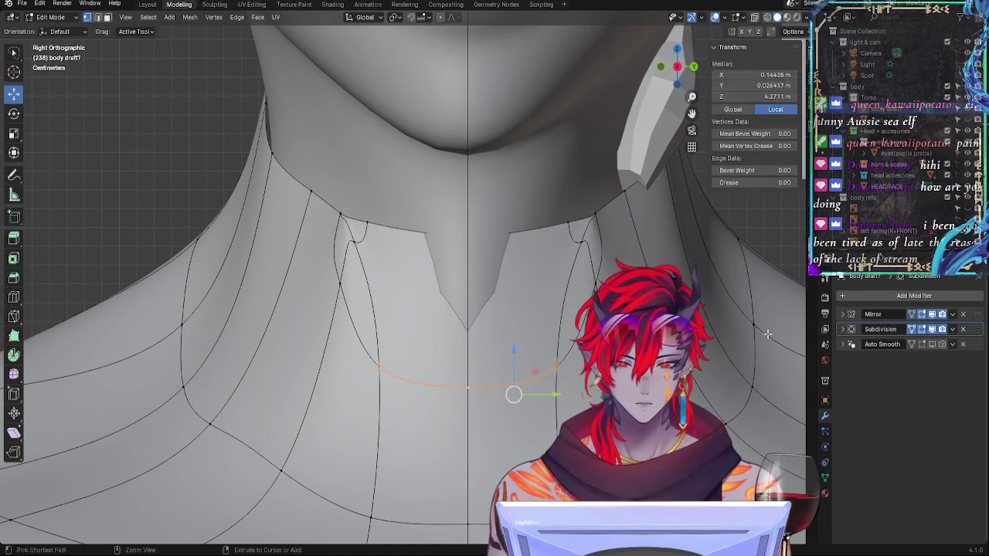
pyautogui.hotkey('ctrl', 'z')
pyautogui.hotkey('ctrl', 'z')
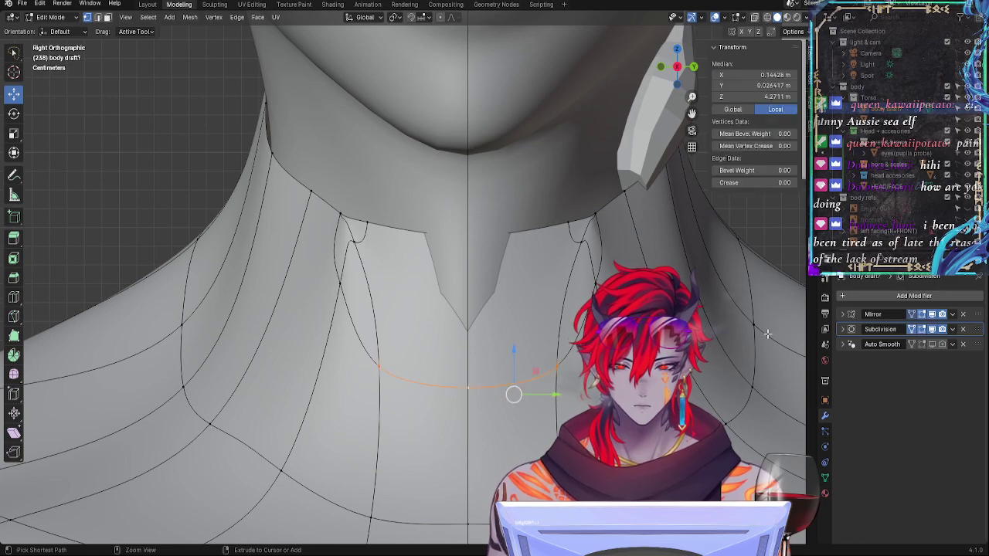
pyautogui.click(932, 329)
pyautogui.click(932, 329)
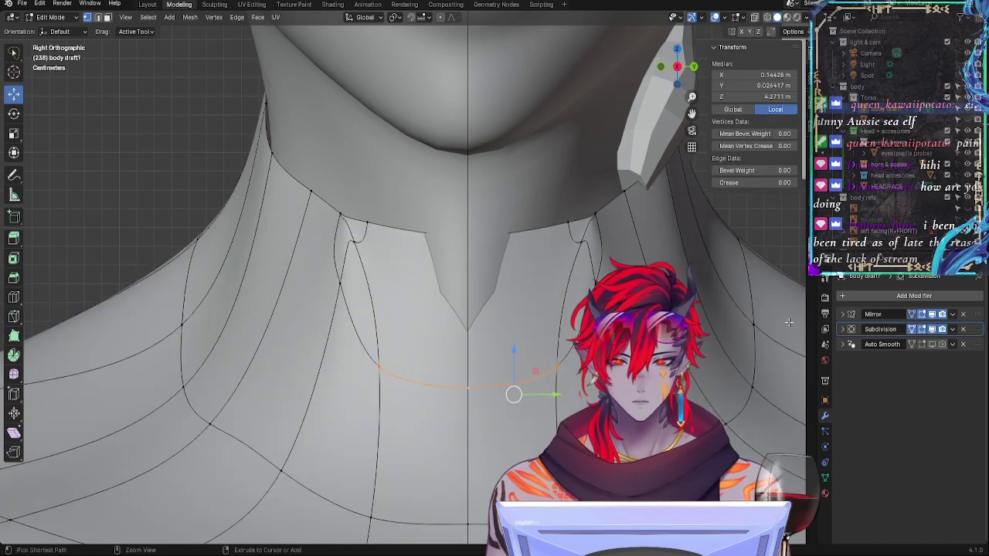
# Step: Undo the recent neck edits back to the earlier, simpler neck loops
pyautogui.click(558, 355)
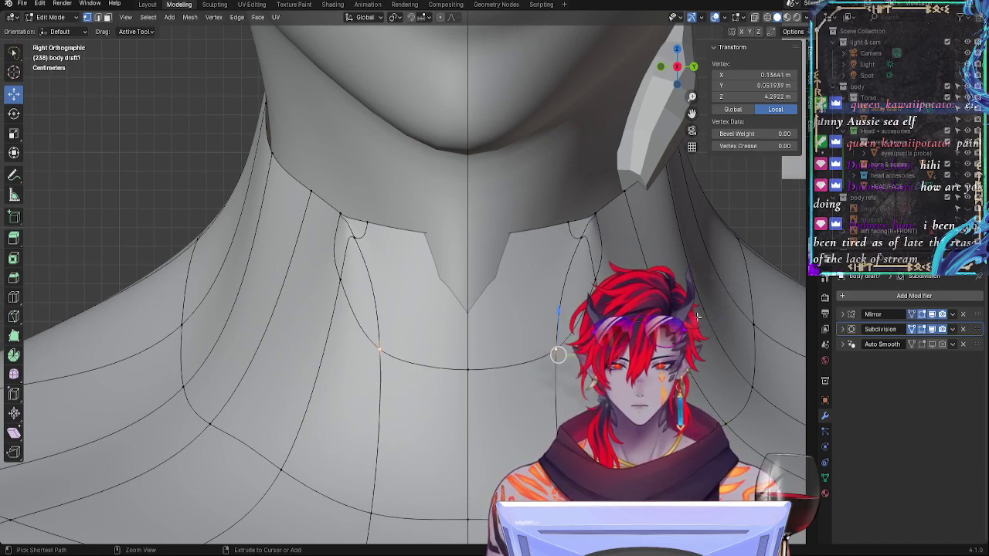
pyautogui.hotkey('alt', 'a')
pyautogui.hotkey('ctrl', 'z')
pyautogui.hotkey('ctrl', 'z')
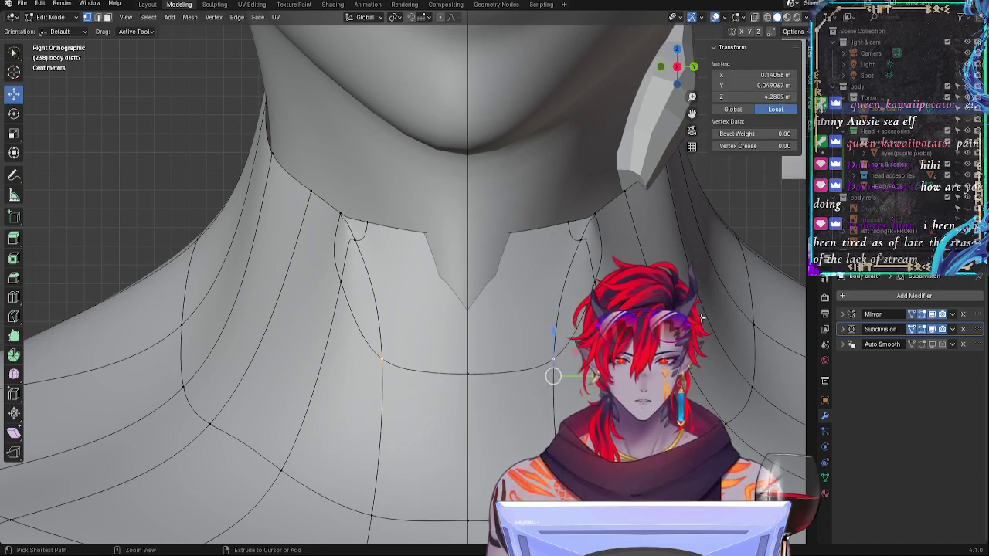
pyautogui.hotkey('ctrl', 'z')
pyautogui.hotkey('ctrl', 'z')
pyautogui.hotkey('ctrl', 'z')
pyautogui.hotkey('ctrl', 'z')
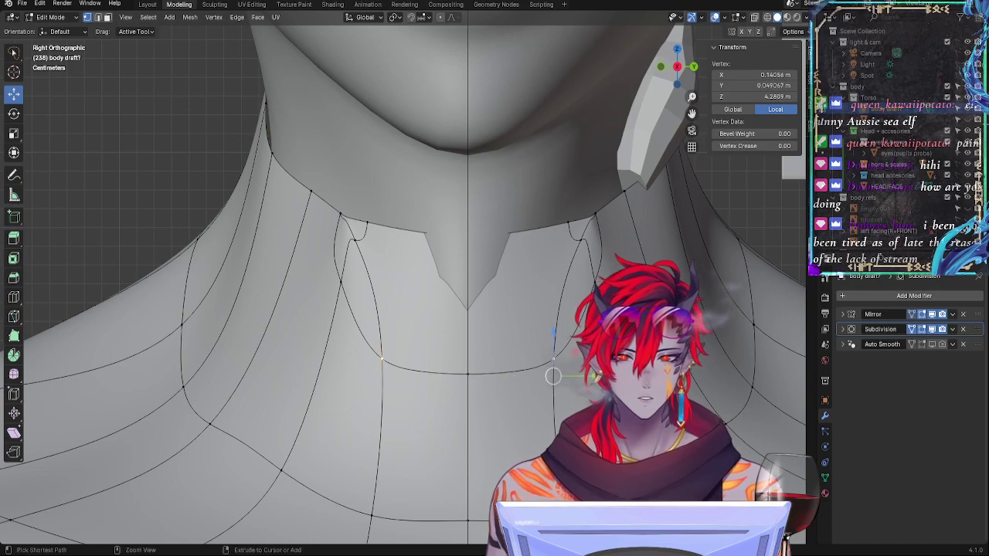
pyautogui.hotkey('ctrl', 'z')
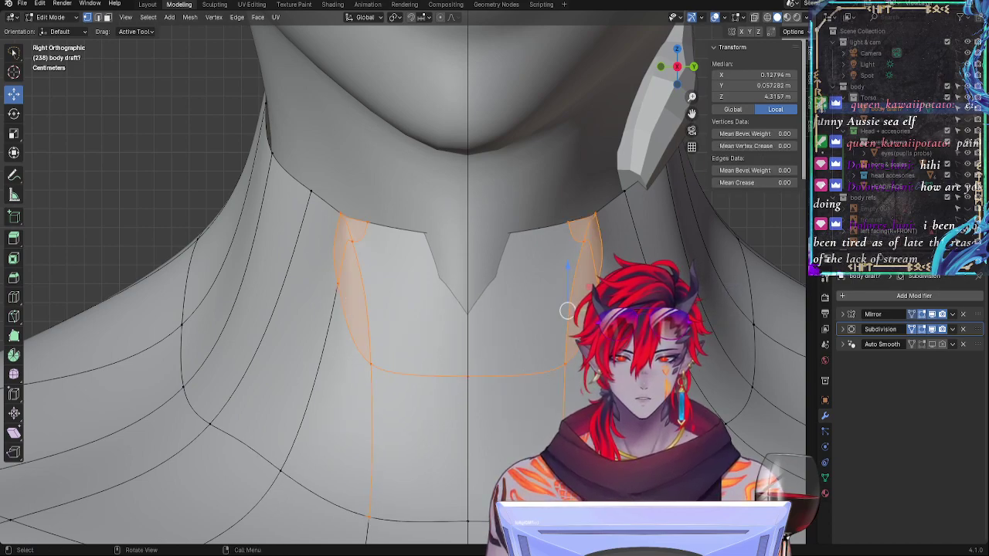
pyautogui.hotkey('ctrl', 'z')
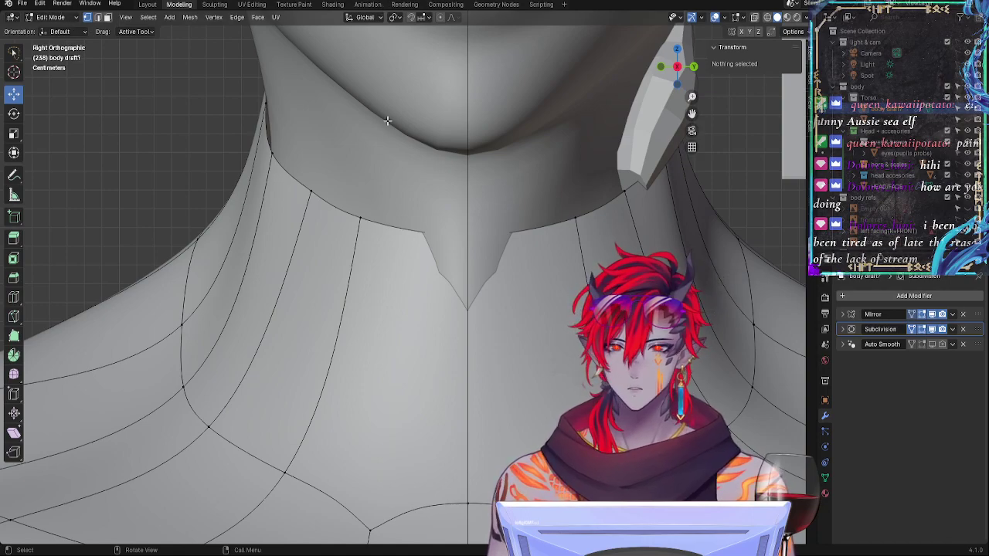
# Step: Redo the undone neck cut from the Edit menu and clear the selection
pyautogui.click(25, 4)
pyautogui.moveTo(49, 4)
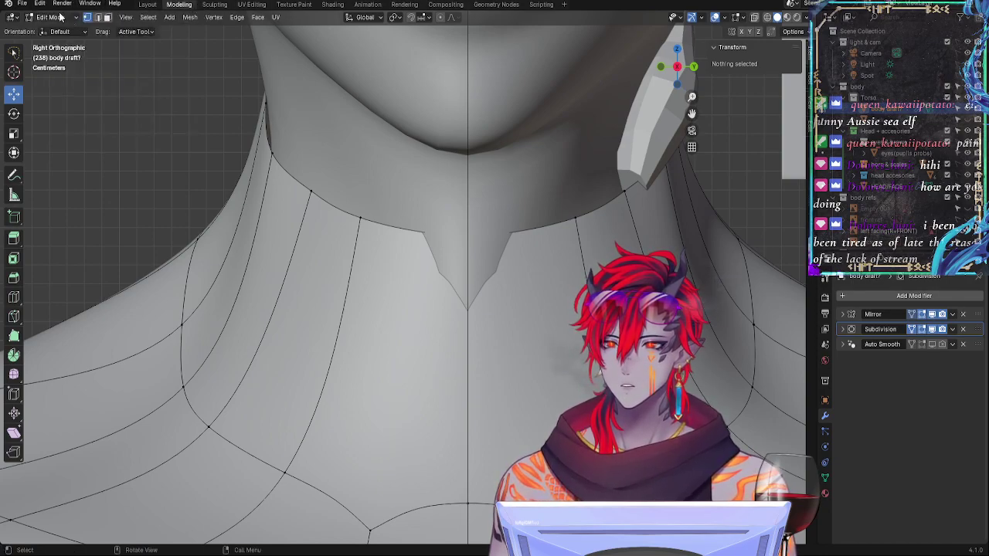
pyautogui.click(24, 4)
pyautogui.moveTo(33, 16)
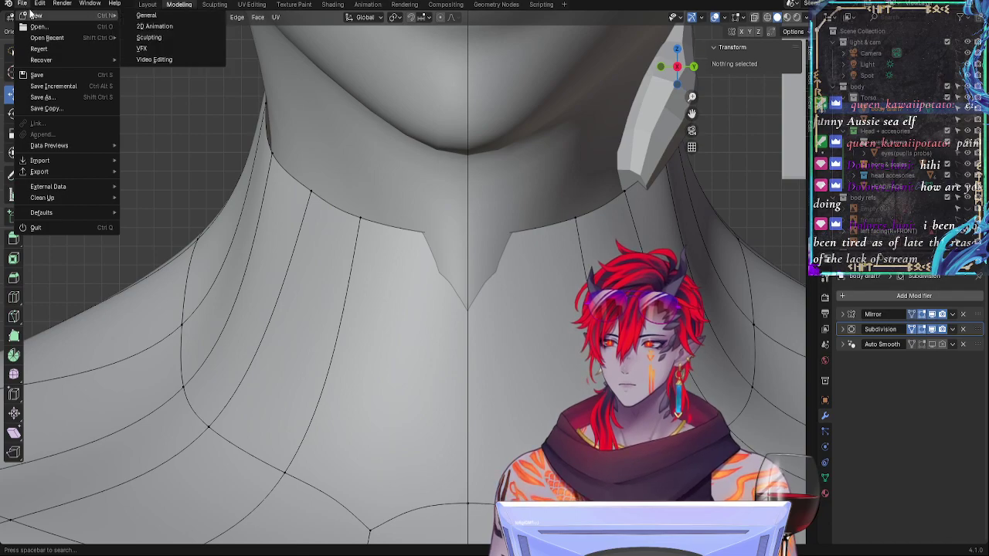
pyautogui.click(56, 27)
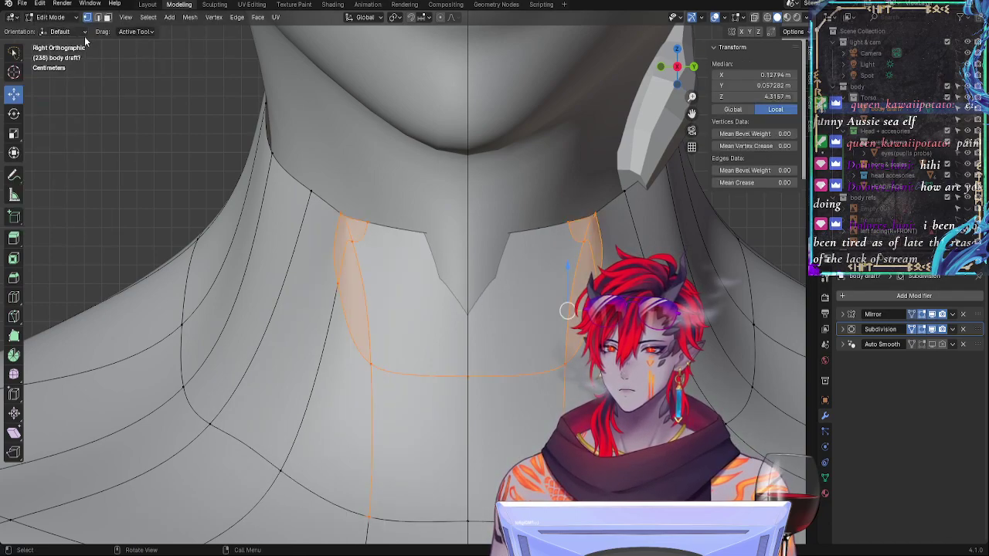
pyautogui.click(552, 179)
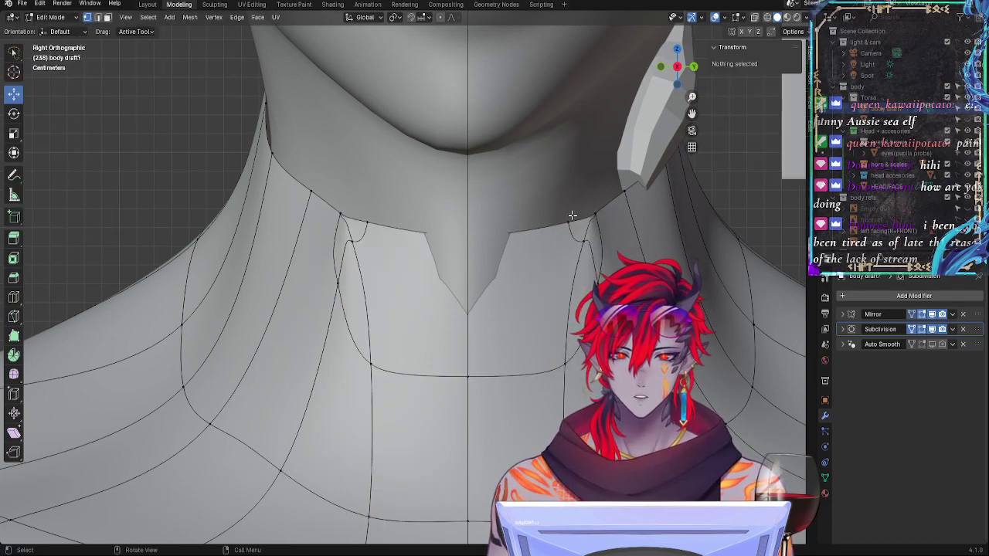
# Step: Switch off the Subdivision modifier's edit-mode display to show the raw neck cage
pyautogui.click(932, 330)
pyautogui.click(590, 218)
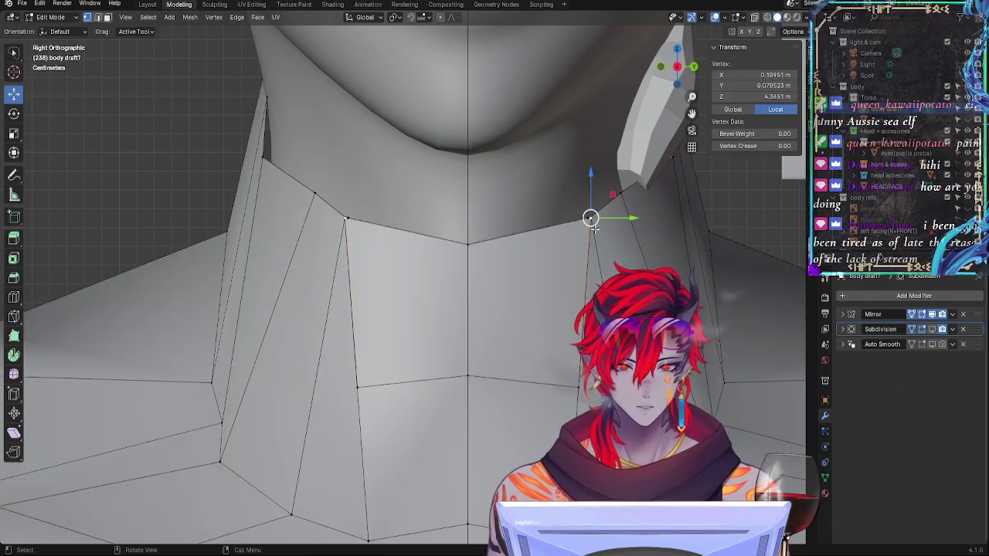
pyautogui.click(937, 329)
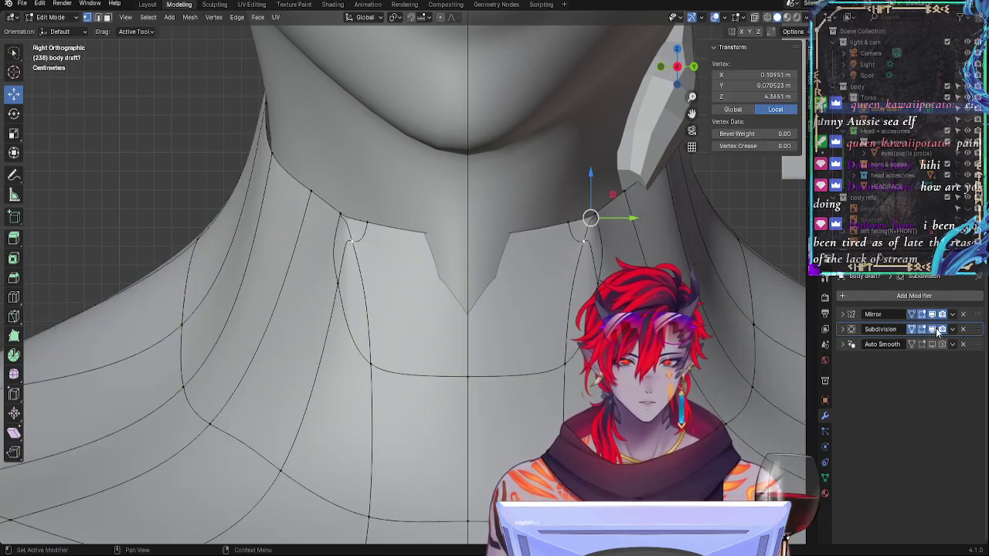
pyautogui.click(936, 329)
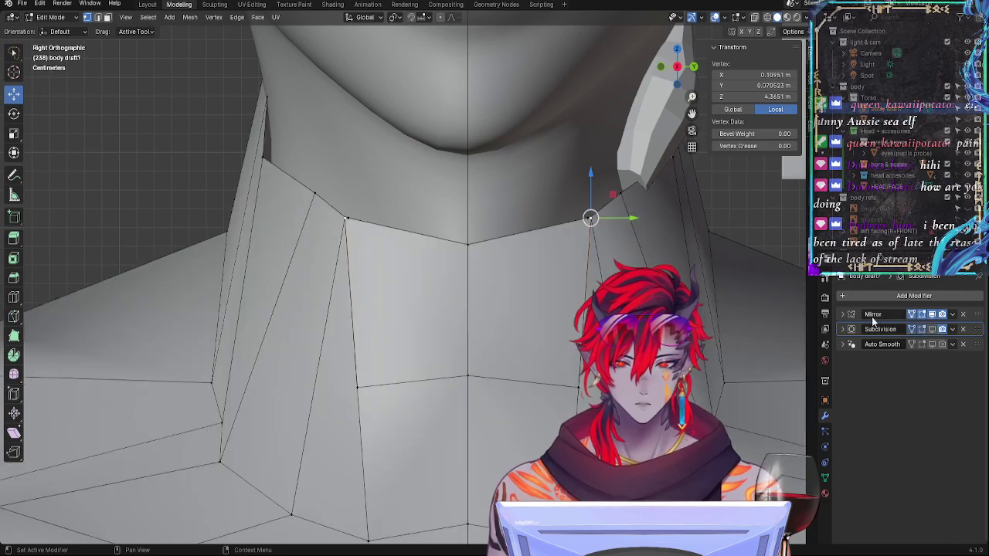
pyautogui.hotkey('alt', 'a')
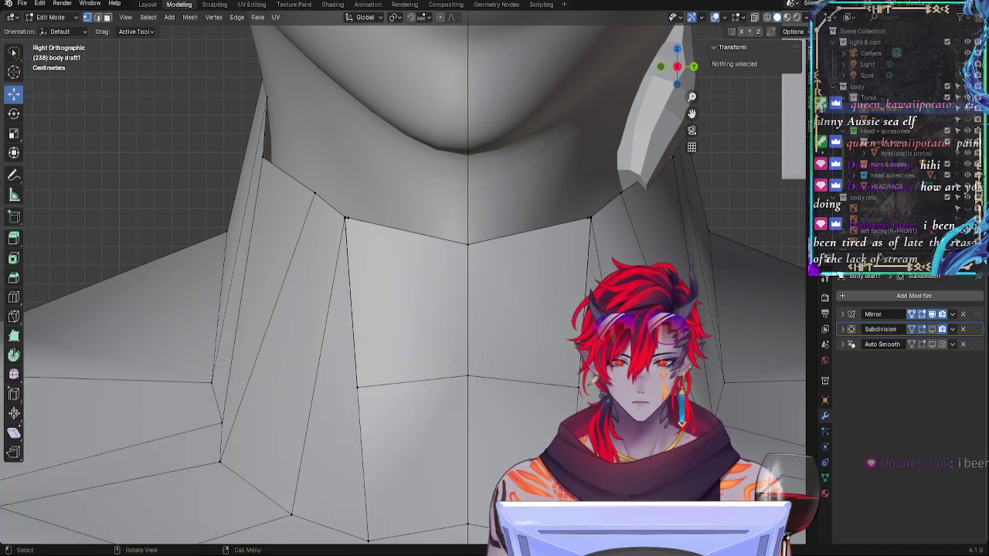
# Step: Nudge the vertex at the top of the neck slightly to the left
pyautogui.click(590, 219)
pyautogui.hotkey('ctrl', 'z')
pyautogui.hotkey('ctrl', 'z')
pyautogui.hotkey('ctrl', 'z')
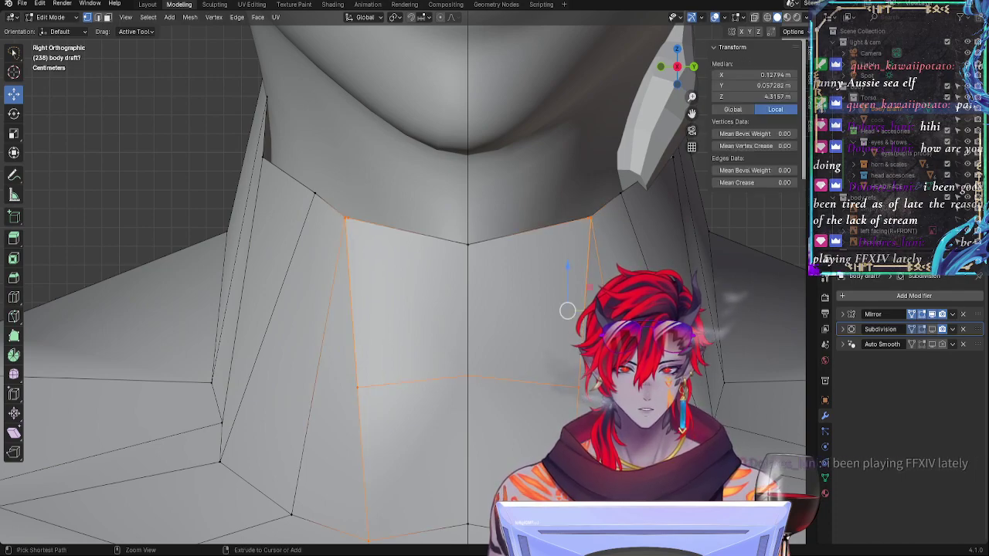
pyautogui.click(589, 217)
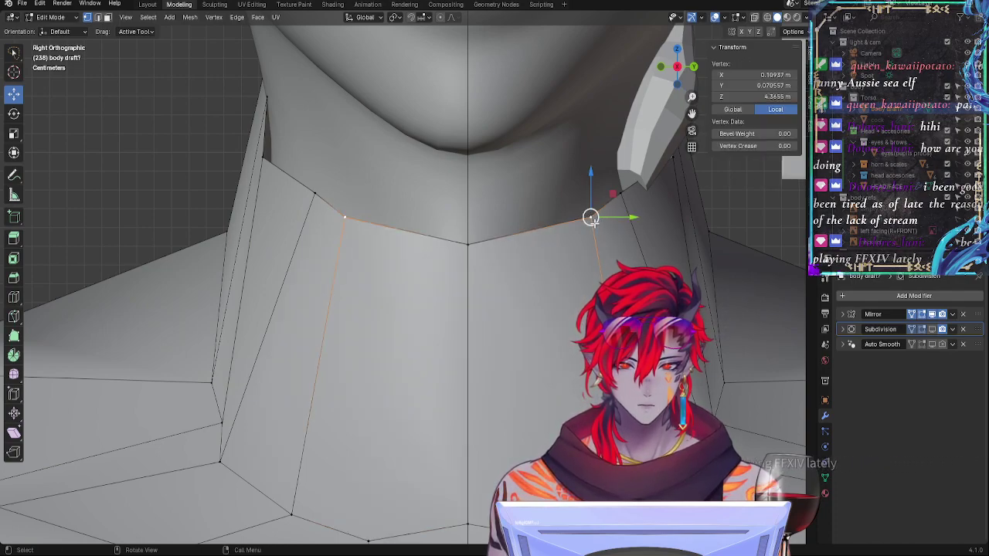
pyautogui.moveTo(589, 218); pyautogui.dragTo(584, 217)
# Step: Frame the neck and shoulders, select a lower neck vertex and start a knife cut
pyautogui.keyDown('alt'); pyautogui.keyDown('shift'); pyautogui.moveTo(588, 381); pyautogui.dragTo(526, 270); pyautogui.keyUp('shift'); pyautogui.keyUp('alt')
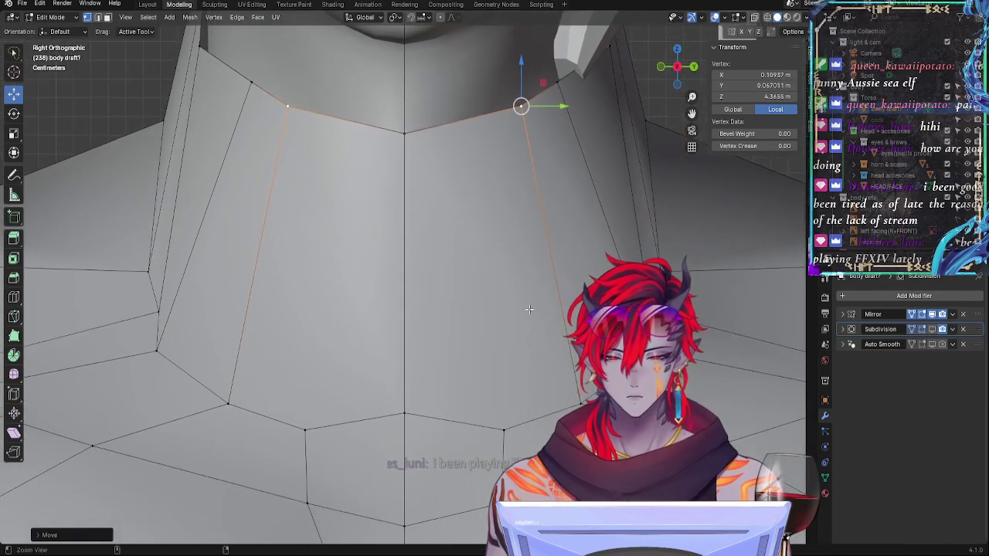
pyautogui.keyDown('ctrl'); pyautogui.keyDown('alt'); pyautogui.moveTo(528, 311); pyautogui.dragTo(502, 417); pyautogui.keyUp('alt'); pyautogui.keyUp('ctrl')
pyautogui.keyDown('shift'); pyautogui.moveTo(460, 312); pyautogui.dragTo(490, 384, button='middle'); pyautogui.keyUp('shift')
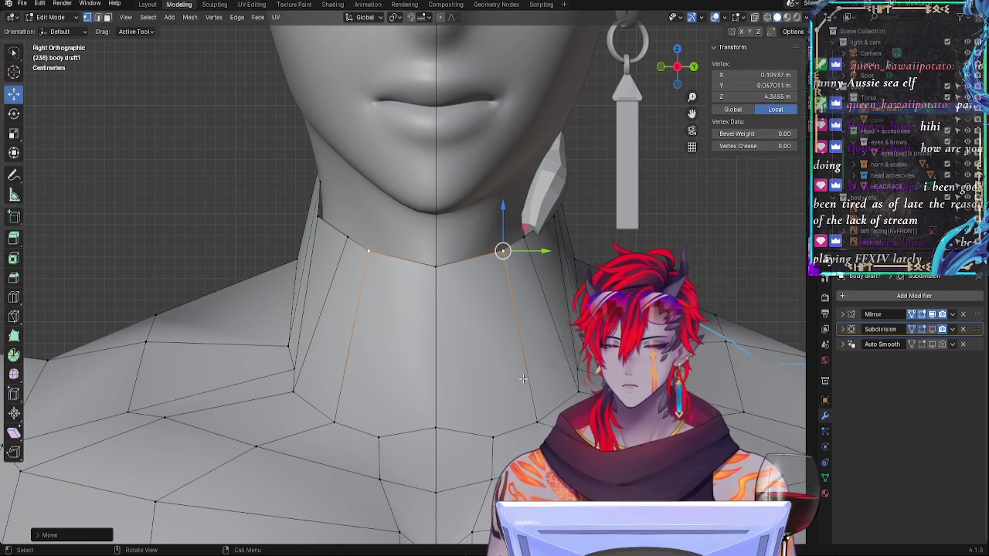
pyautogui.click(487, 437)
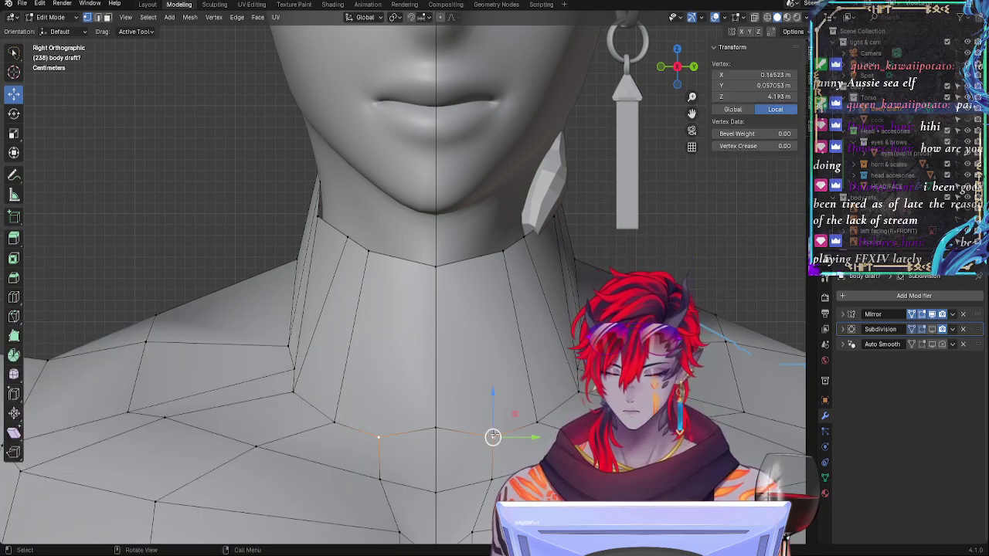
pyautogui.press('k')
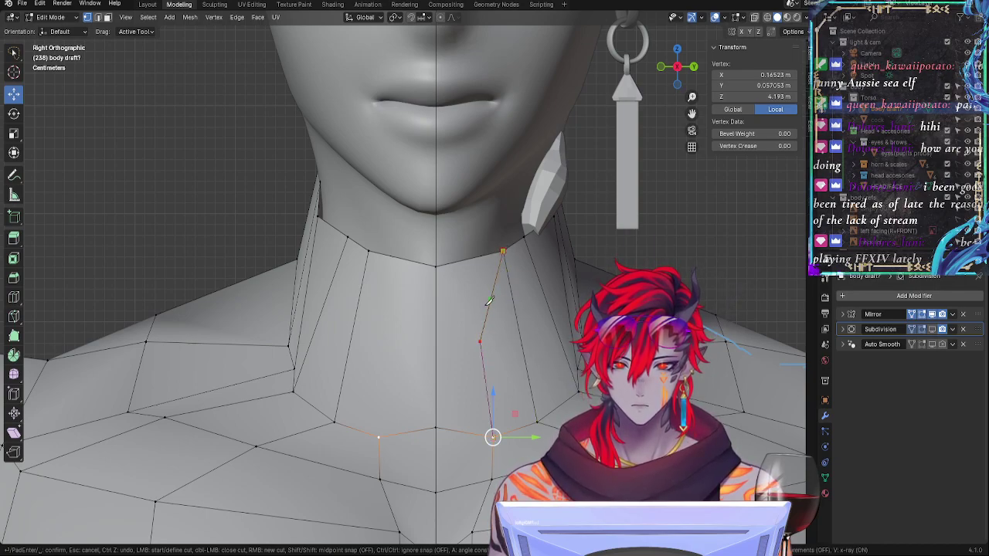
# Step: Knife a new edge across the front of the neck and merge the upper stray vertices at center
pyautogui.click(480, 339)
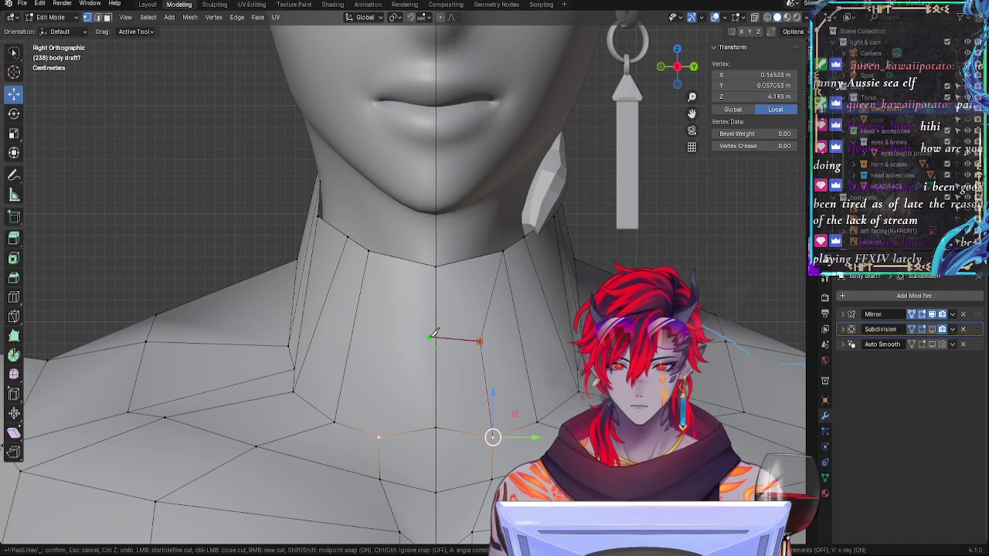
pyautogui.keyDown('shift'); pyautogui.click(436, 336); pyautogui.keyUp('shift')
pyautogui.press('Return')
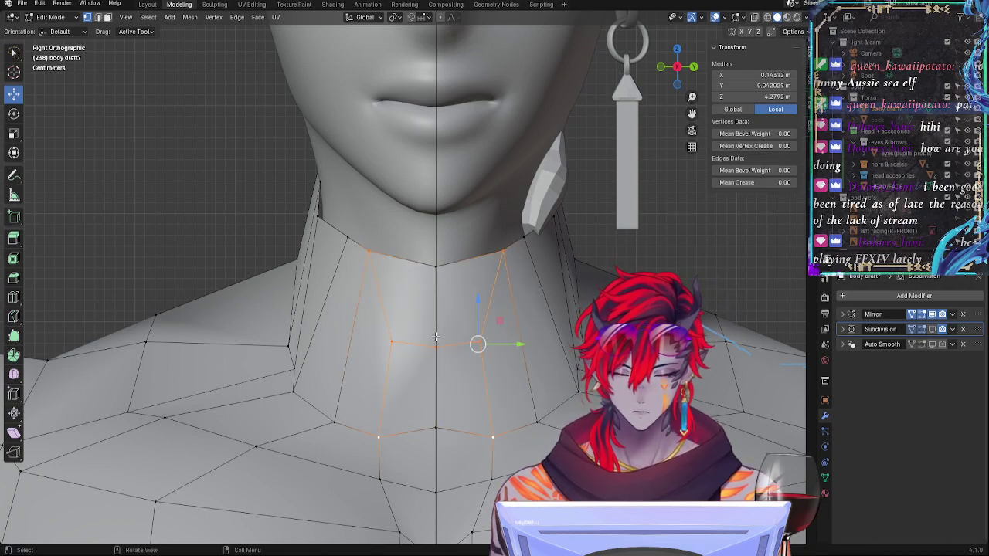
pyautogui.click(504, 250)
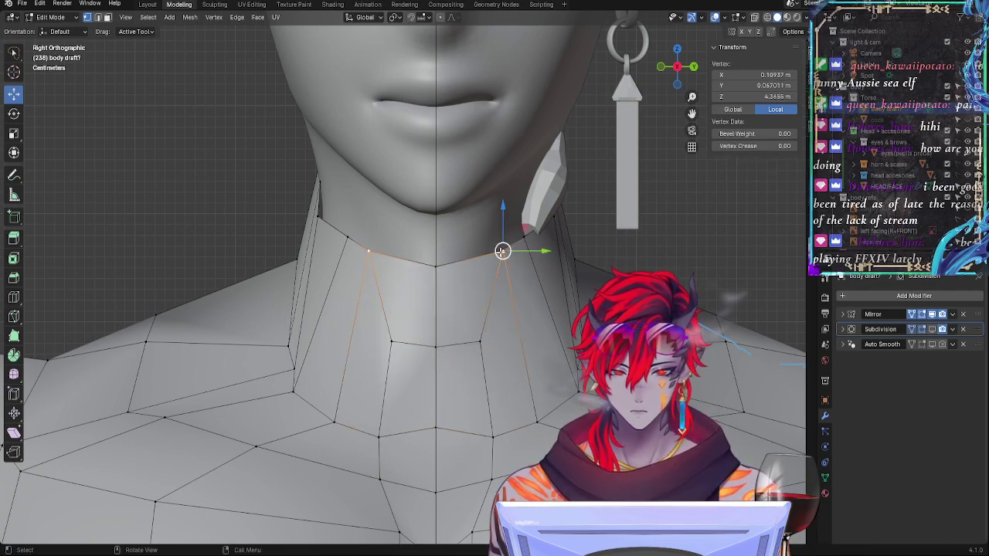
pyautogui.press('m')
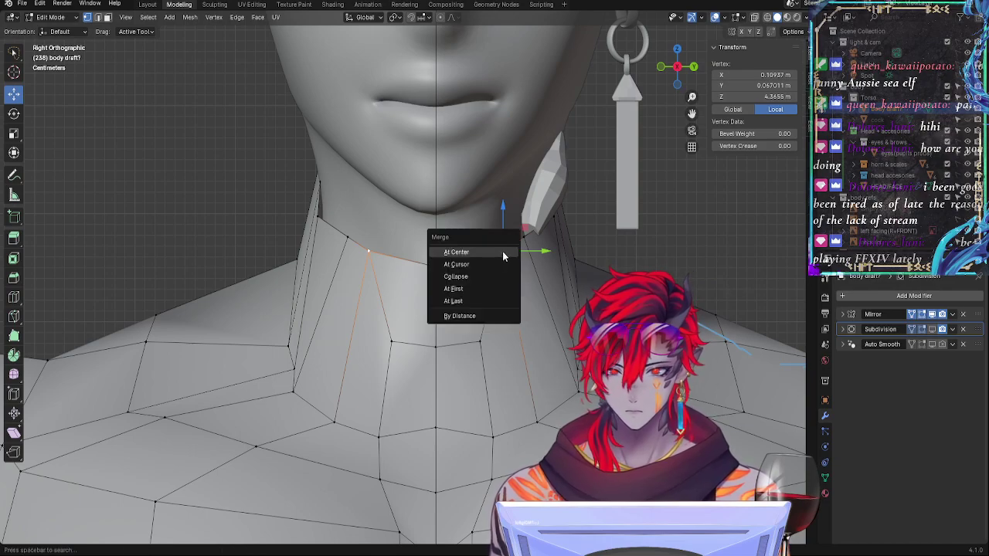
pyautogui.click(502, 251)
pyautogui.click(523, 300)
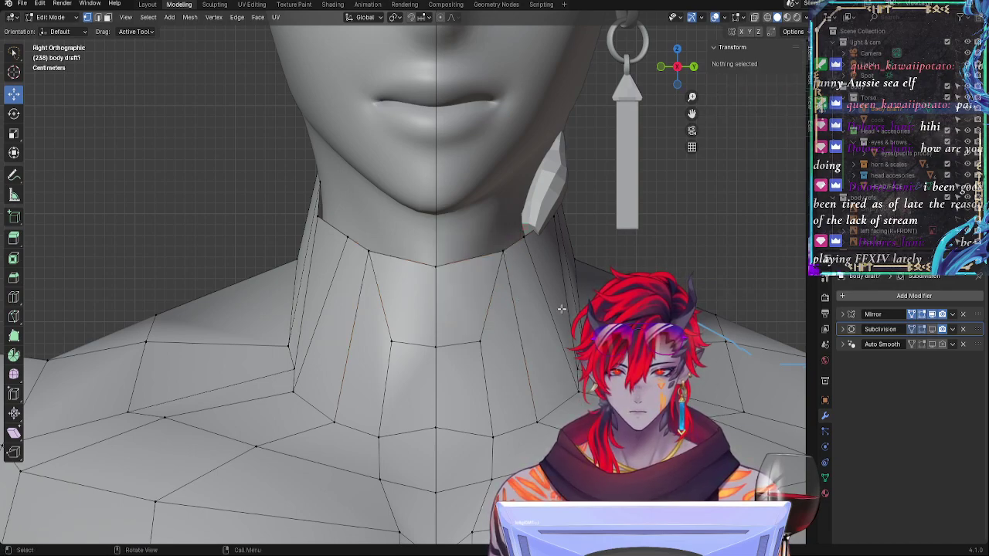
# Step: Merge the lower neck vertices at center, deselect, and toggle out of and back into Edit Mode
pyautogui.click(491, 435)
pyautogui.press('m')
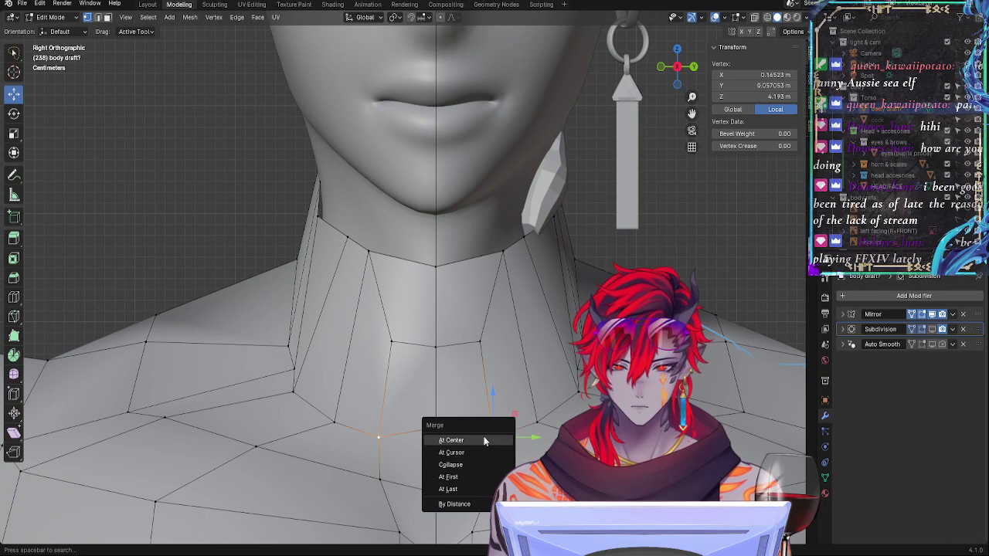
pyautogui.click(484, 440)
pyautogui.hotkey('alt', 'a')
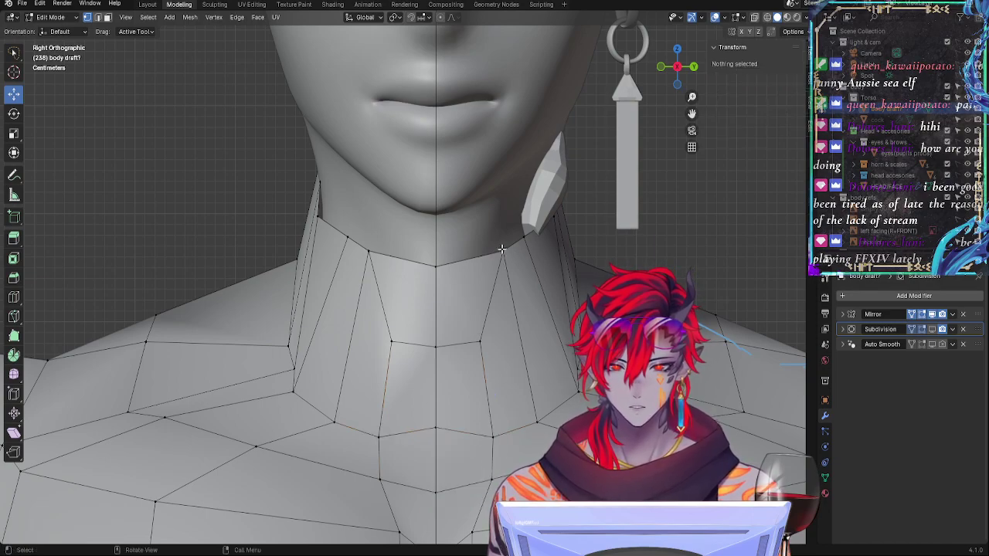
pyautogui.press('Tab')
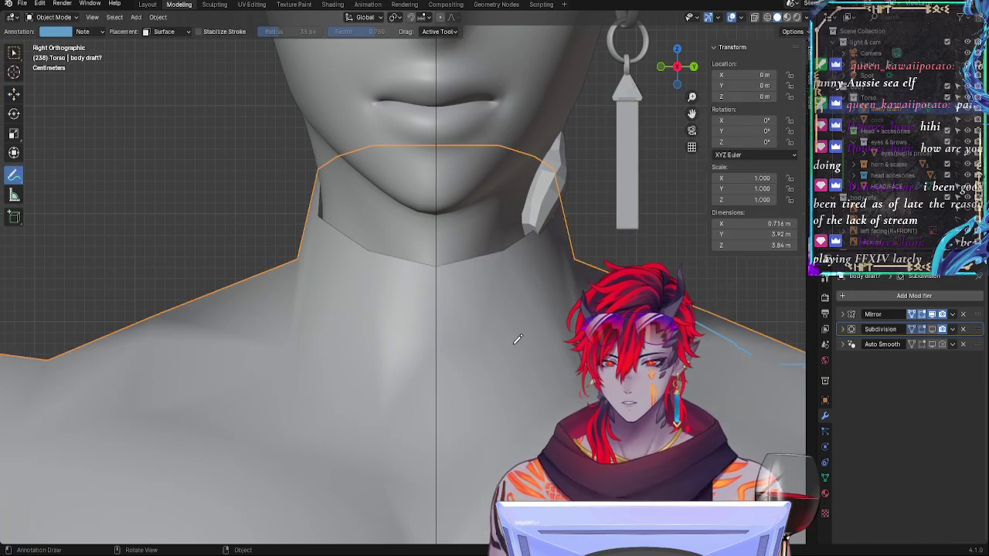
pyautogui.press('Tab')
# Step: Zoom in, toggle the Subdivision edit-mode preview ending with it off, and orbit to the neck's side
pyautogui.keyDown('ctrl'); pyautogui.moveTo(523, 343); pyautogui.dragTo(533, 309, button='middle'); pyautogui.keyUp('ctrl')
pyautogui.click(921, 330)
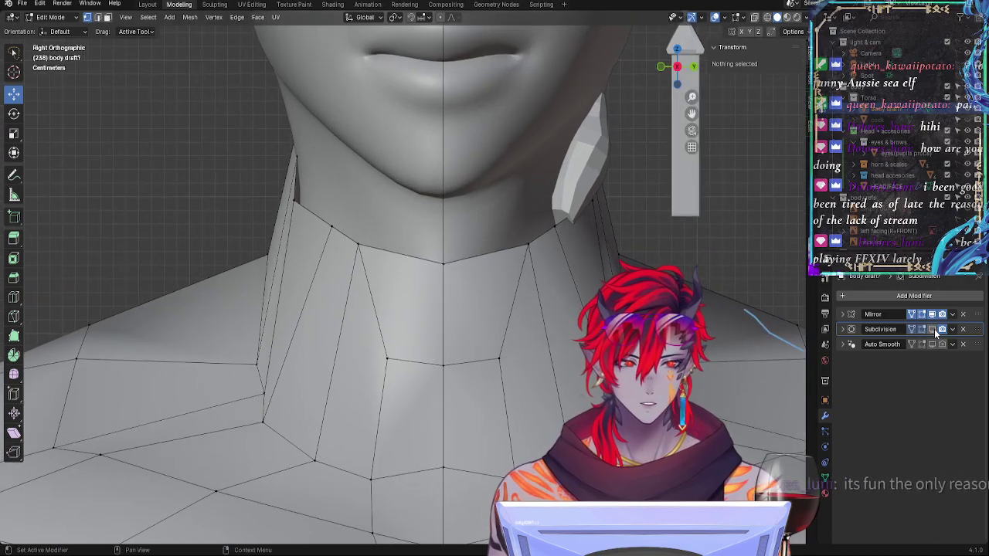
pyautogui.click(933, 330)
pyautogui.click(933, 329)
pyautogui.click(933, 330)
pyautogui.click(933, 330)
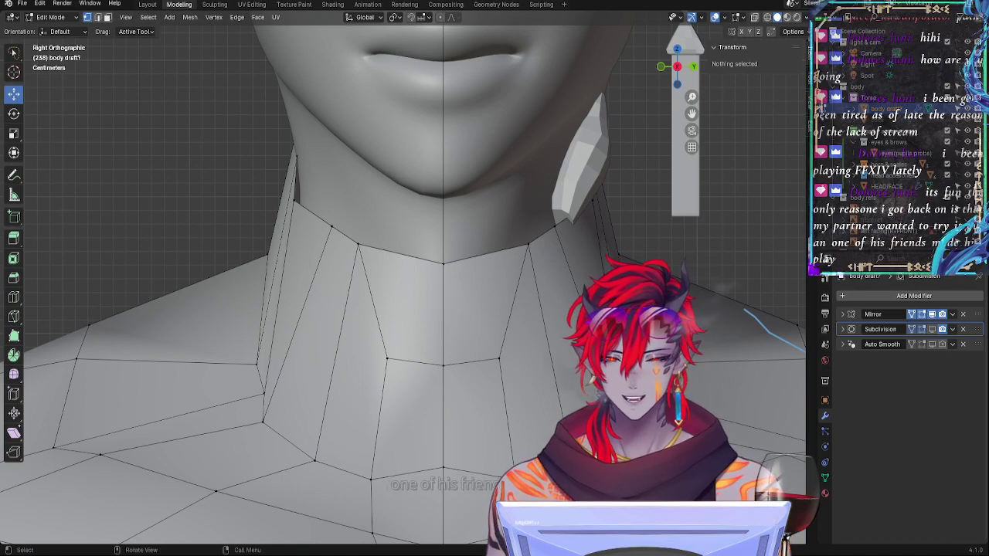
pyautogui.moveTo(670, 368); pyautogui.dragTo(698, 363, button='middle')
pyautogui.keyDown('ctrl'); pyautogui.moveTo(677, 232); pyautogui.dragTo(705, 360, button='middle'); pyautogui.keyUp('ctrl')
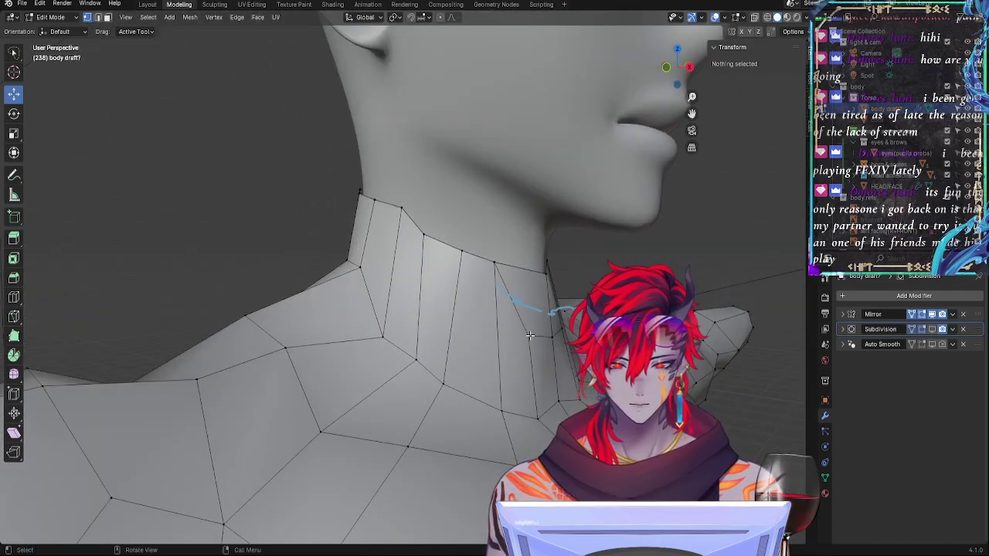
# Step: Move three side-neck vertices inward along X and slightly down on Z
pyautogui.click(591, 323)
pyautogui.keyDown('shift'); pyautogui.click(529, 336); pyautogui.keyUp('shift')
pyautogui.keyDown('shift'); pyautogui.click(552, 337); pyautogui.keyUp('shift')
pyautogui.press('g')
pyautogui.press('x')
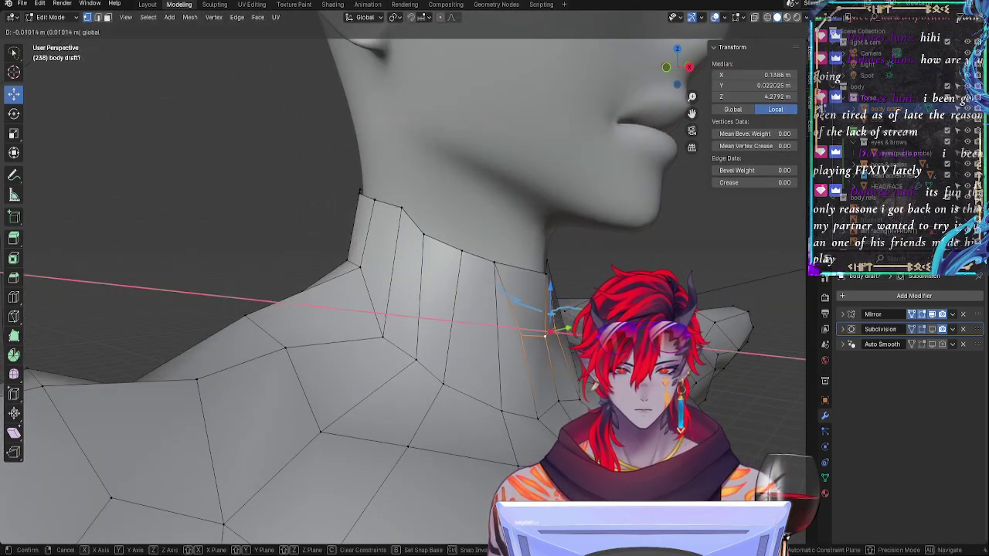
pyautogui.click(558, 297)
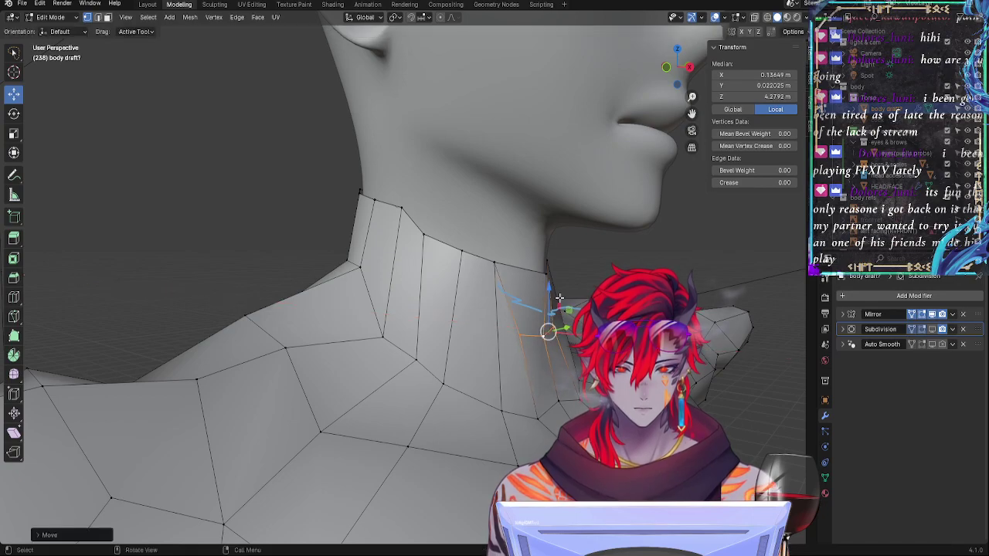
pyautogui.moveTo(546, 288); pyautogui.dragTo(547, 300)
pyautogui.click(607, 324)
pyautogui.moveTo(649, 324); pyautogui.dragTo(543, 445, button='middle')
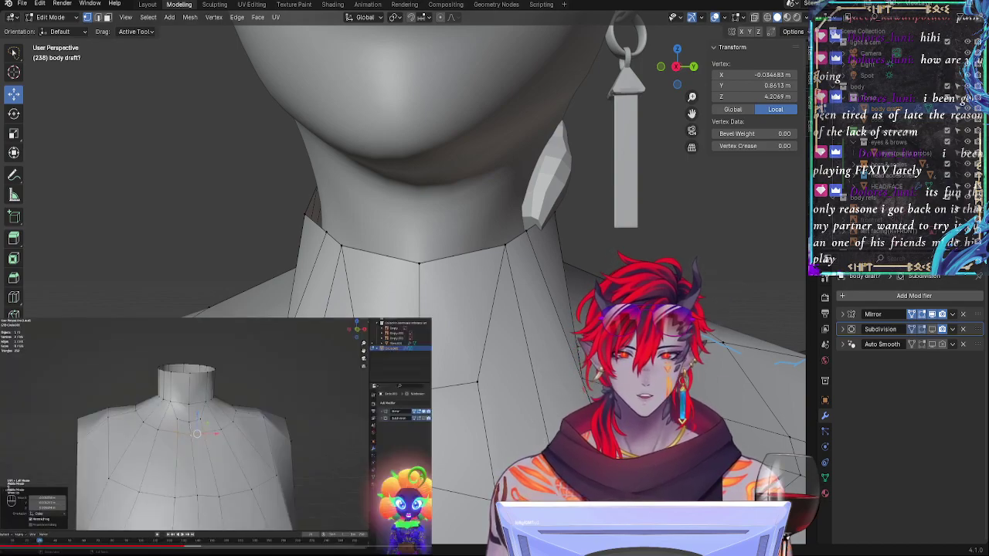
# Step: Compare the neck with the reference video, zoom out, and return the body to Object Mode
pyautogui.moveTo(486, 450); pyautogui.dragTo(509, 426, button='middle')
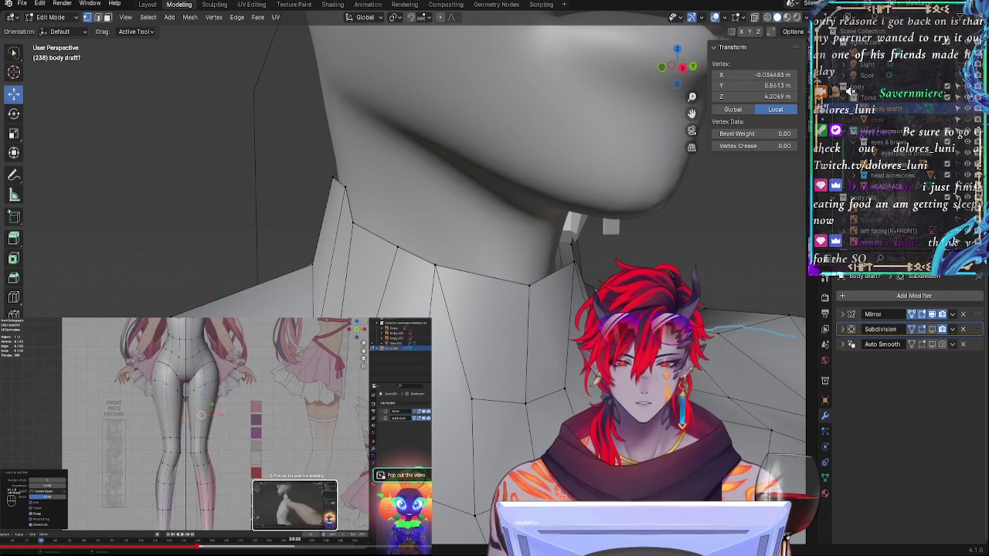
pyautogui.click(295, 545)
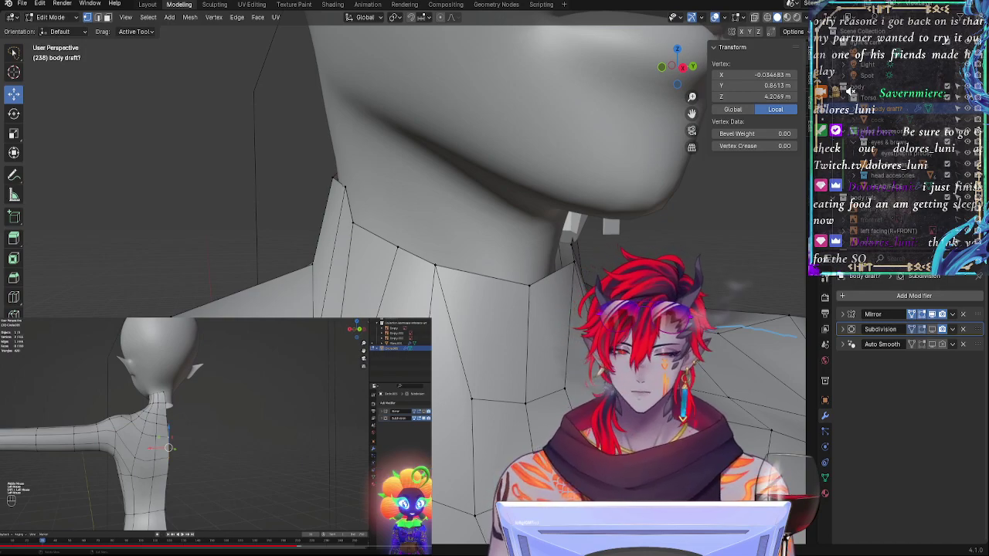
pyautogui.scroll(-8, 515, 326)
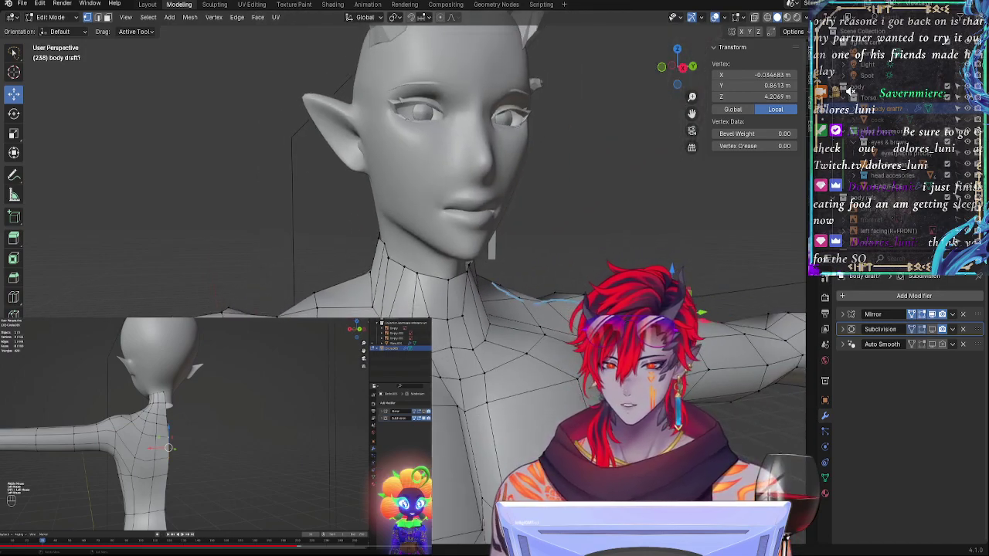
pyautogui.press('Tab')
pyautogui.scroll(-3, 516, 327)
# Step: Turn on the subdivision preview and orbit around the whole body draft, front and back
pyautogui.moveTo(515, 327); pyautogui.dragTo(493, 318, button='middle')
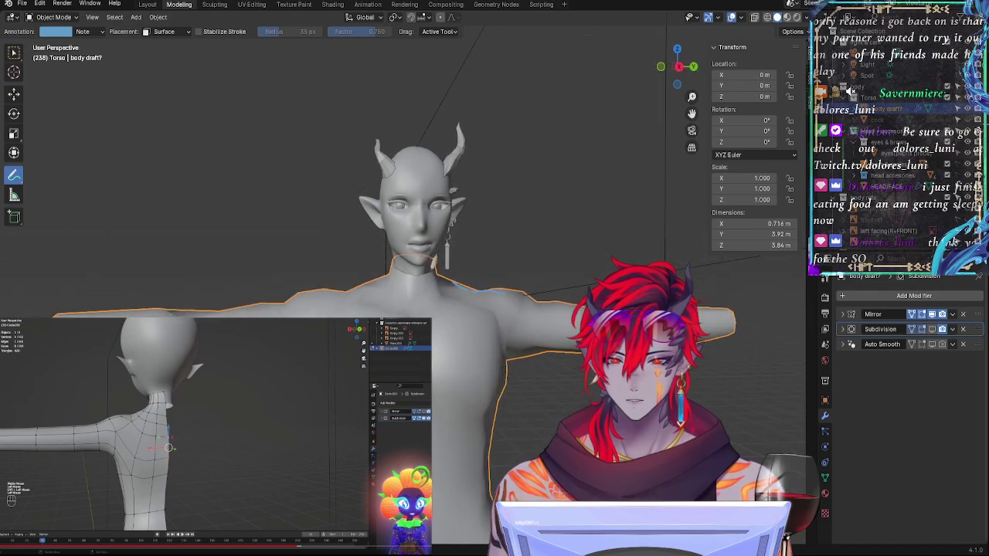
pyautogui.click(932, 331)
pyautogui.keyDown('shift'); pyautogui.moveTo(578, 429); pyautogui.dragTo(846, 363, button='middle'); pyautogui.keyUp('shift')
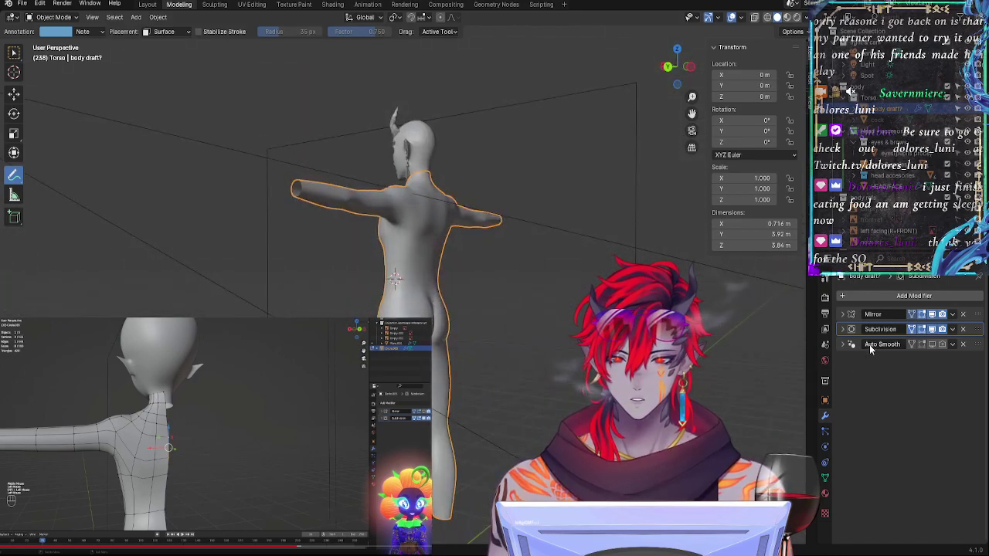
pyautogui.moveTo(607, 363); pyautogui.dragTo(519, 361, button='middle')
pyautogui.keyDown('ctrl'); pyautogui.moveTo(560, 351); pyautogui.dragTo(569, 333, button='middle'); pyautogui.keyUp('ctrl')
pyautogui.keyDown('ctrl'); pyautogui.moveTo(529, 268); pyautogui.dragTo(322, 330, button='middle'); pyautogui.keyUp('ctrl')
pyautogui.keyDown('ctrl'); pyautogui.moveTo(435, 356); pyautogui.dragTo(446, 292, button='middle'); pyautogui.keyUp('ctrl')
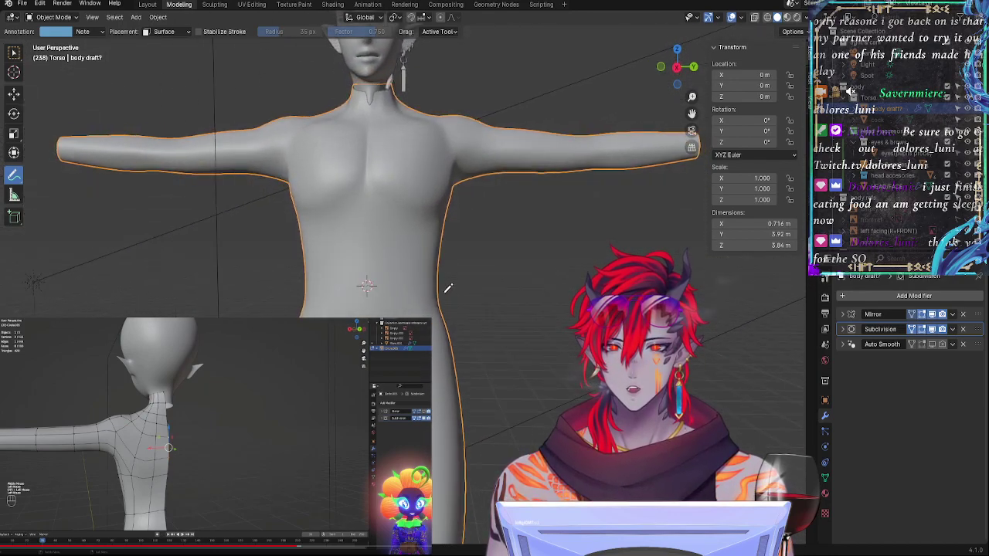
pyautogui.keyDown('shift'); pyautogui.moveTo(446, 231); pyautogui.dragTo(476, 342, button='middle'); pyautogui.keyUp('shift')
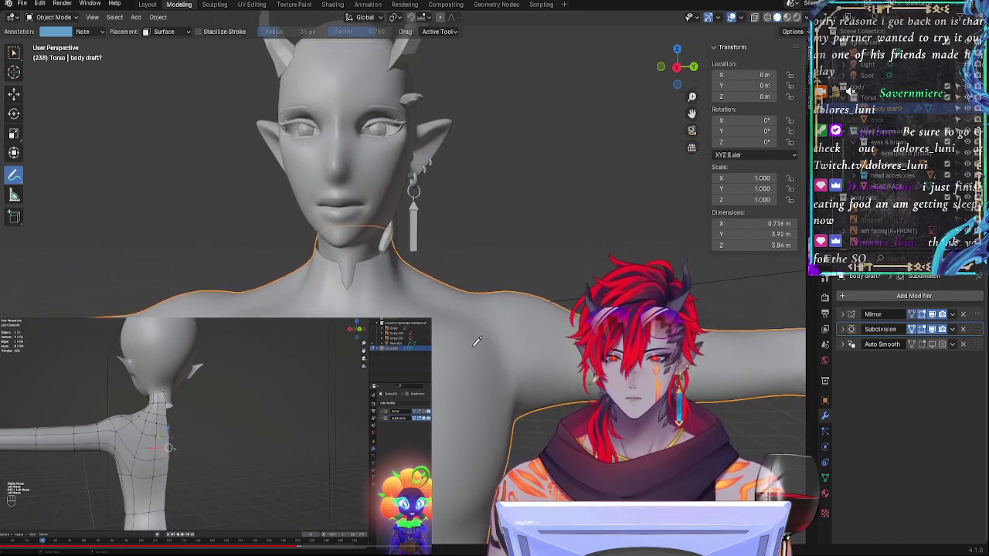
pyautogui.scroll(-3, 477, 331)
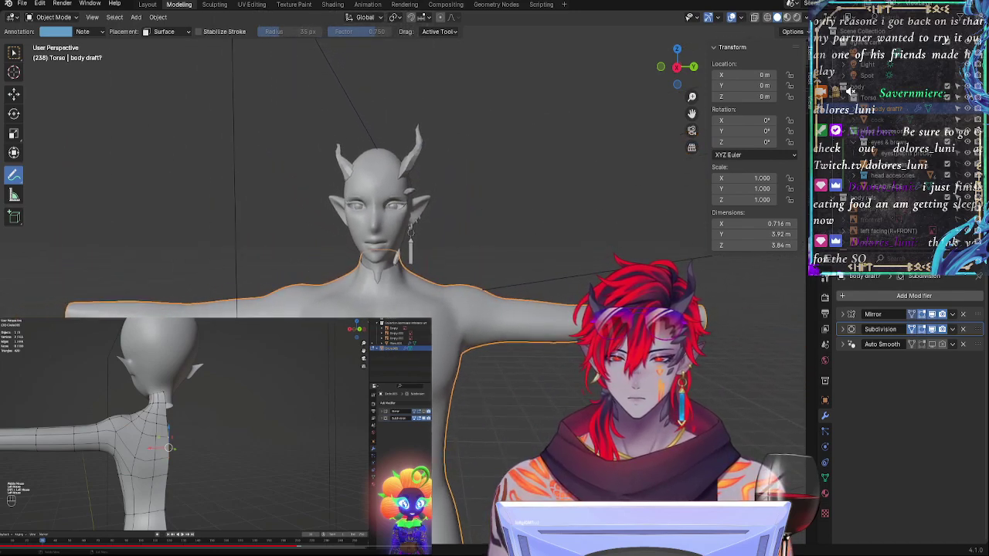
pyautogui.scroll(4, 510, 322)
pyautogui.scroll(-4, 540, 315)
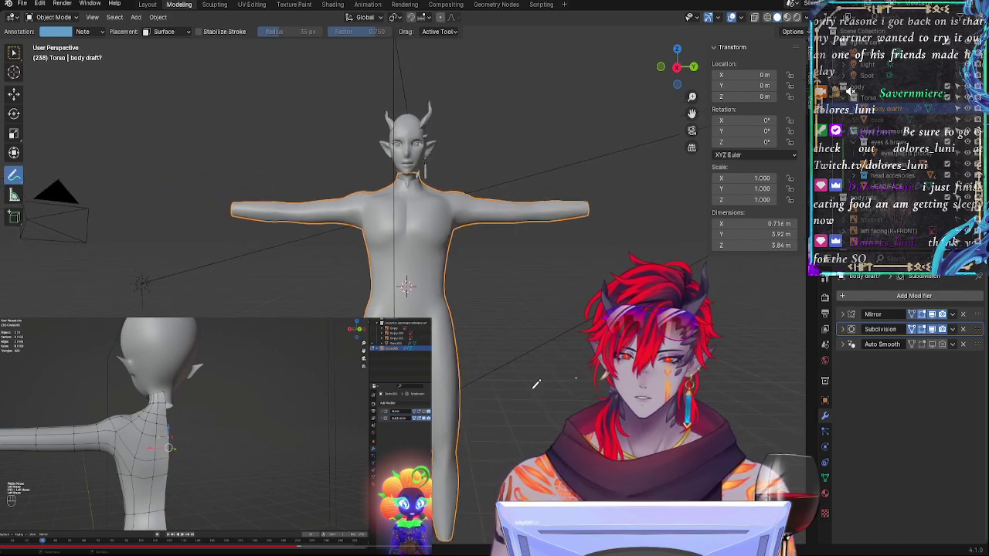
pyautogui.moveTo(533, 387); pyautogui.dragTo(532, 406, button='middle')
# Step: Snap to Right Orthographic, pan from the legs up to the shoulders, and enter Edit Mode
pyautogui.click(678, 68)
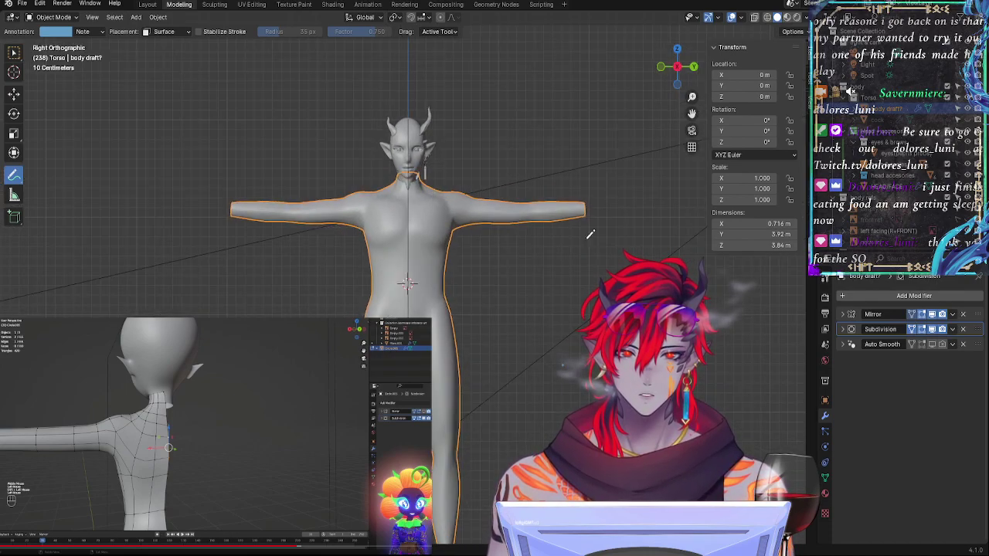
pyautogui.scroll(3, 572, 243)
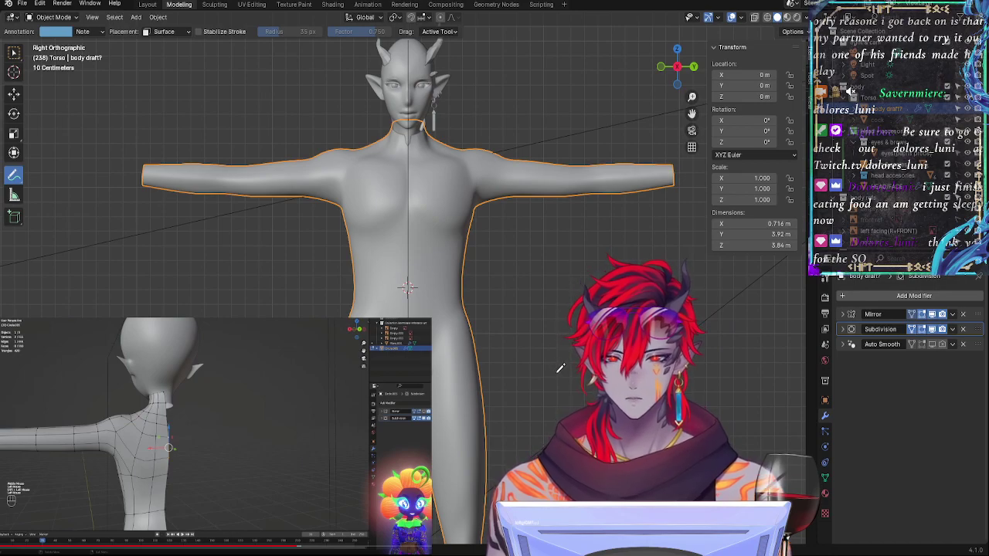
pyautogui.keyDown('shift'); pyautogui.moveTo(557, 376); pyautogui.dragTo(544, 294, button='middle'); pyautogui.keyUp('shift')
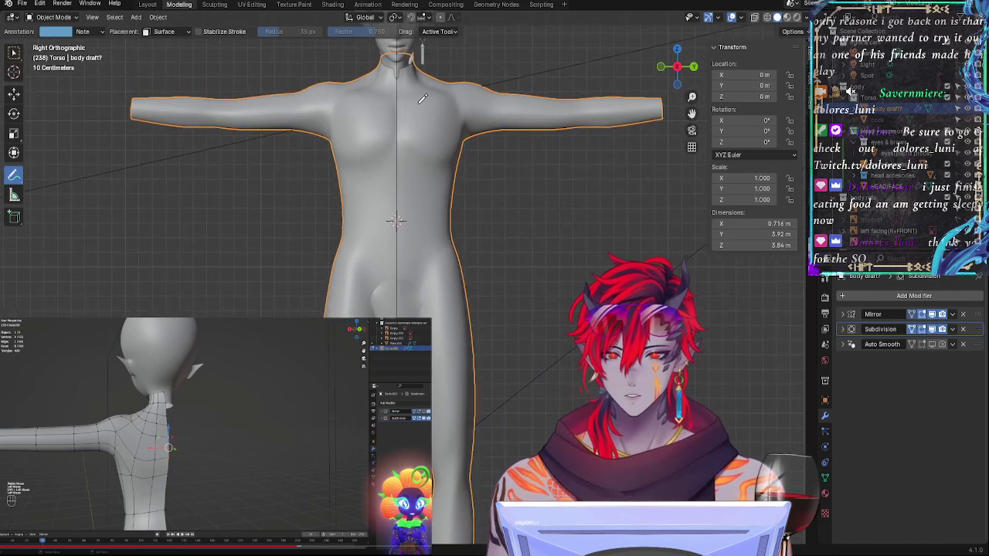
pyautogui.keyDown('shift'); pyautogui.moveTo(534, 341); pyautogui.dragTo(524, 237, button='middle'); pyautogui.keyUp('shift')
pyautogui.keyDown('shift'); pyautogui.moveTo(422, 68); pyautogui.dragTo(349, 165, button='middle'); pyautogui.keyUp('shift')
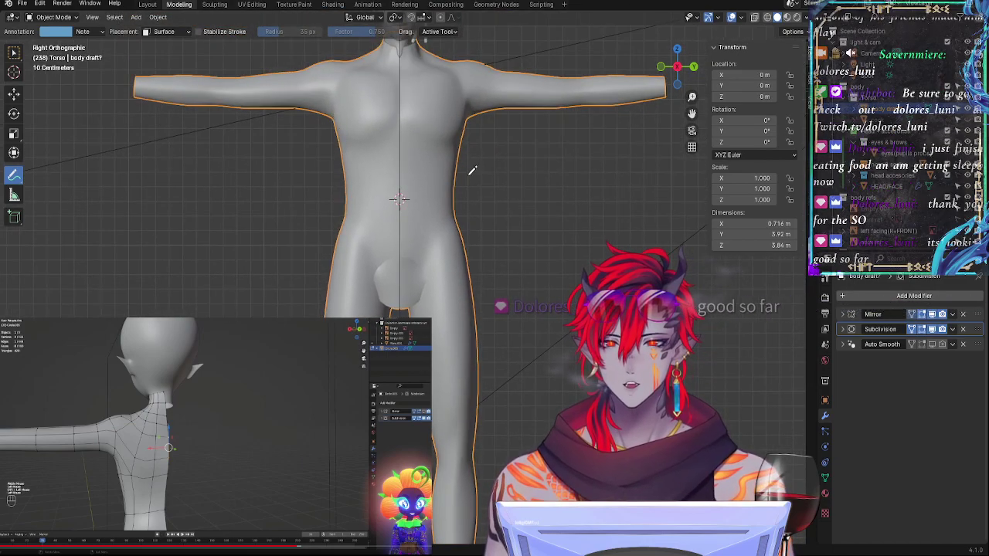
pyautogui.keyDown('shift'); pyautogui.moveTo(570, 335); pyautogui.dragTo(505, 363, button='middle'); pyautogui.keyUp('shift')
pyautogui.scroll(-3, 529, 324)
pyautogui.scroll(3, 528, 323)
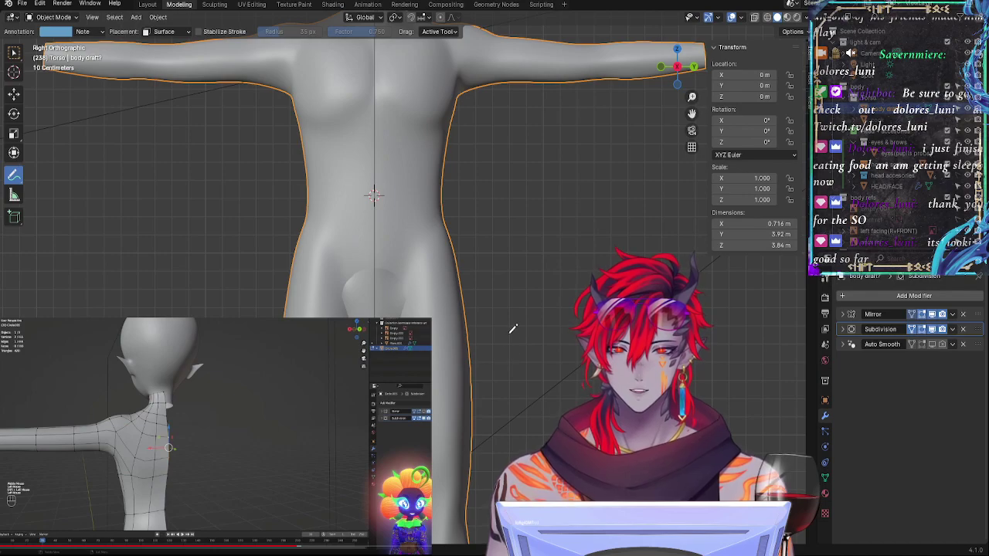
pyautogui.keyDown('shift'); pyautogui.moveTo(513, 330); pyautogui.dragTo(594, 283, button='middle'); pyautogui.keyUp('shift')
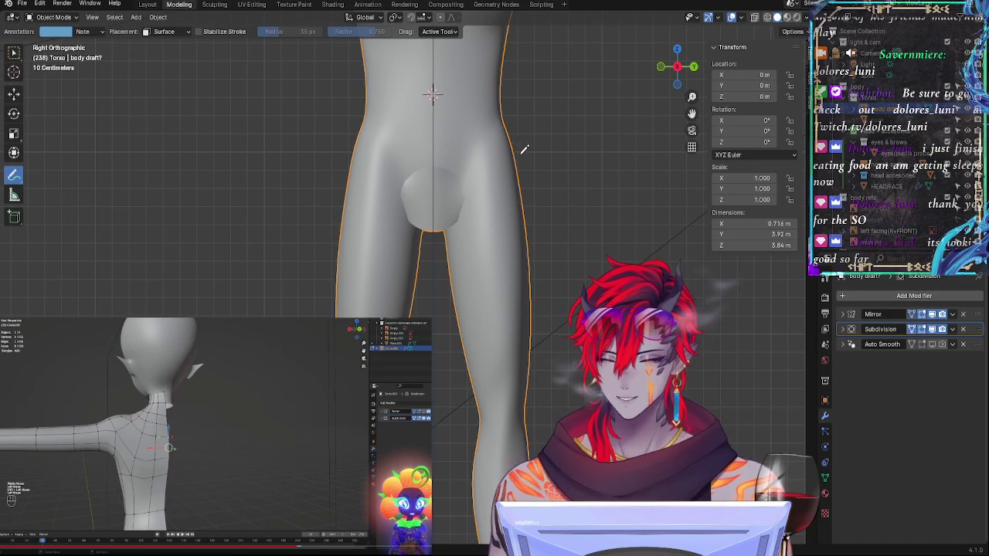
pyautogui.keyDown('shift'); pyautogui.moveTo(545, 140); pyautogui.dragTo(523, 444, button='middle'); pyautogui.keyUp('shift')
pyautogui.scroll(3, 547, 335)
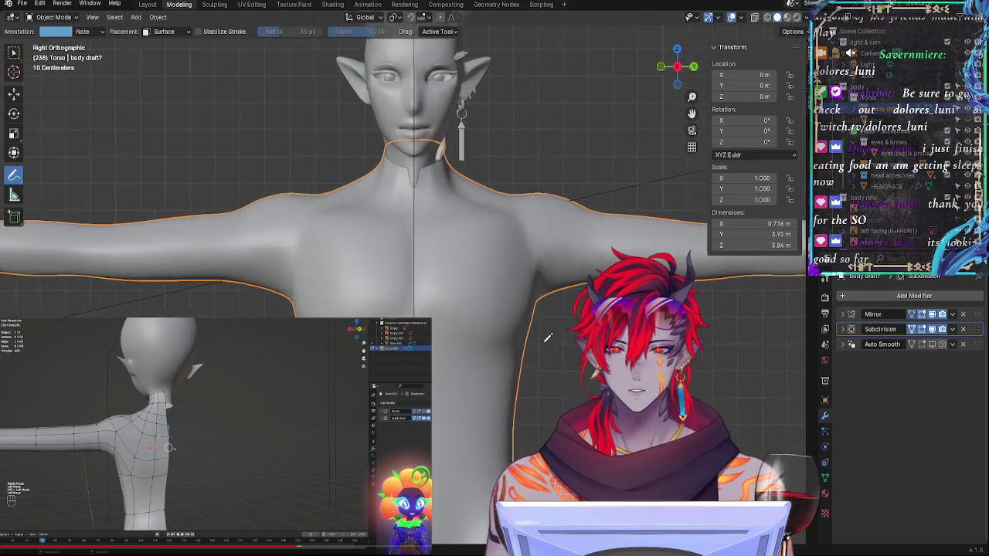
pyautogui.scroll(-1, 552, 356)
pyautogui.keyDown('shift'); pyautogui.moveTo(610, 395); pyautogui.dragTo(570, 371, button='middle'); pyautogui.keyUp('shift')
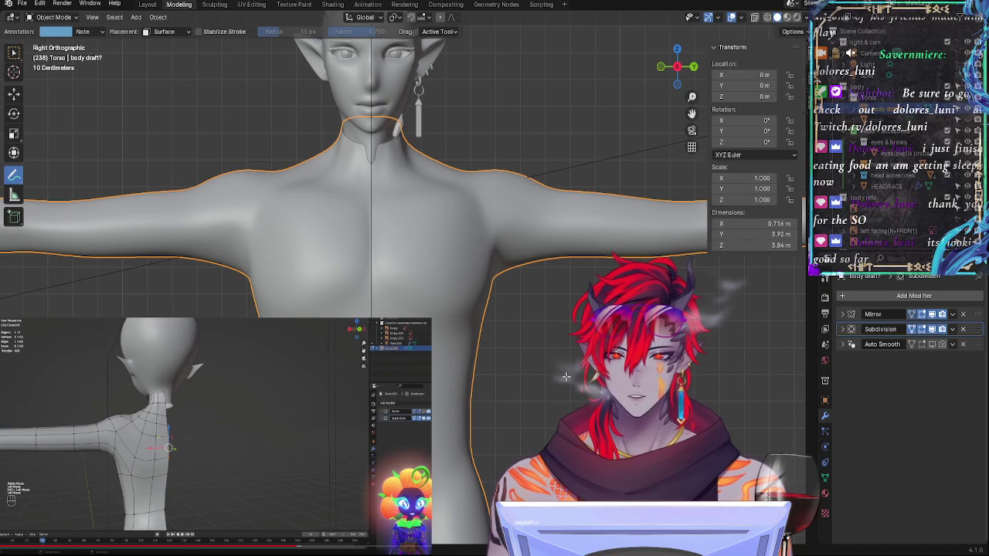
pyautogui.press('Tab')
pyautogui.press('Tab')
# Step: Enter Edit Mode, orbit to the back, and select the two centre spine vertices
pyautogui.press('Tab')
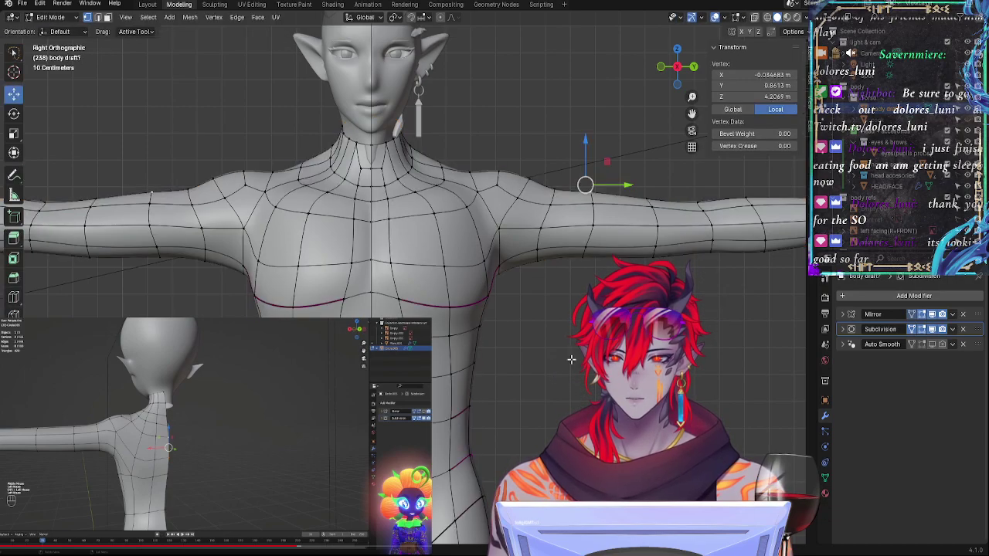
pyautogui.press('Tab')
pyautogui.keyDown('ctrl'); pyautogui.moveTo(575, 373); pyautogui.dragTo(530, 297, button='middle'); pyautogui.keyUp('ctrl')
pyautogui.press('Tab')
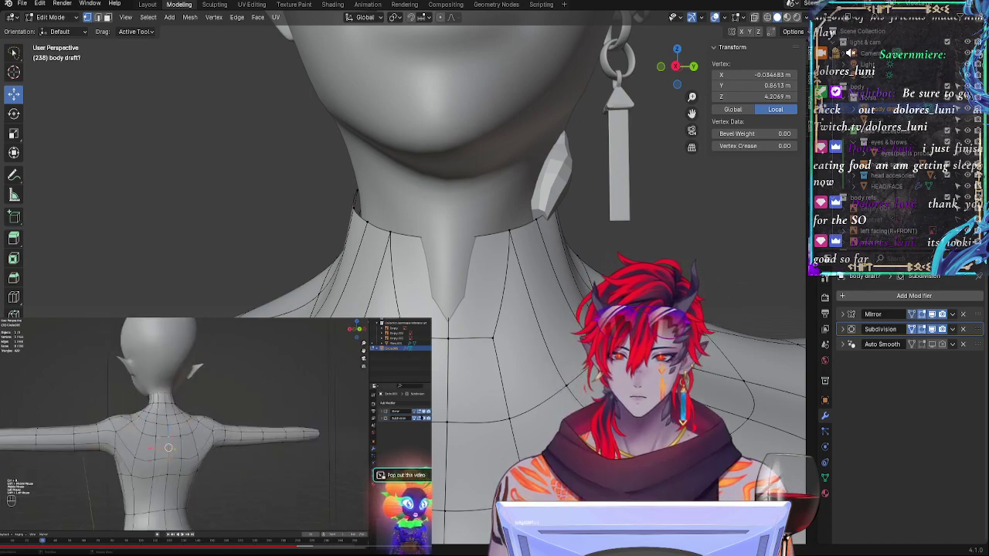
pyautogui.press('space')
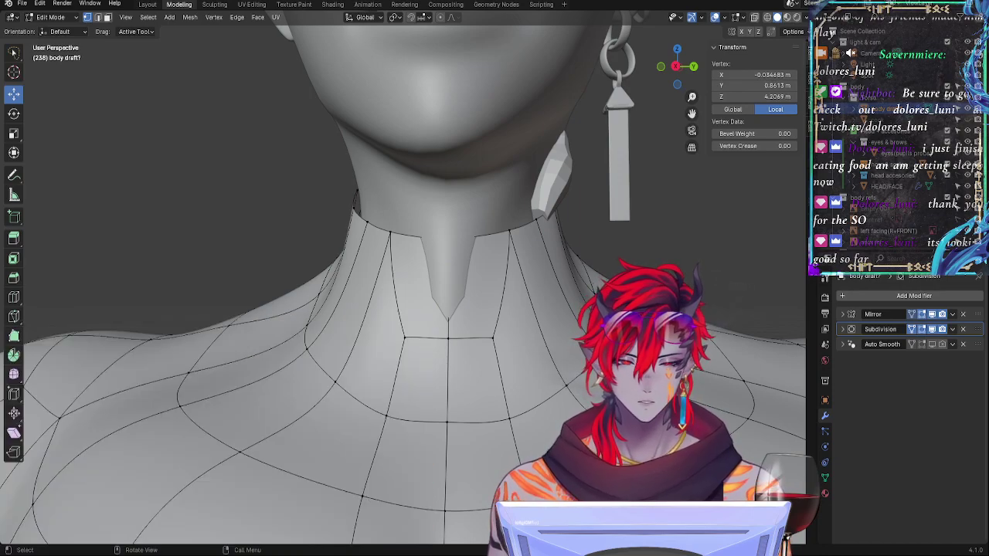
pyautogui.moveTo(423, 325); pyautogui.dragTo(407, 182, button='middle')
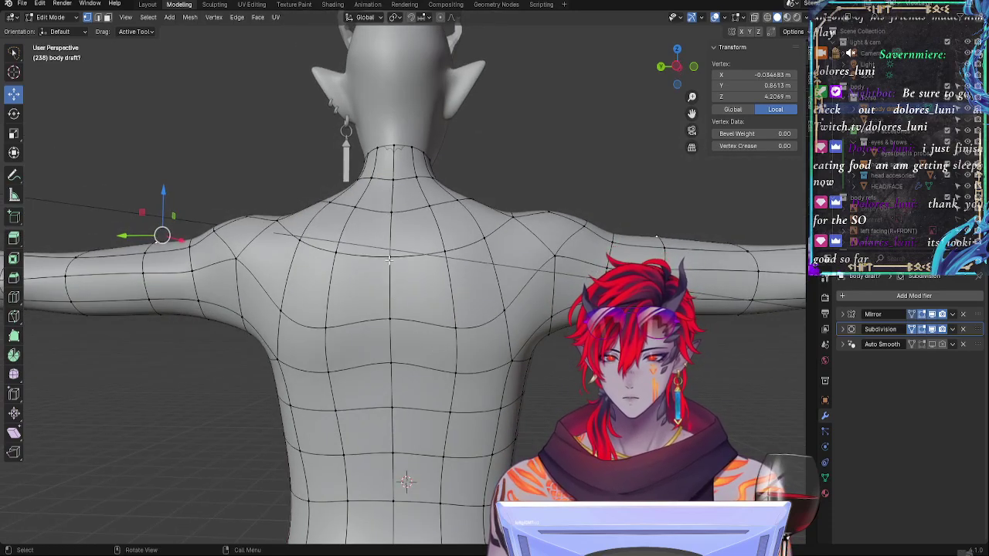
pyautogui.click(389, 313)
pyautogui.keyDown('shift'); pyautogui.click(391, 362); pyautogui.keyUp('shift')
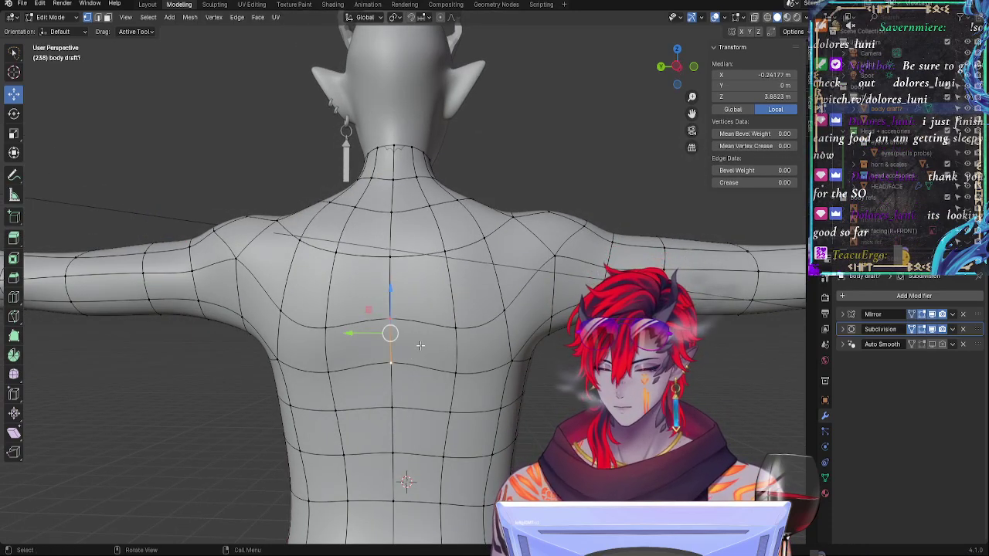
# Step: Nudge the spine vertices slightly along Y and turn on the Mirror modifier's Edit Mode display
pyautogui.scroll(-4, 464, 402)
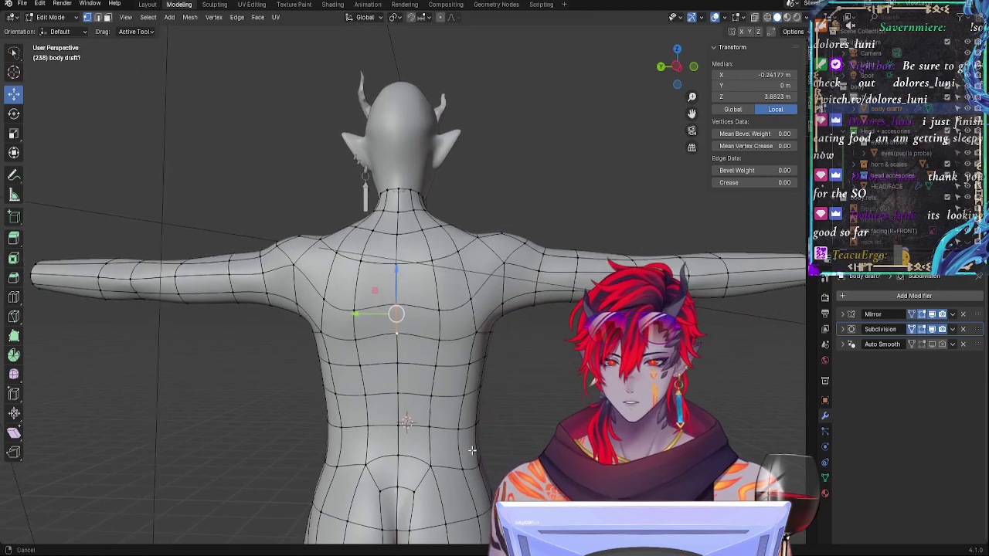
pyautogui.moveTo(516, 369)
pyautogui.mouseDown(button='middle')
pyautogui.moveTo(564, 375)
pyautogui.moveTo(532, 378)
pyautogui.moveTo(511, 363)
pyautogui.mouseUp(button='middle')
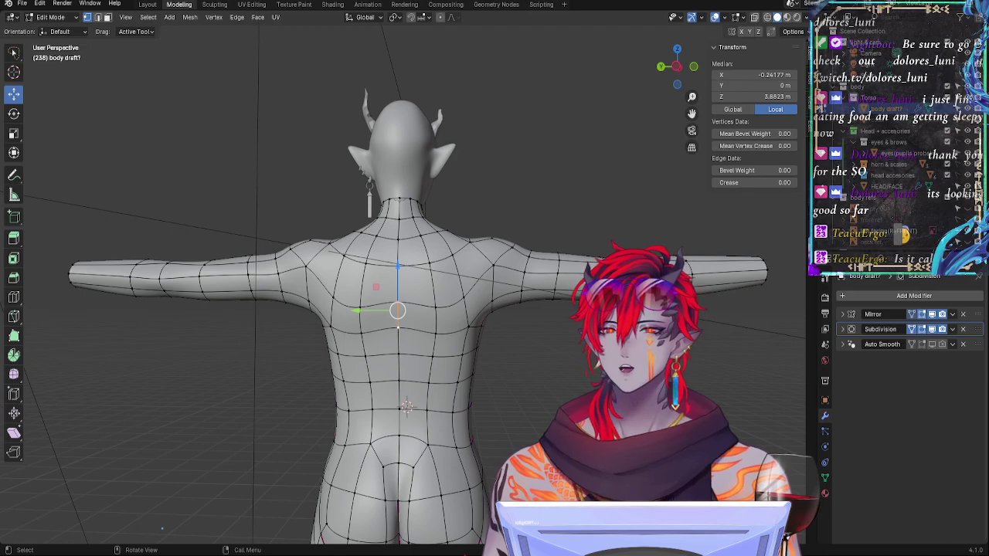
pyautogui.scroll(4, 536, 353)
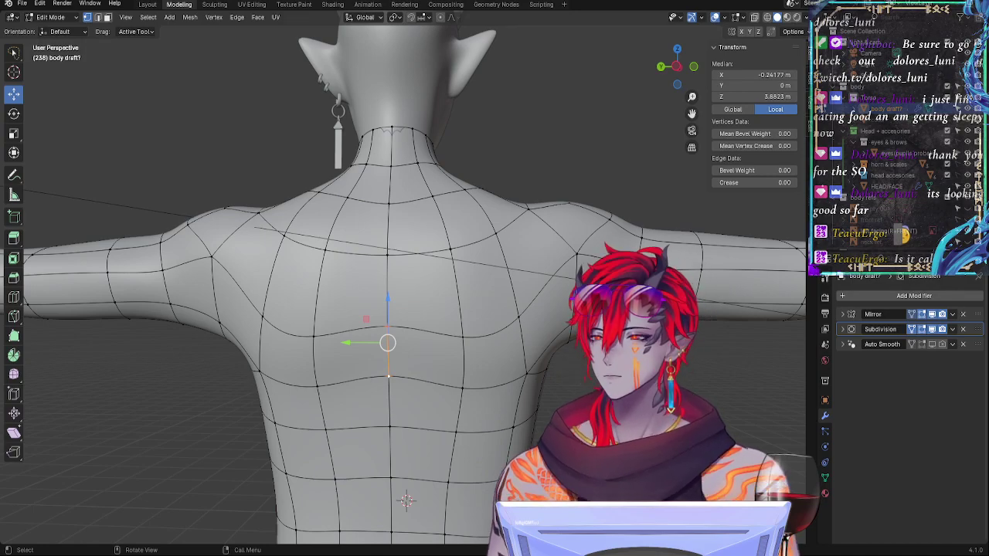
pyautogui.moveTo(407, 500); pyautogui.dragTo(447, 405, button='middle')
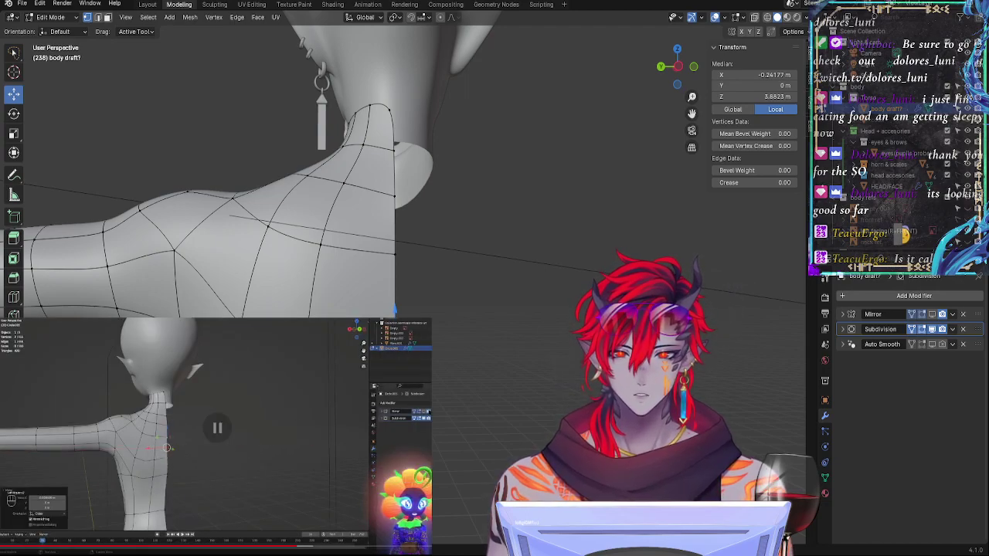
pyautogui.moveTo(356, 356); pyautogui.dragTo(352, 357)
pyautogui.click(932, 315)
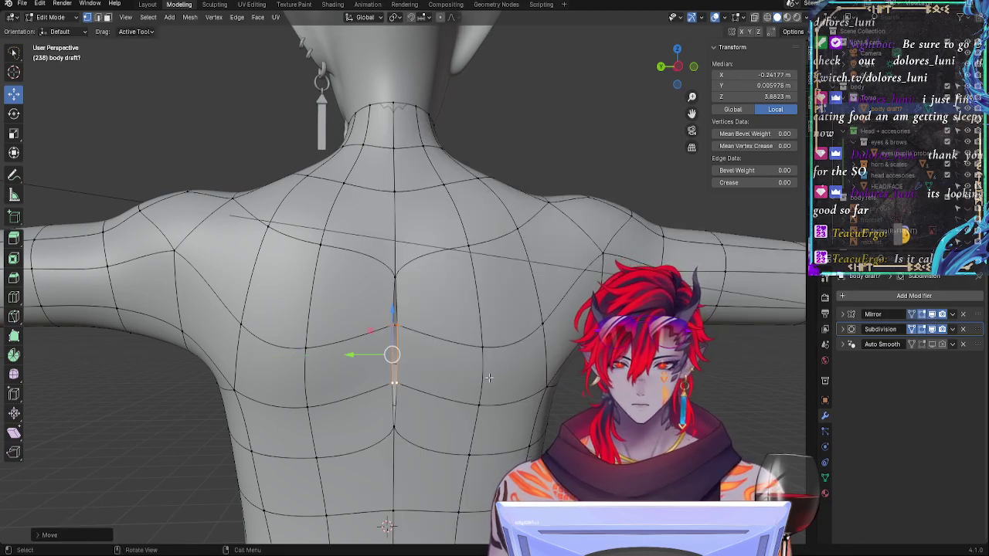
pyautogui.keyDown('ctrl'); pyautogui.moveTo(476, 374); pyautogui.dragTo(479, 332, button='middle'); pyautogui.keyUp('ctrl')
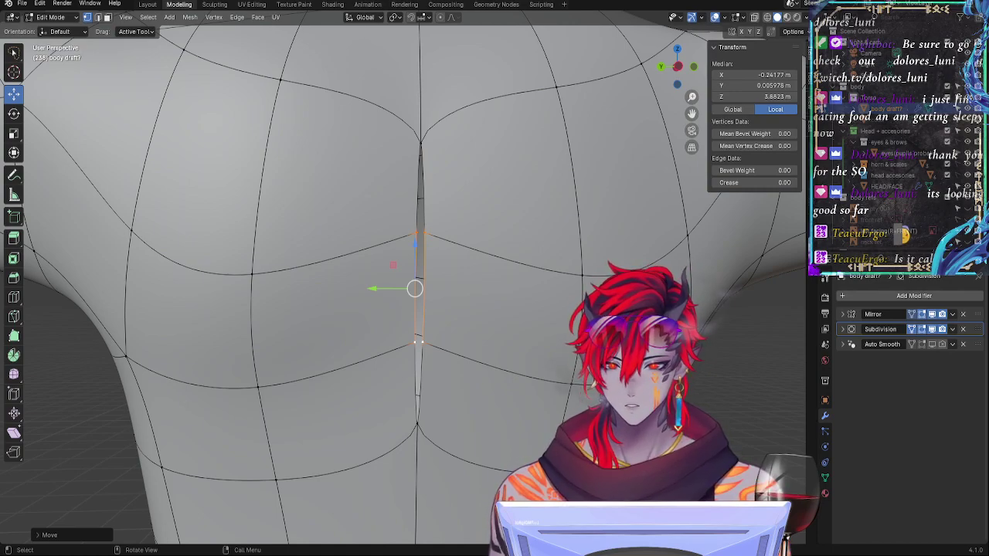
# Step: Extrude the centre spine edge between the shoulder blades and move it along Y
pyautogui.click(437, 301)
pyautogui.click(422, 343)
pyautogui.keyDown('shift'); pyautogui.click(424, 234); pyautogui.keyUp('shift')
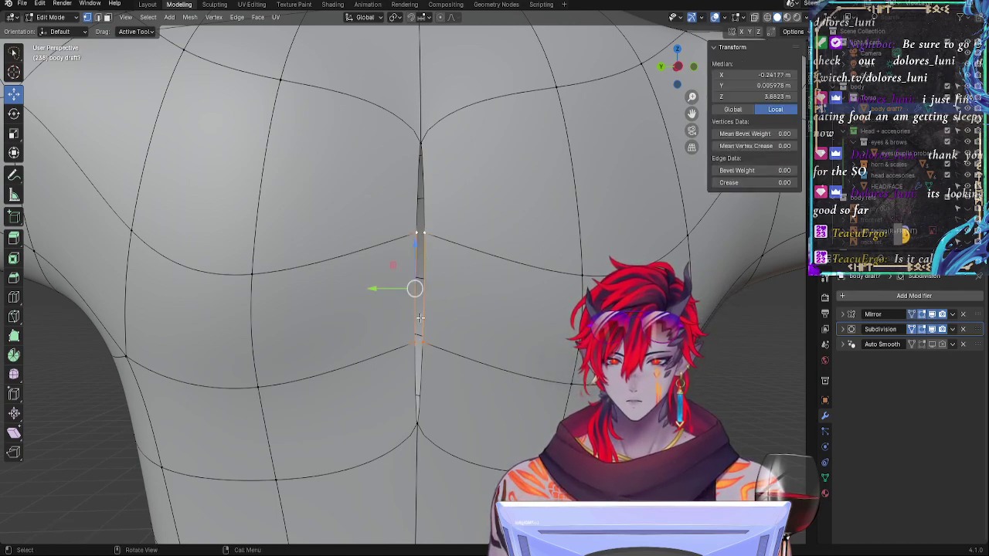
pyautogui.press('e')
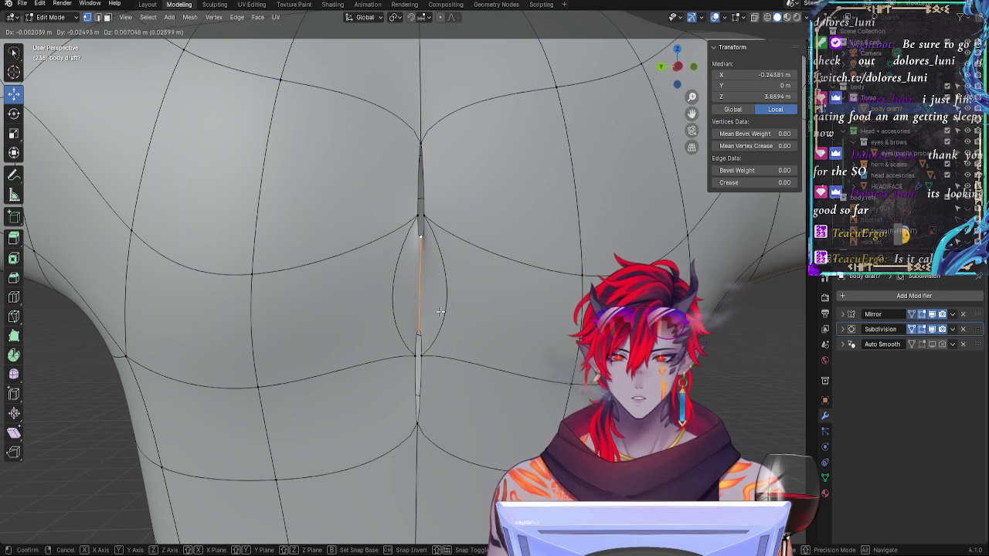
pyautogui.click(439, 313)
pyautogui.press('g')
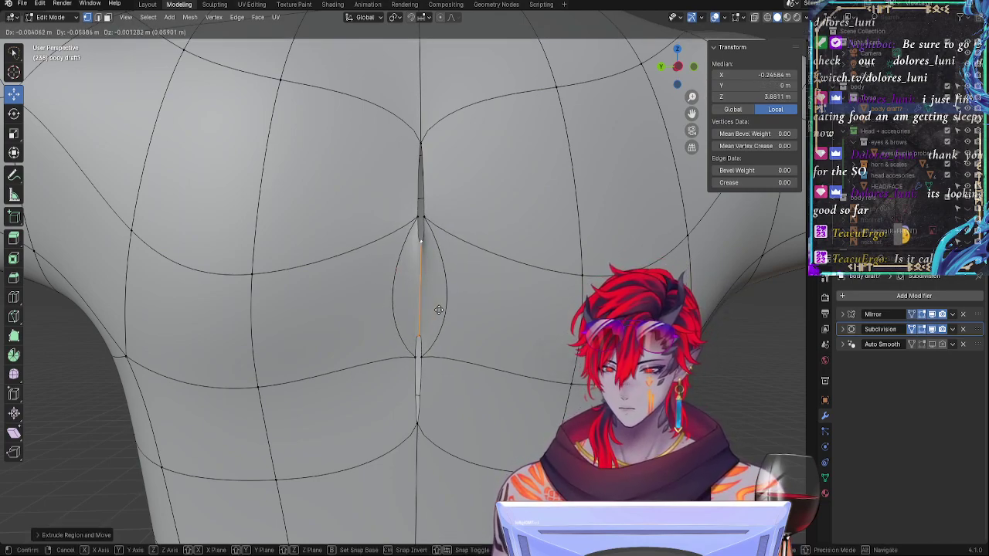
pyautogui.press('y')
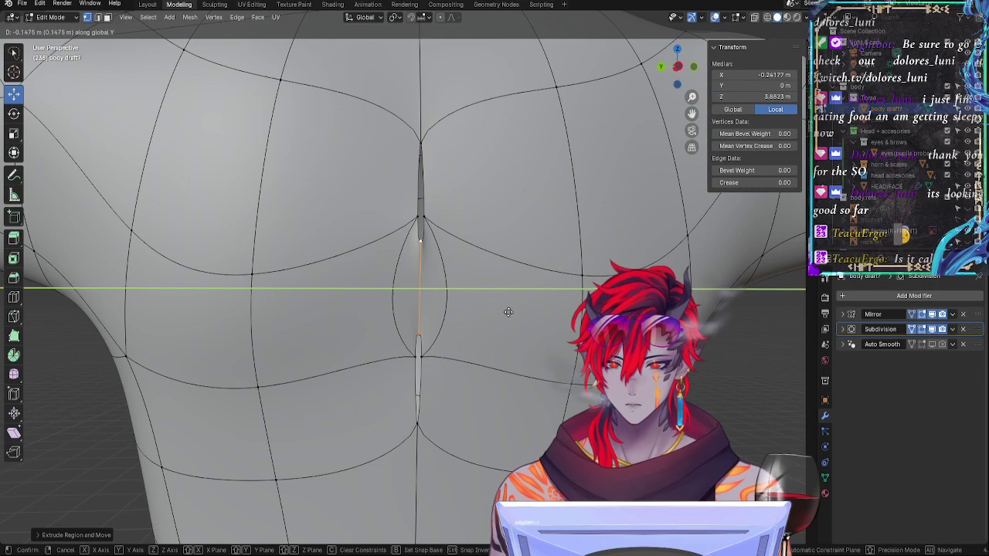
pyautogui.click(500, 321)
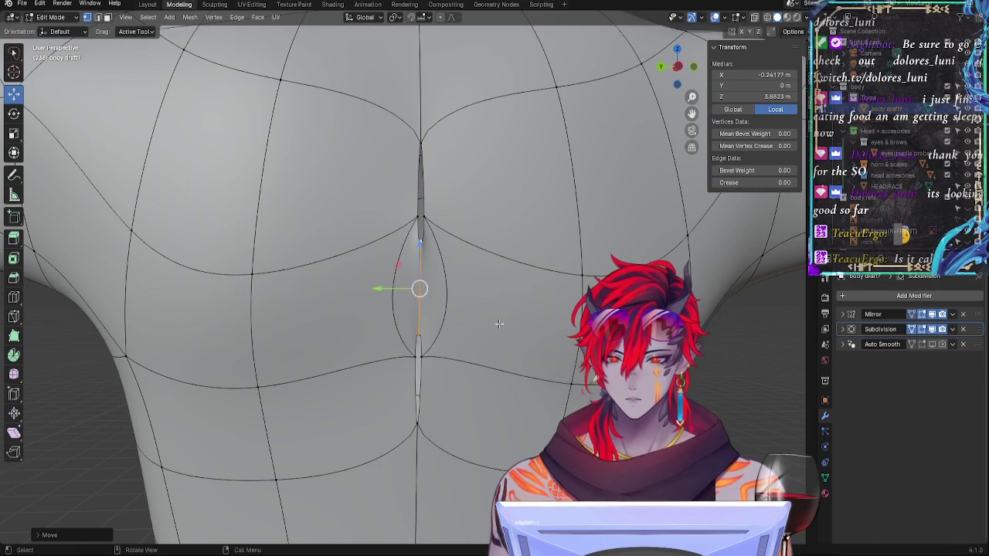
# Step: Merge both split seam vertex pairs At Last into the back loops, then deselect all
pyautogui.moveTo(499, 324); pyautogui.dragTo(469, 276, button='middle')
pyautogui.click(462, 270)
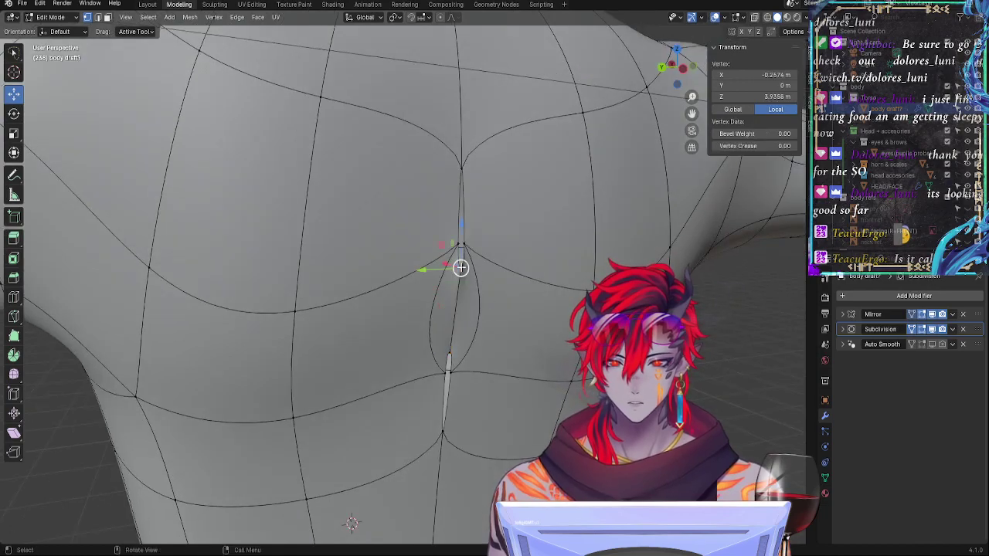
pyautogui.keyDown('shift'); pyautogui.click(464, 176); pyautogui.keyUp('shift')
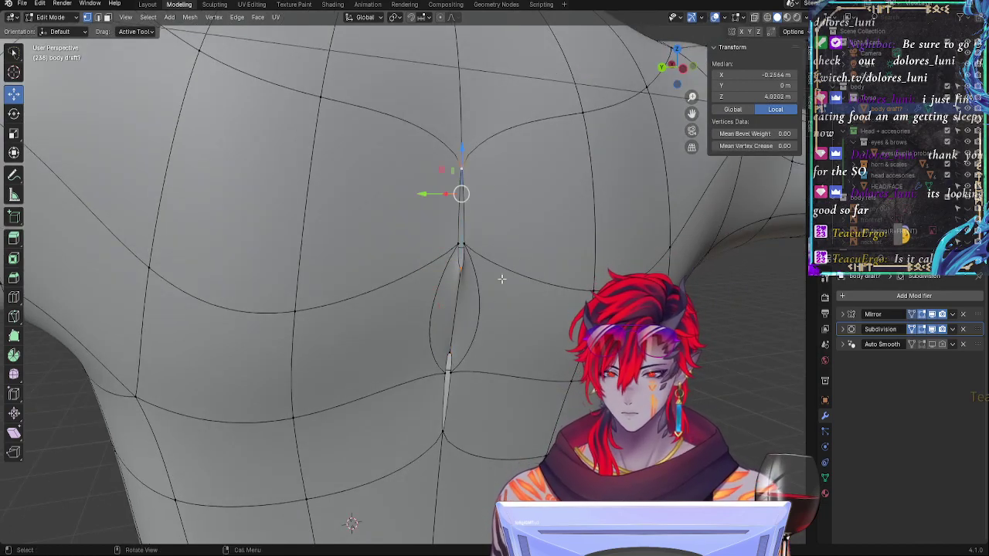
pyautogui.press('m')
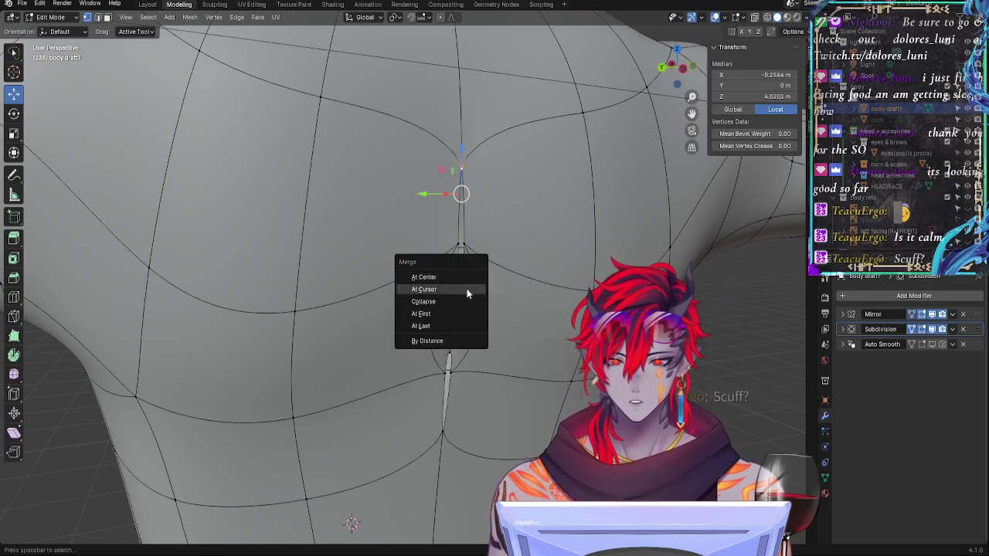
pyautogui.click(464, 326)
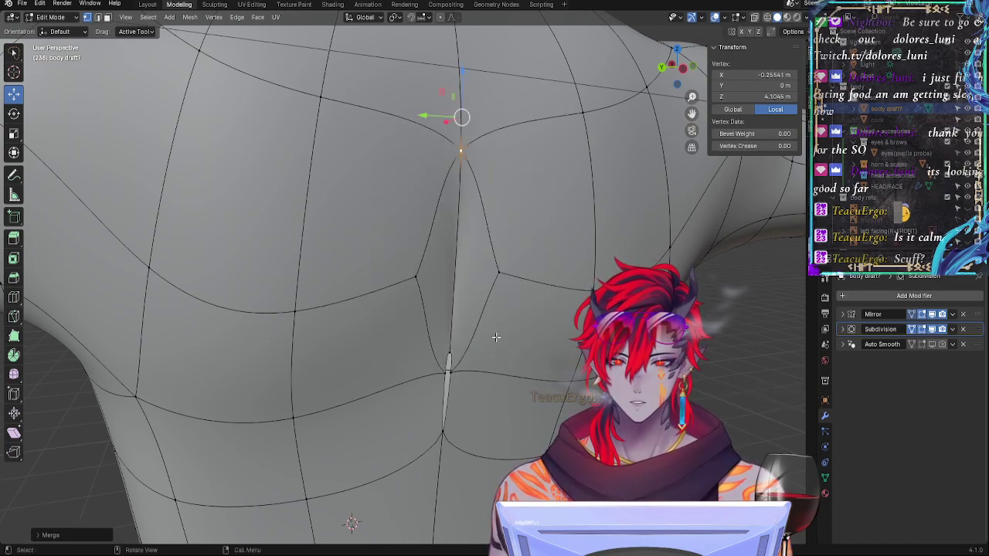
pyautogui.click(448, 352)
pyautogui.keyDown('shift'); pyautogui.click(443, 434); pyautogui.keyUp('shift')
pyautogui.press('m')
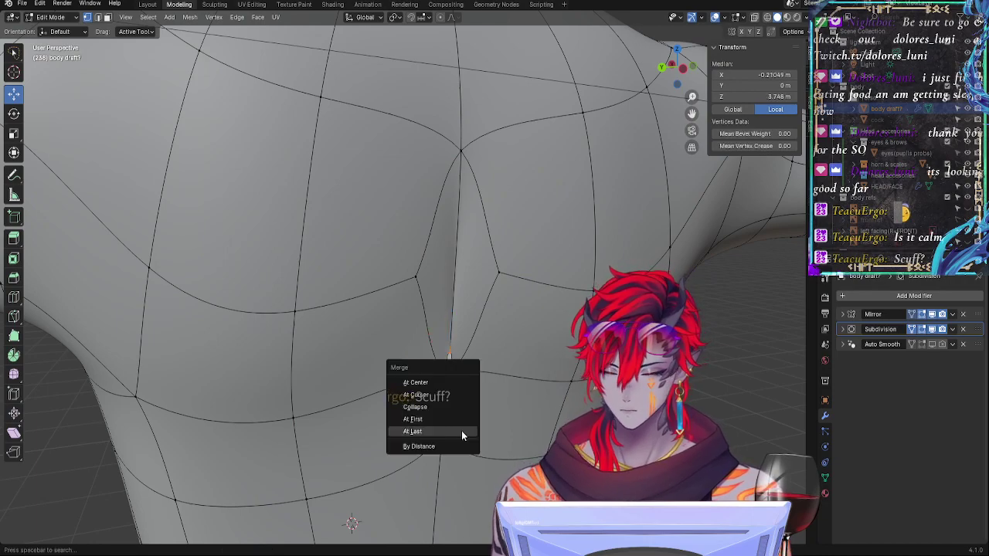
pyautogui.click(434, 431)
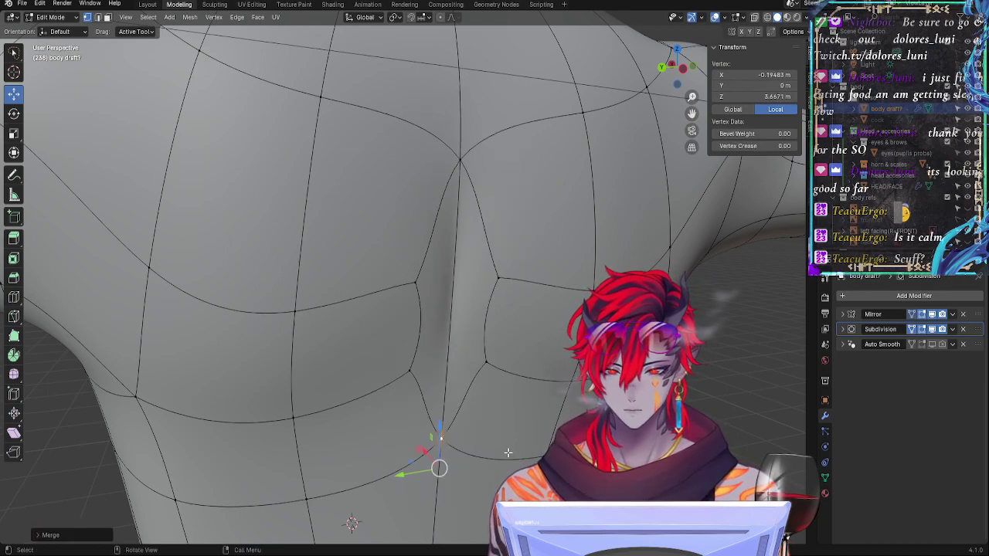
pyautogui.hotkey('alt', 'a')
pyautogui.scroll(-3, 520, 408)
pyautogui.moveTo(519, 408); pyautogui.dragTo(444, 336, button='middle')
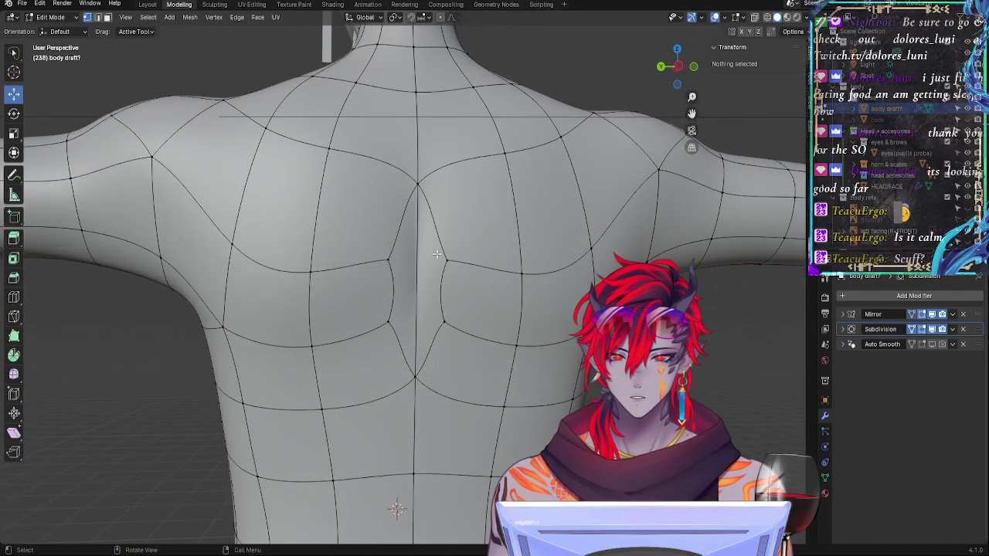
# Step: Vertex-slide the vertex beside the spine between the shoulder blades to a new position
pyautogui.click(417, 371)
pyautogui.click(442, 315)
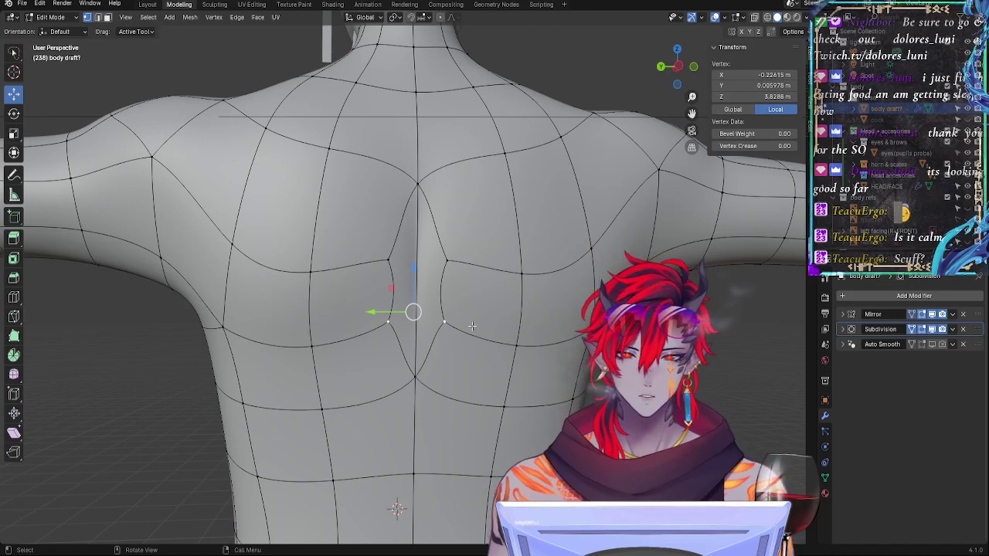
pyautogui.click(500, 303)
pyautogui.keyDown('alt'); pyautogui.moveTo(475, 237); pyautogui.dragTo(560, 317); pyautogui.keyUp('alt')
pyautogui.click(517, 274)
pyautogui.moveTo(560, 318); pyautogui.dragTo(534, 311, button='middle')
pyautogui.hotkey('shift', 'v')
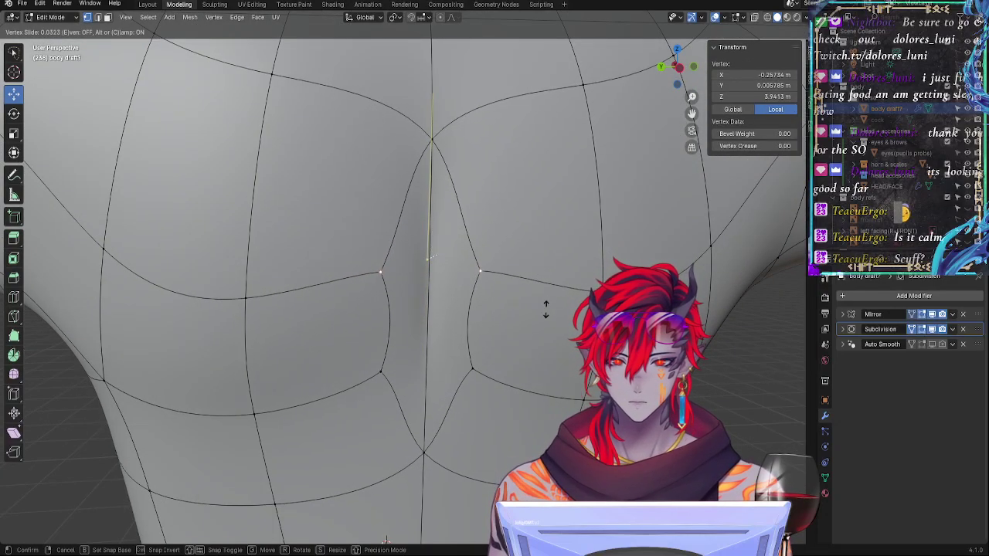
pyautogui.click(547, 314)
pyautogui.click(478, 359)
pyautogui.hotkey('shift', 'v')
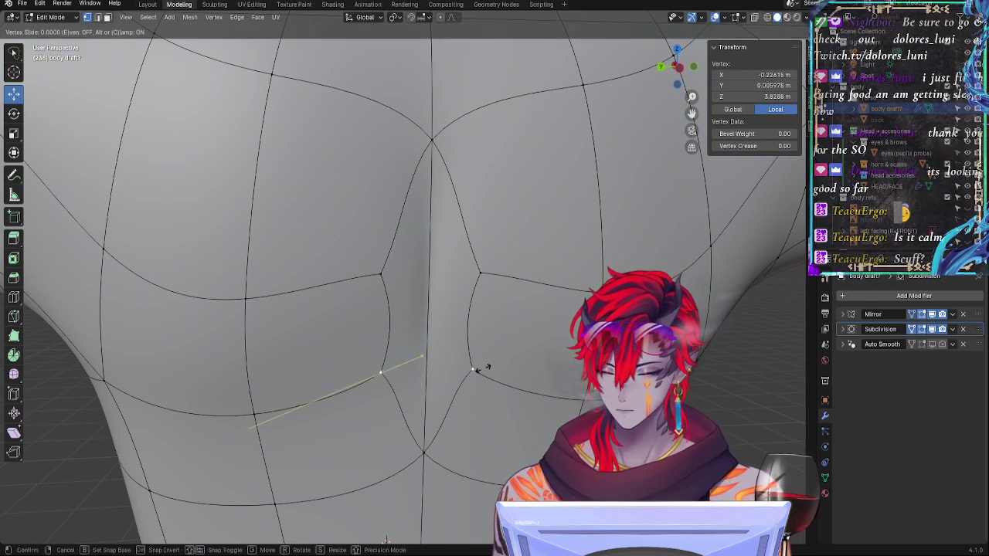
pyautogui.rightClick(498, 366)
# Step: Toggle Subdivision's edit-mode display off and on, then check the whole body in Object Mode
pyautogui.click(931, 330)
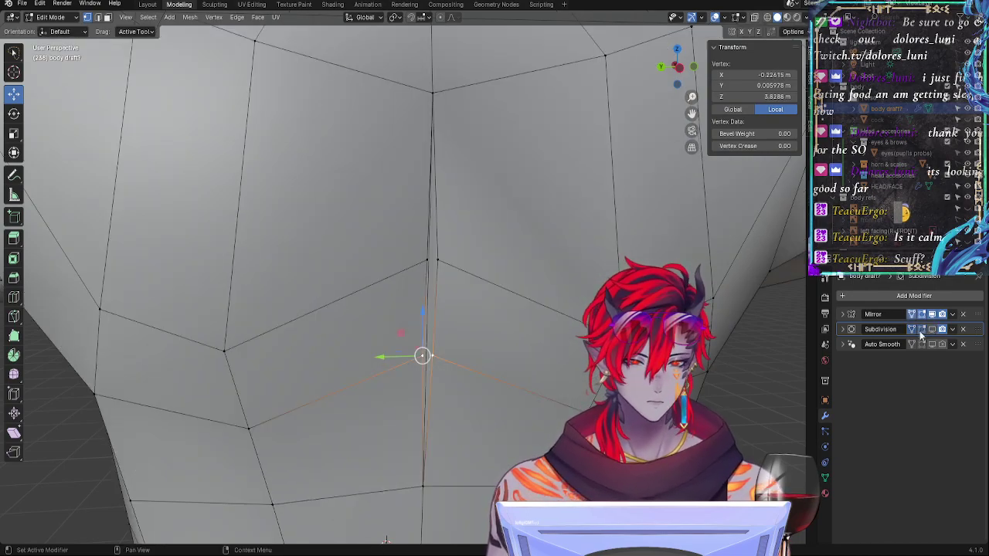
pyautogui.hotkey('alt', 'a')
pyautogui.moveTo(519, 364); pyautogui.dragTo(559, 369, button='middle')
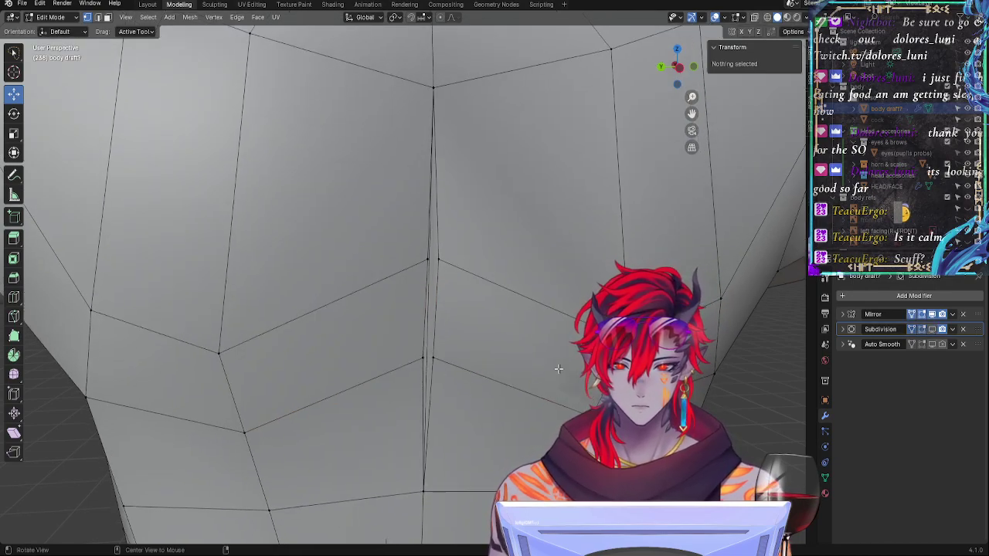
pyautogui.click(932, 330)
pyautogui.moveTo(490, 309); pyautogui.dragTo(494, 337, button='middle')
pyautogui.scroll(-4, 546, 325)
pyautogui.press('Tab')
pyautogui.moveTo(524, 399); pyautogui.dragTo(499, 373, button='middle')
pyautogui.press('Tab')
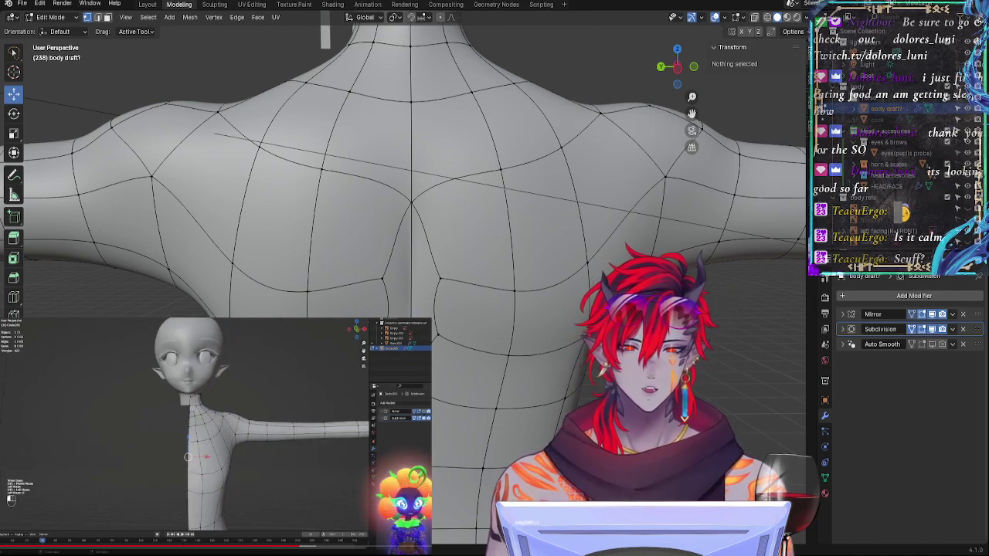
# Step: Select two chest centre-line vertices and nudge them along Y with the mirror display hidden
pyautogui.moveTo(259, 379); pyautogui.dragTo(462, 321, button='middle')
pyautogui.scroll(-3, 462, 321)
pyautogui.keyDown('shift'); pyautogui.moveTo(409, 166); pyautogui.dragTo(453, 243, button='middle'); pyautogui.keyUp('shift')
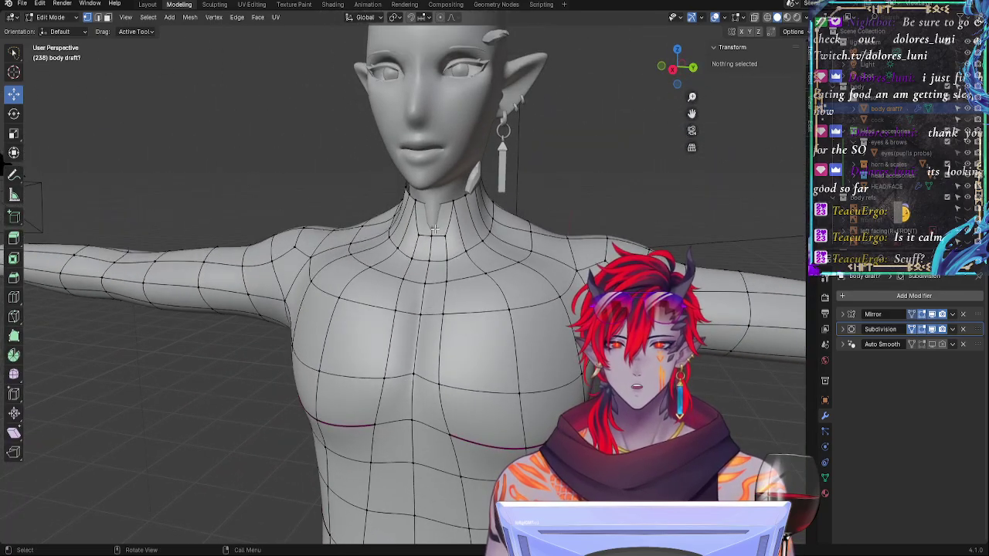
pyautogui.click(420, 317)
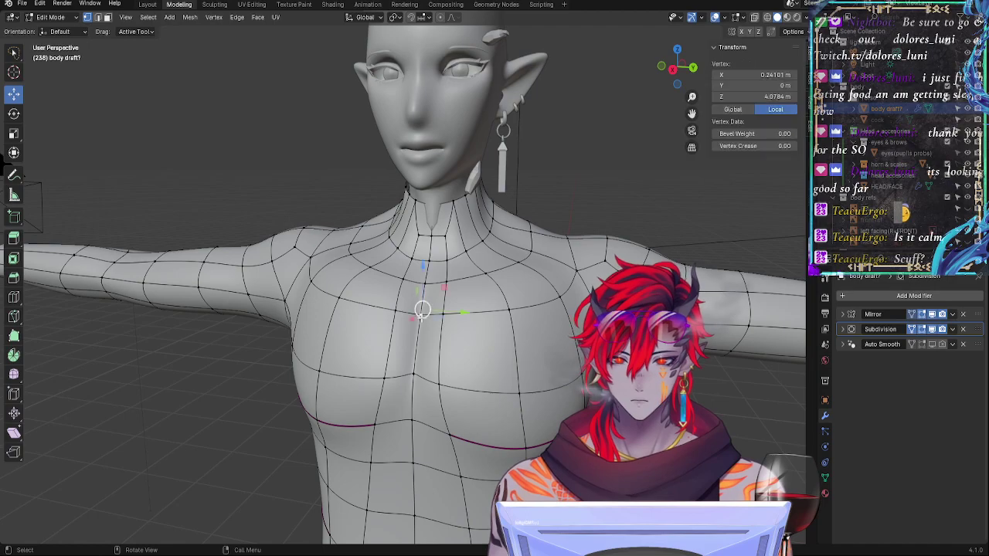
pyautogui.moveTo(489, 391); pyautogui.dragTo(514, 387, button='middle')
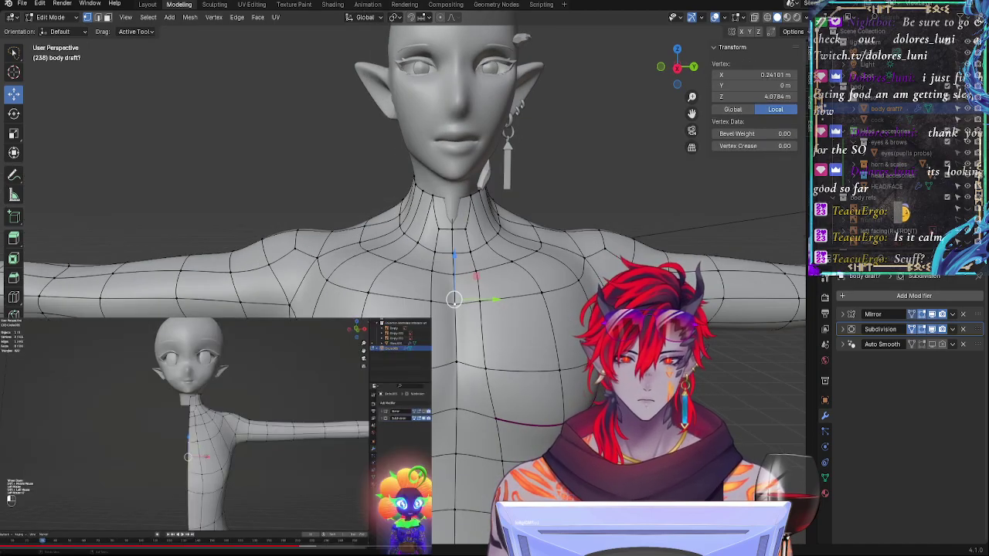
pyautogui.moveTo(401, 491)
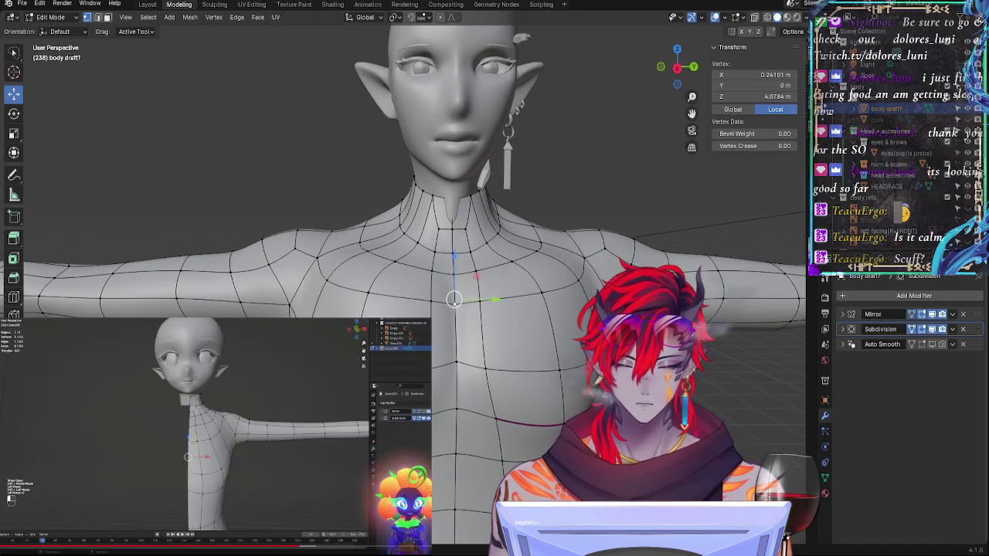
pyautogui.click(454, 360)
pyautogui.keyDown('shift'); pyautogui.click(456, 404); pyautogui.keyUp('shift')
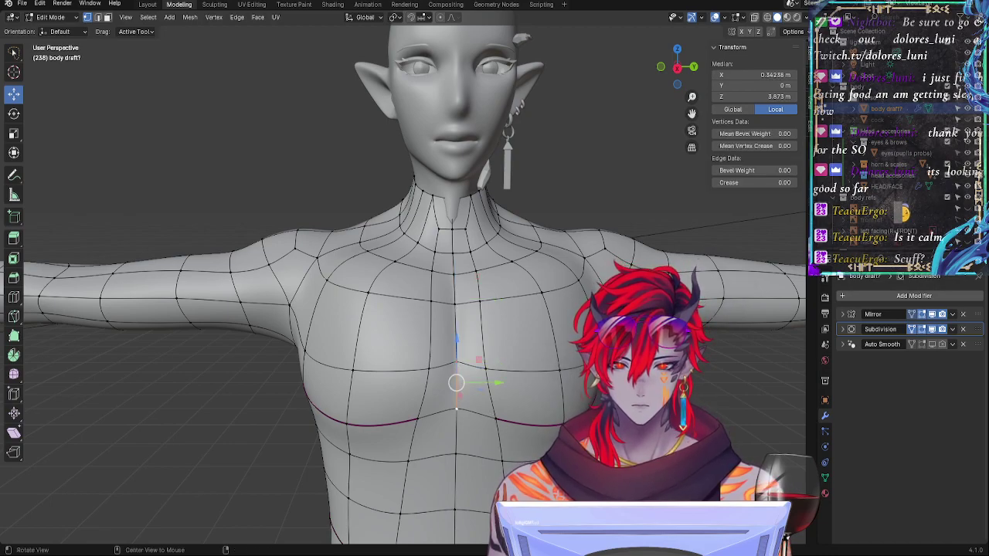
pyautogui.moveTo(456, 404); pyautogui.dragTo(473, 401, button='middle')
pyautogui.click(932, 314)
pyautogui.keyDown('ctrl'); pyautogui.moveTo(514, 454); pyautogui.dragTo(492, 402, button='middle'); pyautogui.keyUp('ctrl')
pyautogui.moveTo(492, 398); pyautogui.dragTo(493, 397)
pyautogui.click(492, 397)
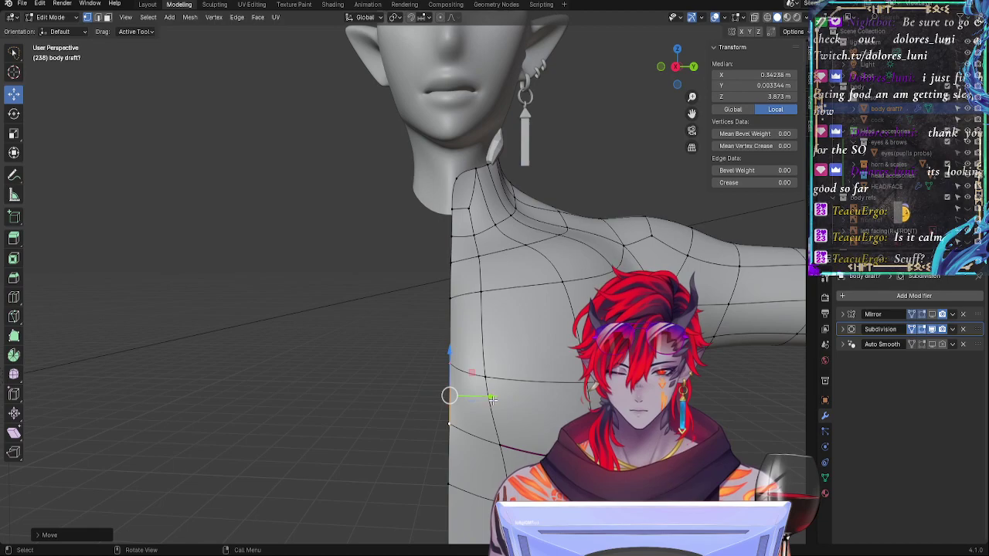
pyautogui.click(932, 314)
pyautogui.scroll(3, 506, 388)
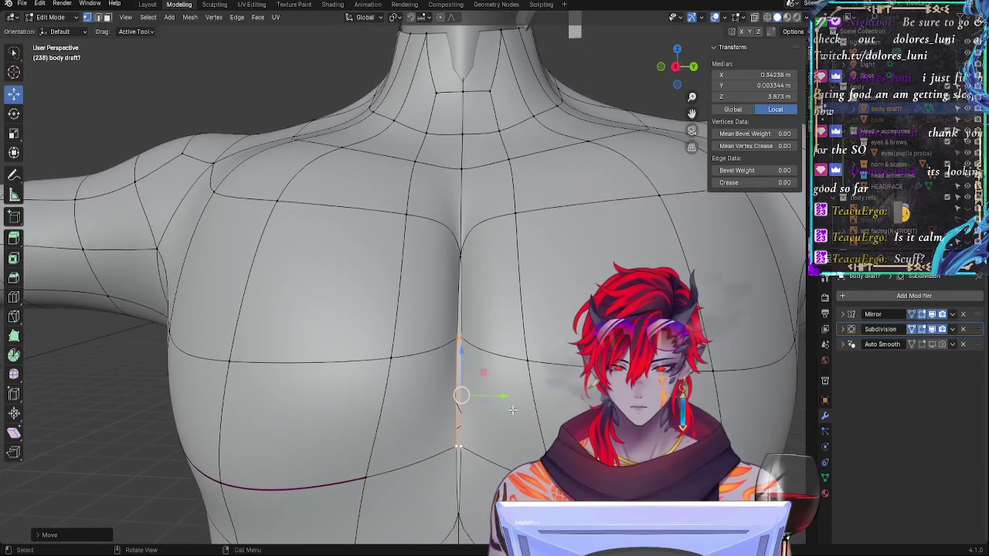
# Step: Snap the selected chest vertices to Y 0 on the centre line
pyautogui.press('g')
pyautogui.press('g')
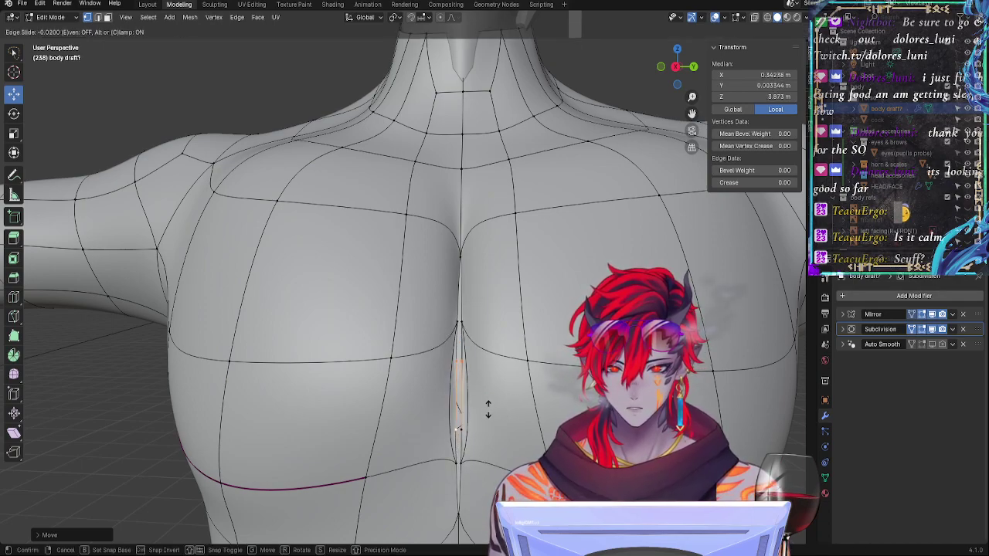
pyautogui.rightClick(504, 409)
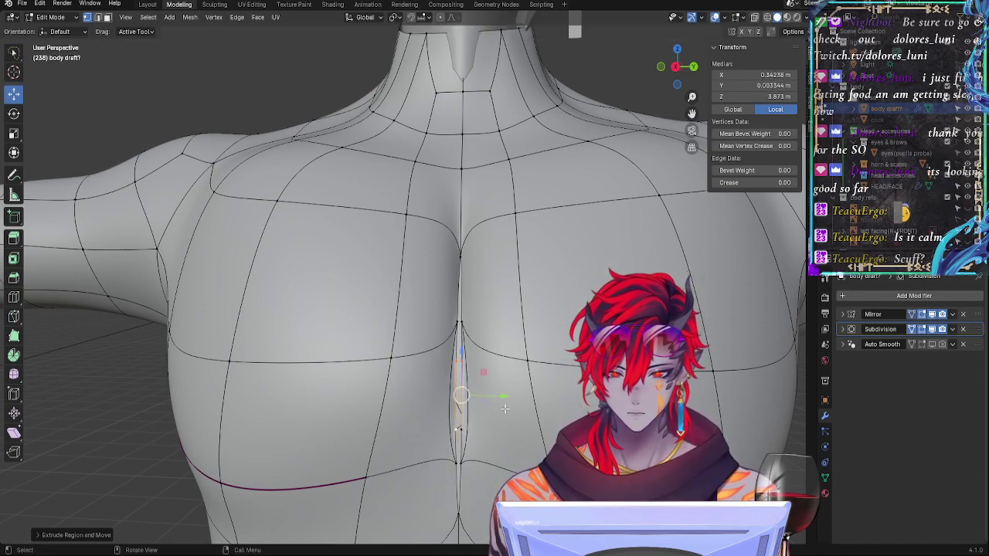
pyautogui.press('g')
pyautogui.press('y')
pyautogui.press('0')
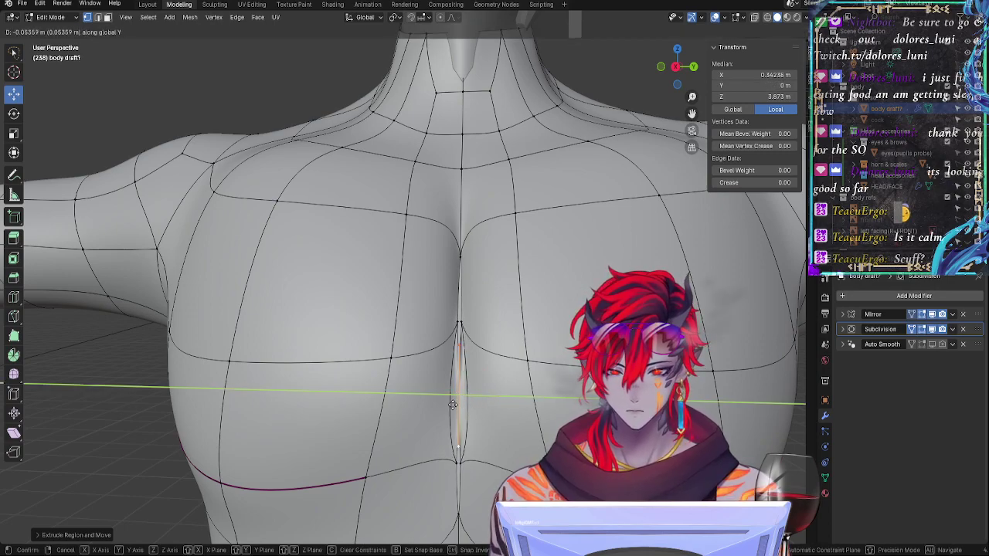
pyautogui.press('Return')
pyautogui.hotkey('alt', 'a')
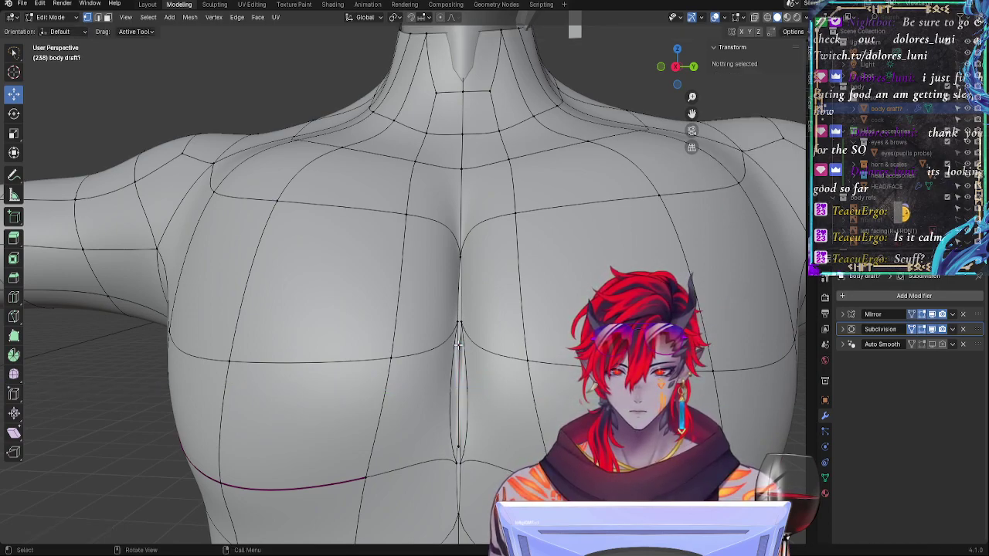
# Step: Merge the upper chest seam vertex pair into one, retrying different merge options
pyautogui.click(459, 345)
pyautogui.keyDown('shift'); pyautogui.click(460, 257); pyautogui.keyUp('shift')
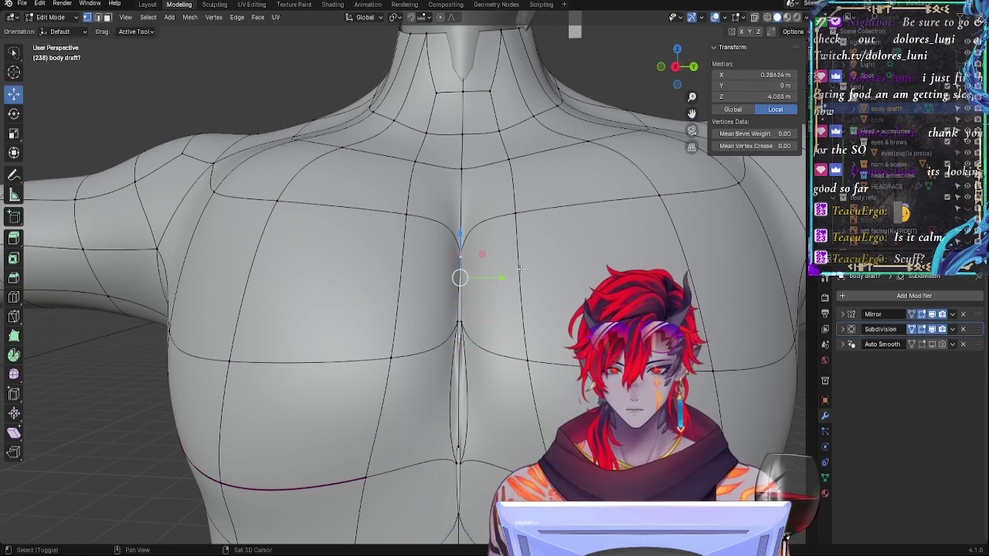
pyautogui.press('m')
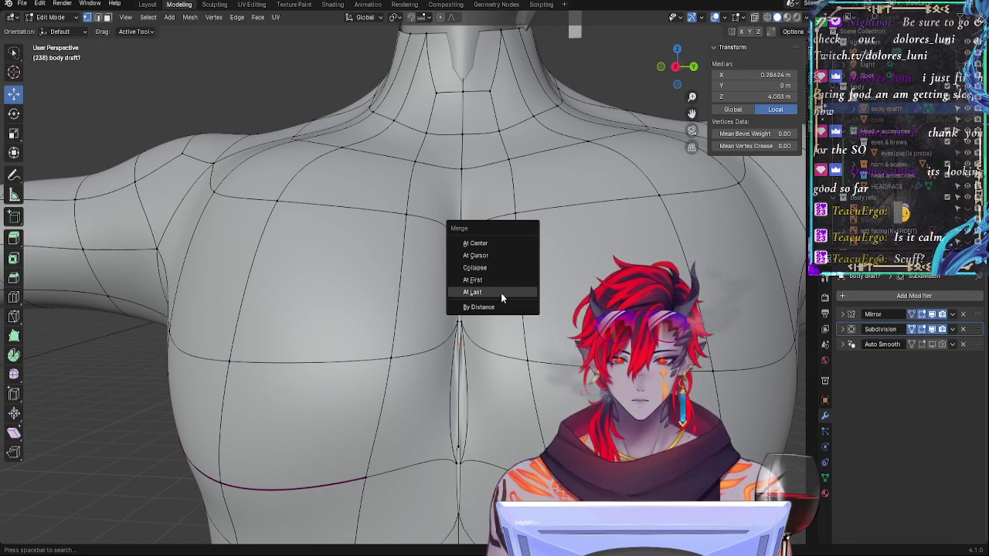
pyautogui.click(501, 292)
pyautogui.hotkey('ctrl', 'z')
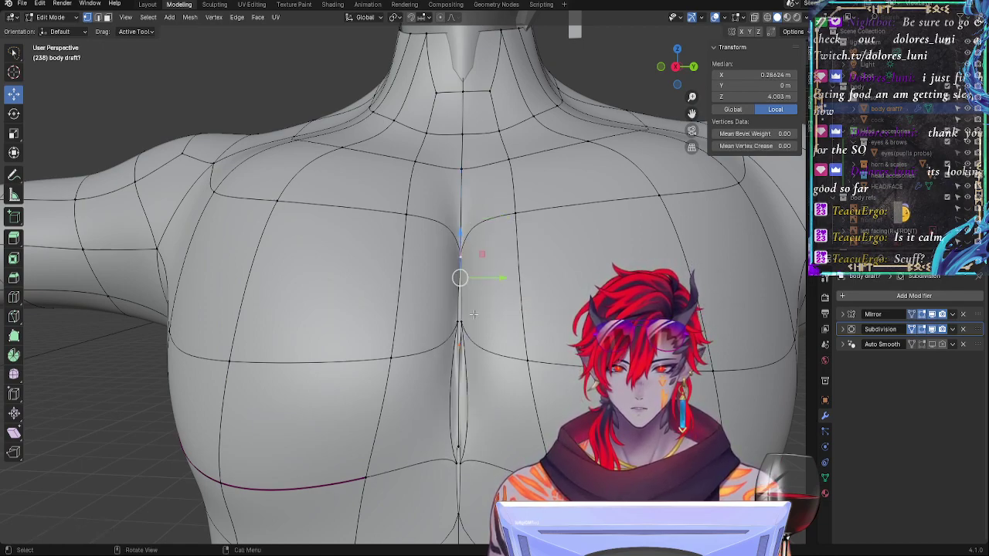
pyautogui.press('m')
pyautogui.click(462, 282)
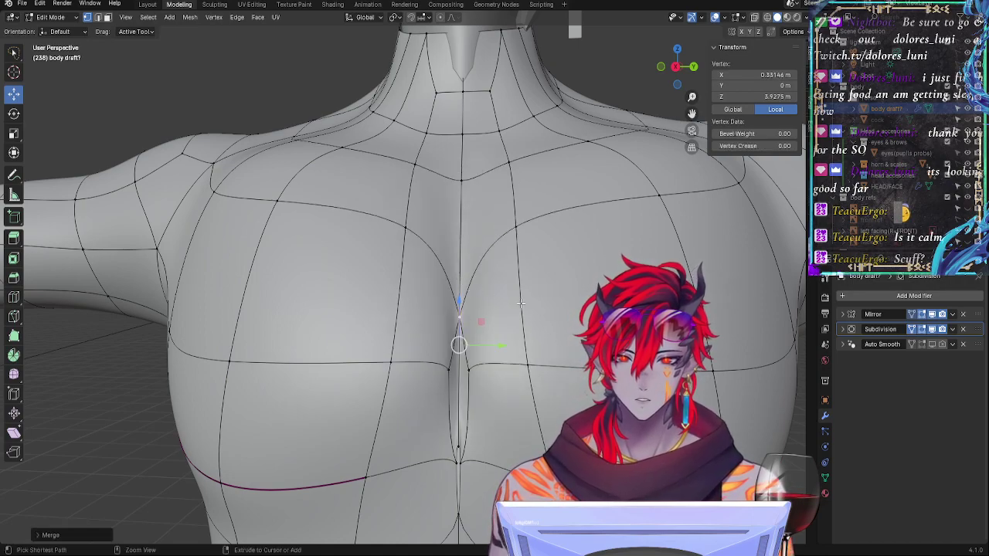
pyautogui.hotkey('ctrl', 'z')
pyautogui.press('m')
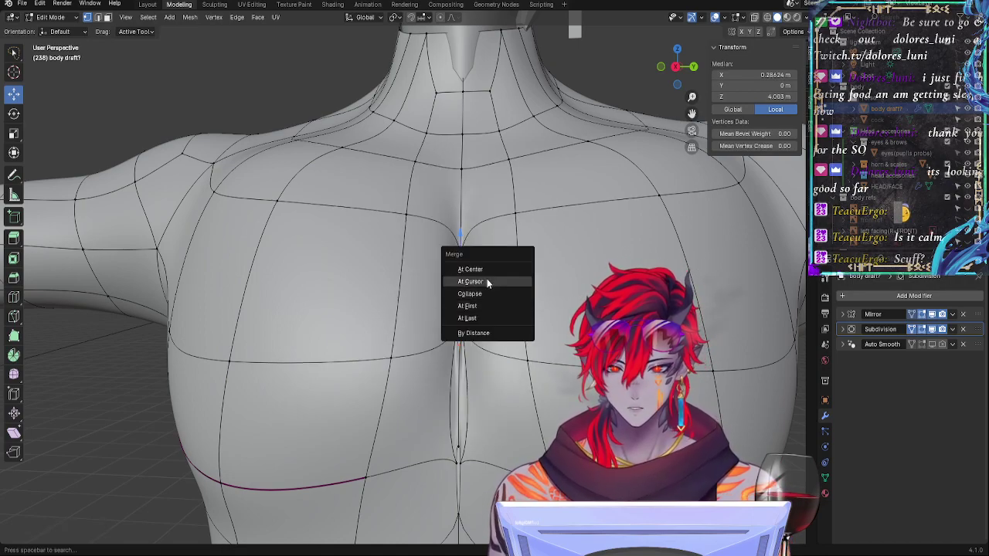
pyautogui.click(488, 269)
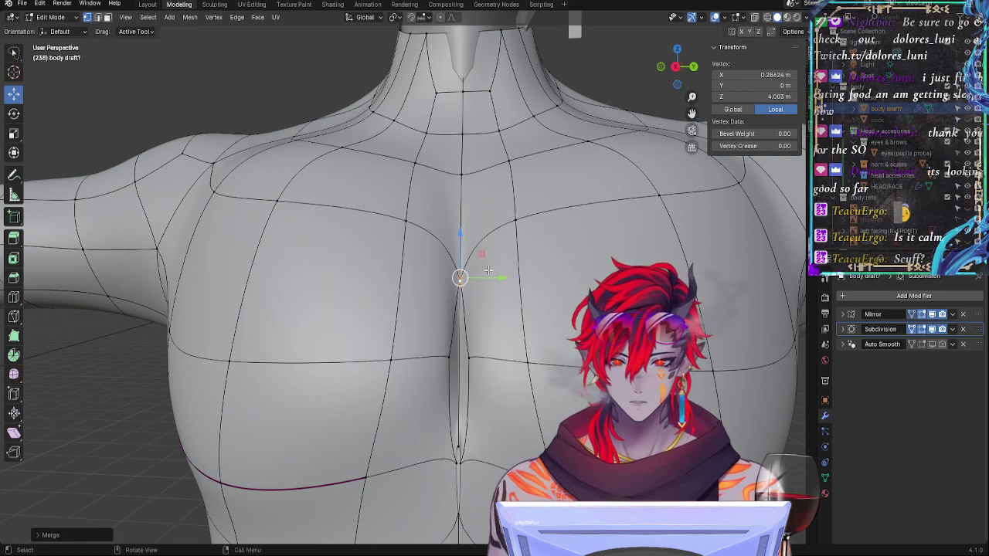
# Step: Merge the lower chest seam vertices At Center, then deselect all
pyautogui.click(458, 446)
pyautogui.keyDown('shift'); pyautogui.click(464, 510); pyautogui.keyUp('shift')
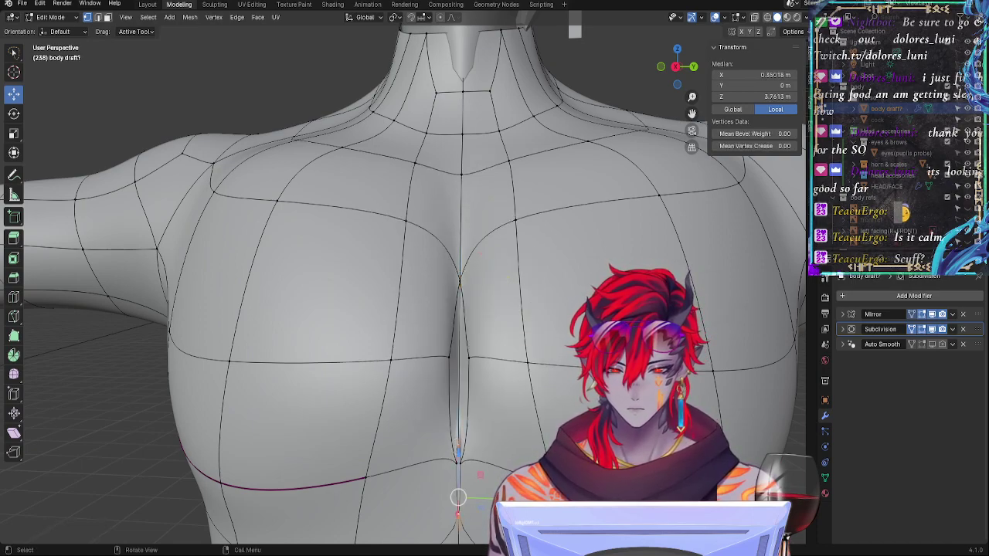
pyautogui.press('m')
pyautogui.click(513, 452)
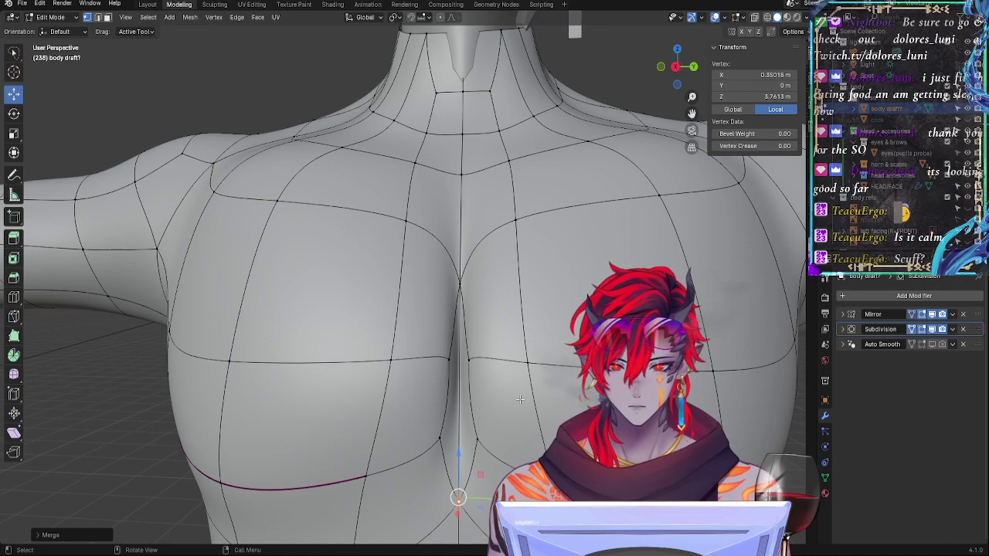
pyautogui.keyDown('shift'); pyautogui.click(466, 448); pyautogui.keyUp('shift')
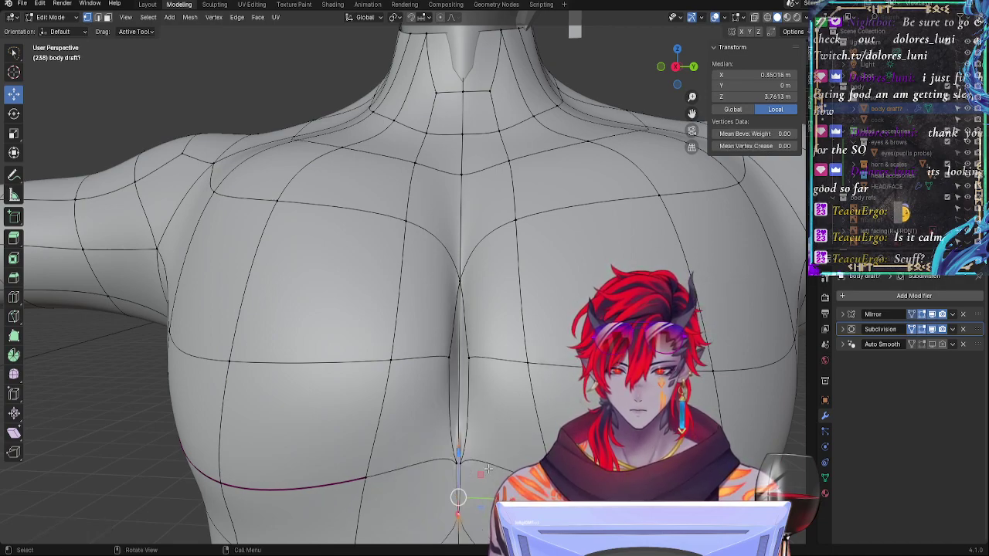
pyautogui.press('m')
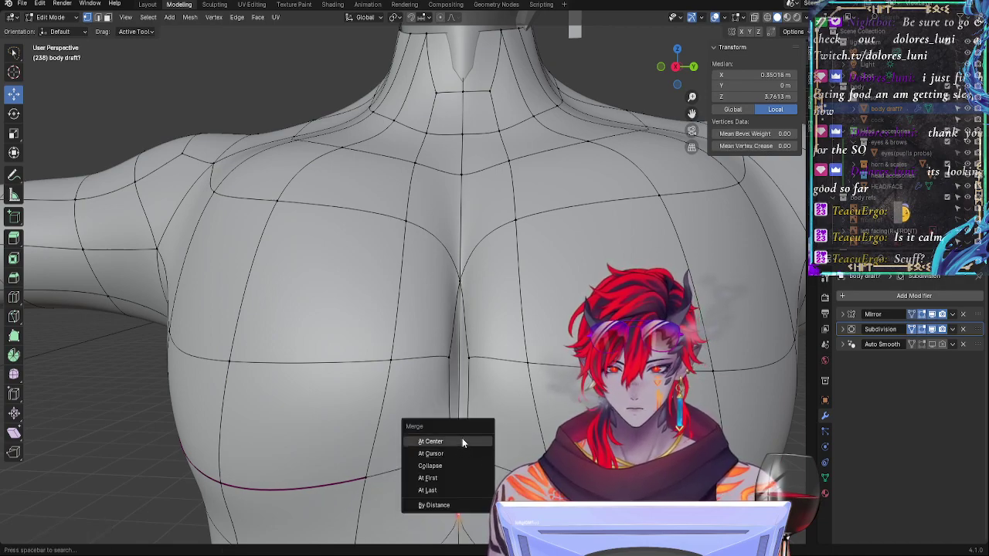
pyautogui.click(462, 439)
pyautogui.hotkey('alt', 'a')
pyautogui.scroll(-5, 530, 394)
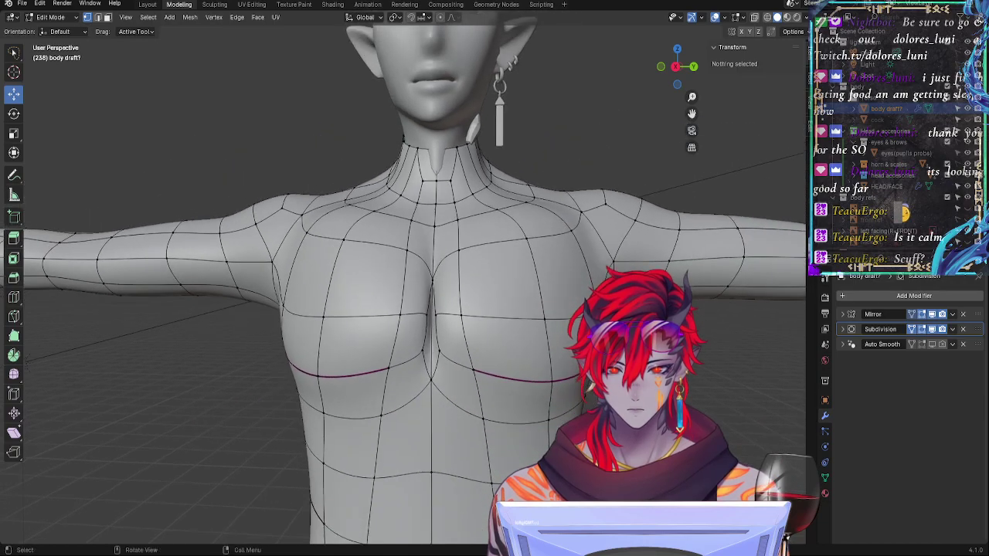
pyautogui.press('Tab')
pyautogui.moveTo(529, 446); pyautogui.dragTo(24, 414, button='middle')
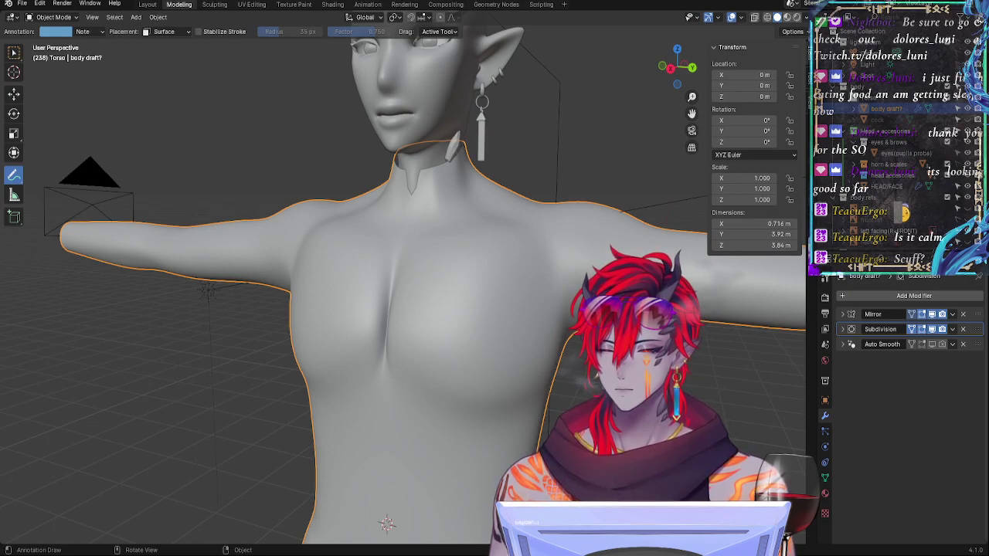
pyautogui.moveTo(387, 372); pyautogui.dragTo(555, 361, button='middle')
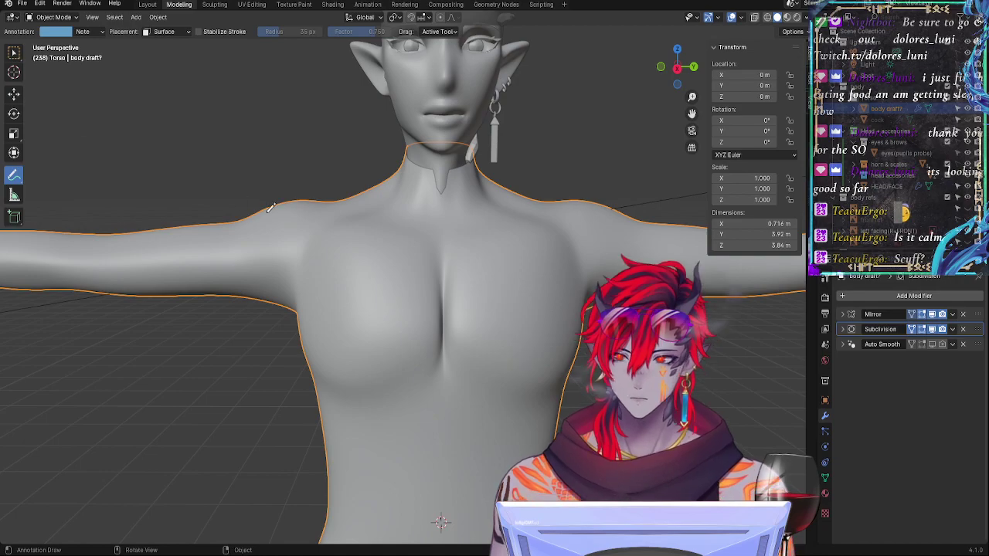
pyautogui.click(14, 94)
pyautogui.press('Tab')
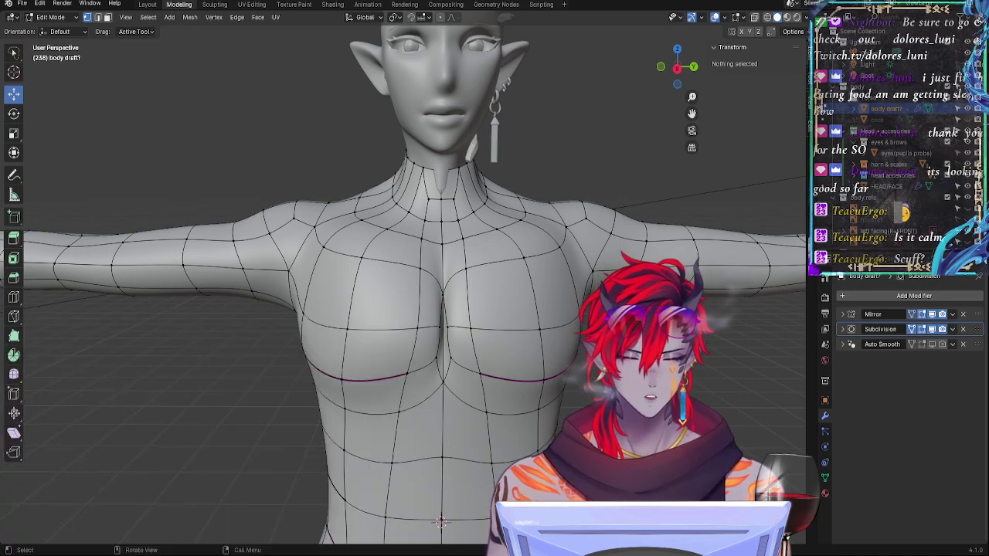
# Step: Hide the Subdivision modifier in the viewport and frame the raw mesh of the back
pyautogui.click(932, 330)
pyautogui.moveTo(695, 340); pyautogui.dragTo(674, 341, button='middle')
pyautogui.moveTo(448, 332); pyautogui.dragTo(415, 389, button='middle')
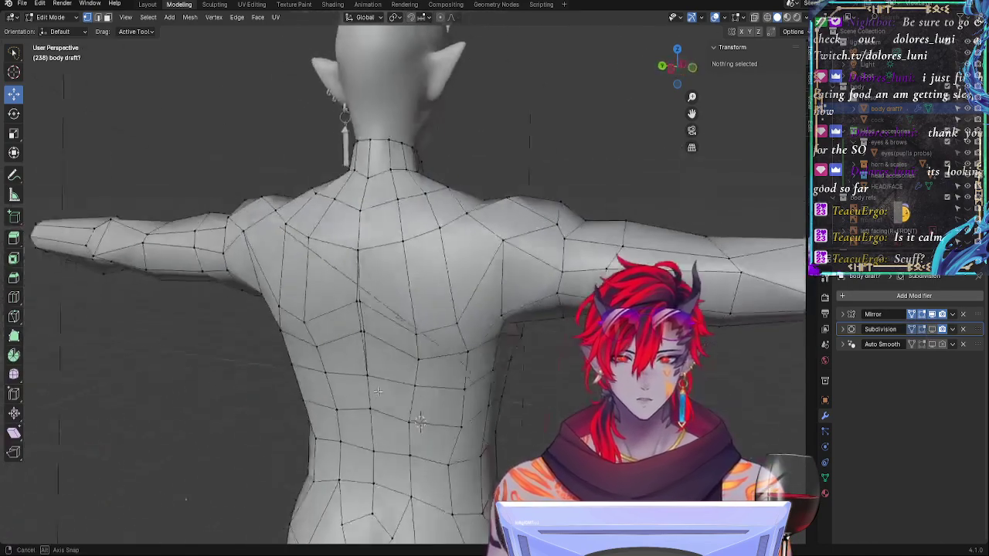
pyautogui.scroll(5, 421, 355)
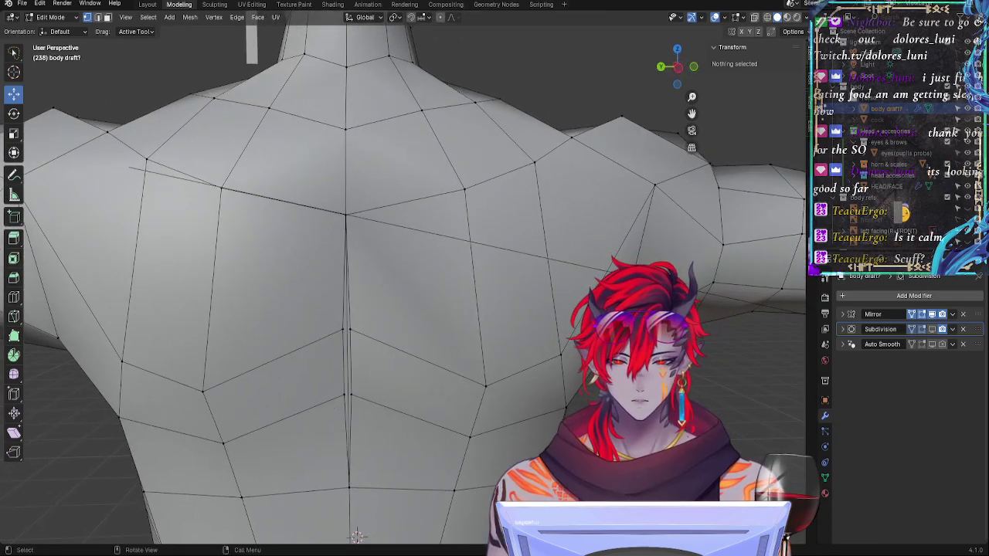
pyautogui.keyDown('ctrl'); pyautogui.moveTo(472, 320); pyautogui.dragTo(469, 448, button='middle'); pyautogui.keyUp('ctrl')
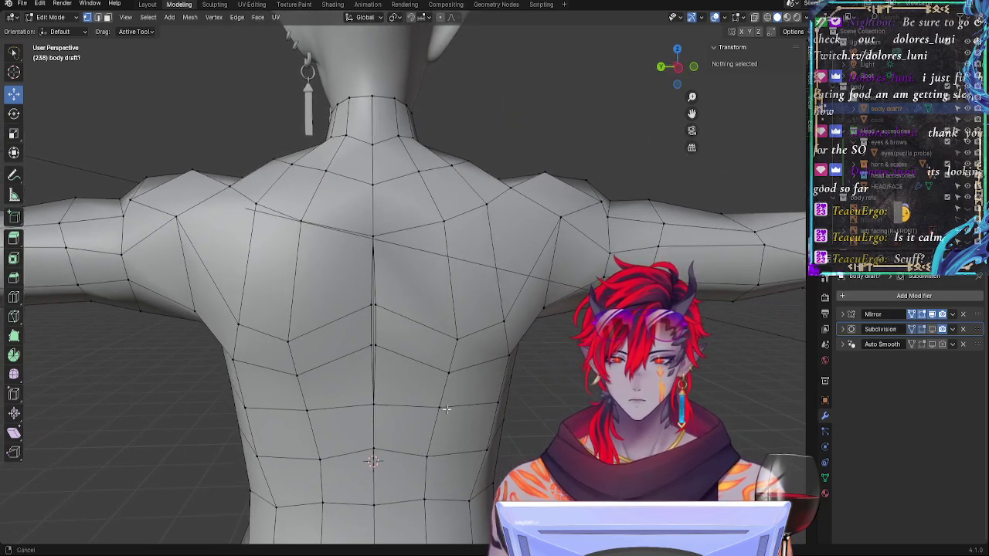
pyautogui.keyDown('shift'); pyautogui.moveTo(446, 406); pyautogui.dragTo(497, 411, button='middle'); pyautogui.keyUp('shift')
# Step: Compare the back topology against the paused reference video from a side view
pyautogui.hotkey('alt', 'Tab')
pyautogui.press('space')
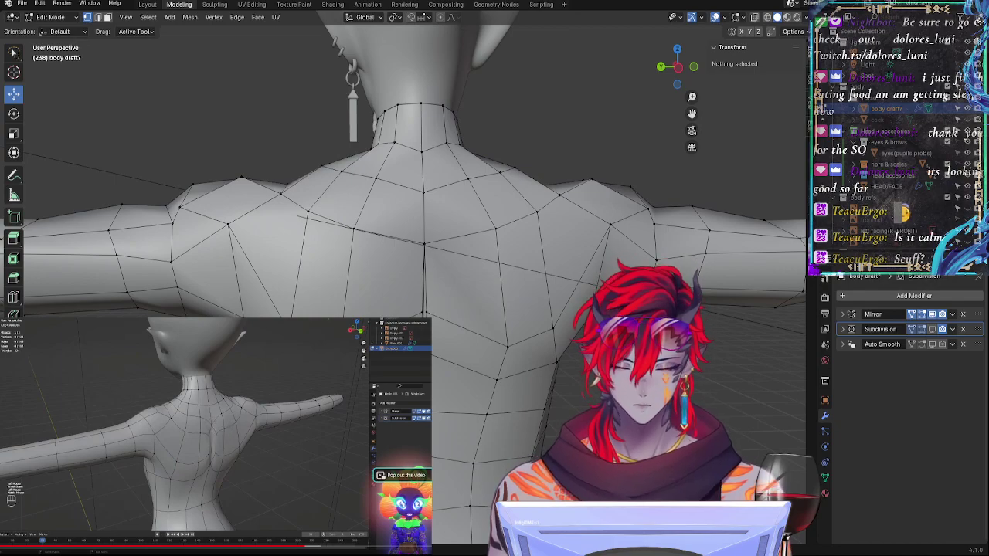
pyautogui.press('space')
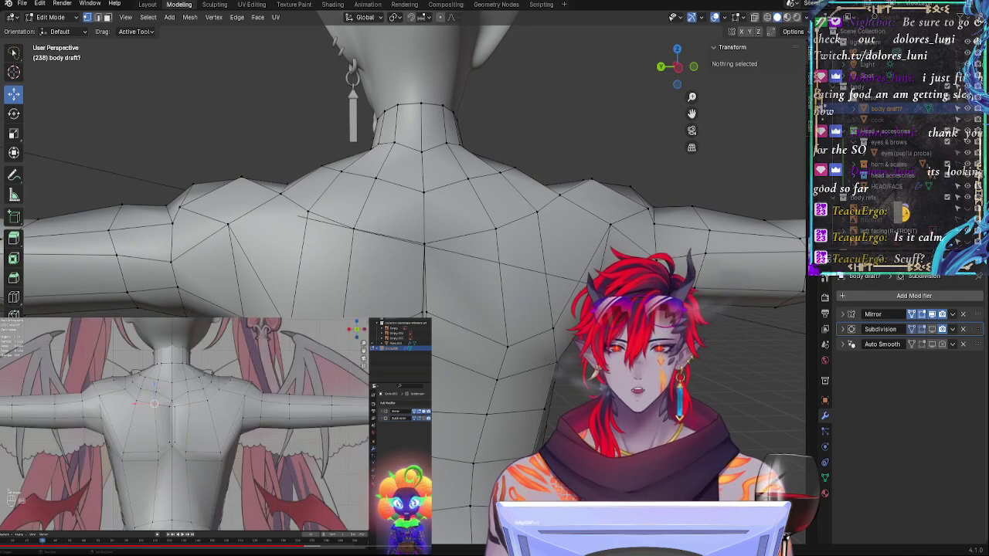
pyautogui.hotkey('alt', 'Tab')
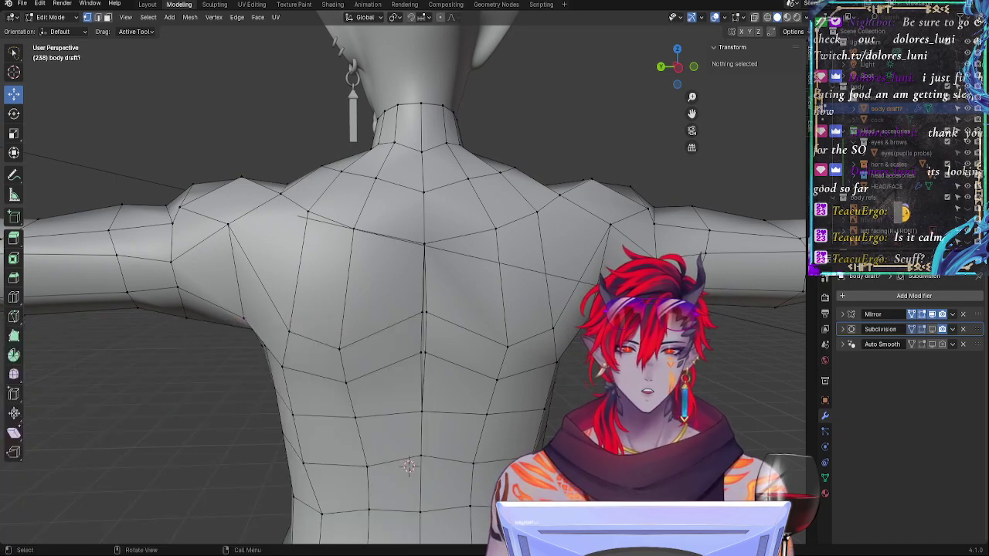
pyautogui.click(677, 68)
pyautogui.moveTo(621, 223); pyautogui.dragTo(610, 224, button='middle')
pyautogui.hotkey('alt', 'Tab')
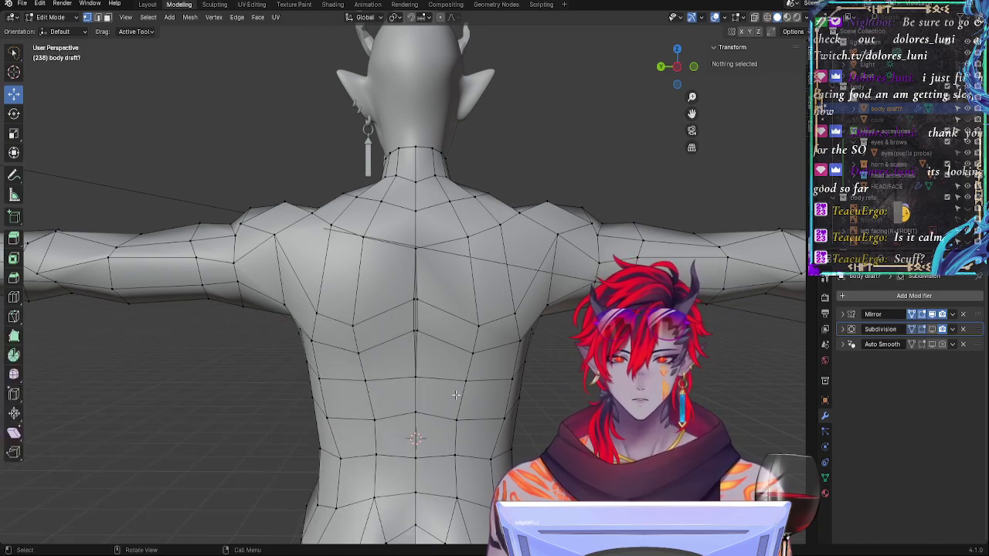
pyautogui.scroll(6, 402, 278)
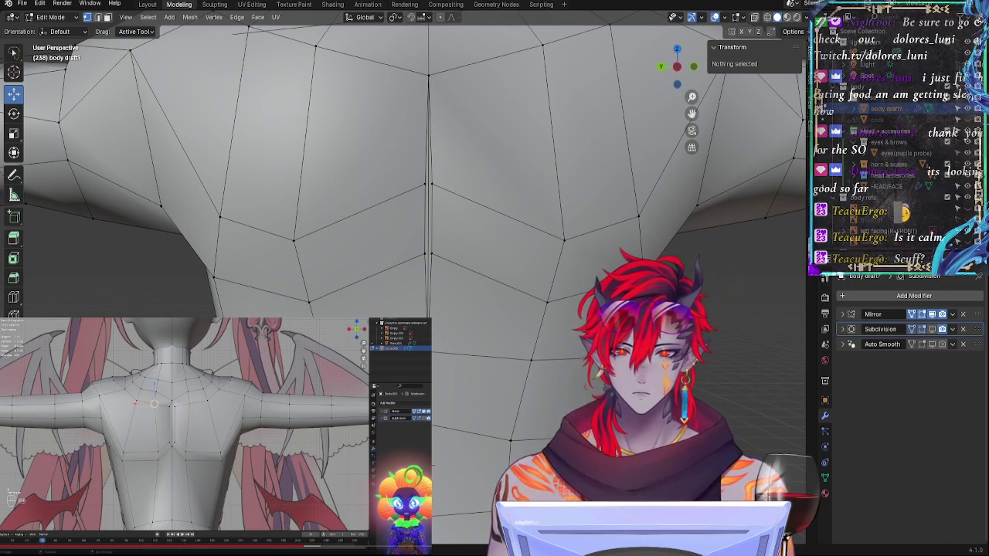
pyautogui.scroll(-3, 390, 89)
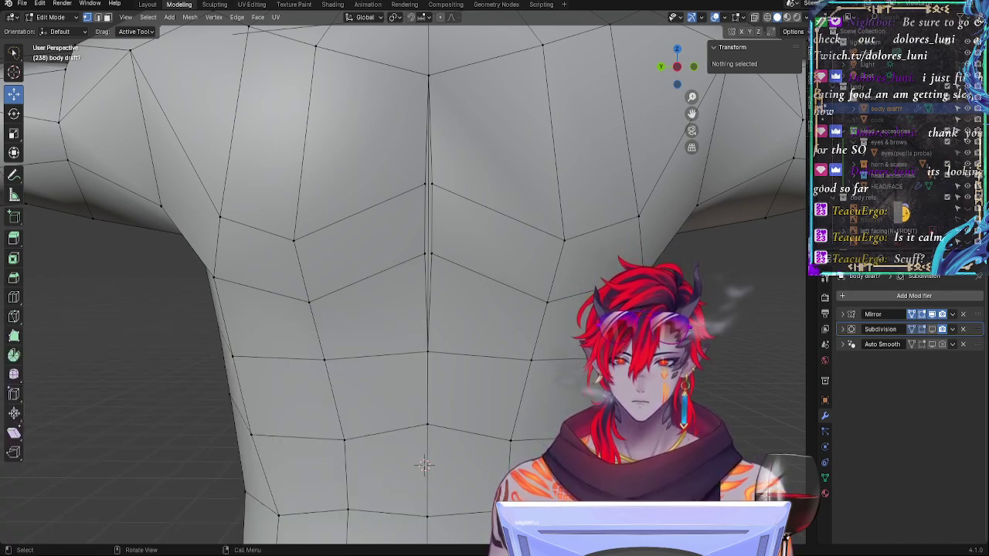
pyautogui.scroll(-4, 390, 88)
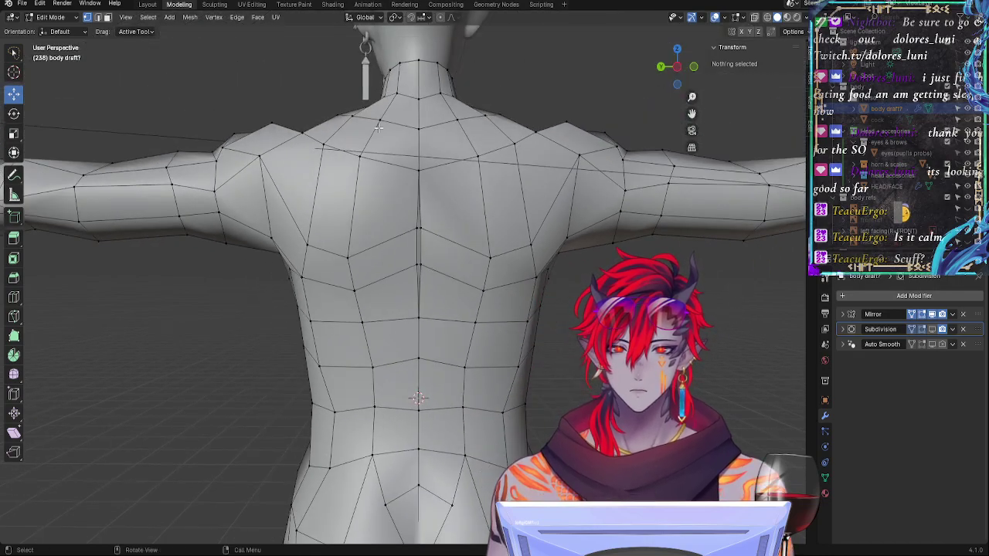
# Step: Edge-slide the upper-back loop and shoulder-blade edges higher toward the neck
pyautogui.click(353, 253)
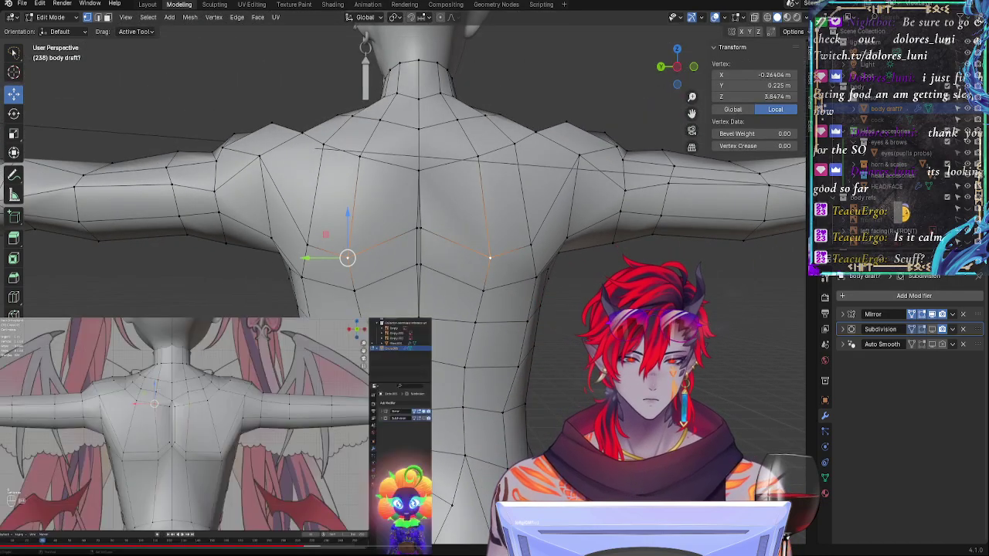
pyautogui.keyDown('shift'); pyautogui.click(535, 245); pyautogui.keyUp('shift')
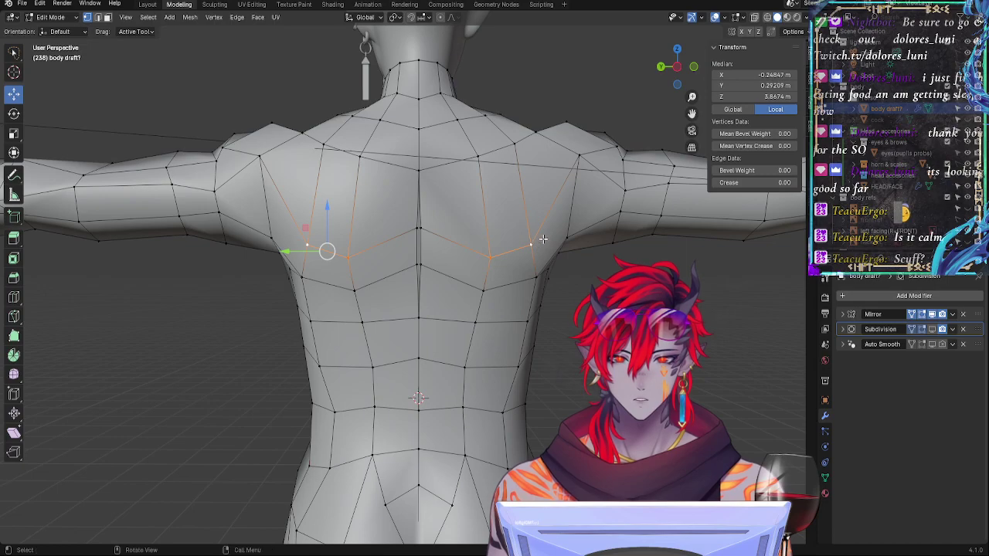
pyautogui.press('g')
pyautogui.press('g')
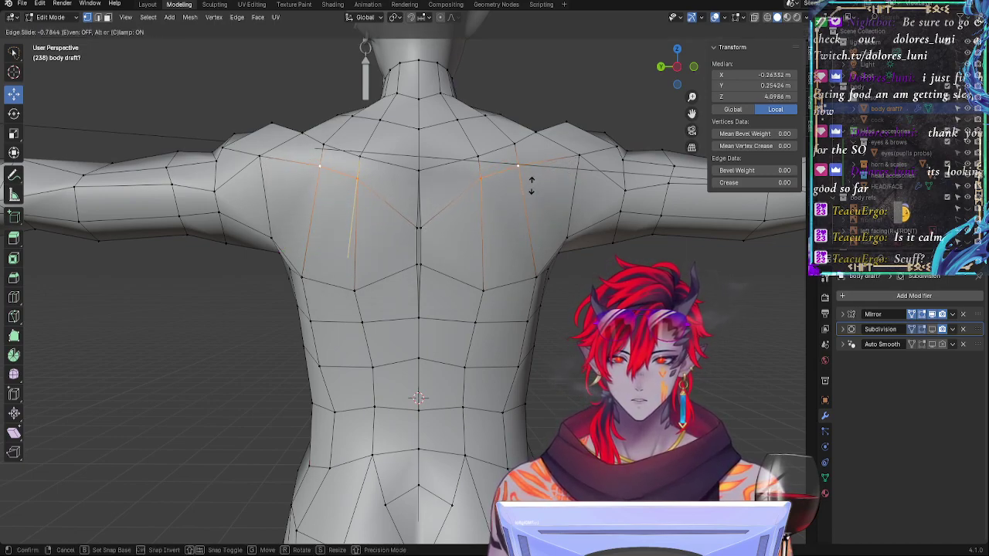
pyautogui.click(531, 185)
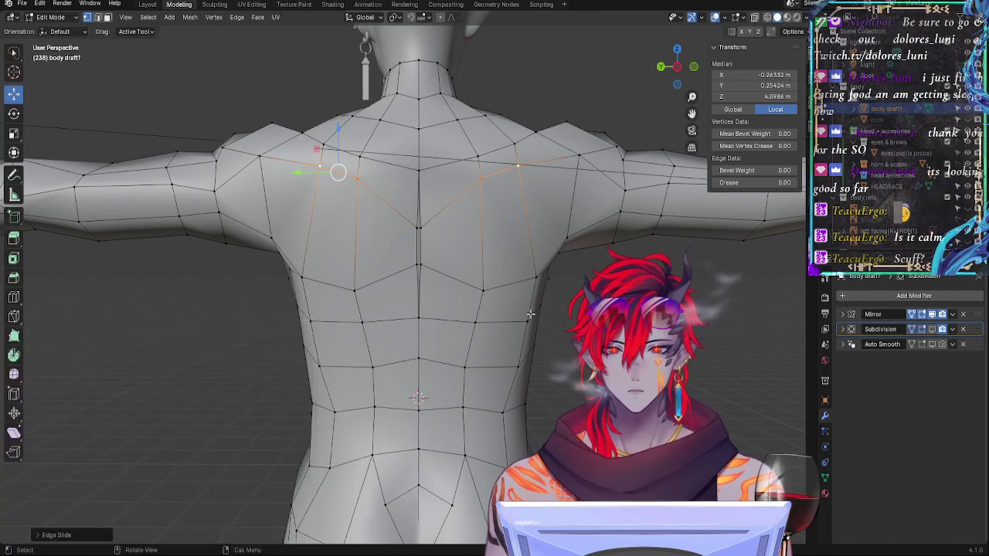
pyautogui.click(484, 190)
pyautogui.keyDown('shift'); pyautogui.click(473, 158); pyautogui.keyUp('shift')
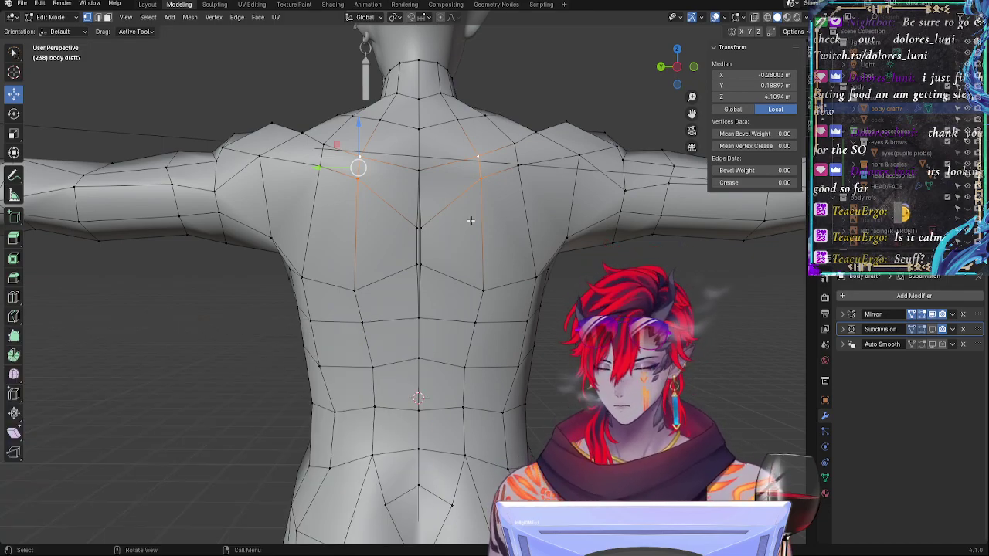
pyautogui.press('g')
pyautogui.press('g')
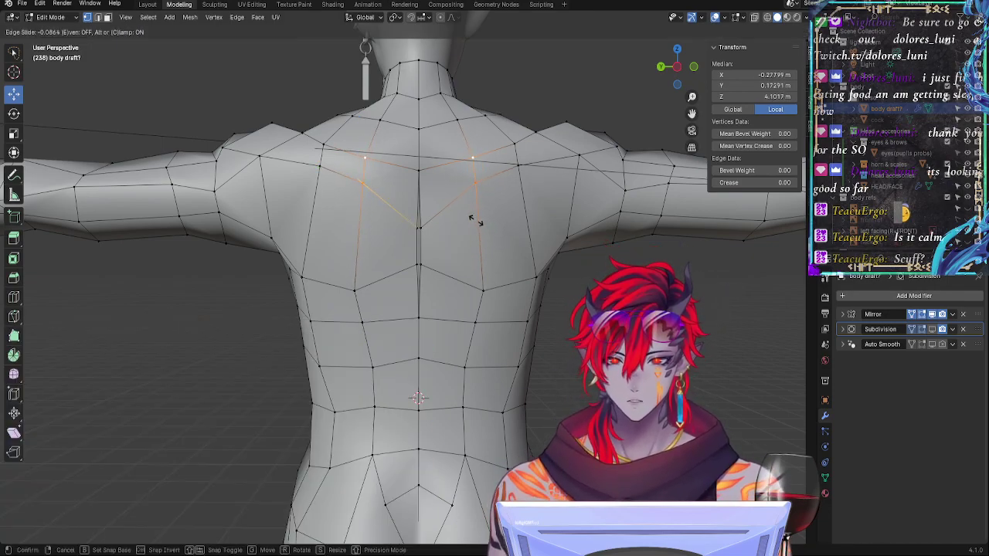
pyautogui.click(475, 219)
# Step: Vertex-slide the neck-side and shoulder vertices into place, then start a free move
pyautogui.click(458, 118)
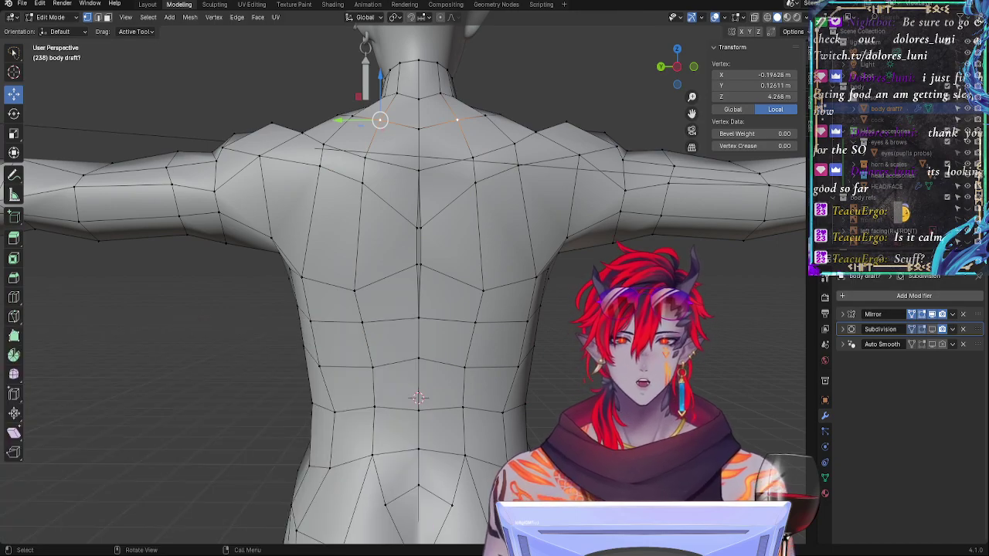
pyautogui.press('g')
pyautogui.press('g')
pyautogui.click(441, 193)
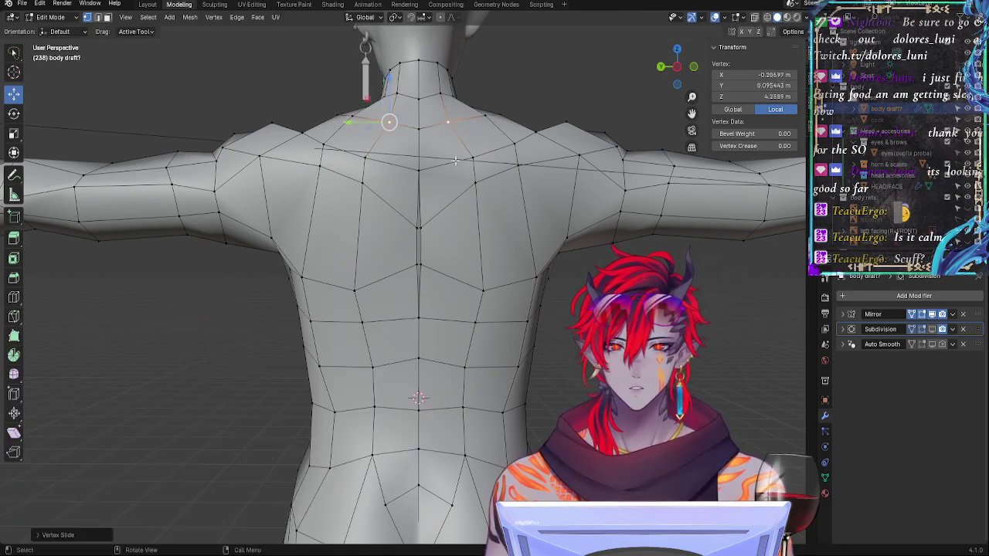
pyautogui.click(458, 161)
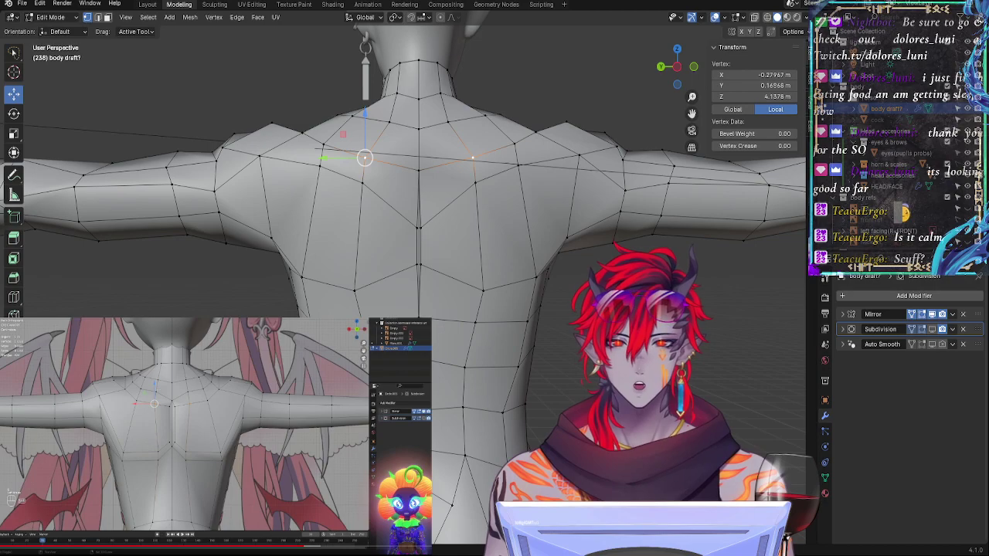
pyautogui.press('g')
pyautogui.press('g')
pyautogui.click(503, 258)
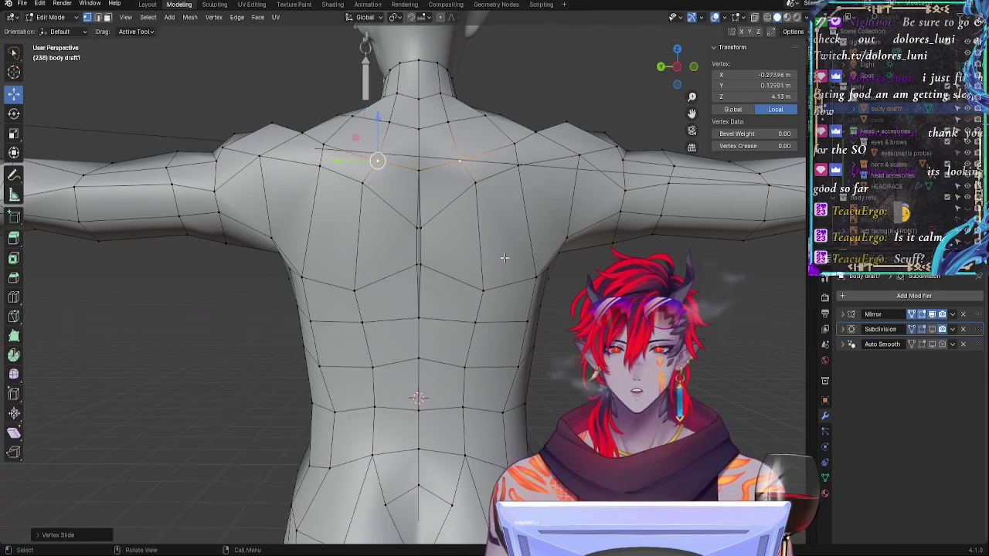
pyautogui.press('g')
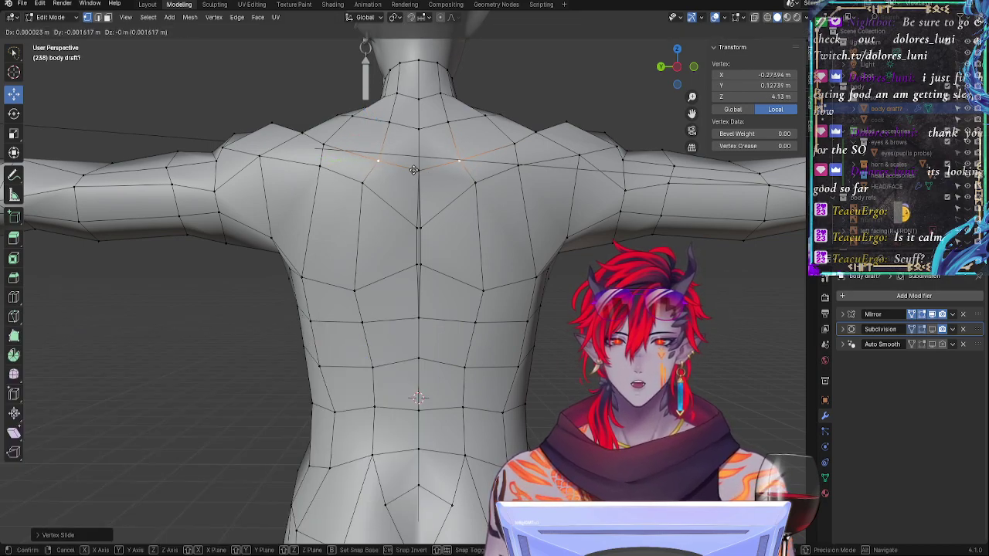
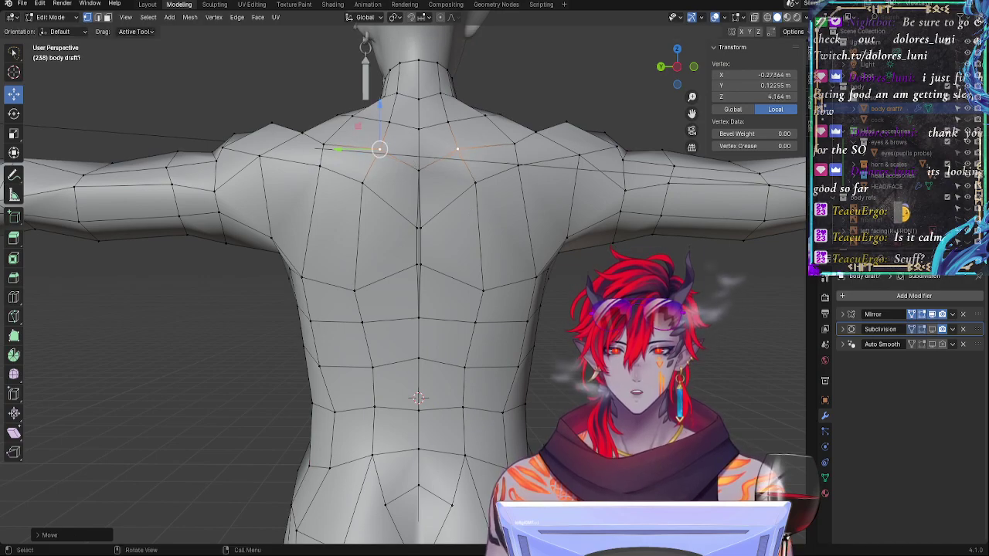
# Step: Slide a shoulder-blade vertex along its edge and raise the upper spine vertex
pyautogui.click(473, 181)
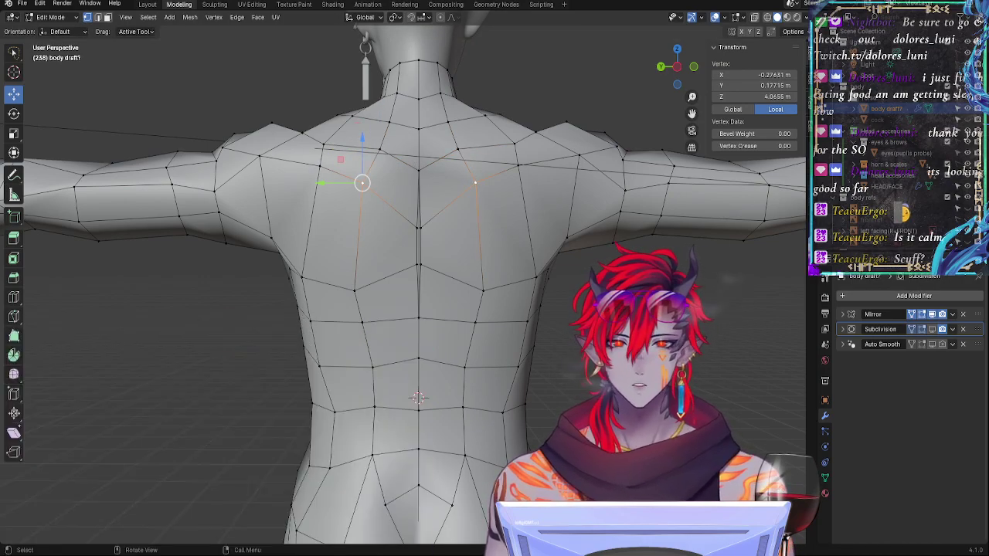
pyautogui.press('g')
pyautogui.press('g')
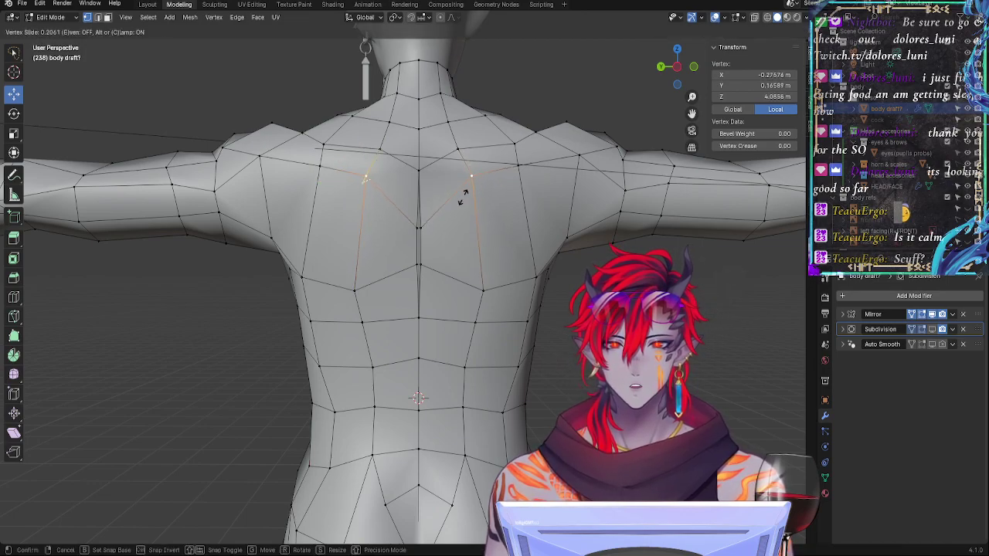
pyautogui.click(463, 192)
pyautogui.click(420, 226)
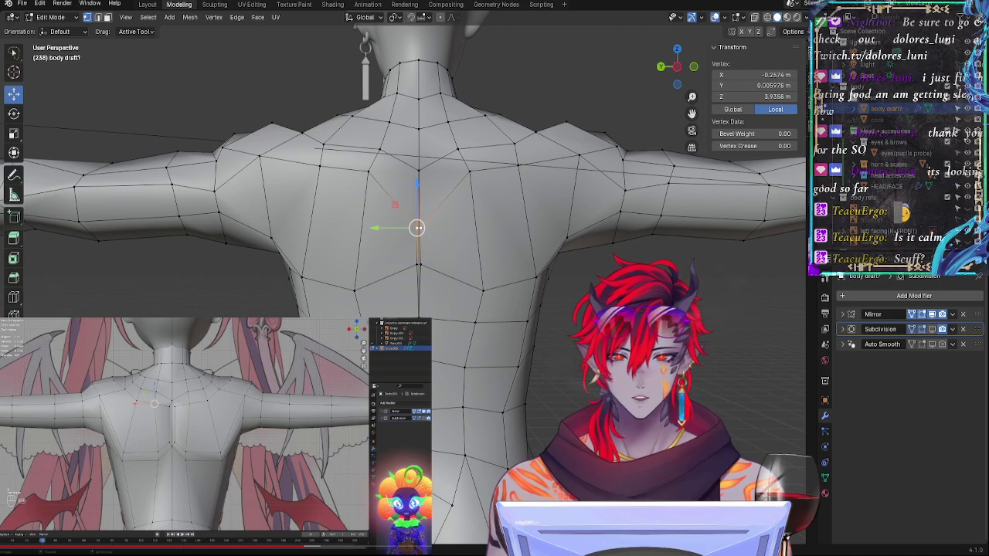
pyautogui.press('g')
pyautogui.press('g')
pyautogui.click(418, 202)
pyautogui.press('g')
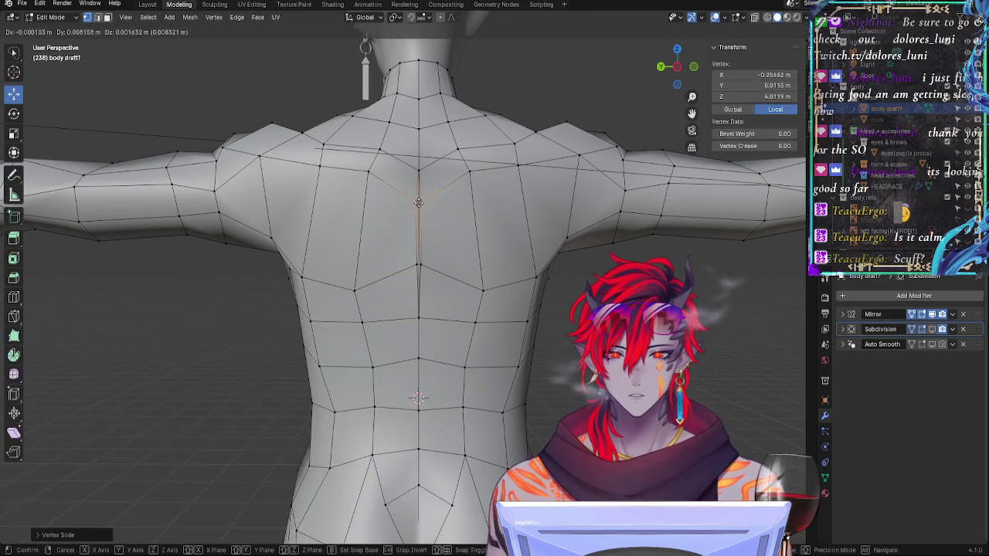
pyautogui.click(416, 200)
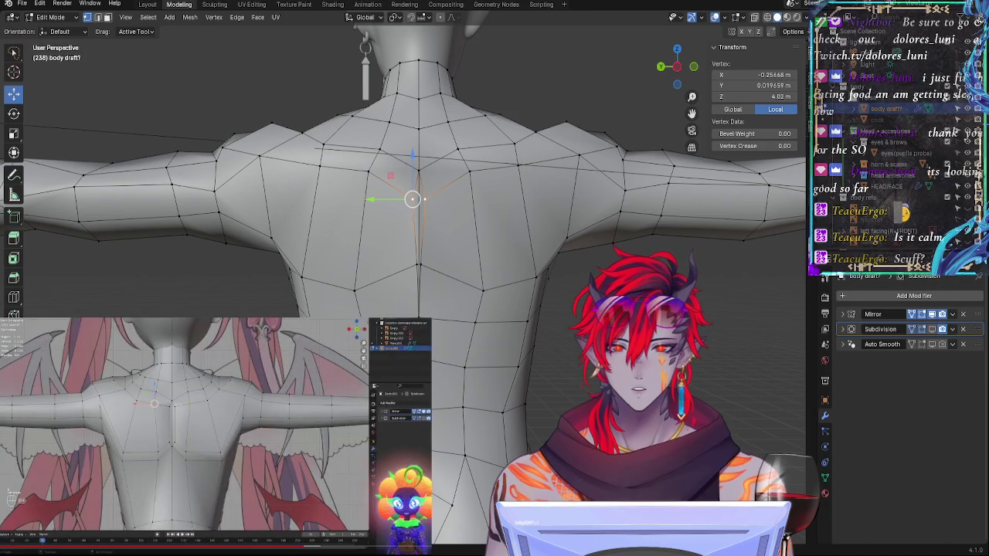
# Step: Slide the back vertex up and outward, then the shoulder-blade vertex pair along its edge
pyautogui.press('g')
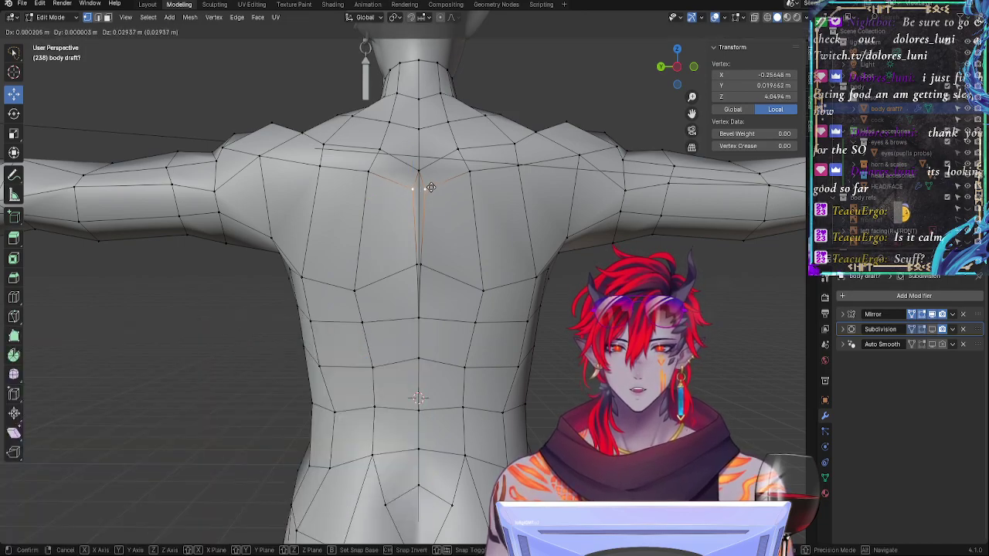
pyautogui.click(430, 186)
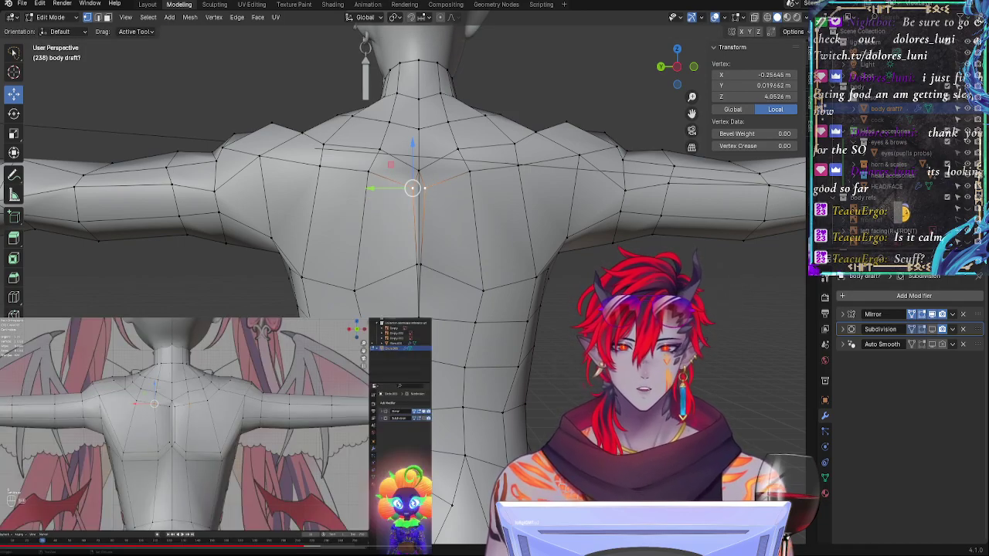
pyautogui.press('g')
pyautogui.press('g')
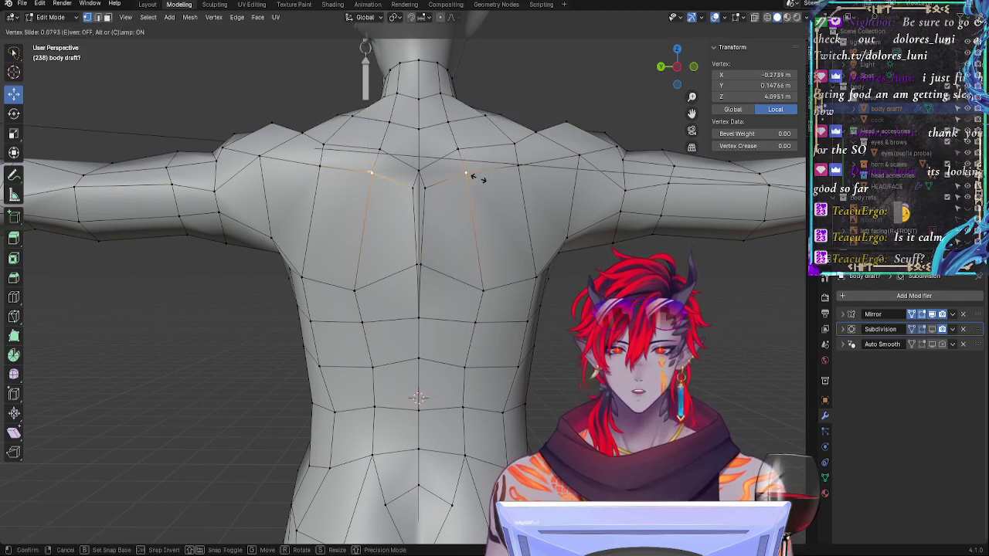
pyautogui.click(475, 177)
pyautogui.press('g')
pyautogui.press('g')
pyautogui.click(484, 181)
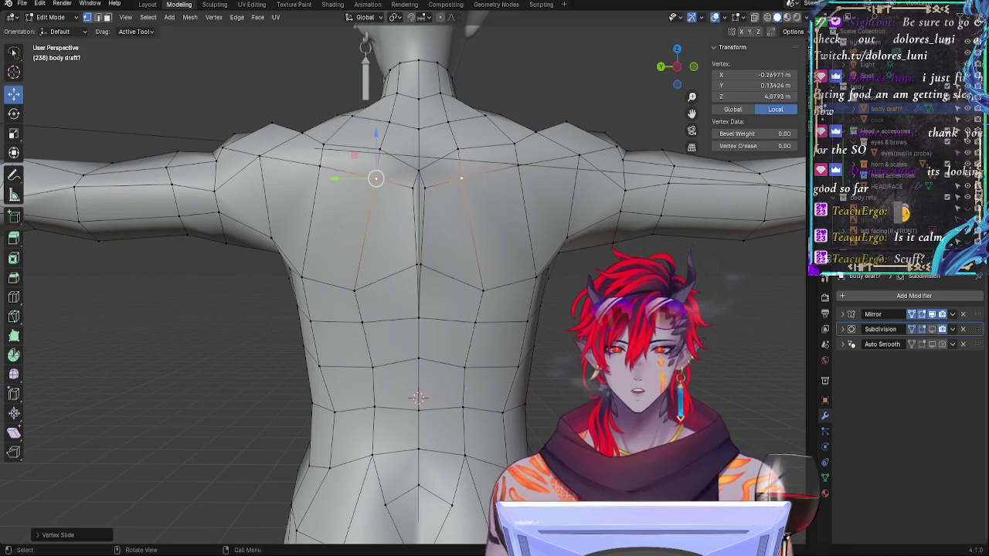
pyautogui.press('g')
pyautogui.press('g')
pyautogui.click(516, 168)
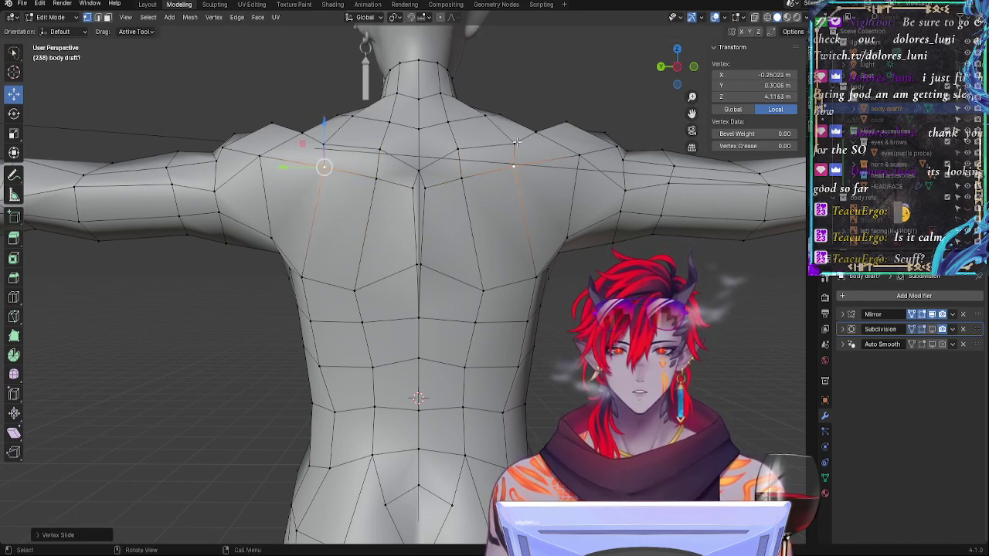
# Step: Slide the upper-back vertex near the shoulder outward toward the shoulder
pyautogui.click(514, 142)
pyautogui.press('g')
pyautogui.press('g')
pyautogui.click(524, 139)
pyautogui.press('g')
pyautogui.press('g')
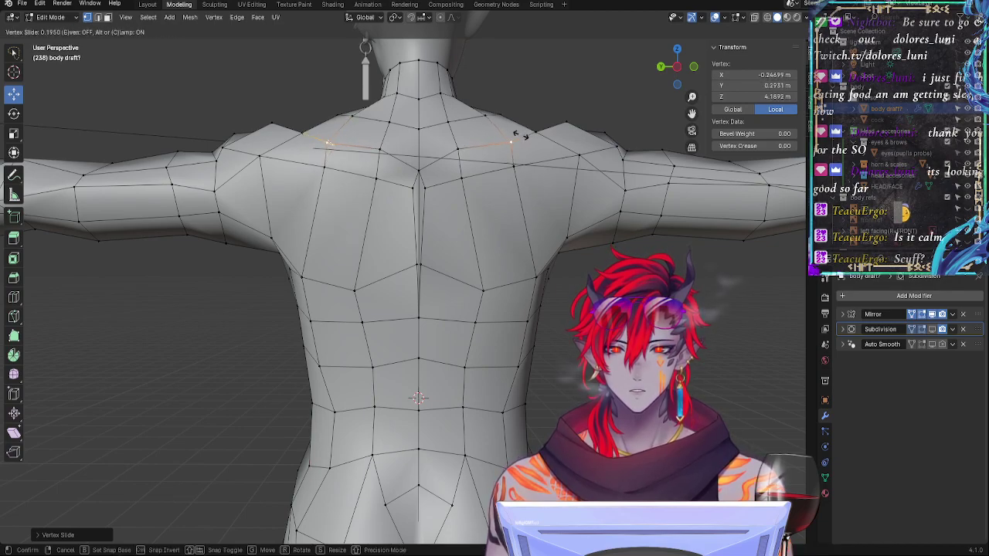
pyautogui.press('g')
pyautogui.click(518, 136)
# Step: Slide the lower upper-back vertex and the shoulder-blade vertex near the spine slightly outward
pyautogui.click(503, 183)
pyautogui.press('g')
pyautogui.press('g')
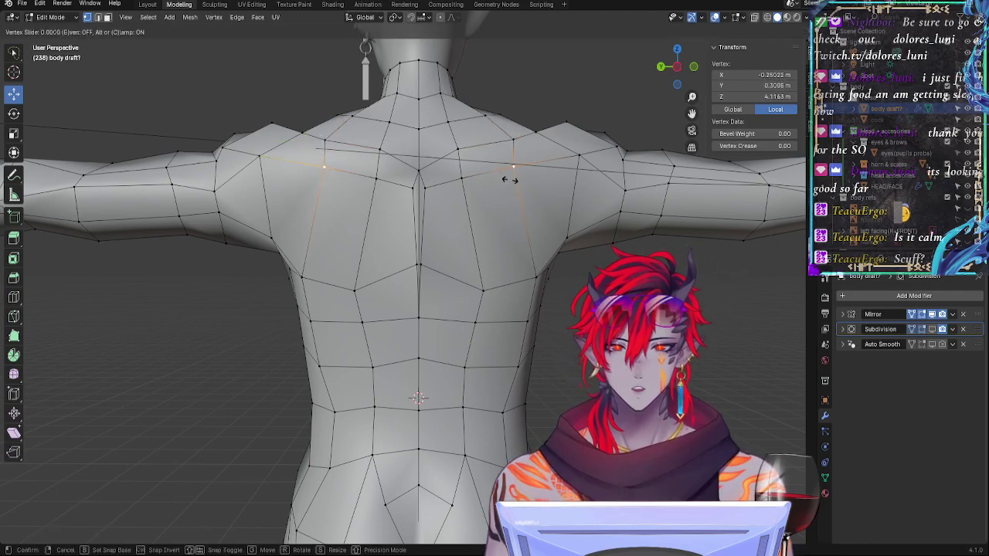
pyautogui.click(497, 176)
pyautogui.press('g')
pyautogui.press('g')
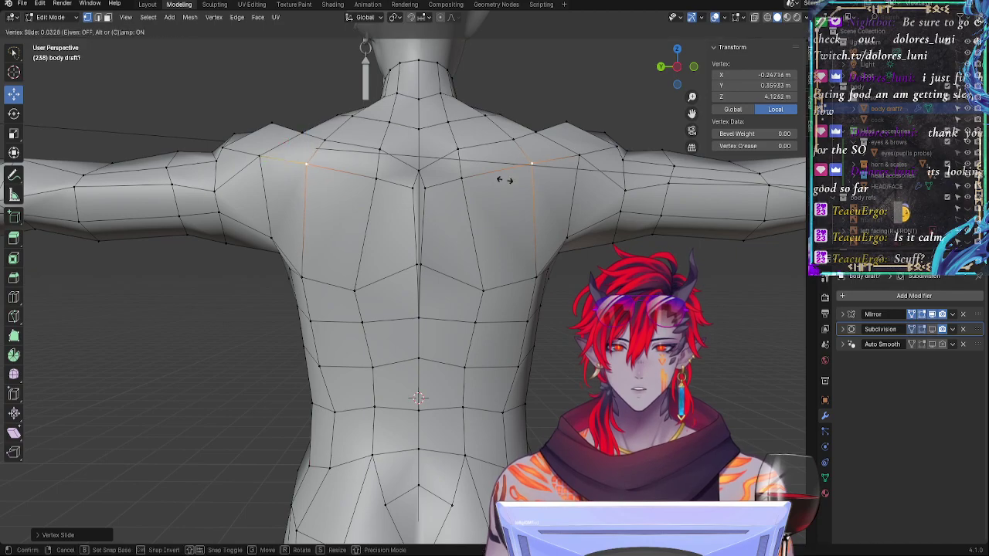
pyautogui.click(511, 176)
pyautogui.click(466, 177)
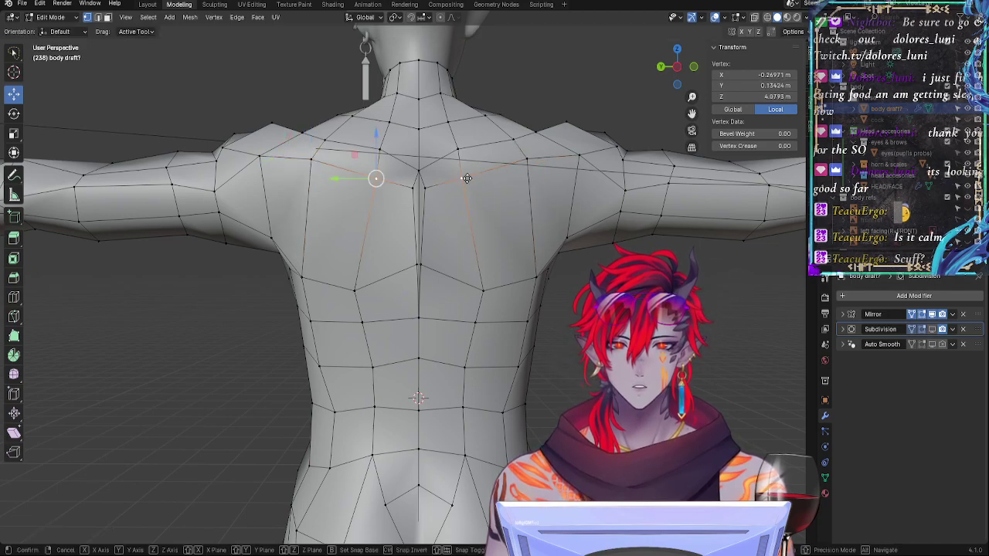
pyautogui.press('g')
pyautogui.press('g')
pyautogui.click(458, 177)
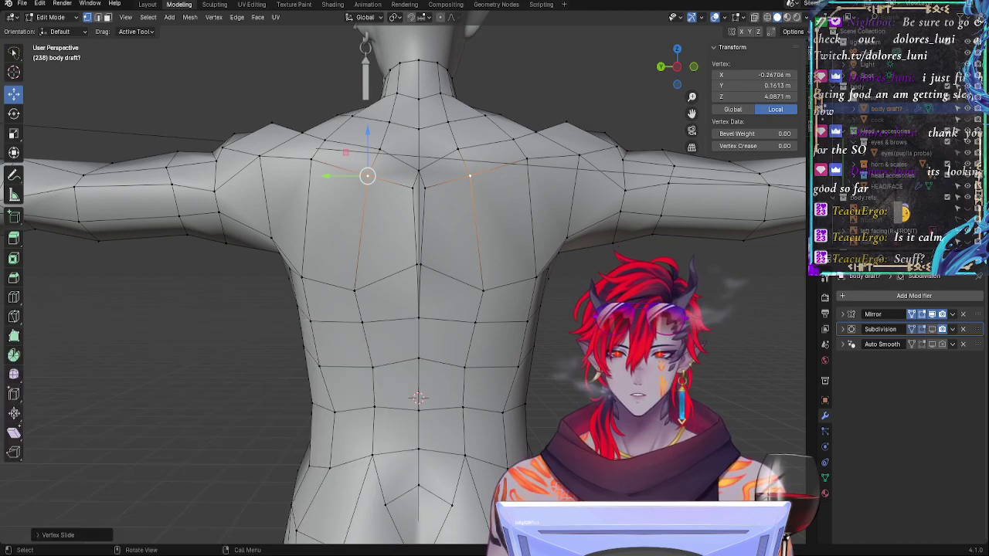
pyautogui.click(536, 276)
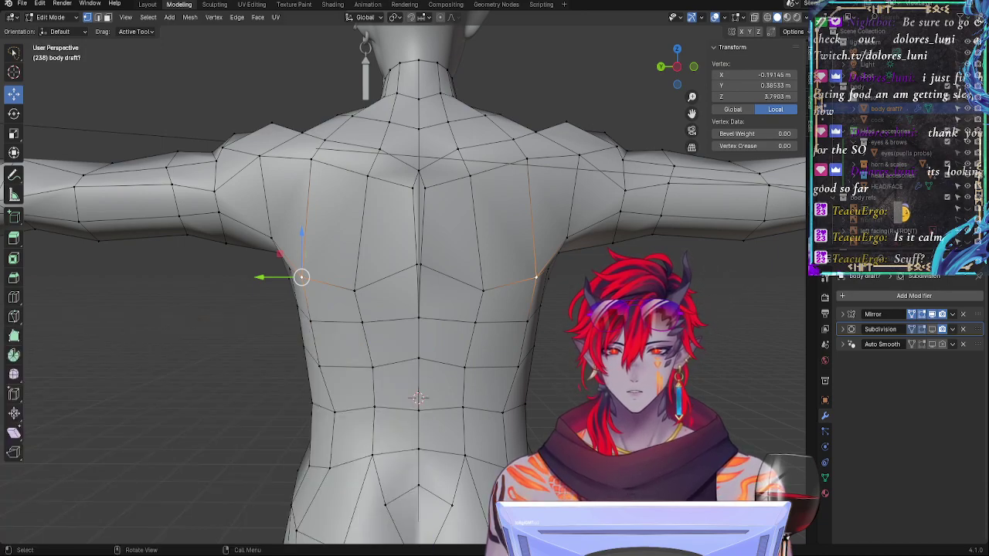
# Step: Slide the centre spine vertex of the mid-back along the spine
pyautogui.click(421, 266)
pyautogui.press('g')
pyautogui.press('g')
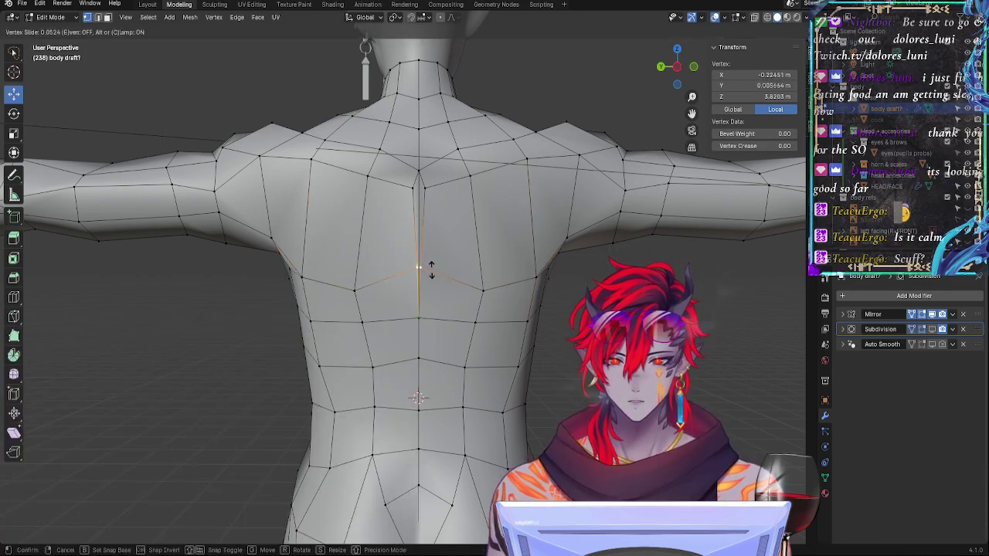
pyautogui.click(432, 272)
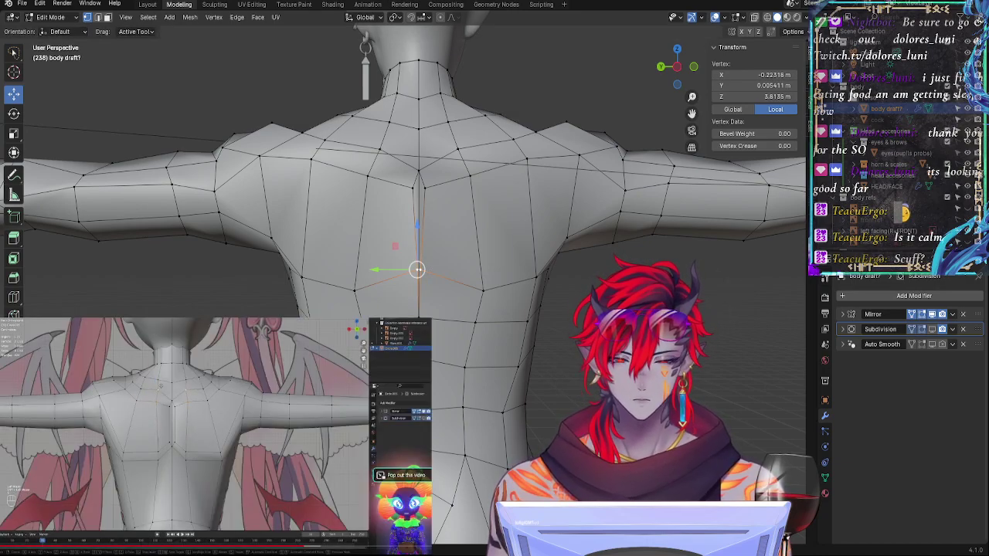
pyautogui.press('g')
pyautogui.press('g')
pyautogui.click(428, 273)
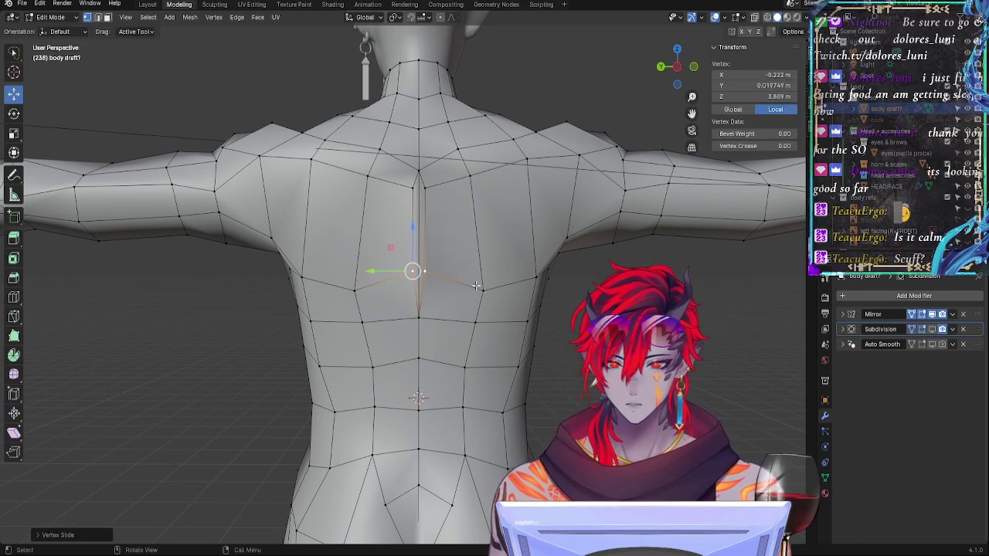
# Step: Move the lower vertex pair along Y, then lower it and slide it along its edges
pyautogui.click(479, 289)
pyautogui.press('g')
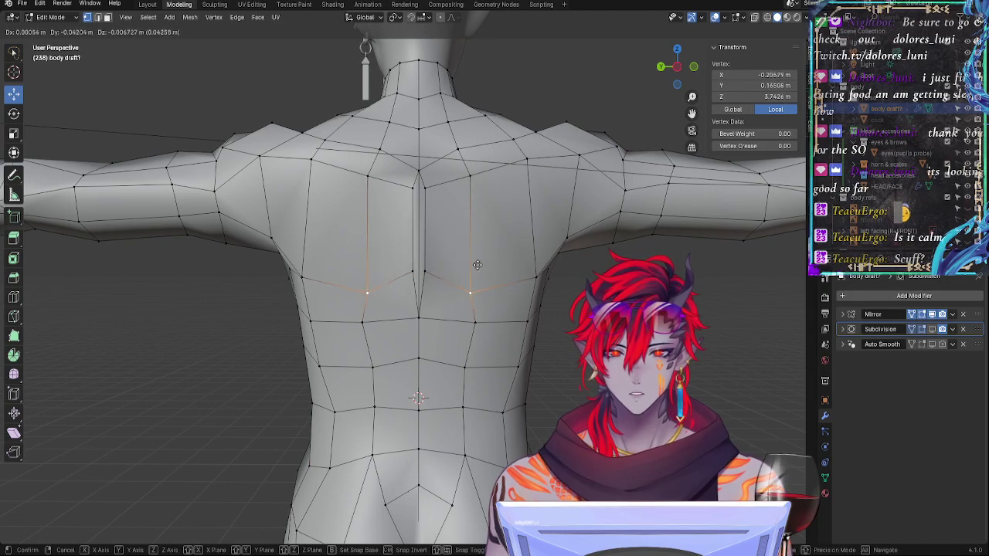
pyautogui.press('y')
pyautogui.click(490, 267)
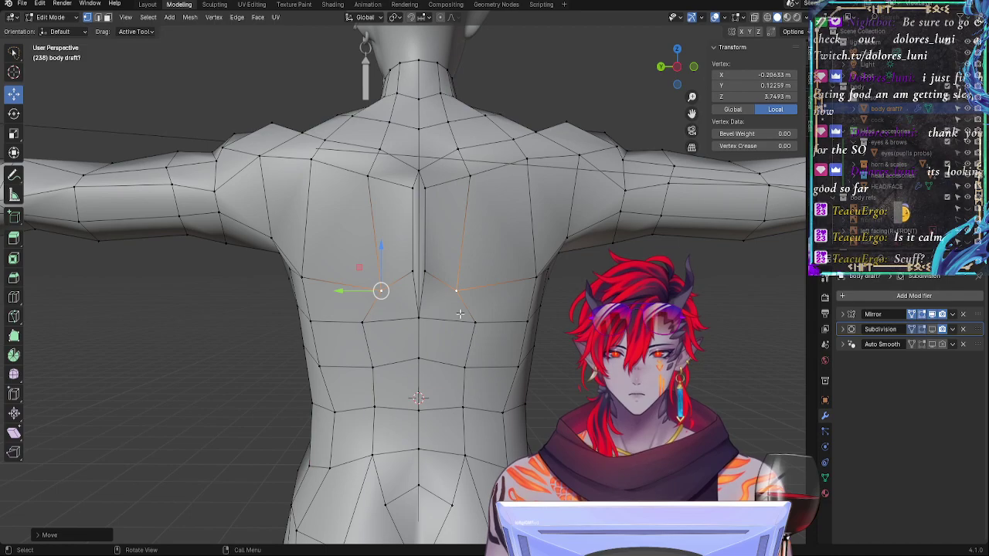
pyautogui.press('g')
pyautogui.click(500, 335)
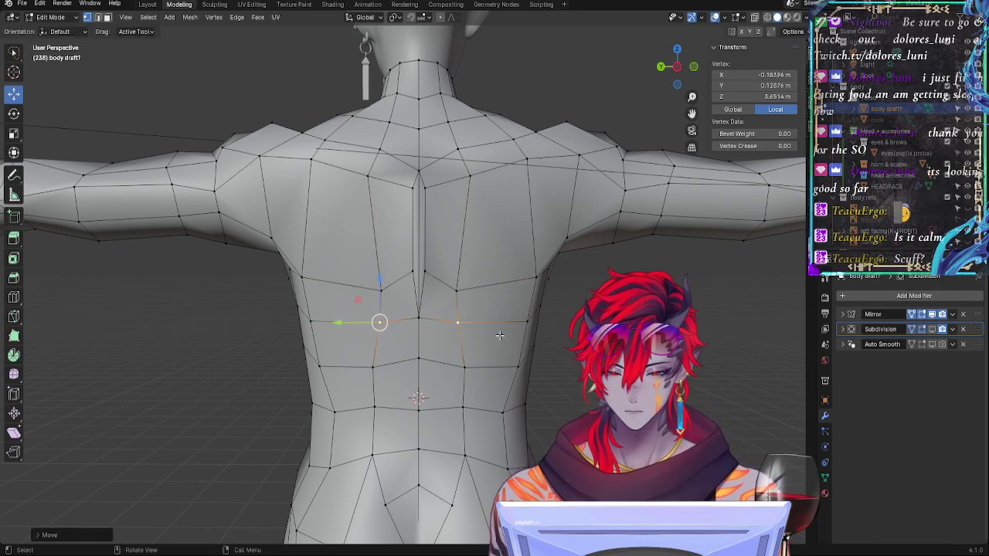
pyautogui.press('g')
pyautogui.press('g')
pyautogui.click(495, 327)
pyautogui.press('g')
pyautogui.press('g')
pyautogui.click(509, 345)
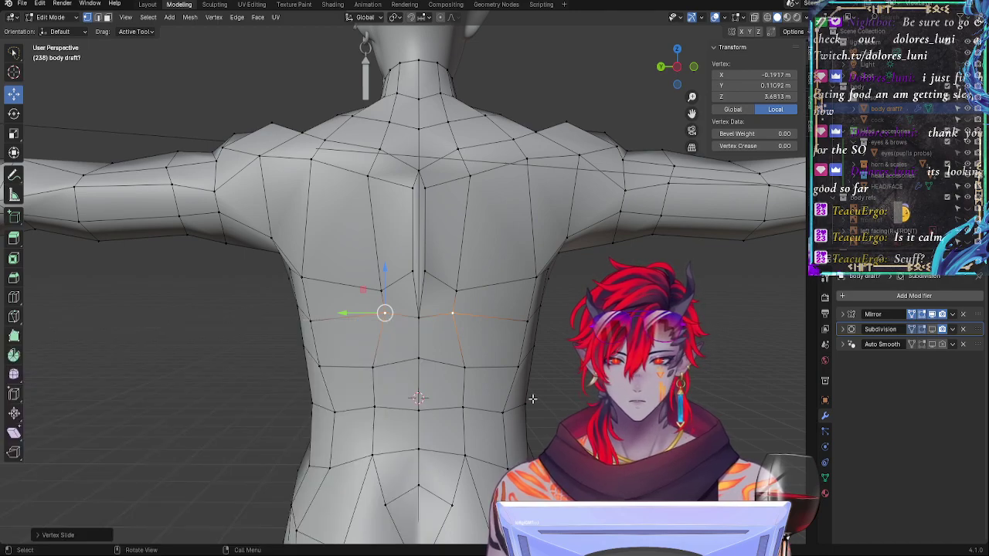
# Step: Slide the spine vertex slightly up and the mid-back side vertices down along their edges
pyautogui.click(419, 309)
pyautogui.press('g')
pyautogui.press('g')
pyautogui.click(433, 317)
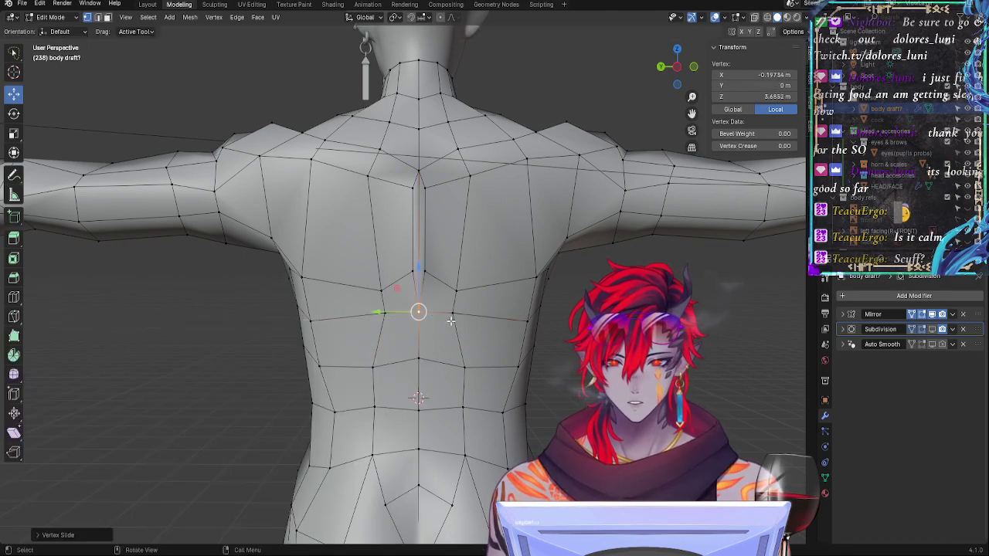
pyautogui.click(455, 320)
pyautogui.press('g')
pyautogui.press('g')
pyautogui.click(461, 332)
pyautogui.press('g')
pyautogui.press('g')
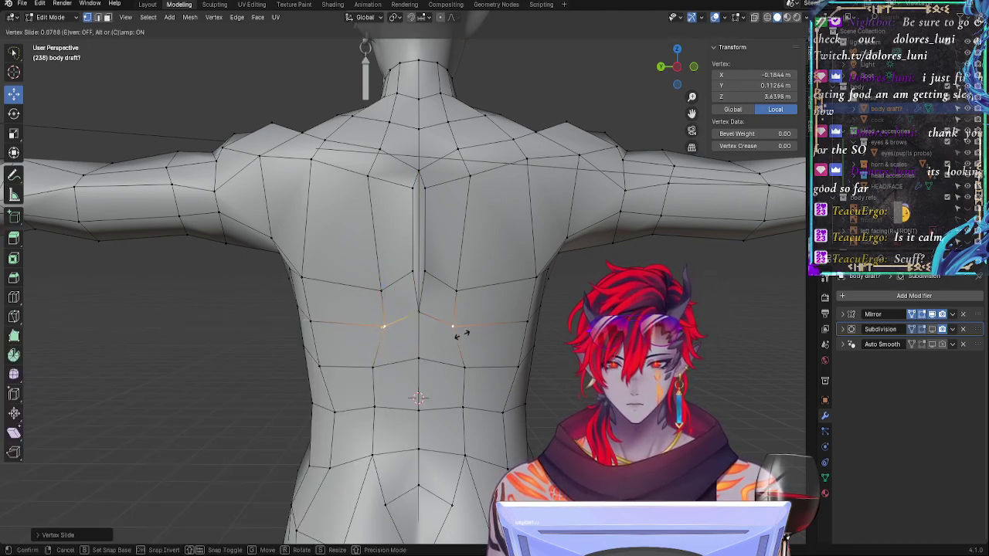
pyautogui.press('g')
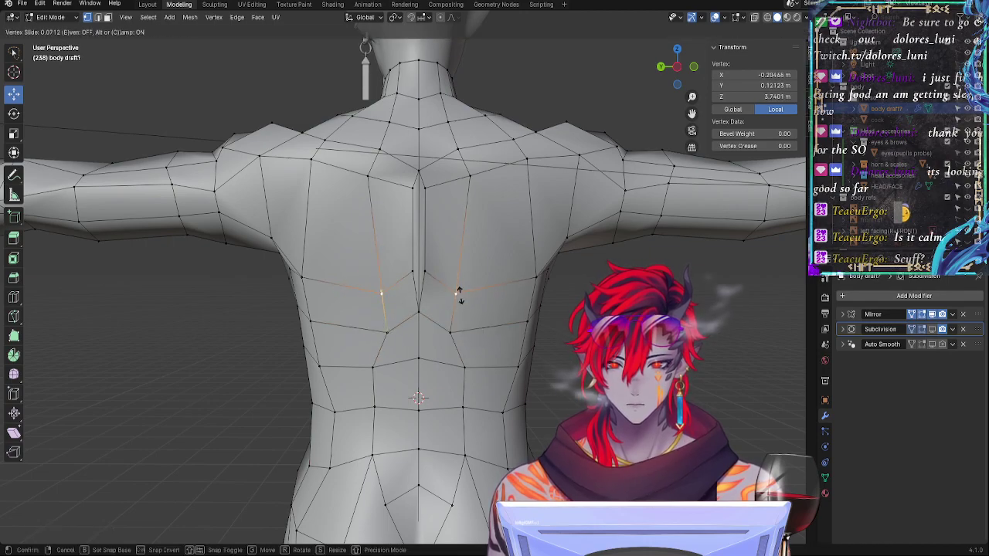
pyautogui.click(460, 313)
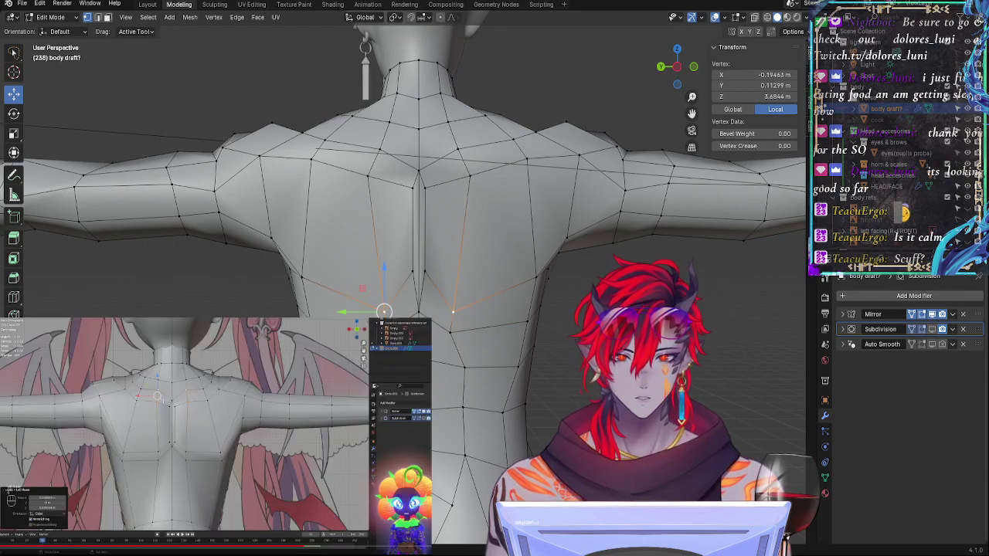
# Step: Lower the spine vertex along Z, then slide it along its edge
pyautogui.click(421, 270)
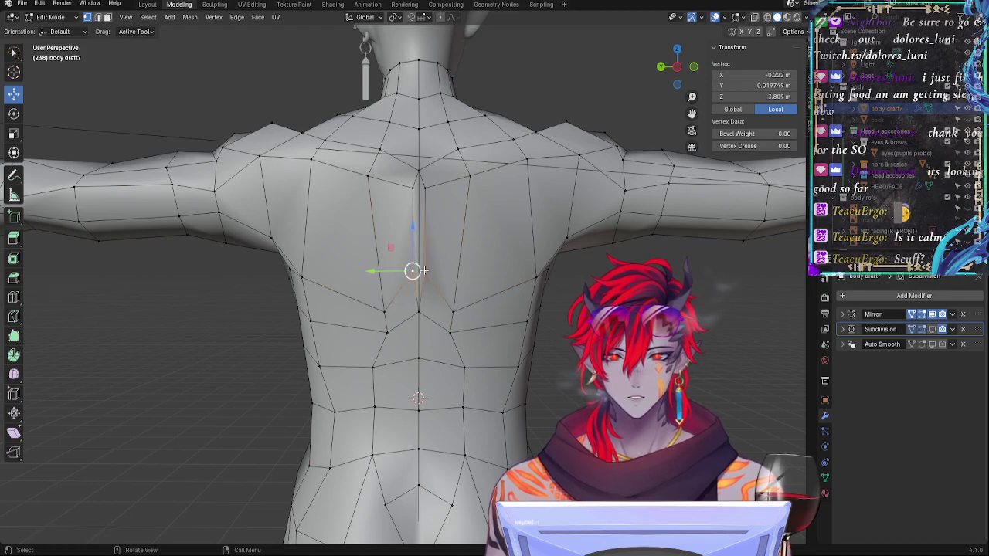
pyautogui.press('g')
pyautogui.press('g')
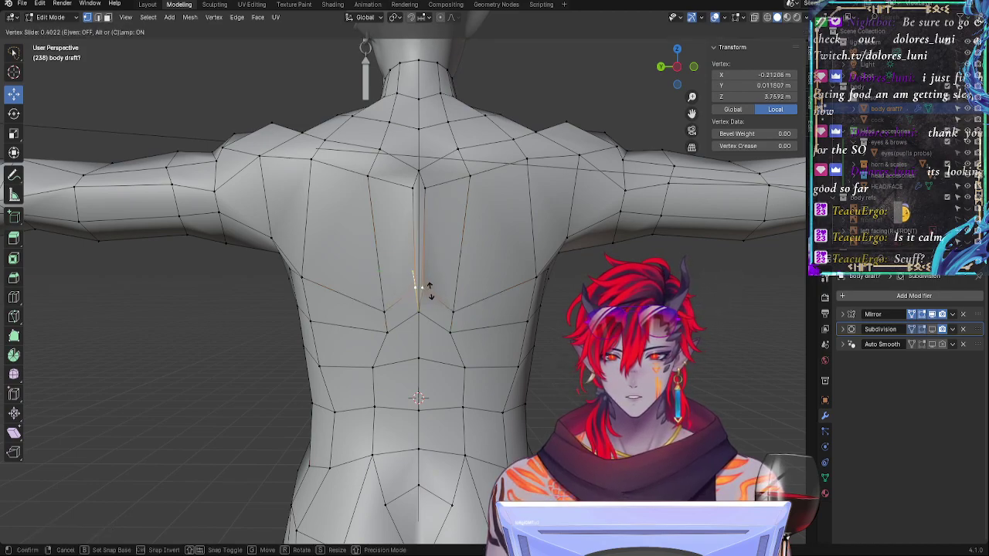
pyautogui.rightClick(430, 289)
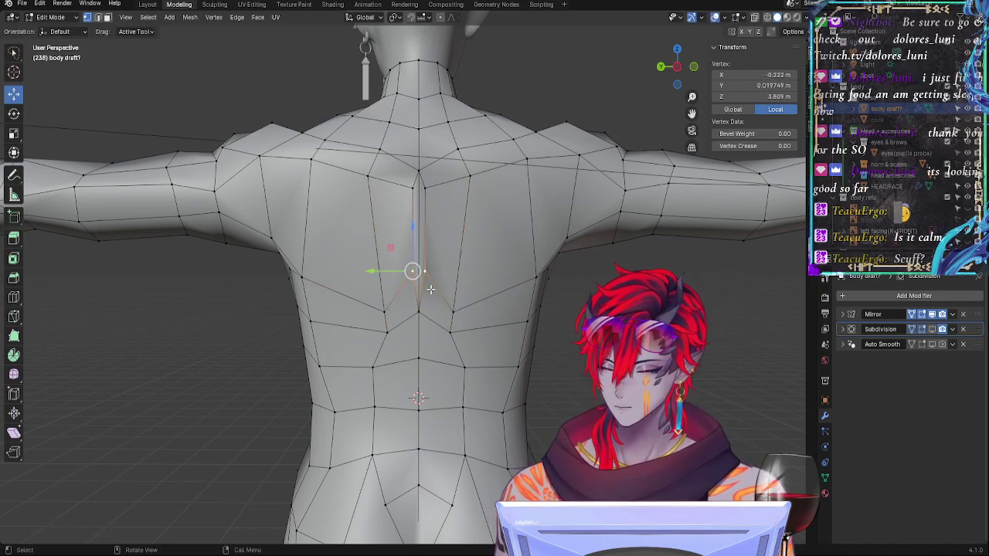
pyautogui.press('g')
pyautogui.press('z')
pyautogui.click(438, 306)
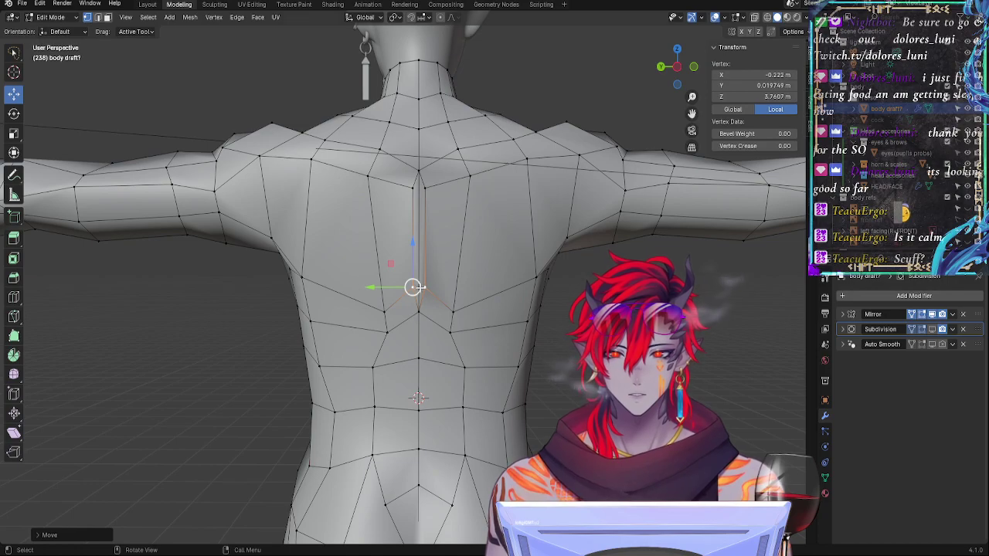
pyautogui.moveTo(418, 288); pyautogui.dragTo(418, 312)
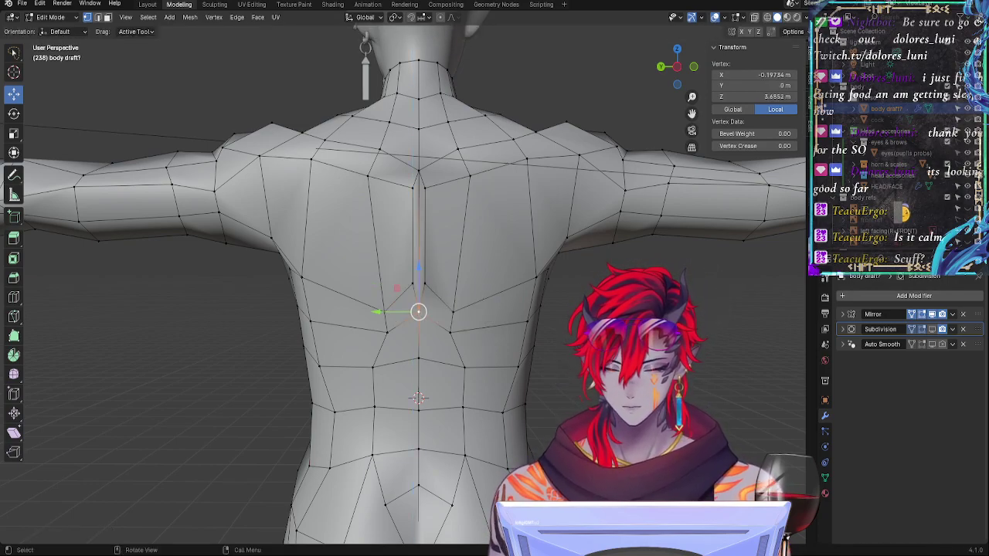
pyautogui.press('g')
pyautogui.press('g')
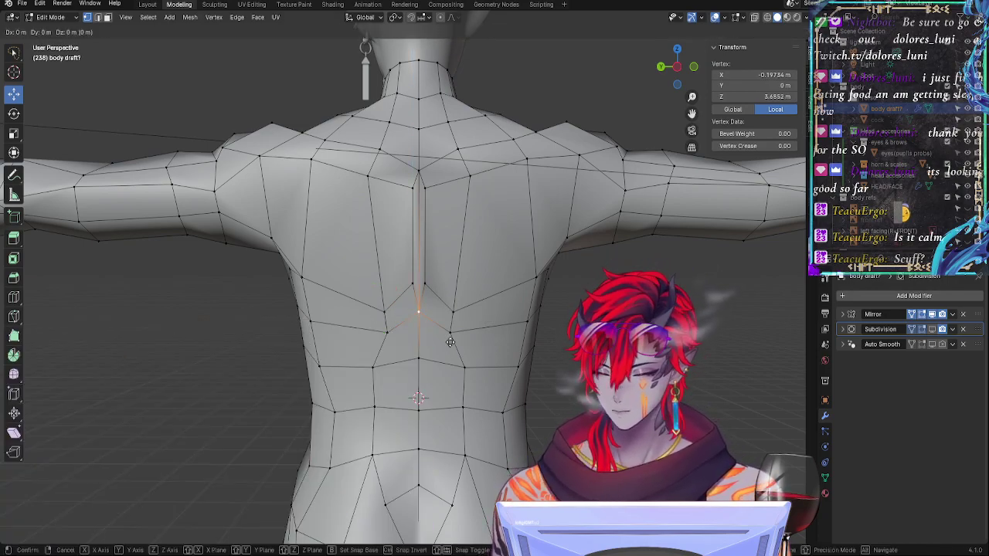
pyautogui.click(453, 331)
# Step: Slide the vertex pair below the shoulder blades outward and preview the body in Object Mode
pyautogui.click(454, 314)
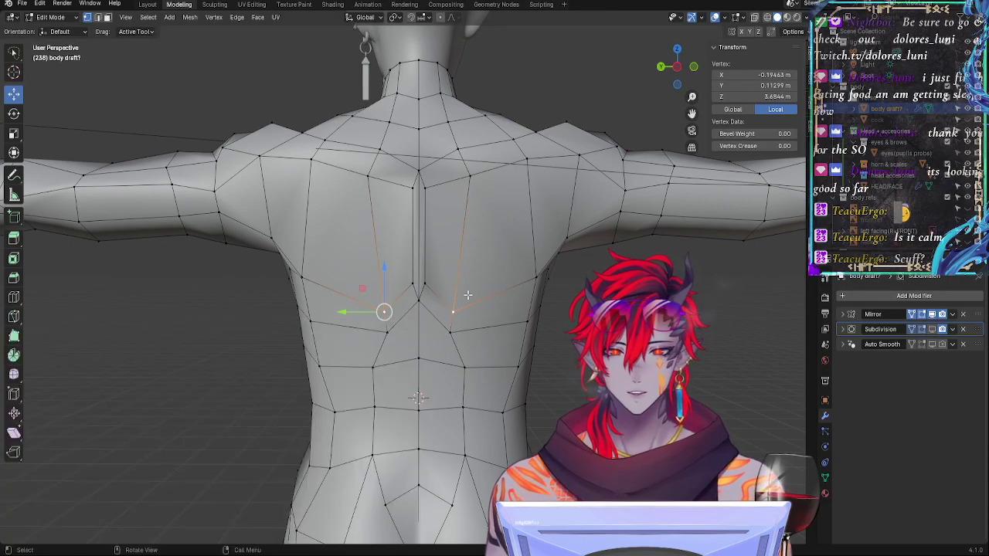
pyautogui.press('g')
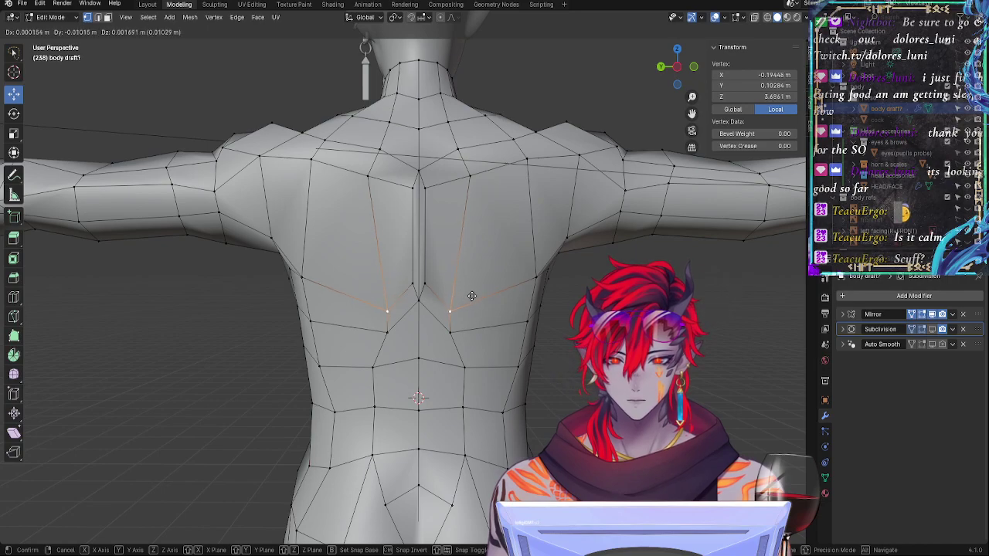
pyautogui.click(469, 294)
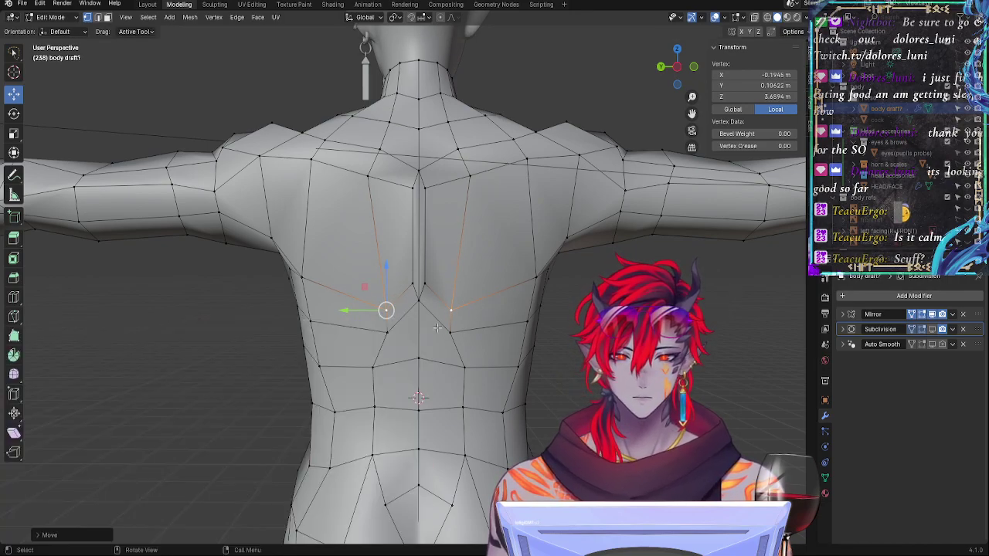
pyautogui.press('g')
pyautogui.press('g')
pyautogui.click(453, 329)
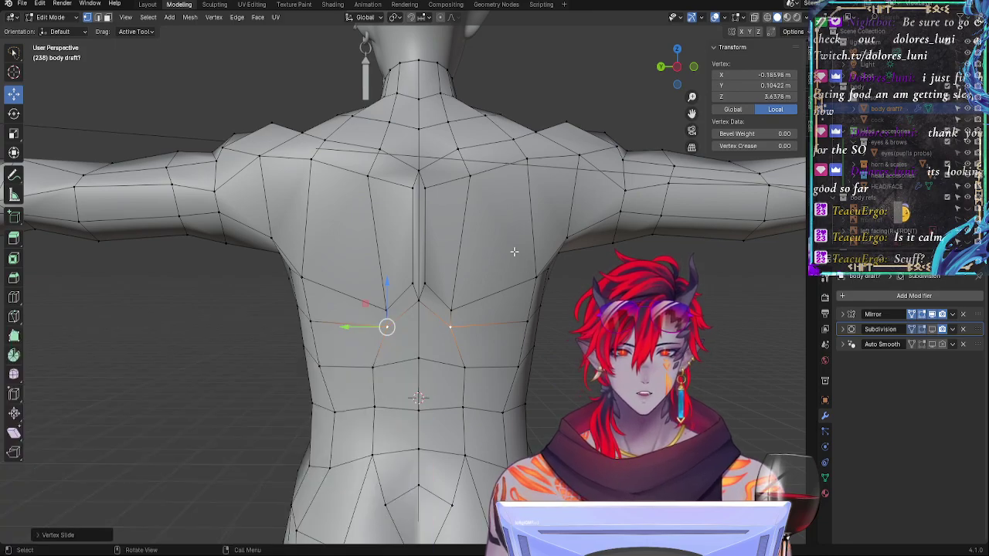
pyautogui.click(302, 277)
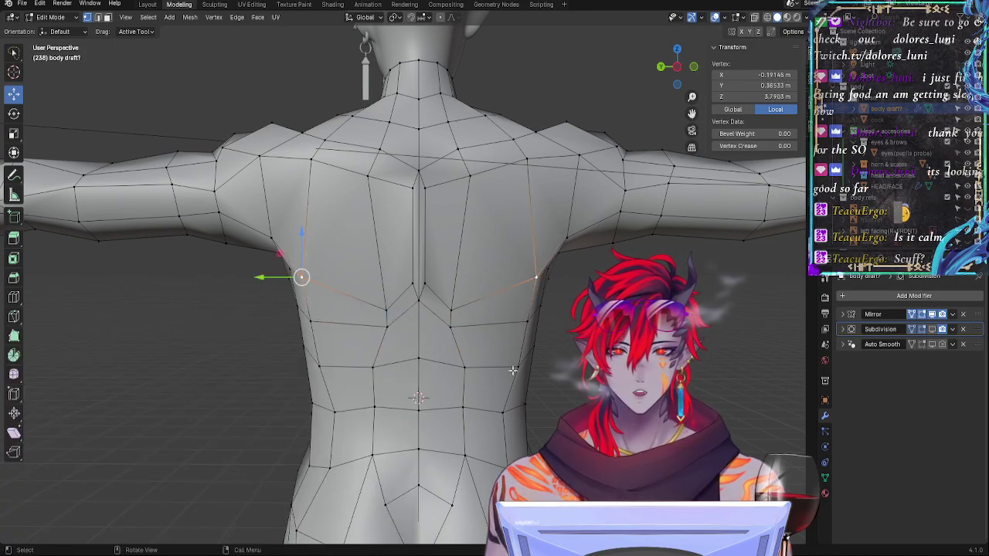
pyautogui.press('Tab')
# Step: Back in Edit Mode, disable the Subdivision modifier's viewport display
pyautogui.press('Tab')
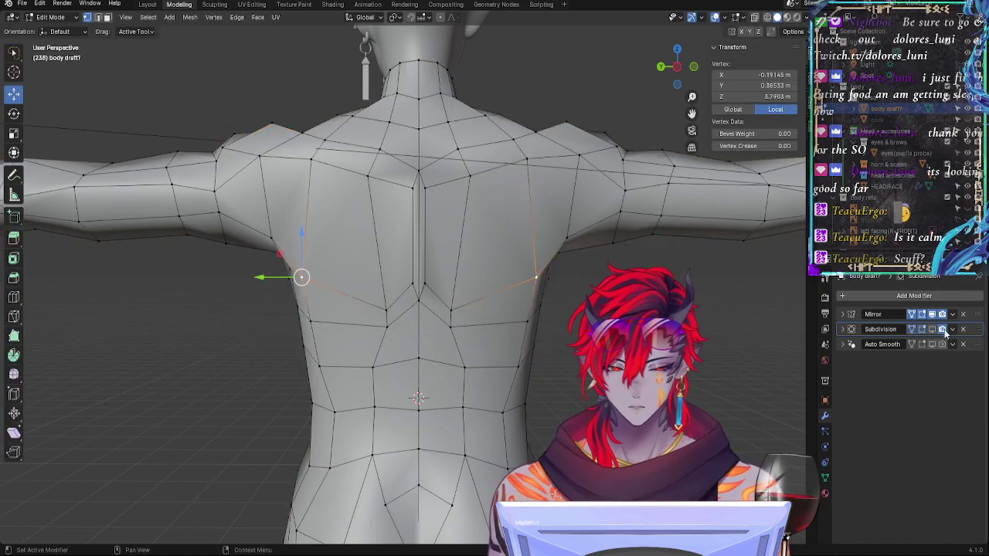
pyautogui.press('Tab')
pyautogui.moveTo(553, 364); pyautogui.dragTo(529, 369, button='middle')
pyautogui.press('Tab')
pyautogui.press('Tab')
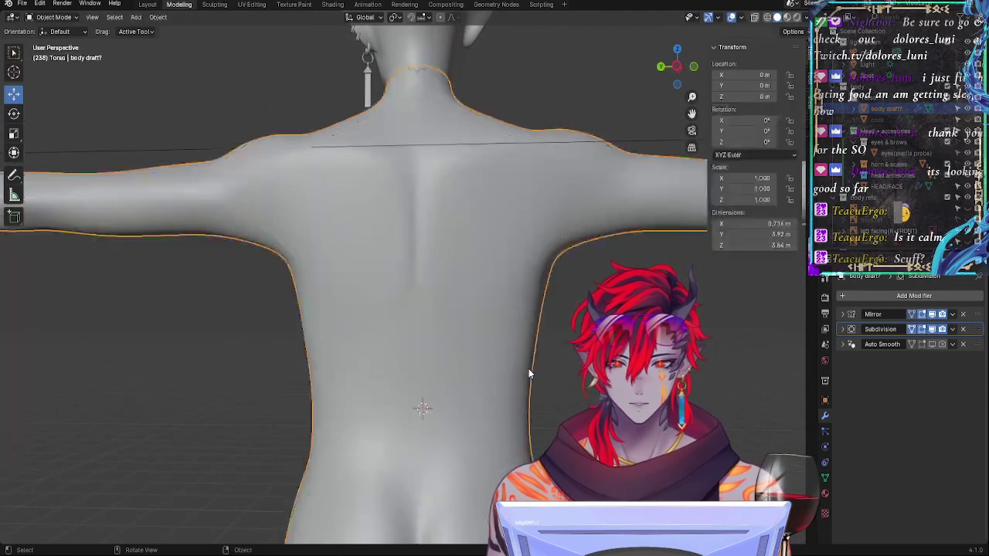
pyautogui.press('Tab')
pyautogui.click(932, 330)
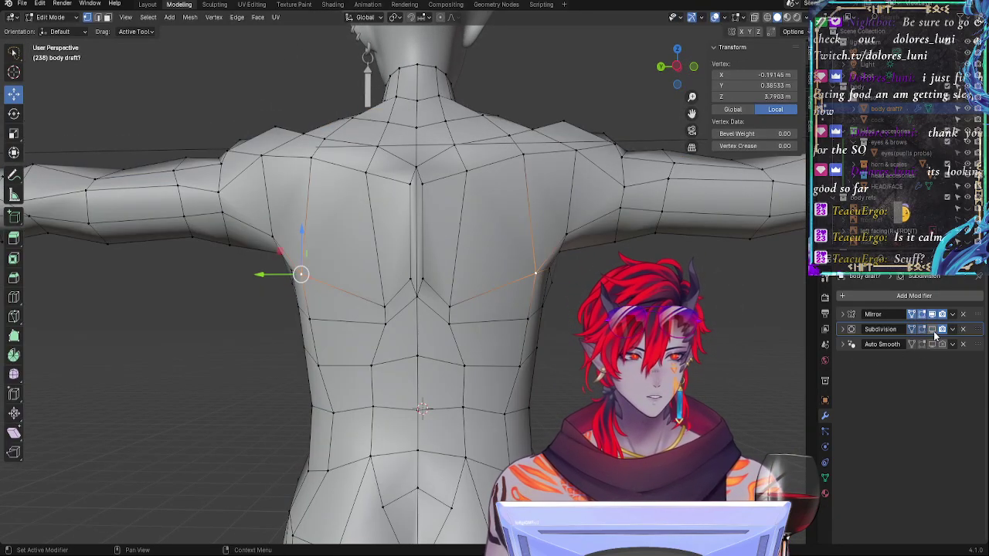
# Step: From a side view, push the armpit-side vertex outward along X
pyautogui.moveTo(433, 348); pyautogui.dragTo(390, 350, button='middle')
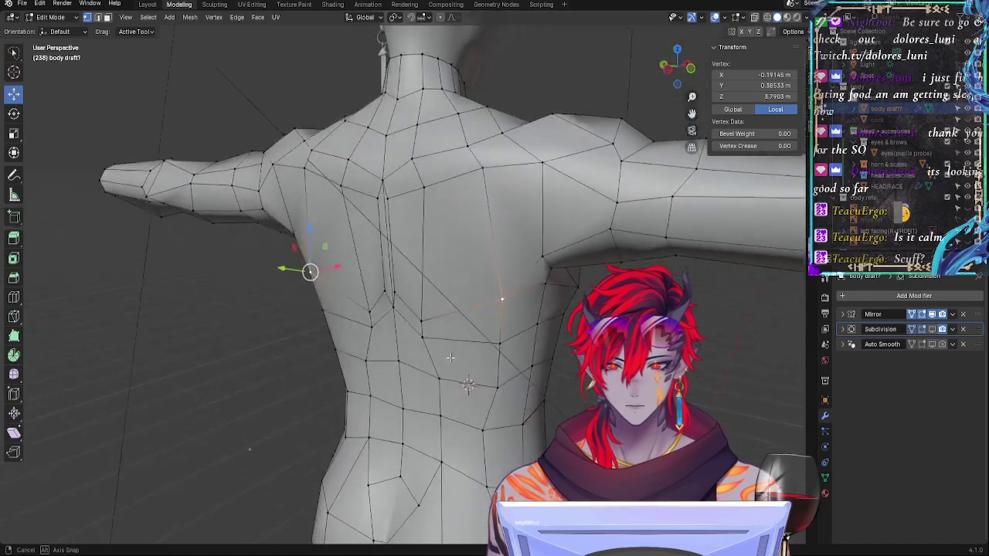
pyautogui.press('g')
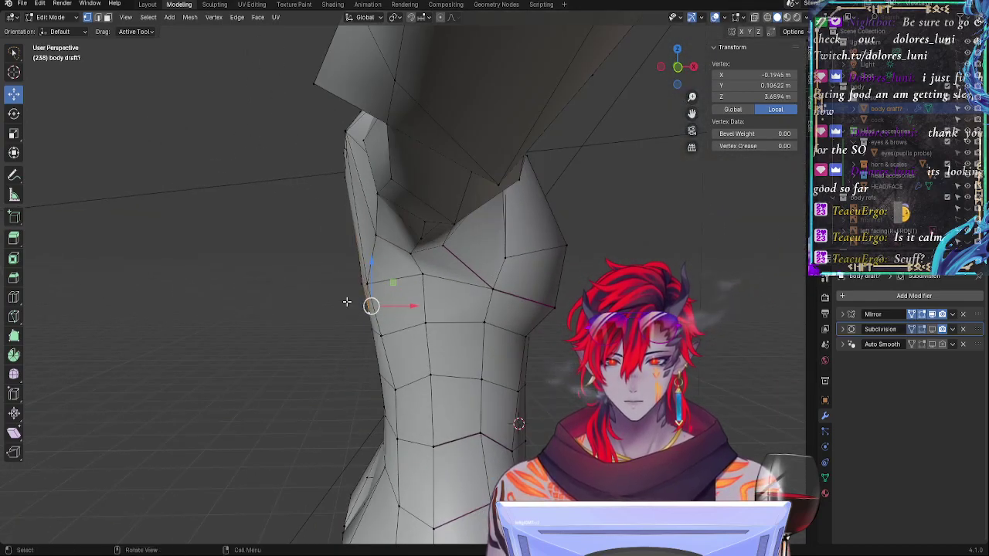
pyautogui.press('x')
pyautogui.click(403, 308)
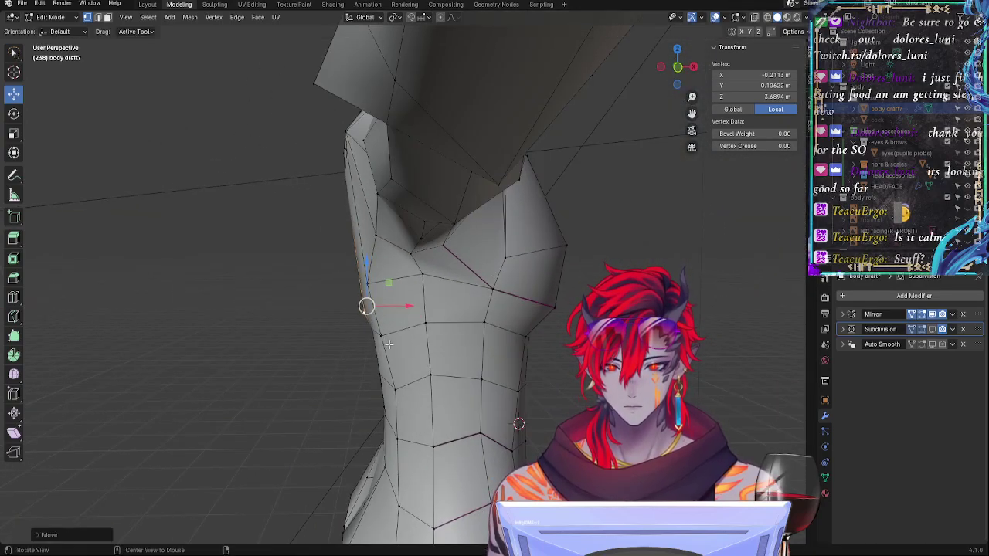
pyautogui.moveTo(403, 308); pyautogui.dragTo(462, 319, button='middle')
# Step: Pick vertices on the ribcage side, trying X-axis moves and cancelling them
pyautogui.keyDown('alt'); pyautogui.moveTo(462, 319); pyautogui.dragTo(333, 312); pyautogui.keyUp('alt')
pyautogui.click(369, 283)
pyautogui.press('g')
pyautogui.press('x')
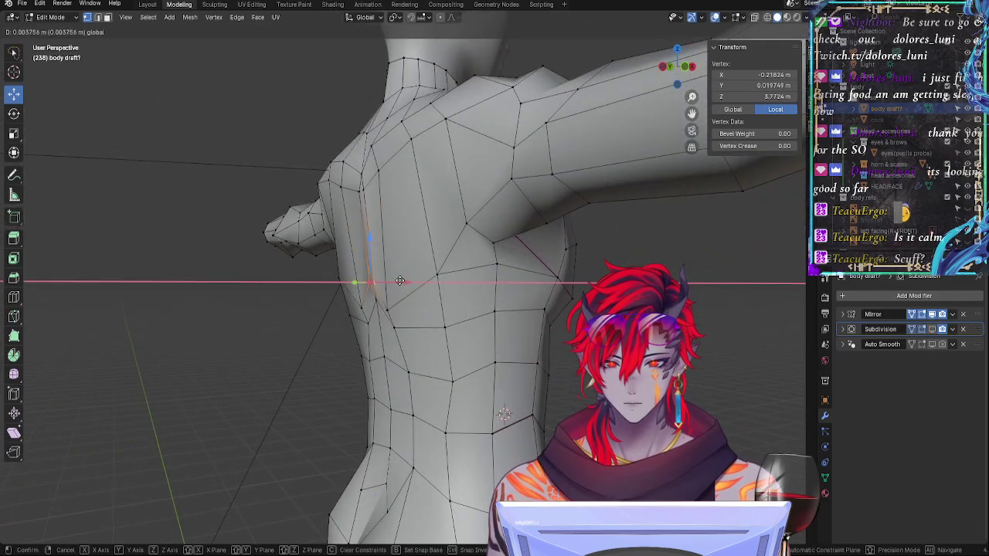
pyautogui.press('Escape')
pyautogui.click(405, 309)
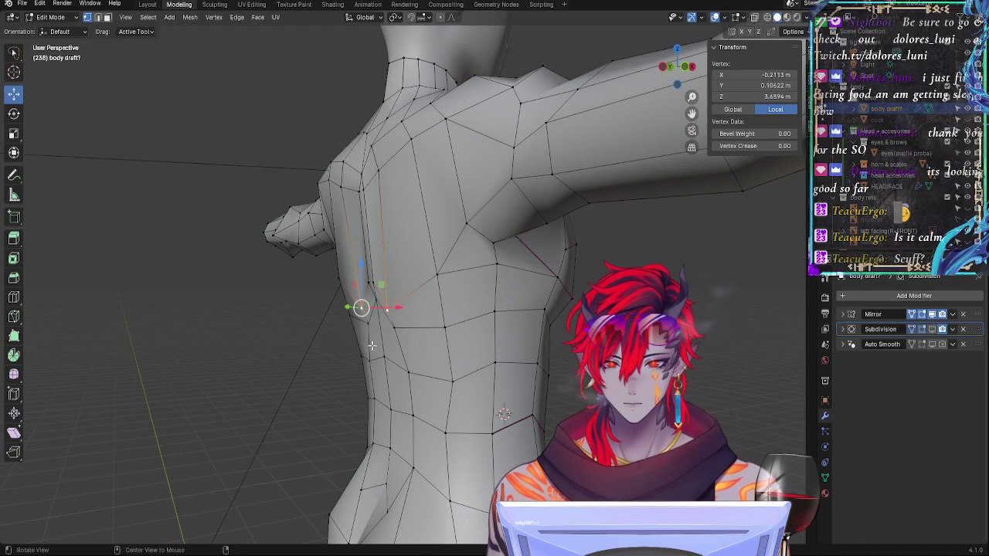
pyautogui.moveTo(405, 309); pyautogui.dragTo(399, 308, button='middle')
pyautogui.press('g')
pyautogui.press('x')
pyautogui.press('Escape')
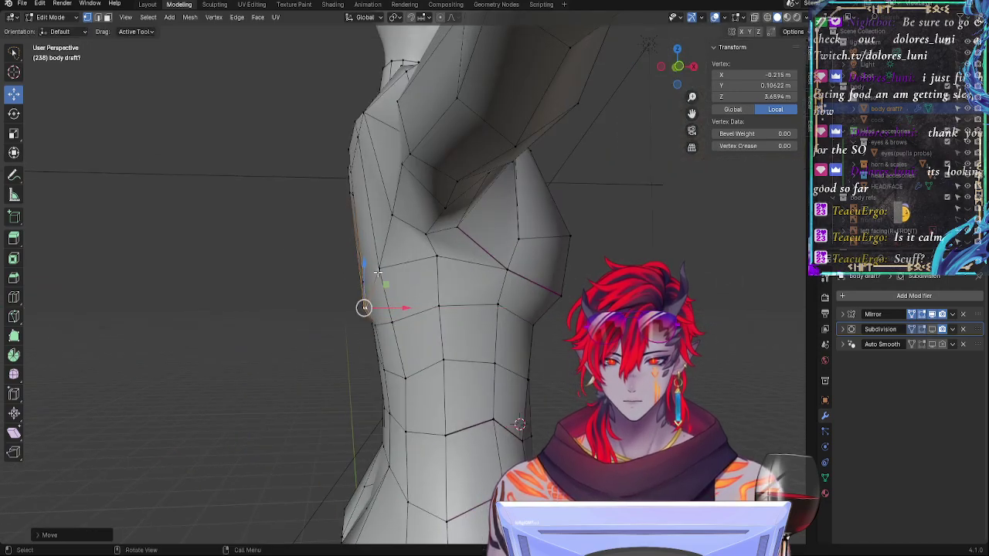
# Step: Move the higher ribcage-side vertex along X
pyautogui.click(368, 281)
pyautogui.press('g')
pyautogui.press('x')
pyautogui.moveTo(400, 284); pyautogui.dragTo(399, 284)
pyautogui.click(392, 322)
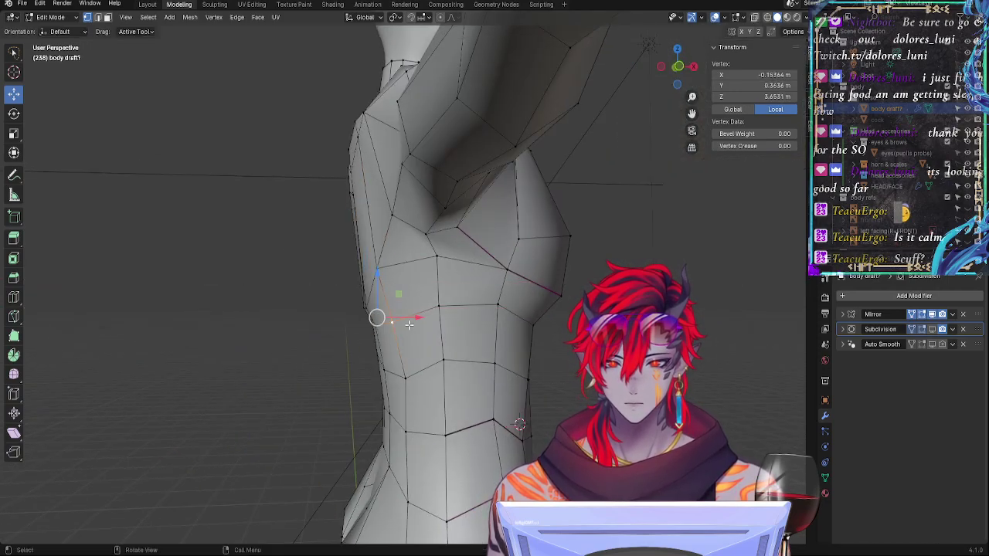
pyautogui.moveTo(408, 323); pyautogui.dragTo(502, 306, button='middle')
# Step: Nudge the upper and lower side vertices along X with the gizmo arrow
pyautogui.click(453, 281)
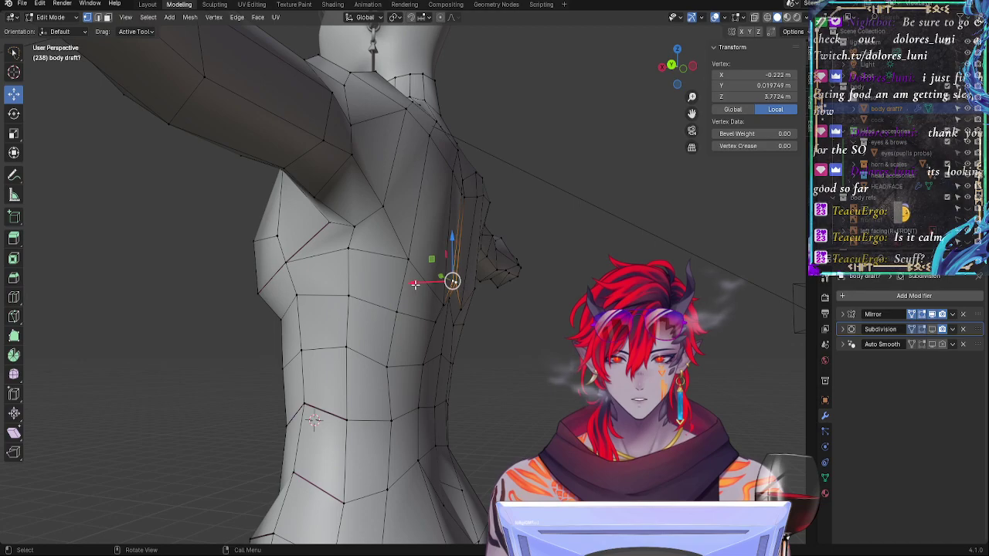
pyautogui.moveTo(414, 285); pyautogui.dragTo(415, 285)
pyautogui.click(439, 308)
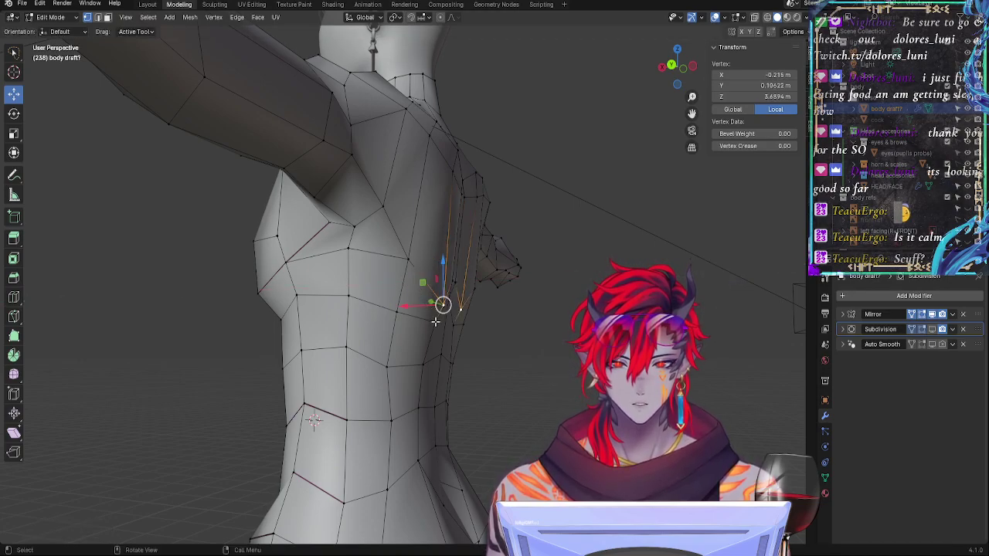
pyautogui.click(435, 321)
pyautogui.moveTo(413, 323); pyautogui.dragTo(405, 324)
pyautogui.moveTo(405, 332)
pyautogui.mouseDown(button='middle')
pyautogui.moveTo(399, 375)
pyautogui.moveTo(413, 325)
pyautogui.mouseUp(button='middle')
# Step: Vertex-slide the lower-back side vertex pairs along their edges toward the flanks
pyautogui.click(407, 320)
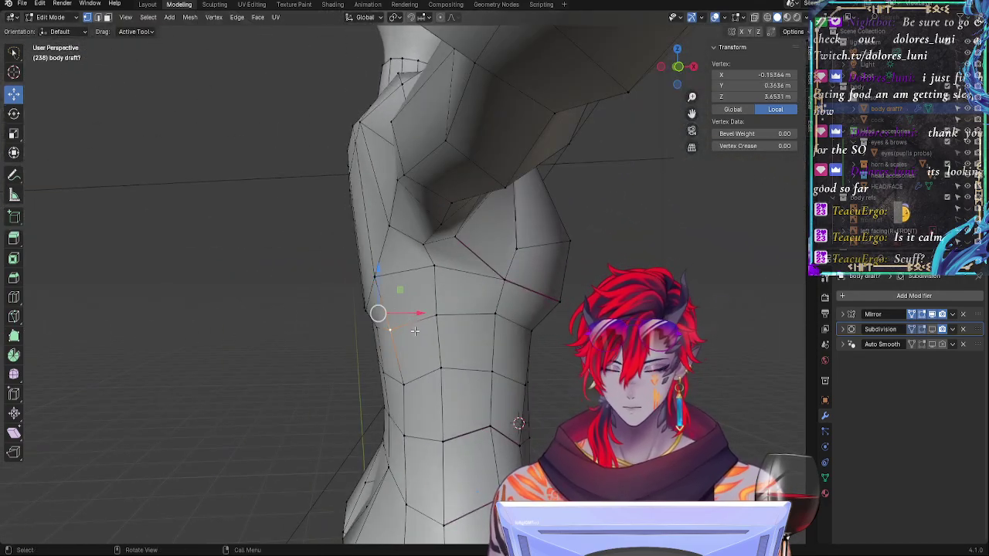
pyautogui.press('g')
pyautogui.press('g')
pyautogui.click(423, 328)
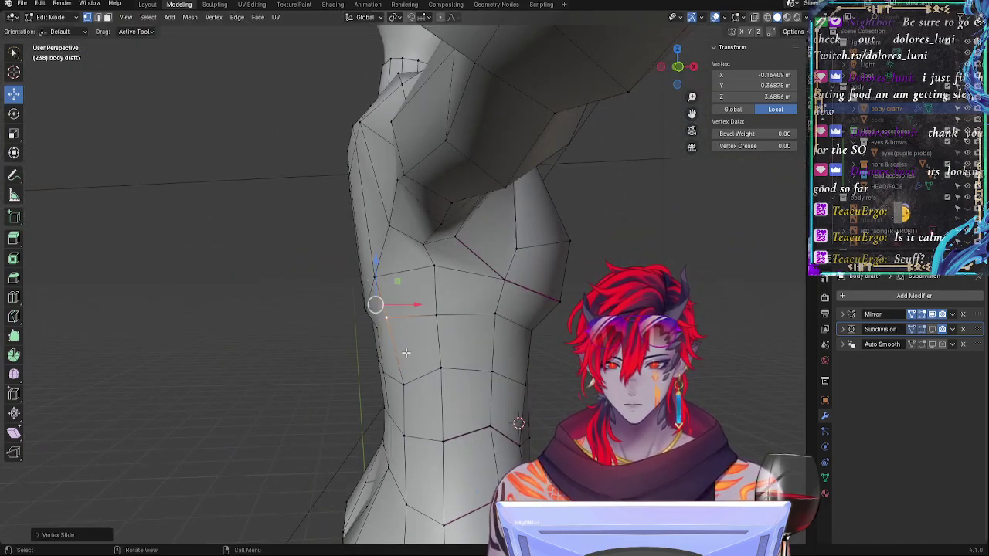
pyautogui.moveTo(424, 328); pyautogui.dragTo(530, 361, button='middle')
pyautogui.press('g')
pyautogui.press('g')
pyautogui.click(504, 354)
pyautogui.press('g')
pyautogui.press('g')
pyautogui.click(493, 347)
# Step: Nudge a shoulder-blade vertex along Y and slide a lower-back vertex along its edge
pyautogui.click(518, 366)
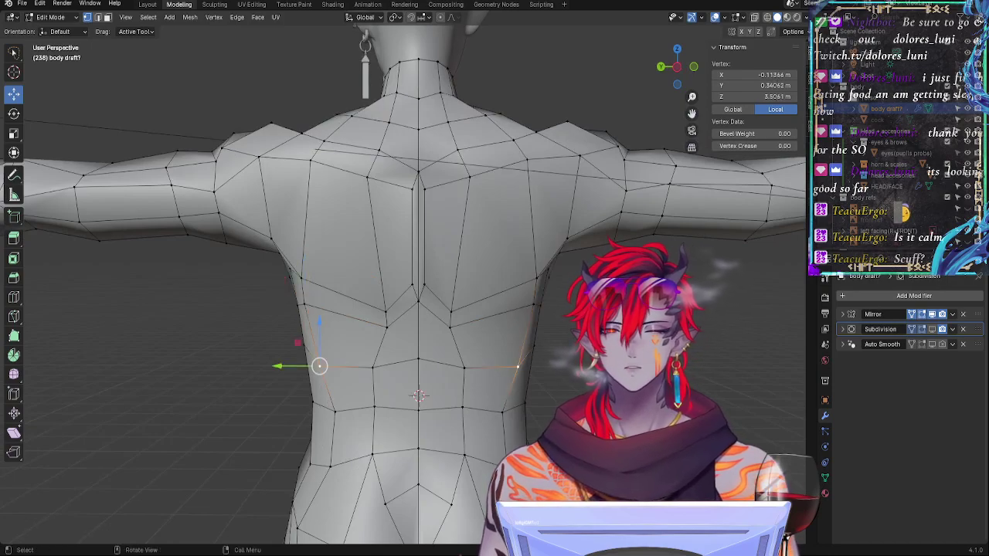
pyautogui.hotkey('alt', 'a')
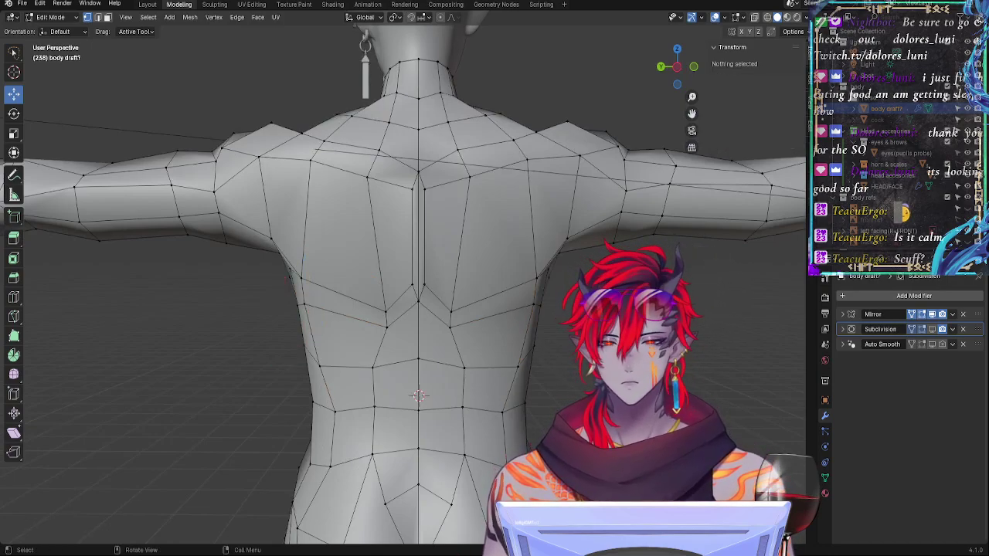
pyautogui.click(537, 308)
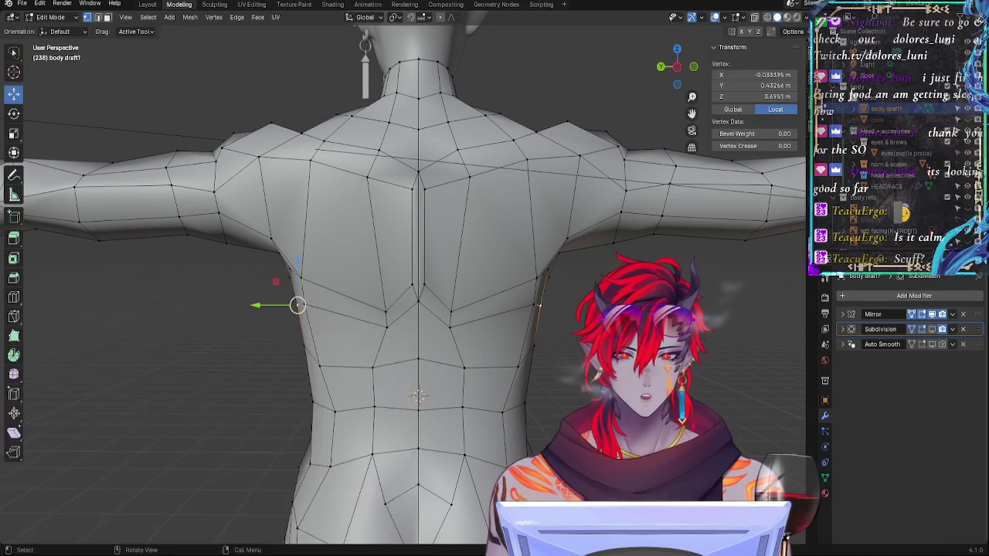
pyautogui.click(451, 327)
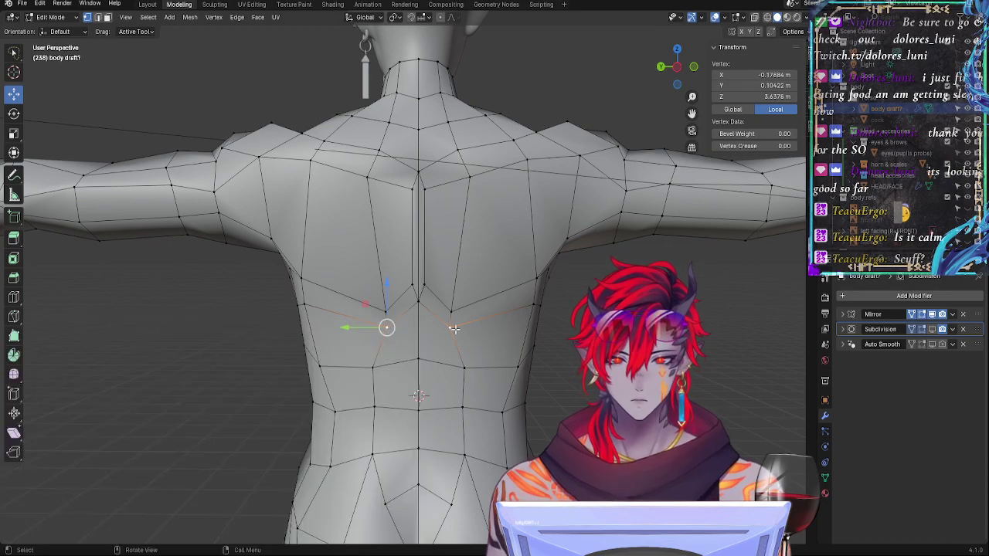
pyautogui.press('g')
pyautogui.press('y')
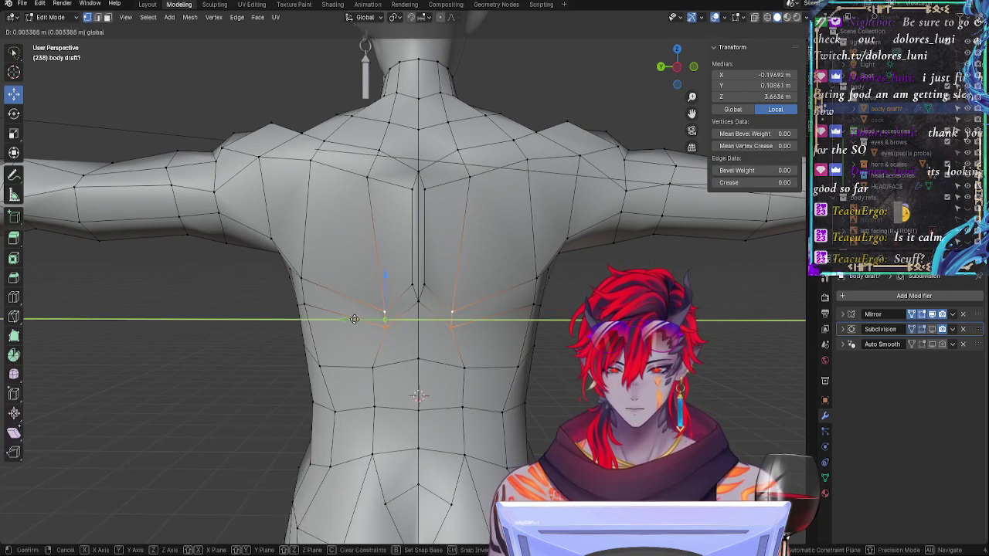
pyautogui.click(454, 331)
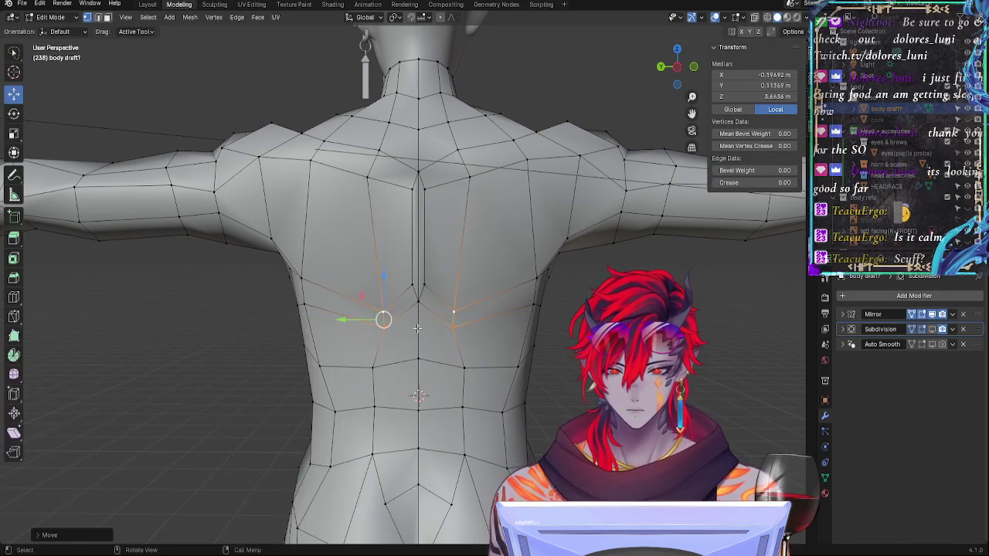
pyautogui.keyDown('ctrl'); pyautogui.click(457, 332); pyautogui.keyUp('ctrl')
pyautogui.keyDown('ctrl'); pyautogui.click(458, 332); pyautogui.keyUp('ctrl')
pyautogui.keyDown('ctrl'); pyautogui.click(457, 332); pyautogui.keyUp('ctrl')
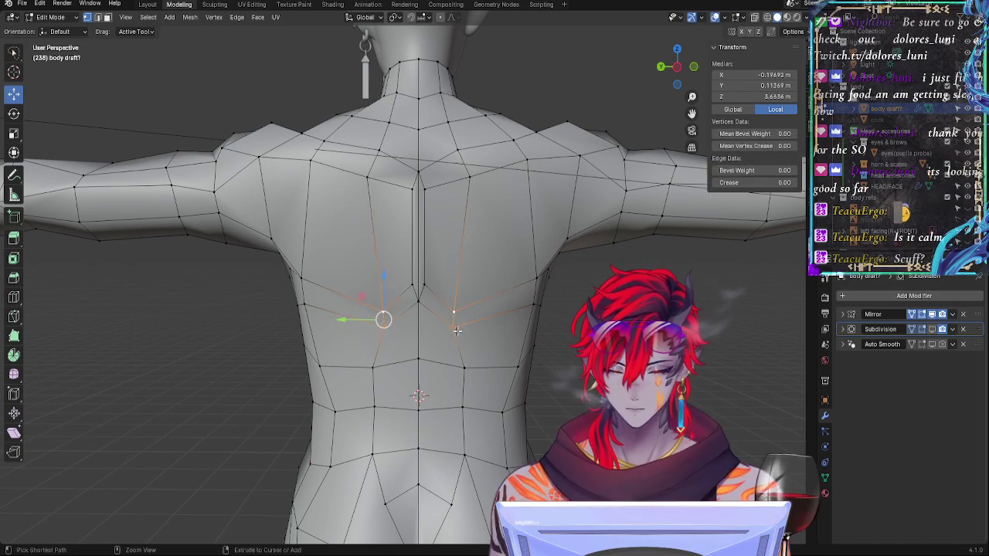
pyautogui.keyDown('ctrl'); pyautogui.click(456, 331); pyautogui.keyUp('ctrl')
pyautogui.hotkey('shift', 'v')
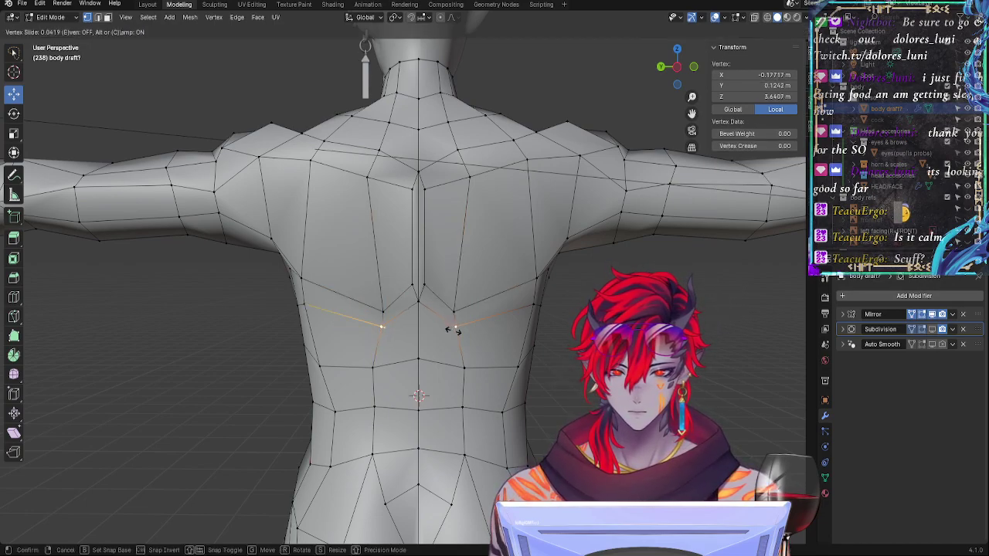
pyautogui.click(454, 331)
# Step: Move another back-loop vertex along Y, then lower it slightly along Z
pyautogui.click(534, 309)
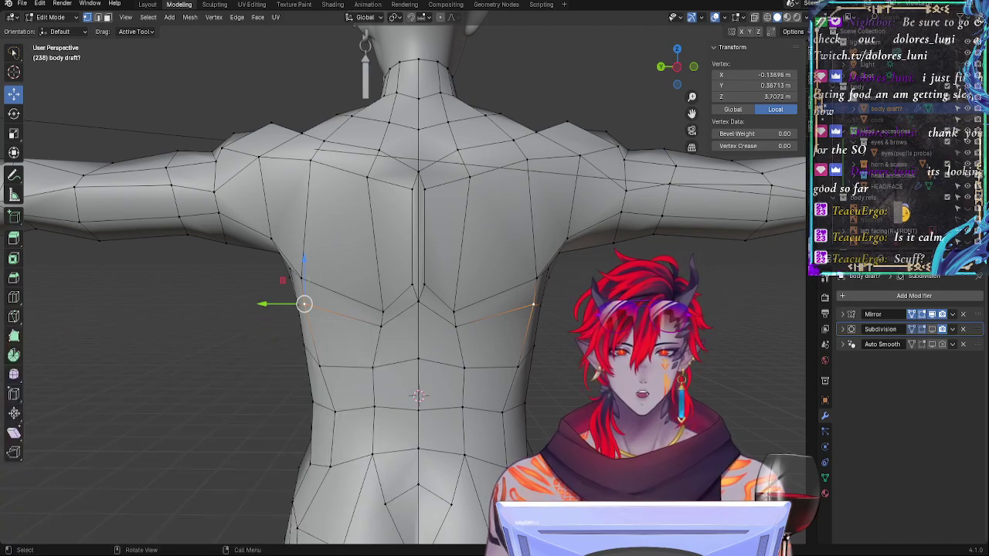
pyautogui.press('g')
pyautogui.press('y')
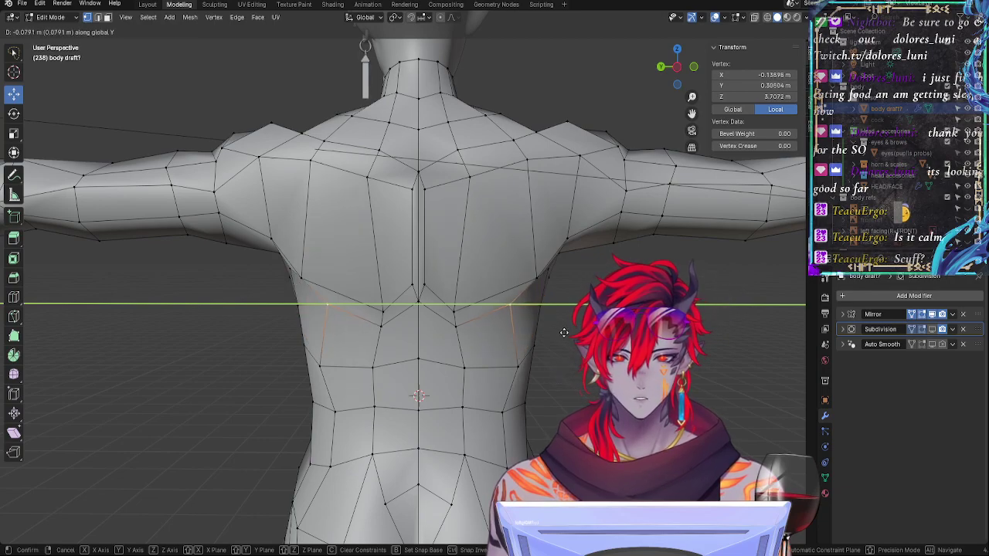
pyautogui.click(551, 327)
pyautogui.moveTo(551, 327); pyautogui.dragTo(315, 261, button='middle')
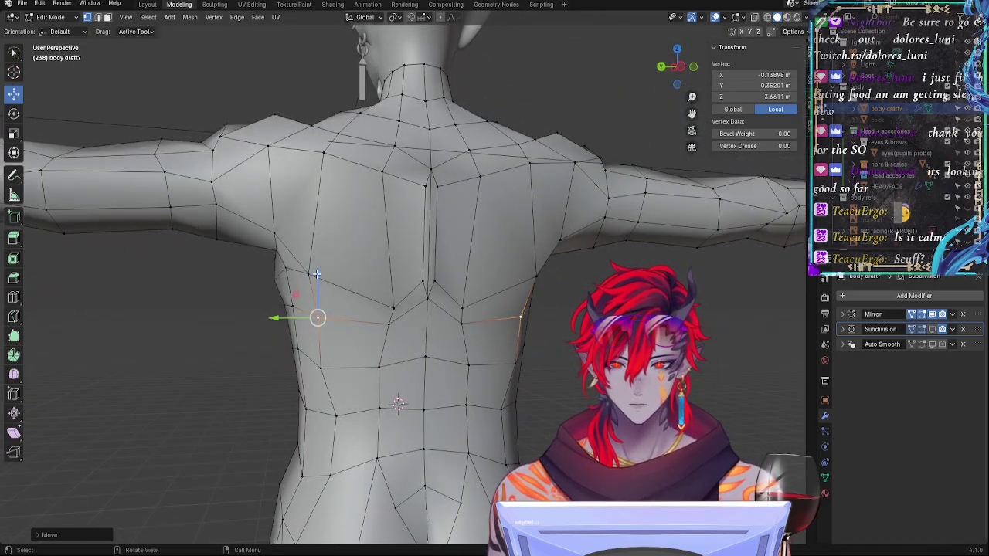
pyautogui.moveTo(317, 274); pyautogui.dragTo(318, 277)
pyautogui.moveTo(572, 358); pyautogui.dragTo(527, 371, button='middle')
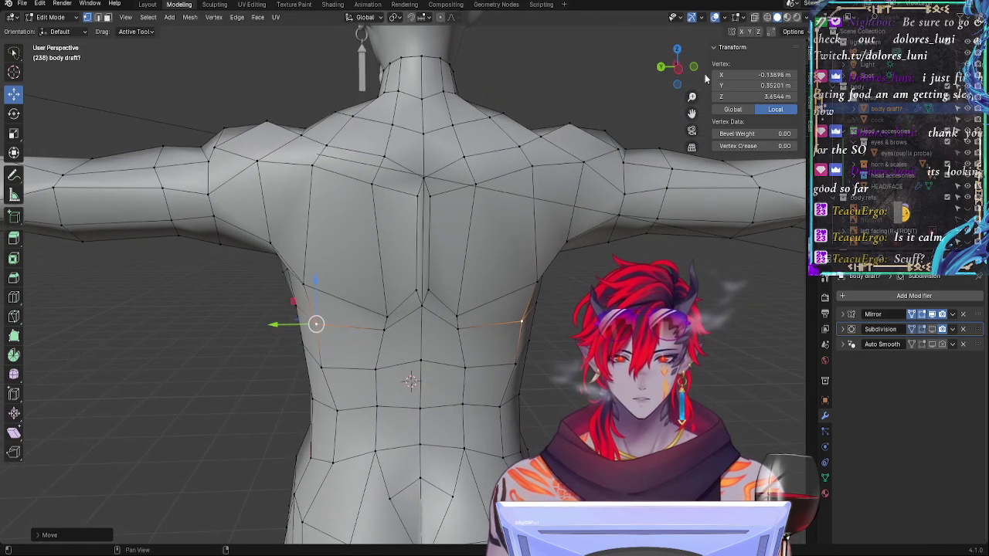
# Step: In Left Orthographic view, slide the upper back vertices down their edges to lower the loop
pyautogui.click(678, 70)
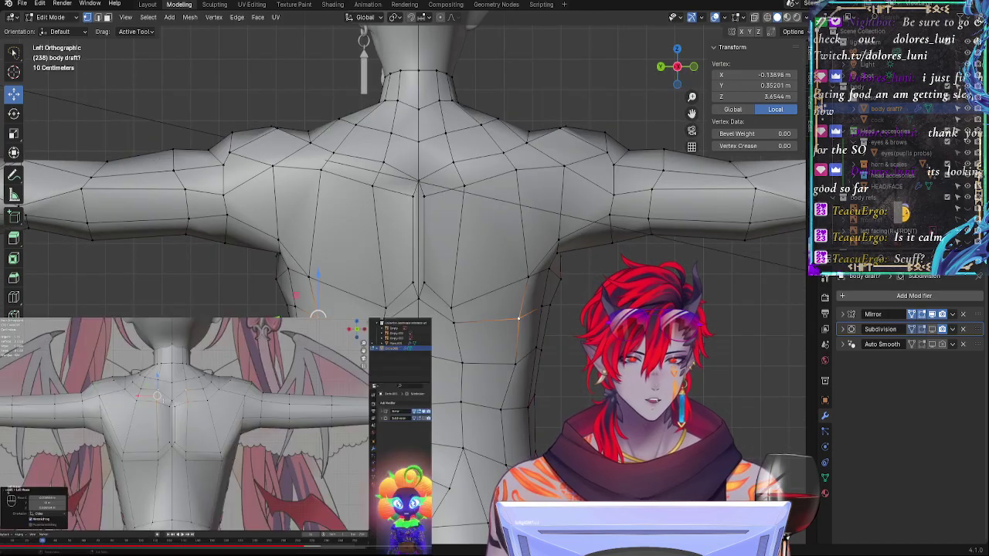
pyautogui.click(527, 278)
pyautogui.press('g')
pyautogui.press('g')
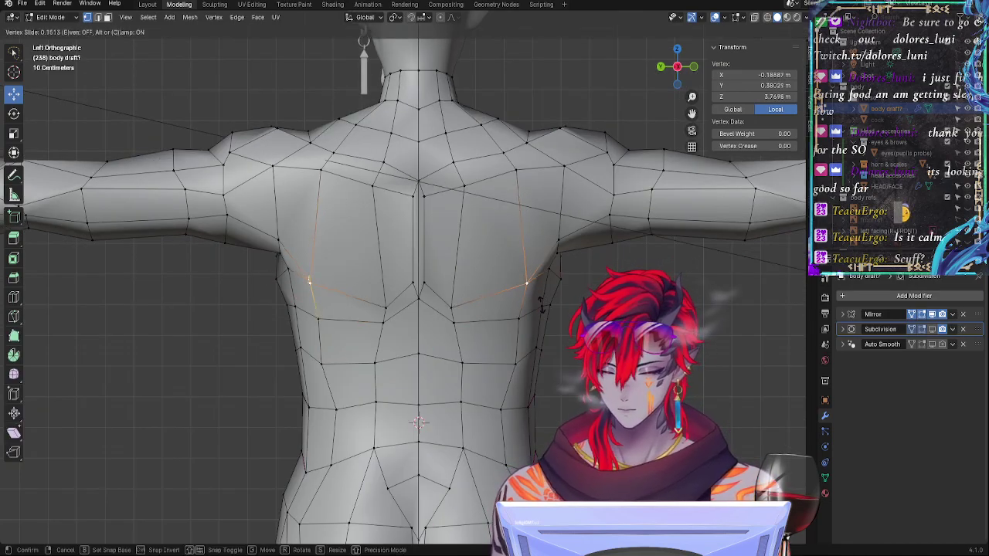
pyautogui.click(537, 316)
pyautogui.press('g')
pyautogui.press('g')
pyautogui.click(538, 322)
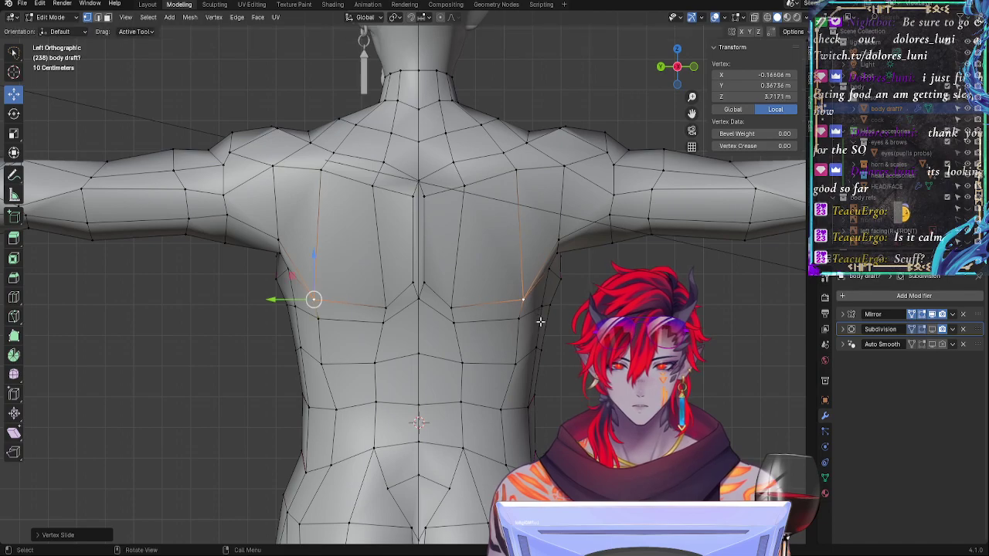
pyautogui.press('g')
pyautogui.click(531, 319)
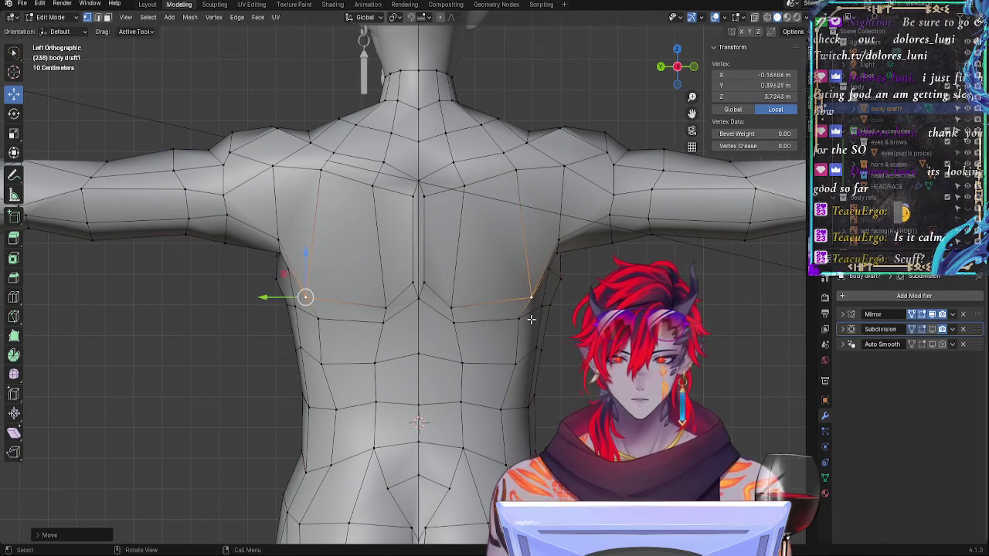
pyautogui.press('g')
pyautogui.click(534, 320)
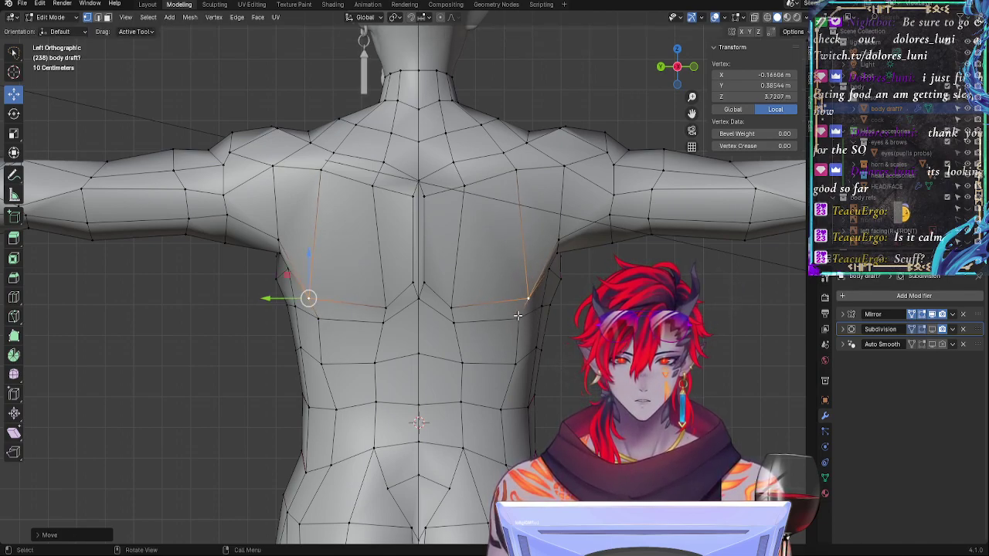
pyautogui.hotkey('shift', 'v')
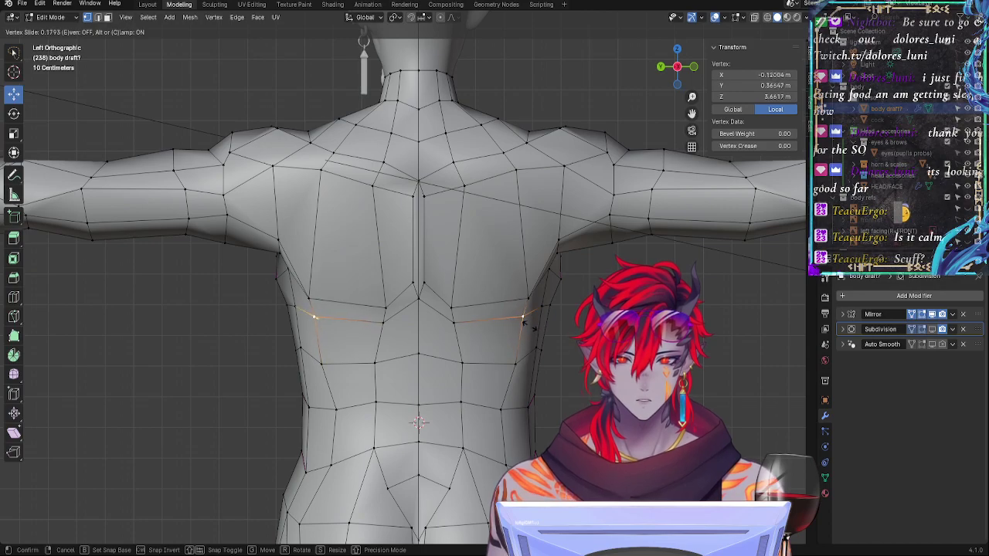
pyautogui.click(531, 323)
pyautogui.hotkey('alt', 'a')
# Step: Pull the torso's outer side vertices slightly outward along X and return to Object Mode
pyautogui.moveTo(534, 332); pyautogui.dragTo(578, 404, button='middle')
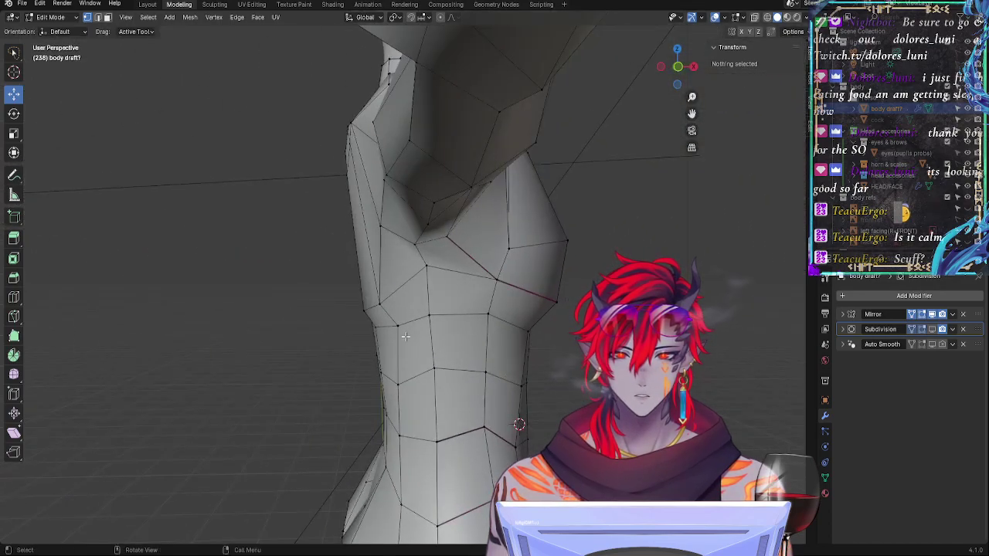
pyautogui.click(387, 310)
pyautogui.press('g')
pyautogui.press('x')
pyautogui.click(367, 301)
pyautogui.click(379, 304)
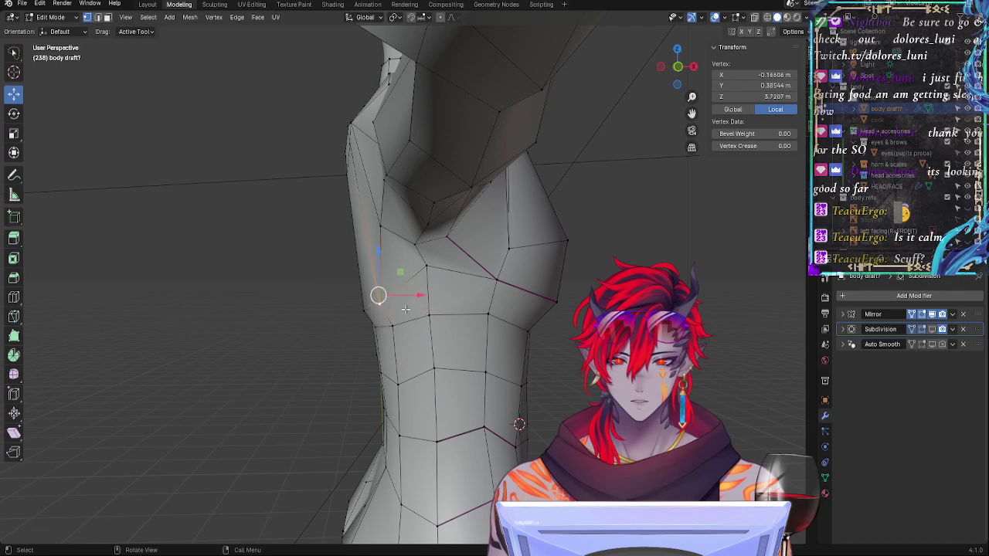
pyautogui.moveTo(411, 296); pyautogui.dragTo(401, 307)
pyautogui.click(364, 310)
pyautogui.click(291, 358)
pyautogui.moveTo(291, 358); pyautogui.dragTo(475, 392, button='middle')
pyautogui.press('Tab')
# Step: Return to Edit Mode and hide the Subdivision modifier in the viewport, keeping it on for render
pyautogui.press('g')
pyautogui.press('Escape')
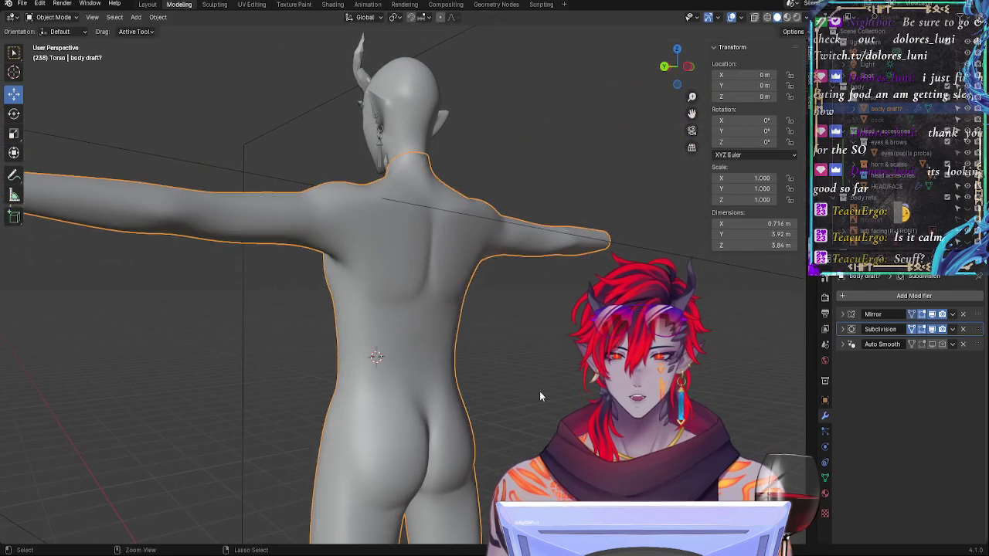
pyautogui.moveTo(539, 391)
pyautogui.mouseDown(button='middle')
pyautogui.moveTo(562, 392)
pyautogui.moveTo(442, 401)
pyautogui.moveTo(611, 402)
pyautogui.moveTo(543, 393)
pyautogui.moveTo(536, 368)
pyautogui.moveTo(542, 374)
pyautogui.mouseUp(button='middle')
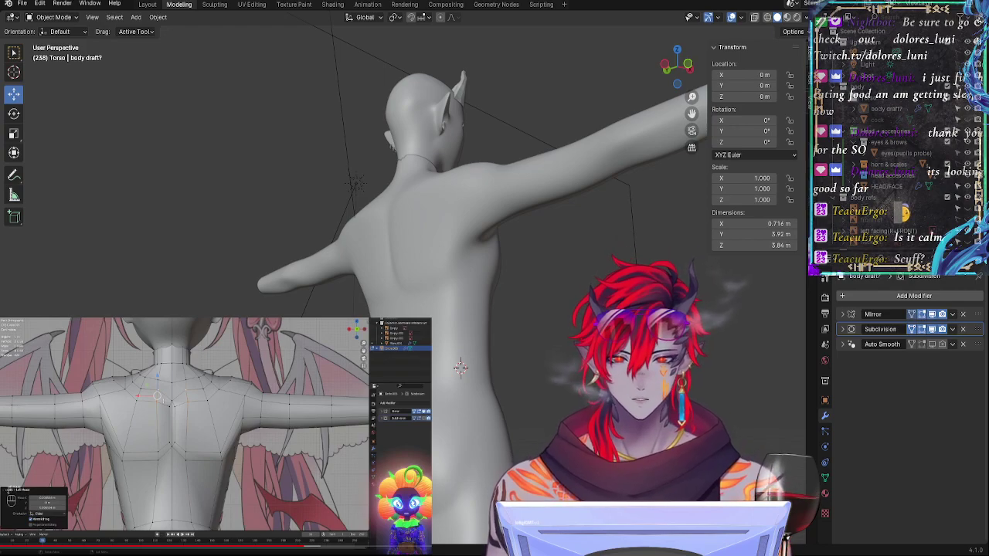
pyautogui.press('Tab')
pyautogui.moveTo(543, 374); pyautogui.dragTo(603, 388, button='middle')
pyautogui.click(940, 331)
pyautogui.click(934, 331)
pyautogui.click(942, 330)
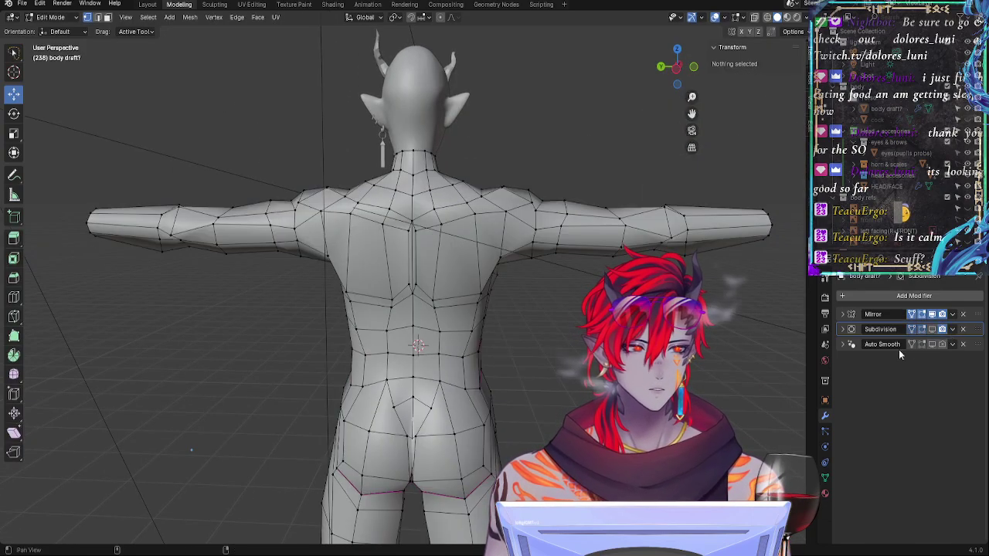
# Step: Zoom in on the back and select a back vertex to move
pyautogui.scroll(2, 602, 370)
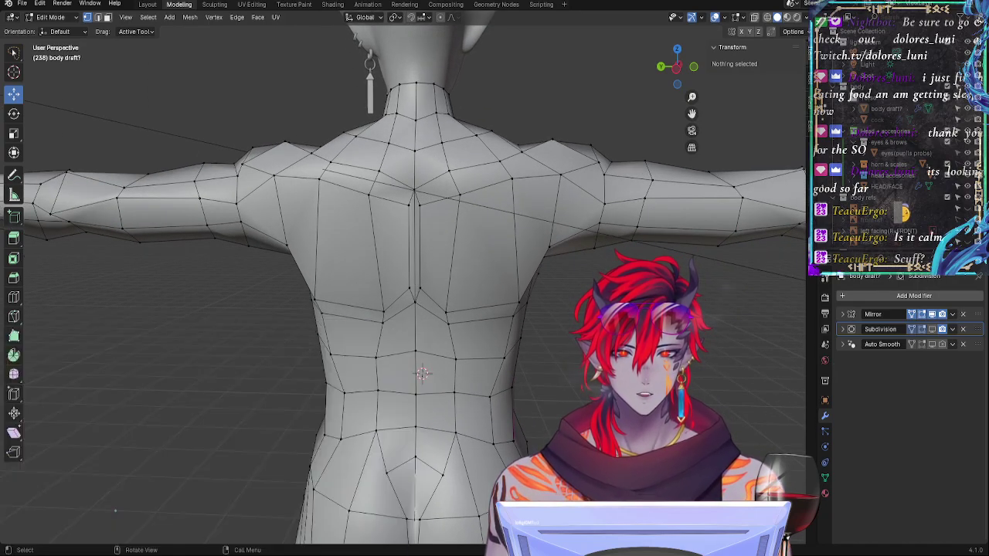
pyautogui.scroll(2, 424, 388)
pyautogui.moveTo(464, 332); pyautogui.dragTo(371, 316, button='middle')
pyautogui.click(344, 306)
pyautogui.press('g')
pyautogui.moveTo(506, 321); pyautogui.dragTo(579, 323, button='middle')
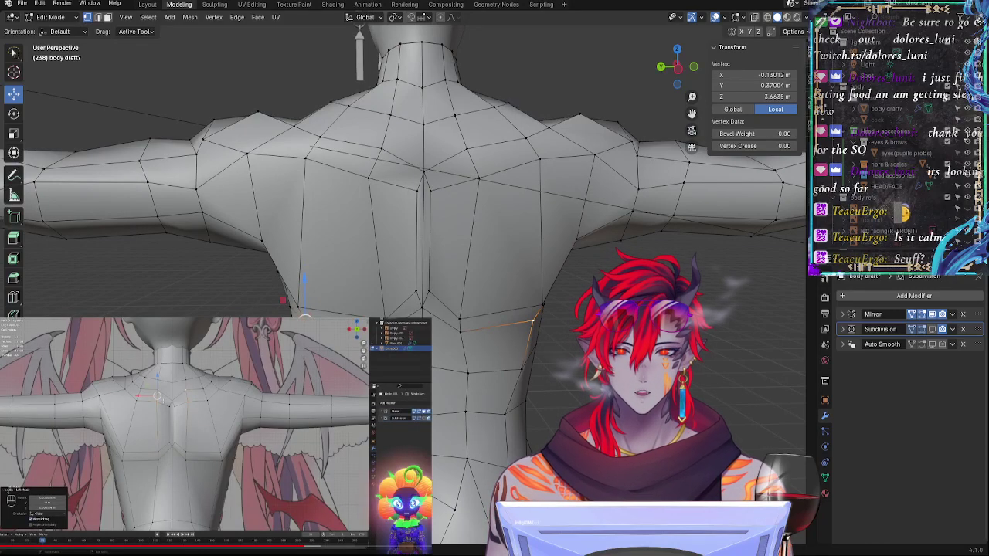
# Step: Select the neck-base, shoulder and lower edge loops on the upper back
pyautogui.moveTo(579, 342); pyautogui.dragTo(524, 364, button='middle')
pyautogui.keyDown('alt'); pyautogui.click(426, 271); pyautogui.keyUp('alt')
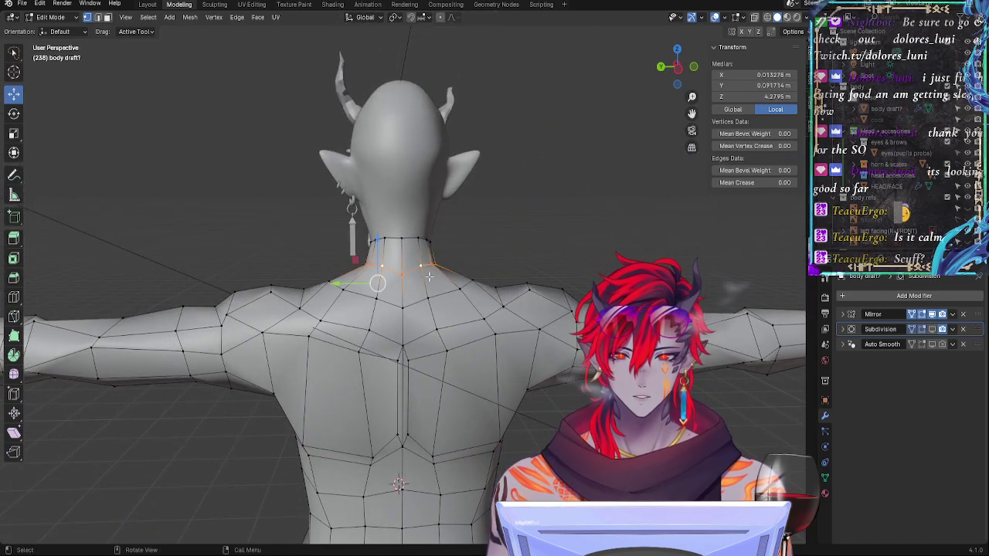
pyautogui.keyDown('alt'); pyautogui.click(437, 294); pyautogui.keyUp('alt')
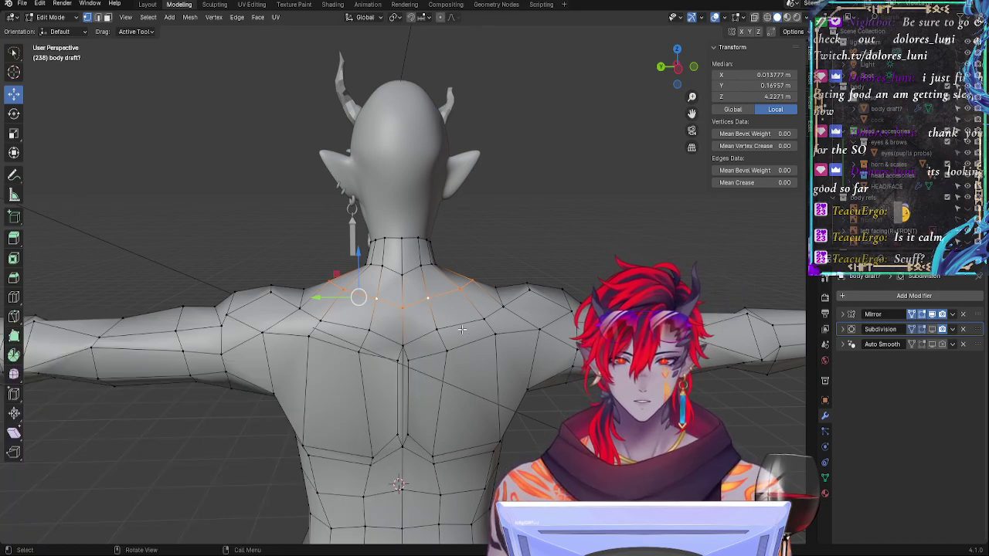
pyautogui.keyDown('alt'); pyautogui.click(461, 326); pyautogui.keyUp('alt')
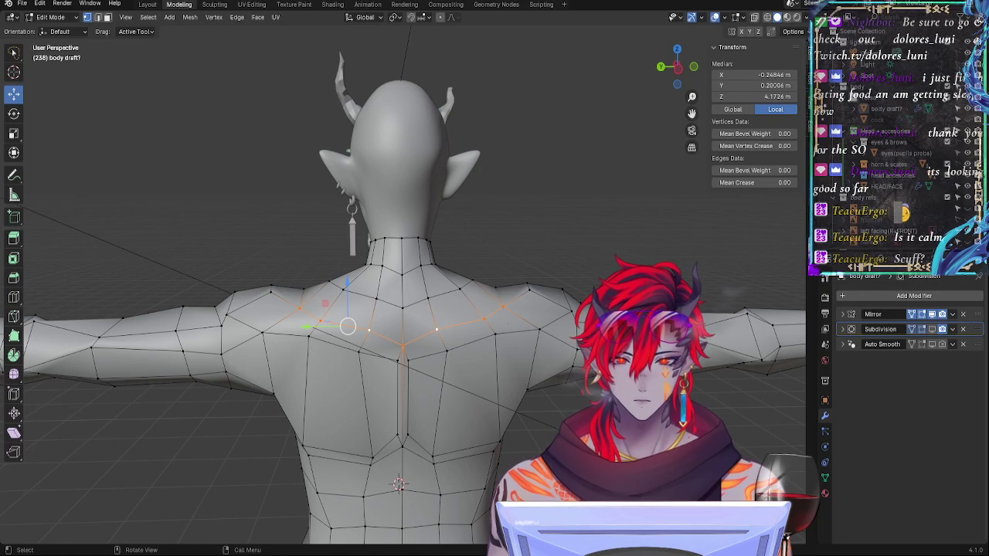
pyautogui.keyDown('ctrl'); pyautogui.keyDown('alt'); pyautogui.moveTo(401, 325); pyautogui.dragTo(434, 262); pyautogui.keyUp('alt'); pyautogui.keyUp('ctrl')
# Step: Reselect the nape vertices, the spine centre loop and the upper-back edge loops
pyautogui.hotkey('alt', 'a')
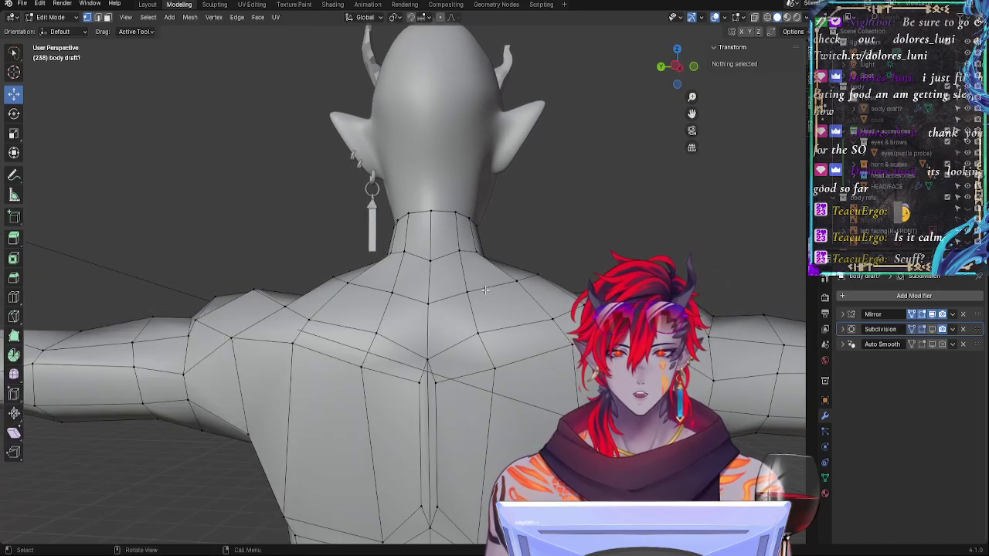
pyautogui.click(430, 212)
pyautogui.keyDown('shift'); pyautogui.click(431, 260); pyautogui.keyUp('shift')
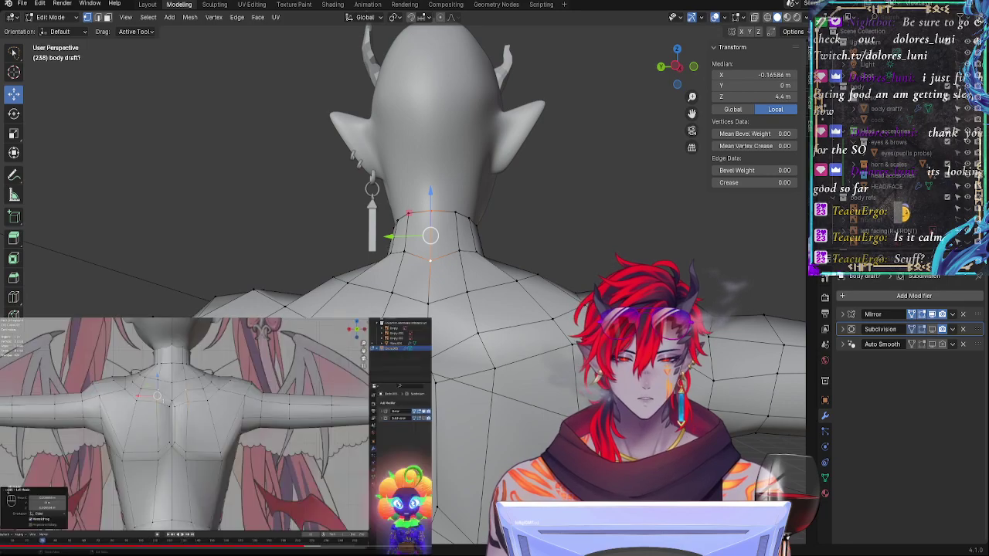
pyautogui.keyDown('alt'); pyautogui.click(426, 298); pyautogui.keyUp('alt')
pyautogui.click(548, 309)
pyautogui.keyDown('alt'); pyautogui.click(496, 284); pyautogui.keyUp('alt')
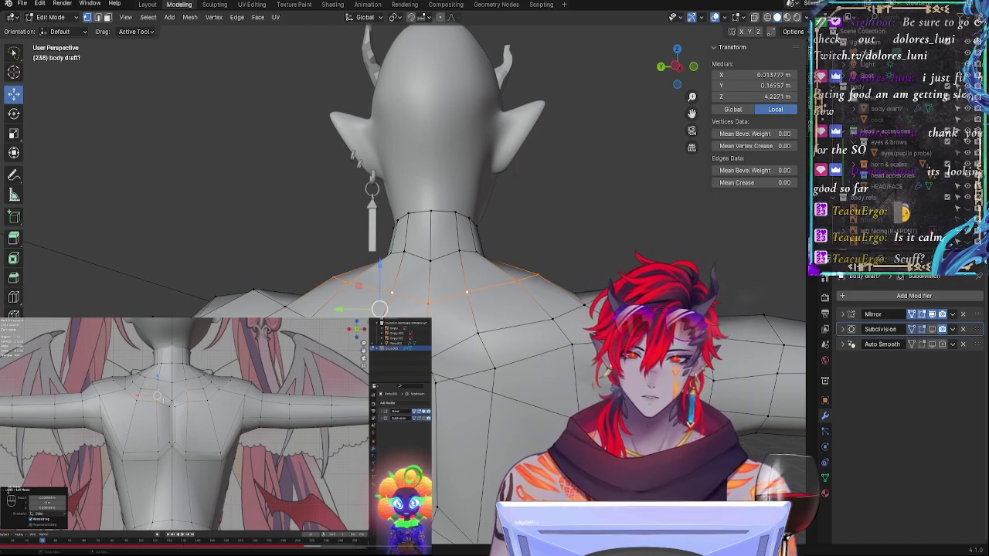
pyautogui.keyDown('alt'); pyautogui.click(489, 329); pyautogui.keyUp('alt')
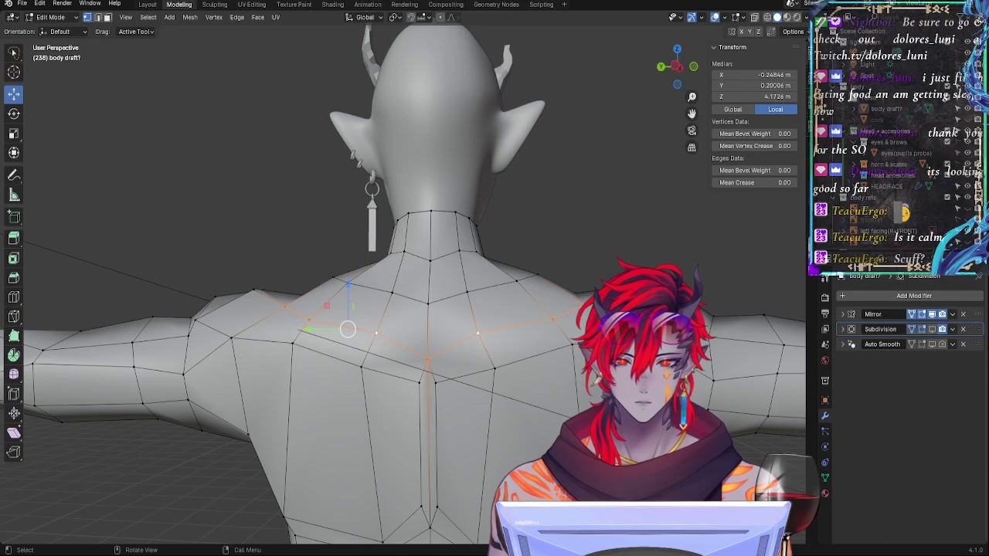
pyautogui.moveTo(348, 329); pyautogui.dragTo(676, 459, button='middle')
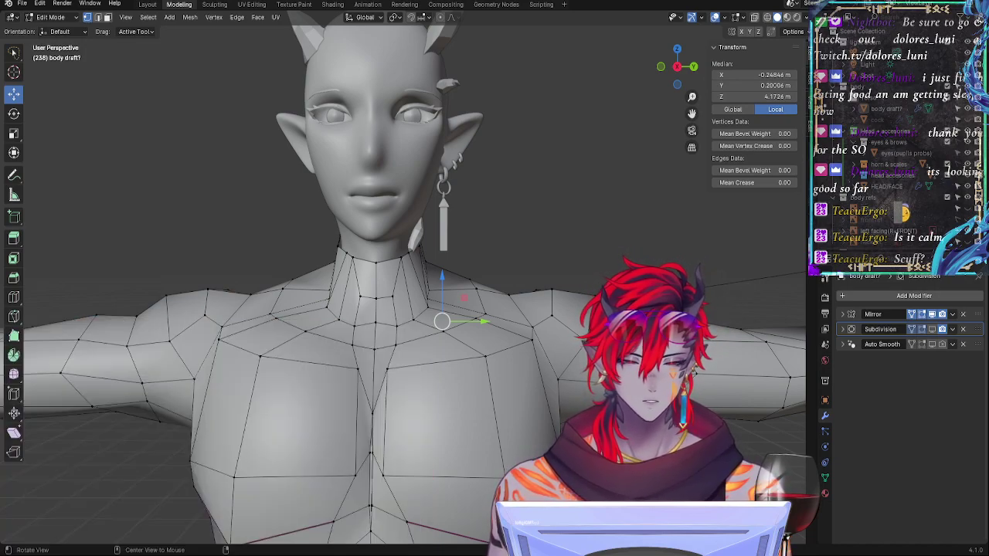
# Step: Inspect the back from above, select a shoulder vertex and re-enable viewport subdivision
pyautogui.moveTo(492, 376); pyautogui.dragTo(713, 398, button='middle')
pyautogui.moveTo(455, 533); pyautogui.dragTo(428, 539, button='middle')
pyautogui.click(543, 335)
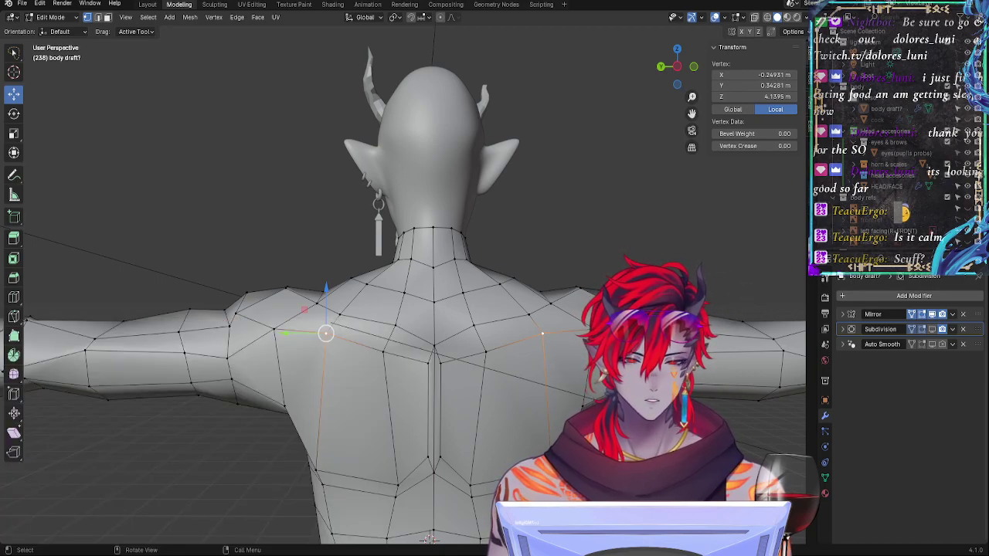
pyautogui.moveTo(518, 352); pyautogui.dragTo(463, 455, button='middle')
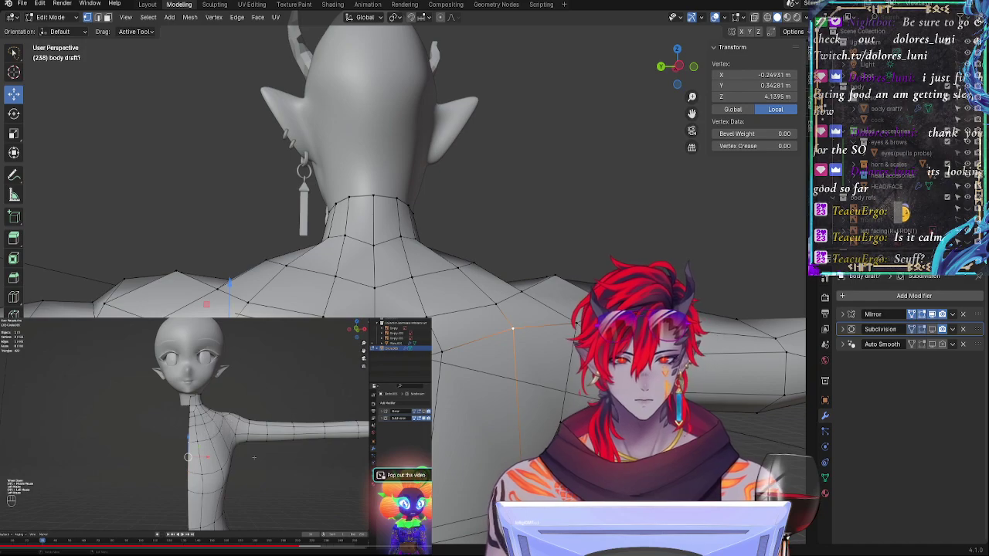
pyautogui.hotkey('alt', 'Tab')
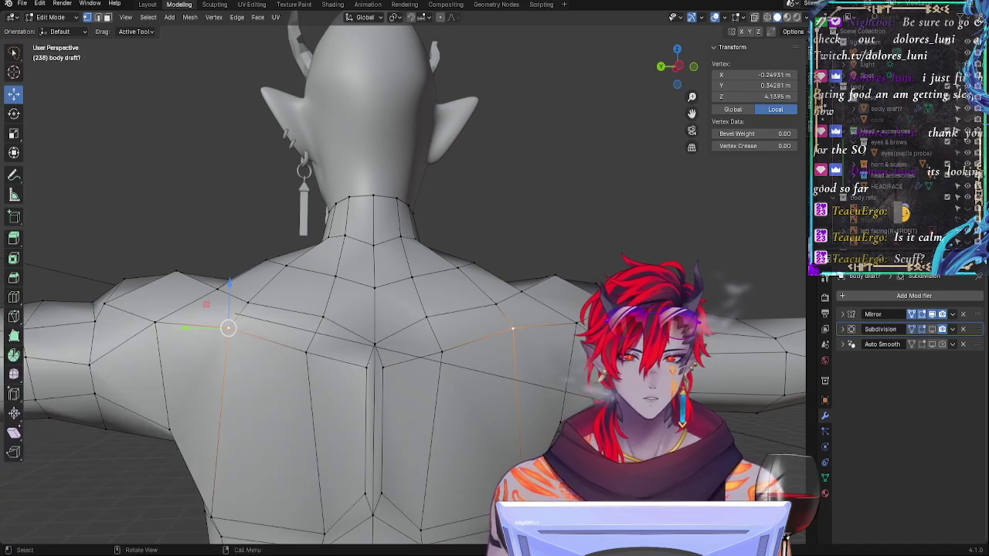
pyautogui.moveTo(695, 417); pyautogui.dragTo(463, 418, button='middle')
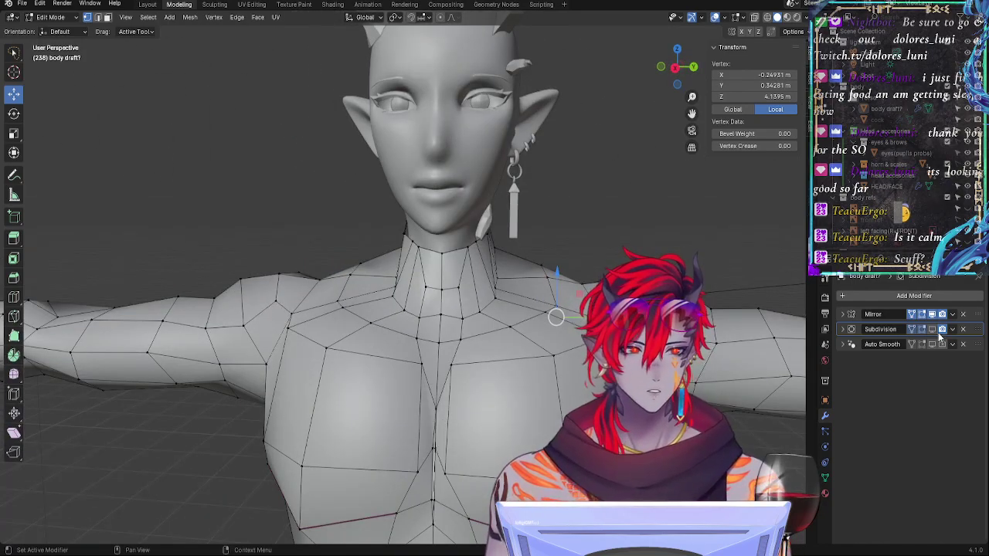
pyautogui.moveTo(931, 330); pyautogui.dragTo(912, 329)
pyautogui.moveTo(657, 371); pyautogui.dragTo(658, 338, button='middle')
# Step: With the reference video up, select neck-base vertices and hide viewport subdivision smoothing
pyautogui.hotkey('alt', 'Tab')
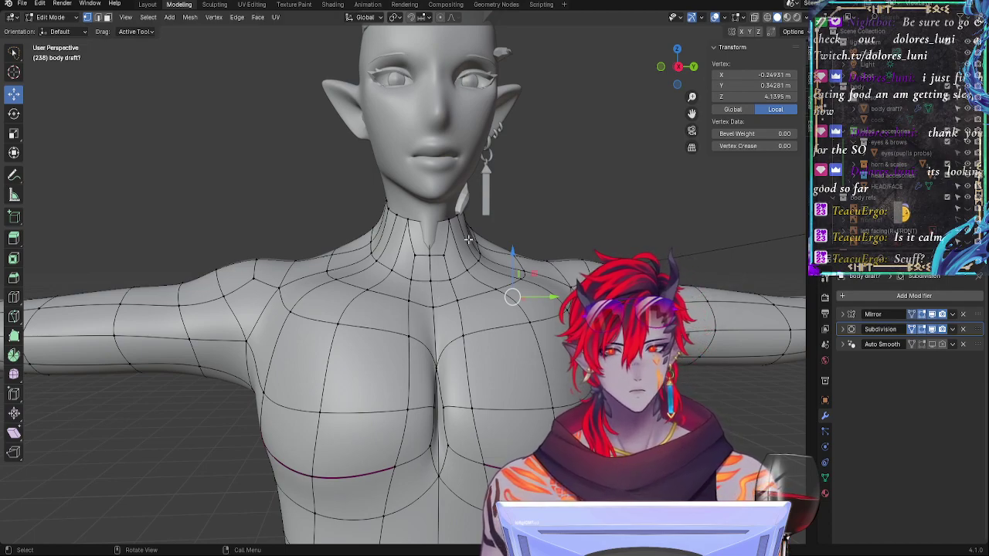
pyautogui.click(421, 283)
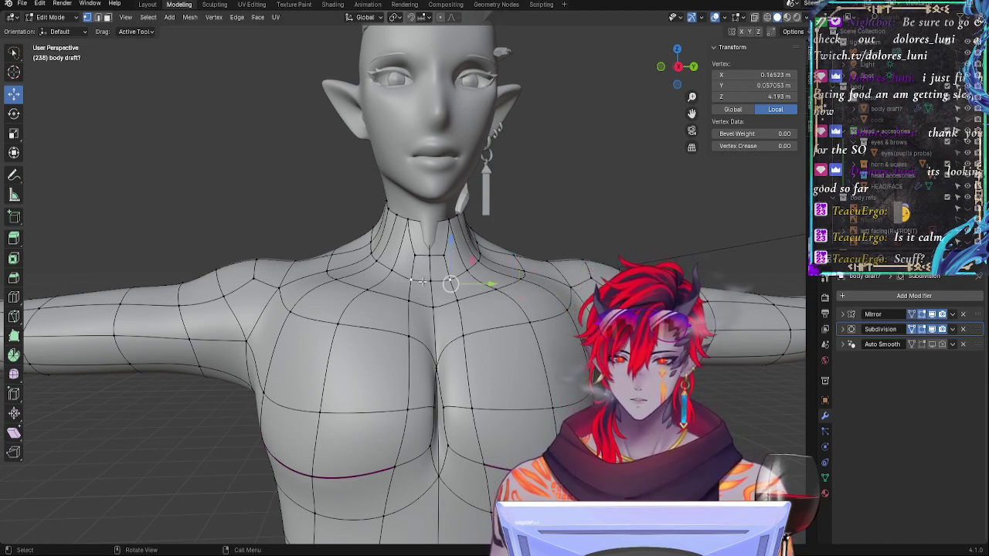
pyautogui.click(428, 281)
pyautogui.click(932, 329)
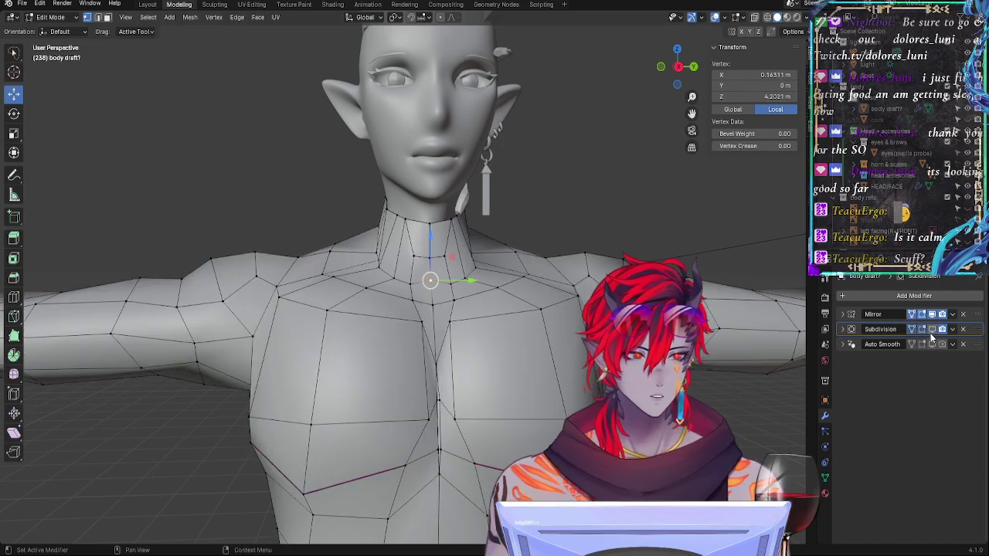
pyautogui.moveTo(430, 281); pyautogui.dragTo(408, 297, button='middle')
pyautogui.click(409, 297)
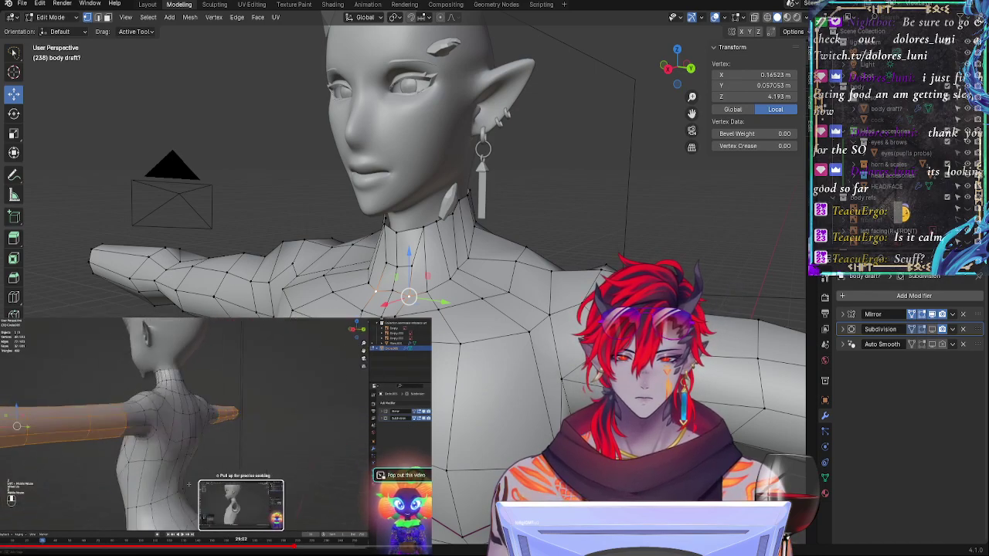
# Step: Rewind and replay the reference video, close it, then select the top neck loop and clear the selection
pyautogui.moveTo(215, 545)
pyautogui.mouseDown()
pyautogui.moveTo(197, 546)
pyautogui.moveTo(225, 545)
pyautogui.mouseUp()
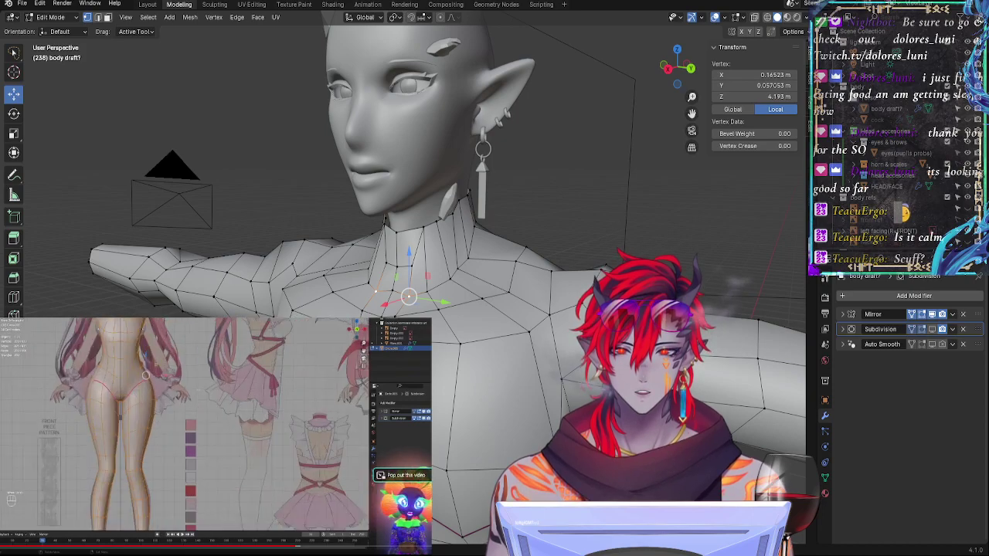
pyautogui.press('space')
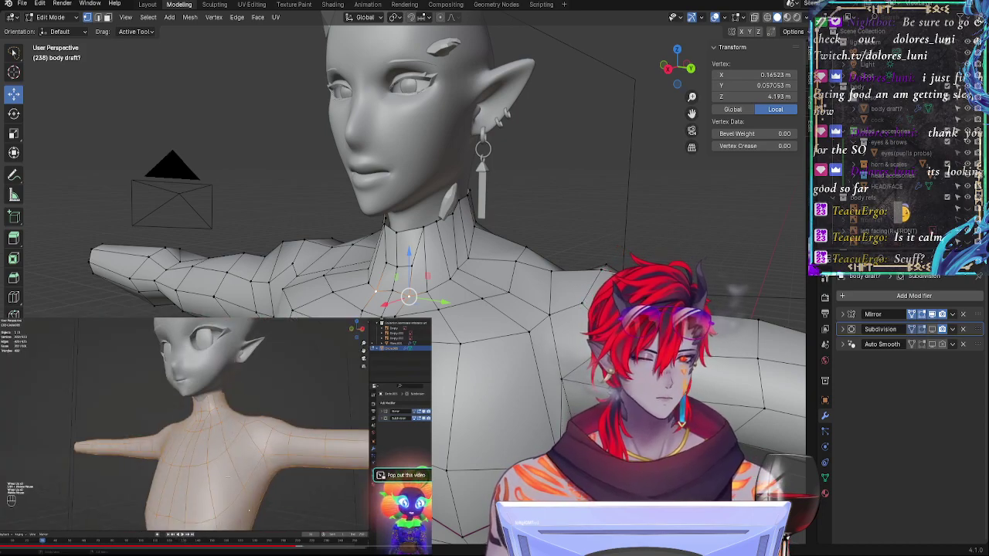
pyautogui.click(401, 476)
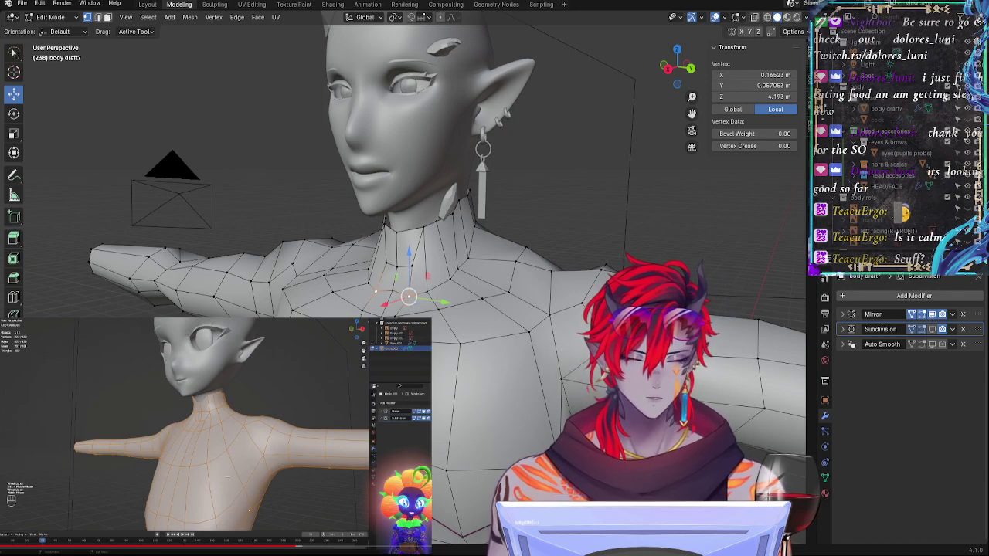
pyautogui.click(429, 221)
pyautogui.keyDown('alt'); pyautogui.click(422, 229); pyautogui.keyUp('alt')
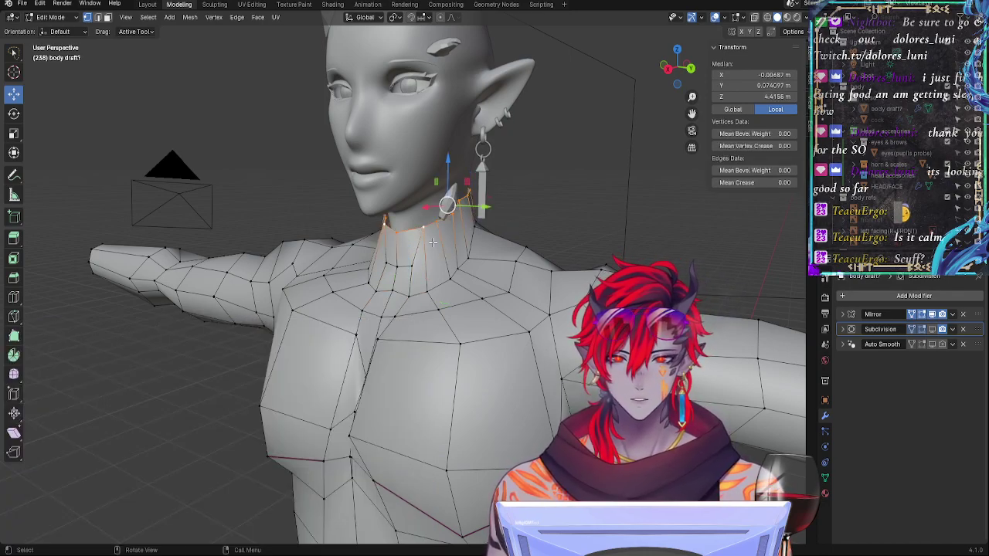
pyautogui.scroll(3, 442, 278)
pyautogui.moveTo(452, 309); pyautogui.dragTo(565, 265, button='middle')
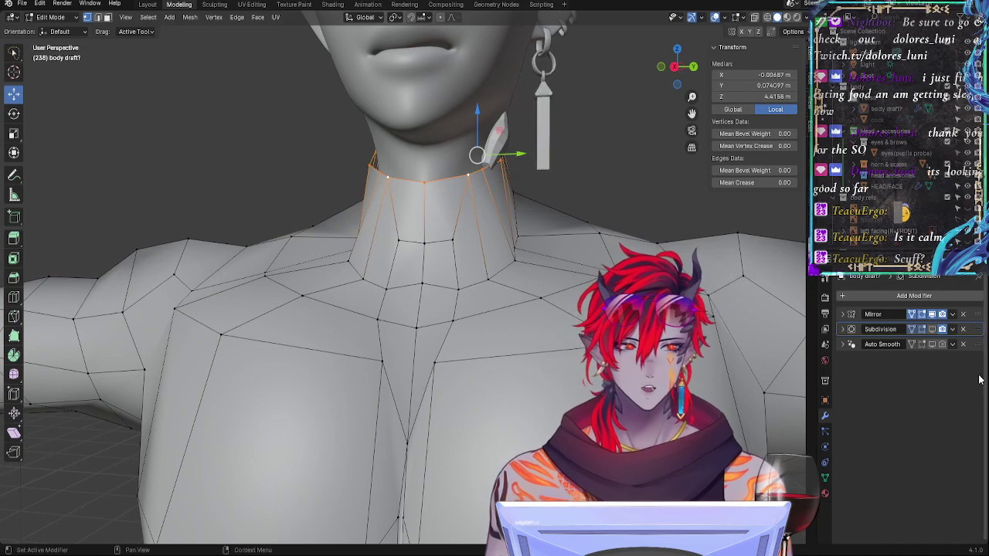
pyautogui.hotkey('alt', 'a')
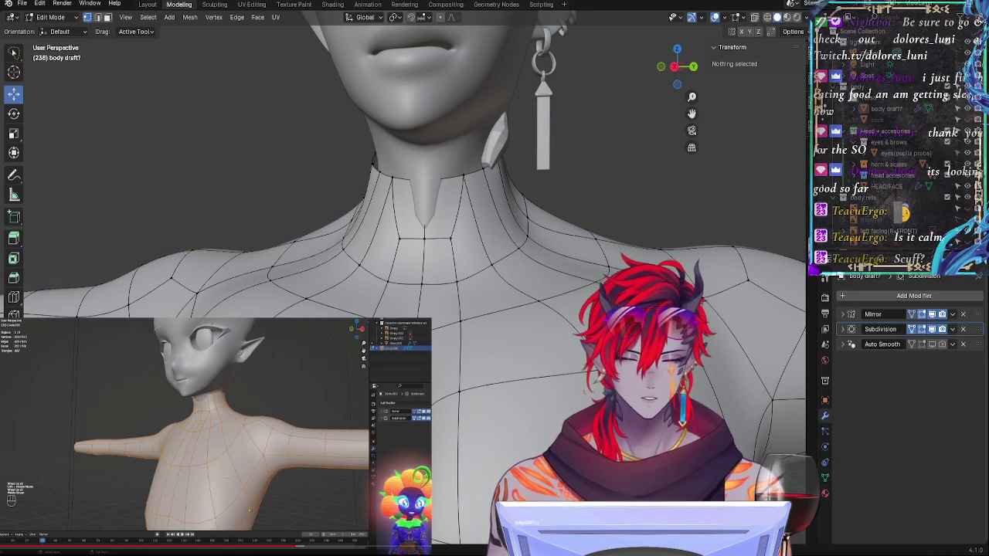
# Step: Select neck-base and collarbone vertices, then snap to Right Orthographic view
pyautogui.click(461, 280)
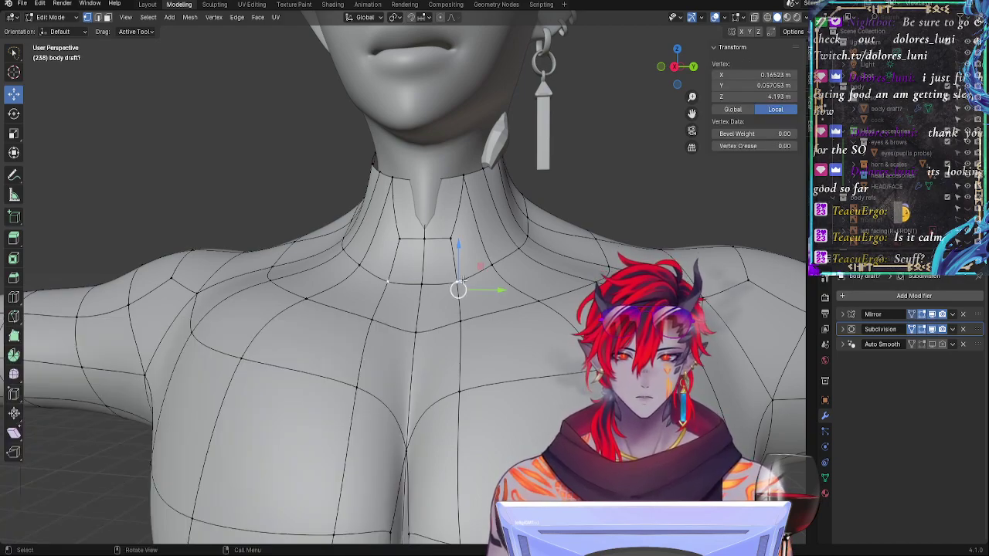
pyautogui.click(511, 262)
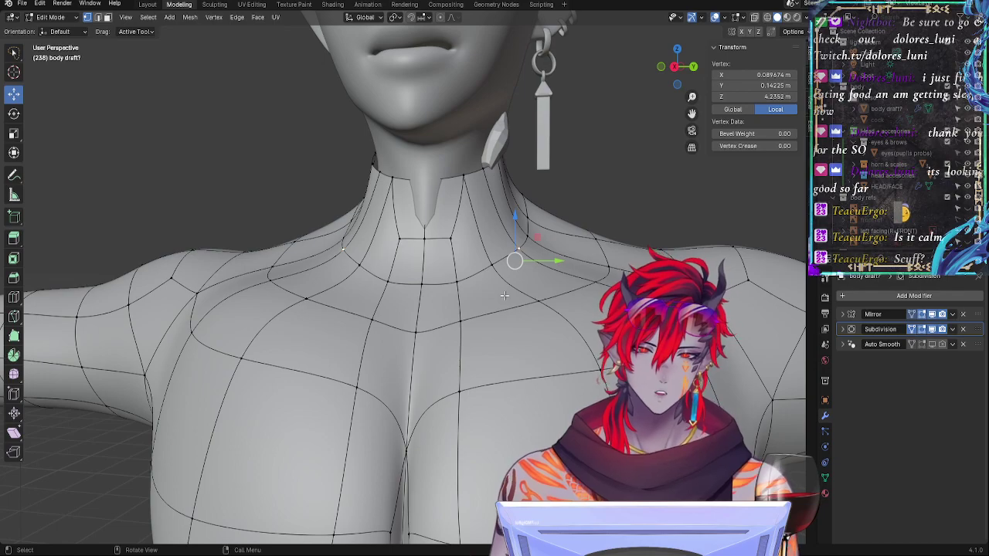
pyautogui.moveTo(503, 295); pyautogui.dragTo(542, 317, button='middle')
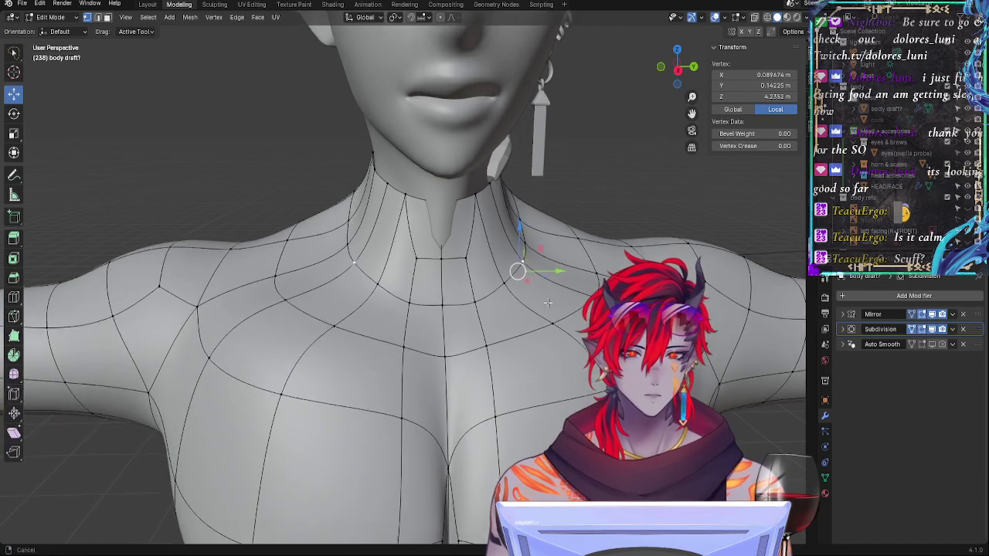
pyautogui.click(677, 66)
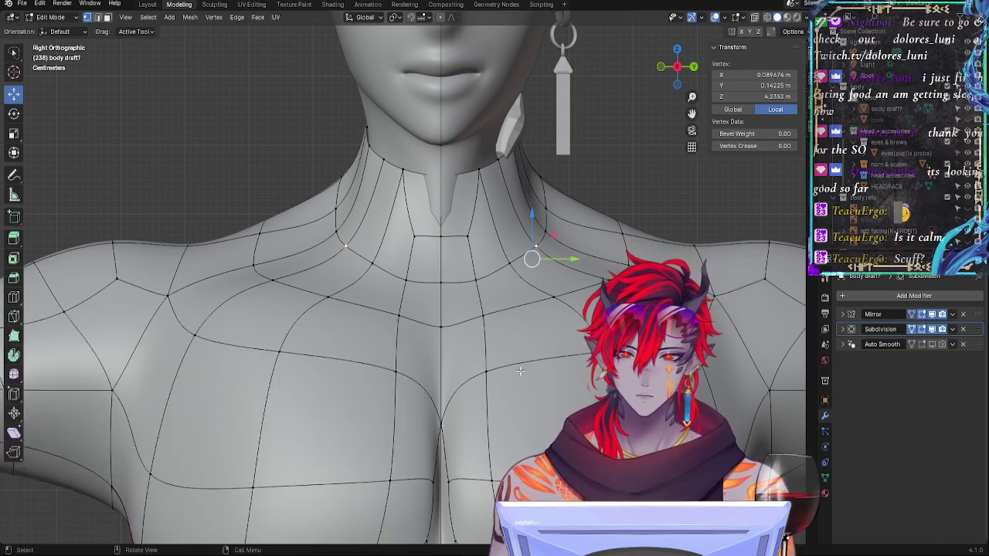
# Step: Select the neck-base loop without its two bottom vertices and edge-slide it to a new position
pyautogui.keyDown('alt'); pyautogui.click(514, 261); pyautogui.keyUp('alt')
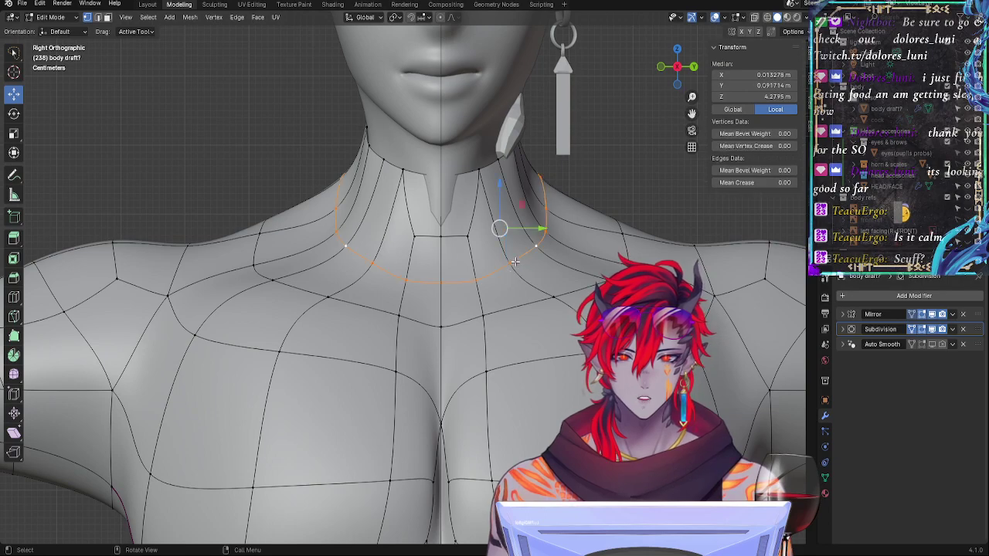
pyautogui.keyDown('shift'); pyautogui.click(473, 281); pyautogui.keyUp('shift')
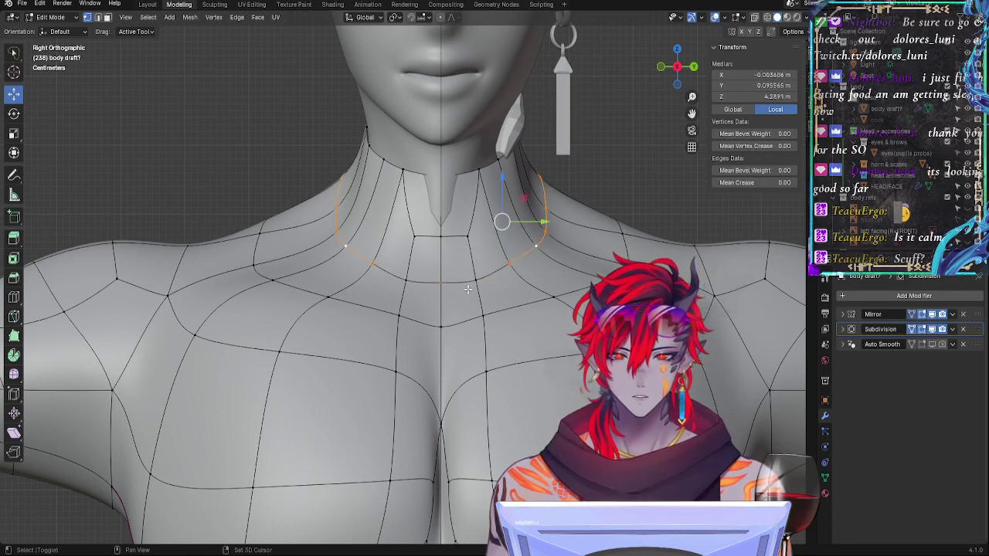
pyautogui.keyDown('shift'); pyautogui.click(443, 281); pyautogui.keyUp('shift')
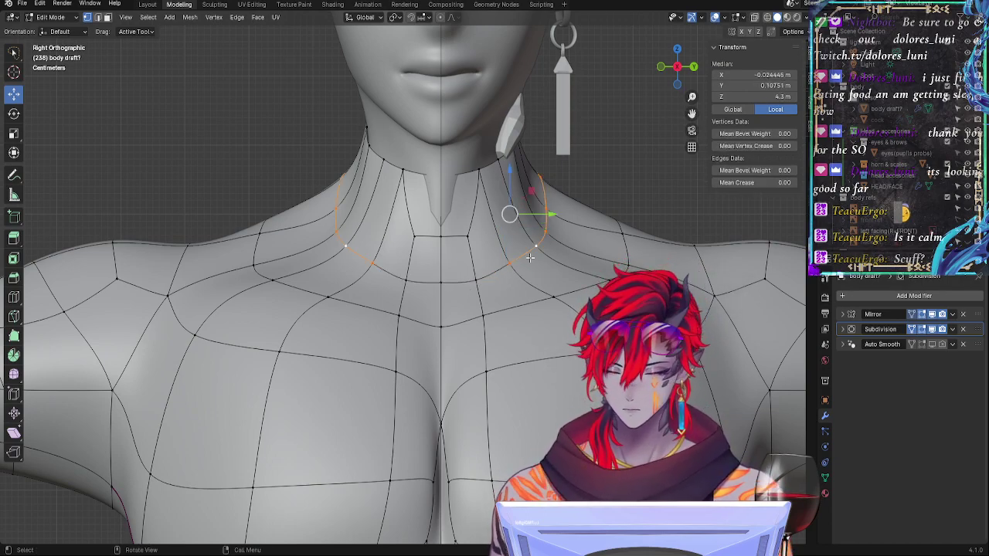
pyautogui.press('g')
pyautogui.press('g')
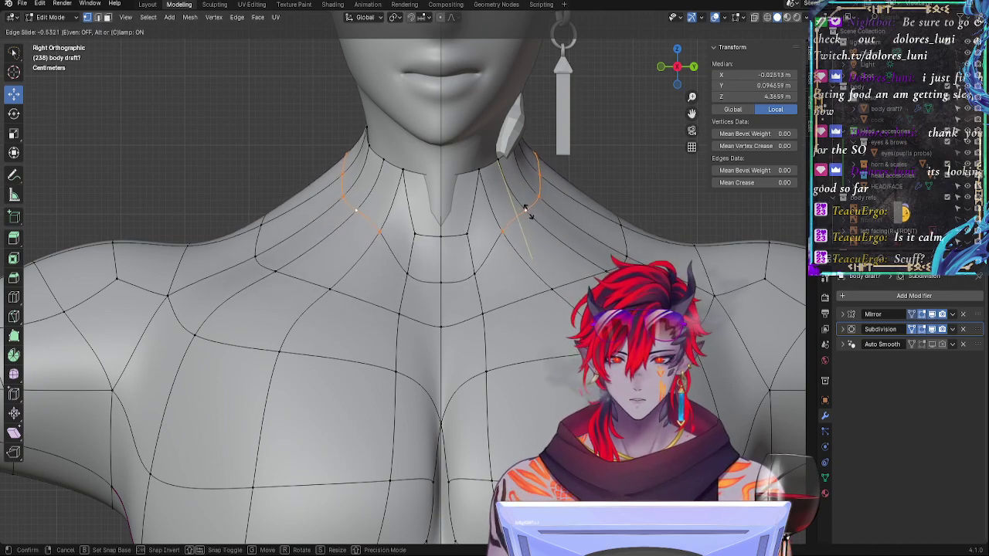
pyautogui.click(530, 258)
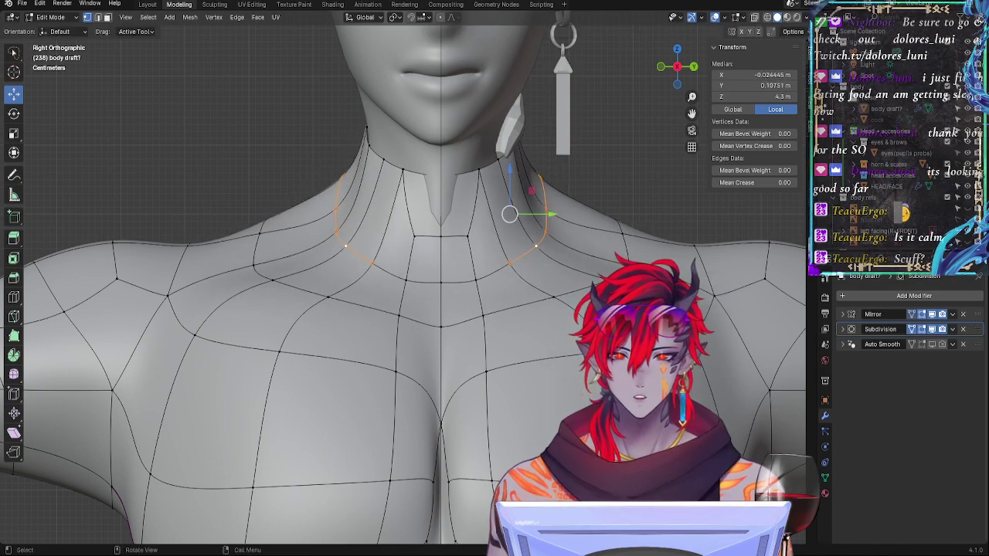
# Step: Select collarbone vertices and turn off viewport subdivision in a perspective shoulder view
pyautogui.click(488, 271)
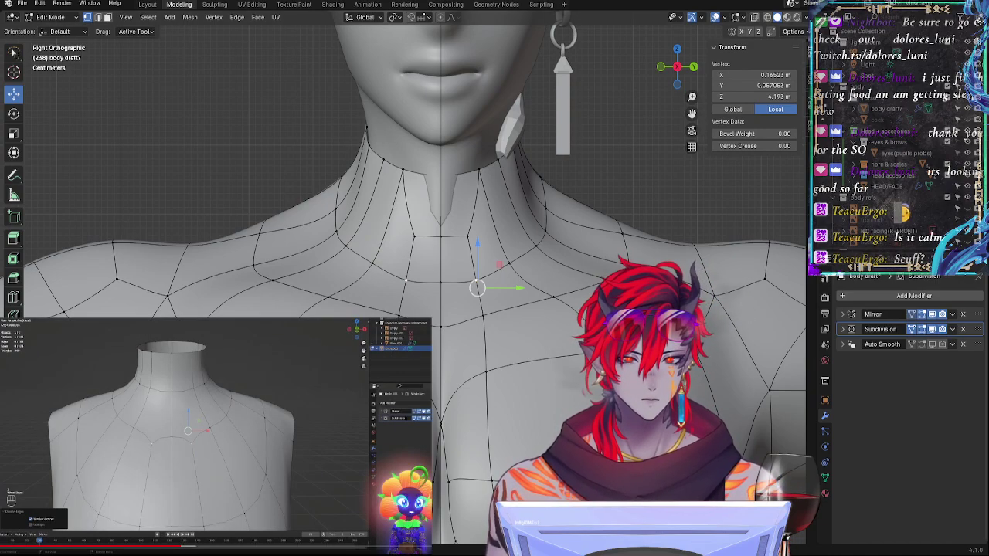
pyautogui.click(530, 296)
pyautogui.moveTo(515, 335); pyautogui.dragTo(560, 265, button='middle')
pyautogui.click(937, 329)
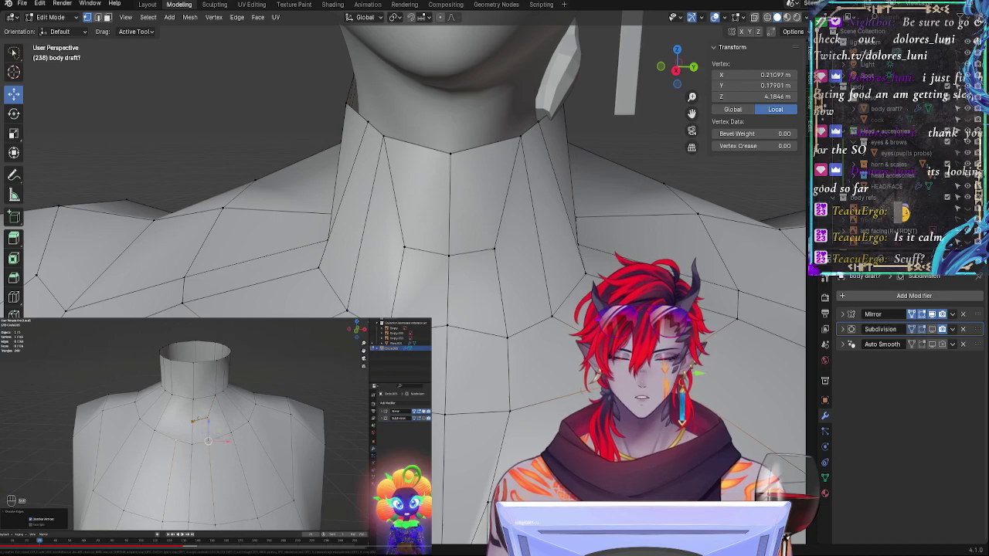
# Step: Orbit around the neck and shoulders to a frontal view while toggling the reference video
pyautogui.hotkey('alt', 'Tab')
pyautogui.moveTo(481, 248); pyautogui.dragTo(432, 255, button='middle')
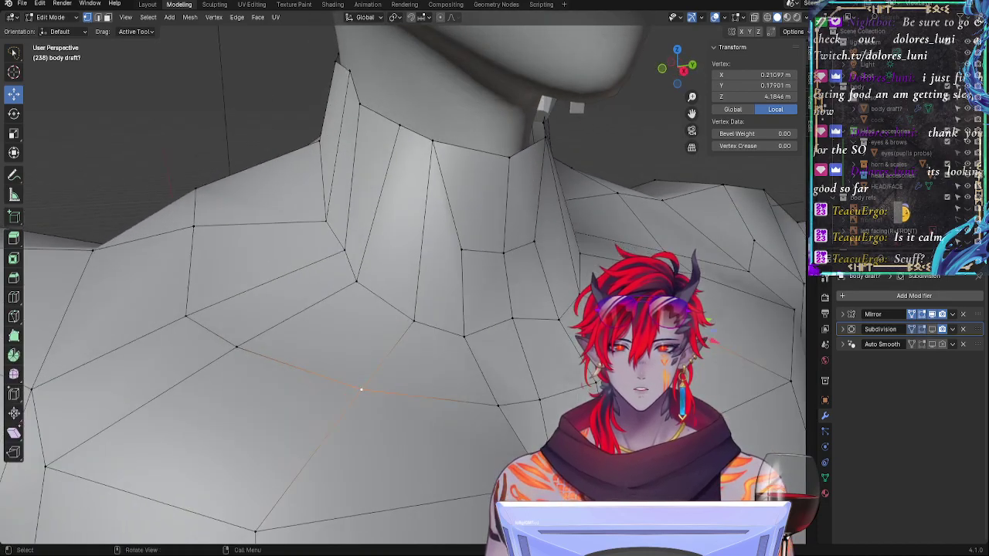
pyautogui.hotkey('alt', 'Tab')
pyautogui.hotkey('alt', 'Tab')
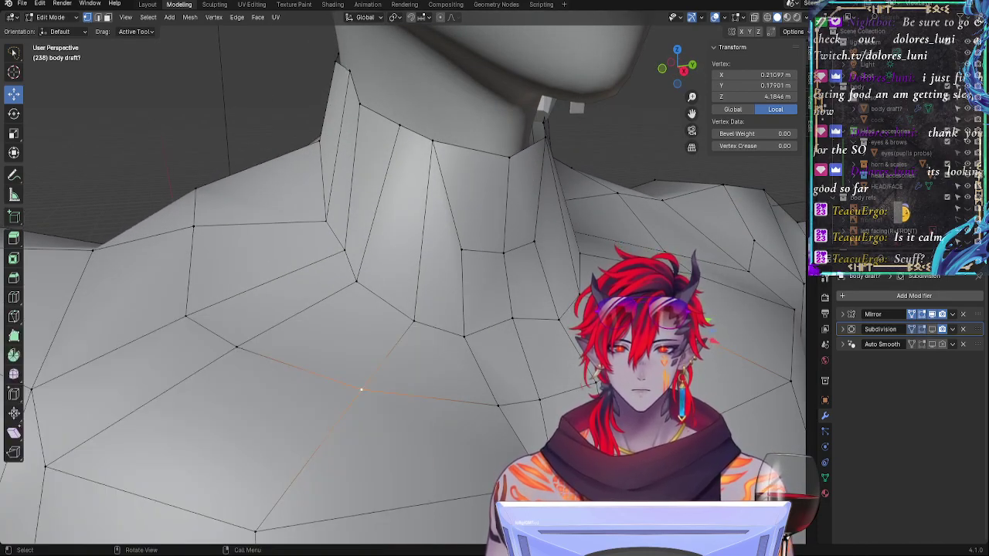
pyautogui.moveTo(536, 282)
pyautogui.keyDown('ctrl'); pyautogui.mouseDown(button='middle')
pyautogui.moveTo(536, 311)
pyautogui.moveTo(501, 294)
pyautogui.moveTo(538, 265)
pyautogui.mouseUp(button='middle'); pyautogui.keyUp('ctrl')
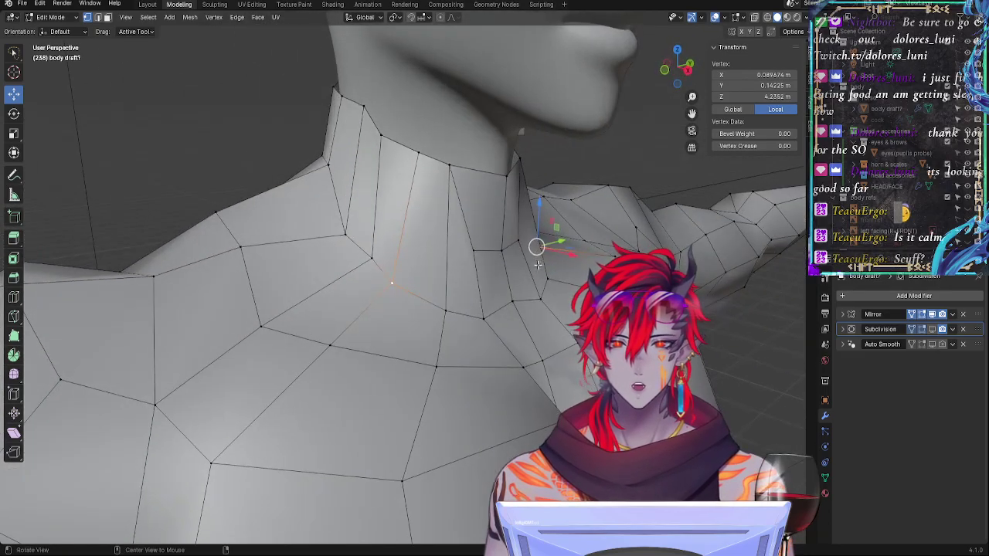
pyautogui.moveTo(548, 305); pyautogui.dragTo(507, 270, button='middle')
pyautogui.click(620, 214)
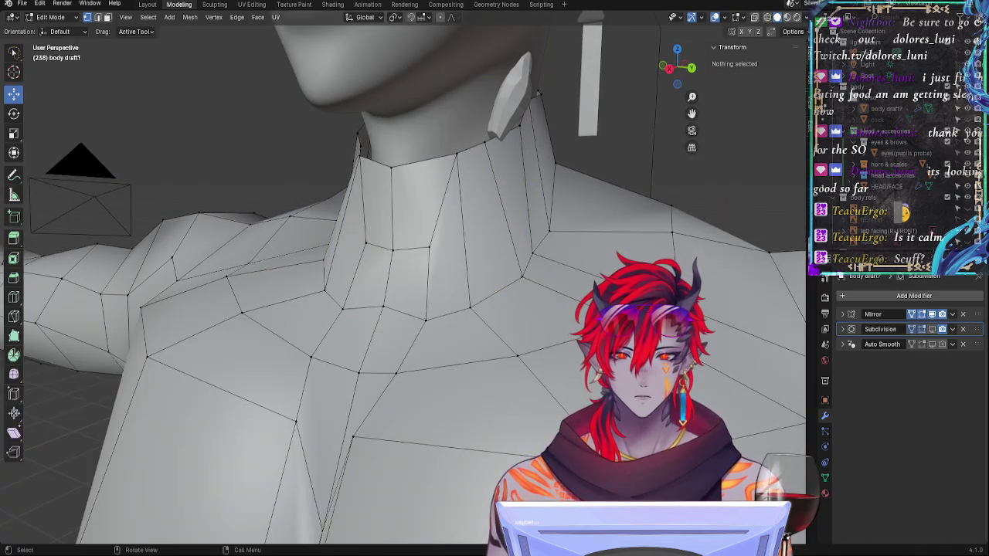
pyautogui.moveTo(495, 328); pyautogui.dragTo(489, 267, button='middle')
# Step: Trial-move a side neck vertex, undo it, reselect it and bring up the Delete menu
pyautogui.click(485, 244)
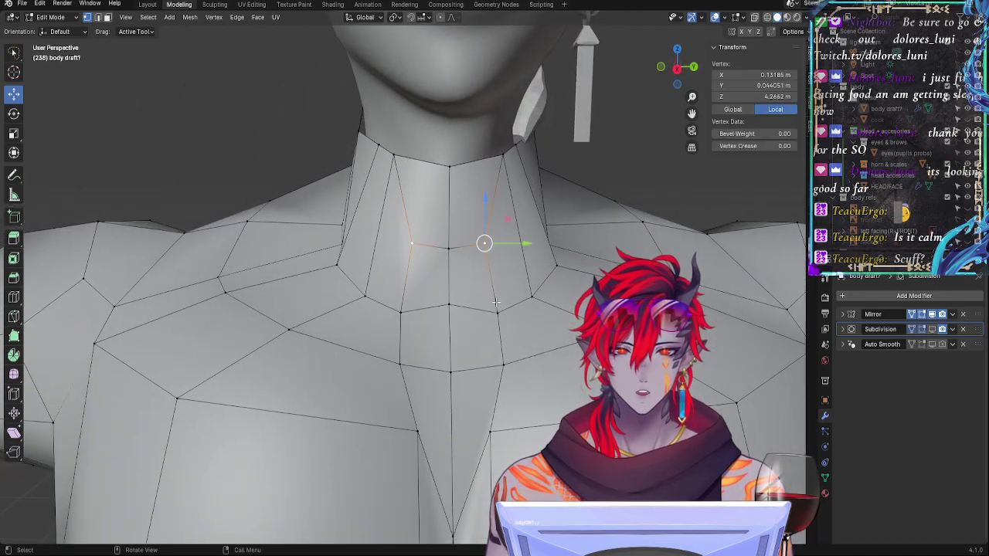
pyautogui.moveTo(484, 244); pyautogui.dragTo(495, 299)
pyautogui.hotkey('ctrl', 'z')
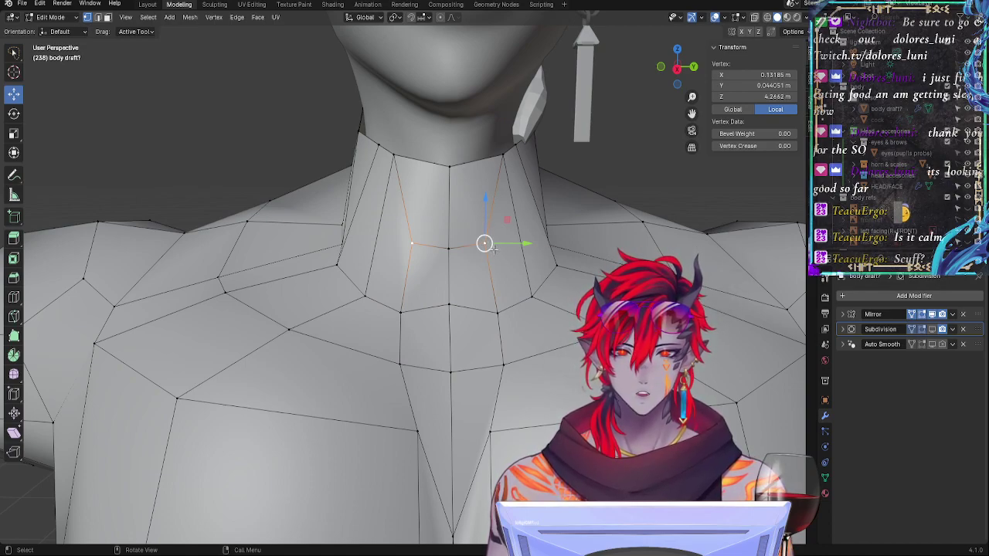
pyautogui.click(512, 284)
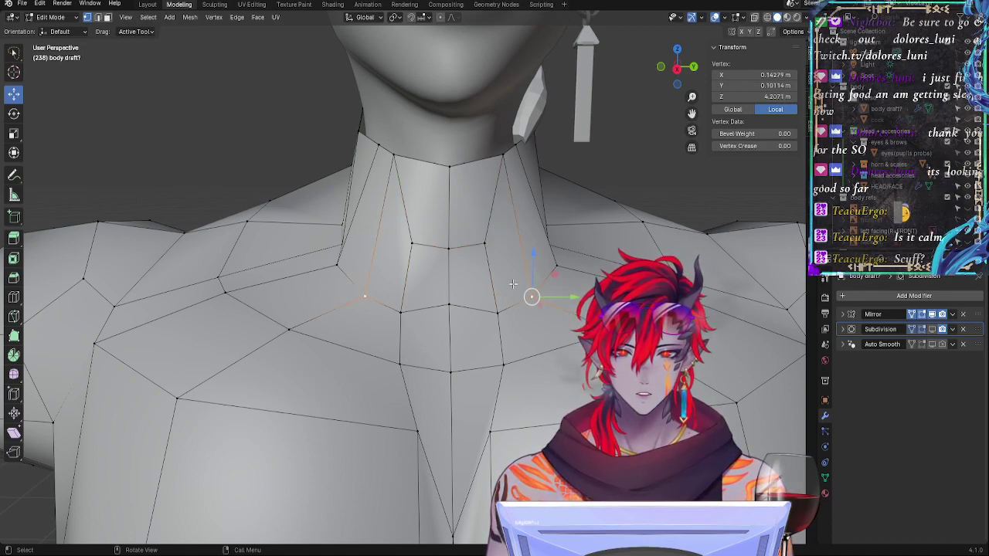
pyautogui.click(481, 255)
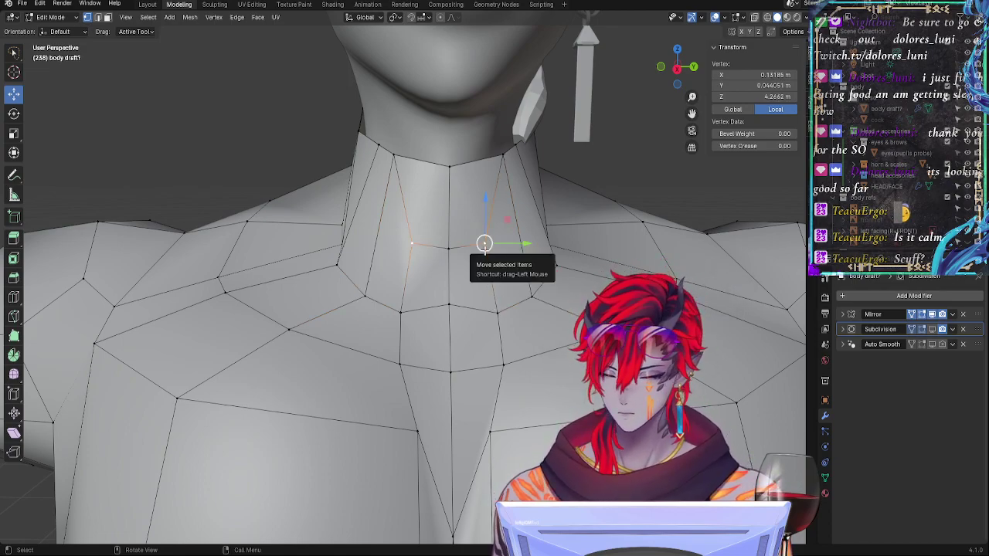
pyautogui.press('x')
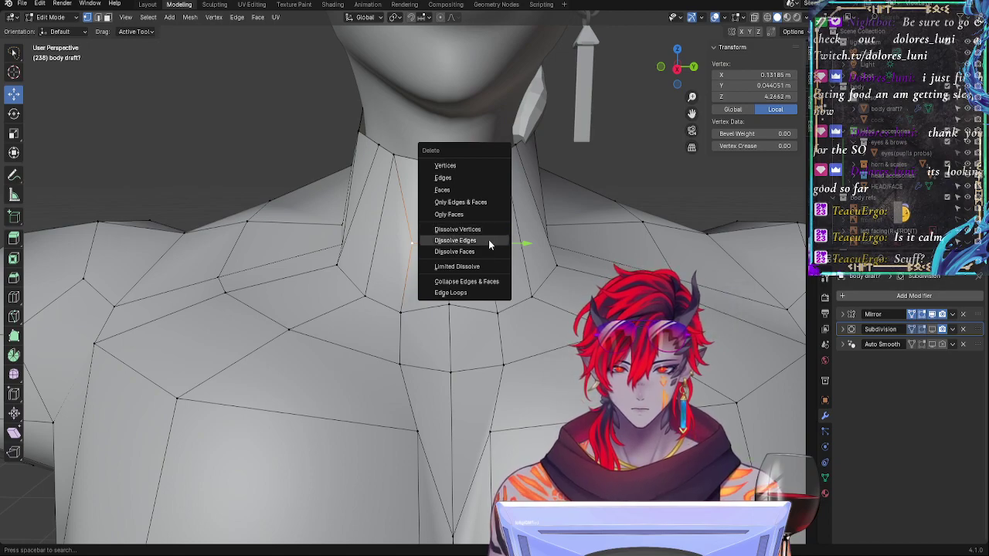
# Step: Dissolve an edge at the neck vertex and preview the neck with subdivision smoothing
pyautogui.click(488, 241)
pyautogui.click(557, 265)
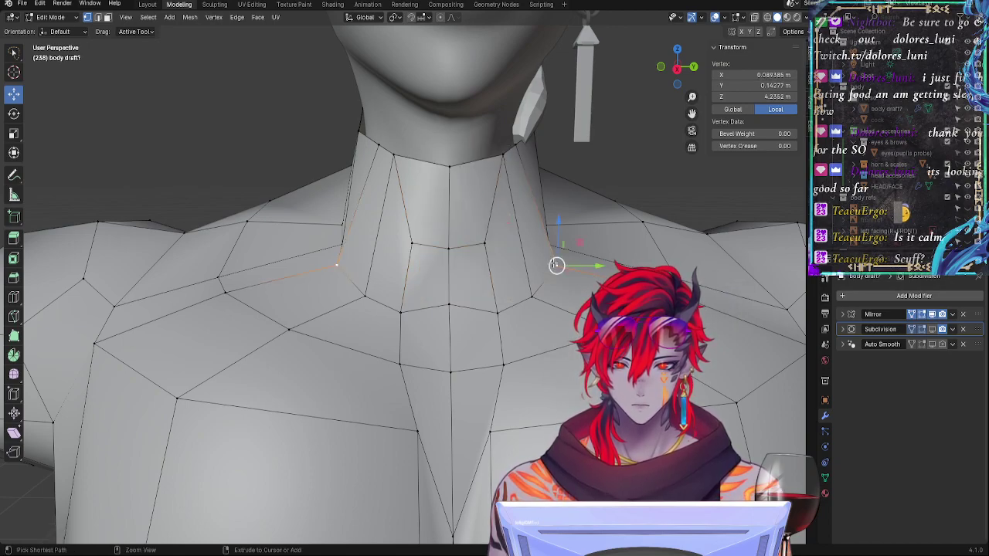
pyautogui.click(484, 244)
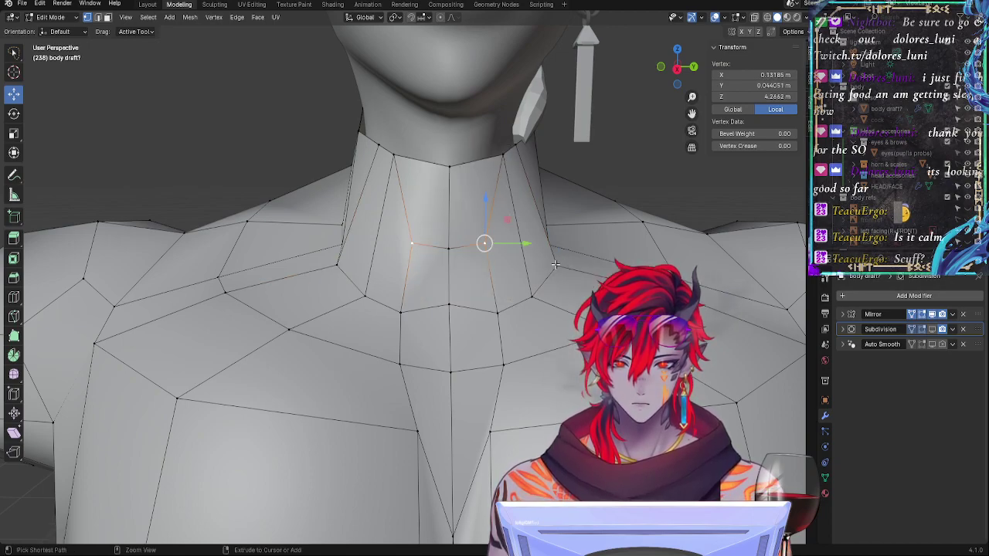
pyautogui.click(932, 328)
# Step: Select vertices from the neck top down to the collarbone, trying and cancelling a loop cut
pyautogui.click(562, 255)
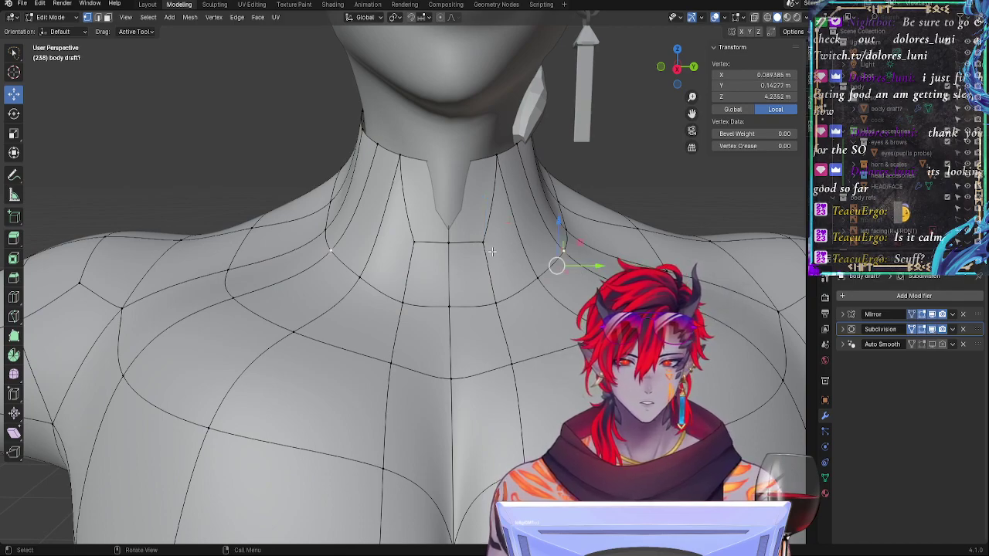
pyautogui.click(486, 245)
pyautogui.click(492, 289)
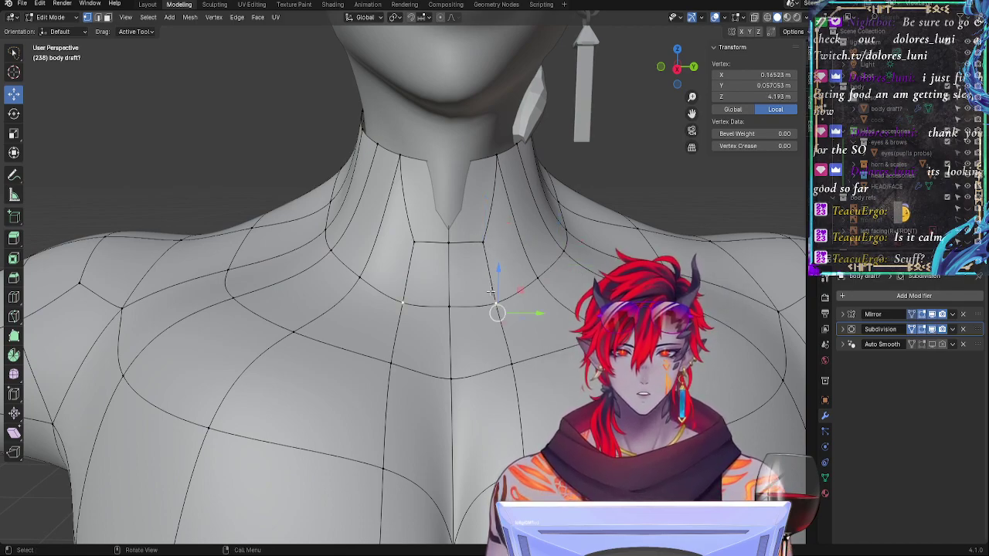
pyautogui.click(486, 246)
pyautogui.click(475, 164)
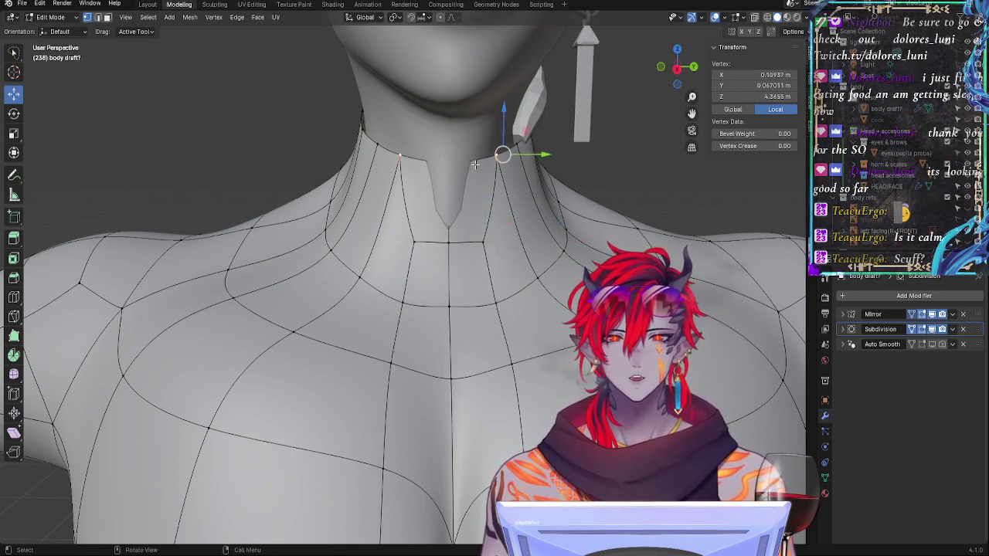
pyautogui.hotkey('ctrl', 'r')
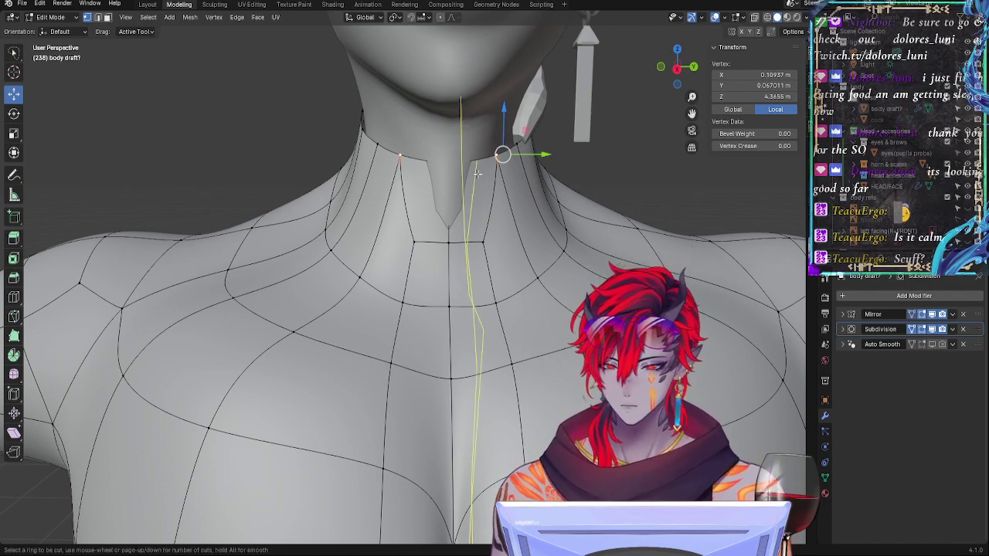
pyautogui.press('Escape')
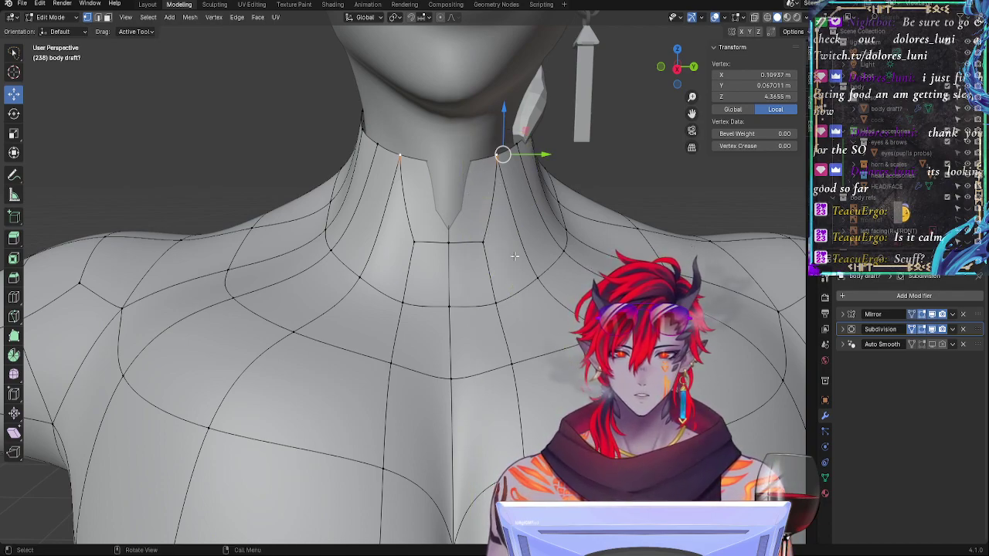
# Step: Dissolve the vertical edge running down the front of the neck with X > Dissolve Edges
pyautogui.click(496, 310)
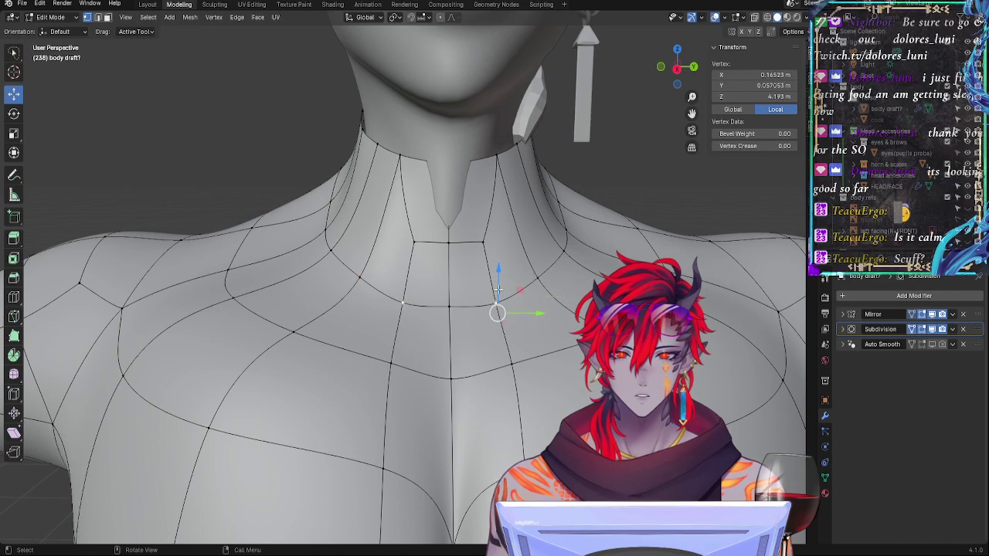
pyautogui.click(484, 244)
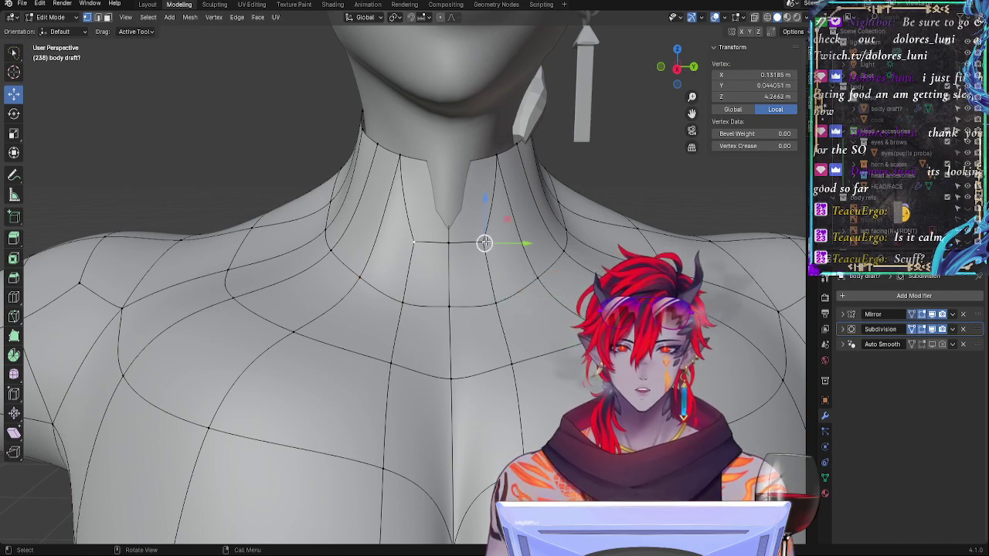
pyautogui.keyDown('shift'); pyautogui.click(449, 242); pyautogui.keyUp('shift')
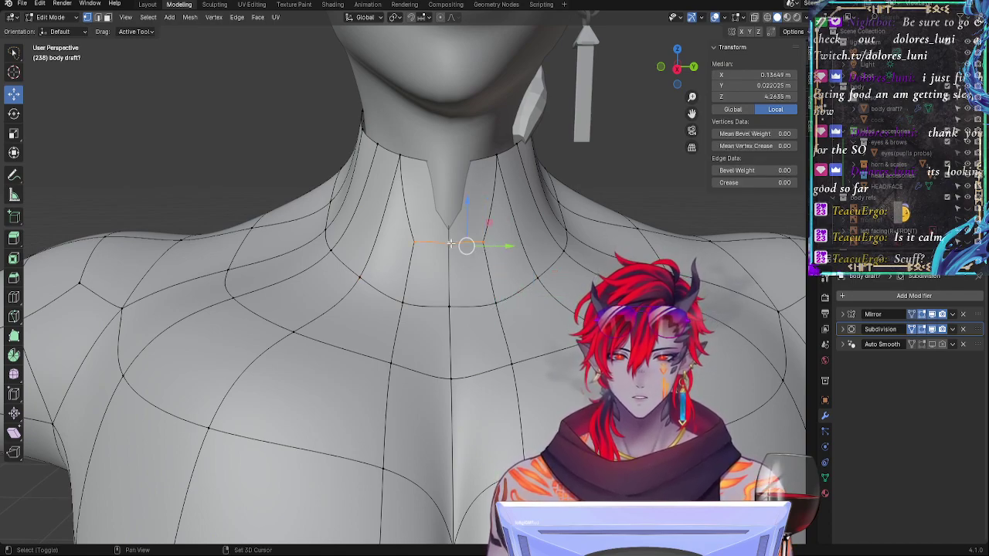
pyautogui.keyDown('shift'); pyautogui.click(497, 159); pyautogui.keyUp('shift')
pyautogui.press('x')
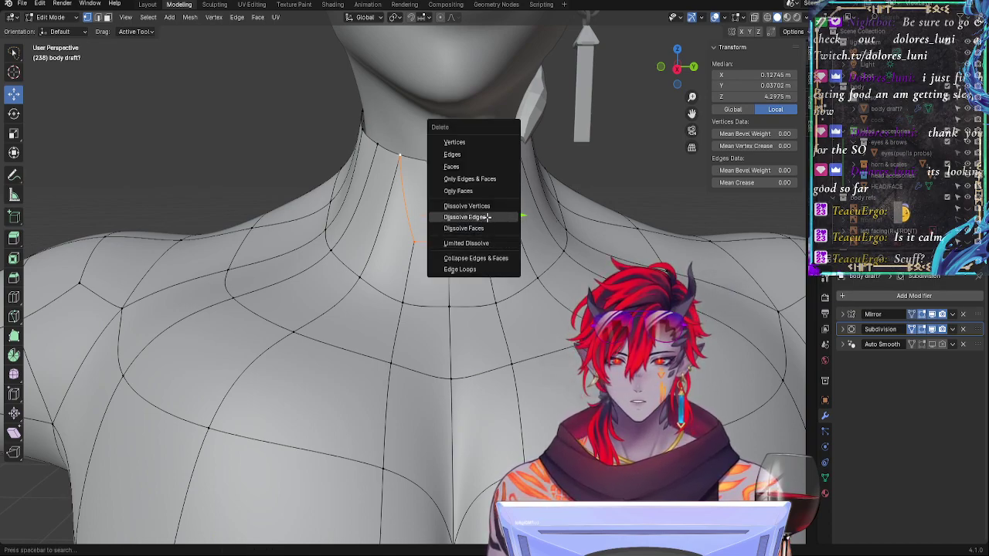
pyautogui.click(466, 217)
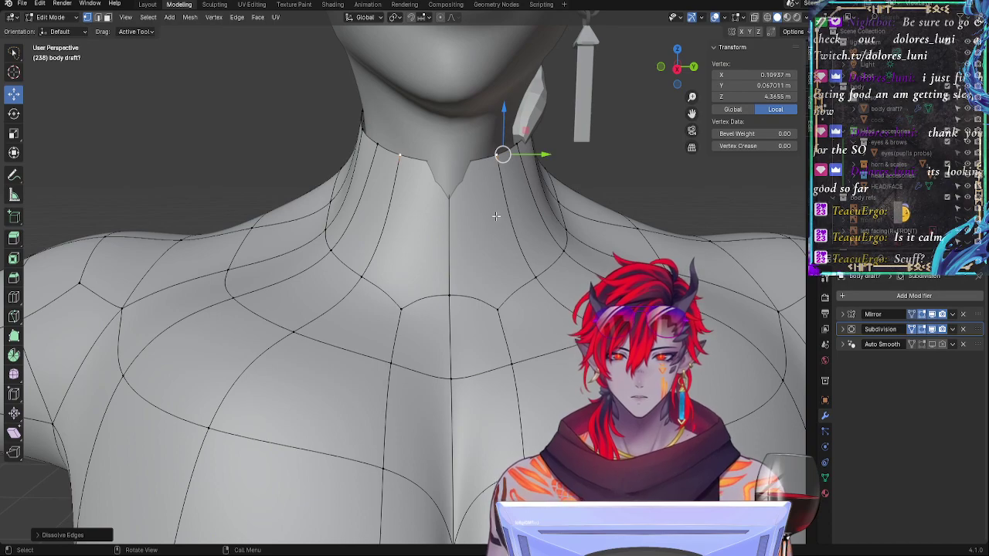
# Step: Turn off the Subdivision viewport display and return to Edit Mode with nothing selected
pyautogui.click(500, 308)
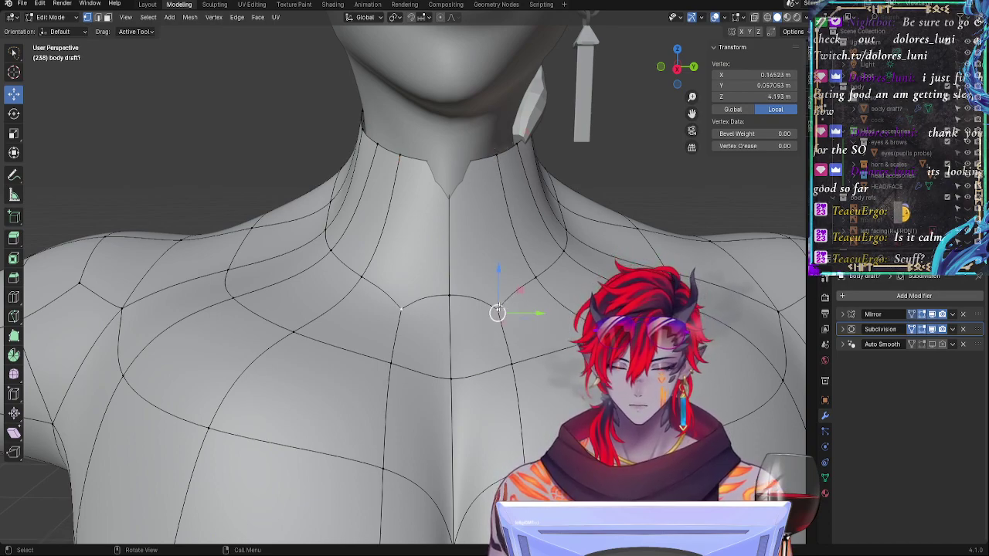
pyautogui.press('k')
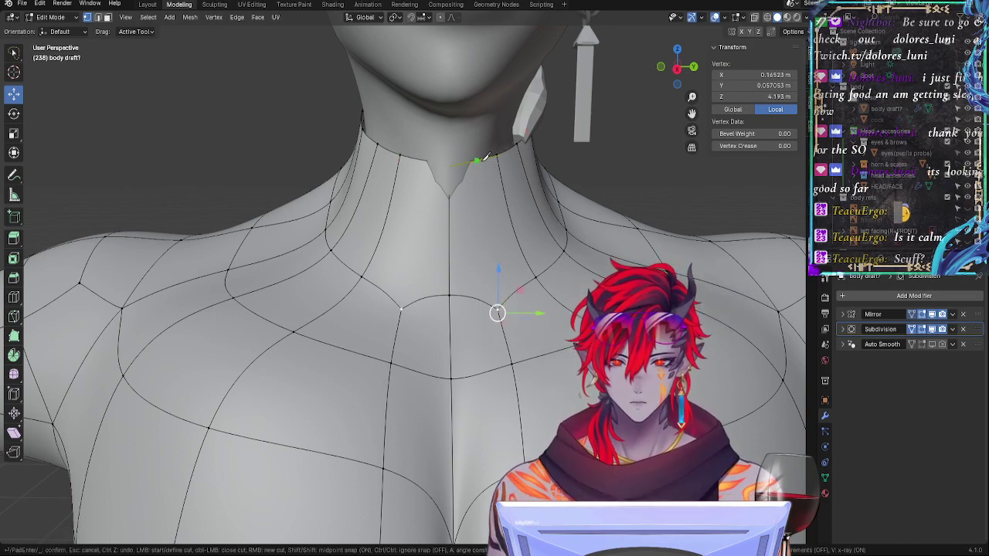
pyautogui.press('Escape')
pyautogui.press('Tab')
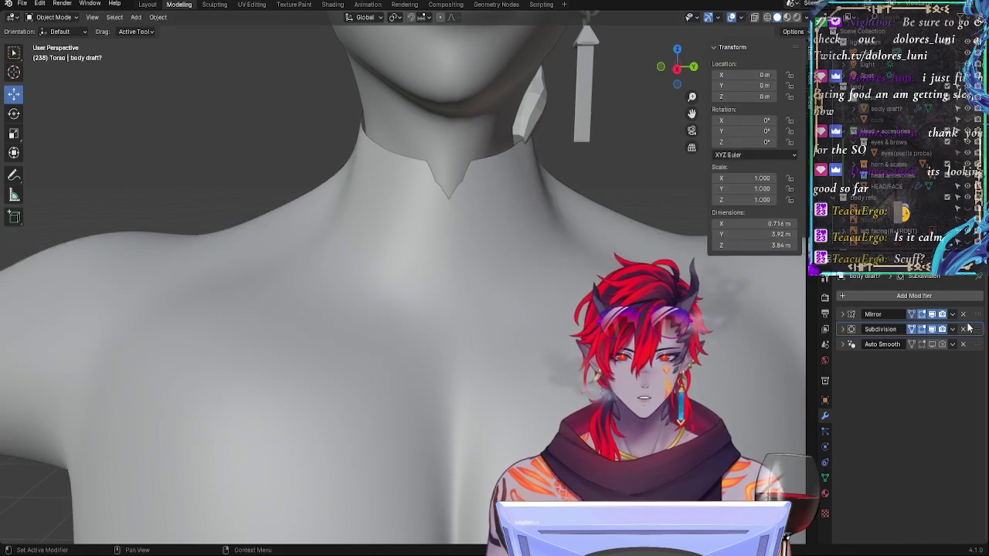
pyautogui.click(933, 329)
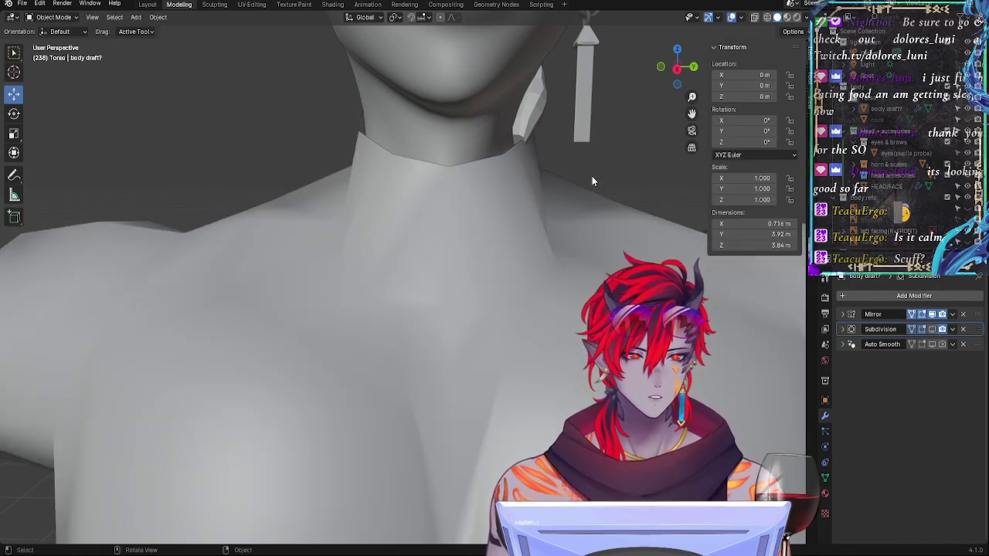
pyautogui.press('Tab')
pyautogui.hotkey('alt', 'a')
pyautogui.scroll(2, 533, 328)
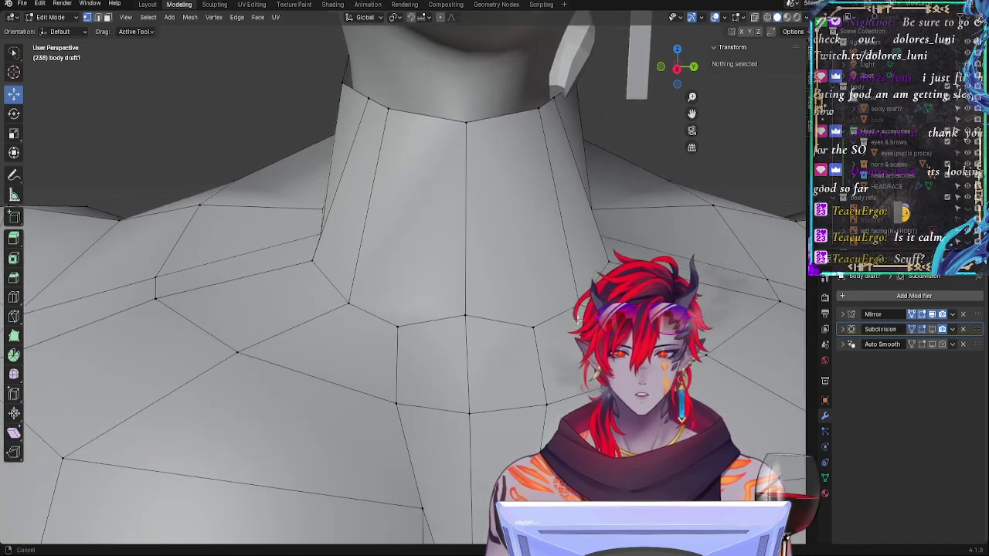
pyautogui.click(533, 327)
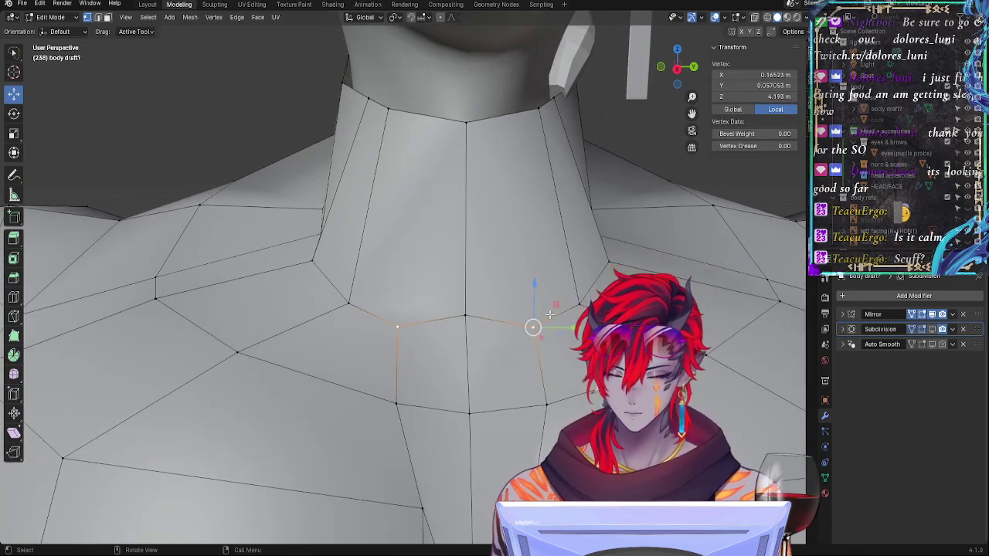
pyautogui.press('k')
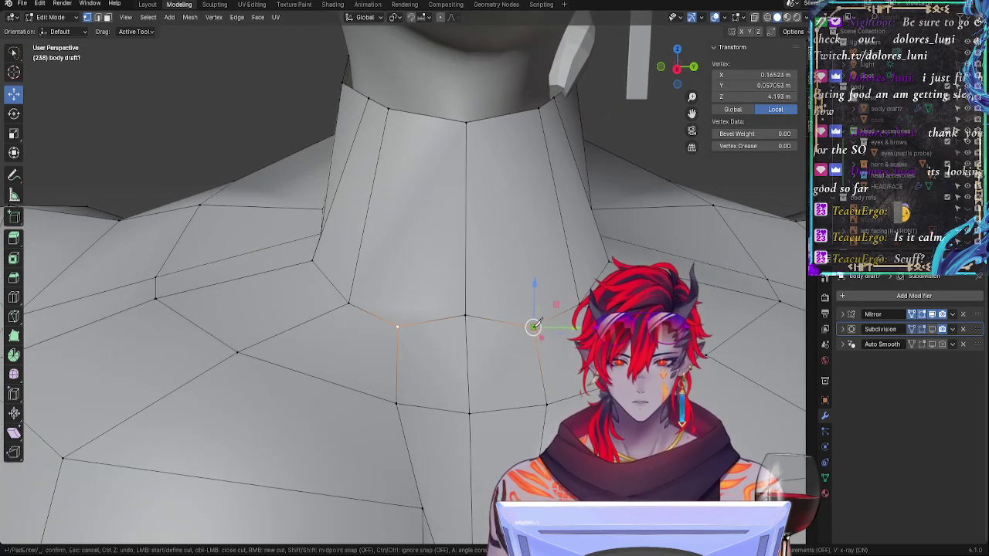
pyautogui.click(533, 327)
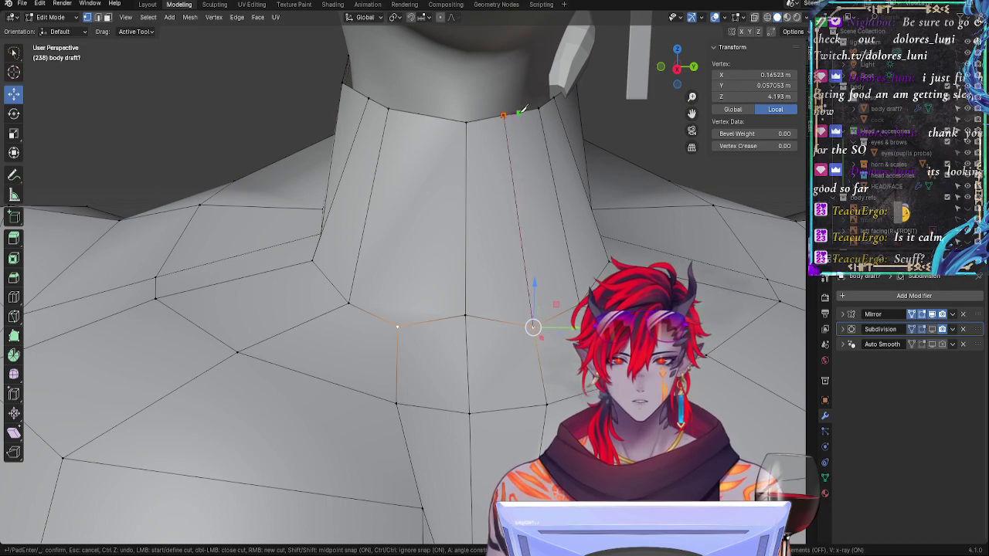
pyautogui.click(502, 114)
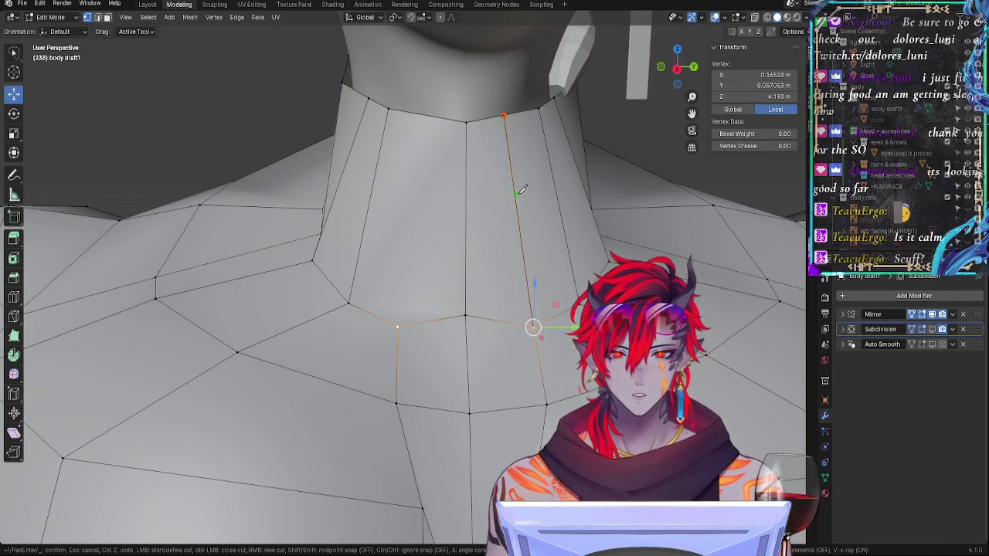
pyautogui.press('Return')
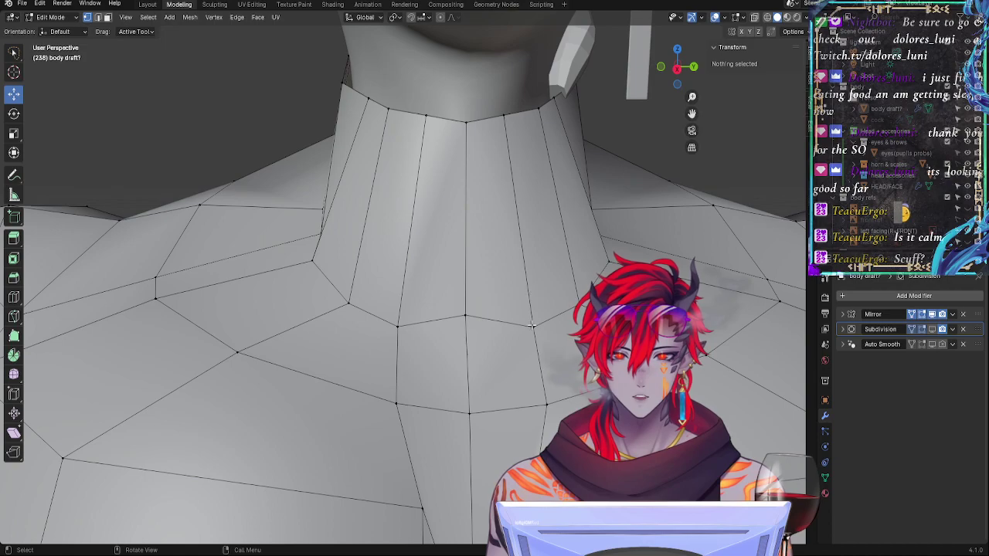
pyautogui.click(533, 316)
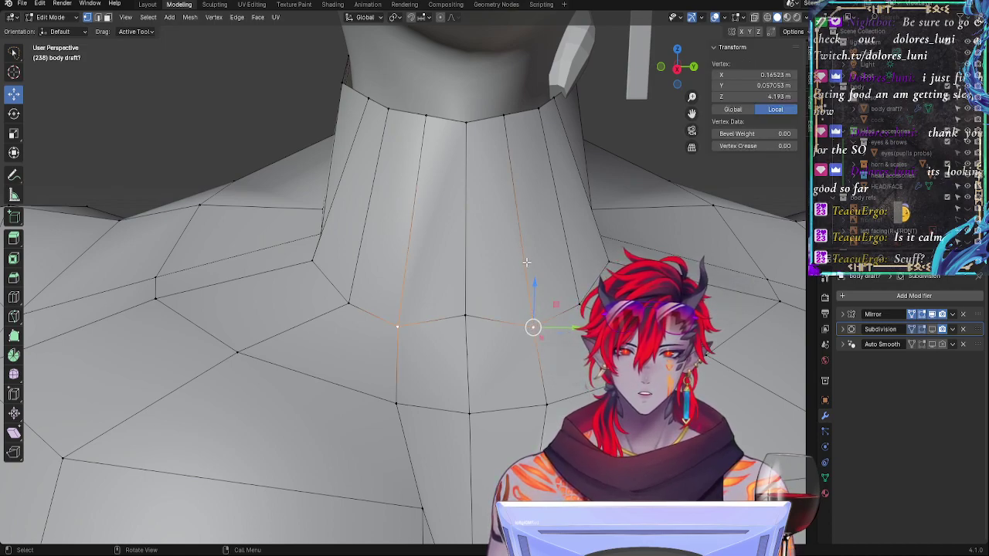
pyautogui.click(558, 349)
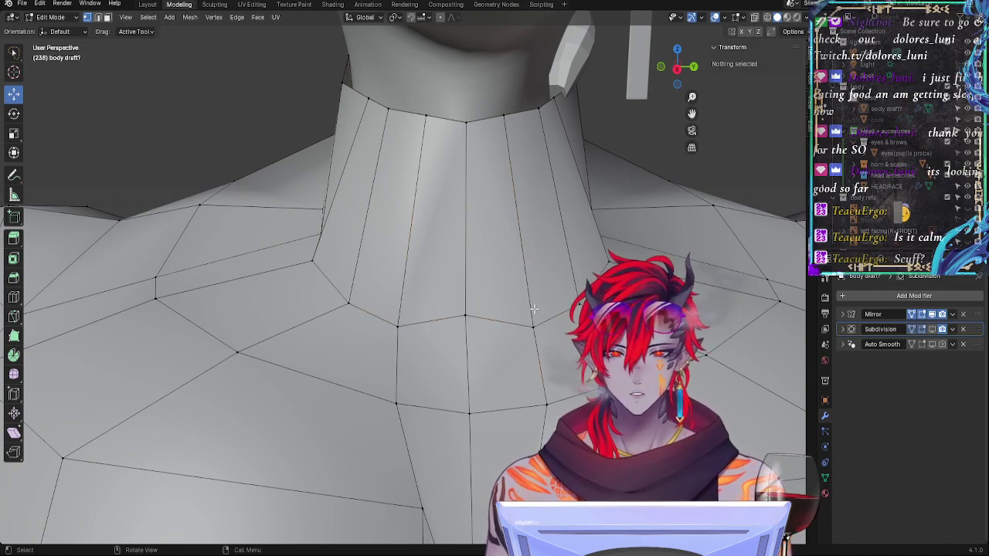
pyautogui.click(533, 325)
pyautogui.click(512, 131)
pyautogui.click(533, 326)
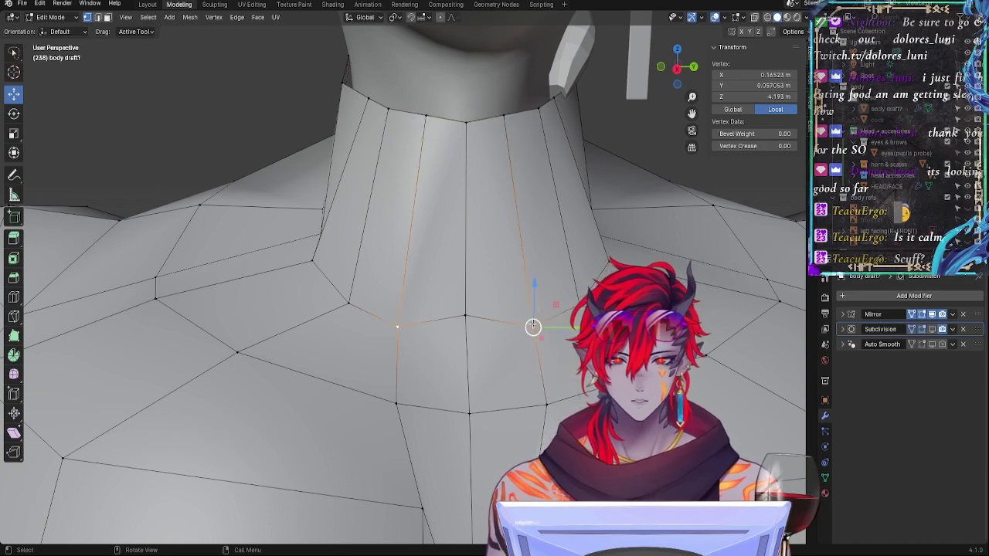
pyautogui.keyDown('alt'); pyautogui.click(530, 327); pyautogui.keyUp('alt')
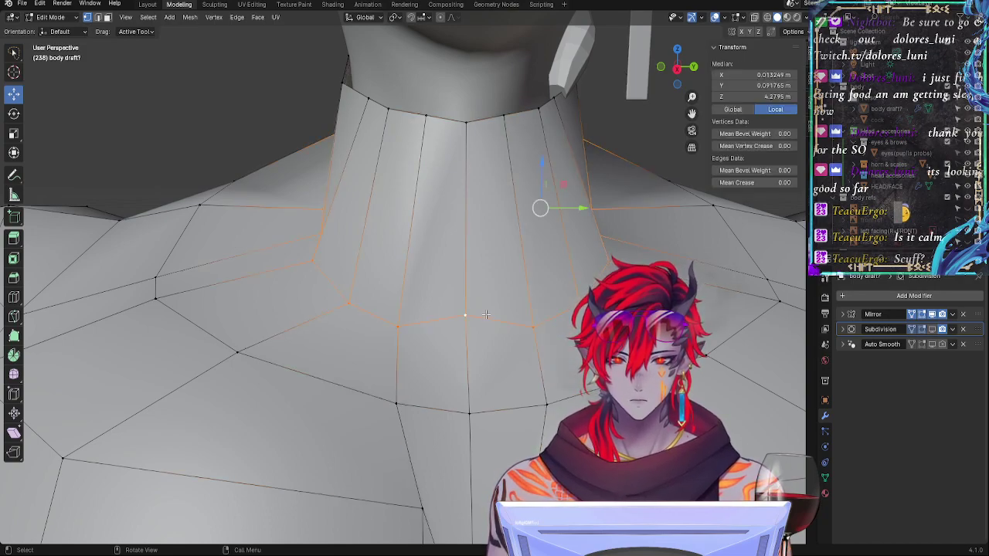
pyautogui.press('g')
pyautogui.press('g')
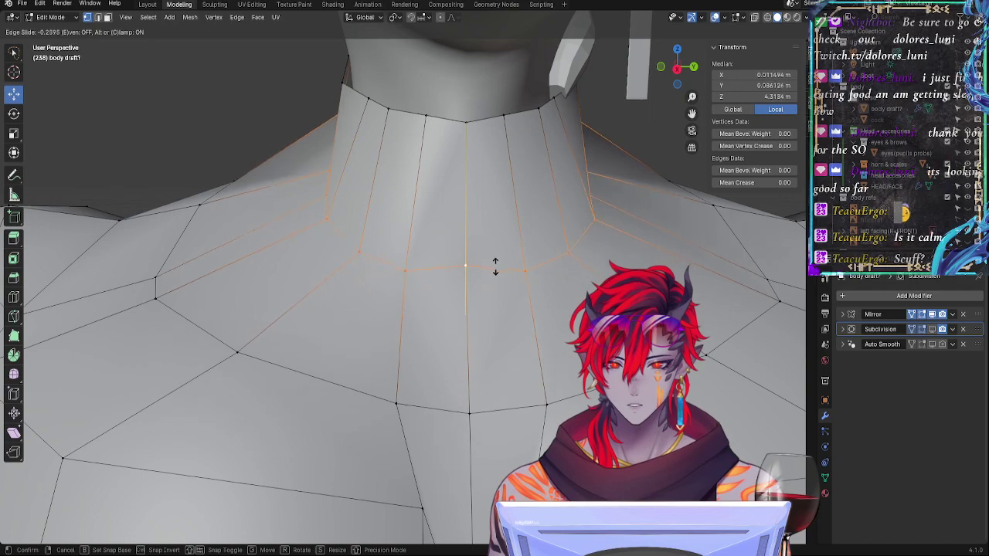
pyautogui.click(503, 307)
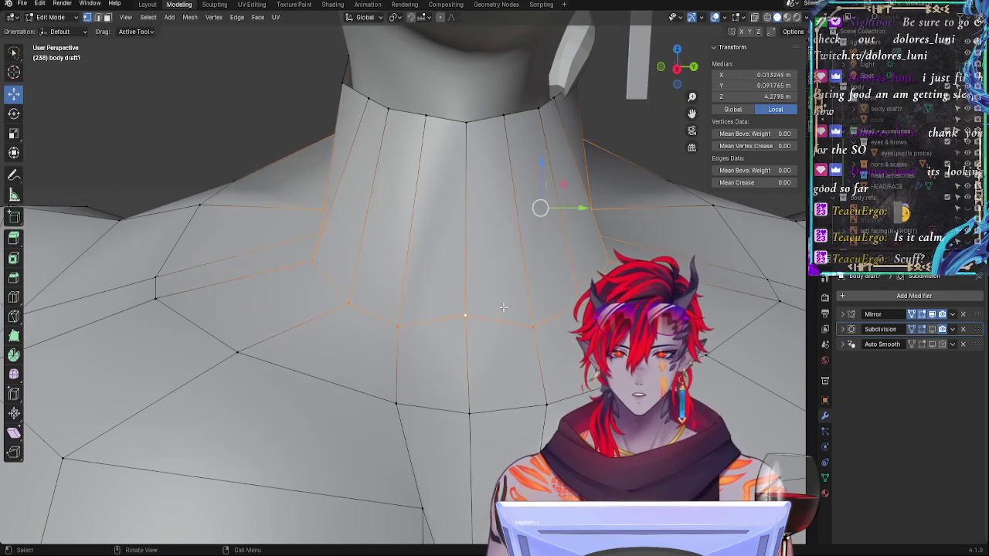
pyautogui.click(607, 267)
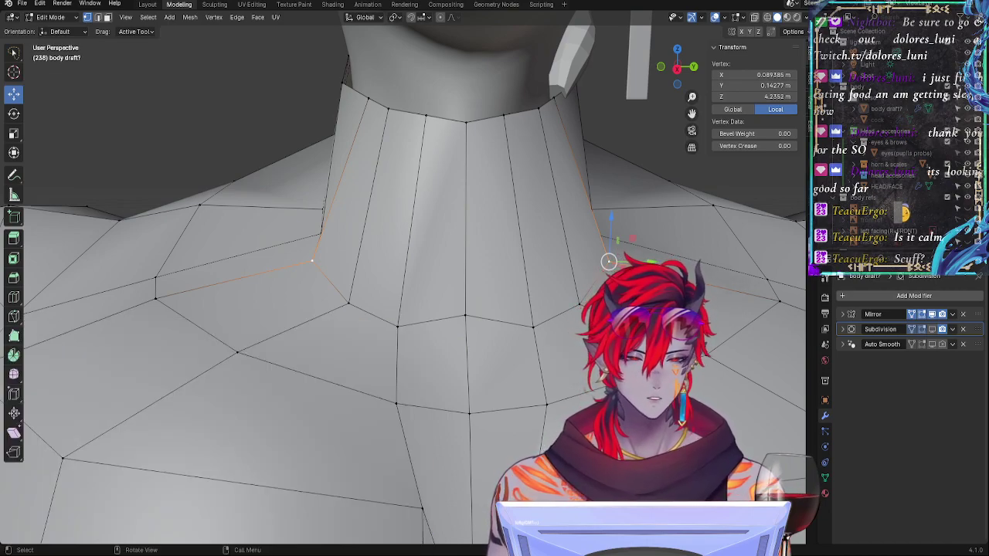
pyautogui.keyDown('alt'); pyautogui.click(527, 371); pyautogui.keyUp('alt')
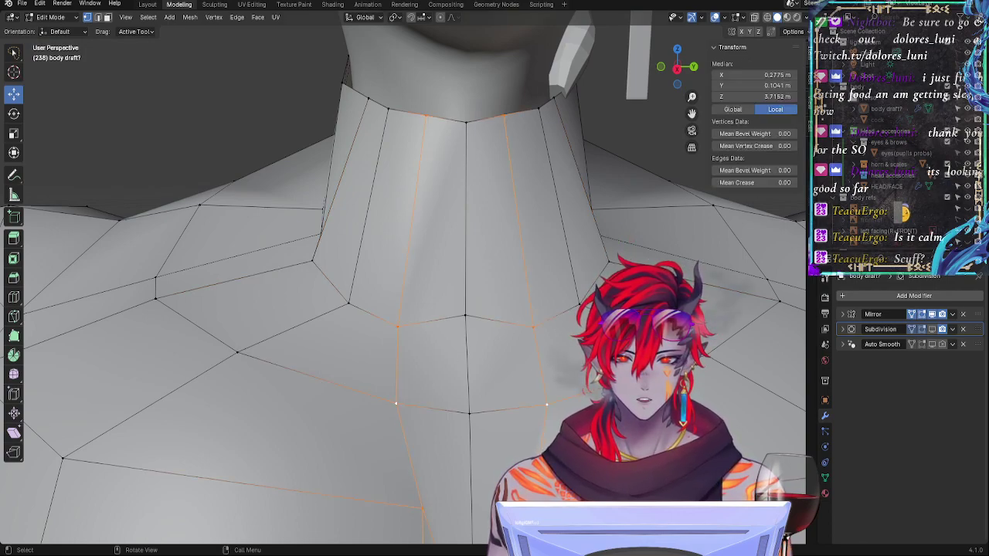
pyautogui.hotkey('alt', 'a')
pyautogui.keyDown('alt'); pyautogui.click(579, 307); pyautogui.keyUp('alt')
pyautogui.click(534, 313)
pyautogui.keyDown('alt'); pyautogui.click(534, 313); pyautogui.keyUp('alt')
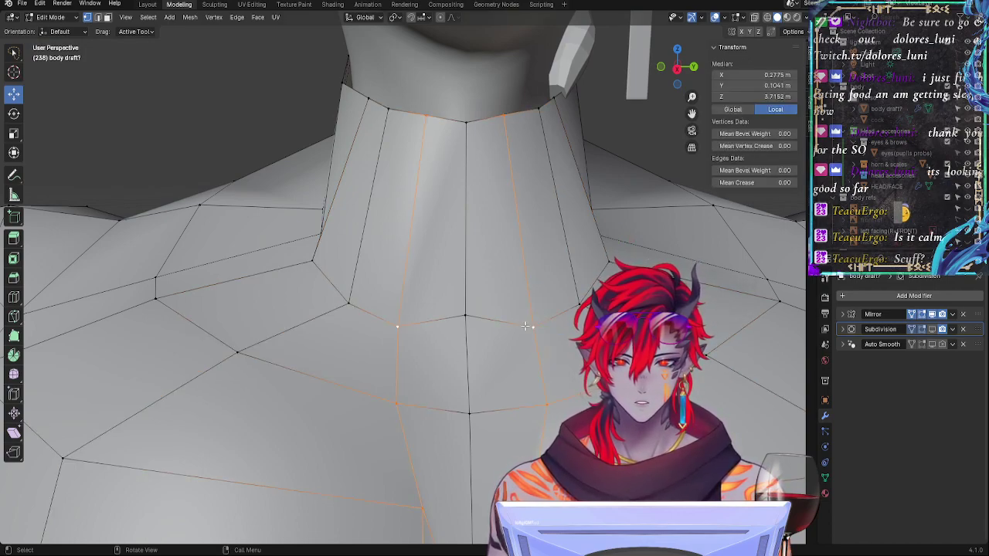
pyautogui.keyDown('alt'); pyautogui.click(525, 326); pyautogui.keyUp('alt')
pyautogui.press('g')
pyautogui.press('g')
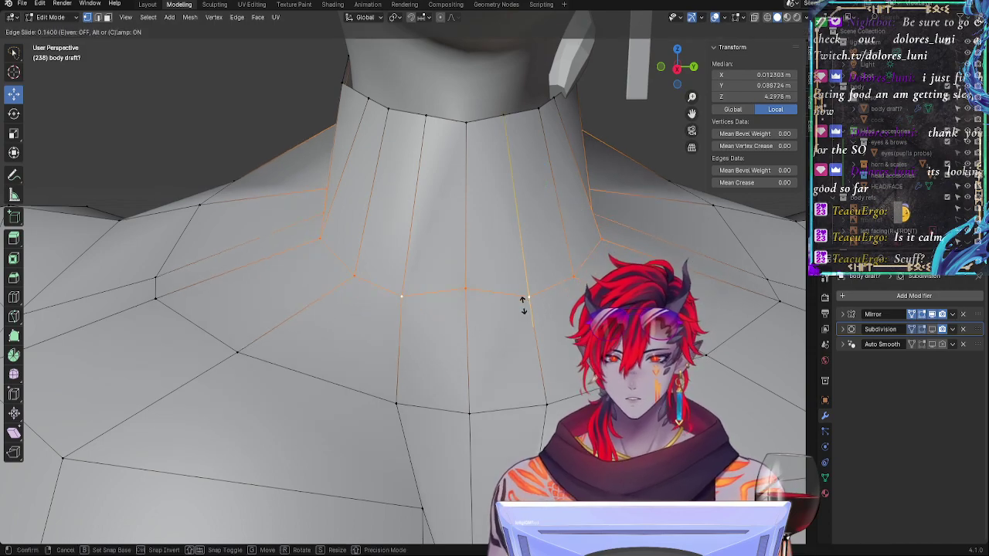
pyautogui.rightClick(525, 321)
pyautogui.hotkey('alt', 'a')
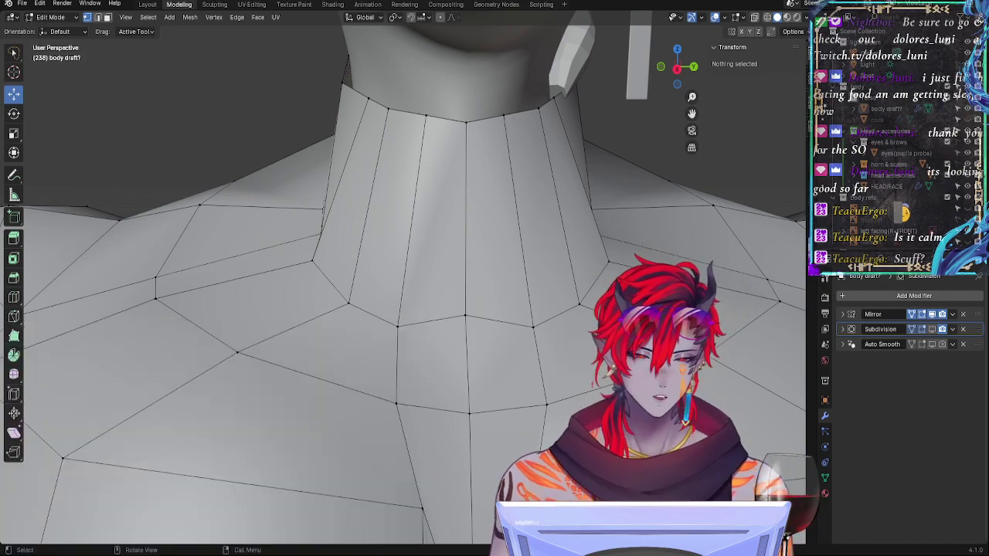
# Step: Orbit around the body while toggling the Subdivision modifier's edit-mode smoothing on and off
pyautogui.scroll(-5, 565, 347)
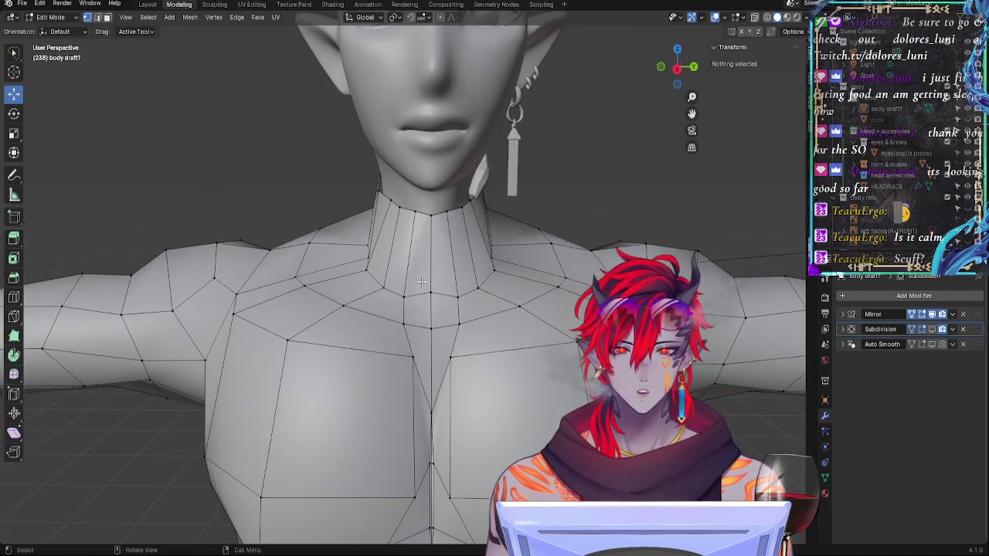
pyautogui.moveTo(593, 283)
pyautogui.mouseDown(button='middle')
pyautogui.moveTo(592, 294)
pyautogui.moveTo(554, 300)
pyautogui.moveTo(579, 295)
pyautogui.mouseUp(button='middle')
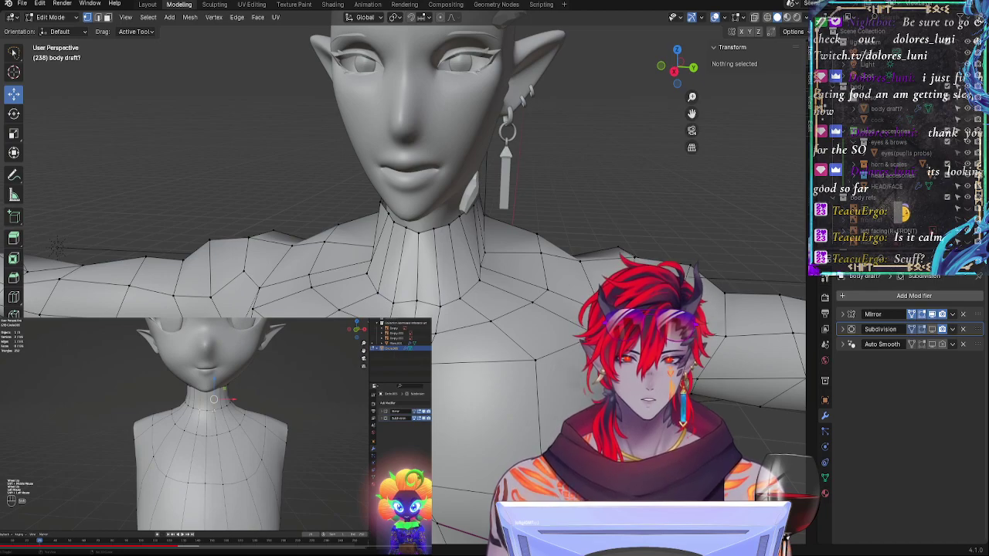
pyautogui.moveTo(57, 246); pyautogui.dragTo(867, 326, button='middle')
pyautogui.click(932, 329)
pyautogui.moveTo(587, 270); pyautogui.dragTo(419, 268, button='middle')
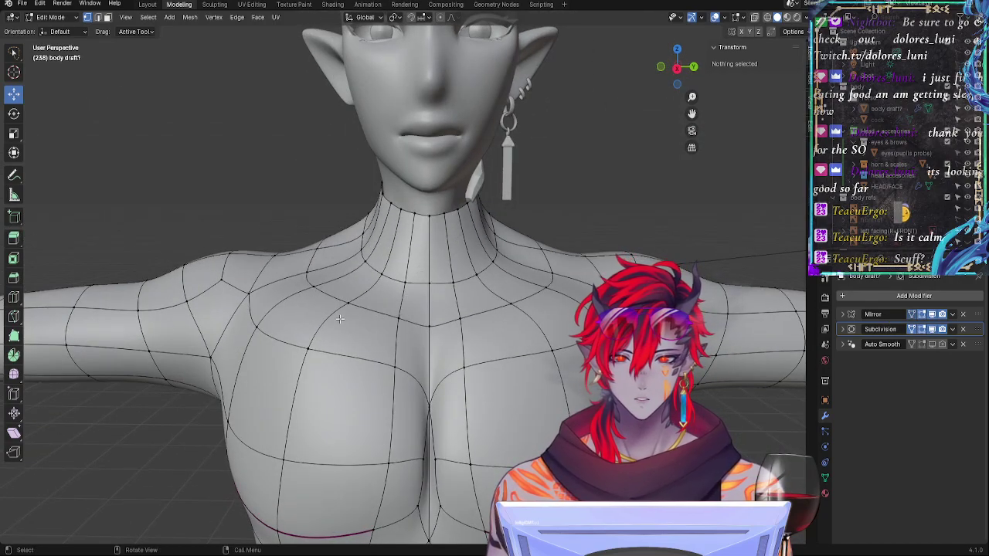
pyautogui.click(932, 329)
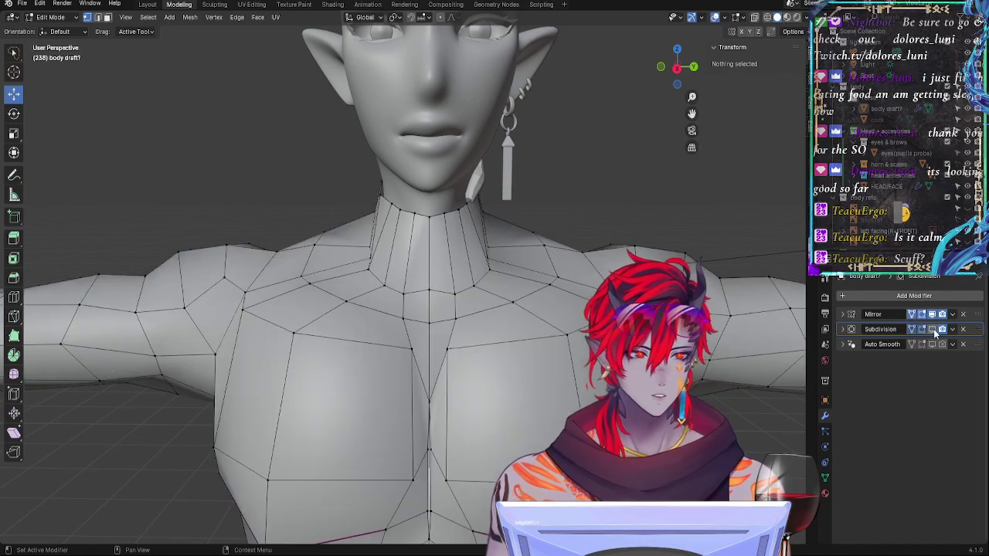
# Step: Turn on Subdivision viewport smoothing and zoom into the Right Orthographic view of the neck
pyautogui.click(934, 329)
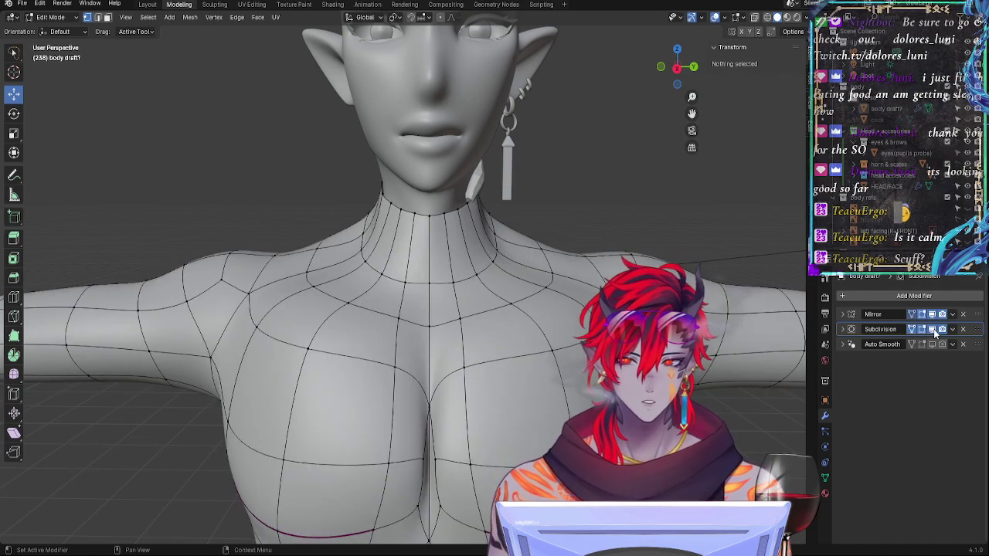
pyautogui.moveTo(618, 309); pyautogui.dragTo(540, 329, button='middle')
pyautogui.moveTo(772, 317); pyautogui.dragTo(587, 287, button='middle')
pyautogui.moveTo(635, 216); pyautogui.dragTo(618, 199, button='middle')
pyautogui.click(675, 70)
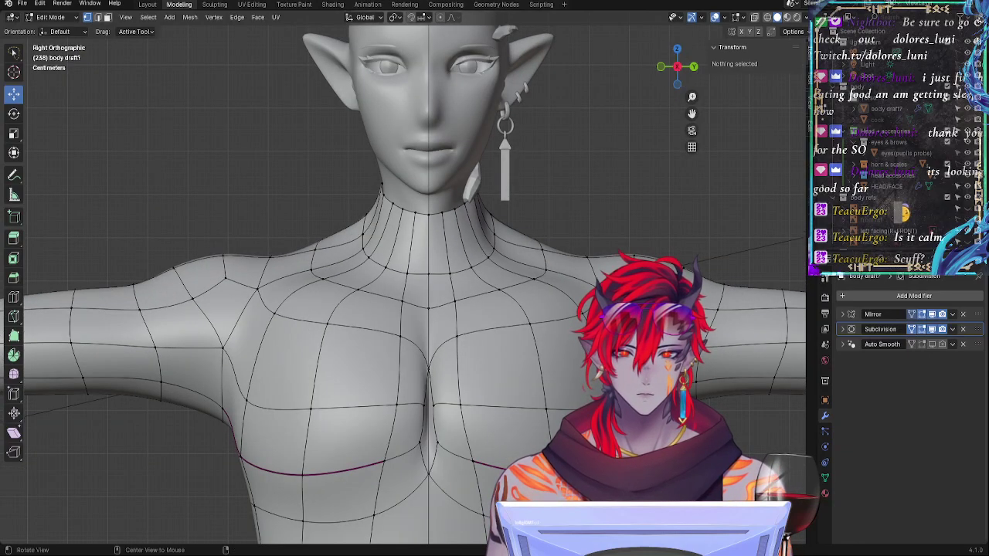
pyautogui.scroll(3, 388, 337)
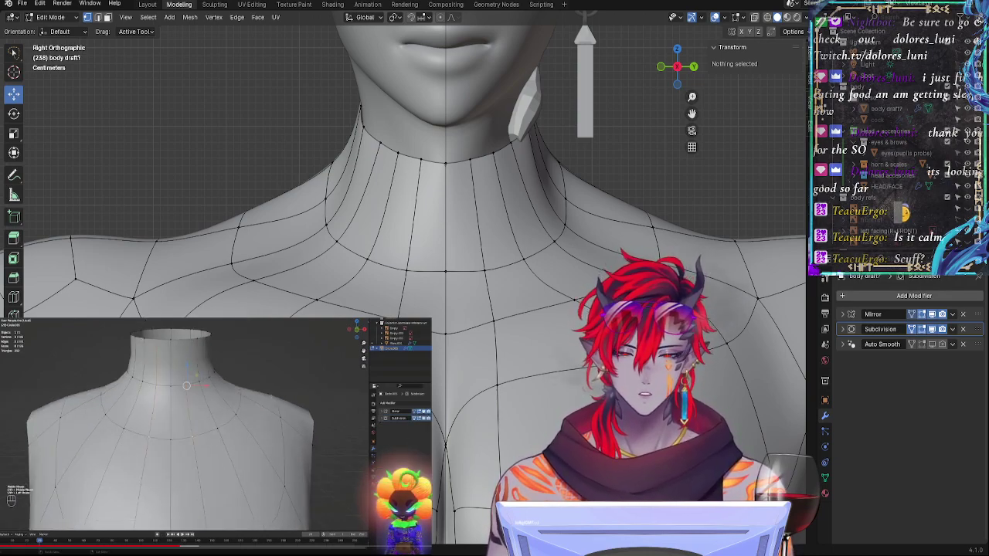
# Step: Dissolve the vertical edge path from the neck base down to the upper chest
pyautogui.click(470, 162)
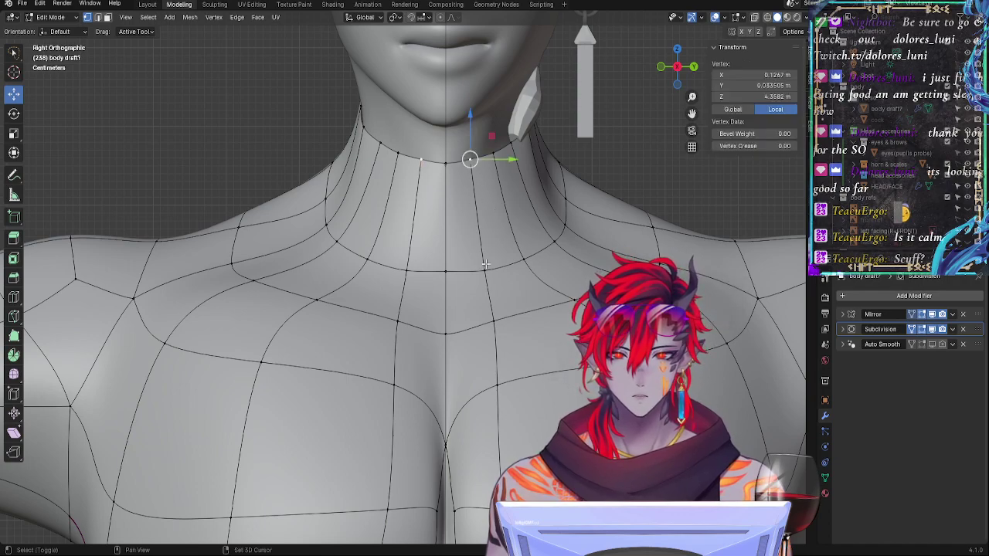
pyautogui.keyDown('ctrl'); pyautogui.click(485, 264); pyautogui.keyUp('ctrl')
pyautogui.keyDown('ctrl'); pyautogui.click(490, 318); pyautogui.keyUp('ctrl')
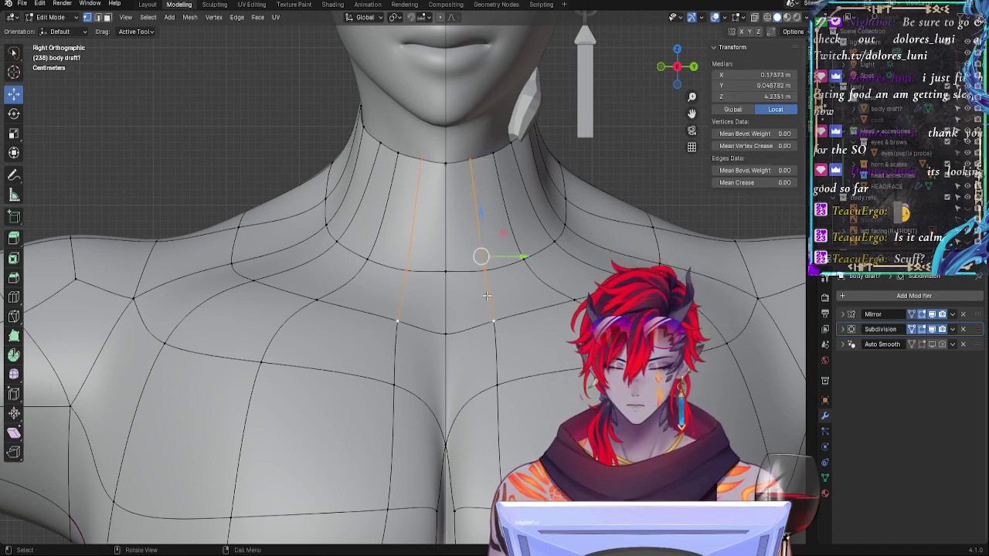
pyautogui.press('x')
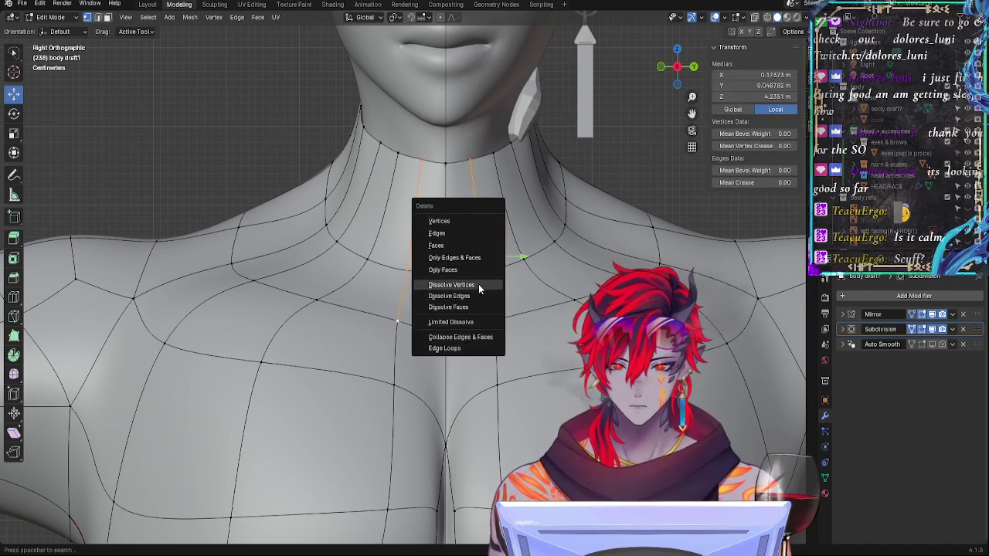
pyautogui.click(480, 295)
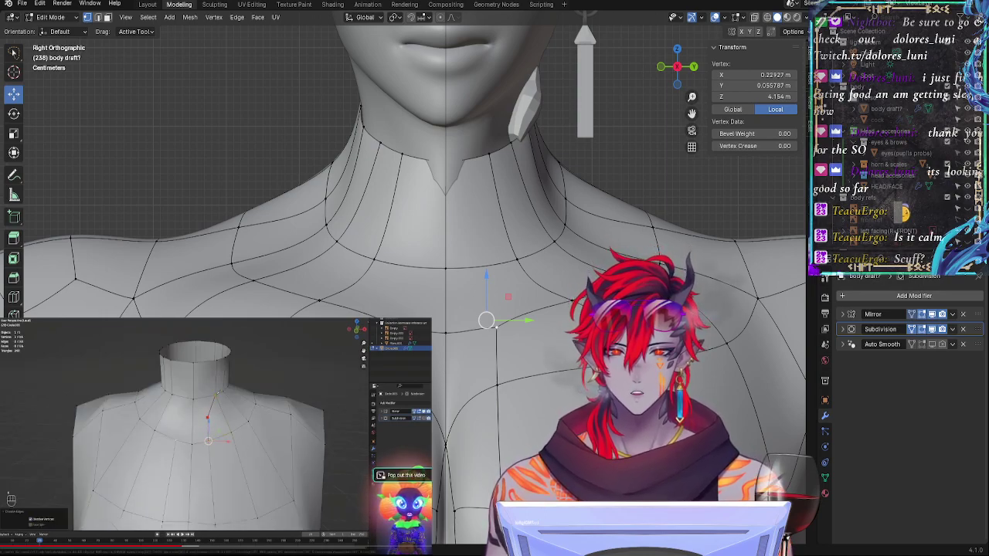
# Step: Pause the reference video and turn off Subdivision display to view the low-poly cage
pyautogui.press('space')
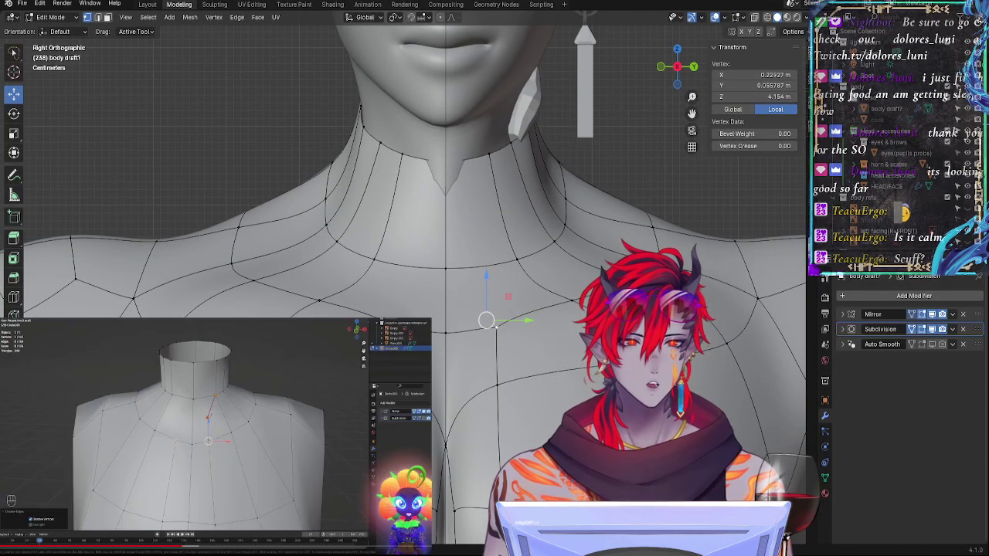
pyautogui.click(932, 330)
pyautogui.moveTo(597, 420)
pyautogui.keyDown('shift'); pyautogui.mouseDown(button='middle')
pyautogui.moveTo(564, 363)
pyautogui.moveTo(535, 407)
pyautogui.moveTo(593, 421)
pyautogui.mouseUp(button='middle'); pyautogui.keyUp('shift')
pyautogui.keyDown('shift'); pyautogui.moveTo(645, 510); pyautogui.dragTo(589, 392, button='middle'); pyautogui.keyUp('shift')
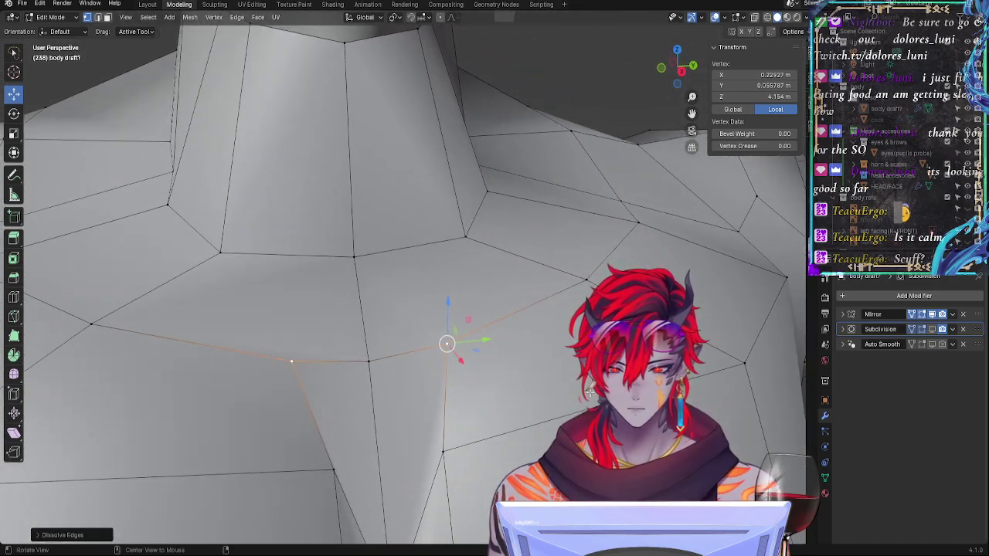
# Step: Slide a collarbone vertex along its edge after abandoning a knife cut
pyautogui.keyDown('ctrl'); pyautogui.keyDown('alt'); pyautogui.moveTo(589, 393); pyautogui.dragTo(585, 419); pyautogui.keyUp('alt'); pyautogui.keyUp('ctrl')
pyautogui.keyDown('alt'); pyautogui.moveTo(468, 270); pyautogui.dragTo(436, 290); pyautogui.keyUp('alt')
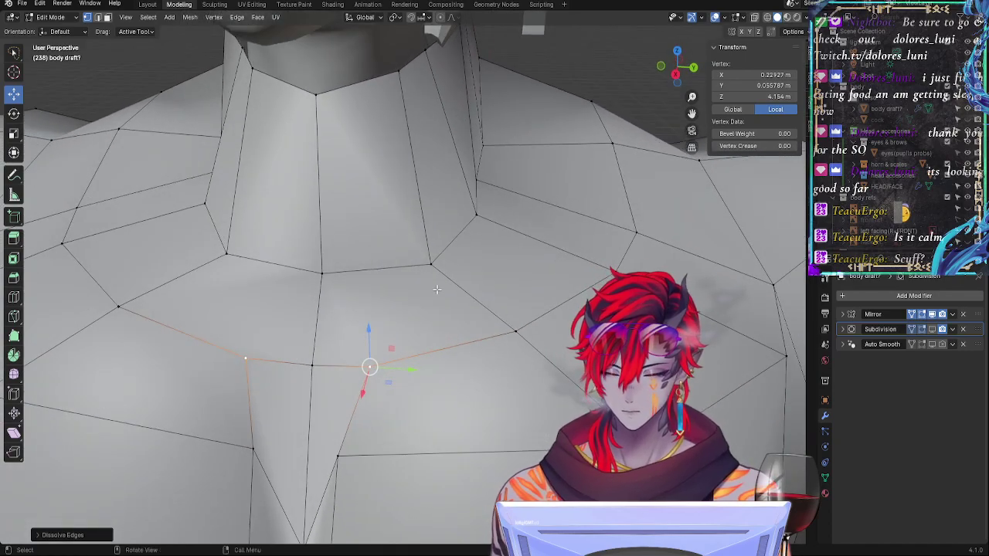
pyautogui.press('k')
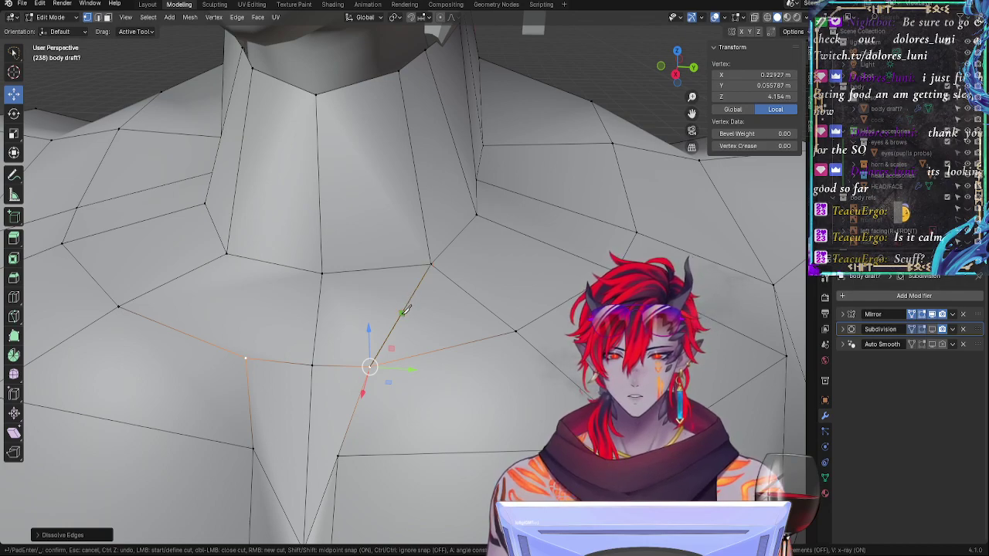
pyautogui.click(320, 306)
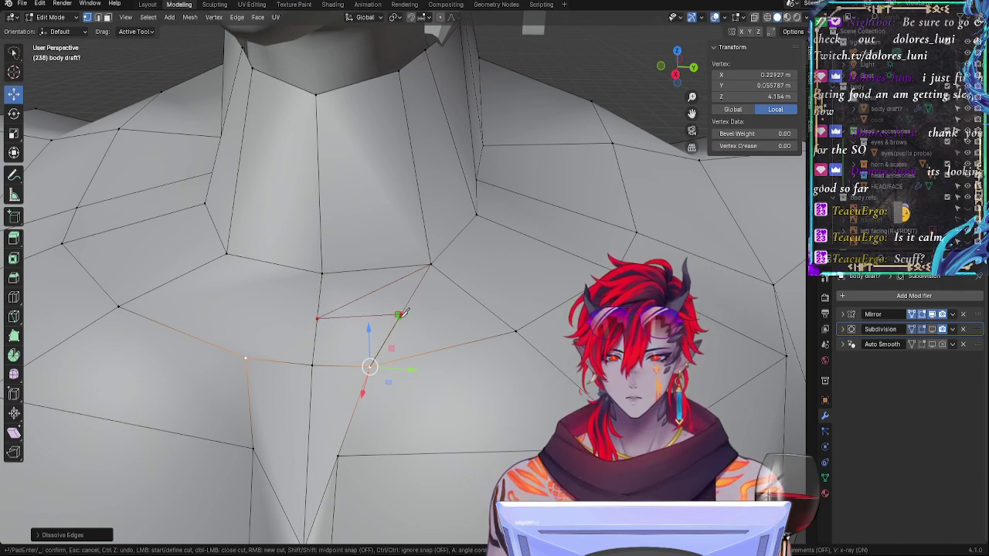
pyautogui.press('Escape')
pyautogui.hotkey('shift', 'v')
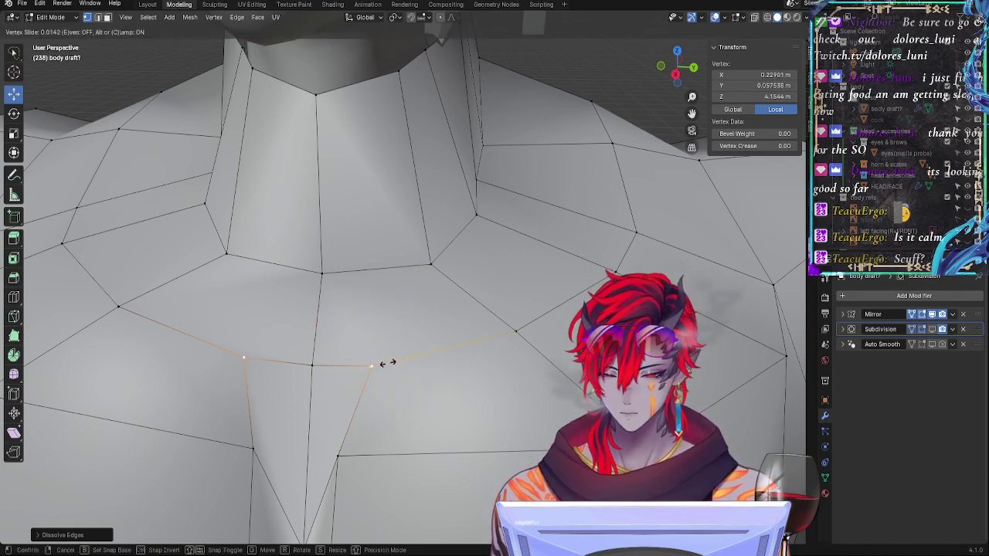
pyautogui.click(405, 366)
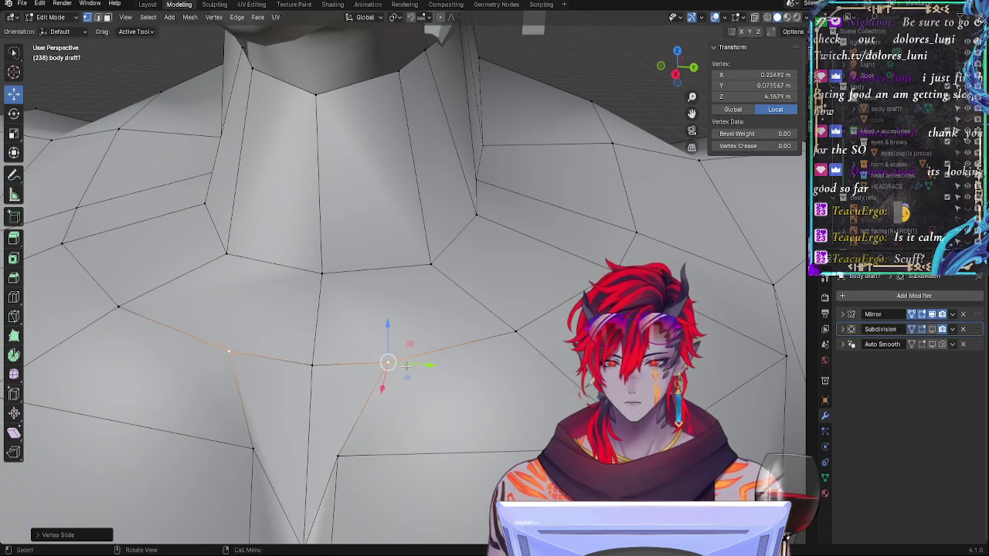
# Step: Knife new edges across the chest faces from the collarbone vertex
pyautogui.click(338, 455)
pyautogui.hotkey('shift', 'v')
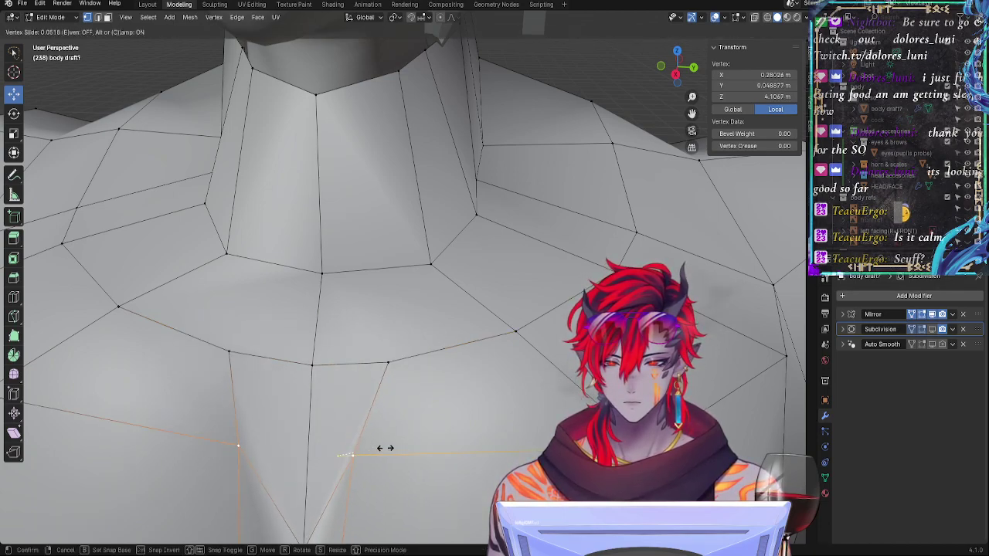
pyautogui.press('Escape')
pyautogui.click(387, 362)
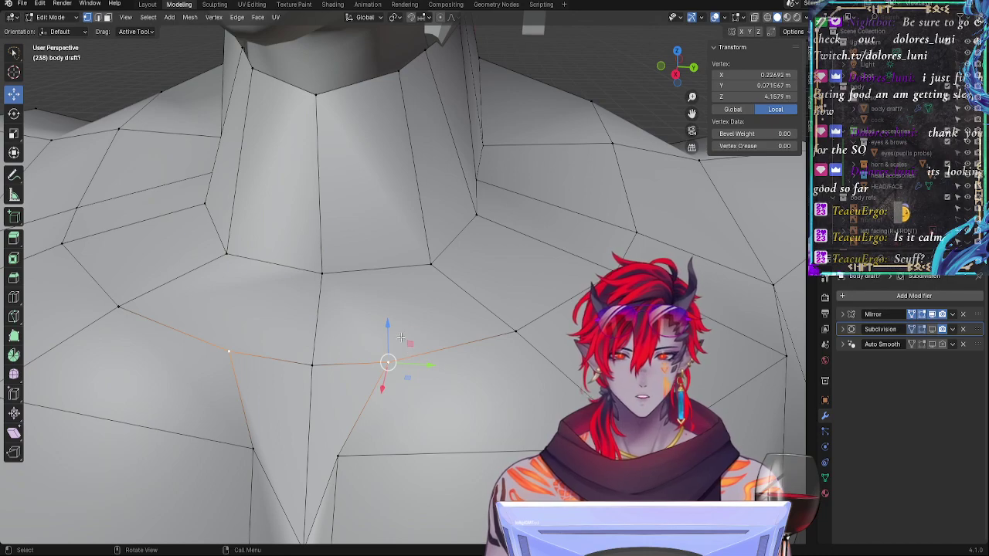
pyautogui.press('k')
pyautogui.press('ctrl')
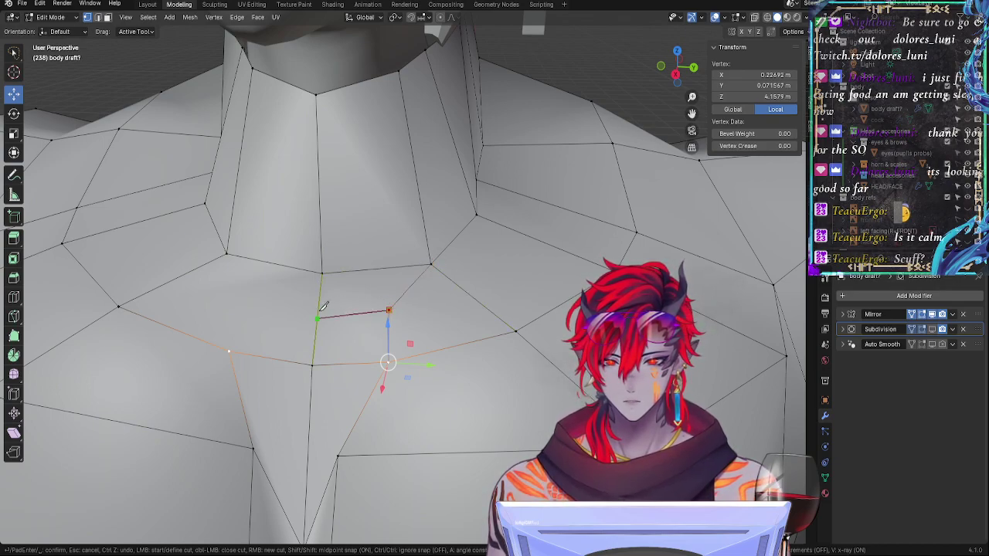
pyautogui.press('Return')
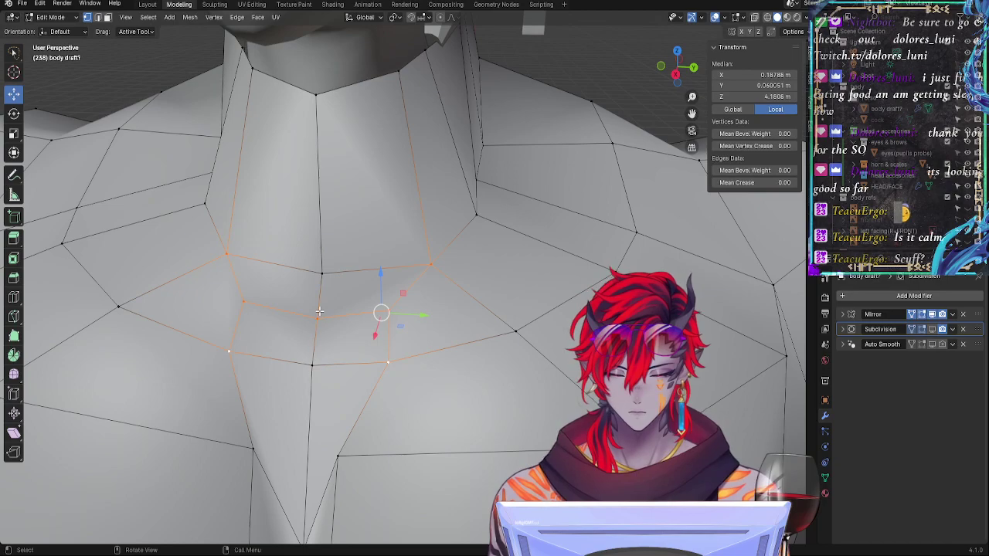
# Step: Try a vertical Z move of the neck vertices, undo it, and re-enable subdivision smoothing
pyautogui.moveTo(469, 330); pyautogui.dragTo(511, 254, button='middle')
pyautogui.press('g')
pyautogui.press('z')
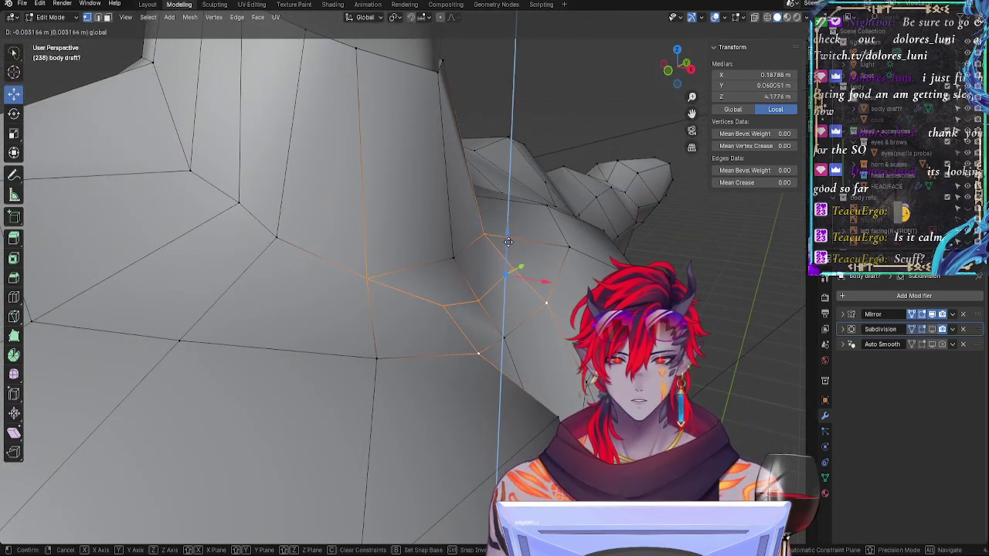
pyautogui.click(508, 247)
pyautogui.moveTo(507, 246); pyautogui.dragTo(492, 340, button='middle')
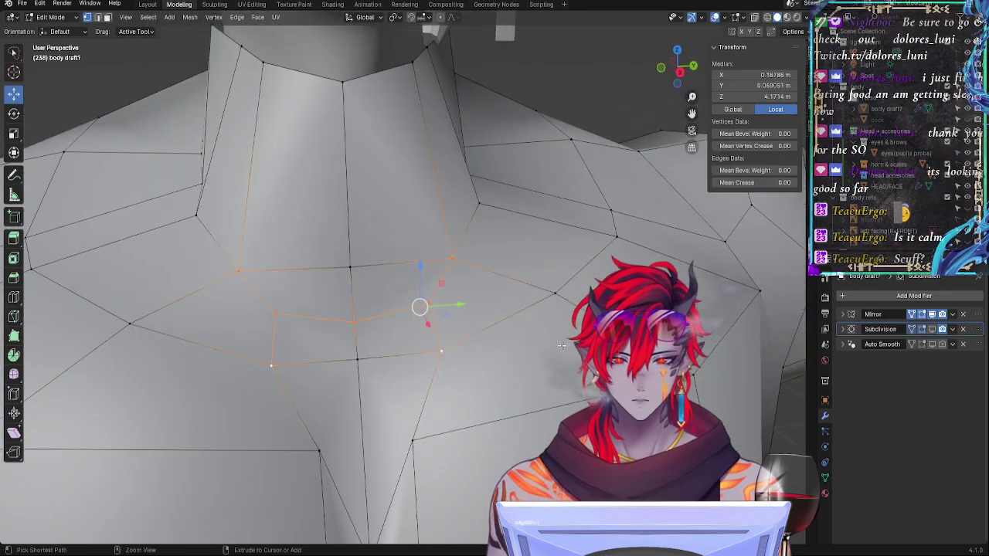
pyautogui.hotkey('ctrl', 'z')
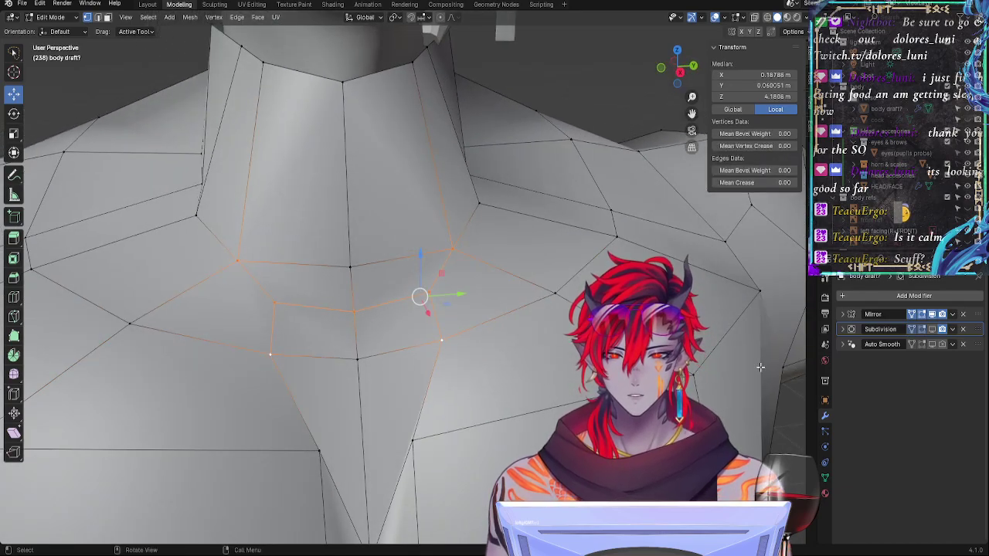
pyautogui.click(932, 329)
pyautogui.hotkey('alt', 'a')
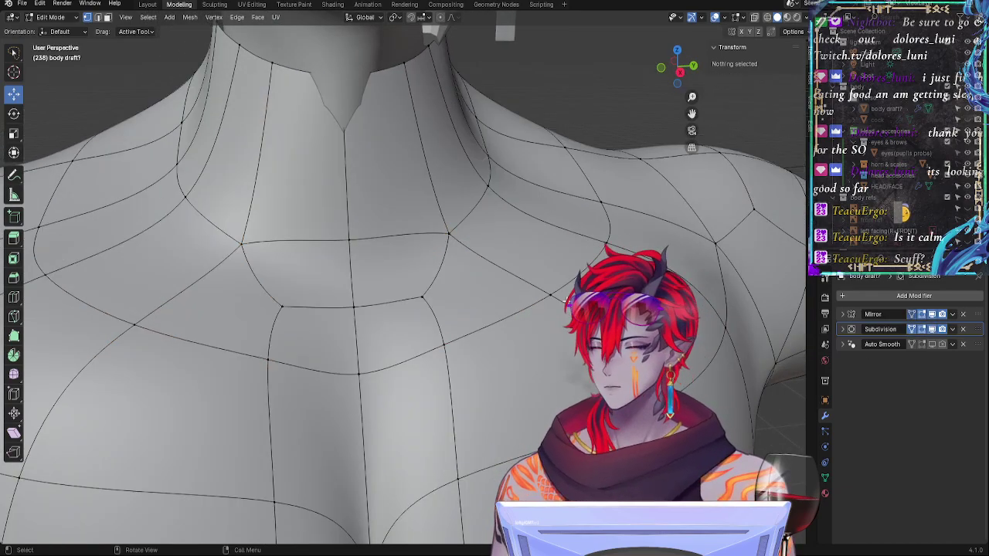
# Step: Select the neck-base edge loop and slide it to a new position
pyautogui.moveTo(568, 301); pyautogui.dragTo(529, 293, button='middle')
pyautogui.doubleClick(402, 228)
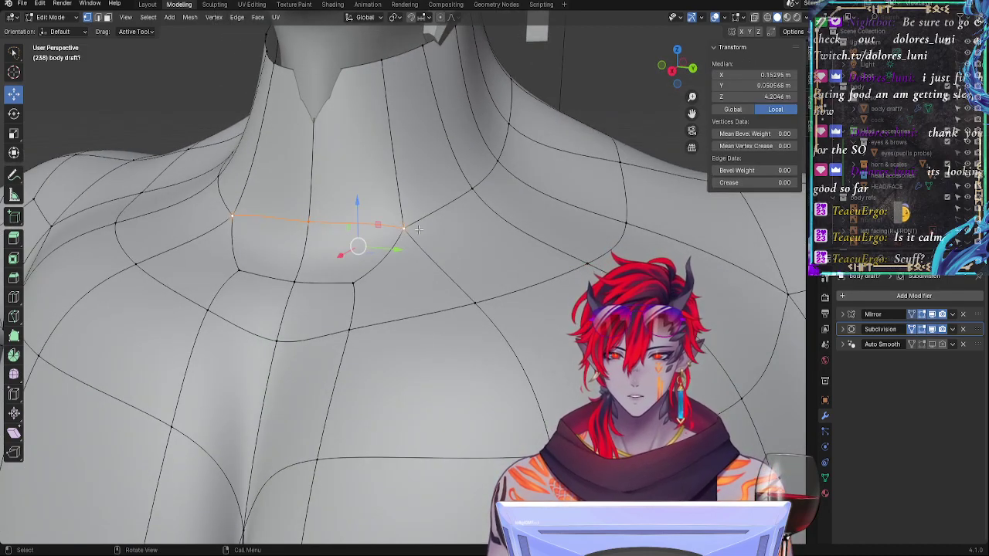
pyautogui.click(418, 229)
pyautogui.doubleClick(430, 219)
pyautogui.keyDown('ctrl'); pyautogui.moveTo(531, 236); pyautogui.dragTo(498, 258, button='middle'); pyautogui.keyUp('ctrl')
pyautogui.press('g')
pyautogui.press('g')
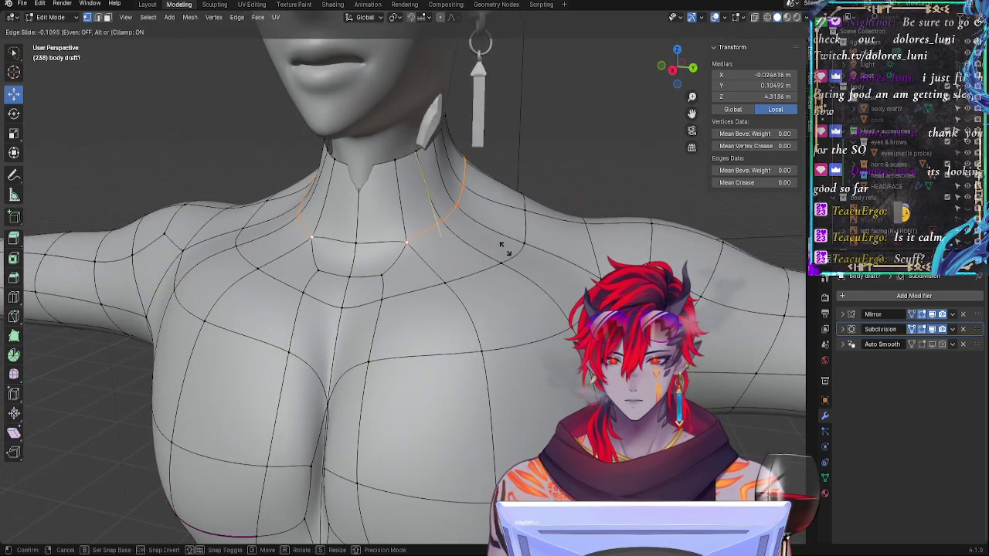
pyautogui.click(497, 261)
pyautogui.moveTo(497, 261); pyautogui.dragTo(458, 245, button='middle')
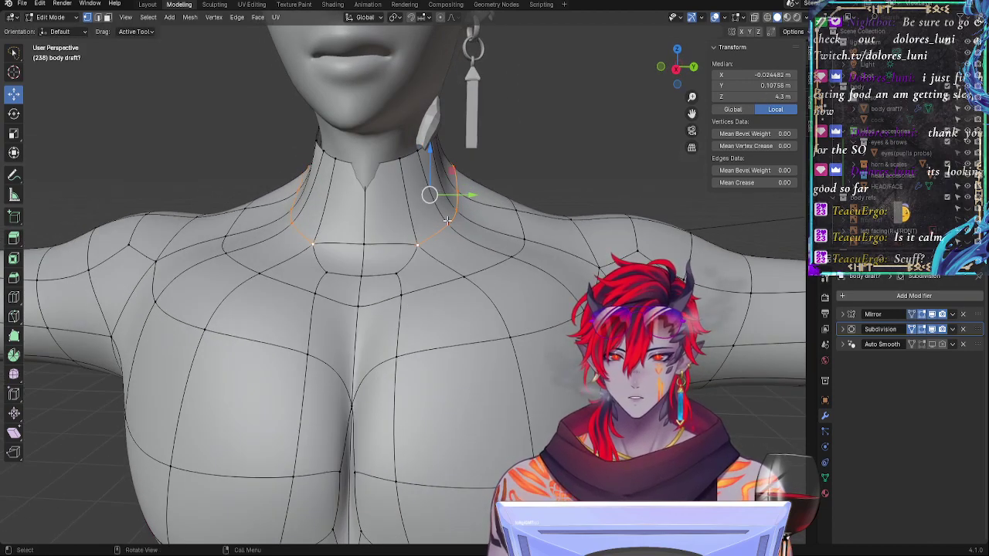
# Step: Nudge the neck-base loop slightly down, then up, then back along Y
pyautogui.press('g')
pyautogui.press('g')
pyautogui.click(466, 262)
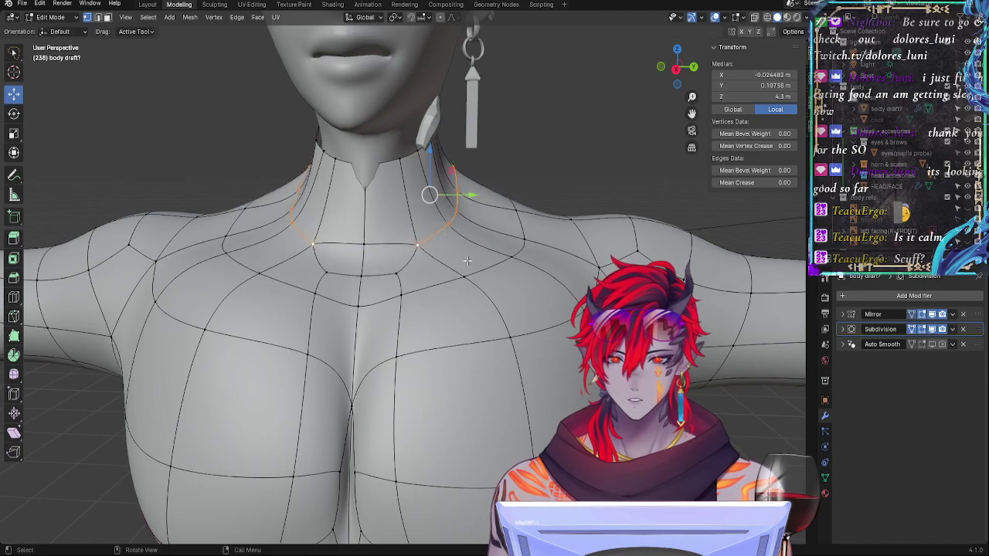
pyautogui.press('g')
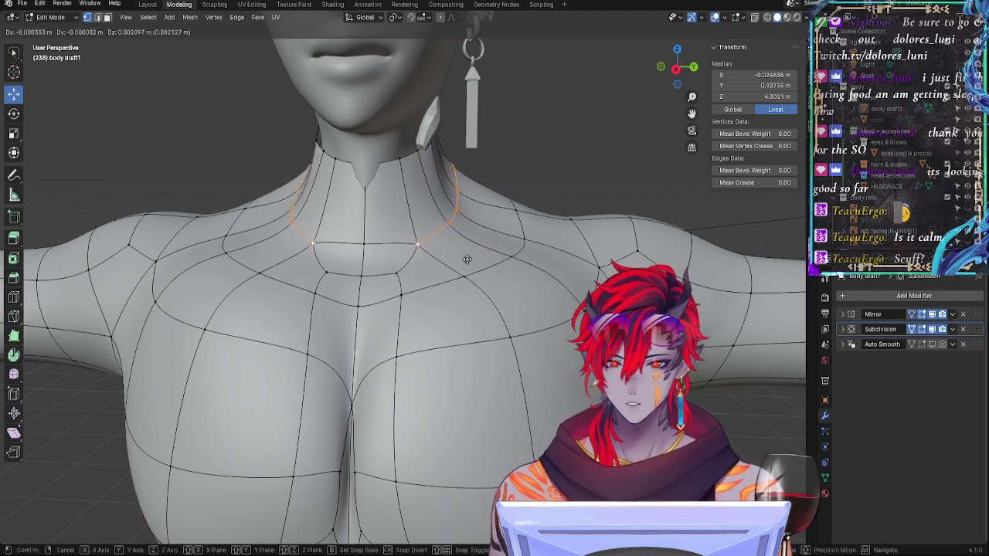
pyautogui.click(465, 248)
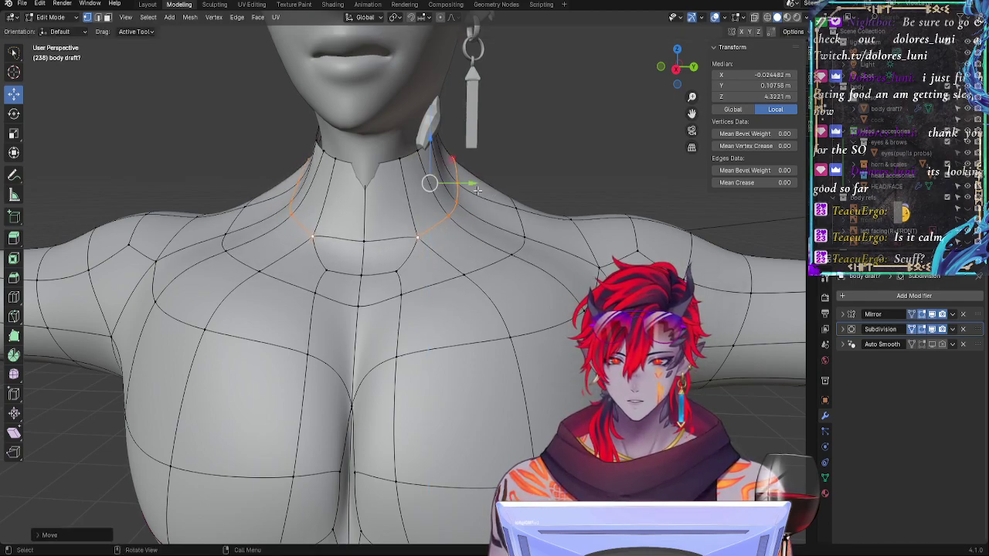
pyautogui.press('g')
pyautogui.press('y')
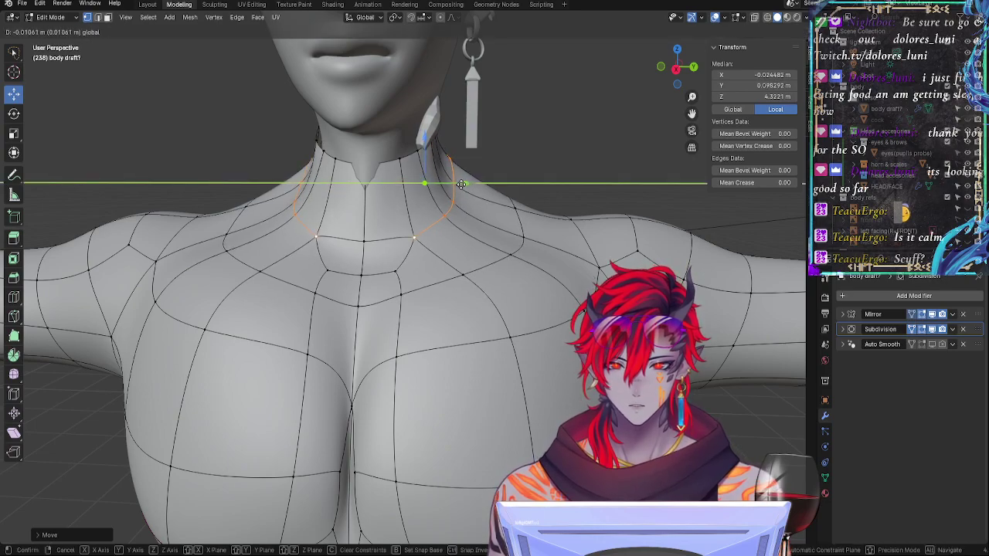
pyautogui.click(459, 184)
# Step: Check the neck in Right Orthographic view and switch to Object Mode
pyautogui.moveTo(458, 186); pyautogui.dragTo(558, 251, button='middle')
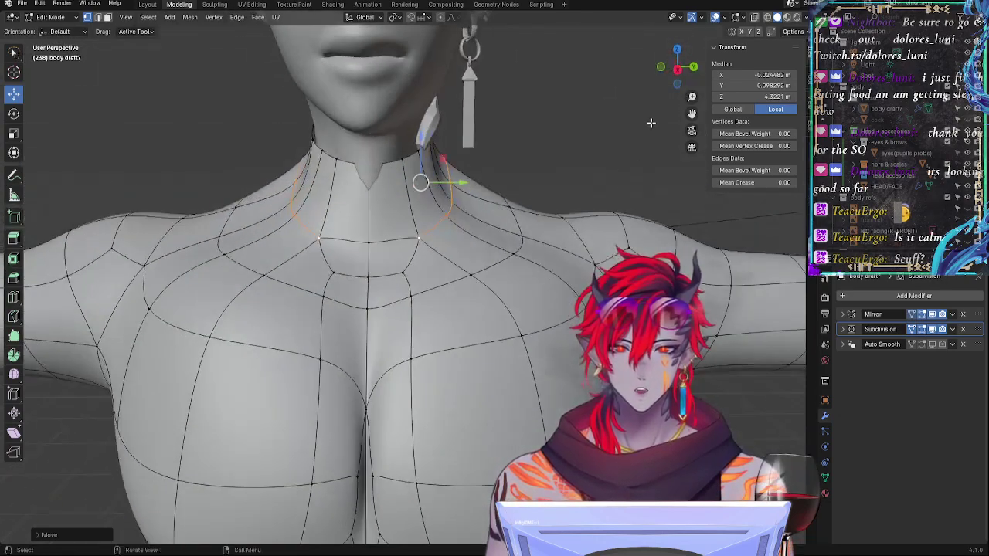
pyautogui.moveTo(677, 70); pyautogui.dragTo(680, 73)
pyautogui.click(680, 74)
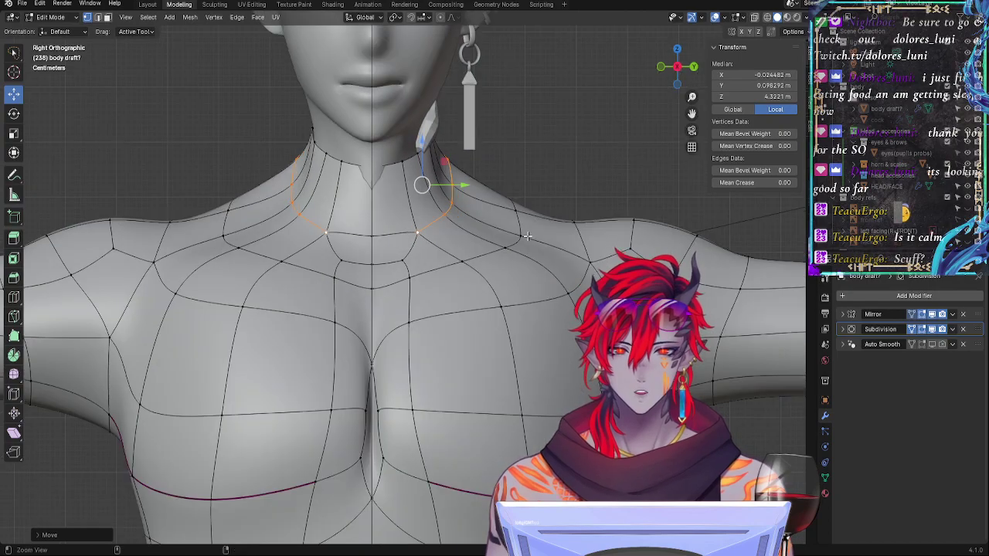
pyautogui.keyDown('ctrl'); pyautogui.moveTo(531, 164); pyautogui.dragTo(524, 275, button='middle'); pyautogui.keyUp('ctrl')
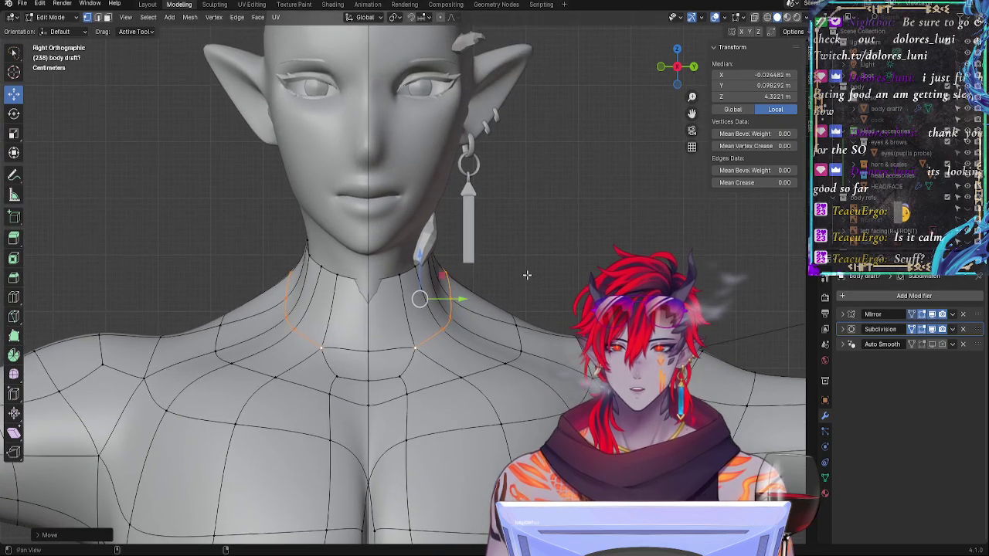
pyautogui.scroll(3, 523, 276)
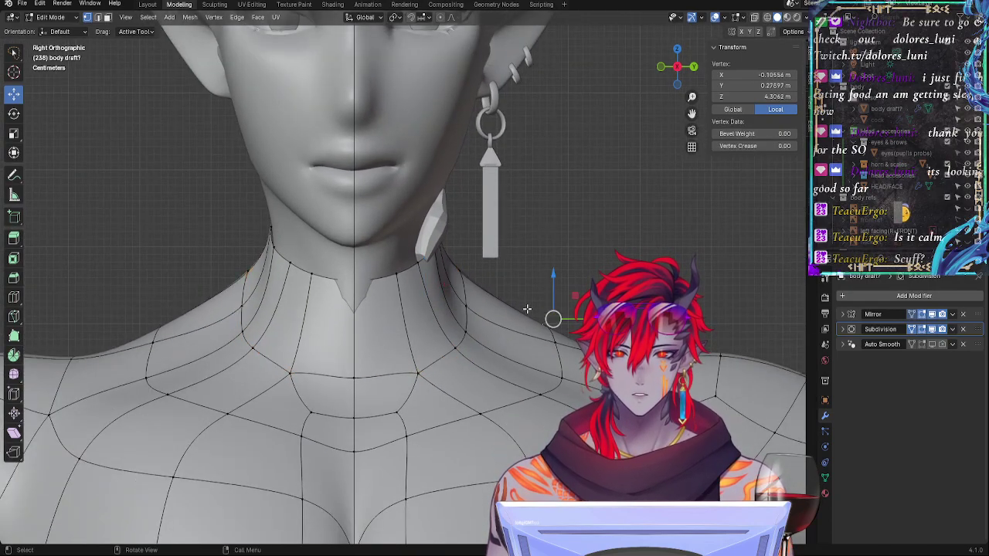
pyautogui.press('Tab')
# Step: Enter Edit Mode and slide a vertex at the shoulder base along the surface
pyautogui.click(934, 332)
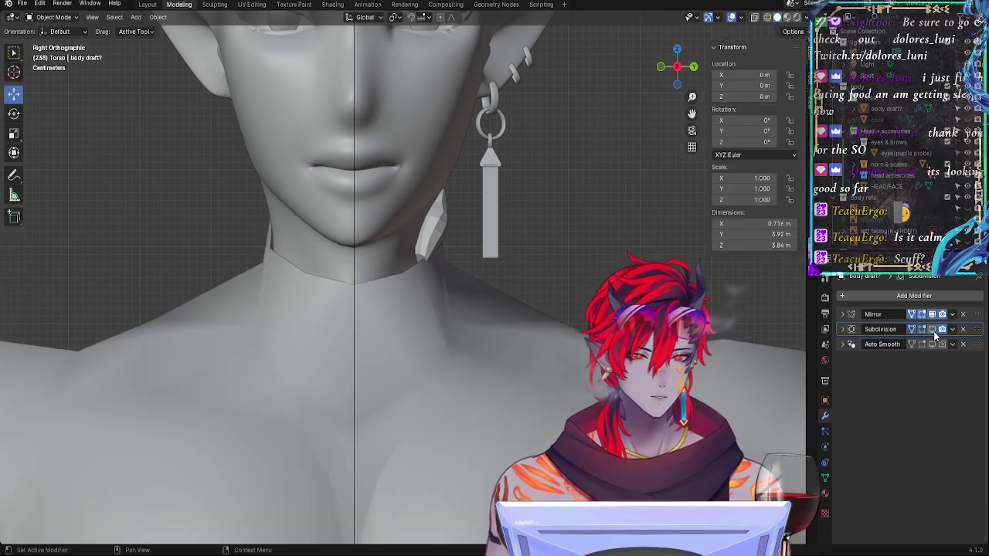
pyautogui.click(934, 332)
pyautogui.press('Tab')
pyautogui.moveTo(523, 360); pyautogui.dragTo(595, 357, button='middle')
pyautogui.moveTo(562, 315); pyautogui.dragTo(506, 357, button='middle')
pyautogui.click(453, 356)
pyautogui.press('g')
pyautogui.press('g')
pyautogui.click(484, 367)
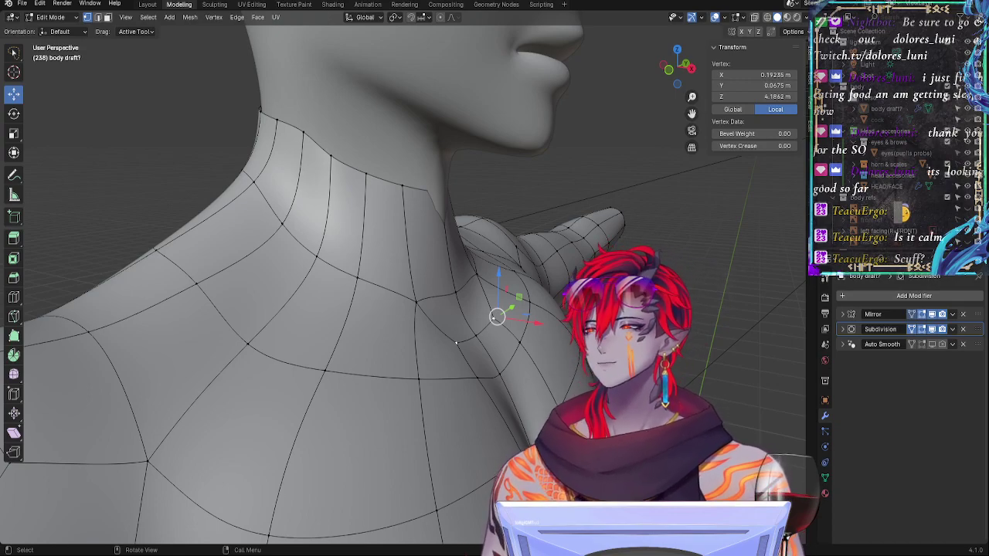
# Step: Move a vertex slightly along X, then hide subdivision smoothing to see the coarse mesh
pyautogui.moveTo(493, 316); pyautogui.dragTo(396, 378, button='middle')
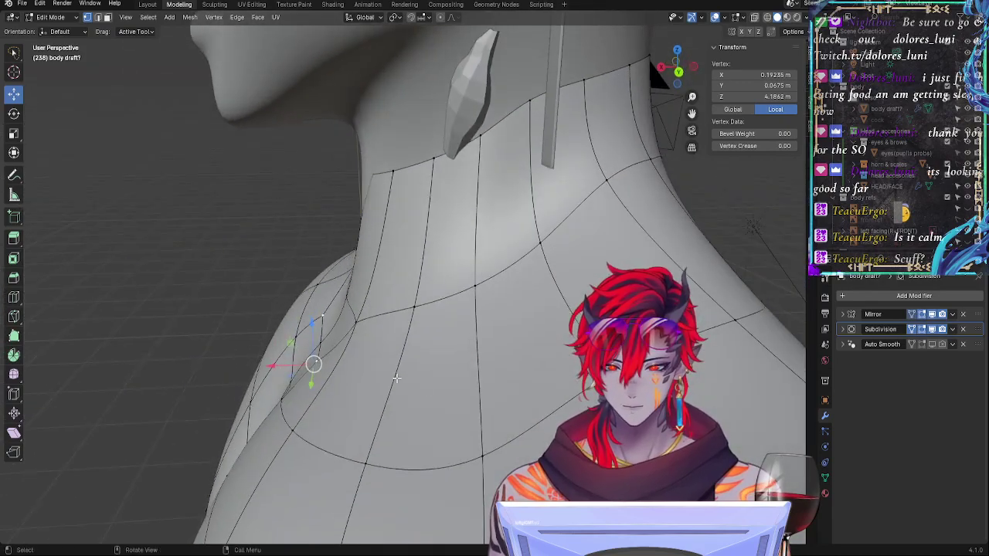
pyautogui.press('g')
pyautogui.press('x')
pyautogui.click(507, 371)
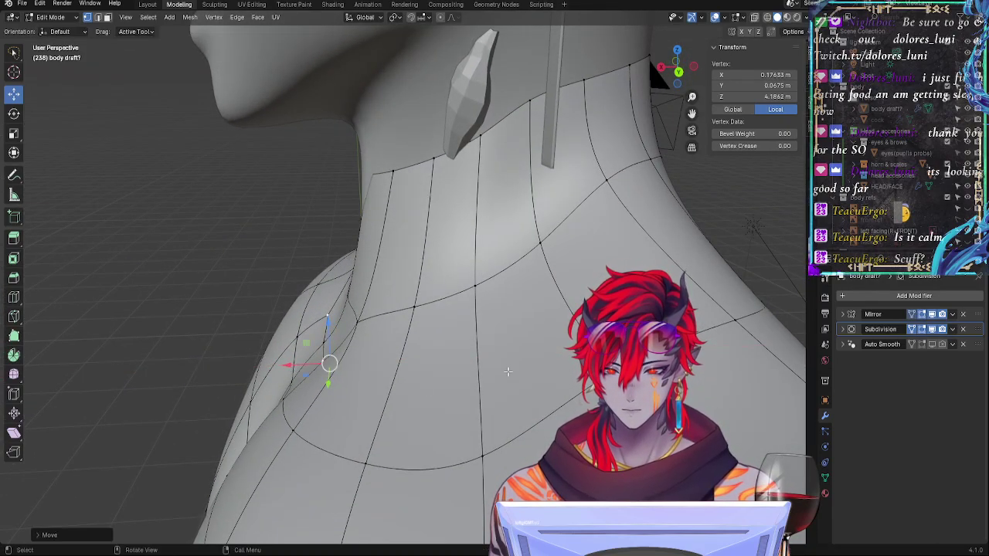
pyautogui.click(932, 330)
# Step: Slide a collarbone vertex beside the neck along its edge
pyautogui.keyDown('alt'); pyautogui.moveTo(433, 363); pyautogui.dragTo(645, 351); pyautogui.keyUp('alt')
pyautogui.click(481, 323)
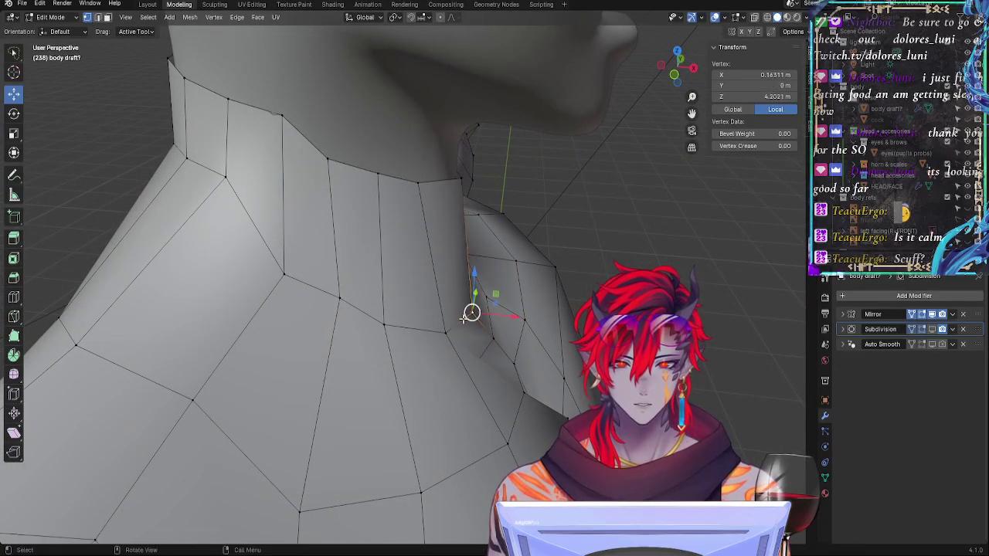
pyautogui.keyDown('alt'); pyautogui.click(463, 319); pyautogui.keyUp('alt')
pyautogui.moveTo(463, 319); pyautogui.dragTo(464, 291, button='middle')
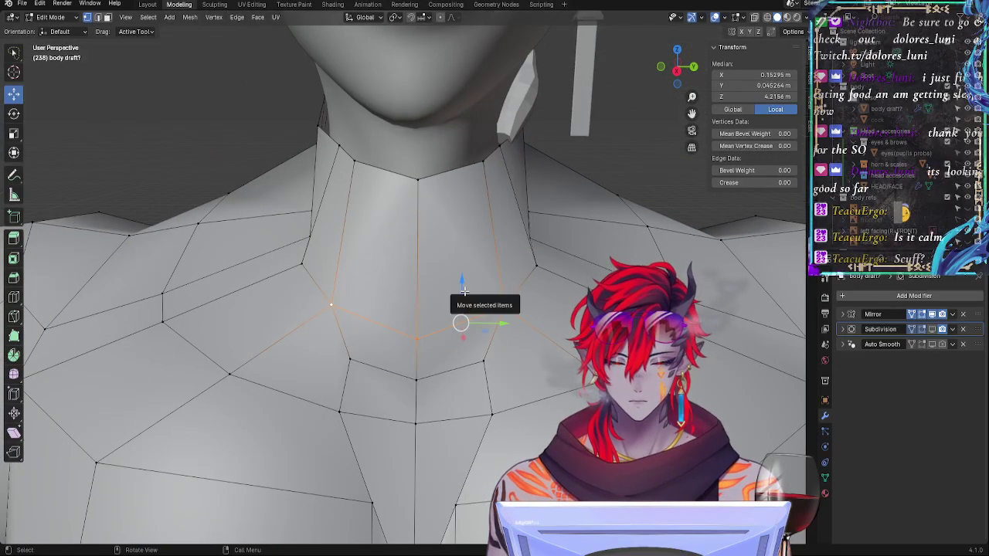
pyautogui.click(503, 286)
pyautogui.hotkey('shift', 'v')
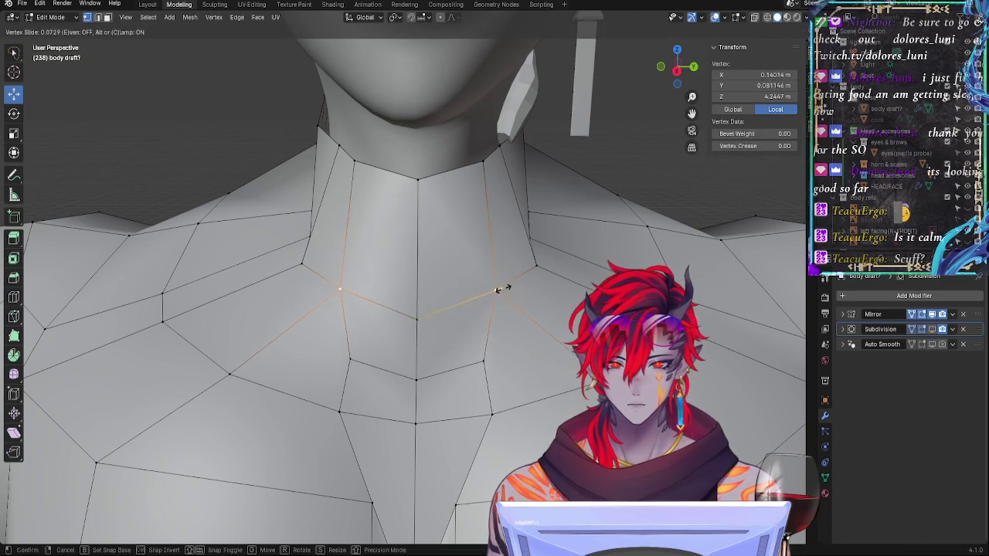
pyautogui.click(498, 289)
# Step: Slide the vertex at the right of the neck base along its edge
pyautogui.click(429, 307)
pyautogui.click(535, 267)
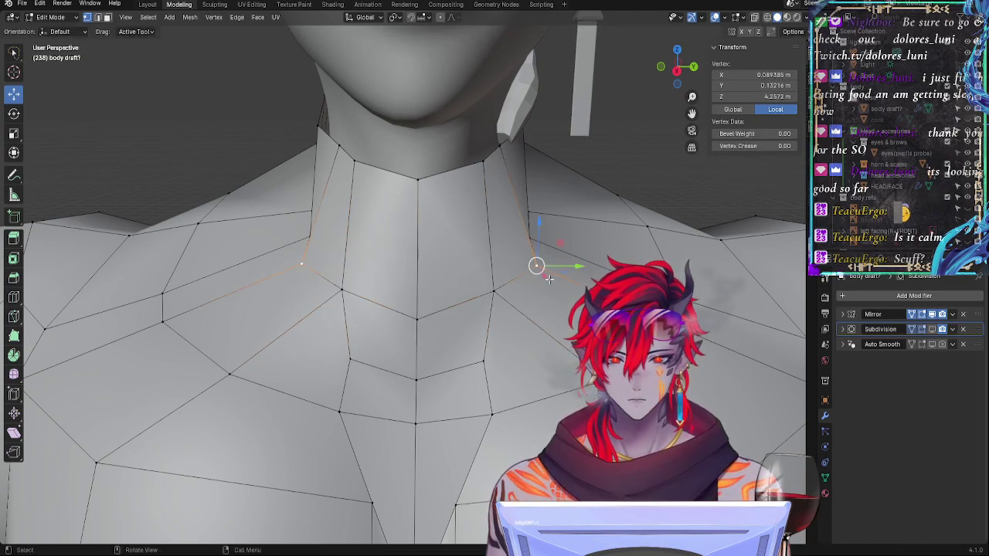
pyautogui.hotkey('shift', 'v')
pyautogui.click(544, 293)
pyautogui.click(538, 331)
pyautogui.moveTo(510, 339); pyautogui.dragTo(463, 309, button='middle')
# Step: Raise the centre-line vertex at the side of the neck along Z
pyautogui.click(471, 300)
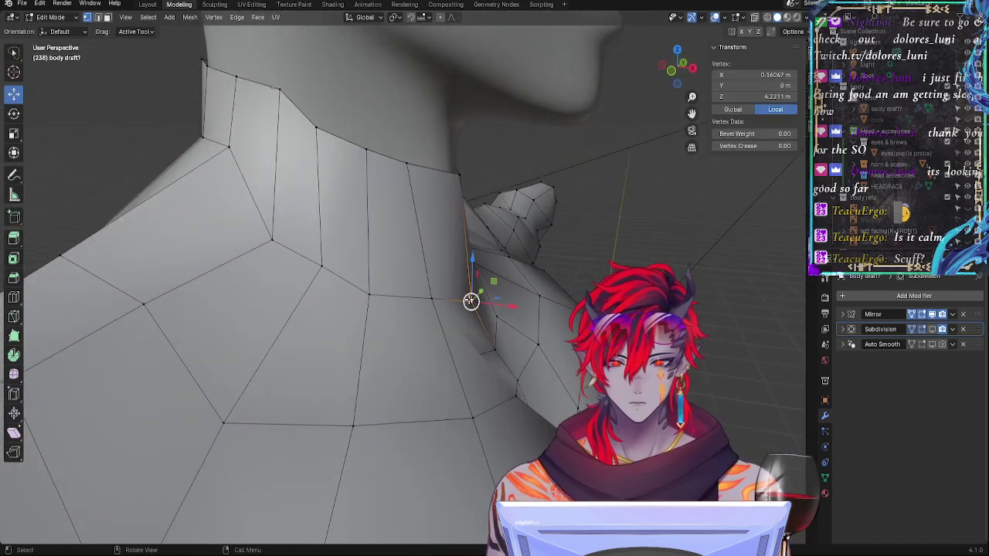
pyautogui.hotkey('shift', 'v')
pyautogui.rightClick(522, 307)
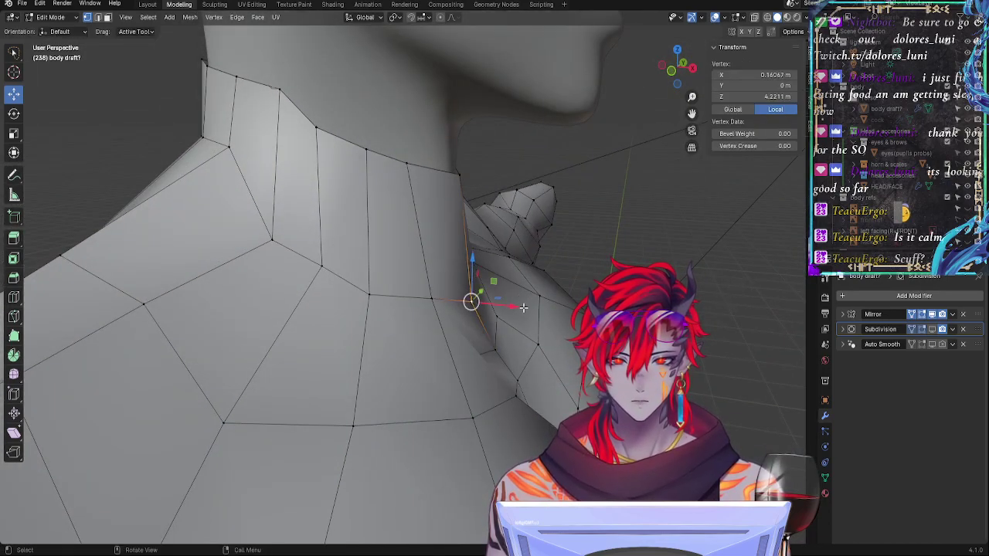
pyautogui.press('g')
pyautogui.press('z')
pyautogui.click(523, 291)
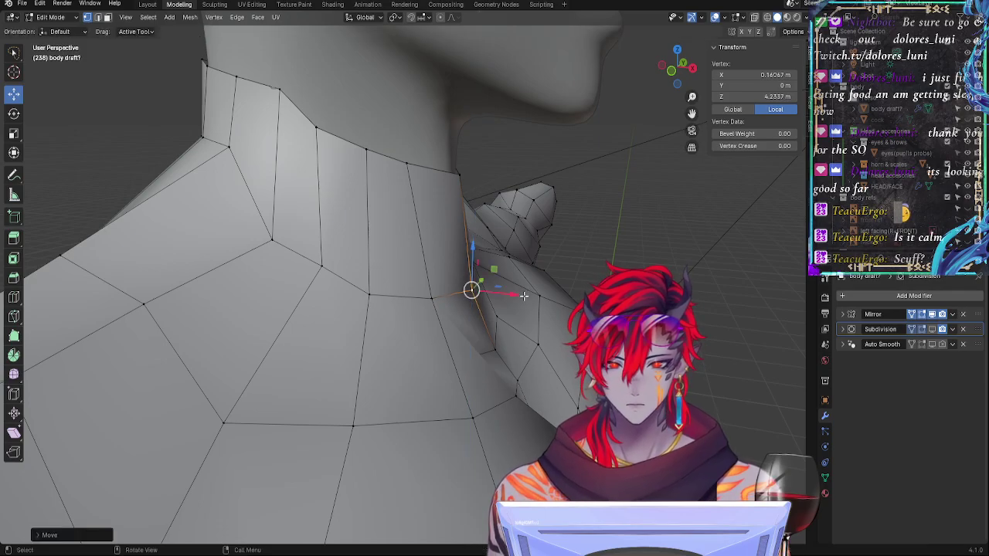
# Step: Slide a chest vertex below the neck, then select another chest vertex
pyautogui.moveTo(471, 324); pyautogui.dragTo(397, 329, button='middle')
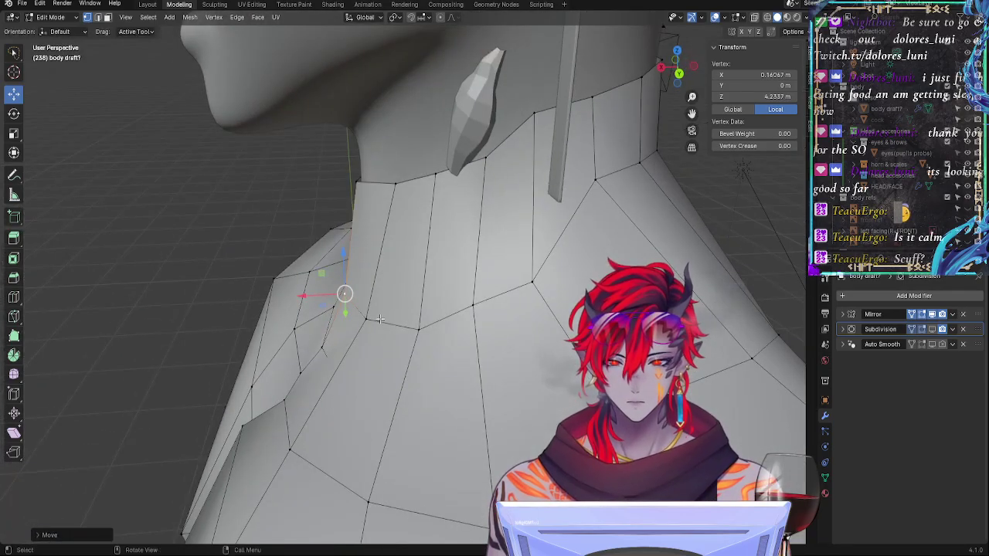
pyautogui.moveTo(432, 373); pyautogui.dragTo(618, 377, button='middle')
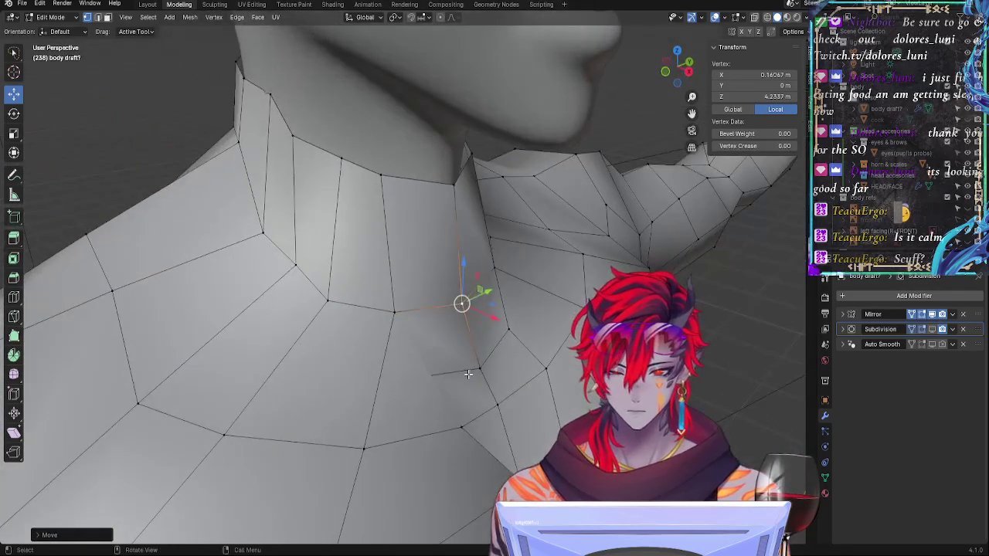
pyautogui.click(479, 370)
pyautogui.moveTo(482, 370)
pyautogui.mouseDown(button='middle')
pyautogui.moveTo(520, 349)
pyautogui.moveTo(487, 355)
pyautogui.mouseUp(button='middle')
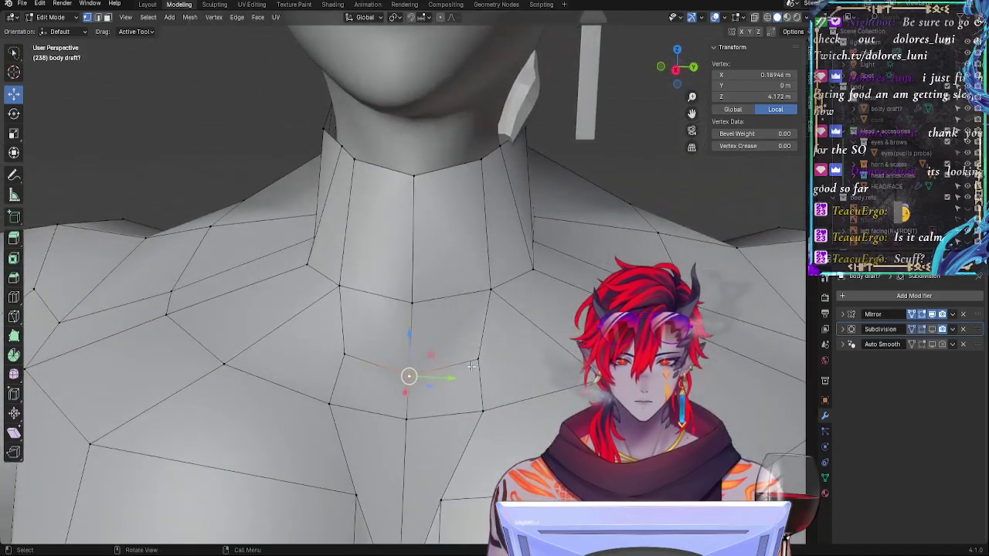
pyautogui.press('g')
pyautogui.press('g')
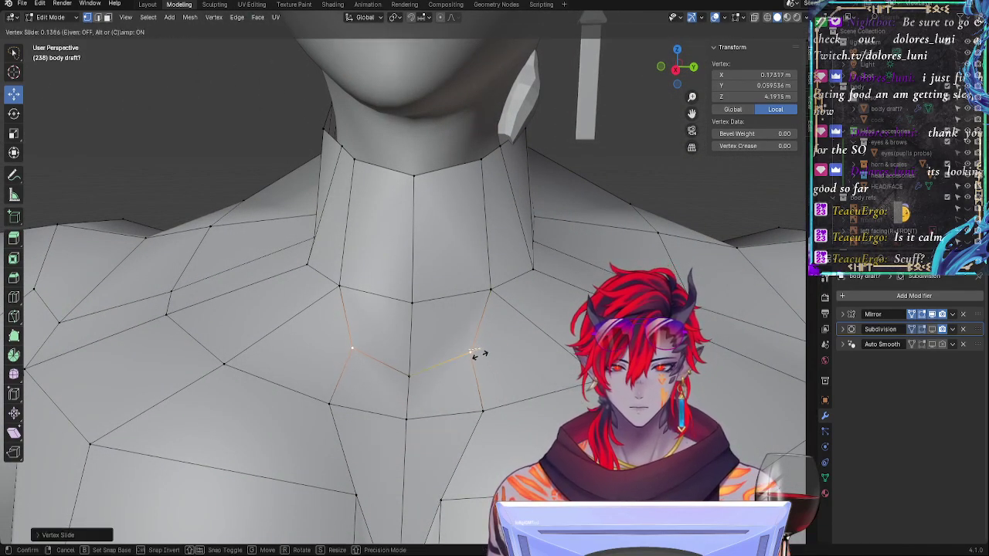
pyautogui.click(476, 353)
pyautogui.moveTo(477, 353); pyautogui.dragTo(494, 340, button='middle')
pyautogui.click(593, 337)
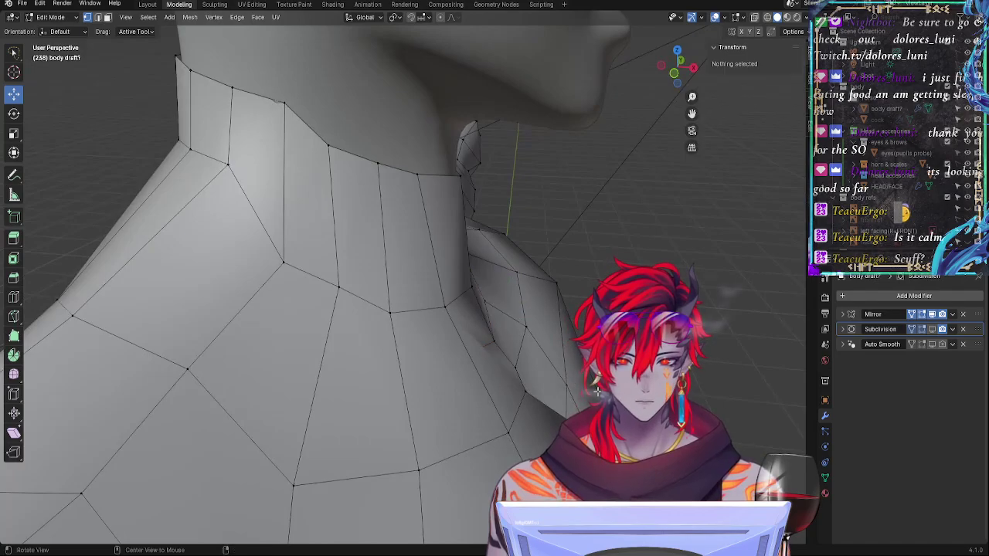
pyautogui.moveTo(594, 337); pyautogui.dragTo(496, 352, button='middle')
pyautogui.click(480, 424)
pyautogui.moveTo(488, 425); pyautogui.dragTo(515, 430, button='middle')
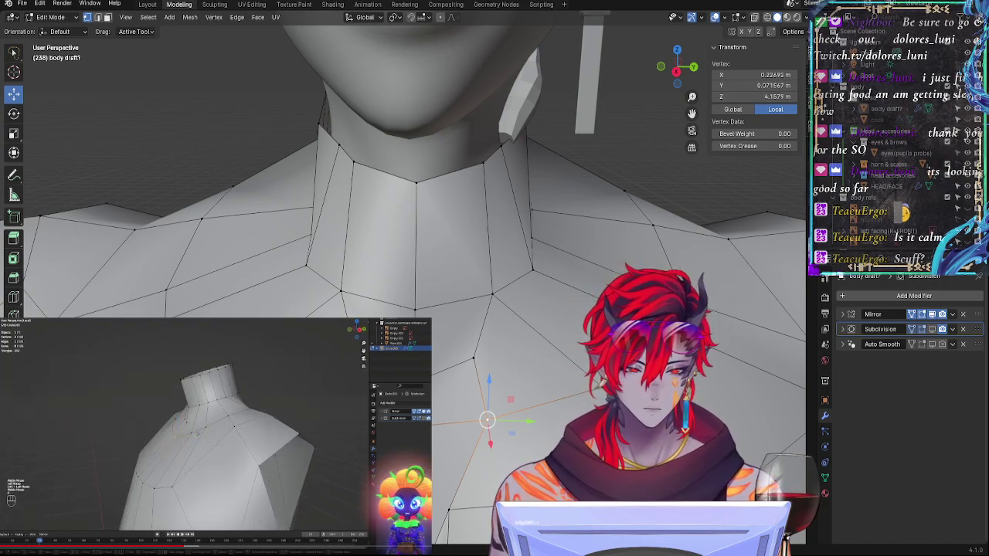
# Step: Add a second vertex near the shoulder and raise both selected vertices slightly, checking from the back
pyautogui.moveTo(463, 328); pyautogui.dragTo(410, 309, button='middle')
pyautogui.keyDown('shift'); pyautogui.click(412, 374); pyautogui.keyUp('shift')
pyautogui.moveTo(412, 374); pyautogui.dragTo(328, 371, button='middle')
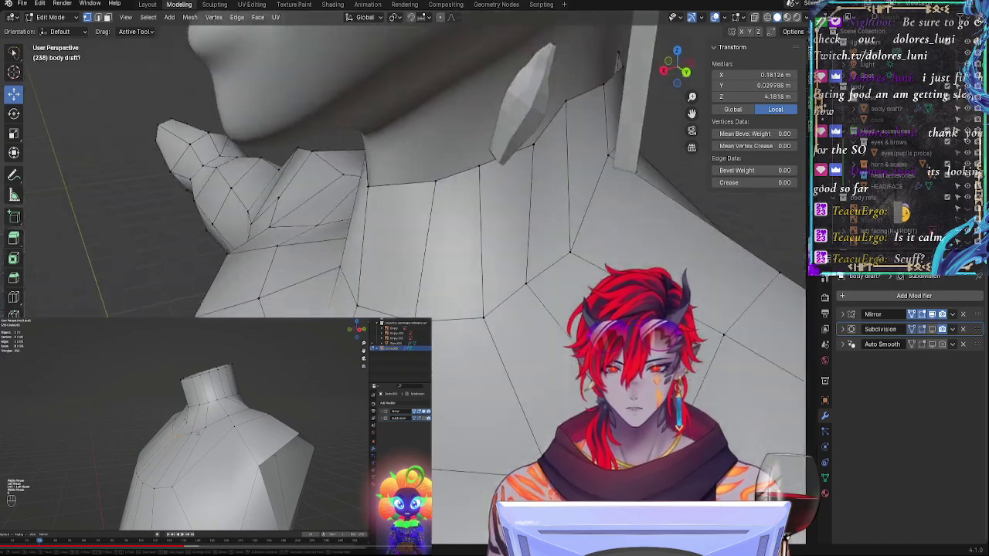
pyautogui.moveTo(353, 320); pyautogui.dragTo(353, 303)
pyautogui.moveTo(353, 304); pyautogui.dragTo(301, 288, button='middle')
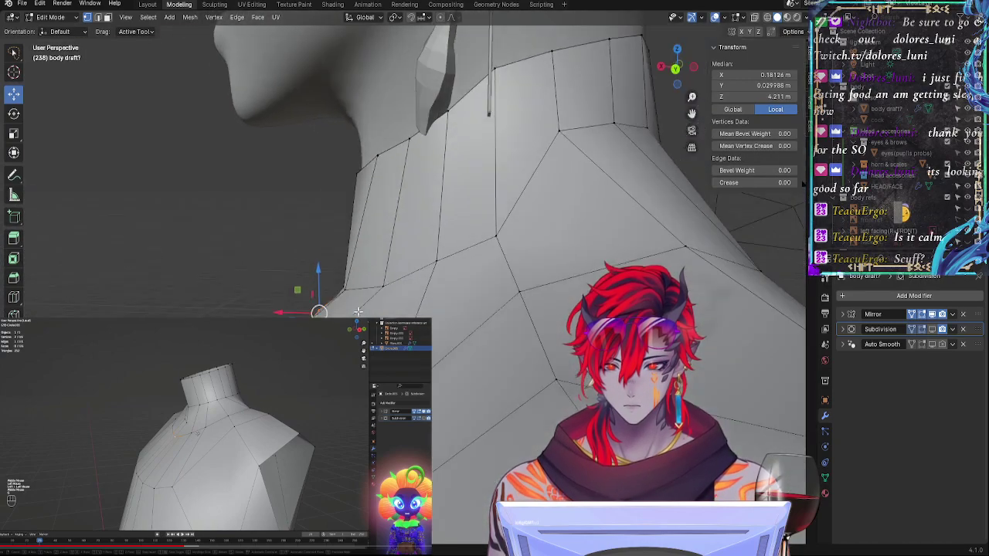
pyautogui.click(674, 68)
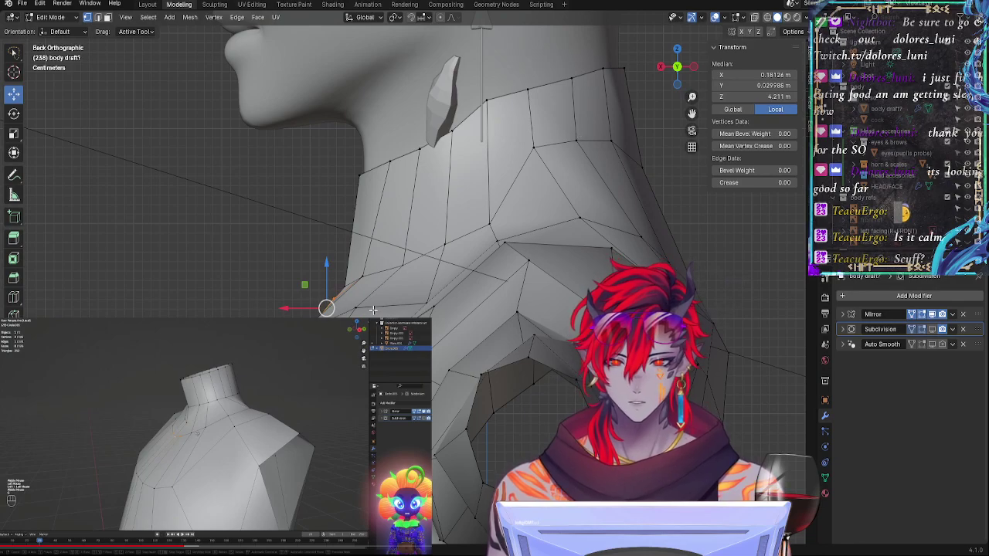
pyautogui.moveTo(464, 307); pyautogui.dragTo(657, 310, button='middle')
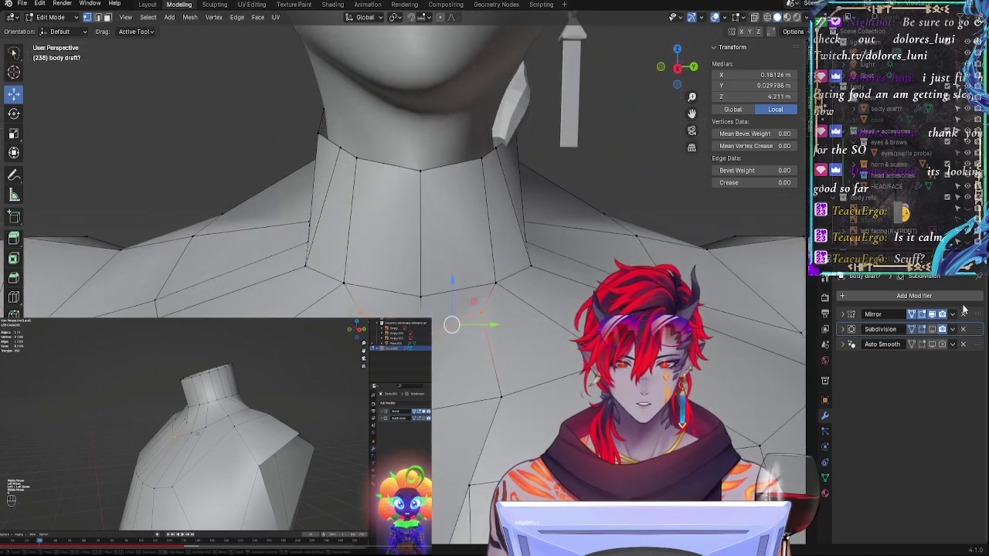
# Step: Turn on the smoothed subdivision preview, frame the neck from the front, and clear the selection
pyautogui.click(931, 329)
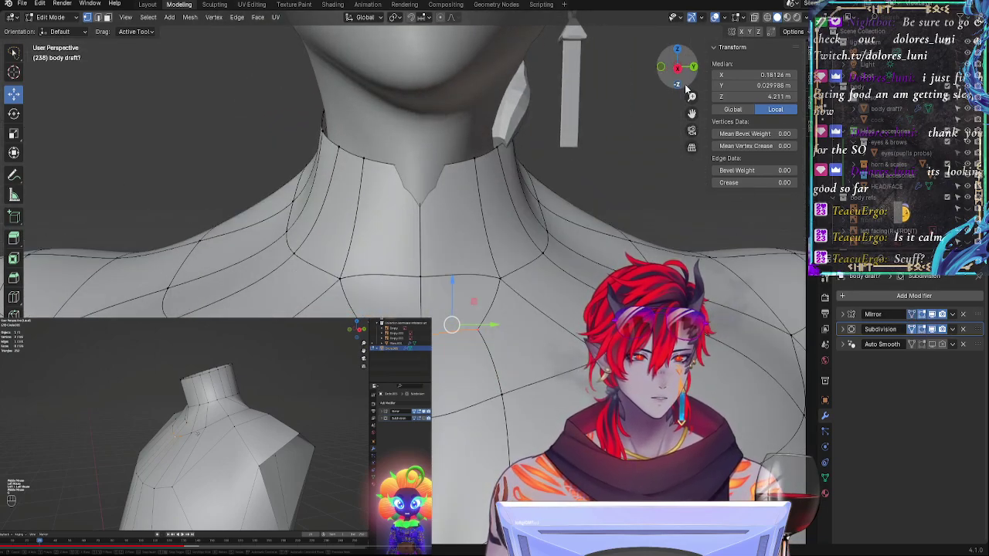
pyautogui.click(660, 69)
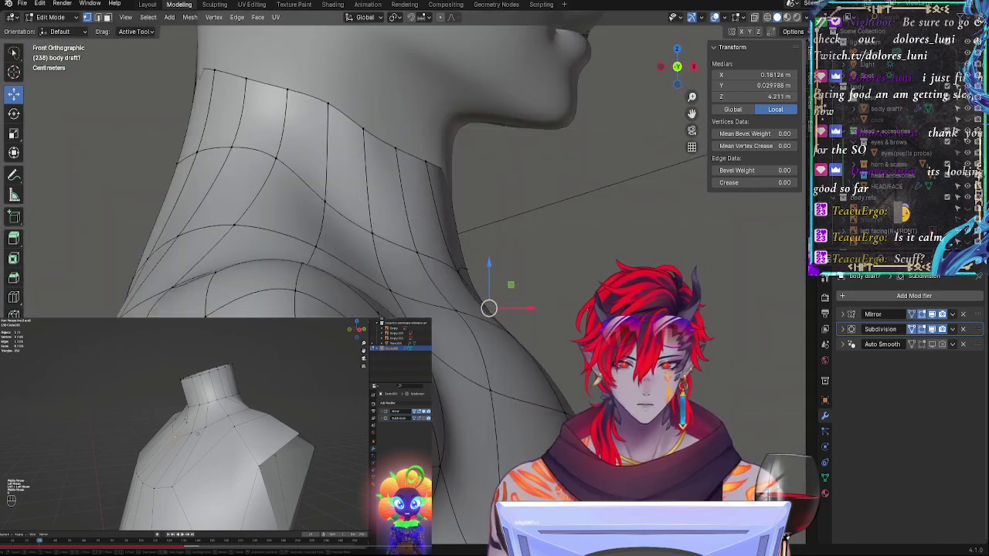
pyautogui.keyDown('ctrl'); pyautogui.moveTo(502, 282); pyautogui.dragTo(500, 293, button='middle'); pyautogui.keyUp('ctrl')
pyautogui.moveTo(485, 264); pyautogui.dragTo(486, 258)
pyautogui.hotkey('ctrl', 'z')
pyautogui.hotkey('ctrl', 'z')
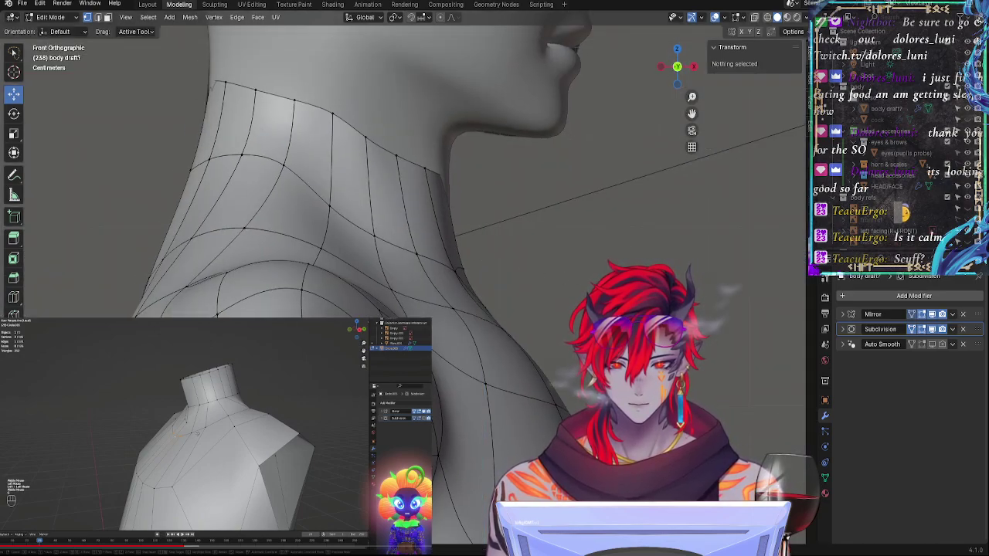
pyautogui.moveTo(573, 323); pyautogui.dragTo(463, 351, button='middle')
# Step: Slide the vertex just below the neck along its edge, then raise it on Z to 4.2419 m
pyautogui.click(459, 340)
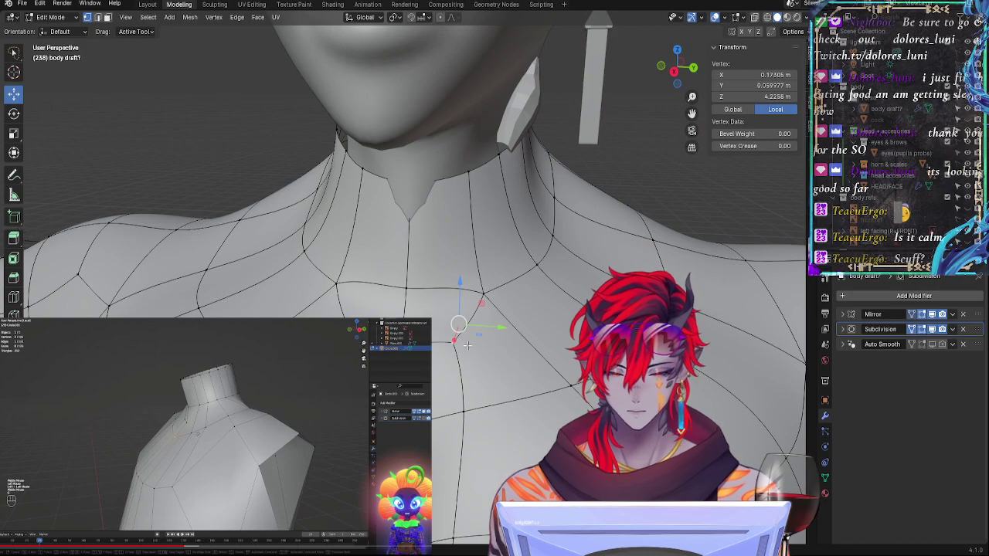
pyautogui.hotkey('shift', 'v')
pyautogui.click(463, 325)
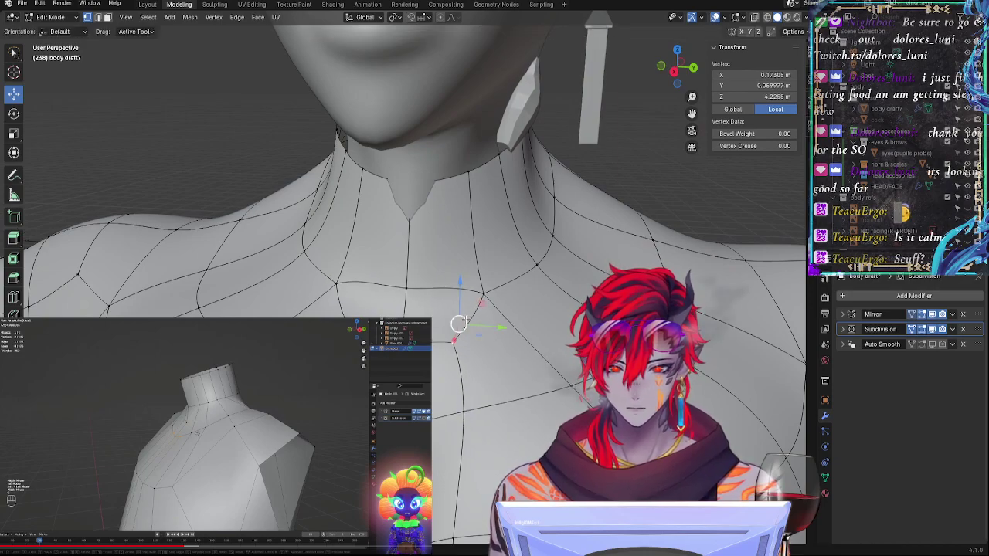
pyautogui.press('g')
pyautogui.press('z')
pyautogui.click(469, 314)
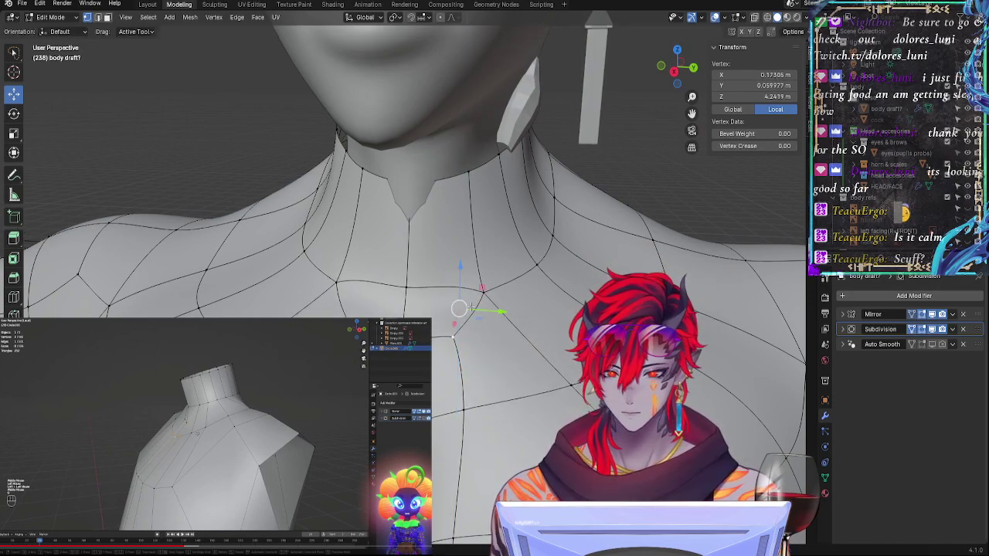
pyautogui.moveTo(469, 315); pyautogui.dragTo(669, 185, button='middle')
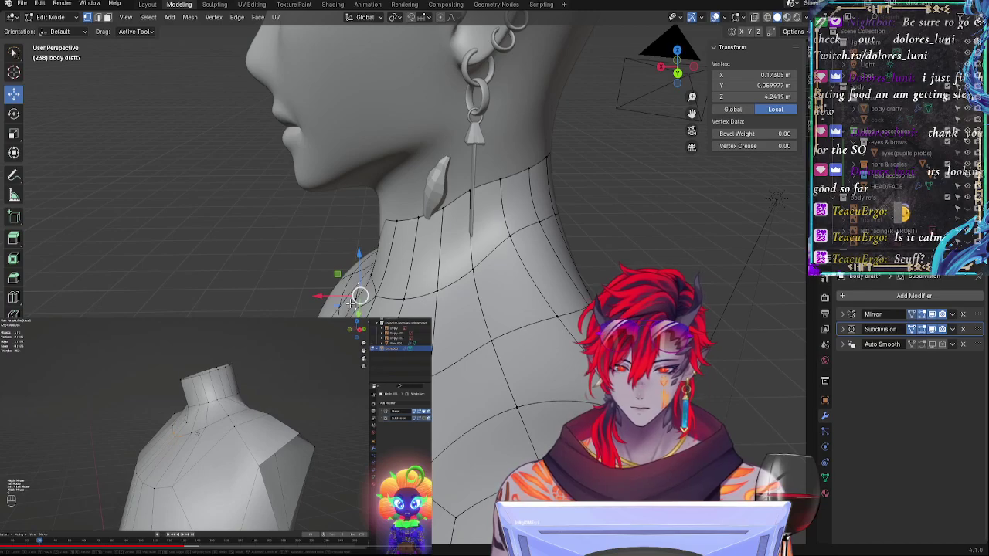
pyautogui.moveTo(351, 303); pyautogui.dragTo(856, 315, button='middle')
# Step: Hide the smoothed subdivision preview and nudge the selected vertex into place
pyautogui.click(934, 330)
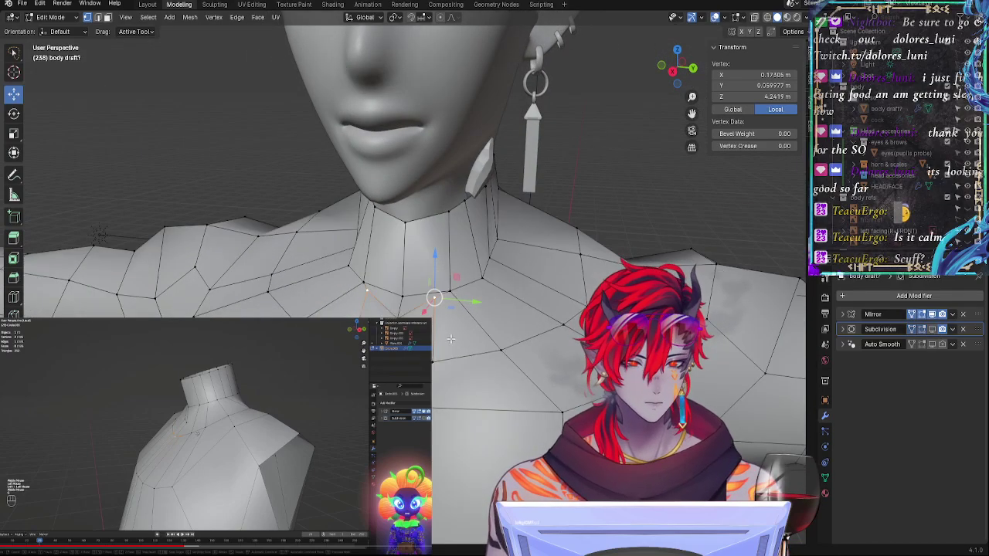
pyautogui.moveTo(450, 338); pyautogui.dragTo(445, 364, button='middle')
pyautogui.press('g')
pyautogui.click(497, 358)
# Step: Pick a neck-base vertex and slide it twice along its edges, moving it upward
pyautogui.keyDown('alt'); pyautogui.click(429, 303); pyautogui.keyUp('alt')
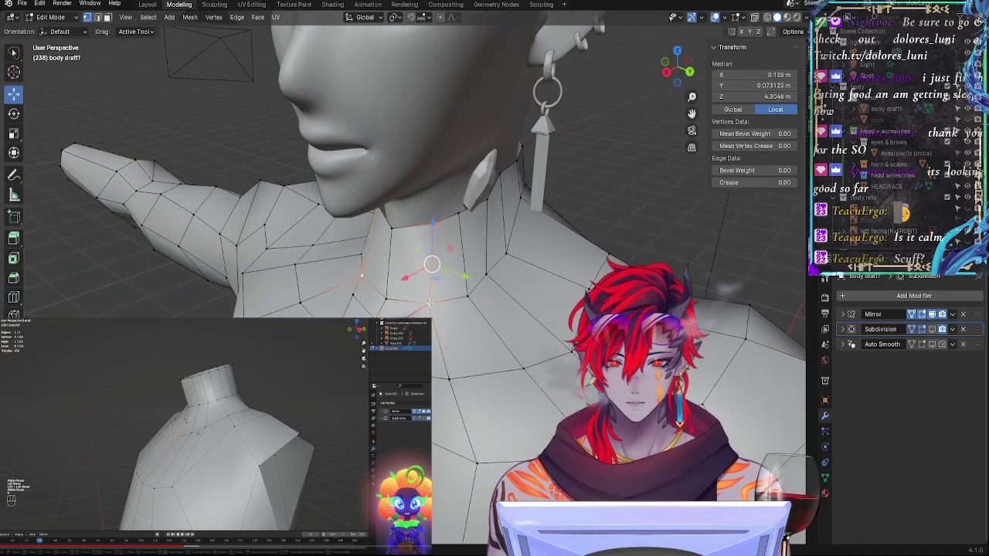
pyautogui.click(404, 304)
pyautogui.keyDown('alt'); pyautogui.click(438, 307); pyautogui.keyUp('alt')
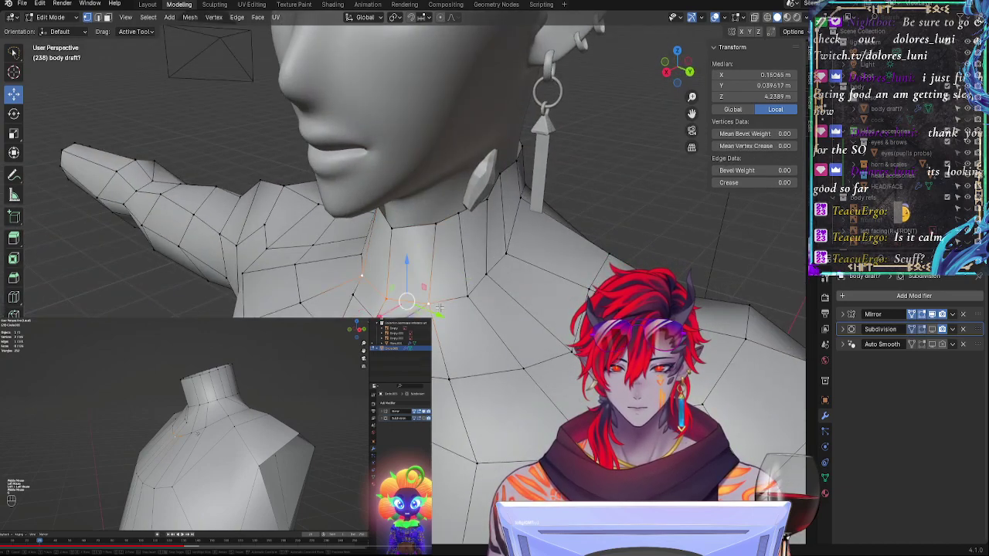
pyautogui.click(433, 305)
pyautogui.press('g')
pyautogui.press('g')
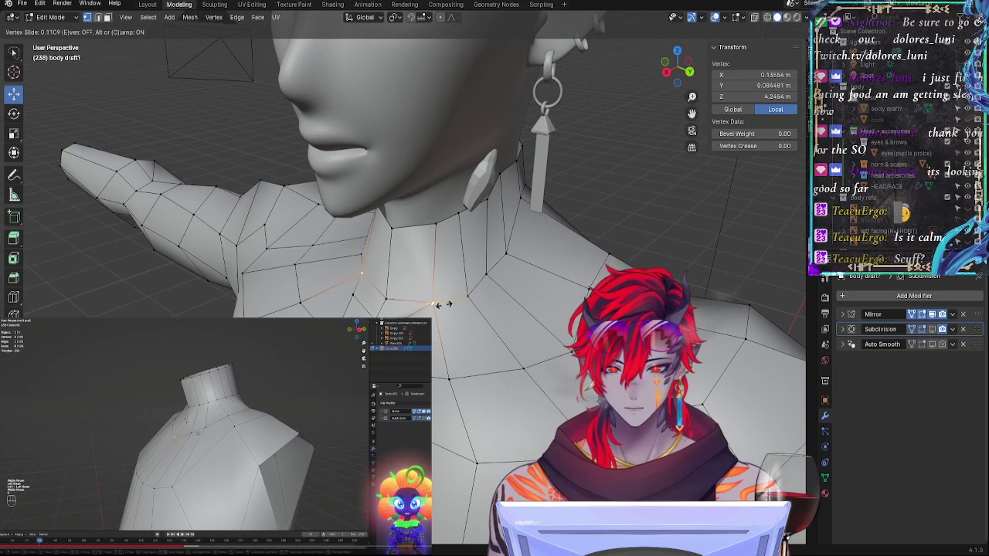
pyautogui.click(444, 305)
pyautogui.press('g')
pyautogui.press('g')
pyautogui.click(441, 293)
# Step: Slide two more neck-base vertices along their edges, each adjusted twice
pyautogui.click(393, 298)
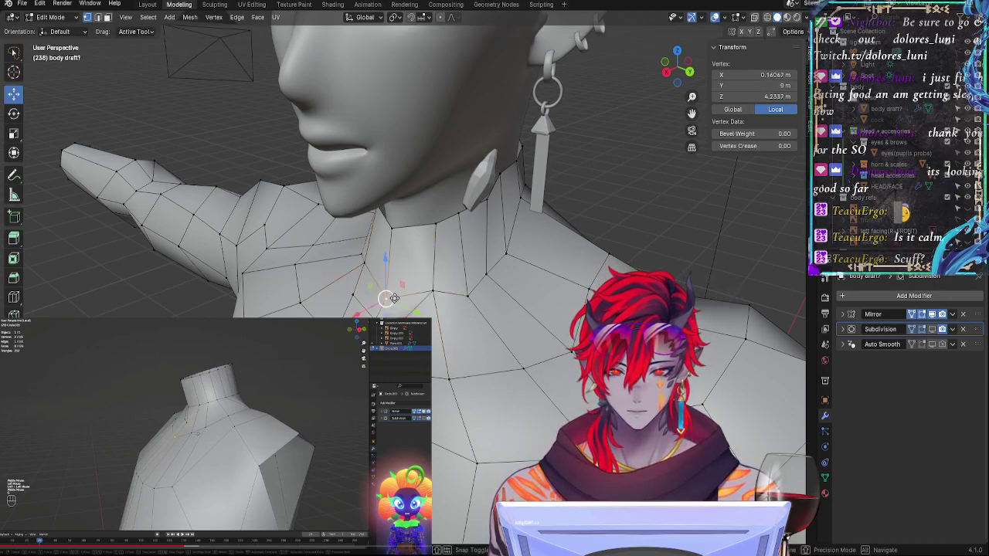
pyautogui.press('g')
pyautogui.press('g')
pyautogui.click(461, 295)
pyautogui.press('g')
pyautogui.press('g')
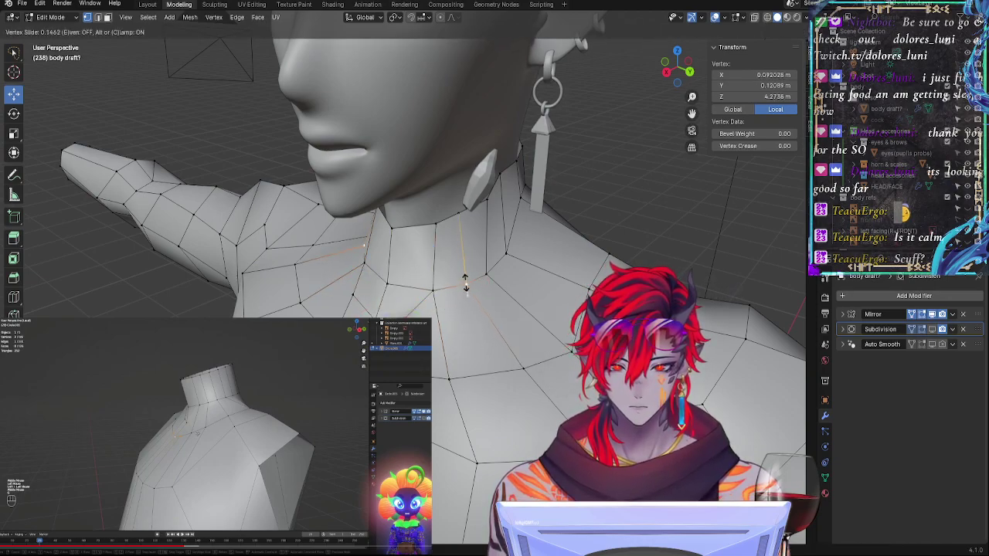
pyautogui.click(466, 280)
pyautogui.click(485, 279)
pyautogui.press('g')
pyautogui.press('g')
pyautogui.click(487, 269)
pyautogui.press('g')
pyautogui.press('g')
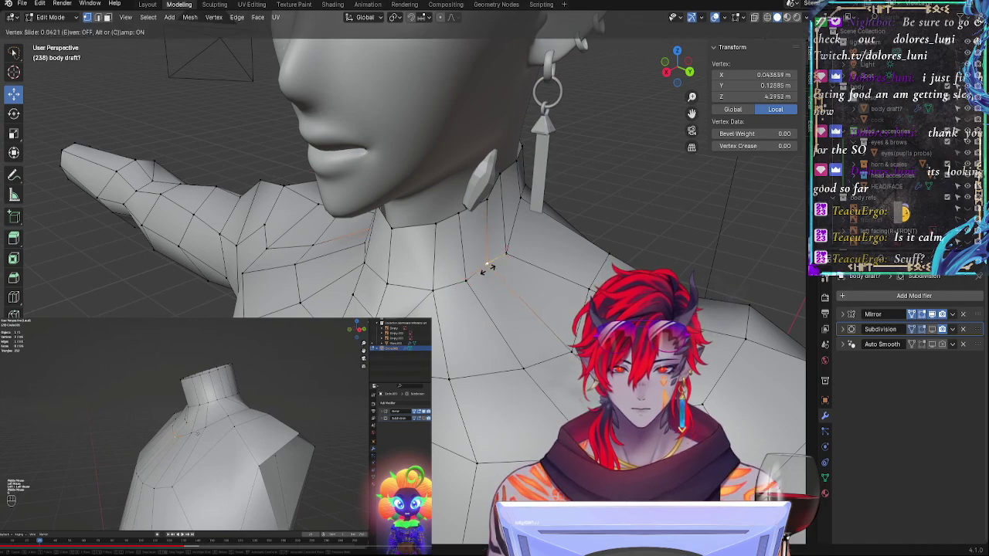
pyautogui.click(491, 264)
# Step: Slide a vertex on the side of the neck along its edge
pyautogui.moveTo(531, 277); pyautogui.dragTo(479, 278, button='middle')
pyautogui.click(479, 284)
pyautogui.press('g')
pyautogui.press('g')
pyautogui.click(479, 284)
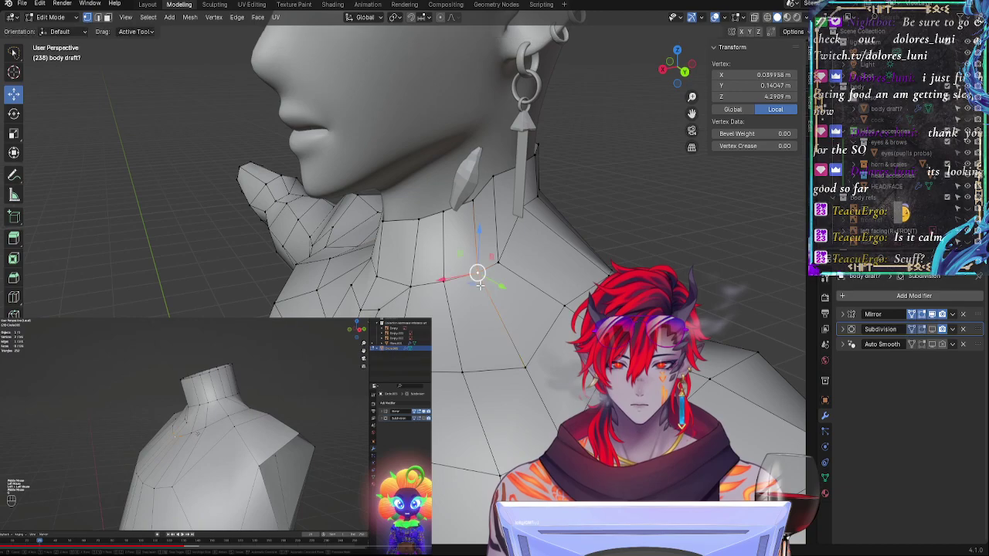
# Step: Select the collarbone vertices across the chest and edge-slide them lower
pyautogui.moveTo(451, 321); pyautogui.dragTo(511, 311, button='middle')
pyautogui.click(501, 338)
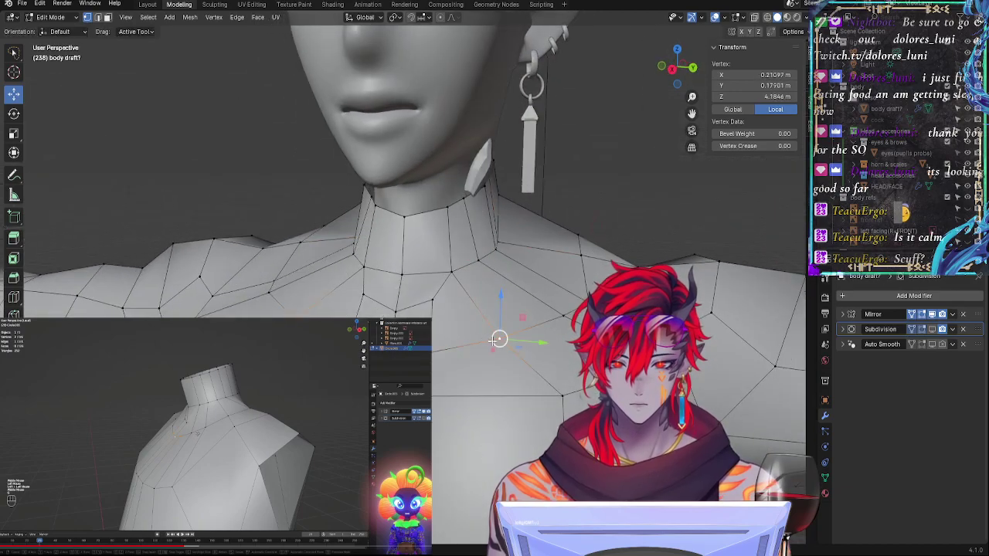
pyautogui.click(567, 315)
pyautogui.keyDown('shift'); pyautogui.click(587, 298); pyautogui.keyUp('shift')
pyautogui.keyDown('shift'); pyautogui.click(500, 338); pyautogui.keyUp('shift')
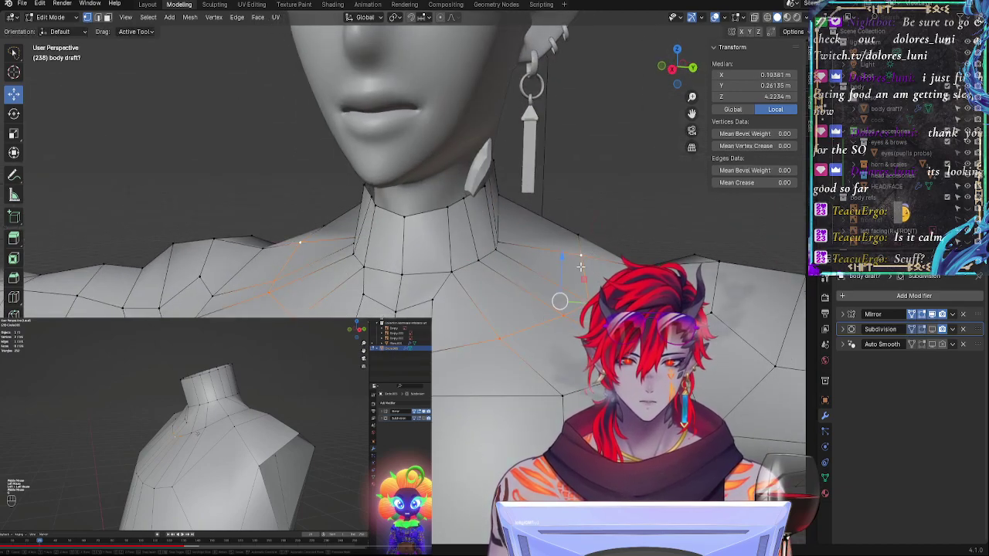
pyautogui.press('g')
pyautogui.press('g')
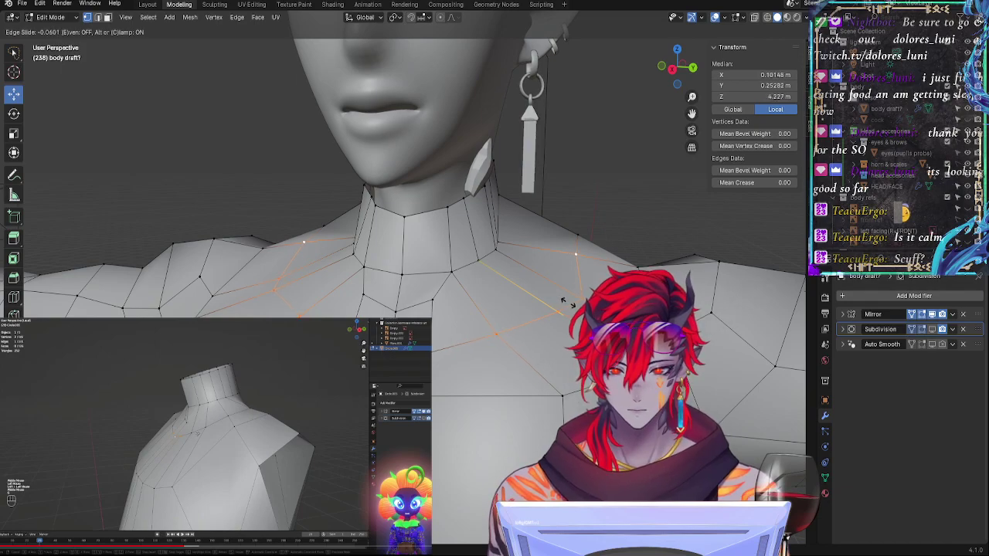
pyautogui.click(569, 303)
# Step: Show the smoothed subdivision preview and return to Object Mode to view the whole body
pyautogui.click(558, 312)
pyautogui.click(932, 329)
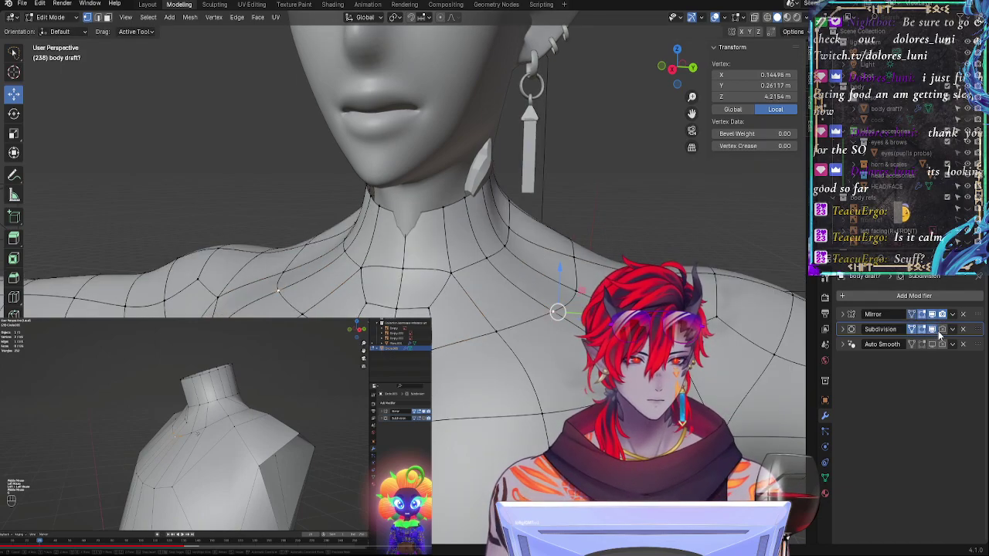
pyautogui.press('Tab')
pyautogui.click(494, 309)
pyautogui.moveTo(494, 309); pyautogui.dragTo(541, 310, button='middle')
# Step: Cancel the accidental body move, snap to an orthographic view, and re-enter Edit Mode on the body
pyautogui.scroll(-3, 534, 309)
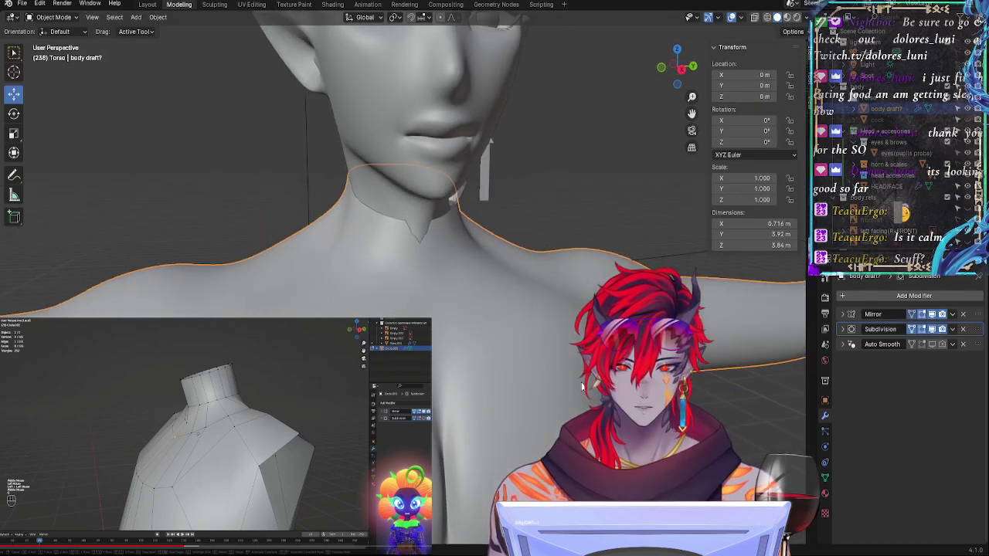
pyautogui.press('g')
pyautogui.rightClick(656, 221)
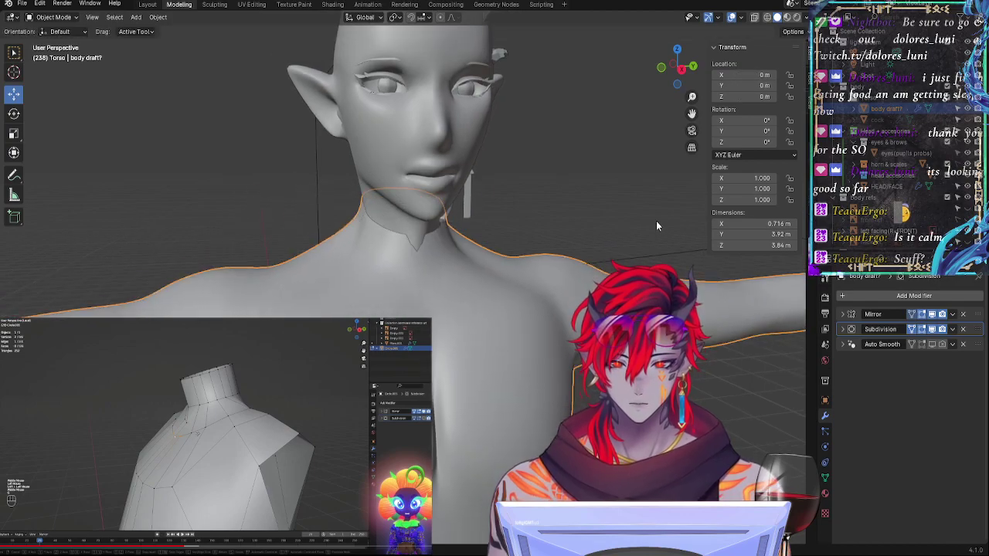
pyautogui.click(682, 69)
pyautogui.click(594, 203)
pyautogui.scroll(-3, 610, 294)
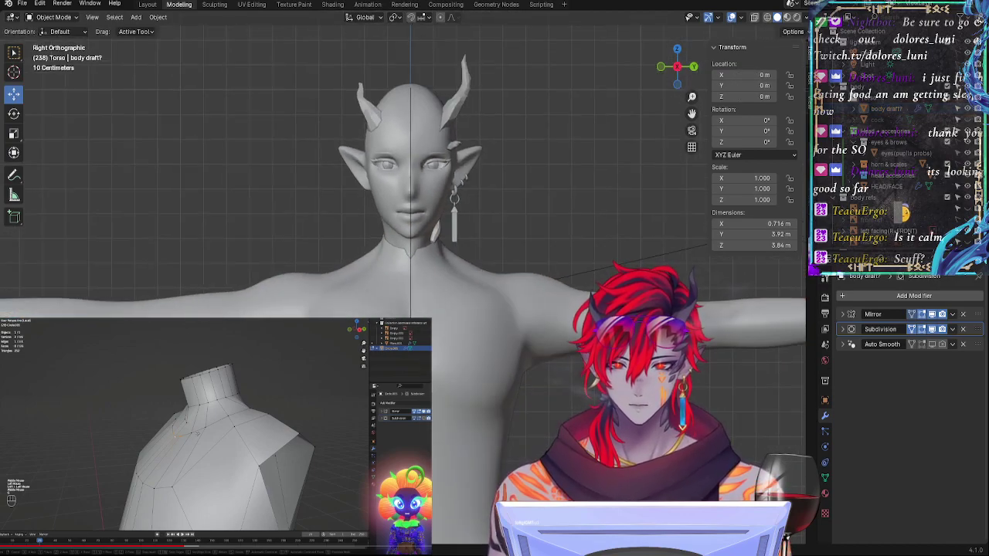
pyautogui.moveTo(610, 294); pyautogui.dragTo(612, 295, button='middle')
pyautogui.scroll(2, 546, 312)
pyautogui.press('Tab')
pyautogui.moveTo(547, 311); pyautogui.dragTo(493, 266, button='middle')
pyautogui.scroll(4, 521, 350)
# Step: Hide the subdivision preview and lower a vertex below the collarbone slightly
pyautogui.click(921, 330)
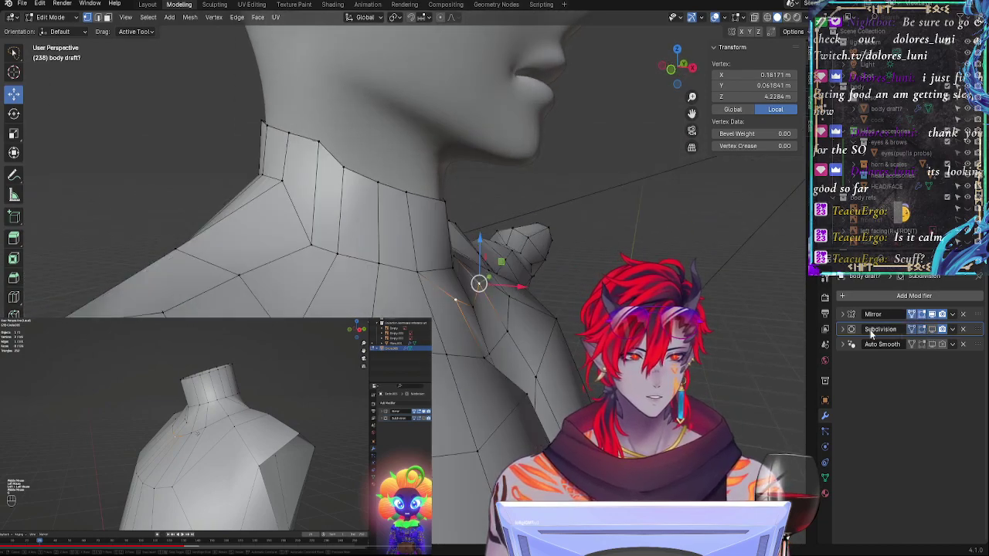
pyautogui.moveTo(531, 350); pyautogui.dragTo(564, 334, button='middle')
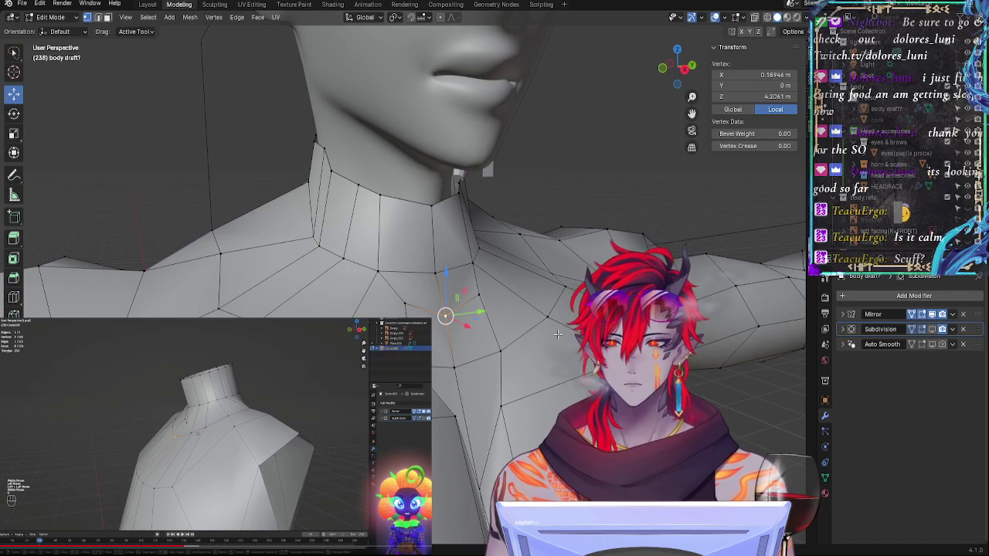
pyautogui.click(514, 353)
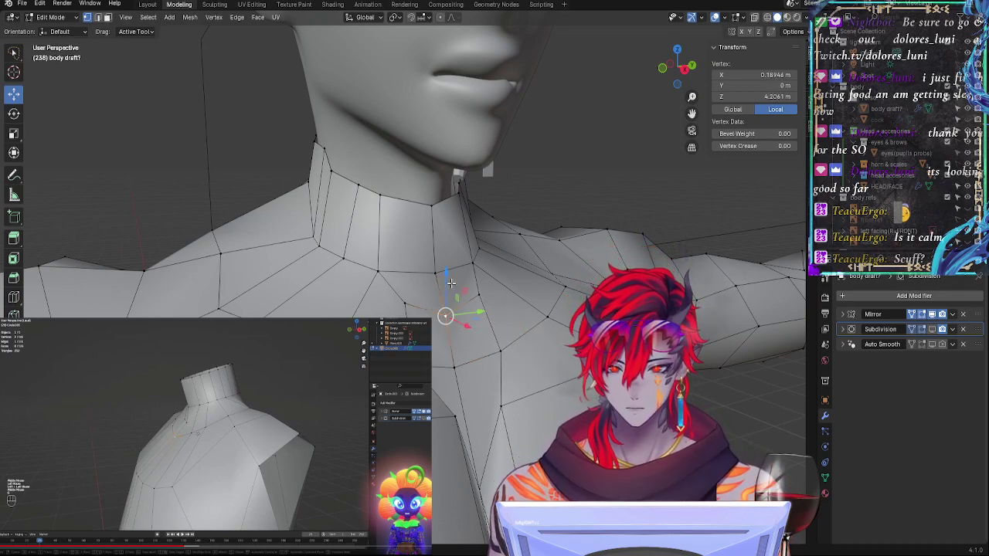
pyautogui.moveTo(449, 279); pyautogui.dragTo(451, 291)
pyautogui.moveTo(521, 311); pyautogui.dragTo(438, 317, button='middle')
pyautogui.moveTo(420, 294); pyautogui.dragTo(420, 287)
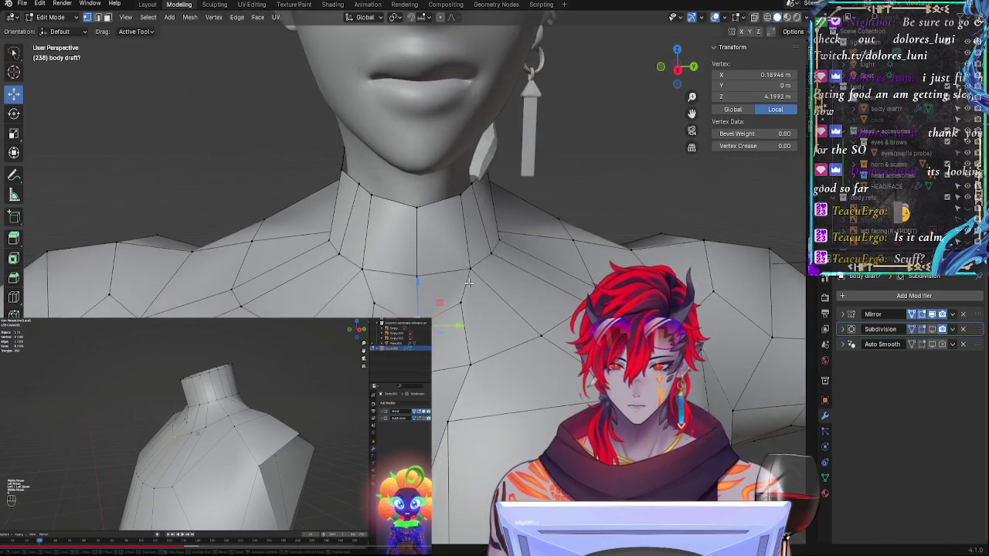
# Step: Slide the front neck-base vertex and its neighbour along their edges several times, one to the left
pyautogui.press('g')
pyautogui.press('g')
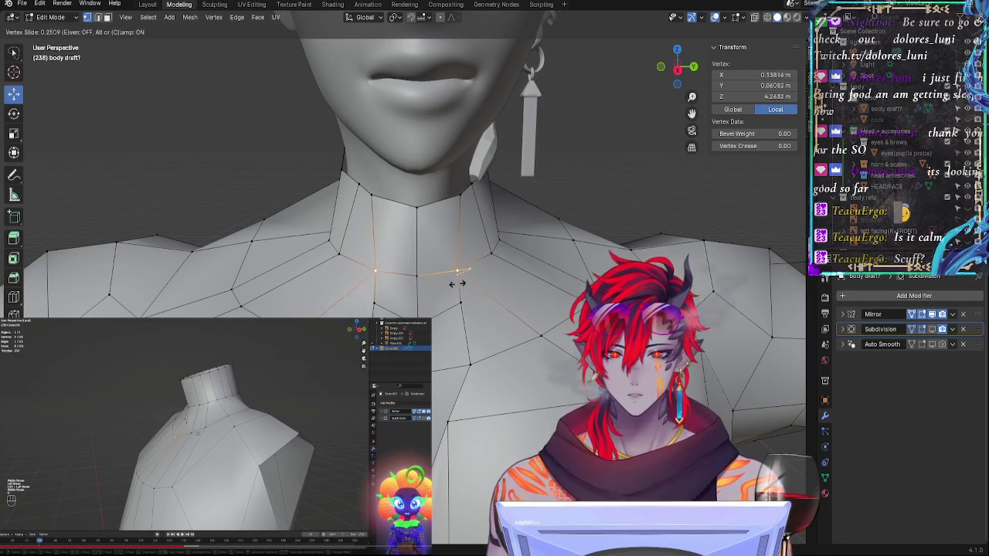
pyautogui.click(453, 286)
pyautogui.press('g')
pyautogui.press('g')
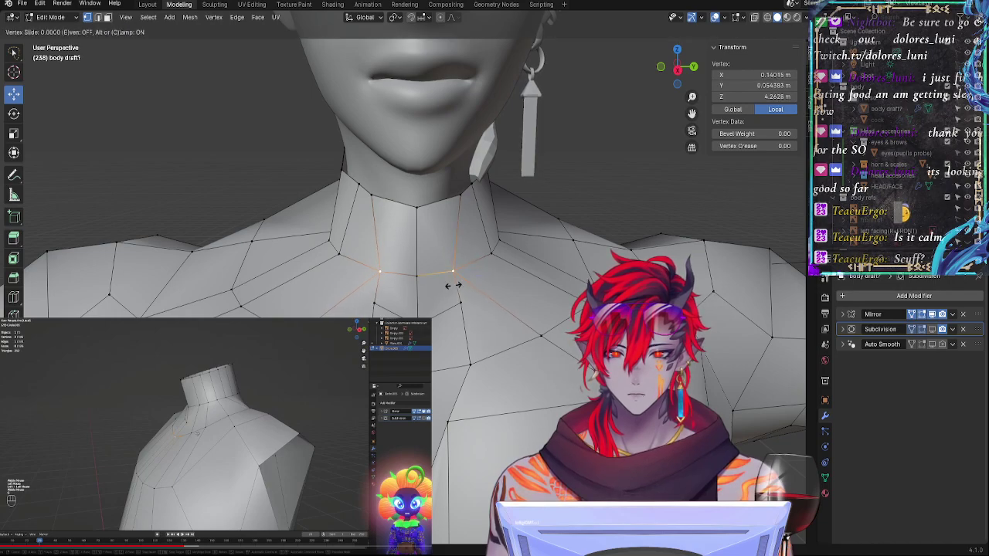
pyautogui.click(453, 276)
pyautogui.click(486, 264)
pyautogui.press('g')
pyautogui.press('g')
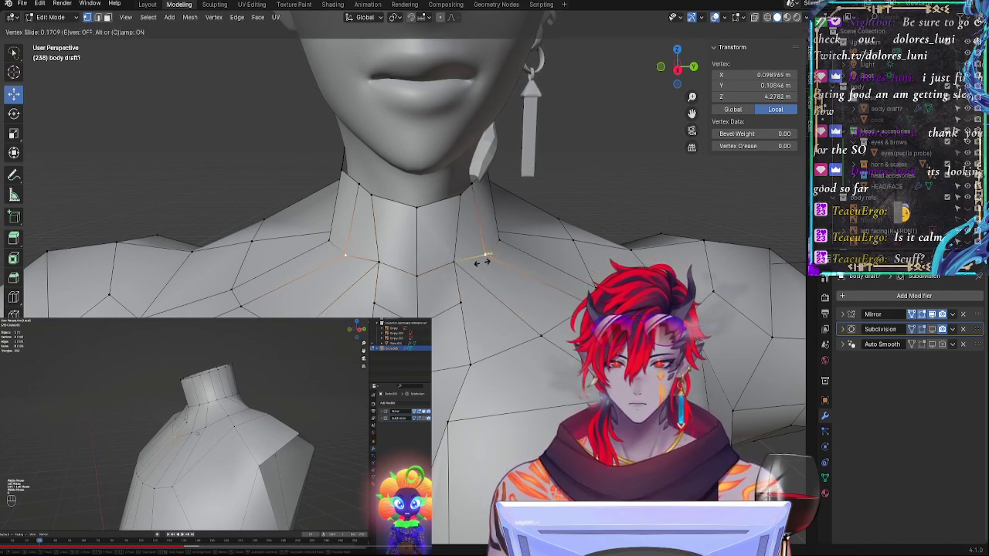
pyautogui.click(483, 262)
pyautogui.press('g')
pyautogui.press('g')
pyautogui.click(461, 267)
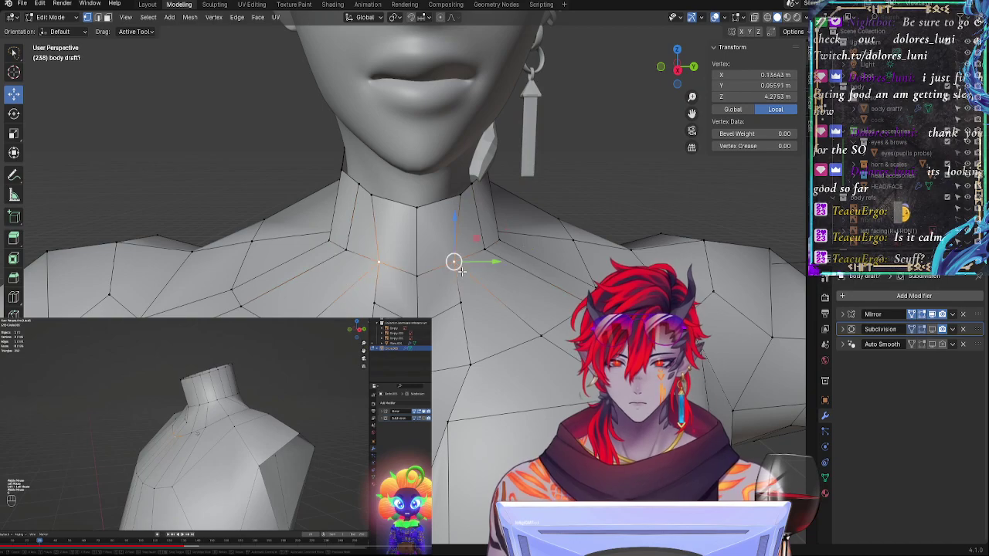
pyautogui.press('g')
pyautogui.press('g')
pyautogui.click(466, 270)
# Step: Select and inspect neck-ring, shoulder and collarbone vertices from several angles
pyautogui.click(461, 303)
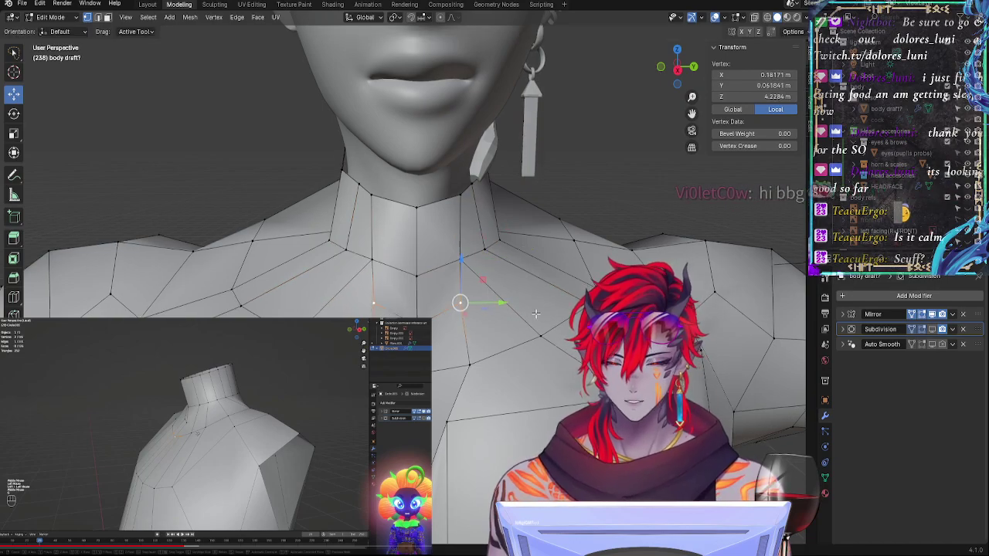
pyautogui.moveTo(543, 316); pyautogui.dragTo(520, 319, button='middle')
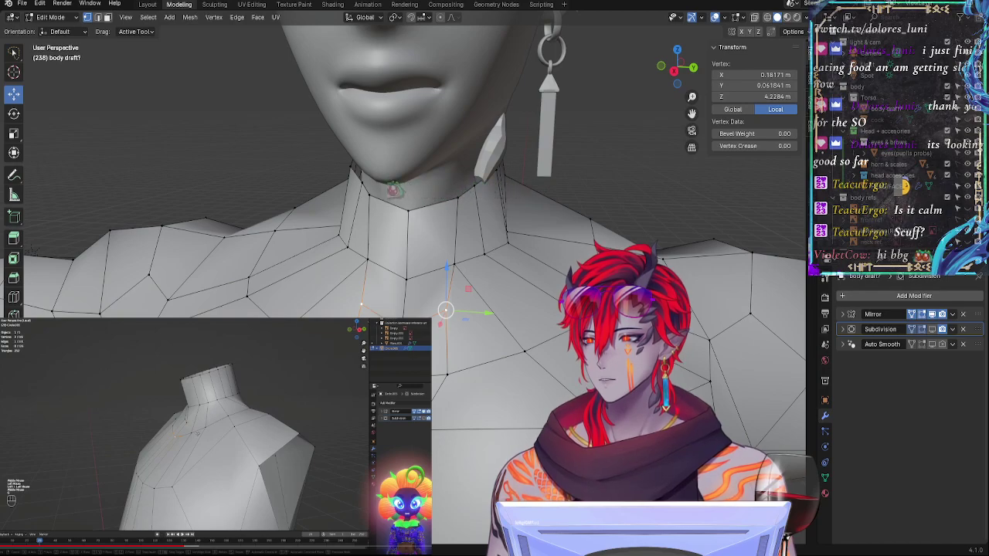
pyautogui.click(499, 309)
pyautogui.moveTo(499, 311); pyautogui.dragTo(523, 263, button='middle')
pyautogui.click(440, 201)
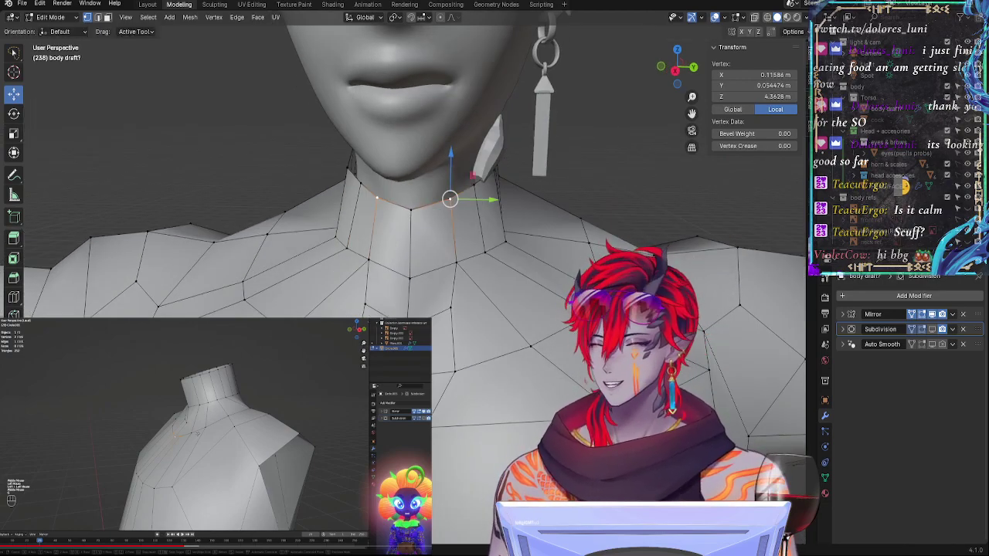
pyautogui.moveTo(570, 278); pyautogui.dragTo(546, 285, button='middle')
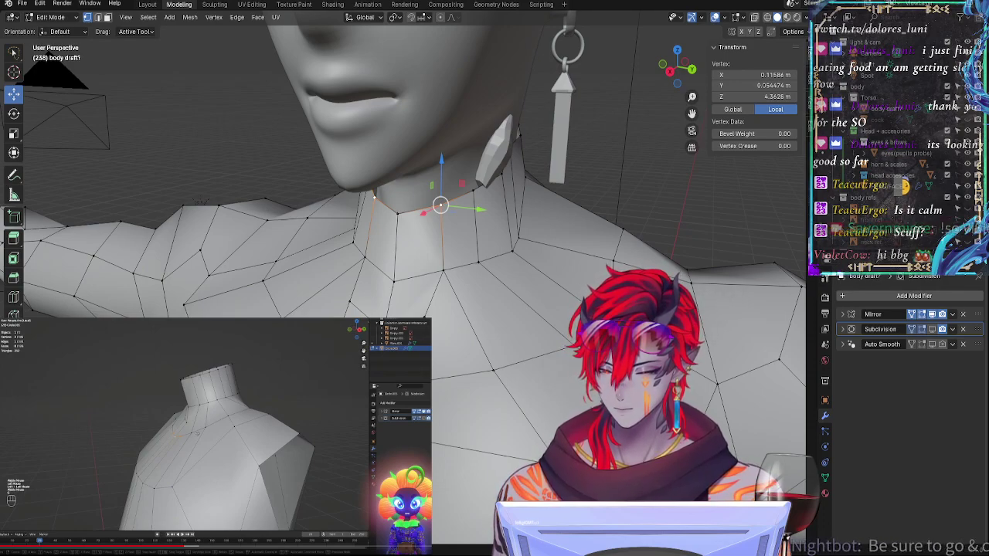
pyautogui.click(394, 281)
pyautogui.click(583, 337)
pyautogui.moveTo(455, 353); pyautogui.dragTo(610, 267, button='middle')
pyautogui.click(456, 261)
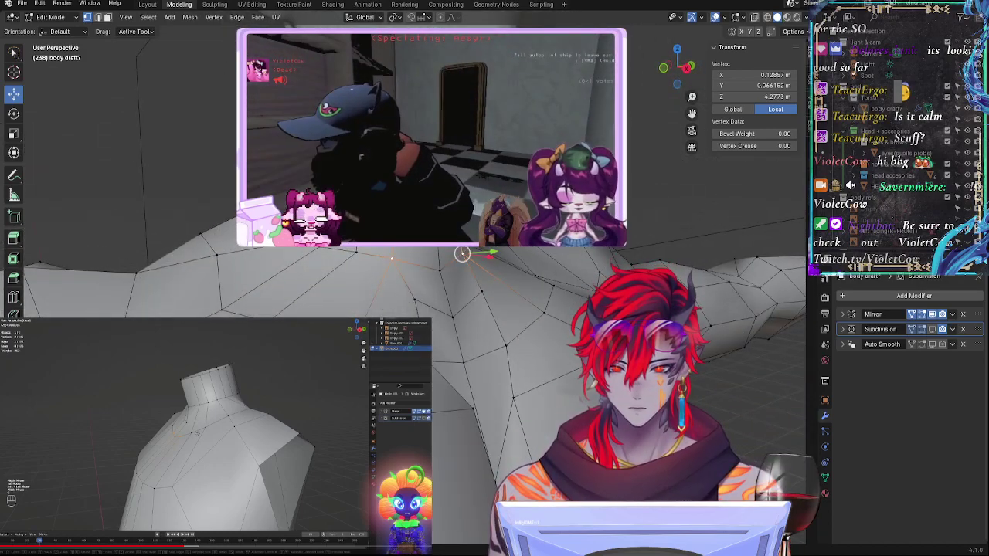
pyautogui.moveTo(461, 253)
pyautogui.mouseDown(button='middle')
pyautogui.moveTo(450, 270)
pyautogui.moveTo(479, 260)
pyautogui.mouseUp(button='middle')
pyautogui.click(479, 259)
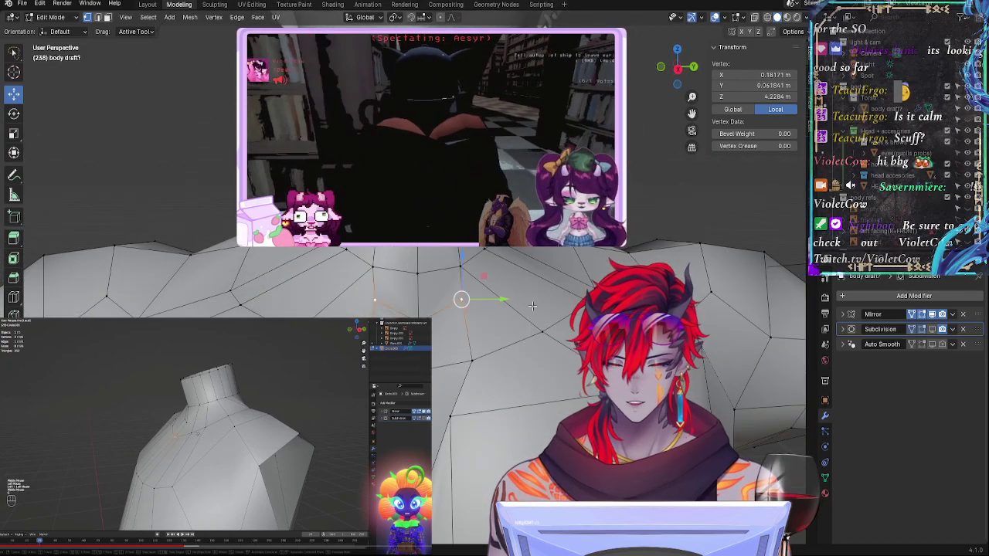
# Step: Turn on subdivision smoothing and switch to Object Mode to judge the neck blend
pyautogui.moveTo(510, 311); pyautogui.dragTo(574, 317, button='middle')
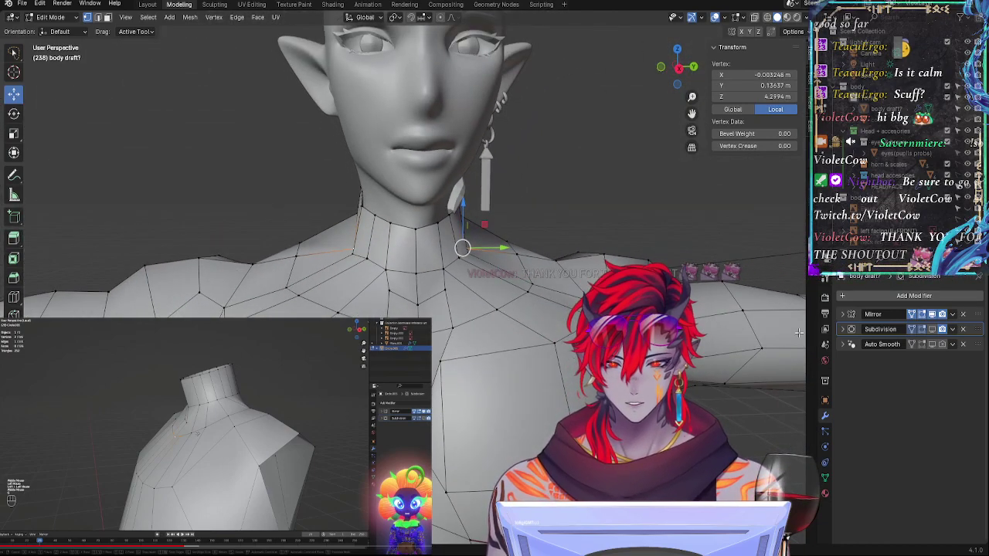
pyautogui.click(932, 329)
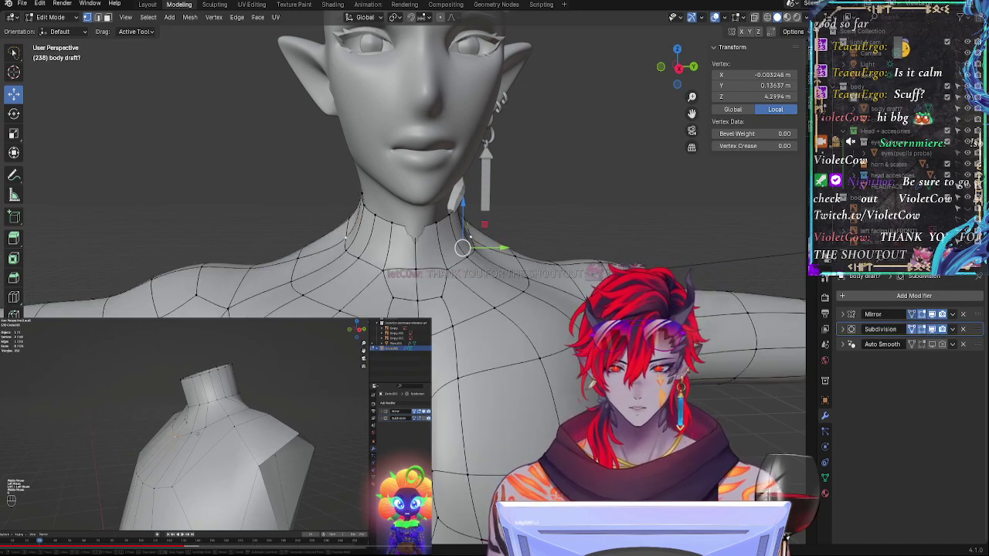
pyautogui.press('Tab')
pyautogui.scroll(-5, 558, 328)
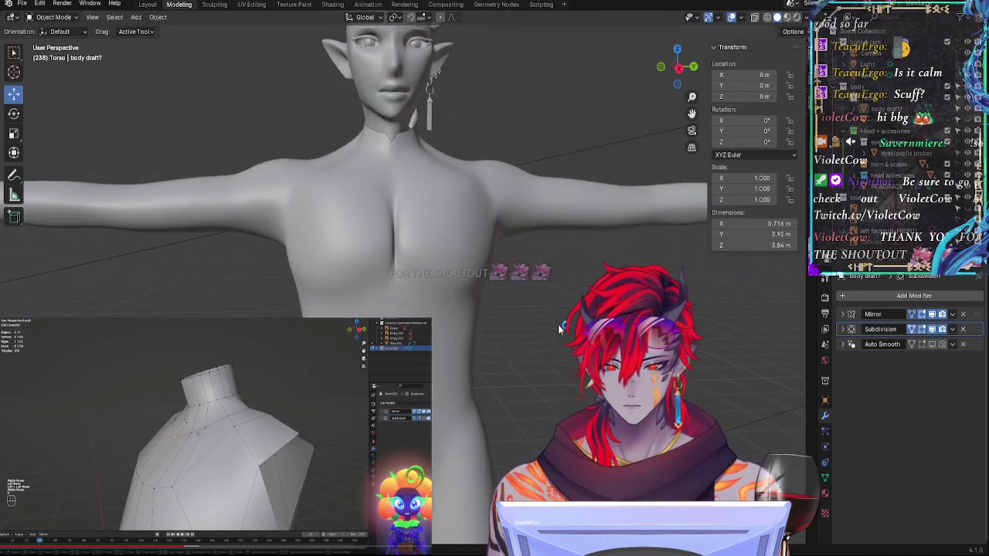
# Step: Orbit the smoothed torso through three-quarter, rear and front views, then go back into Edit Mode
pyautogui.scroll(2, 557, 328)
pyautogui.scroll(-4, 558, 329)
pyautogui.moveTo(558, 328); pyautogui.dragTo(494, 309, button='middle')
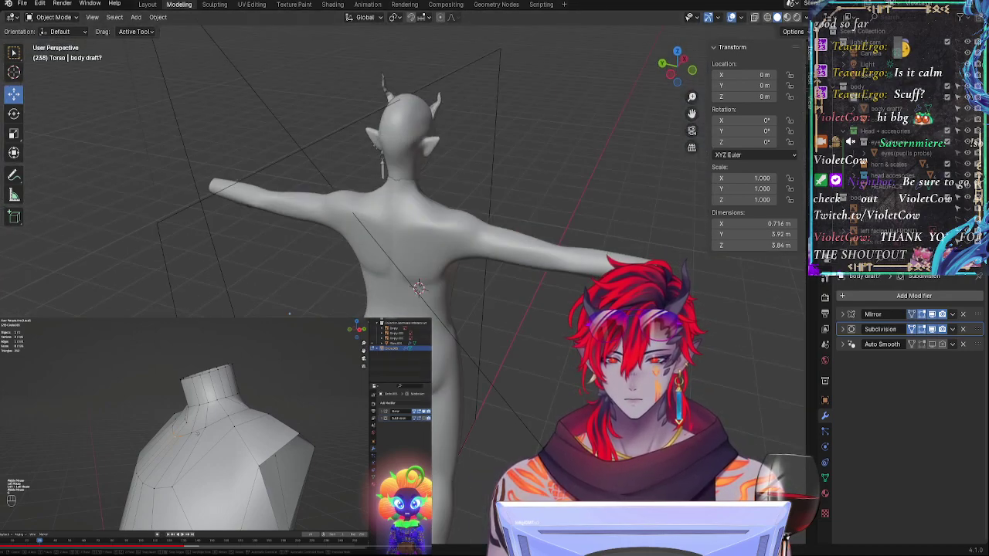
pyautogui.scroll(3, 436, 356)
pyautogui.moveTo(428, 283); pyautogui.dragTo(432, 352, button='middle')
pyautogui.moveTo(434, 415)
pyautogui.mouseDown(button='middle')
pyautogui.moveTo(476, 371)
pyautogui.moveTo(452, 412)
pyautogui.mouseUp(button='middle')
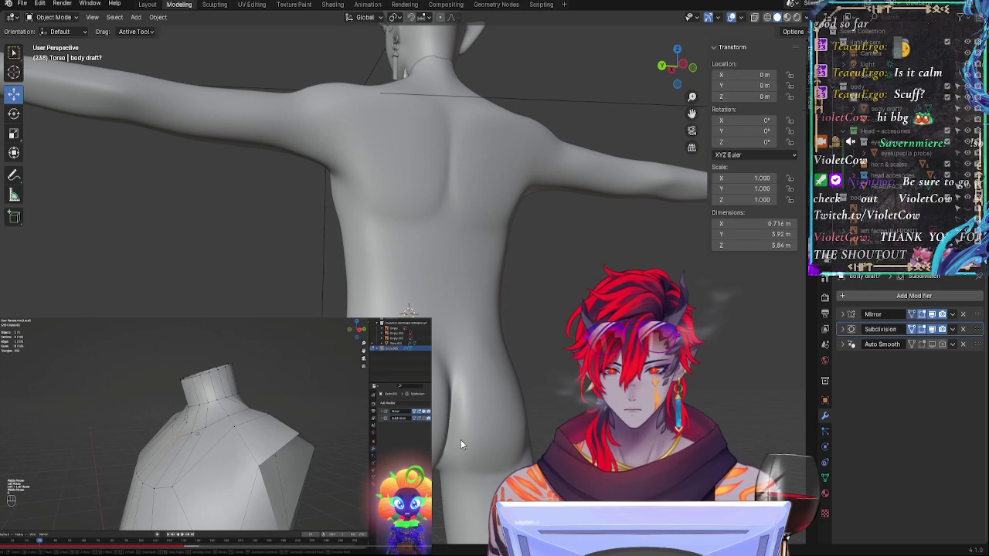
pyautogui.moveTo(564, 354); pyautogui.dragTo(495, 255, button='middle')
pyautogui.scroll(-2, 464, 220)
pyautogui.moveTo(464, 225); pyautogui.dragTo(251, 257, button='middle')
pyautogui.scroll(5, 389, 190)
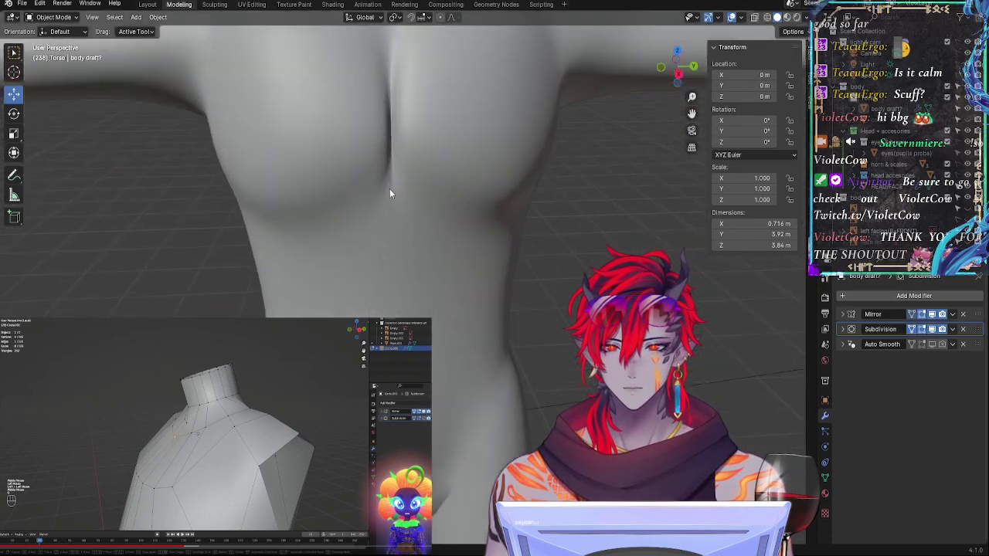
pyautogui.keyDown('shift'); pyautogui.moveTo(396, 154); pyautogui.dragTo(418, 347, button='middle'); pyautogui.keyUp('shift')
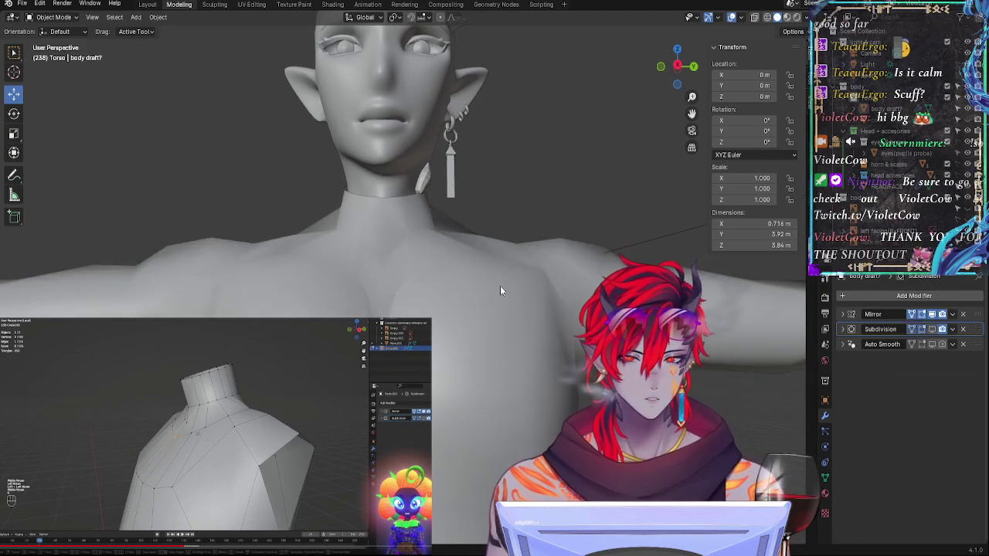
pyautogui.press('Tab')
pyautogui.moveTo(499, 285); pyautogui.dragTo(404, 248, button='middle')
# Step: Select the neck-base loop and lower it down and slightly left, then leave Edit Mode
pyautogui.keyDown('shift'); pyautogui.click(381, 253); pyautogui.keyUp('shift')
pyautogui.keyDown('shift'); pyautogui.click(363, 261); pyautogui.keyUp('shift')
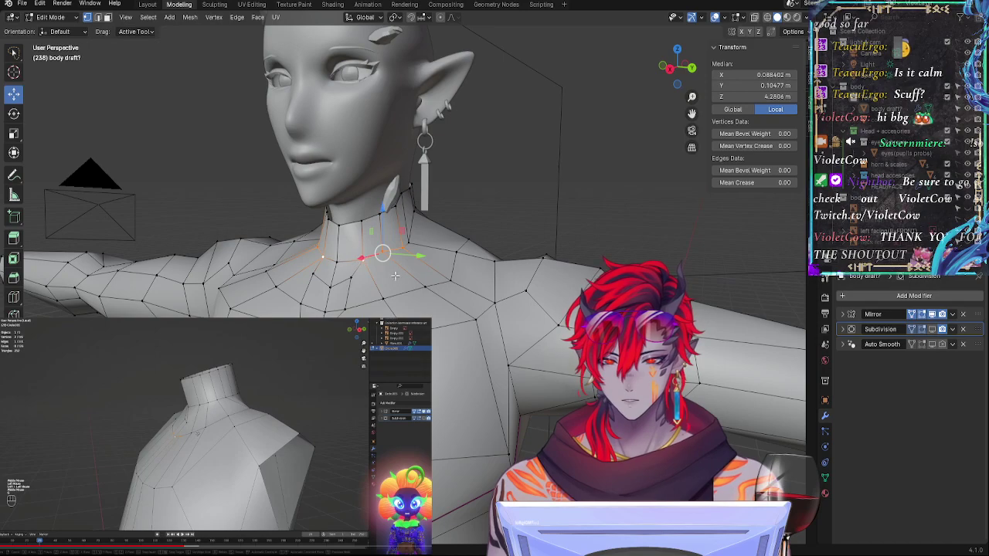
pyautogui.moveTo(379, 225); pyautogui.dragTo(317, 279)
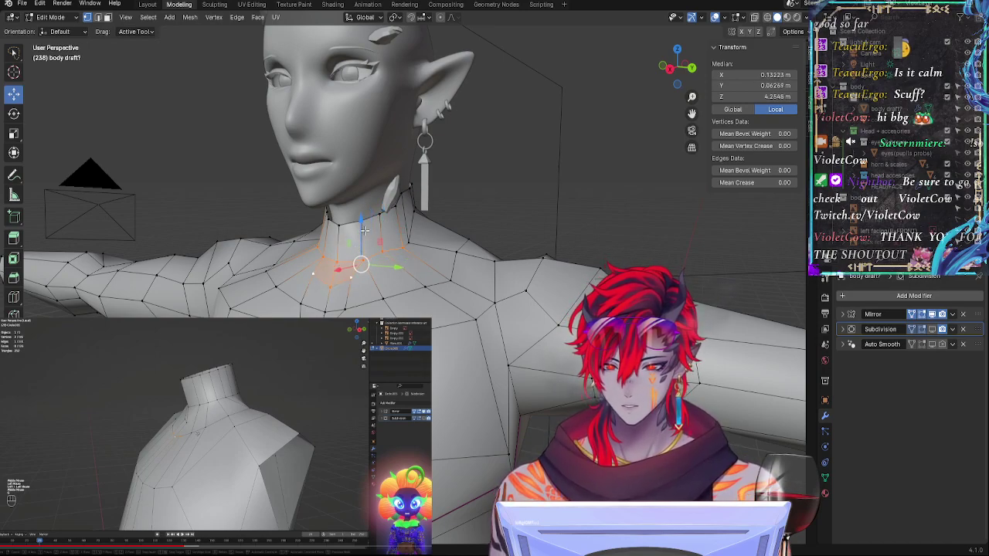
pyautogui.moveTo(364, 229); pyautogui.dragTo(361, 234)
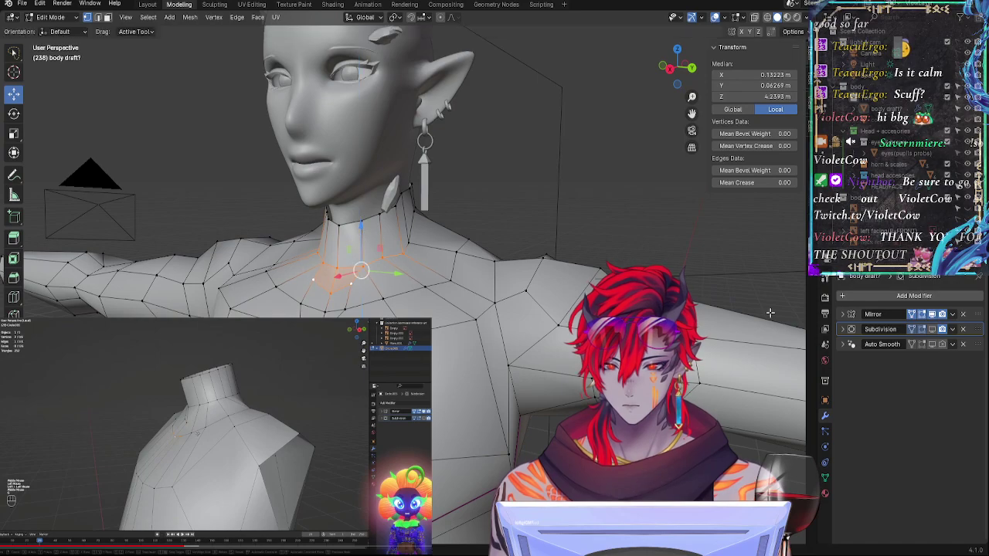
pyautogui.press('Tab')
# Step: Turn off the subdivision smoothing preview and go back into Edit Mode on the neck
pyautogui.moveTo(482, 394)
pyautogui.mouseDown(button='middle')
pyautogui.moveTo(532, 391)
pyautogui.moveTo(444, 387)
pyautogui.moveTo(479, 386)
pyautogui.mouseUp(button='middle')
pyautogui.click(932, 330)
pyautogui.scroll(2, 461, 343)
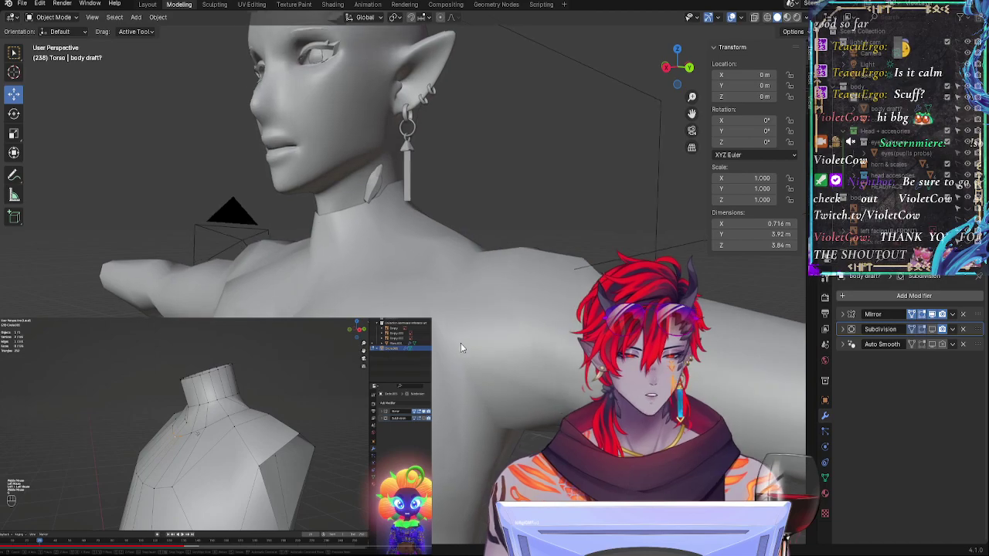
pyautogui.press('Tab')
pyautogui.moveTo(409, 328)
pyautogui.mouseDown(button='middle')
pyautogui.moveTo(474, 323)
pyautogui.moveTo(422, 327)
pyautogui.mouseUp(button='middle')
# Step: Select two neighbouring neck vertices and edge-slide them along the mesh with GG
pyautogui.click(482, 321)
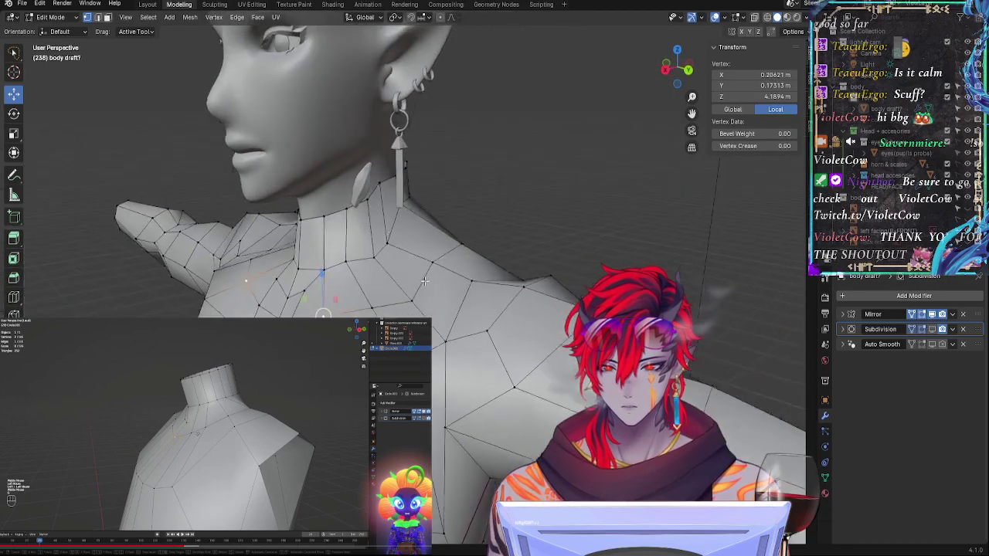
pyautogui.click(345, 262)
pyautogui.keyDown('shift'); pyautogui.click(320, 271); pyautogui.keyUp('shift')
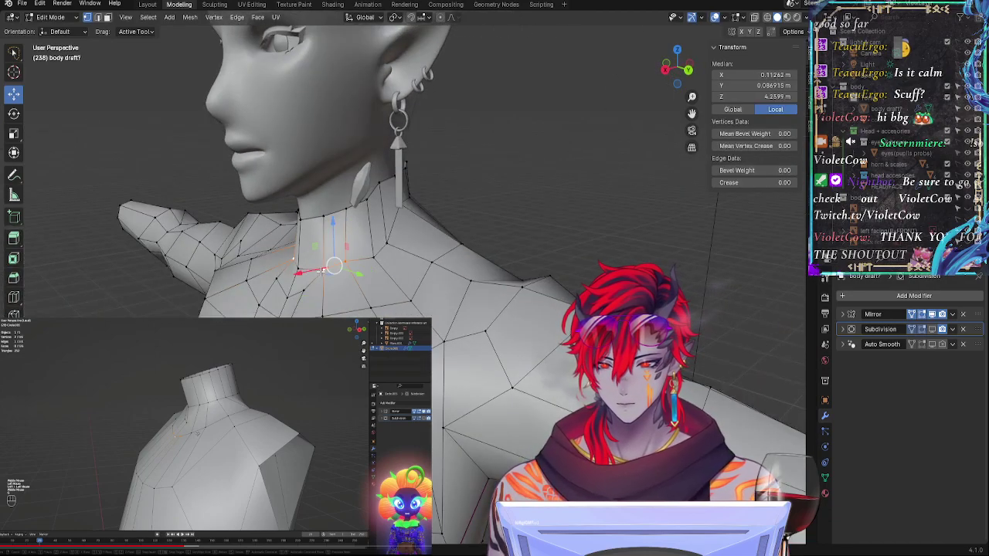
pyautogui.press('g')
pyautogui.press('g')
pyautogui.click(335, 232)
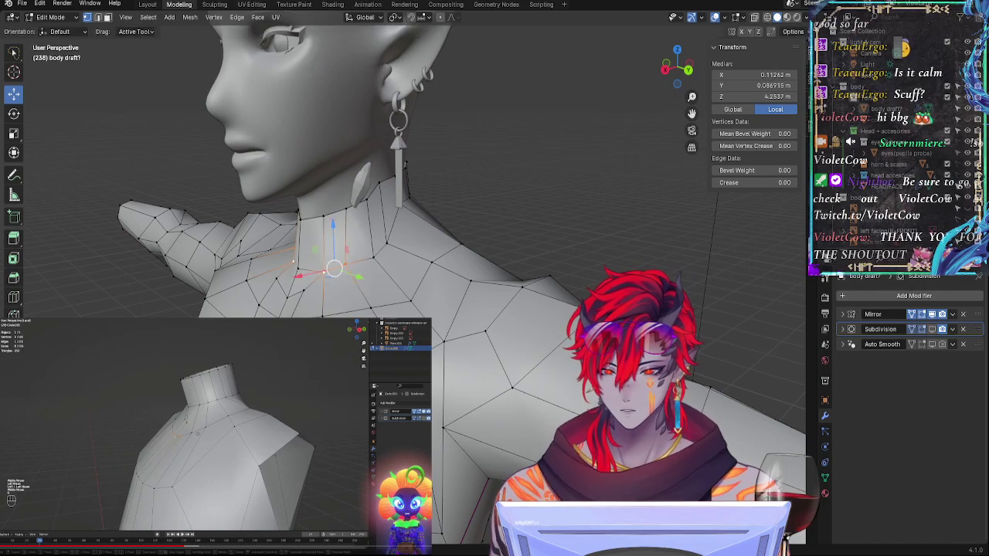
# Step: Add the collar vertex below and its mirror to the selection; a slide attempt is cancelled
pyautogui.moveTo(334, 232); pyautogui.dragTo(352, 284, button='middle')
pyautogui.keyDown('shift'); pyautogui.click(303, 316); pyautogui.keyUp('shift')
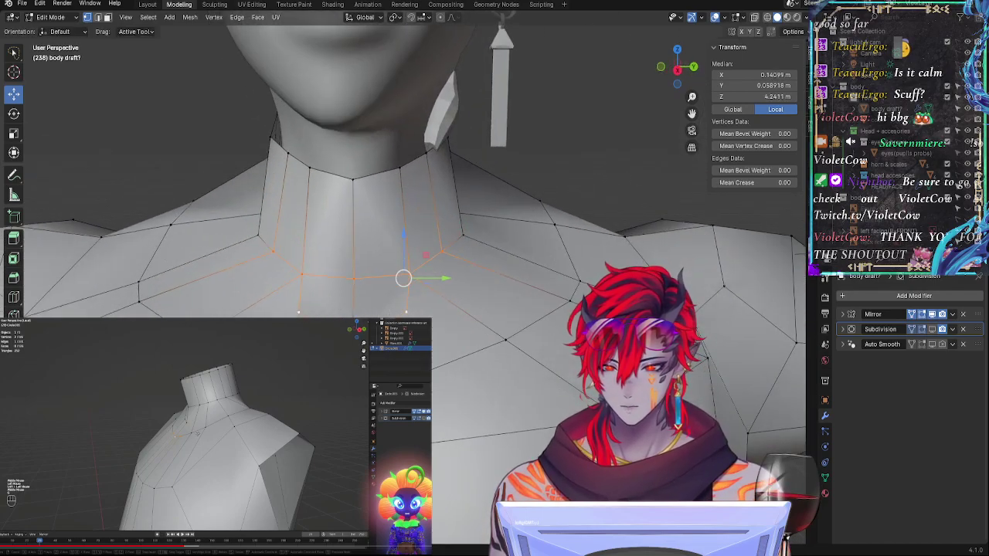
pyautogui.moveTo(450, 321); pyautogui.dragTo(479, 343, button='middle')
pyautogui.press('g')
pyautogui.press('g')
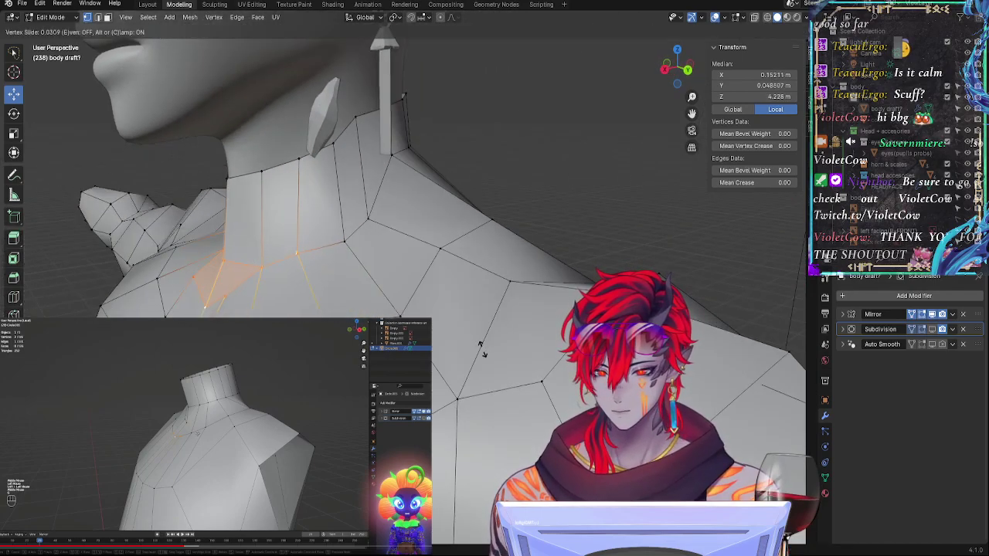
pyautogui.click(479, 348)
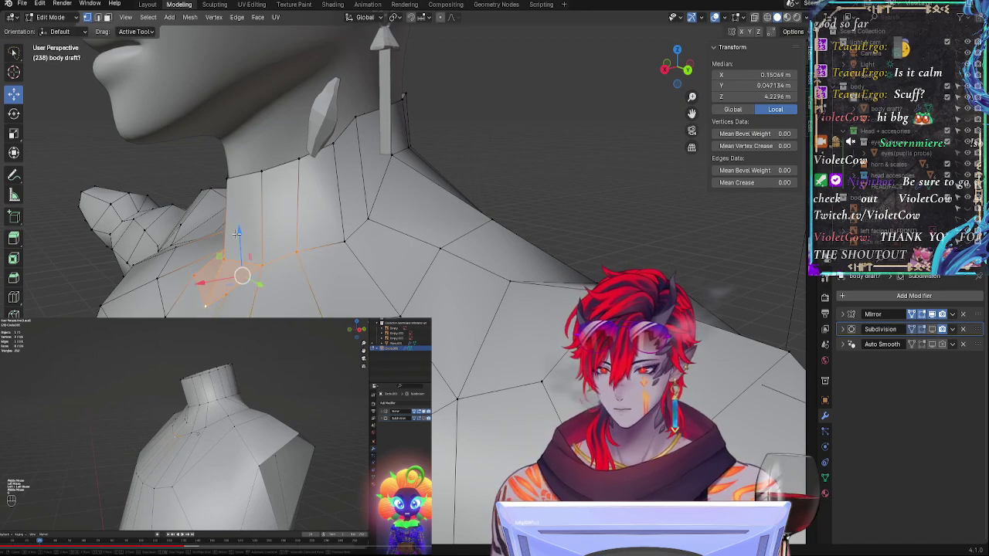
# Step: Clear the selection and slide a single neck-base vertex to sharpen the front V
pyautogui.moveTo(295, 241); pyautogui.dragTo(501, 251, button='middle')
pyautogui.click(520, 251)
pyautogui.click(444, 260)
pyautogui.press('g')
pyautogui.press('g')
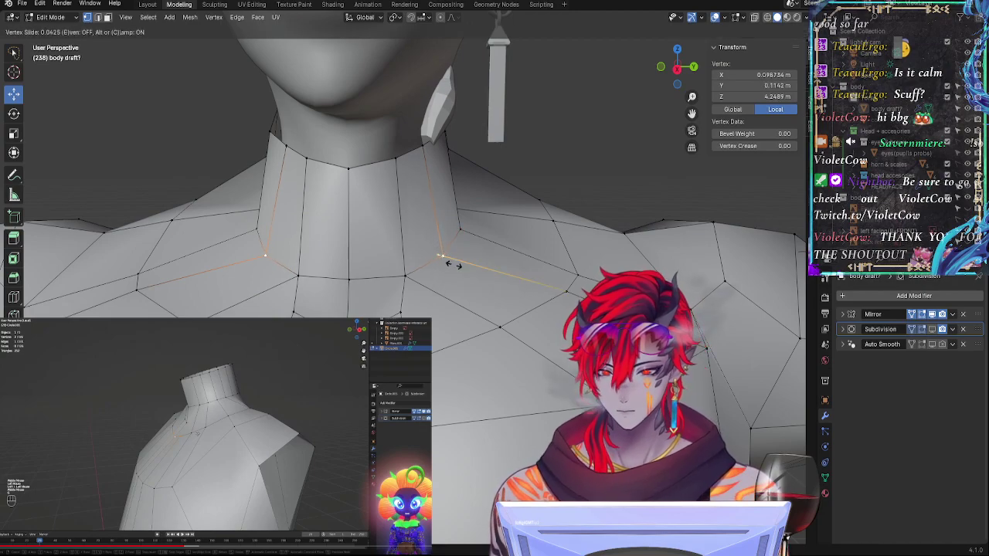
pyautogui.click(448, 263)
# Step: Re-enable subdivision smoothing, orbit to check the neck, and return to Object Mode
pyautogui.click(931, 329)
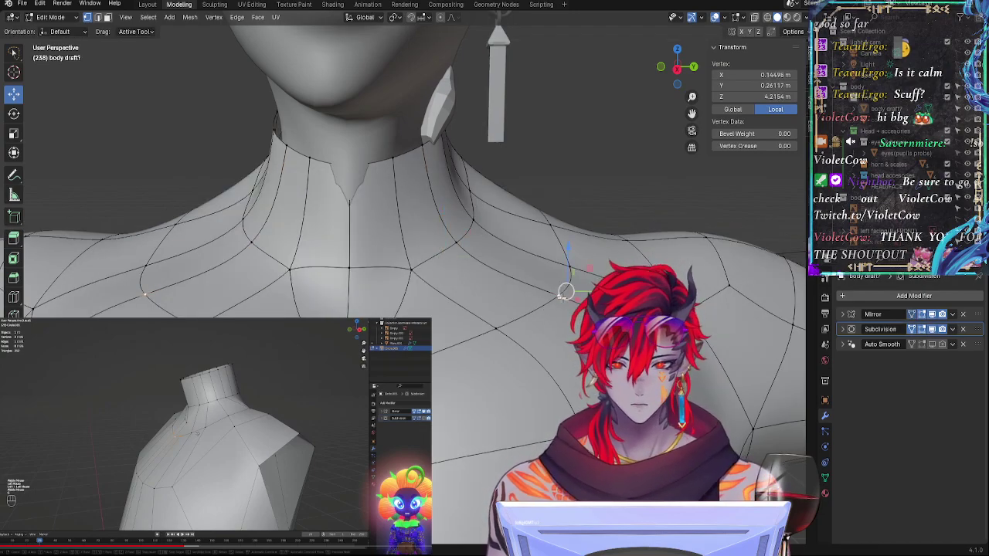
pyautogui.moveTo(563, 298); pyautogui.dragTo(523, 325, button='middle')
pyautogui.press('Tab')
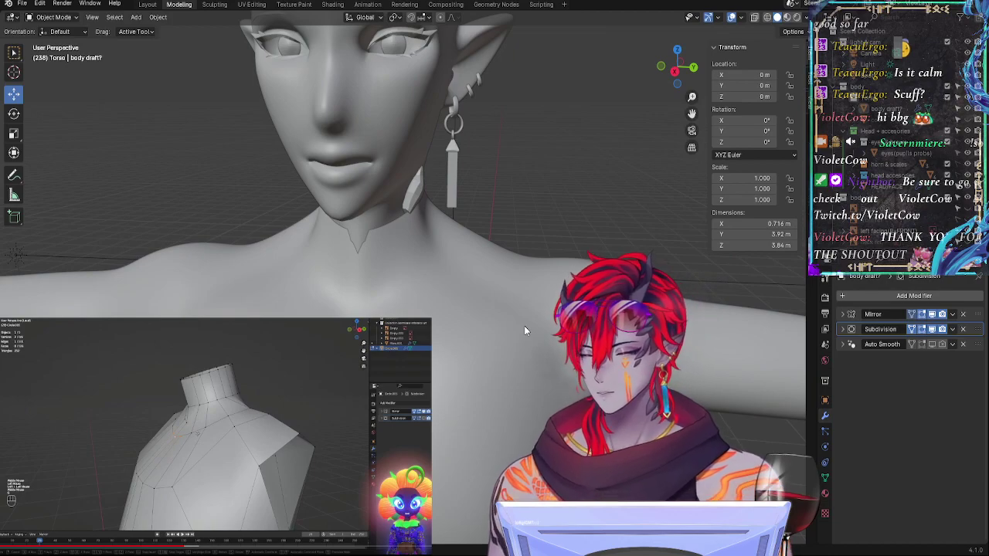
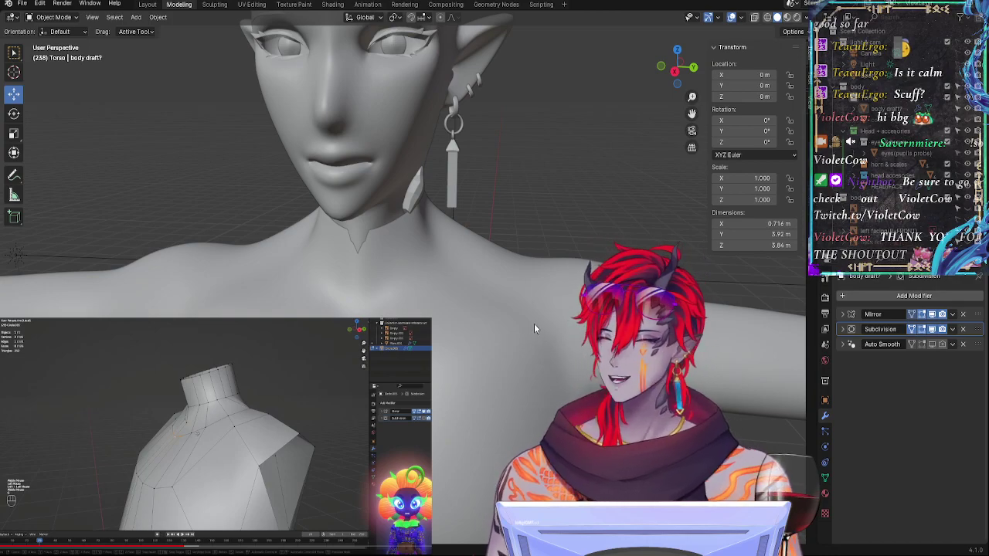
# Step: Frame the neck and shoulders, turn off the Subdivision modifier's viewport display, and enter Edit Mode
pyautogui.moveTo(534, 329); pyautogui.dragTo(633, 352, button='middle')
pyautogui.scroll(4, 444, 340)
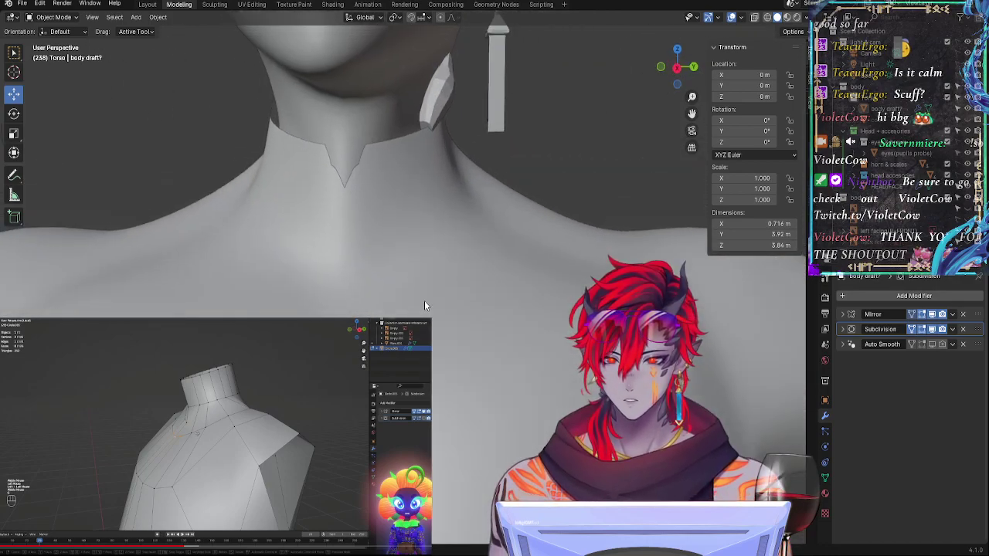
pyautogui.keyDown('shift'); pyautogui.moveTo(523, 327); pyautogui.dragTo(554, 291, button='middle'); pyautogui.keyUp('shift')
pyautogui.scroll(-2, 546, 323)
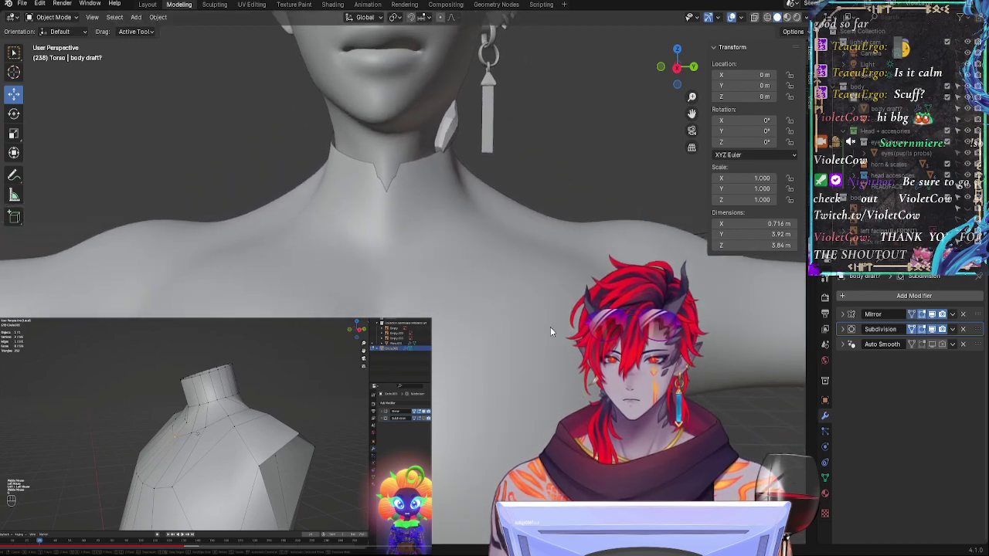
pyautogui.moveTo(550, 331); pyautogui.dragTo(515, 322, button='middle')
pyautogui.click(931, 330)
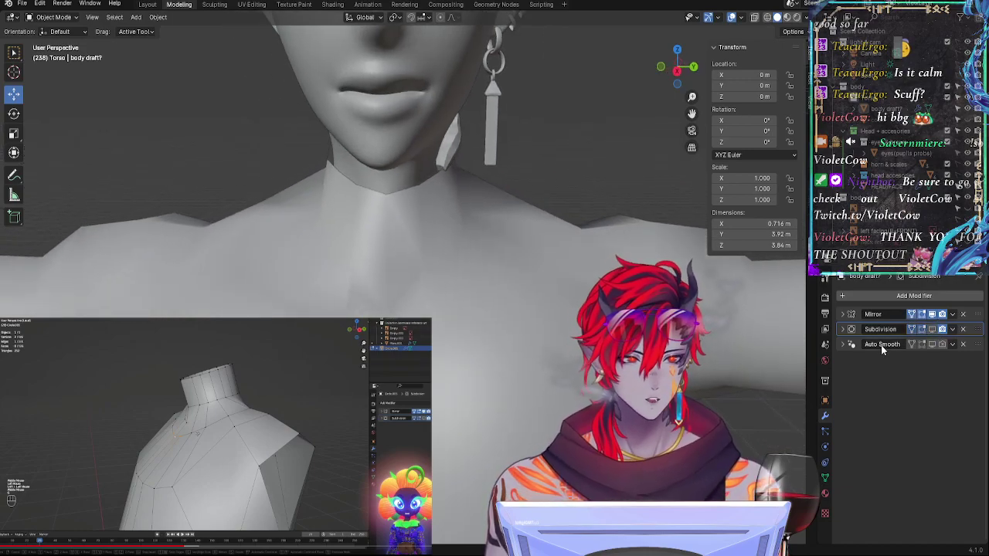
pyautogui.press('Tab')
# Step: Select a chest vertex and slide it into place along its edges
pyautogui.moveTo(726, 398); pyautogui.dragTo(695, 397, button='middle')
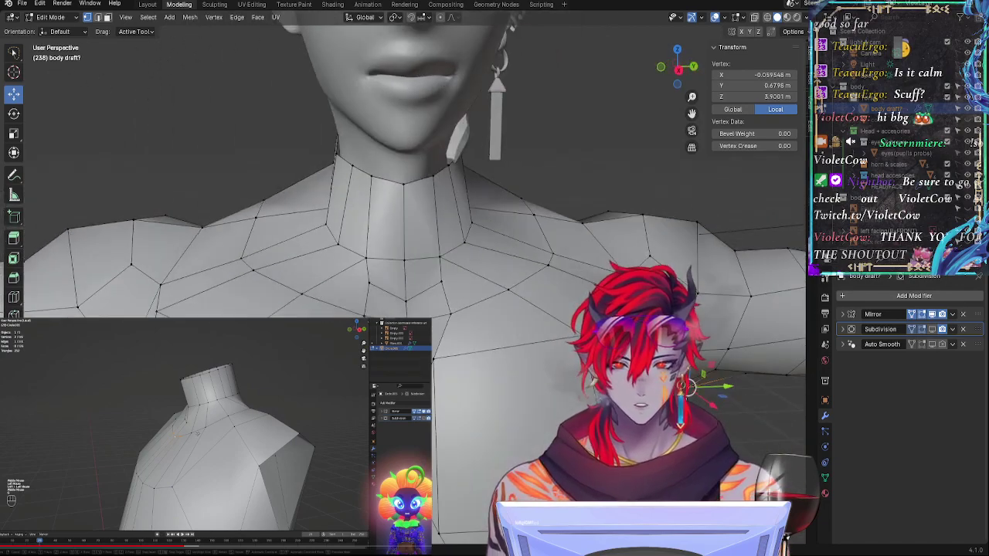
pyautogui.click(510, 292)
pyautogui.moveTo(525, 299); pyautogui.dragTo(454, 287, button='middle')
pyautogui.press('g')
pyautogui.click(463, 344)
pyautogui.press('g')
pyautogui.press('g')
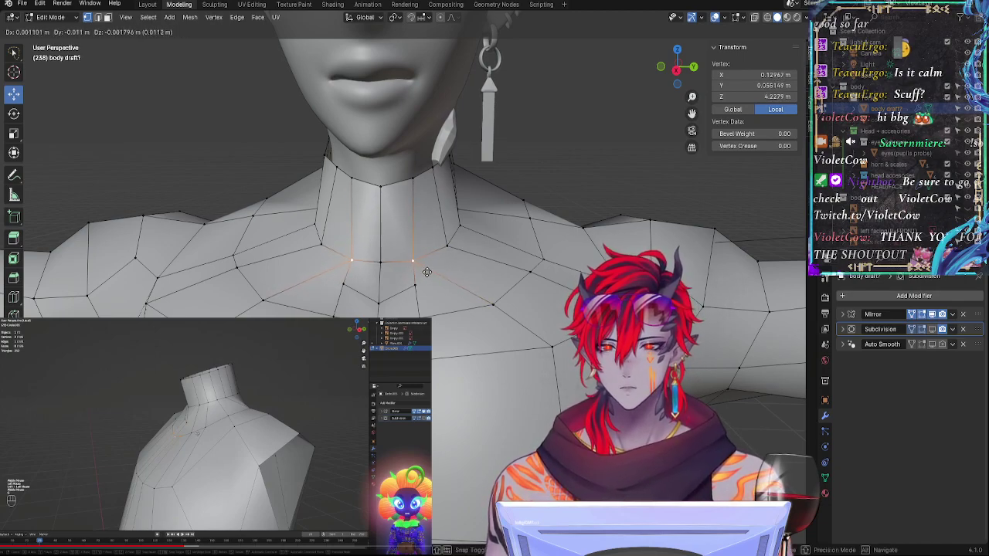
pyautogui.click(428, 272)
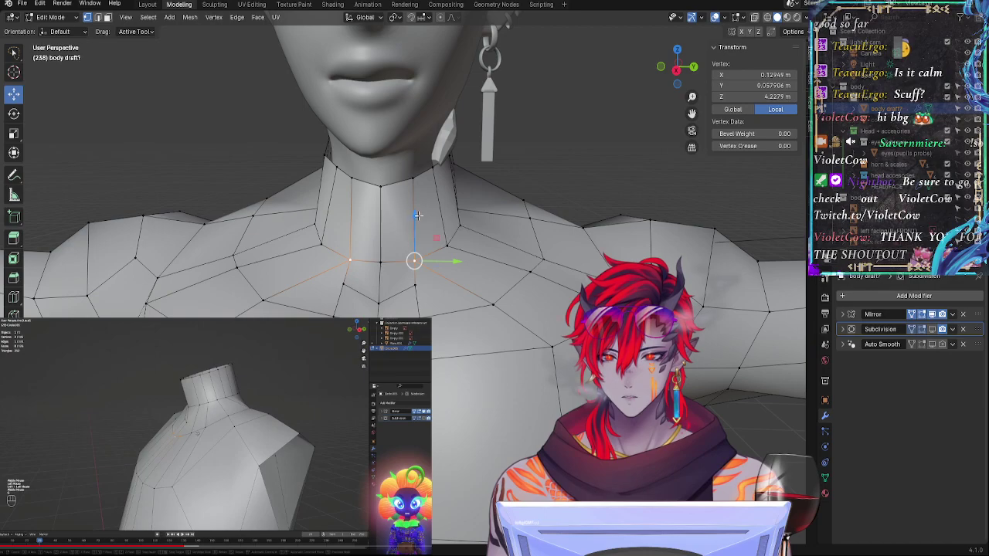
pyautogui.press('g')
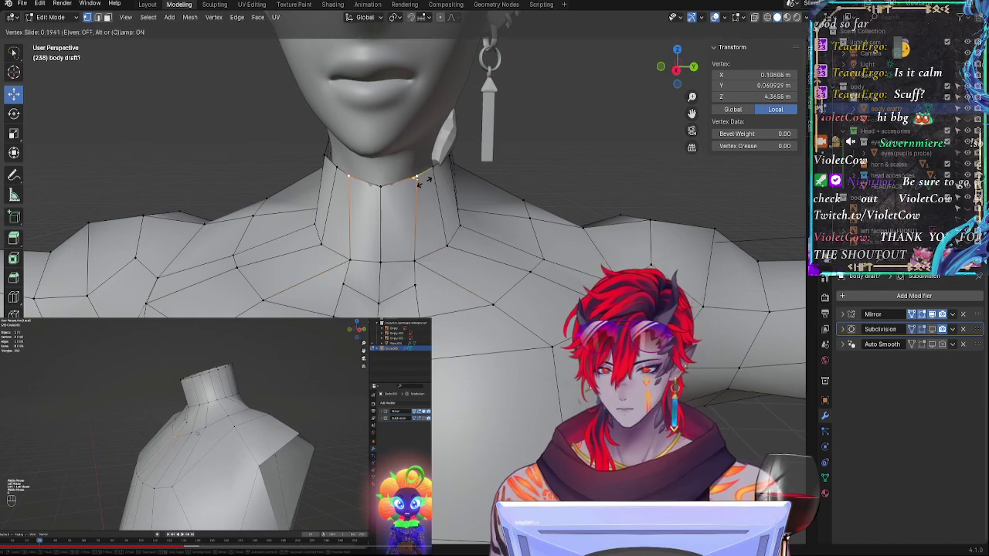
pyautogui.click(415, 183)
# Step: Shift the vertex along X and raise it slightly on Z from a front view
pyautogui.moveTo(431, 257); pyautogui.dragTo(523, 246, button='middle')
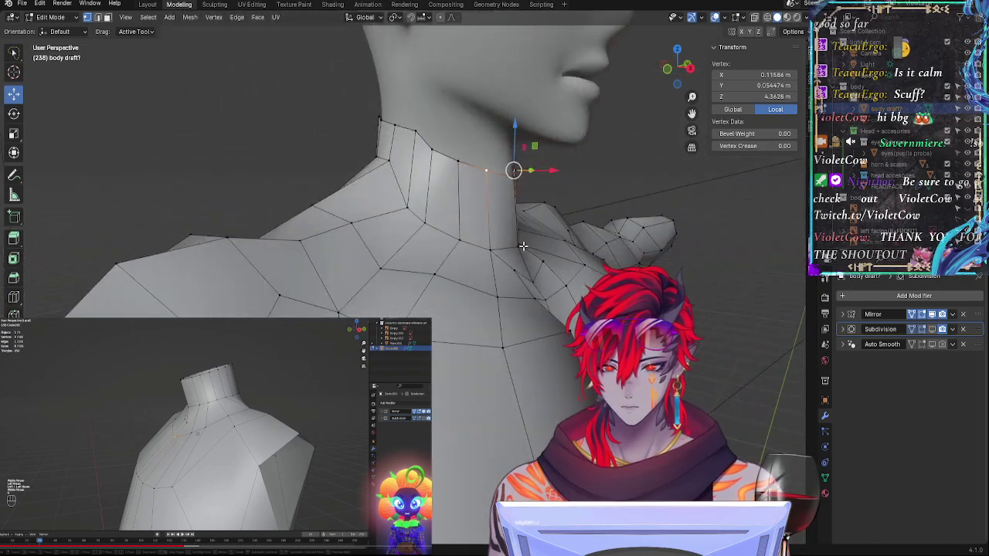
pyautogui.press('g')
pyautogui.press('x')
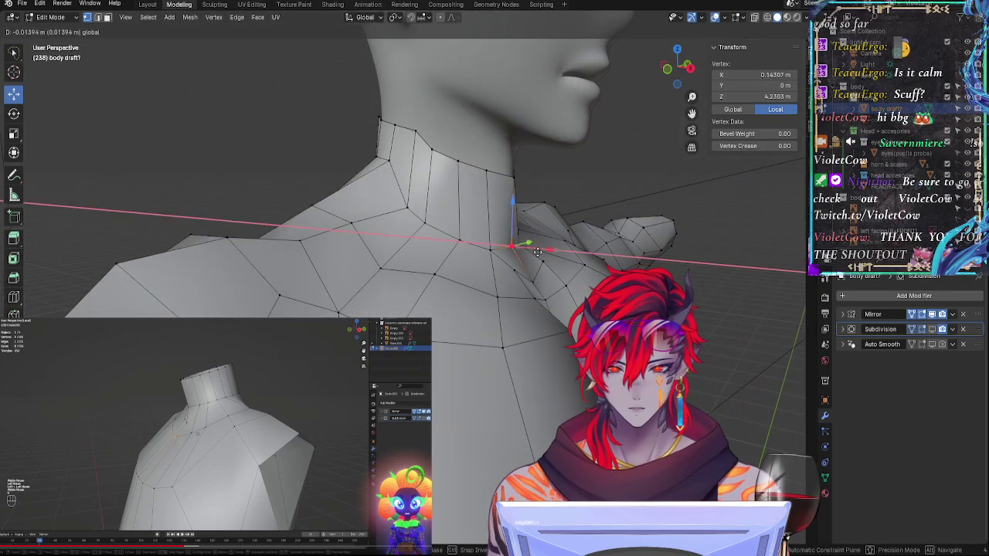
pyautogui.click(537, 251)
pyautogui.moveTo(512, 245); pyautogui.dragTo(293, 205, button='middle')
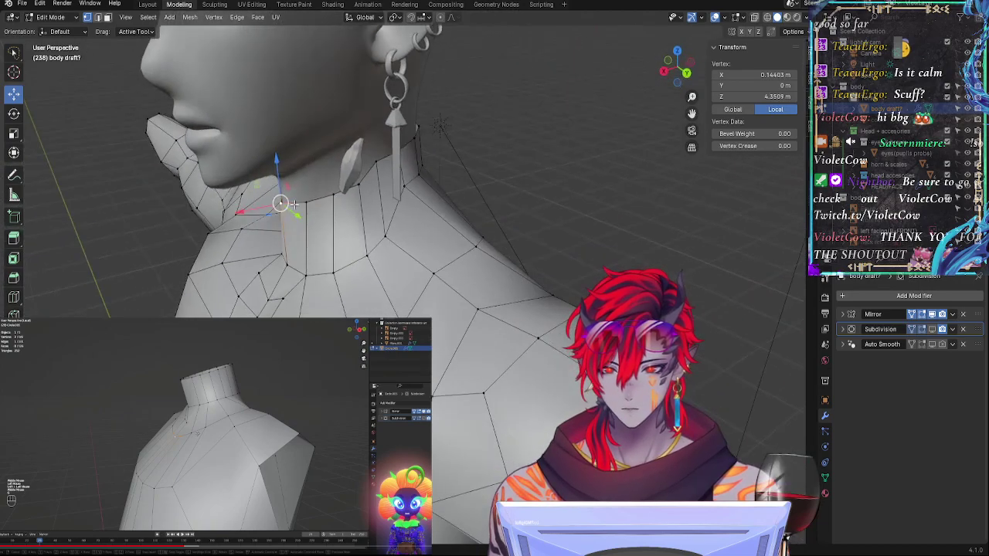
pyautogui.moveTo(279, 163); pyautogui.dragTo(282, 167)
pyautogui.moveTo(283, 167); pyautogui.dragTo(424, 159, button='middle')
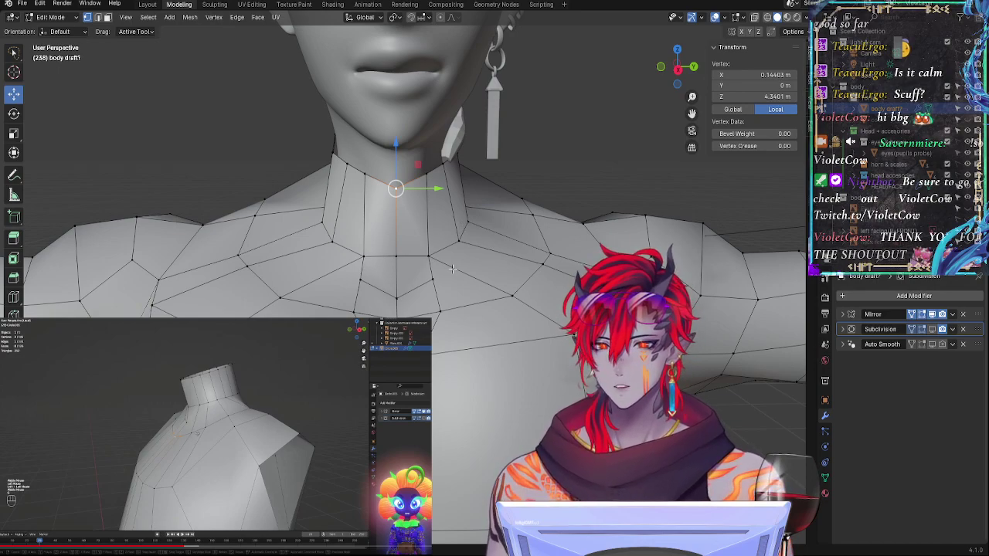
# Step: Pull the front neck-base vertex inward on X and raise it about 1 cm to Z 4.3549 m
pyautogui.scroll(4, 466, 276)
pyautogui.moveTo(448, 176); pyautogui.dragTo(241, 216, button='middle')
pyautogui.moveTo(126, 215); pyautogui.dragTo(142, 227)
pyautogui.moveTo(332, 139); pyautogui.dragTo(414, 99, button='middle')
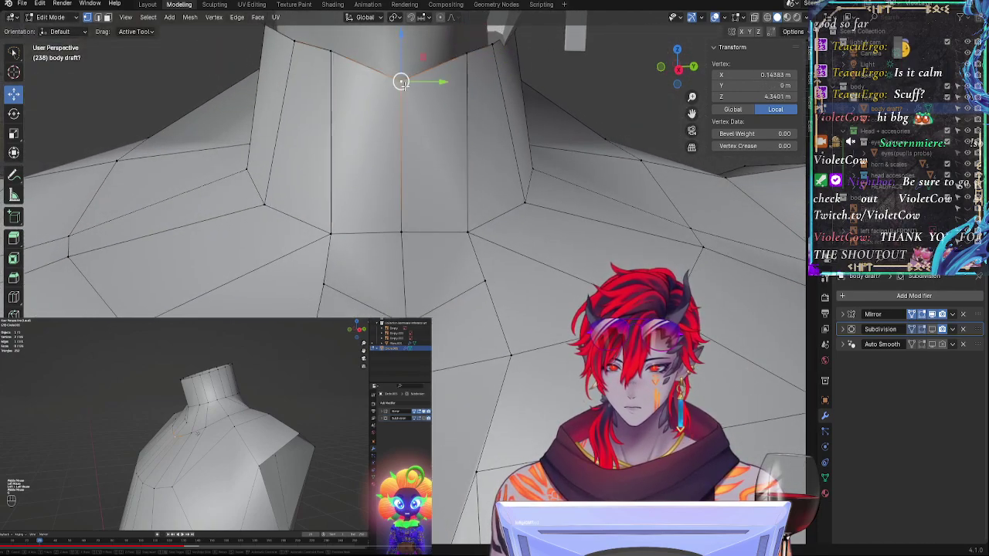
pyautogui.scroll(-3, 422, 136)
pyautogui.moveTo(404, 133); pyautogui.dragTo(402, 122)
pyautogui.moveTo(440, 191); pyautogui.dragTo(383, 151, button='middle')
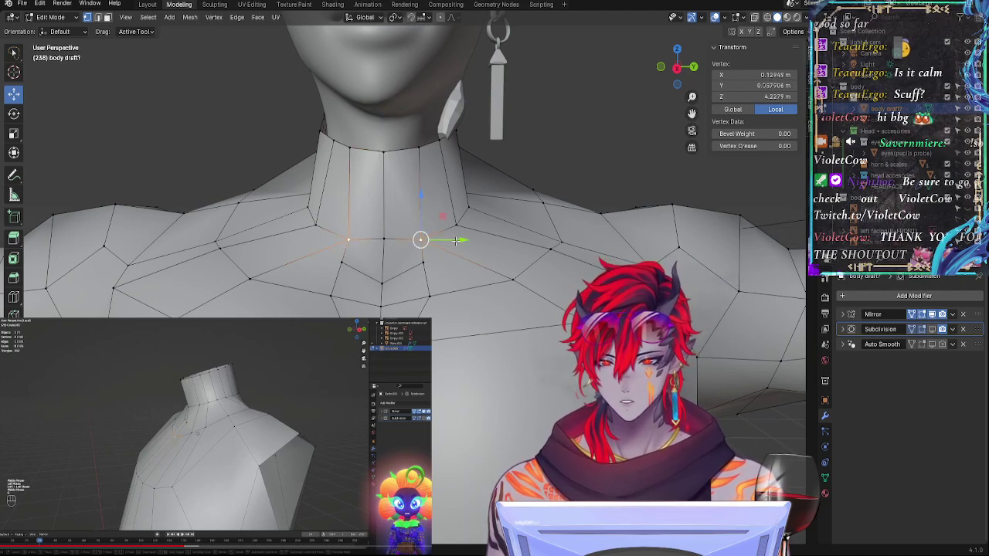
# Step: Nudge a neck vertex along Y, then along X
pyautogui.moveTo(458, 241); pyautogui.dragTo(467, 239)
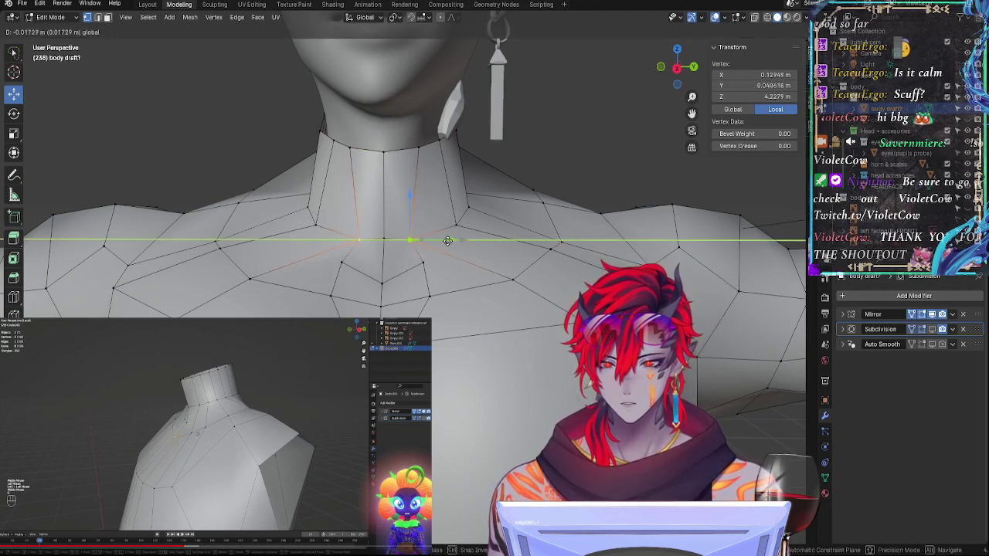
pyautogui.moveTo(452, 242); pyautogui.dragTo(455, 241)
pyautogui.moveTo(454, 240); pyautogui.dragTo(373, 282, button='middle')
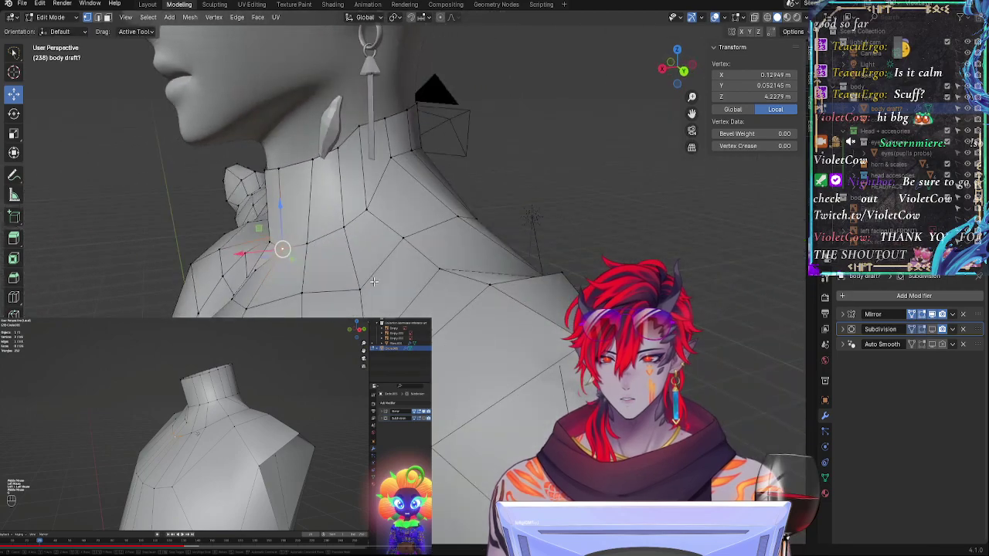
pyautogui.moveTo(252, 260); pyautogui.dragTo(243, 255)
pyautogui.click(238, 254)
# Step: Pull a neck-side vertex inward along X and shift it along Y
pyautogui.moveTo(238, 255); pyautogui.dragTo(416, 257, button='middle')
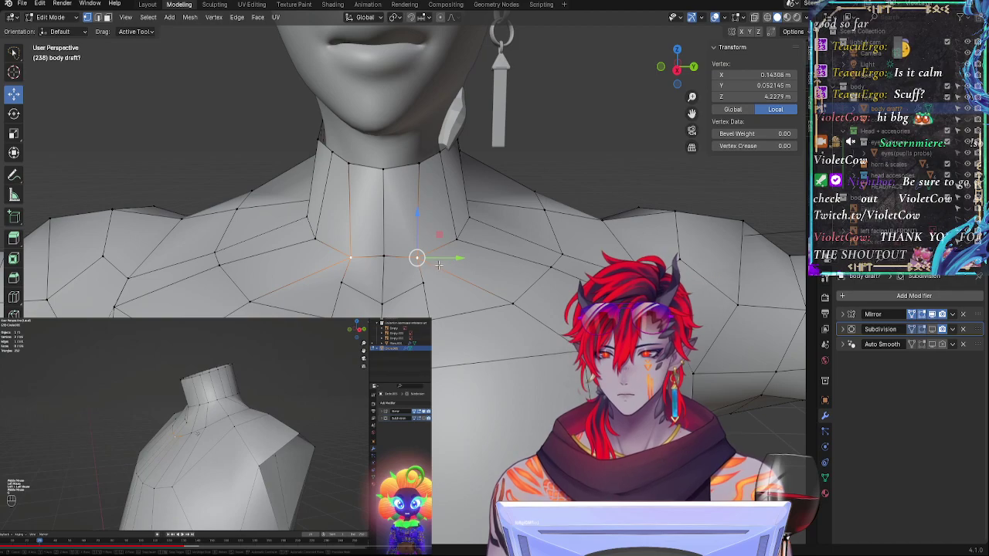
pyautogui.moveTo(440, 291); pyautogui.dragTo(335, 289, button='middle')
pyautogui.moveTo(270, 269); pyautogui.dragTo(286, 268)
pyautogui.press('g')
pyautogui.press('y')
pyautogui.click(327, 271)
# Step: Nudge the vertex along Y and slide it along its edges below the lips
pyautogui.moveTo(327, 271); pyautogui.dragTo(398, 153, button='middle')
pyautogui.moveTo(443, 132); pyautogui.dragTo(441, 133)
pyautogui.moveTo(440, 132); pyautogui.dragTo(415, 243, button='middle')
pyautogui.press('g')
pyautogui.press('g')
pyautogui.click(411, 242)
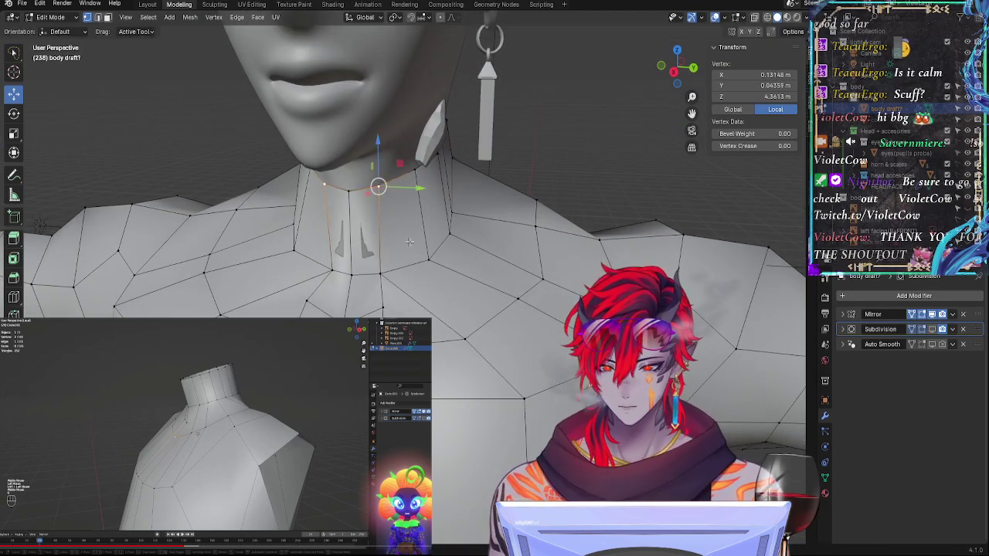
pyautogui.press('g')
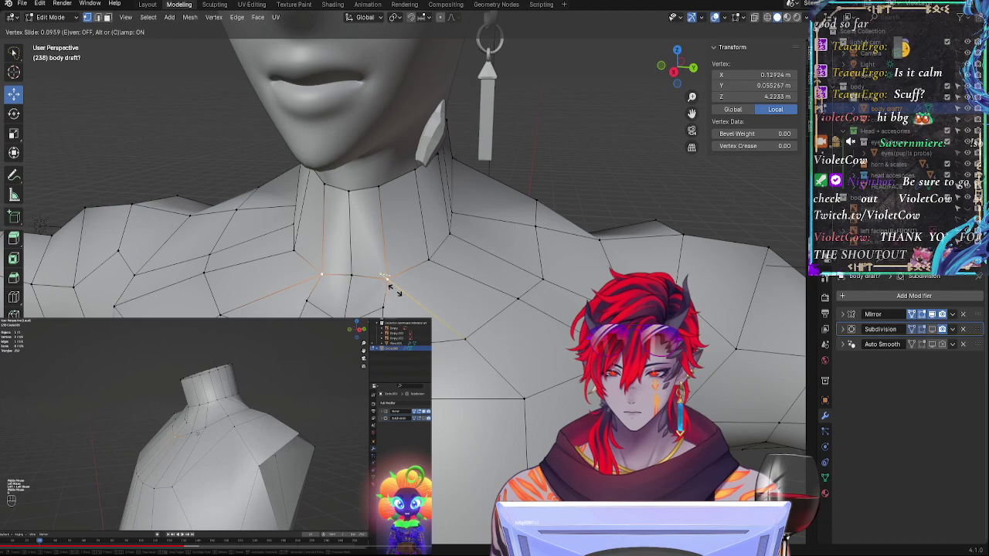
pyautogui.click(394, 287)
# Step: Slide a neck vertex along its edge and fine-tune it with small moves
pyautogui.moveTo(394, 288); pyautogui.dragTo(463, 270, button='middle')
pyautogui.press('g')
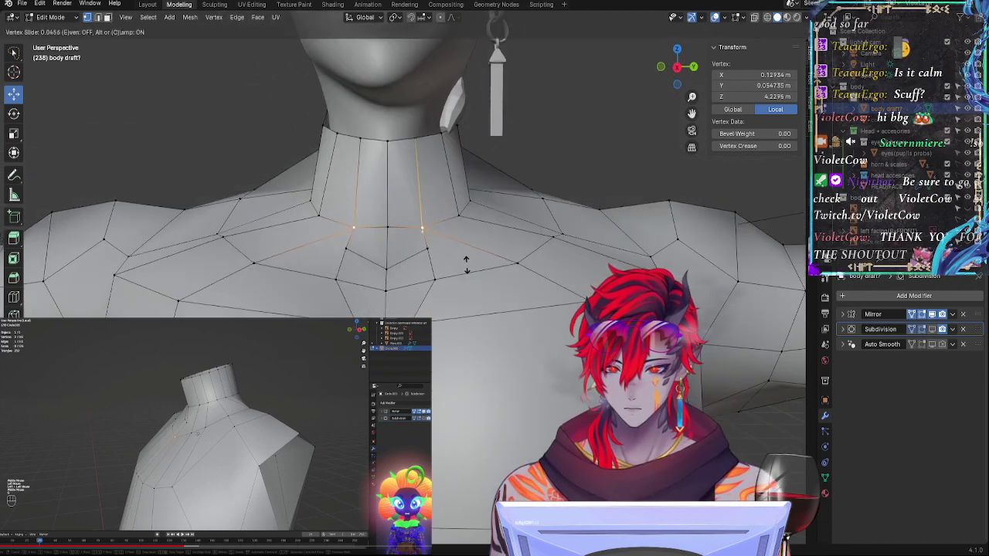
pyautogui.press('g')
pyautogui.press('g')
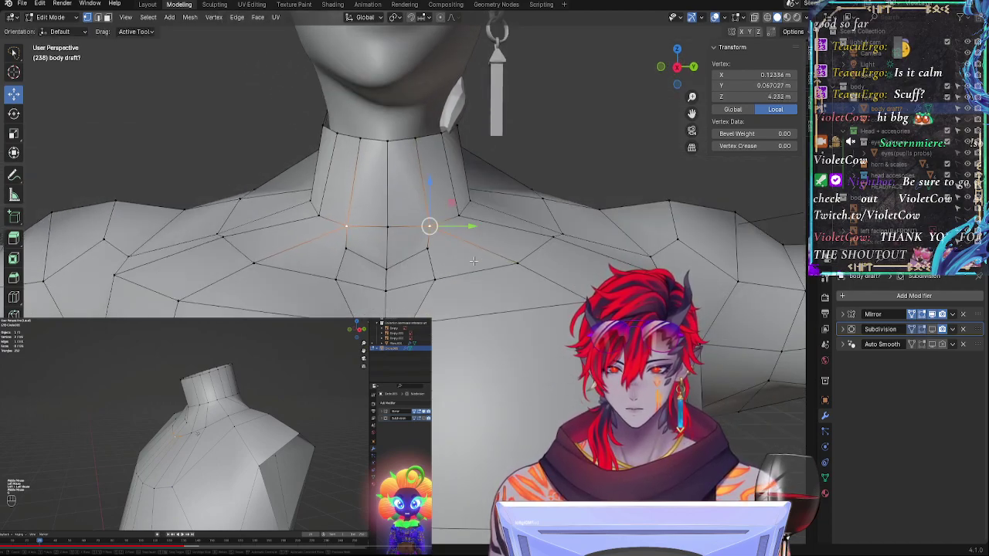
pyautogui.moveTo(473, 262); pyautogui.dragTo(435, 294, button='middle')
pyautogui.press('g')
pyautogui.press('g')
pyautogui.click(351, 303)
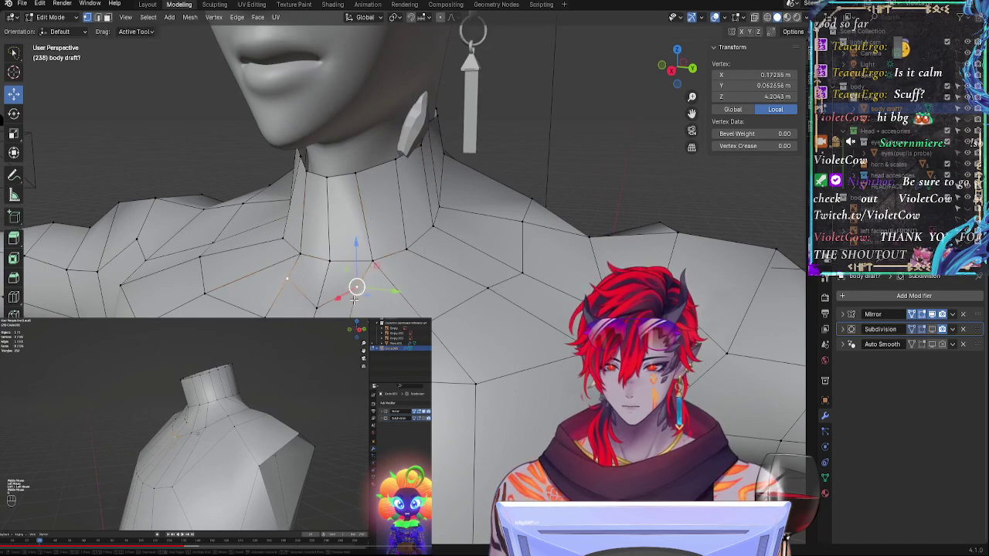
pyautogui.press('g')
pyautogui.press('g')
pyautogui.click(357, 302)
# Step: Adjust a shoulder vertex, then select a front neck vertex and slide it along its edge
pyautogui.moveTo(357, 303); pyautogui.dragTo(539, 311, button='middle')
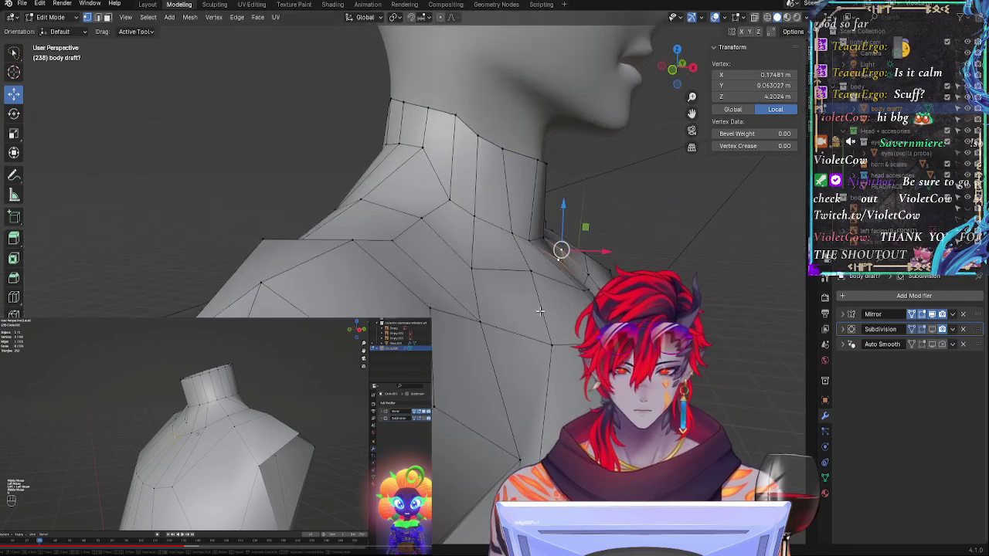
pyautogui.click(590, 254)
pyautogui.moveTo(590, 253); pyautogui.dragTo(477, 307, button='middle')
pyautogui.moveTo(546, 297); pyautogui.dragTo(463, 263, button='middle')
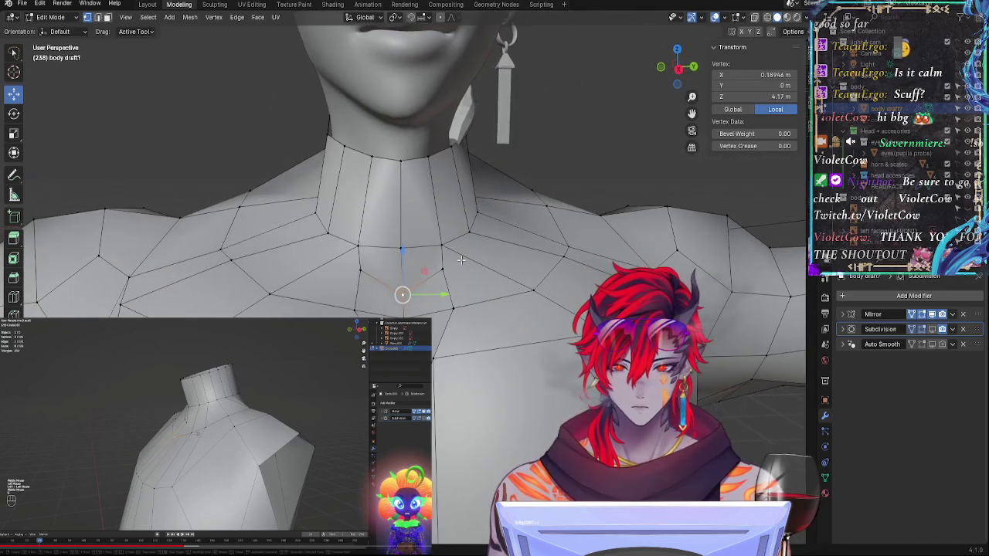
pyautogui.click(445, 247)
pyautogui.press('g')
pyautogui.press('g')
pyautogui.click(459, 252)
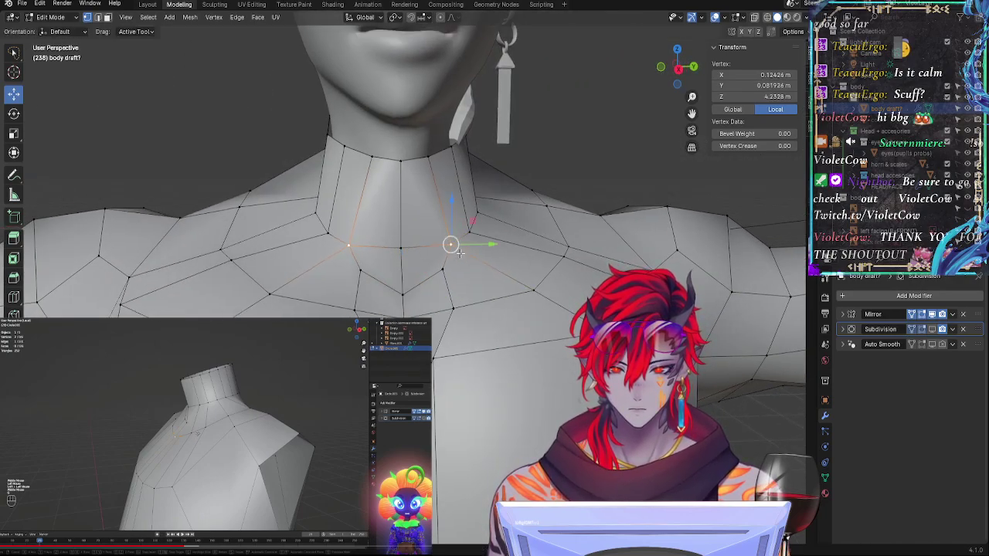
# Step: Move the neck vertex up and left, lower it on Z, then raise it slightly
pyautogui.moveTo(533, 290); pyautogui.dragTo(521, 284)
pyautogui.moveTo(521, 284); pyautogui.dragTo(592, 247, button='middle')
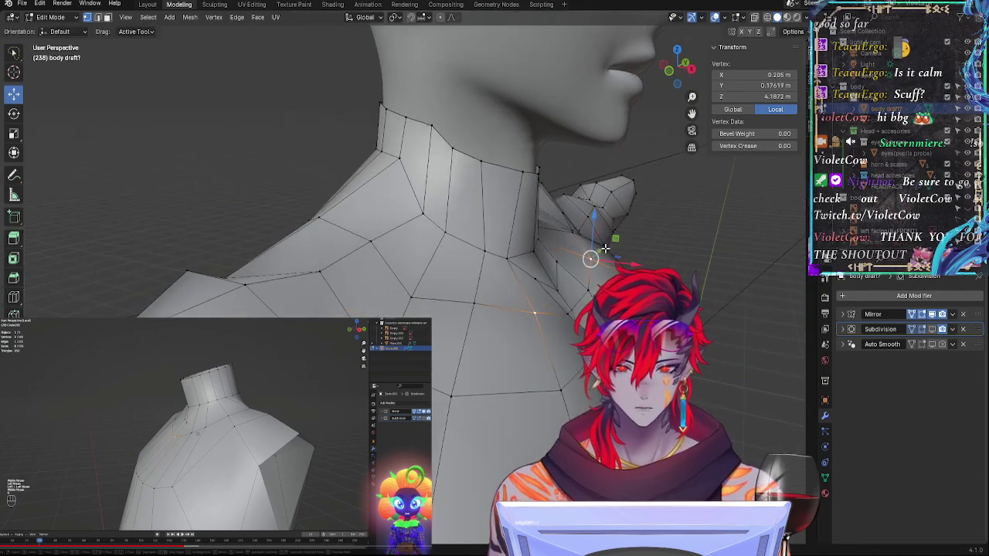
pyautogui.moveTo(596, 219); pyautogui.dragTo(597, 226)
pyautogui.moveTo(597, 226); pyautogui.dragTo(379, 308, button='middle')
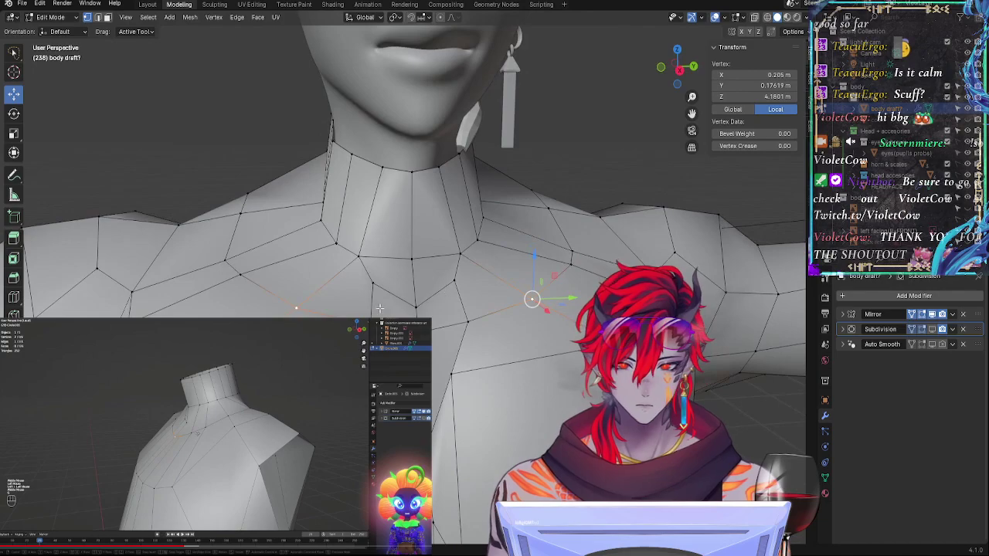
pyautogui.moveTo(444, 322); pyautogui.dragTo(352, 306, button='middle')
pyautogui.moveTo(337, 306); pyautogui.dragTo(335, 301)
pyautogui.moveTo(337, 301); pyautogui.dragTo(513, 314, button='middle')
# Step: Slide the vertex along two edges and move it higher up the neck
pyautogui.press('g')
pyautogui.press('g')
pyautogui.click(512, 317)
pyautogui.press('g')
pyautogui.press('g')
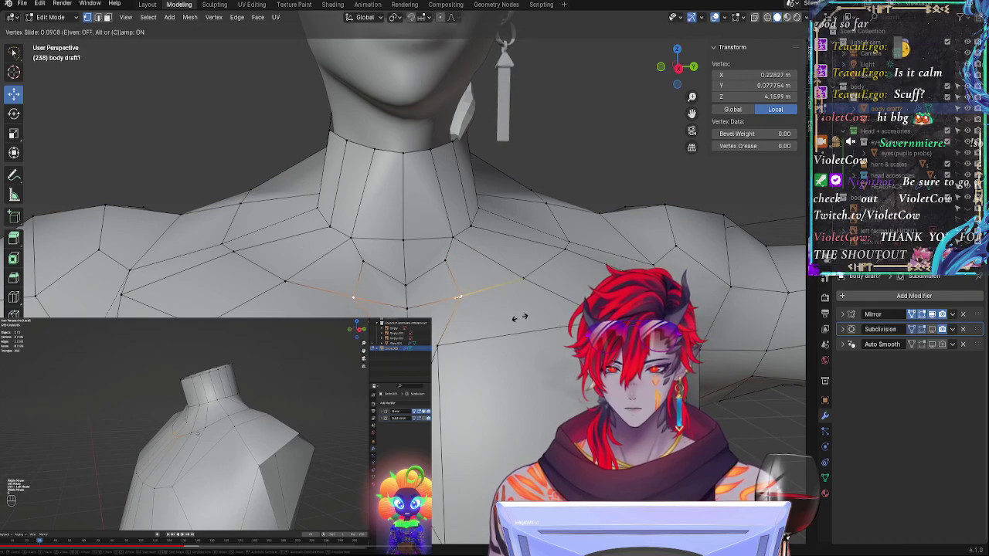
pyautogui.click(502, 317)
pyautogui.moveTo(460, 301); pyautogui.dragTo(493, 212)
pyautogui.moveTo(493, 212); pyautogui.dragTo(410, 186, button='middle')
# Step: Select three neck vertices and edge-slide that loop along the neck
pyautogui.click(398, 158)
pyautogui.keyDown('shift'); pyautogui.click(374, 209); pyautogui.keyUp('shift')
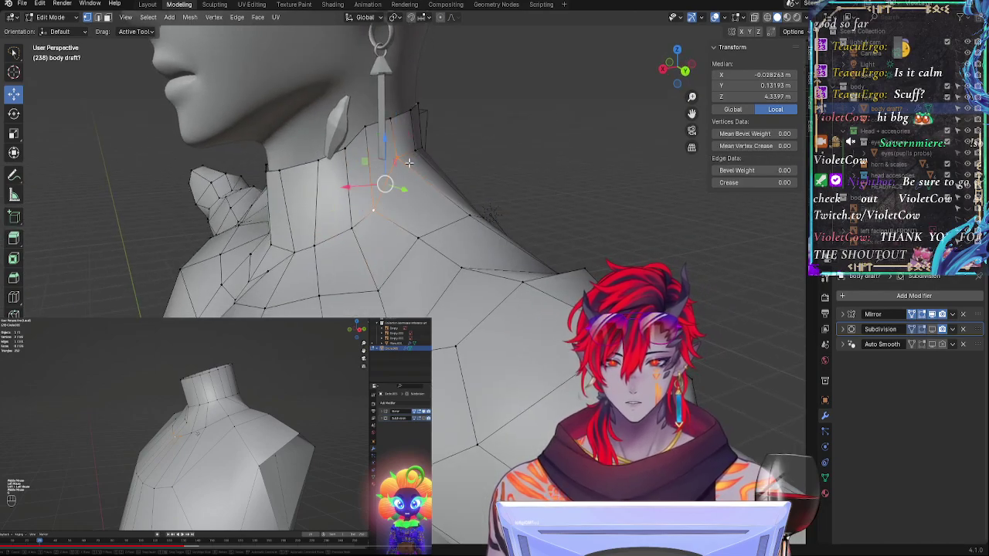
pyautogui.keyDown('shift'); pyautogui.click(417, 151); pyautogui.keyUp('shift')
pyautogui.press('g')
pyautogui.press('g')
pyautogui.click(437, 157)
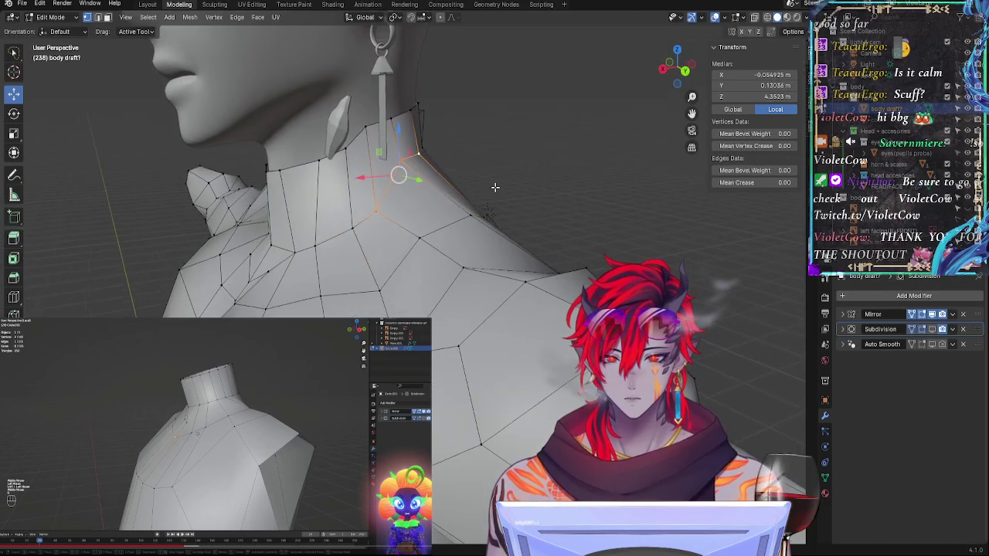
pyautogui.moveTo(399, 170); pyautogui.dragTo(564, 173, button='middle')
pyautogui.click(592, 168)
# Step: Show the subdivision smoothing again and switch to a front orthographic view of the torso
pyautogui.click(942, 329)
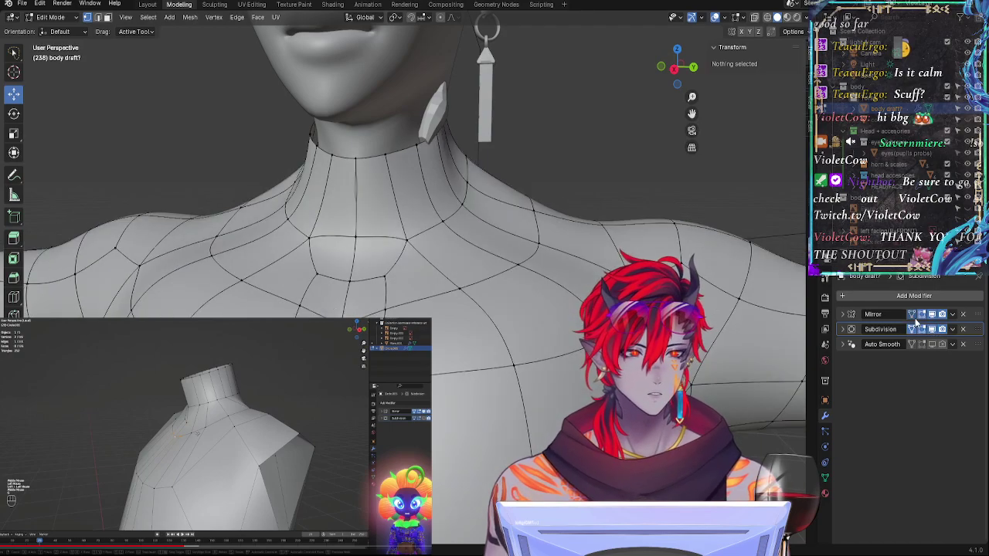
pyautogui.press('Tab')
pyautogui.scroll(-5, 575, 232)
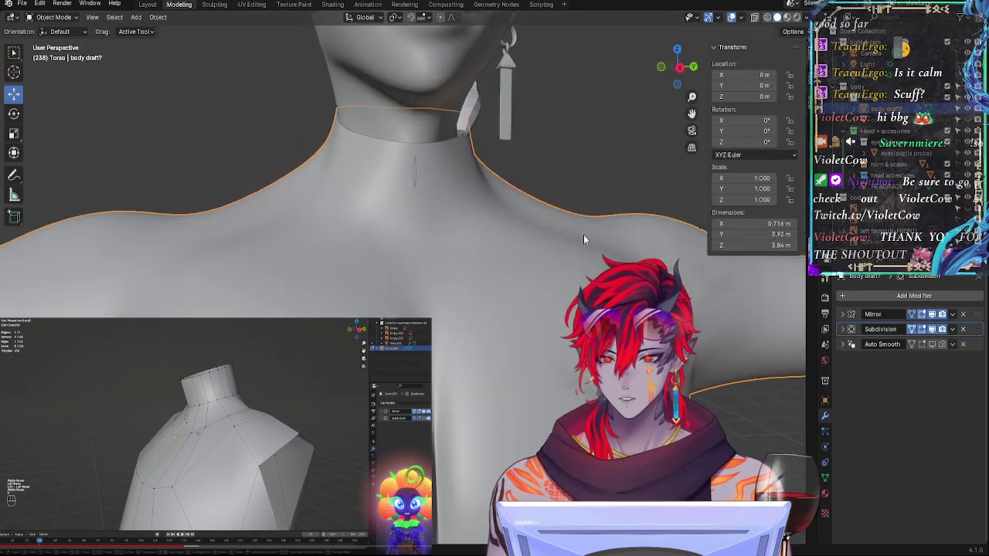
pyautogui.moveTo(583, 254); pyautogui.dragTo(454, 480, button='middle')
pyautogui.press('Tab')
pyautogui.press('Tab')
pyautogui.moveTo(596, 348); pyautogui.dragTo(541, 339, button='middle')
pyautogui.click(678, 65)
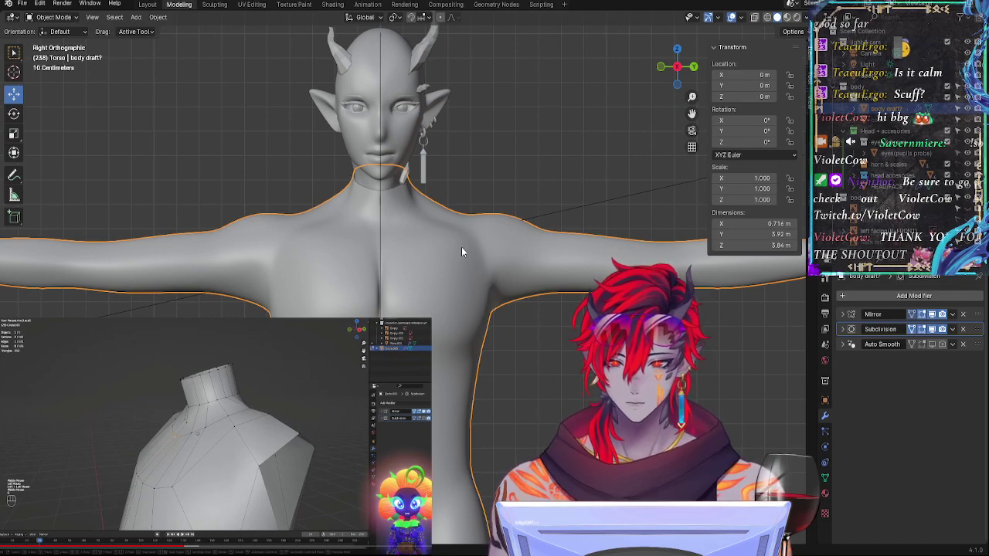
# Step: Toggle between Edit and Object Mode to compare the wireframe with the smooth torso
pyautogui.press('Tab')
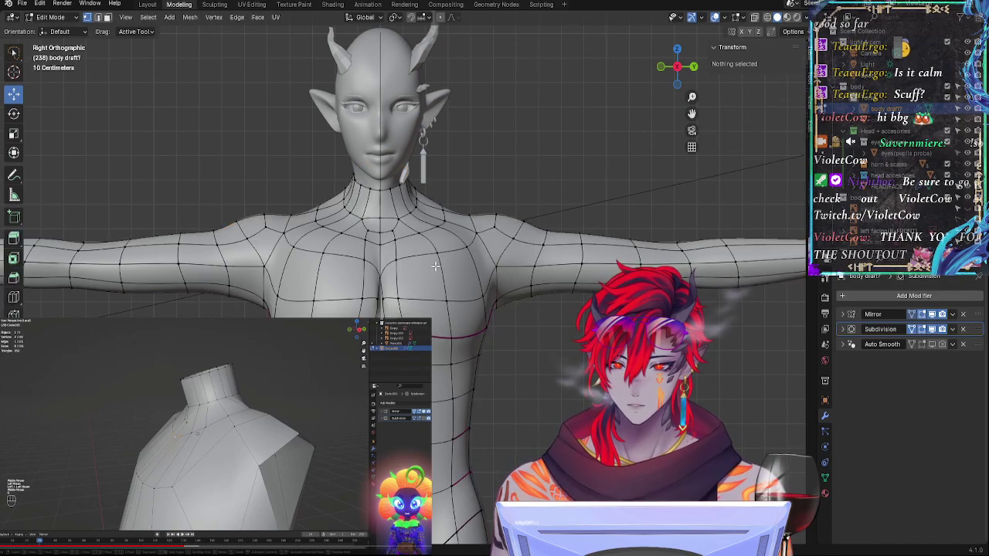
pyautogui.scroll(3, 438, 307)
pyautogui.press('Tab')
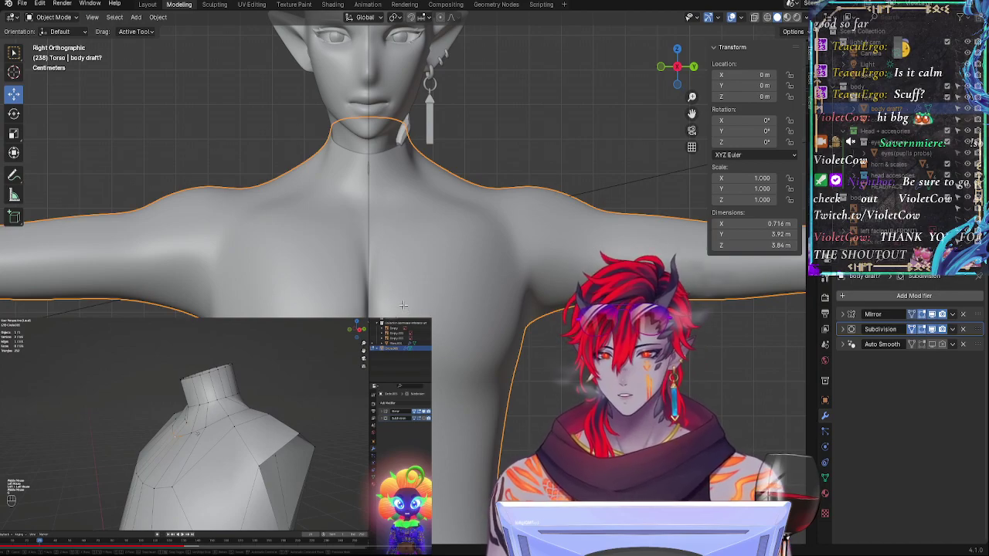
pyautogui.press('Tab')
pyautogui.press('Tab')
pyautogui.press('Tab')
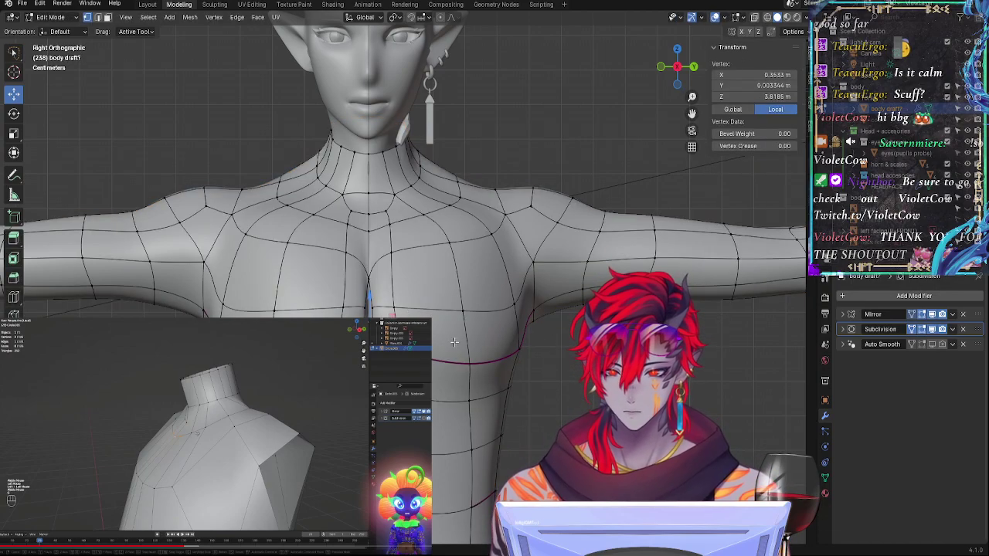
pyautogui.press('Tab')
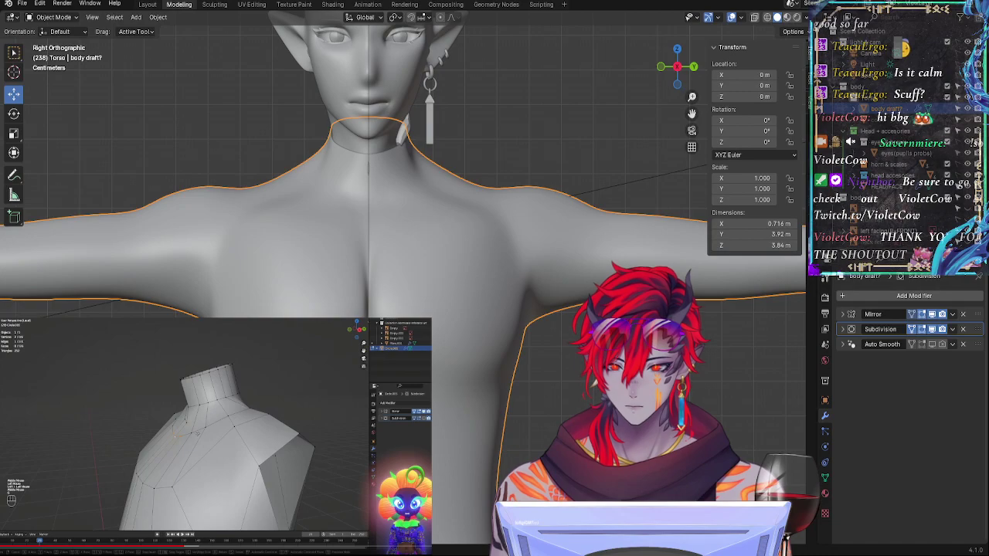
pyautogui.press('Tab')
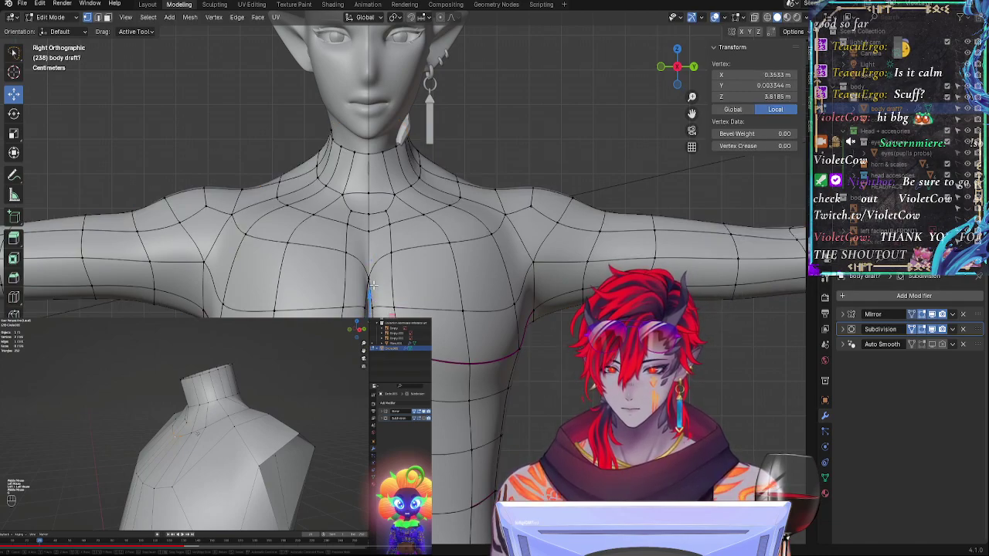
# Step: Move a chest vertex vertically on Z and check the smoothed chest shape
pyautogui.press('g')
pyautogui.press('z')
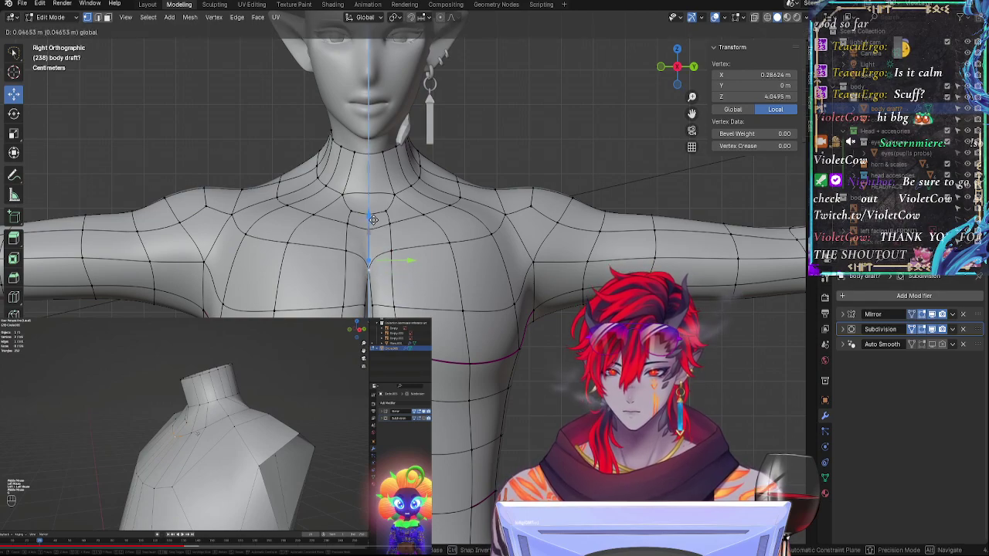
pyautogui.click(373, 220)
pyautogui.press('Tab')
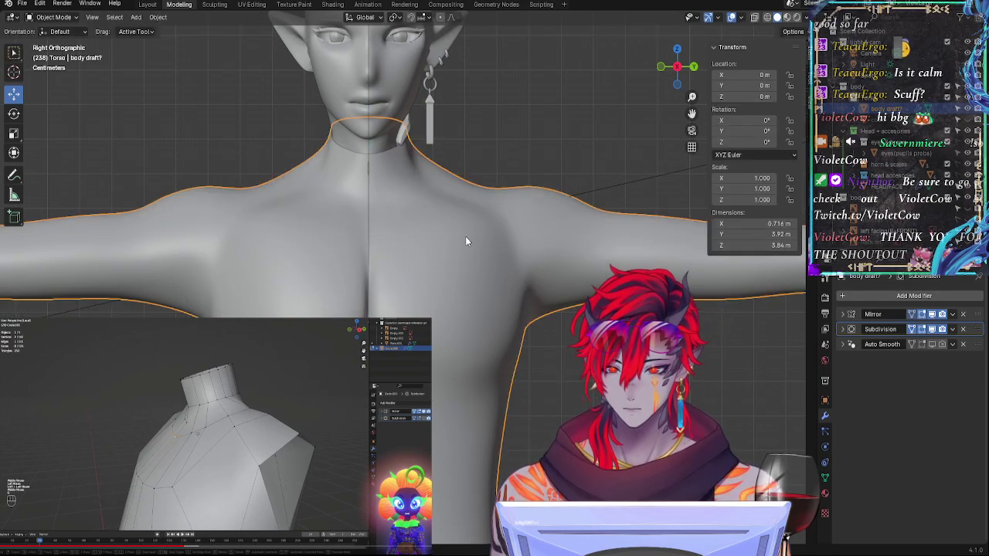
pyautogui.press('Tab')
pyautogui.press('Tab')
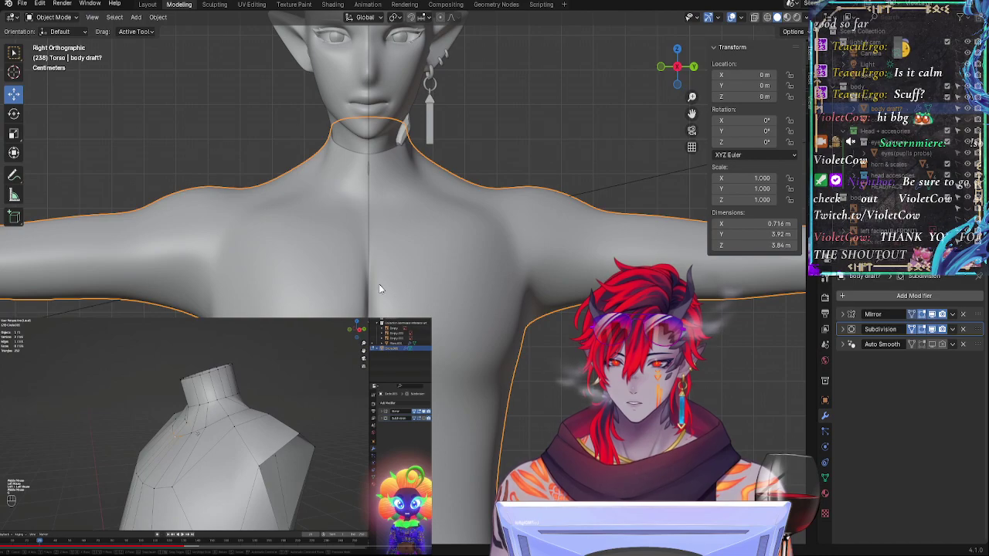
pyautogui.press('Tab')
# Step: Move the chest vertex along Y twice, previewing the smooth chest between moves
pyautogui.press('g')
pyautogui.press('y')
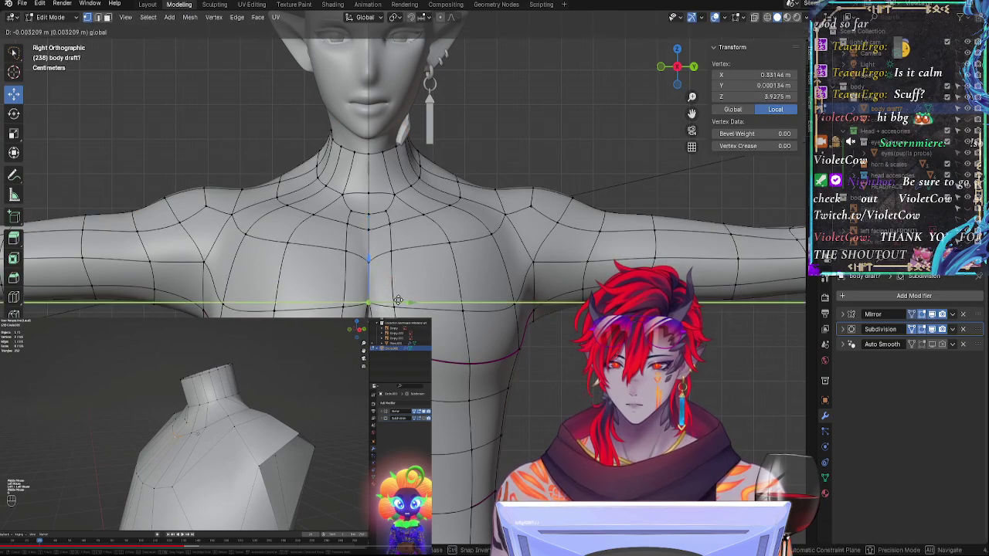
pyautogui.click(401, 301)
pyautogui.press('Tab')
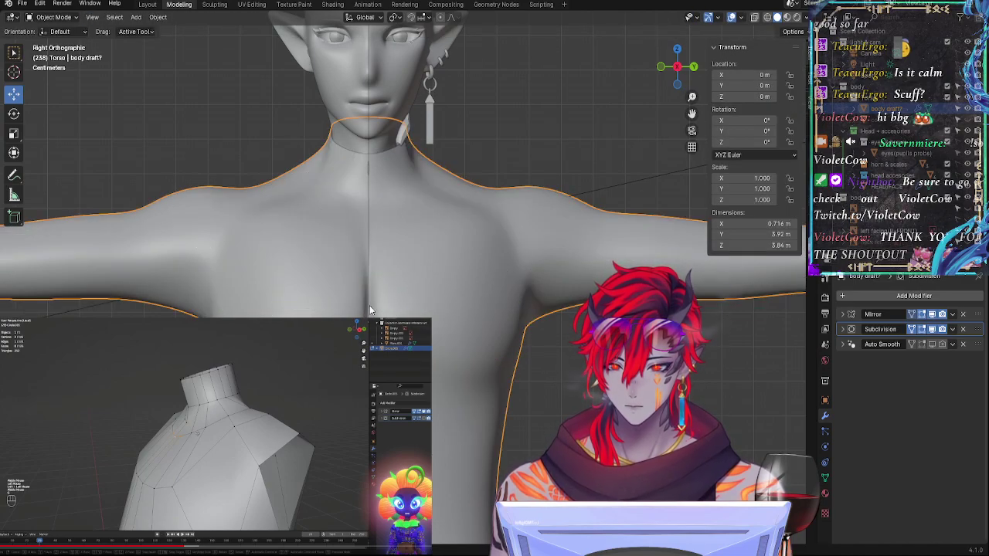
pyautogui.press('Tab')
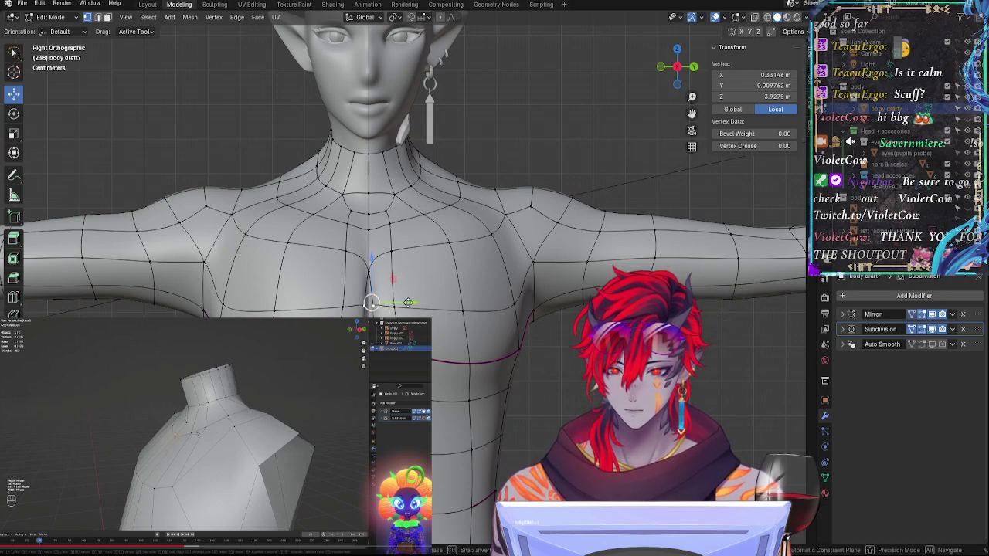
pyautogui.press('g')
pyautogui.press('y')
pyautogui.click(407, 302)
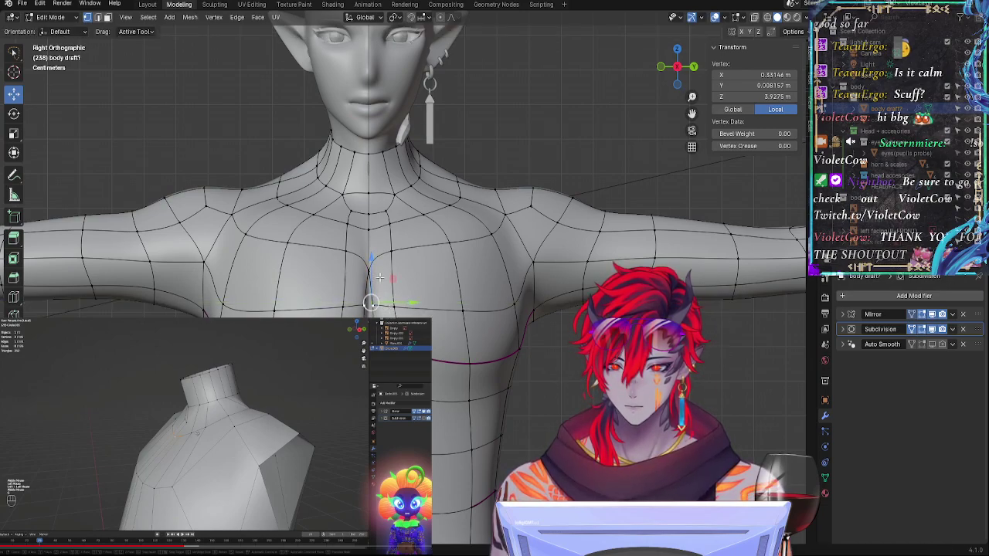
# Step: Nudge the centre chest vertex down, then adjust upper-chest and collarbone vertices along X, Y and Z
pyautogui.moveTo(369, 221); pyautogui.dragTo(416, 241)
pyautogui.click(396, 261)
pyautogui.click(419, 242)
pyautogui.moveTo(419, 241); pyautogui.dragTo(350, 303, button='middle')
pyautogui.moveTo(235, 249); pyautogui.dragTo(233, 250)
pyautogui.moveTo(233, 250); pyautogui.dragTo(476, 231, button='middle')
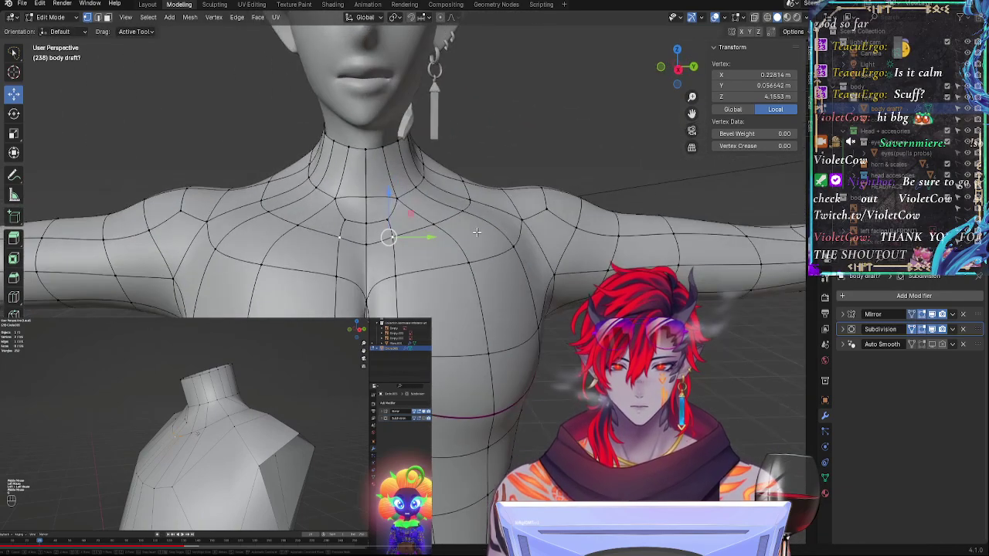
pyautogui.moveTo(430, 239); pyautogui.dragTo(431, 238)
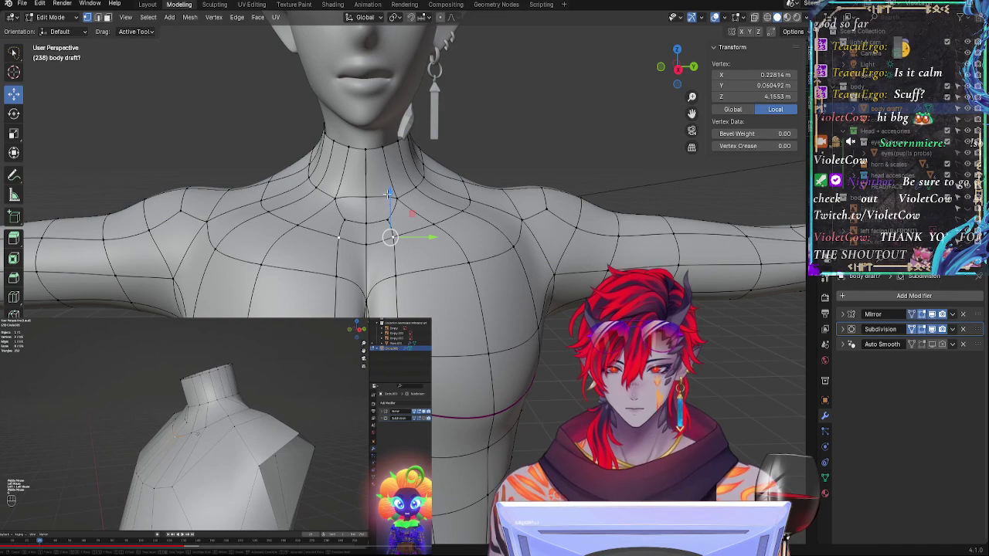
pyautogui.moveTo(389, 193); pyautogui.dragTo(391, 201)
pyautogui.moveTo(392, 201); pyautogui.dragTo(465, 258, button='middle')
# Step: Select chest crease vertices and lower the centre-line chest vertex to 3.75 m
pyautogui.click(478, 322)
pyautogui.click(464, 348)
pyautogui.moveTo(464, 350); pyautogui.dragTo(479, 333, button='middle')
pyautogui.moveTo(262, 363)
pyautogui.mouseDown(button='middle')
pyautogui.moveTo(315, 338)
pyautogui.moveTo(267, 351)
pyautogui.mouseUp(button='middle')
pyautogui.click(315, 343)
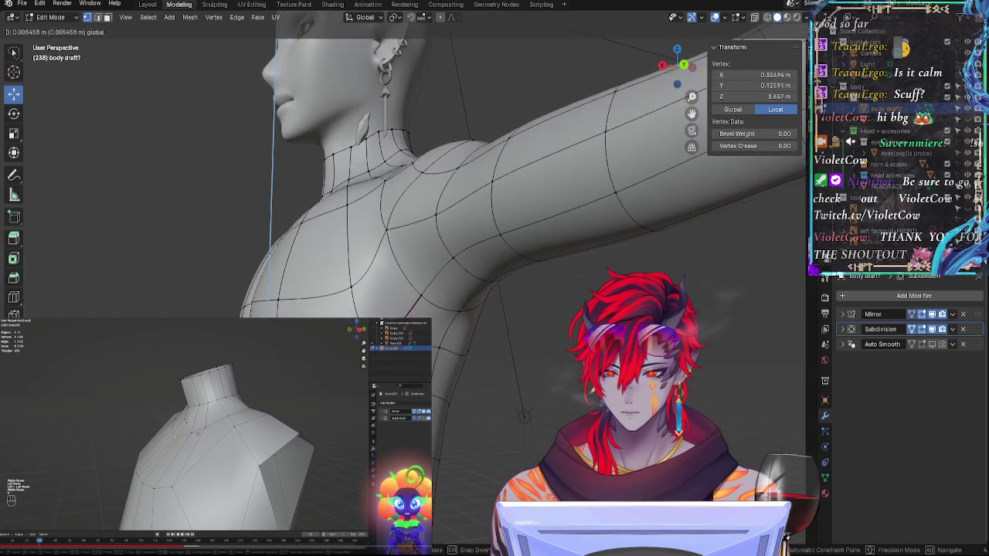
pyautogui.moveTo(524, 415); pyautogui.dragTo(373, 386, button='middle')
pyautogui.click(445, 387)
pyautogui.moveTo(298, 340); pyautogui.dragTo(298, 347)
pyautogui.moveTo(297, 347); pyautogui.dragTo(353, 343, button='middle')
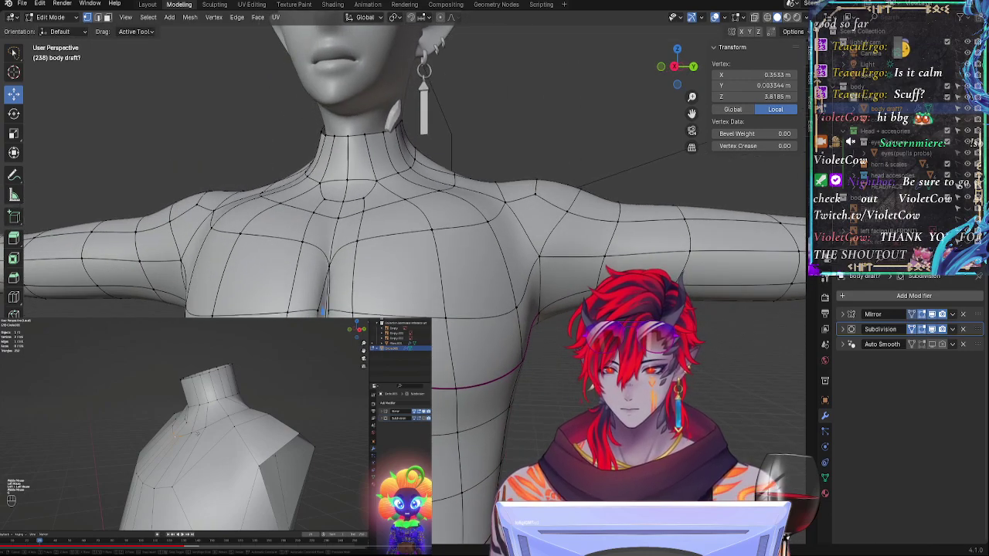
# Step: Slide the centre-line vertex along its neighbouring edges twice, then preview the smooth body in Object Mode
pyautogui.hotkey('shift', 'v')
pyautogui.click(347, 343)
pyautogui.press('g')
pyautogui.press('g')
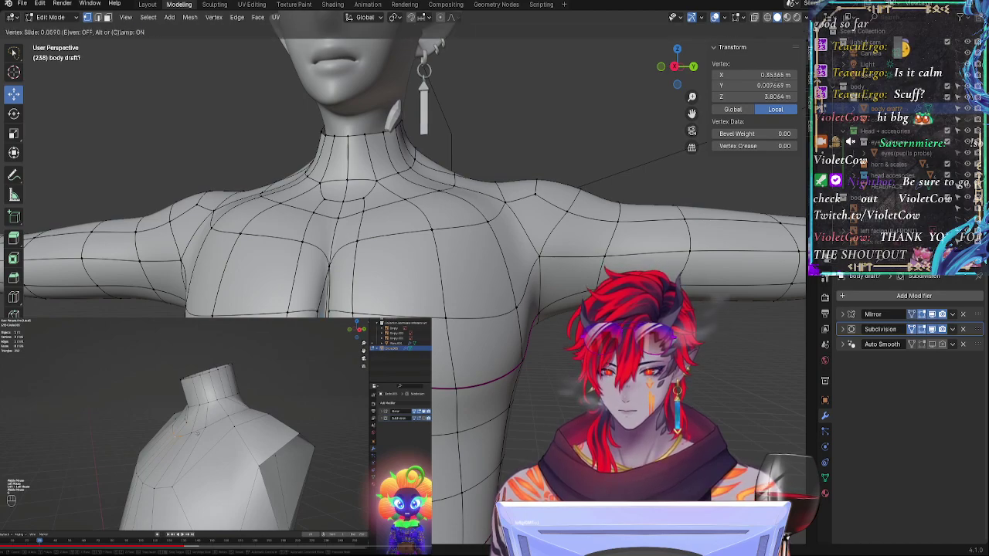
pyautogui.click(351, 343)
pyautogui.moveTo(350, 343); pyautogui.dragTo(374, 352, button='middle')
pyautogui.press('Tab')
pyautogui.moveTo(465, 365); pyautogui.dragTo(434, 409, button='middle')
pyautogui.scroll(-3, 488, 409)
# Step: Settle on a straight front view, then zoom out and orbit to a perspective view of the character
pyautogui.click(677, 69)
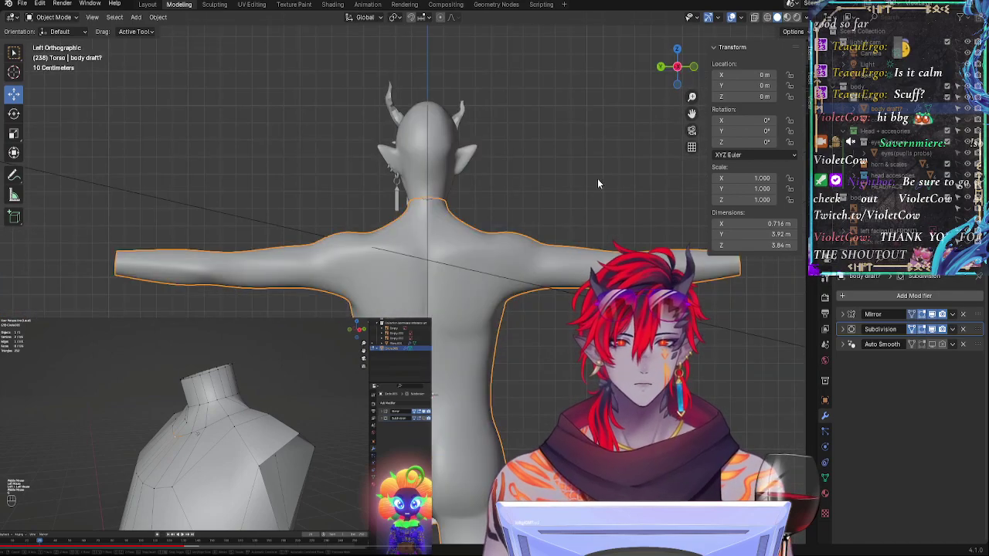
pyautogui.click(676, 69)
pyautogui.click(678, 68)
pyautogui.click(677, 66)
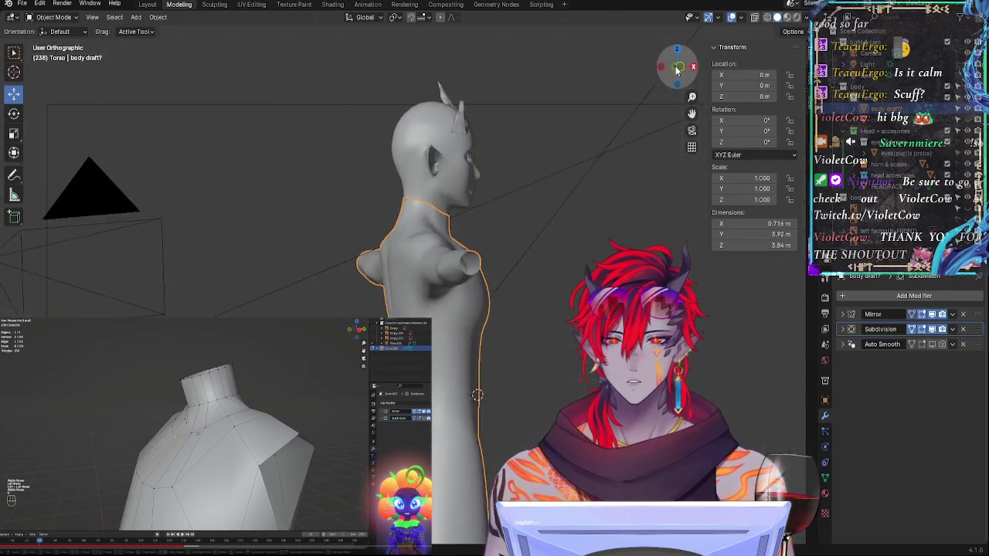
pyautogui.click(677, 68)
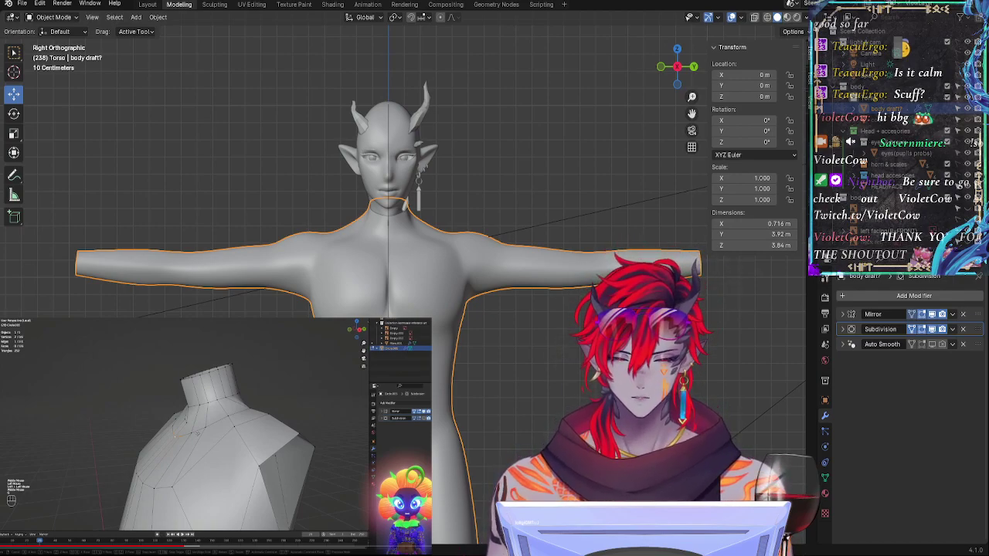
pyautogui.click(553, 423)
pyautogui.press('Tab')
pyautogui.click(550, 393)
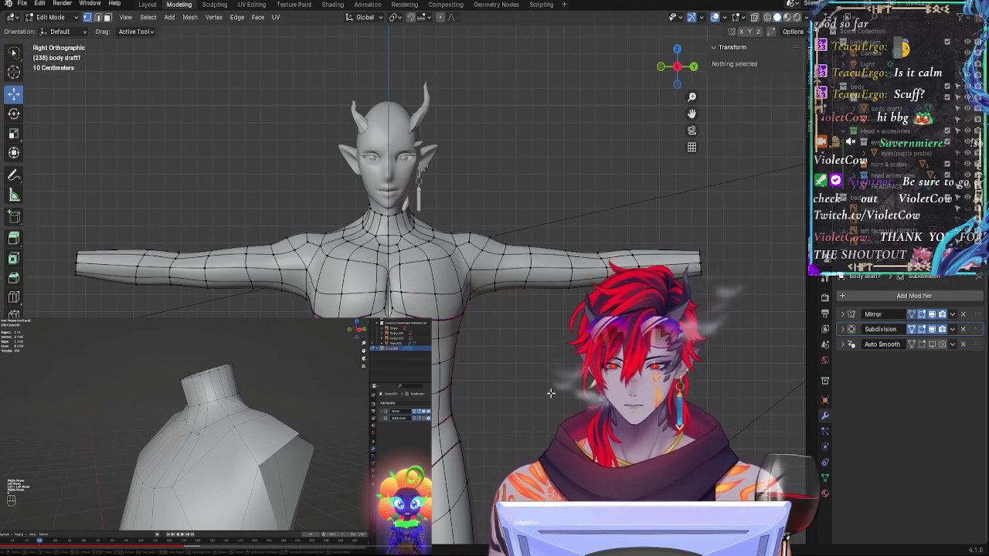
pyautogui.press('Tab')
pyautogui.keyDown('ctrl'); pyautogui.moveTo(544, 394); pyautogui.dragTo(544, 454, button='middle'); pyautogui.keyUp('ctrl')
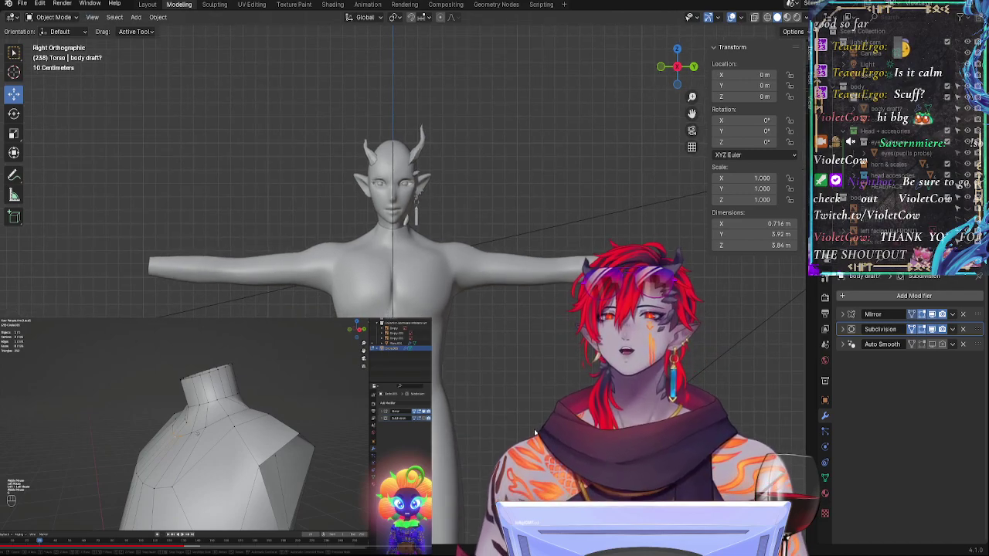
pyautogui.moveTo(543, 392); pyautogui.dragTo(525, 441, button='middle')
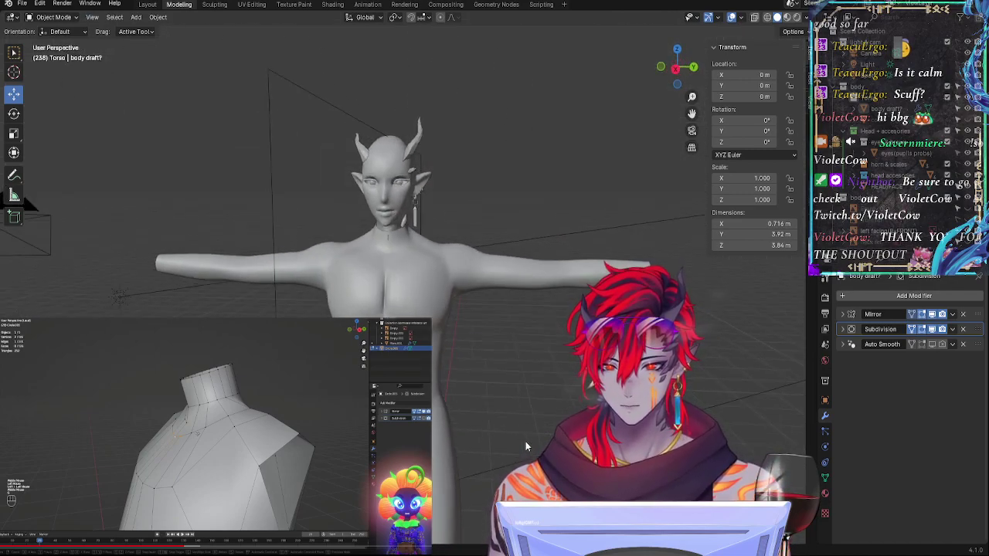
# Step: In Edit Mode, move a chest vertex along the X axis
pyautogui.press('Tab')
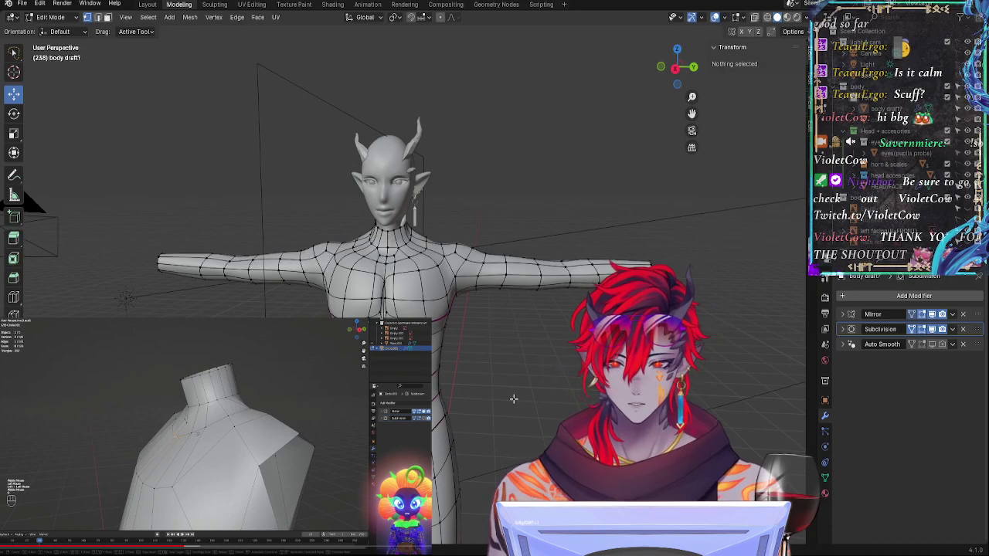
pyautogui.scroll(5, 512, 400)
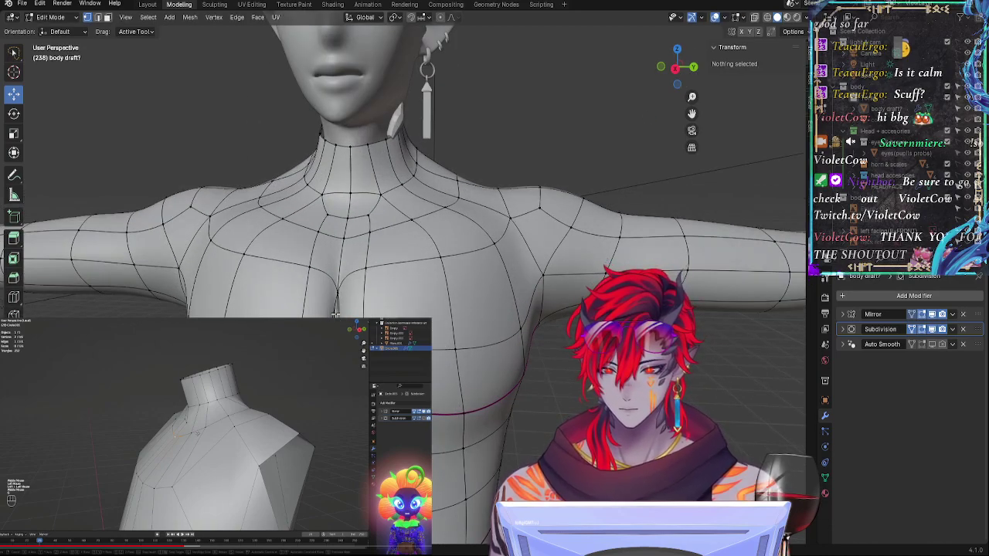
pyautogui.click(336, 301)
pyautogui.moveTo(338, 281); pyautogui.dragTo(494, 347, button='middle')
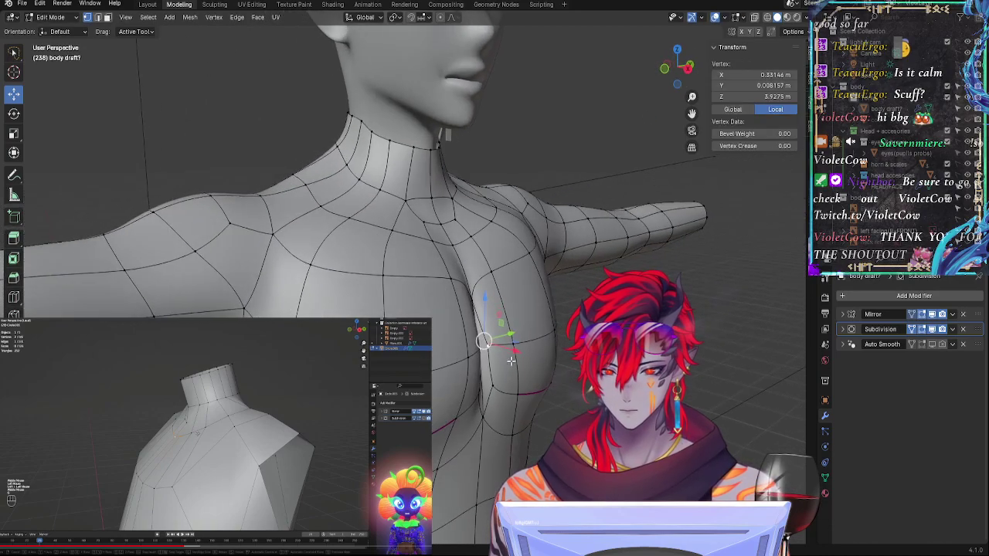
pyautogui.press('g')
pyautogui.press('x')
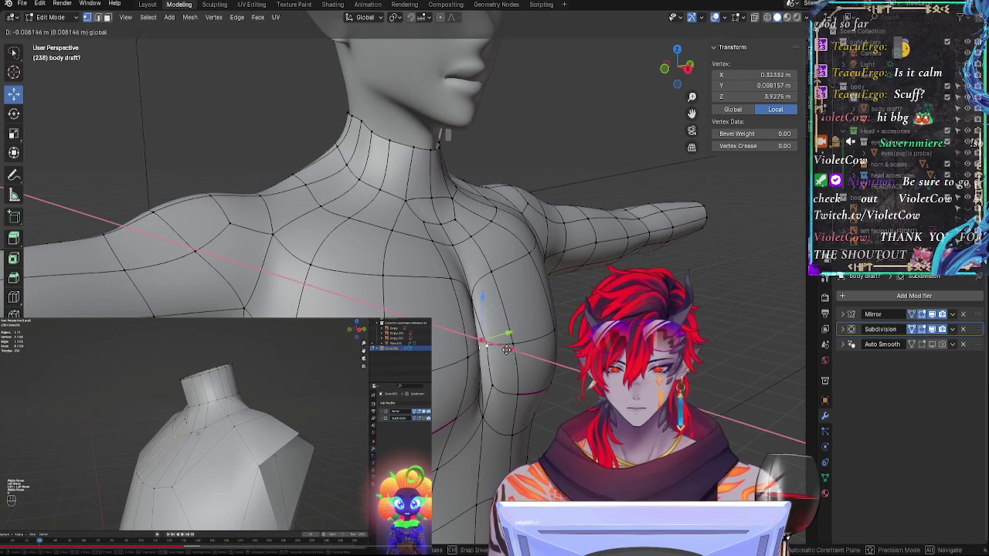
pyautogui.click(506, 350)
# Step: Check the smoothed body, then shift two more chest vertices along X
pyautogui.press('Tab')
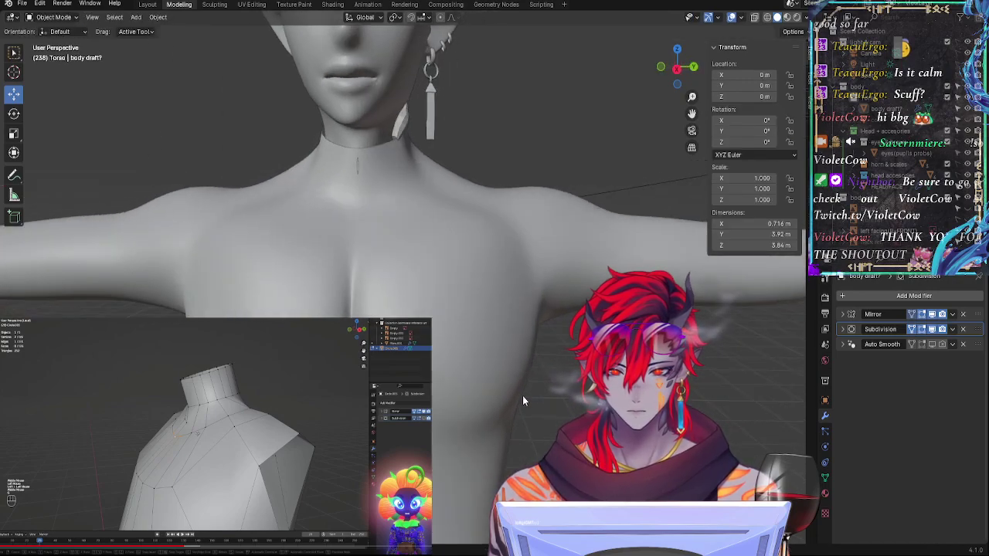
pyautogui.moveTo(523, 395); pyautogui.dragTo(527, 391, button='middle')
pyautogui.press('Tab')
pyautogui.press('Tab')
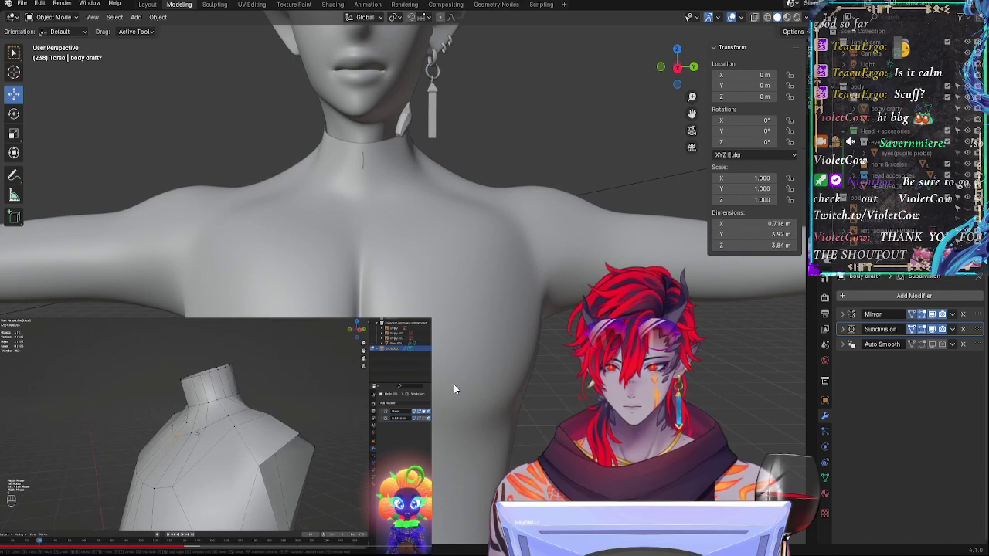
pyautogui.press('Tab')
pyautogui.press('Tab')
pyautogui.press('Tab')
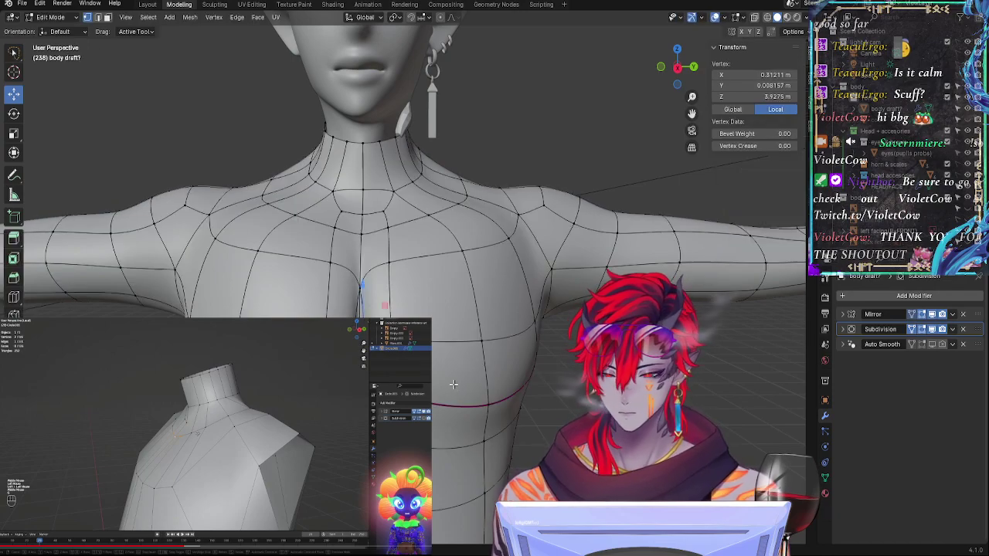
pyautogui.click(363, 360)
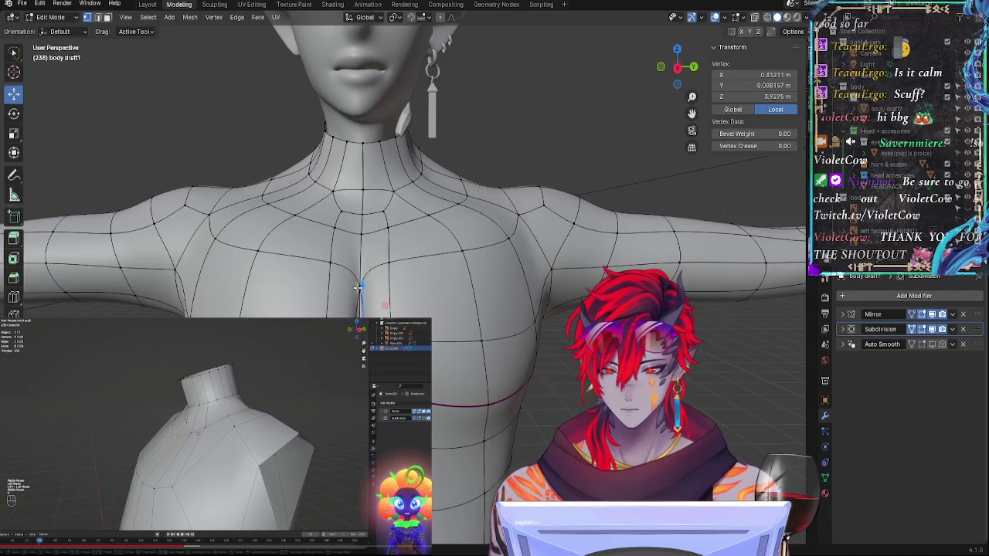
pyautogui.keyDown('shift'); pyautogui.click(361, 377); pyautogui.keyUp('shift')
pyautogui.moveTo(361, 377); pyautogui.dragTo(295, 374, button='middle')
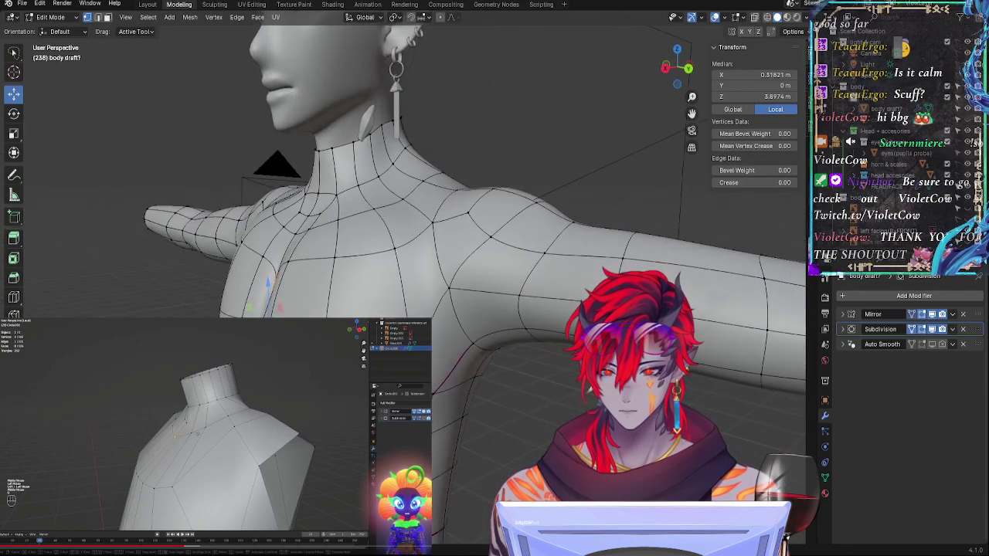
pyautogui.moveTo(235, 333); pyautogui.dragTo(232, 363)
pyautogui.click(270, 363)
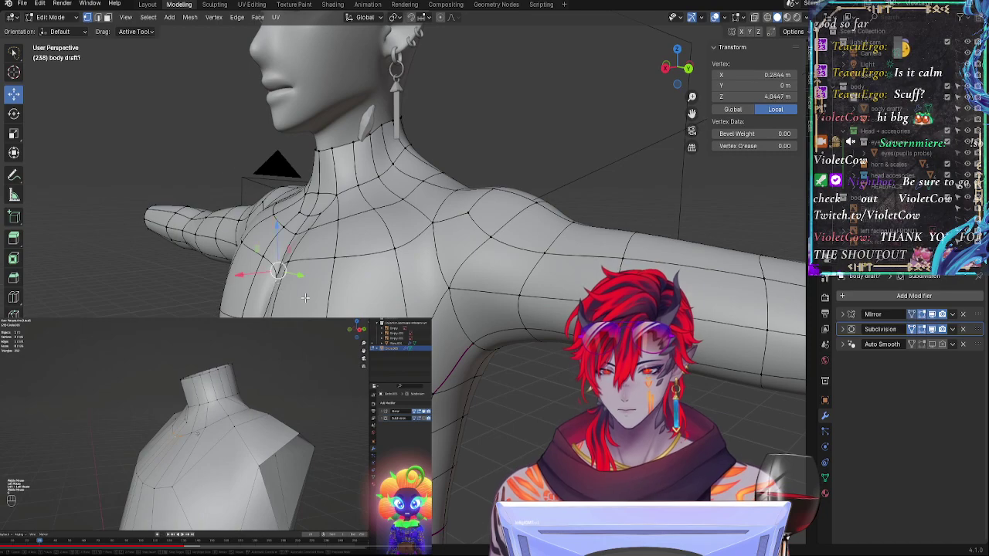
# Step: Preview the smoothed torso and nudge a chest vertex slightly downward
pyautogui.moveTo(306, 297); pyautogui.dragTo(345, 308, button='middle')
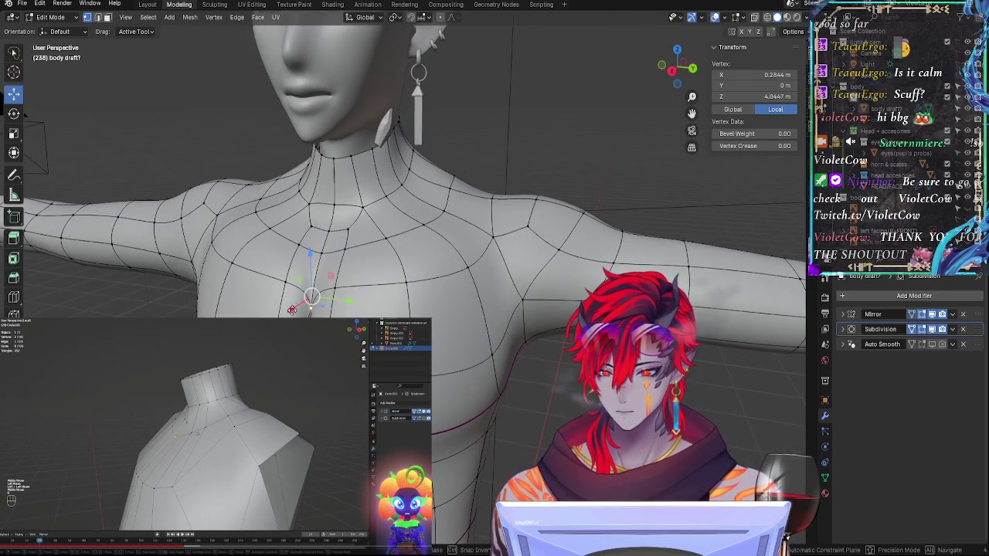
pyautogui.press('Tab')
pyautogui.scroll(-5, 462, 438)
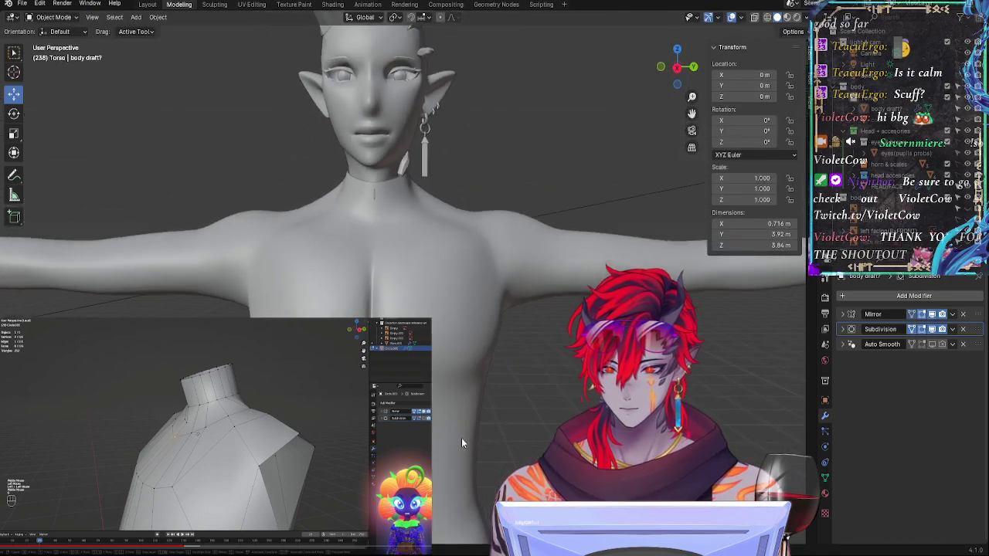
pyautogui.moveTo(482, 397); pyautogui.dragTo(514, 413, button='middle')
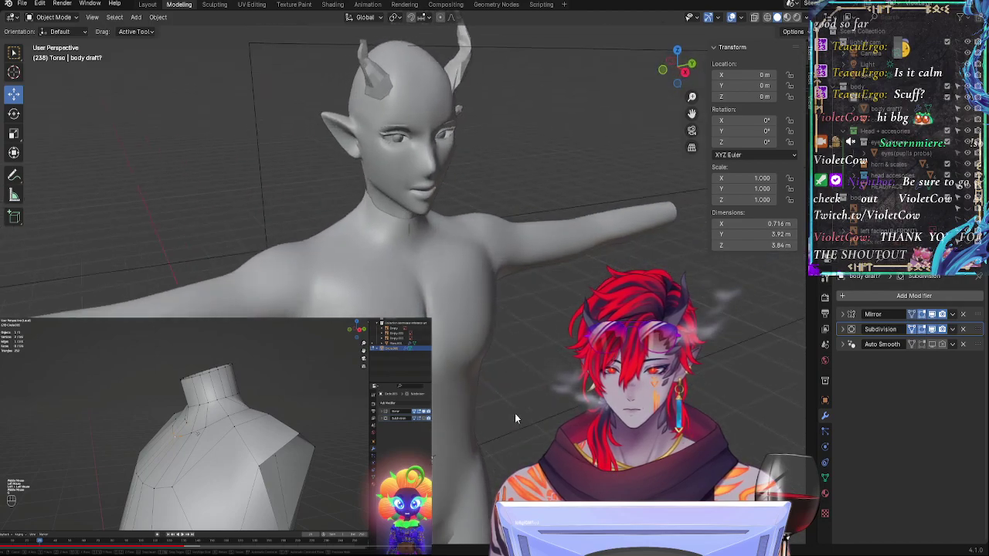
pyautogui.press('Tab')
pyautogui.moveTo(489, 355); pyautogui.dragTo(457, 306, button='middle')
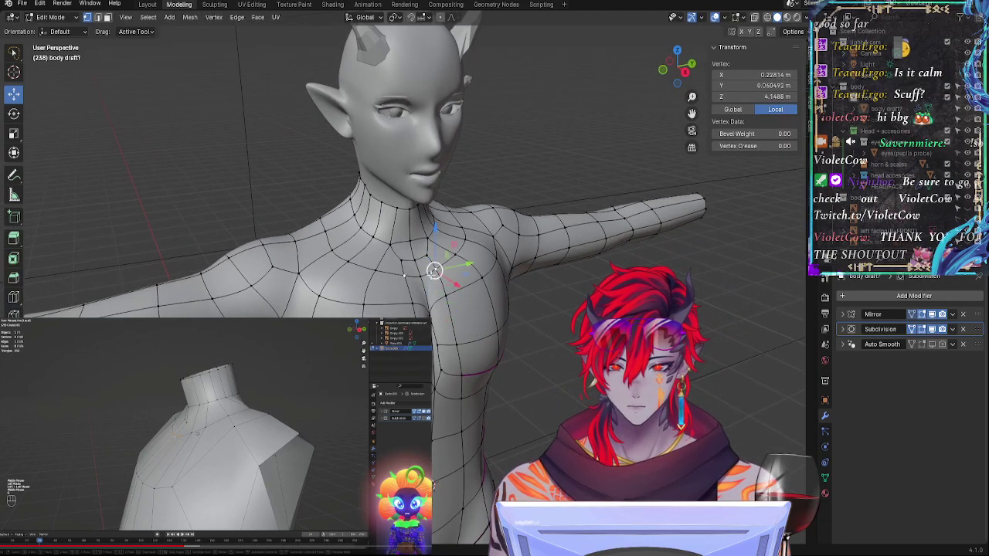
pyautogui.moveTo(418, 275); pyautogui.dragTo(430, 287)
pyautogui.hotkey('shift', 'v')
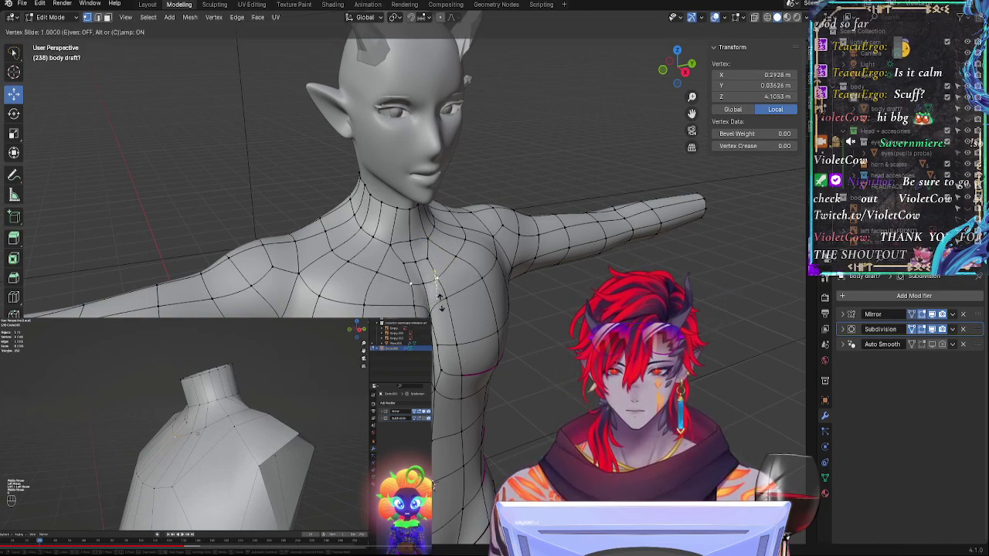
pyautogui.press('Escape')
pyautogui.press('g')
pyautogui.rightClick(441, 300)
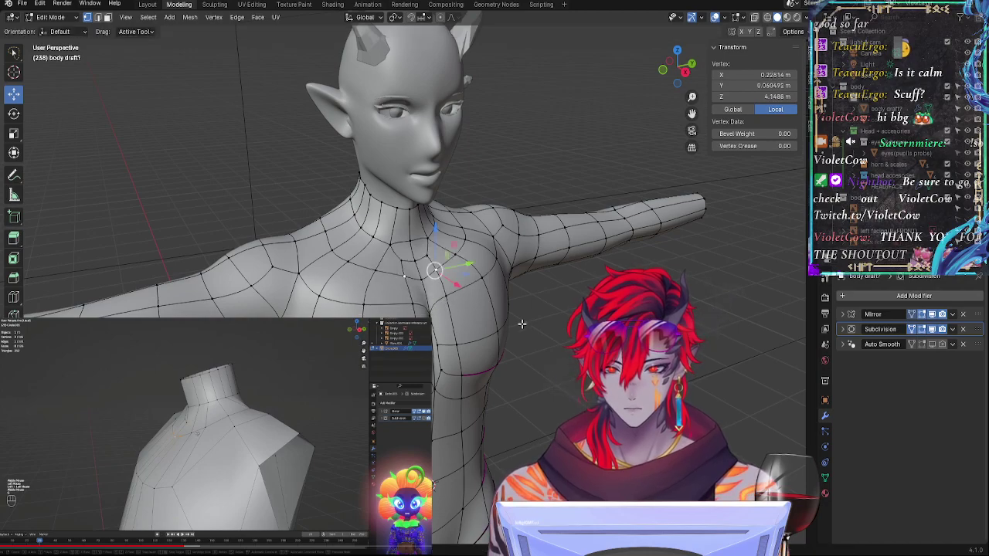
# Step: Zoom in on the collarbone and reposition its vertex through several small moves down and left
pyautogui.moveTo(521, 324); pyautogui.dragTo(499, 347, button='middle')
pyautogui.scroll(3, 501, 316)
pyautogui.scroll(1, 501, 315)
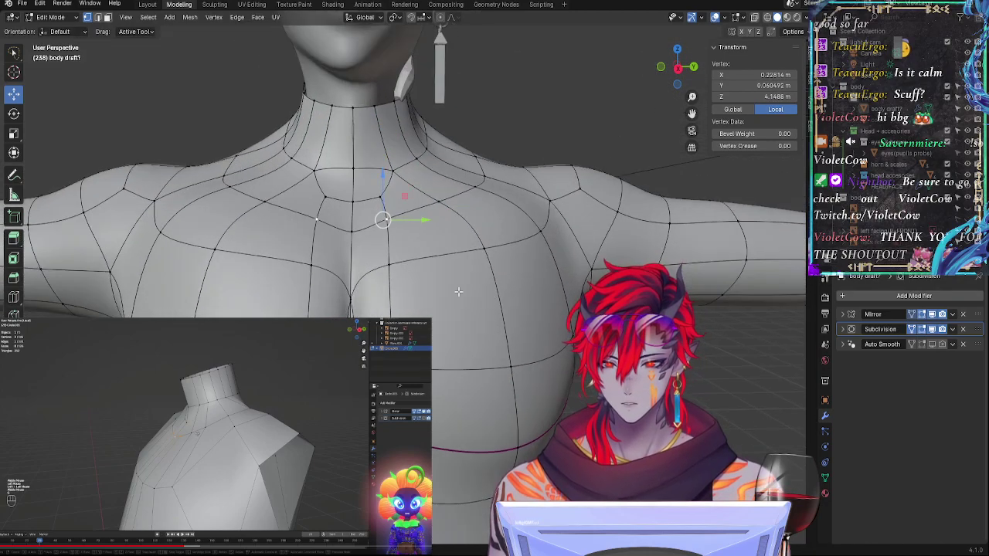
pyautogui.keyDown('shift'); pyautogui.moveTo(390, 203); pyautogui.dragTo(450, 215, button='middle'); pyautogui.keyUp('shift')
pyautogui.press('g')
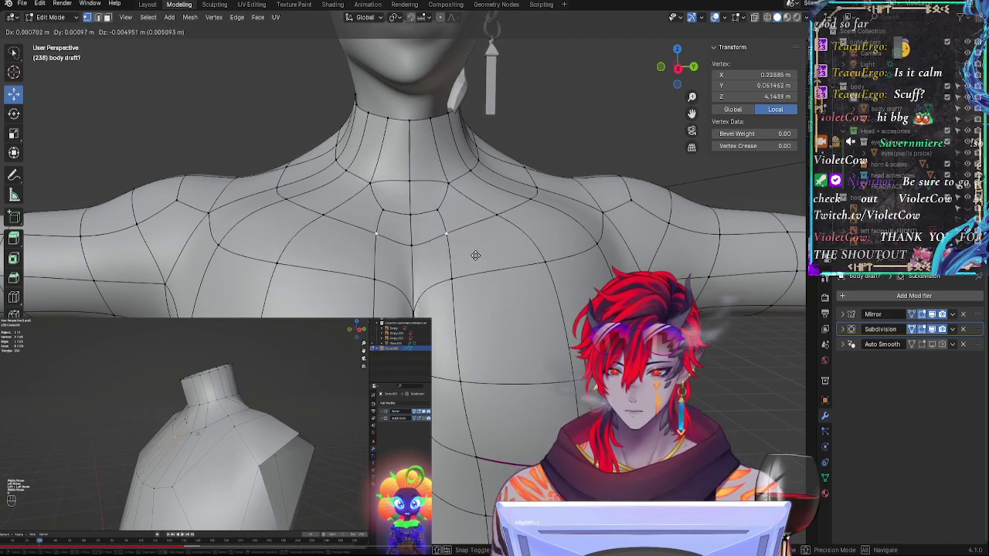
pyautogui.click(476, 265)
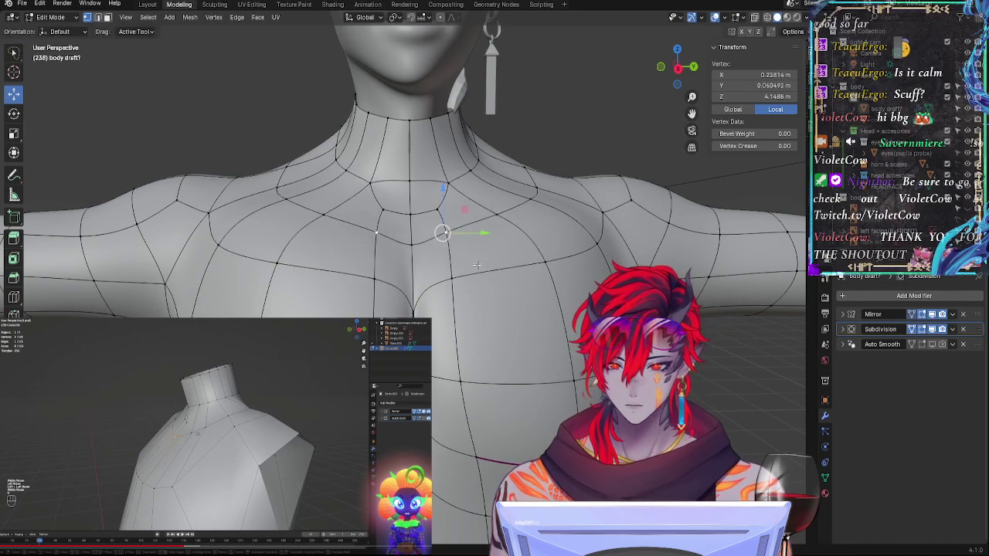
pyautogui.press('g')
pyautogui.click(481, 270)
pyautogui.press('g')
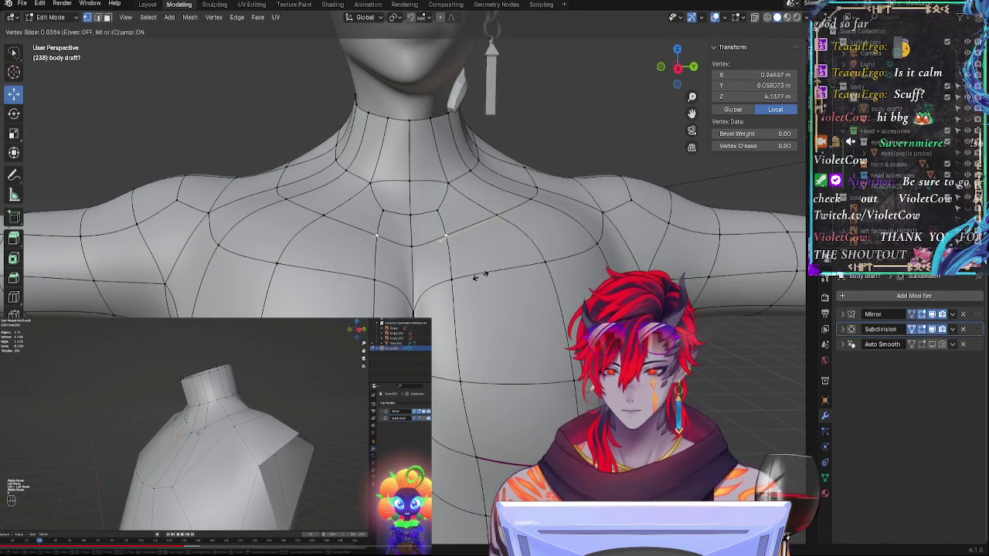
pyautogui.click(487, 276)
pyautogui.press('g')
pyautogui.click(487, 286)
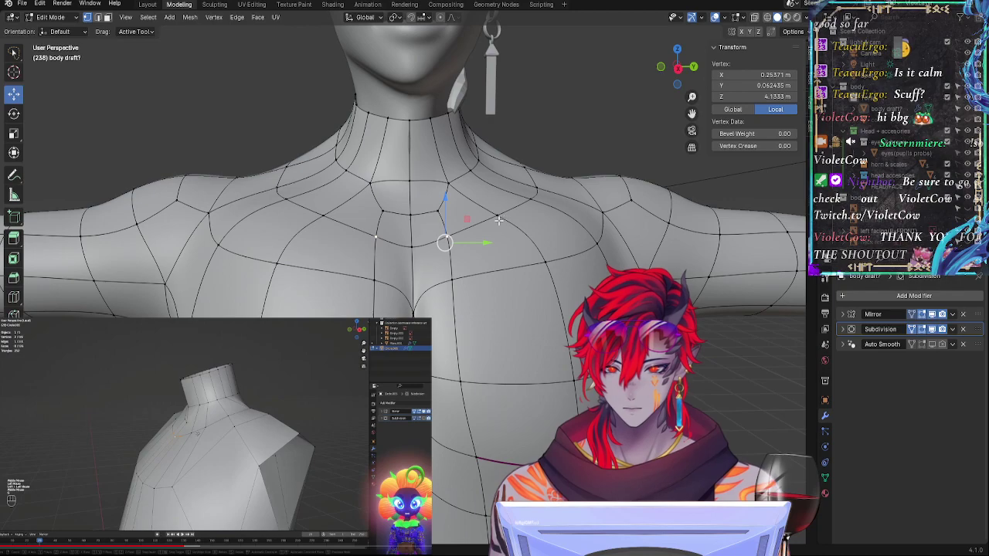
# Step: Lower the two selected collarbone vertices along the Z axis
pyautogui.keyDown('shift'); pyautogui.click(536, 195); pyautogui.keyUp('shift')
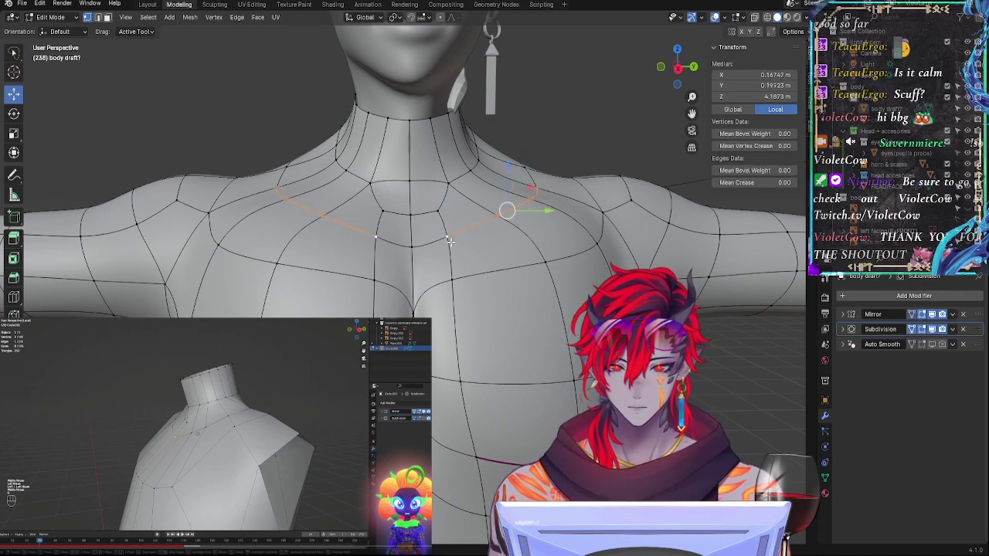
pyautogui.press('g')
pyautogui.press('z')
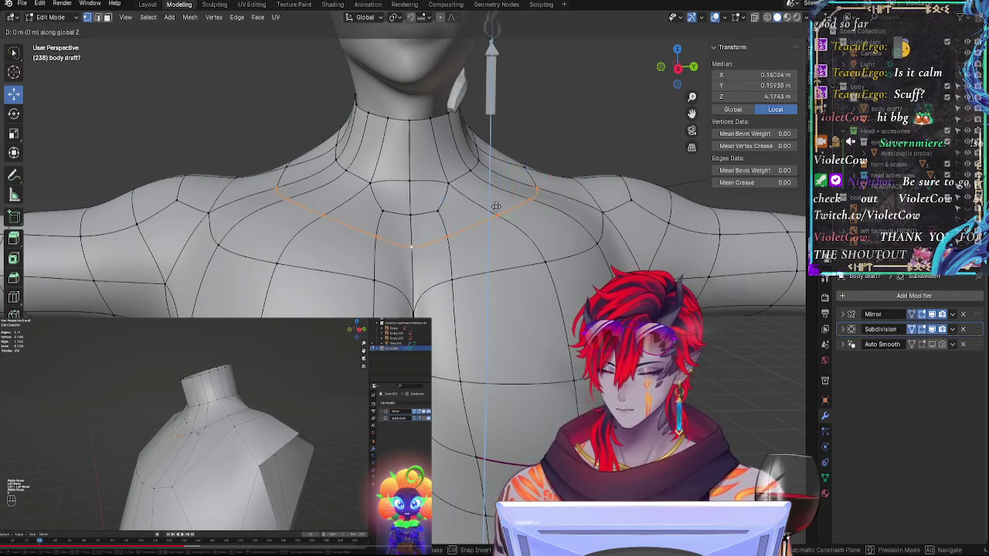
pyautogui.click(497, 216)
pyautogui.click(498, 220)
# Step: Hide the subdivision smoothing and vertex-slide a chest vertex along its edge
pyautogui.click(932, 330)
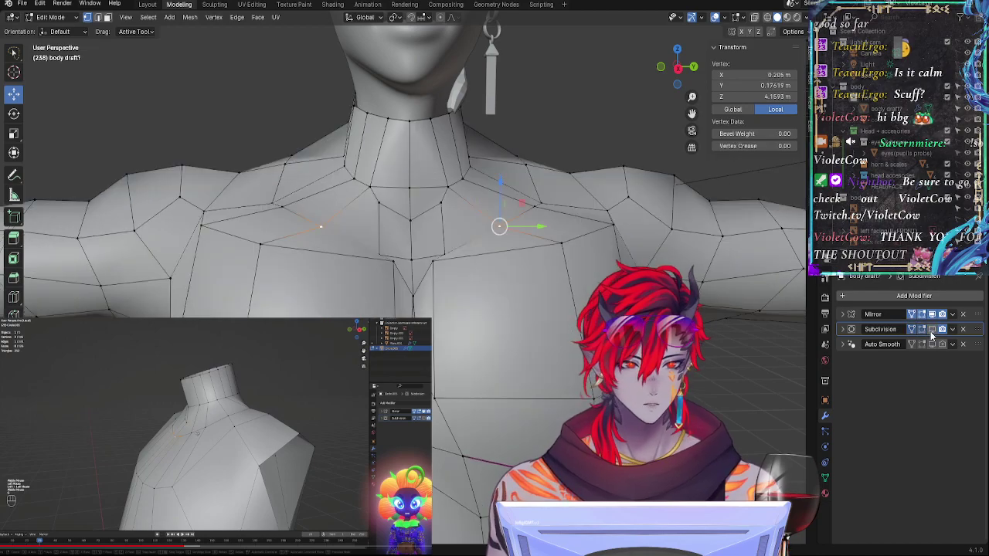
pyautogui.click(540, 313)
pyautogui.moveTo(513, 314); pyautogui.dragTo(465, 325, button='middle')
pyautogui.click(417, 347)
pyautogui.hotkey('shift', 'v')
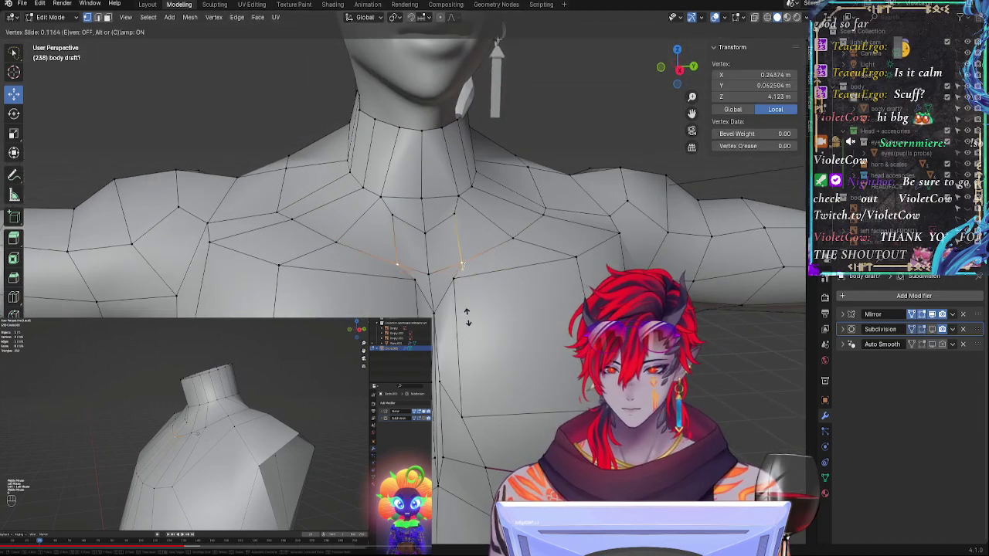
pyautogui.click(466, 317)
pyautogui.hotkey('shift', 'v')
pyautogui.click(466, 313)
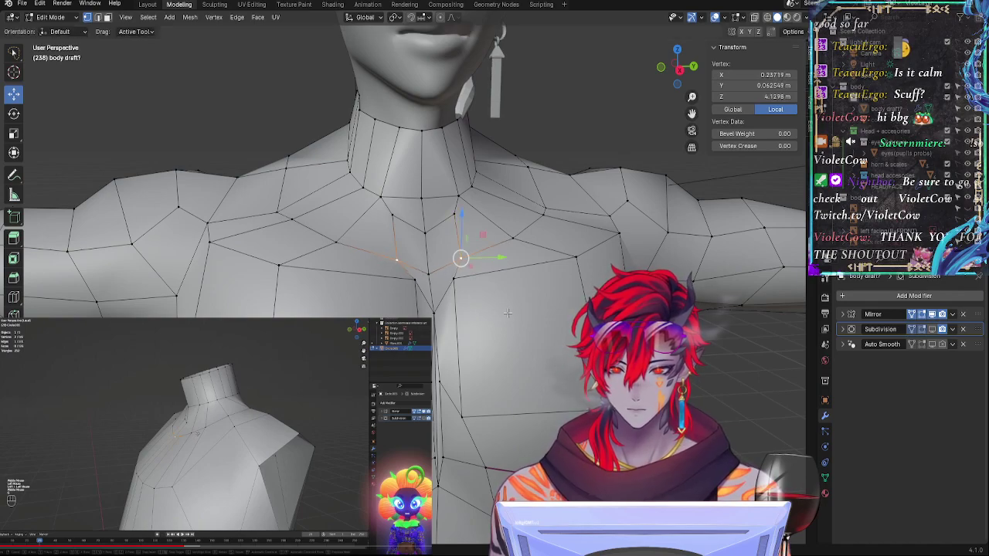
# Step: Vertex-slide further chest and collarbone vertices, working up toward the neck
pyautogui.hotkey('shift', 'v')
pyautogui.click(492, 217)
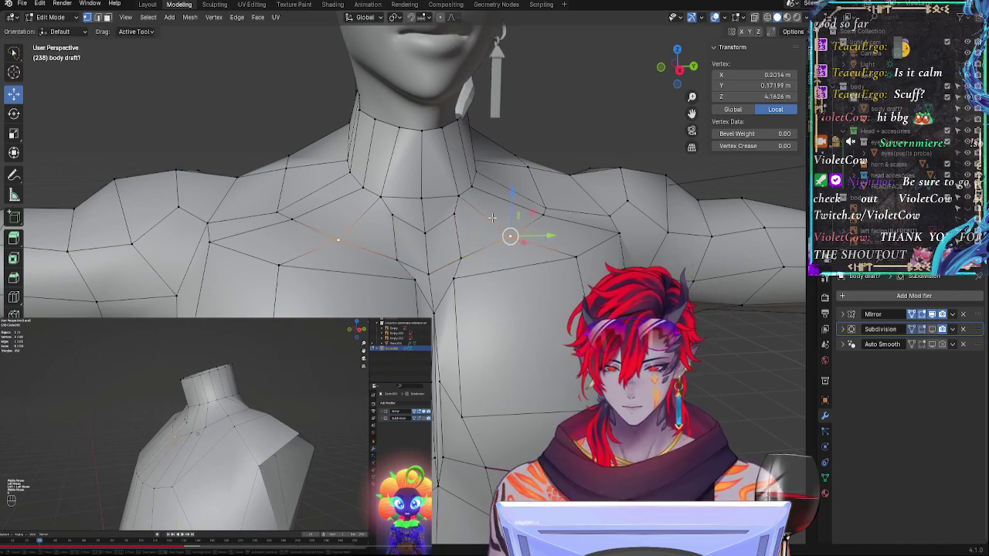
pyautogui.moveTo(548, 276); pyautogui.dragTo(496, 282, button='middle')
pyautogui.hotkey('shift', 'v')
pyautogui.click(454, 277)
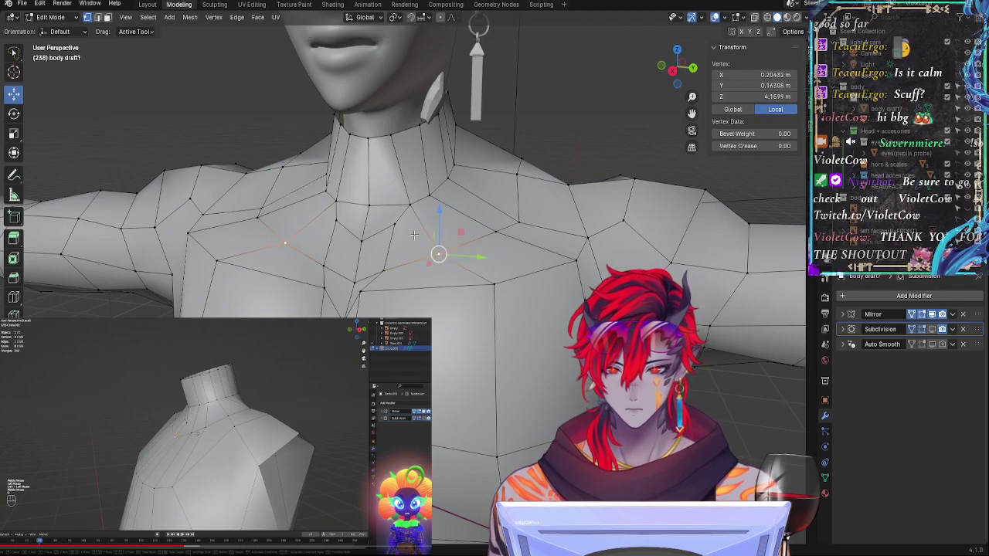
pyautogui.hotkey('shift', 'v')
pyautogui.click(392, 225)
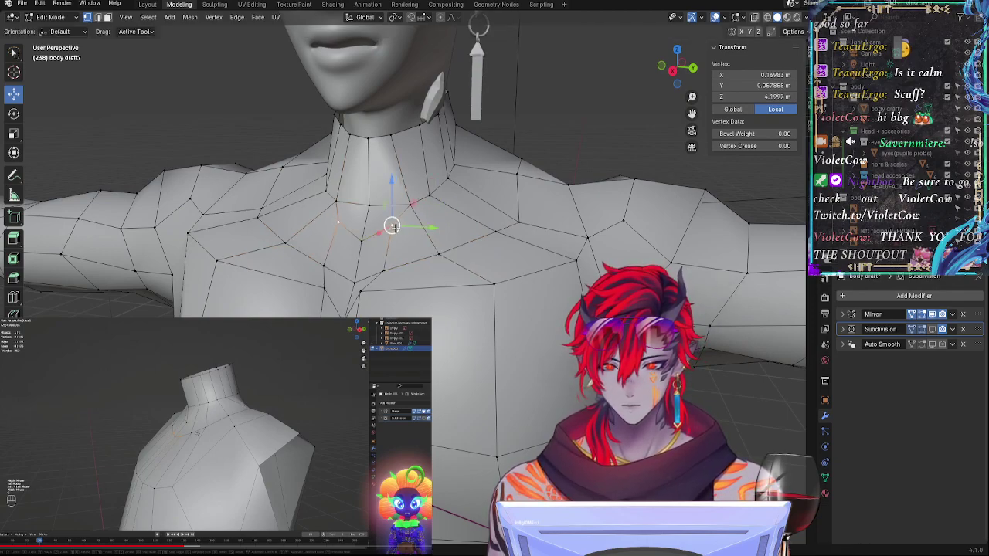
pyautogui.hotkey('shift', 'v')
pyautogui.click(394, 225)
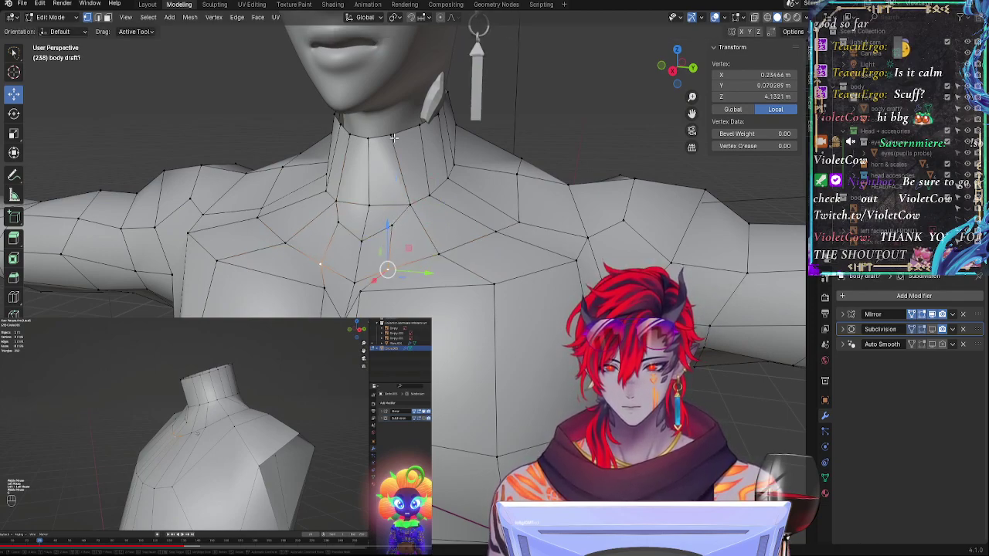
pyautogui.hotkey('shift', 'v')
pyautogui.click(430, 179)
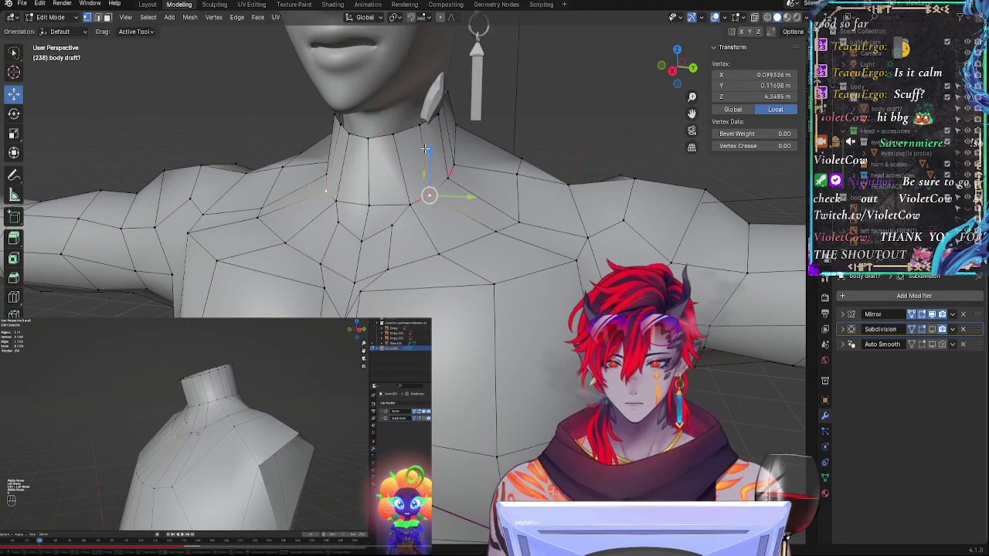
# Step: Slide the neck vertex along its edge into place, then slide a collarbone vertex
pyautogui.hotkey('shift', 'v')
pyautogui.click(433, 195)
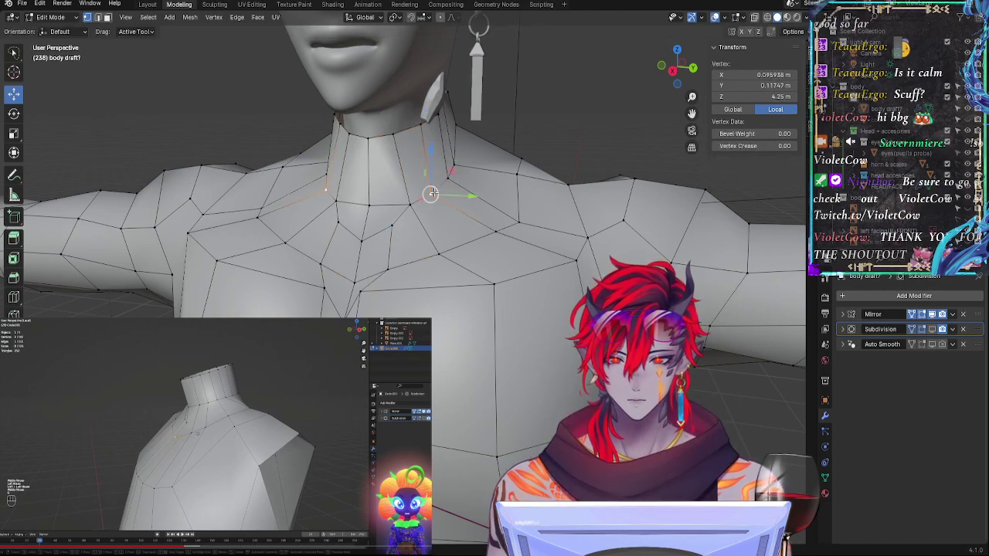
pyautogui.hotkey('shift', 'v')
pyautogui.click(434, 194)
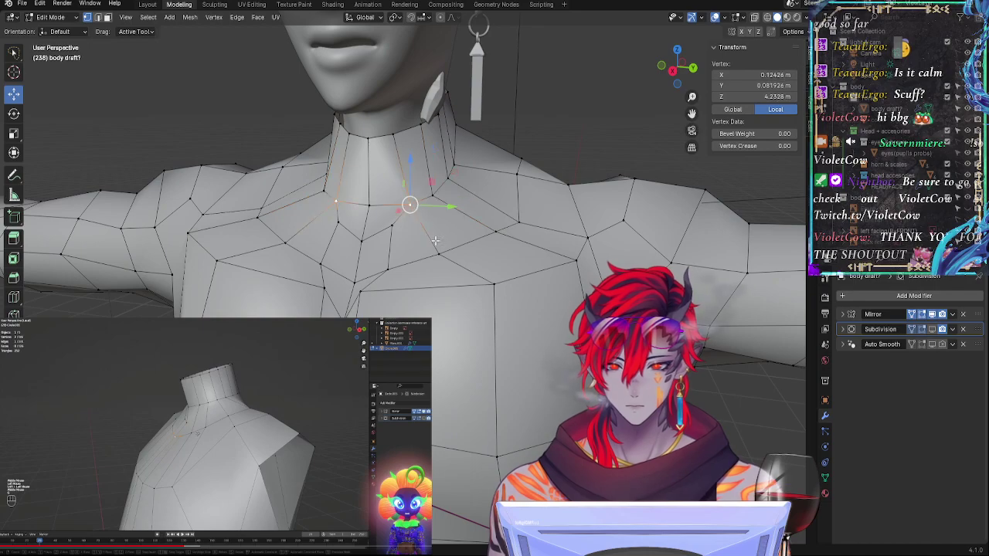
pyautogui.hotkey('shift', 'v')
pyautogui.click(433, 239)
pyautogui.moveTo(435, 241); pyautogui.dragTo(527, 218, button='middle')
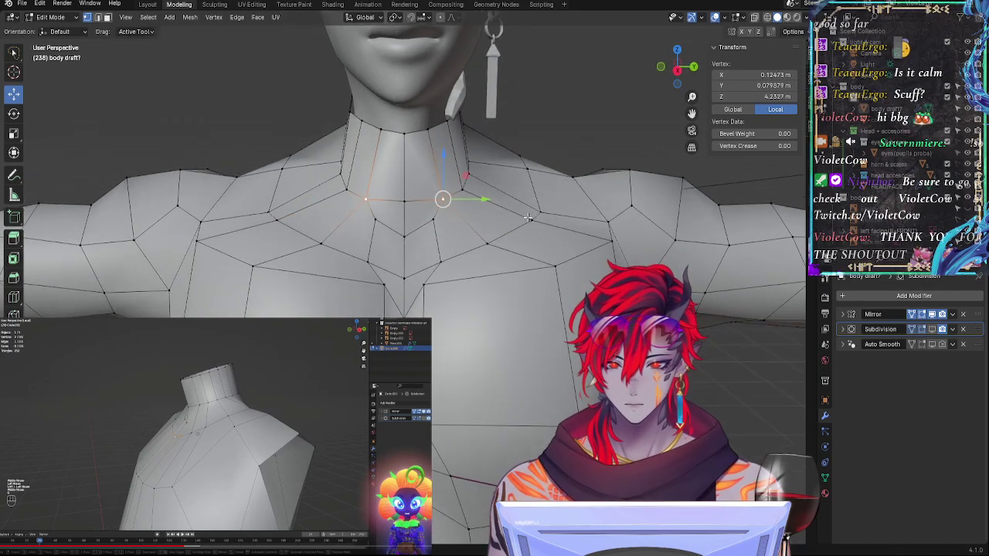
pyautogui.moveTo(539, 252)
pyautogui.mouseDown(button='middle')
pyautogui.moveTo(474, 282)
pyautogui.moveTo(530, 244)
pyautogui.mouseUp(button='middle')
pyautogui.hotkey('shift', 'v')
pyautogui.click(475, 286)
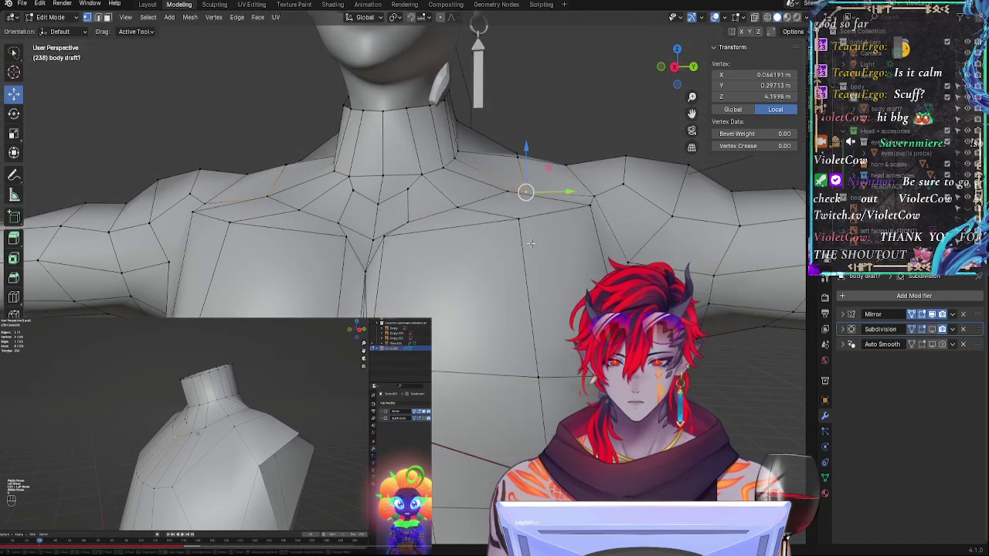
# Step: Grab and shift the collarbone vertex, constraining the last move to Z
pyautogui.press('g')
pyautogui.click(492, 203)
pyautogui.moveTo(547, 210); pyautogui.dragTo(541, 234, button='middle')
pyautogui.press('g')
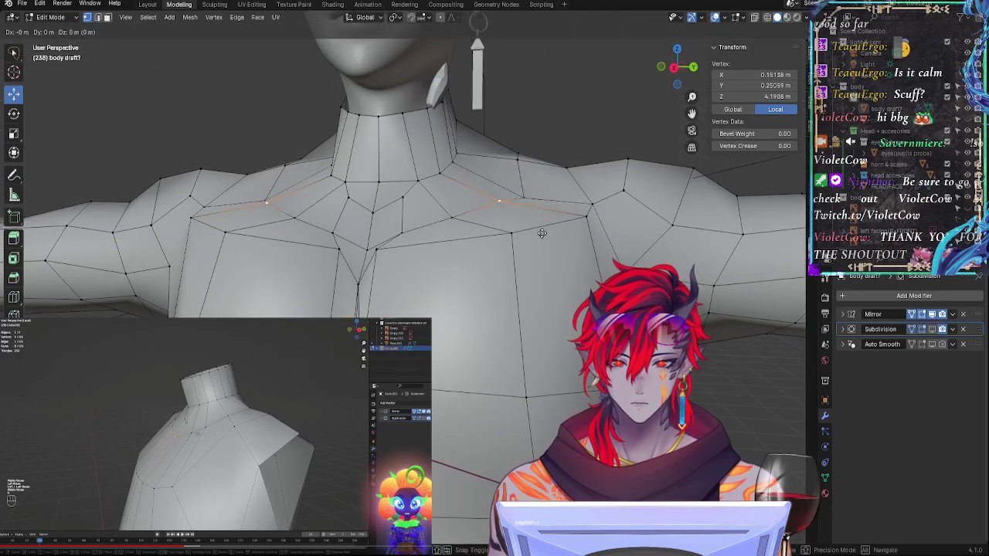
pyautogui.click(541, 235)
pyautogui.moveTo(524, 198); pyautogui.dragTo(440, 189, button='middle')
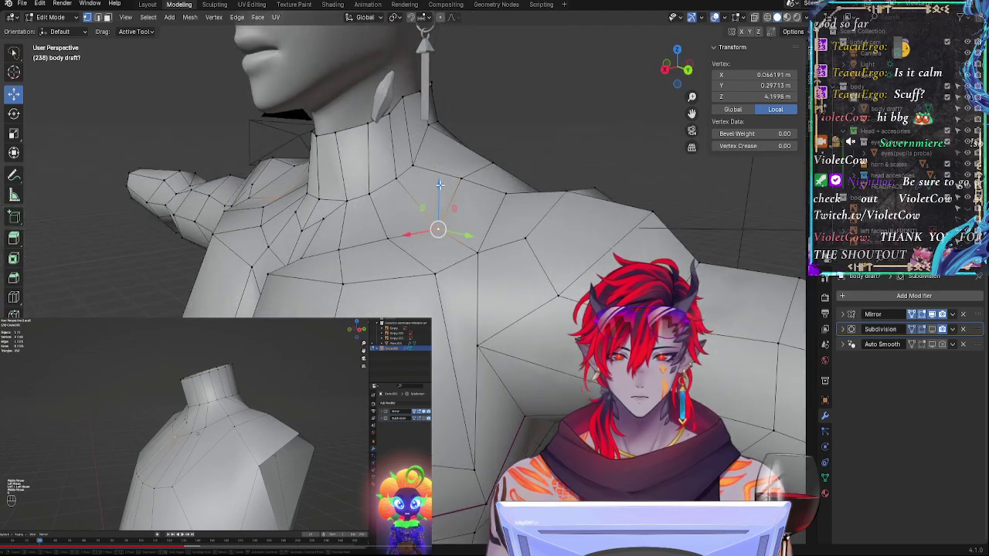
pyautogui.press('g')
pyautogui.press('z')
pyautogui.moveTo(513, 232); pyautogui.dragTo(549, 230, button='middle')
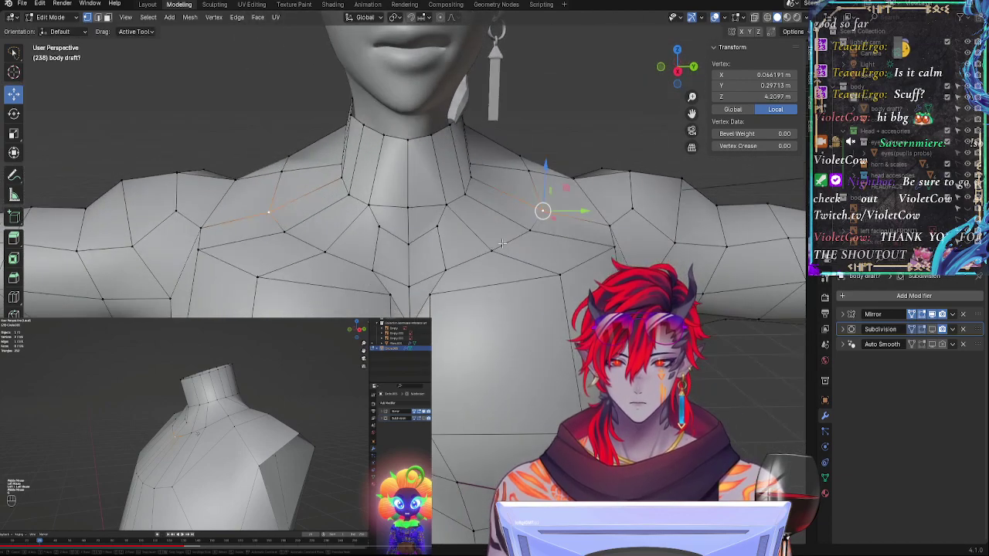
pyautogui.click(445, 269)
# Step: Turn on Subdivision's edit-mode display and inspect the smoothed head and shoulder in Object Mode
pyautogui.click(932, 329)
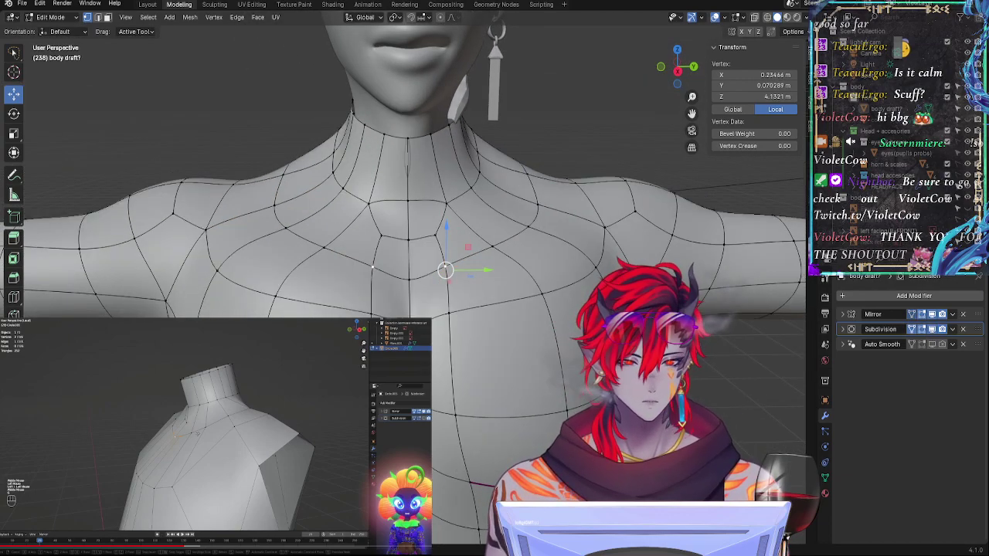
pyautogui.press('Tab')
pyautogui.moveTo(533, 309); pyautogui.dragTo(534, 376, button='middle')
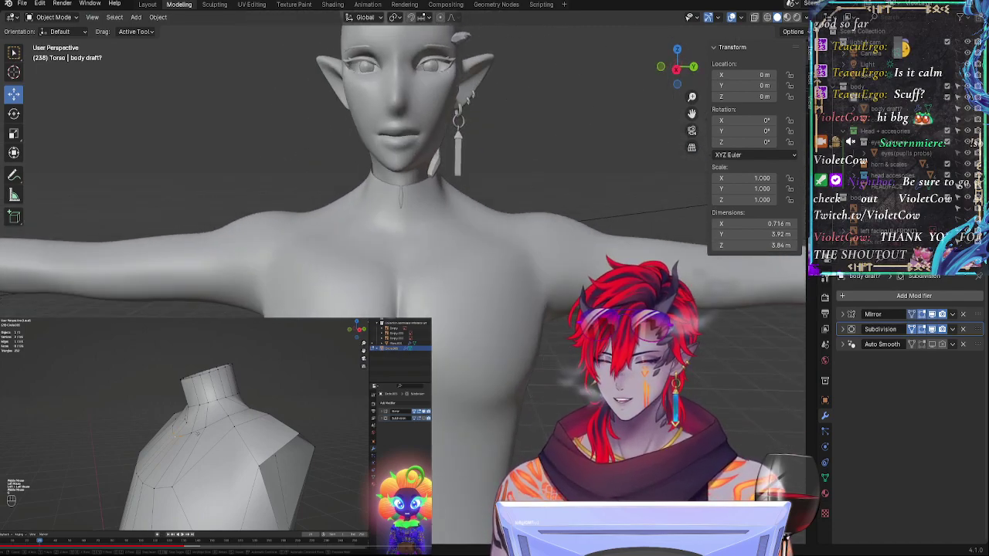
pyautogui.moveTo(543, 357); pyautogui.dragTo(387, 270, button='middle')
pyautogui.press('Tab')
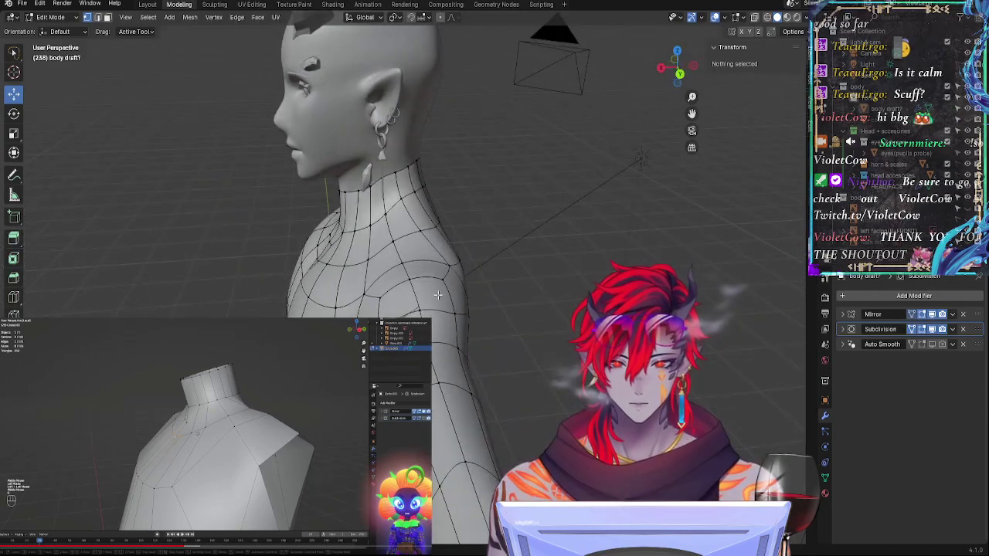
# Step: Nudge two neck vertices and check the smoothed body from the front
pyautogui.click(393, 254)
pyautogui.keyDown('shift'); pyautogui.click(366, 294); pyautogui.keyUp('shift')
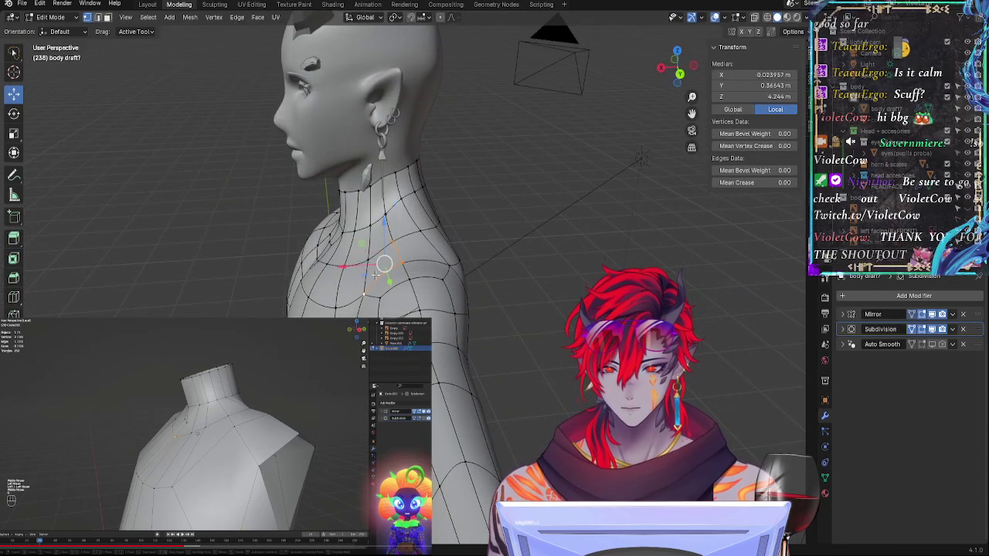
pyautogui.moveTo(385, 266); pyautogui.dragTo(383, 263)
pyautogui.press('Tab')
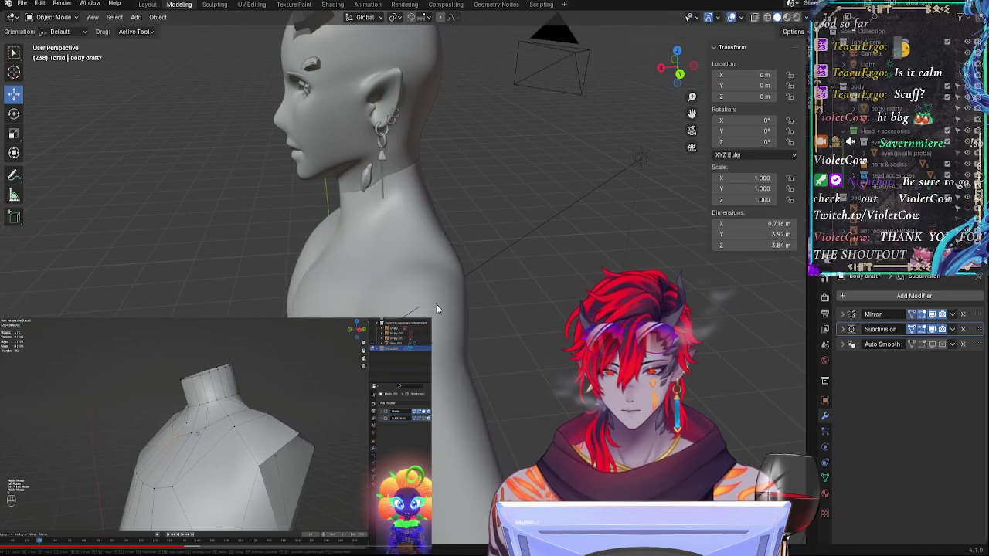
pyautogui.moveTo(435, 304); pyautogui.dragTo(501, 321, button='middle')
pyautogui.scroll(-3, 601, 287)
pyautogui.scroll(2, 601, 286)
# Step: Back in Edit Mode, select the neck edge loops and the loop running down the chest
pyautogui.press('Tab')
pyautogui.scroll(3, 445, 319)
pyautogui.press('Tab')
pyautogui.press('Tab')
pyautogui.press('Tab')
pyautogui.moveTo(561, 279); pyautogui.dragTo(447, 188, button='middle')
pyautogui.press('Tab')
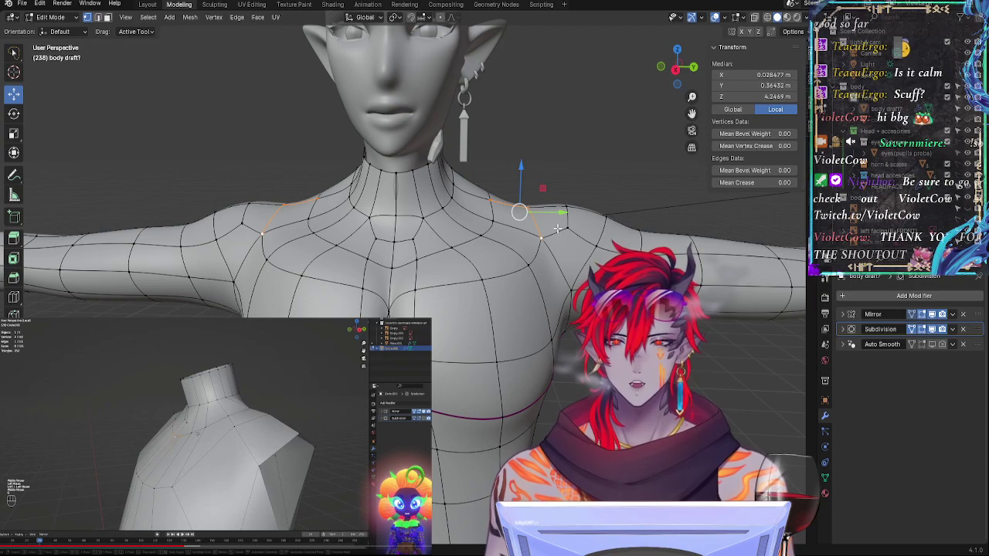
pyautogui.keyDown('alt'); pyautogui.click(424, 170); pyautogui.keyUp('alt')
pyautogui.keyDown('alt'); pyautogui.keyDown('shift'); pyautogui.click(440, 208); pyautogui.keyUp('shift'); pyautogui.keyUp('alt')
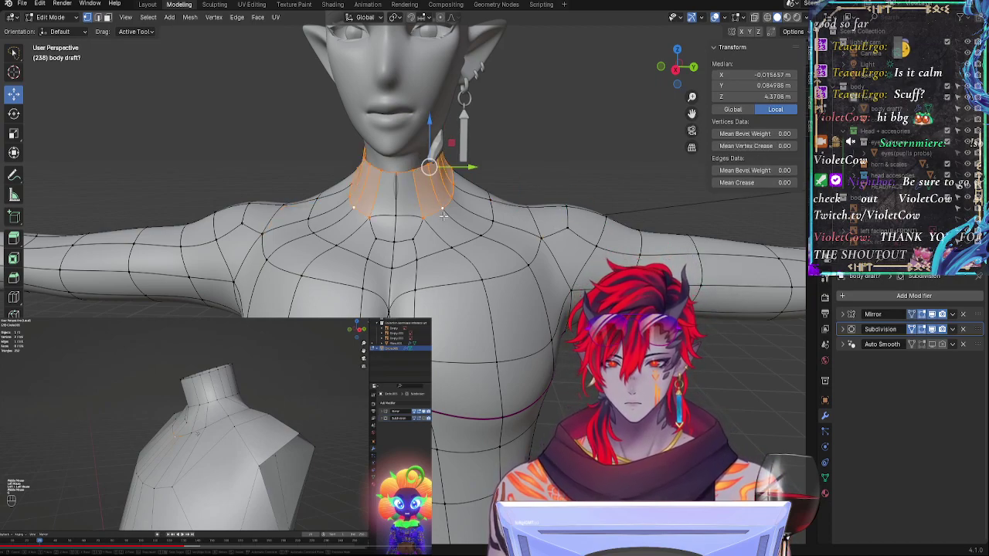
pyautogui.click(437, 212)
pyautogui.keyDown('alt'); pyautogui.click(452, 247); pyautogui.keyUp('alt')
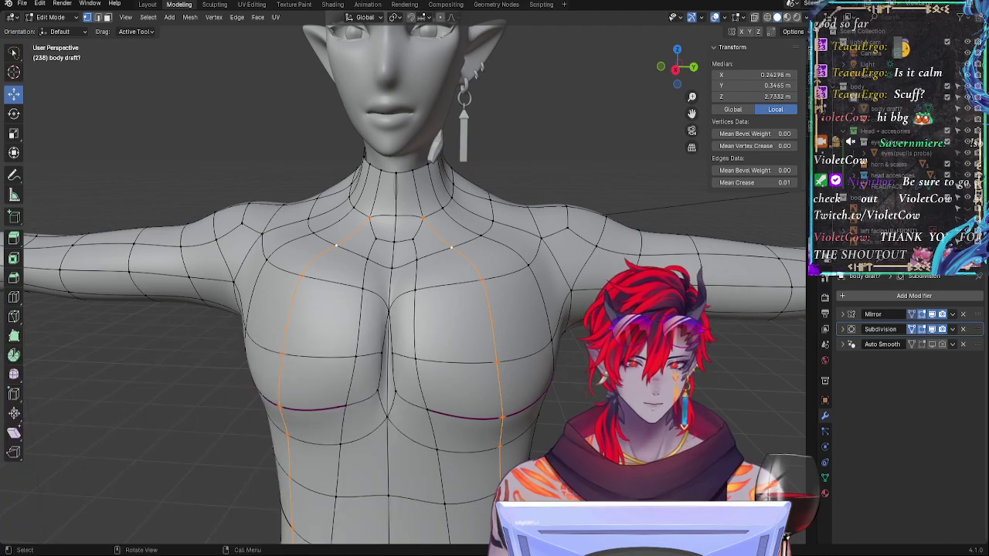
# Step: Show the unsmoothed low-poly cage and select the collar edge loop at the neck base
pyautogui.click(931, 330)
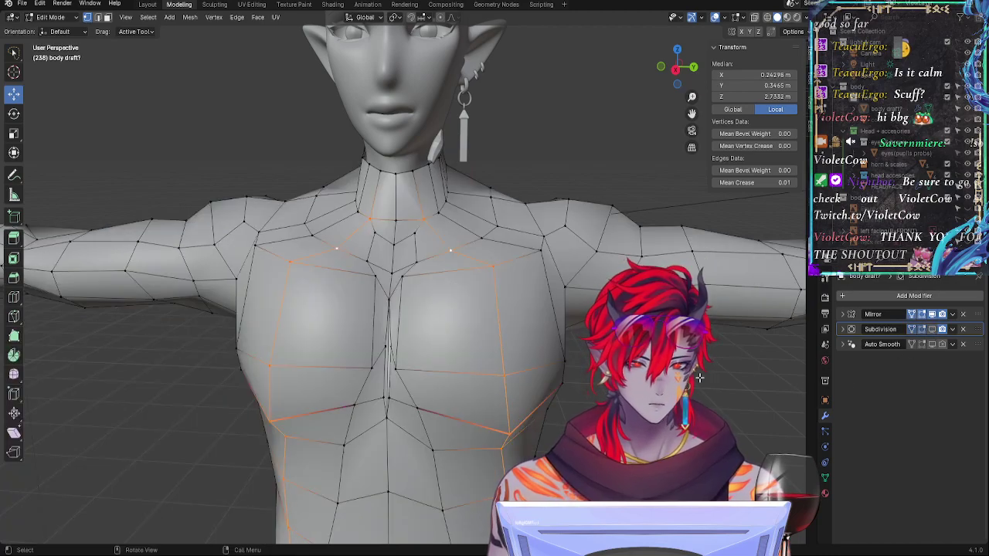
pyautogui.hotkey('alt', 'a')
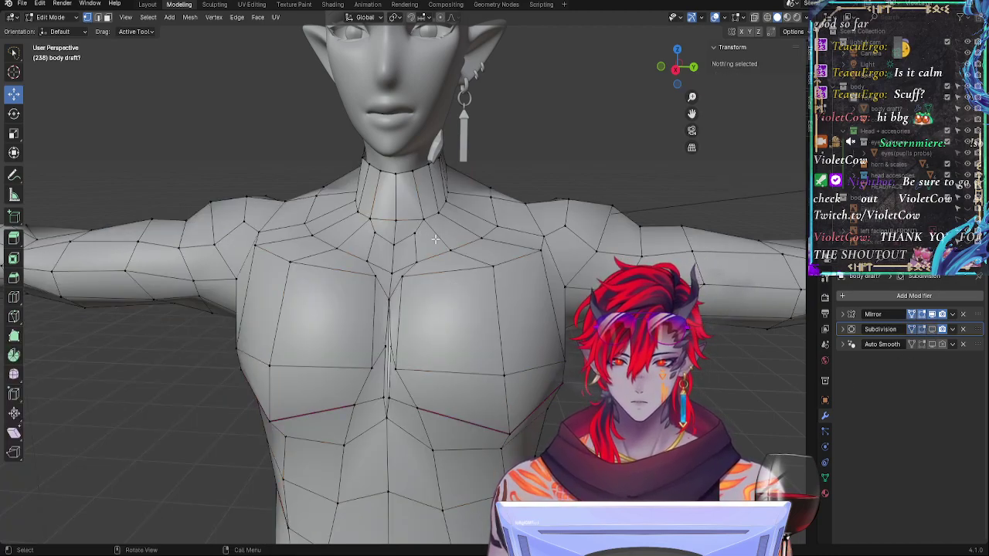
pyautogui.click(490, 189)
pyautogui.keyDown('alt'); pyautogui.click(490, 204); pyautogui.keyUp('alt')
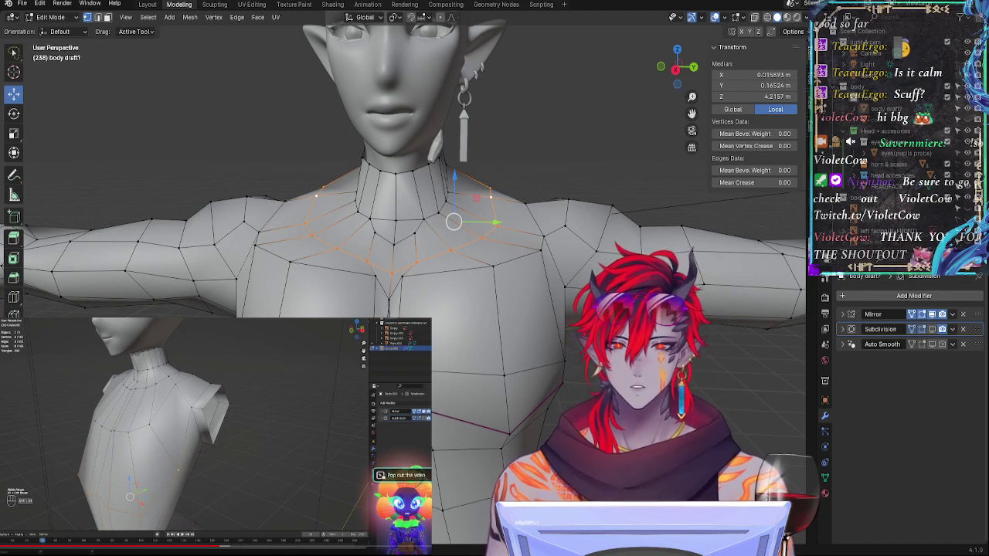
# Step: Select the upper-chest loop and extend it with a vertex on the back of the shoulder
pyautogui.keyDown('alt'); pyautogui.click(451, 271); pyautogui.keyUp('alt')
pyautogui.moveTo(451, 271); pyautogui.dragTo(427, 336, button='middle')
pyautogui.moveTo(564, 327); pyautogui.dragTo(305, 219, button='middle')
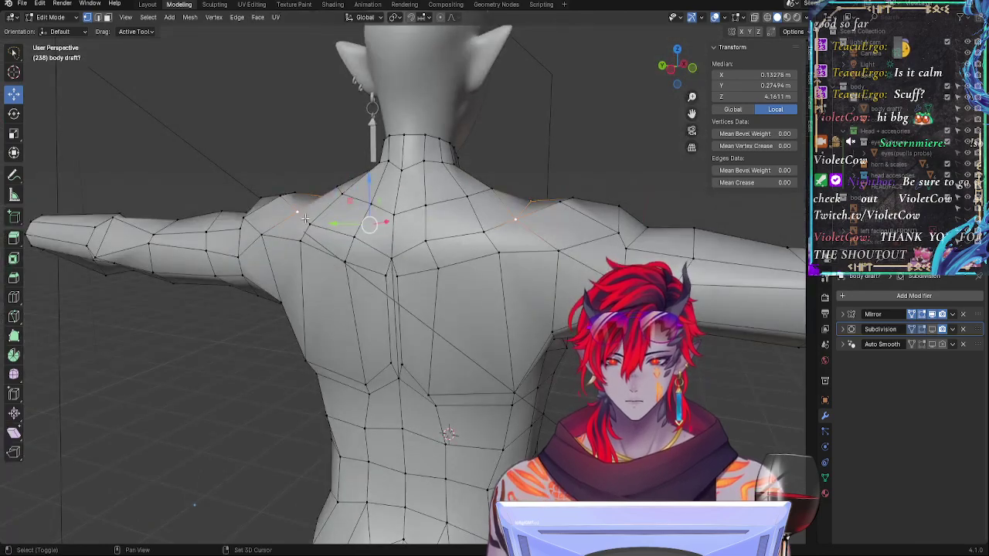
pyautogui.keyDown('shift'); pyautogui.click(392, 258); pyautogui.keyUp('shift')
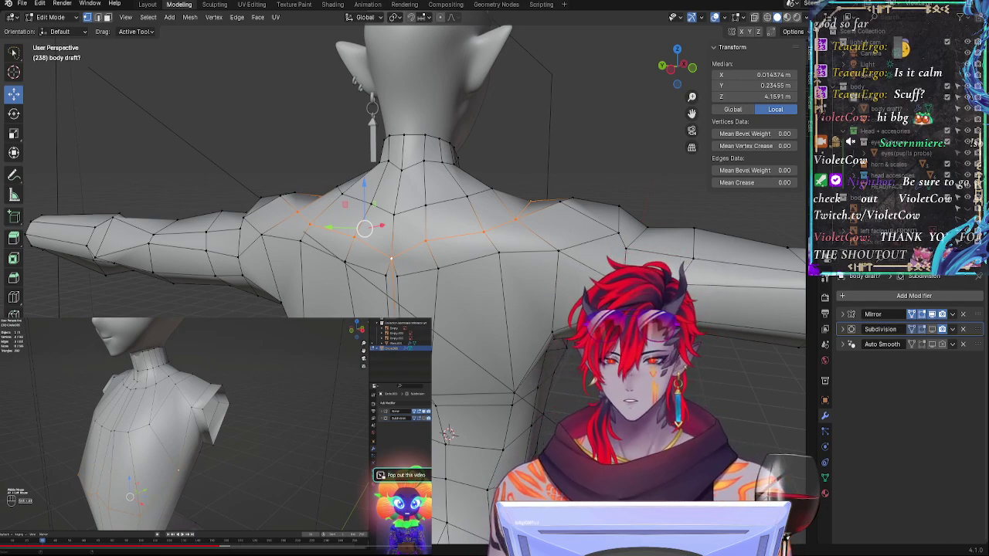
pyautogui.moveTo(448, 433); pyautogui.dragTo(389, 296, button='middle')
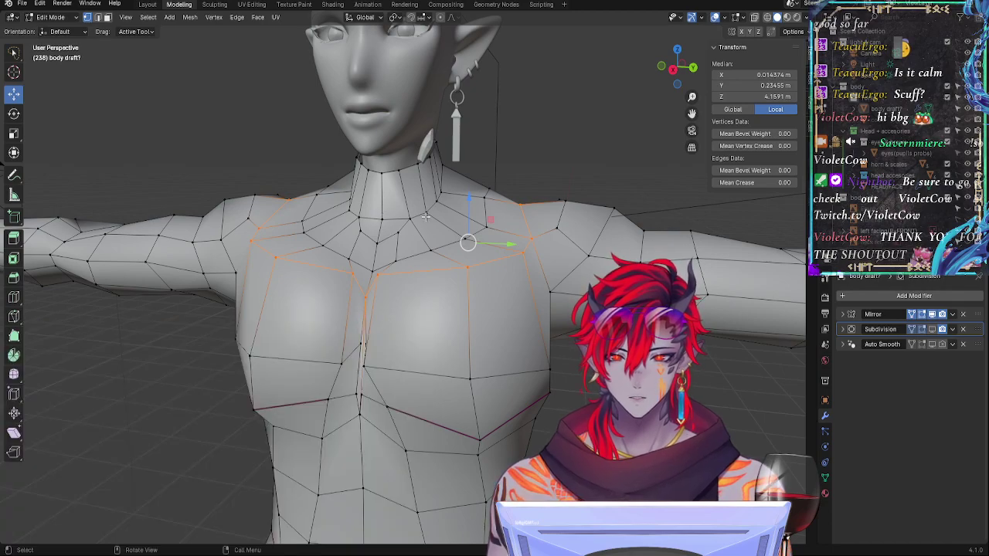
pyautogui.click(465, 239)
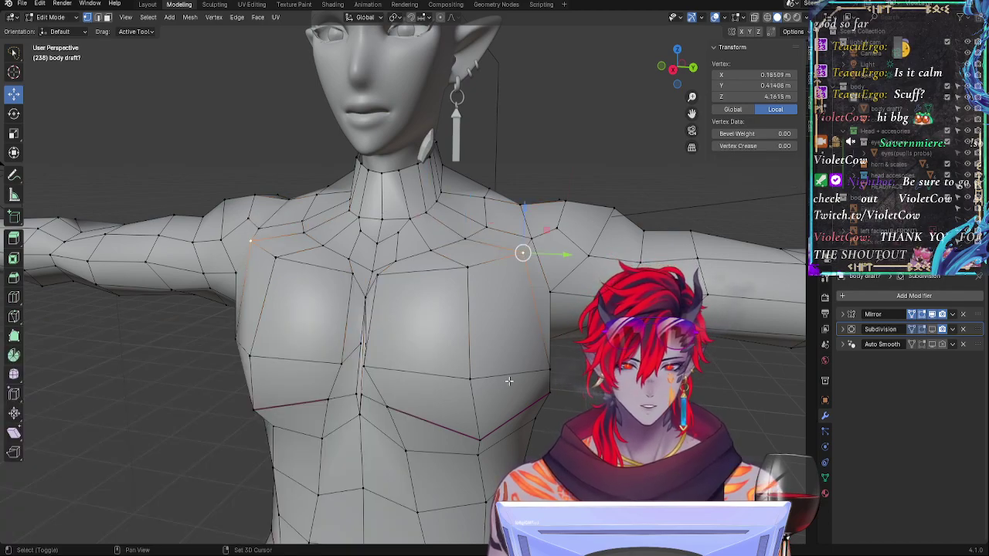
pyautogui.keyDown('shift'); pyautogui.click(550, 370); pyautogui.keyUp('shift')
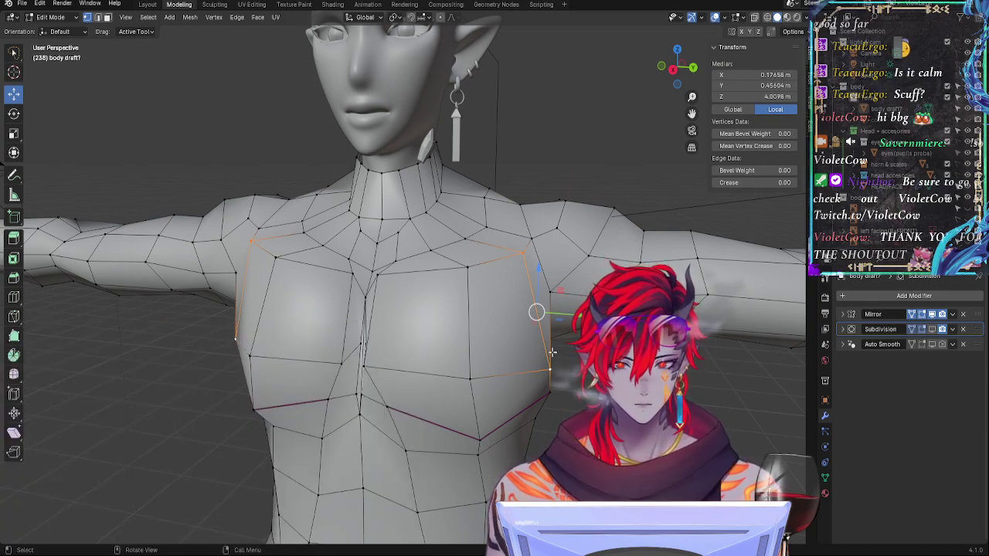
pyautogui.moveTo(549, 370); pyautogui.dragTo(495, 381, button='middle')
pyautogui.click(401, 313)
pyautogui.moveTo(403, 311); pyautogui.dragTo(358, 291, button='middle')
pyautogui.moveTo(285, 270); pyautogui.dragTo(272, 271)
pyautogui.moveTo(272, 271); pyautogui.dragTo(600, 265, button='middle')
pyautogui.hotkey('ctrl', 'z')
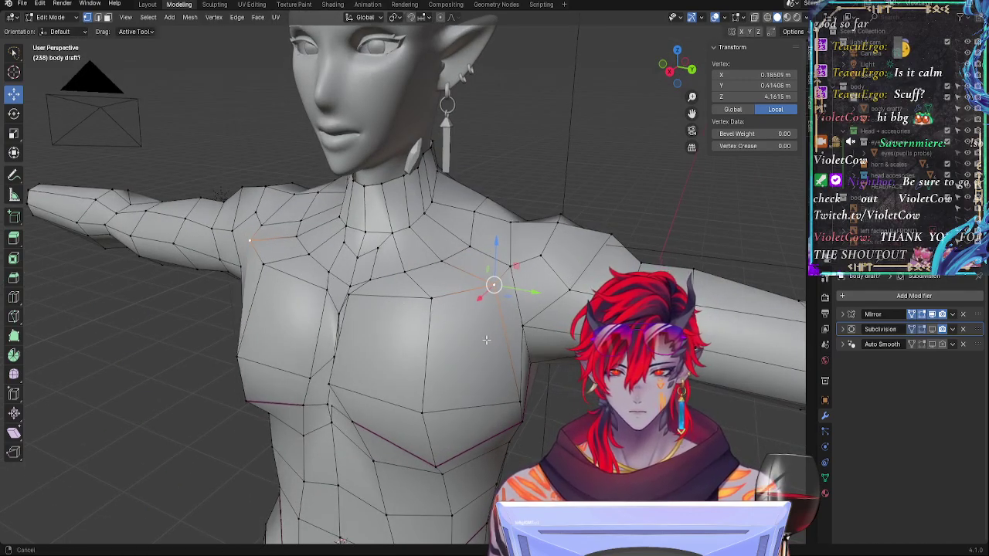
pyautogui.moveTo(486, 342); pyautogui.dragTo(516, 353, button='middle')
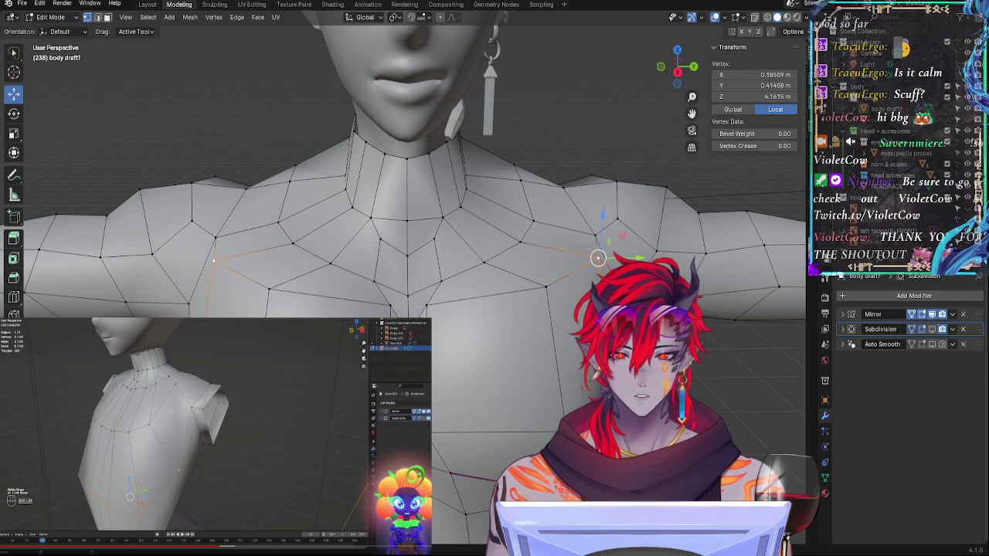
pyautogui.click(441, 282)
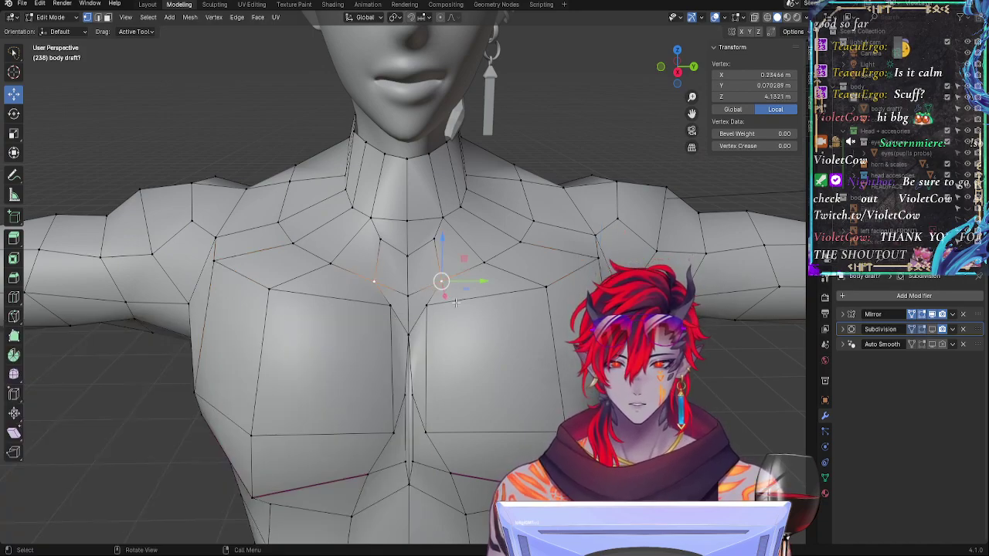
pyautogui.scroll(-3, 652, 94)
pyautogui.press('Tab')
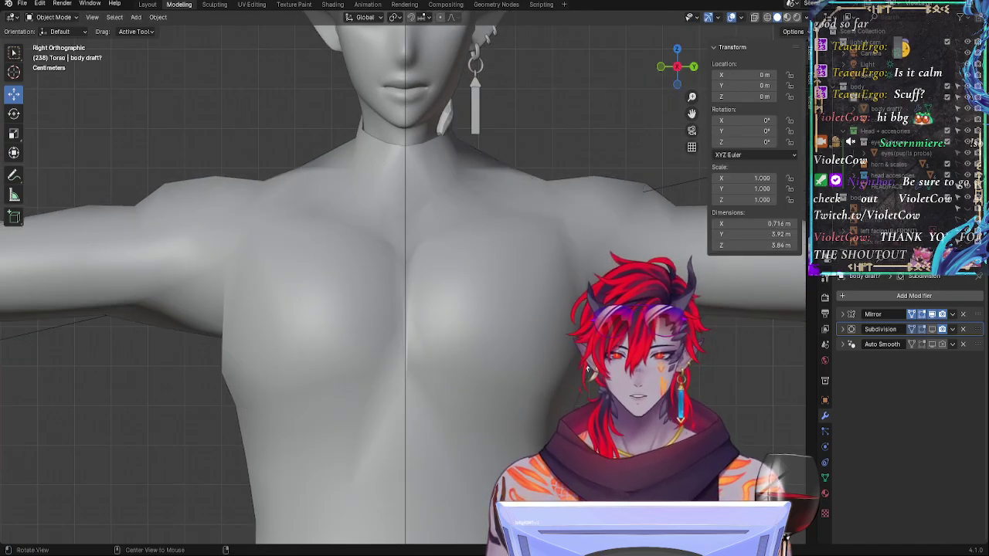
pyautogui.moveTo(603, 405); pyautogui.dragTo(566, 365, button='middle')
pyautogui.scroll(-2, 570, 405)
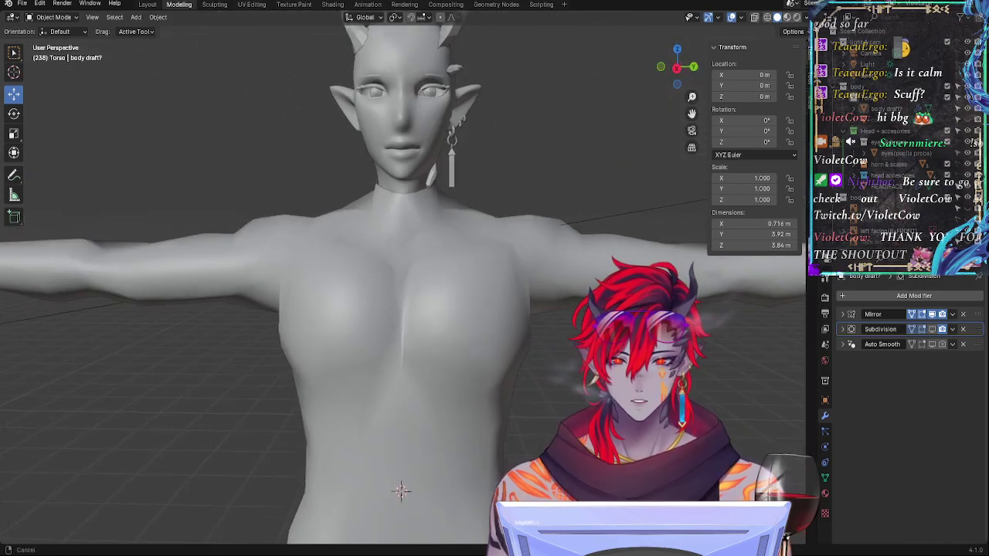
pyautogui.press('Tab')
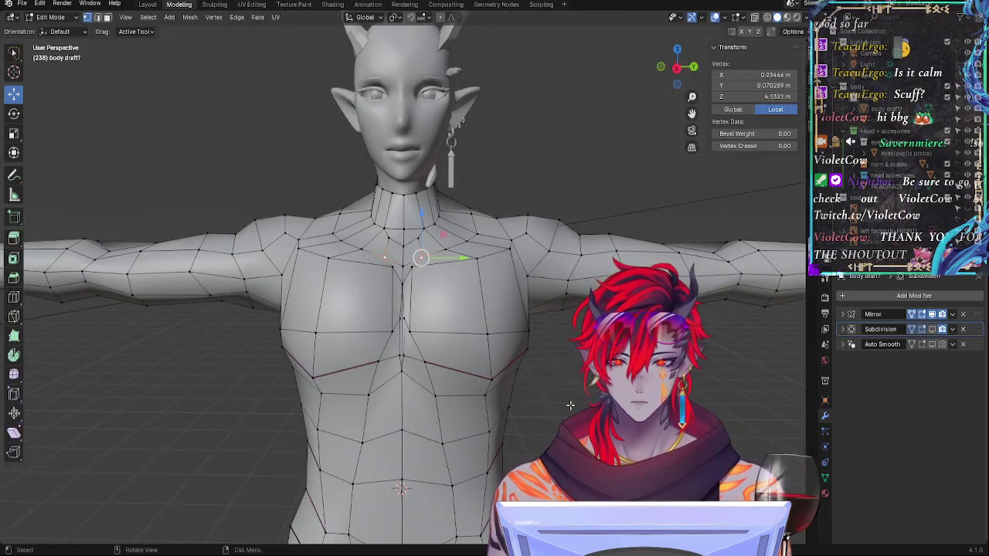
# Step: Select the upper-chest edge loop and the second-row chest vertices just below the shoulder
pyautogui.click(932, 330)
pyautogui.click(535, 329)
pyautogui.press('Tab')
pyautogui.press('Tab')
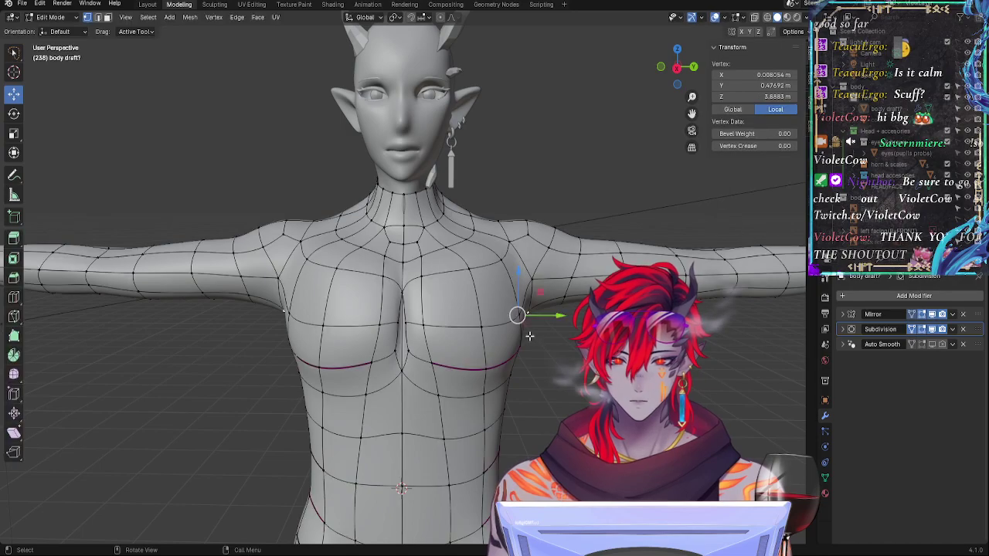
pyautogui.keyDown('alt'); pyautogui.keyDown('shift'); pyautogui.click(407, 286); pyautogui.keyUp('shift'); pyautogui.keyUp('alt')
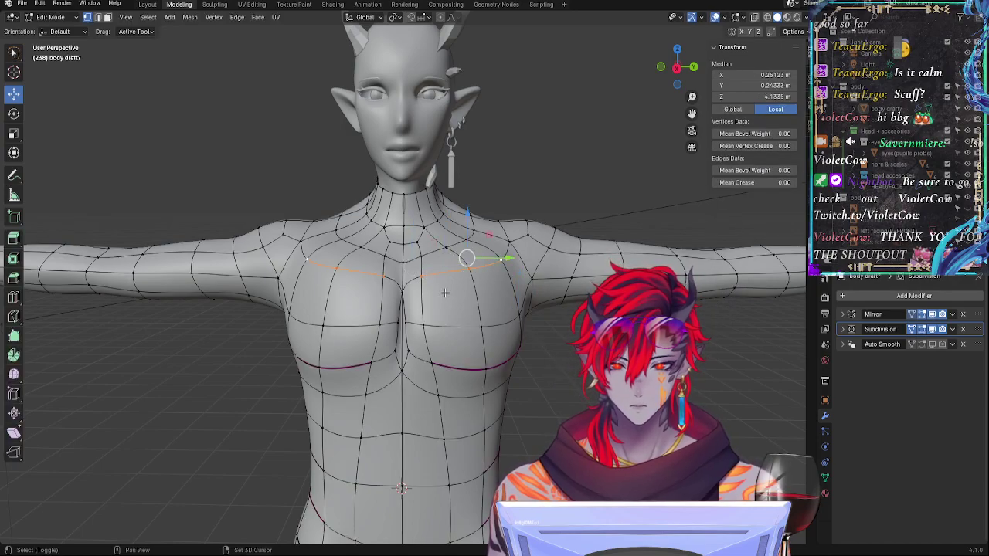
pyautogui.keyDown('shift'); pyautogui.click(405, 293); pyautogui.keyUp('shift')
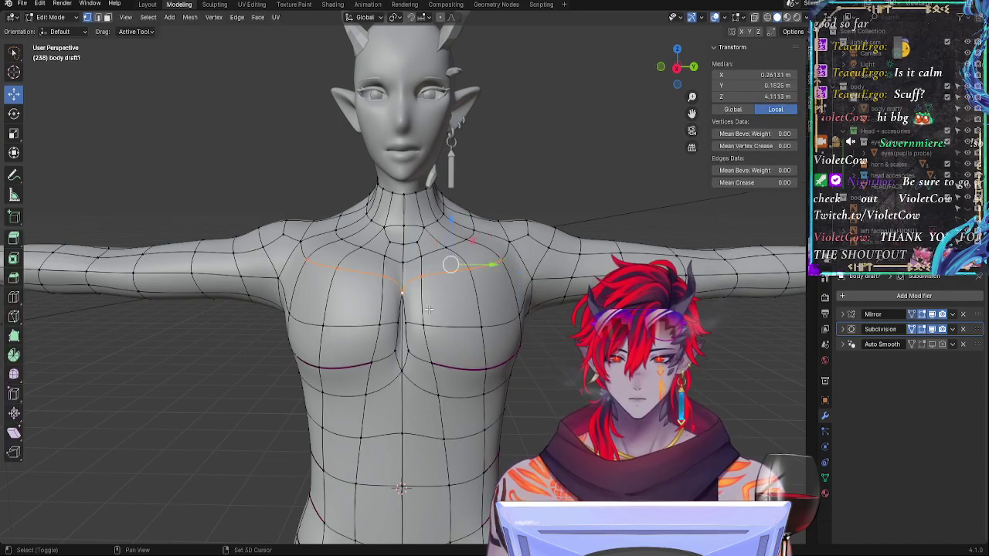
pyautogui.keyDown('shift'); pyautogui.click(405, 324); pyautogui.keyUp('shift')
pyautogui.keyDown('shift'); pyautogui.click(423, 325); pyautogui.keyUp('shift')
pyautogui.keyDown('shift'); pyautogui.click(480, 327); pyautogui.keyUp('shift')
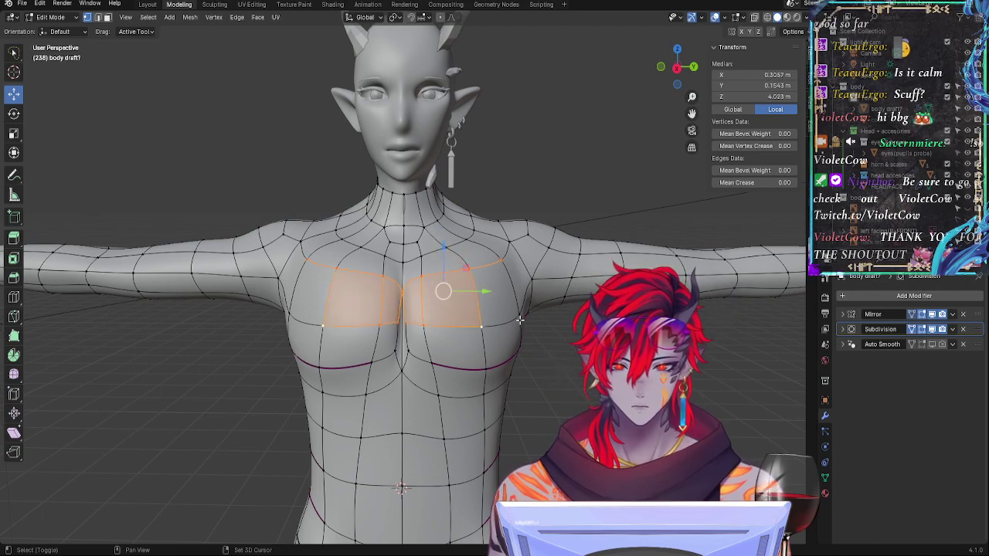
pyautogui.keyDown('shift'); pyautogui.click(519, 317); pyautogui.keyUp('shift')
# Step: Drag the selected chest faces slightly down along Z, then check them in straight side view
pyautogui.moveTo(403, 357); pyautogui.dragTo(332, 278, button='middle')
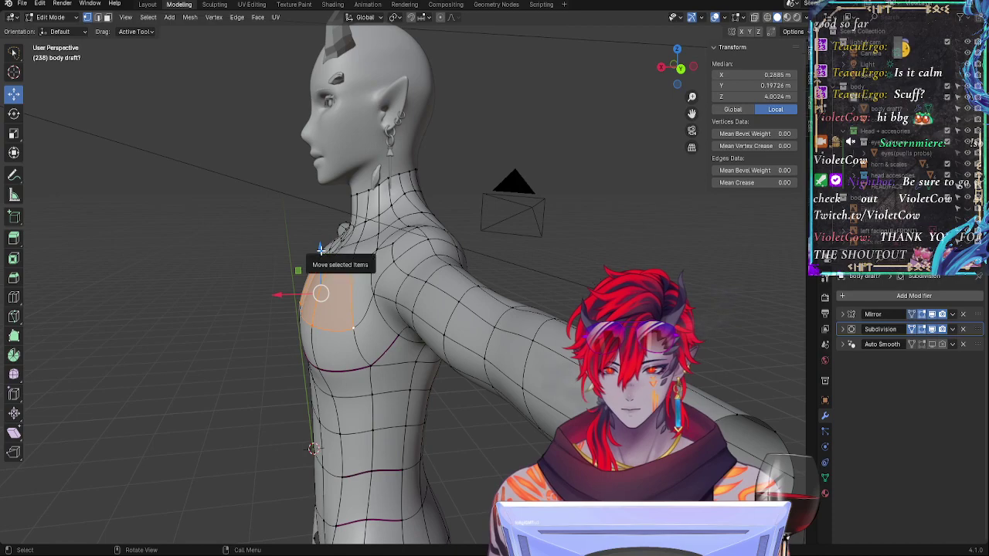
pyautogui.moveTo(320, 249); pyautogui.dragTo(323, 256)
pyautogui.moveTo(402, 269); pyautogui.dragTo(635, 259, button='middle')
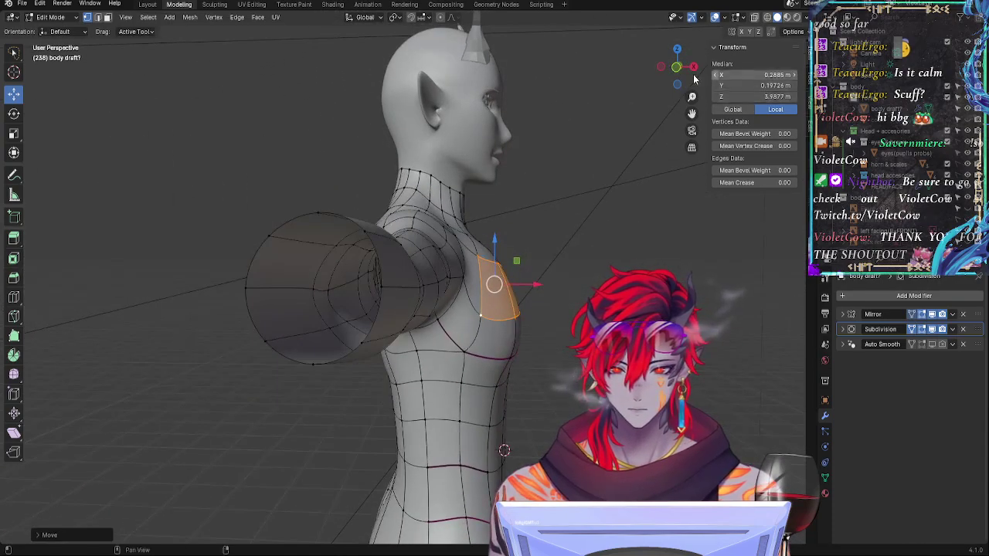
pyautogui.click(676, 68)
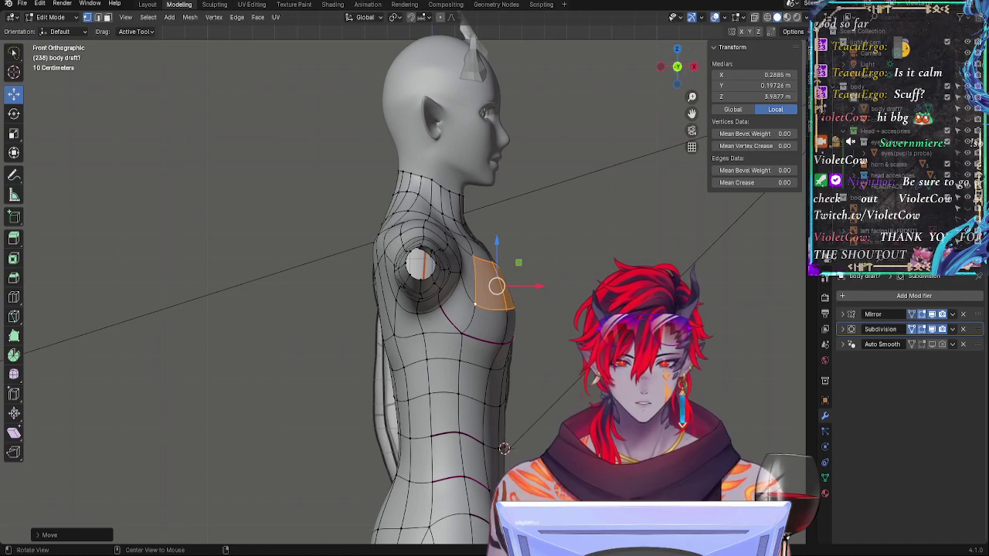
pyautogui.scroll(4, 405, 289)
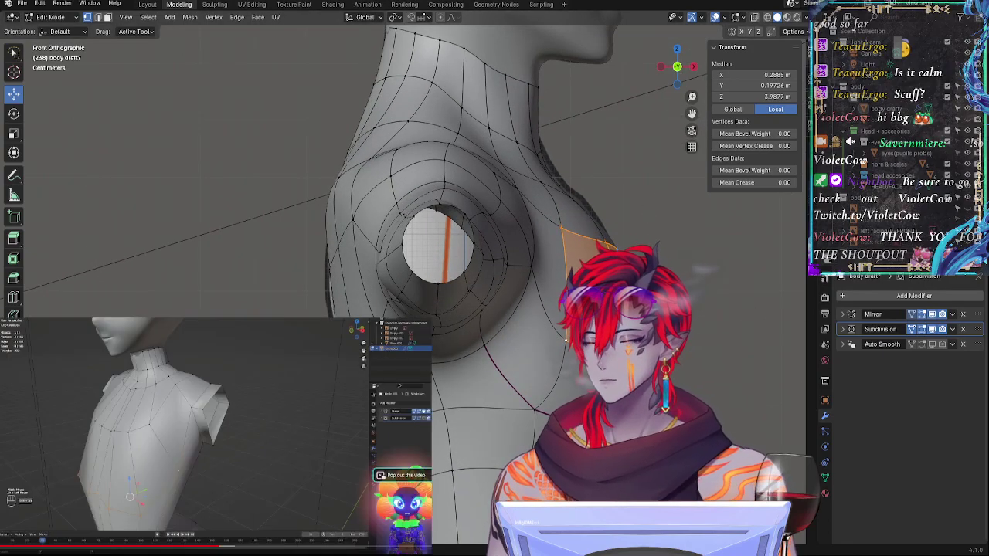
# Step: Review the lowered chest in Object Mode, with subdivision smoothing toggled off and back on
pyautogui.press('Tab')
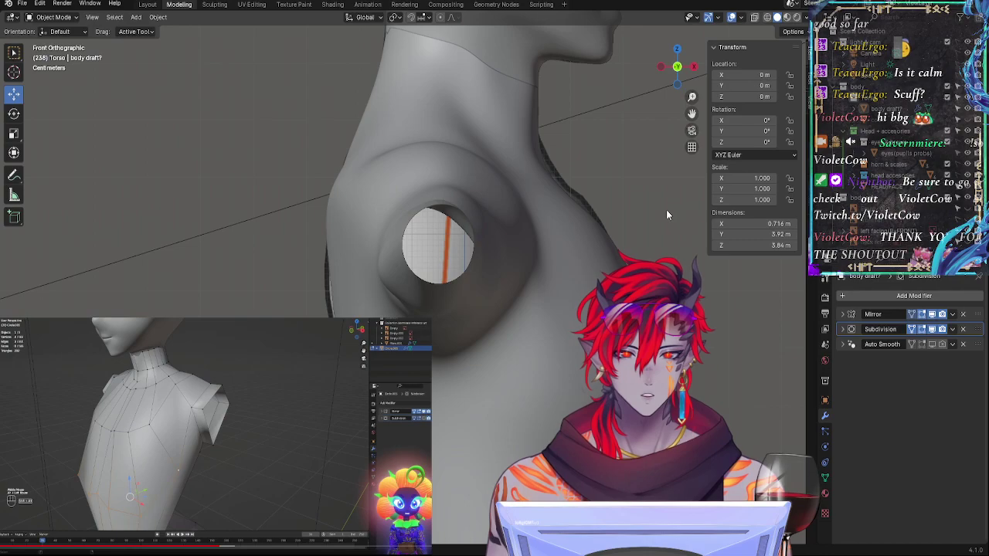
pyautogui.keyDown('shift'); pyautogui.moveTo(667, 215); pyautogui.dragTo(499, 299, button='middle'); pyautogui.keyUp('shift')
pyautogui.press('Tab')
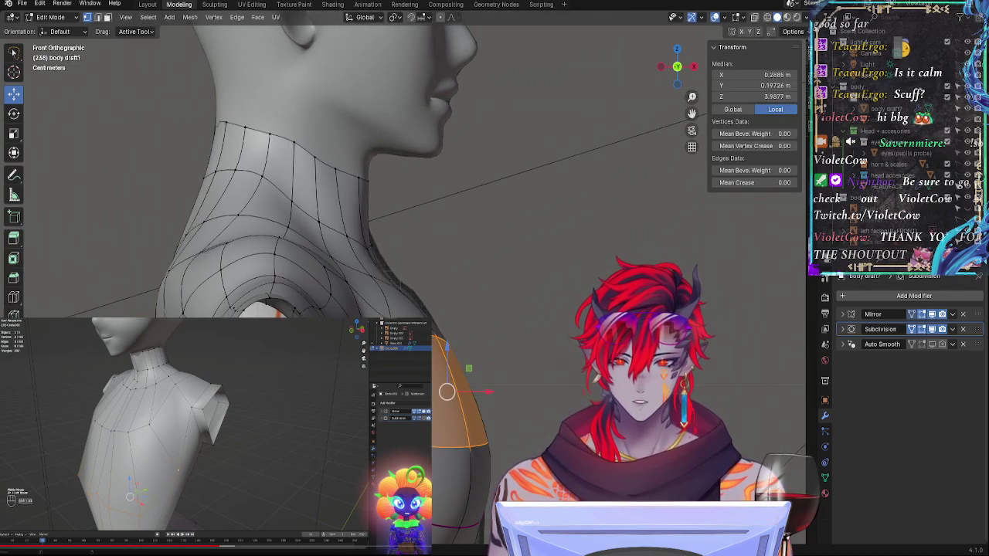
pyautogui.keyDown('shift'); pyautogui.moveTo(573, 477); pyautogui.dragTo(537, 206, button='middle'); pyautogui.keyUp('shift')
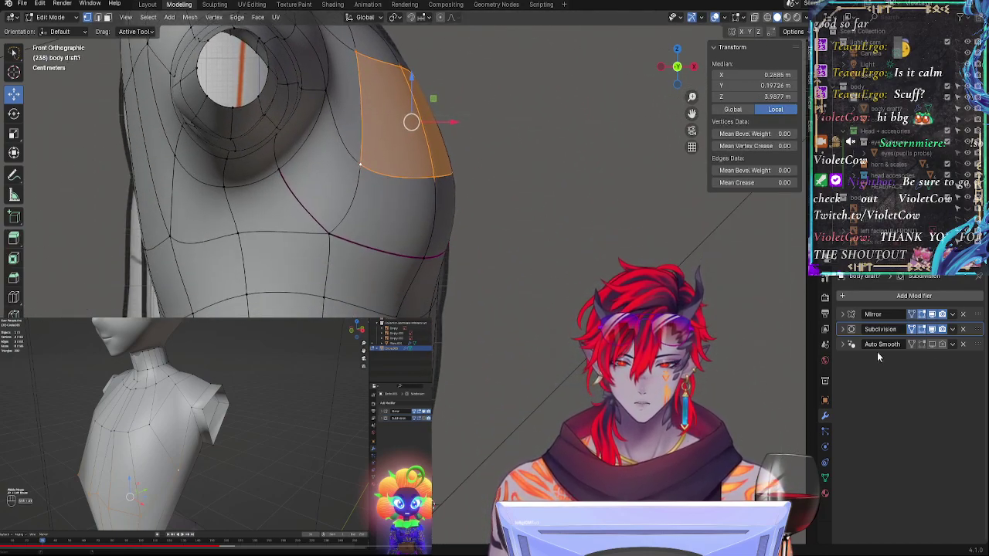
pyautogui.click(932, 328)
pyautogui.click(932, 328)
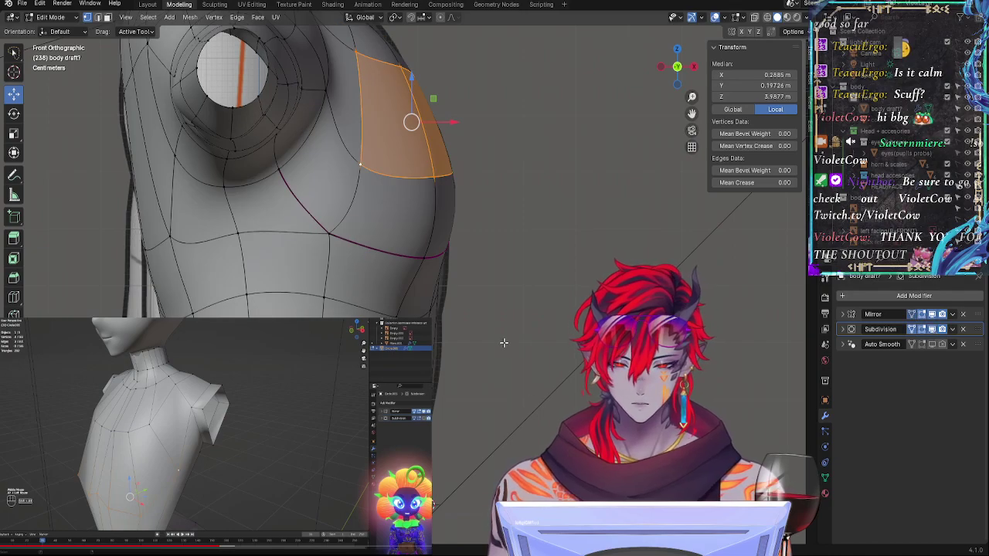
pyautogui.keyDown('shift'); pyautogui.moveTo(503, 343); pyautogui.dragTo(518, 229, button='middle'); pyautogui.keyUp('shift')
pyautogui.scroll(-4, 520, 227)
pyautogui.keyDown('shift'); pyautogui.moveTo(550, 420); pyautogui.dragTo(519, 378, button='middle'); pyautogui.keyUp('shift')
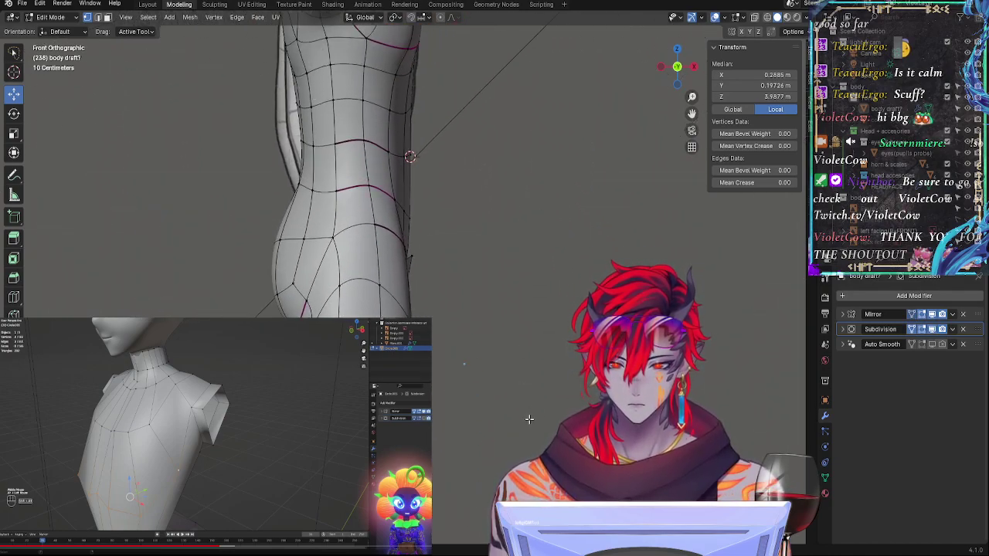
# Step: Nudge two calf outline vertices sideways, then shift the upper calf vertex further out
pyautogui.click(538, 331)
pyautogui.keyDown('shift'); pyautogui.moveTo(520, 396); pyautogui.dragTo(541, 80, button='middle'); pyautogui.keyUp('shift')
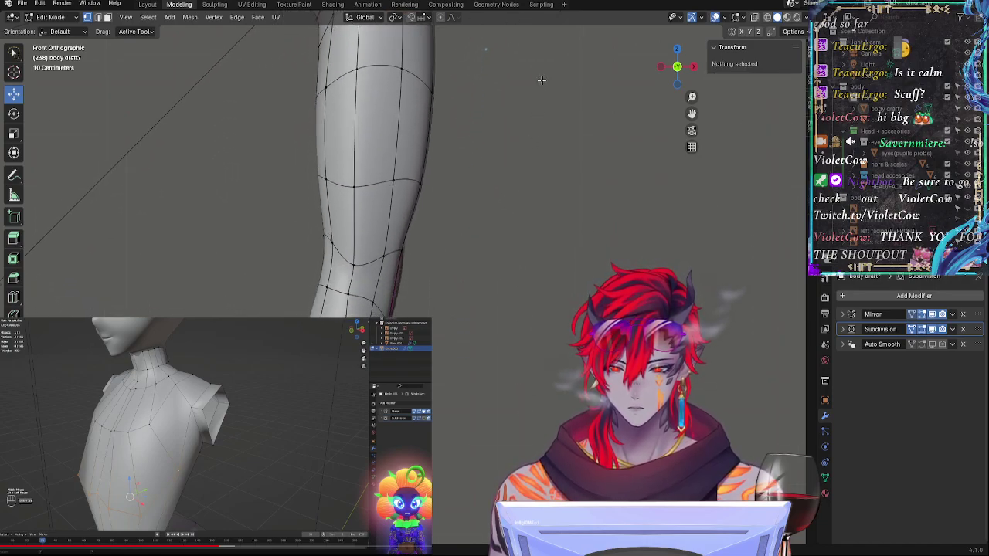
pyautogui.keyDown('shift'); pyautogui.moveTo(521, 307); pyautogui.dragTo(636, 166, button='middle'); pyautogui.keyUp('shift')
pyautogui.click(417, 275)
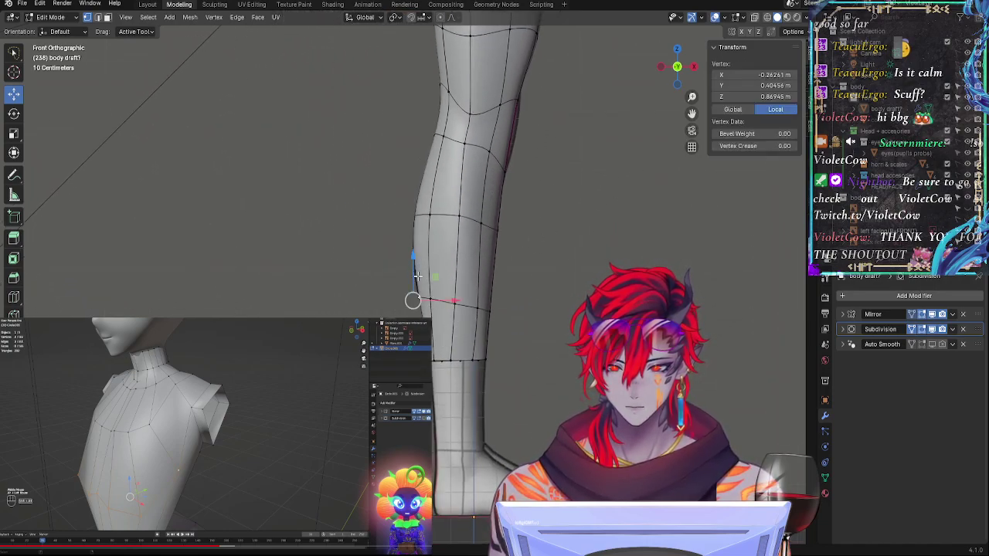
pyautogui.keyDown('shift'); pyautogui.click(417, 221); pyautogui.keyUp('shift')
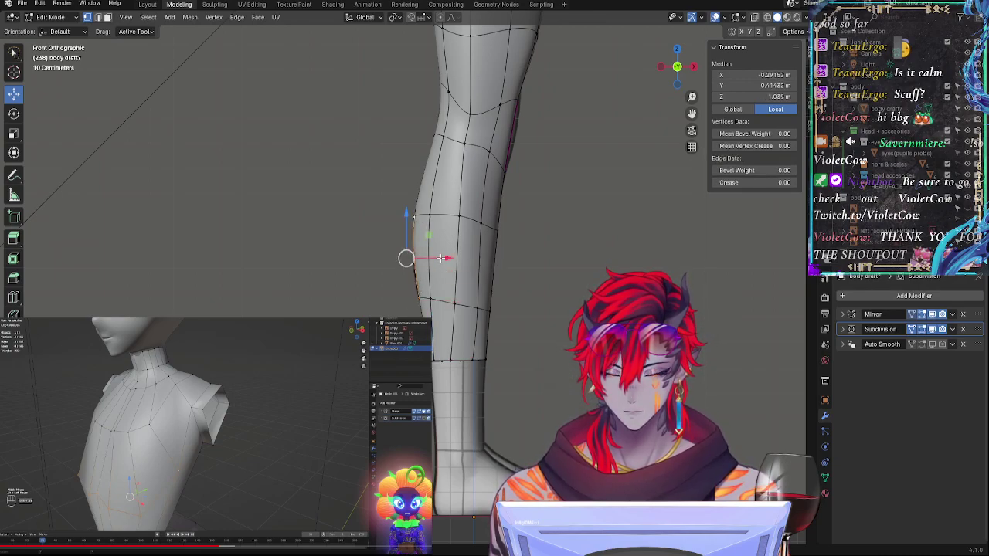
pyautogui.moveTo(440, 258); pyautogui.dragTo(437, 259)
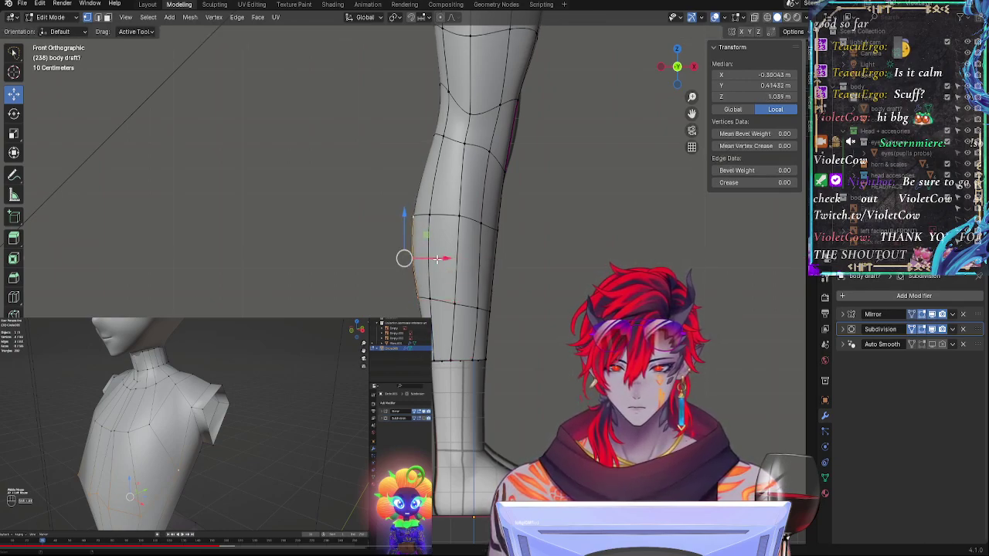
pyautogui.click(417, 217)
pyautogui.moveTo(428, 217); pyautogui.dragTo(450, 216)
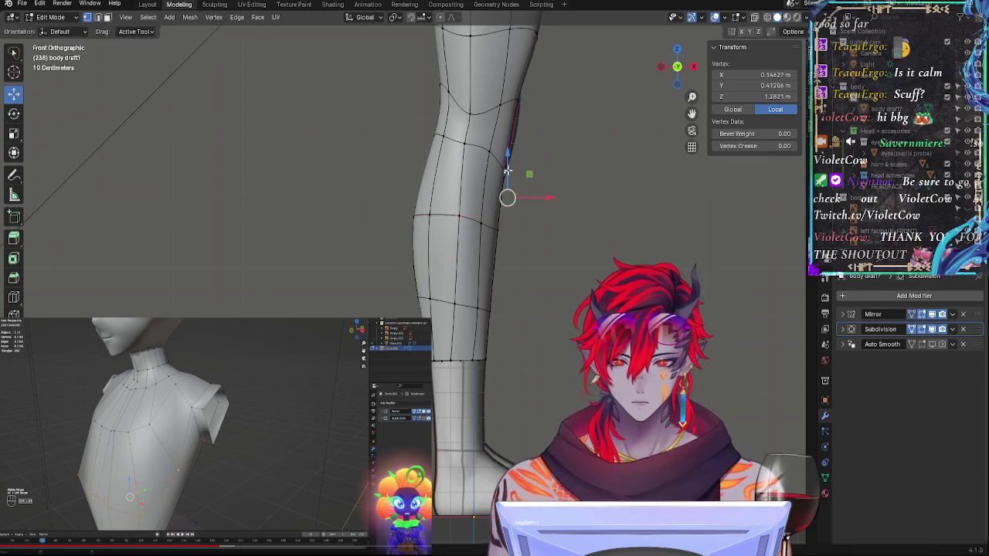
# Step: Push a vertical thigh edge loop and a back-of-thigh vertex slightly outward
pyautogui.keyDown('shift'); pyautogui.moveTo(579, 103); pyautogui.dragTo(501, 294, button='middle'); pyautogui.keyUp('shift')
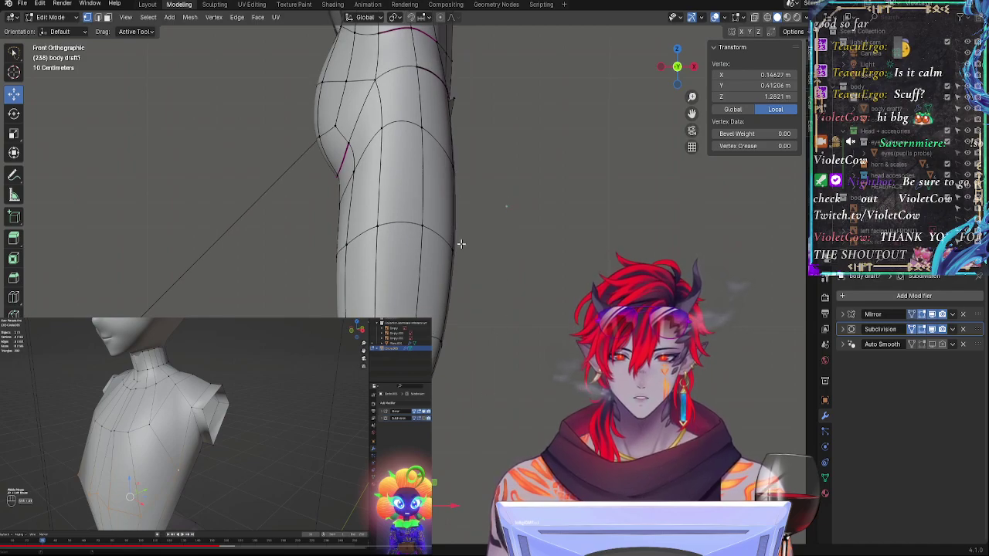
pyautogui.keyDown('alt'); pyautogui.click(445, 338); pyautogui.keyUp('alt')
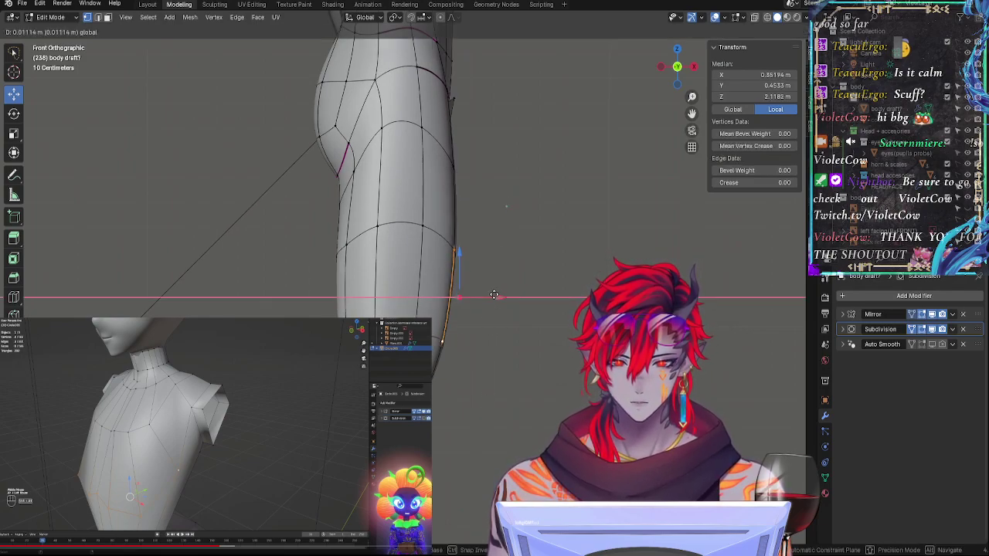
pyautogui.moveTo(494, 297); pyautogui.dragTo(500, 293)
pyautogui.click(527, 163)
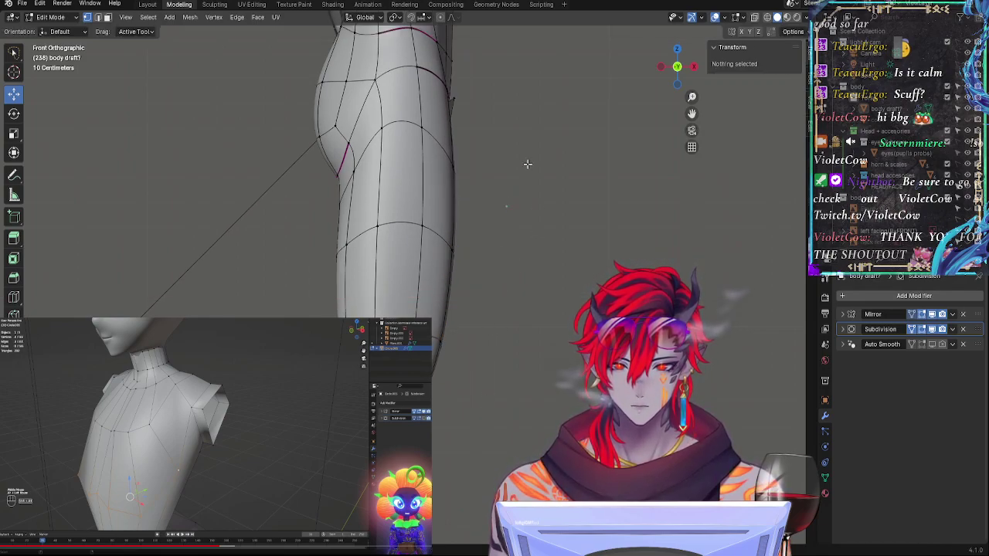
pyautogui.click(451, 254)
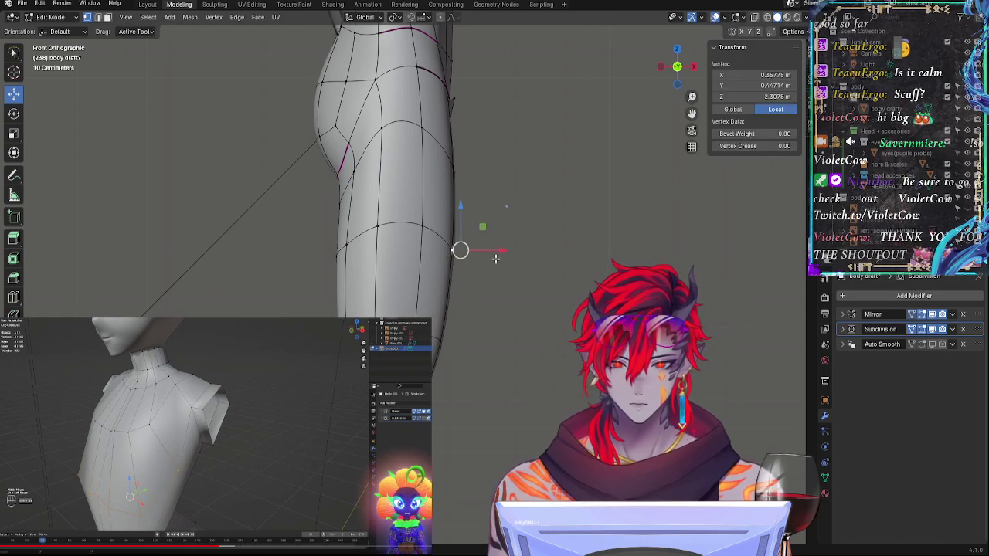
pyautogui.moveTo(496, 251); pyautogui.dragTo(499, 250)
pyautogui.click(534, 256)
# Step: Select four lower-thigh vertices and shift those faces sideways in side view
pyautogui.moveTo(534, 267); pyautogui.dragTo(420, 292, button='middle')
pyautogui.click(340, 282)
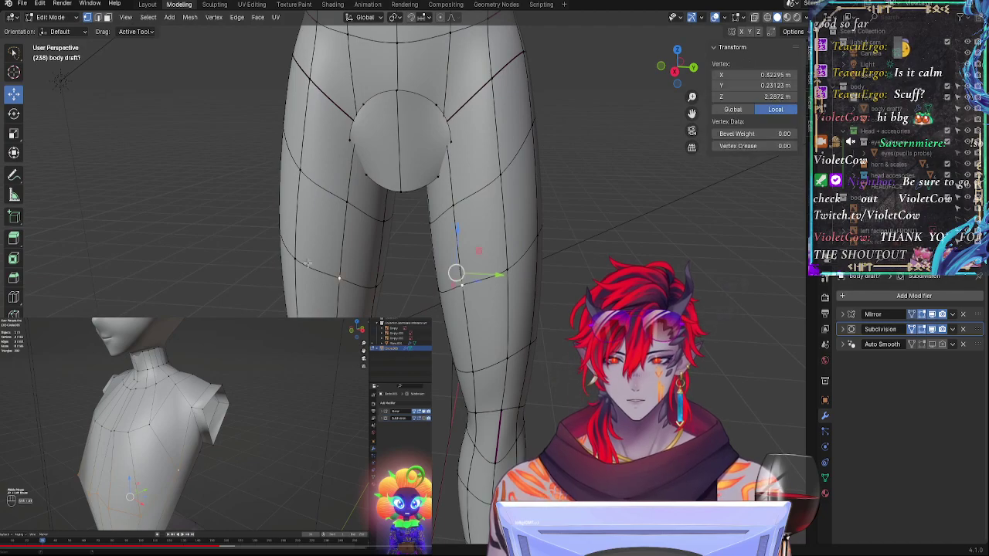
pyautogui.keyDown('shift'); pyautogui.click(301, 261); pyautogui.keyUp('shift')
pyautogui.keyDown('shift'); pyautogui.click(508, 357); pyautogui.keyUp('shift')
pyautogui.keyDown('shift'); pyautogui.click(475, 371); pyautogui.keyUp('shift')
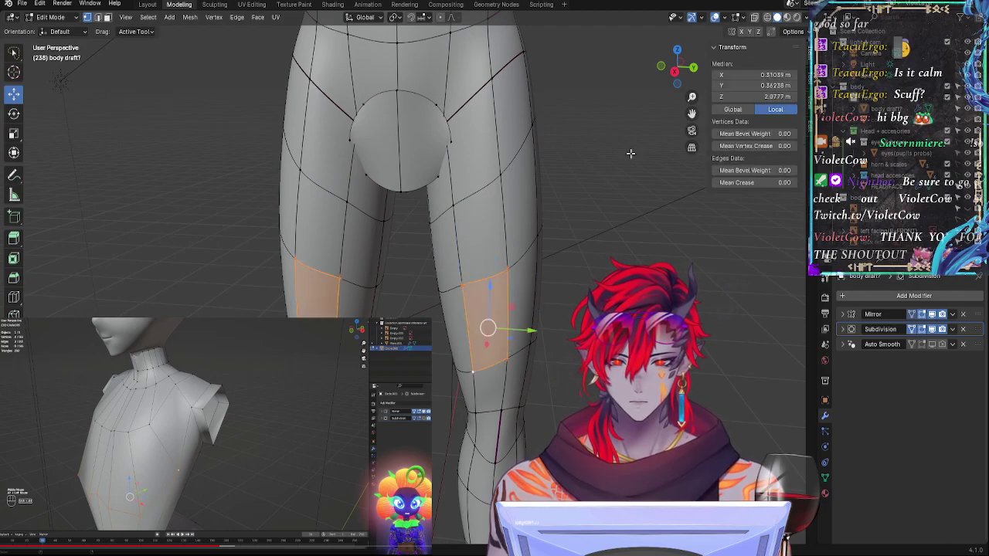
pyautogui.click(662, 67)
pyautogui.moveTo(483, 306); pyautogui.dragTo(486, 306)
pyautogui.click(527, 268)
# Step: Nudge a thigh outline vertex sideways, select a hip vertex, and turn on X-ray
pyautogui.keyDown('shift'); pyautogui.moveTo(527, 209); pyautogui.dragTo(469, 318, button='middle'); pyautogui.keyUp('shift')
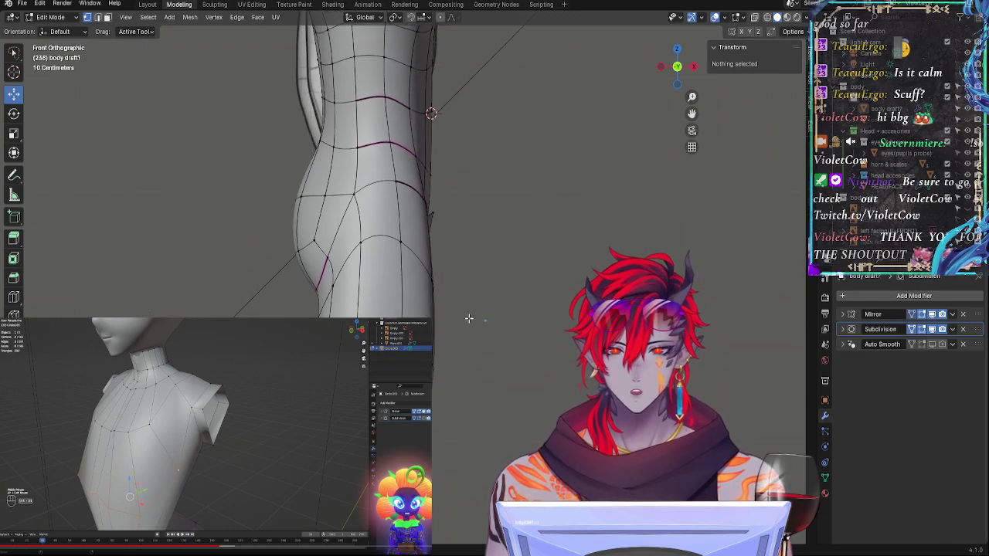
pyautogui.click(431, 283)
pyautogui.moveTo(485, 286); pyautogui.dragTo(486, 287)
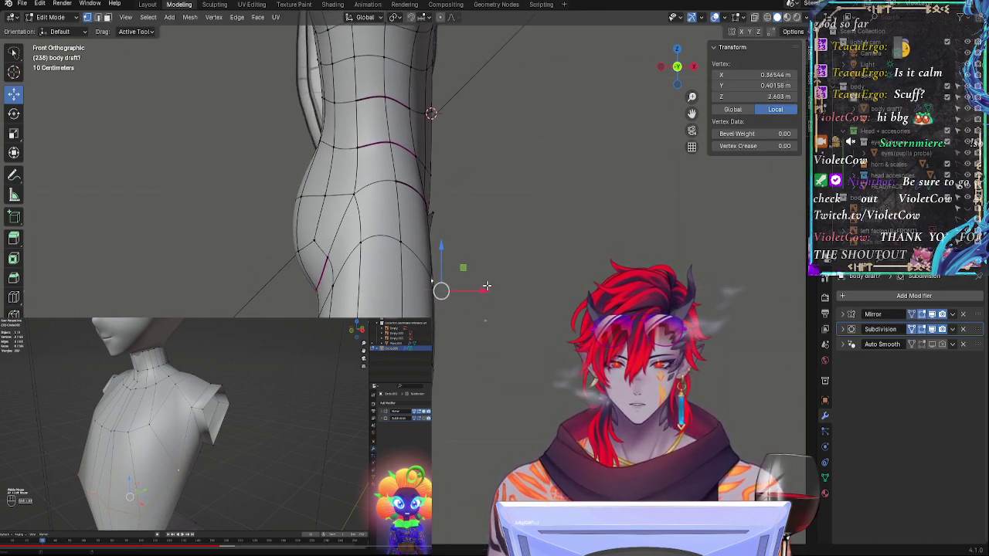
pyautogui.click(416, 198)
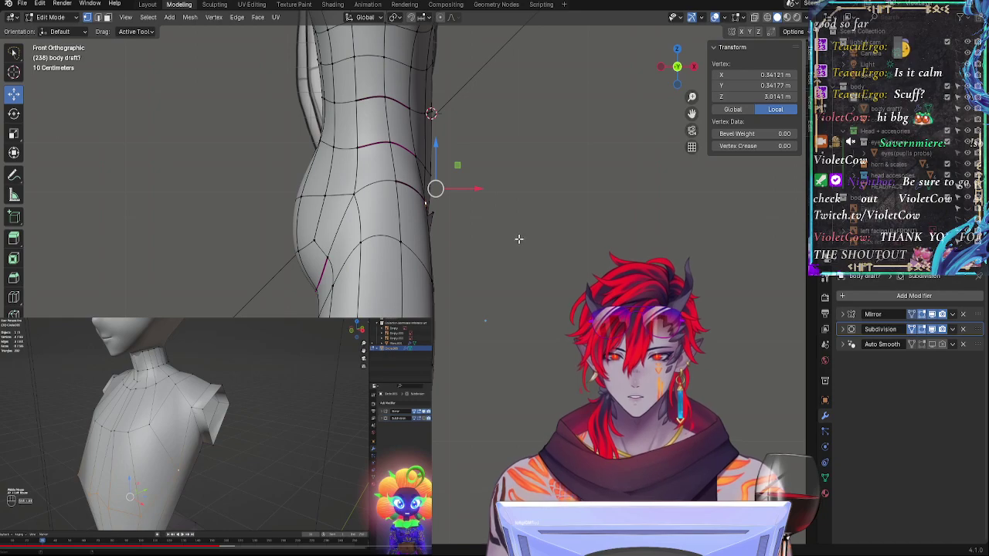
pyautogui.hotkey('alt', 'z')
pyautogui.scroll(5, 523, 291)
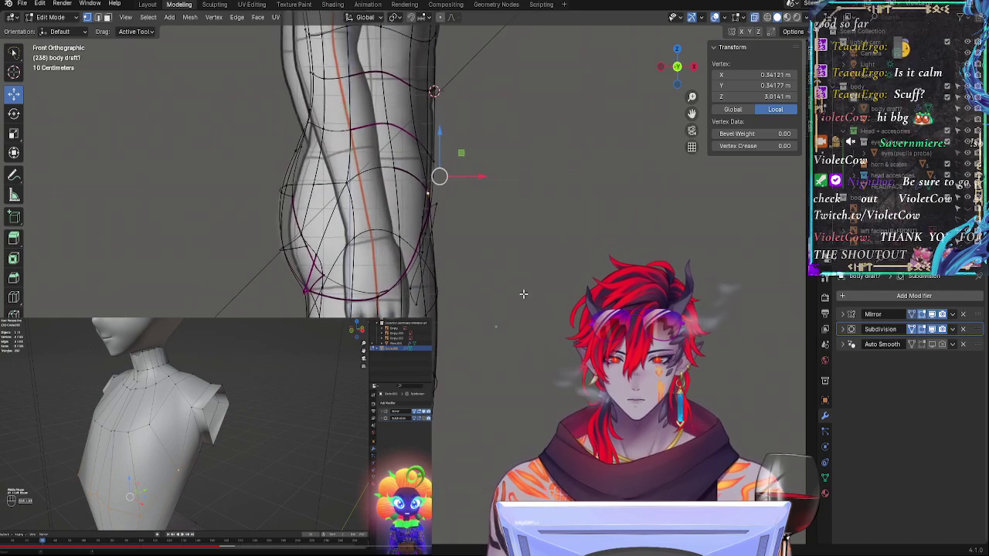
# Step: Select the hip faces and compare them in side view with X-ray on and off
pyautogui.hotkey('alt', 'z')
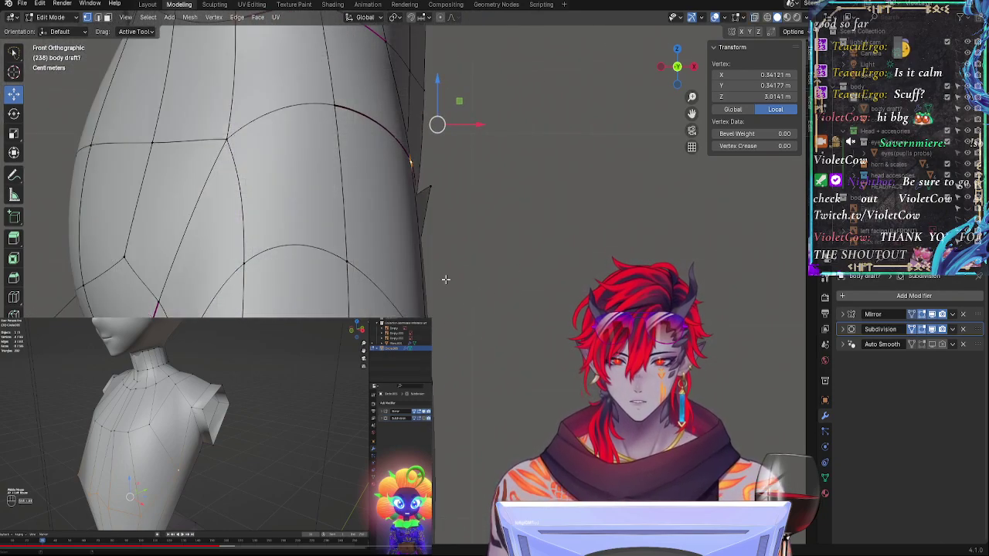
pyautogui.keyDown('shift'); pyautogui.click(338, 113); pyautogui.keyUp('shift')
pyautogui.keyDown('shift'); pyautogui.click(363, 268); pyautogui.keyUp('shift')
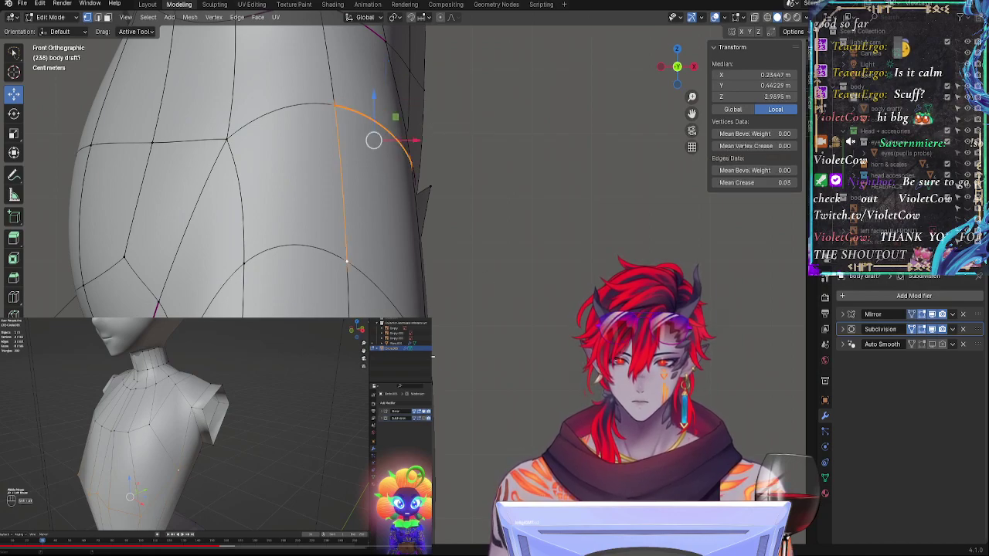
pyautogui.keyDown('shift'); pyautogui.click(432, 357); pyautogui.keyUp('shift')
pyautogui.moveTo(532, 357); pyautogui.dragTo(421, 365, button='middle')
pyautogui.moveTo(371, 93); pyautogui.dragTo(655, 231, button='middle')
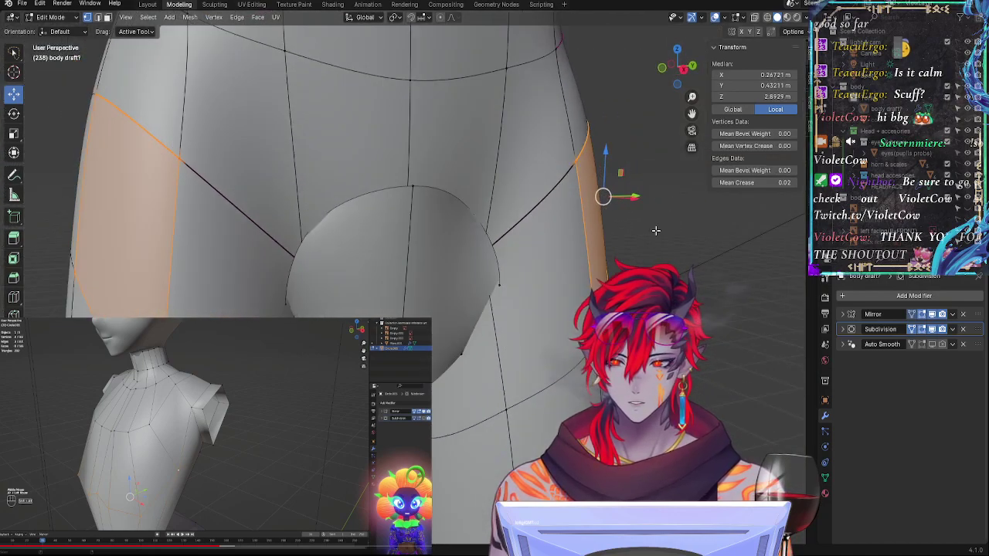
pyautogui.click(664, 85)
pyautogui.hotkey('alt', 'z')
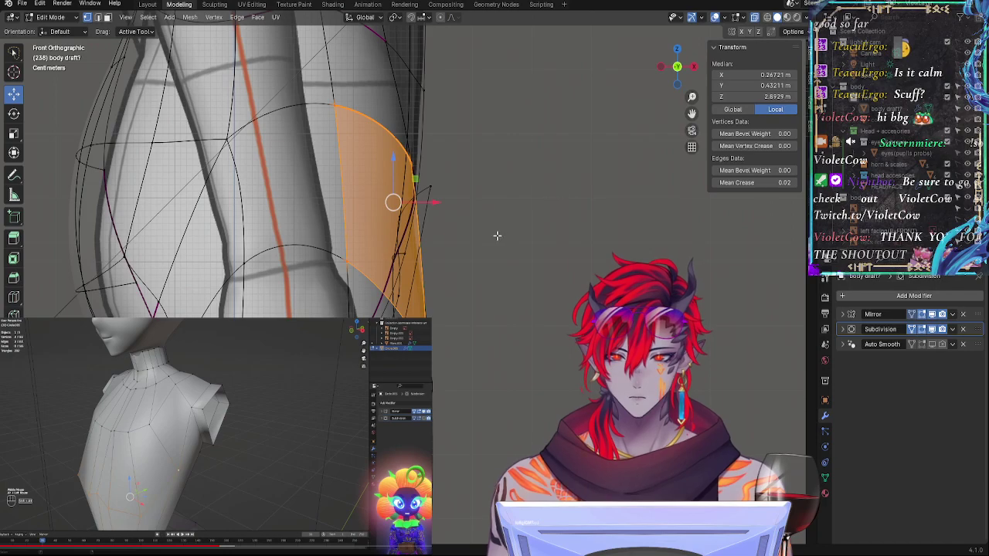
pyautogui.hotkey('alt', 'z')
pyautogui.hotkey('alt', 'z')
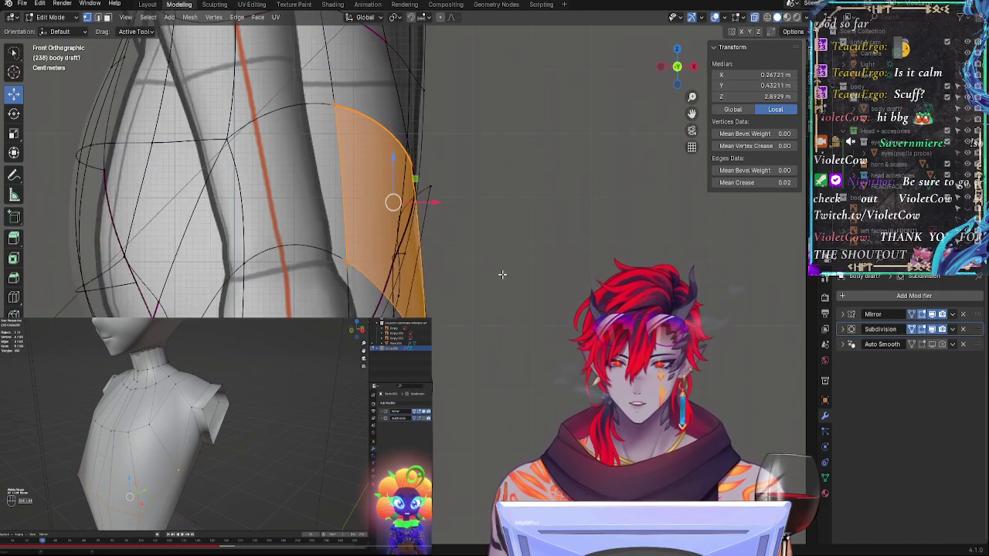
pyautogui.scroll(-2, 503, 274)
pyautogui.scroll(2, 417, 239)
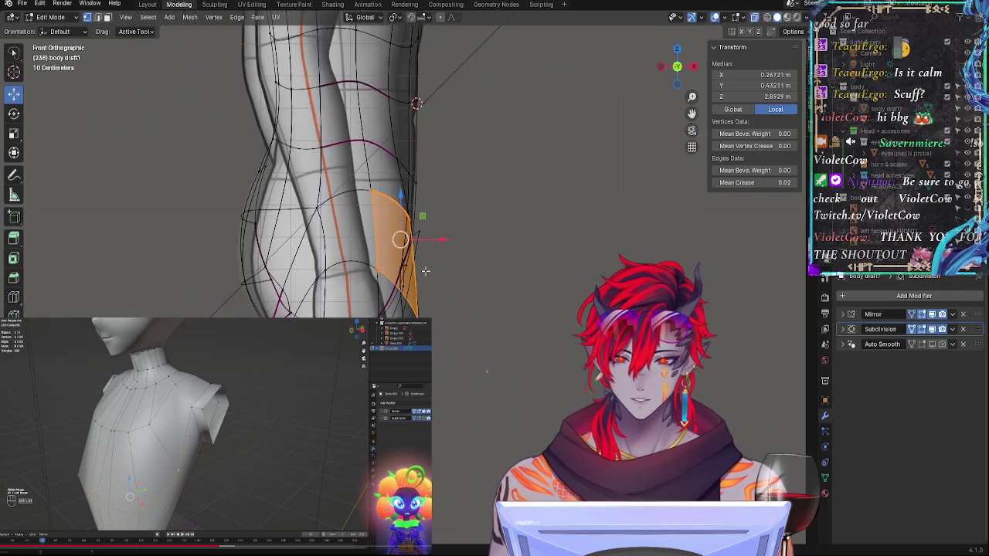
pyautogui.hotkey('alt', 'z')
# Step: Lower the hip-side vertex along Z to about 2.966 m with G, Z
pyautogui.click(370, 179)
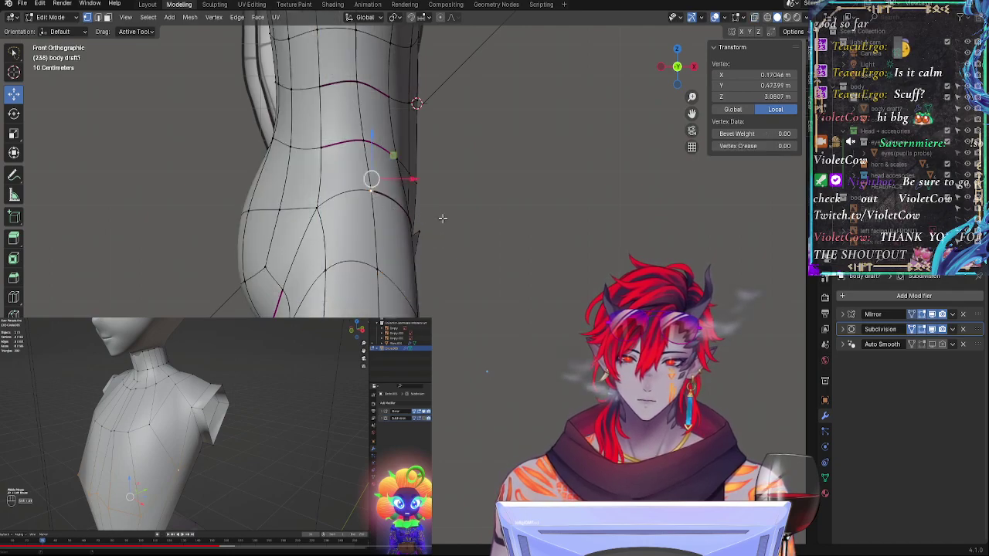
pyautogui.hotkey('alt', 'z')
pyautogui.hotkey('alt', 'z')
pyautogui.hotkey('alt', 'z')
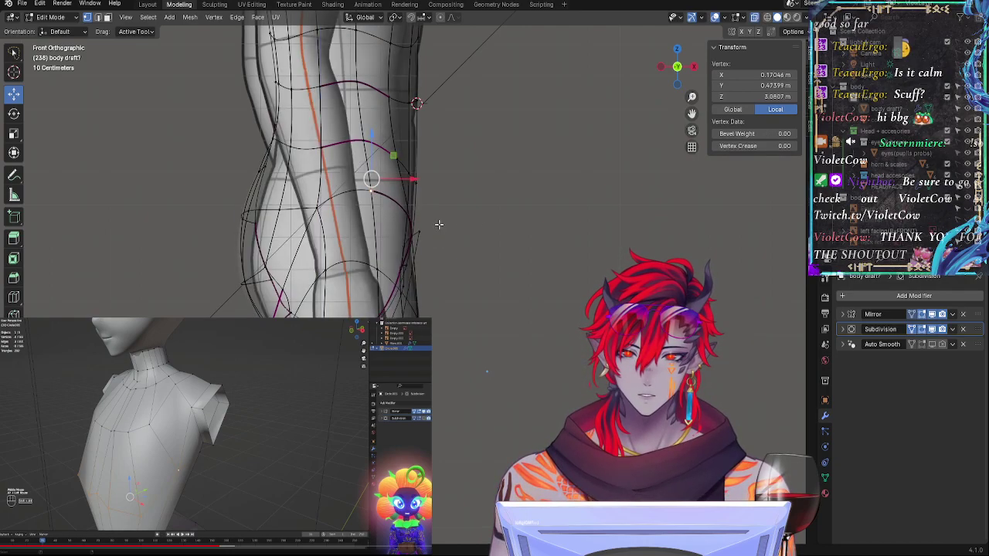
pyautogui.hotkey('alt', 'z')
pyautogui.moveTo(476, 238)
pyautogui.mouseDown(button='middle')
pyautogui.moveTo(443, 276)
pyautogui.moveTo(309, 234)
pyautogui.mouseUp(button='middle')
pyautogui.click(514, 201)
pyautogui.press('g')
pyautogui.press('z')
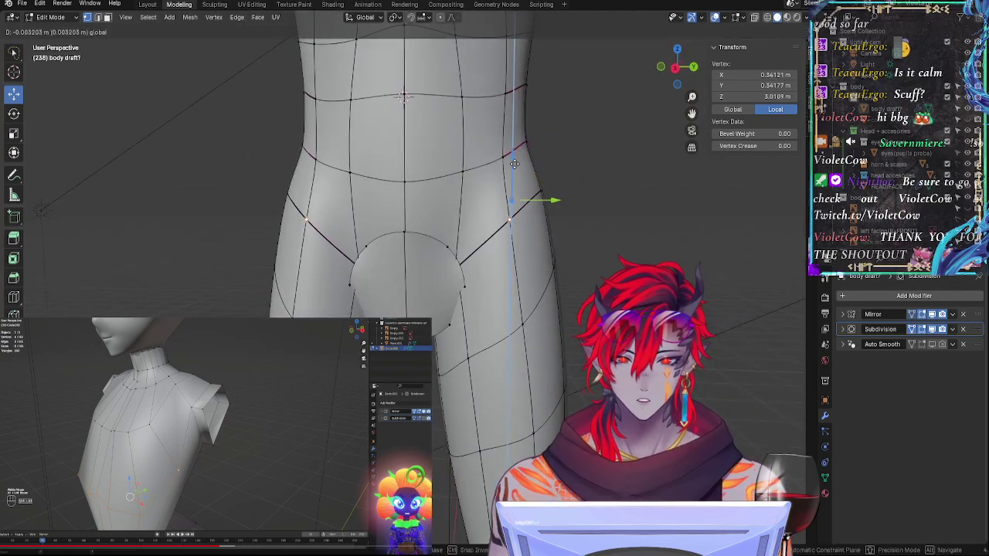
pyautogui.click(516, 180)
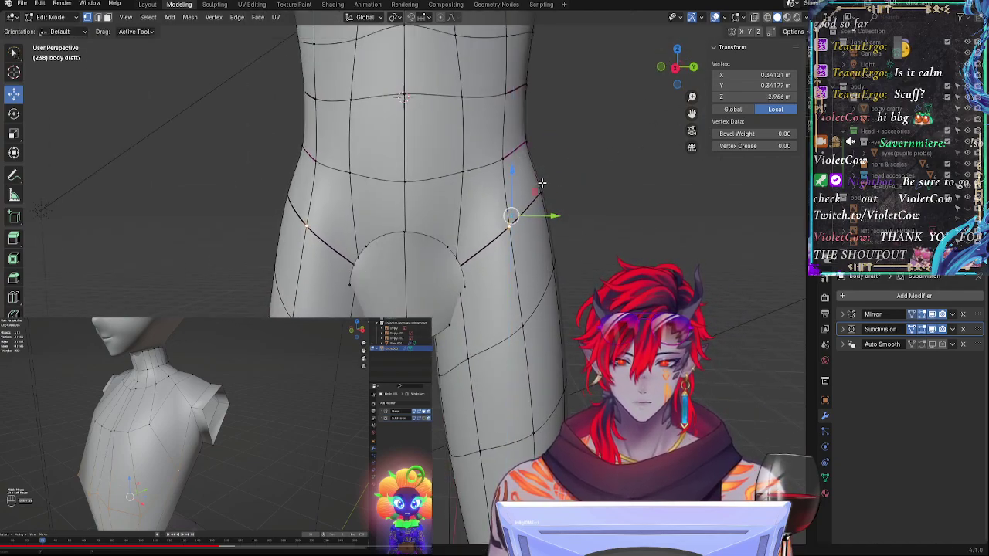
# Step: Return to Object Mode and review the smoothed hip-and-thigh curve from the front
pyautogui.press('Tab')
pyautogui.moveTo(559, 212); pyautogui.dragTo(134, 209, button='middle')
pyautogui.press('Tab')
pyautogui.press('Tab')
pyautogui.moveTo(483, 217); pyautogui.dragTo(526, 224, button='middle')
pyautogui.click(665, 67)
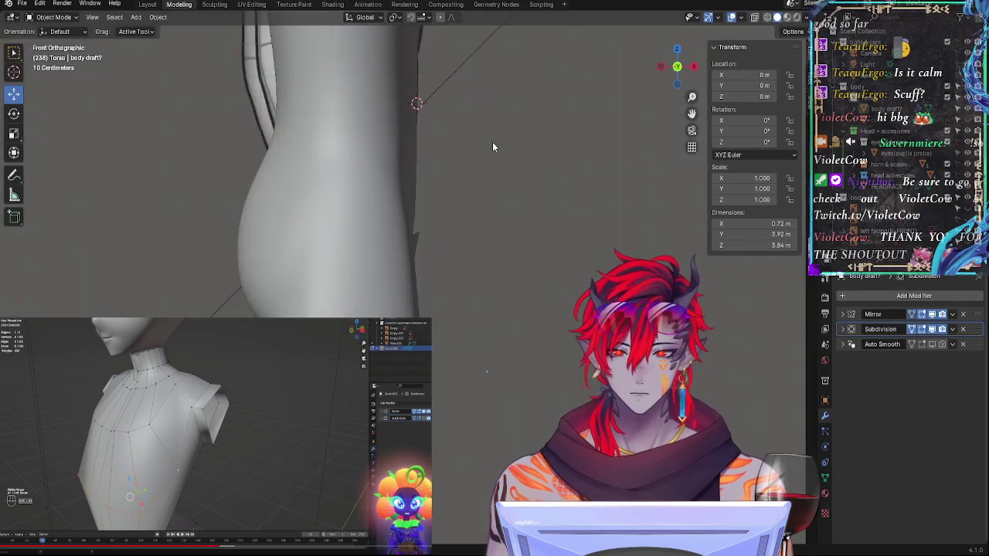
# Step: In Edit Mode, select two under-chest edge vertices and push them slightly outward along X
pyautogui.keyDown('shift'); pyautogui.moveTo(492, 143); pyautogui.dragTo(433, 382, button='middle'); pyautogui.keyUp('shift')
pyautogui.scroll(3, 434, 341)
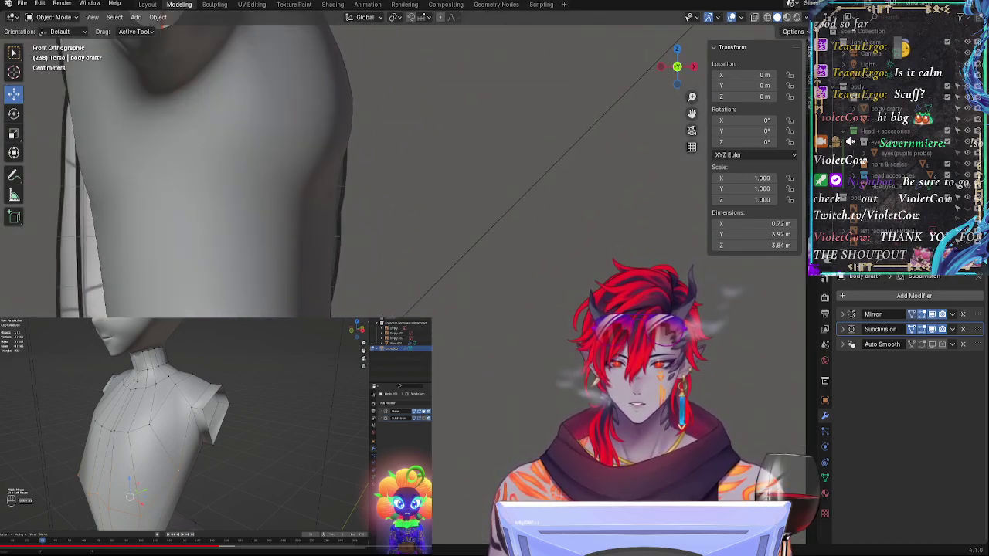
pyautogui.press('Tab')
pyautogui.moveTo(331, 315); pyautogui.dragTo(289, 291, button='middle')
pyautogui.click(350, 276)
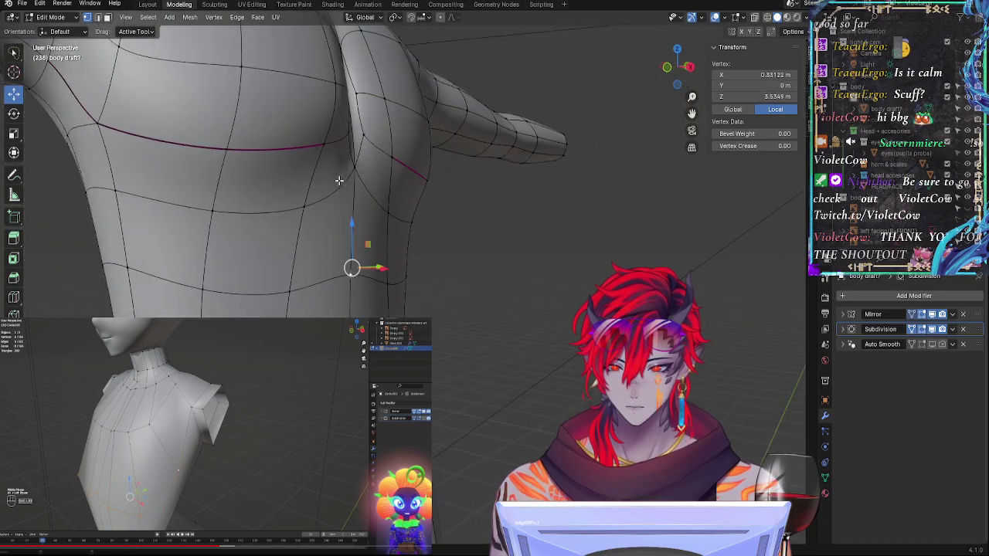
pyautogui.keyDown('shift'); pyautogui.click(355, 158); pyautogui.keyUp('shift')
pyautogui.click(678, 67)
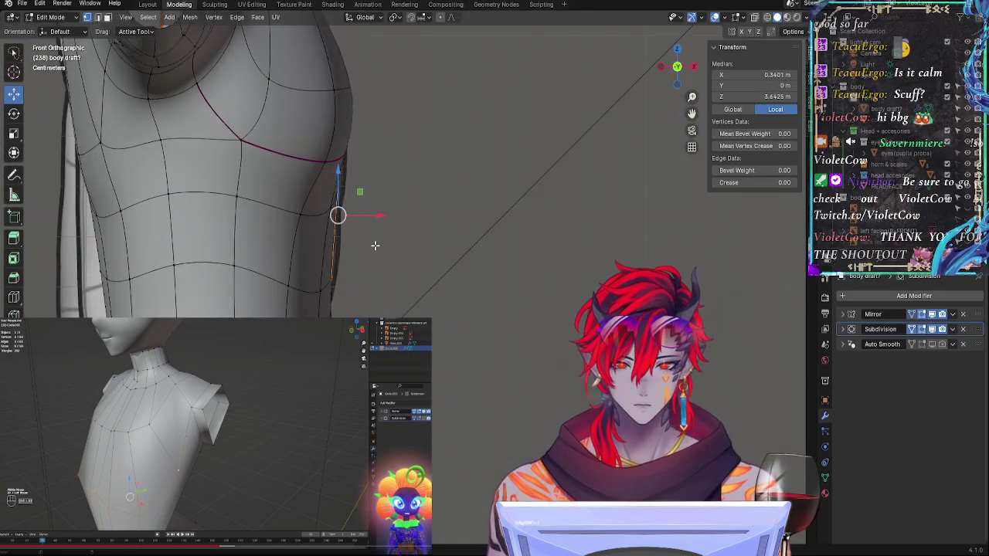
pyautogui.moveTo(371, 214); pyautogui.dragTo(377, 215)
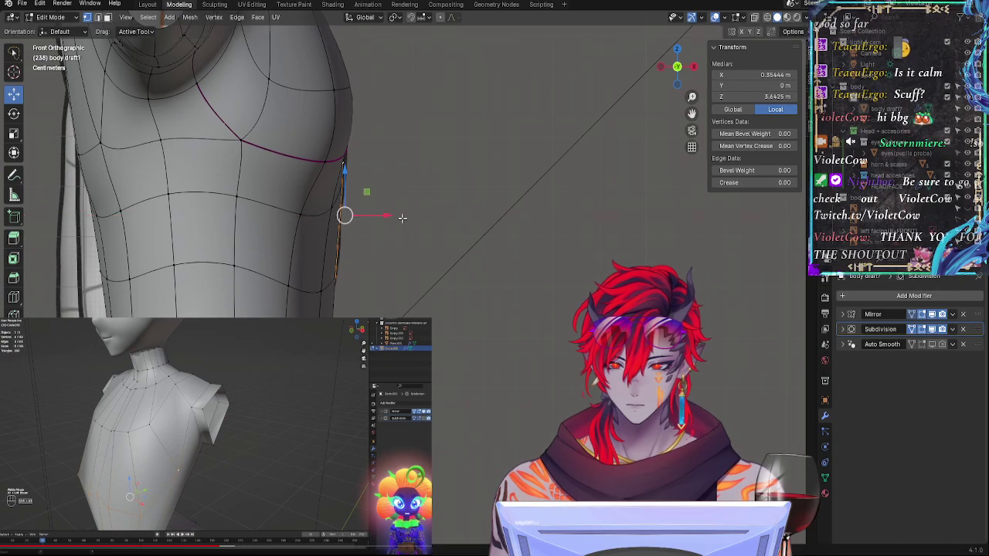
# Step: Select the centre-line chest vertex and its neighbour, try lowering them, then undo
pyautogui.click(345, 200)
pyautogui.moveTo(468, 224); pyautogui.dragTo(371, 225, button='middle')
pyautogui.keyDown('shift'); pyautogui.click(392, 171); pyautogui.keyUp('shift')
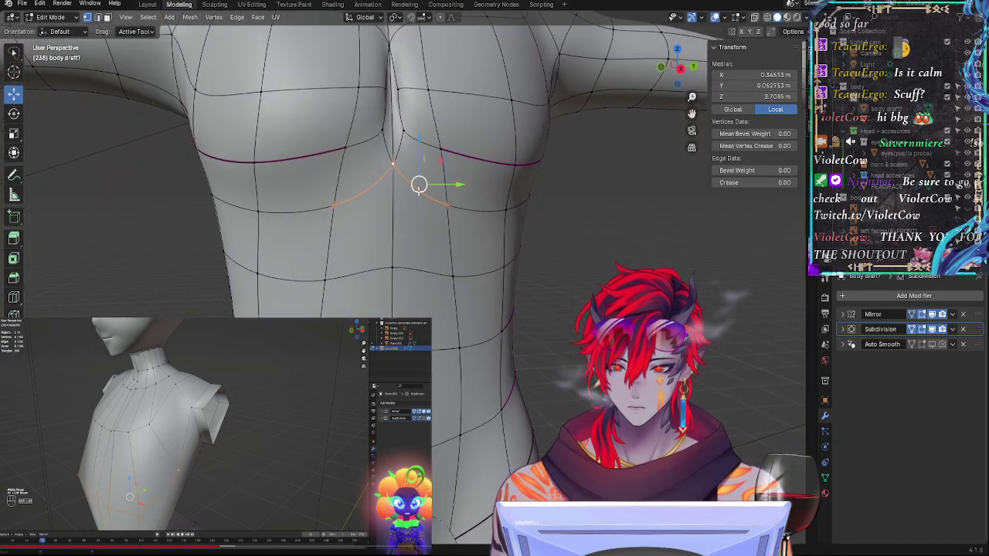
pyautogui.click(658, 74)
pyautogui.click(392, 169)
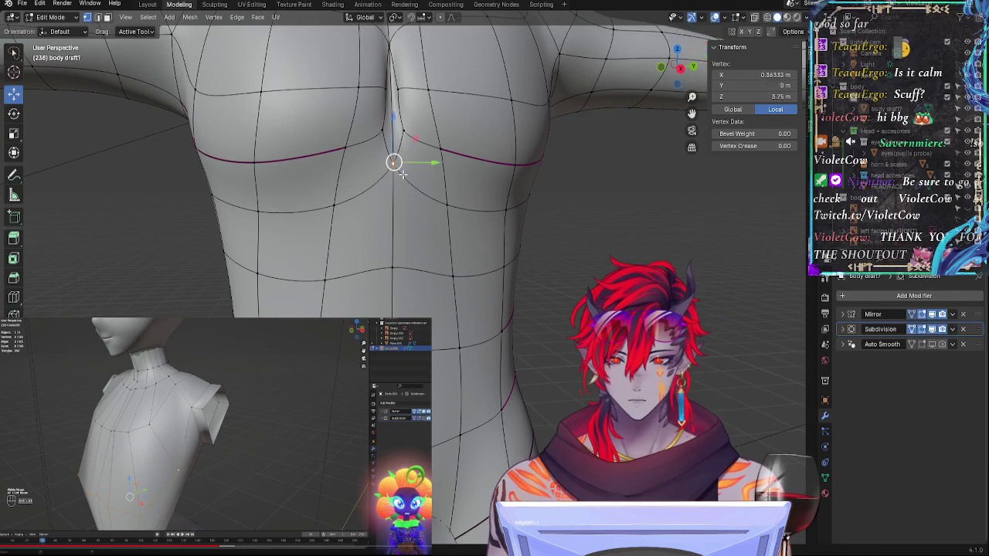
pyautogui.keyDown('shift'); pyautogui.click(335, 211); pyautogui.keyUp('shift')
pyautogui.click(663, 70)
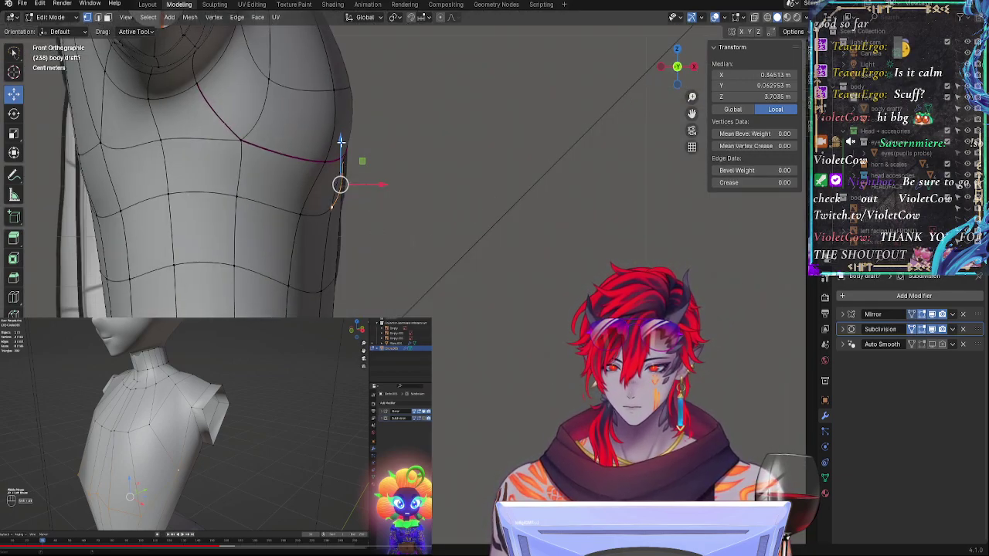
pyautogui.moveTo(340, 141)
pyautogui.mouseDown()
pyautogui.moveTo(342, 183)
pyautogui.moveTo(338, 151)
pyautogui.mouseUp()
pyautogui.hotkey('ctrl', 'z')
pyautogui.moveTo(481, 272); pyautogui.dragTo(438, 211, button='middle')
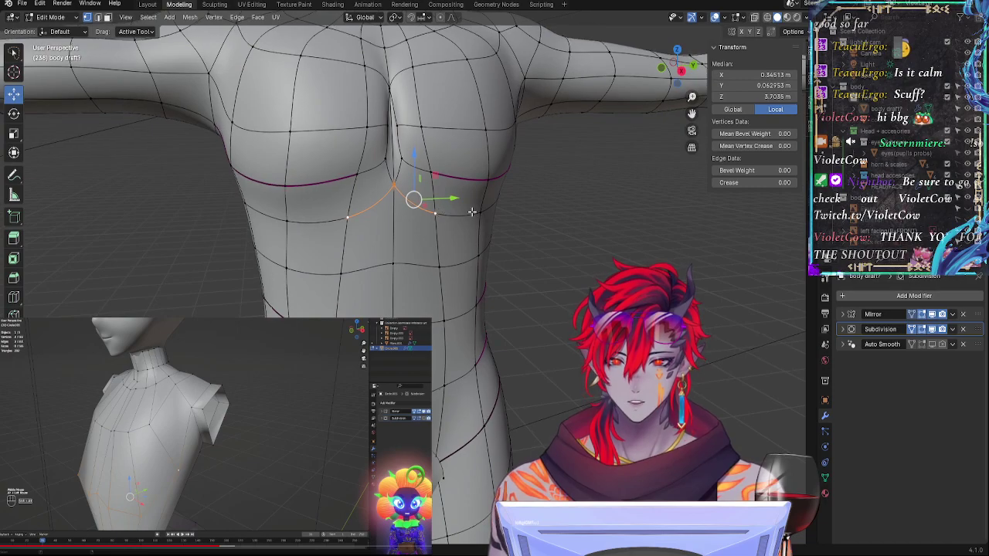
# Step: Select the pectoral block, from the under-chest vertices up and out over the chest
pyautogui.keyDown('shift'); pyautogui.click(472, 212); pyautogui.keyUp('shift')
pyautogui.keyDown('shift'); pyautogui.click(480, 178); pyautogui.keyUp('shift')
pyautogui.keyDown('shift'); pyautogui.click(431, 172); pyautogui.keyUp('shift')
pyautogui.keyDown('shift'); pyautogui.click(397, 160); pyautogui.keyUp('shift')
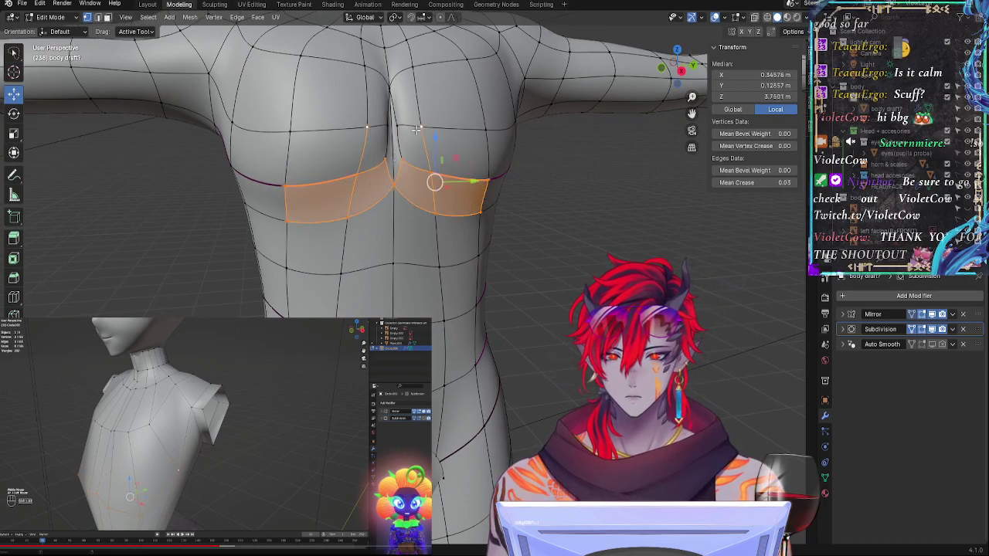
pyautogui.keyDown('shift'); pyautogui.click(418, 129); pyautogui.keyUp('shift')
pyautogui.keyDown('shift'); pyautogui.click(388, 130); pyautogui.keyUp('shift')
pyautogui.keyDown('shift'); pyautogui.click(386, 91); pyautogui.keyUp('shift')
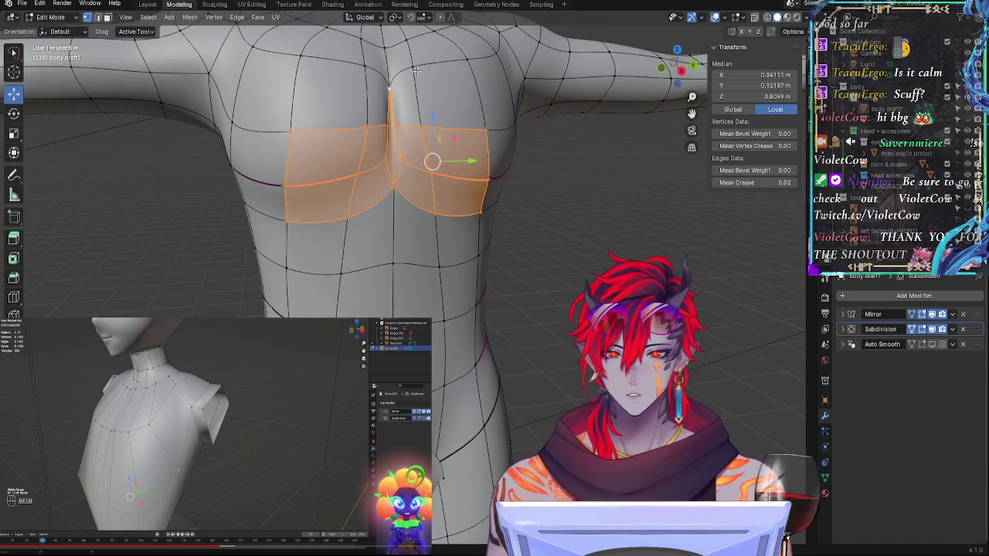
pyautogui.keyDown('shift'); pyautogui.click(465, 62); pyautogui.keyUp('shift')
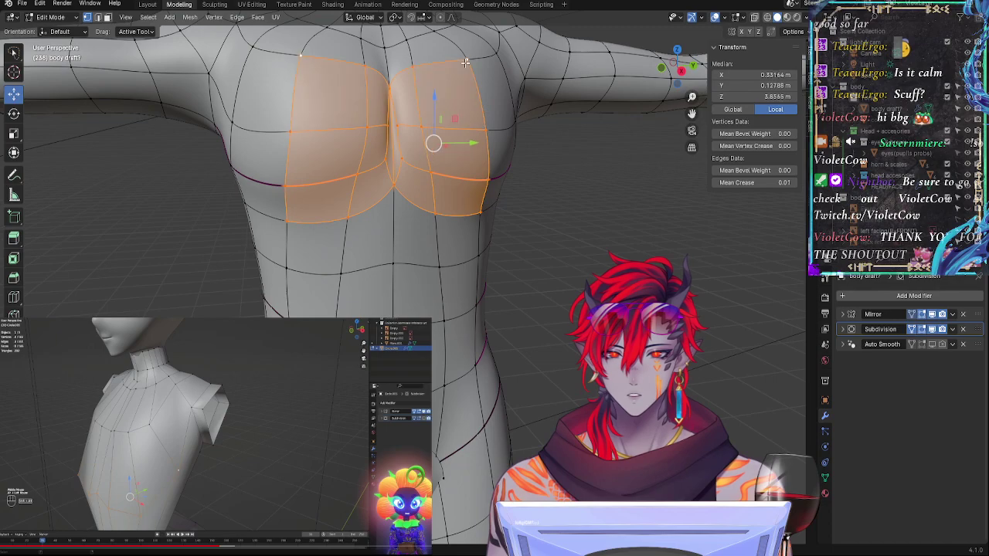
pyautogui.keyDown('shift'); pyautogui.click(236, 120); pyautogui.keyUp('shift')
pyautogui.keyDown('shift'); pyautogui.click(242, 169); pyautogui.keyUp('shift')
pyautogui.keyDown('shift'); pyautogui.click(255, 208); pyautogui.keyUp('shift')
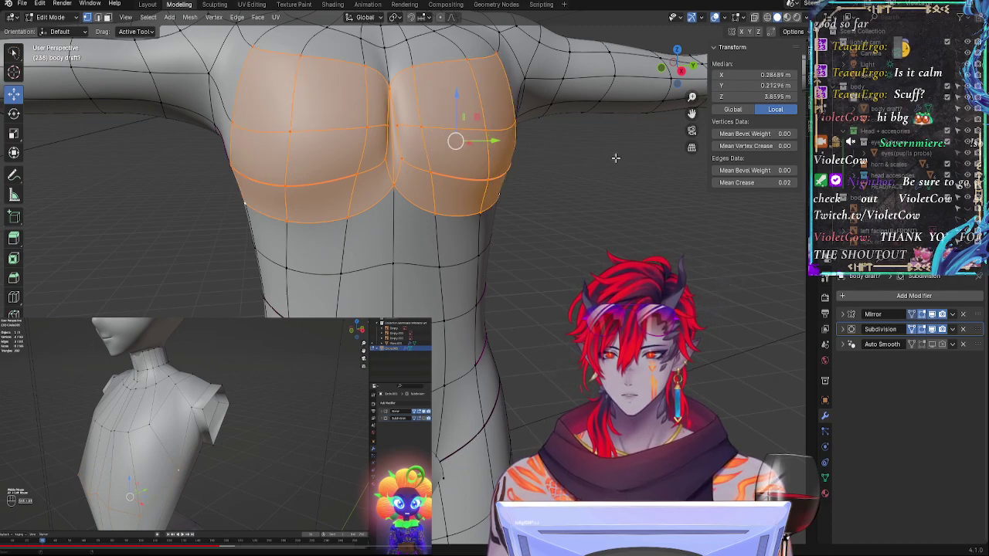
# Step: Inspect the selected chest in front orthographic view with X-ray, zoomed in
pyautogui.click(661, 68)
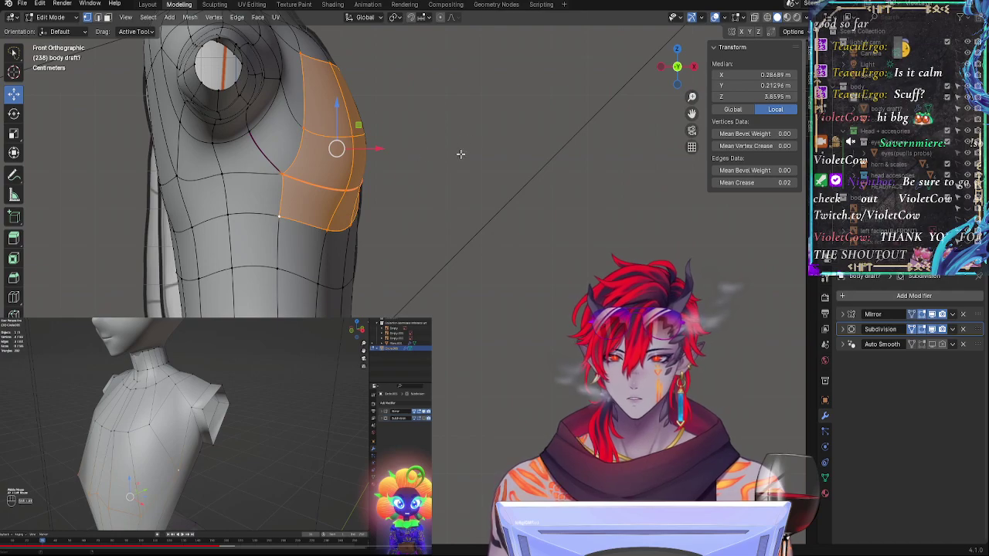
pyautogui.hotkey('alt', 'z')
pyautogui.keyDown('shift'); pyautogui.moveTo(443, 148); pyautogui.dragTo(446, 312, button='middle'); pyautogui.keyUp('shift')
pyautogui.keyDown('ctrl'); pyautogui.moveTo(491, 377); pyautogui.dragTo(440, 277, button='middle'); pyautogui.keyUp('ctrl')
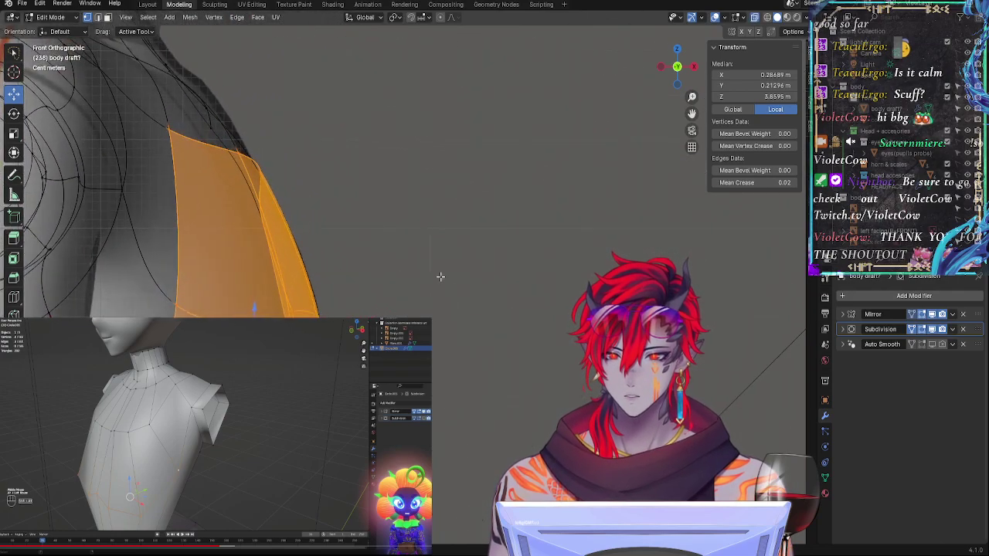
pyautogui.scroll(-2, 441, 276)
pyautogui.scroll(-1, 488, 275)
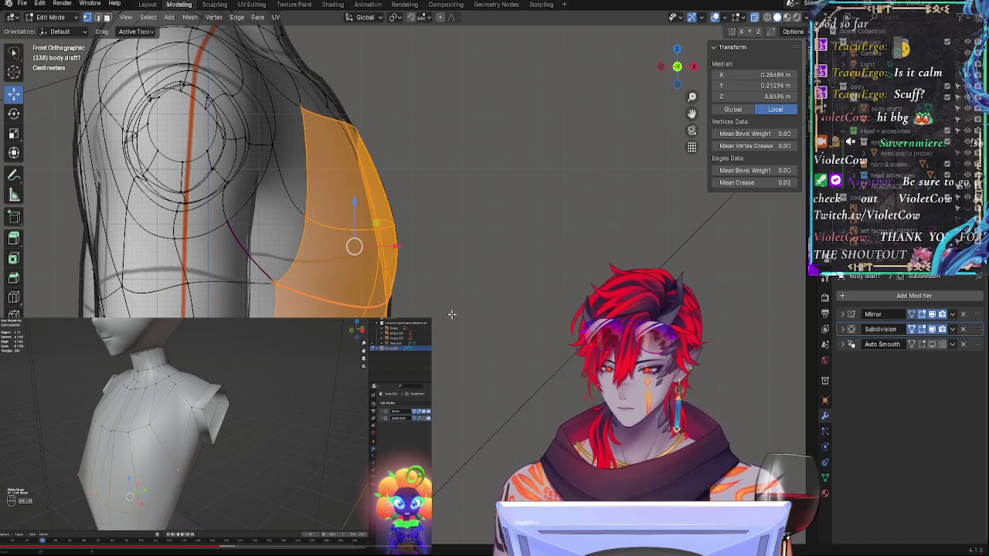
pyautogui.hotkey('alt', 'z')
pyautogui.hotkey('alt', 'z')
# Step: Select the vertex at the end of the under-chest line, comparing with X-ray on and off
pyautogui.hotkey('alt', 'a')
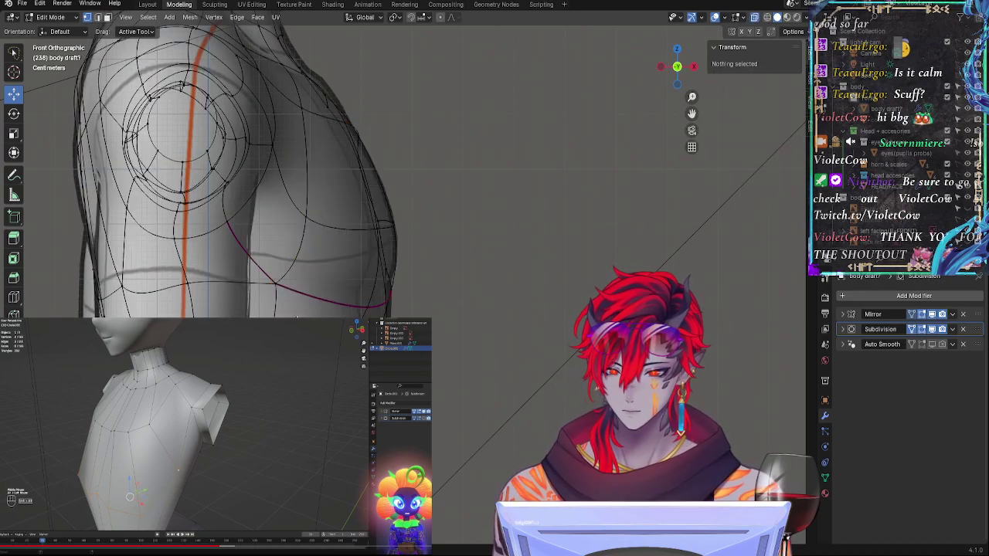
pyautogui.click(277, 293)
pyautogui.keyDown('shift'); pyautogui.click(370, 311); pyautogui.keyUp('shift')
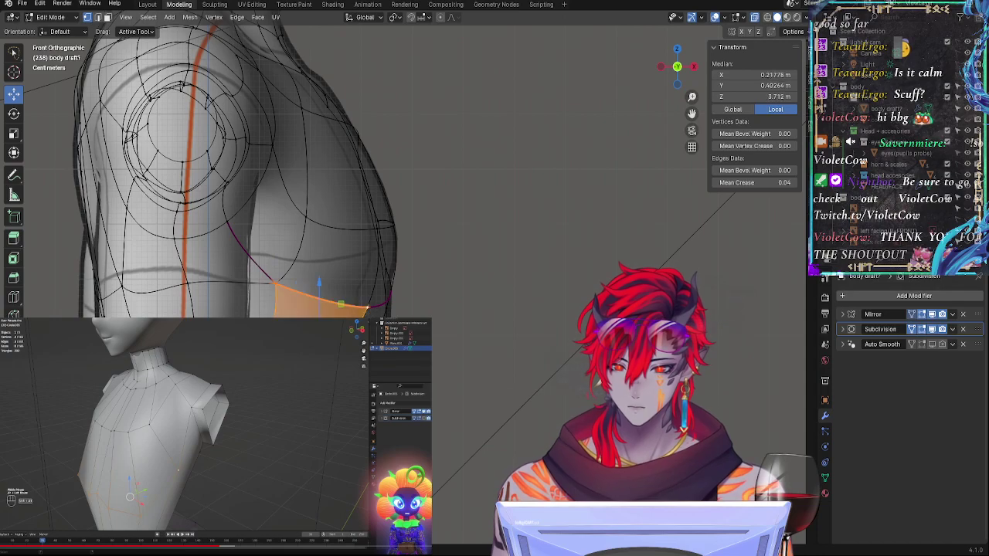
pyautogui.hotkey('alt', 'z')
pyautogui.hotkey('alt', 'z')
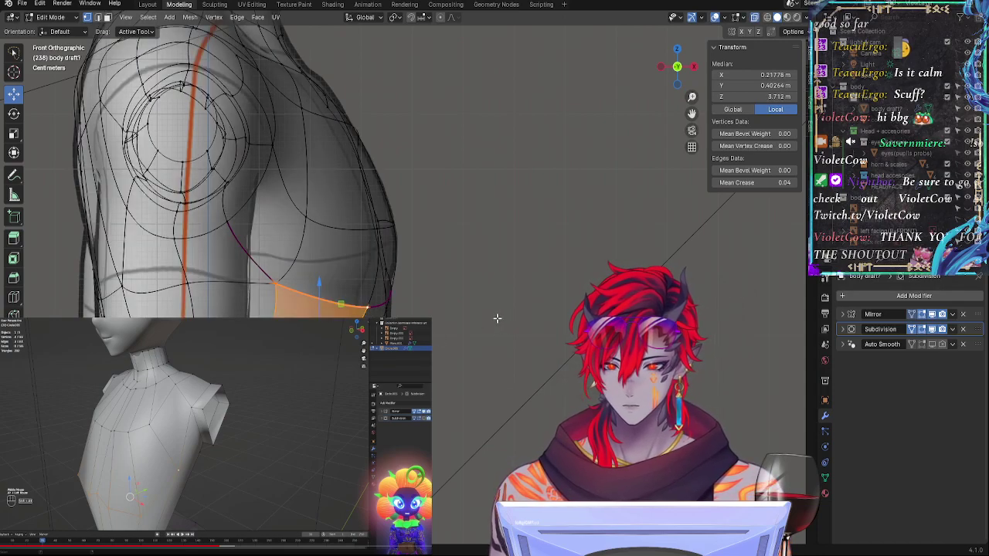
pyautogui.hotkey('alt', 'z')
pyautogui.hotkey('alt', 'z')
pyautogui.click(480, 317)
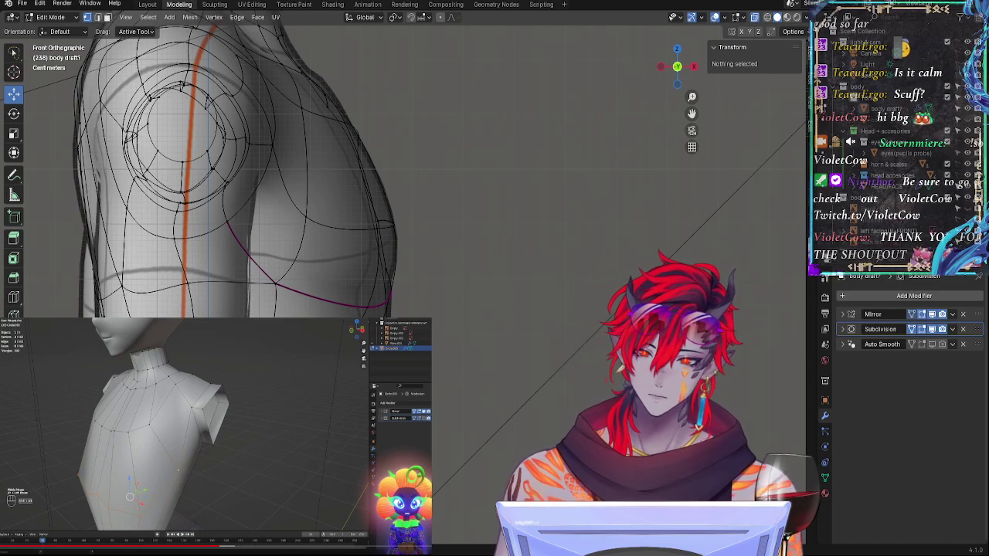
pyautogui.hotkey('alt', 'z')
pyautogui.hotkey('alt', 'z')
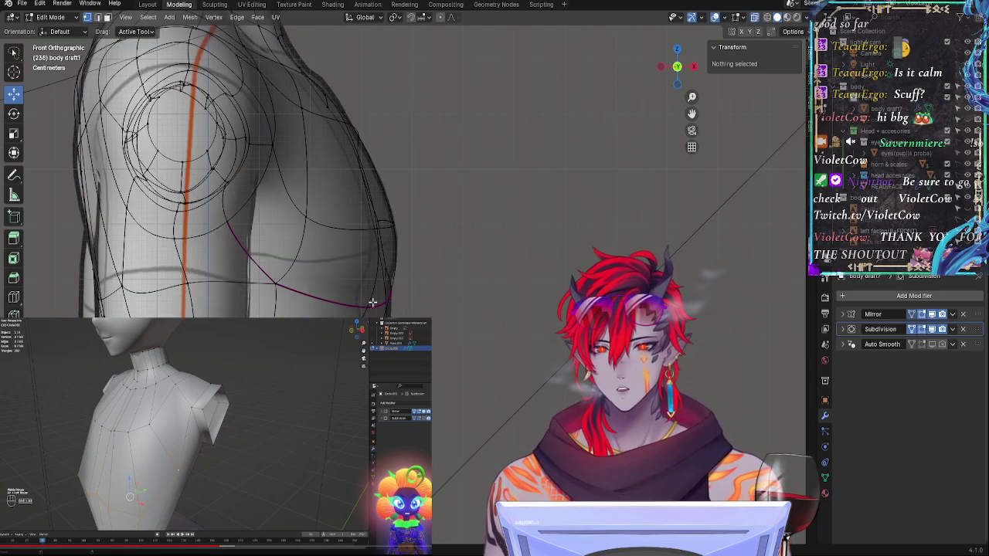
pyautogui.click(276, 288)
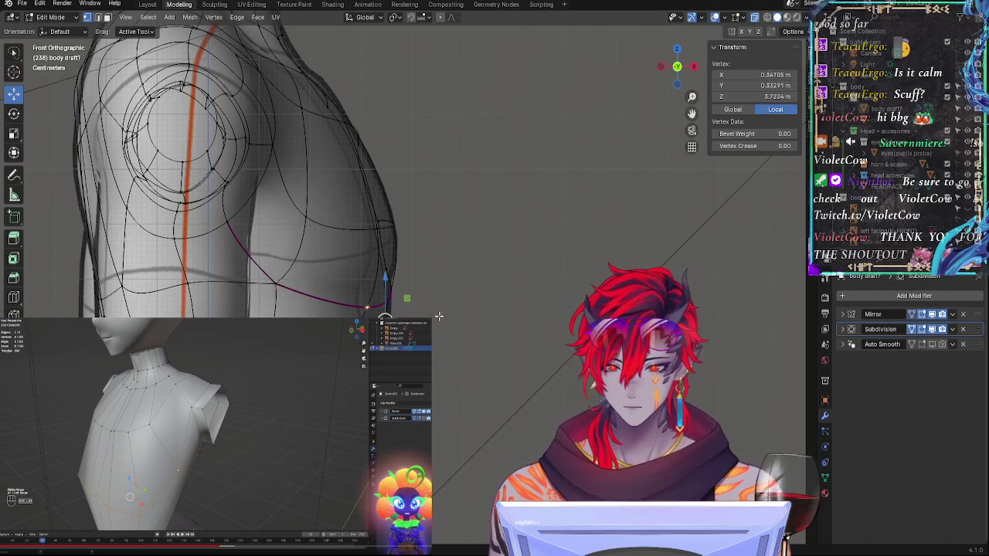
pyautogui.hotkey('alt', 'z')
pyautogui.hotkey('alt', 'z')
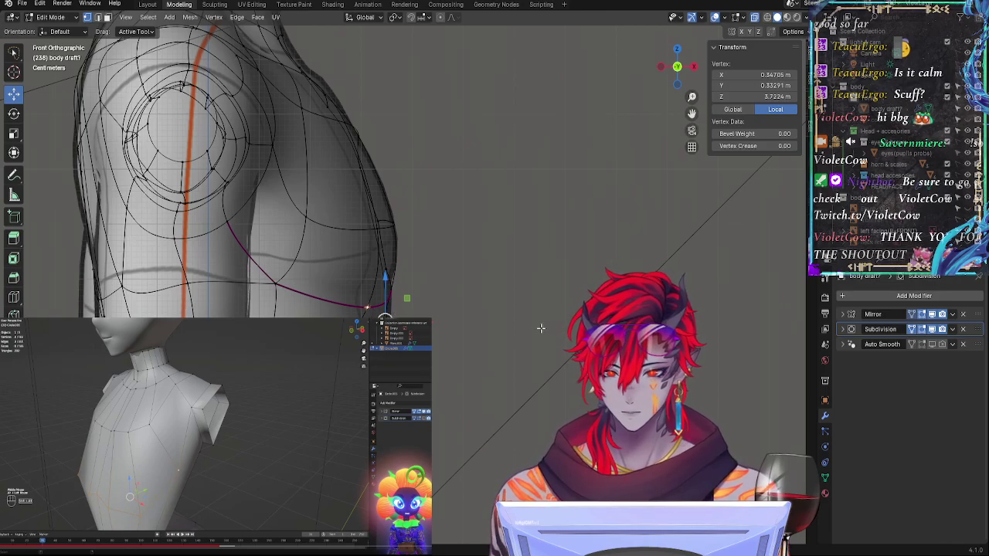
# Step: Move that vertex up and to the left, then start shifting another under-chest vertex
pyautogui.moveTo(540, 329); pyautogui.dragTo(415, 342, button='middle')
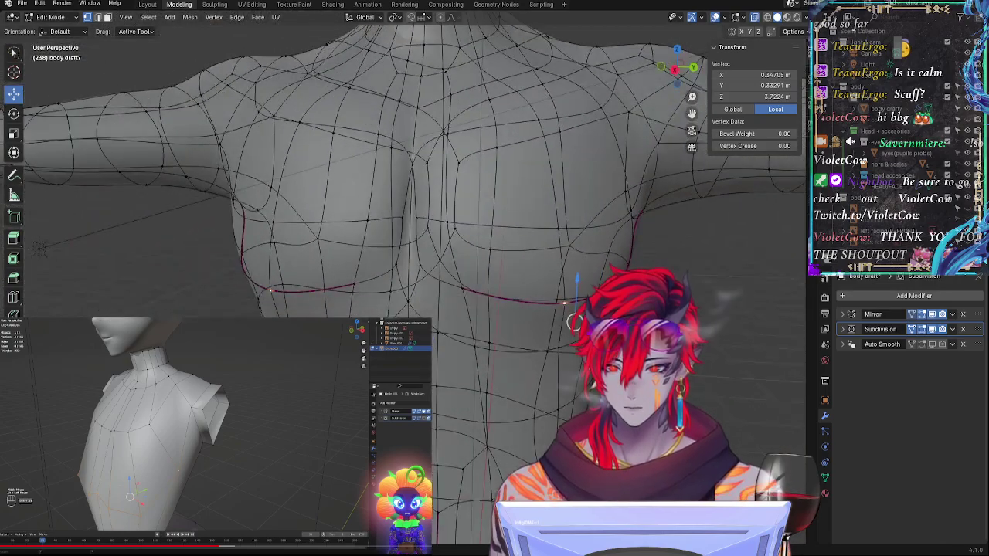
pyautogui.click(668, 66)
pyautogui.moveTo(384, 317); pyautogui.dragTo(358, 291)
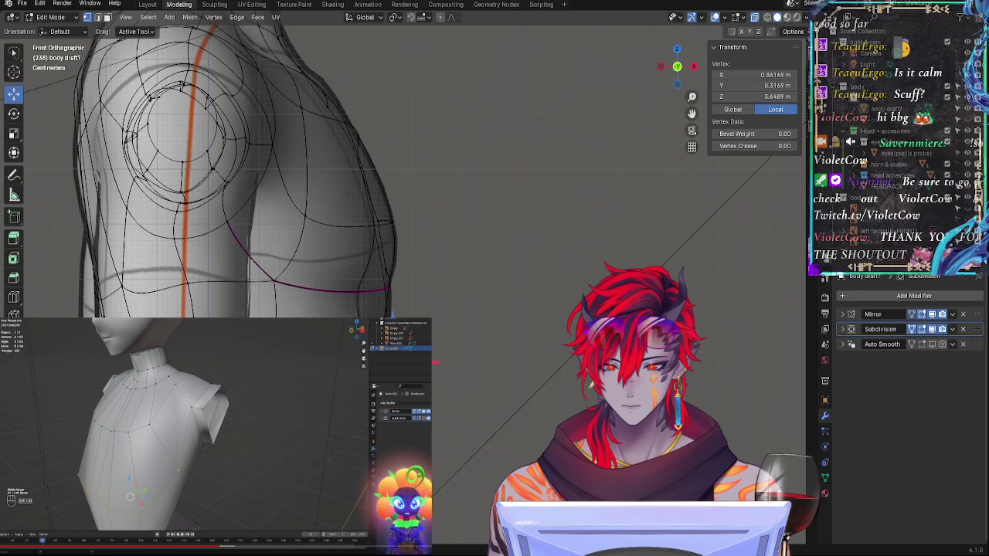
pyautogui.moveTo(393, 361); pyautogui.dragTo(390, 360)
pyautogui.click(279, 287)
pyautogui.moveTo(283, 294); pyautogui.dragTo(278, 294)
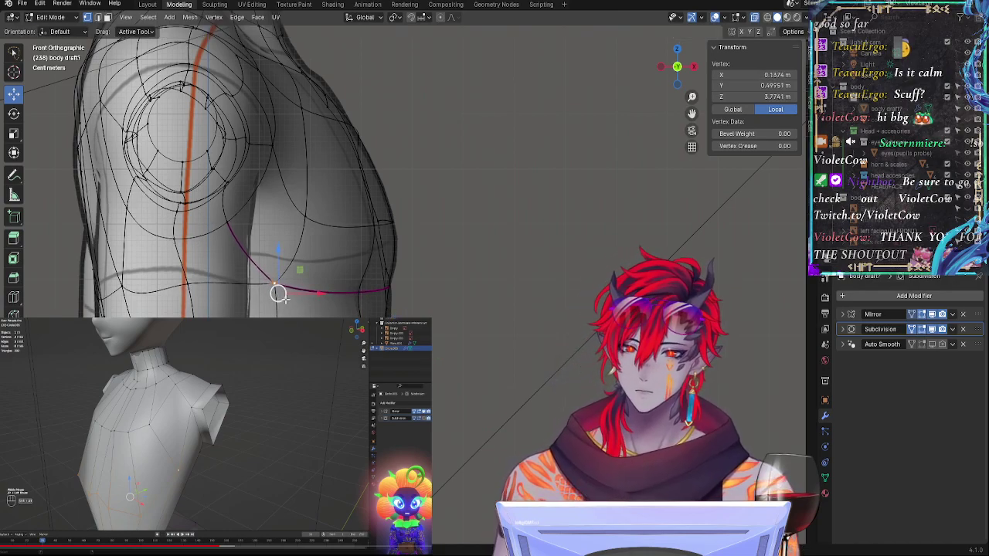
# Step: Select two shoulder vertices, return to Object Mode and zoom out on the torso
pyautogui.click(226, 225)
pyautogui.click(274, 330)
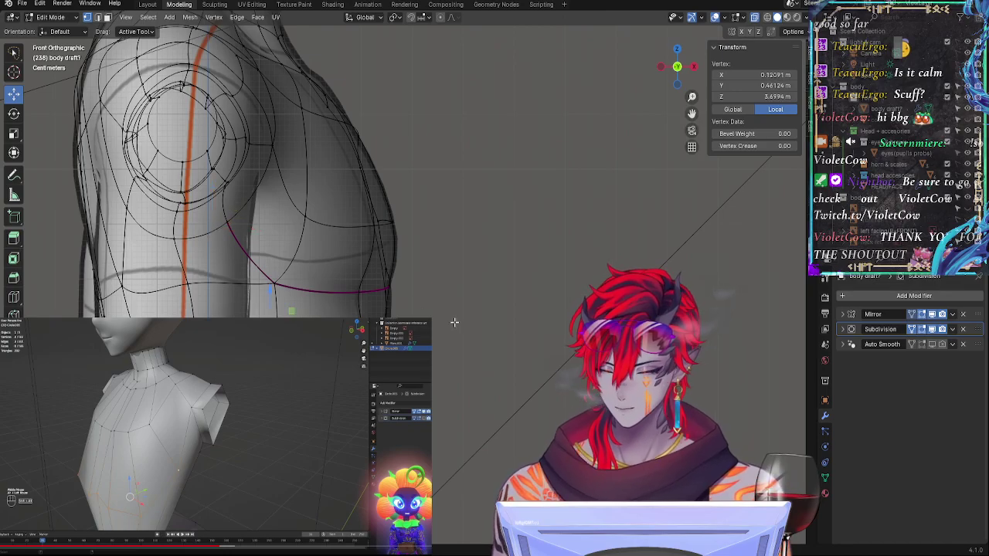
pyautogui.moveTo(456, 324); pyautogui.dragTo(244, 307, button='middle')
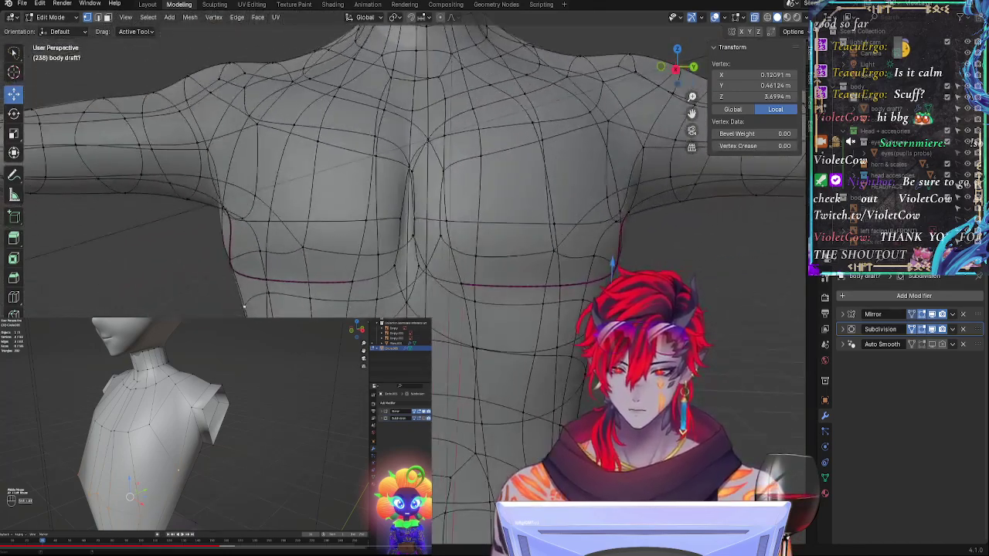
pyautogui.press('Tab')
pyautogui.scroll(-3, 244, 307)
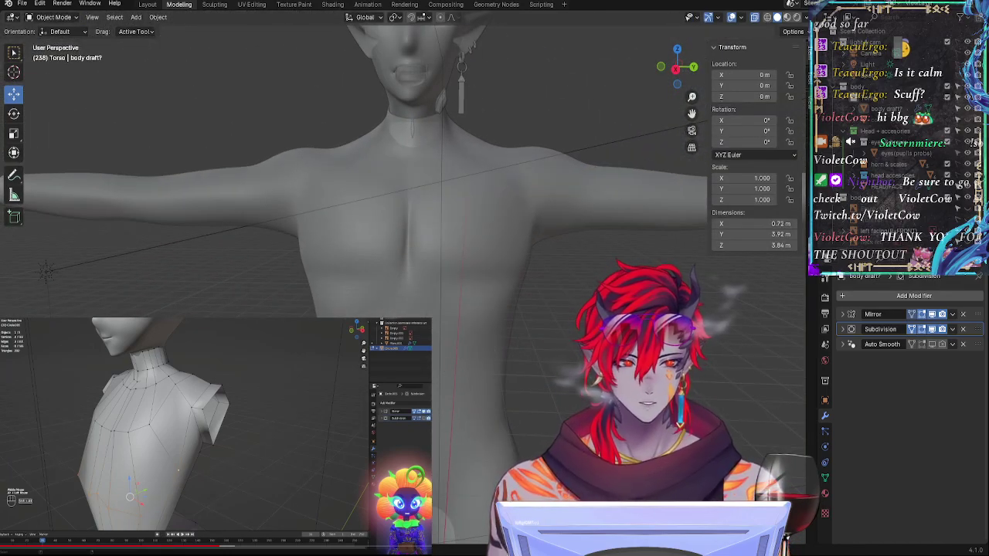
# Step: Inspect the torso in solid and X-ray views, then enter Edit Mode and select a chest seam vertex
pyautogui.hotkey('alt', 'z')
pyautogui.moveTo(544, 353)
pyautogui.mouseDown(button='middle')
pyautogui.moveTo(462, 337)
pyautogui.moveTo(546, 325)
pyautogui.mouseUp(button='middle')
pyautogui.scroll(3, 546, 325)
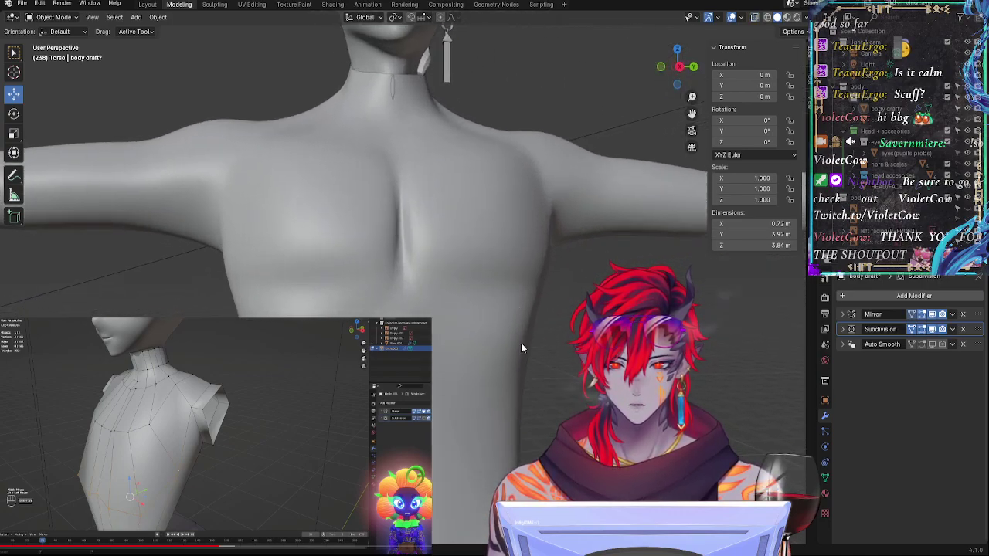
pyautogui.scroll(-3, 520, 348)
pyautogui.moveTo(513, 416); pyautogui.dragTo(352, 387, button='middle')
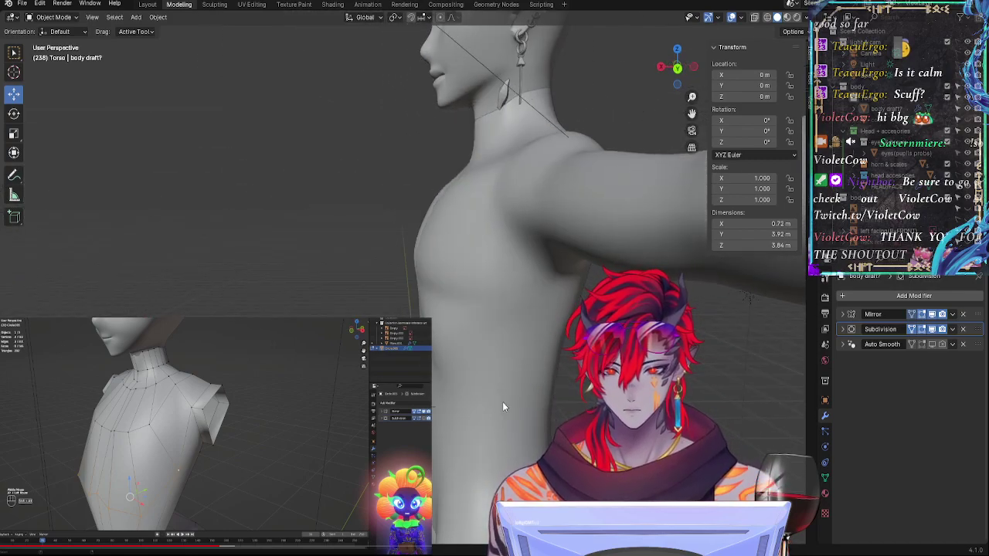
pyautogui.hotkey('alt', 'z')
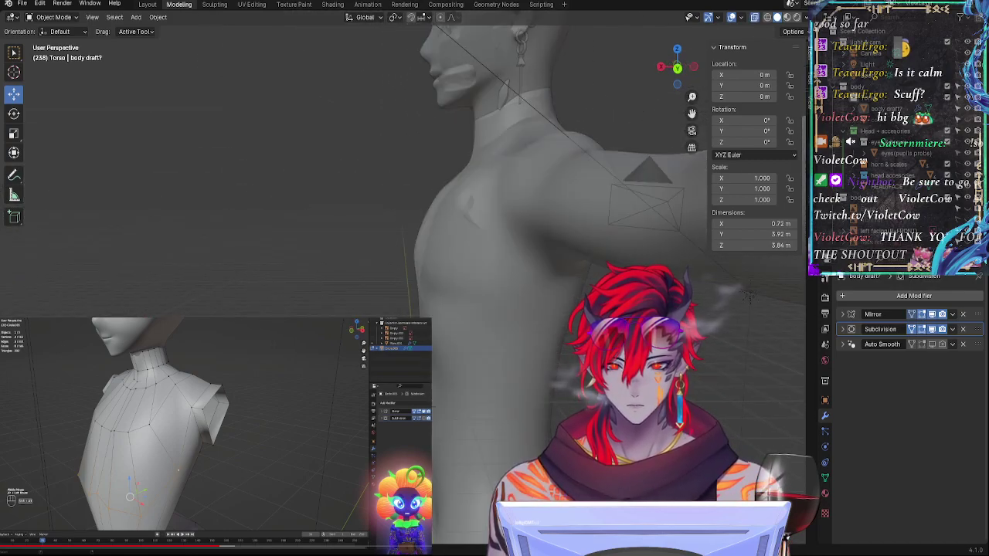
pyautogui.hotkey('alt', 'z')
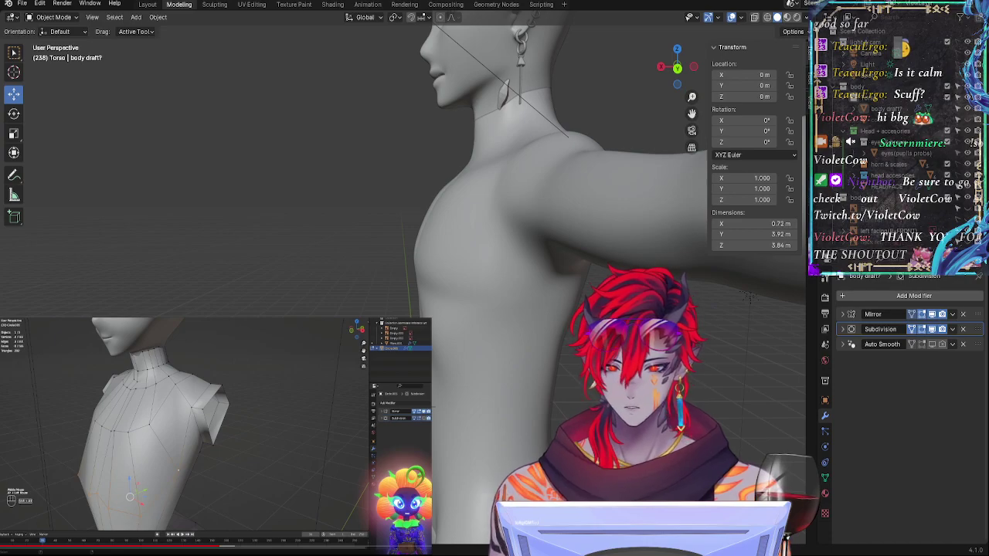
pyautogui.moveTo(503, 406); pyautogui.dragTo(549, 409, button='middle')
pyautogui.press('Tab')
pyautogui.click(466, 296)
# Step: Switch to a side orthographic view and nudge a vertex at the top of the shoulder
pyautogui.moveTo(461, 396); pyautogui.dragTo(537, 377, button='middle')
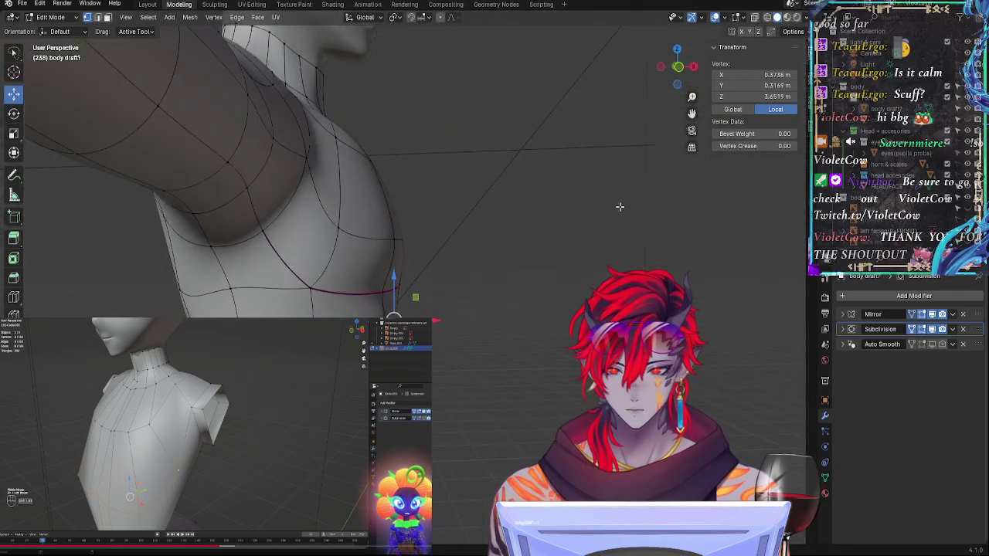
pyautogui.click(676, 71)
pyautogui.click(677, 71)
pyautogui.click(677, 69)
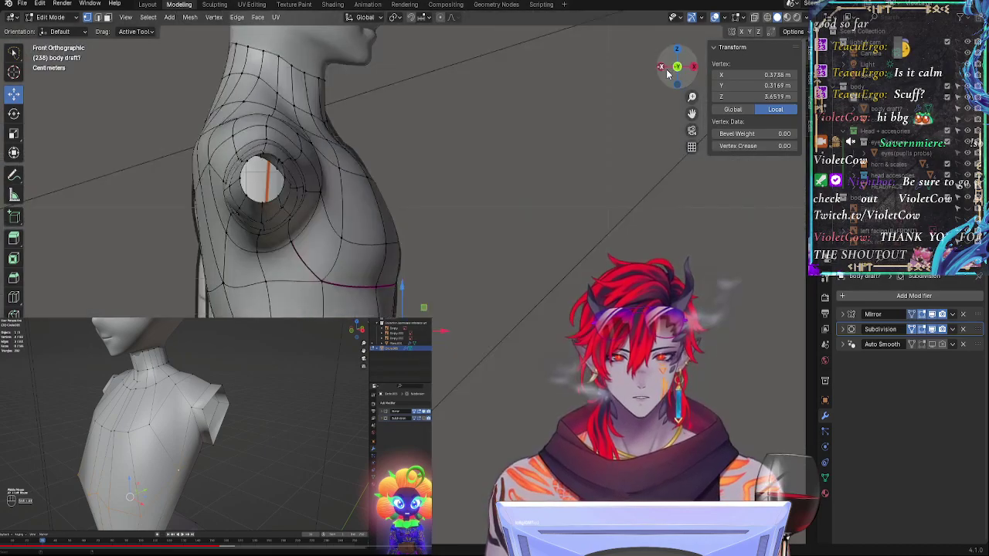
pyautogui.hotkey('alt', 'a')
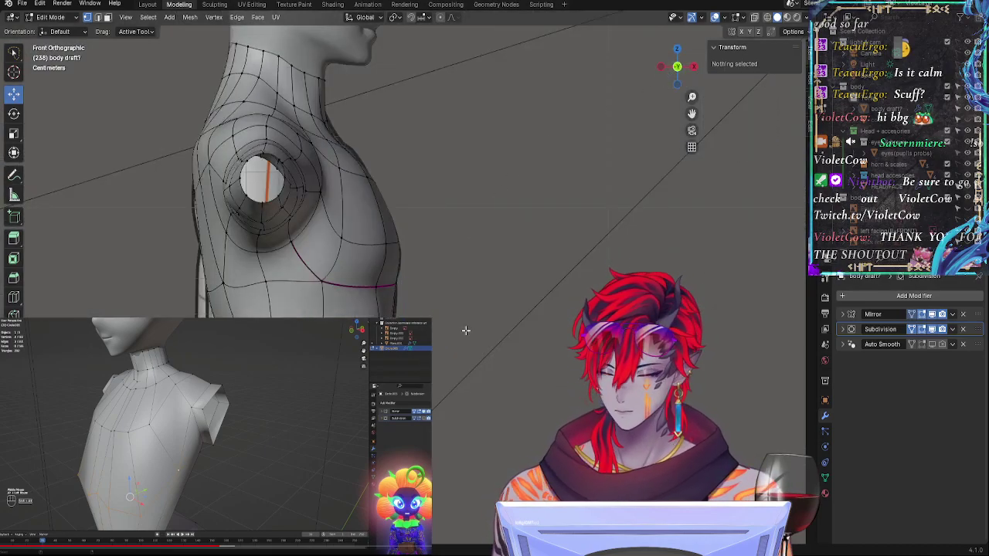
pyautogui.hotkey('alt', 'z')
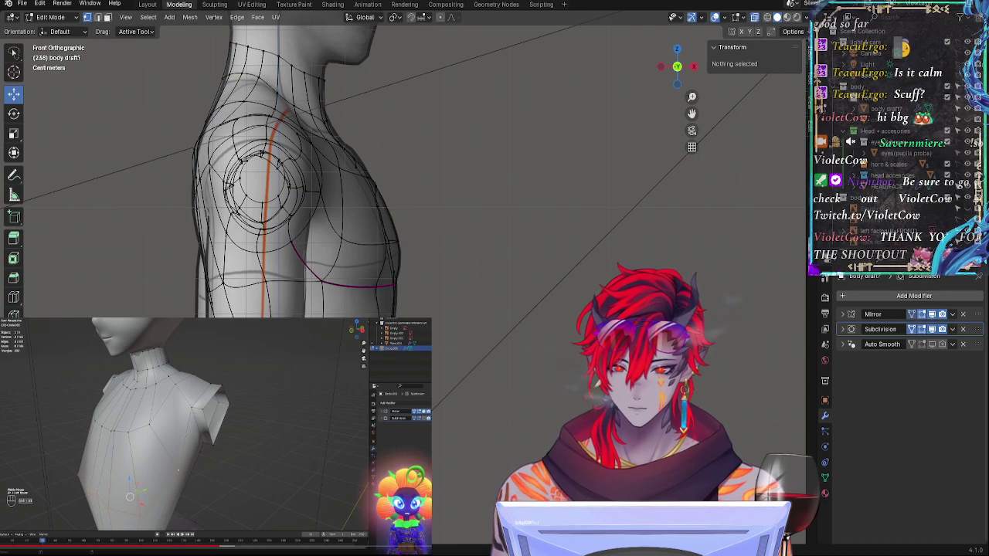
pyautogui.hotkey('alt', 'z')
pyautogui.click(332, 131)
pyautogui.press('g')
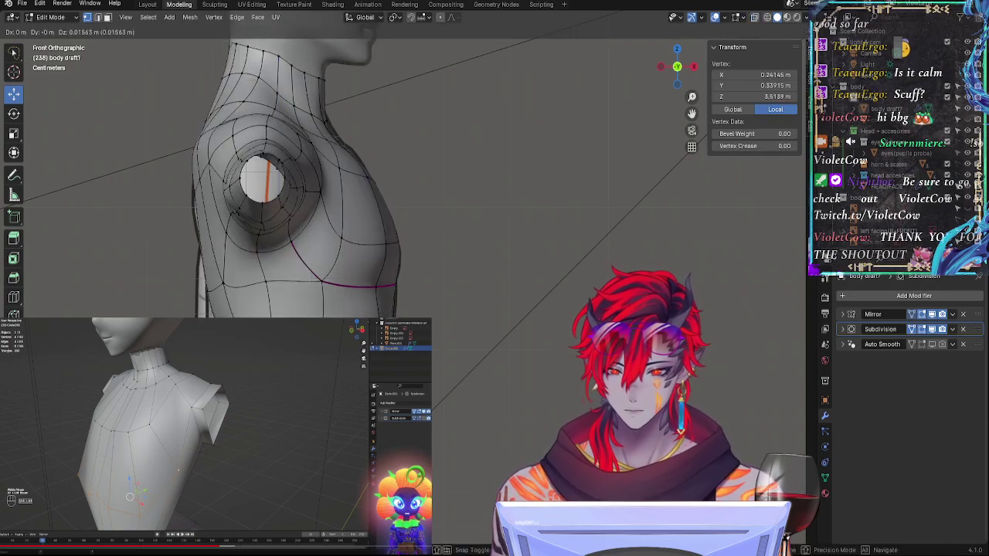
pyautogui.click(334, 128)
# Step: Give a shoulder loop edge a 0.22 crease
pyautogui.keyDown('shift'); pyautogui.click(394, 338); pyautogui.keyUp('shift')
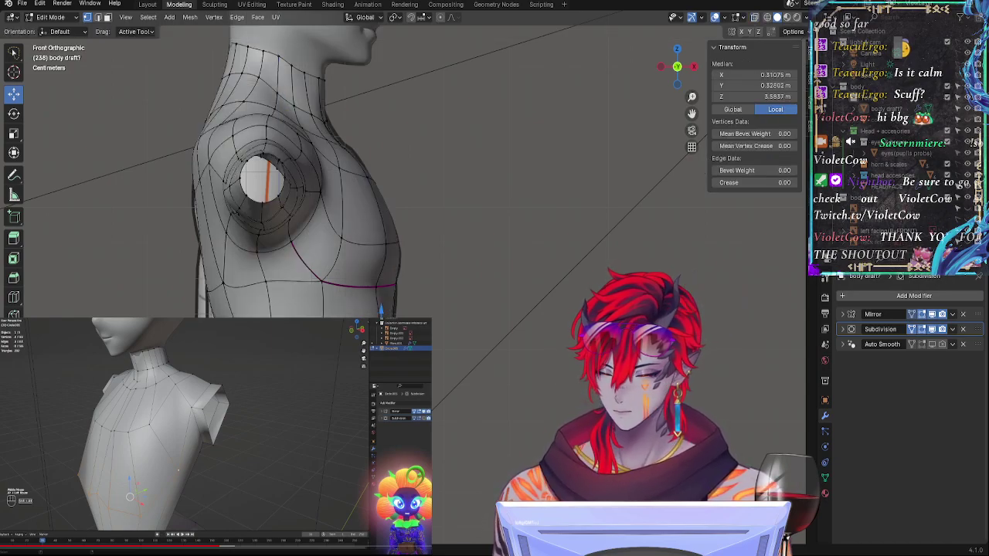
pyautogui.hotkey('shift', 'e')
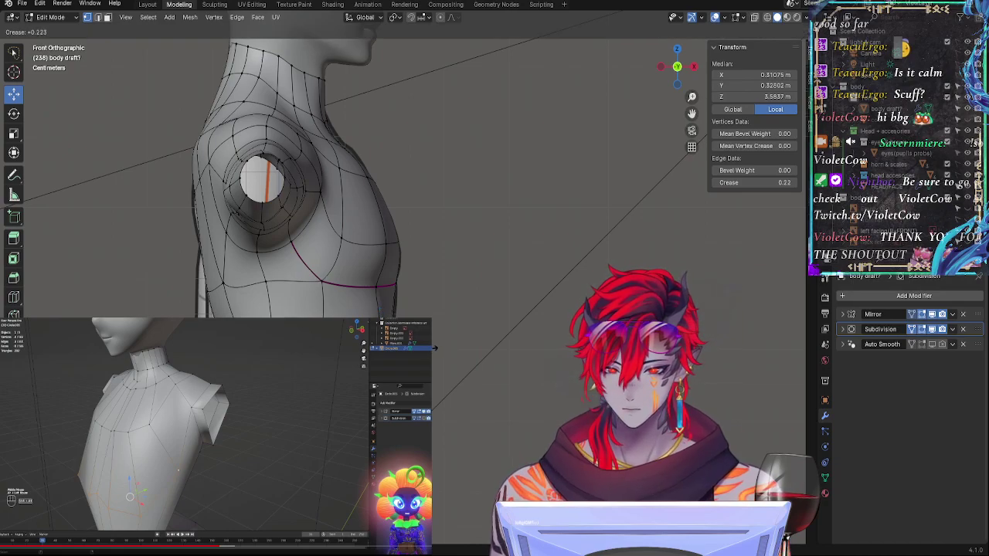
pyautogui.click(434, 347)
pyautogui.click(504, 356)
# Step: Select a shoulder vertex near the armpit and slide it along its edge several times
pyautogui.hotkey('alt', 'z')
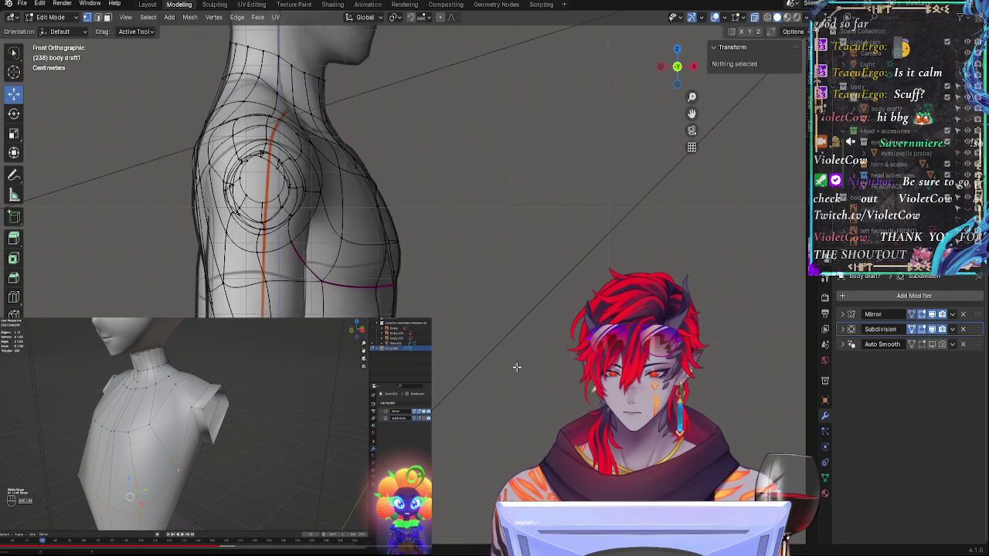
pyautogui.moveTo(467, 370); pyautogui.dragTo(497, 372, button='middle')
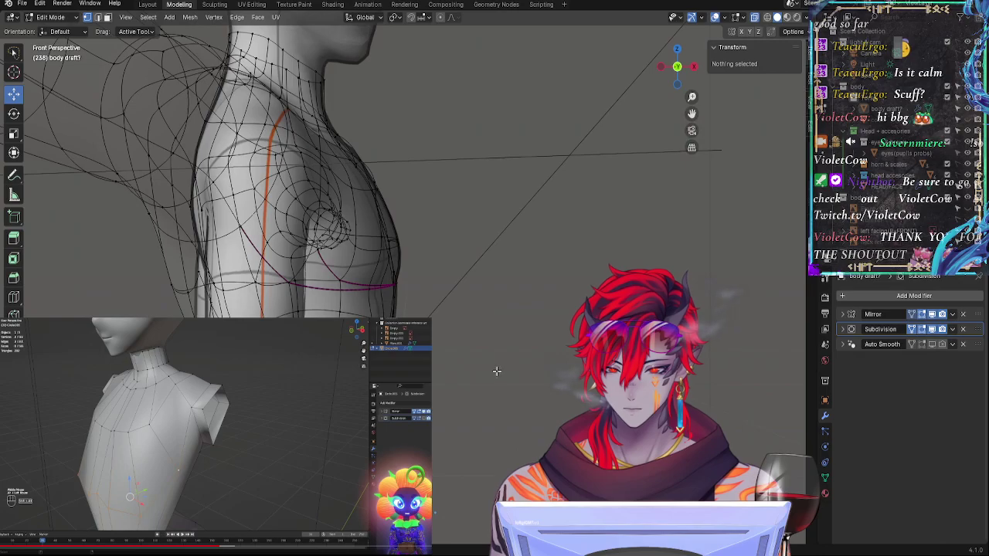
pyautogui.hotkey('alt', 'z')
pyautogui.moveTo(459, 384)
pyautogui.mouseDown(button='middle')
pyautogui.moveTo(417, 374)
pyautogui.moveTo(487, 379)
pyautogui.moveTo(429, 372)
pyautogui.moveTo(441, 375)
pyautogui.mouseUp(button='middle')
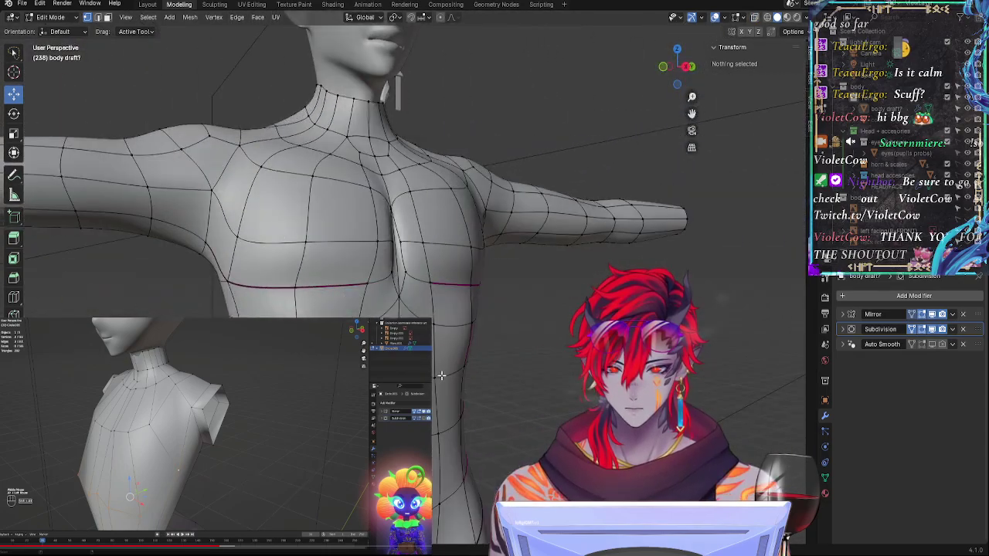
pyautogui.click(664, 68)
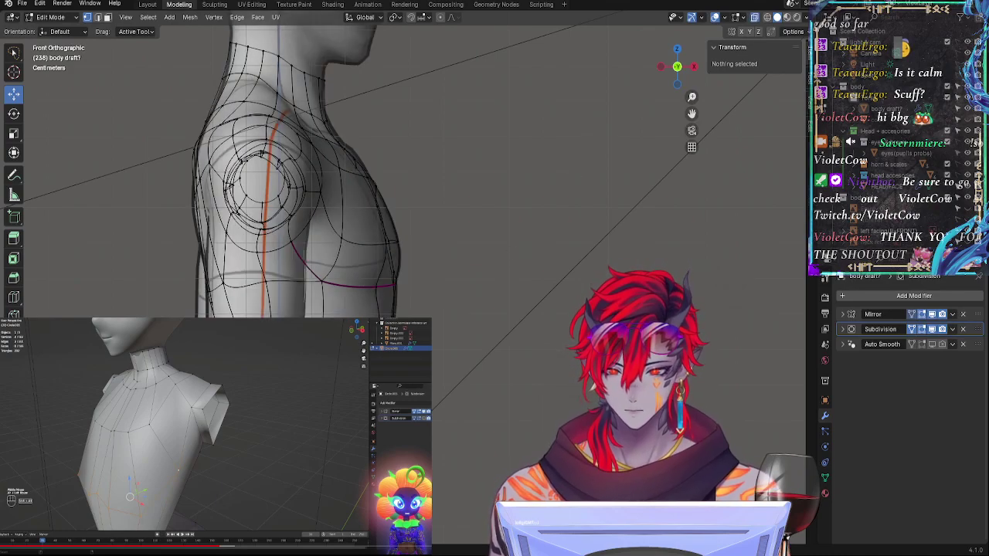
pyautogui.click(320, 432)
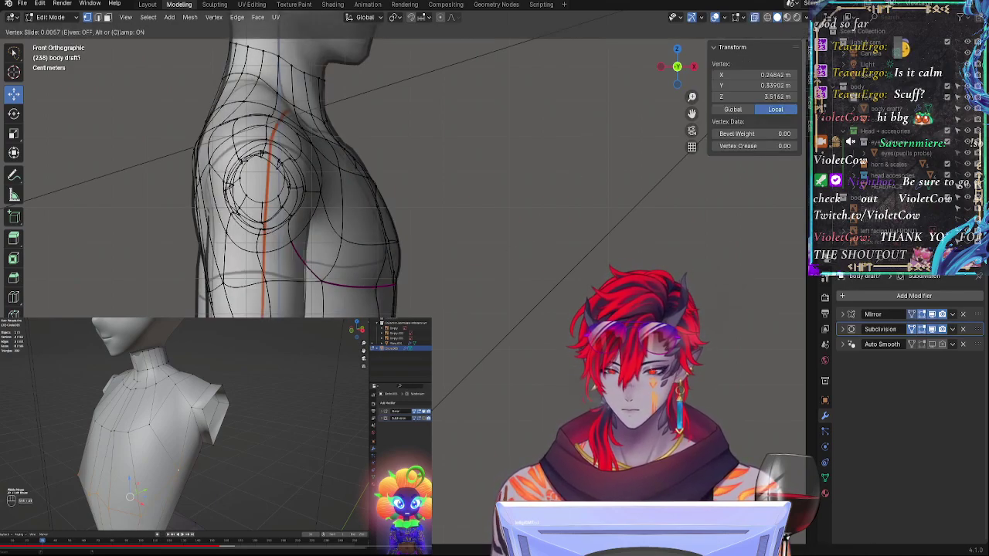
pyautogui.press('g')
pyautogui.click(262, 153)
pyautogui.press('g')
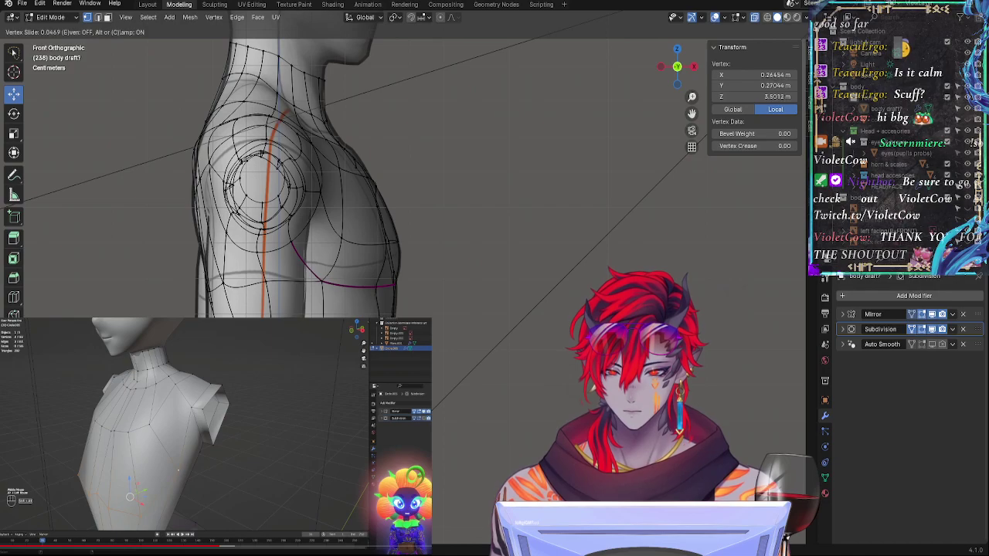
pyautogui.click(262, 153)
pyautogui.press('g')
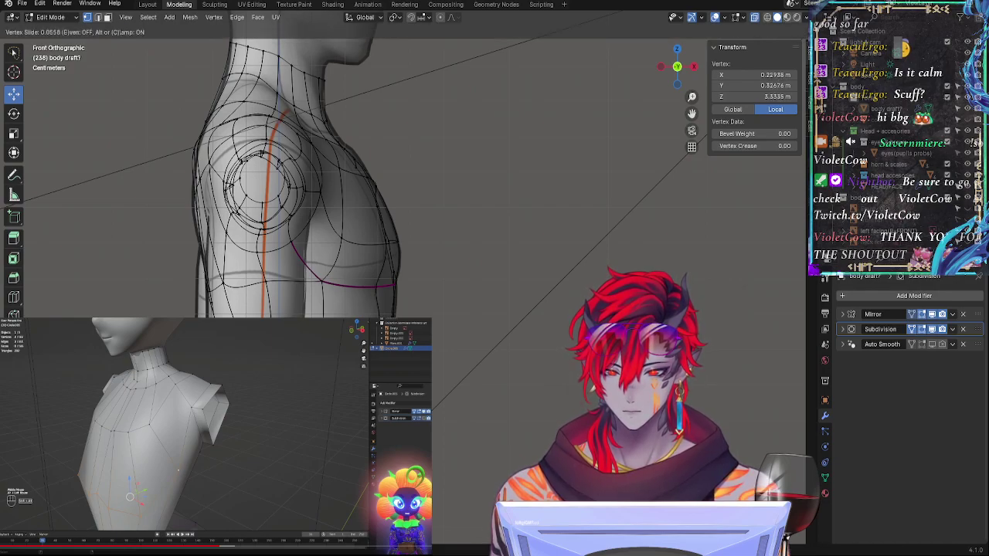
pyautogui.click(263, 153)
# Step: Reposition that vertex and a second nearby shoulder vertex, then deselect all
pyautogui.press('g')
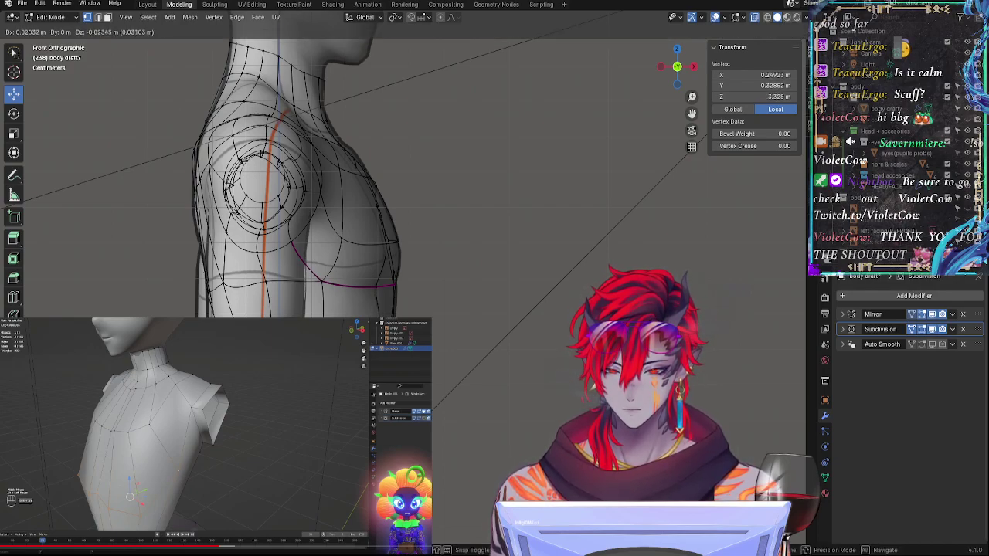
pyautogui.click(263, 153)
pyautogui.press('g')
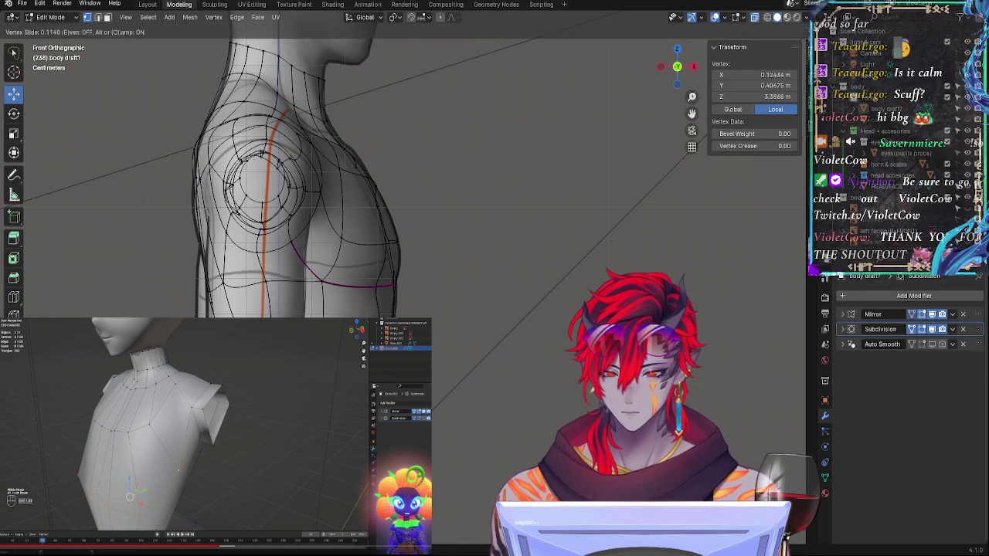
pyautogui.click(263, 153)
pyautogui.click(262, 153)
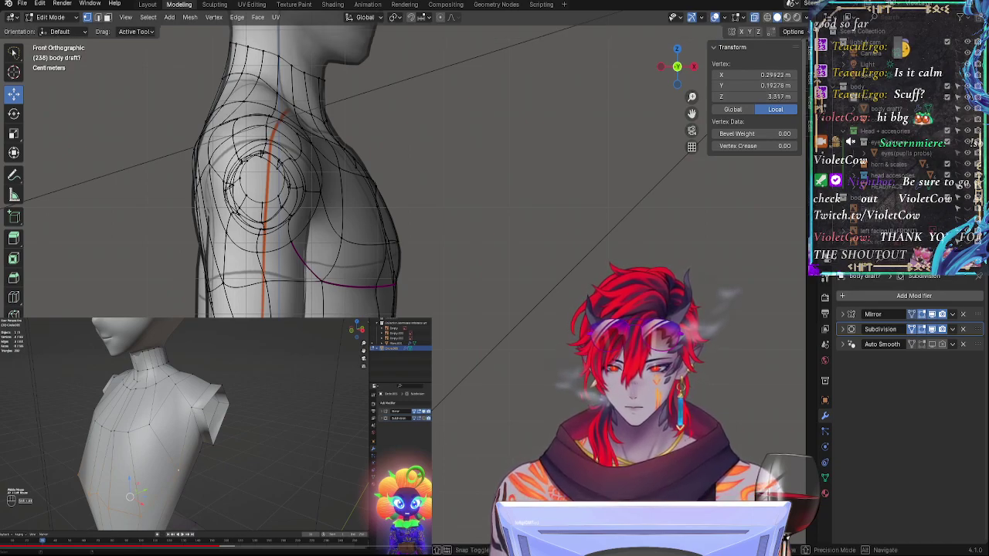
pyautogui.press('g')
pyautogui.click(263, 154)
pyautogui.hotkey('alt', 'a')
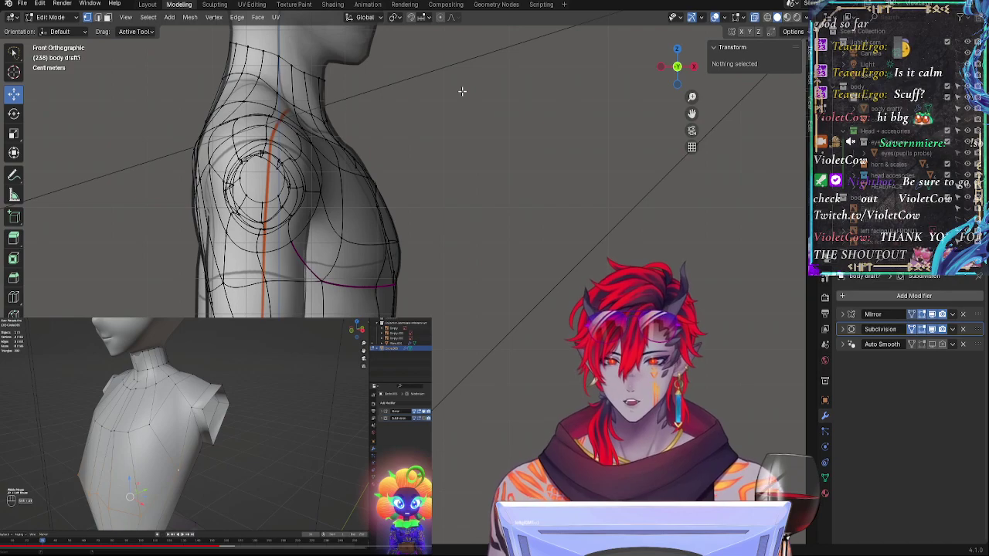
# Step: Frame the head in front view and switch to the Annotate tool
pyautogui.scroll(-3, 488, 272)
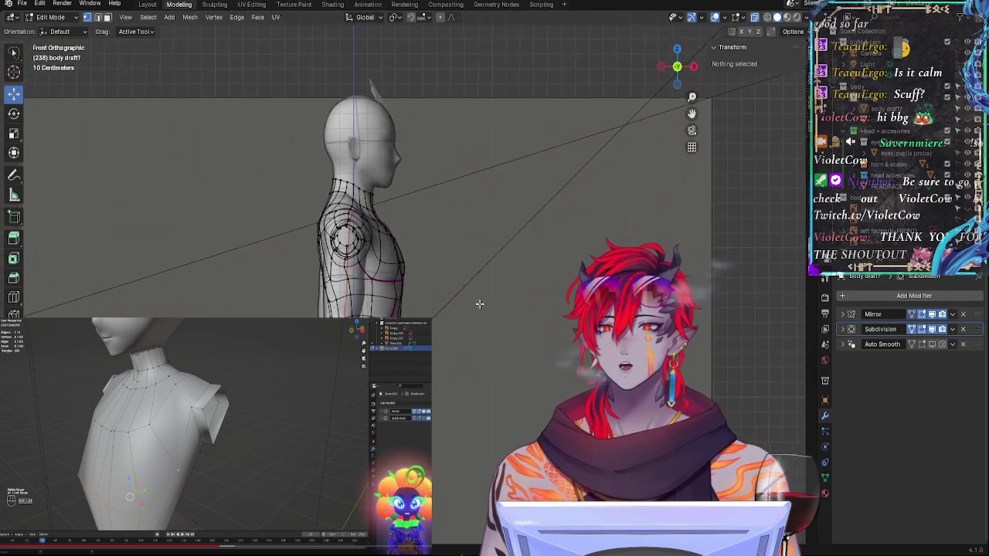
pyautogui.scroll(4, 437, 270)
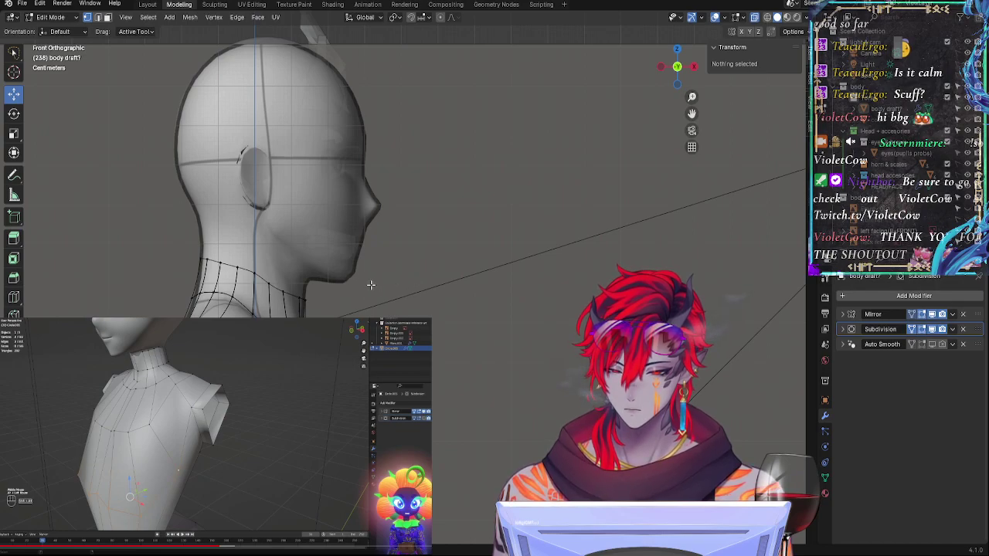
pyautogui.keyDown('shift'); pyautogui.moveTo(437, 332); pyautogui.dragTo(401, 172, button='middle'); pyautogui.keyUp('shift')
pyautogui.keyDown('shift'); pyautogui.moveTo(426, 136); pyautogui.dragTo(427, 201, button='middle'); pyautogui.keyUp('shift')
pyautogui.click(14, 175)
pyautogui.keyDown('shift'); pyautogui.moveTo(481, 175); pyautogui.dragTo(499, 276, button='middle'); pyautogui.keyUp('shift')
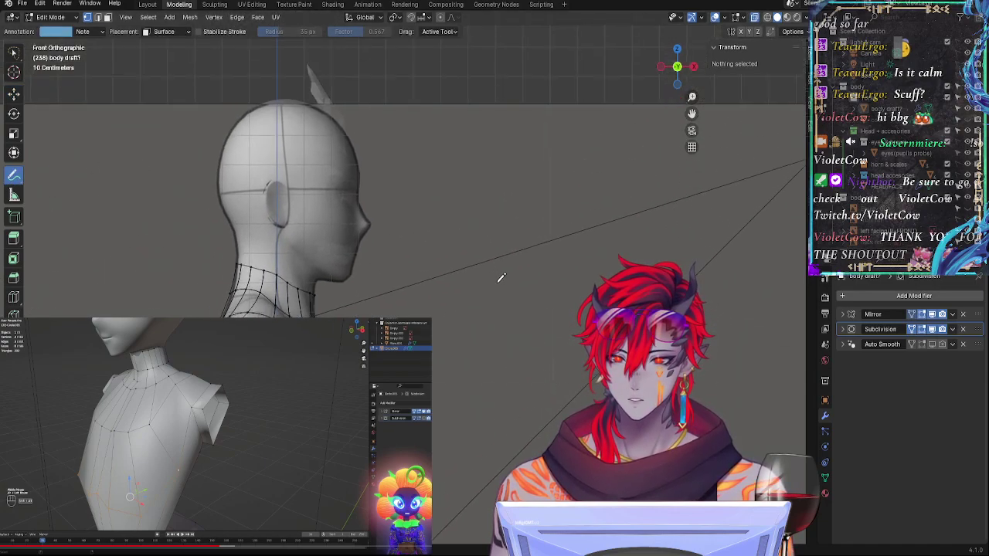
# Step: Increase the annotation line thickness in the layer settings
pyautogui.press('space')
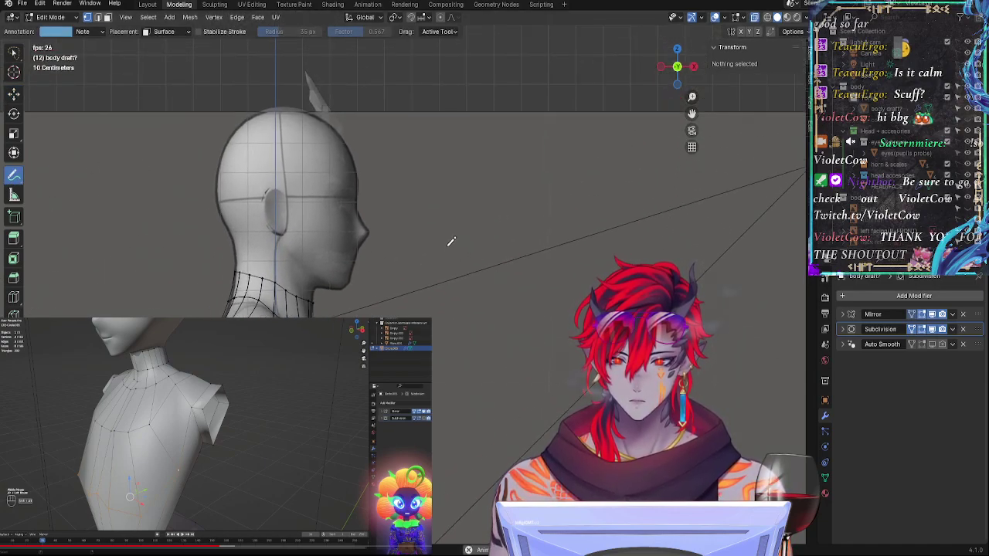
pyautogui.press('space')
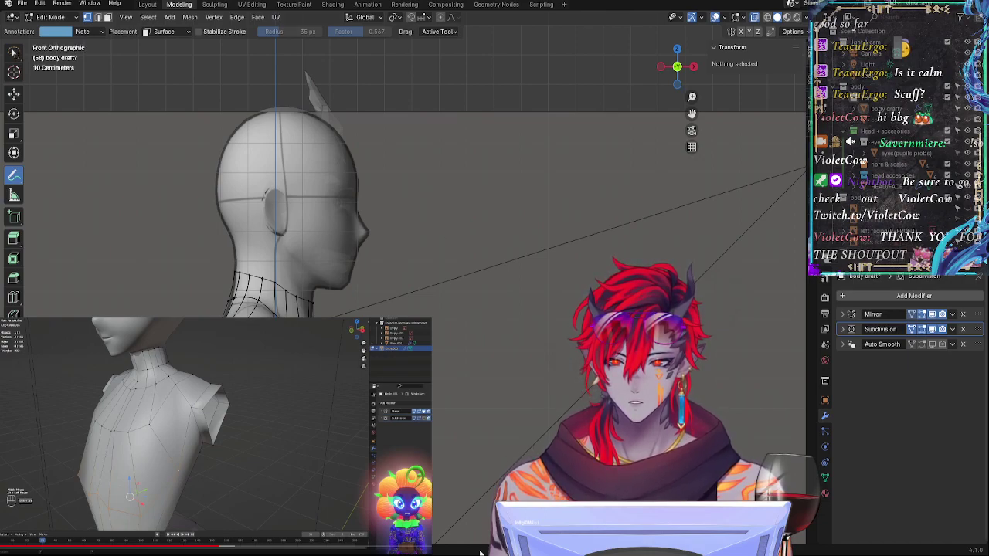
pyautogui.press('space')
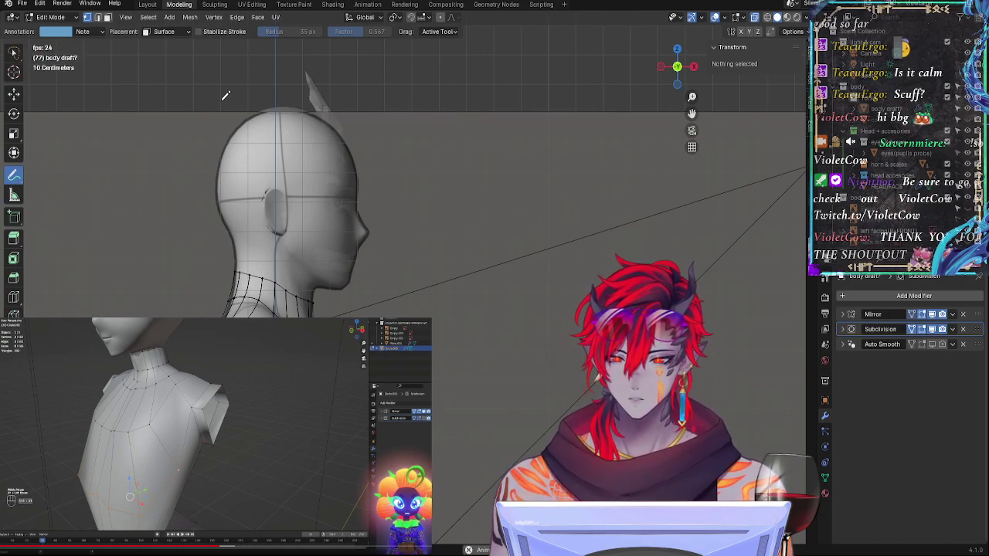
pyautogui.press('space')
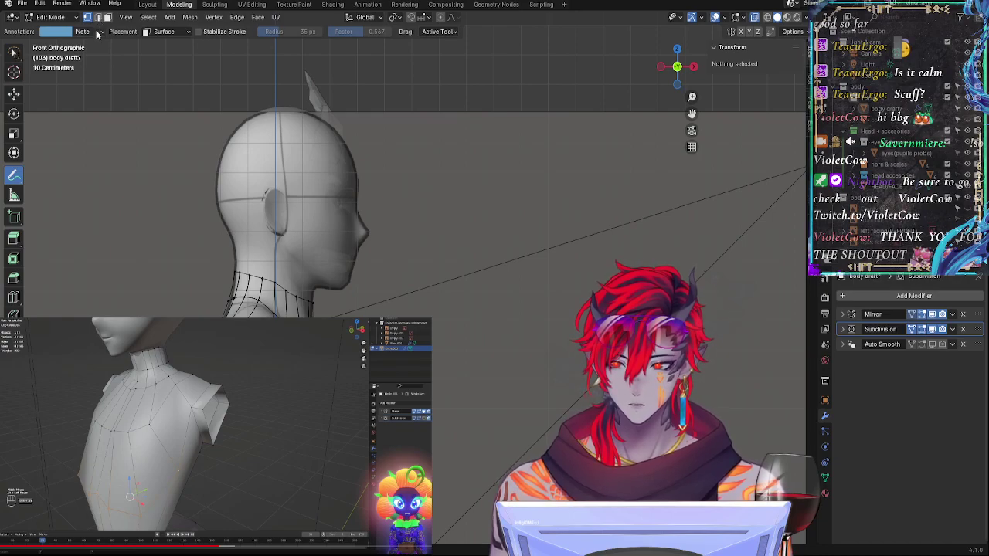
pyautogui.press('space')
pyautogui.press('space')
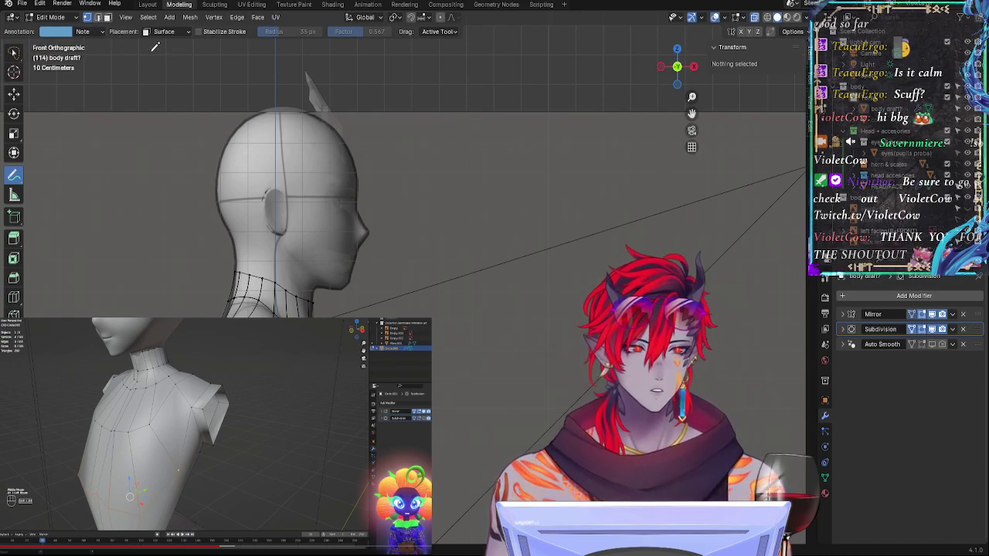
pyautogui.click(101, 33)
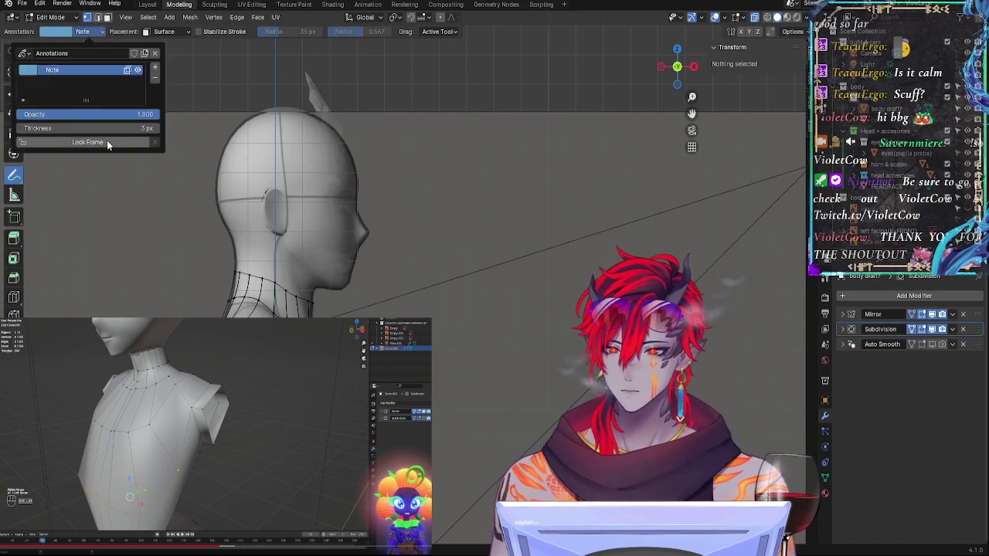
pyautogui.moveTo(95, 126); pyautogui.dragTo(153, 129)
pyautogui.press('space')
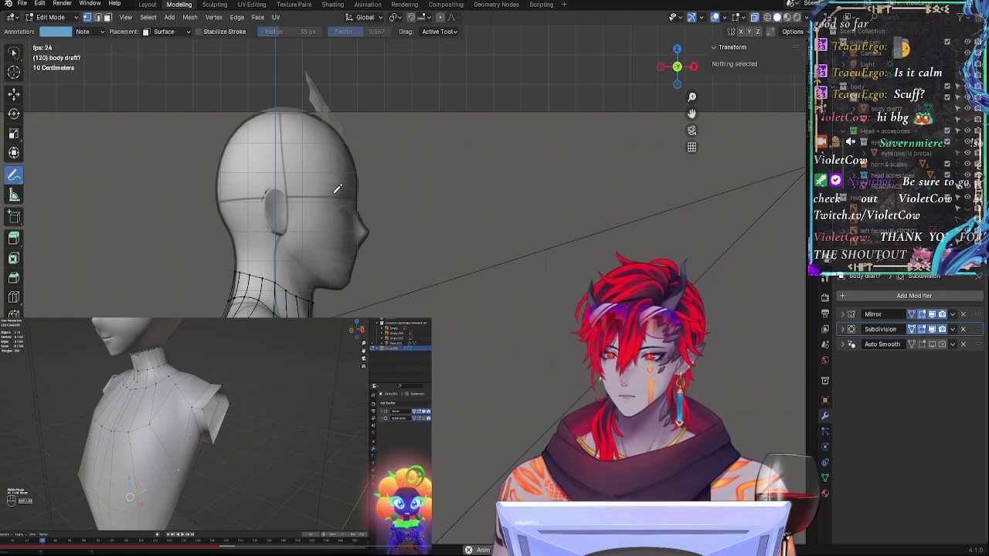
pyautogui.press('space')
pyautogui.press('space')
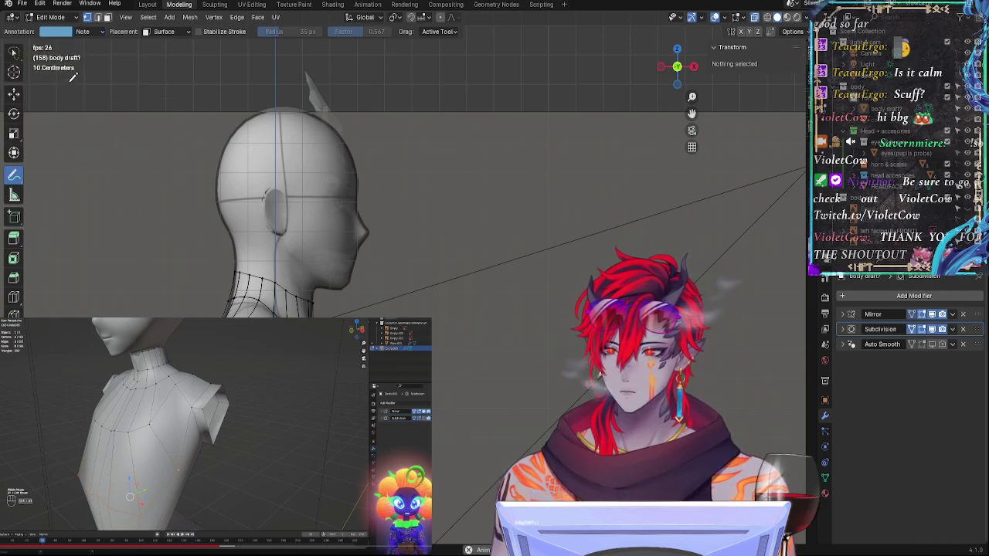
pyautogui.press('space')
# Step: Draw a vertical head-height guide line beside the head and a chin-level tick
pyautogui.keyDown('shift'); pyautogui.moveTo(479, 358); pyautogui.dragTo(495, 205, button='middle'); pyautogui.keyUp('shift')
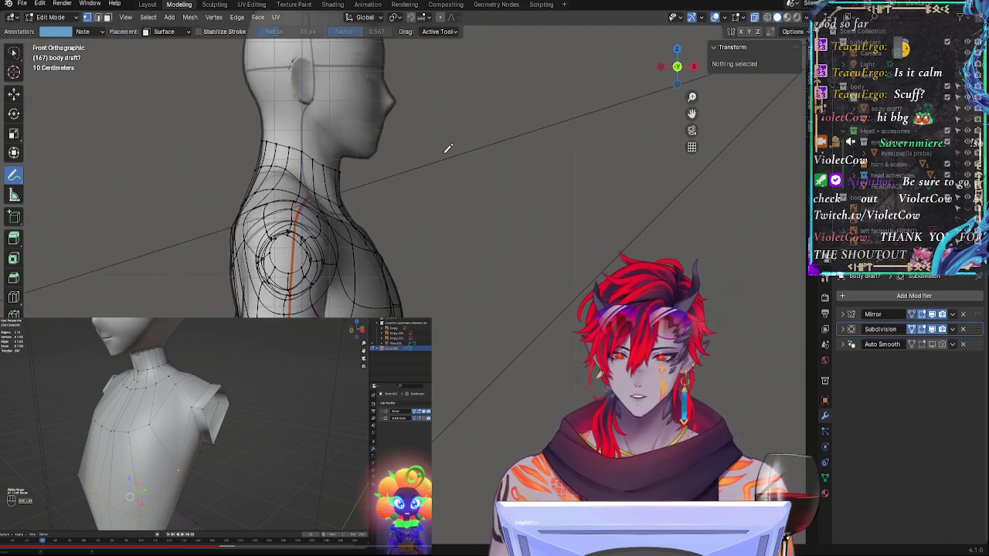
pyautogui.keyDown('shift'); pyautogui.moveTo(446, 147); pyautogui.dragTo(409, 221, button='middle'); pyautogui.keyUp('shift')
pyautogui.moveTo(388, 94)
pyautogui.mouseDown()
pyautogui.moveTo(381, 265)
pyautogui.moveTo(372, 266)
pyautogui.moveTo(388, 268)
pyautogui.mouseUp()
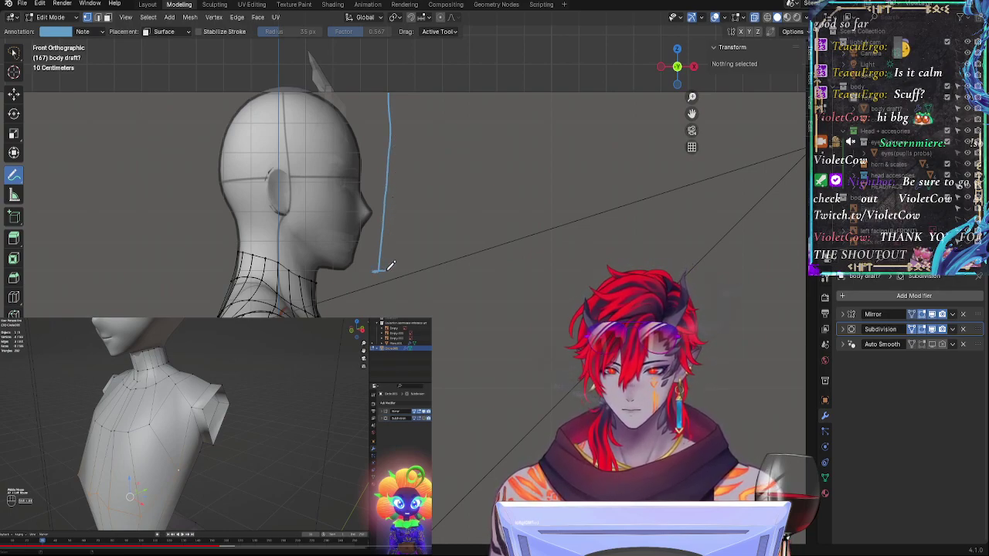
pyautogui.keyDown('shift'); pyautogui.moveTo(433, 309); pyautogui.dragTo(462, 214, button='middle'); pyautogui.keyUp('shift')
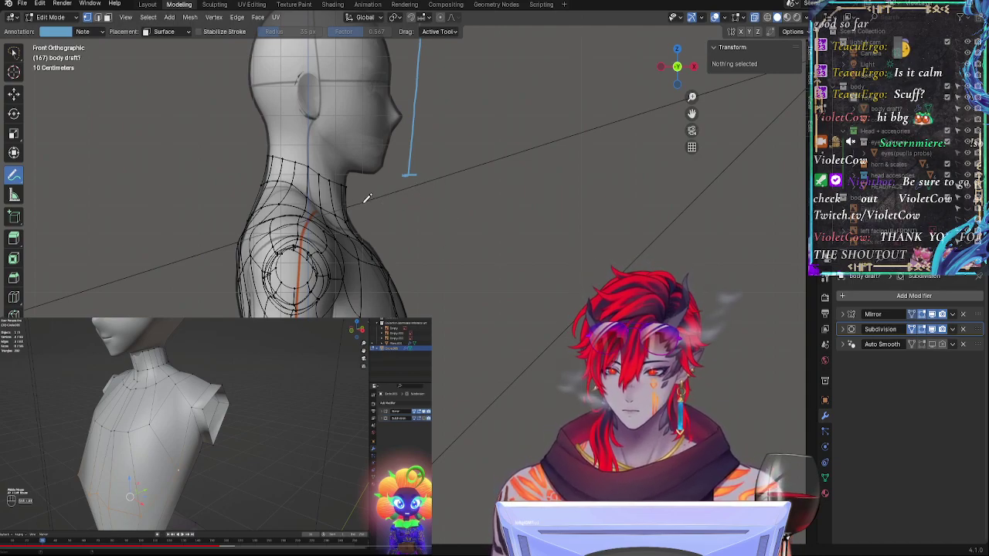
pyautogui.scroll(6, 463, 197)
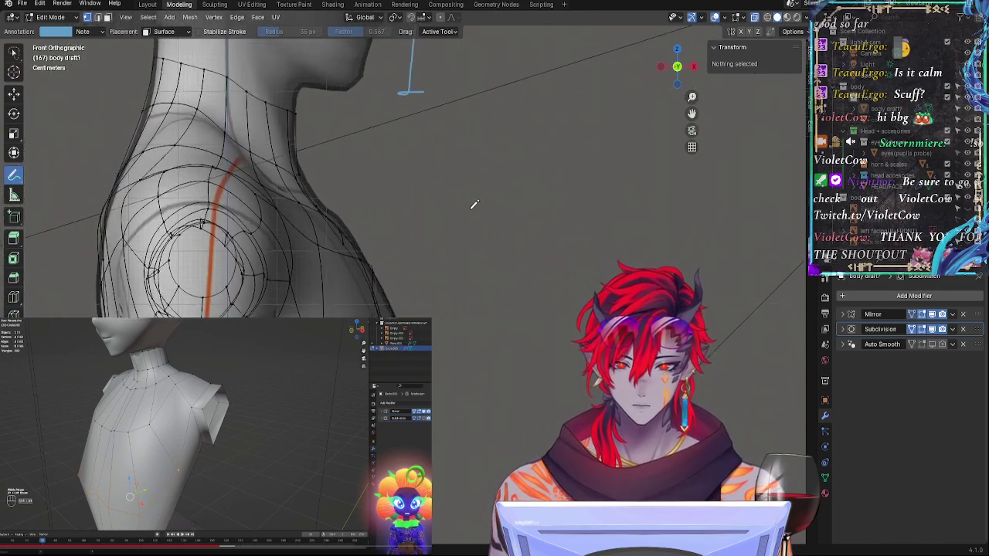
pyautogui.scroll(-3, 469, 180)
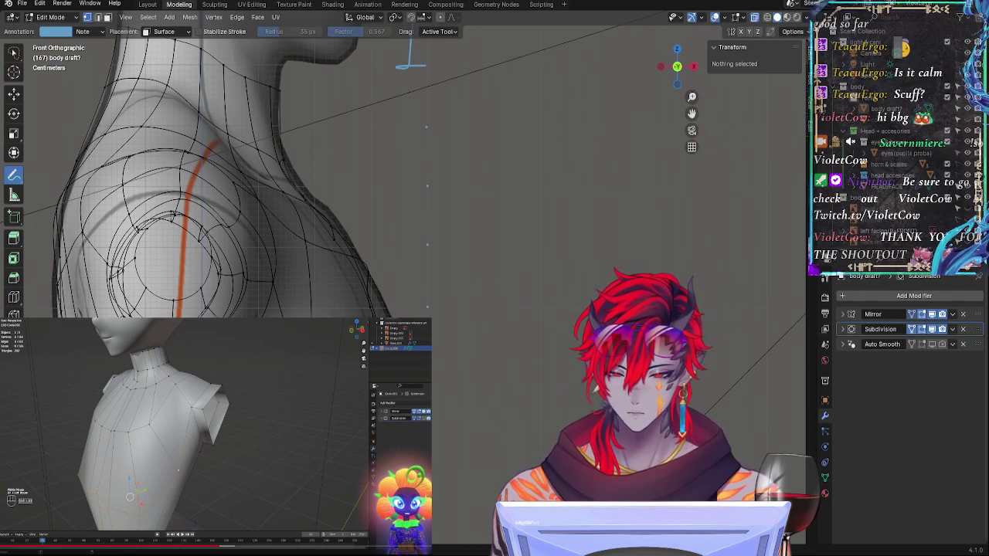
# Step: Draw a horizontal guide mark just below the shoulder
pyautogui.moveTo(433, 435); pyautogui.dragTo(503, 431)
pyautogui.scroll(-5, 502, 375)
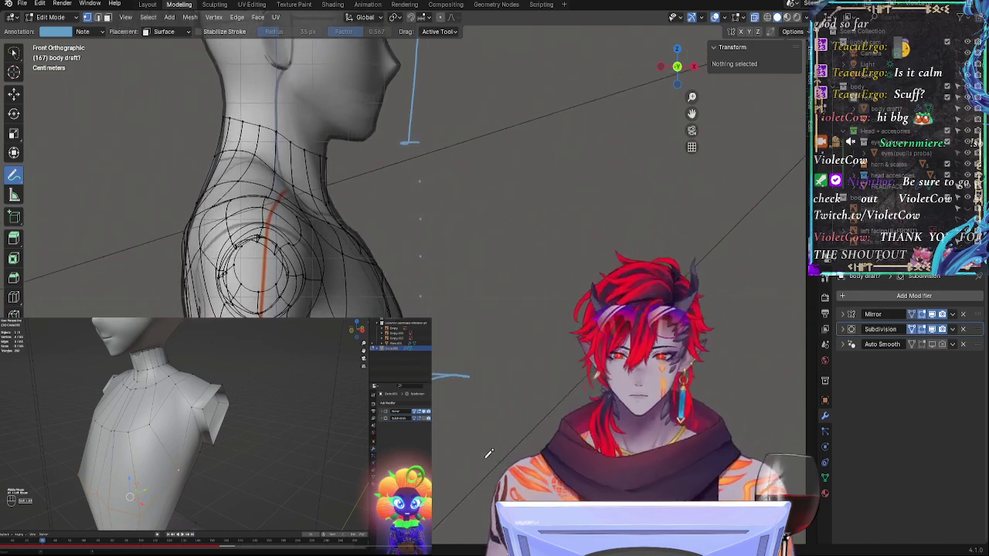
pyautogui.scroll(1, 496, 326)
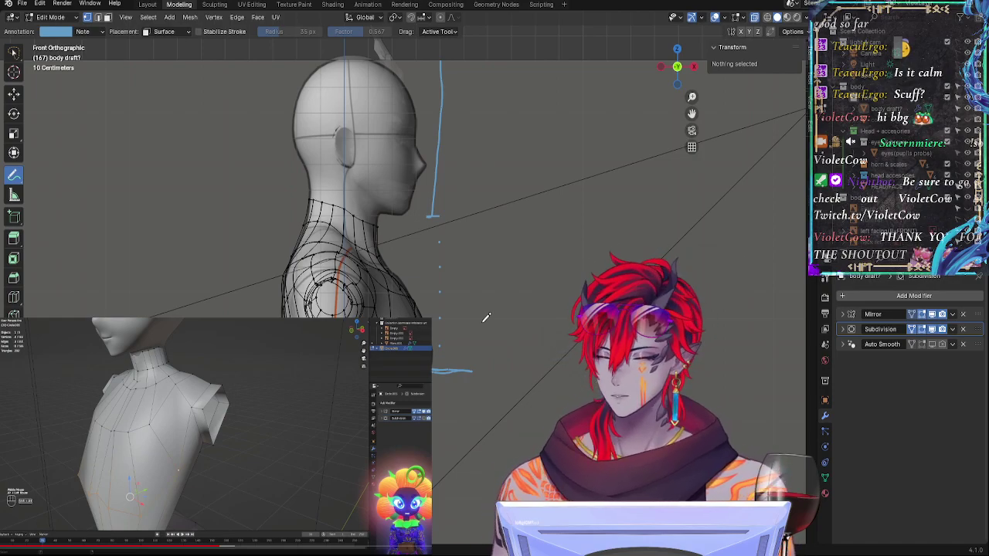
pyautogui.scroll(5, 530, 353)
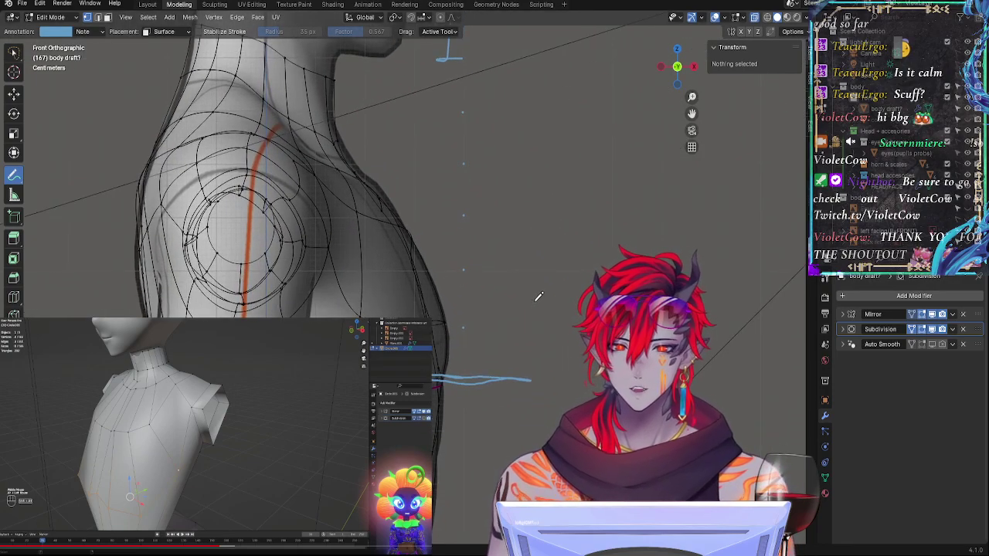
pyautogui.scroll(2, 545, 259)
pyautogui.scroll(2, 485, 403)
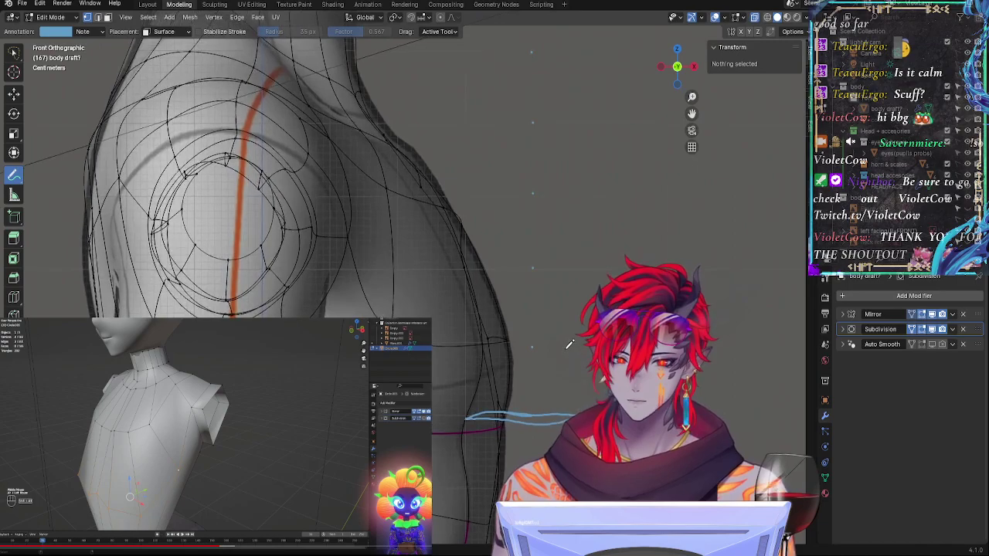
# Step: Draw and extend a horizontal guide mark lower on the torso
pyautogui.moveTo(571, 372)
pyautogui.keyDown('ctrl'); pyautogui.mouseDown(button='middle')
pyautogui.moveTo(543, 432)
pyautogui.moveTo(465, 375)
pyautogui.moveTo(442, 351)
pyautogui.moveTo(486, 259)
pyautogui.moveTo(474, 281)
pyautogui.mouseUp(button='middle'); pyautogui.keyUp('ctrl')
pyautogui.scroll(-3, 432, 303)
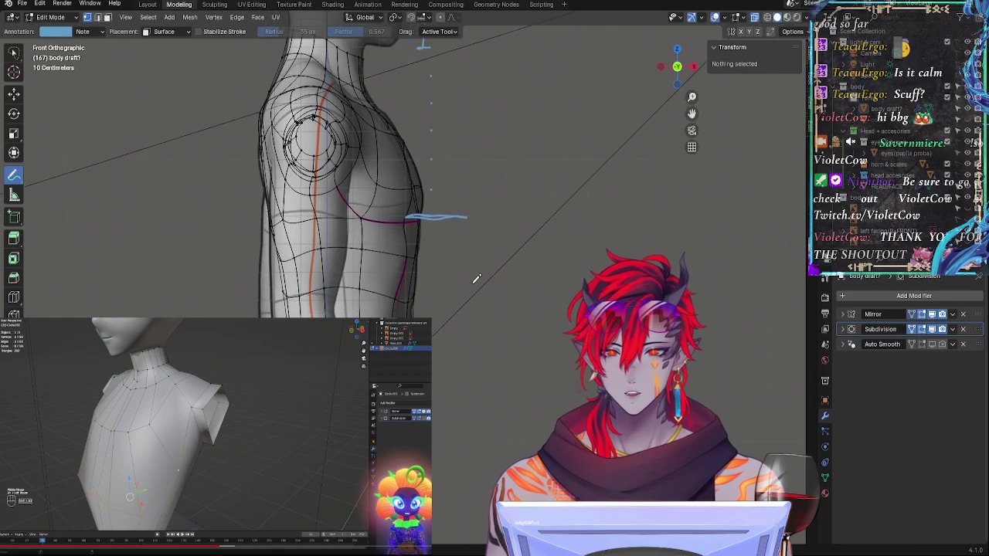
pyautogui.scroll(4, 485, 280)
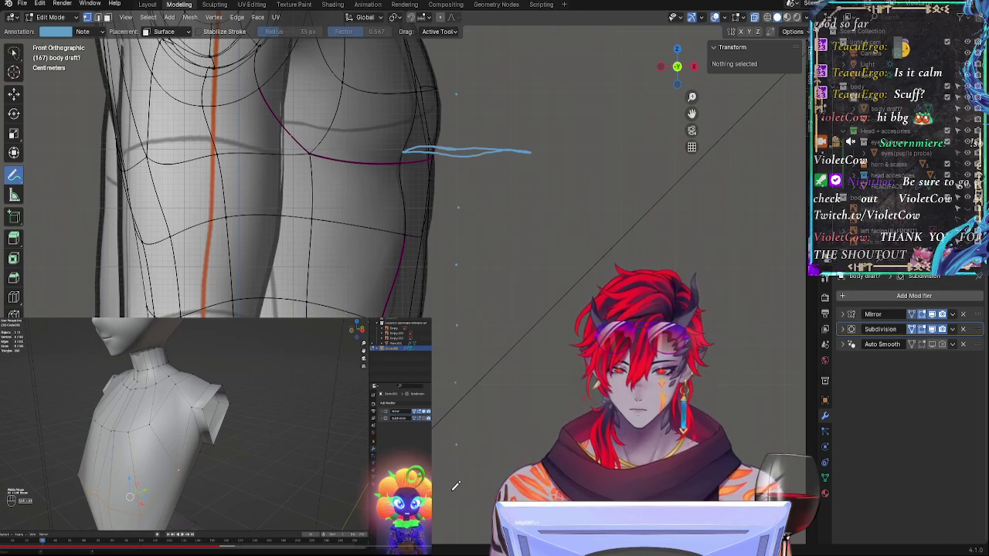
pyautogui.scroll(-4, 470, 363)
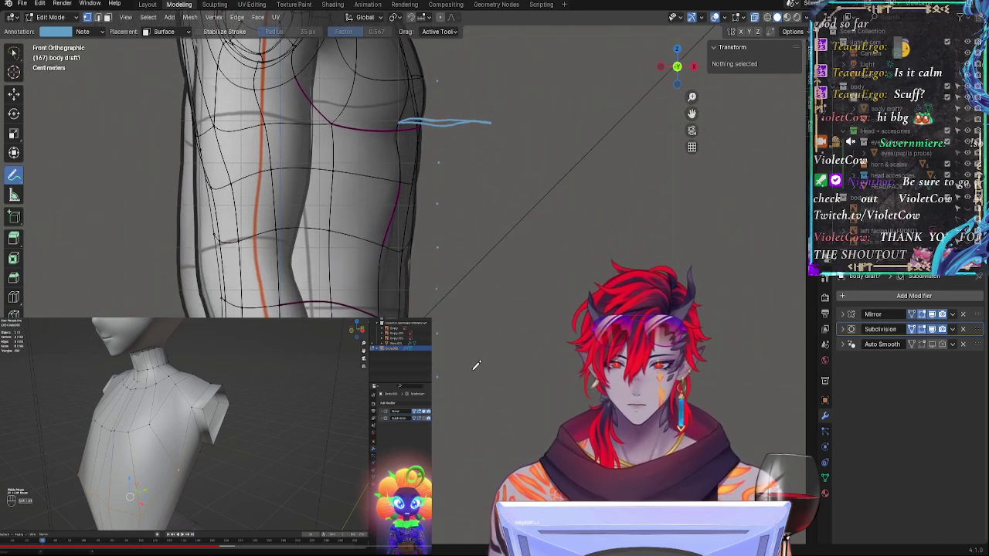
pyautogui.keyDown('ctrl'); pyautogui.moveTo(469, 384); pyautogui.dragTo(468, 390, button='middle'); pyautogui.keyUp('ctrl')
pyautogui.moveTo(431, 351); pyautogui.dragTo(467, 346)
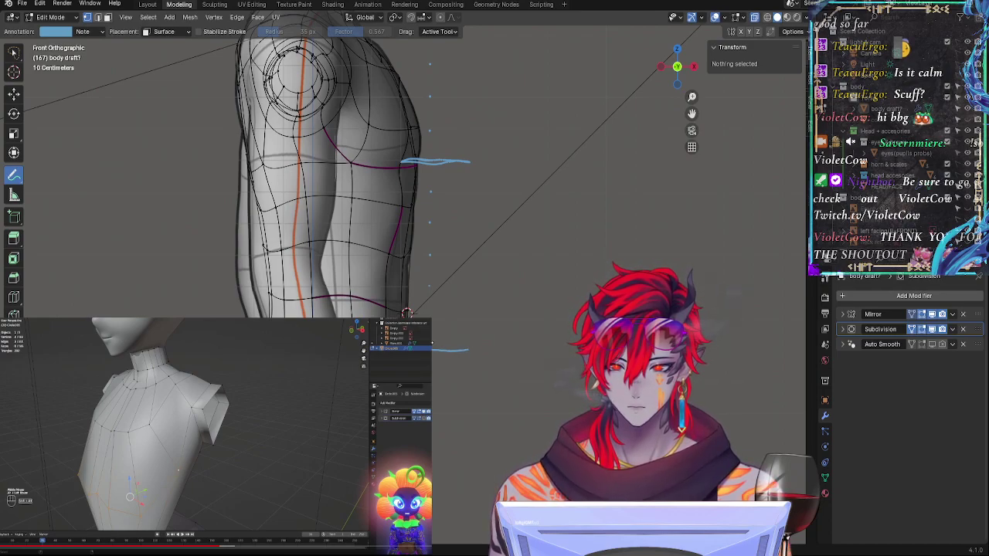
pyautogui.moveTo(499, 345); pyautogui.dragTo(459, 343)
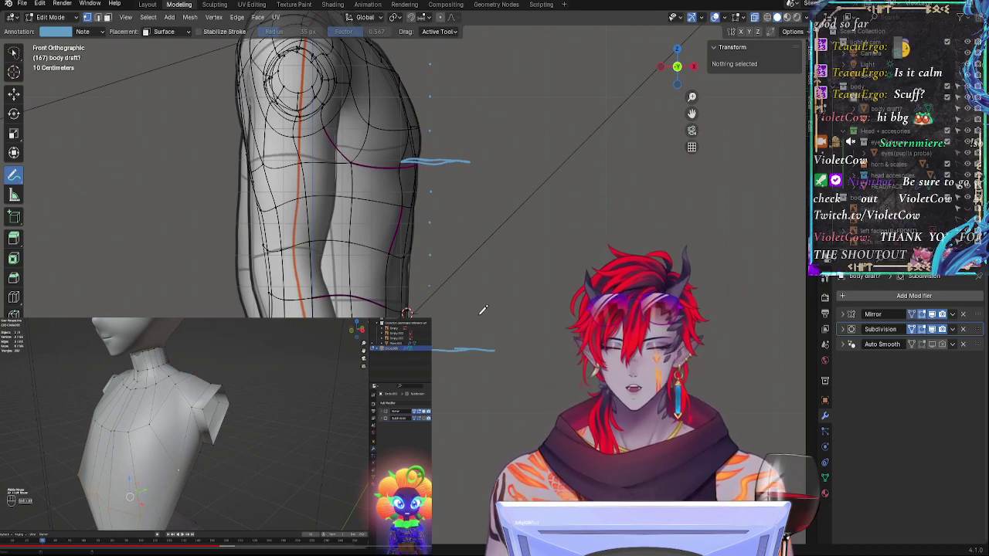
# Step: Frame the lower torso and draw a short guide mark at the waist
pyautogui.scroll(-3, 479, 325)
pyautogui.keyDown('ctrl'); pyautogui.moveTo(493, 361); pyautogui.dragTo(479, 313, button='middle'); pyautogui.keyUp('ctrl')
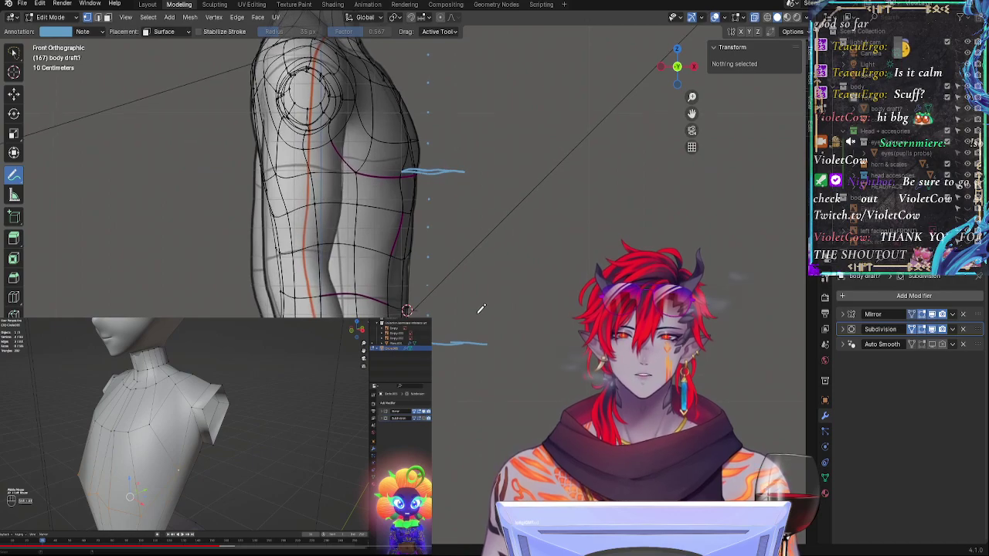
pyautogui.scroll(-3, 481, 309)
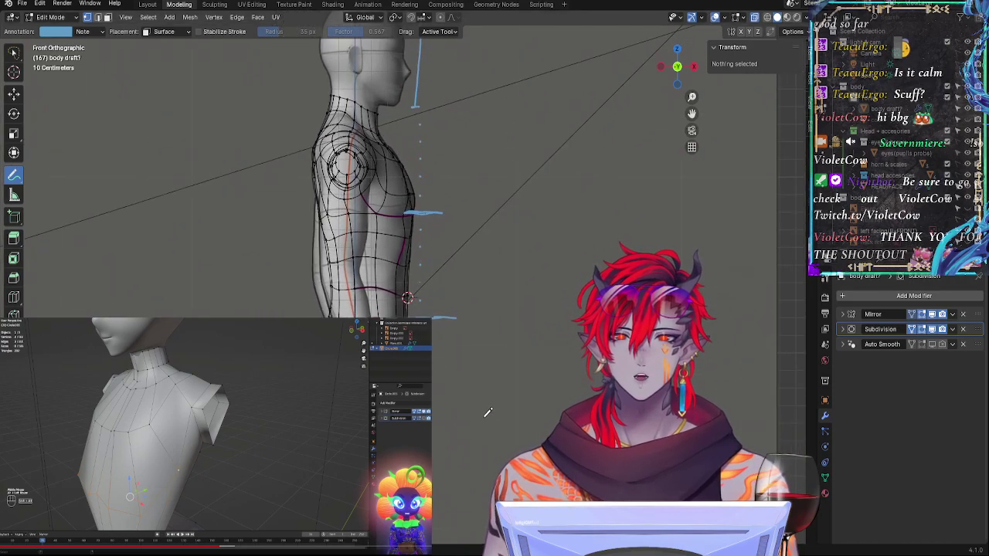
pyautogui.scroll(8, 475, 161)
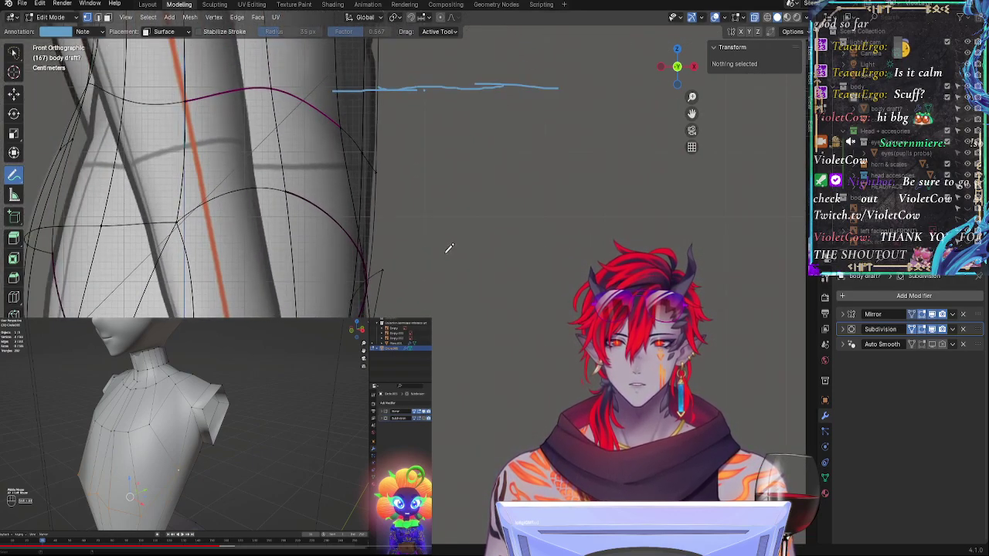
pyautogui.keyDown('ctrl'); pyautogui.moveTo(449, 248); pyautogui.dragTo(454, 246, button='middle'); pyautogui.keyUp('ctrl')
pyautogui.keyDown('shift'); pyautogui.moveTo(461, 188); pyautogui.dragTo(454, 306, button='middle'); pyautogui.keyUp('shift')
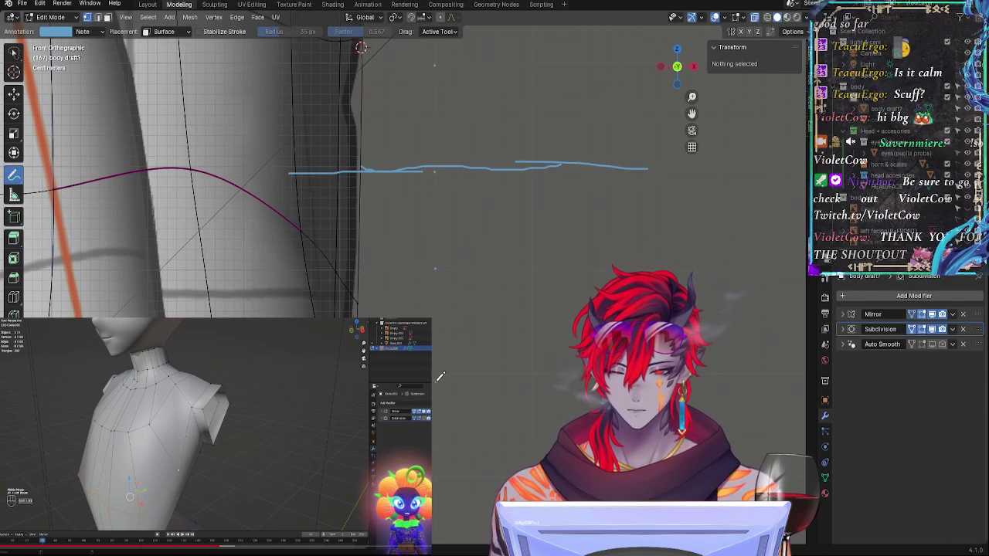
pyautogui.moveTo(507, 480)
pyautogui.keyDown('shift'); pyautogui.mouseDown(button='middle')
pyautogui.moveTo(501, 220)
pyautogui.moveTo(514, 153)
pyautogui.mouseUp(button='middle'); pyautogui.keyUp('shift')
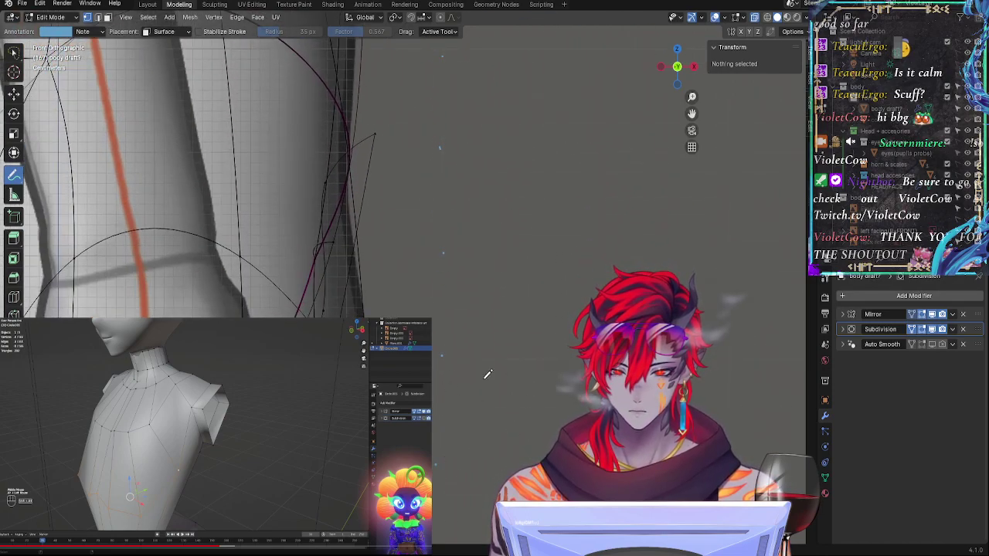
pyautogui.scroll(-3, 487, 374)
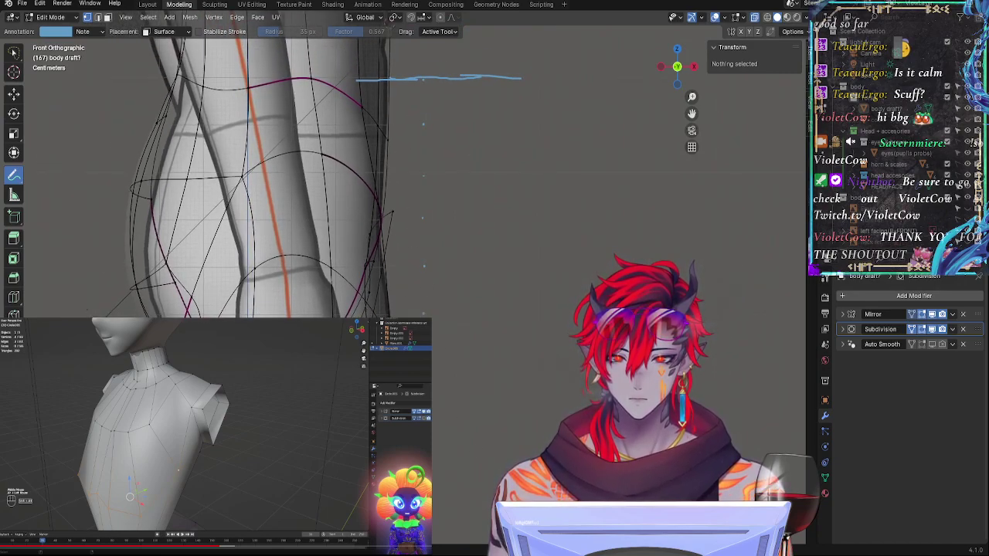
pyautogui.moveTo(463, 363); pyautogui.dragTo(436, 364)
pyautogui.scroll(-2, 495, 352)
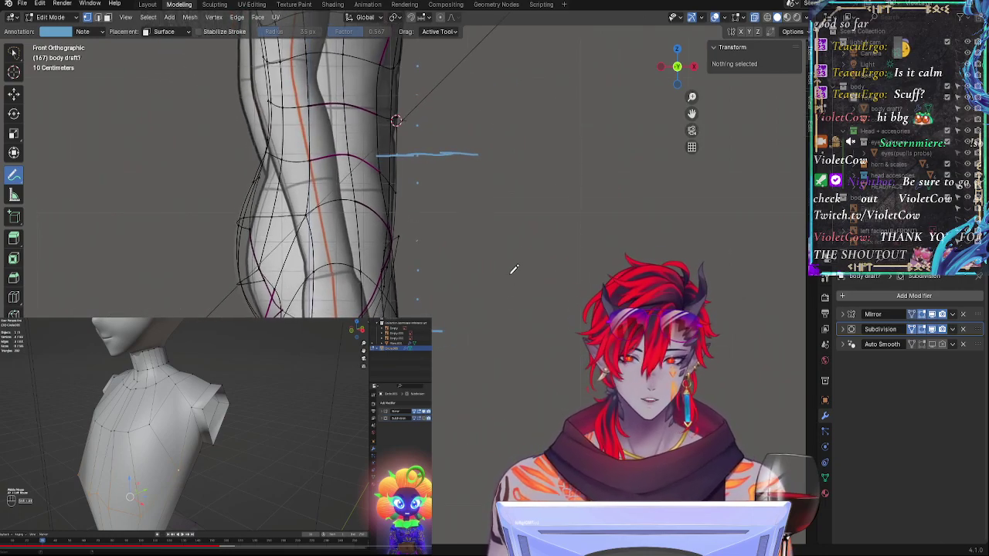
pyautogui.scroll(-4, 514, 269)
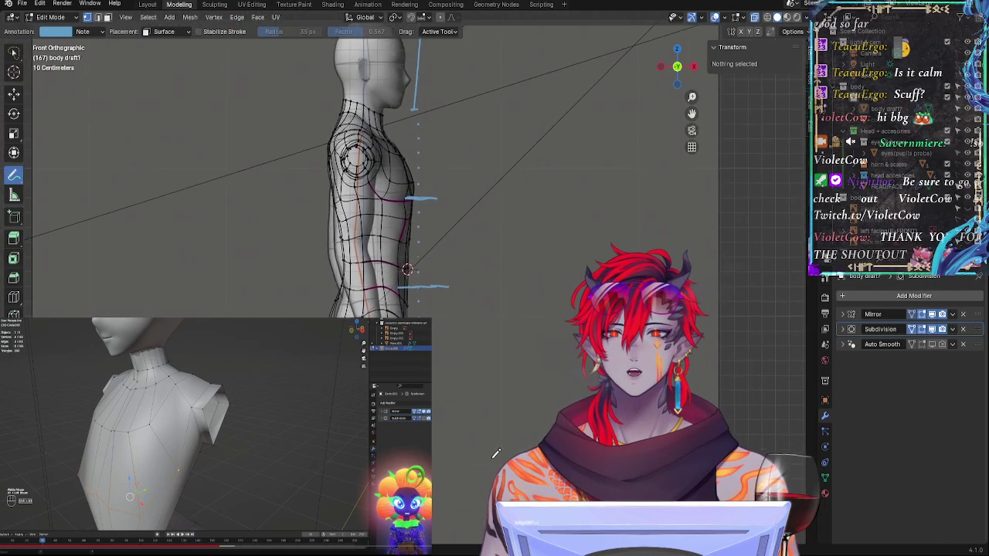
# Step: Place two blue guide dots beside the hip and thigh
pyautogui.keyDown('shift'); pyautogui.moveTo(496, 453); pyautogui.dragTo(442, 369, button='middle'); pyautogui.keyUp('shift')
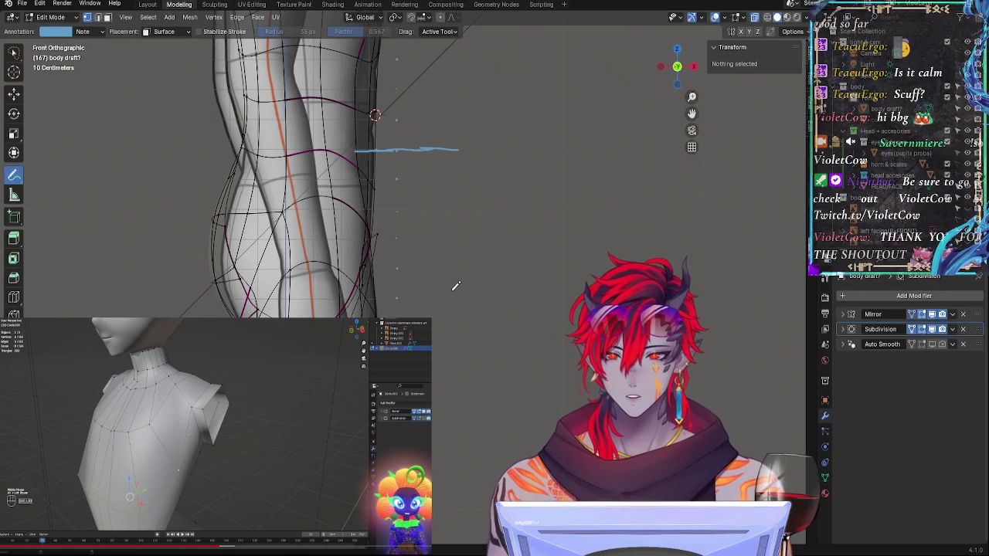
pyautogui.scroll(-5, 451, 288)
pyautogui.scroll(2, 432, 287)
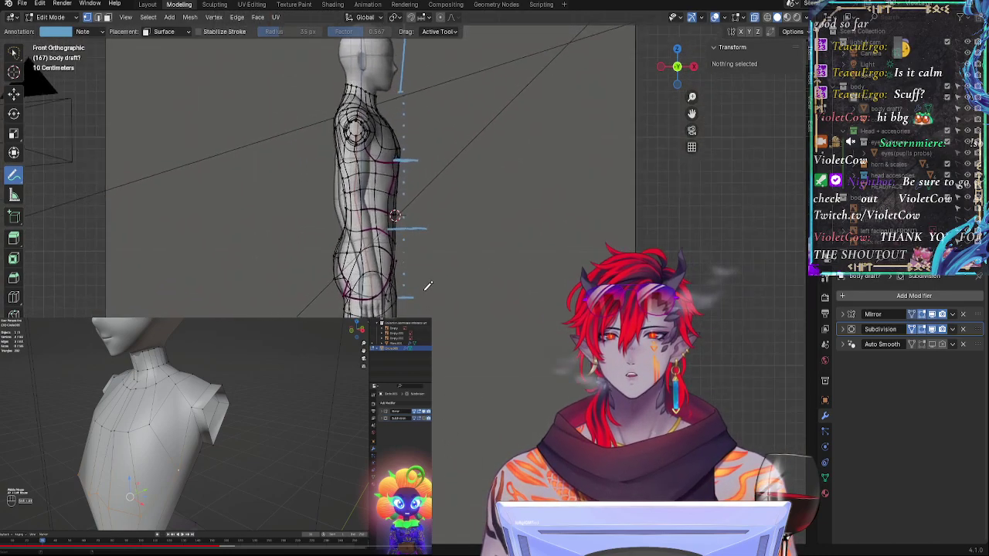
pyautogui.scroll(5, 428, 286)
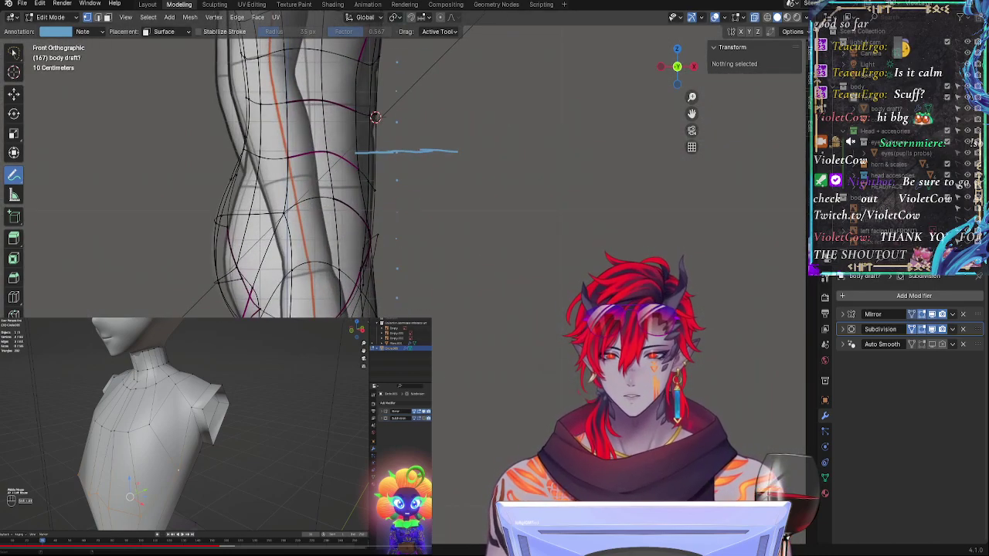
pyautogui.moveTo(442, 345)
pyautogui.keyDown('shift'); pyautogui.mouseDown(button='middle')
pyautogui.moveTo(464, 105)
pyautogui.moveTo(430, 361)
pyautogui.mouseUp(button='middle'); pyautogui.keyUp('shift')
pyautogui.scroll(3, 450, 155)
pyautogui.scroll(1, 446, 149)
pyautogui.click(404, 217)
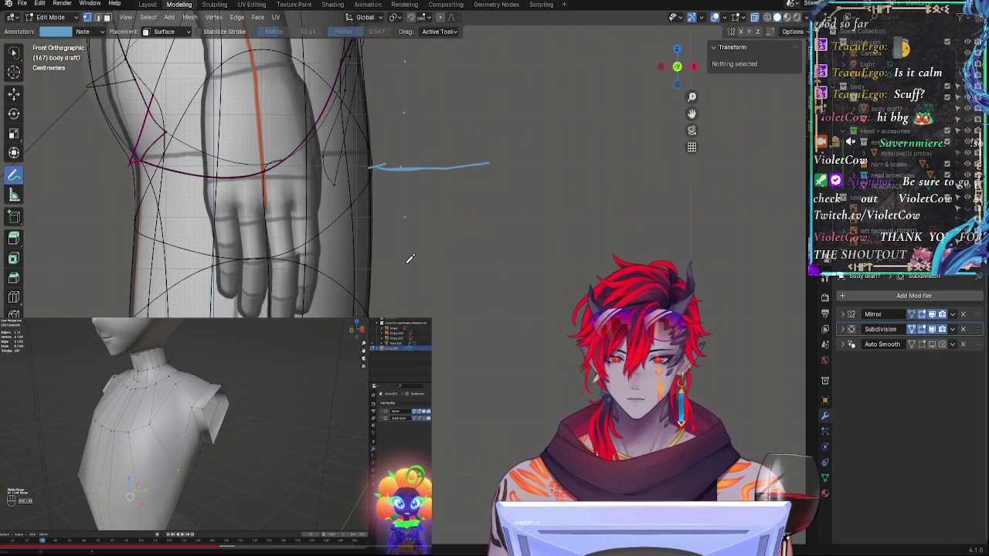
pyautogui.click(404, 266)
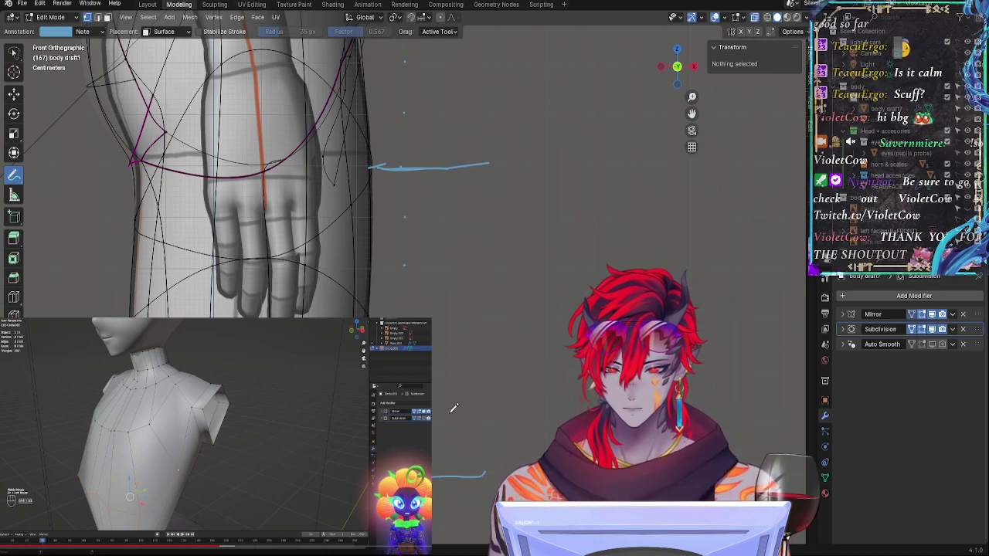
# Step: Add four more evenly spaced guide dots down the leg, then view the whole figure
pyautogui.scroll(-6, 453, 407)
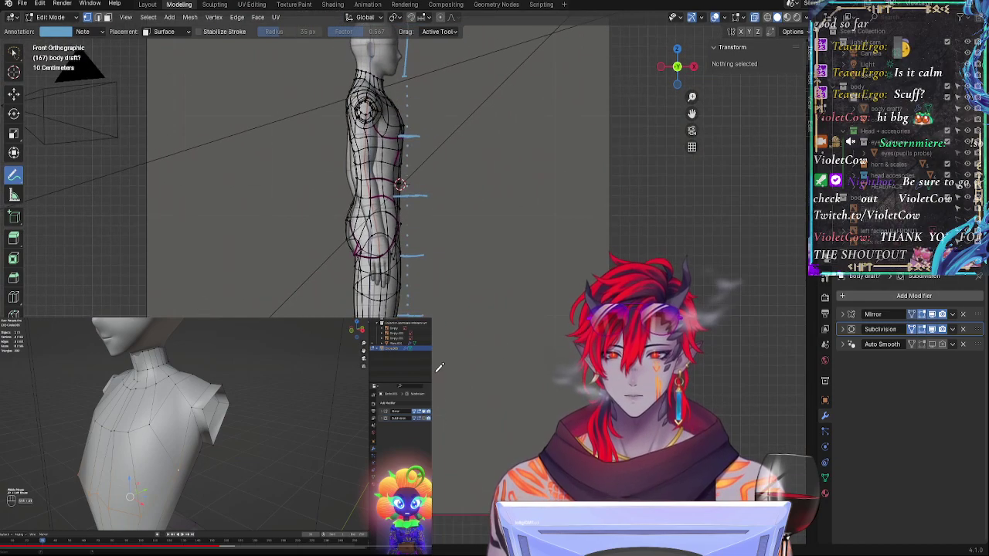
pyautogui.scroll(5, 436, 299)
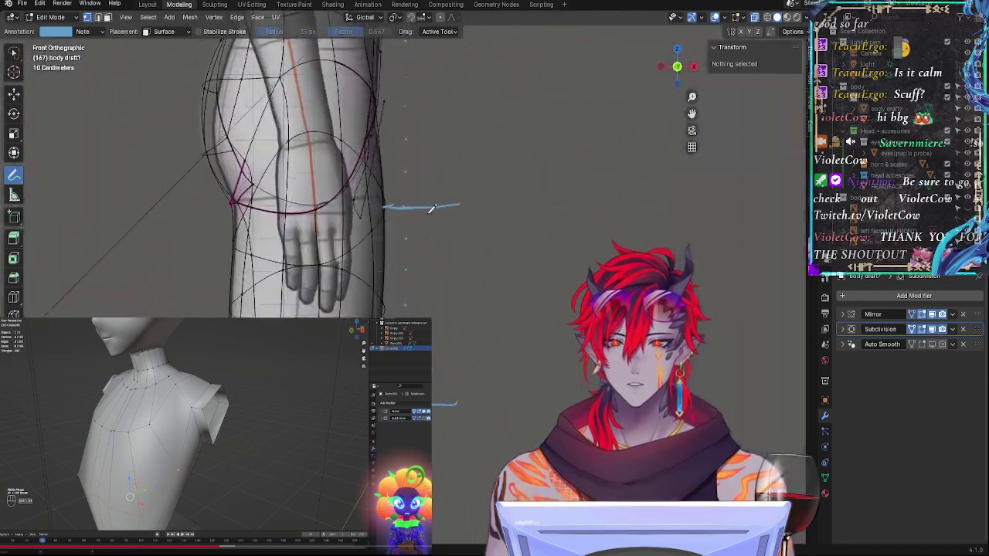
pyautogui.keyDown('shift'); pyautogui.moveTo(467, 405); pyautogui.dragTo(460, 165, button='middle'); pyautogui.keyUp('shift')
pyautogui.scroll(3, 458, 207)
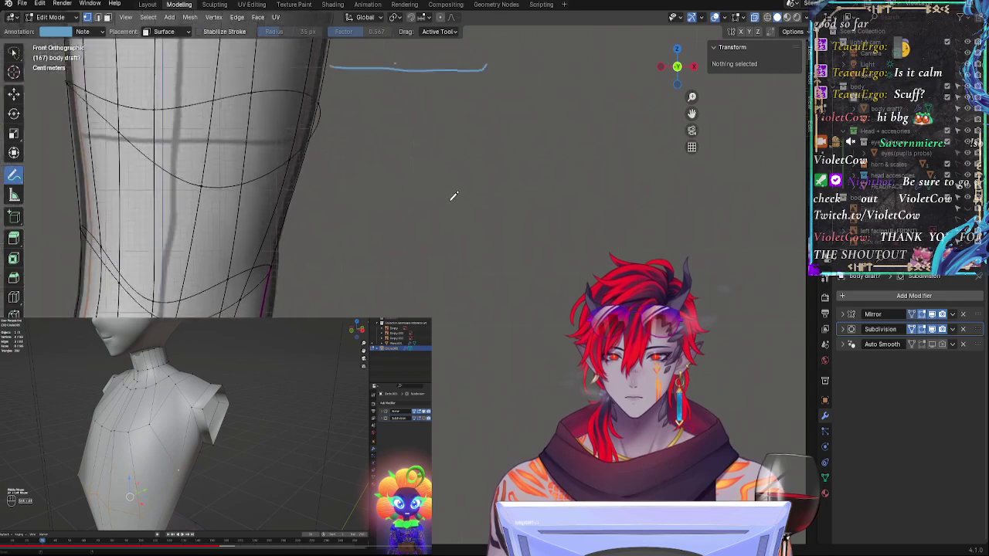
pyautogui.scroll(-1, 453, 196)
pyautogui.click(397, 140)
pyautogui.click(395, 194)
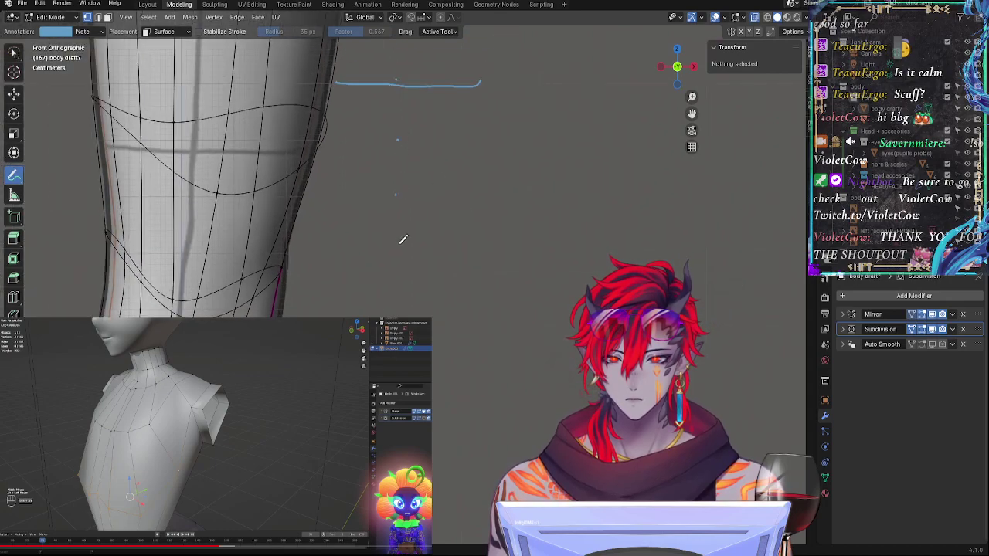
pyautogui.click(394, 257)
pyautogui.click(394, 309)
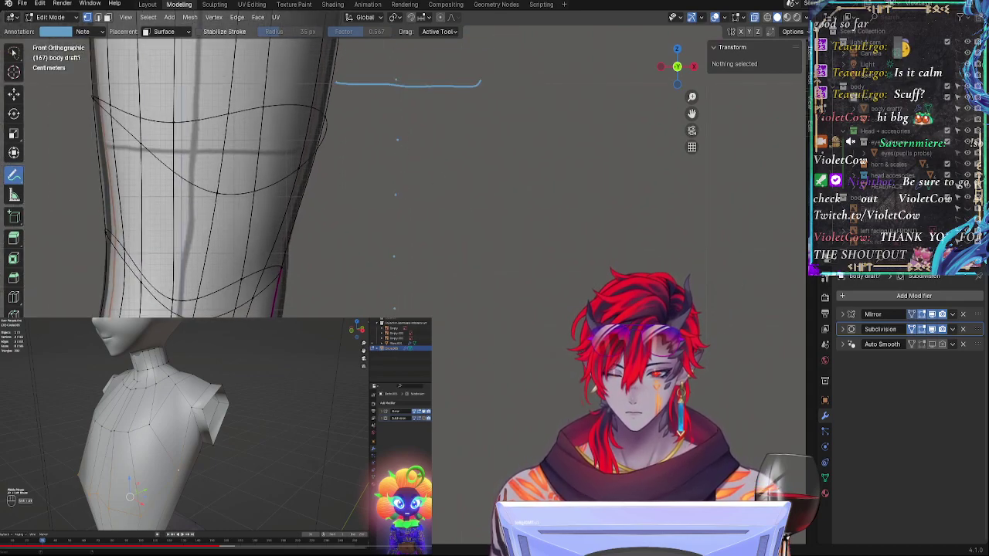
pyautogui.scroll(-5, 440, 429)
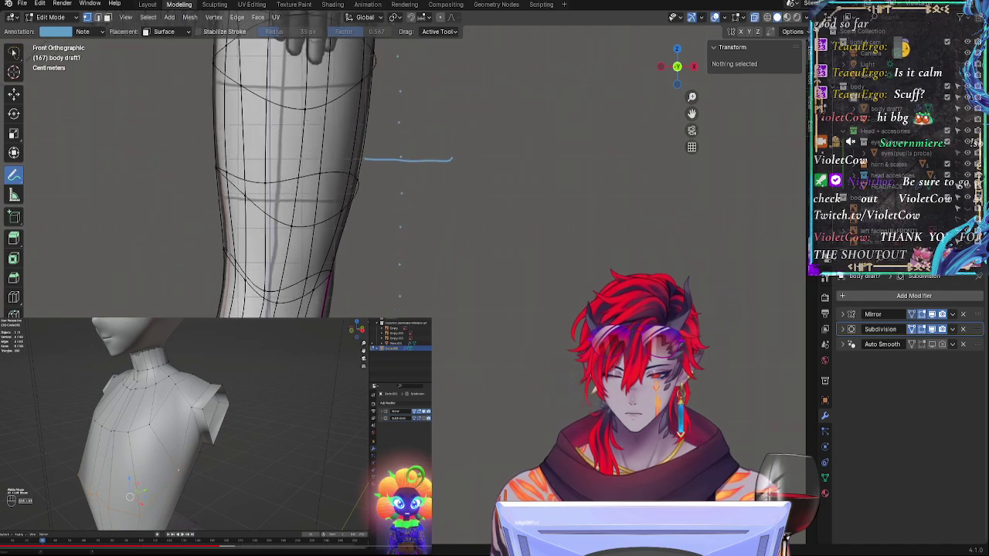
pyautogui.keyDown('ctrl'); pyautogui.moveTo(438, 434); pyautogui.dragTo(438, 430, button='middle'); pyautogui.keyUp('ctrl')
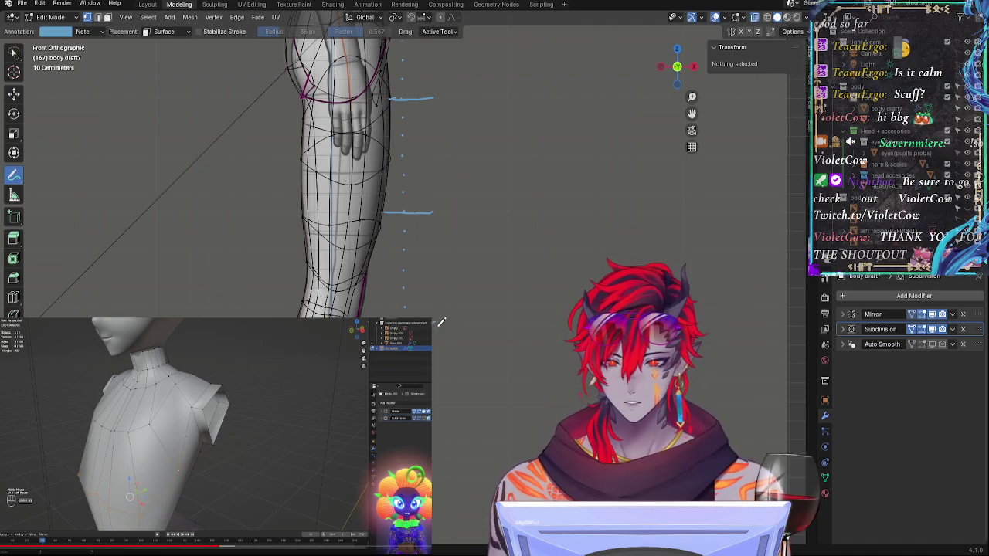
pyautogui.keyDown('ctrl'); pyautogui.moveTo(456, 206); pyautogui.dragTo(446, 370, button='middle'); pyautogui.keyUp('ctrl')
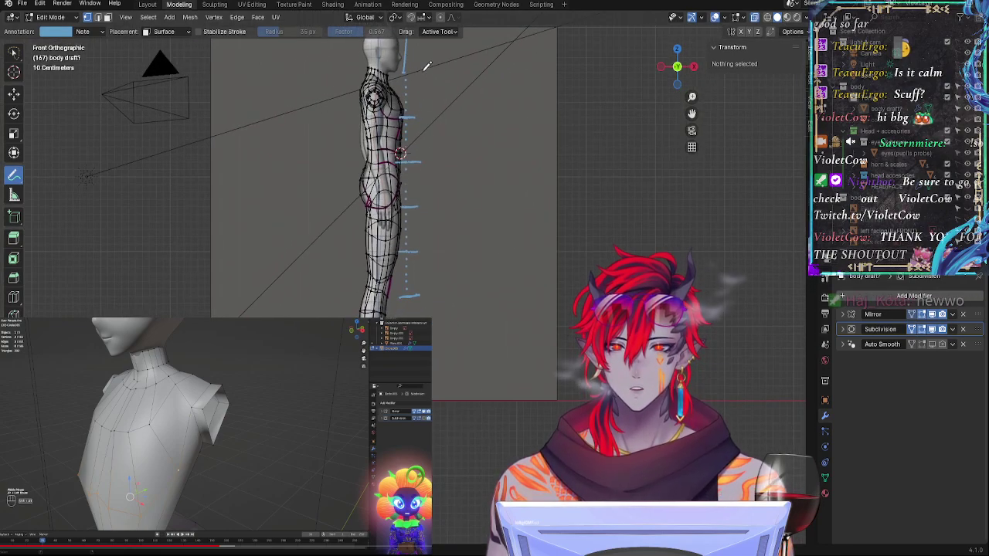
# Step: Zoom in on the knee and draw a horizontal blue guide tick at knee level
pyautogui.keyDown('shift'); pyautogui.moveTo(435, 82); pyautogui.dragTo(441, 154, button='middle'); pyautogui.keyUp('shift')
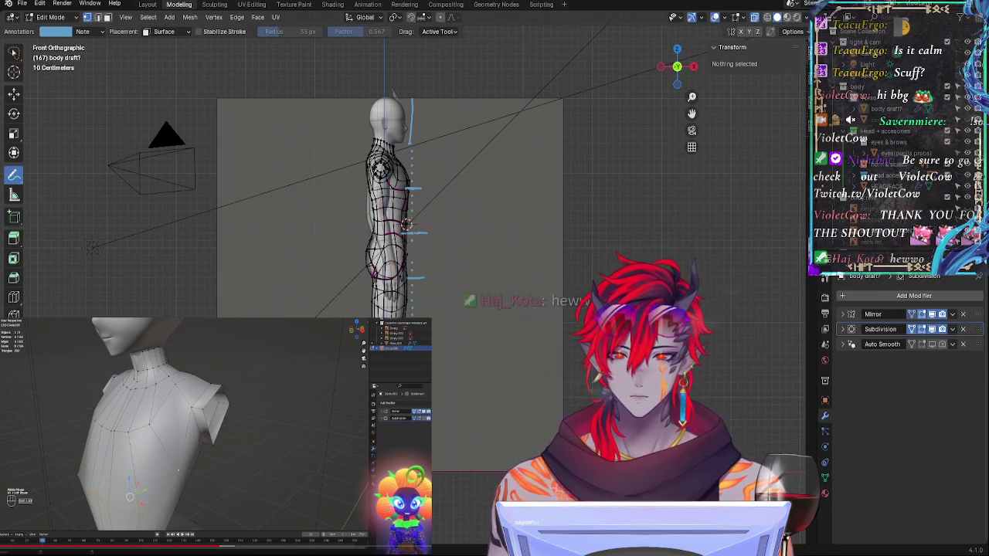
pyautogui.scroll(1, 469, 427)
pyautogui.scroll(4, 470, 427)
pyautogui.keyDown('shift'); pyautogui.moveTo(466, 399); pyautogui.dragTo(459, 280, button='middle'); pyautogui.keyUp('shift')
pyautogui.scroll(5, 456, 216)
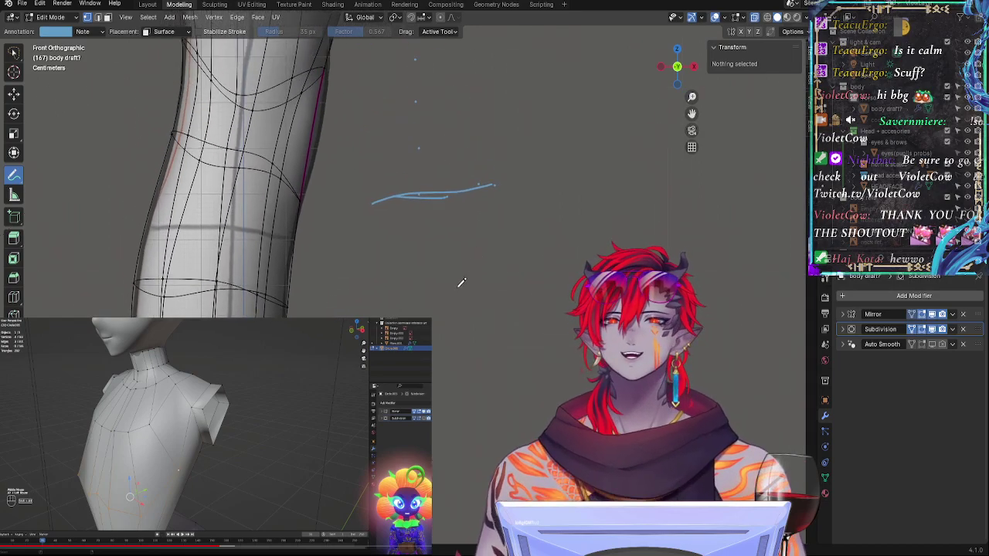
pyautogui.scroll(4, 483, 255)
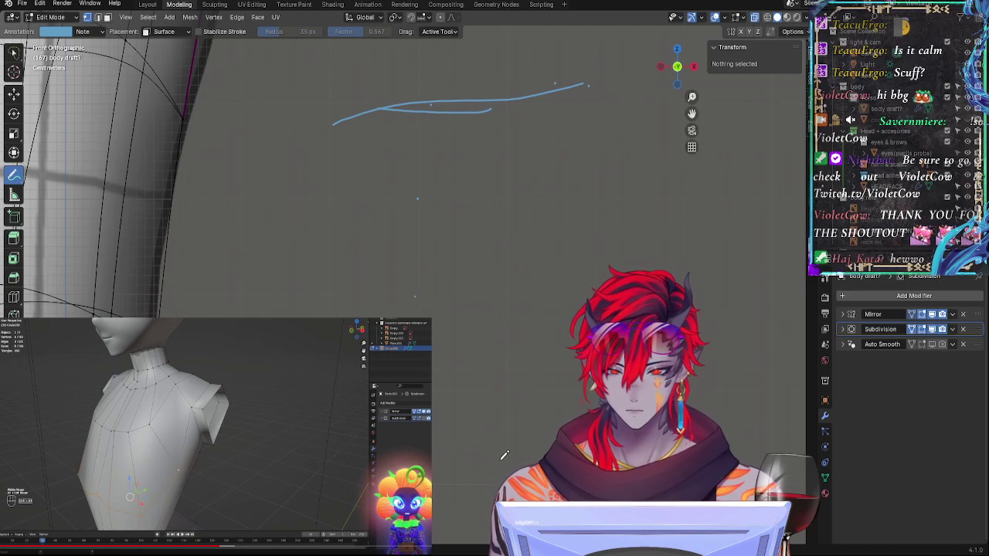
pyautogui.scroll(3, 503, 224)
pyautogui.scroll(1, 503, 224)
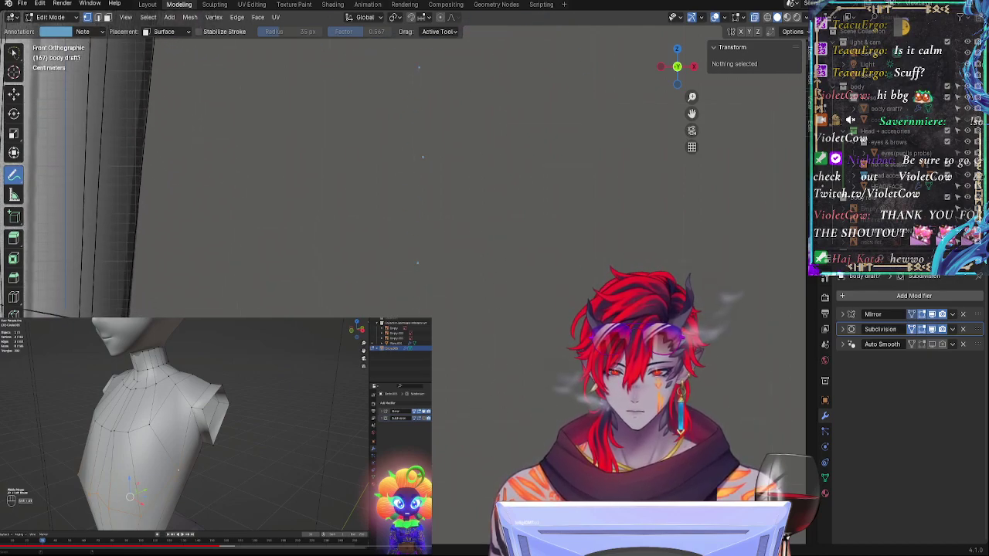
pyautogui.moveTo(431, 352); pyautogui.dragTo(489, 344)
pyautogui.moveTo(445, 441)
pyautogui.keyDown('ctrl'); pyautogui.mouseDown(button='middle')
pyautogui.moveTo(437, 344)
pyautogui.moveTo(447, 410)
pyautogui.mouseUp(button='middle'); pyautogui.keyUp('ctrl')
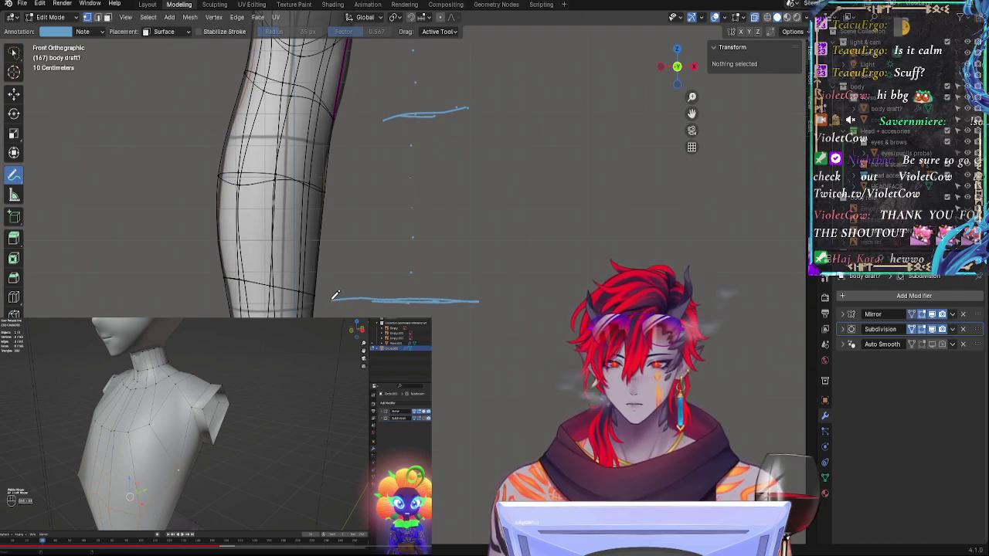
# Step: Pan down the legs toward the feet, then frame the torso and legs together
pyautogui.moveTo(435, 302)
pyautogui.keyDown('ctrl'); pyautogui.mouseDown(button='middle')
pyautogui.moveTo(441, 347)
pyautogui.moveTo(427, 293)
pyautogui.mouseUp(button='middle'); pyautogui.keyUp('ctrl')
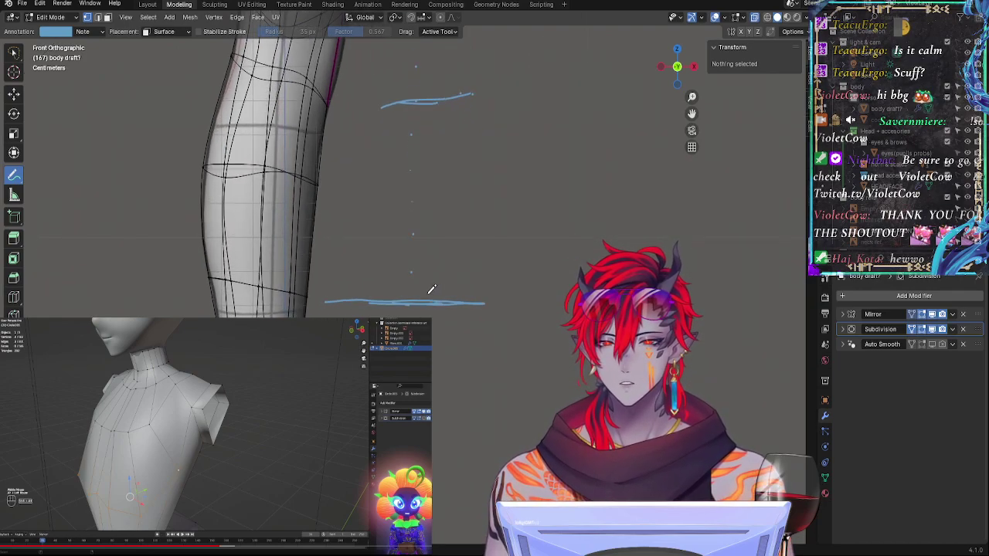
pyautogui.keyDown('shift'); pyautogui.moveTo(453, 413); pyautogui.dragTo(440, 304, button='middle'); pyautogui.keyUp('shift')
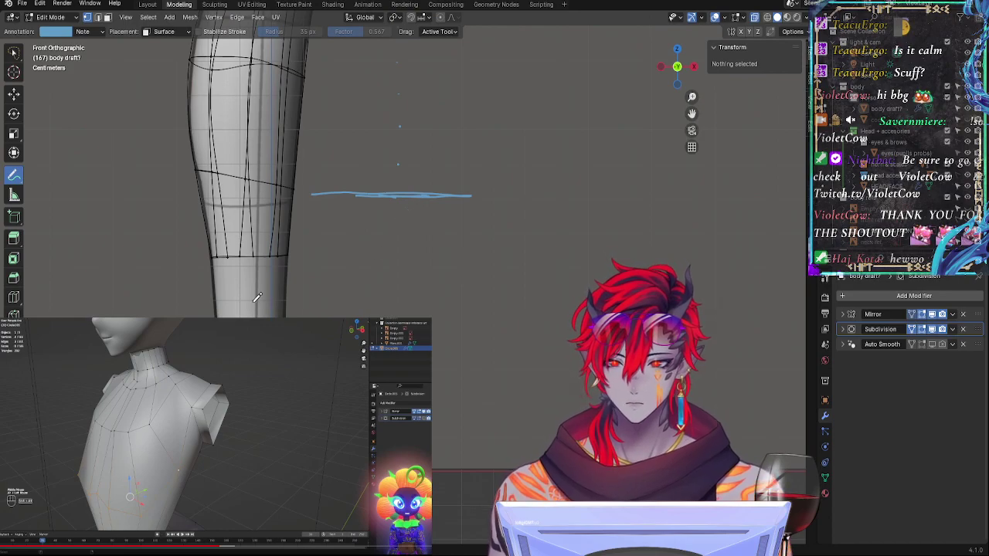
pyautogui.scroll(-3, 396, 248)
pyautogui.scroll(4, 420, 196)
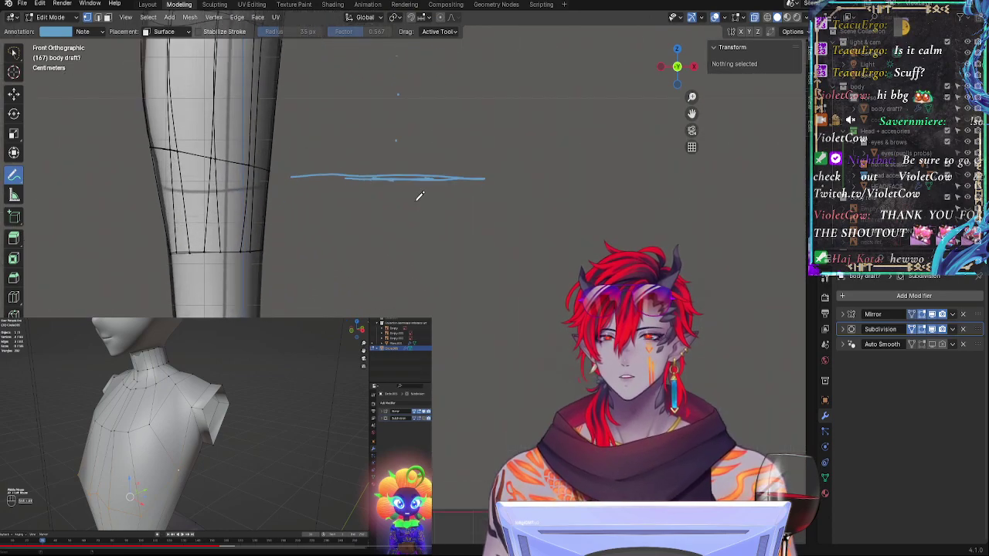
pyautogui.scroll(5, 424, 234)
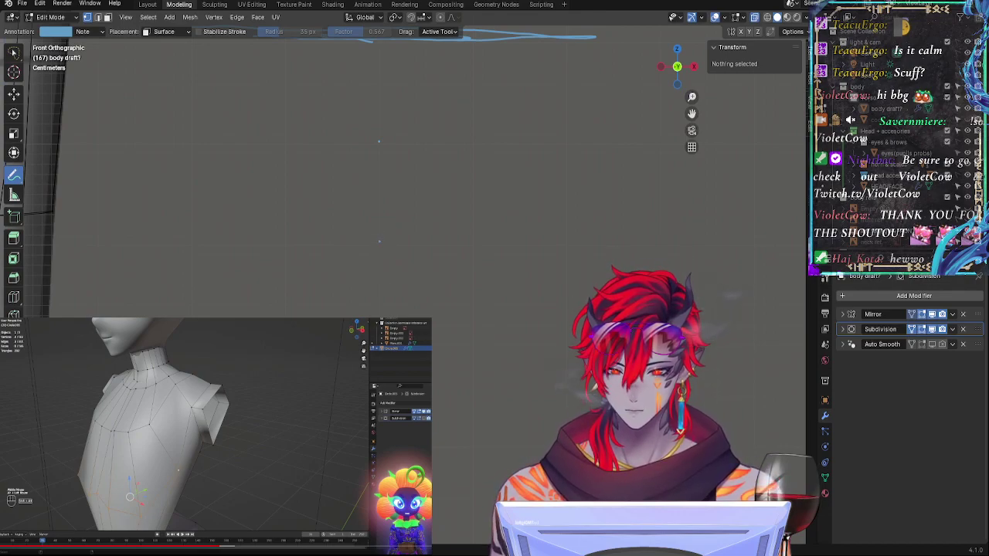
pyautogui.moveTo(429, 435)
pyautogui.keyDown('ctrl'); pyautogui.mouseDown(button='middle')
pyautogui.moveTo(438, 480)
pyautogui.moveTo(454, 285)
pyautogui.mouseUp(button='middle'); pyautogui.keyUp('ctrl')
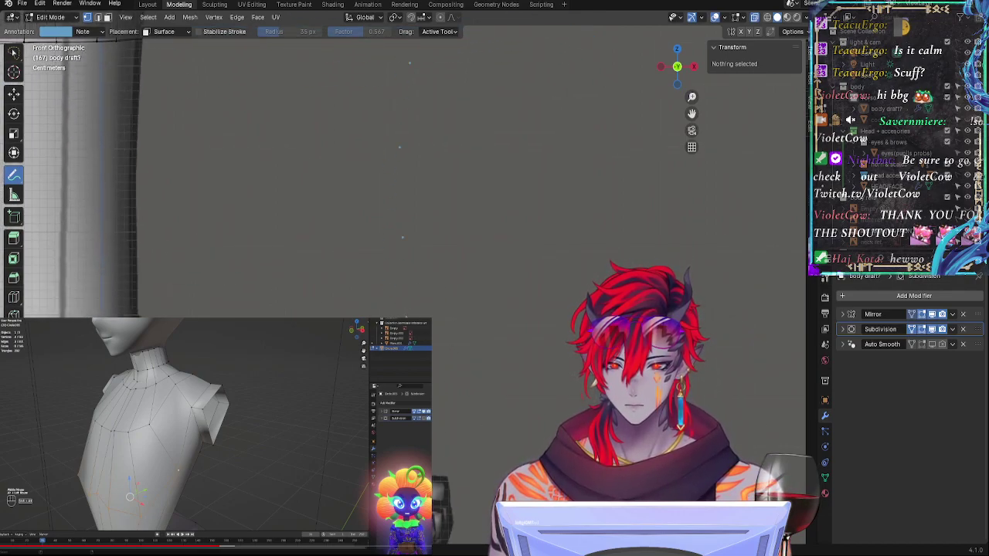
pyautogui.scroll(-2, 453, 360)
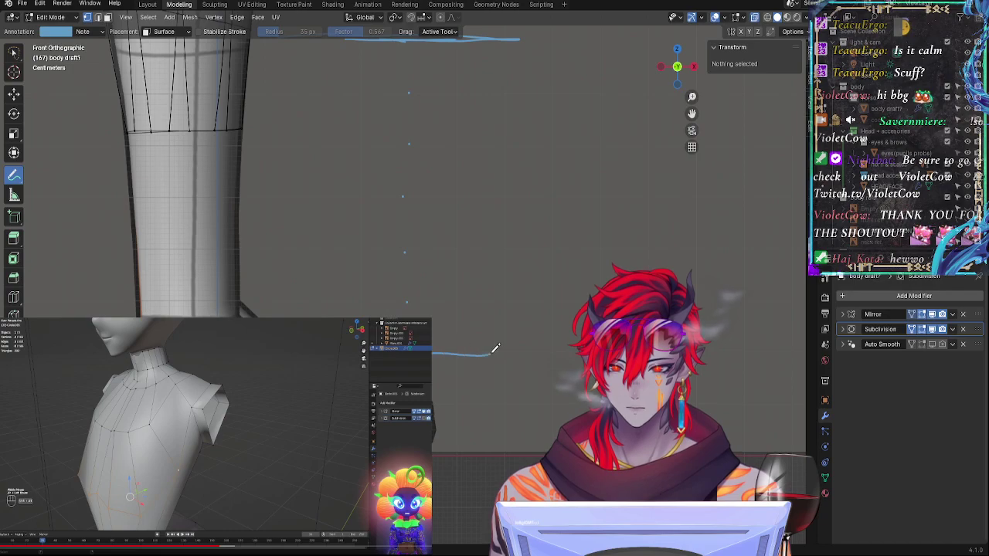
pyautogui.scroll(-6, 464, 293)
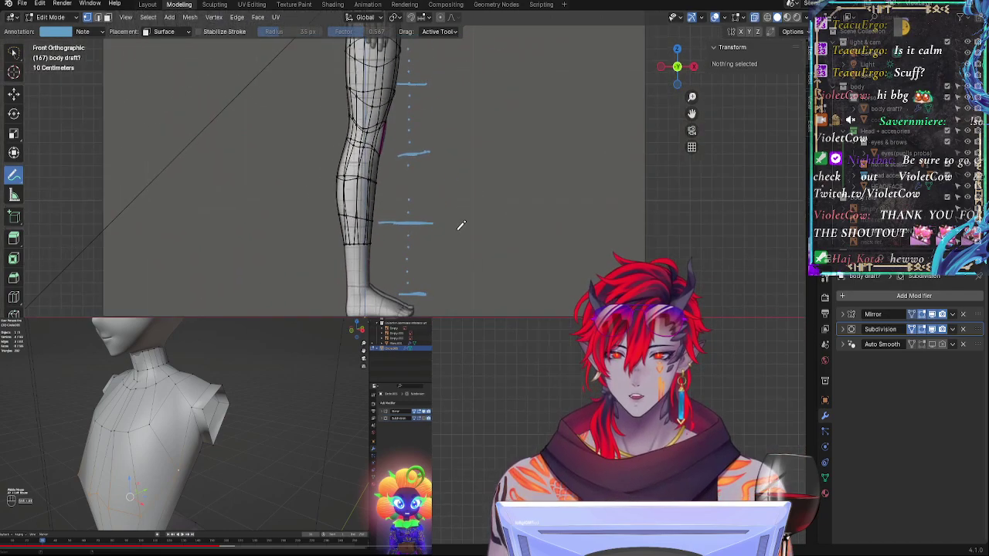
pyautogui.keyDown('shift'); pyautogui.moveTo(467, 160); pyautogui.dragTo(470, 393, button='middle'); pyautogui.keyUp('shift')
pyautogui.scroll(3, 485, 353)
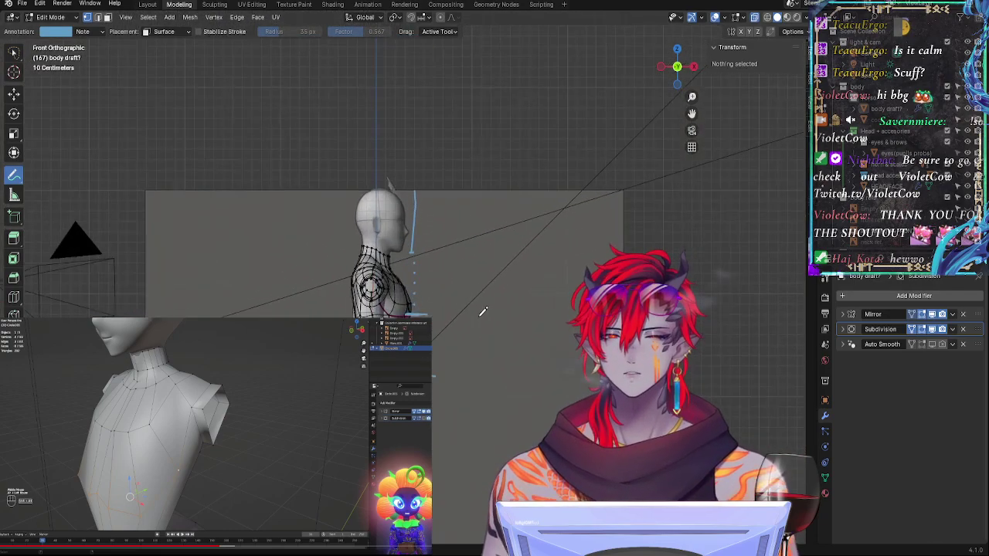
pyautogui.keyDown('shift'); pyautogui.moveTo(487, 309); pyautogui.dragTo(469, 161, button='middle'); pyautogui.keyUp('shift')
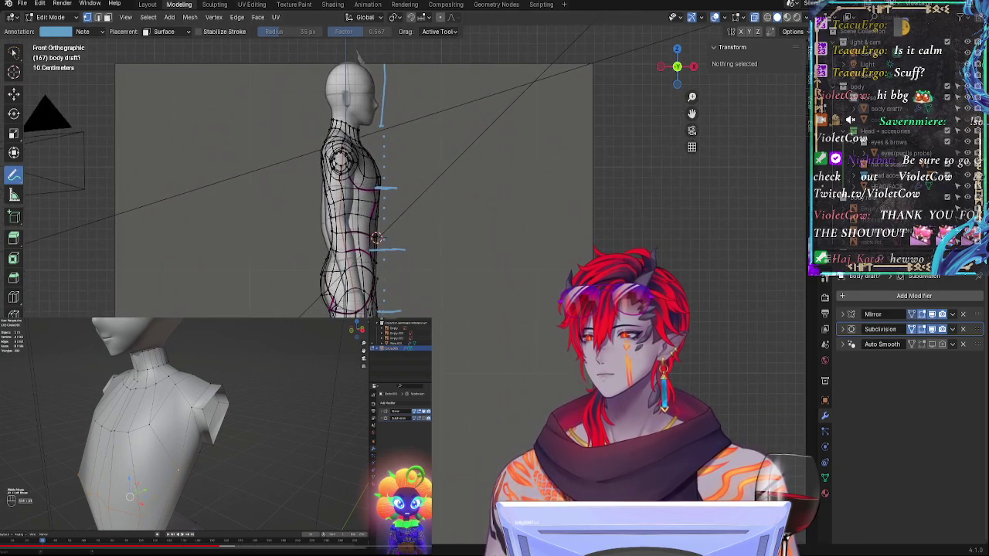
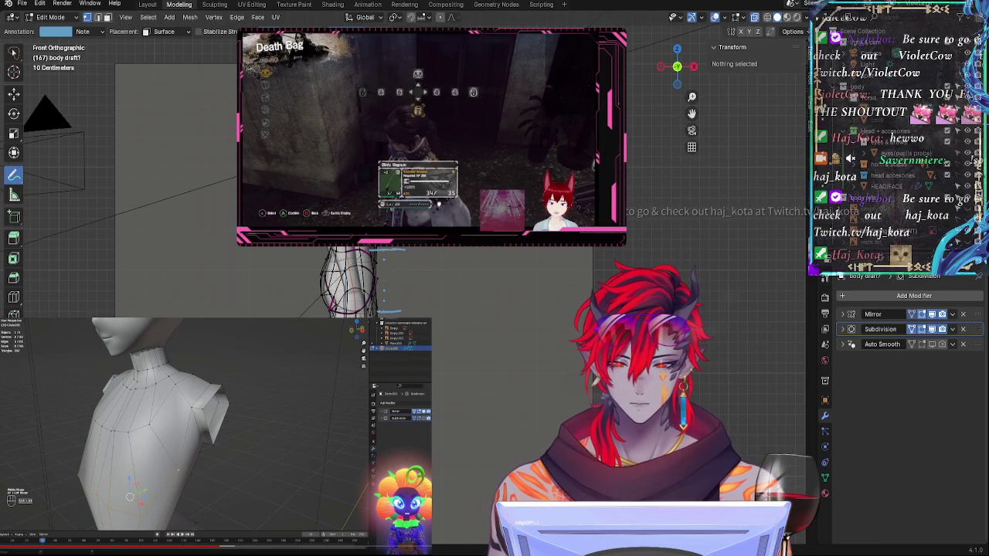
# Step: Switch to Right Orthographic with the gizmo's X axis and frame the demon's horned head
pyautogui.moveTo(573, 329); pyautogui.dragTo(466, 305, button='middle')
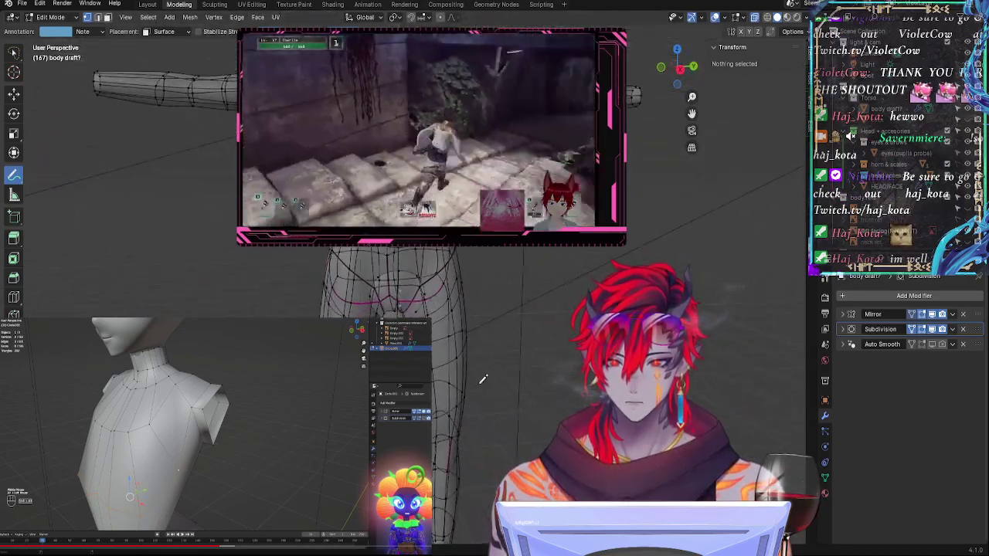
pyautogui.keyDown('shift'); pyautogui.moveTo(484, 379); pyautogui.dragTo(487, 162, button='middle'); pyautogui.keyUp('shift')
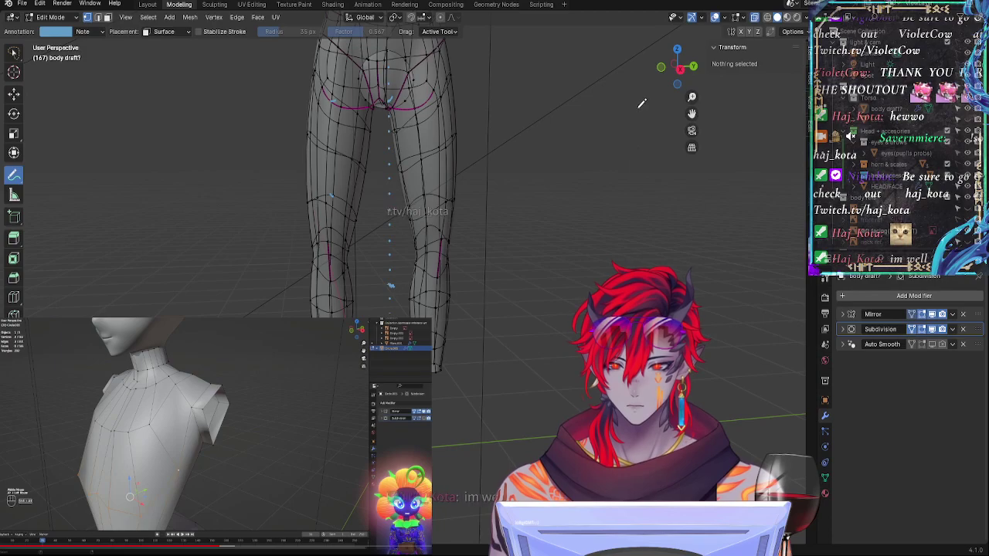
pyautogui.click(681, 72)
pyautogui.scroll(-3, 528, 364)
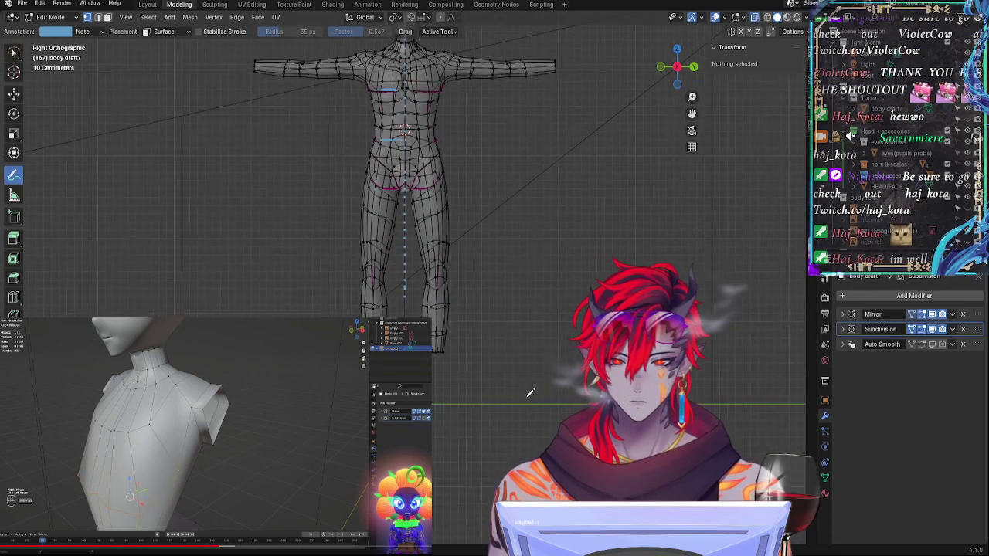
pyautogui.keyDown('shift'); pyautogui.moveTo(511, 210); pyautogui.dragTo(451, 276, button='middle'); pyautogui.keyUp('shift')
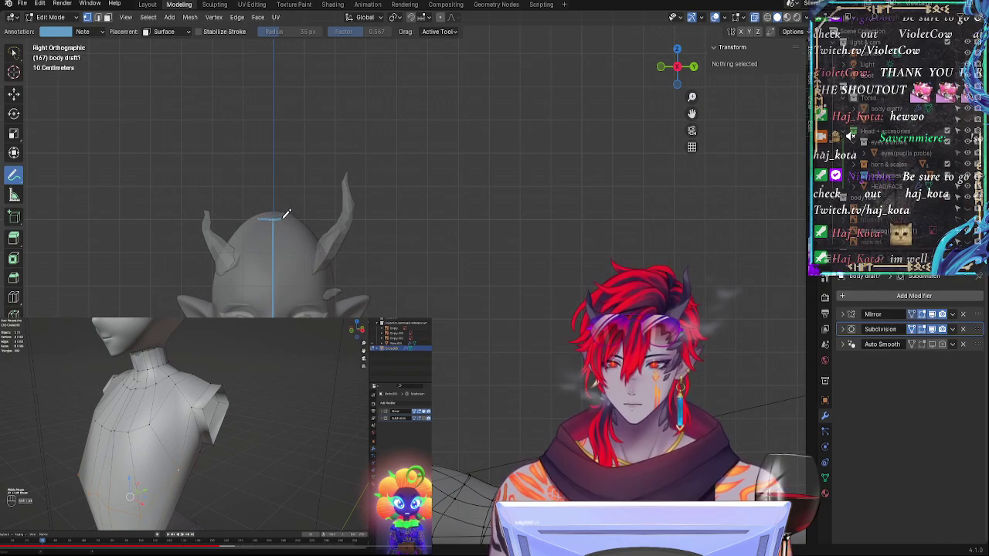
pyautogui.scroll(3, 379, 266)
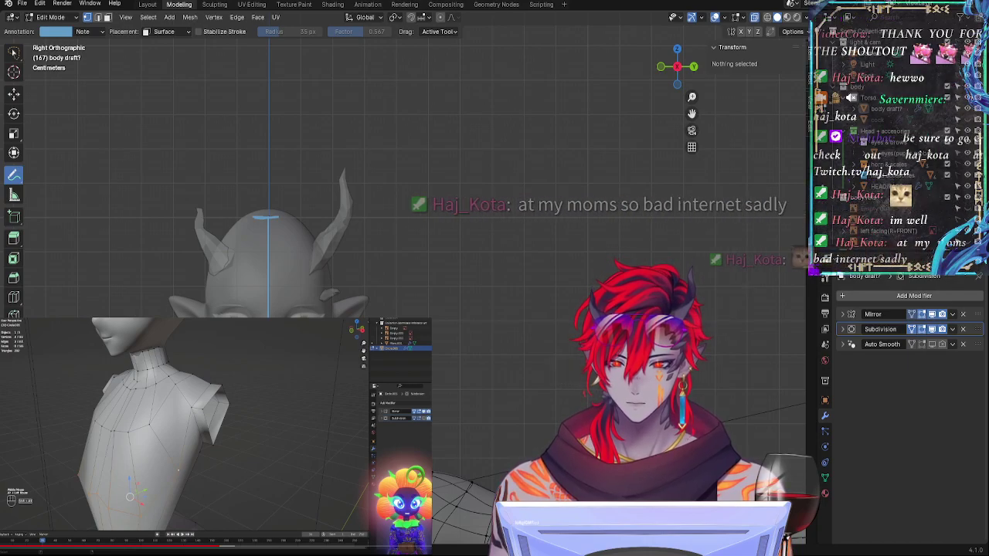
pyautogui.keyDown('shift'); pyautogui.moveTo(407, 430); pyautogui.dragTo(447, 188, button='middle'); pyautogui.keyUp('shift')
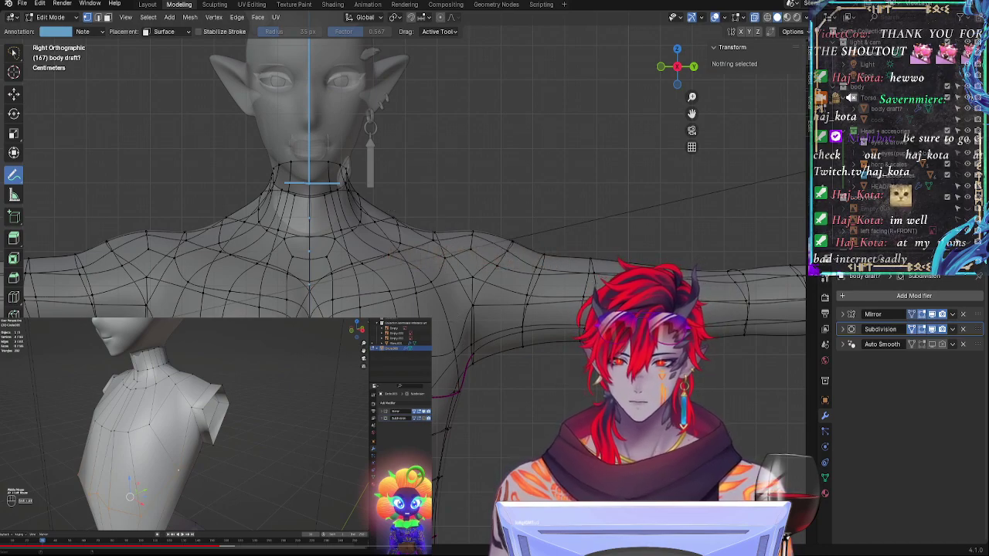
pyautogui.keyDown('shift'); pyautogui.moveTo(466, 421); pyautogui.dragTo(464, 192, button='middle'); pyautogui.keyUp('shift')
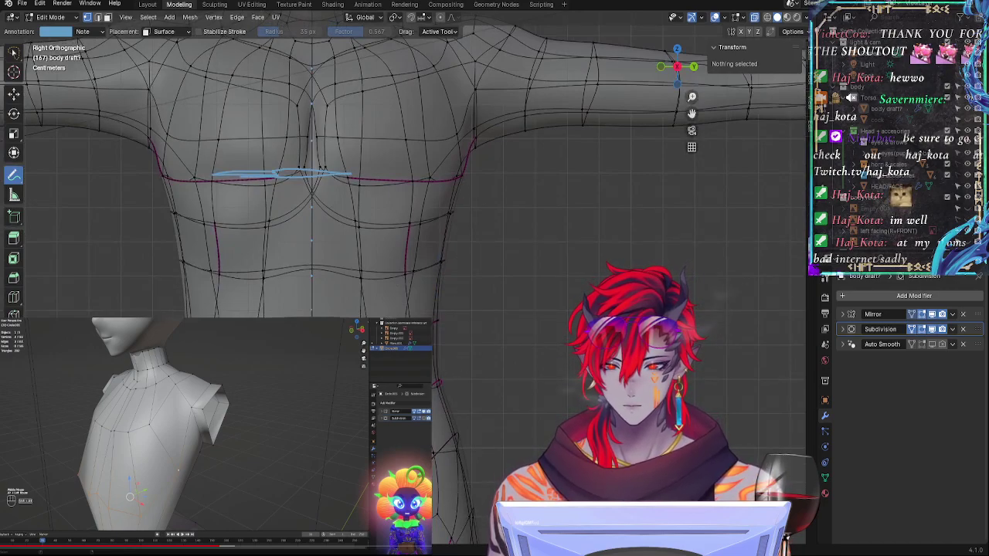
pyautogui.keyDown('shift'); pyautogui.moveTo(399, 392); pyautogui.dragTo(422, 217, button='middle'); pyautogui.keyUp('shift')
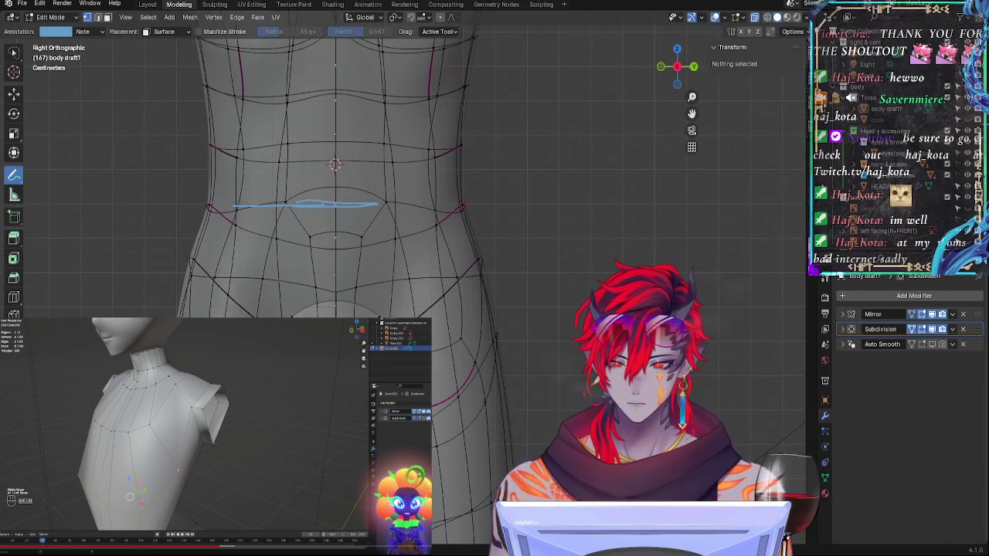
pyautogui.keyDown('shift'); pyautogui.moveTo(463, 473); pyautogui.dragTo(486, 242, button='middle'); pyautogui.keyUp('shift')
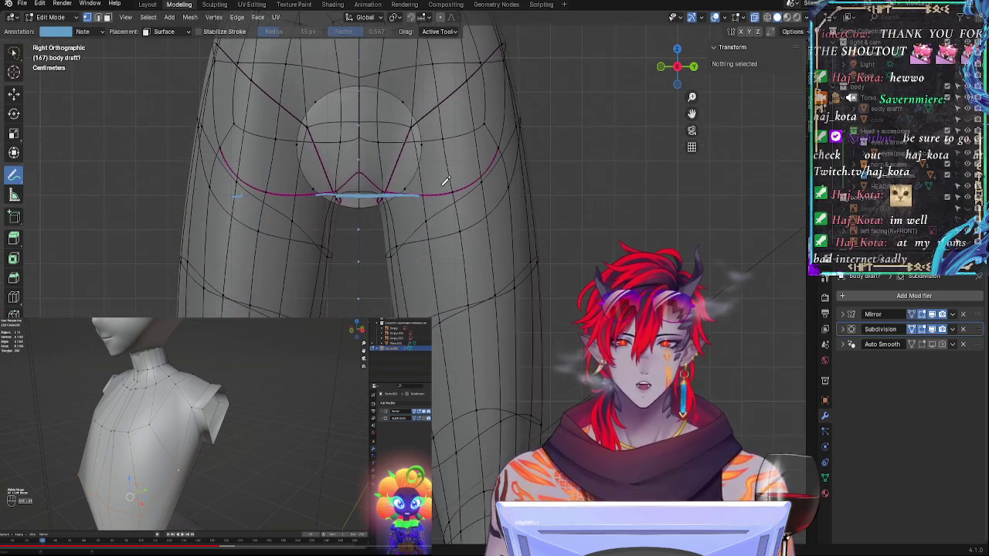
pyautogui.keyDown('shift'); pyautogui.moveTo(445, 182); pyautogui.dragTo(473, 246, button='middle'); pyautogui.keyUp('shift')
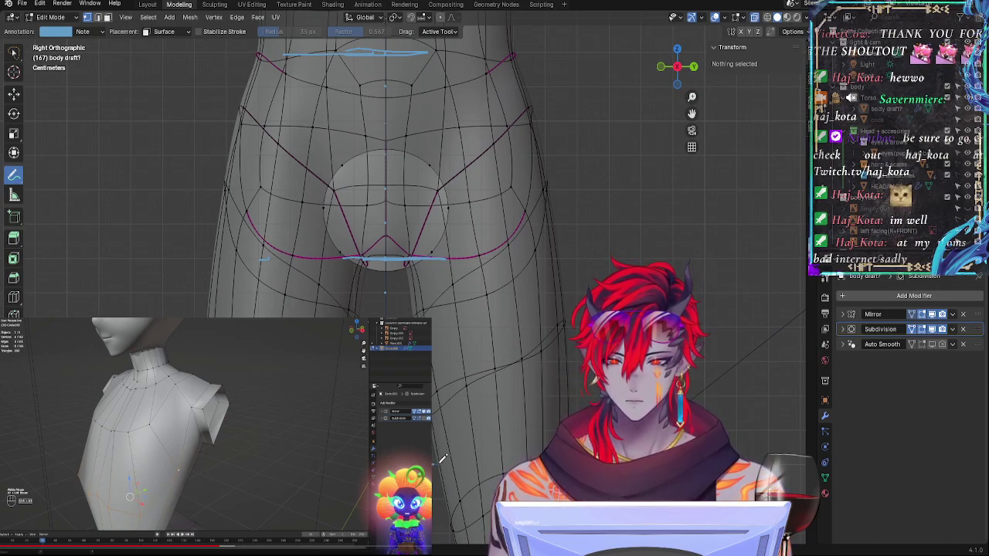
pyautogui.keyDown('shift'); pyautogui.moveTo(437, 468); pyautogui.dragTo(418, 190, button='middle'); pyautogui.keyUp('shift')
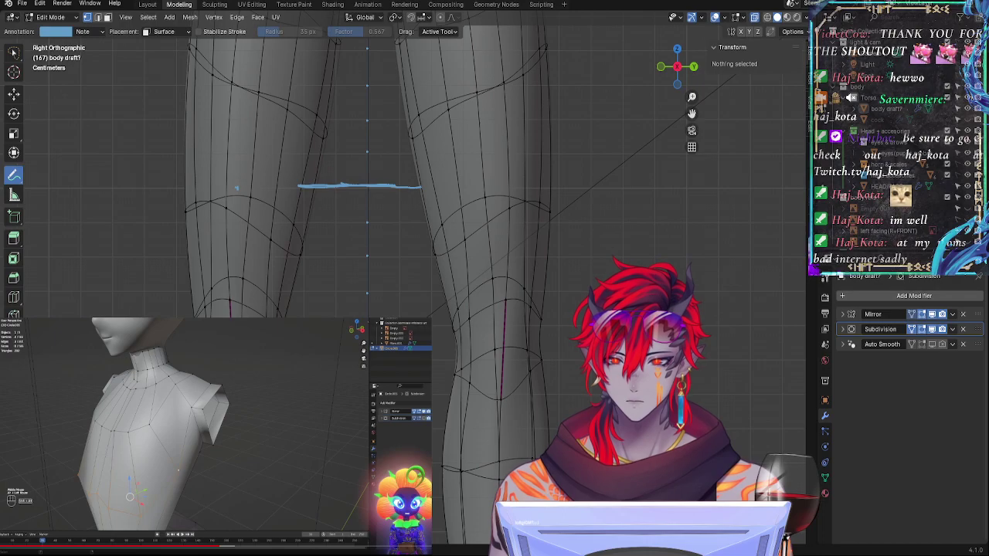
# Step: Draw midline guide marks at the lower shins and just below the feet
pyautogui.keyDown('shift'); pyautogui.moveTo(402, 417); pyautogui.dragTo(400, 317, button='middle'); pyautogui.keyUp('shift')
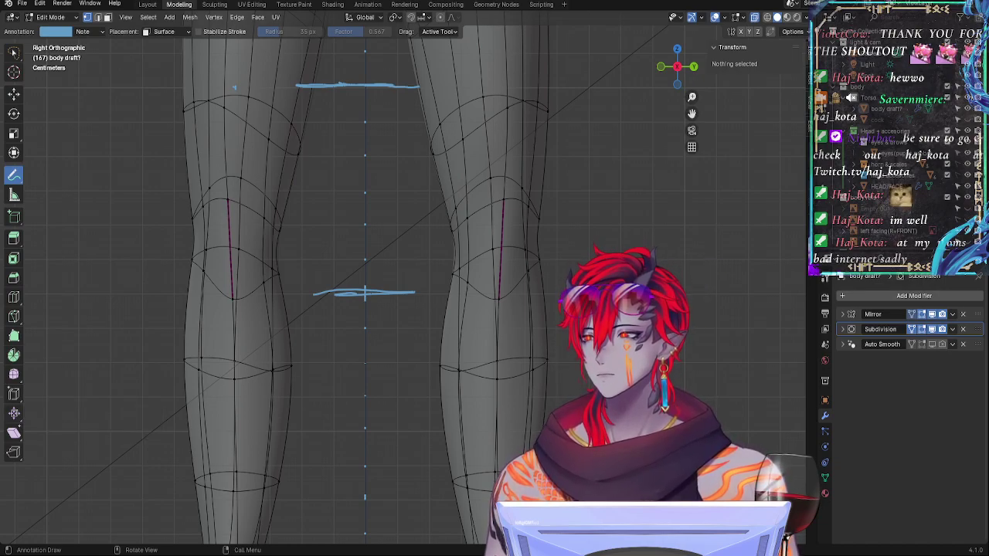
pyautogui.keyDown('shift'); pyautogui.moveTo(555, 358); pyautogui.dragTo(633, 200, button='middle'); pyautogui.keyUp('shift')
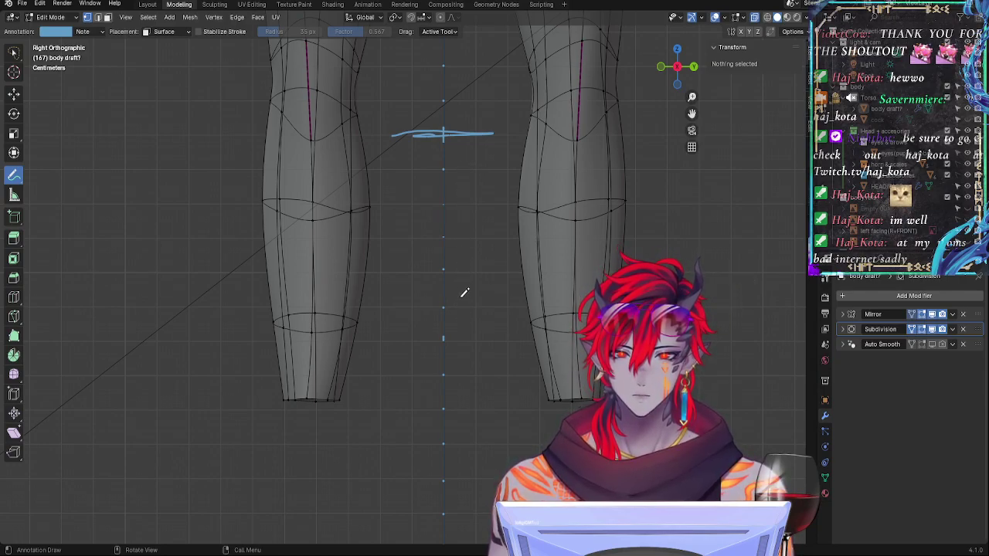
pyautogui.moveTo(403, 340); pyautogui.dragTo(486, 339)
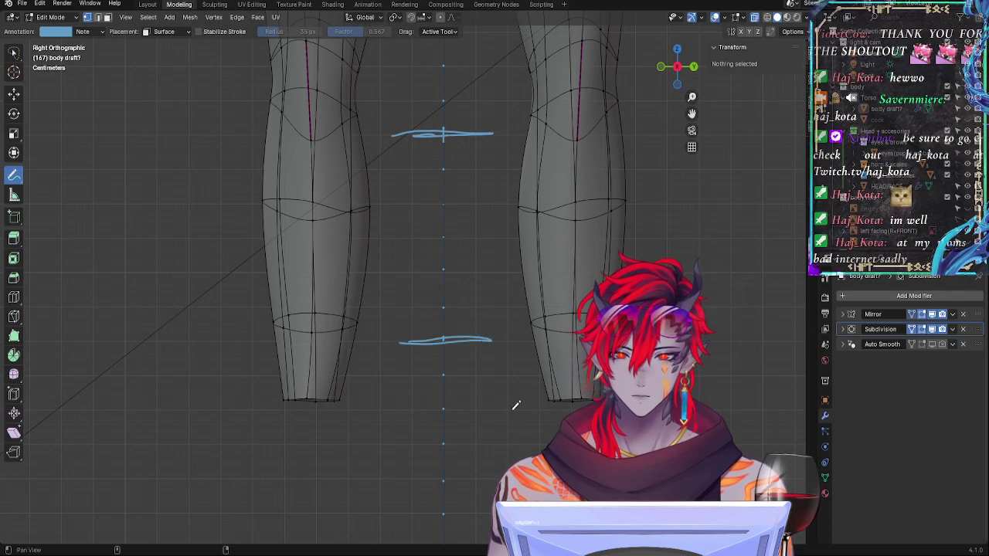
pyautogui.moveTo(515, 404)
pyautogui.keyDown('shift'); pyautogui.mouseDown(button='middle')
pyautogui.moveTo(490, 280)
pyautogui.moveTo(436, 275)
pyautogui.mouseUp(button='middle'); pyautogui.keyUp('shift')
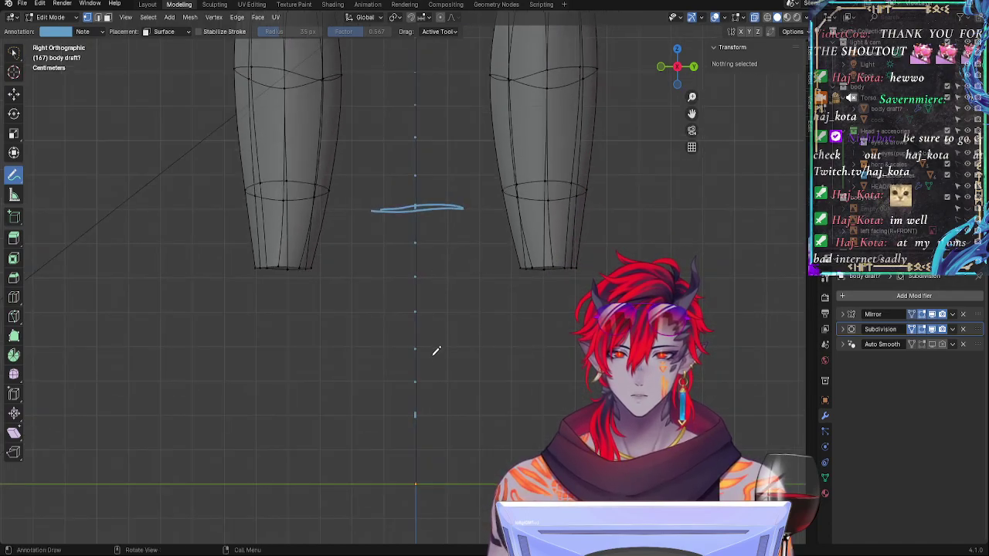
pyautogui.moveTo(376, 421); pyautogui.dragTo(466, 418)
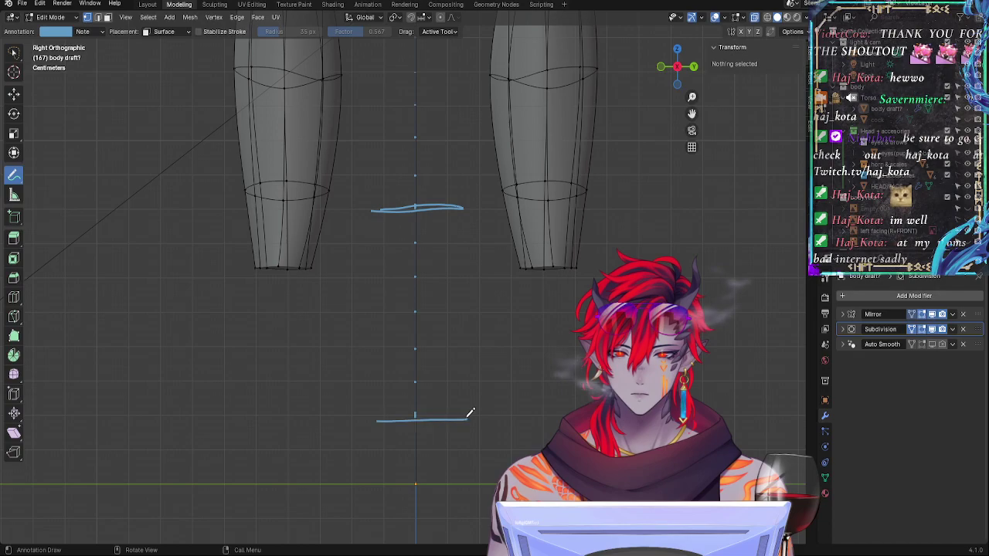
# Step: Zoom out to frame the whole figure, then close in on the torso
pyautogui.keyDown('shift'); pyautogui.moveTo(452, 304); pyautogui.dragTo(436, 500, button='middle'); pyautogui.keyUp('shift')
pyautogui.keyDown('shift'); pyautogui.moveTo(446, 245); pyautogui.dragTo(449, 512, button='middle'); pyautogui.keyUp('shift')
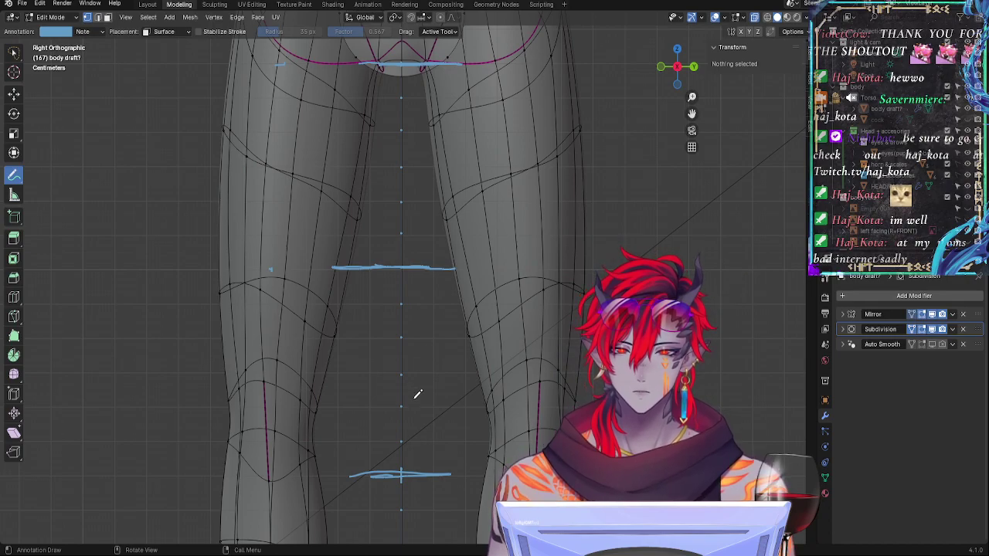
pyautogui.keyDown('shift'); pyautogui.moveTo(419, 465); pyautogui.dragTo(418, 259, button='middle'); pyautogui.keyUp('shift')
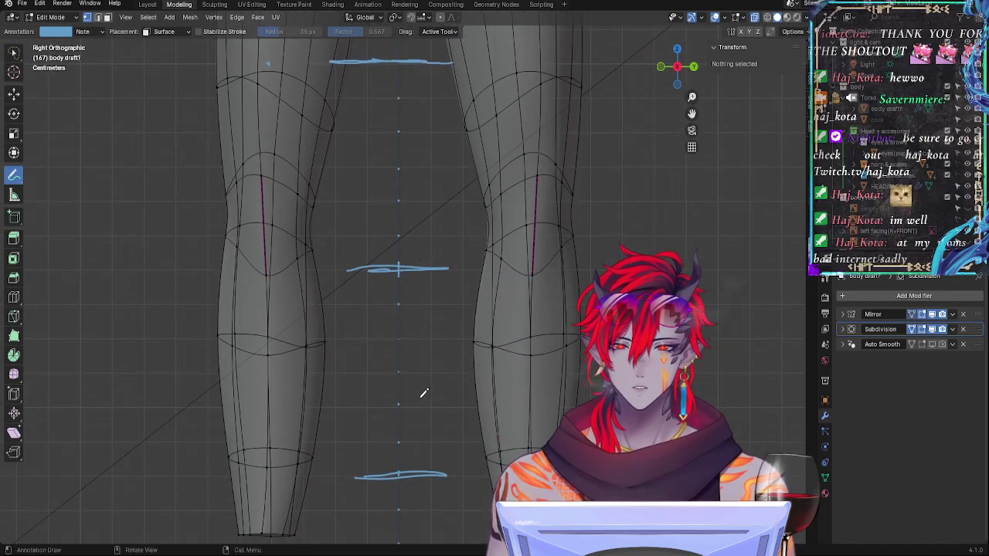
pyautogui.keyDown('shift'); pyautogui.moveTo(437, 432); pyautogui.dragTo(442, 227, button='middle'); pyautogui.keyUp('shift')
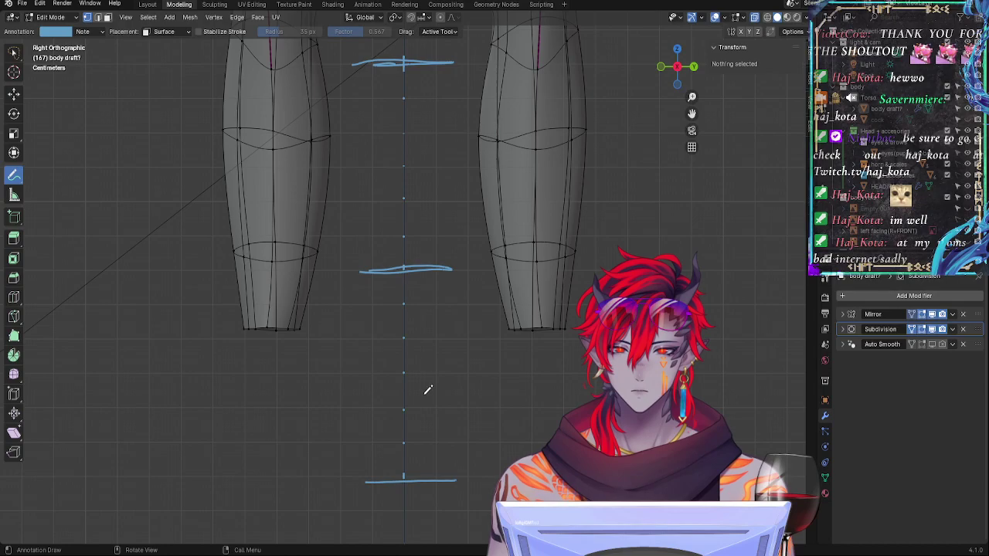
pyautogui.scroll(-6, 454, 371)
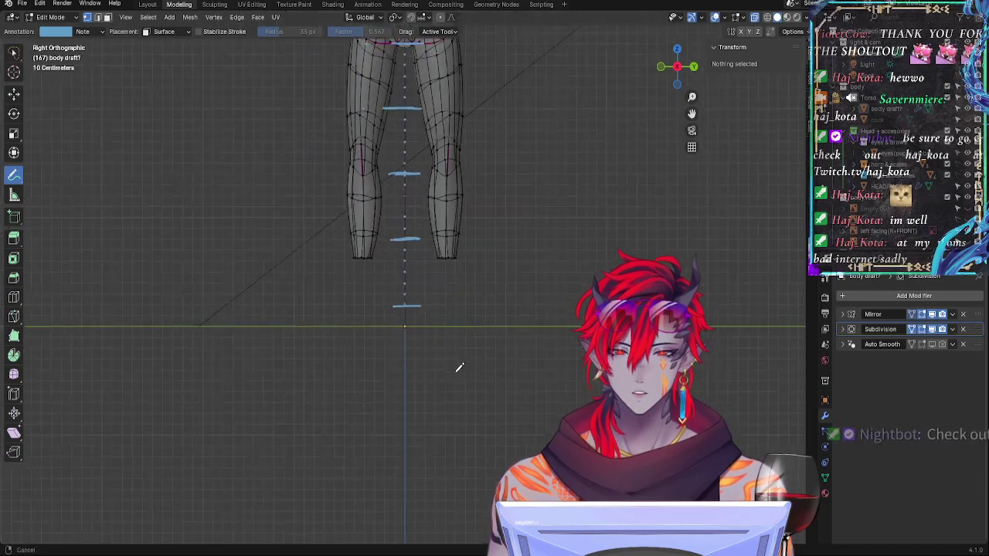
pyautogui.keyDown('ctrl'); pyautogui.keyDown('alt'); pyautogui.moveTo(455, 371); pyautogui.dragTo(458, 408); pyautogui.keyUp('alt'); pyautogui.keyUp('ctrl')
pyautogui.keyDown('alt'); pyautogui.keyDown('shift'); pyautogui.moveTo(480, 243); pyautogui.dragTo(478, 506); pyautogui.keyUp('shift'); pyautogui.keyUp('alt')
pyautogui.keyDown('ctrl'); pyautogui.keyDown('alt'); pyautogui.moveTo(492, 448); pyautogui.dragTo(518, 329); pyautogui.keyUp('alt'); pyautogui.keyUp('ctrl')
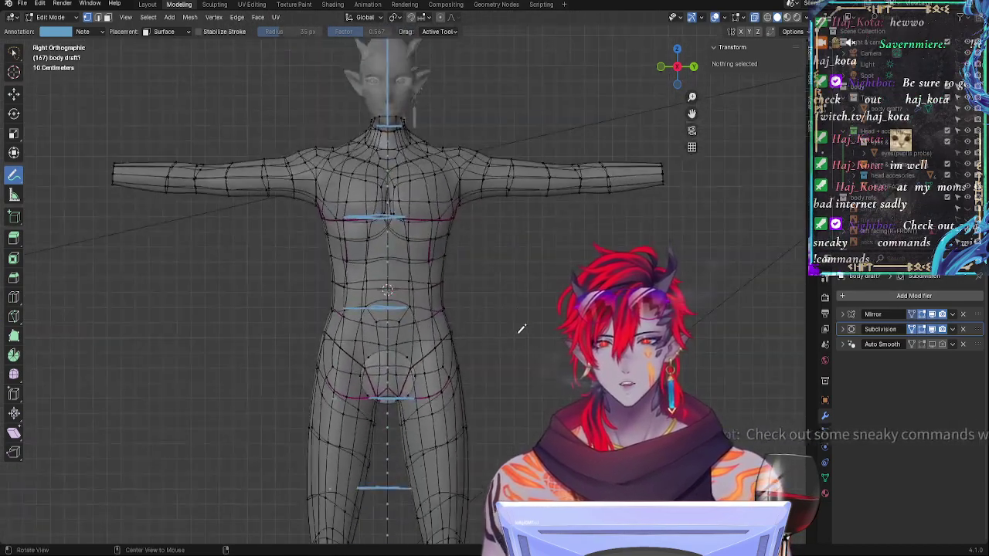
# Step: Frame the head and chest in Right Orthographic, adjusting the zoom
pyautogui.keyDown('alt'); pyautogui.keyDown('shift'); pyautogui.moveTo(504, 224); pyautogui.dragTo(497, 399); pyautogui.keyUp('shift'); pyautogui.keyUp('alt')
pyautogui.keyDown('ctrl'); pyautogui.keyDown('alt'); pyautogui.moveTo(510, 401); pyautogui.dragTo(490, 295); pyautogui.keyUp('alt'); pyautogui.keyUp('ctrl')
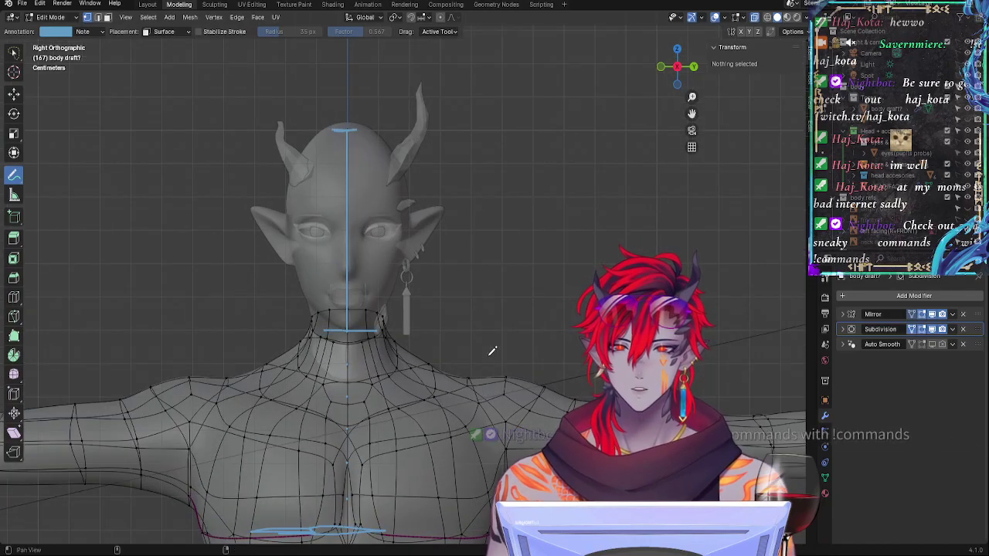
pyautogui.scroll(-2, 472, 227)
pyautogui.scroll(-2, 490, 283)
pyautogui.scroll(1, 475, 244)
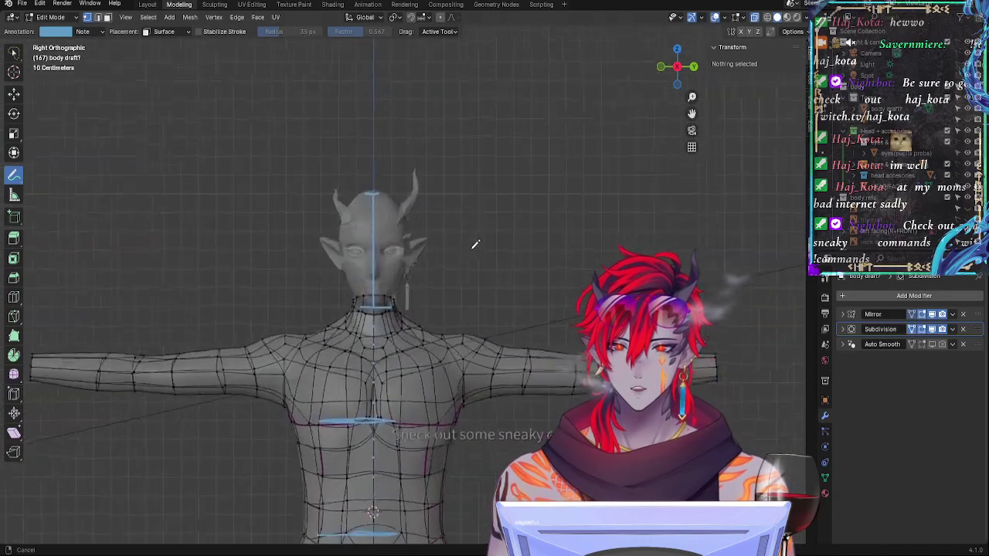
pyautogui.scroll(2, 471, 232)
pyautogui.scroll(-1, 463, 171)
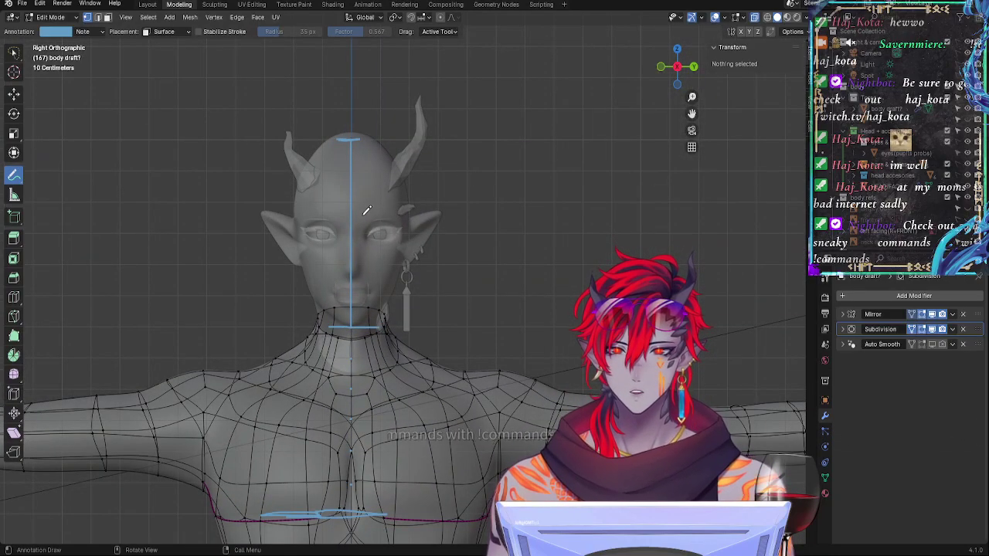
# Step: Pan down from chest to feet along the guide marks, then tilt into a perspective view of the legs
pyautogui.keyDown('alt'); pyautogui.keyDown('shift'); pyautogui.moveTo(445, 382); pyautogui.dragTo(463, 259); pyautogui.keyUp('shift'); pyautogui.keyUp('alt')
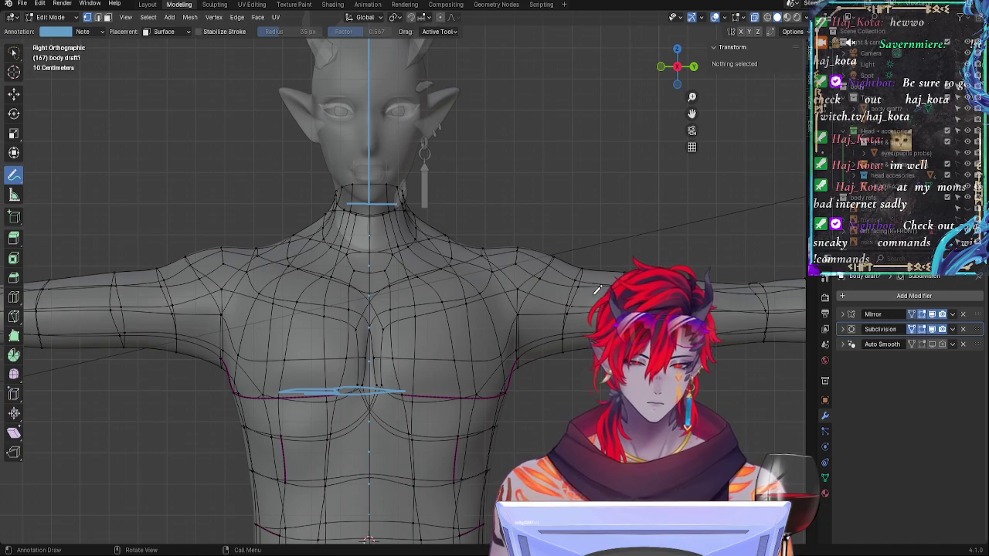
pyautogui.keyDown('shift'); pyautogui.moveTo(586, 375); pyautogui.dragTo(550, 233, button='middle'); pyautogui.keyUp('shift')
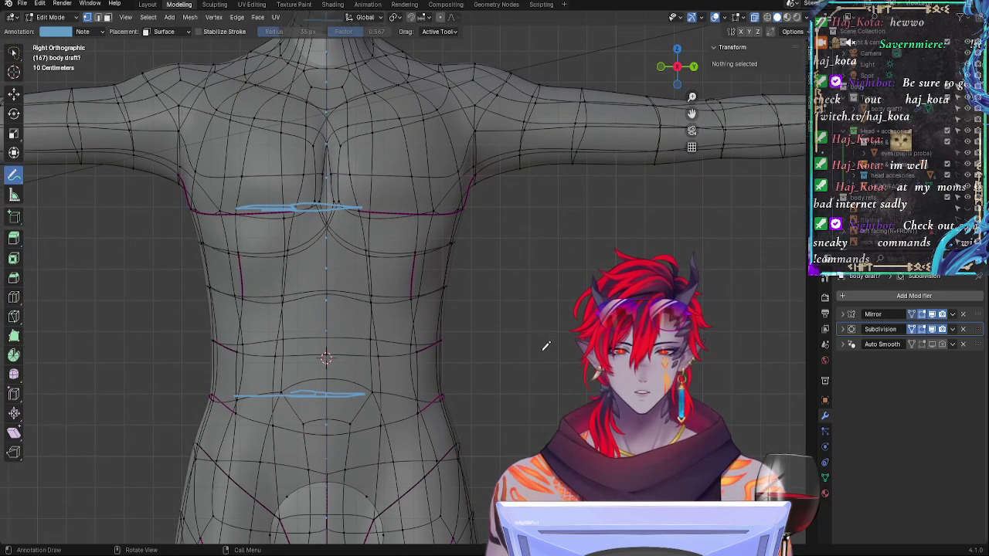
pyautogui.keyDown('shift'); pyautogui.moveTo(545, 380); pyautogui.dragTo(528, 262, button='middle'); pyautogui.keyUp('shift')
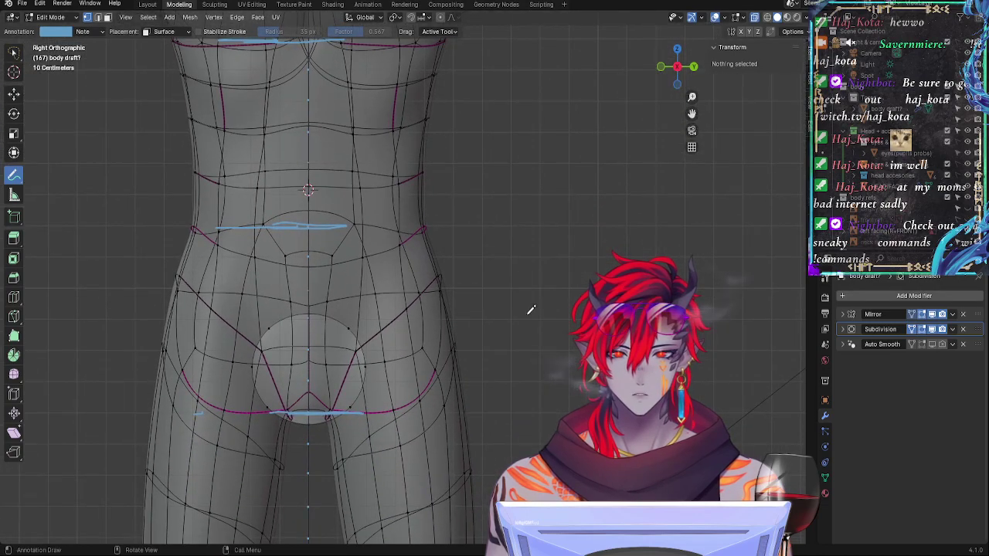
pyautogui.keyDown('shift'); pyautogui.moveTo(530, 393); pyautogui.dragTo(500, 208, button='middle'); pyautogui.keyUp('shift')
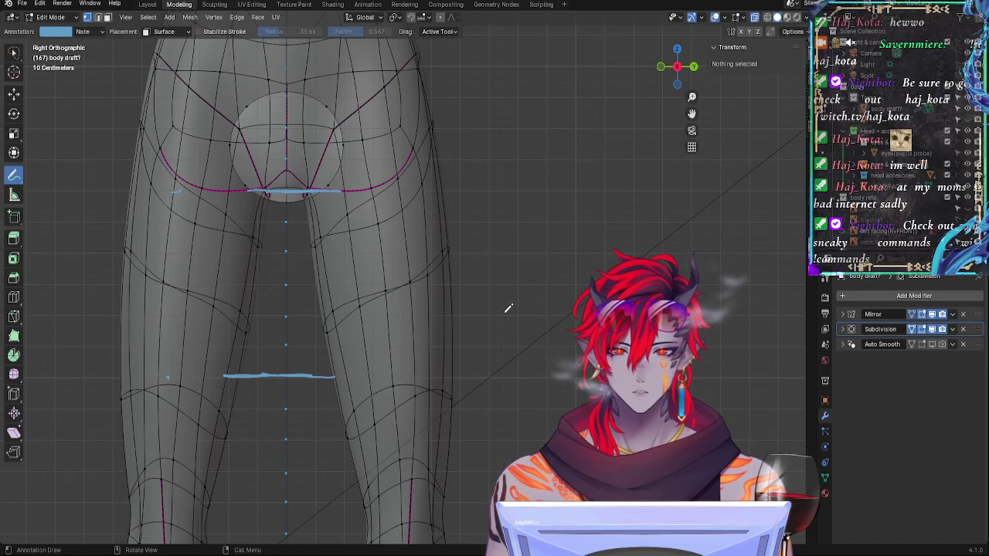
pyautogui.keyDown('shift'); pyautogui.moveTo(511, 362); pyautogui.dragTo(509, 260, button='middle'); pyautogui.keyUp('shift')
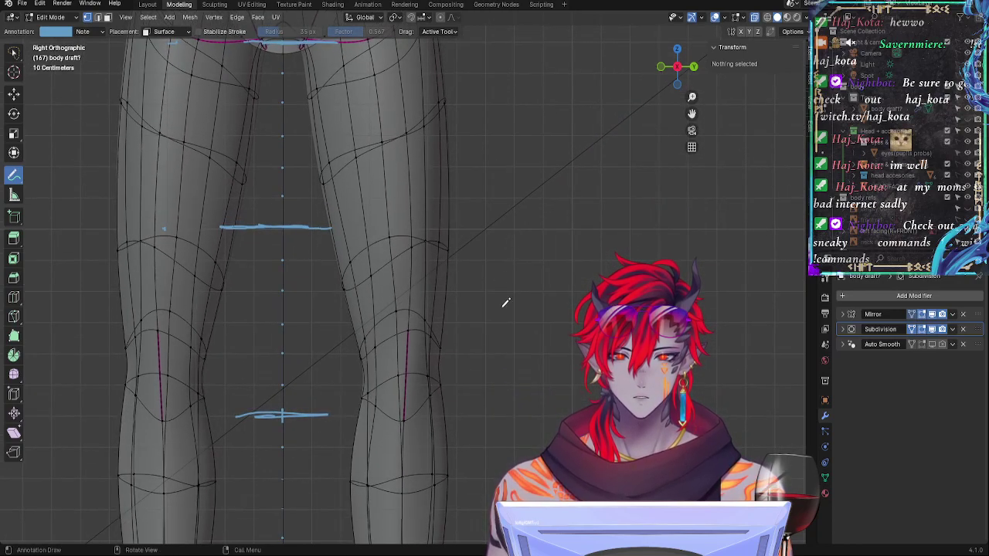
pyautogui.keyDown('shift'); pyautogui.moveTo(503, 399); pyautogui.dragTo(492, 265, button='middle'); pyautogui.keyUp('shift')
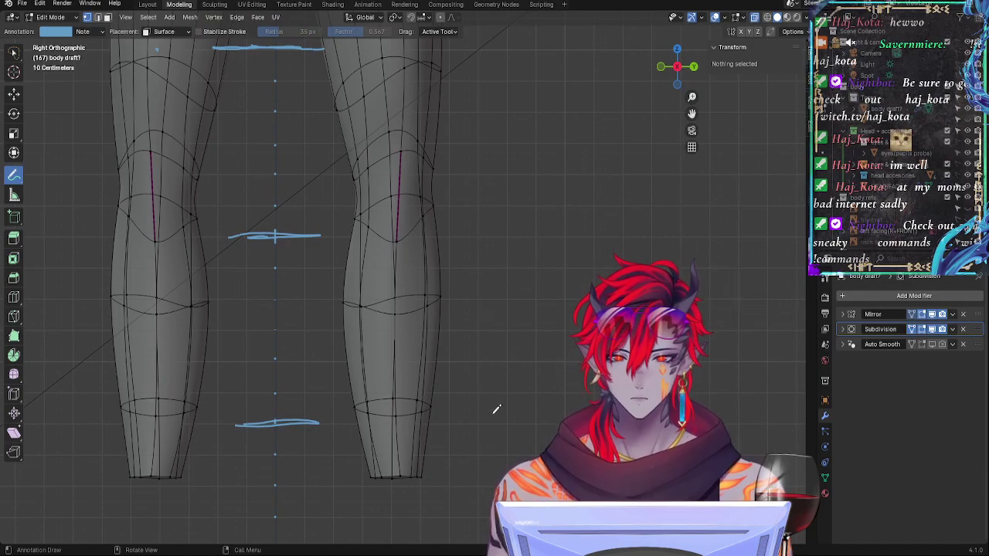
pyautogui.keyDown('shift'); pyautogui.moveTo(496, 410); pyautogui.dragTo(523, 254, button='middle'); pyautogui.keyUp('shift')
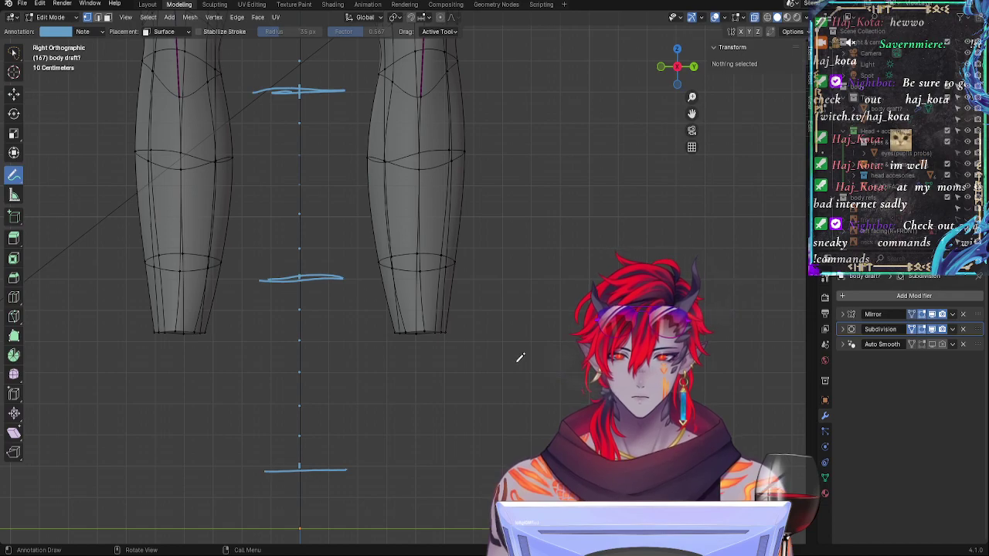
pyautogui.scroll(-5, 522, 389)
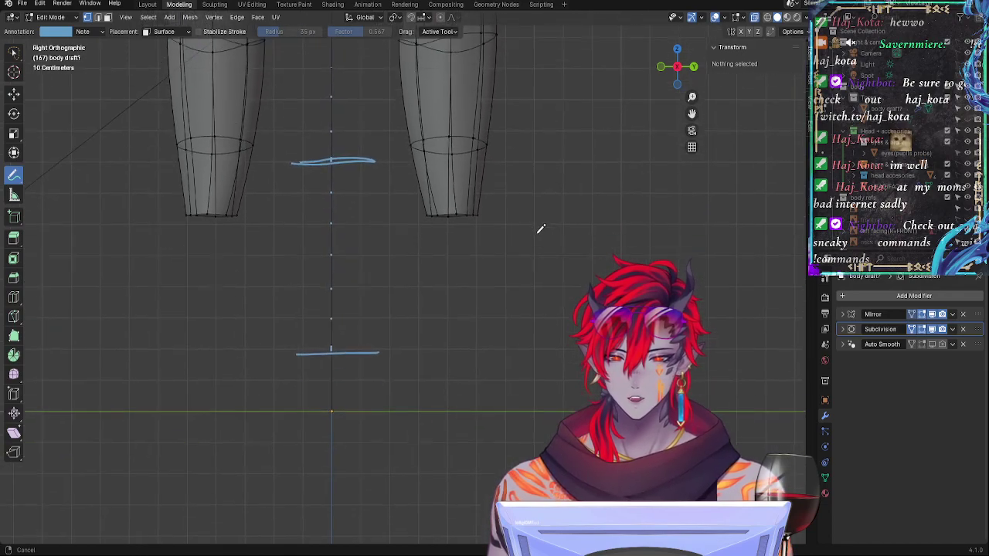
pyautogui.moveTo(502, 220); pyautogui.dragTo(507, 255, button='middle')
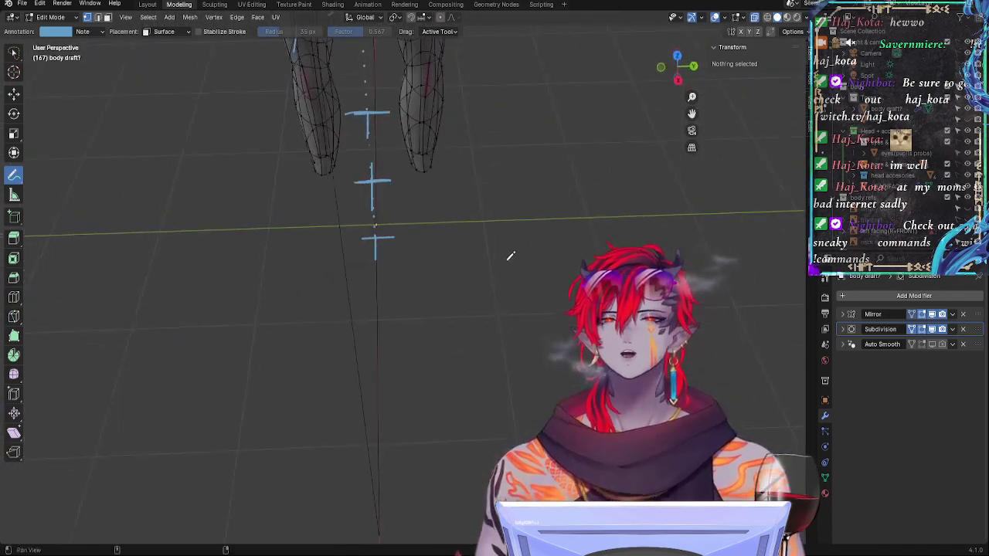
# Step: Check the bottom, front, left and right gizmo views, then turn off X-ray with Alt+Z
pyautogui.click(678, 81)
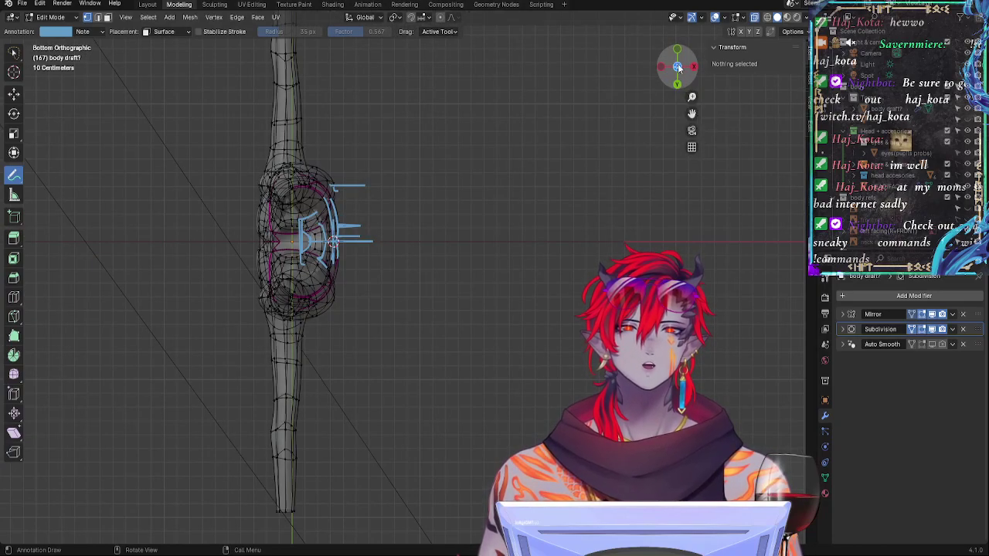
pyautogui.click(677, 50)
pyautogui.click(661, 67)
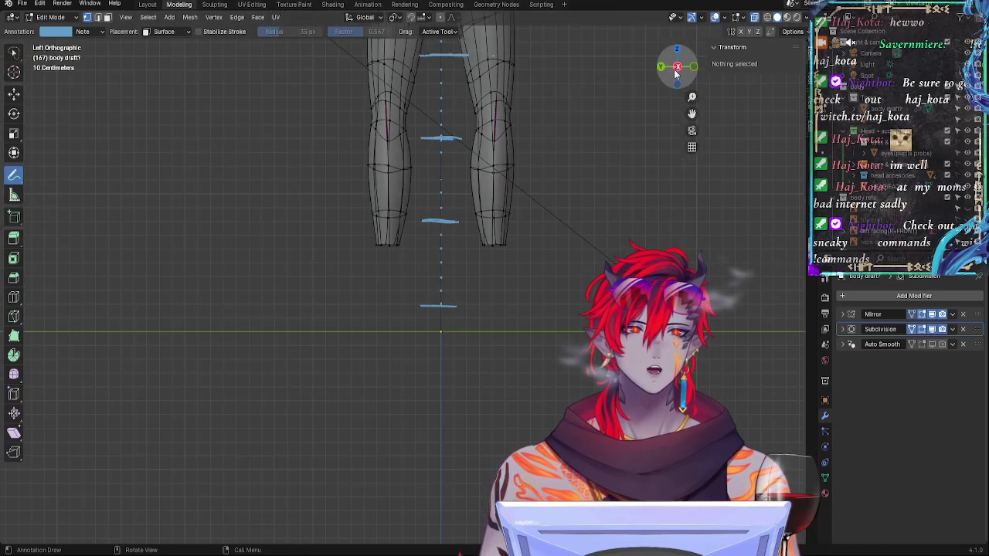
pyautogui.click(677, 68)
pyautogui.scroll(-5, 532, 280)
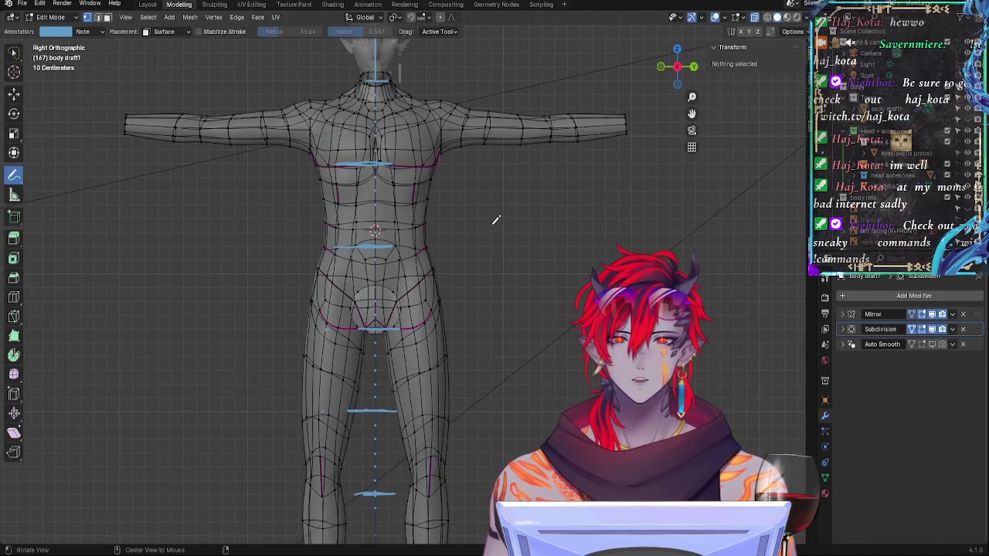
pyautogui.hotkey('alt', 'z')
# Step: Inspect the solid body draft from head down to the legs and back up to the torso
pyautogui.keyDown('shift'); pyautogui.moveTo(515, 330); pyautogui.dragTo(547, 225, button='middle'); pyautogui.keyUp('shift')
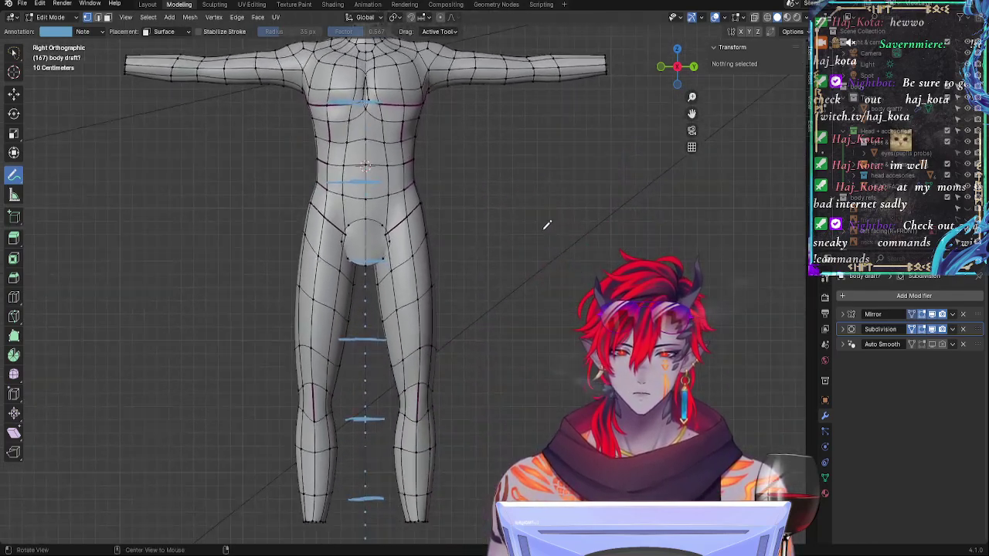
pyautogui.keyDown('ctrl'); pyautogui.moveTo(513, 131); pyautogui.dragTo(505, 296, button='middle'); pyautogui.keyUp('ctrl')
pyautogui.keyDown('shift'); pyautogui.moveTo(532, 358); pyautogui.dragTo(543, 49, button='middle'); pyautogui.keyUp('shift')
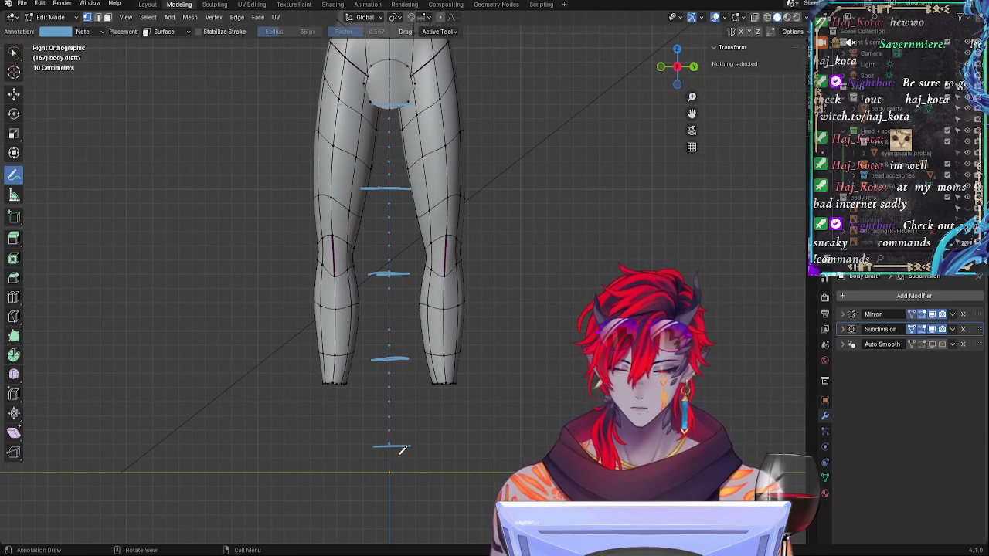
pyautogui.keyDown('shift'); pyautogui.moveTo(474, 368); pyautogui.dragTo(486, 504, button='middle'); pyautogui.keyUp('shift')
pyautogui.keyDown('ctrl'); pyautogui.moveTo(502, 410); pyautogui.dragTo(497, 344, button='middle'); pyautogui.keyUp('ctrl')
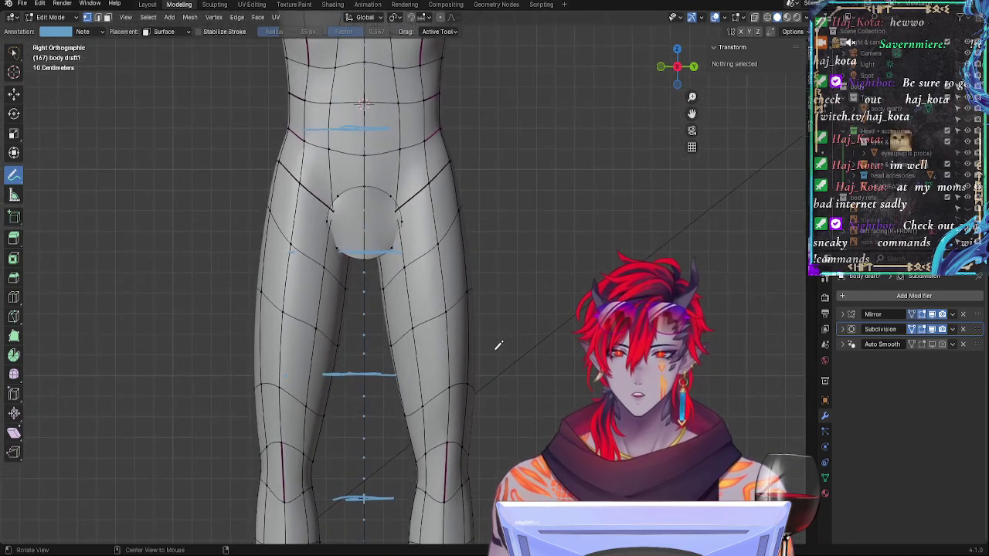
pyautogui.keyDown('shift'); pyautogui.moveTo(518, 199); pyautogui.dragTo(505, 497, button='middle'); pyautogui.keyUp('shift')
pyautogui.keyDown('shift'); pyautogui.moveTo(501, 348); pyautogui.dragTo(513, 396, button='middle'); pyautogui.keyUp('shift')
pyautogui.scroll(4, 513, 396)
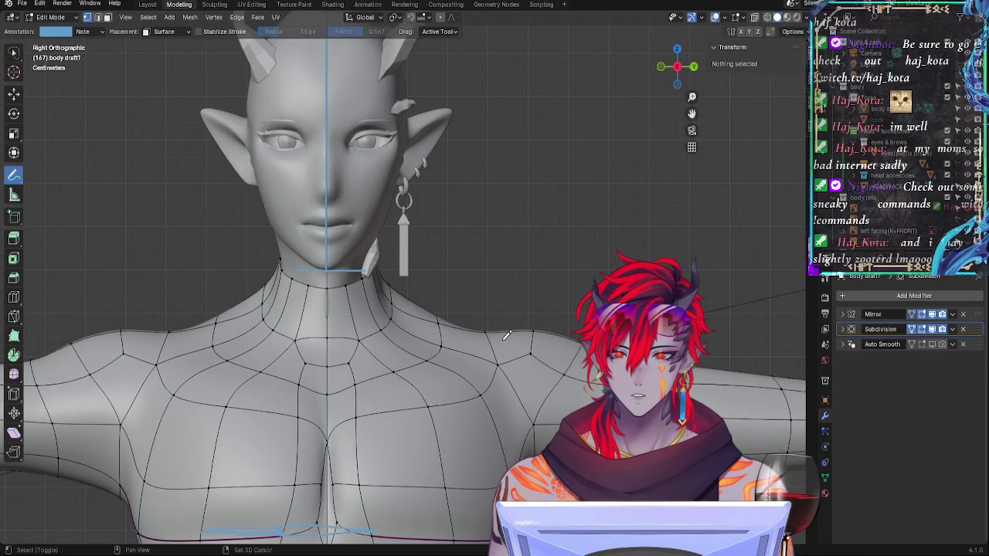
# Step: Zoom onto the torso and right shoulder, then draw short guide strokes right of the chest and waist
pyautogui.keyDown('shift'); pyautogui.moveTo(464, 300); pyautogui.dragTo(520, 208, button='middle'); pyautogui.keyUp('shift')
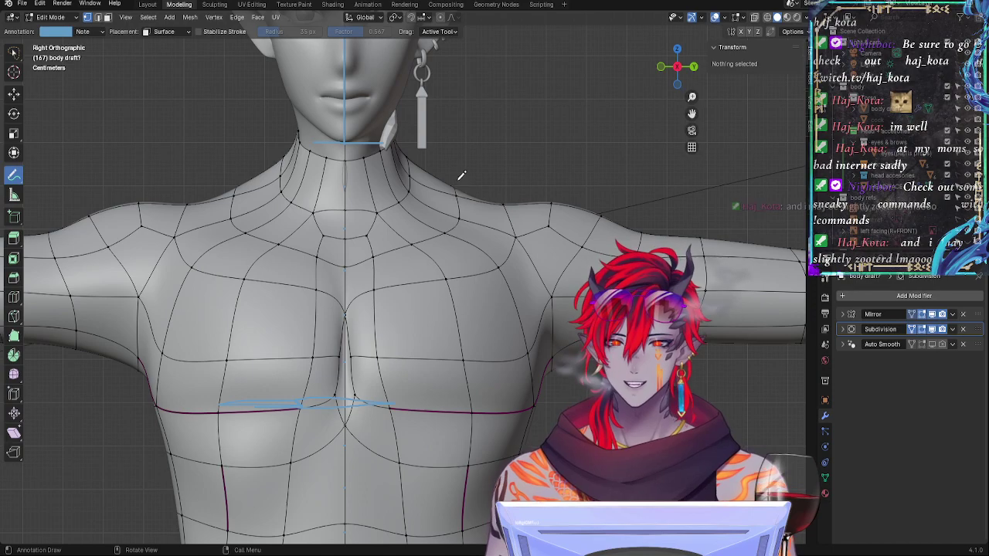
pyautogui.scroll(3, 476, 263)
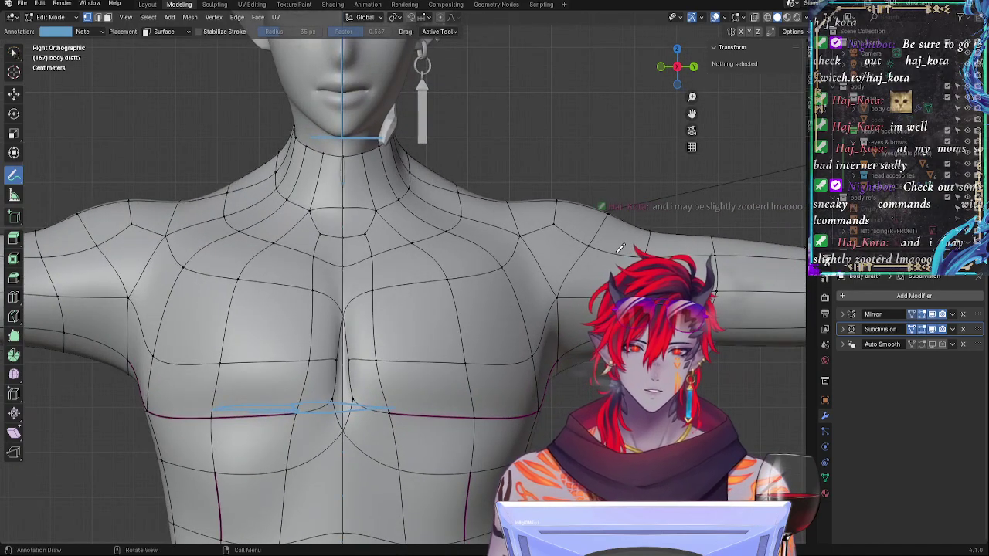
pyautogui.keyDown('shift'); pyautogui.moveTo(653, 253); pyautogui.dragTo(494, 182, button='middle'); pyautogui.keyUp('shift')
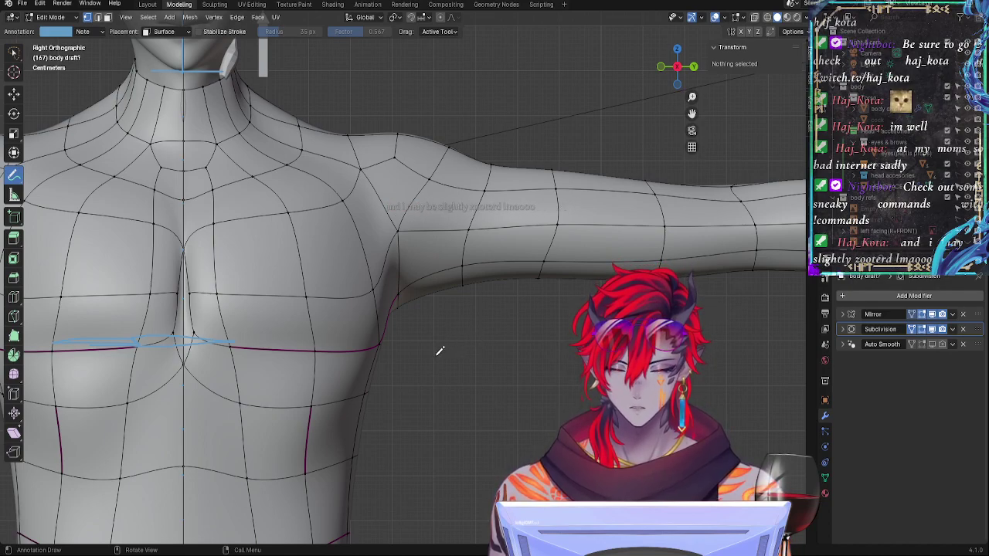
pyautogui.scroll(3, 452, 363)
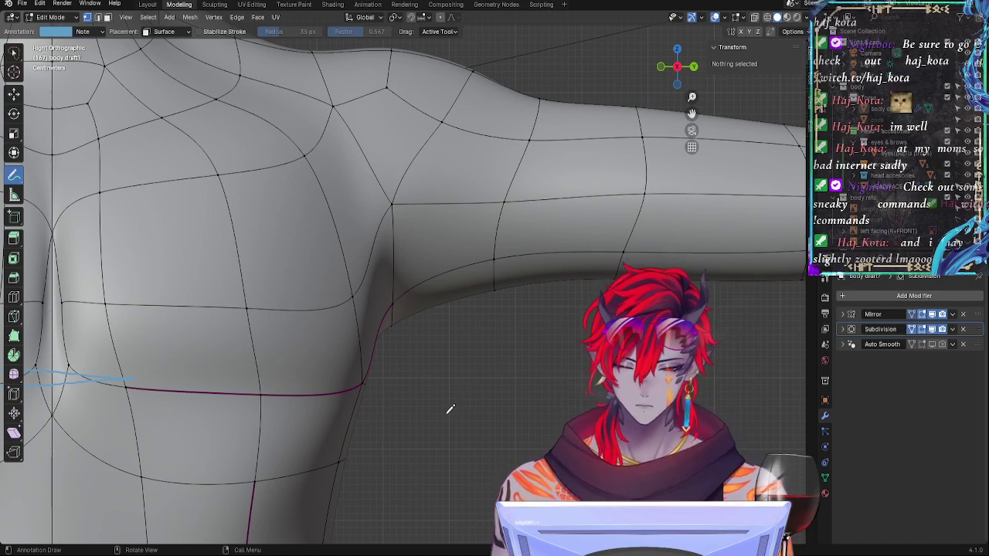
pyautogui.moveTo(454, 414)
pyautogui.mouseDown()
pyautogui.moveTo(442, 410)
pyautogui.moveTo(461, 413)
pyautogui.mouseUp()
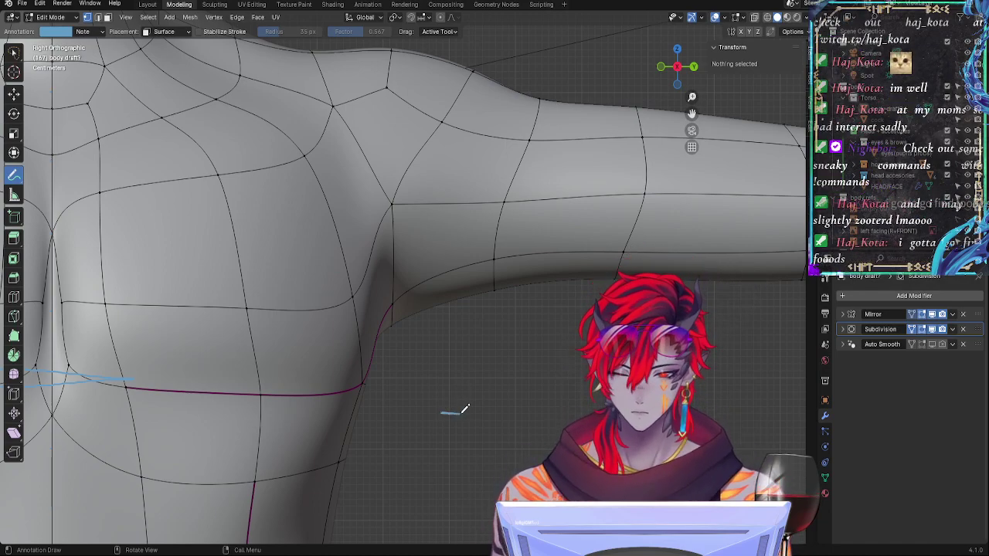
pyautogui.moveTo(456, 392)
pyautogui.keyDown('ctrl'); pyautogui.mouseDown(button='middle')
pyautogui.moveTo(437, 461)
pyautogui.moveTo(445, 502)
pyautogui.moveTo(482, 133)
pyautogui.mouseUp(button='middle'); pyautogui.keyUp('ctrl')
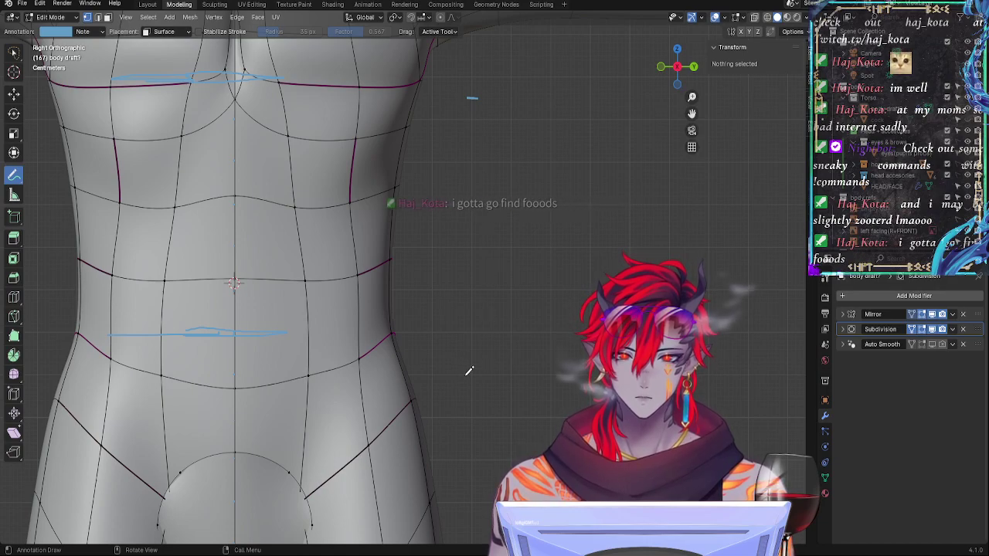
pyautogui.moveTo(466, 376); pyautogui.dragTo(543, 375)
pyautogui.moveTo(476, 397)
pyautogui.keyDown('ctrl'); pyautogui.mouseDown(button='middle')
pyautogui.moveTo(476, 460)
pyautogui.moveTo(466, 305)
pyautogui.moveTo(484, 288)
pyautogui.moveTo(499, 353)
pyautogui.moveTo(438, 248)
pyautogui.moveTo(449, 209)
pyautogui.moveTo(450, 270)
pyautogui.moveTo(476, 353)
pyautogui.moveTo(455, 193)
pyautogui.moveTo(450, 309)
pyautogui.moveTo(476, 303)
pyautogui.moveTo(457, 262)
pyautogui.mouseUp(button='middle'); pyautogui.keyUp('ctrl')
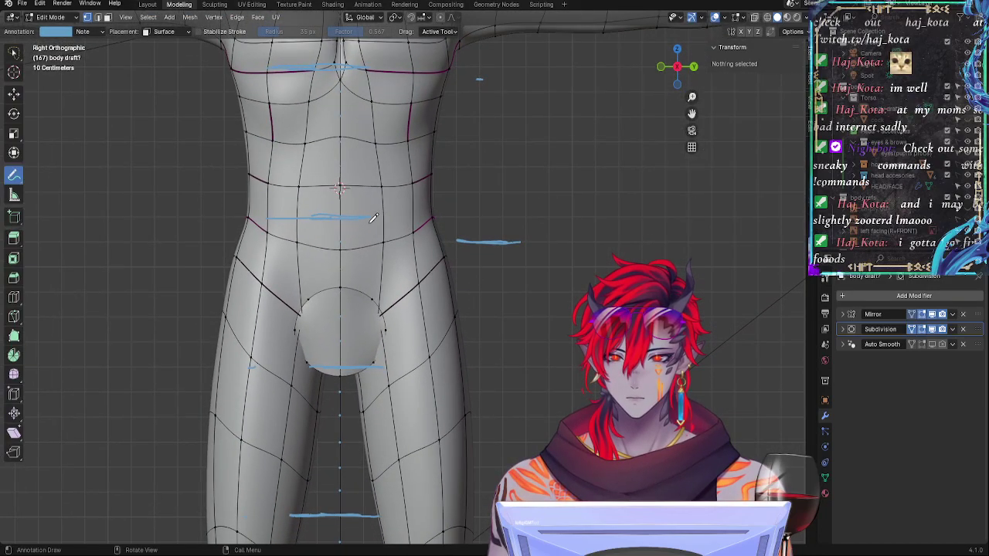
pyautogui.keyDown('shift'); pyautogui.moveTo(506, 170); pyautogui.dragTo(501, 135, button='middle'); pyautogui.keyUp('shift')
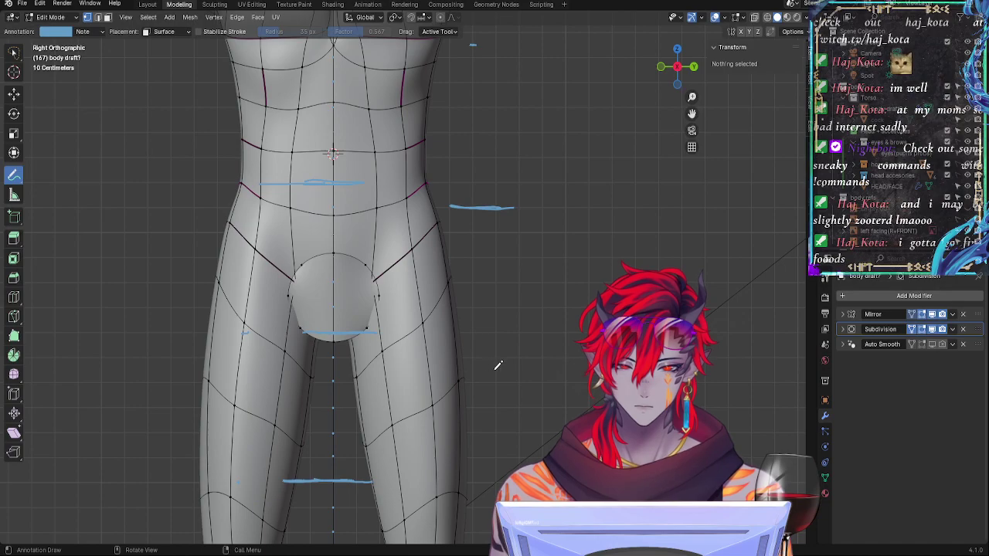
# Step: Lock the Note annotation layer to its frame and play the timeline
pyautogui.moveTo(514, 310)
pyautogui.keyDown('ctrl'); pyautogui.mouseDown(button='middle')
pyautogui.moveTo(503, 418)
pyautogui.moveTo(497, 362)
pyautogui.moveTo(526, 292)
pyautogui.moveTo(533, 224)
pyautogui.mouseUp(button='middle'); pyautogui.keyUp('ctrl')
pyautogui.click(82, 32)
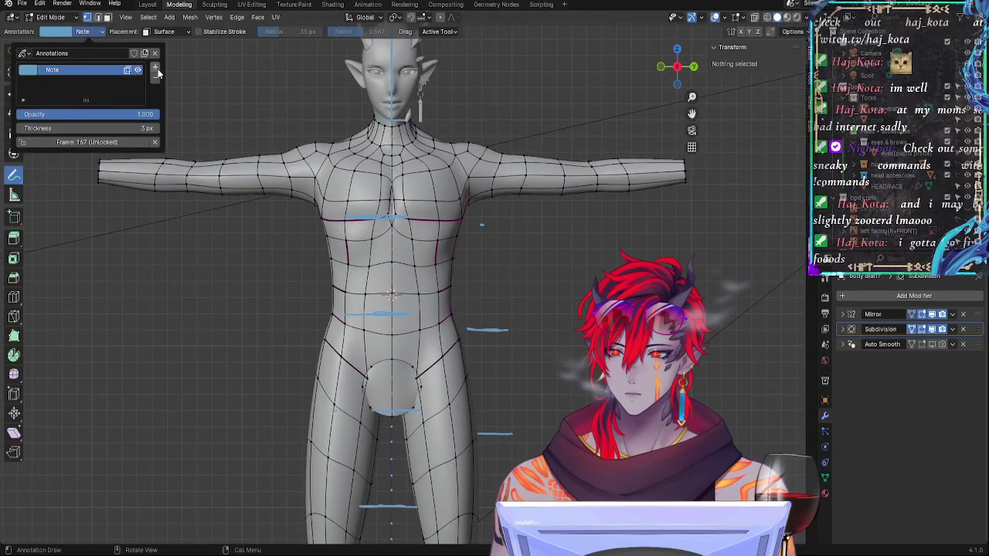
pyautogui.click(123, 142)
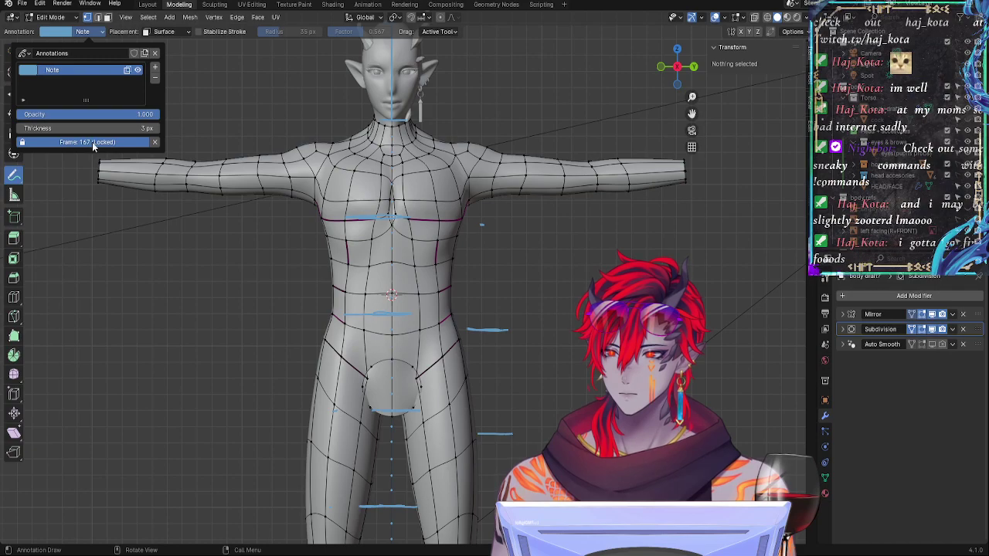
pyautogui.moveTo(87, 101)
pyautogui.mouseDown()
pyautogui.moveTo(90, 113)
pyautogui.moveTo(95, 101)
pyautogui.mouseUp()
pyautogui.press('space')
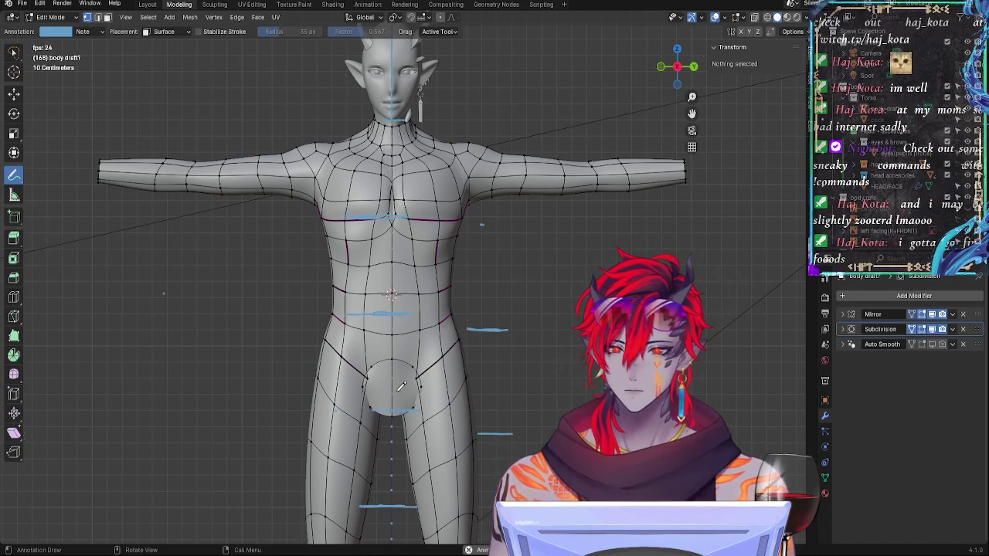
# Step: Look over the annotation layer settings and colour options in the header popover
pyautogui.click(83, 34)
pyautogui.click(83, 35)
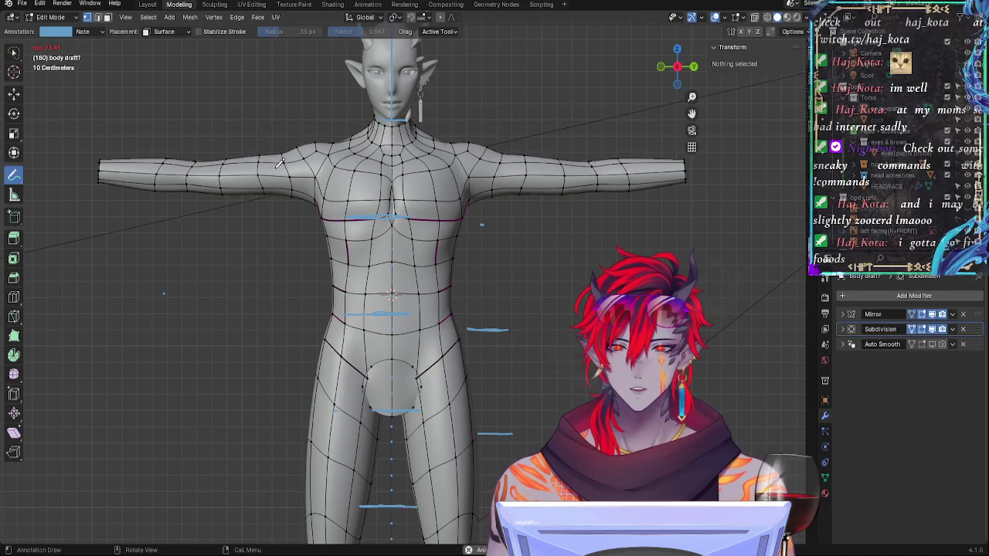
pyautogui.click(70, 33)
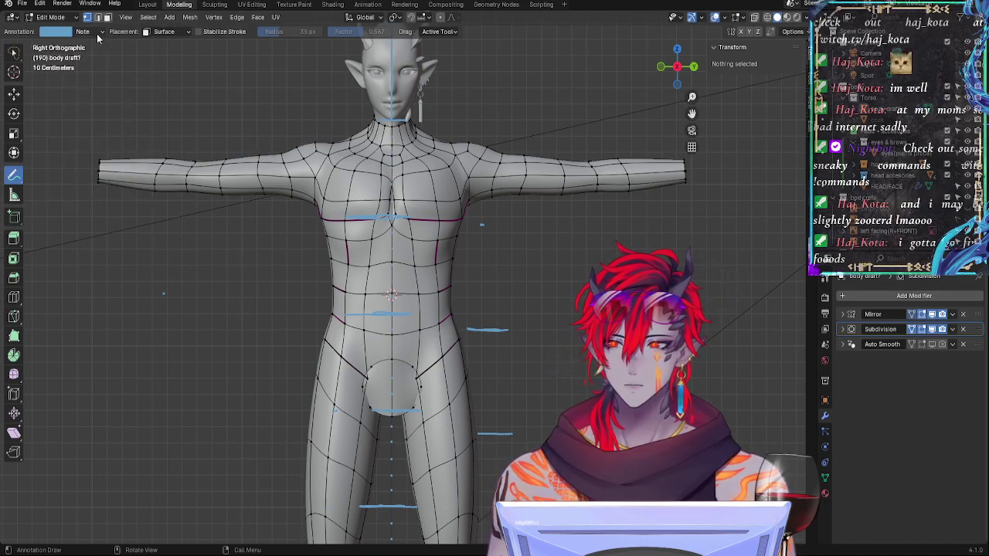
pyautogui.click(97, 34)
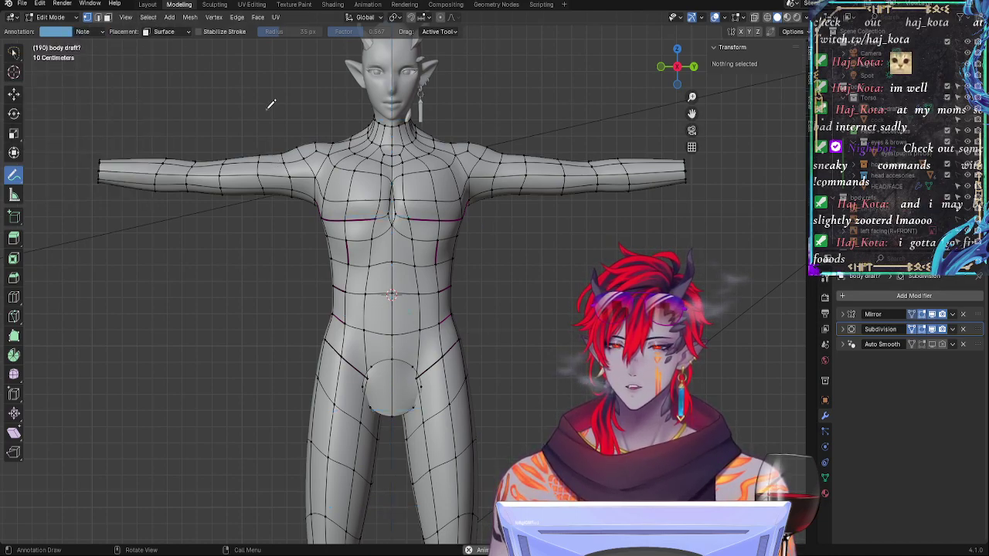
pyautogui.click(94, 35)
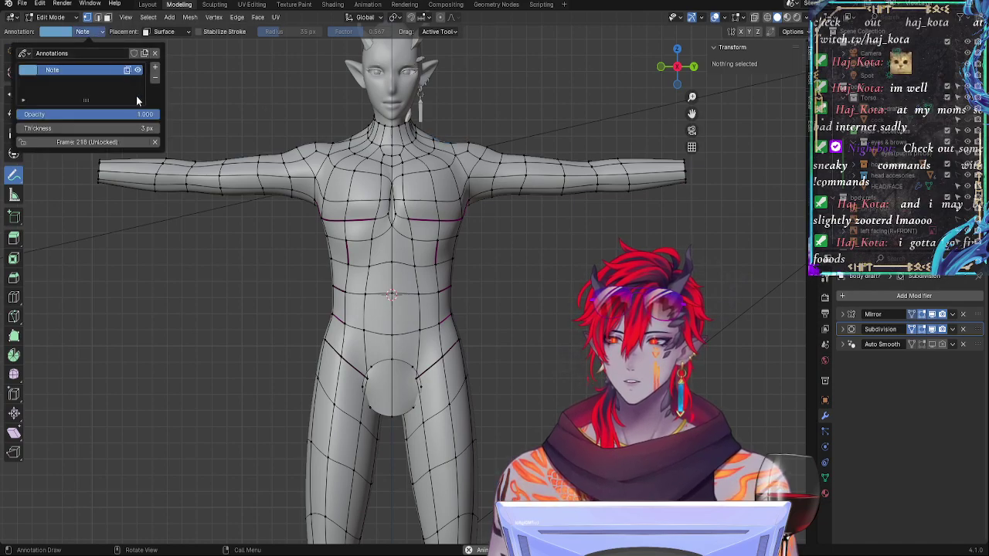
# Step: Pick the Annotations data-block, return to Object Mode, and switch to the Annotate tool
pyautogui.click(24, 54)
pyautogui.click(100, 71)
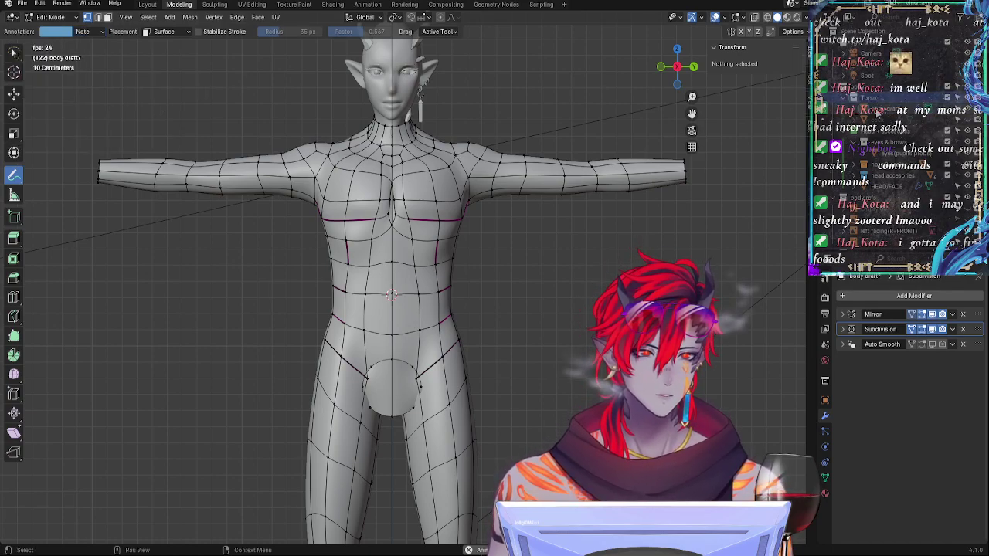
pyautogui.press('Tab')
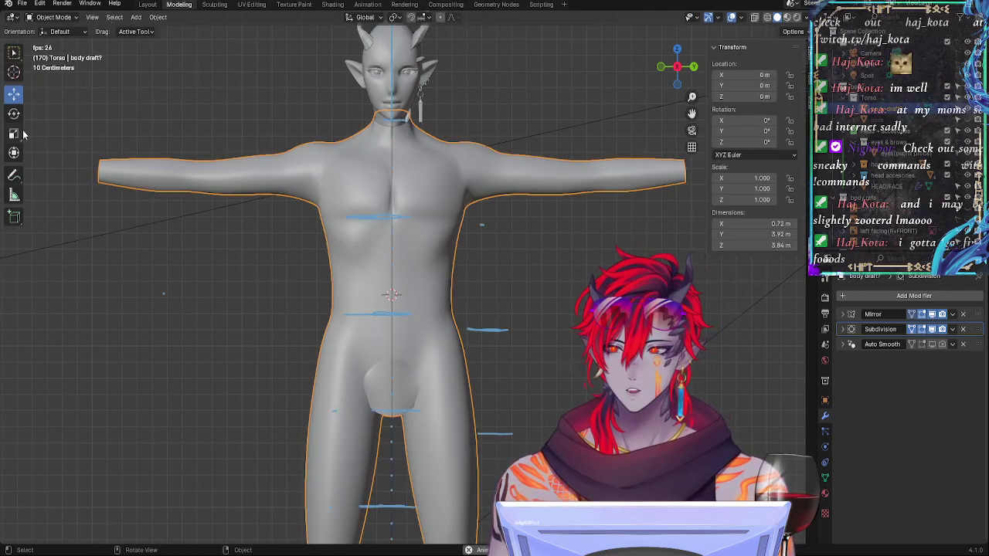
pyautogui.click(13, 177)
# Step: Try 3D Cursor and View stroke placement, then set annotation placement back to Surface
pyautogui.click(101, 32)
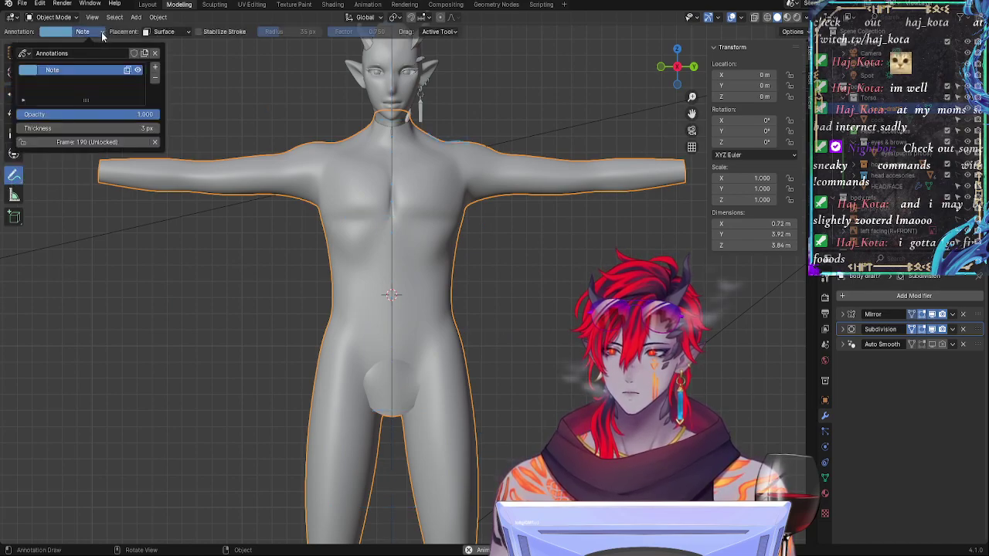
pyautogui.click(102, 33)
pyautogui.click(149, 37)
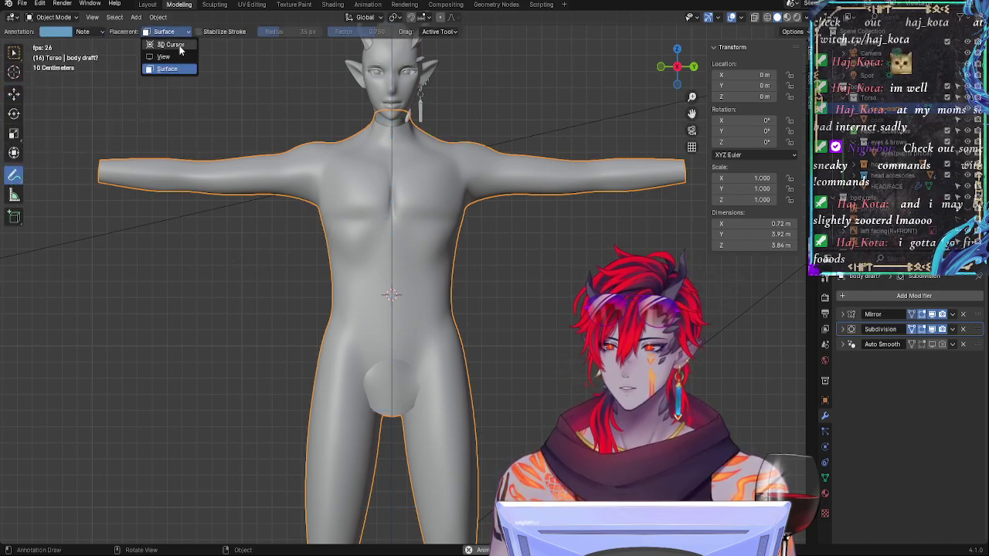
pyautogui.click(179, 45)
pyautogui.click(79, 34)
pyautogui.click(162, 31)
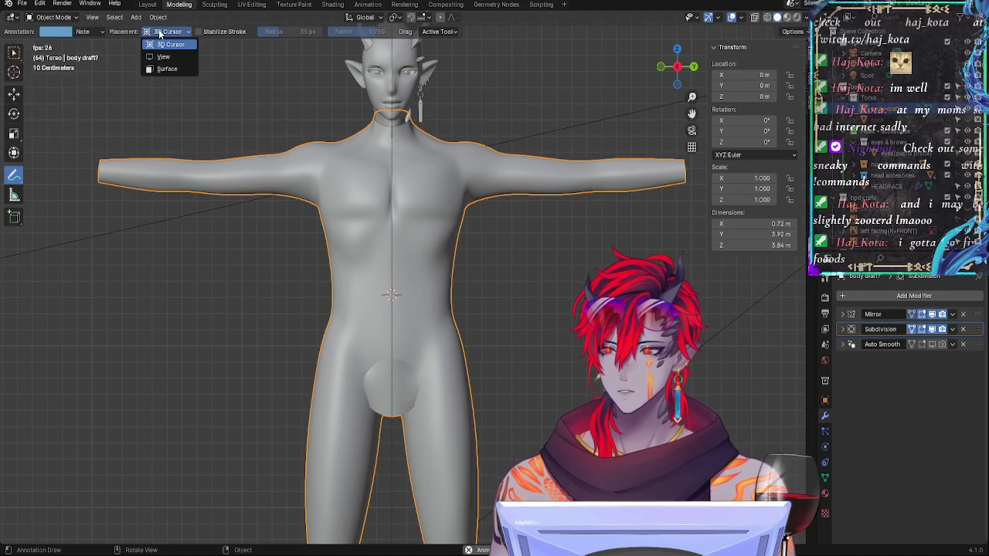
pyautogui.click(166, 57)
pyautogui.click(63, 32)
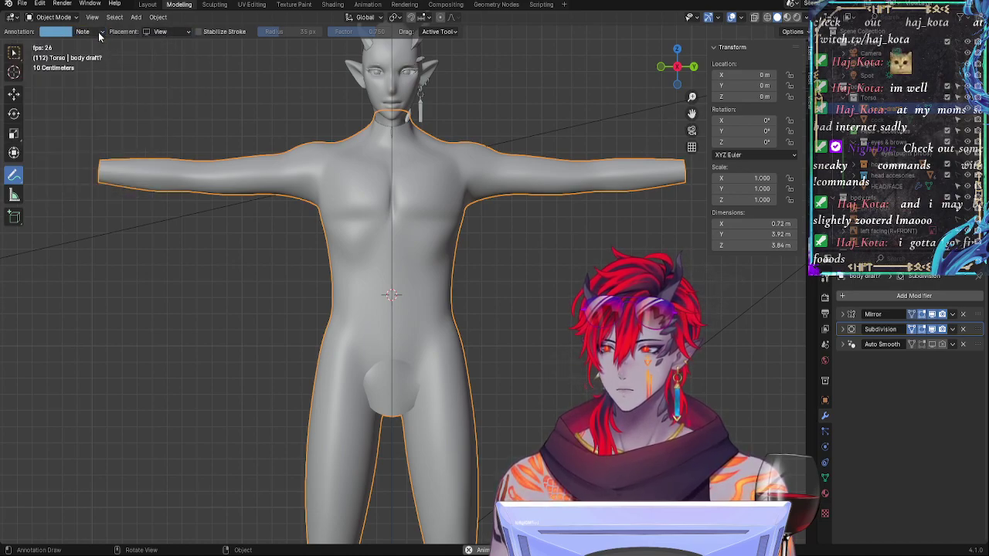
pyautogui.click(85, 31)
pyautogui.click(166, 32)
pyautogui.click(176, 70)
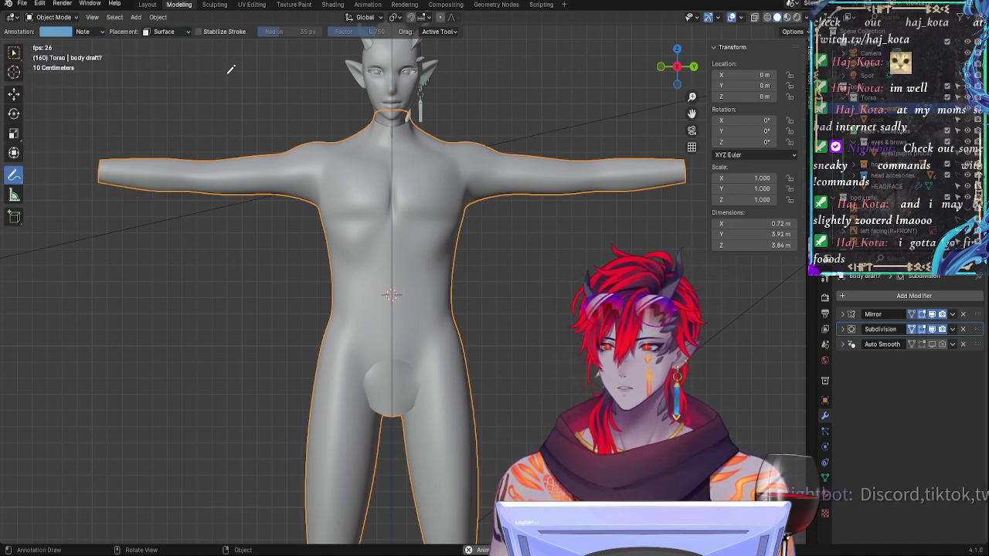
# Step: Stop playback and click through the cock, body, Torso, camera and eyes entries in the Outliner
pyautogui.press('space')
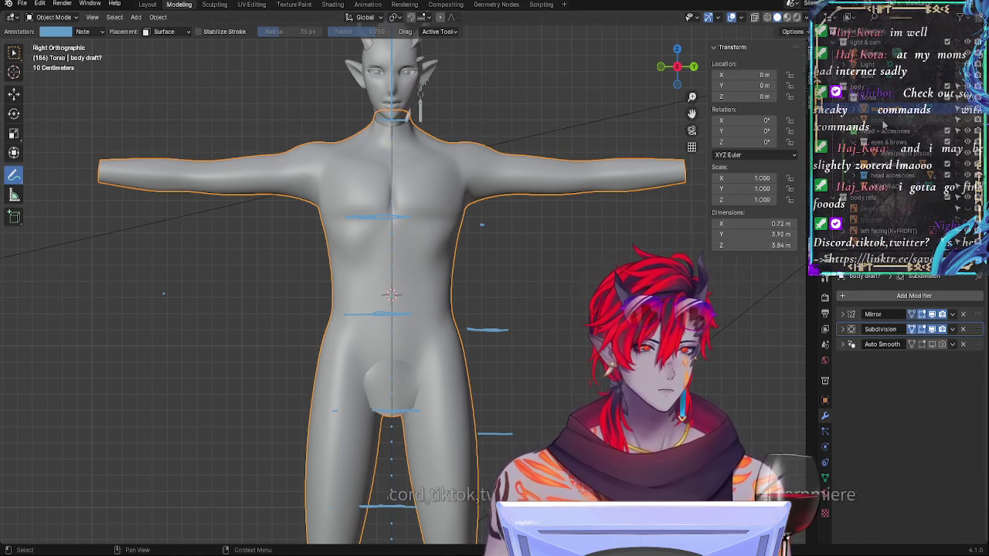
pyautogui.click(884, 123)
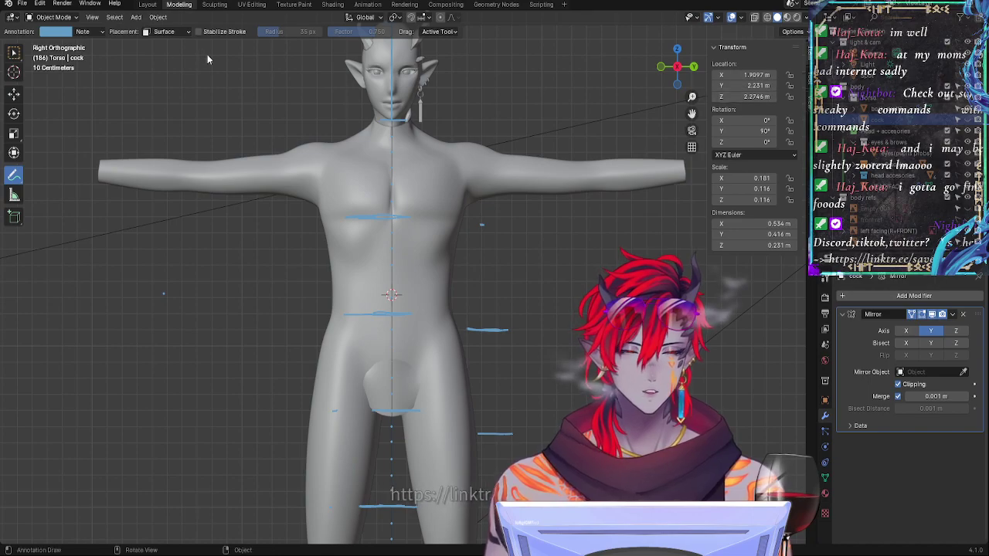
pyautogui.click(85, 33)
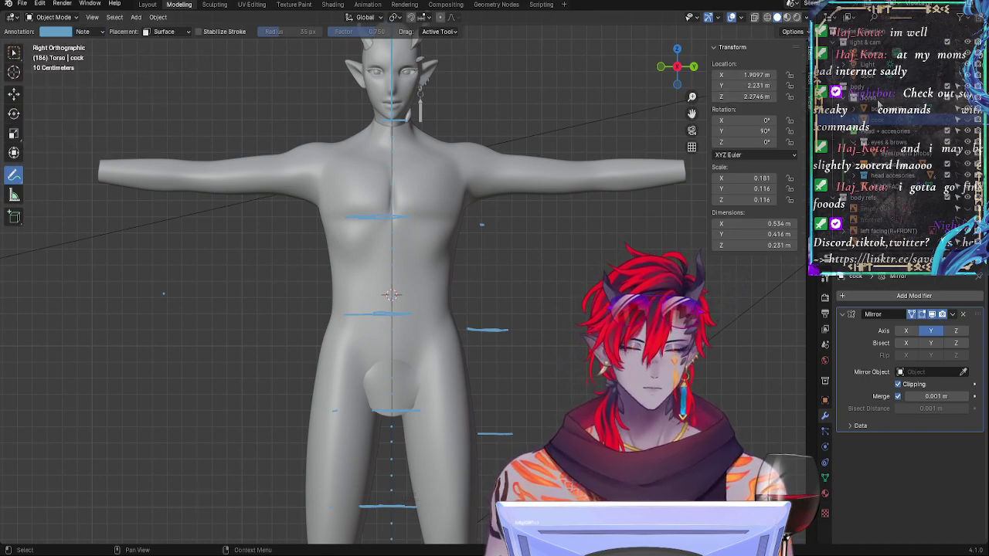
pyautogui.click(859, 87)
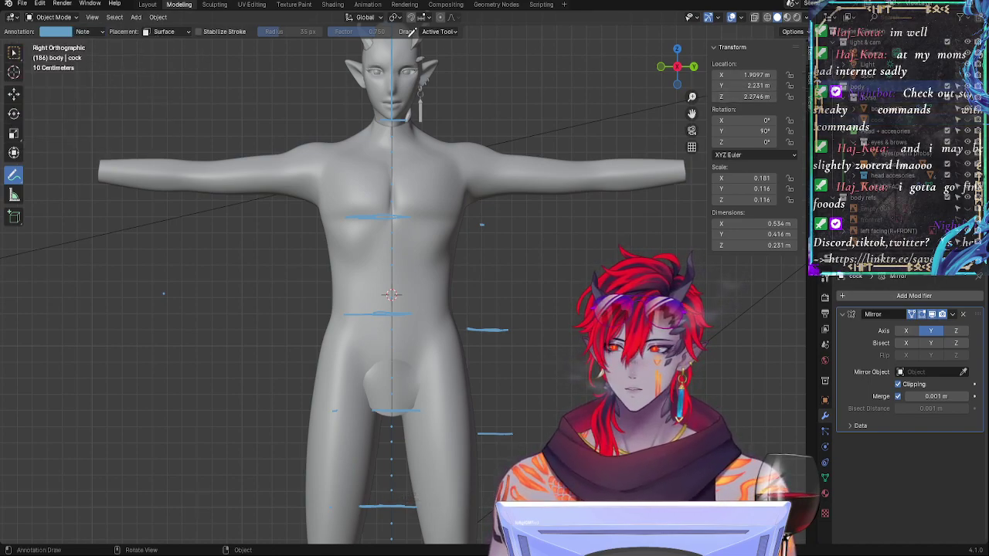
pyautogui.click(85, 32)
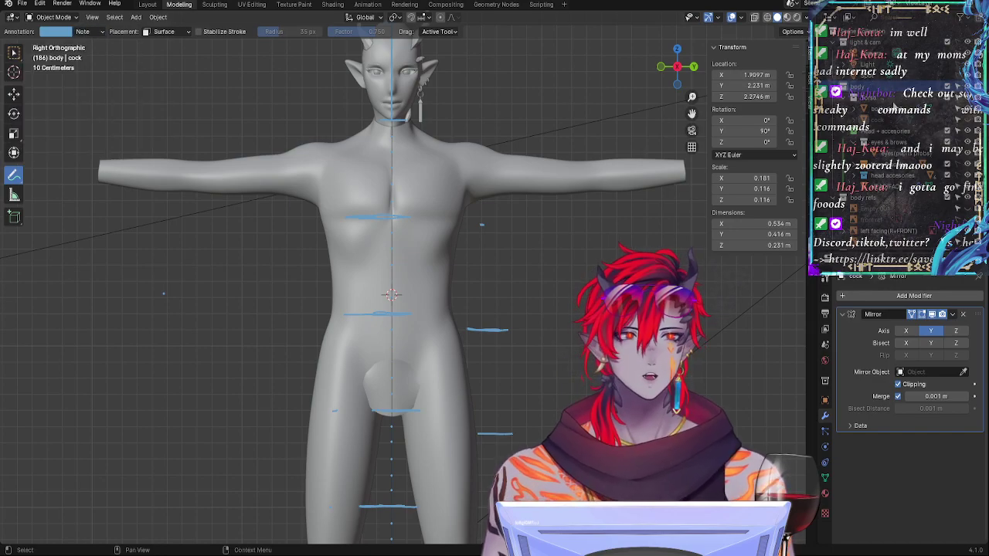
pyautogui.click(869, 98)
pyautogui.click(877, 79)
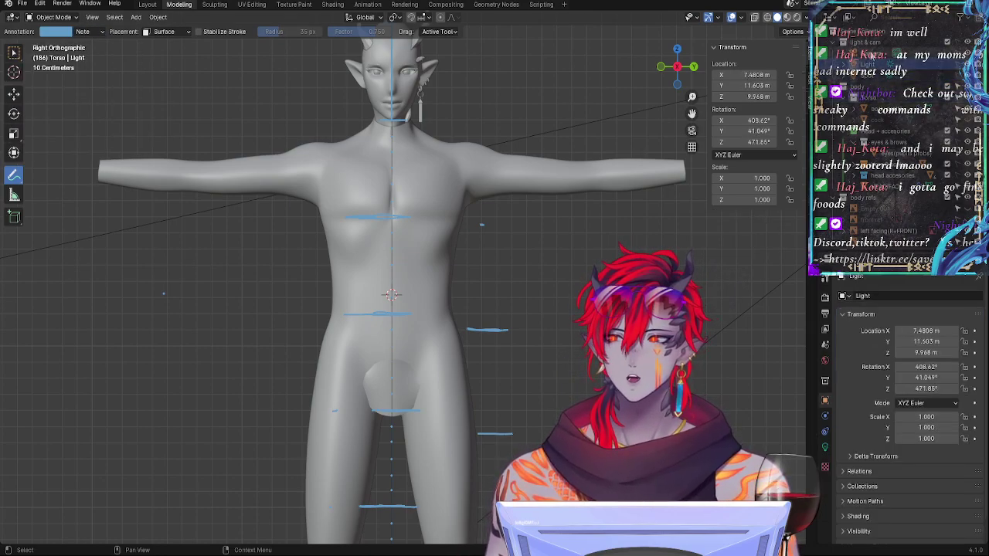
pyautogui.click(892, 144)
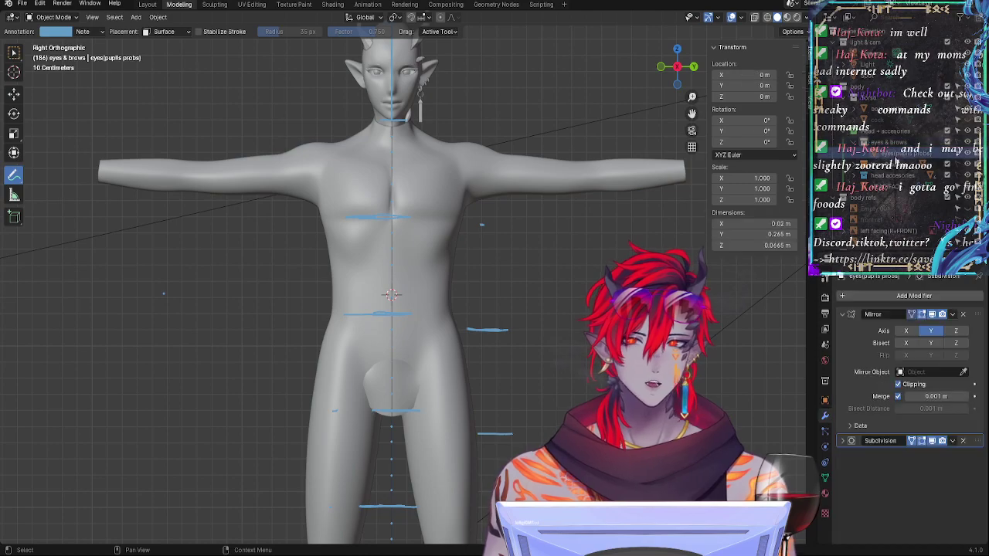
pyautogui.click(87, 32)
pyautogui.click(92, 34)
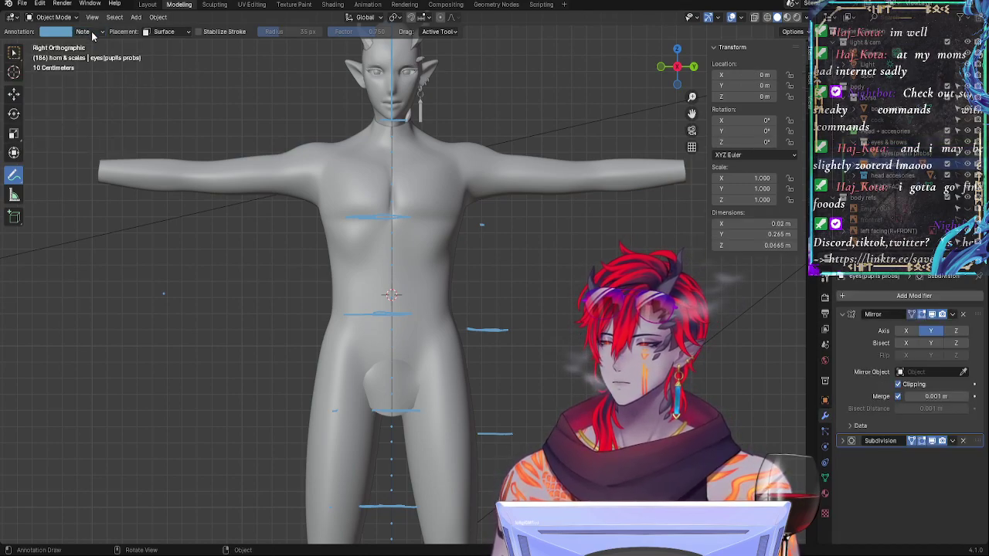
# Step: Select the body draft mesh and enter Edit Mode to show its wireframe
pyautogui.click(878, 119)
pyautogui.click(877, 109)
pyautogui.press('Tab')
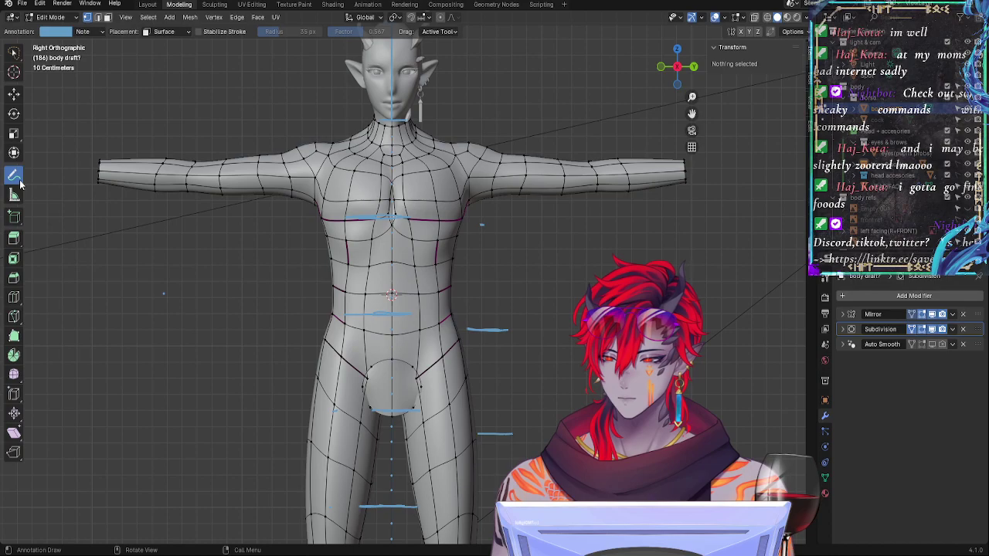
# Step: Remove the Note layer with the minus button in the annotation layers popover
pyautogui.click(88, 34)
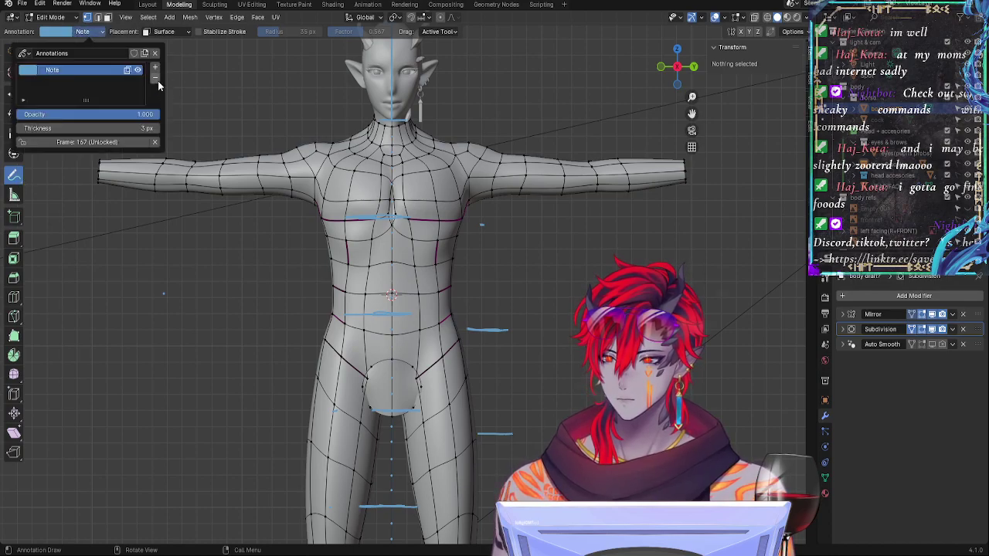
pyautogui.click(155, 78)
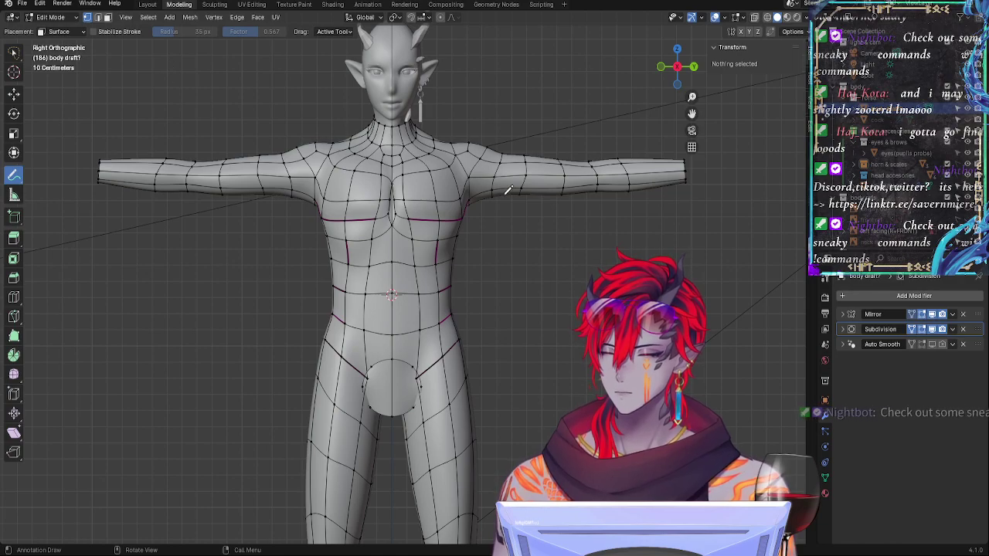
pyautogui.scroll(3, 584, 198)
# Step: View the smoothed body in Object Mode, snap to the front view, then return to Edit Mode
pyautogui.press('Tab')
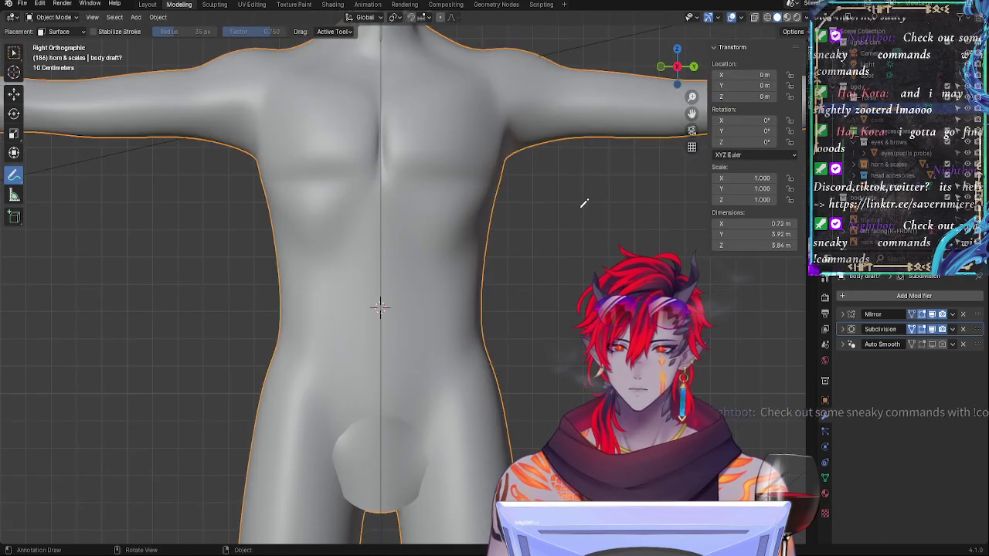
pyautogui.scroll(-2, 585, 203)
pyautogui.moveTo(585, 203); pyautogui.dragTo(690, 276, button='middle')
pyautogui.click(669, 72)
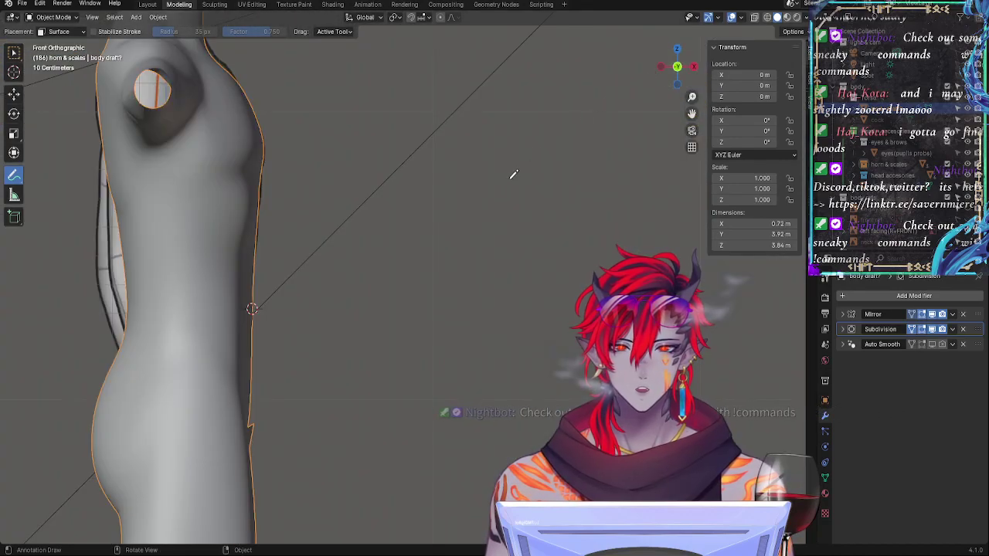
pyautogui.scroll(-3, 417, 262)
pyautogui.press('Tab')
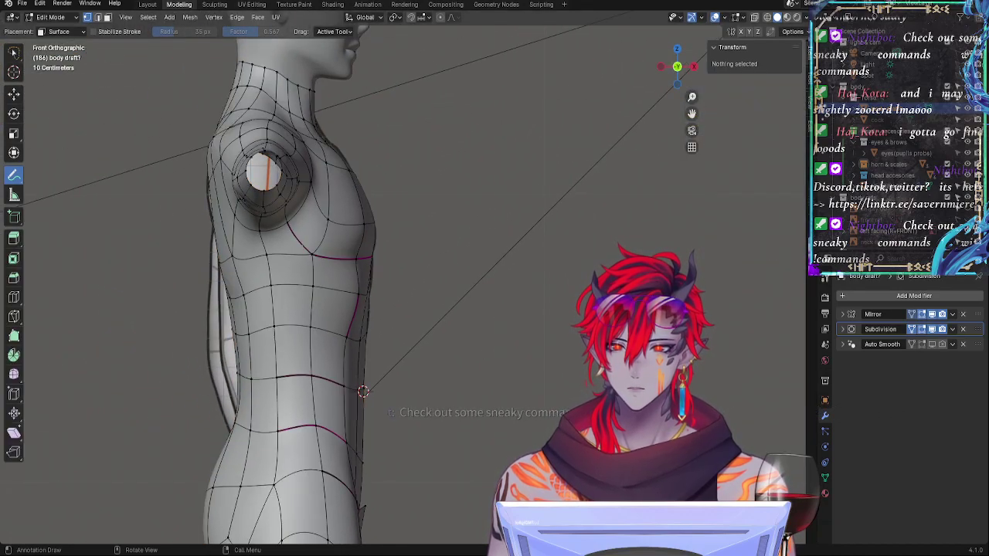
# Step: Step out of Edit Mode to check the smooth silhouette, then return to editing the mesh
pyautogui.press('w')
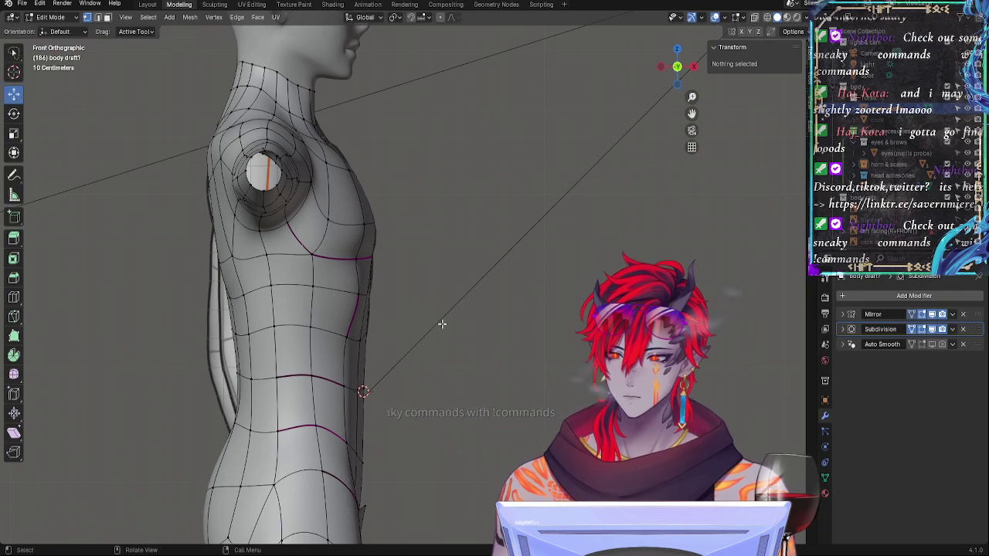
pyautogui.press('Tab')
pyautogui.press('Tab')
pyautogui.scroll(5, 494, 332)
pyautogui.press('Tab')
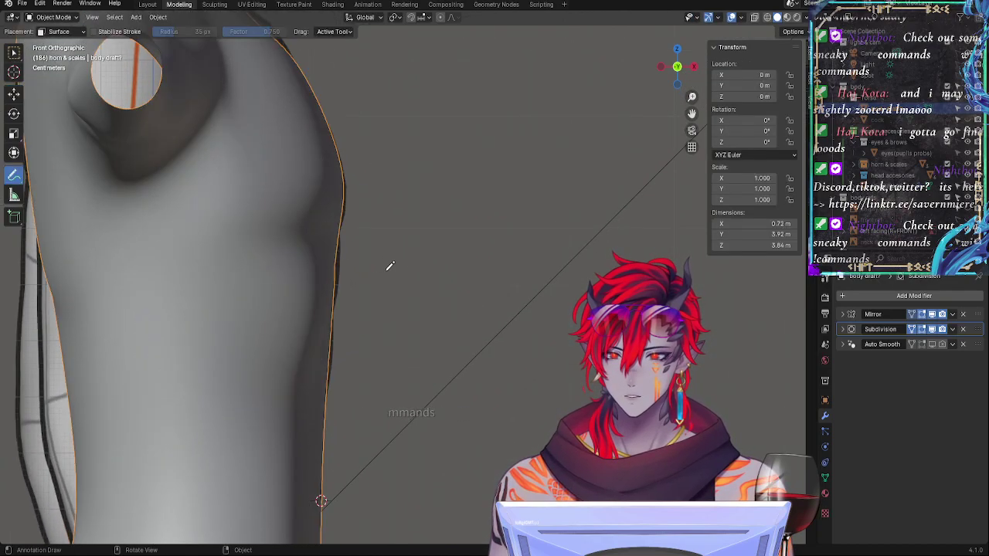
pyautogui.press('Tab')
# Step: Move the selected chest vertices below the pecs slightly down
pyautogui.click(20, 95)
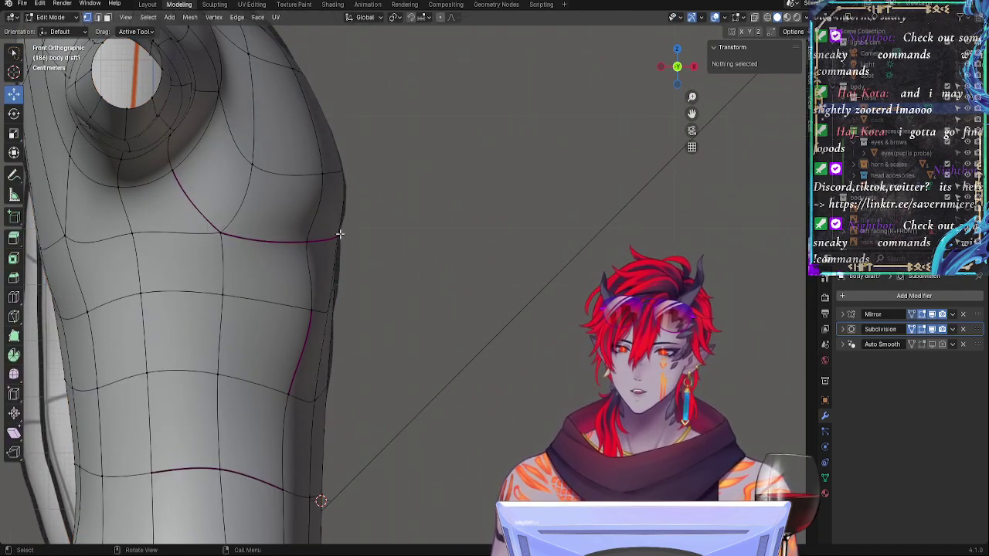
pyautogui.click(340, 233)
pyautogui.click(323, 309)
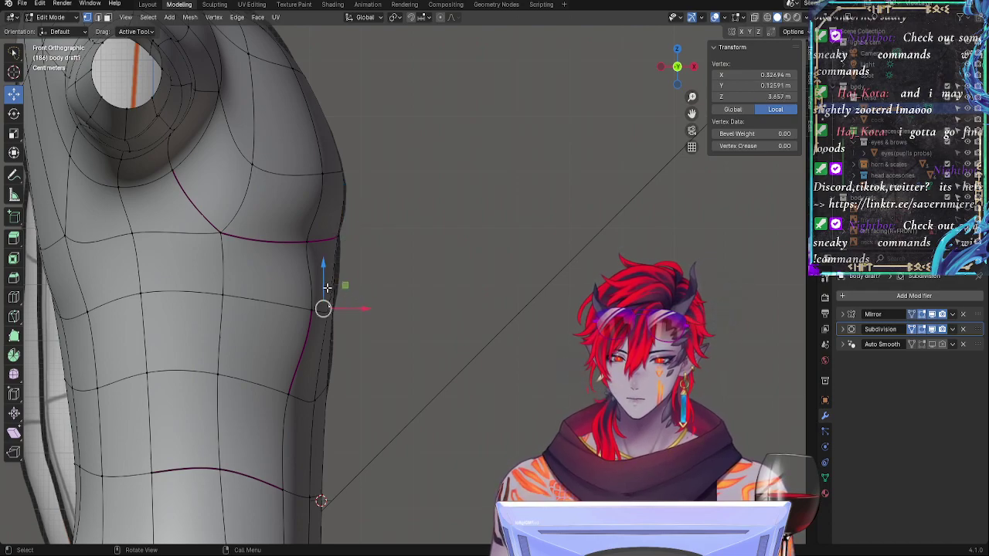
pyautogui.moveTo(328, 287); pyautogui.dragTo(344, 254, button='middle')
pyautogui.click(335, 248)
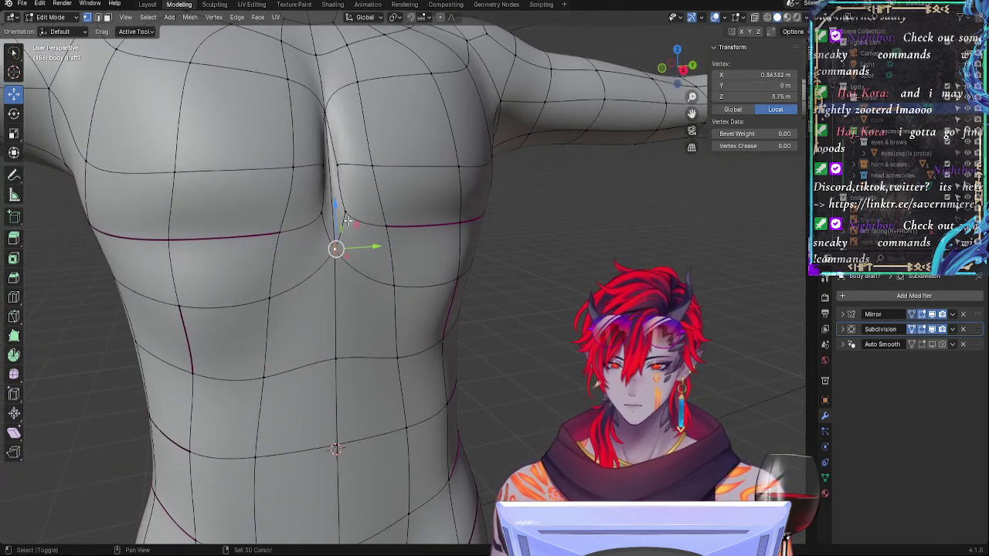
pyautogui.keyDown('shift'); pyautogui.click(348, 221); pyautogui.keyUp('shift')
pyautogui.click(327, 260)
pyautogui.keyDown('shift'); pyautogui.click(387, 279); pyautogui.keyUp('shift')
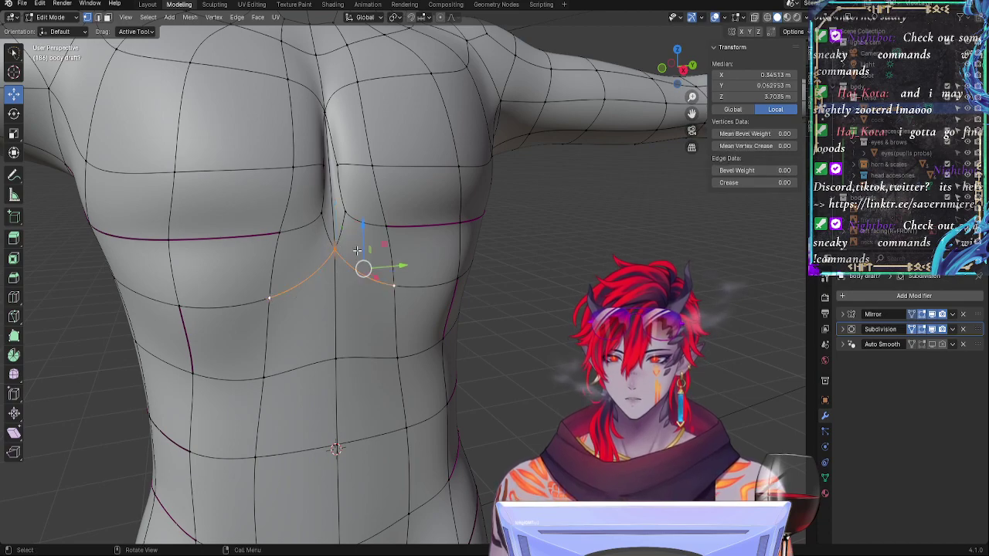
pyautogui.moveTo(364, 225); pyautogui.dragTo(364, 239)
# Step: Slide a side-torso vertex along its edge
pyautogui.click(662, 68)
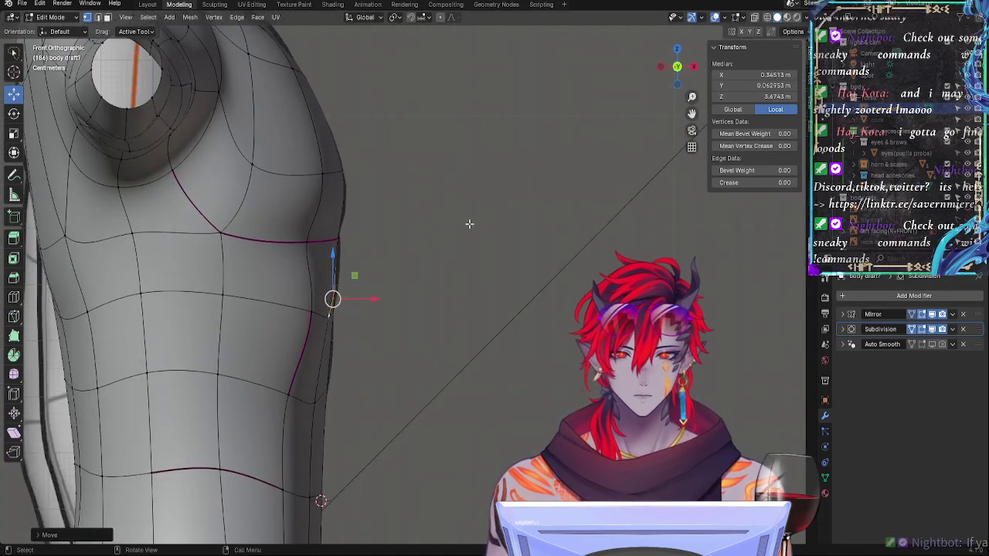
pyautogui.click(321, 322)
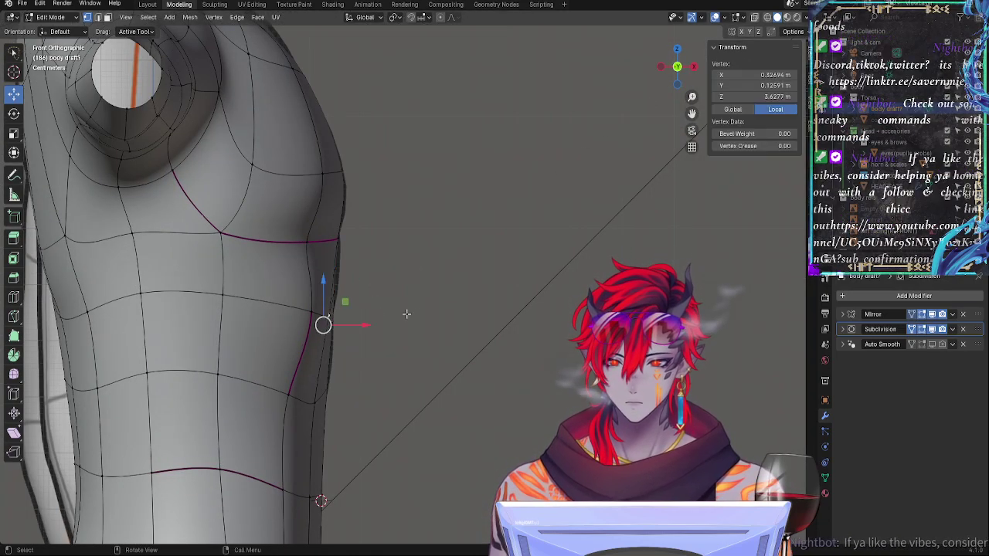
pyautogui.moveTo(408, 314); pyautogui.dragTo(395, 317, button='middle')
pyautogui.press('g')
pyautogui.press('g')
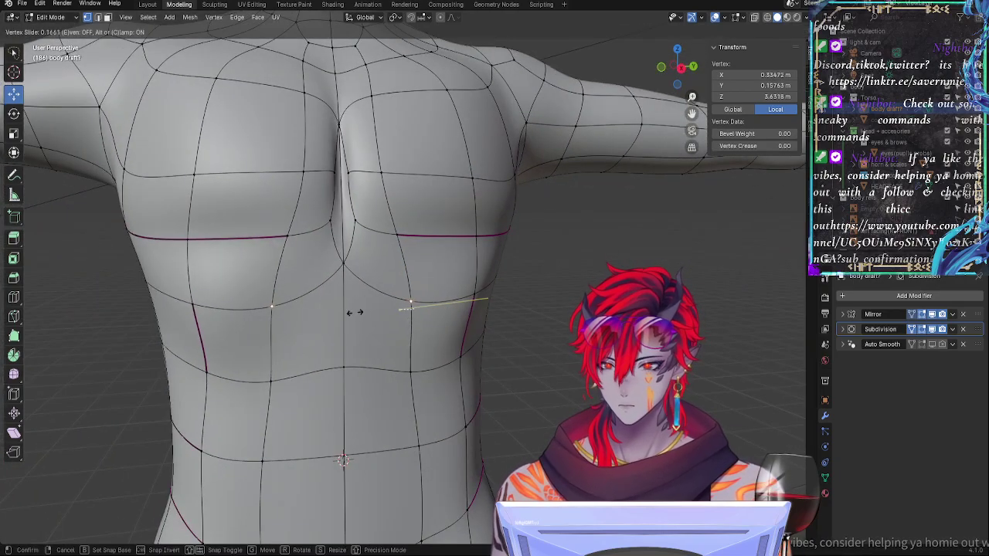
pyautogui.click(318, 308)
# Step: Move the centre-line vertex under the chest down a little to refine the torso profile
pyautogui.click(344, 266)
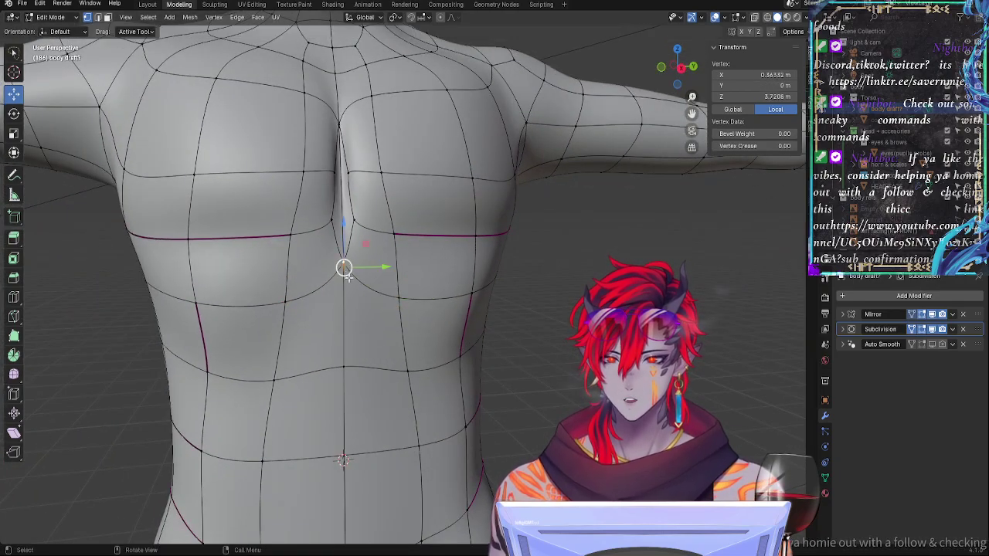
pyautogui.press('KP_1')
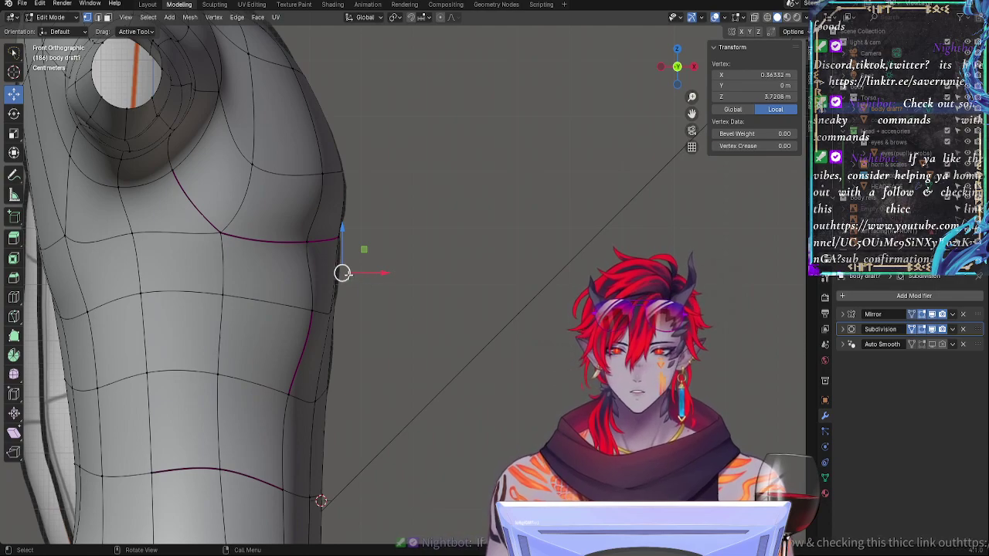
pyautogui.moveTo(342, 273)
pyautogui.mouseDown()
pyautogui.moveTo(343, 304)
pyautogui.moveTo(349, 277)
pyautogui.mouseUp()
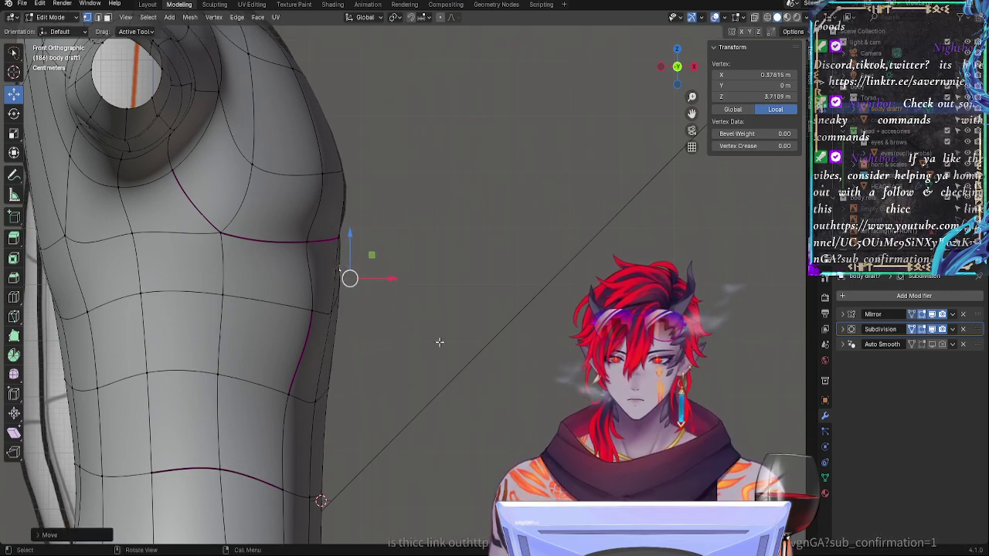
pyautogui.moveTo(349, 277); pyautogui.dragTo(336, 307, button='middle')
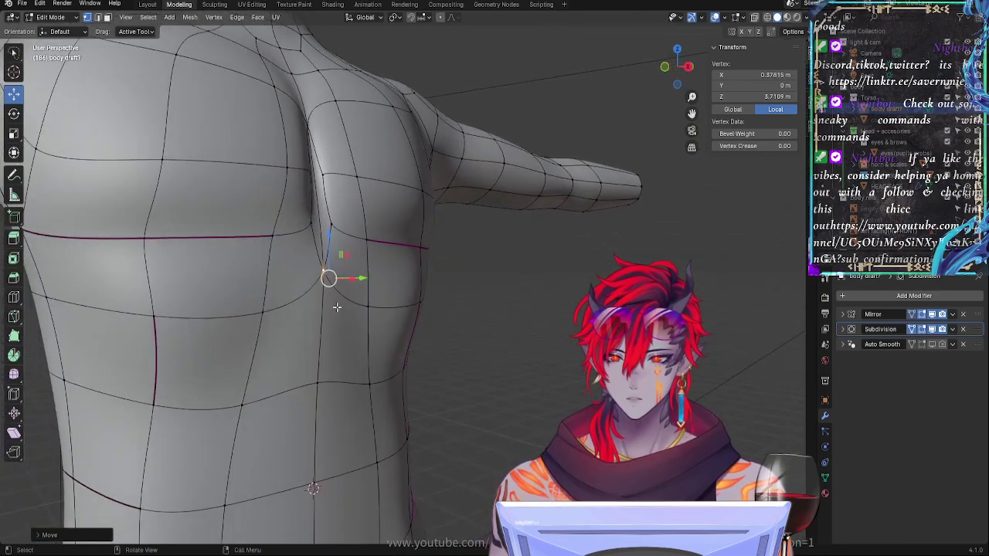
pyautogui.moveTo(330, 284); pyautogui.dragTo(330, 307)
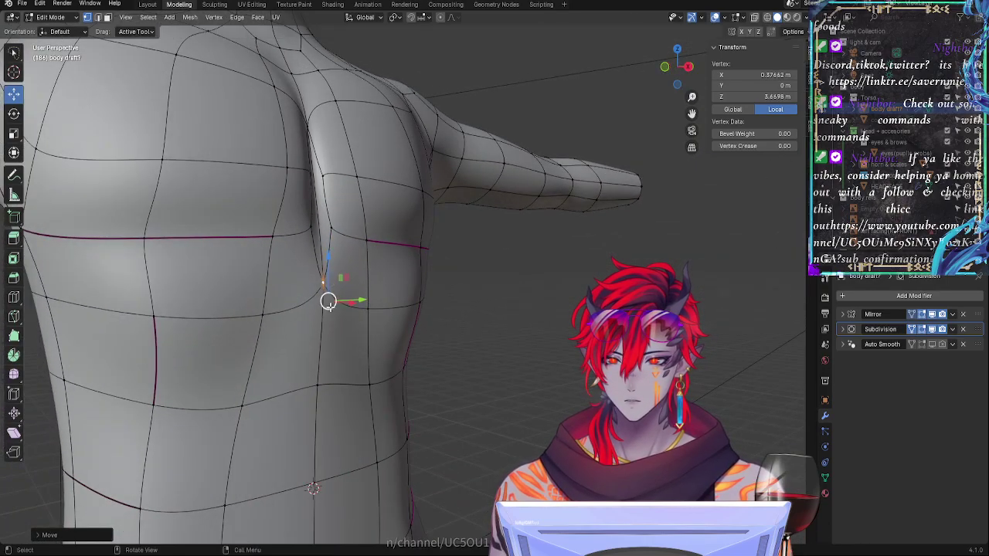
# Step: Nudge the upper chest vertex outward along the X axis in front view
pyautogui.click(312, 176)
pyautogui.moveTo(315, 184); pyautogui.dragTo(324, 208, button='middle')
pyautogui.click(315, 85)
pyautogui.moveTo(323, 97); pyautogui.dragTo(383, 119, button='middle')
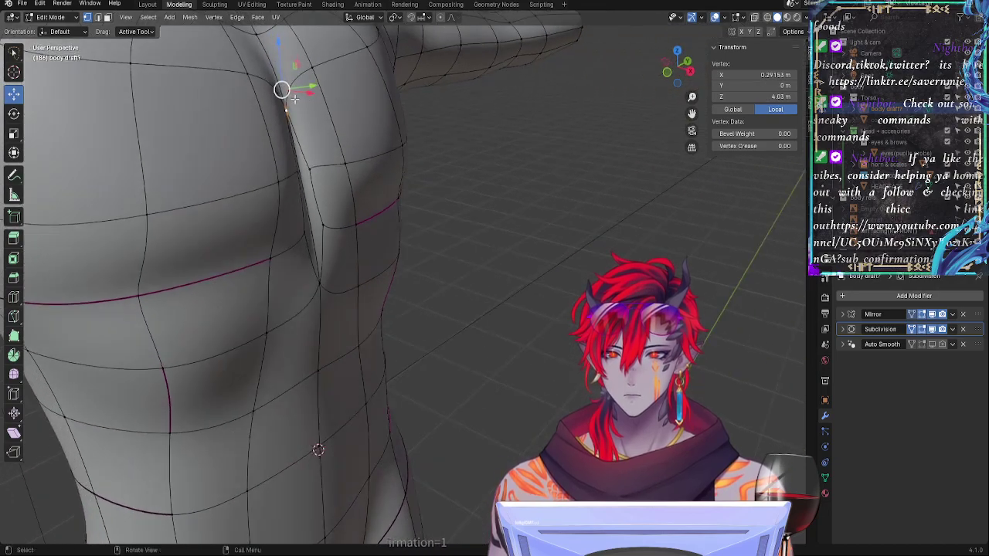
pyautogui.moveTo(311, 93); pyautogui.dragTo(318, 93)
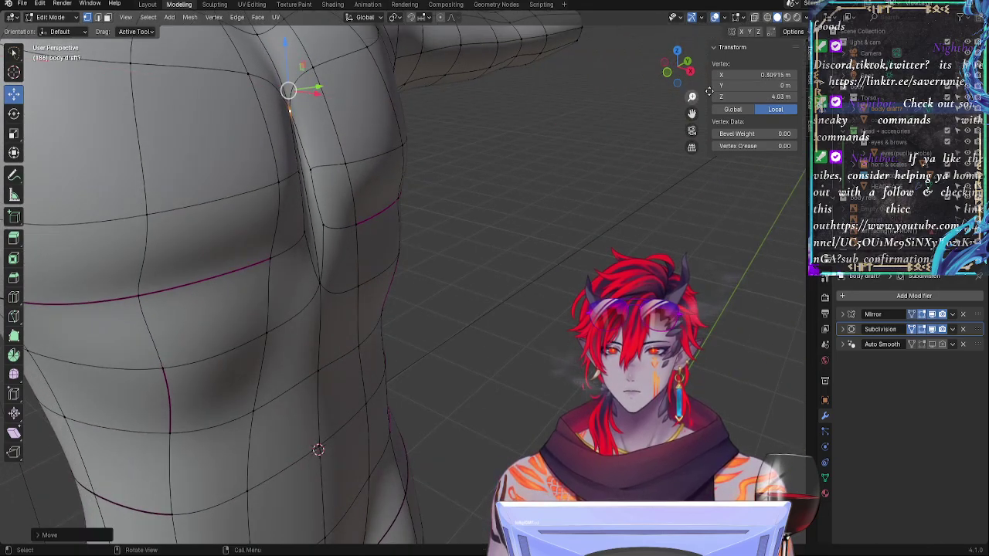
pyautogui.click(667, 74)
pyautogui.press('g')
pyautogui.press('x')
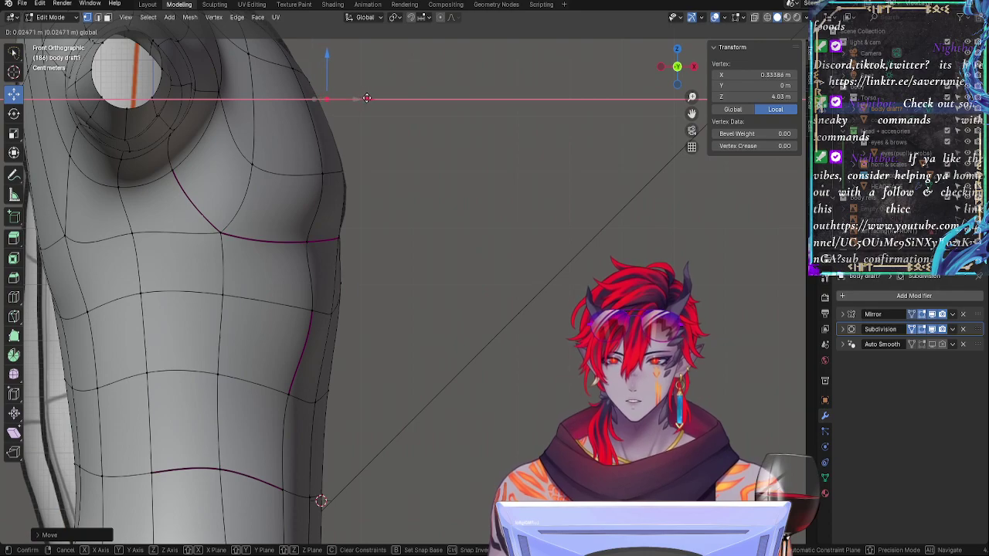
pyautogui.click(364, 99)
# Step: Move the lower side vertex along X and nudge it slightly outward
pyautogui.click(348, 295)
pyautogui.press('g')
pyautogui.press('x')
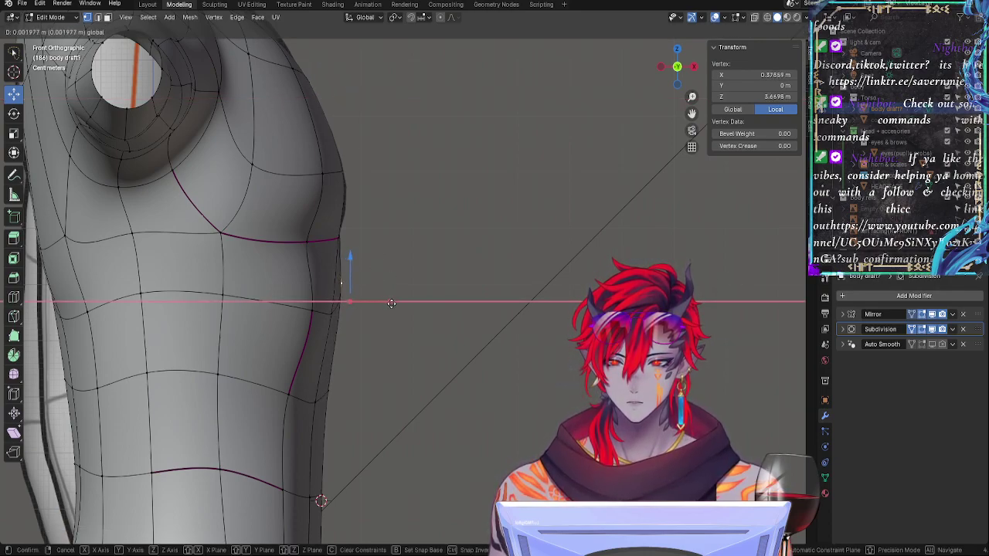
pyautogui.click(392, 303)
pyautogui.press('g')
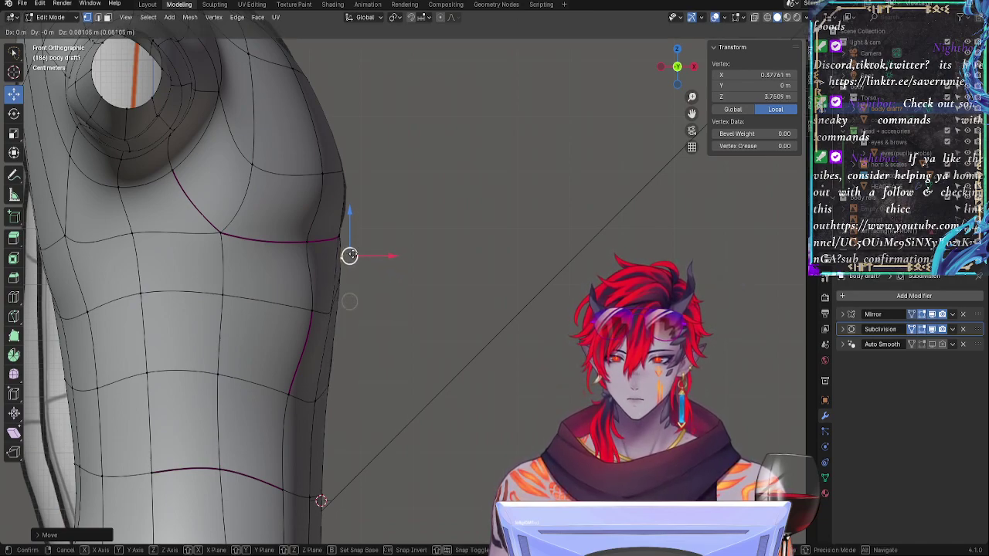
pyautogui.moveTo(353, 251); pyautogui.dragTo(350, 248)
pyautogui.click(338, 233)
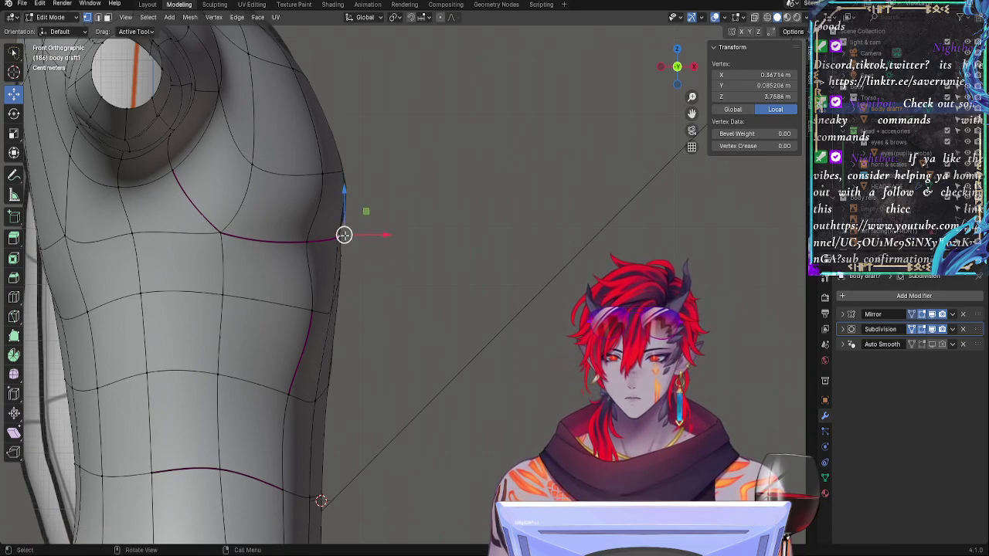
# Step: Review the full body from head to lower legs in front orthographic view, then exit Edit Mode
pyautogui.moveTo(408, 261)
pyautogui.mouseDown(button='middle')
pyautogui.moveTo(431, 286)
pyautogui.moveTo(409, 251)
pyautogui.mouseUp(button='middle')
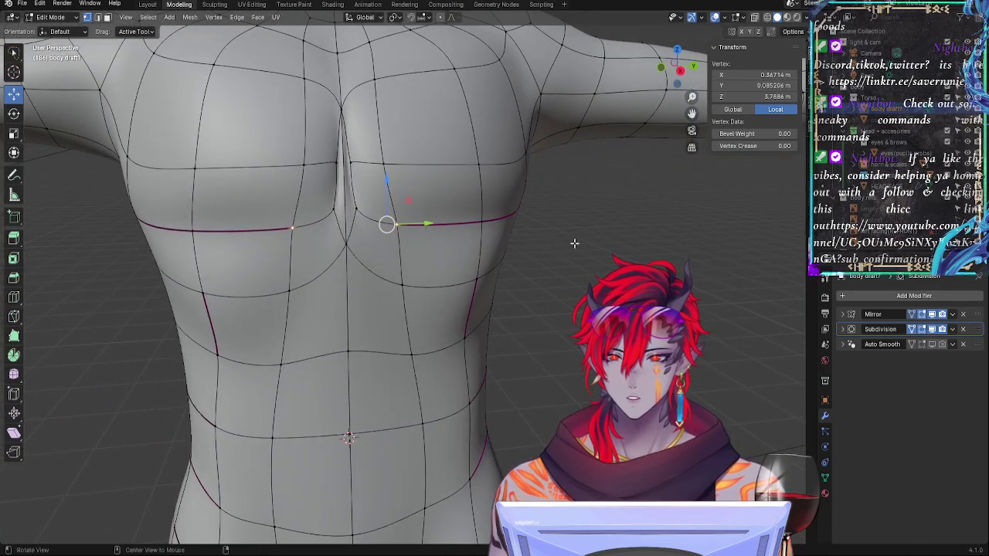
pyautogui.keyDown('ctrl'); pyautogui.keyDown('alt'); pyautogui.moveTo(574, 243); pyautogui.dragTo(573, 263); pyautogui.keyUp('alt'); pyautogui.keyUp('ctrl')
pyautogui.click(681, 71)
pyautogui.keyDown('alt'); pyautogui.keyDown('shift'); pyautogui.moveTo(604, 229); pyautogui.dragTo(606, 238); pyautogui.keyUp('shift'); pyautogui.keyUp('alt')
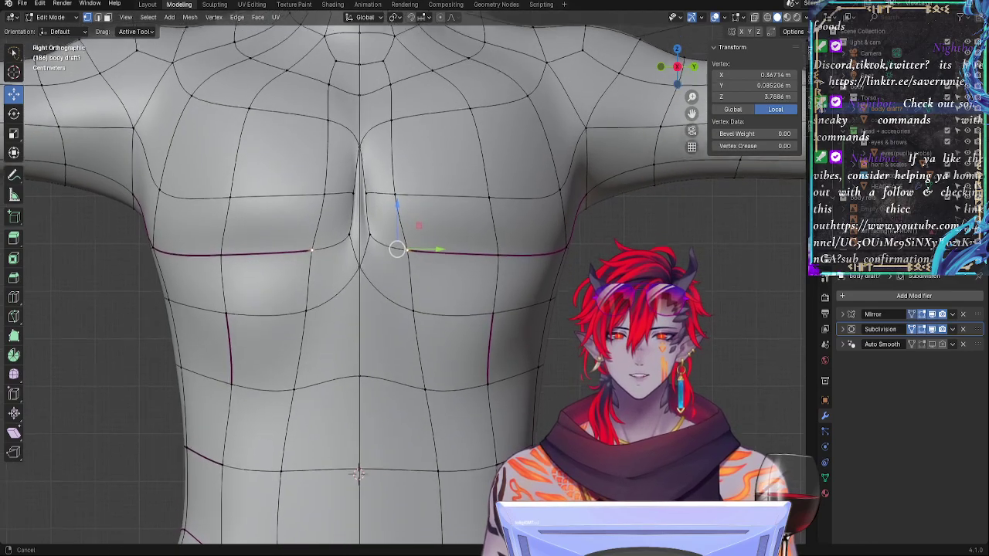
pyautogui.keyDown('shift'); pyautogui.moveTo(605, 238); pyautogui.dragTo(593, 332, button='middle'); pyautogui.keyUp('shift')
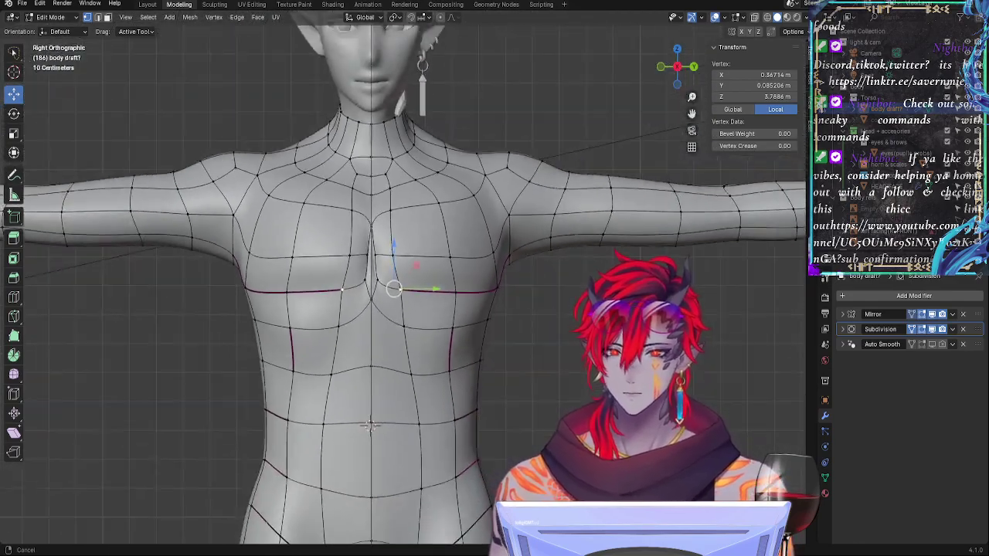
pyautogui.keyDown('ctrl'); pyautogui.keyDown('alt'); pyautogui.moveTo(573, 332); pyautogui.dragTo(541, 59); pyautogui.keyUp('alt'); pyautogui.keyUp('ctrl')
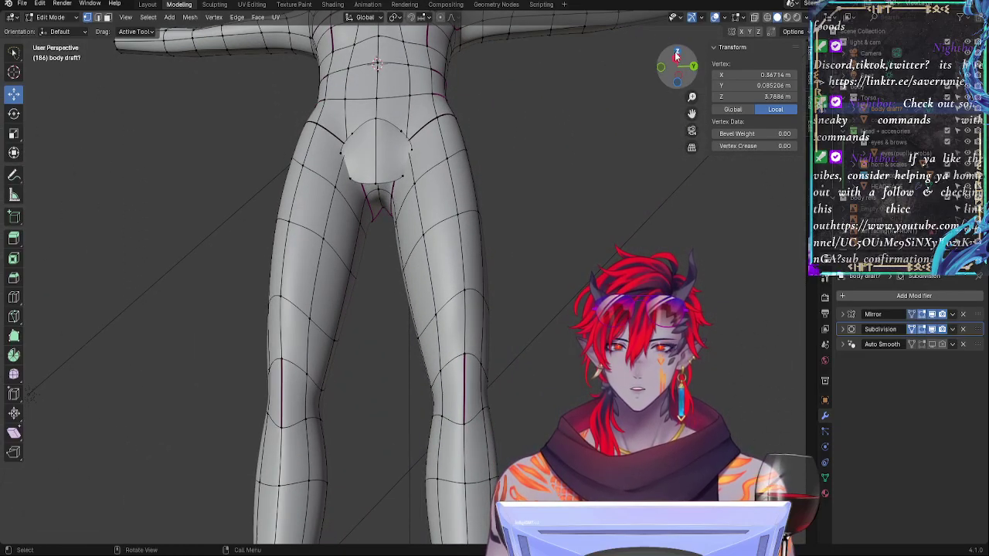
pyautogui.click(676, 56)
pyautogui.keyDown('shift'); pyautogui.moveTo(568, 244); pyautogui.dragTo(568, 122, button='middle'); pyautogui.keyUp('shift')
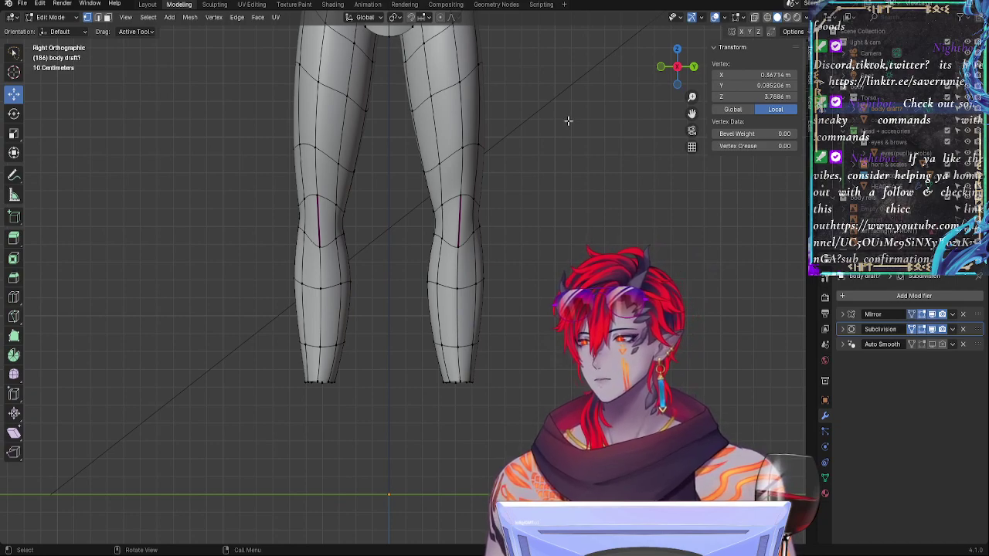
pyautogui.keyDown('ctrl'); pyautogui.moveTo(593, 235); pyautogui.dragTo(557, 197, button='middle'); pyautogui.keyUp('ctrl')
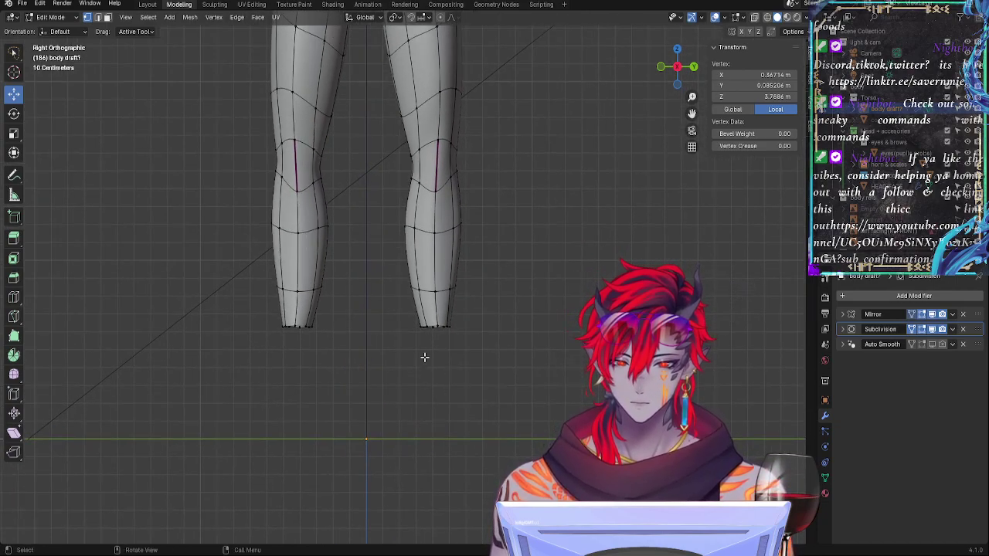
pyautogui.keyDown('ctrl'); pyautogui.moveTo(534, 216); pyautogui.dragTo(538, 320, button='middle'); pyautogui.keyUp('ctrl')
pyautogui.keyDown('shift'); pyautogui.moveTo(506, 170); pyautogui.dragTo(490, 254, button='middle'); pyautogui.keyUp('shift')
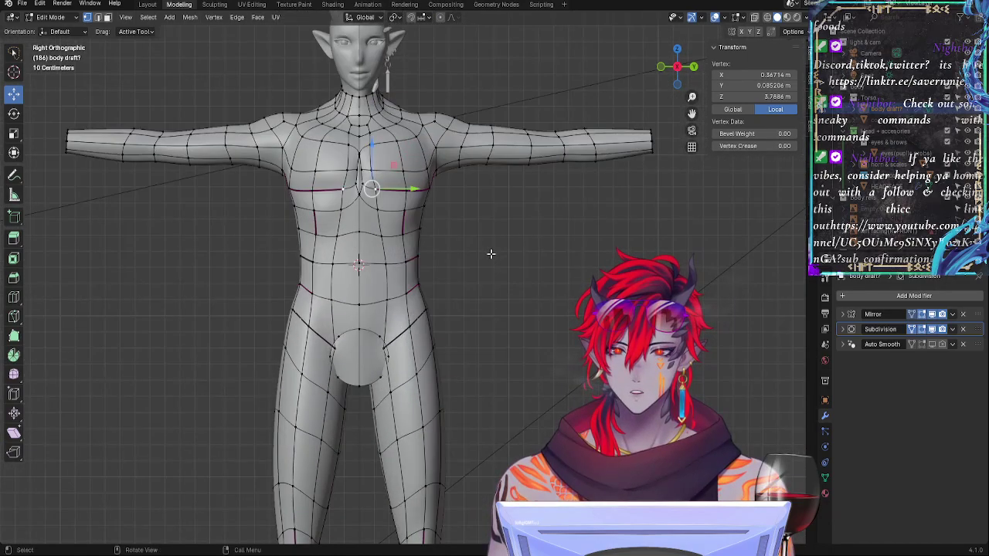
pyautogui.press('Tab')
pyautogui.press('g')
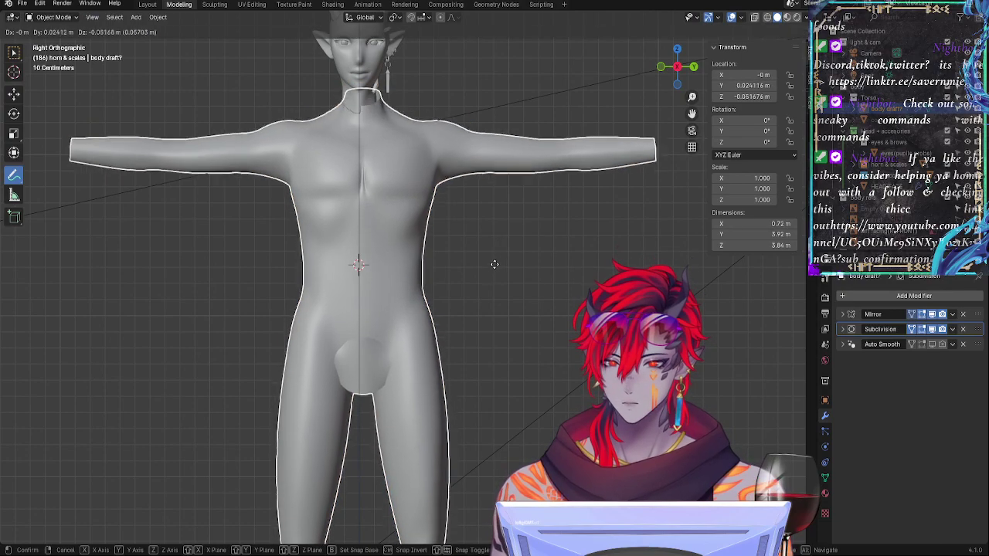
pyautogui.rightClick(491, 261)
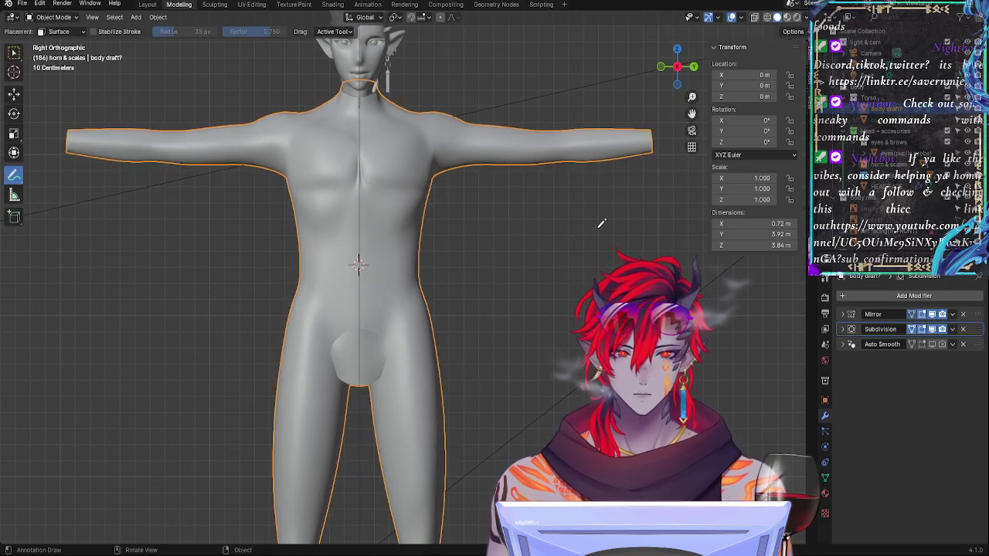
pyautogui.keyDown('ctrl'); pyautogui.moveTo(558, 397); pyautogui.dragTo(560, 162, button='middle'); pyautogui.keyUp('ctrl')
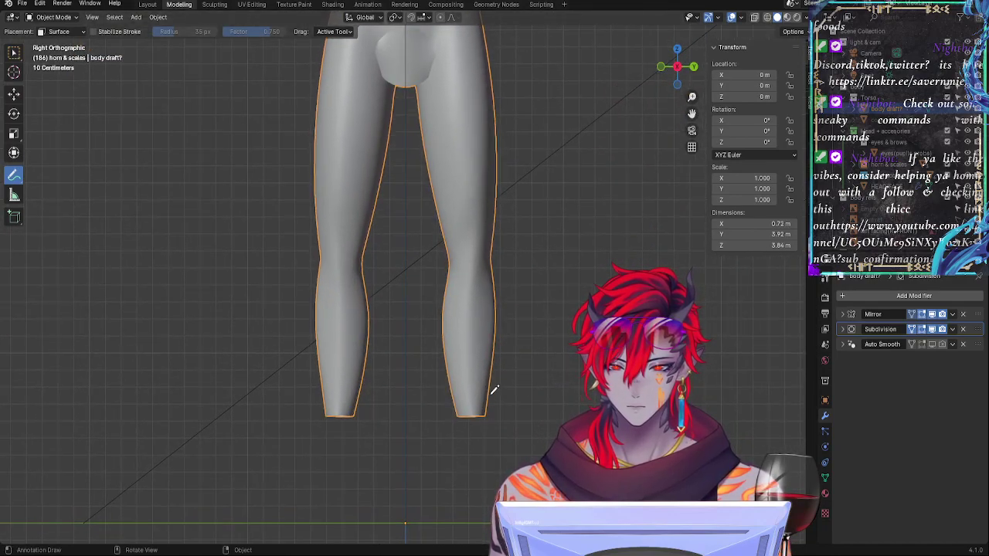
pyautogui.press('g')
pyautogui.press('z')
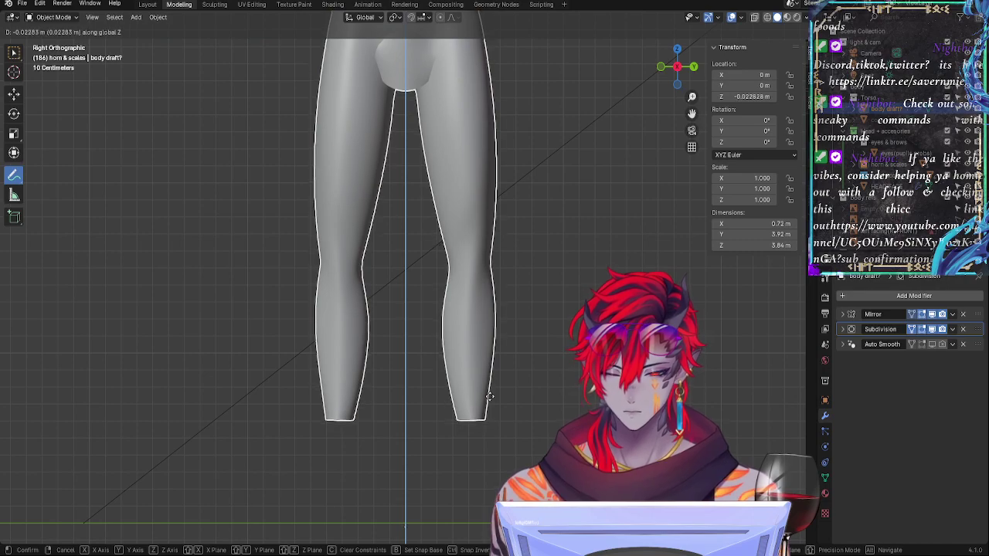
pyautogui.click(490, 396)
pyautogui.keyDown('alt'); pyautogui.keyDown('shift'); pyautogui.moveTo(546, 183); pyautogui.dragTo(523, 502); pyautogui.keyUp('shift'); pyautogui.keyUp('alt')
pyautogui.keyDown('alt'); pyautogui.keyDown('shift'); pyautogui.moveTo(512, 299); pyautogui.dragTo(495, 339); pyautogui.keyUp('shift'); pyautogui.keyUp('alt')
pyautogui.keyDown('shift'); pyautogui.moveTo(494, 340); pyautogui.dragTo(547, 364, button='middle'); pyautogui.keyUp('shift')
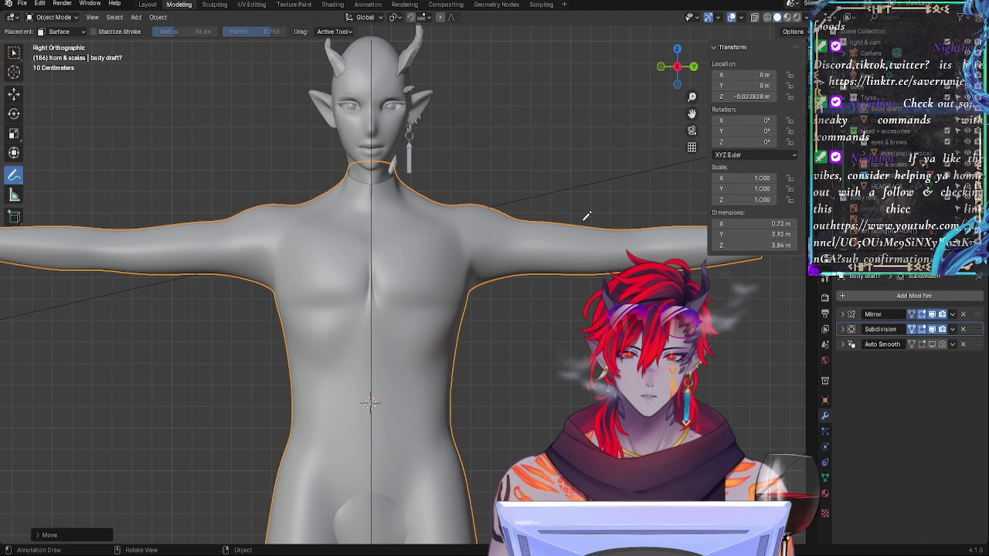
pyautogui.keyDown('alt'); pyautogui.keyDown('shift'); pyautogui.moveTo(662, 330); pyautogui.dragTo(511, 353); pyautogui.keyUp('shift'); pyautogui.keyUp('alt')
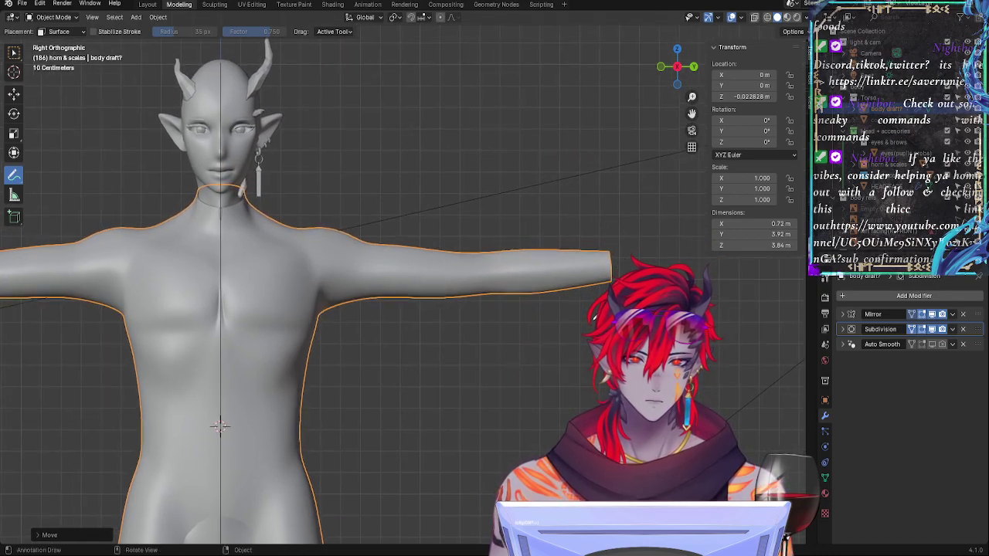
pyautogui.keyDown('alt'); pyautogui.keyDown('shift'); pyautogui.moveTo(375, 348); pyautogui.dragTo(442, 332); pyautogui.keyUp('shift'); pyautogui.keyUp('alt')
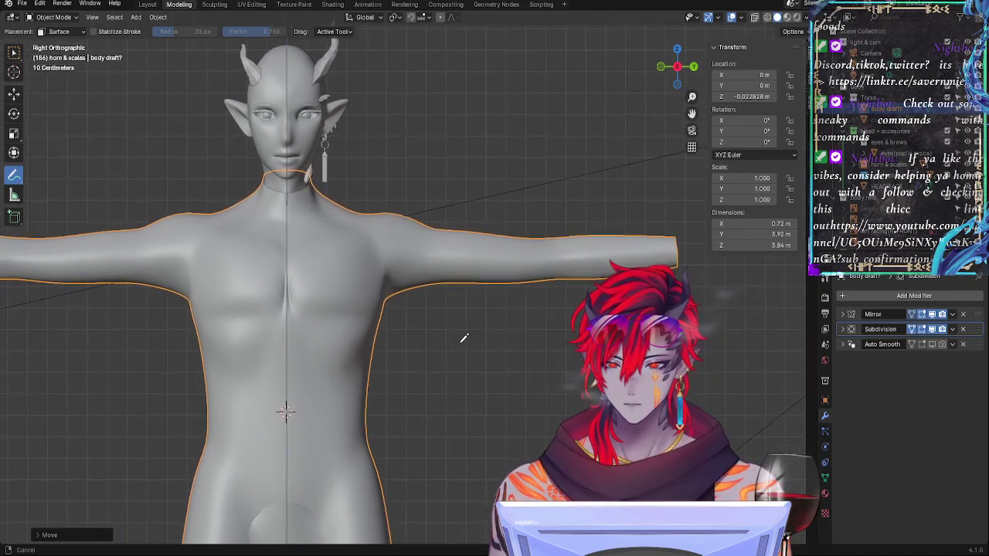
pyautogui.hotkey('ctrl', 'z')
pyautogui.press('g')
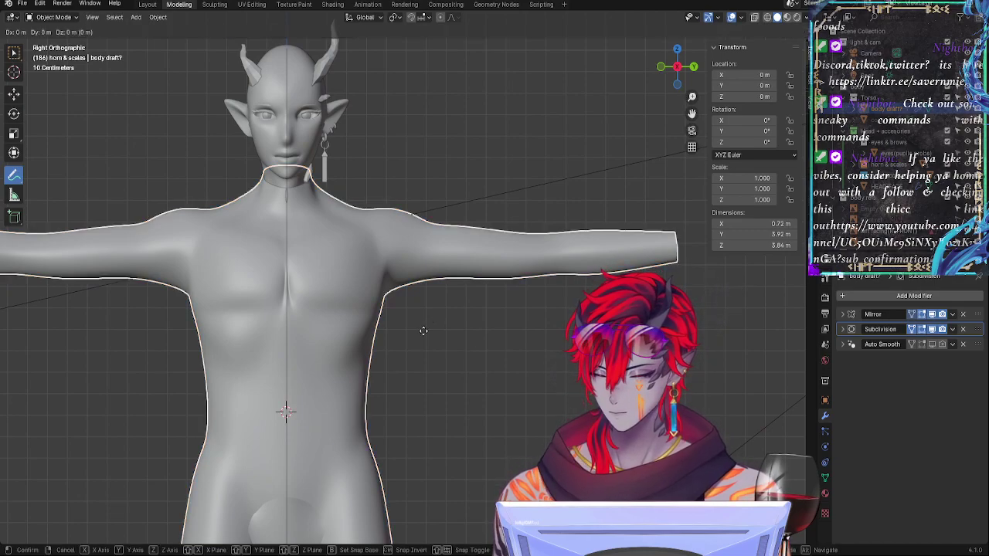
pyautogui.press('z')
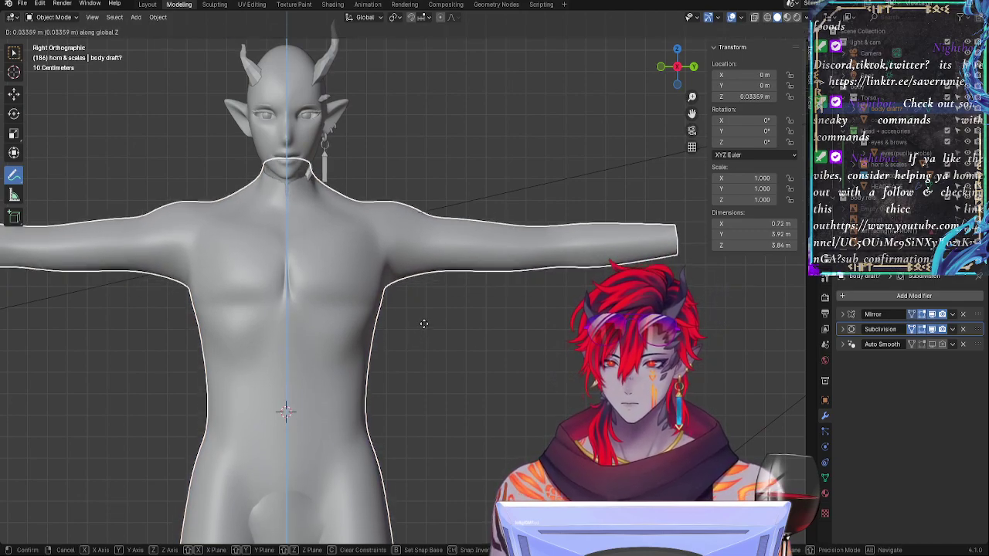
pyautogui.rightClick(429, 325)
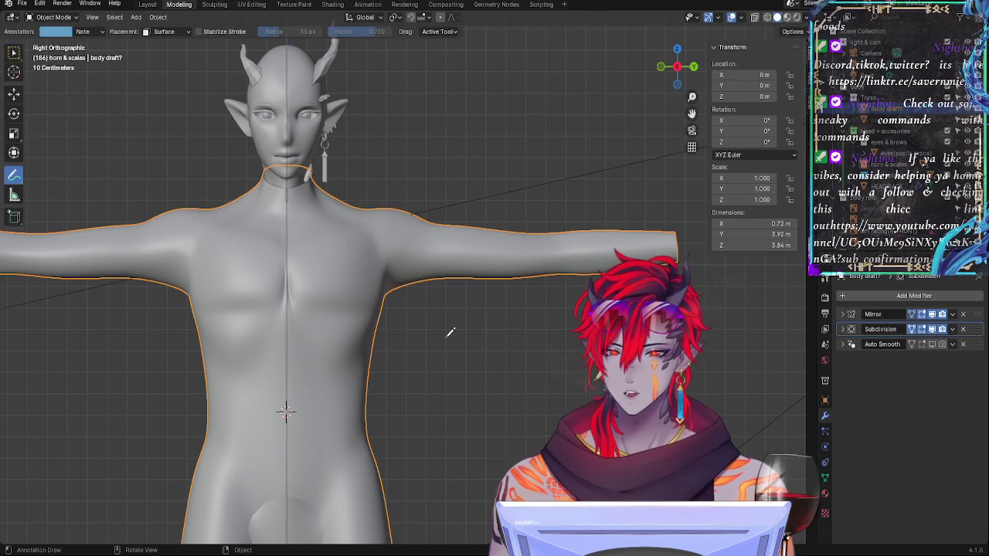
pyautogui.keyDown('shift'); pyautogui.moveTo(435, 337); pyautogui.dragTo(560, 338, button='middle'); pyautogui.keyUp('shift')
pyautogui.press('Tab')
# Step: Nudge a chest vertex near the torso edge slightly forward
pyautogui.keyDown('ctrl'); pyautogui.moveTo(561, 410); pyautogui.dragTo(574, 391, button='middle'); pyautogui.keyUp('ctrl')
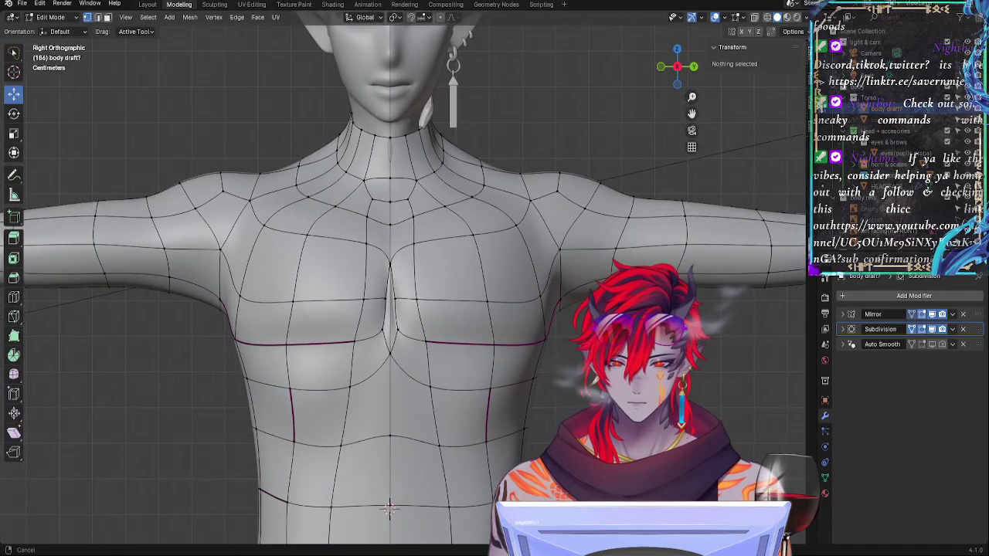
pyautogui.click(677, 66)
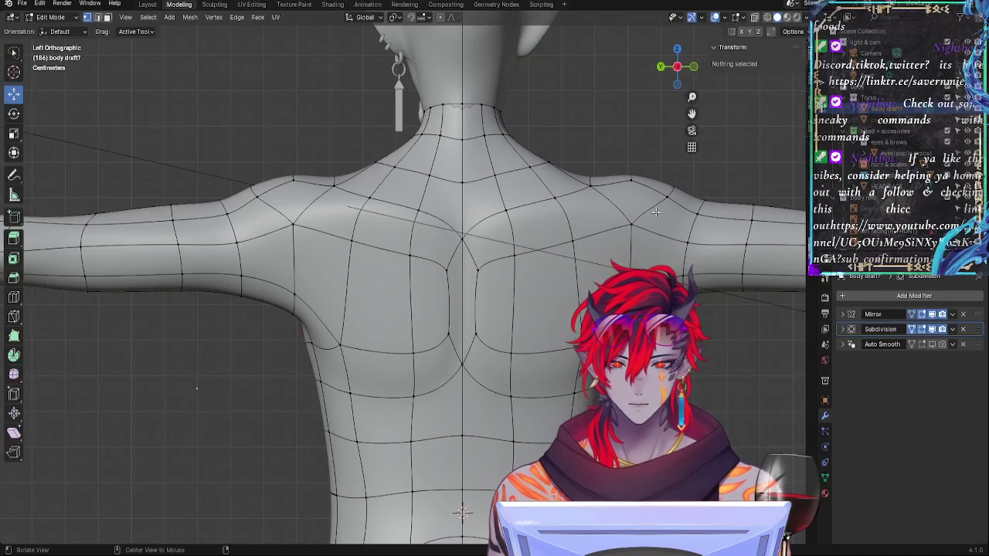
pyautogui.click(693, 67)
pyautogui.keyDown('shift'); pyautogui.moveTo(728, 429); pyautogui.dragTo(483, 434, button='middle'); pyautogui.keyUp('shift')
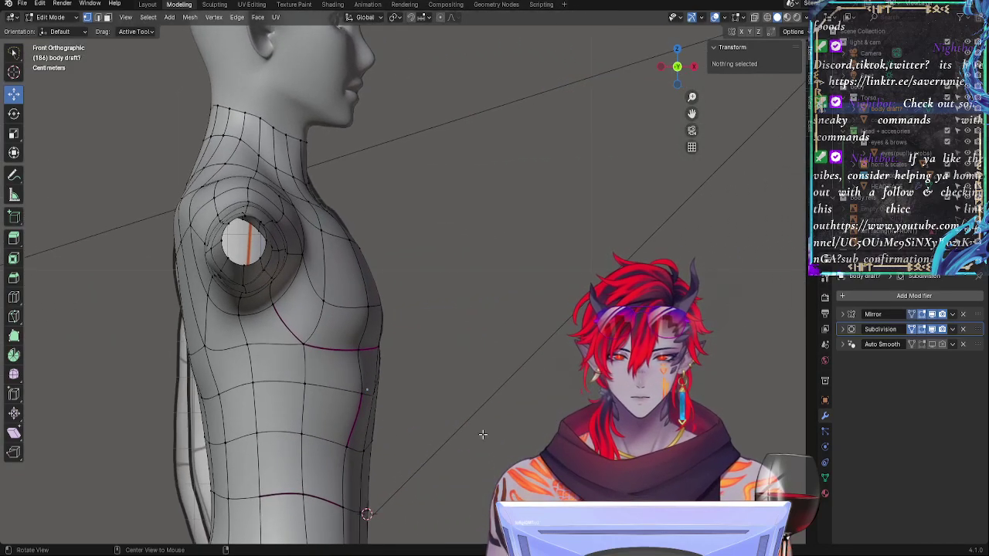
pyautogui.scroll(3, 471, 394)
pyautogui.click(366, 385)
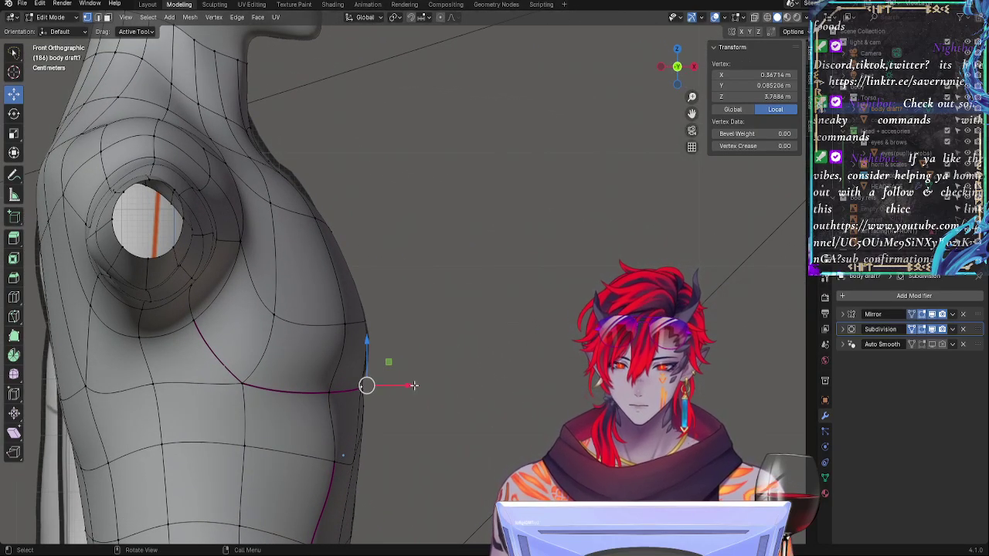
pyautogui.click(481, 393)
pyautogui.click(361, 319)
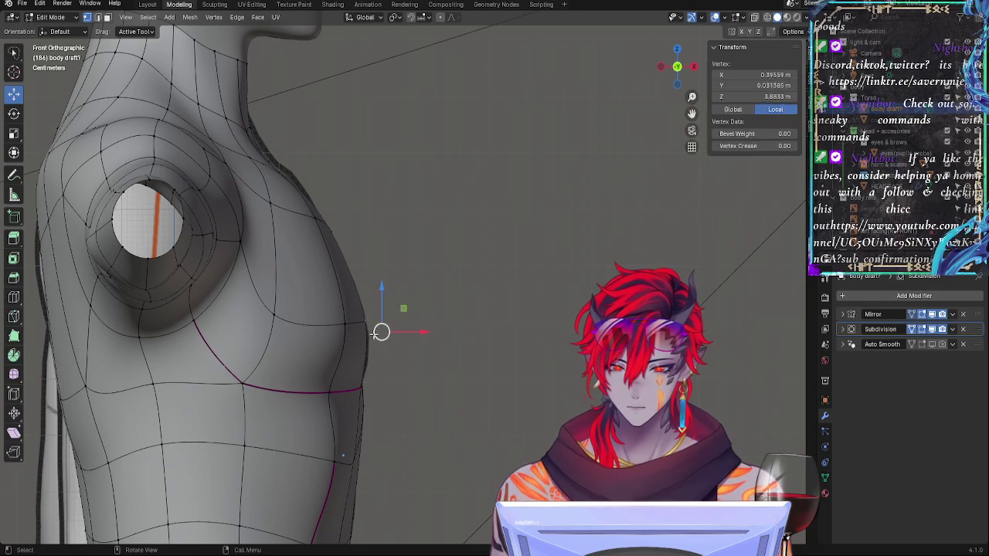
pyautogui.moveTo(491, 344); pyautogui.dragTo(430, 373, button='middle')
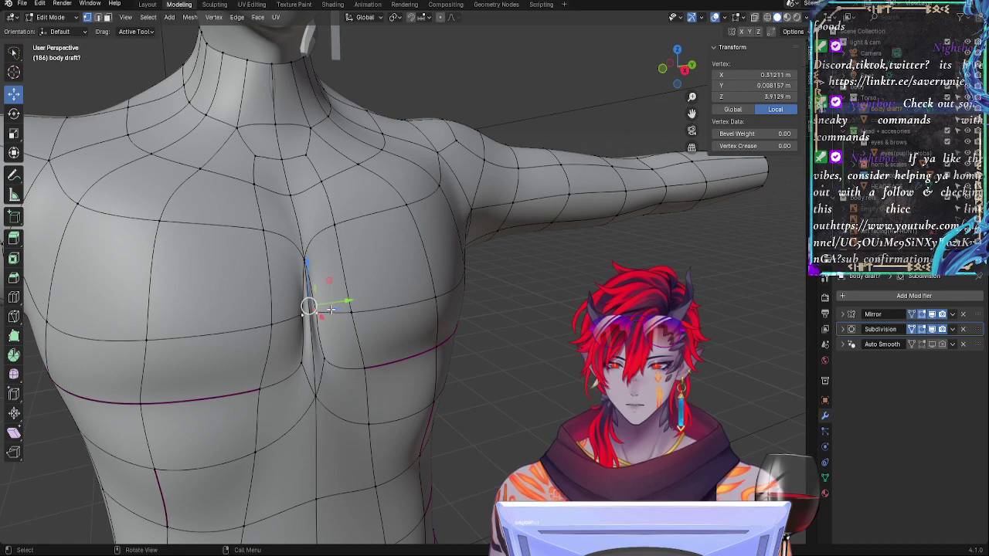
pyautogui.moveTo(344, 302); pyautogui.dragTo(348, 304)
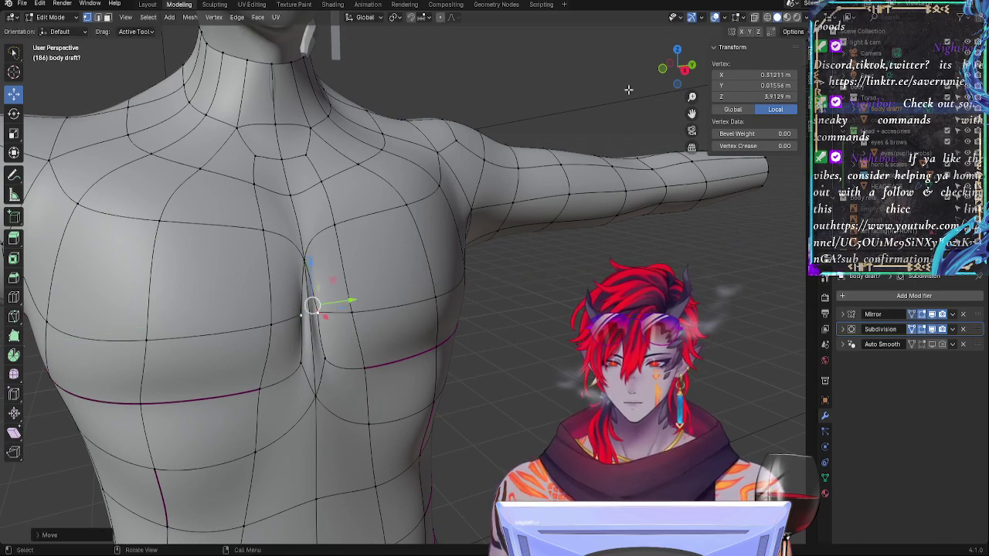
# Step: Briefly show the Face Orientation overlay to check the normals
pyautogui.click(724, 17)
pyautogui.click(673, 229)
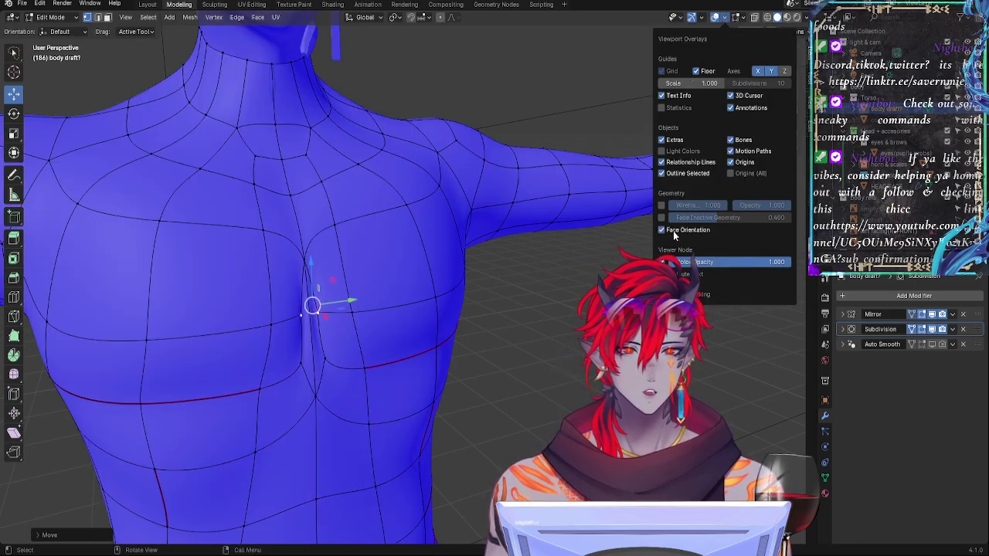
pyautogui.click(673, 231)
pyautogui.click(512, 333)
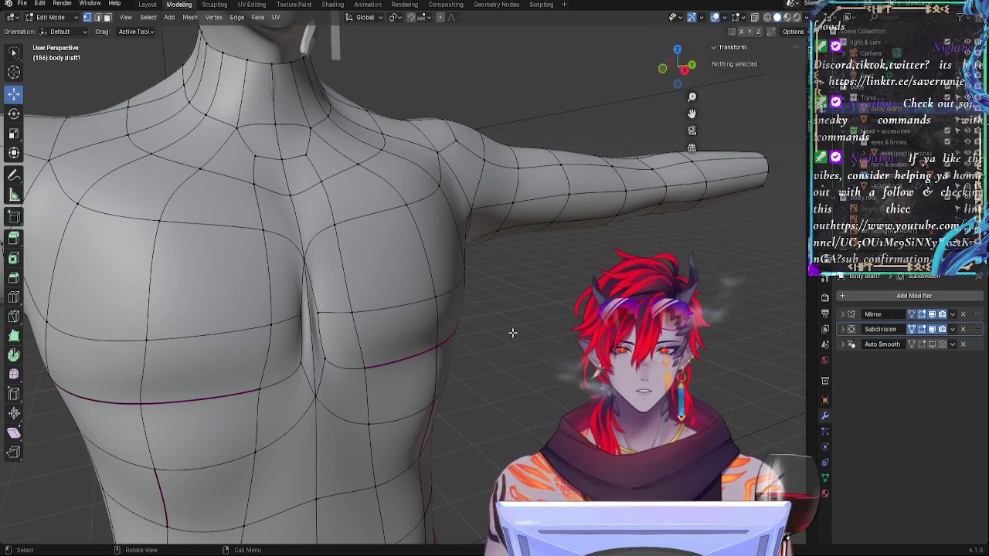
# Step: Push a side-torso vertex outward in the straight side view
pyautogui.moveTo(512, 333); pyautogui.dragTo(467, 312, button='middle')
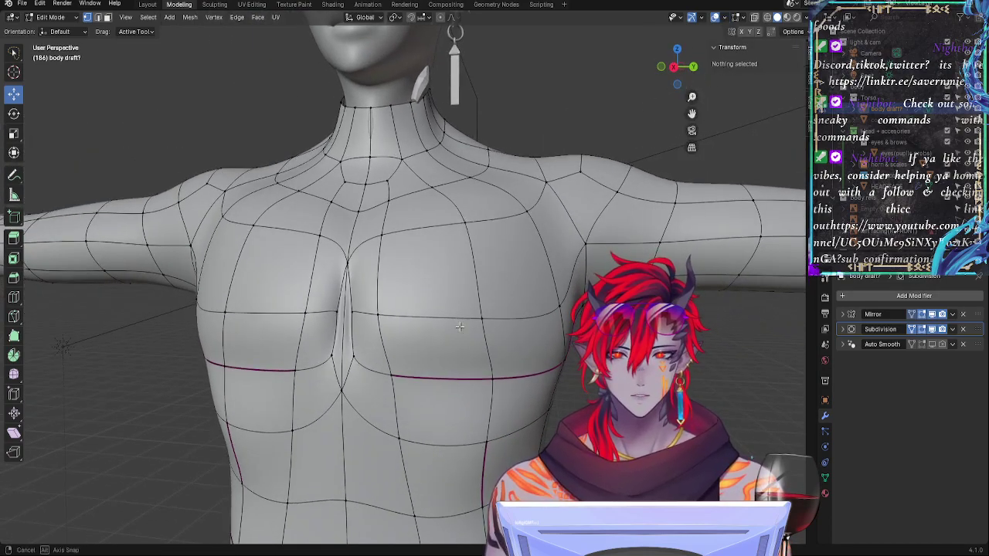
pyautogui.moveTo(578, 216); pyautogui.dragTo(313, 393, button='middle')
pyautogui.click(286, 414)
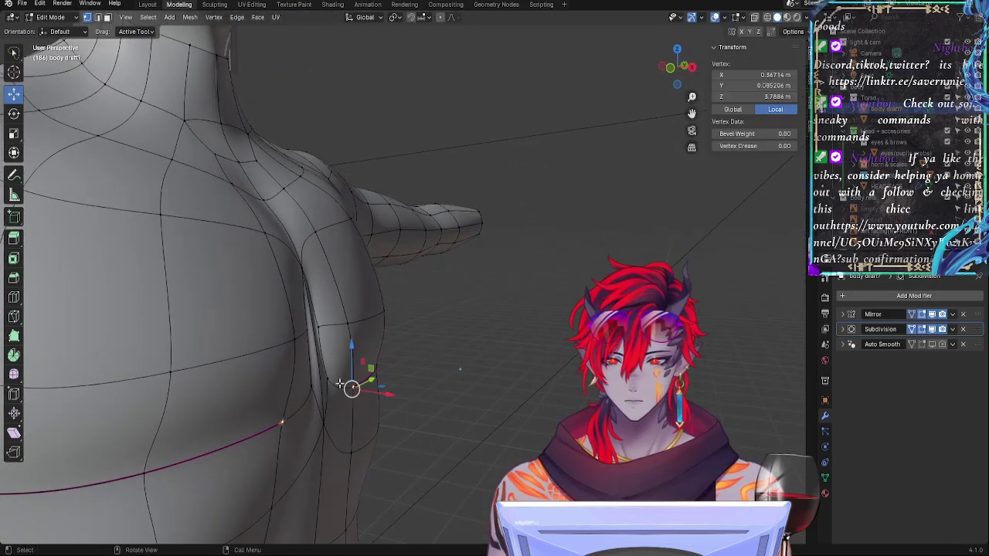
pyautogui.click(670, 69)
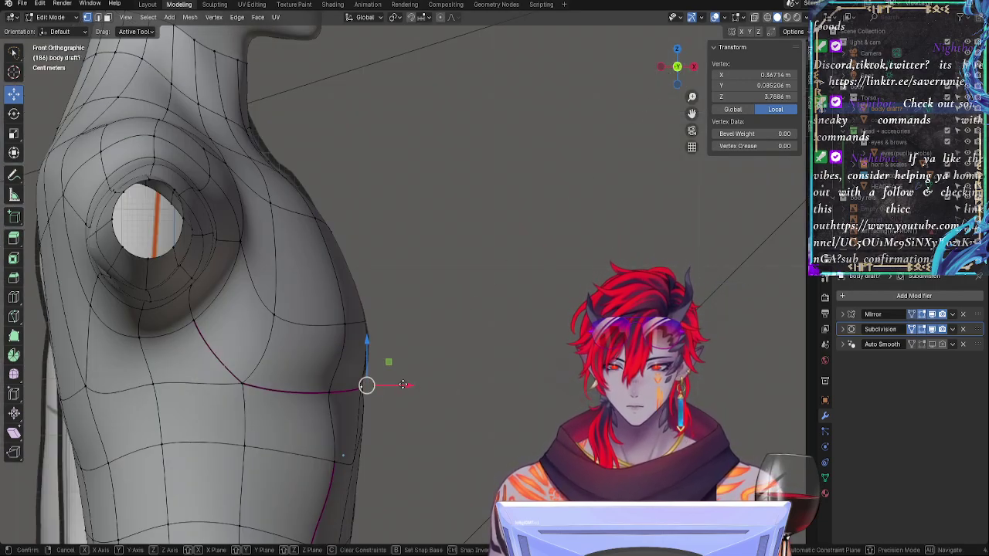
pyautogui.moveTo(400, 384)
pyautogui.mouseDown()
pyautogui.moveTo(407, 386)
pyautogui.moveTo(397, 386)
pyautogui.mouseUp()
# Step: Shift-select several side-chest vertices and push them outward together
pyautogui.moveTo(427, 404); pyautogui.dragTo(332, 406, button='middle')
pyautogui.click(366, 324)
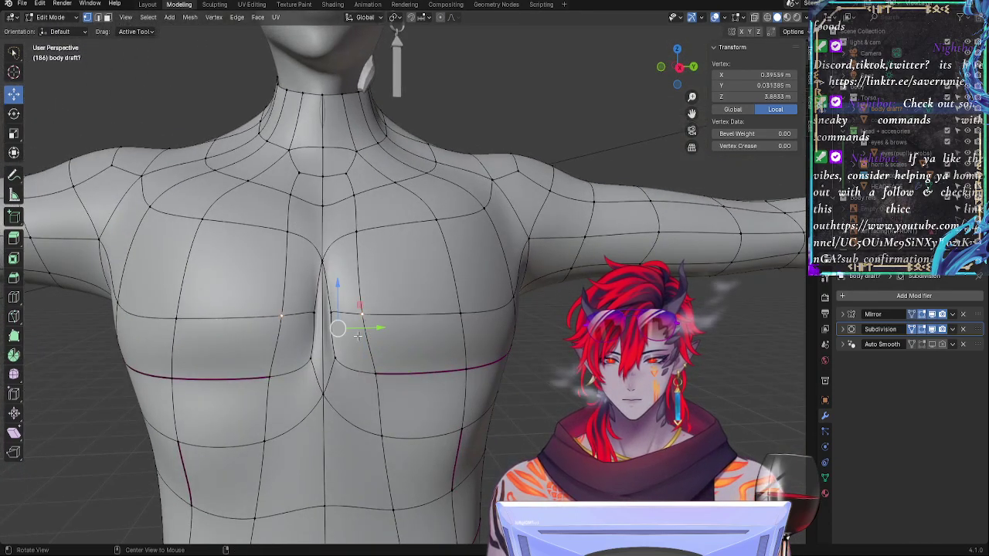
pyautogui.keyDown('alt'); pyautogui.moveTo(358, 335); pyautogui.dragTo(410, 336, button='middle'); pyautogui.keyUp('alt')
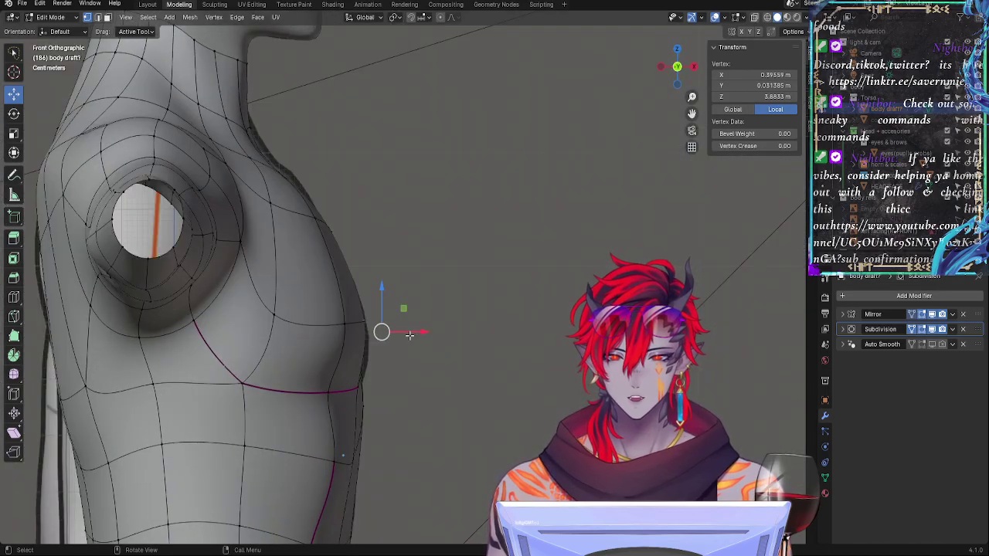
pyautogui.moveTo(458, 392); pyautogui.dragTo(352, 412, button='middle')
pyautogui.click(365, 359)
pyautogui.moveTo(365, 359); pyautogui.dragTo(403, 378, button='middle')
pyautogui.keyDown('shift'); pyautogui.click(335, 384); pyautogui.keyUp('shift')
pyautogui.keyDown('shift'); pyautogui.click(352, 336); pyautogui.keyUp('shift')
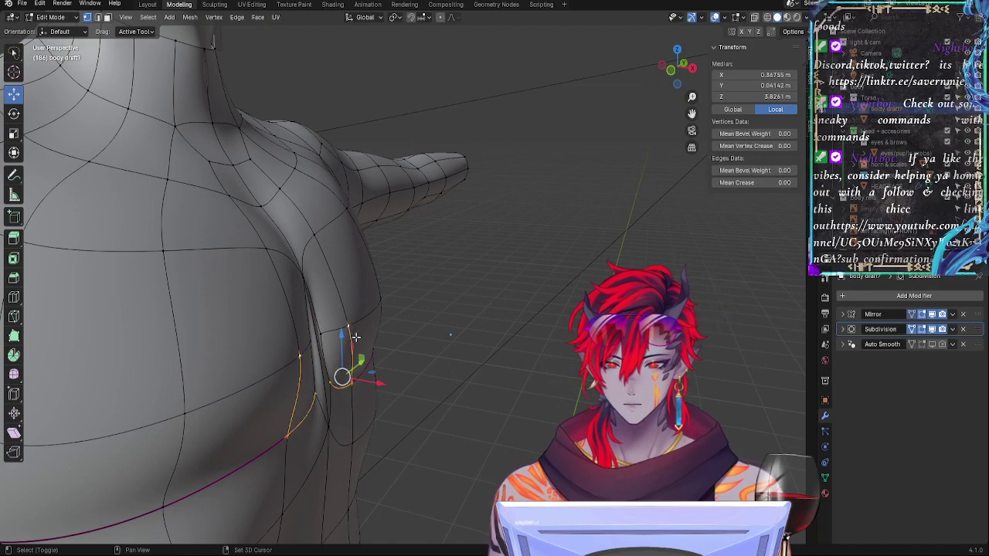
pyautogui.moveTo(367, 381); pyautogui.dragTo(414, 364)
# Step: Lower two chest-contour vertices slightly
pyautogui.click(671, 71)
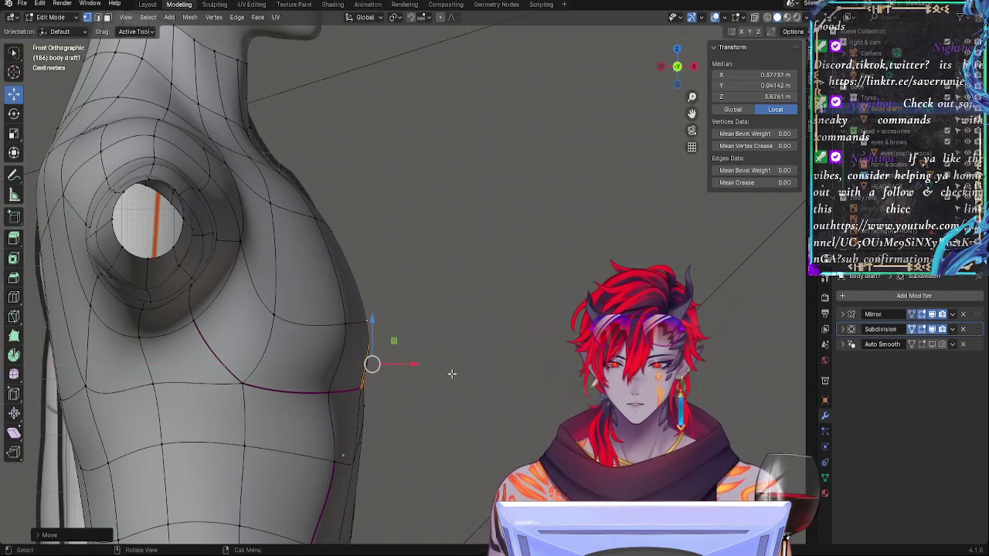
pyautogui.click(450, 374)
pyautogui.moveTo(450, 380); pyautogui.dragTo(363, 332, button='middle')
pyautogui.click(357, 320)
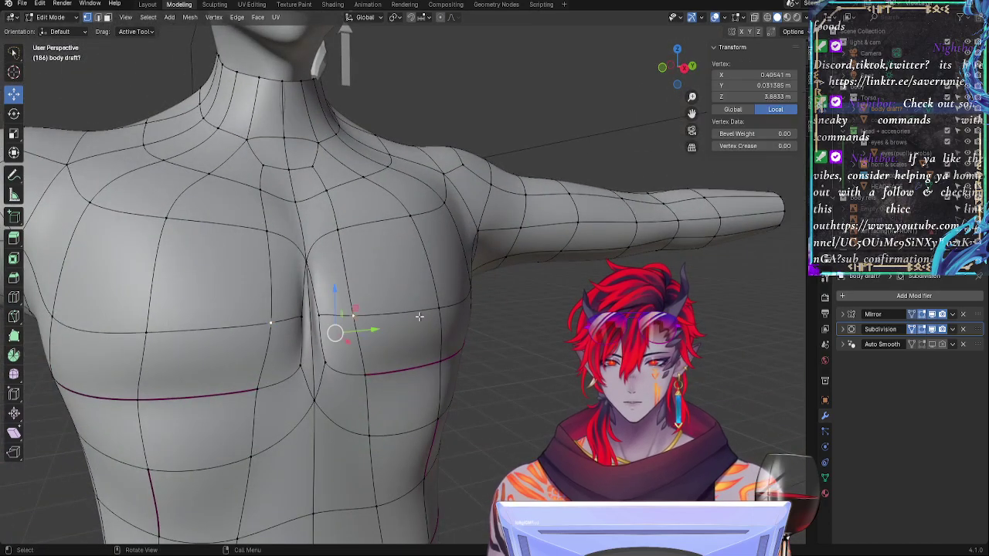
pyautogui.click(343, 232)
pyautogui.keyDown('shift'); pyautogui.click(402, 222); pyautogui.keyUp('shift')
pyautogui.moveTo(376, 162); pyautogui.dragTo(326, 156)
# Step: Pull an outer chest-edge vertex inward in front view, then select the horizontal chest loop
pyautogui.press('KP_1')
pyautogui.click(332, 238)
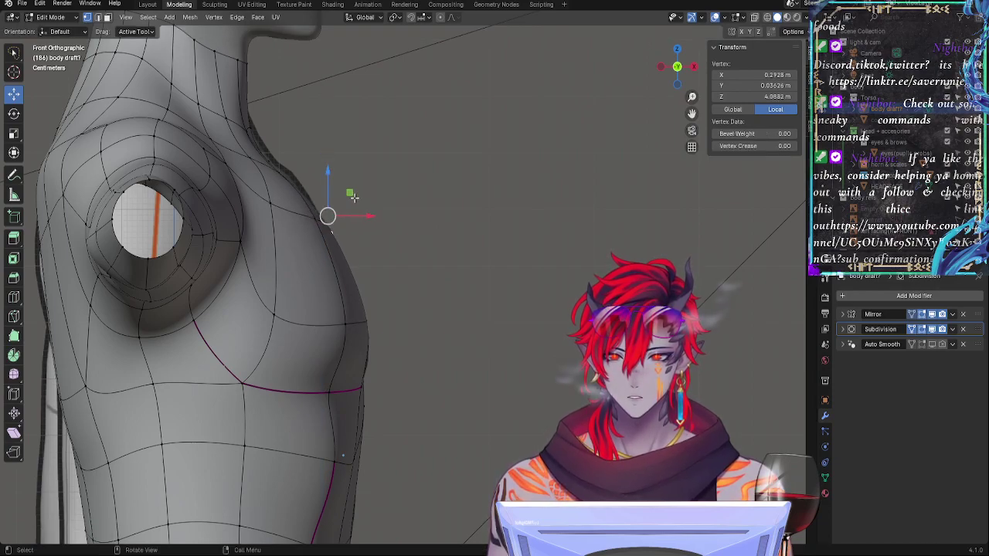
pyautogui.moveTo(369, 210); pyautogui.dragTo(364, 204)
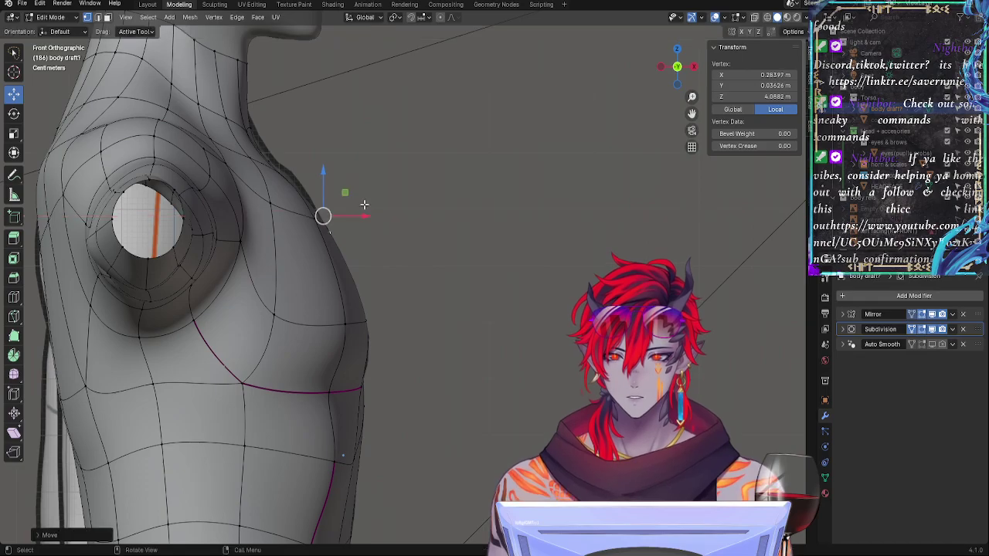
pyautogui.click(366, 313)
pyautogui.moveTo(471, 319); pyautogui.dragTo(340, 340, button='middle')
pyautogui.moveTo(384, 301)
pyautogui.mouseDown(button='middle')
pyautogui.moveTo(340, 247)
pyautogui.moveTo(289, 230)
pyautogui.moveTo(404, 227)
pyautogui.moveTo(375, 301)
pyautogui.mouseUp(button='middle')
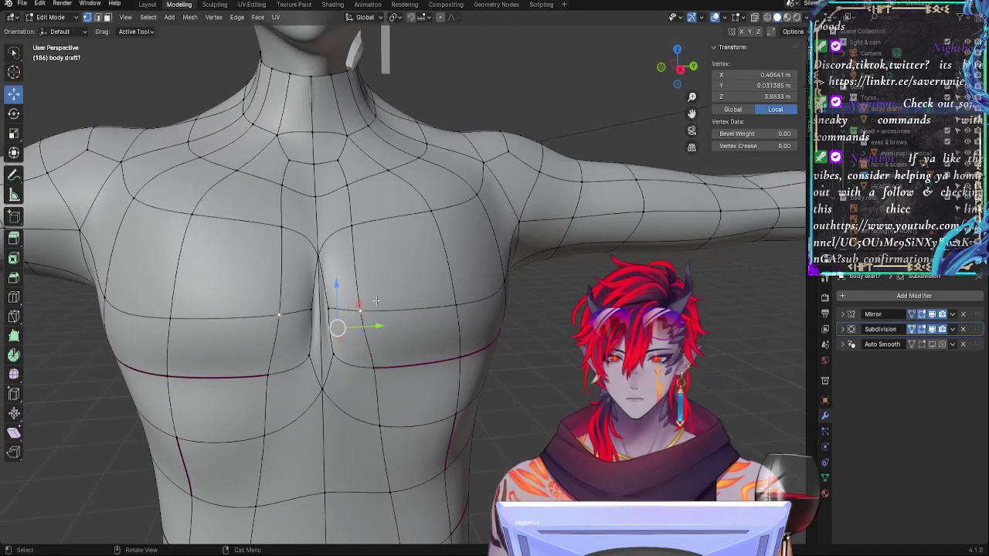
pyautogui.keyDown('alt'); pyautogui.click(446, 312); pyautogui.keyUp('alt')
# Step: Slide the chest loop along the surface, then slide the vertex below the chest down its edge
pyautogui.press('g')
pyautogui.press('g')
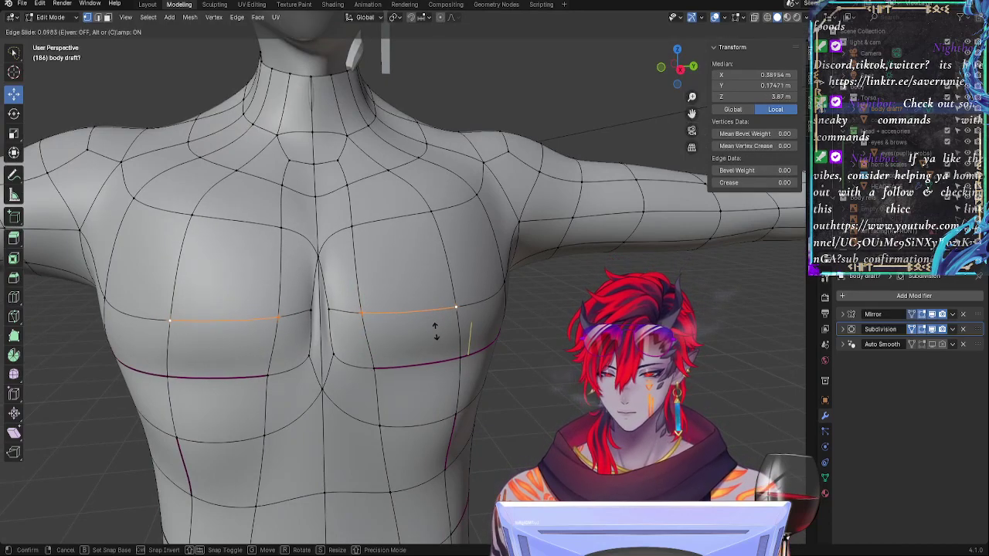
pyautogui.click(434, 330)
pyautogui.click(361, 323)
pyautogui.press('g')
pyautogui.press('g')
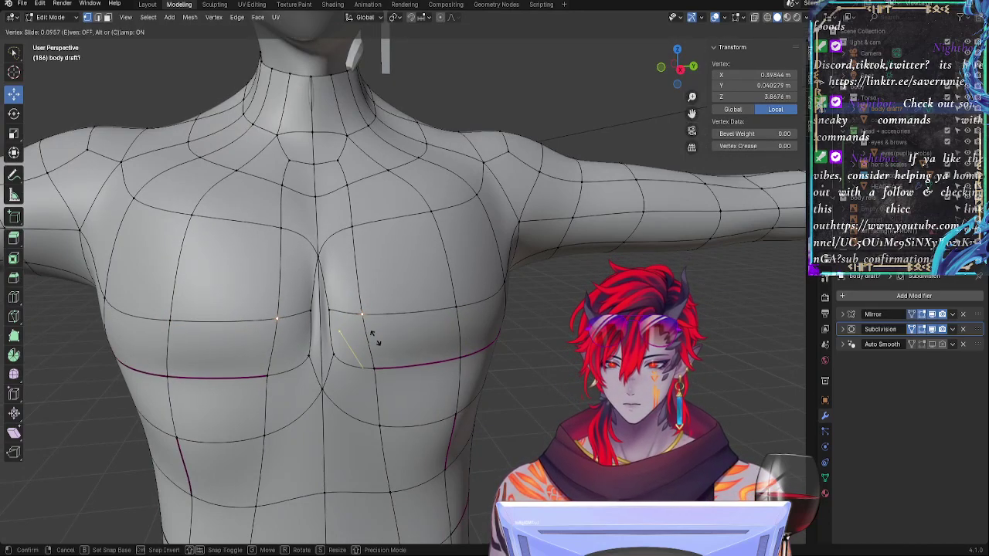
pyautogui.click(379, 369)
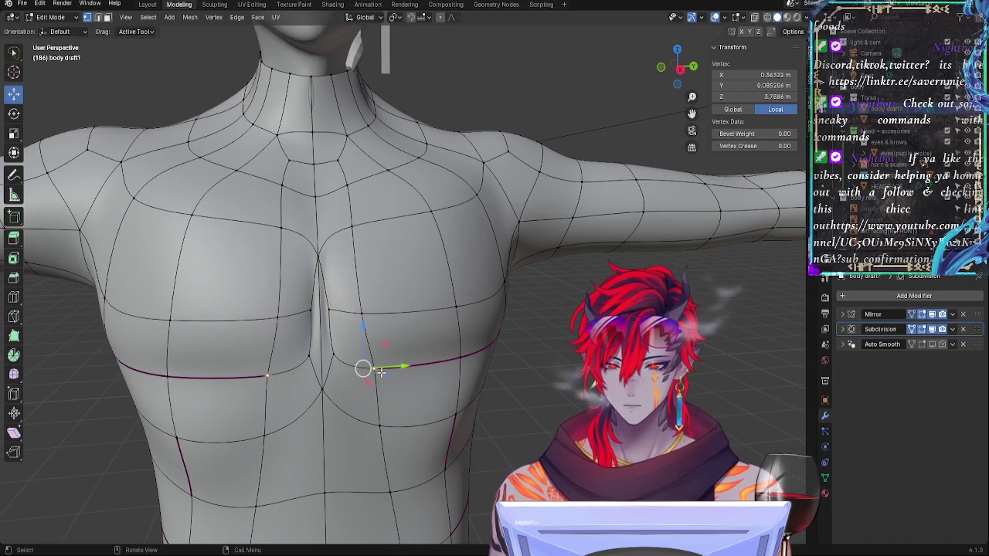
# Step: Select the three-vertex chest face and lower it slightly
pyautogui.keyDown('shift'); pyautogui.click(367, 319); pyautogui.keyUp('shift')
pyautogui.keyDown('shift'); pyautogui.click(455, 308); pyautogui.keyUp('shift')
pyautogui.keyDown('shift'); pyautogui.click(460, 357); pyautogui.keyUp('shift')
pyautogui.moveTo(416, 307); pyautogui.dragTo(414, 311)
pyautogui.click(412, 287)
# Step: In front view, push a side-torso vertex outward
pyautogui.moveTo(412, 296); pyautogui.dragTo(607, 206, button='middle')
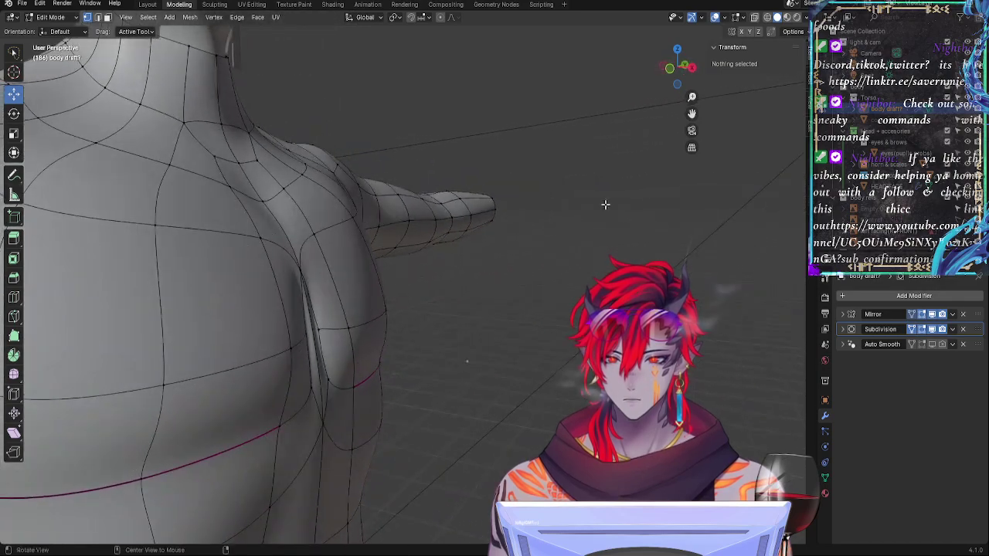
pyautogui.click(668, 74)
pyautogui.click(366, 377)
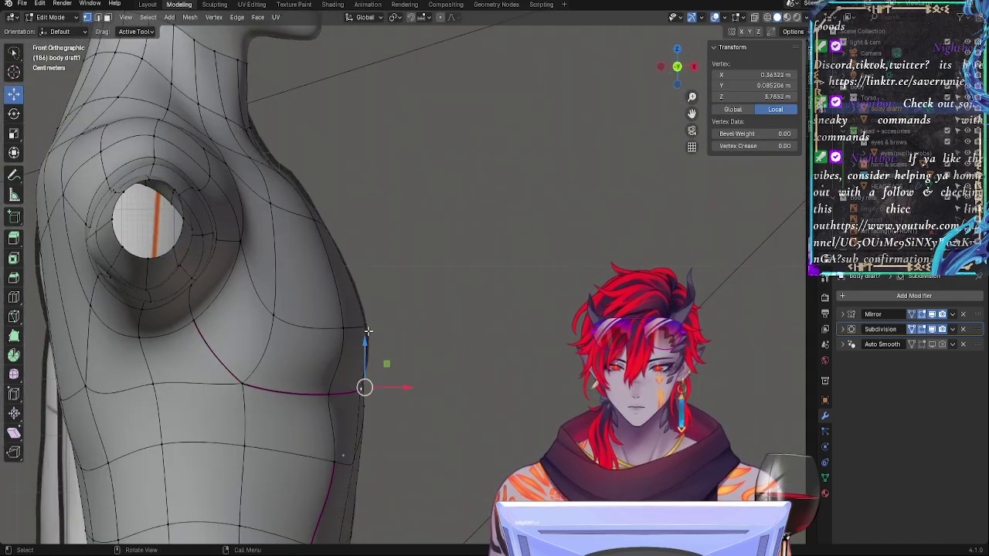
pyautogui.moveTo(402, 337); pyautogui.dragTo(430, 338)
pyautogui.click(481, 355)
pyautogui.moveTo(481, 376)
pyautogui.mouseDown(button='middle')
pyautogui.moveTo(471, 388)
pyautogui.moveTo(338, 385)
pyautogui.moveTo(407, 378)
pyautogui.mouseUp(button='middle')
# Step: Push another chest vertex slightly outward, checking it against the smoothed preview from the side
pyautogui.click(365, 380)
pyautogui.press('Tab')
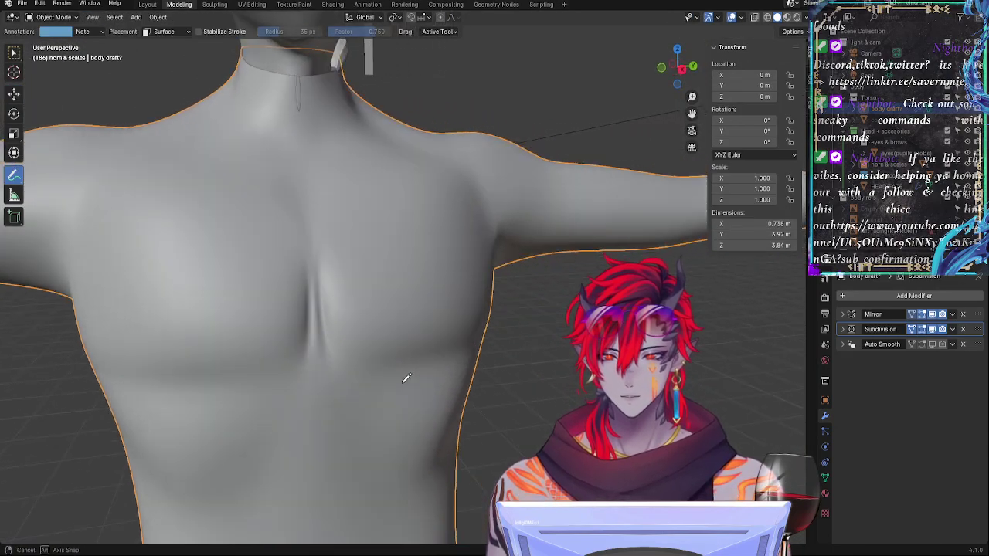
pyautogui.press('Tab')
pyautogui.moveTo(320, 389)
pyautogui.mouseDown(button='middle')
pyautogui.moveTo(384, 355)
pyautogui.moveTo(363, 379)
pyautogui.mouseUp(button='middle')
pyautogui.press('Tab')
pyautogui.scroll(3, 423, 385)
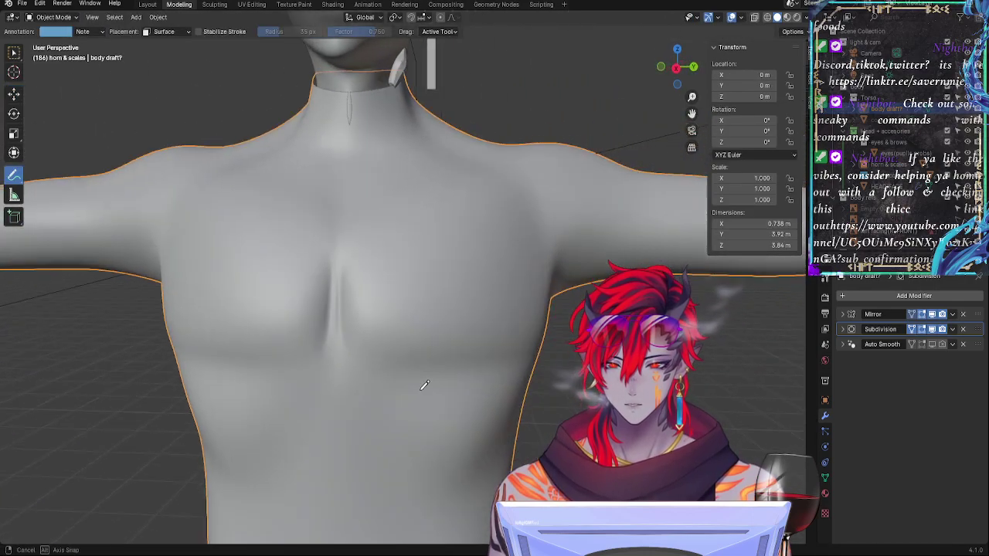
pyautogui.scroll(-3, 423, 385)
pyautogui.press('Tab')
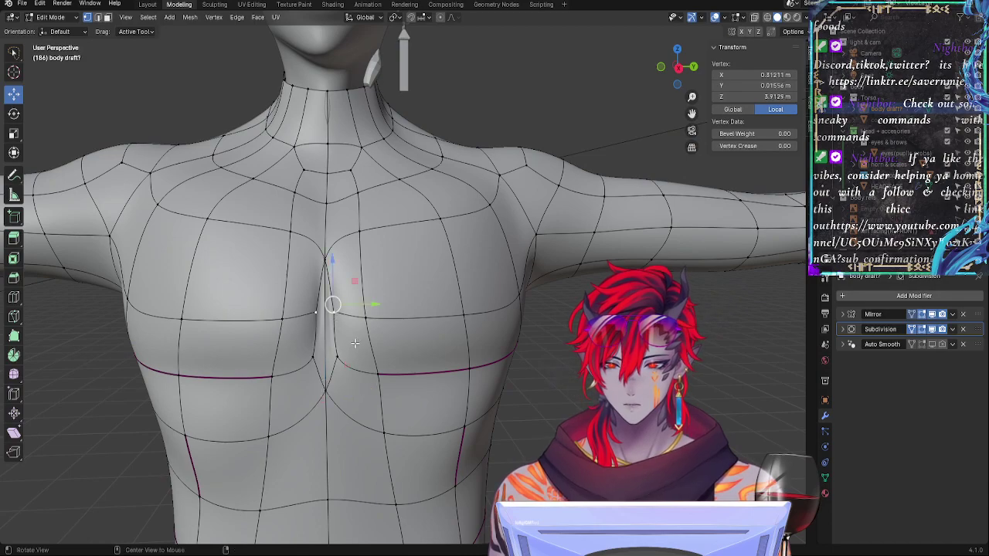
pyautogui.keyDown('alt'); pyautogui.moveTo(355, 343); pyautogui.dragTo(236, 367); pyautogui.keyUp('alt')
pyautogui.moveTo(408, 294); pyautogui.dragTo(404, 294)
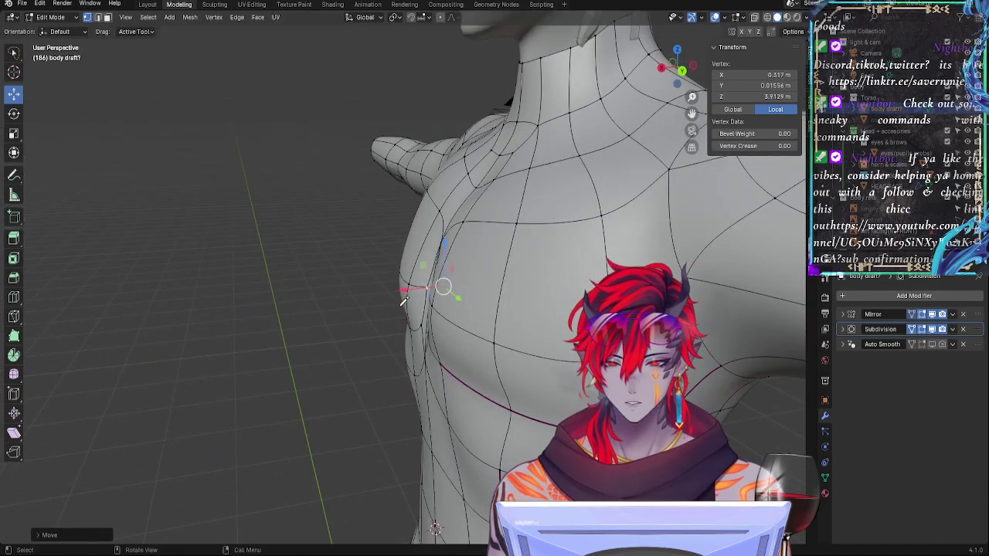
pyautogui.moveTo(402, 301); pyautogui.dragTo(419, 353, button='middle')
# Step: Nudge the chest vertex front-to-back along Y, then slightly sideways
pyautogui.press('Tab')
pyautogui.press('Tab')
pyautogui.press('Tab')
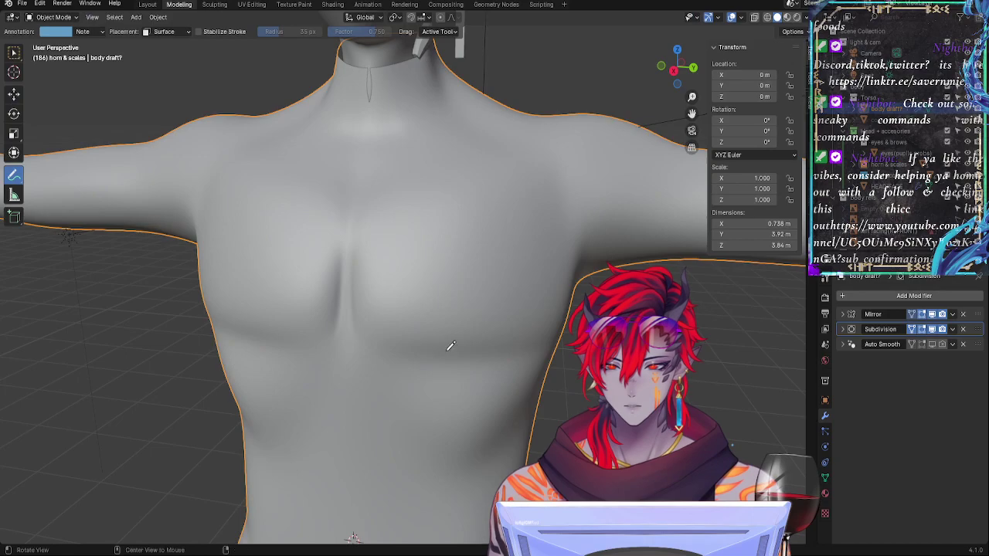
pyautogui.scroll(-4, 464, 342)
pyautogui.scroll(2, 471, 358)
pyautogui.press('Tab')
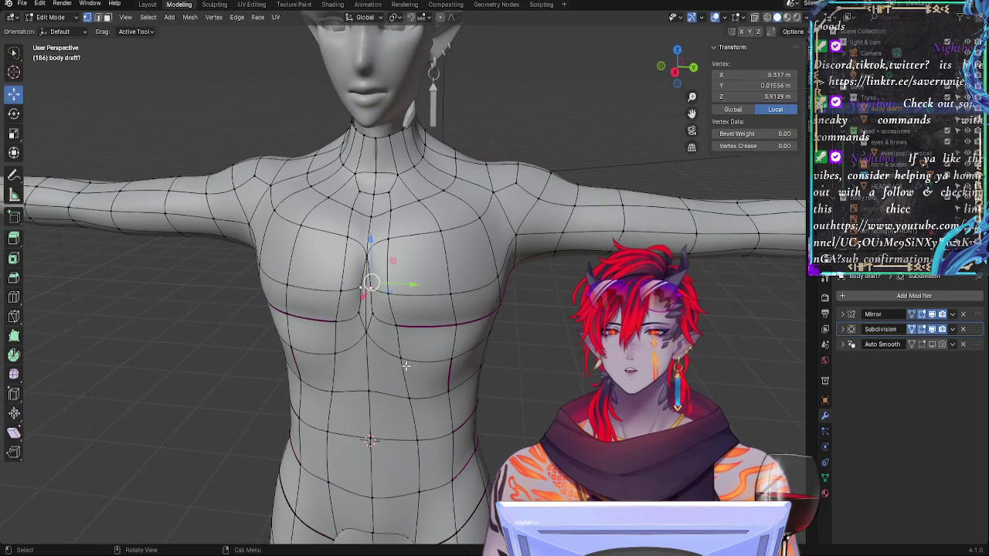
pyautogui.moveTo(405, 366); pyautogui.dragTo(321, 336, button='middle')
pyautogui.press('g')
pyautogui.press('y')
pyautogui.click(403, 285)
pyautogui.moveTo(376, 281); pyautogui.dragTo(374, 281)
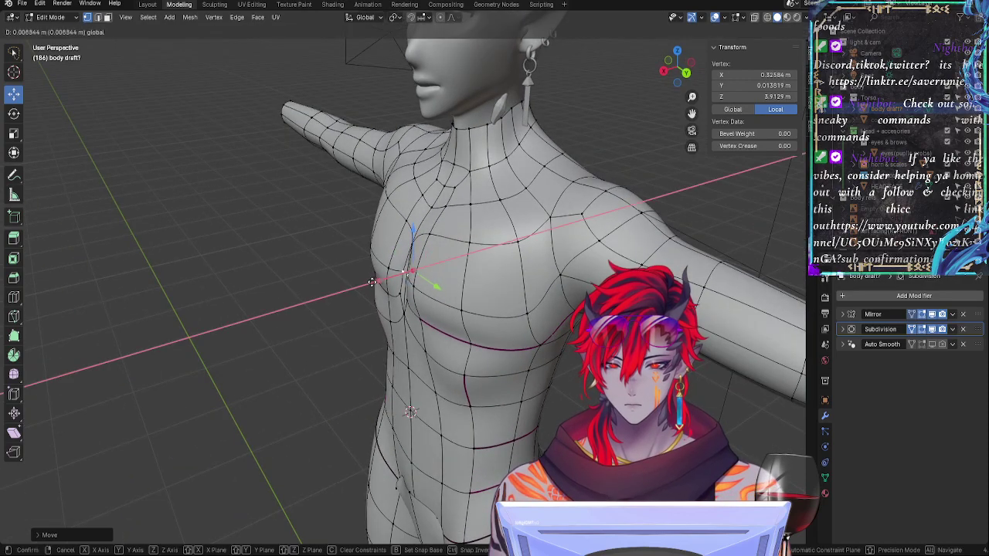
pyautogui.moveTo(374, 281); pyautogui.dragTo(421, 257, button='middle')
# Step: Push the lower centre chest vertex slightly outward along X and preview the smoothed chest
pyautogui.click(375, 325)
pyautogui.press('Tab')
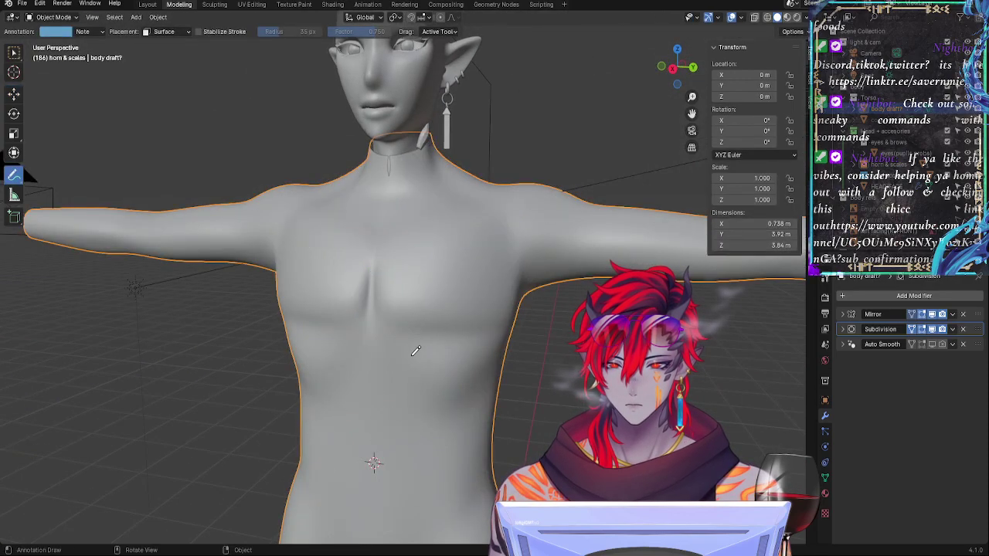
pyautogui.moveTo(416, 353); pyautogui.dragTo(391, 317, button='middle')
pyautogui.press('Tab')
pyautogui.moveTo(376, 311); pyautogui.dragTo(378, 309)
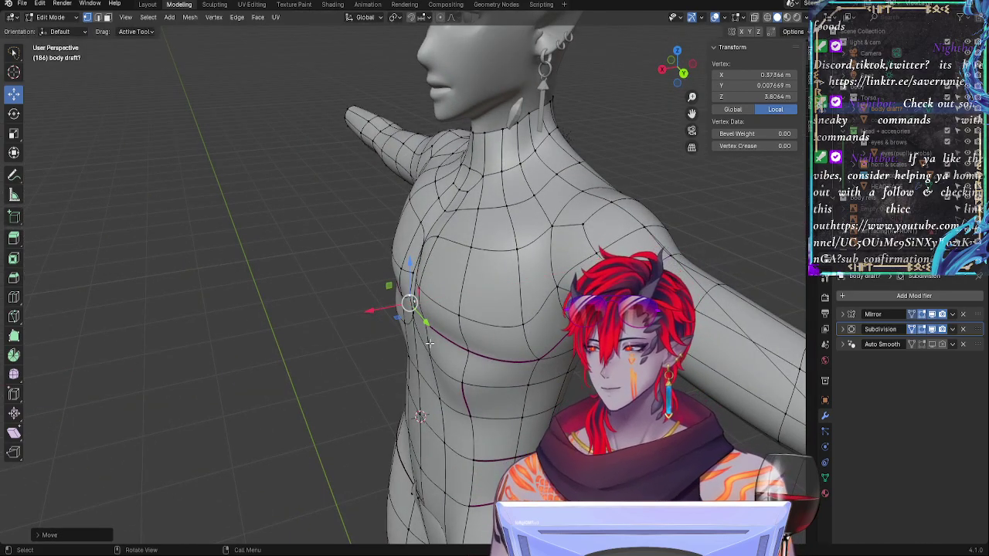
pyautogui.press('Tab')
pyautogui.moveTo(428, 343); pyautogui.dragTo(503, 388, button='middle')
pyautogui.scroll(4, 453, 293)
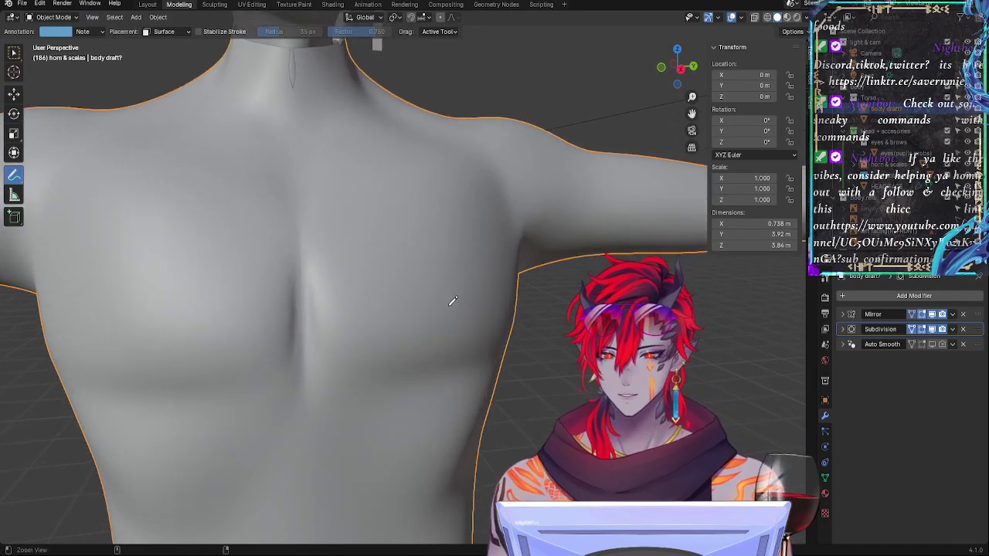
pyautogui.scroll(-3, 453, 302)
pyautogui.moveTo(441, 353); pyautogui.dragTo(468, 353, button='middle')
pyautogui.press('Tab')
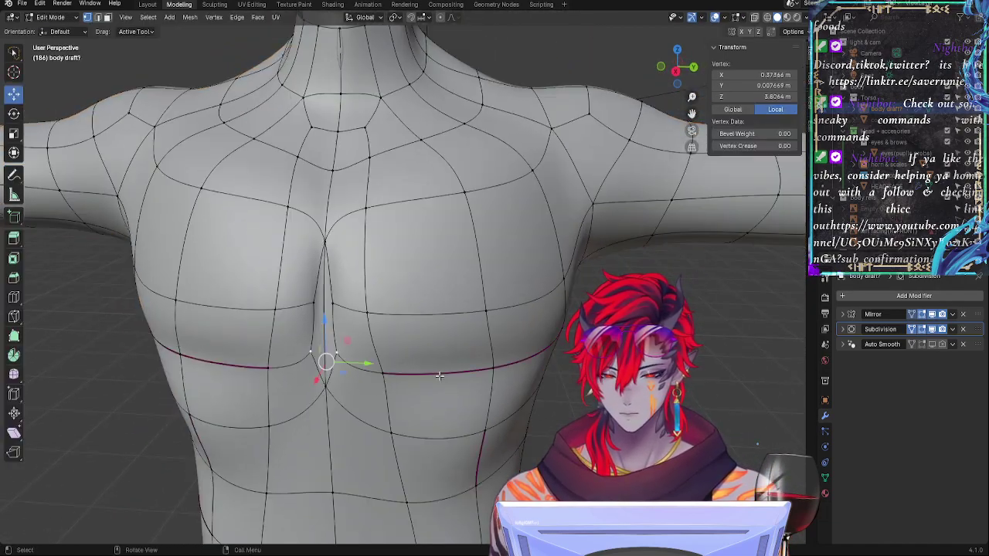
# Step: Shift the two sternum edges in depth and move a chest vertex along Y
pyautogui.click(327, 386)
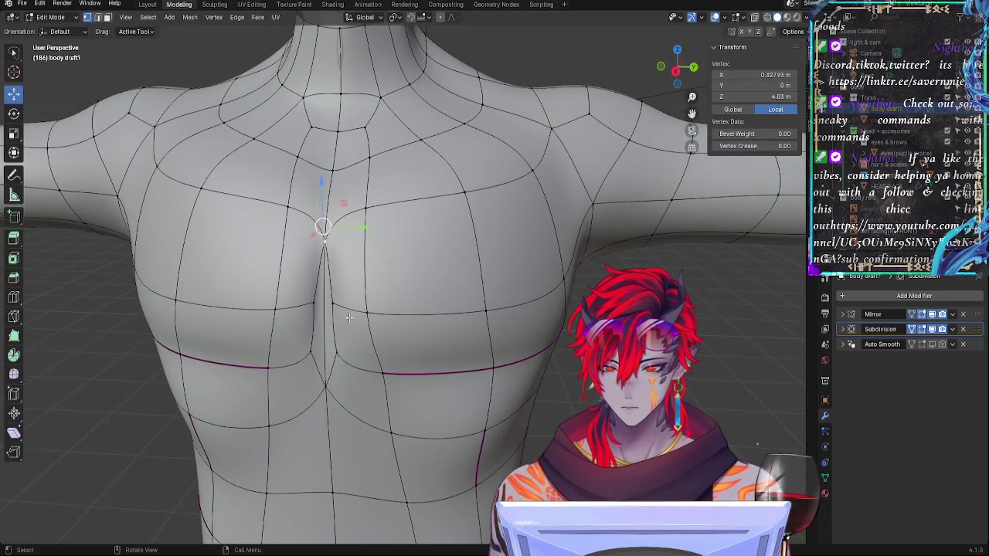
pyautogui.moveTo(350, 317); pyautogui.dragTo(304, 365, button='middle')
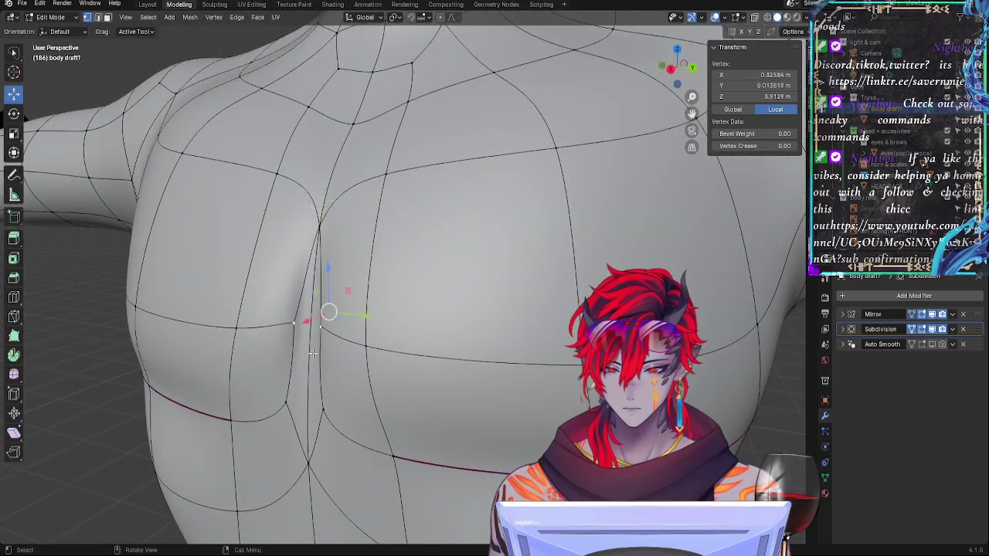
pyautogui.click(303, 457)
pyautogui.moveTo(304, 454); pyautogui.dragTo(358, 407, button='middle')
pyautogui.press('Tab')
pyautogui.press('Tab')
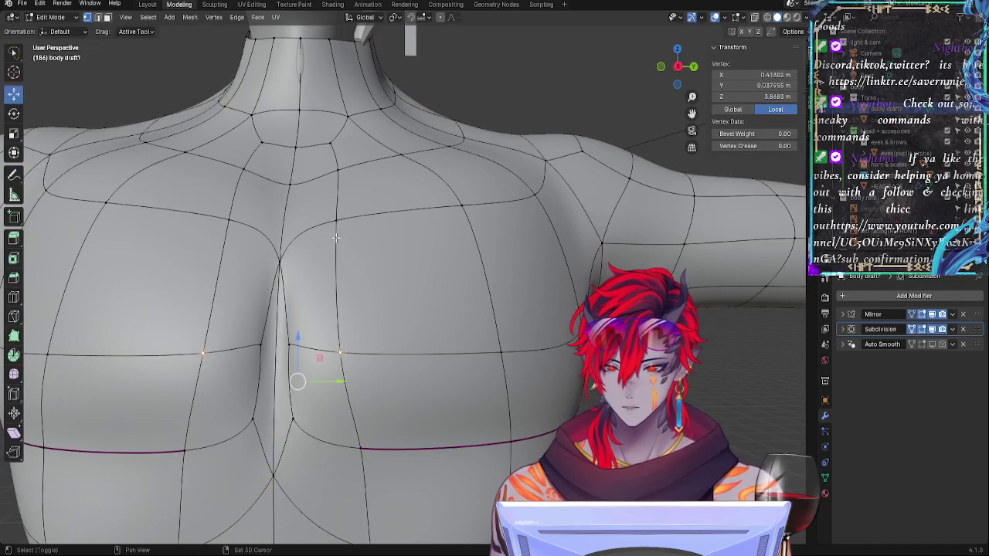
pyautogui.keyDown('ctrl'); pyautogui.keyDown('alt'); pyautogui.click(340, 284); pyautogui.keyUp('alt'); pyautogui.keyUp('ctrl')
pyautogui.moveTo(344, 281); pyautogui.dragTo(342, 283)
pyautogui.click(316, 337)
pyautogui.press('g')
pyautogui.press('y')
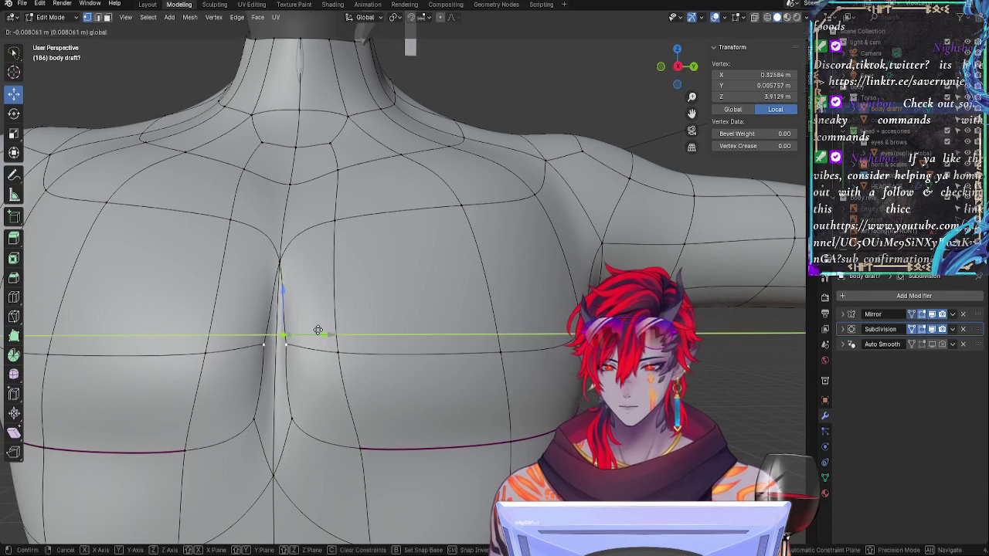
pyautogui.click(320, 330)
# Step: Move a lower chest vertex sideways along X, comparing with the smoothed preview
pyautogui.press('Tab')
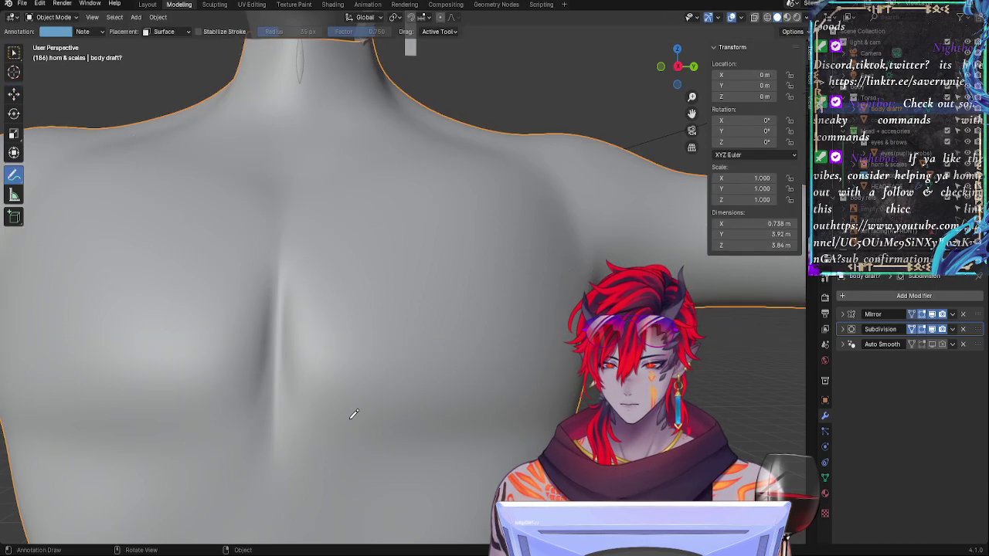
pyautogui.press('Tab')
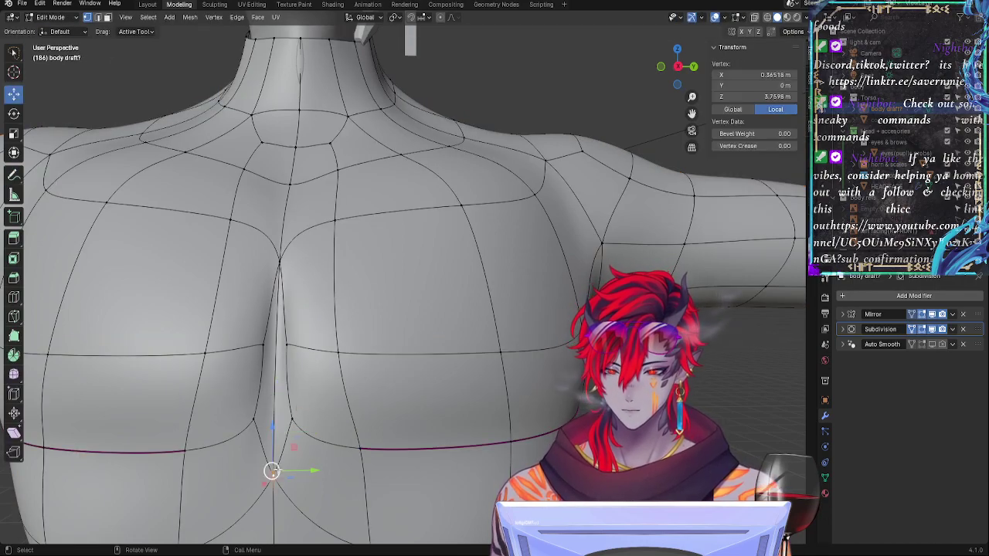
pyautogui.click(285, 264)
pyautogui.moveTo(297, 258); pyautogui.dragTo(318, 257, button='middle')
pyautogui.press('Tab')
pyautogui.press('Tab')
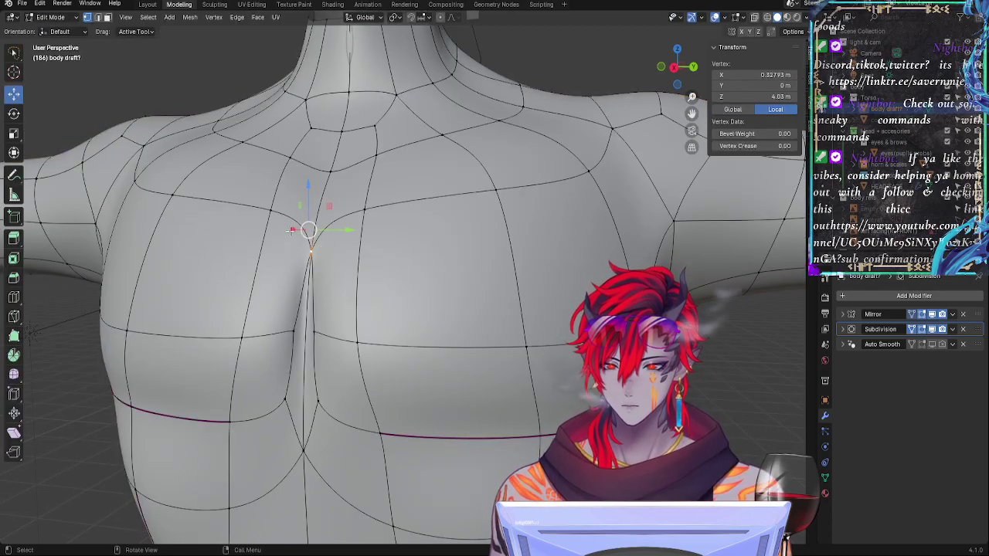
pyautogui.press('Tab')
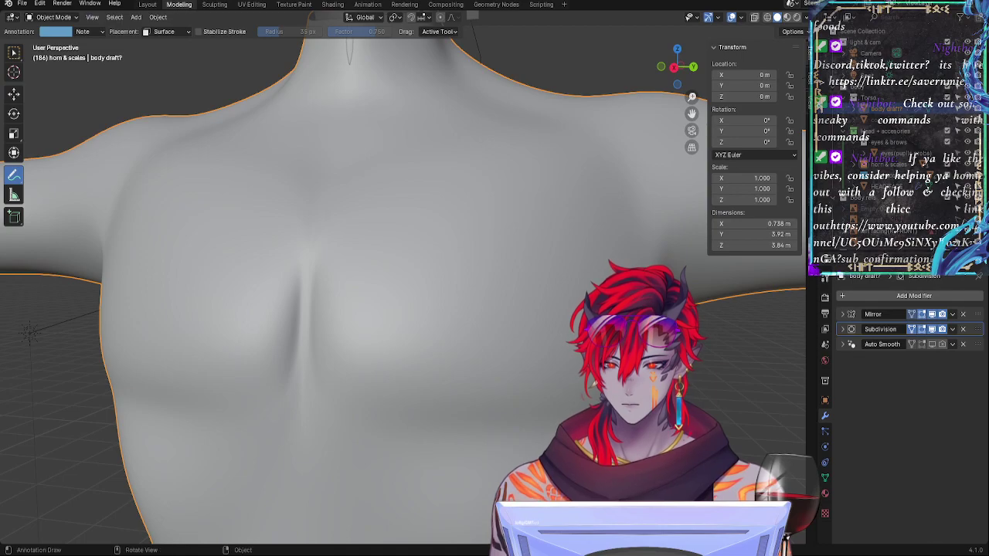
pyautogui.press('Tab')
pyautogui.moveTo(291, 230); pyautogui.dragTo(269, 232)
pyautogui.press('Tab')
pyautogui.moveTo(328, 263); pyautogui.dragTo(448, 258, button='middle')
pyautogui.press('Tab')
pyautogui.press('Tab')
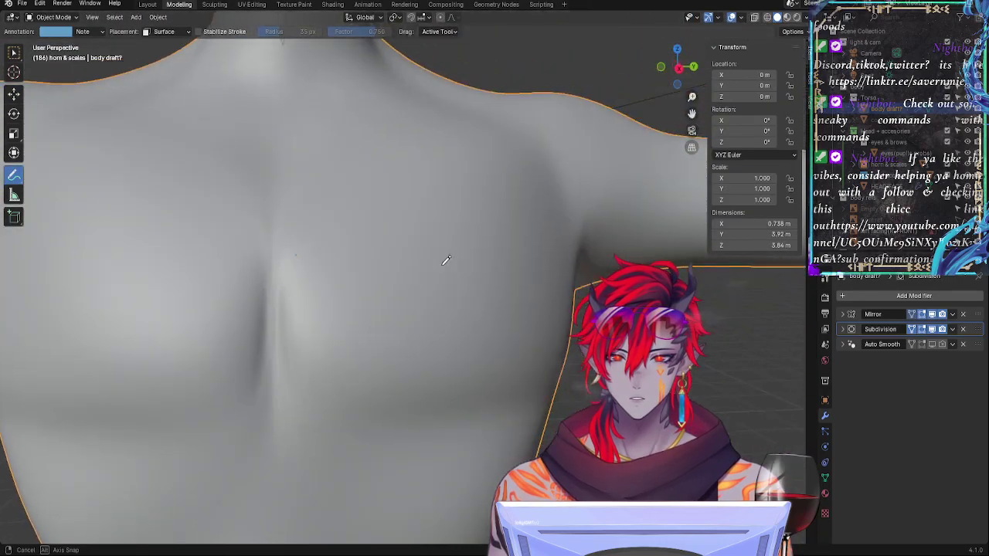
pyautogui.press('Tab')
# Step: Move the top sternum vertex along the Z axis and inspect the smoothed body
pyautogui.moveTo(275, 237); pyautogui.dragTo(344, 224, button='middle')
pyautogui.press('g')
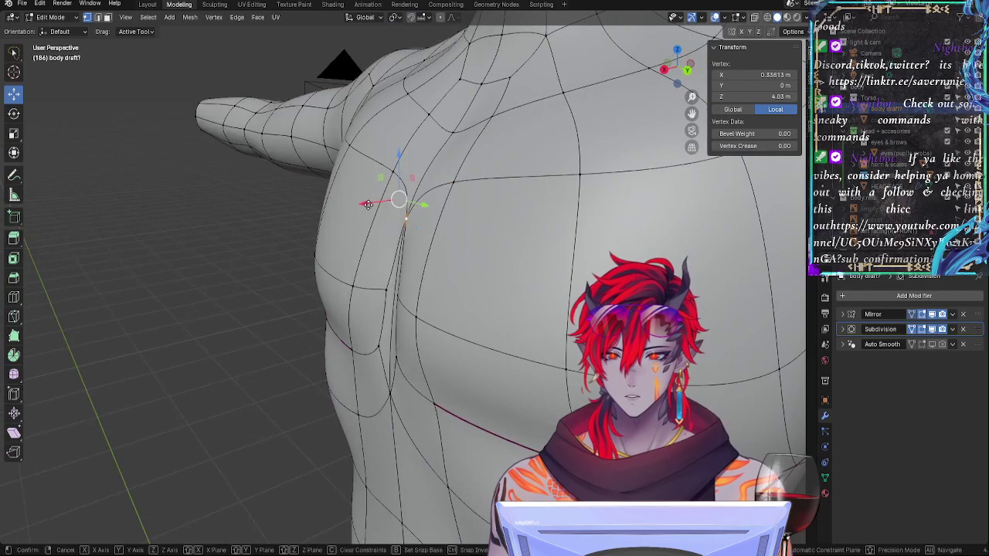
pyautogui.press('x')
pyautogui.press('z')
pyautogui.click(405, 155)
pyautogui.press('Tab')
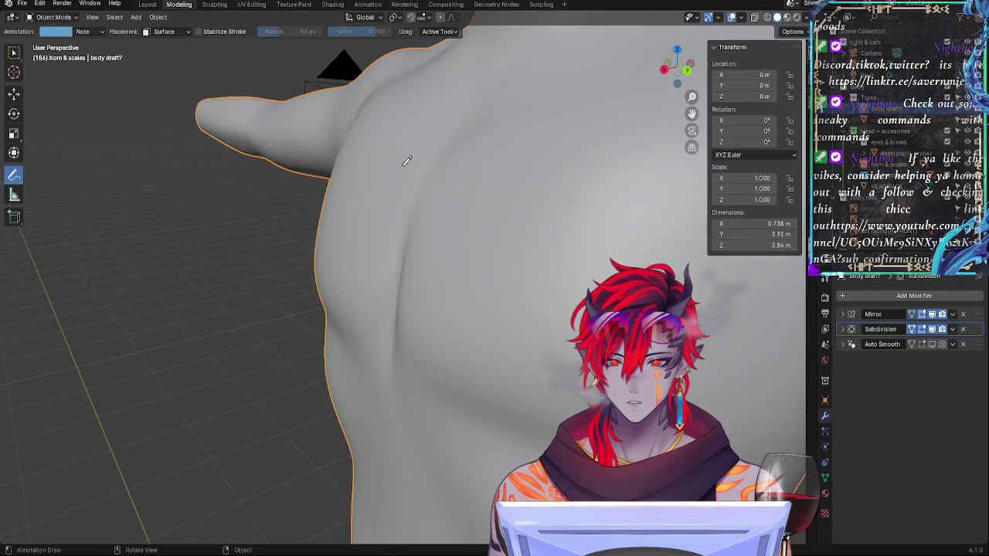
pyautogui.moveTo(409, 159); pyautogui.dragTo(434, 247, button='middle')
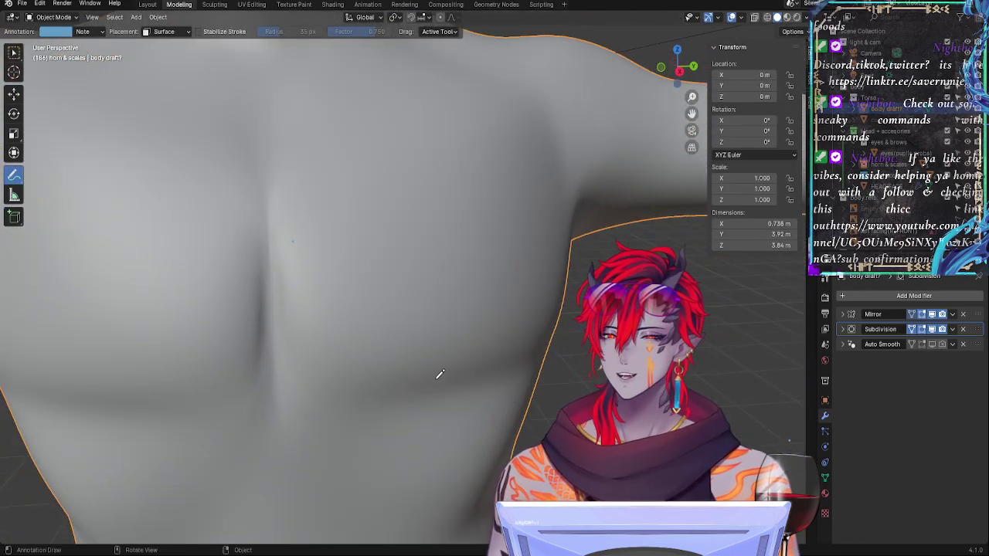
pyautogui.press('Tab')
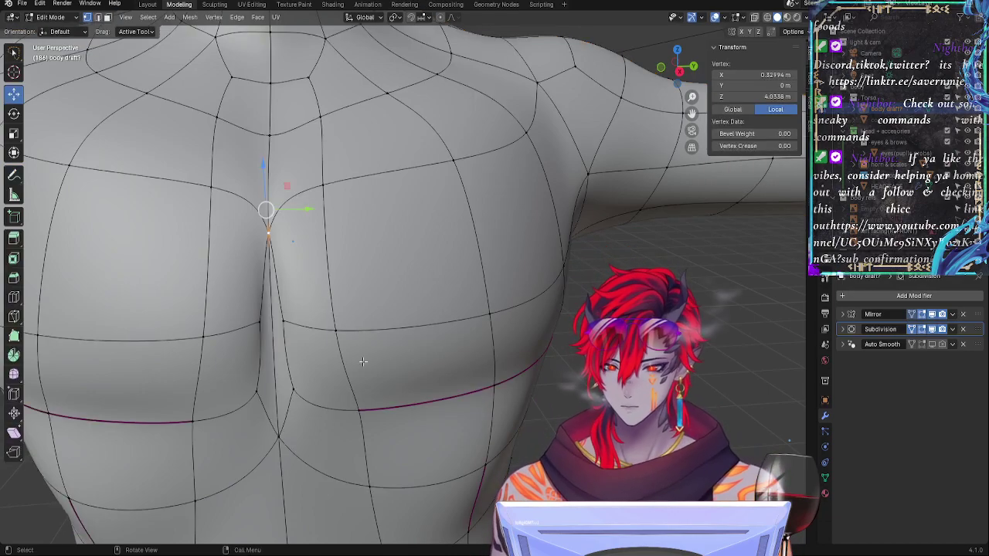
# Step: Nudge a lower chest vertex sideways and check it from the front
pyautogui.moveTo(360, 417); pyautogui.dragTo(350, 403, button='middle')
pyautogui.click(349, 403)
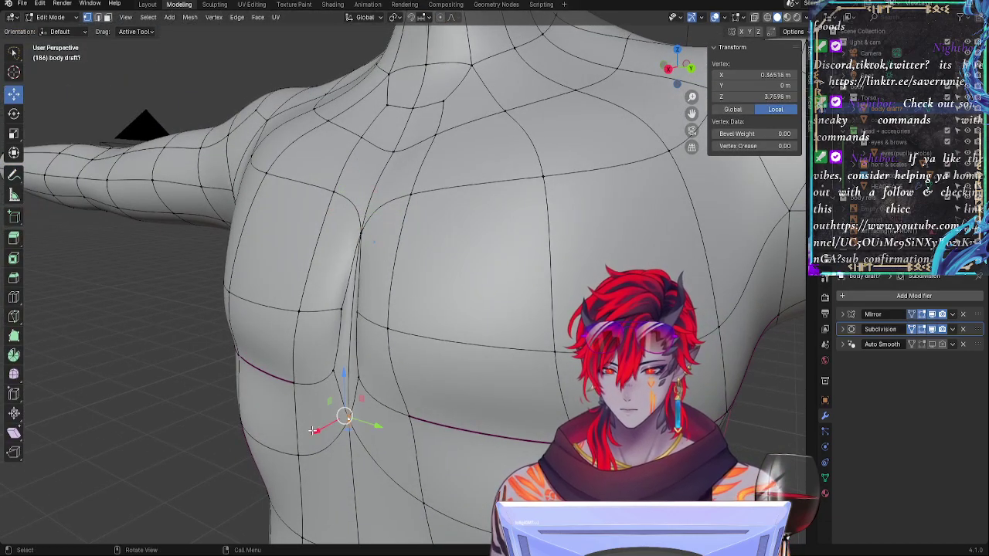
pyautogui.moveTo(312, 430); pyautogui.dragTo(310, 432)
pyautogui.press('Tab')
pyautogui.moveTo(311, 433); pyautogui.dragTo(373, 436, button='middle')
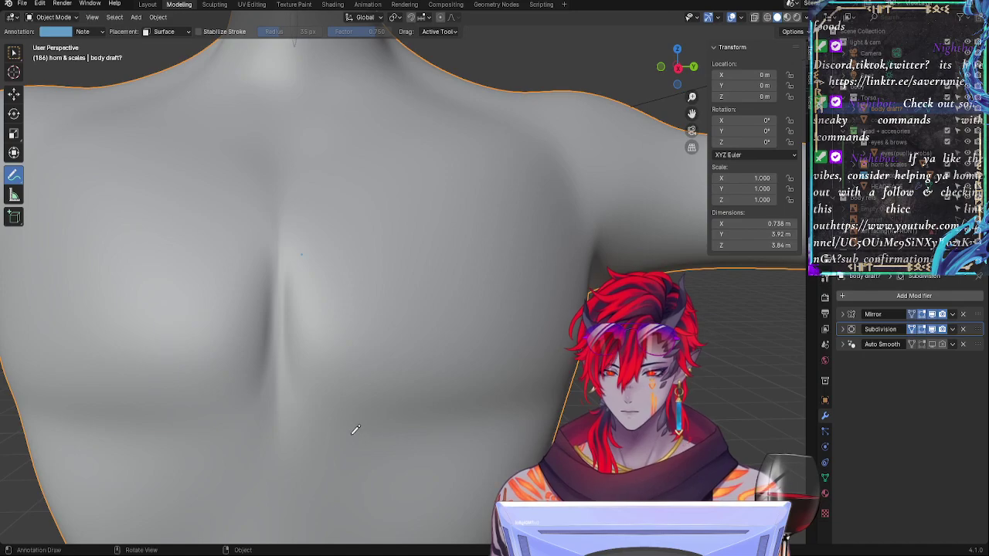
pyautogui.press('Tab')
# Step: Push the vertex beside the cleavage in depth, then slide it along its edge and recheck
pyautogui.click(303, 398)
pyautogui.moveTo(323, 416); pyautogui.dragTo(316, 418)
pyautogui.press('Tab')
pyautogui.press('Tab')
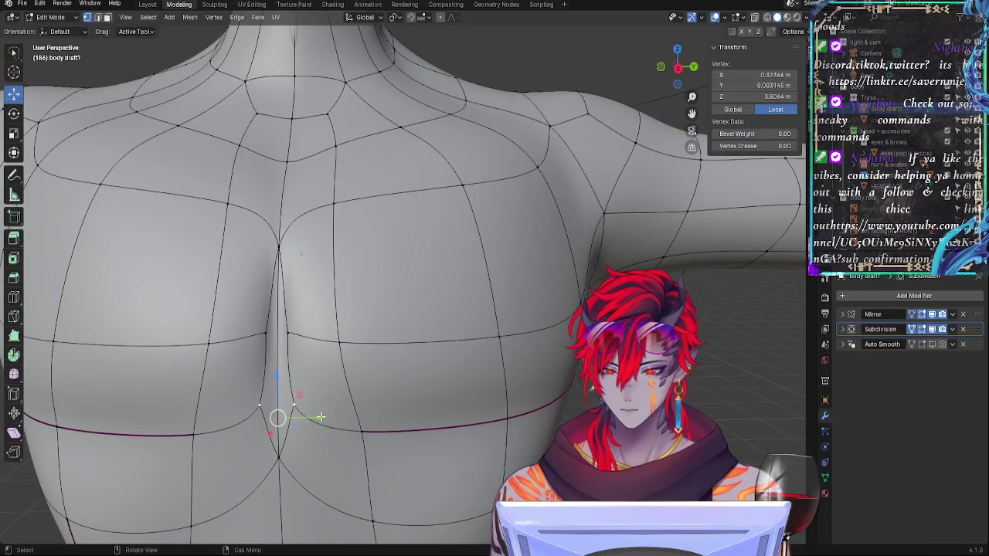
pyautogui.press('g')
pyautogui.press('g')
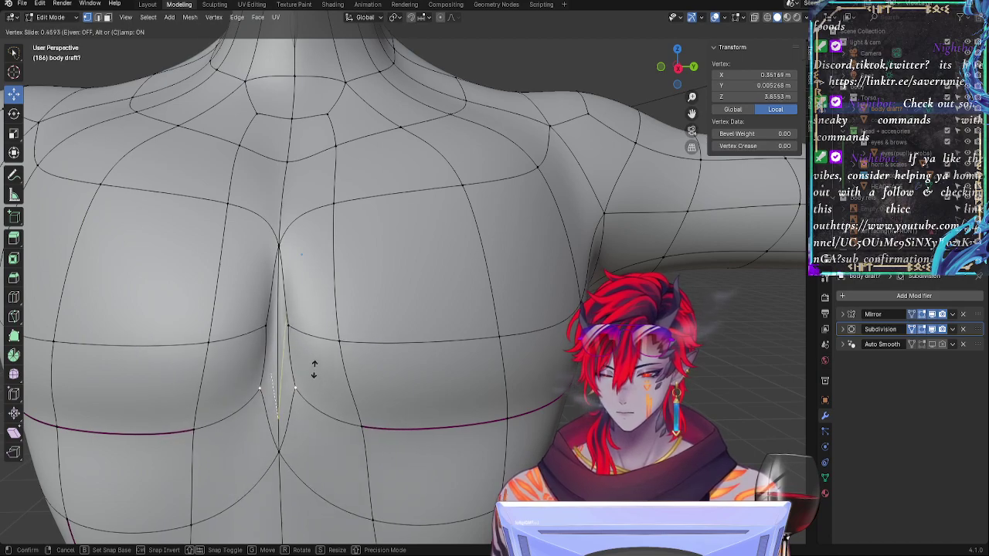
pyautogui.click(306, 427)
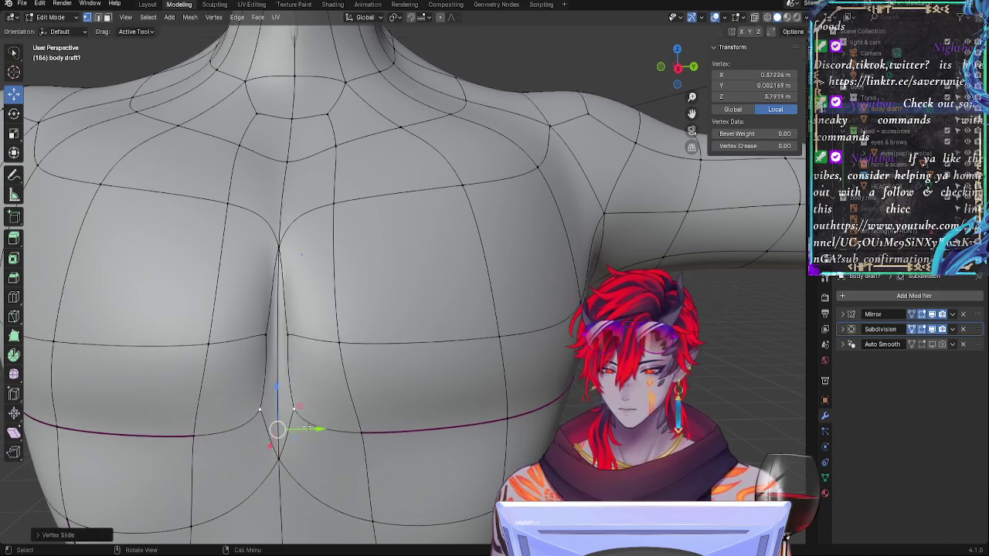
pyautogui.moveTo(311, 429); pyautogui.dragTo(312, 432)
pyautogui.press('Tab')
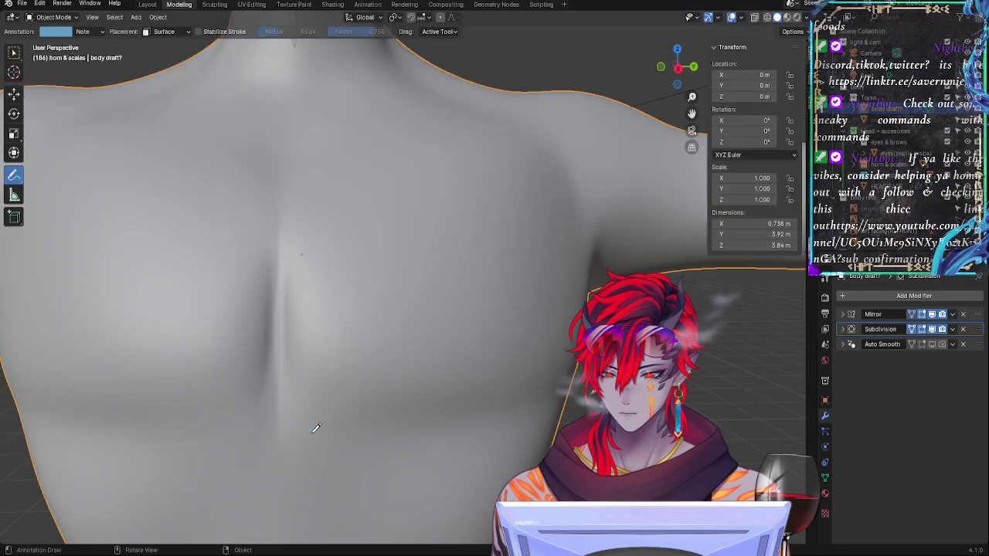
pyautogui.moveTo(316, 427); pyautogui.dragTo(462, 402, button='middle')
pyautogui.press('Tab')
# Step: From the front view, select two neighbouring vertices on the side of the chest
pyautogui.click(674, 70)
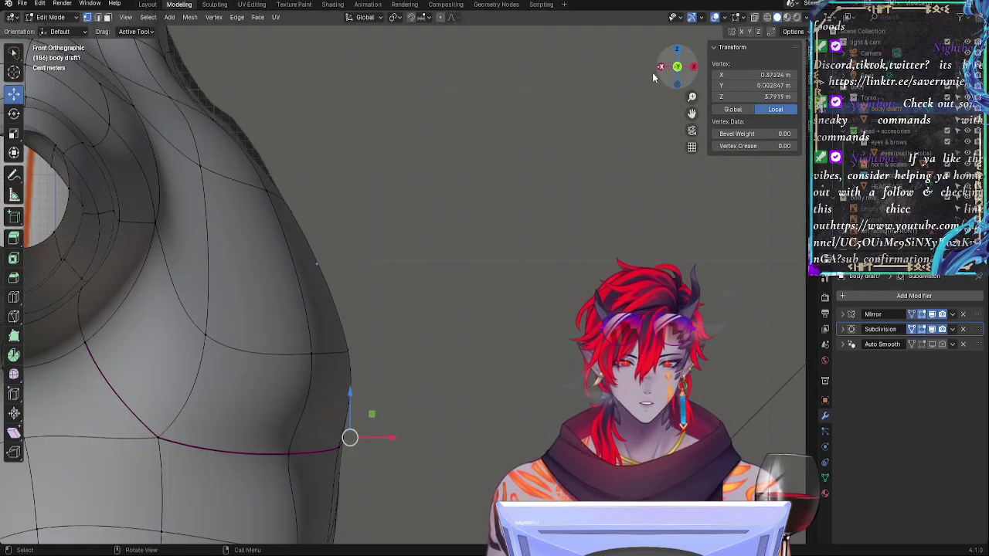
pyautogui.press('Tab')
pyautogui.moveTo(369, 247); pyautogui.dragTo(344, 295, button='middle')
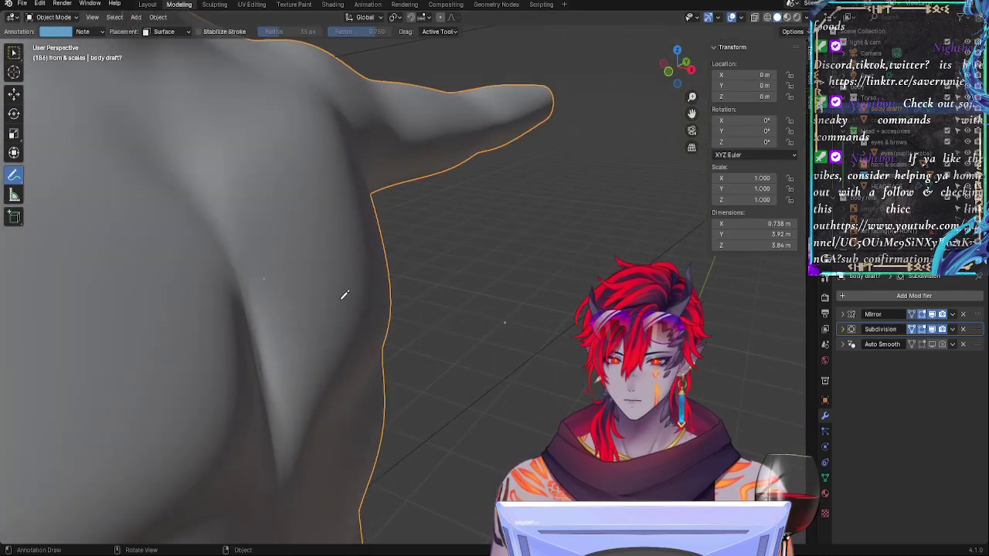
pyautogui.press('Tab')
pyautogui.click(320, 349)
pyautogui.keyDown('shift'); pyautogui.click(376, 297); pyautogui.keyUp('shift')
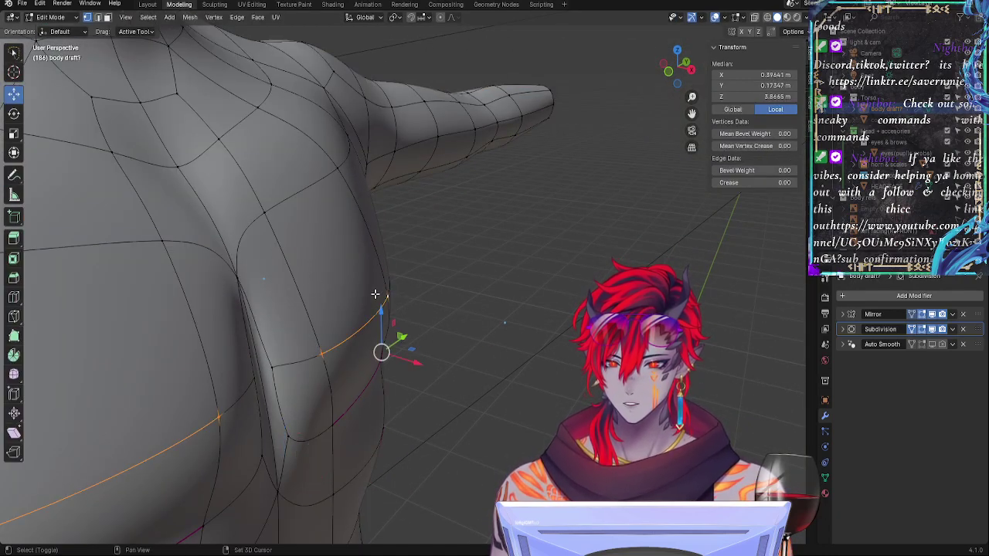
# Step: In Front Orthographic view, nudge the selected side-torso vertices sideways along X
pyautogui.click(666, 77)
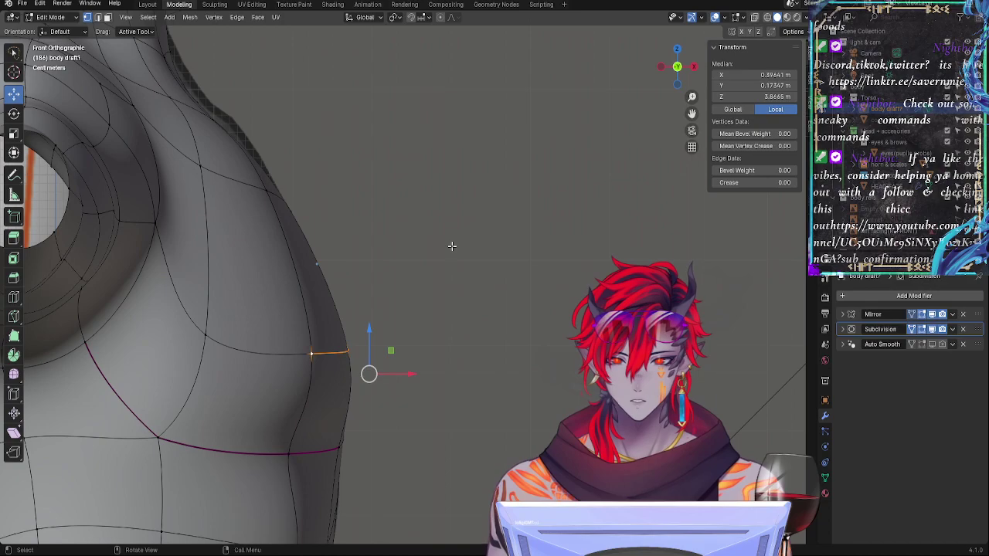
pyautogui.press('Tab')
pyautogui.press('Tab')
pyautogui.moveTo(446, 265); pyautogui.dragTo(305, 202, button='middle')
pyautogui.press('Tab')
pyautogui.press('Tab')
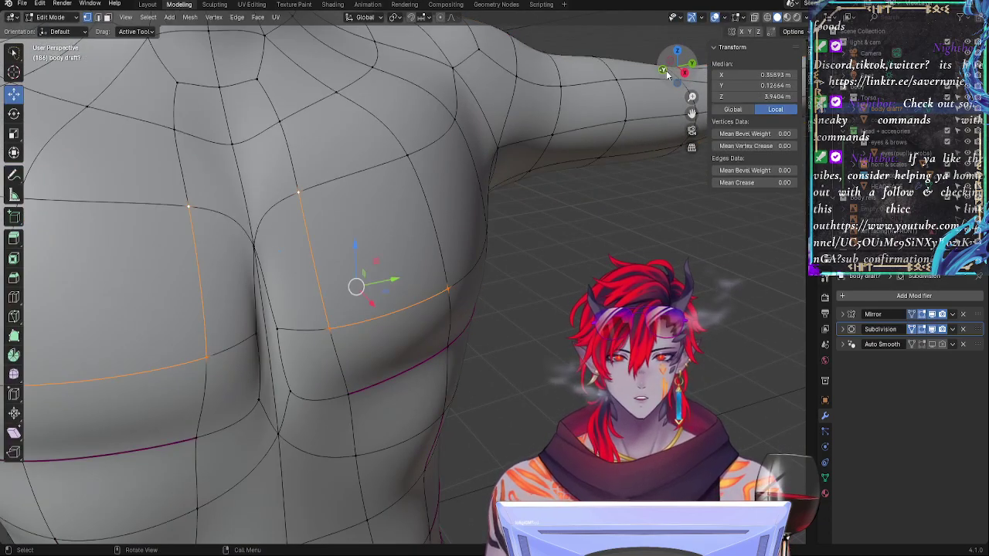
pyautogui.press('KP_1')
pyautogui.moveTo(385, 311); pyautogui.dragTo(387, 311)
pyautogui.press('Tab')
pyautogui.moveTo(408, 308); pyautogui.dragTo(371, 249, button='middle')
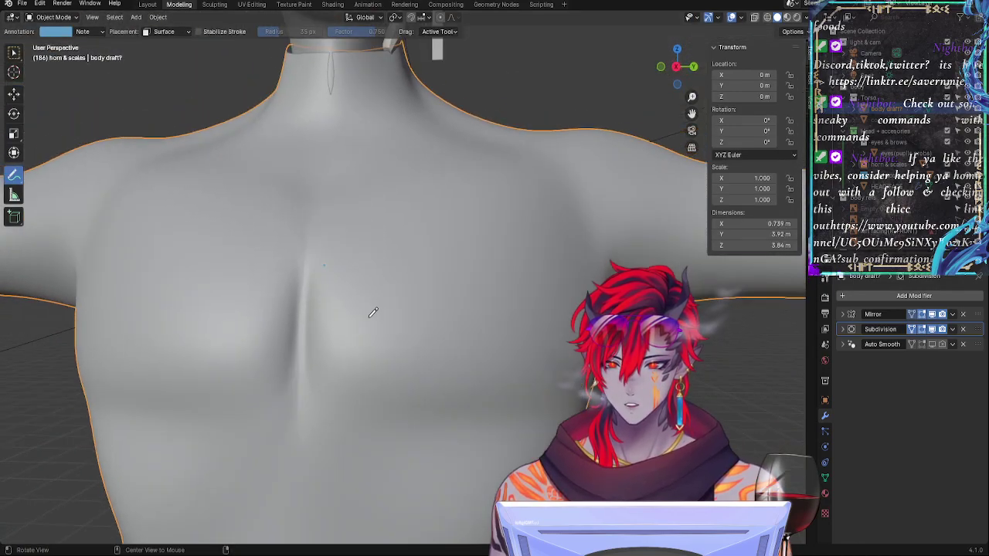
pyautogui.press('Tab')
# Step: Select the four vertices running down the chest centre line, top to bottom
pyautogui.click(553, 369)
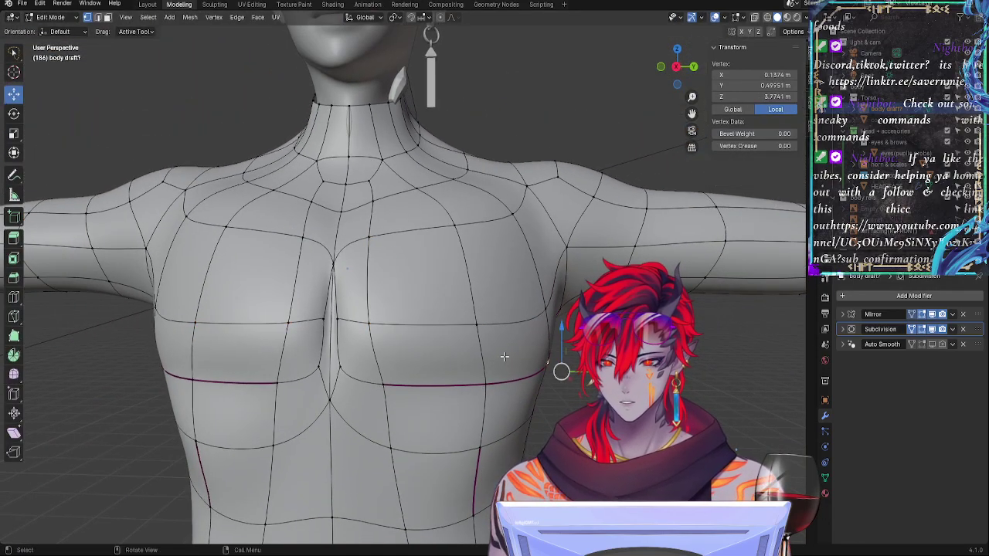
pyautogui.press('Tab')
pyautogui.press('Tab')
pyautogui.keyDown('alt'); pyautogui.click(340, 319); pyautogui.keyUp('alt')
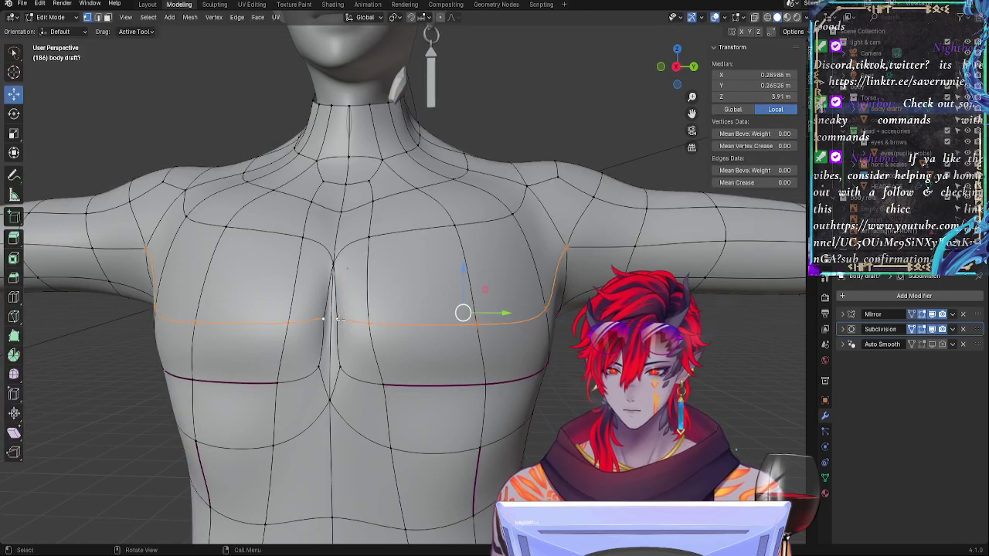
pyautogui.click(332, 266)
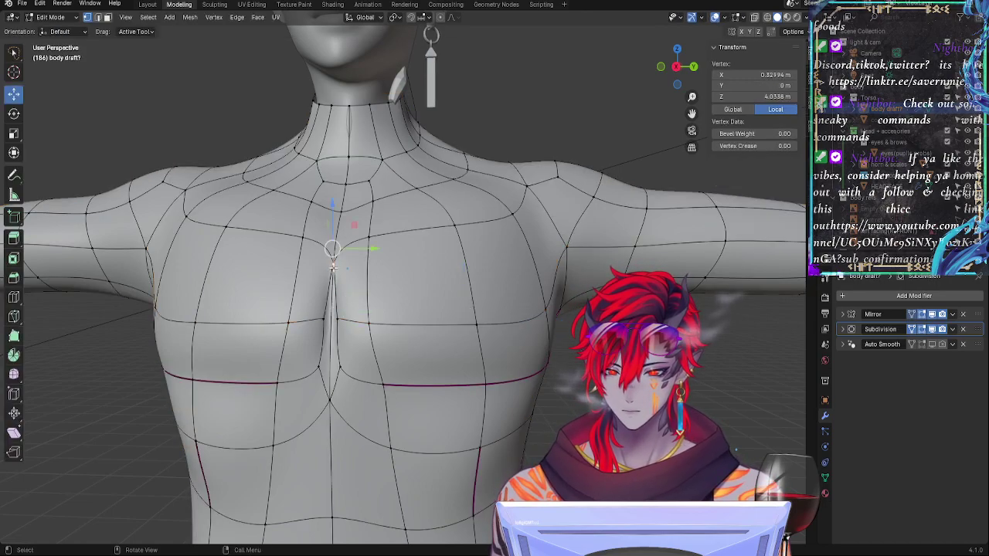
pyautogui.keyDown('shift'); pyautogui.click(341, 316); pyautogui.keyUp('shift')
pyautogui.keyDown('shift'); pyautogui.click(340, 361); pyautogui.keyUp('shift')
pyautogui.keyDown('shift'); pyautogui.click(332, 393); pyautogui.keyUp('shift')
# Step: Smooth the selected chest centre-line vertices and preview the smoothed body
pyautogui.rightClick(335, 342)
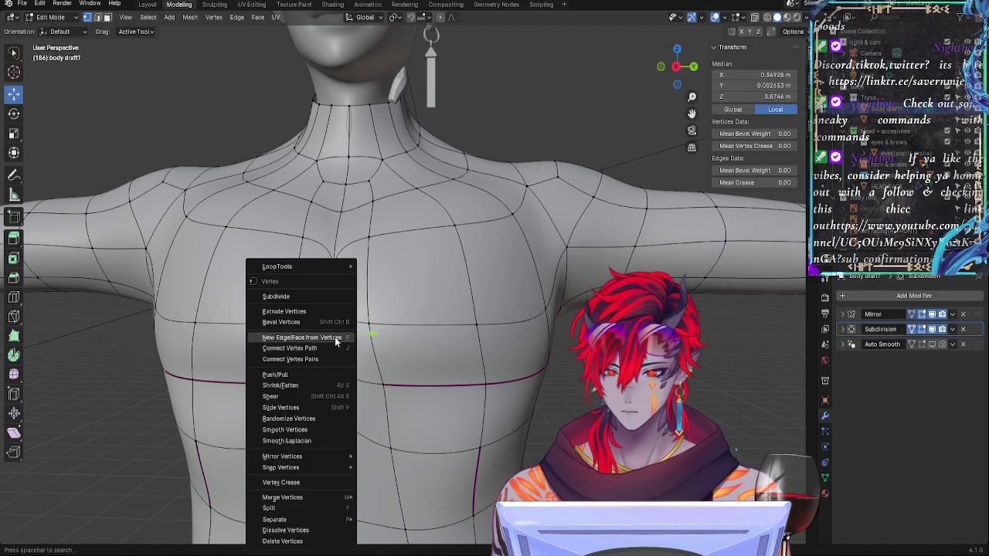
pyautogui.click(307, 430)
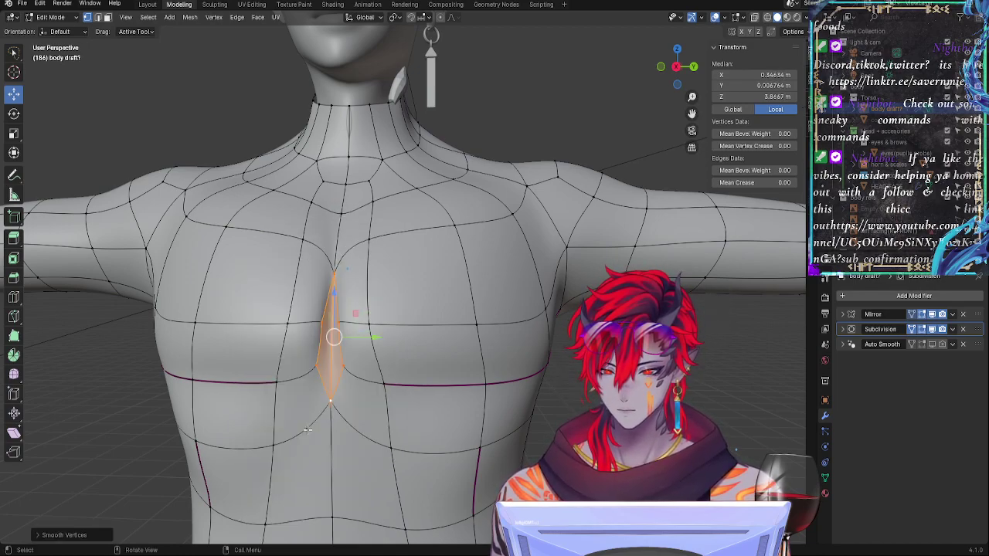
pyautogui.moveTo(306, 429); pyautogui.dragTo(360, 427, button='middle')
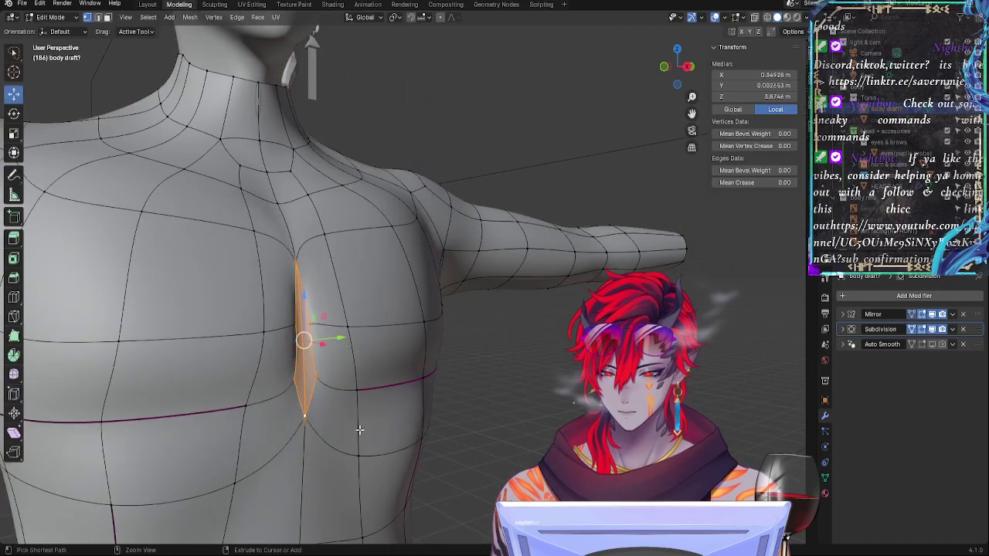
pyautogui.click(531, 410)
pyautogui.press('Tab')
pyautogui.moveTo(510, 405)
pyautogui.mouseDown(button='middle')
pyautogui.moveTo(463, 397)
pyautogui.moveTo(373, 337)
pyautogui.mouseUp(button='middle')
pyautogui.press('Tab')
# Step: Nudge the top centre-line vertex and slide the lower cleavage vertices along their edges
pyautogui.click(357, 272)
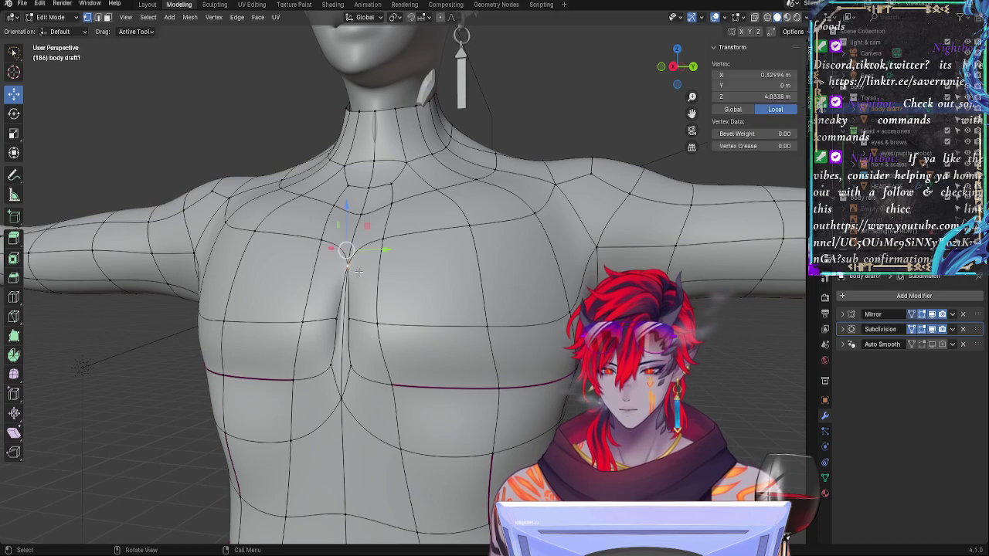
pyautogui.moveTo(382, 253); pyautogui.dragTo(381, 254)
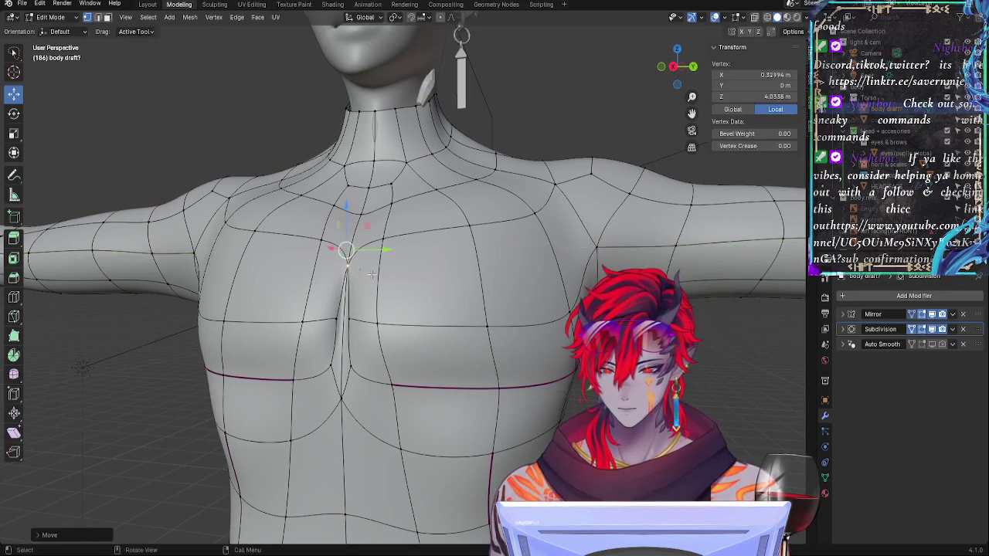
pyautogui.click(362, 318)
pyautogui.press('g')
pyautogui.press('g')
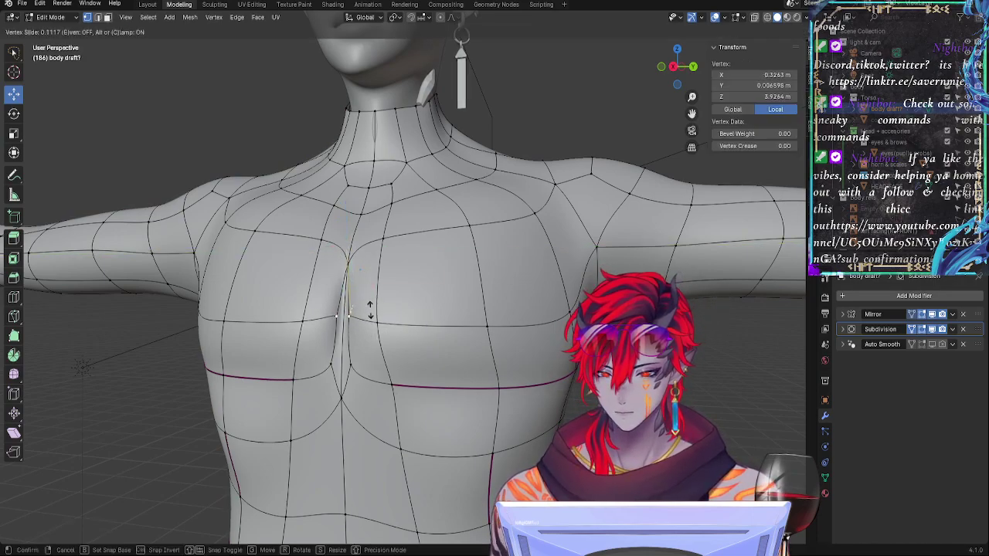
pyautogui.click(376, 327)
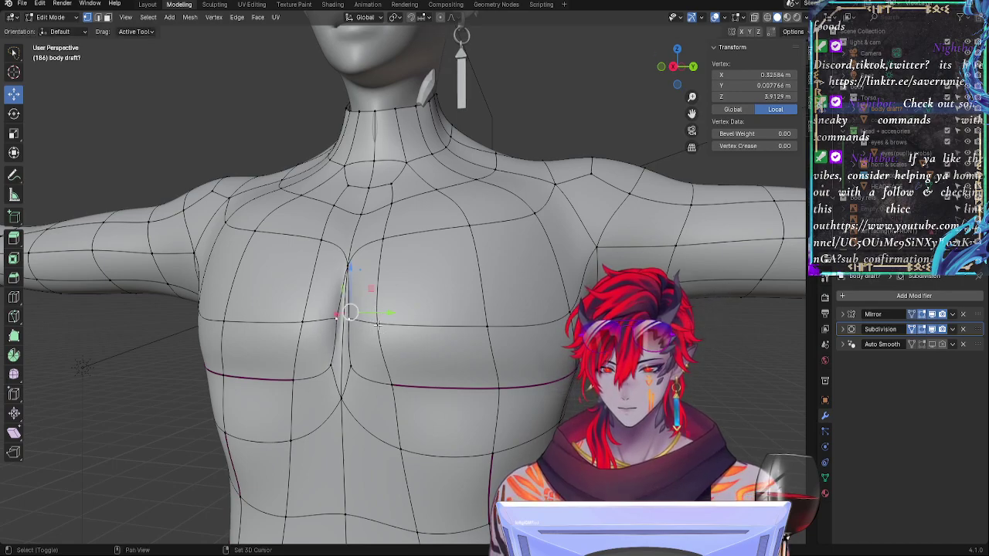
pyautogui.keyDown('shift'); pyautogui.click(378, 325); pyautogui.keyUp('shift')
pyautogui.press('g')
pyautogui.press('g')
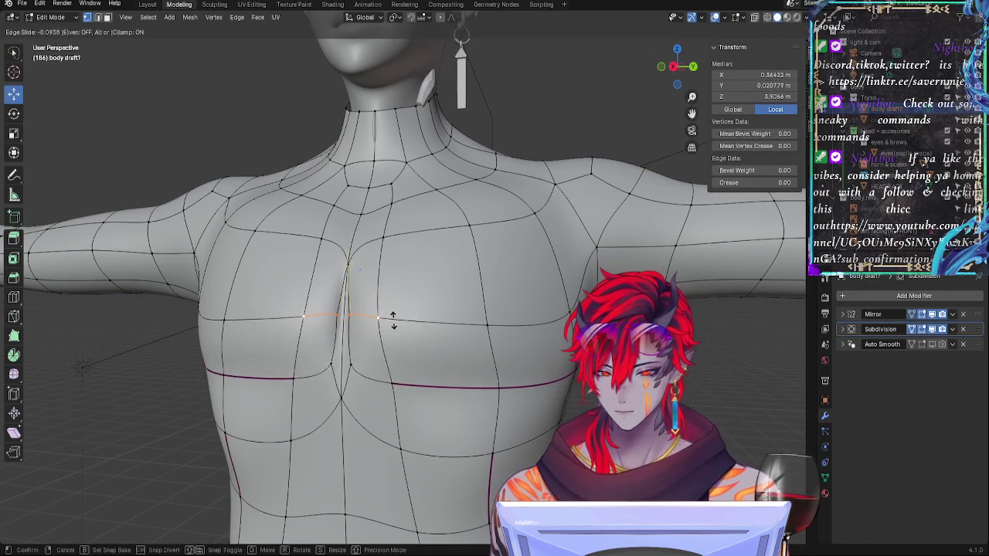
pyautogui.click(389, 326)
# Step: Reposition the upper-chest vertex near the collarbone with vertex slides and an X-axis move
pyautogui.click(347, 271)
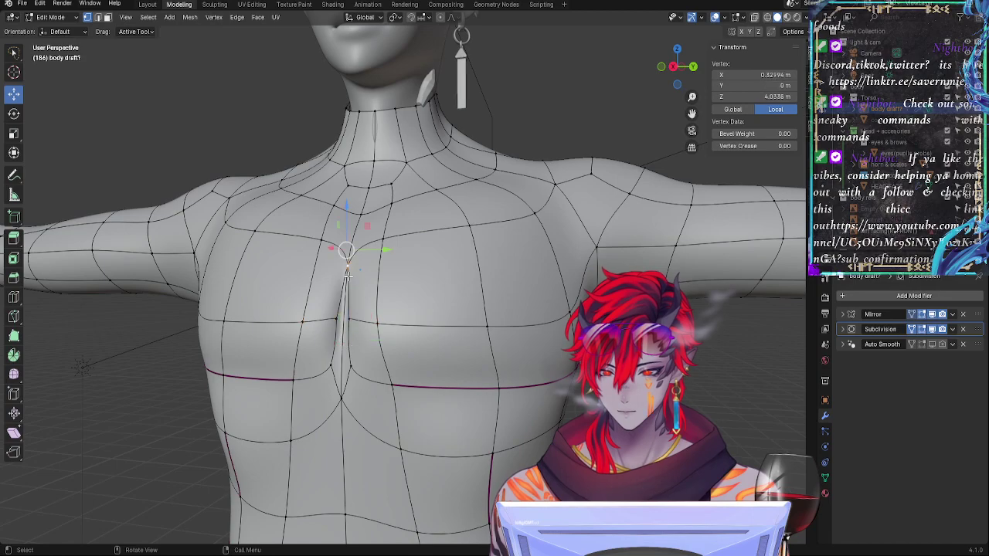
pyautogui.click(377, 250)
pyautogui.hotkey('shift', 'v')
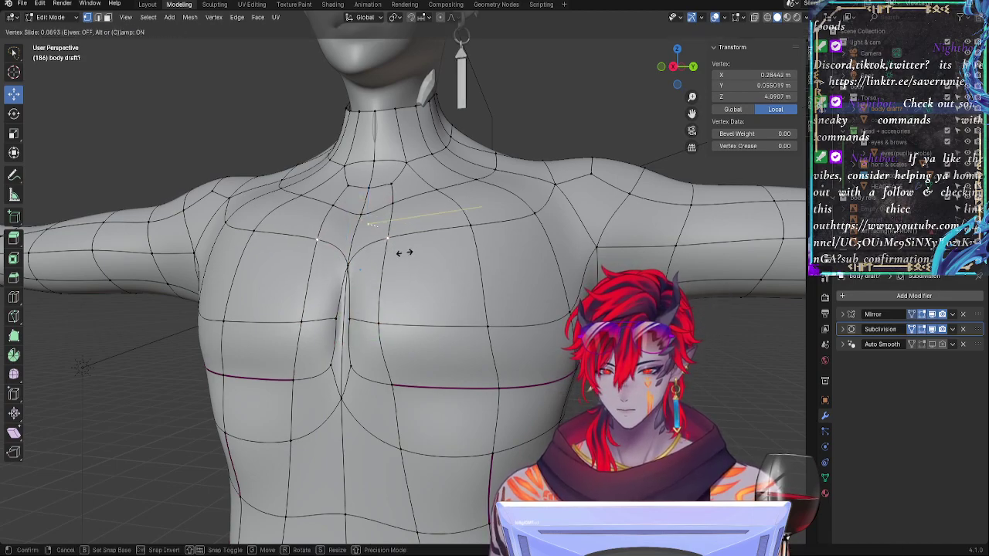
pyautogui.click(406, 264)
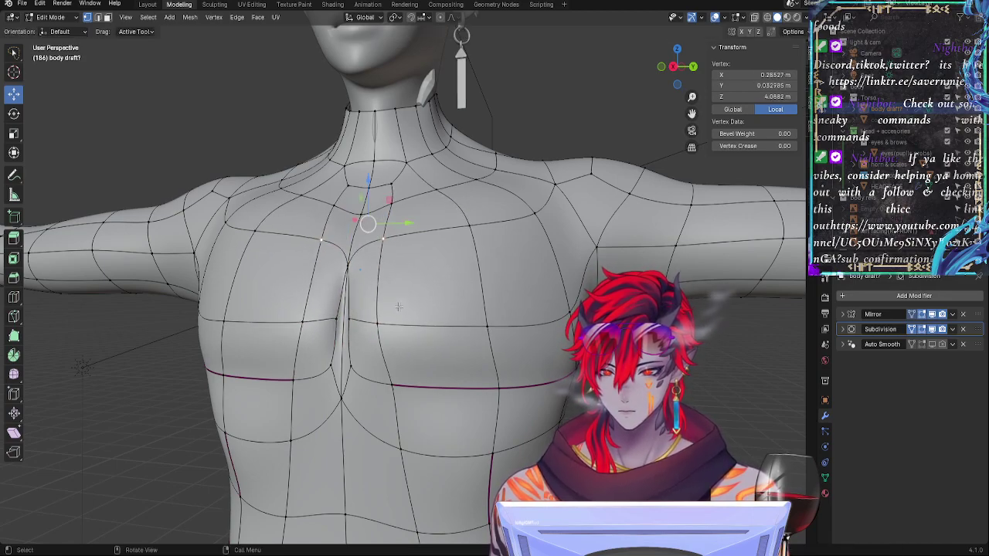
pyautogui.moveTo(404, 266); pyautogui.dragTo(343, 322, button='middle')
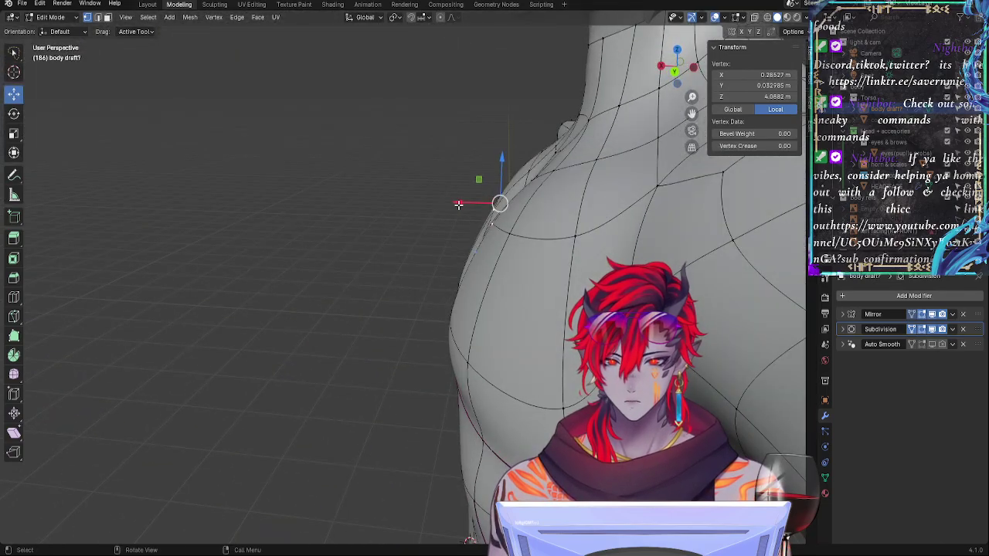
pyautogui.press('g')
pyautogui.press('x')
pyautogui.click(468, 248)
pyautogui.moveTo(468, 248); pyautogui.dragTo(519, 276, button='middle')
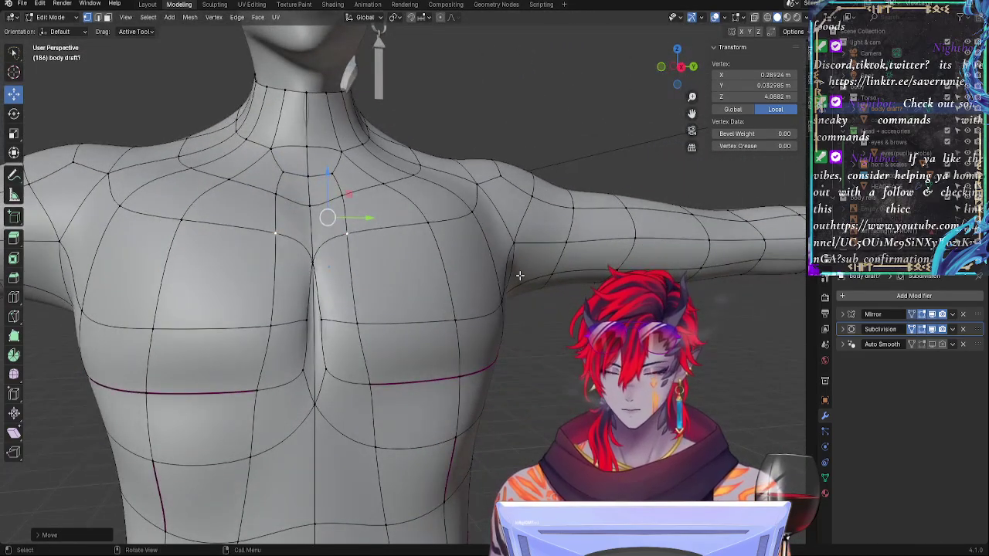
pyautogui.hotkey('shift', 'v')
pyautogui.click(524, 276)
# Step: Shift the shoulder vertices sideways, checking them against the smoothed preview
pyautogui.press('Tab')
pyautogui.moveTo(468, 308); pyautogui.dragTo(365, 335, button='middle')
pyautogui.press('Tab')
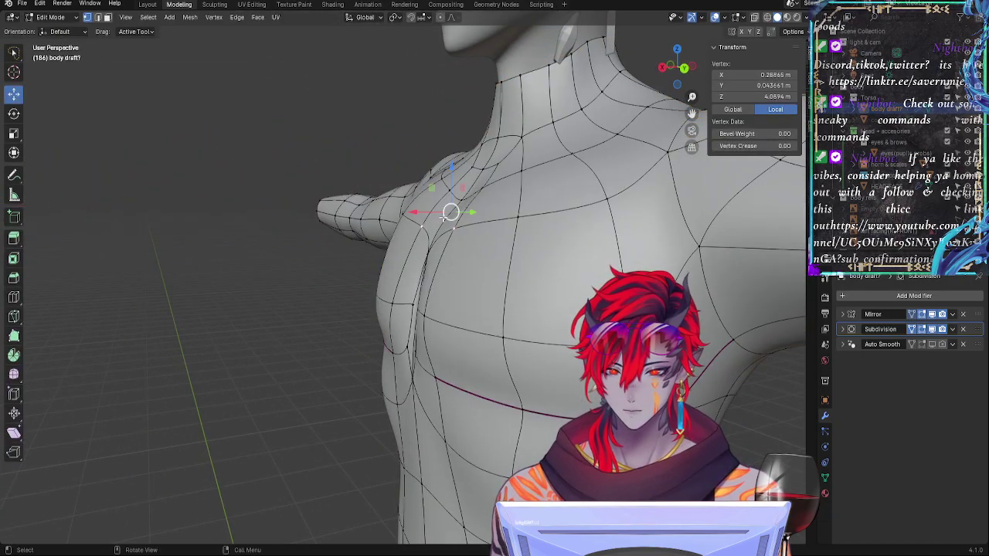
pyautogui.moveTo(410, 214); pyautogui.dragTo(416, 217)
pyautogui.press('Tab')
pyautogui.moveTo(413, 243); pyautogui.dragTo(509, 261, button='middle')
pyautogui.press('Tab')
pyautogui.press('Tab')
pyautogui.moveTo(410, 274)
pyautogui.mouseDown(button='middle')
pyautogui.moveTo(369, 313)
pyautogui.moveTo(329, 316)
pyautogui.moveTo(409, 319)
pyautogui.moveTo(411, 288)
pyautogui.mouseUp(button='middle')
# Step: Raise an upper-chest vertex slightly and compare the smoothed chest with the wireframe
pyautogui.press('Tab')
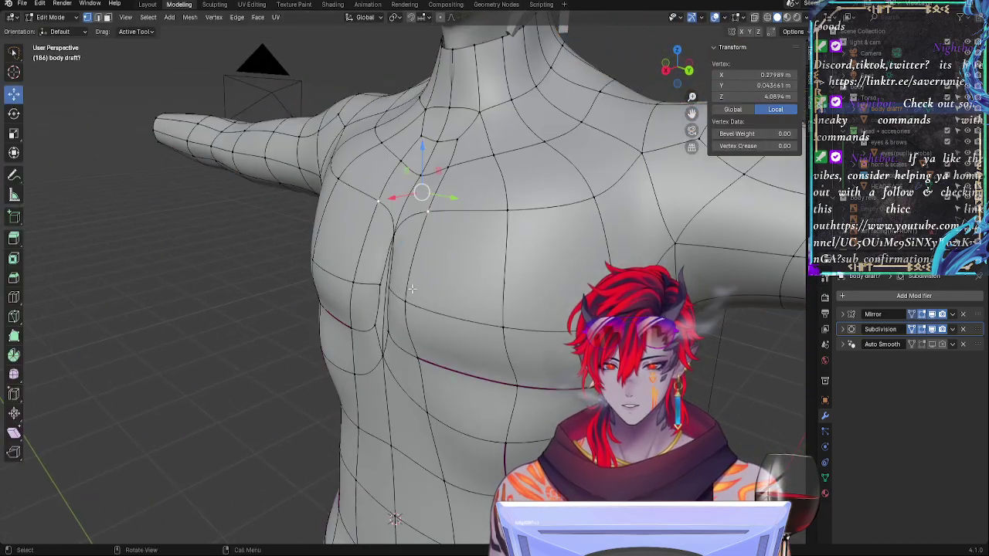
pyautogui.click(391, 223)
pyautogui.moveTo(391, 178); pyautogui.dragTo(391, 176)
pyautogui.press('Tab')
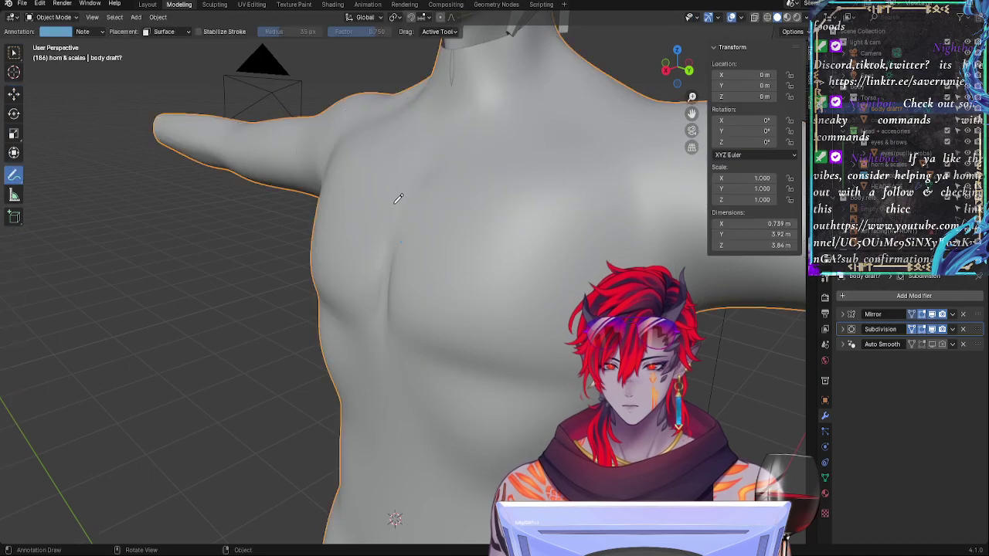
pyautogui.press('Tab')
pyautogui.press('Tab')
pyautogui.press('Tab')
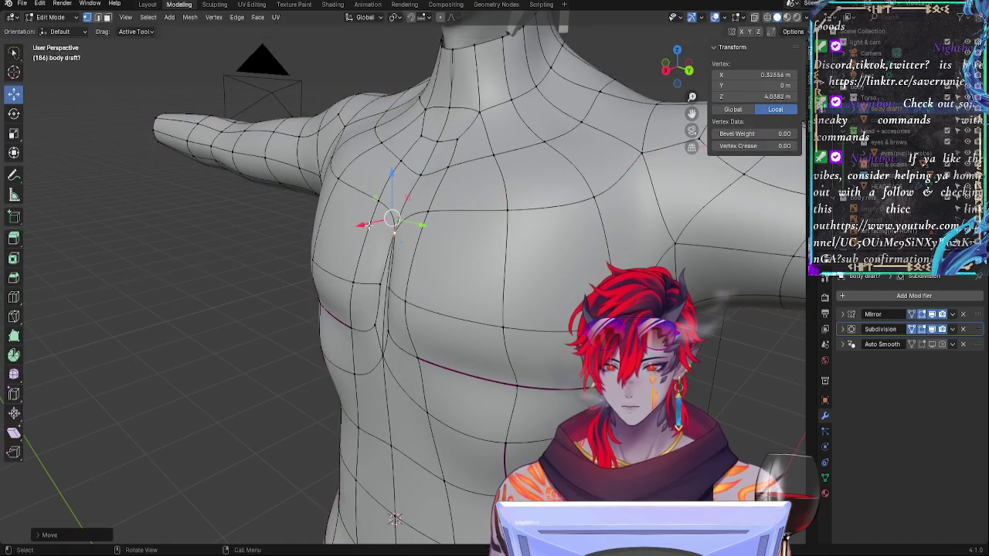
pyautogui.press('Tab')
pyautogui.scroll(2, 448, 236)
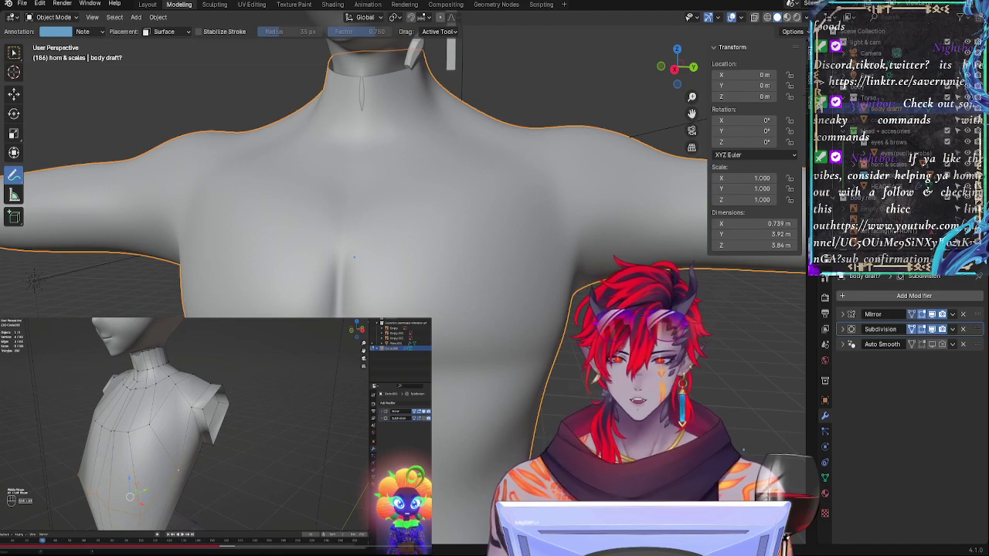
# Step: Move two upper-chest vertices outward to a median X of 0.36542 m
pyautogui.press('Tab')
pyautogui.keyDown('shift'); pyautogui.click(341, 355); pyautogui.keyUp('shift')
pyautogui.moveTo(343, 355); pyautogui.dragTo(294, 356, button='middle')
pyautogui.press('g')
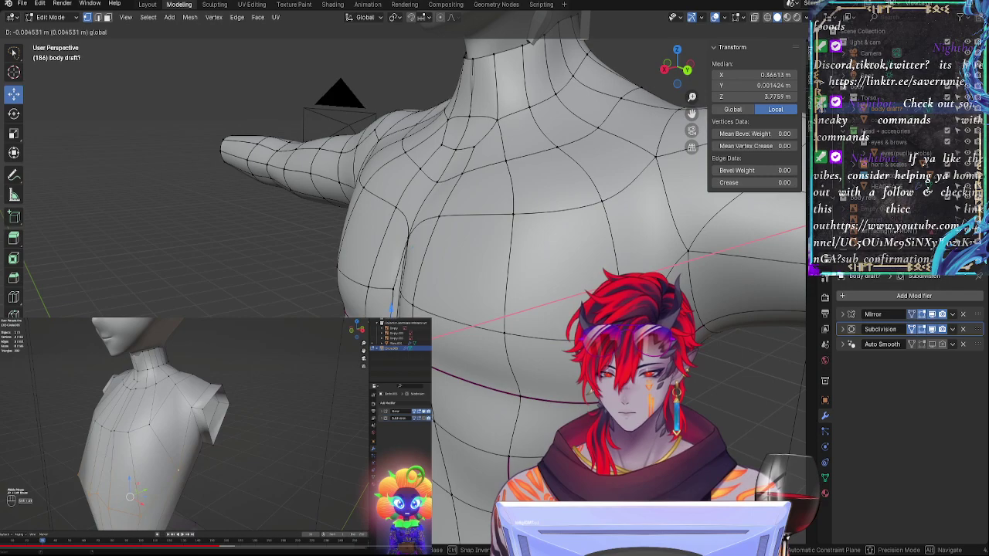
pyautogui.press('Tab')
# Step: Zoom out and compare smoothed and wireframe views of the whole figure from the front
pyautogui.moveTo(374, 379); pyautogui.dragTo(413, 380, button='middle')
pyautogui.press('Tab')
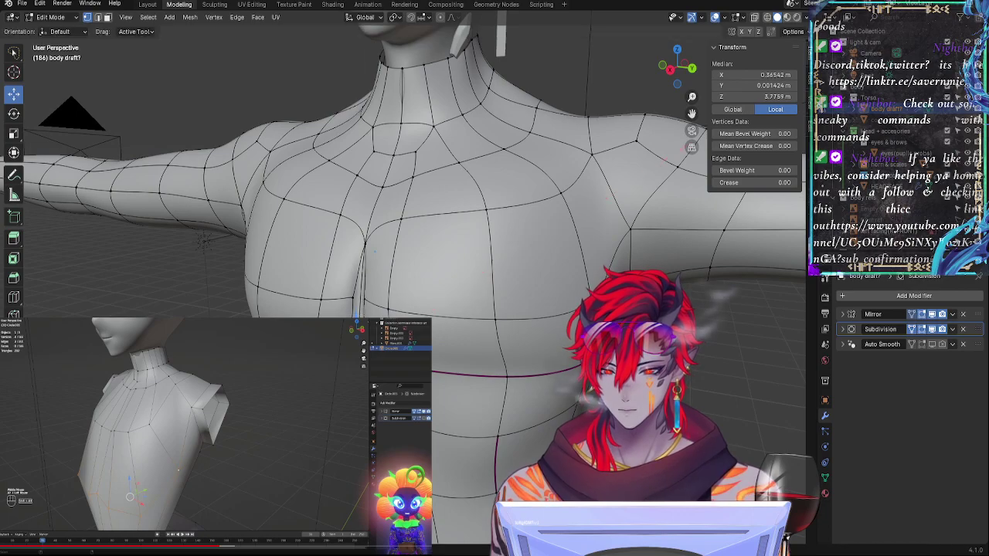
pyautogui.press('Tab')
pyautogui.moveTo(374, 251); pyautogui.dragTo(334, 268, button='middle')
pyautogui.scroll(-2, 335, 267)
pyautogui.press('Tab')
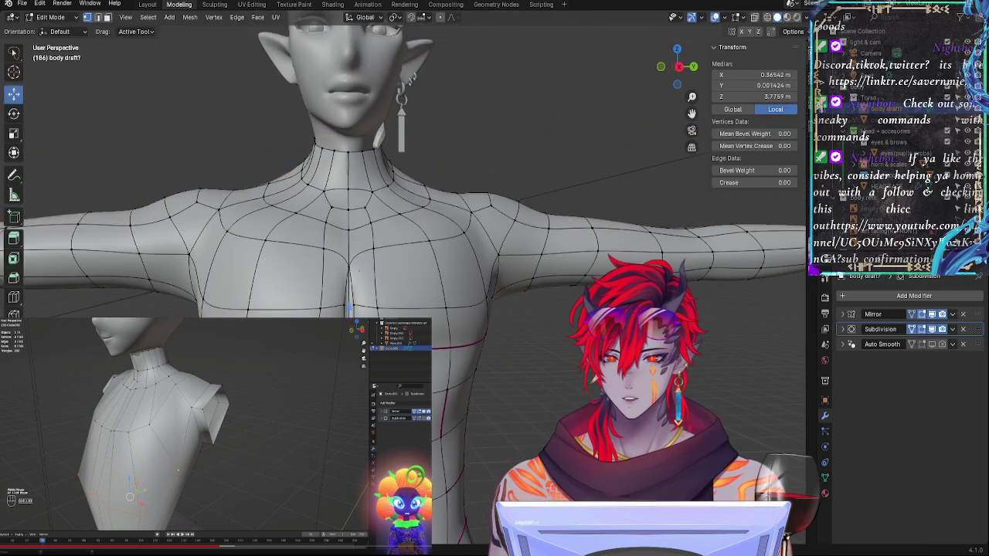
pyautogui.press('Tab')
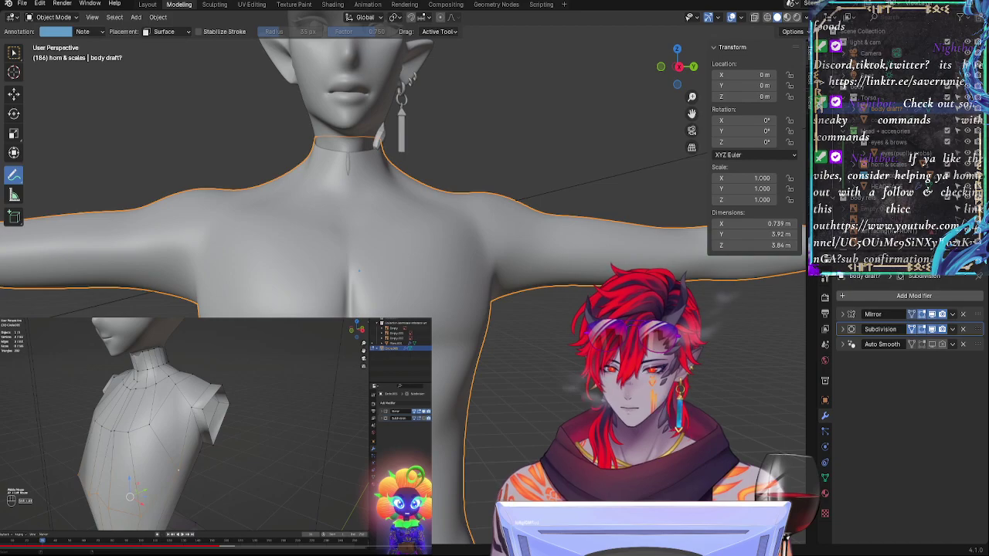
pyautogui.press('Tab')
pyautogui.press('Tab')
pyautogui.scroll(-4, 516, 392)
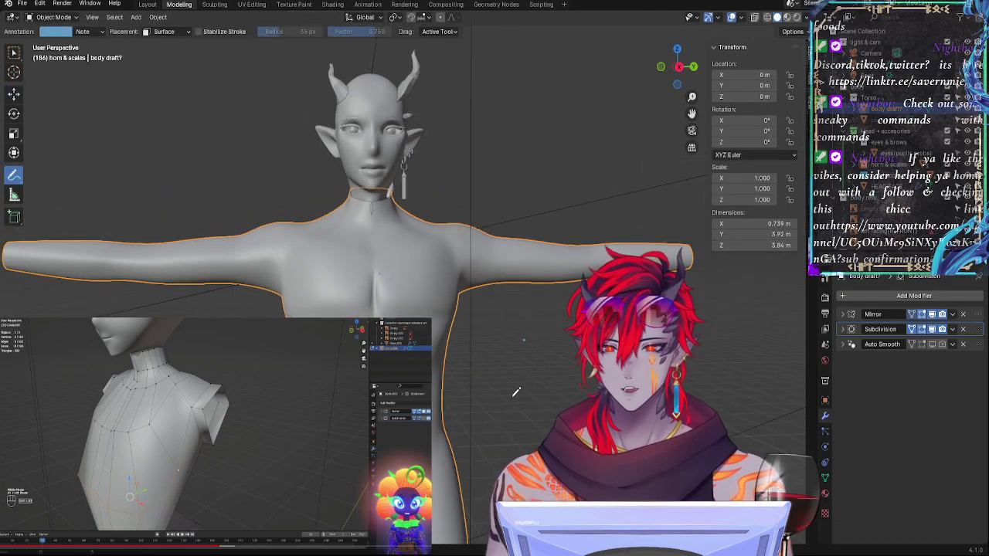
pyautogui.moveTo(516, 392); pyautogui.dragTo(471, 376, button='middle')
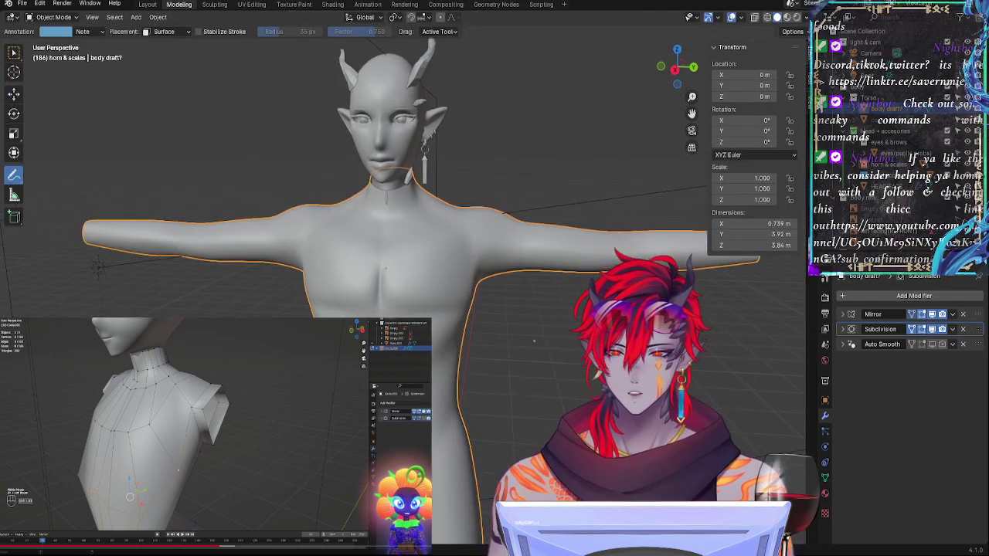
pyautogui.press('Tab')
pyautogui.moveTo(533, 341); pyautogui.dragTo(512, 379, button='middle')
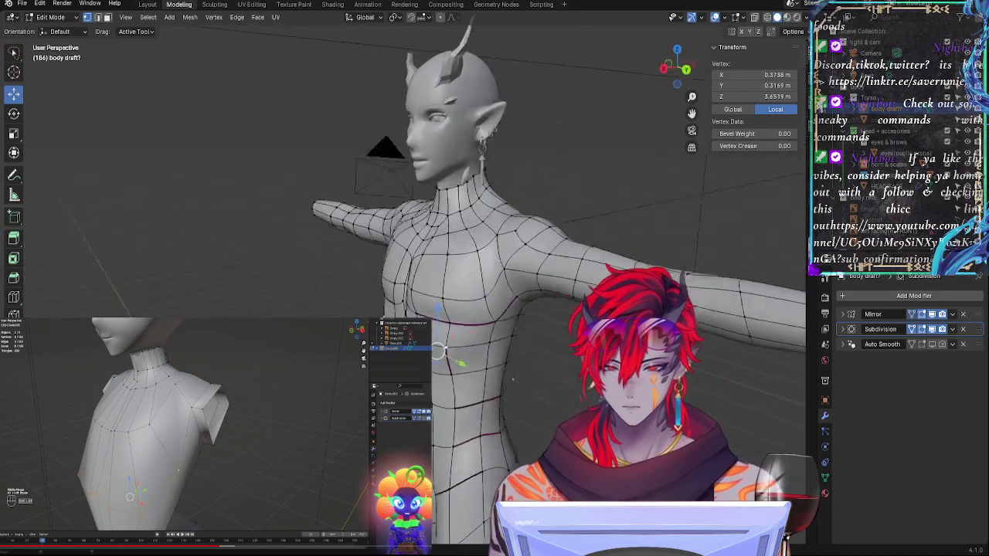
# Step: Pull a side-torso vertex inward and forward, then preview the smoothed torso
pyautogui.moveTo(438, 352); pyautogui.dragTo(481, 382, button='middle')
pyautogui.scroll(3, 482, 382)
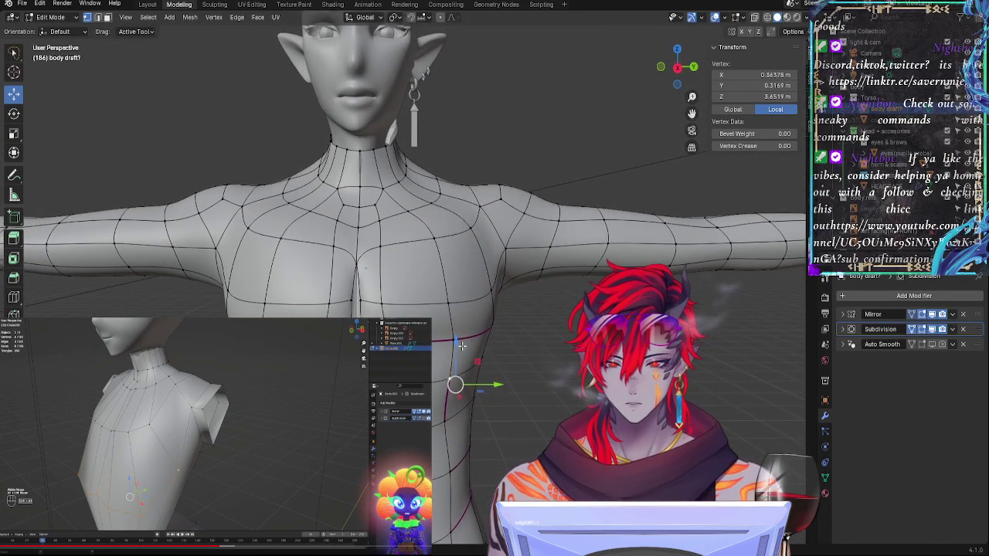
pyautogui.click(454, 338)
pyautogui.moveTo(455, 338); pyautogui.dragTo(451, 367, button='middle')
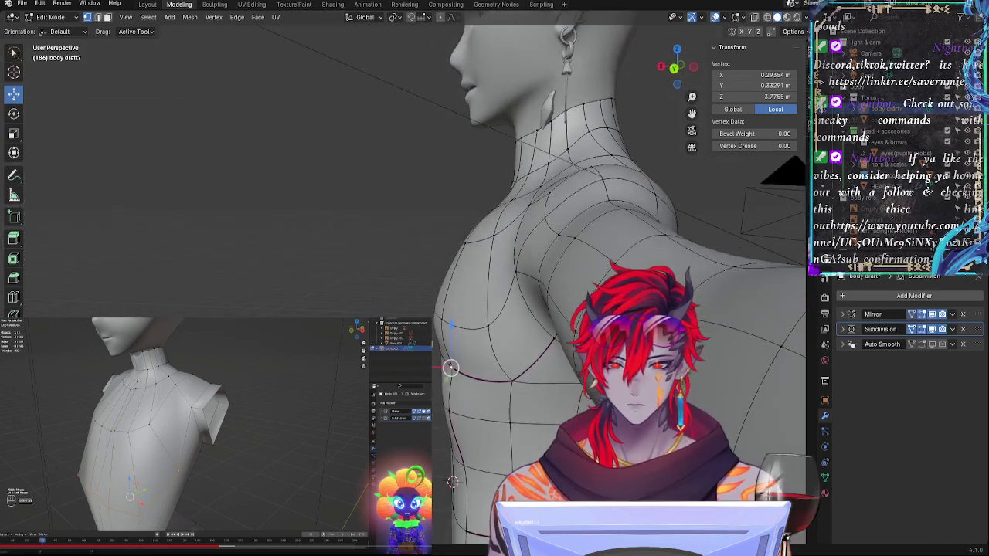
pyautogui.moveTo(452, 483); pyautogui.dragTo(504, 404, button='middle')
pyautogui.moveTo(434, 387); pyautogui.dragTo(459, 414, button='middle')
pyautogui.moveTo(418, 403); pyautogui.dragTo(423, 403)
pyautogui.moveTo(427, 417); pyautogui.dragTo(482, 401, button='middle')
pyautogui.moveTo(503, 399); pyautogui.dragTo(508, 399)
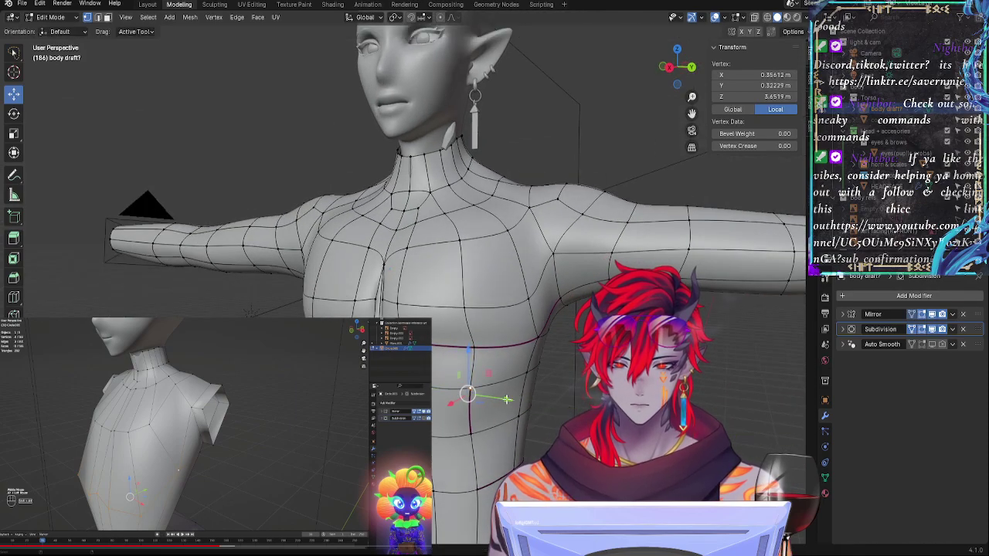
pyautogui.moveTo(510, 401); pyautogui.dragTo(612, 409, button='middle')
pyautogui.press('Tab')
pyautogui.press('Tab')
pyautogui.moveTo(514, 360); pyautogui.dragTo(556, 402, button='middle')
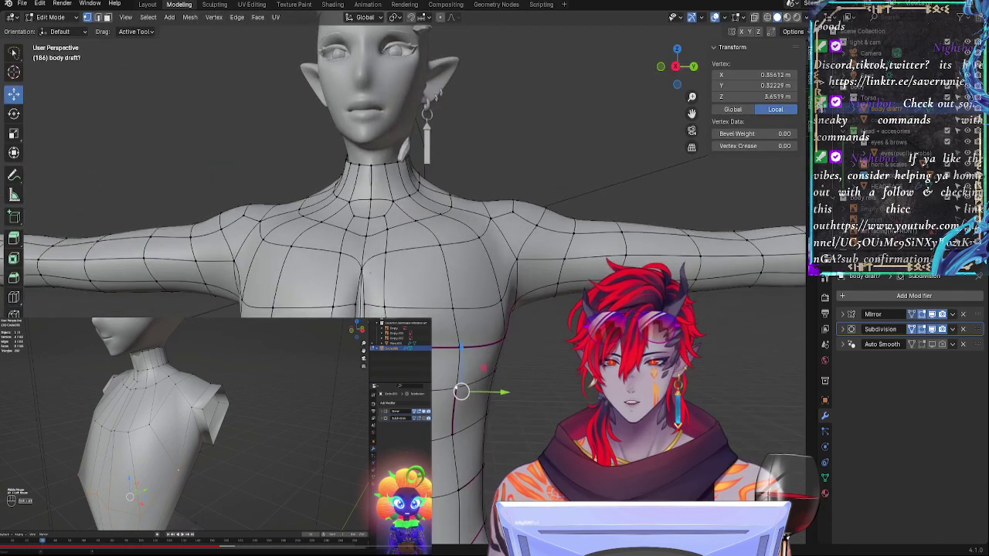
# Step: Give the edge beside the chest a 0.09 crease and compare smooth and wireframe views
pyautogui.keyDown('shift'); pyautogui.click(455, 348); pyautogui.keyUp('shift')
pyautogui.hotkey('shift', 'e')
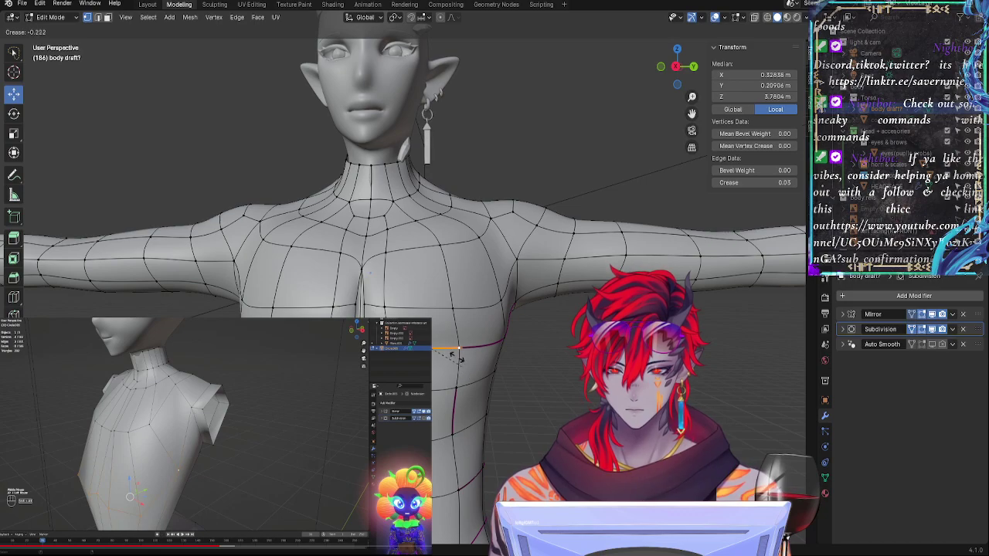
pyautogui.click(468, 369)
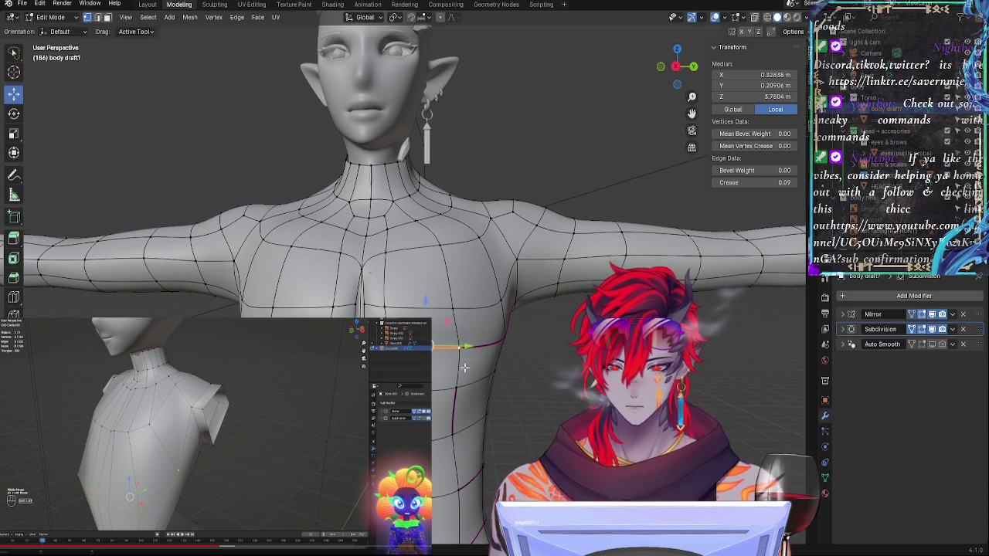
pyautogui.click(523, 393)
pyautogui.press('Tab')
pyautogui.press('Tab')
pyautogui.press('Tab')
pyautogui.press('Tab')
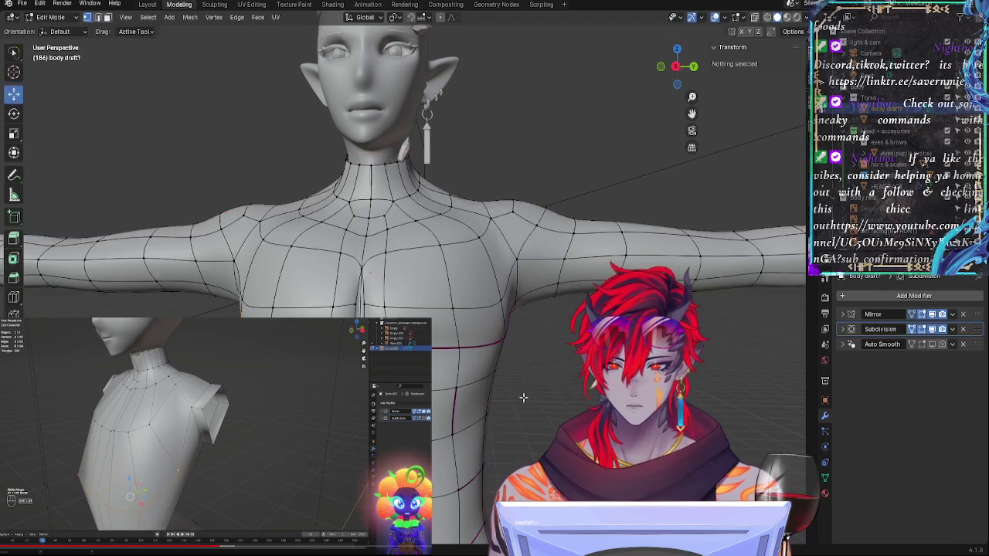
pyautogui.hotkey('ctrl', 'z')
pyautogui.hotkey('ctrl', 'z')
pyautogui.hotkey('ctrl', 'z')
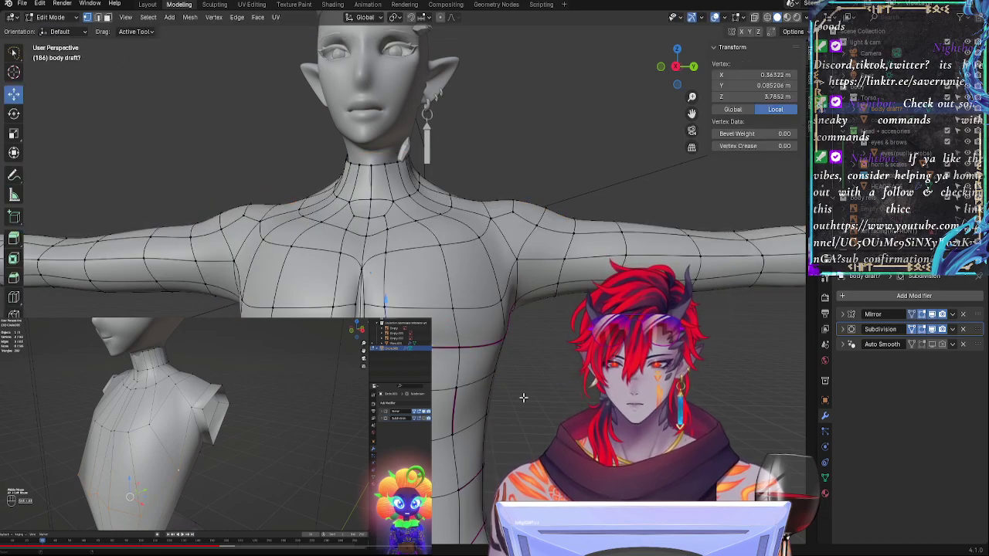
pyautogui.press('Tab')
pyautogui.press('Tab')
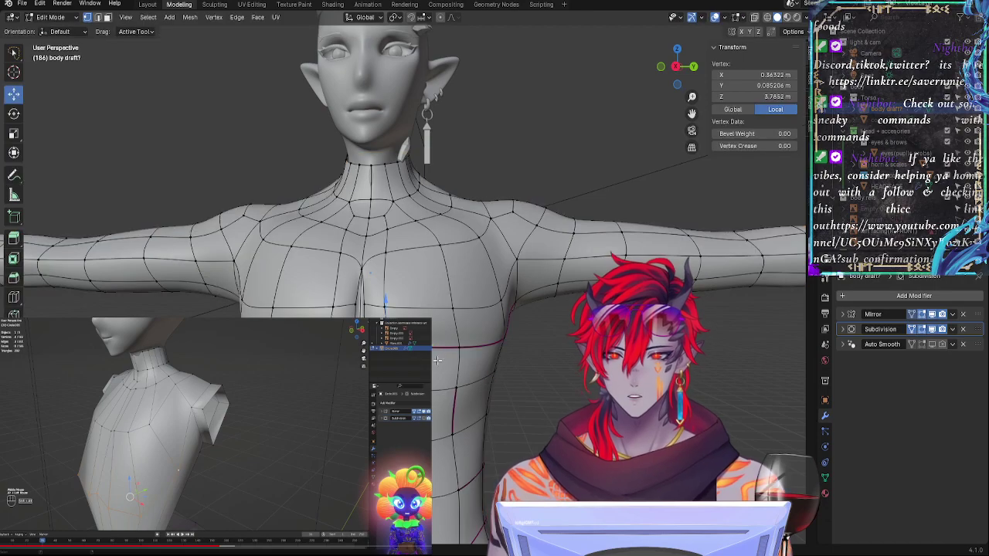
# Step: Lower chest vertices along Z, leaving one at X 0.36448 m, Z 3.7919 m
pyautogui.click(465, 347)
pyautogui.click(461, 353)
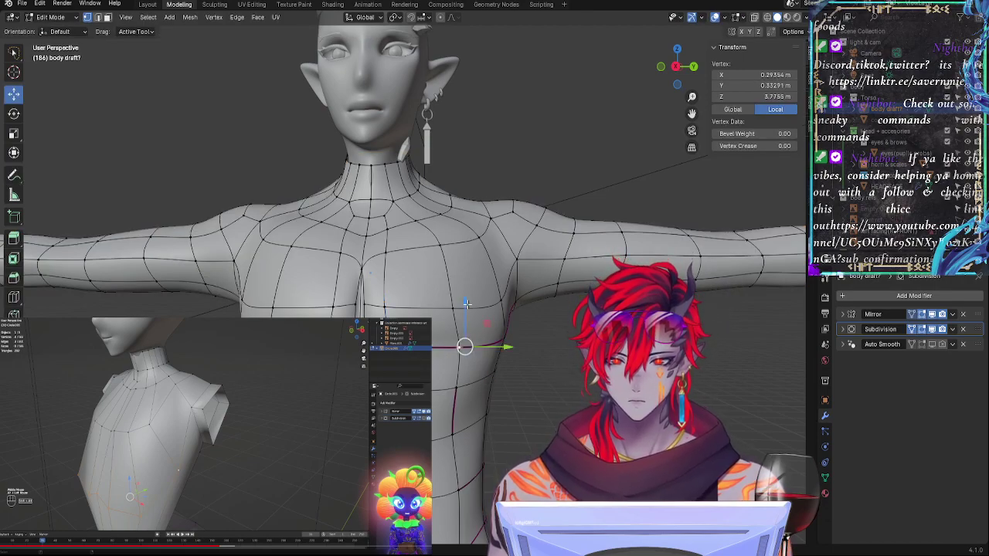
pyautogui.press('g')
pyautogui.press('z')
pyautogui.moveTo(466, 310); pyautogui.dragTo(466, 307)
pyautogui.click(386, 350)
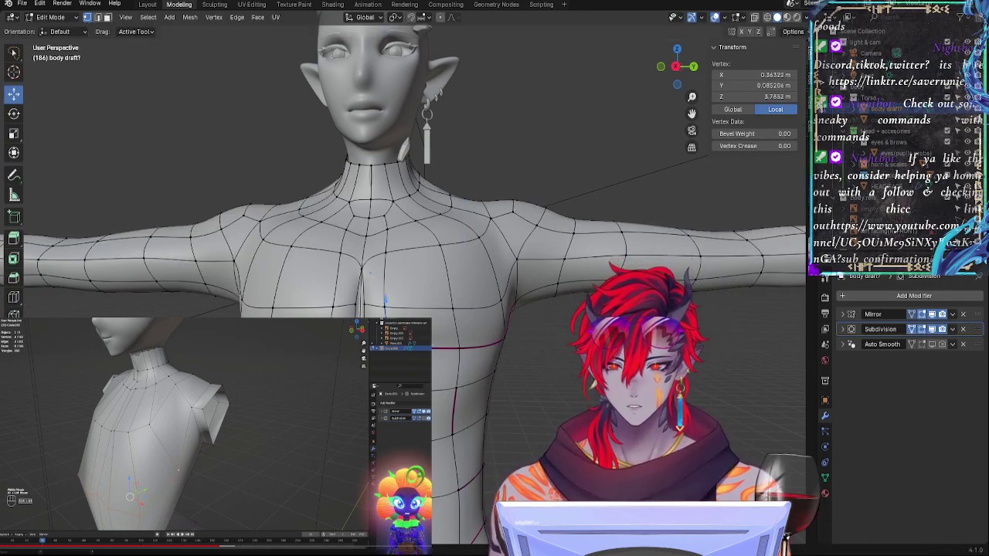
pyautogui.press('g')
pyautogui.press('z')
pyautogui.click(385, 309)
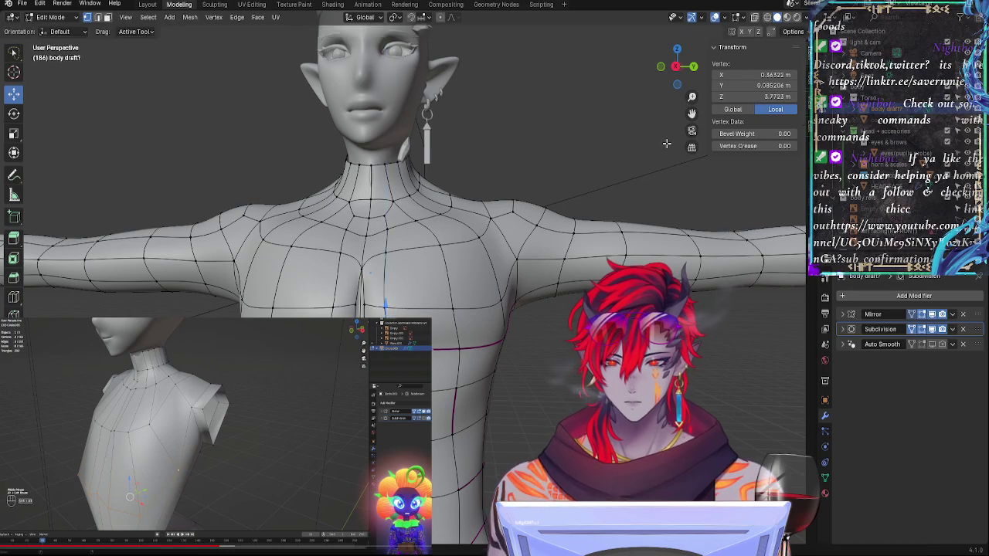
# Step: Switch to Right Orthographic view and frame the chest and neck
pyautogui.click(674, 66)
pyautogui.scroll(4, 558, 309)
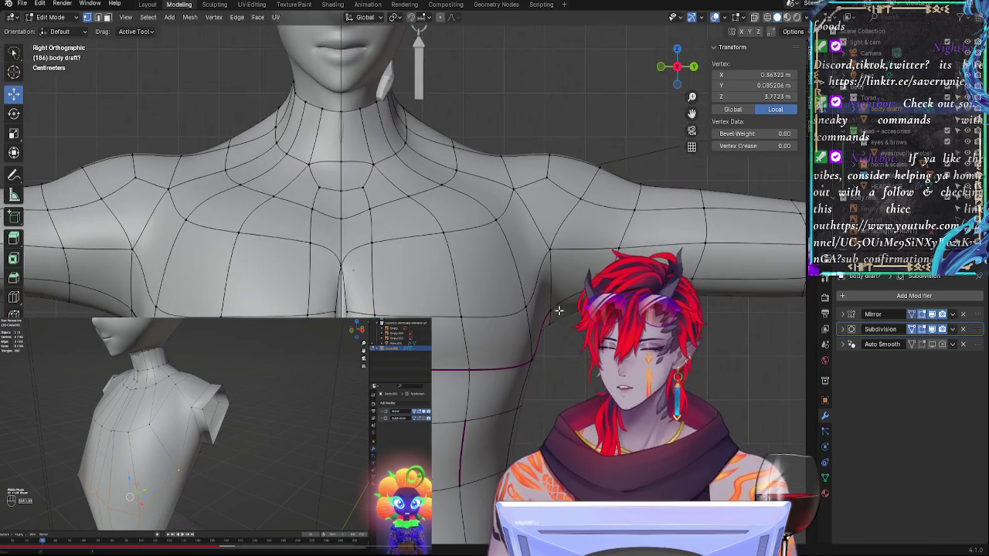
pyautogui.keyDown('shift'); pyautogui.moveTo(669, 351); pyautogui.dragTo(772, 224, button='middle'); pyautogui.keyUp('shift')
pyautogui.scroll(-4, 772, 224)
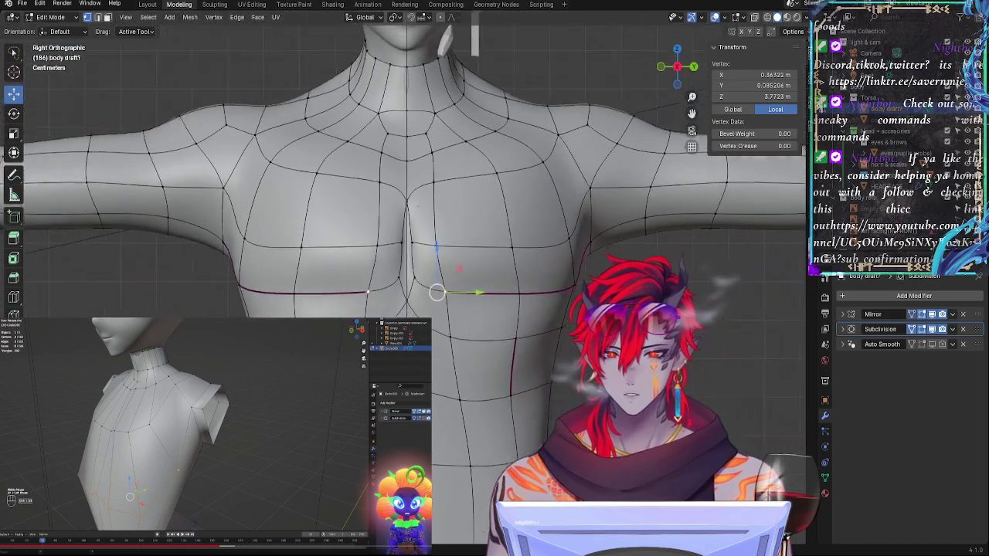
pyautogui.keyDown('shift'); pyautogui.moveTo(601, 299); pyautogui.dragTo(531, 371, button='middle'); pyautogui.keyUp('shift')
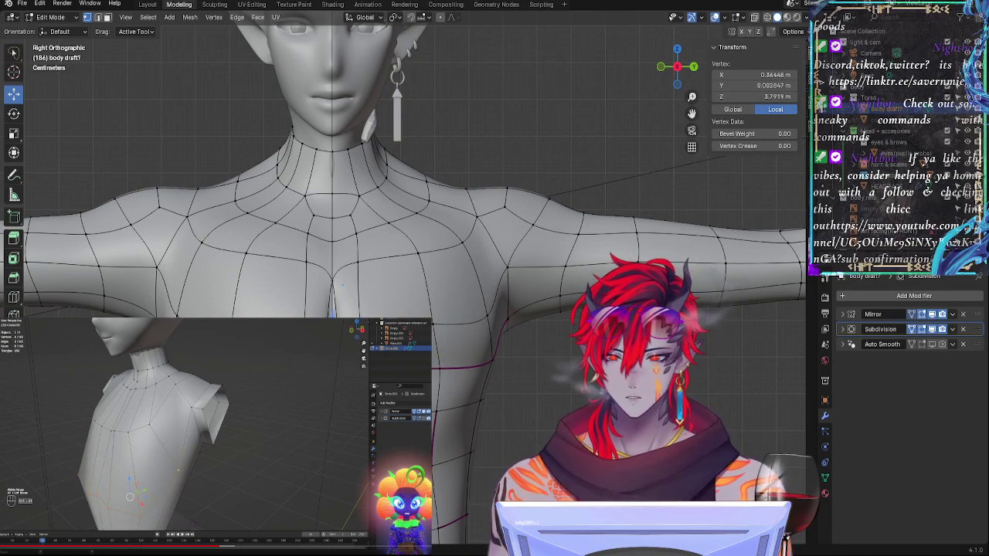
# Step: Lower the selected chest-line vertices along Z
pyautogui.keyDown('shift'); pyautogui.click(389, 370); pyautogui.keyUp('shift')
pyautogui.keyDown('shift'); pyautogui.click(452, 374); pyautogui.keyUp('shift')
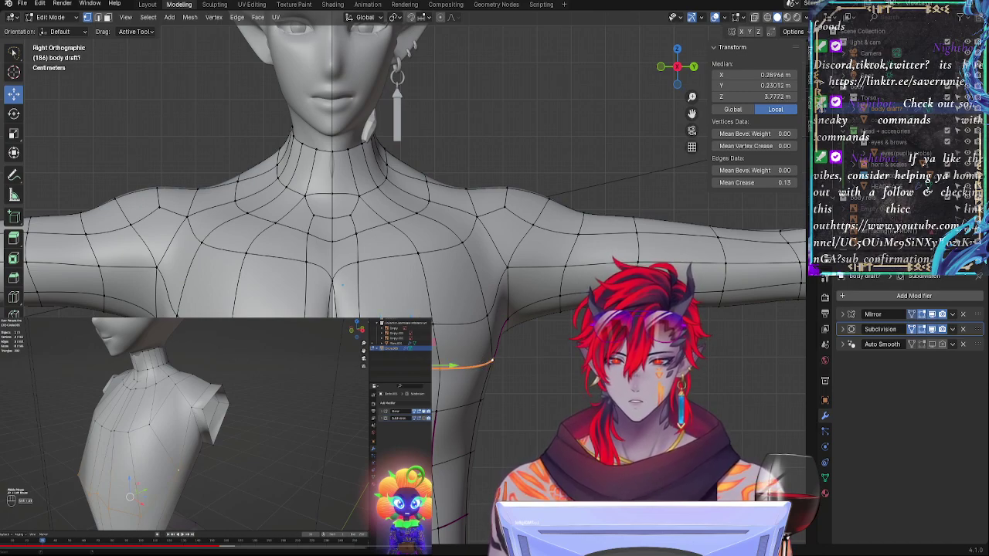
pyautogui.press('g')
pyautogui.press('z')
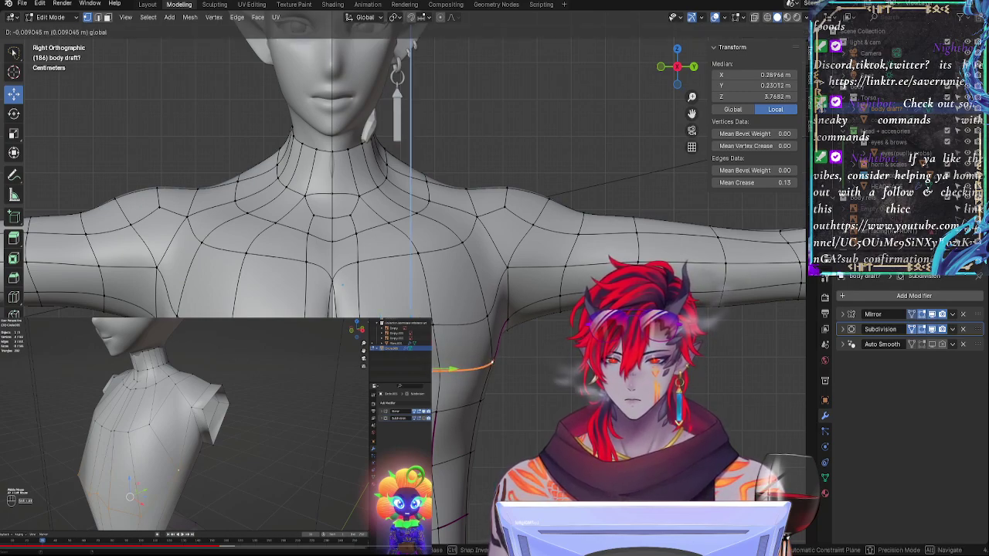
pyautogui.press('Return')
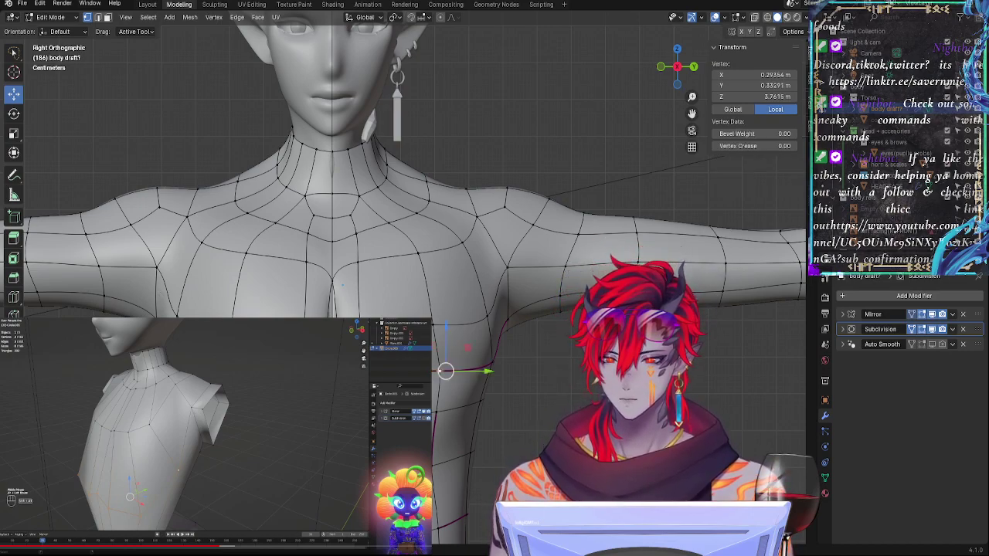
# Step: Edge-slide a pair of chest vertices and vertex-slide a side-torso vertex
pyautogui.keyDown('shift'); pyautogui.click(434, 326); pyautogui.keyUp('shift')
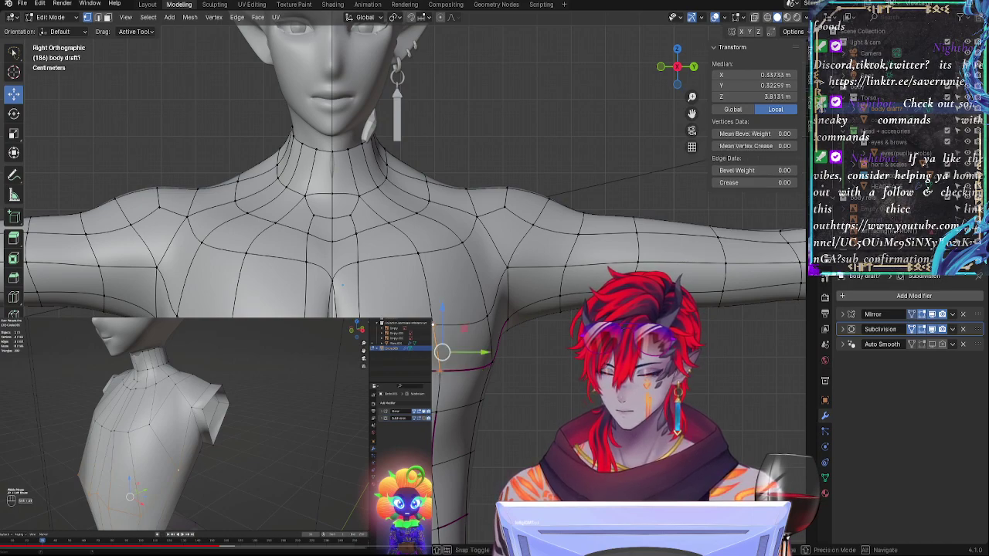
pyautogui.press('g')
pyautogui.press('g')
pyautogui.click(441, 338)
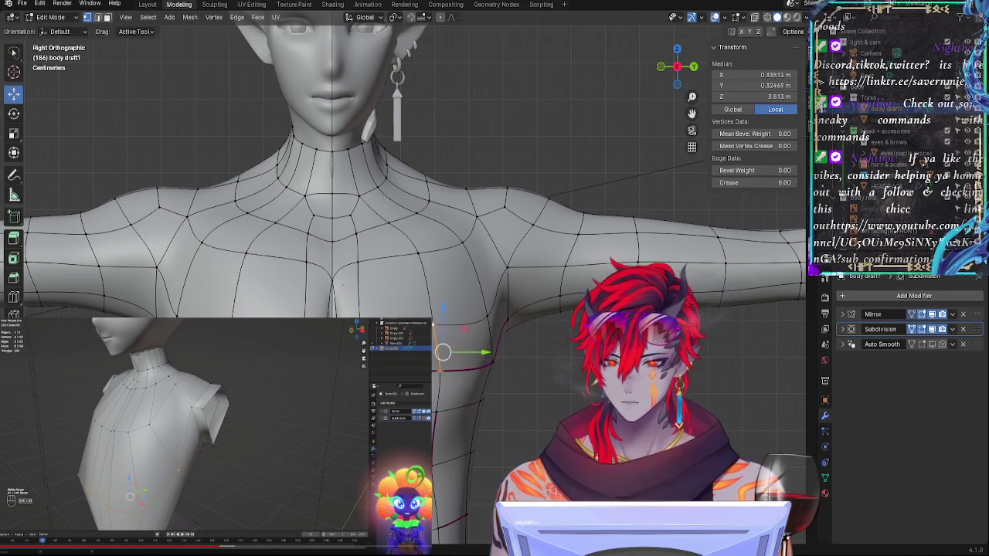
pyautogui.click(441, 374)
pyautogui.press('g')
pyautogui.press('g')
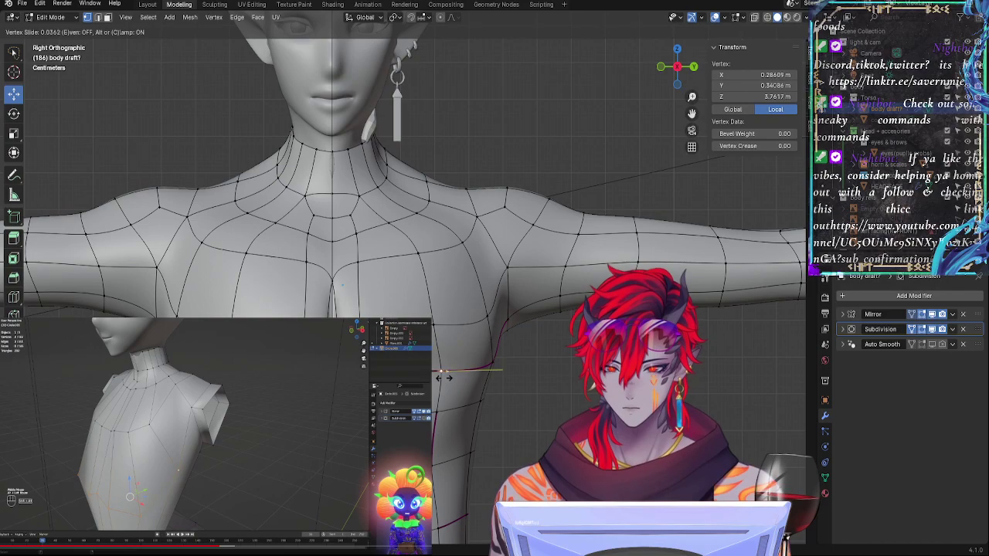
pyautogui.click(438, 376)
# Step: Pull two torso vertices inward along the X axis
pyautogui.moveTo(438, 376); pyautogui.dragTo(535, 382, button='middle')
pyautogui.press('g')
pyautogui.press('x')
pyautogui.click(444, 382)
pyautogui.click(389, 358)
pyautogui.moveTo(390, 358); pyautogui.dragTo(373, 357, button='middle')
pyautogui.moveTo(548, 386); pyautogui.dragTo(440, 356, button='middle')
pyautogui.press('g')
pyautogui.press('x')
pyautogui.click(431, 357)
# Step: Slide the chest edge loop and a side-torso vertex along the surface
pyautogui.keyDown('alt'); pyautogui.click(438, 352); pyautogui.keyUp('alt')
pyautogui.press('g')
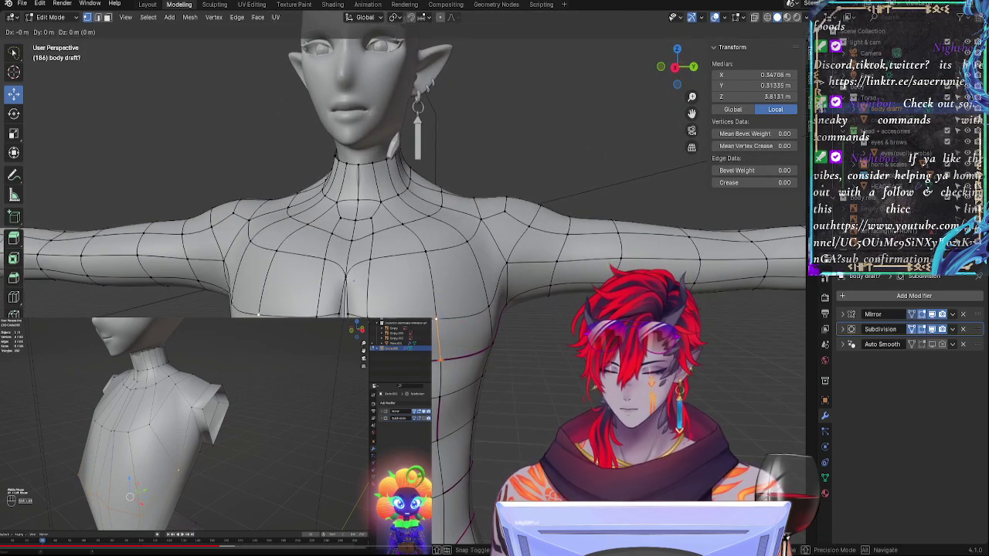
pyautogui.press('g')
pyautogui.click(440, 353)
pyautogui.click(490, 375)
pyautogui.moveTo(490, 375); pyautogui.dragTo(462, 344, button='middle')
pyautogui.press('g')
pyautogui.press('g')
pyautogui.click(556, 395)
# Step: Slide a lower torso vertex down to Z 3.4758 m and check the smoothed body
pyautogui.press('Tab')
pyautogui.press('Tab')
pyautogui.press('g')
pyautogui.press('g')
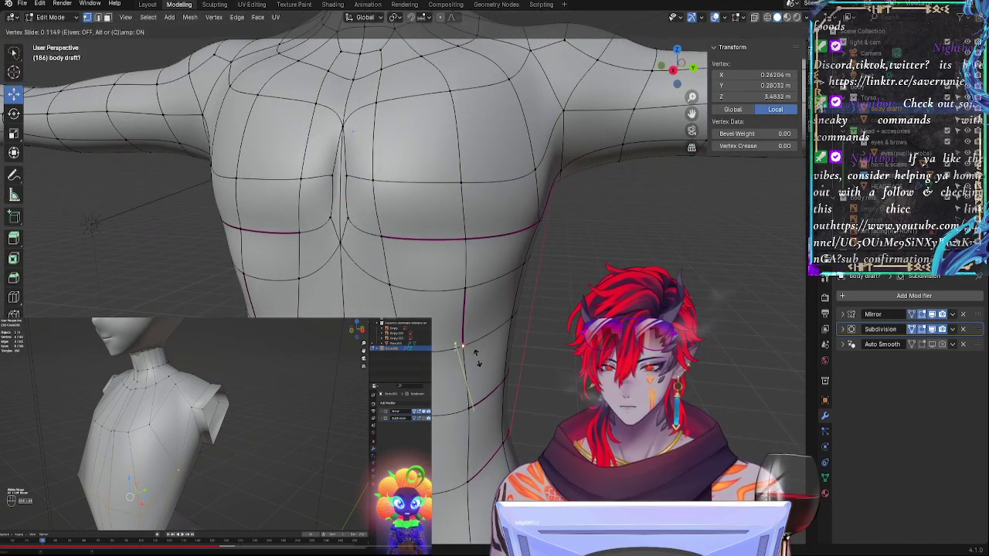
pyautogui.click(477, 357)
pyautogui.press('Tab')
pyautogui.moveTo(522, 391)
pyautogui.mouseDown(button='middle')
pyautogui.moveTo(559, 360)
pyautogui.moveTo(471, 381)
pyautogui.moveTo(500, 377)
pyautogui.mouseUp(button='middle')
pyautogui.press('Tab')
pyautogui.press('Tab')
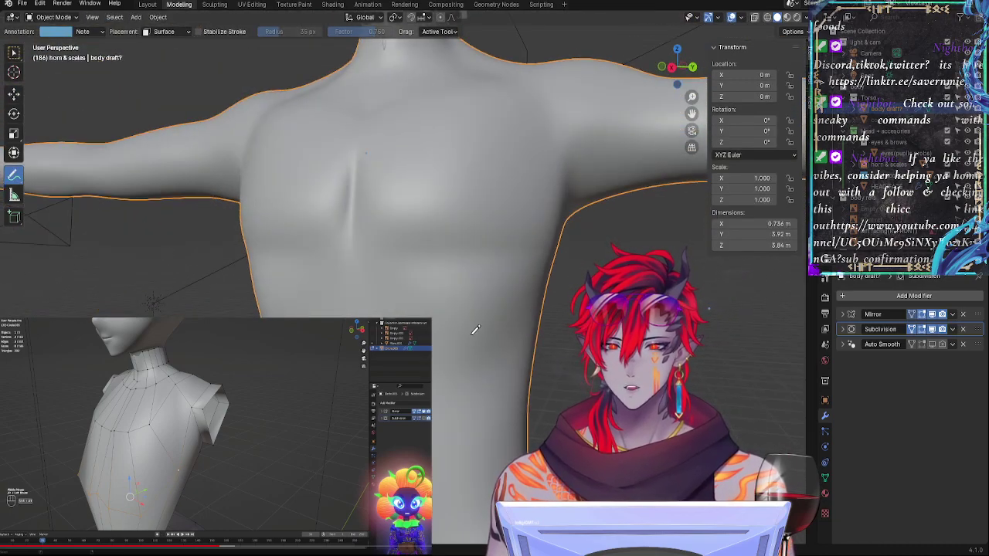
# Step: Push a side-torso vertex below the chest along the Y axis
pyautogui.press('Tab')
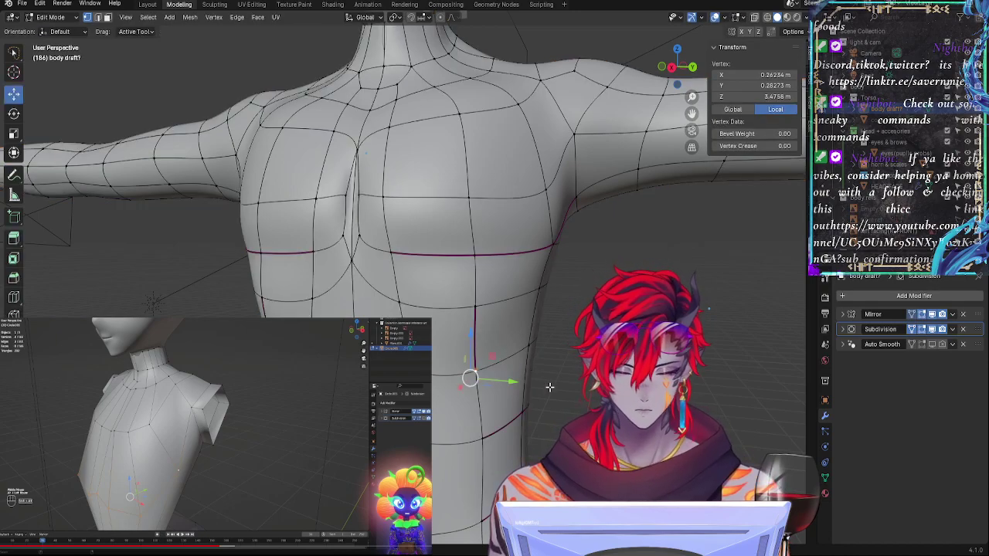
pyautogui.keyDown('ctrl'); pyautogui.moveTo(550, 387); pyautogui.dragTo(565, 337, button='middle'); pyautogui.keyUp('ctrl')
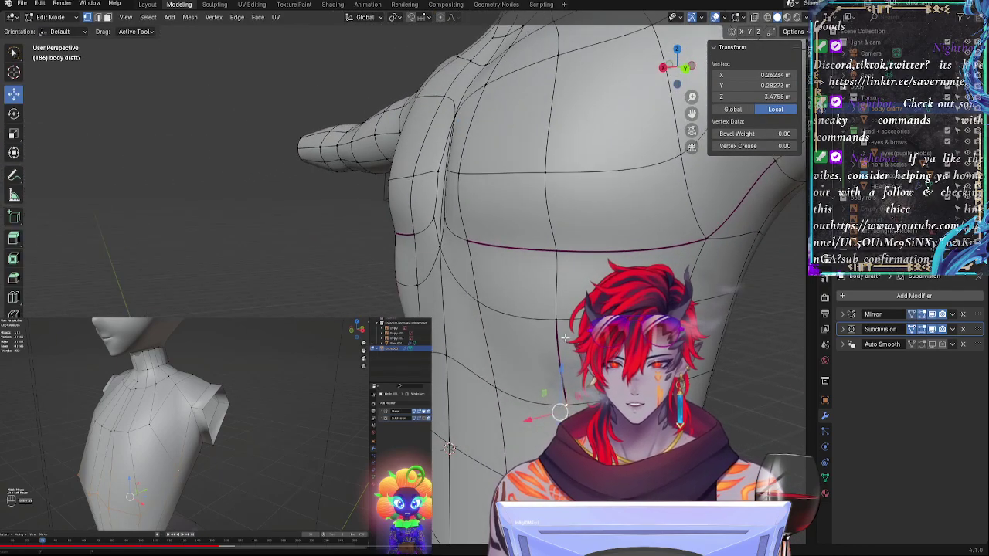
pyautogui.moveTo(463, 338); pyautogui.dragTo(463, 337)
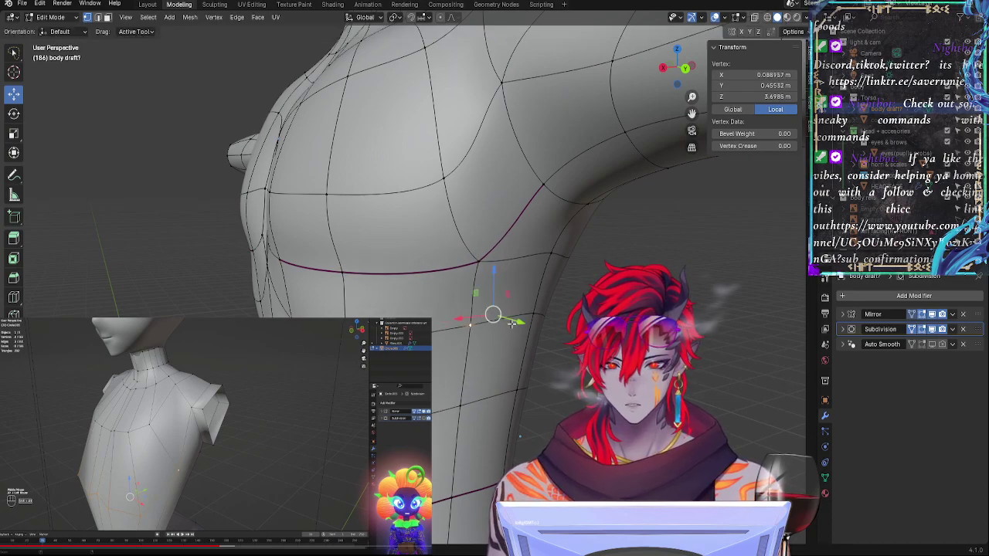
pyautogui.moveTo(507, 325); pyautogui.dragTo(517, 328)
pyautogui.click(517, 328)
# Step: Crease the curved under-chest edge with Shift+E
pyautogui.moveTo(517, 328); pyautogui.dragTo(467, 409, button='middle')
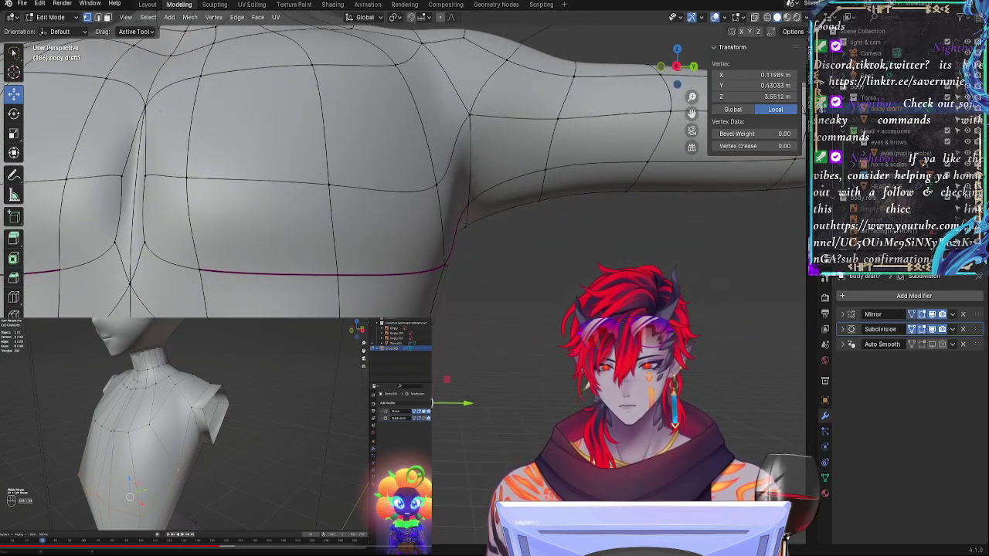
pyautogui.keyDown('shift'); pyautogui.click(428, 325); pyautogui.keyUp('shift')
pyautogui.hotkey('shift', 'e')
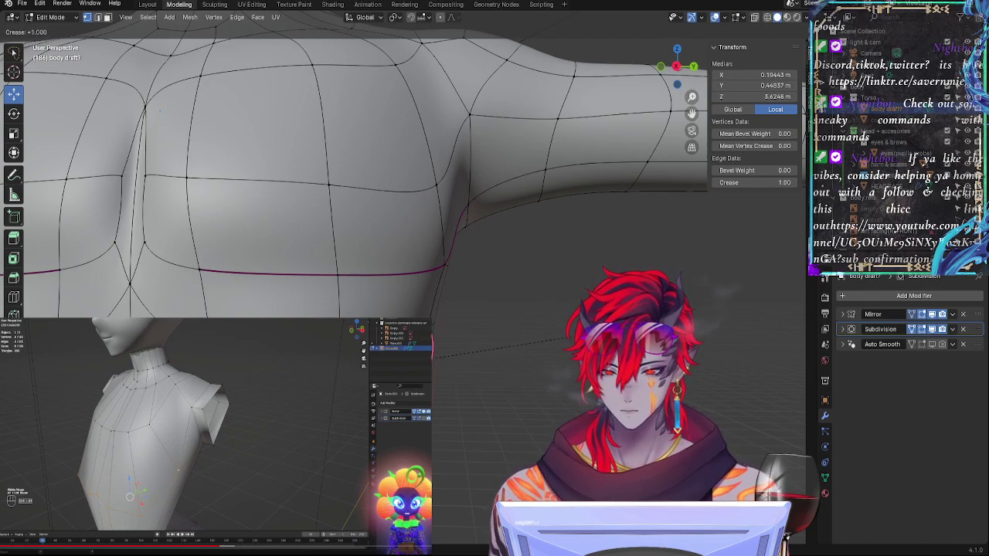
pyautogui.click(465, 358)
pyautogui.click(533, 387)
# Step: Nudge two side-torso vertices slightly to reshape the flank
pyautogui.moveTo(530, 398); pyautogui.dragTo(427, 403, button='middle')
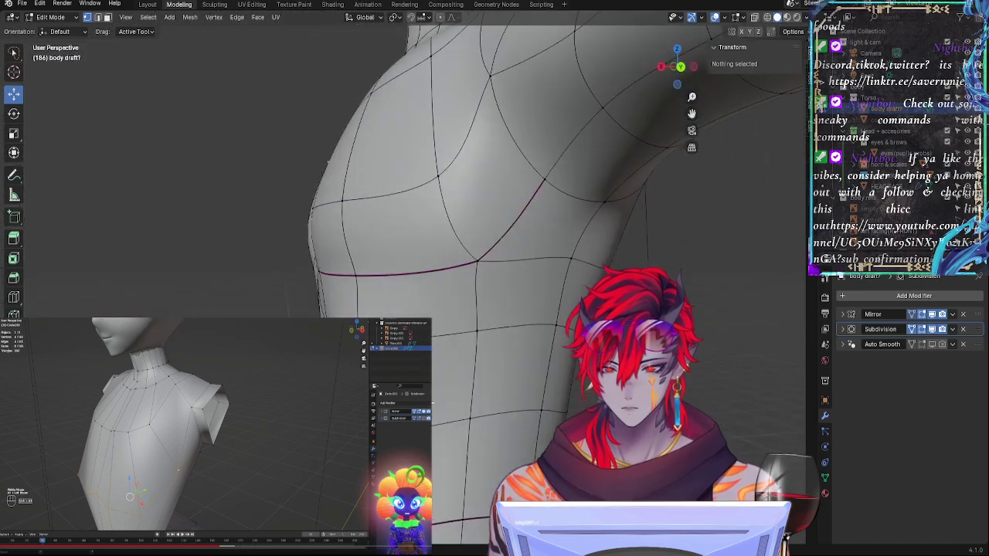
pyautogui.click(479, 329)
pyautogui.moveTo(501, 365)
pyautogui.mouseDown(button='middle')
pyautogui.moveTo(601, 373)
pyautogui.moveTo(506, 374)
pyautogui.mouseUp(button='middle')
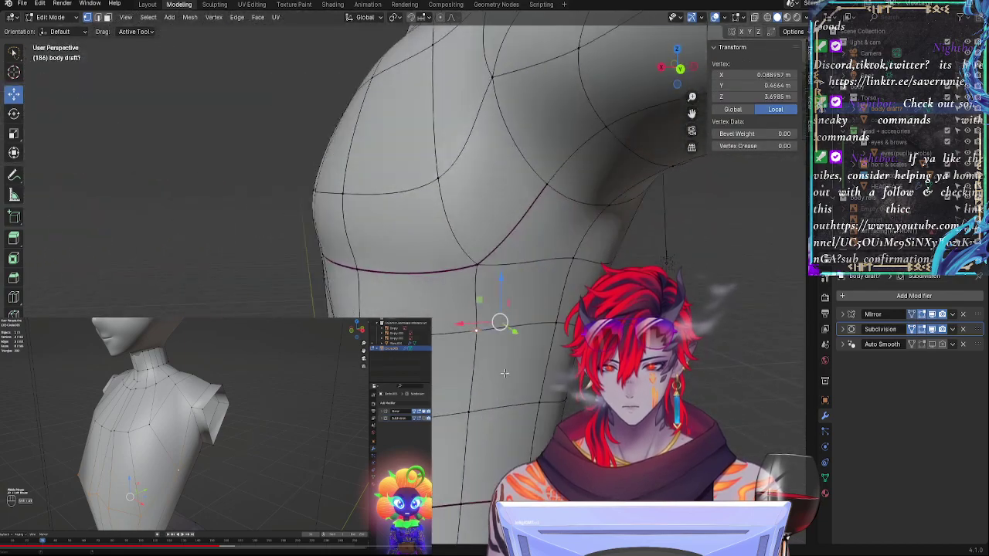
pyautogui.keyDown('shift'); pyautogui.click(565, 265); pyautogui.keyUp('shift')
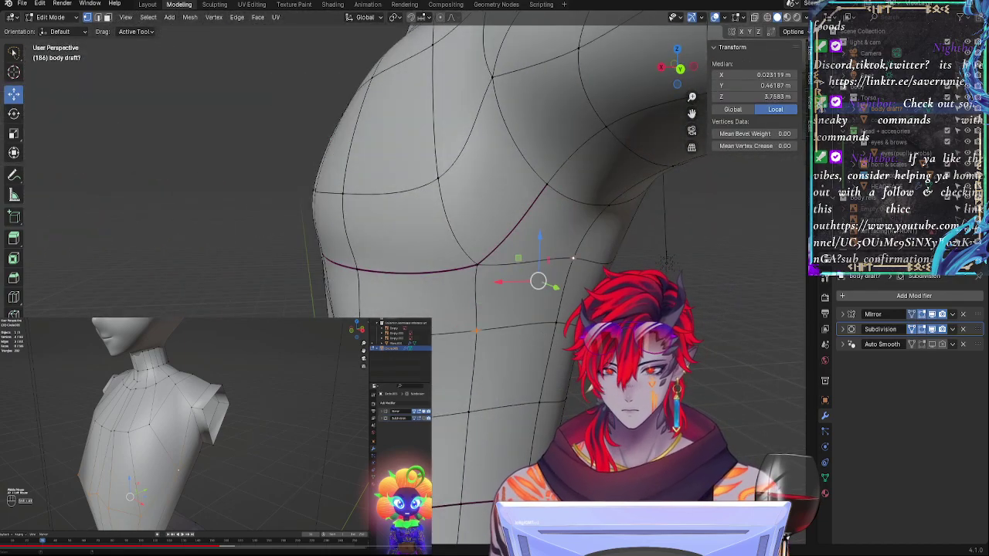
pyautogui.moveTo(503, 279); pyautogui.dragTo(485, 388)
pyautogui.click(606, 374)
pyautogui.moveTo(479, 376); pyautogui.dragTo(572, 378, button='middle')
pyautogui.moveTo(434, 374); pyautogui.dragTo(609, 238, button='middle')
pyautogui.click(687, 68)
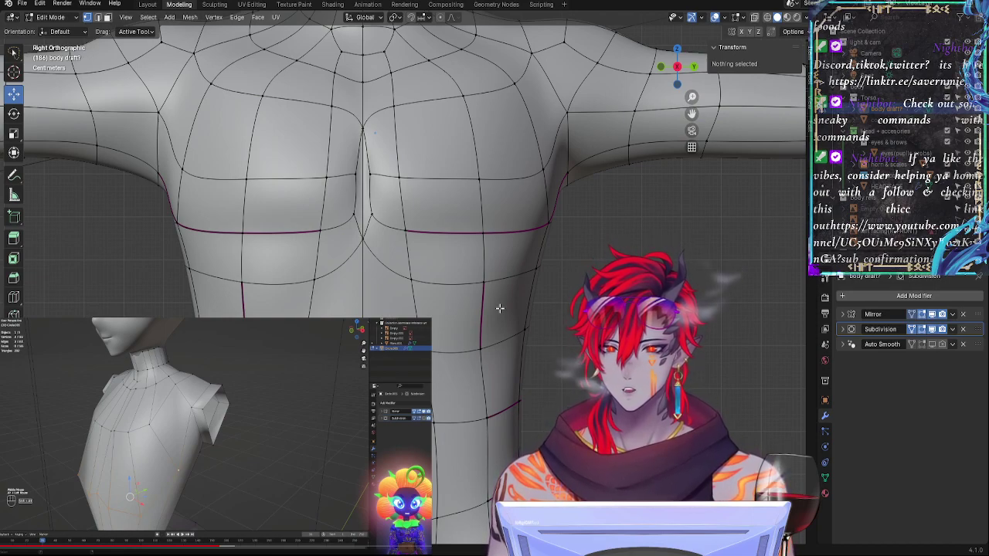
# Step: Reduce the crease on the vertical side edges of the torso
pyautogui.click(467, 276)
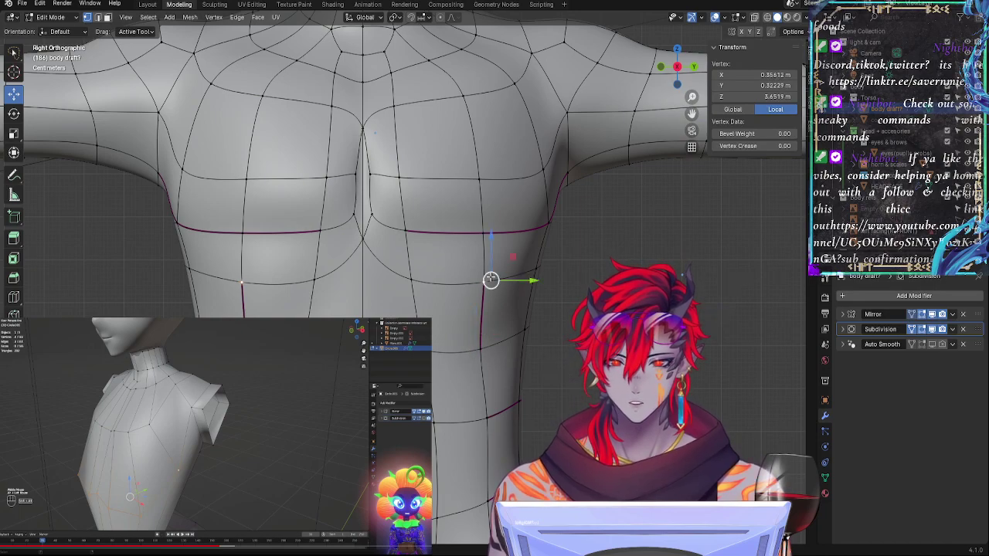
pyautogui.moveTo(544, 333); pyautogui.dragTo(540, 340, button='middle')
pyautogui.click(676, 73)
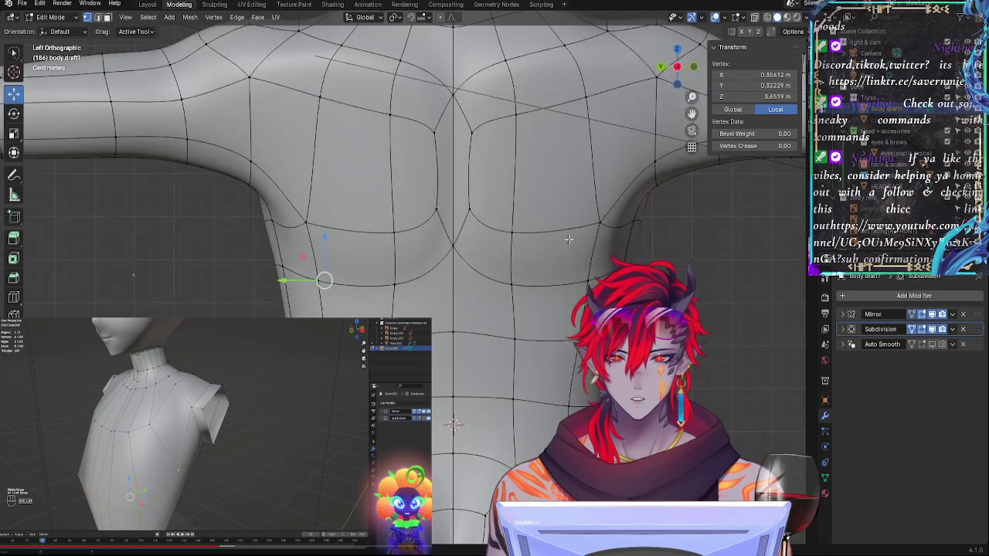
pyautogui.click(678, 69)
pyautogui.click(540, 284)
pyautogui.click(479, 353)
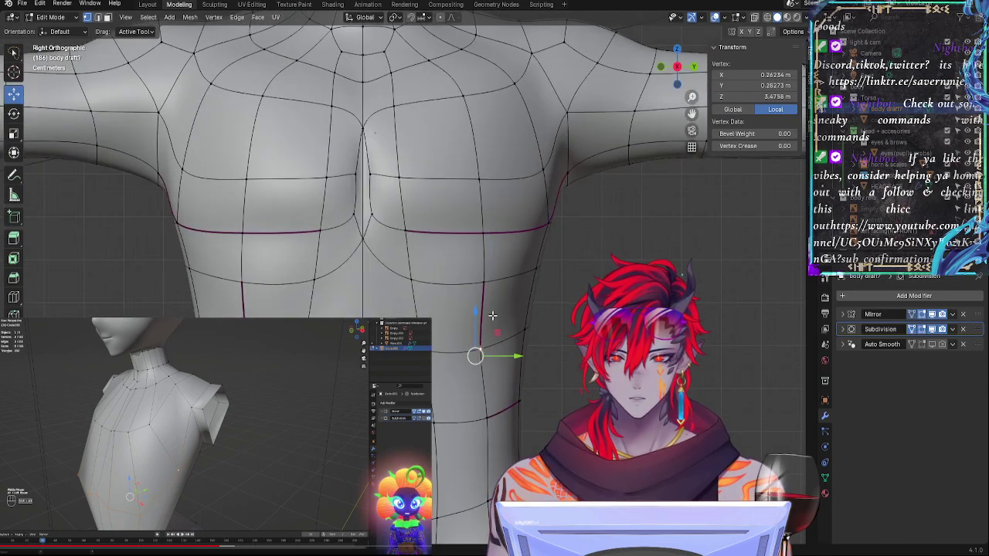
pyautogui.keyDown('shift'); pyautogui.click(482, 277); pyautogui.keyUp('shift')
pyautogui.hotkey('shift', 'e')
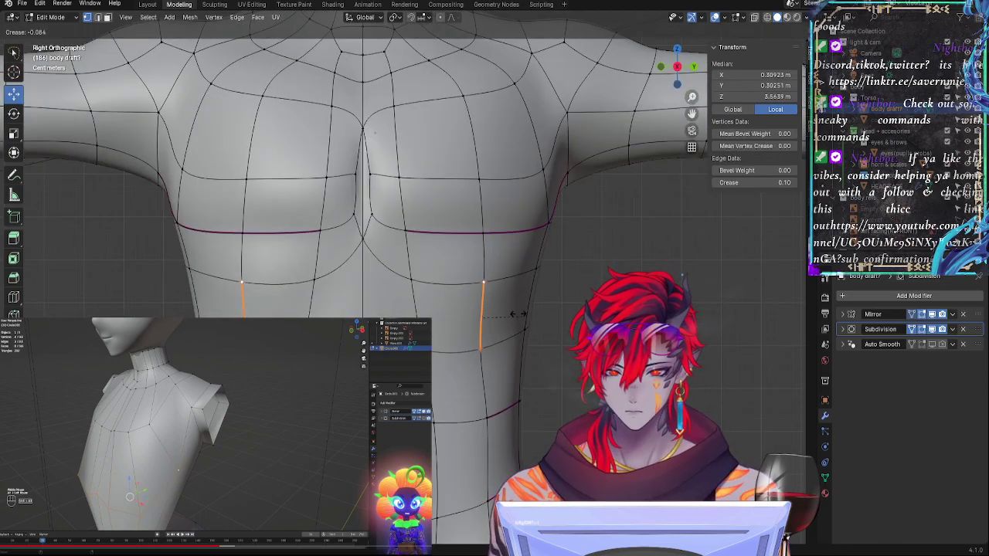
pyautogui.click(524, 322)
pyautogui.click(586, 318)
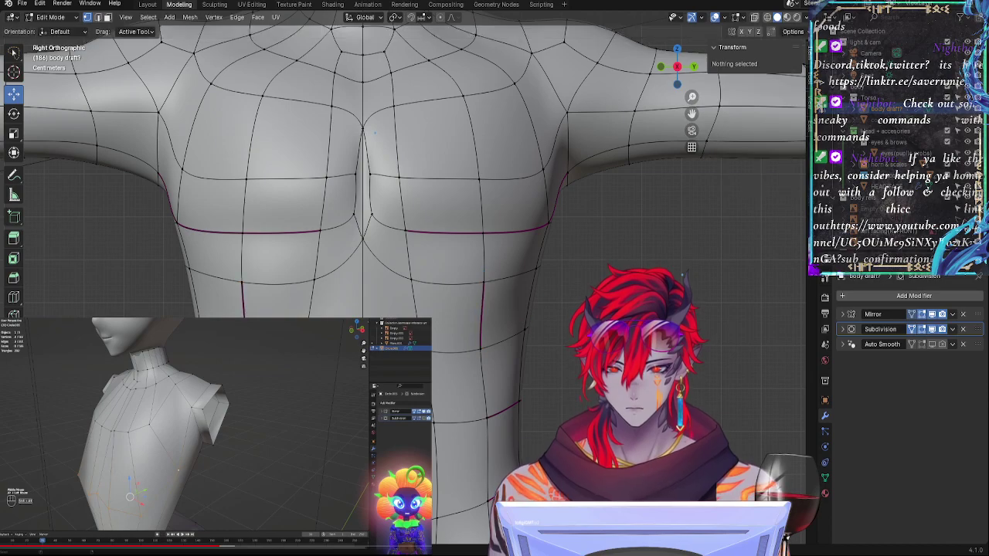
# Step: Shift a side-torso vertex slightly along X, checked in the front view
pyautogui.press('Tab')
pyautogui.press('Tab')
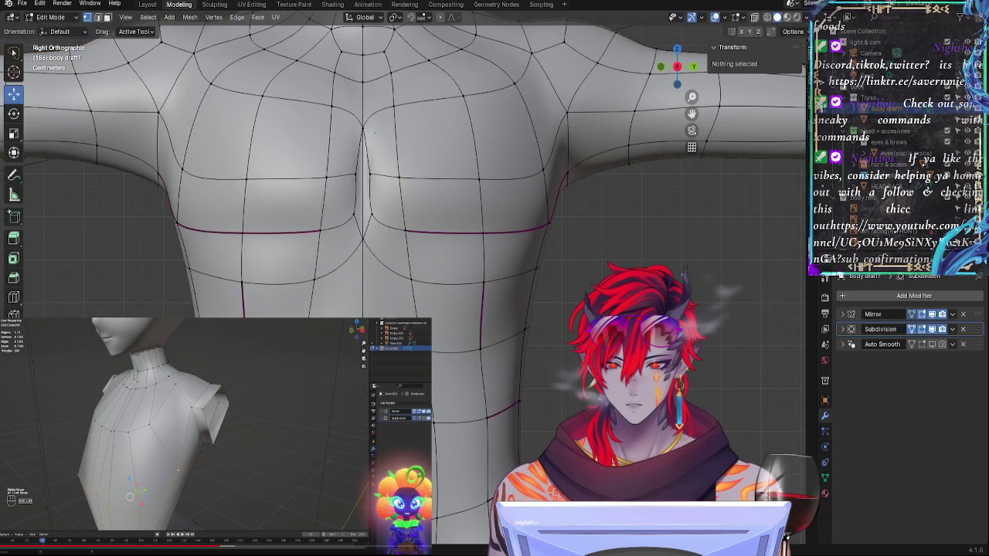
pyautogui.click(489, 272)
pyautogui.moveTo(573, 319); pyautogui.dragTo(465, 343, button='middle')
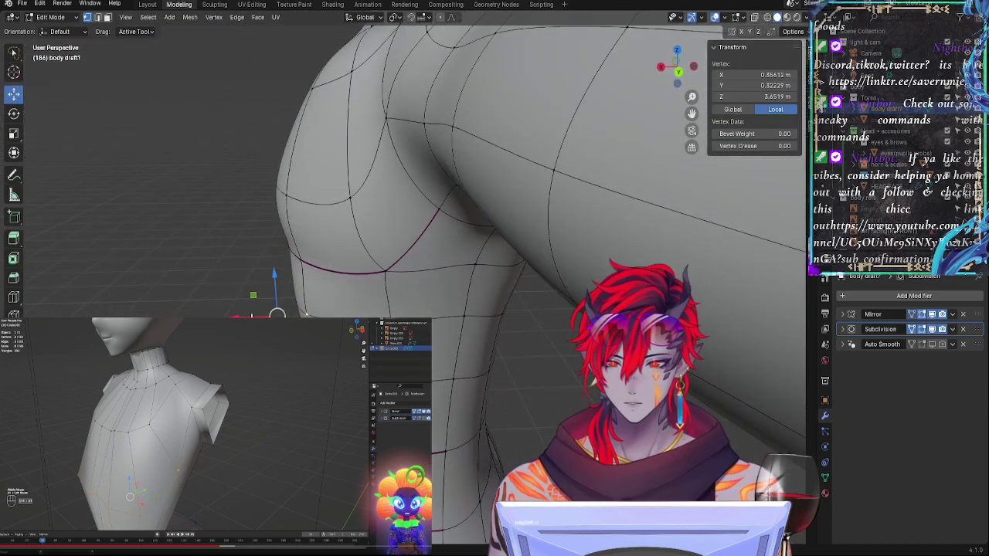
pyautogui.moveTo(252, 316); pyautogui.dragTo(255, 316)
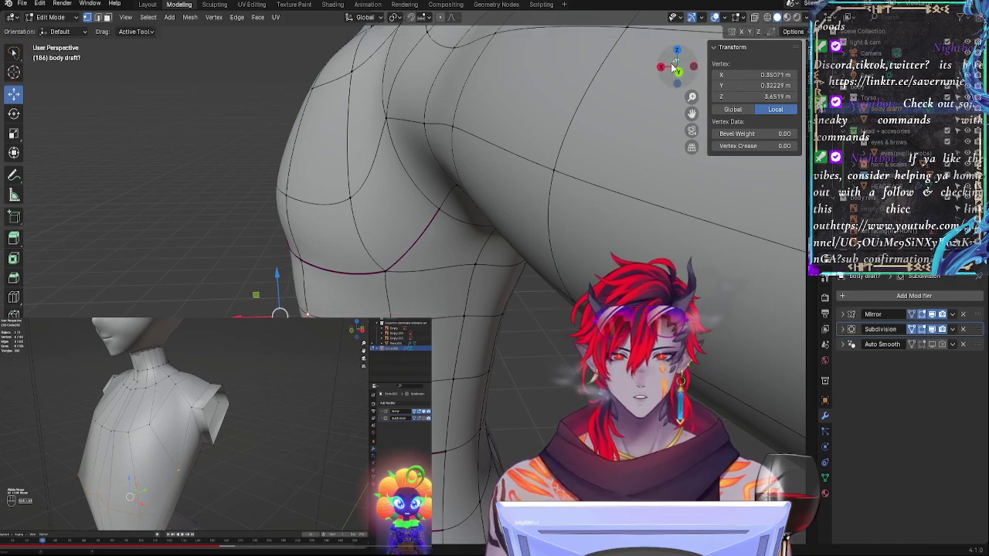
pyautogui.click(675, 69)
pyautogui.moveTo(564, 279); pyautogui.dragTo(557, 258)
pyautogui.click(525, 229)
pyautogui.keyDown('shift'); pyautogui.click(520, 273); pyautogui.keyUp('shift')
# Step: Slide the quad face under the chest slightly along X
pyautogui.moveTo(522, 258); pyautogui.dragTo(470, 311, button='middle')
pyautogui.click(453, 290)
pyautogui.keyDown('shift'); pyautogui.click(445, 320); pyautogui.keyUp('shift')
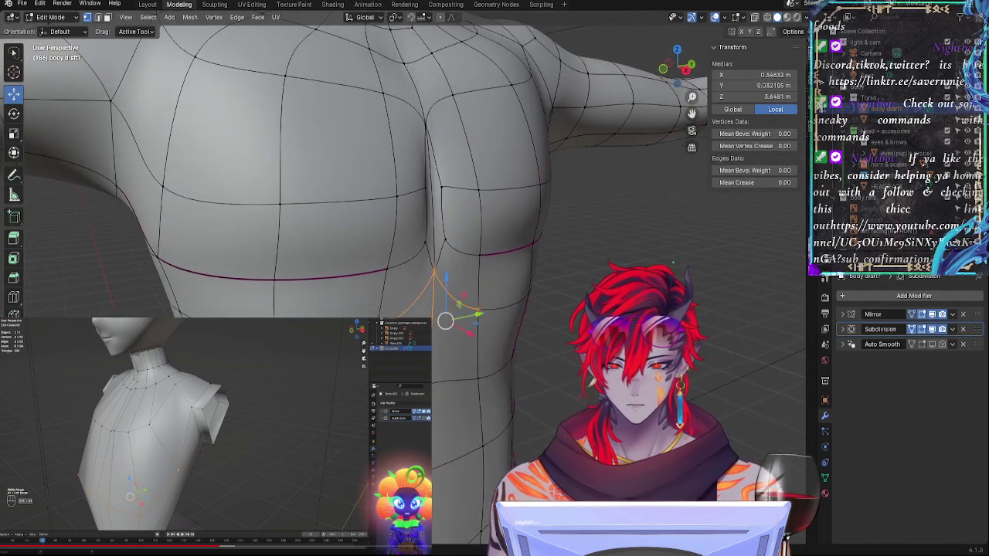
pyautogui.keyDown('shift'); pyautogui.click(472, 383); pyautogui.keyUp('shift')
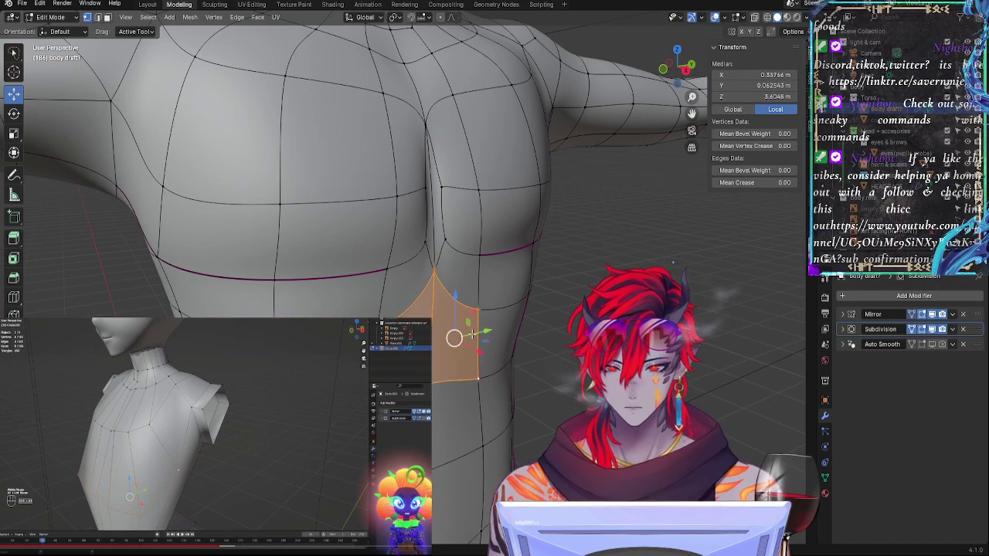
pyautogui.click(668, 68)
pyautogui.moveTo(549, 299); pyautogui.dragTo(555, 300)
pyautogui.click(575, 299)
# Step: Slide a flank vertex inward along its edge to X 0.33627 m, Z 3.4546 m
pyautogui.moveTo(510, 424); pyautogui.dragTo(470, 372, button='middle')
pyautogui.click(471, 370)
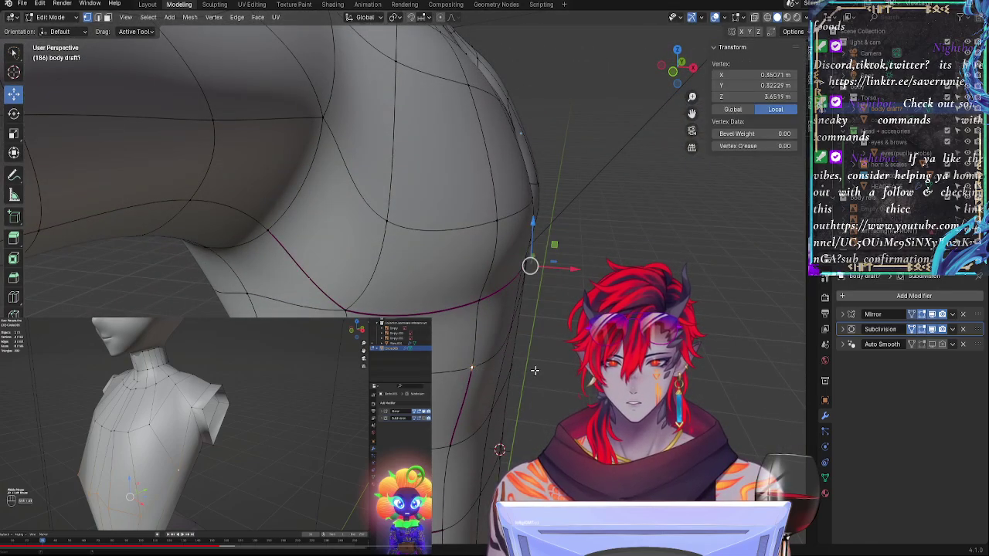
pyautogui.press('g')
pyautogui.press('g')
pyautogui.click(568, 313)
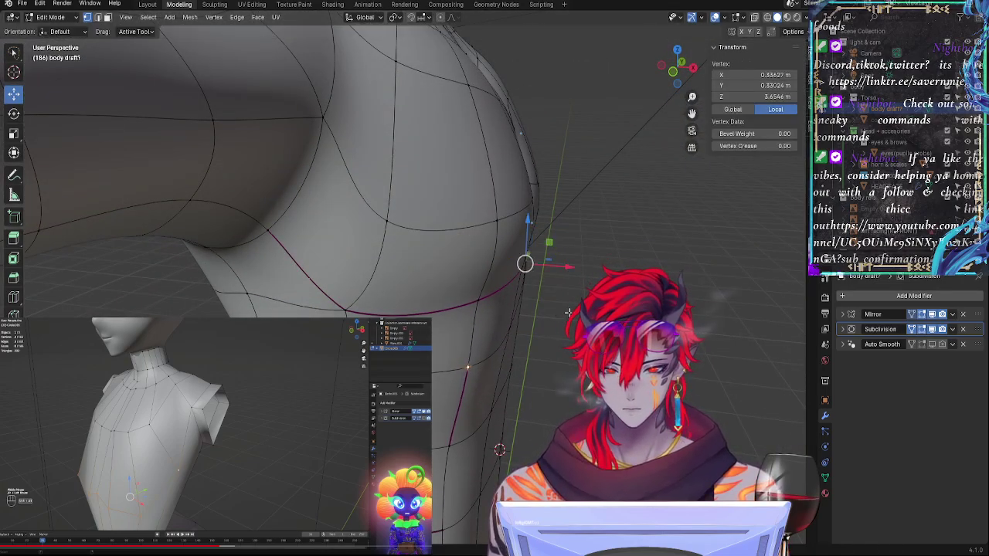
pyautogui.click(668, 68)
# Step: With X-ray on, pull the crease-line vertex inward and nudge and lower the armpit vertex
pyautogui.hotkey('alt', 'z')
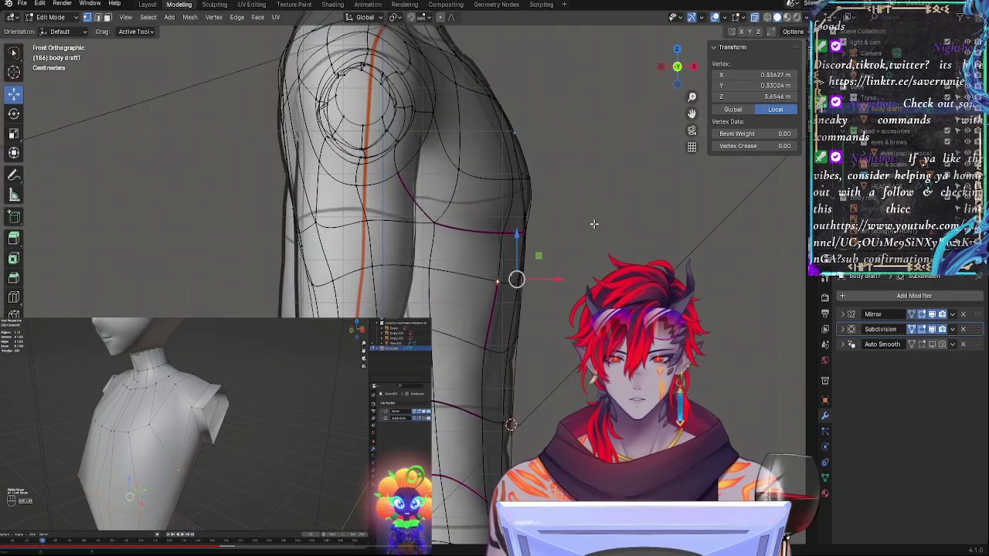
pyautogui.hotkey('alt', 'z')
pyautogui.click(509, 233)
pyautogui.hotkey('alt', 'z')
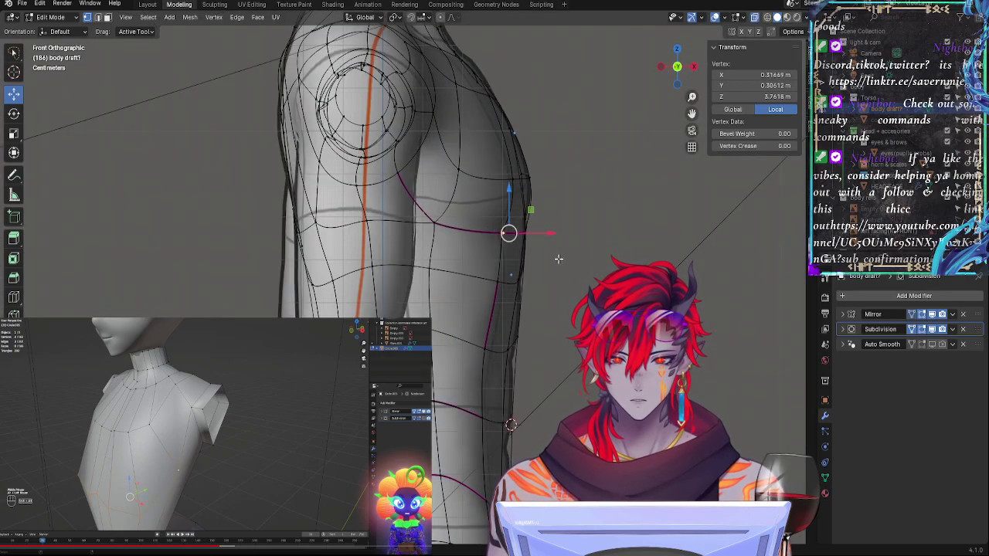
pyautogui.moveTo(508, 234); pyautogui.dragTo(506, 233)
pyautogui.click(519, 177)
pyautogui.click(510, 182)
pyautogui.moveTo(573, 189); pyautogui.dragTo(576, 190)
pyautogui.moveTo(537, 145); pyautogui.dragTo(537, 155)
pyautogui.click(511, 231)
# Step: Compare the torso silhouette against the outline in object mode, switching back to the Move tool
pyautogui.press('Tab')
pyautogui.moveTo(654, 260); pyautogui.dragTo(526, 276, button='middle')
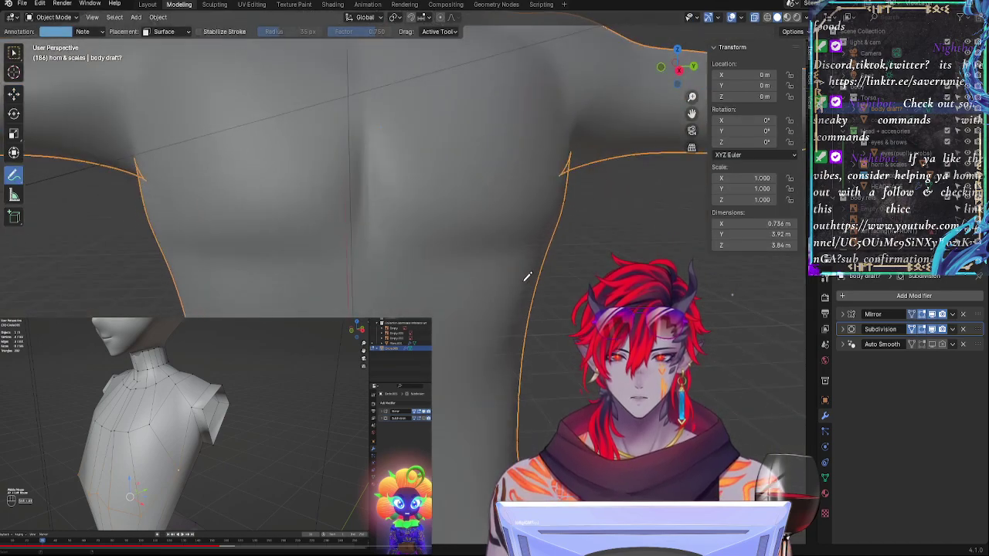
pyautogui.click(661, 68)
pyautogui.press('Tab')
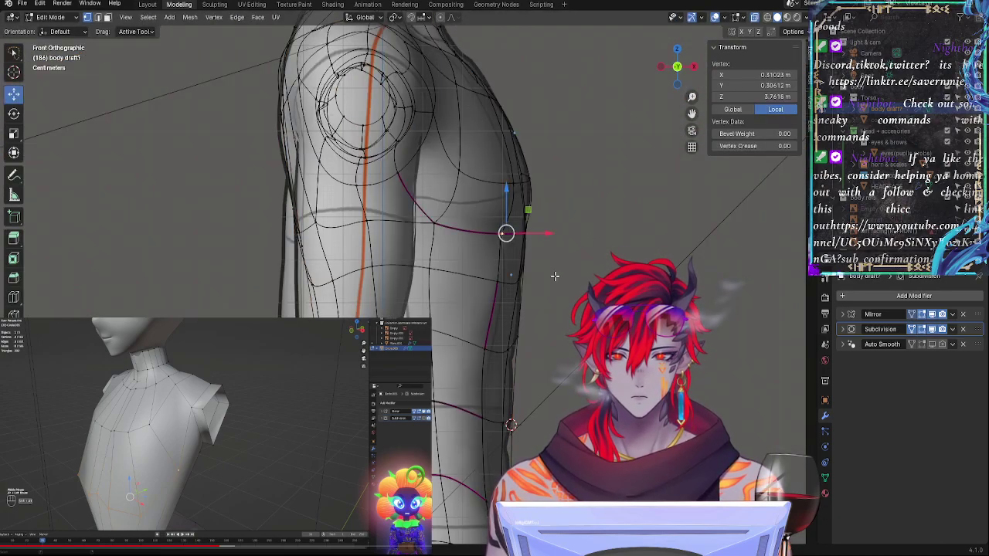
pyautogui.press('Tab')
pyautogui.press('Tab')
pyautogui.press('Tab')
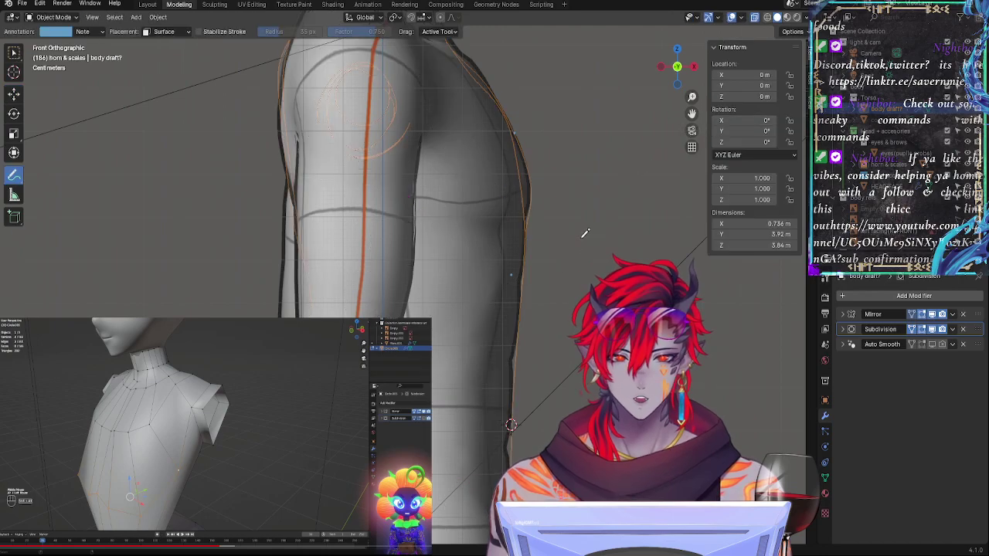
pyautogui.click(17, 95)
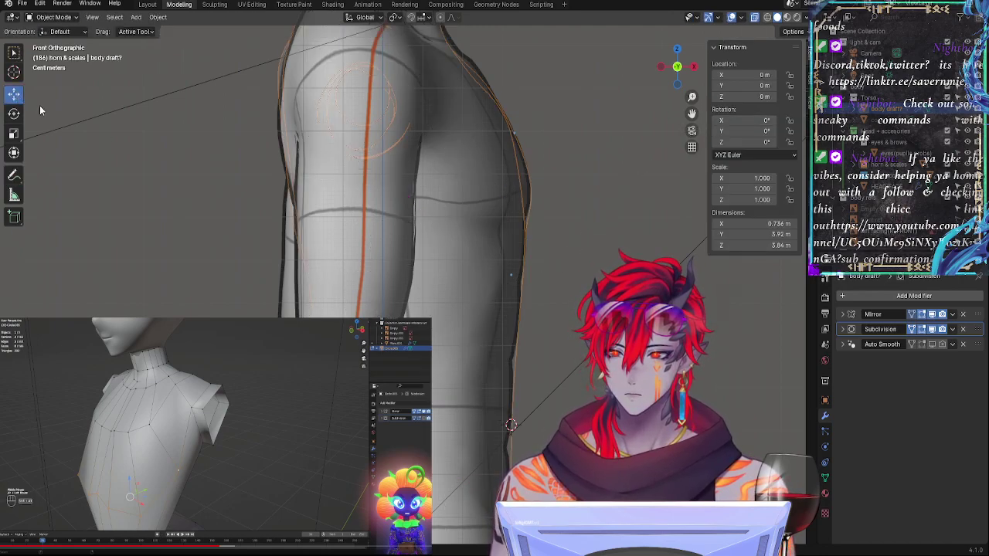
pyautogui.press('Tab')
pyautogui.press('Tab')
pyautogui.press('Tab')
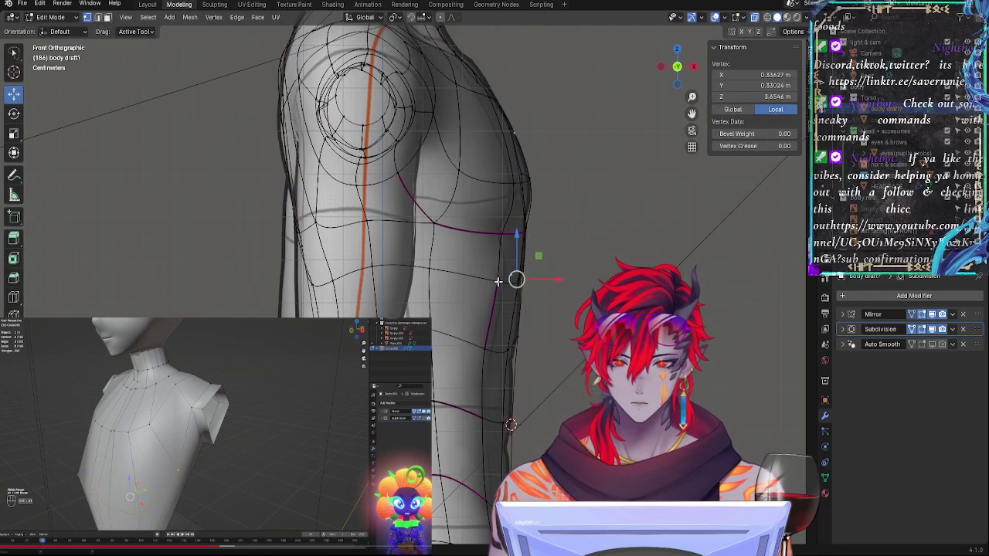
pyautogui.press('Tab')
pyautogui.moveTo(547, 296)
pyautogui.mouseDown(button='middle')
pyautogui.moveTo(495, 316)
pyautogui.moveTo(548, 307)
pyautogui.mouseUp(button='middle')
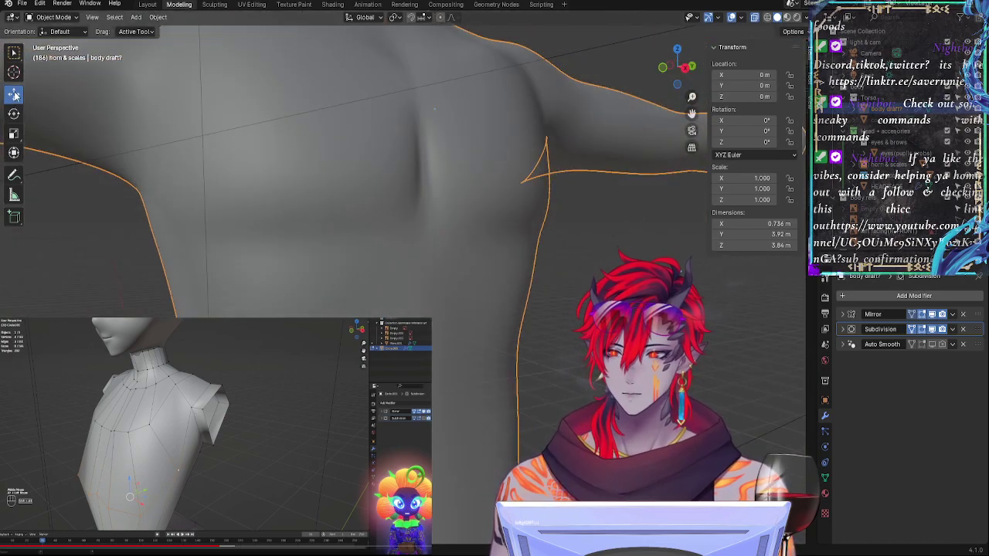
pyautogui.press('Tab')
pyautogui.moveTo(452, 210); pyautogui.dragTo(391, 237, button='middle')
pyautogui.press('Tab')
pyautogui.press('Tab')
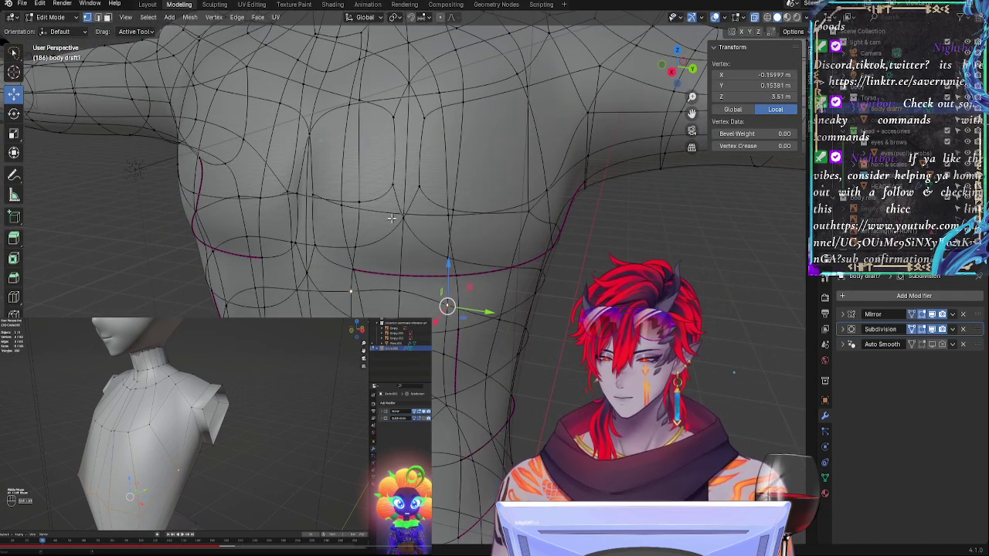
# Step: Inspect the torso shape, then return to front orthographic view with X-ray on
pyautogui.click(453, 211)
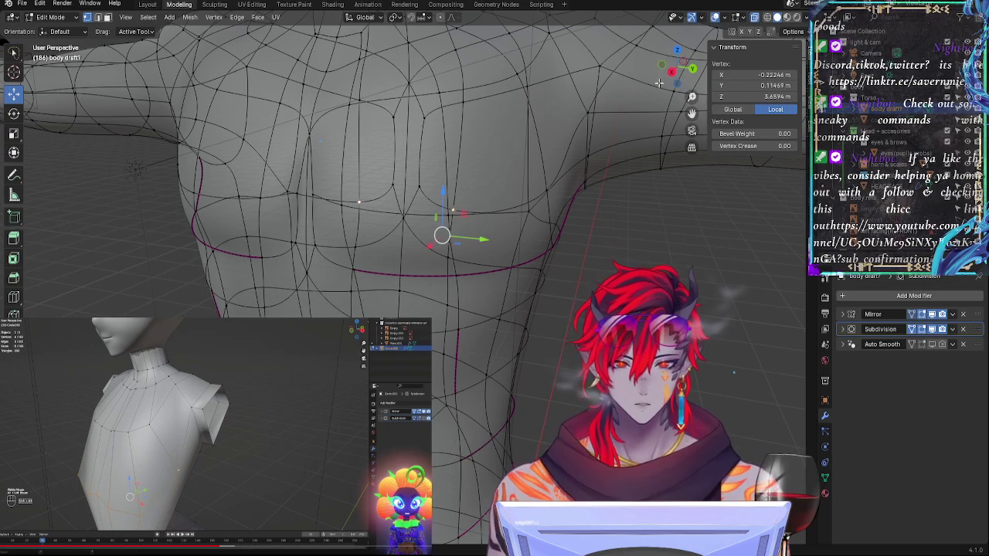
pyautogui.click(754, 17)
pyautogui.click(670, 72)
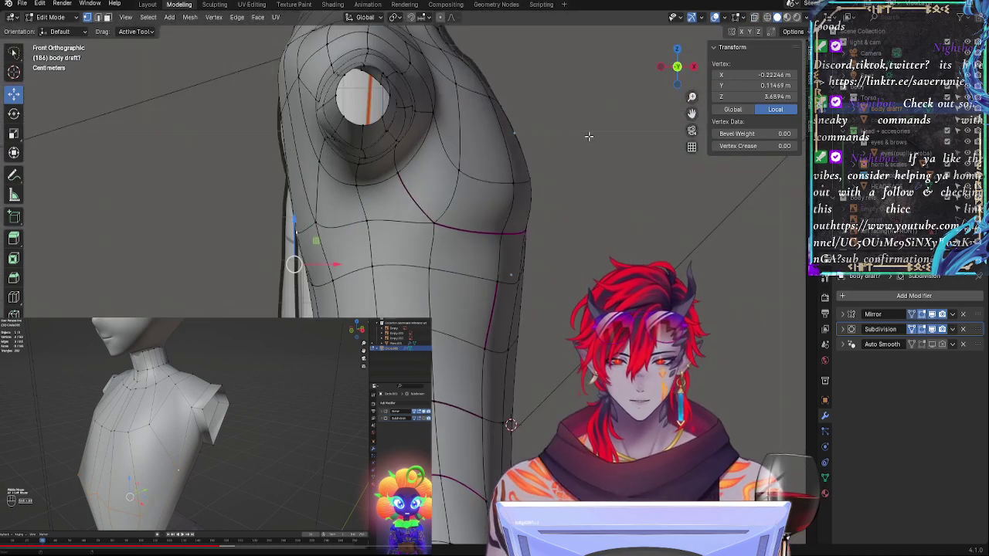
pyautogui.press('Tab')
pyautogui.moveTo(560, 282)
pyautogui.mouseDown(button='middle')
pyautogui.moveTo(550, 305)
pyautogui.moveTo(606, 272)
pyautogui.moveTo(567, 281)
pyautogui.mouseUp(button='middle')
pyautogui.press('Tab')
pyautogui.click(669, 70)
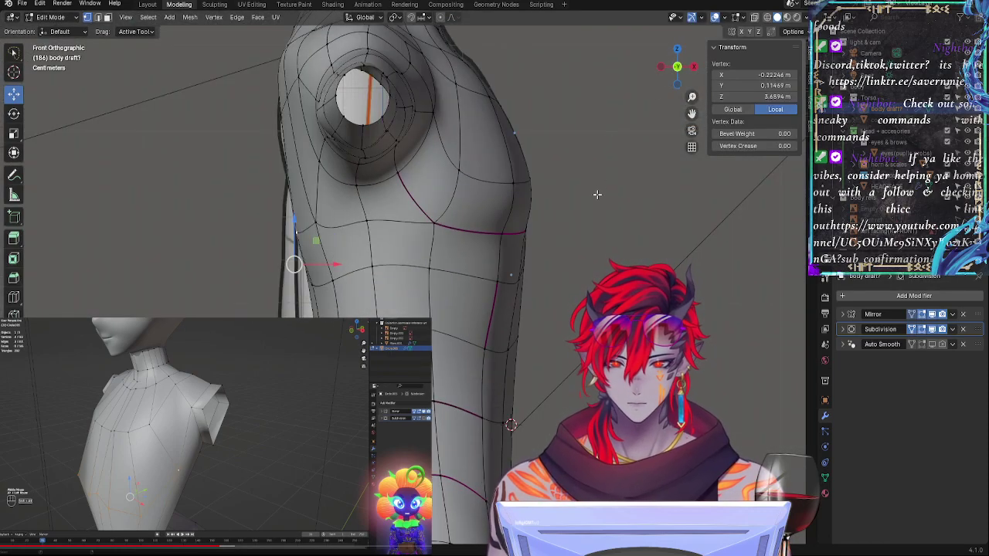
pyautogui.hotkey('alt', 'z')
# Step: Move a lower side-torso vertex along X onto the reference outline
pyautogui.hotkey('alt', 'z')
pyautogui.hotkey('alt', 'z')
pyautogui.hotkey('alt', 'z')
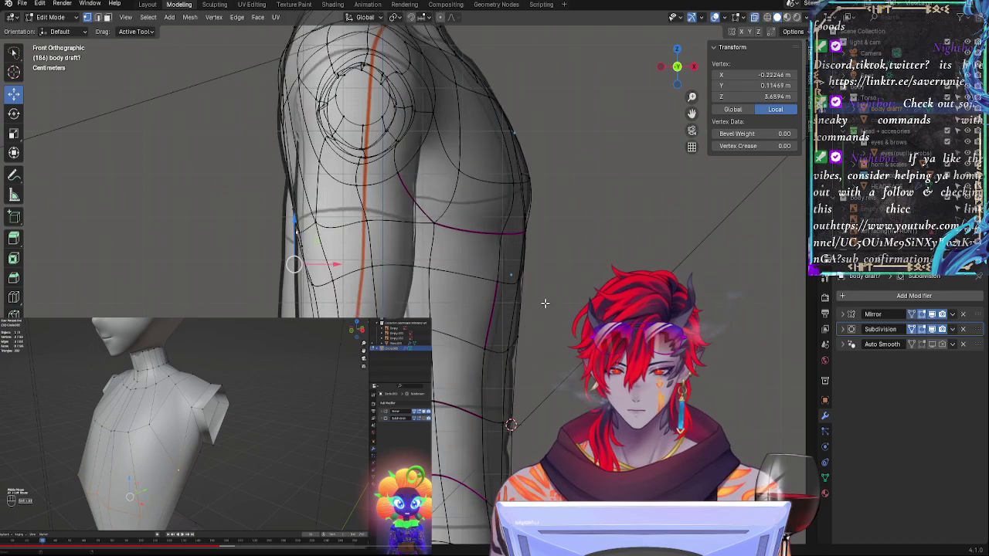
pyautogui.click(513, 283)
pyautogui.hotkey('alt', 'z')
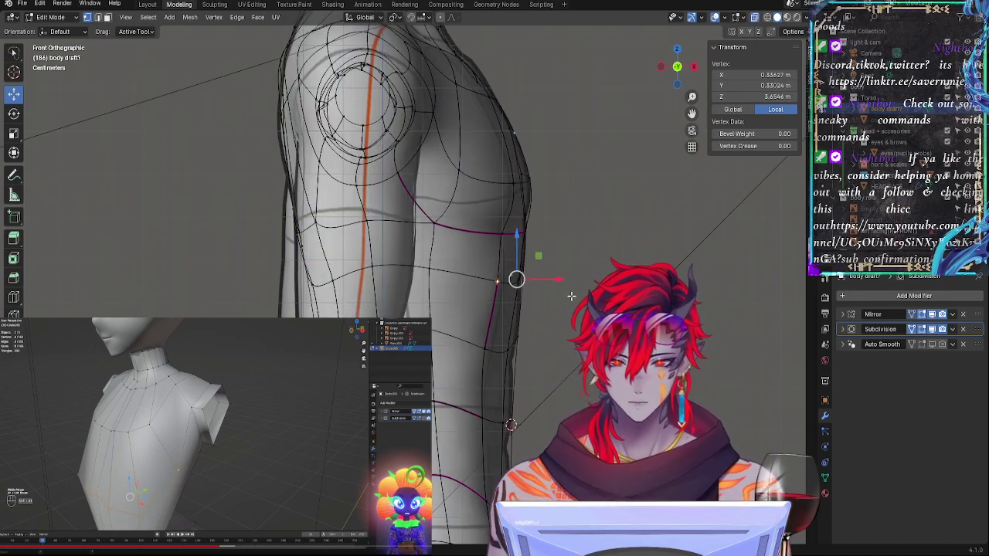
pyautogui.click(486, 352)
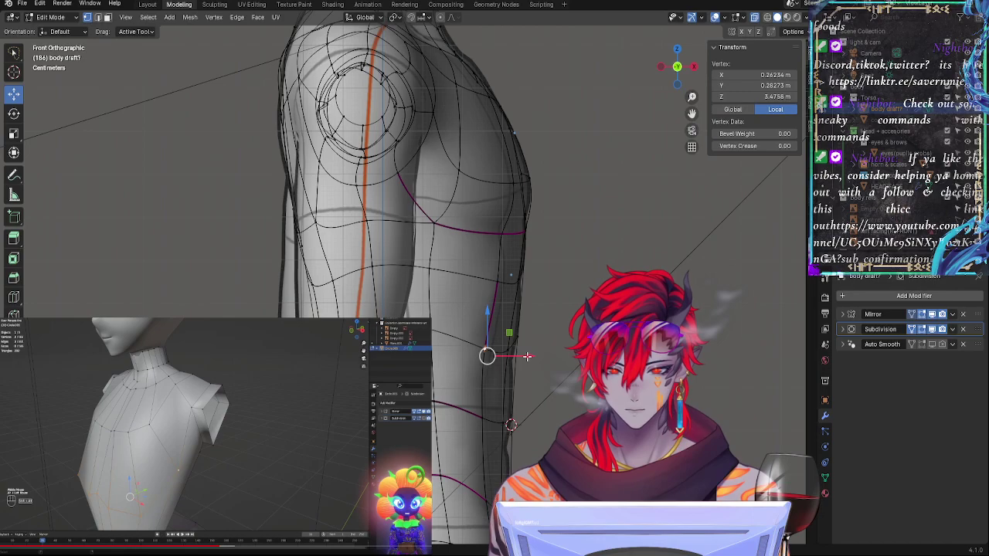
pyautogui.press('g')
pyautogui.press('x')
pyautogui.click(533, 359)
pyautogui.hotkey('alt', 'z')
# Step: Slide the chest's side-edge vertex down and push it outward to the outline, then deselect
pyautogui.click(517, 283)
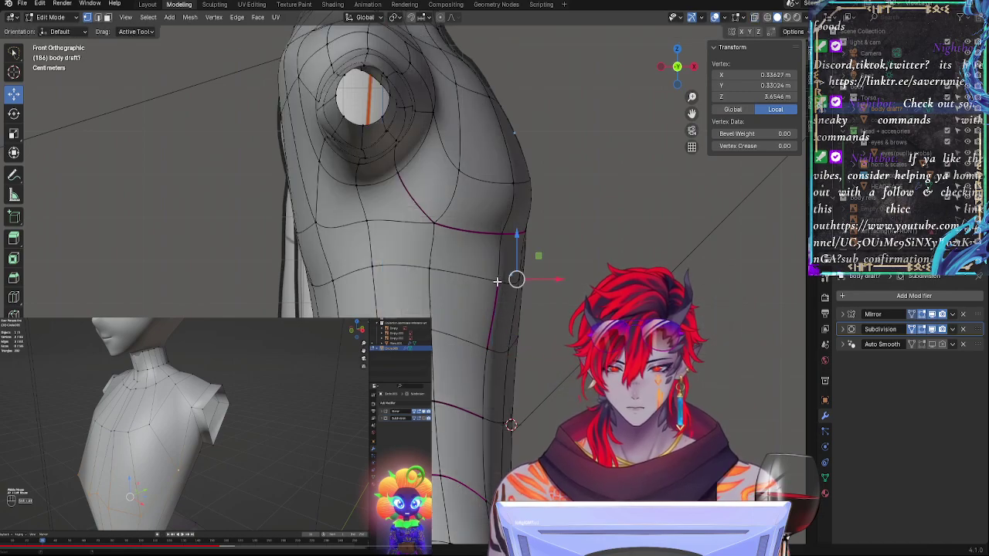
pyautogui.press('g')
pyautogui.click(533, 300)
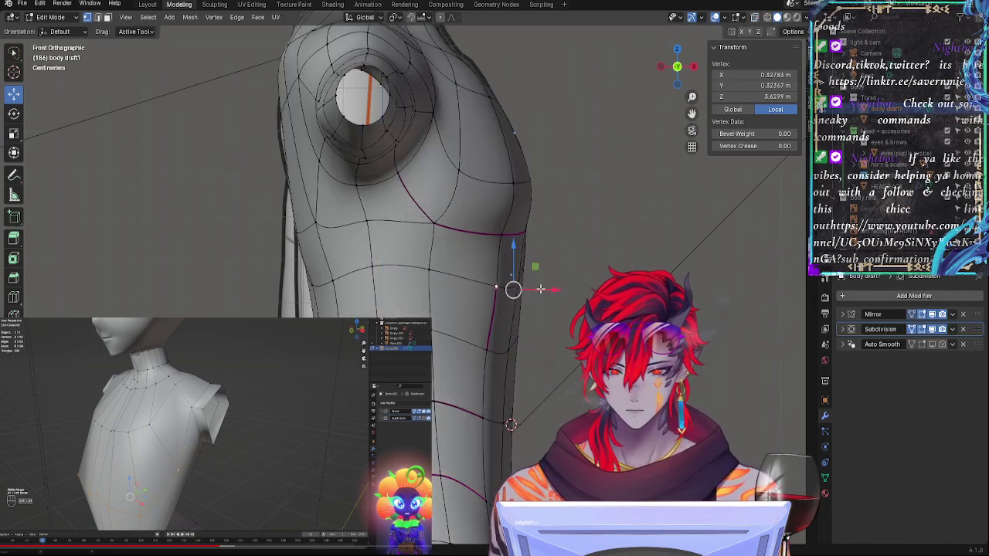
pyautogui.moveTo(543, 290); pyautogui.dragTo(547, 291)
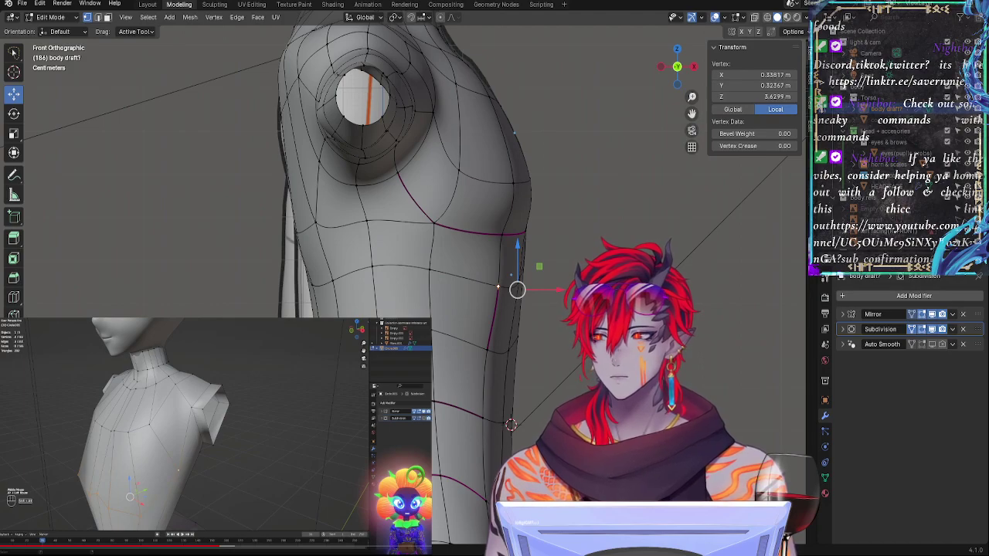
pyautogui.moveTo(583, 309); pyautogui.dragTo(657, 317, button='middle')
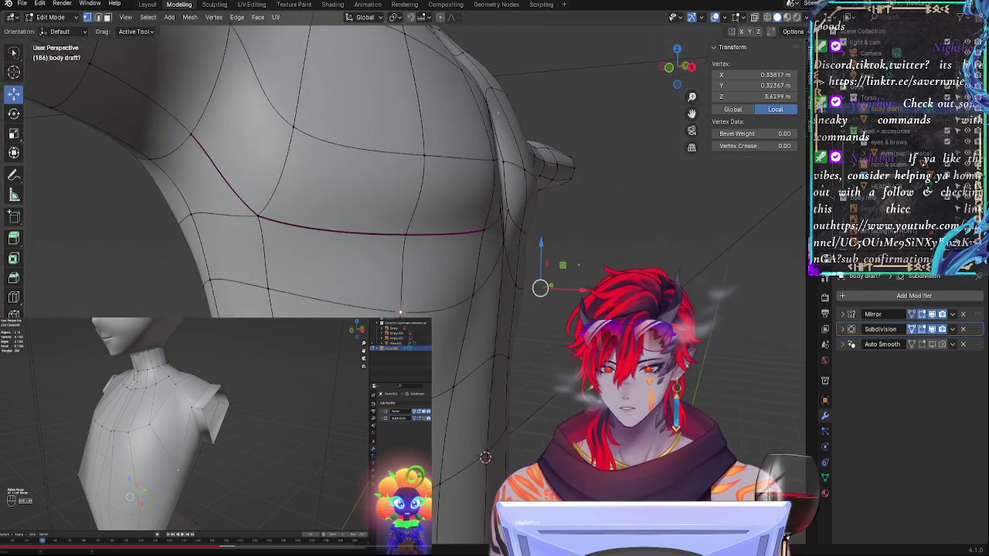
pyautogui.press('Tab')
pyautogui.press('Tab')
pyautogui.click(670, 68)
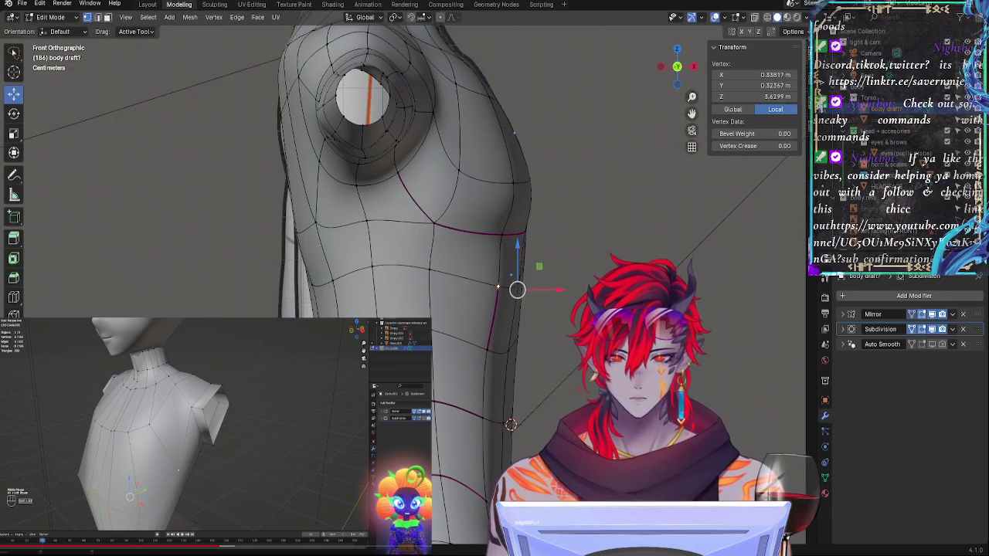
pyautogui.hotkey('alt', 'z')
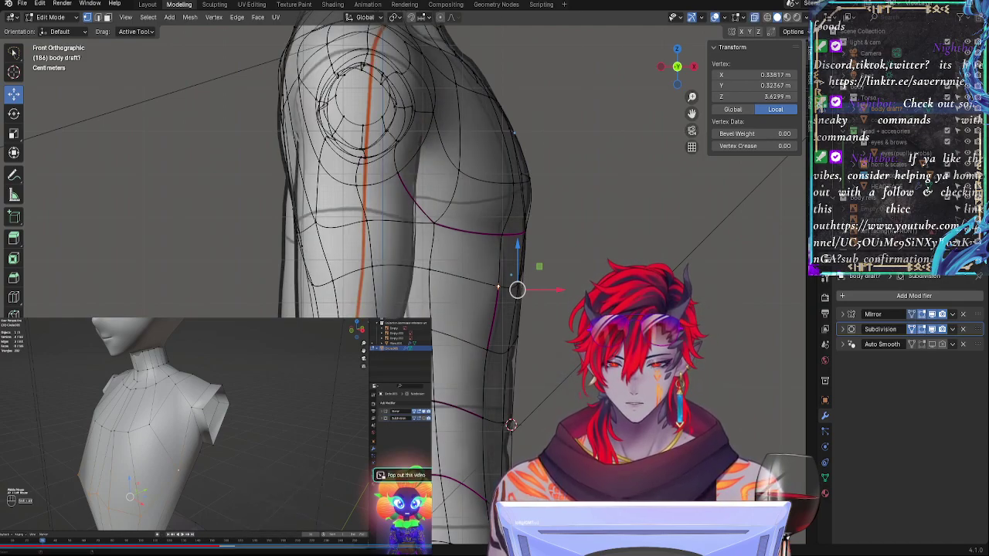
pyautogui.hotkey('alt', 'a')
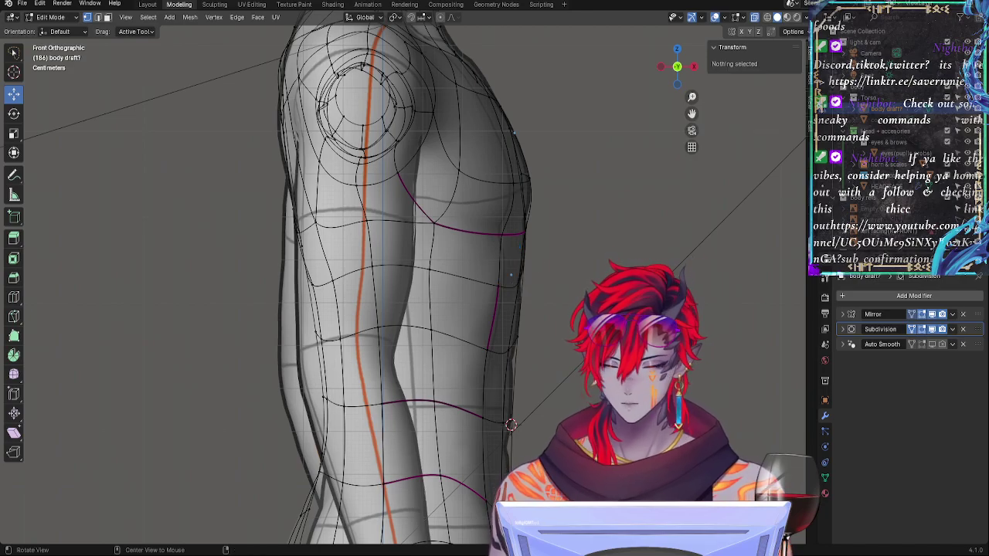
# Step: Slide a waist-loop vertex along its edge toward the side
pyautogui.keyDown('alt'); pyautogui.moveTo(440, 309); pyautogui.dragTo(445, 286); pyautogui.keyUp('alt')
pyautogui.click(679, 70)
pyautogui.keyDown('shift'); pyautogui.moveTo(511, 424); pyautogui.dragTo(490, 341, button='middle'); pyautogui.keyUp('shift')
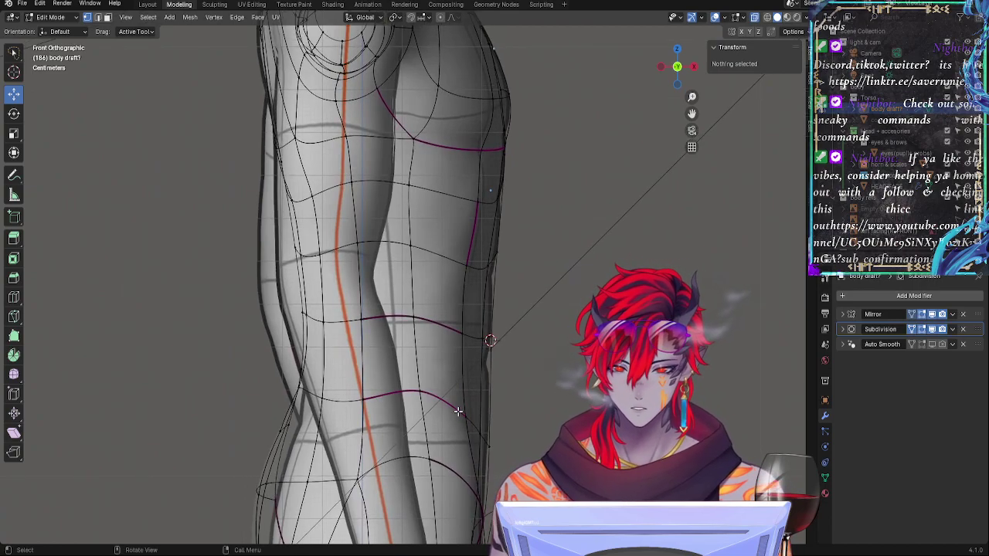
pyautogui.click(415, 319)
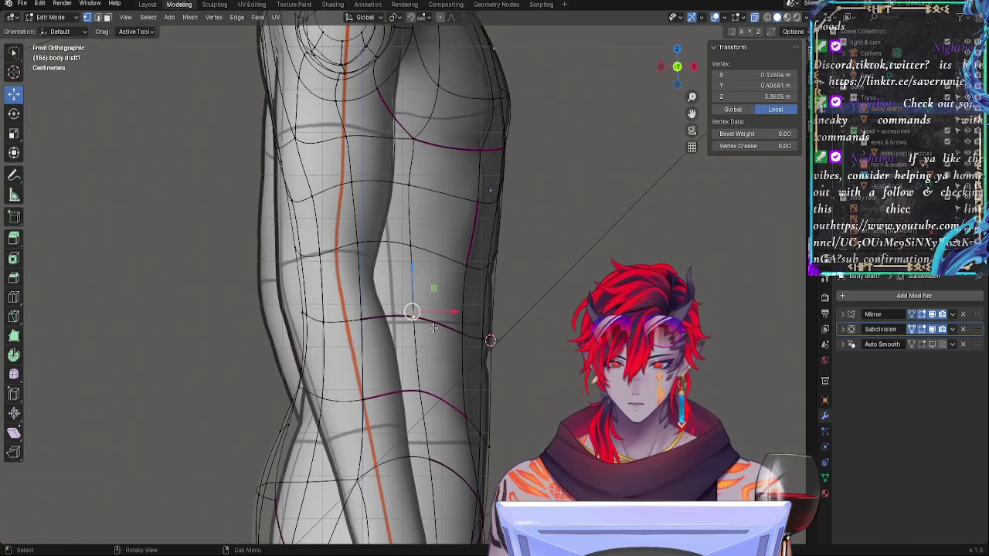
pyautogui.hotkey('shift', 'v')
pyautogui.click(456, 333)
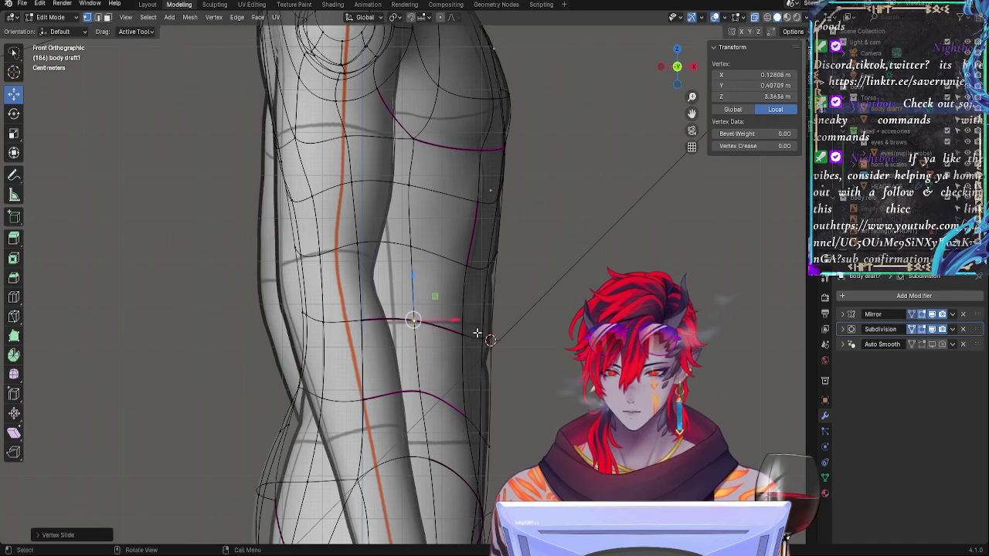
pyautogui.moveTo(463, 332); pyautogui.dragTo(456, 302, button='middle')
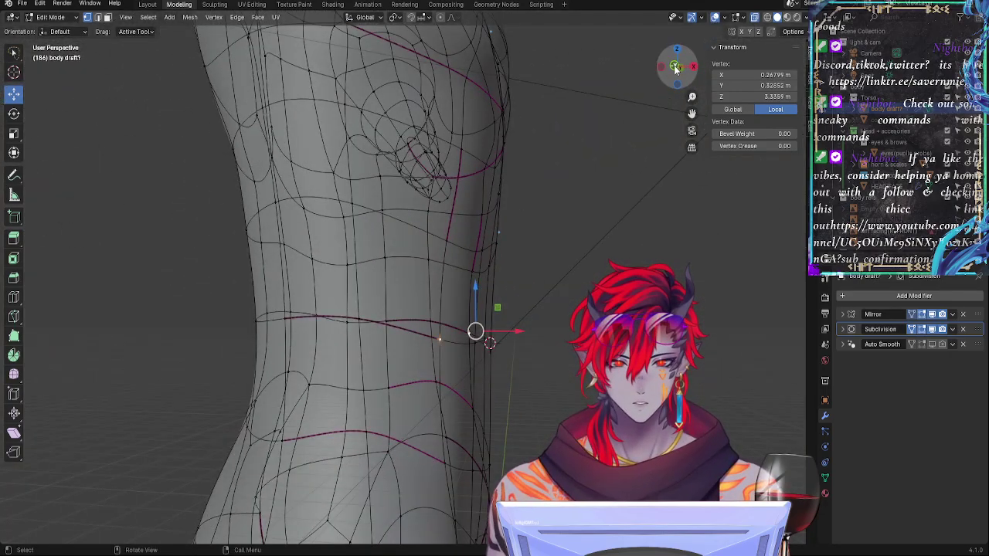
pyautogui.click(675, 67)
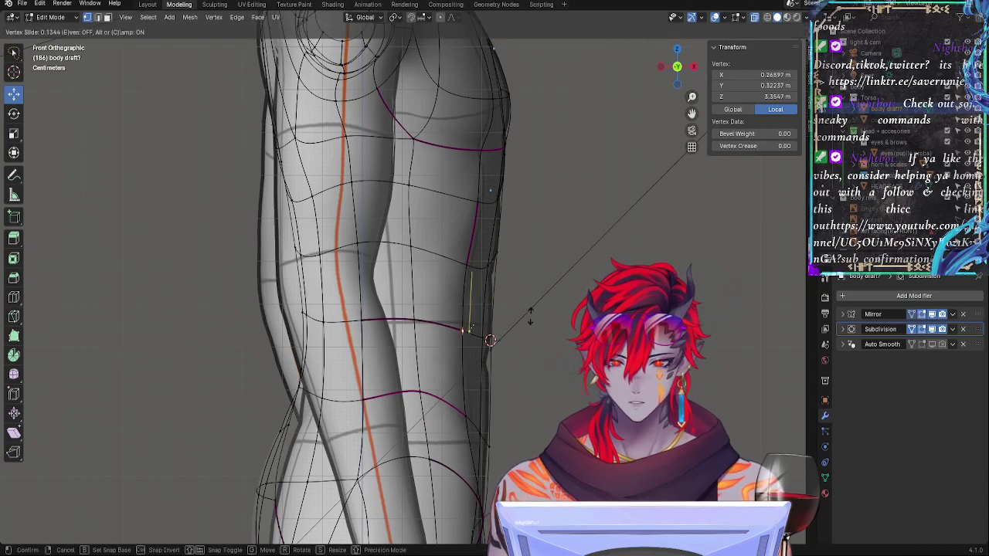
pyautogui.click(415, 331)
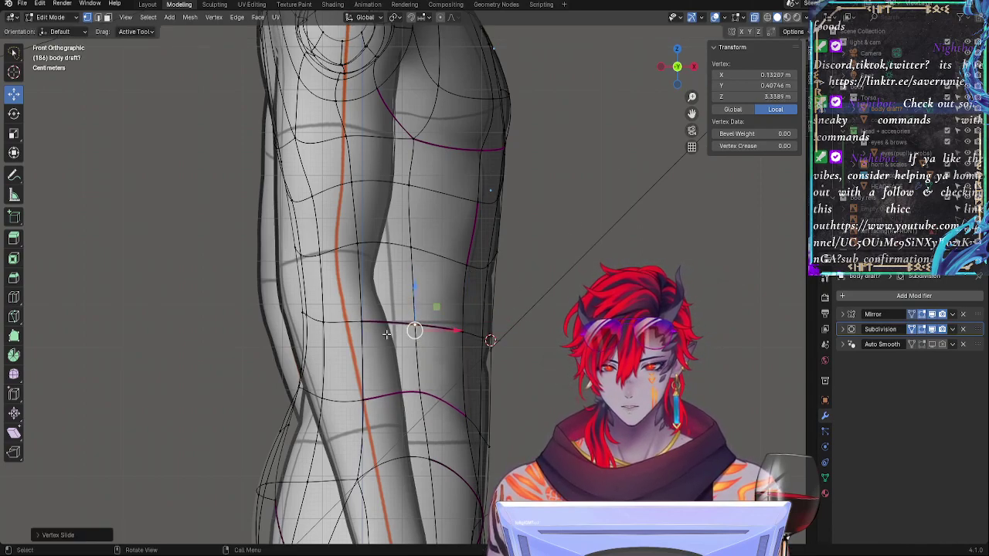
# Step: Slide another waist vertex and nudge two waist vertices sideways
pyautogui.click(363, 323)
pyautogui.press('g')
pyautogui.press('g')
pyautogui.click(360, 322)
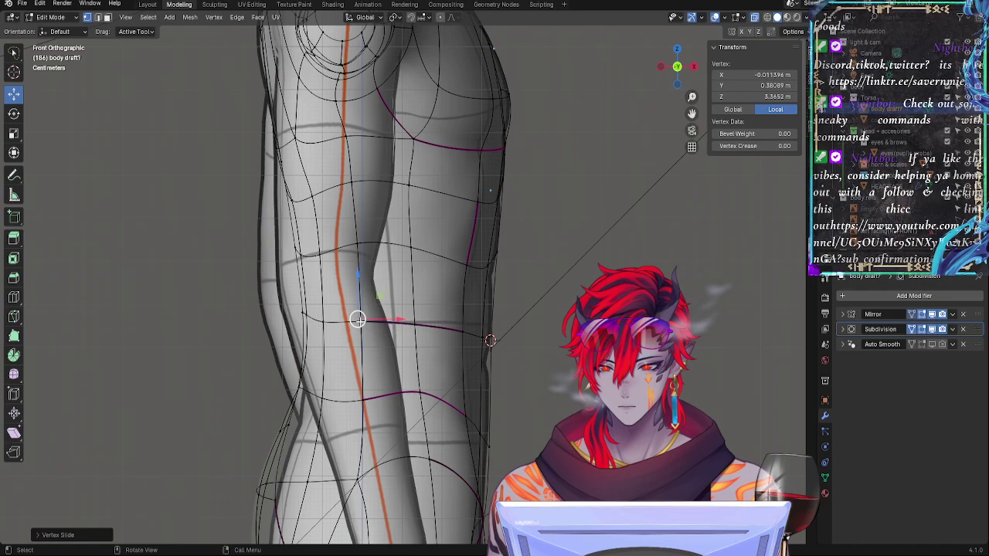
pyautogui.keyDown('shift'); pyautogui.click(303, 314); pyautogui.keyUp('shift')
pyautogui.moveTo(346, 312); pyautogui.dragTo(344, 312)
# Step: Move two left-edge vertices along X, the lower one to X -0.1487 m, then deselect
pyautogui.click(324, 325)
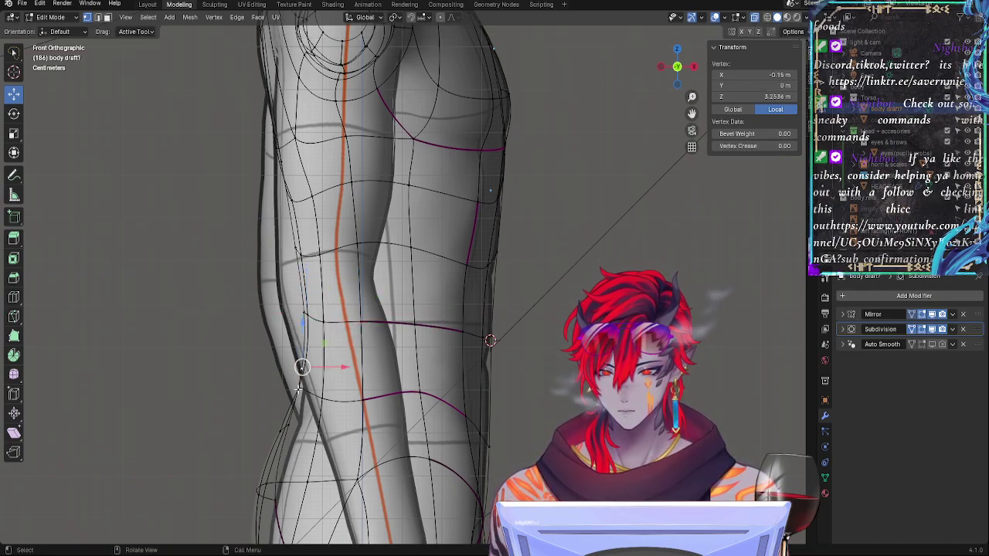
pyautogui.press('g')
pyautogui.press('x')
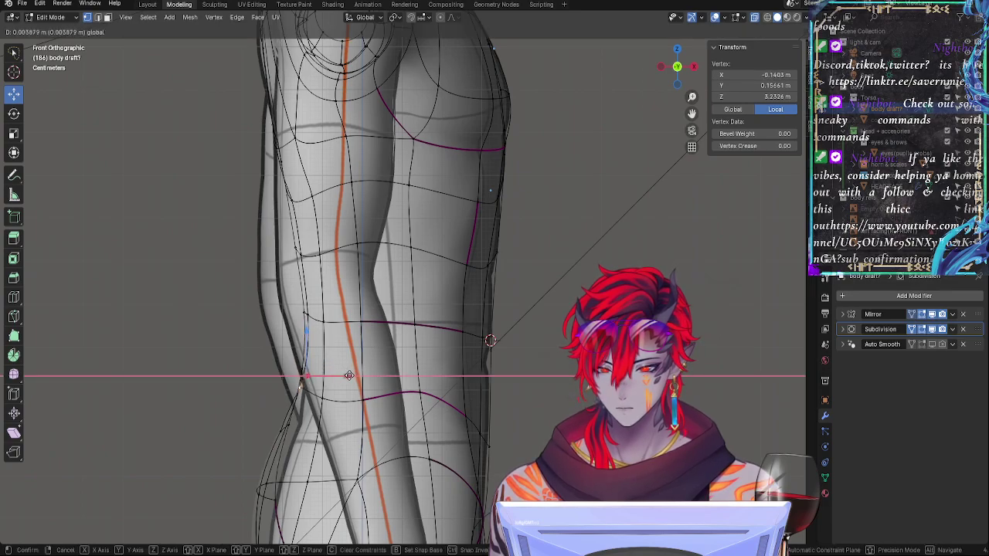
pyautogui.moveTo(350, 375); pyautogui.dragTo(348, 375)
pyautogui.click(303, 370)
pyautogui.press('g')
pyautogui.press('x')
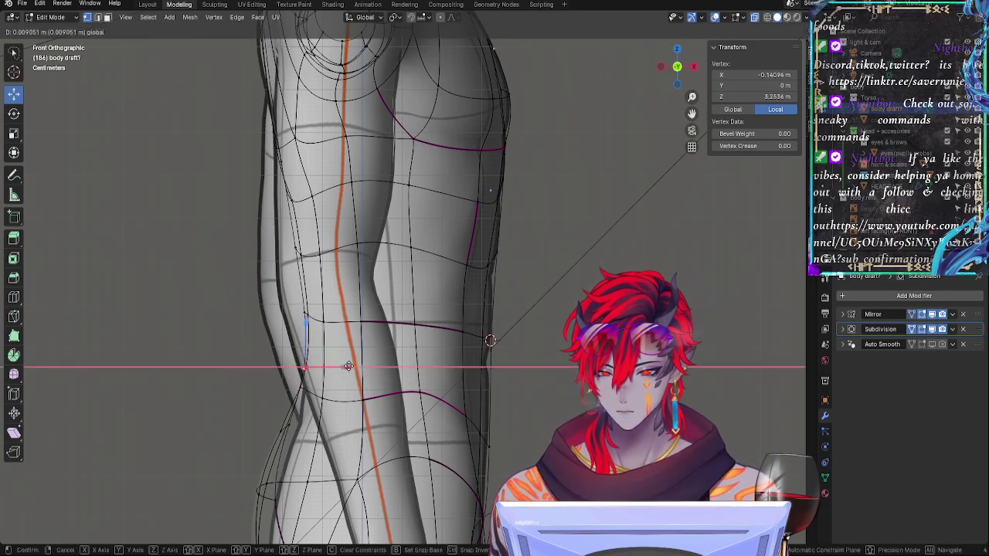
pyautogui.click(345, 366)
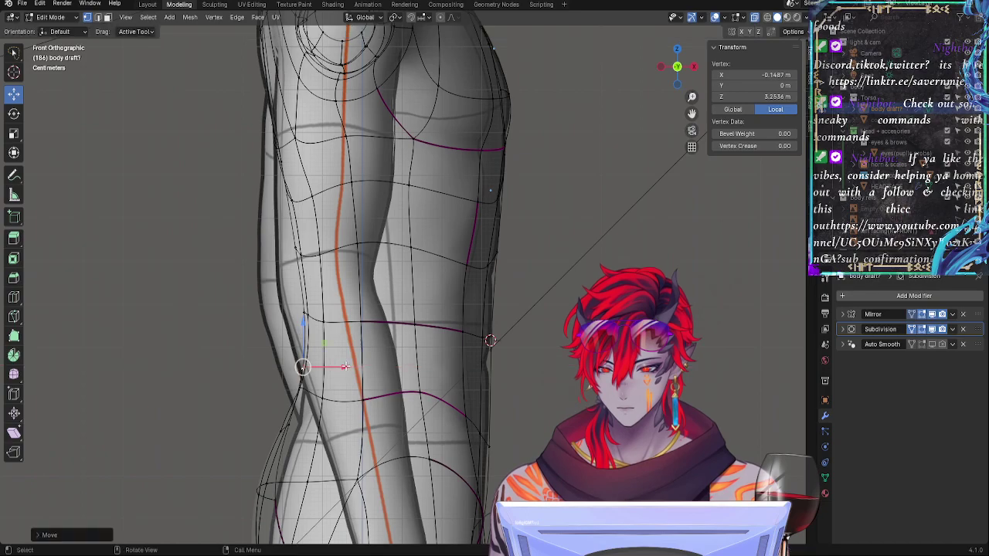
pyautogui.click(416, 365)
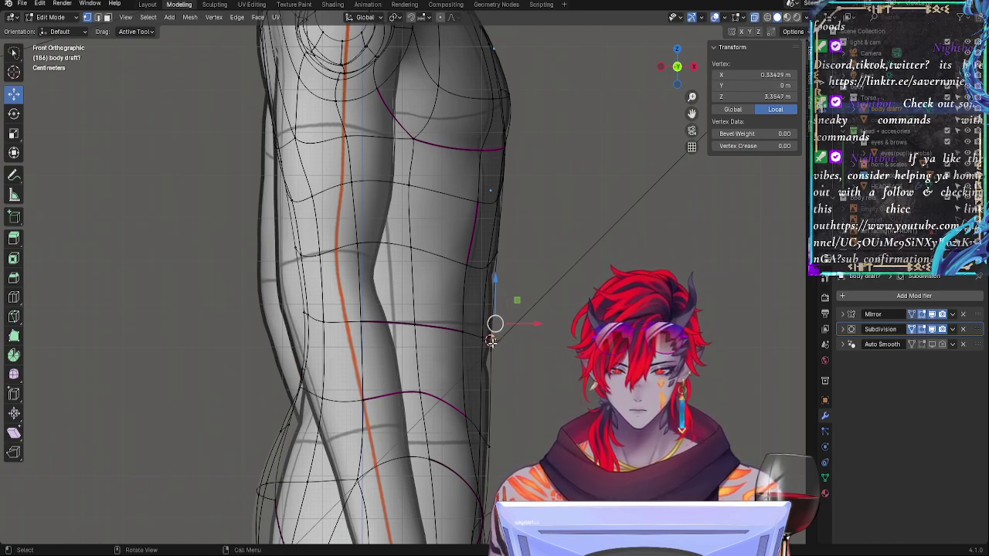
pyautogui.keyDown('shift'); pyautogui.click(491, 342); pyautogui.keyUp('shift')
pyautogui.click(543, 359)
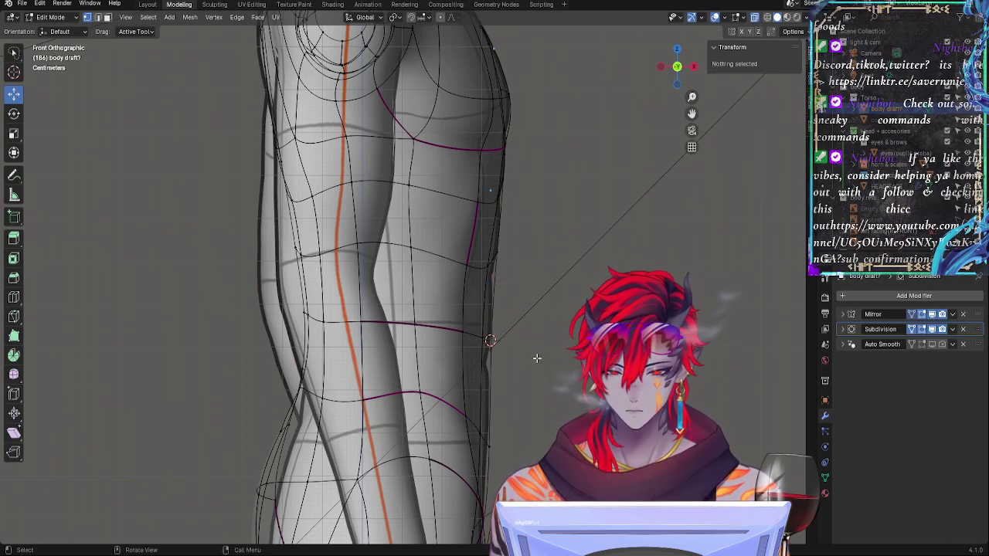
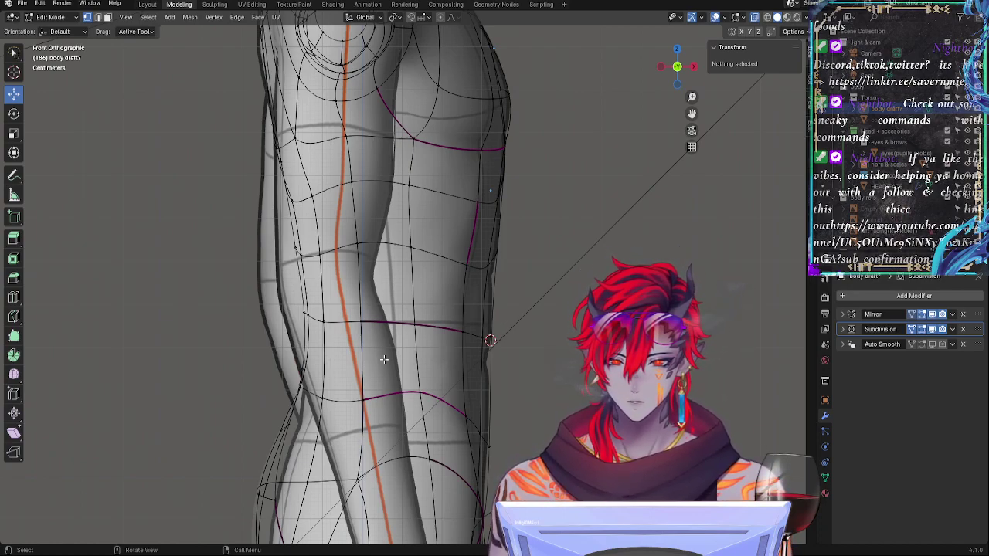
# Step: Try sliding the three-vertex side edge loop and one contour vertex, then undo the slide
pyautogui.click(422, 327)
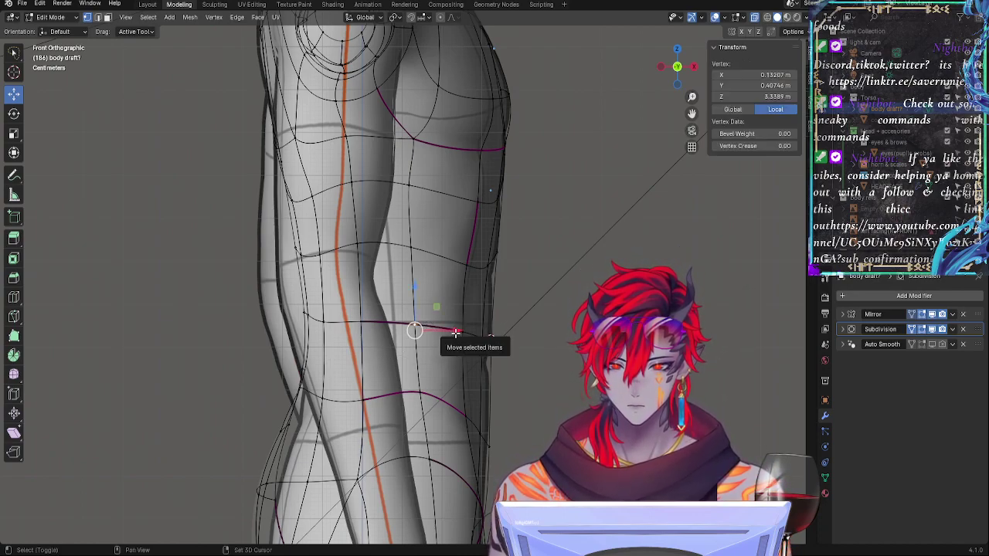
pyautogui.keyDown('shift'); pyautogui.click(455, 331); pyautogui.keyUp('shift')
pyautogui.keyDown('shift'); pyautogui.click(371, 324); pyautogui.keyUp('shift')
pyautogui.press('g')
pyautogui.press('g')
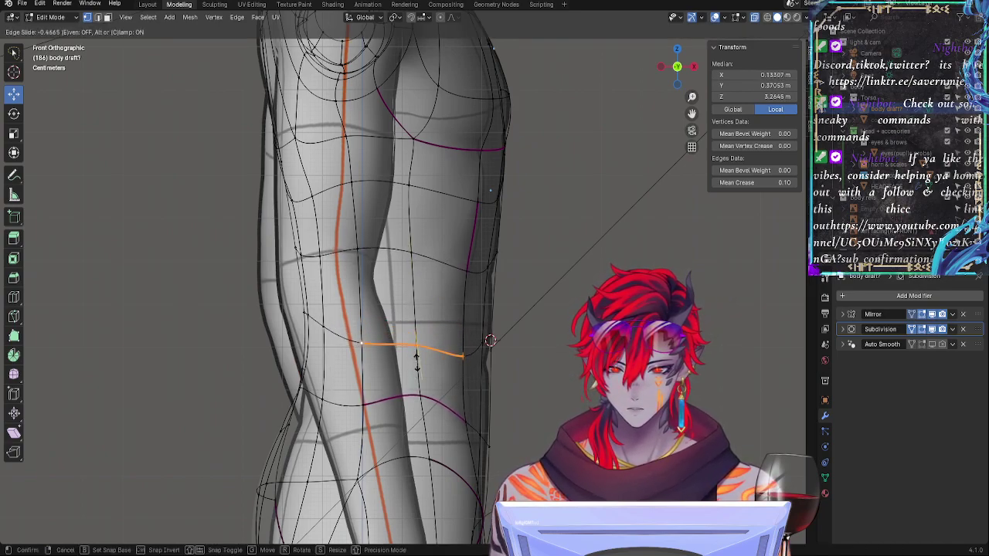
pyautogui.click(472, 343)
pyautogui.click(465, 346)
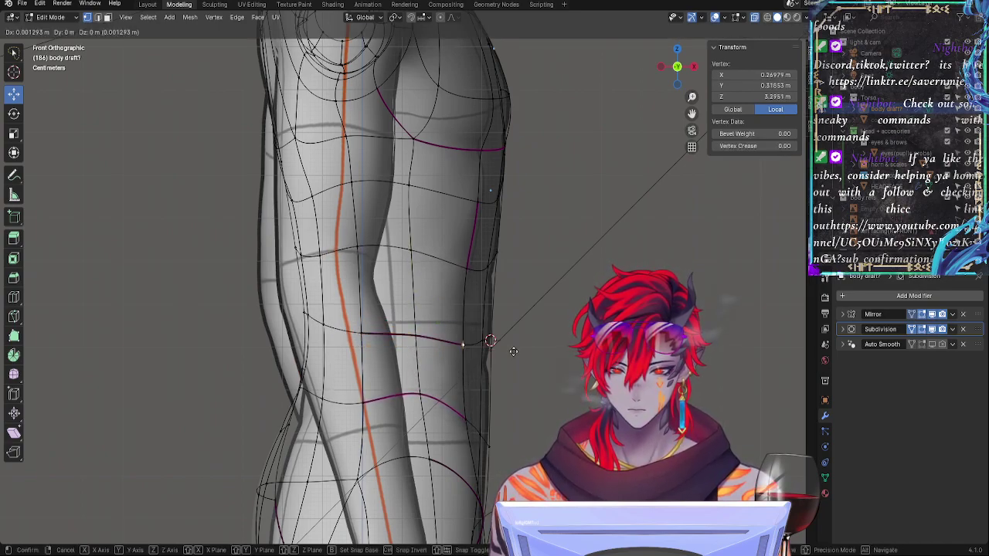
pyautogui.press('g')
pyautogui.press('g')
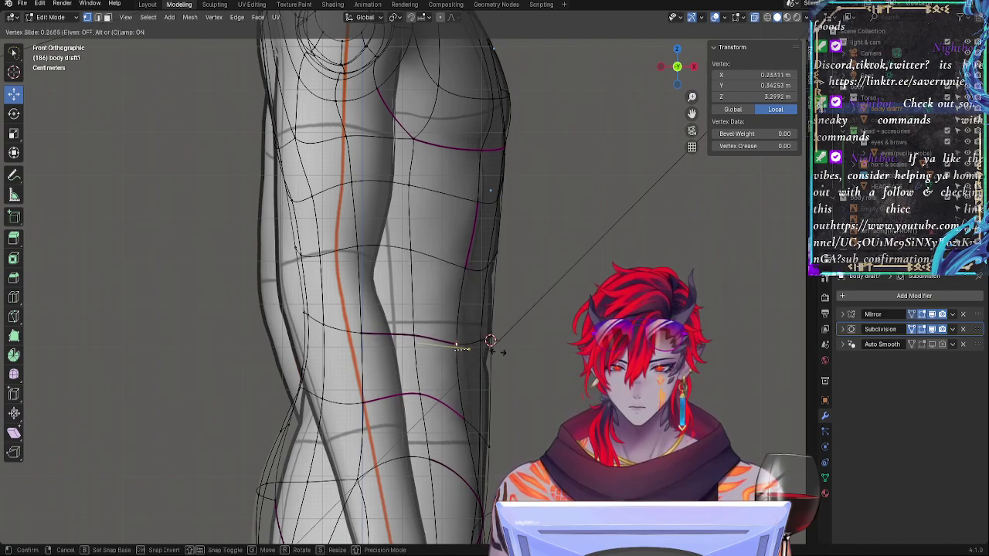
pyautogui.rightClick(505, 350)
pyautogui.hotkey('ctrl', 'z')
pyautogui.hotkey('ctrl', 'z')
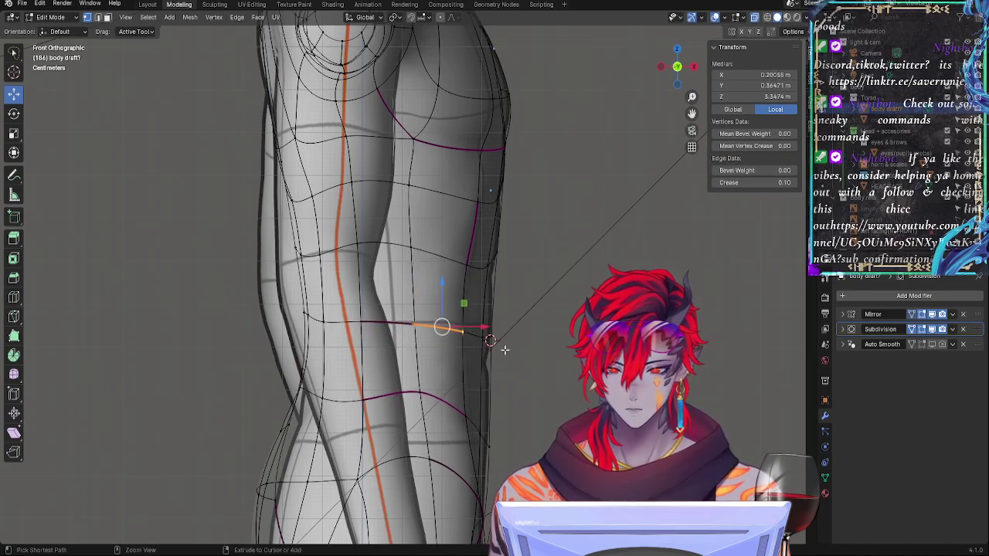
# Step: Deselect everything, return to the front view, and turn off X-ray see-through display
pyautogui.hotkey('alt', 'a')
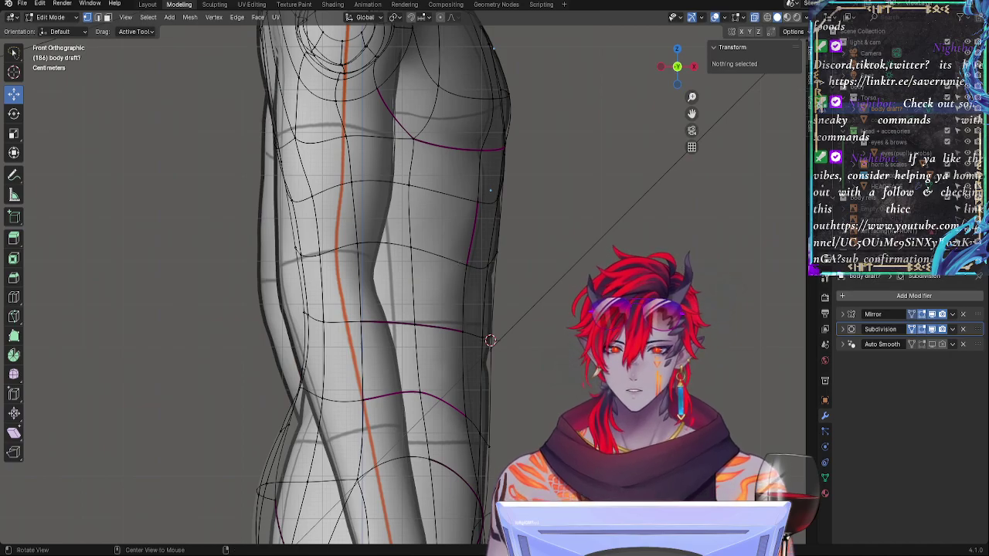
pyautogui.keyDown('alt'); pyautogui.moveTo(618, 309); pyautogui.dragTo(386, 317); pyautogui.keyUp('alt')
pyautogui.click(670, 70)
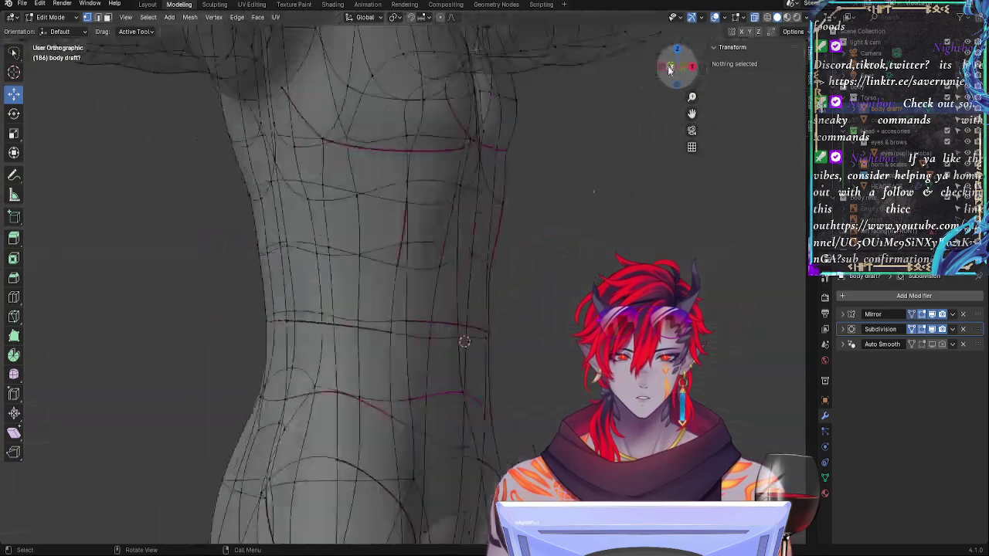
pyautogui.keyDown('shift'); pyautogui.moveTo(513, 304); pyautogui.dragTo(550, 351, button='middle'); pyautogui.keyUp('shift')
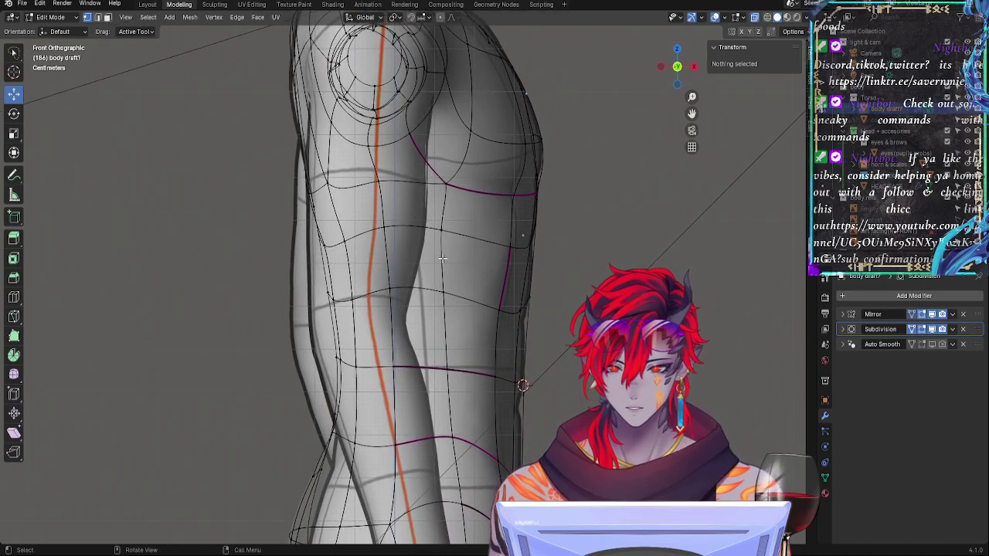
pyautogui.press('a')
pyautogui.hotkey('alt', 'a')
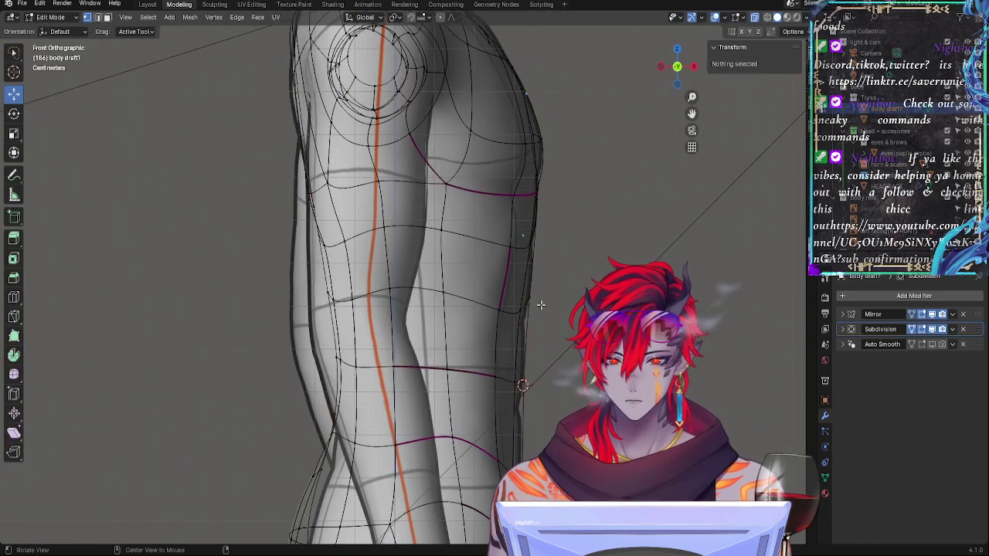
pyautogui.hotkey('alt', 'z')
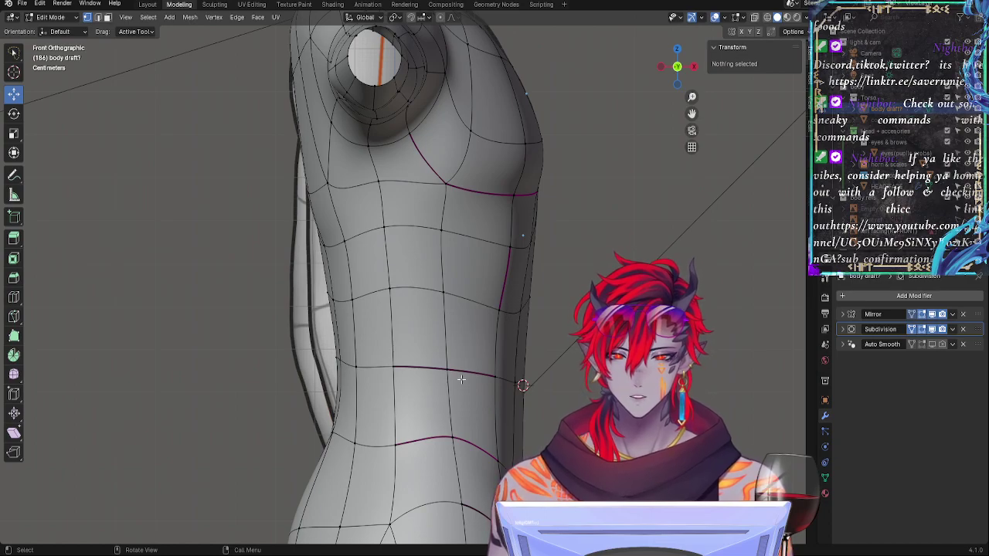
# Step: Select waist-side vertices, try moving the side edge left along X, then undo it
pyautogui.click(452, 346)
pyautogui.click(503, 316)
pyautogui.press('Tab')
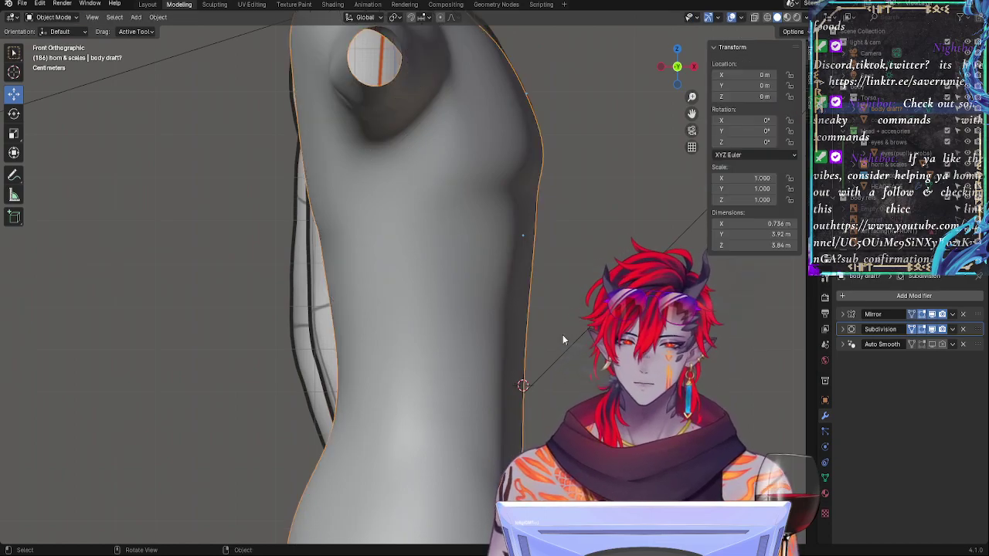
pyautogui.press('Tab')
pyautogui.hotkey('alt', 'z')
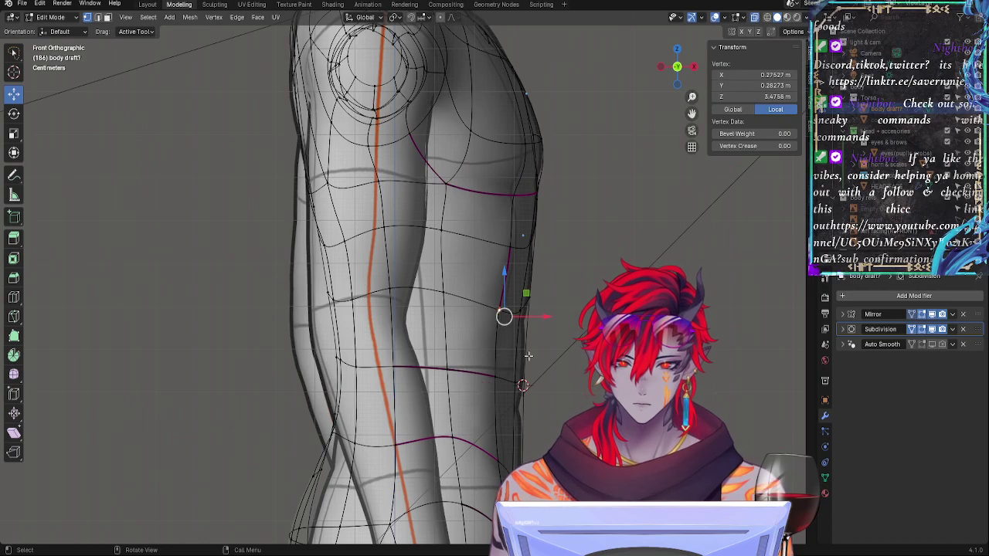
pyautogui.hotkey('alt', 'z')
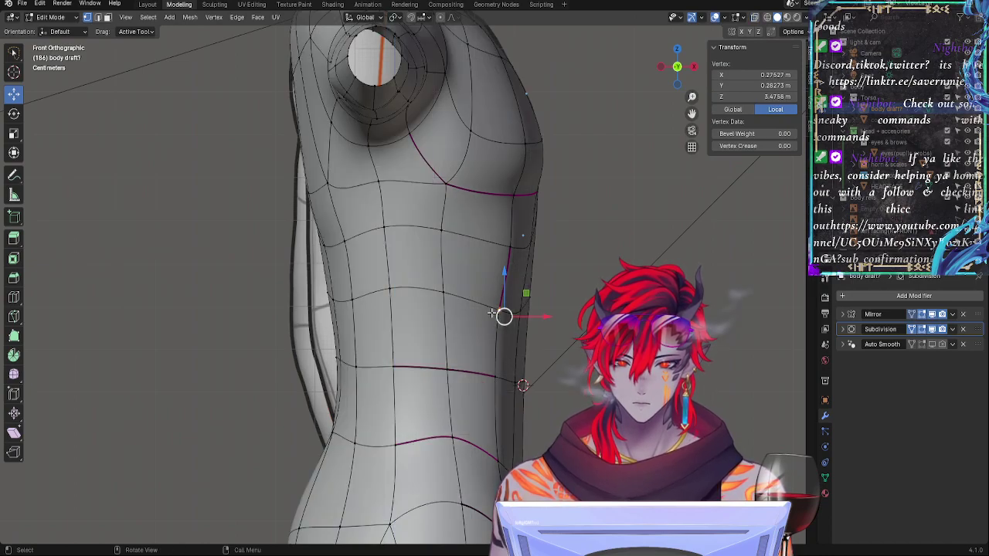
pyautogui.keyDown('shift'); pyautogui.click(494, 375); pyautogui.keyUp('shift')
pyautogui.moveTo(533, 340); pyautogui.dragTo(528, 340)
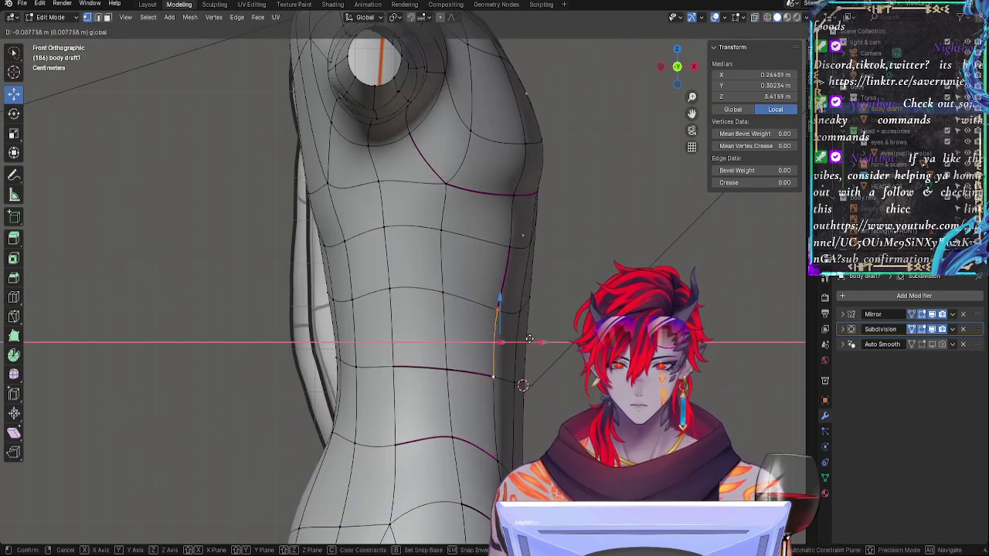
pyautogui.click(503, 343)
pyautogui.click(513, 253)
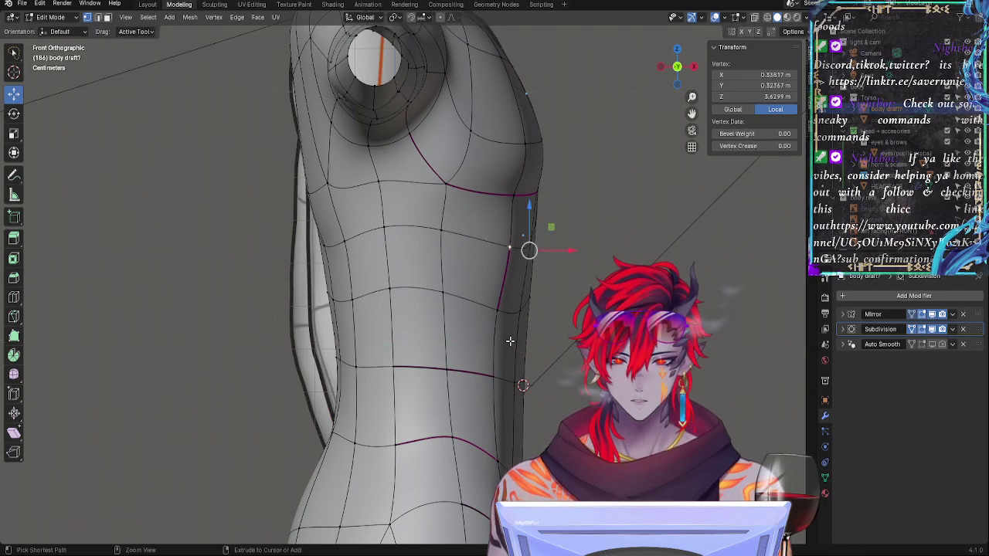
pyautogui.hotkey('ctrl', 'z')
pyautogui.hotkey('ctrl', 'z')
# Step: Abandon a trial move of the side face and shift a waist-side vertex slightly outward along X
pyautogui.keyDown('shift'); pyautogui.click(445, 295); pyautogui.keyUp('shift')
pyautogui.keyDown('shift'); pyautogui.click(449, 368); pyautogui.keyUp('shift')
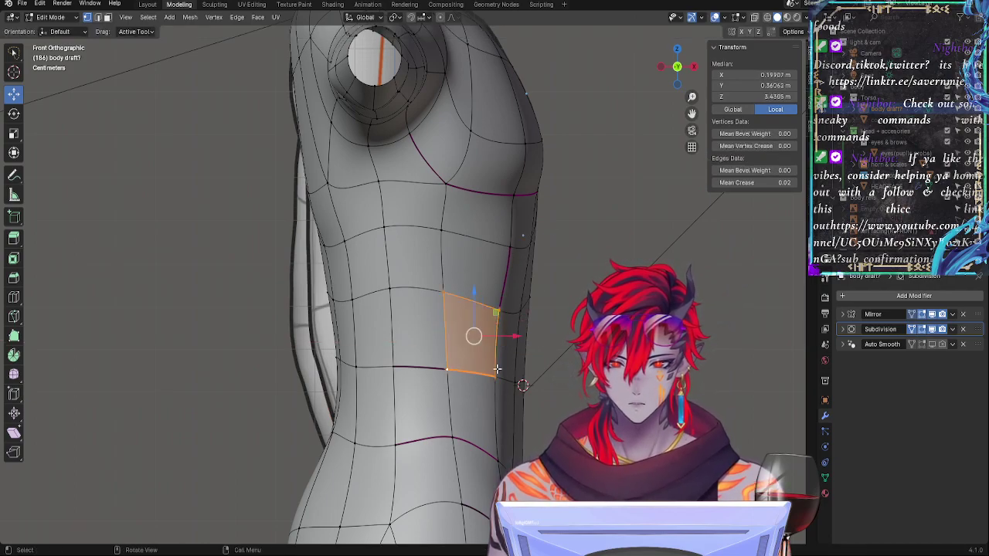
pyautogui.press('g')
pyautogui.press('g')
pyautogui.rightClick(508, 365)
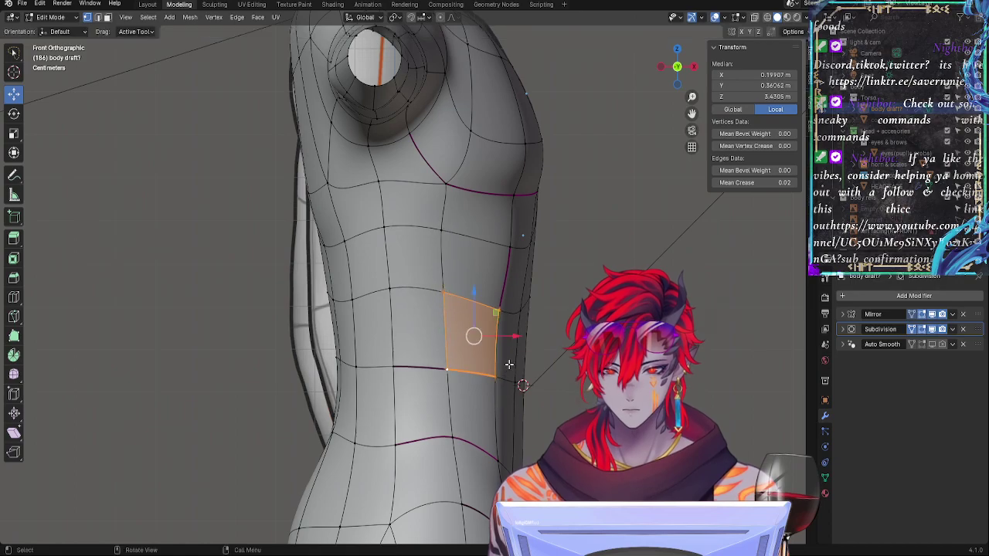
pyautogui.press('g')
pyautogui.rightClick(510, 363)
pyautogui.click(513, 361)
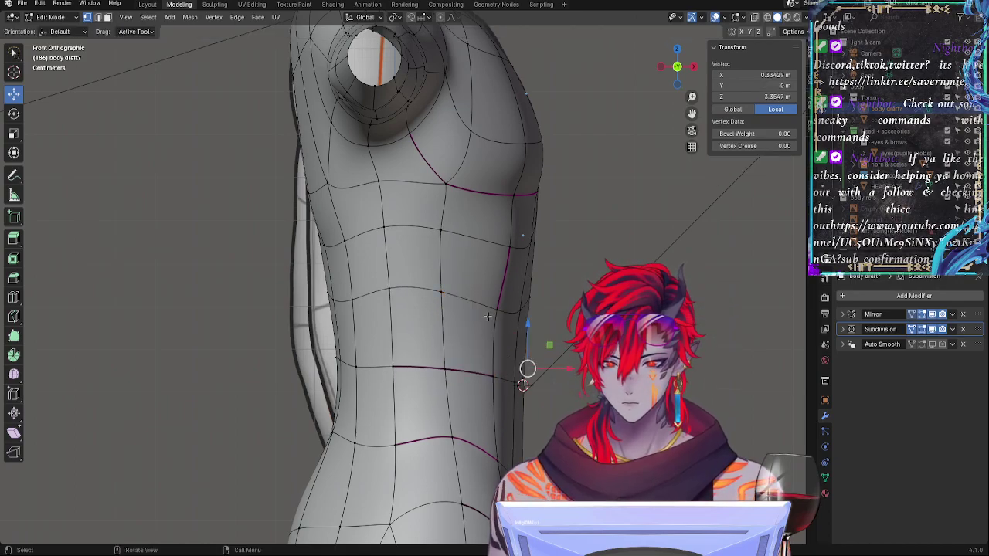
pyautogui.click(495, 312)
pyautogui.moveTo(538, 317); pyautogui.dragTo(542, 318)
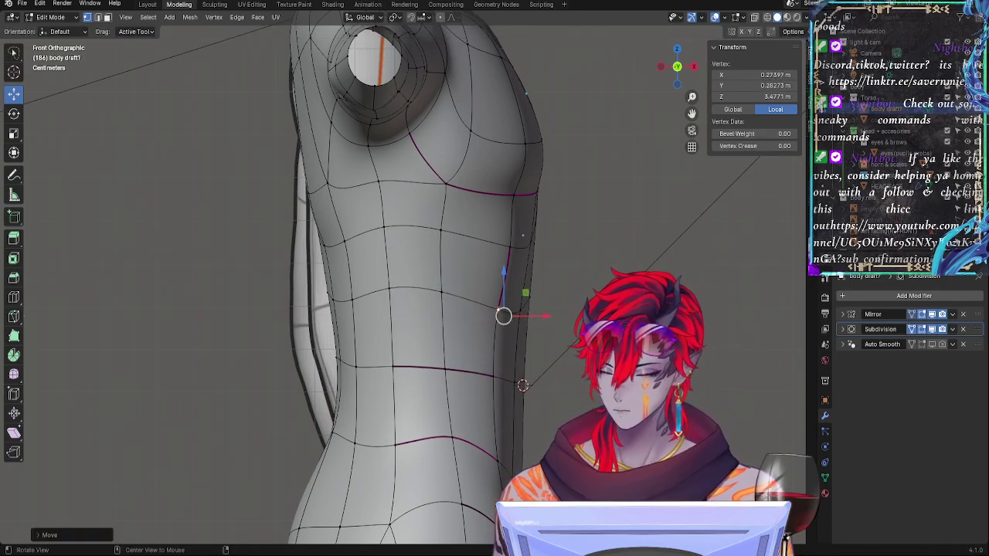
pyautogui.hotkey('alt', 'z')
# Step: Nudge one waist-loop vertex upward and move another slightly along X
pyautogui.hotkey('alt', 'z')
pyautogui.click(495, 380)
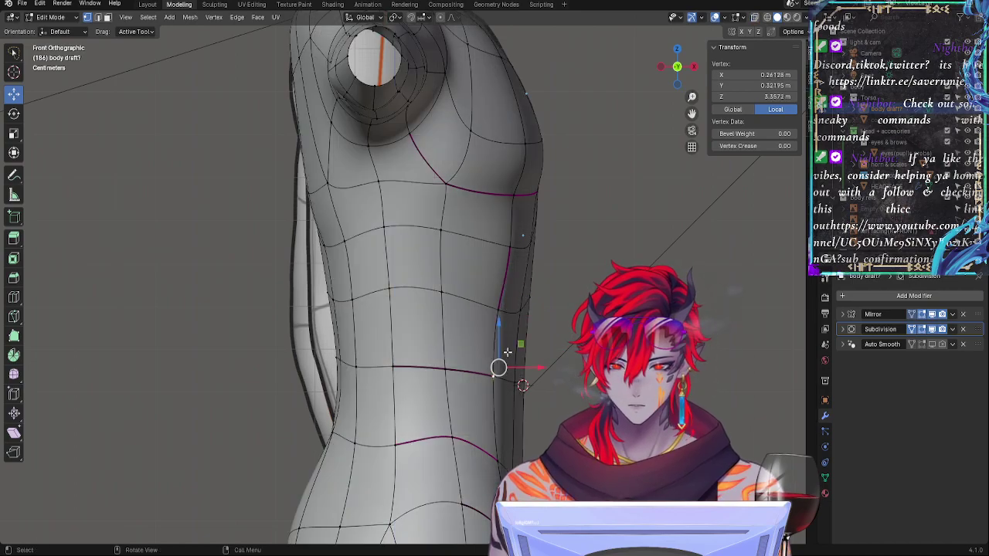
pyautogui.moveTo(499, 329); pyautogui.dragTo(500, 323)
pyautogui.click(445, 371)
pyautogui.hotkey('alt', 'z')
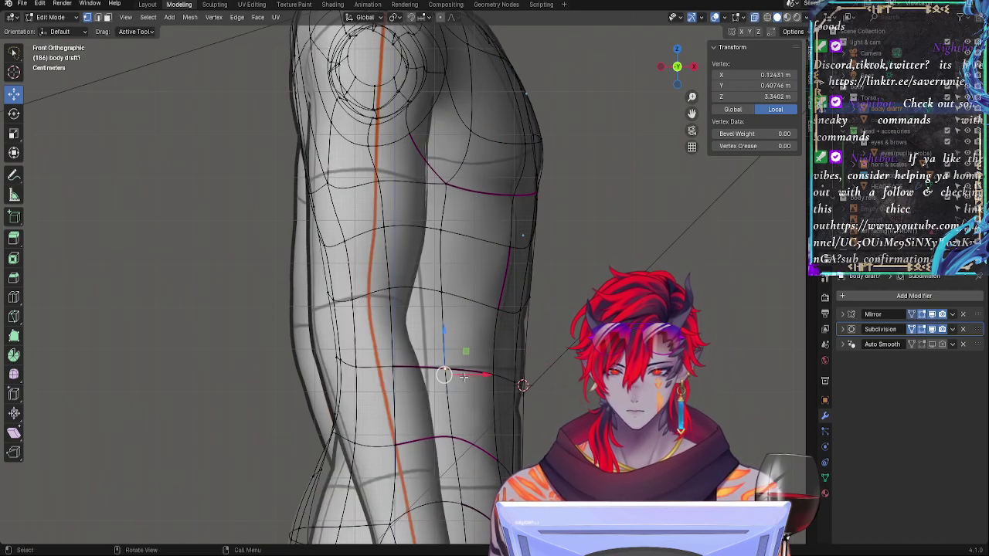
pyautogui.hotkey('alt', 'z')
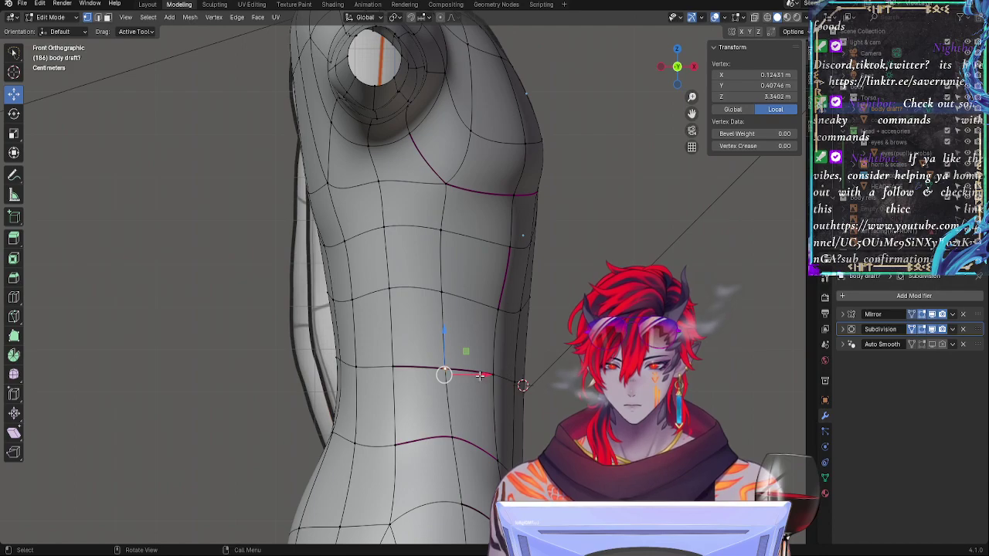
pyautogui.press('g')
pyautogui.press('x')
pyautogui.click(464, 436)
pyautogui.hotkey('alt', 'z')
# Step: Reposition two lower side-contour vertices near the hip loop, then view the smoothed body in Object Mode
pyautogui.click(458, 435)
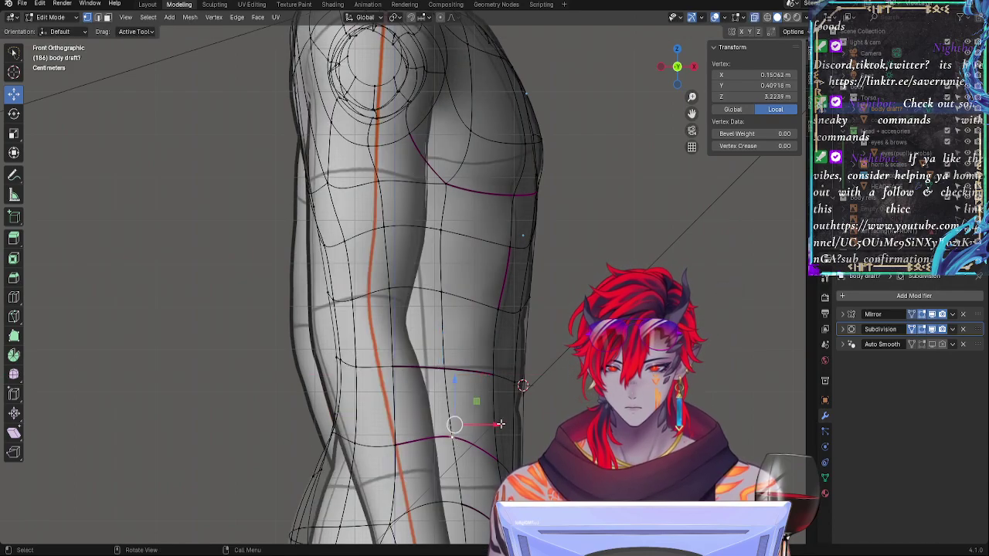
pyautogui.press('g')
pyautogui.click(493, 415)
pyautogui.click(495, 460)
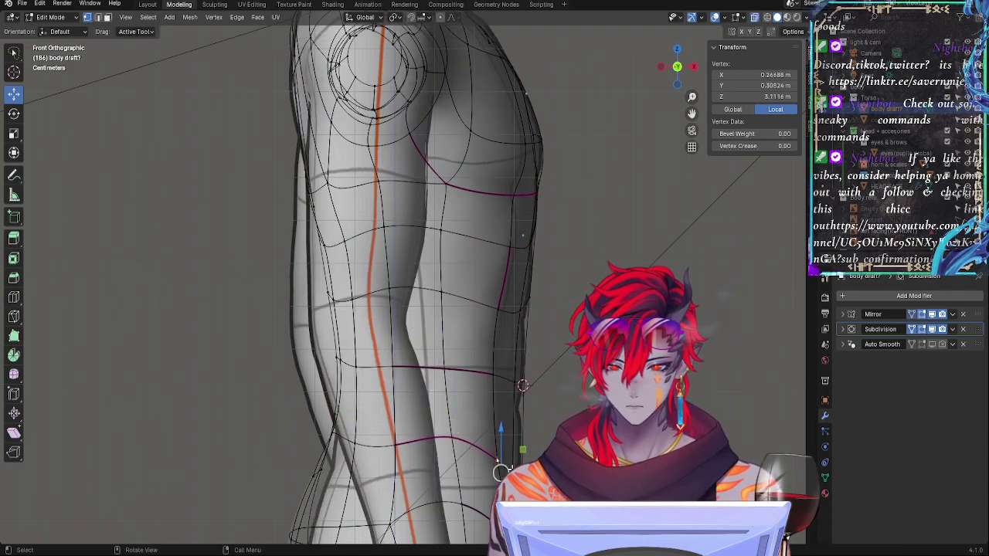
pyautogui.press('g')
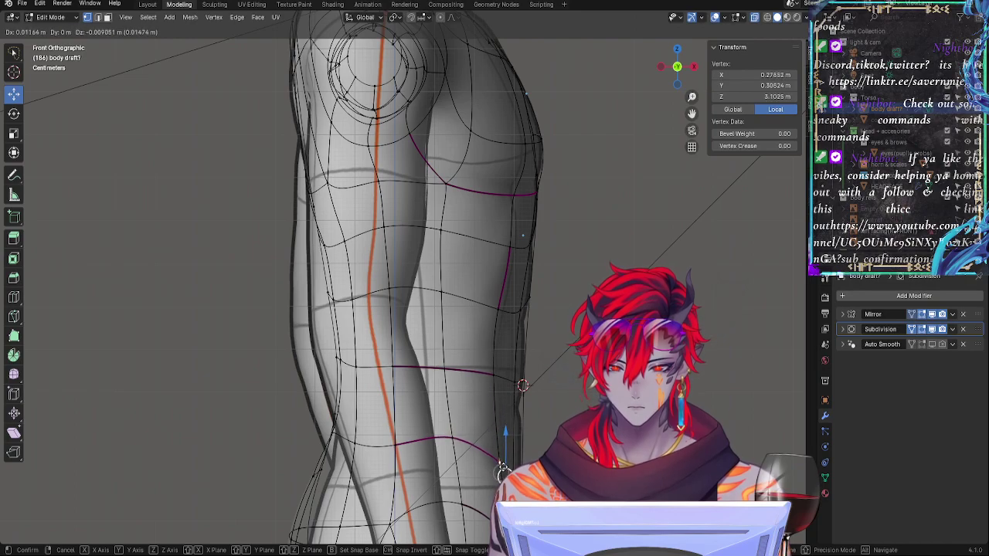
pyautogui.click(503, 473)
pyautogui.moveTo(503, 473); pyautogui.dragTo(486, 416, button='middle')
pyautogui.press('Tab')
# Step: In an orthographic view, reposition the chest crease edge beneath the pectorals to a median Z of about 3.74 m
pyautogui.scroll(-4, 583, 261)
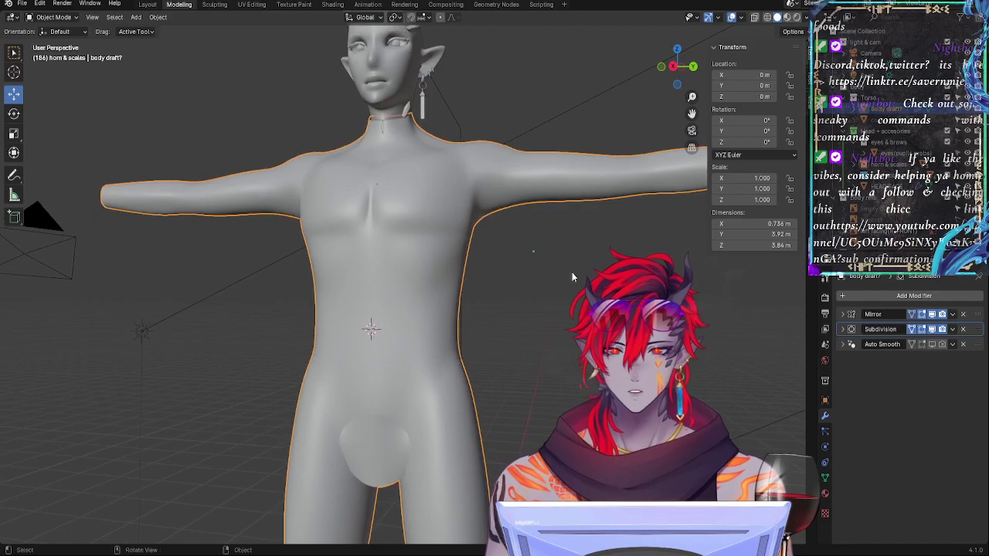
pyautogui.moveTo(563, 307); pyautogui.dragTo(576, 303, button='middle')
pyautogui.click(678, 73)
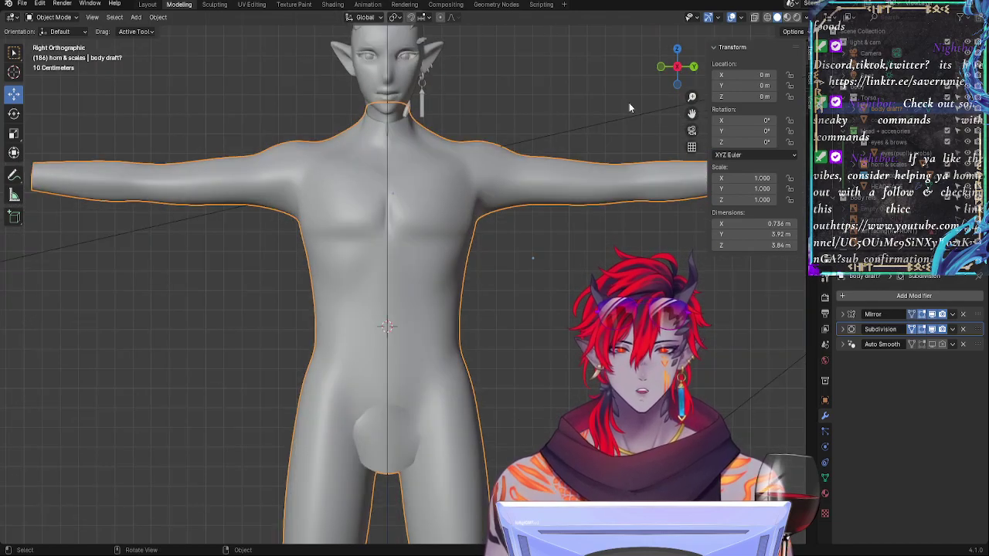
pyautogui.scroll(5, 513, 272)
pyautogui.press('Tab')
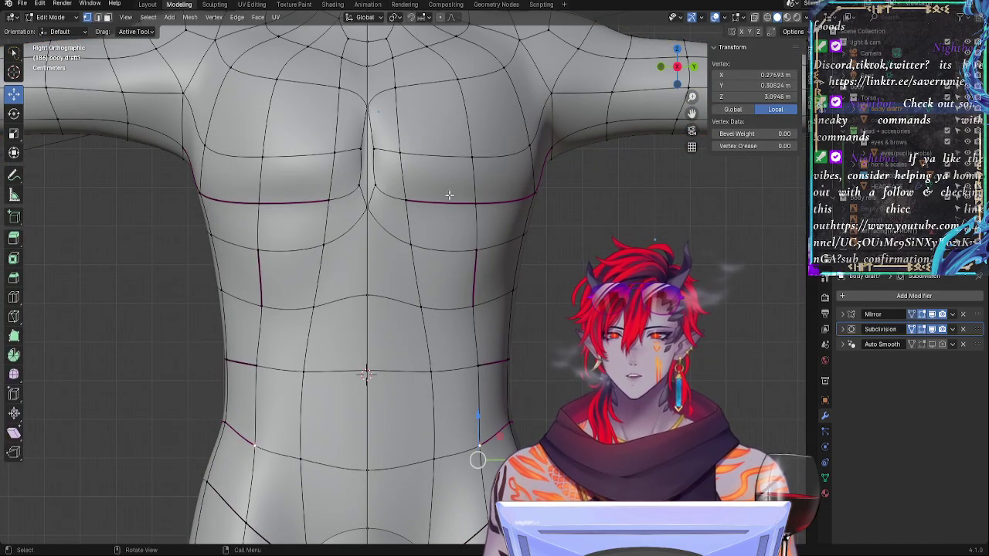
pyautogui.keyDown('shift'); pyautogui.click(477, 205); pyautogui.keyUp('shift')
pyautogui.keyDown('shift'); pyautogui.click(531, 197); pyautogui.keyUp('shift')
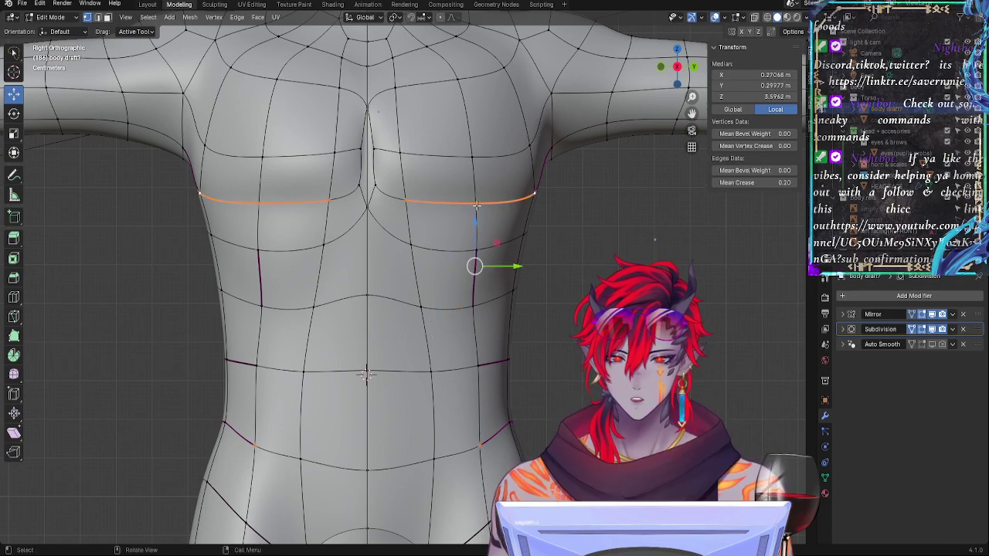
pyautogui.click(475, 205)
pyautogui.keyDown('shift'); pyautogui.click(410, 204); pyautogui.keyUp('shift')
pyautogui.moveTo(439, 167); pyautogui.dragTo(442, 175)
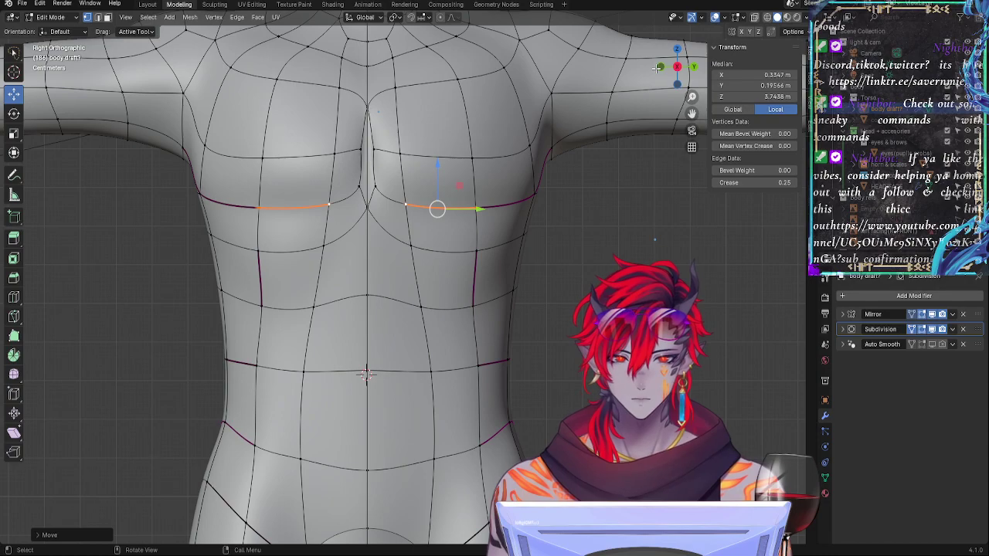
# Step: Deselect the chest edge, snap to the orthographic front view, and enable X-ray
pyautogui.click(647, 159)
pyautogui.click(661, 67)
pyautogui.hotkey('alt', 'z')
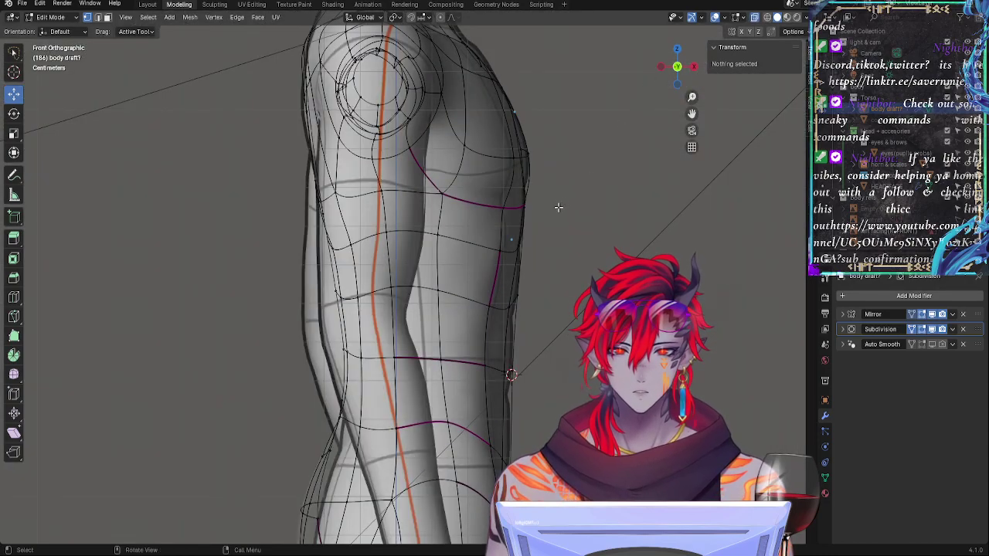
# Step: Compare the chest shape with X-ray on and off from orthographic and orbited views
pyautogui.hotkey('alt', 'z')
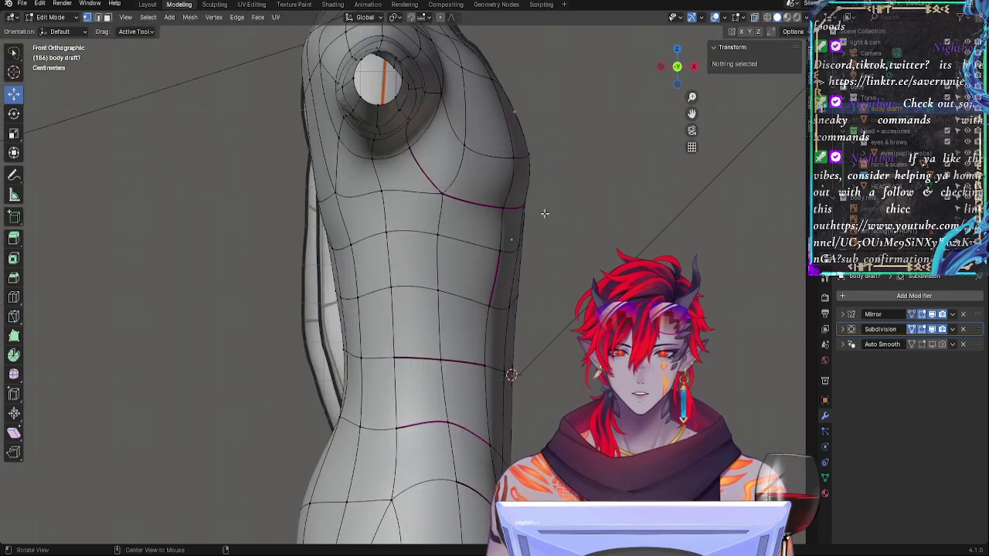
pyautogui.hotkey('alt', 'z')
pyautogui.hotkey('alt', 'z')
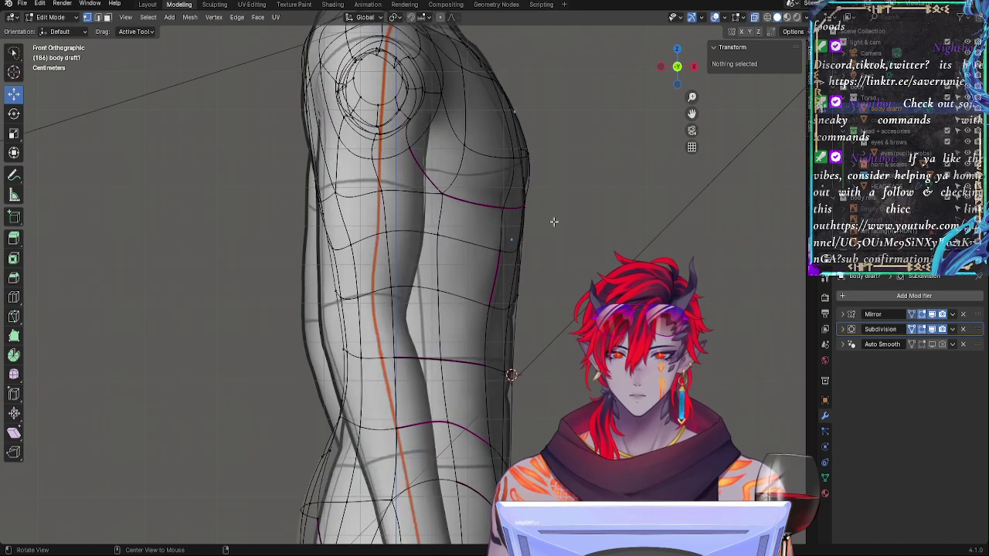
pyautogui.hotkey('alt', 'z')
pyautogui.hotkey('alt', 'z')
pyautogui.hotkey('alt', 'z')
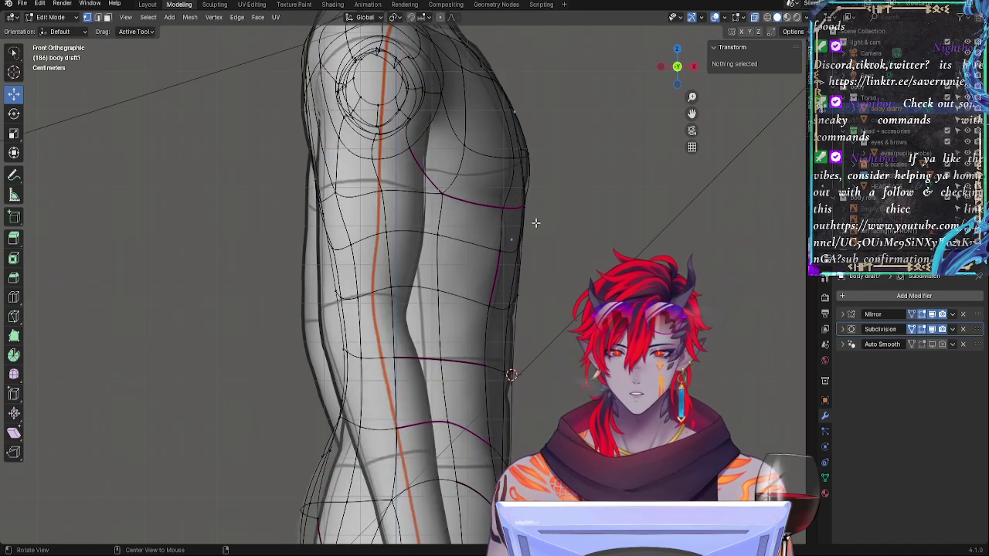
pyautogui.hotkey('alt', 'z')
pyautogui.hotkey('alt', 'z')
pyautogui.hotkey('alt', 'z')
pyautogui.hotkey('alt', 'z')
pyautogui.hotkey('alt', 'z')
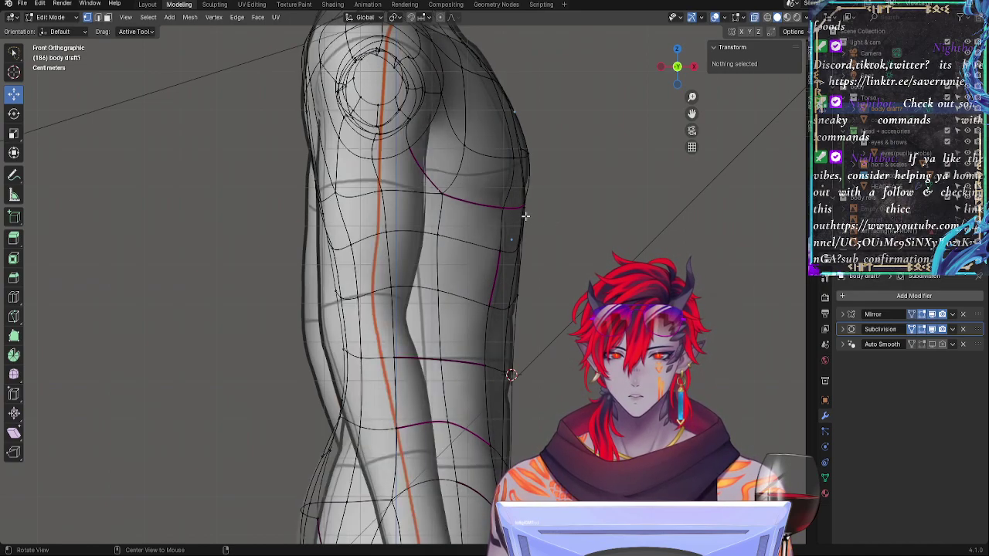
pyautogui.hotkey('alt', 'z')
pyautogui.hotkey('alt', 'z')
pyautogui.hotkey('alt', 'z')
pyautogui.hotkey('alt', 'z')
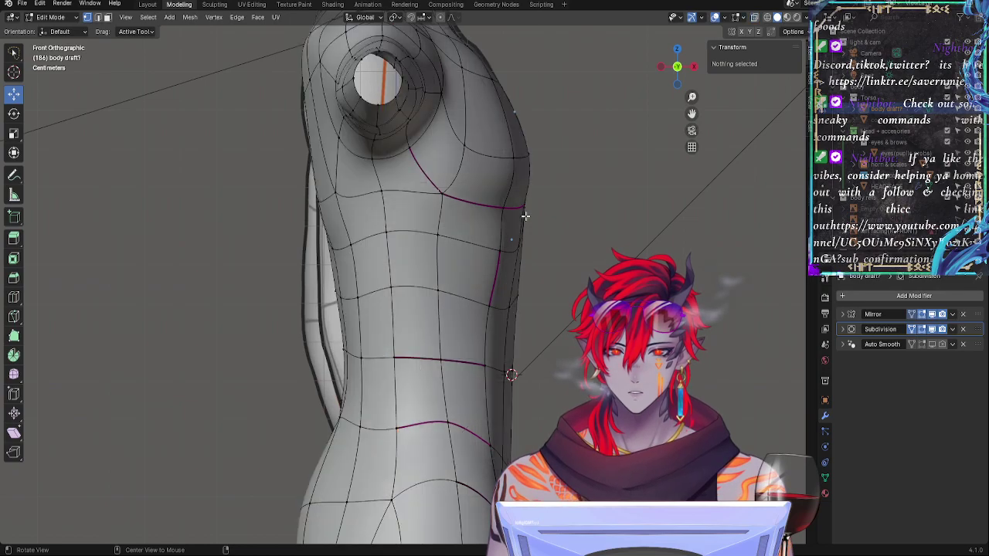
pyautogui.moveTo(524, 216)
pyautogui.mouseDown(button='middle')
pyautogui.moveTo(585, 223)
pyautogui.moveTo(531, 223)
pyautogui.mouseUp(button='middle')
pyautogui.click(671, 69)
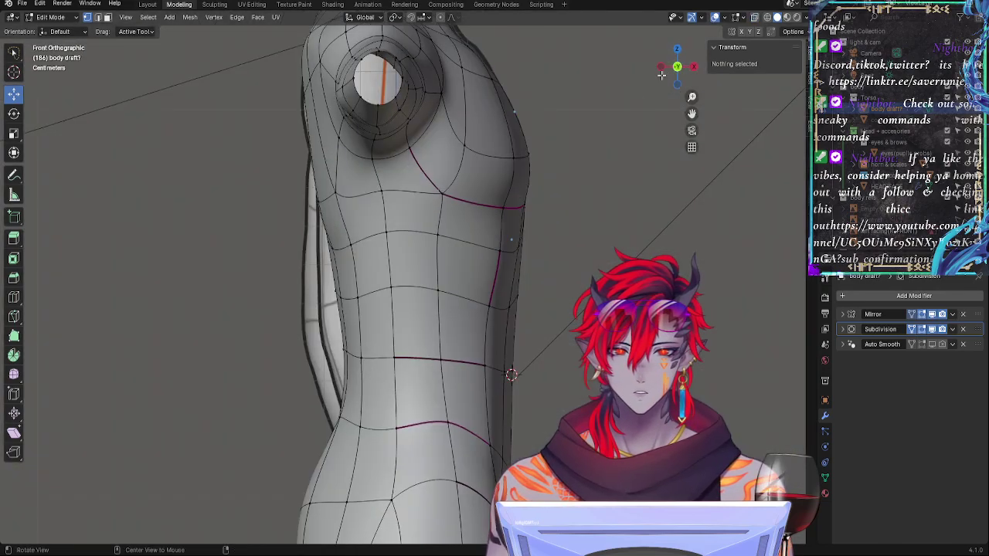
pyautogui.hotkey('alt', 'z')
pyautogui.hotkey('alt', 'z')
pyautogui.hotkey('alt', 'z')
pyautogui.hotkey('alt', 'z')
pyautogui.hotkey('alt', 'z')
pyautogui.hotkey('alt', 'z')
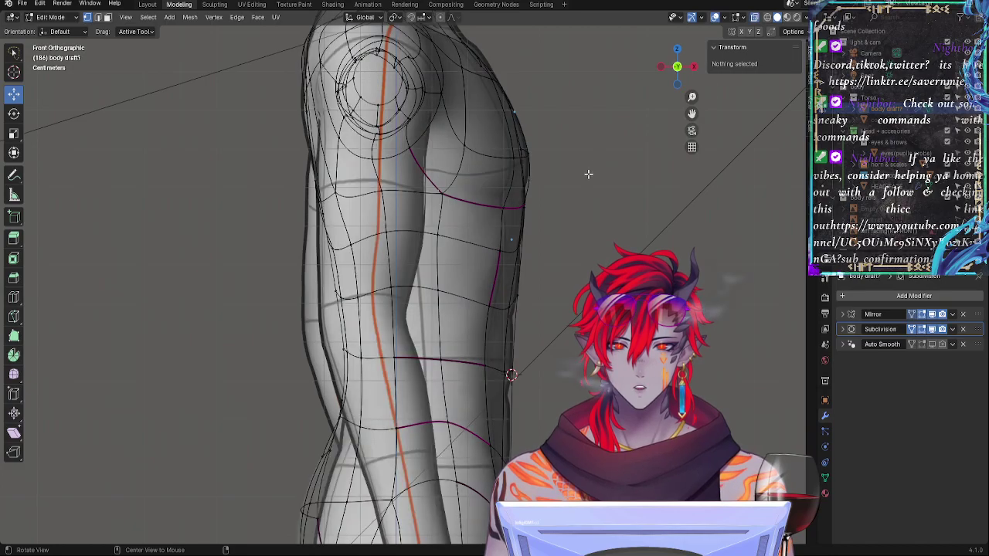
pyautogui.moveTo(535, 217); pyautogui.dragTo(439, 215, button='middle')
pyautogui.hotkey('alt', 'z')
# Step: Push the side chest vertex outward, then undo a trial raise of it
pyautogui.click(441, 217)
pyautogui.moveTo(472, 226); pyautogui.dragTo(479, 225)
pyautogui.moveTo(437, 187); pyautogui.dragTo(438, 185)
pyautogui.click(662, 68)
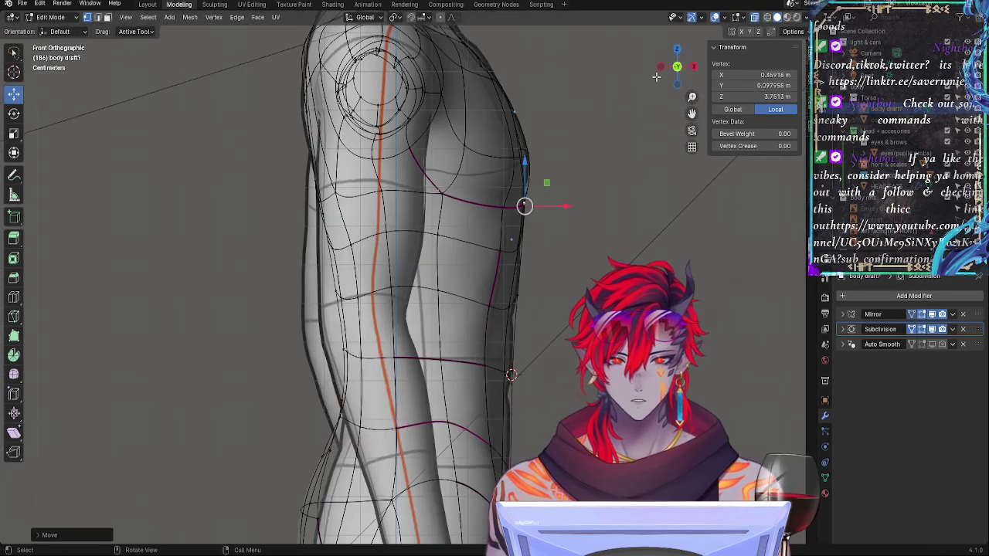
pyautogui.hotkey('alt', 'z')
pyautogui.hotkey('alt', 'z')
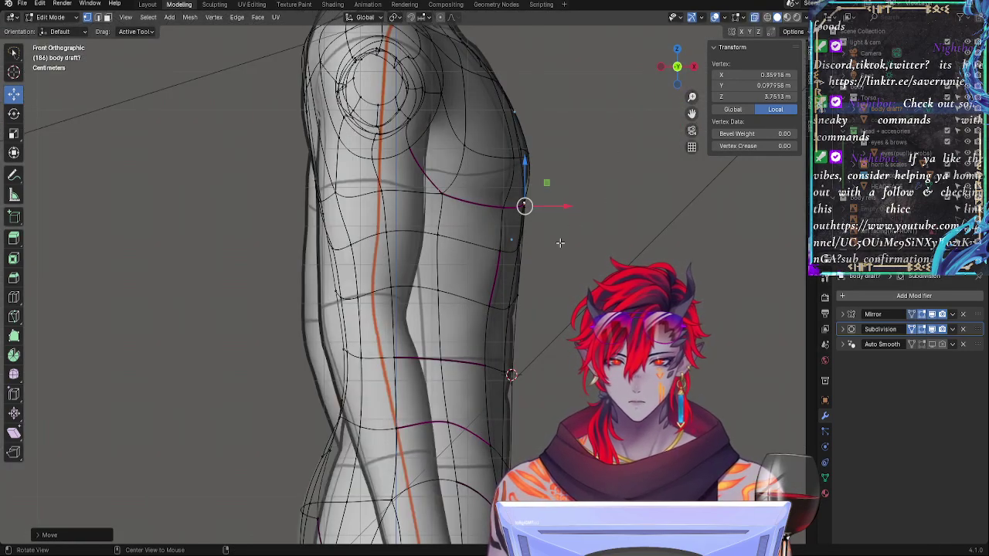
pyautogui.hotkey('alt', 'z')
pyautogui.moveTo(560, 243); pyautogui.dragTo(530, 275, button='middle')
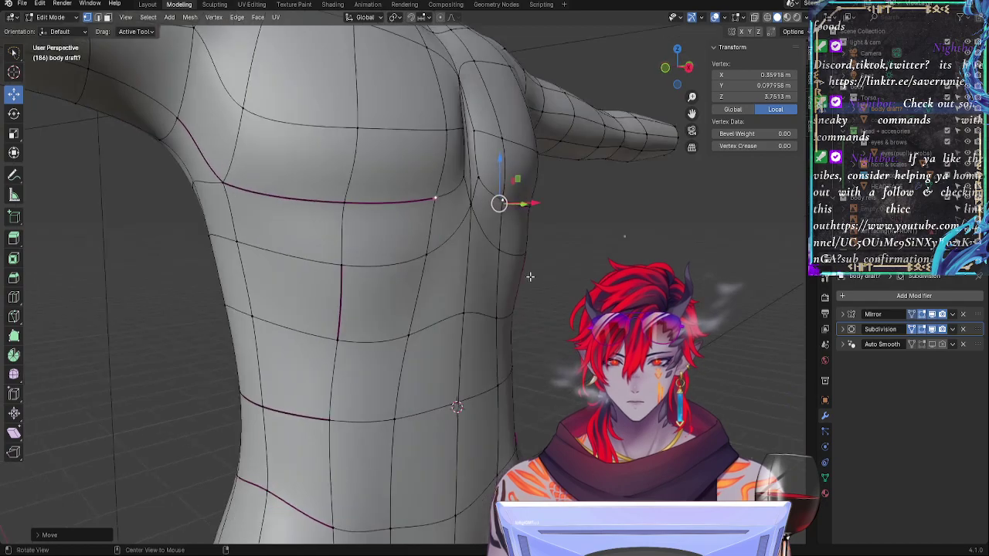
pyautogui.click(666, 70)
pyautogui.hotkey('ctrl', 'z')
pyautogui.hotkey('alt', 'z')
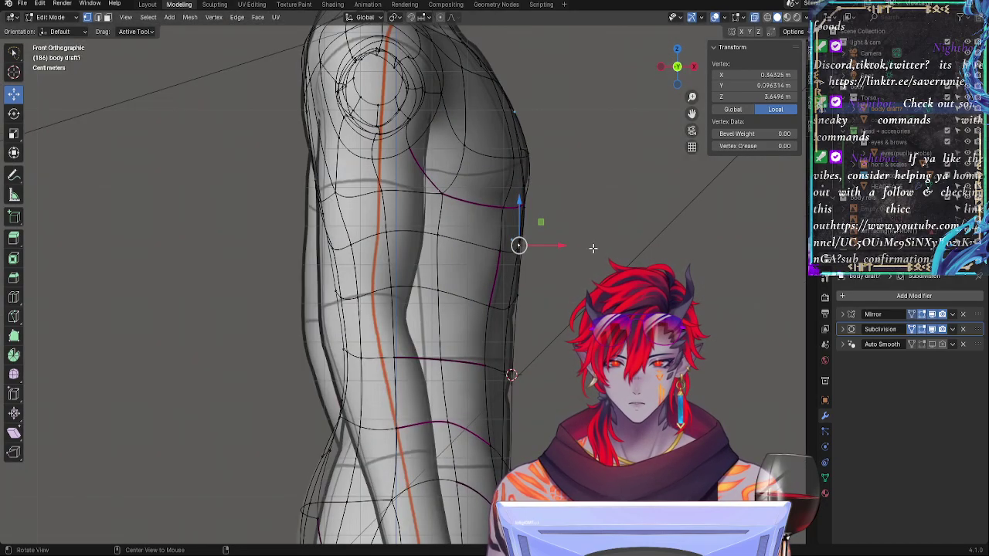
pyautogui.hotkey('alt', 'z')
# Step: Slide two chest vertices along their edges, abandoning a follow-up free move
pyautogui.moveTo(595, 257); pyautogui.dragTo(520, 276, button='middle')
pyautogui.press('g')
pyautogui.press('g')
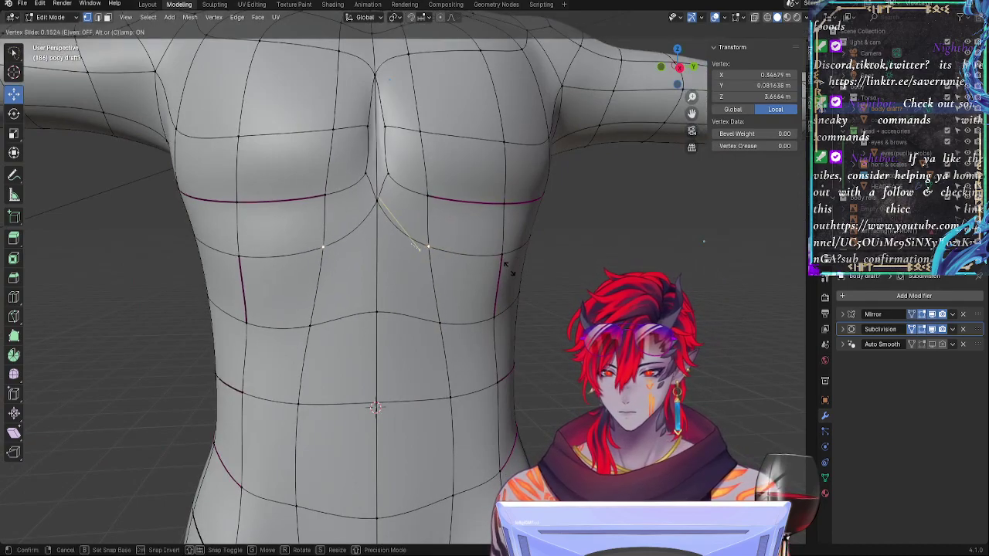
pyautogui.click(491, 251)
pyautogui.press('g')
pyautogui.press('g')
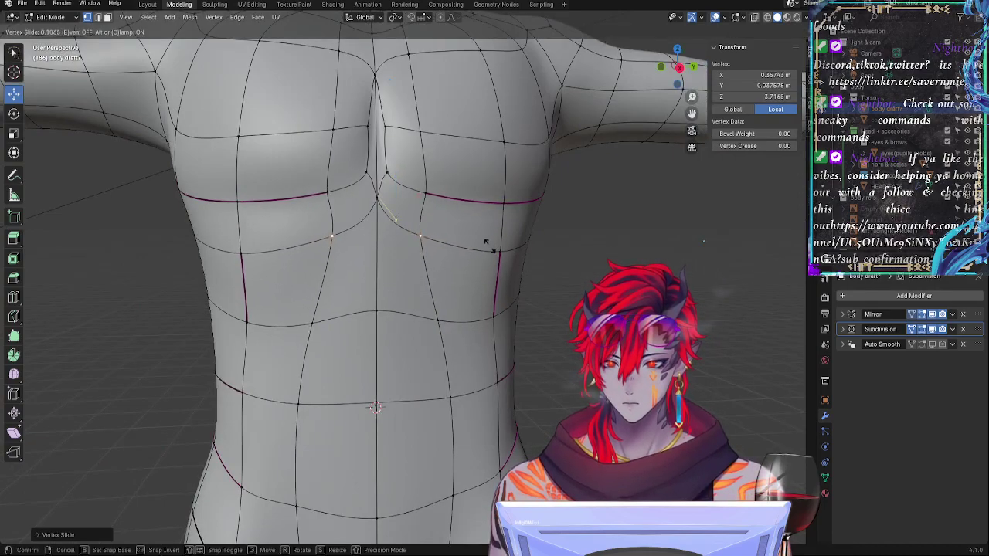
pyautogui.click(491, 246)
pyautogui.press('g')
pyautogui.rightClick(397, 221)
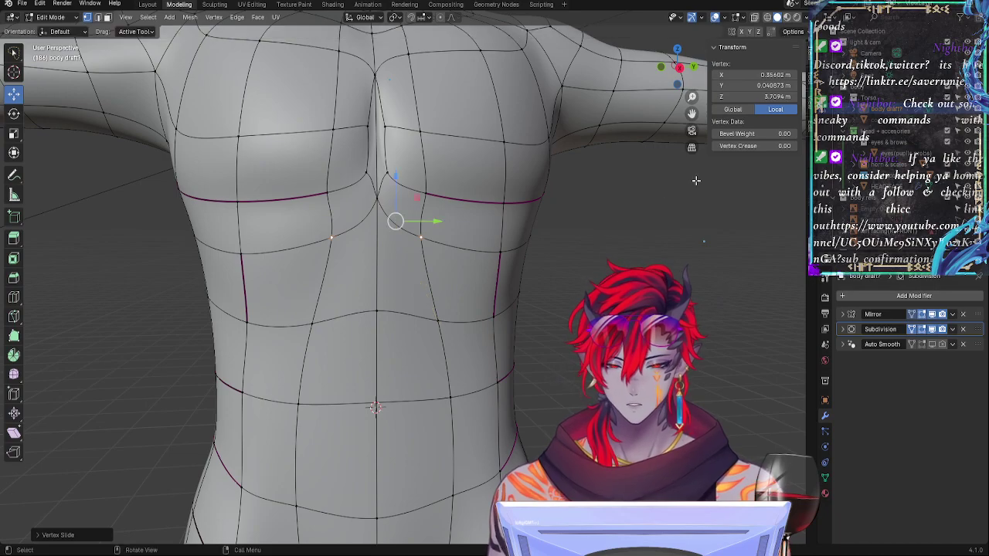
# Step: Check the smoothed body from the right orthographic view and zoom in on the chest
pyautogui.press('Tab')
pyautogui.moveTo(641, 194); pyautogui.dragTo(649, 116, button='middle')
pyautogui.click(673, 72)
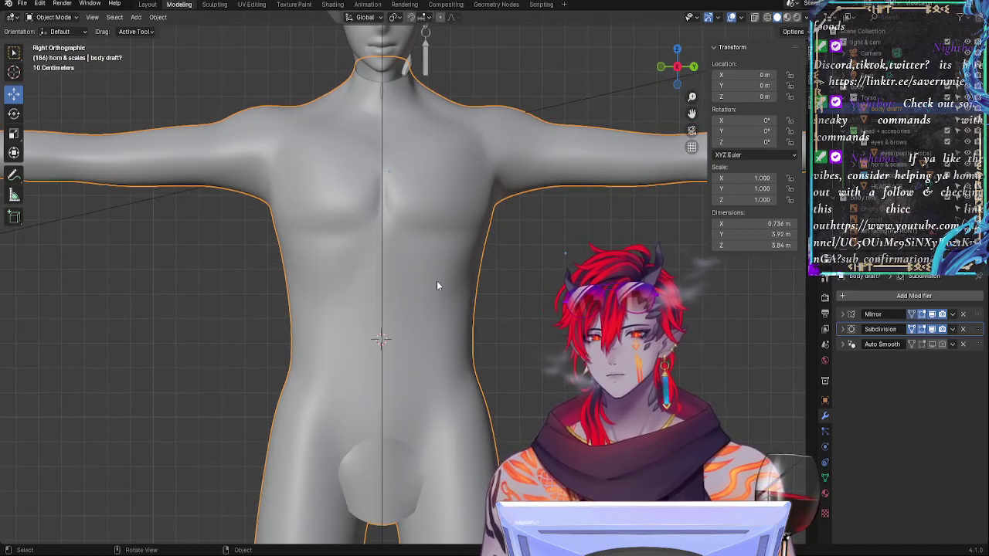
pyautogui.press('Tab')
pyautogui.keyDown('shift'); pyautogui.moveTo(423, 267); pyautogui.dragTo(452, 287, button='middle'); pyautogui.keyUp('shift')
pyautogui.scroll(4, 463, 383)
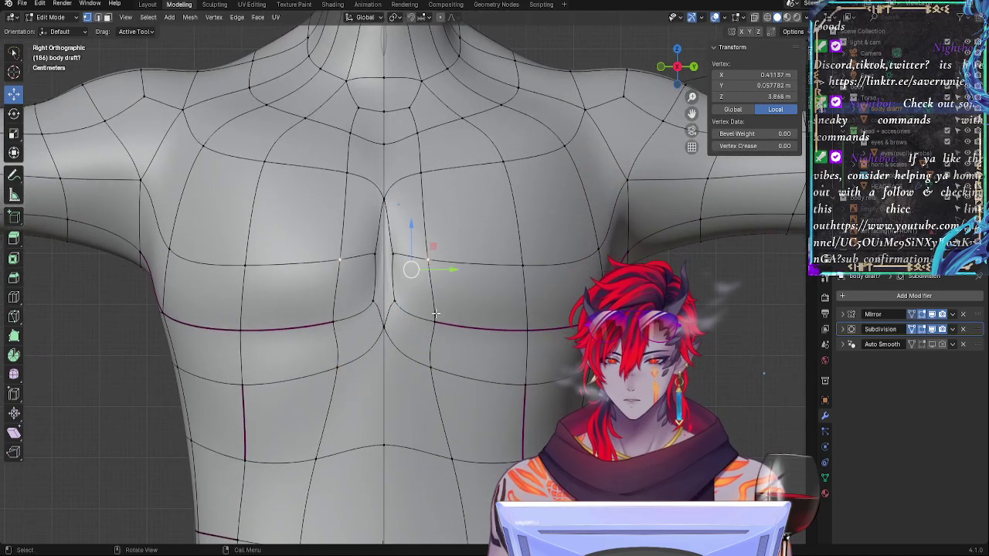
pyautogui.press('Tab')
pyautogui.press('Tab')
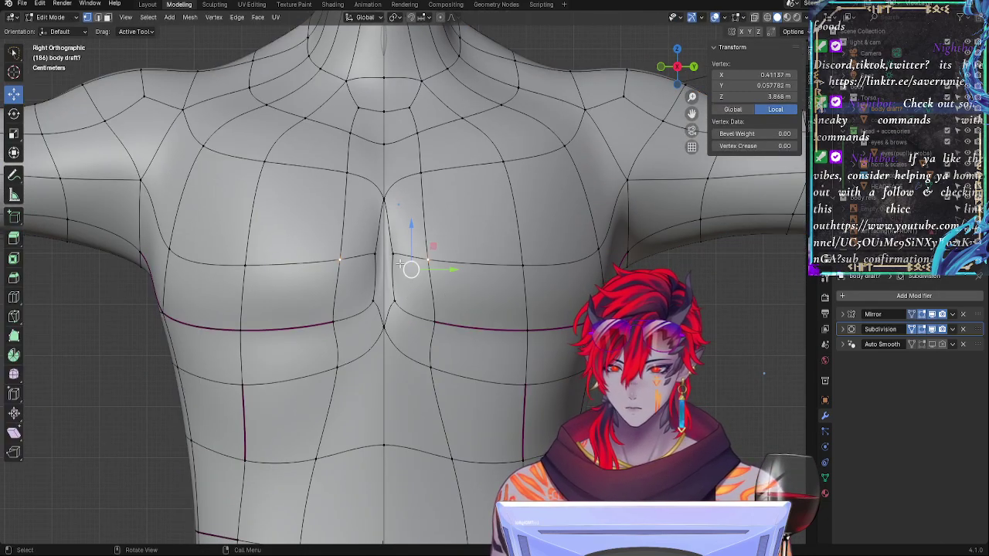
# Step: Slide the central sternum edge across the chest and nudge a neighbouring vertex along Y
pyautogui.click(394, 308)
pyautogui.keyDown('shift'); pyautogui.click(393, 263); pyautogui.keyUp('shift')
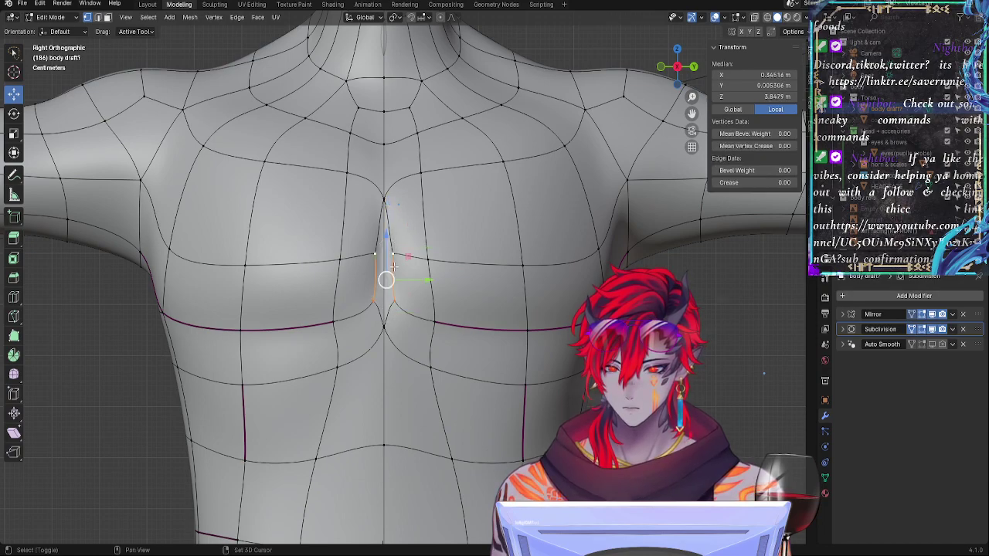
pyautogui.press('g')
pyautogui.press('g')
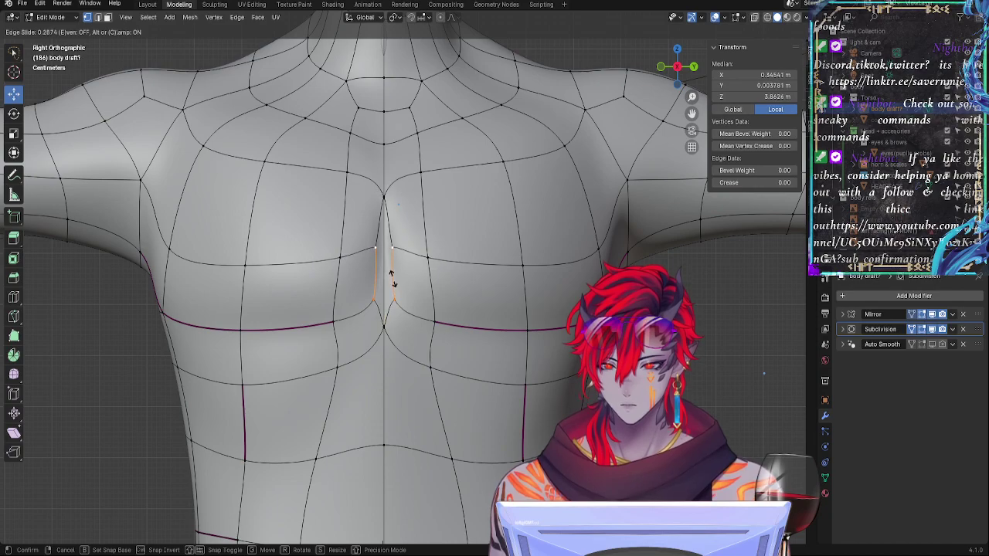
pyautogui.click(393, 259)
pyautogui.click(411, 269)
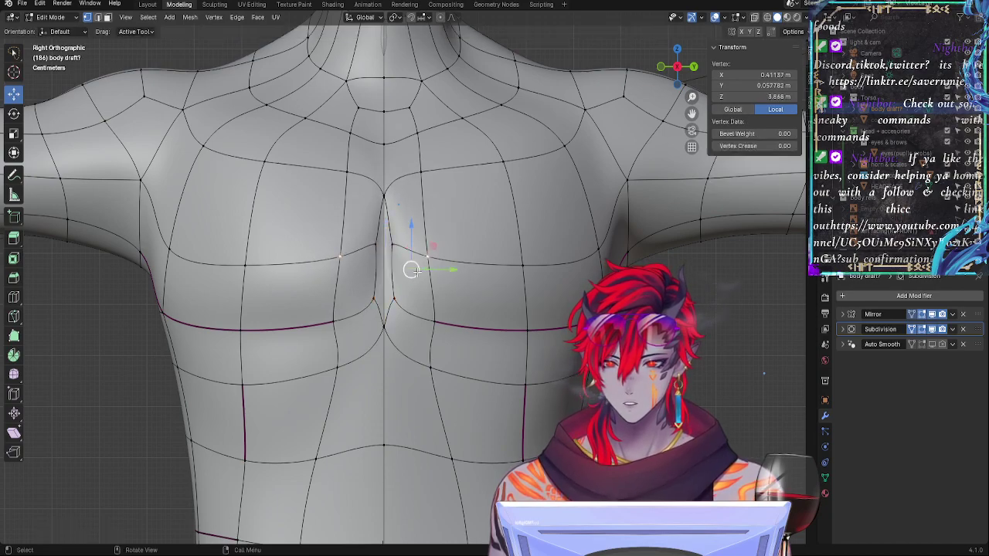
pyautogui.moveTo(417, 222); pyautogui.dragTo(418, 226)
# Step: Lower the chest vertex beside the sternum and check the smoothed chest from an angle
pyautogui.press('Tab')
pyautogui.moveTo(425, 283); pyautogui.dragTo(430, 317, button='middle')
pyautogui.press('Tab')
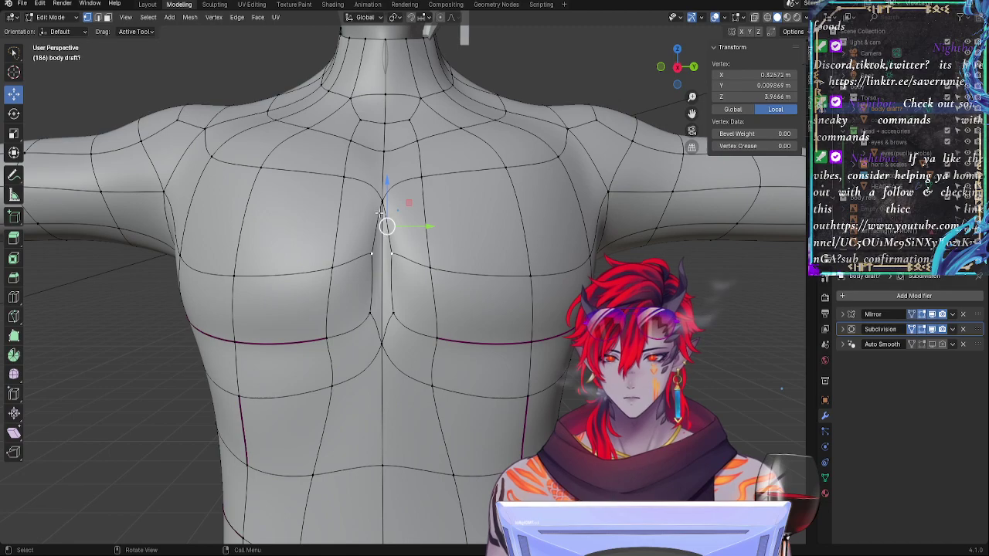
pyautogui.moveTo(383, 164); pyautogui.dragTo(388, 211)
pyautogui.click(396, 261)
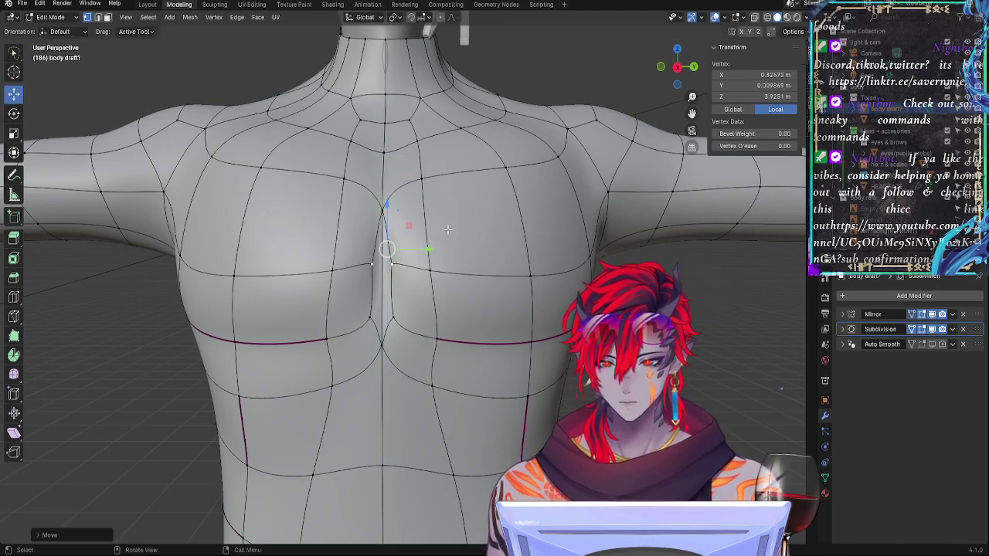
pyautogui.press('Tab')
pyautogui.moveTo(492, 323)
pyautogui.mouseDown(button='middle')
pyautogui.moveTo(426, 338)
pyautogui.moveTo(498, 332)
pyautogui.mouseUp(button='middle')
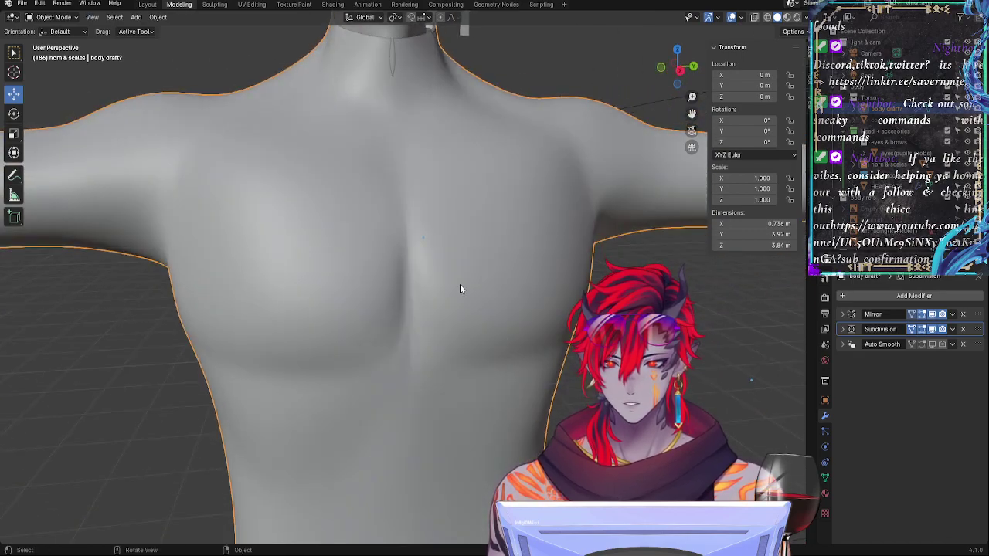
pyautogui.press('Tab')
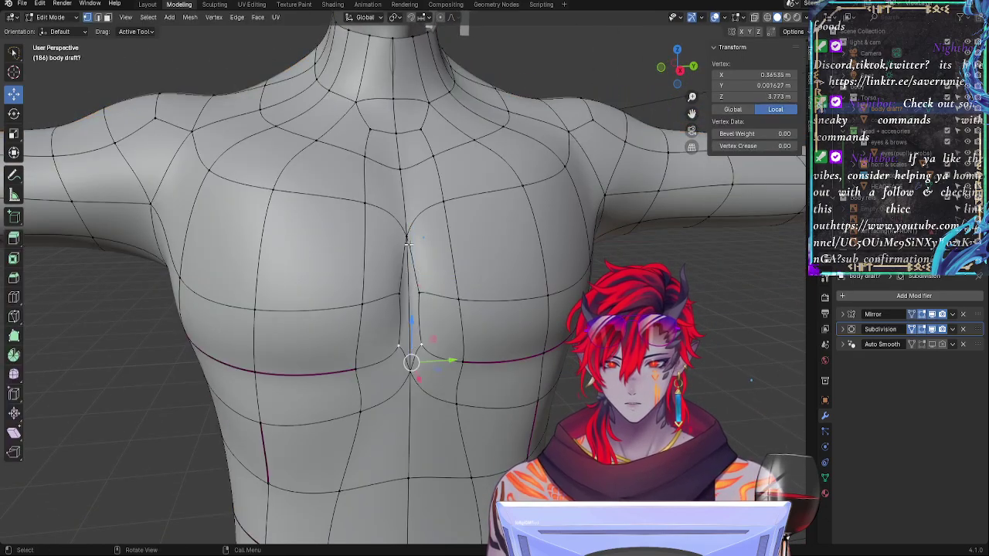
# Step: Shift the sternum-groove vertices and edge slightly sideways to reshape the chest centre
pyautogui.moveTo(430, 235); pyautogui.dragTo(481, 285, button='middle')
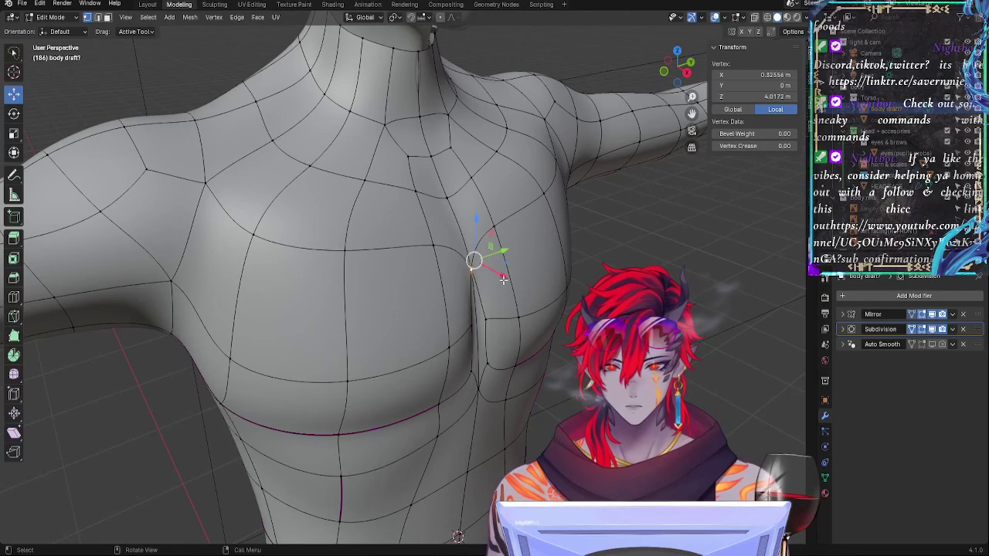
pyautogui.click(493, 383)
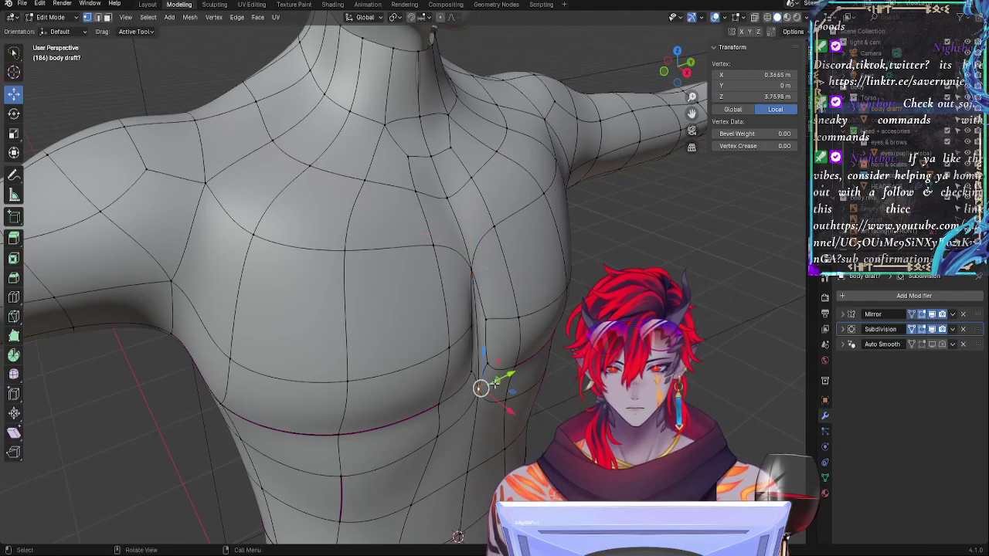
pyautogui.moveTo(505, 410); pyautogui.dragTo(501, 415)
pyautogui.click(477, 305)
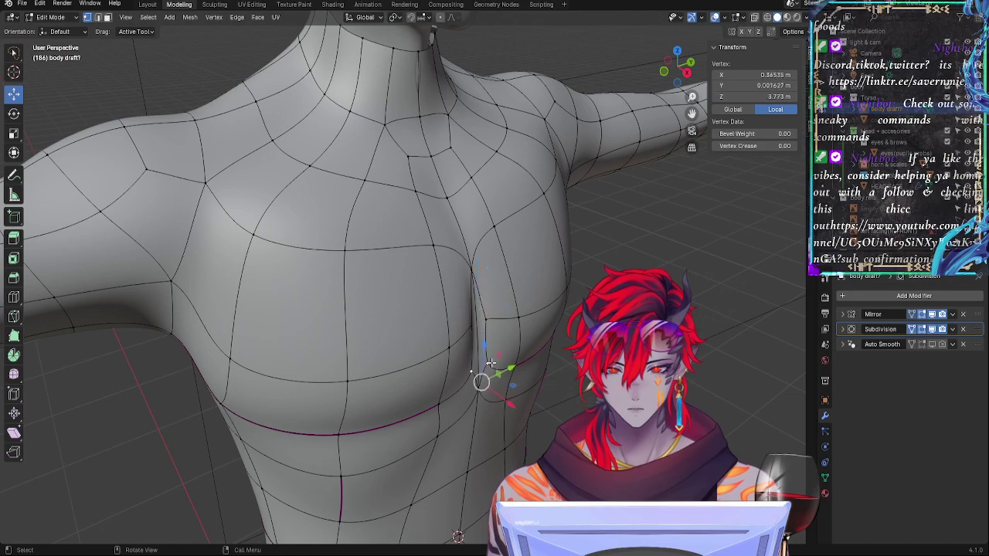
pyautogui.keyDown('shift'); pyautogui.click(495, 341); pyautogui.keyUp('shift')
pyautogui.moveTo(506, 362); pyautogui.dragTo(505, 364)
pyautogui.click(508, 376)
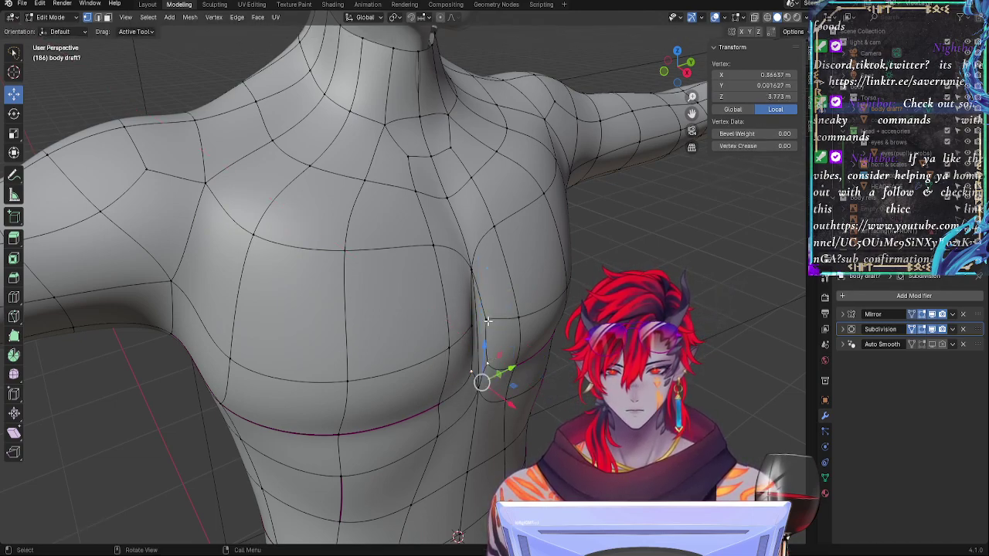
pyautogui.moveTo(503, 320); pyautogui.dragTo(502, 324)
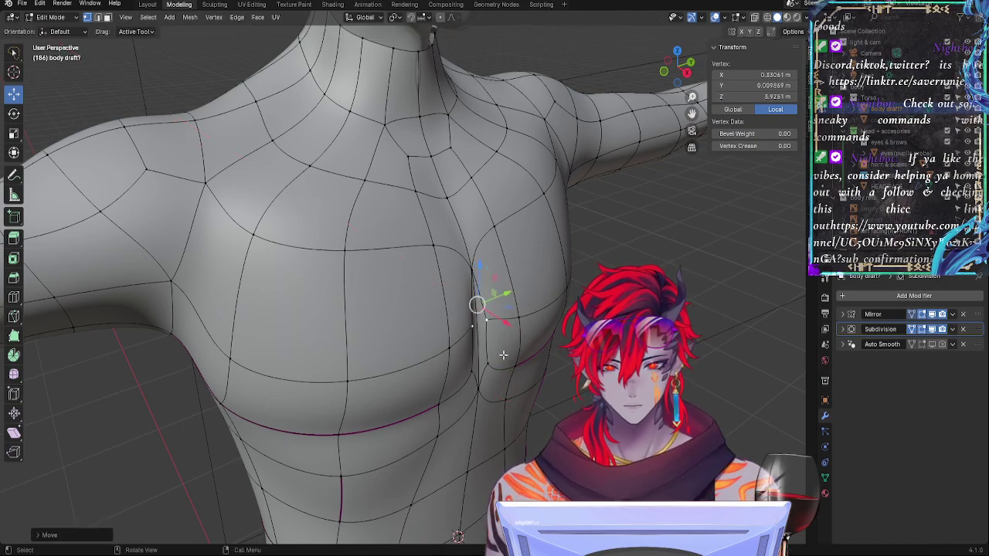
# Step: Push the bottom chest vertex slightly along Y, then outward along X
pyautogui.click(515, 368)
pyautogui.moveTo(516, 369); pyautogui.dragTo(457, 342, button='middle')
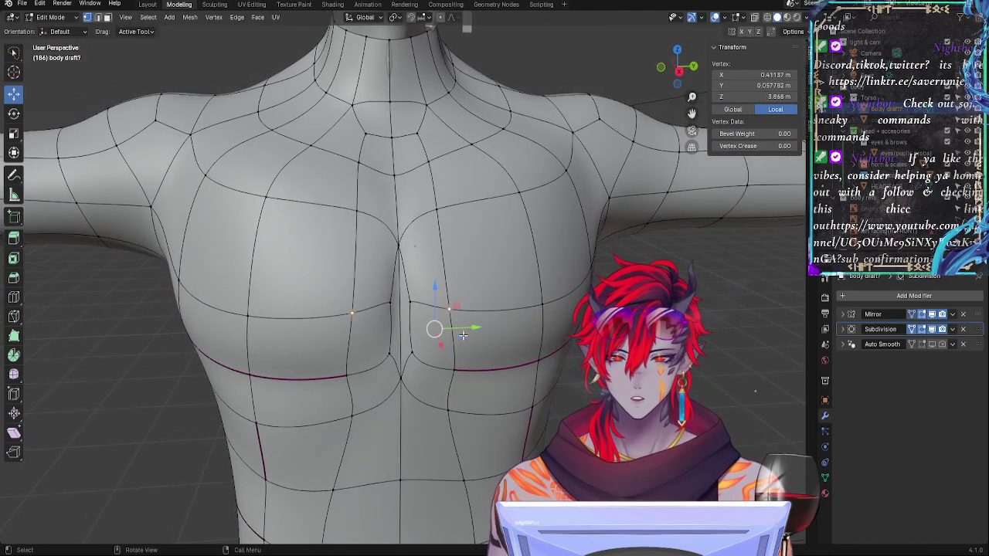
pyautogui.moveTo(467, 329); pyautogui.dragTo(463, 328)
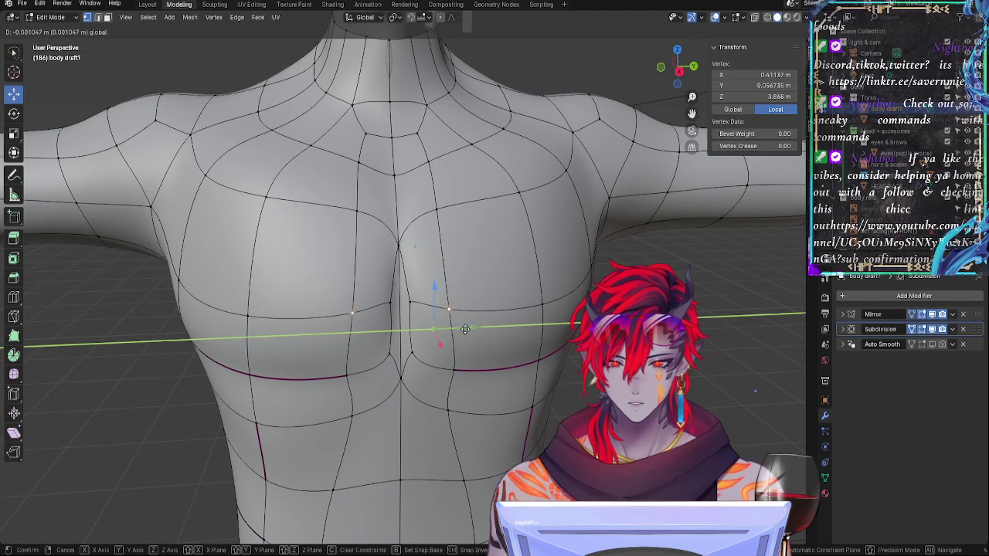
pyautogui.moveTo(469, 332); pyautogui.dragTo(467, 332)
pyautogui.moveTo(475, 358); pyautogui.dragTo(254, 352, button='middle')
pyautogui.moveTo(226, 335); pyautogui.dragTo(221, 334)
pyautogui.click(223, 335)
# Step: Lower a chest vertex slightly along Z and move the lower chest vertex outward along X
pyautogui.moveTo(222, 334); pyautogui.dragTo(474, 332, button='middle')
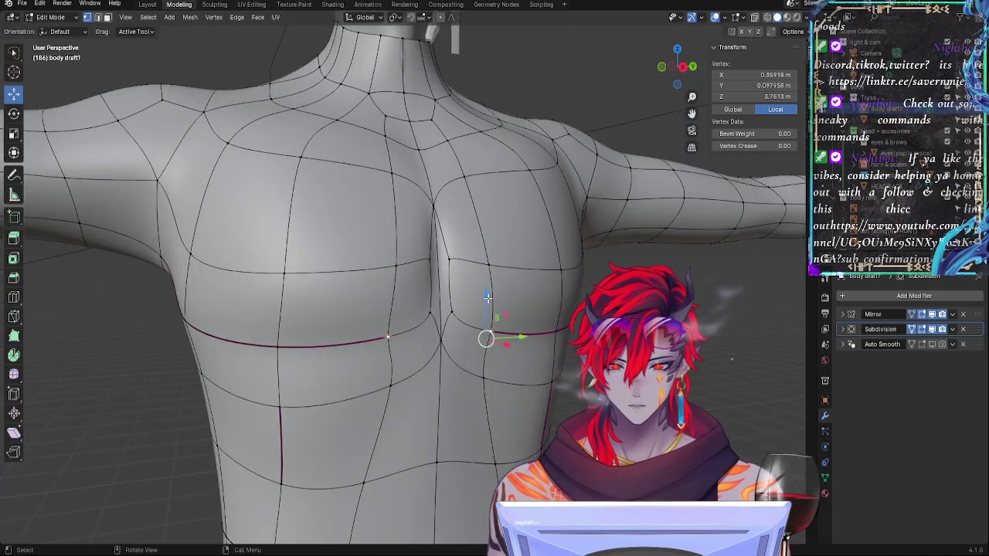
pyautogui.moveTo(488, 296); pyautogui.dragTo(487, 300)
pyautogui.moveTo(488, 300); pyautogui.dragTo(440, 410, button='middle')
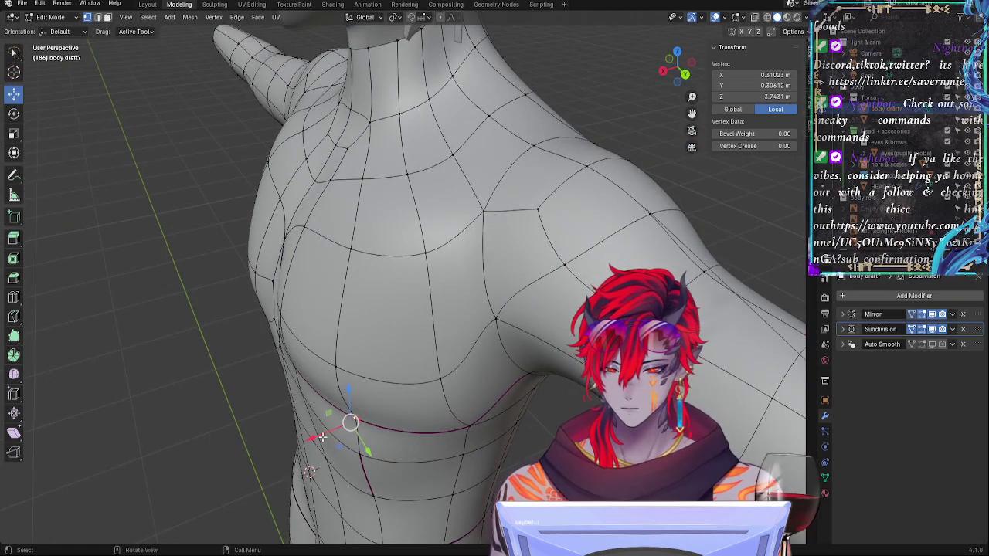
pyautogui.moveTo(322, 437); pyautogui.dragTo(311, 444)
pyautogui.click(335, 369)
pyautogui.moveTo(351, 365); pyautogui.dragTo(442, 297, button='middle')
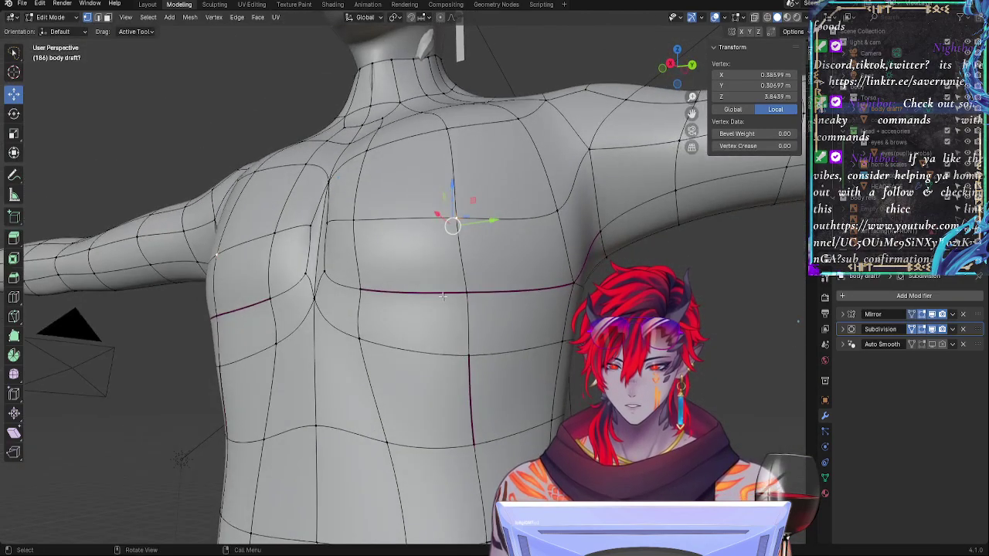
# Step: Crease the edge loop along the bottom of the chest and return to Object Mode
pyautogui.keyDown('alt'); pyautogui.click(377, 291); pyautogui.keyUp('alt')
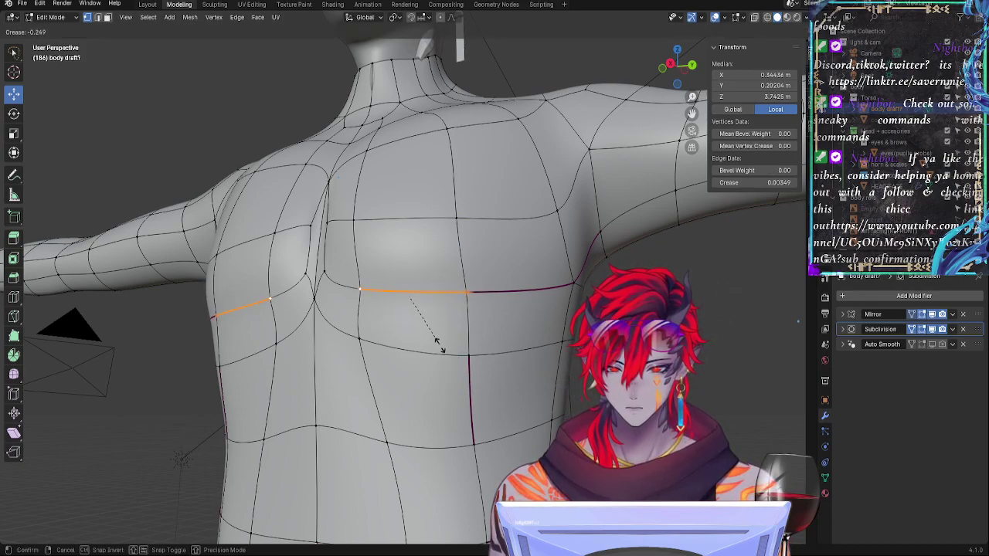
pyautogui.click(442, 349)
pyautogui.click(469, 354)
pyautogui.moveTo(411, 381); pyautogui.dragTo(448, 398, button='middle')
pyautogui.press('Tab')
pyautogui.scroll(-2, 439, 430)
pyautogui.scroll(-2, 448, 396)
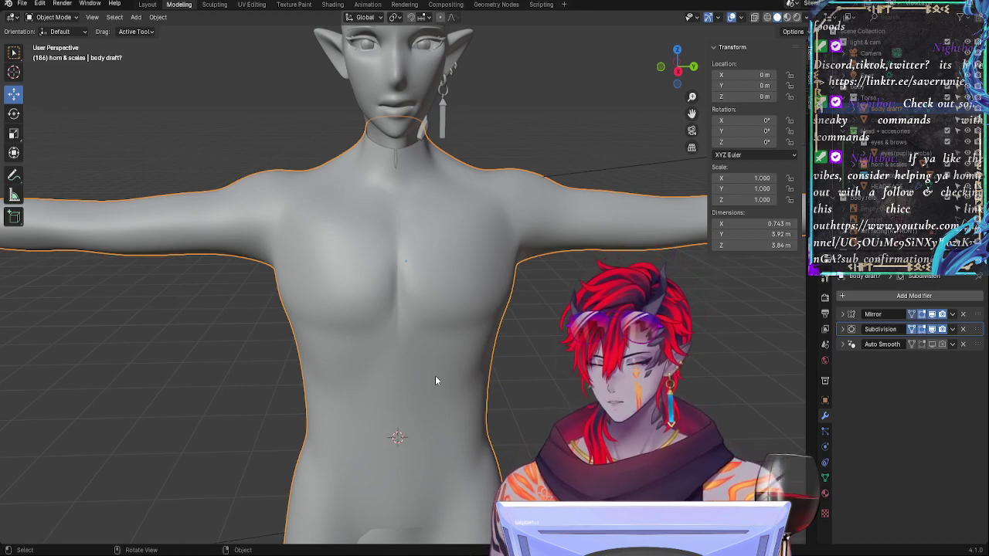
# Step: Toggle between the mesh and smoothed preview to compare the chest from an angle
pyautogui.press('Tab')
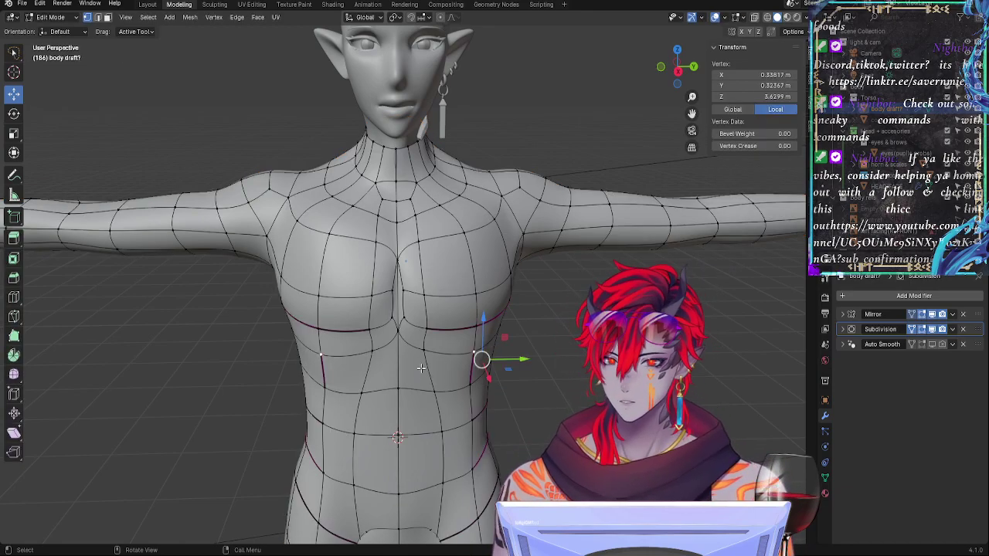
pyautogui.press('Tab')
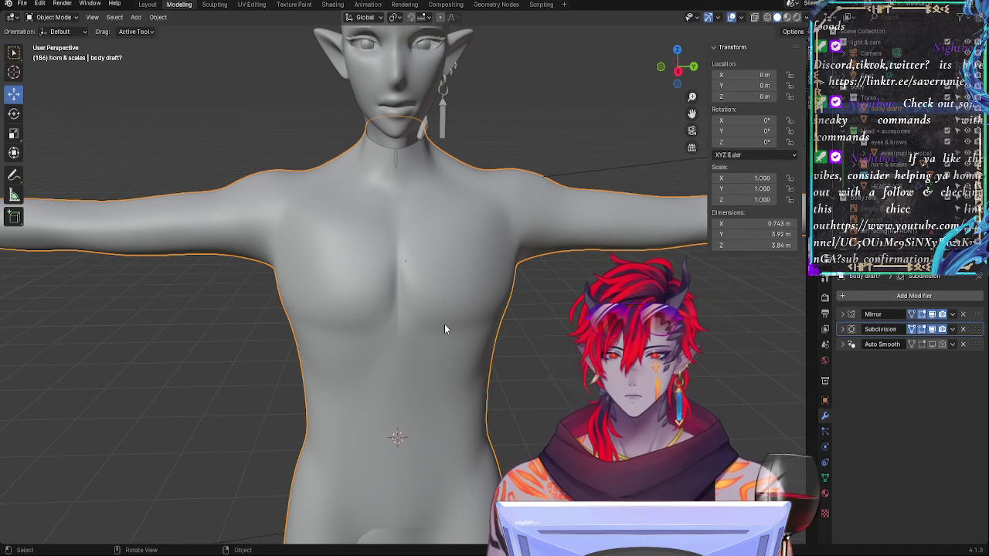
pyautogui.moveTo(443, 301)
pyautogui.keyDown('ctrl'); pyautogui.mouseDown(button='middle')
pyautogui.moveTo(425, 232)
pyautogui.moveTo(372, 306)
pyautogui.moveTo(443, 304)
pyautogui.moveTo(432, 301)
pyautogui.mouseUp(button='middle'); pyautogui.keyUp('ctrl')
pyautogui.press('Tab')
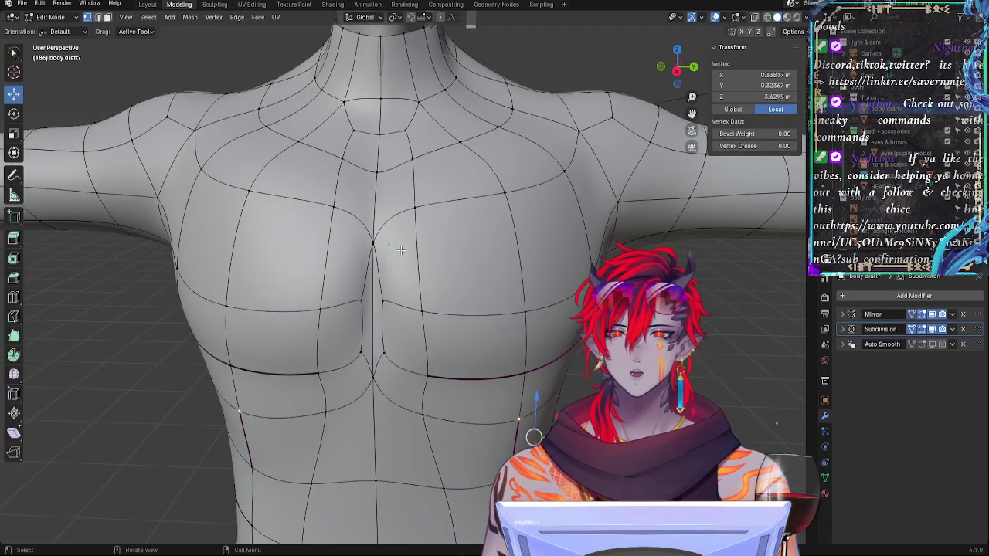
pyautogui.press('Tab')
pyautogui.press('Tab')
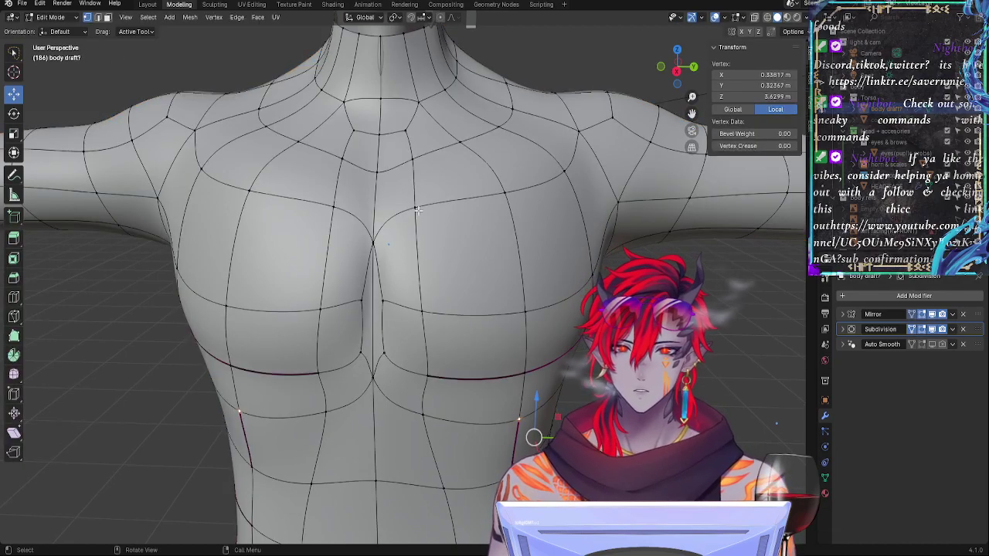
pyautogui.press('Tab')
pyautogui.press('Tab')
pyautogui.press('Tab')
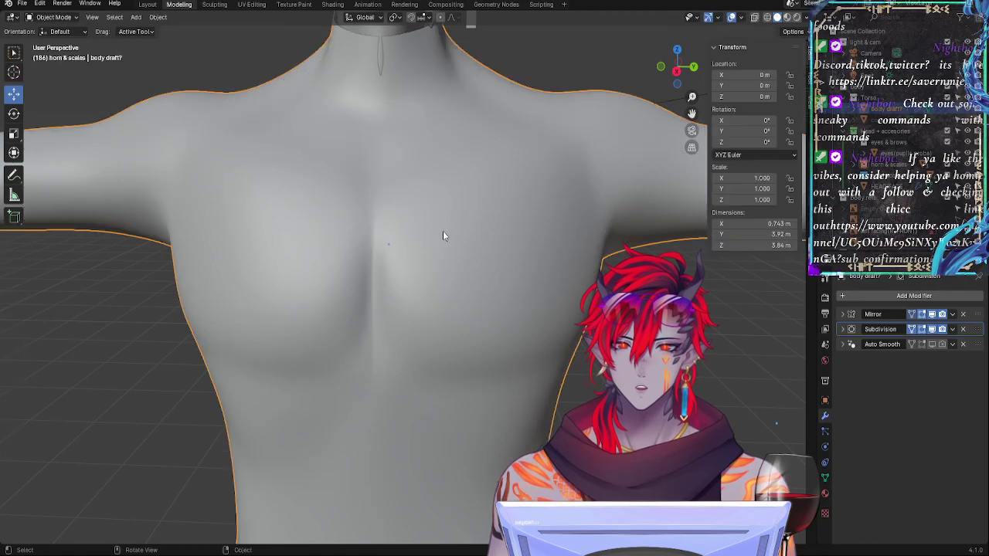
pyautogui.press('Tab')
# Step: Crease the edges across the top of the pectorals and preview the smoothed result
pyautogui.keyDown('alt'); pyautogui.click(502, 198); pyautogui.keyUp('alt')
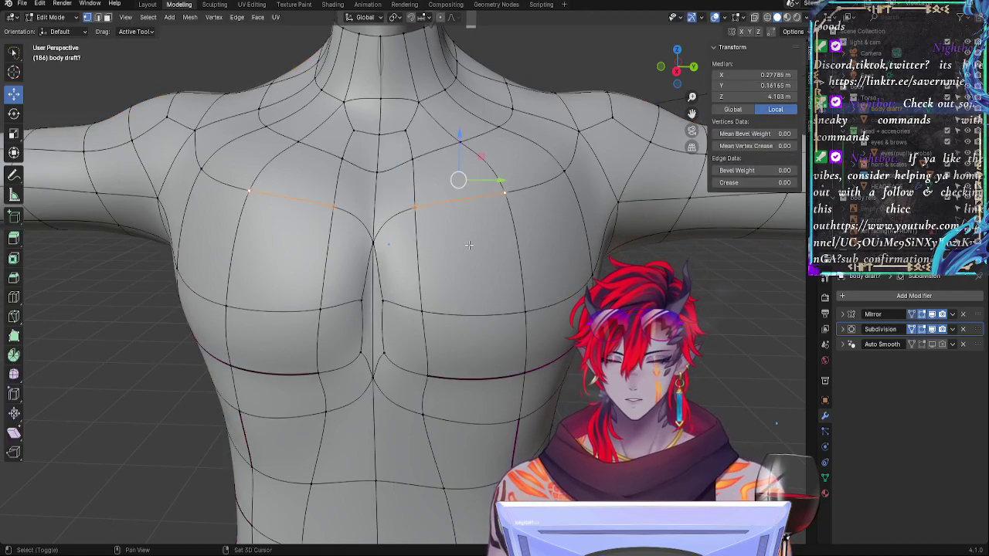
pyautogui.hotkey('shift', 'e')
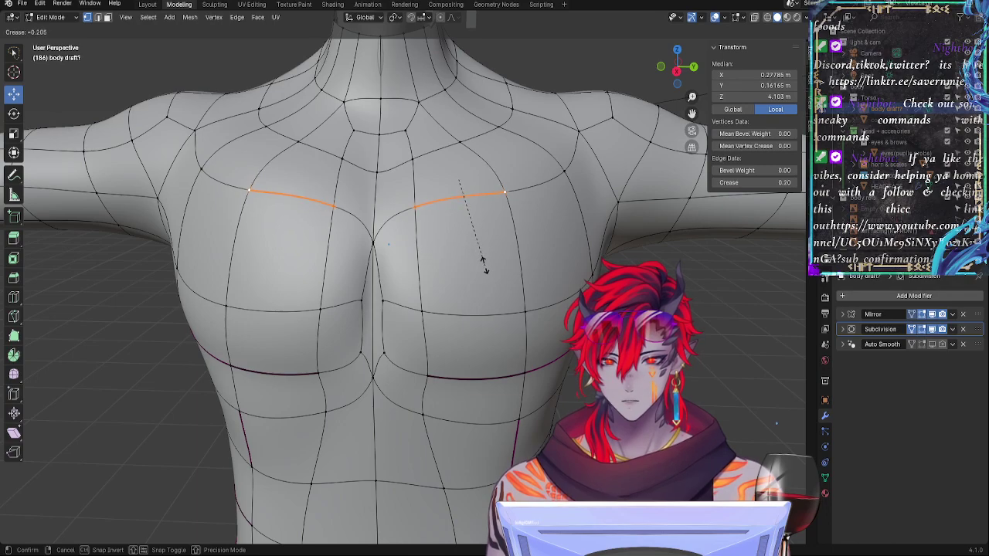
pyautogui.click(483, 263)
pyautogui.press('Tab')
pyautogui.scroll(3, 454, 282)
pyautogui.moveTo(454, 282); pyautogui.dragTo(486, 294, button='middle')
pyautogui.press('Tab')
pyautogui.scroll(-3, 503, 288)
# Step: Readjust the upper chest crease to about 0.27, deselect, and view it orthographically straight-on
pyautogui.hotkey('shift', 'e')
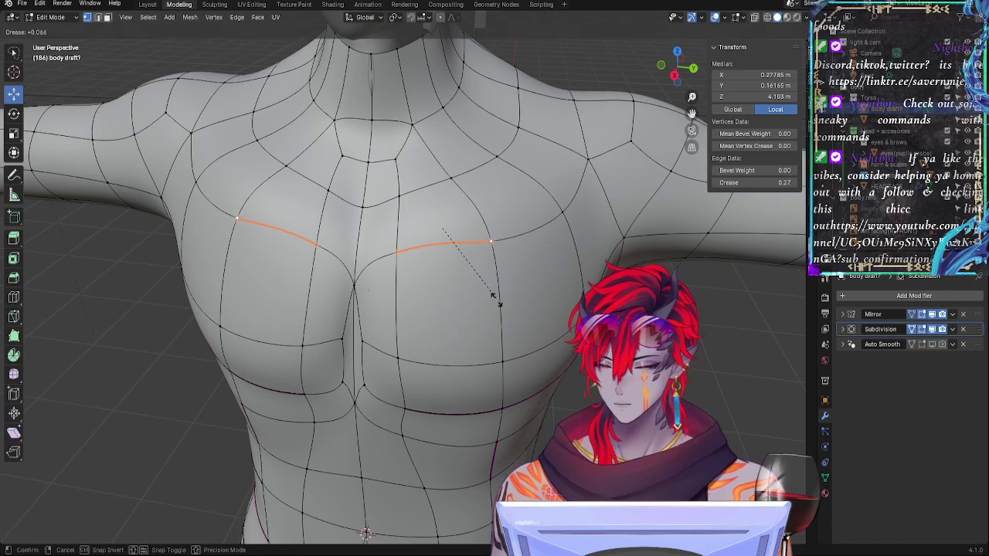
pyautogui.click(498, 300)
pyautogui.hotkey('alt', 'a')
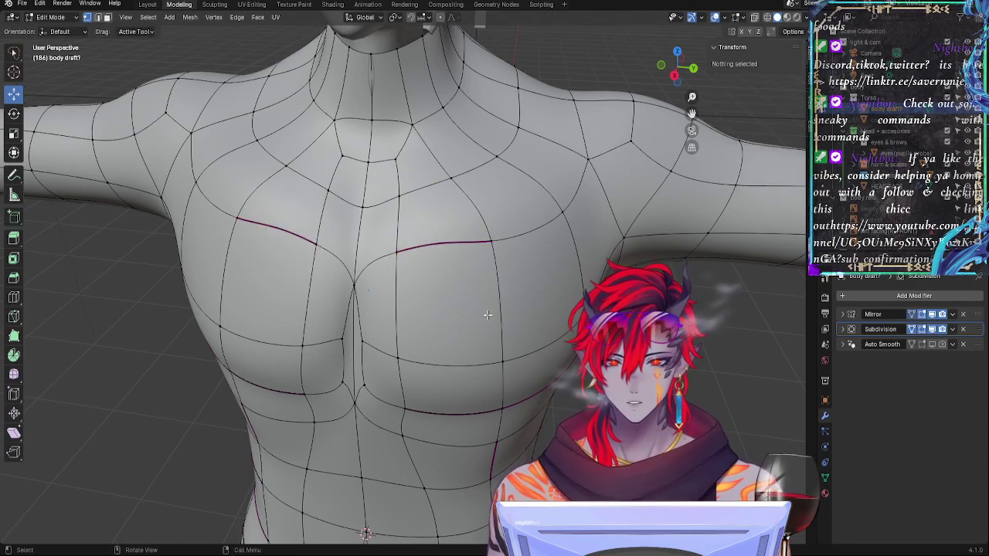
pyautogui.press('Tab')
pyautogui.scroll(2, 479, 301)
pyautogui.moveTo(485, 289)
pyautogui.mouseDown(button='middle')
pyautogui.moveTo(508, 303)
pyautogui.moveTo(509, 271)
pyautogui.moveTo(499, 265)
pyautogui.moveTo(477, 296)
pyautogui.moveTo(489, 309)
pyautogui.mouseUp(button='middle')
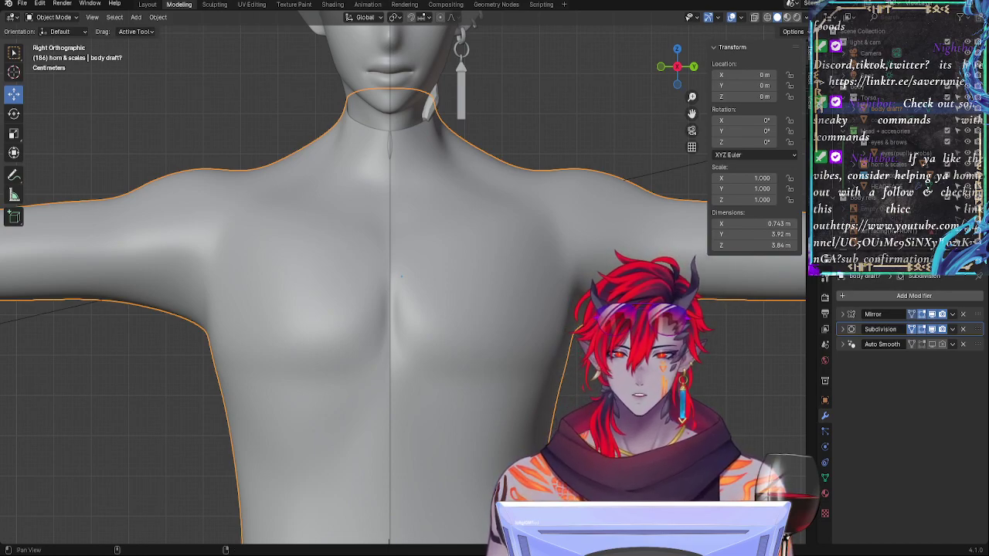
# Step: Select an edge on the lower chest line and reframe the torso in straight-on orthographic view
pyautogui.keyDown('shift'); pyautogui.moveTo(389, 550); pyautogui.dragTo(376, 458, button='middle'); pyautogui.keyUp('shift')
pyautogui.press('Tab')
pyautogui.click(416, 280)
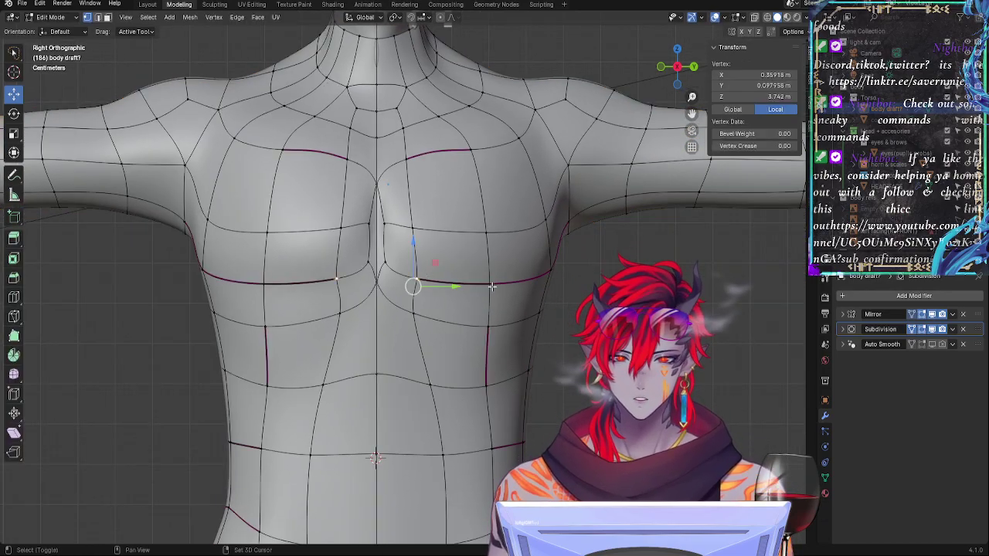
pyautogui.keyDown('shift'); pyautogui.click(488, 279); pyautogui.keyUp('shift')
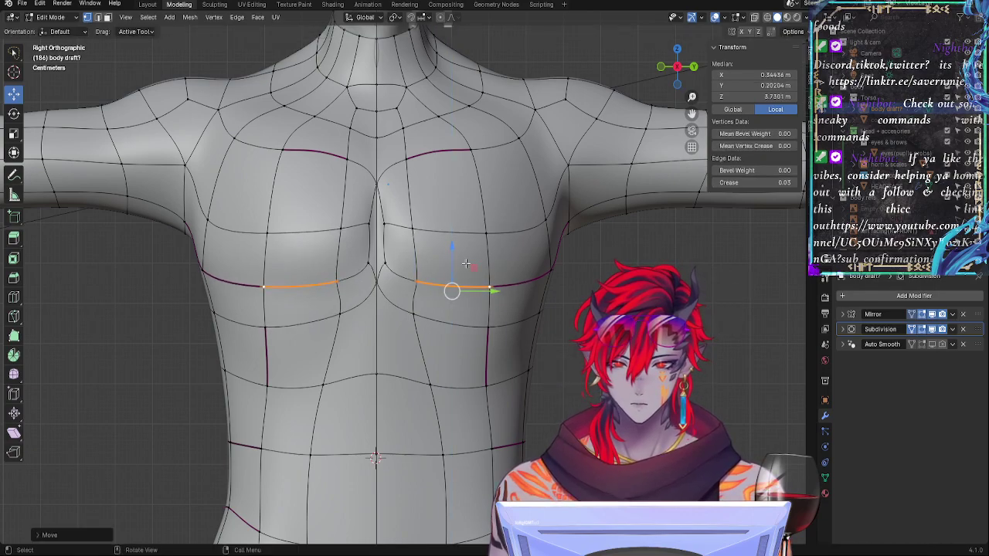
pyautogui.press('Tab')
pyautogui.moveTo(567, 358); pyautogui.dragTo(679, 109, button='middle')
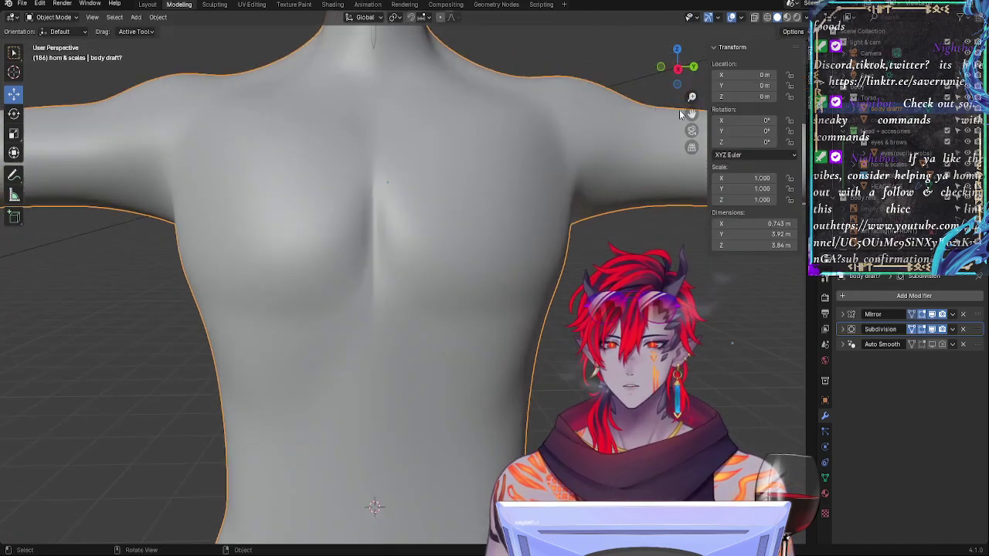
pyautogui.click(679, 69)
pyautogui.scroll(-3, 553, 374)
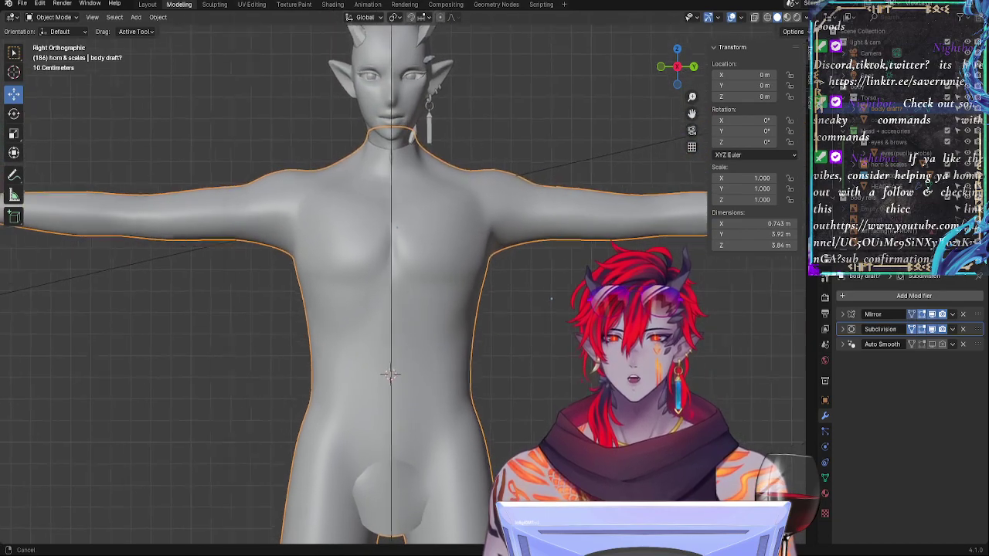
pyautogui.scroll(3, 554, 374)
pyautogui.scroll(3, 554, 374)
# Step: Nudge the lower chest edge and sternum vertex along Y and slide a chest vertex along its edge
pyautogui.press('Tab')
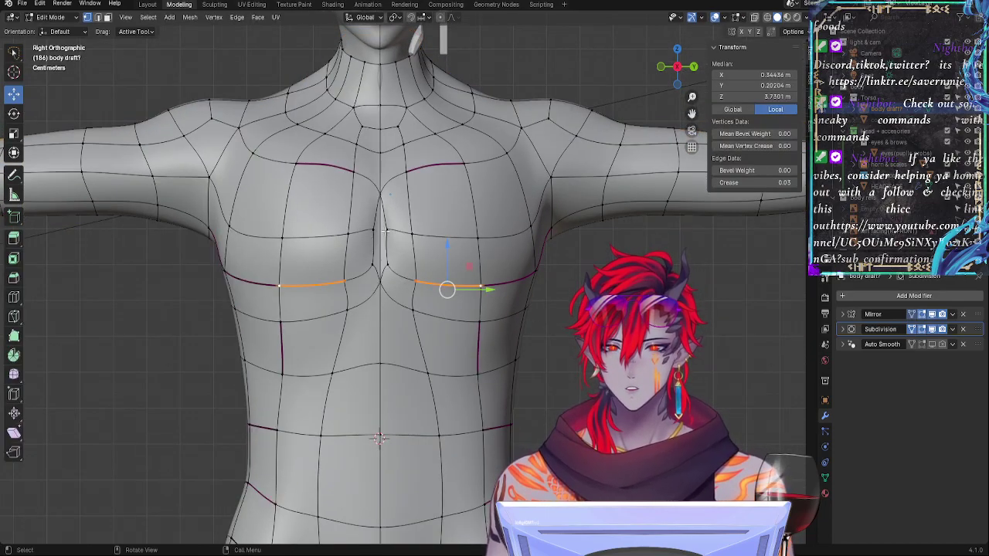
pyautogui.keyDown('shift'); pyautogui.click(381, 264); pyautogui.keyUp('shift')
pyautogui.moveTo(417, 247); pyautogui.dragTo(414, 247)
pyautogui.click(394, 231)
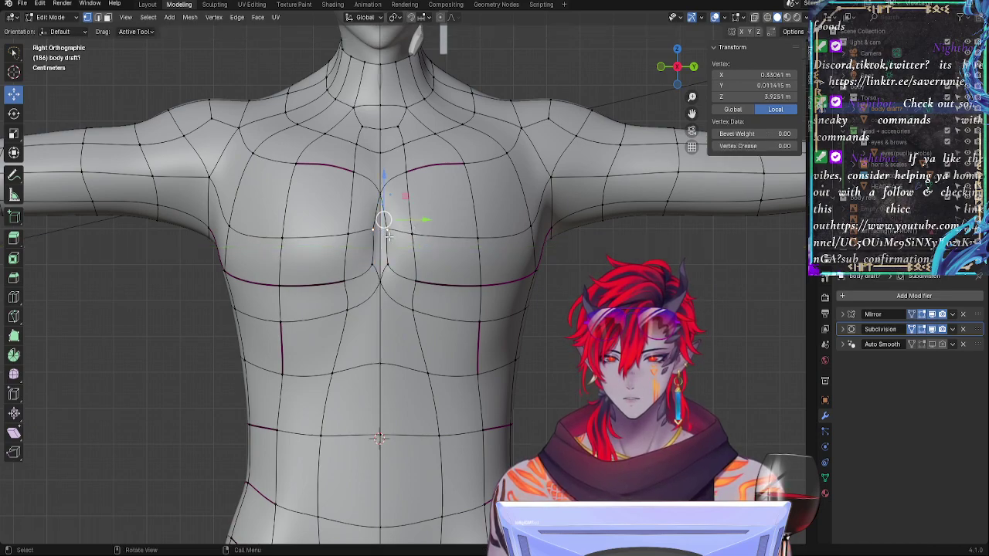
pyautogui.press('g')
pyautogui.press('g')
pyautogui.click(404, 232)
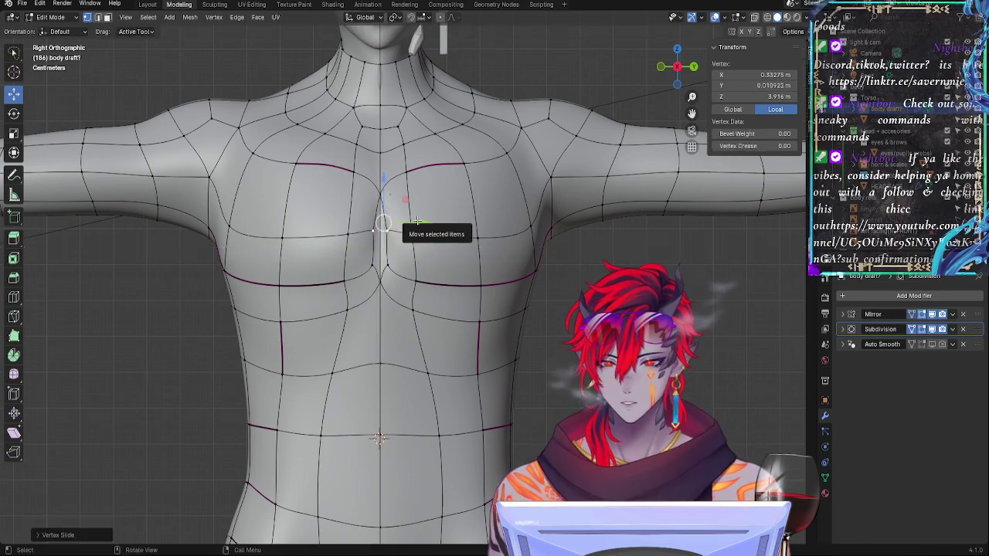
pyautogui.moveTo(415, 222); pyautogui.dragTo(410, 223)
# Step: Move the upper chest vertex along X, then lower it along Z to about 4.12 m
pyautogui.press('Tab')
pyautogui.press('Tab')
pyautogui.press('Tab')
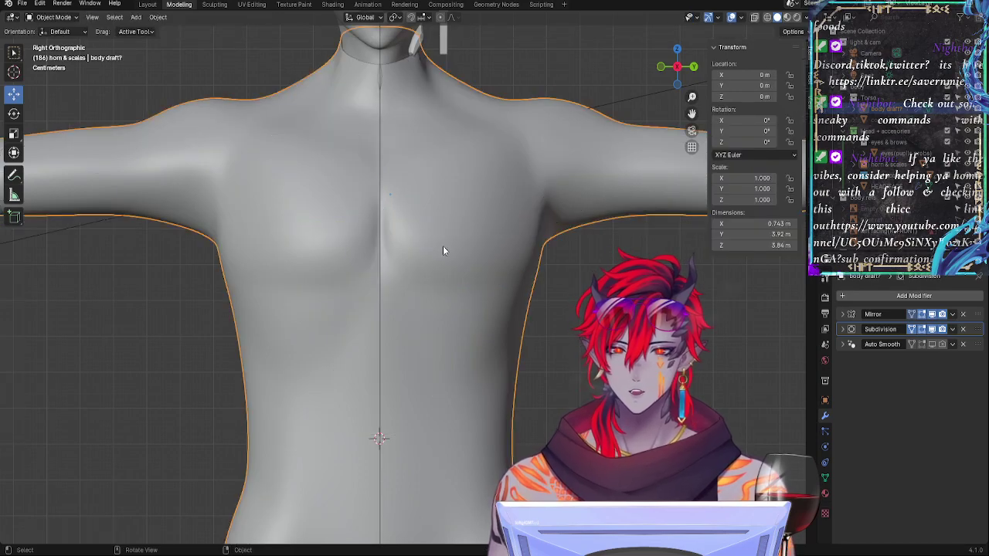
pyautogui.press('Tab')
pyautogui.press('Tab')
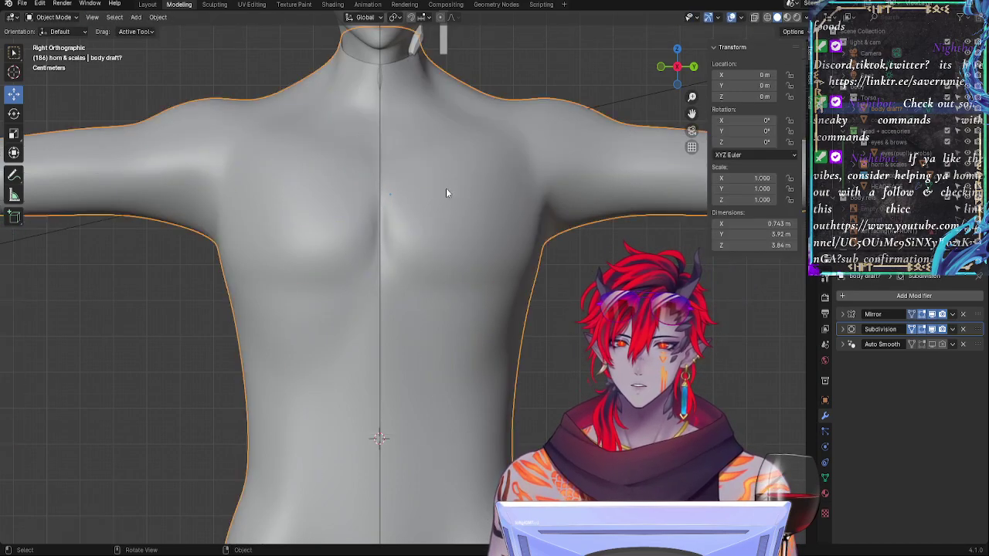
pyautogui.press('Tab')
pyautogui.moveTo(426, 209); pyautogui.dragTo(470, 225, button='middle')
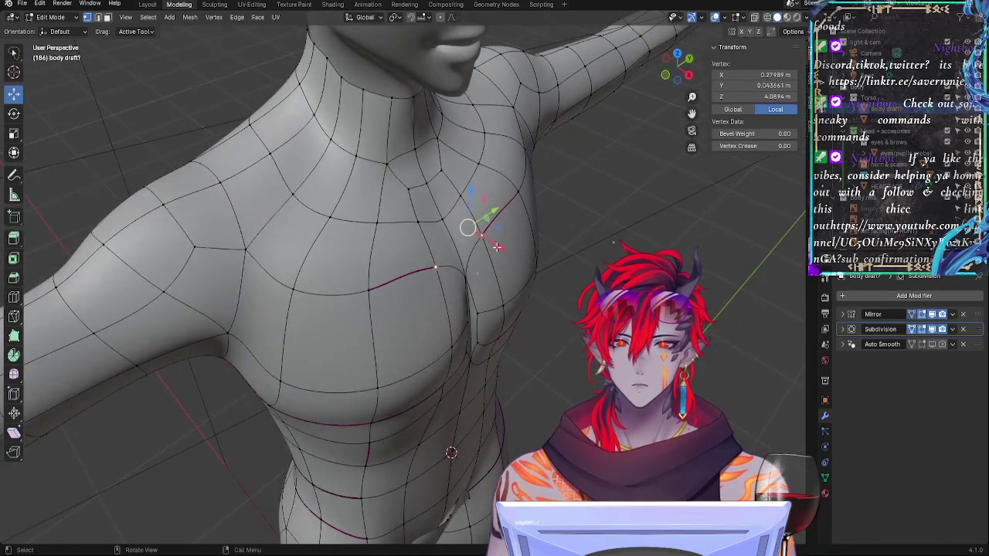
pyautogui.press('g')
pyautogui.press('x')
pyautogui.click(501, 250)
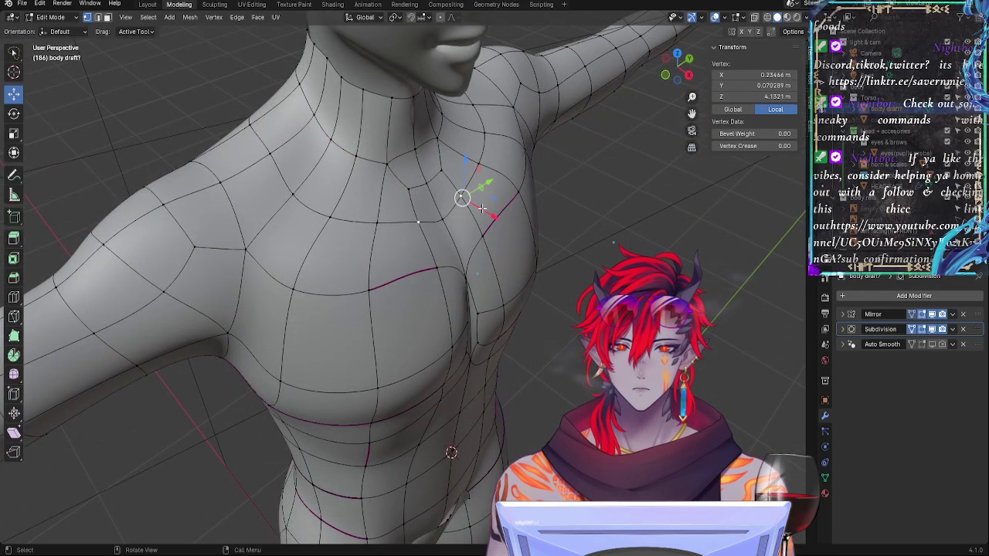
pyautogui.press('g')
pyautogui.press('z')
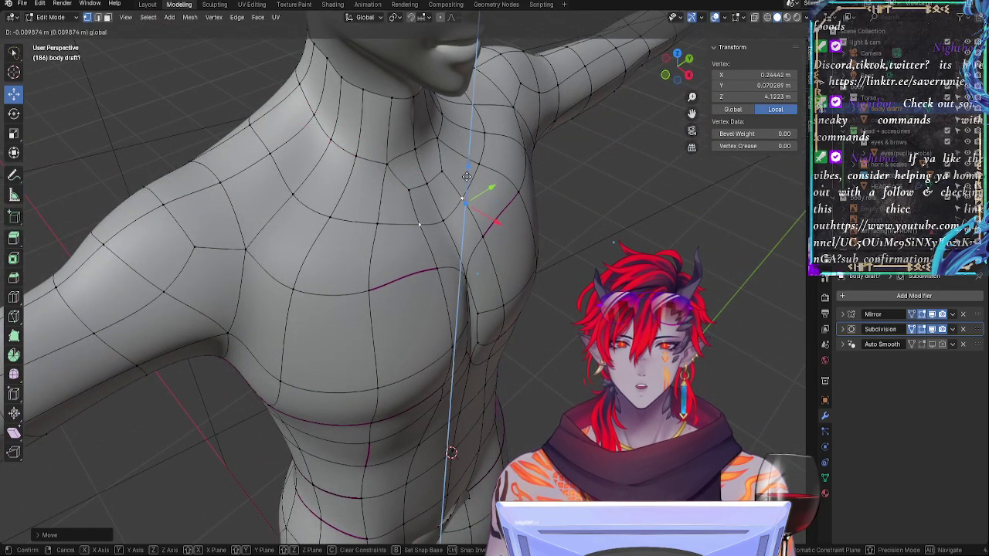
pyautogui.click(465, 177)
# Step: Preview the smoothed body and frame the chest and abdomen up close
pyautogui.moveTo(545, 276); pyautogui.dragTo(487, 255, button='middle')
pyautogui.press('Tab')
pyautogui.scroll(-3, 496, 247)
pyautogui.scroll(3, 495, 302)
pyautogui.keyDown('shift'); pyautogui.moveTo(494, 408); pyautogui.dragTo(543, 307, button='middle'); pyautogui.keyUp('shift')
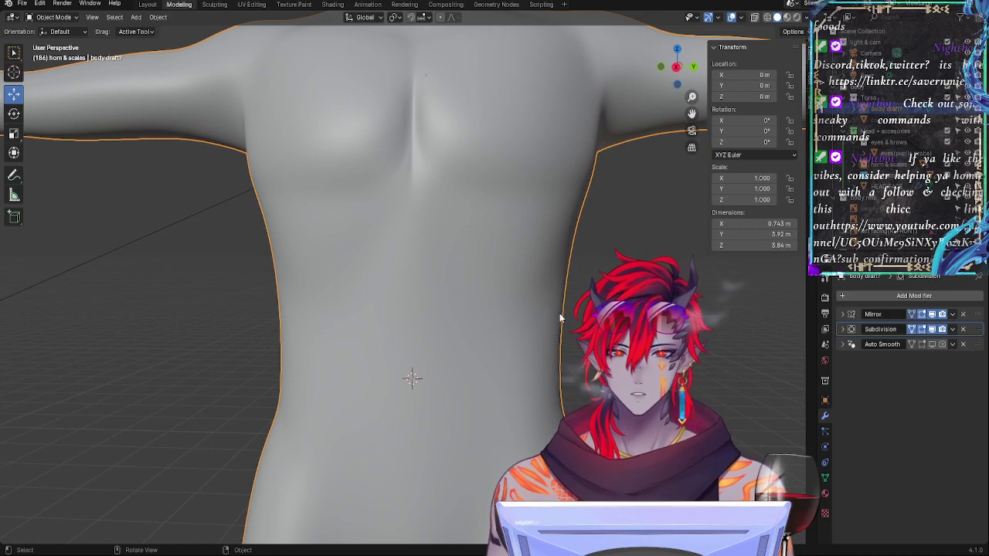
# Step: Lower the side waist vertex straight down along Z
pyautogui.press('Tab')
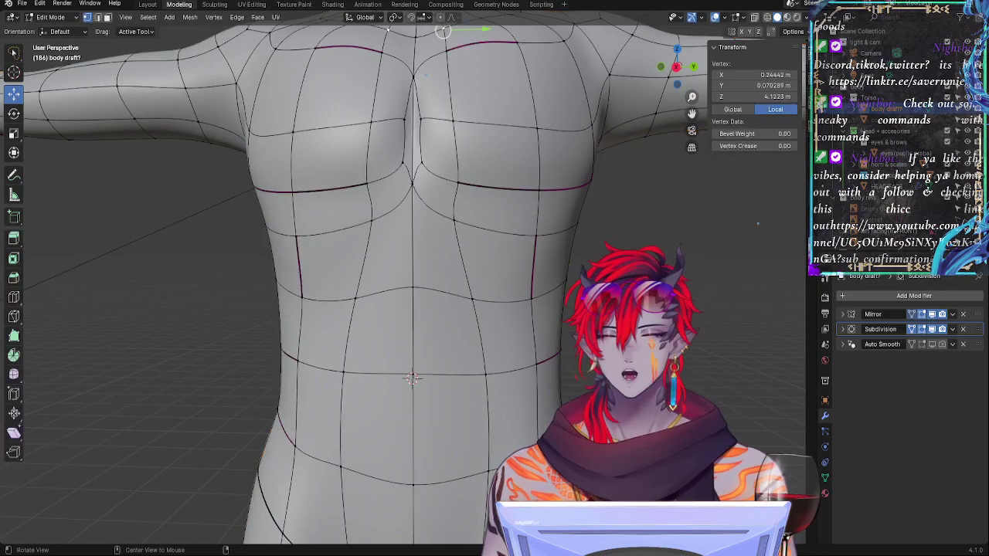
pyautogui.keyDown('alt'); pyautogui.moveTo(538, 302); pyautogui.dragTo(533, 277); pyautogui.keyUp('alt')
pyautogui.click(541, 306)
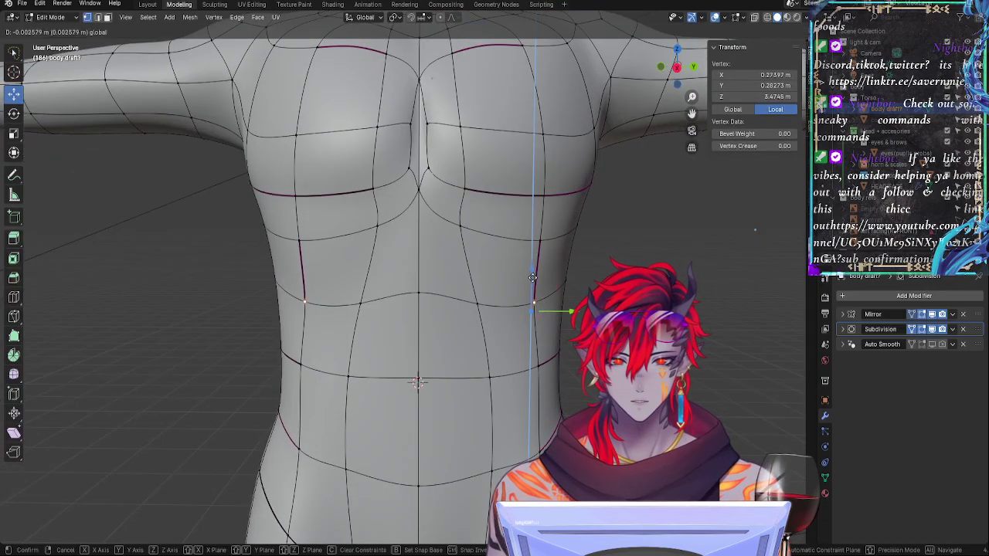
pyautogui.click(533, 313)
pyautogui.press('Tab')
pyautogui.press('Tab')
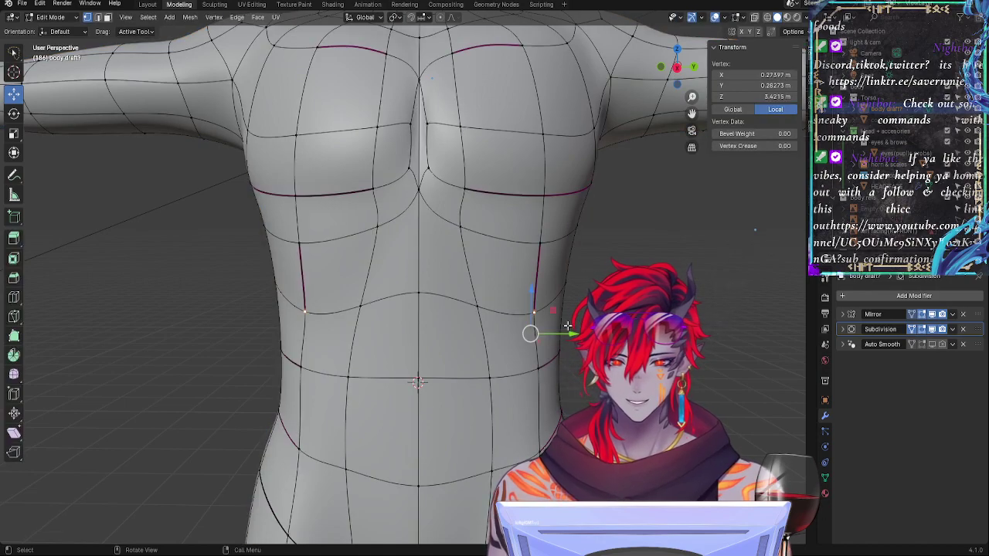
# Step: Slide two upper-abdomen vertices along their edges, one to about 3.50 m Z, and check the smoothed torso
pyautogui.hotkey('shift', 'v')
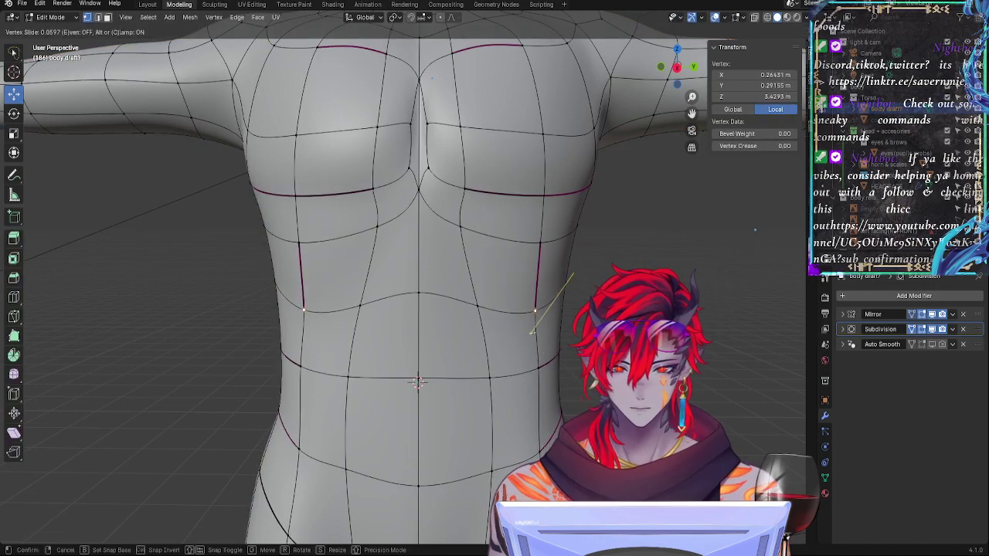
pyautogui.click(533, 331)
pyautogui.click(481, 309)
pyautogui.hotkey('shift', 'v')
pyautogui.click(488, 312)
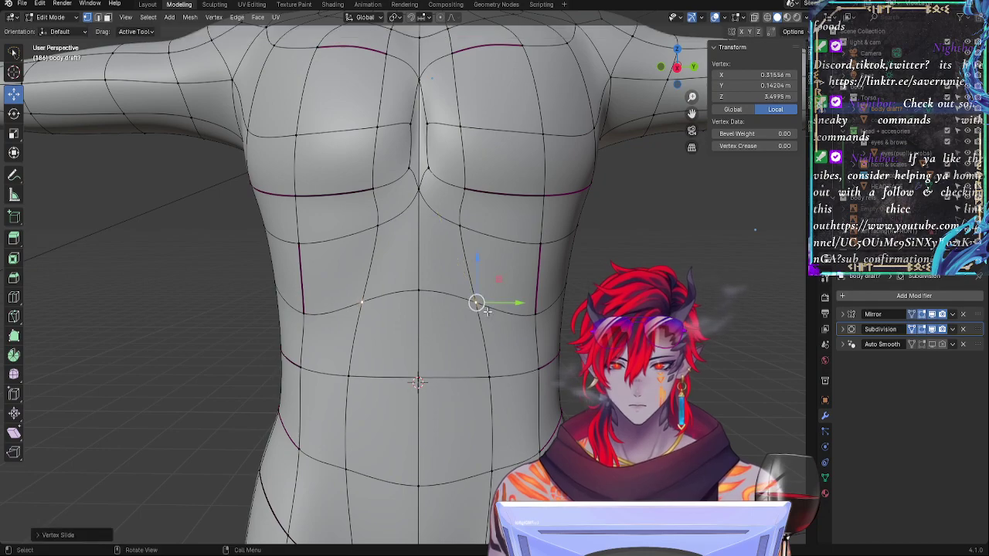
pyautogui.press('Tab')
pyautogui.moveTo(533, 338)
pyautogui.mouseDown(button='middle')
pyautogui.moveTo(448, 380)
pyautogui.moveTo(533, 334)
pyautogui.mouseUp(button='middle')
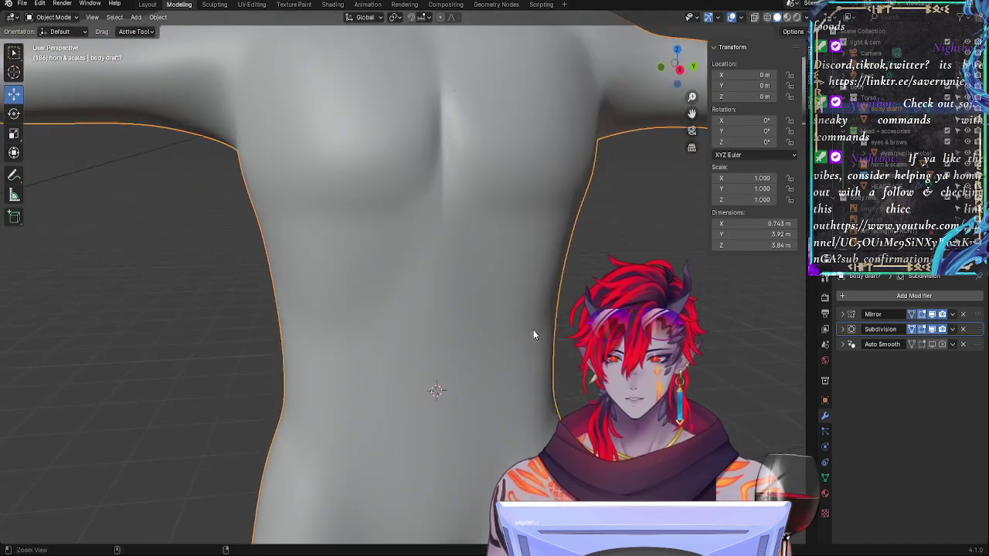
pyautogui.scroll(-4, 533, 335)
pyautogui.moveTo(558, 366)
pyautogui.mouseDown(button='middle')
pyautogui.moveTo(439, 353)
pyautogui.moveTo(558, 358)
pyautogui.moveTo(550, 353)
pyautogui.mouseUp(button='middle')
pyautogui.press('Tab')
pyautogui.press('Tab')
pyautogui.press('Tab')
# Step: Slide a lower abdomen vertex along its edge and move the side waist vertex inward to about 3.35 m Z
pyautogui.scroll(3, 550, 353)
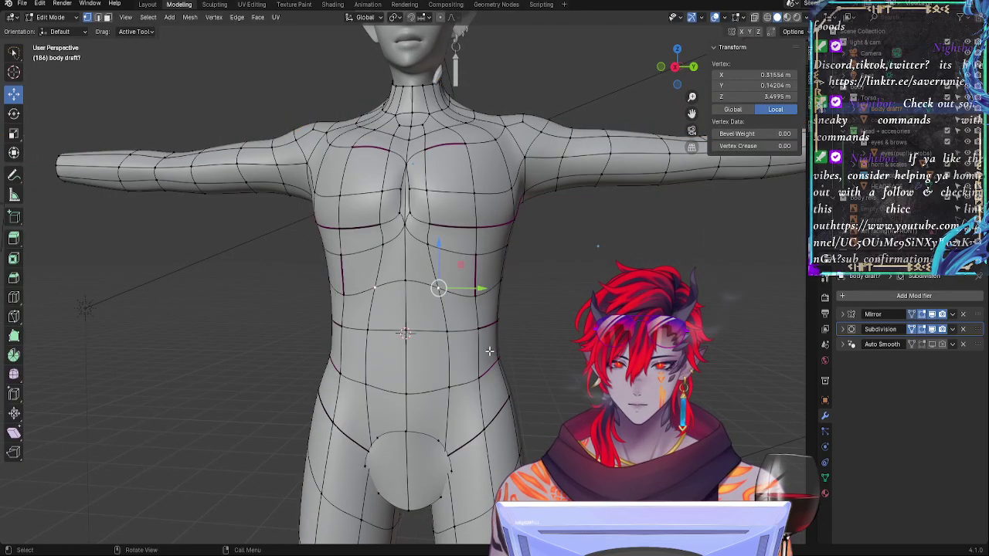
pyautogui.click(451, 330)
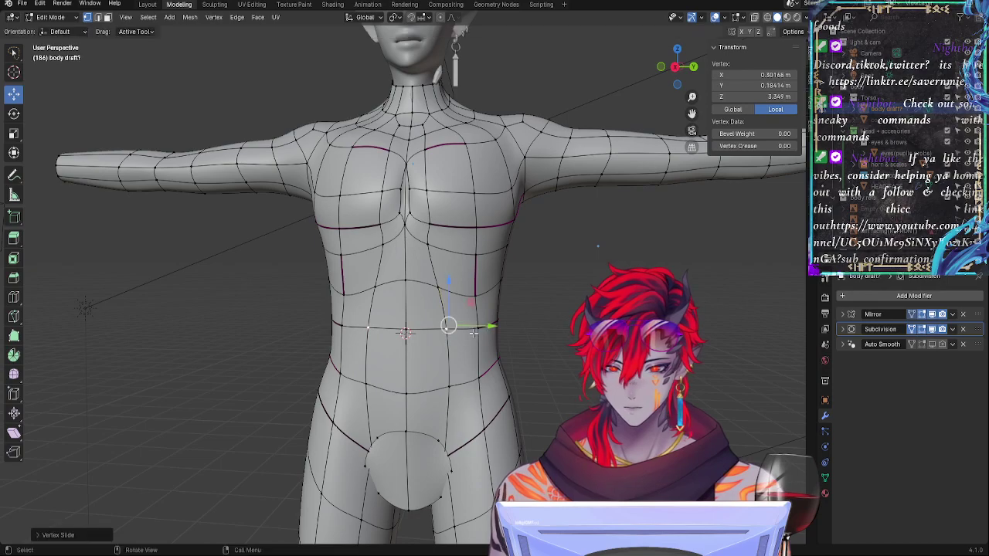
pyautogui.press('g')
pyautogui.press('g')
pyautogui.click(486, 336)
pyautogui.click(500, 324)
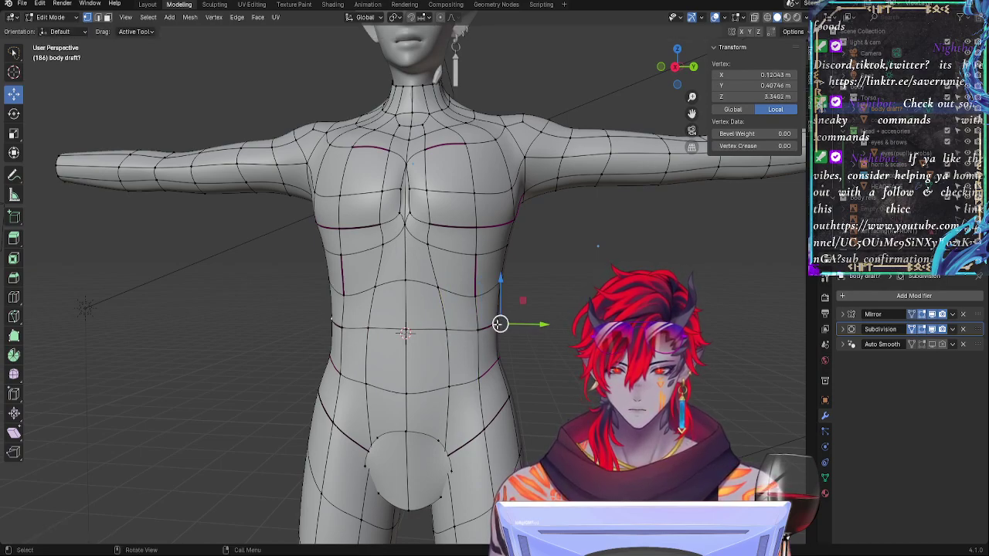
pyautogui.press('g')
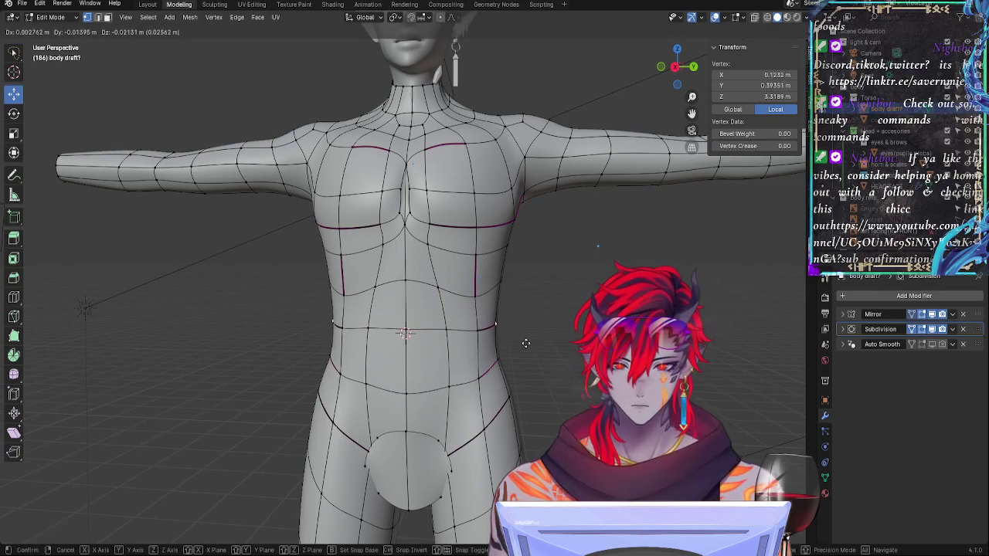
pyautogui.click(525, 343)
# Step: Nudge a higher side vertex slightly along Y and compare the waist contour in the smoothed preview
pyautogui.click(518, 287)
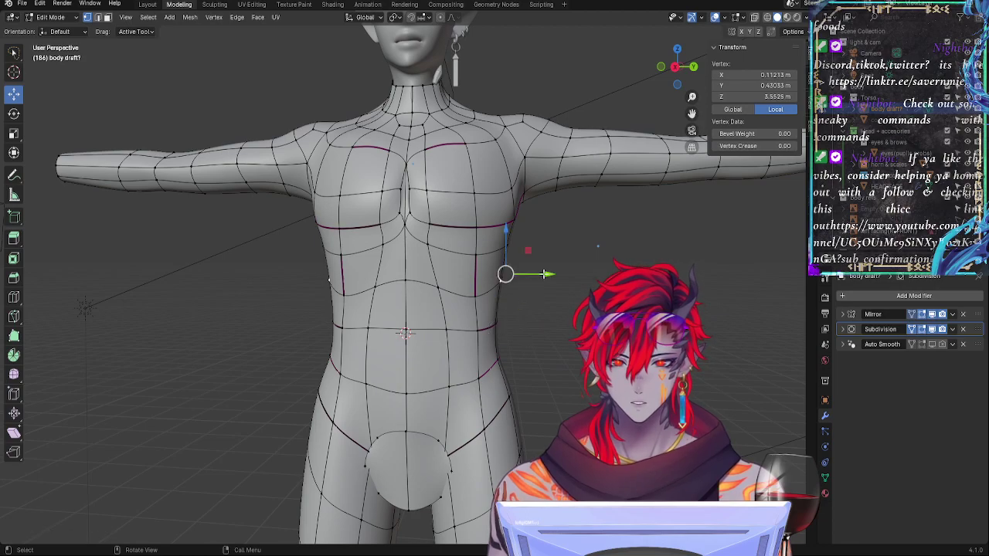
pyautogui.moveTo(546, 274); pyautogui.dragTo(547, 275)
pyautogui.click(537, 343)
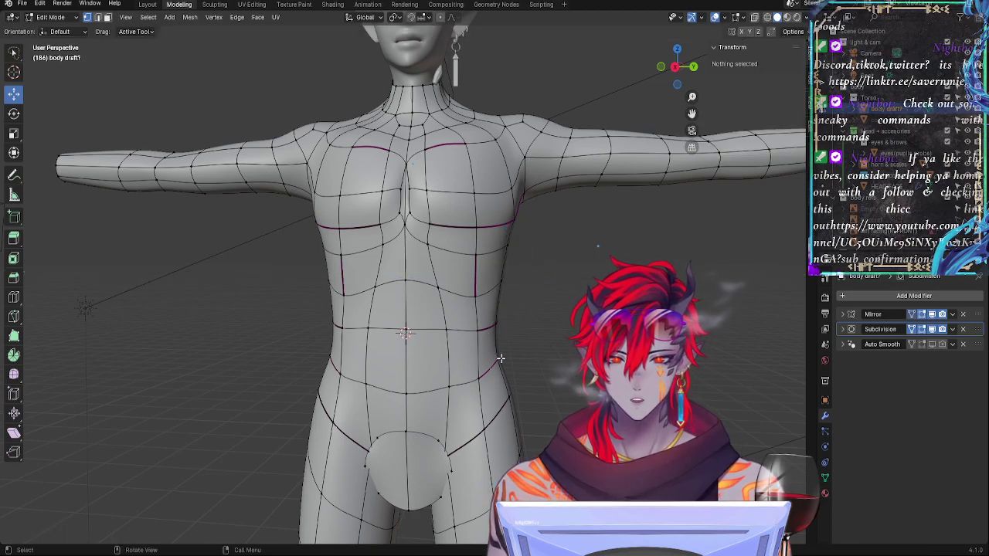
pyautogui.click(501, 358)
pyautogui.press('Tab')
pyautogui.moveTo(560, 384); pyautogui.dragTo(493, 389, button='middle')
pyautogui.press('Tab')
pyautogui.press('Tab')
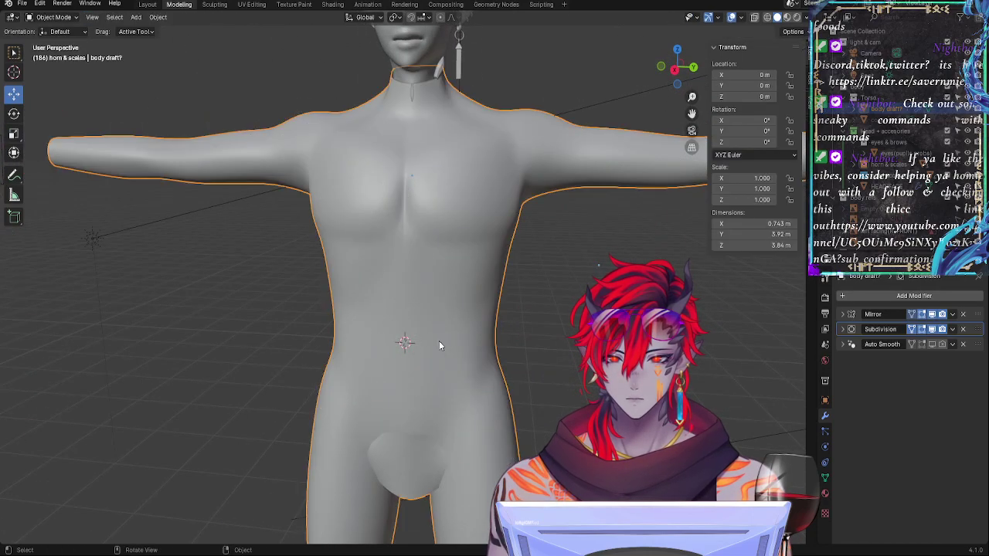
pyautogui.press('Tab')
pyautogui.click(447, 336)
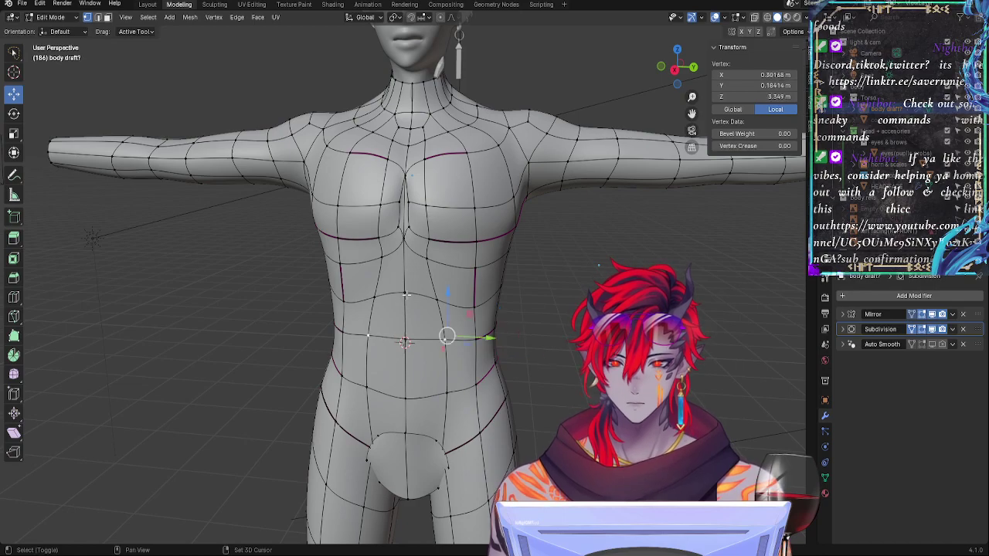
# Step: Shrink three side and centre abdomen vertices inward with Alt+S, then check the belly profile
pyautogui.keyDown('shift'); pyautogui.click(405, 294); pyautogui.keyUp('shift')
pyautogui.keyDown('shift'); pyautogui.click(406, 339); pyautogui.keyUp('shift')
pyautogui.moveTo(424, 349); pyautogui.dragTo(376, 363, button='middle')
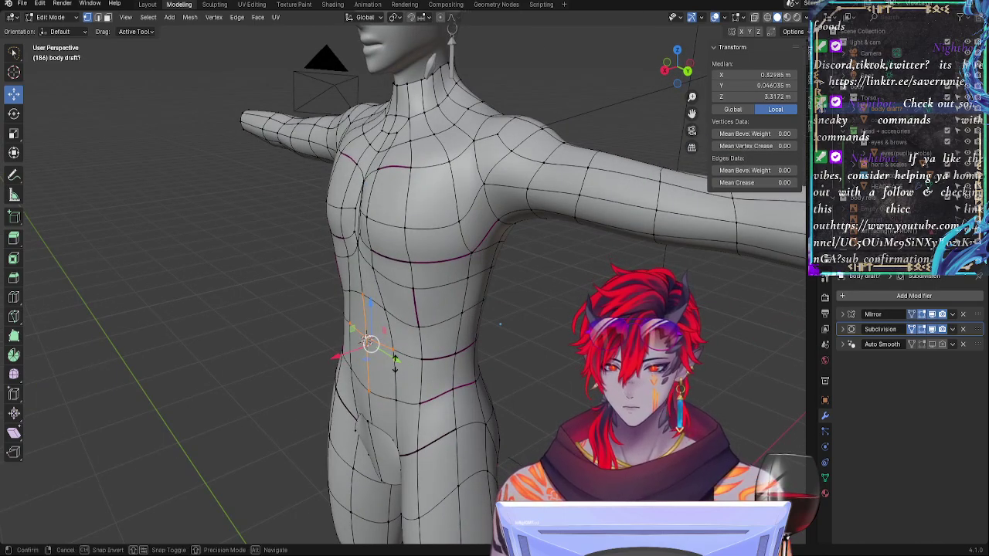
pyautogui.hotkey('alt', 's')
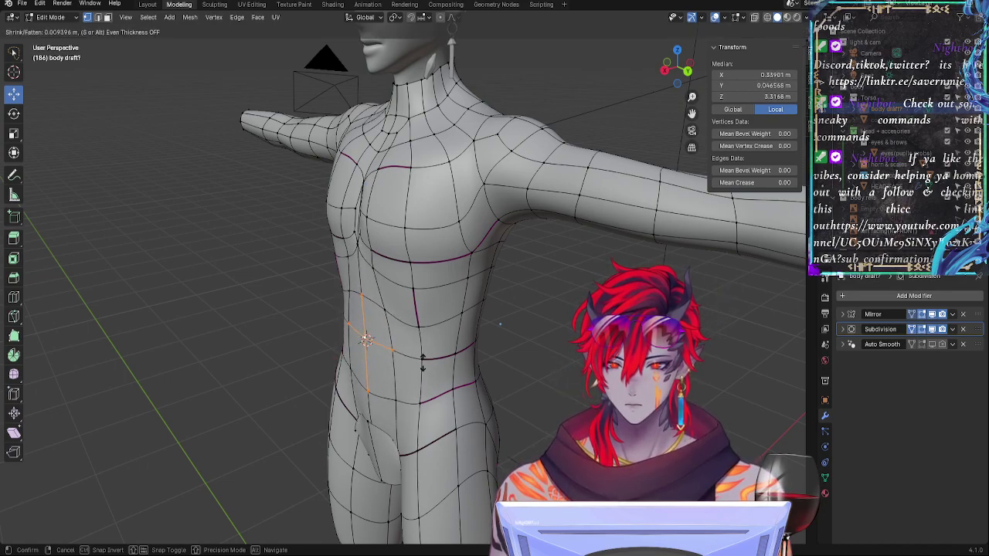
pyautogui.click(424, 365)
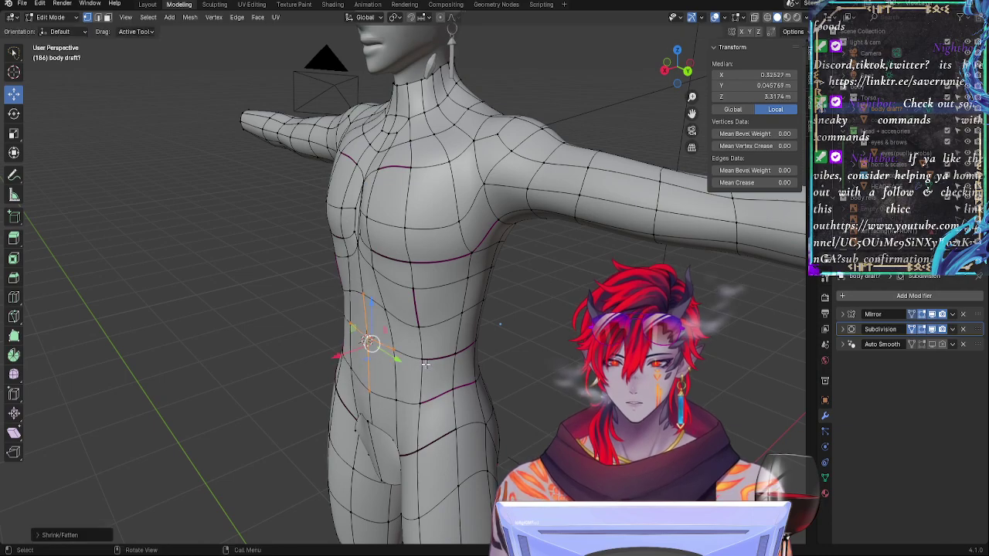
pyautogui.click(529, 359)
pyautogui.press('Tab')
pyautogui.moveTo(530, 358)
pyautogui.mouseDown(button='middle')
pyautogui.moveTo(561, 359)
pyautogui.moveTo(591, 342)
pyautogui.moveTo(568, 324)
pyautogui.moveTo(573, 252)
pyautogui.moveTo(587, 340)
pyautogui.moveTo(697, 360)
pyautogui.moveTo(519, 344)
pyautogui.mouseUp(button='middle')
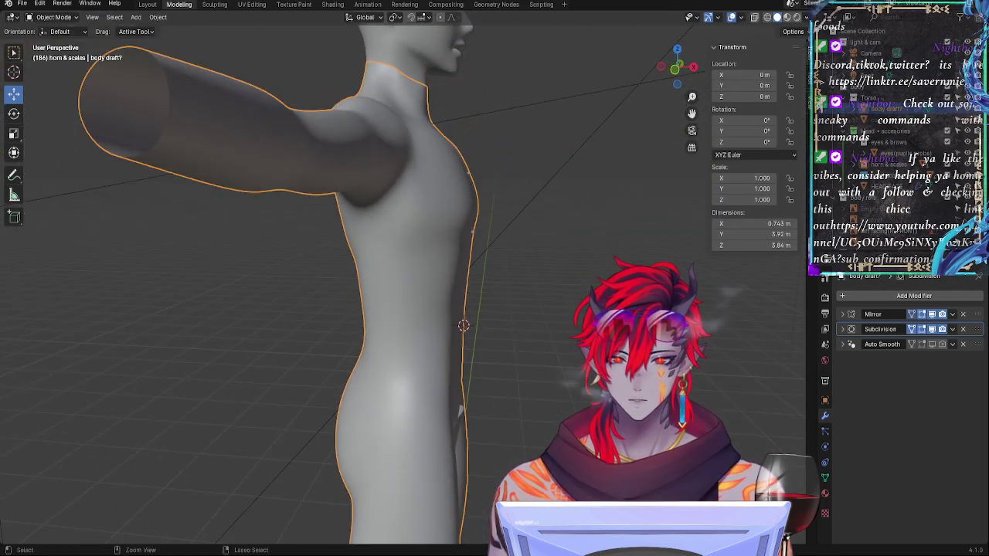
pyautogui.press('Tab')
pyautogui.click(676, 70)
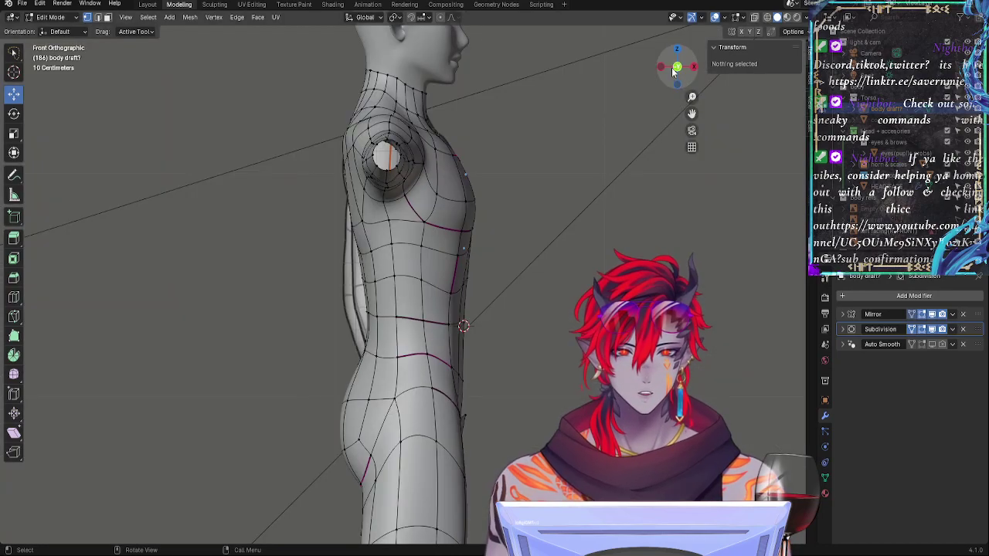
pyautogui.keyDown('ctrl'); pyautogui.moveTo(553, 347); pyautogui.dragTo(558, 274, button='middle'); pyautogui.keyUp('ctrl')
pyautogui.keyDown('shift'); pyautogui.moveTo(611, 348); pyautogui.dragTo(454, 363, button='middle'); pyautogui.keyUp('shift')
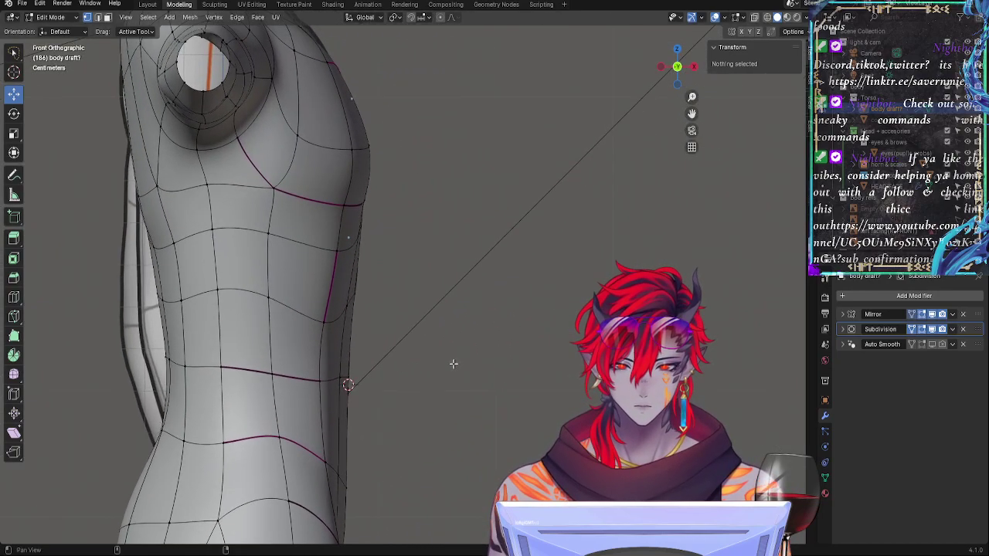
pyautogui.click(366, 378)
pyautogui.moveTo(395, 370); pyautogui.dragTo(399, 369)
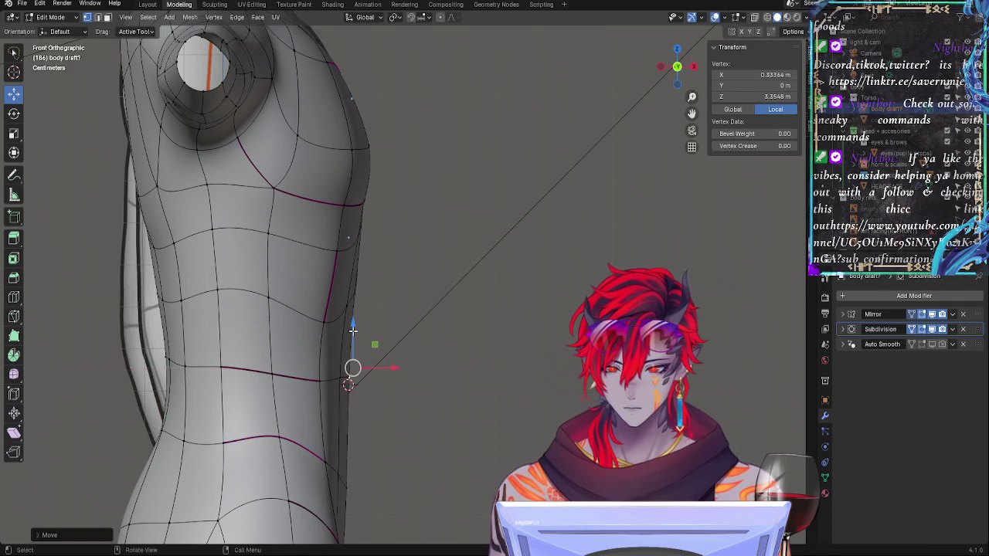
pyautogui.moveTo(357, 333); pyautogui.dragTo(359, 331)
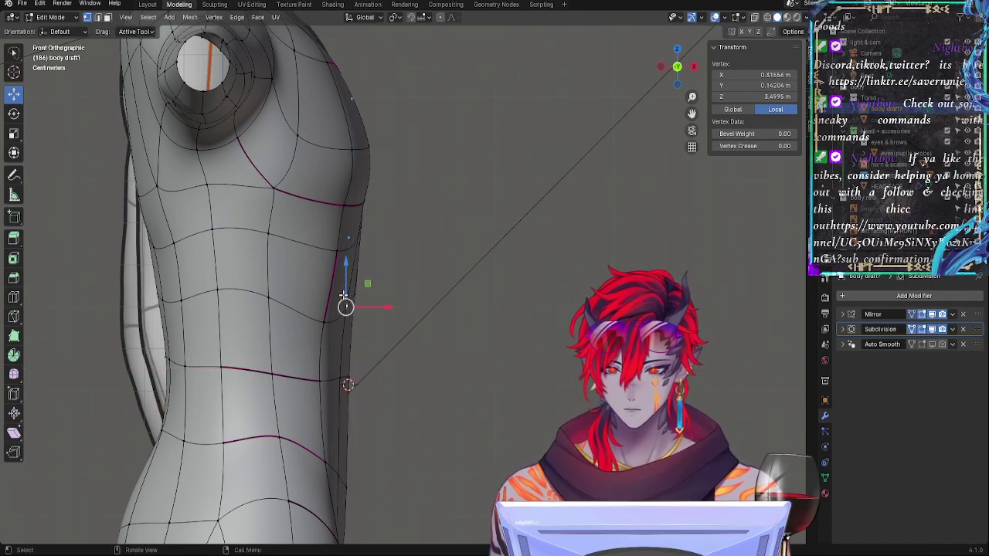
pyautogui.click(354, 294)
pyautogui.hotkey('alt', 'z')
pyautogui.hotkey('alt', 'z')
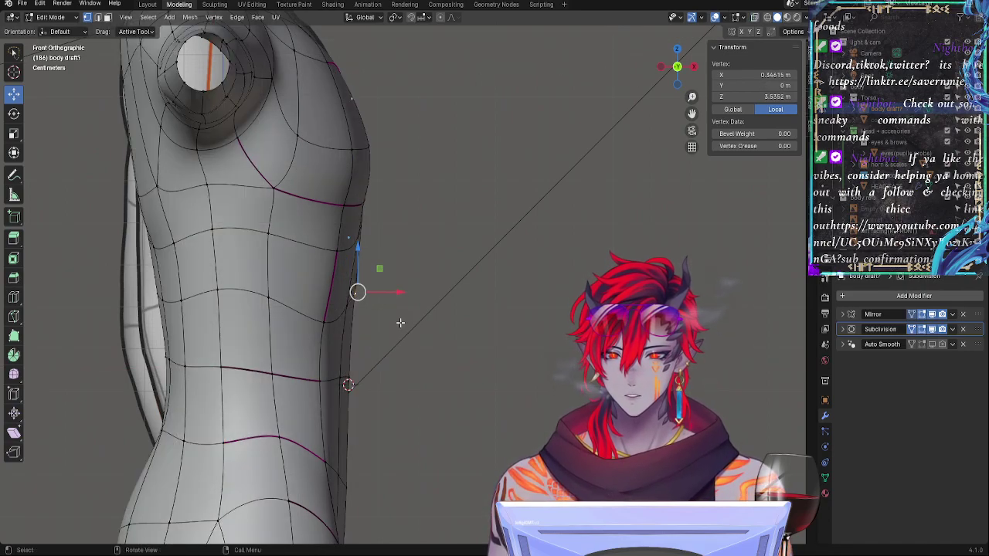
pyautogui.keyDown('shift'); pyautogui.click(320, 320); pyautogui.keyUp('shift')
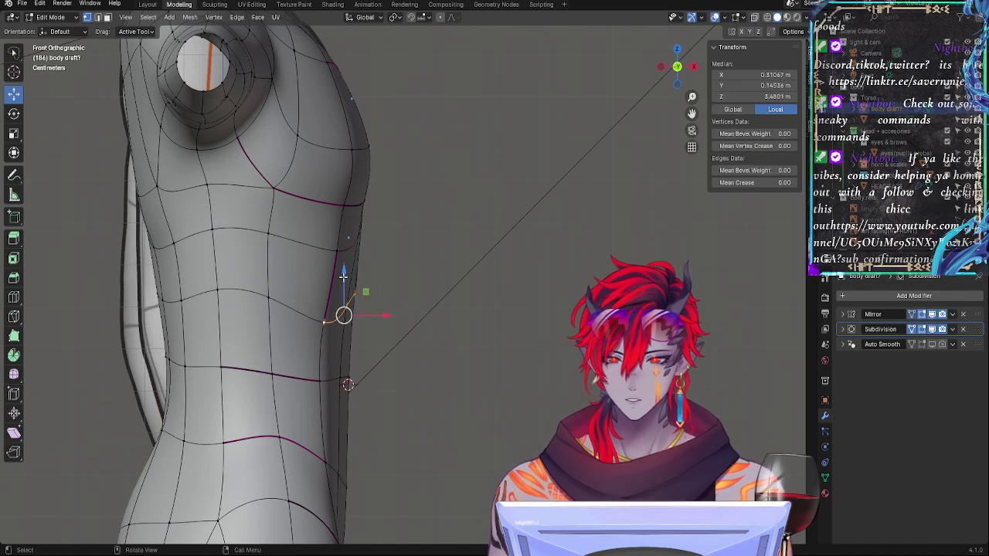
pyautogui.moveTo(343, 274); pyautogui.dragTo(347, 283)
pyautogui.hotkey('alt', 'z')
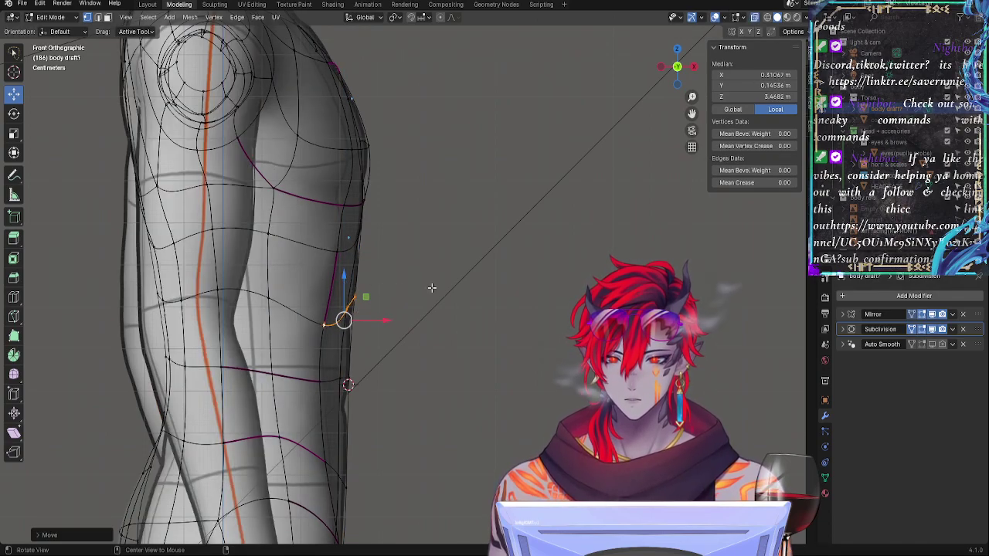
pyautogui.hotkey('alt', 'z')
pyautogui.click(336, 325)
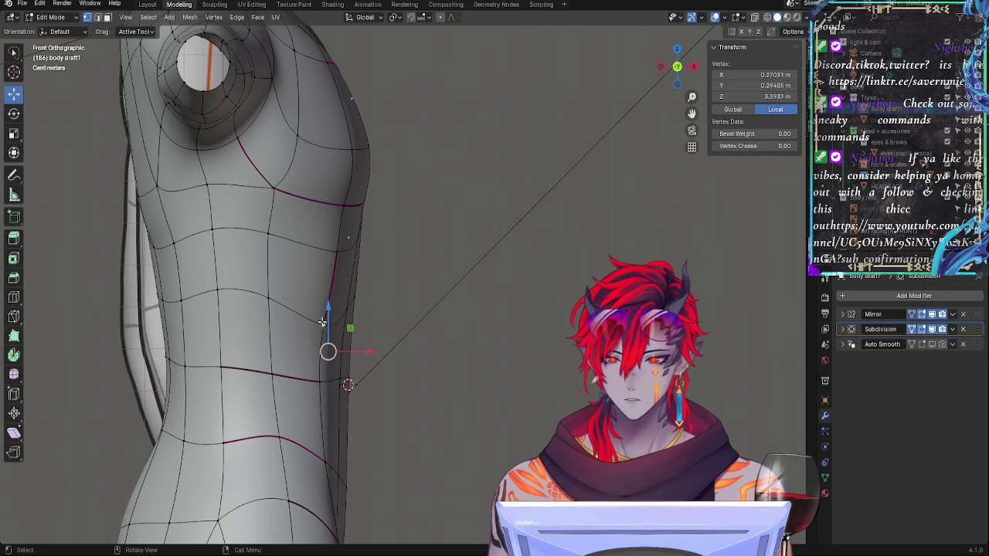
pyautogui.moveTo(330, 304); pyautogui.dragTo(332, 300)
pyautogui.moveTo(367, 345); pyautogui.dragTo(370, 344)
pyautogui.hotkey('alt', 'z')
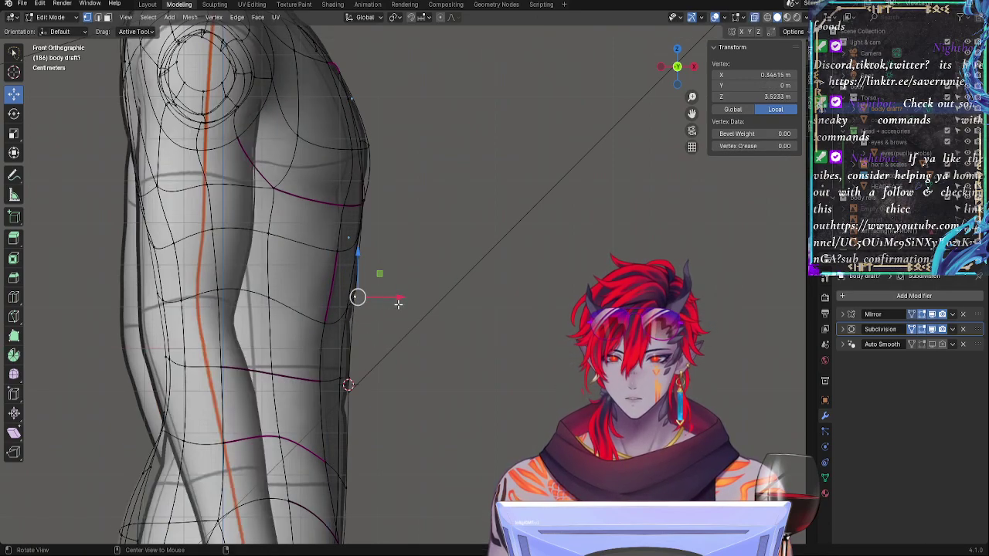
pyautogui.hotkey('alt', 'z')
pyautogui.keyDown('shift'); pyautogui.click(343, 311); pyautogui.keyUp('shift')
pyautogui.moveTo(350, 271); pyautogui.dragTo(351, 275)
pyautogui.click(365, 299)
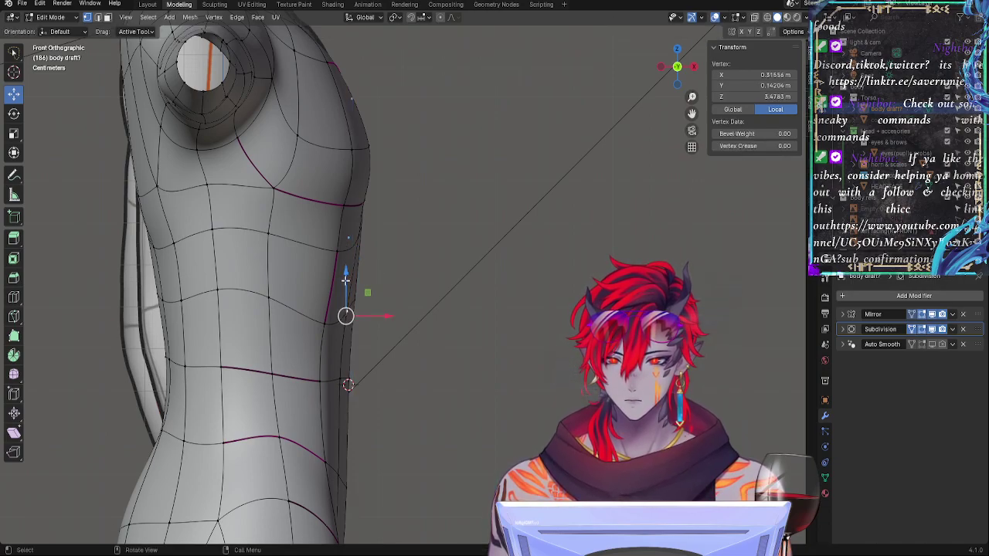
pyautogui.hotkey('alt', 'z')
pyautogui.hotkey('alt', 'z')
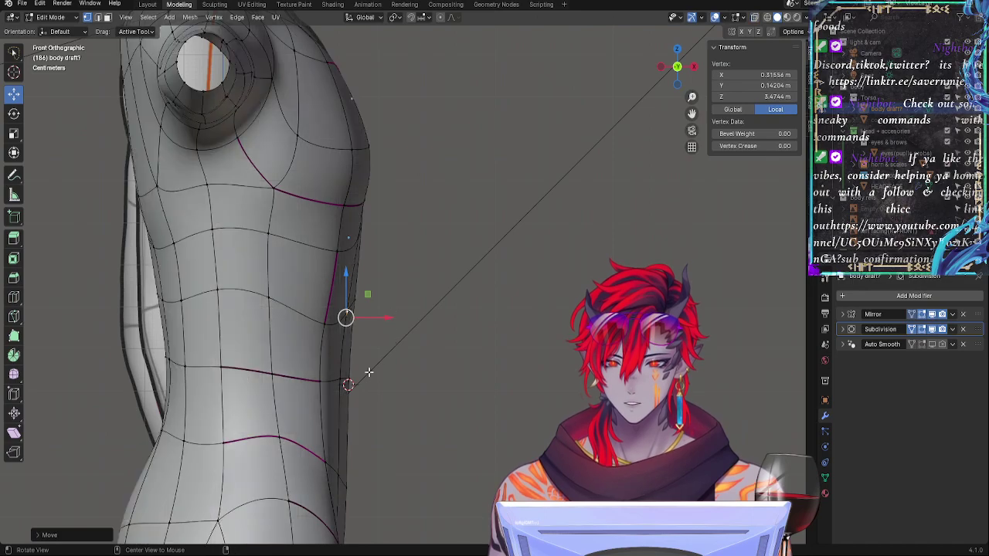
pyautogui.click(342, 379)
pyautogui.hotkey('alt', 'z')
pyautogui.hotkey('alt', 'z')
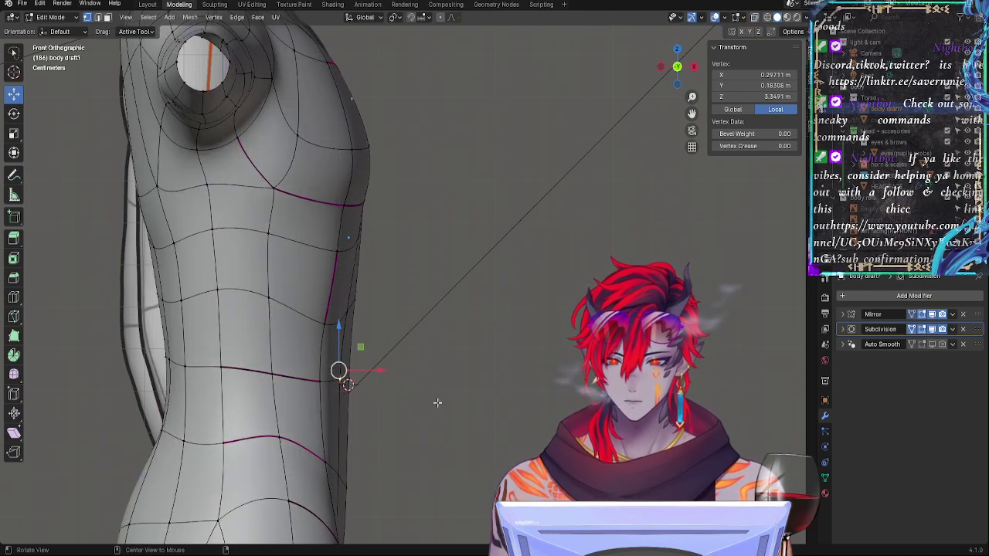
pyautogui.keyDown('shift'); pyautogui.moveTo(435, 402); pyautogui.dragTo(482, 422, button='middle'); pyautogui.keyUp('shift')
pyautogui.moveTo(482, 422); pyautogui.dragTo(359, 419, button='middle')
pyautogui.keyDown('shift'); pyautogui.moveTo(454, 404); pyautogui.dragTo(439, 323, button='middle'); pyautogui.keyUp('shift')
pyautogui.click(410, 290)
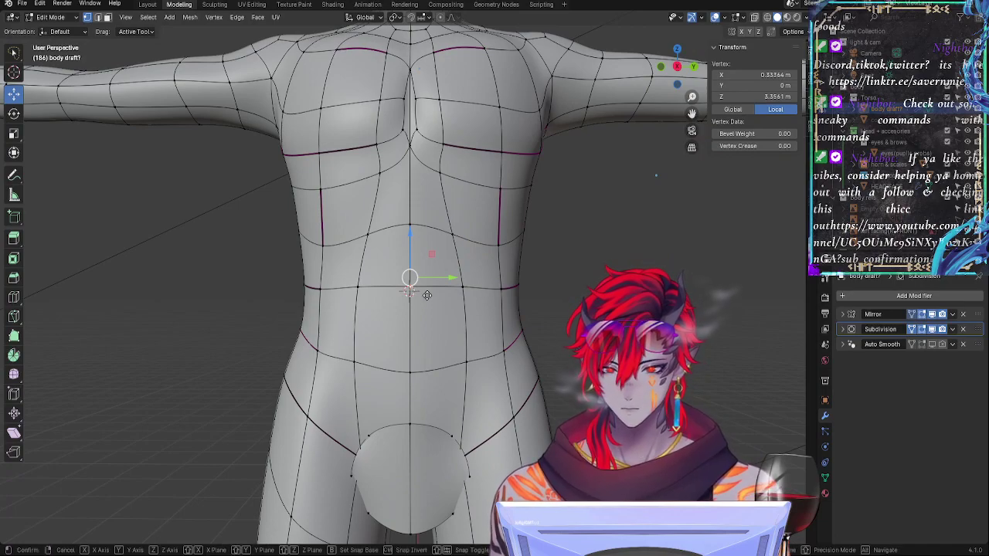
# Step: Slide the centre-line waist vertex down, inspect the smoothed silhouette, and re-enter editing with X-ray on
pyautogui.hotkey('shift', 'v')
pyautogui.click(494, 315)
pyautogui.hotkey('alt', 'a')
pyautogui.moveTo(494, 314); pyautogui.dragTo(574, 361, button='middle')
pyautogui.press('Tab')
pyautogui.keyDown('shift'); pyautogui.moveTo(545, 323); pyautogui.dragTo(503, 383, button='middle'); pyautogui.keyUp('shift')
pyautogui.moveTo(540, 255); pyautogui.dragTo(408, 294, button='middle')
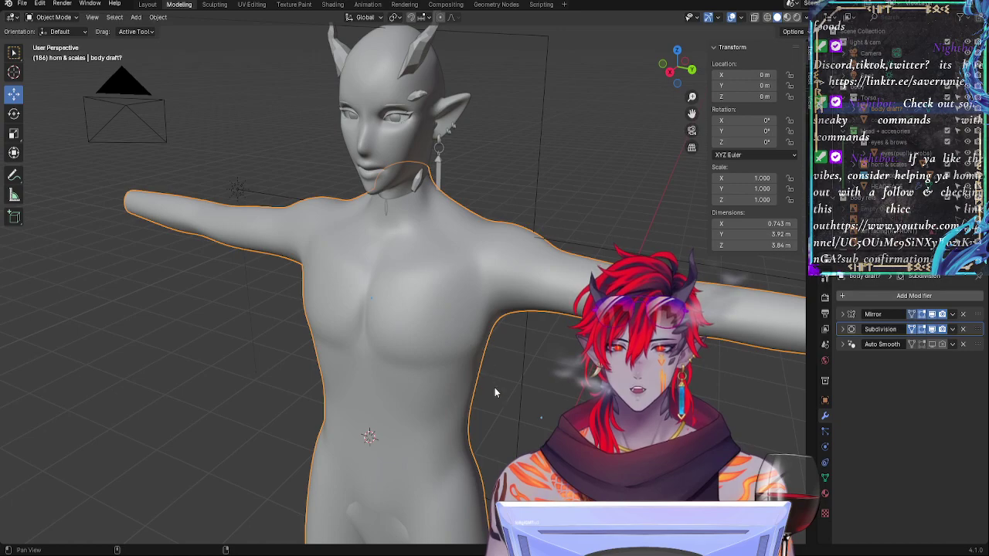
pyautogui.moveTo(494, 391)
pyautogui.mouseDown(button='middle')
pyautogui.moveTo(470, 397)
pyautogui.moveTo(488, 419)
pyautogui.moveTo(539, 416)
pyautogui.mouseUp(button='middle')
pyautogui.hotkey('alt', 'z')
pyautogui.press('Tab')
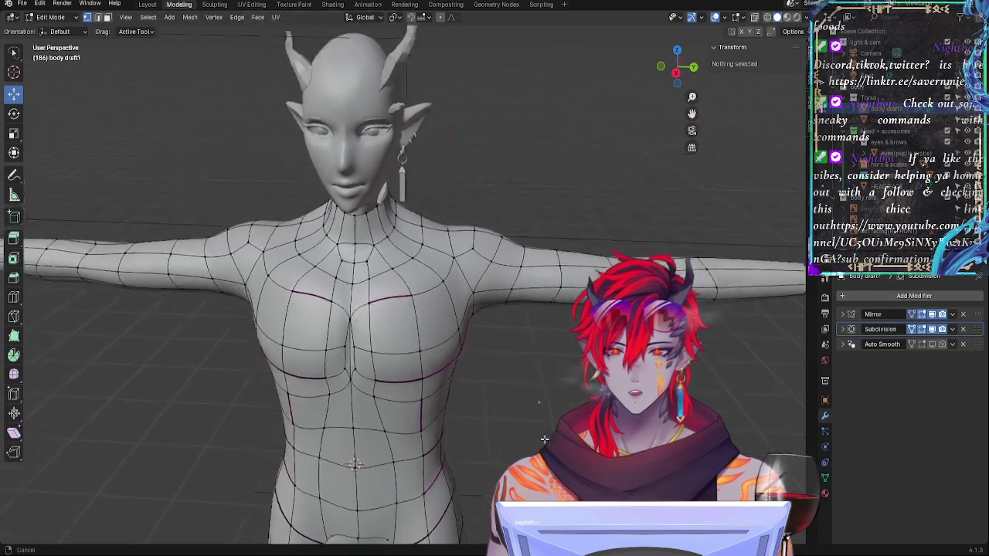
# Step: Slide an upper-chest vertex along its edge to a new position
pyautogui.scroll(4, 536, 399)
pyautogui.click(415, 261)
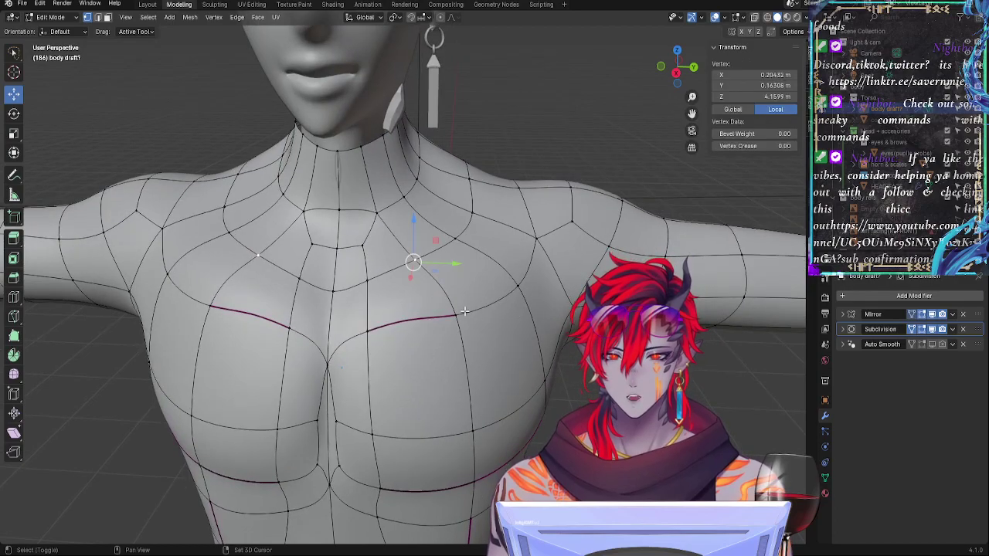
pyautogui.moveTo(449, 313); pyautogui.dragTo(442, 312, button='middle')
pyautogui.press('g')
pyautogui.press('g')
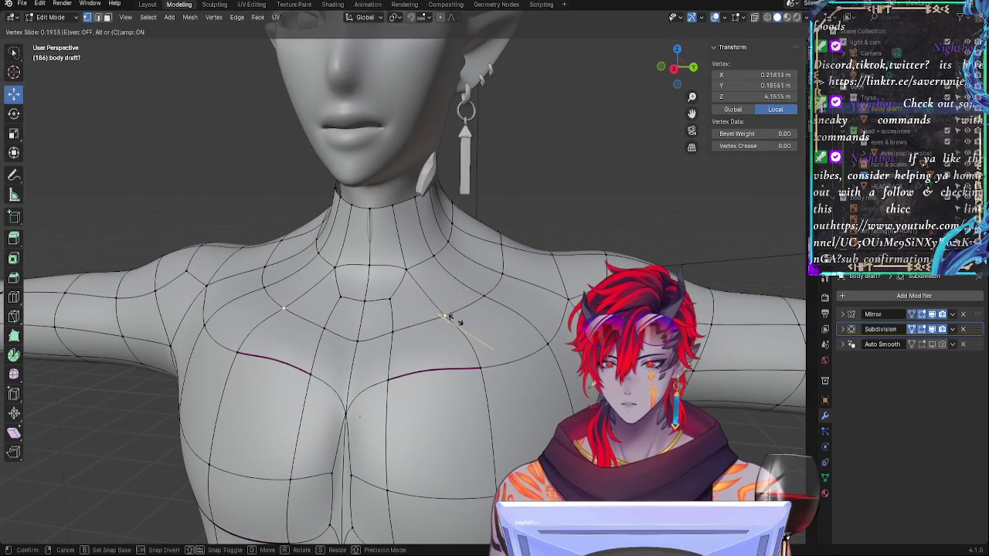
pyautogui.click(462, 332)
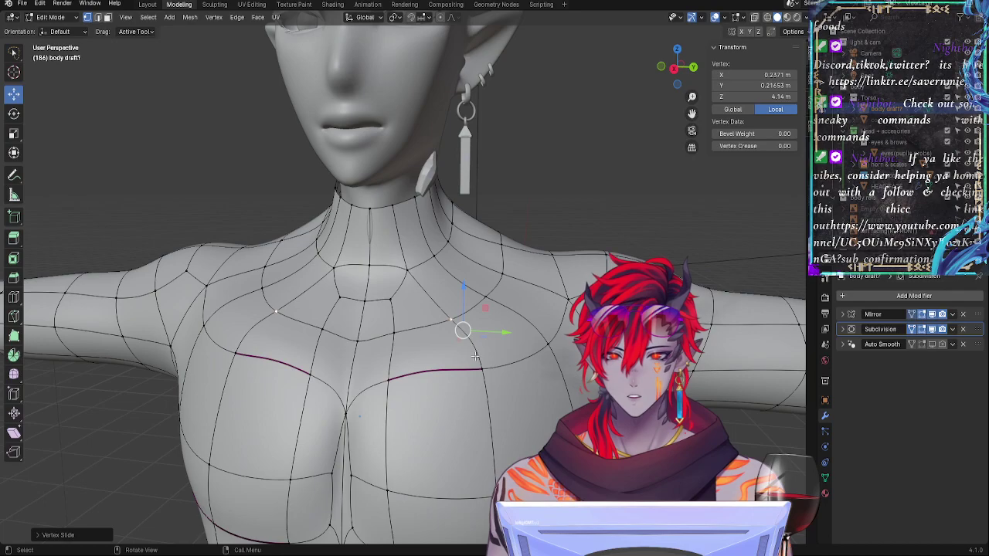
# Step: Crease the collarbone edges to 1.00, deselect, and view the smoothed body in Object Mode
pyautogui.keyDown('alt'); pyautogui.click(417, 334); pyautogui.keyUp('alt')
pyautogui.hotkey('shift', 'e')
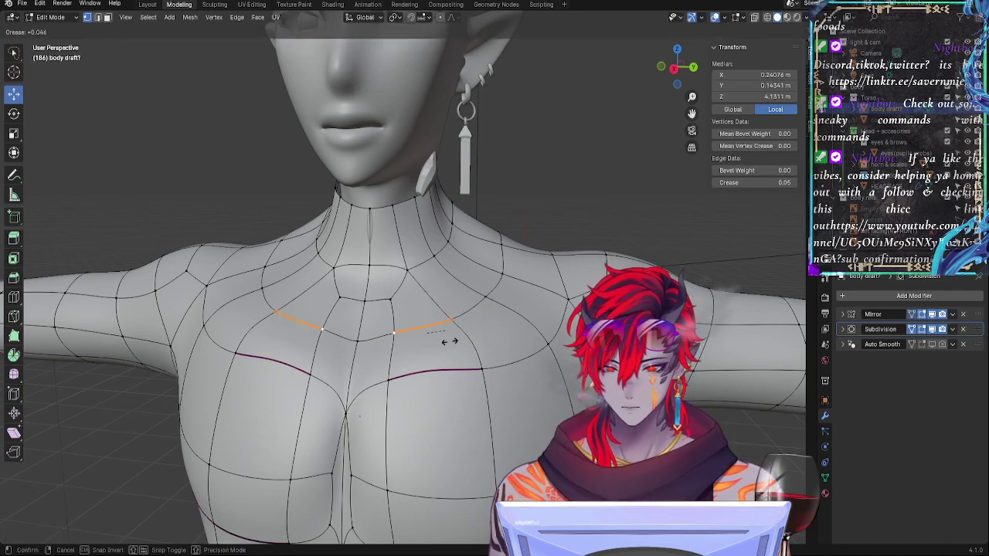
pyautogui.click(417, 282)
pyautogui.keyDown('alt'); pyautogui.moveTo(448, 360); pyautogui.dragTo(542, 388); pyautogui.keyUp('alt')
pyautogui.moveTo(289, 385); pyautogui.dragTo(589, 461, button='middle')
pyautogui.hotkey('alt', 'a')
pyautogui.press('Tab')
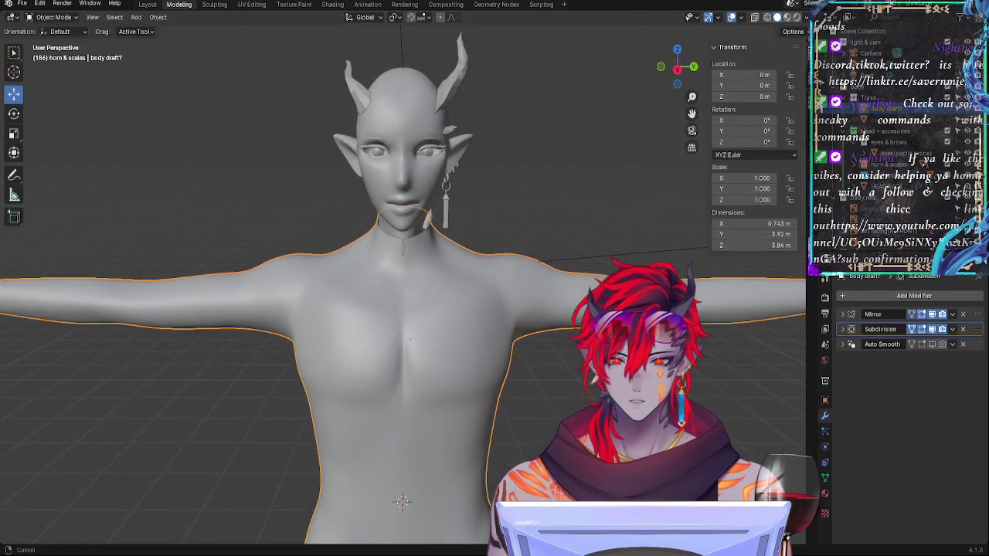
# Step: Back in Edit Mode, undo the collarbone crease
pyautogui.moveTo(558, 421); pyautogui.dragTo(518, 448, button='middle')
pyautogui.press('Tab')
pyautogui.hotkey('ctrl', 'z')
pyautogui.scroll(5, 518, 446)
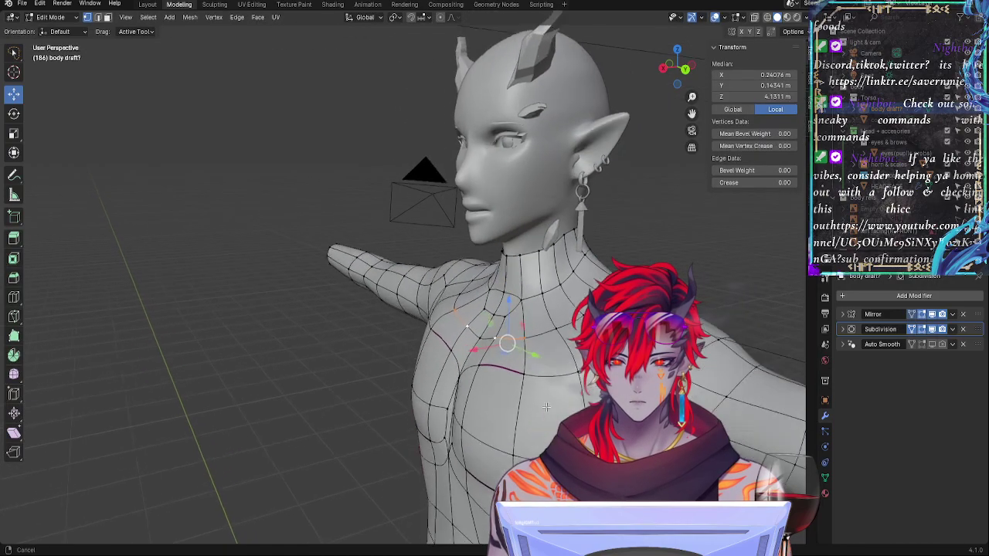
# Step: Slide a chest vertex below the collarbone along its edge, then move it freely
pyautogui.moveTo(516, 409); pyautogui.dragTo(437, 330, button='middle')
pyautogui.click(436, 330)
pyautogui.hotkey('shift', 'v')
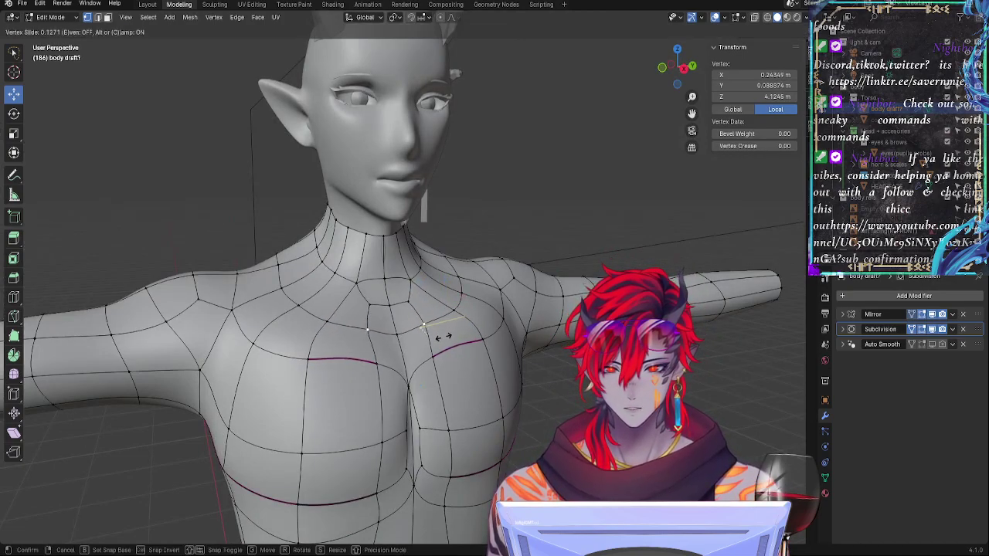
pyautogui.click(439, 336)
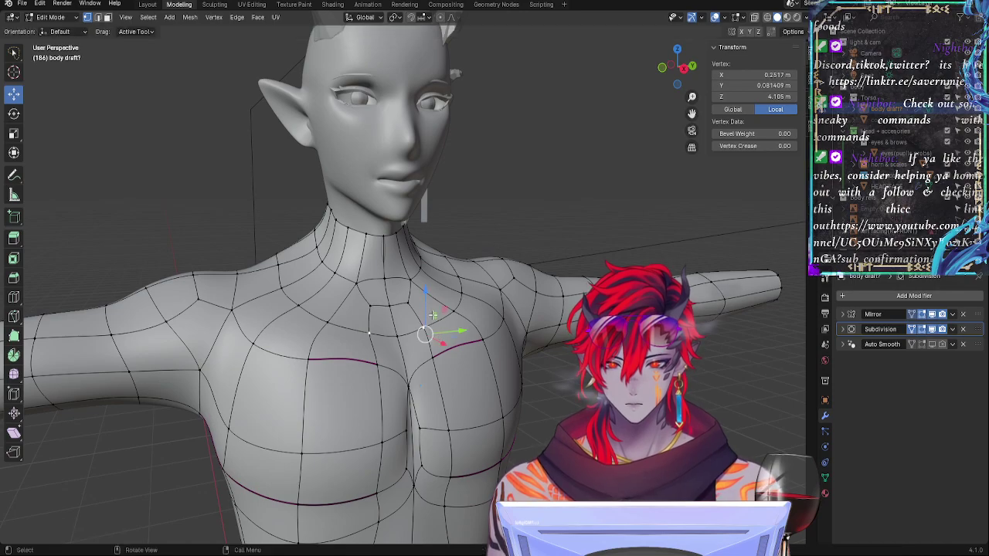
pyautogui.press('g')
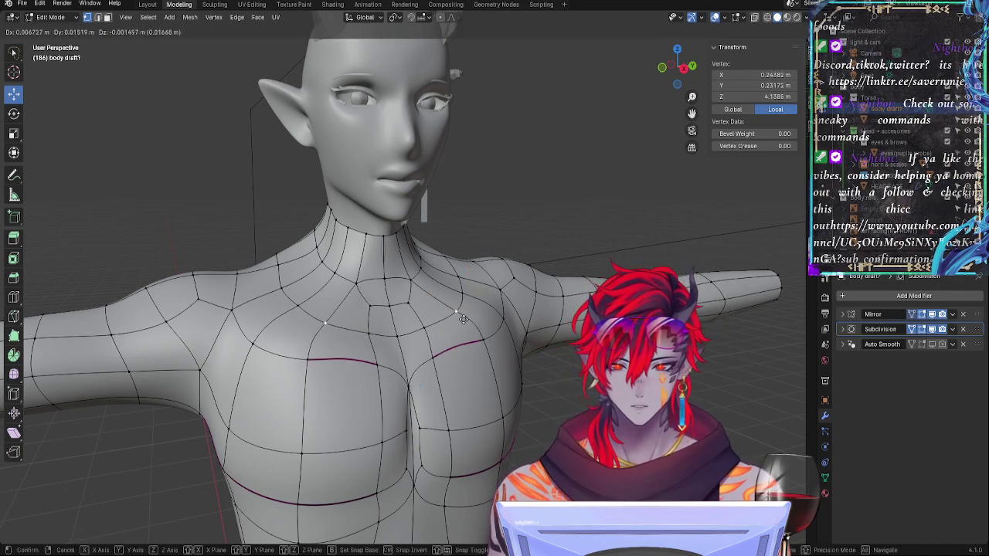
pyautogui.click(468, 318)
# Step: Select the neck-base edge loop, then the upper-chest loop, checking it from side and front
pyautogui.moveTo(470, 315); pyautogui.dragTo(688, 337, button='middle')
pyautogui.keyDown('shift'); pyautogui.moveTo(568, 272); pyautogui.dragTo(480, 241, button='middle'); pyautogui.keyUp('shift')
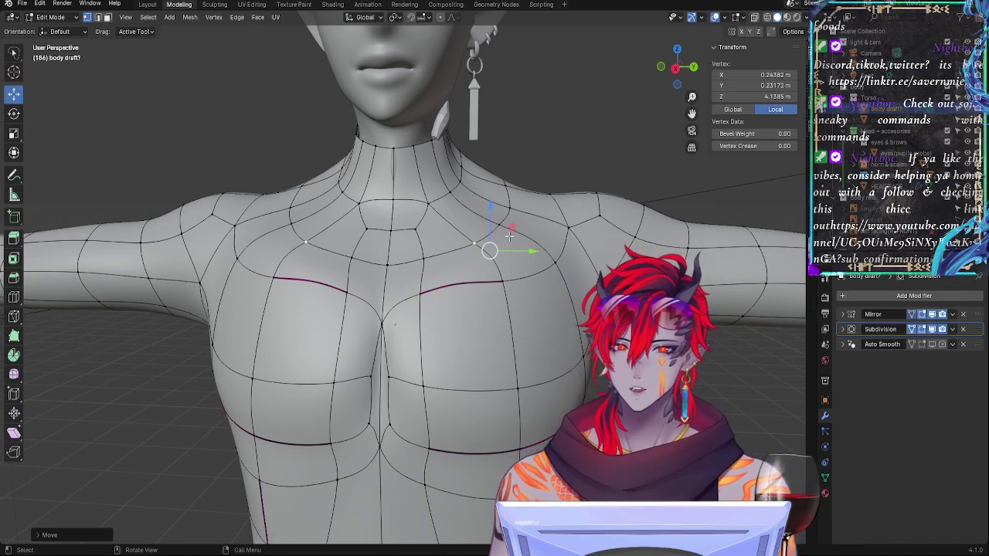
pyautogui.keyDown('alt'); pyautogui.click(510, 196); pyautogui.keyUp('alt')
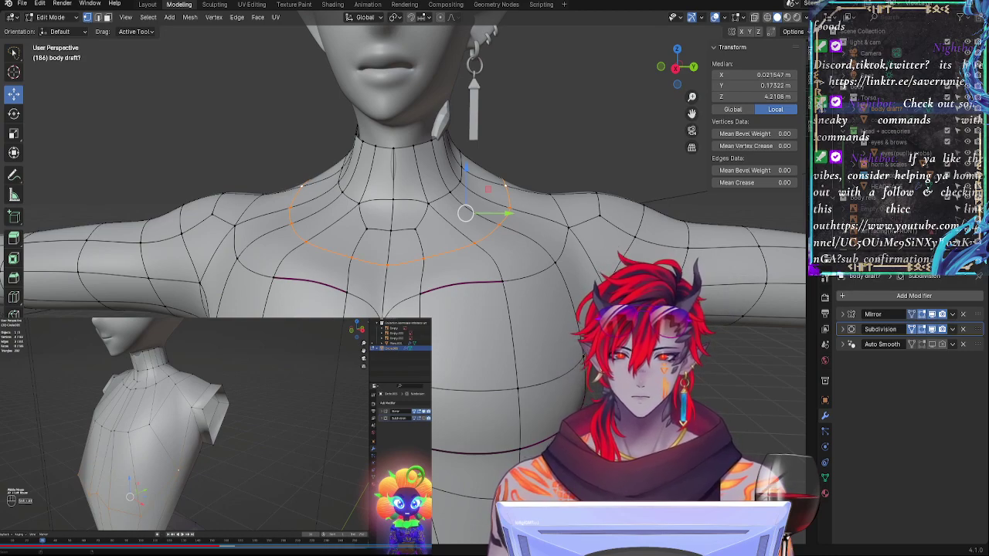
pyautogui.keyDown('alt'); pyautogui.click(542, 275); pyautogui.keyUp('alt')
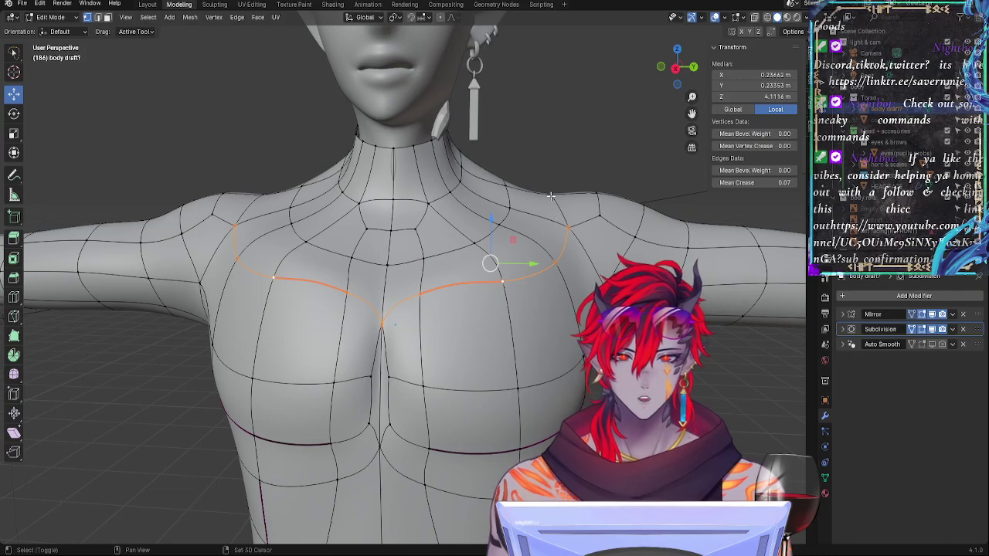
pyautogui.moveTo(612, 199); pyautogui.dragTo(494, 208, button='middle')
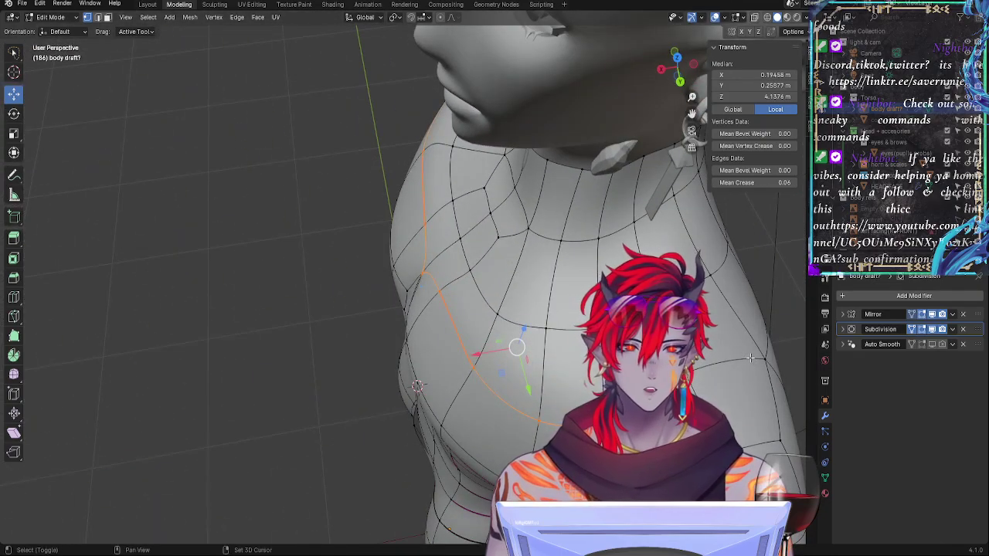
pyautogui.moveTo(761, 359); pyautogui.dragTo(445, 356, button='middle')
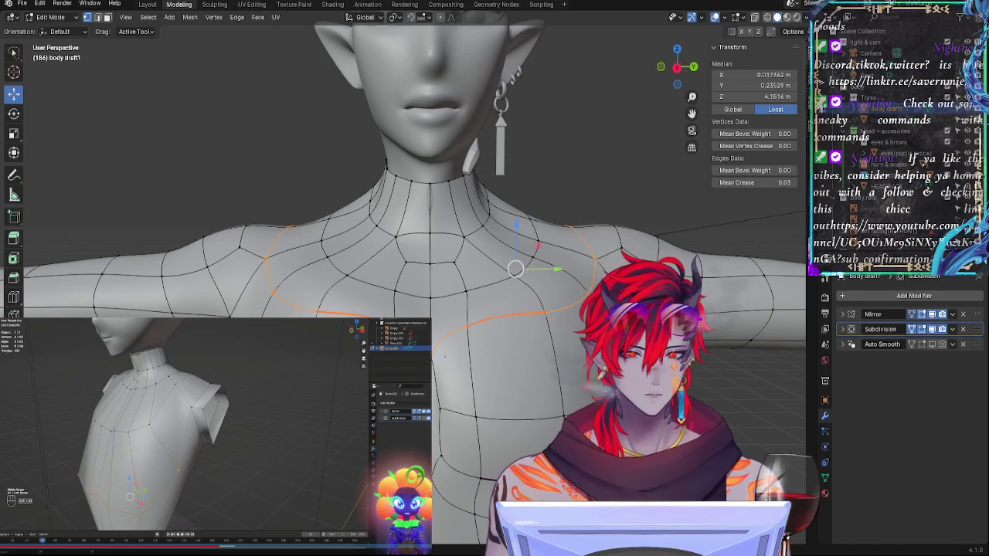
# Step: Raise three vertices along the top of the shoulder vertically along Z
pyautogui.click(589, 241)
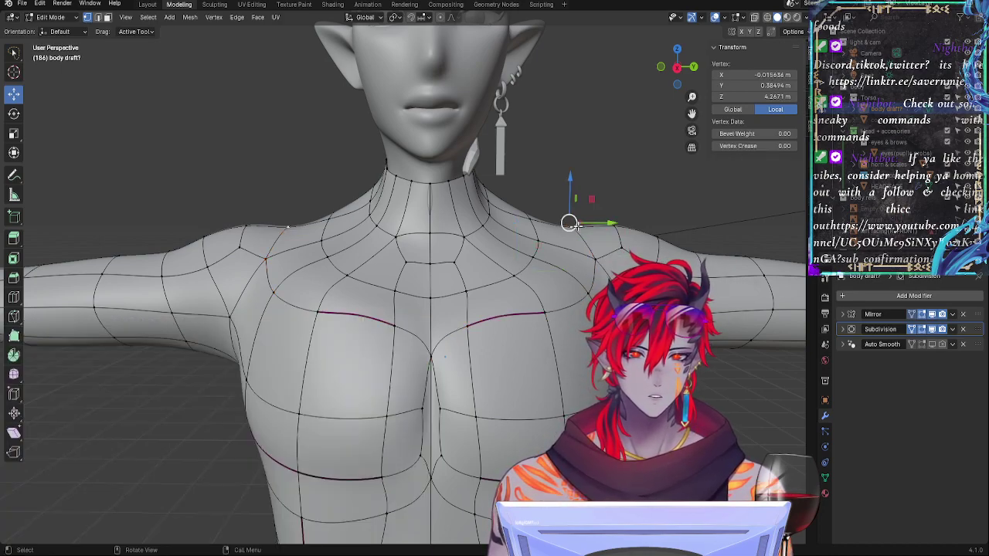
pyautogui.keyDown('shift'); pyautogui.click(594, 258); pyautogui.keyUp('shift')
pyautogui.moveTo(593, 257); pyautogui.dragTo(487, 305, button='middle')
pyautogui.keyDown('shift'); pyautogui.click(669, 350); pyautogui.keyUp('shift')
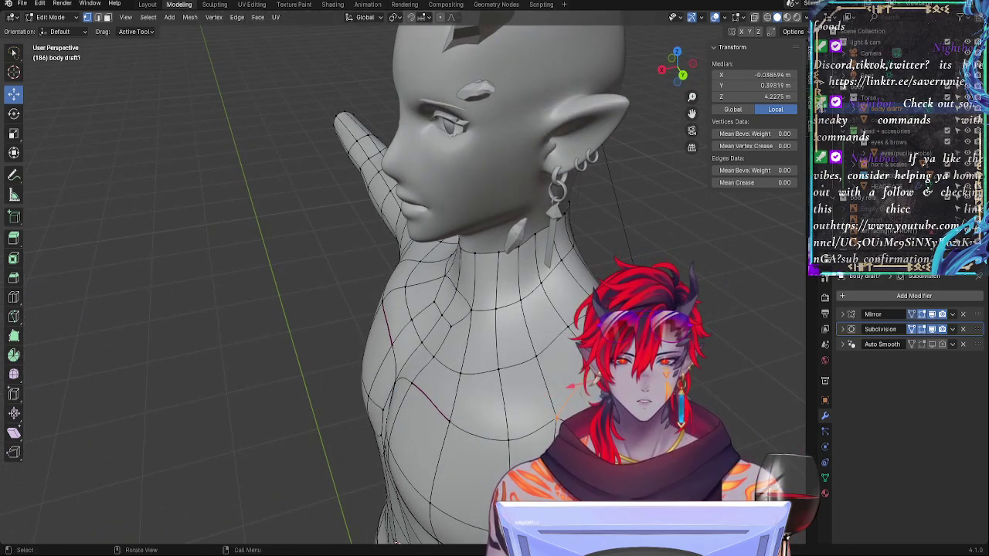
pyautogui.press('g')
pyautogui.press('z')
pyautogui.click(608, 367)
# Step: Give one more shoulder vertex a small vertical lift along Z
pyautogui.click(601, 352)
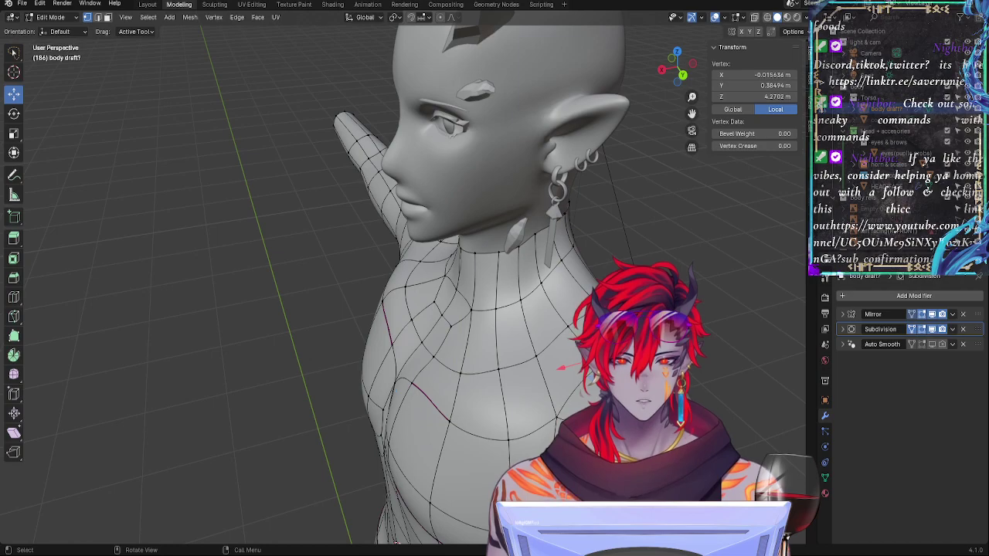
pyautogui.press('g')
pyautogui.press('z')
pyautogui.click(601, 351)
pyautogui.moveTo(601, 351); pyautogui.dragTo(686, 315, button='middle')
pyautogui.moveTo(487, 360); pyautogui.dragTo(408, 360, button='middle')
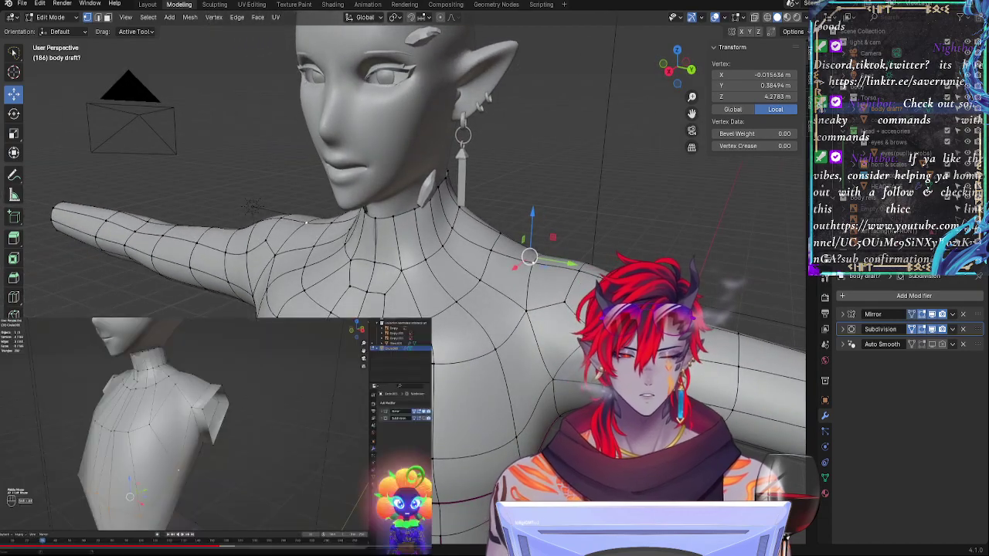
# Step: Select two chest vertices of the upper-chest loop
pyautogui.moveTo(401, 495)
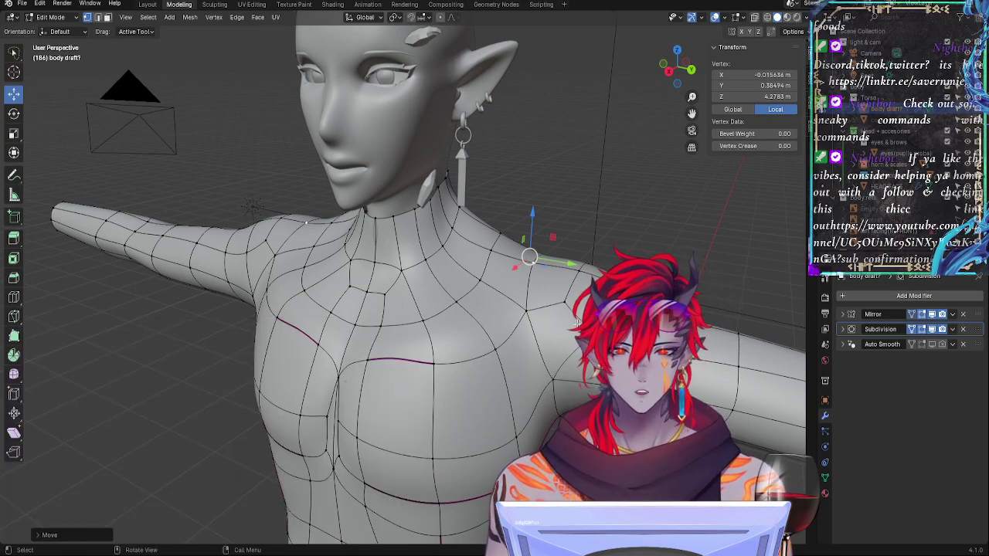
pyautogui.moveTo(576, 321); pyautogui.dragTo(479, 376, button='middle')
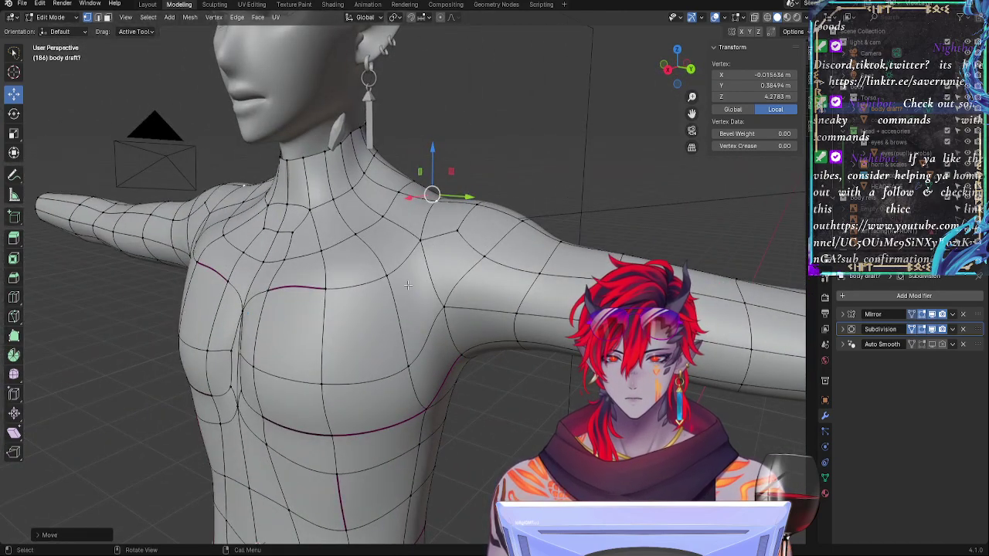
pyautogui.click(257, 365)
pyautogui.keyDown('shift'); pyautogui.click(323, 384); pyautogui.keyUp('shift')
pyautogui.keyDown('shift'); pyautogui.click(408, 366); pyautogui.keyUp('shift')
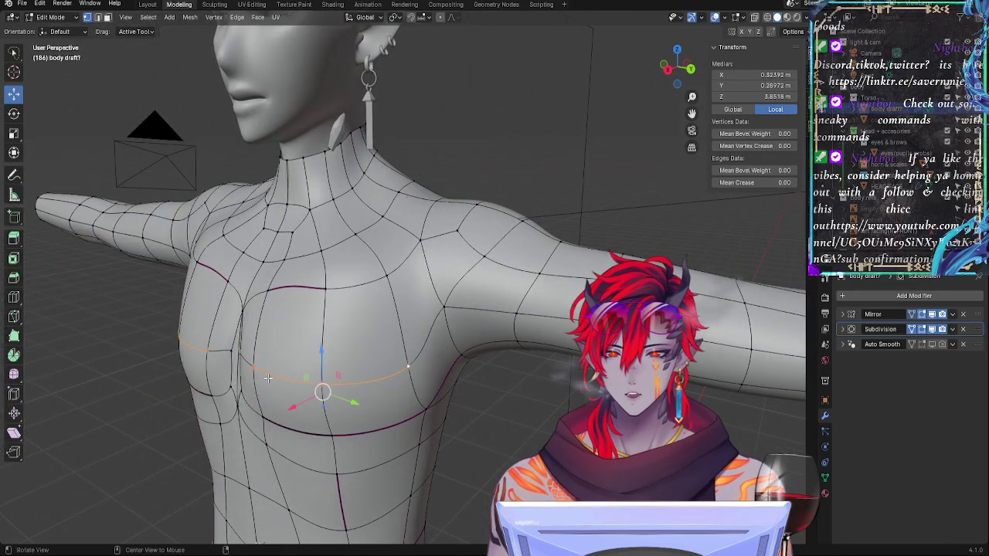
pyautogui.keyDown('shift'); pyautogui.moveTo(343, 369); pyautogui.dragTo(326, 294, button='middle'); pyautogui.keyUp('shift')
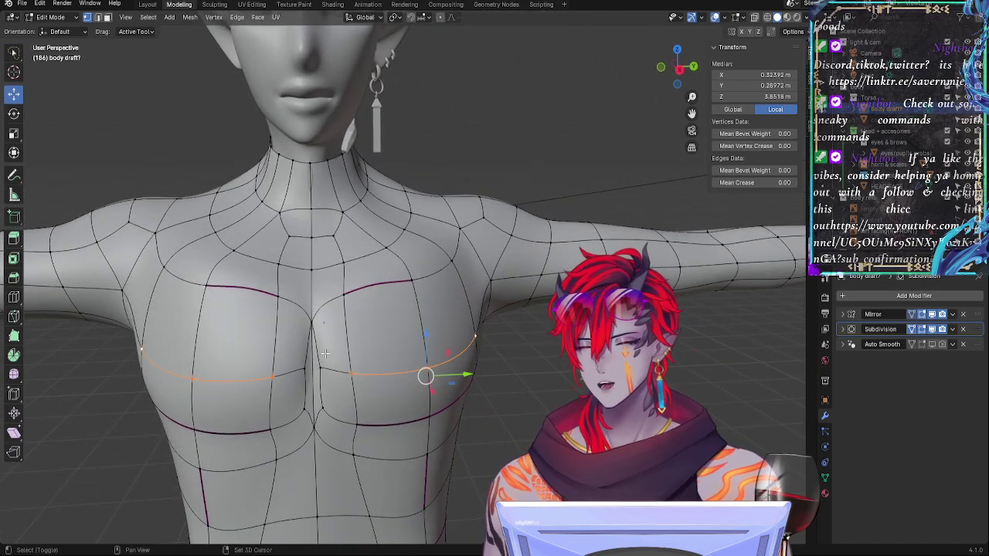
pyautogui.moveTo(514, 348)
pyautogui.mouseDown(button='middle')
pyautogui.moveTo(385, 388)
pyautogui.moveTo(470, 397)
pyautogui.moveTo(456, 417)
pyautogui.moveTo(415, 379)
pyautogui.moveTo(464, 432)
pyautogui.moveTo(563, 297)
pyautogui.moveTo(539, 339)
pyautogui.moveTo(503, 364)
pyautogui.mouseUp(button='middle')
pyautogui.keyDown('ctrl'); pyautogui.click(413, 361); pyautogui.keyUp('ctrl')
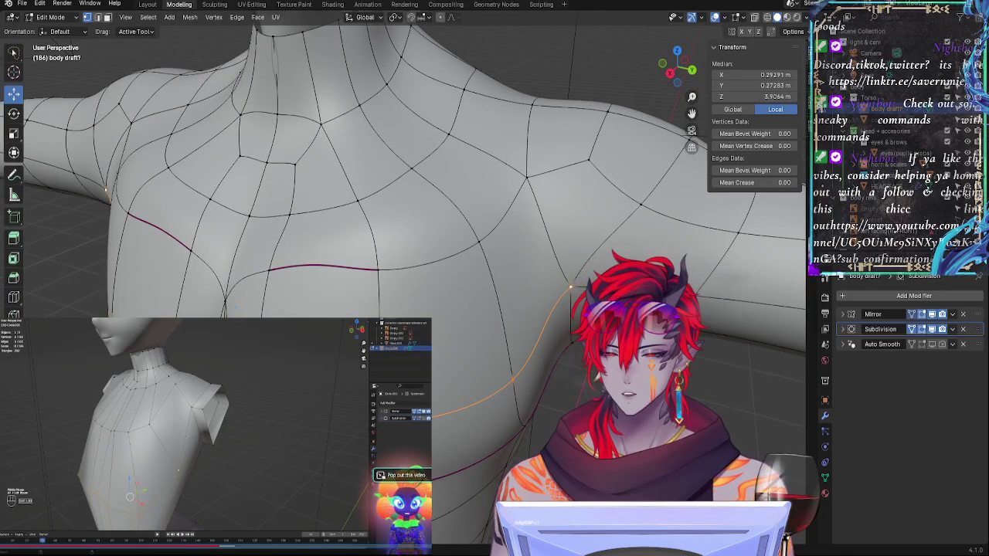
pyautogui.keyDown('ctrl'); pyautogui.moveTo(649, 386); pyautogui.dragTo(649, 325, button='middle'); pyautogui.keyUp('ctrl')
pyautogui.moveTo(649, 324)
pyautogui.mouseDown(button='middle')
pyautogui.moveTo(618, 394)
pyautogui.moveTo(649, 320)
pyautogui.mouseUp(button='middle')
# Step: From a side view, raise the armpit vertex slightly and preview the smoothed body
pyautogui.click(671, 75)
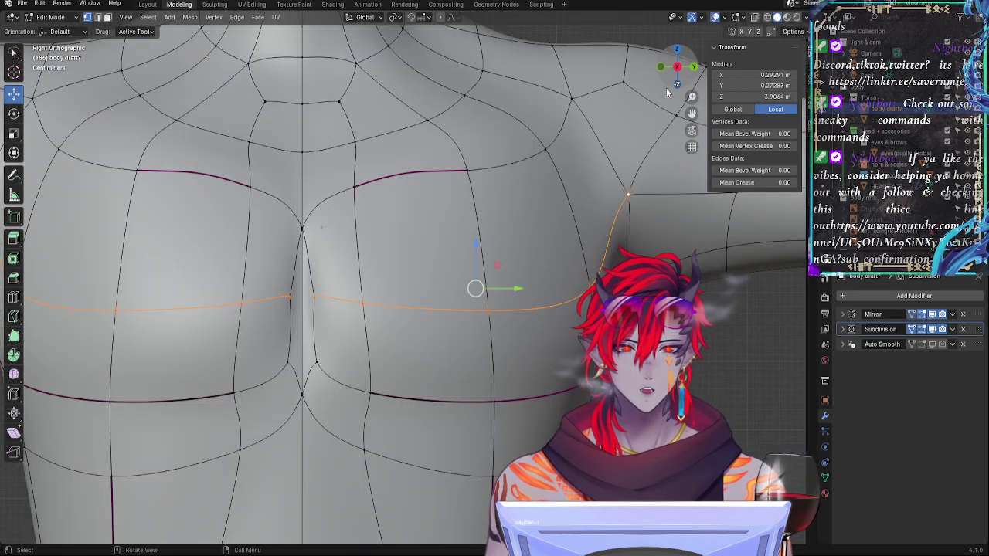
pyautogui.keyDown('shift'); pyautogui.moveTo(615, 277); pyautogui.dragTo(446, 384, button='middle'); pyautogui.keyUp('shift')
pyautogui.click(462, 319)
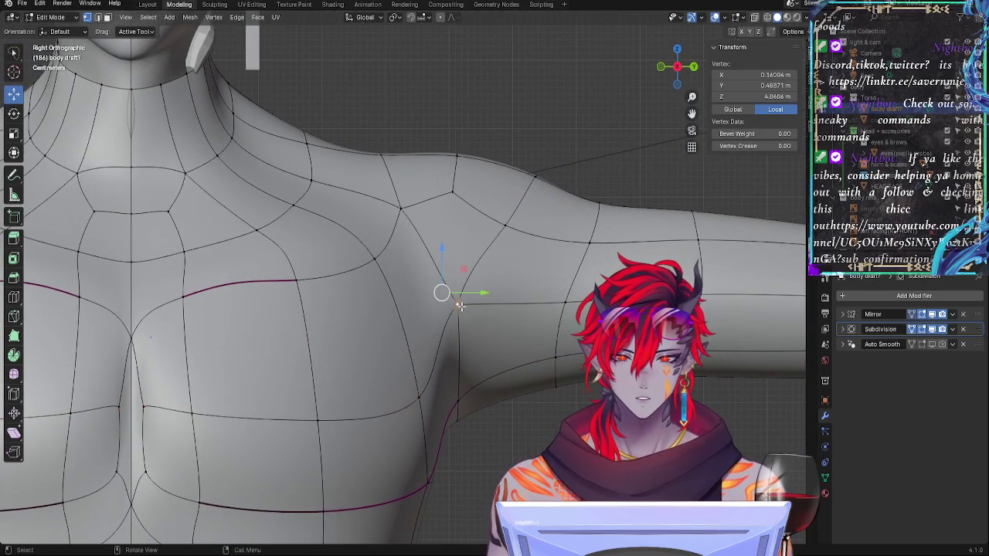
pyautogui.moveTo(439, 254); pyautogui.dragTo(439, 250)
pyautogui.scroll(-5, 492, 381)
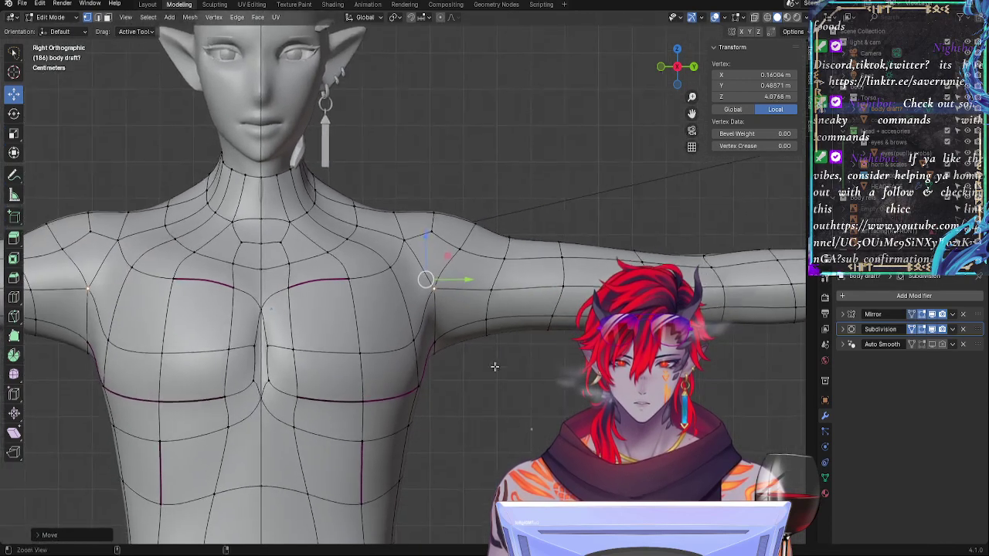
pyautogui.press('Tab')
pyautogui.press('Tab')
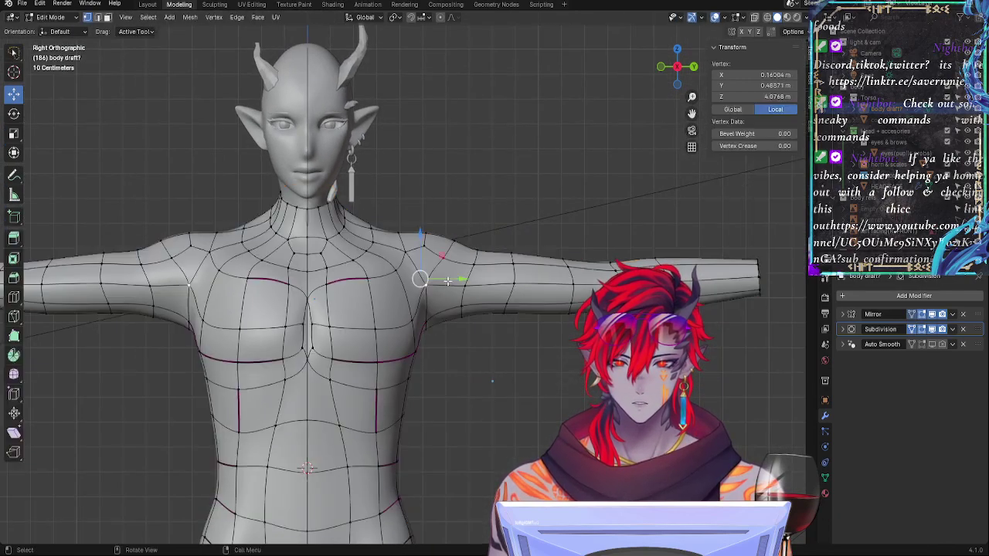
# Step: Try shifting a shoulder vertex along X, then undo the move
pyautogui.moveTo(490, 328); pyautogui.dragTo(436, 379, button='middle')
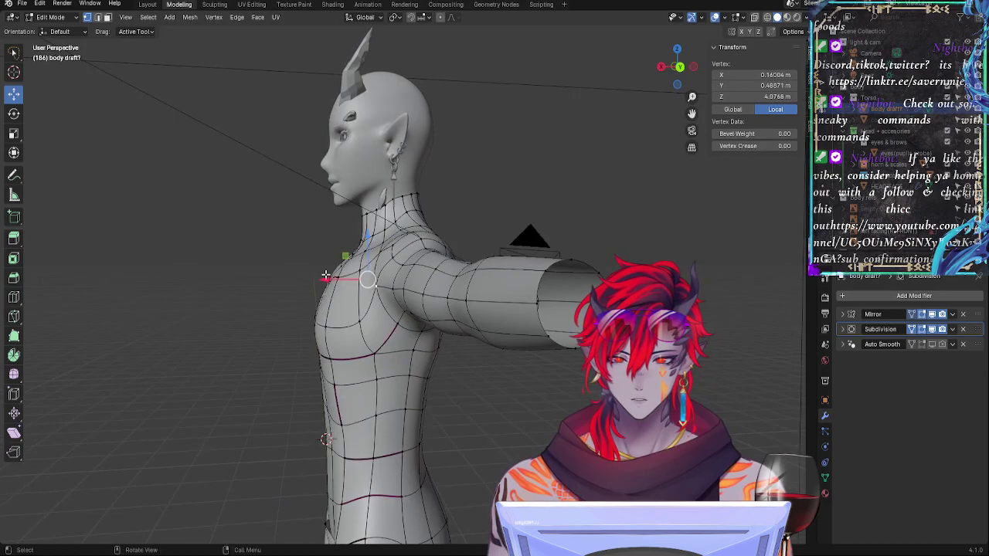
pyautogui.moveTo(326, 276); pyautogui.dragTo(345, 297)
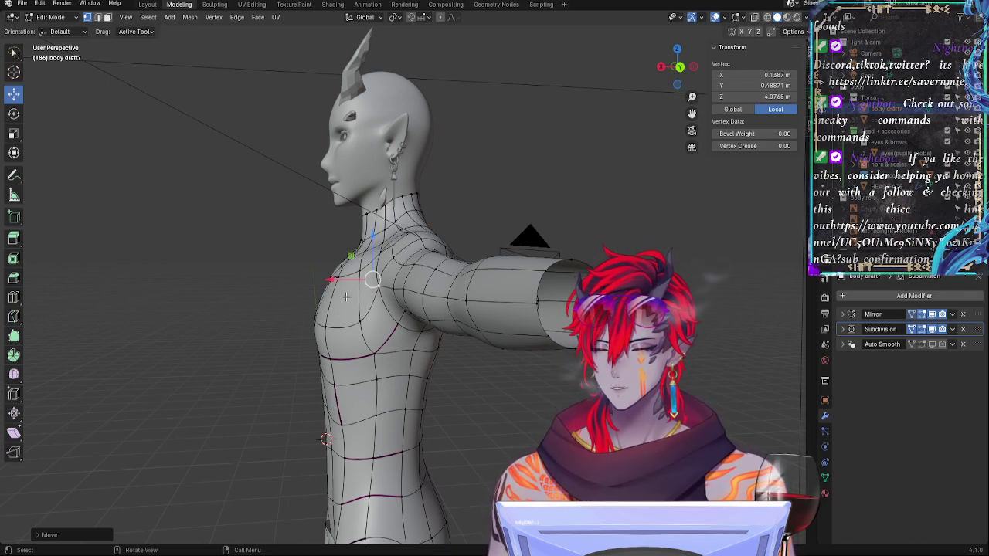
pyautogui.hotkey('ctrl', 'z')
pyautogui.moveTo(425, 307); pyautogui.dragTo(548, 349, button='middle')
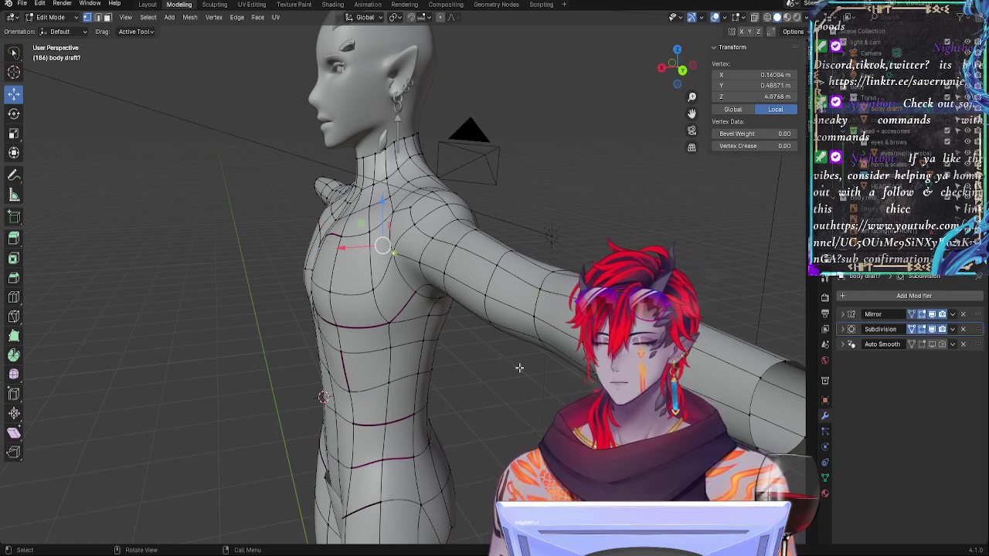
# Step: In side view, push a shoulder vertex along X and select the next shoulder vertex
pyautogui.click(662, 68)
pyautogui.keyDown('ctrl'); pyautogui.moveTo(548, 340); pyautogui.dragTo(441, 366, button='middle'); pyautogui.keyUp('ctrl')
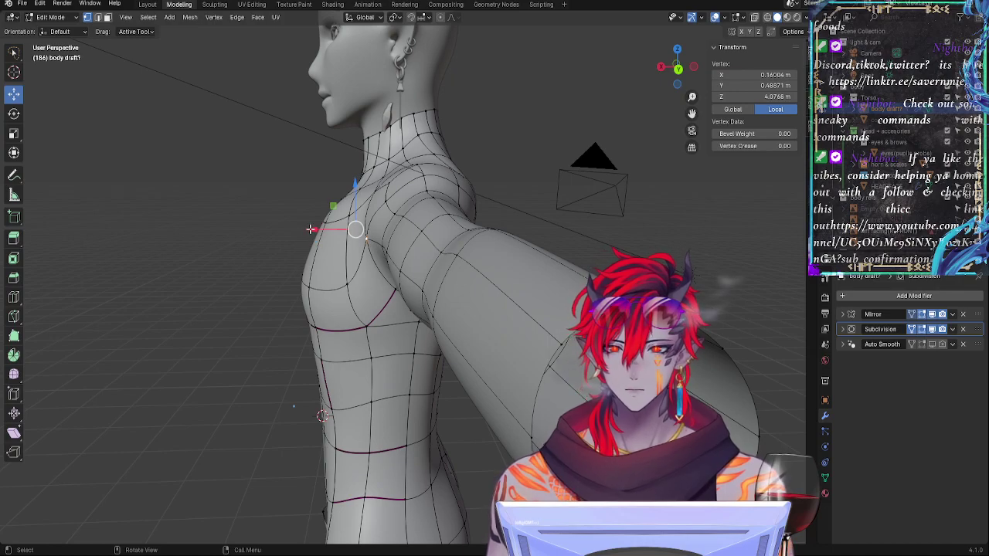
pyautogui.moveTo(310, 229); pyautogui.dragTo(319, 229)
pyautogui.click(384, 206)
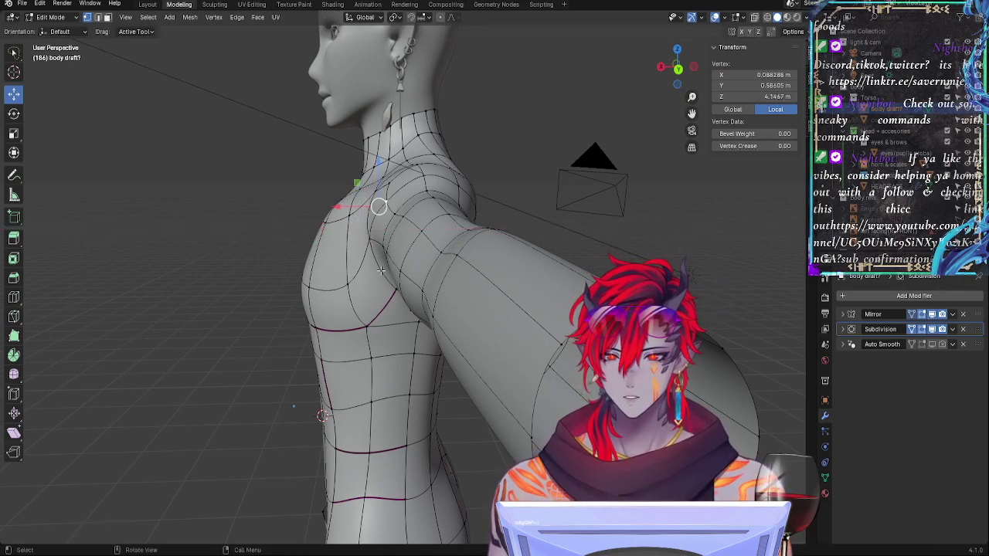
pyautogui.moveTo(368, 252); pyautogui.dragTo(425, 272, button='middle')
# Step: Move the shoulder-to-upper-arm vertex along X and Z, then lift another shoulder vertex along Z
pyautogui.click(506, 230)
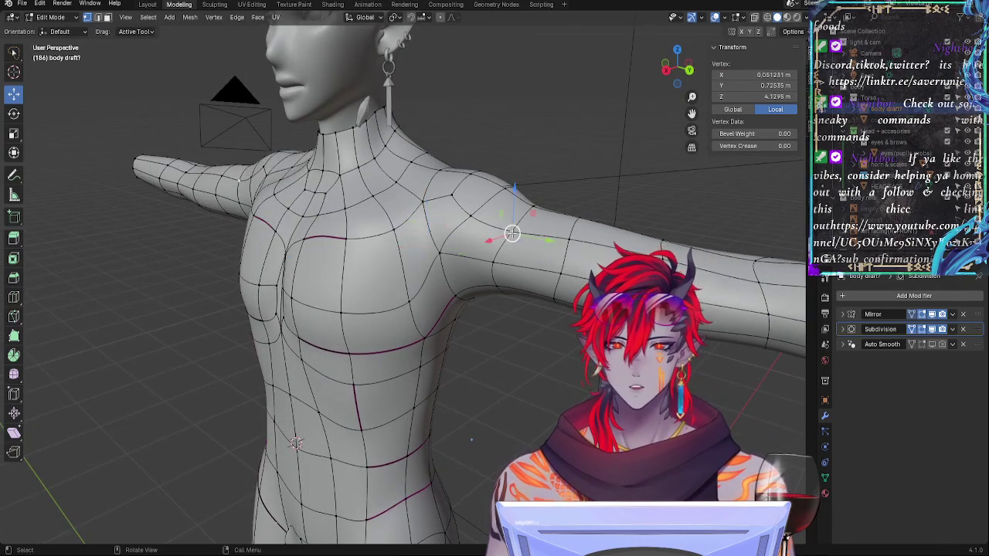
pyautogui.moveTo(506, 230); pyautogui.dragTo(406, 252, button='middle')
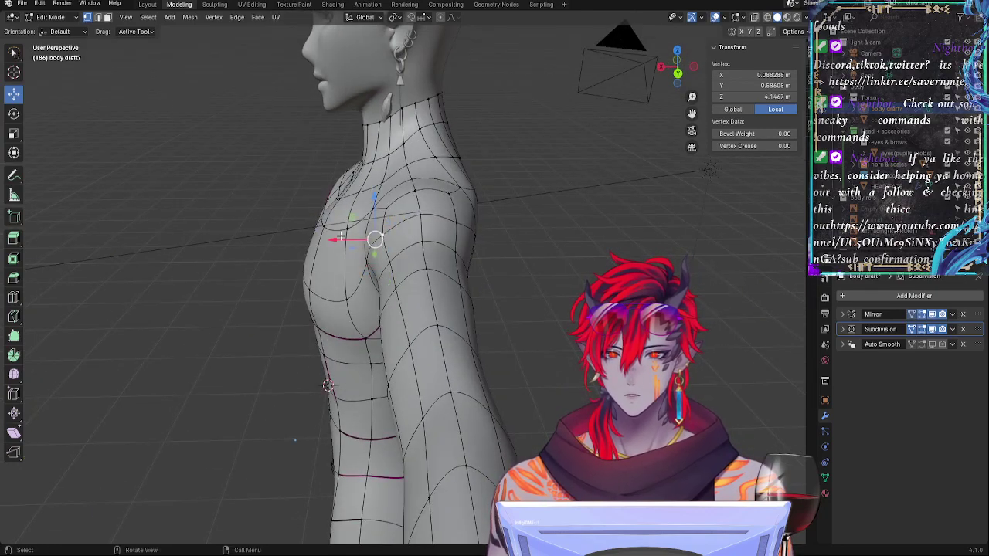
pyautogui.moveTo(342, 237); pyautogui.dragTo(329, 231)
pyautogui.moveTo(362, 199); pyautogui.dragTo(338, 206)
pyautogui.click(383, 207)
pyautogui.moveTo(378, 172); pyautogui.dragTo(379, 170)
# Step: Shift a nearby shoulder vertex along X and move its neighbour upward
pyautogui.moveTo(379, 170); pyautogui.dragTo(460, 258, button='middle')
pyautogui.click(458, 259)
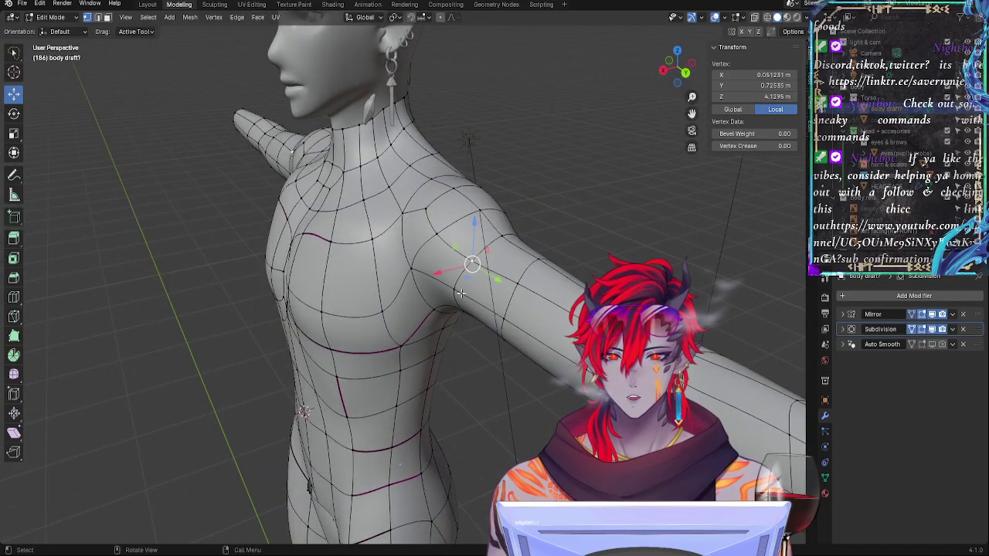
pyautogui.moveTo(442, 269); pyautogui.dragTo(432, 272)
pyautogui.moveTo(433, 272); pyautogui.dragTo(402, 263, button='middle')
pyautogui.click(391, 251)
pyautogui.moveTo(382, 253); pyautogui.dragTo(381, 239)
# Step: Nudge a shoulder vertex along X, then try moving two vertices together and undo it
pyautogui.moveTo(364, 239); pyautogui.dragTo(430, 269, button='middle')
pyautogui.click(556, 265)
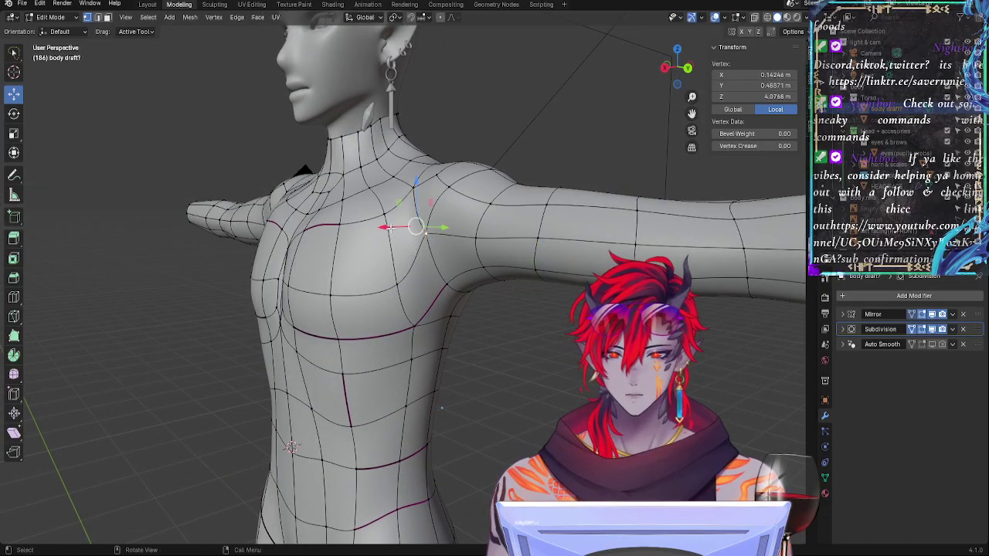
pyautogui.moveTo(388, 227); pyautogui.dragTo(385, 227)
pyautogui.moveTo(385, 227); pyautogui.dragTo(465, 269, button='middle')
pyautogui.keyDown('shift'); pyautogui.click(351, 272); pyautogui.keyUp('shift')
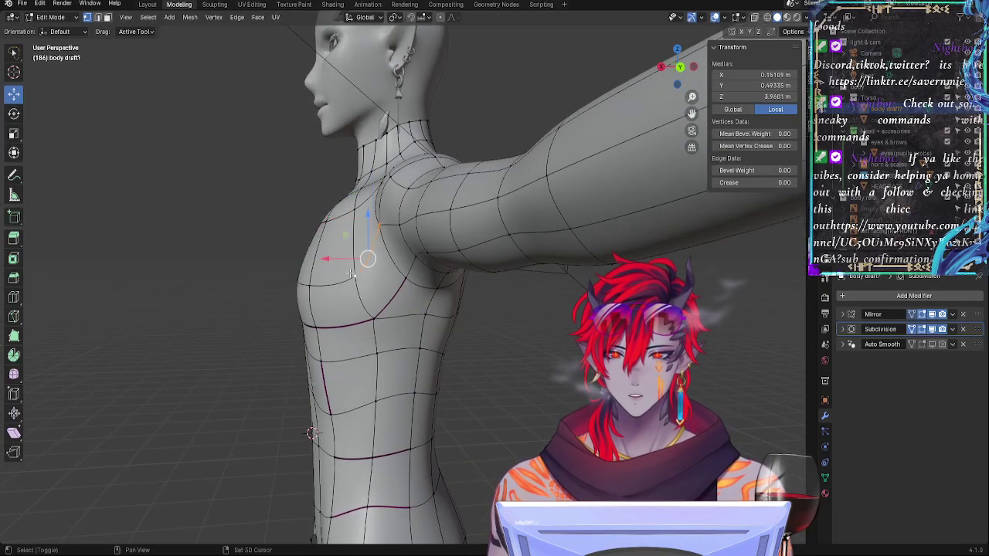
pyautogui.moveTo(368, 258); pyautogui.dragTo(368, 265)
pyautogui.hotkey('ctrl', 'z')
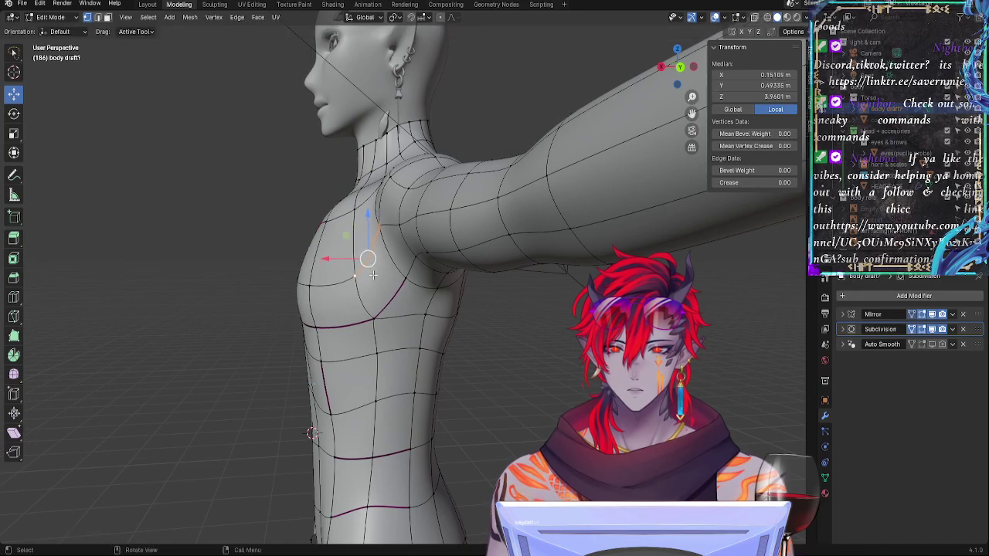
# Step: Slide a front shoulder vertex along its edge to about 4.21 m Z, then reposition it
pyautogui.click(439, 324)
pyautogui.moveTo(439, 324); pyautogui.dragTo(567, 345, button='middle')
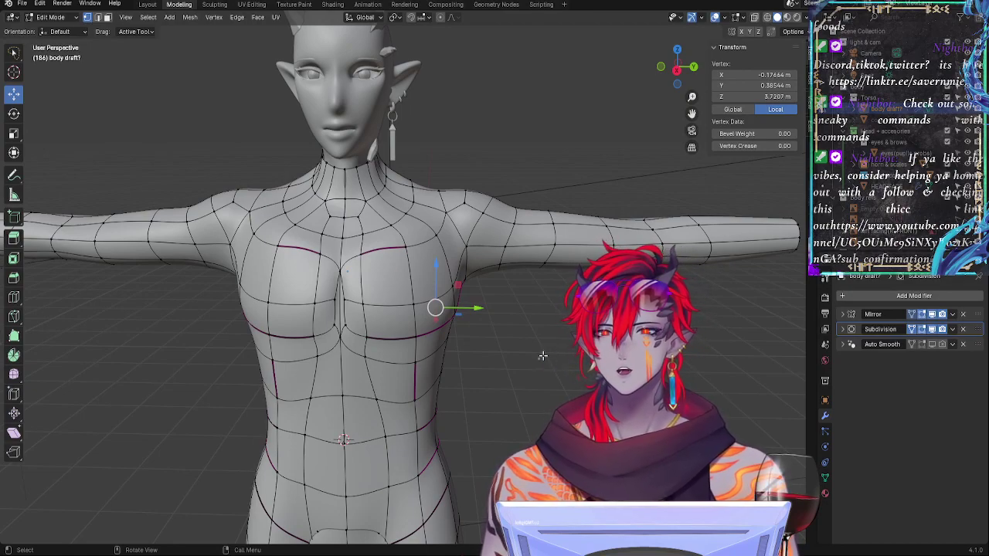
pyautogui.moveTo(544, 362); pyautogui.dragTo(462, 347, button='middle')
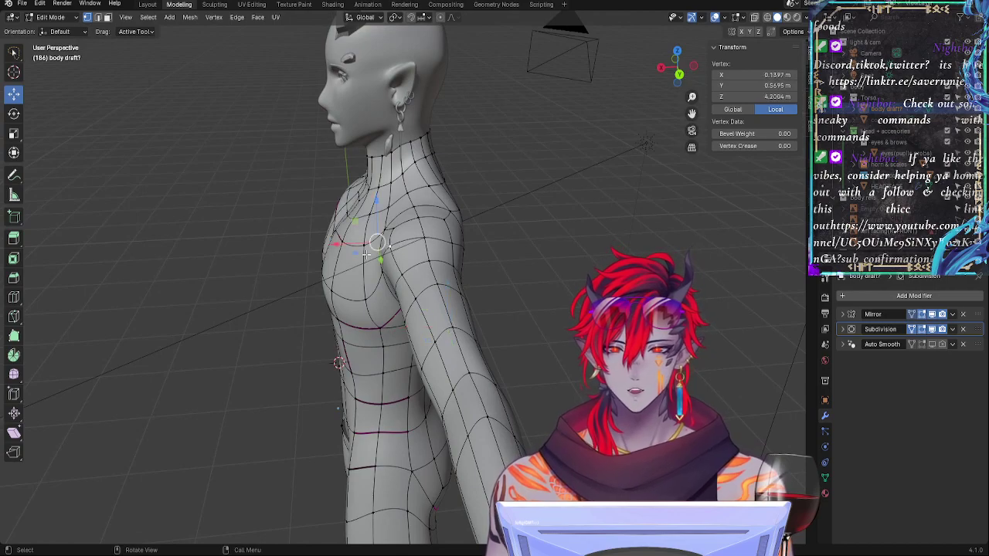
pyautogui.press('g')
pyautogui.press('g')
pyautogui.click(429, 265)
pyautogui.moveTo(473, 265); pyautogui.dragTo(561, 264, button='middle')
pyautogui.press('g')
pyautogui.click(564, 267)
# Step: Clear the vertex selection and turn the body toward the front
pyautogui.moveTo(506, 311); pyautogui.dragTo(561, 316, button='middle')
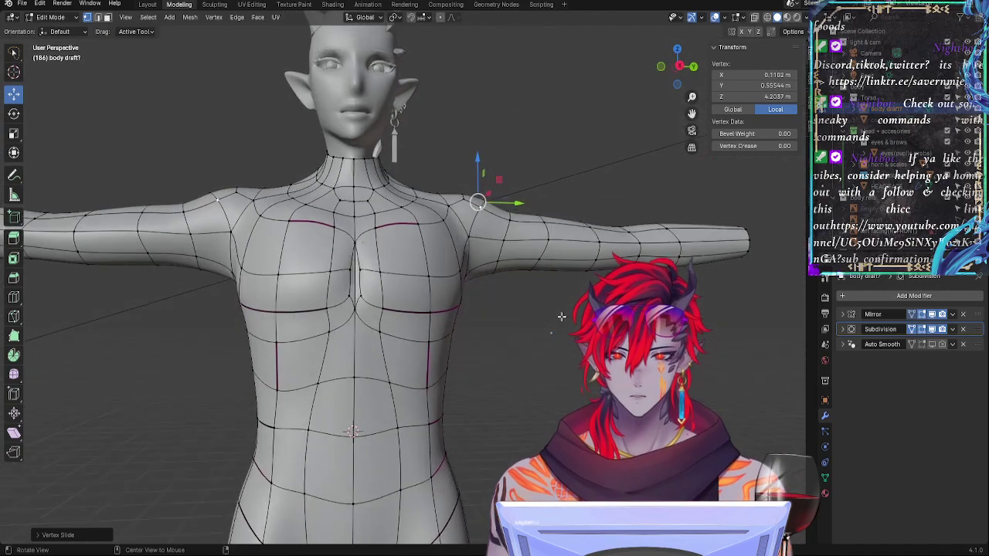
pyautogui.click(527, 286)
pyautogui.moveTo(526, 286); pyautogui.dragTo(506, 310, button='middle')
# Step: Preview the smoothed body, then slide the chest-to-shoulder vertex twice along its edges
pyautogui.press('Tab')
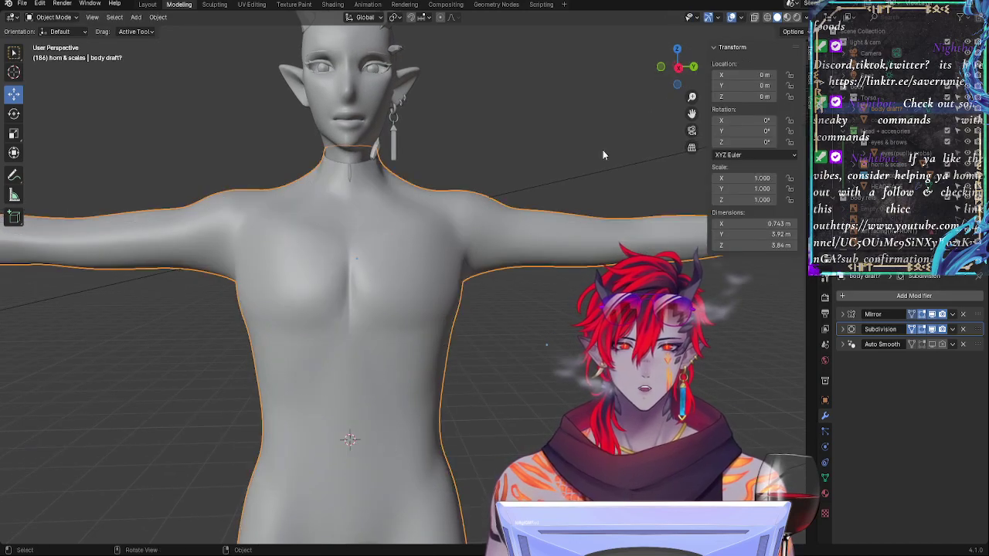
pyautogui.moveTo(603, 149); pyautogui.dragTo(542, 338, button='middle')
pyautogui.scroll(3, 537, 317)
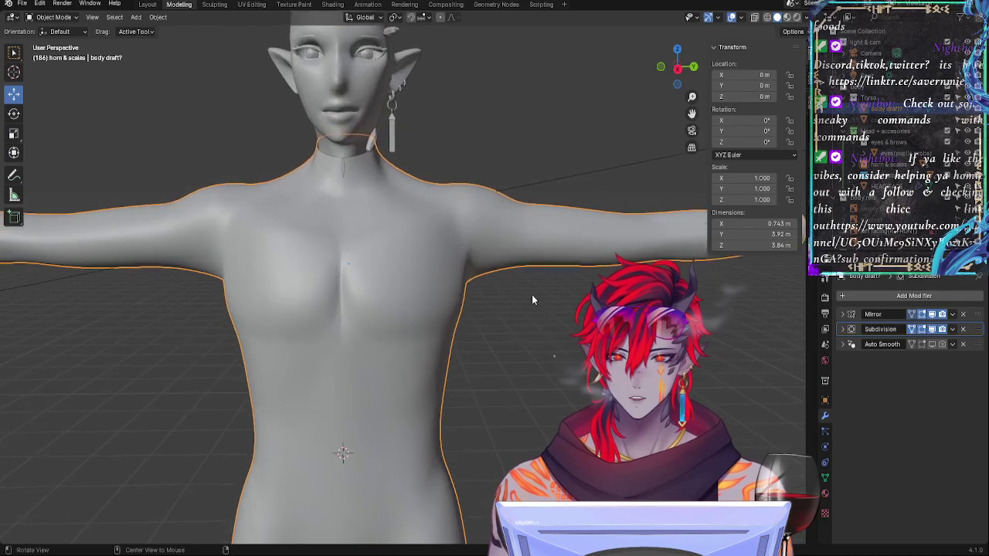
pyautogui.press('Tab')
pyautogui.moveTo(532, 295); pyautogui.dragTo(458, 330, button='middle')
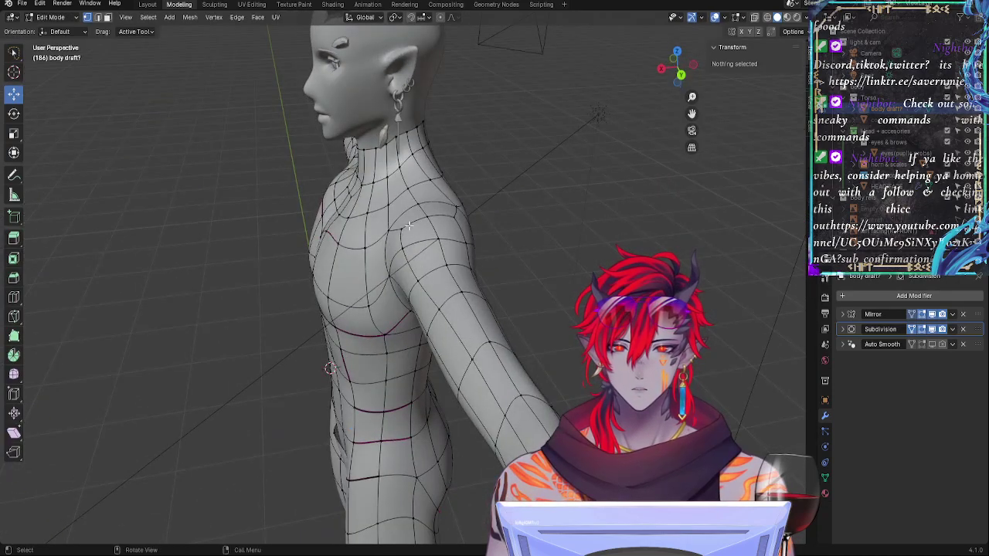
pyautogui.click(386, 231)
pyautogui.press('g')
pyautogui.press('g')
pyautogui.click(411, 243)
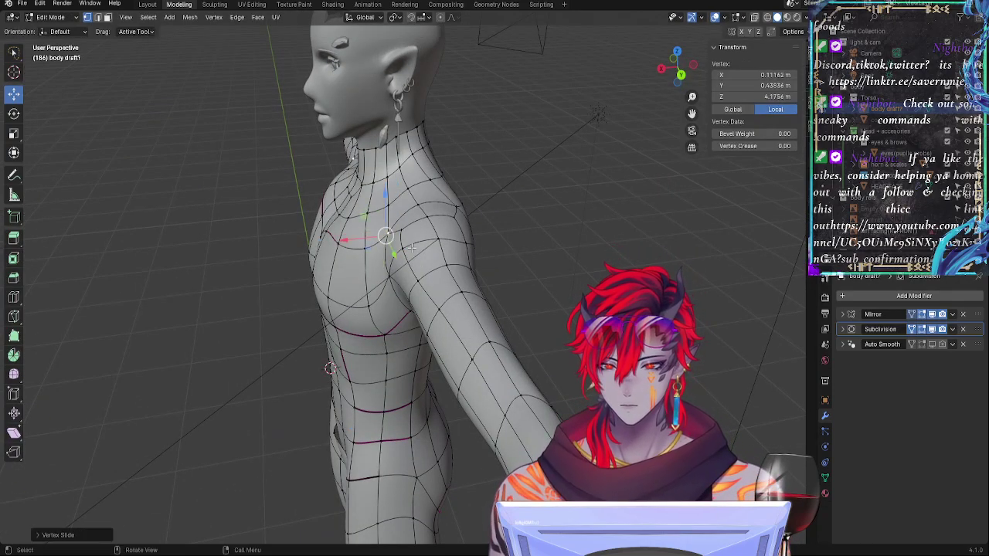
pyautogui.press('g')
pyautogui.press('g')
pyautogui.click(411, 230)
# Step: Slide the nearby shoulder vertices and the upper-arm vertex below along their edges
pyautogui.click(408, 231)
pyautogui.press('g')
pyautogui.press('g')
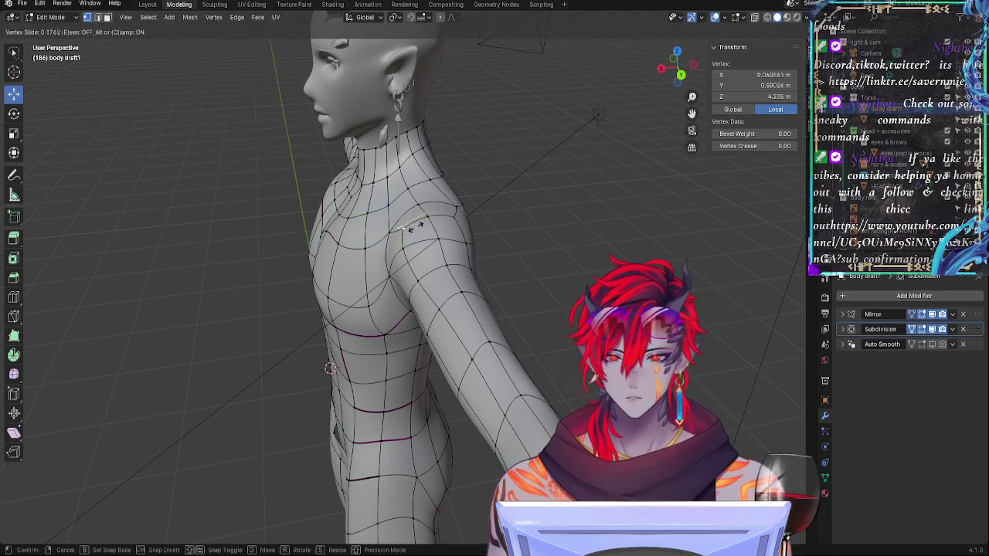
pyautogui.click(414, 228)
pyautogui.click(408, 246)
pyautogui.press('g')
pyautogui.press('g')
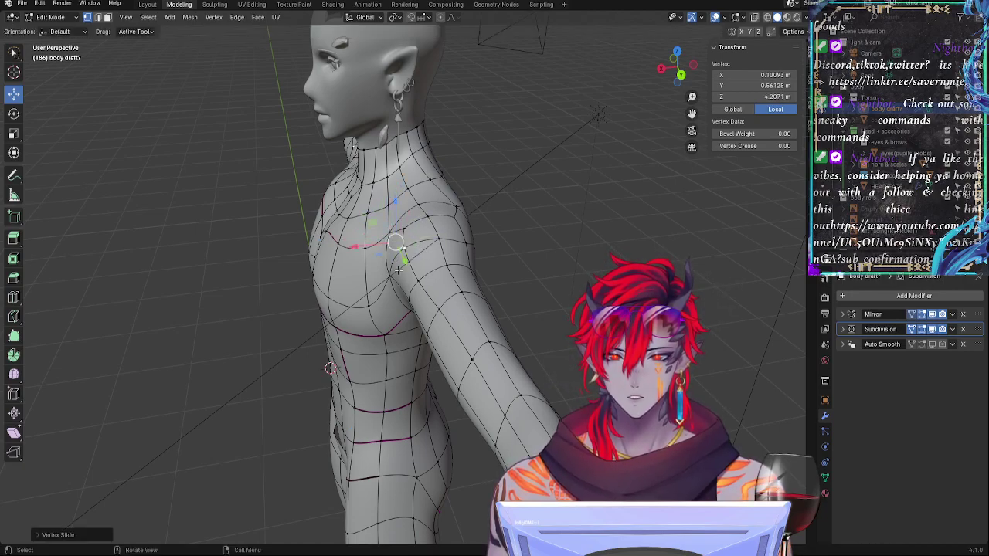
pyautogui.click(394, 283)
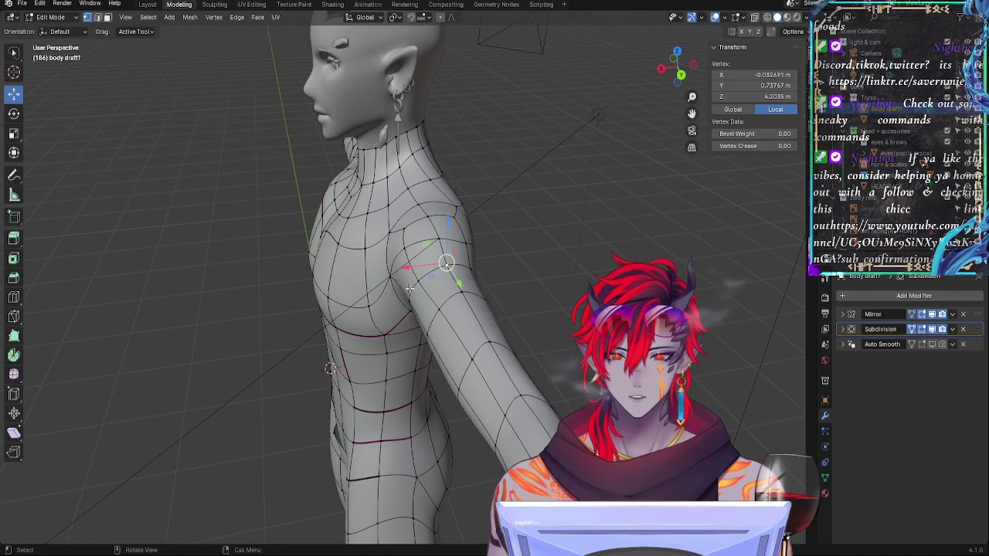
pyautogui.click(415, 285)
pyautogui.press('g')
pyautogui.press('g')
pyautogui.click(419, 282)
pyautogui.press('g')
pyautogui.press('g')
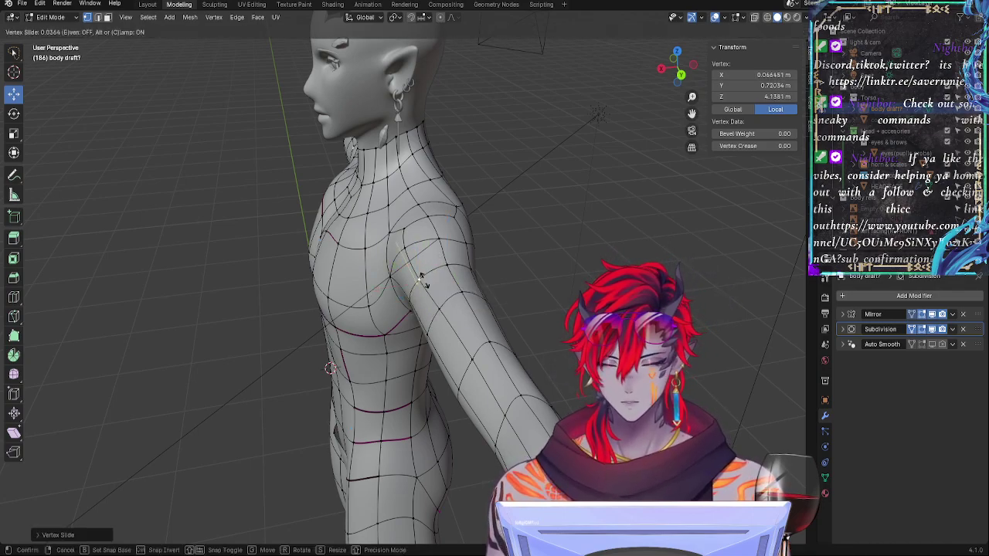
pyautogui.click(422, 281)
# Step: Check the smoothed shape from the front and slightly reposition a shoulder vertex
pyautogui.press('Tab')
pyautogui.moveTo(362, 363); pyautogui.dragTo(463, 330, button='middle')
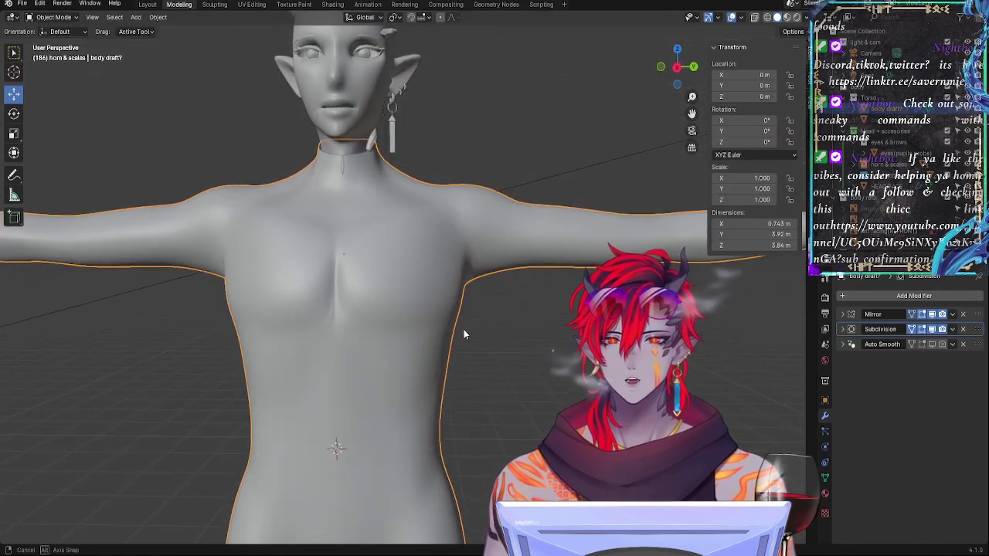
pyautogui.press('Tab')
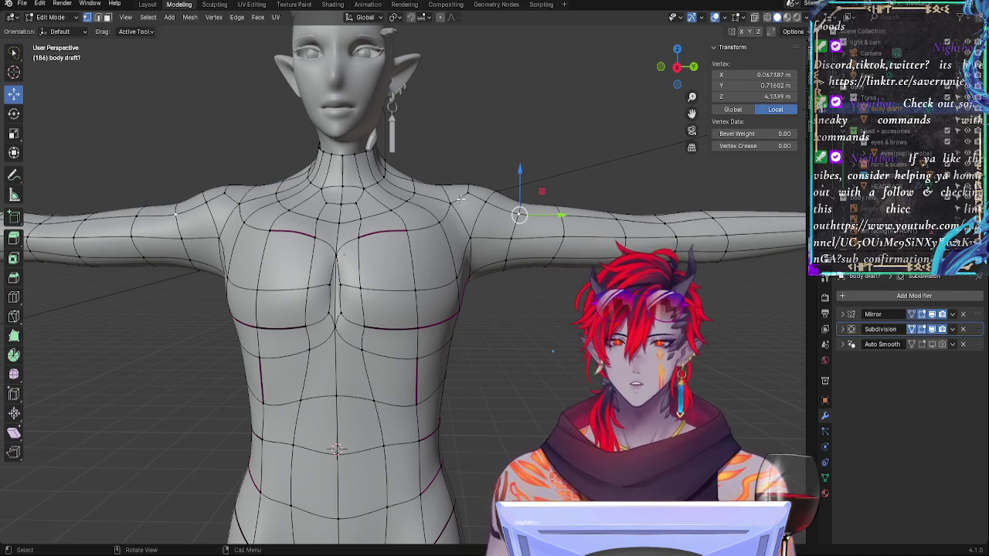
pyautogui.moveTo(450, 331); pyautogui.dragTo(419, 207, button='middle')
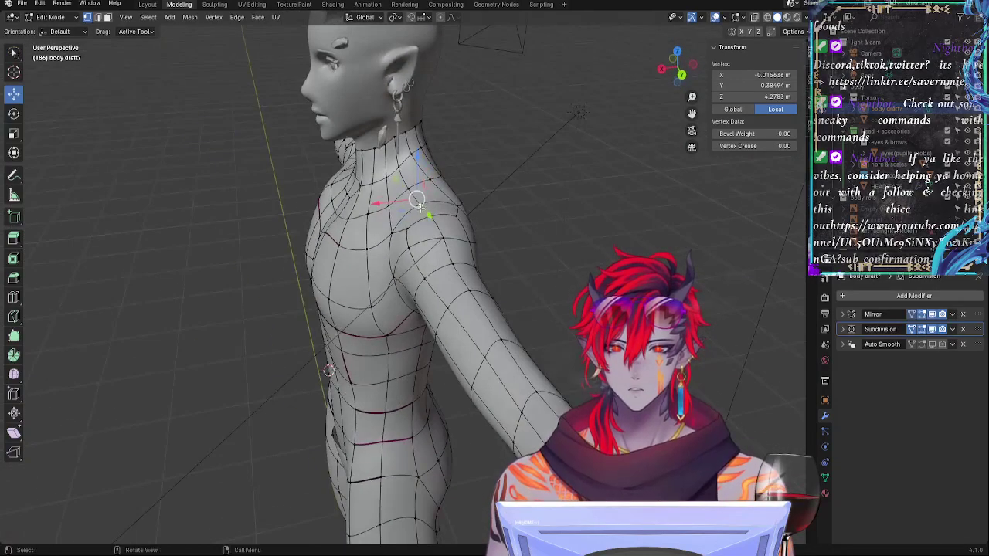
pyautogui.moveTo(417, 199); pyautogui.dragTo(401, 220)
pyautogui.moveTo(402, 219); pyautogui.dragTo(536, 312, button='middle')
# Step: Preview the chest, then lower the shoulder vertex along Z
pyautogui.press('Tab')
pyautogui.press('Tab')
pyautogui.press('Tab')
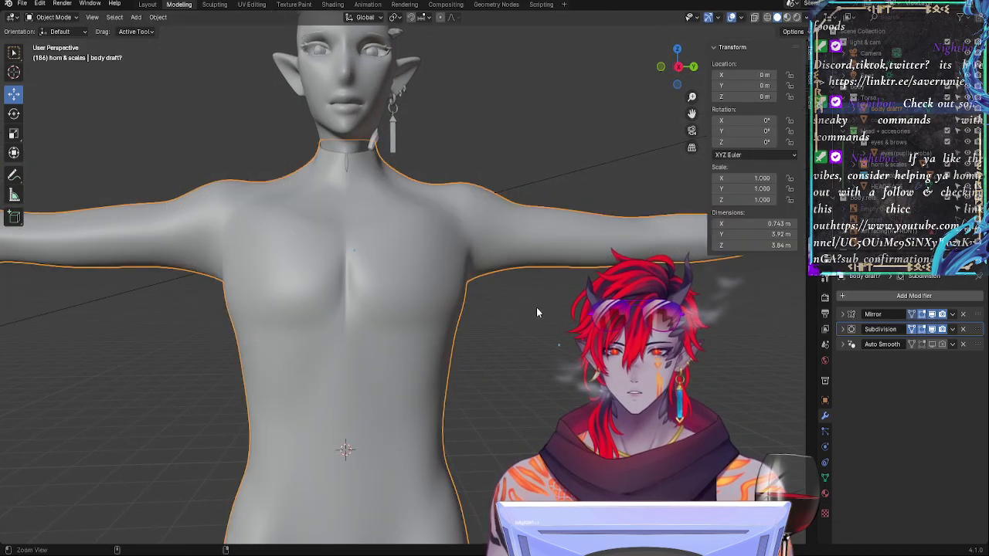
pyautogui.scroll(-2, 536, 348)
pyautogui.scroll(4, 541, 371)
pyautogui.moveTo(557, 295); pyautogui.dragTo(534, 314, button='middle')
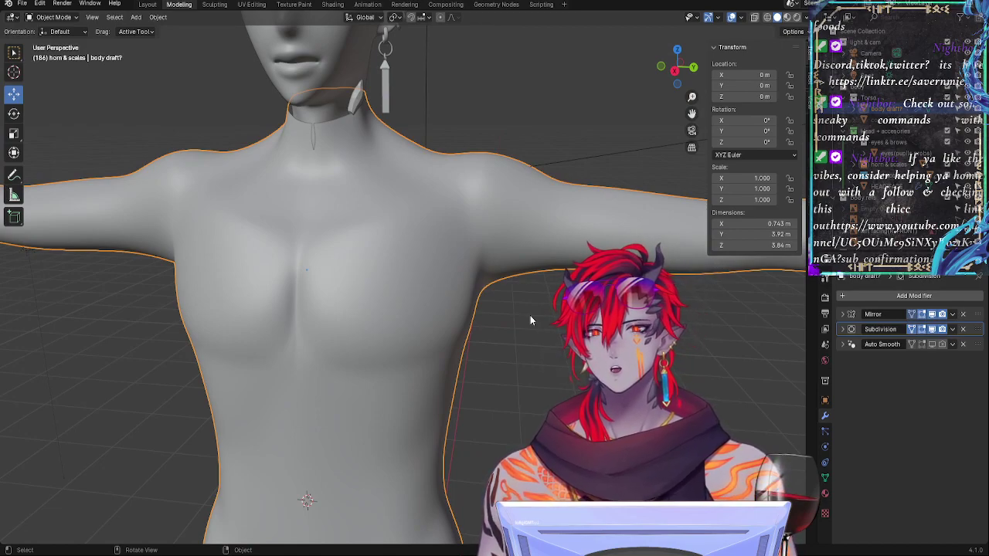
pyautogui.press('Tab')
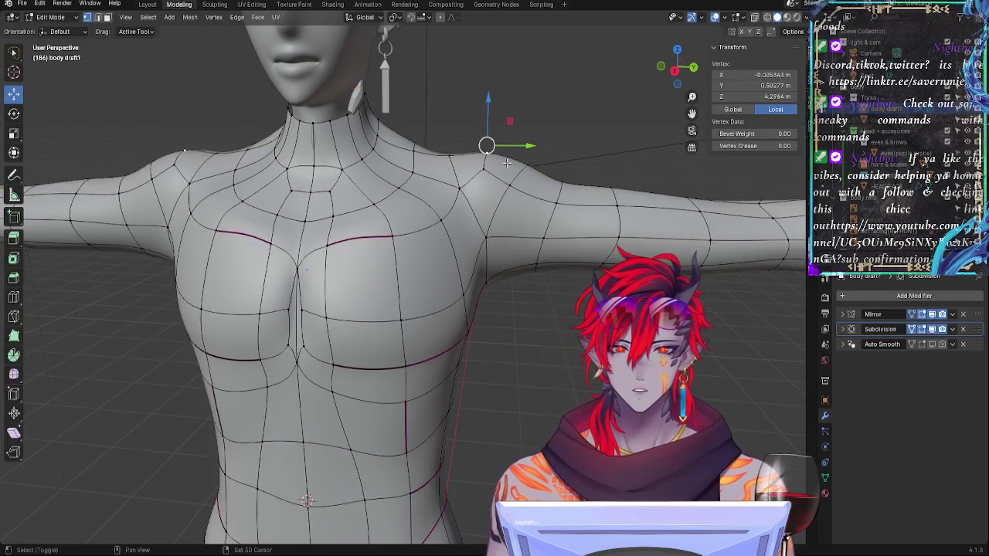
pyautogui.moveTo(488, 116); pyautogui.dragTo(472, 153)
# Step: Lower another shoulder vertex slightly and reposition its neighbouring vertex
pyautogui.click(504, 180)
pyautogui.click(478, 233)
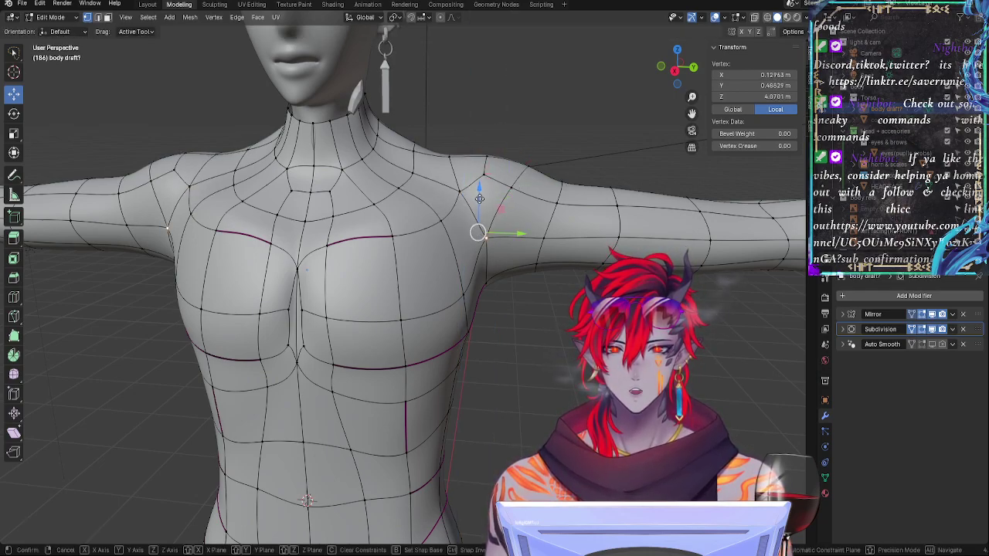
pyautogui.moveTo(479, 199); pyautogui.dragTo(463, 194)
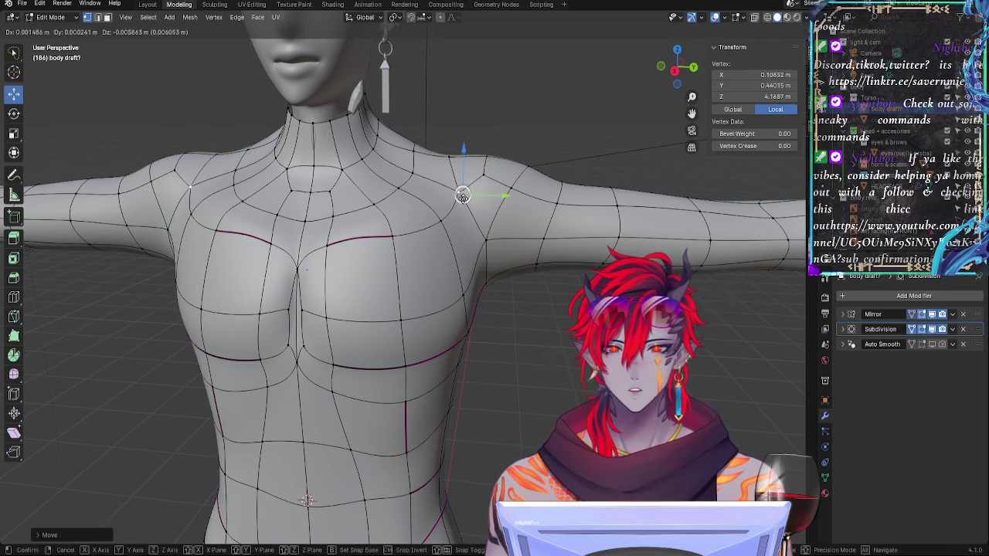
pyautogui.moveTo(463, 194); pyautogui.dragTo(441, 224, button='middle')
pyautogui.click(438, 207)
pyautogui.moveTo(434, 202); pyautogui.dragTo(493, 226)
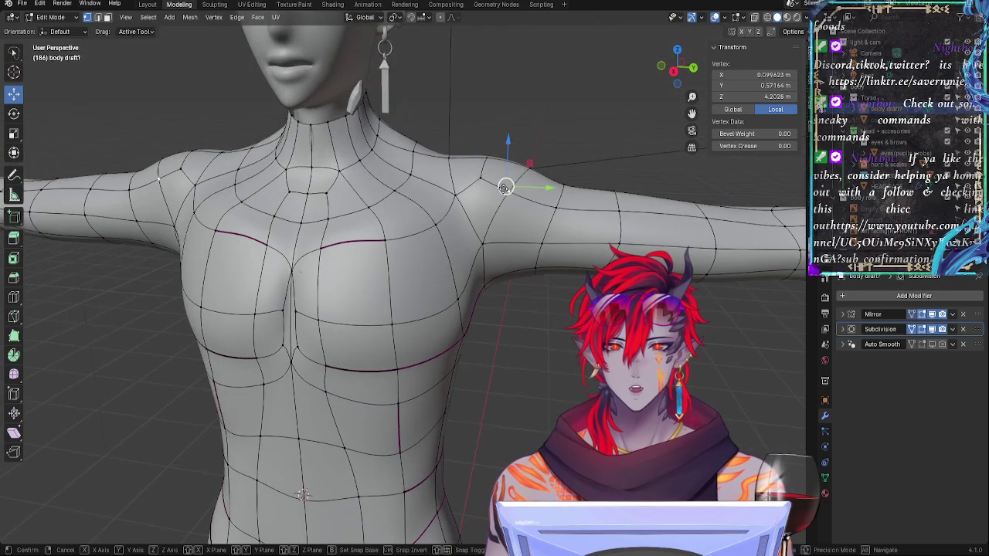
# Step: From a side view, nudge the shoulder vertex into place and select the underarm vertex
pyautogui.moveTo(503, 185); pyautogui.dragTo(391, 280, button='middle')
pyautogui.moveTo(391, 280); pyautogui.dragTo(381, 253)
pyautogui.moveTo(381, 253); pyautogui.dragTo(488, 219, button='middle')
pyautogui.click(537, 257)
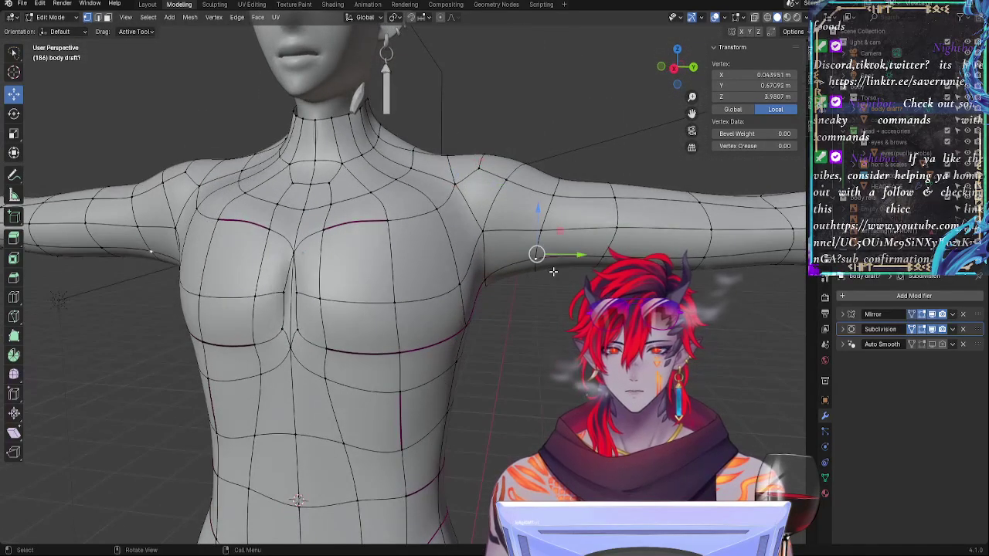
pyautogui.scroll(-3, 553, 271)
# Step: After previewing, move a shoulder vertex constrained to Z and edge-slide it into position
pyautogui.press('Tab')
pyautogui.scroll(-4, 575, 390)
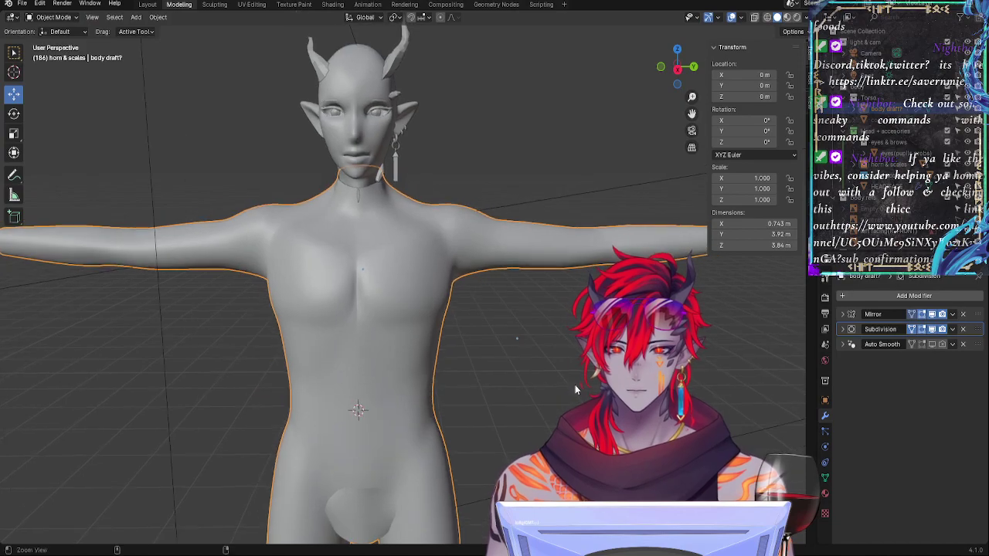
pyautogui.moveTo(565, 371)
pyautogui.mouseDown(button='middle')
pyautogui.moveTo(555, 378)
pyautogui.moveTo(514, 350)
pyautogui.moveTo(568, 363)
pyautogui.mouseUp(button='middle')
pyautogui.keyDown('alt'); pyautogui.moveTo(562, 332); pyautogui.dragTo(539, 343); pyautogui.keyUp('alt')
pyautogui.press('Tab')
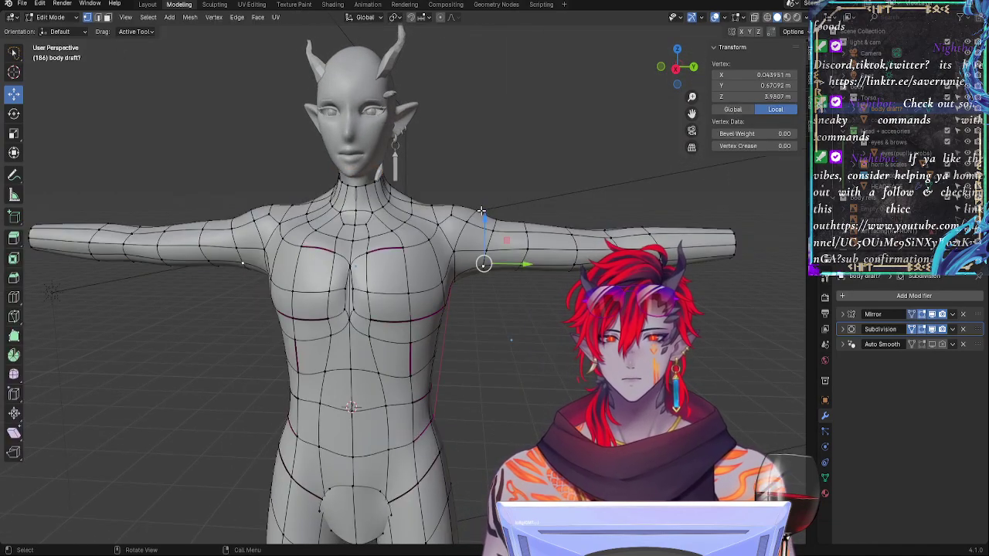
pyautogui.click(480, 212)
pyautogui.press('g')
pyautogui.press('z')
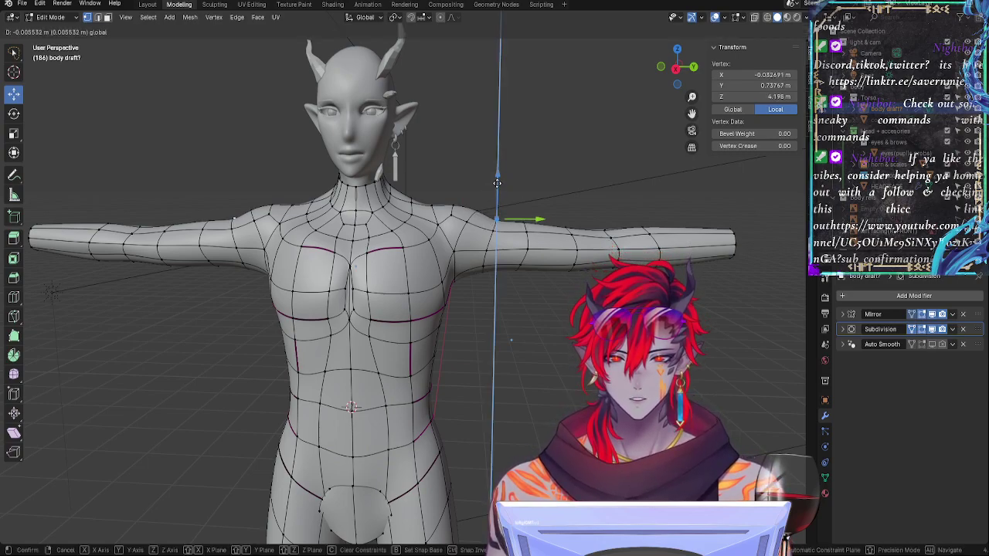
pyautogui.press('g')
pyautogui.click(482, 205)
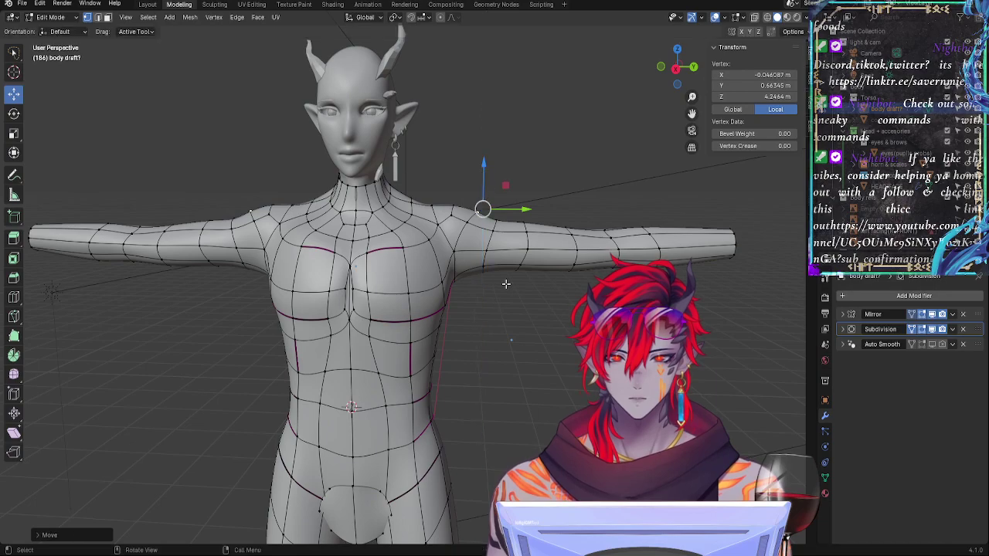
# Step: Check the smoothed body from the front and lower the shoulder vertex slightly
pyautogui.press('Tab')
pyautogui.moveTo(518, 346); pyautogui.dragTo(534, 336, button='middle')
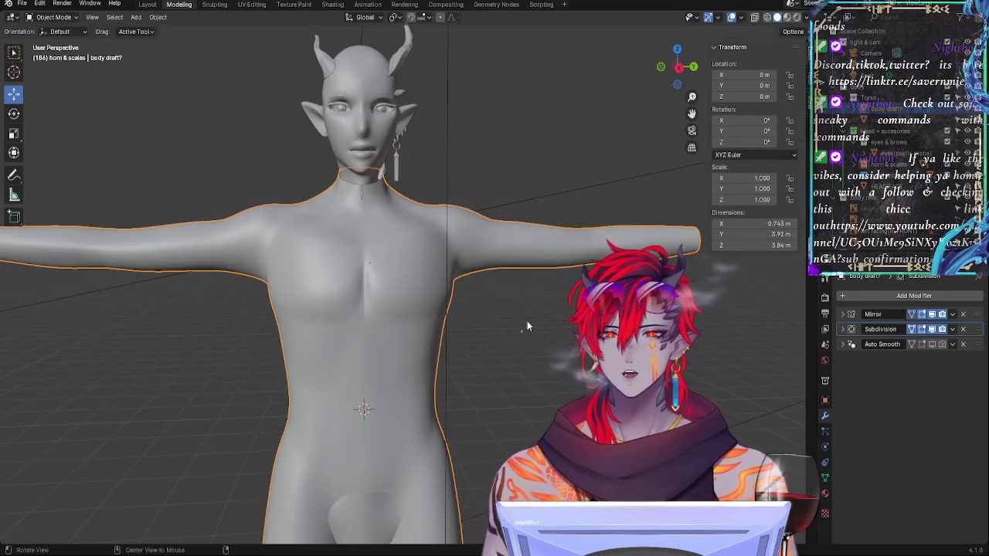
pyautogui.moveTo(542, 309); pyautogui.dragTo(540, 275, button='middle')
pyautogui.press('Tab')
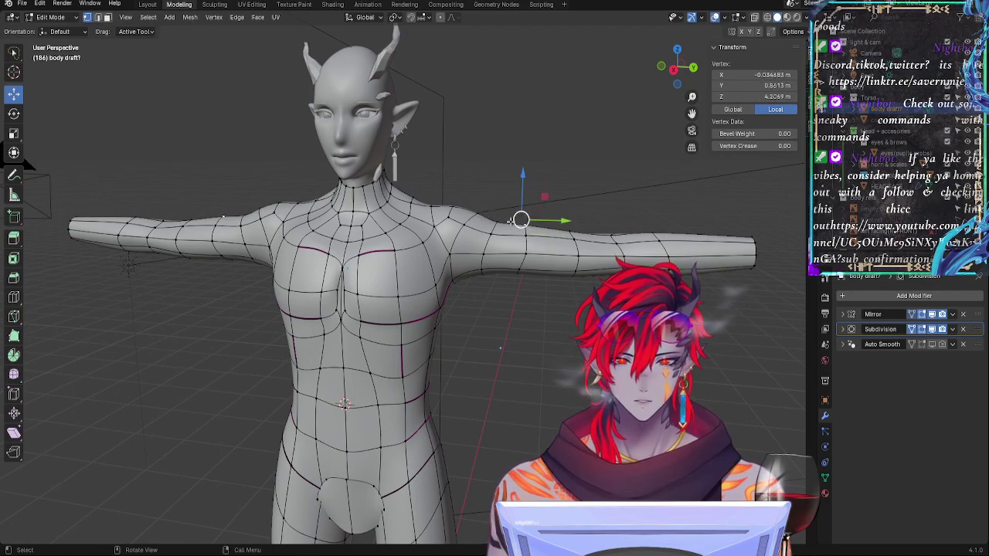
pyautogui.moveTo(525, 178); pyautogui.dragTo(525, 188)
# Step: Frame the upper arm and select vertices along its top
pyautogui.moveTo(525, 188); pyautogui.dragTo(527, 350, button='middle')
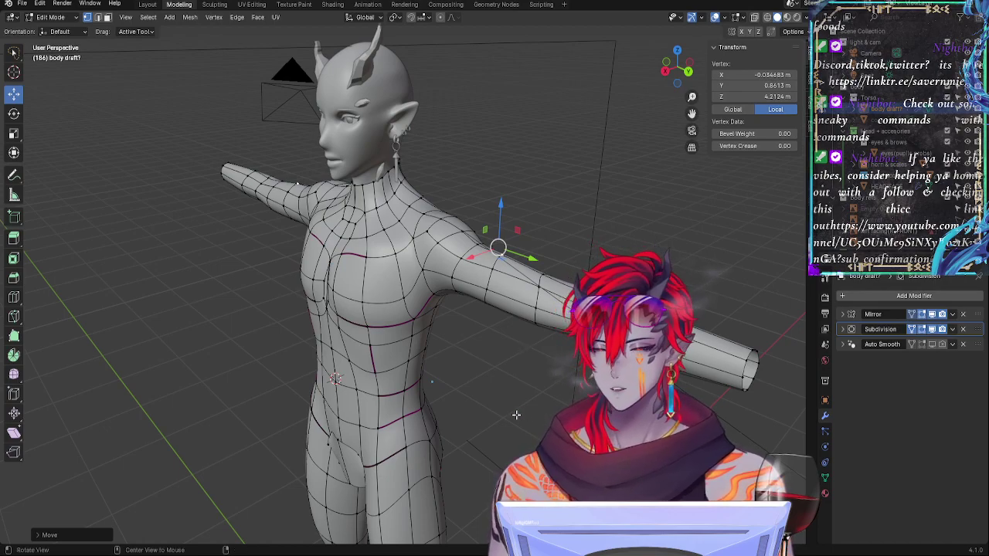
pyautogui.keyDown('alt'); pyautogui.moveTo(516, 415); pyautogui.dragTo(487, 249); pyautogui.keyUp('alt')
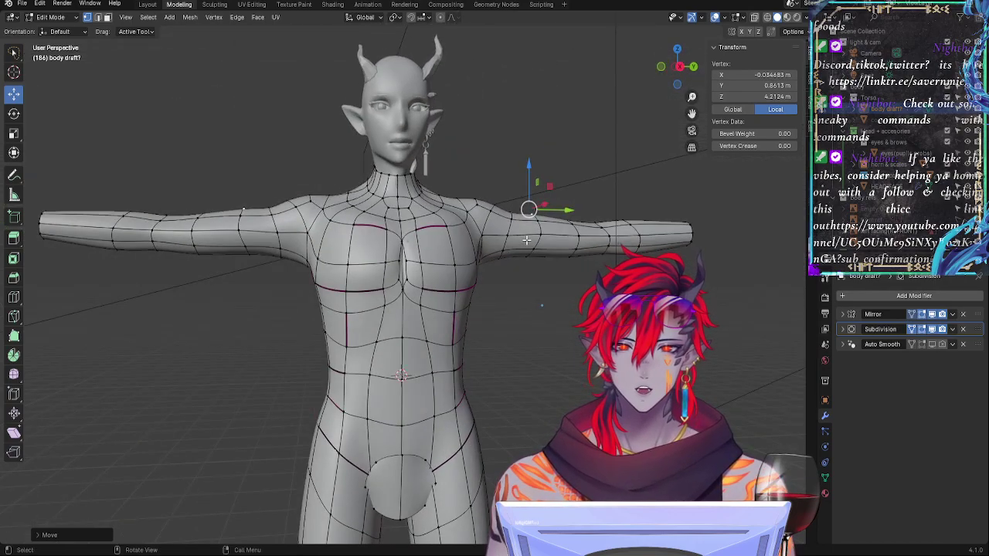
pyautogui.keyDown('alt'); pyautogui.keyDown('shift'); pyautogui.moveTo(575, 345); pyautogui.dragTo(519, 413); pyautogui.keyUp('shift'); pyautogui.keyUp('alt')
pyautogui.click(447, 295)
pyautogui.keyDown('ctrl'); pyautogui.keyDown('alt'); pyautogui.moveTo(523, 450); pyautogui.dragTo(498, 325); pyautogui.keyUp('alt'); pyautogui.keyUp('ctrl')
pyautogui.click(475, 329)
# Step: Push the upper-arm vertex sideways and give the upper-arm edge loop a 0.25 crease
pyautogui.keyDown('alt'); pyautogui.moveTo(510, 350); pyautogui.dragTo(499, 314); pyautogui.keyUp('alt')
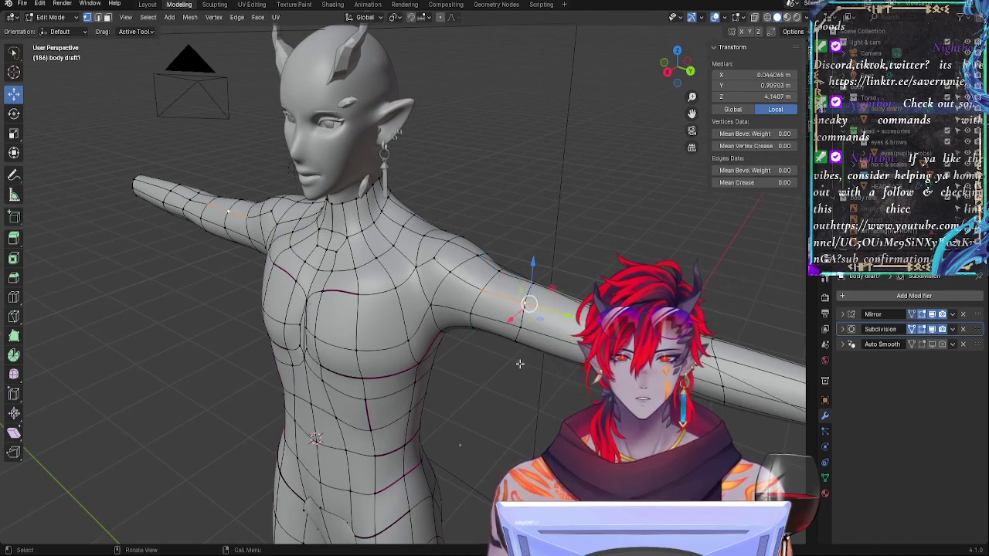
pyautogui.hotkey('shift', 'e')
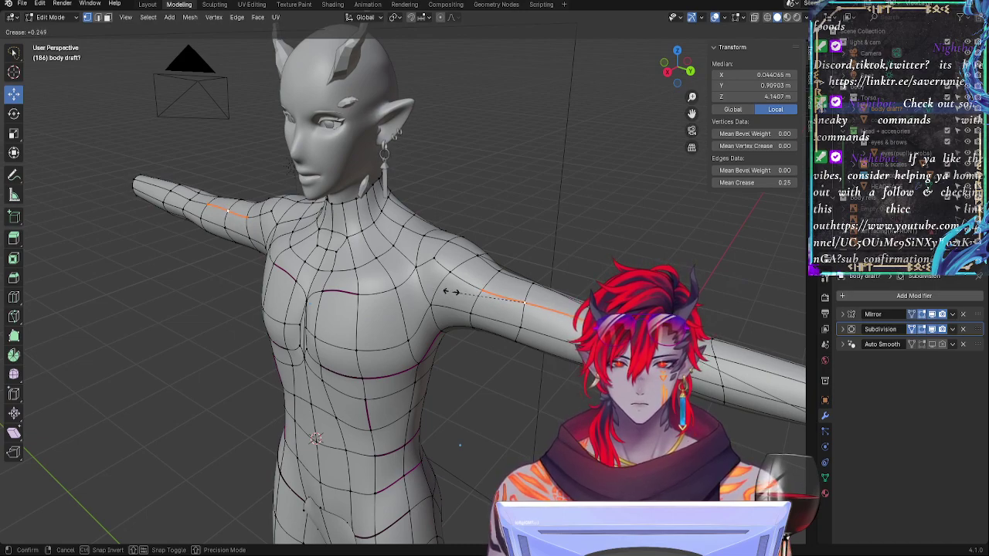
pyautogui.click(451, 291)
pyautogui.hotkey('alt', 'a')
# Step: Nudge a shoulder vertex outward and adjust its height with the move gizmo
pyautogui.moveTo(451, 292); pyautogui.dragTo(535, 394, button='middle')
pyautogui.press('Tab')
pyautogui.press('Tab')
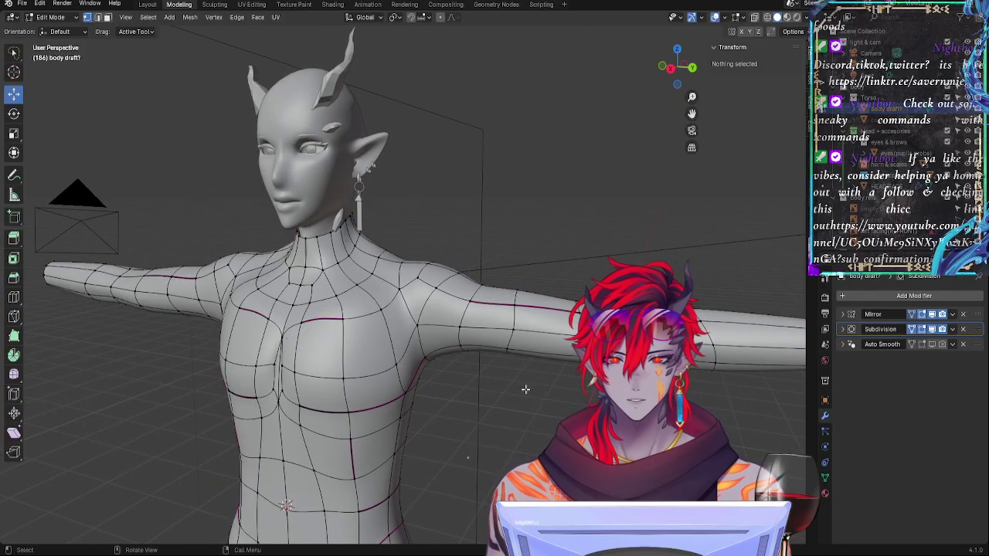
pyautogui.click(457, 330)
pyautogui.moveTo(469, 302); pyautogui.dragTo(468, 303)
pyautogui.moveTo(468, 259); pyautogui.dragTo(469, 264)
pyautogui.click(513, 282)
pyautogui.moveTo(506, 430); pyautogui.dragTo(648, 237, button='middle')
pyautogui.press('Tab')
# Step: Move a side abdomen vertex slightly, viewing the torso from the side
pyautogui.scroll(-3, 568, 329)
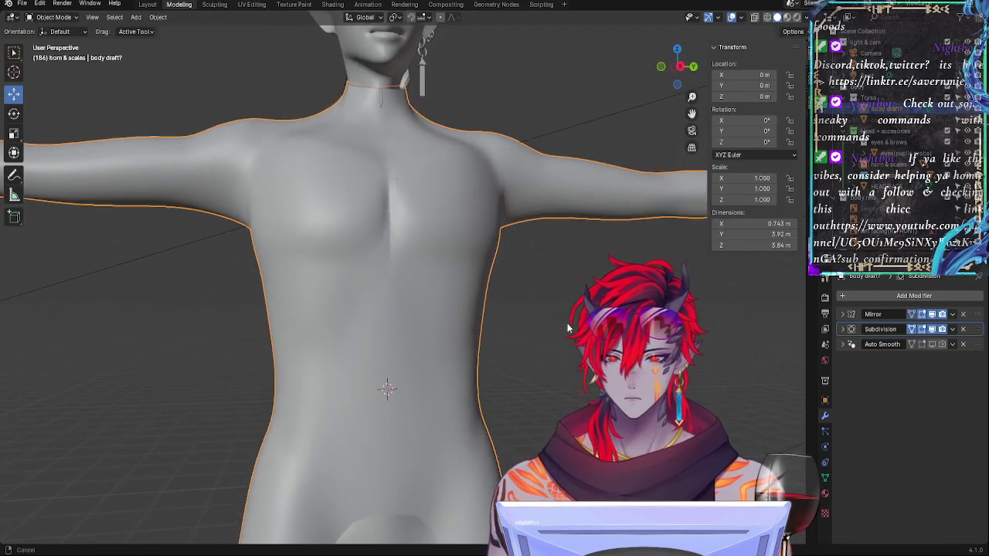
pyautogui.moveTo(573, 354); pyautogui.dragTo(593, 286, button='middle')
pyautogui.press('Tab')
pyautogui.press('Tab')
pyautogui.press('Tab')
pyautogui.press('Tab')
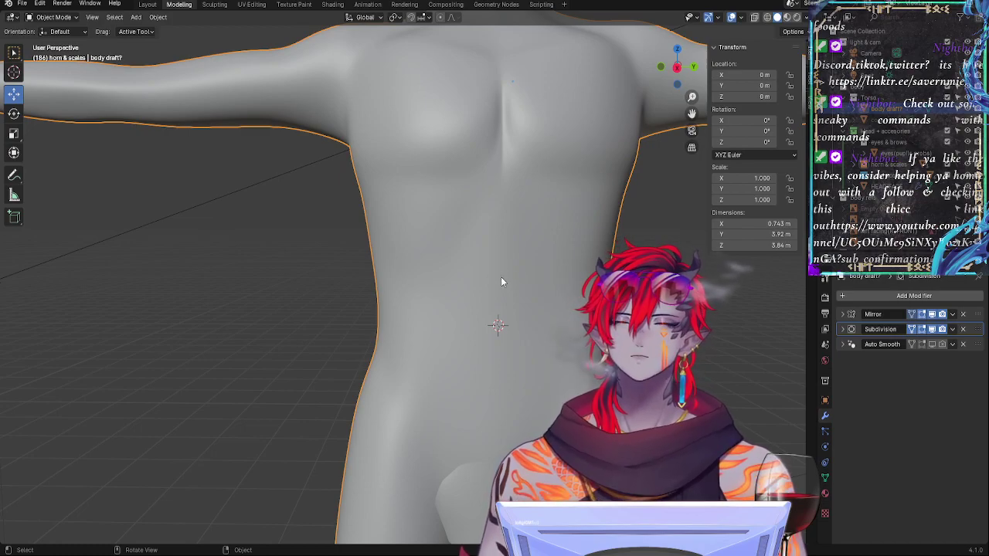
pyautogui.press('Tab')
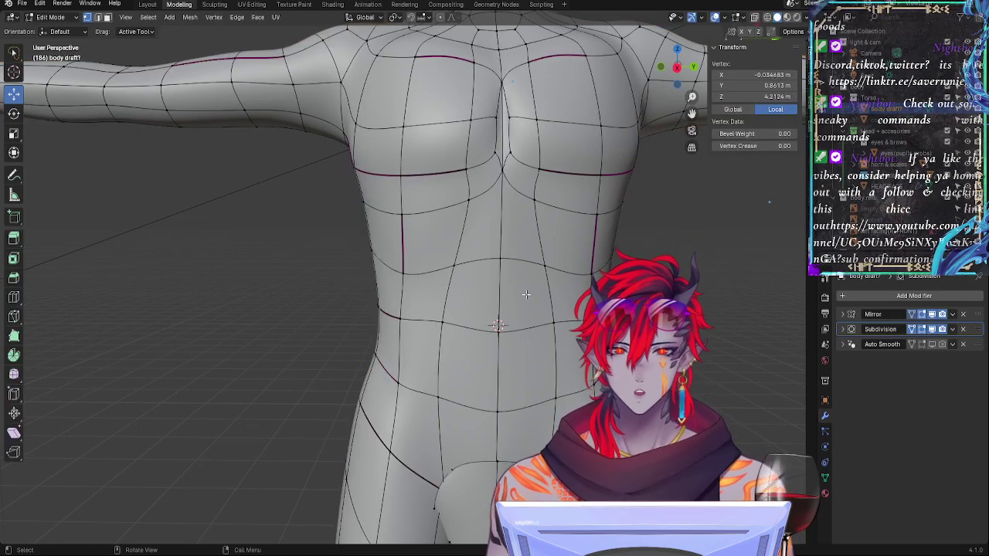
pyautogui.moveTo(528, 288); pyautogui.dragTo(485, 319, button='middle')
pyautogui.click(485, 320)
pyautogui.press('g')
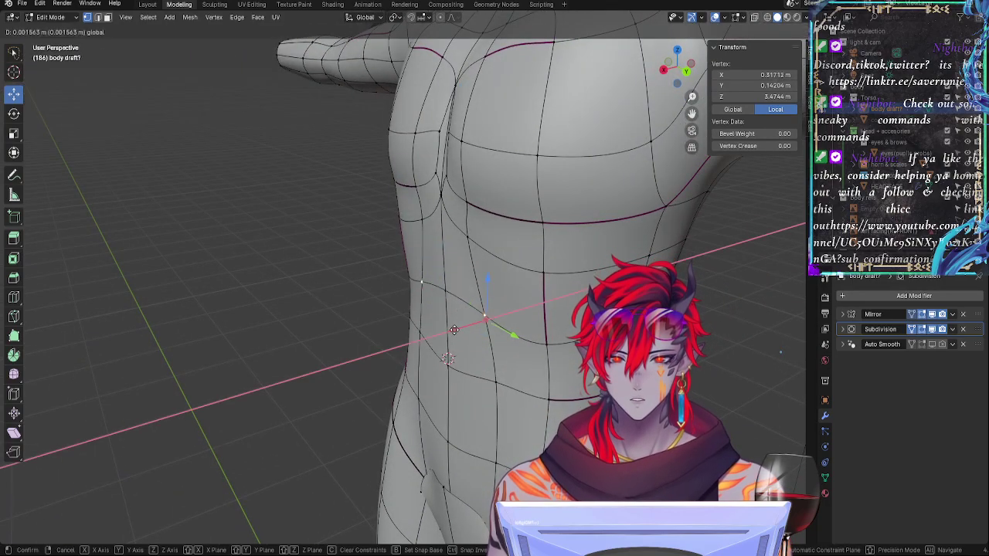
pyautogui.click(443, 292)
# Step: Crease the side abdomen edge and preview the smoothed torso
pyautogui.keyDown('shift'); pyautogui.click(422, 280); pyautogui.keyUp('shift')
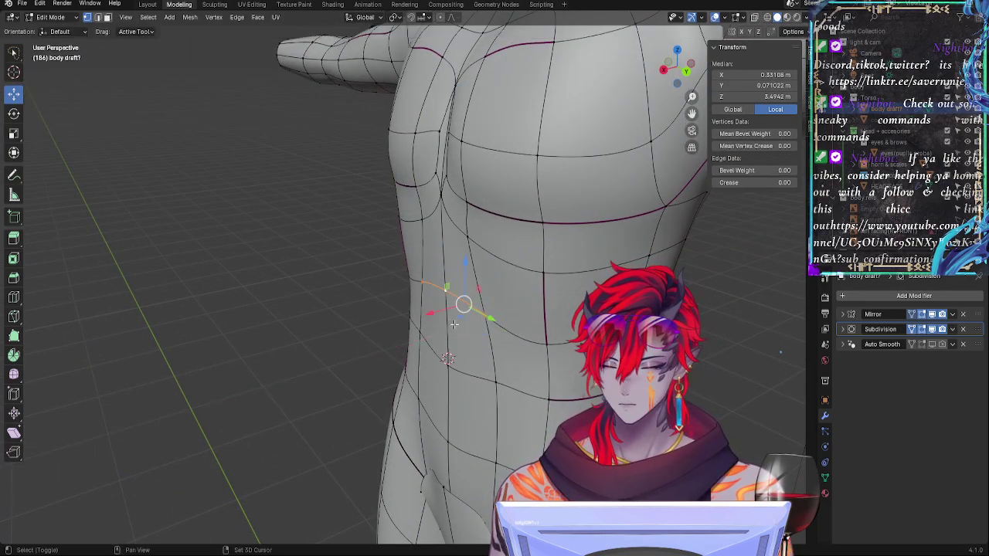
pyautogui.hotkey('shift', 'e')
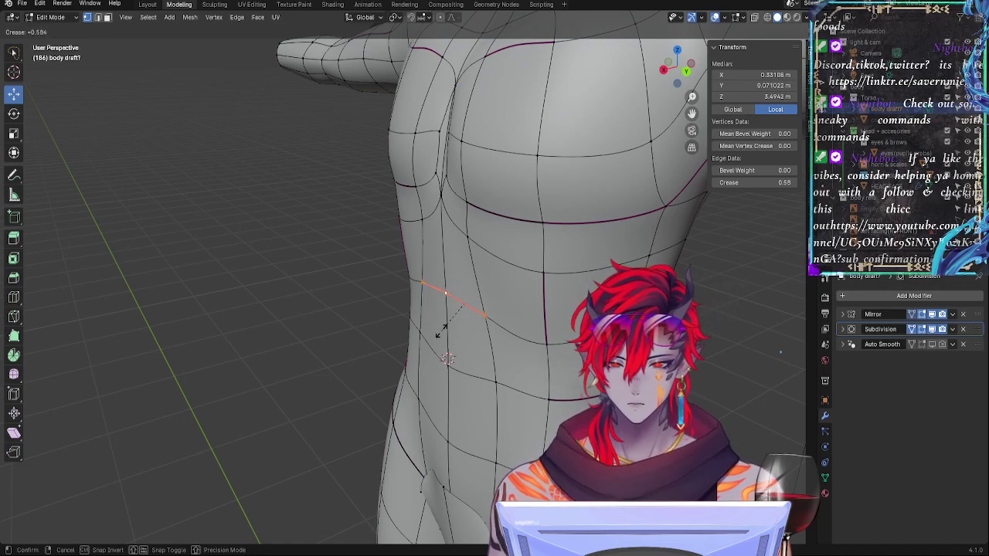
pyautogui.click(416, 340)
pyautogui.click(443, 352)
pyautogui.press('Tab')
pyautogui.moveTo(419, 374); pyautogui.dragTo(537, 349, button='middle')
pyautogui.press('Tab')
# Step: Shift the vertex at the crease's end sideways along X, checking the smoothed result
pyautogui.click(546, 272)
pyautogui.moveTo(545, 274); pyautogui.dragTo(473, 305, button='middle')
pyautogui.moveTo(463, 373); pyautogui.dragTo(464, 373)
pyautogui.press('Tab')
pyautogui.moveTo(465, 386)
pyautogui.mouseDown(button='middle')
pyautogui.moveTo(537, 356)
pyautogui.moveTo(472, 370)
pyautogui.mouseUp(button='middle')
pyautogui.press('Tab')
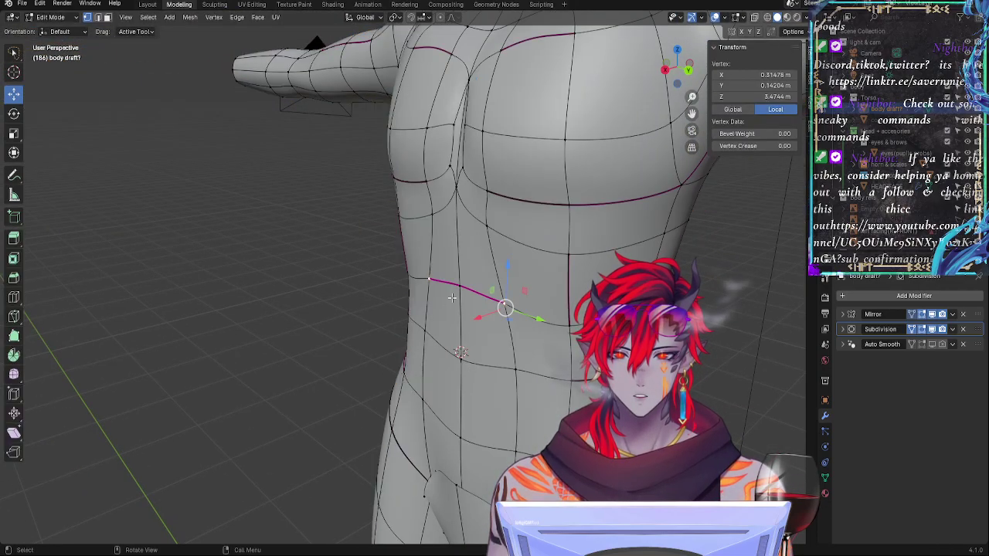
pyautogui.moveTo(431, 296); pyautogui.dragTo(438, 293)
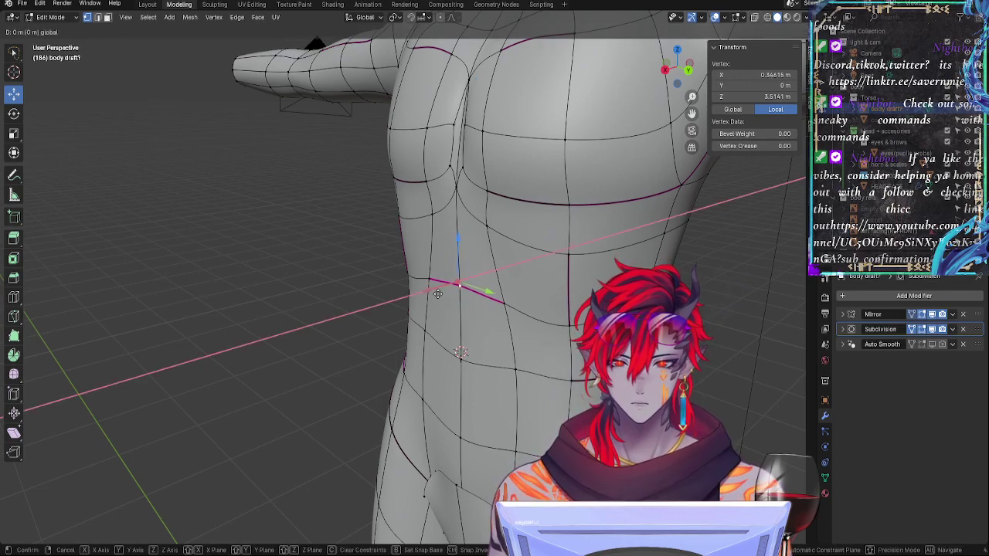
pyautogui.click(437, 293)
pyautogui.press('Tab')
pyautogui.moveTo(491, 363)
pyautogui.mouseDown(button='middle')
pyautogui.moveTo(562, 347)
pyautogui.moveTo(524, 304)
pyautogui.moveTo(483, 358)
pyautogui.moveTo(513, 357)
pyautogui.moveTo(506, 363)
pyautogui.mouseUp(button='middle')
pyautogui.press('Tab')
# Step: Crease the abdomen edge to the centre vertex, first lightly then fully
pyautogui.keyDown('shift'); pyautogui.click(481, 314); pyautogui.keyUp('shift')
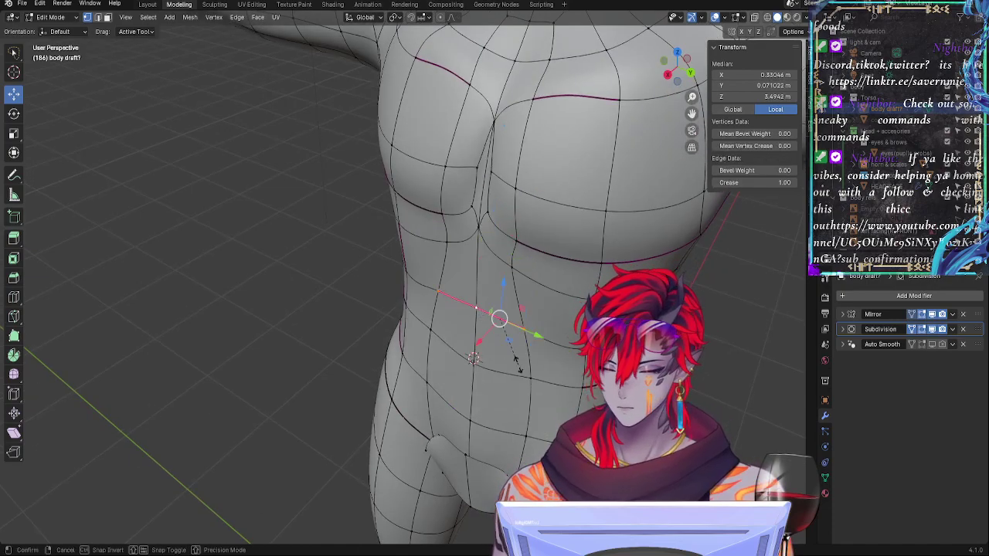
pyautogui.hotkey('shift', 'e')
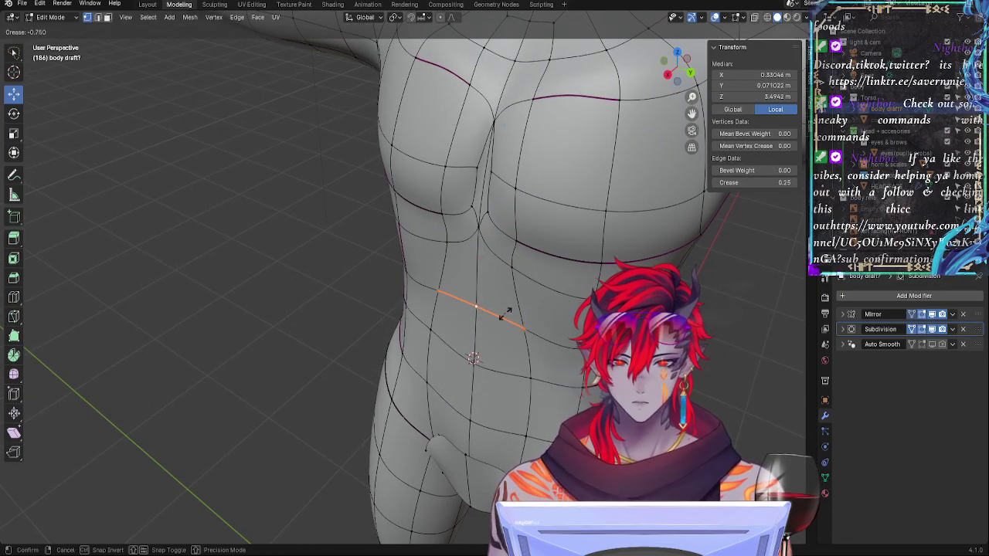
pyautogui.click(499, 318)
pyautogui.hotkey('shift', 'e')
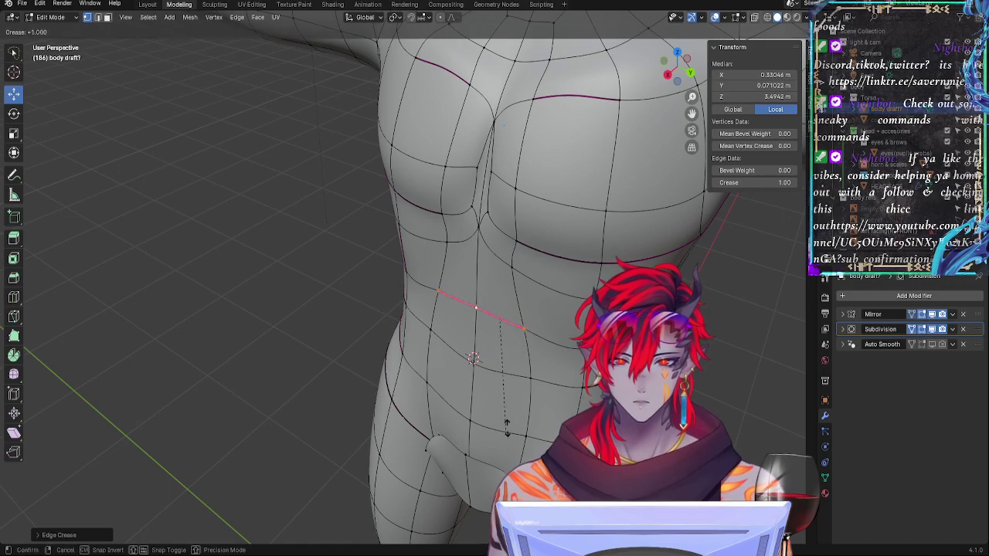
pyautogui.click(506, 344)
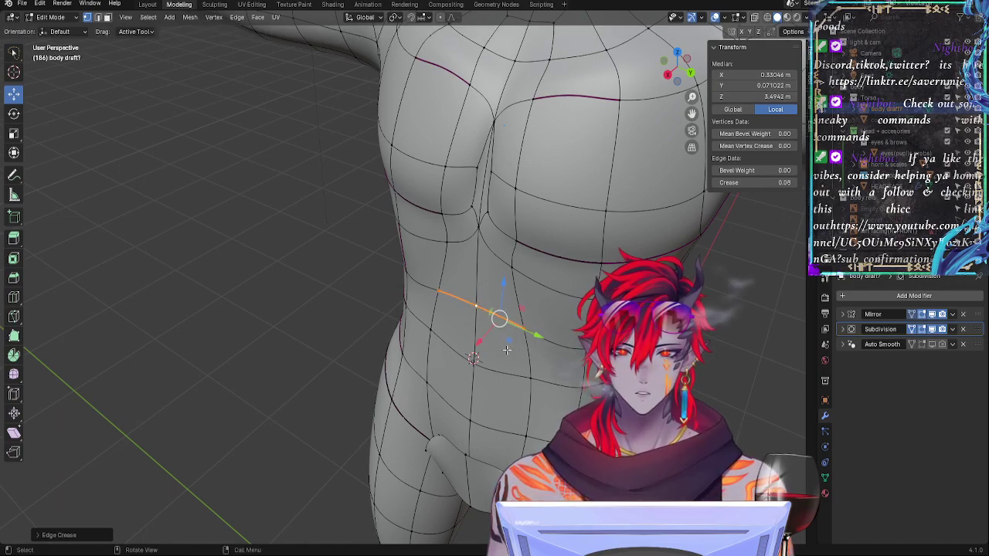
# Step: Slide a lower belly vertex twice along its edge with Shift+V
pyautogui.click(524, 378)
pyautogui.moveTo(516, 378); pyautogui.dragTo(553, 336, button='middle')
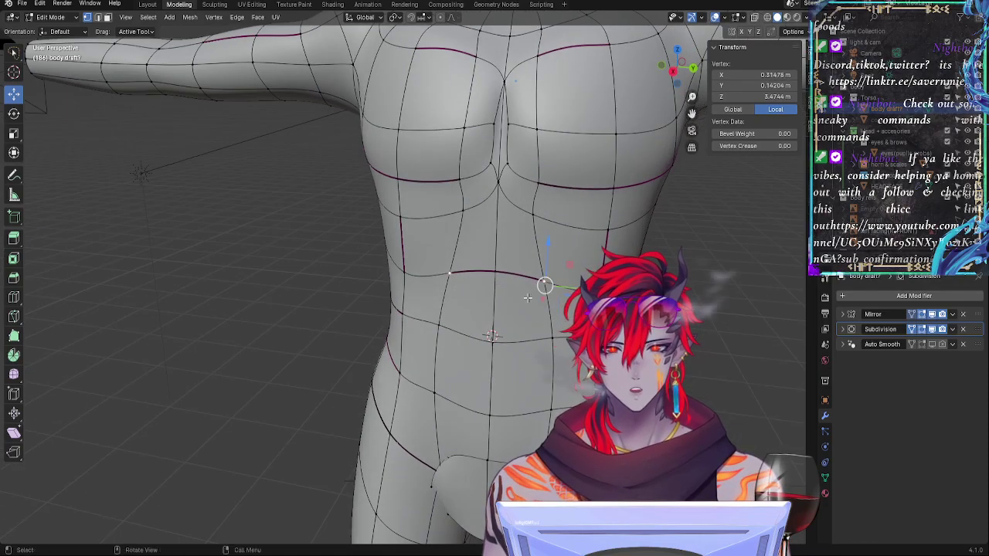
pyautogui.hotkey('shift', 'v')
pyautogui.click(533, 314)
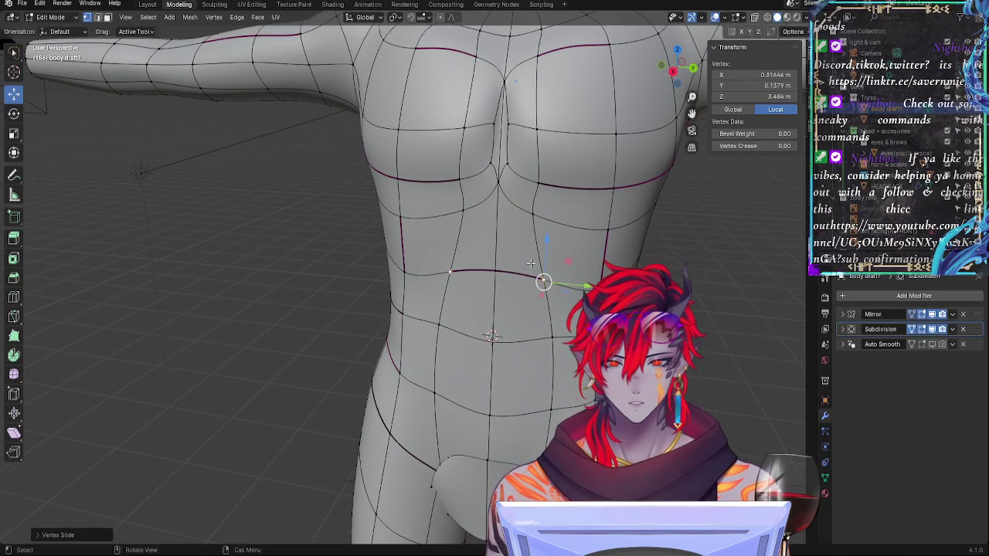
pyautogui.hotkey('shift', 'v')
pyautogui.click(532, 228)
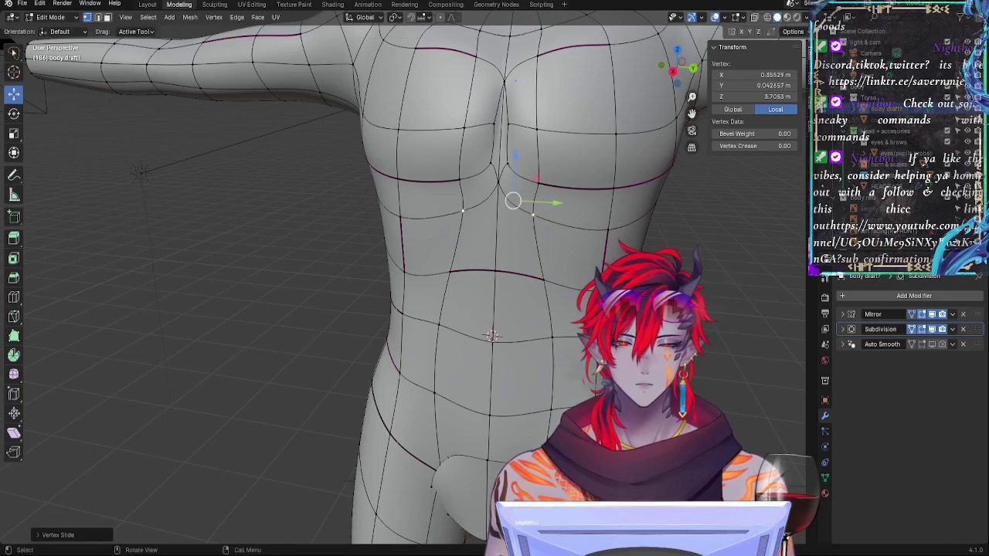
pyautogui.moveTo(532, 228); pyautogui.dragTo(532, 332, button='middle')
# Step: Crease the edge loop running across the mid back with Shift+E
pyautogui.moveTo(519, 380); pyautogui.dragTo(523, 363, button='middle')
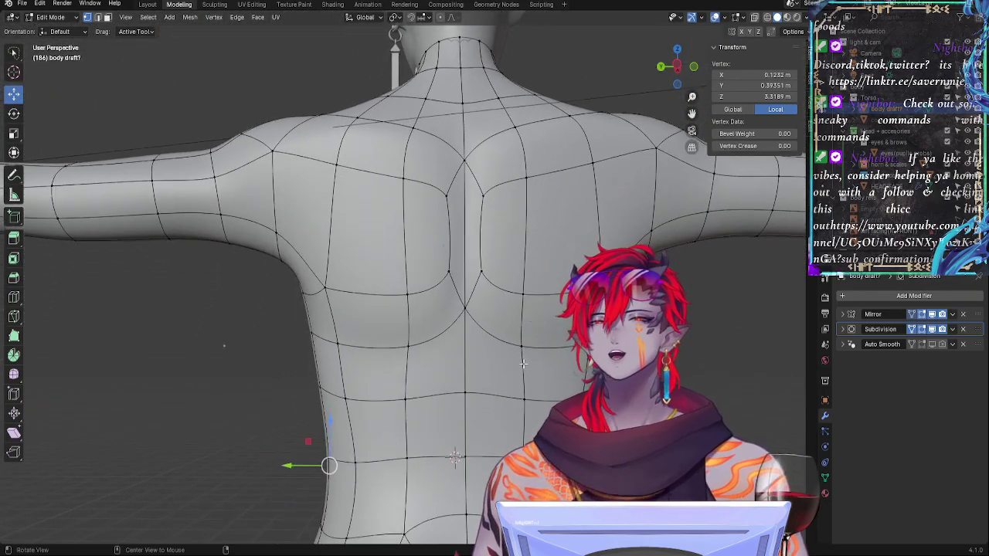
pyautogui.keyDown('alt'); pyautogui.click(384, 348); pyautogui.keyUp('alt')
pyautogui.hotkey('shift', 'e')
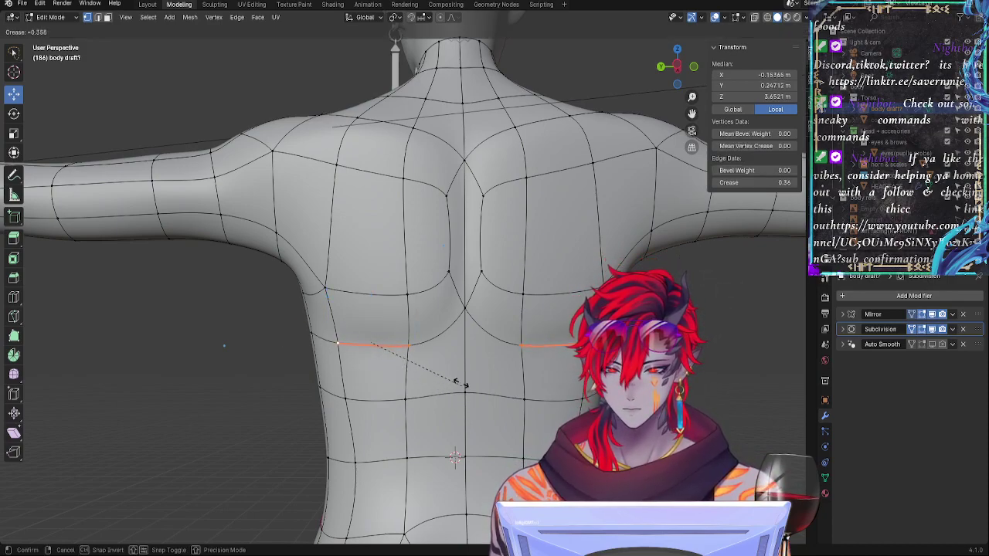
pyautogui.click(464, 415)
# Step: Slide the vertex beside the creased loop and the centre spine vertex slightly upward
pyautogui.click(467, 409)
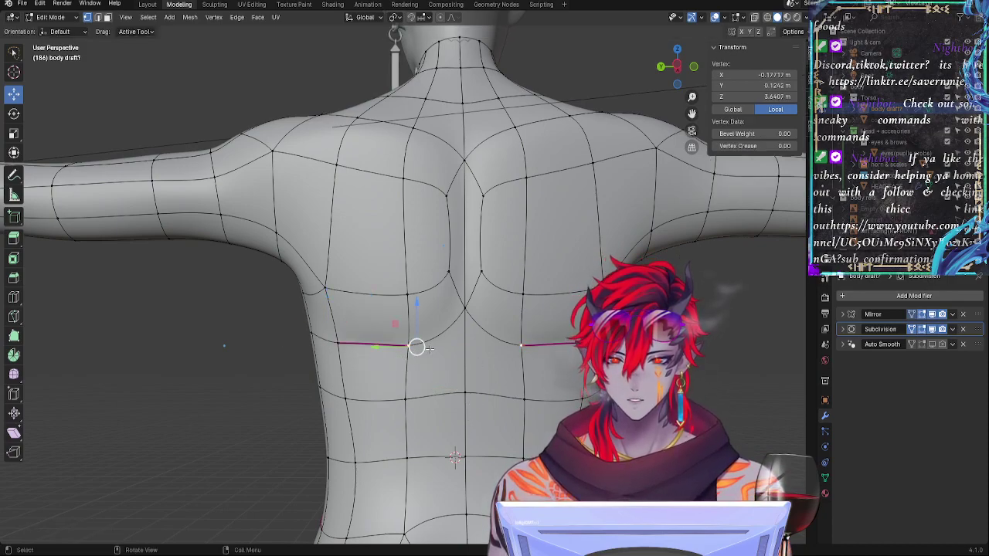
pyautogui.press('g')
pyautogui.press('g')
pyautogui.click(429, 340)
pyautogui.click(463, 383)
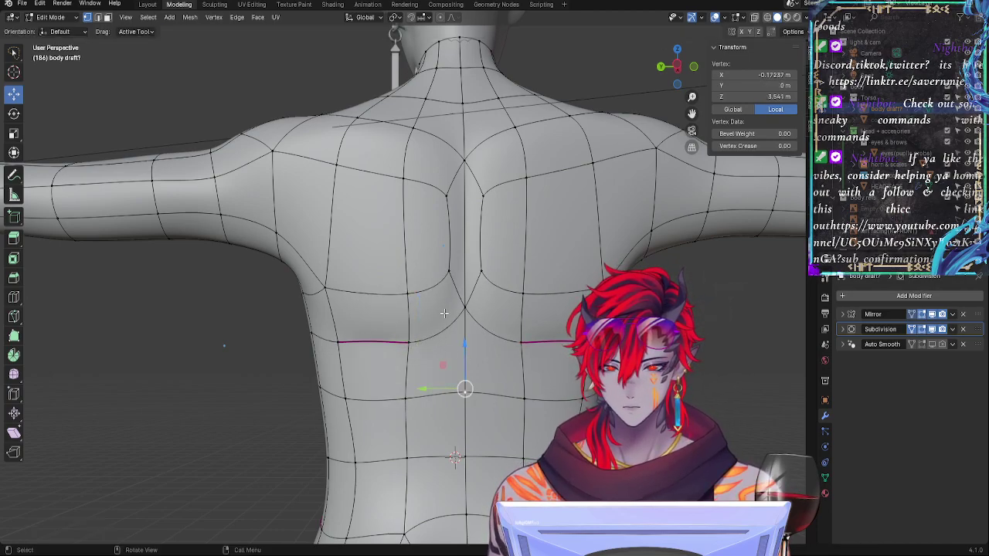
pyautogui.press('g')
pyautogui.press('g')
pyautogui.click(465, 307)
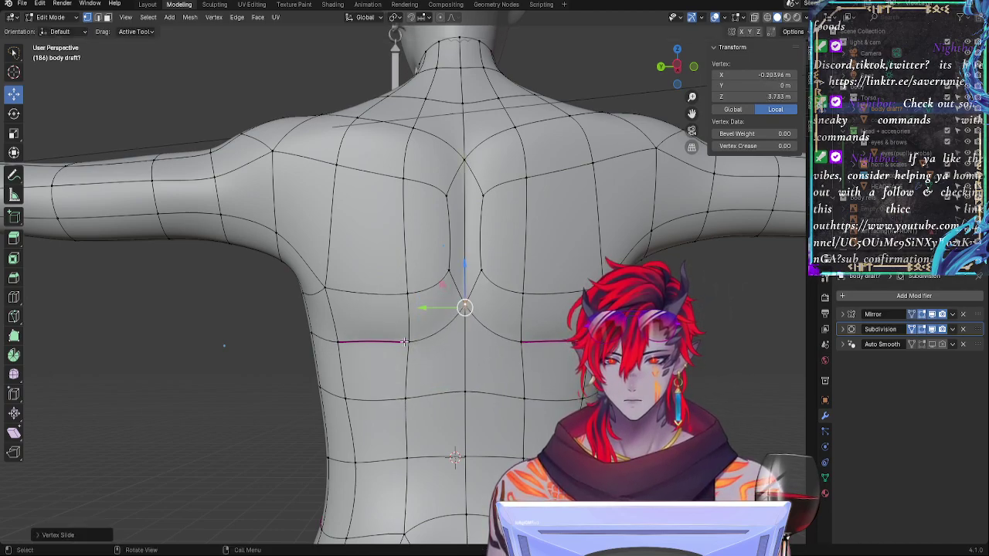
# Step: Edge-slide the vertical edges just above the crease along the back
pyautogui.click(408, 342)
pyautogui.click(408, 328)
pyautogui.press('g')
pyautogui.press('g')
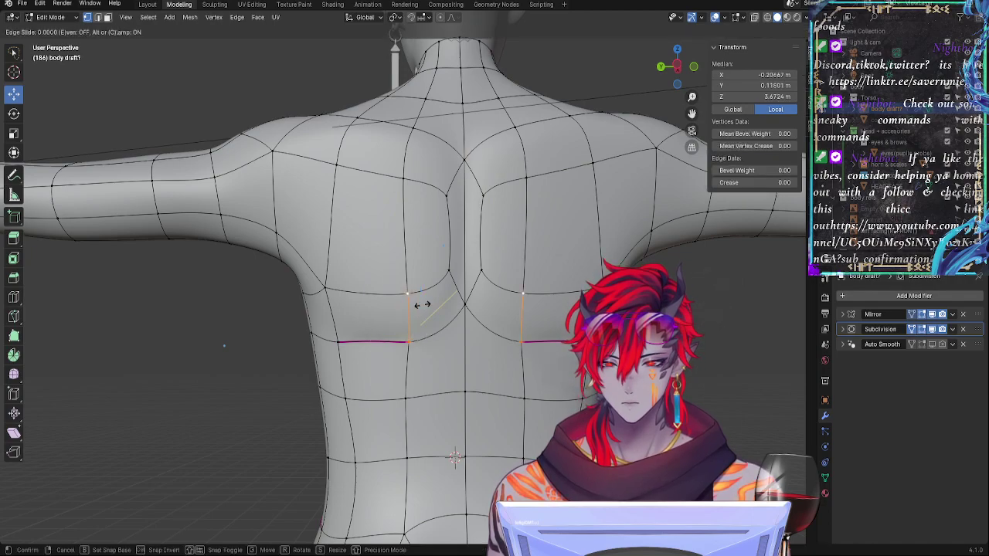
pyautogui.click(405, 329)
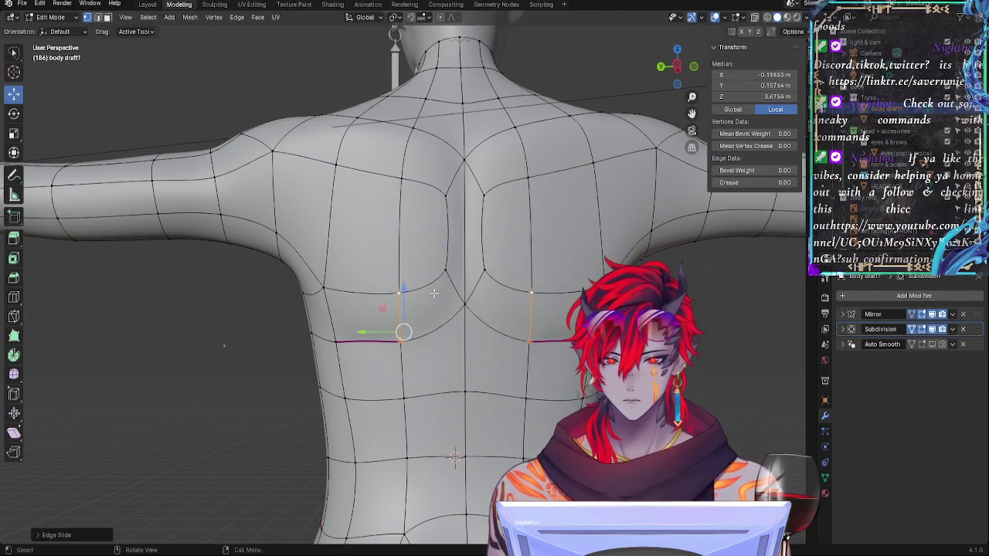
# Step: Slide a spine vertex along its edge and shift the spine-side edge slightly sideways
pyautogui.click(461, 305)
pyautogui.press('g')
pyautogui.press('g')
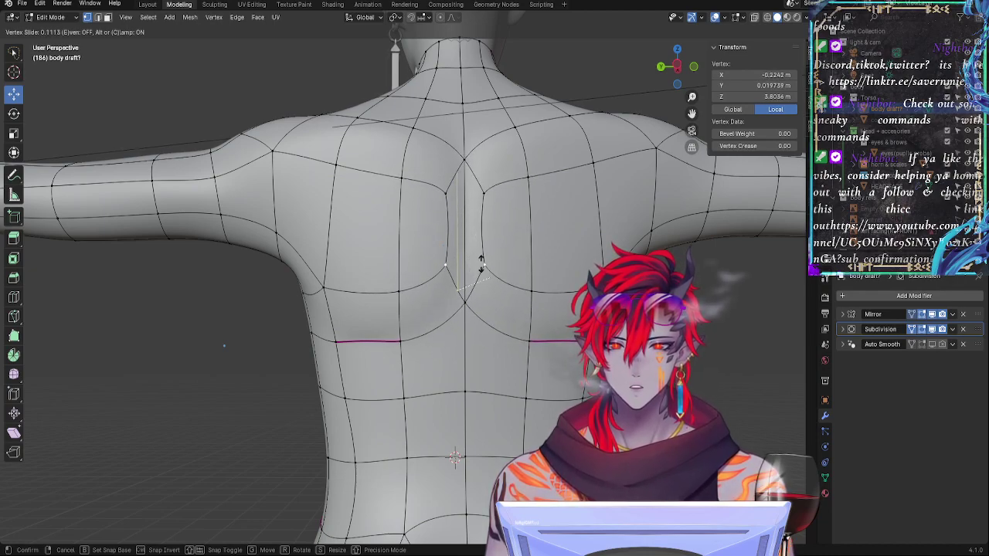
pyautogui.click(481, 260)
pyautogui.keyDown('shift'); pyautogui.click(485, 213); pyautogui.keyUp('shift')
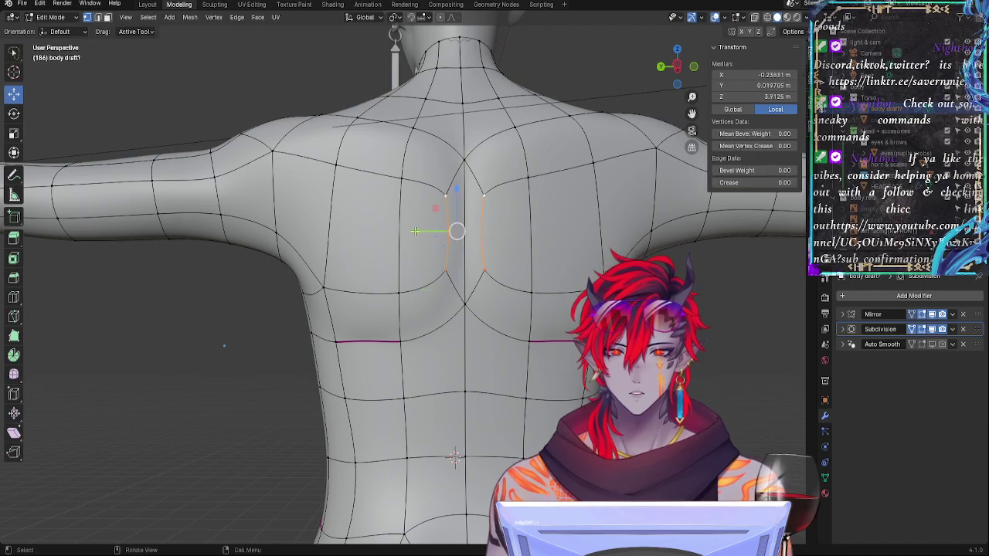
pyautogui.moveTo(415, 231); pyautogui.dragTo(423, 231)
# Step: Raise the horizontal loop under the shoulder blades along Z, then lift its centre vertex
pyautogui.click(500, 274)
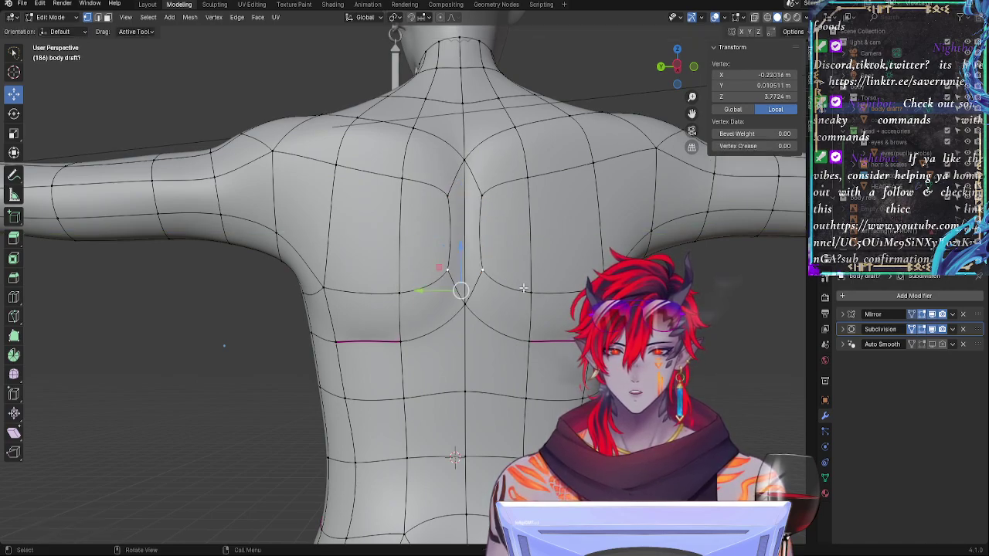
pyautogui.keyDown('alt'); pyautogui.click(523, 288); pyautogui.keyUp('alt')
pyautogui.press('g')
pyautogui.press('g')
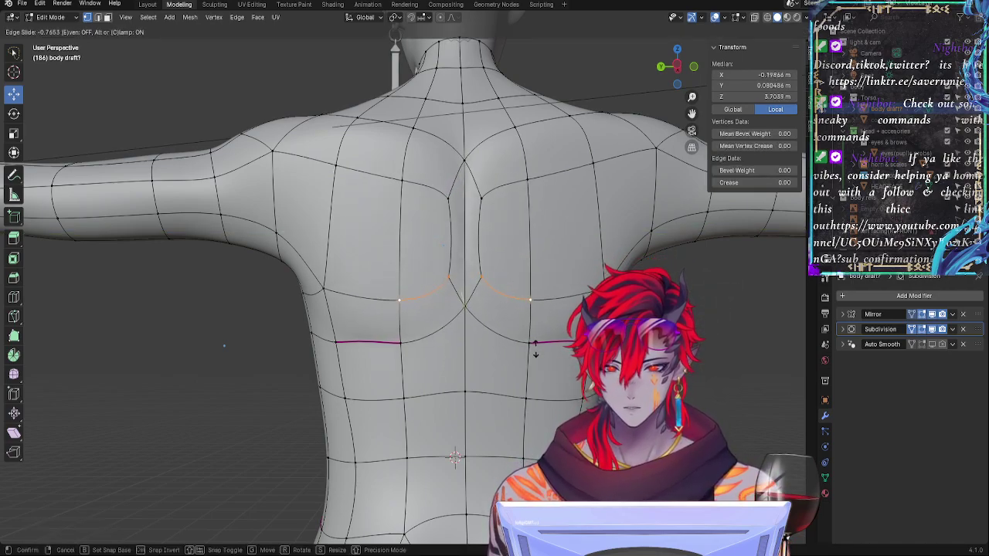
pyautogui.rightClick(535, 351)
pyautogui.press('g')
pyautogui.press('z')
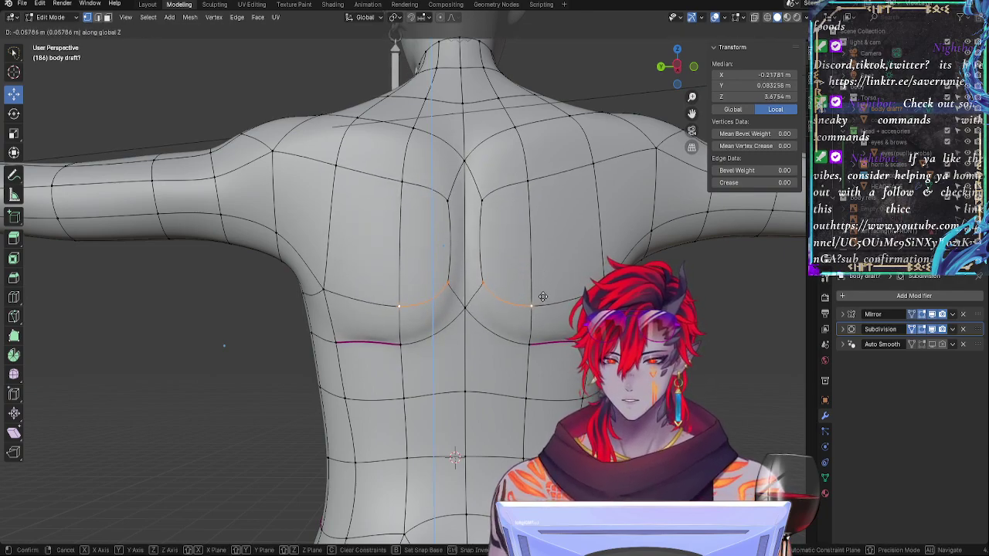
pyautogui.click(540, 258)
pyautogui.click(464, 308)
pyautogui.moveTo(464, 268); pyautogui.dragTo(464, 256)
# Step: Move the matching shoulder-blade vertices on the other side along X
pyautogui.hotkey('alt', 'a')
pyautogui.click(401, 285)
pyautogui.moveTo(466, 358); pyautogui.dragTo(245, 342, button='middle')
pyautogui.moveTo(272, 340); pyautogui.dragTo(272, 347)
pyautogui.moveTo(275, 346); pyautogui.dragTo(307, 396, button='middle')
pyautogui.click(270, 341)
pyautogui.moveTo(303, 358); pyautogui.dragTo(285, 332)
pyautogui.click(302, 327)
pyautogui.click(355, 329)
# Step: Slide a back vertex up its edge and nudge two back vertices near the armpit along X
pyautogui.moveTo(284, 332); pyautogui.dragTo(436, 346, button='middle')
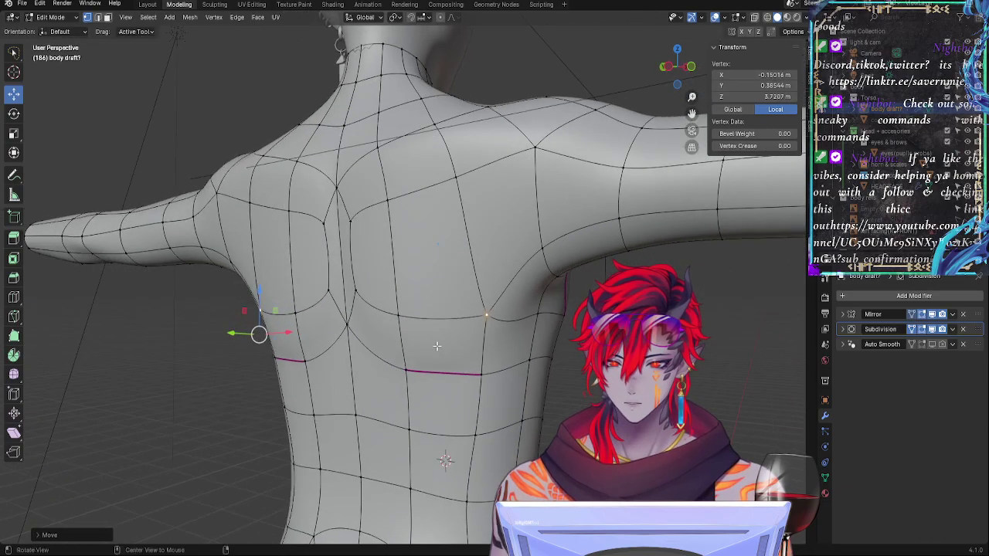
pyautogui.press('g')
pyautogui.press('g')
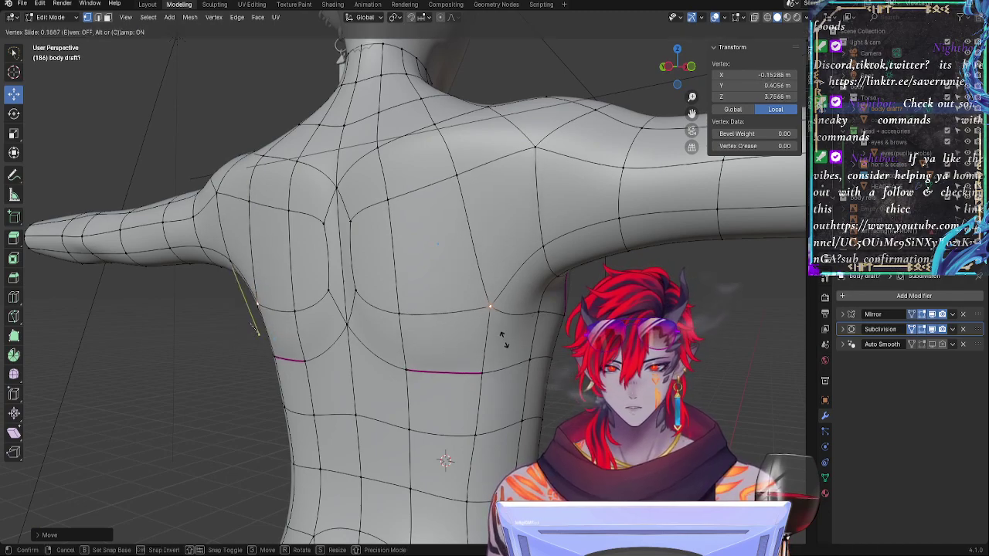
pyautogui.click(462, 358)
pyautogui.moveTo(462, 357); pyautogui.dragTo(315, 377, button='middle')
pyautogui.click(287, 355)
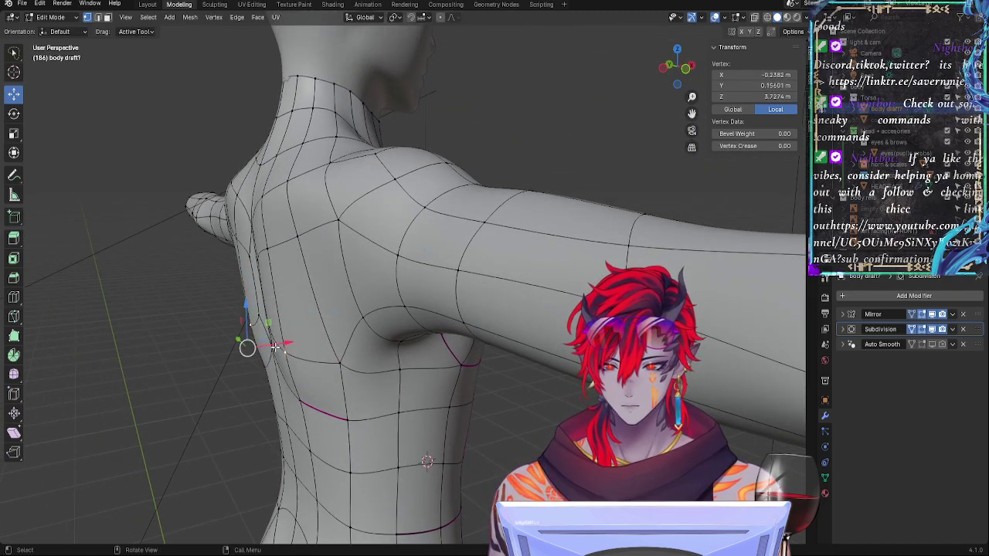
pyautogui.moveTo(273, 348); pyautogui.dragTo(269, 348)
pyautogui.click(334, 364)
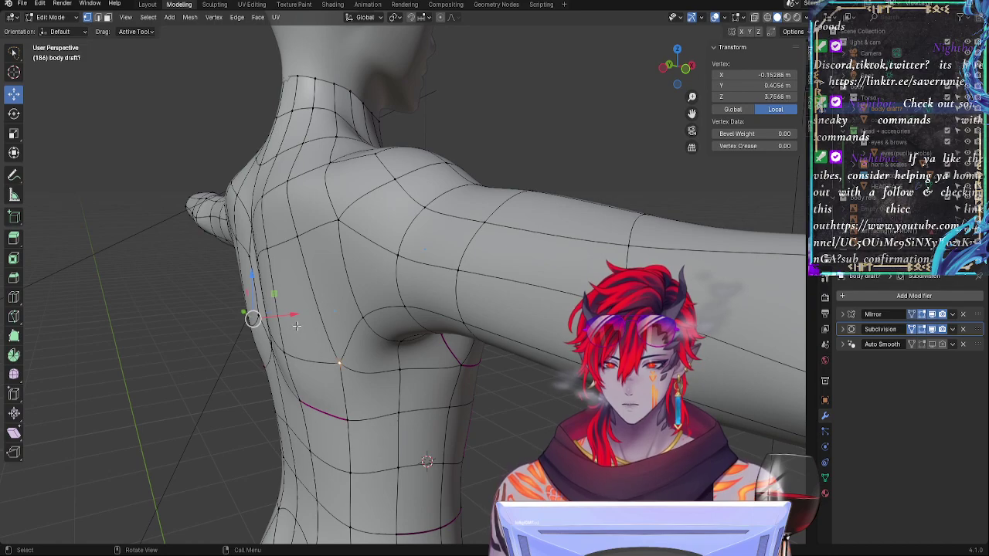
pyautogui.moveTo(293, 315); pyautogui.dragTo(290, 316)
# Step: Move a lower back vertex along X and slide another vertex upward along its edge
pyautogui.click(398, 320)
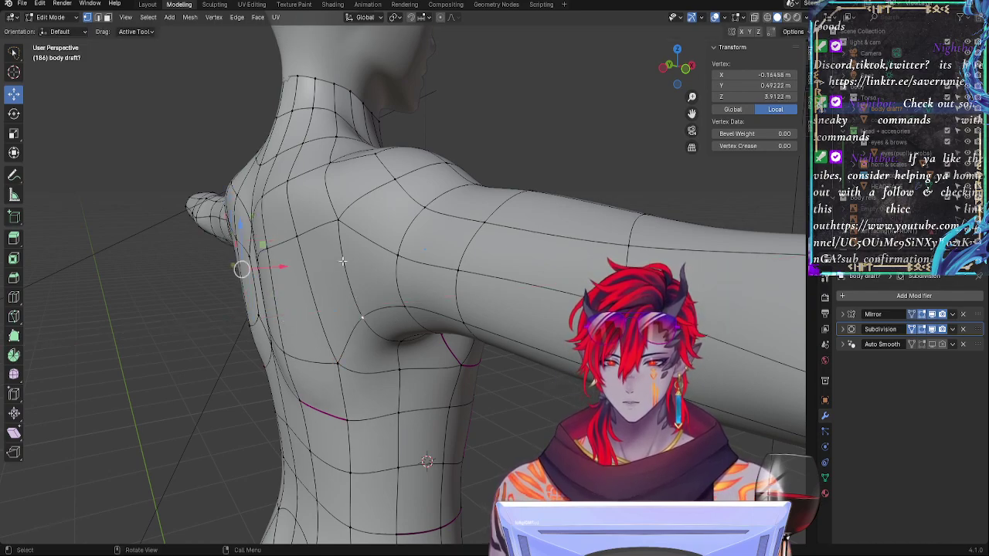
pyautogui.press('g')
pyautogui.press('x')
pyautogui.click(282, 271)
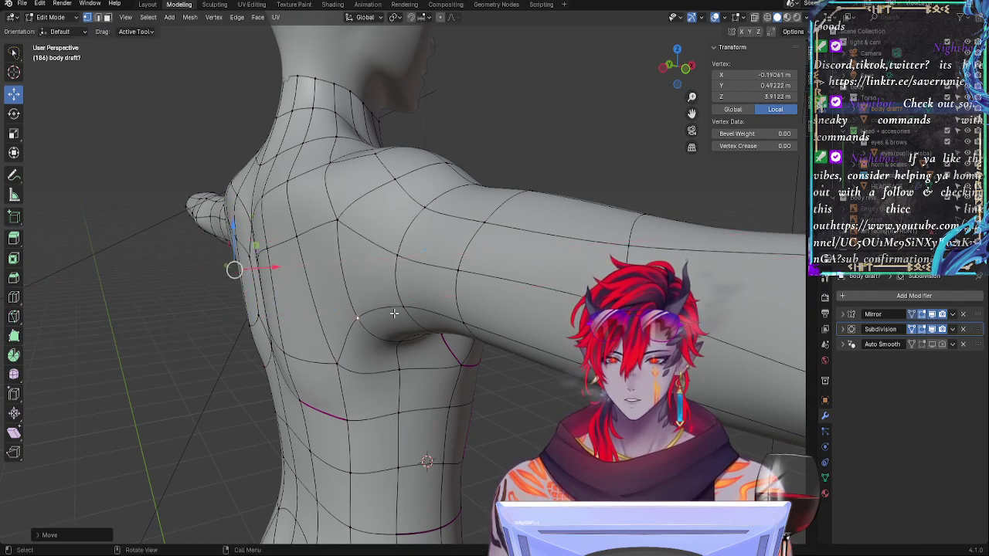
pyautogui.moveTo(282, 272); pyautogui.dragTo(504, 342, button='middle')
pyautogui.press('g')
pyautogui.press('g')
pyautogui.click(431, 328)
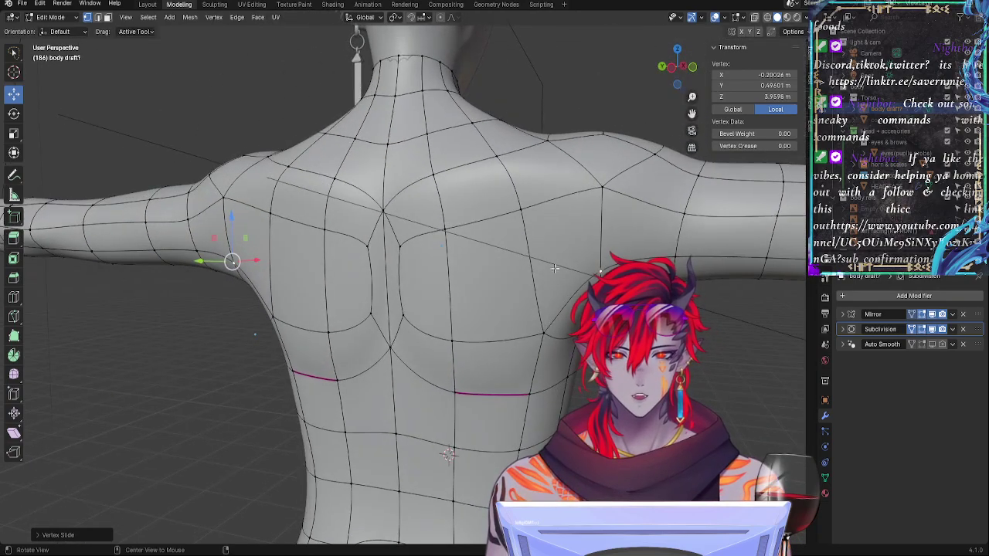
# Step: Edge-slide a pair of neighbouring vertices on the upper back
pyautogui.click(523, 226)
pyautogui.moveTo(520, 228); pyautogui.dragTo(547, 262, button='middle')
pyautogui.click(529, 323)
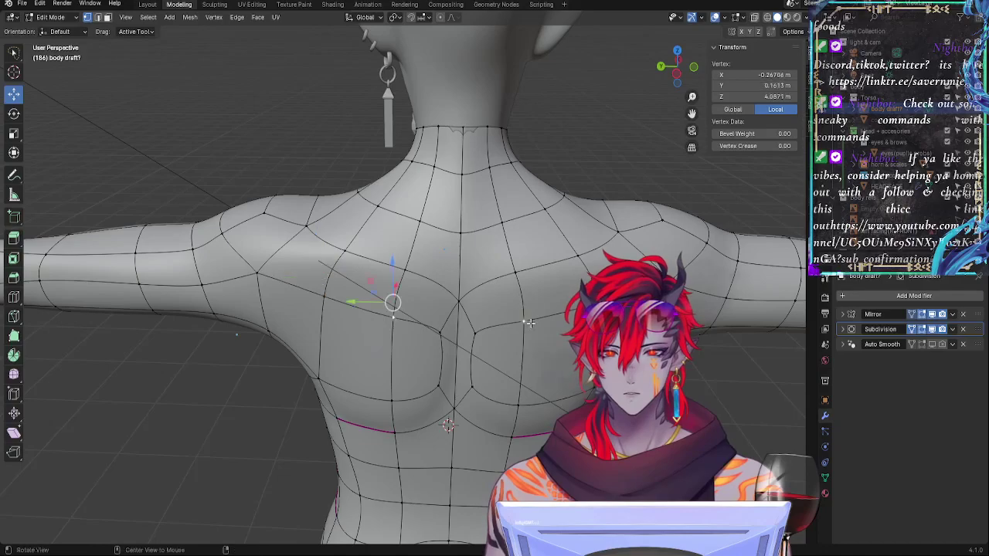
pyautogui.keyDown('alt'); pyautogui.moveTo(529, 323); pyautogui.dragTo(482, 349); pyautogui.keyUp('alt')
pyautogui.keyDown('shift'); pyautogui.click(459, 377); pyautogui.keyUp('shift')
pyautogui.press('g')
pyautogui.press('g')
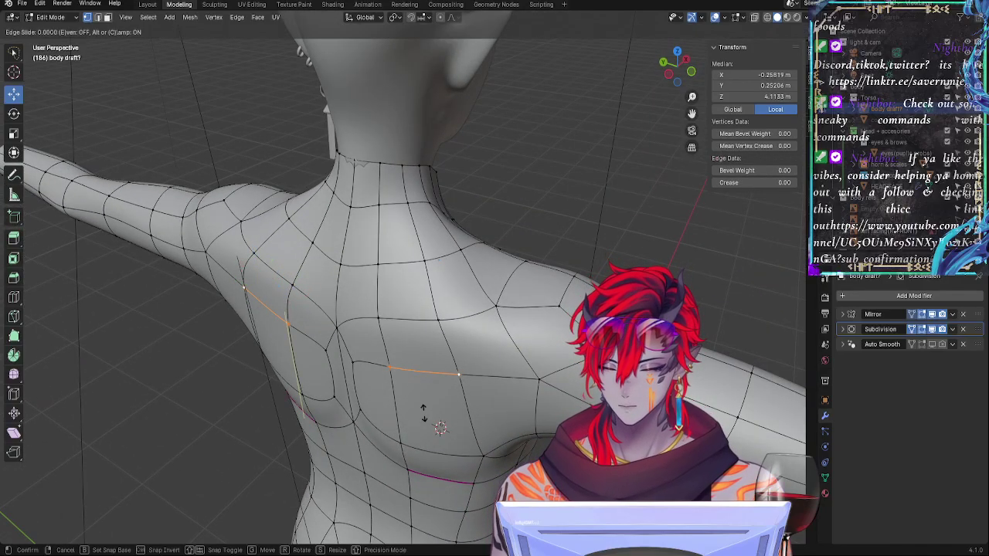
pyautogui.click(424, 413)
# Step: Shift the selected upper-back vertices sideways along X toward the shoulder
pyautogui.moveTo(425, 414); pyautogui.dragTo(265, 253, button='middle')
pyautogui.press('g')
pyautogui.press('x')
pyautogui.click(259, 261)
pyautogui.moveTo(265, 252); pyautogui.dragTo(309, 224)
# Step: Slide the vertex beside the spine down along its edge
pyautogui.click(500, 249)
pyautogui.keyDown('alt'); pyautogui.moveTo(500, 249); pyautogui.dragTo(477, 264); pyautogui.keyUp('alt')
pyautogui.press('g')
pyautogui.press('g')
pyautogui.click(475, 270)
pyautogui.press('g')
# Step: Slide a vertex on top of the shoulder along its edge
pyautogui.press('g')
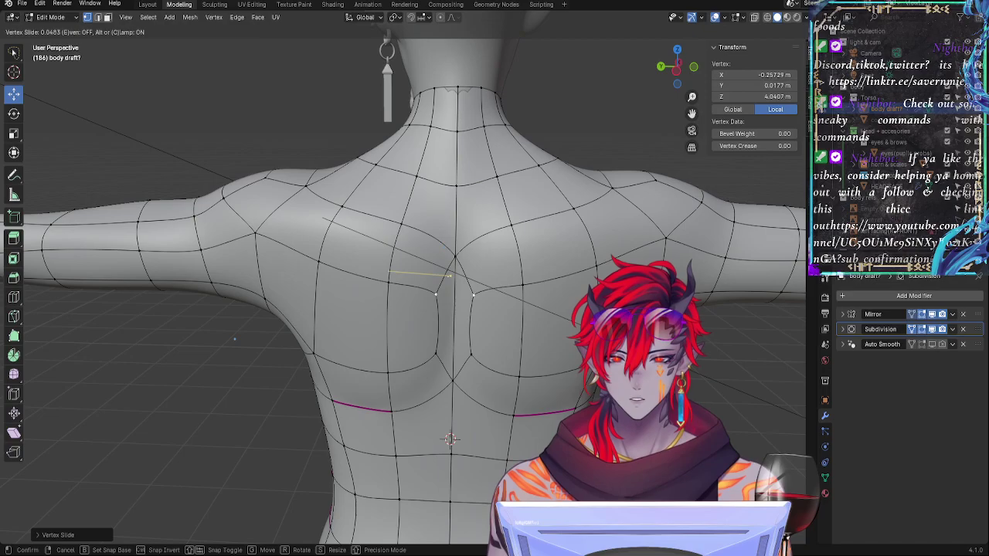
pyautogui.click(449, 287)
pyautogui.click(312, 356)
pyautogui.moveTo(312, 355); pyautogui.dragTo(293, 386, button='middle')
pyautogui.moveTo(490, 464); pyautogui.dragTo(471, 400, button='middle')
pyautogui.click(494, 347)
pyautogui.click(489, 379)
# Step: Slide the shoulder-blade vertex and both shoulder vertices along their edges, lowering the shoulder slightly
pyautogui.press('g')
pyautogui.press('g')
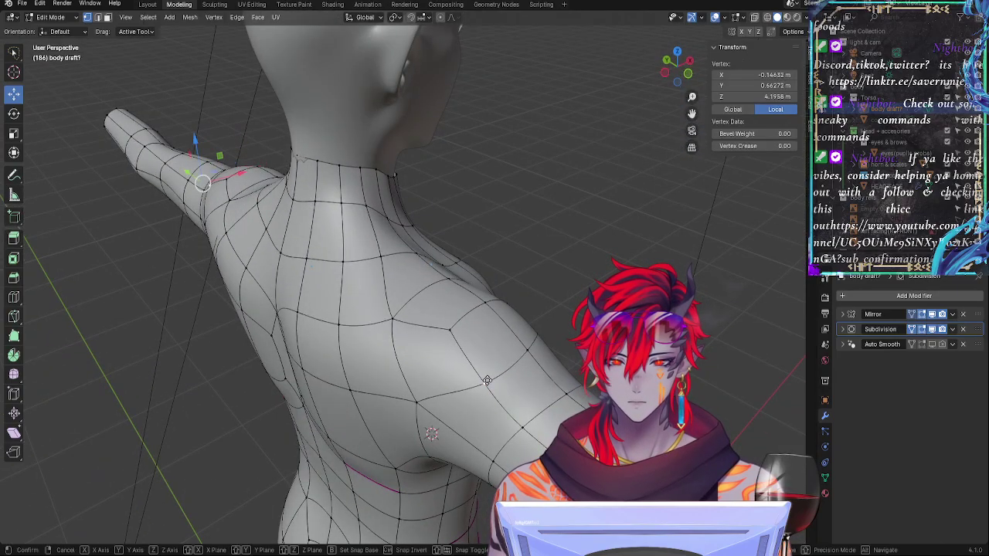
pyautogui.click(488, 380)
pyautogui.click(382, 332)
pyautogui.press('g')
pyautogui.press('g')
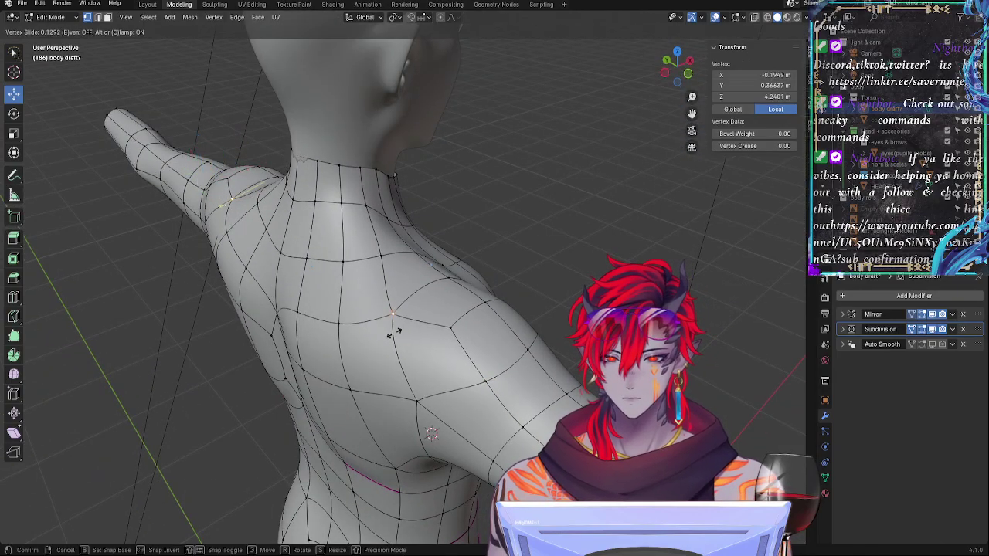
pyautogui.click(395, 330)
pyautogui.press('g')
pyautogui.press('g')
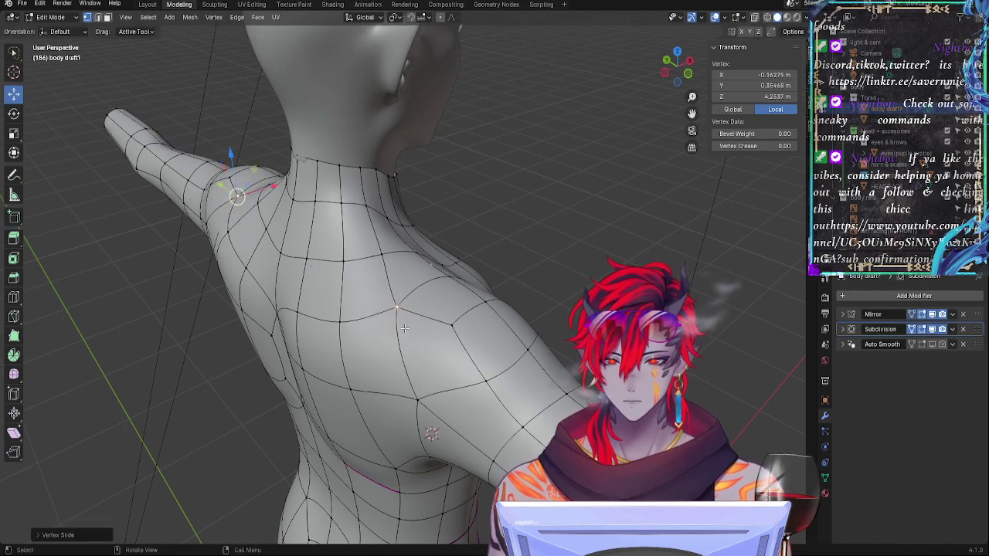
pyautogui.click(416, 331)
pyautogui.moveTo(415, 330); pyautogui.dragTo(434, 236, button='middle')
pyautogui.moveTo(322, 122); pyautogui.dragTo(321, 127)
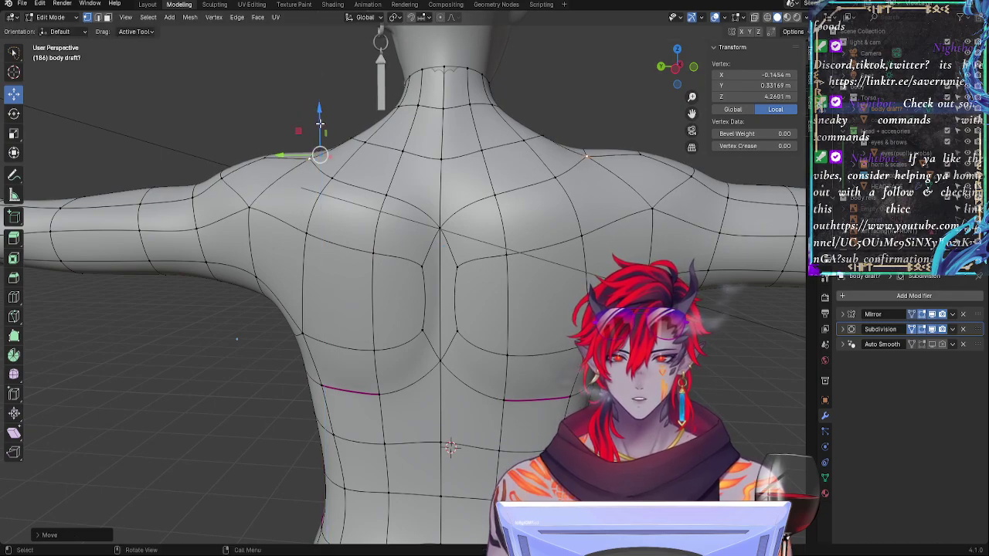
pyautogui.click(657, 214)
pyautogui.press('g')
pyautogui.press('g')
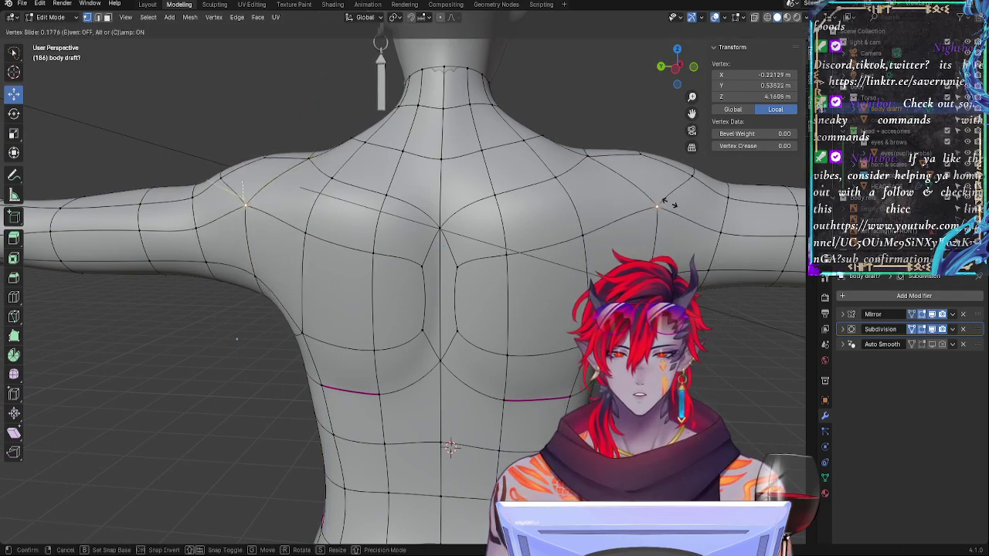
pyautogui.click(672, 204)
# Step: Pull the left armpit vertex in to about 0.35 m Y, then nudge it along X
pyautogui.hotkey('alt', 'a')
pyautogui.click(302, 334)
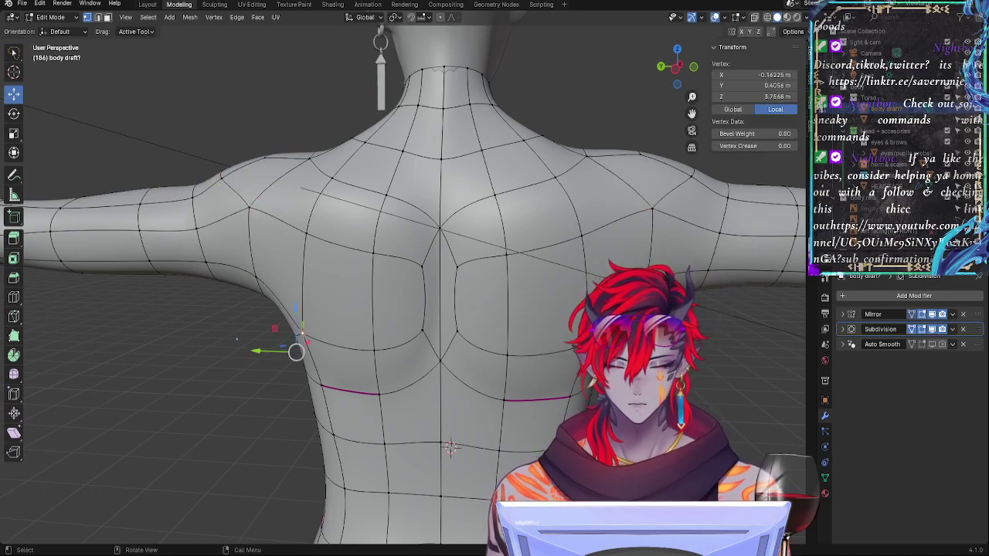
pyautogui.press('g')
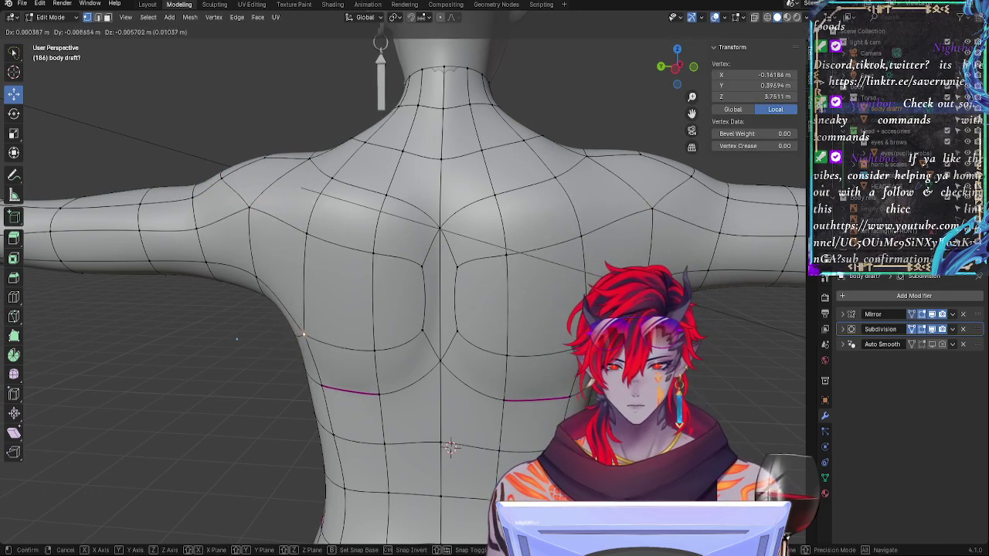
pyautogui.press('y')
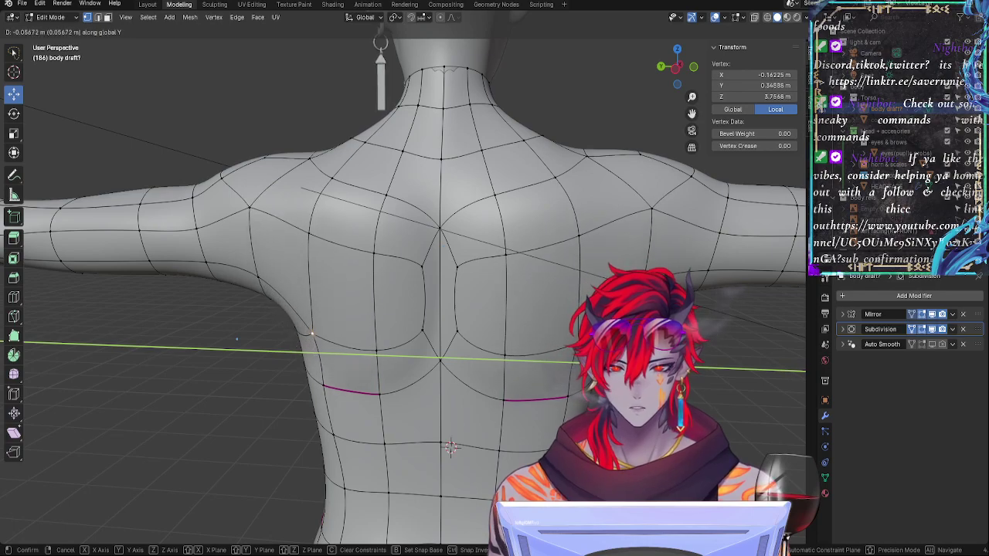
pyautogui.press('Return')
pyautogui.moveTo(433, 363); pyautogui.dragTo(341, 369, button='middle')
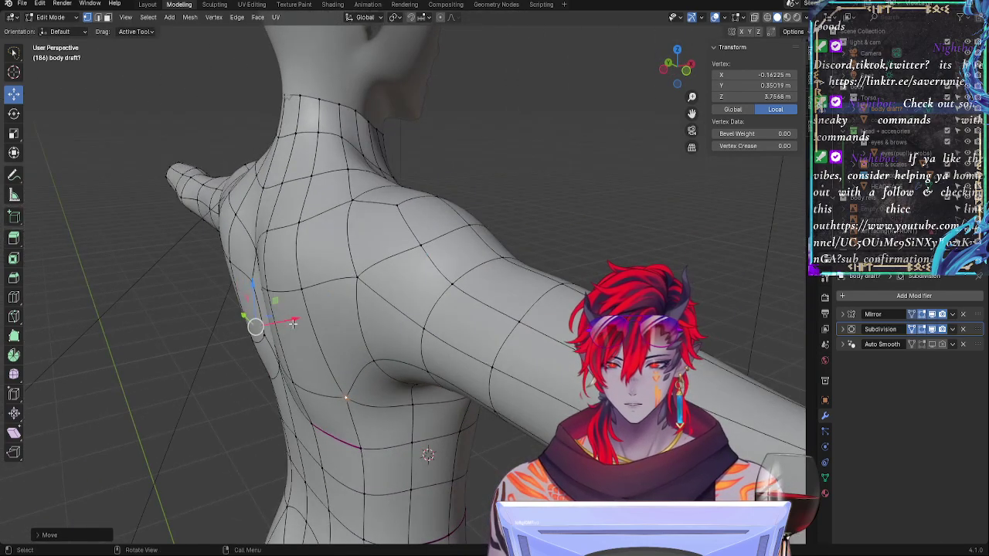
pyautogui.press('g')
pyautogui.press('x')
pyautogui.press('Return')
pyautogui.moveTo(282, 323); pyautogui.dragTo(331, 254, button='middle')
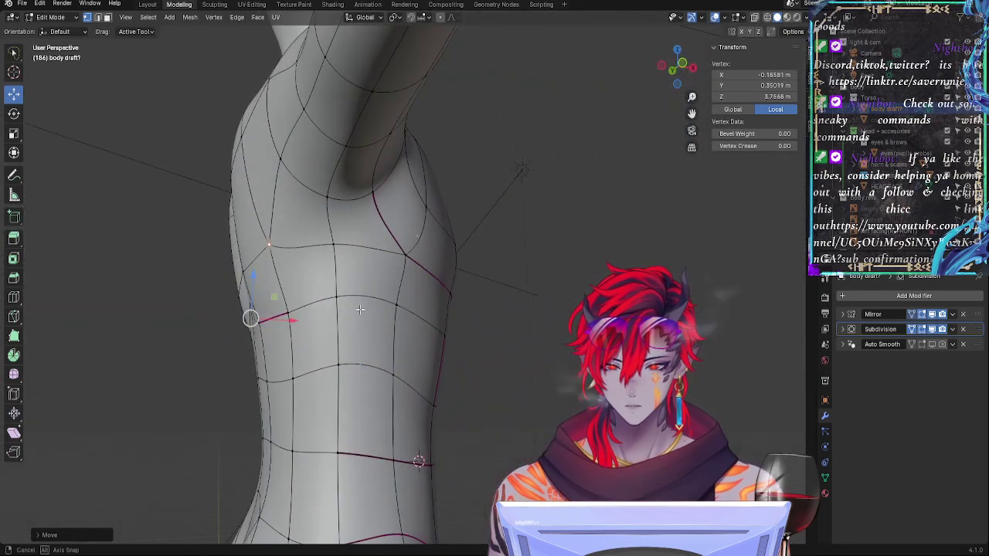
# Step: Lower a vertex on the side of the torso along Z
pyautogui.click(334, 254)
pyautogui.press('g')
pyautogui.press('z')
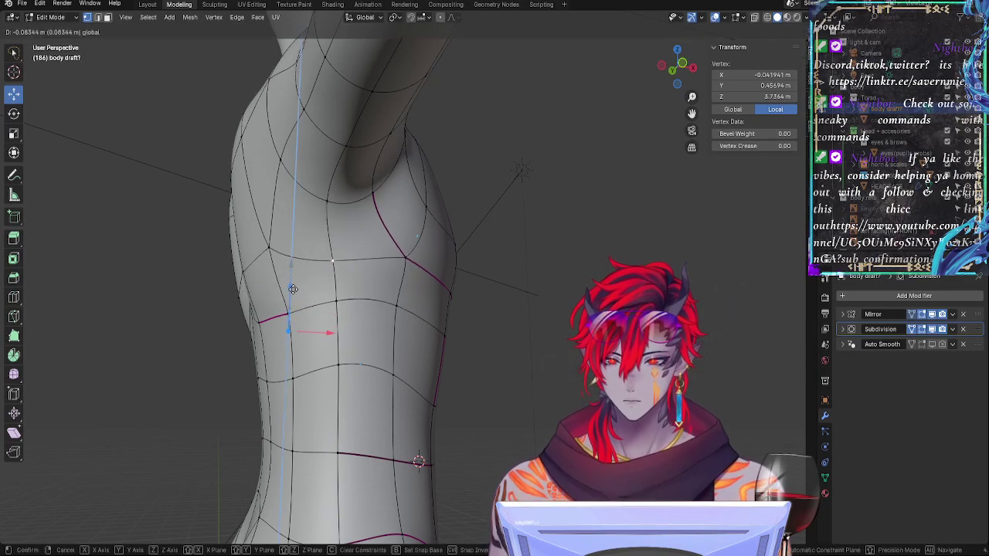
pyautogui.press('Return')
pyautogui.moveTo(322, 294); pyautogui.dragTo(463, 309, button='middle')
# Step: Push an armpit vertex slightly along Y and lower it
pyautogui.click(482, 322)
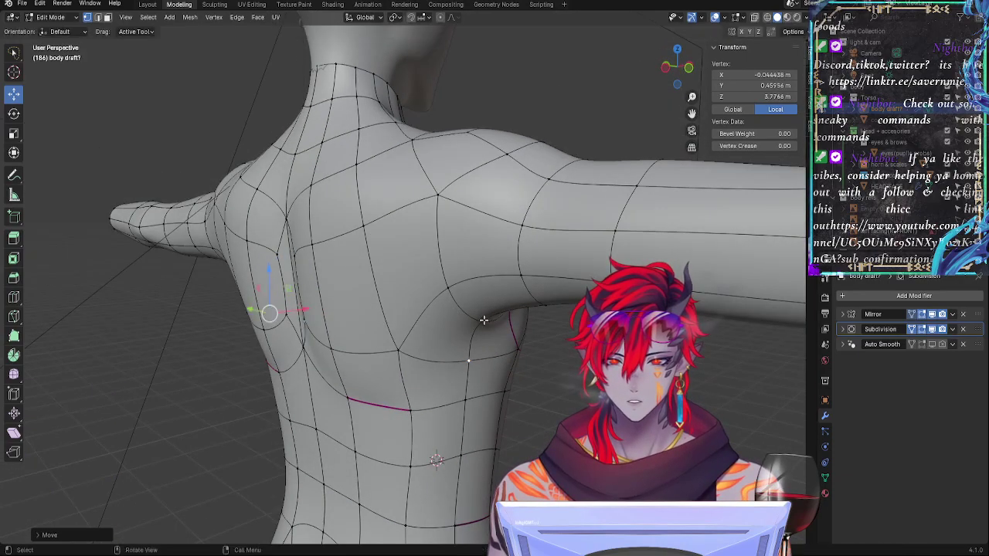
pyautogui.keyDown('alt'); pyautogui.moveTo(325, 312); pyautogui.dragTo(402, 332); pyautogui.keyUp('alt')
pyautogui.moveTo(269, 313); pyautogui.dragTo(274, 312)
pyautogui.moveTo(531, 339); pyautogui.dragTo(280, 253, button='middle')
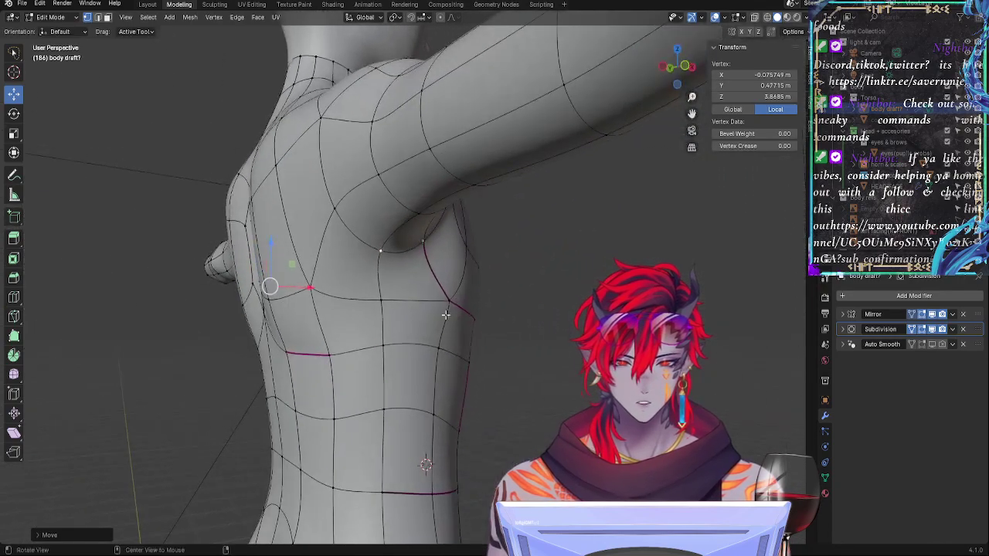
pyautogui.moveTo(271, 245); pyautogui.dragTo(271, 254)
# Step: Pull the next armpit vertex in along Y and slide it along X
pyautogui.click(419, 214)
pyautogui.moveTo(295, 283); pyautogui.dragTo(326, 278, button='middle')
pyautogui.press('g')
pyautogui.press('y')
pyautogui.click(183, 282)
pyautogui.moveTo(353, 282); pyautogui.dragTo(354, 281)
# Step: Nudge a side-of-chest vertex along X, then return to Object Mode to view the smoothed body
pyautogui.click(254, 232)
pyautogui.moveTo(277, 257); pyautogui.dragTo(287, 258)
pyautogui.moveTo(286, 258); pyautogui.dragTo(562, 357, button='middle')
pyautogui.press('Tab')
pyautogui.scroll(2, 561, 357)
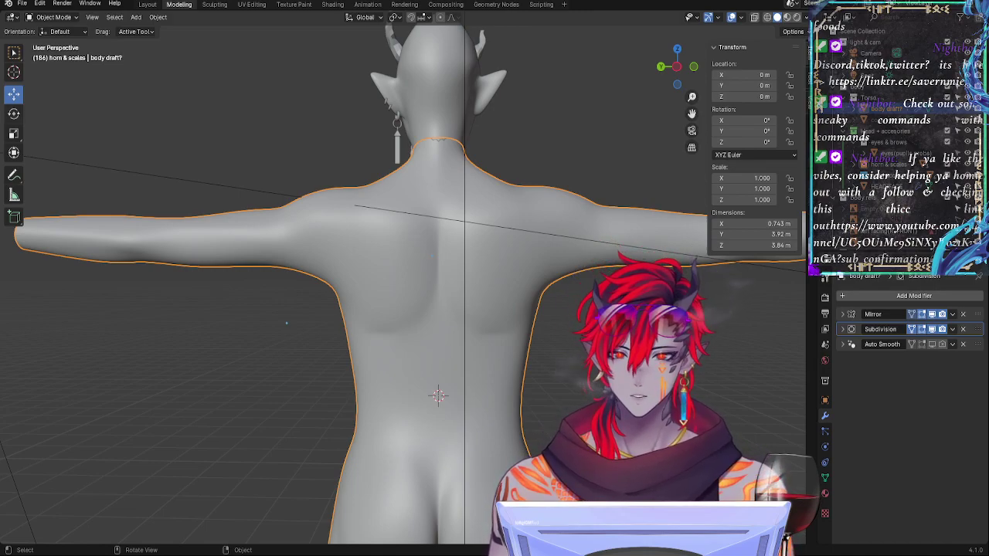
# Step: Back in Edit Mode, move a pair of shoulder-blade vertices along Y and then along X
pyautogui.press('Tab')
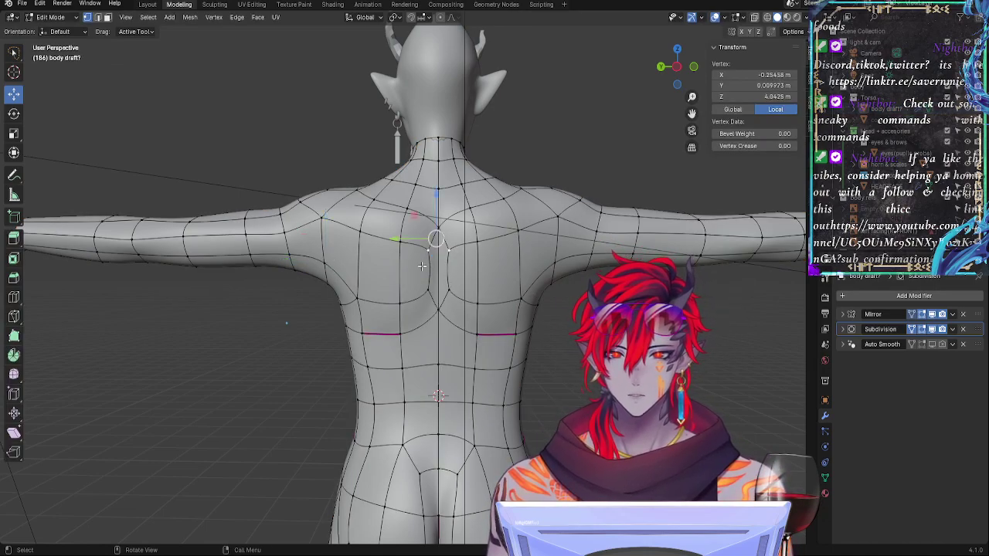
pyautogui.keyDown('shift'); pyautogui.click(450, 292); pyautogui.keyUp('shift')
pyautogui.moveTo(400, 272); pyautogui.dragTo(383, 272)
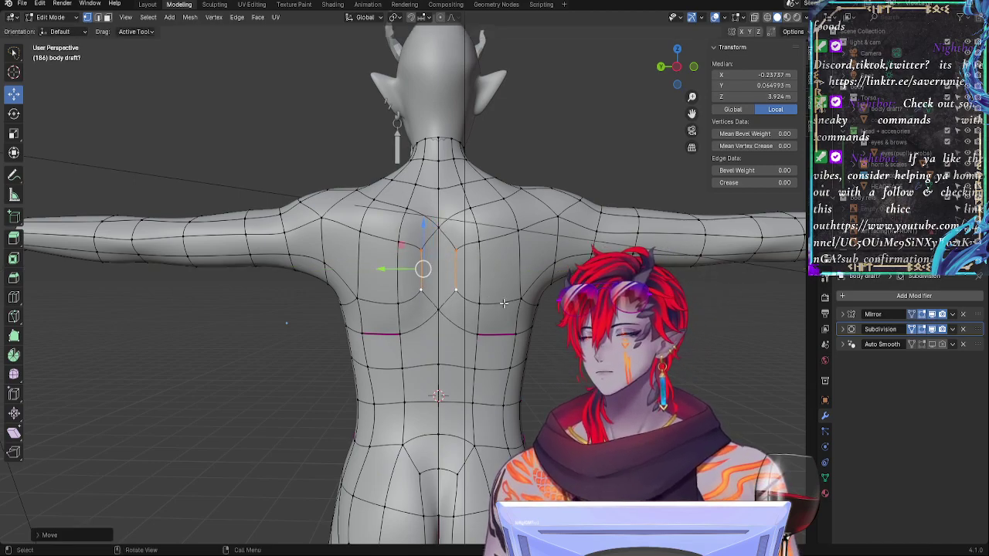
pyautogui.moveTo(505, 303); pyautogui.dragTo(457, 376, button='middle')
pyautogui.moveTo(365, 312); pyautogui.dragTo(360, 316)
pyautogui.click(360, 315)
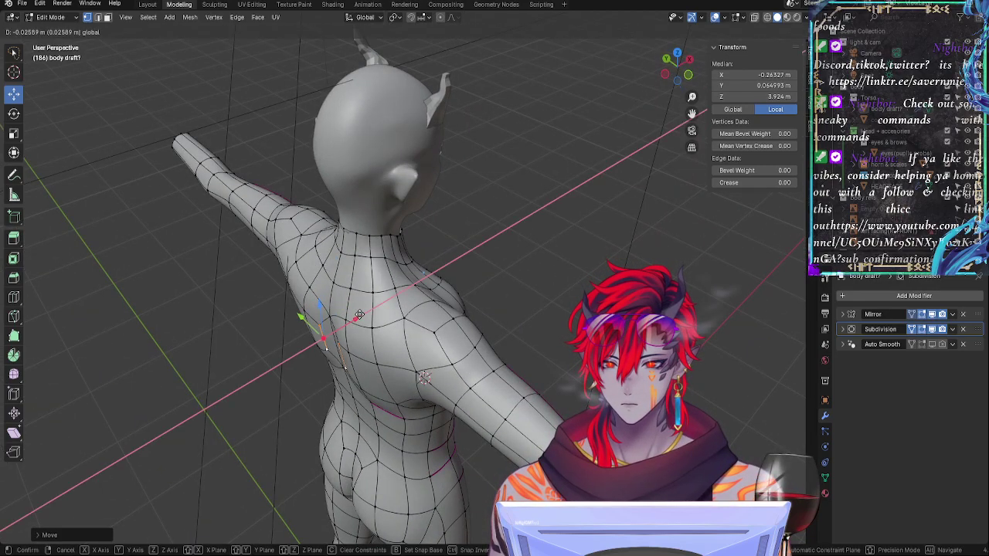
pyautogui.moveTo(360, 315); pyautogui.dragTo(447, 301, button='middle')
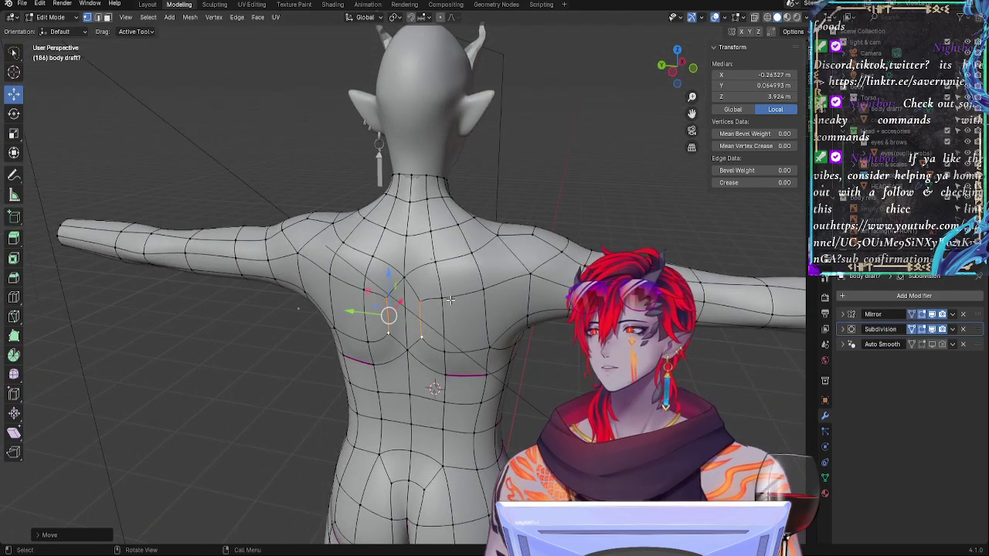
pyautogui.moveTo(474, 347); pyautogui.dragTo(490, 337, button='middle')
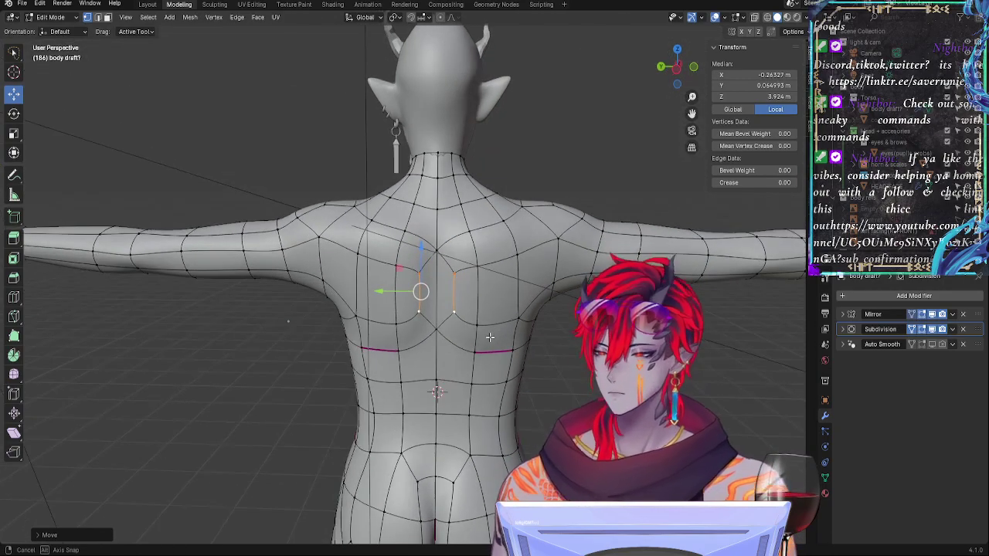
# Step: Adjust the top-of-shoulder vertex, undoing the lowering and nudging it along Y near 4.29 m Z
pyautogui.click(550, 286)
pyautogui.hotkey('ctrl', 'z')
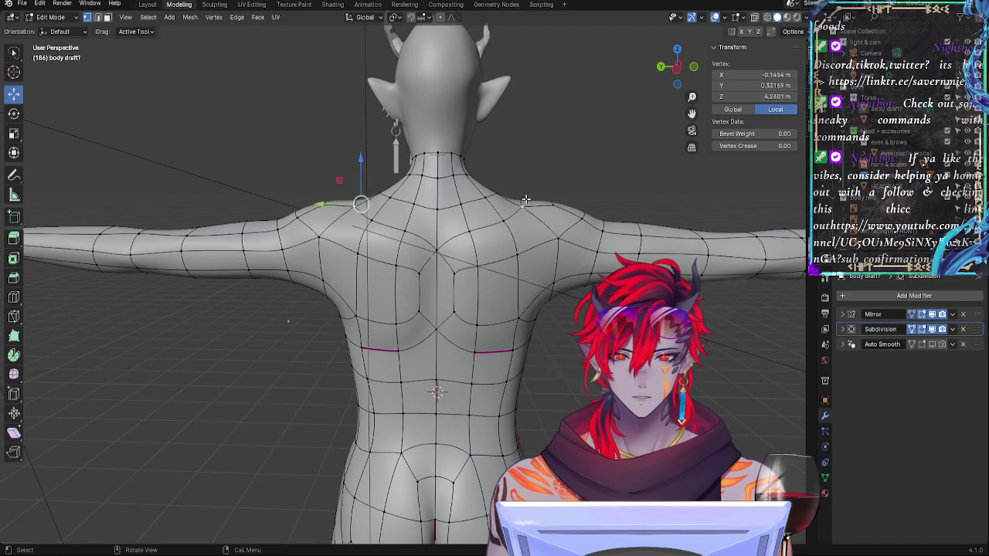
pyautogui.hotkey('ctrl', 'z')
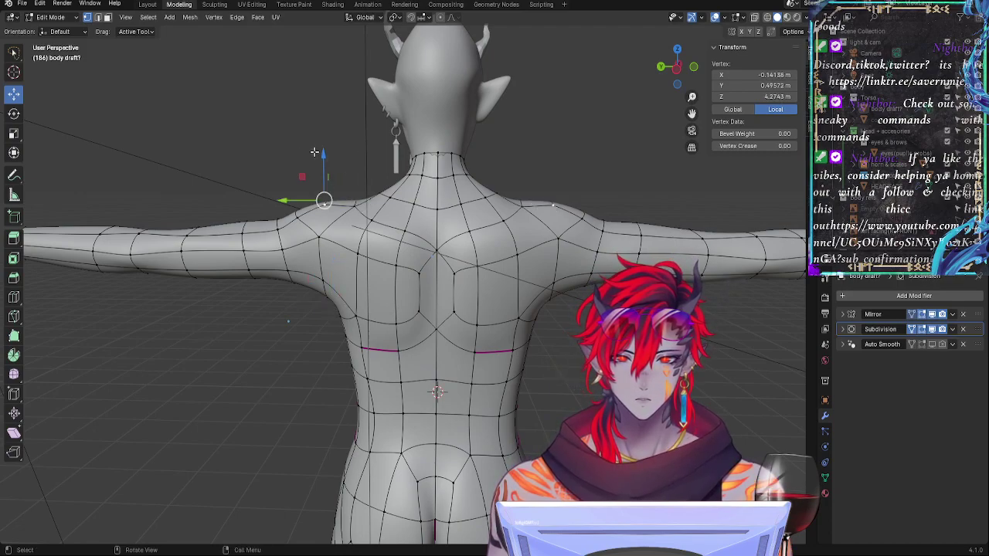
pyautogui.moveTo(325, 157); pyautogui.dragTo(361, 151)
pyautogui.hotkey('ctrl', 'z')
pyautogui.hotkey('ctrl', 'z')
pyautogui.moveTo(325, 199); pyautogui.dragTo(317, 198)
pyautogui.click(528, 305)
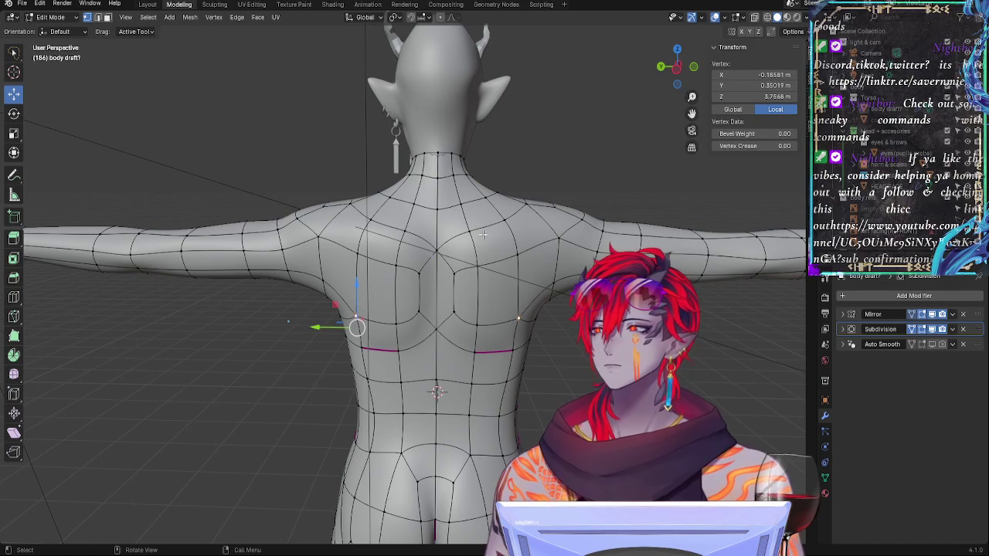
# Step: Raise a shoulder-blade vertex on the upper back and spread it outward along Y and X
pyautogui.click(447, 278)
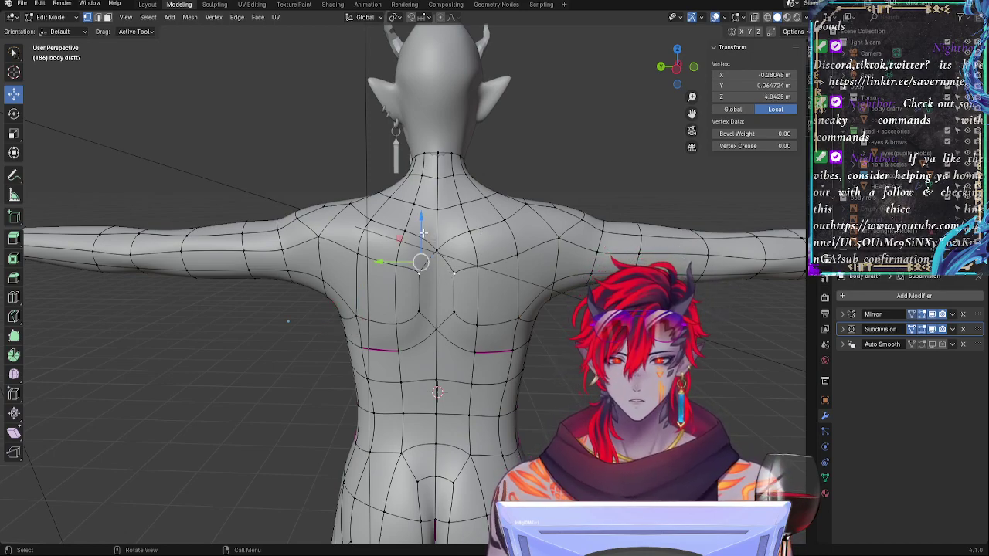
pyautogui.moveTo(421, 232); pyautogui.dragTo(422, 206)
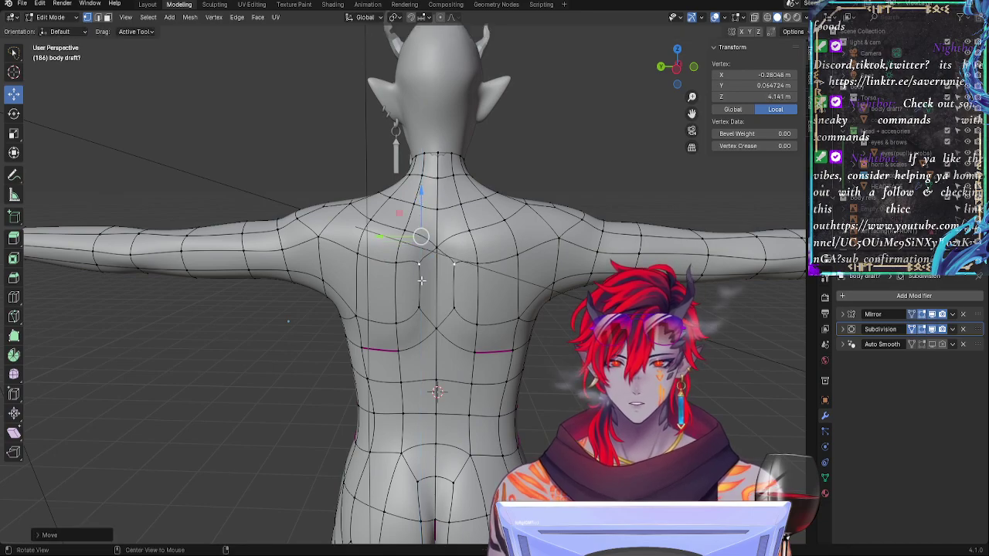
pyautogui.moveTo(421, 281); pyautogui.dragTo(347, 310, button='middle')
pyautogui.moveTo(305, 263); pyautogui.dragTo(352, 260)
# Step: Lift the spine vertex at the base of the neck and slide it outward along X
pyautogui.click(349, 282)
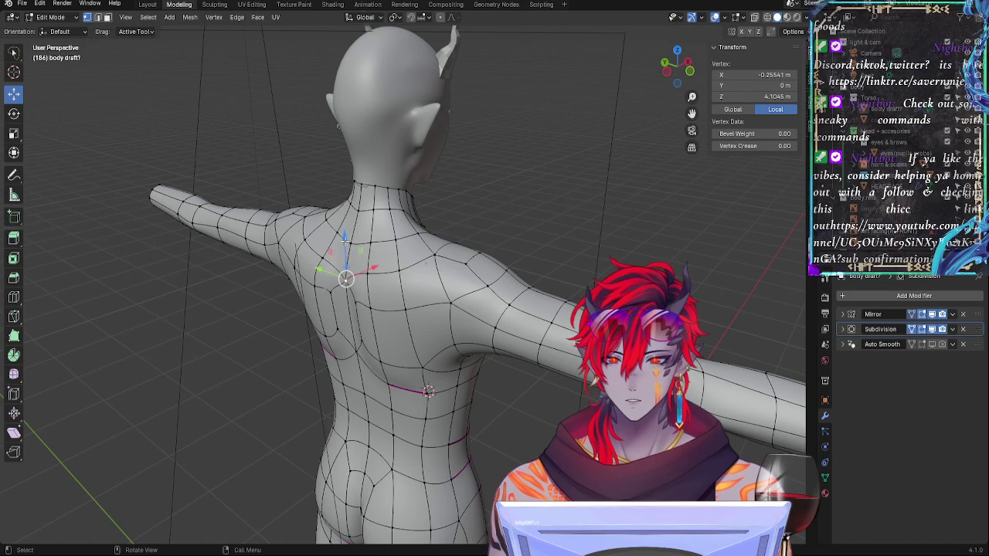
pyautogui.moveTo(450, 276); pyautogui.dragTo(469, 215, button='middle')
pyautogui.moveTo(413, 185); pyautogui.dragTo(414, 178)
pyautogui.moveTo(414, 178); pyautogui.dragTo(329, 250, button='middle')
pyautogui.moveTo(330, 249); pyautogui.dragTo(323, 250)
pyautogui.moveTo(323, 250); pyautogui.dragTo(438, 298, button='middle')
# Step: Select the lower-back, upper-back and centre spine vertices in turn from the back view
pyautogui.click(335, 348)
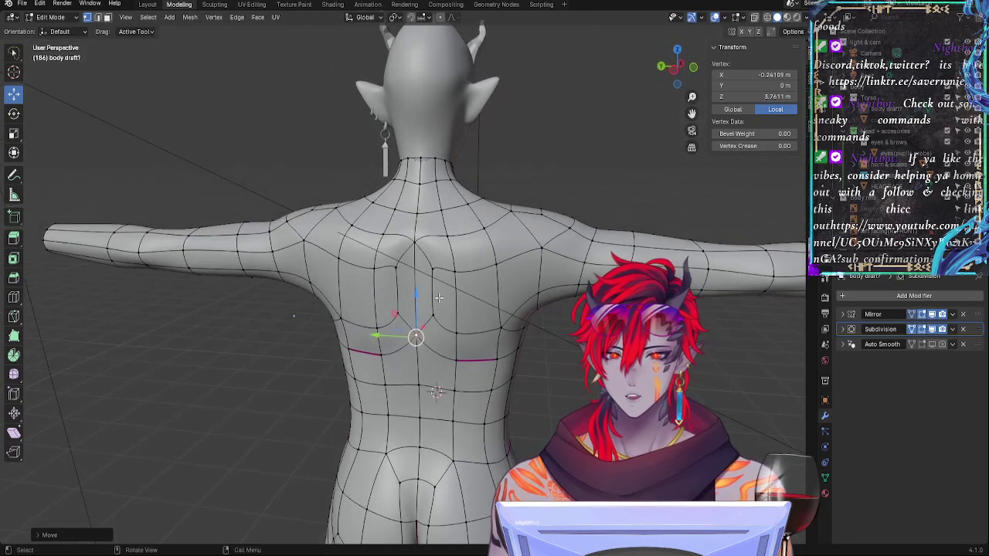
pyautogui.click(447, 236)
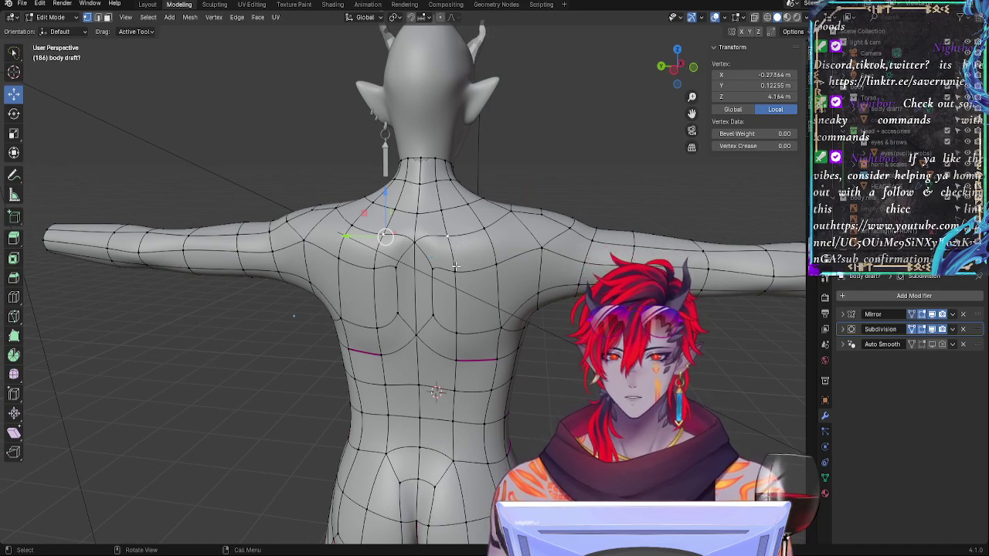
pyautogui.click(456, 267)
pyautogui.click(418, 241)
pyautogui.moveTo(420, 245); pyautogui.dragTo(413, 262, button='middle')
pyautogui.click(444, 303)
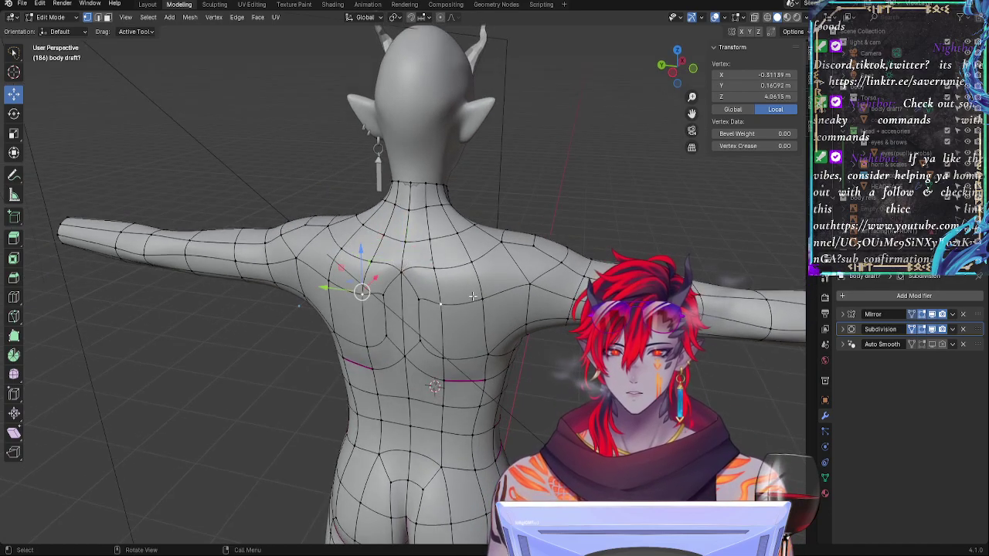
pyautogui.moveTo(472, 296); pyautogui.dragTo(439, 313, button='middle')
# Step: Nudge the centre spine vertex up to about 4.21 m Z and along X, then select its upper-back neighbour
pyautogui.click(374, 298)
pyautogui.click(354, 297)
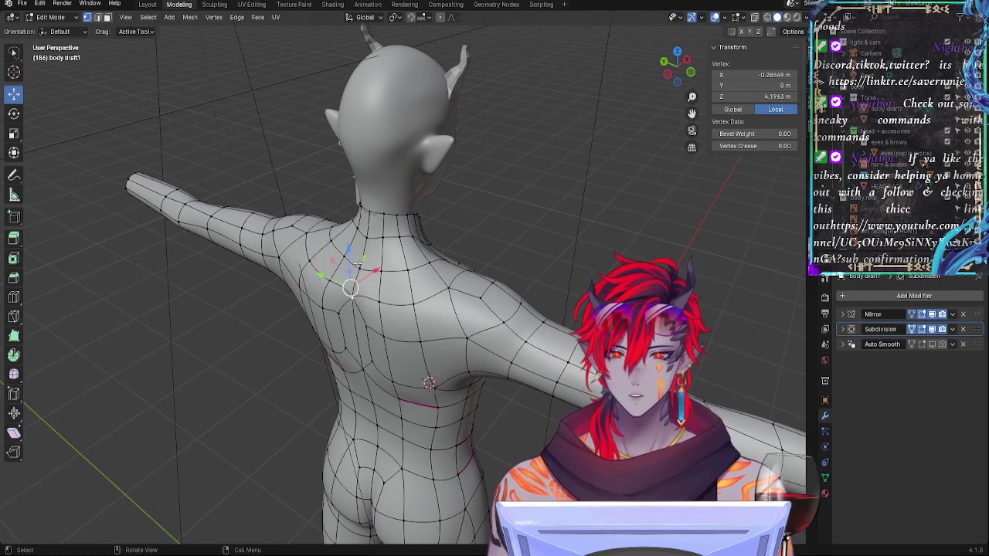
pyautogui.moveTo(349, 250); pyautogui.dragTo(350, 246)
pyautogui.moveTo(386, 272); pyautogui.dragTo(357, 281, button='middle')
pyautogui.moveTo(337, 265); pyautogui.dragTo(334, 266)
pyautogui.keyDown('alt'); pyautogui.moveTo(389, 280); pyautogui.dragTo(476, 244); pyautogui.keyUp('alt')
pyautogui.click(490, 232)
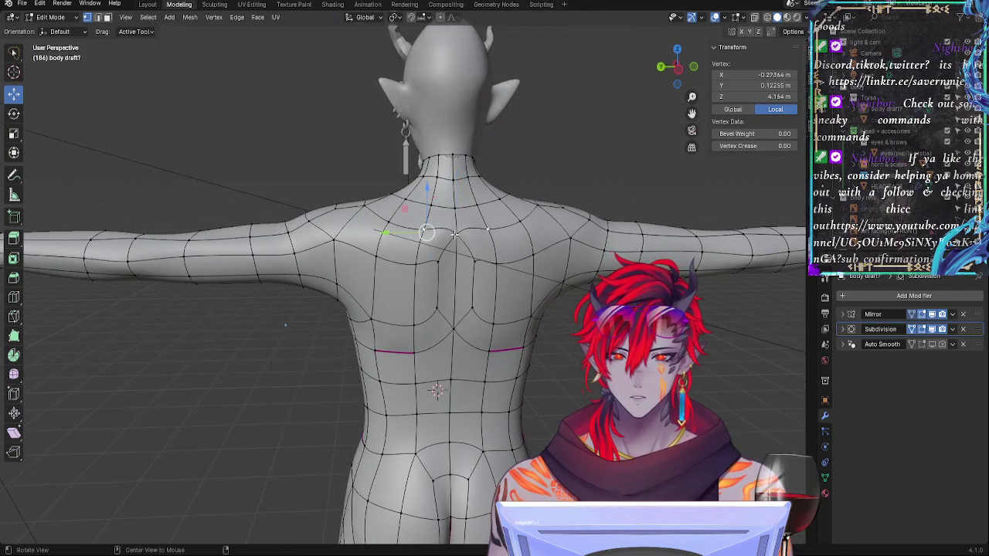
pyautogui.moveTo(454, 234); pyautogui.dragTo(370, 269, button='middle')
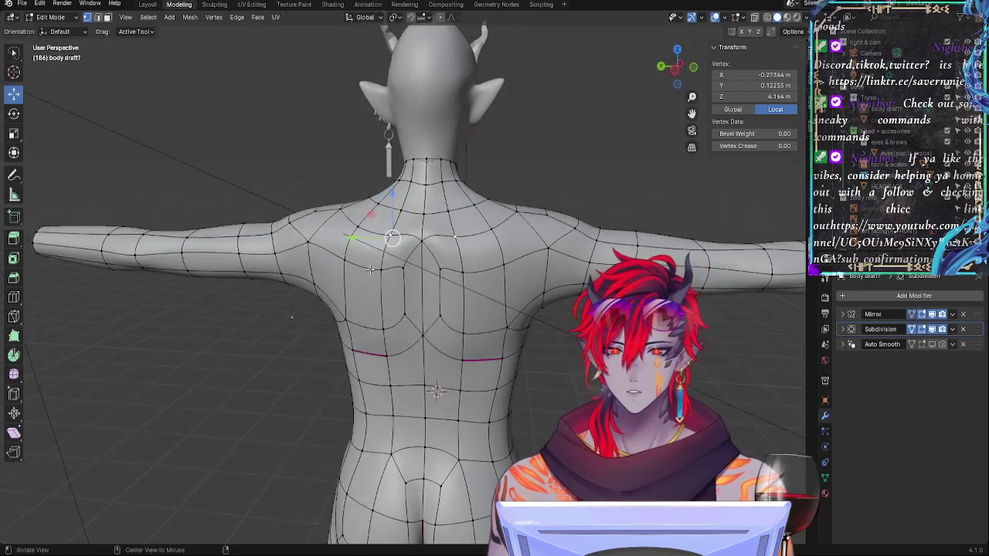
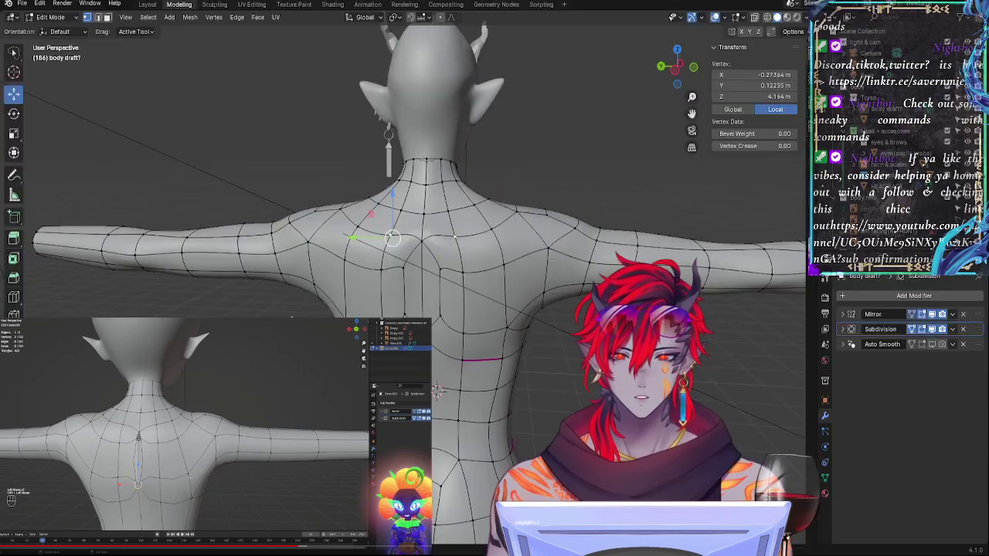
# Step: Select an upper-back edge and shift it slightly along Y, then pick a shoulder vertex
pyautogui.click(422, 311)
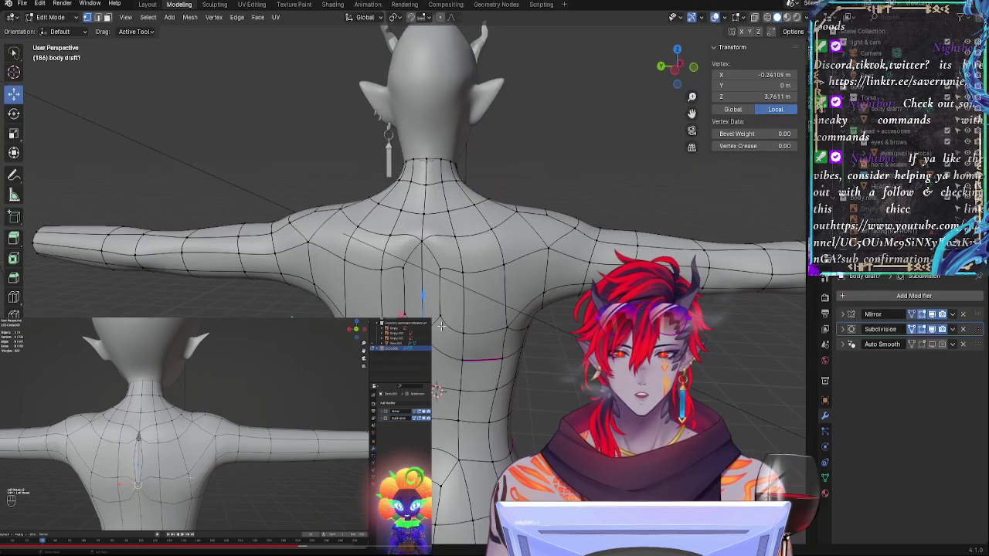
pyautogui.click(433, 274)
pyautogui.keyDown('shift'); pyautogui.click(438, 315); pyautogui.keyUp('shift')
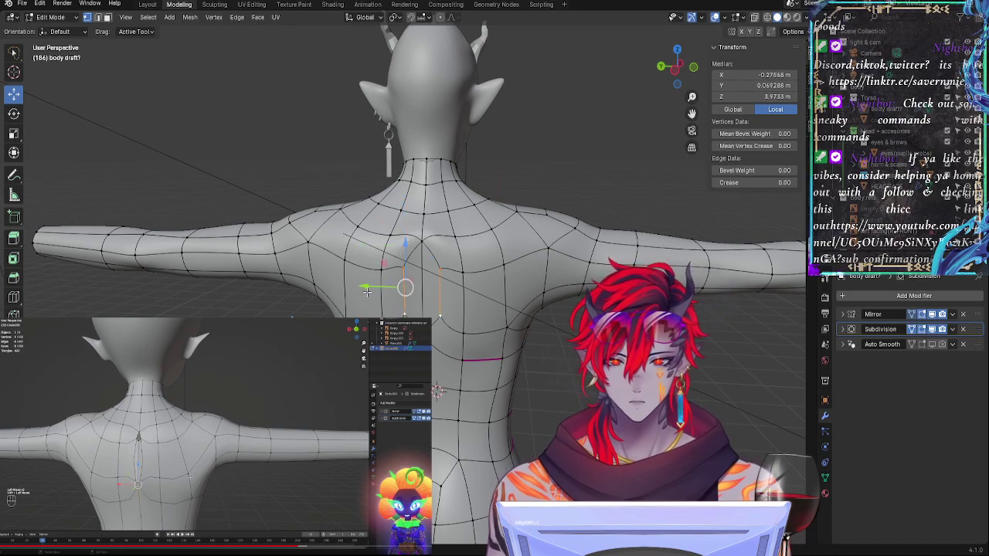
pyautogui.moveTo(367, 291); pyautogui.dragTo(373, 291)
pyautogui.click(463, 277)
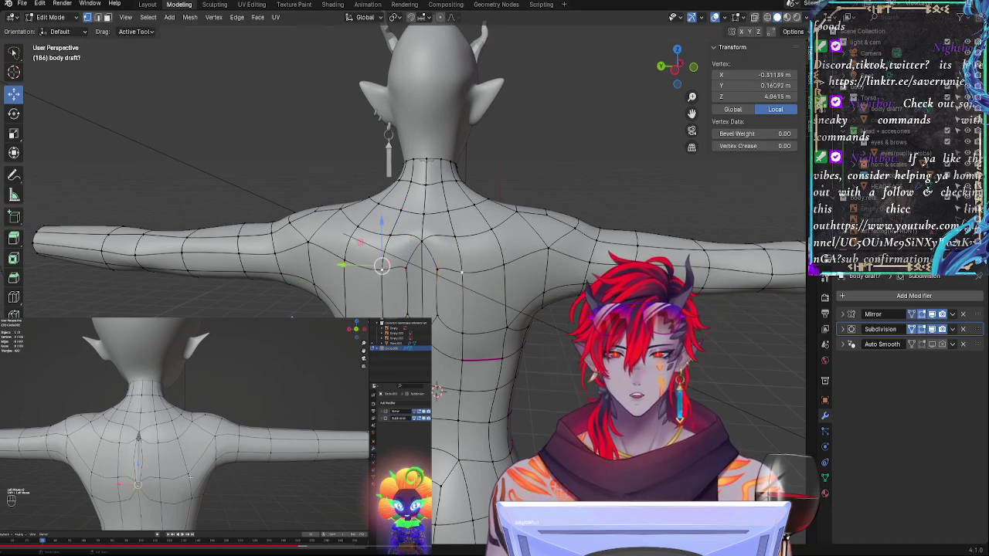
pyautogui.click(460, 238)
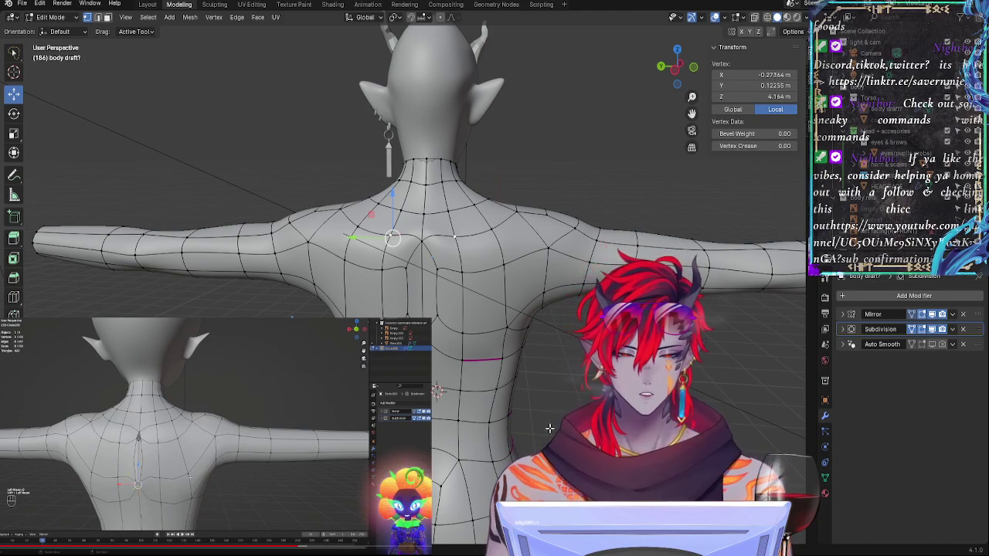
# Step: Select the edge at the base of the neck and shift it slightly along X
pyautogui.keyDown('shift'); pyautogui.moveTo(554, 405); pyautogui.dragTo(616, 473, button='middle'); pyautogui.keyUp('shift')
pyautogui.scroll(2, 616, 473)
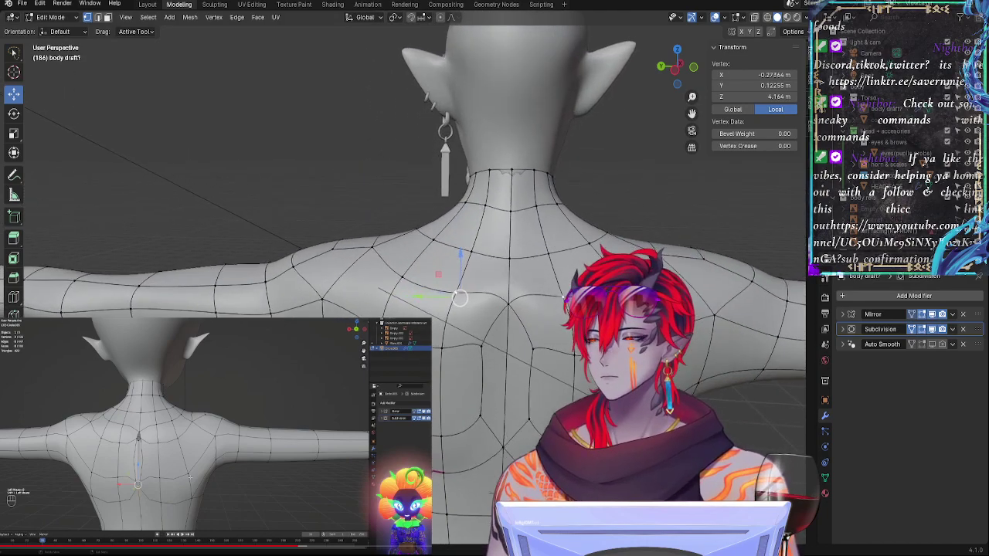
pyautogui.click(480, 181)
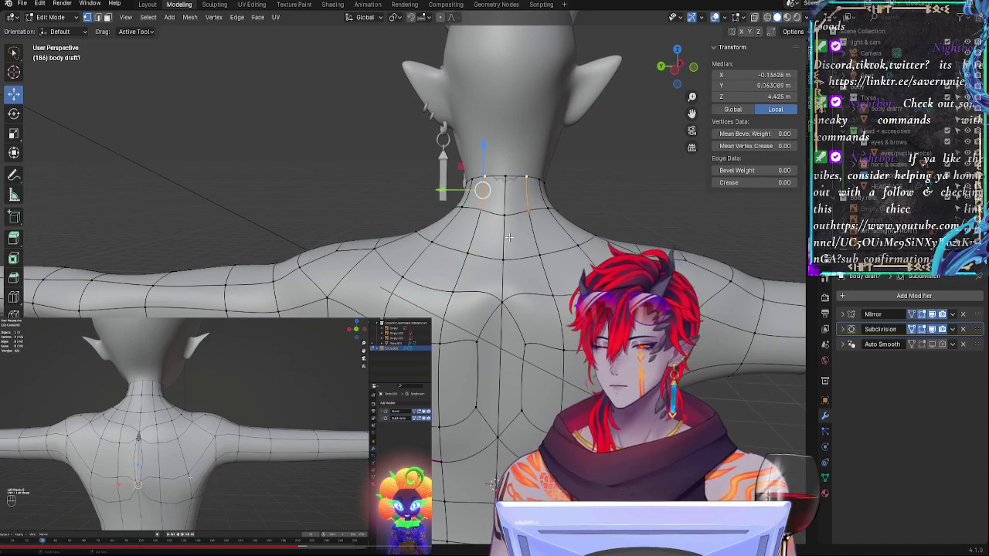
pyautogui.moveTo(480, 181); pyautogui.dragTo(479, 307, button='middle')
pyautogui.moveTo(357, 213); pyautogui.dragTo(354, 215)
# Step: Try X-axis moves on the nape and lower neck vertices, cancelling each one
pyautogui.click(325, 208)
pyautogui.press('g')
pyautogui.press('x')
pyautogui.press('Escape')
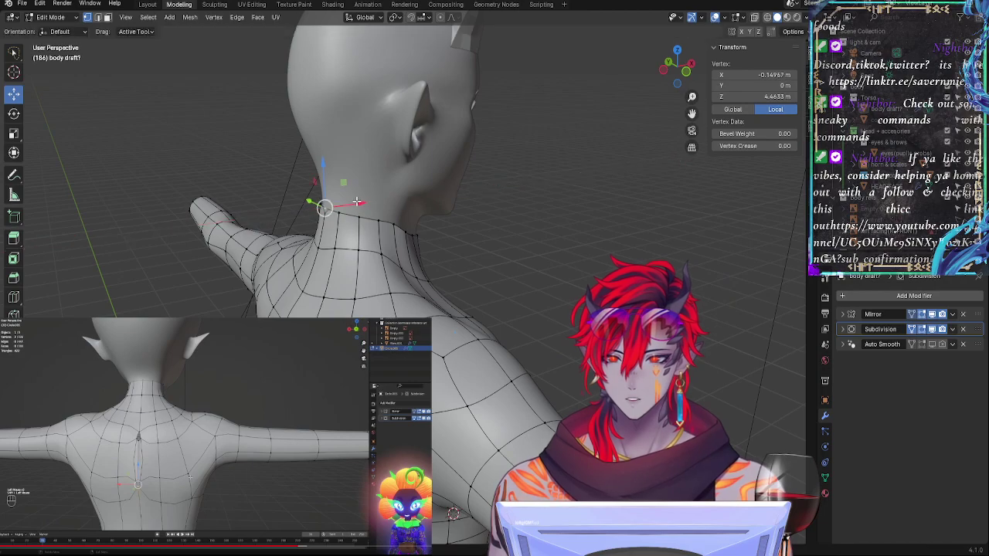
pyautogui.press('g')
pyautogui.press('x')
pyautogui.press('Escape')
pyautogui.click(320, 250)
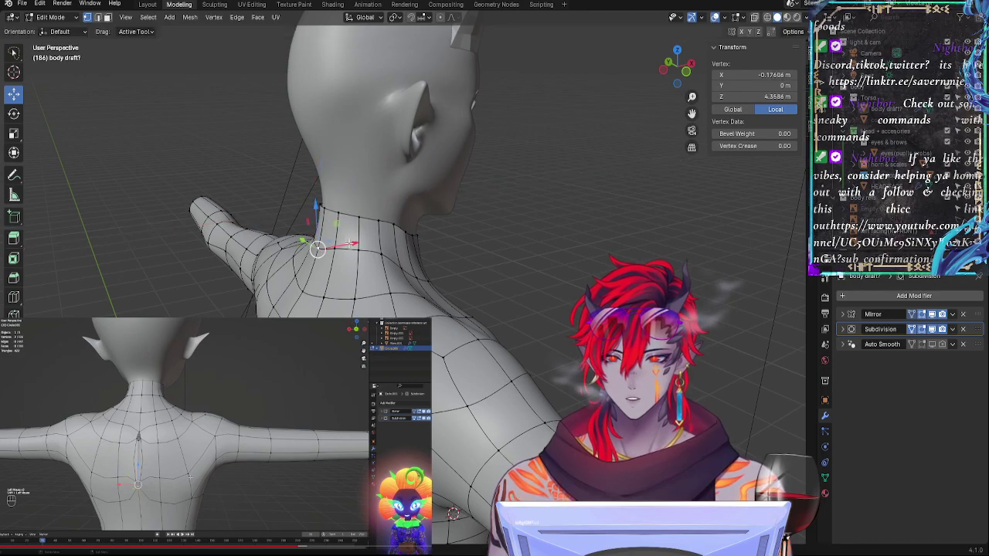
pyautogui.press('g')
pyautogui.press('x')
pyautogui.press('Escape')
# Step: Pick a lower neck vertex from the back and slide it along its edge
pyautogui.click(344, 247)
pyautogui.moveTo(405, 281); pyautogui.dragTo(377, 276, button='middle')
pyautogui.click(287, 189)
pyautogui.moveTo(286, 190); pyautogui.dragTo(332, 296, button='middle')
pyautogui.click(474, 309)
pyautogui.moveTo(307, 273); pyautogui.dragTo(306, 274)
pyautogui.moveTo(307, 274); pyautogui.dragTo(432, 308, button='middle')
pyautogui.hotkey('shift', 'v')
pyautogui.click(448, 308)
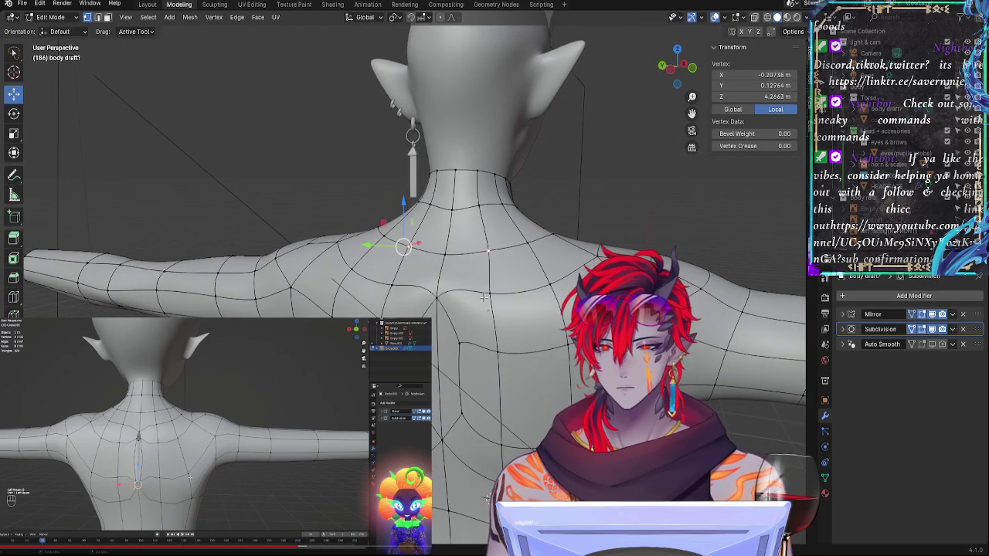
# Step: Slide another lower-neck vertex along its edge and push it outward along X
pyautogui.click(398, 285)
pyautogui.hotkey('shift', 'v')
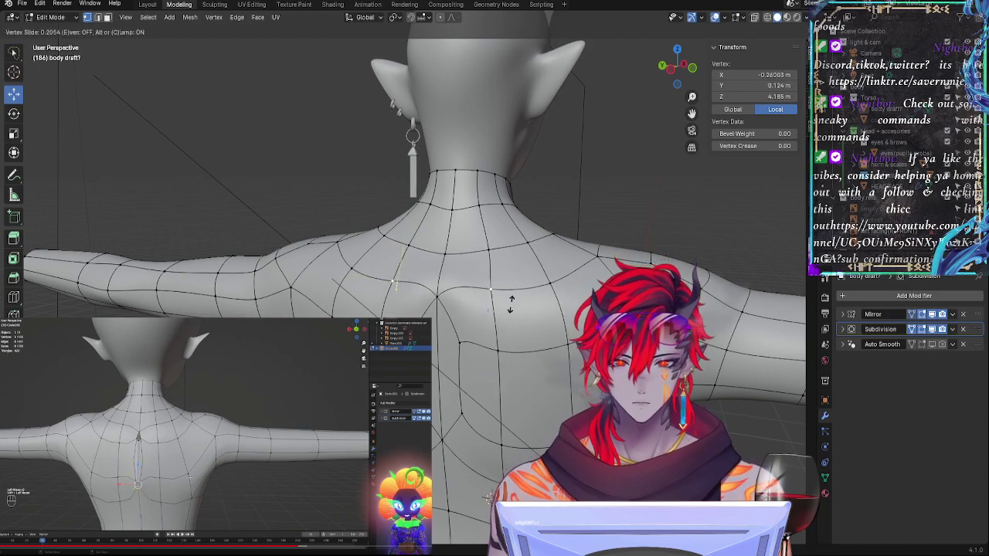
pyautogui.click(512, 294)
pyautogui.moveTo(512, 293); pyautogui.dragTo(383, 310, button='middle')
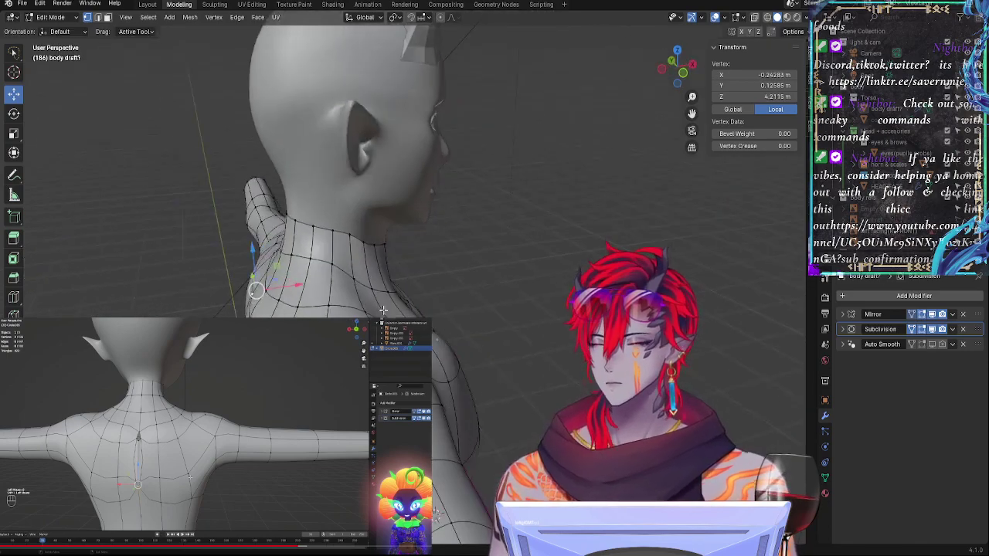
pyautogui.moveTo(293, 284); pyautogui.dragTo(289, 285)
pyautogui.moveTo(288, 286); pyautogui.dragTo(441, 276, button='middle')
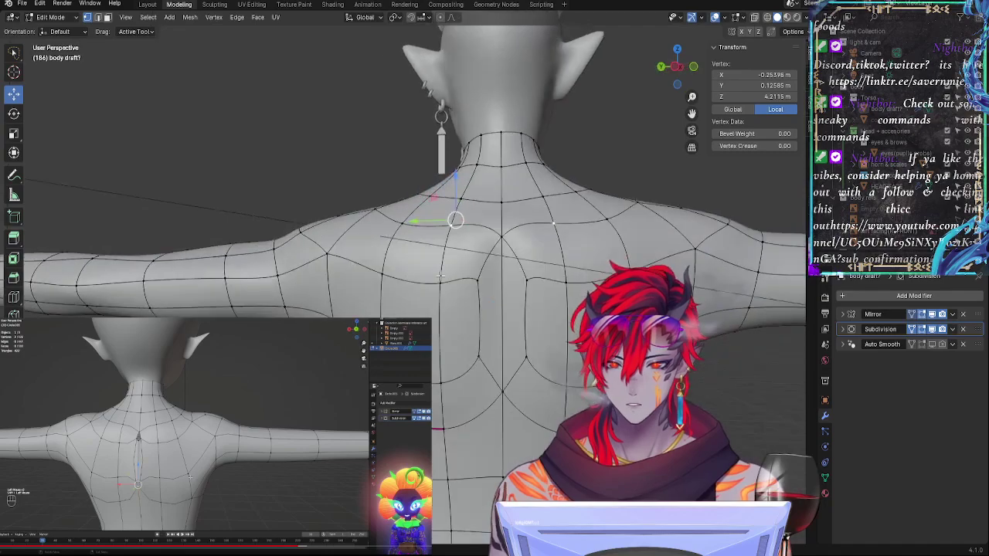
pyautogui.moveTo(521, 273); pyautogui.dragTo(437, 309, button='middle')
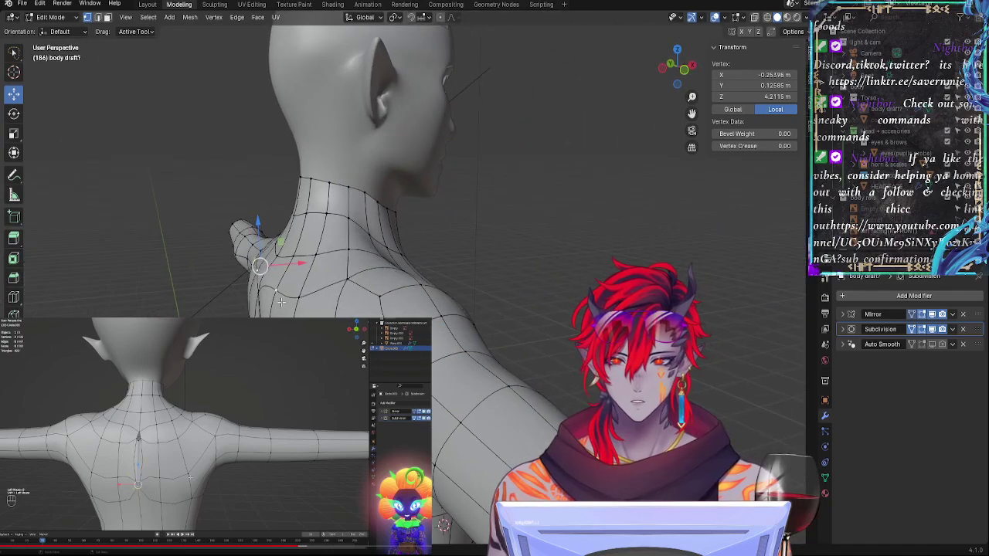
# Step: Move a vertex behind the shoulders along X, raise it, and reposition it near the neck
pyautogui.moveTo(281, 302); pyautogui.dragTo(481, 480, button='middle')
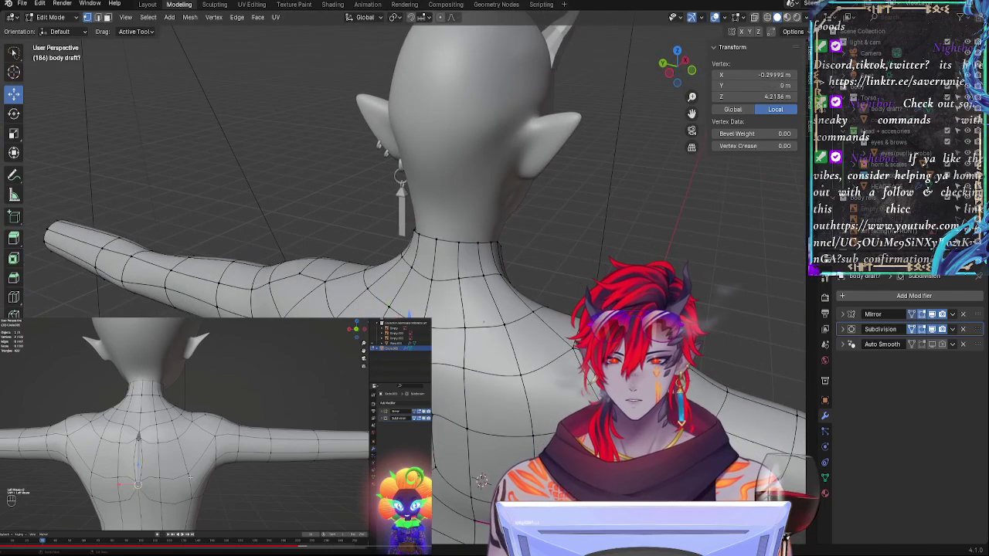
pyautogui.press('g')
pyautogui.press('x')
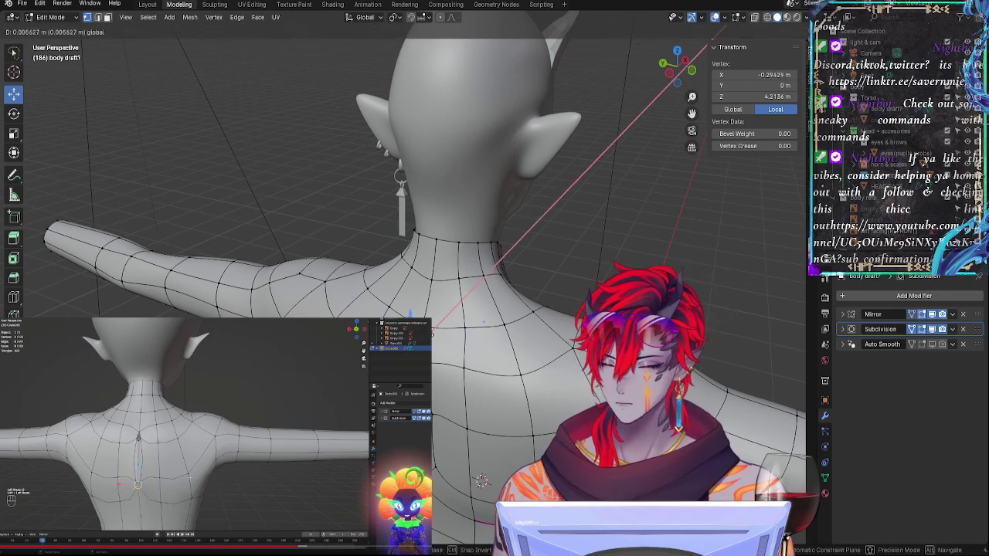
pyautogui.click(437, 337)
pyautogui.moveTo(409, 313); pyautogui.dragTo(411, 291)
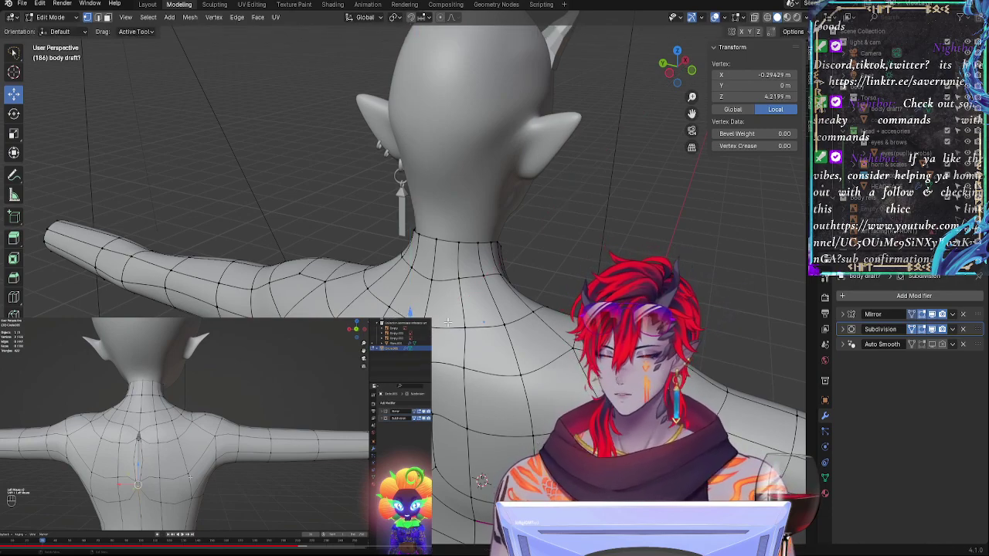
pyautogui.moveTo(411, 294)
pyautogui.mouseDown(button='middle')
pyautogui.moveTo(363, 305)
pyautogui.moveTo(347, 279)
pyautogui.moveTo(409, 279)
pyautogui.mouseUp(button='middle')
pyautogui.press('g')
pyautogui.click(340, 272)
pyautogui.press('g')
pyautogui.press('x')
pyautogui.click(328, 266)
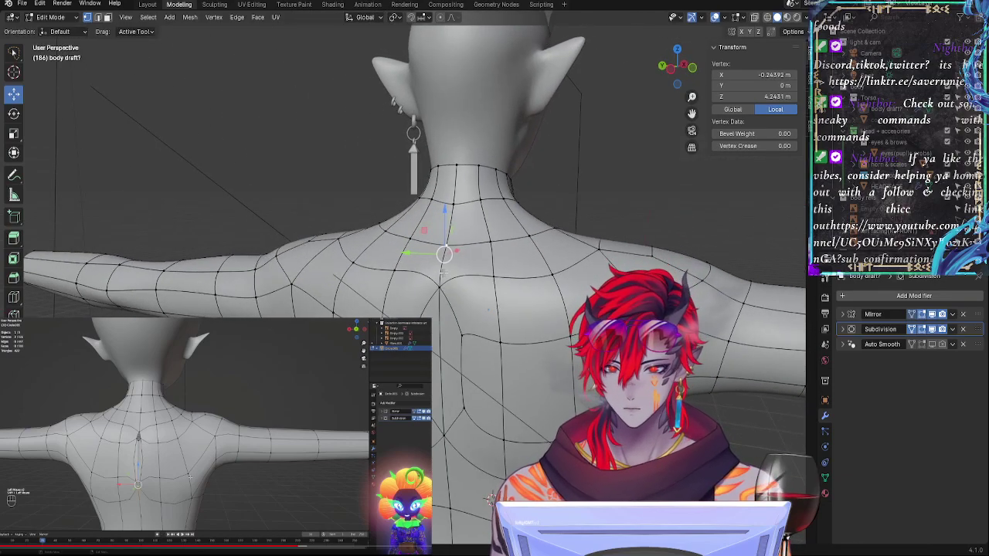
# Step: Select three shoulder vertices and shift them slightly along Y
pyautogui.click(396, 269)
pyautogui.click(352, 264)
pyautogui.moveTo(349, 265)
pyautogui.mouseDown(button='middle')
pyautogui.moveTo(330, 306)
pyautogui.moveTo(298, 281)
pyautogui.moveTo(348, 268)
pyautogui.mouseUp(button='middle')
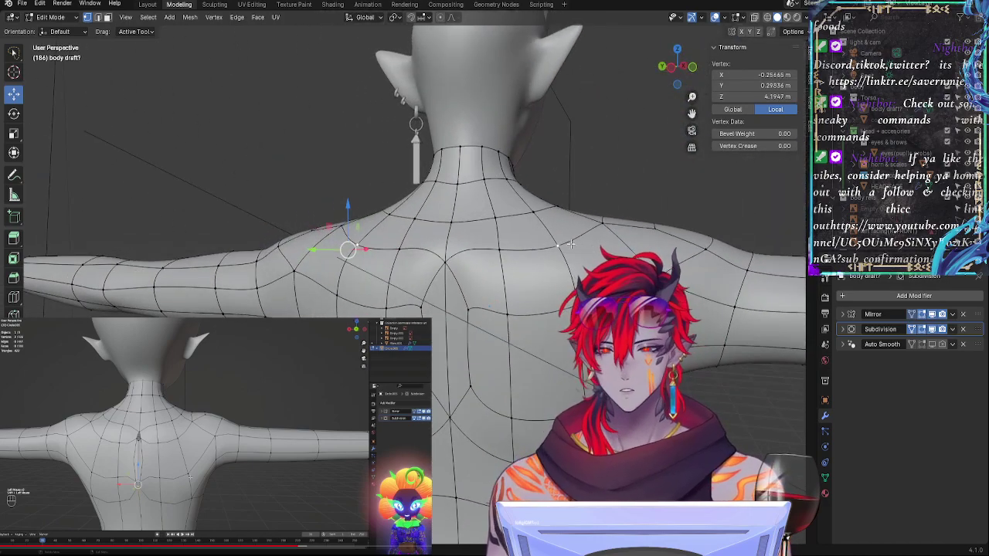
pyautogui.click(499, 254)
pyautogui.click(558, 245)
pyautogui.keyDown('shift'); pyautogui.click(602, 224); pyautogui.keyUp('shift')
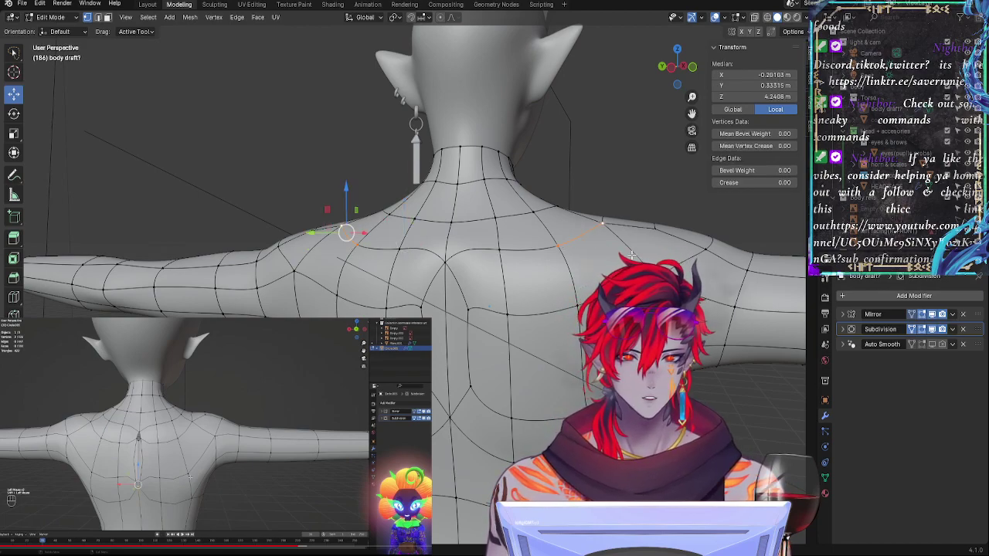
pyautogui.moveTo(602, 225); pyautogui.dragTo(599, 265, button='middle')
pyautogui.keyDown('shift'); pyautogui.click(601, 288); pyautogui.keyUp('shift')
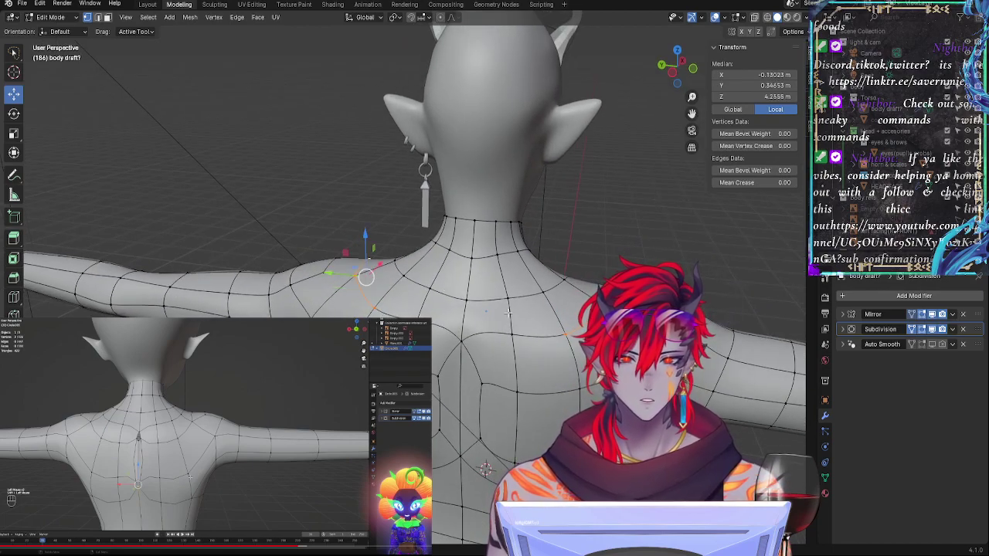
pyautogui.moveTo(337, 278); pyautogui.dragTo(330, 278)
pyautogui.moveTo(497, 297); pyautogui.dragTo(501, 255, button='middle')
# Step: Slide one shoulder vertex along its edge and move the opposite shoulder vertex slightly down
pyautogui.click(607, 218)
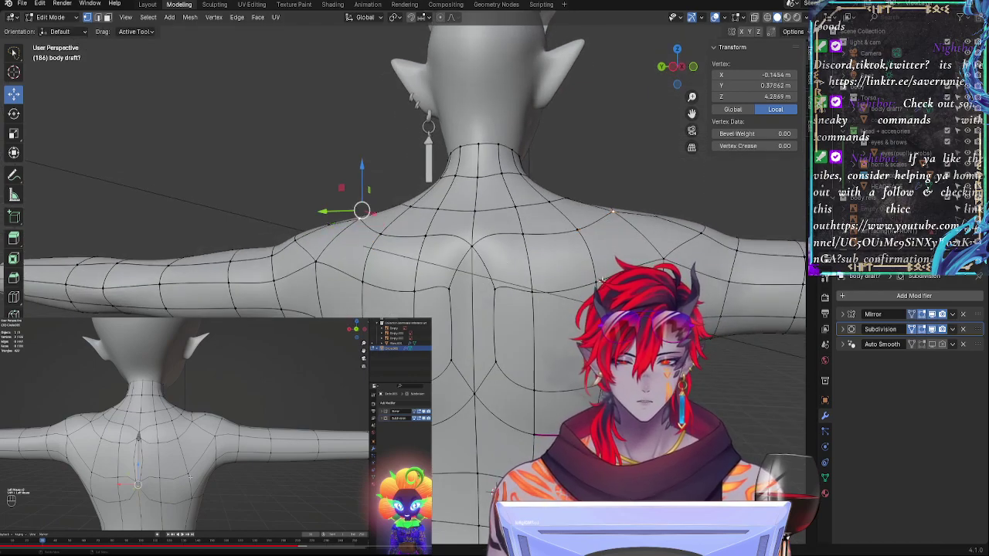
pyautogui.press('g')
pyautogui.press('g')
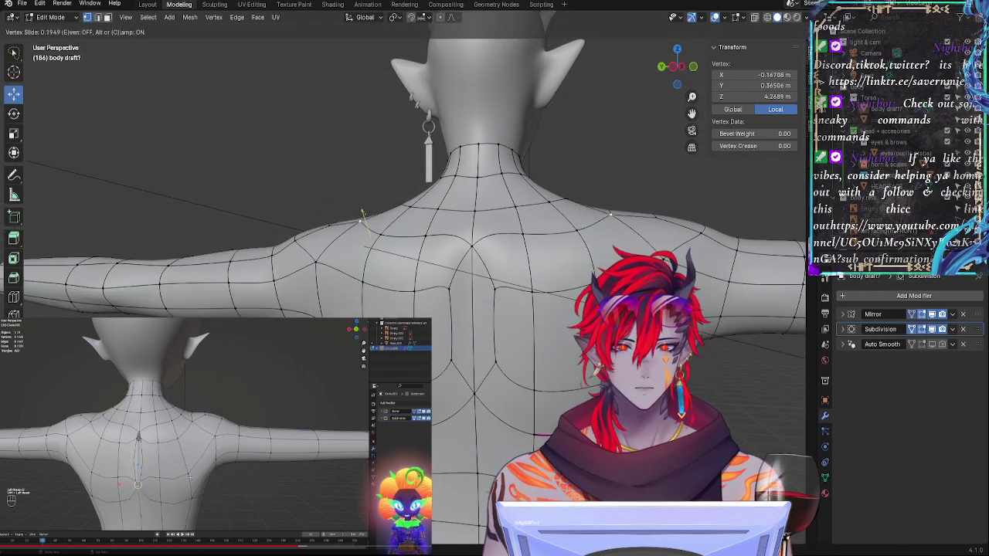
pyautogui.click(362, 211)
pyautogui.press('g')
pyautogui.press('g')
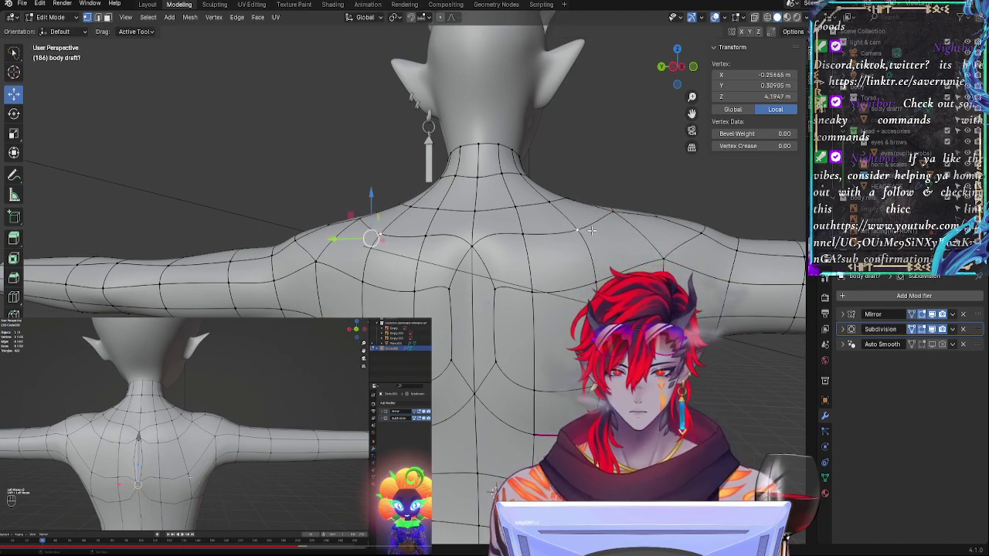
pyautogui.press('g')
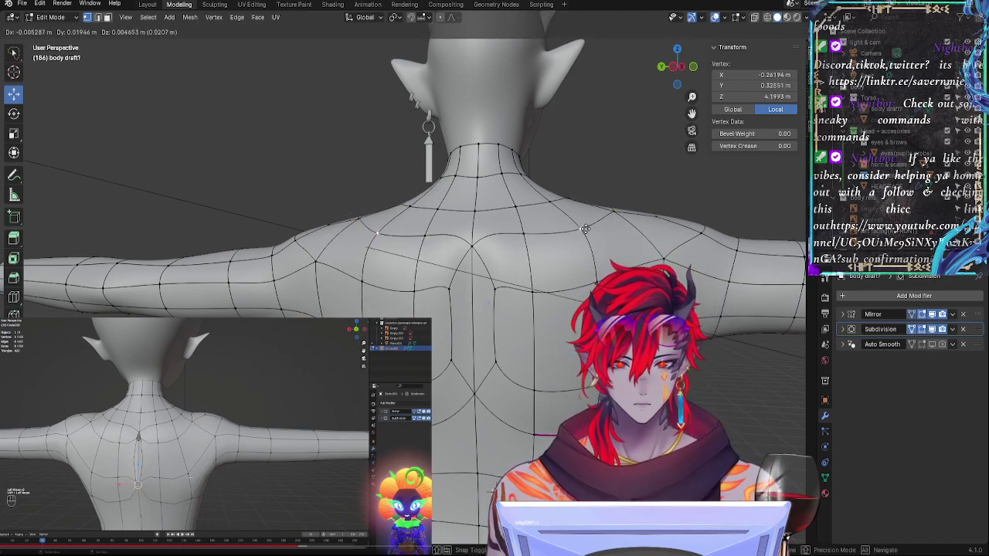
pyautogui.click(622, 215)
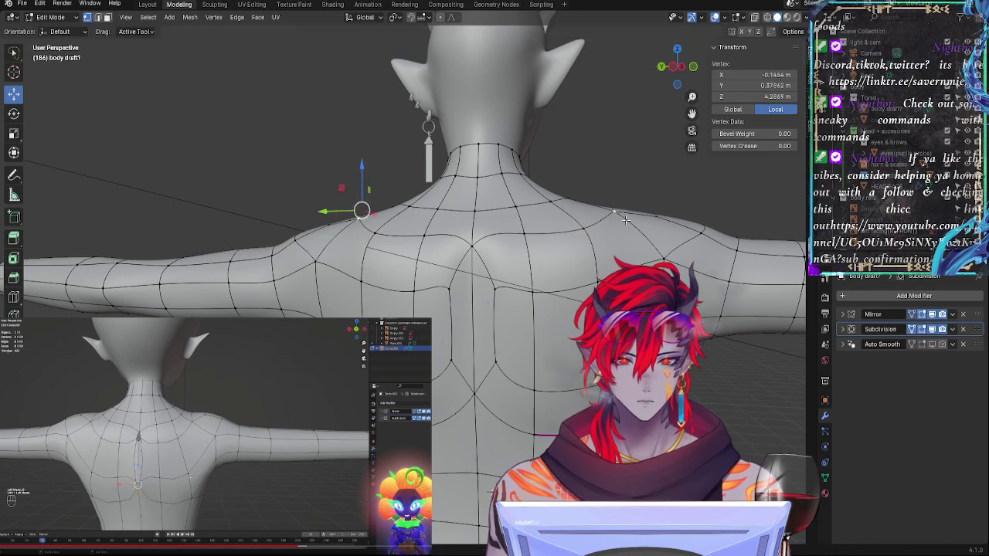
pyautogui.press('g')
pyautogui.click(630, 224)
# Step: Slide the shoulder vertex near the neck along its edge, then nudge it up and left
pyautogui.moveTo(652, 177); pyautogui.dragTo(540, 305, button='middle')
pyautogui.click(627, 243)
pyautogui.press('g')
pyautogui.press('g')
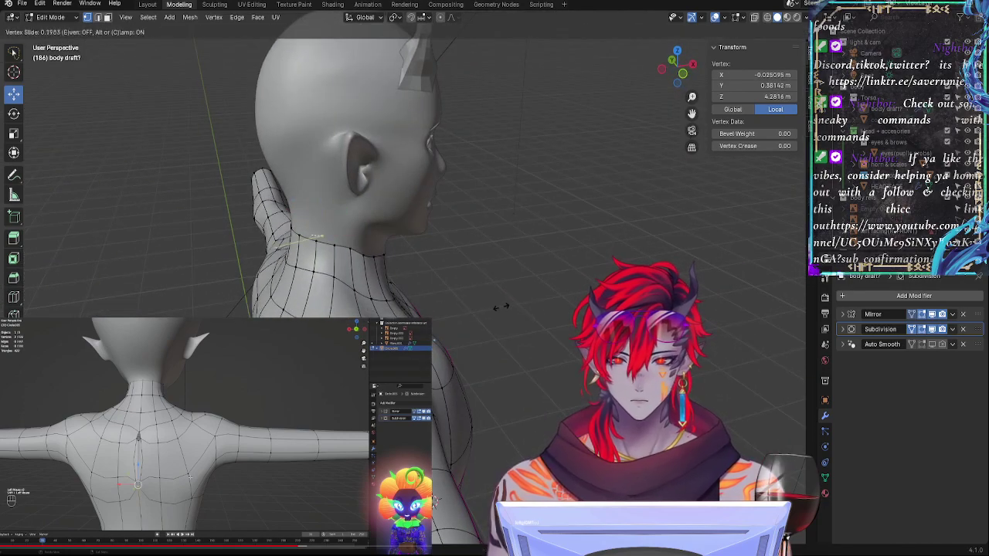
pyautogui.click(524, 299)
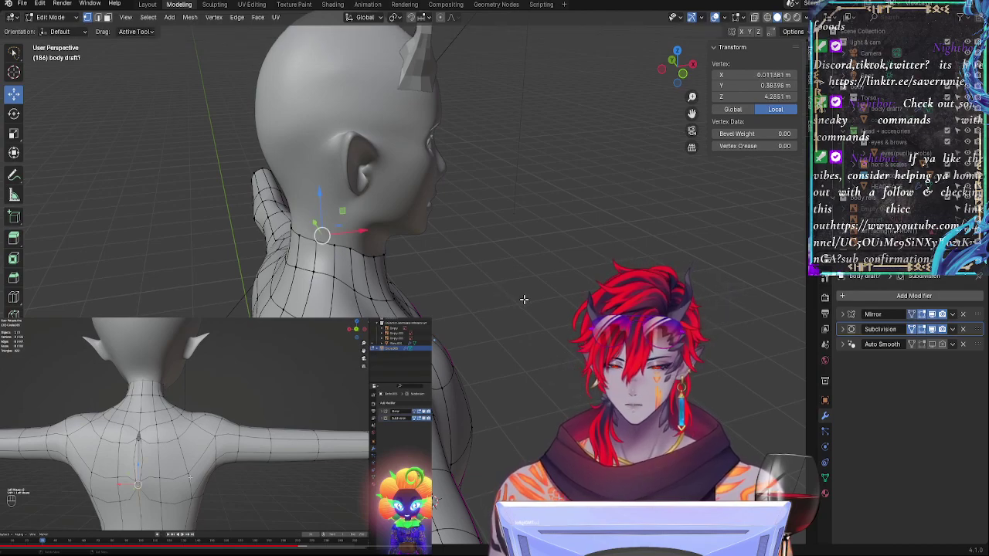
pyautogui.press('g')
pyautogui.click(491, 283)
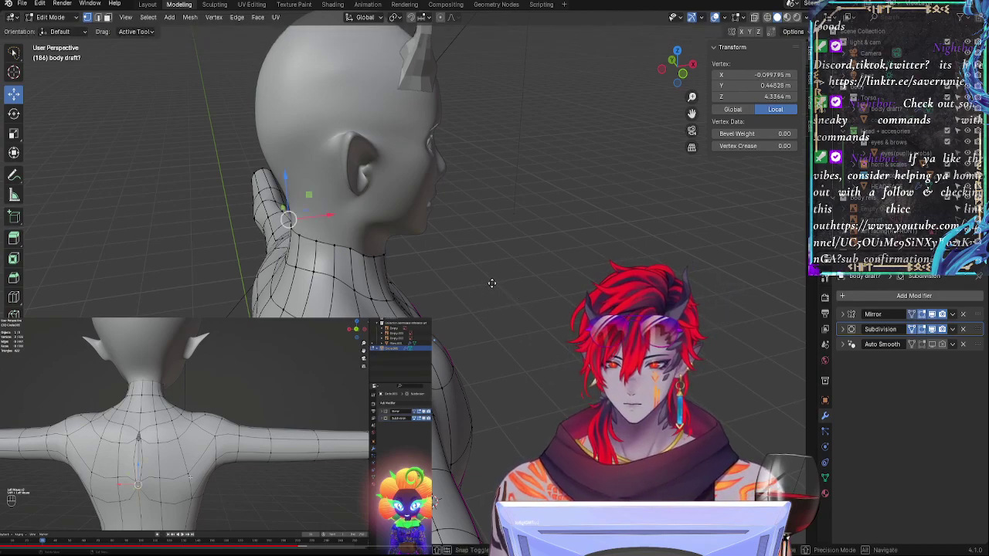
pyautogui.press('g')
pyautogui.click(495, 271)
# Step: Lower the neck-base vertex in two small moves to about 4.3 m Z
pyautogui.moveTo(503, 287); pyautogui.dragTo(577, 288, button='middle')
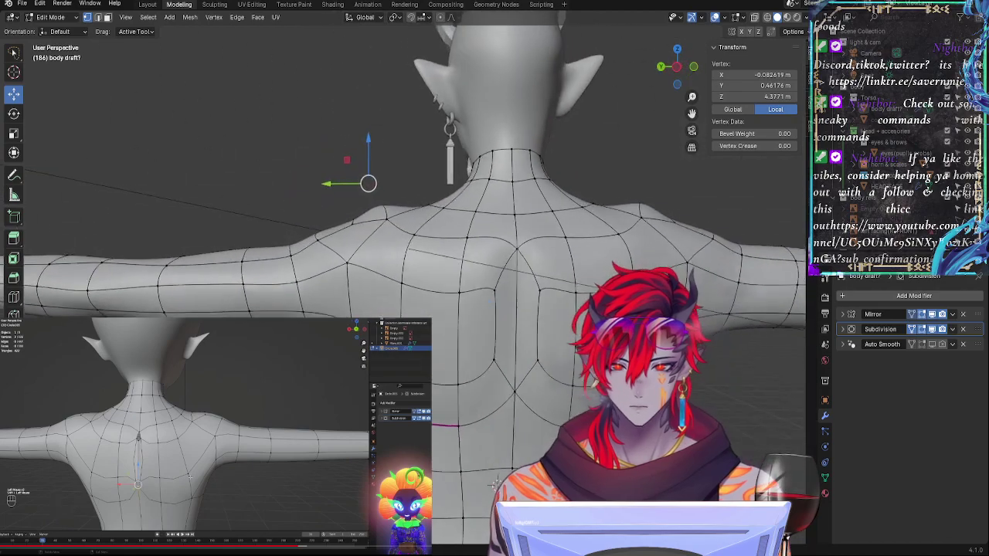
pyautogui.moveTo(495, 483); pyautogui.dragTo(480, 424, button='middle')
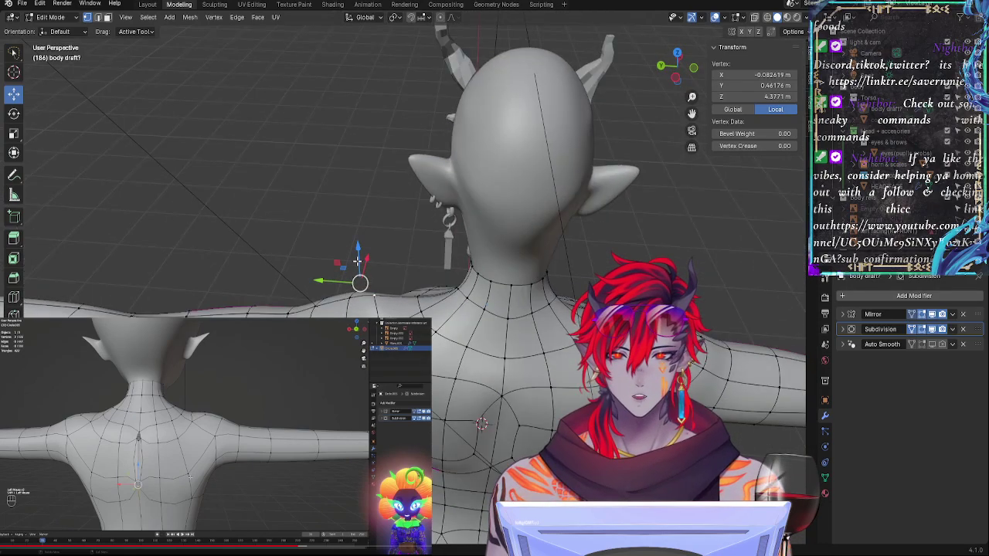
pyautogui.moveTo(357, 261); pyautogui.dragTo(357, 266)
pyautogui.moveTo(357, 266); pyautogui.dragTo(353, 158, button='middle')
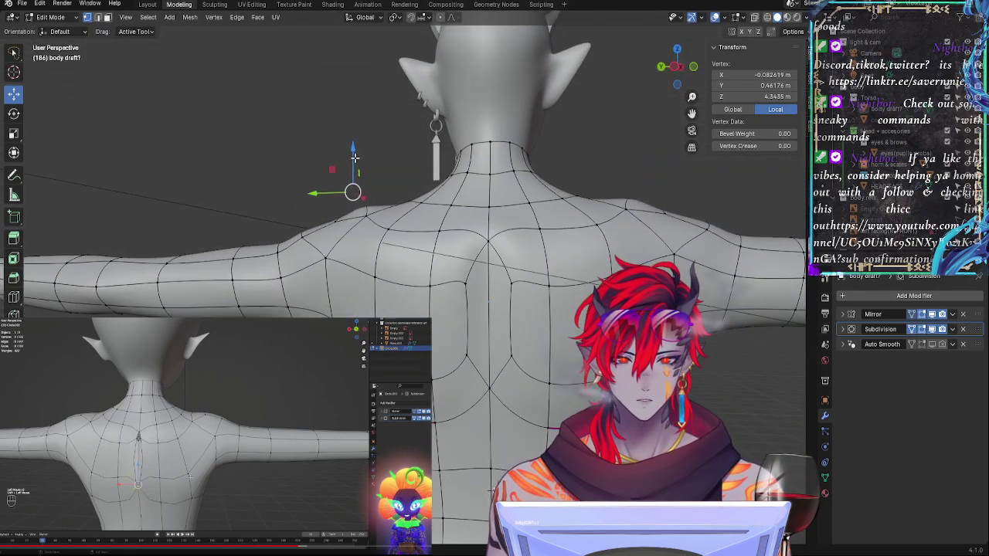
pyautogui.moveTo(355, 157); pyautogui.dragTo(354, 173)
pyautogui.moveTo(680, 173); pyautogui.dragTo(540, 216, button='middle')
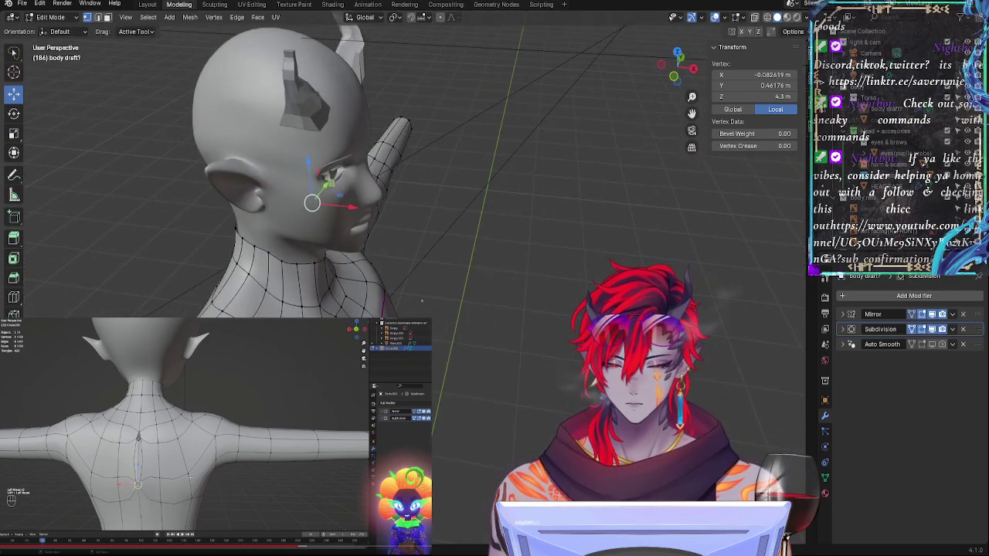
# Step: Slide a vertex along its edge, then move a front shoulder vertex sideways and upward
pyautogui.press('g')
pyautogui.press('g')
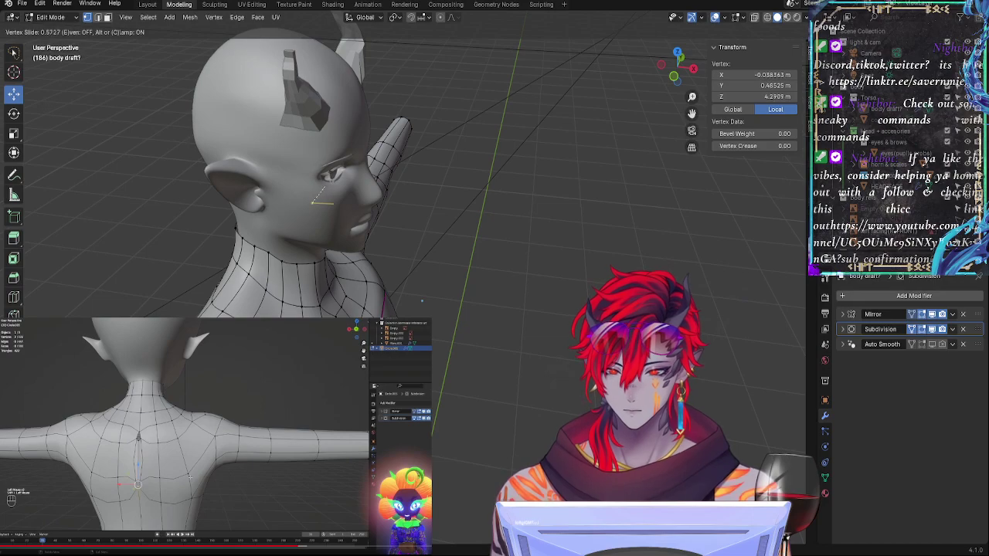
pyautogui.click(610, 301)
pyautogui.press('g')
pyautogui.click(575, 301)
pyautogui.moveTo(518, 302); pyautogui.dragTo(433, 301, button='middle')
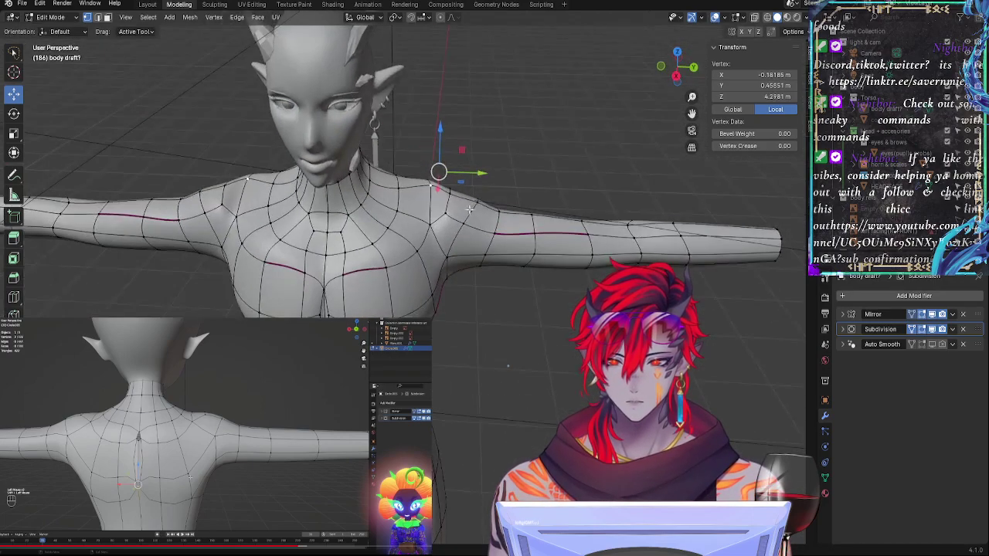
pyautogui.moveTo(438, 174); pyautogui.dragTo(422, 177)
pyautogui.moveTo(421, 177); pyautogui.dragTo(440, 140, button='middle')
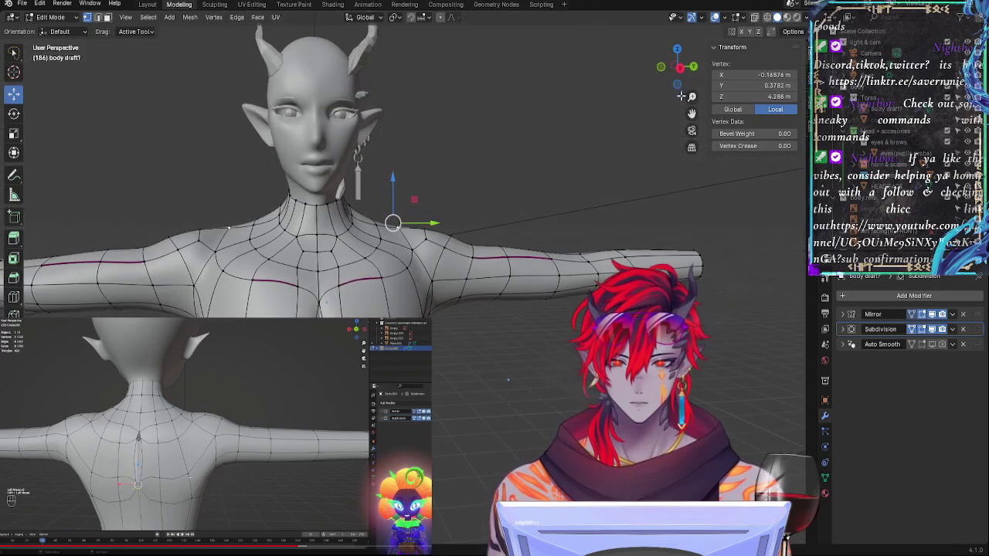
pyautogui.click(681, 69)
pyautogui.moveTo(413, 222)
pyautogui.mouseDown()
pyautogui.moveTo(421, 222)
pyautogui.moveTo(405, 224)
pyautogui.mouseUp()
pyautogui.moveTo(405, 224); pyautogui.dragTo(391, 243, button='middle')
# Step: Move the shoulder vertex along X, raise it slightly, and reposition a back vertex
pyautogui.press('g')
pyautogui.press('x')
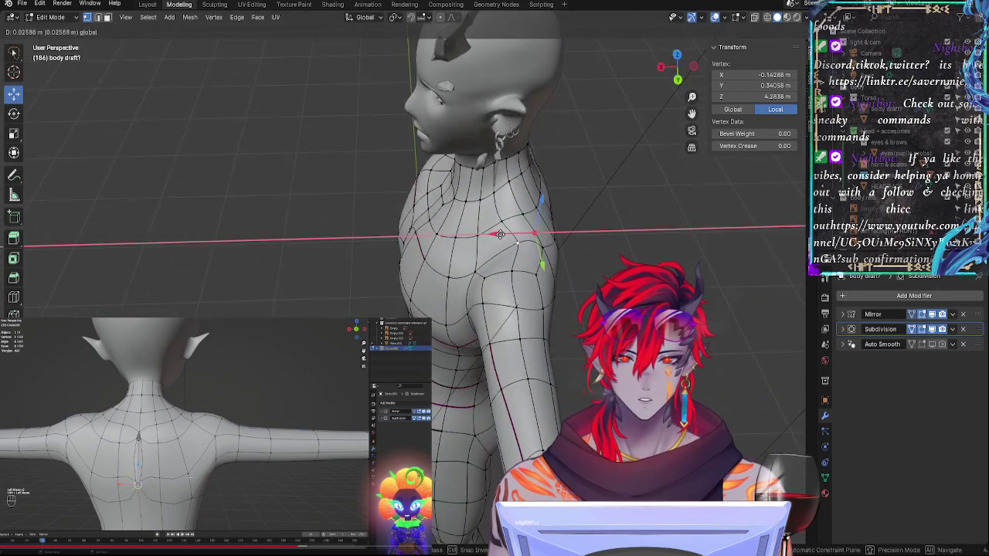
pyautogui.click(516, 233)
pyautogui.moveTo(531, 207); pyautogui.dragTo(532, 204)
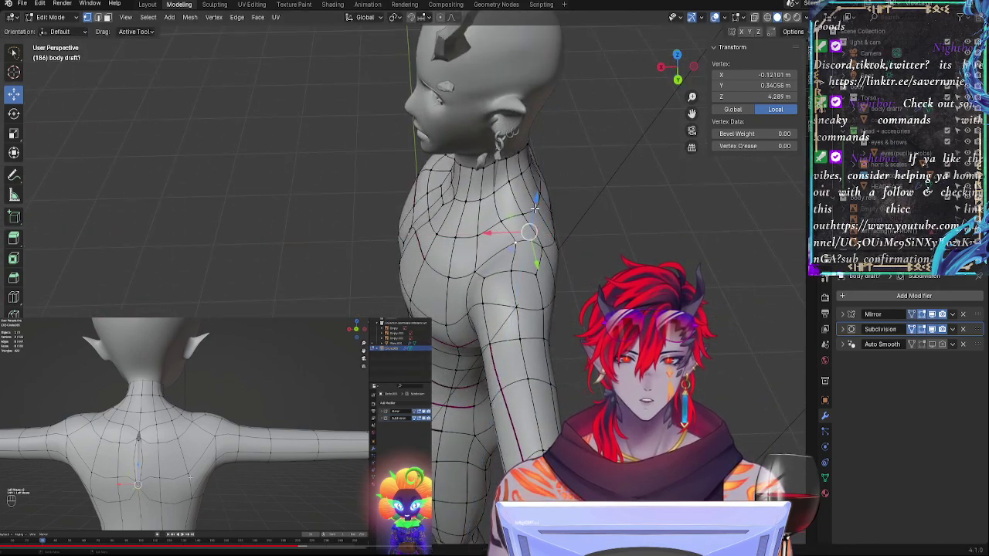
pyautogui.moveTo(532, 204); pyautogui.dragTo(486, 234, button='middle')
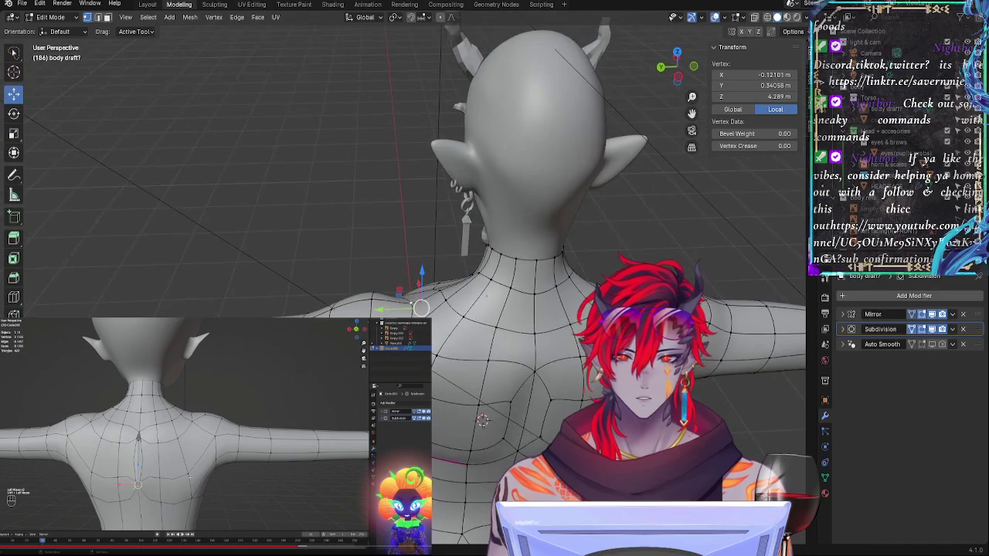
pyautogui.press('g')
pyautogui.click(448, 331)
pyautogui.moveTo(448, 330); pyautogui.dragTo(472, 290, button='middle')
# Step: Slide an upper-back vertex twice along its edge and slide its neighbouring shoulder vertex
pyautogui.press('g')
pyautogui.press('g')
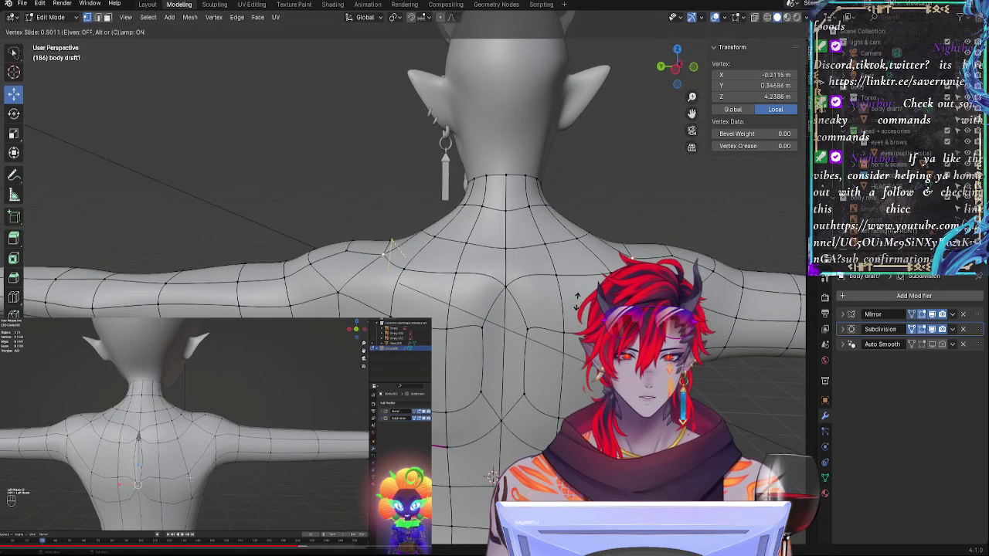
pyautogui.click(576, 301)
pyautogui.press('g')
pyautogui.press('g')
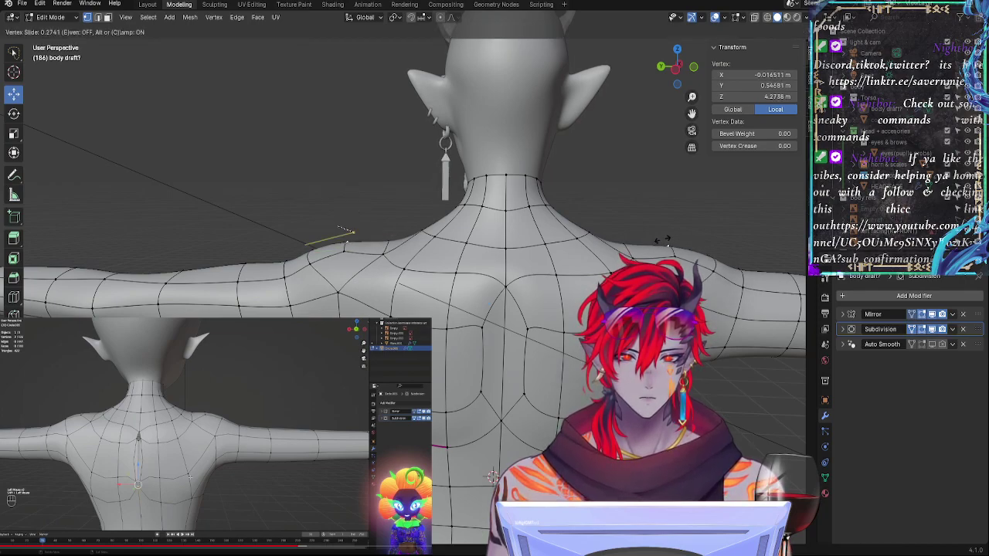
pyautogui.click(689, 241)
pyautogui.click(677, 256)
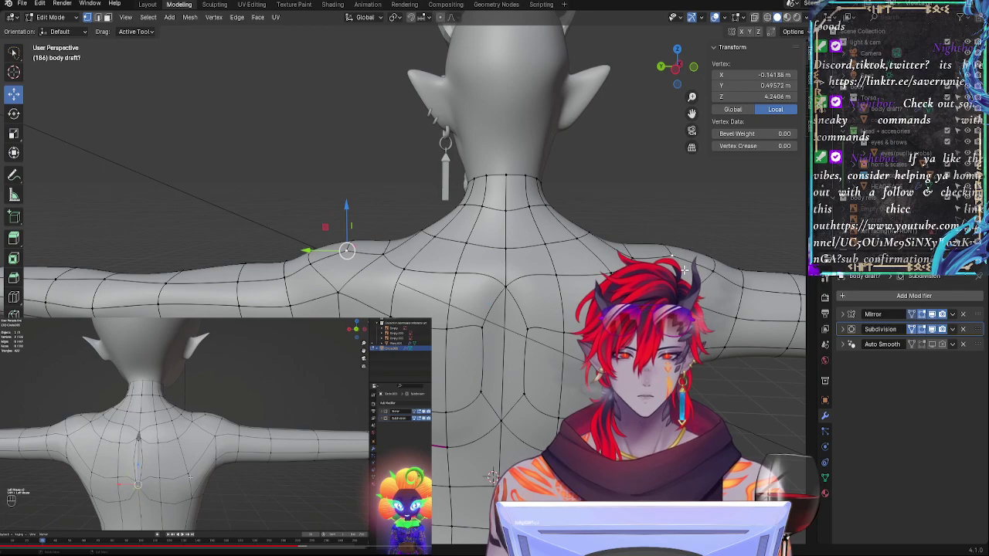
pyautogui.press('g')
pyautogui.press('g')
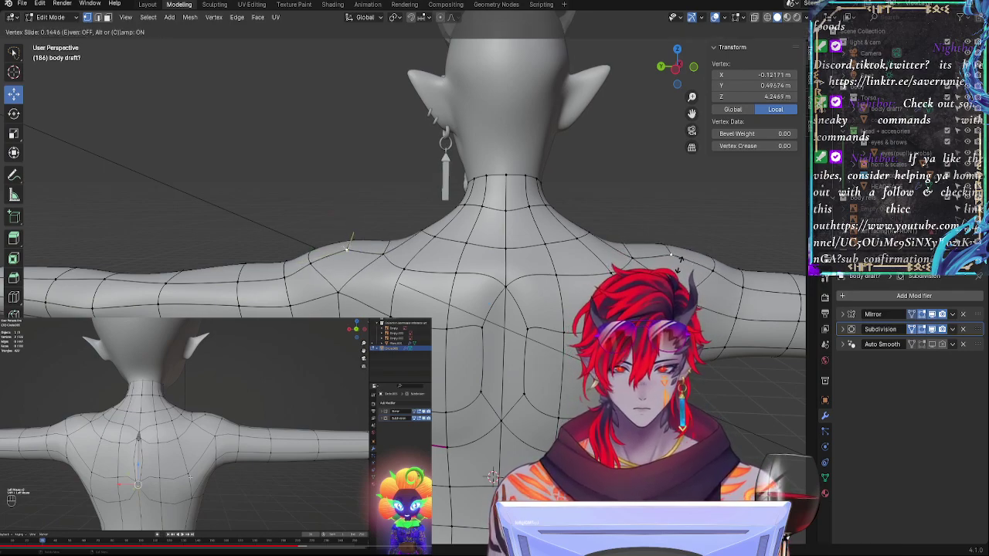
pyautogui.click(735, 288)
# Step: Hide the Subdivision modifier in the viewport to inspect the raw chest and shoulder cage
pyautogui.click(932, 332)
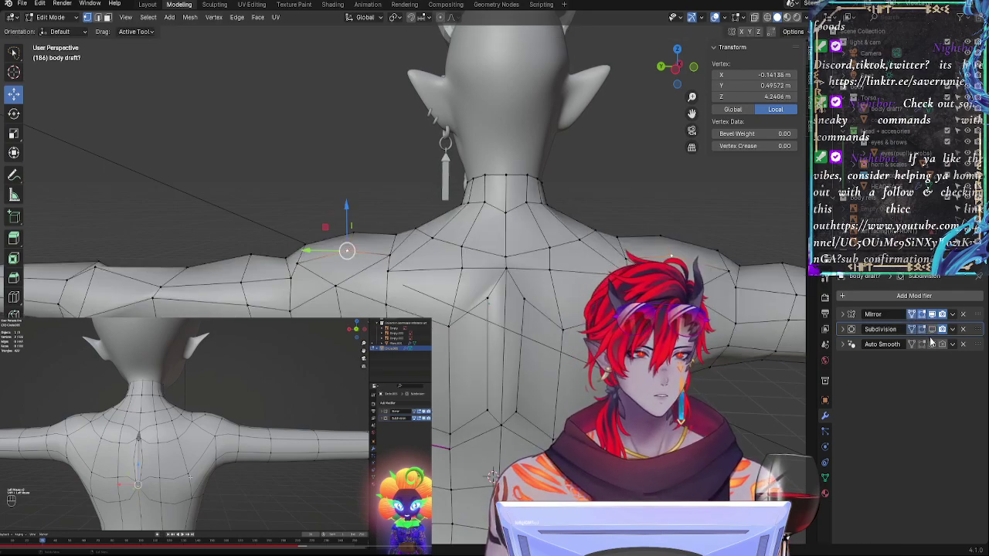
pyautogui.moveTo(772, 294); pyautogui.dragTo(730, 289, button='middle')
pyautogui.moveTo(466, 479); pyautogui.dragTo(481, 322, button='middle')
pyautogui.scroll(4, 477, 278)
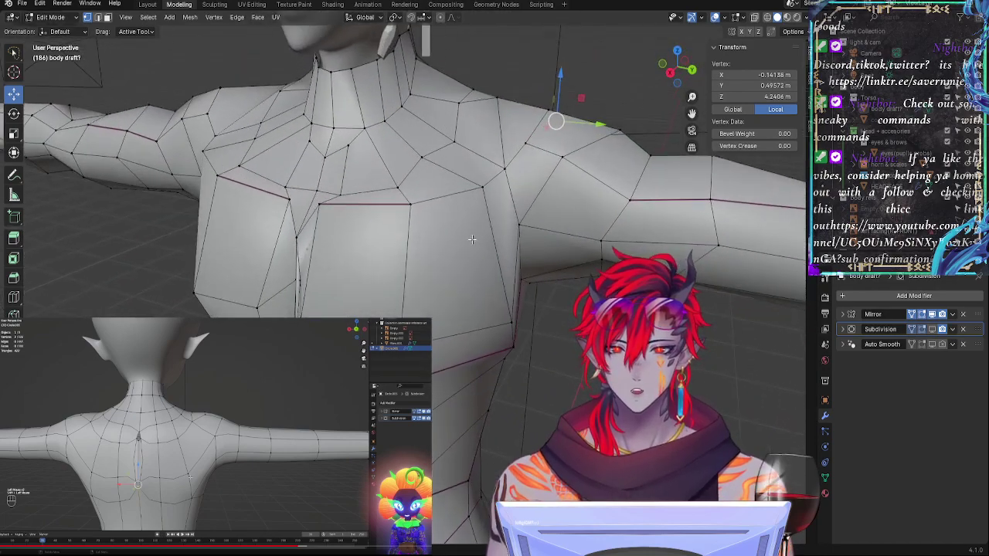
pyautogui.moveTo(496, 176); pyautogui.dragTo(579, 201, button='middle')
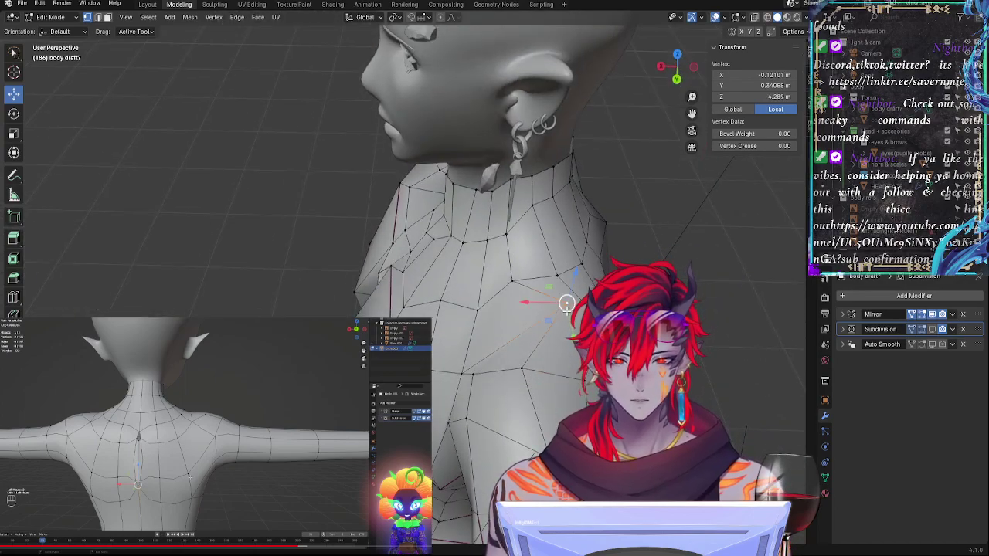
# Step: Slide the first two front neck vertices along their edges to even their spacing
pyautogui.hotkey('shift', 'v')
pyautogui.click(550, 314)
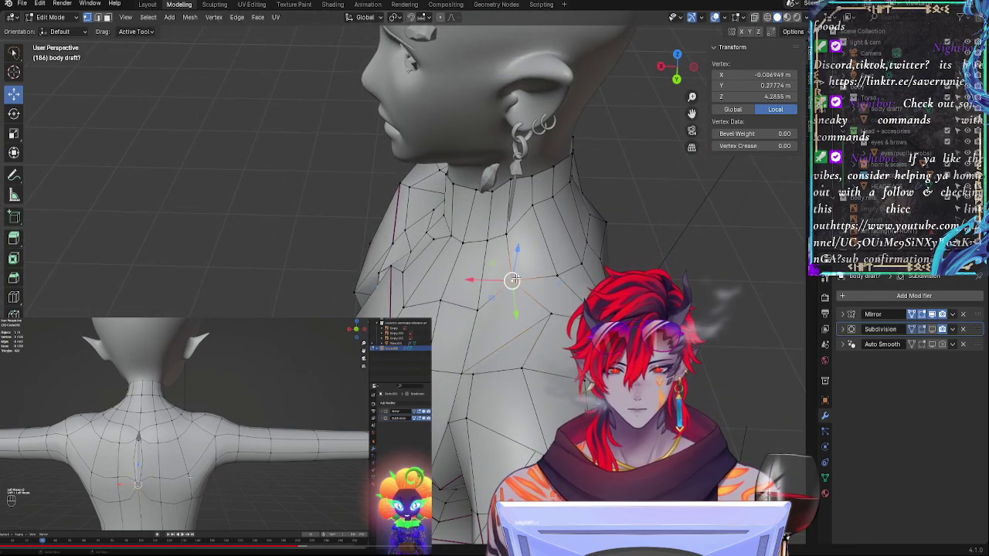
pyautogui.press('g')
pyautogui.press('g')
pyautogui.click(524, 278)
pyautogui.click(532, 207)
pyautogui.press('g')
pyautogui.press('g')
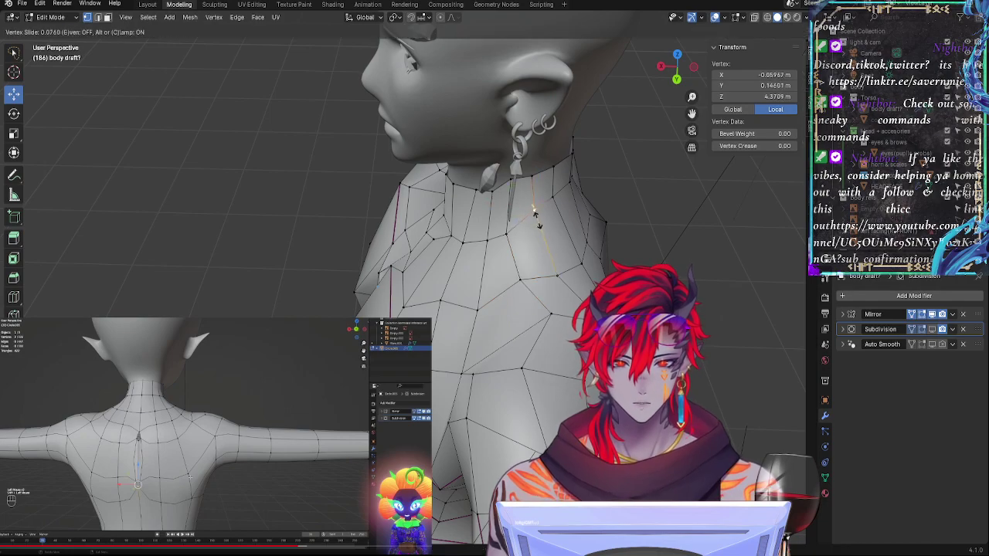
pyautogui.click(533, 212)
pyautogui.moveTo(533, 212); pyautogui.dragTo(547, 192, button='middle')
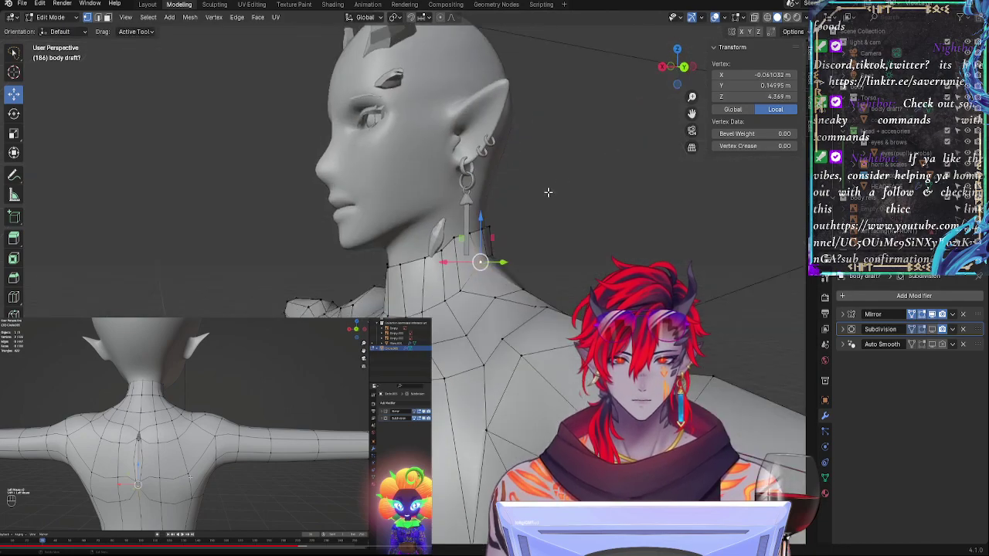
# Step: From a side view, slide the neck-rim and lower neck vertices slightly along their edges
pyautogui.click(453, 239)
pyautogui.press('g')
pyautogui.press('g')
pyautogui.click(455, 241)
pyautogui.click(443, 253)
pyautogui.click(425, 260)
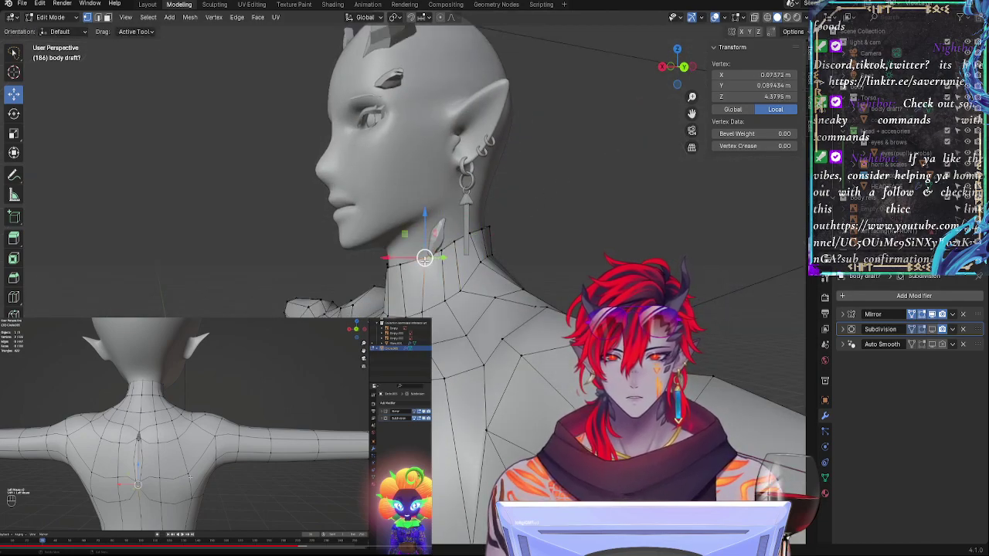
pyautogui.press('g')
pyautogui.press('g')
pyautogui.click(421, 261)
pyautogui.click(421, 311)
pyautogui.press('g')
pyautogui.press('g')
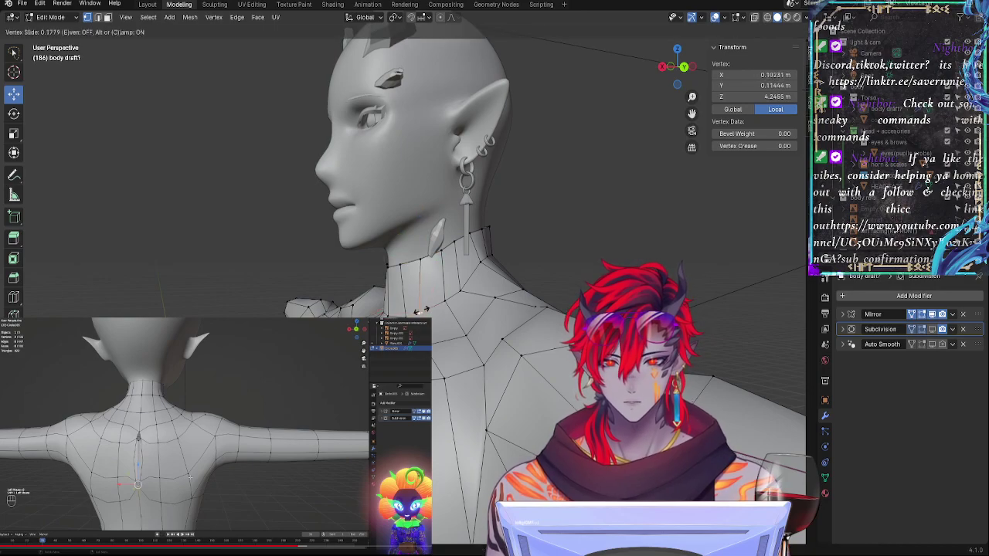
pyautogui.click(419, 312)
pyautogui.moveTo(419, 311); pyautogui.dragTo(506, 276, button='middle')
# Step: Reposition two more neck vertices, fine-tuning one with repeated small moves
pyautogui.press('g')
pyautogui.click(504, 273)
pyautogui.click(483, 285)
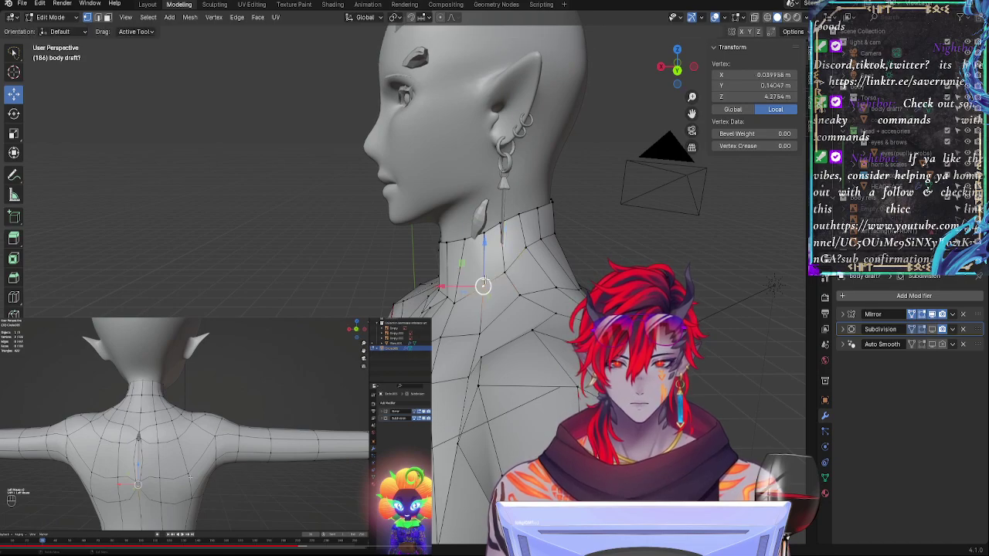
pyautogui.press('g')
pyautogui.press('g')
pyautogui.click(482, 235)
pyautogui.press('g')
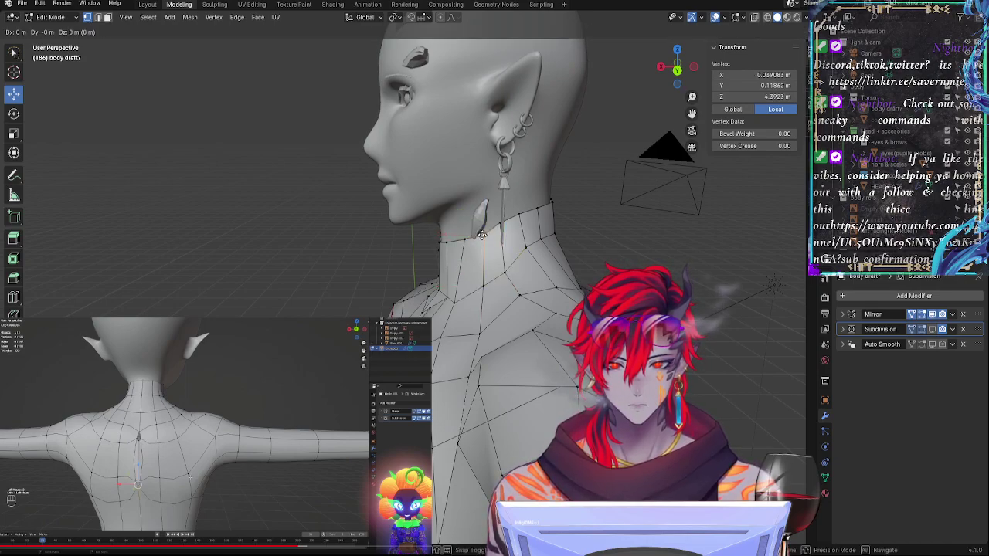
pyautogui.press('g')
pyautogui.click(482, 232)
pyautogui.click(484, 285)
pyautogui.moveTo(486, 315); pyautogui.dragTo(467, 334, button='middle')
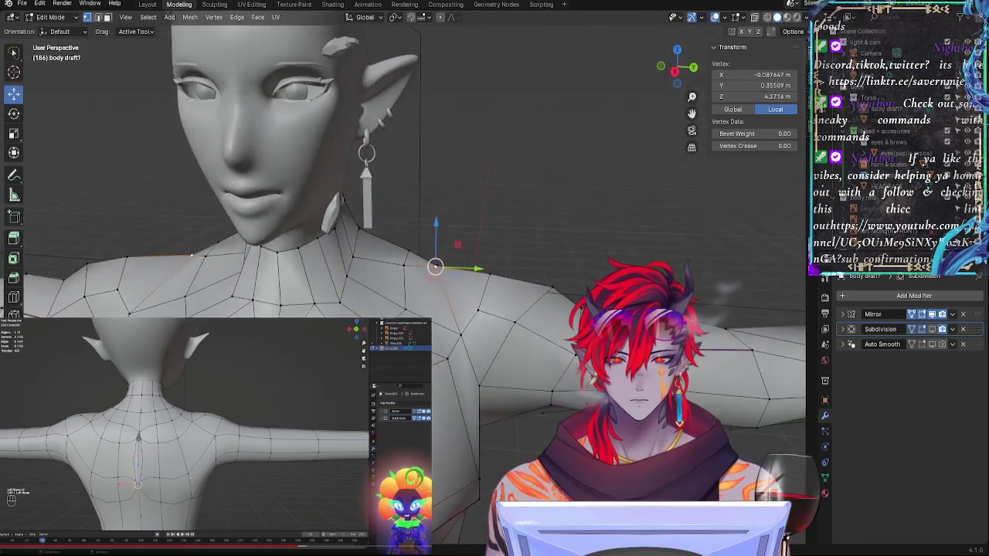
# Step: Slide the collar vertices at the neck base along their edges, cancelling an accidental move
pyautogui.click(465, 334)
pyautogui.press('g')
pyautogui.press('g')
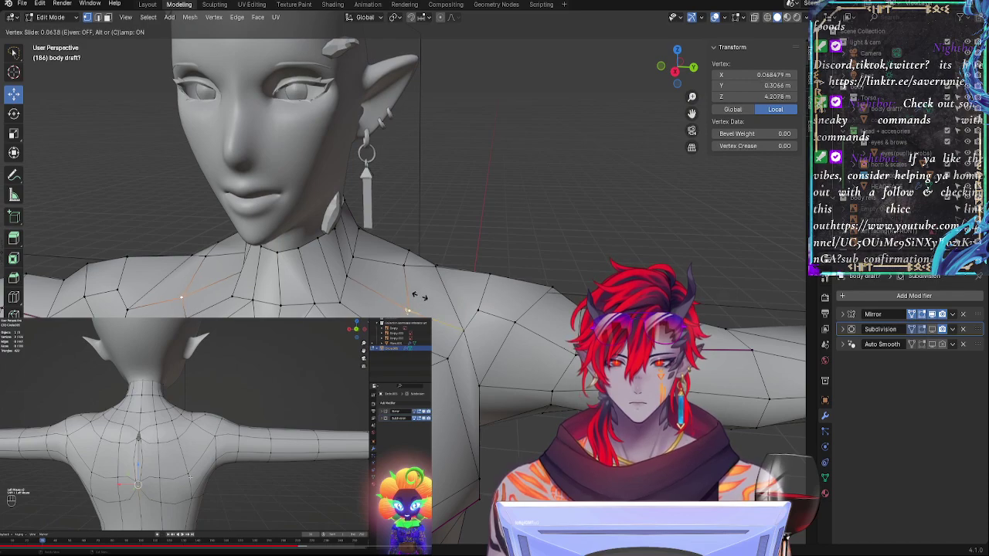
pyautogui.click(420, 295)
pyautogui.click(412, 264)
pyautogui.press('g')
pyautogui.press('g')
pyautogui.click(417, 275)
pyautogui.click(443, 271)
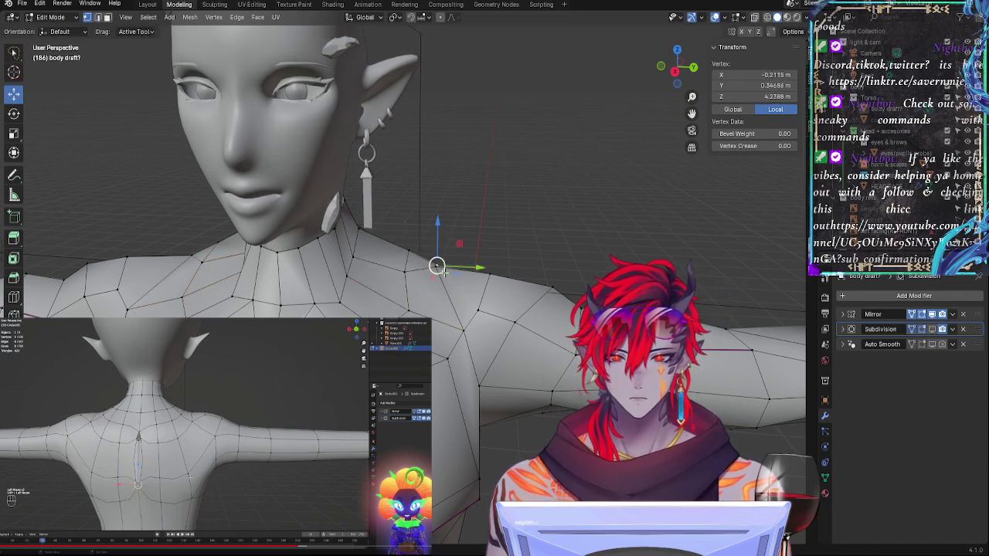
pyautogui.press('g')
pyautogui.rightClick(443, 272)
# Step: Move the overlapping shoulder vertex down and outward with several small nudges
pyautogui.click(445, 277)
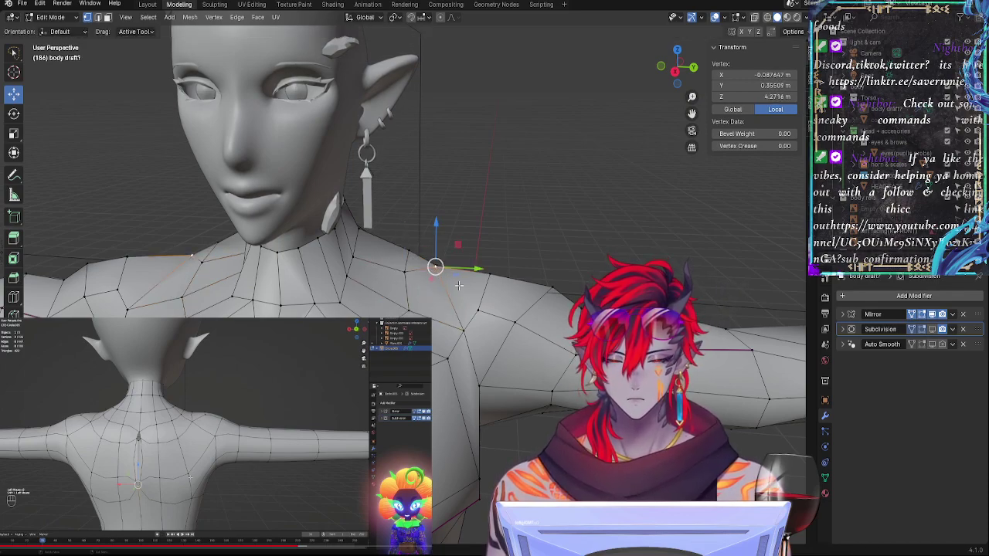
pyautogui.press('g')
pyautogui.click(459, 290)
pyautogui.press('g')
pyautogui.click(460, 293)
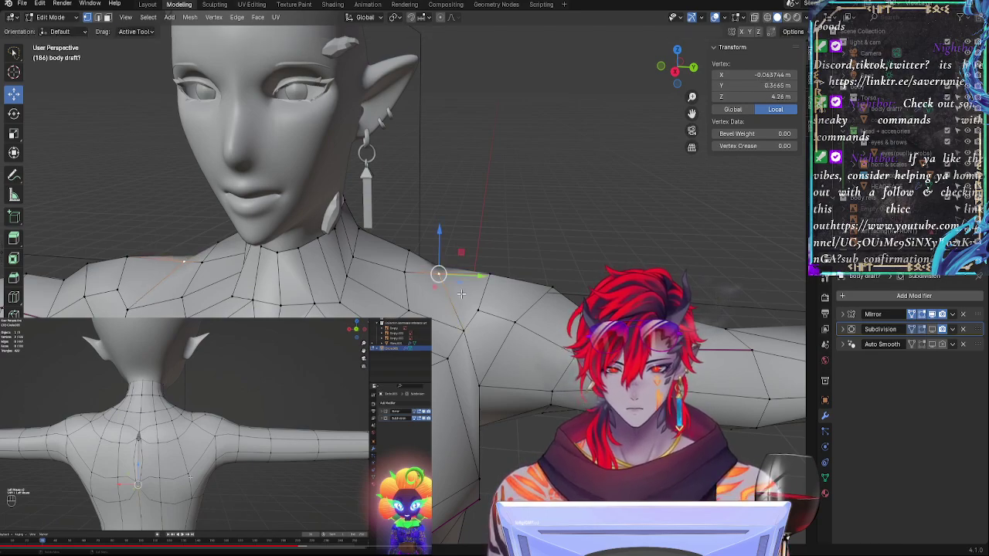
pyautogui.press('g')
pyautogui.click(487, 312)
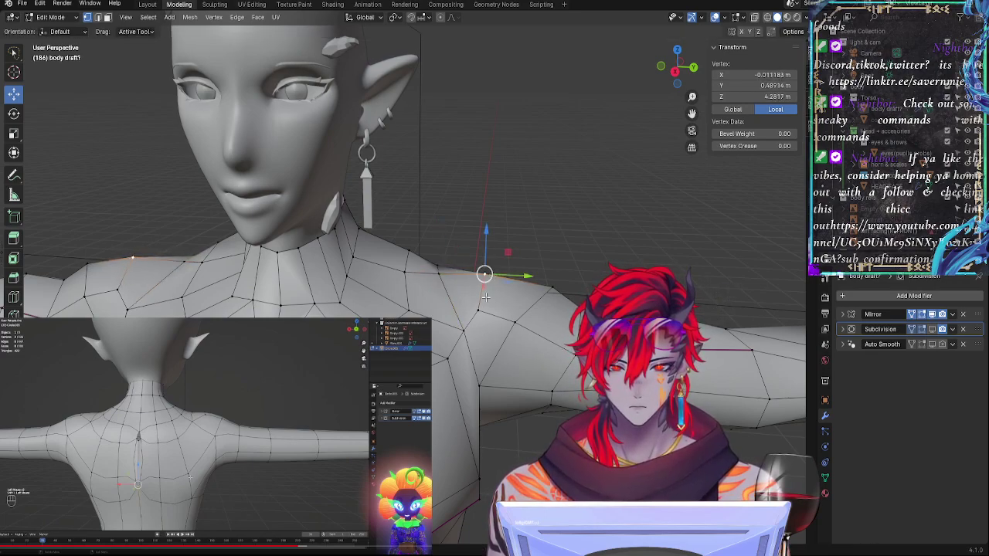
pyautogui.press('g')
pyautogui.click(489, 313)
# Step: Shift a neck-base collarbone vertex along Y and X, leaving one at Z 4.26 m
pyautogui.click(441, 278)
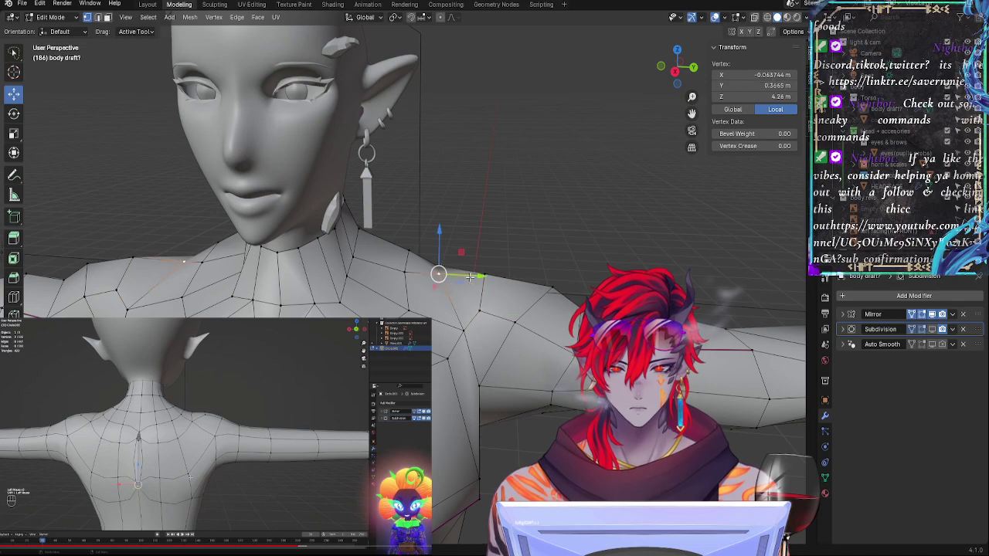
pyautogui.moveTo(471, 277); pyautogui.dragTo(478, 276)
pyautogui.moveTo(519, 275); pyautogui.dragTo(470, 308, button='middle')
pyautogui.moveTo(495, 308); pyautogui.dragTo(494, 309)
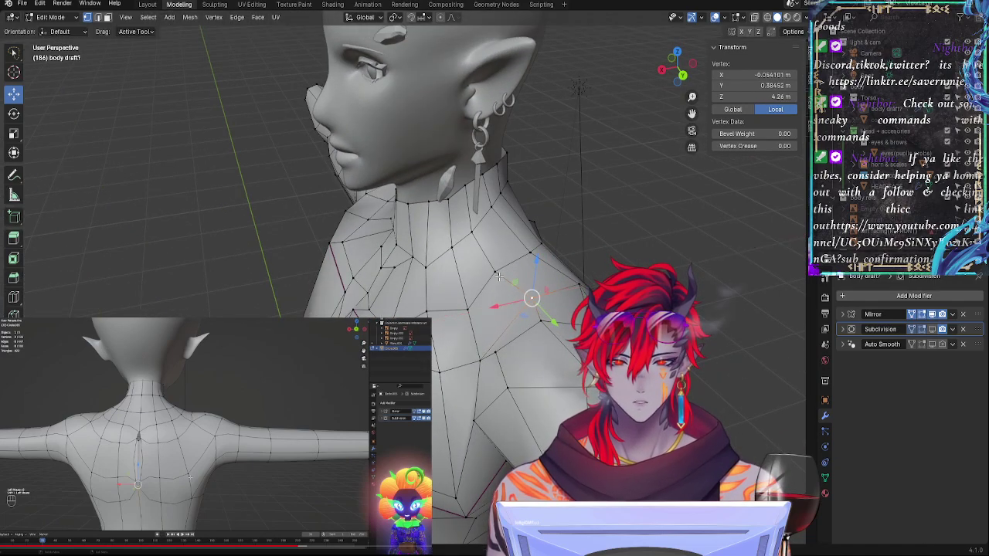
# Step: Move two neck vertices, placing the upper one up and to the right
pyautogui.click(500, 277)
pyautogui.press('g')
pyautogui.press('g')
pyautogui.click(499, 274)
pyautogui.moveTo(499, 273); pyautogui.dragTo(516, 262, button='middle')
pyautogui.click(498, 261)
pyautogui.press('g')
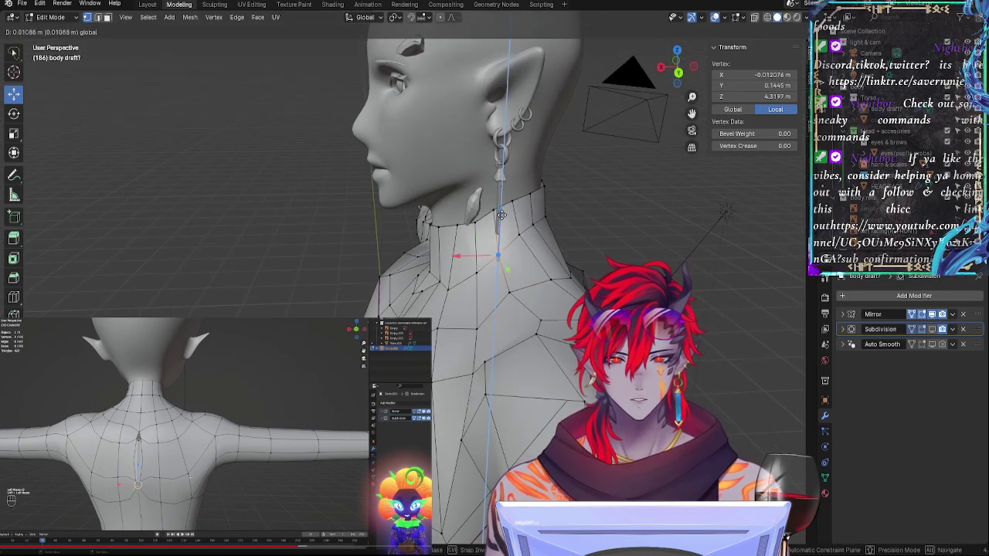
pyautogui.click(519, 236)
# Step: From behind the head, slide another neck vertex along its edge
pyautogui.press('g')
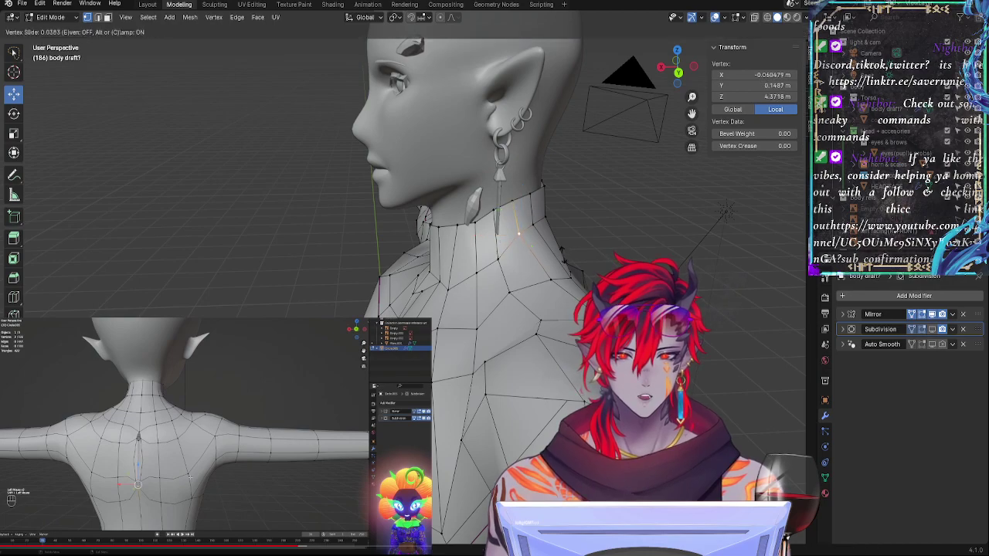
pyautogui.click(566, 256)
pyautogui.moveTo(566, 256); pyautogui.dragTo(488, 435, button='middle')
pyautogui.click(561, 338)
pyautogui.press('g')
pyautogui.press('g')
pyautogui.click(559, 345)
pyautogui.press('g')
pyautogui.press('g')
pyautogui.click(452, 440)
# Step: Slide two upper-back vertices along their edges to even the back spacing
pyautogui.click(491, 471)
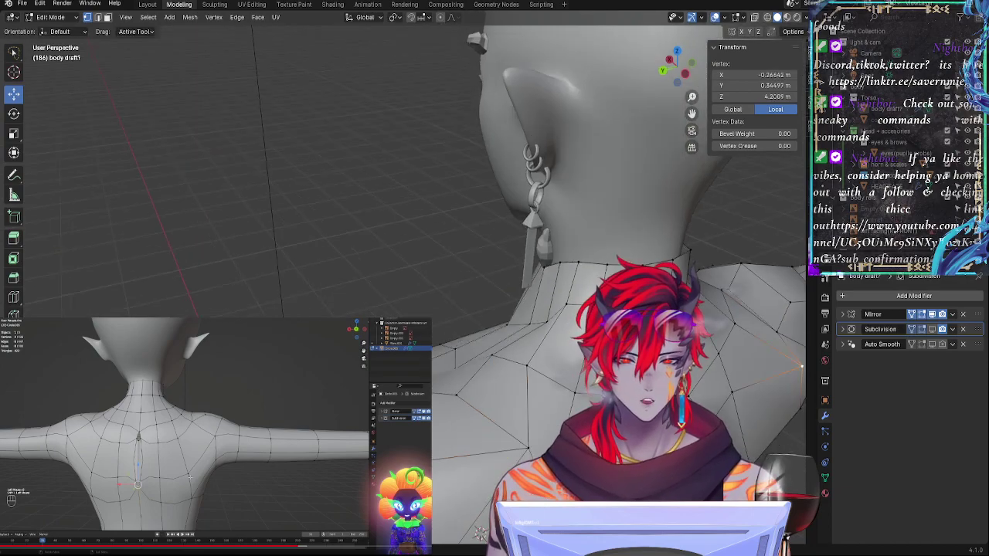
pyautogui.moveTo(491, 472); pyautogui.dragTo(494, 434, button='middle')
pyautogui.press('g')
pyautogui.press('g')
pyautogui.click(533, 463)
pyautogui.click(570, 353)
pyautogui.press('g')
pyautogui.press('g')
pyautogui.click(574, 355)
# Step: From below, slightly slide two front-of-neck vertices, then return to a level back view
pyautogui.moveTo(571, 352); pyautogui.dragTo(576, 305, button='middle')
pyautogui.click(496, 399)
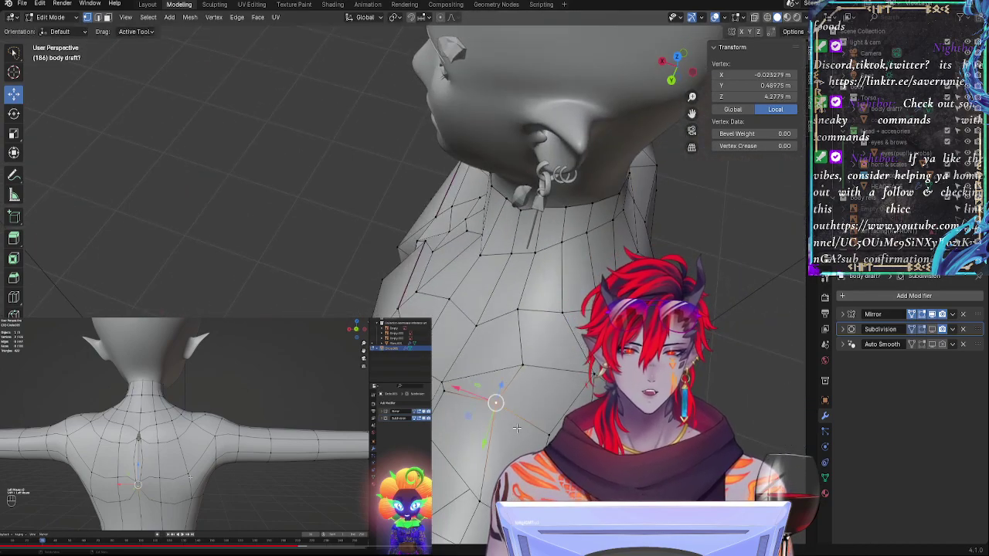
pyautogui.press('g')
pyautogui.click(590, 384)
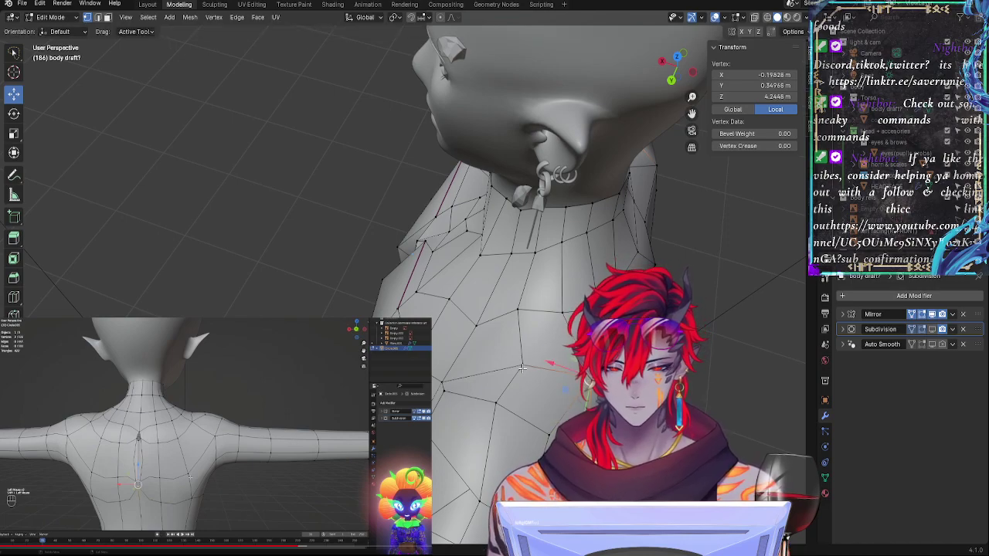
pyautogui.press('g')
pyautogui.press('g')
pyautogui.click(545, 428)
pyautogui.moveTo(651, 377); pyautogui.dragTo(567, 305, button='middle')
pyautogui.scroll(-5, 572, 325)
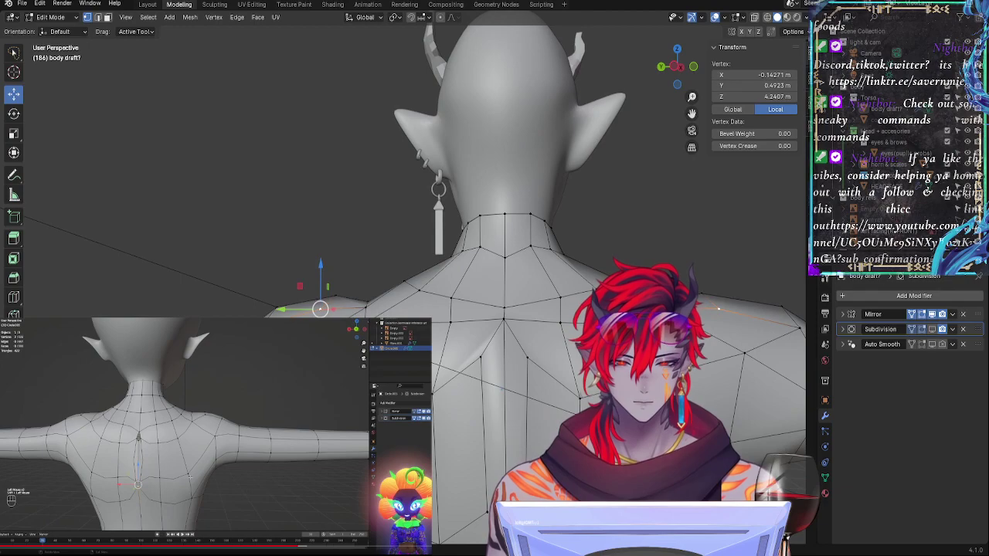
# Step: Slide an upper-back vertex along its edge twice to even out the back loop
pyautogui.moveTo(589, 400); pyautogui.dragTo(533, 382, button='middle')
pyautogui.click(506, 379)
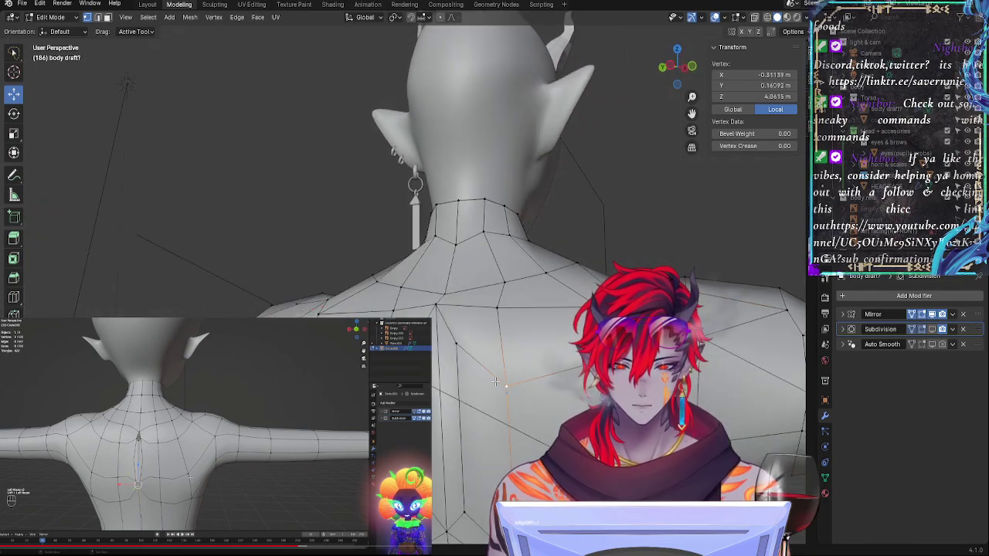
pyautogui.press('g')
pyautogui.press('g')
pyautogui.click(522, 375)
pyautogui.press('g')
pyautogui.press('g')
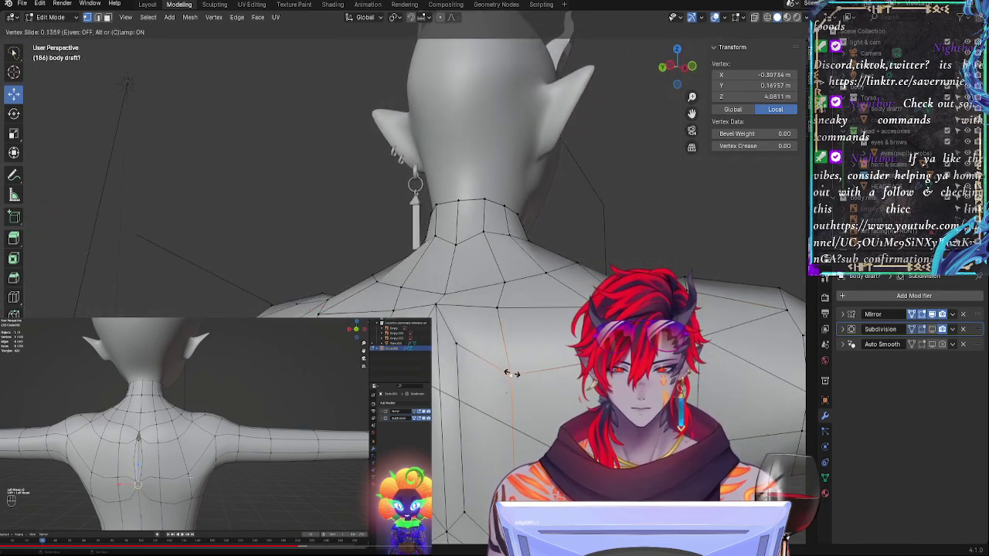
pyautogui.click(510, 373)
pyautogui.click(453, 345)
pyautogui.moveTo(475, 358)
pyautogui.mouseDown(button='middle')
pyautogui.moveTo(421, 363)
pyautogui.moveTo(477, 363)
pyautogui.mouseUp(button='middle')
# Step: Move a shoulder-blade vertex vertically and slide another upper-back vertex down its edge
pyautogui.click(549, 332)
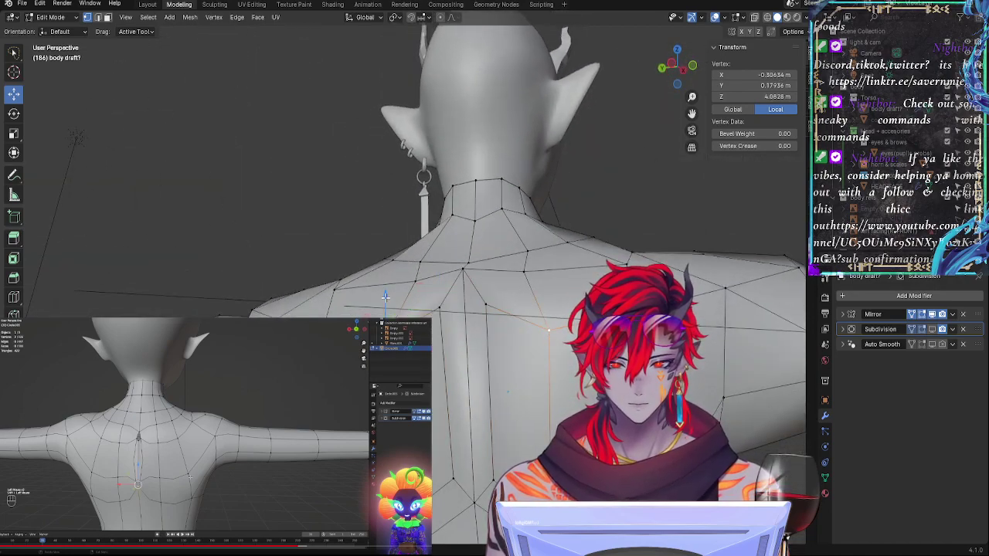
pyautogui.press('g')
pyautogui.press('z')
pyautogui.moveTo(382, 308); pyautogui.dragTo(382, 309)
pyautogui.moveTo(460, 357); pyautogui.dragTo(502, 364, button='middle')
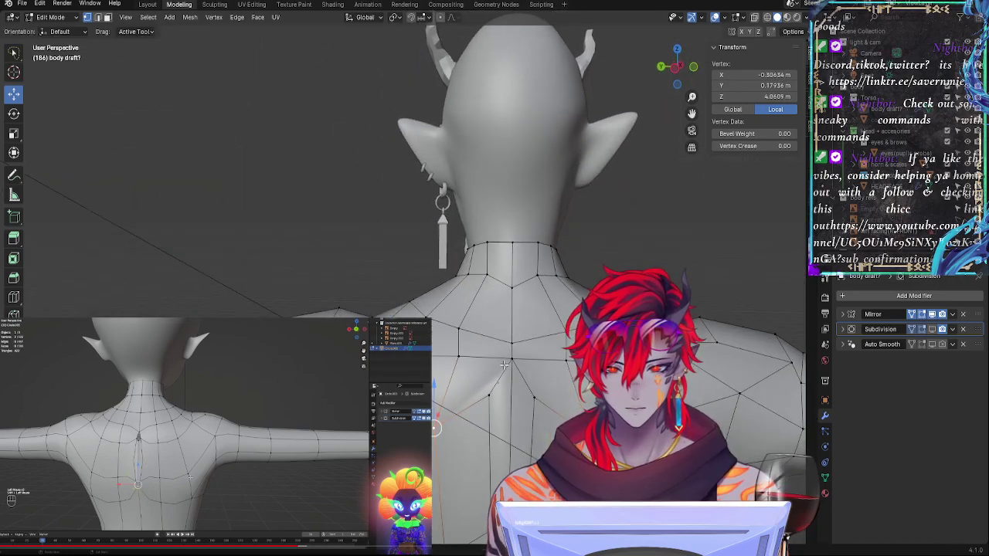
pyautogui.click(457, 360)
pyautogui.press('g')
pyautogui.press('g')
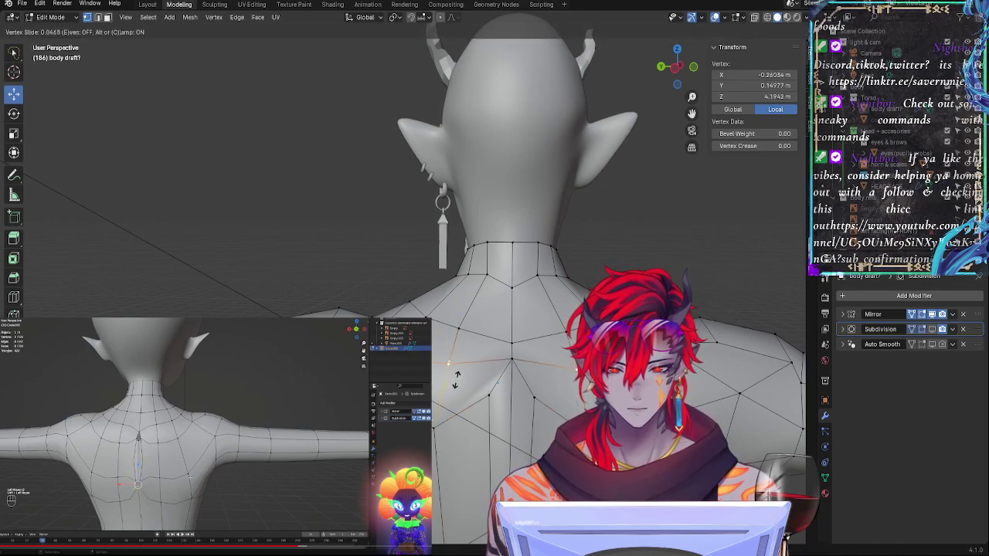
pyautogui.click(456, 380)
# Step: Vertex-slide several shoulder vertices around the neck to refine their spacing
pyautogui.moveTo(456, 380); pyautogui.dragTo(502, 390, button='middle')
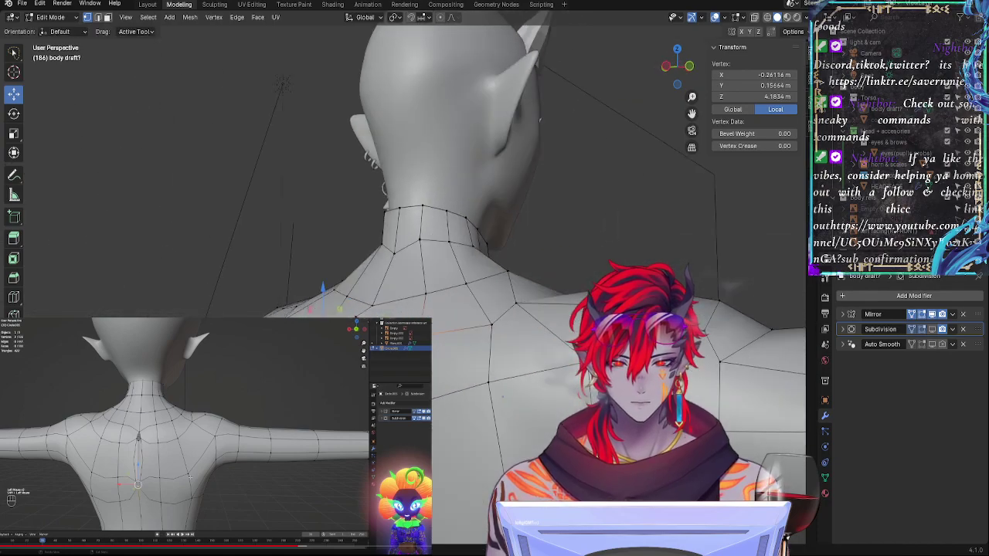
pyautogui.click(491, 329)
pyautogui.hotkey('shift', 'v')
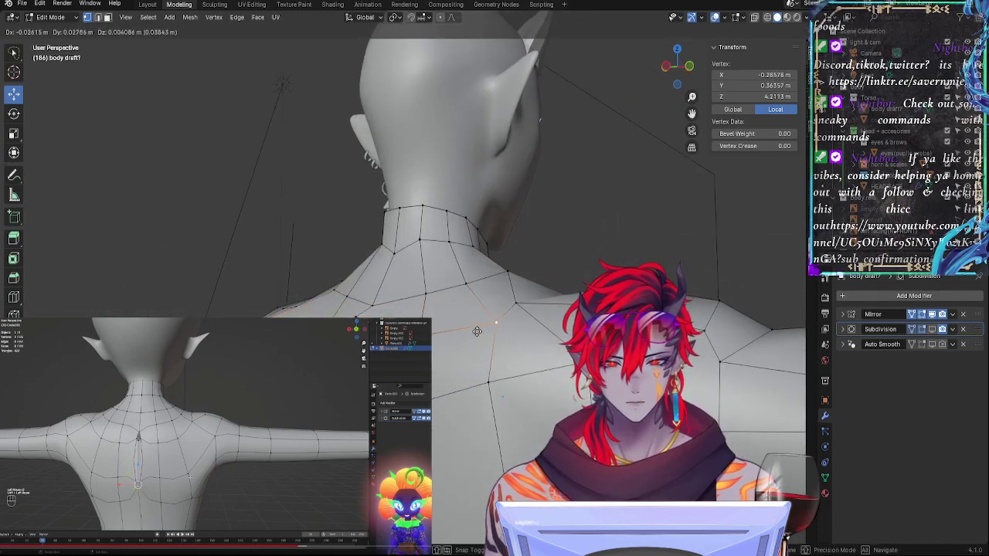
pyautogui.click(502, 337)
pyautogui.moveTo(503, 337); pyautogui.dragTo(566, 346, button='middle')
pyautogui.hotkey('shift', 'v')
pyautogui.click(514, 361)
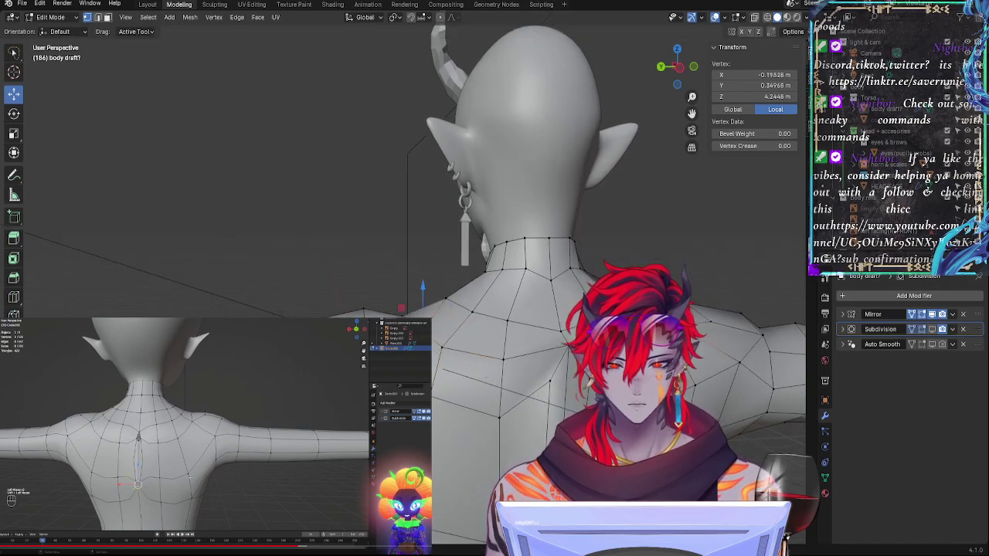
pyautogui.hotkey('shift', 'v')
pyautogui.click(487, 377)
# Step: Slide a lower back vertex repeatedly along its edge into its final position
pyautogui.moveTo(537, 348); pyautogui.dragTo(516, 337, button='middle')
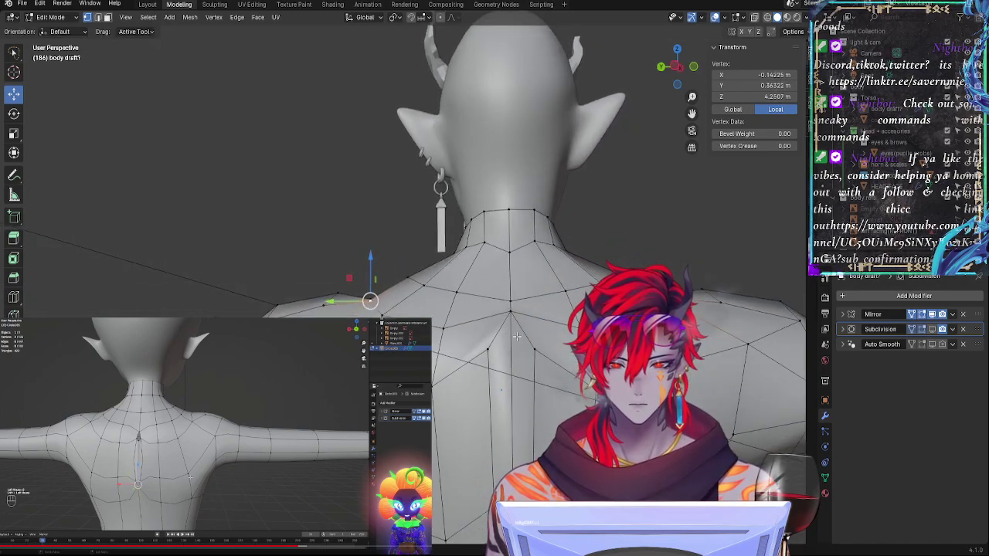
pyautogui.click(436, 395)
pyautogui.hotkey('shift', 'v')
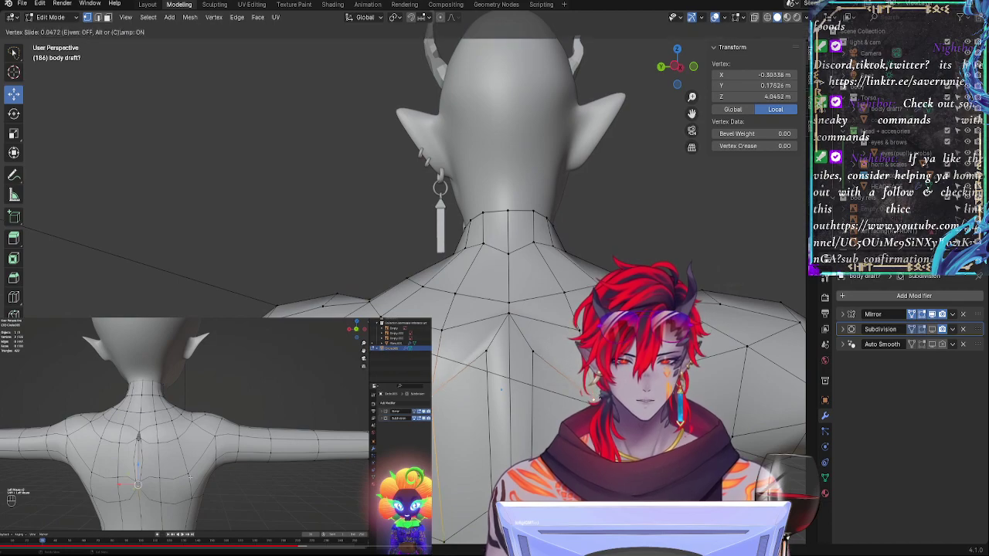
pyautogui.click(444, 390)
pyautogui.hotkey('shift', 'v')
pyautogui.click(695, 370)
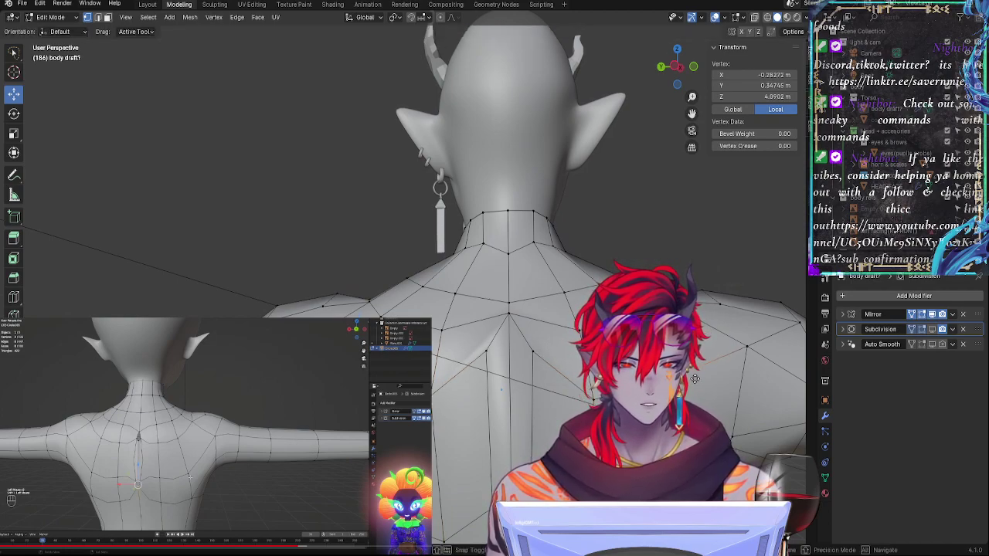
pyautogui.hotkey('shift', 'v')
pyautogui.click(742, 360)
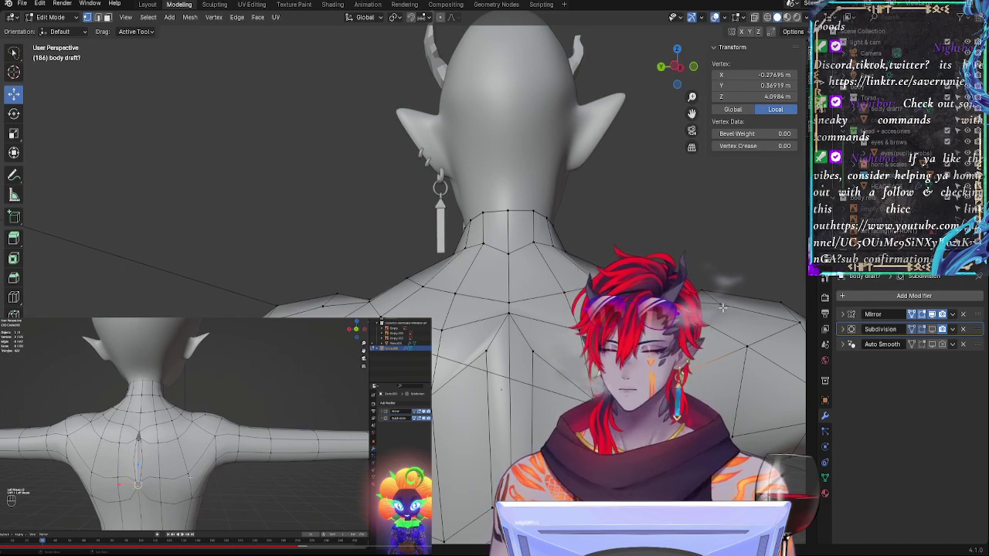
# Step: Raise a back vertex slightly and slide a shoulder vertex along its edge
pyautogui.moveTo(744, 334); pyautogui.dragTo(773, 315, button='middle')
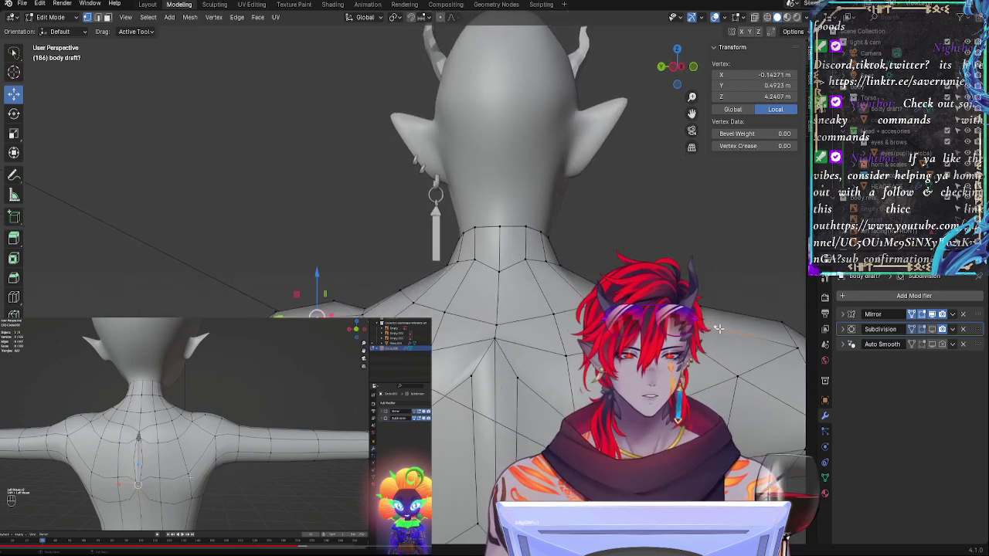
pyautogui.moveTo(315, 276); pyautogui.dragTo(315, 271)
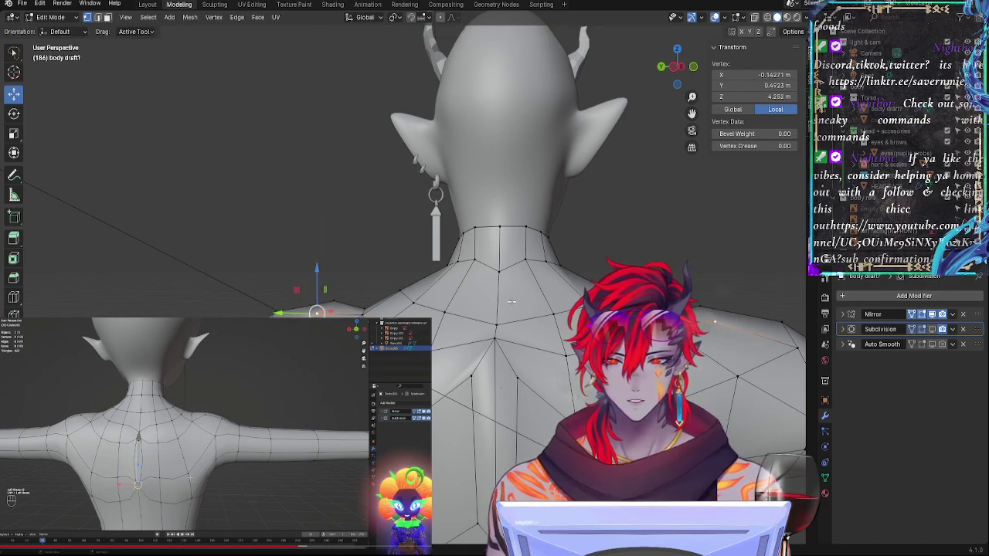
pyautogui.scroll(-2, 512, 302)
pyautogui.keyDown('shift'); pyautogui.moveTo(665, 325); pyautogui.dragTo(600, 336, button='middle'); pyautogui.keyUp('shift')
pyautogui.click(235, 331)
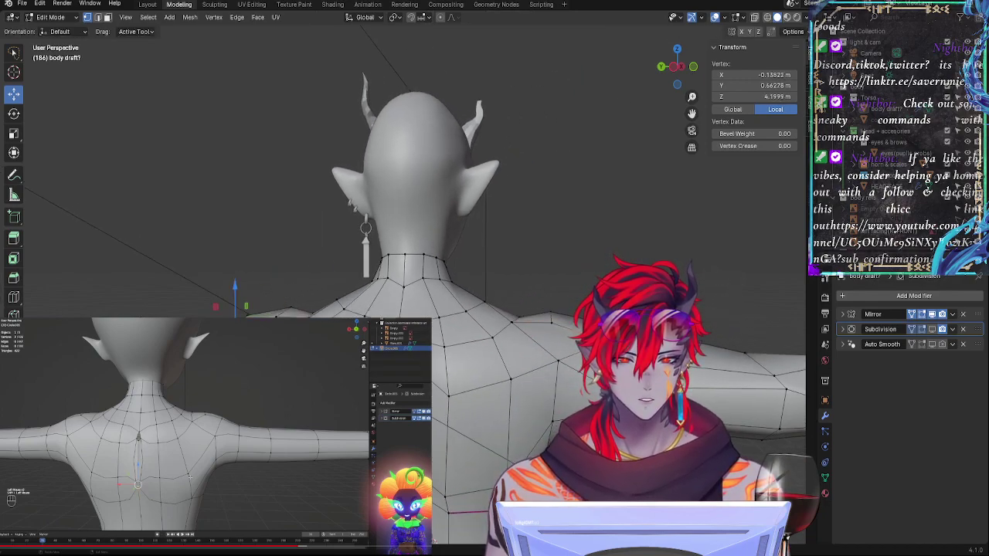
pyautogui.hotkey('shift', 'v')
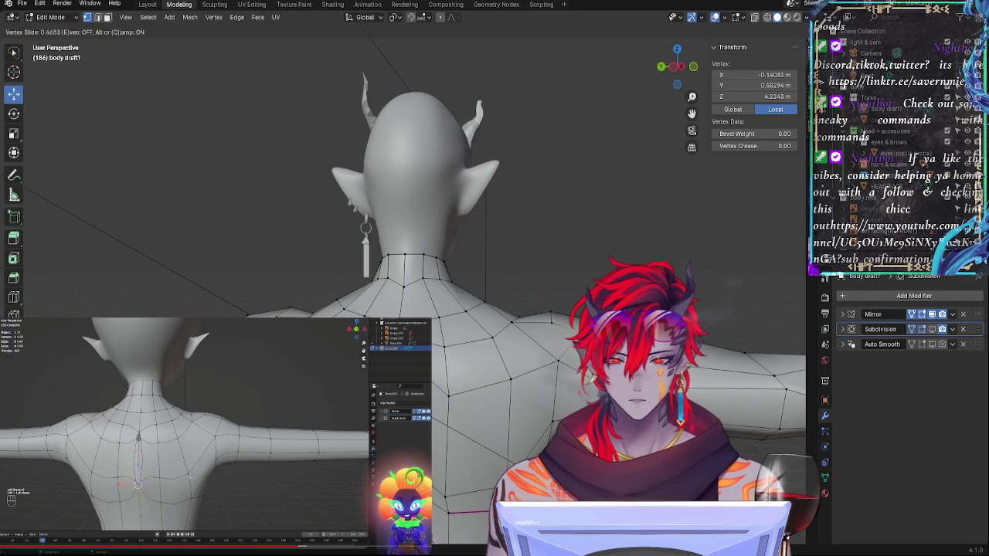
pyautogui.click(259, 342)
# Step: Move a side vertex outward, then slide a nearby shoulder vertex along its edge
pyautogui.moveTo(364, 377); pyautogui.dragTo(468, 410, button='middle')
pyautogui.press('g')
pyautogui.click(571, 404)
pyautogui.moveTo(572, 404); pyautogui.dragTo(492, 383, button='middle')
pyautogui.click(491, 380)
pyautogui.hotkey('shift', 'v')
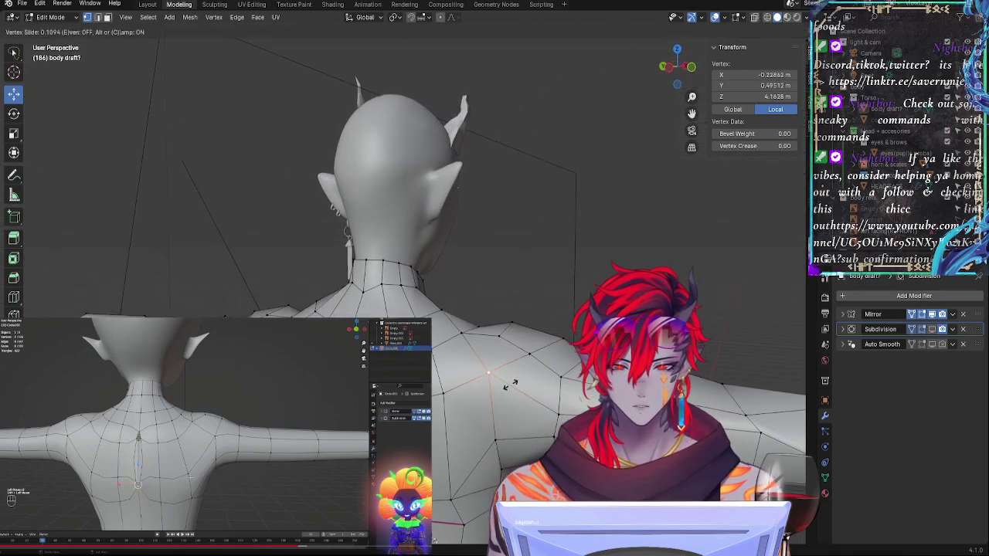
pyautogui.click(510, 389)
# Step: Slide two more shoulder vertices along their edges, refining each position
pyautogui.moveTo(510, 390); pyautogui.dragTo(499, 418, button='middle')
pyautogui.press('g')
pyautogui.press('g')
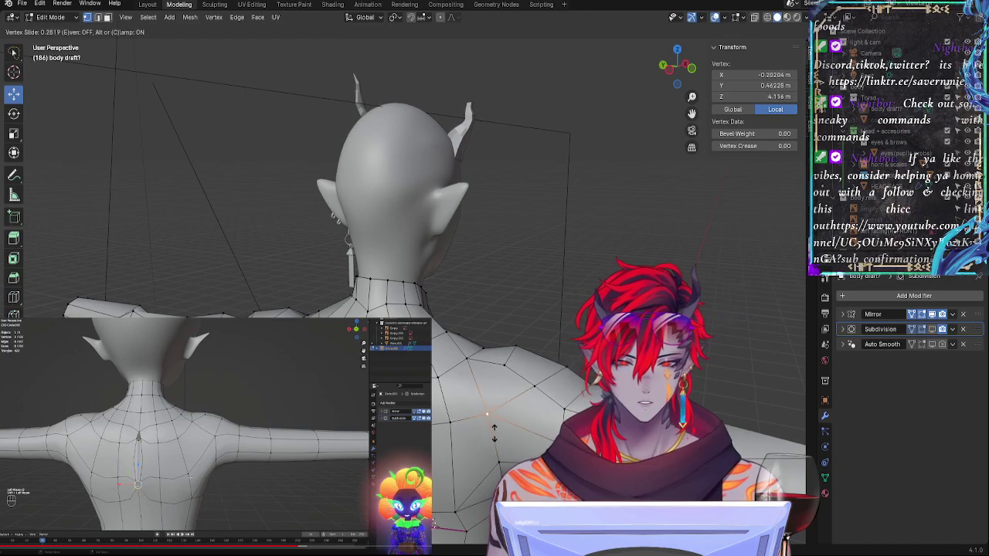
pyautogui.moveTo(493, 431); pyautogui.dragTo(518, 402, button='middle')
pyautogui.press('g')
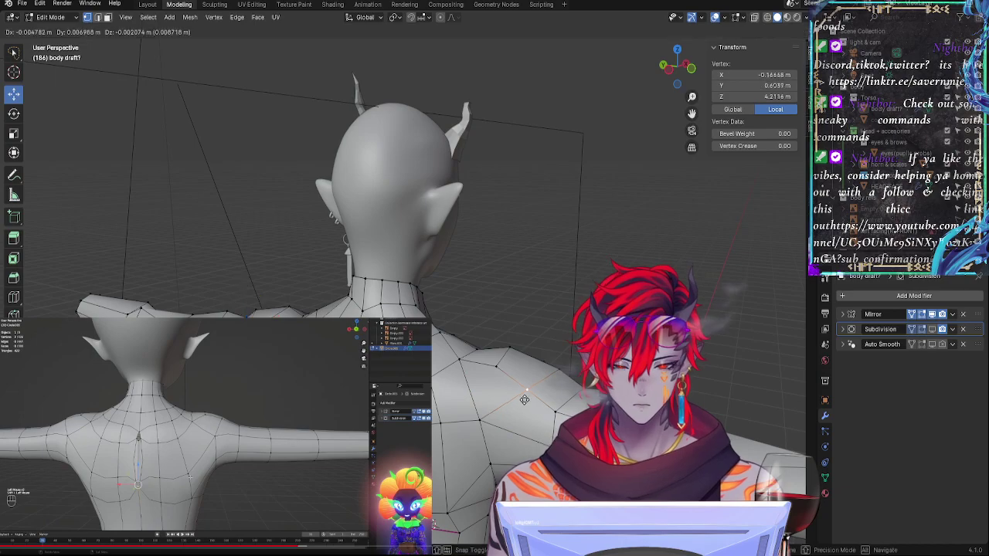
pyautogui.press('g')
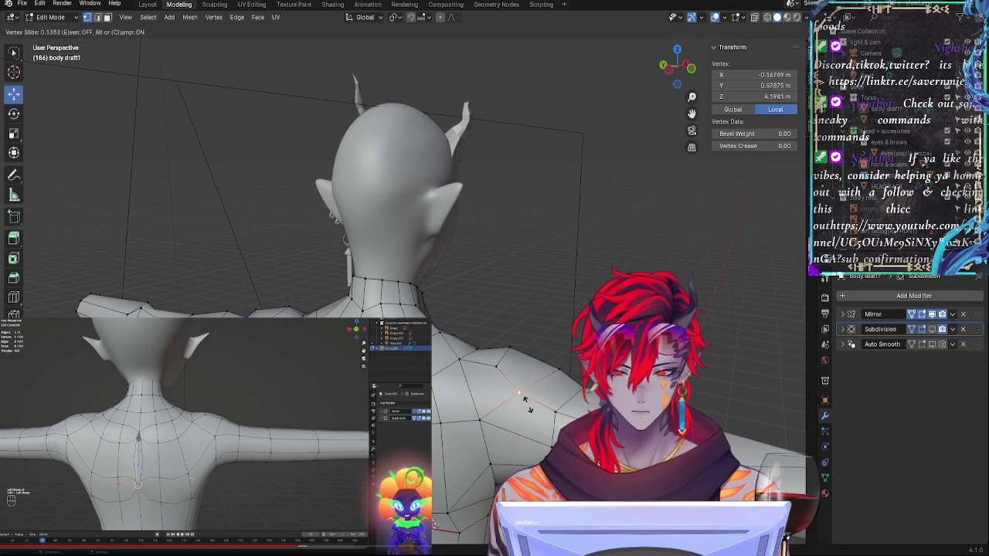
pyautogui.click(523, 400)
pyautogui.moveTo(523, 399); pyautogui.dragTo(590, 389, button='middle')
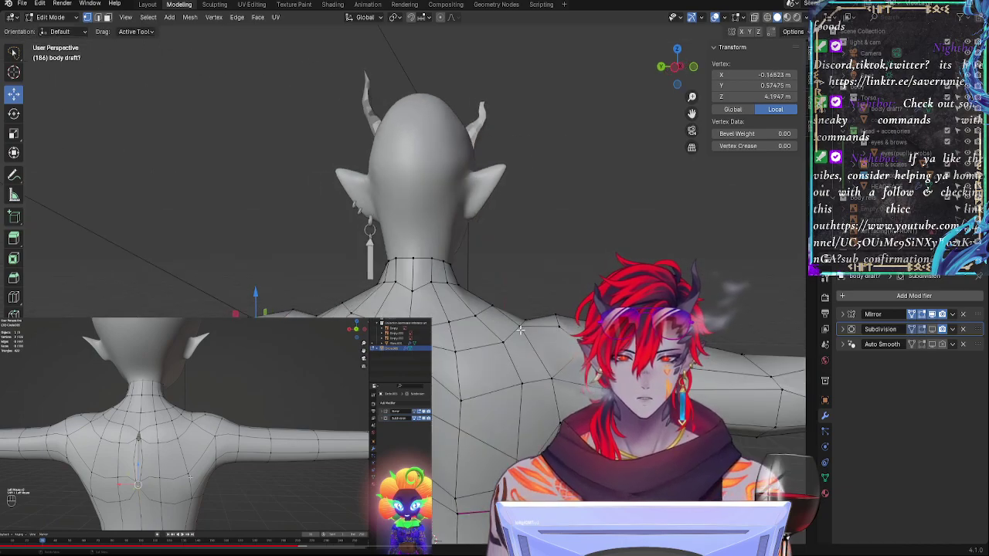
pyautogui.press('g')
pyautogui.press('g')
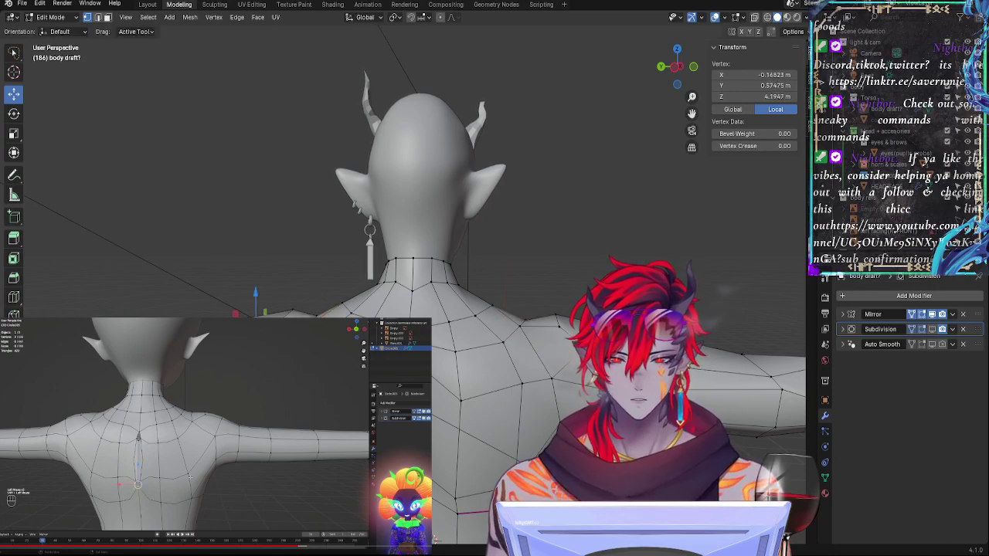
pyautogui.hotkey('shift', 'v')
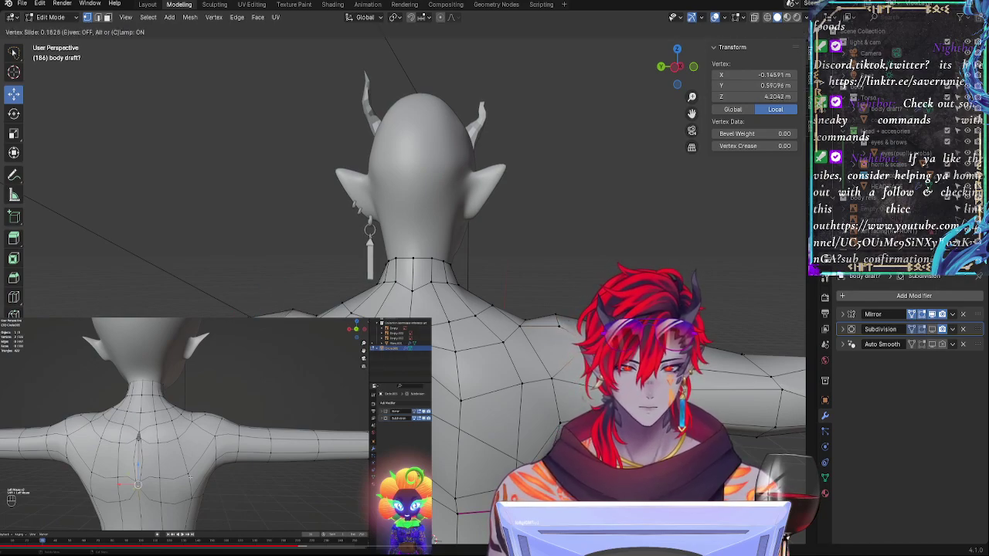
pyautogui.click(614, 374)
# Step: Shift a vertex slightly, then turn on the Subdivision modifier's Edit Mode display
pyautogui.moveTo(614, 375); pyautogui.dragTo(498, 423, button='middle')
pyautogui.scroll(2, 614, 396)
pyautogui.press('g')
pyautogui.click(508, 391)
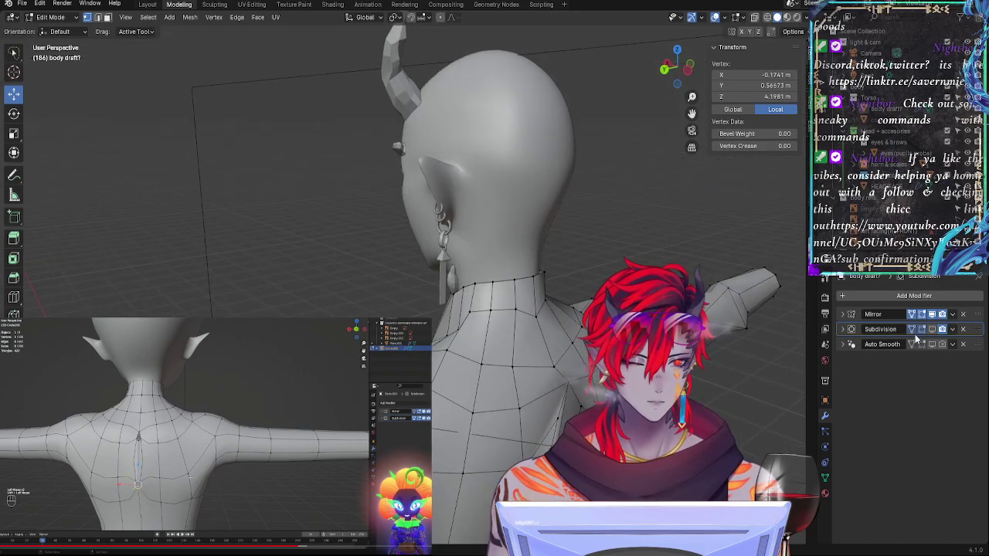
pyautogui.click(931, 330)
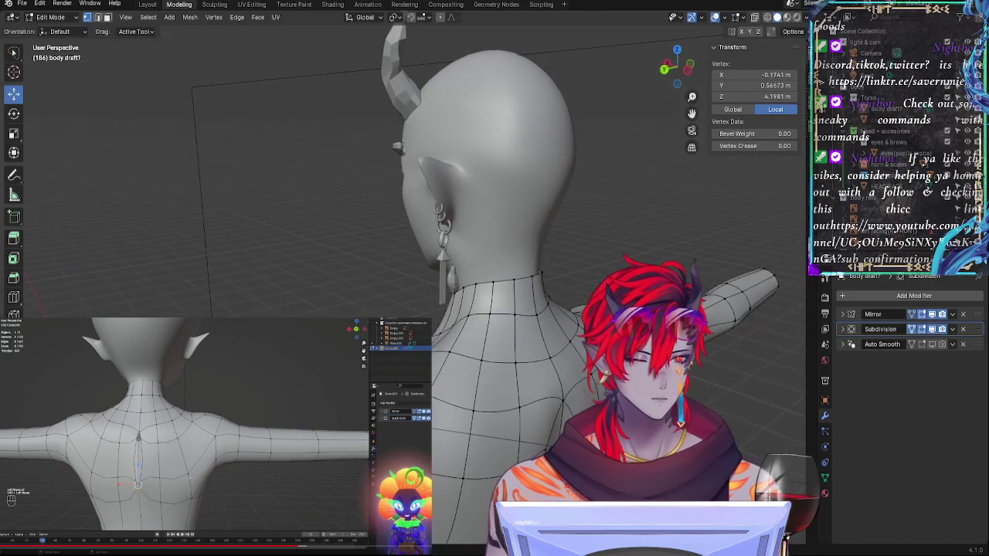
pyautogui.moveTo(541, 293); pyautogui.dragTo(585, 281, button='middle')
pyautogui.press('Tab')
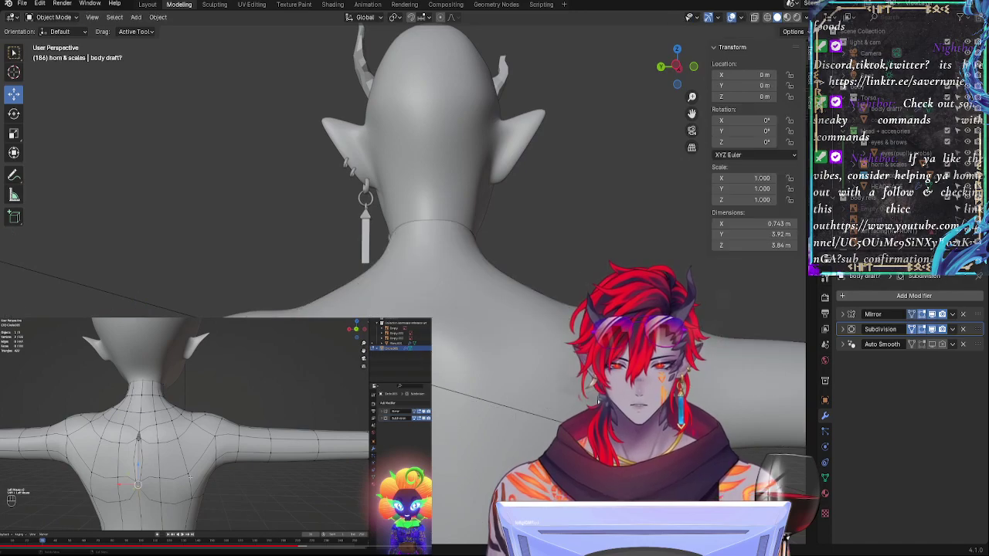
pyautogui.scroll(-3, 599, 402)
pyautogui.moveTo(599, 402); pyautogui.dragTo(672, 400, button='middle')
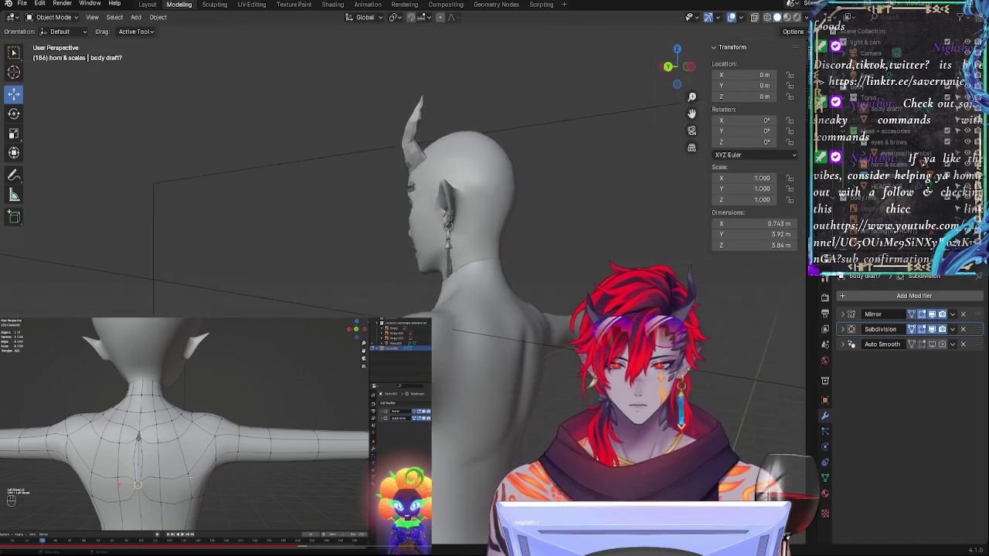
pyautogui.moveTo(556, 281); pyautogui.dragTo(495, 284, button='middle')
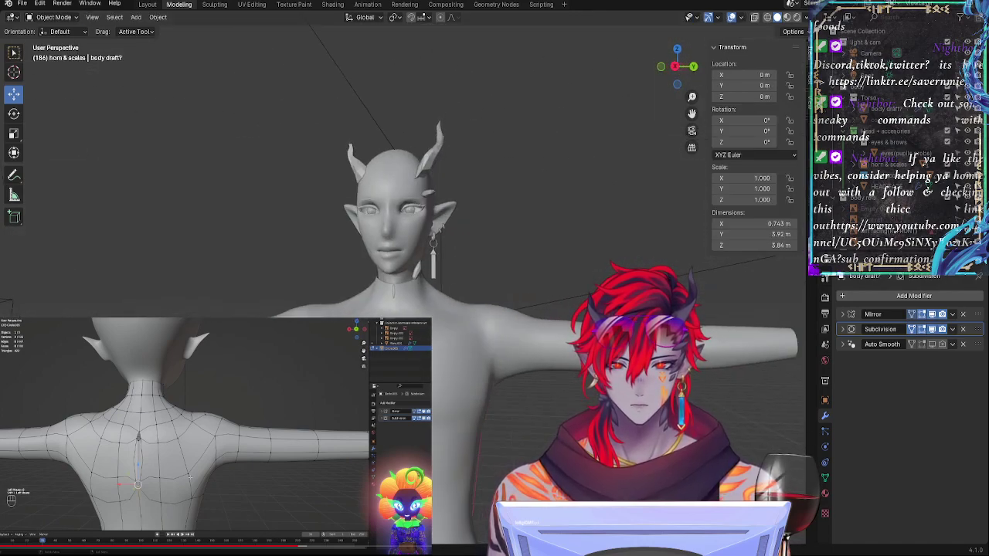
pyautogui.click(469, 267)
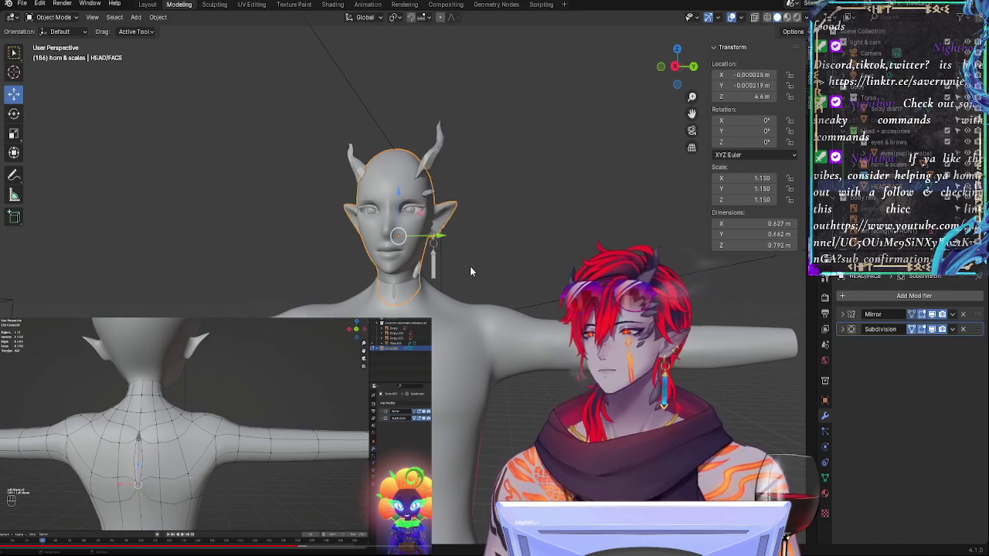
pyautogui.moveTo(469, 267); pyautogui.dragTo(246, 285, button='middle')
pyautogui.scroll(3, 432, 417)
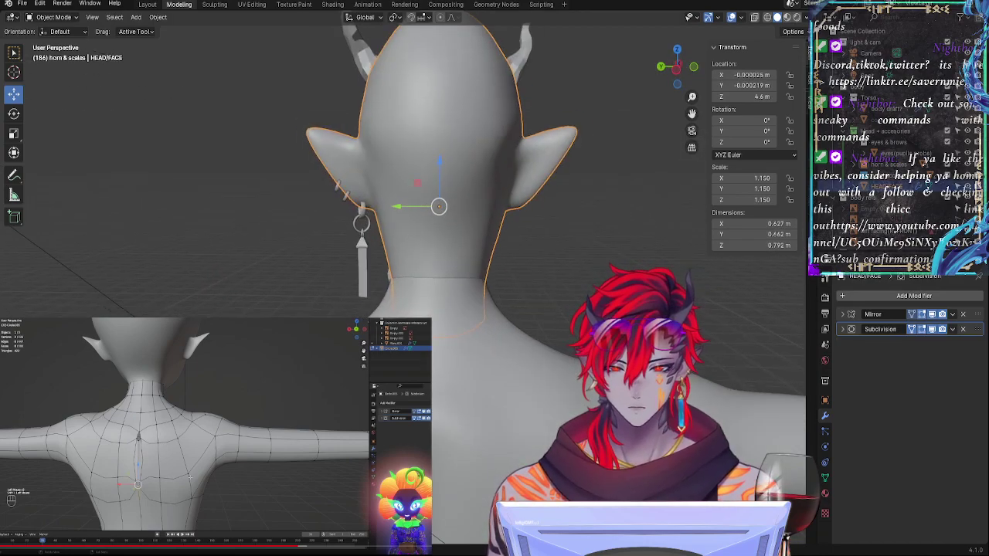
pyautogui.moveTo(432, 417); pyautogui.dragTo(437, 307, button='middle')
pyautogui.scroll(-1, 444, 445)
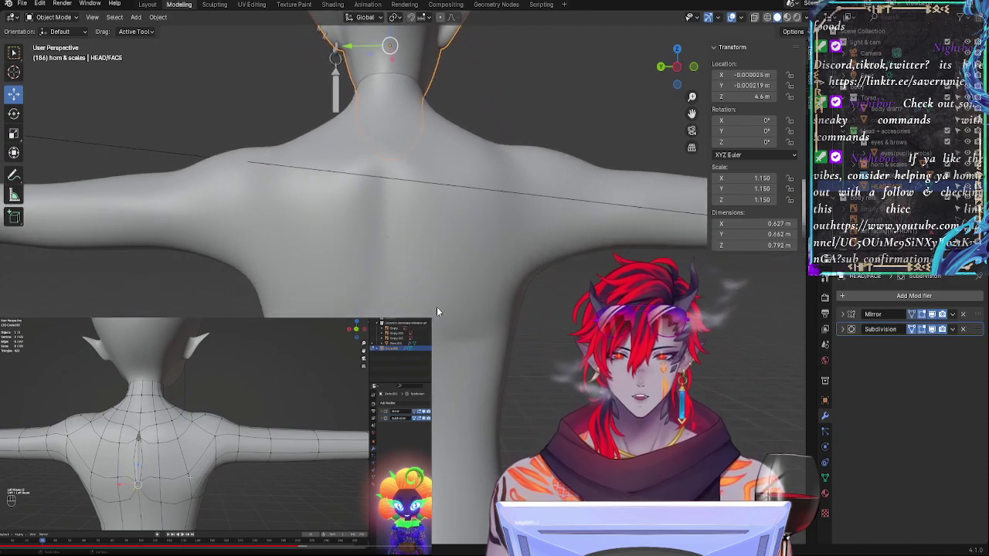
pyautogui.scroll(-1, 440, 337)
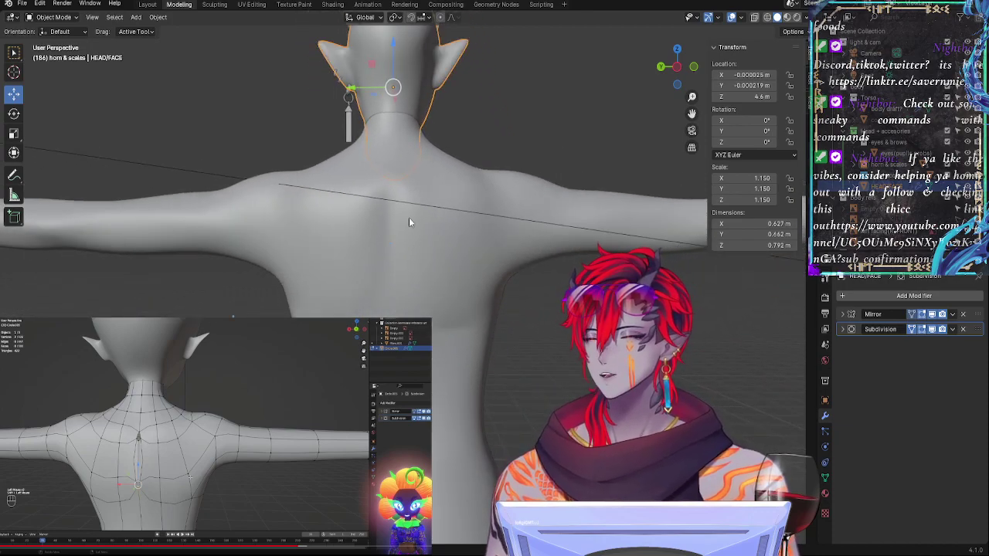
pyautogui.moveTo(410, 223); pyautogui.dragTo(431, 297, button='middle')
pyautogui.click(465, 316)
# Step: In Edit Mode, raise the centre-line vertex at the neck base slightly
pyautogui.press('Tab')
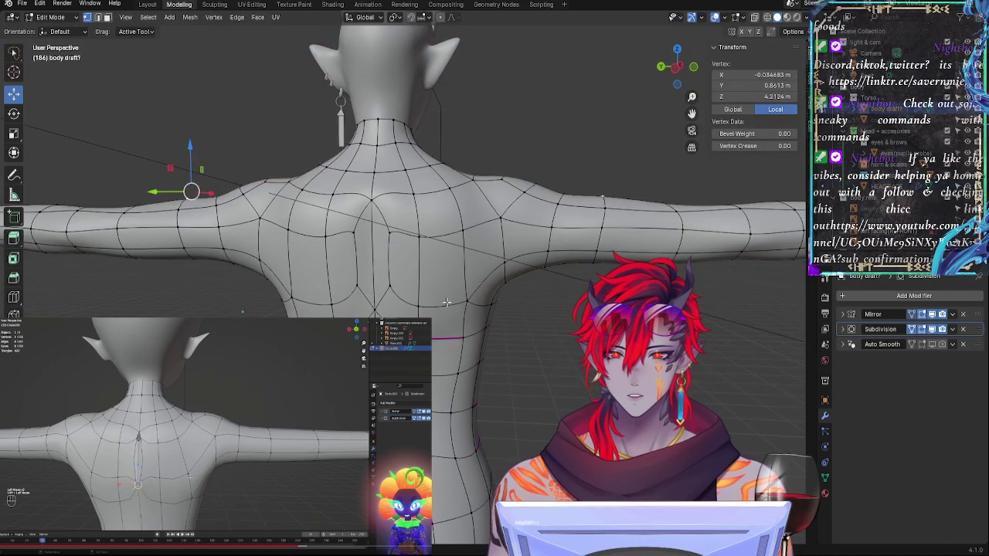
pyautogui.click(371, 183)
pyautogui.moveTo(371, 183); pyautogui.dragTo(355, 287, button='middle')
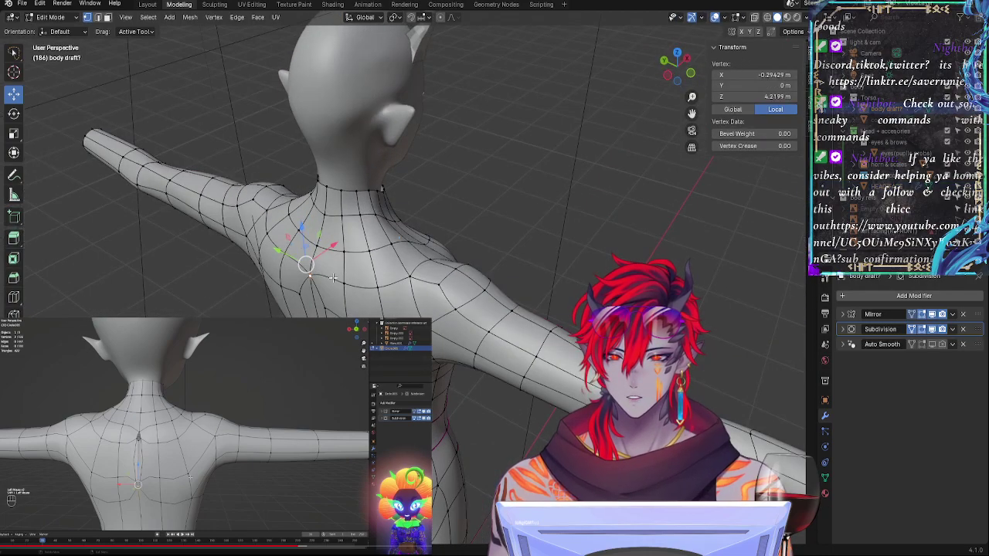
pyautogui.moveTo(302, 231); pyautogui.dragTo(301, 222)
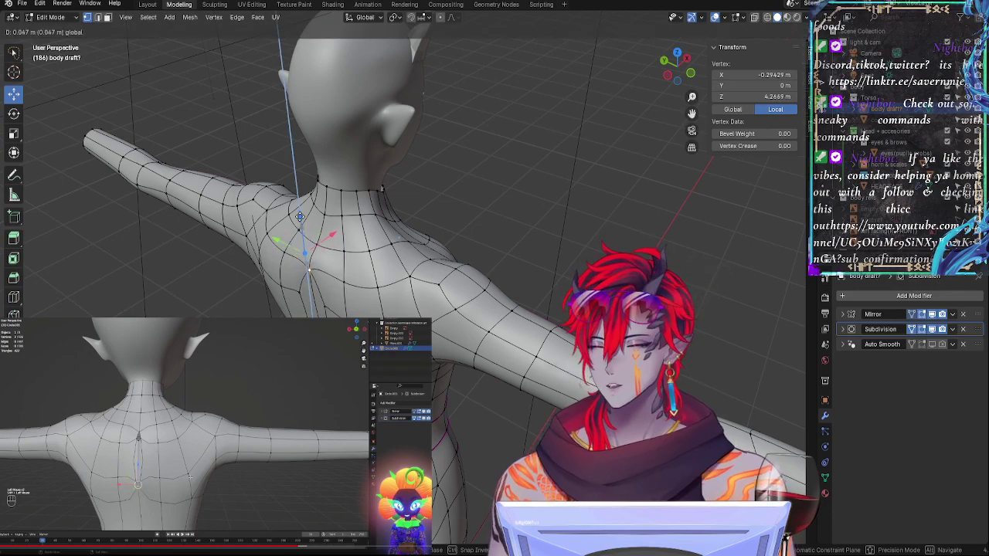
pyautogui.moveTo(373, 315); pyautogui.dragTo(408, 282, button='middle')
# Step: Slide and raise the horizontal back edge loop, then shift an inner back vertex sideways
pyautogui.keyDown('alt'); pyautogui.click(408, 283); pyautogui.keyUp('alt')
pyautogui.press('g')
pyautogui.press('g')
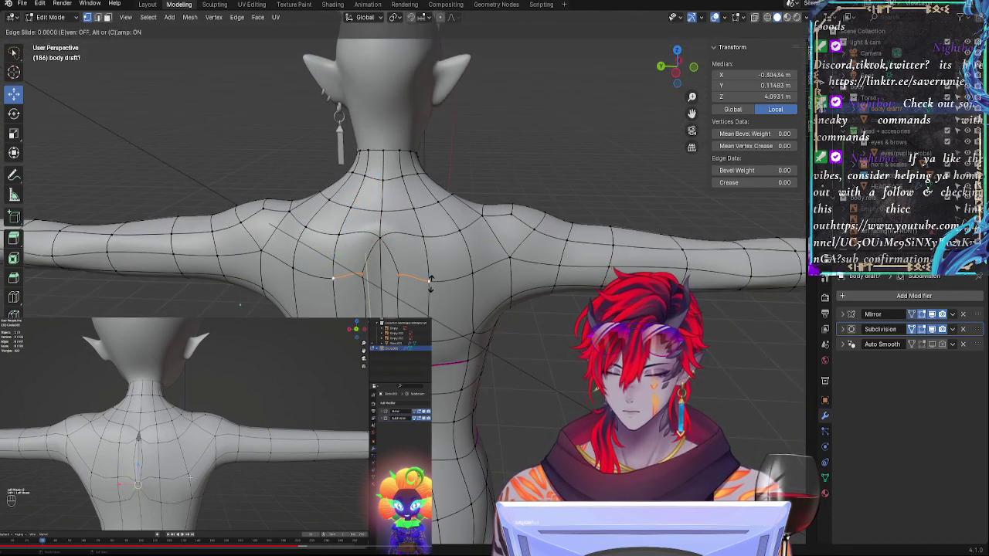
pyautogui.click(434, 285)
pyautogui.press('g')
pyautogui.press('z')
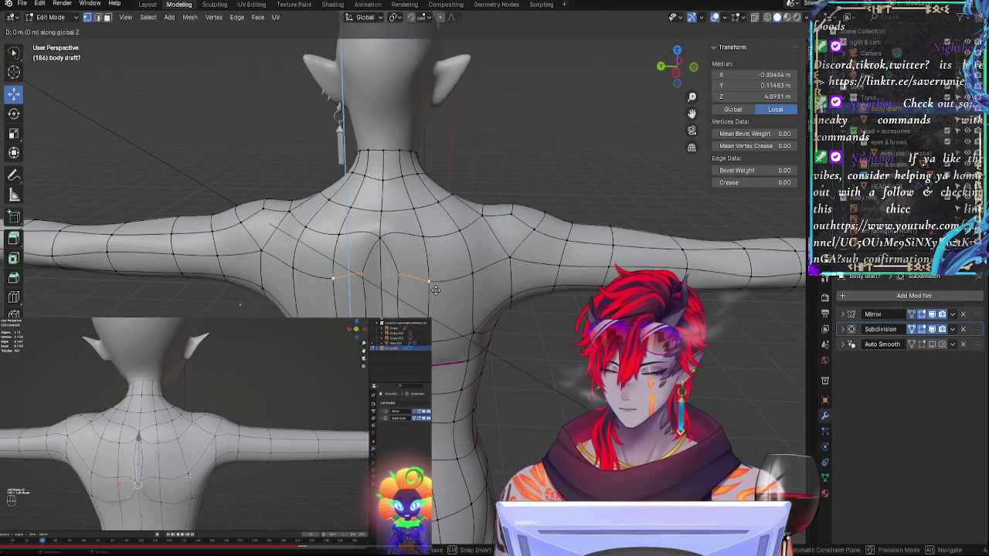
pyautogui.click(440, 280)
pyautogui.click(403, 272)
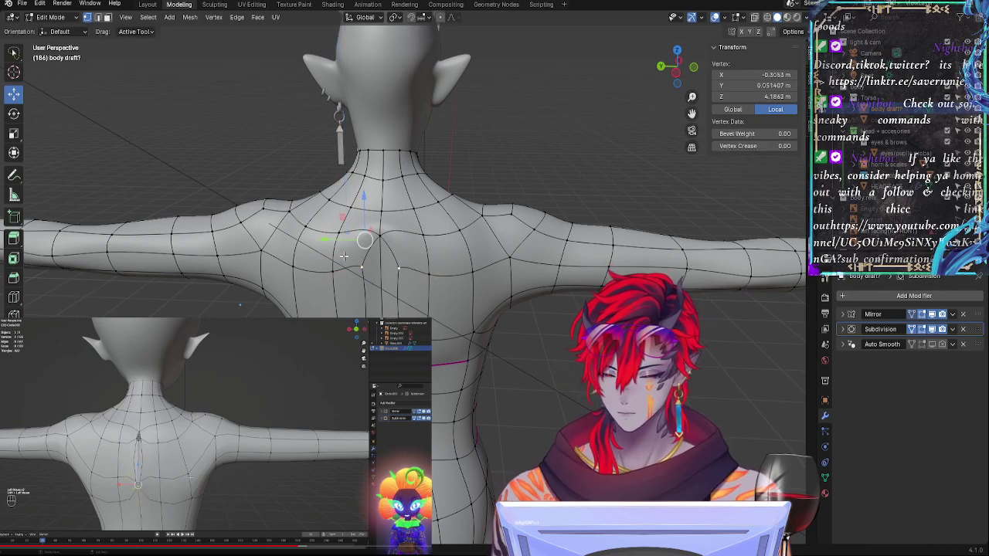
pyautogui.moveTo(328, 236); pyautogui.dragTo(321, 238)
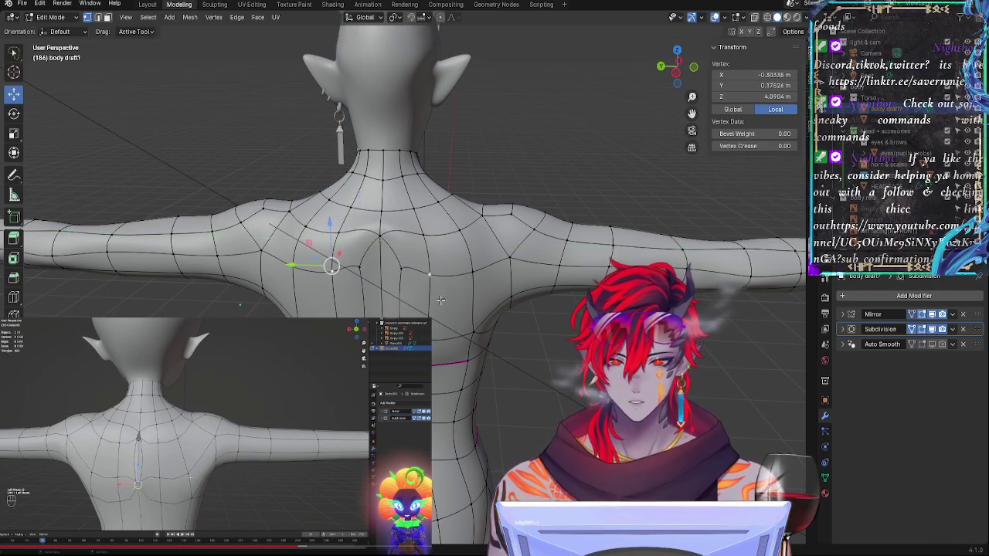
# Step: Move a shoulder-blade vertex along the X axis
pyautogui.moveTo(340, 266); pyautogui.dragTo(282, 289, button='middle')
pyautogui.click(279, 237)
pyautogui.moveTo(281, 238); pyautogui.dragTo(318, 232, button='middle')
pyautogui.click(286, 264)
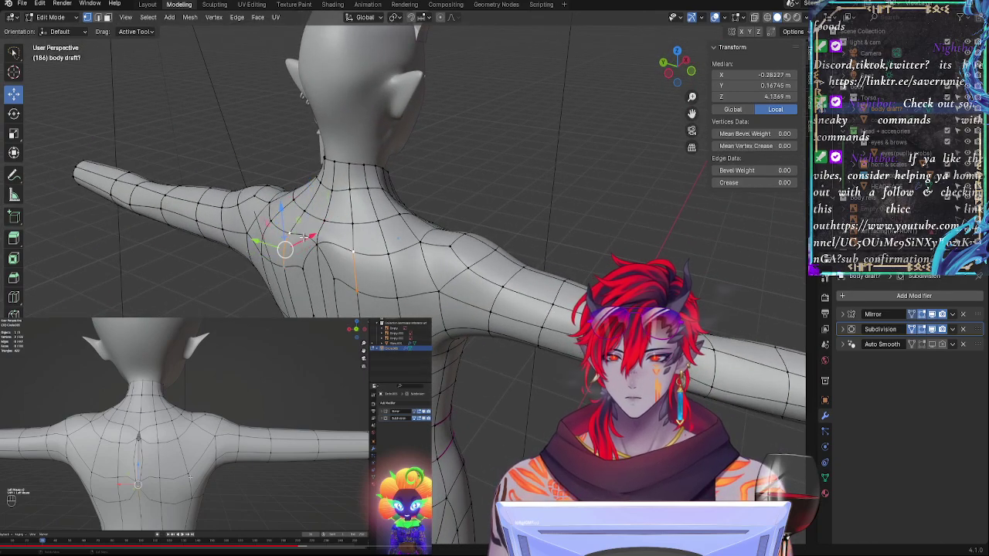
pyautogui.click(332, 290)
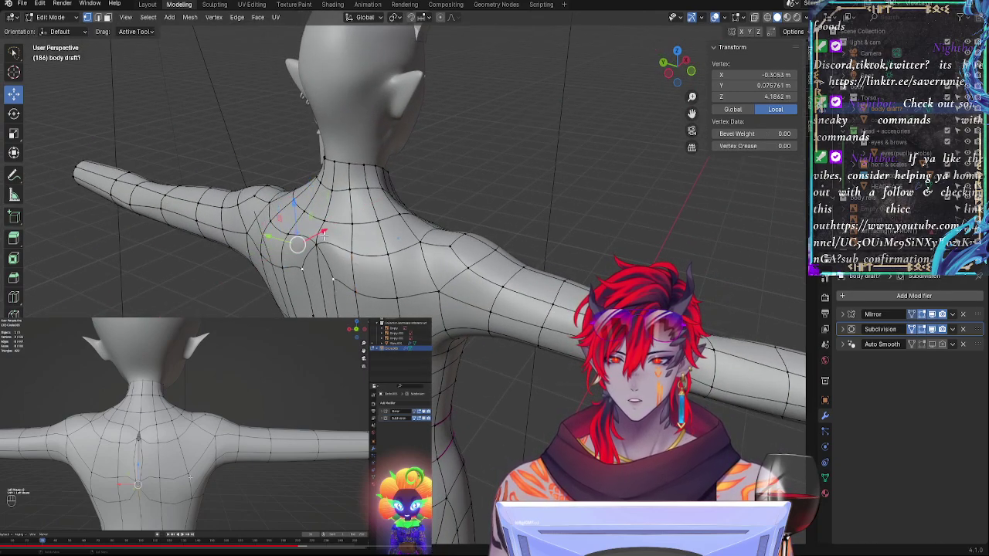
pyautogui.press('g')
pyautogui.press('x')
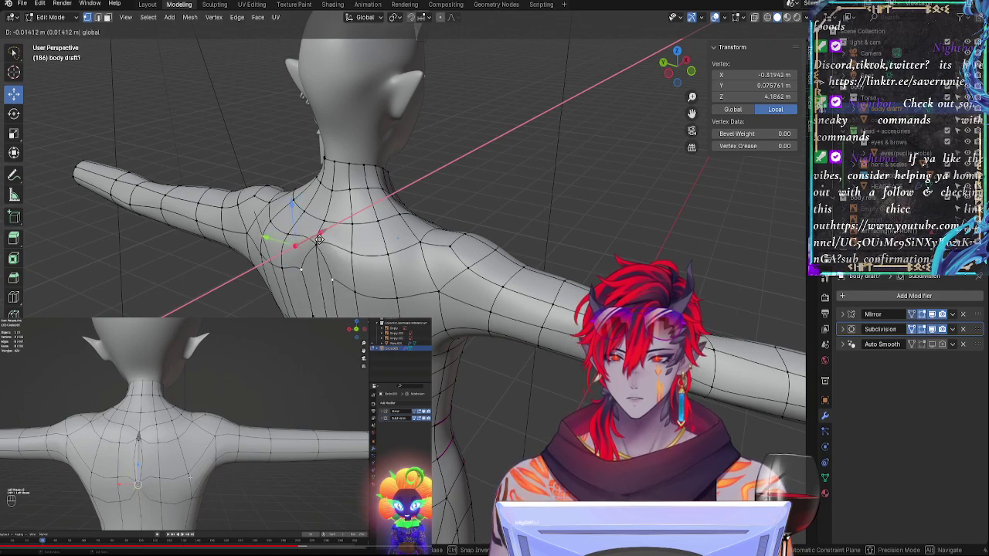
pyautogui.moveTo(317, 241); pyautogui.dragTo(316, 241)
# Step: Check the smoothed body in Object Mode, then move the neck centre-line vertex along X and down
pyautogui.press('Tab')
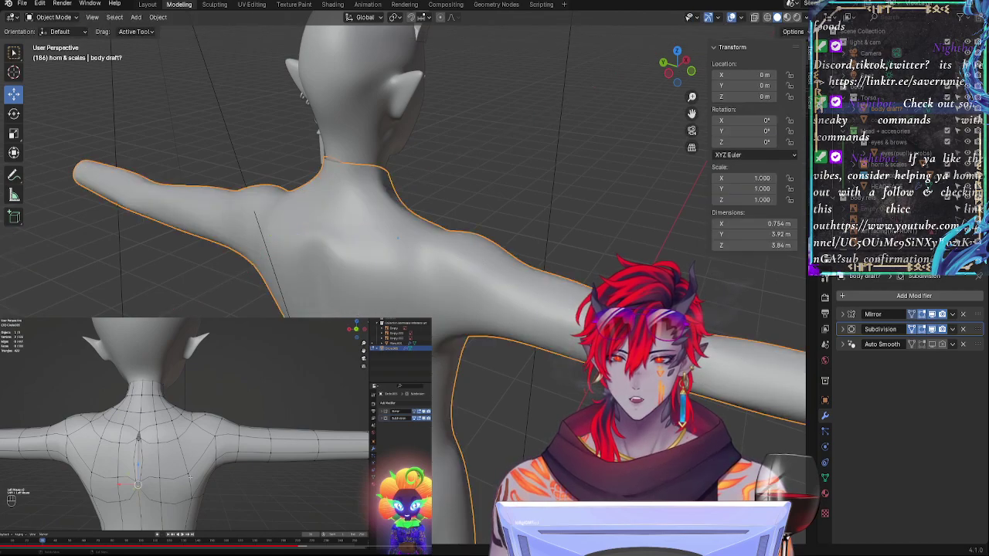
pyautogui.moveTo(222, 292); pyautogui.dragTo(287, 272, button='middle')
pyautogui.press('Tab')
pyautogui.click(347, 232)
pyautogui.moveTo(312, 243); pyautogui.dragTo(315, 243)
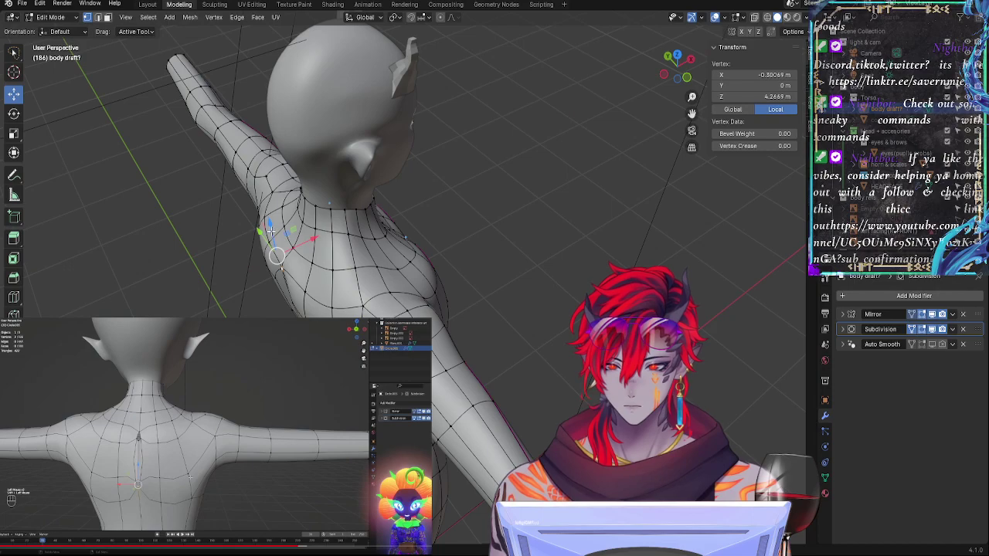
pyautogui.click(312, 243)
pyautogui.moveTo(311, 243); pyautogui.dragTo(407, 265, button='middle')
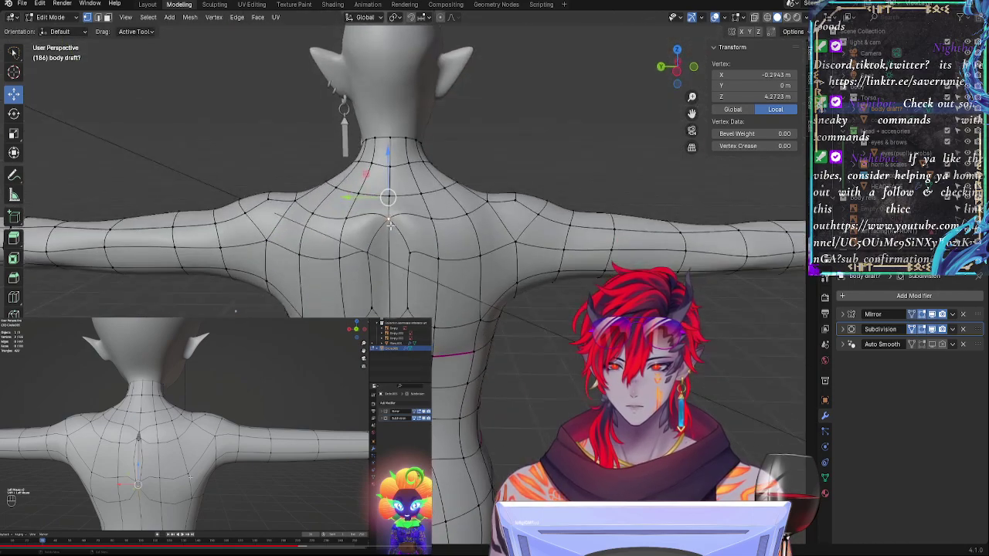
pyautogui.moveTo(387, 199); pyautogui.dragTo(389, 204)
# Step: Reposition a shoulder vertex with Y- and X-constrained moves, leaving it at local Z 4.093 m
pyautogui.moveTo(441, 258); pyautogui.dragTo(305, 281, button='middle')
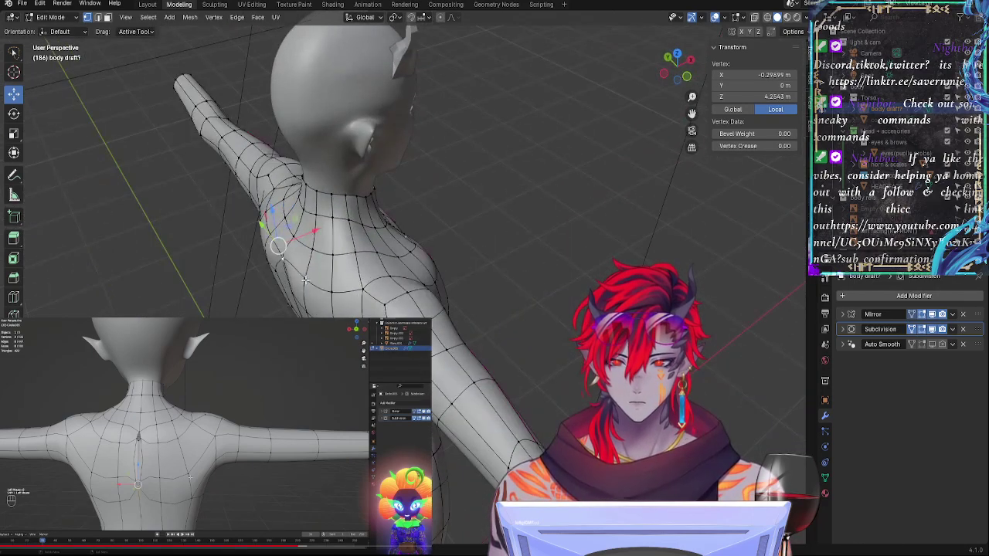
pyautogui.moveTo(268, 237); pyautogui.dragTo(293, 255, button='middle')
pyautogui.press('g')
pyautogui.press('y')
pyautogui.moveTo(295, 255); pyautogui.dragTo(294, 257)
pyautogui.moveTo(334, 262); pyautogui.dragTo(238, 297, button='middle')
pyautogui.moveTo(303, 203); pyautogui.dragTo(303, 203)
pyautogui.press('Escape')
pyautogui.moveTo(304, 202)
pyautogui.mouseDown(button='middle')
pyautogui.moveTo(287, 210)
pyautogui.moveTo(293, 219)
pyautogui.mouseUp(button='middle')
# Step: Slide the shoulder vertex along its edges, then reposition a lower-back vertex
pyautogui.press('g')
pyautogui.press('g')
pyautogui.click(390, 240)
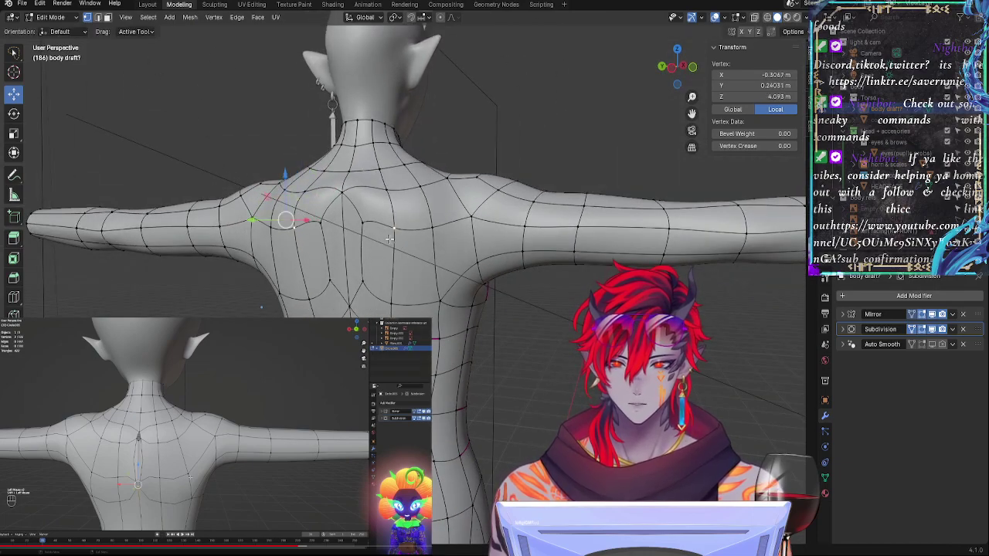
pyautogui.moveTo(383, 260)
pyautogui.mouseDown(button='middle')
pyautogui.moveTo(342, 293)
pyautogui.moveTo(291, 295)
pyautogui.moveTo(391, 260)
pyautogui.mouseUp(button='middle')
pyautogui.click(396, 264)
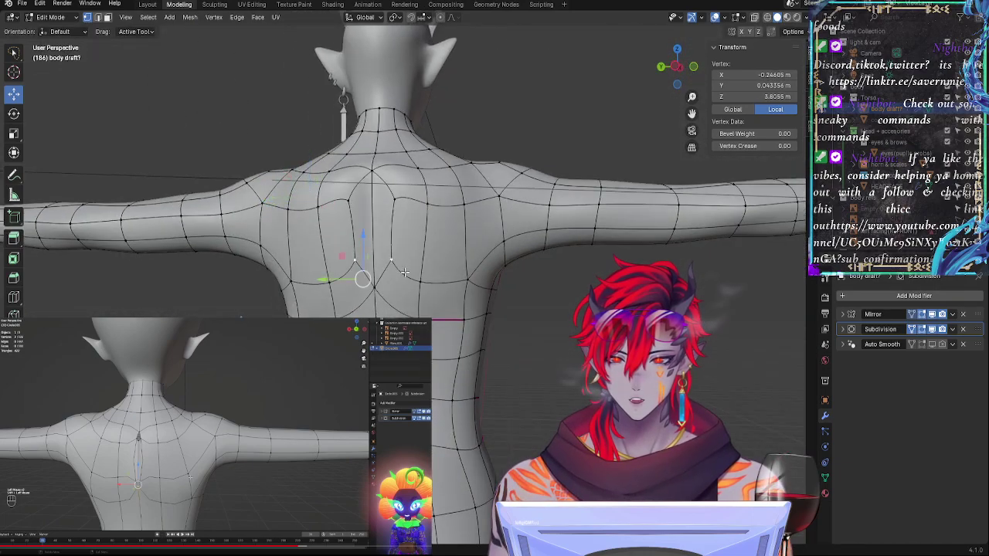
pyautogui.press('g')
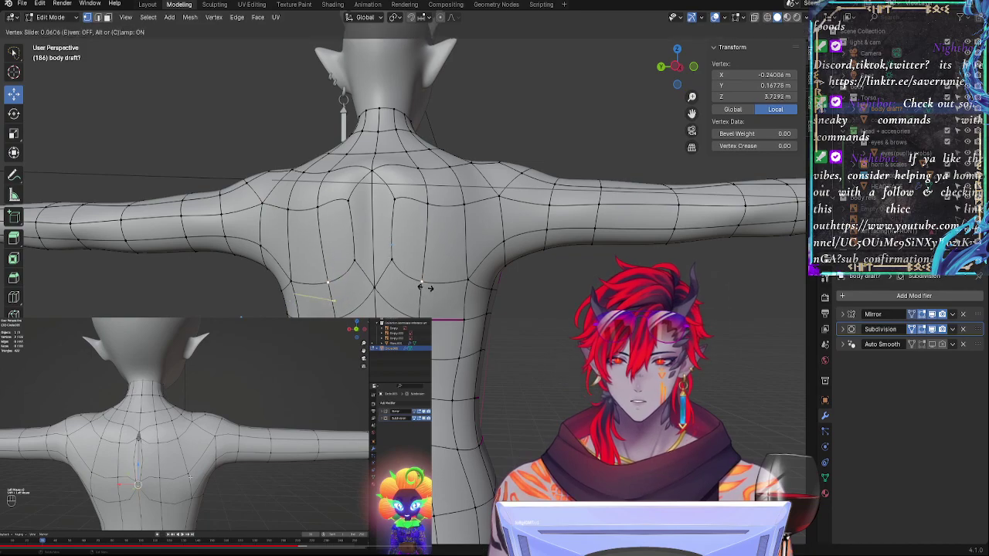
pyautogui.click(420, 287)
pyautogui.press('g')
pyautogui.click(424, 289)
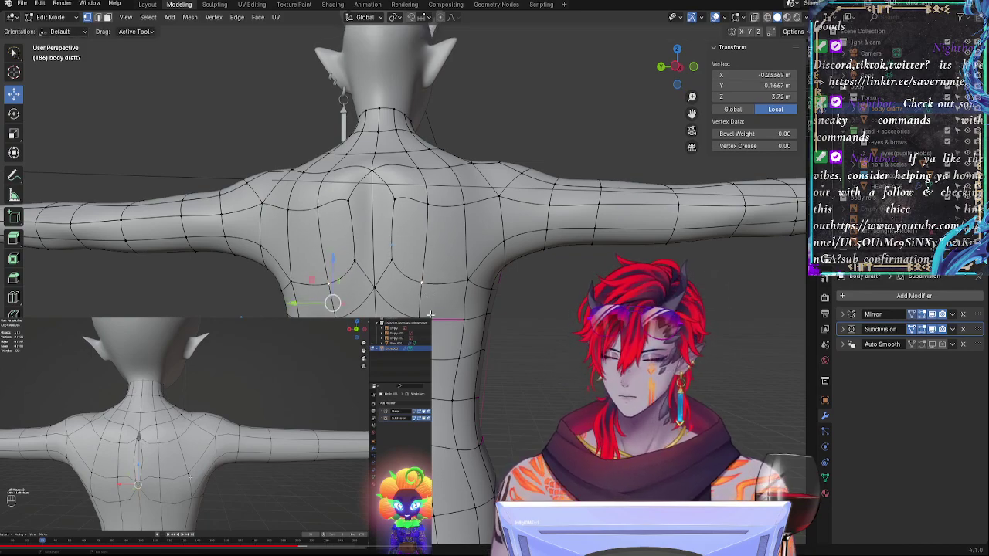
# Step: Raise the side-waist edge slightly and lower two back vertices
pyautogui.moveTo(430, 315); pyautogui.dragTo(452, 321, button='middle')
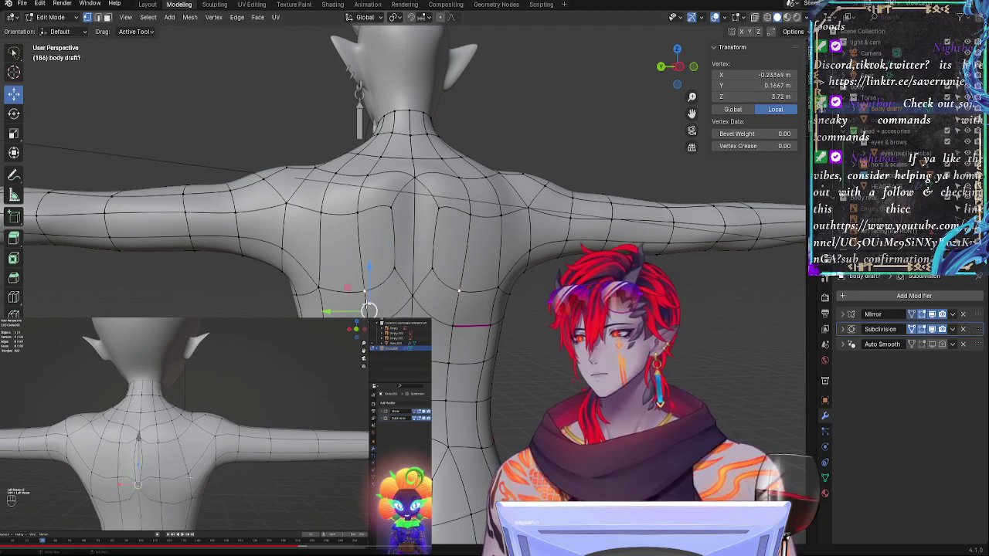
pyautogui.keyDown('shift'); pyautogui.click(487, 327); pyautogui.keyUp('shift')
pyautogui.moveTo(347, 292); pyautogui.dragTo(349, 286)
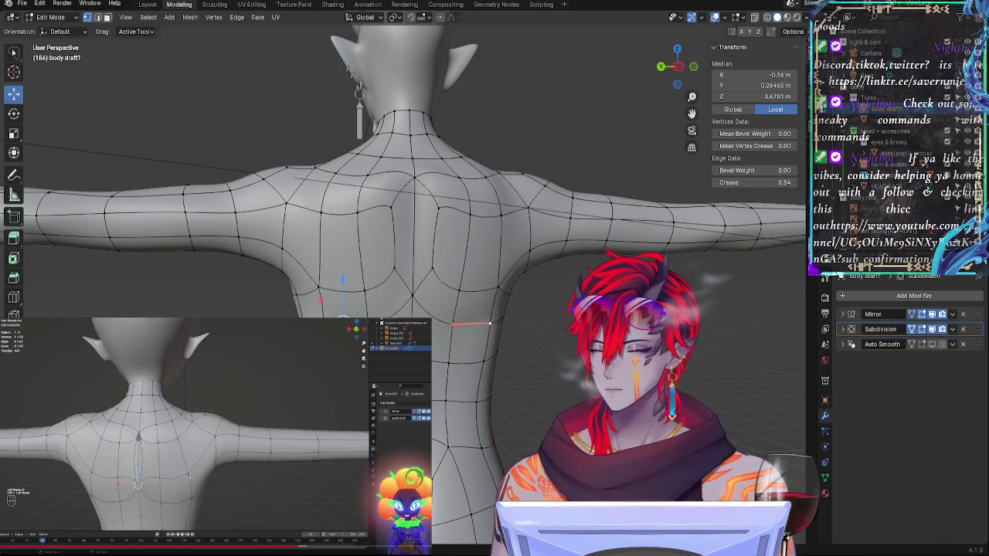
pyautogui.click(411, 298)
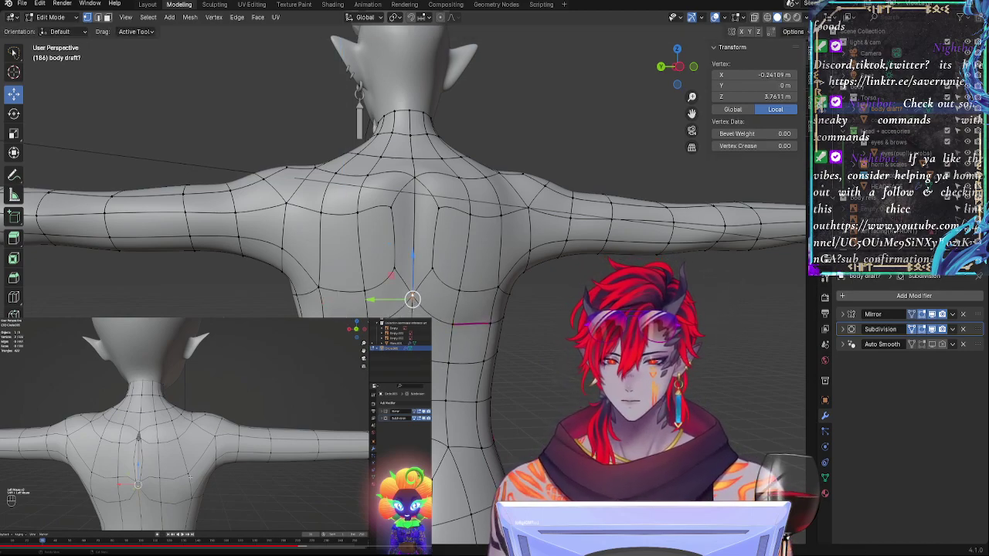
pyautogui.moveTo(412, 298); pyautogui.dragTo(345, 326, button='middle')
pyautogui.moveTo(162, 345); pyautogui.dragTo(228, 322, button='middle')
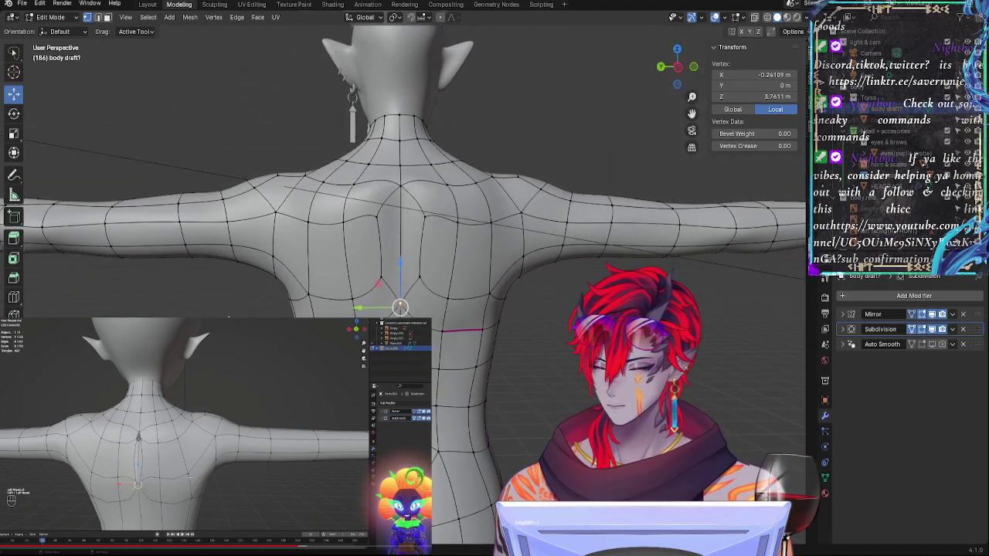
pyautogui.press('g')
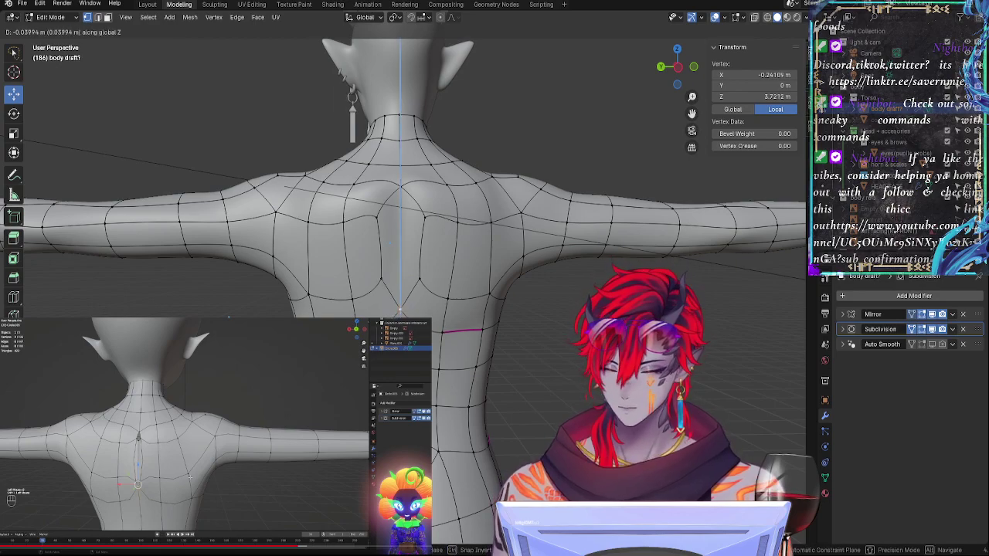
pyautogui.click(400, 313)
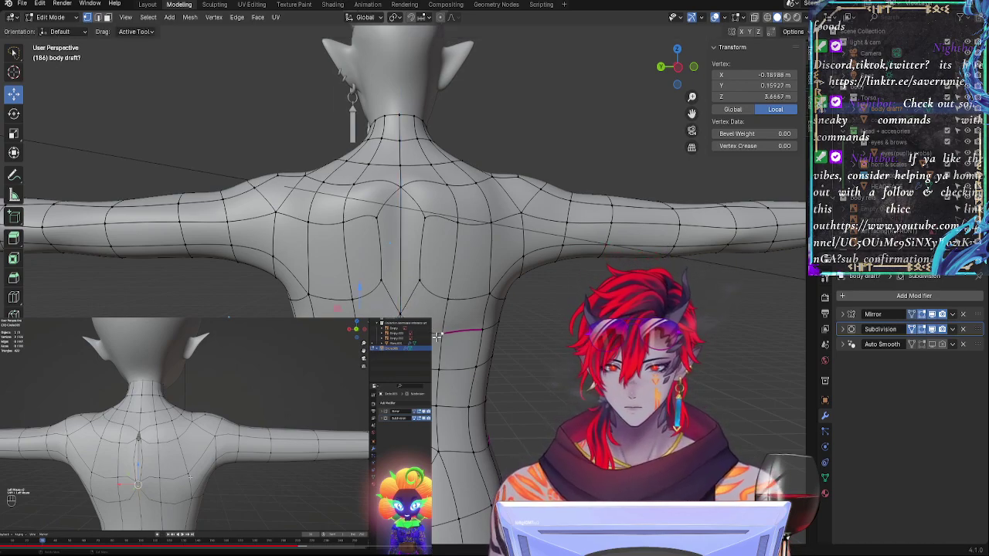
pyautogui.press('g')
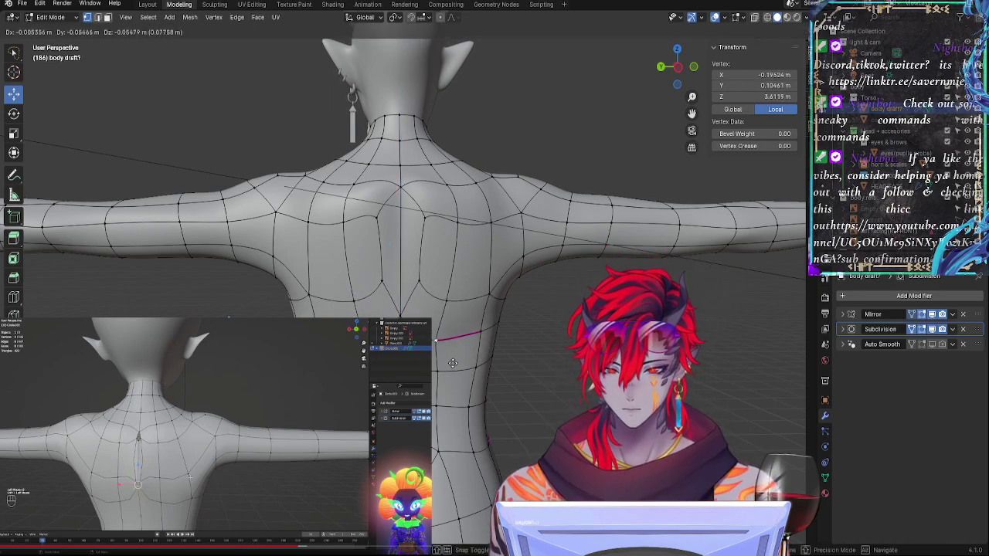
pyautogui.press('Return')
# Step: Shift the shoulder vertex sideways along the X axis in two moves
pyautogui.moveTo(451, 363); pyautogui.dragTo(402, 355, button='middle')
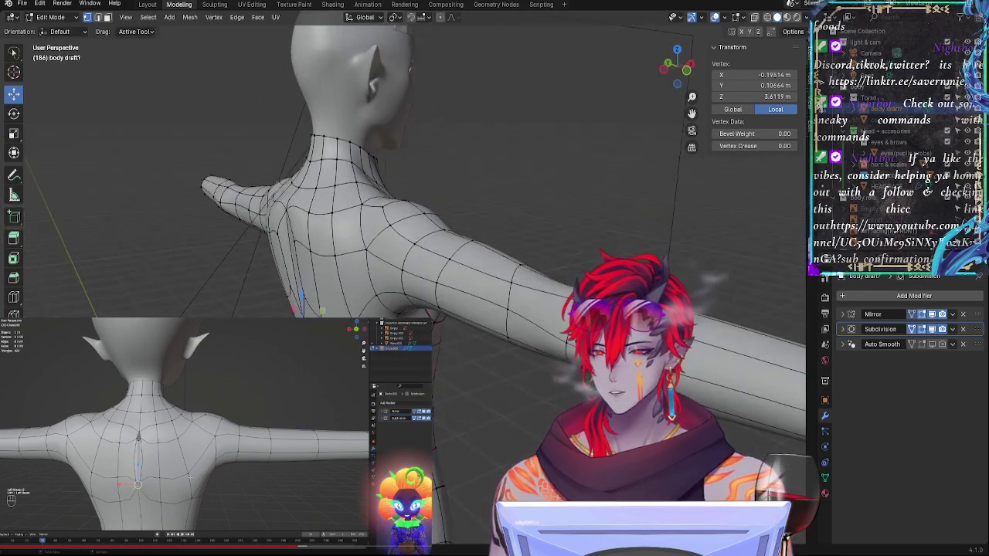
pyautogui.press('g')
pyautogui.press('x')
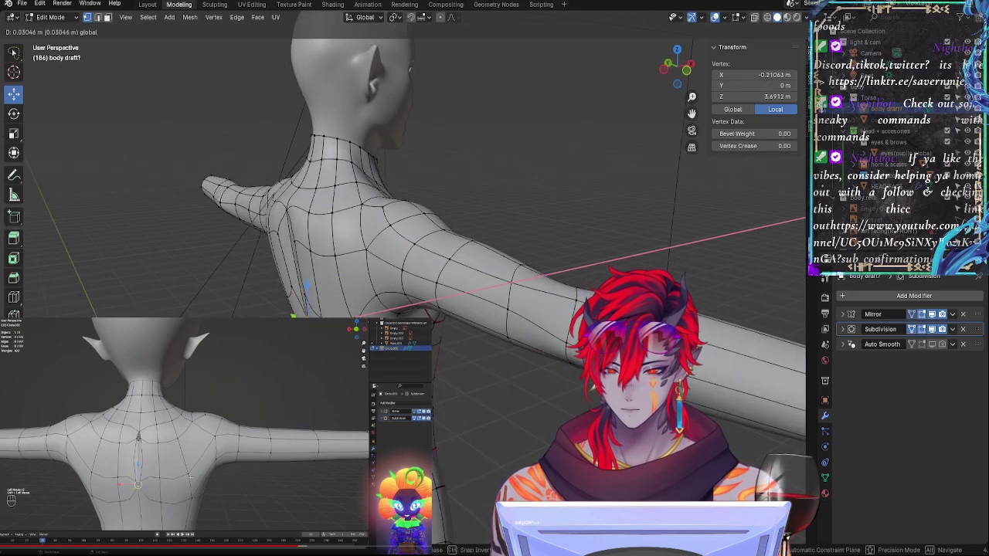
pyautogui.press('Return')
pyautogui.press('g')
pyautogui.press('x')
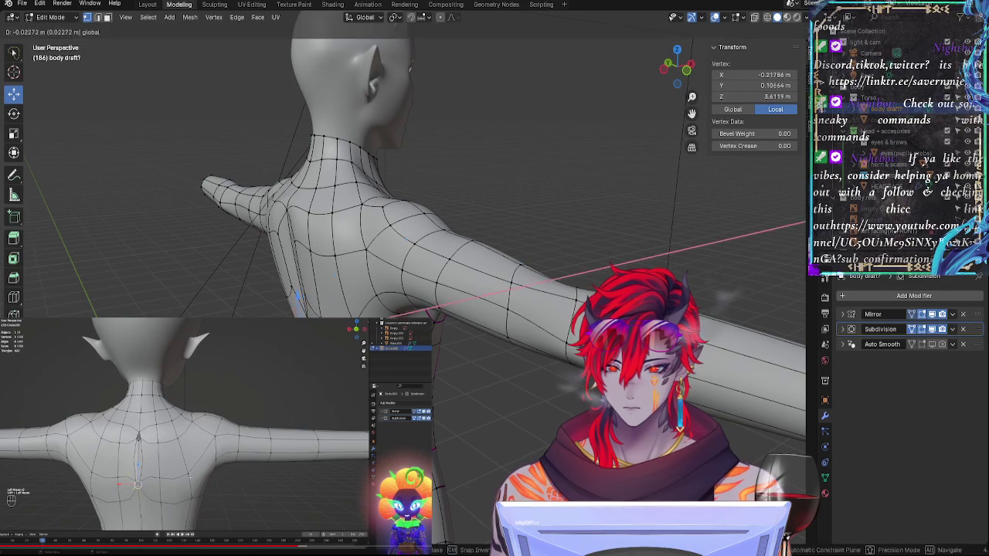
pyautogui.press('Return')
# Step: Move the rear vertex along the X axis from the back view
pyautogui.moveTo(348, 335); pyautogui.dragTo(409, 330, button='middle')
pyautogui.press('g')
pyautogui.press('g')
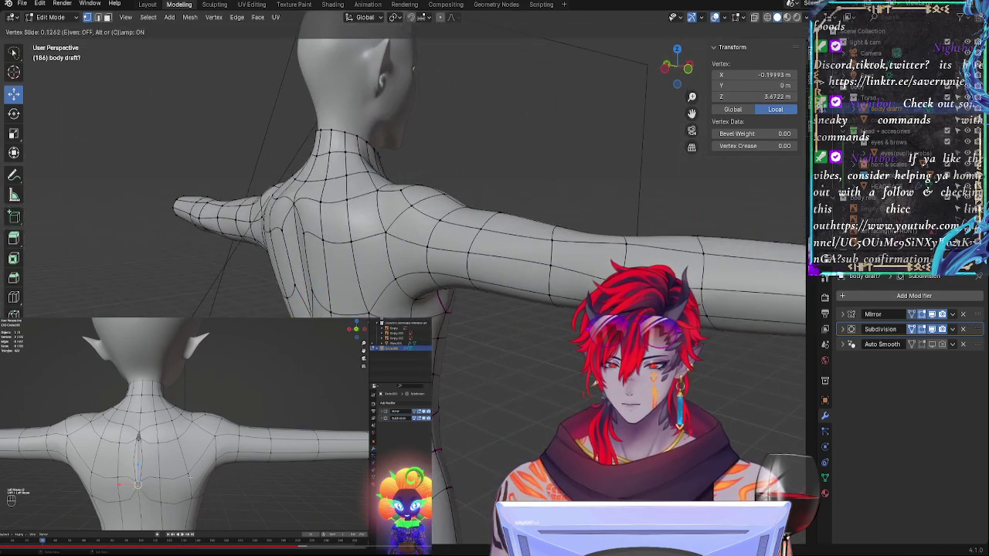
pyautogui.press('Return')
pyautogui.press('g')
pyautogui.press('x')
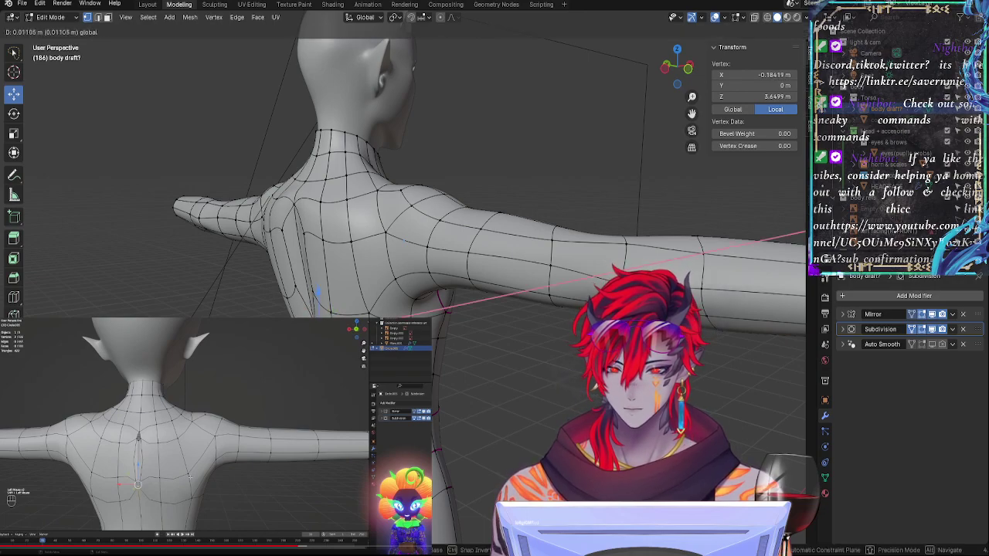
pyautogui.press('Return')
# Step: Slide a back vertex and a centre-line vertex along their edges, then shift the latter along X
pyautogui.moveTo(410, 333); pyautogui.dragTo(451, 333, button='middle')
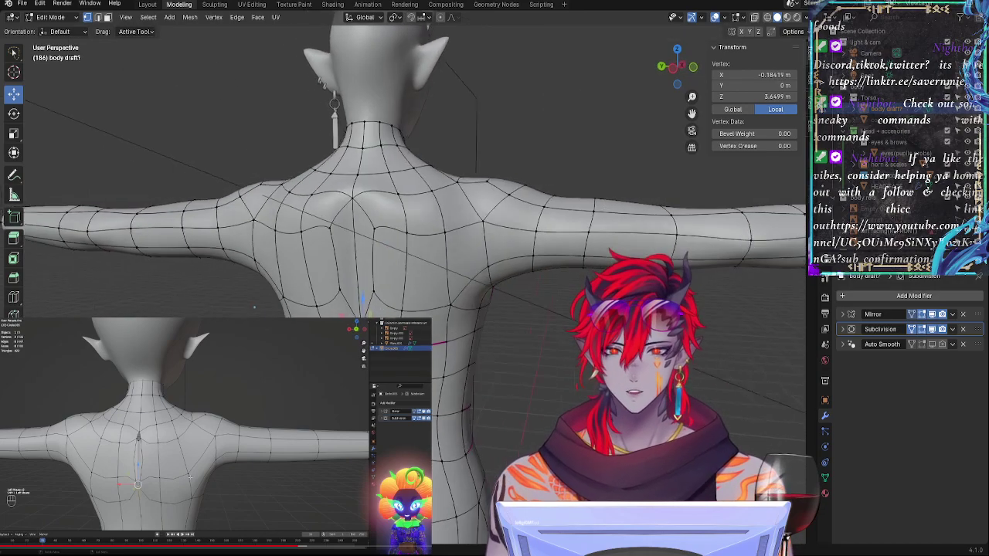
pyautogui.click(330, 329)
pyautogui.moveTo(355, 332)
pyautogui.mouseDown(button='middle')
pyautogui.moveTo(280, 343)
pyautogui.moveTo(355, 331)
pyautogui.mouseUp(button='middle')
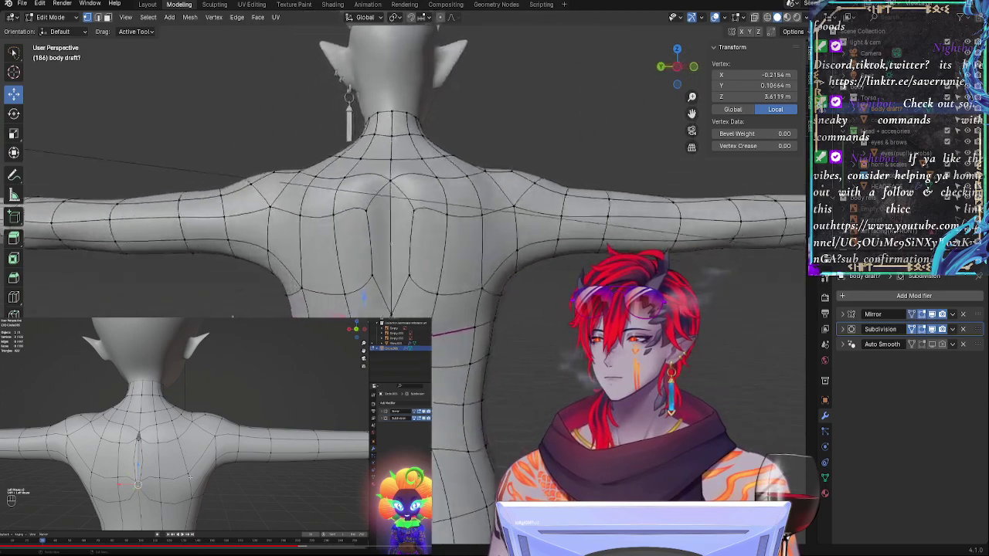
pyautogui.moveTo(417, 343); pyautogui.dragTo(446, 349, button='middle')
pyautogui.press('g')
pyautogui.press('g')
pyautogui.click(449, 353)
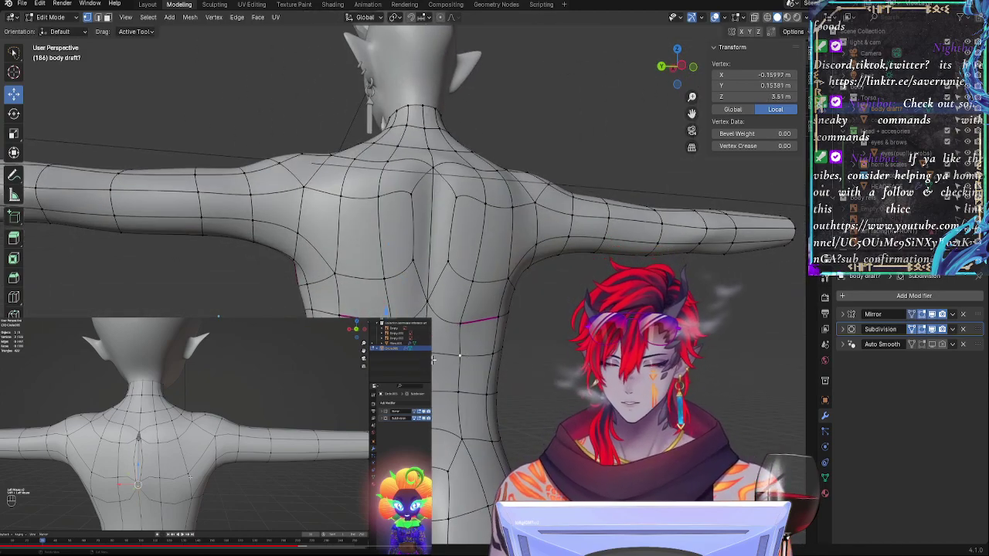
pyautogui.click(426, 354)
pyautogui.moveTo(456, 372); pyautogui.dragTo(383, 361, button='middle')
pyautogui.press('g')
pyautogui.press('g')
pyautogui.click(434, 364)
pyautogui.press('g')
pyautogui.press('x')
pyautogui.click(372, 361)
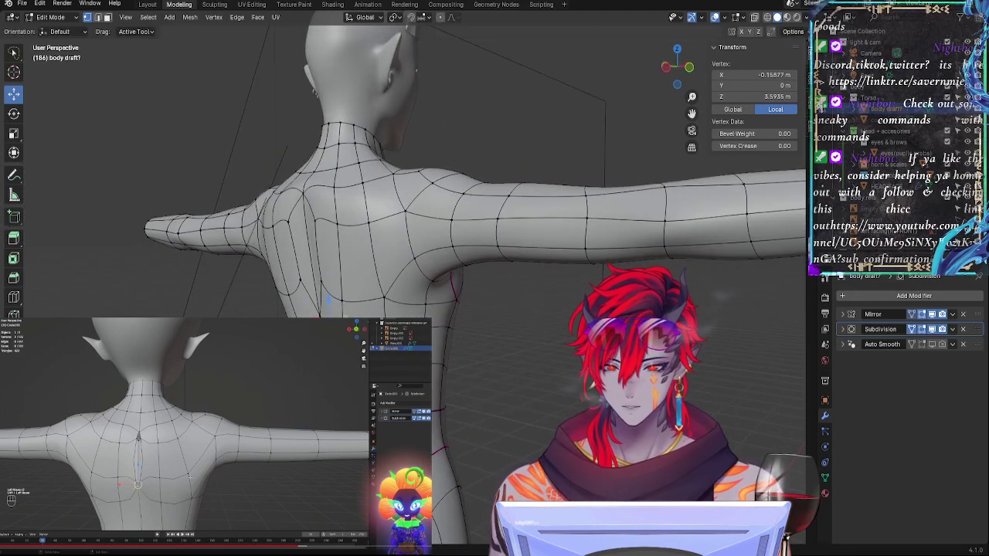
# Step: Slide another back vertex along its edge, then lower it on Z and shift it along Y
pyautogui.click(307, 367)
pyautogui.moveTo(307, 367); pyautogui.dragTo(357, 367, button='middle')
pyautogui.hotkey('shift', 'v')
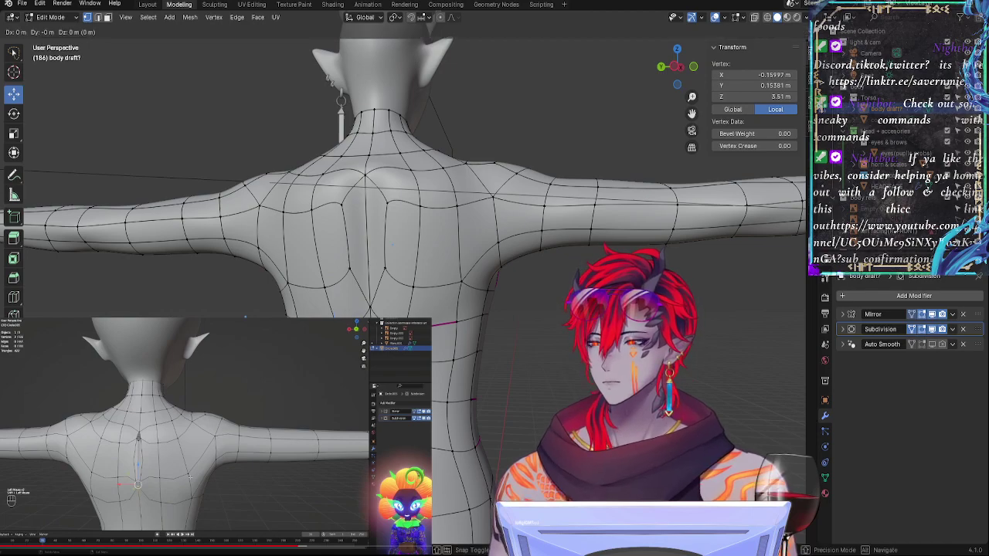
pyautogui.click(431, 378)
pyautogui.moveTo(431, 377); pyautogui.dragTo(464, 385, button='middle')
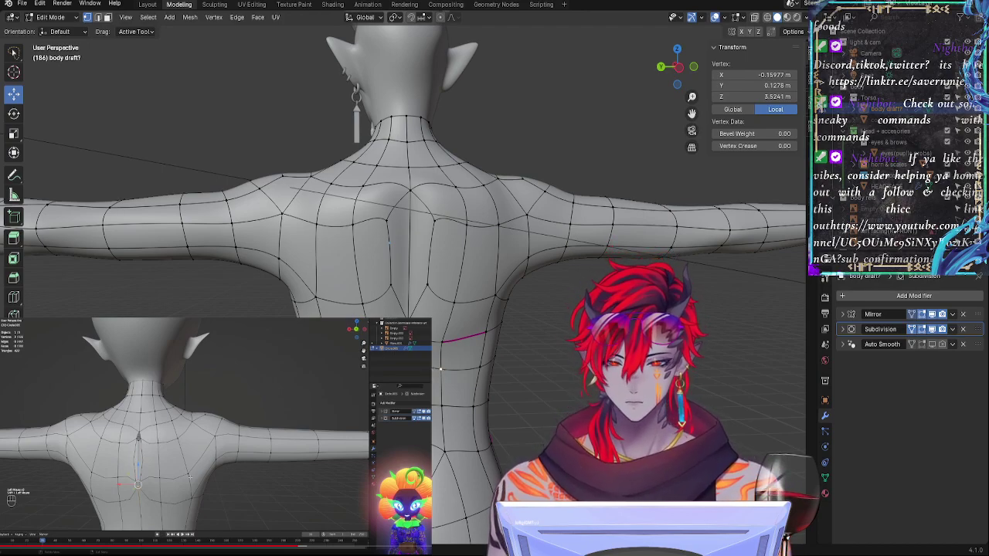
pyautogui.press('g')
pyautogui.press('z')
pyautogui.click(464, 392)
pyautogui.press('g')
pyautogui.press('y')
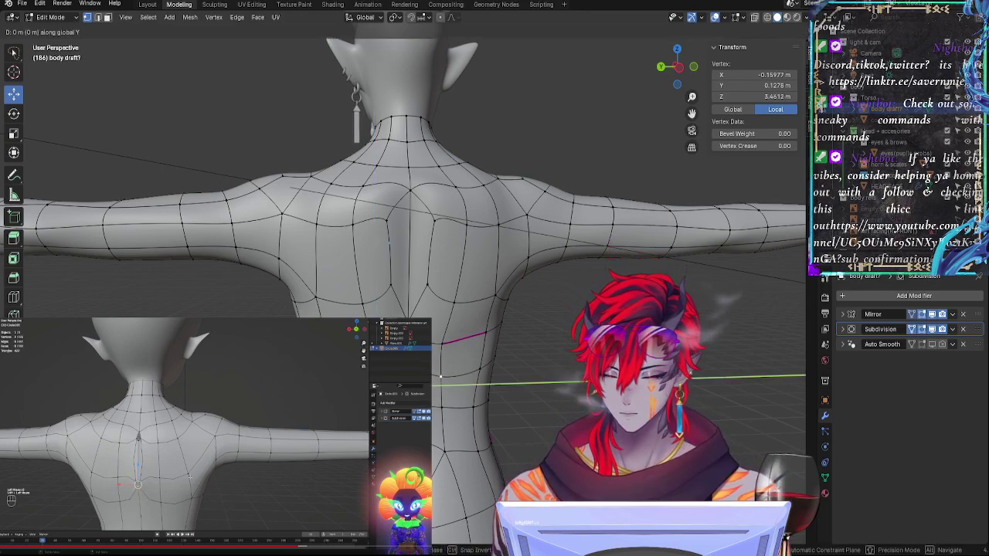
pyautogui.click(448, 382)
# Step: Slide a flank vertex, pull it outward along the side, and select two vertices forming an edge
pyautogui.moveTo(448, 382); pyautogui.dragTo(387, 386, button='middle')
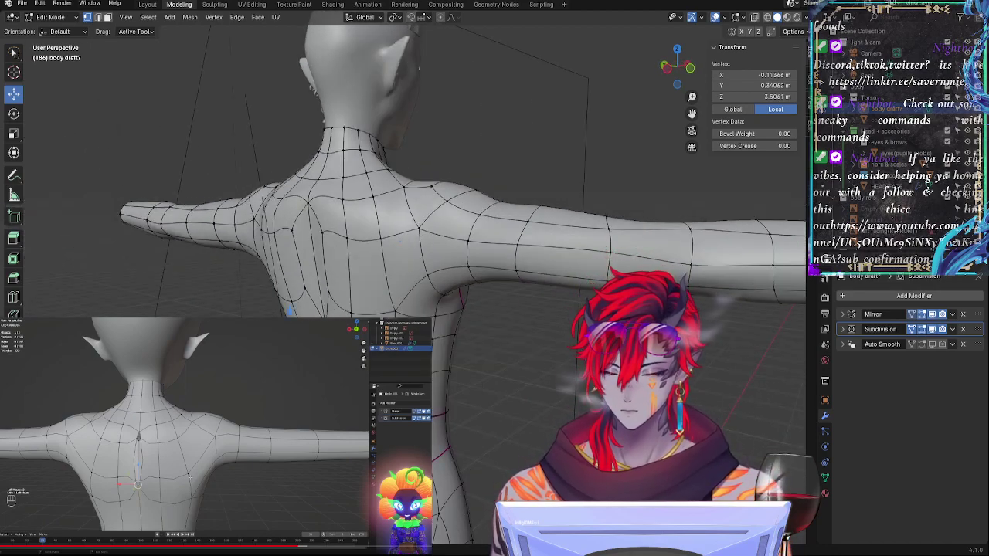
pyautogui.press('g')
pyautogui.press('g')
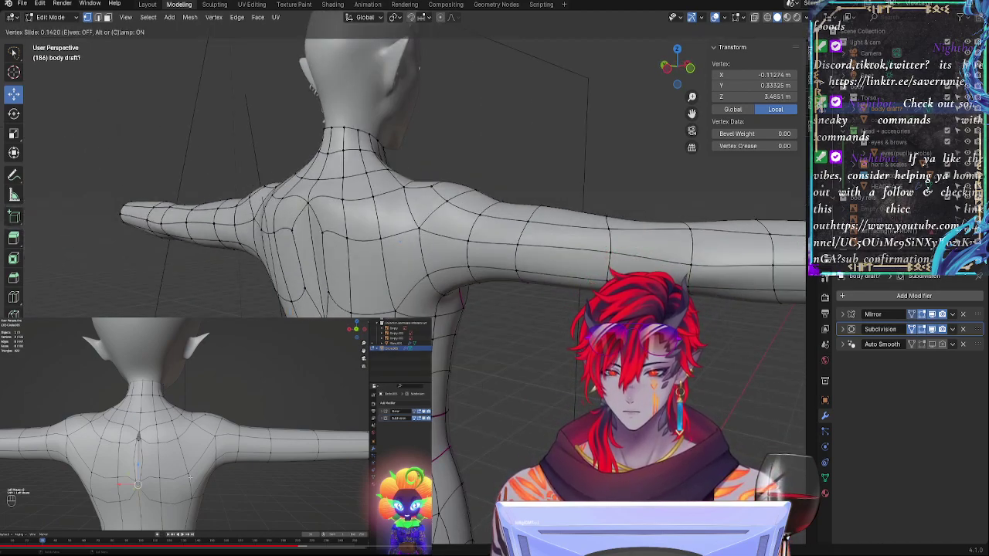
pyautogui.click(387, 396)
pyautogui.moveTo(388, 395); pyautogui.dragTo(460, 410, button='middle')
pyautogui.press('g')
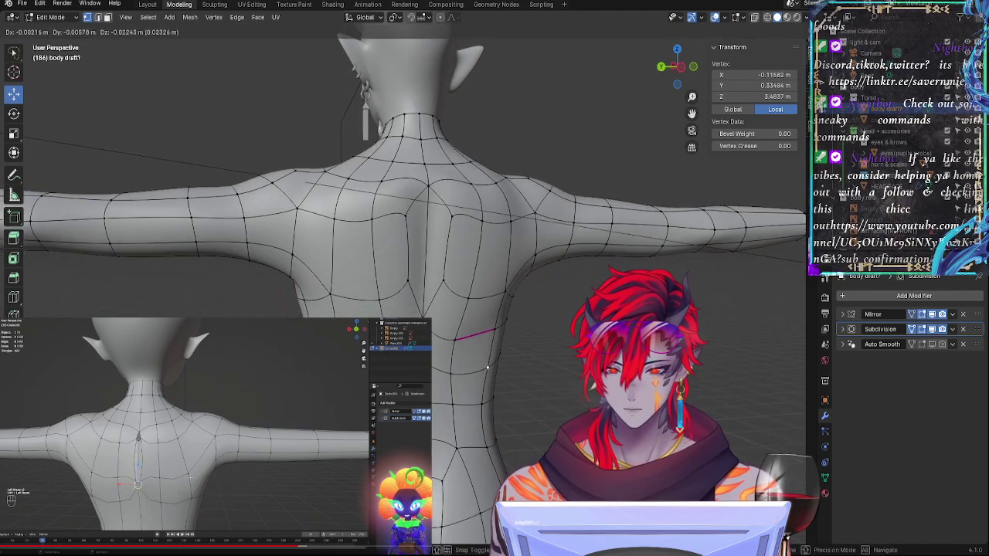
pyautogui.click(487, 369)
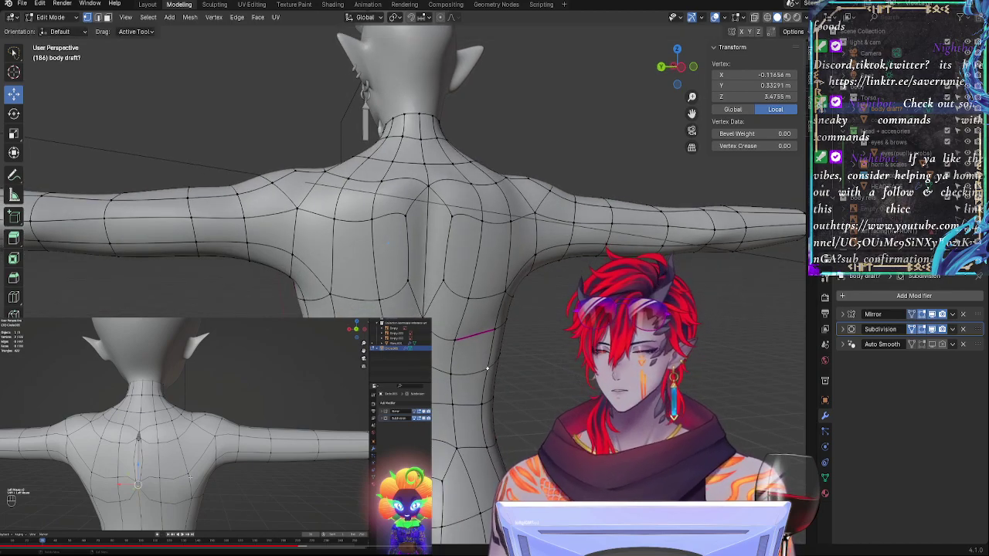
pyautogui.press('g')
pyautogui.click(317, 307)
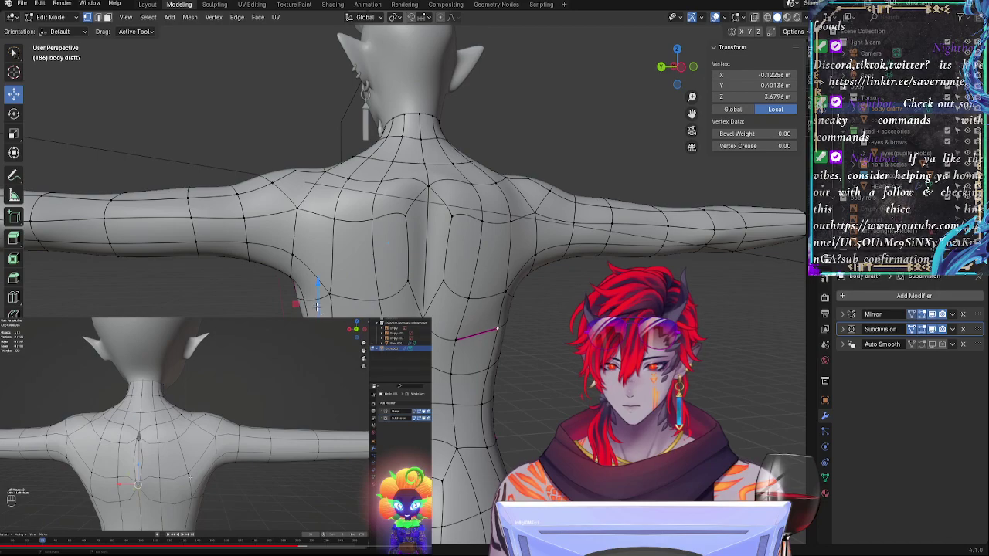
pyautogui.moveTo(332, 300); pyautogui.dragTo(299, 297)
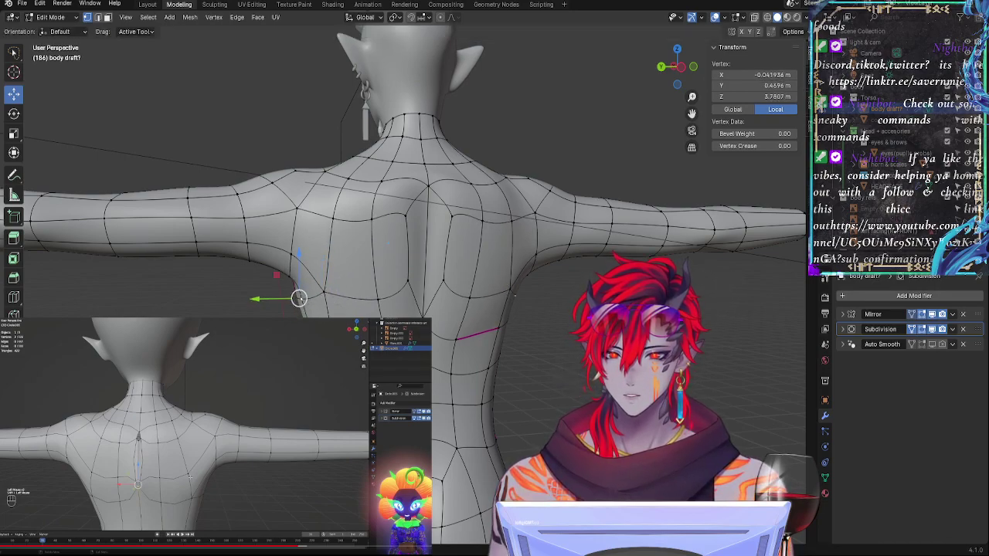
pyautogui.keyDown('shift'); pyautogui.click(498, 329); pyautogui.keyUp('shift')
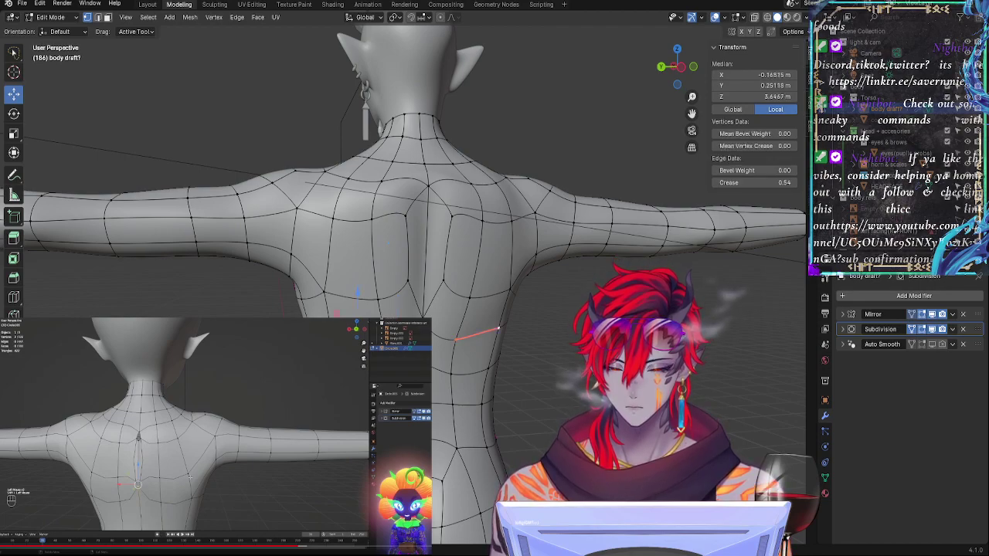
# Step: Set edge crease on the two side-waist edges, the first at full value 1
pyautogui.hotkey('shift', 'e')
pyautogui.press('1')
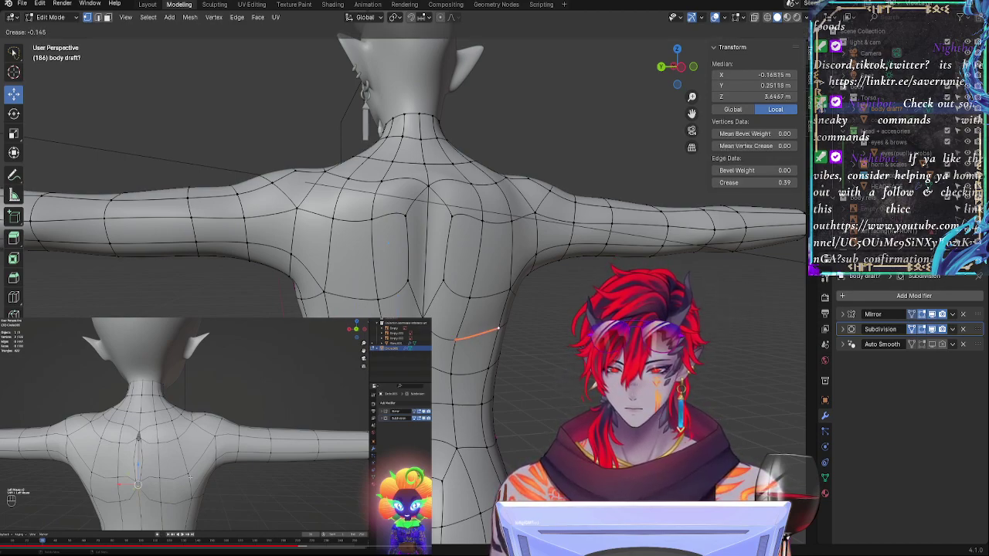
pyautogui.click(473, 335)
pyautogui.click(456, 340)
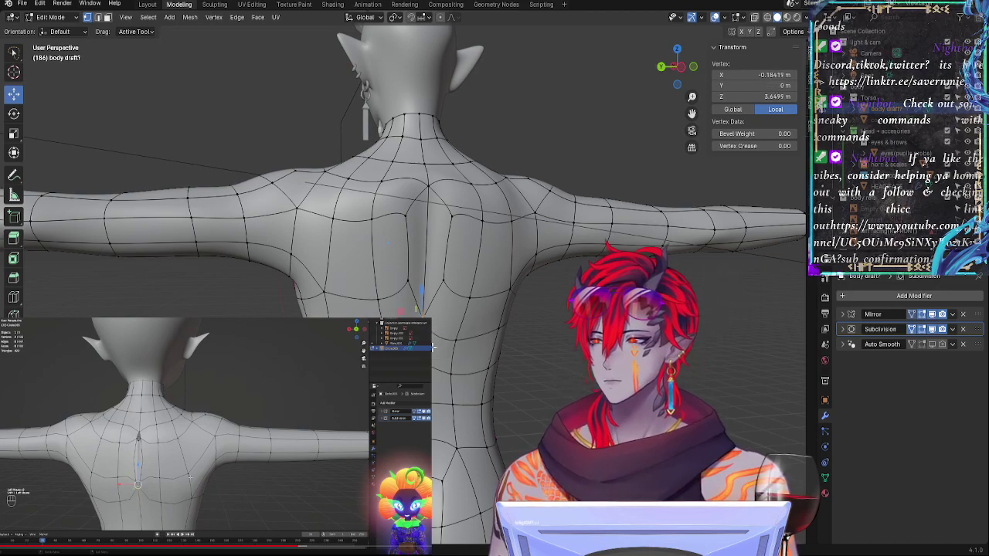
pyautogui.keyDown('shift'); pyautogui.click(453, 340); pyautogui.keyUp('shift')
pyautogui.hotkey('shift', 'e')
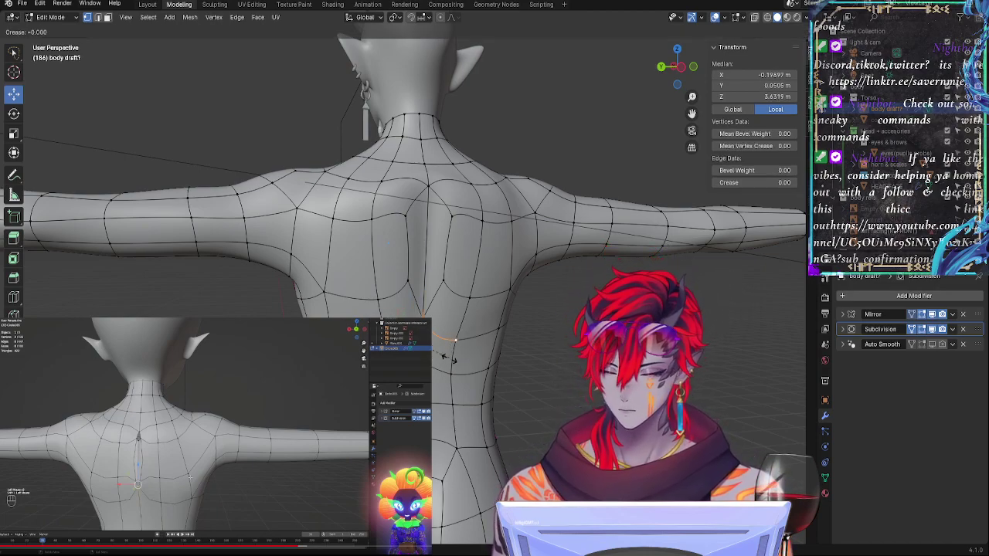
pyautogui.click(452, 356)
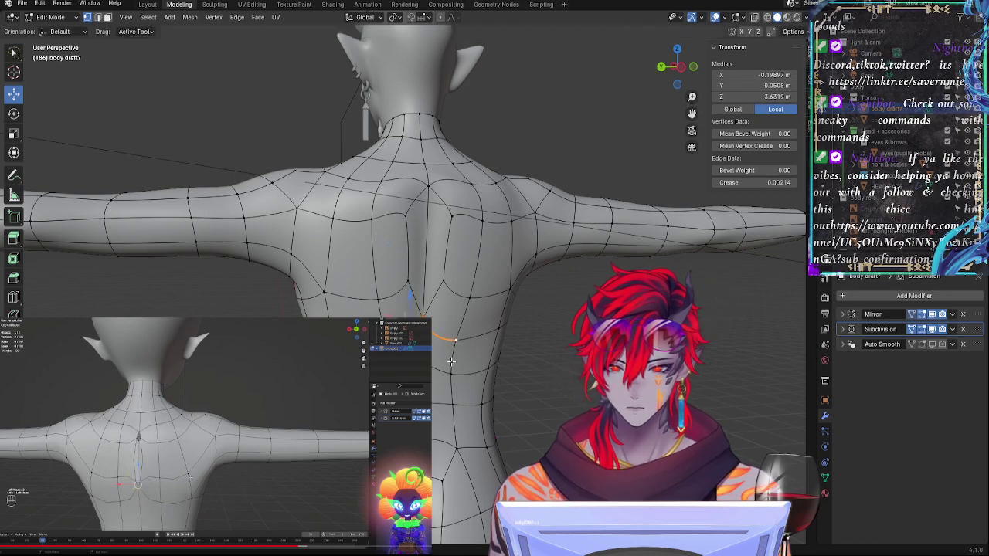
# Step: Lower a lower-back vertex slightly to local Z 3.4423 m
pyautogui.click(452, 366)
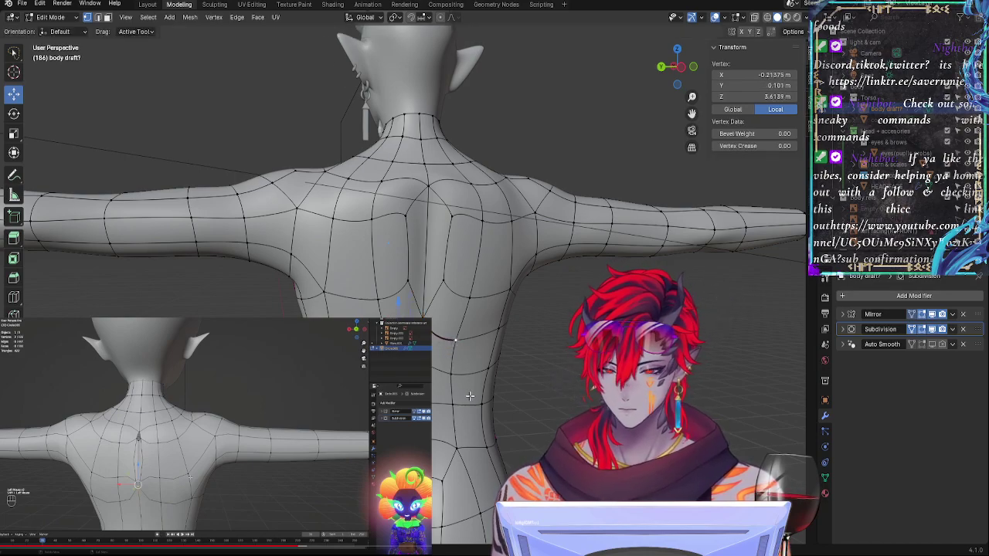
pyautogui.moveTo(470, 396); pyautogui.dragTo(378, 421, button='middle')
pyautogui.press('g')
pyautogui.click(423, 421)
pyautogui.press('g')
pyautogui.click(422, 412)
# Step: Move the centre-line back vertex, raise the shoulder-blade vertex, and shift it along X
pyautogui.press('g')
pyautogui.click(372, 417)
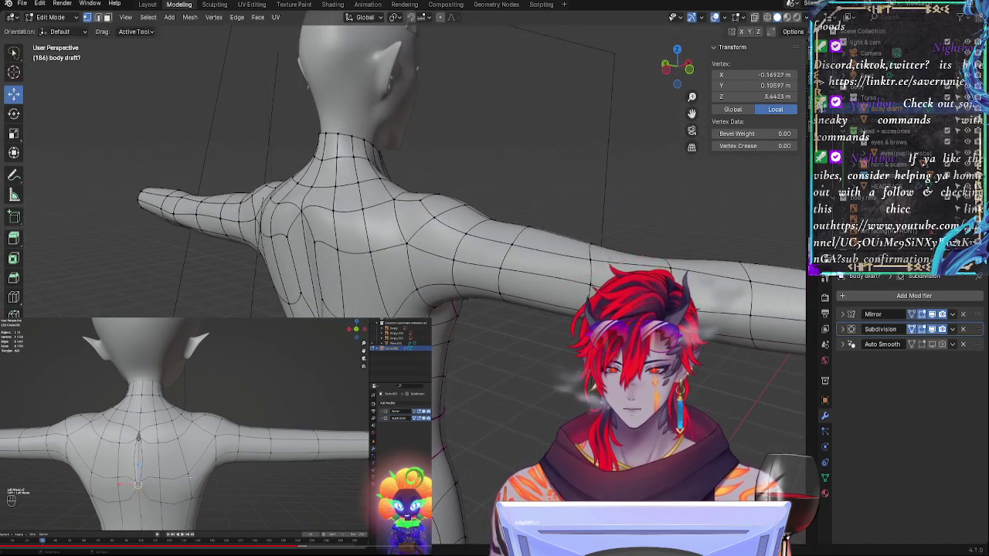
pyautogui.click(329, 366)
pyautogui.press('g')
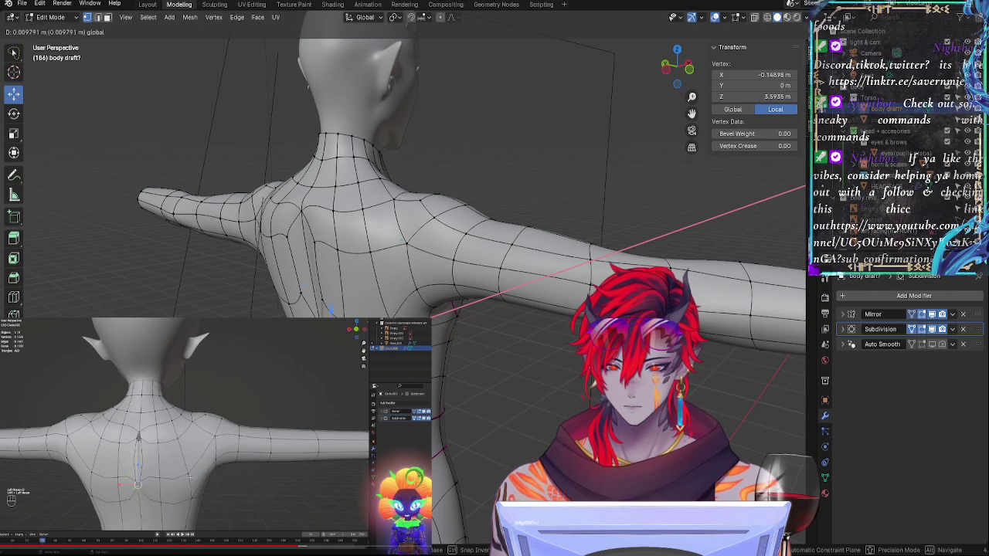
pyautogui.click(332, 308)
pyautogui.moveTo(330, 309); pyautogui.dragTo(330, 303)
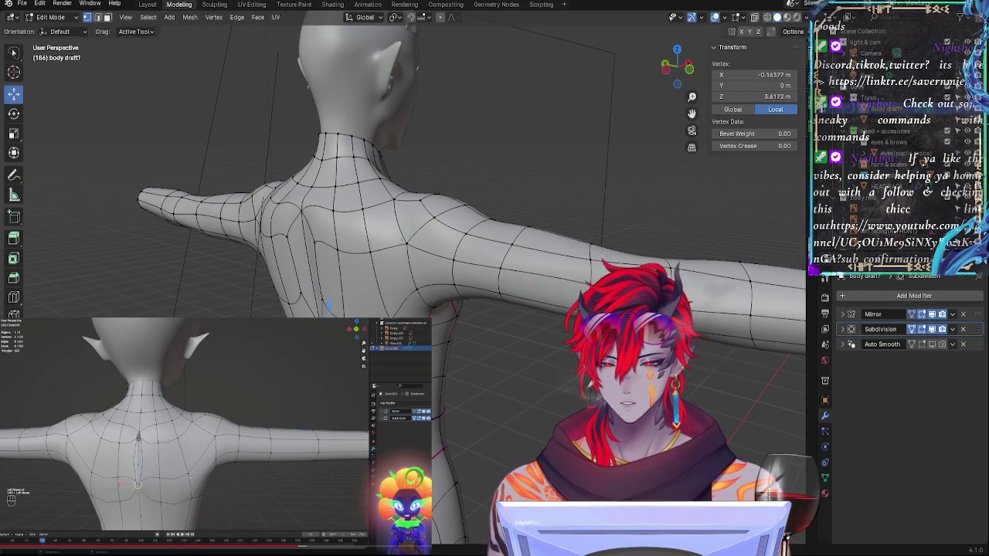
pyautogui.moveTo(300, 357); pyautogui.dragTo(298, 358)
pyautogui.moveTo(363, 340); pyautogui.dragTo(340, 344)
# Step: Shift another back vertex along X, then preview the smoothed body in Object Mode
pyautogui.click(282, 311)
pyautogui.click(300, 370)
pyautogui.keyDown('shift'); pyautogui.click(289, 303); pyautogui.keyUp('shift')
pyautogui.click(302, 356)
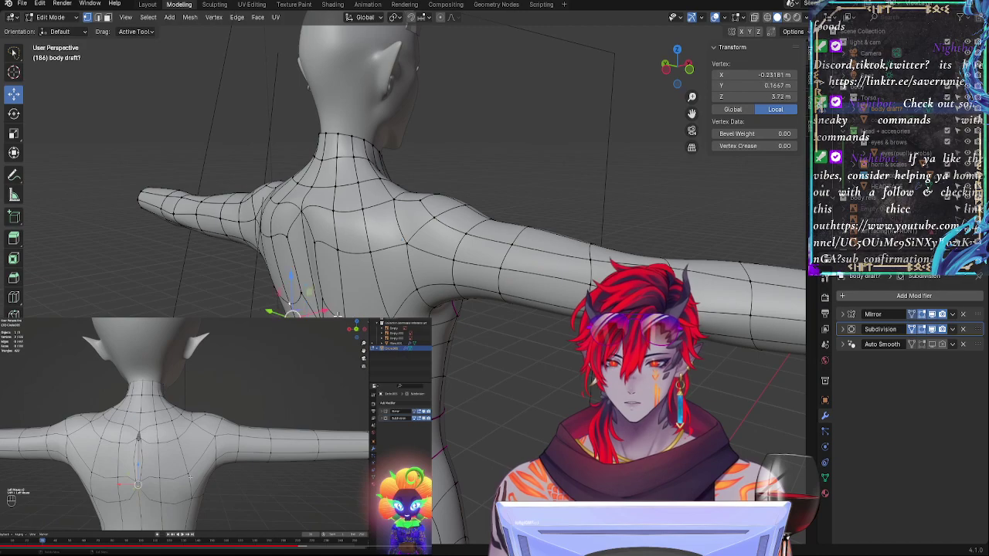
pyautogui.moveTo(325, 311); pyautogui.dragTo(332, 309)
pyautogui.moveTo(390, 348); pyautogui.dragTo(431, 359, button='middle')
pyautogui.press('Tab')
pyautogui.press('Tab')
# Step: Slide the spine vertex down its edge and slide a shoulder vertex along its edge
pyautogui.click(372, 286)
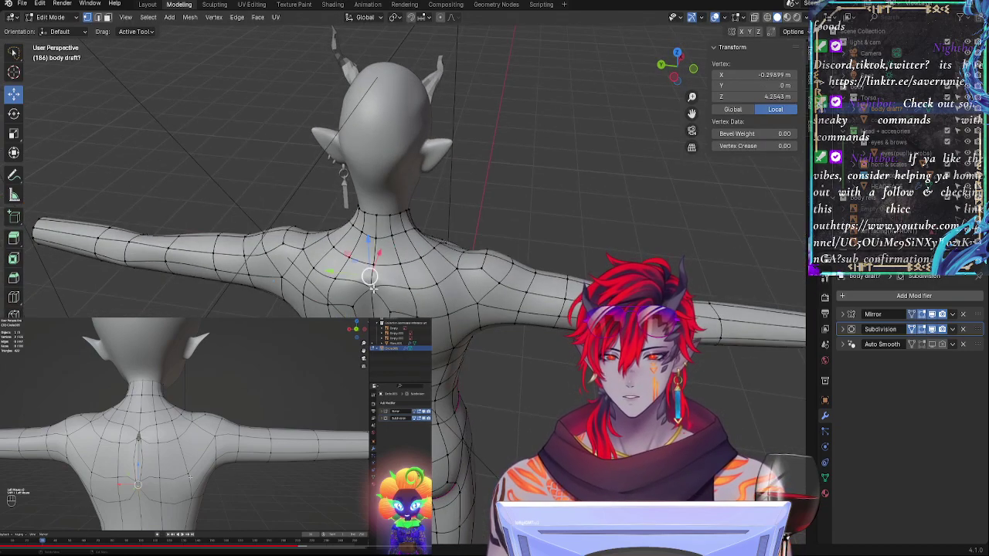
pyautogui.moveTo(372, 288); pyautogui.dragTo(421, 232, button='middle')
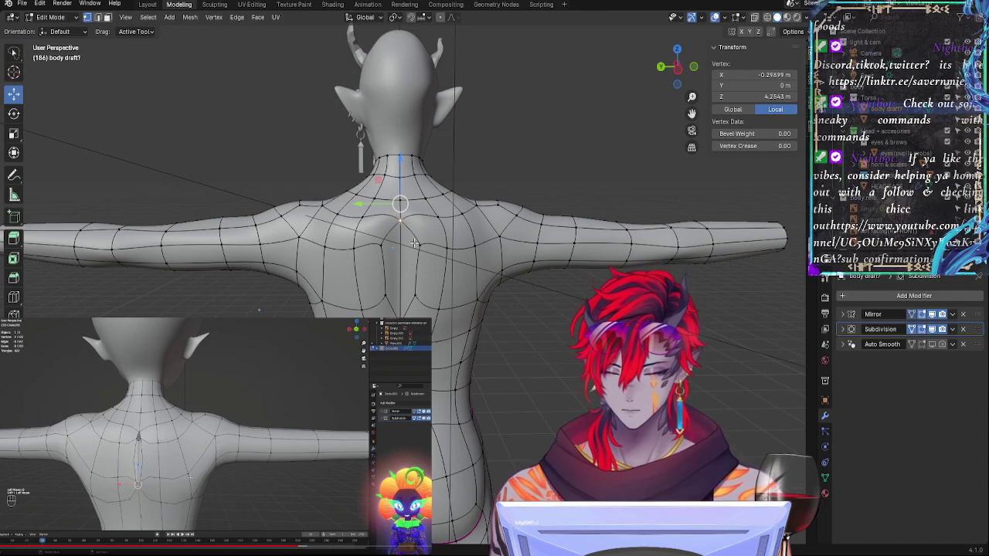
pyautogui.press('g')
pyautogui.press('g')
pyautogui.click(414, 254)
pyautogui.moveTo(413, 254); pyautogui.dragTo(296, 278, button='middle')
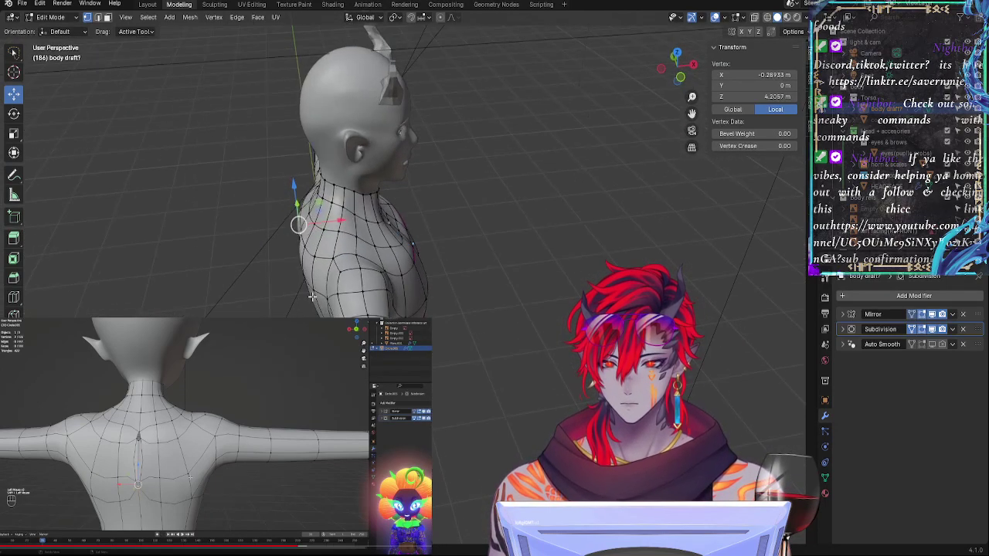
pyautogui.scroll(5, 296, 280)
pyautogui.moveTo(280, 234); pyautogui.dragTo(498, 287, button='middle')
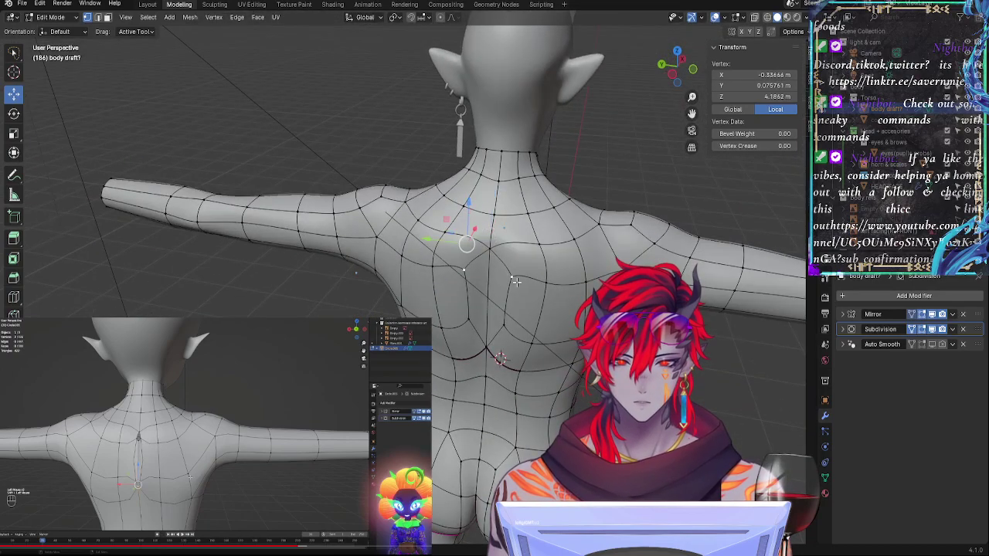
pyautogui.hotkey('shift', 'v')
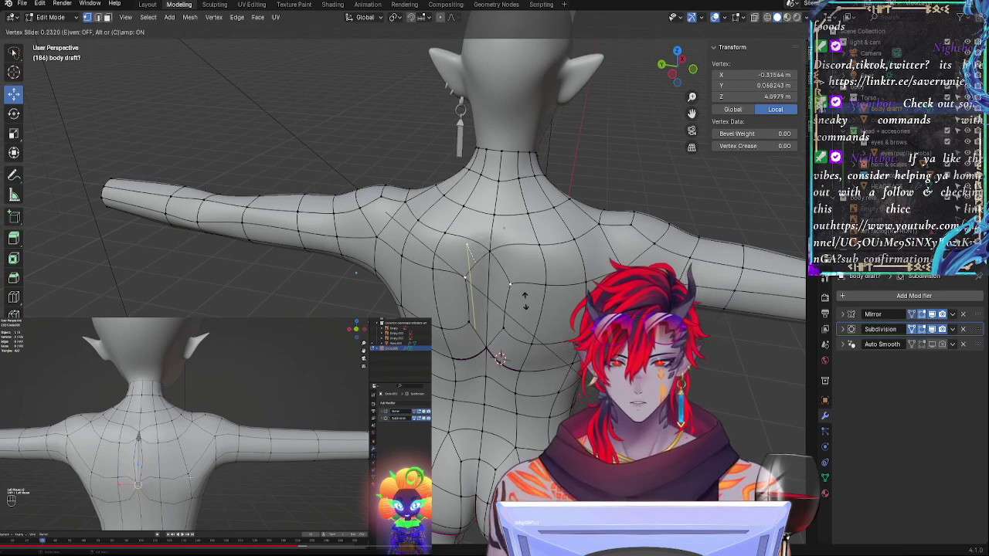
pyautogui.click(525, 300)
# Step: Adjust the upper-back vertices on both sides, one to local Z 4.0791 m, then check the smoothed back
pyautogui.click(545, 285)
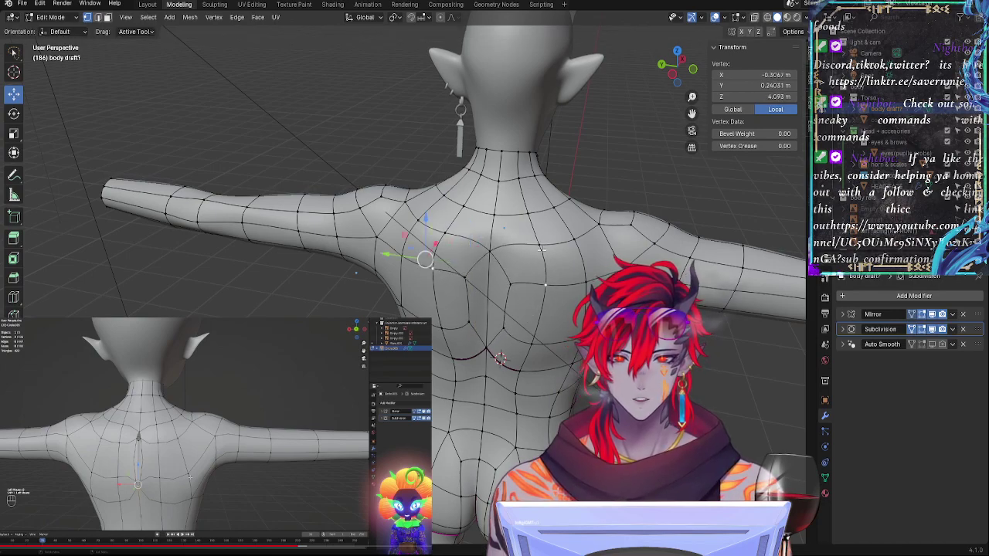
pyautogui.moveTo(550, 290); pyautogui.dragTo(574, 290, button='middle')
pyautogui.press('g')
pyautogui.click(529, 324)
pyautogui.click(547, 286)
pyautogui.press('g')
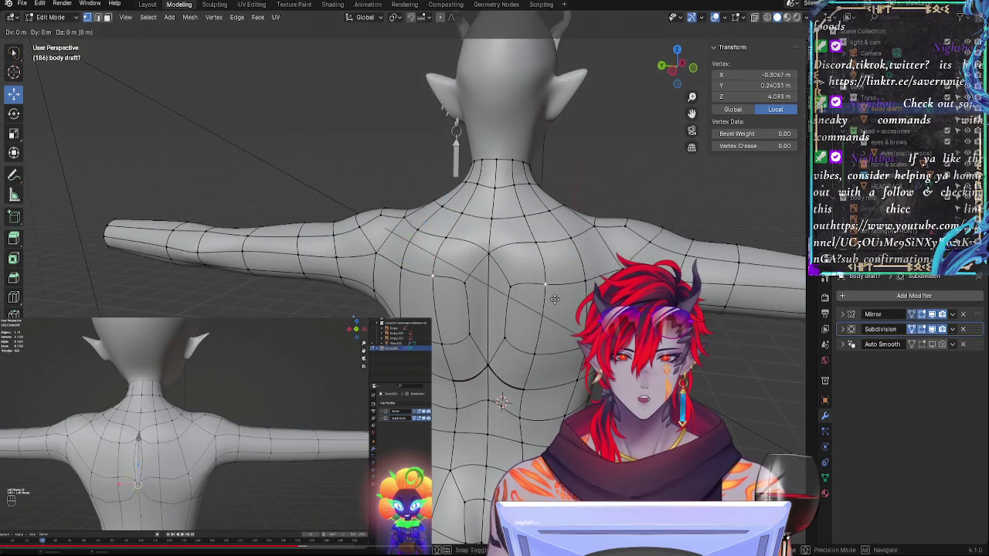
pyautogui.press('g')
pyautogui.click(552, 299)
pyautogui.moveTo(553, 299); pyautogui.dragTo(524, 413, button='middle')
pyautogui.press('Tab')
pyautogui.press('Tab')
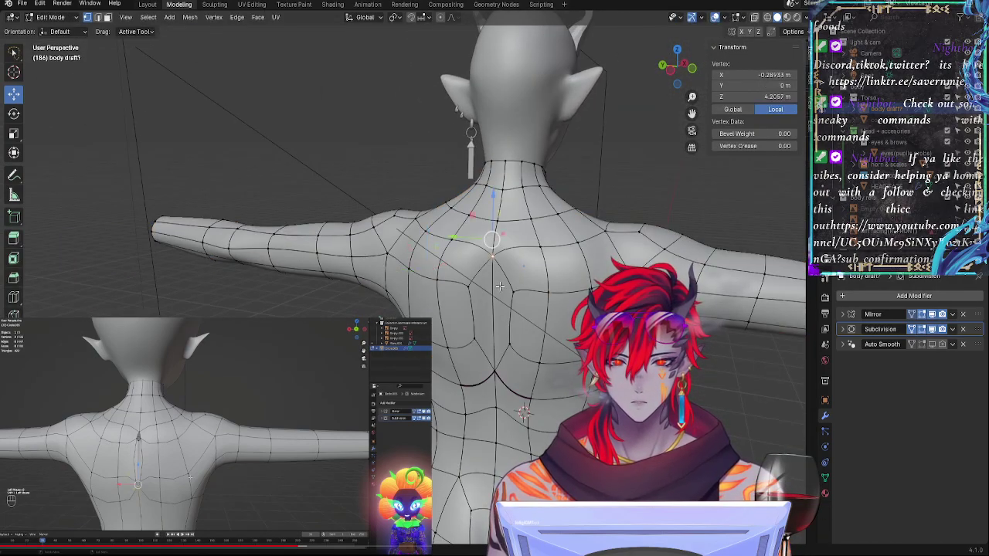
# Step: Raise and reposition a few shoulder vertices, checking the smoothed surface outside Edit Mode
pyautogui.press('Tab')
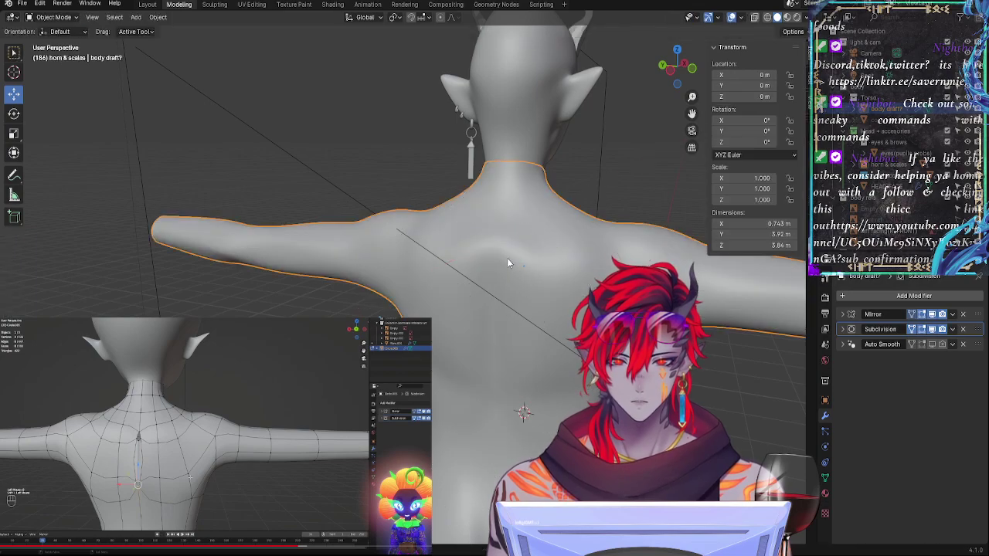
pyautogui.moveTo(507, 258); pyautogui.dragTo(493, 345, button='middle')
pyautogui.press('Tab')
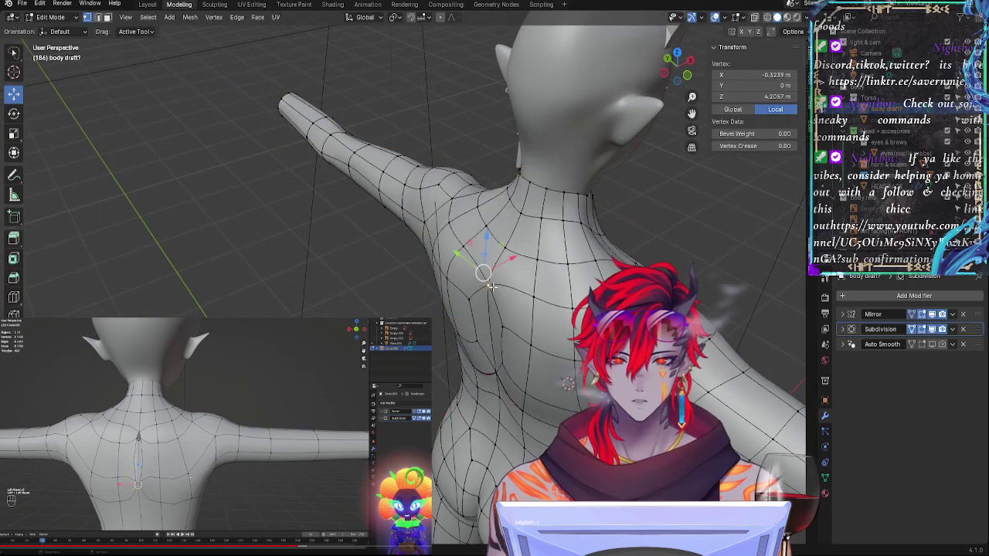
pyautogui.moveTo(491, 274); pyautogui.dragTo(499, 222)
pyautogui.click(507, 249)
pyautogui.click(486, 227)
pyautogui.click(499, 222)
pyautogui.press('Tab')
# Step: In X-ray, select a patch of seven upper-back vertices across the back
pyautogui.moveTo(502, 305); pyautogui.dragTo(594, 300, button='middle')
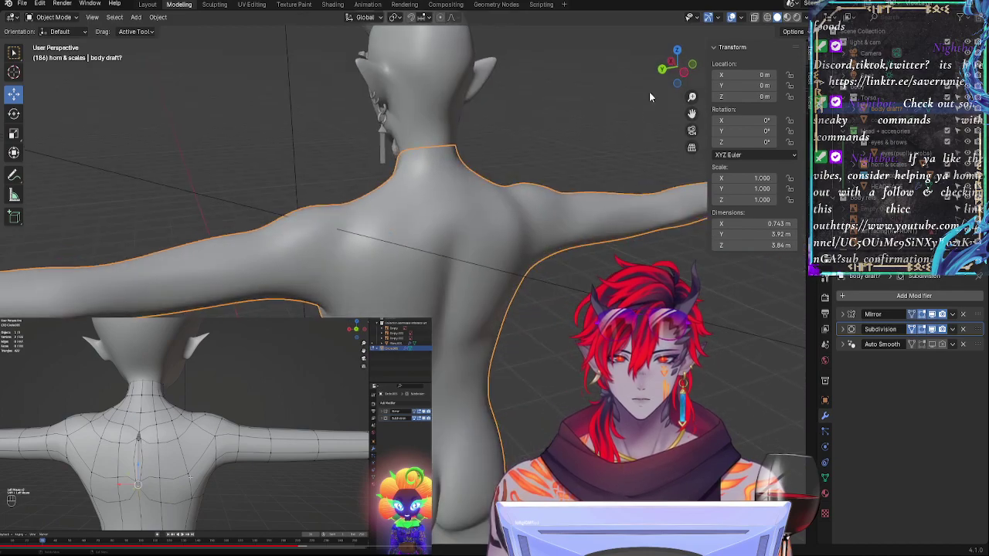
pyautogui.click(689, 64)
pyautogui.press('Tab')
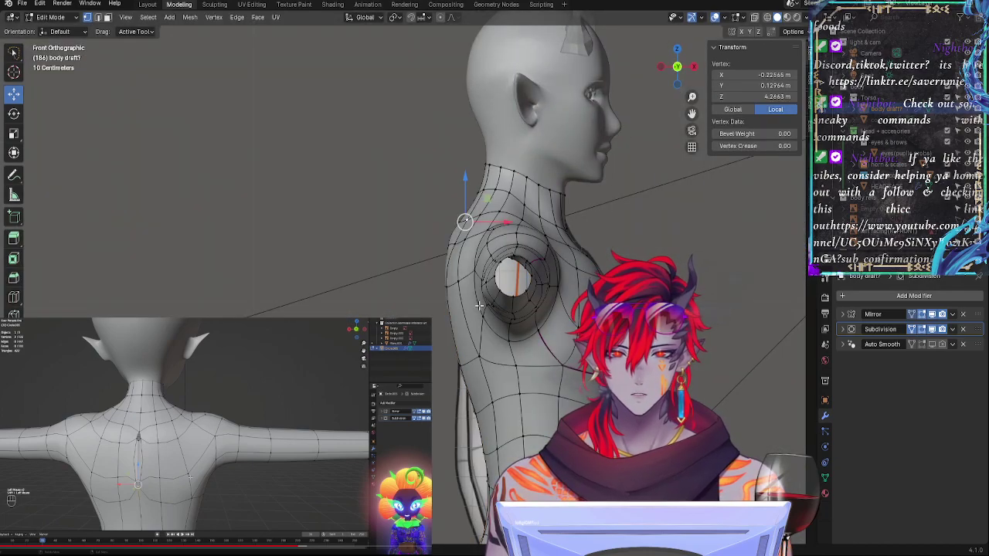
pyautogui.hotkey('alt', 'z')
pyautogui.moveTo(449, 329); pyautogui.dragTo(519, 312, button='middle')
pyautogui.click(510, 292)
pyautogui.keyDown('shift'); pyautogui.click(512, 353); pyautogui.keyUp('shift')
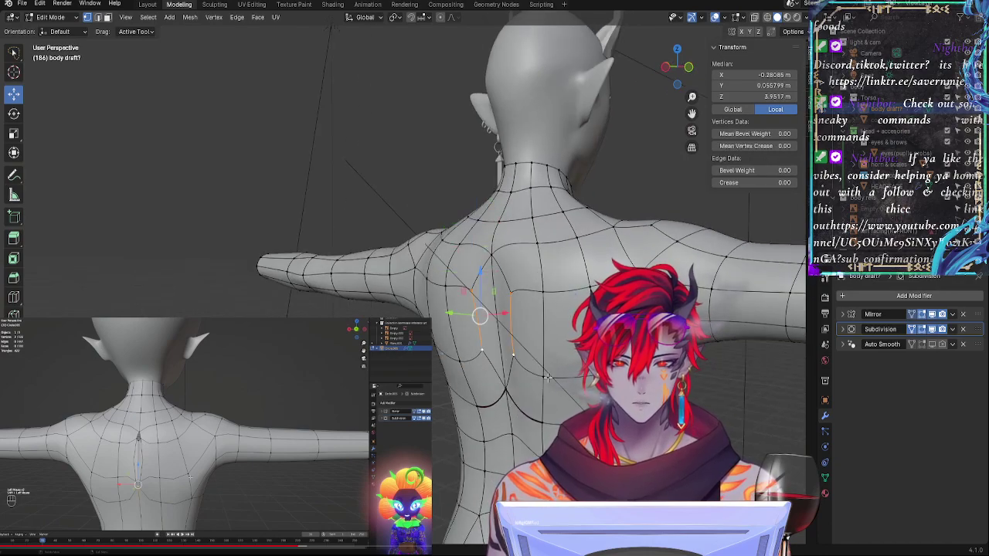
pyautogui.keyDown('shift'); pyautogui.click(543, 376); pyautogui.keyUp('shift')
pyautogui.keyDown('shift'); pyautogui.click(543, 292); pyautogui.keyUp('shift')
pyautogui.keyDown('shift'); pyautogui.click(493, 256); pyautogui.keyUp('shift')
pyautogui.keyDown('shift'); pyautogui.click(539, 249); pyautogui.keyUp('shift')
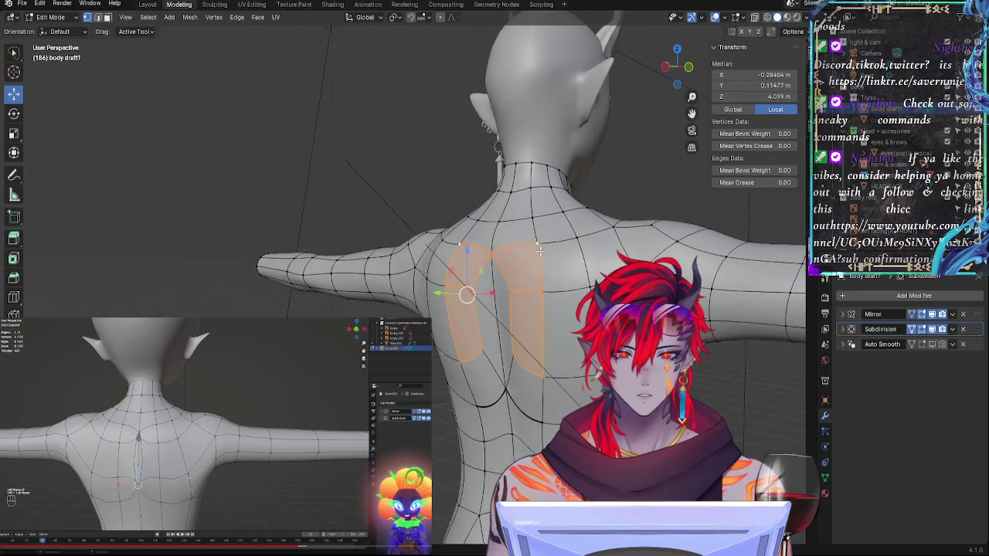
pyautogui.keyDown('shift'); pyautogui.click(581, 248); pyautogui.keyUp('shift')
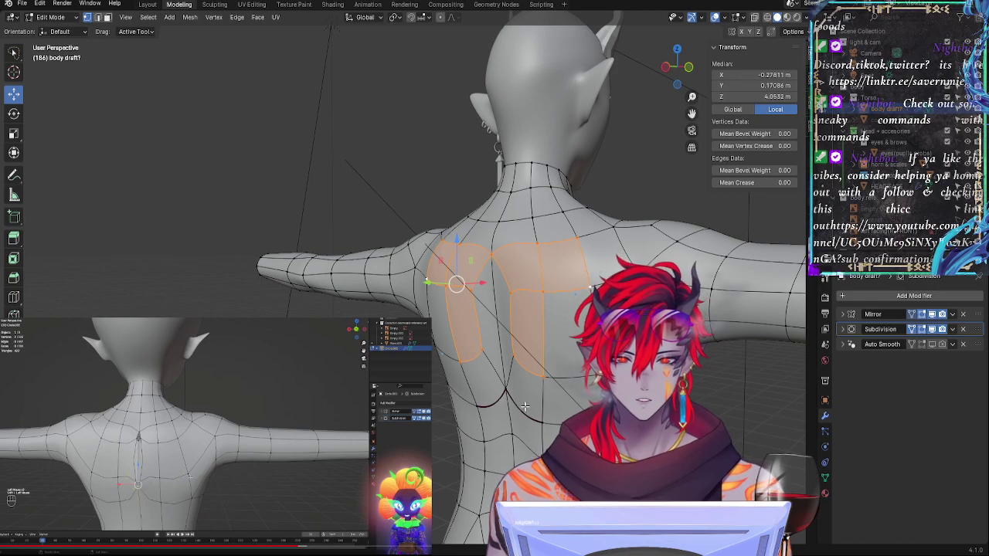
# Step: Shift the selected upper-back patch sideways along X in side orthographic view
pyautogui.click(688, 67)
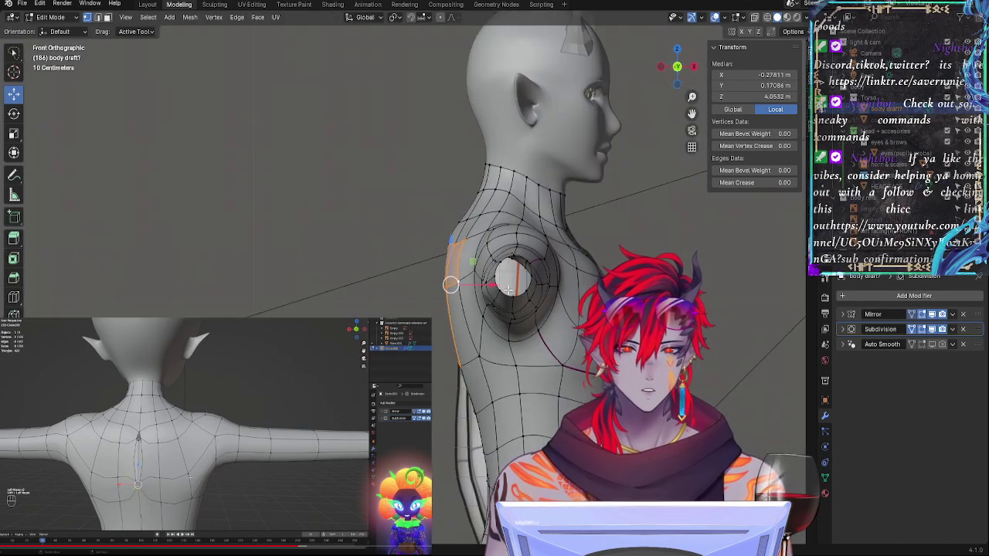
pyautogui.moveTo(494, 286); pyautogui.dragTo(497, 288)
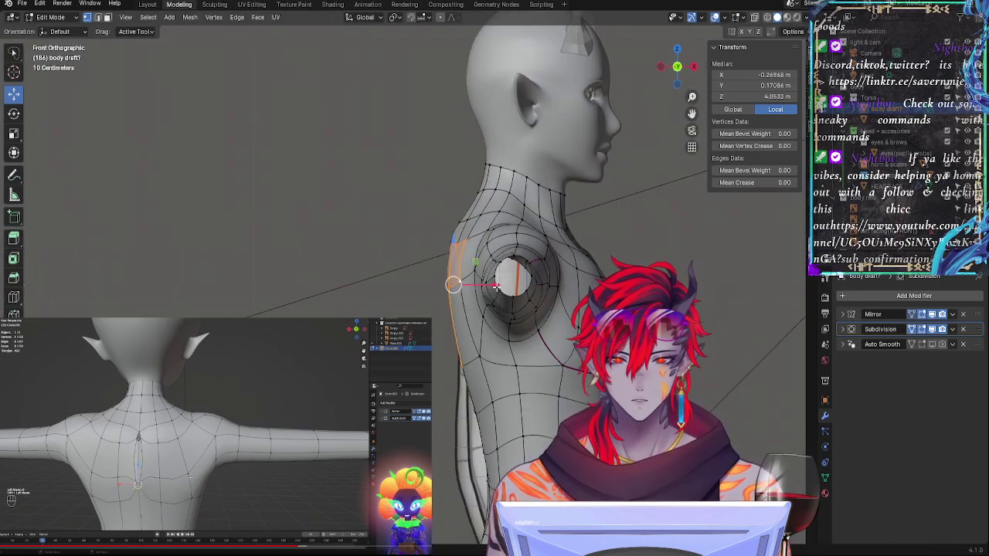
pyautogui.press('g')
pyautogui.press('x')
pyautogui.click(499, 286)
pyautogui.hotkey('alt', 'z')
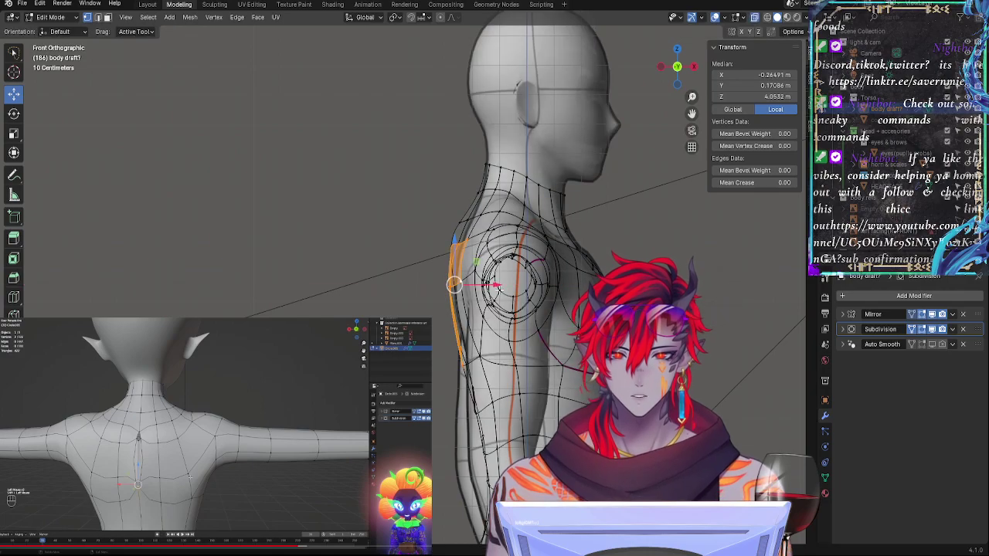
pyautogui.press('g')
pyautogui.press('x')
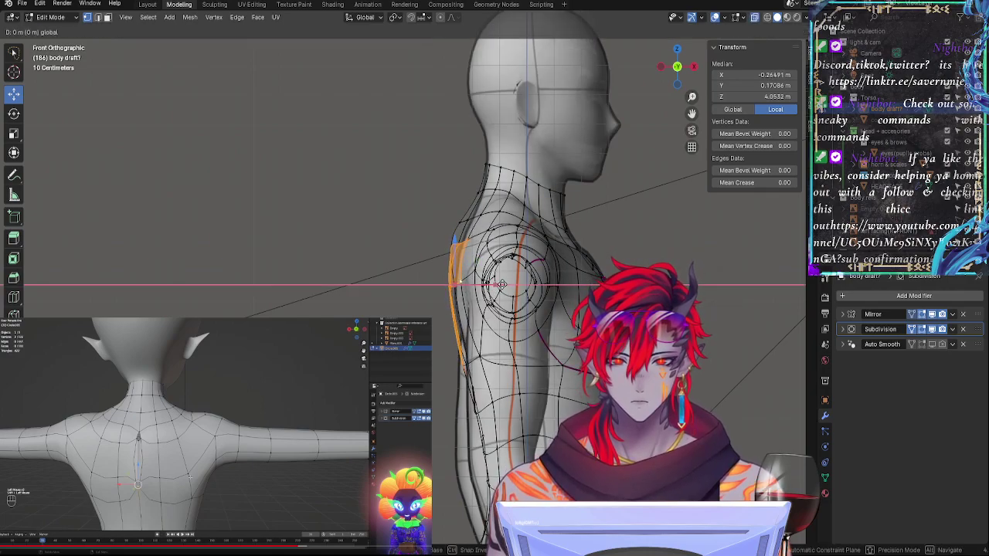
pyautogui.click(457, 284)
pyautogui.hotkey('alt', 'z')
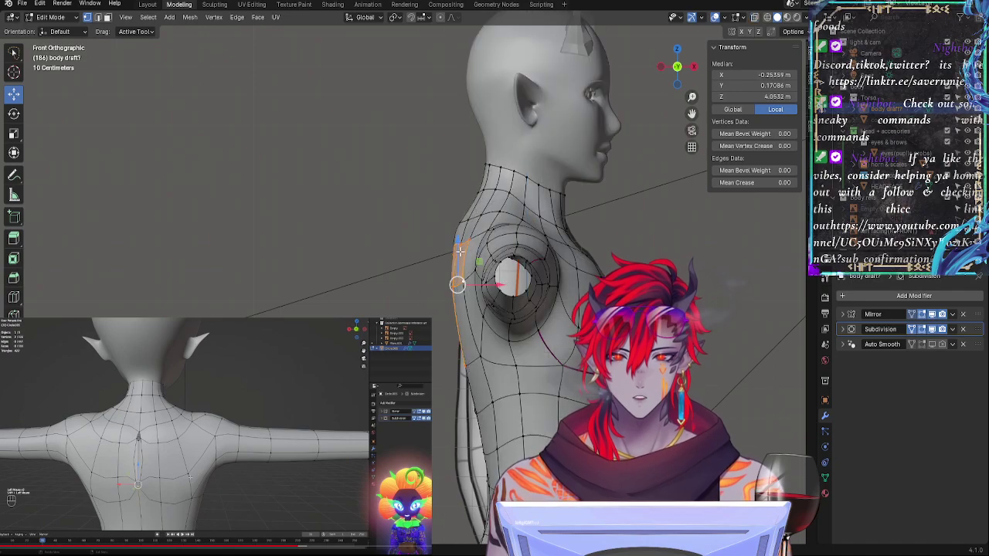
# Step: Nudge a connected row of upper-back vertices, then one more back vertex, along X
pyautogui.moveTo(399, 257); pyautogui.dragTo(504, 256, button='middle')
pyautogui.click(507, 234)
pyautogui.keyDown('shift'); pyautogui.click(481, 222); pyautogui.keyUp('shift')
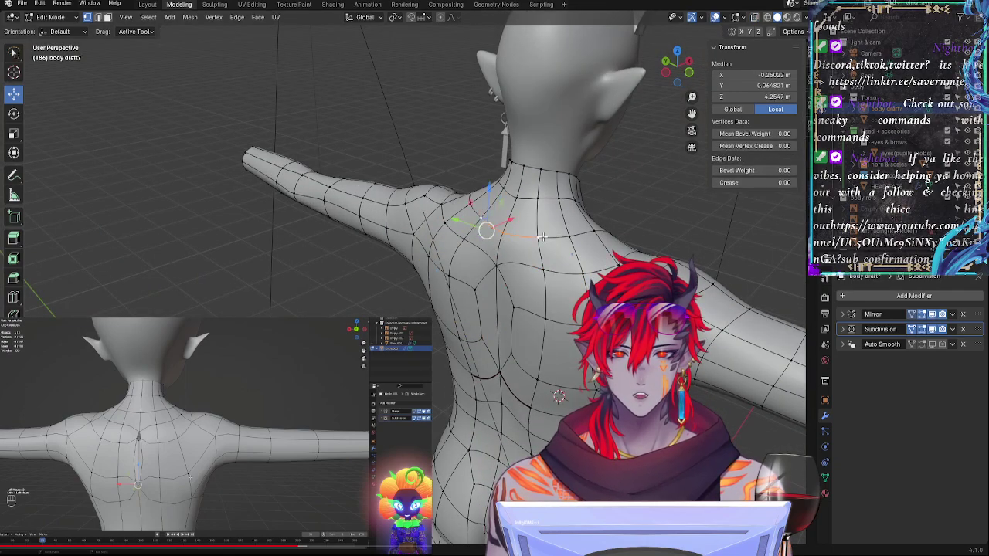
pyautogui.keyDown('shift'); pyautogui.click(535, 236); pyautogui.keyUp('shift')
pyautogui.keyDown('shift'); pyautogui.click(535, 202); pyautogui.keyUp('shift')
pyautogui.keyDown('shift'); pyautogui.click(534, 234); pyautogui.keyUp('shift')
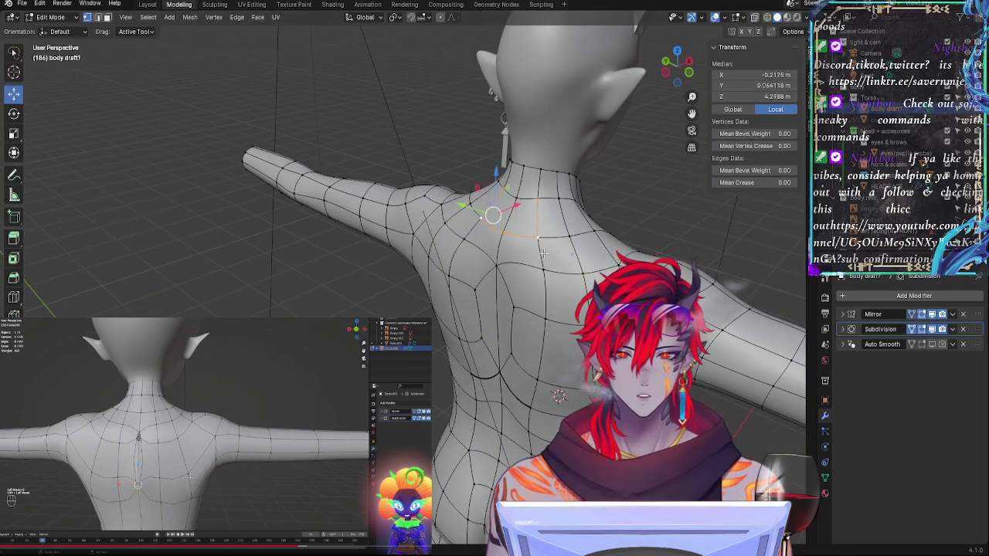
pyautogui.moveTo(543, 254); pyautogui.dragTo(482, 227, button='middle')
pyautogui.moveTo(526, 221); pyautogui.dragTo(532, 222)
pyautogui.click(483, 235)
pyautogui.press('g')
pyautogui.press('x')
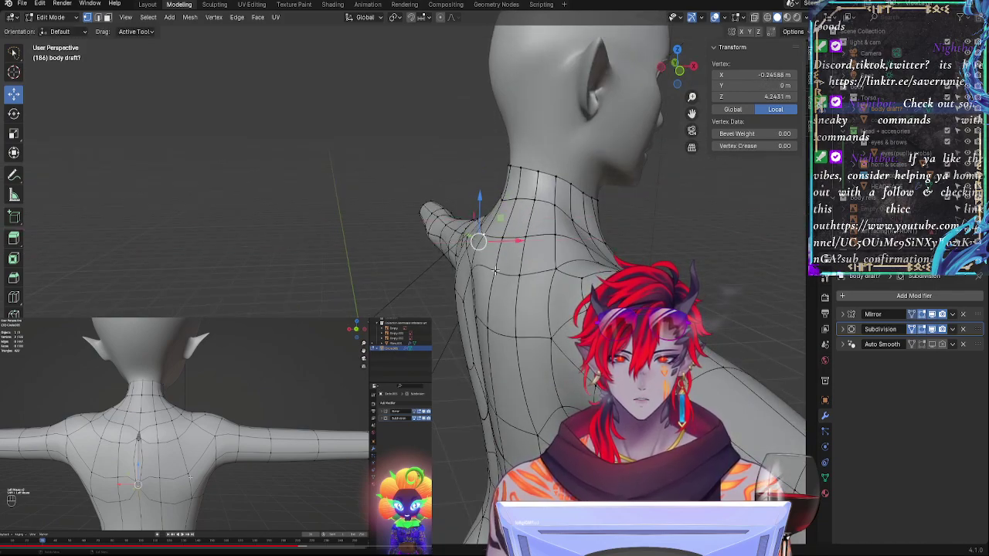
pyautogui.click(511, 240)
# Step: Edge-slide and raise a shoulder vertex, then shift an edge to median local Z 4.2452 m
pyautogui.moveTo(511, 240); pyautogui.dragTo(482, 267, button='middle')
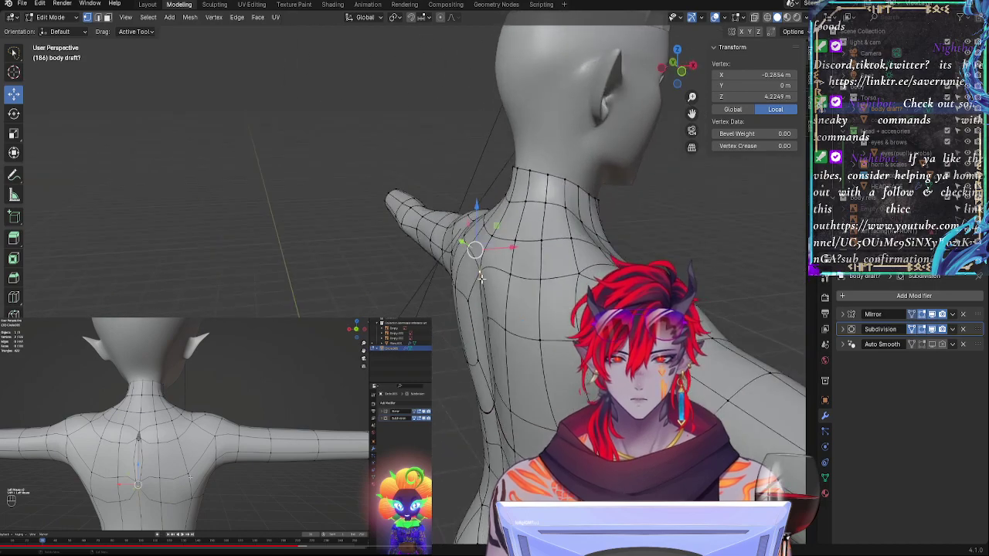
pyautogui.moveTo(511, 248); pyautogui.dragTo(515, 249)
pyautogui.press('g')
pyautogui.press('g')
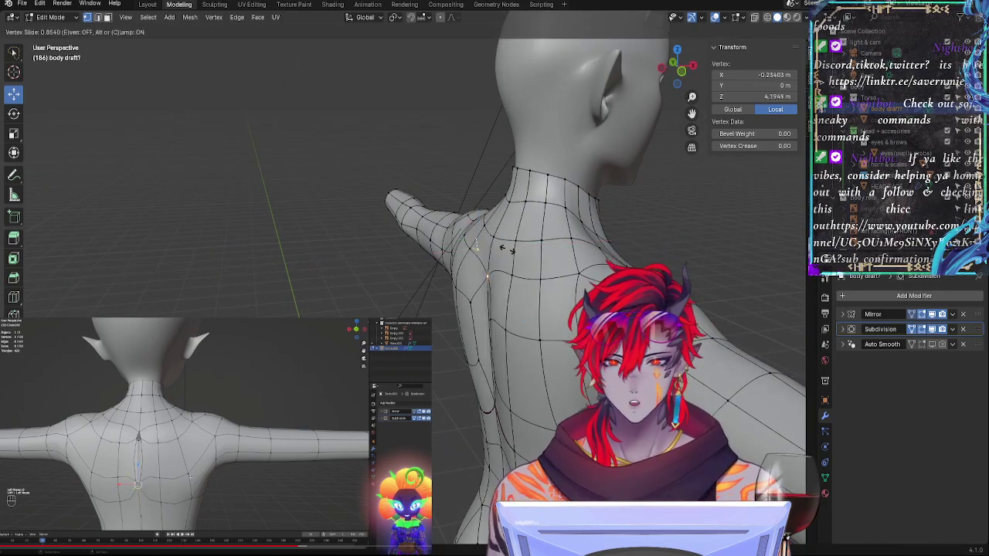
pyautogui.click(507, 285)
pyautogui.moveTo(495, 293); pyautogui.dragTo(547, 288, button='middle')
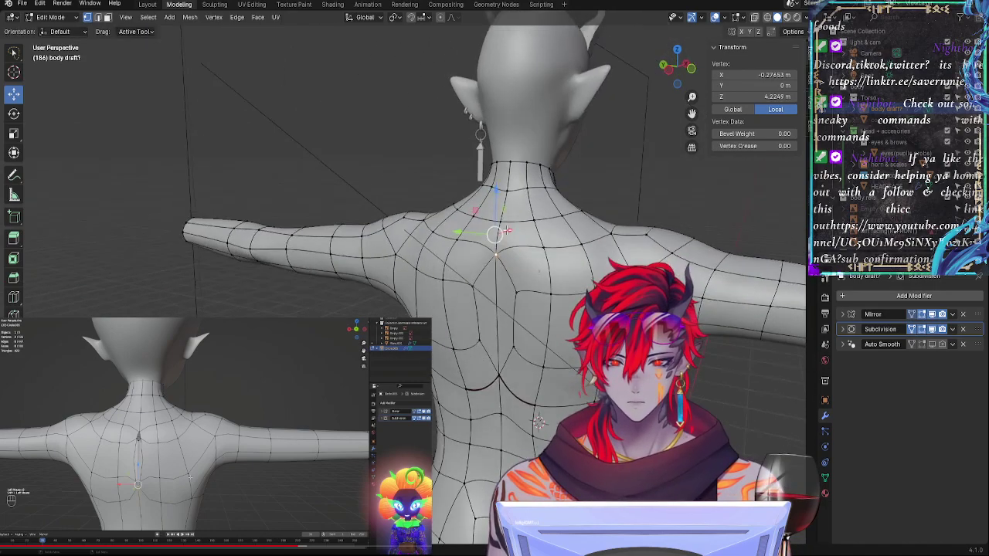
pyautogui.moveTo(497, 196); pyautogui.dragTo(497, 190)
pyautogui.moveTo(535, 259); pyautogui.dragTo(493, 287, button='middle')
pyautogui.press('g')
pyautogui.click(561, 321)
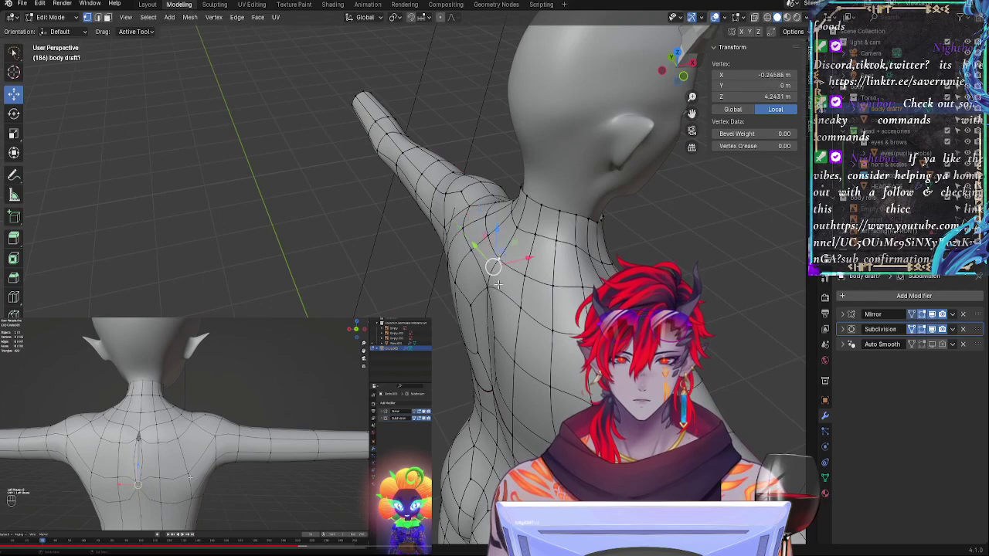
pyautogui.keyDown('shift'); pyautogui.click(487, 286); pyautogui.keyUp('shift')
pyautogui.moveTo(517, 260); pyautogui.dragTo(519, 257)
pyautogui.click(684, 77)
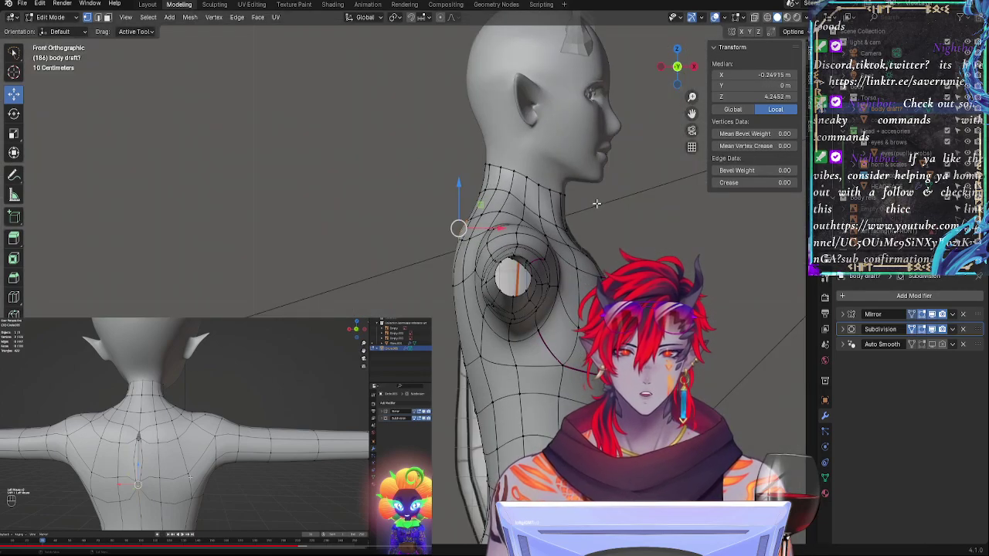
# Step: In X-ray, select three neck-base vertices and abandon an X-axis move
pyautogui.hotkey('alt', 'z')
pyautogui.click(461, 222)
pyautogui.keyDown('shift'); pyautogui.click(480, 195); pyautogui.keyUp('shift')
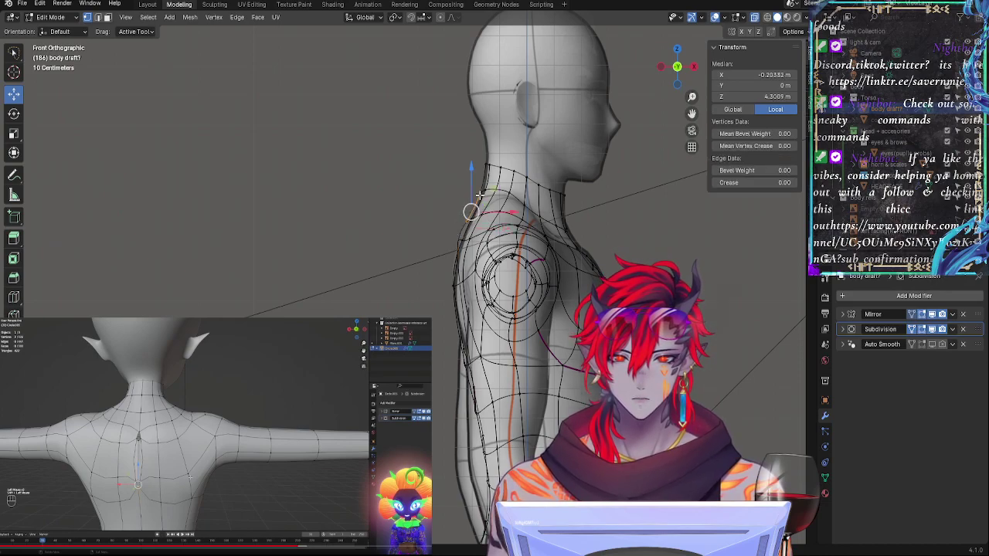
pyautogui.keyDown('shift'); pyautogui.click(479, 166); pyautogui.keyUp('shift')
pyautogui.press('g')
pyautogui.press('x')
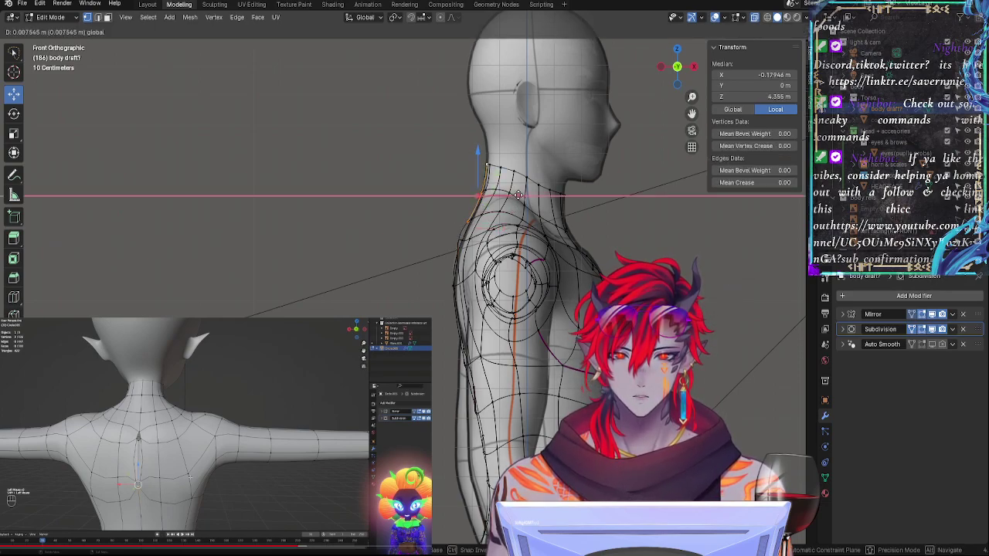
pyautogui.press('Escape')
# Step: Move a single neck-base vertex vertically along Z in the orthographic profile view
pyautogui.click(468, 222)
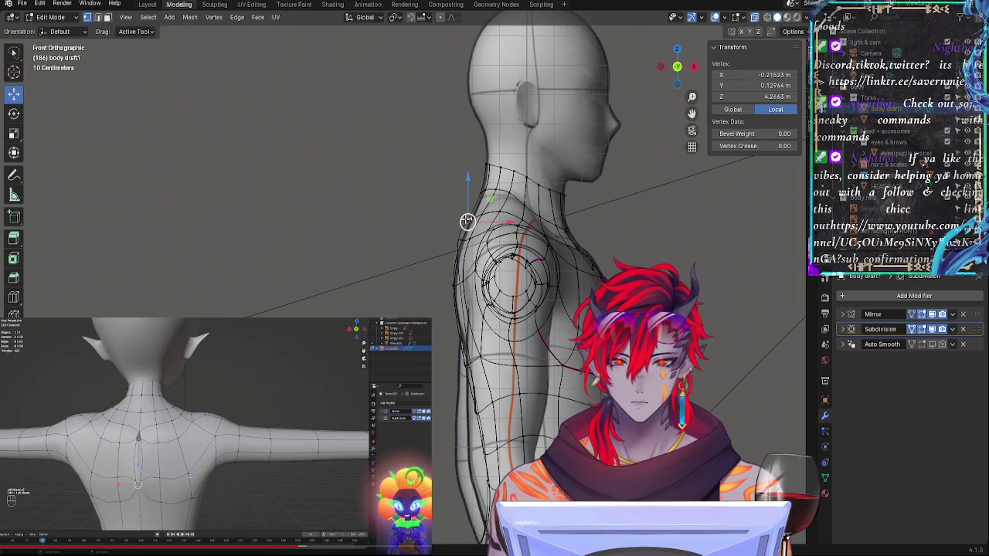
pyautogui.moveTo(523, 223)
pyautogui.mouseDown(button='middle')
pyautogui.moveTo(502, 224)
pyautogui.moveTo(530, 218)
pyautogui.mouseUp(button='middle')
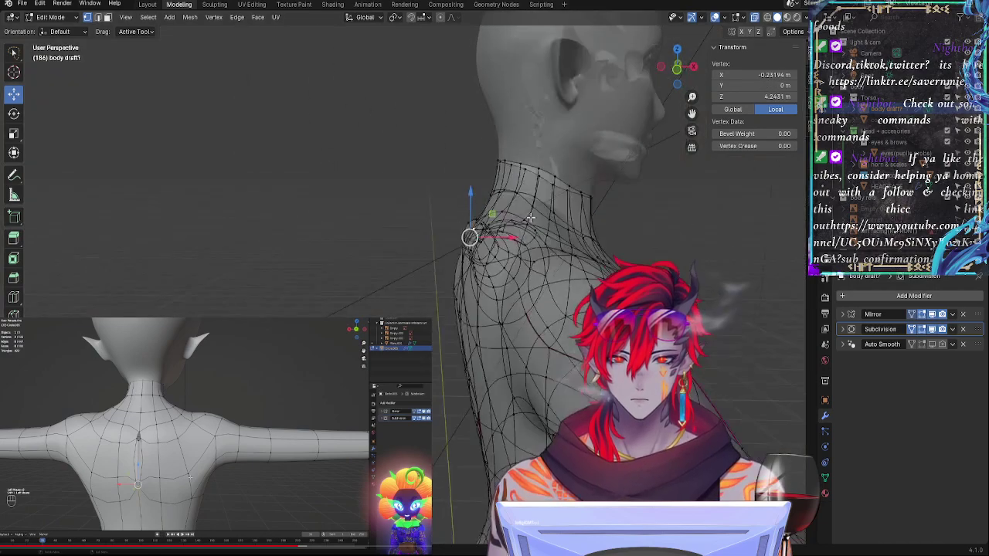
pyautogui.click(667, 73)
pyautogui.press('g')
pyautogui.press('x')
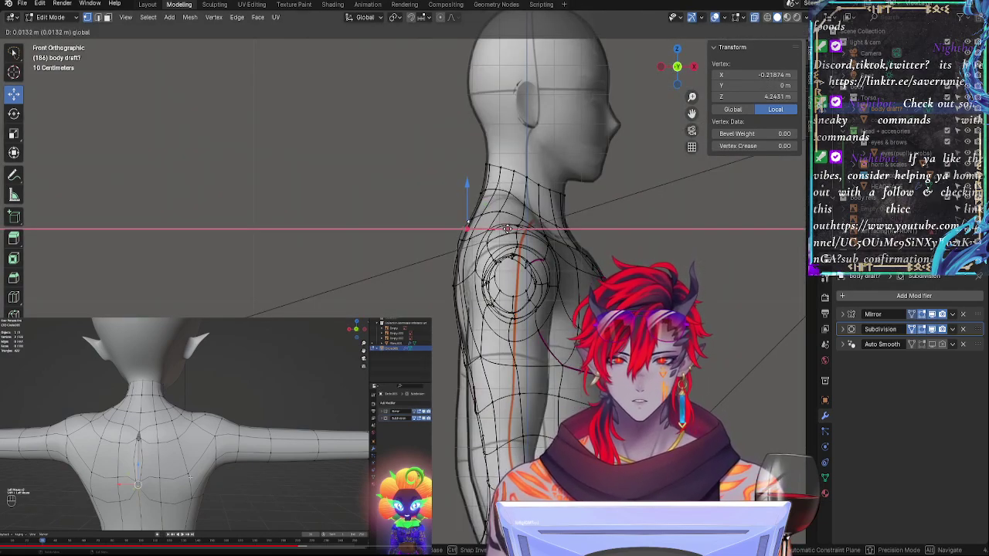
pyautogui.press('z')
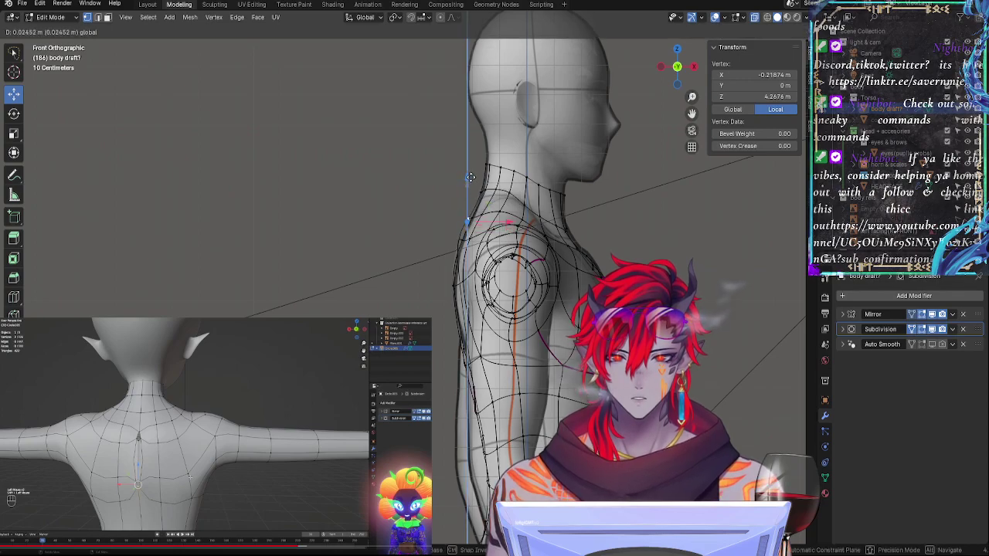
pyautogui.click(480, 196)
pyautogui.press('g')
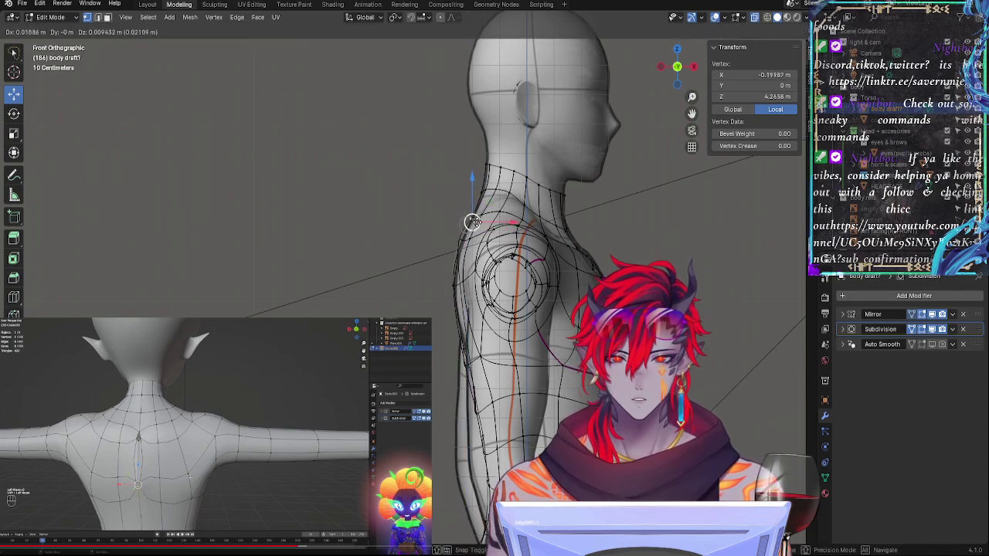
pyautogui.click(473, 222)
# Step: Nudge the front collarbone vertex slightly forward and up, checking the neck from behind
pyautogui.moveTo(475, 231); pyautogui.dragTo(590, 260, button='middle')
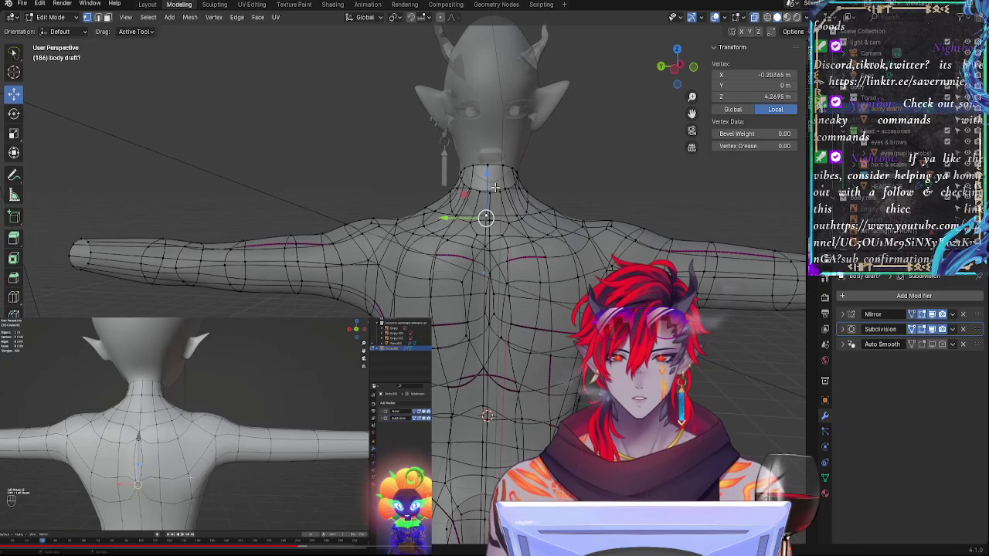
pyautogui.moveTo(489, 174); pyautogui.dragTo(489, 172)
pyautogui.moveTo(512, 251); pyautogui.dragTo(501, 278, button='middle')
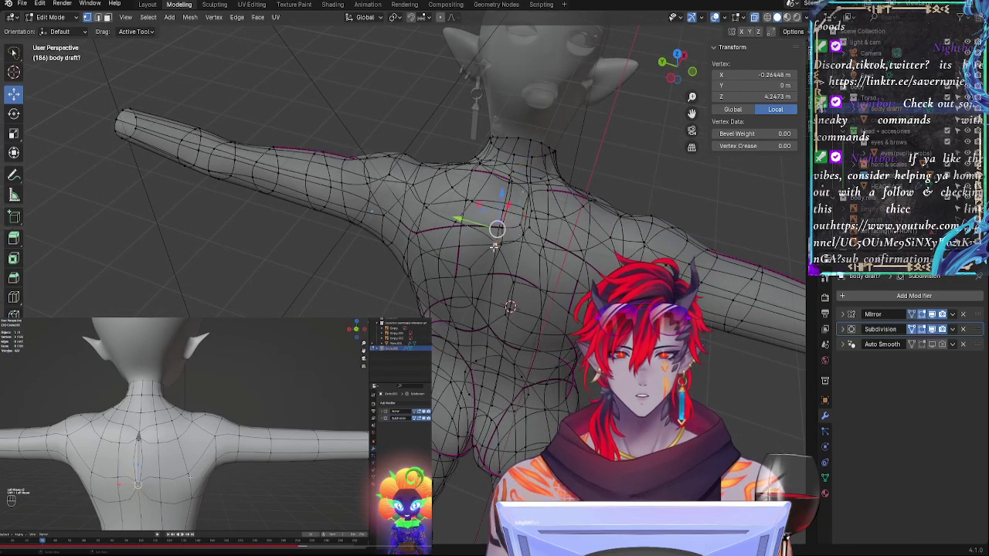
pyautogui.click(692, 73)
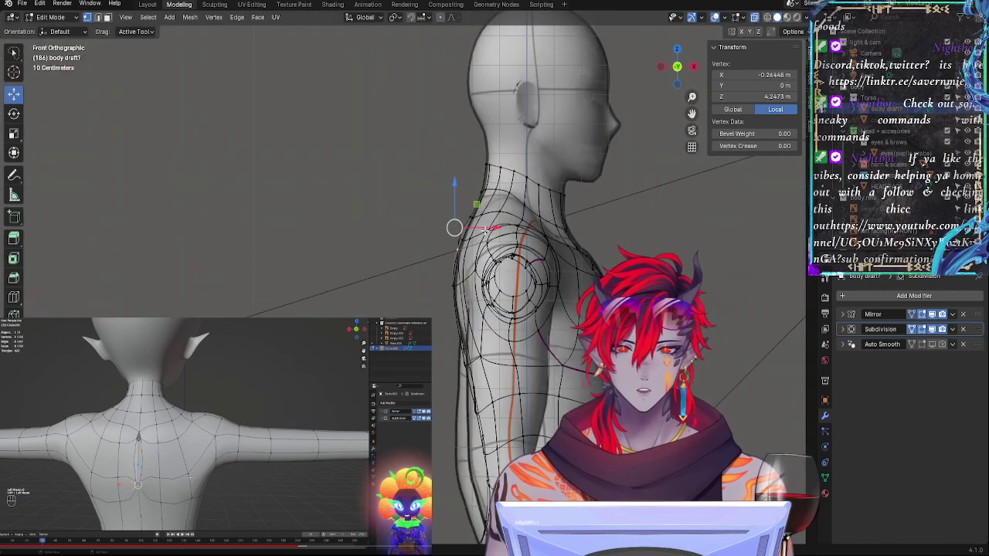
pyautogui.moveTo(455, 228); pyautogui.dragTo(464, 225)
pyautogui.moveTo(464, 225); pyautogui.dragTo(501, 370, button='middle')
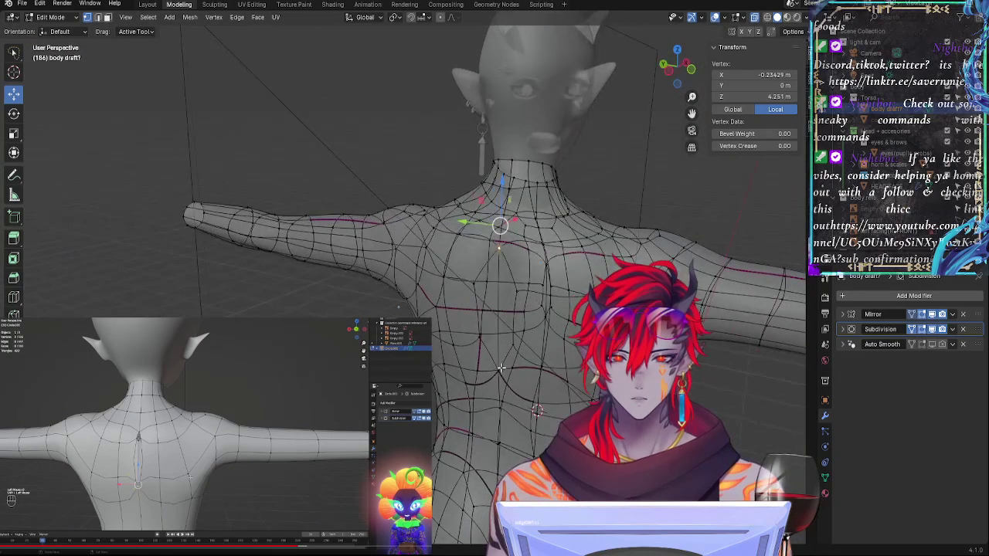
pyautogui.click(682, 69)
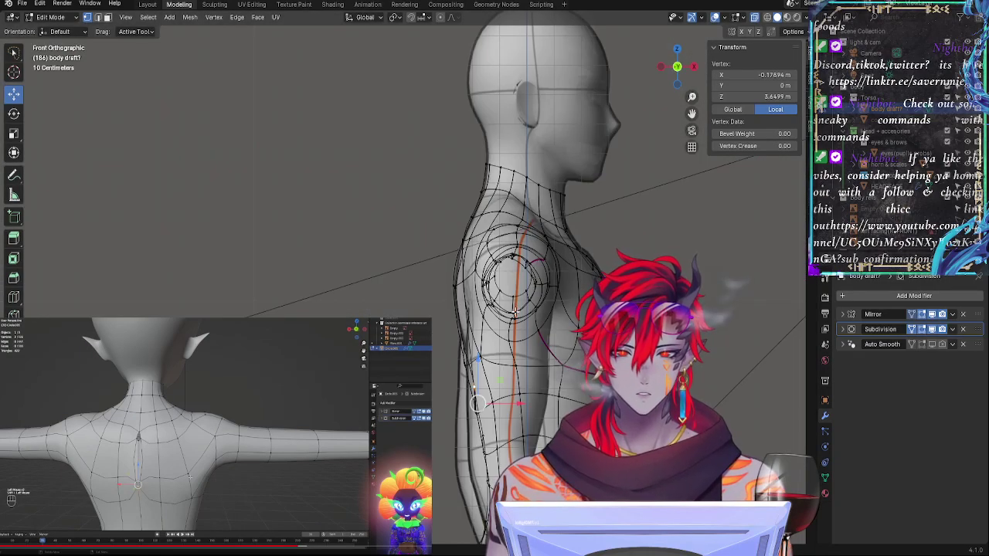
# Step: Pull a torso side vertex down toward the waist and push a back vertex outward along X
pyautogui.keyDown('shift'); pyautogui.moveTo(488, 426); pyautogui.dragTo(499, 333, button='middle'); pyautogui.keyUp('shift')
pyautogui.moveTo(487, 310); pyautogui.dragTo(483, 324)
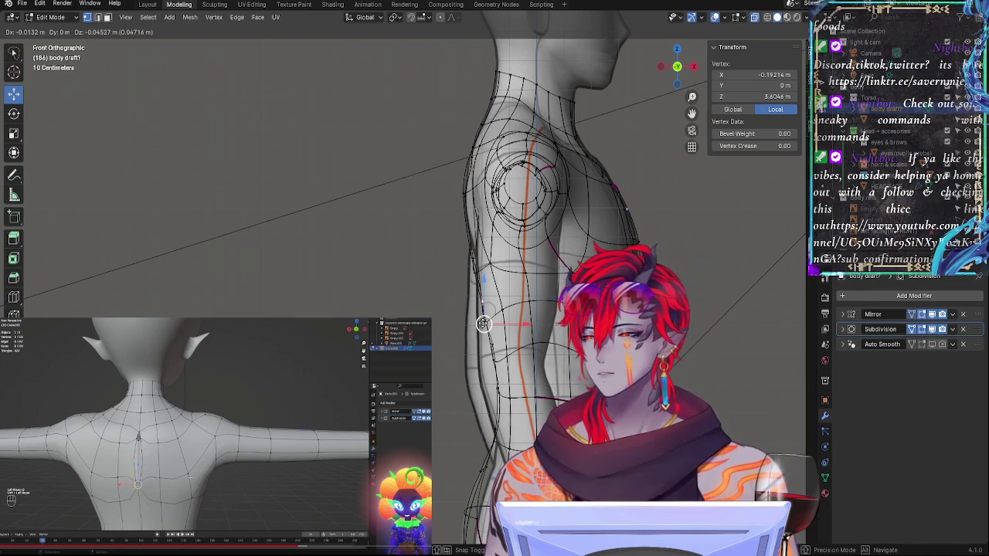
pyautogui.moveTo(483, 324); pyautogui.dragTo(483, 334)
pyautogui.moveTo(450, 337); pyautogui.dragTo(506, 303, button='middle')
pyautogui.click(522, 260)
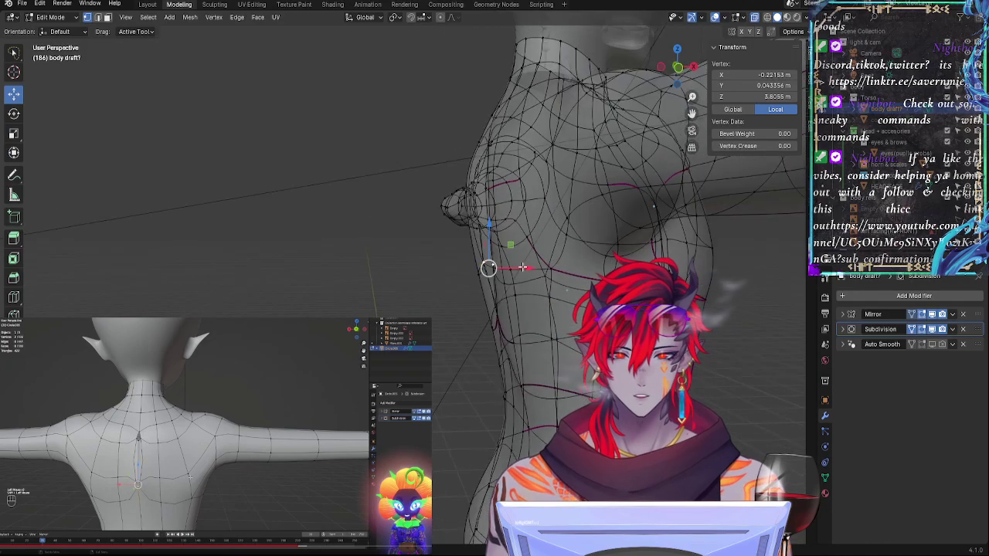
pyautogui.moveTo(523, 267); pyautogui.dragTo(516, 266)
pyautogui.moveTo(527, 298); pyautogui.dragTo(543, 330, button='middle')
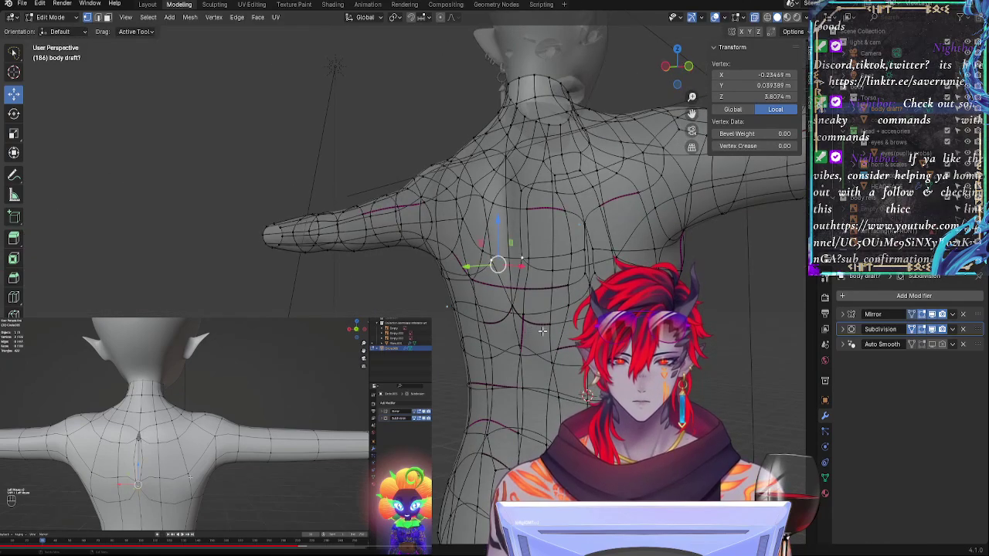
pyautogui.keyDown('shift'); pyautogui.click(448, 300); pyautogui.keyUp('shift')
pyautogui.moveTo(598, 244); pyautogui.dragTo(658, 245, button='middle')
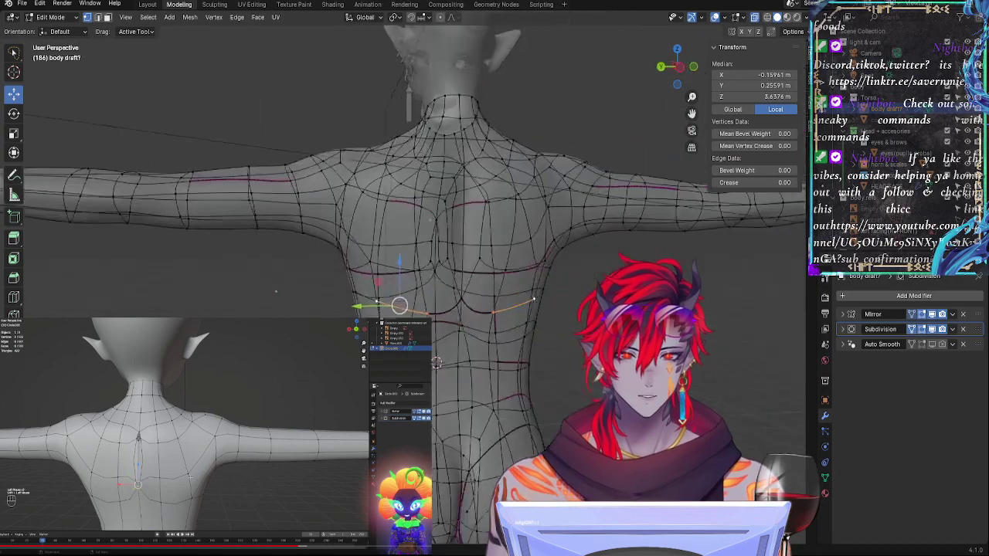
pyautogui.click(694, 68)
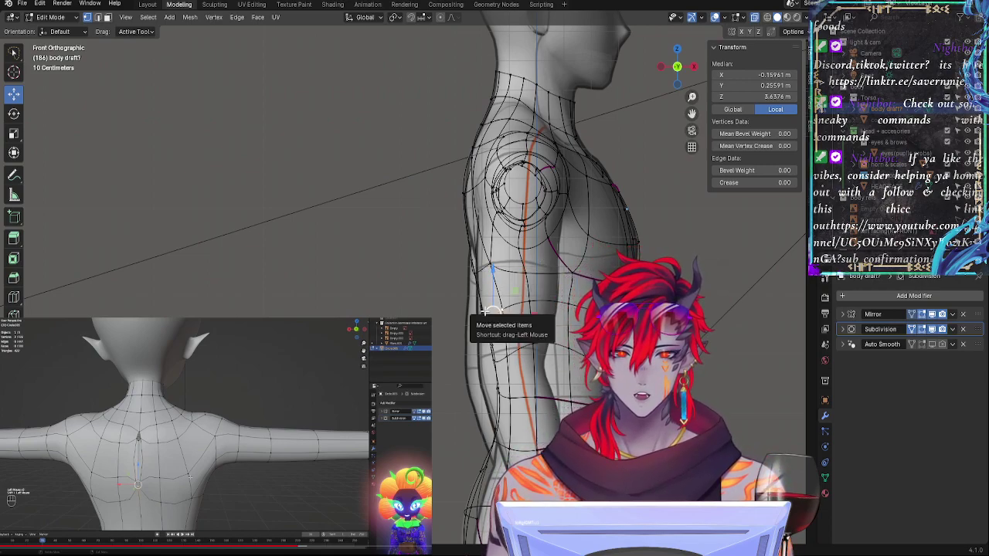
# Step: Lower and slightly shift a ribcage side vertex below the armpit to local Z 3.4381 m
pyautogui.click(502, 305)
pyautogui.moveTo(504, 263); pyautogui.dragTo(504, 275)
pyautogui.moveTo(533, 316); pyautogui.dragTo(530, 315)
pyautogui.click(532, 315)
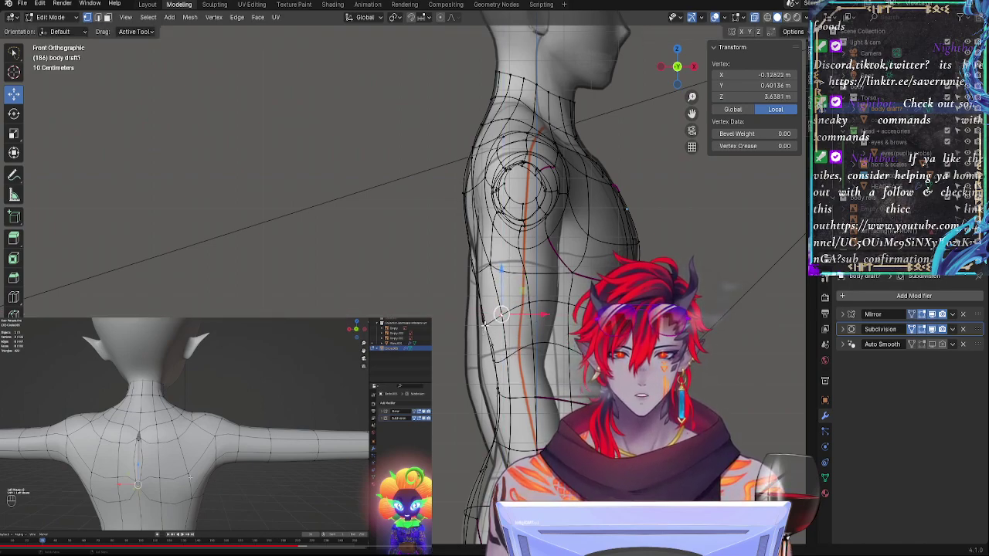
pyautogui.moveTo(485, 328); pyautogui.dragTo(486, 315)
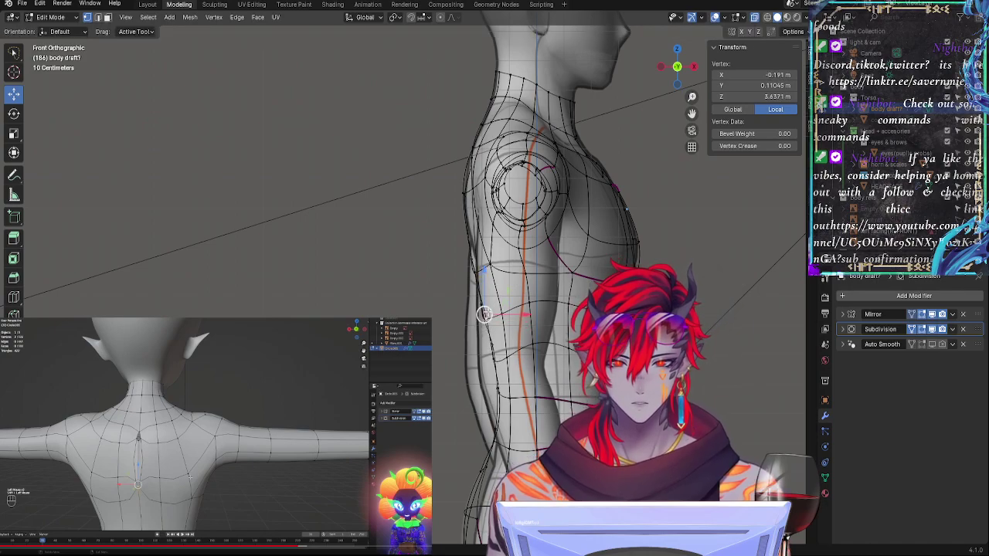
pyautogui.moveTo(486, 315); pyautogui.dragTo(513, 318, button='middle')
# Step: Refine the depth of a back vertex near the ribcage with repeated Y-axis nudges
pyautogui.click(550, 315)
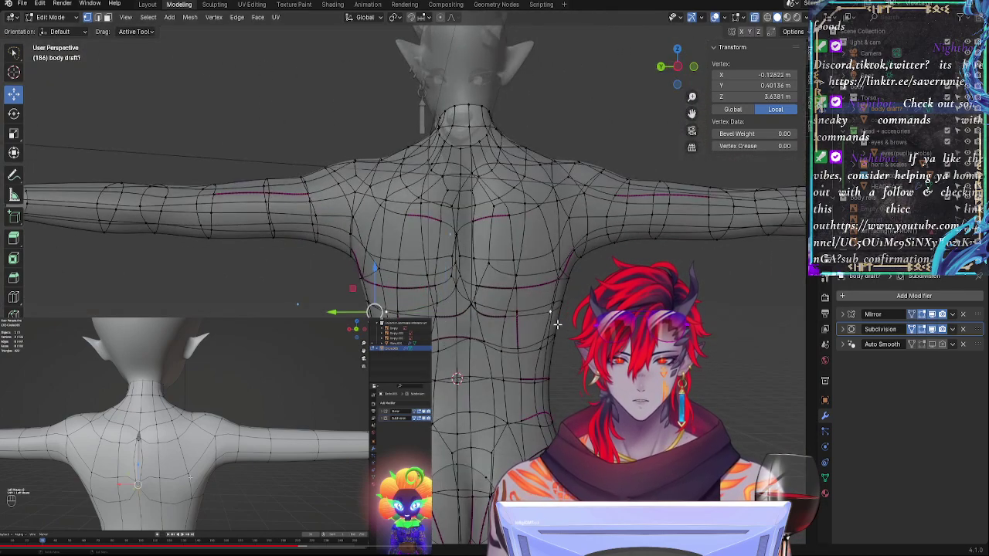
pyautogui.press('g')
pyautogui.press('y')
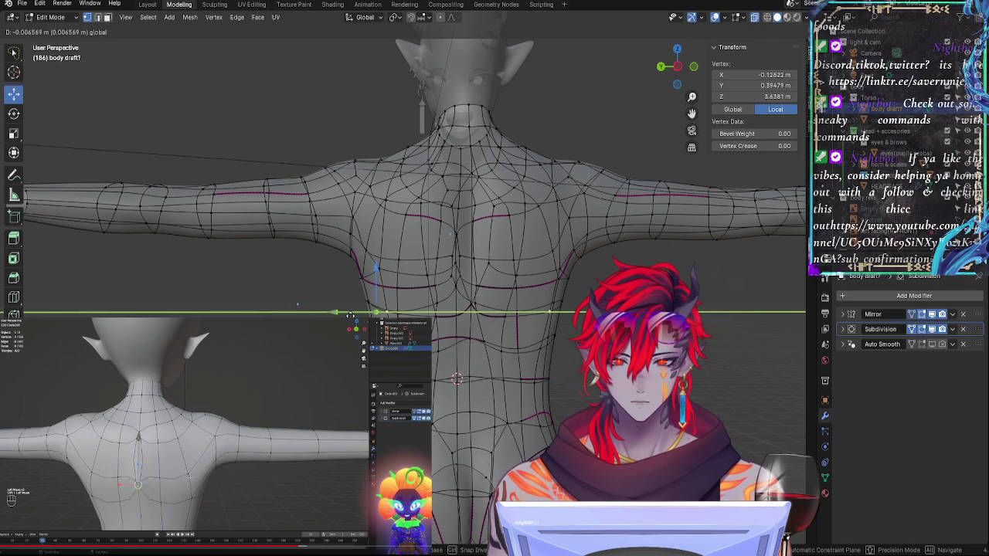
pyautogui.click(372, 312)
pyautogui.press('g')
pyautogui.press('y')
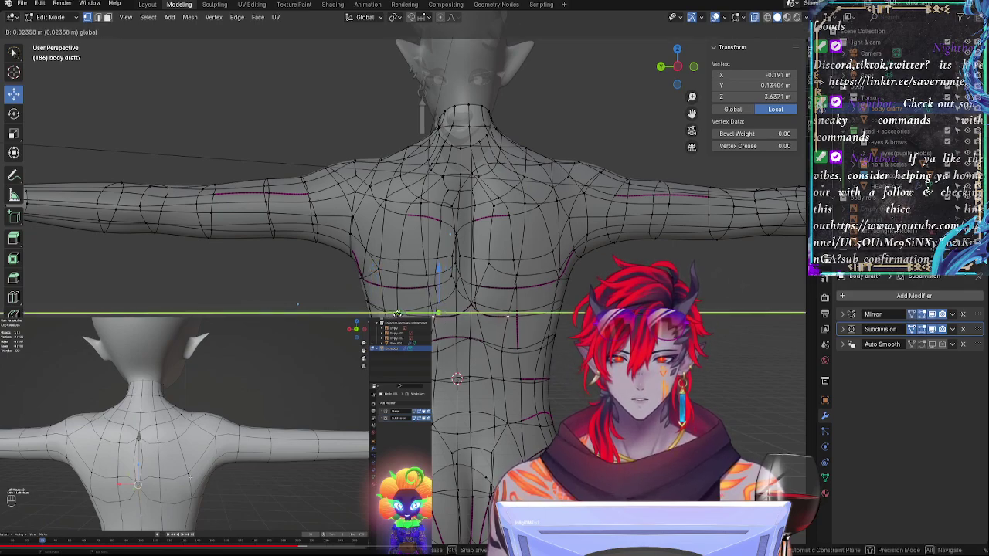
pyautogui.click(398, 313)
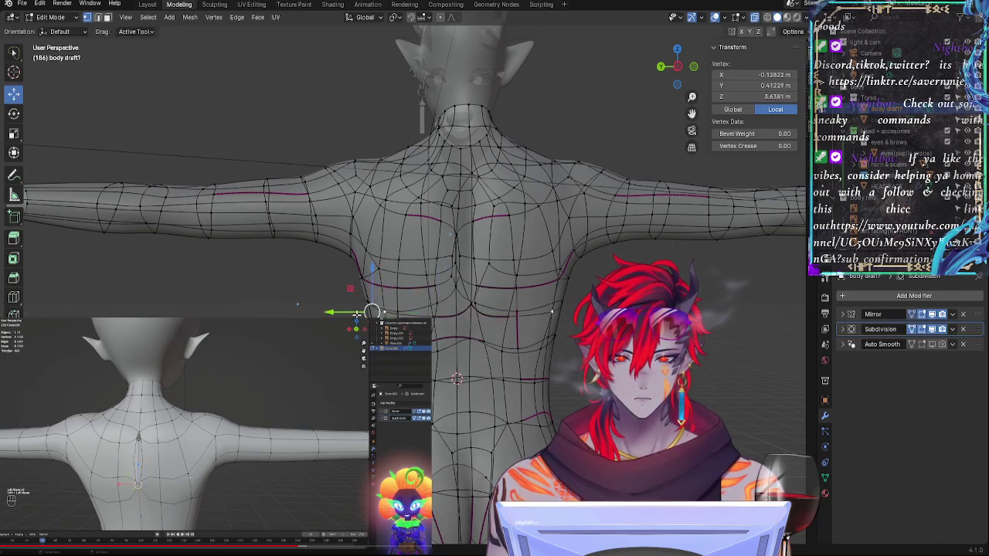
pyautogui.press('g')
pyautogui.press('y')
pyautogui.click(373, 312)
pyautogui.press('g')
pyautogui.press('y')
pyautogui.click(375, 312)
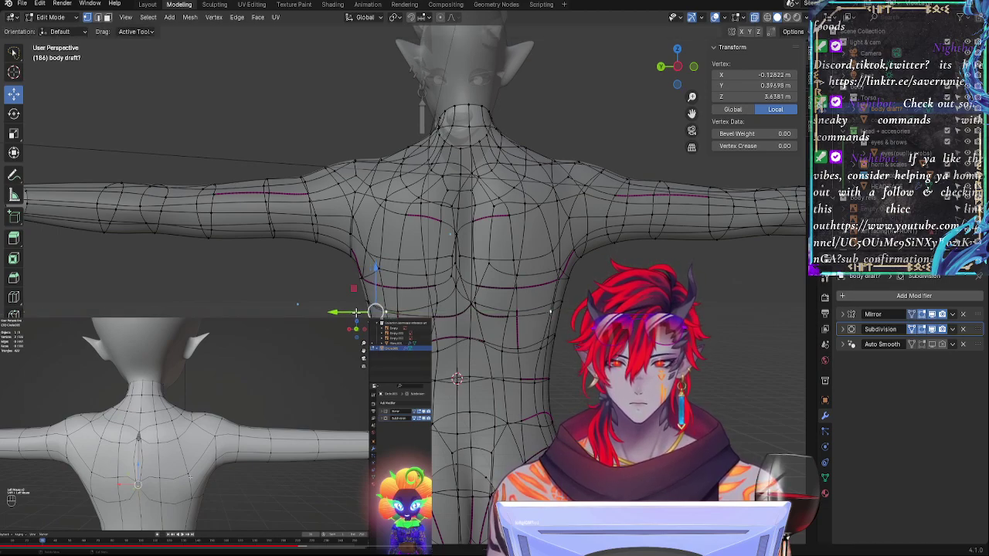
pyautogui.press('g')
pyautogui.press('y')
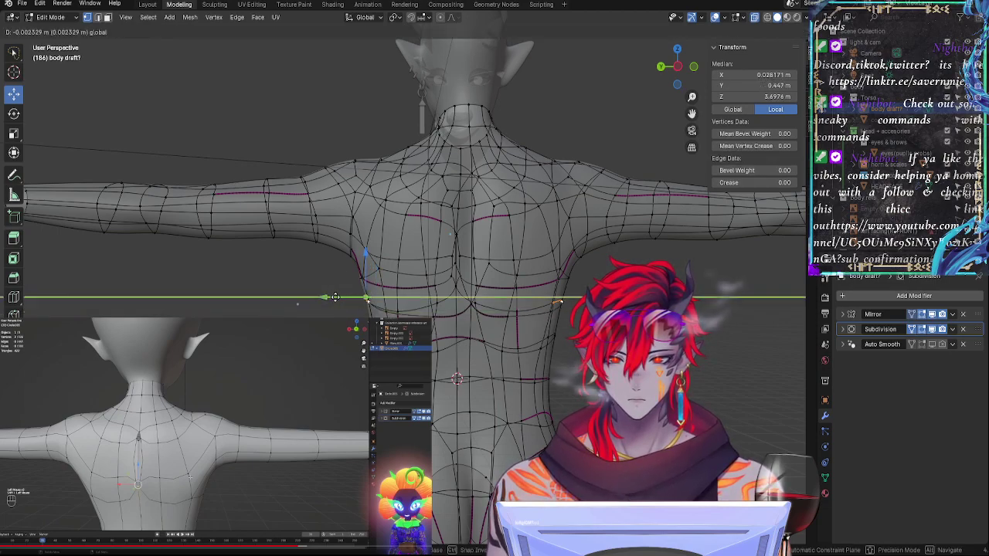
pyautogui.click(329, 301)
pyautogui.press('g')
pyautogui.press('y')
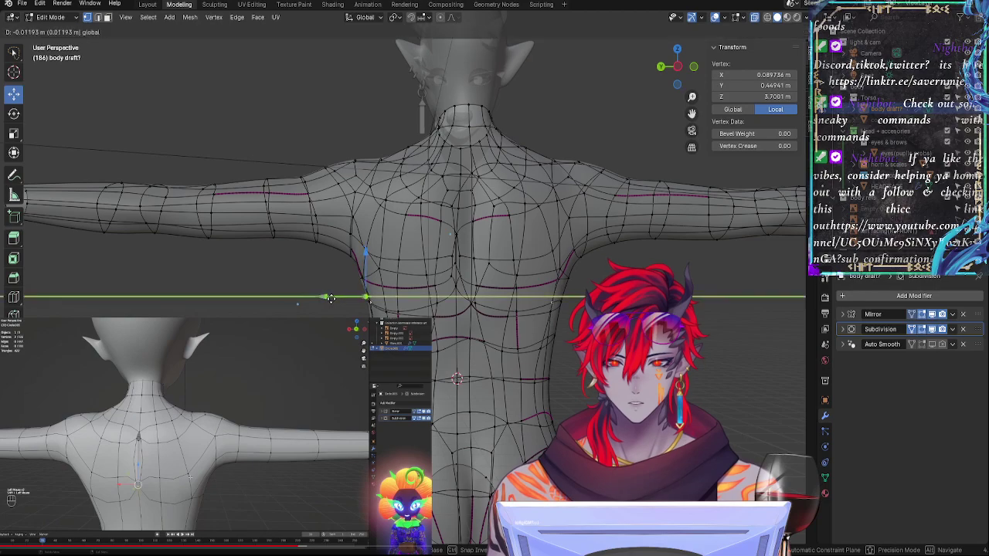
pyautogui.click(335, 302)
# Step: Move the neighbouring back vertex along Y and select other torso-side vertices
pyautogui.click(374, 306)
pyautogui.moveTo(360, 311)
pyautogui.mouseDown(button='middle')
pyautogui.moveTo(273, 302)
pyautogui.moveTo(369, 315)
pyautogui.mouseUp(button='middle')
pyautogui.press('g')
pyautogui.press('y')
pyautogui.click(274, 300)
pyautogui.press('g')
pyautogui.click(370, 319)
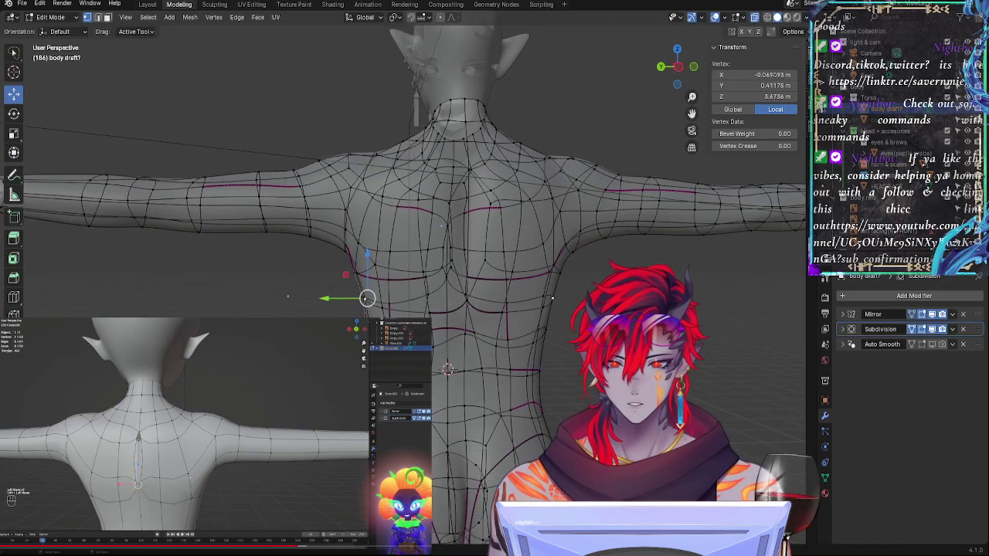
pyautogui.click(504, 313)
pyautogui.moveTo(447, 369); pyautogui.dragTo(567, 263, button='middle')
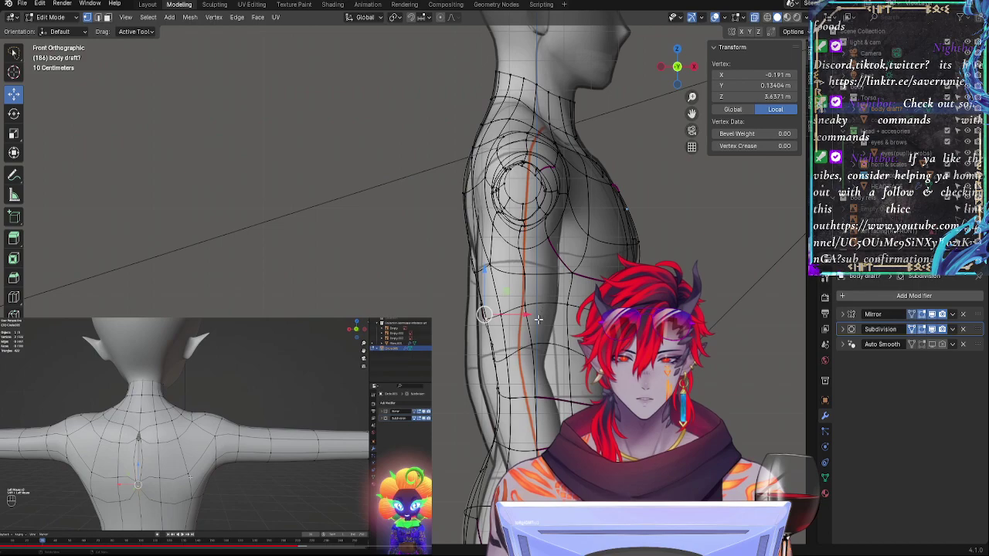
# Step: Preview the smoothed body outside Edit Mode, looking at the upper torso and chest
pyautogui.press('Tab')
pyautogui.press('Tab')
pyautogui.press('Tab')
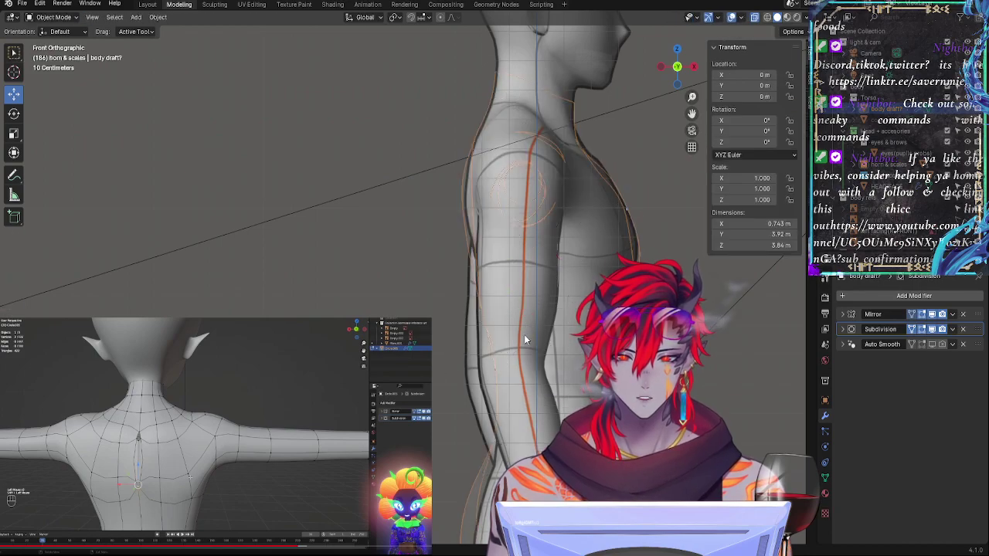
pyautogui.press('Tab')
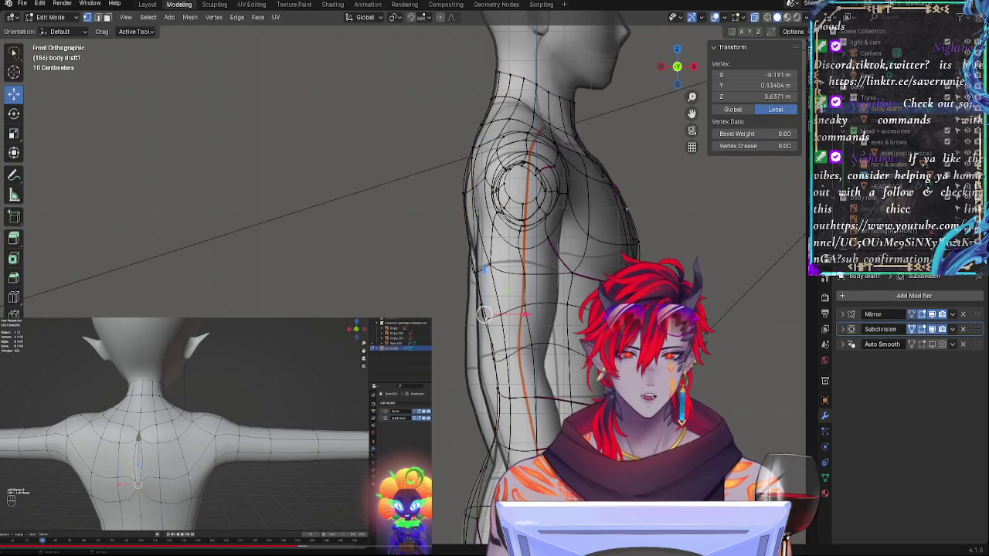
pyautogui.press('Tab')
pyautogui.press('Tab')
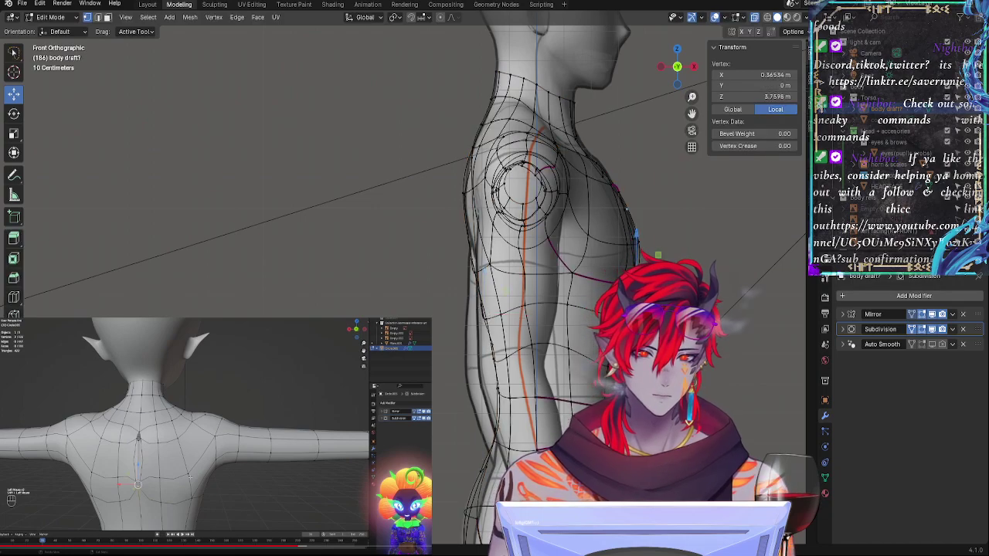
pyautogui.press('Tab')
pyautogui.moveTo(627, 208); pyautogui.dragTo(624, 209, button='middle')
pyautogui.moveTo(545, 151); pyautogui.dragTo(545, 210, button='middle')
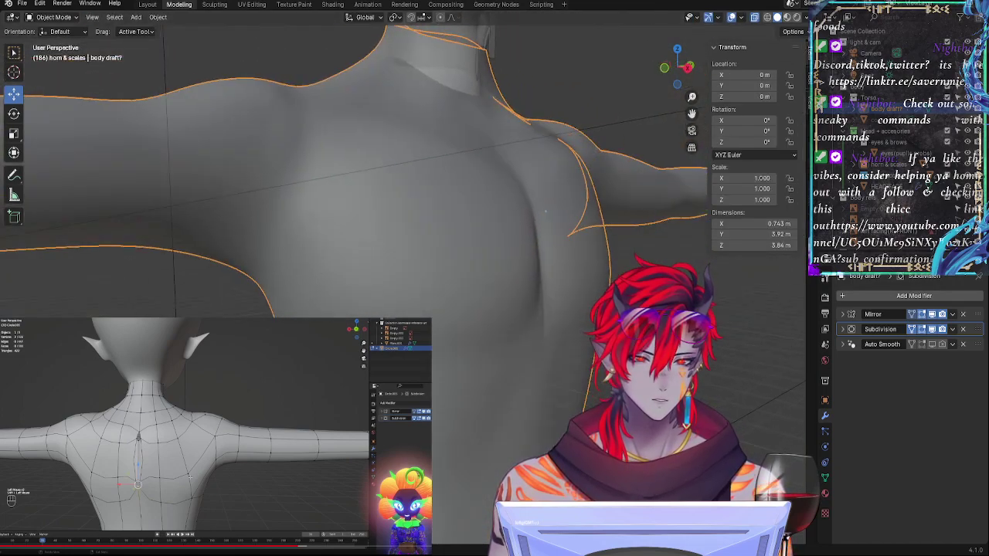
# Step: Select and connect the lower chest-side vertices, then check them from the side view
pyautogui.press('Tab')
pyautogui.click(543, 331)
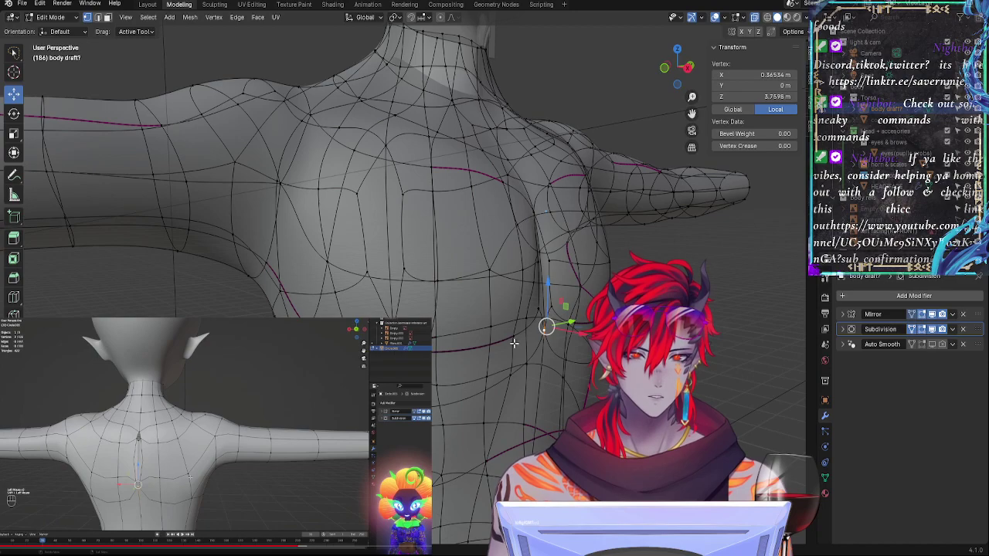
pyautogui.keyDown('shift'); pyautogui.click(515, 339); pyautogui.keyUp('shift')
pyautogui.press('j')
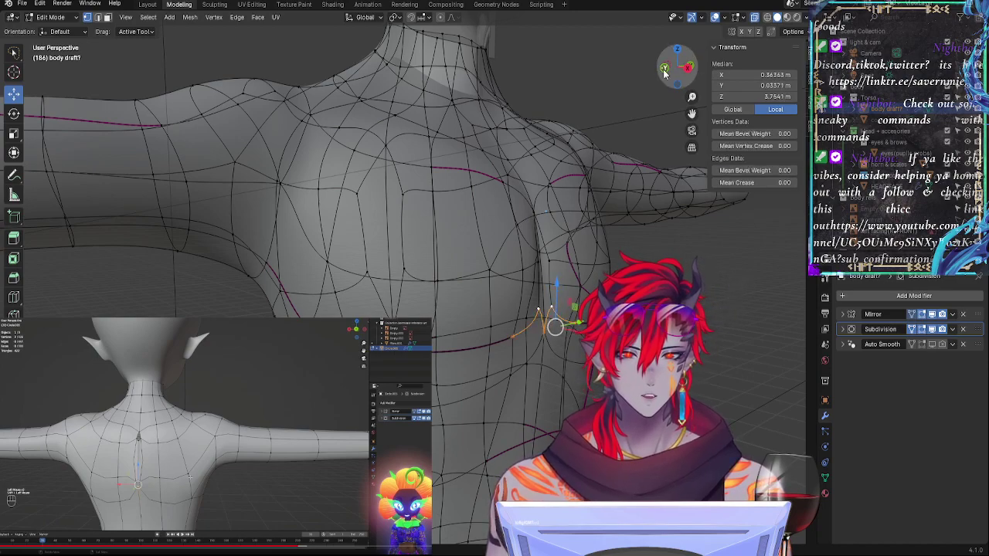
pyautogui.press('KP_1')
pyautogui.press('Tab')
pyautogui.press('Tab')
pyautogui.press('Tab')
pyautogui.press('Tab')
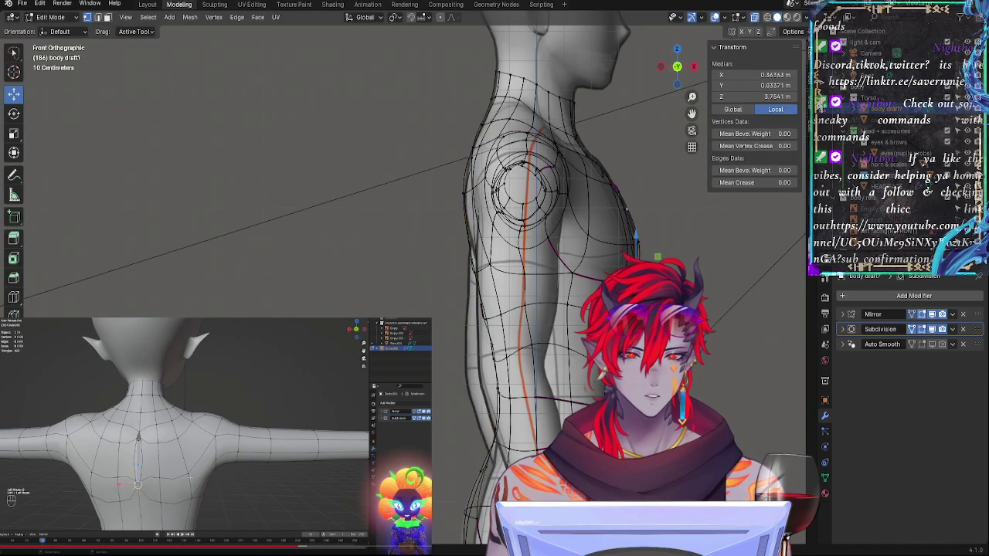
# Step: Raise the selected lower chest vertices slightly and compare the smoothed silhouette with the cage
pyautogui.press('Tab')
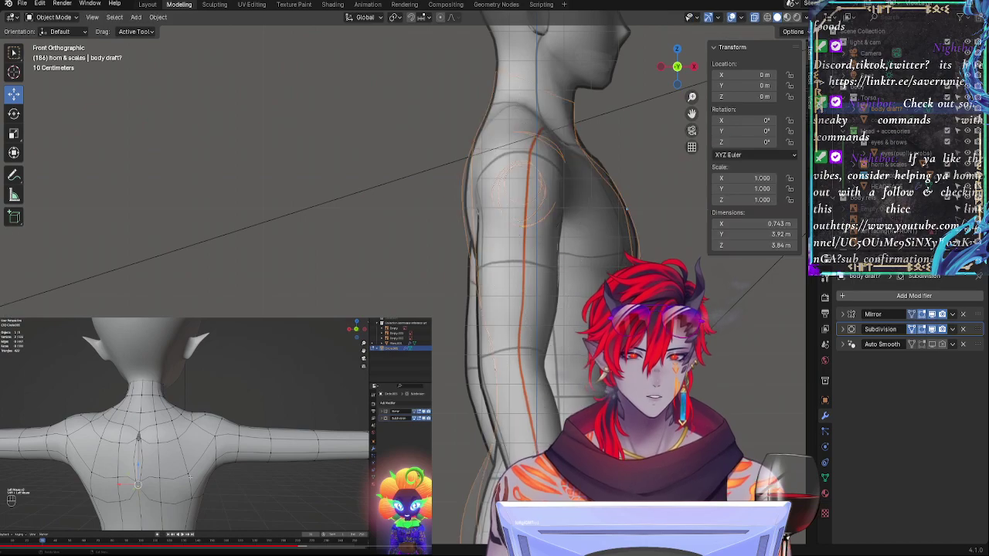
pyautogui.moveTo(595, 296); pyautogui.dragTo(517, 309, button='middle')
pyautogui.press('Tab')
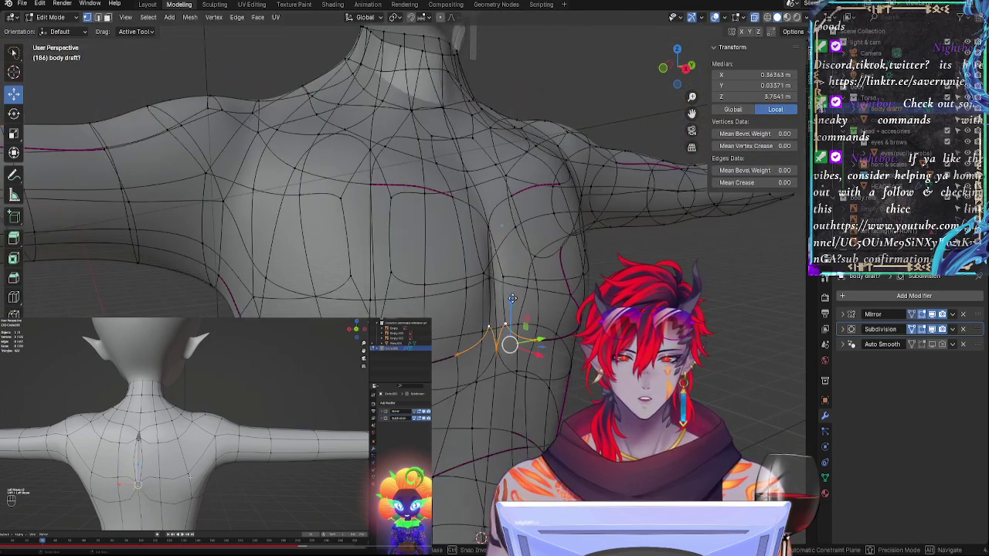
pyautogui.moveTo(511, 303); pyautogui.dragTo(511, 291)
pyautogui.press('Tab')
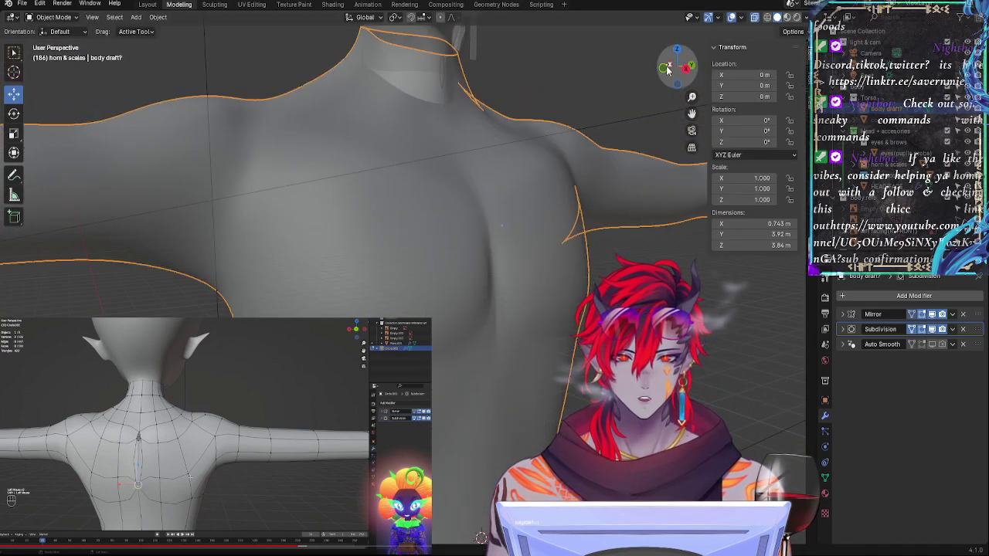
pyautogui.press('KP_1')
pyautogui.press('Tab')
pyautogui.press('Tab')
pyautogui.press('Tab')
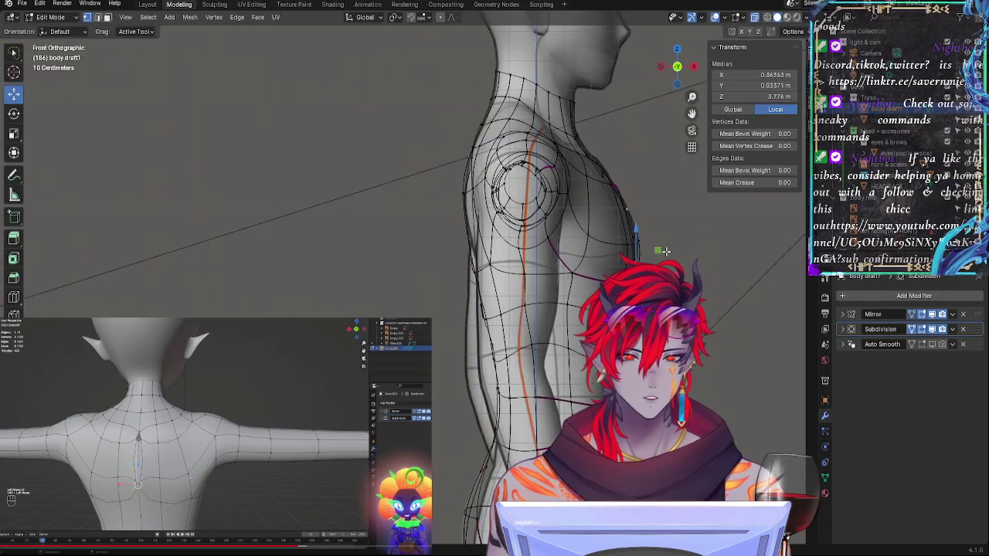
pyautogui.press('Tab')
pyautogui.press('Tab')
pyautogui.press('Tab')
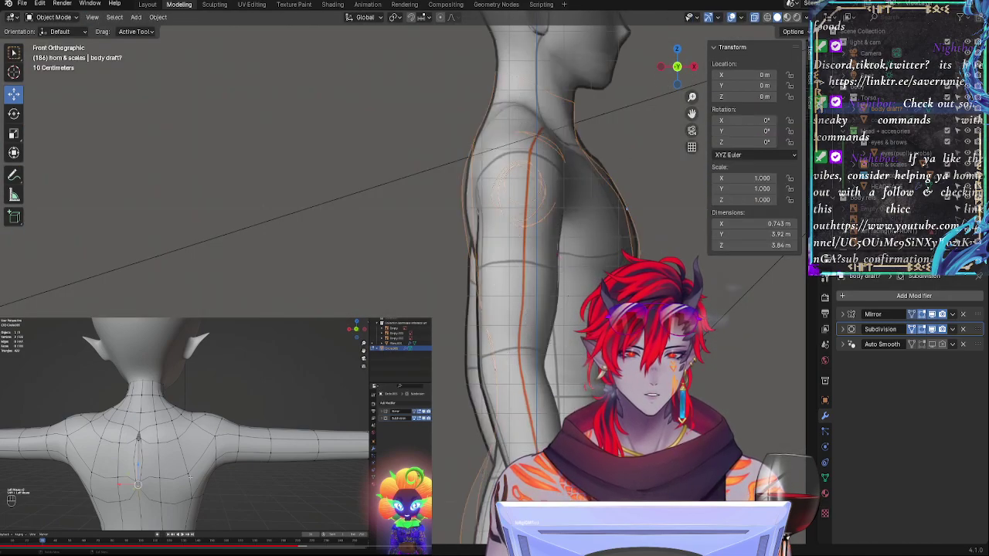
pyautogui.press('Tab')
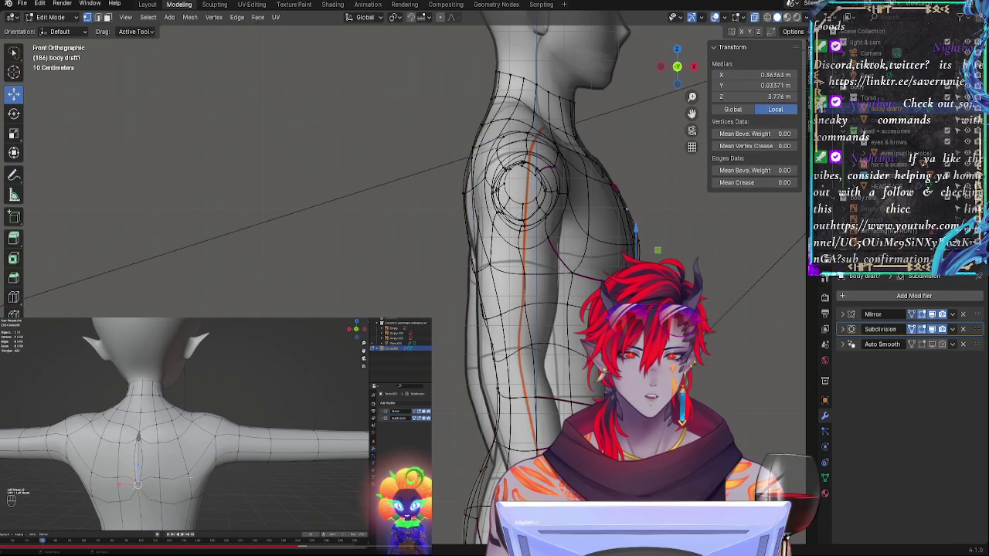
pyautogui.press('Tab')
# Step: Move a single lower chest vertex freely and preview the smoothed side profile
pyautogui.click(637, 269)
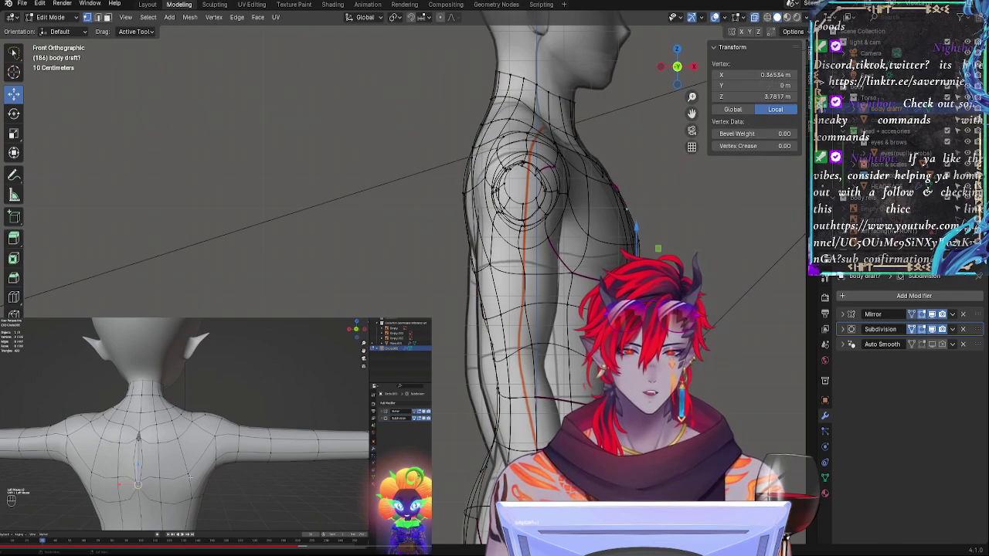
pyautogui.moveTo(630, 272); pyautogui.dragTo(503, 305, button='middle')
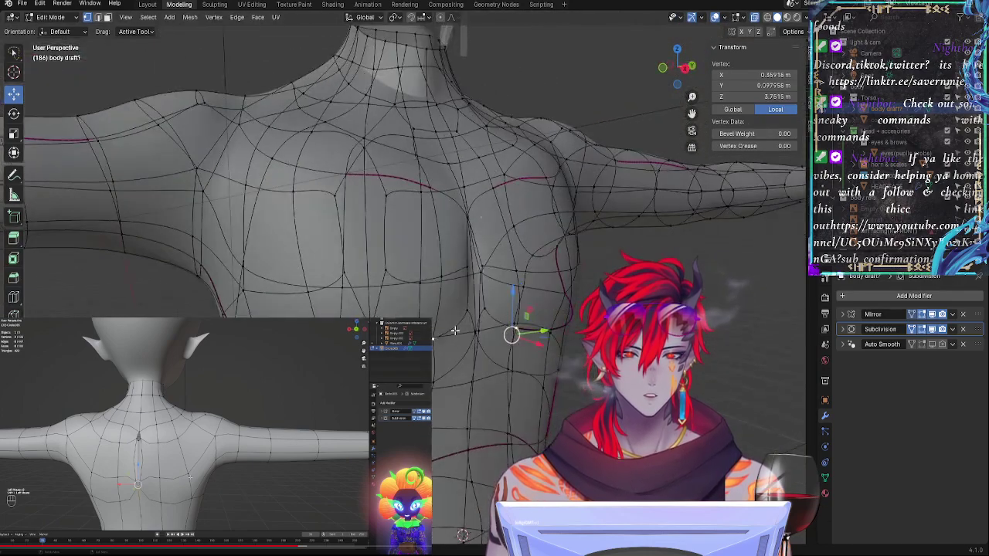
pyautogui.press('g')
pyautogui.click(506, 300)
pyautogui.press('Tab')
pyautogui.moveTo(570, 307); pyautogui.dragTo(448, 309, button='middle')
pyautogui.press('Tab')
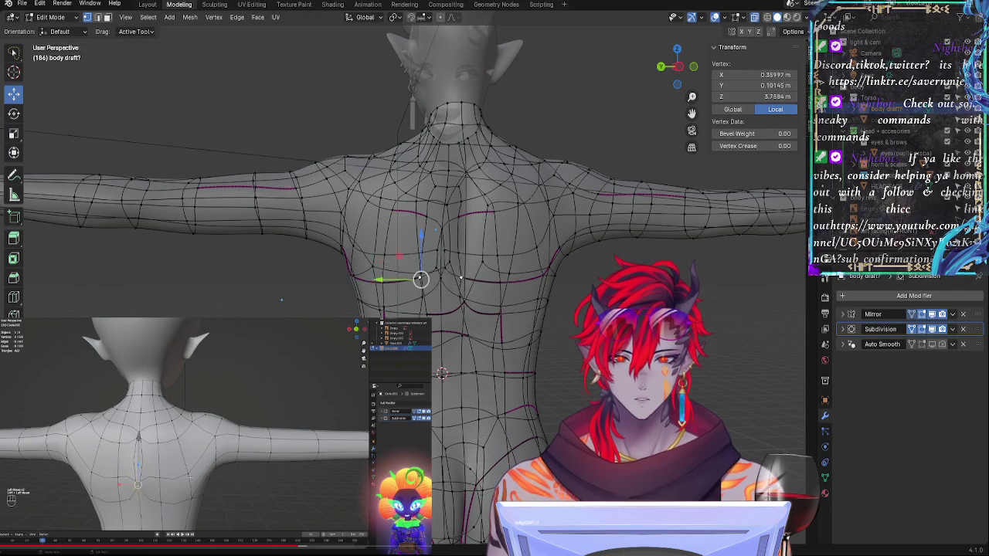
# Step: Clear the vertex selection and review the smoothed torso from side and front
pyautogui.press('Tab')
pyautogui.moveTo(434, 331); pyautogui.dragTo(530, 333, button='middle')
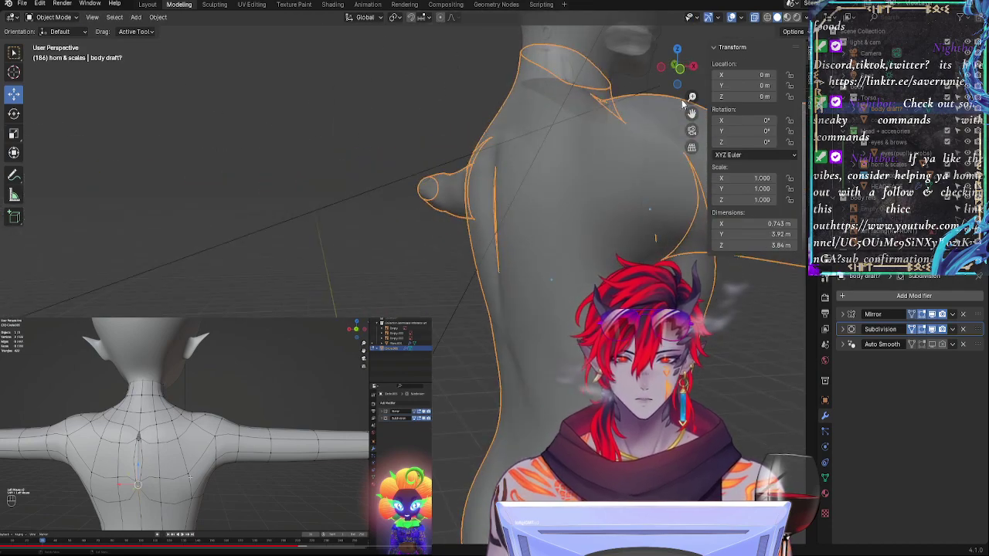
pyautogui.click(679, 68)
pyautogui.press('Tab')
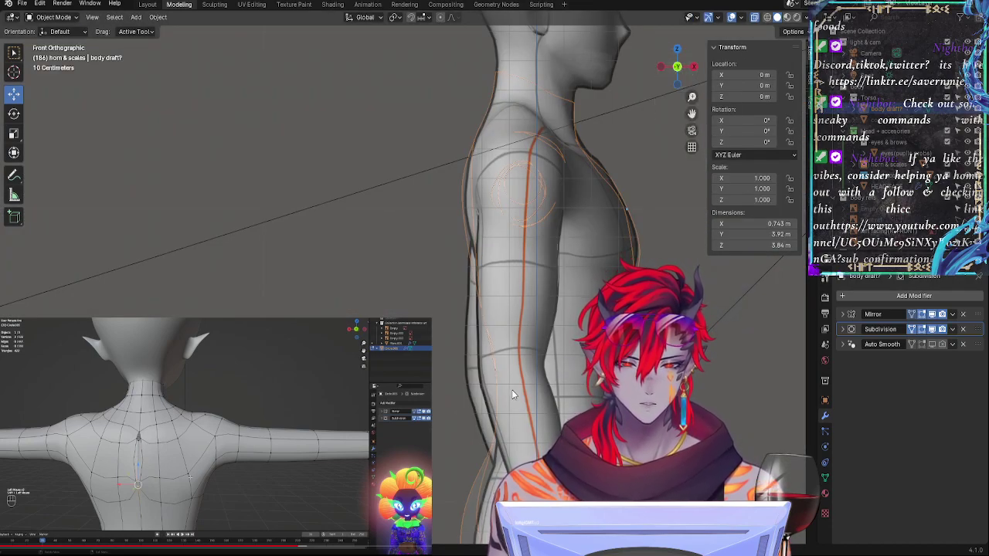
pyautogui.hotkey('alt', 'a')
pyautogui.press('Tab')
pyautogui.moveTo(490, 434); pyautogui.dragTo(500, 448, button='middle')
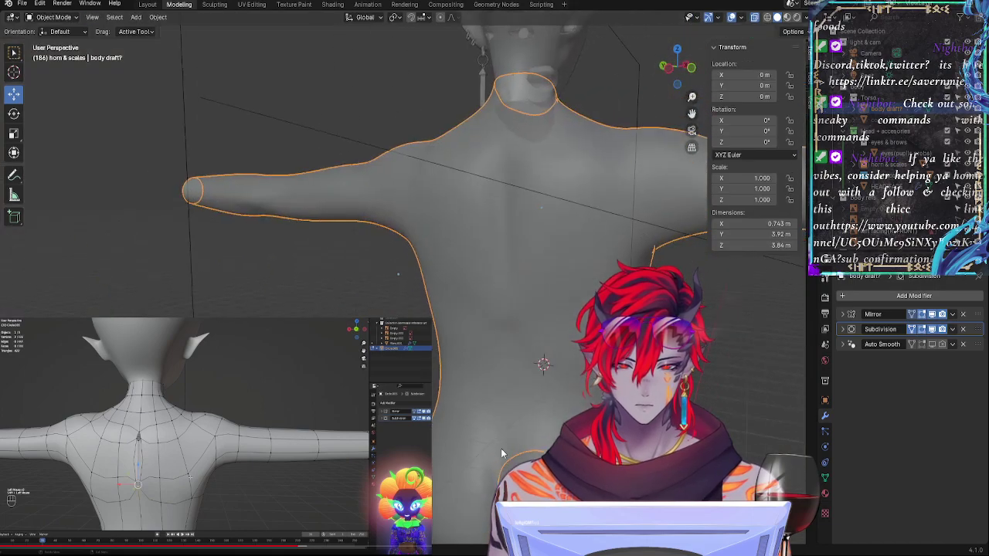
pyautogui.press('Tab')
# Step: Select the lower waist vertices and view them in orthographic side view
pyautogui.click(499, 431)
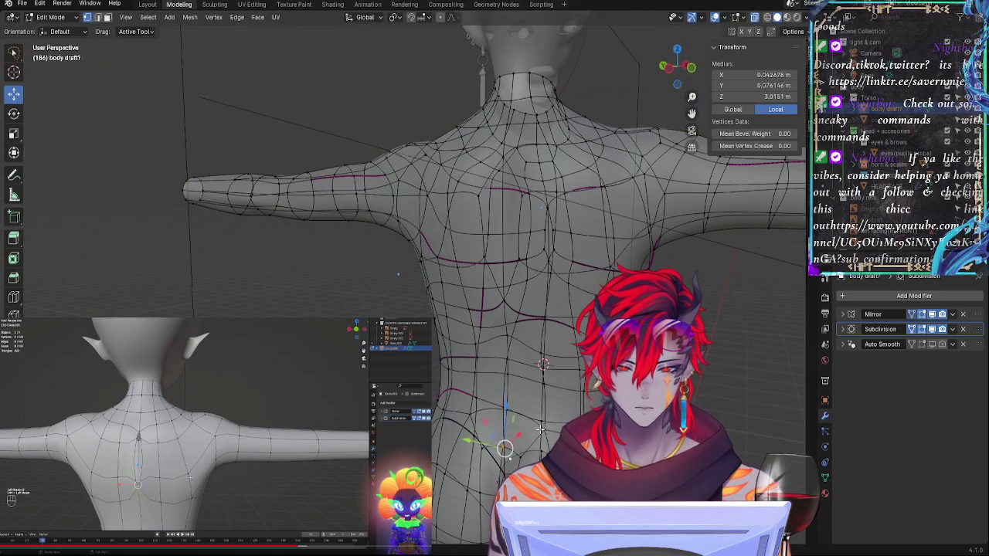
pyautogui.click(506, 420)
pyautogui.keyDown('shift'); pyautogui.click(508, 452); pyautogui.keyUp('shift')
pyautogui.keyDown('shift'); pyautogui.click(482, 450); pyautogui.keyUp('shift')
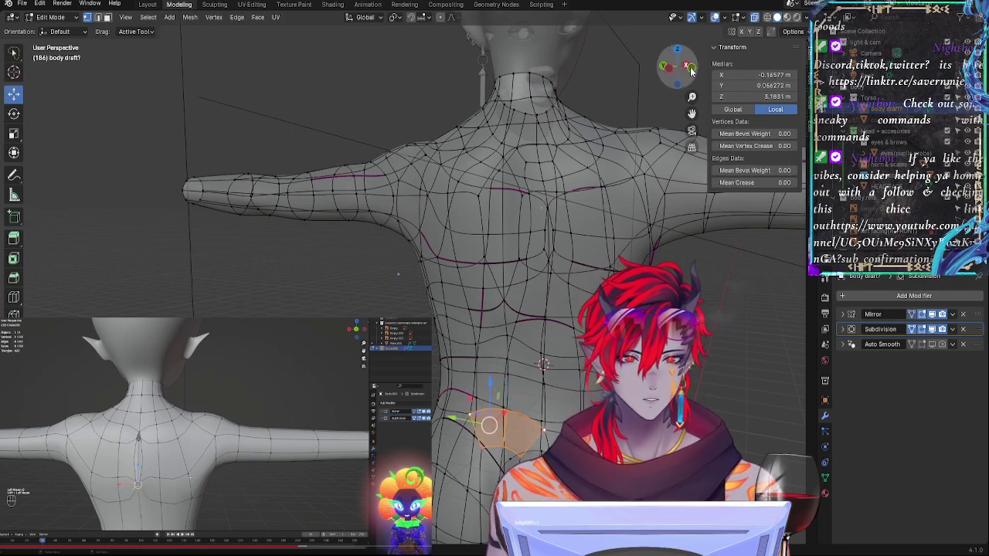
pyautogui.press('KP_3')
pyautogui.click(661, 66)
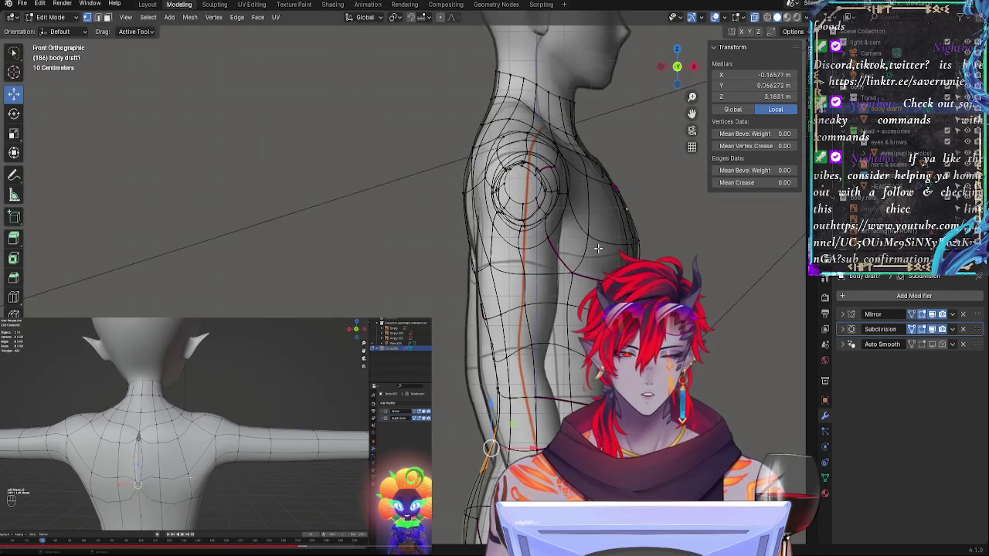
pyautogui.press('Tab')
pyautogui.click(592, 263)
pyautogui.click(593, 263)
pyautogui.press('Tab')
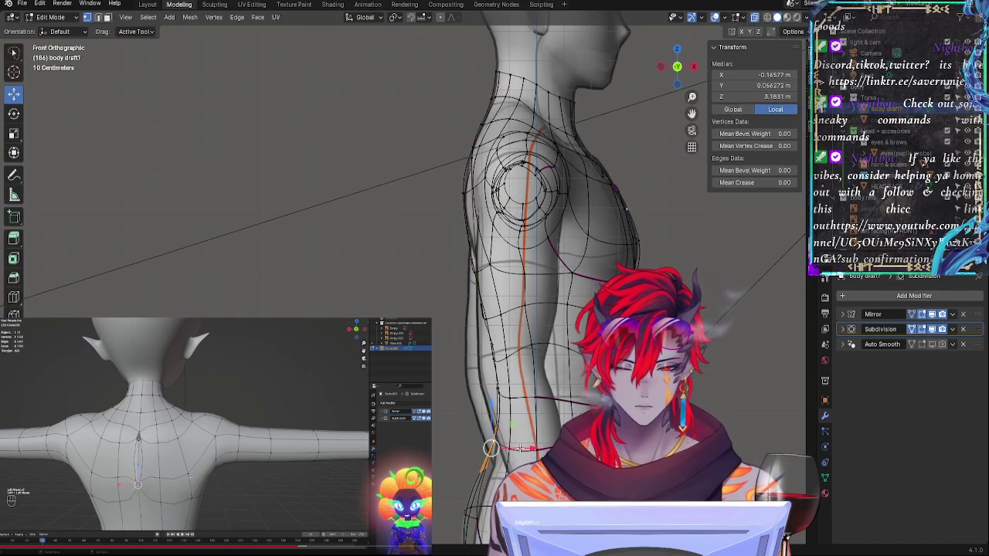
# Step: Rotate, scale and nudge the selected waist vertices to reshape the lower waist
pyautogui.press('r')
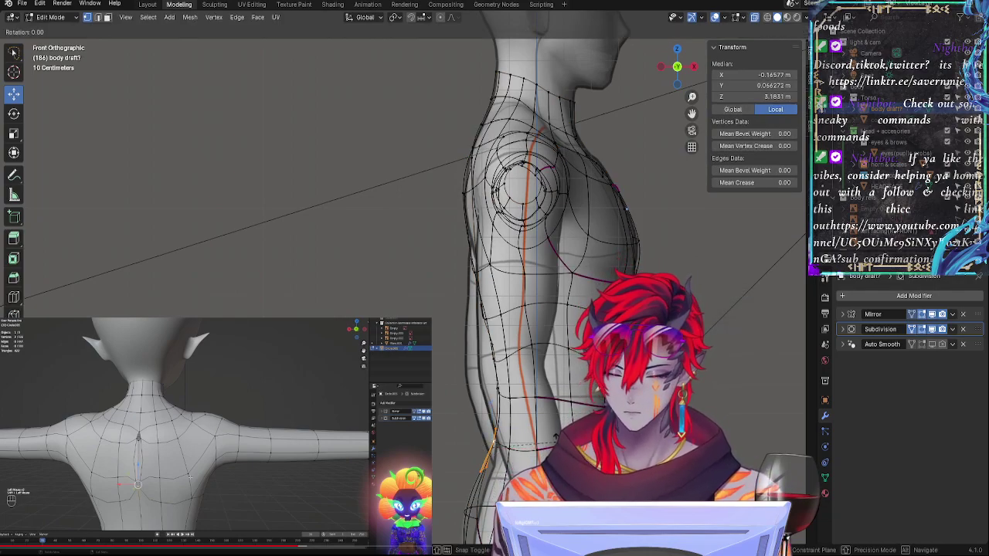
pyautogui.click(555, 434)
pyautogui.press('s')
pyautogui.click(551, 440)
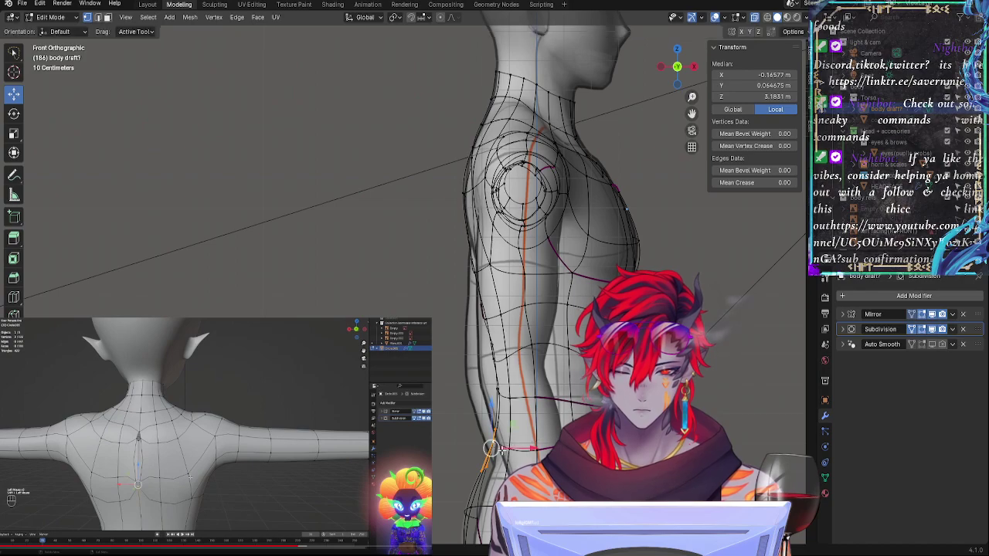
pyautogui.moveTo(497, 448); pyautogui.dragTo(498, 448)
pyautogui.click(493, 446)
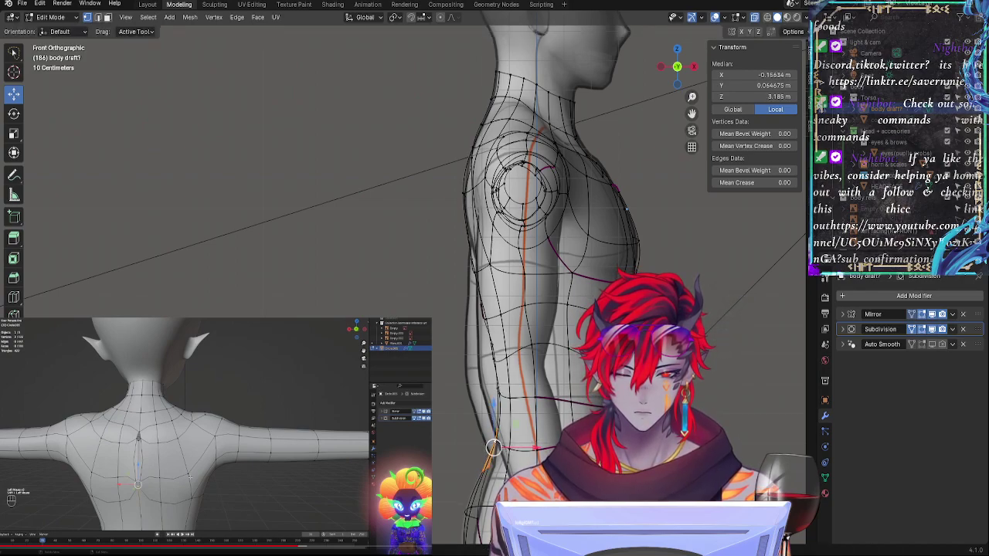
pyautogui.press('r')
pyautogui.click(493, 448)
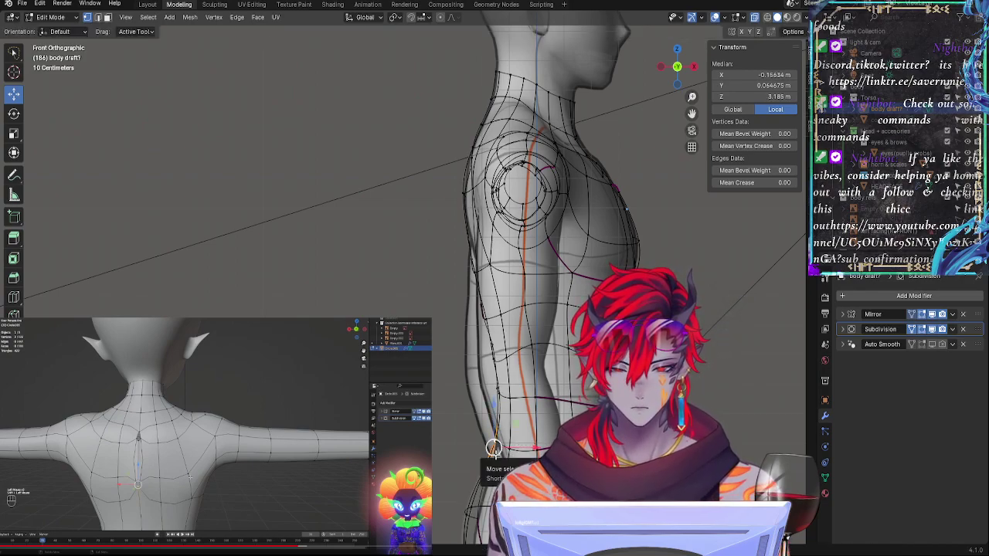
pyautogui.press('g')
pyautogui.click(496, 454)
pyautogui.moveTo(496, 453); pyautogui.dragTo(614, 457, button='middle')
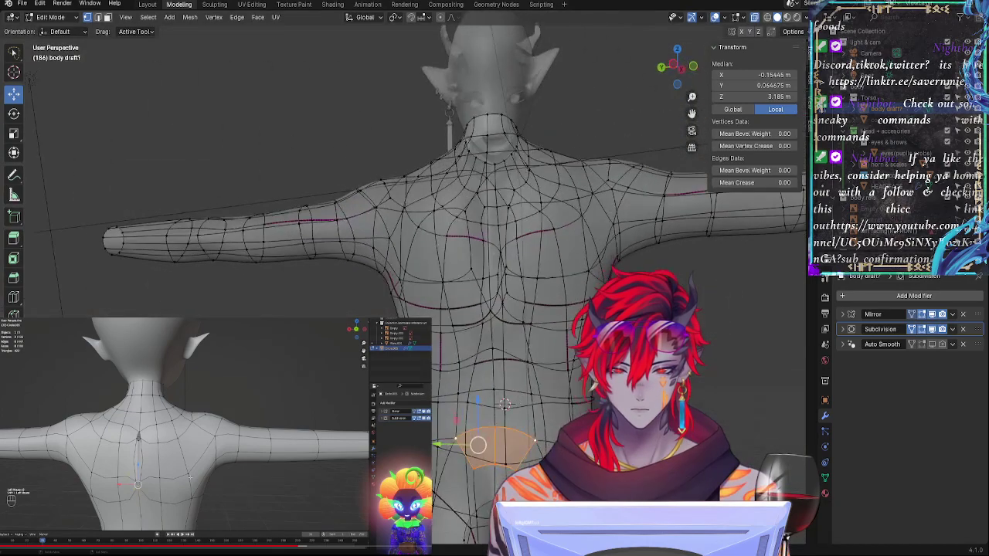
# Step: Slide a waist vertex along its edges, then pan a flat side view to the shoulder
pyautogui.click(539, 444)
pyautogui.press('g')
pyautogui.press('g')
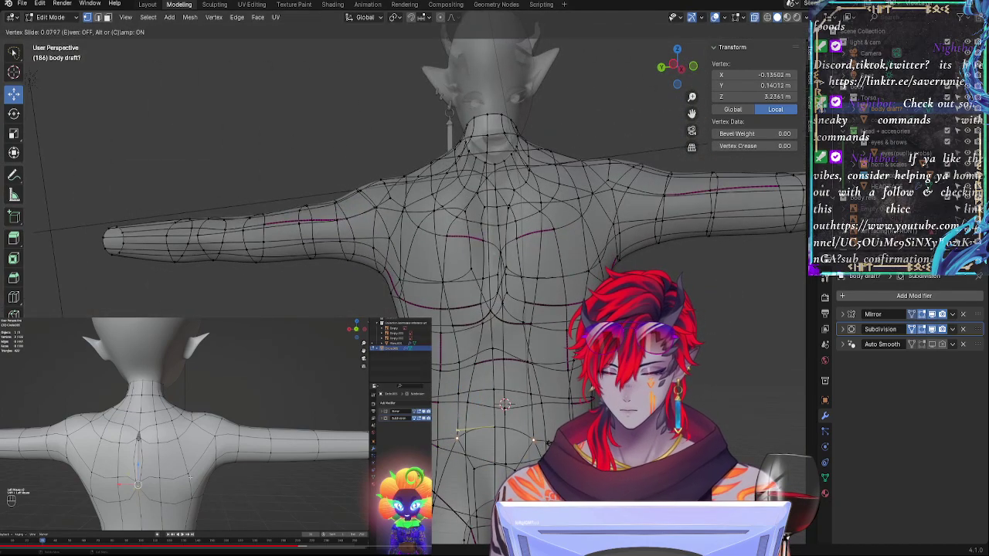
pyautogui.click(533, 461)
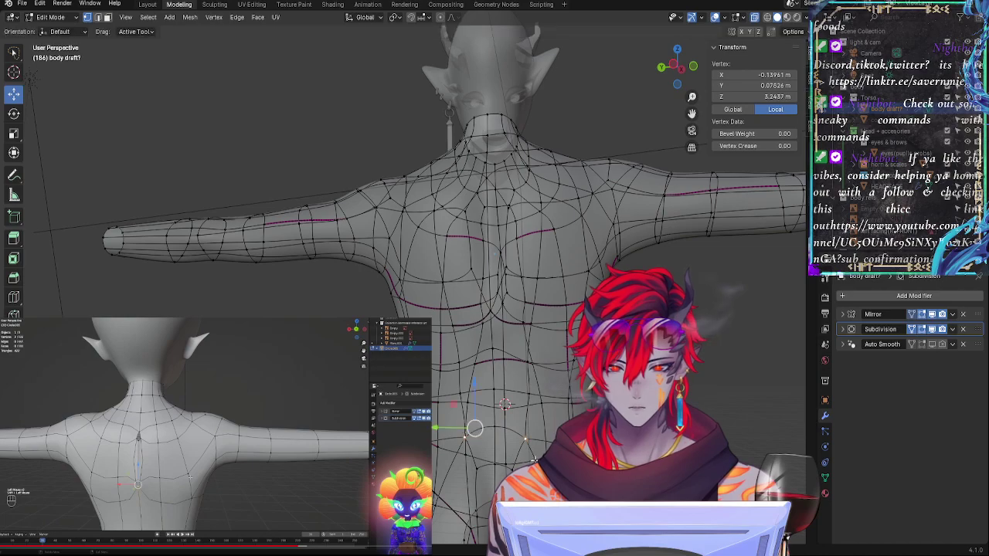
pyautogui.press('g')
pyautogui.press('g')
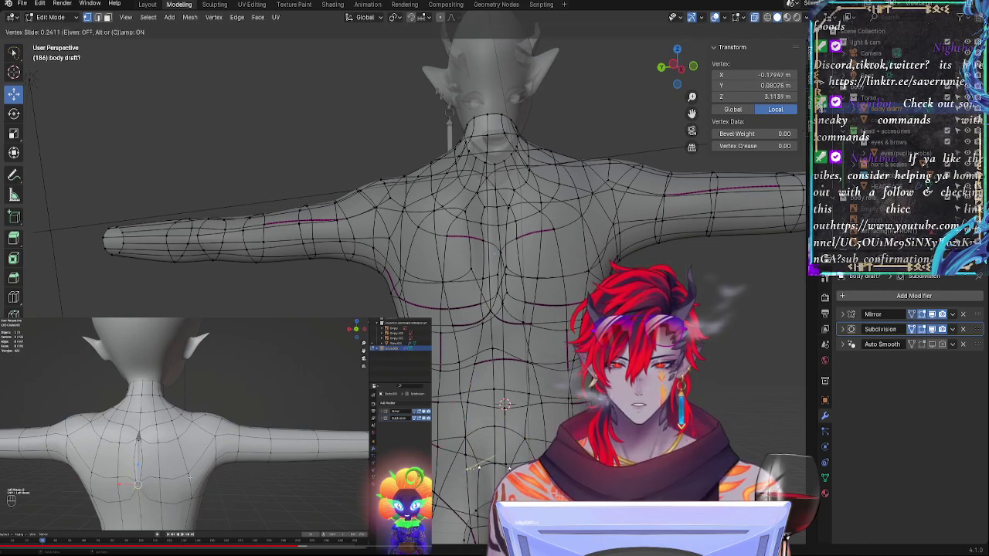
pyautogui.click(468, 468)
pyautogui.press('g')
pyautogui.press('g')
pyautogui.click(506, 463)
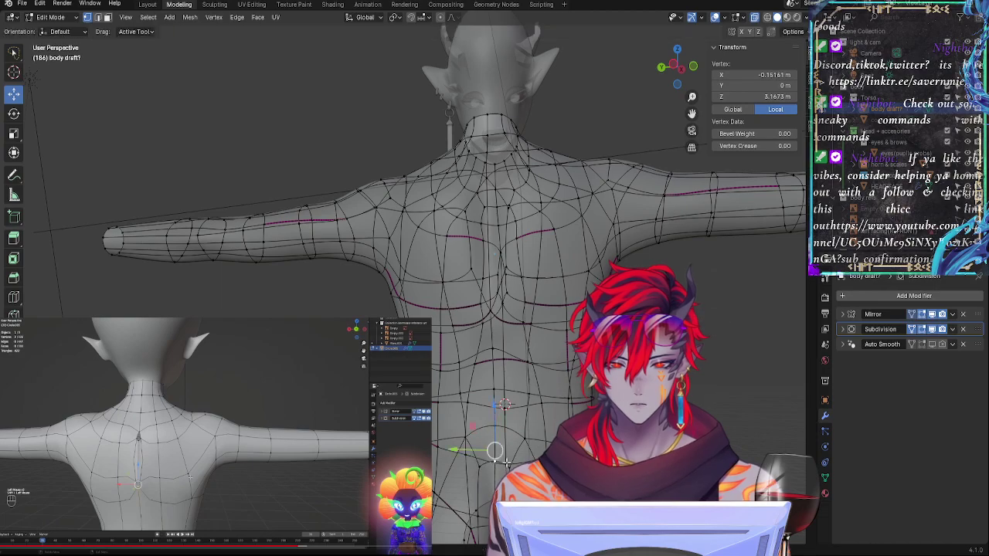
pyautogui.click(692, 68)
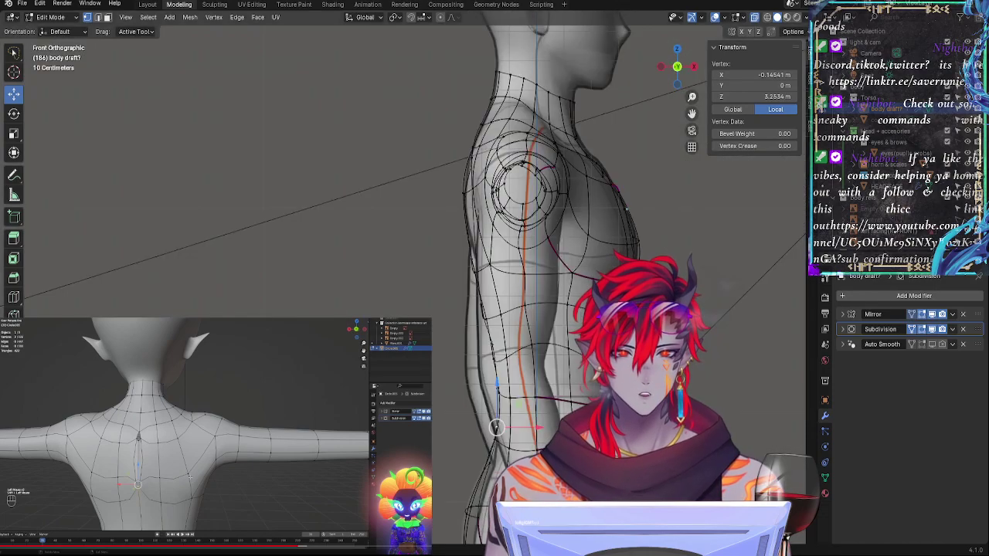
pyautogui.keyDown('shift'); pyautogui.moveTo(618, 417); pyautogui.dragTo(662, 311, button='middle'); pyautogui.keyUp('shift')
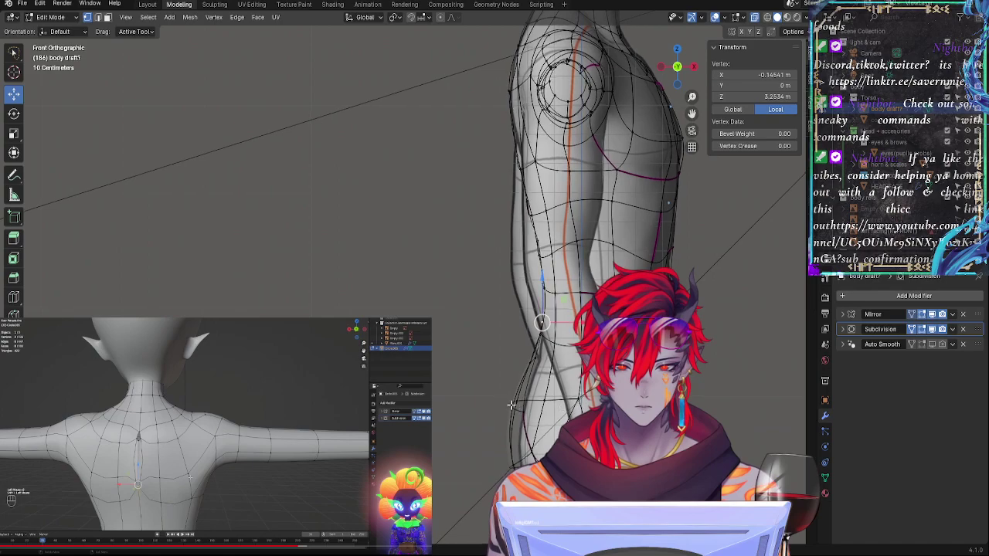
# Step: Select vertices on the torso side, then shift a waist vertex along Y
pyautogui.moveTo(513, 405); pyautogui.dragTo(565, 400, button='middle')
pyautogui.keyDown('shift'); pyautogui.click(572, 338); pyautogui.keyUp('shift')
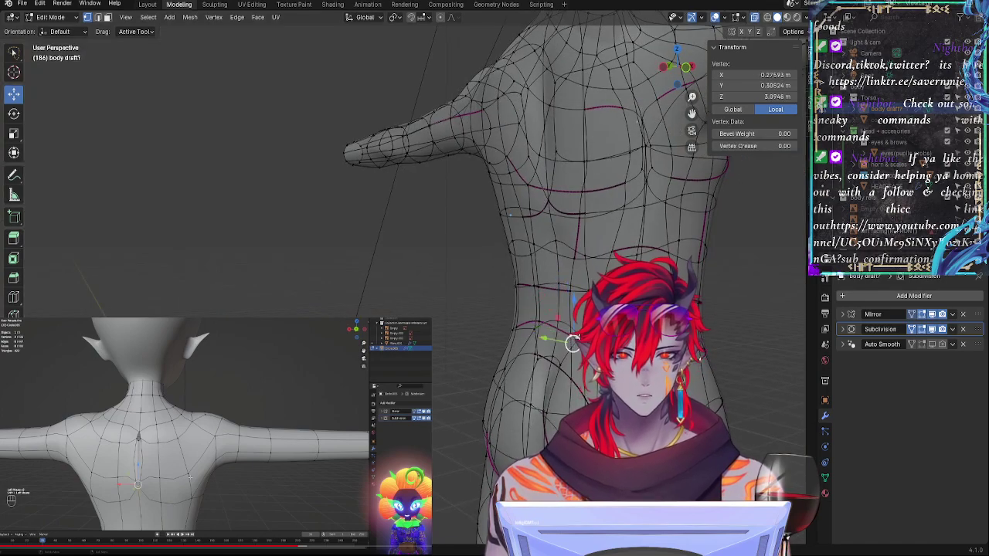
pyautogui.click(562, 328)
pyautogui.keyDown('shift'); pyautogui.click(559, 323); pyautogui.keyUp('shift')
pyautogui.moveTo(561, 324); pyautogui.dragTo(521, 341, button='middle')
pyautogui.click(676, 71)
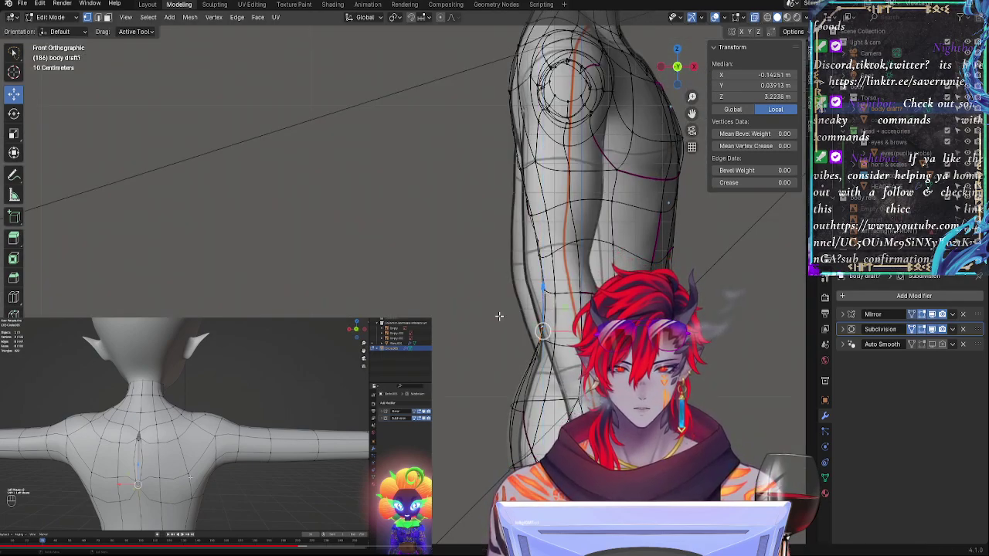
pyautogui.moveTo(499, 315); pyautogui.dragTo(519, 330, button='middle')
pyautogui.click(475, 324)
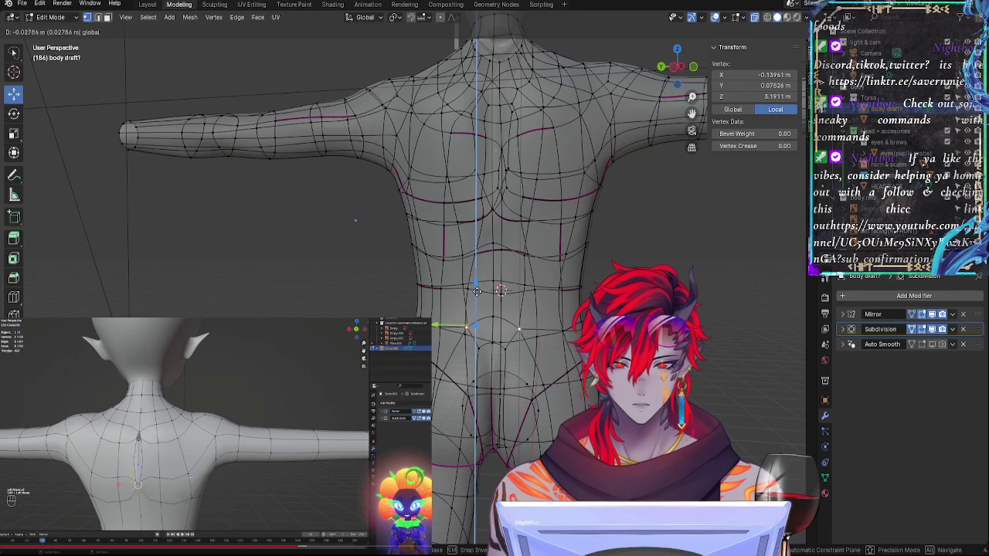
pyautogui.moveTo(445, 330); pyautogui.dragTo(447, 324)
# Step: Move the selected lower-abdomen vertices sideways along X in the side view
pyautogui.click(482, 345)
pyautogui.click(491, 342)
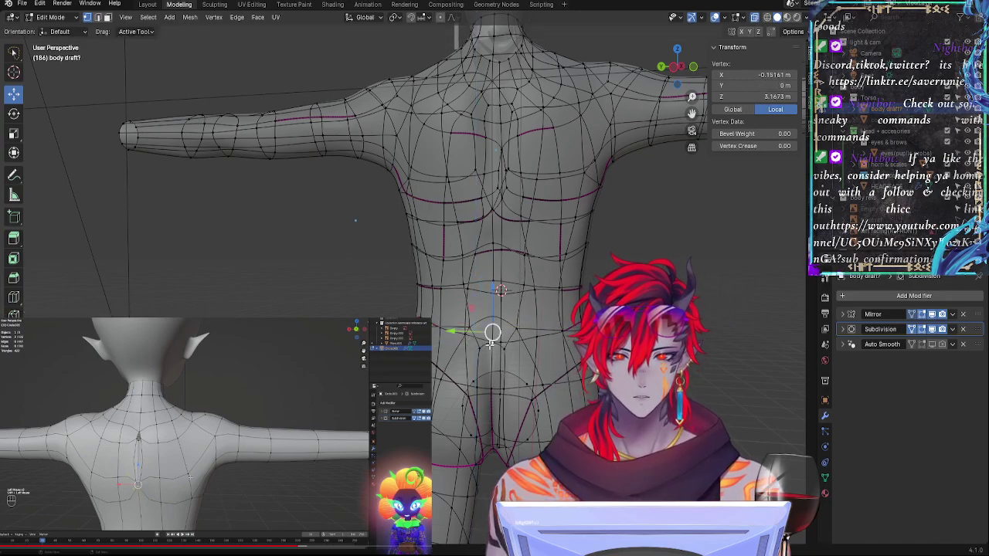
pyautogui.click(474, 346)
pyautogui.click(693, 66)
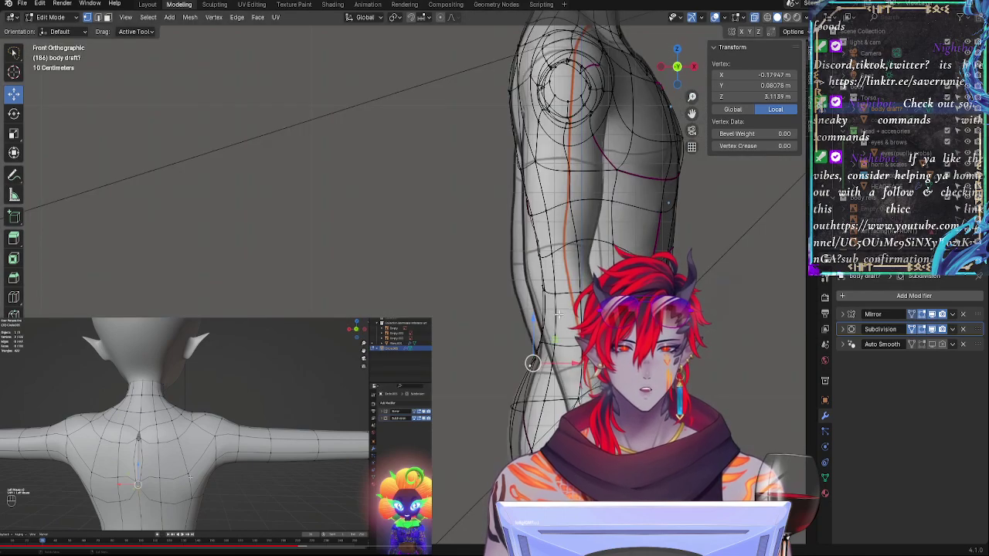
pyautogui.press('g')
pyautogui.press('x')
pyautogui.moveTo(567, 365); pyautogui.dragTo(565, 366)
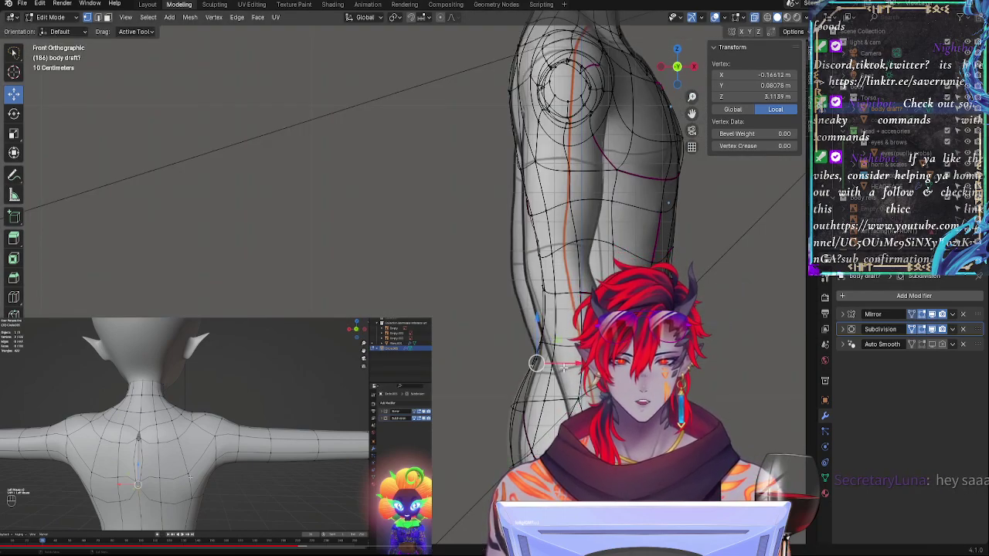
# Step: Nudge the centre-line waist vertex slightly upward
pyautogui.moveTo(565, 366); pyautogui.dragTo(639, 376, button='middle')
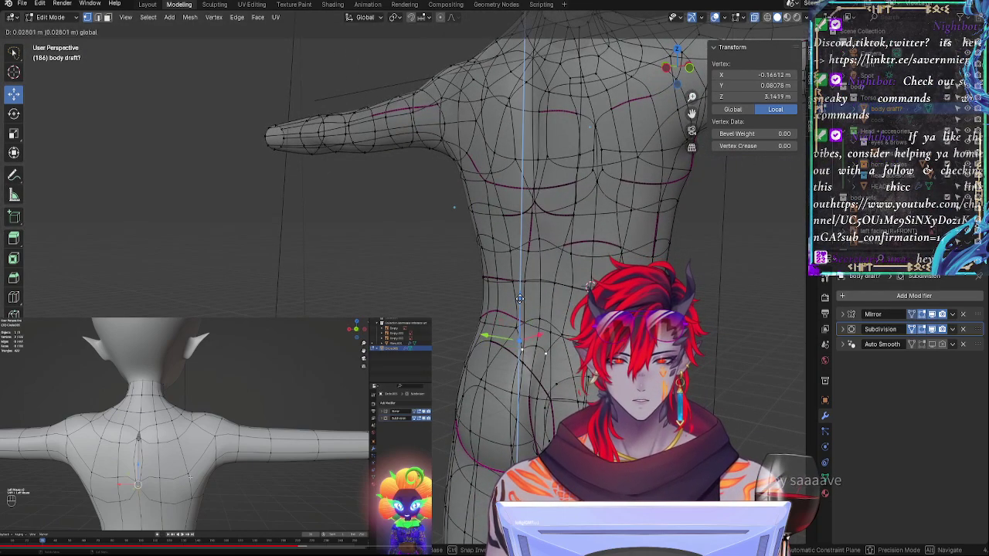
pyautogui.click(538, 337)
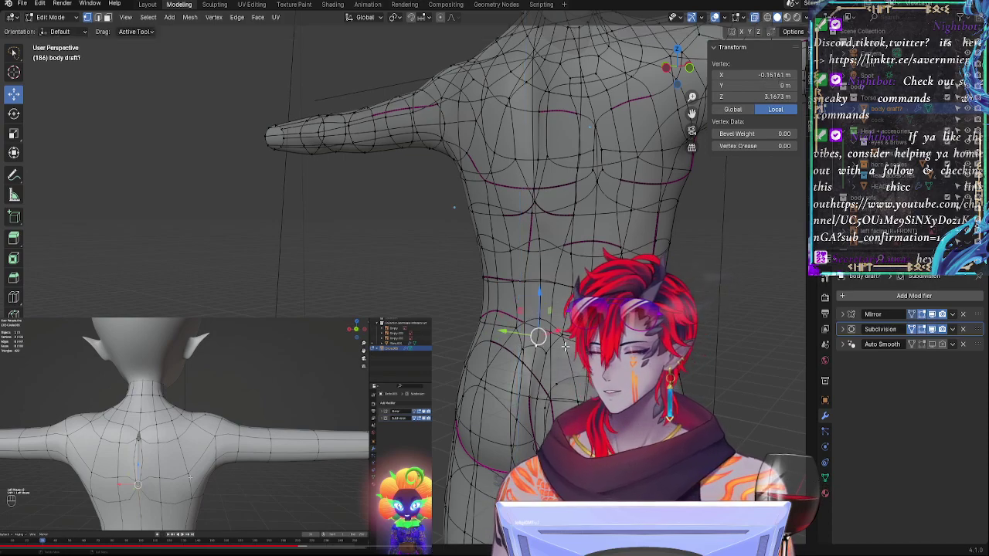
pyautogui.moveTo(544, 371); pyautogui.dragTo(564, 373, button='middle')
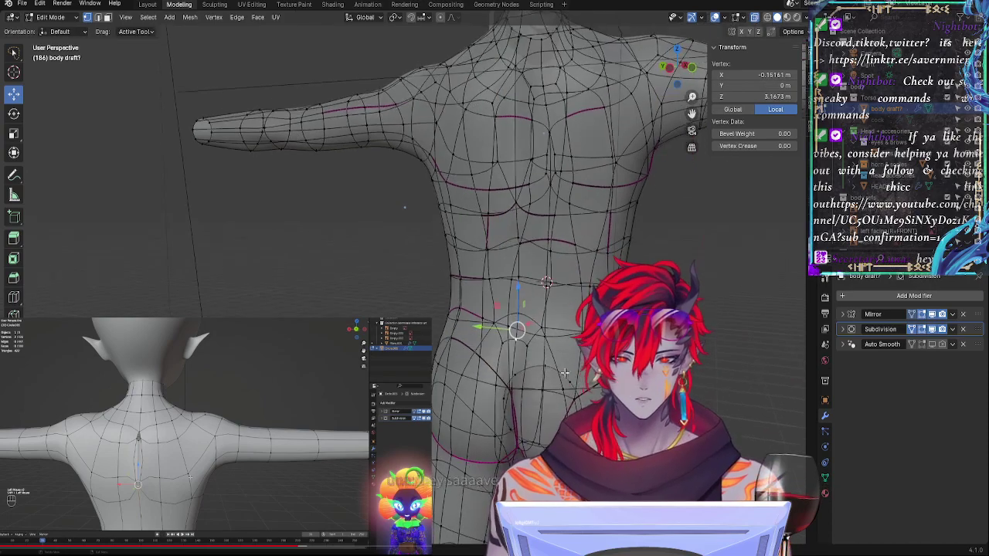
pyautogui.moveTo(520, 295); pyautogui.dragTo(521, 291)
# Step: With see-through display off, raise the neighbouring hip vertex along the Y axis
pyautogui.click(499, 335)
pyautogui.moveTo(501, 335); pyautogui.dragTo(579, 337, button='middle')
pyautogui.hotkey('alt', 'z')
pyautogui.moveTo(467, 383); pyautogui.dragTo(482, 406, button='middle')
pyautogui.press('g')
pyautogui.press('y')
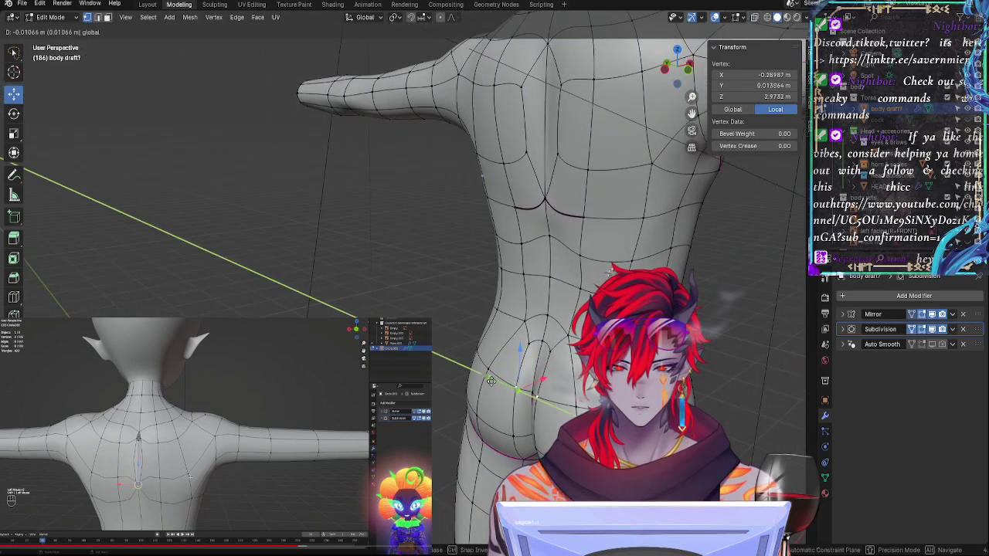
pyautogui.moveTo(492, 381); pyautogui.dragTo(521, 352)
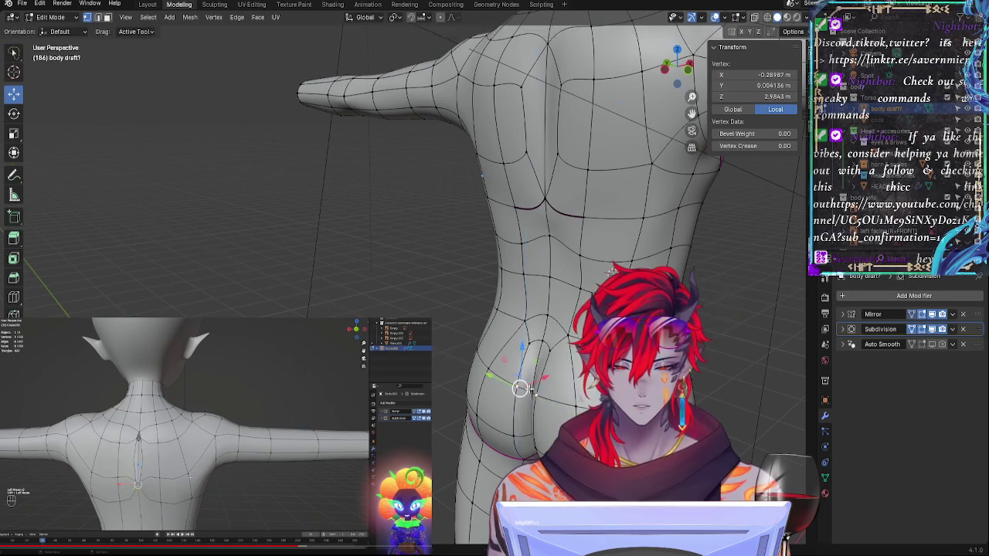
# Step: Move the buttock vertex along Y and hide subdivision smoothing in the viewport
pyautogui.press('g')
pyautogui.press('y')
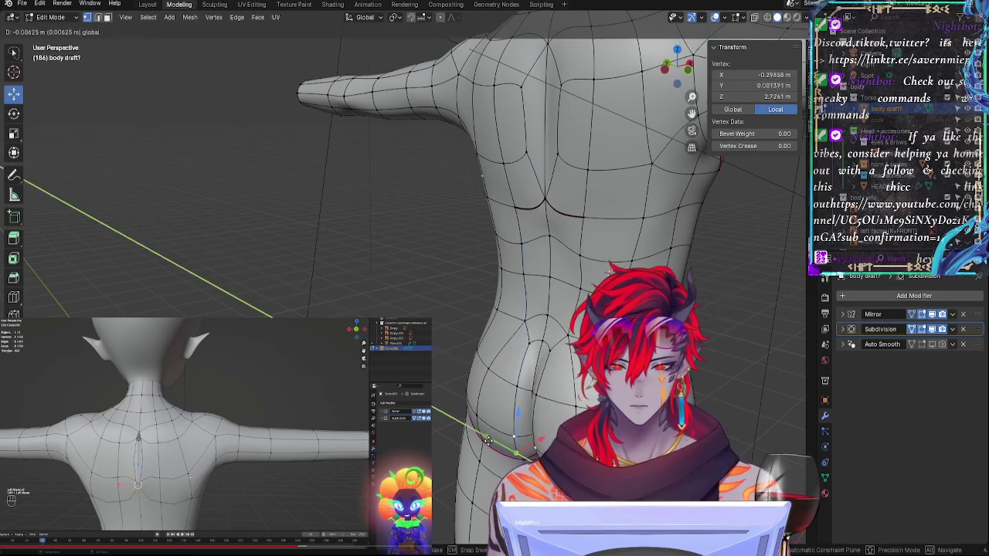
pyautogui.click(491, 435)
pyautogui.click(932, 331)
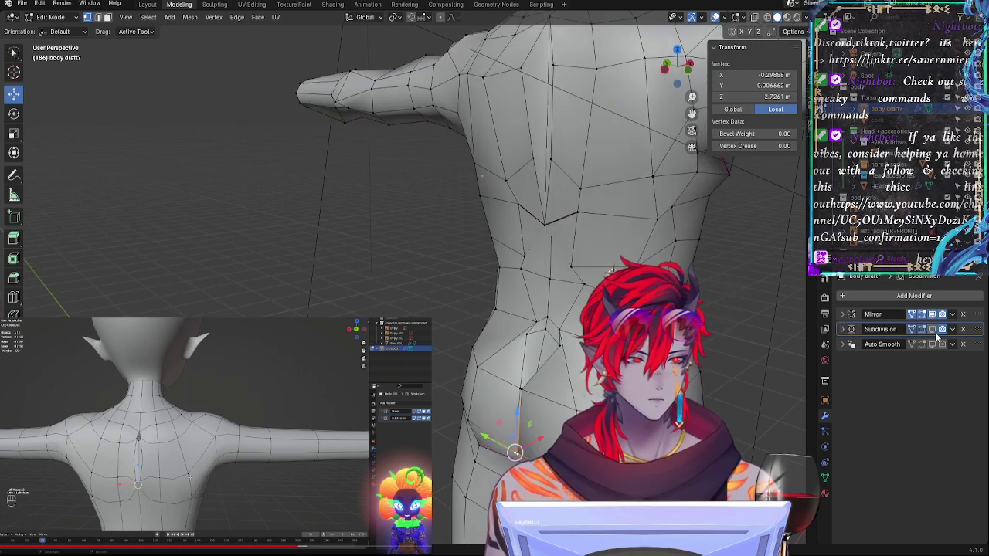
# Step: From a back view, vertex-slide a lower-back vertex along its edge
pyautogui.moveTo(490, 394); pyautogui.dragTo(548, 399, button='middle')
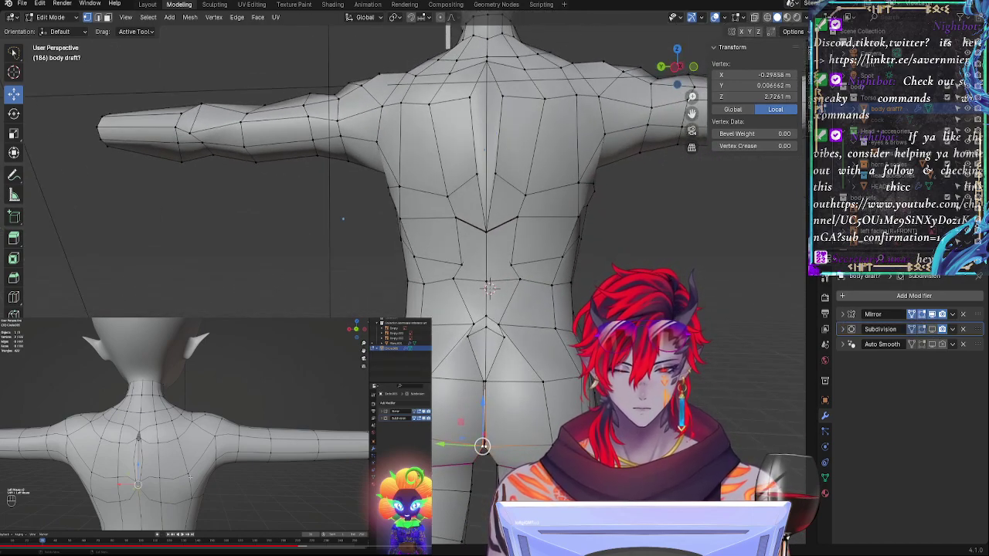
pyautogui.scroll(2, 533, 408)
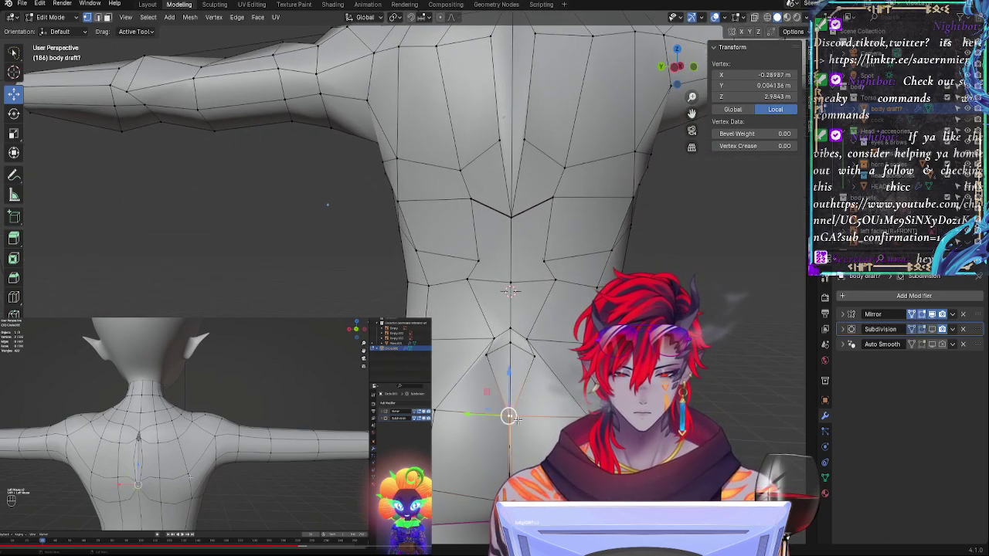
pyautogui.hotkey('shift', 'v')
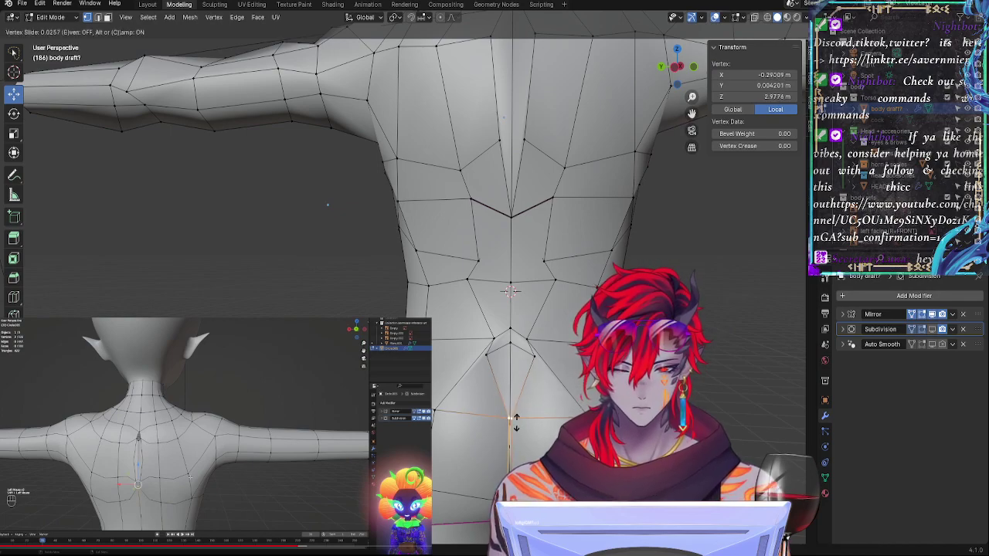
pyautogui.click(516, 420)
pyautogui.hotkey('alt', 'a')
# Step: Lower the two lower-back vertices, then slide the left one along its edge
pyautogui.scroll(5, 502, 420)
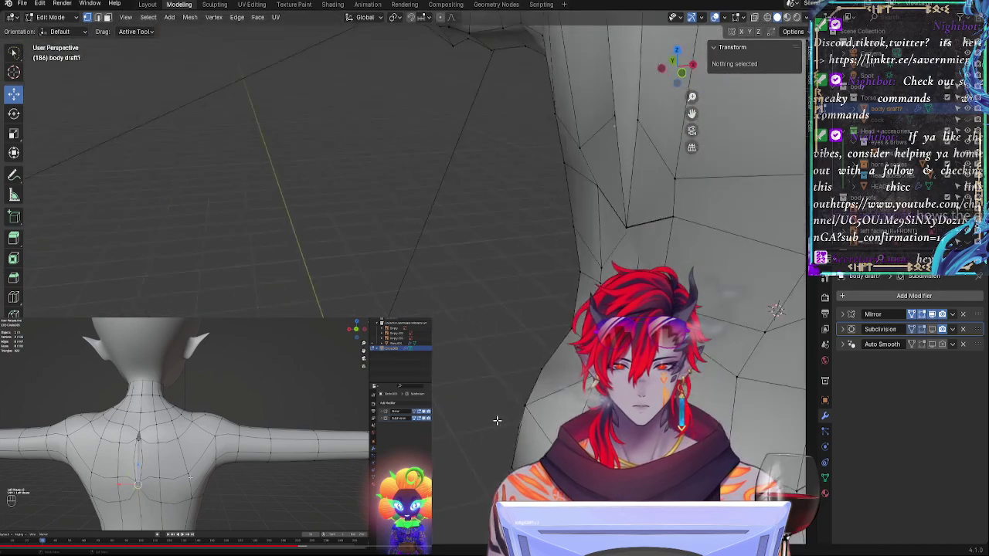
pyautogui.scroll(-4, 526, 402)
pyautogui.click(521, 375)
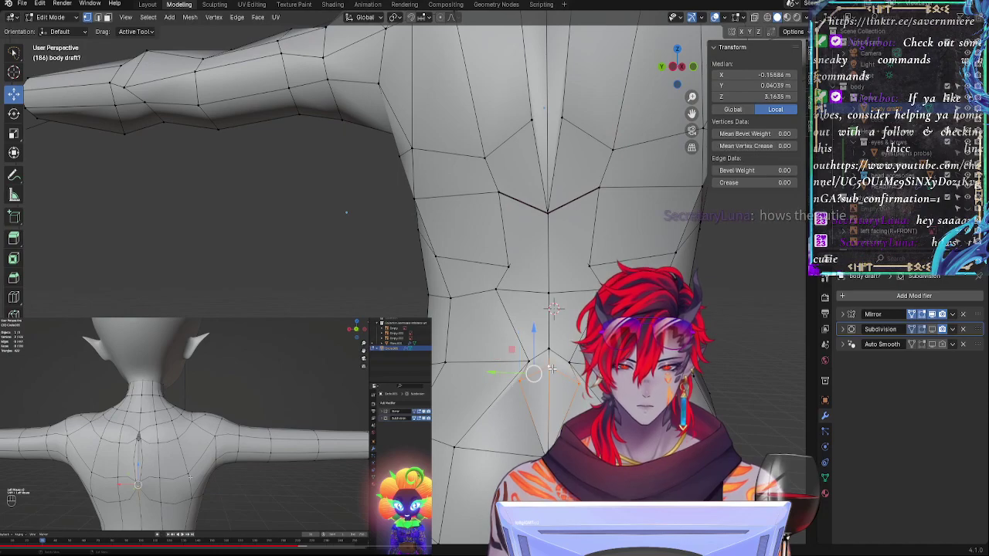
pyautogui.moveTo(534, 332); pyautogui.dragTo(534, 343)
pyautogui.click(520, 390)
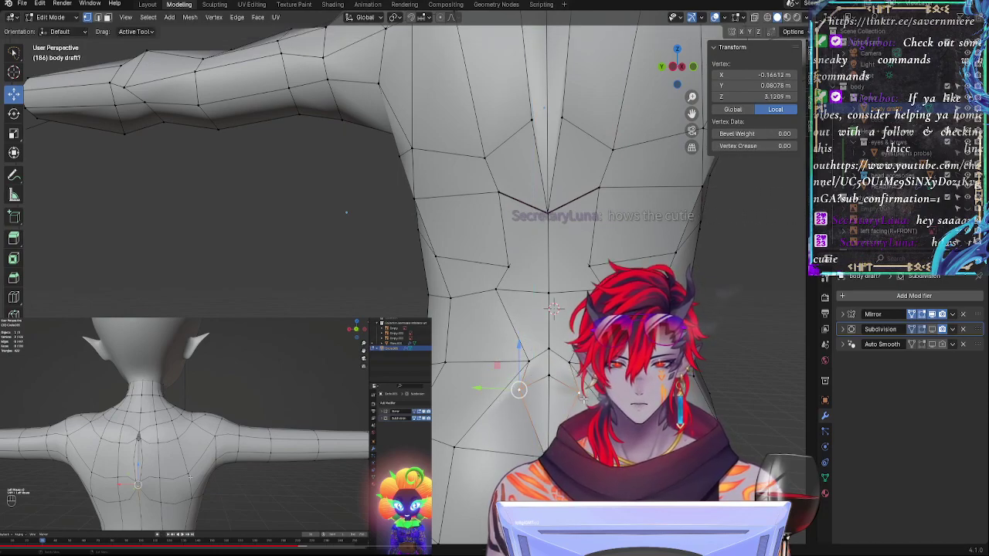
pyautogui.hotkey('shift', 'v')
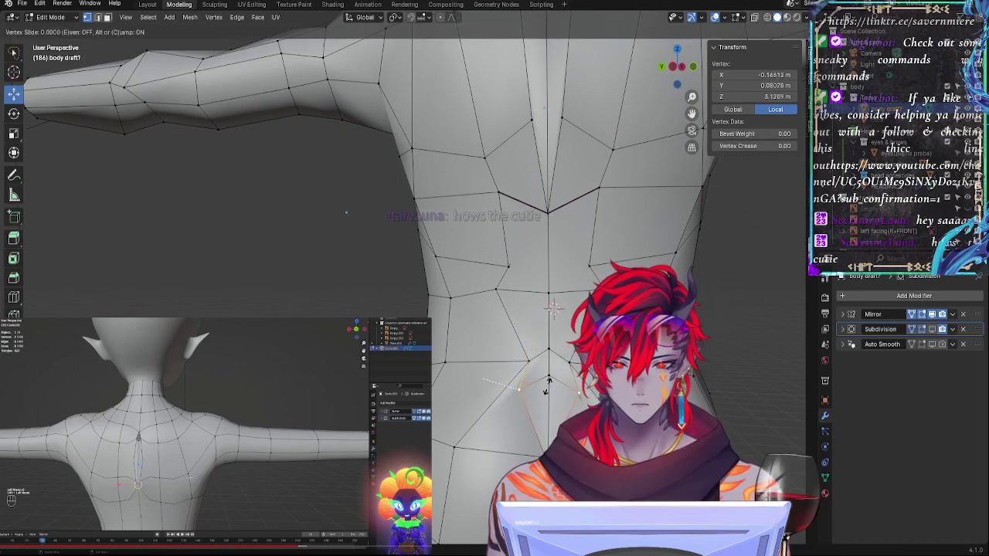
pyautogui.click(592, 397)
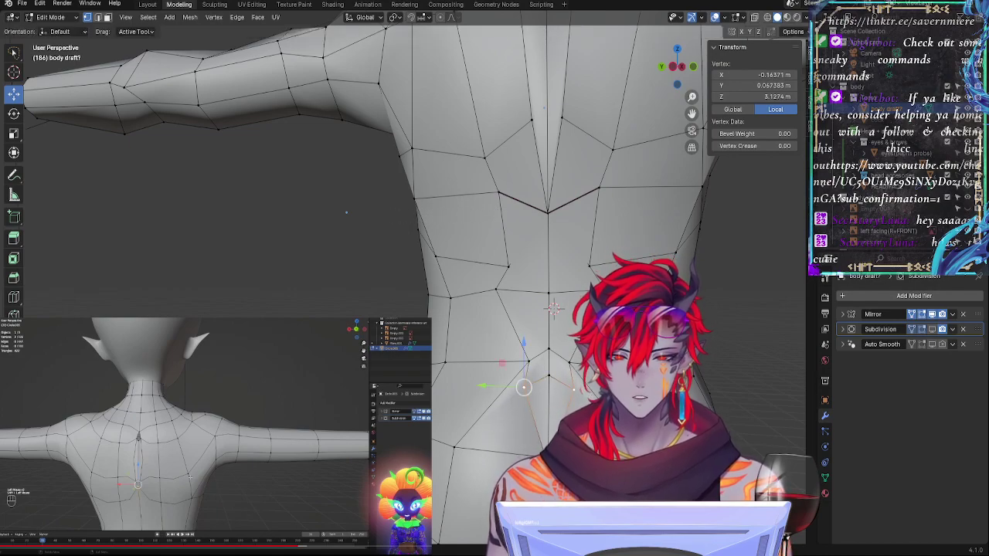
# Step: Shift a lower-back vertex along Y and X, and nudge another slightly
pyautogui.moveTo(592, 397); pyautogui.dragTo(502, 406, button='middle')
pyautogui.moveTo(630, 414); pyautogui.dragTo(623, 409)
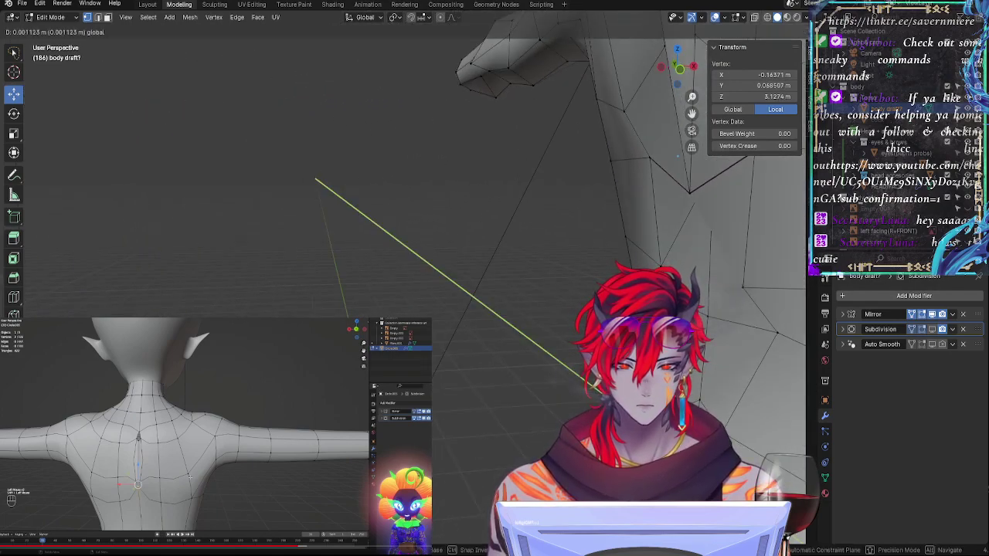
pyautogui.moveTo(675, 449); pyautogui.dragTo(696, 440)
pyautogui.click(700, 401)
pyautogui.moveTo(720, 405); pyautogui.dragTo(717, 405)
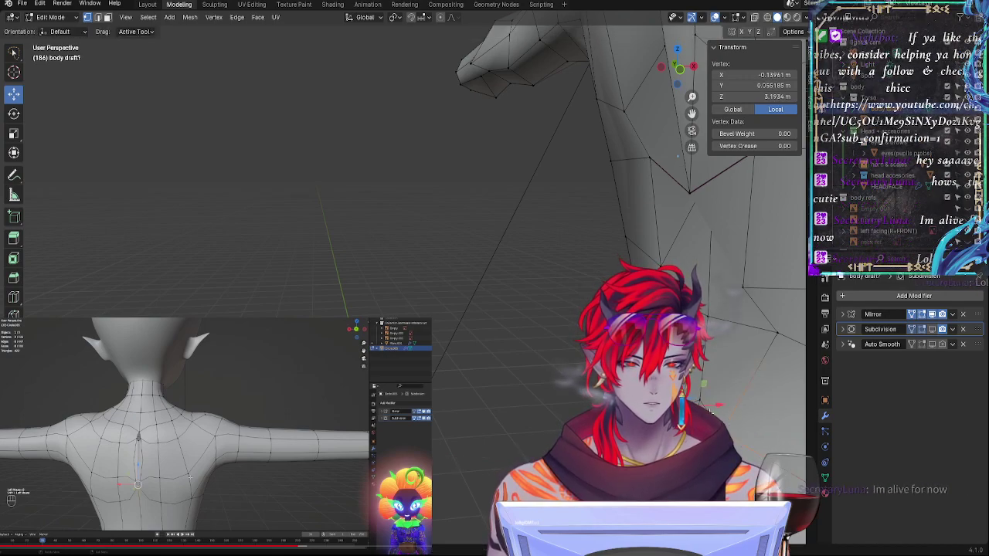
# Step: Slide the centred lower-back vertex left along its edge and nudge the vertex below
pyautogui.press('KP_Decimal')
pyautogui.press('g')
pyautogui.press('g')
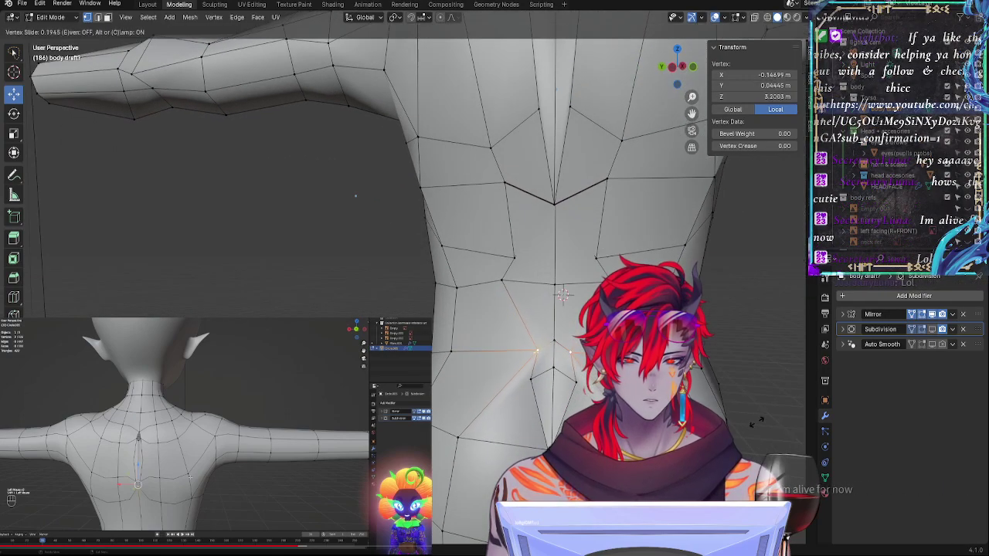
pyautogui.click(711, 399)
pyautogui.press('g')
pyautogui.press('g')
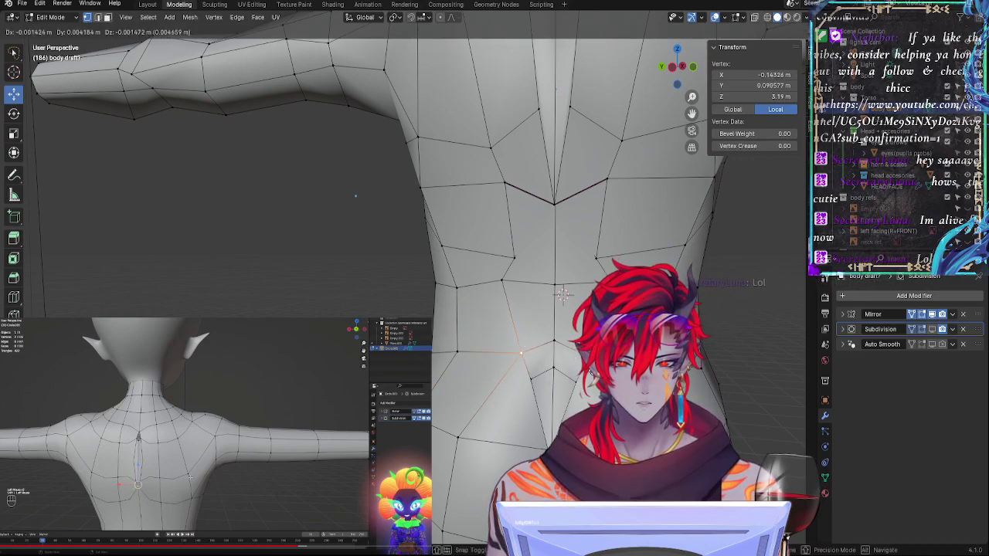
pyautogui.click(581, 375)
pyautogui.click(531, 379)
pyautogui.press('g')
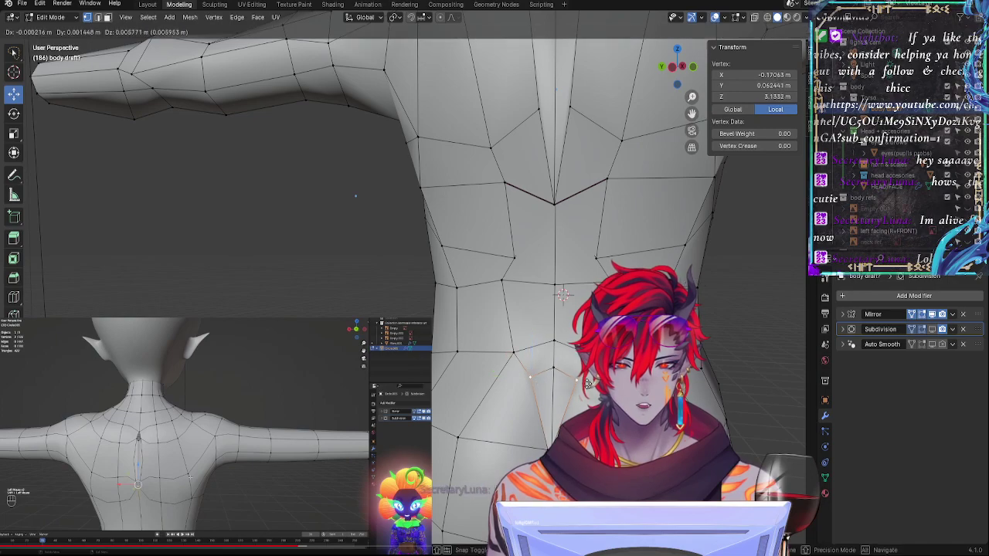
pyautogui.click(586, 384)
# Step: Nudge a lower-back vertex left, slide a vertex pair upward, then slide the right waist vertex
pyautogui.click(515, 353)
pyautogui.press('g')
pyautogui.click(510, 353)
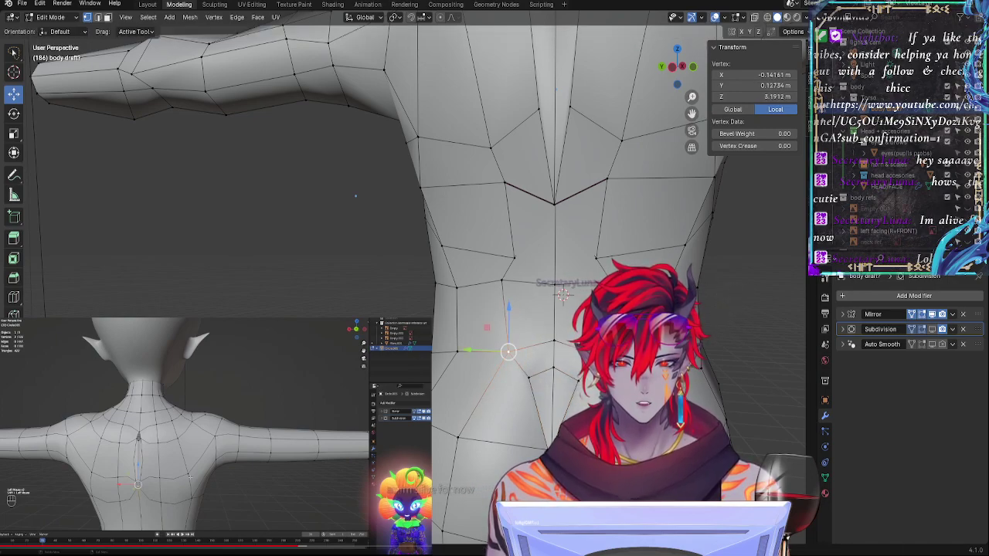
pyautogui.keyDown('shift'); pyautogui.click(457, 352); pyautogui.keyUp('shift')
pyautogui.press('g')
pyautogui.press('g')
pyautogui.click(459, 345)
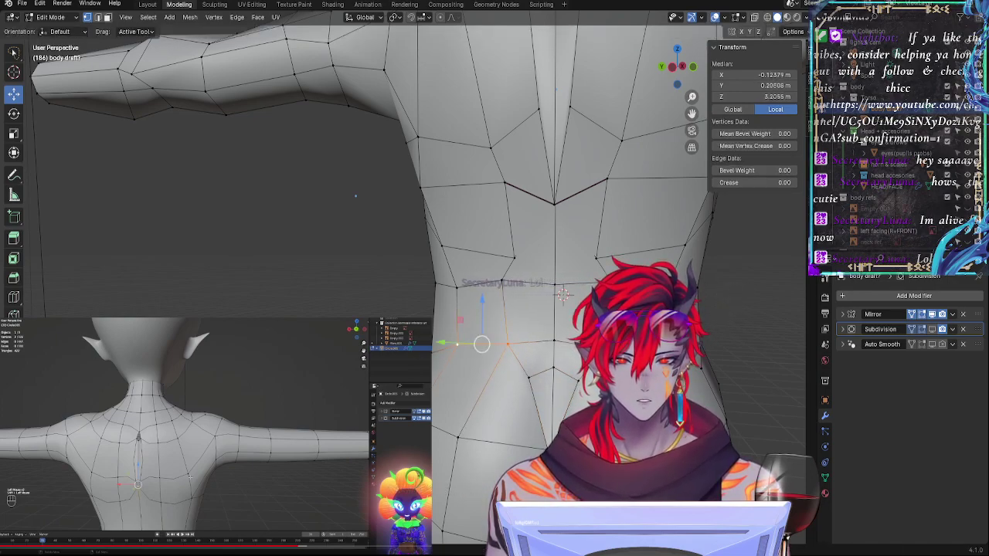
pyautogui.click(507, 345)
pyautogui.press('g')
pyautogui.press('g')
pyautogui.click(464, 344)
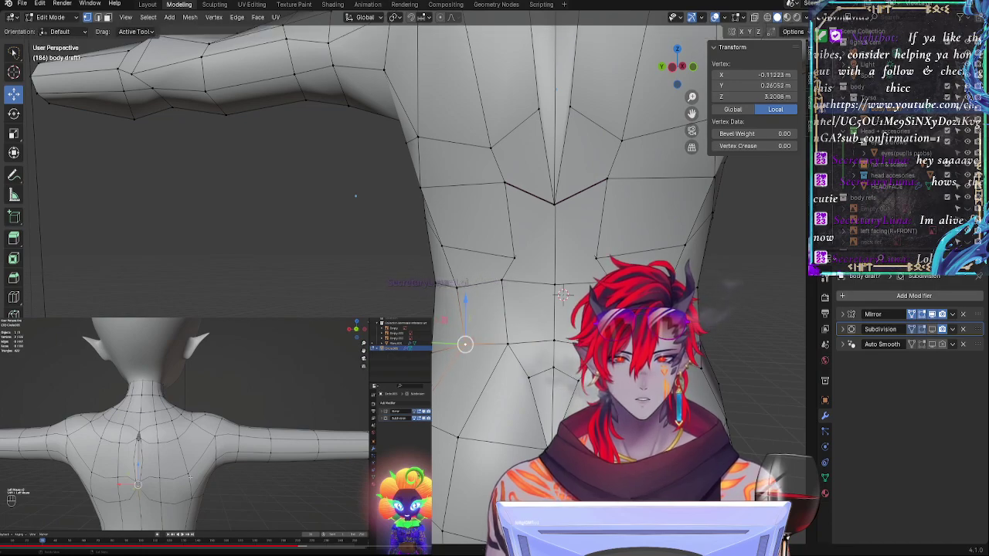
# Step: Fine-tune the outer waist vertex with repeated slides along its edge
pyautogui.click(434, 353)
pyautogui.press('g')
pyautogui.press('g')
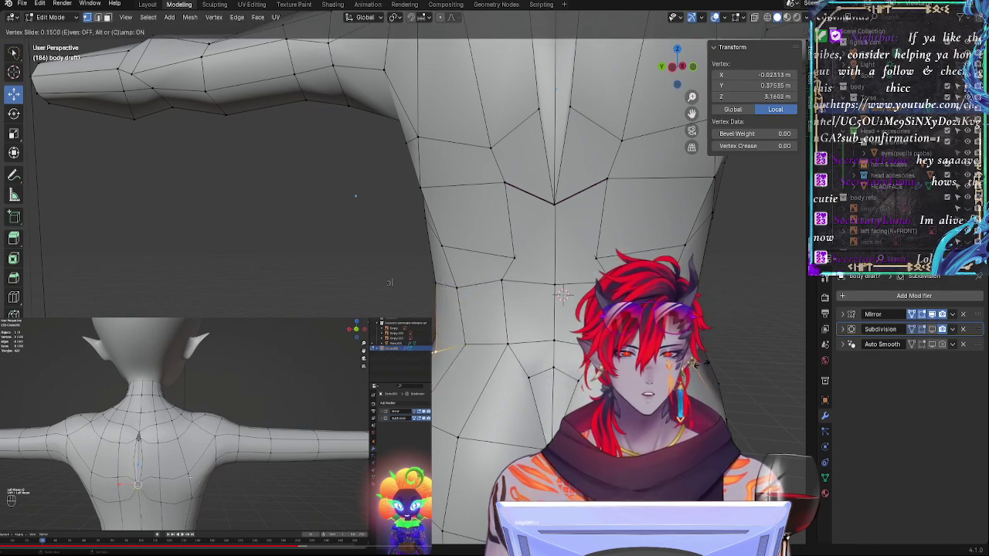
pyautogui.press('Return')
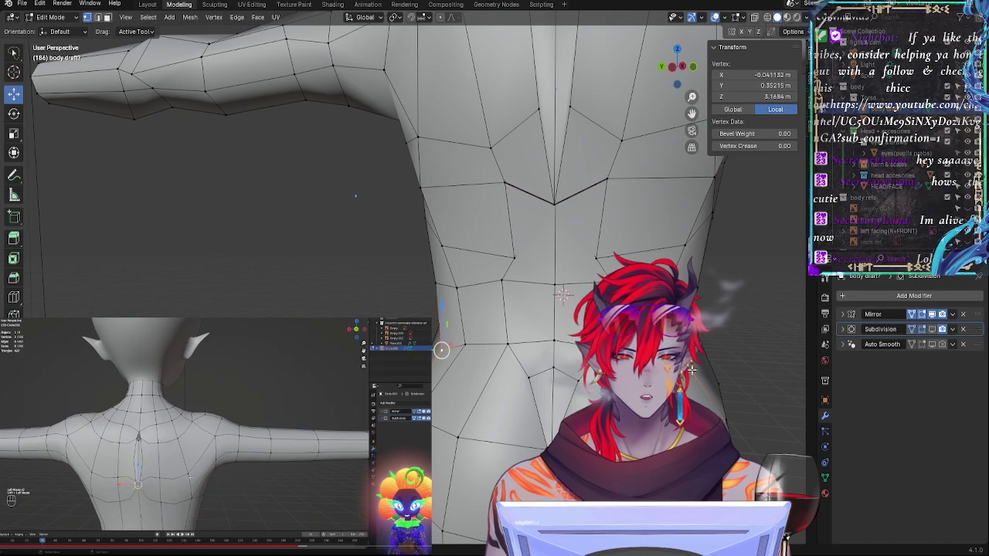
pyautogui.press('g')
pyautogui.press('g')
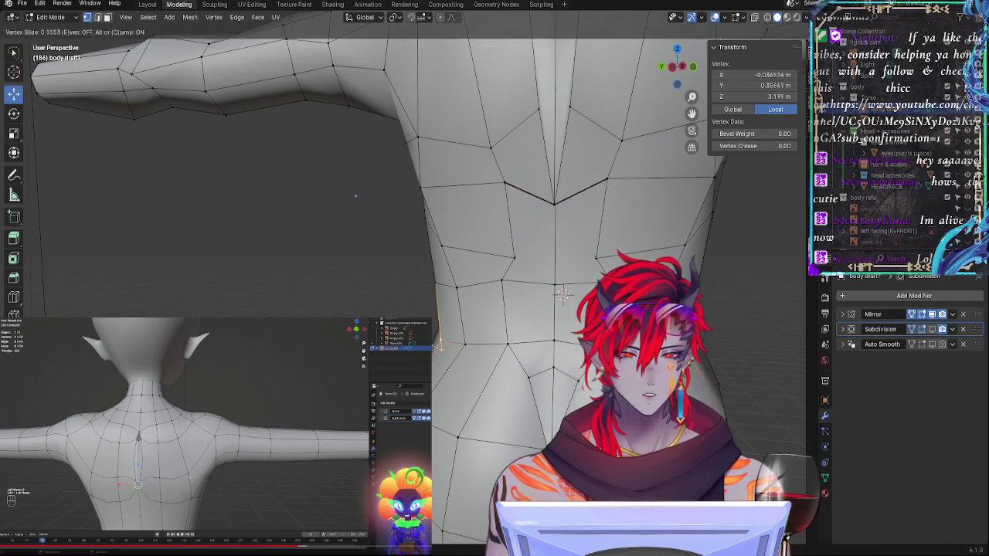
pyautogui.press('Return')
pyautogui.press('g')
pyautogui.press('g')
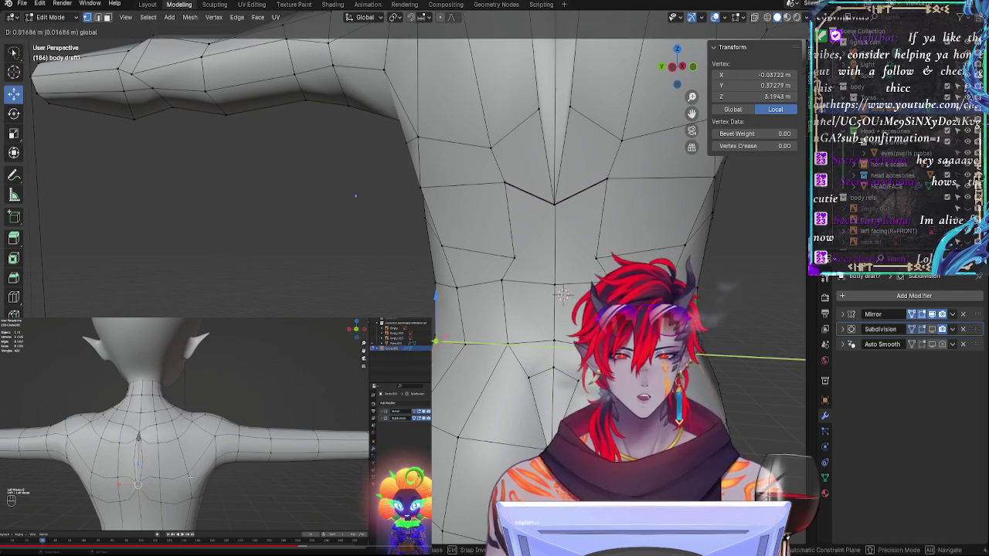
pyautogui.press('Return')
pyautogui.hotkey('alt', 'a')
# Step: Slide two right-side waist vertices along their edges and pull a lower waist vertex along Y
pyautogui.click(508, 344)
pyautogui.press('g')
pyautogui.press('g')
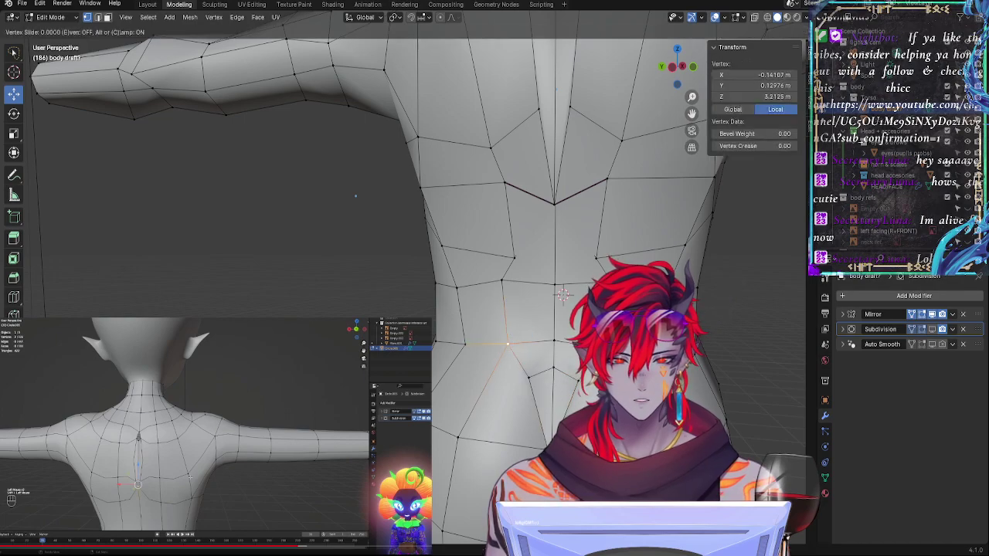
pyautogui.press('Return')
pyautogui.click(528, 374)
pyautogui.press('g')
pyautogui.press('g')
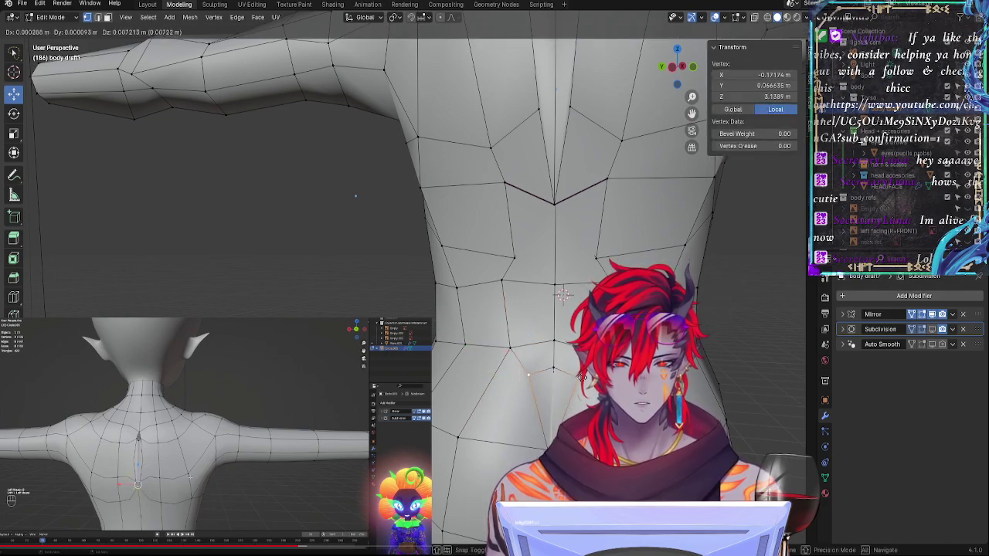
pyautogui.press('Return')
pyautogui.moveTo(573, 434); pyautogui.dragTo(525, 364, button='middle')
pyautogui.click(517, 366)
pyautogui.moveTo(451, 368); pyautogui.dragTo(448, 367)
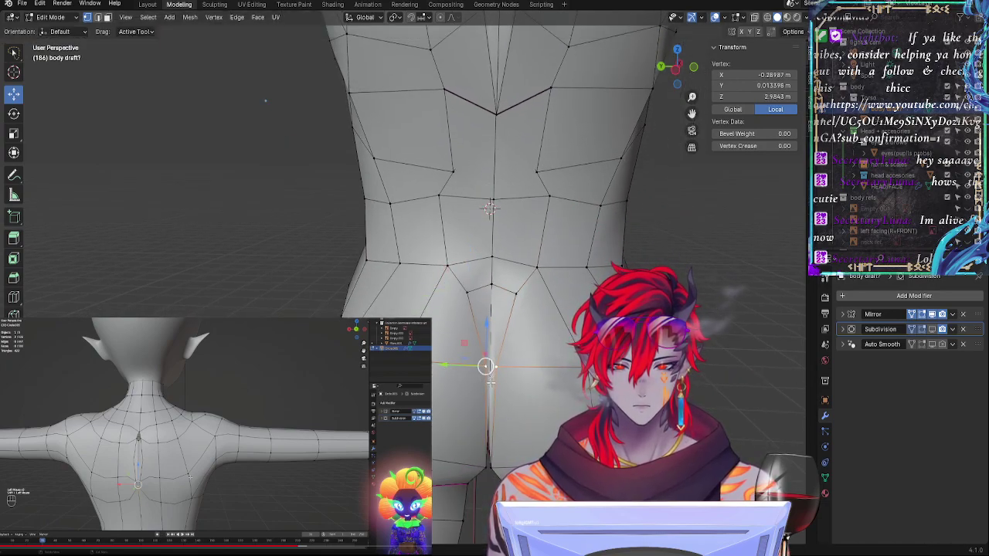
# Step: In see-through front orthographic view, shift the hip vertex right and adjust its height
pyautogui.hotkey('alt', 'z')
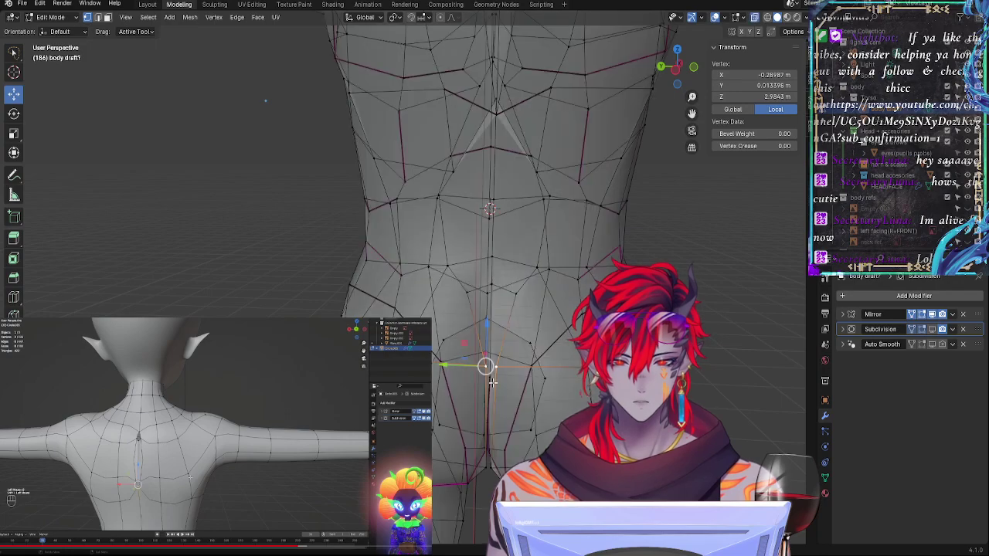
pyautogui.click(490, 380)
pyautogui.moveTo(490, 379); pyautogui.dragTo(410, 378, button='middle')
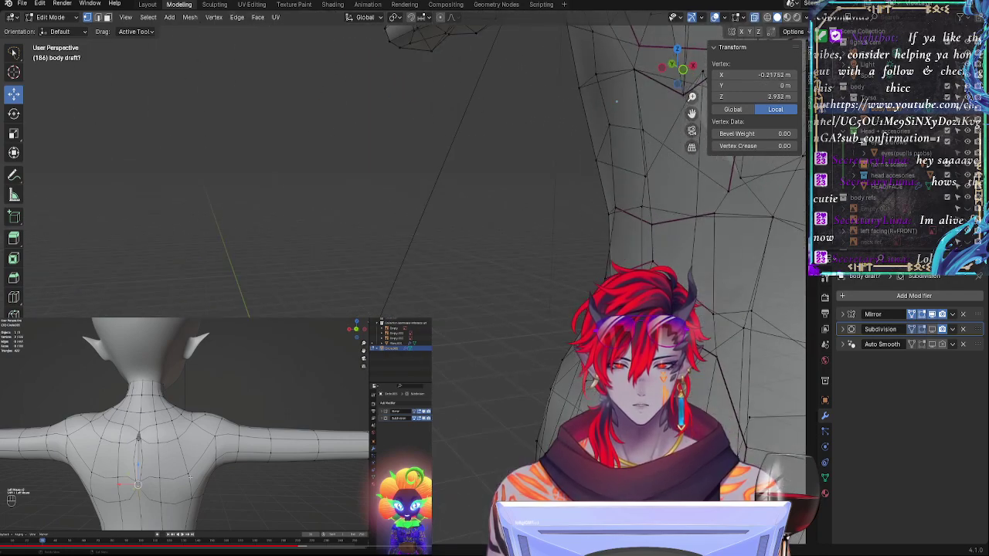
pyautogui.click(684, 75)
pyautogui.keyDown('shift'); pyautogui.moveTo(647, 406); pyautogui.dragTo(390, 222, button='middle'); pyautogui.keyUp('shift')
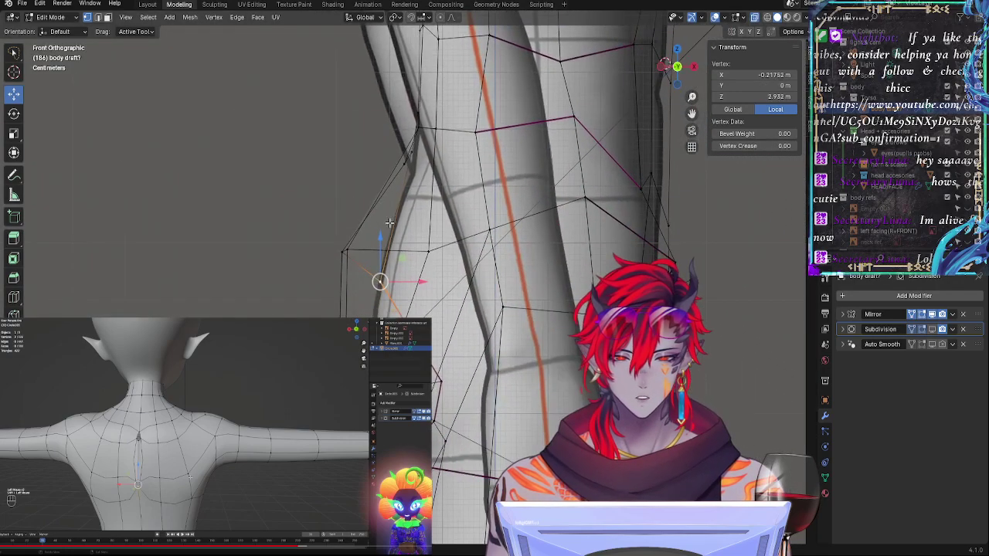
pyautogui.moveTo(410, 282); pyautogui.dragTo(416, 280)
pyautogui.moveTo(388, 246); pyautogui.dragTo(388, 251)
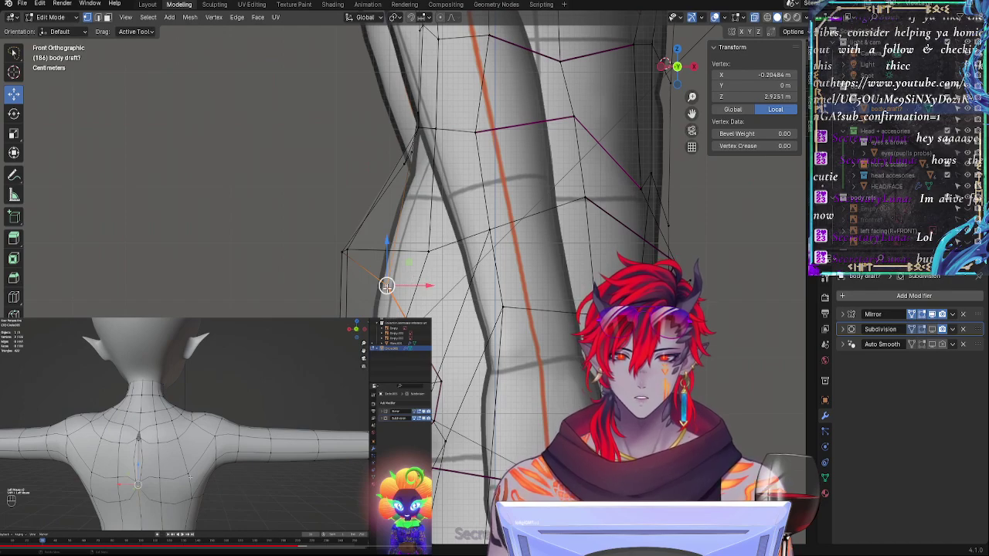
pyautogui.moveTo(386, 285); pyautogui.dragTo(390, 281)
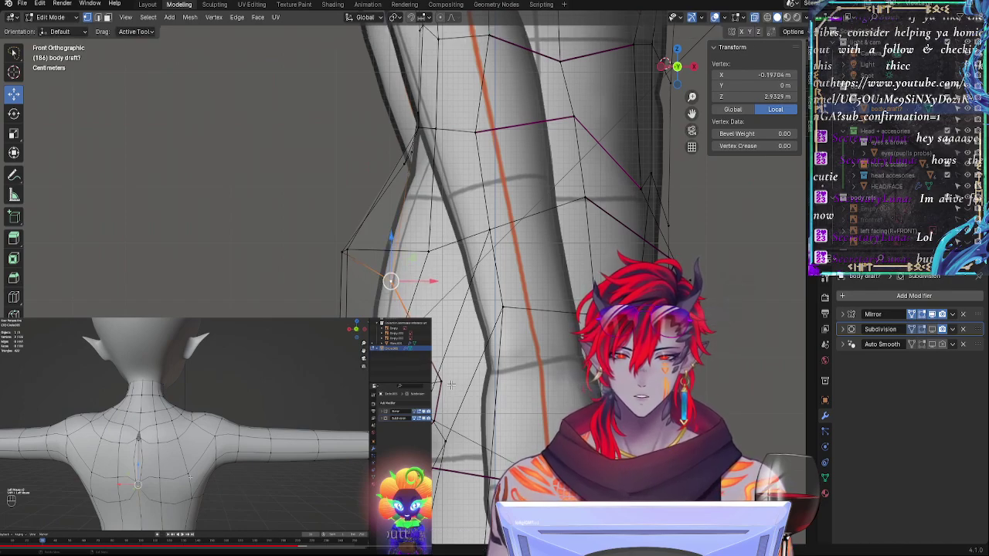
# Step: Move a lower side-outline vertex left along X to match the reference
pyautogui.click(440, 382)
pyautogui.keyDown('shift'); pyautogui.moveTo(531, 388); pyautogui.dragTo(497, 326, button='middle'); pyautogui.keyUp('shift')
pyautogui.hotkey('alt', 'z')
pyautogui.hotkey('alt', 'z')
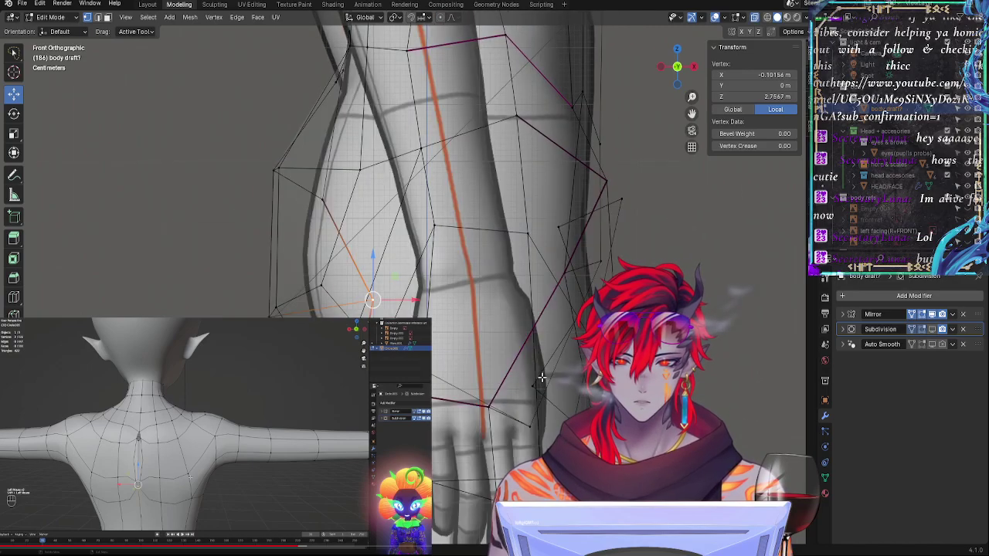
pyautogui.moveTo(540, 376); pyautogui.dragTo(453, 407, button='middle')
pyautogui.scroll(3, 468, 397)
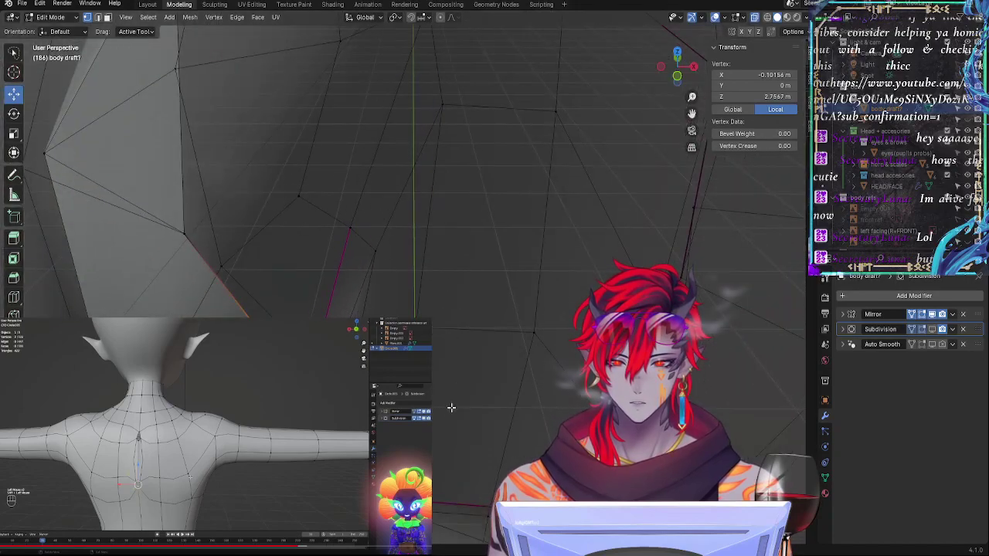
pyautogui.click(674, 78)
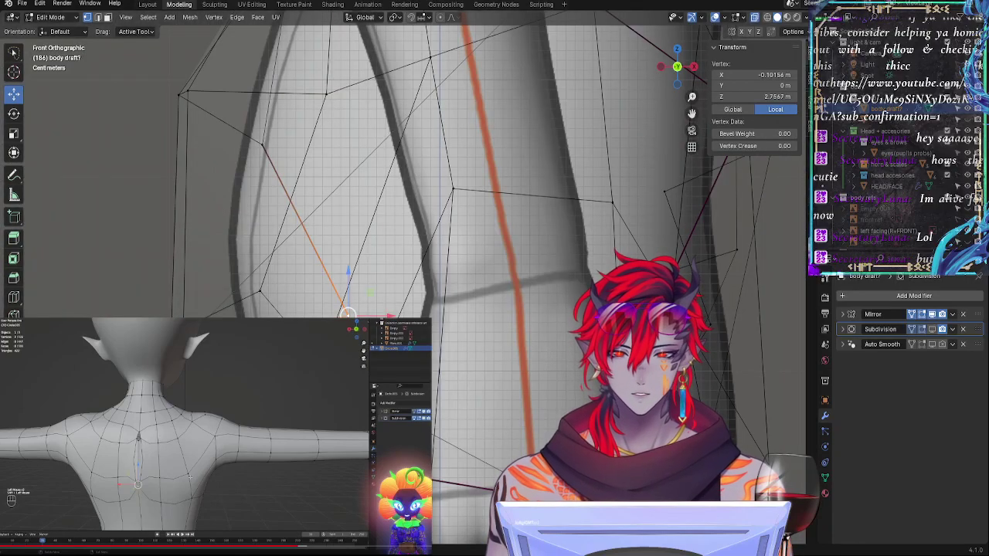
pyautogui.press('g')
pyautogui.press('x')
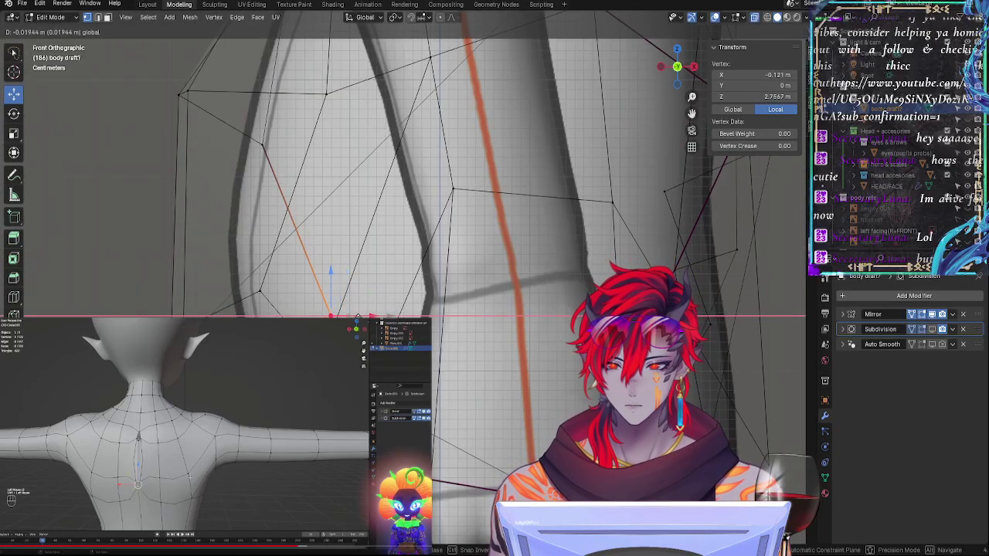
pyautogui.click(345, 316)
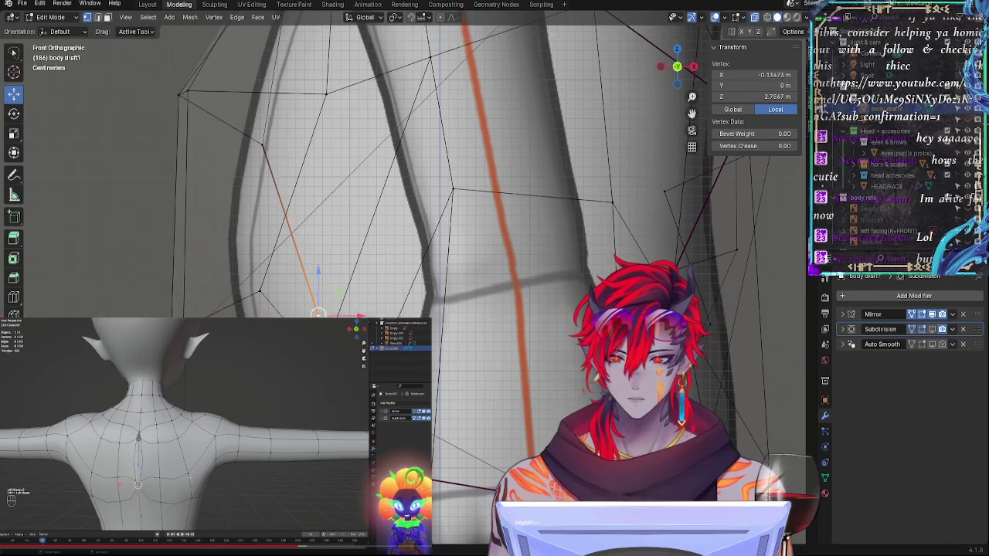
# Step: Adjust the next vertex down the outline along X and vertically
pyautogui.click(337, 377)
pyautogui.press('g')
pyautogui.press('x')
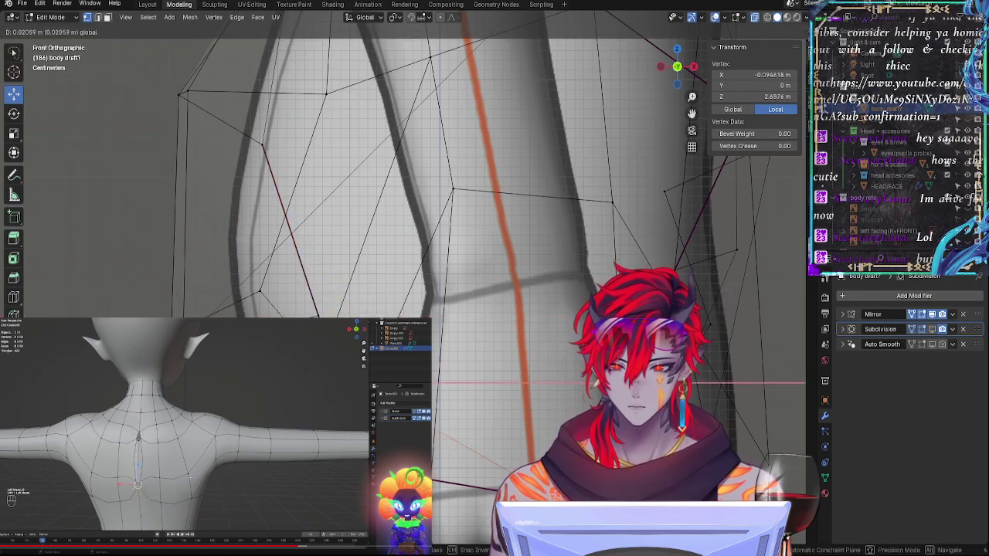
pyautogui.press('z')
pyautogui.moveTo(355, 350); pyautogui.dragTo(355, 351)
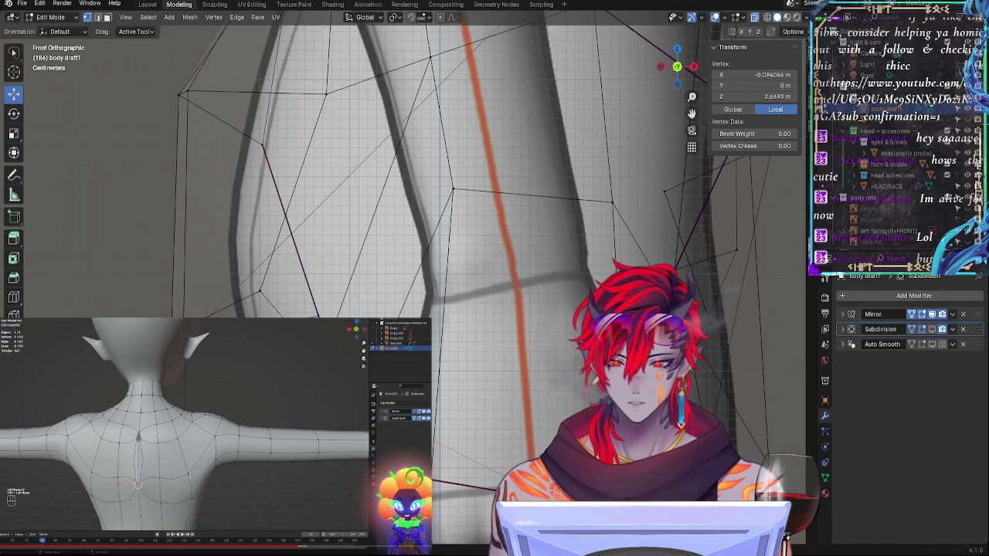
pyautogui.moveTo(355, 395); pyautogui.dragTo(358, 393)
# Step: Move the bottom and upper vertices of the outline edge left along X
pyautogui.click(320, 314)
pyautogui.press('g')
pyautogui.press('x')
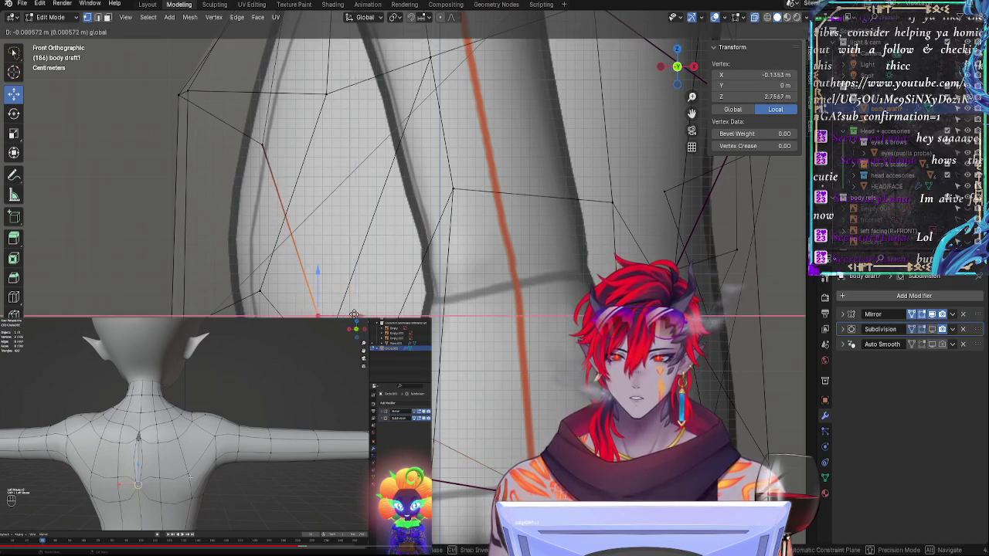
pyautogui.press('Return')
pyautogui.click(261, 144)
pyautogui.press('g')
pyautogui.press('x')
pyautogui.moveTo(313, 148); pyautogui.dragTo(313, 147)
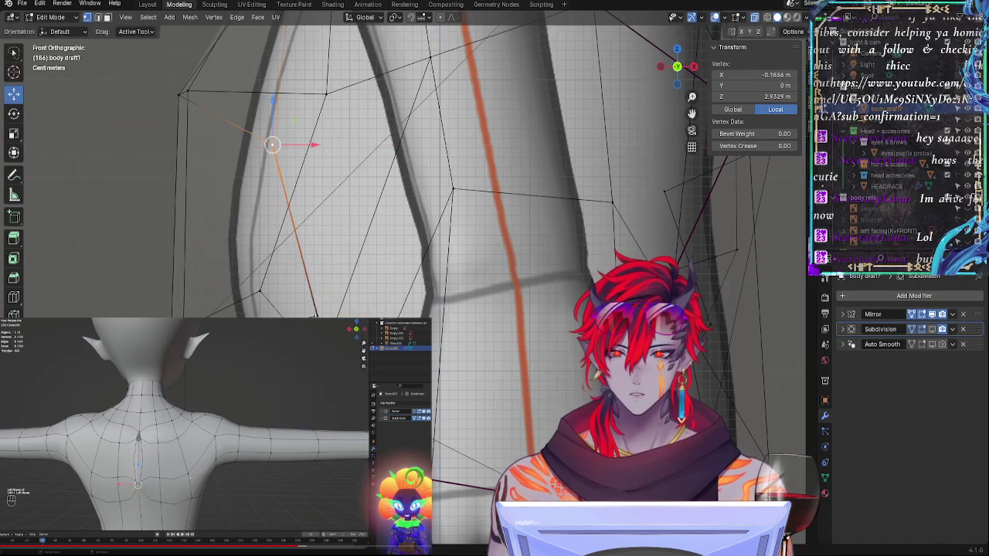
pyautogui.click(317, 314)
pyautogui.moveTo(359, 315); pyautogui.dragTo(347, 314)
# Step: Select the bottom outline vertex, frame the hip, and start freely repositioning it
pyautogui.click(285, 161)
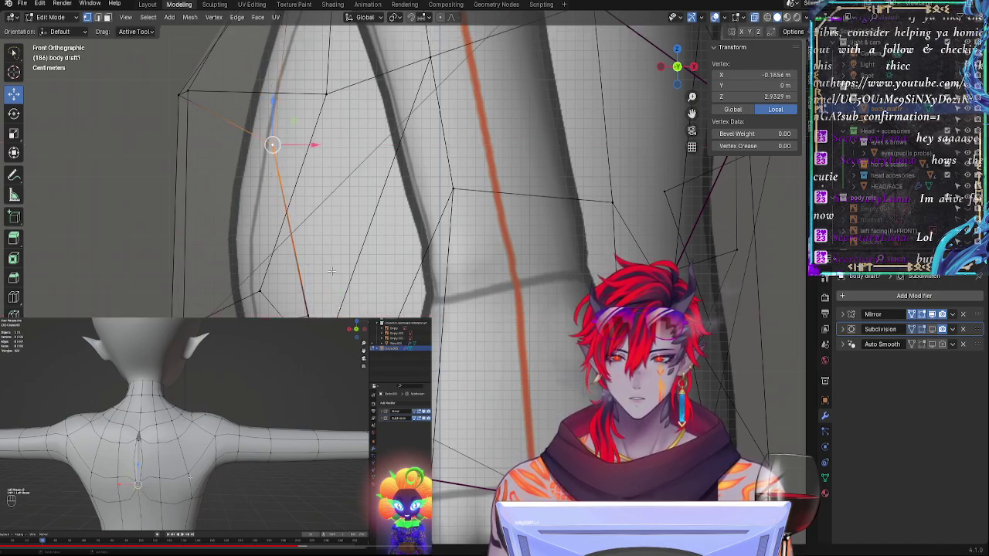
pyautogui.click(309, 311)
pyautogui.scroll(-3, 401, 271)
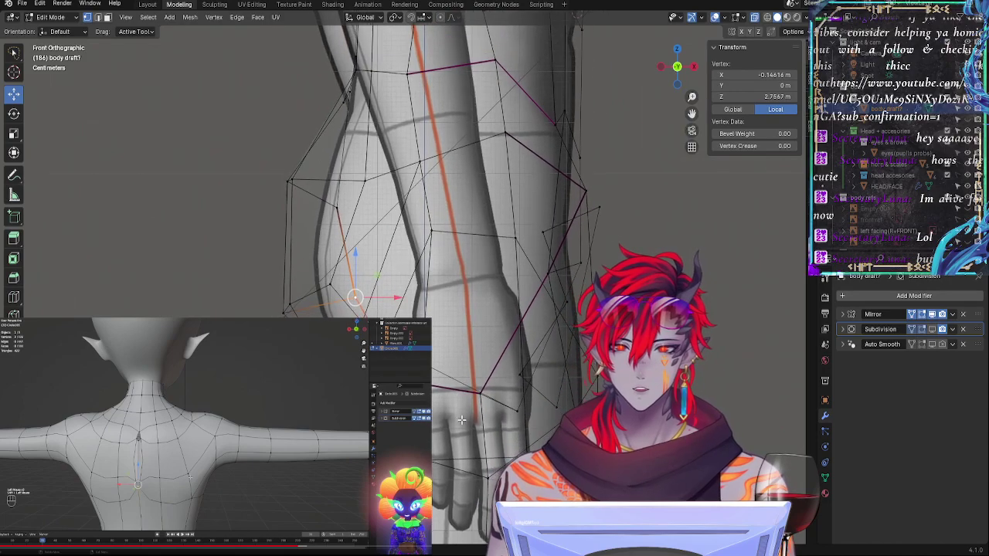
pyautogui.keyDown('shift'); pyautogui.moveTo(416, 252); pyautogui.dragTo(416, 298, button='middle'); pyautogui.keyUp('shift')
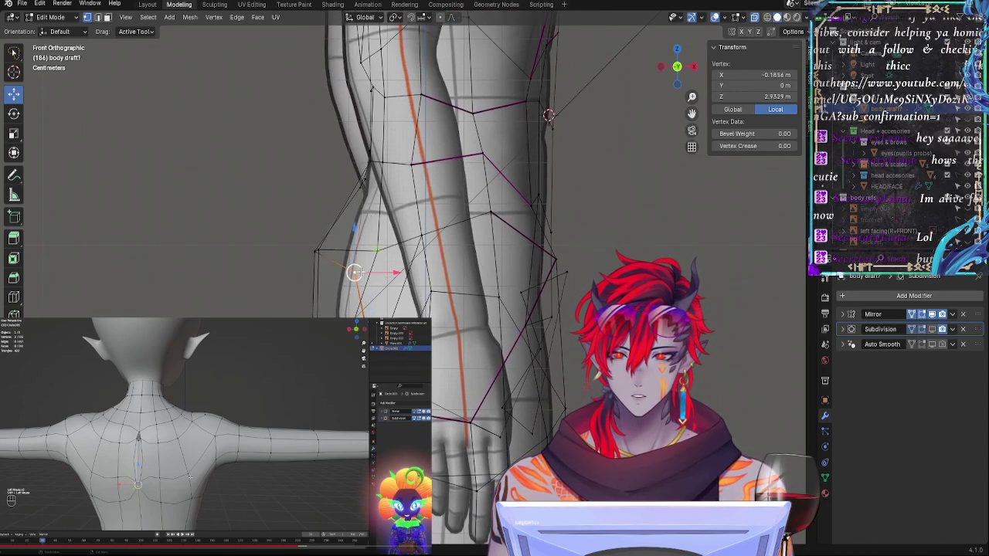
pyautogui.press('g')
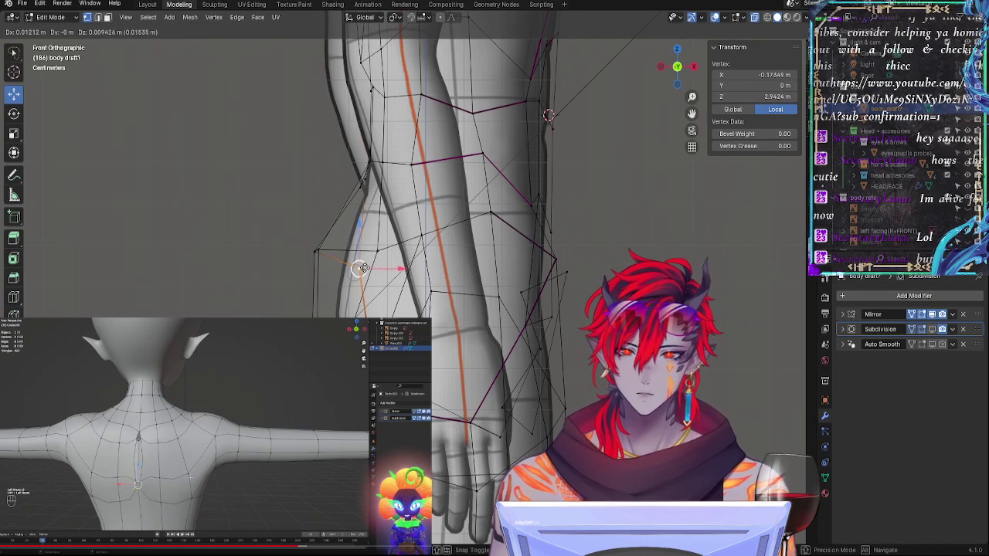
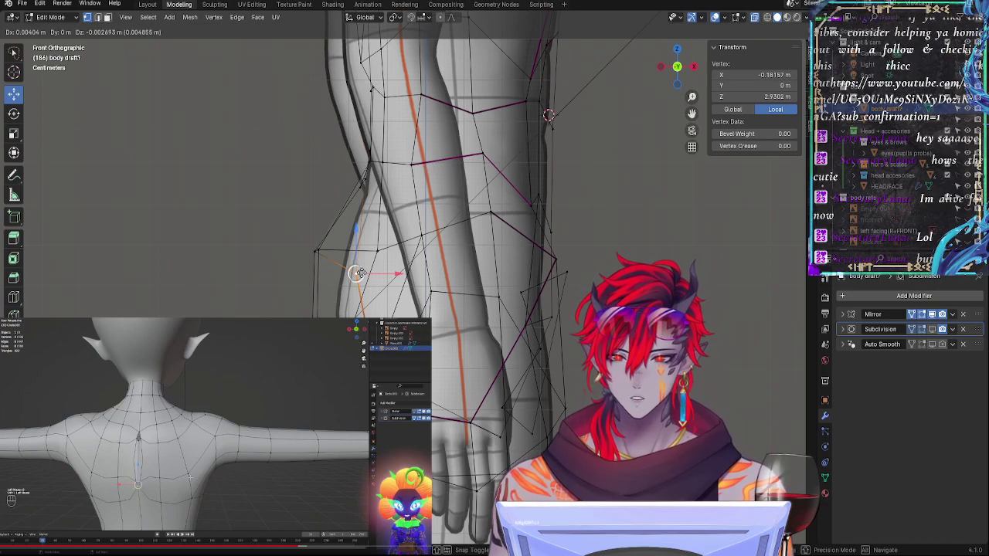
# Step: Move the waist vertices sideways along X and vertically to tighten the side silhouette
pyautogui.click(359, 273)
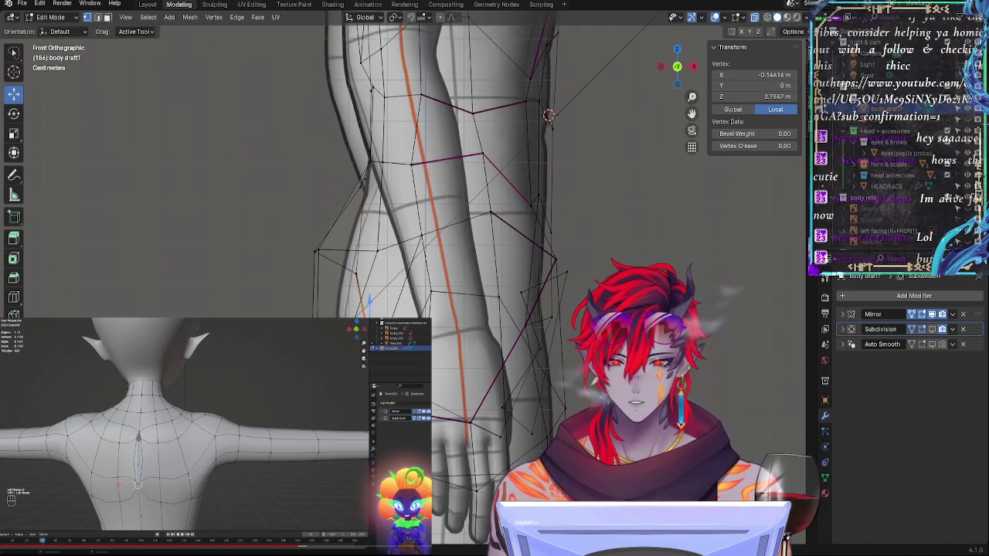
pyautogui.press('g')
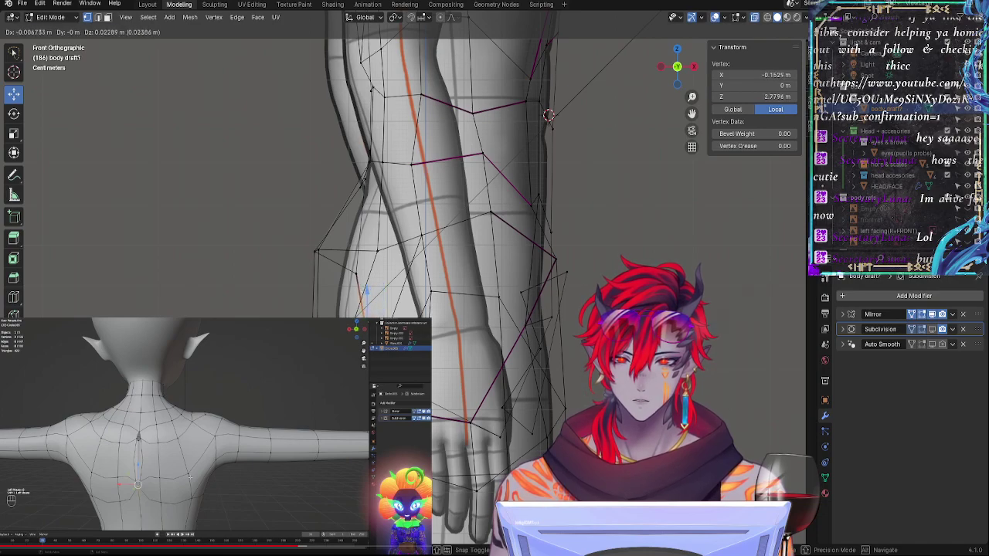
pyautogui.click(360, 272)
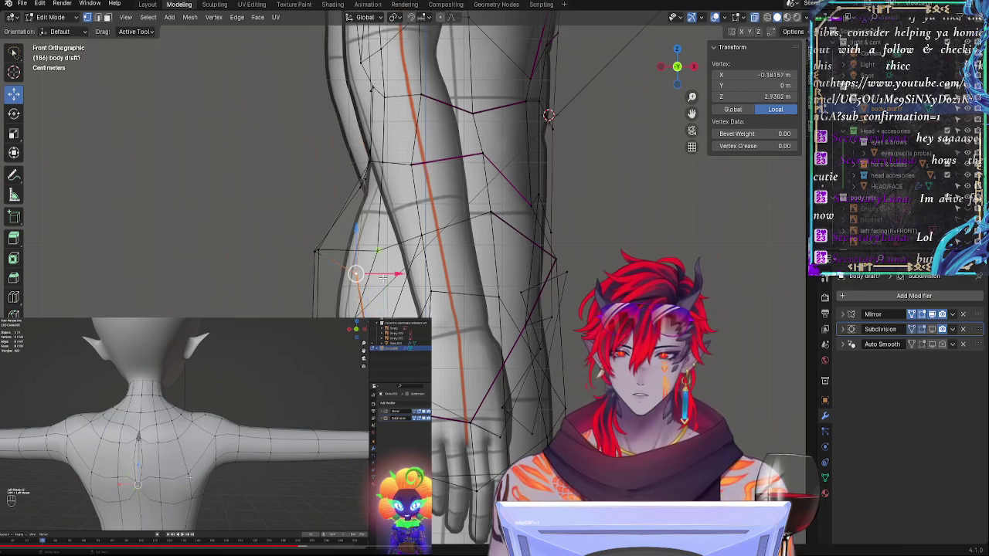
pyautogui.moveTo(382, 276); pyautogui.dragTo(393, 273)
pyautogui.moveTo(364, 238); pyautogui.dragTo(365, 292)
pyautogui.moveTo(410, 337); pyautogui.dragTo(411, 337)
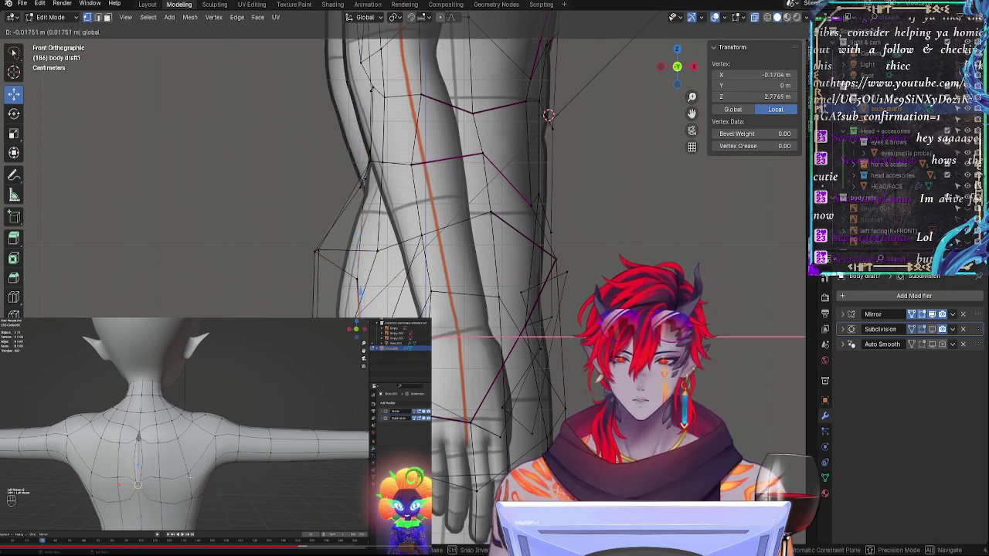
pyautogui.click(360, 293)
pyautogui.press('g')
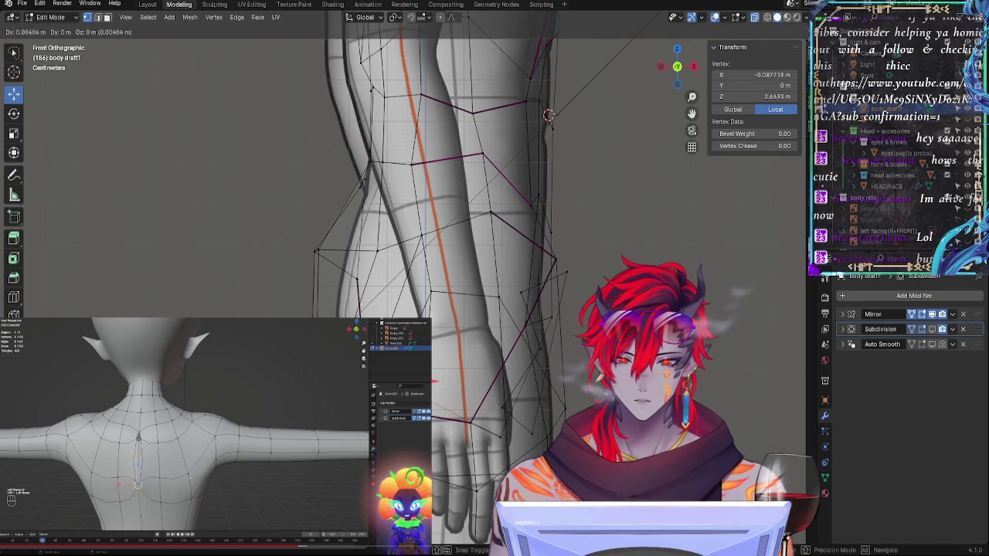
pyautogui.moveTo(389, 380); pyautogui.dragTo(388, 381)
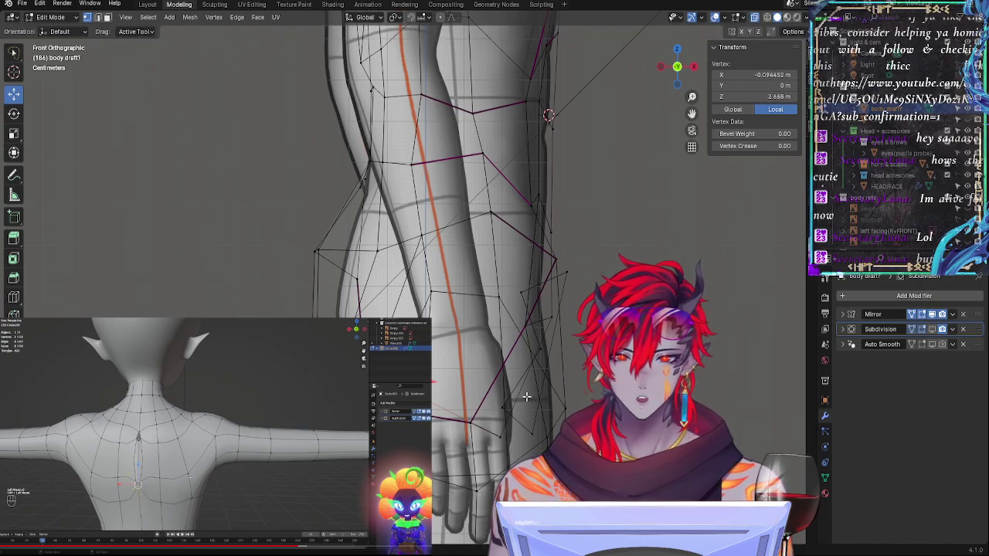
pyautogui.press('g')
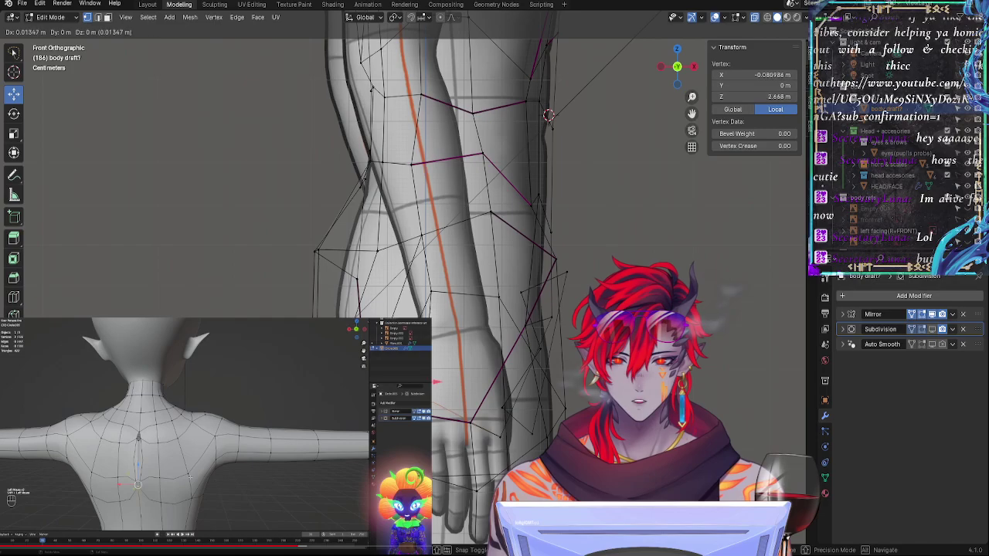
pyautogui.press('Return')
# Step: Push the lower hip vertex outward and adjust its height, checking from front ortho and perspective
pyautogui.moveTo(478, 405); pyautogui.dragTo(516, 368, button='middle')
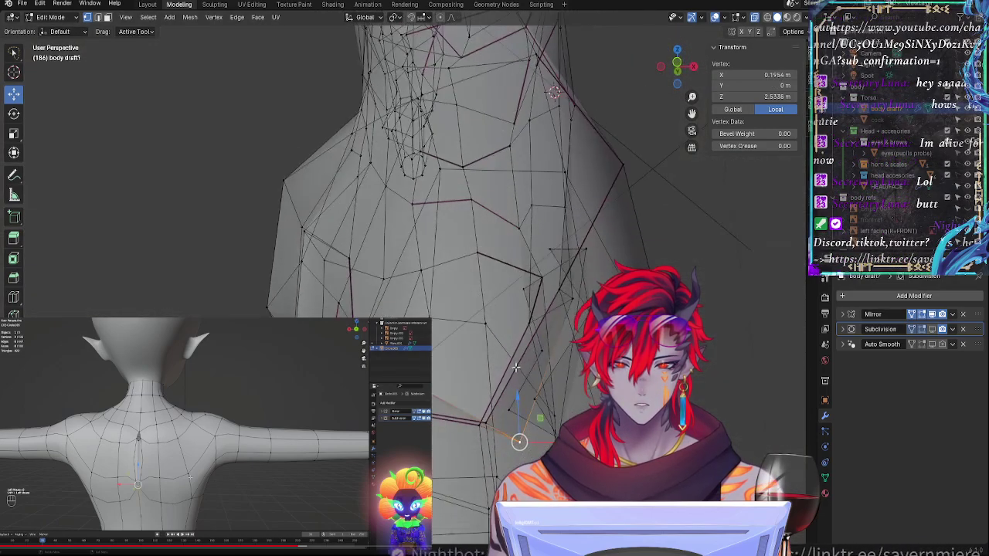
pyautogui.moveTo(686, 108); pyautogui.dragTo(718, 122, button='middle')
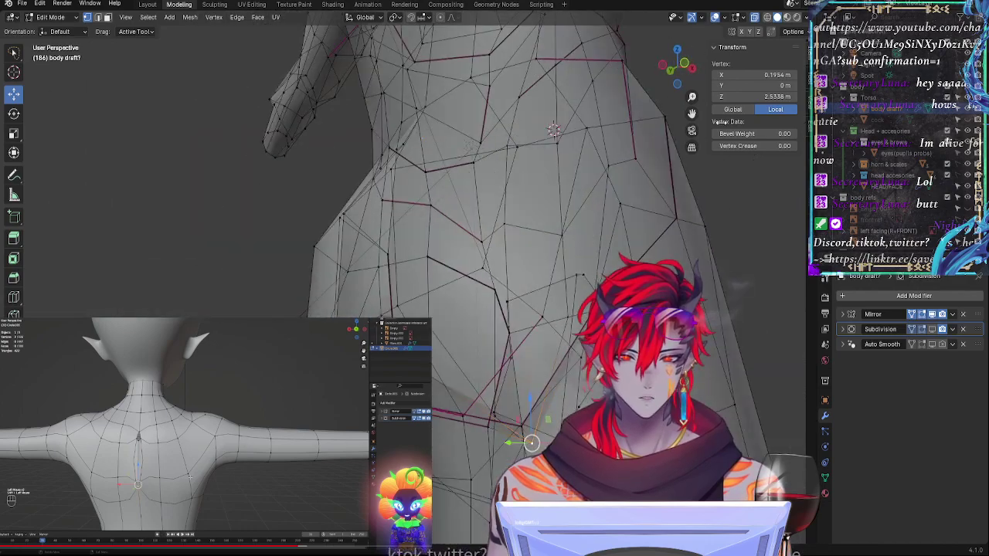
pyautogui.click(690, 67)
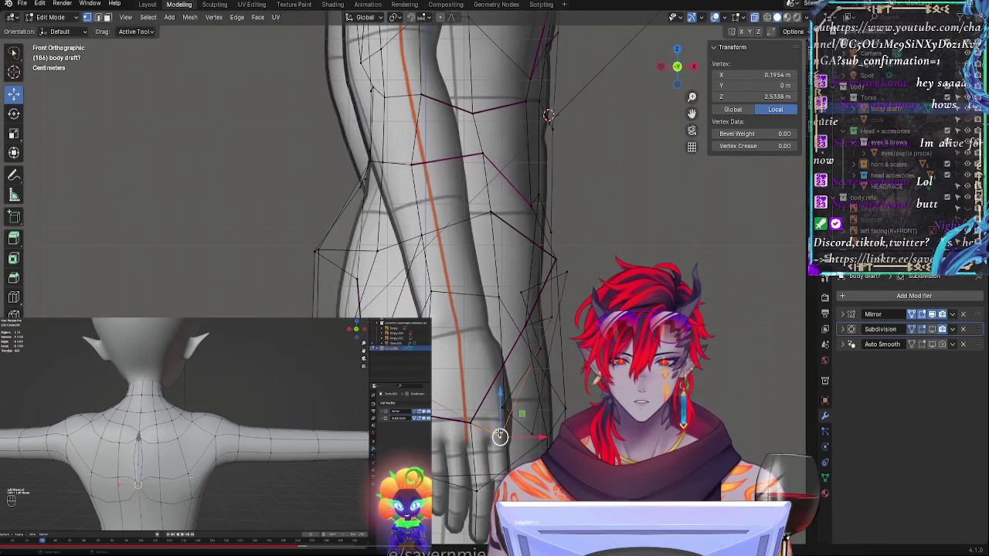
pyautogui.moveTo(499, 437); pyautogui.dragTo(502, 435)
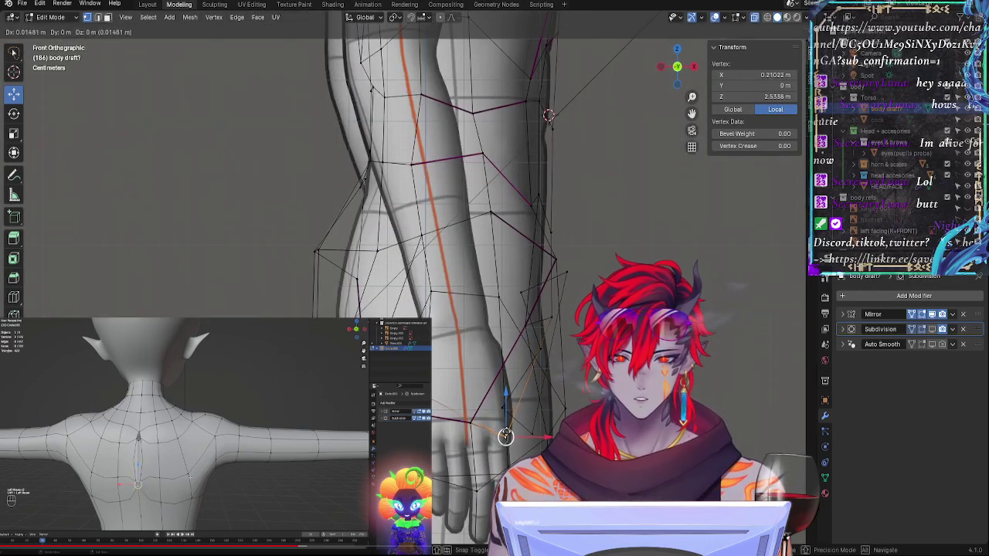
pyautogui.moveTo(506, 432); pyautogui.dragTo(506, 432)
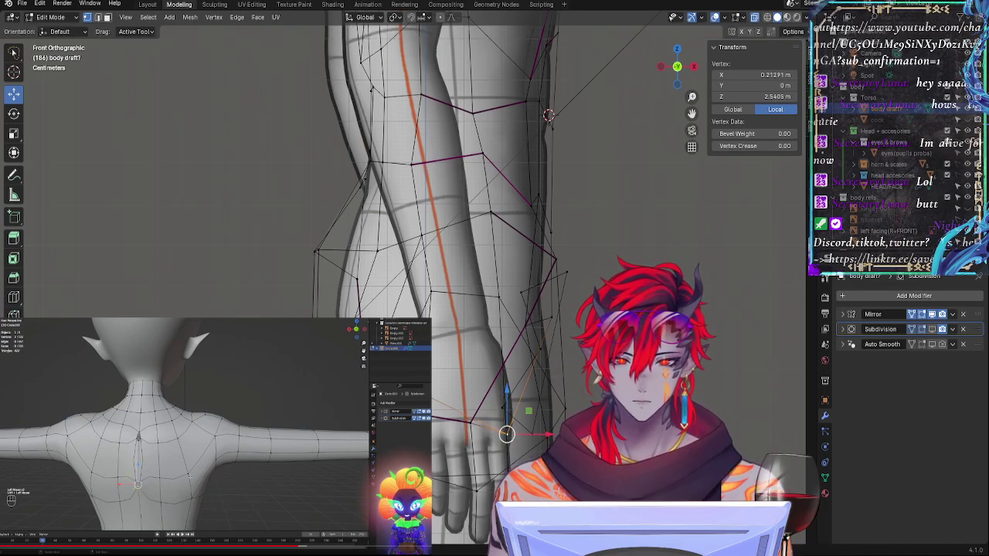
pyautogui.moveTo(548, 115); pyautogui.dragTo(547, 115)
pyautogui.moveTo(467, 396); pyautogui.dragTo(508, 421, button='middle')
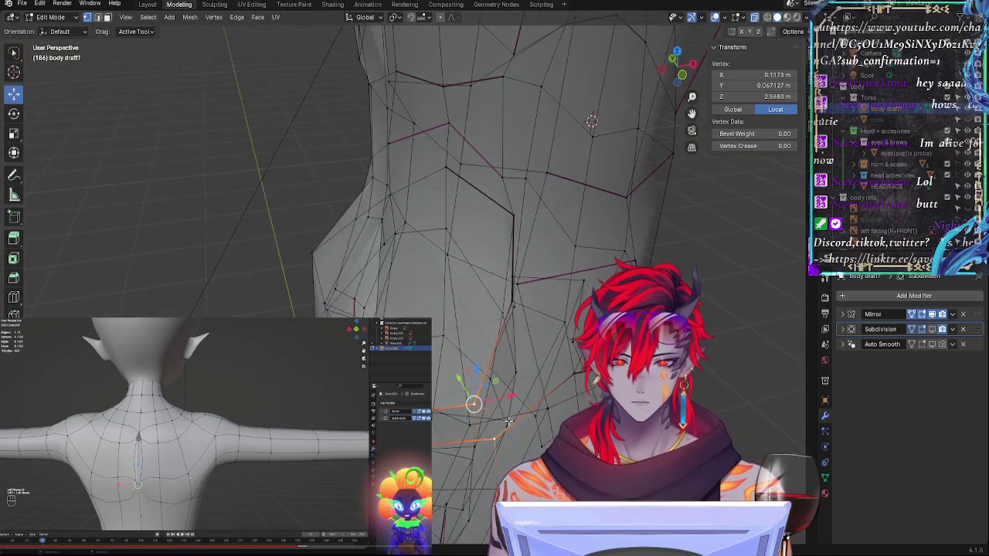
pyautogui.moveTo(542, 405); pyautogui.dragTo(519, 396)
pyautogui.moveTo(519, 396); pyautogui.dragTo(571, 248, button='middle')
pyautogui.click(681, 69)
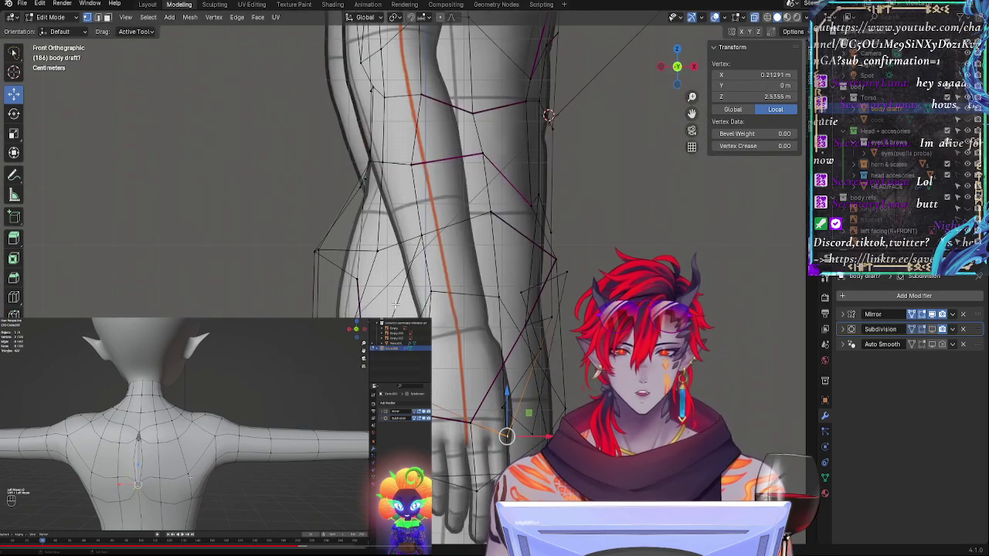
pyautogui.moveTo(506, 436); pyautogui.dragTo(486, 409, button='middle')
# Step: Return to Object Mode, show the body with Subdivision and turn X-ray off
pyautogui.press('Tab')
pyautogui.scroll(-2, 486, 408)
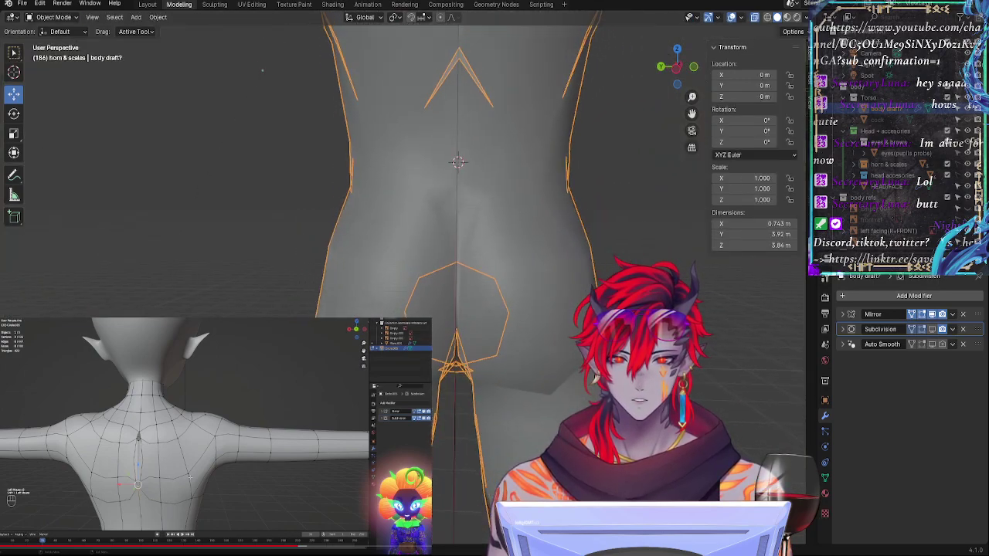
pyautogui.moveTo(486, 409); pyautogui.dragTo(462, 418)
pyautogui.click(932, 330)
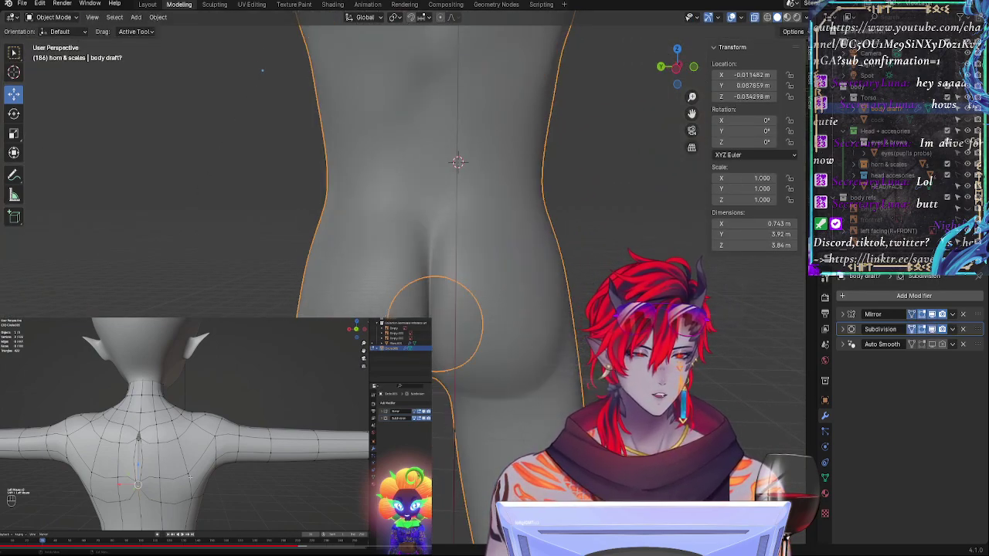
pyautogui.hotkey('alt', 'z')
# Step: Orbit and zoom around the smoothed body from back to front, then reselect it
pyautogui.moveTo(594, 297)
pyautogui.mouseDown(button='middle')
pyautogui.moveTo(517, 289)
pyautogui.moveTo(569, 307)
pyautogui.moveTo(556, 390)
pyautogui.moveTo(541, 368)
pyautogui.moveTo(489, 382)
pyautogui.moveTo(557, 363)
pyautogui.moveTo(514, 311)
pyautogui.moveTo(610, 301)
pyautogui.mouseUp(button='middle')
pyautogui.scroll(2, 518, 290)
pyautogui.scroll(-3, 559, 374)
pyautogui.click(578, 302)
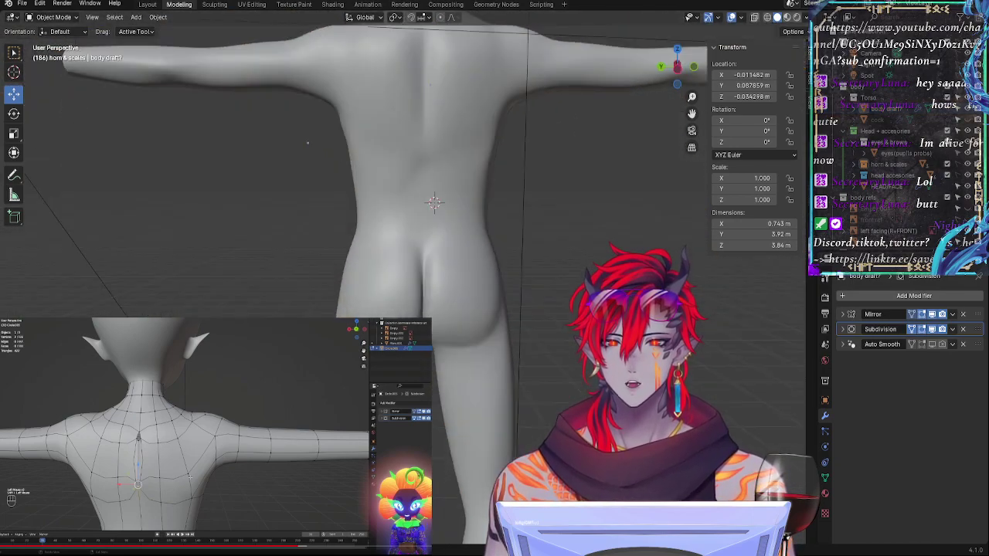
pyautogui.moveTo(513, 310); pyautogui.dragTo(532, 322, button='middle')
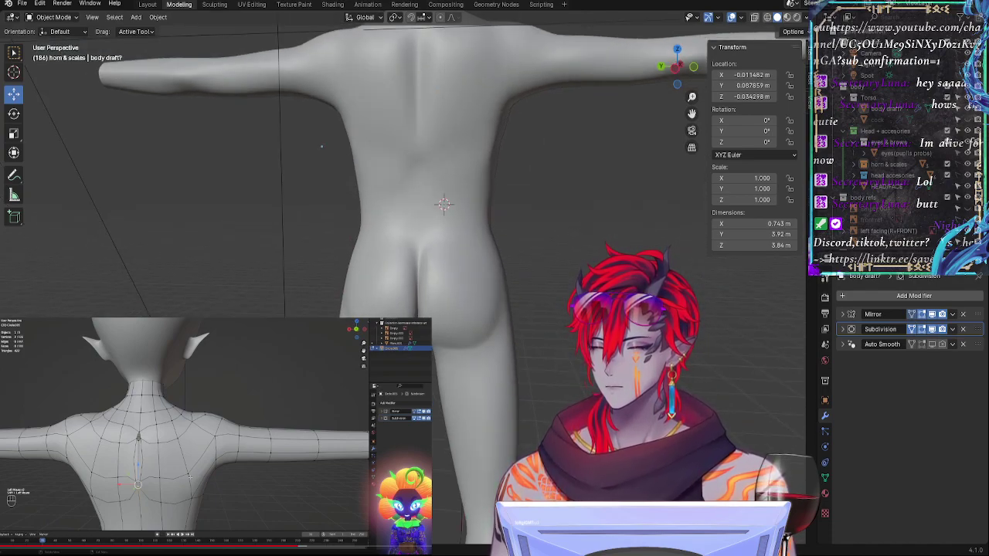
pyautogui.moveTo(532, 322); pyautogui.dragTo(209, 388, button='middle')
pyautogui.keyDown('shift'); pyautogui.moveTo(393, 179); pyautogui.dragTo(431, 389, button='middle'); pyautogui.keyUp('shift')
pyautogui.click(456, 351)
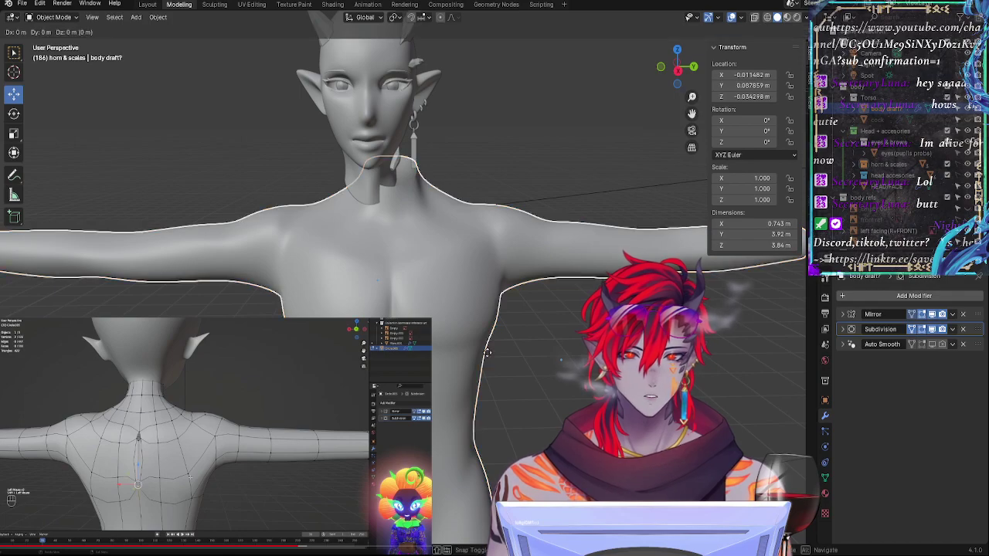
pyautogui.rightClick(488, 353)
pyautogui.scroll(-6, 521, 173)
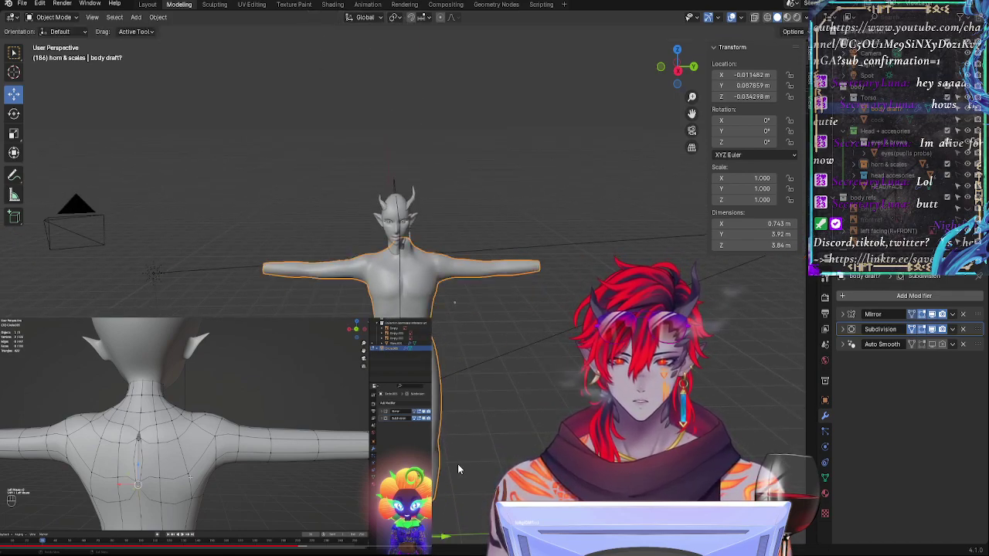
# Step: Reset the body's location to X 0, Y 0, Z 0
pyautogui.click(742, 74)
pyautogui.write('0')
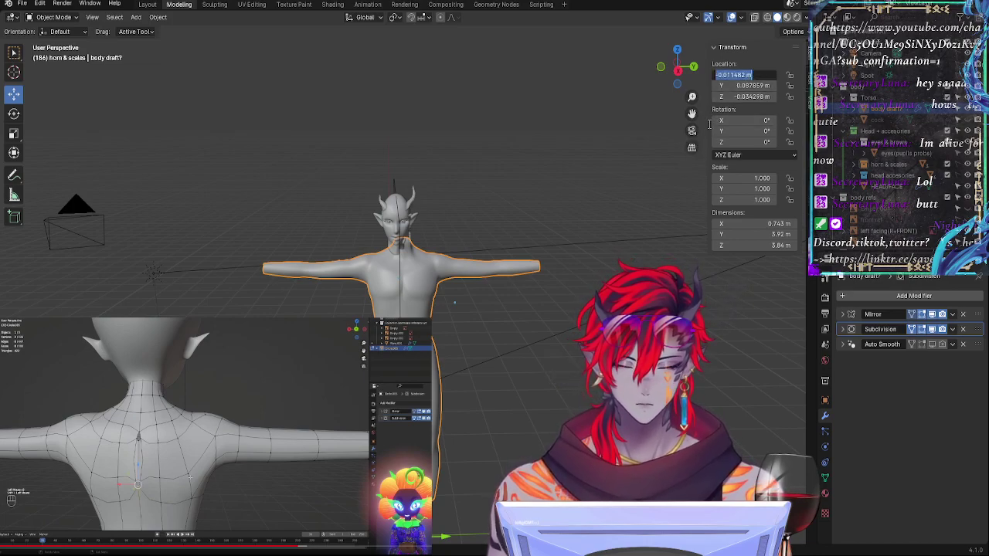
pyautogui.click(741, 85)
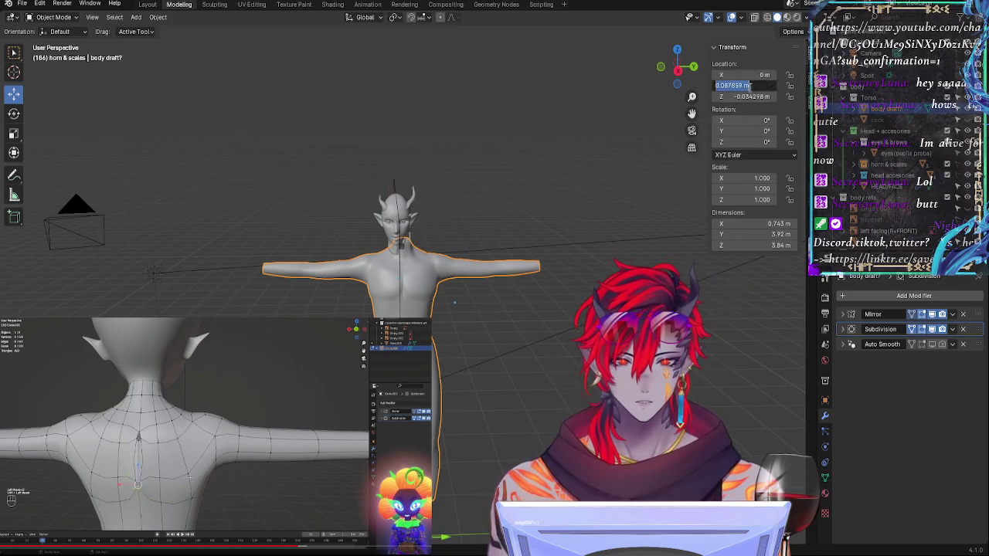
pyautogui.write('0')
pyautogui.press('Return')
pyautogui.click(747, 101)
pyautogui.write('0')
pyautogui.press('Return')
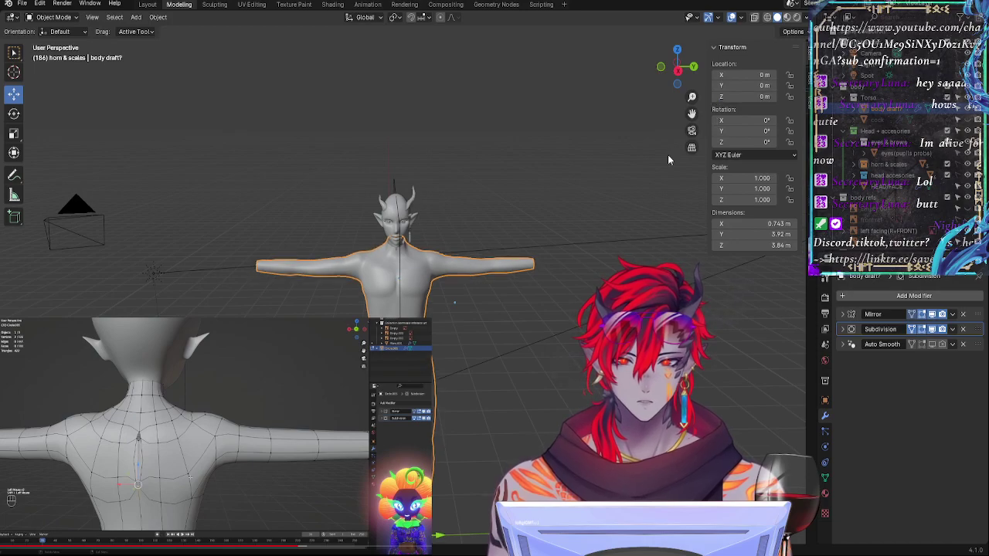
# Step: Frame the whole figure, head included, in orthographic view and enter Edit Mode
pyautogui.scroll(7, 509, 382)
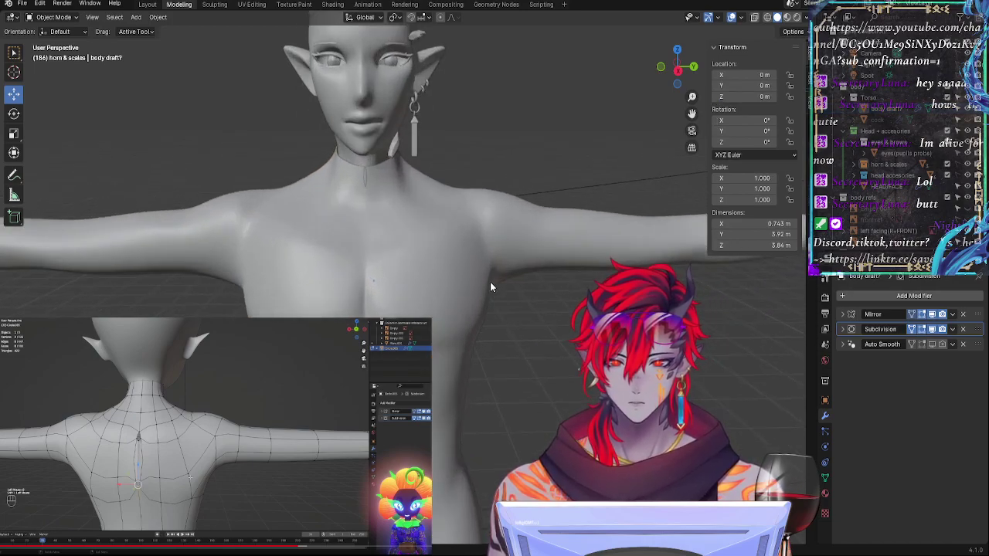
pyautogui.click(454, 271)
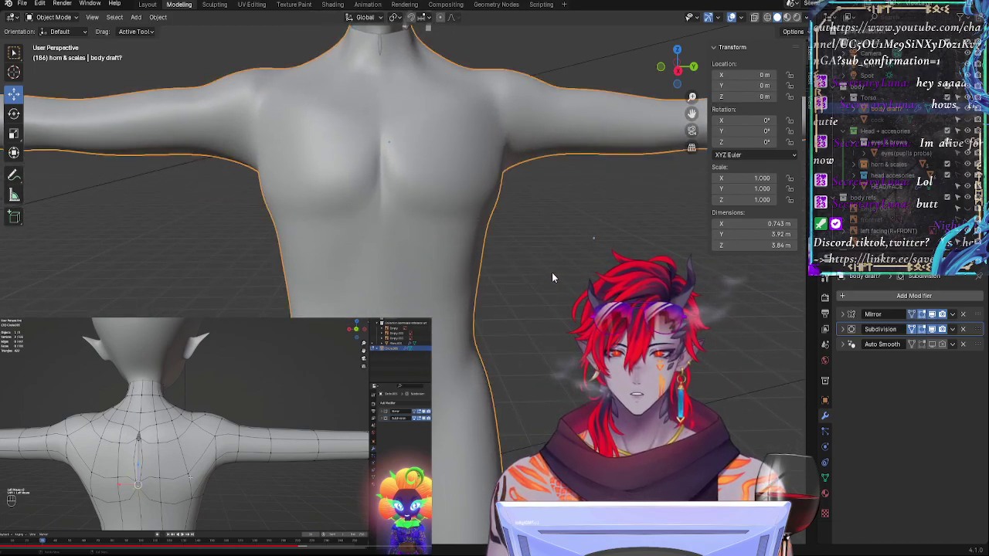
pyautogui.scroll(-5, 552, 272)
pyautogui.keyDown('shift'); pyautogui.moveTo(572, 320); pyautogui.dragTo(576, 304, button='middle'); pyautogui.keyUp('shift')
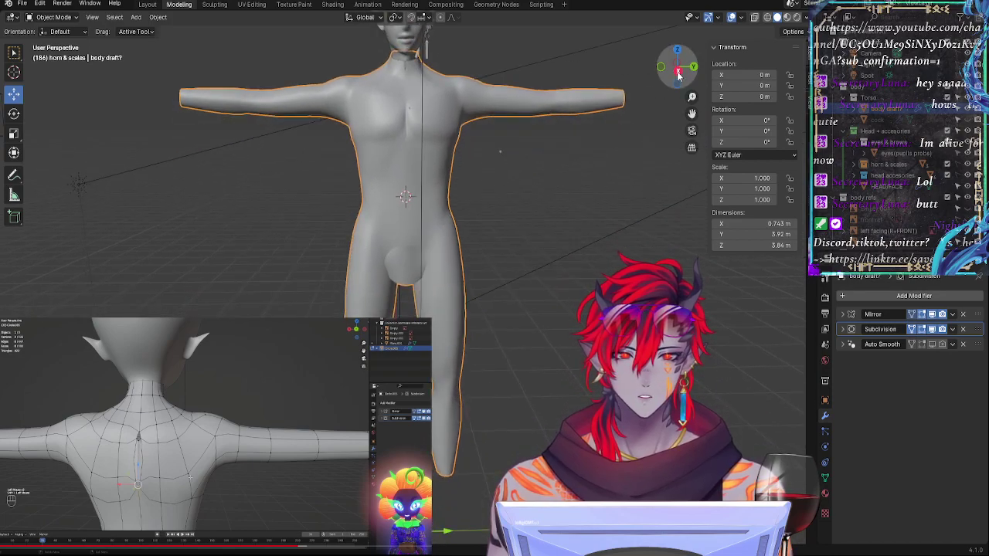
pyautogui.click(677, 72)
pyautogui.keyDown('shift'); pyautogui.moveTo(572, 396); pyautogui.dragTo(562, 445, button='middle'); pyautogui.keyUp('shift')
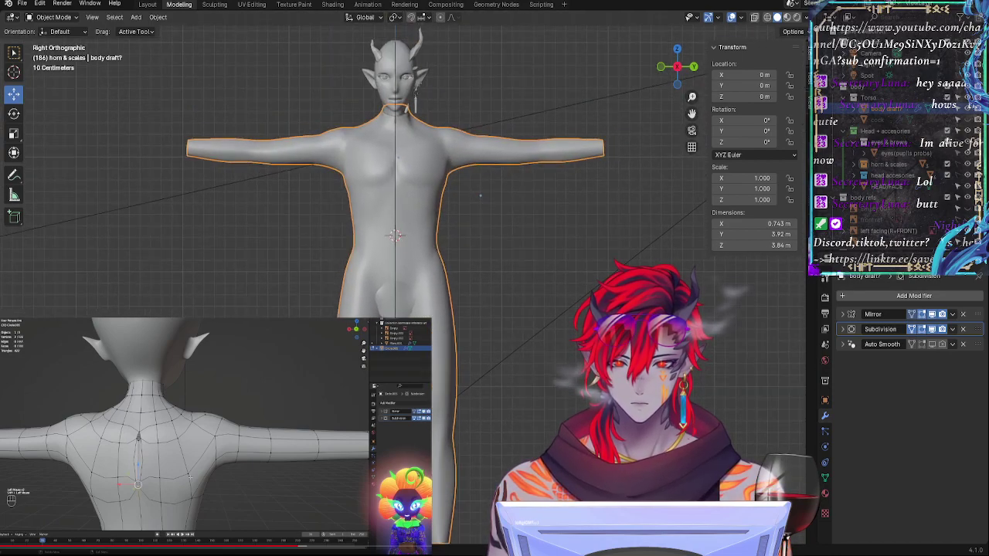
pyautogui.keyDown('shift'); pyautogui.moveTo(488, 296); pyautogui.dragTo(490, 207, button='middle'); pyautogui.keyUp('shift')
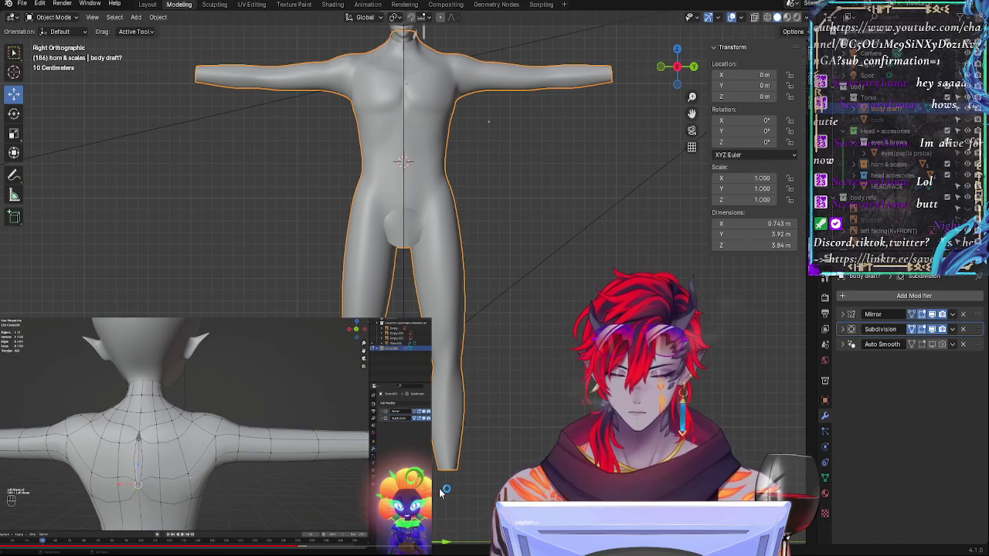
pyautogui.keyDown('shift'); pyautogui.moveTo(518, 224); pyautogui.dragTo(534, 412, button='middle'); pyautogui.keyUp('shift')
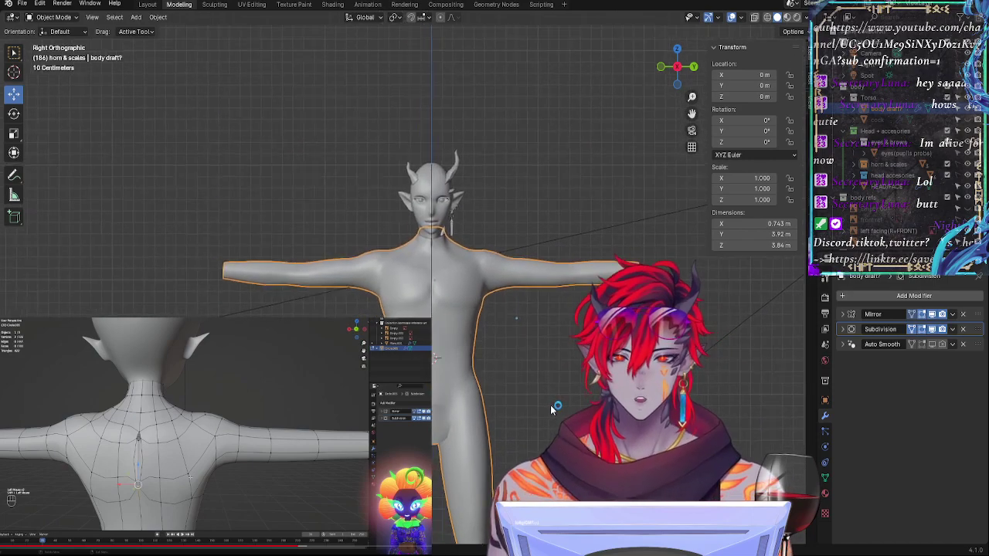
pyautogui.press('Tab')
pyautogui.scroll(4, 528, 223)
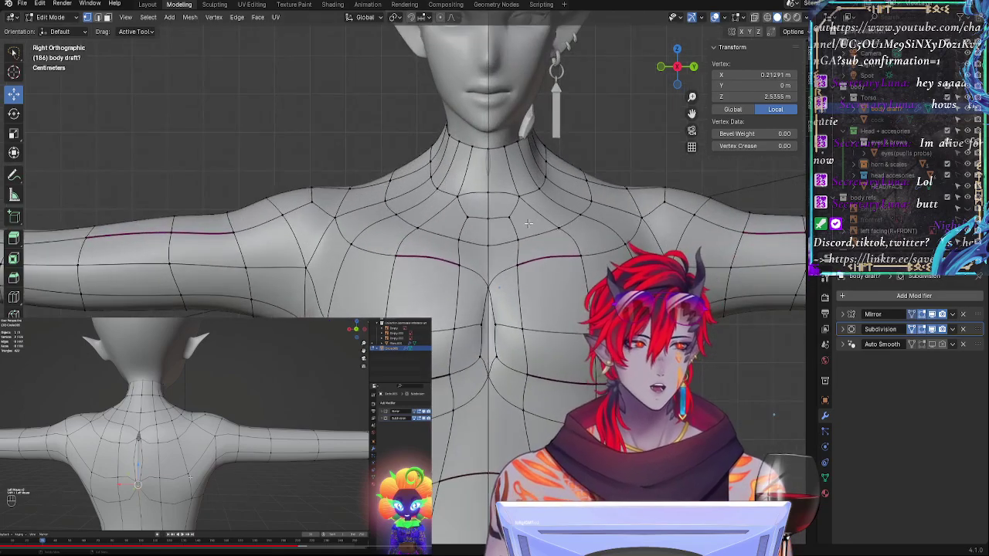
pyautogui.click(299, 117)
pyautogui.moveTo(299, 117); pyautogui.dragTo(646, 150, button='middle')
pyautogui.click(682, 71)
pyautogui.keyDown('shift'); pyautogui.scroll(-10, 641, 188); pyautogui.keyUp('shift')
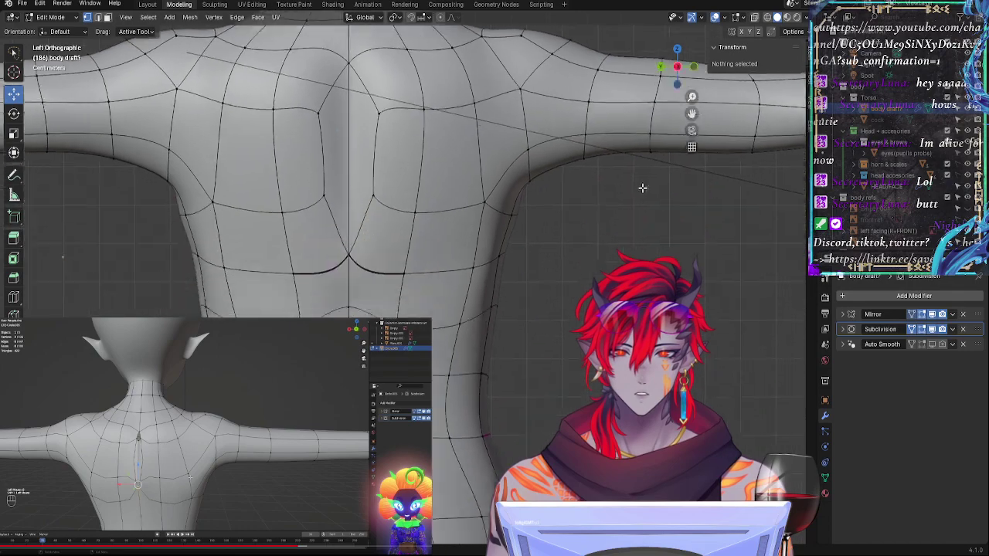
pyautogui.press('Tab')
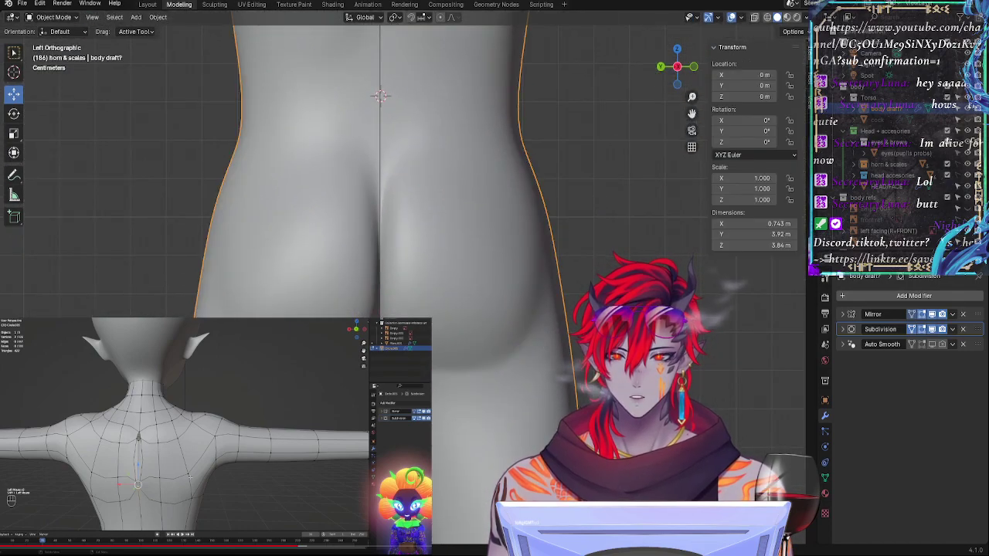
pyautogui.moveTo(576, 394)
pyautogui.keyDown('ctrl'); pyautogui.mouseDown(button='middle')
pyautogui.moveTo(577, 226)
pyautogui.moveTo(579, 382)
pyautogui.mouseUp(button='middle'); pyautogui.keyUp('ctrl')
pyautogui.keyDown('shift'); pyautogui.moveTo(582, 251); pyautogui.dragTo(596, 128, button='middle'); pyautogui.keyUp('shift')
pyautogui.keyDown('ctrl'); pyautogui.moveTo(605, 249); pyautogui.dragTo(519, 309, button='middle'); pyautogui.keyUp('ctrl')
pyautogui.scroll(-5, 595, 266)
pyautogui.scroll(6, 523, 332)
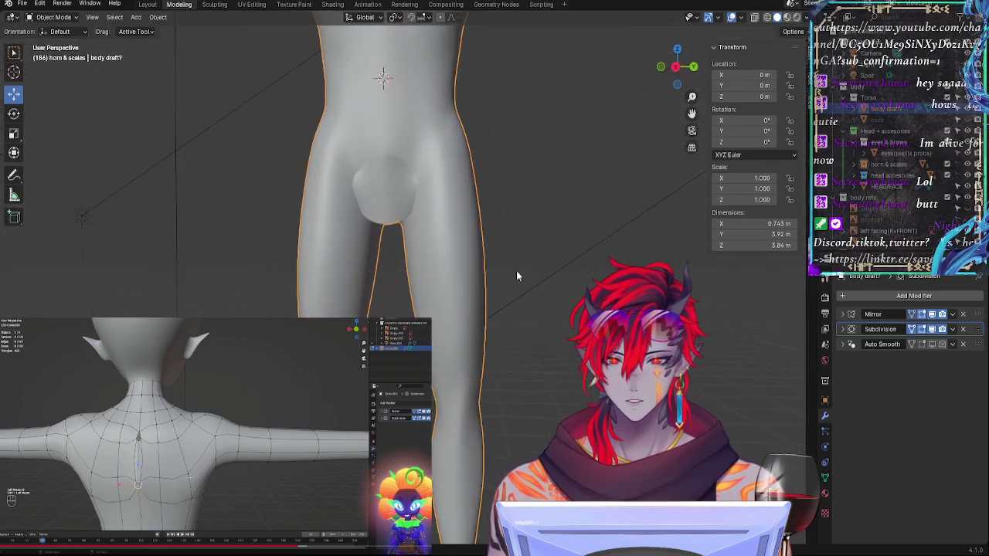
pyautogui.scroll(1, 516, 275)
pyautogui.keyDown('shift'); pyautogui.moveTo(508, 174); pyautogui.dragTo(518, 371, button='middle'); pyautogui.keyUp('shift')
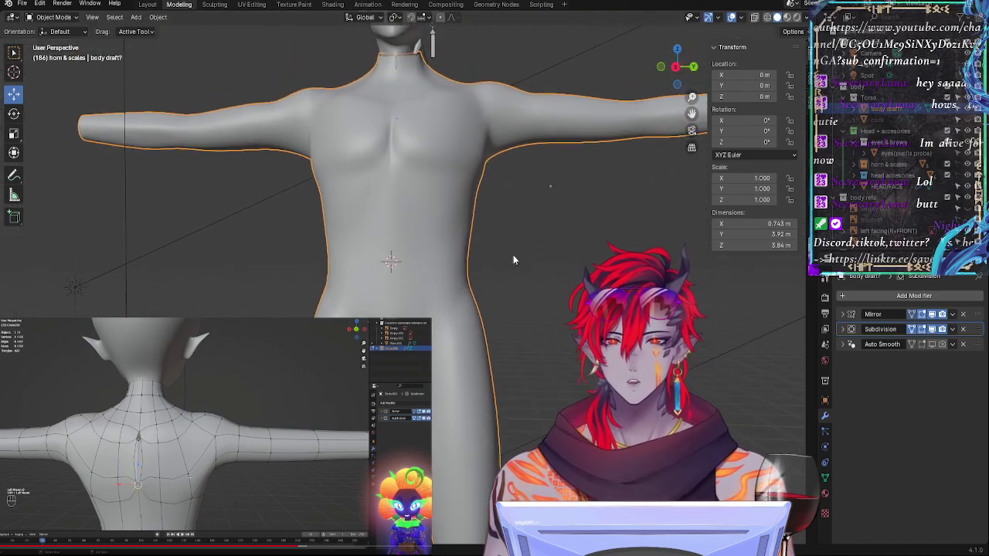
pyautogui.keyDown('shift'); pyautogui.moveTo(513, 255); pyautogui.dragTo(516, 278, button='middle'); pyautogui.keyUp('shift')
pyautogui.scroll(3, 527, 304)
pyautogui.scroll(-2, 519, 301)
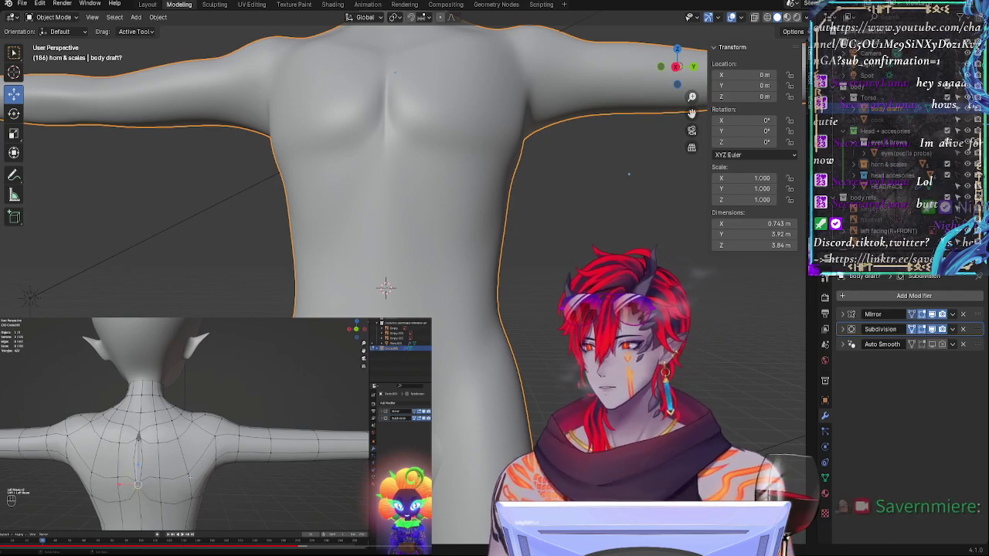
pyautogui.scroll(-6, 644, 252)
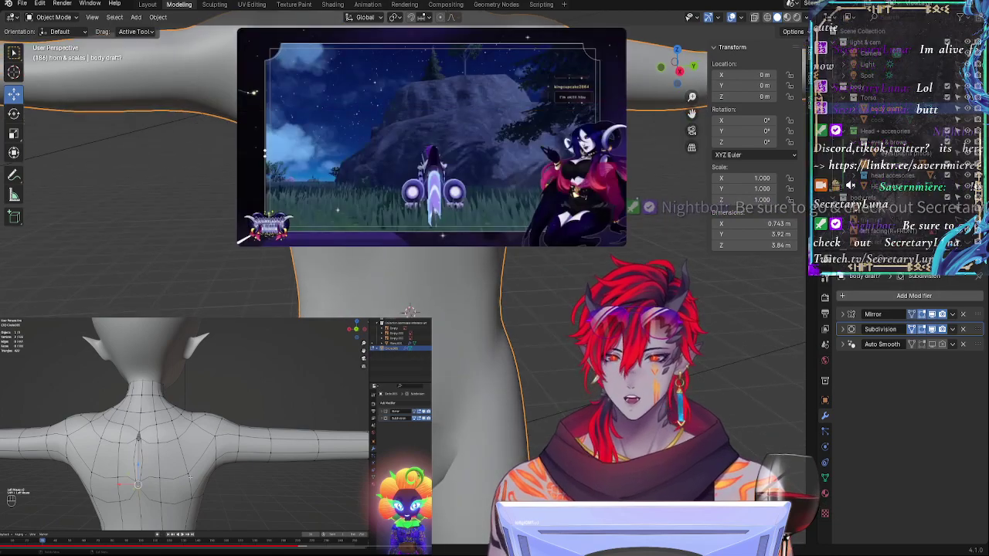
pyautogui.moveTo(575, 279); pyautogui.dragTo(595, 369, button='middle')
pyautogui.scroll(2, 576, 298)
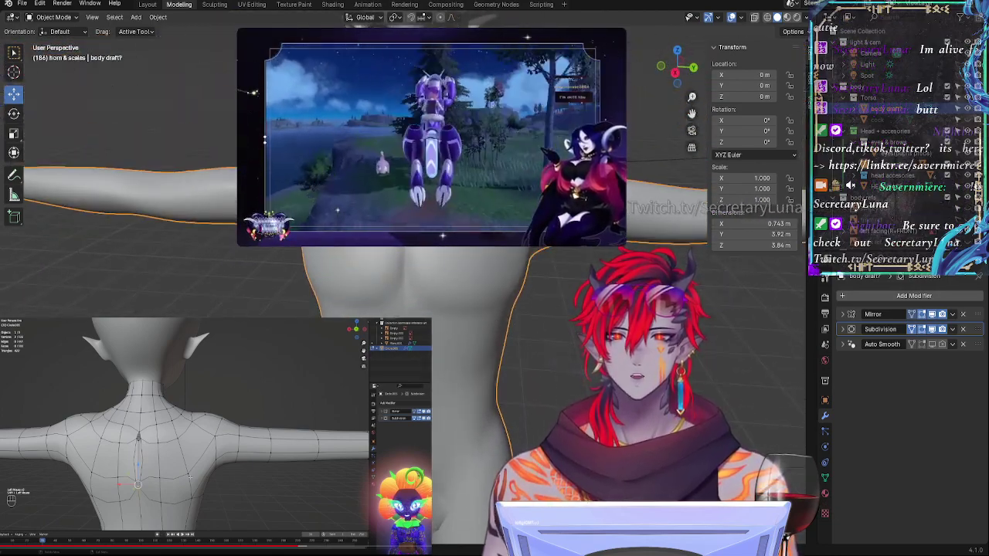
pyautogui.keyDown('shift'); pyautogui.moveTo(504, 275); pyautogui.dragTo(478, 384, button='middle'); pyautogui.keyUp('shift')
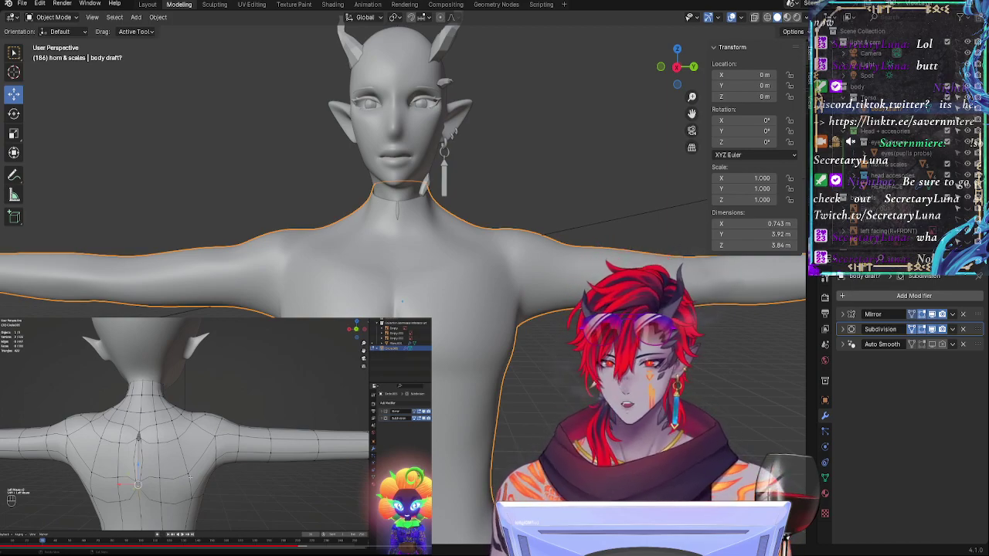
pyautogui.moveTo(533, 398); pyautogui.dragTo(637, 267, button='middle')
pyautogui.moveTo(579, 328); pyautogui.dragTo(470, 276, button='middle')
pyautogui.moveTo(431, 155); pyautogui.dragTo(548, 283, button='middle')
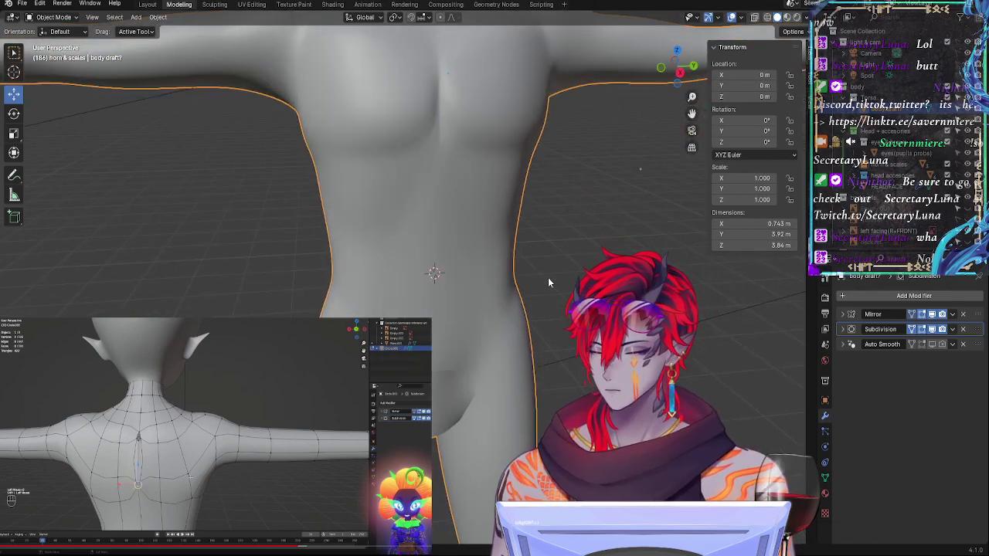
# Step: Orbit around the smoothed torso to inspect the upper back from several angles
pyautogui.moveTo(539, 181); pyautogui.dragTo(513, 169, button='middle')
pyautogui.press('Tab')
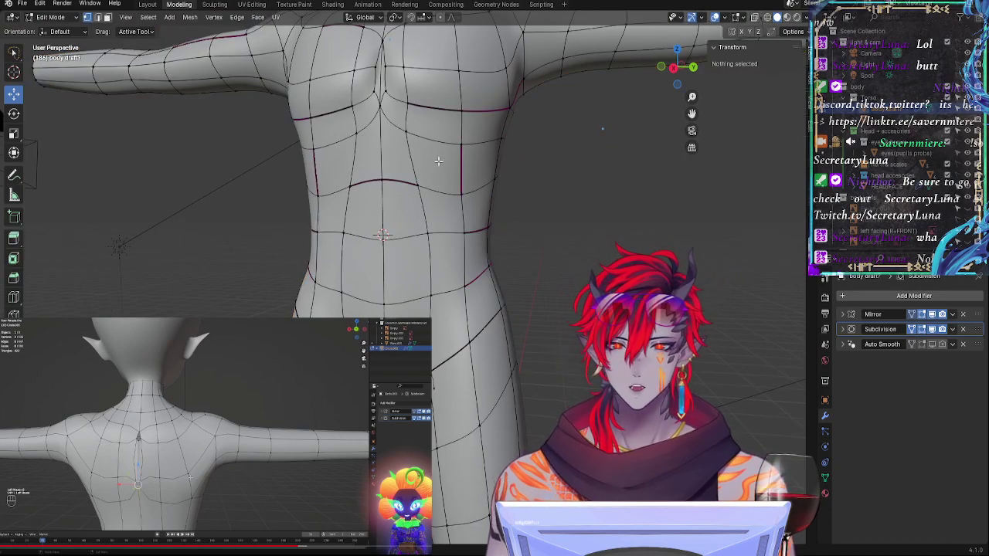
pyautogui.press('Tab')
pyautogui.moveTo(508, 239); pyautogui.dragTo(562, 272, button='middle')
pyautogui.scroll(2, 540, 235)
pyautogui.moveTo(544, 217); pyautogui.dragTo(507, 216, button='middle')
pyautogui.moveTo(414, 161); pyautogui.dragTo(578, 229, button='middle')
pyautogui.scroll(-4, 559, 295)
pyautogui.moveTo(558, 294); pyautogui.dragTo(461, 376, button='middle')
pyautogui.scroll(3, 462, 377)
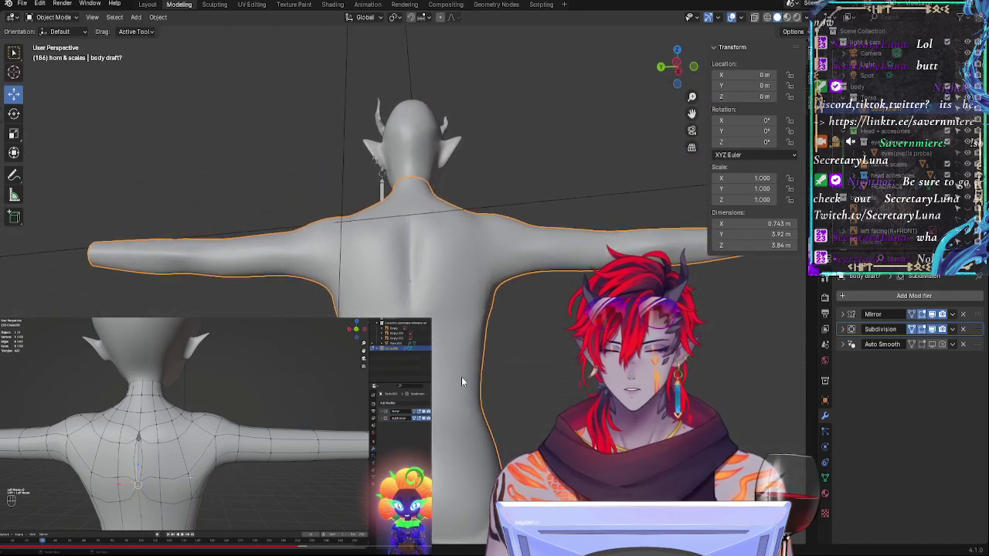
pyautogui.moveTo(452, 326); pyautogui.dragTo(483, 356, button='middle')
# Step: Slide and reposition an upper-back vertex, previewing the smoothed back between edits
pyautogui.press('Tab')
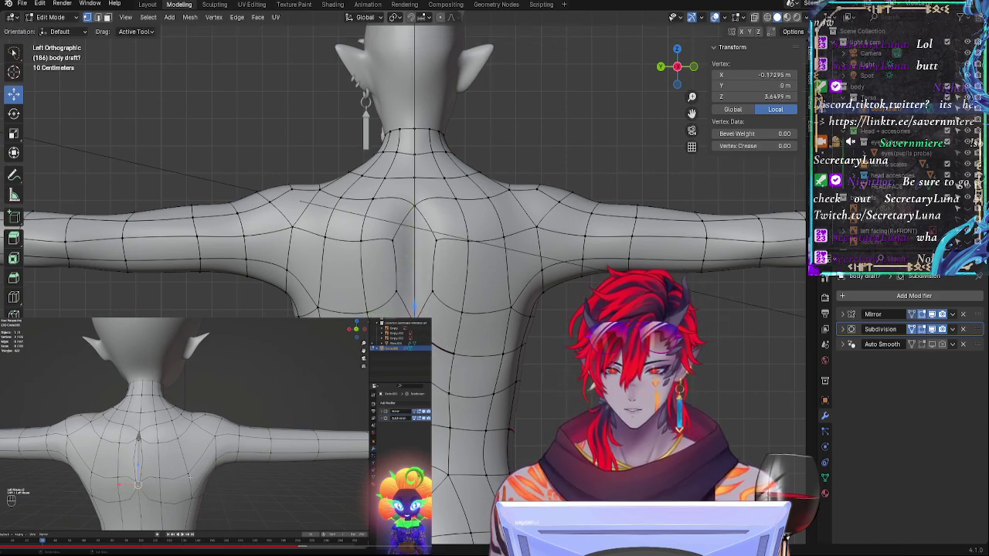
pyautogui.press('Tab')
pyautogui.moveTo(481, 369); pyautogui.dragTo(505, 355, button='middle')
pyautogui.press('Tab')
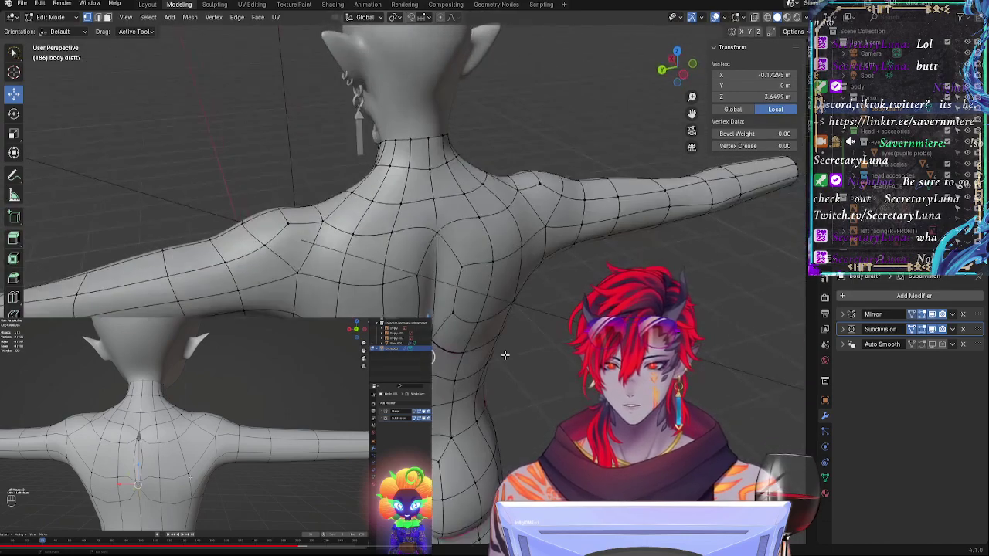
pyautogui.moveTo(462, 228); pyautogui.dragTo(429, 258, button='middle')
pyautogui.hotkey('shift', 'v')
pyautogui.press('Tab')
pyautogui.press('Tab')
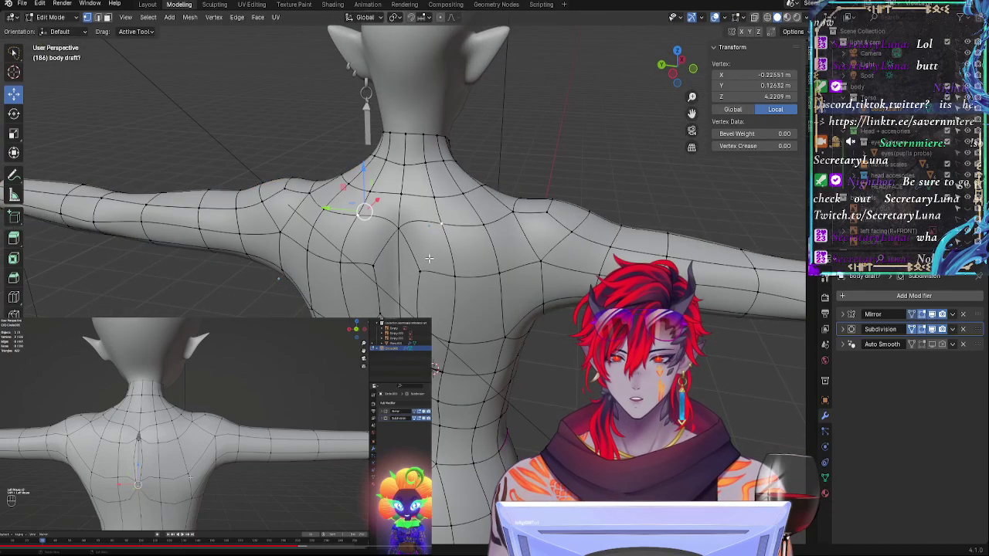
pyautogui.press('g')
pyautogui.click(437, 291)
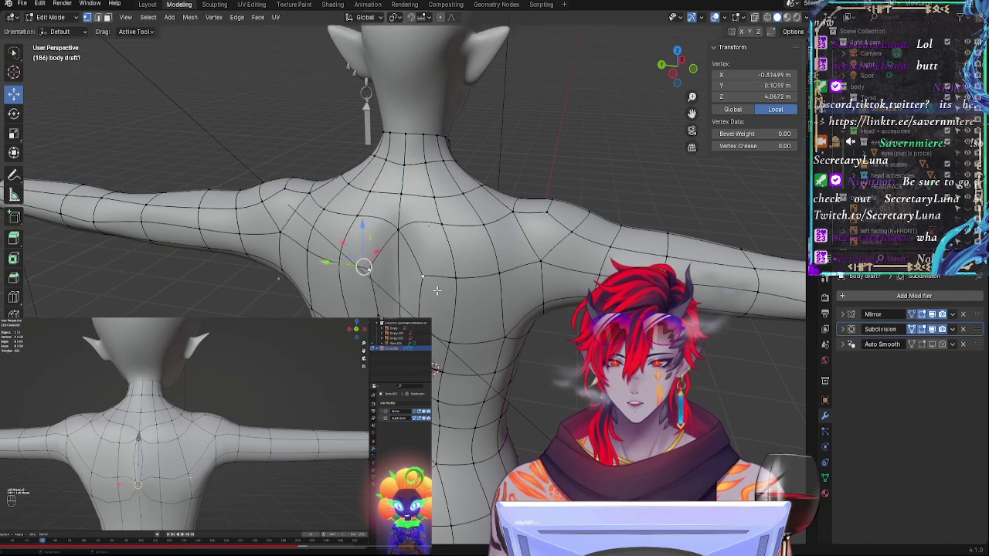
pyautogui.press('Tab')
pyautogui.moveTo(461, 307)
pyautogui.mouseDown(button='middle')
pyautogui.moveTo(501, 278)
pyautogui.moveTo(472, 296)
pyautogui.mouseUp(button='middle')
pyautogui.press('Tab')
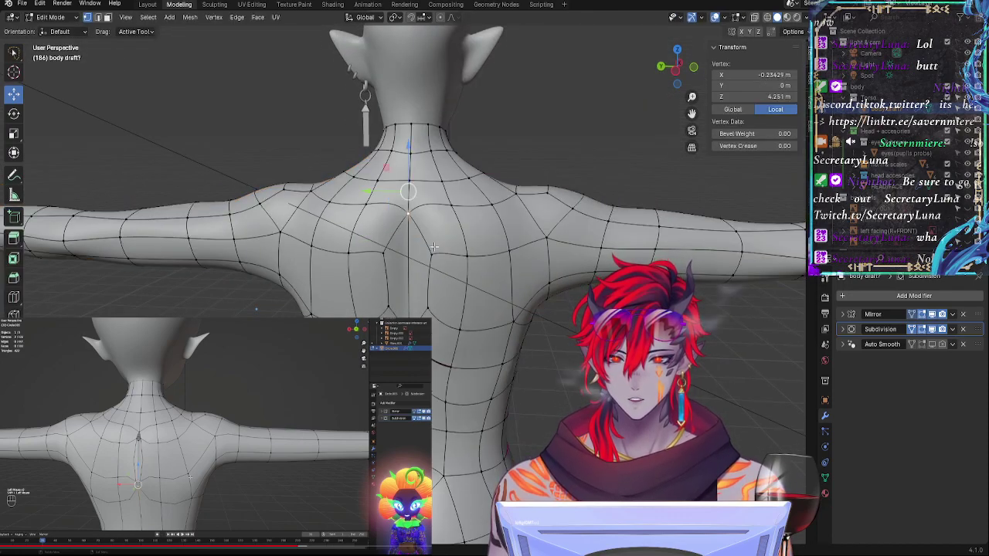
# Step: Shift the upper-back vertex slightly along X and check the smoothed back
pyautogui.moveTo(434, 247); pyautogui.dragTo(359, 292, button='middle')
pyautogui.moveTo(390, 218); pyautogui.dragTo(383, 218)
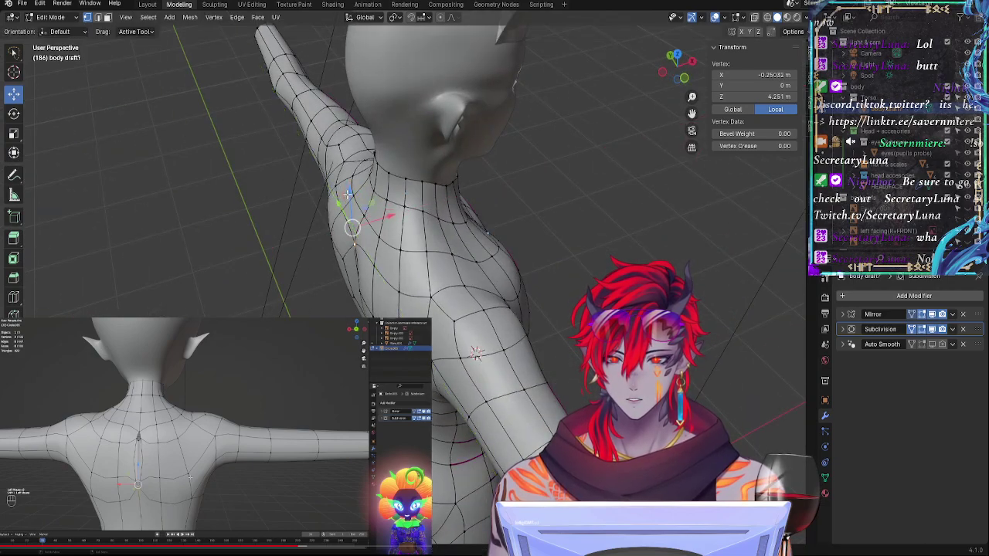
pyautogui.press('Tab')
pyautogui.moveTo(377, 245); pyautogui.dragTo(459, 210, button='middle')
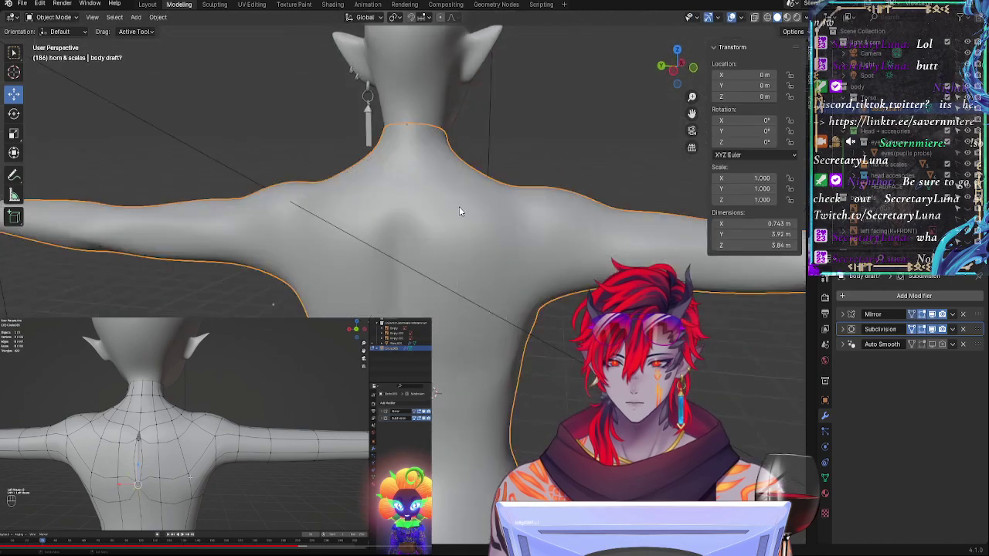
pyautogui.moveTo(511, 254); pyautogui.dragTo(574, 247, button='middle')
pyautogui.moveTo(542, 254); pyautogui.dragTo(510, 270, button='middle')
pyautogui.press('Tab')
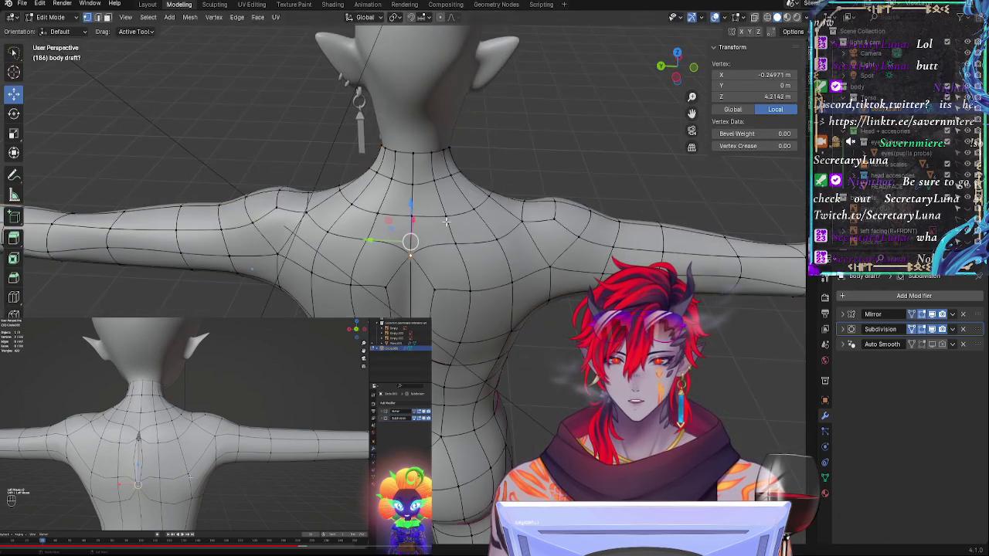
# Step: Reposition another upper-back vertex and move the neighbouring neck vertex along X
pyautogui.click(445, 221)
pyautogui.moveTo(446, 222); pyautogui.dragTo(380, 253, button='middle')
pyautogui.moveTo(381, 199); pyautogui.dragTo(374, 204)
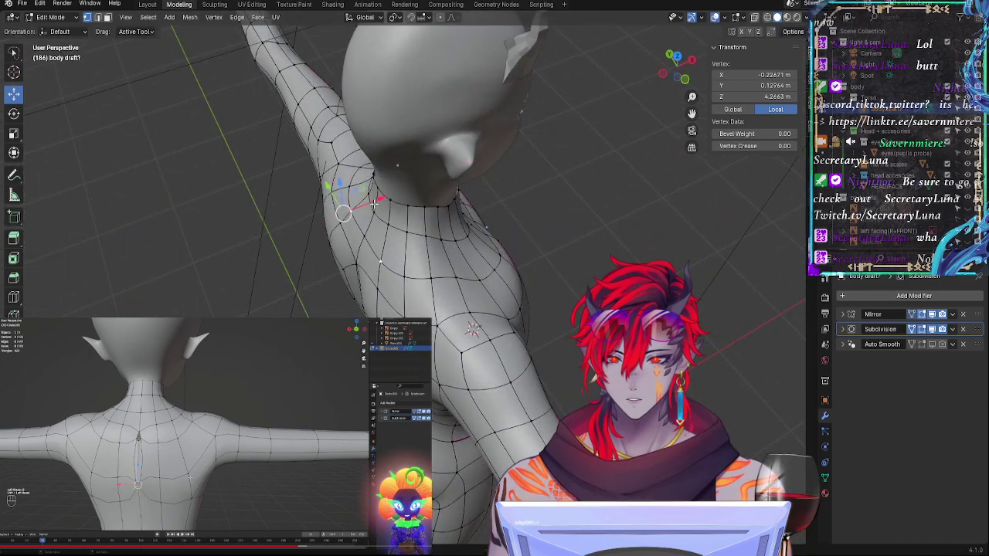
pyautogui.press('g')
pyautogui.click(414, 229)
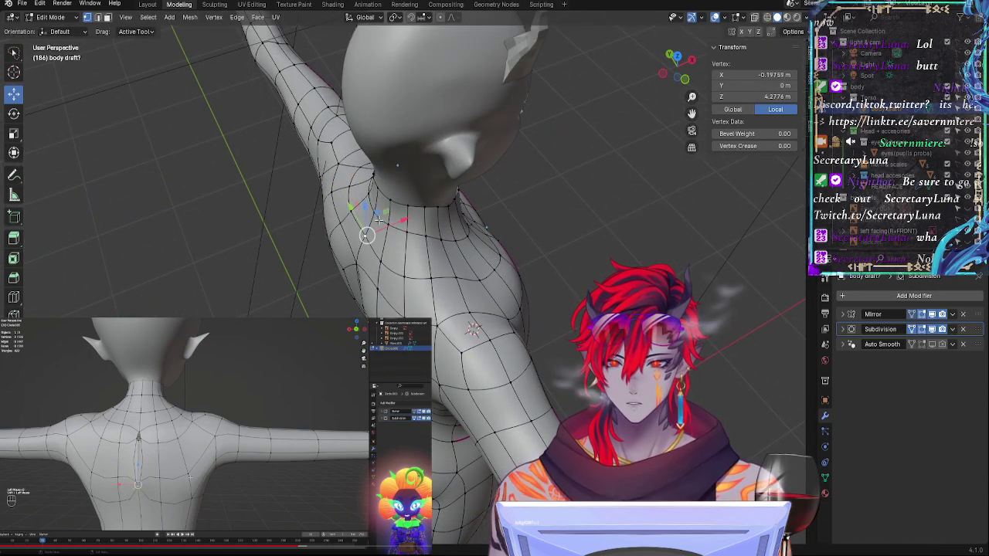
pyautogui.press('g')
pyautogui.click(418, 210)
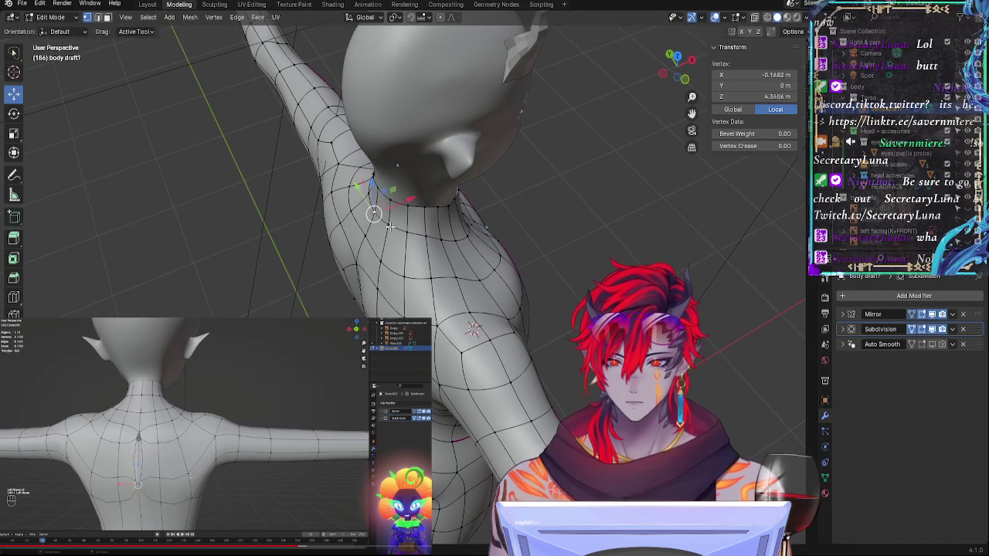
pyautogui.click(373, 192)
pyautogui.moveTo(409, 184); pyautogui.dragTo(413, 199)
pyautogui.press('Tab')
# Step: Nudge selected upper-back edges along X, then view Front Orthographic in Object Mode with X-ray
pyautogui.moveTo(415, 207); pyautogui.dragTo(468, 229, button='middle')
pyautogui.press('Tab')
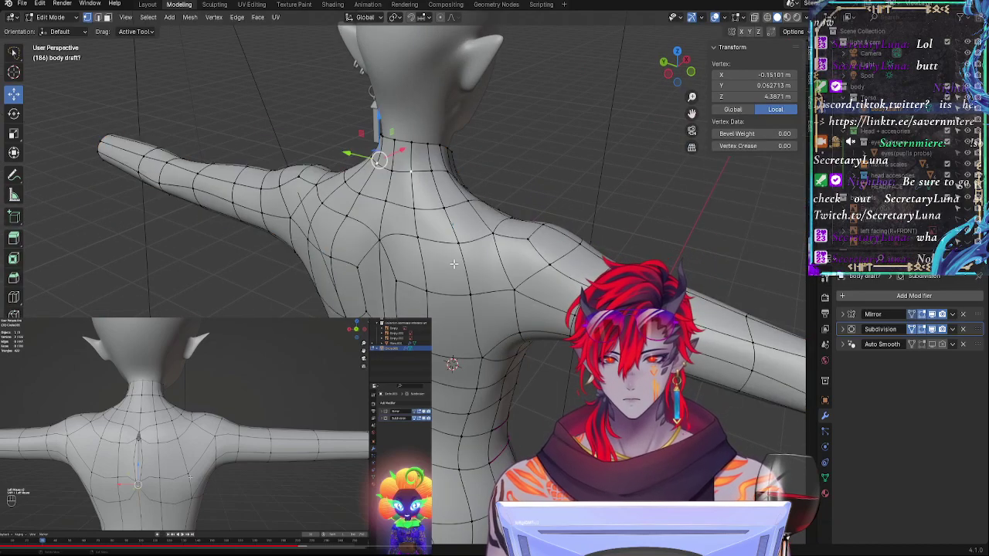
pyautogui.click(459, 244)
pyautogui.keyDown('shift'); pyautogui.click(469, 293); pyautogui.keyUp('shift')
pyautogui.keyDown('shift'); pyautogui.click(423, 294); pyautogui.keyUp('shift')
pyautogui.moveTo(424, 293); pyautogui.dragTo(263, 266, button='middle')
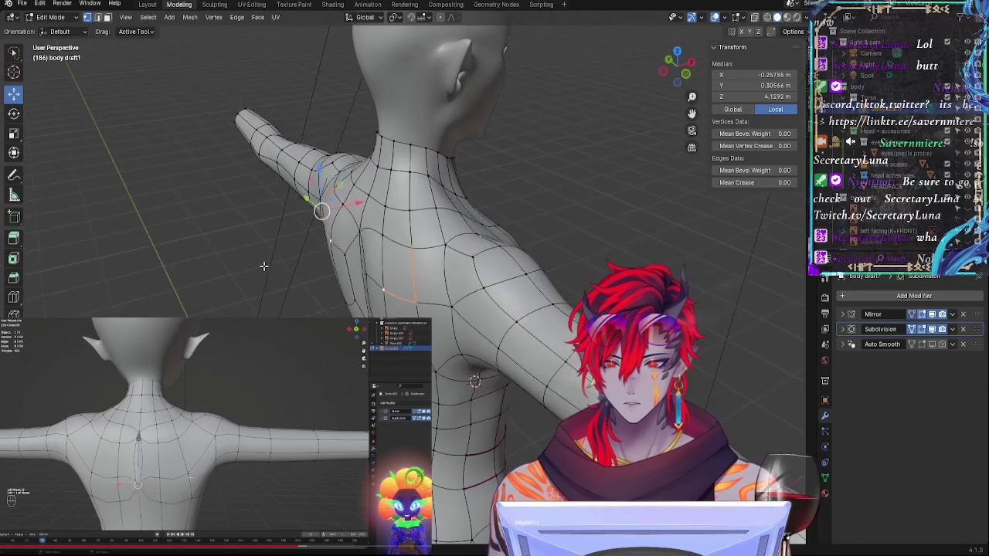
pyautogui.moveTo(360, 207); pyautogui.dragTo(362, 207)
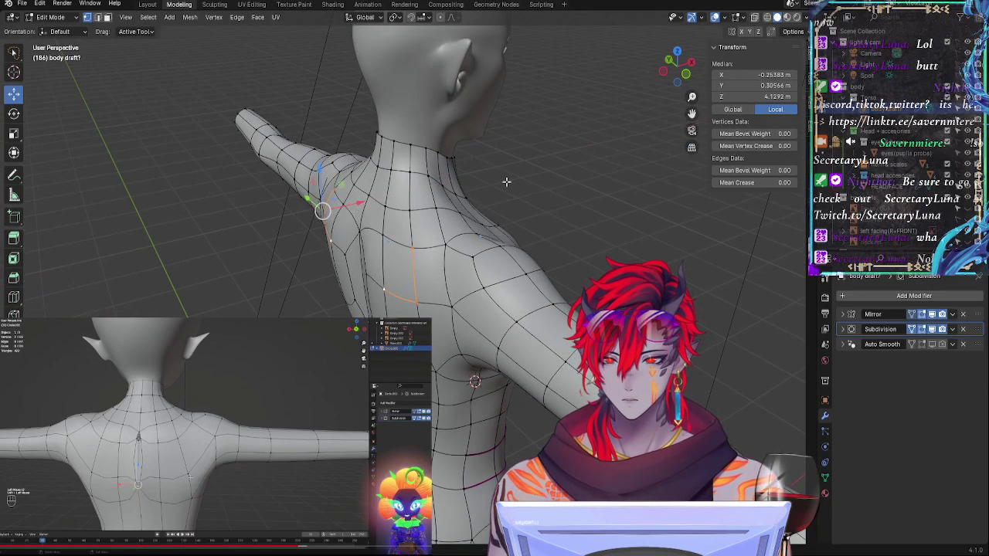
pyautogui.click(686, 73)
pyautogui.click(685, 74)
pyautogui.press('Tab')
pyautogui.hotkey('alt', 'z')
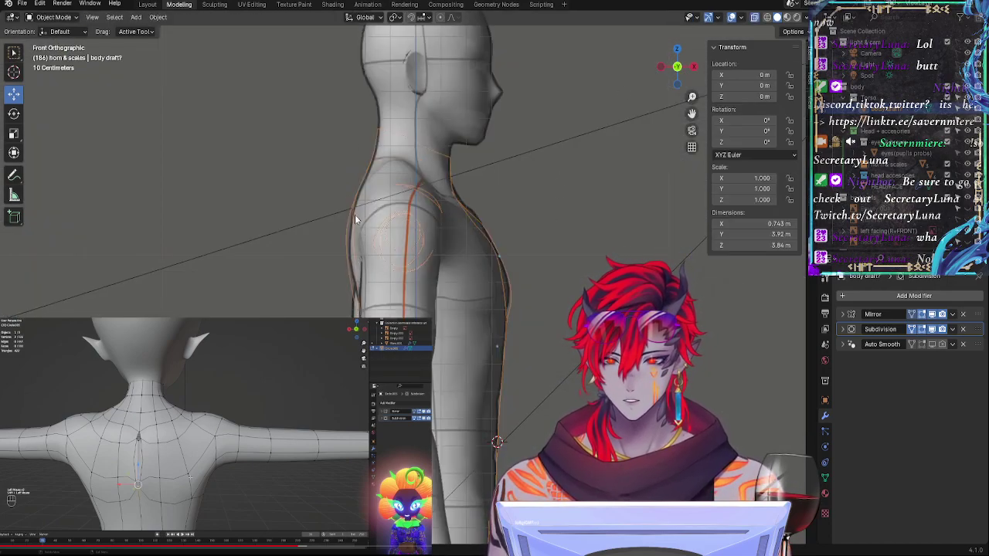
# Step: From a rear view, select vertices on the upper back and shoulder blade
pyautogui.hotkey('alt', 'z')
pyautogui.hotkey('alt', 'z')
pyautogui.hotkey('alt', 'z')
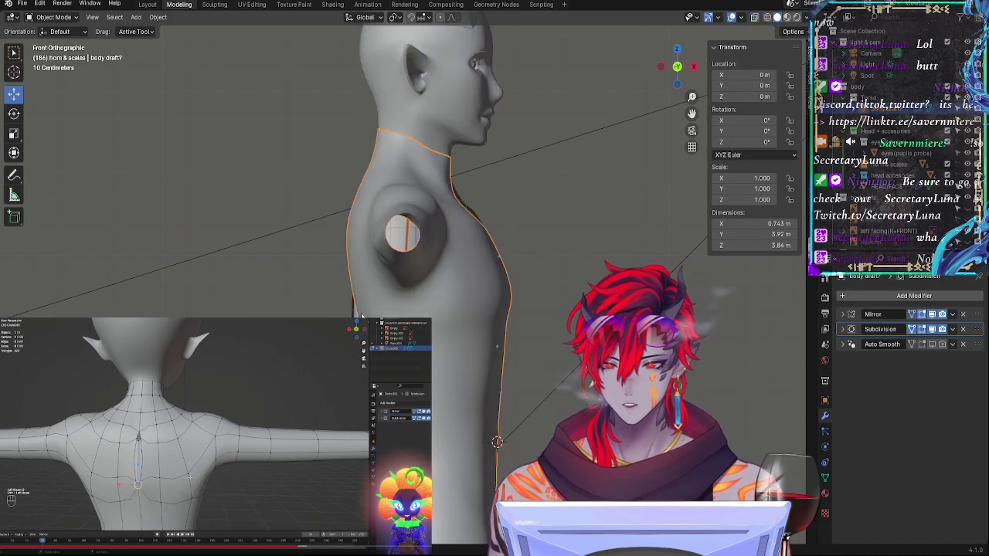
pyautogui.moveTo(373, 304); pyautogui.dragTo(441, 303, button='middle')
pyautogui.press('Tab')
pyautogui.press('Tab')
pyautogui.press('Tab')
pyautogui.click(378, 303)
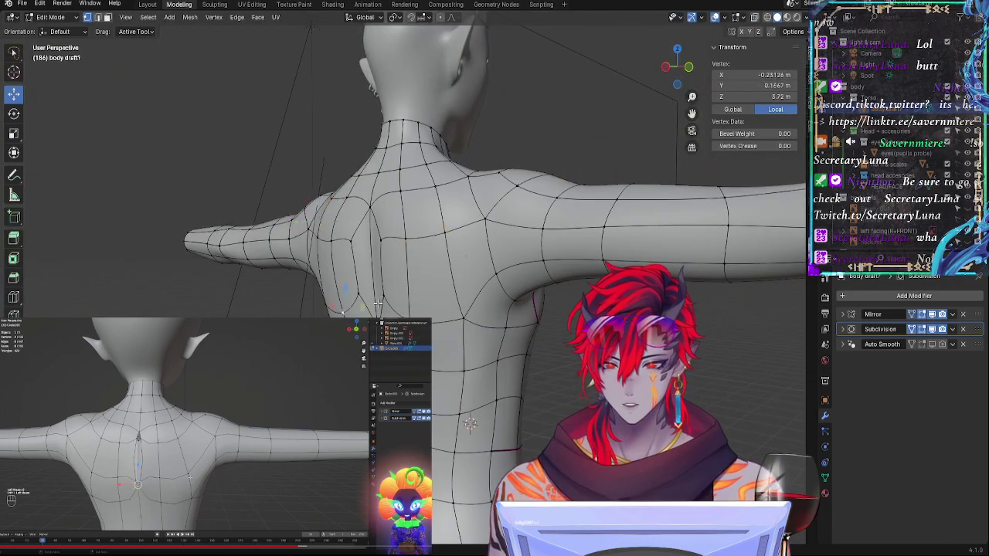
pyautogui.keyDown('shift'); pyautogui.click(385, 298); pyautogui.keyUp('shift')
pyautogui.keyDown('shift'); pyautogui.click(387, 301); pyautogui.keyUp('shift')
pyautogui.click(390, 304)
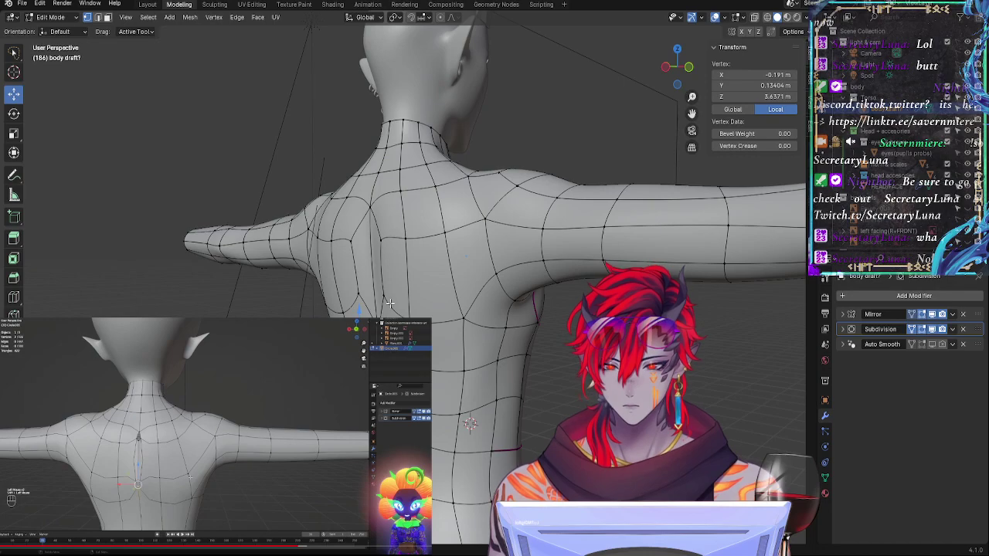
pyautogui.keyDown('shift'); pyautogui.click(383, 304); pyautogui.keyUp('shift')
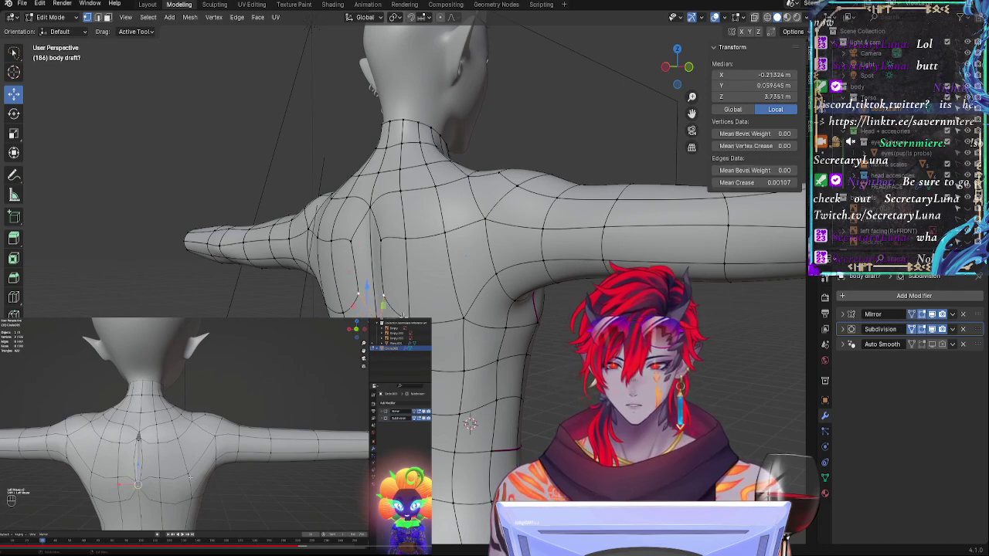
# Step: Lower a shoulder-blade vertex slightly along the Z axis, checking it in see-through mode
pyautogui.click(687, 68)
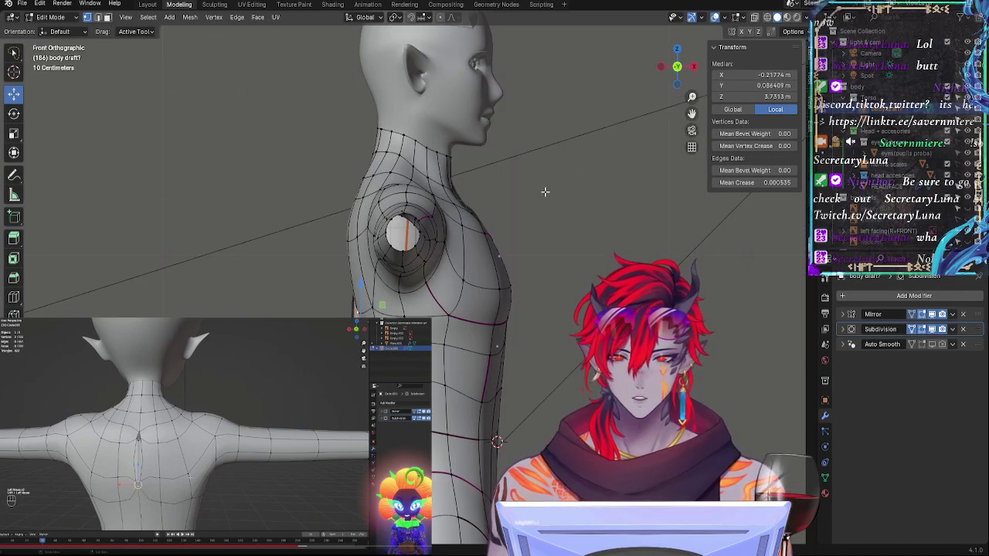
pyautogui.hotkey('alt', 'z')
pyautogui.hotkey('alt', 'z')
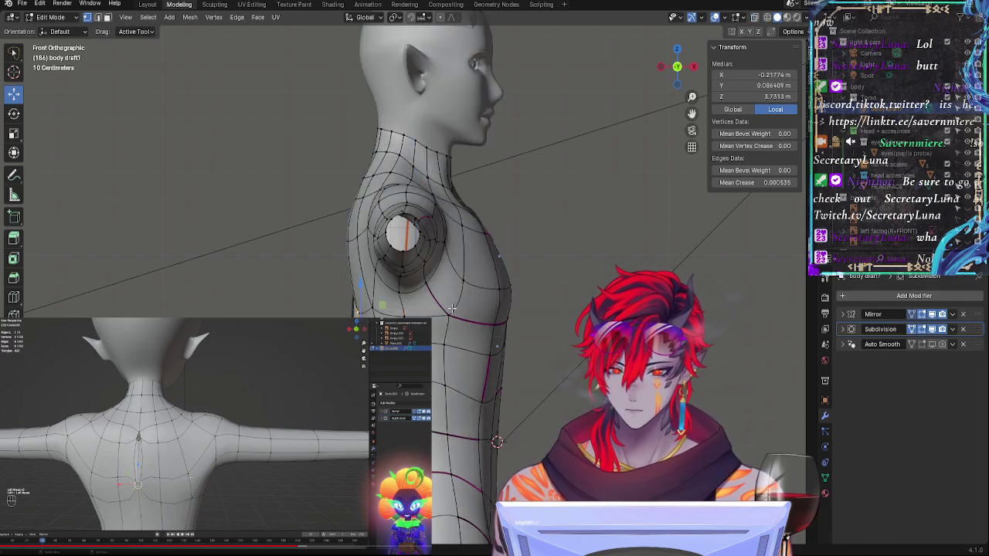
pyautogui.moveTo(459, 298); pyautogui.dragTo(420, 343, button='middle')
pyautogui.click(412, 307)
pyautogui.keyDown('shift'); pyautogui.click(410, 303); pyautogui.keyUp('shift')
pyautogui.click(393, 305)
pyautogui.press('g')
pyautogui.press('z')
pyautogui.click(468, 344)
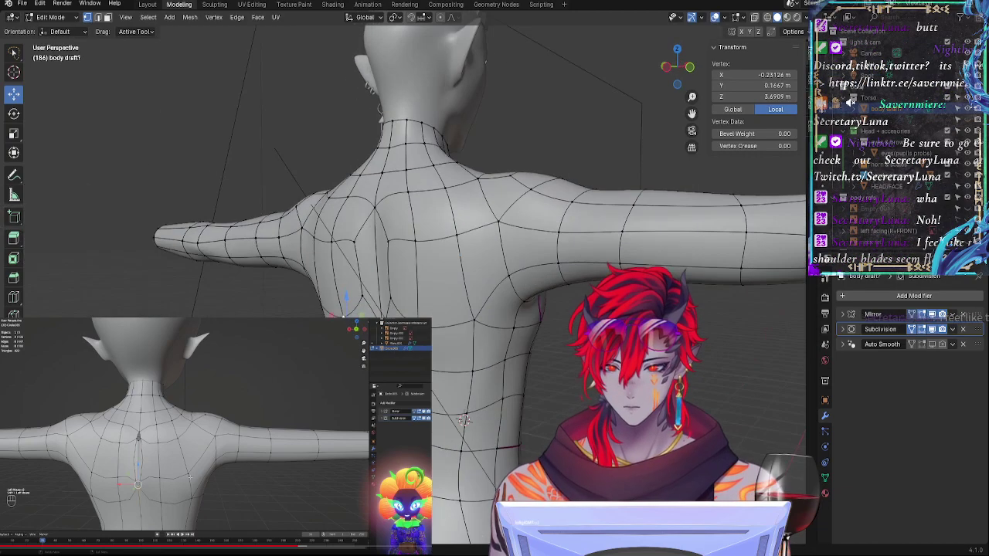
# Step: Slide a lower back vertex along its edge, then shift it front-to-back along Y
pyautogui.click(352, 328)
pyautogui.moveTo(352, 328); pyautogui.dragTo(317, 327, button='middle')
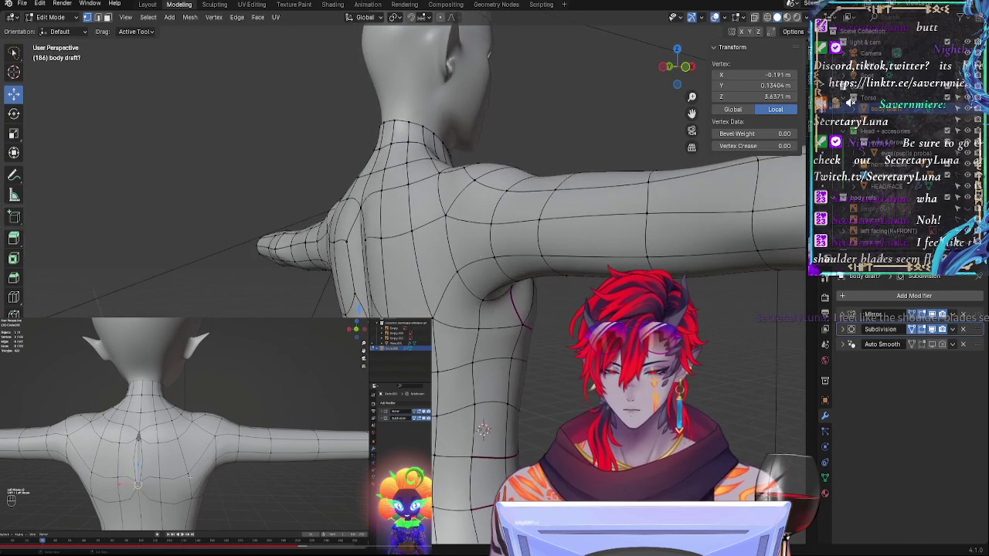
pyautogui.press('g')
pyautogui.press('g')
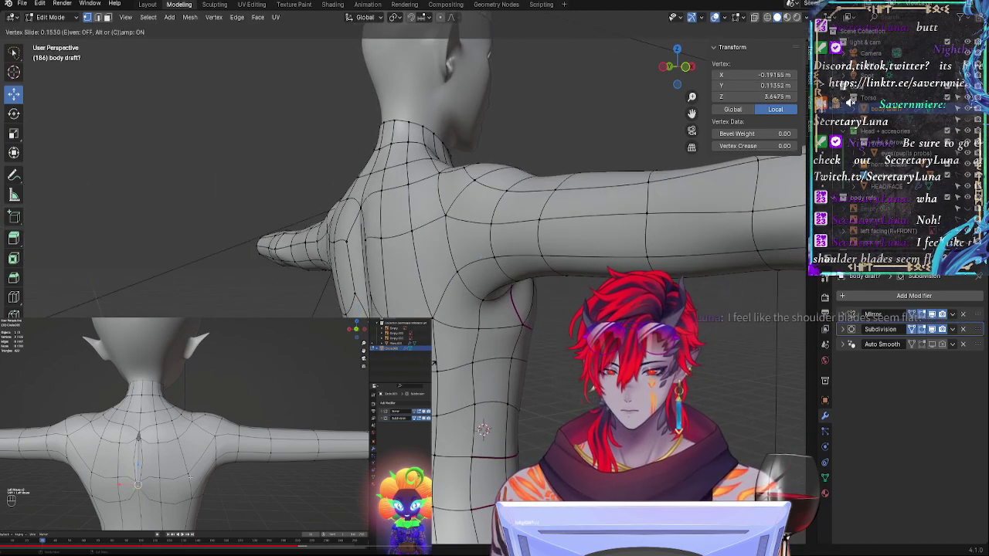
pyautogui.click(483, 430)
pyautogui.moveTo(483, 430); pyautogui.dragTo(457, 361, button='middle')
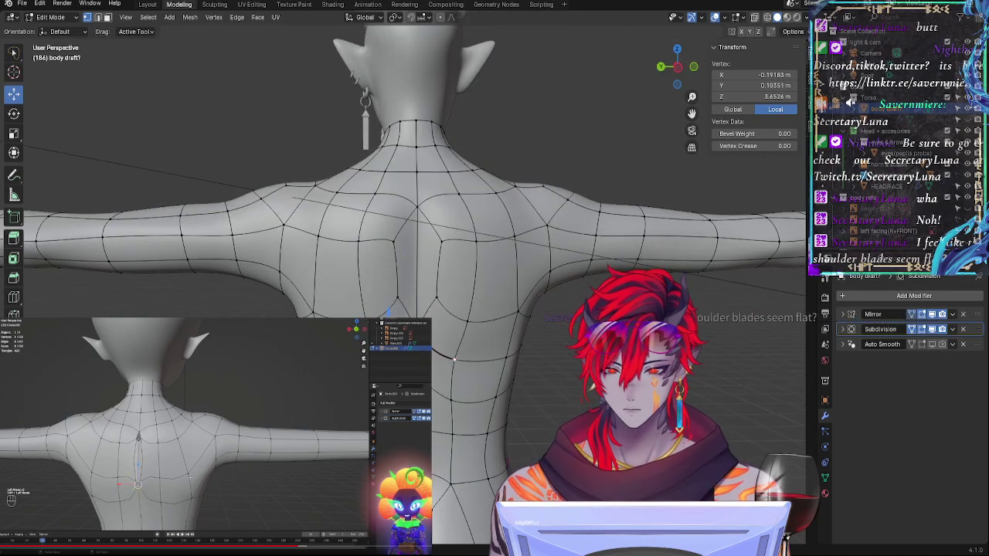
pyautogui.press('g')
pyautogui.press('y')
pyautogui.click(397, 255)
# Step: Nudge a back vertex sideways along X and shift the shoulder-blade edge vertices from side view
pyautogui.moveTo(397, 255); pyautogui.dragTo(315, 257, button='middle')
pyautogui.press('g')
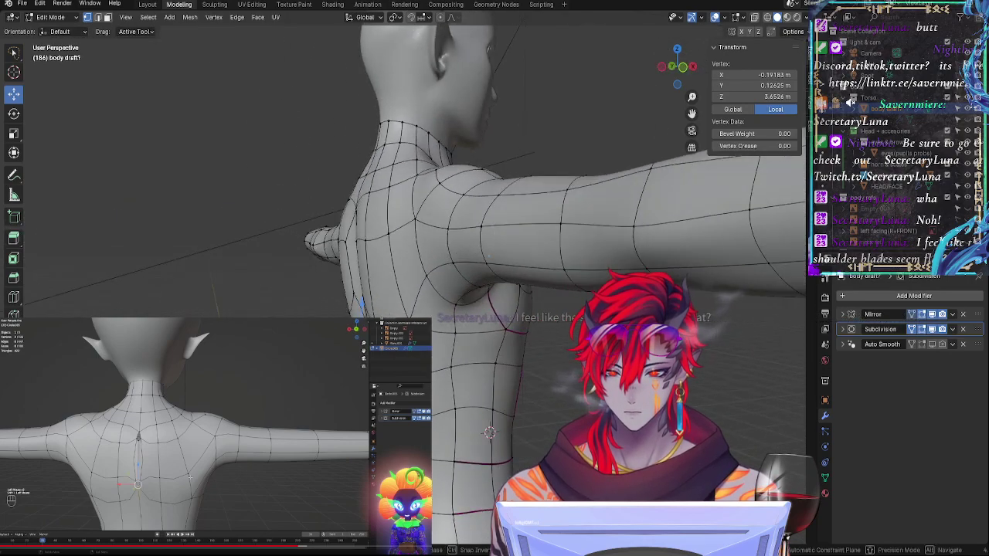
pyautogui.press('x')
pyautogui.click(324, 257)
pyautogui.click(683, 67)
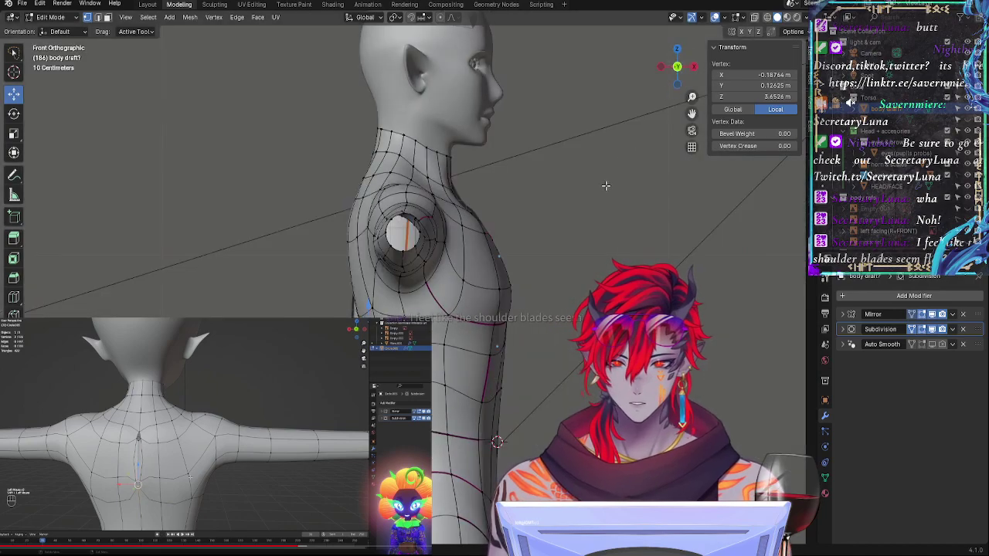
pyautogui.hotkey('alt', 'z')
pyautogui.hotkey('alt', 'z')
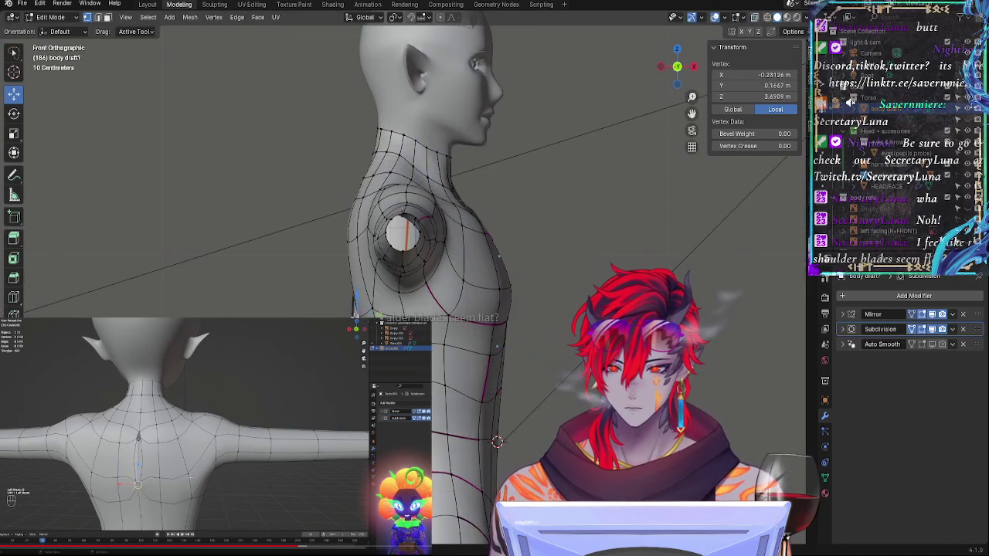
pyautogui.moveTo(354, 315); pyautogui.dragTo(452, 314, button='middle')
pyautogui.press('KP_1')
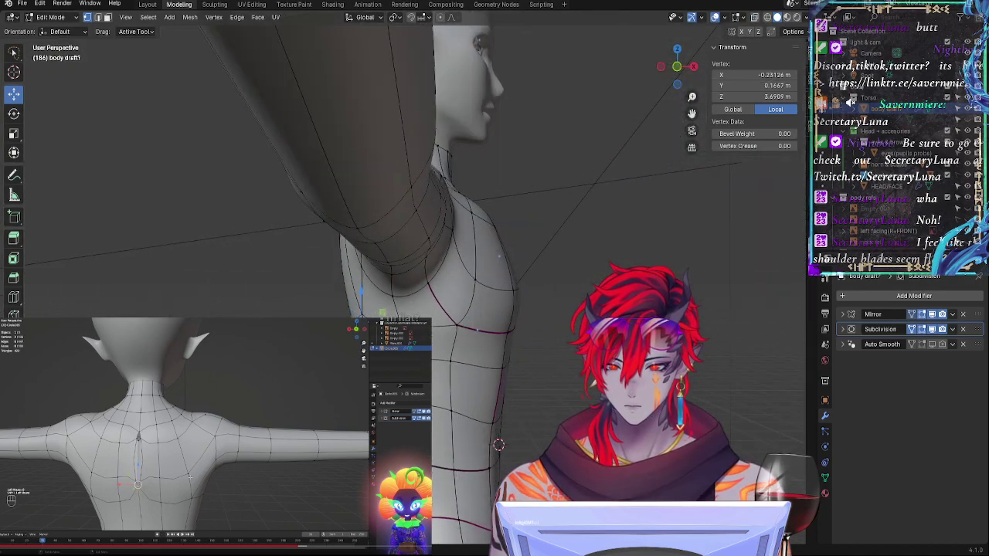
pyautogui.keyDown('shift'); pyautogui.click(362, 316); pyautogui.keyUp('shift')
pyautogui.moveTo(411, 322); pyautogui.dragTo(416, 323)
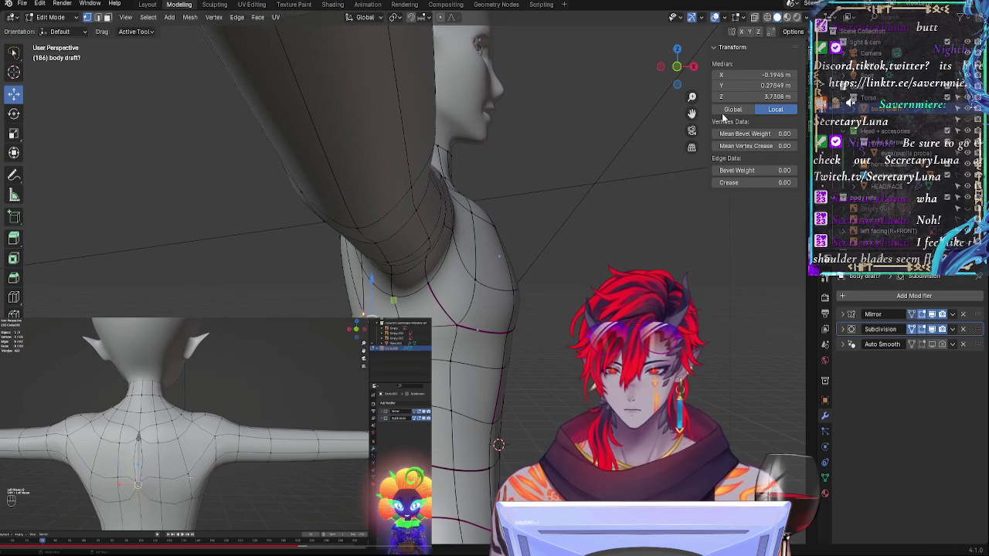
# Step: Move the shoulder-blade vertices up-left and lift a vertex below the shoulder slightly outward
pyautogui.click(677, 68)
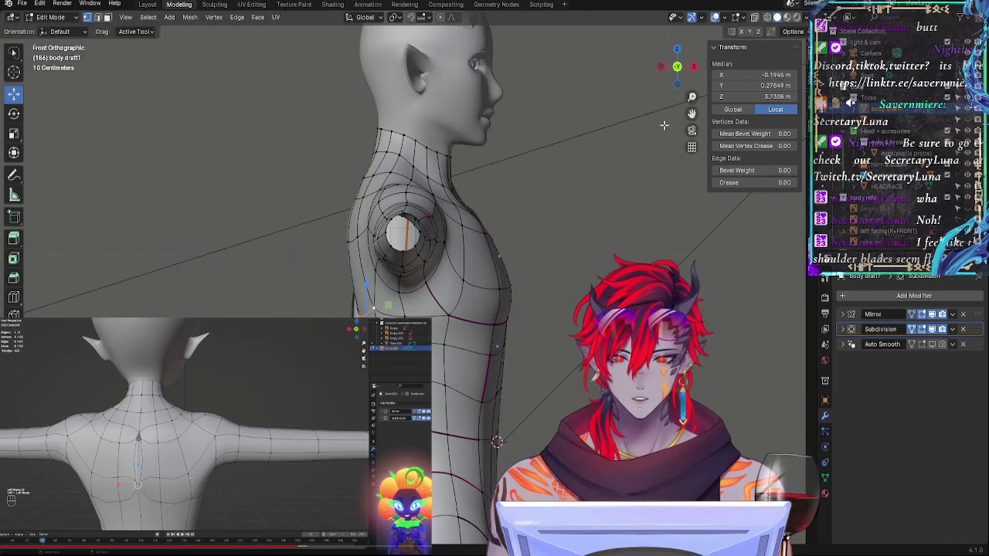
pyautogui.hotkey('alt', 'z')
pyautogui.hotkey('alt', 'z')
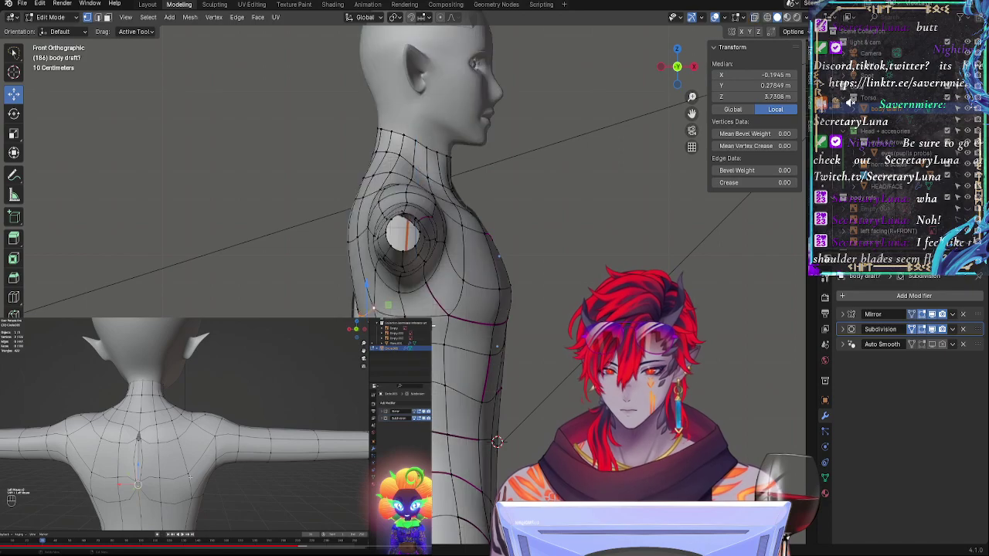
pyautogui.press('g')
pyautogui.click(399, 315)
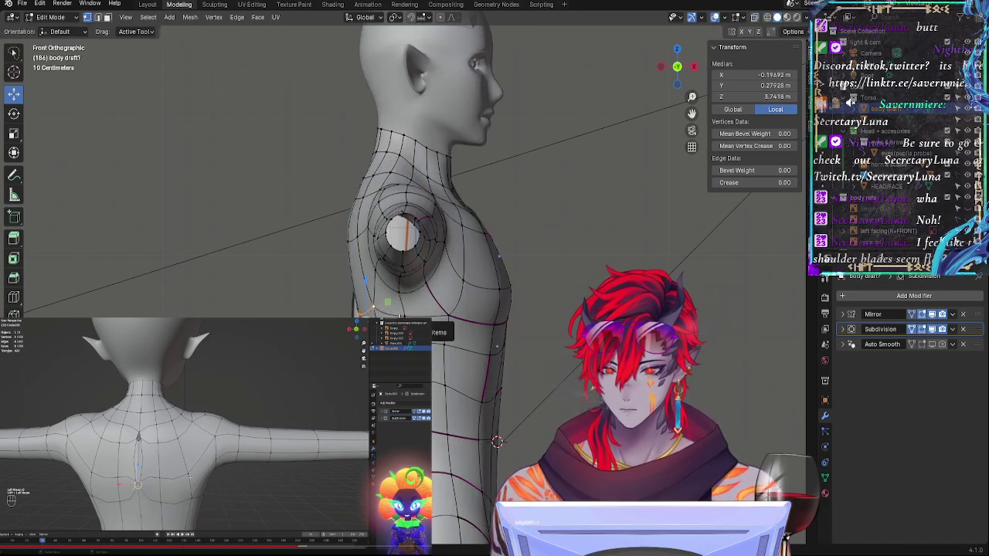
pyautogui.hotkey('alt', 'z')
pyautogui.click(371, 309)
pyautogui.hotkey('alt', 'z')
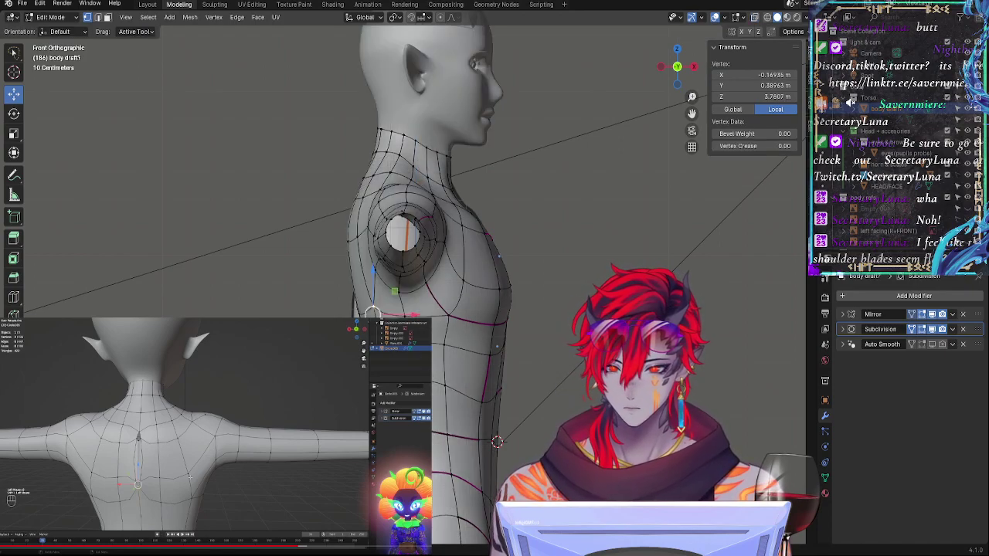
pyautogui.hotkey('alt', 'z')
pyautogui.hotkey('alt', 'z')
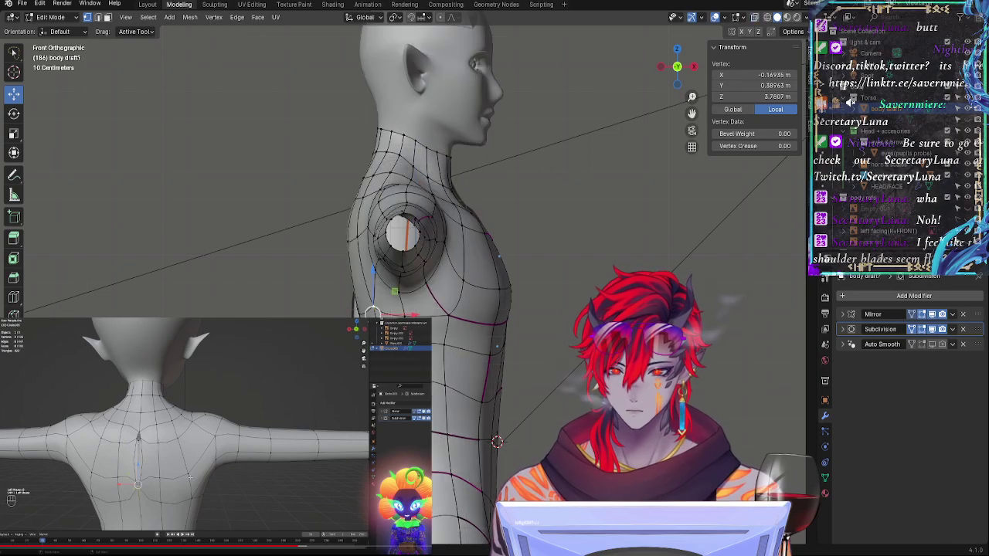
pyautogui.moveTo(377, 287)
pyautogui.mouseDown()
pyautogui.moveTo(408, 314)
pyautogui.moveTo(407, 279)
pyautogui.moveTo(374, 274)
pyautogui.mouseUp()
pyautogui.click(378, 272)
# Step: Raise a neighbouring vertex slightly and slide it along its edge twice
pyautogui.hotkey('alt', 'z')
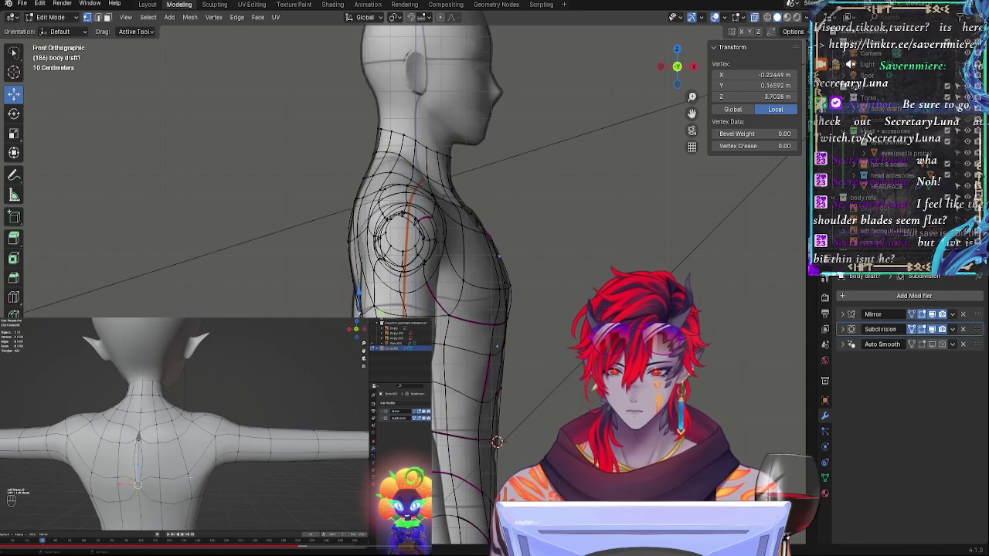
pyautogui.hotkey('alt', 'z')
pyautogui.moveTo(383, 351); pyautogui.dragTo(384, 347)
pyautogui.moveTo(385, 347); pyautogui.dragTo(385, 346)
pyautogui.press('g')
pyautogui.press('g')
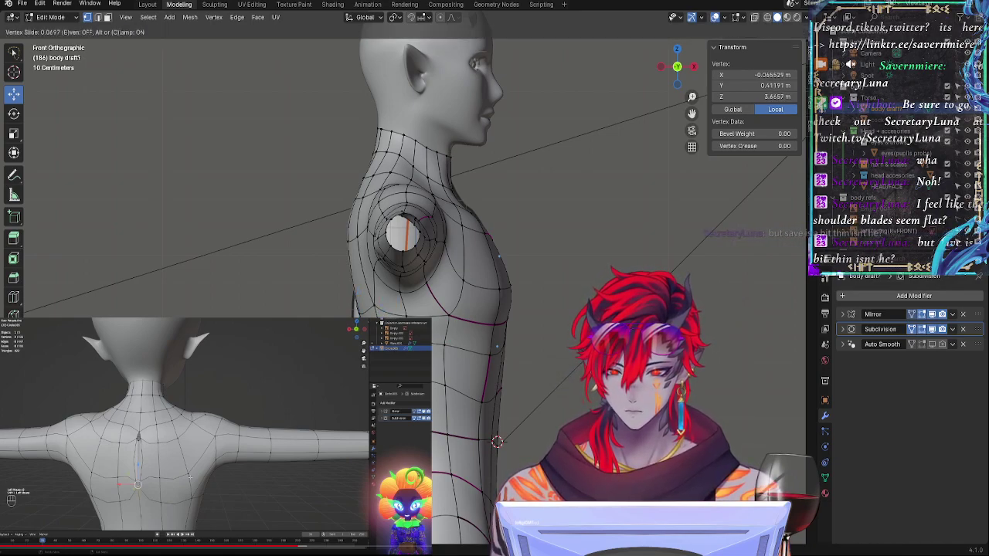
pyautogui.click(445, 353)
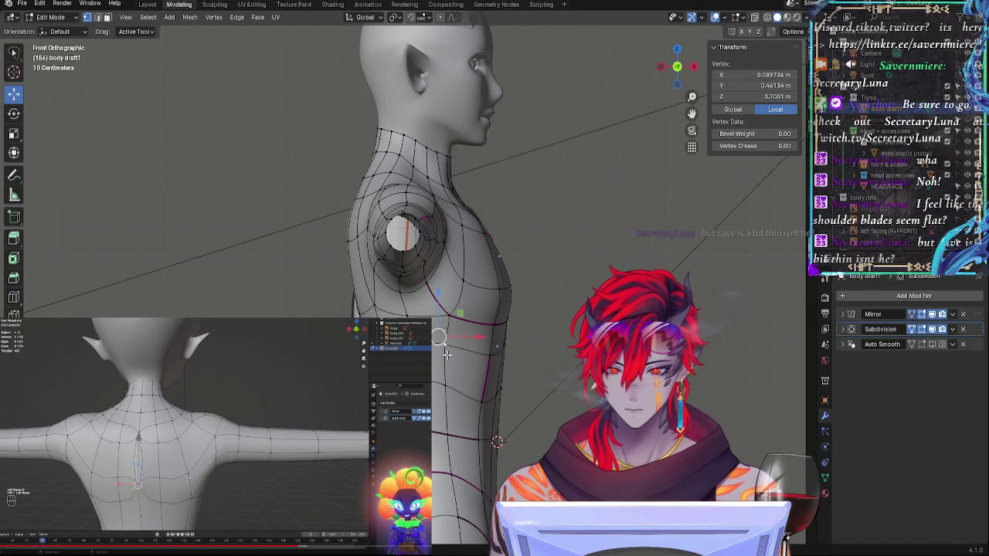
pyautogui.hotkey('alt', 'z')
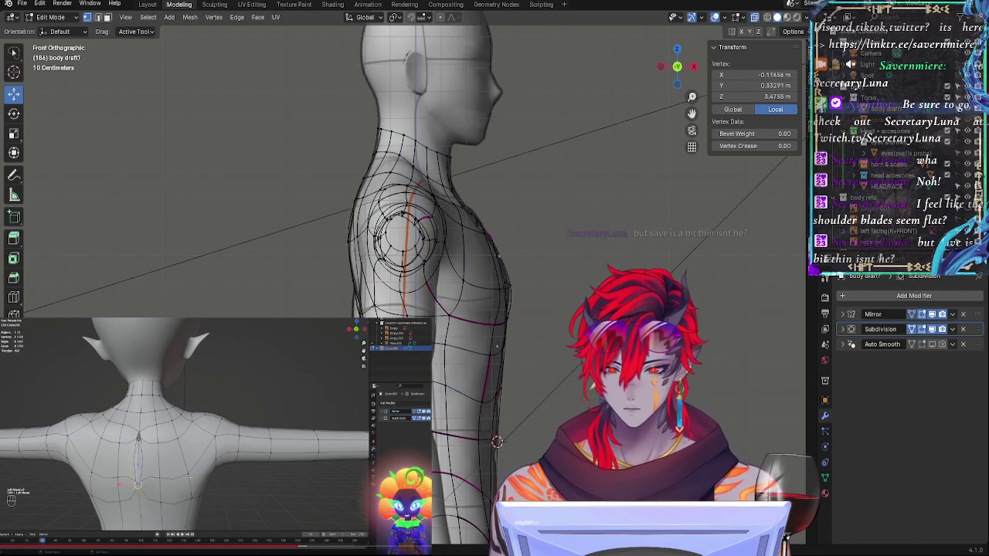
pyautogui.hotkey('alt', 'z')
pyautogui.press('g')
pyautogui.press('g')
pyautogui.click(454, 338)
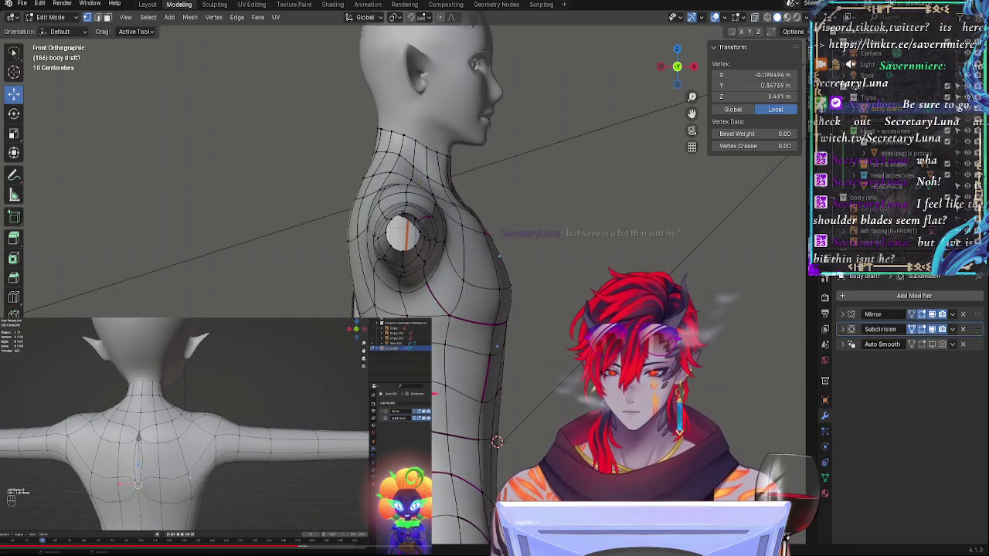
# Step: Slide another back vertex along its edges to even out the loop
pyautogui.press('g')
pyautogui.press('g')
pyautogui.click(351, 391)
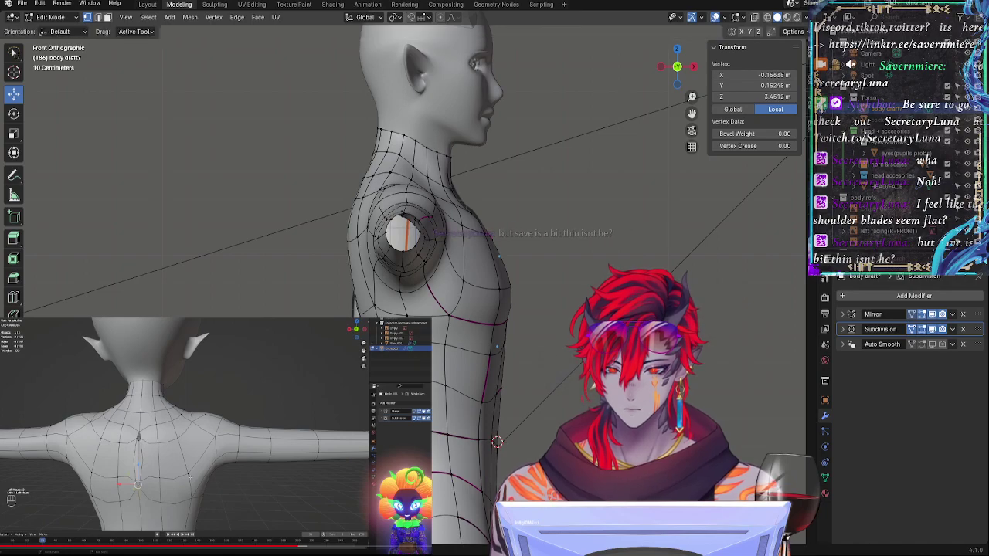
pyautogui.moveTo(351, 391); pyautogui.dragTo(434, 392, button='middle')
pyautogui.press('g')
pyautogui.press('g')
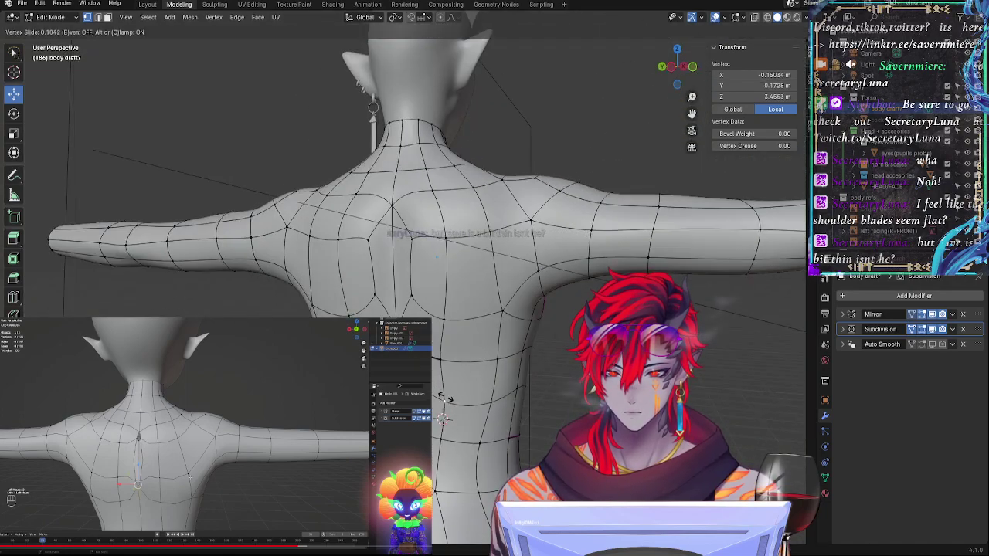
pyautogui.click(466, 394)
pyautogui.press('g')
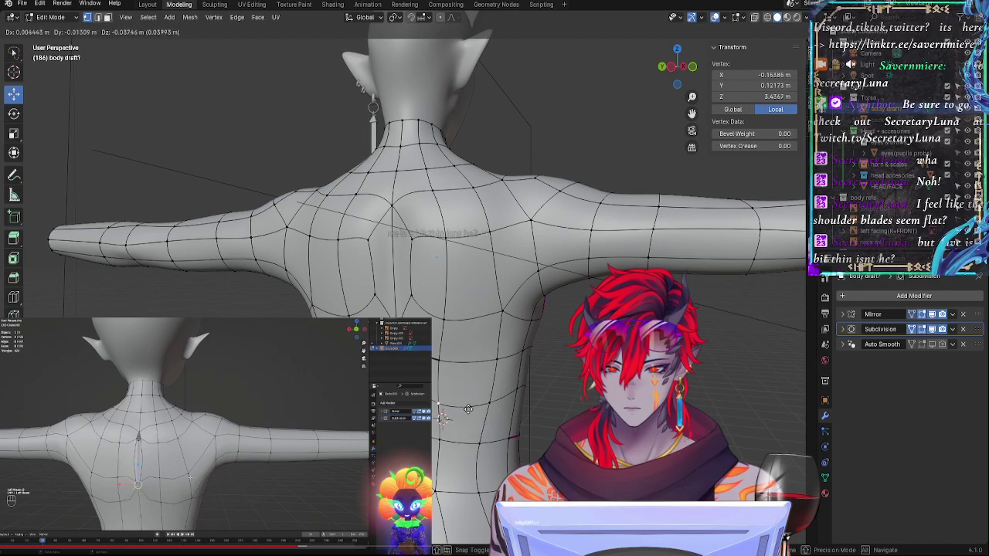
pyautogui.press('Return')
# Step: Reposition a different back vertex and slide two more back vertices along their edges
pyautogui.click(396, 357)
pyautogui.moveTo(395, 357); pyautogui.dragTo(351, 357, button='middle')
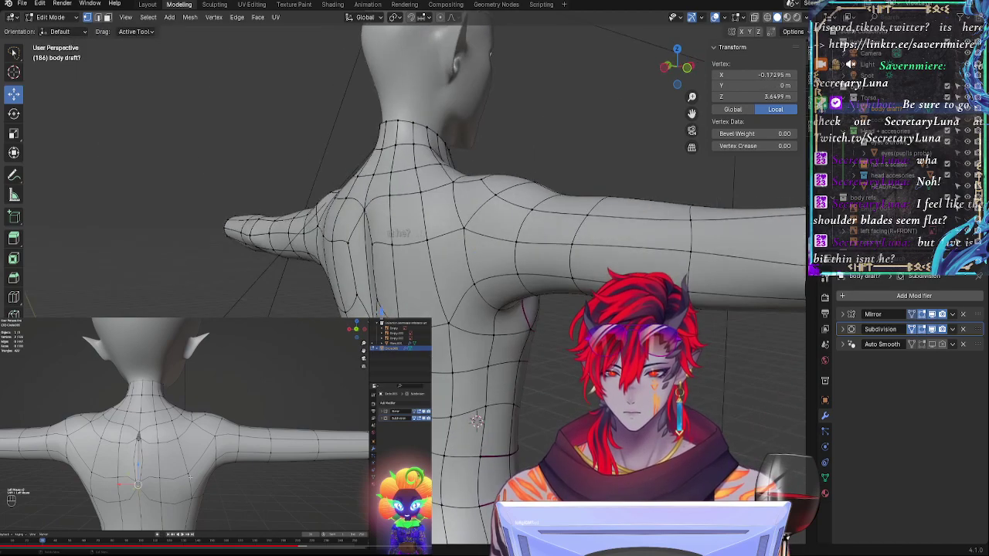
pyautogui.press('g')
pyautogui.press('Return')
pyautogui.moveTo(477, 421); pyautogui.dragTo(502, 395, button='middle')
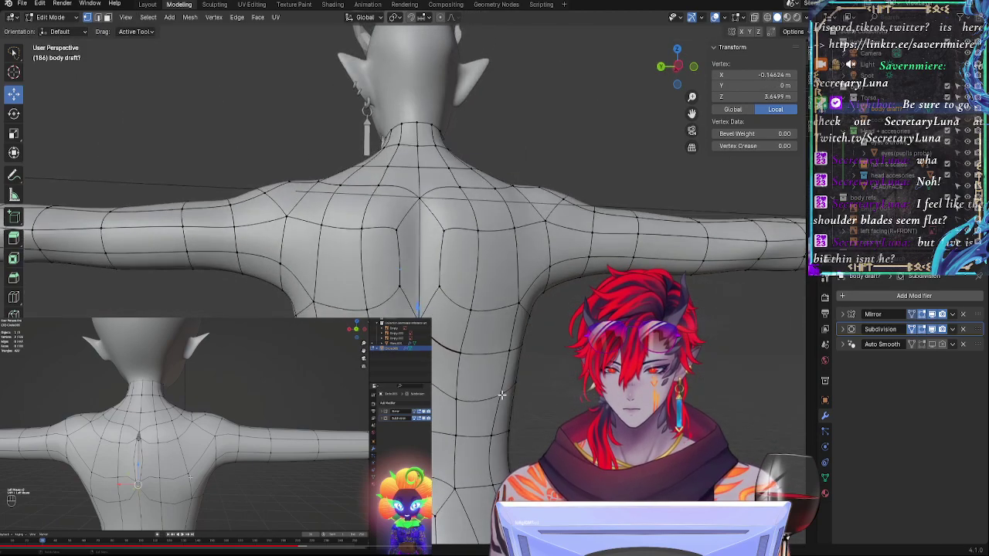
pyautogui.press('g')
pyautogui.press('g')
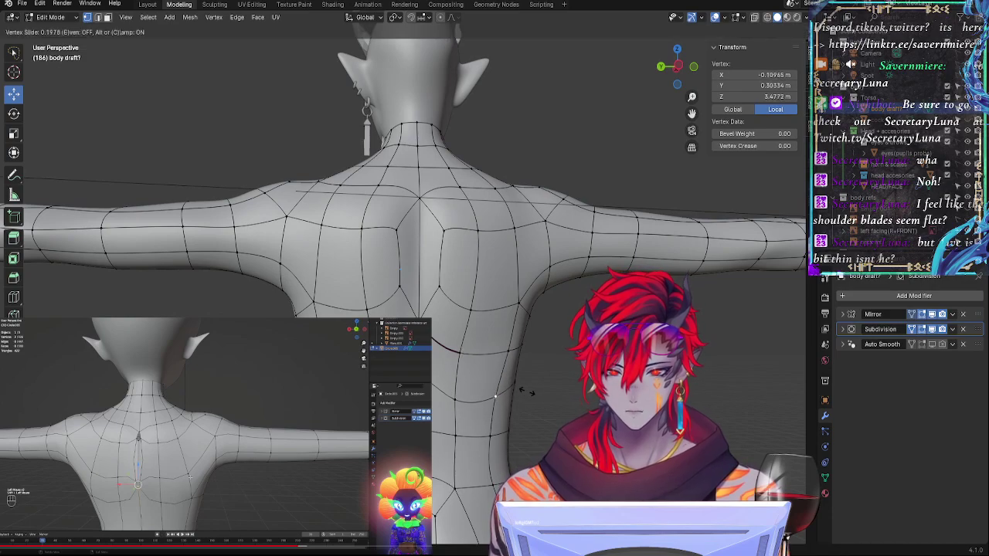
pyautogui.click(527, 393)
pyautogui.moveTo(527, 394); pyautogui.dragTo(500, 417, button='middle')
pyautogui.press('g')
pyautogui.press('g')
pyautogui.click(528, 427)
# Step: Slide vertices on the lower back and the side of the back along their edges
pyautogui.press('g')
pyautogui.press('g')
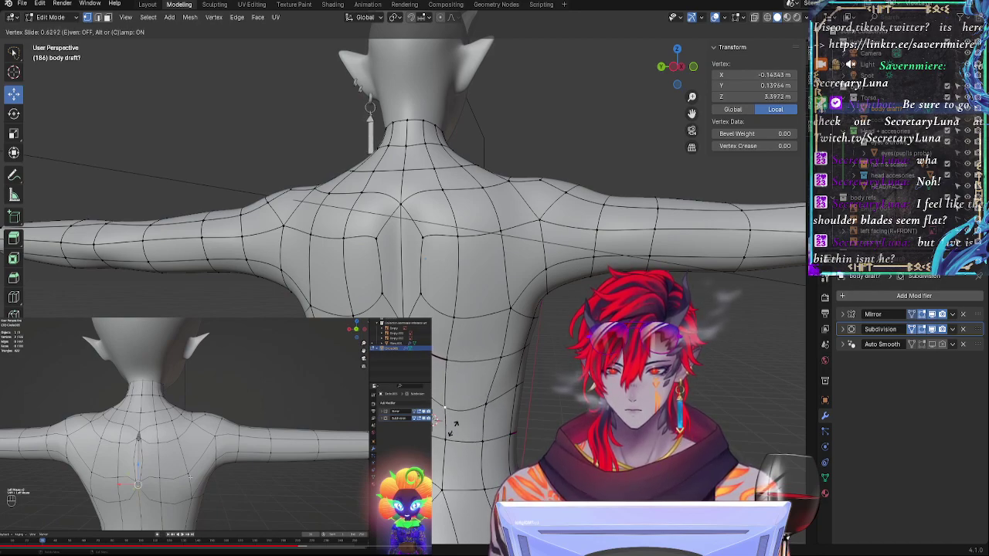
pyautogui.click(484, 442)
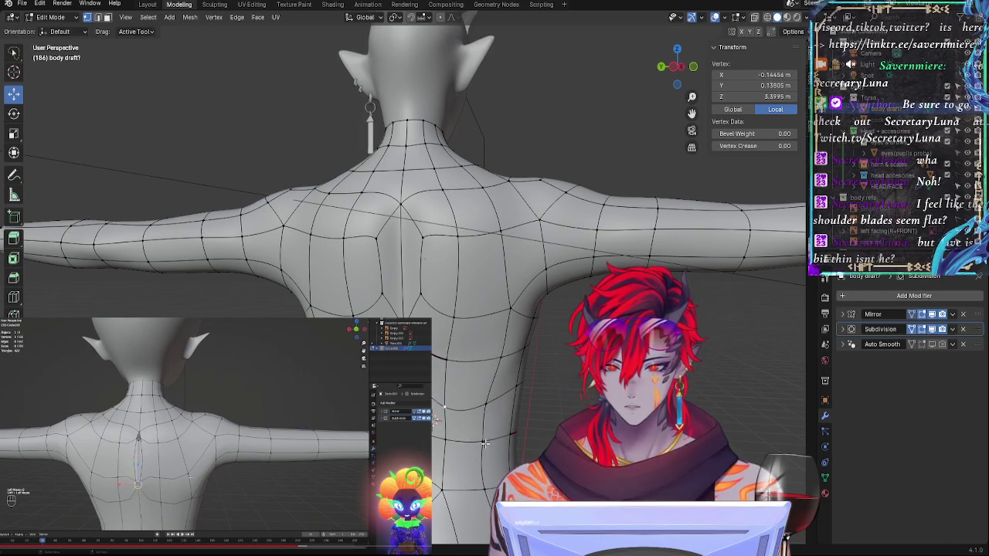
pyautogui.click(479, 404)
pyautogui.moveTo(434, 419); pyautogui.dragTo(444, 405, button='middle')
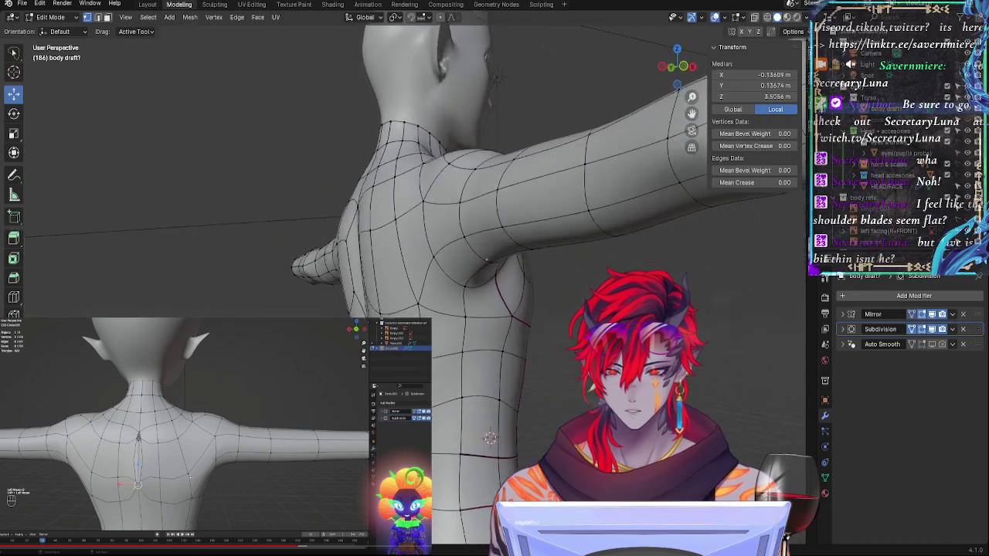
pyautogui.click(447, 403)
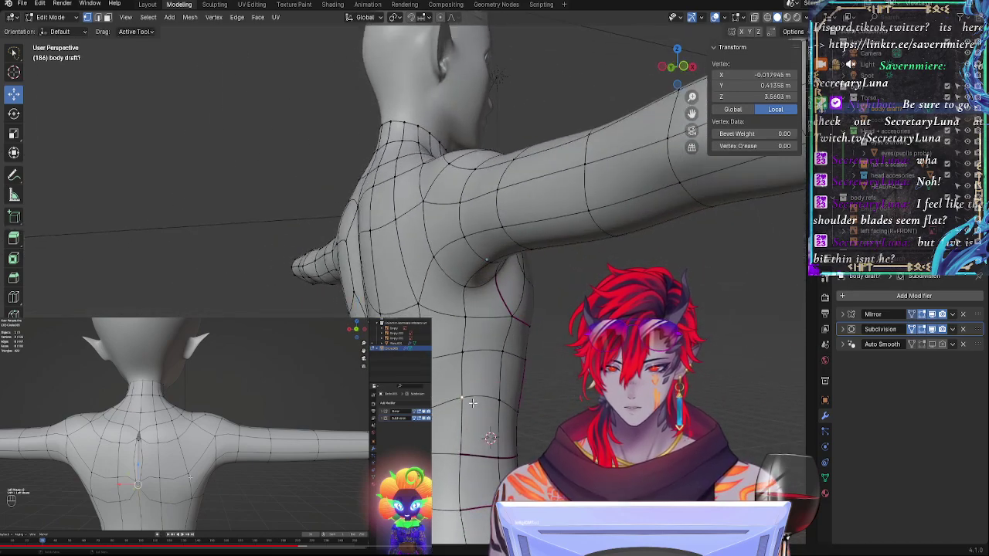
pyautogui.press('g')
pyautogui.click(480, 418)
# Step: Adjust a rear back vertex's depth along Y, then reposition it freely
pyautogui.moveTo(479, 417); pyautogui.dragTo(522, 401, button='middle')
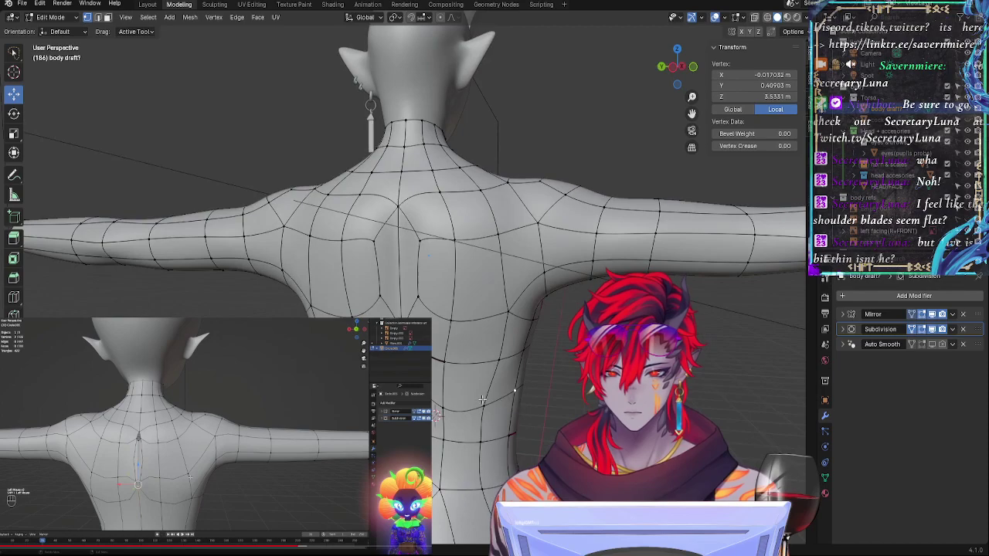
pyautogui.press('g')
pyautogui.press('y')
pyautogui.click(511, 392)
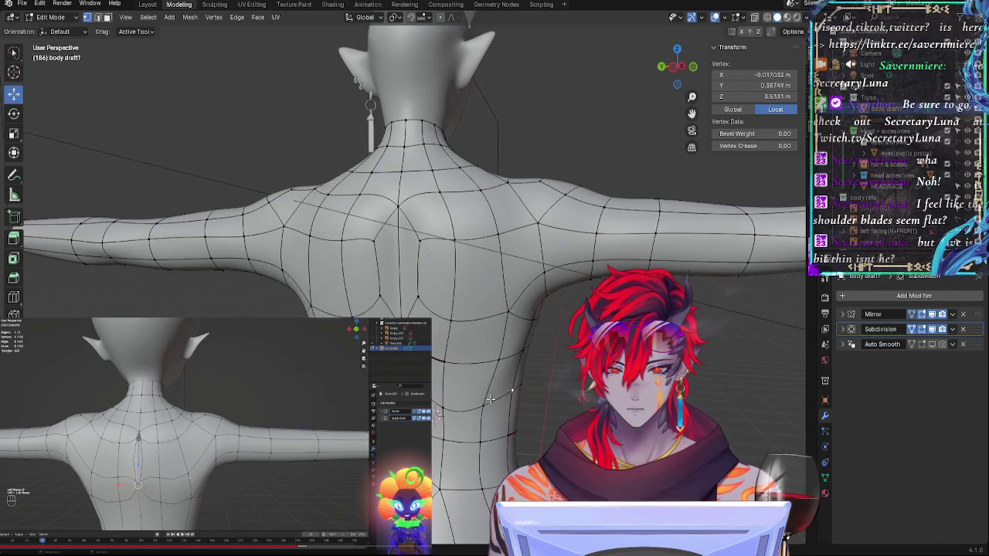
pyautogui.press('g')
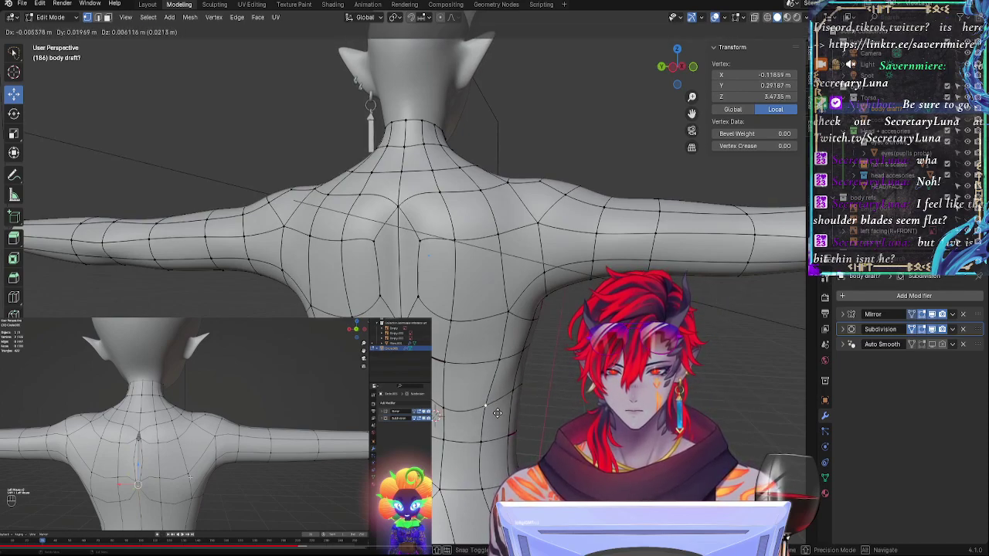
pyautogui.click(500, 417)
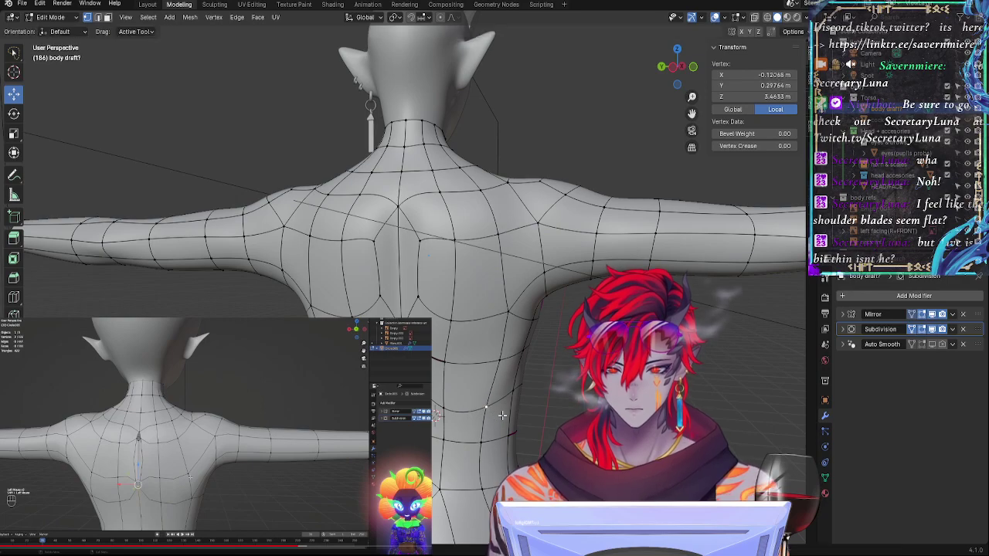
# Step: Push a vertex near the shoulder blade outward along the Y axis
pyautogui.moveTo(501, 416); pyautogui.dragTo(566, 388, button='middle')
pyautogui.click(514, 345)
pyautogui.moveTo(514, 345); pyautogui.dragTo(500, 383, button='middle')
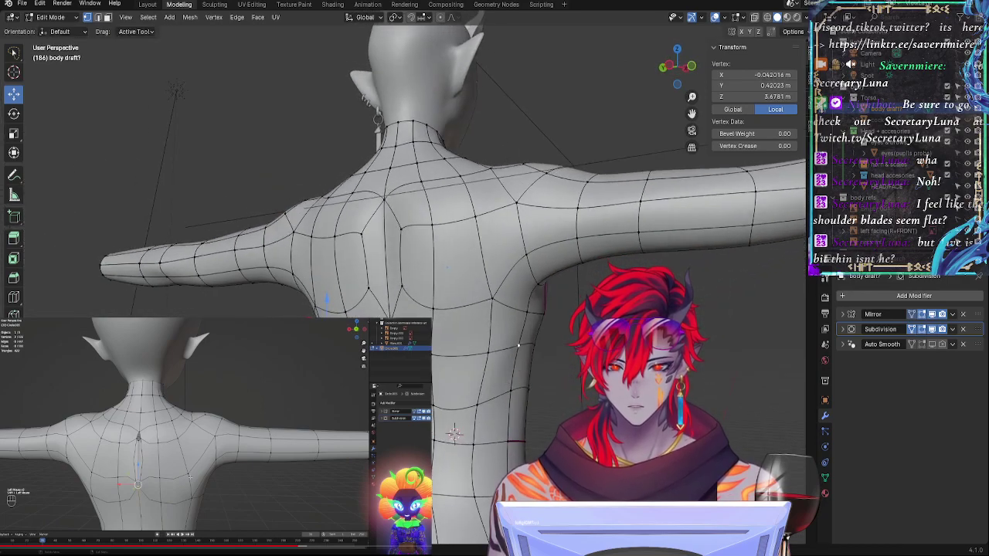
pyautogui.press('g')
pyautogui.press('y')
pyautogui.click(456, 347)
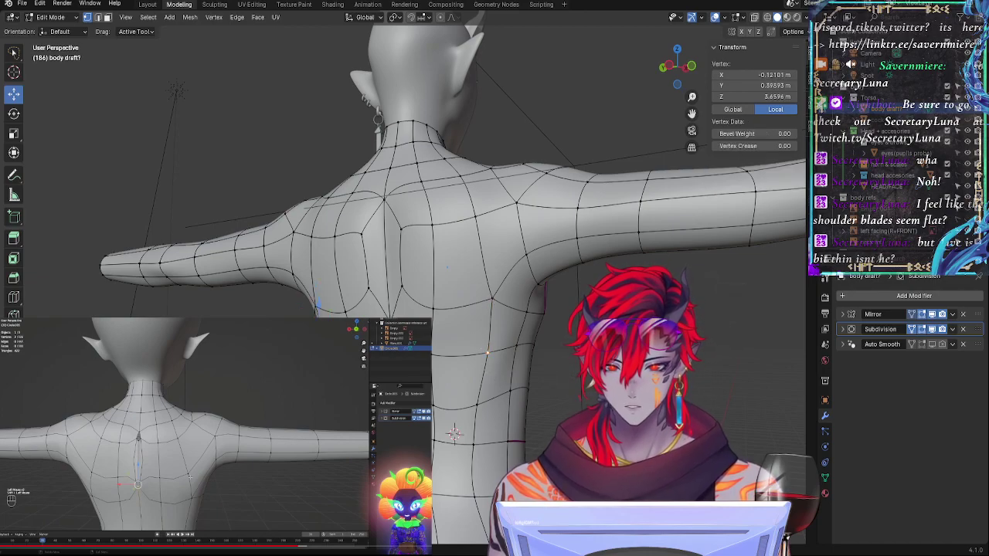
pyautogui.moveTo(278, 356); pyautogui.dragTo(272, 356)
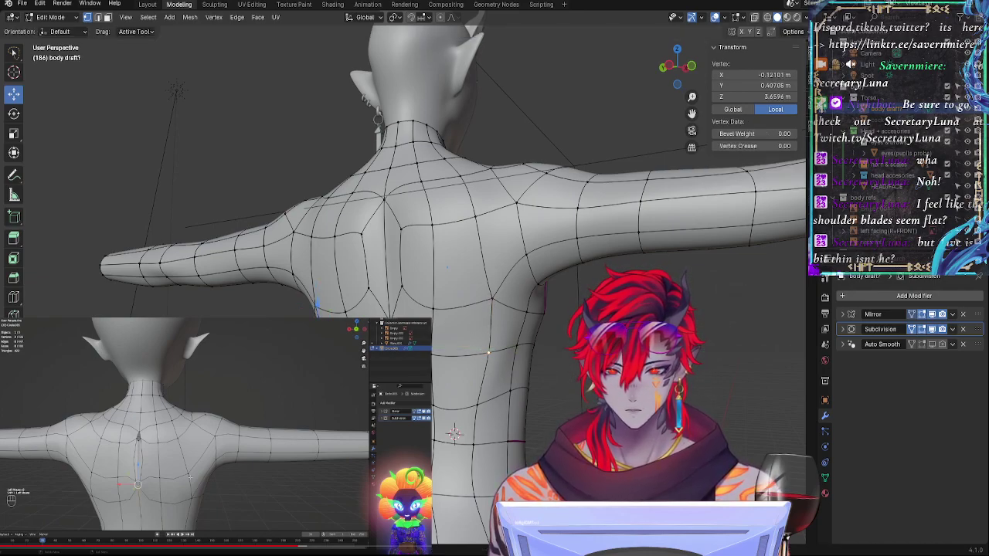
# Step: Move two more shoulder and back vertices along Y to define the blades
pyautogui.moveTo(272, 356); pyautogui.dragTo(332, 355, button='middle')
pyautogui.press('g')
pyautogui.press('y')
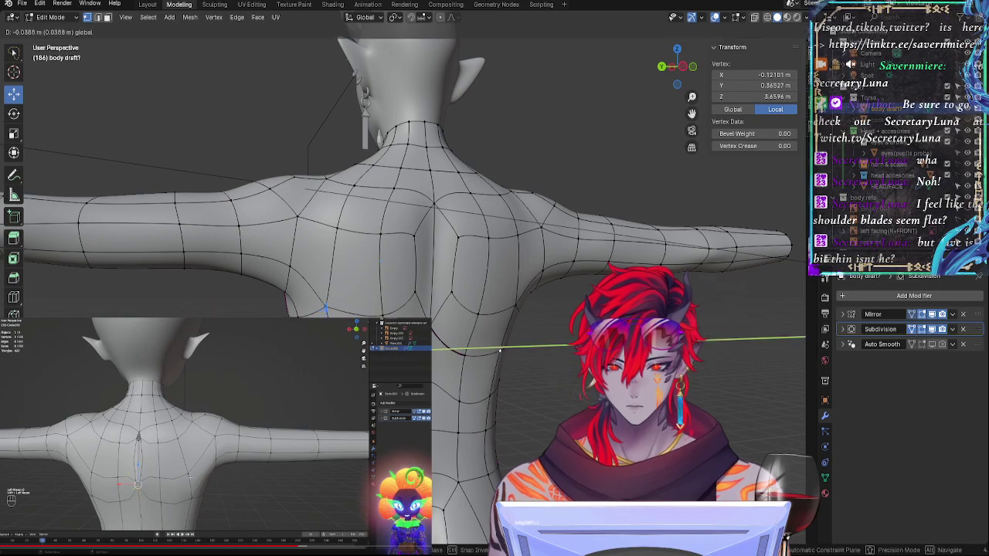
pyautogui.click(500, 351)
pyautogui.moveTo(500, 351); pyautogui.dragTo(503, 350, button='middle')
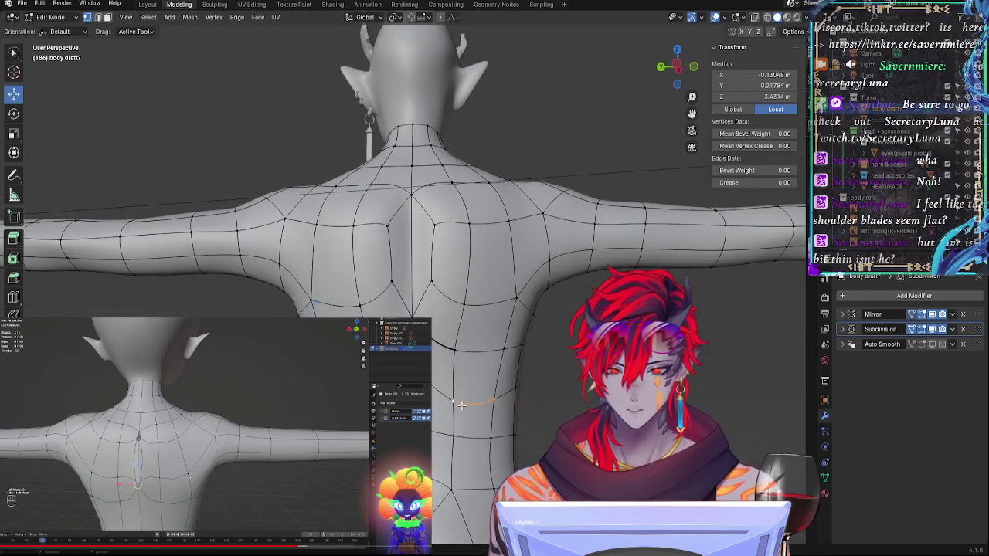
pyautogui.press('g')
pyautogui.press('y')
pyautogui.click(500, 395)
# Step: Slide vertices near the spine along their edges and nudge one slightly upward
pyautogui.press('g')
pyautogui.press('g')
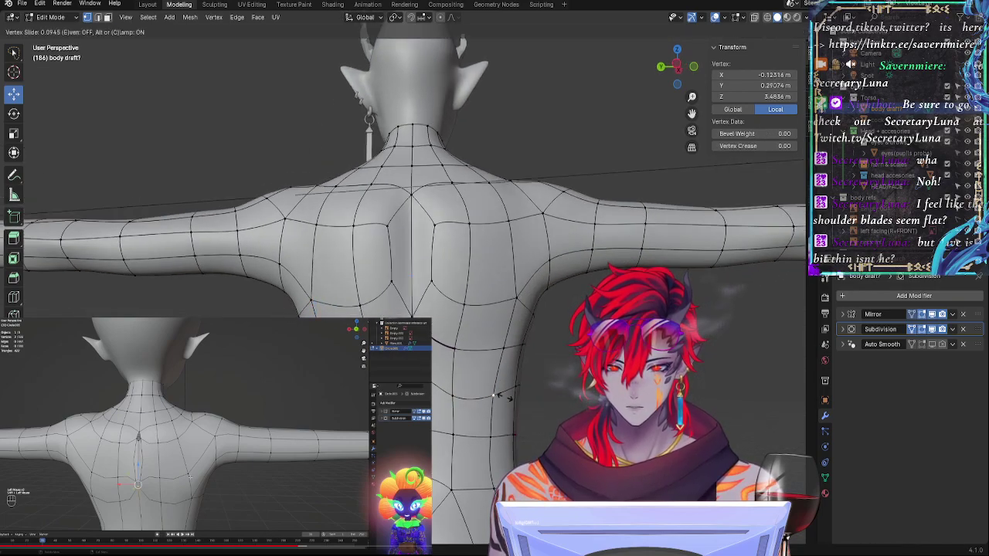
pyautogui.click(503, 397)
pyautogui.click(453, 397)
pyautogui.press('g')
pyautogui.press('g')
pyautogui.click(449, 403)
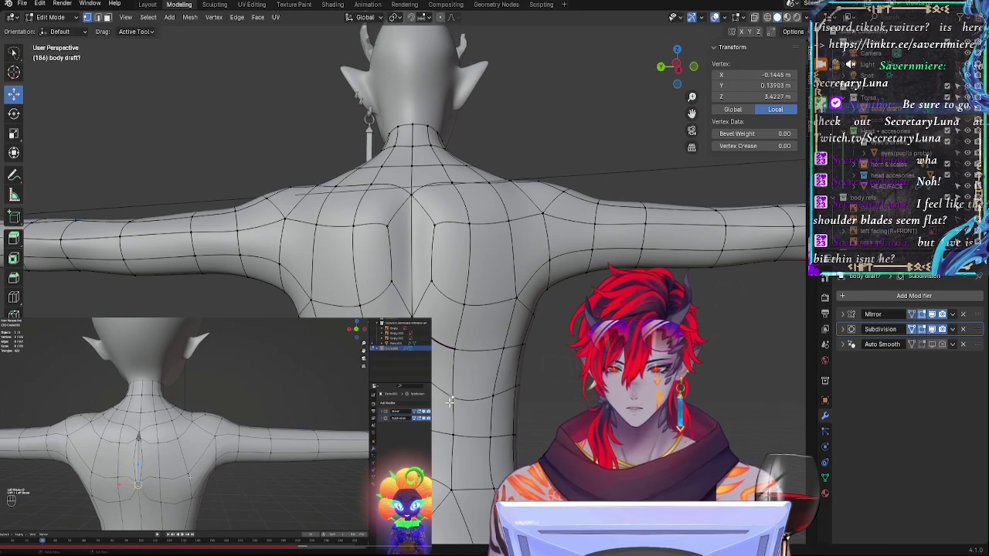
pyautogui.press('g')
pyautogui.press('g')
pyautogui.click(512, 433)
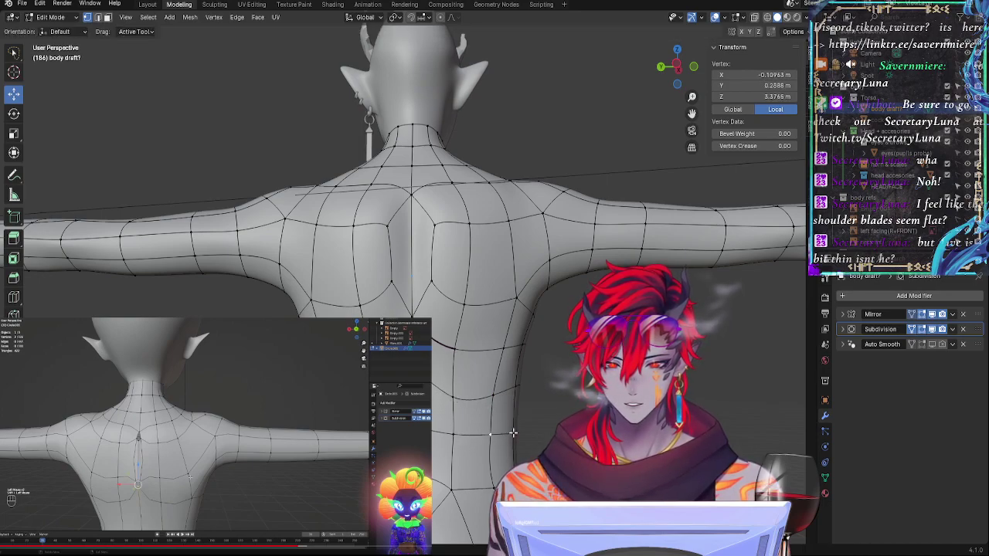
# Step: Move a vertex toward the spine and slide a two-vertex edge along its loop
pyautogui.press('g')
pyautogui.press('g')
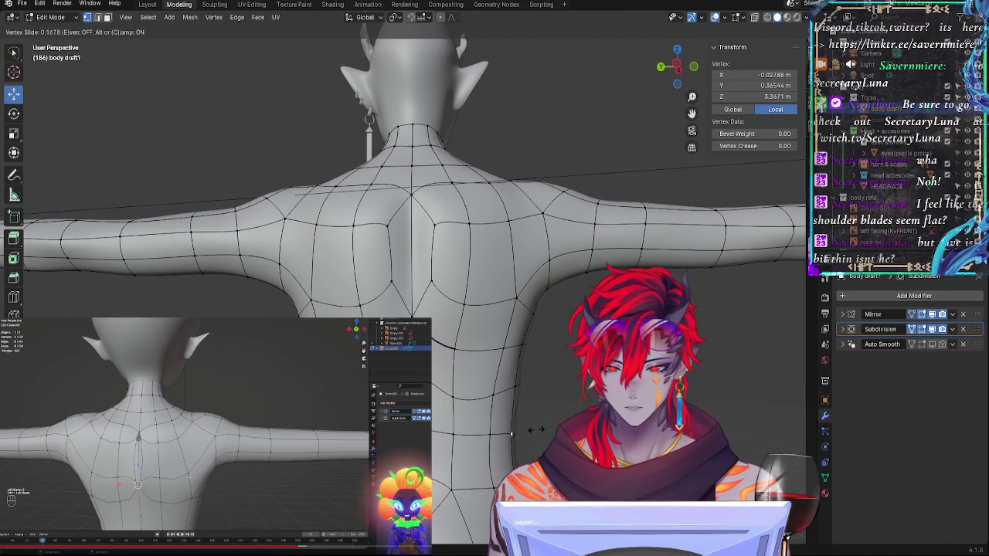
pyautogui.click(488, 446)
pyautogui.press('g')
pyautogui.press('g')
pyautogui.click(509, 439)
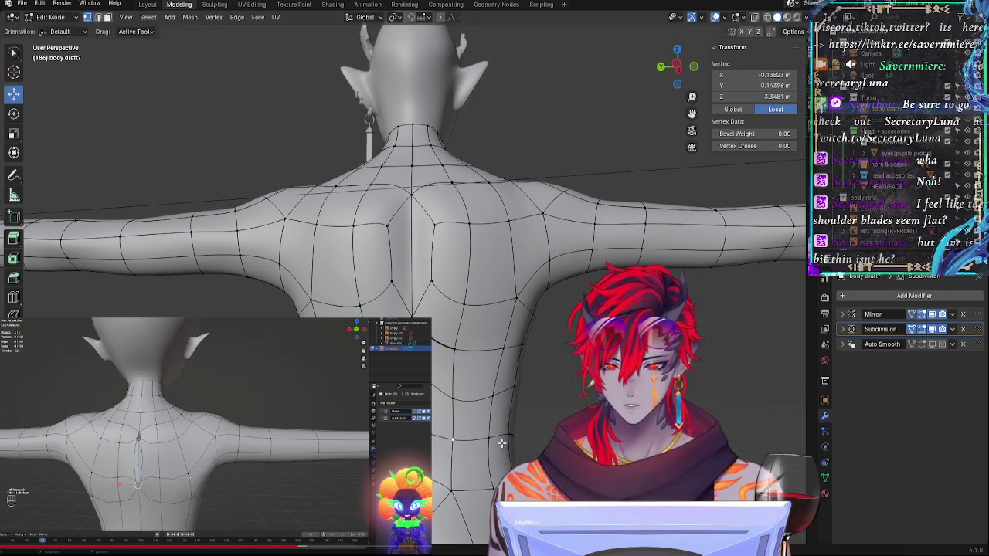
pyautogui.keyDown('shift'); pyautogui.click(491, 439); pyautogui.keyUp('shift')
pyautogui.press('g')
pyautogui.press('g')
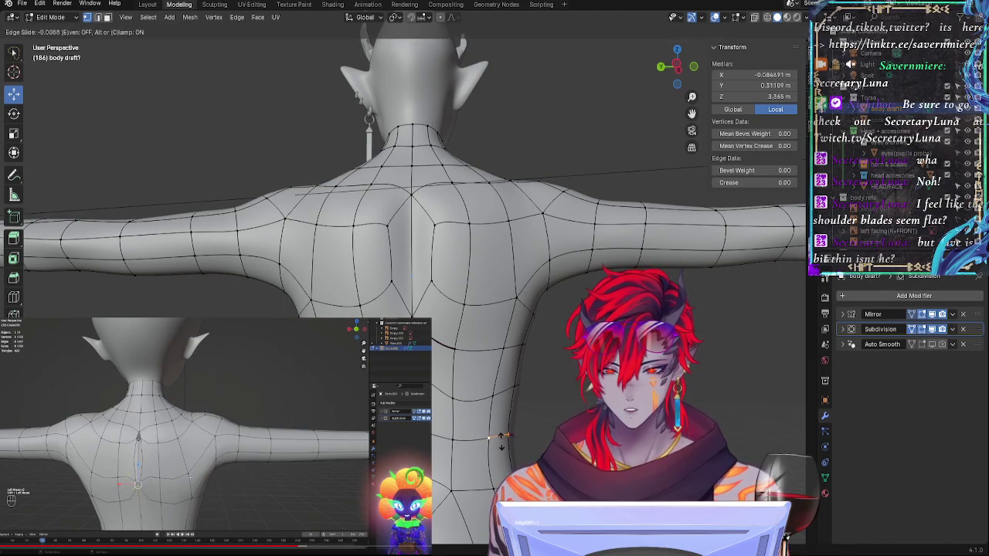
pyautogui.click(502, 441)
# Step: Clear the selection, inspect the back from side and rear, and return to Object Mode
pyautogui.click(657, 403)
pyautogui.moveTo(664, 403); pyautogui.dragTo(555, 404, button='middle')
pyautogui.moveTo(456, 412); pyautogui.dragTo(564, 411, button='middle')
pyautogui.click(452, 435)
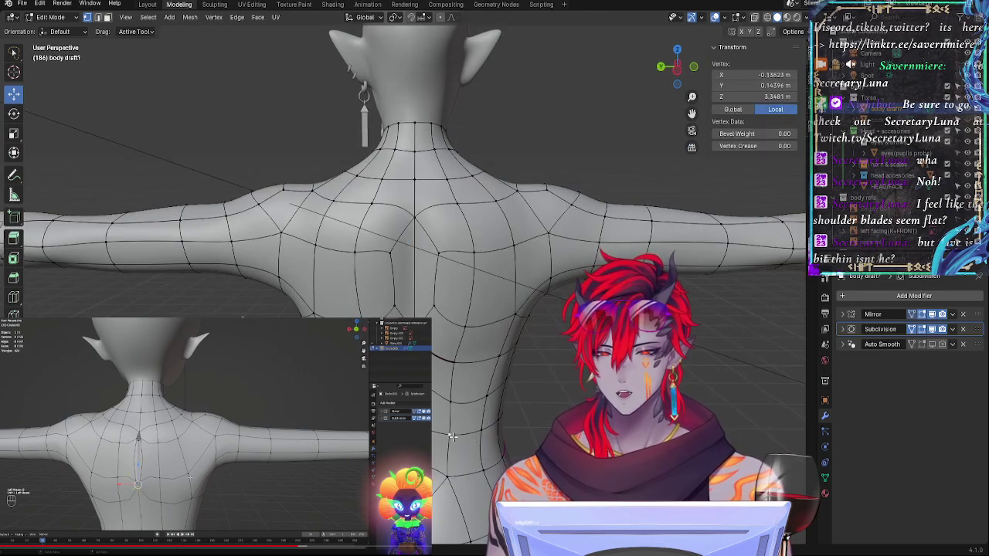
pyautogui.moveTo(478, 428); pyautogui.dragTo(537, 356, button='middle')
pyautogui.hotkey('alt', 'a')
pyautogui.press('Tab')
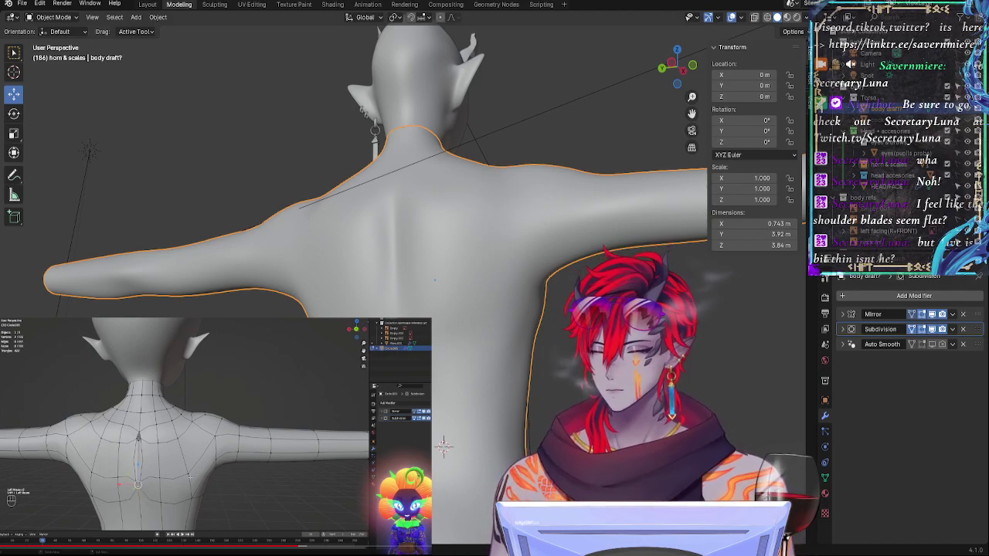
pyautogui.press('Tab')
pyautogui.moveTo(433, 247); pyautogui.dragTo(475, 328, button='middle')
pyautogui.press('Tab')
pyautogui.moveTo(443, 447); pyautogui.dragTo(482, 395, button='middle')
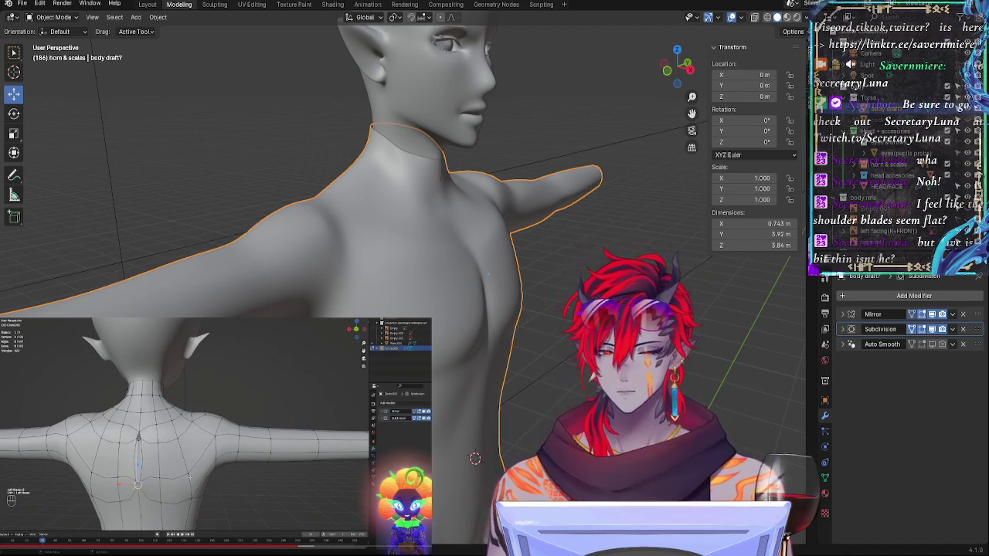
pyautogui.moveTo(612, 392); pyautogui.dragTo(570, 392, button='middle')
pyautogui.press('Tab')
pyautogui.press('Tab')
pyautogui.keyDown('shift'); pyautogui.moveTo(434, 472); pyautogui.dragTo(589, 393, button='middle'); pyautogui.keyUp('shift')
pyautogui.scroll(-2, 588, 392)
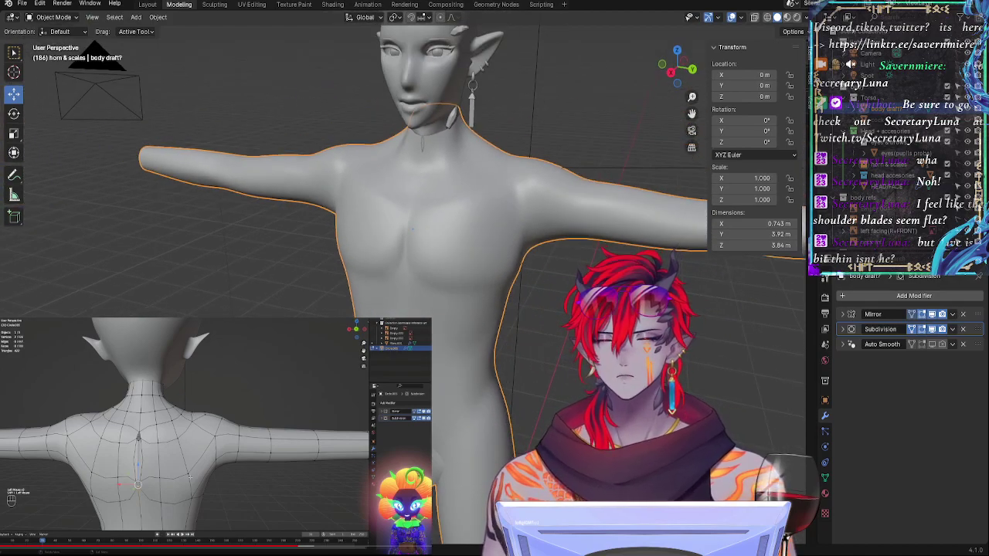
pyautogui.moveTo(472, 348); pyautogui.dragTo(575, 355, button='middle')
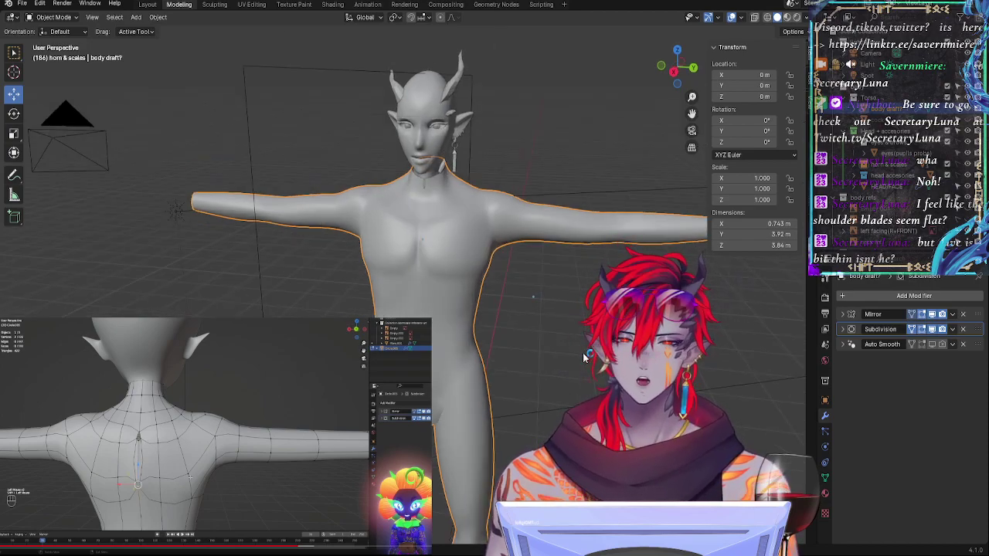
pyautogui.scroll(-1, 580, 348)
pyautogui.scroll(5, 576, 342)
pyautogui.keyDown('shift'); pyautogui.moveTo(591, 337); pyautogui.dragTo(614, 452, button='middle'); pyautogui.keyUp('shift')
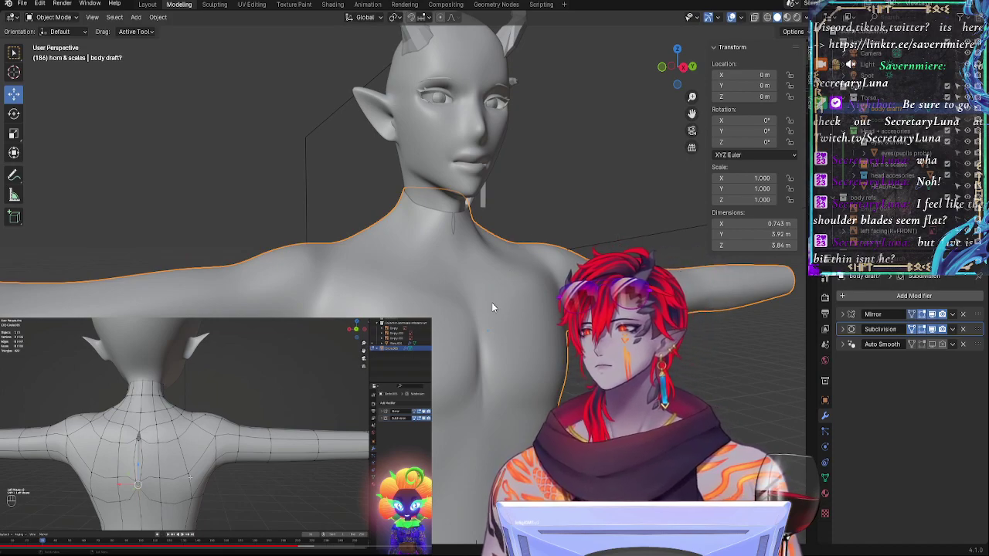
pyautogui.moveTo(491, 306); pyautogui.dragTo(457, 418, button='middle')
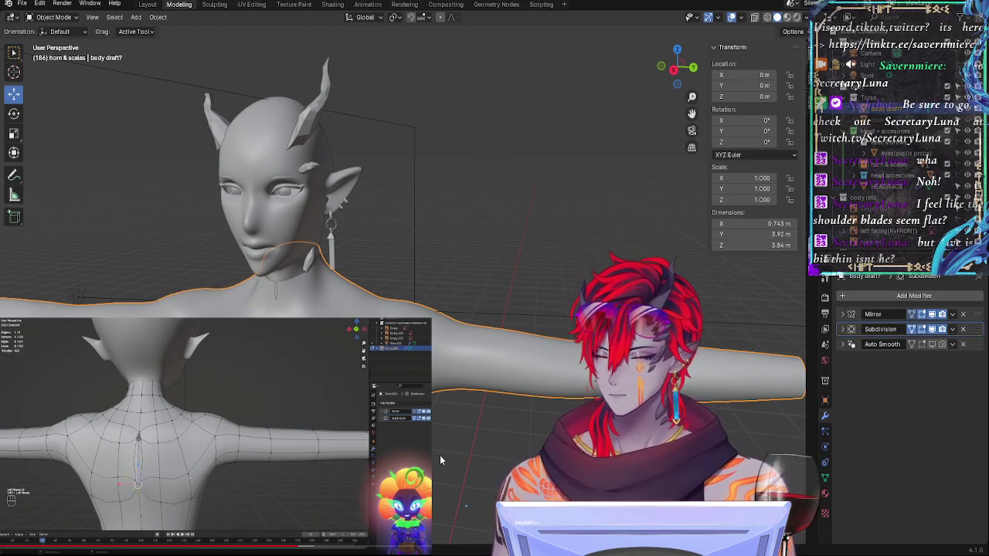
pyautogui.moveTo(439, 457); pyautogui.dragTo(610, 344, button='middle')
pyautogui.scroll(1, 525, 452)
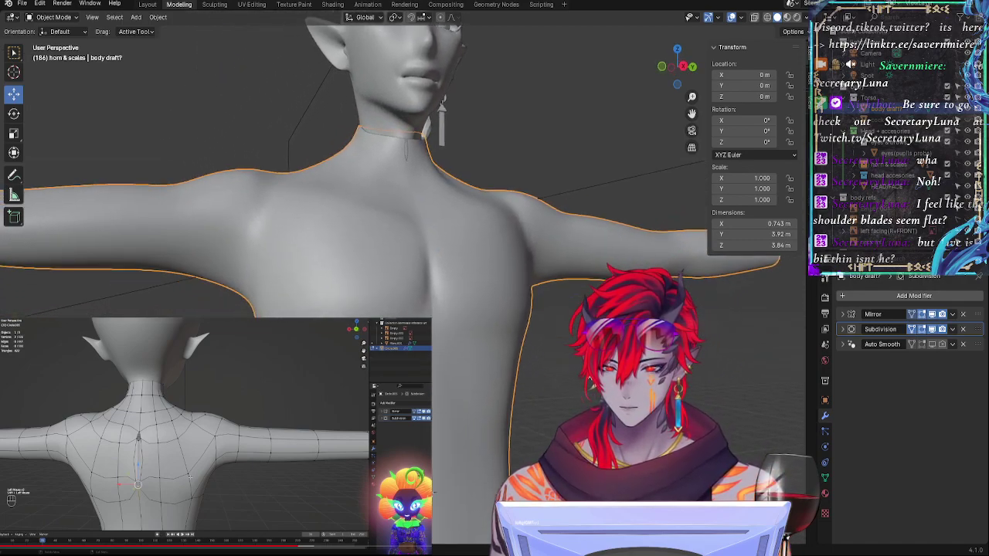
pyautogui.moveTo(572, 421); pyautogui.dragTo(553, 442, button='middle')
pyautogui.click(677, 72)
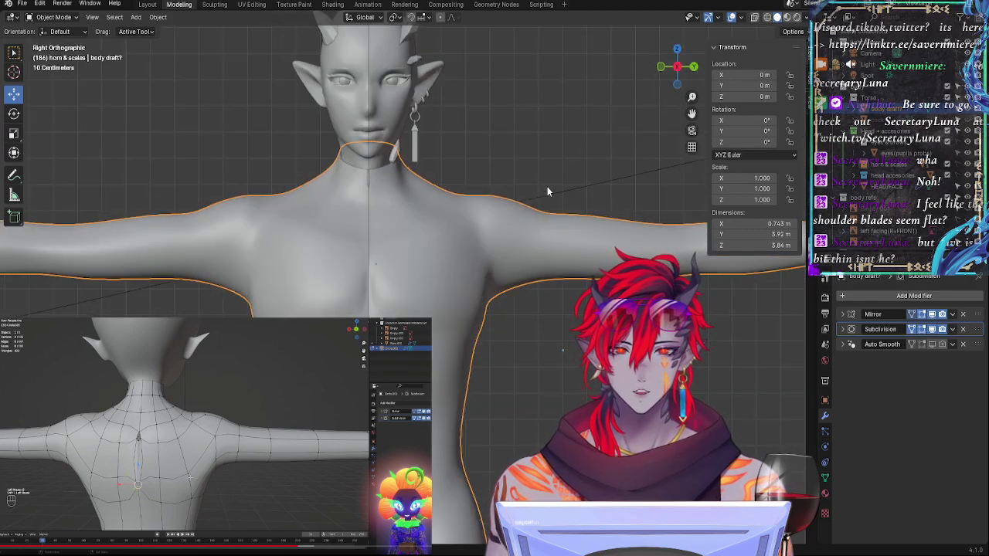
# Step: Select two top-of-shoulder vertices, try a shrink/fatten push, then cancel it and preview the smooth body
pyautogui.press('Tab')
pyautogui.click(461, 194)
pyautogui.keyDown('shift'); pyautogui.click(496, 200); pyautogui.keyUp('shift')
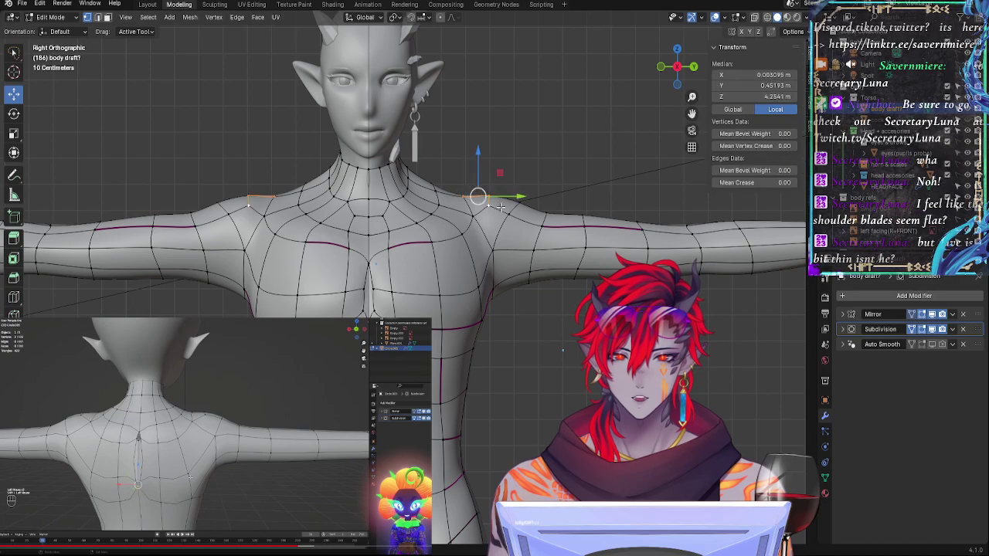
pyautogui.hotkey('alt', 's')
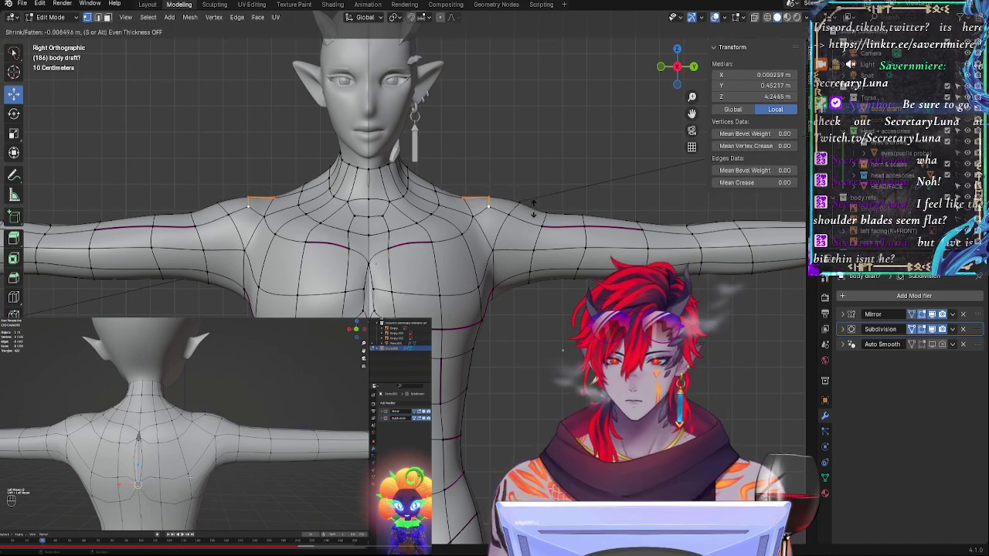
pyautogui.rightClick(535, 207)
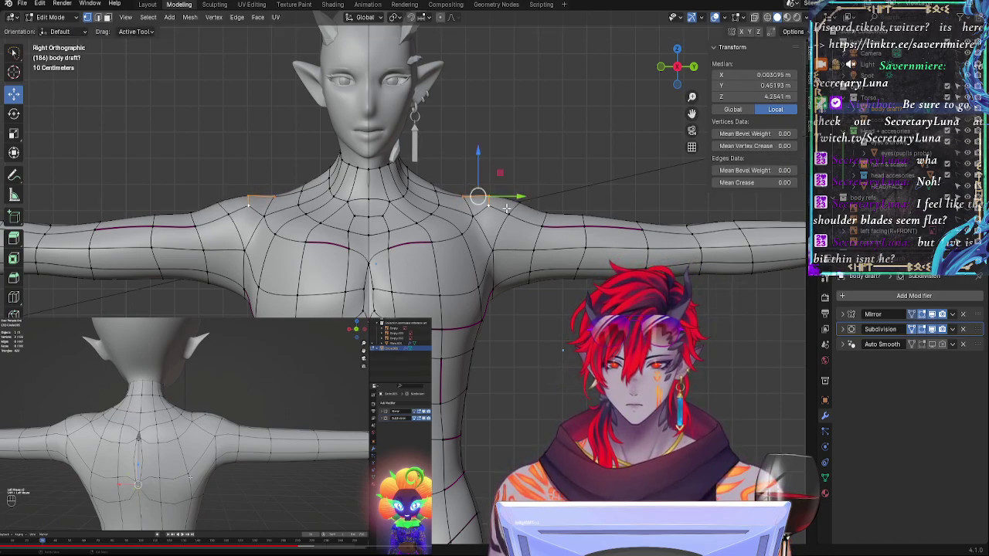
pyautogui.press('Tab')
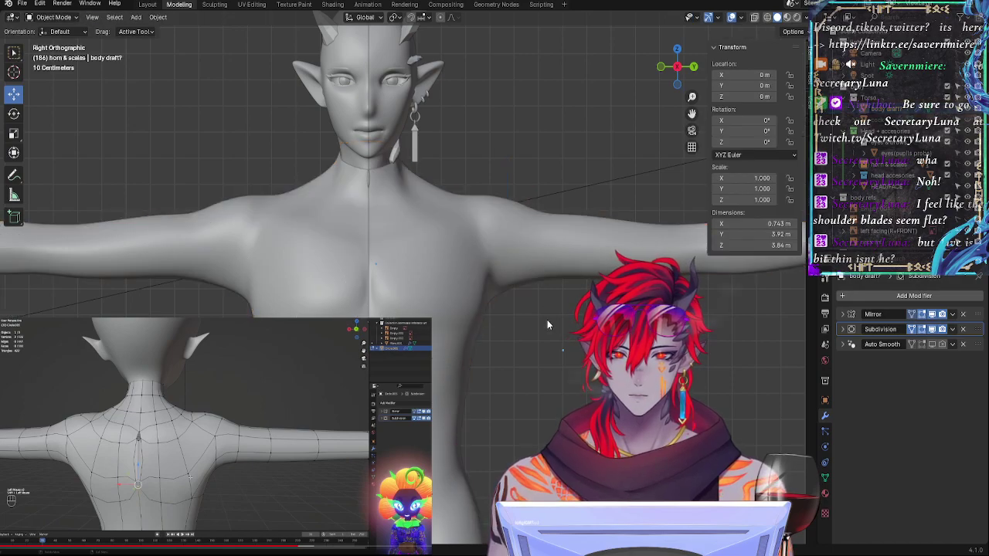
# Step: Move a shoulder vertex slightly along Y and give the shoulder edge a 0.25 crease
pyautogui.press('Tab')
pyautogui.click(546, 210)
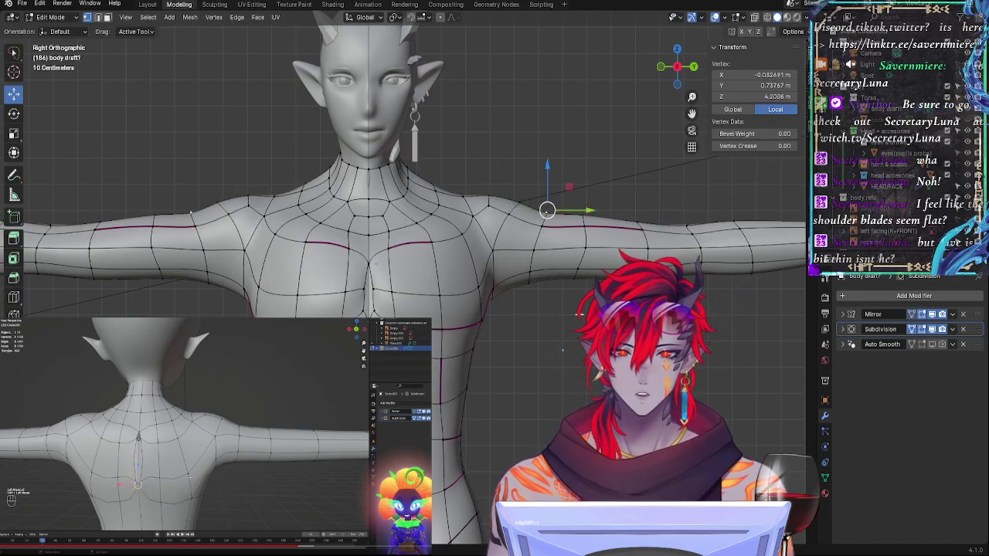
pyautogui.moveTo(546, 210); pyautogui.dragTo(456, 275, button='middle')
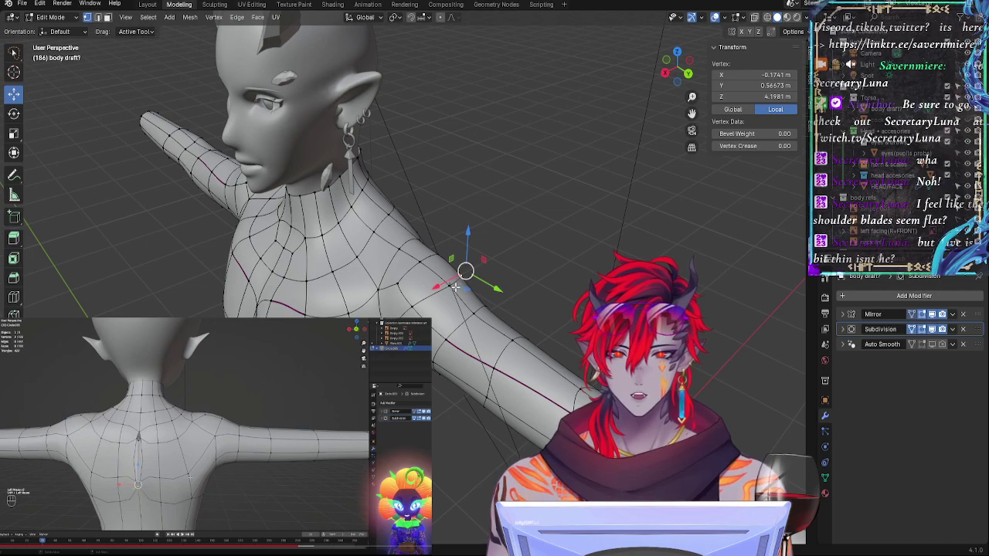
pyautogui.moveTo(475, 292); pyautogui.dragTo(430, 293)
pyautogui.keyDown('shift'); pyautogui.click(466, 280); pyautogui.keyUp('shift')
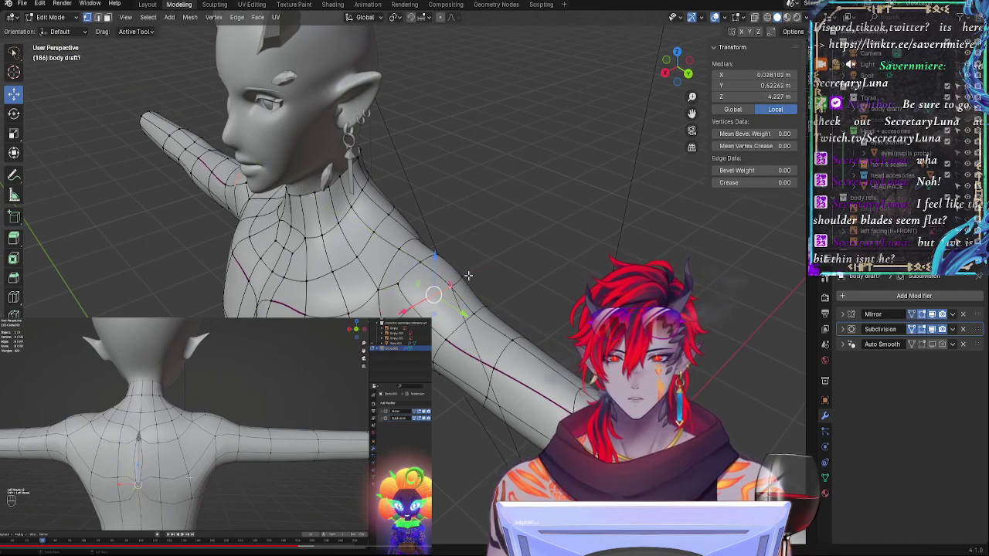
pyautogui.hotkey('shift', 'e')
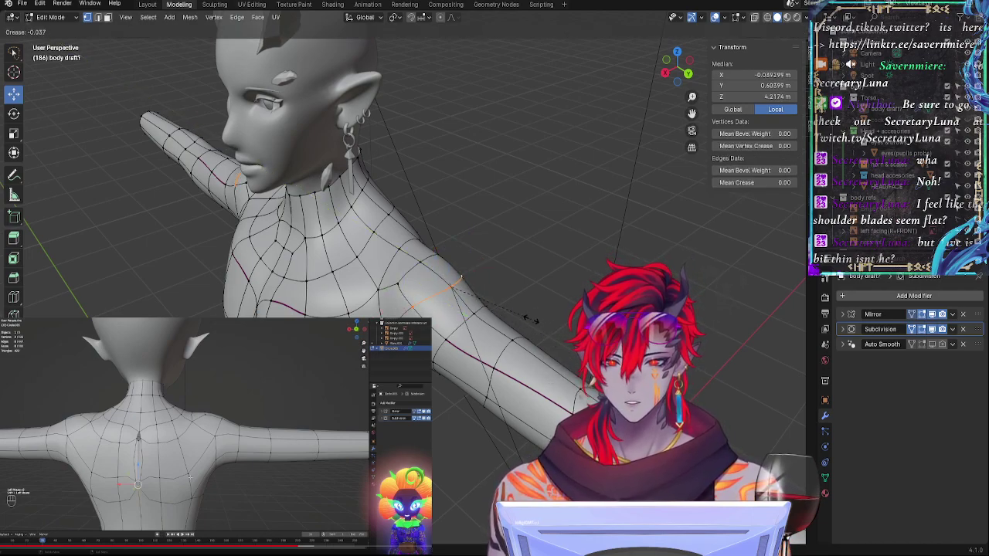
pyautogui.click(545, 352)
# Step: Strengthen the shoulder edge crease to 0.31, finish moving the vertex, and clear the selection
pyautogui.moveTo(545, 352); pyautogui.dragTo(513, 384, button='middle')
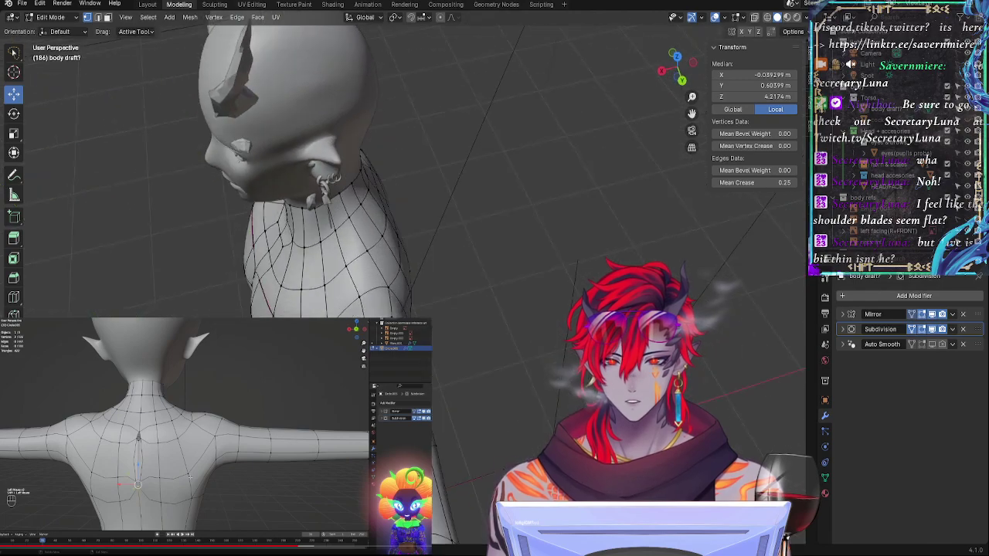
pyautogui.hotkey('shift', 'e')
pyautogui.click(519, 386)
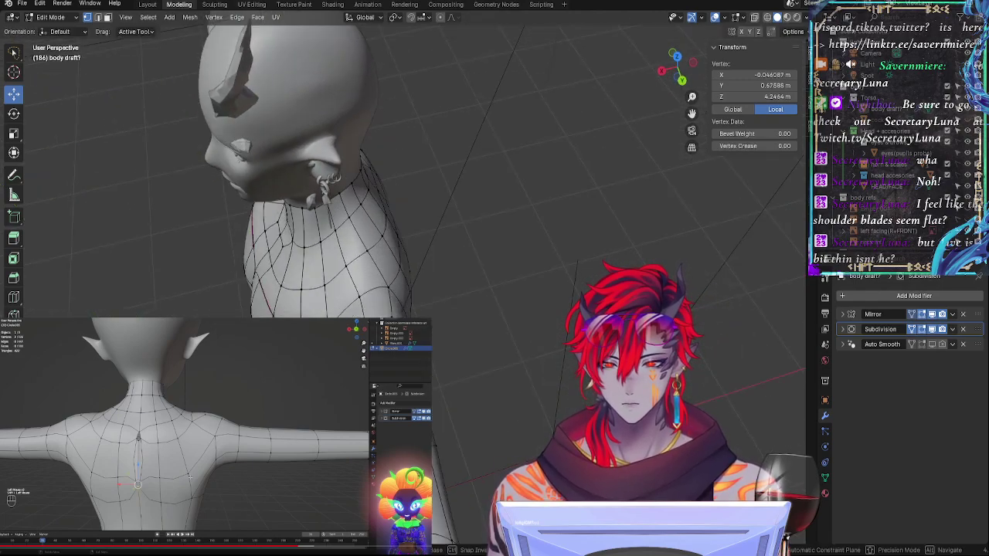
pyautogui.moveTo(350, 368); pyautogui.dragTo(353, 357)
pyautogui.click(502, 378)
pyautogui.moveTo(501, 378); pyautogui.dragTo(580, 282, button='middle')
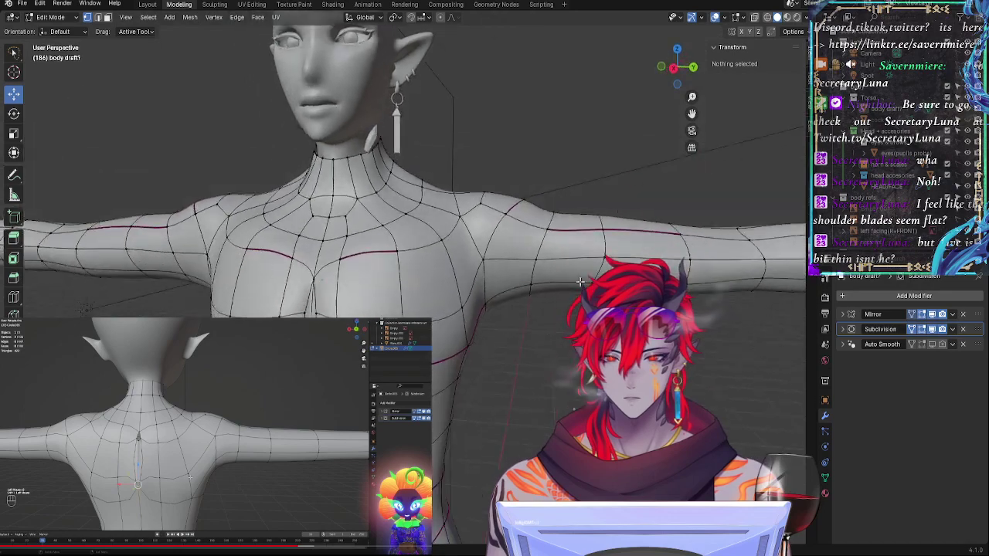
# Step: Check the smoothed body in orthographic front view, then lower the selected shoulder vertices slightly
pyautogui.press('Tab')
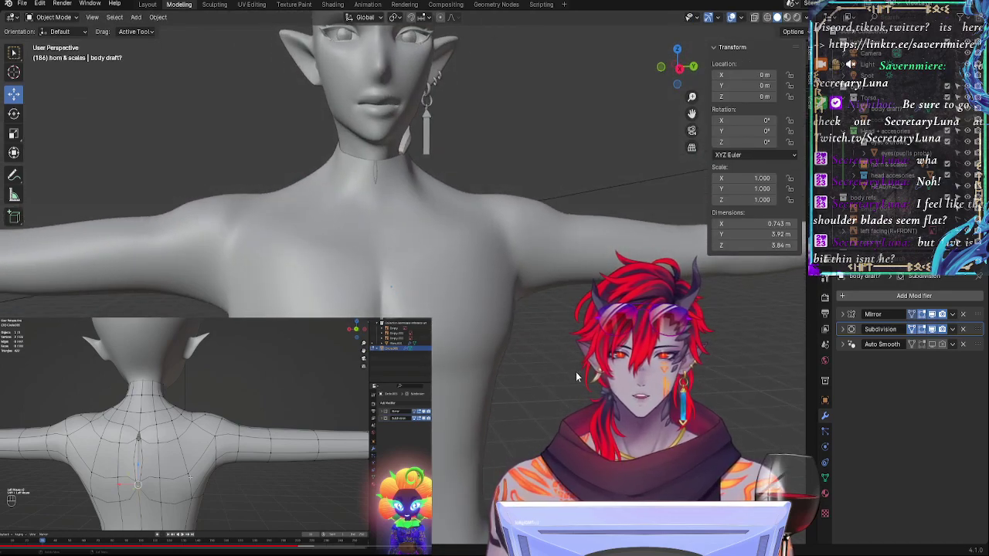
pyautogui.scroll(-3, 567, 400)
pyautogui.click(678, 69)
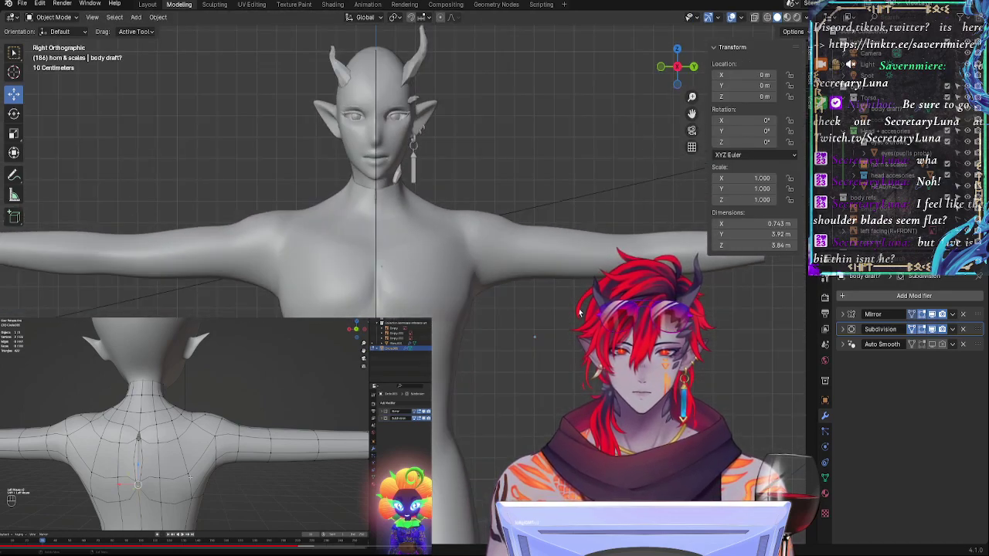
pyautogui.press('Tab')
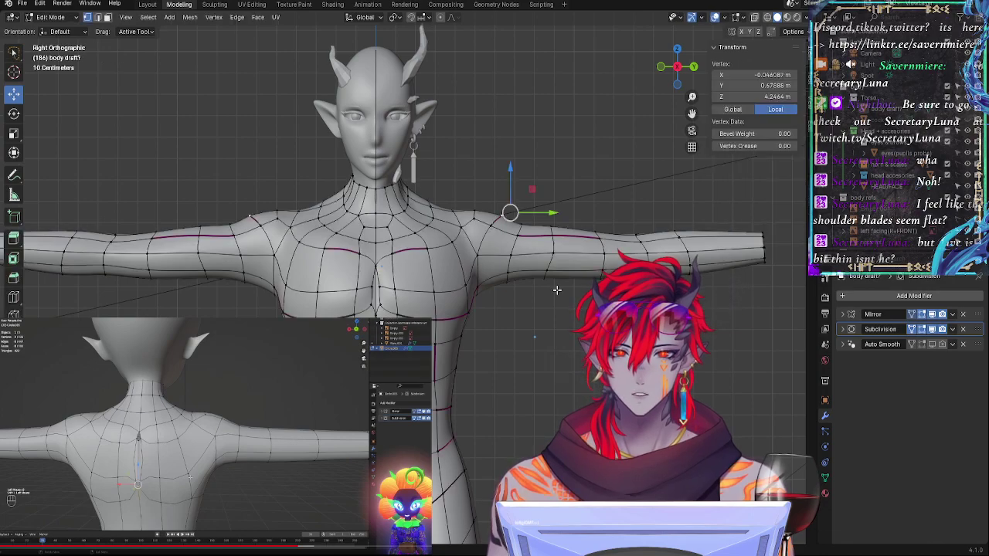
pyautogui.hotkey('ctrl', 'z')
pyautogui.moveTo(495, 174); pyautogui.dragTo(495, 180)
pyautogui.press('Tab')
# Step: Shift a shoulder vertex further along Y and reposition the nearby upper-arm vertex
pyautogui.moveTo(552, 351); pyautogui.dragTo(539, 375, button='middle')
pyautogui.press('Tab')
pyautogui.click(532, 236)
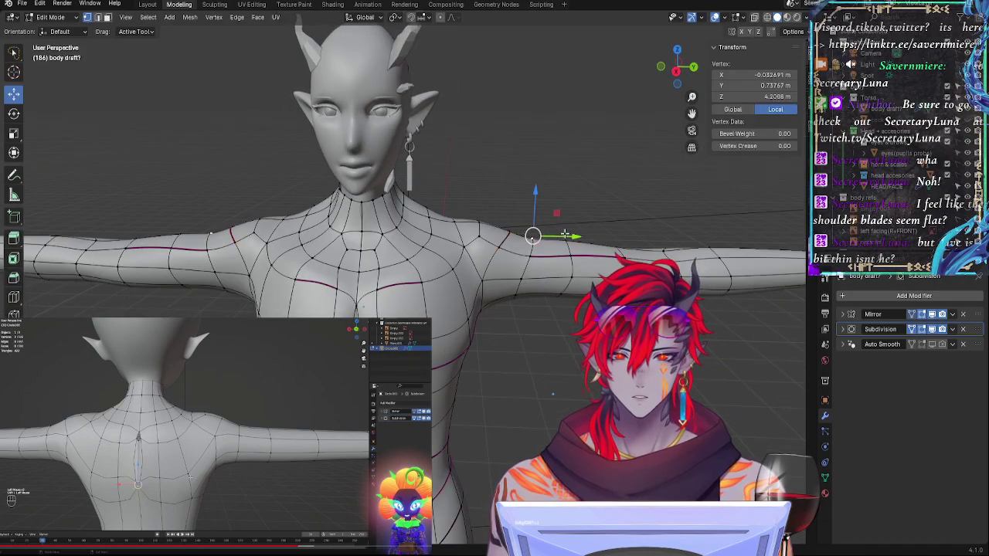
pyautogui.moveTo(562, 234); pyautogui.dragTo(558, 261)
pyautogui.moveTo(560, 299); pyautogui.dragTo(535, 346, button='middle')
pyautogui.click(519, 263)
pyautogui.press('g')
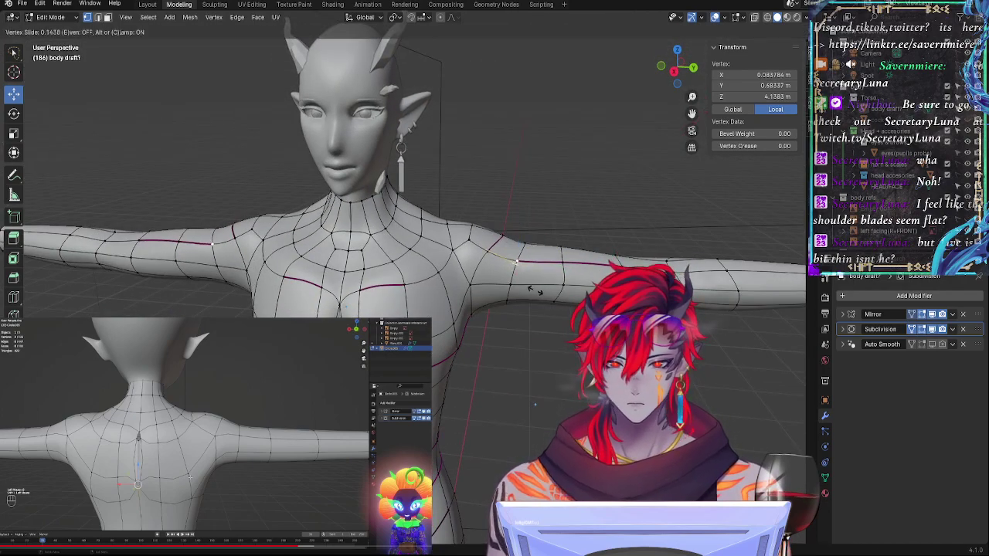
pyautogui.click(532, 286)
# Step: Inspect the smoothed shoulder from the front, then move the armpit-side vertex along Y
pyautogui.press('Tab')
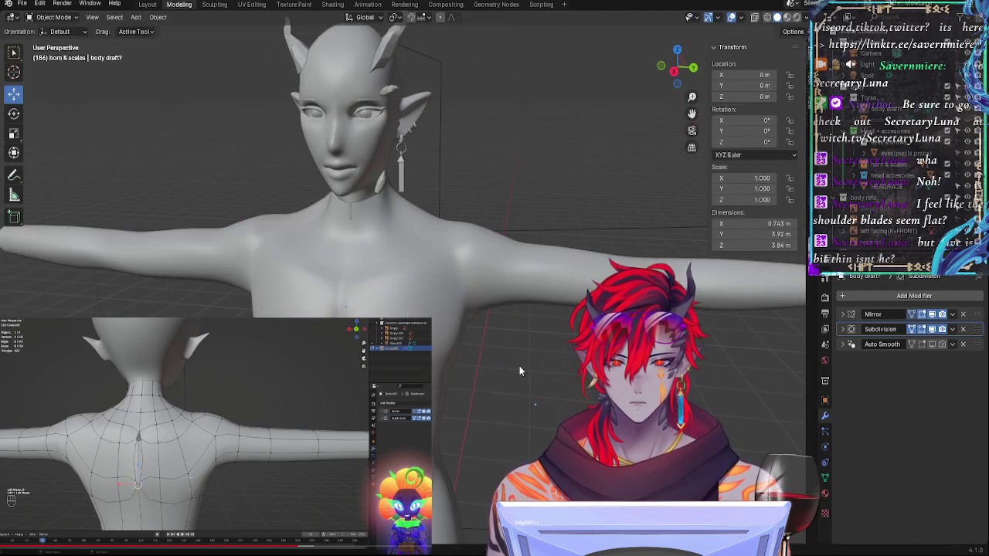
pyautogui.moveTo(519, 365); pyautogui.dragTo(418, 272, button='middle')
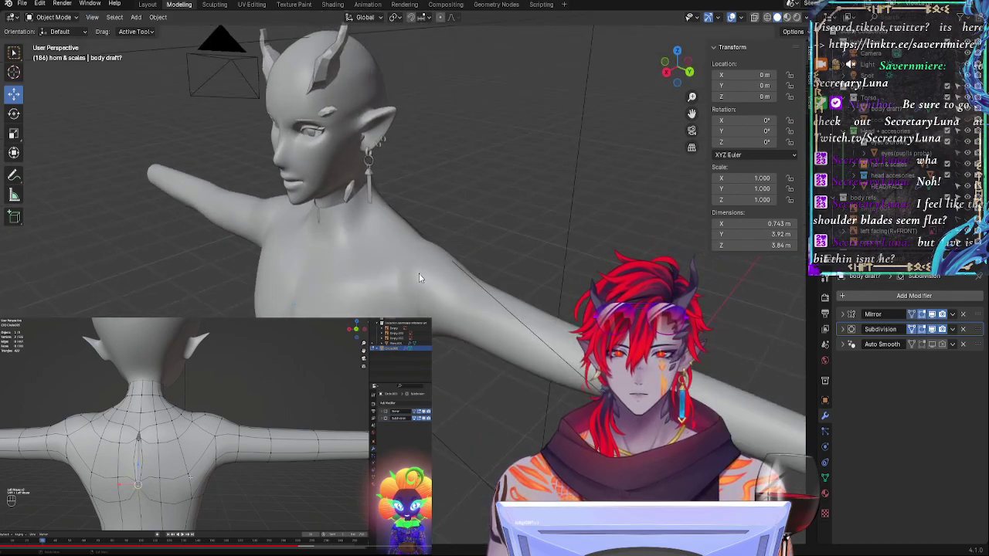
pyautogui.press('Tab')
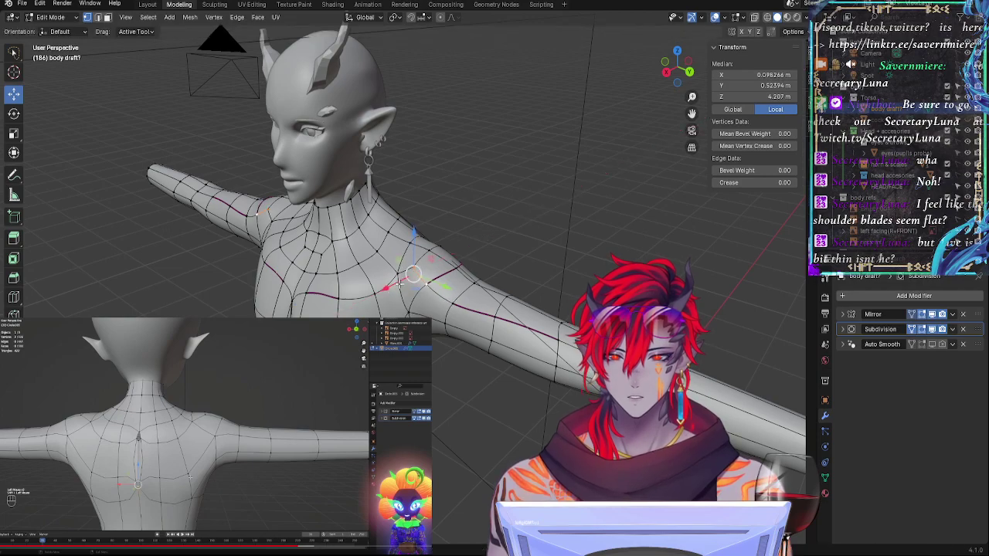
pyautogui.press('Tab')
pyautogui.moveTo(438, 316); pyautogui.dragTo(535, 346, button='middle')
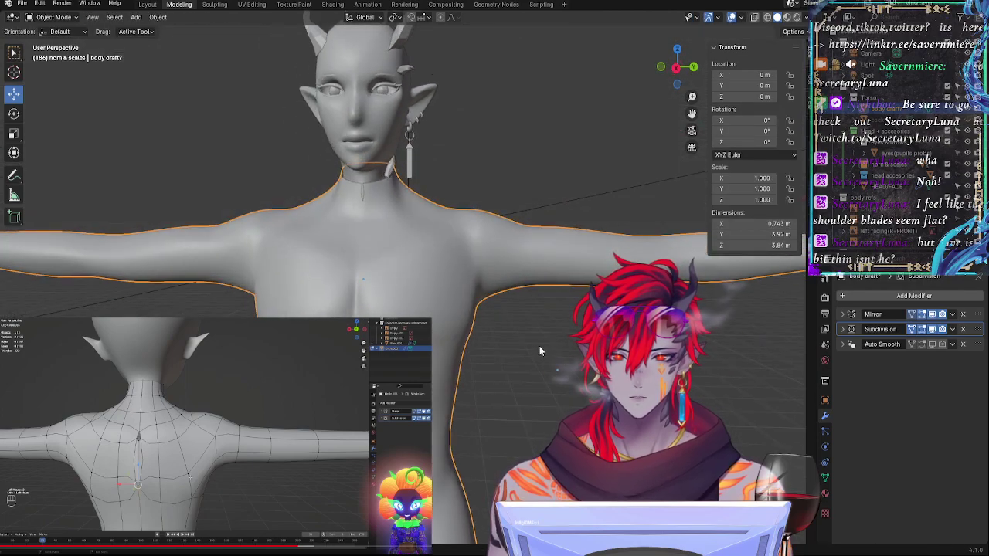
pyautogui.press('Tab')
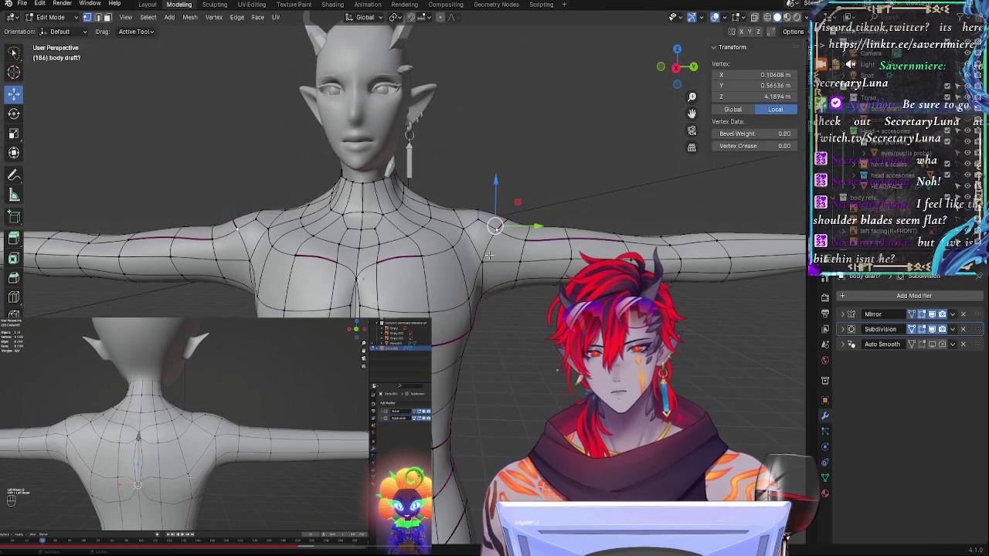
pyautogui.click(481, 259)
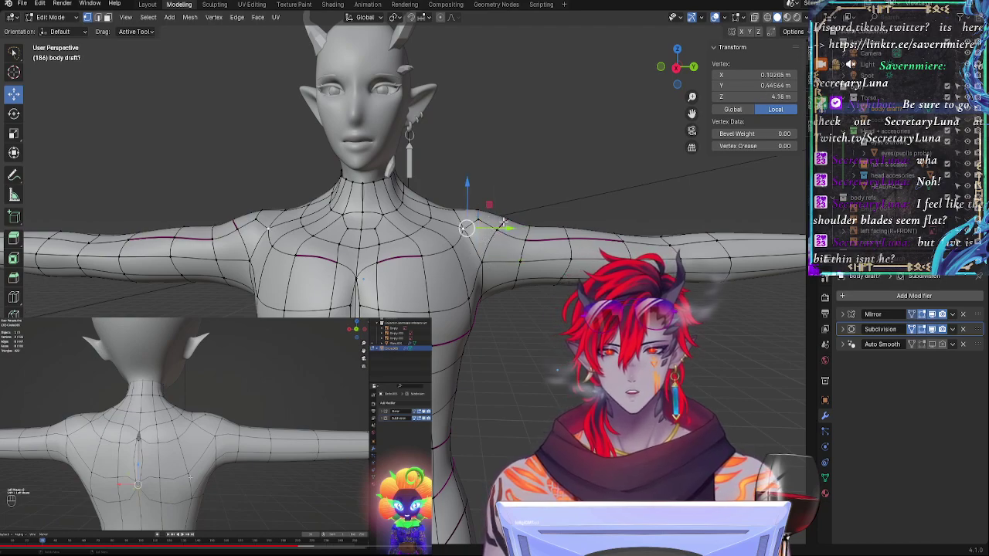
pyautogui.moveTo(502, 222); pyautogui.dragTo(508, 225)
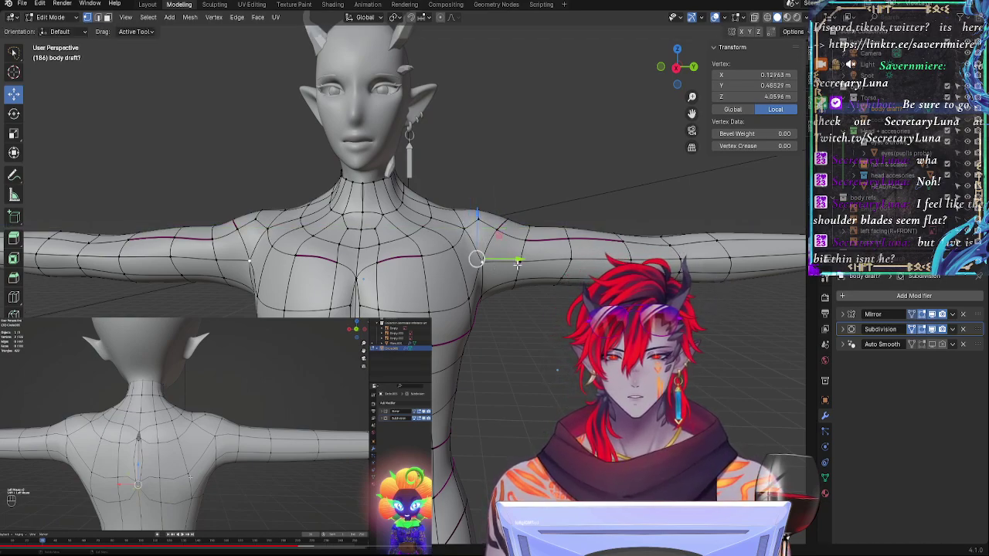
# Step: Add a second vertex to the selection, shift both slightly along X, and raise them a little
pyautogui.press('Tab')
pyautogui.moveTo(524, 327); pyautogui.dragTo(491, 346, button='middle')
pyautogui.press('Tab')
pyautogui.keyDown('shift'); pyautogui.click(474, 264); pyautogui.keyUp('shift')
pyautogui.moveTo(490, 304); pyautogui.dragTo(444, 335, button='middle')
pyautogui.moveTo(399, 331); pyautogui.dragTo(396, 332)
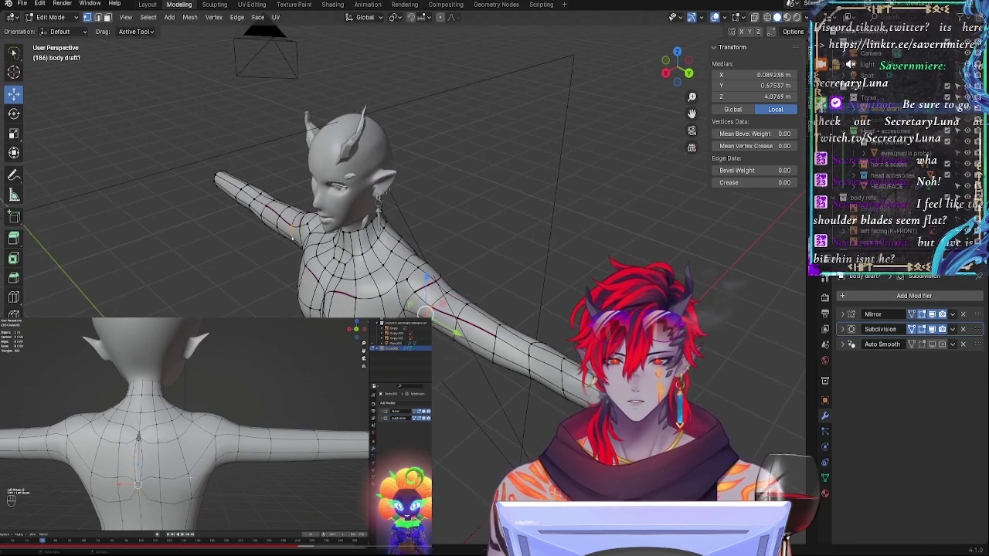
pyautogui.moveTo(427, 270); pyautogui.dragTo(447, 288)
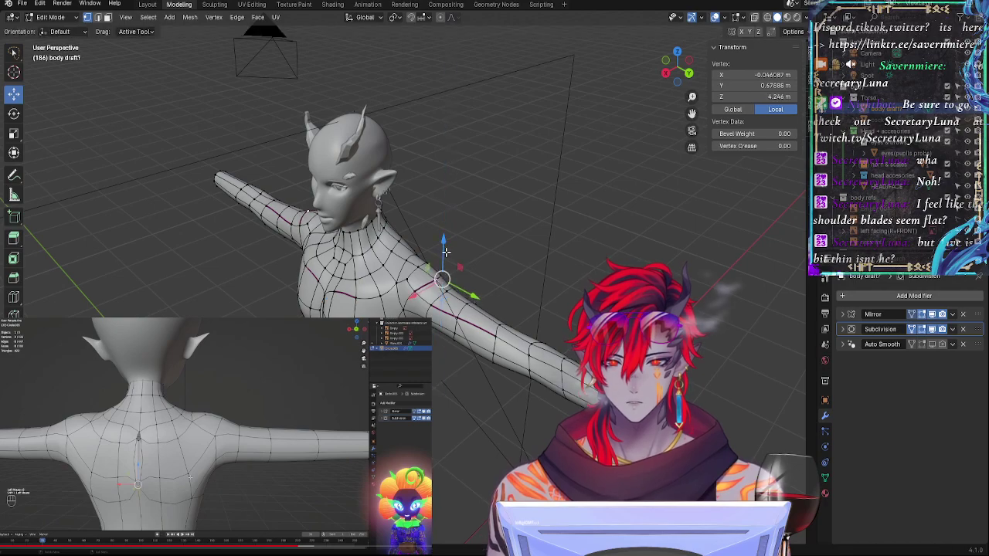
# Step: Lower the selected shoulder vertices slightly and review the smoothed body from front and side
pyautogui.press('Tab')
pyautogui.moveTo(473, 377); pyautogui.dragTo(512, 352, button='middle')
pyautogui.press('Tab')
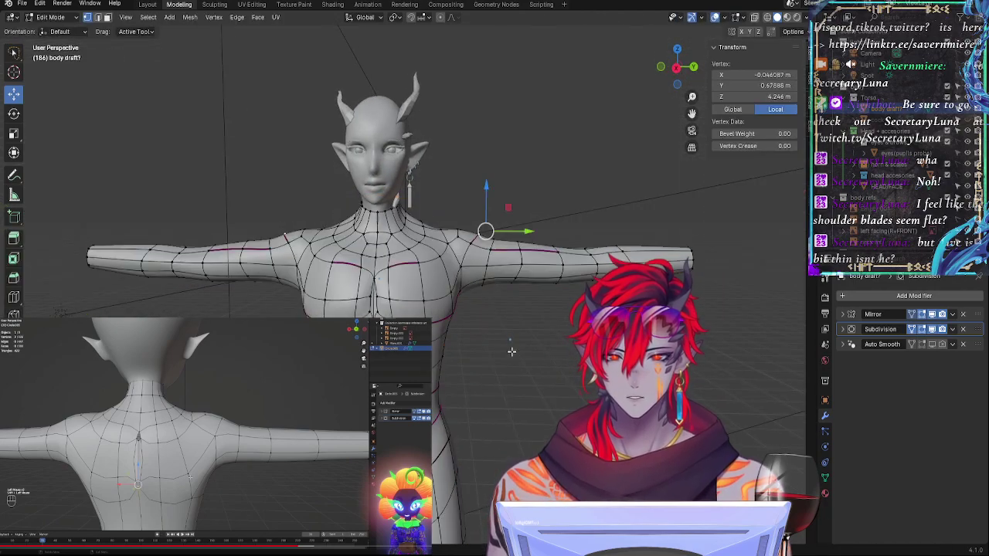
pyautogui.moveTo(496, 194); pyautogui.dragTo(492, 224)
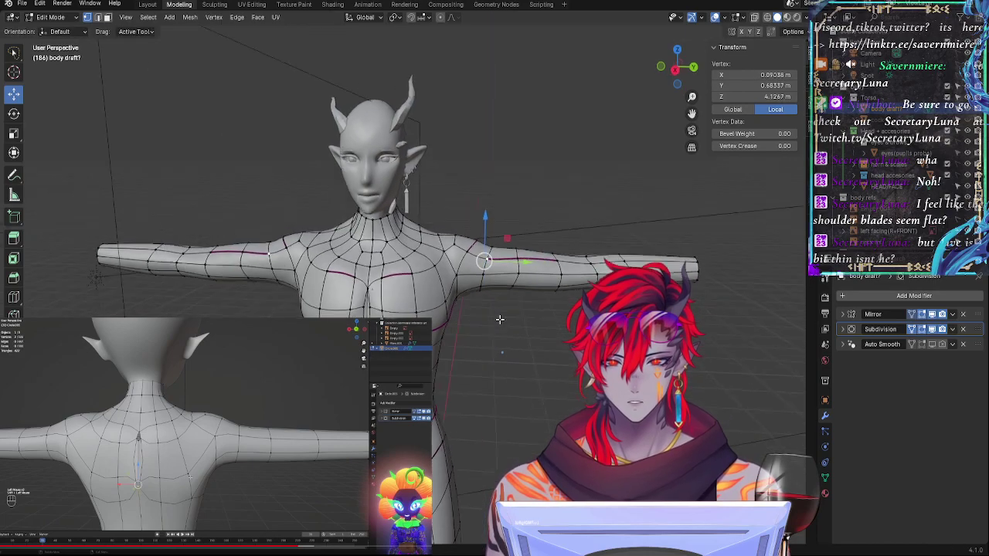
pyautogui.press('Tab')
pyautogui.moveTo(490, 324); pyautogui.dragTo(453, 357, button='middle')
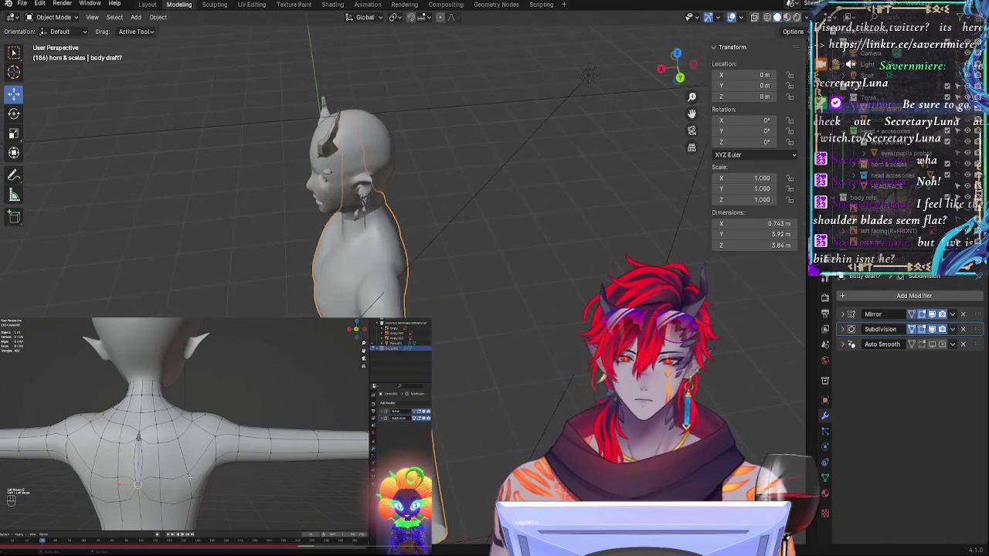
# Step: Raise two upper-back vertices slightly and view the smoothed body from the front
pyautogui.press('Tab')
pyautogui.click(396, 274)
pyautogui.keyDown('shift'); pyautogui.click(389, 295); pyautogui.keyUp('shift')
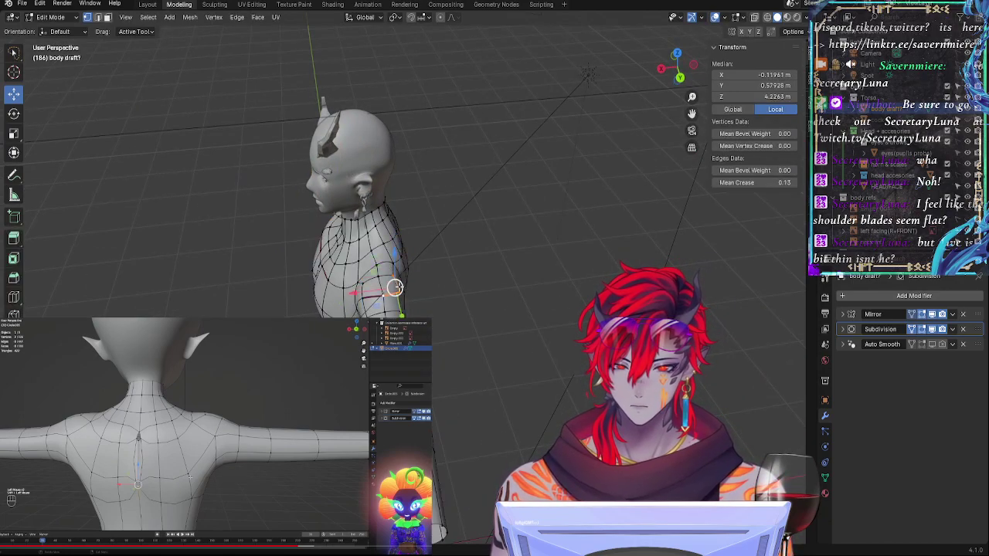
pyautogui.moveTo(394, 287)
pyautogui.mouseDown()
pyautogui.moveTo(395, 266)
pyautogui.moveTo(395, 288)
pyautogui.mouseUp()
pyautogui.click(401, 309)
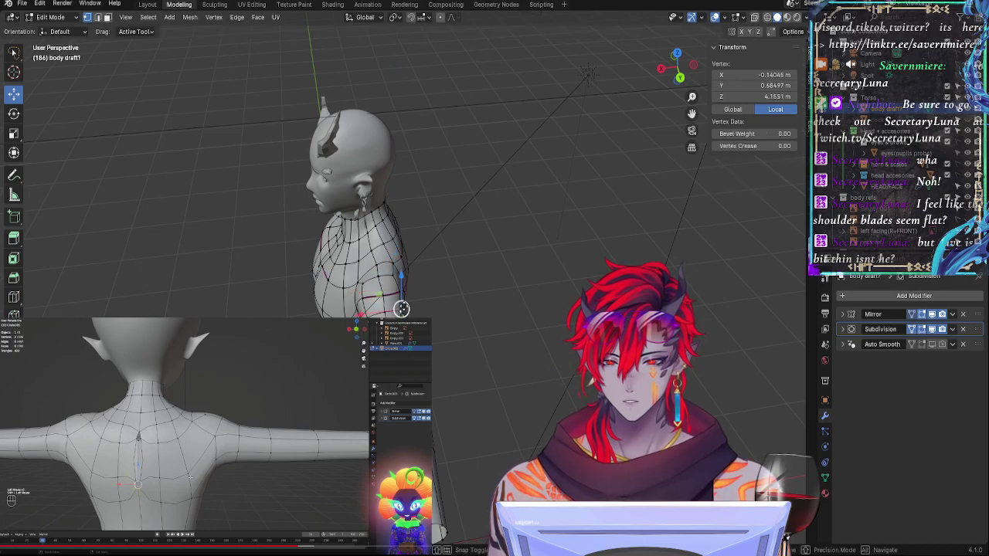
pyautogui.press('Tab')
pyautogui.moveTo(440, 342); pyautogui.dragTo(494, 372, button='middle')
# Step: Compare wireframe and smoothed views of the neck-to-shoulder silhouette in a zoomed front view
pyautogui.press('Tab')
pyautogui.press('Tab')
pyautogui.press('Tab')
pyautogui.press('Tab')
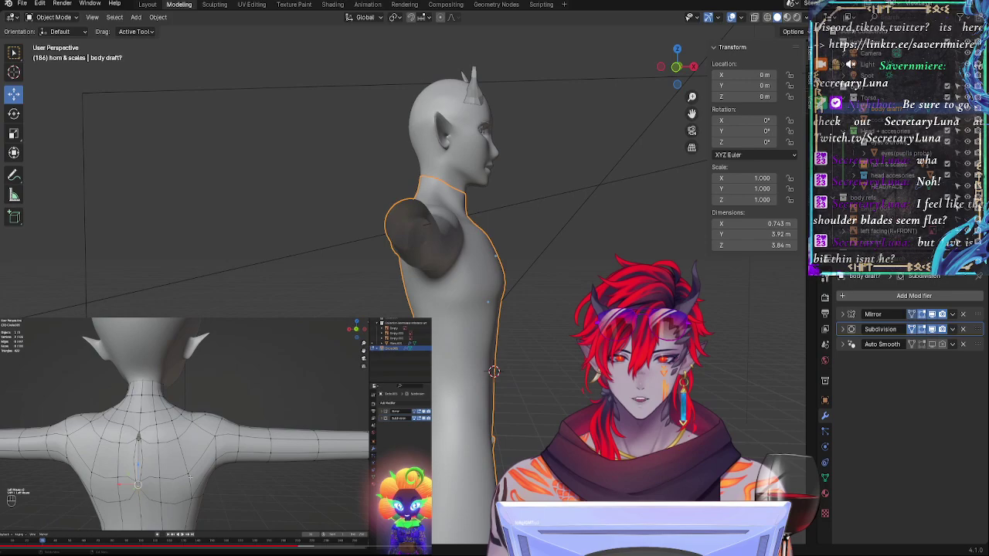
pyautogui.press('Tab')
pyautogui.press('Tab')
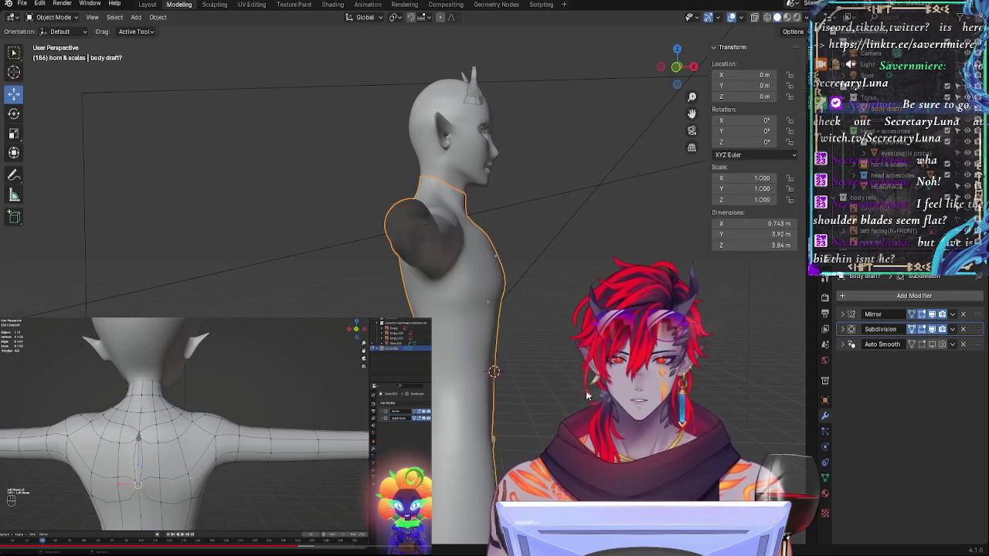
pyautogui.click(675, 74)
pyautogui.press('Tab')
pyautogui.press('Tab')
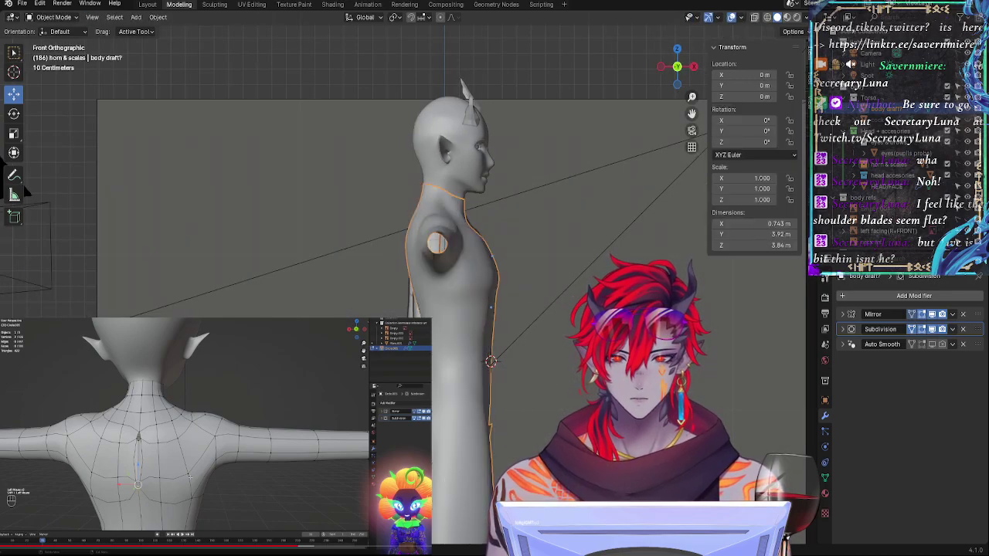
pyautogui.keyDown('shift'); pyautogui.moveTo(614, 377); pyautogui.dragTo(558, 419, button='middle'); pyautogui.keyUp('shift')
pyautogui.scroll(6, 538, 279)
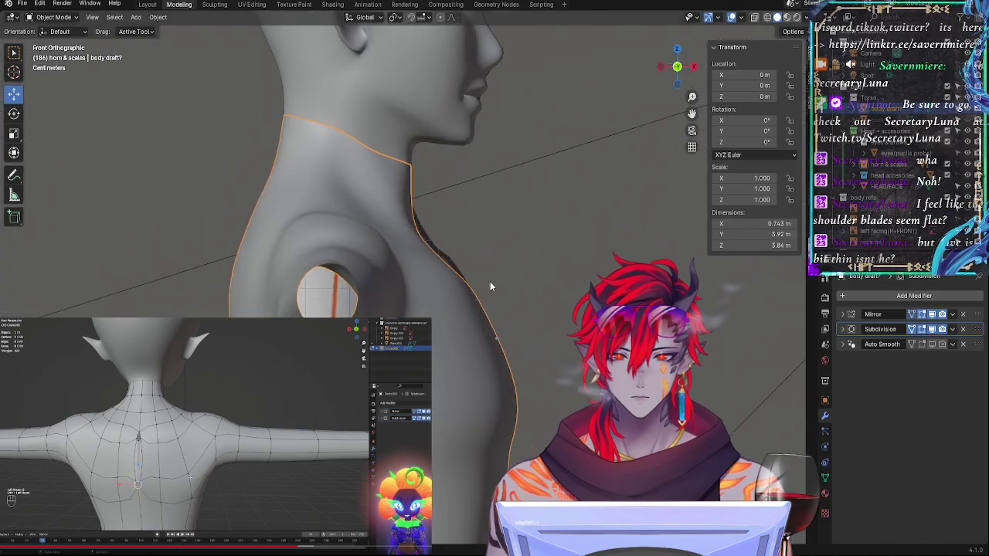
pyautogui.press('Tab')
pyautogui.press('Tab')
pyautogui.moveTo(529, 270); pyautogui.dragTo(530, 293, button='middle')
pyautogui.click(675, 73)
pyautogui.press('Tab')
# Step: Select several shoulder and chest vertices and slide them sideways in front view
pyautogui.keyDown('shift'); pyautogui.click(446, 278); pyautogui.keyUp('shift')
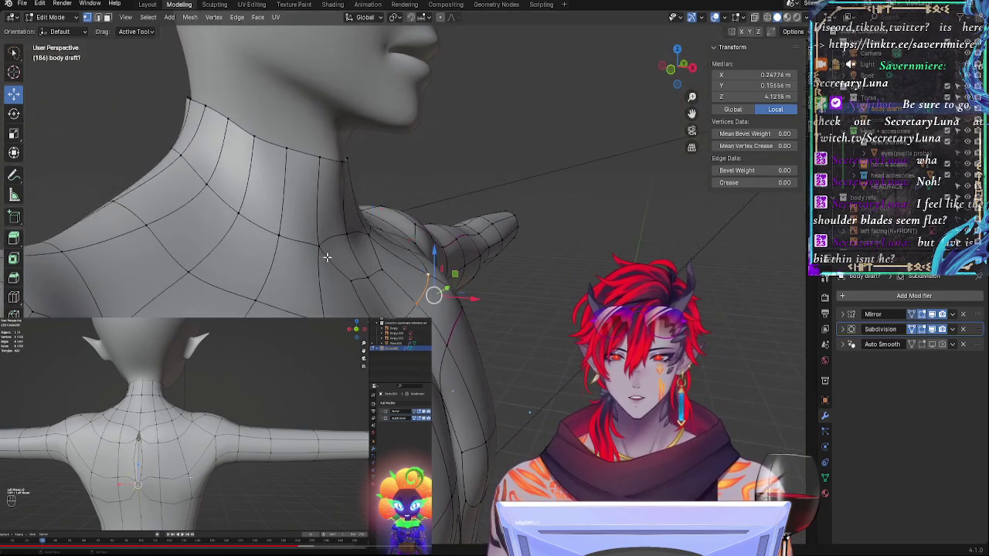
pyautogui.keyDown('shift'); pyautogui.click(363, 234); pyautogui.keyUp('shift')
pyautogui.click(675, 72)
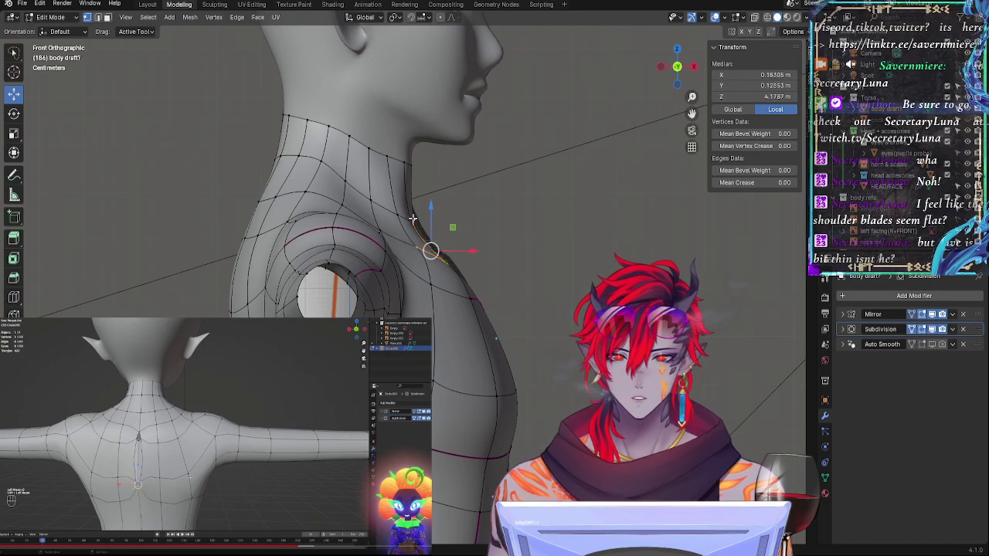
pyautogui.moveTo(595, 224); pyautogui.dragTo(479, 267, button='middle')
pyautogui.keyDown('shift'); pyautogui.click(345, 279); pyautogui.keyUp('shift')
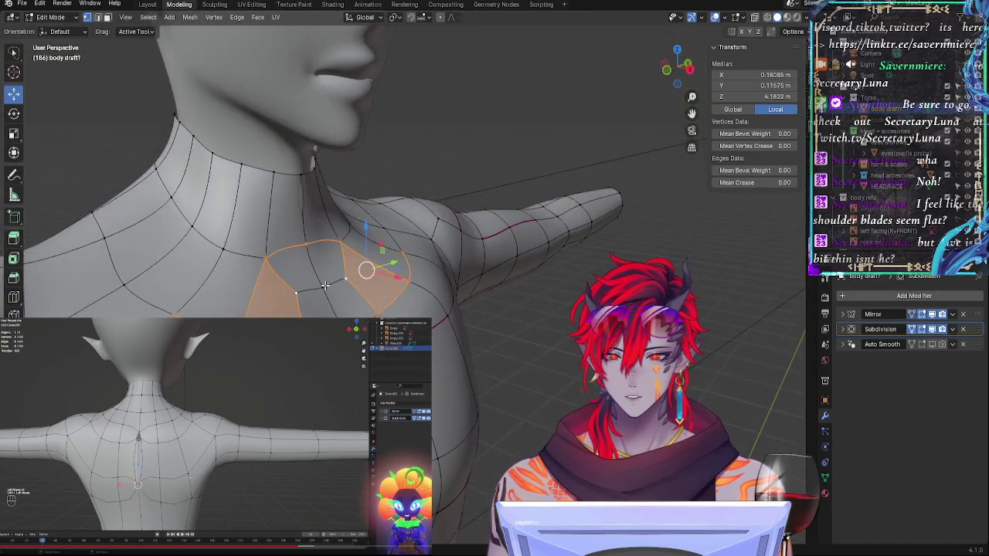
pyautogui.click(666, 72)
pyautogui.moveTo(468, 250); pyautogui.dragTo(419, 218)
# Step: Move two upper-chest vertices inward and raise one slightly
pyautogui.click(425, 250)
pyautogui.moveTo(419, 218); pyautogui.dragTo(285, 218, button='middle')
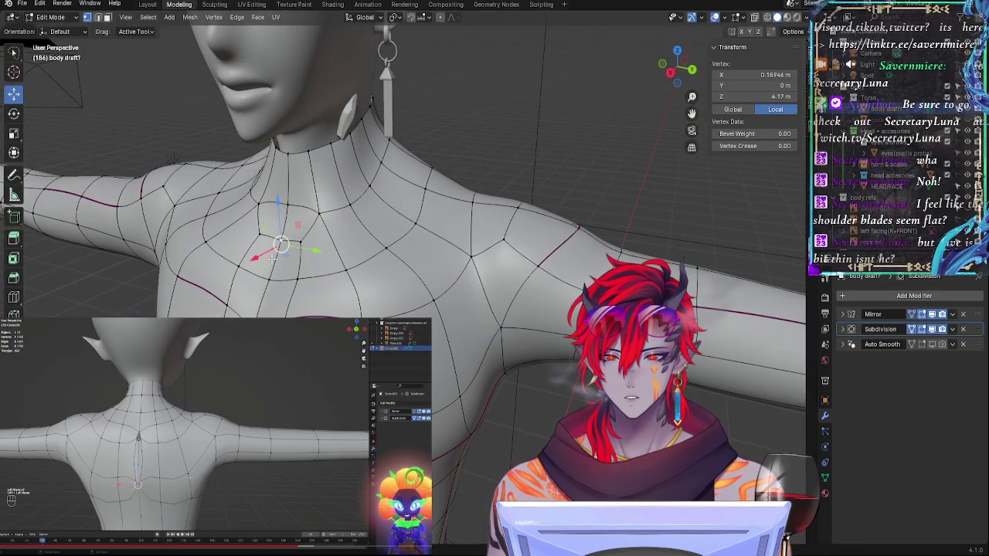
pyautogui.moveTo(271, 259); pyautogui.dragTo(275, 257)
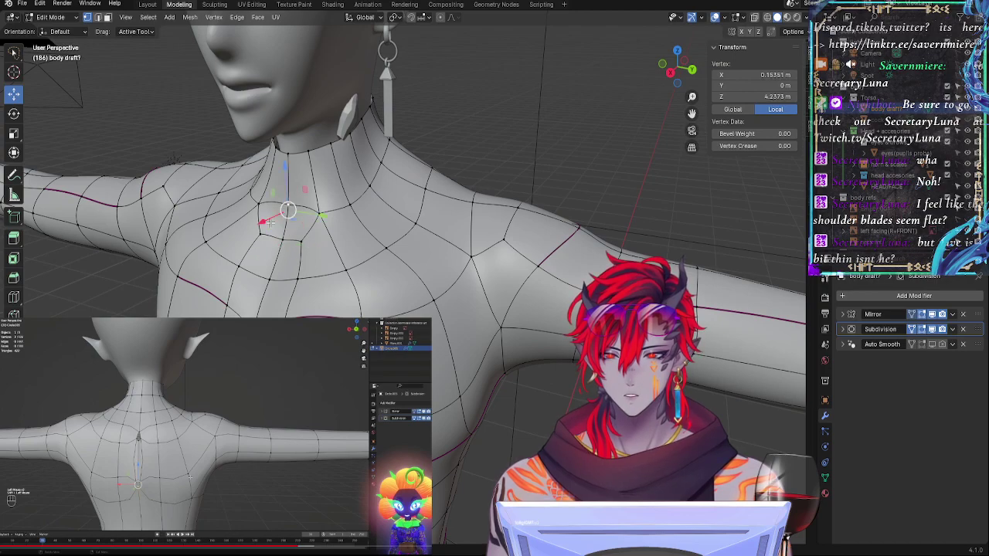
pyautogui.moveTo(271, 222); pyautogui.dragTo(269, 223)
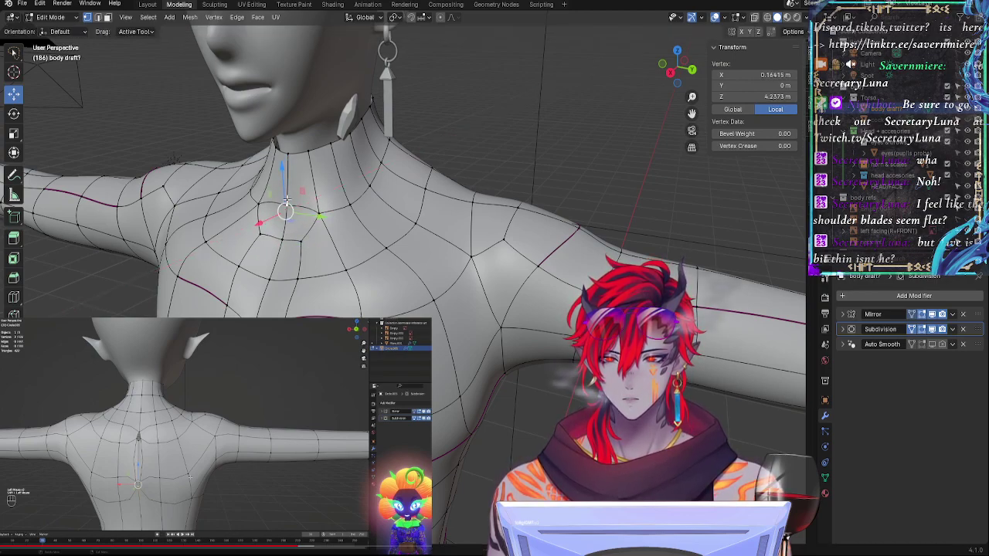
pyautogui.moveTo(286, 179); pyautogui.dragTo(266, 168)
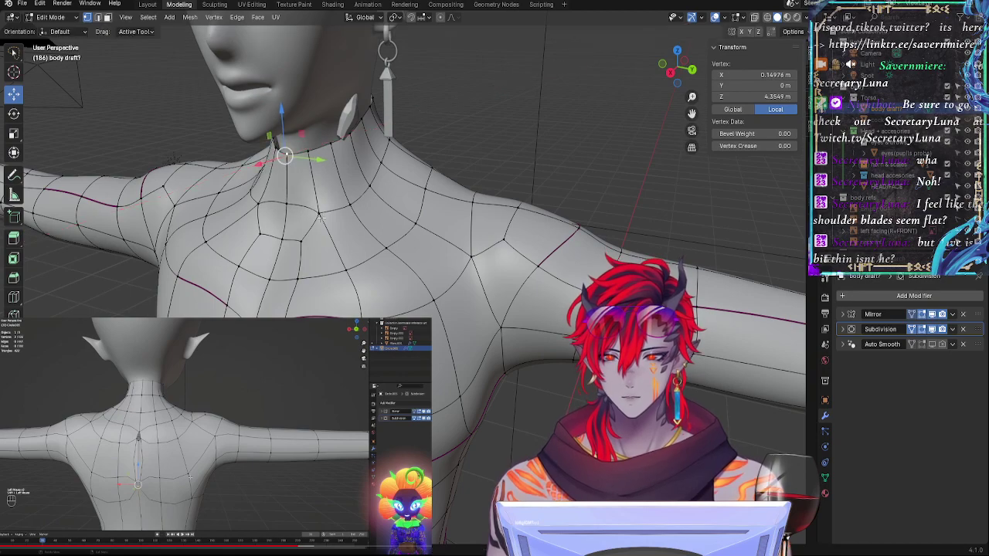
# Step: Adjust the vertex at the neck's edge, pulling it inward and then slightly outward
pyautogui.click(309, 155)
pyautogui.moveTo(309, 157); pyautogui.dragTo(366, 188, button='middle')
pyautogui.moveTo(308, 204); pyautogui.dragTo(403, 233, button='middle')
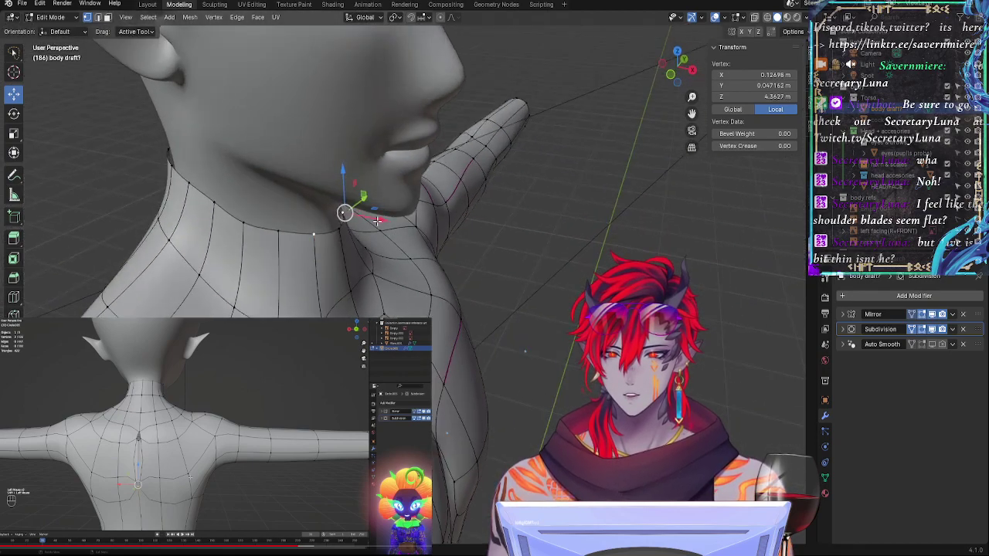
pyautogui.moveTo(377, 221); pyautogui.dragTo(374, 220)
pyautogui.moveTo(375, 223); pyautogui.dragTo(248, 270, button='middle')
pyautogui.moveTo(297, 147); pyautogui.dragTo(294, 149)
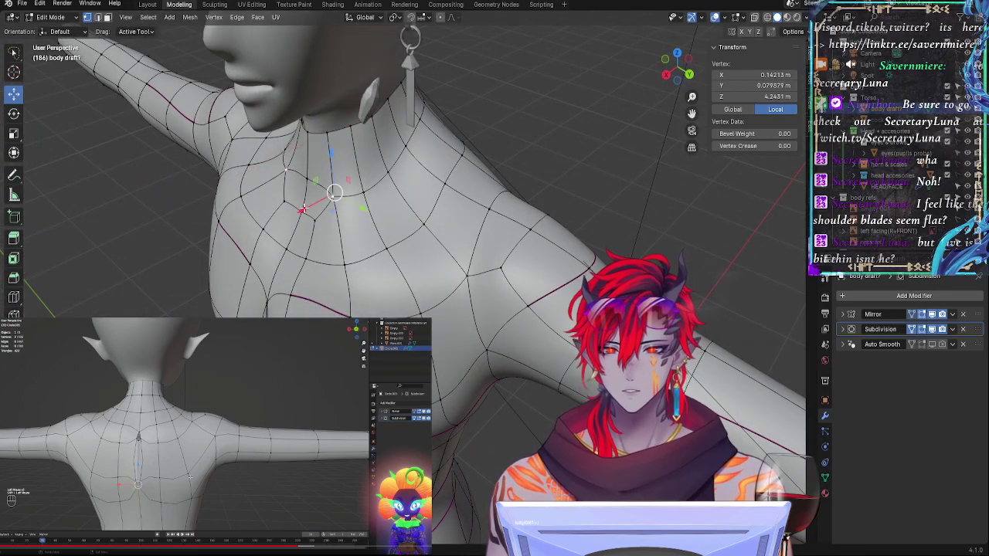
pyautogui.moveTo(303, 208); pyautogui.dragTo(300, 210)
# Step: Lower the neck-edge vertex noticeably, then clear the selection
pyautogui.moveTo(301, 210); pyautogui.dragTo(415, 190, button='middle')
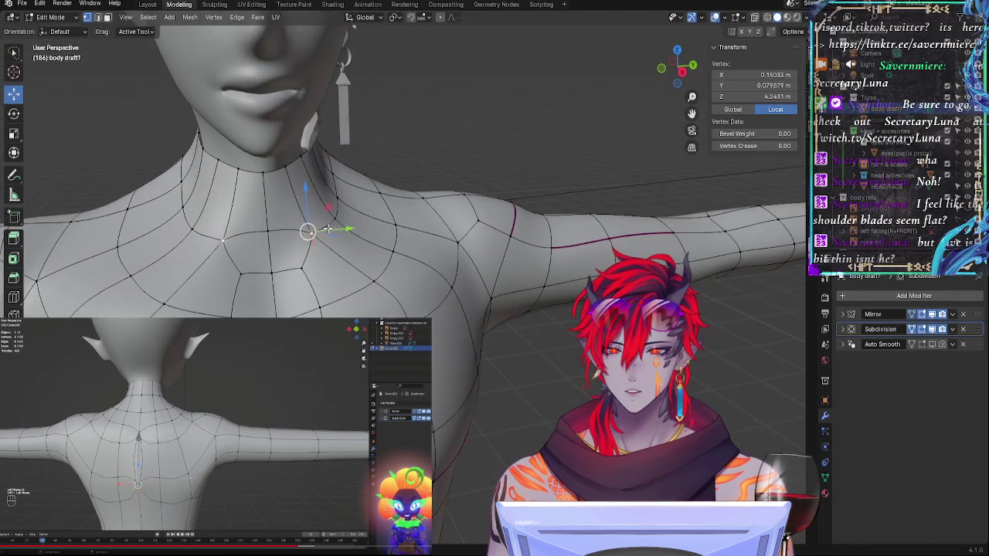
pyautogui.moveTo(307, 202); pyautogui.dragTo(303, 276)
pyautogui.moveTo(303, 277); pyautogui.dragTo(412, 265, button='middle')
pyautogui.click(407, 229)
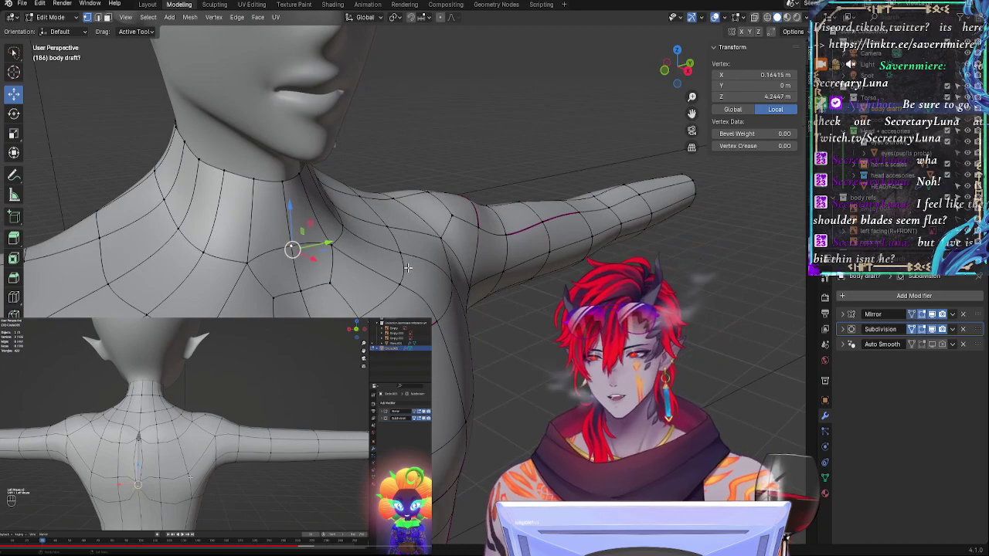
pyautogui.click(536, 347)
pyautogui.moveTo(569, 353); pyautogui.dragTo(523, 351, button='middle')
# Step: Turn on X-ray and nudge a side-of-neck vertex up and outward
pyautogui.click(660, 70)
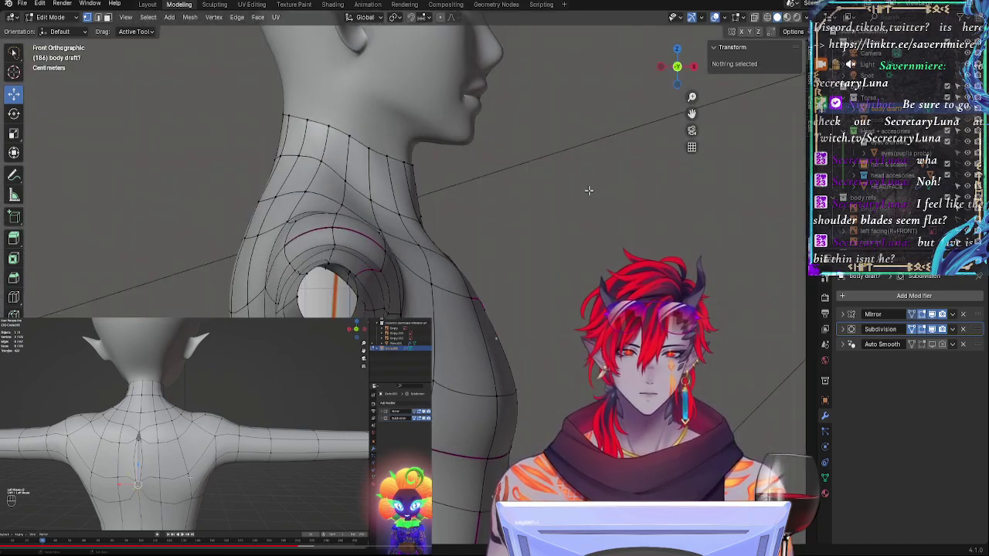
pyautogui.moveTo(614, 305); pyautogui.dragTo(521, 235, button='middle')
pyautogui.hotkey('alt', 'z')
pyautogui.click(422, 198)
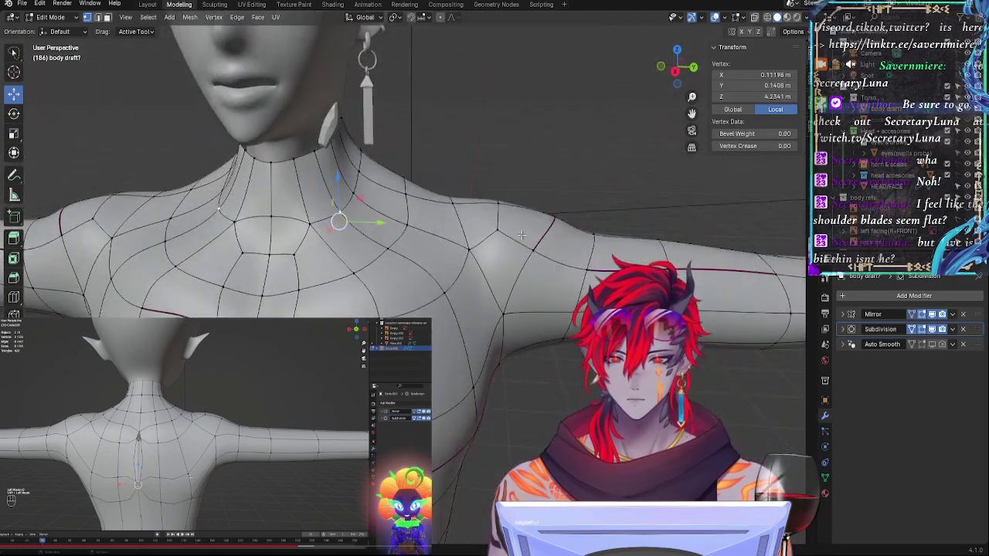
pyautogui.moveTo(341, 219); pyautogui.dragTo(343, 218)
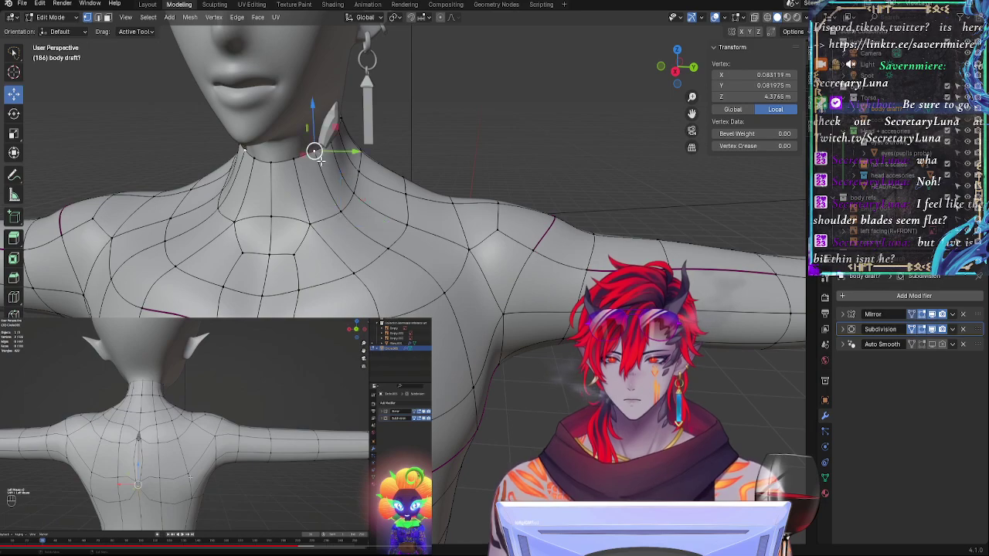
pyautogui.moveTo(319, 158); pyautogui.dragTo(316, 150)
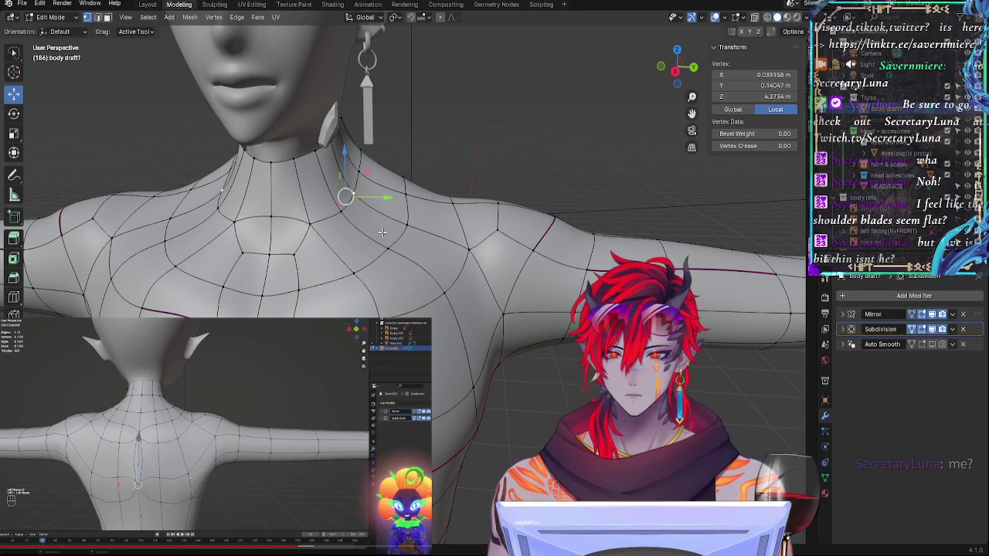
# Step: In right-side orthographic view, fine-tune that neck vertex's height and depth
pyautogui.moveTo(382, 231); pyautogui.dragTo(416, 267, button='middle')
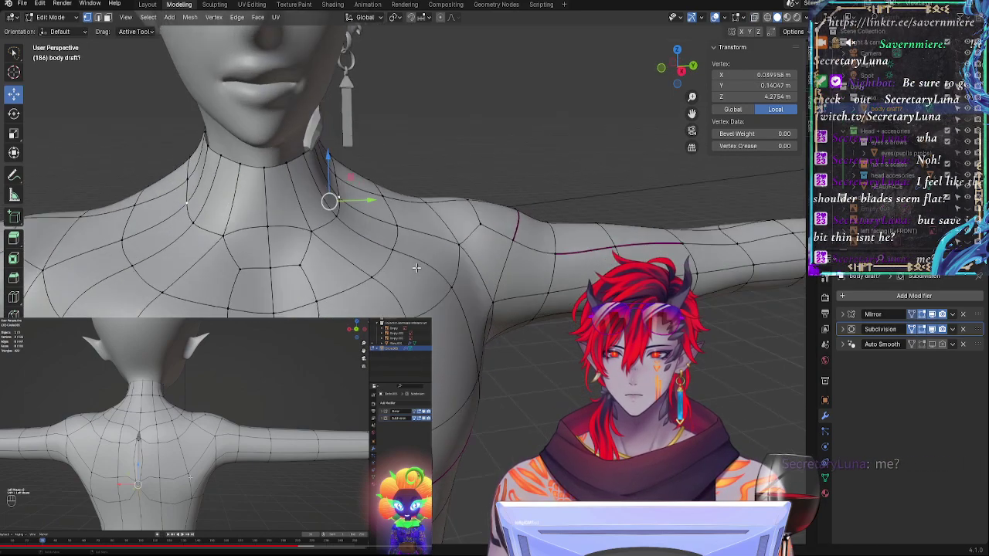
pyautogui.click(682, 72)
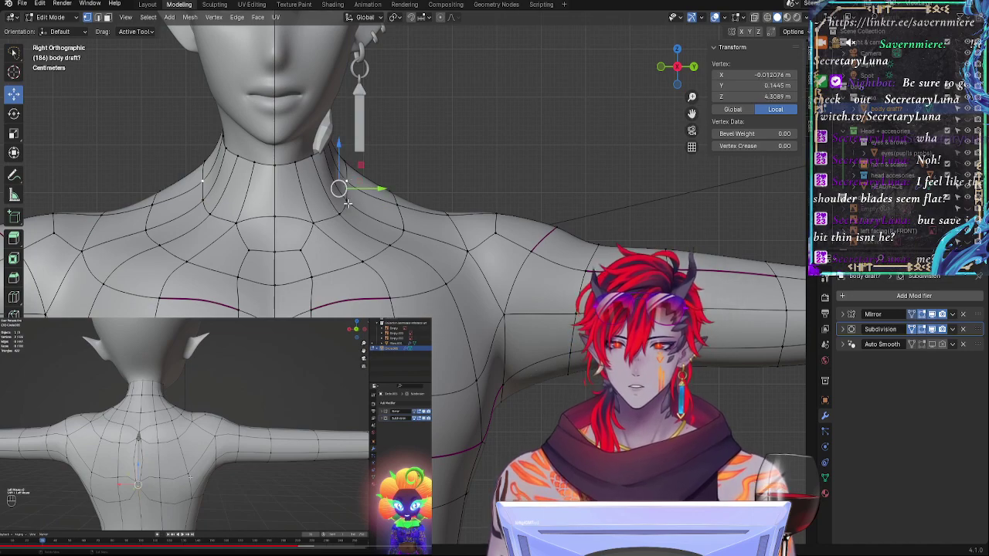
pyautogui.moveTo(339, 172)
pyautogui.mouseDown()
pyautogui.moveTo(336, 203)
pyautogui.moveTo(378, 222)
pyautogui.moveTo(333, 174)
pyautogui.mouseUp()
pyautogui.moveTo(370, 214); pyautogui.dragTo(332, 222)
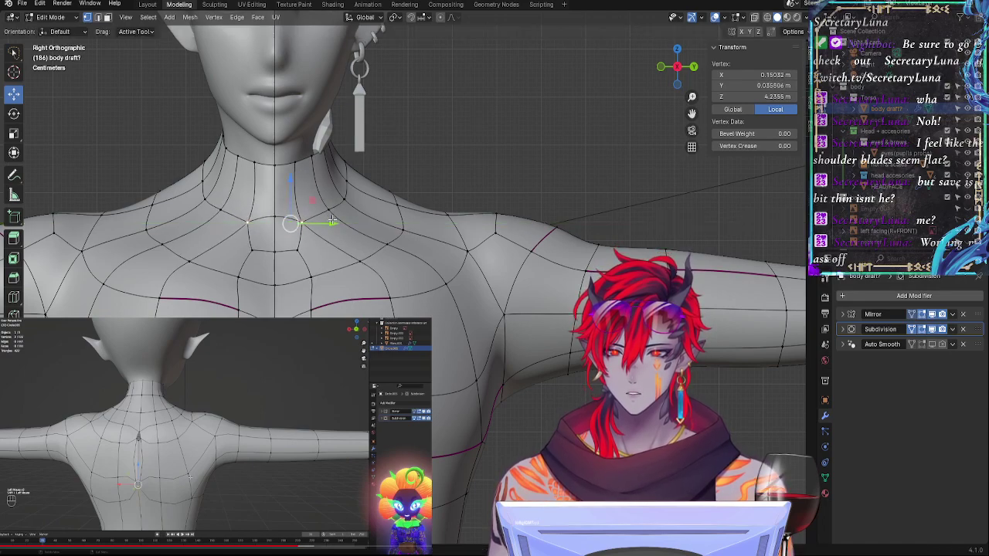
pyautogui.moveTo(331, 173); pyautogui.dragTo(340, 160)
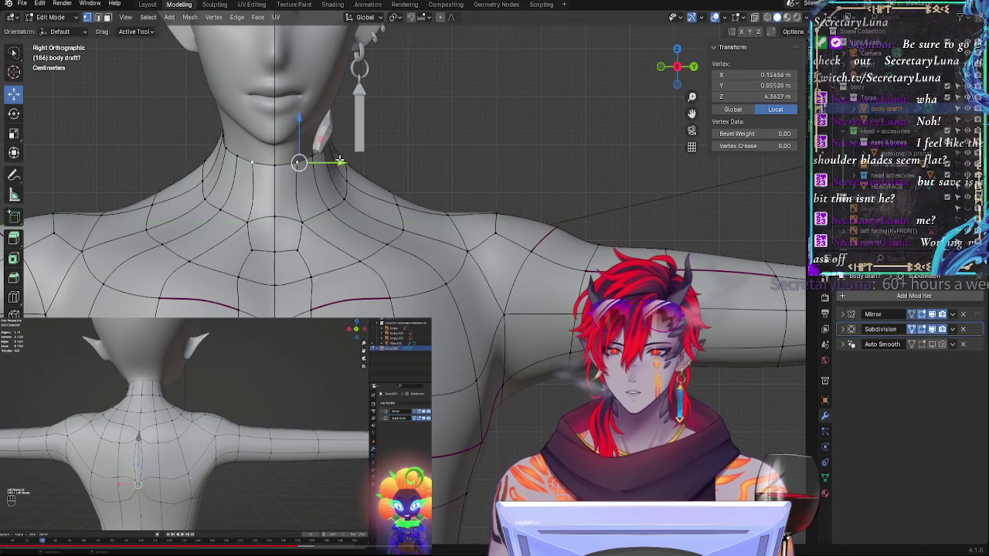
# Step: Shift neighbouring chest vertices forward or back and preview the smoothed collar
pyautogui.click(302, 244)
pyautogui.click(339, 216)
pyautogui.moveTo(355, 211); pyautogui.dragTo(341, 207)
pyautogui.click(344, 201)
pyautogui.press('Tab')
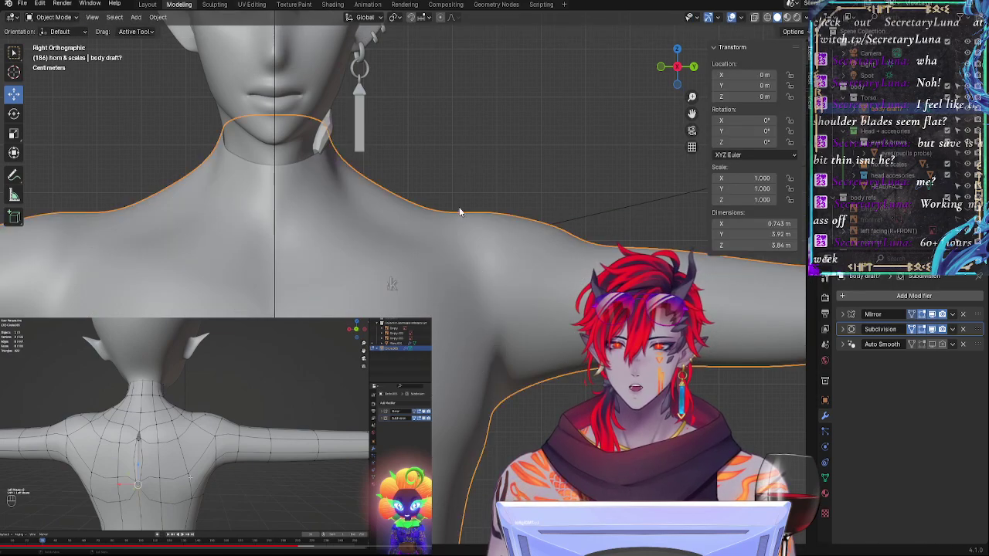
pyautogui.moveTo(460, 210); pyautogui.dragTo(393, 255, button='middle')
# Step: Nudge a neck-base vertex down and check the smoothed result
pyautogui.press('Tab')
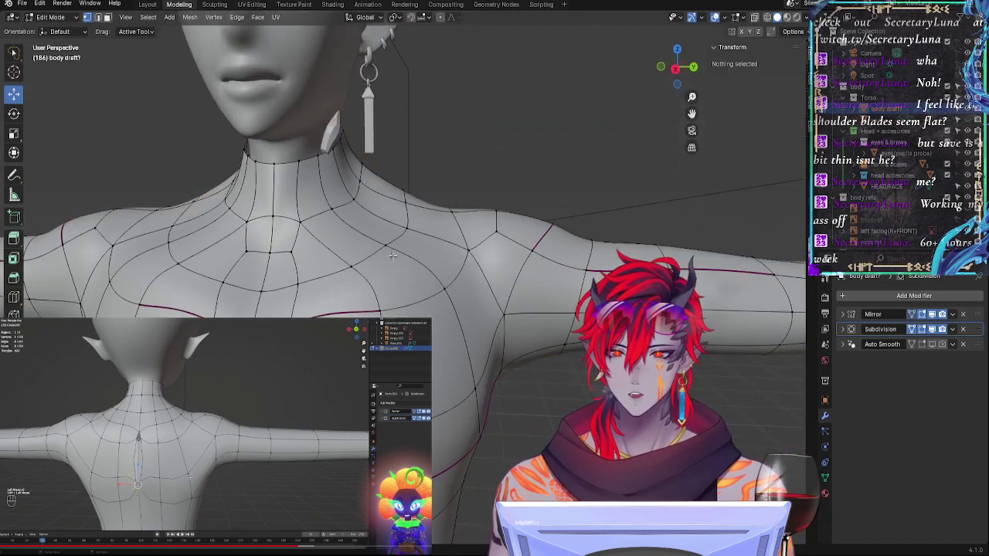
pyautogui.click(329, 202)
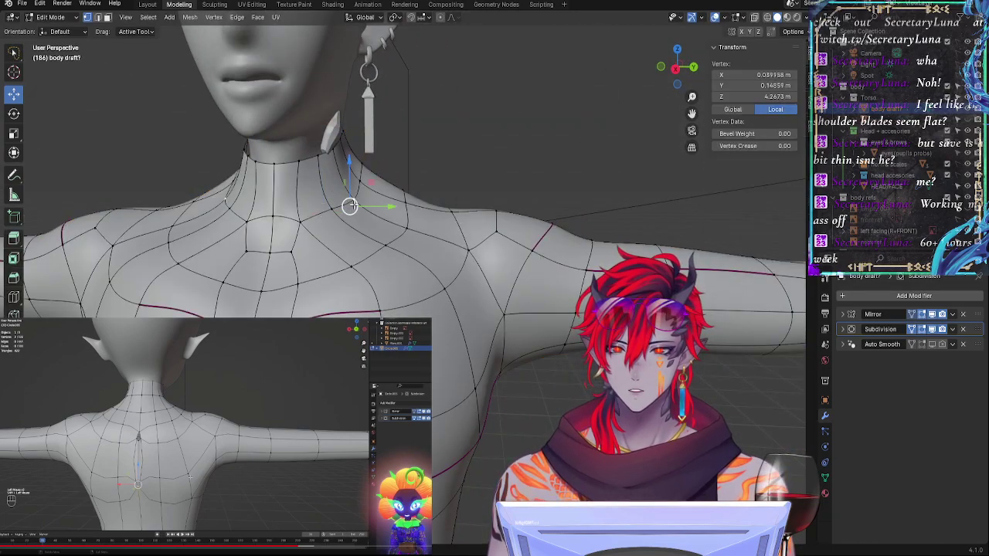
pyautogui.moveTo(353, 206); pyautogui.dragTo(358, 212)
pyautogui.press('Tab')
pyautogui.moveTo(354, 262)
pyautogui.mouseDown(button='middle')
pyautogui.moveTo(387, 267)
pyautogui.moveTo(337, 261)
pyautogui.mouseUp(button='middle')
pyautogui.press('Tab')
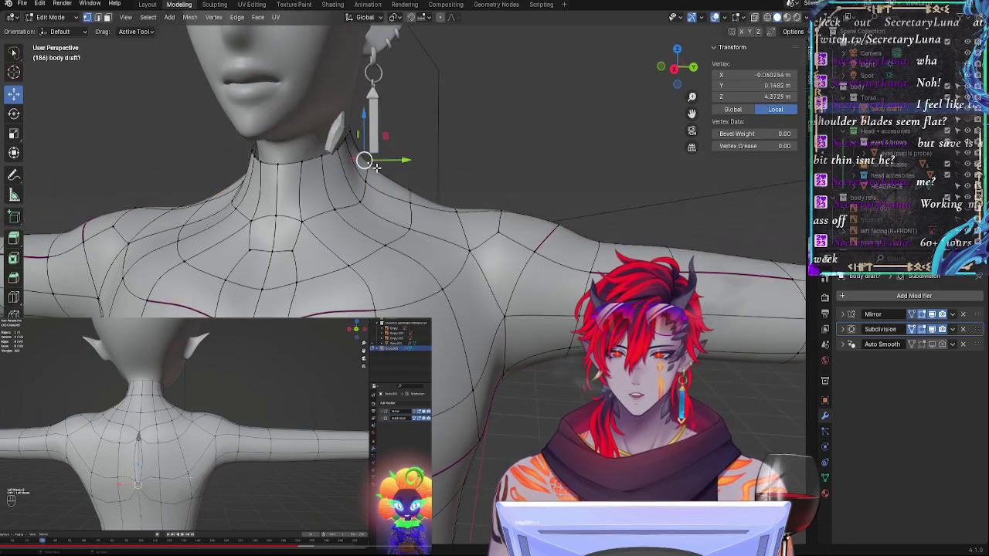
# Step: Move the neck vertex slightly sideways and down, then view the smoothed body orthographically
pyautogui.press('Tab')
pyautogui.moveTo(396, 204)
pyautogui.mouseDown(button='middle')
pyautogui.moveTo(432, 210)
pyautogui.moveTo(366, 230)
pyautogui.moveTo(397, 195)
pyautogui.mouseUp(button='middle')
pyautogui.press('Tab')
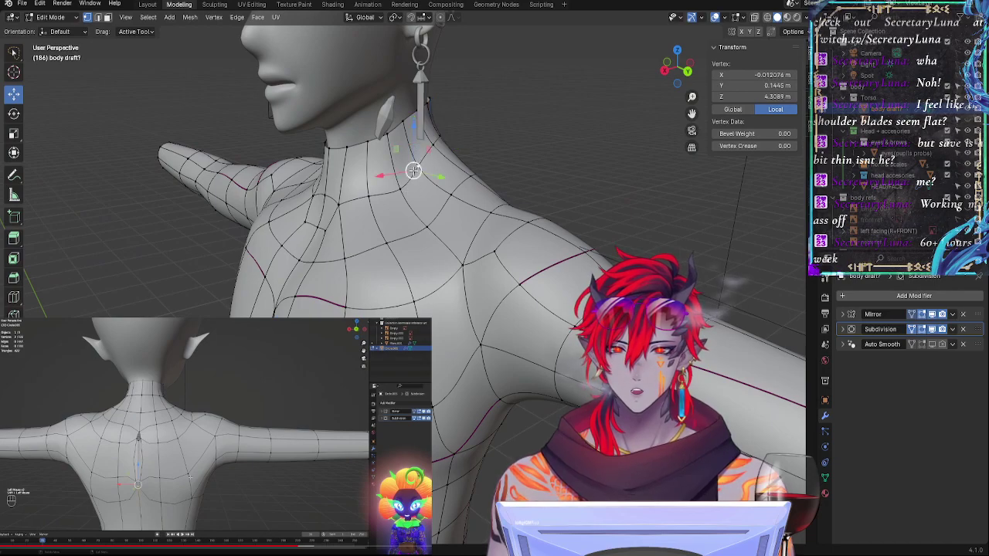
pyautogui.moveTo(397, 145); pyautogui.dragTo(401, 146)
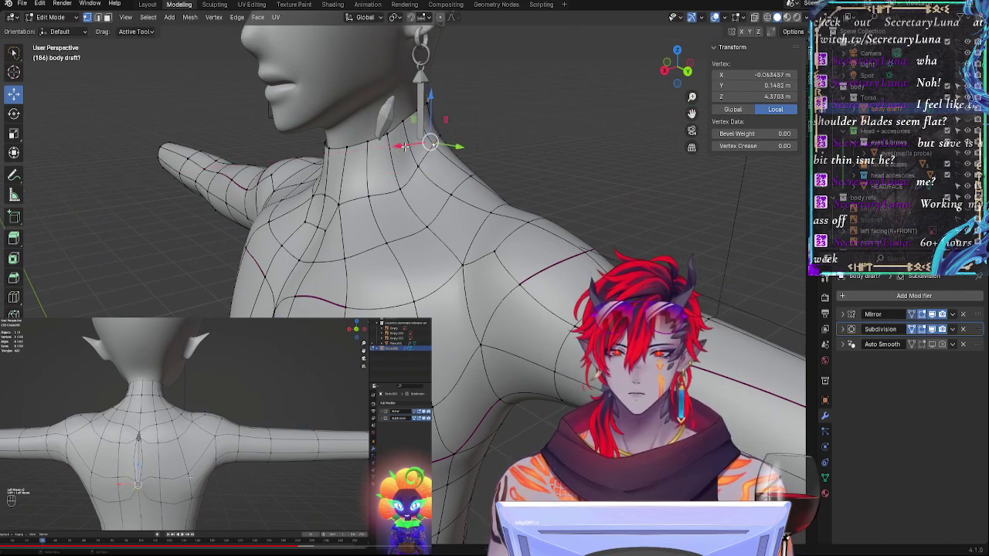
pyautogui.moveTo(430, 95); pyautogui.dragTo(430, 100)
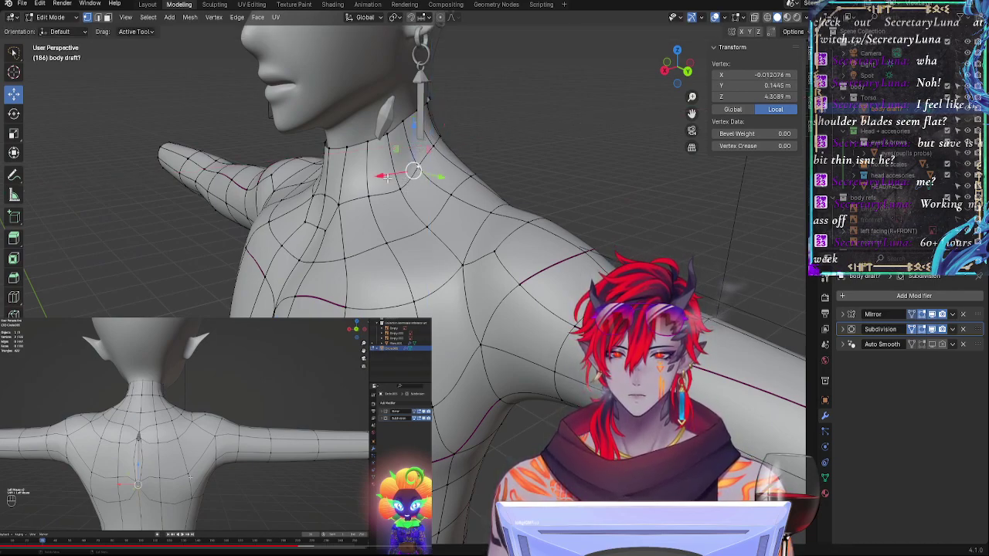
pyautogui.press('Tab')
pyautogui.moveTo(390, 211); pyautogui.dragTo(556, 186, button='middle')
pyautogui.click(676, 68)
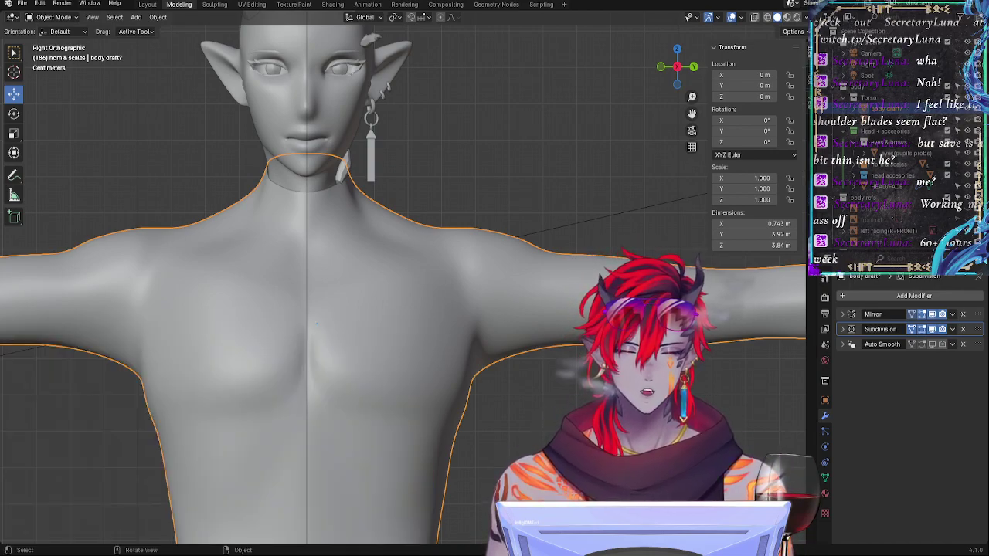
# Step: Push two selected chest vertices outward and check the profile in orthographic side view
pyautogui.keyDown('shift'); pyautogui.moveTo(371, 347); pyautogui.dragTo(437, 255, button='middle'); pyautogui.keyUp('shift')
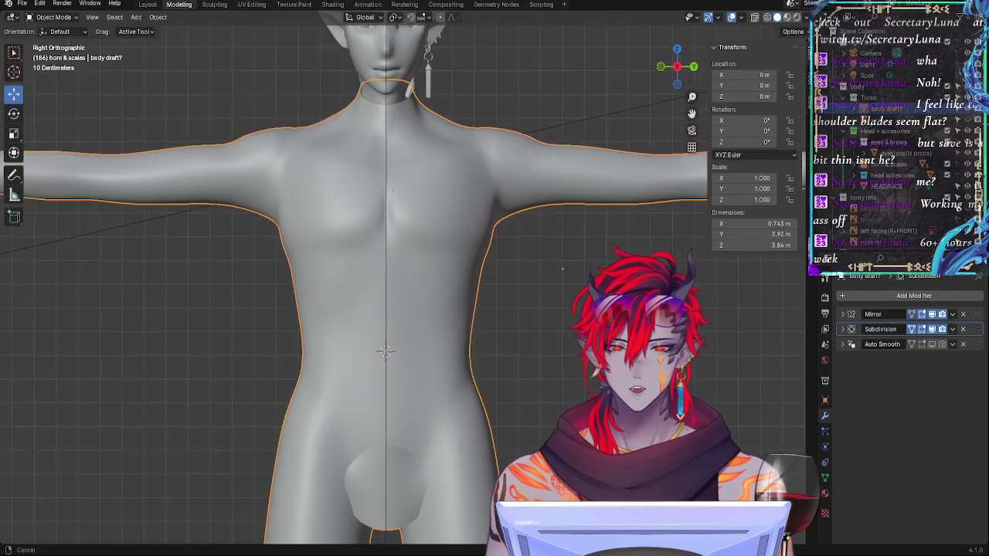
pyautogui.press('Tab')
pyautogui.press('Tab')
pyautogui.press('Tab')
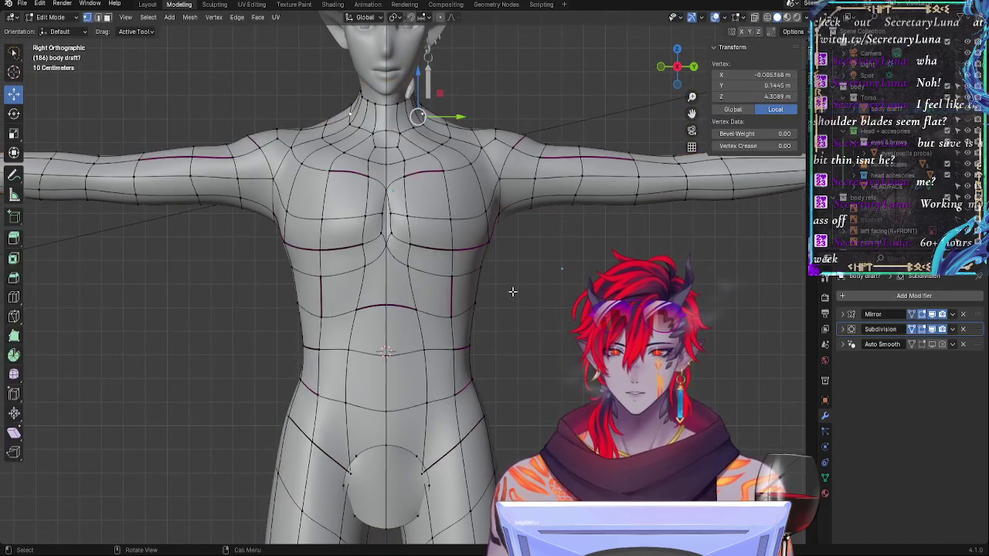
pyautogui.keyDown('shift'); pyautogui.click(453, 249); pyautogui.keyUp('shift')
pyautogui.moveTo(458, 283); pyautogui.dragTo(370, 314, button='middle')
pyautogui.moveTo(341, 283); pyautogui.dragTo(338, 283)
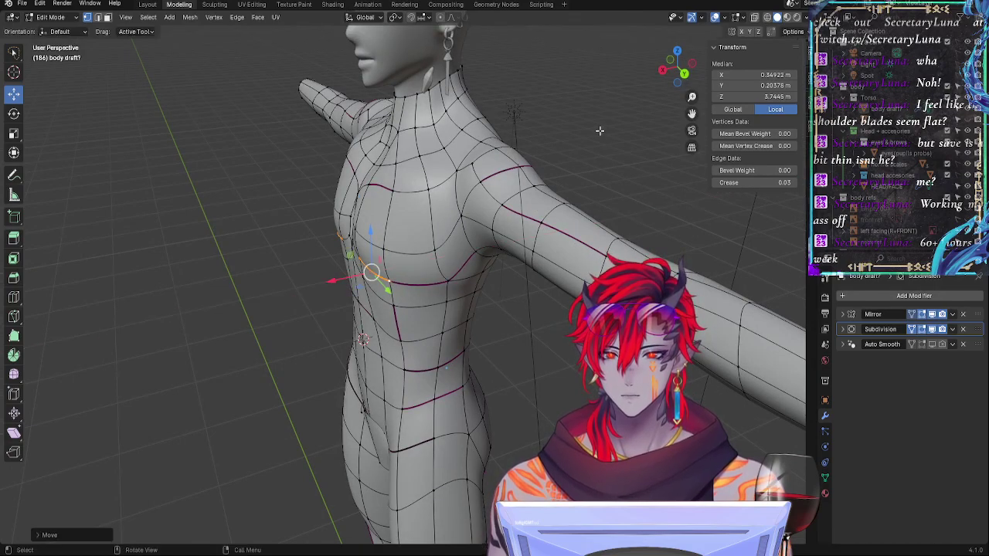
pyautogui.click(663, 69)
pyautogui.press('Tab')
pyautogui.press('Tab')
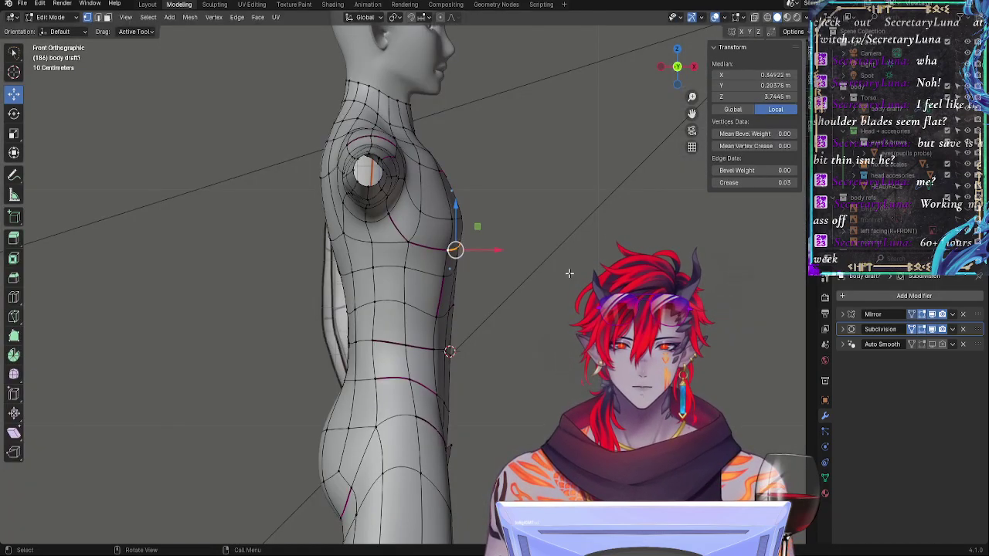
# Step: Shift the chest edge sideways and push a single chest vertex forward, previewing the smoothed profile
pyautogui.moveTo(488, 251); pyautogui.dragTo(478, 253)
pyautogui.click(448, 251)
pyautogui.moveTo(478, 252); pyautogui.dragTo(501, 254, button='middle')
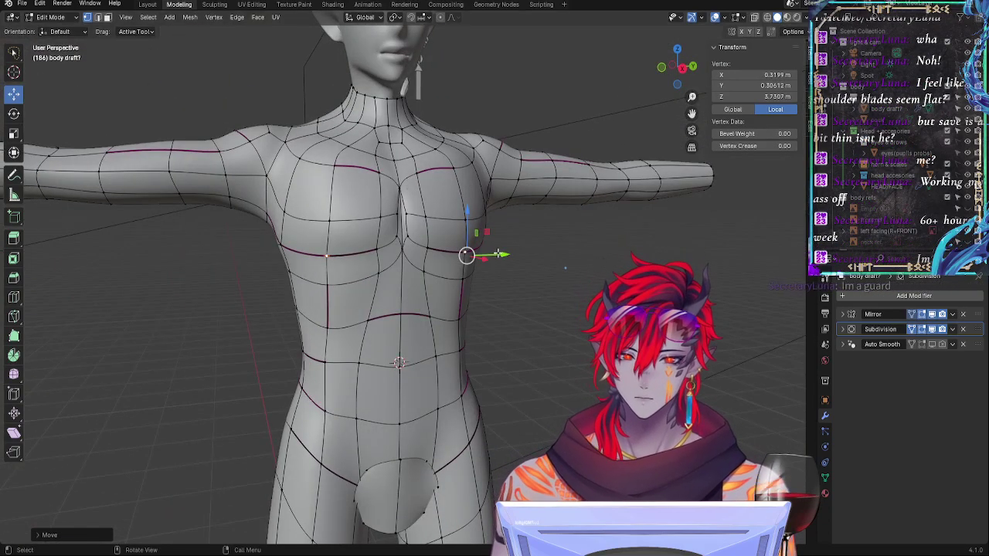
pyautogui.moveTo(498, 254); pyautogui.dragTo(500, 253)
pyautogui.click(662, 67)
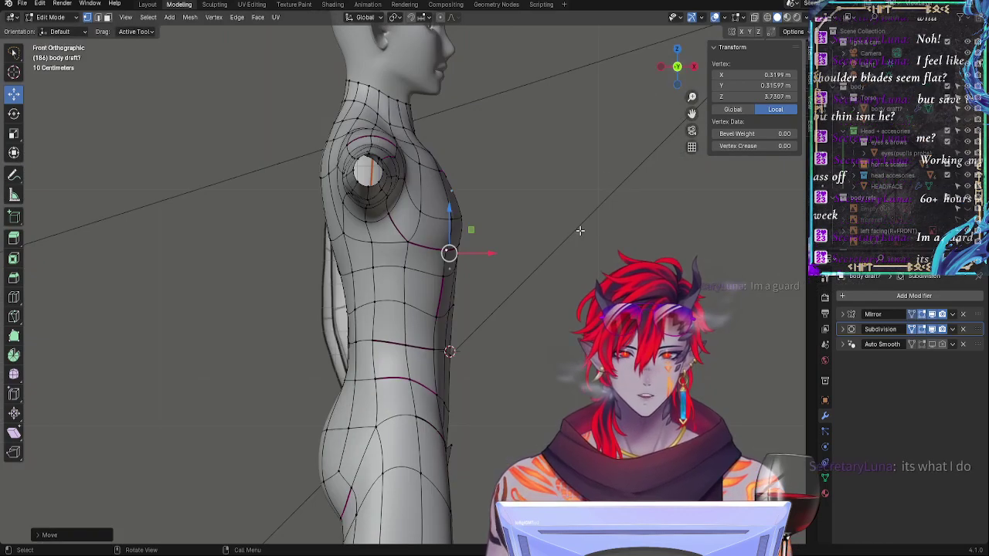
pyautogui.press('Tab')
pyautogui.press('Tab')
pyautogui.press('Tab')
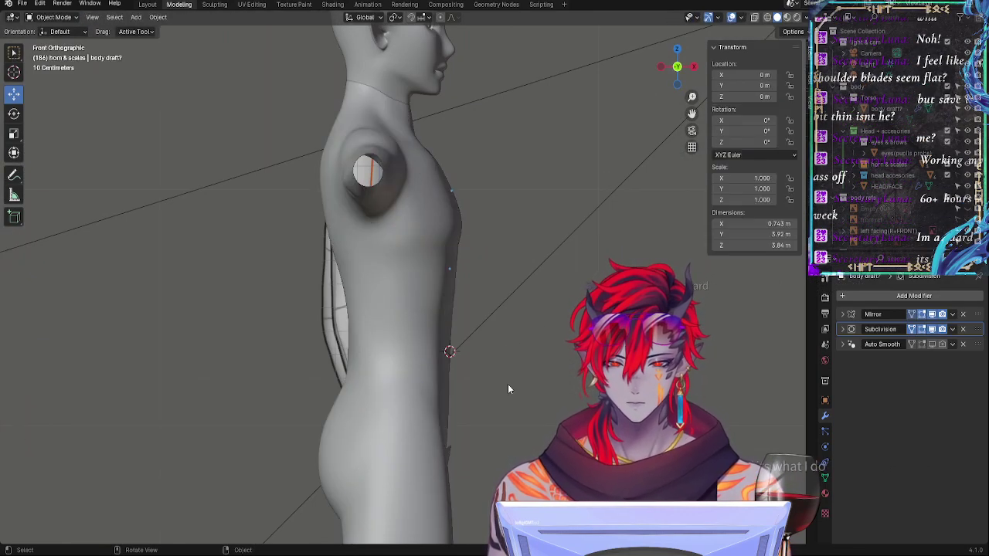
pyautogui.press('Tab')
# Step: With X-ray on, lower two waist vertices slightly and check the side view
pyautogui.hotkey('alt', 'z')
pyautogui.hotkey('alt', 'z')
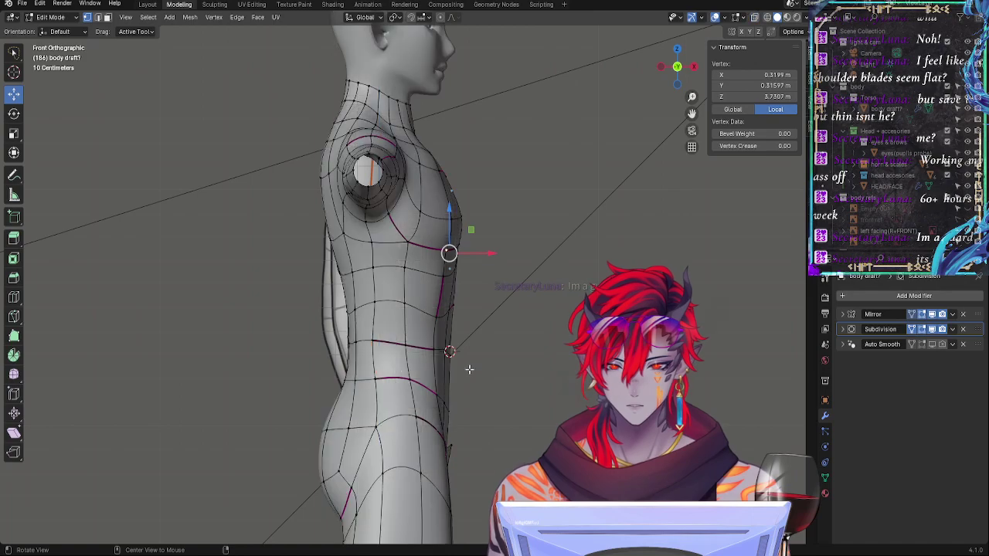
pyautogui.moveTo(532, 367); pyautogui.dragTo(414, 368, button='middle')
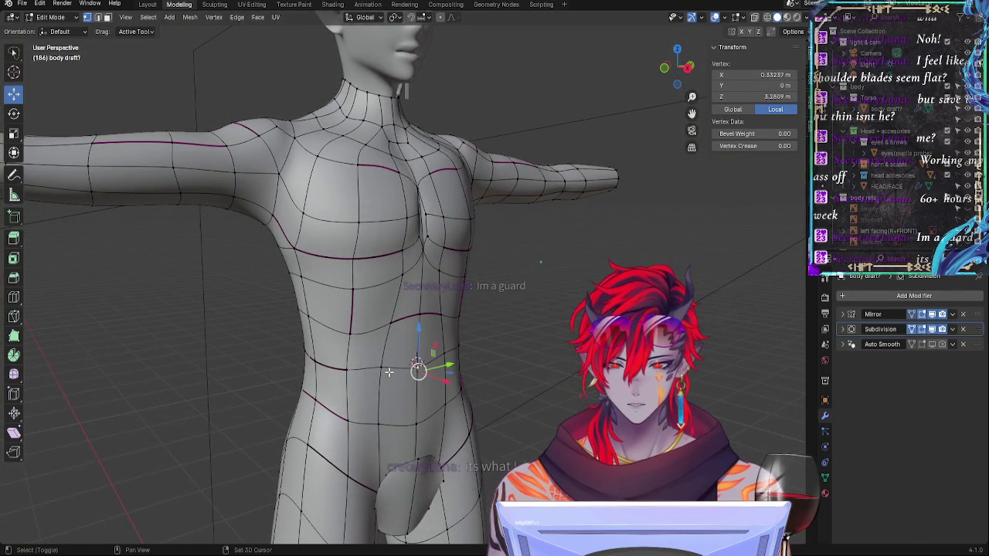
pyautogui.moveTo(423, 349); pyautogui.dragTo(382, 368)
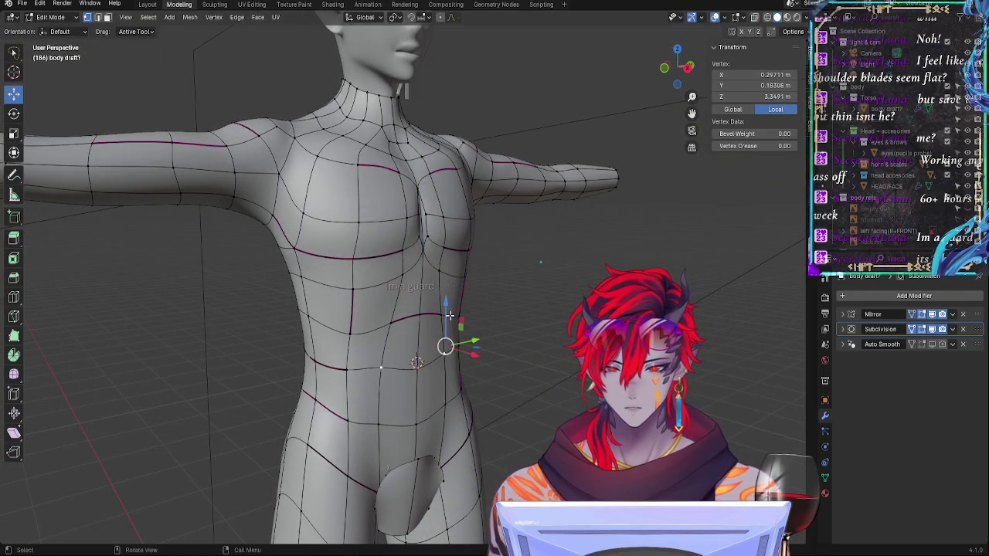
pyautogui.moveTo(450, 315); pyautogui.dragTo(448, 318)
pyautogui.click(664, 68)
pyautogui.hotkey('alt', 'z')
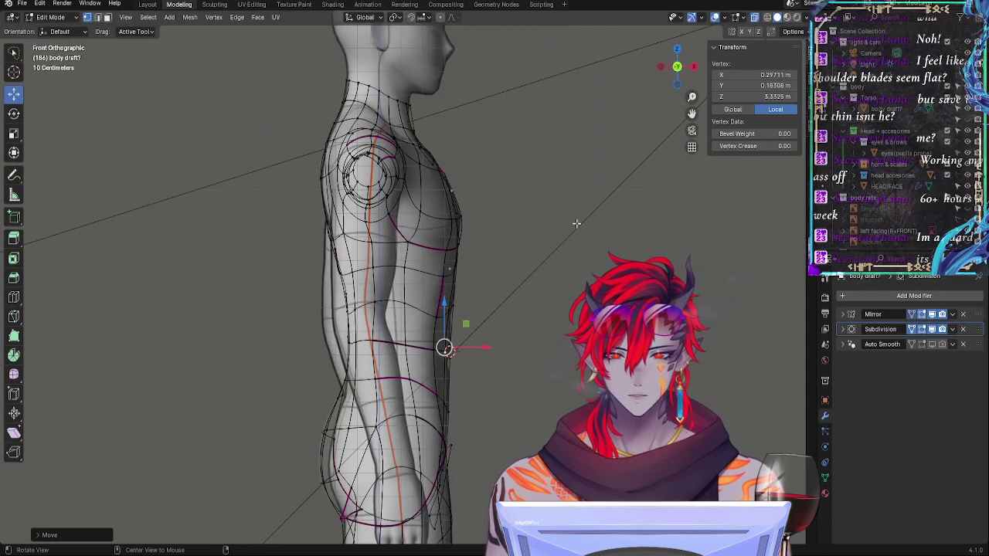
# Step: Turn off X-ray and inspect the smoothed back in Object Mode
pyautogui.moveTo(472, 407)
pyautogui.mouseDown(button='middle')
pyautogui.moveTo(479, 393)
pyautogui.moveTo(389, 379)
pyautogui.moveTo(433, 386)
pyautogui.moveTo(450, 412)
pyautogui.moveTo(443, 453)
pyautogui.moveTo(574, 403)
pyautogui.moveTo(533, 398)
pyautogui.moveTo(479, 417)
pyautogui.mouseUp(button='middle')
pyautogui.hotkey('alt', 'z')
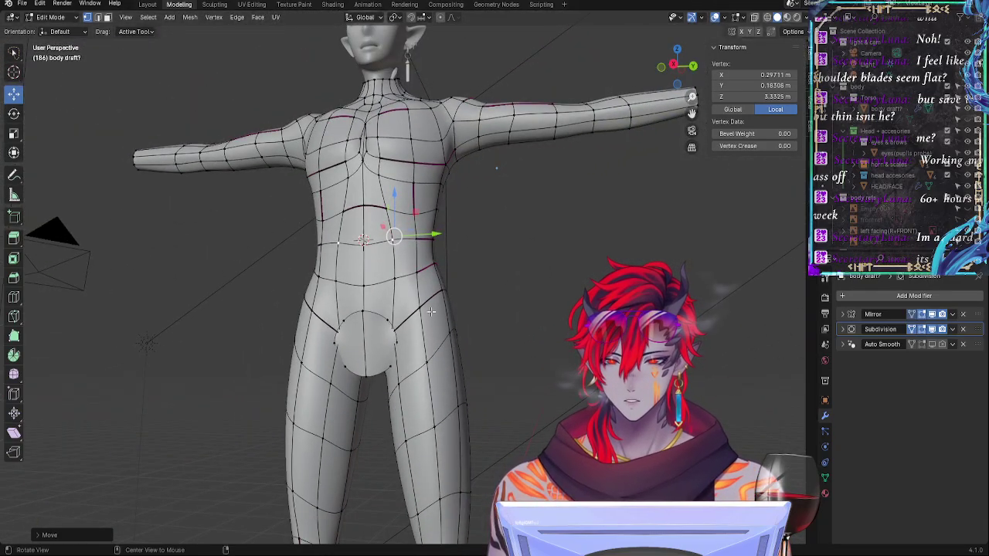
pyautogui.moveTo(430, 312); pyautogui.dragTo(302, 368, button='middle')
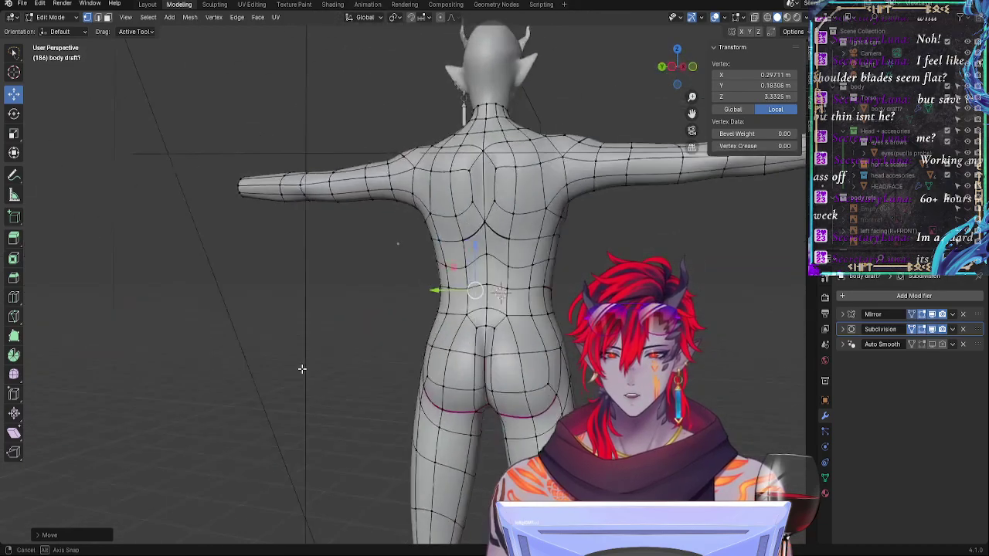
pyautogui.press('Tab')
pyautogui.moveTo(477, 366); pyautogui.dragTo(490, 374, button='middle')
pyautogui.keyDown('shift'); pyautogui.moveTo(490, 374); pyautogui.dragTo(492, 353, button='middle'); pyautogui.keyUp('shift')
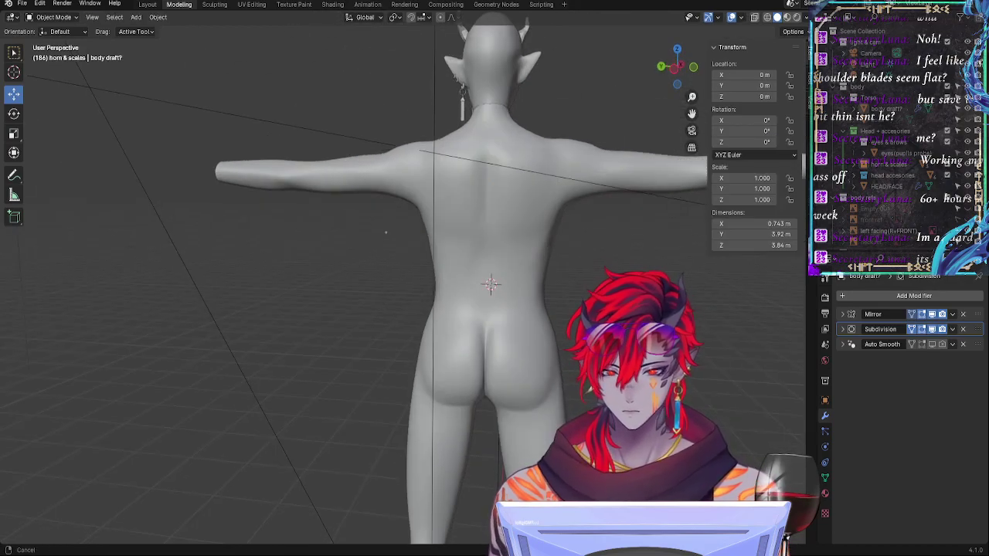
pyautogui.scroll(-1, 587, 369)
pyautogui.moveTo(593, 370); pyautogui.dragTo(618, 388, button='middle')
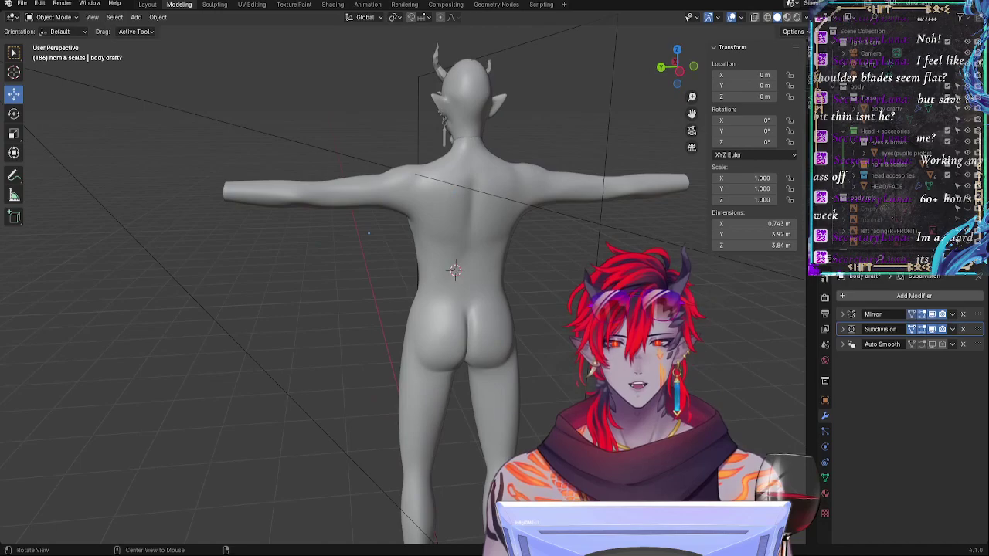
pyautogui.moveTo(636, 308); pyautogui.dragTo(500, 383, button='middle')
pyautogui.scroll(4, 536, 396)
pyautogui.moveTo(503, 306); pyautogui.dragTo(527, 329, button='middle')
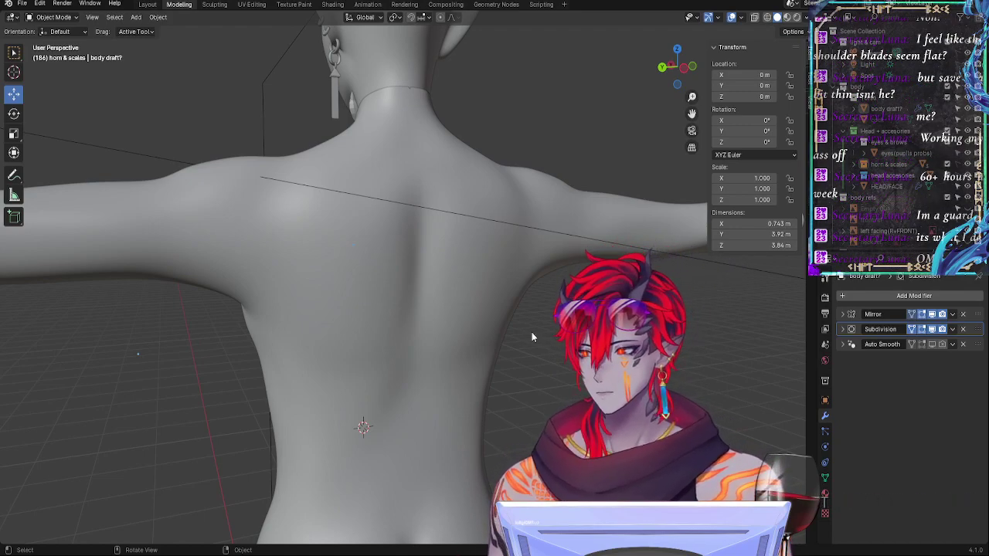
pyautogui.scroll(-5, 525, 348)
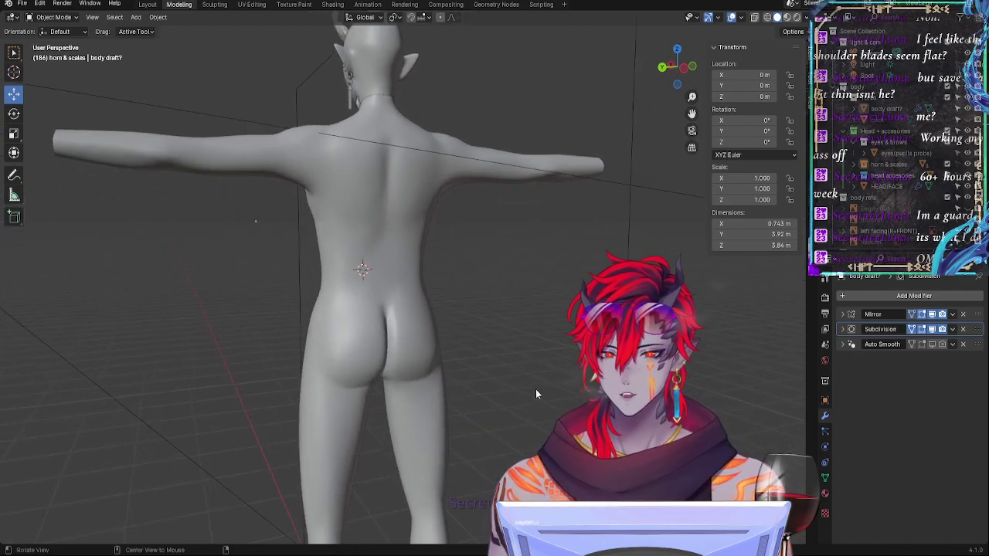
pyautogui.keyDown('ctrl'); pyautogui.keyDown('alt'); pyautogui.moveTo(536, 389); pyautogui.dragTo(472, 385); pyautogui.keyUp('alt'); pyautogui.keyUp('ctrl')
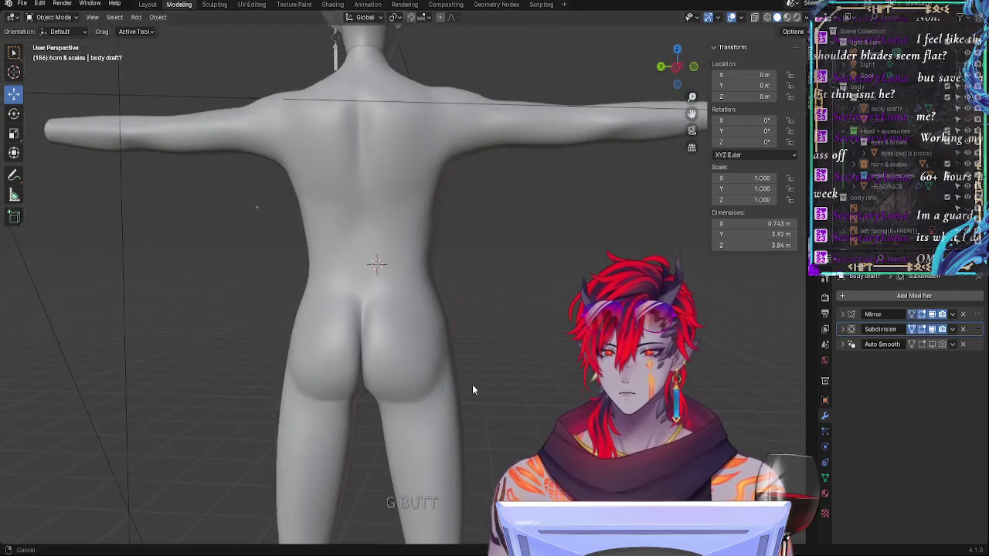
pyautogui.moveTo(473, 390); pyautogui.dragTo(566, 364, button='middle')
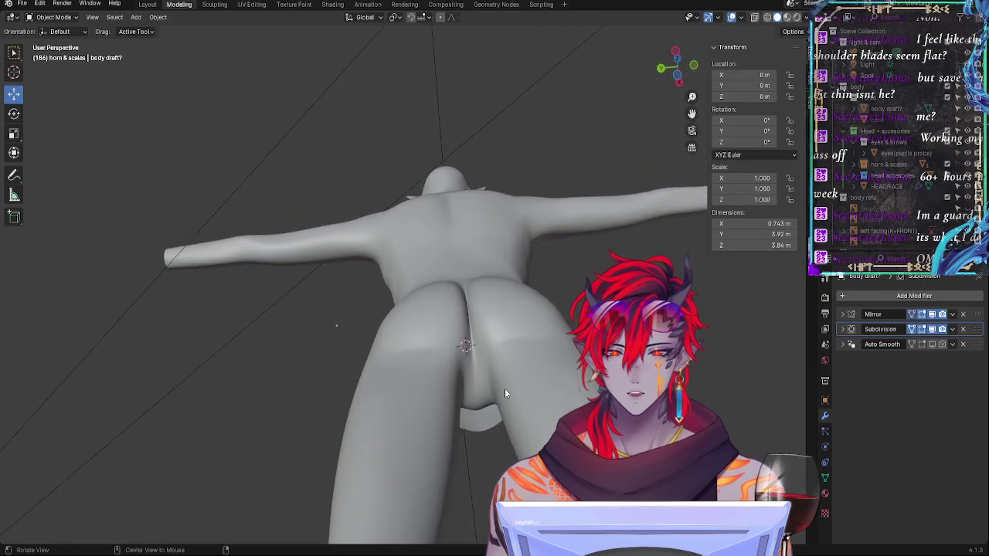
pyautogui.moveTo(504, 394); pyautogui.dragTo(520, 380, button='middle')
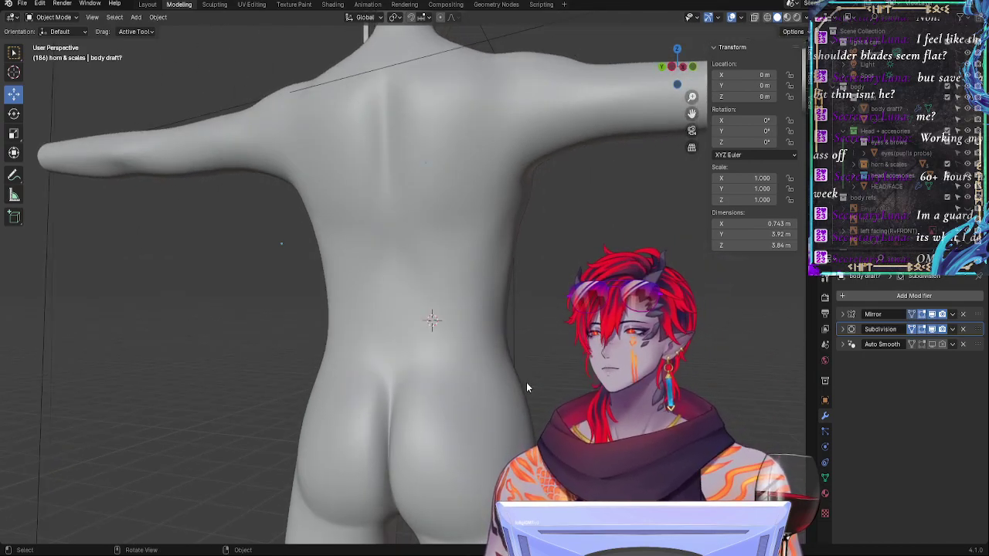
pyautogui.moveTo(524, 382); pyautogui.dragTo(578, 360, button='middle')
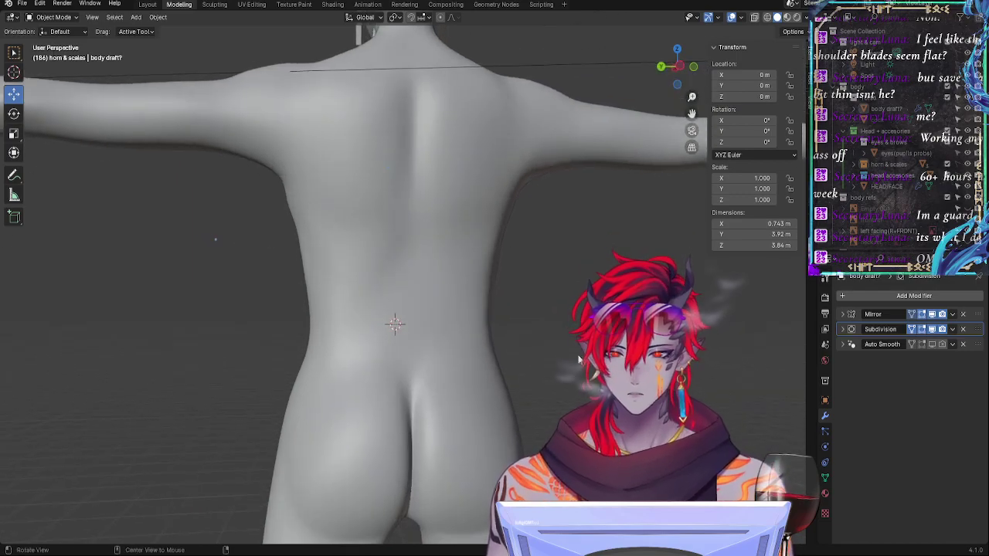
pyautogui.press('Tab')
# Step: Slide a lower-back vertex upward and adjust the crease of the lower-back edge
pyautogui.moveTo(479, 346); pyautogui.dragTo(476, 367, button='middle')
pyautogui.click(474, 367)
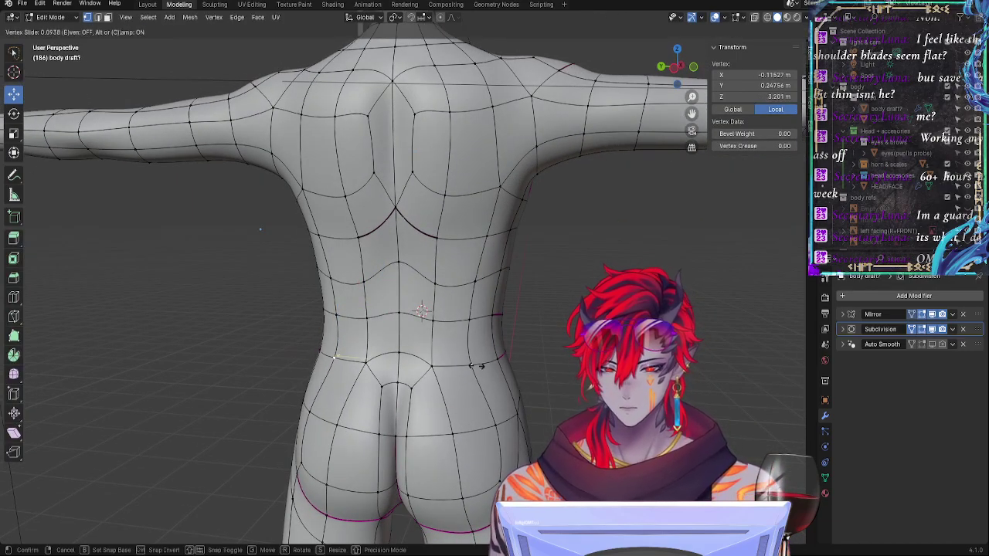
pyautogui.press('g')
pyautogui.press('g')
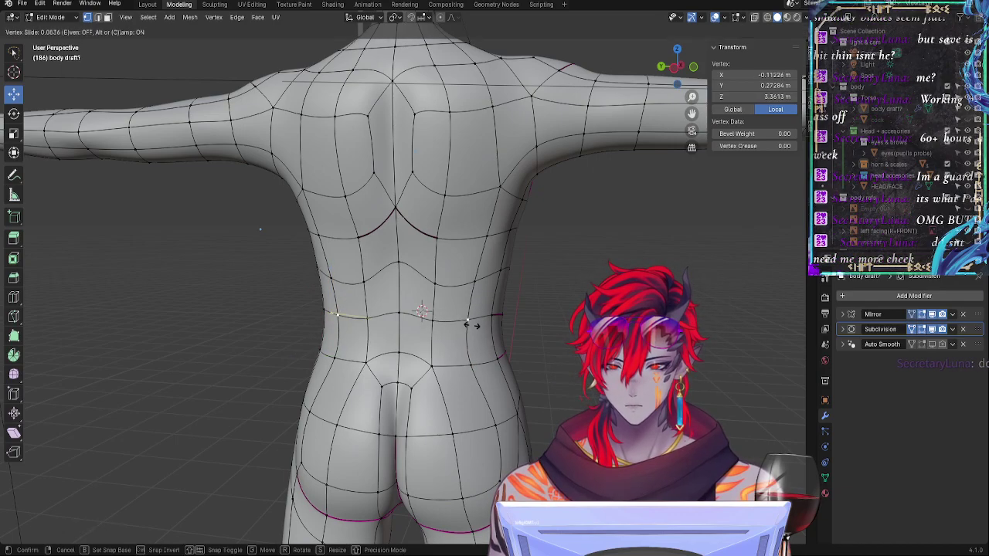
pyautogui.click(425, 324)
pyautogui.keyDown('shift'); pyautogui.click(402, 314); pyautogui.keyUp('shift')
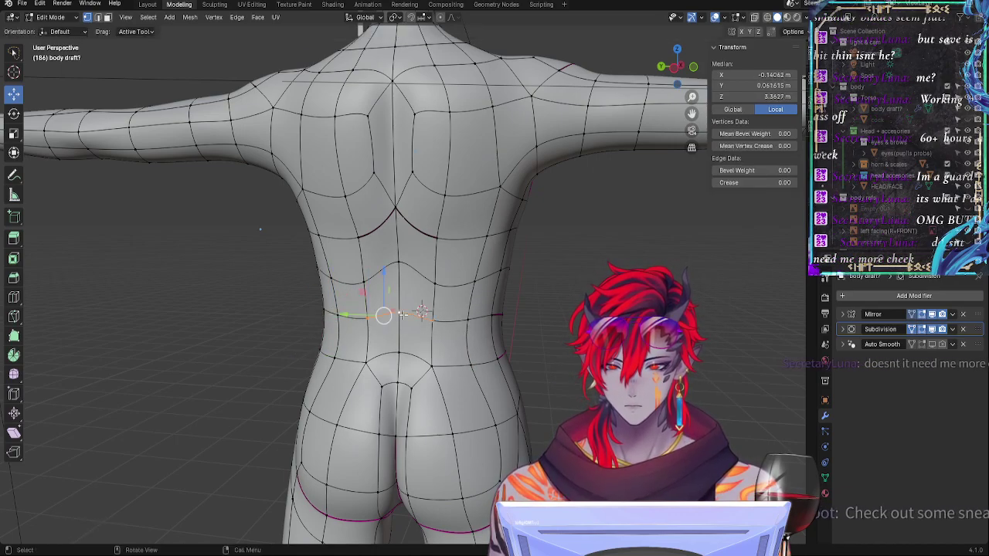
pyautogui.hotkey('shift', 'e')
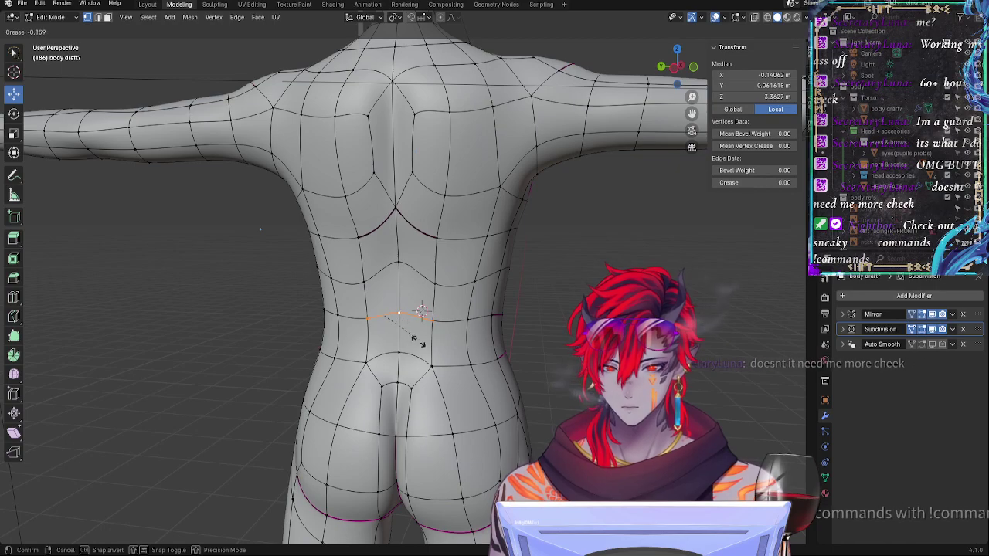
pyautogui.click(417, 378)
pyautogui.click(399, 312)
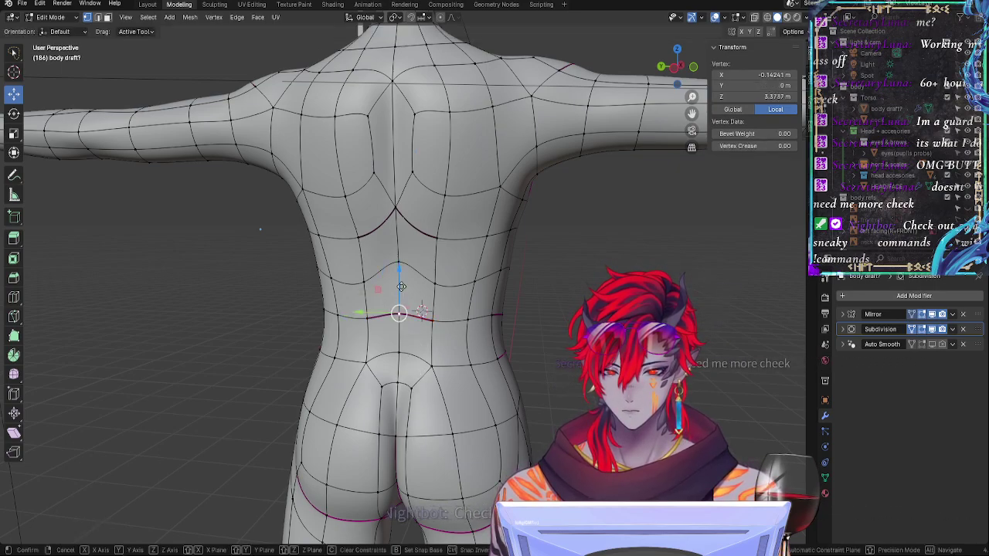
pyautogui.press('Tab')
# Step: Nudge a waist vertex along Y and preview the smoothed body from a side angle
pyautogui.moveTo(435, 365)
pyautogui.mouseDown(button='middle')
pyautogui.moveTo(501, 367)
pyautogui.moveTo(441, 367)
pyautogui.mouseUp(button='middle')
pyautogui.press('Tab')
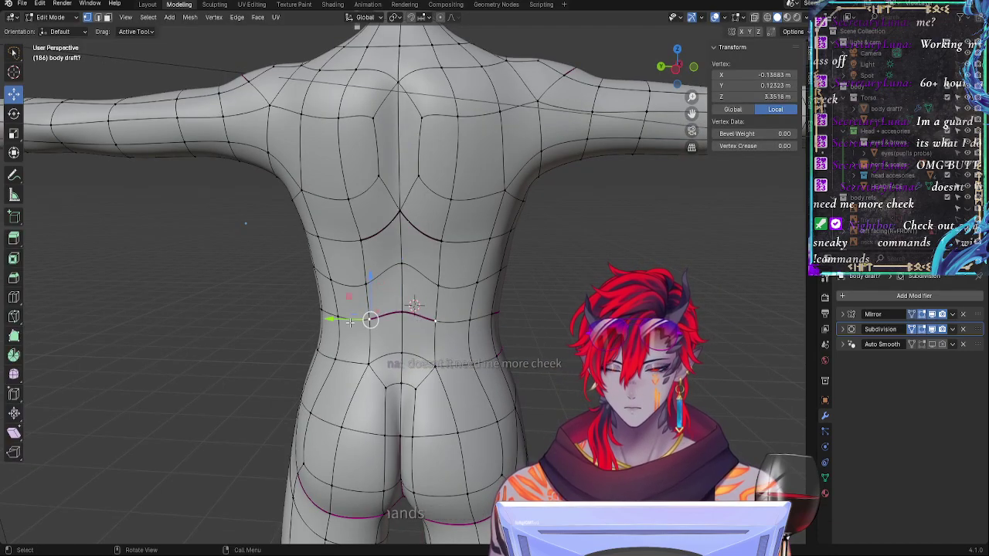
pyautogui.moveTo(350, 322); pyautogui.dragTo(307, 315)
pyautogui.click(323, 311)
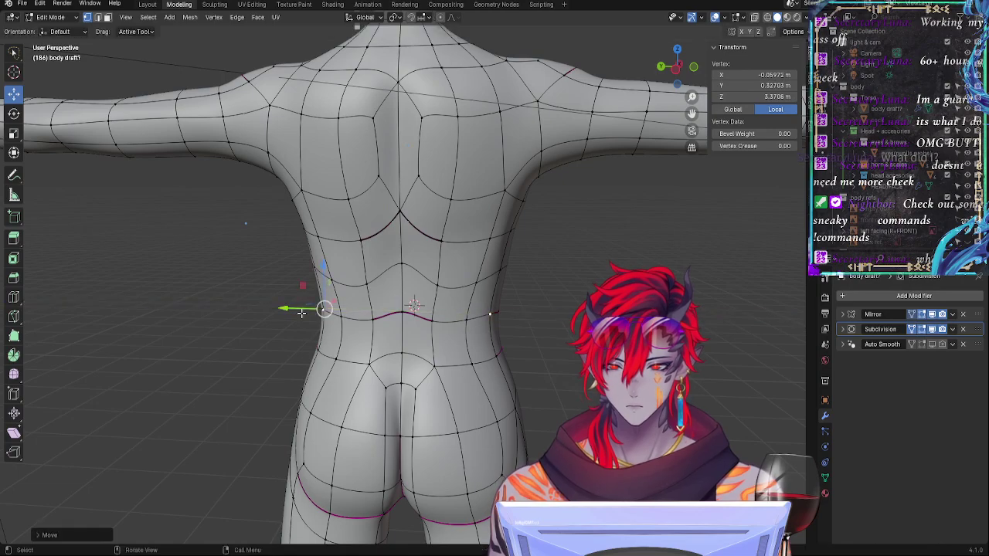
pyautogui.press('Tab')
pyautogui.moveTo(440, 399)
pyautogui.mouseDown(button='middle')
pyautogui.moveTo(389, 399)
pyautogui.moveTo(463, 380)
pyautogui.moveTo(471, 393)
pyautogui.moveTo(433, 409)
pyautogui.mouseUp(button='middle')
pyautogui.press('Tab')
pyautogui.press('Tab')
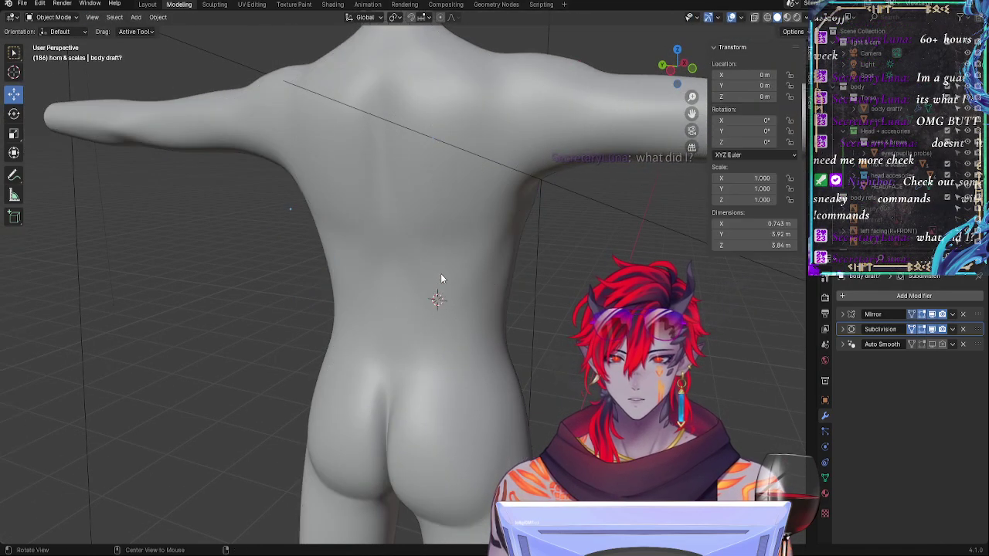
pyautogui.moveTo(440, 278); pyautogui.dragTo(371, 312, button='middle')
pyautogui.press('Tab')
# Step: Move the shoulder-blade vertices outward along X
pyautogui.press('g')
pyautogui.press('x')
pyautogui.click(356, 312)
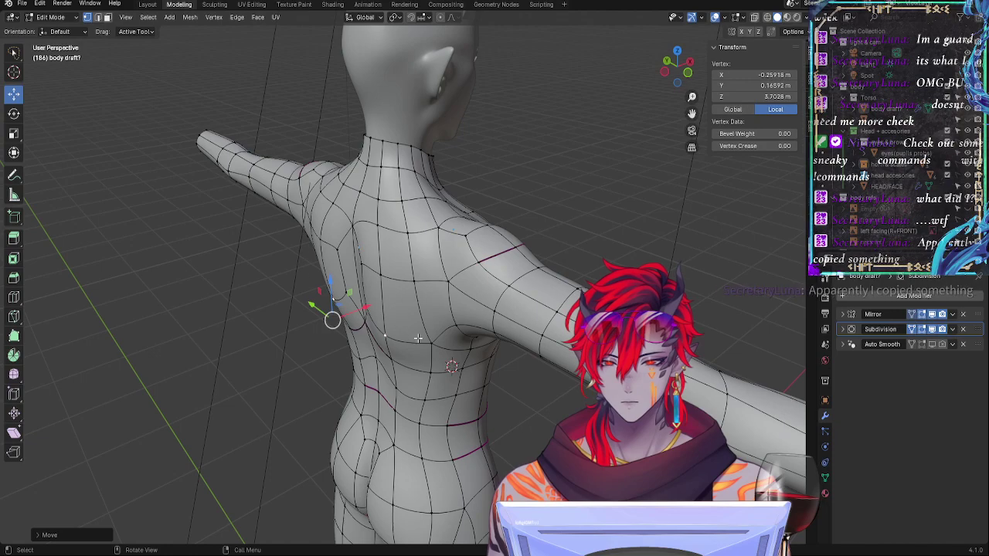
pyautogui.click(379, 321)
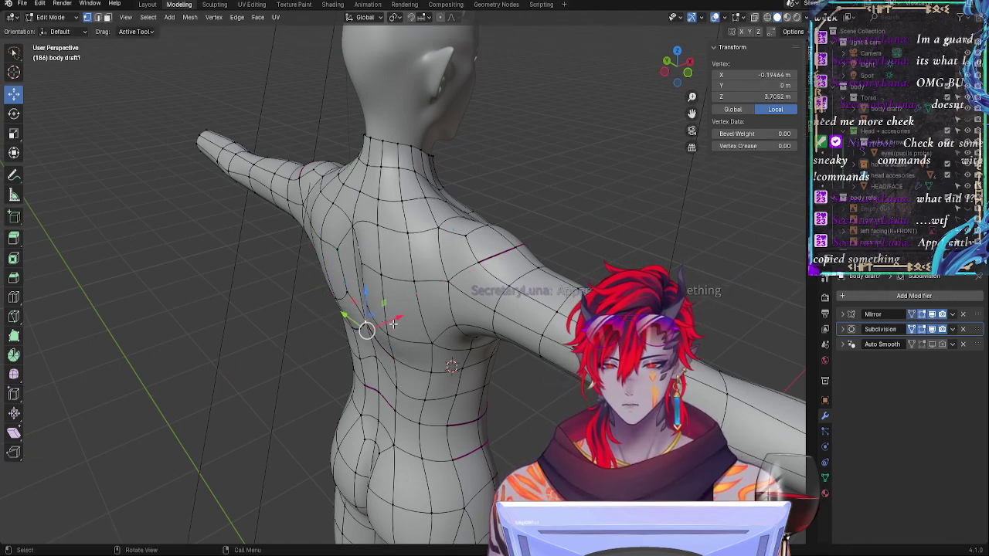
pyautogui.moveTo(392, 325); pyautogui.dragTo(385, 269)
pyautogui.moveTo(365, 229); pyautogui.dragTo(368, 230)
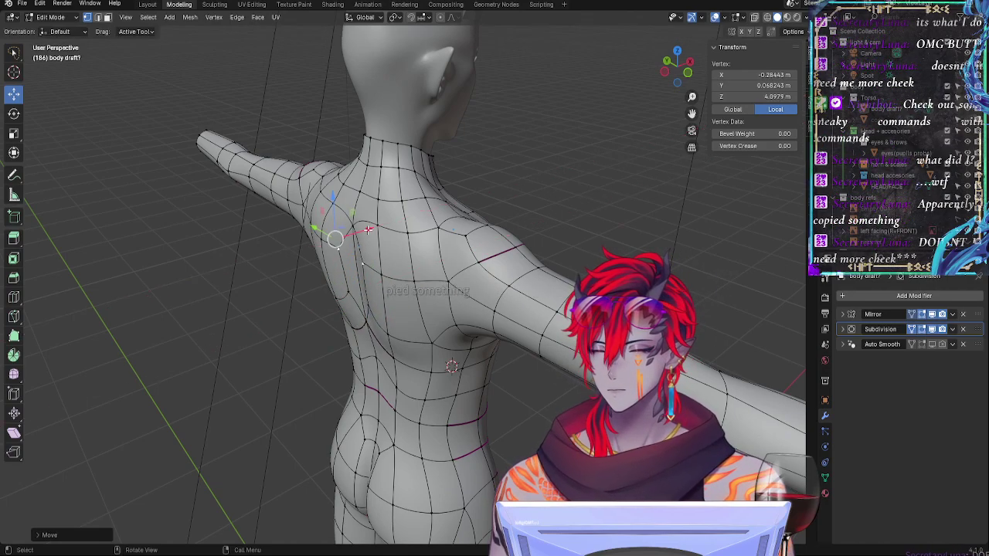
pyautogui.moveTo(368, 237); pyautogui.dragTo(493, 304, button='middle')
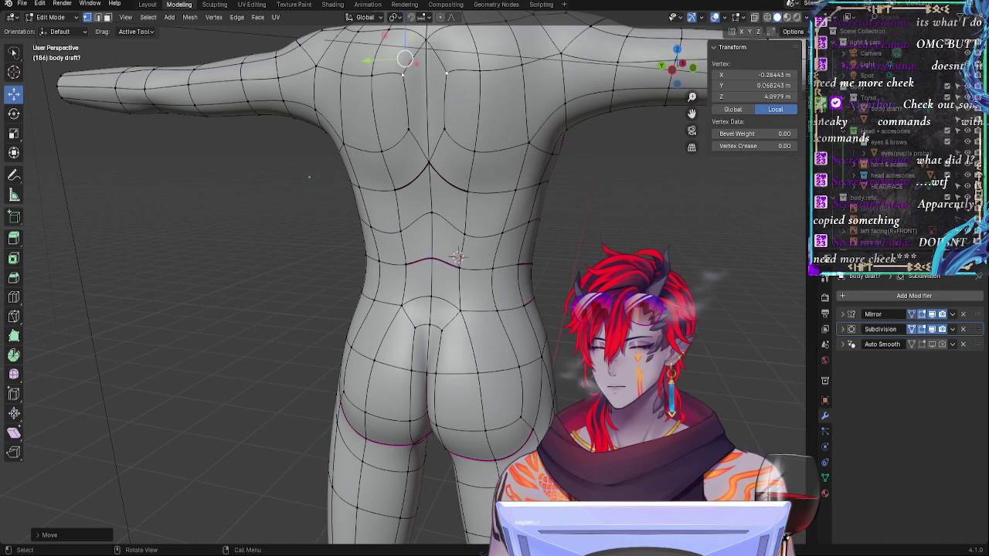
# Step: Select the left hip vertex and preview the smoothed body from behind
pyautogui.click(552, 404)
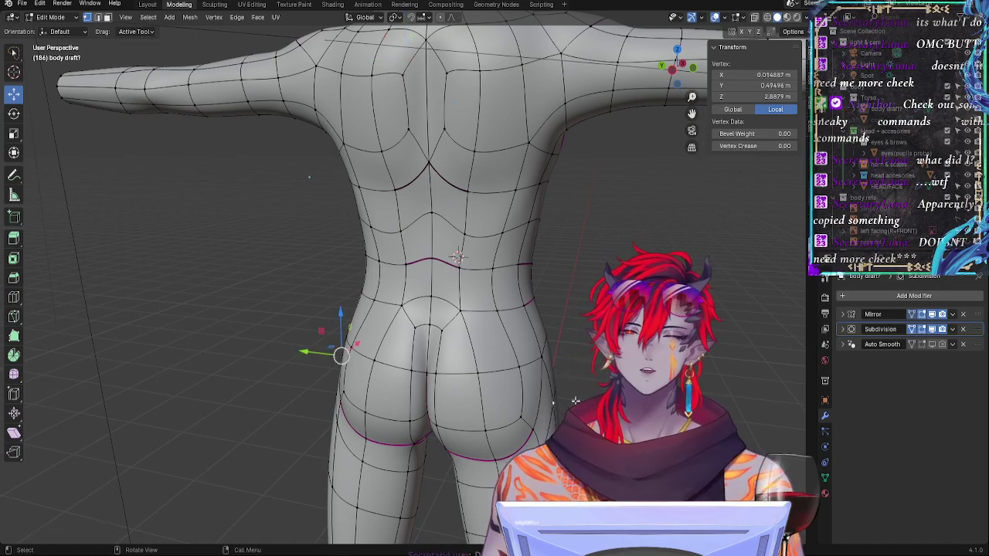
pyautogui.press('Tab')
pyautogui.keyDown('shift'); pyautogui.moveTo(557, 425); pyautogui.dragTo(580, 336, button='middle'); pyautogui.keyUp('shift')
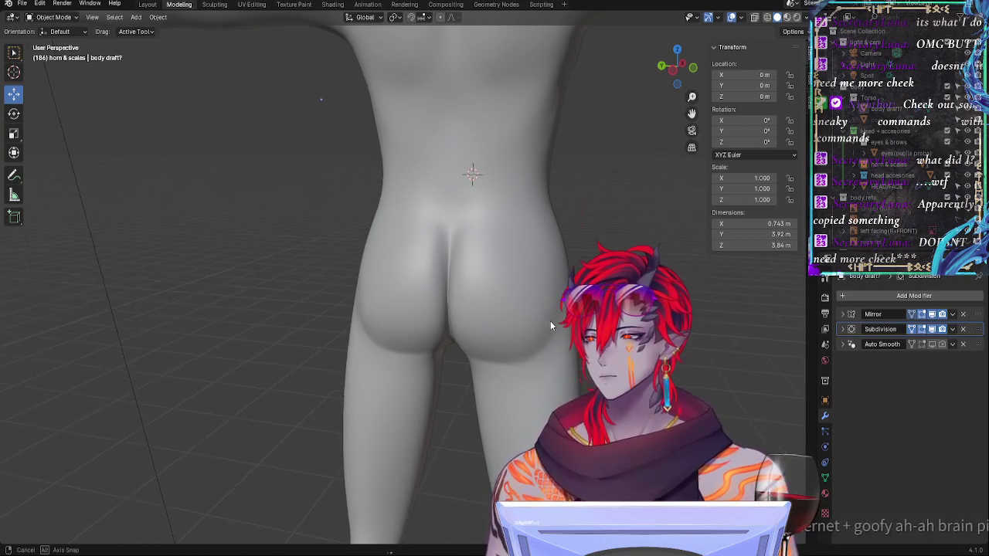
# Step: Check the glute profile in an orthographic side view with X-ray
pyautogui.moveTo(550, 321); pyautogui.dragTo(579, 320, button='middle')
pyautogui.press('Tab')
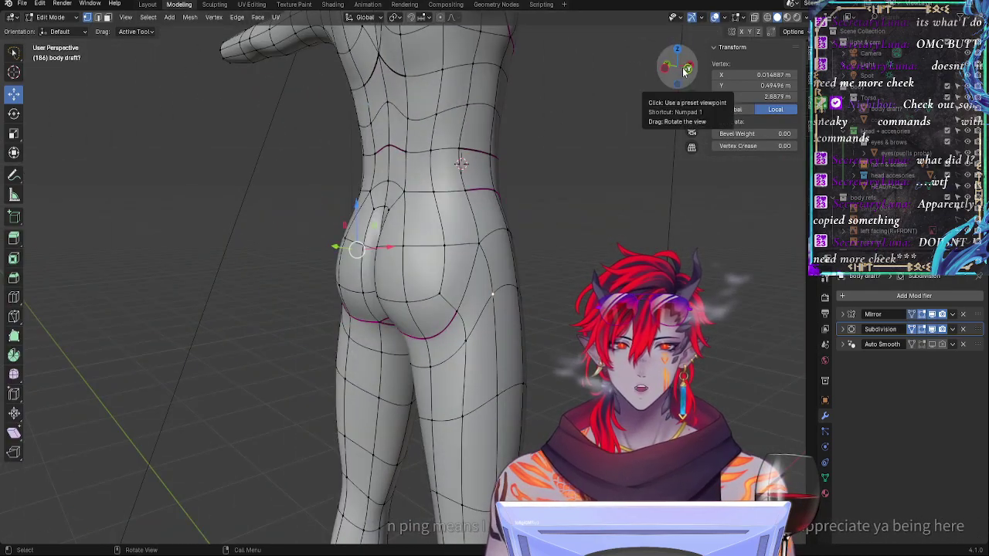
pyautogui.click(684, 71)
pyautogui.press('Tab')
pyautogui.press('Tab')
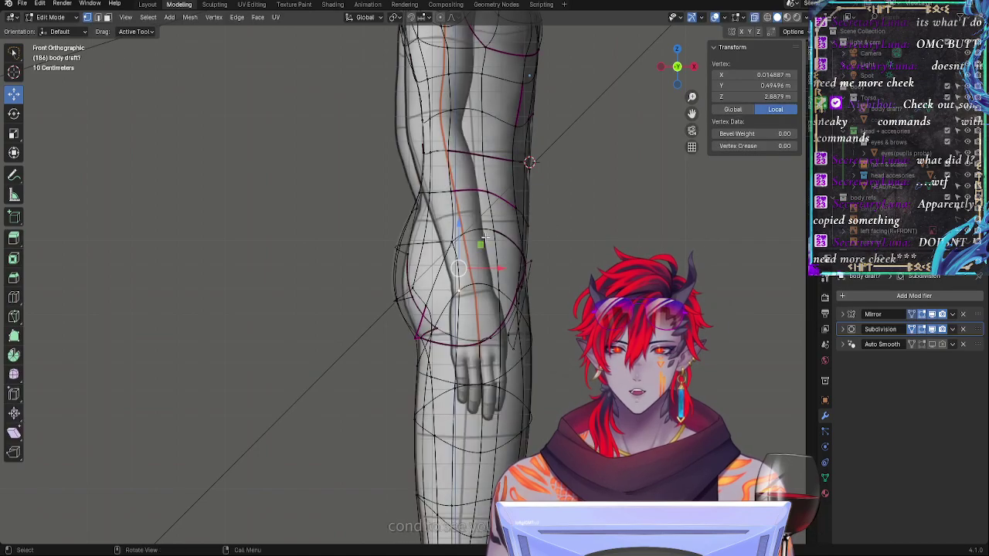
pyautogui.hotkey('alt', 'z')
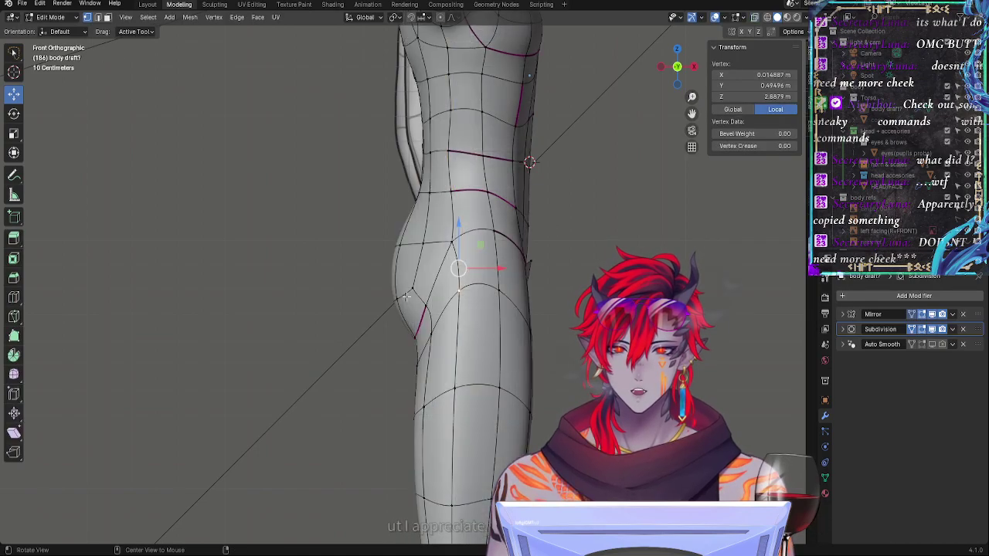
pyautogui.moveTo(405, 296)
pyautogui.mouseDown(button='middle')
pyautogui.moveTo(427, 198)
pyautogui.moveTo(291, 207)
pyautogui.mouseUp(button='middle')
# Step: Crease the upper-glute edge to 0.14, then nudge it down and along X
pyautogui.keyDown('shift'); pyautogui.click(398, 191); pyautogui.keyUp('shift')
pyautogui.hotkey('shift', 'e')
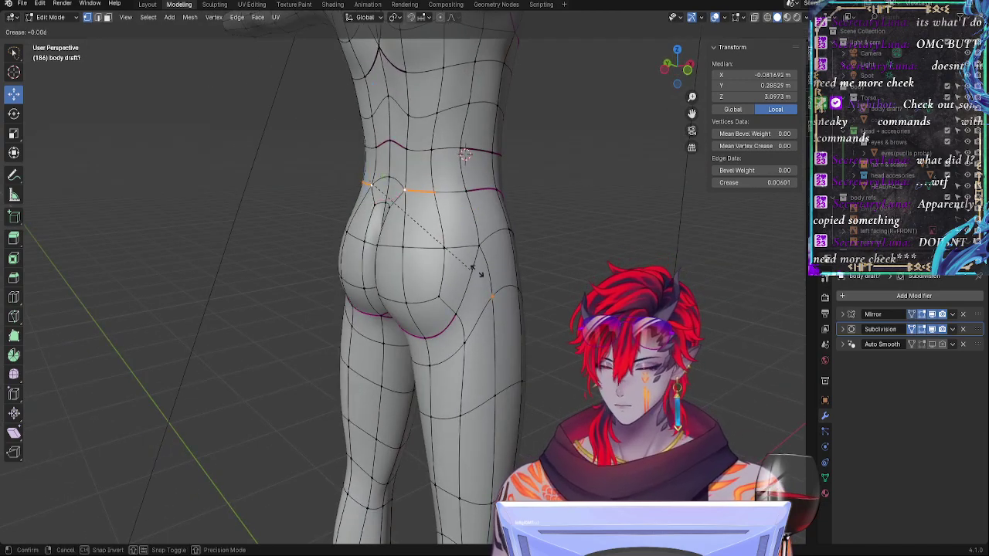
pyautogui.click(479, 291)
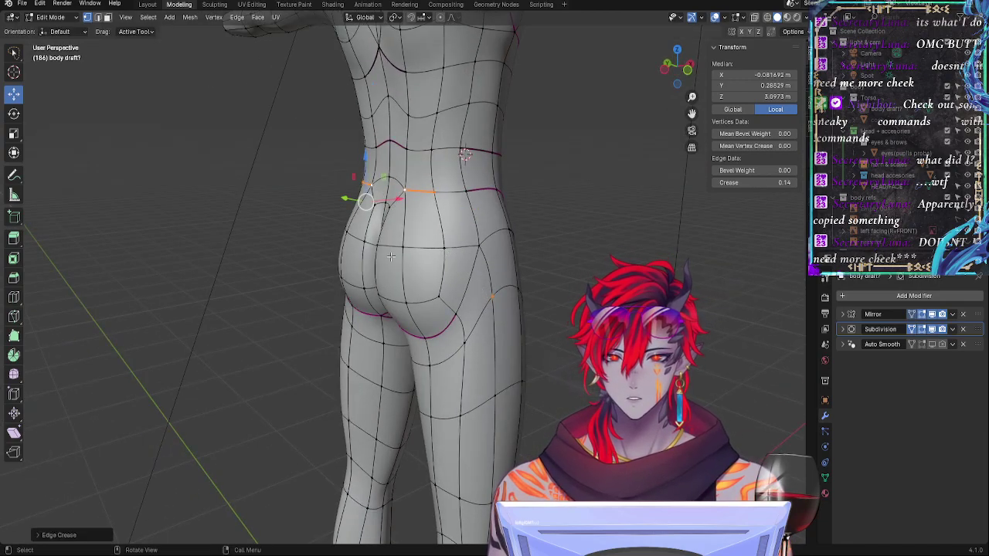
pyautogui.moveTo(360, 166); pyautogui.dragTo(367, 166)
pyautogui.moveTo(368, 168); pyautogui.dragTo(332, 179, button='middle')
pyautogui.moveTo(447, 187); pyautogui.dragTo(454, 178)
# Step: Reduce the crease on the adjacent glute-top edge and slide a buttock vertex along its edge
pyautogui.click(438, 199)
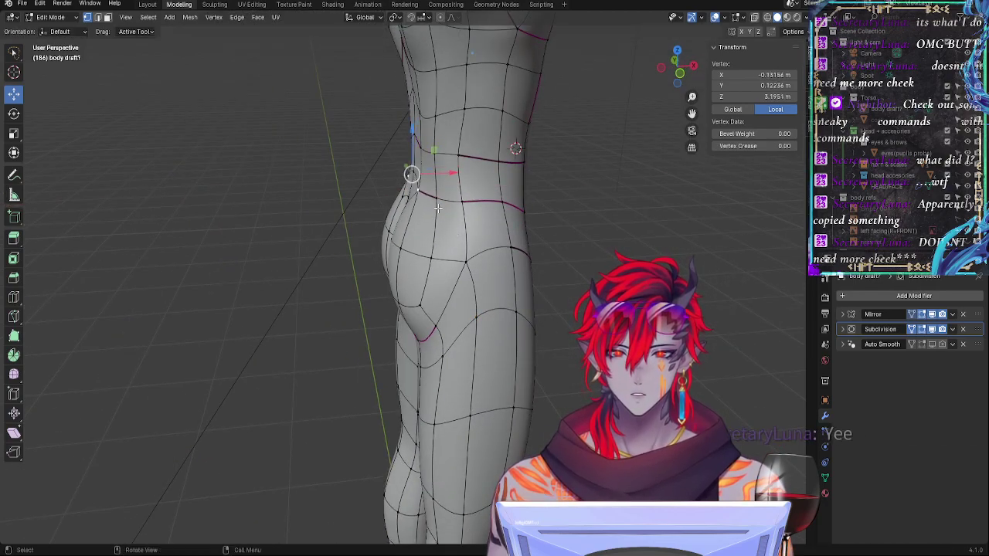
pyautogui.keyDown('shift'); pyautogui.click(435, 198); pyautogui.keyUp('shift')
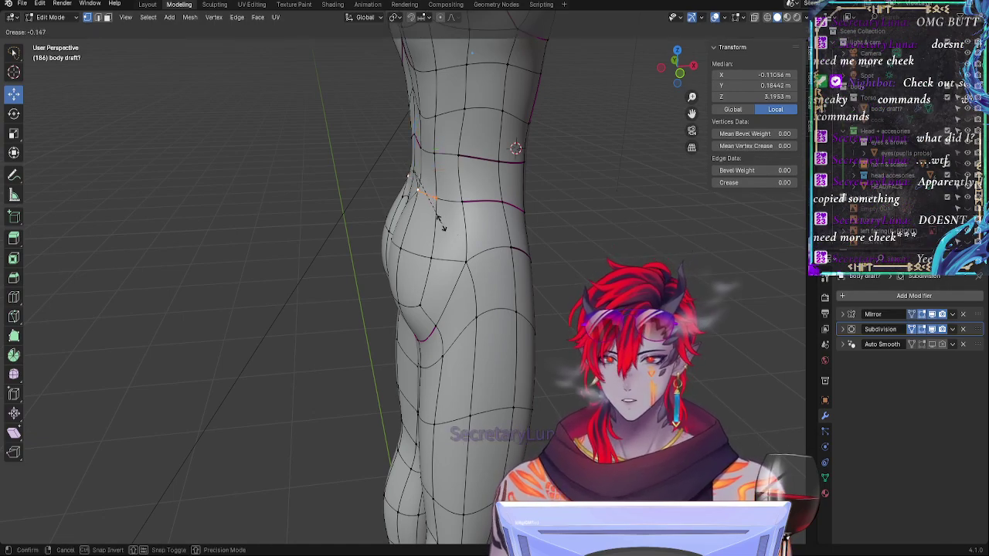
pyautogui.click(437, 219)
pyautogui.click(373, 228)
pyautogui.keyDown('alt'); pyautogui.moveTo(342, 218); pyautogui.dragTo(405, 209); pyautogui.keyUp('alt')
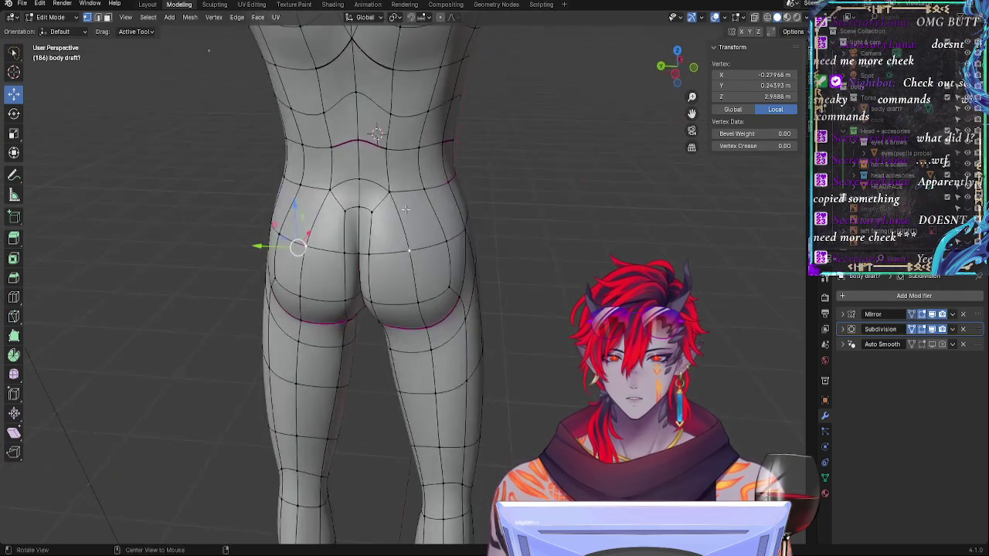
pyautogui.moveTo(404, 216); pyautogui.dragTo(414, 228, button='middle')
pyautogui.hotkey('shift', 'v')
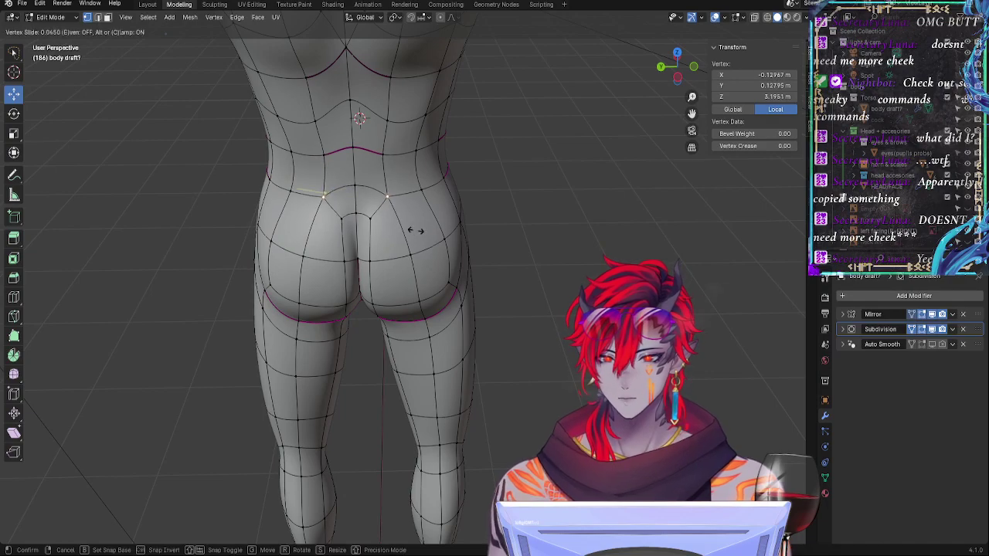
# Step: Show the low-poly cage and redo the lower-back vertex slide
pyautogui.click(415, 229)
pyautogui.click(931, 329)
pyautogui.scroll(5, 463, 278)
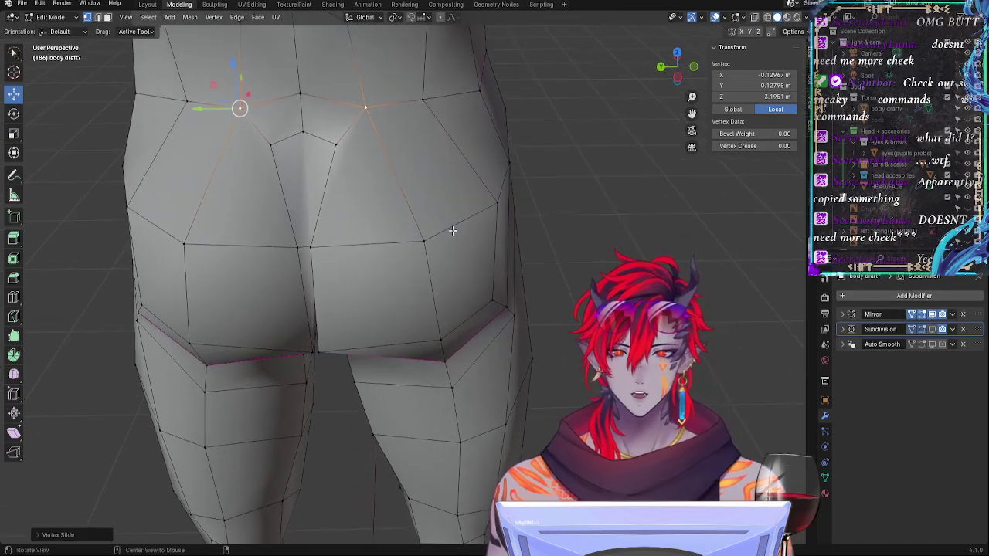
pyautogui.moveTo(470, 279); pyautogui.dragTo(452, 236, button='middle')
pyautogui.hotkey('ctrl', 'z')
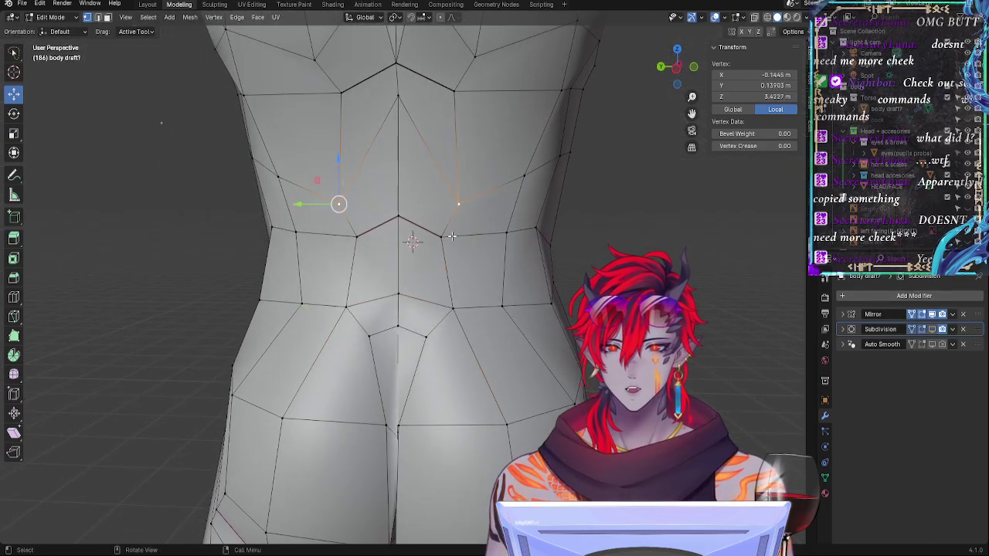
pyautogui.hotkey('shift', 'v')
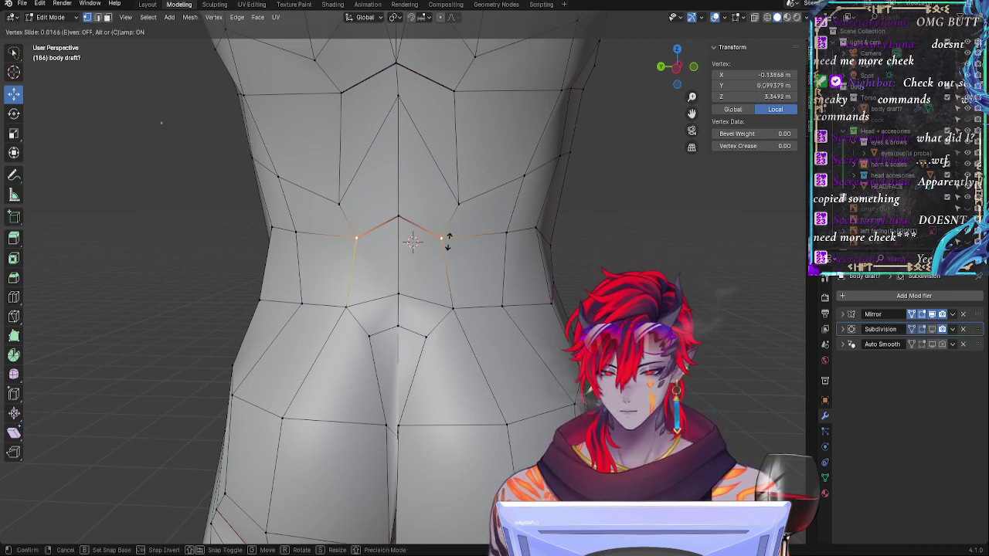
pyautogui.click(448, 241)
# Step: Slide the upper spine vertex down and a side back vertex higher
pyautogui.click(398, 94)
pyautogui.press('g')
pyautogui.press('g')
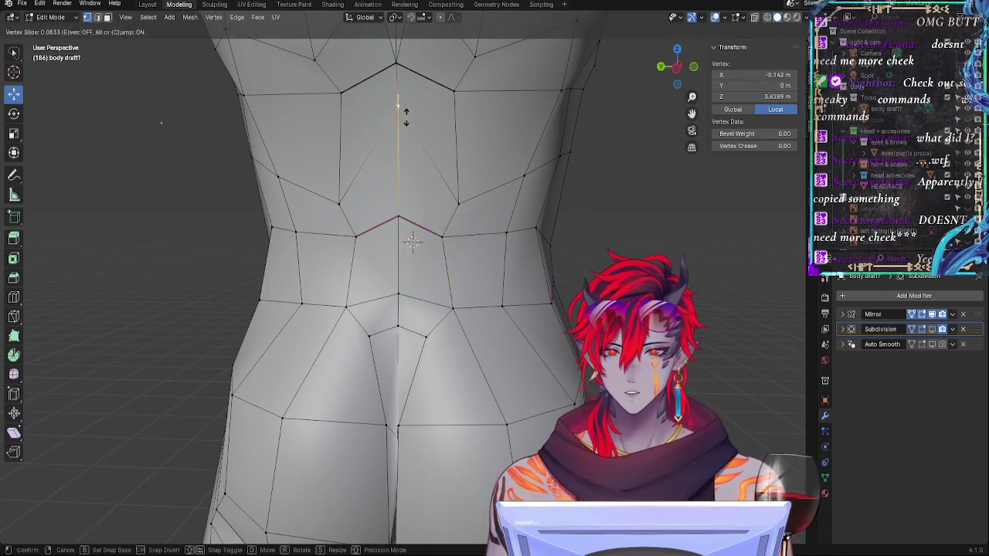
pyautogui.click(409, 122)
pyautogui.click(458, 209)
pyautogui.press('g')
pyautogui.press('g')
pyautogui.click(458, 188)
pyautogui.keyDown('ctrl'); pyautogui.moveTo(494, 139); pyautogui.dragTo(484, 250, button='middle'); pyautogui.keyUp('ctrl')
# Step: Slide several higher back vertices and pull a shoulder-blade vertex outward and down
pyautogui.click(461, 226)
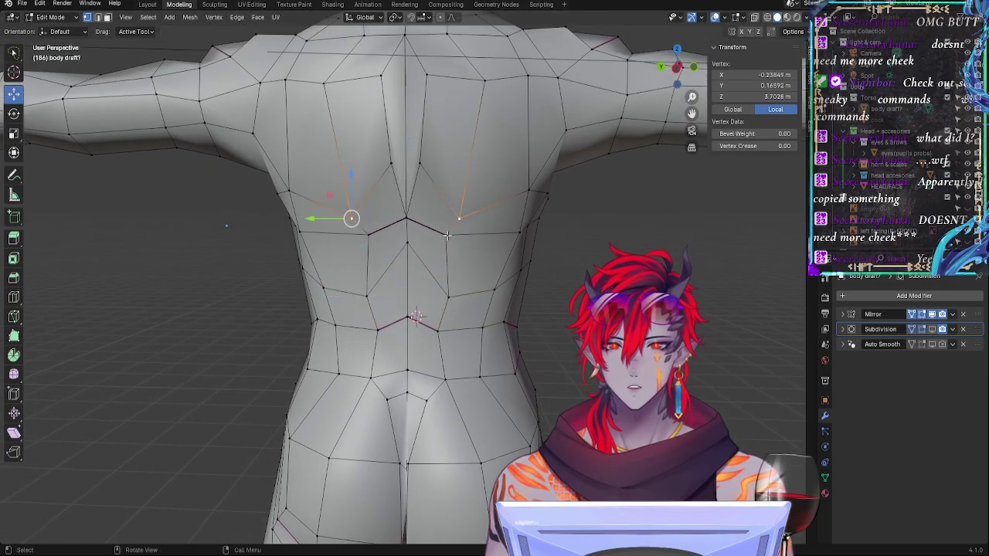
pyautogui.press('g')
pyautogui.press('g')
pyautogui.click(454, 252)
pyautogui.click(456, 215)
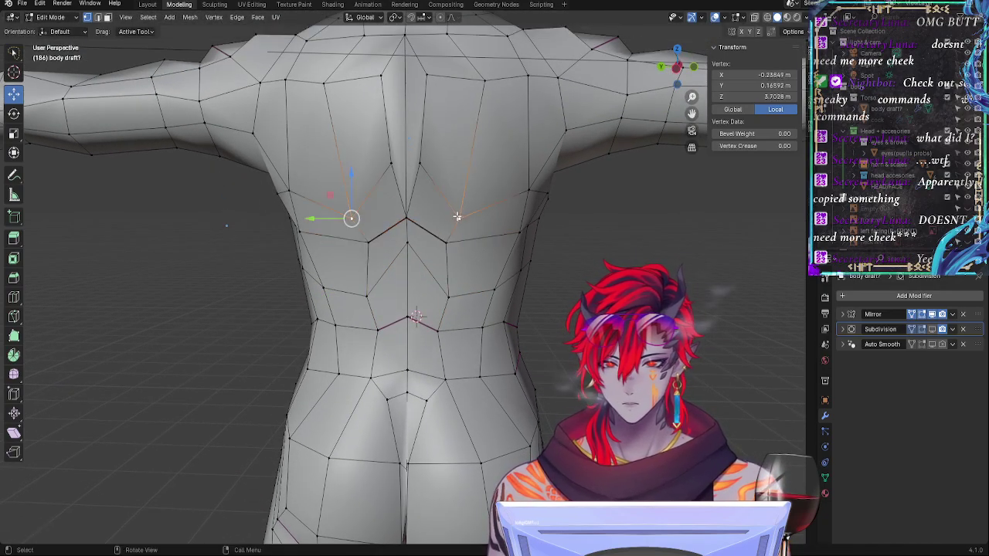
pyautogui.press('g')
pyautogui.press('g')
pyautogui.click(459, 220)
pyautogui.moveTo(330, 221); pyautogui.dragTo(336, 221)
pyautogui.click(421, 167)
pyautogui.press('g')
pyautogui.press('g')
pyautogui.click(431, 179)
pyautogui.moveTo(431, 178); pyautogui.dragTo(437, 219, button='middle')
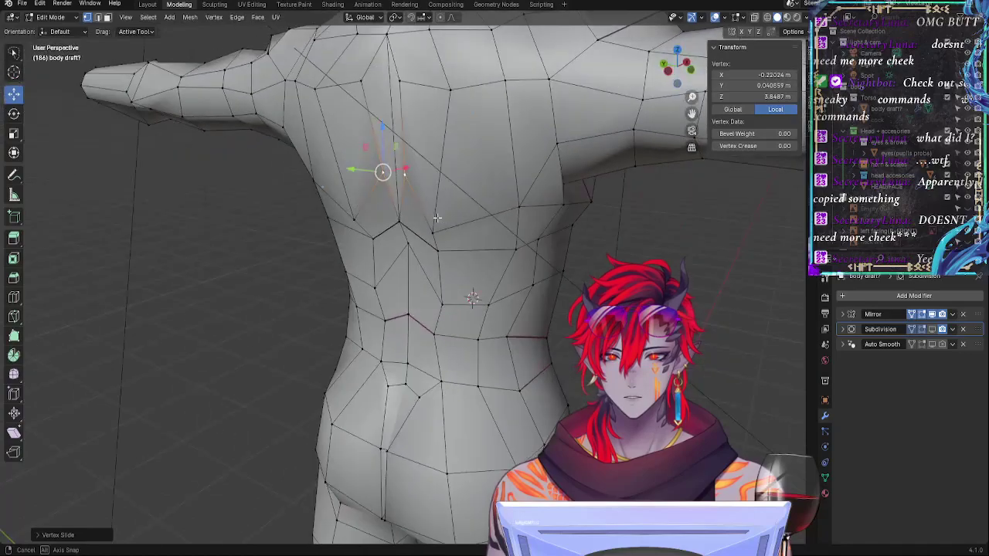
pyautogui.moveTo(433, 234); pyautogui.dragTo(407, 226)
# Step: Slide both mirrored shoulder-blade vertices and shift them along Y and X
pyautogui.click(450, 228)
pyautogui.click(519, 208)
pyautogui.moveTo(518, 210); pyautogui.dragTo(464, 253, button='middle')
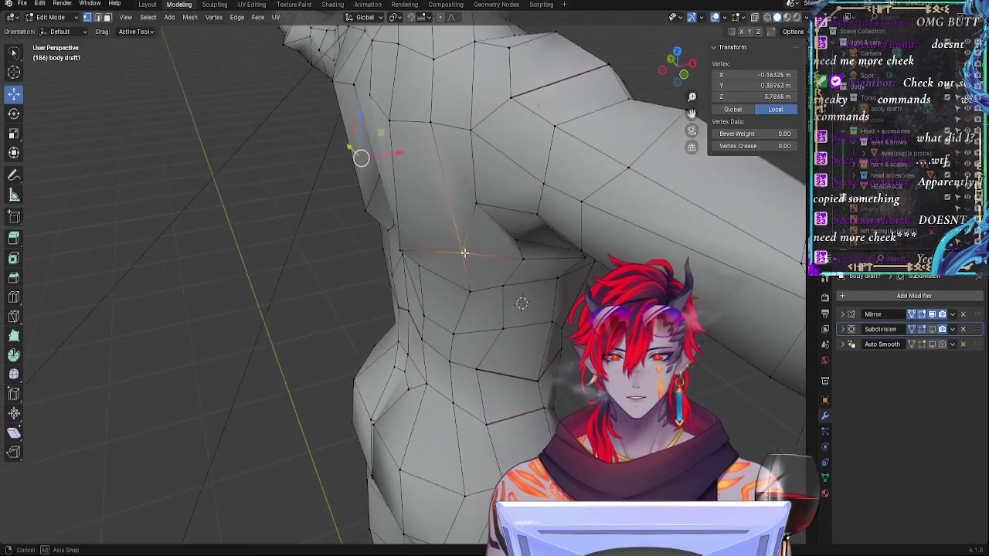
pyautogui.moveTo(394, 199); pyautogui.dragTo(499, 212, button='middle')
pyautogui.hotkey('shift', 'v')
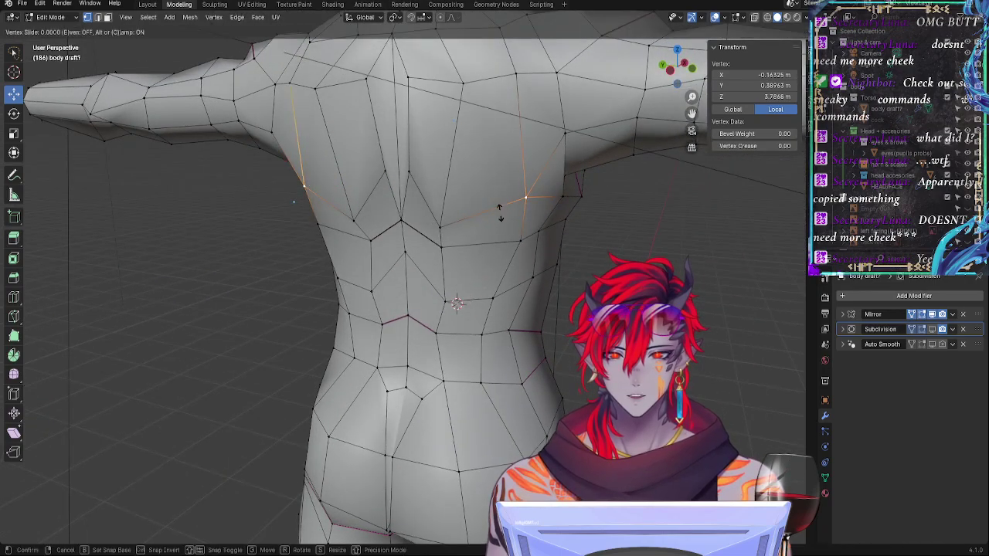
pyautogui.click(492, 230)
pyautogui.moveTo(290, 203); pyautogui.dragTo(285, 197)
pyautogui.moveTo(286, 197); pyautogui.dragTo(393, 214, button='middle')
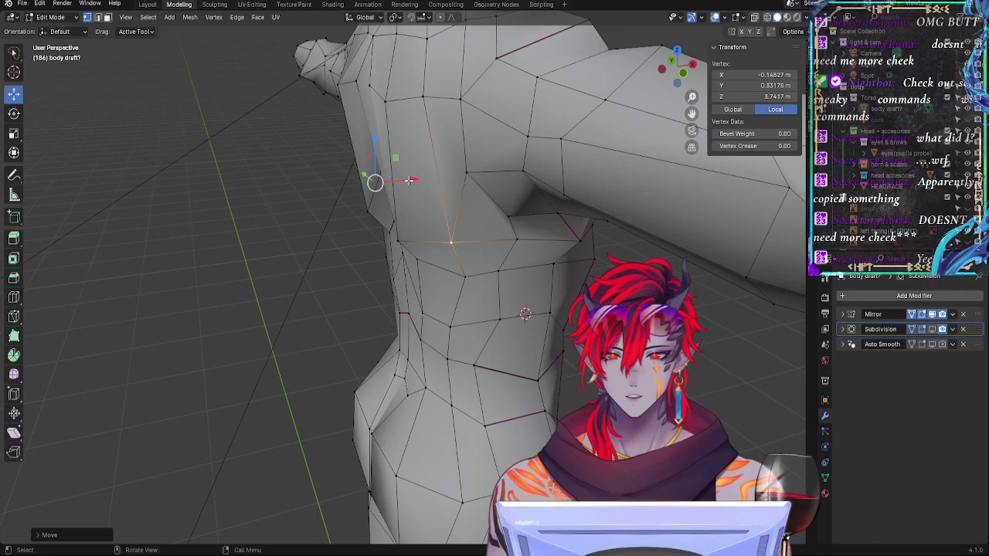
pyautogui.moveTo(409, 181); pyautogui.dragTo(394, 183)
pyautogui.moveTo(395, 183); pyautogui.dragTo(499, 194, button='middle')
# Step: Slide the back vertices, lower one along Z, and shift the mid-back vertex outward along Y
pyautogui.hotkey('shift', 'v')
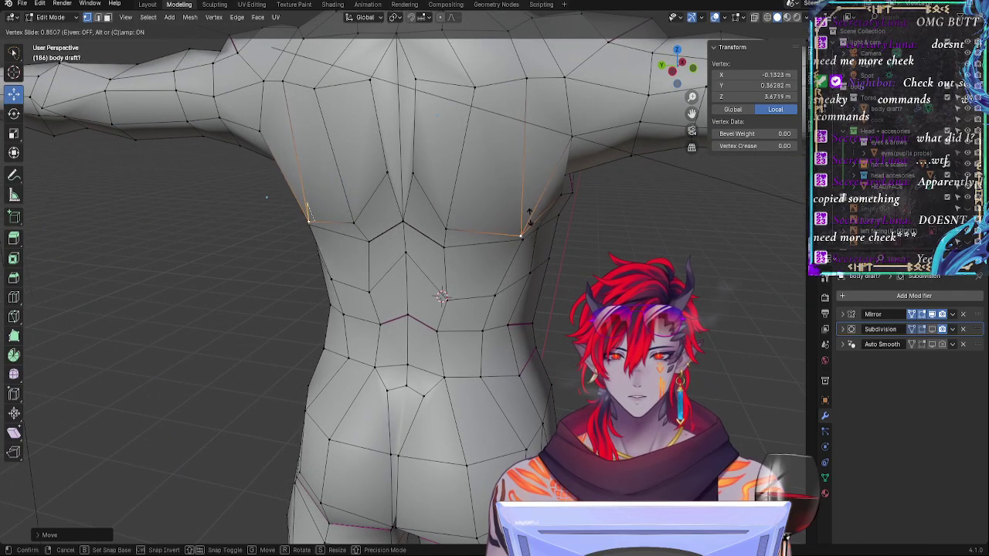
pyautogui.click(529, 214)
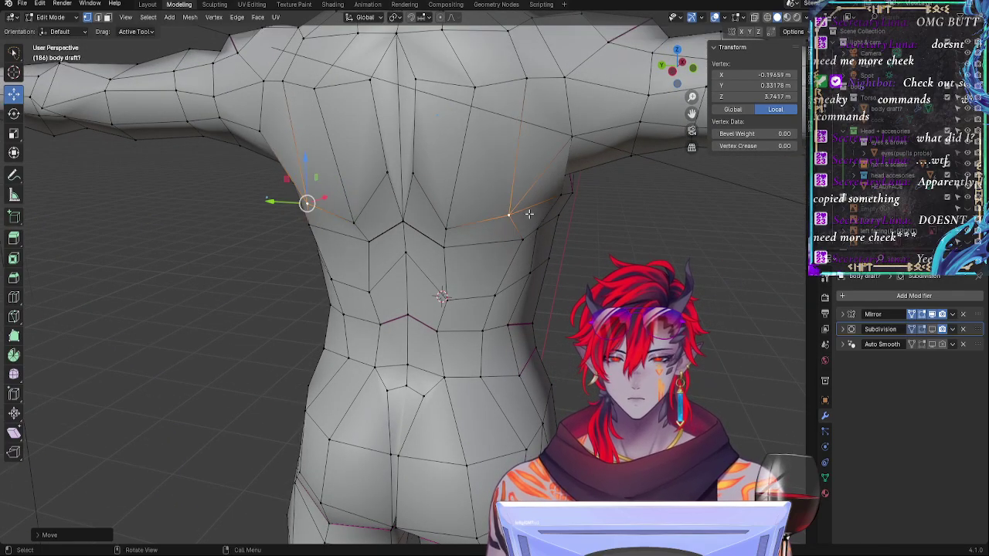
pyautogui.press('g')
pyautogui.press('z')
pyautogui.click(530, 225)
pyautogui.moveTo(532, 226); pyautogui.dragTo(558, 234, button='middle')
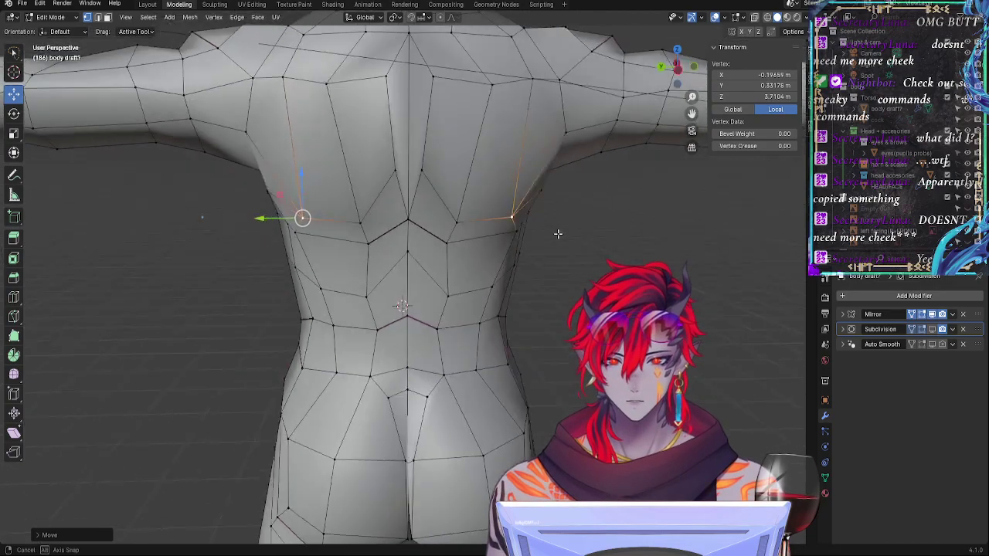
pyautogui.moveTo(271, 219); pyautogui.dragTo(265, 219)
# Step: Move an upper-back vertex along the Y axis, then slide it along its edge
pyautogui.click(282, 96)
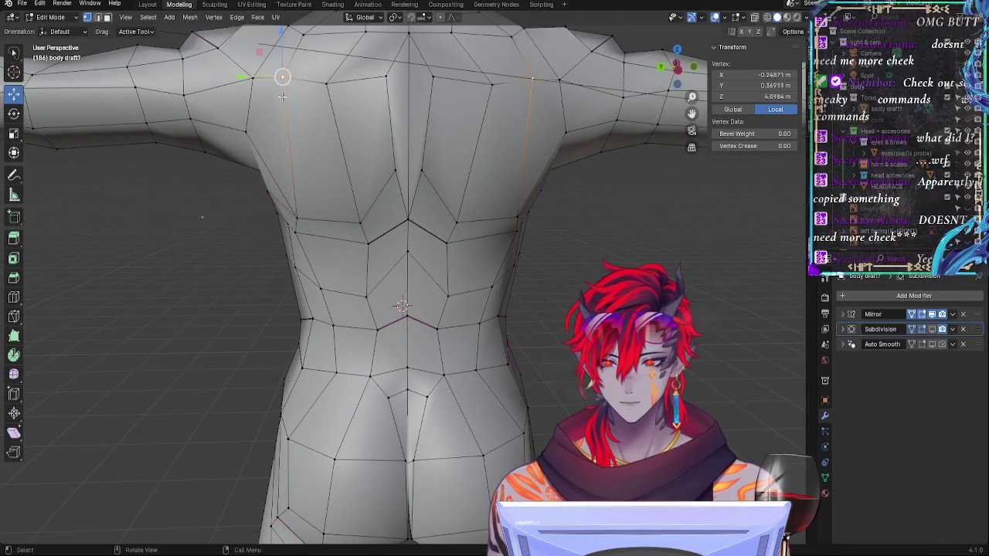
pyautogui.moveTo(250, 75); pyautogui.dragTo(248, 72)
pyautogui.press('y')
pyautogui.click(265, 81)
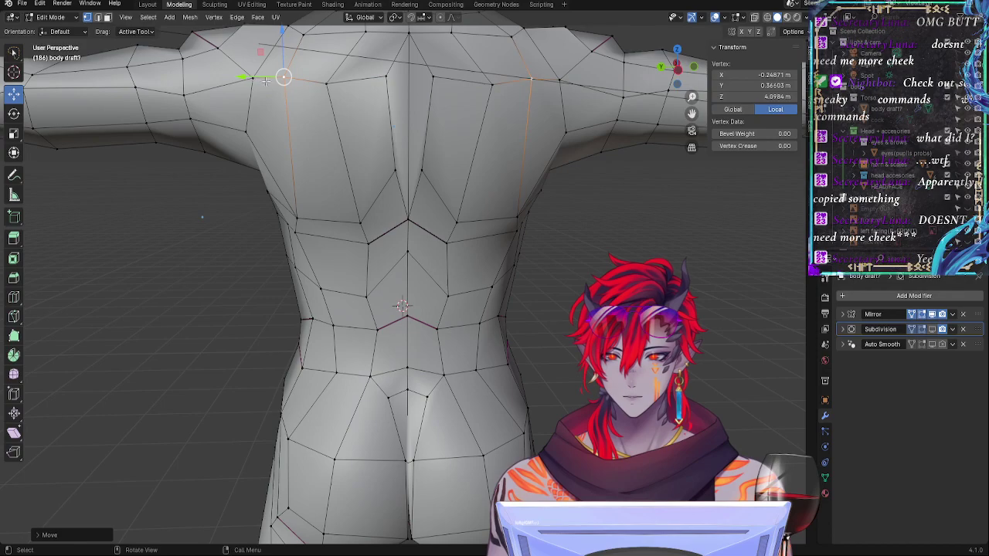
pyautogui.press('g')
pyautogui.press('g')
pyautogui.click(291, 120)
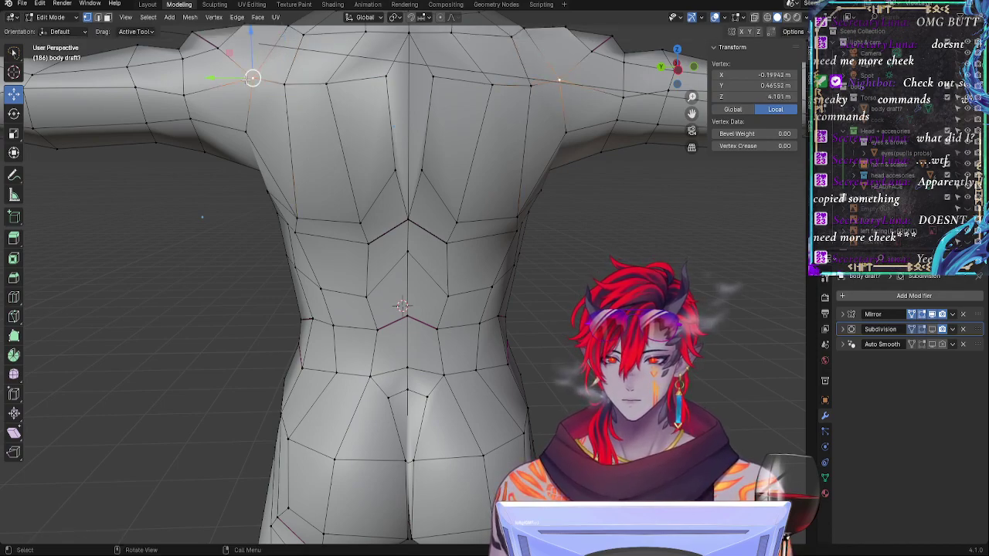
# Step: Reposition the shoulder vertex with repeated moves and a final edge slide
pyautogui.press('g')
pyautogui.click(235, 77)
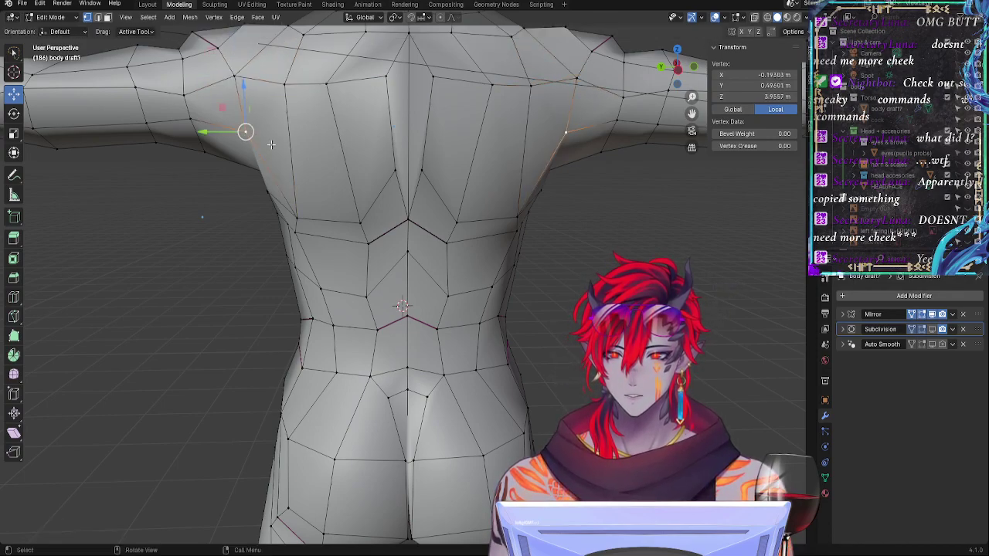
pyautogui.press('g')
pyautogui.click(254, 135)
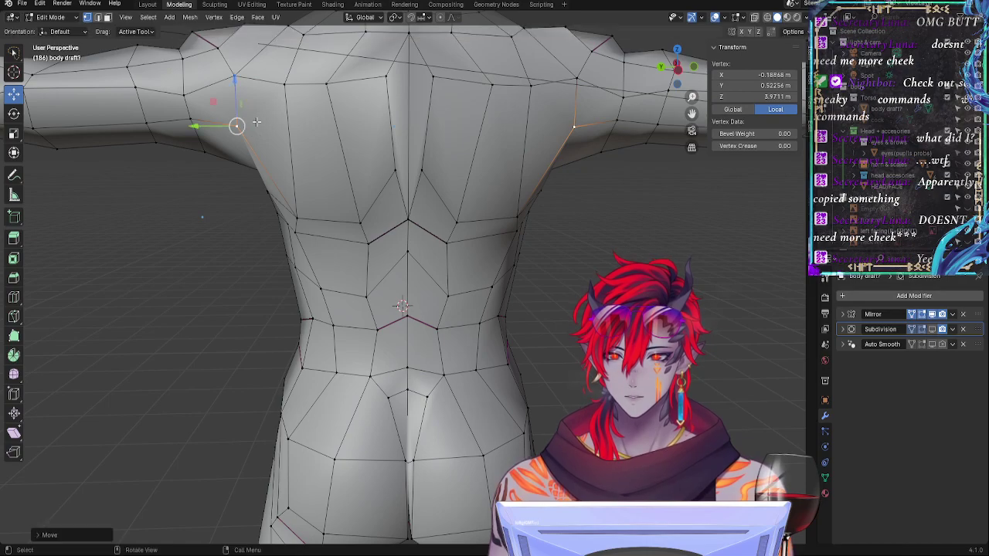
pyautogui.press('g')
pyautogui.click(235, 77)
pyautogui.press('g')
pyautogui.press('g')
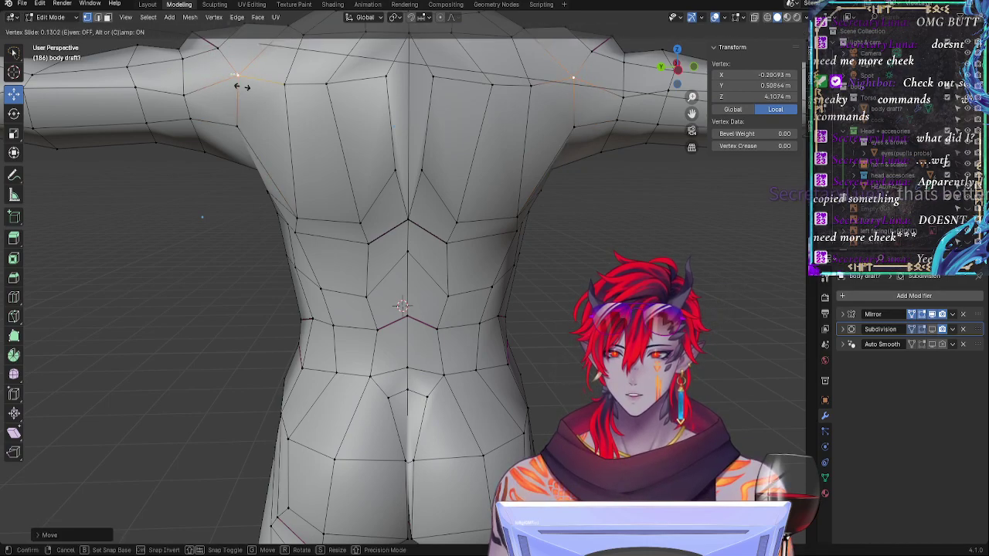
pyautogui.click(238, 76)
# Step: Slide the neighbouring upper-back vertex, then slide the vertex beside the spine slightly down
pyautogui.click(285, 84)
pyautogui.press('g')
pyautogui.press('g')
pyautogui.click(292, 86)
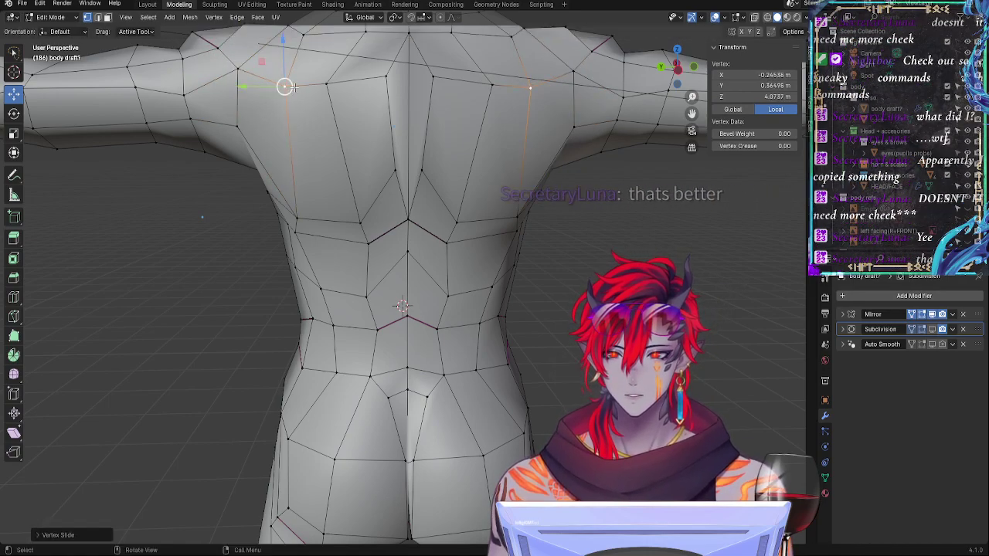
pyautogui.press('g')
pyautogui.press('g')
pyautogui.click(283, 86)
pyautogui.click(327, 84)
pyautogui.press('g')
pyautogui.press('g')
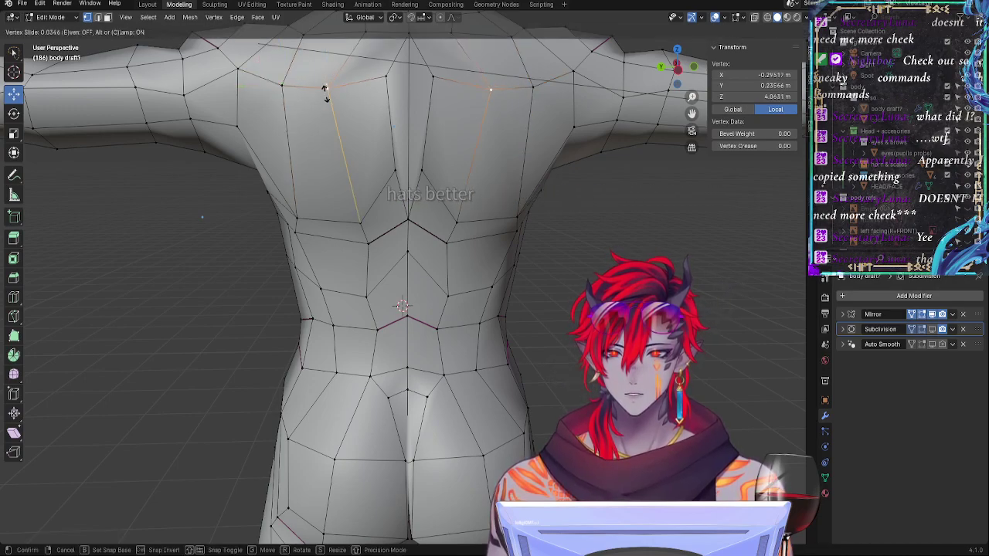
pyautogui.click(328, 91)
# Step: Slide the vertex pair toward the spine, down the back, then outward toward the sides
pyautogui.press('g')
pyautogui.press('g')
pyautogui.click(387, 80)
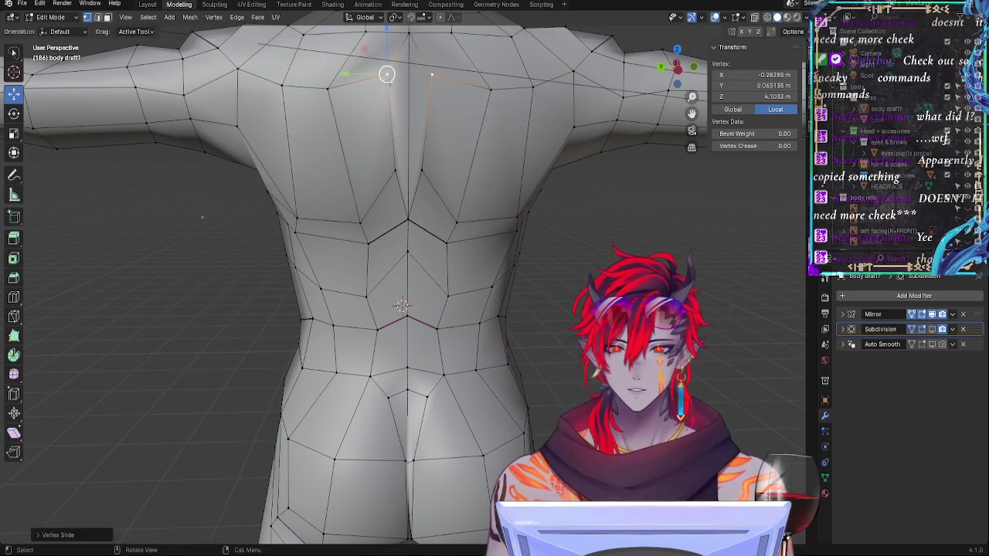
pyautogui.press('g')
pyautogui.press('g')
pyautogui.click(456, 236)
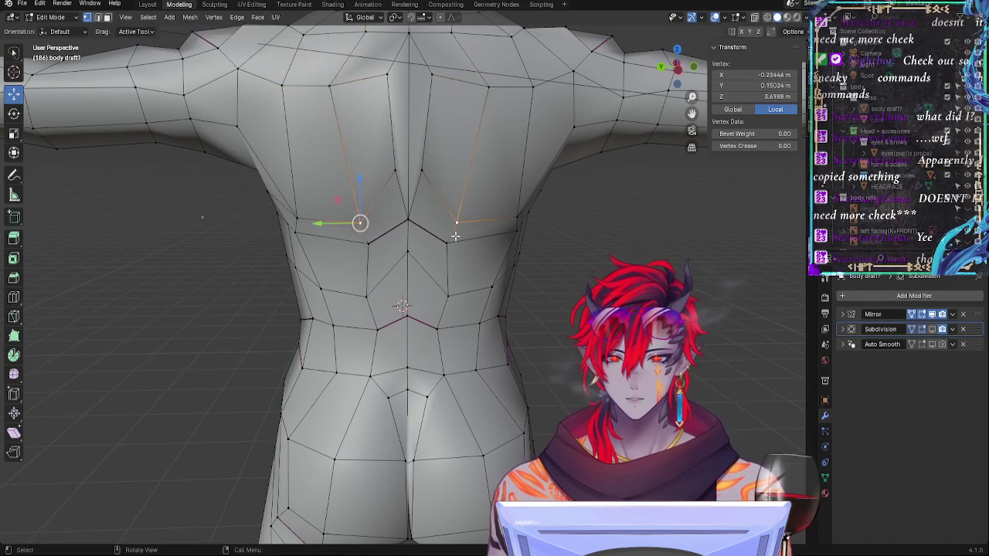
pyautogui.press('g')
pyautogui.press('g')
pyautogui.click(454, 221)
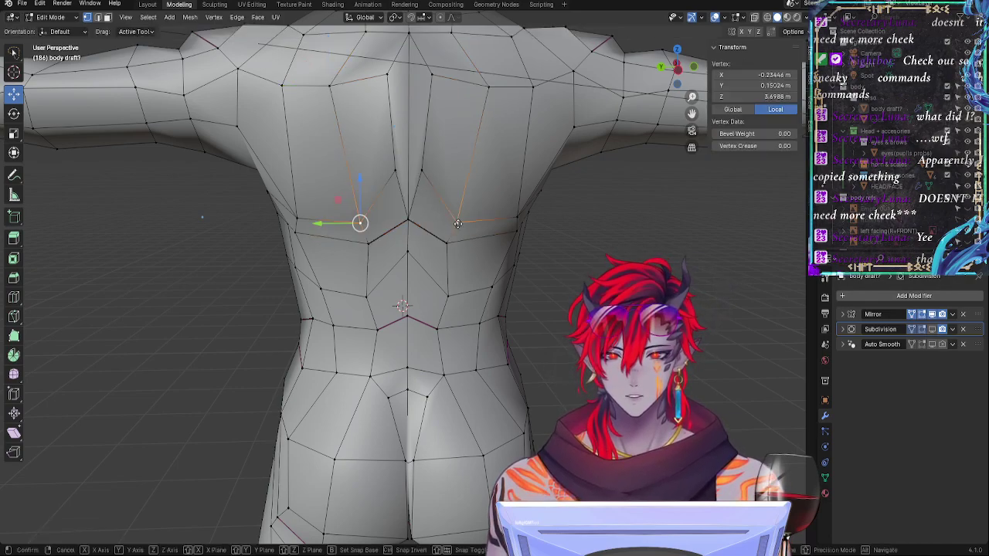
pyautogui.press('g')
pyautogui.press('g')
pyautogui.click(456, 223)
pyautogui.press('g')
pyautogui.press('g')
pyautogui.click(296, 227)
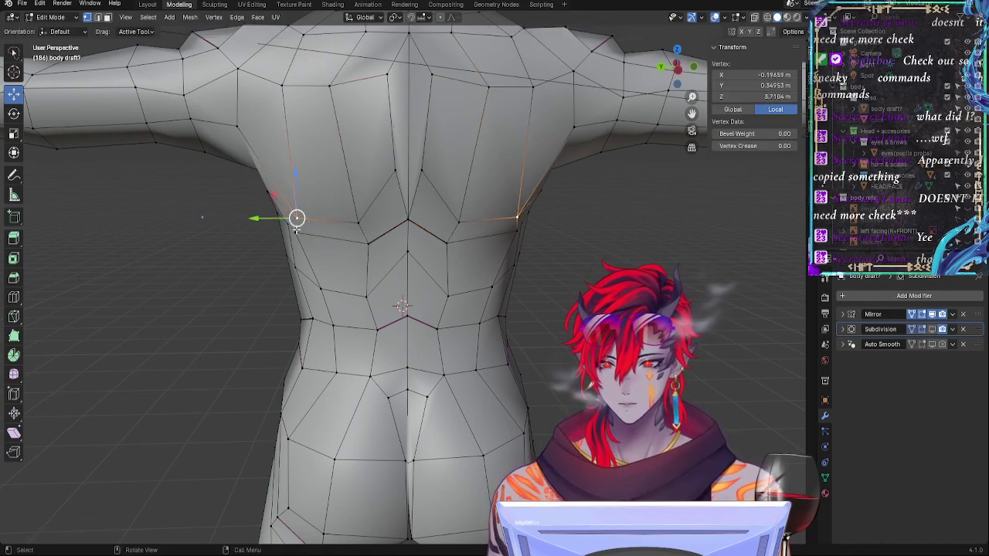
# Step: In orthographic view, slide a neighbouring back vertex and the centre back vertex along their edges
pyautogui.moveTo(287, 265); pyautogui.dragTo(337, 272, button='middle')
pyautogui.click(367, 255)
pyautogui.click(680, 68)
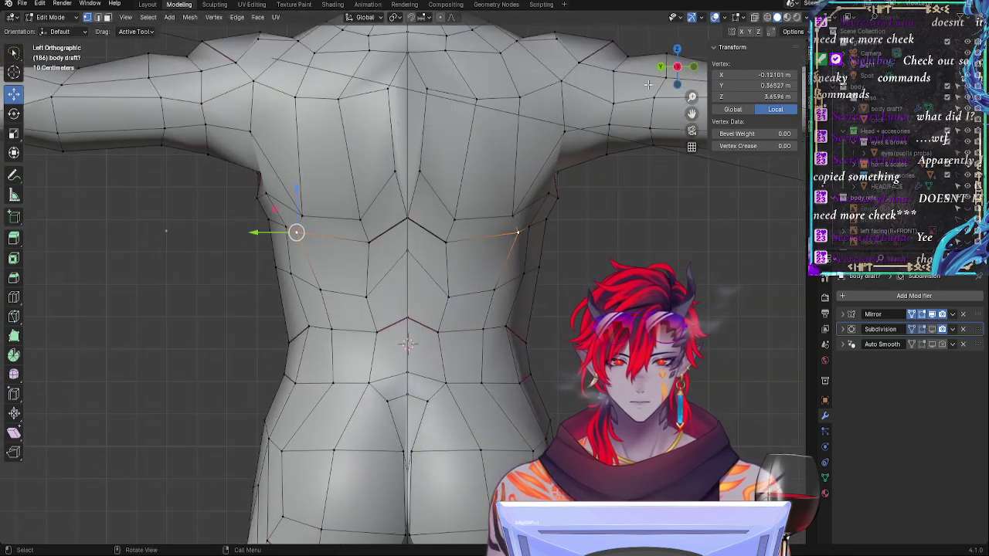
pyautogui.press('g')
pyautogui.press('g')
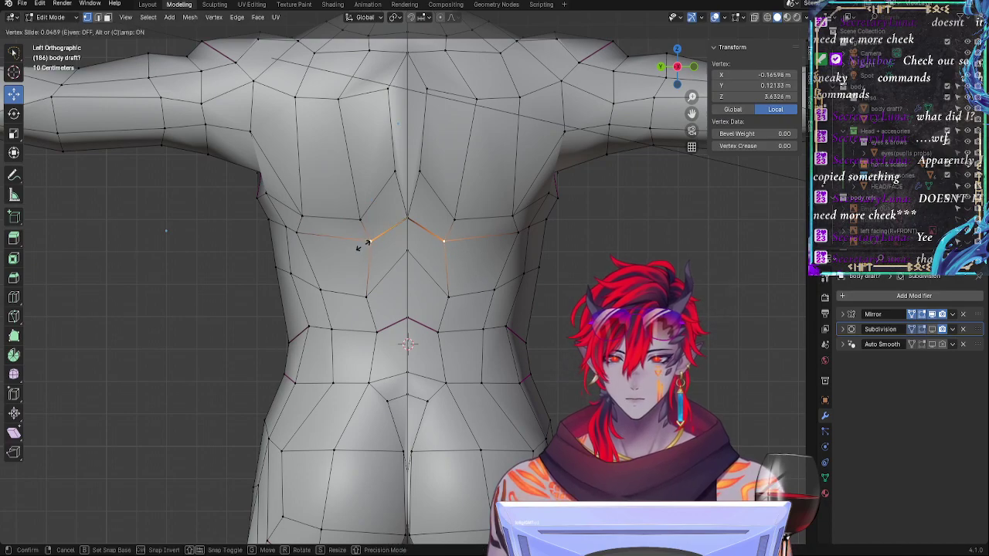
pyautogui.click(366, 239)
pyautogui.press('g')
pyautogui.press('g')
pyautogui.click(371, 249)
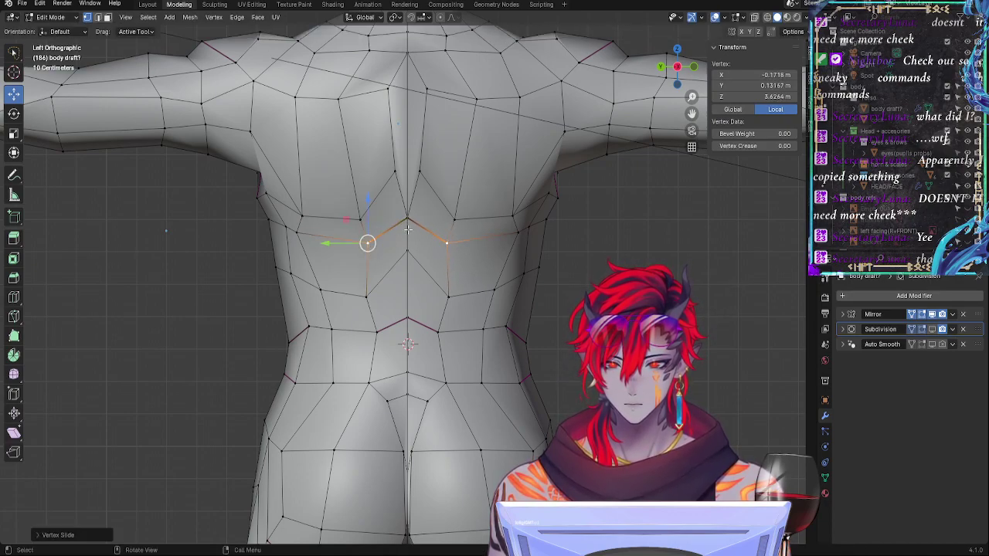
pyautogui.press('g')
pyautogui.press('g')
pyautogui.click(408, 224)
# Step: Slide the upper vertex beside the spine, then move the lower back vertex slightly down
pyautogui.click(420, 180)
pyautogui.press('g')
pyautogui.press('g')
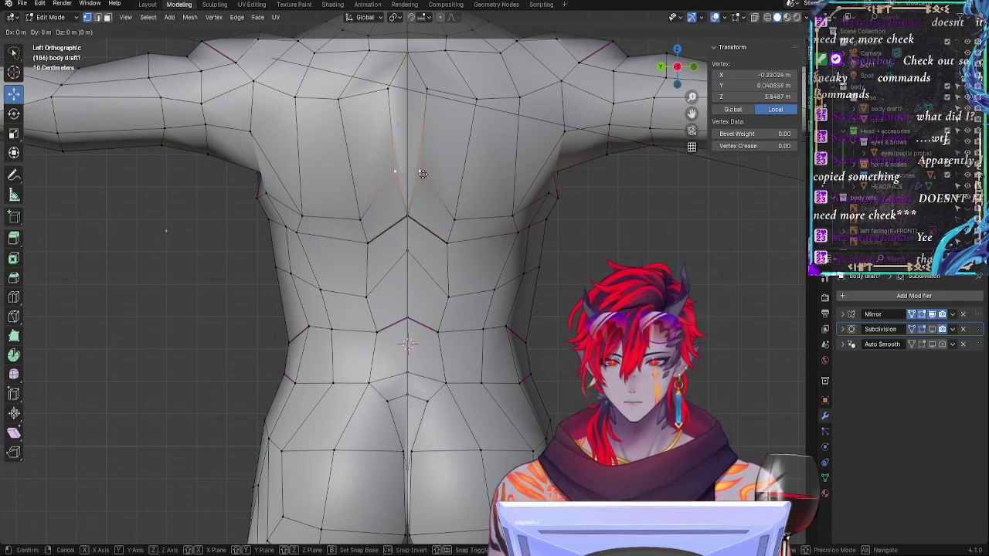
pyautogui.click(420, 176)
pyautogui.press('g')
pyautogui.press('g')
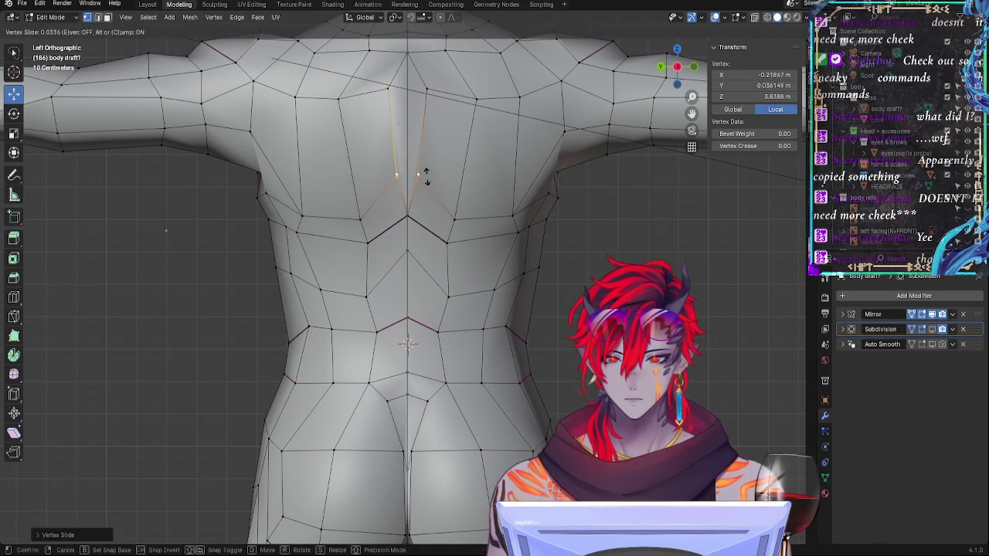
pyautogui.click(426, 177)
pyautogui.click(453, 219)
pyautogui.press('g')
pyautogui.click(454, 224)
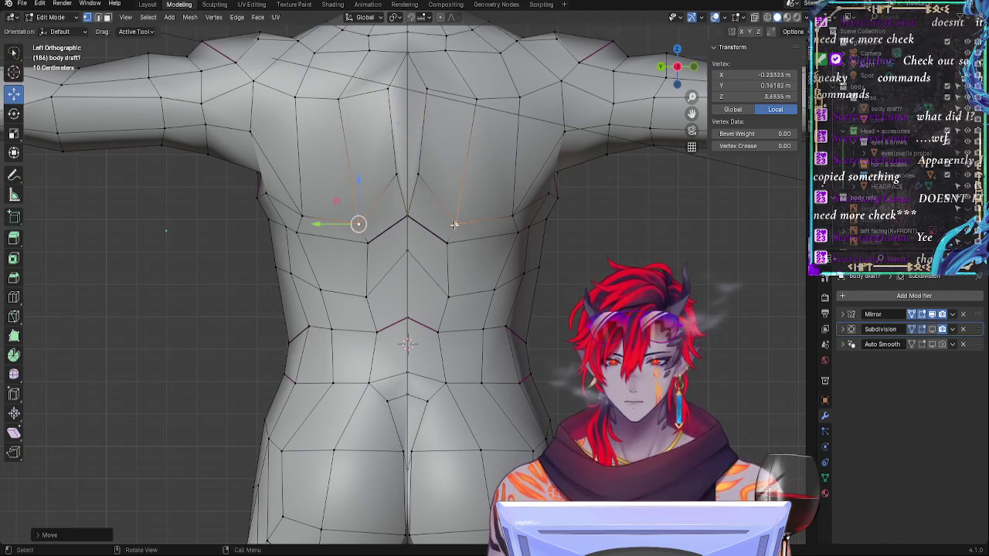
# Step: Move and slide the side-of-back vertex, raising it toward the armpit
pyautogui.click(521, 219)
pyautogui.press('g')
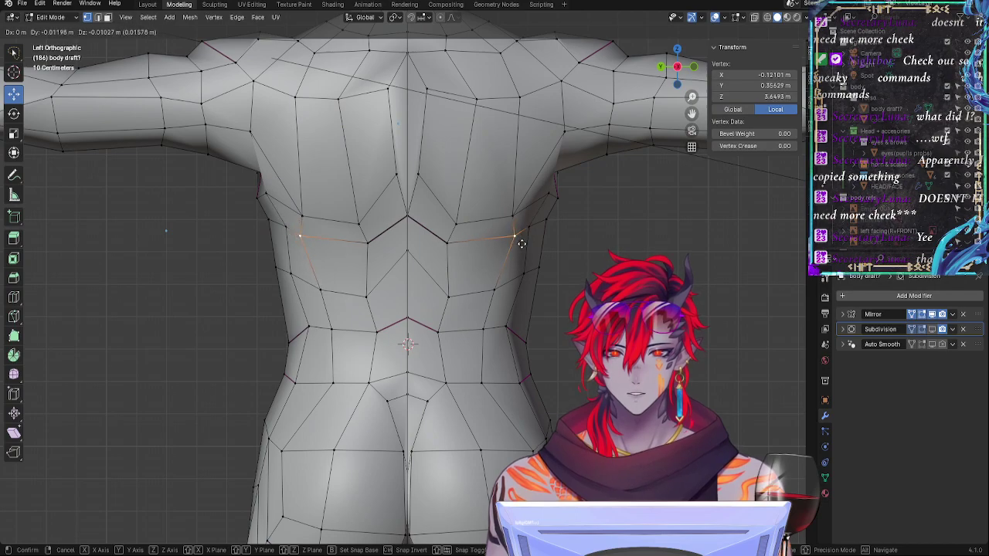
pyautogui.click(523, 245)
pyautogui.press('g')
pyautogui.press('g')
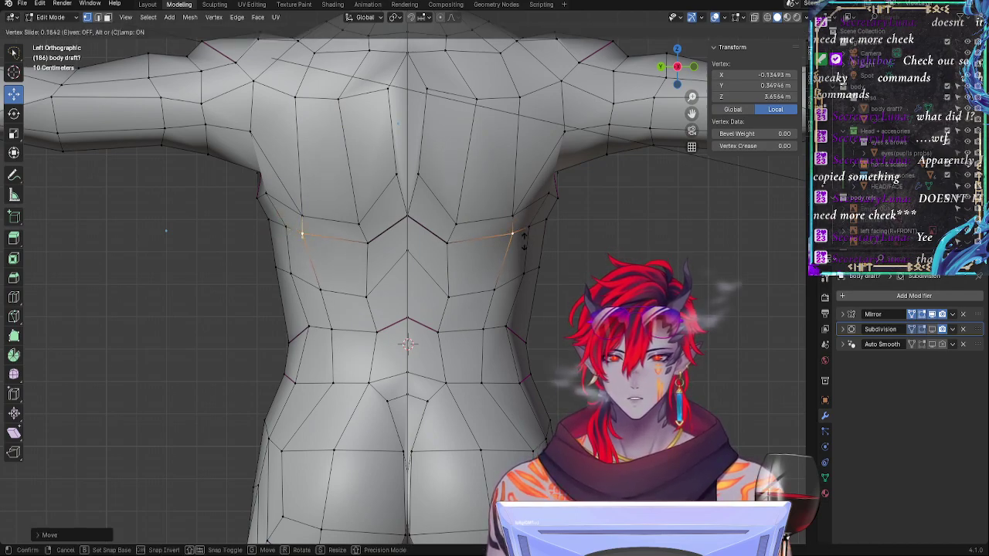
pyautogui.click(531, 225)
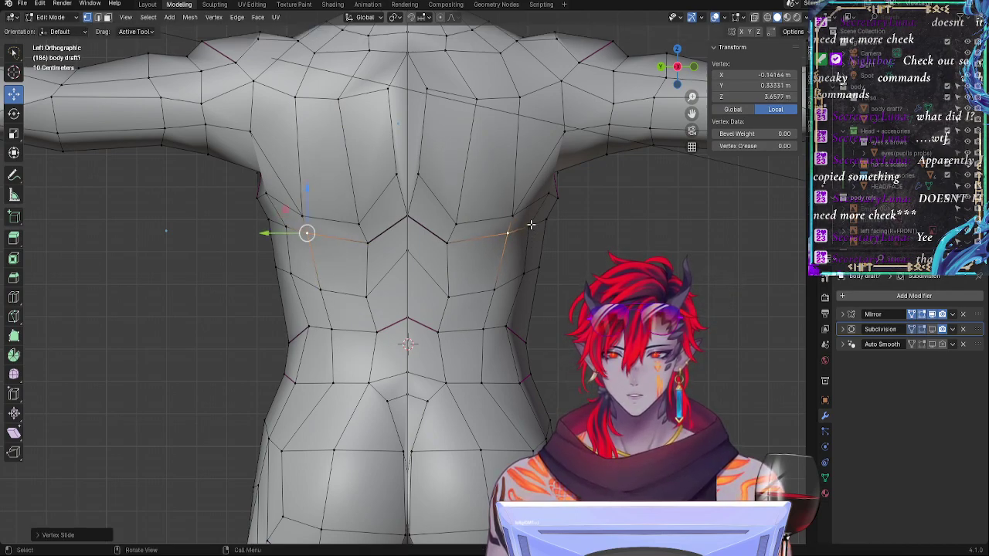
pyautogui.moveTo(285, 225); pyautogui.dragTo(216, 176)
# Step: Slide two side armpit vertices higher along their edges, then begin sliding a shoulder-back vertex
pyautogui.moveTo(492, 226); pyautogui.dragTo(599, 222, button='middle')
pyautogui.press('g')
pyautogui.press('g')
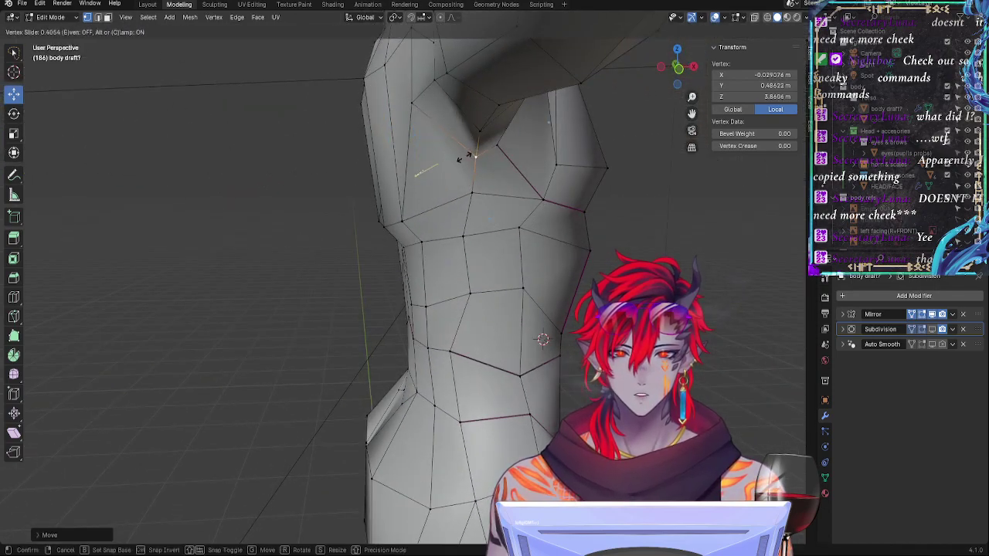
pyautogui.click(460, 159)
pyautogui.click(410, 104)
pyautogui.press('g')
pyautogui.press('g')
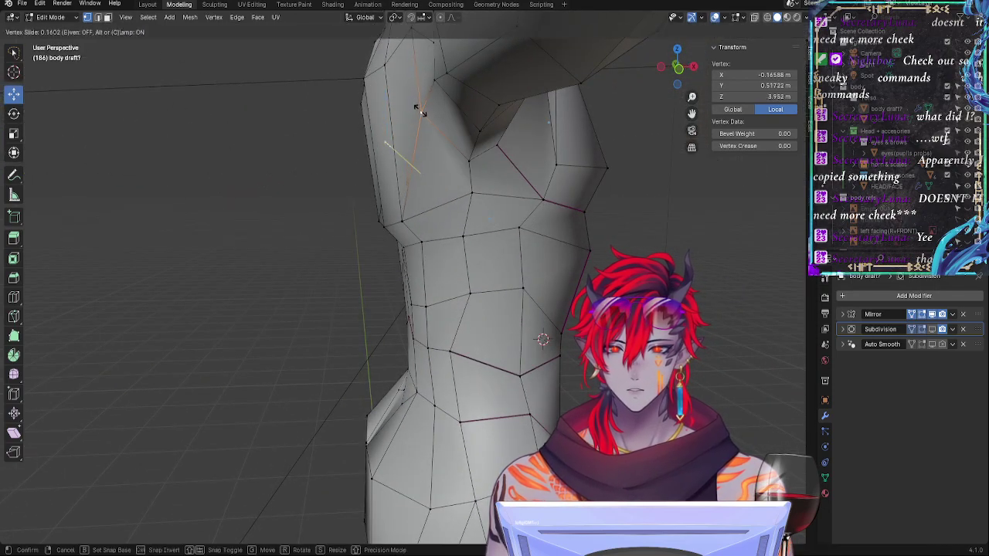
pyautogui.click(421, 111)
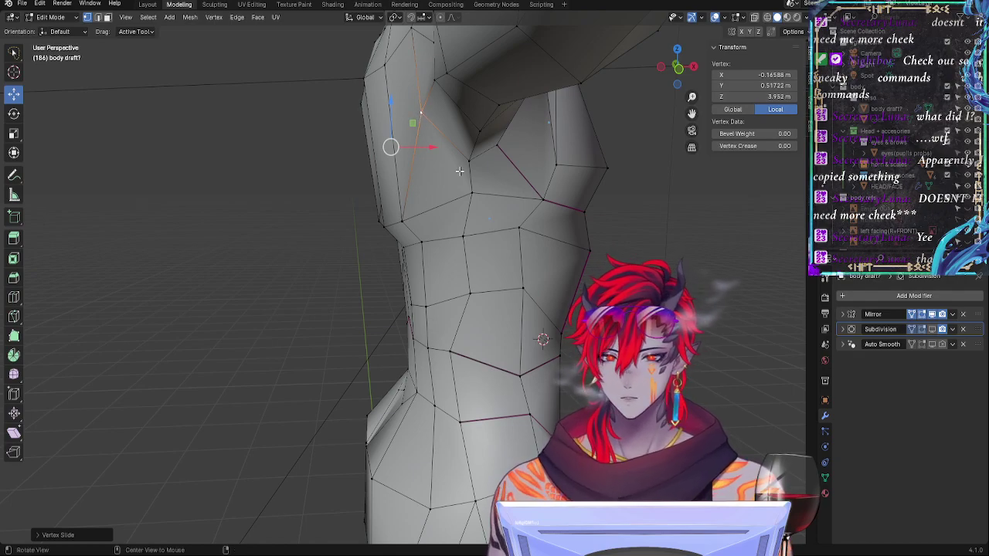
pyautogui.moveTo(459, 172); pyautogui.dragTo(537, 147, button='middle')
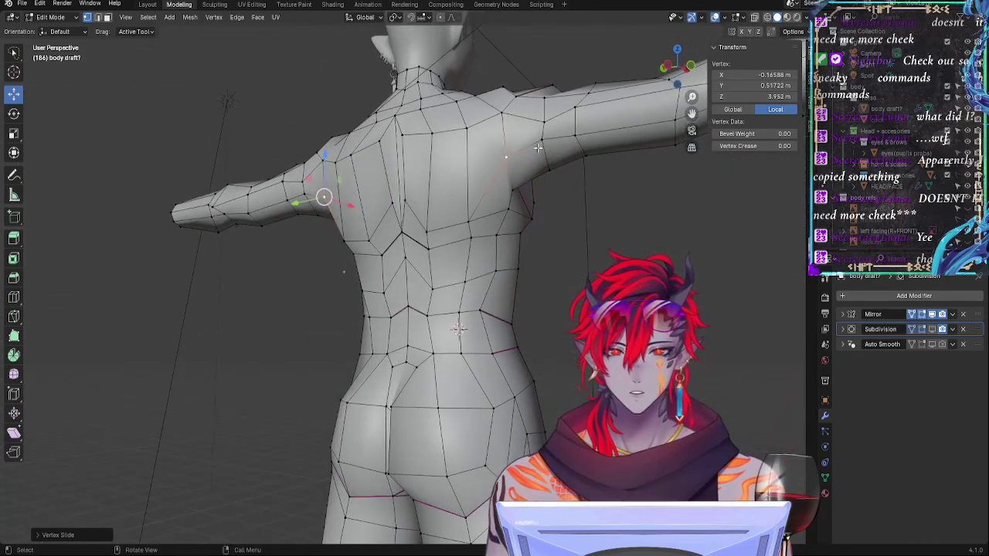
pyautogui.press('g')
pyautogui.press('g')
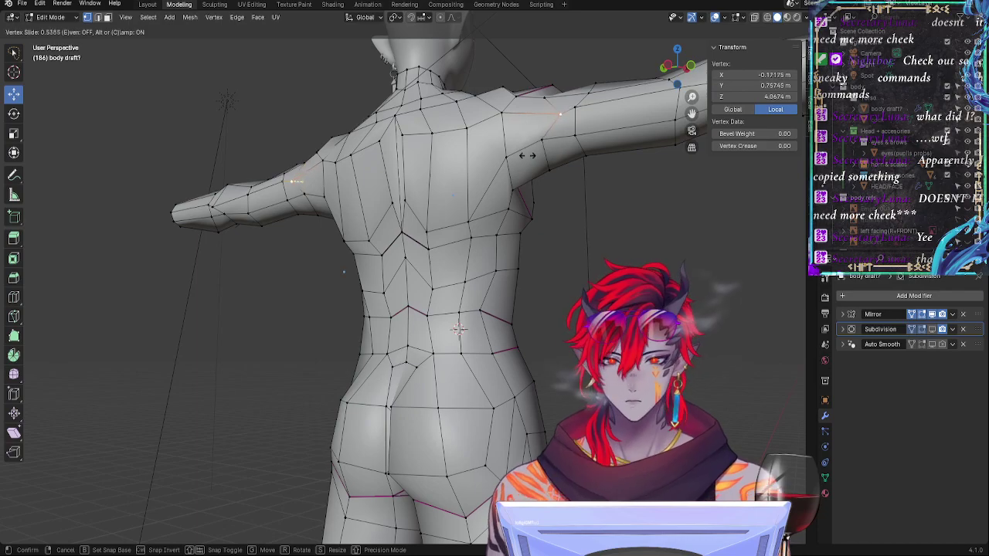
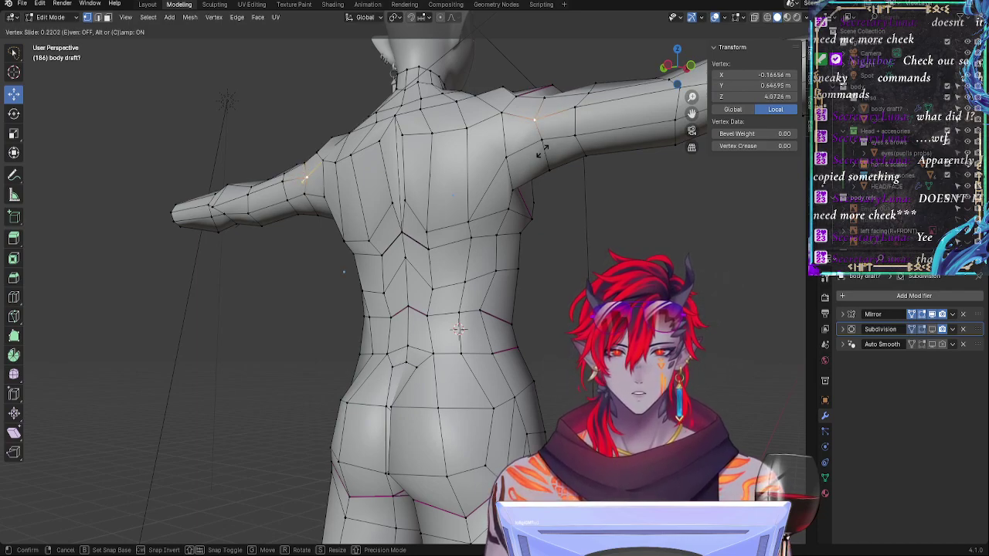
# Step: Confirm the shoulder-back vertex slide and orbit around to the back and side of the body
pyautogui.click(542, 152)
pyautogui.moveTo(551, 183); pyautogui.dragTo(507, 240, button='middle')
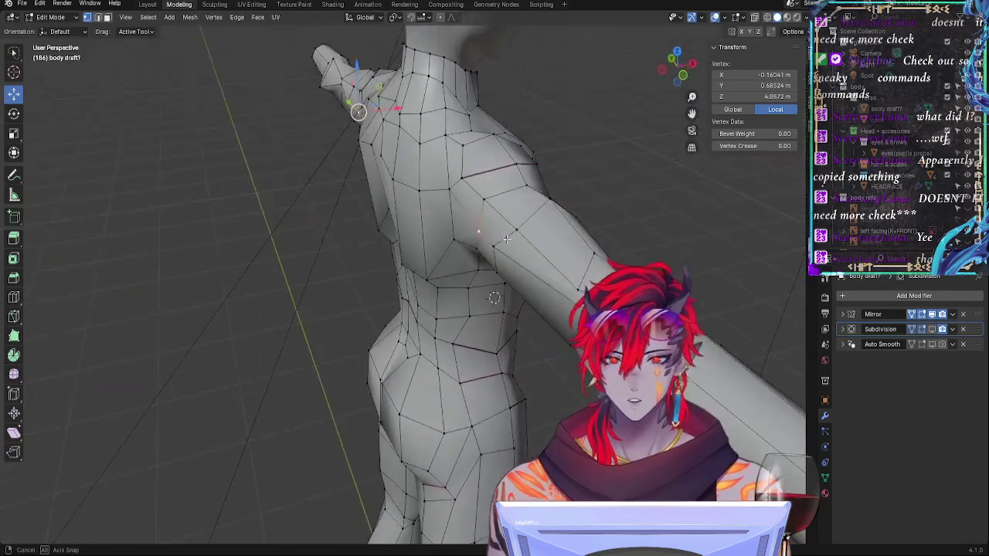
pyautogui.keyDown('alt'); pyautogui.click(488, 195); pyautogui.keyUp('alt')
pyautogui.moveTo(488, 195); pyautogui.dragTo(569, 181, button='middle')
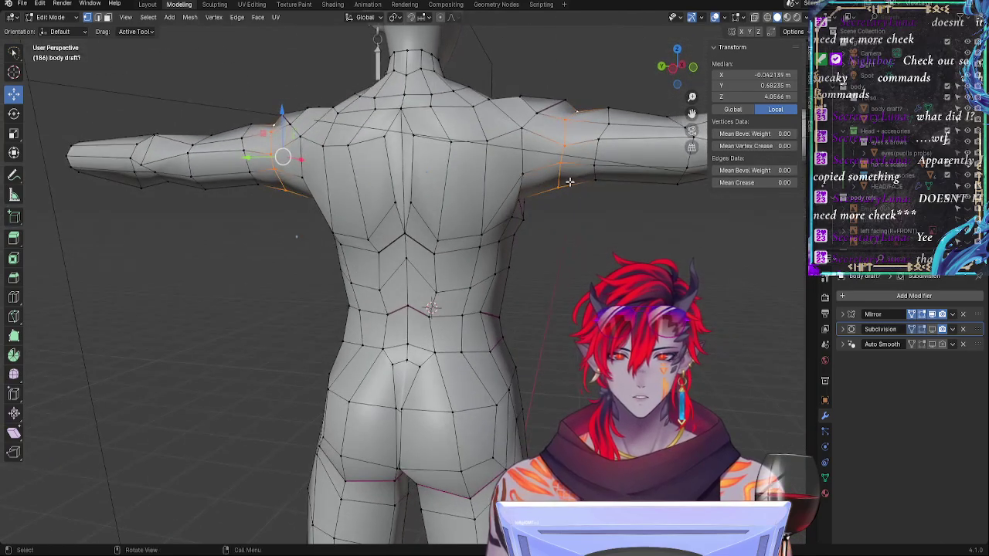
pyautogui.keyDown('alt'); pyautogui.moveTo(591, 213); pyautogui.dragTo(456, 205); pyautogui.keyUp('alt')
# Step: Pull the underarm vertex slightly along the Y axis to tidy the armpit
pyautogui.click(472, 193)
pyautogui.moveTo(457, 203); pyautogui.dragTo(386, 180, button='middle')
pyautogui.press('g')
pyautogui.press('y')
pyautogui.click(538, 222)
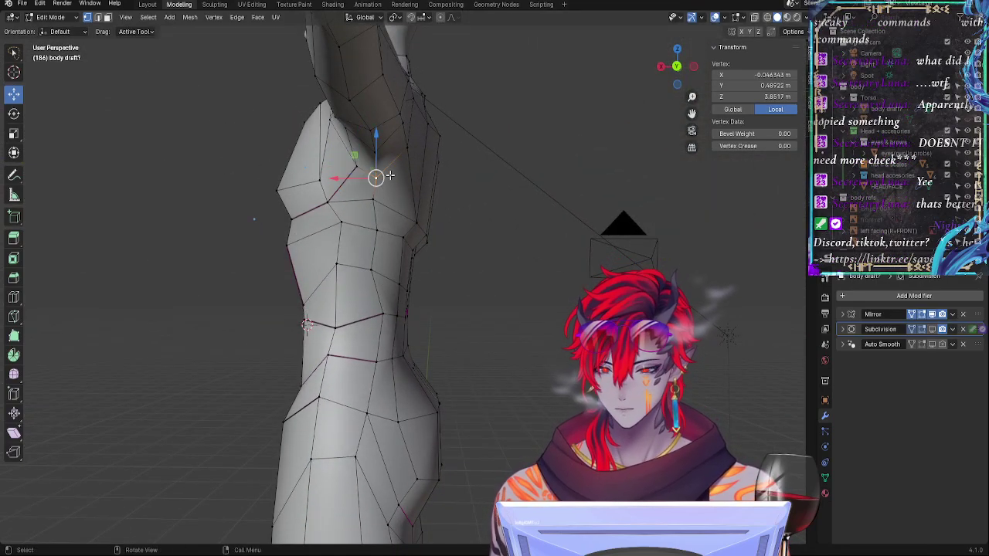
# Step: Slide the shoulder vertex along its edge, then move it freely into place
pyautogui.press('g')
pyautogui.press('g')
pyautogui.click(377, 177)
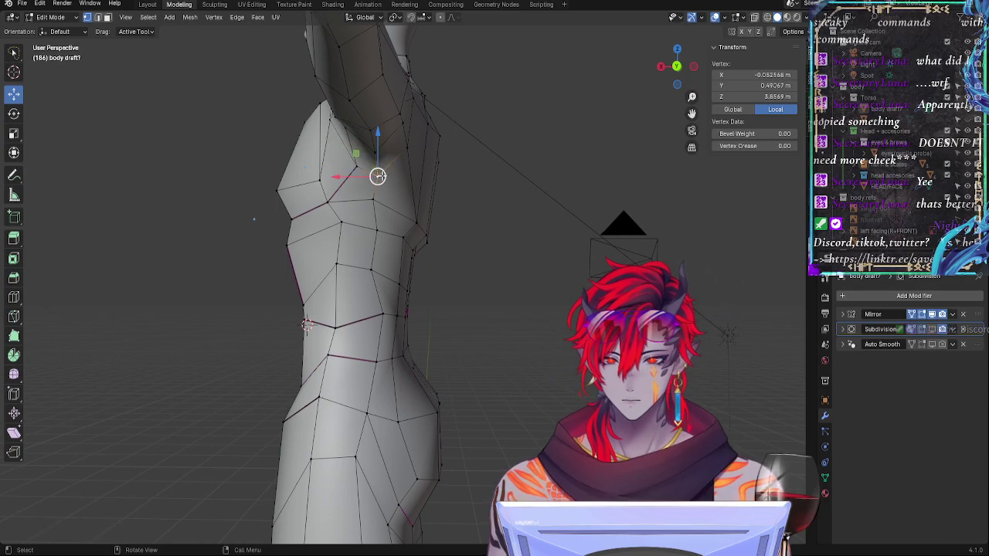
pyautogui.press('g')
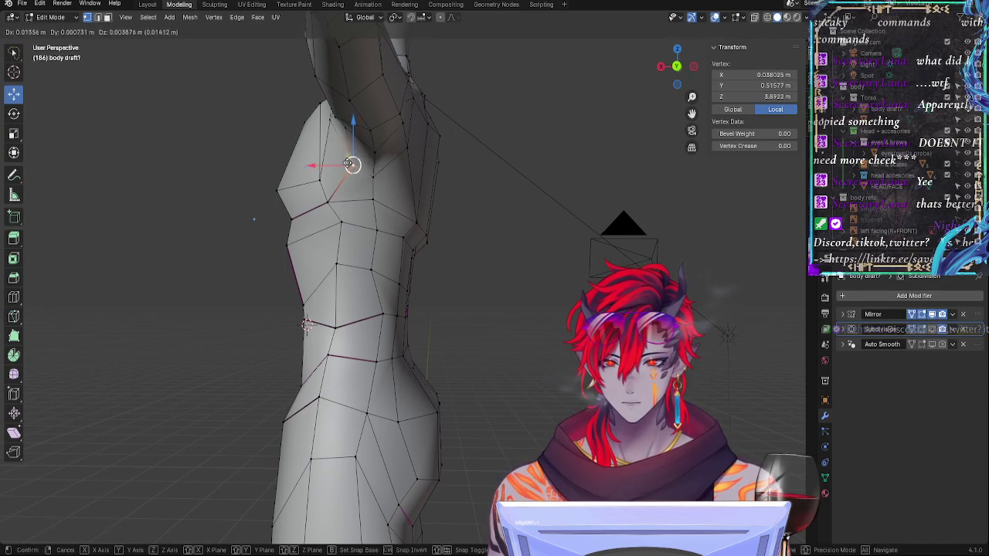
pyautogui.click(349, 163)
pyautogui.moveTo(353, 162); pyautogui.dragTo(368, 170, button='middle')
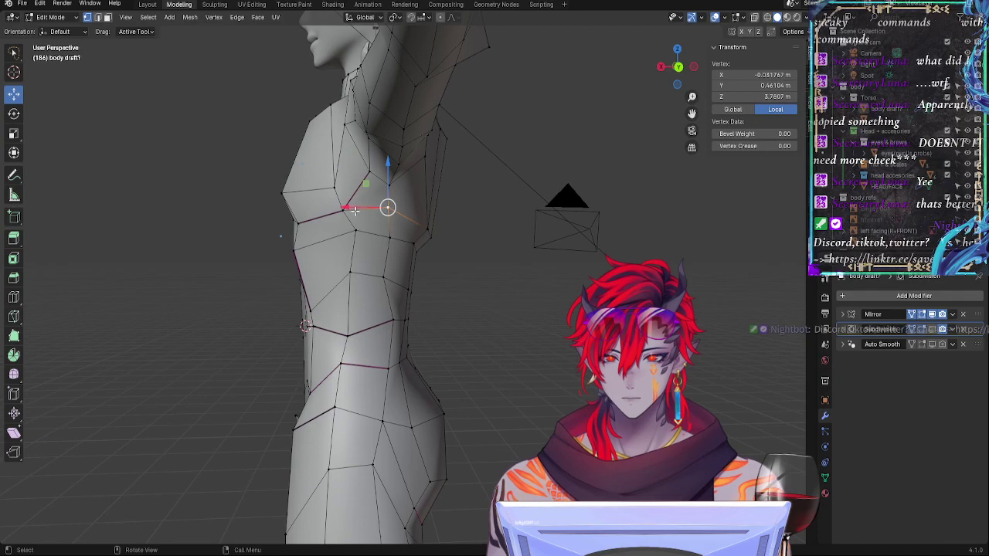
# Step: Slide two chest vertices and the next vertex down the side along their edges
pyautogui.press('g')
pyautogui.press('g')
pyautogui.click(363, 216)
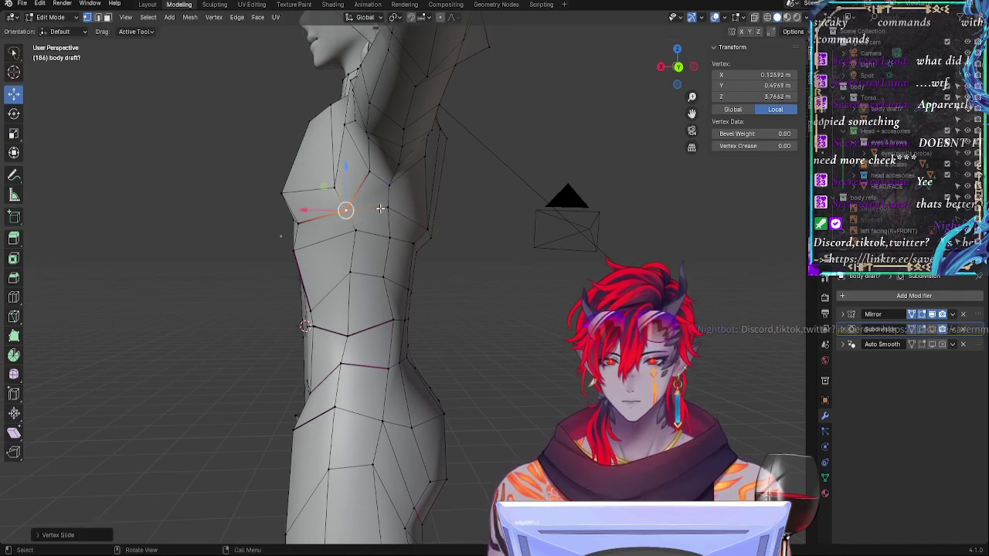
pyautogui.click(387, 207)
pyautogui.press('g')
pyautogui.press('g')
pyautogui.click(386, 213)
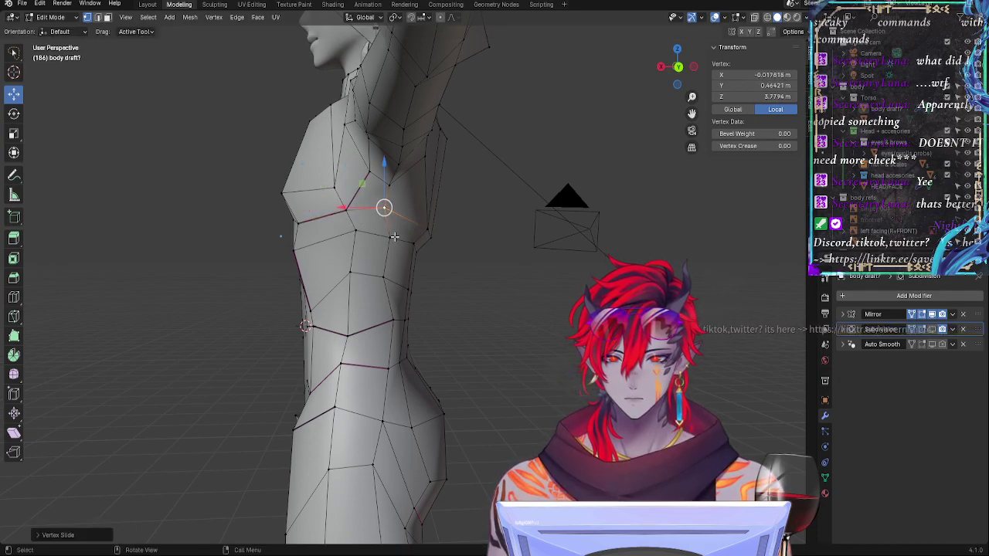
pyautogui.click(393, 237)
pyautogui.press('g')
# Step: Slide two more side-torso vertices, including a lower one, to even the ribcage flow
pyautogui.press('g')
pyautogui.click(387, 238)
pyautogui.click(355, 231)
pyautogui.press('g')
pyautogui.press('g')
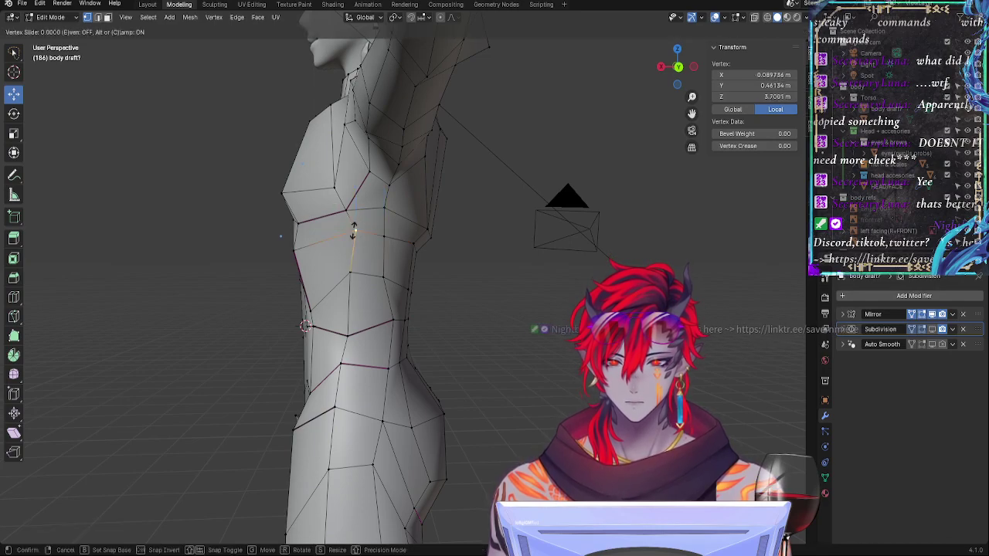
pyautogui.click(353, 234)
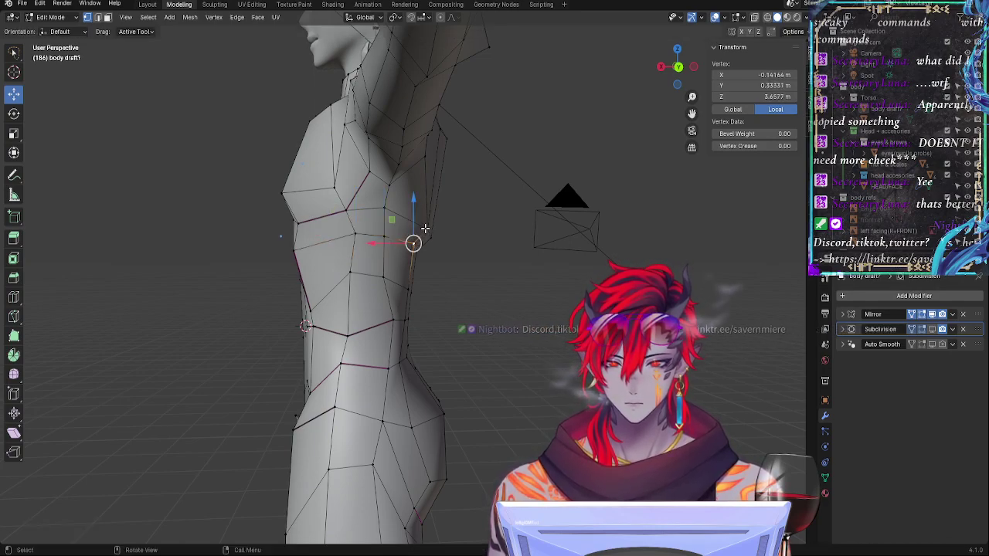
pyautogui.click(425, 229)
pyautogui.press('g')
pyautogui.press('g')
pyautogui.click(426, 216)
pyautogui.moveTo(426, 214); pyautogui.dragTo(366, 234, button='middle')
# Step: Slide a back vertex upward and the vertex above it, nudging it slightly sideways
pyautogui.click(372, 236)
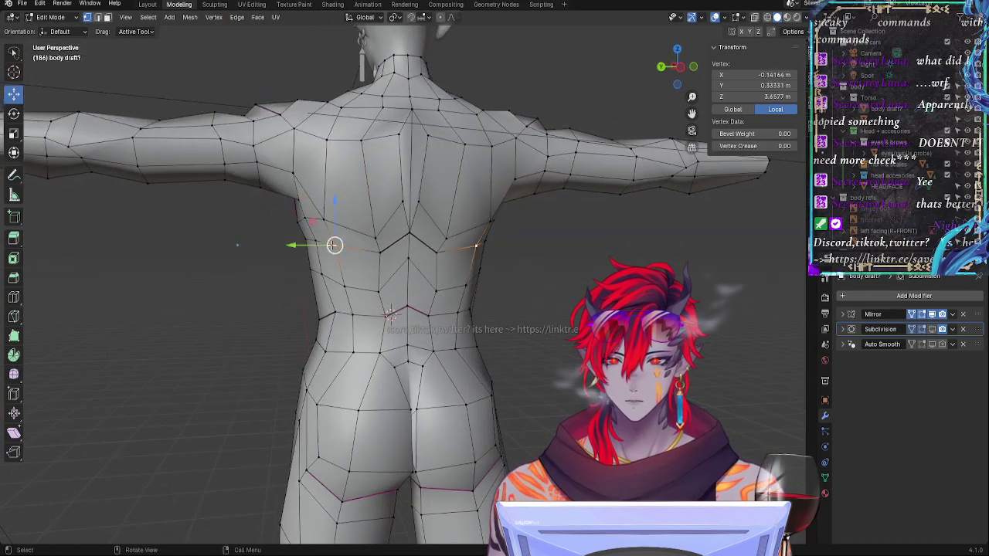
pyautogui.press('g')
pyautogui.press('g')
pyautogui.click(333, 240)
pyautogui.click(325, 222)
pyautogui.press('g')
pyautogui.press('g')
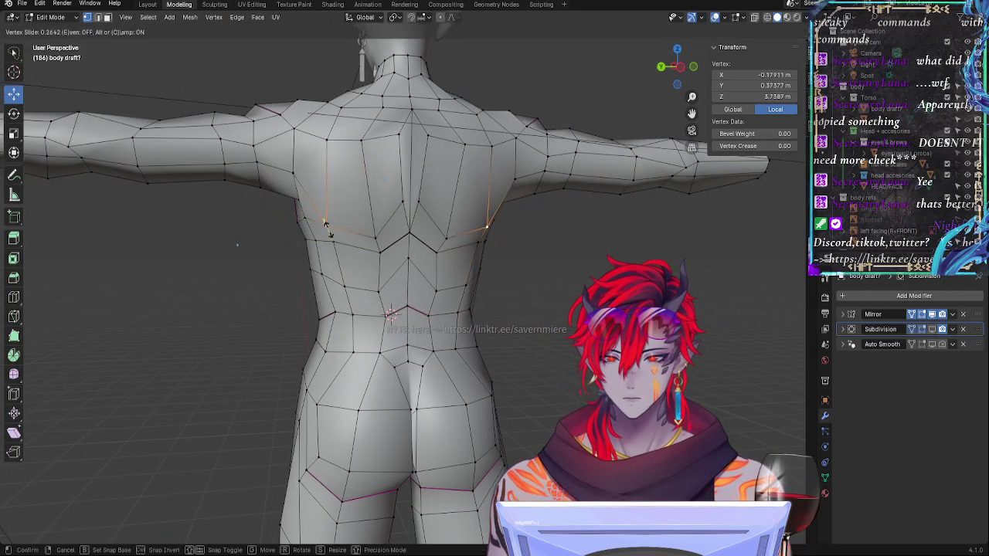
pyautogui.click(325, 223)
pyautogui.moveTo(297, 228); pyautogui.dragTo(300, 230)
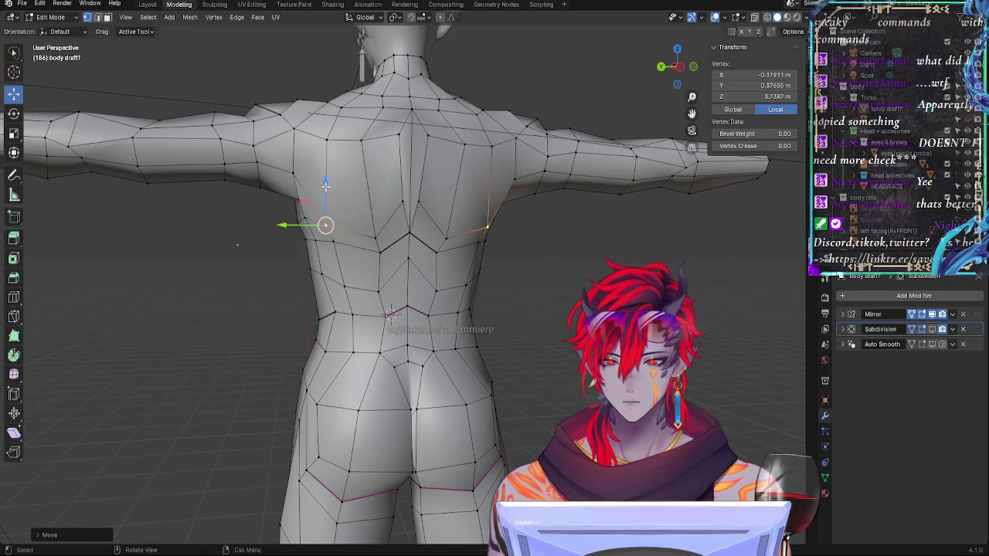
# Step: Slide, move and re-slide the vertex near the spine into a better position
pyautogui.click(375, 240)
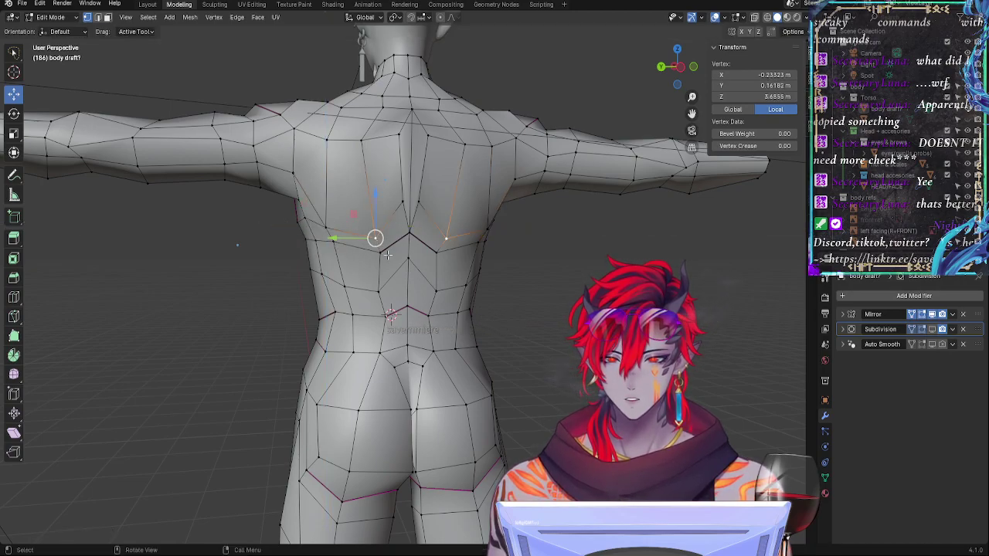
pyautogui.click(343, 248)
pyautogui.press('g')
pyautogui.press('g')
pyautogui.click(342, 252)
pyautogui.press('g')
pyautogui.click(341, 256)
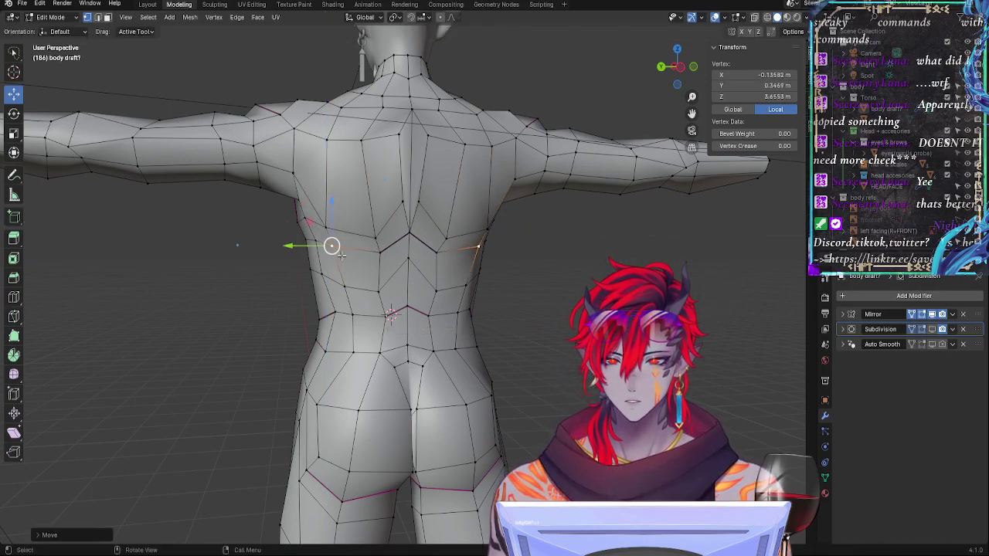
pyautogui.press('g')
pyautogui.press('g')
pyautogui.click(337, 246)
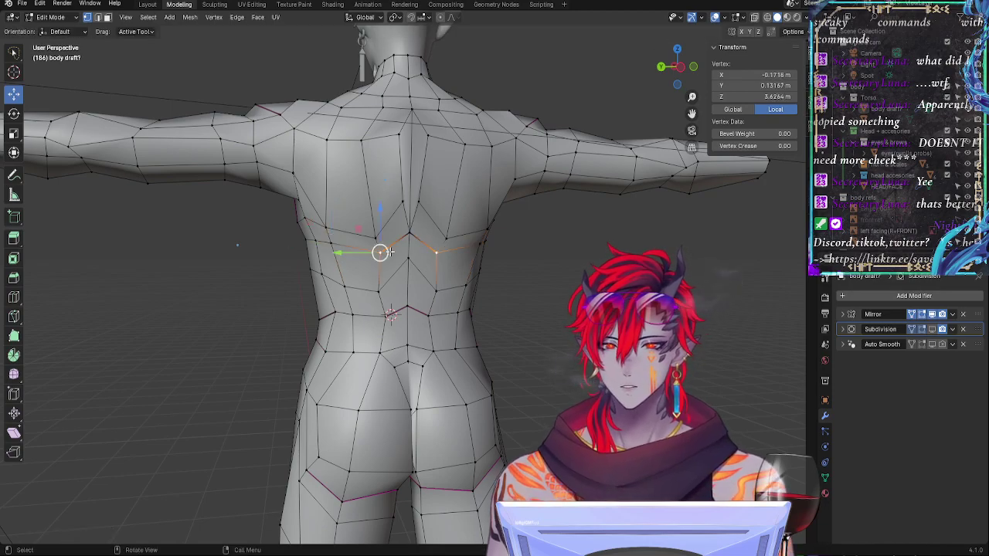
# Step: Move the upper-back vertices toward the shoulder blade, shifting one along X, then slide them
pyautogui.click(402, 201)
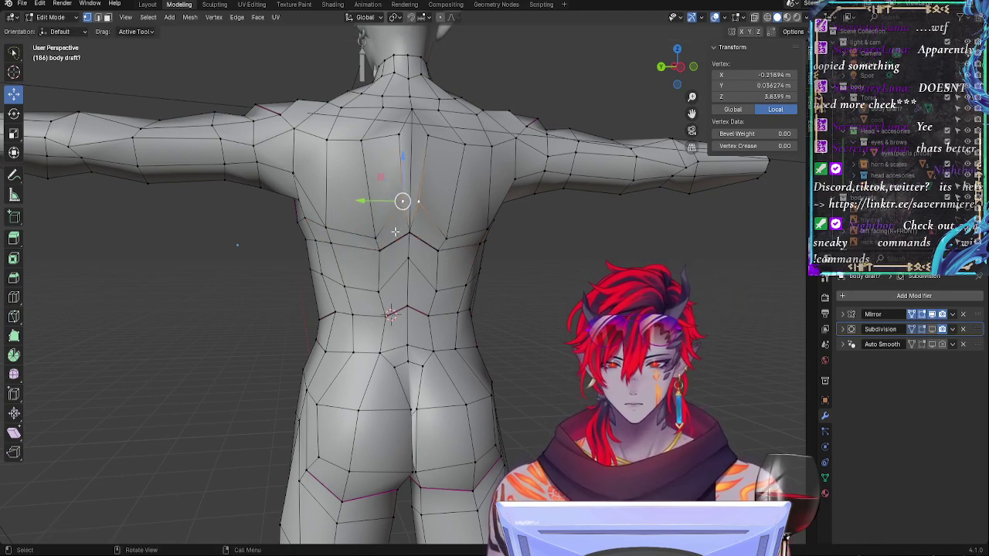
pyautogui.moveTo(409, 232); pyautogui.dragTo(377, 239)
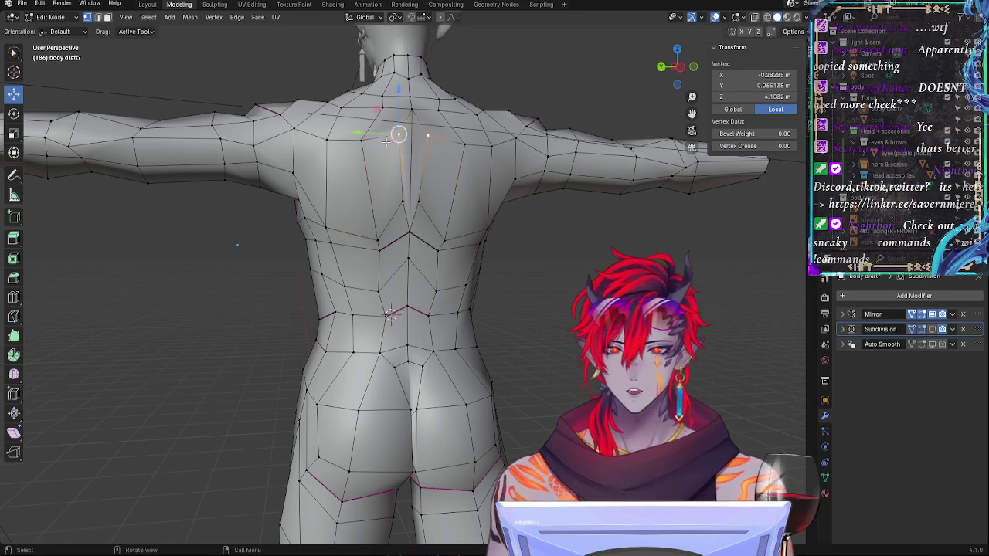
pyautogui.moveTo(457, 154); pyautogui.dragTo(359, 186, button='middle')
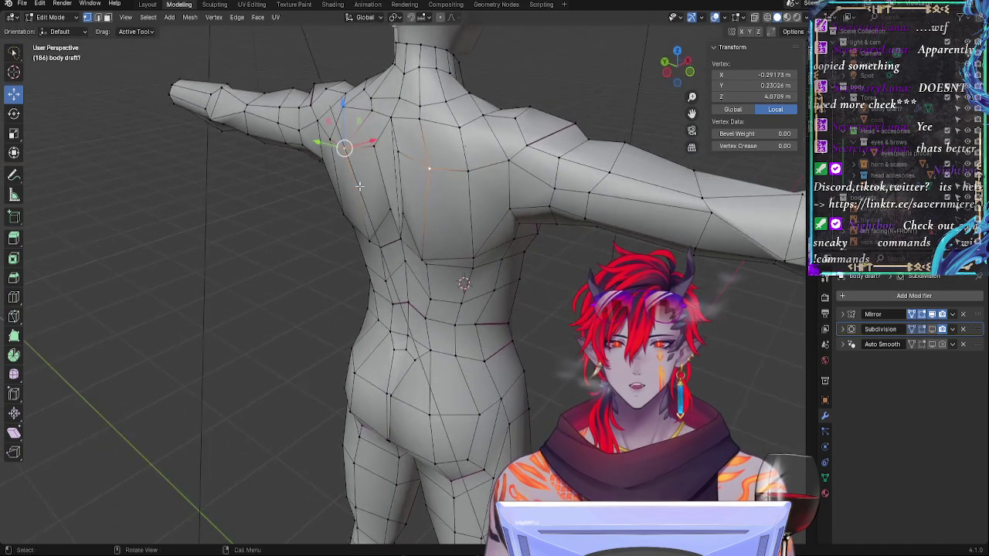
pyautogui.moveTo(360, 145); pyautogui.dragTo(356, 146)
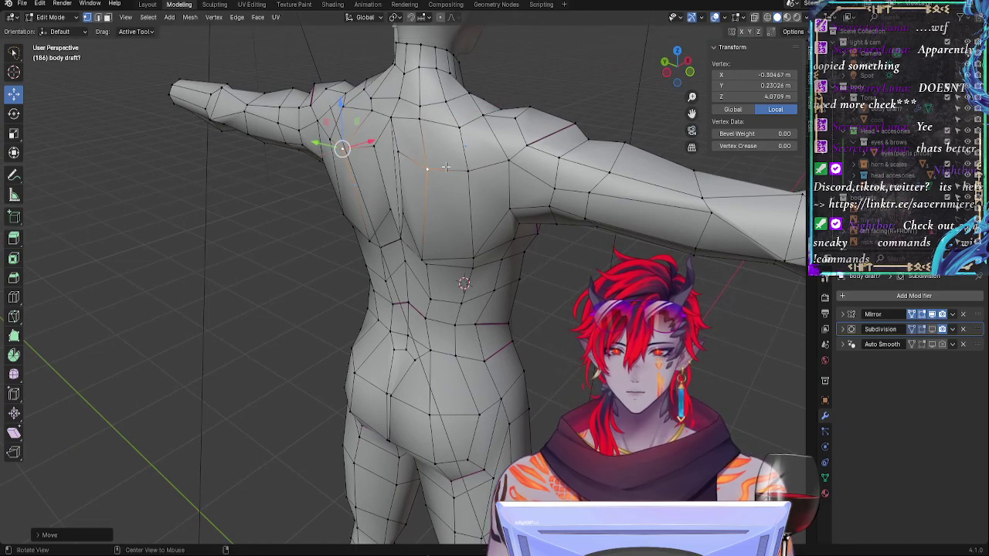
pyautogui.click(468, 170)
pyautogui.moveTo(470, 172); pyautogui.dragTo(403, 195, button='middle')
pyautogui.moveTo(399, 122); pyautogui.dragTo(394, 124)
pyautogui.moveTo(394, 127); pyautogui.dragTo(518, 205, button='middle')
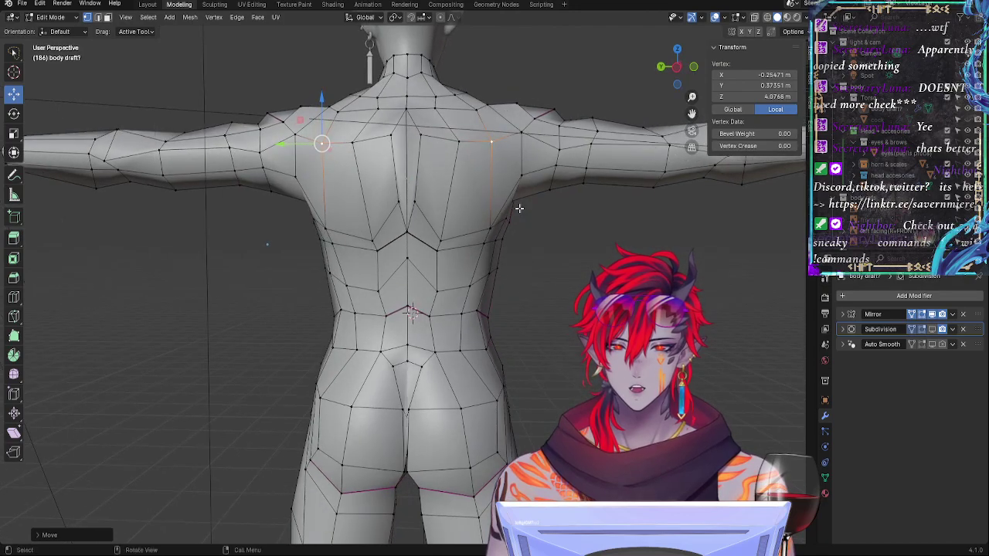
pyautogui.press('g')
pyautogui.press('g')
pyautogui.click(516, 206)
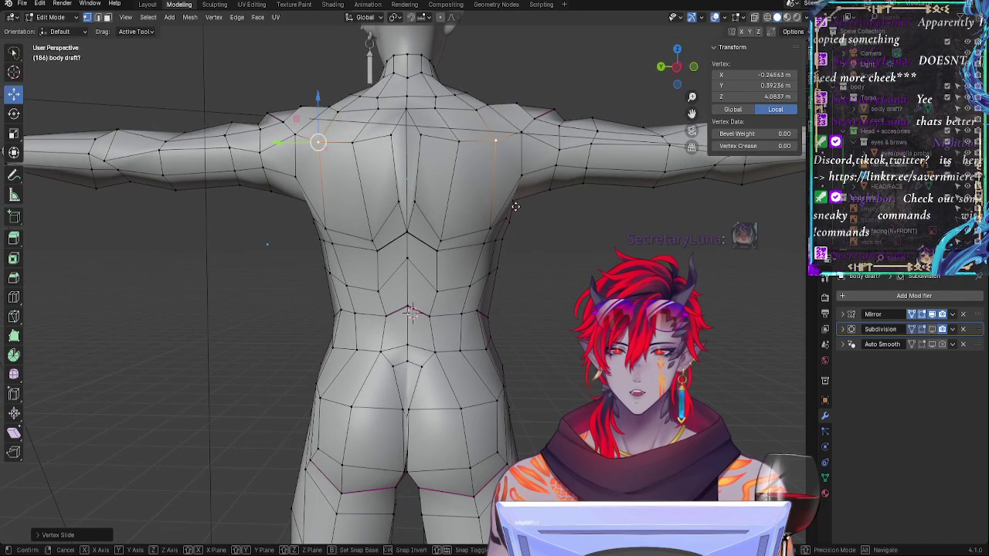
pyautogui.press('g')
pyautogui.press('g')
pyautogui.click(519, 208)
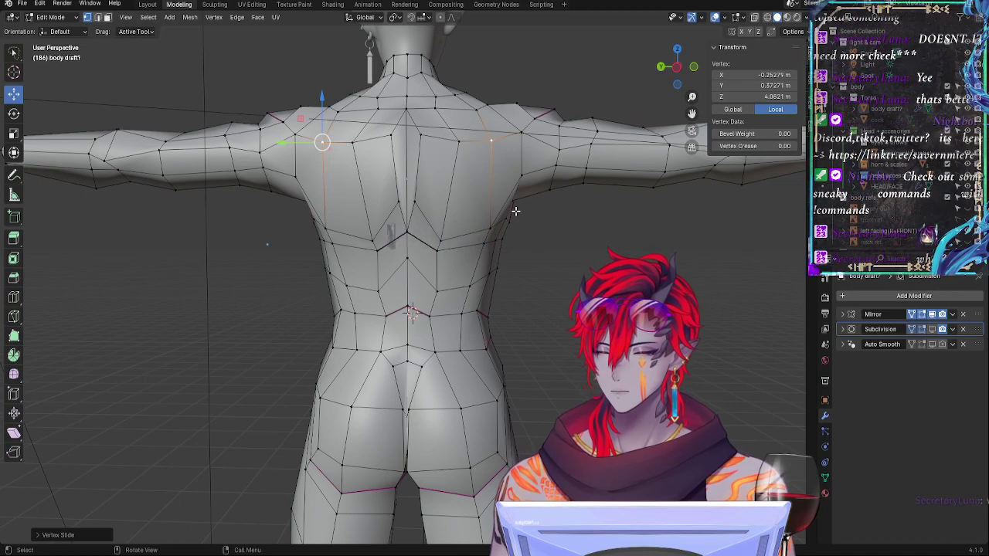
# Step: Enable the Subdivision modifier's edit-mode display and return to Object Mode
pyautogui.moveTo(515, 210); pyautogui.dragTo(606, 325, button='middle')
pyautogui.click(932, 330)
pyautogui.press('Tab')
# Step: Orbit around the smoothed body, toggling subdivision display to compare shapes
pyautogui.moveTo(448, 396); pyautogui.dragTo(325, 317, button='middle')
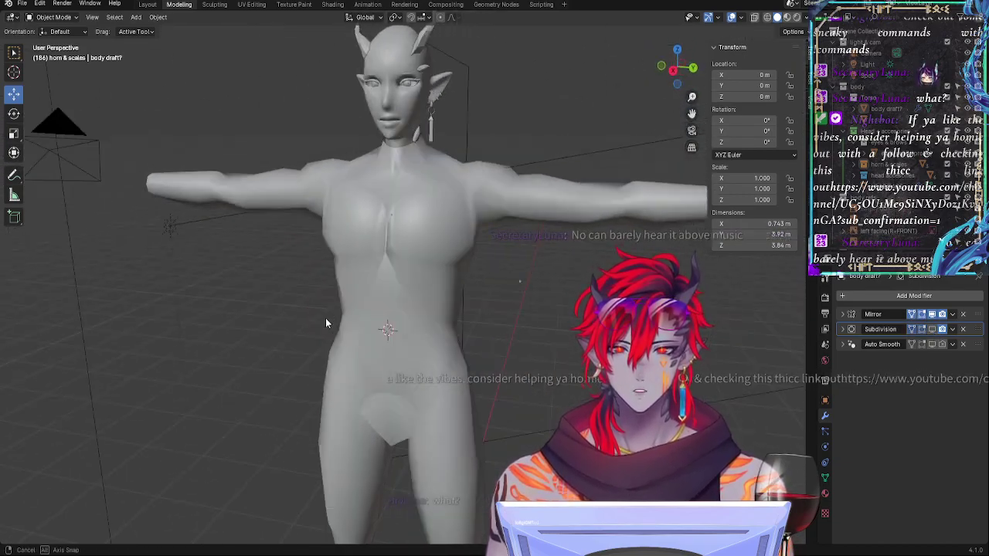
pyautogui.click(930, 332)
pyautogui.click(929, 332)
pyautogui.moveTo(598, 333); pyautogui.dragTo(399, 324, button='middle')
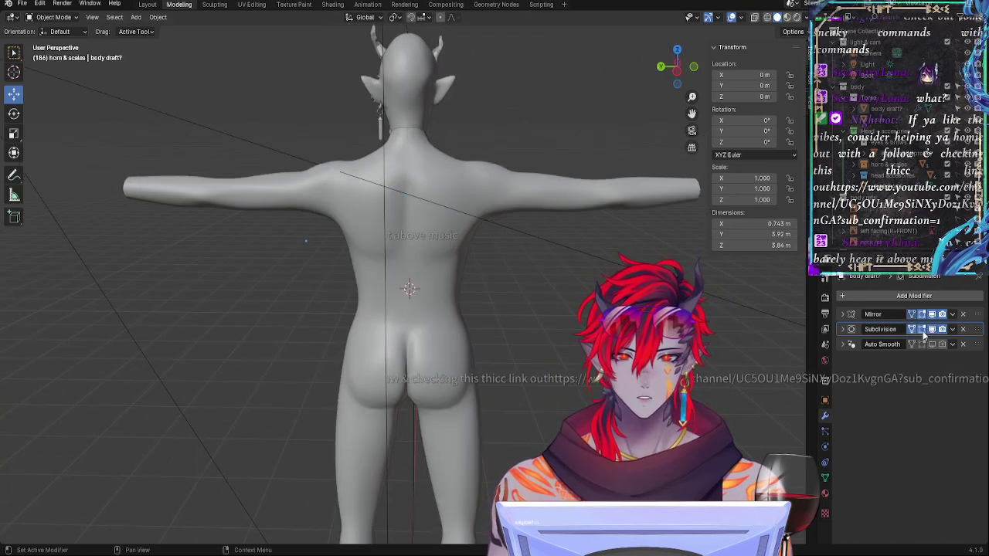
pyautogui.moveTo(517, 398); pyautogui.dragTo(533, 379, button='middle')
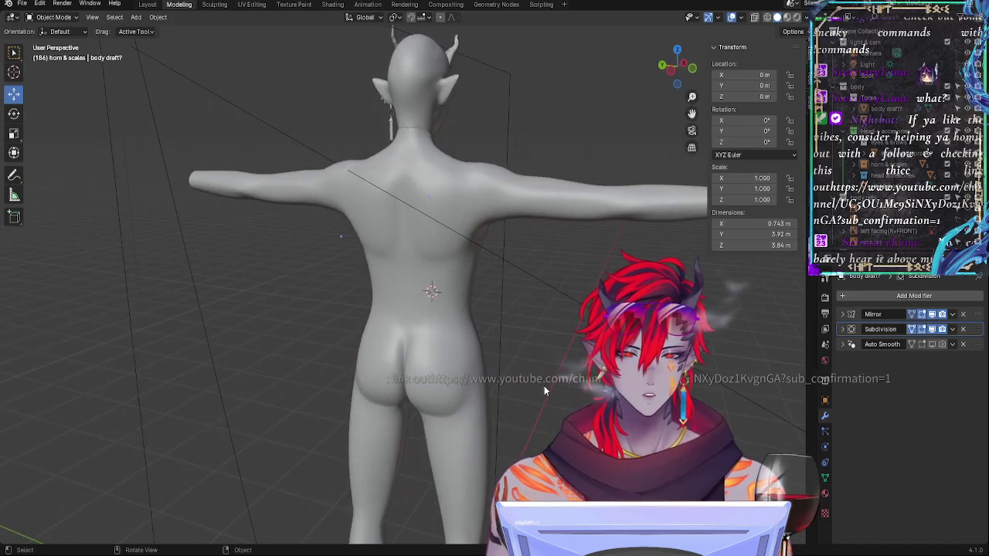
# Step: Return to Edit Mode in front orthographic view with X-ray see-through display enabled
pyautogui.press('Tab')
pyautogui.keyDown('ctrl'); pyautogui.keyDown('alt'); pyautogui.moveTo(570, 405); pyautogui.dragTo(548, 266); pyautogui.keyUp('alt'); pyautogui.keyUp('ctrl')
pyautogui.keyDown('alt'); pyautogui.moveTo(618, 286); pyautogui.dragTo(529, 282); pyautogui.keyUp('alt')
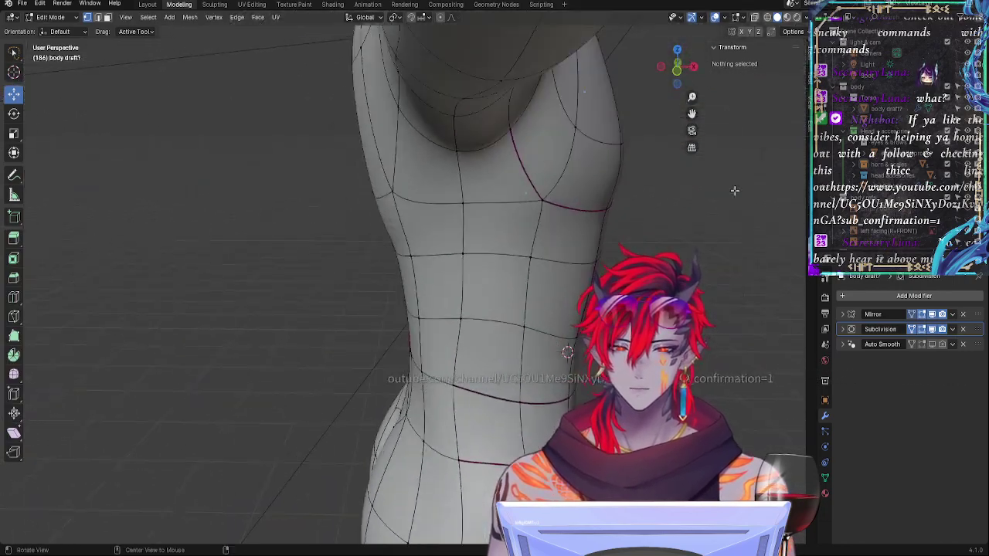
pyautogui.click(674, 81)
pyautogui.press('Tab')
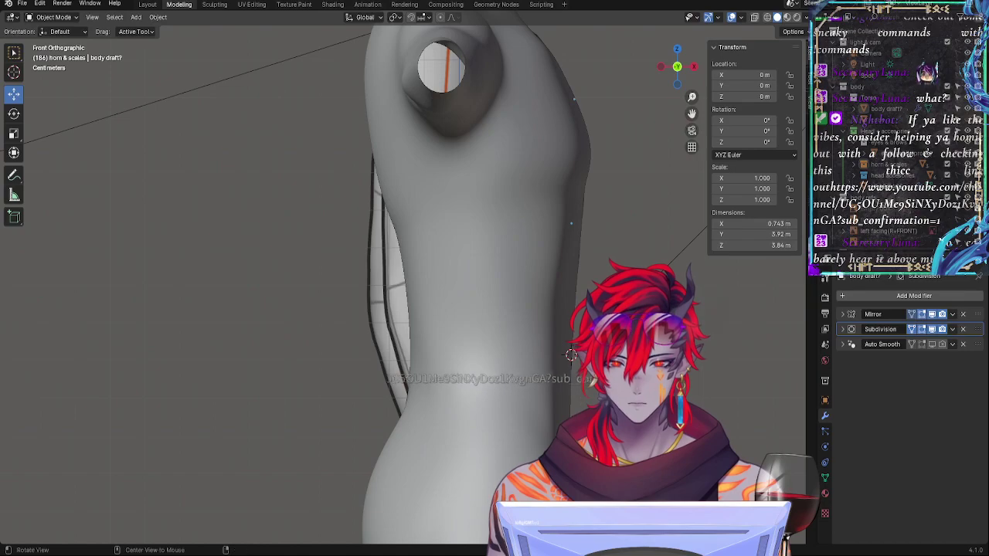
pyautogui.press('Tab')
pyautogui.hotkey('alt', 'z')
pyautogui.keyDown('alt'); pyautogui.keyDown('shift'); pyautogui.moveTo(352, 477); pyautogui.dragTo(457, 385); pyautogui.keyUp('shift'); pyautogui.keyUp('alt')
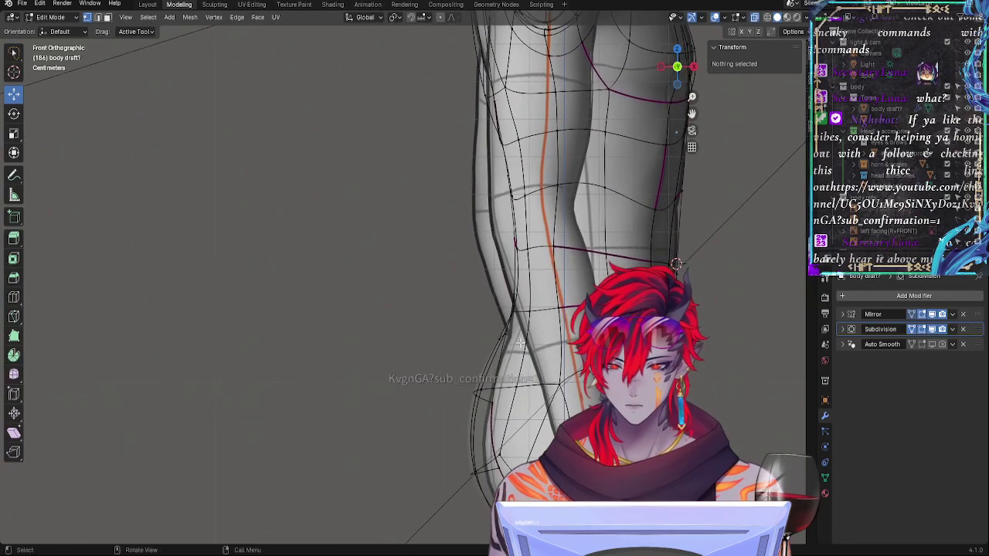
# Step: Move a lower-back vertex sideways along the X axis
pyautogui.moveTo(458, 384); pyautogui.dragTo(419, 340, button='middle')
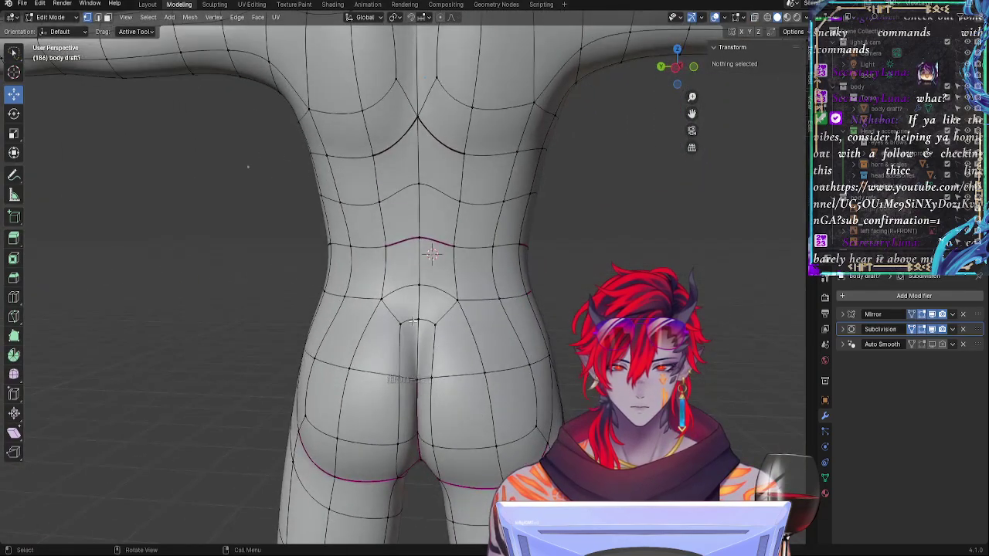
pyautogui.click(419, 340)
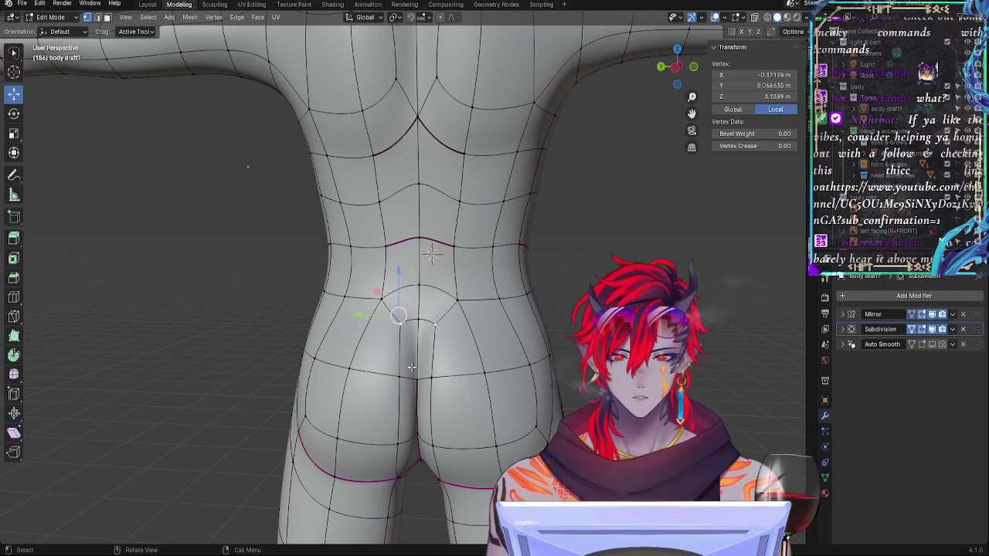
pyautogui.moveTo(483, 396); pyautogui.dragTo(547, 423, button='middle')
pyautogui.press('g')
pyautogui.press('x')
pyautogui.click(522, 411)
# Step: Push the top-of-cleft vertex and the one below it along X
pyautogui.click(448, 369)
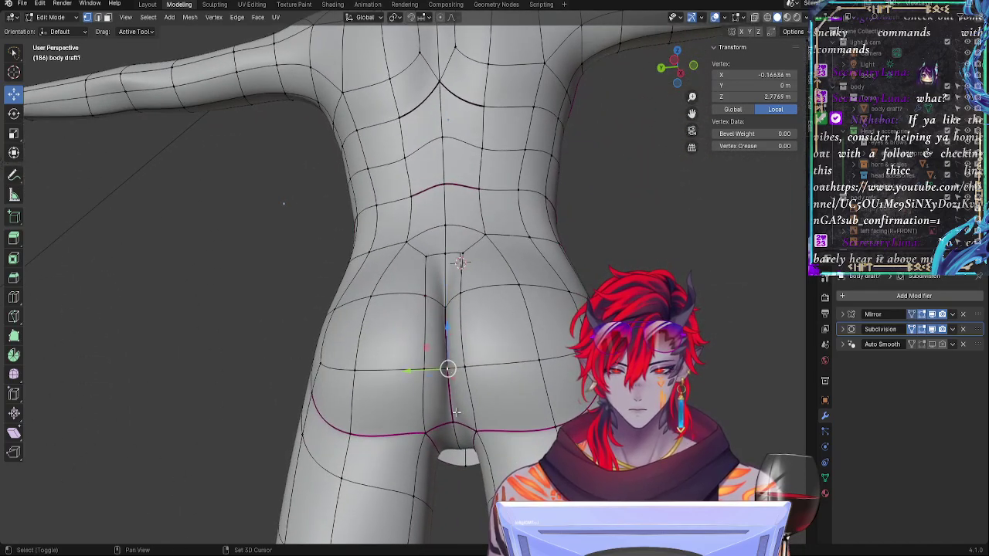
pyautogui.keyDown('shift'); pyautogui.click(453, 422); pyautogui.keyUp('shift')
pyautogui.moveTo(473, 423); pyautogui.dragTo(422, 429, button='middle')
pyautogui.moveTo(512, 386); pyautogui.dragTo(523, 386)
pyautogui.moveTo(511, 388); pyautogui.dragTo(551, 359, button='middle')
# Step: Move a buttock vertex inward along X and adjust its height along Z
pyautogui.click(455, 374)
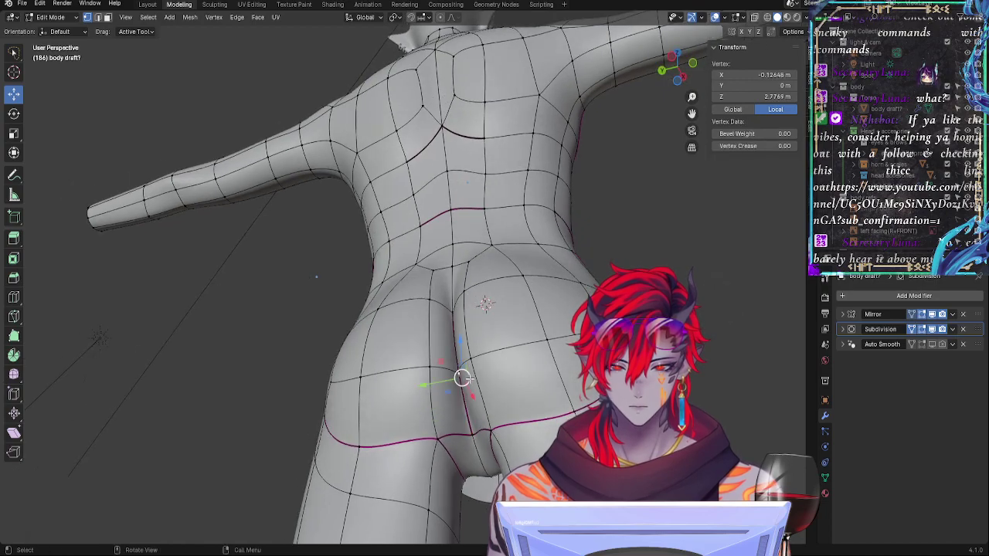
pyautogui.moveTo(462, 377); pyautogui.dragTo(501, 417, button='middle')
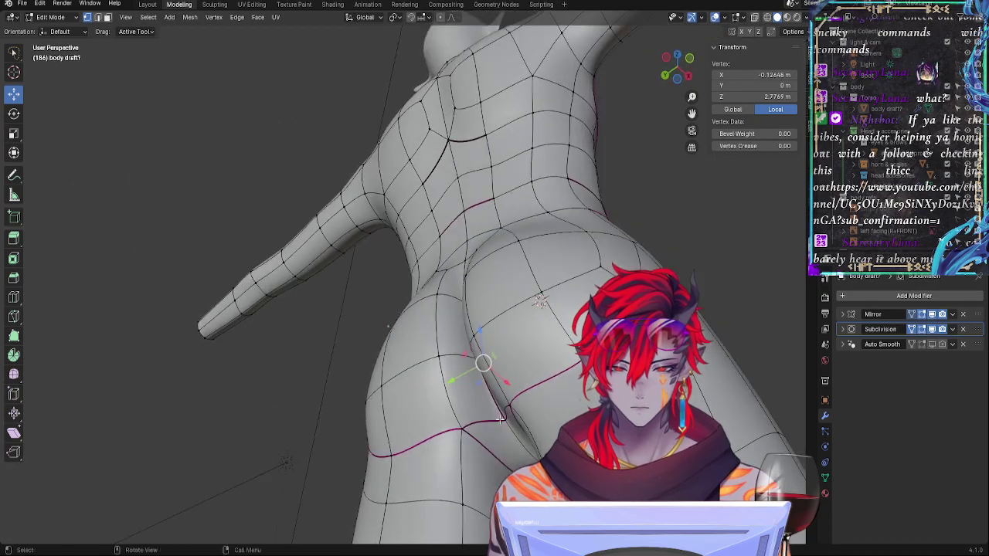
pyautogui.moveTo(526, 435); pyautogui.dragTo(533, 440)
pyautogui.moveTo(533, 440); pyautogui.dragTo(573, 471, button='middle')
pyautogui.moveTo(460, 415); pyautogui.dragTo(488, 415, button='middle')
pyautogui.moveTo(489, 415); pyautogui.dragTo(485, 399)
pyautogui.moveTo(486, 399); pyautogui.dragTo(481, 431, button='middle')
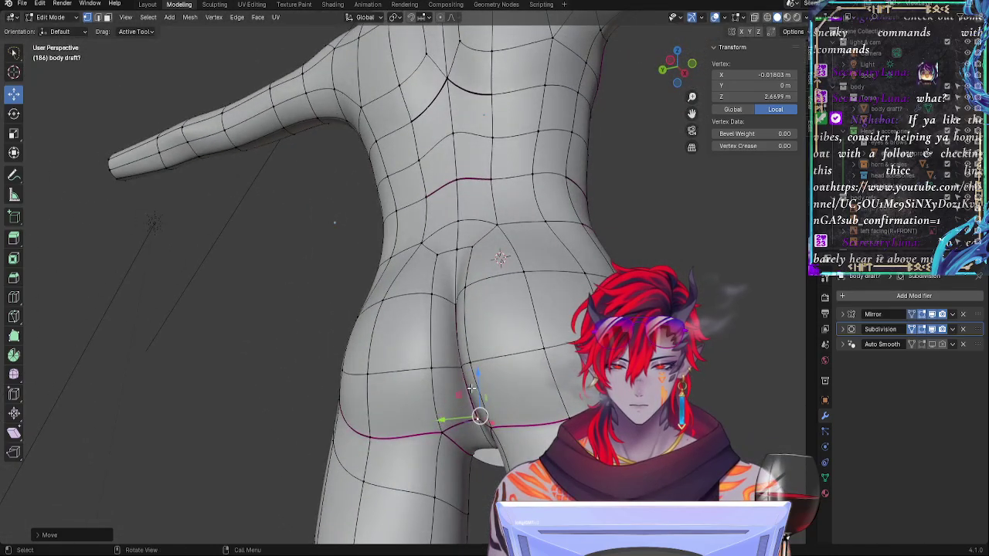
# Step: Shift another buttock vertex sideways along the X axis
pyautogui.click(466, 370)
pyautogui.moveTo(510, 381); pyautogui.dragTo(523, 356, button='middle')
pyautogui.press('g')
pyautogui.press('x')
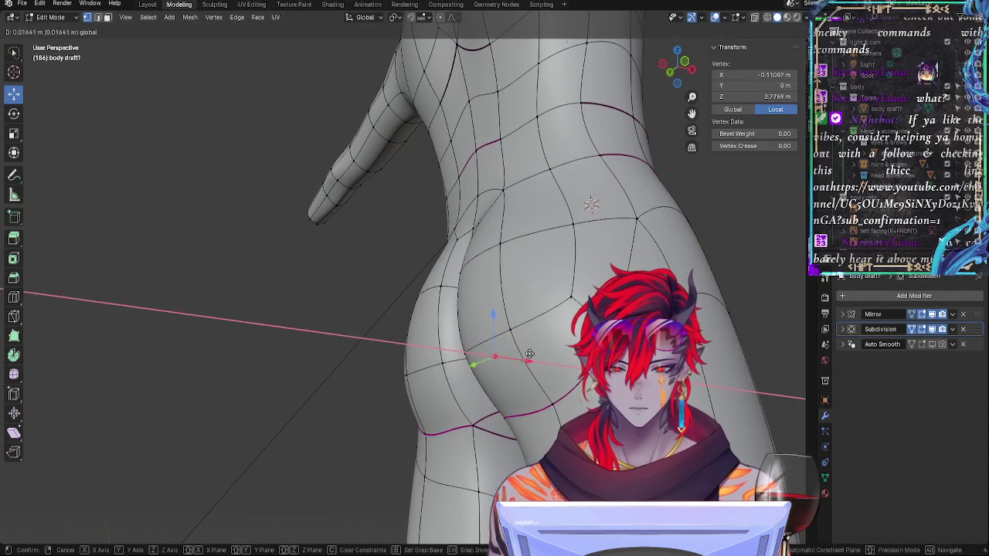
pyautogui.click(474, 353)
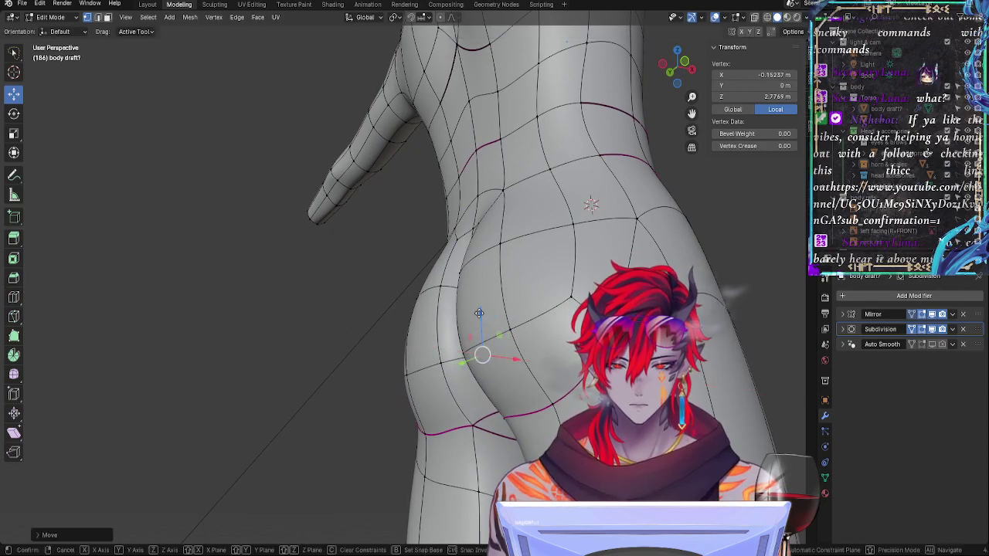
pyautogui.moveTo(479, 353); pyautogui.dragTo(524, 360, button='middle')
# Step: Reposition the outer buttock vertex vertically along Z, then push it outward along X
pyautogui.click(464, 276)
pyautogui.moveTo(463, 277); pyautogui.dragTo(479, 284, button='middle')
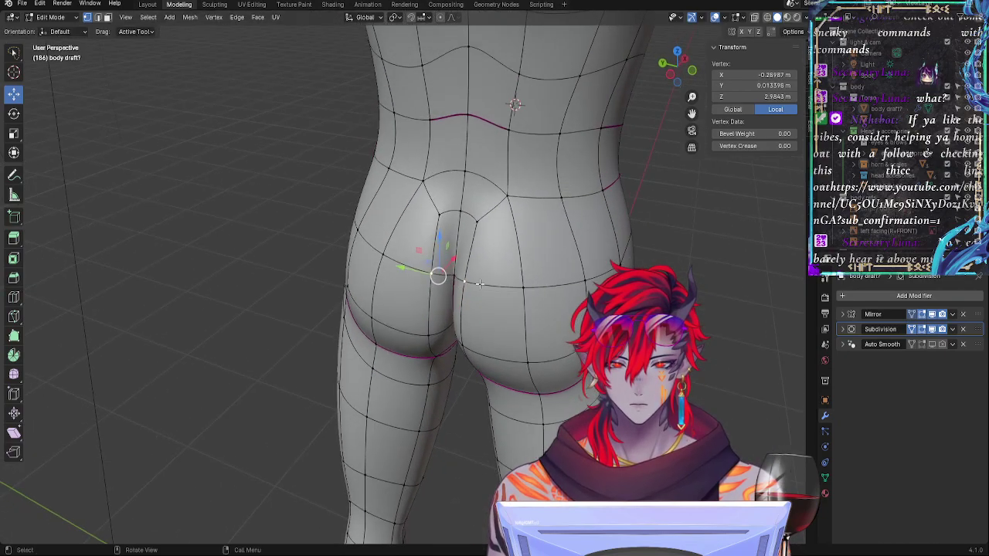
pyautogui.press('g')
pyautogui.press('z')
pyautogui.click(461, 231)
pyautogui.moveTo(461, 231); pyautogui.dragTo(472, 289, button='middle')
pyautogui.moveTo(469, 253); pyautogui.dragTo(469, 263)
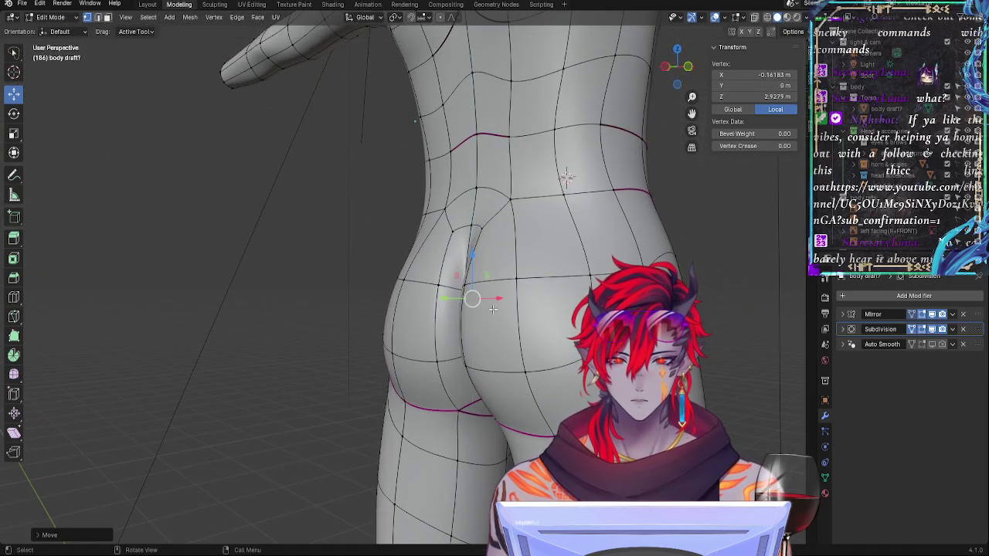
pyautogui.moveTo(492, 300); pyautogui.dragTo(482, 303)
pyautogui.moveTo(483, 304); pyautogui.dragTo(550, 304, button='middle')
# Step: Shrink/fatten a three-vertex buttock loop along its normals with Alt+S, then deselect
pyautogui.click(458, 279)
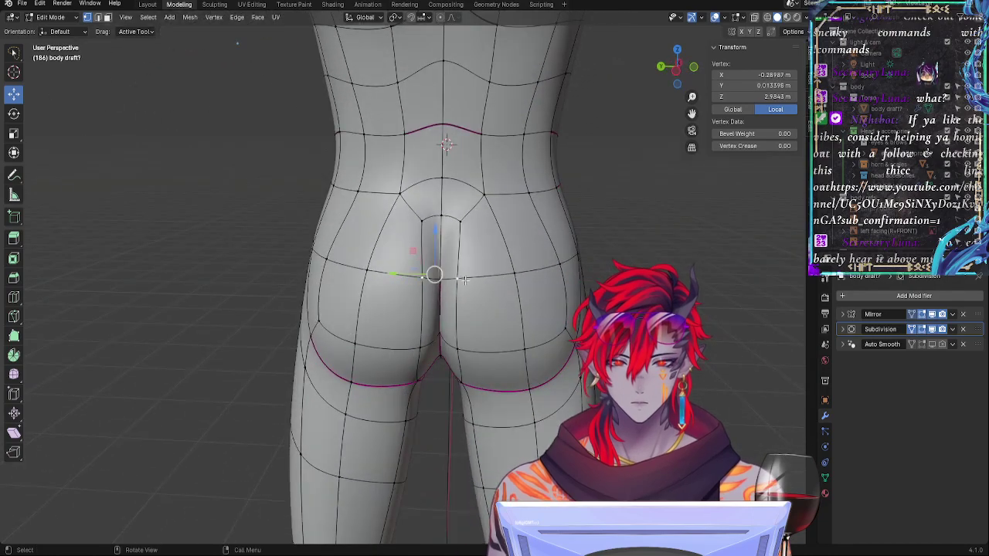
pyautogui.keyDown('shift'); pyautogui.click(458, 350); pyautogui.keyUp('shift')
pyautogui.keyDown('shift'); pyautogui.click(526, 353); pyautogui.keyUp('shift')
pyautogui.moveTo(530, 364); pyautogui.dragTo(605, 376, button='middle')
pyautogui.hotkey('alt', 's')
pyautogui.click(517, 384)
pyautogui.hotkey('alt', 'a')
# Step: Move an inner buttock vertex horizontally, then select the lower crotch vertex
pyautogui.moveTo(533, 384); pyautogui.dragTo(535, 362, button='middle')
pyautogui.click(463, 362)
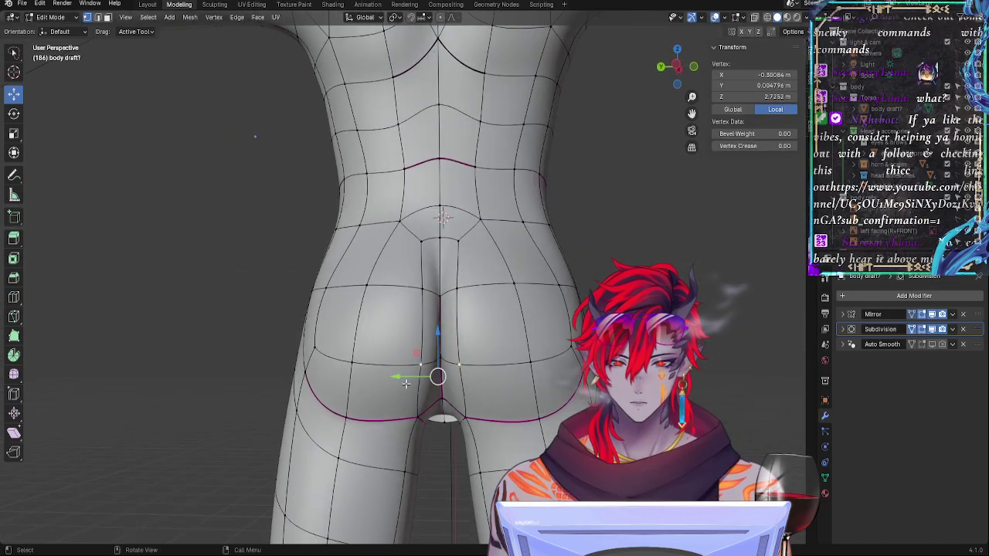
pyautogui.moveTo(406, 384); pyautogui.dragTo(443, 358)
pyautogui.click(468, 418)
# Step: Crease the crotch edge, then nudge a crotch vertex along Y and pull it down
pyautogui.click(466, 418)
pyautogui.keyDown('shift'); pyautogui.click(445, 397); pyautogui.keyUp('shift')
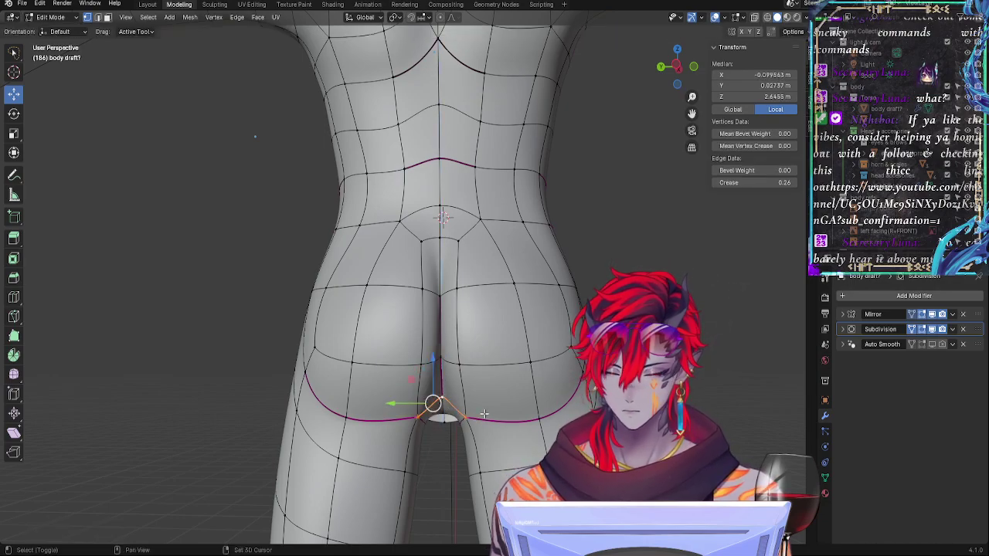
pyautogui.hotkey('shift', 'e')
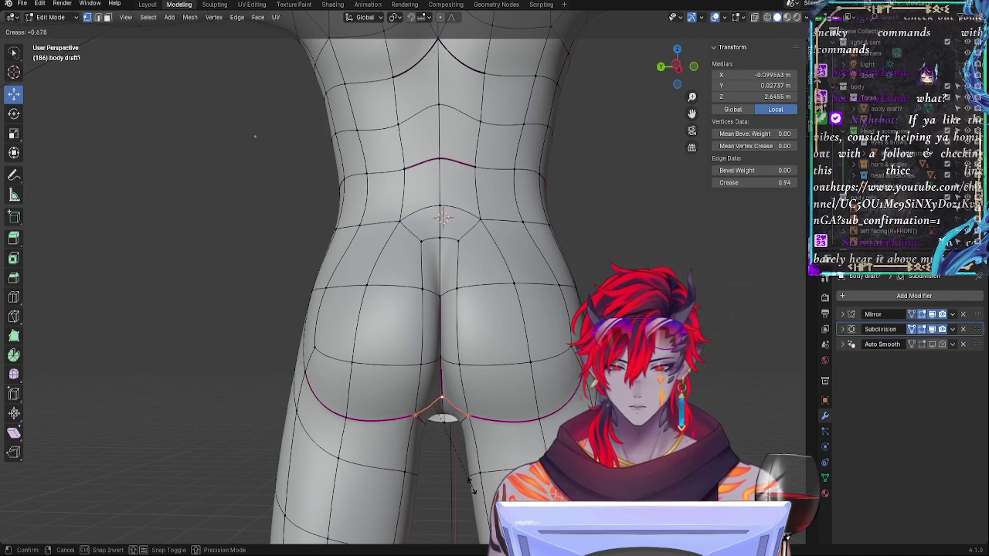
pyautogui.click(459, 462)
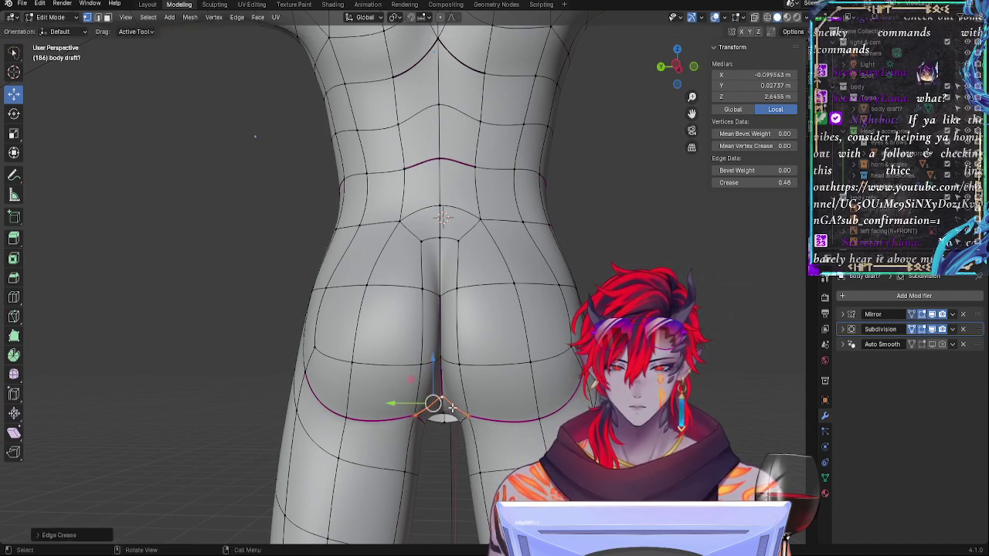
pyautogui.click(462, 415)
pyautogui.moveTo(386, 415); pyautogui.dragTo(387, 416)
pyautogui.moveTo(424, 371); pyautogui.dragTo(425, 379)
pyautogui.click(425, 378)
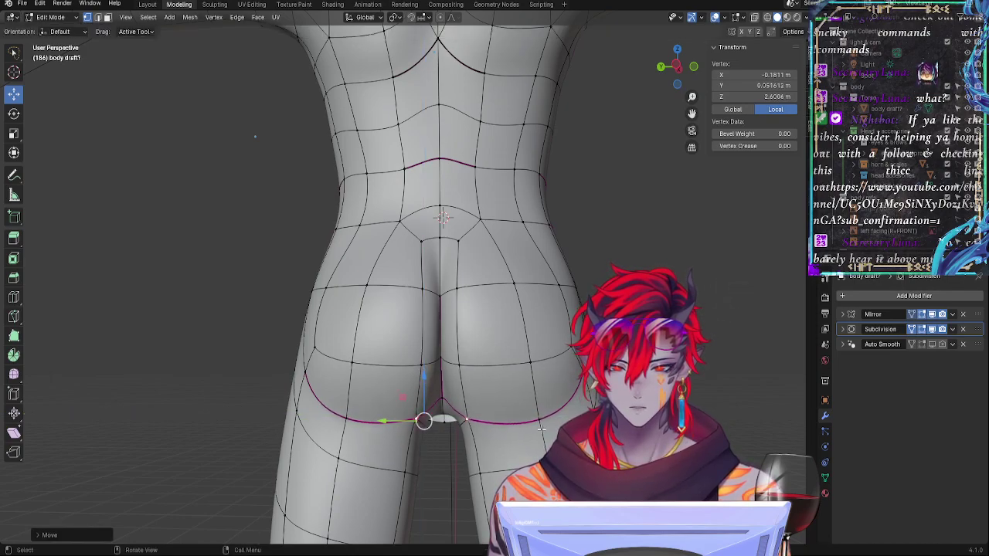
# Step: Crease the lower buttock fold edge loop
pyautogui.click(340, 427)
pyautogui.keyDown('ctrl'); pyautogui.click(536, 421); pyautogui.keyUp('ctrl')
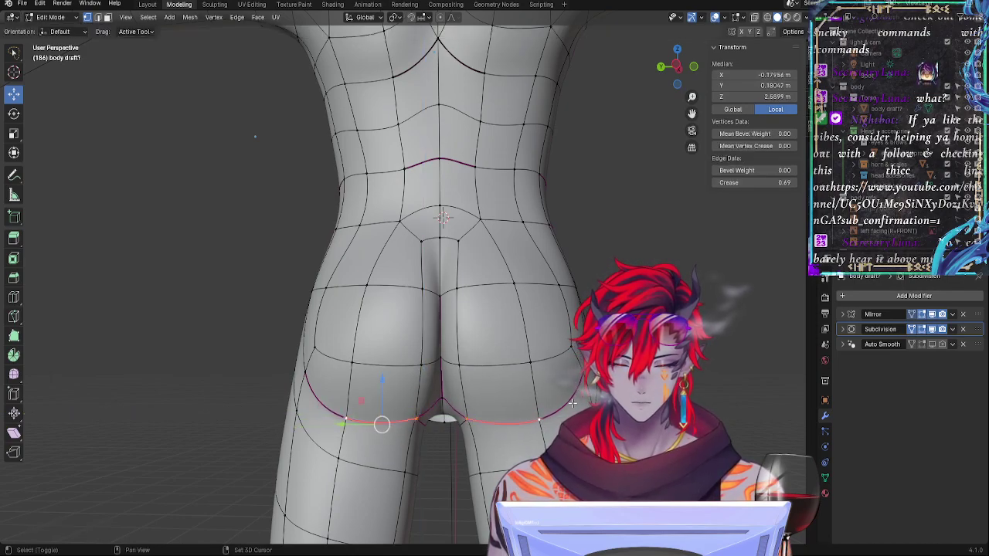
pyautogui.hotkey('shift', 'e')
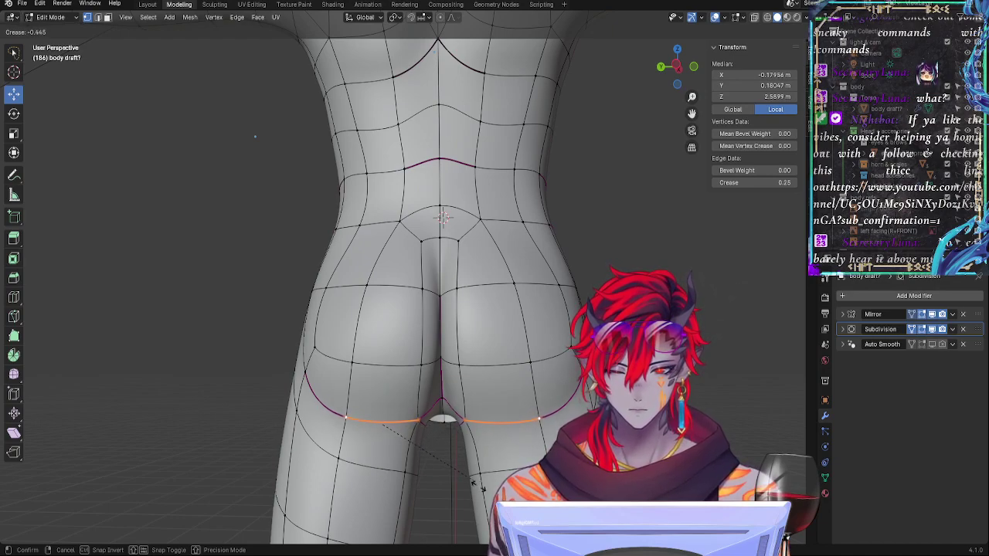
pyautogui.click(557, 493)
pyautogui.hotkey('alt', 'a')
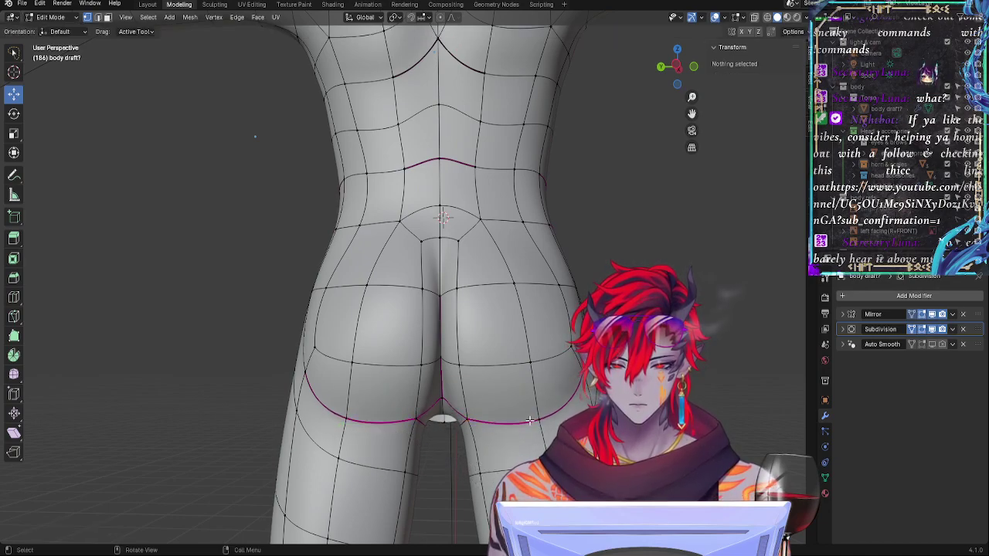
# Step: Slide a fold vertex along its edge and crease the neighbouring fold edge
pyautogui.click(540, 420)
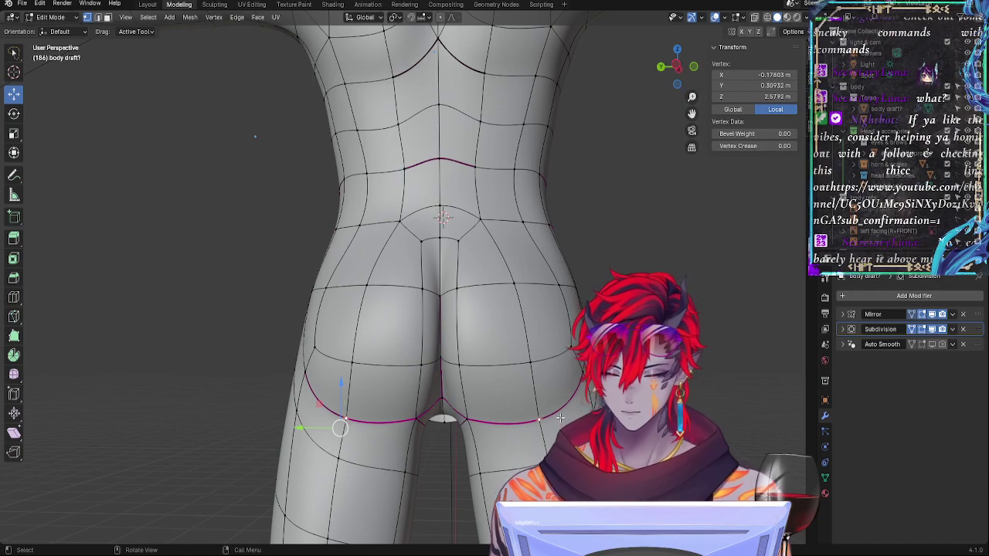
pyautogui.hotkey('shift', 'v')
pyautogui.click(578, 384)
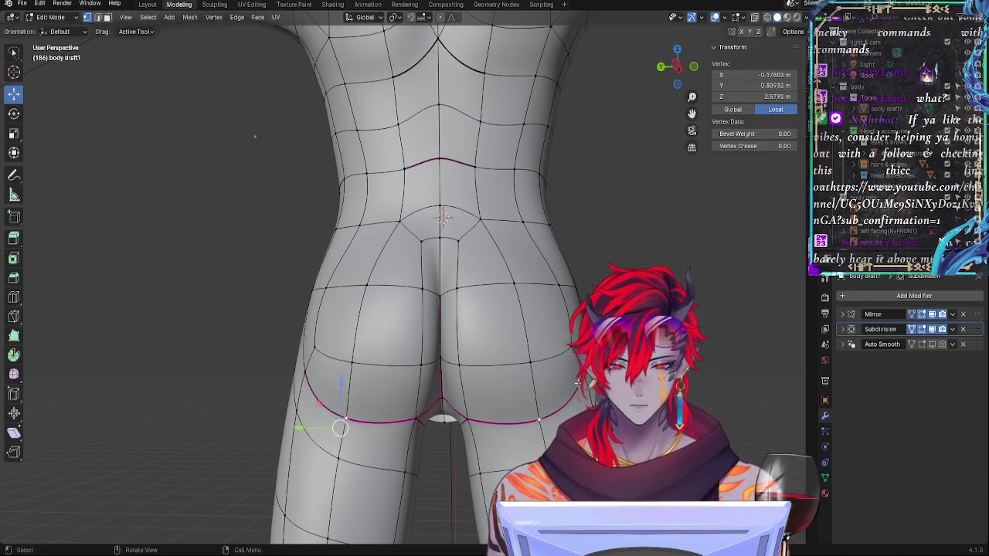
pyautogui.keyDown('shift'); pyautogui.click(565, 418); pyautogui.keyUp('shift')
pyautogui.hotkey('shift', 'e')
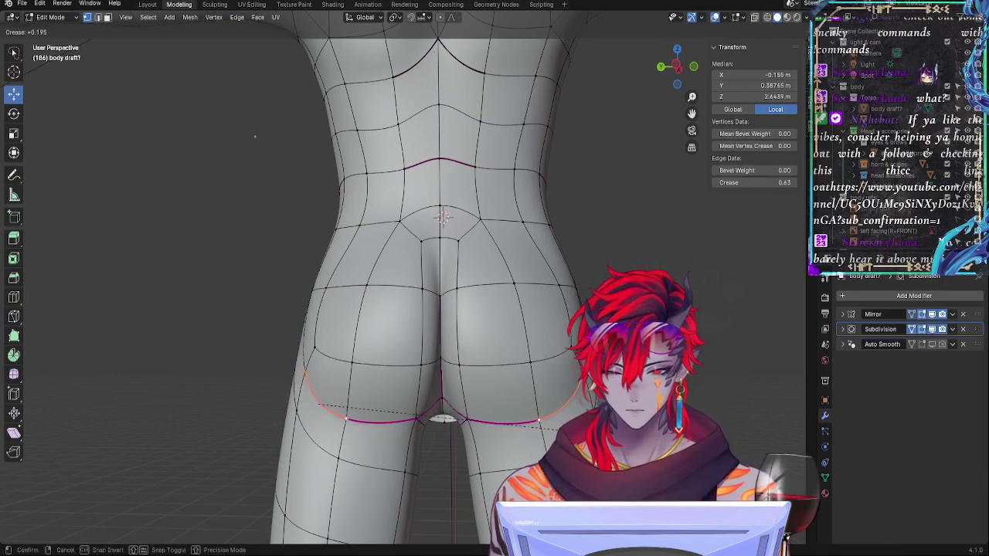
pyautogui.click(581, 412)
pyautogui.click(641, 397)
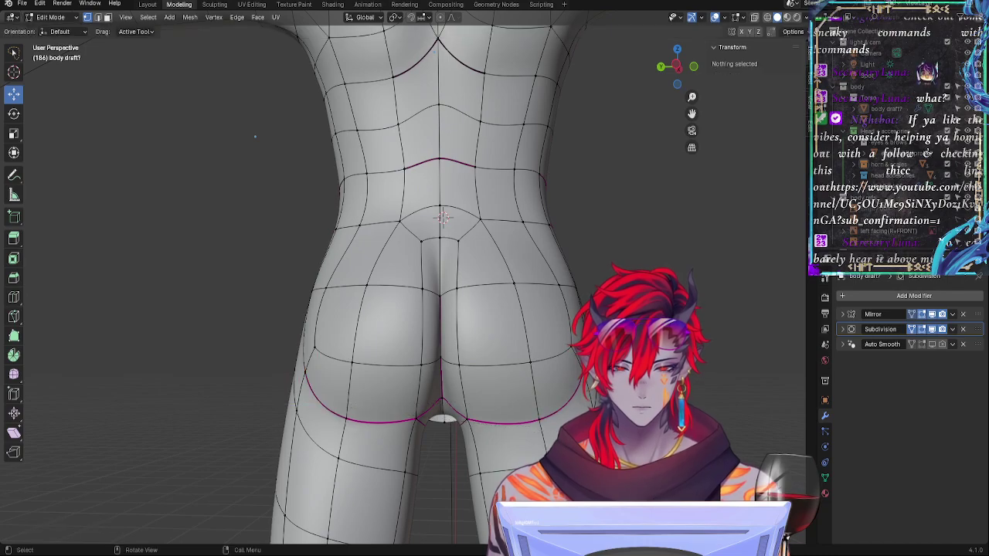
# Step: Crease the left buttock's outer edge, then return to a straight rear view
pyautogui.moveTo(641, 398); pyautogui.dragTo(580, 408, button='middle')
pyautogui.click(395, 337)
pyautogui.keyDown('shift'); pyautogui.click(407, 269); pyautogui.keyUp('shift')
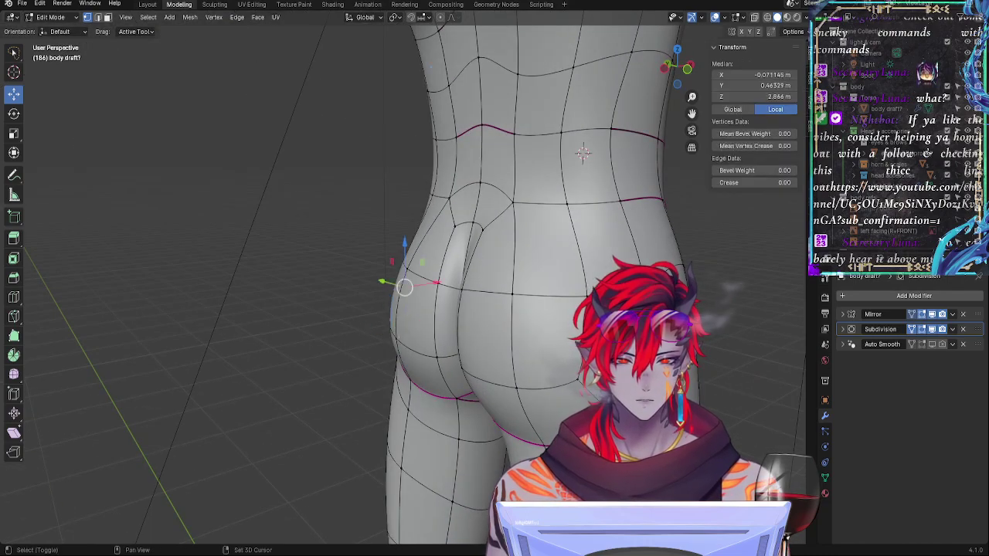
pyautogui.hotkey('shift', 'e')
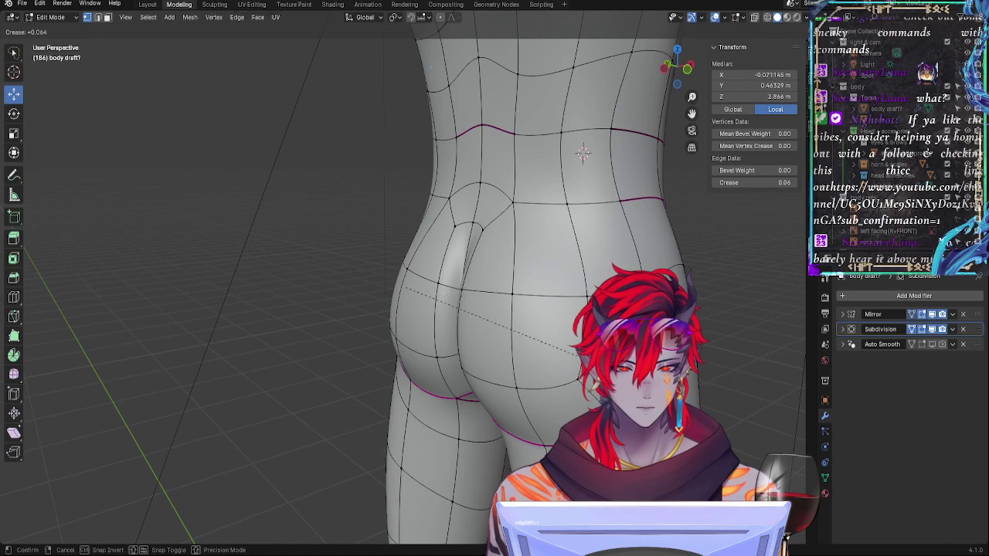
pyautogui.click(629, 378)
pyautogui.click(645, 406)
pyautogui.moveTo(645, 409); pyautogui.dragTo(618, 425, button='middle')
pyautogui.moveTo(541, 371); pyautogui.dragTo(627, 361, button='middle')
# Step: Crease the edge above the buttock cleft and slide a hip vertex along its edge
pyautogui.click(459, 221)
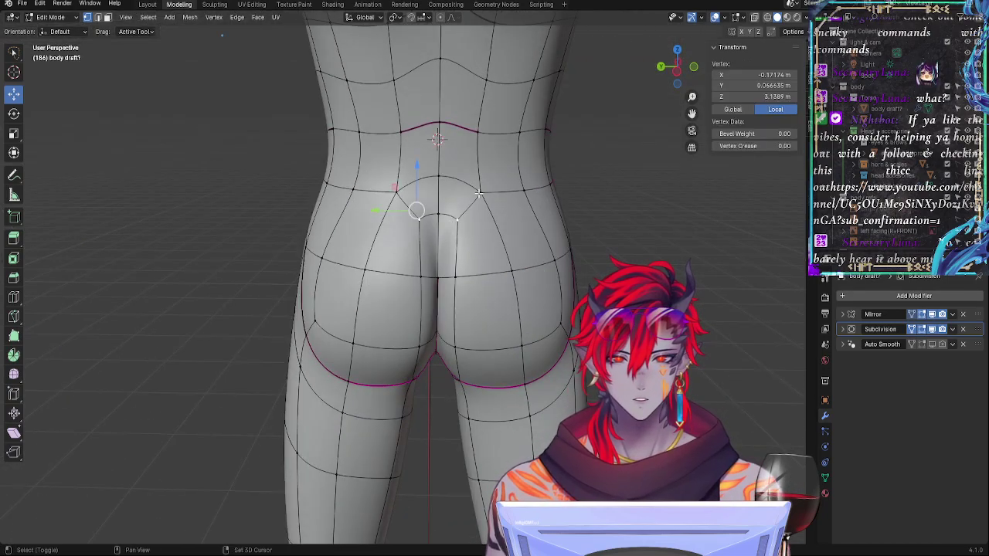
pyautogui.keyDown('shift'); pyautogui.click(479, 193); pyautogui.keyUp('shift')
pyautogui.hotkey('shift', 'e')
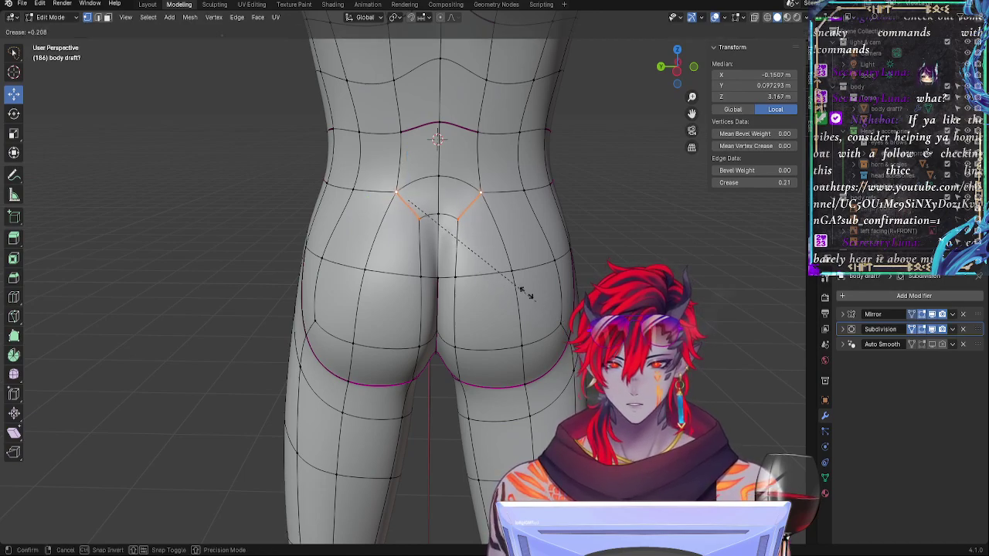
pyautogui.click(537, 302)
pyautogui.click(518, 262)
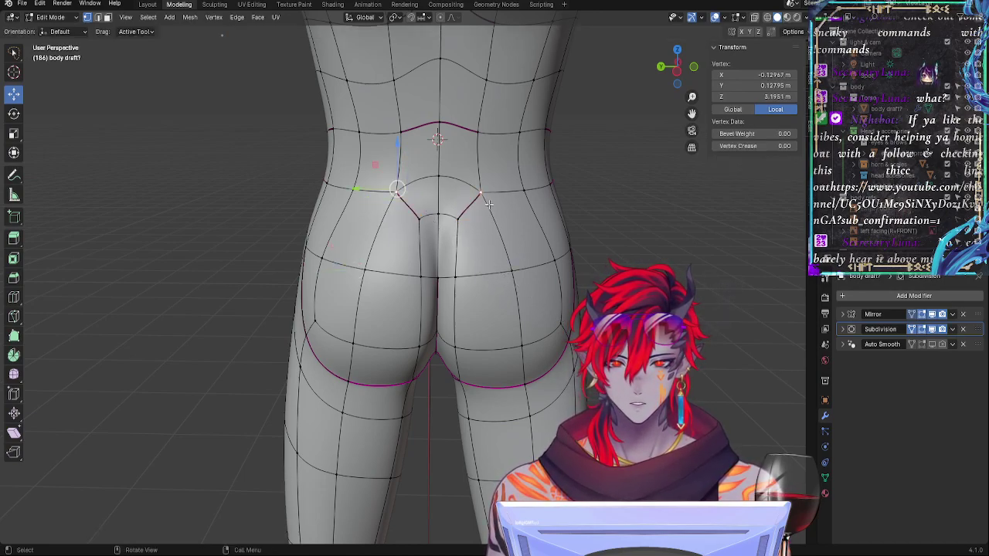
pyautogui.hotkey('shift', 'v')
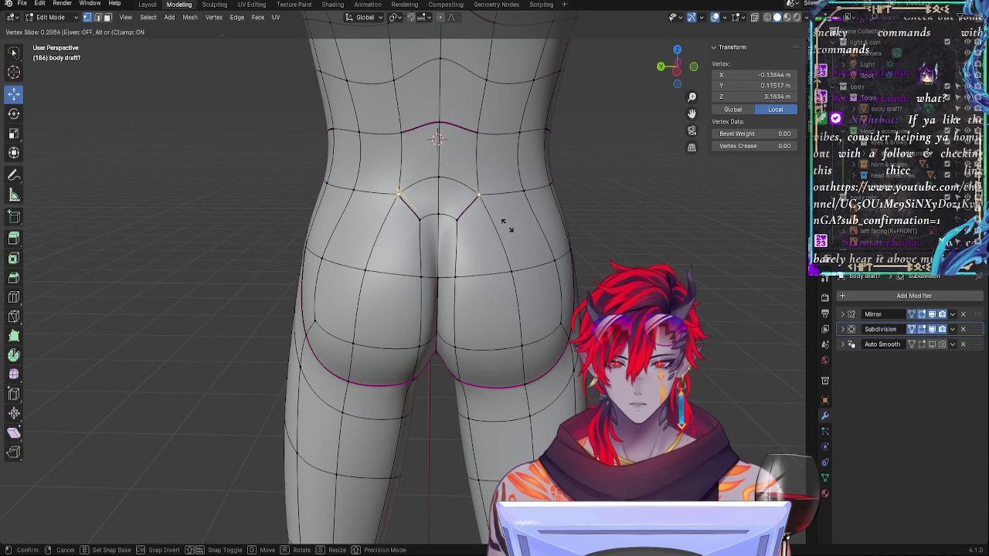
pyautogui.click(508, 235)
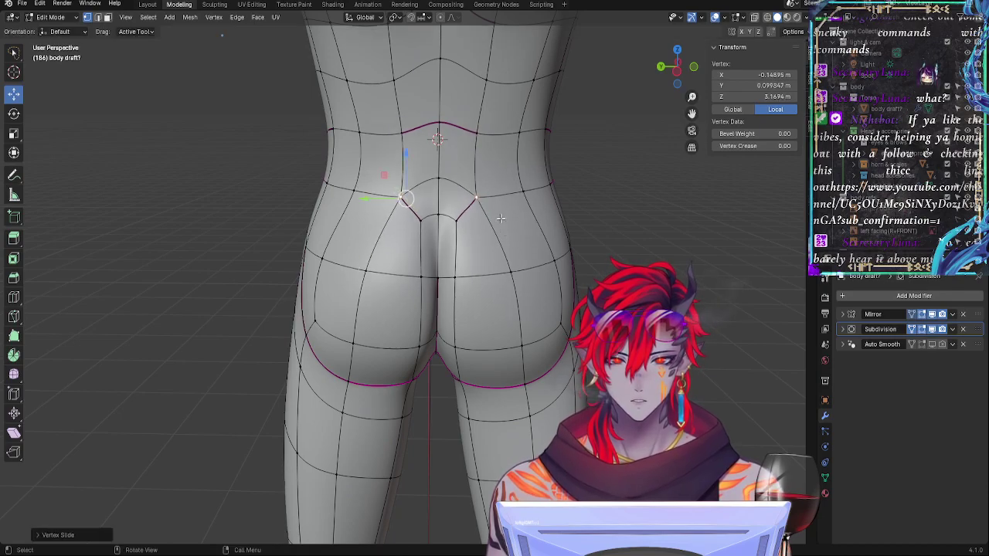
# Step: Nudge two vertices on the side of the hip slightly sideways
pyautogui.moveTo(514, 255); pyautogui.dragTo(487, 239, button='middle')
pyautogui.keyDown('shift'); pyautogui.click(477, 143); pyautogui.keyUp('shift')
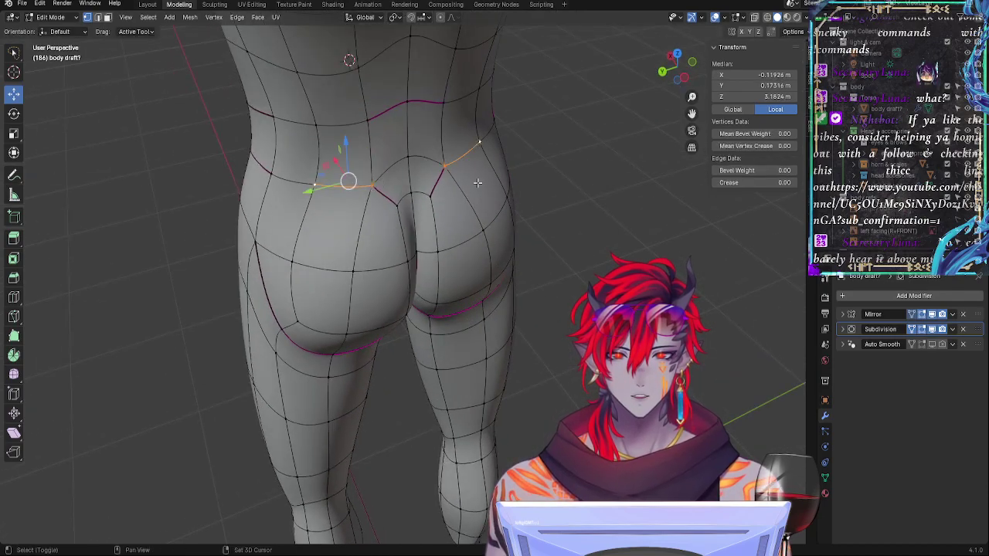
pyautogui.click(320, 184)
pyautogui.moveTo(335, 200); pyautogui.dragTo(461, 211, button='middle')
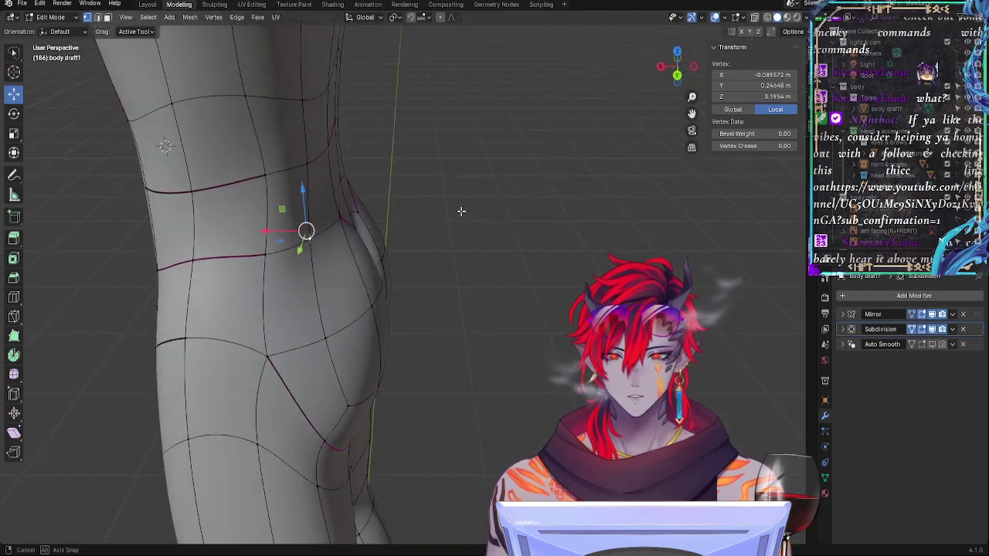
pyautogui.press('g')
pyautogui.moveTo(312, 238); pyautogui.dragTo(314, 238)
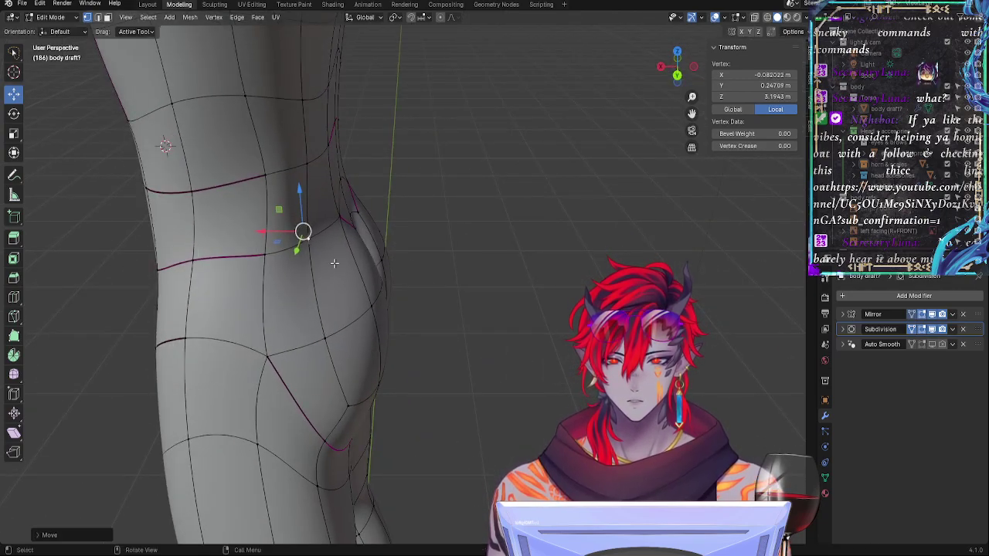
pyautogui.click(371, 307)
pyautogui.moveTo(384, 306); pyautogui.dragTo(392, 307)
# Step: Move a lower buttock-side vertex, then undo that move
pyautogui.click(318, 328)
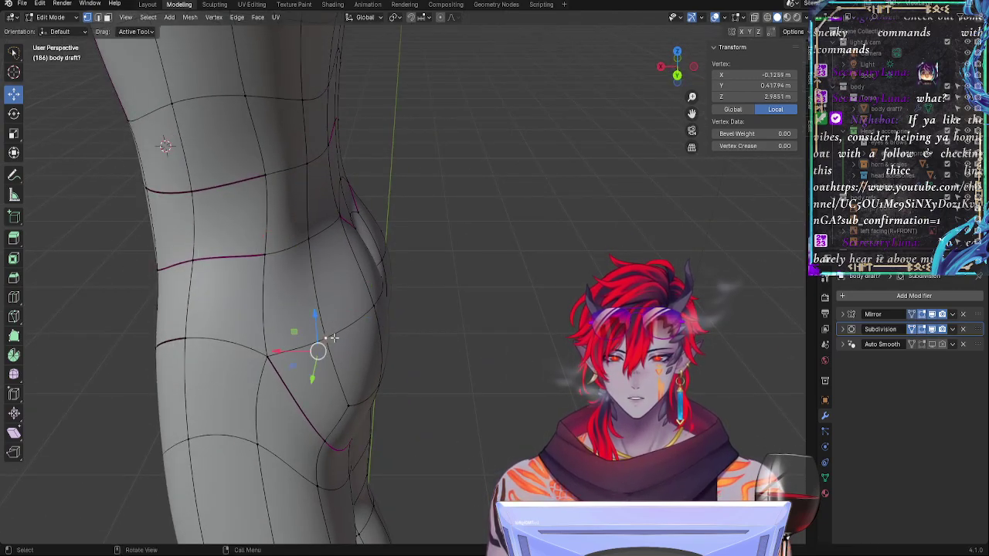
pyautogui.press('g')
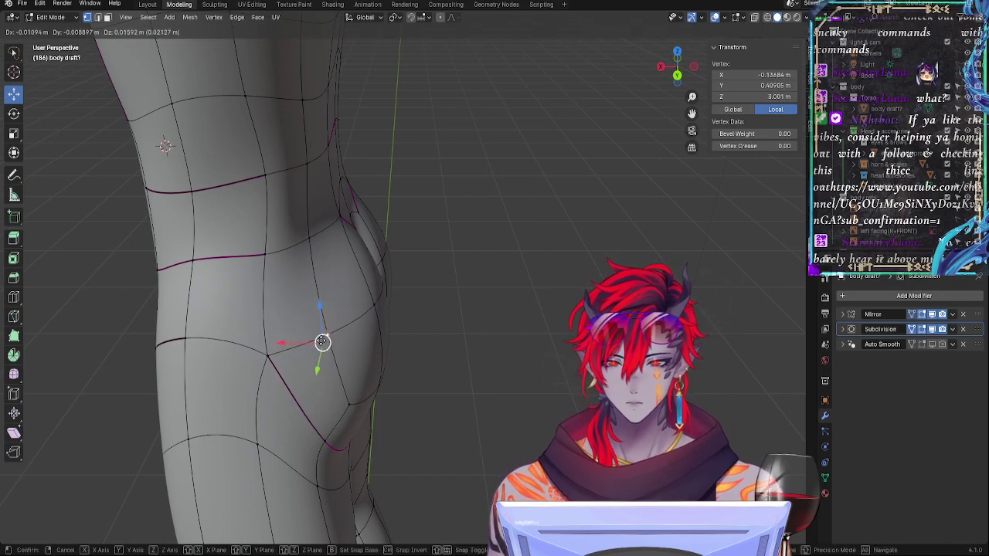
pyautogui.click(317, 343)
pyautogui.moveTo(320, 342); pyautogui.dragTo(418, 352, button='middle')
pyautogui.hotkey('ctrl', 'z')
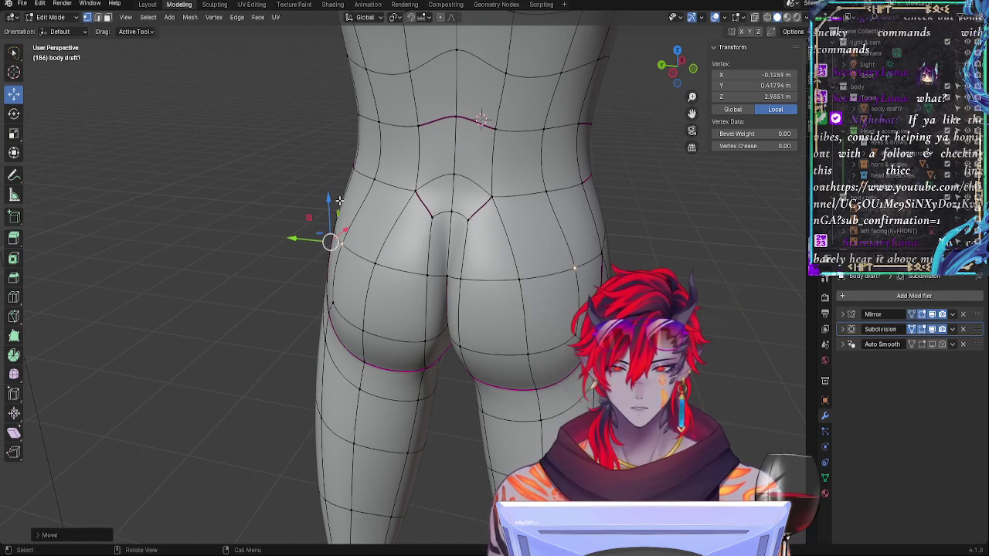
# Step: Pick an upper hip vertex and pull it slightly inward
pyautogui.click(370, 213)
pyautogui.moveTo(370, 212); pyautogui.dragTo(657, 224, button='middle')
pyautogui.click(617, 232)
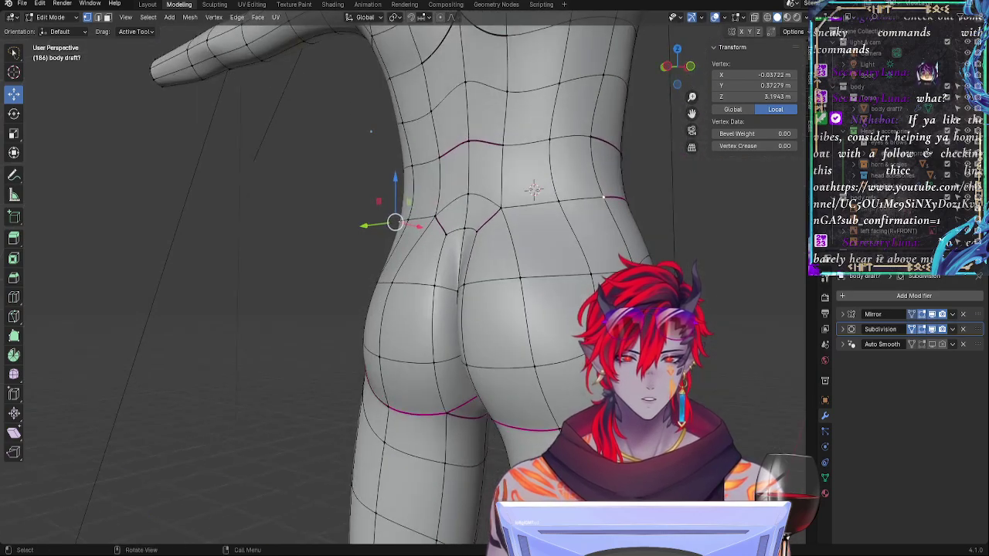
pyautogui.moveTo(605, 279); pyautogui.dragTo(615, 267, button='middle')
pyautogui.click(614, 269)
pyautogui.click(623, 245)
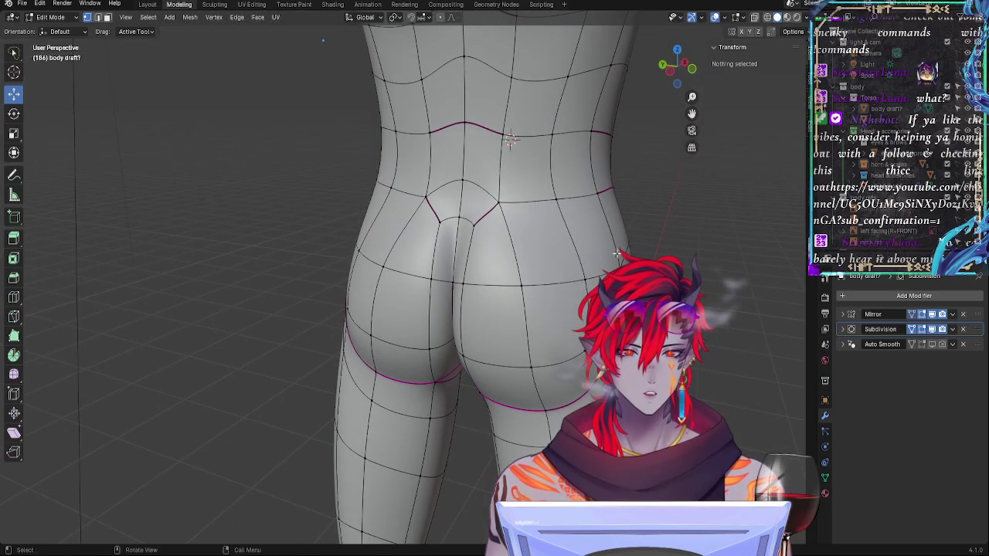
pyautogui.click(616, 253)
pyautogui.click(589, 202)
pyautogui.moveTo(338, 180); pyautogui.dragTo(342, 179)
# Step: Nudge a vertex on the left hip slightly from a straight back view
pyautogui.moveTo(525, 277); pyautogui.dragTo(573, 295, button='middle')
pyautogui.moveTo(397, 81); pyautogui.dragTo(544, 159, button='middle')
pyautogui.click(384, 247)
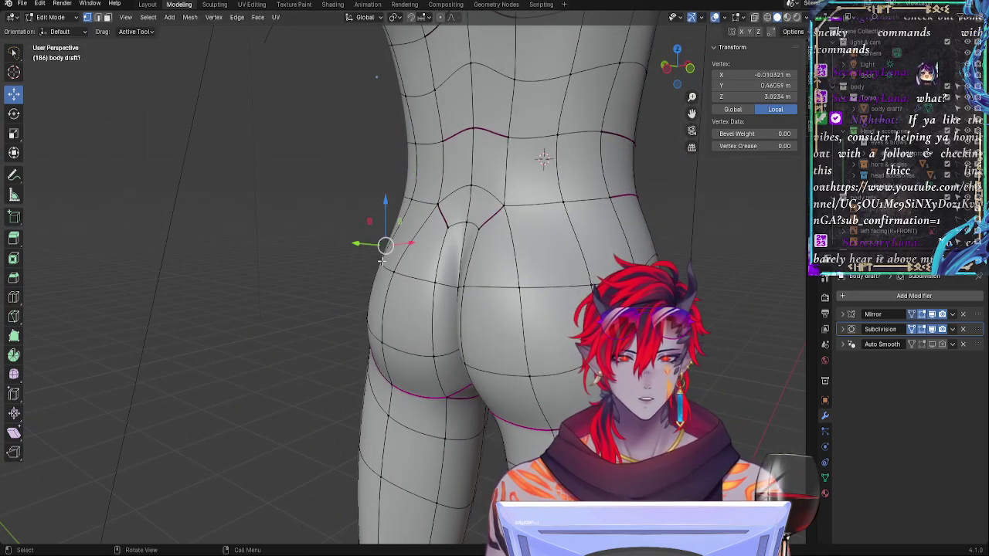
pyautogui.moveTo(362, 246); pyautogui.dragTo(350, 251, button='middle')
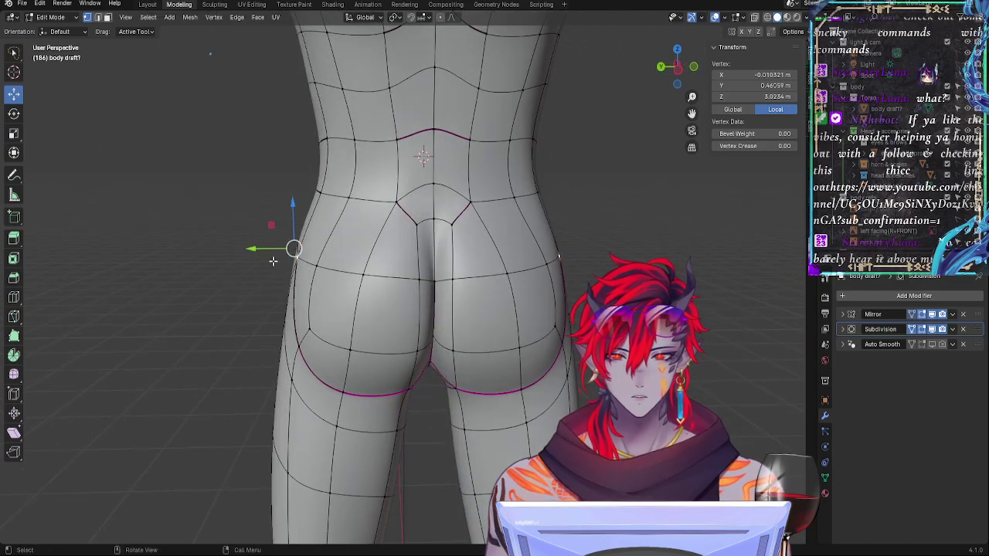
pyautogui.moveTo(293, 249); pyautogui.dragTo(292, 250)
# Step: Slide a waist vertex above the hip along its edge, then move it
pyautogui.moveTo(518, 272); pyautogui.dragTo(595, 215, button='middle')
pyautogui.click(601, 206)
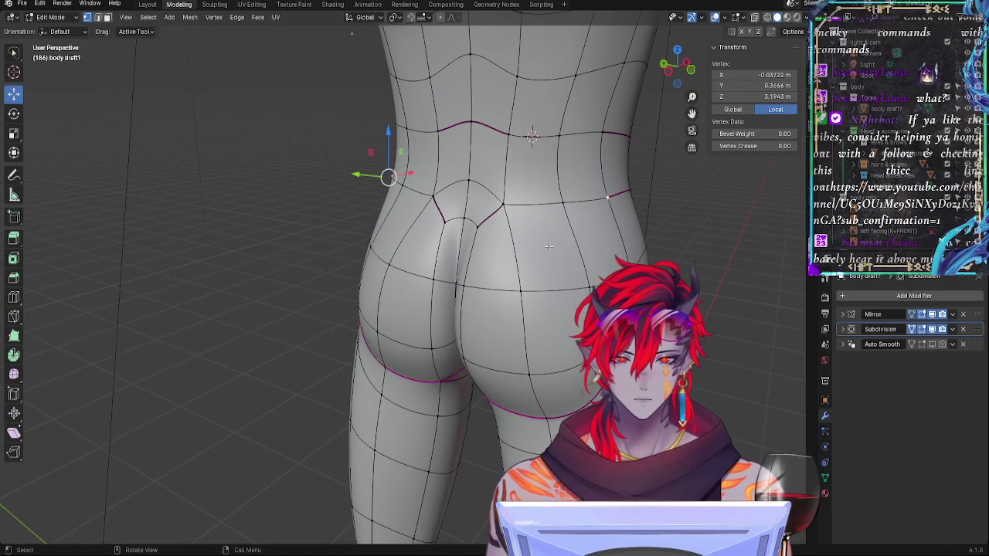
pyautogui.hotkey('shift', 'v')
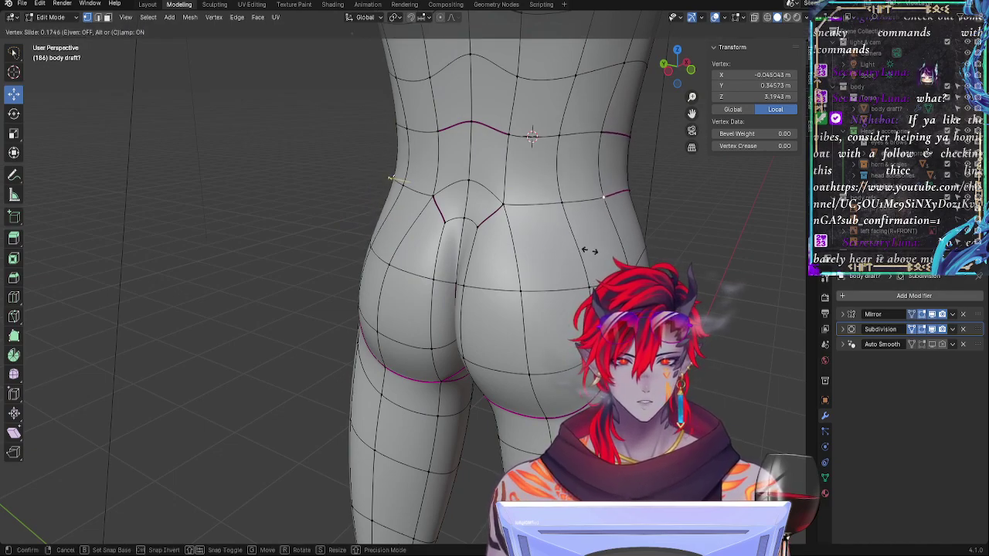
pyautogui.click(606, 202)
pyautogui.moveTo(606, 202); pyautogui.dragTo(608, 272, button='middle')
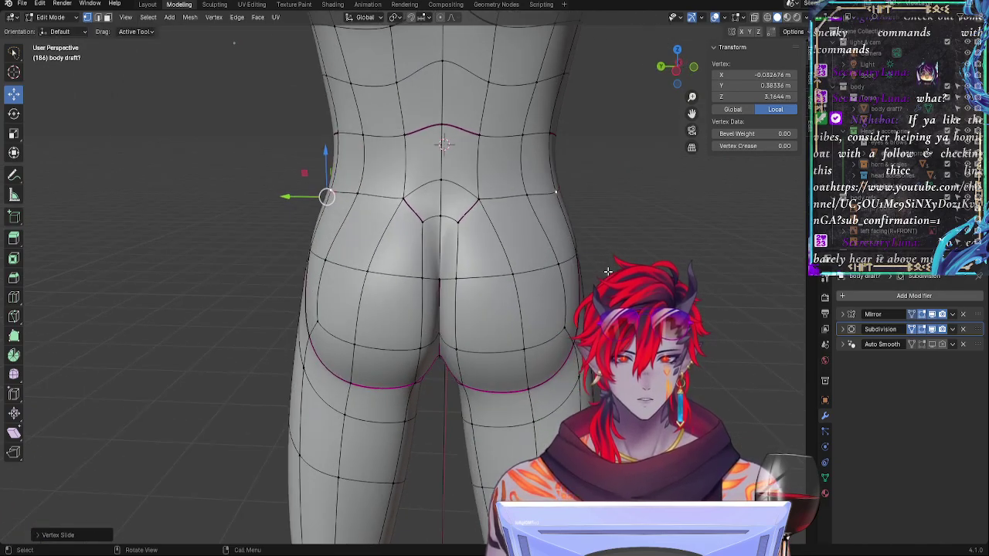
pyautogui.press('g')
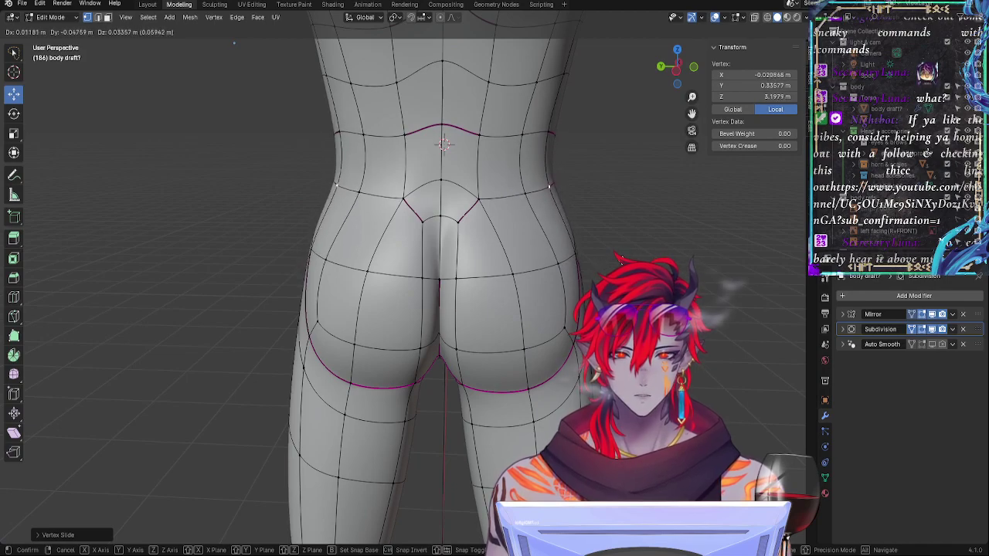
pyautogui.click(621, 261)
# Step: Nudge two adjacent waist vertices slightly inward
pyautogui.moveTo(621, 260); pyautogui.dragTo(525, 261, button='middle')
pyautogui.click(675, 237)
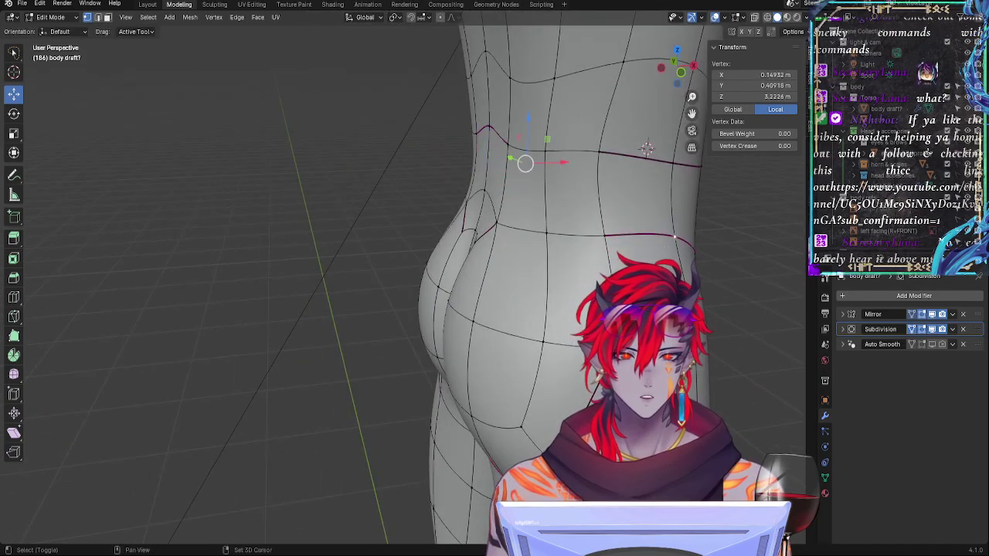
pyautogui.keyDown('shift'); pyautogui.click(671, 326); pyautogui.keyUp('shift')
pyautogui.moveTo(657, 317); pyautogui.dragTo(725, 314, button='middle')
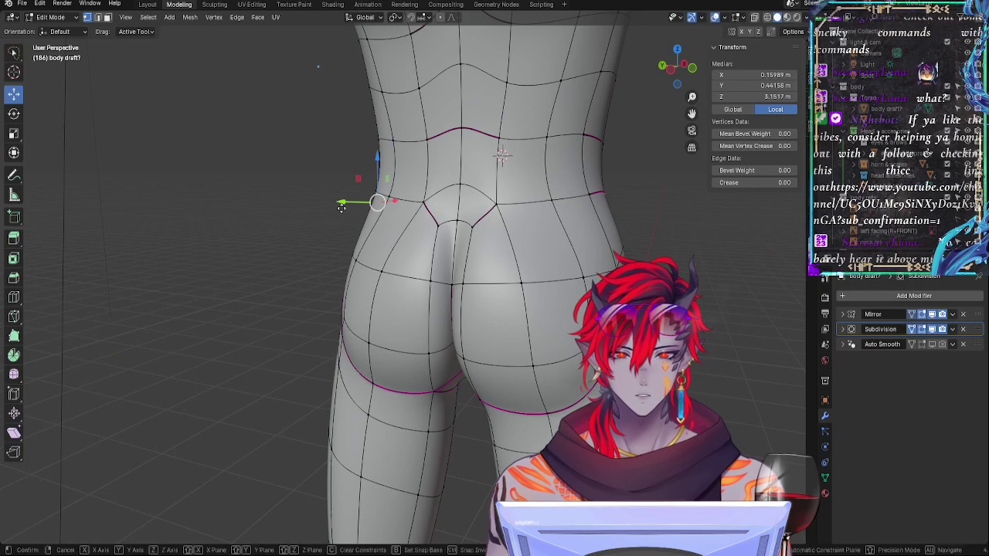
pyautogui.moveTo(344, 207); pyautogui.dragTo(343, 206)
# Step: Slide and then move a left hip vertex, and select a higher hip vertex
pyautogui.click(350, 239)
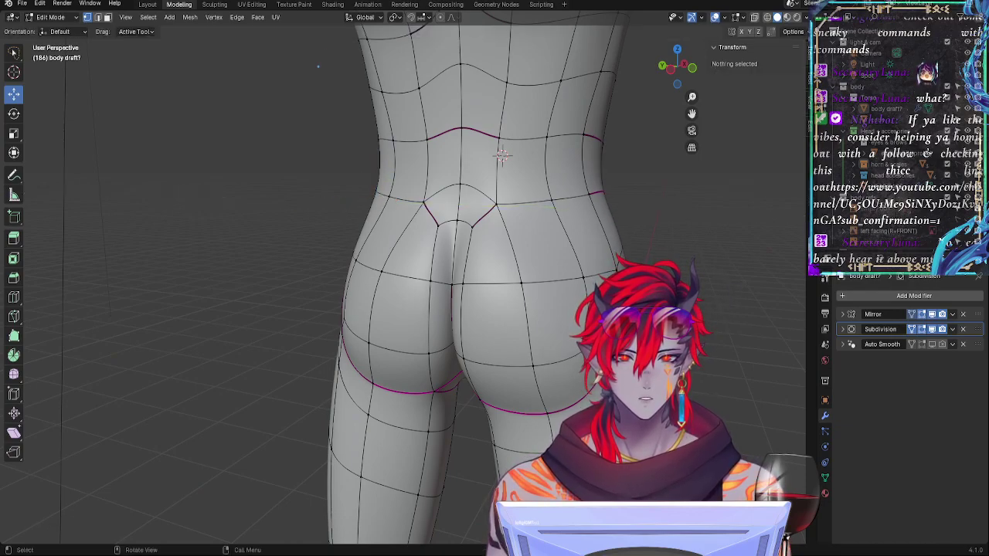
pyautogui.hotkey('shift', 'v')
pyautogui.click(500, 157)
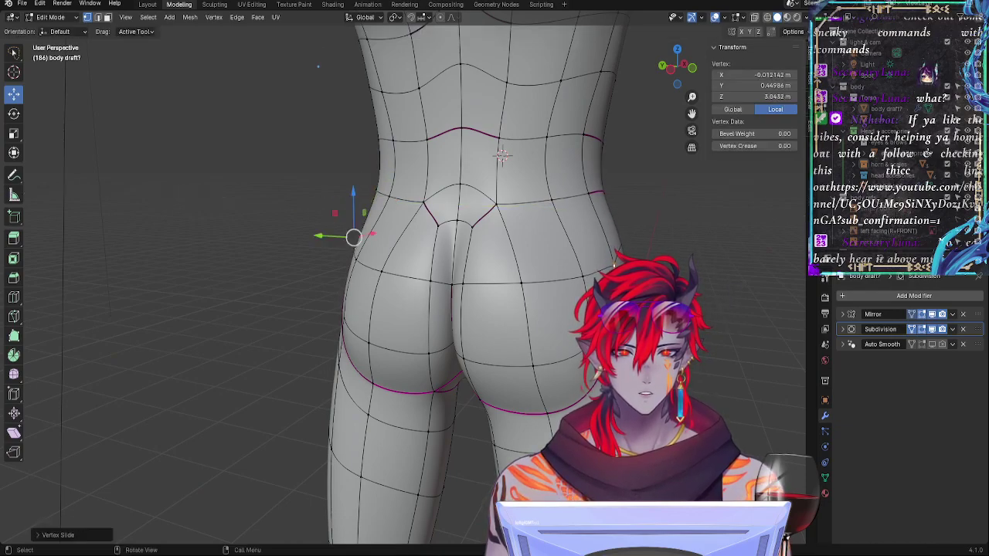
pyautogui.moveTo(501, 157); pyautogui.dragTo(456, 286, button='middle')
pyautogui.press('g')
pyautogui.click(651, 152)
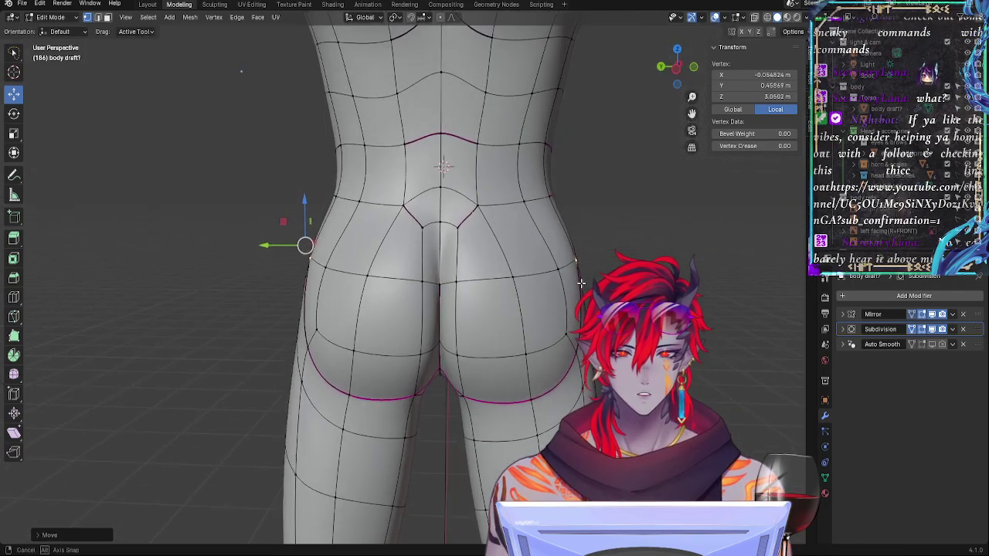
pyautogui.click(568, 270)
pyautogui.scroll(-2, 564, 270)
pyautogui.moveTo(564, 271); pyautogui.dragTo(524, 290, button='middle')
pyautogui.click(522, 226)
# Step: Slide the higher hip vertex along its edge and reposition the outer hip vertices
pyautogui.hotkey('shift', 'v')
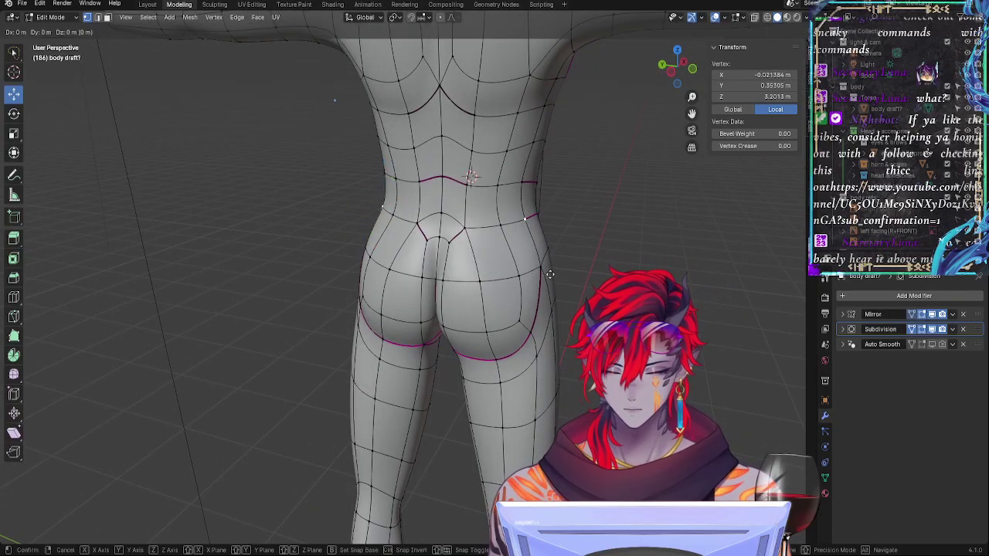
pyautogui.click(379, 212)
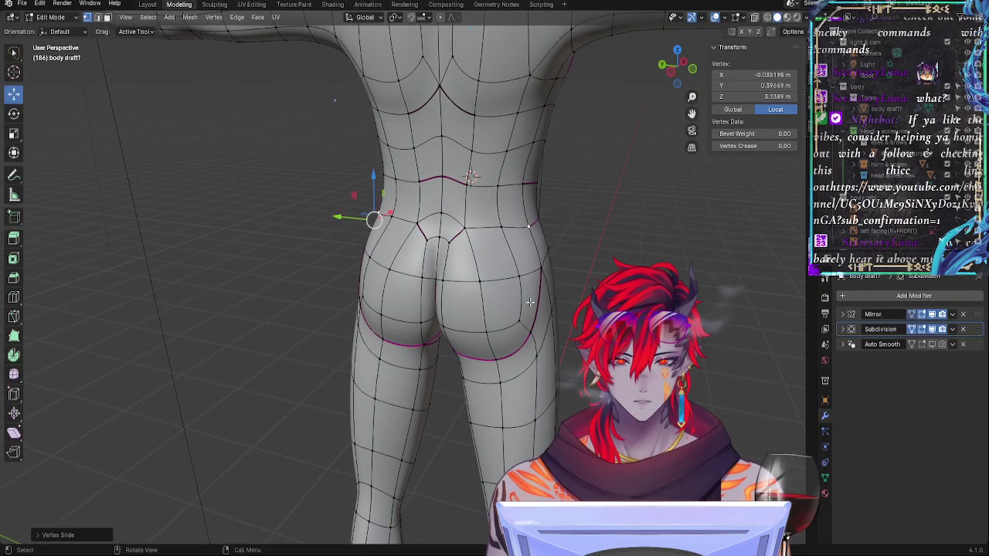
pyautogui.moveTo(380, 212); pyautogui.dragTo(324, 333, button='middle')
pyautogui.press('g')
pyautogui.click(317, 266)
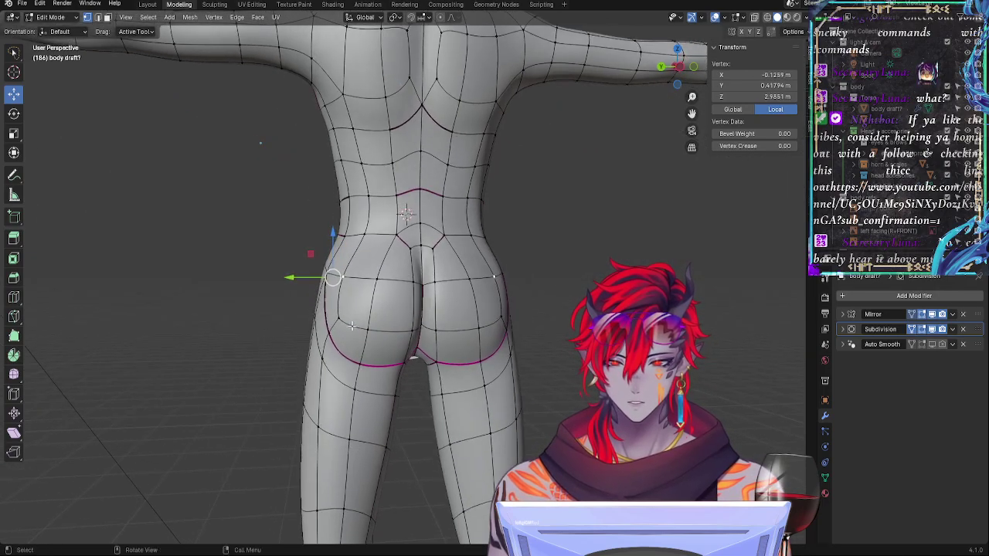
pyautogui.press('g')
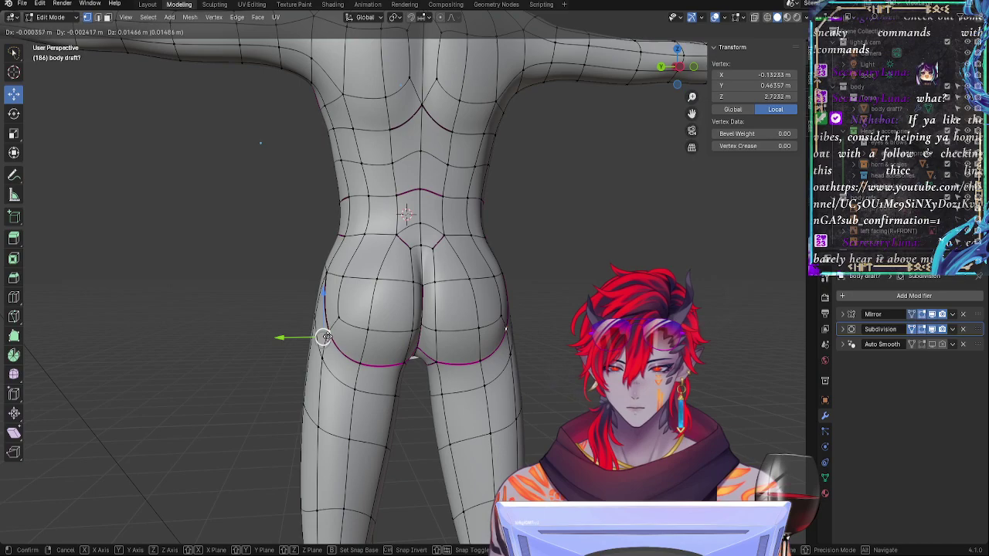
pyautogui.click(324, 337)
# Step: Raise a vertex under the buttock slightly and inspect nearby buttock vertices
pyautogui.click(408, 362)
pyautogui.click(408, 361)
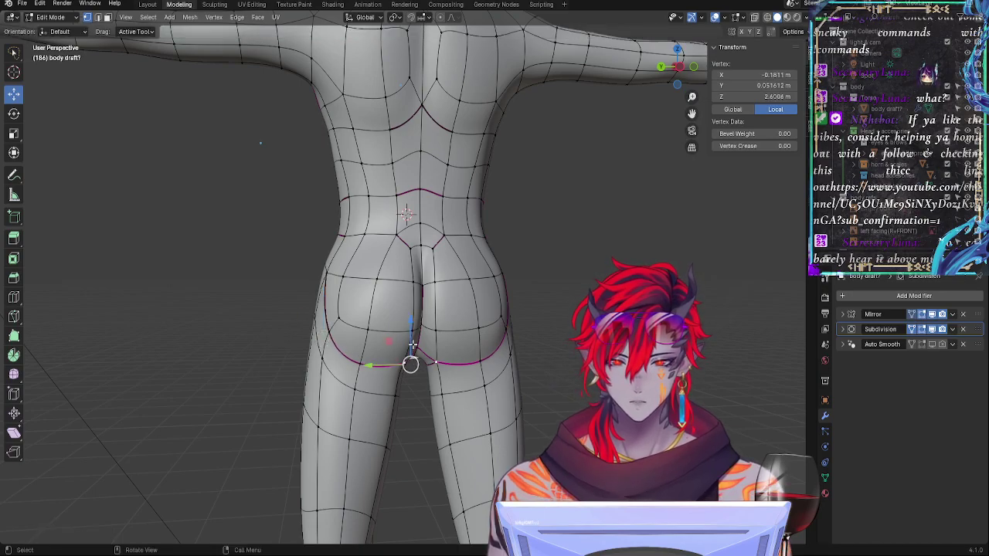
pyautogui.moveTo(412, 345); pyautogui.dragTo(413, 337)
pyautogui.click(503, 324)
pyautogui.moveTo(585, 311); pyautogui.dragTo(516, 335, button='middle')
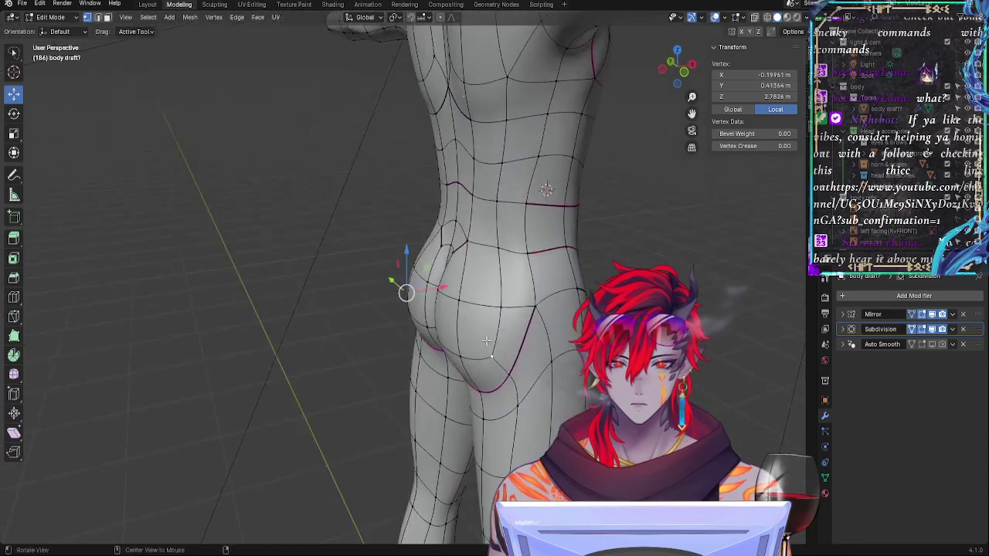
pyautogui.click(448, 354)
pyautogui.click(461, 357)
pyautogui.moveTo(461, 357); pyautogui.dragTo(528, 340, button='middle')
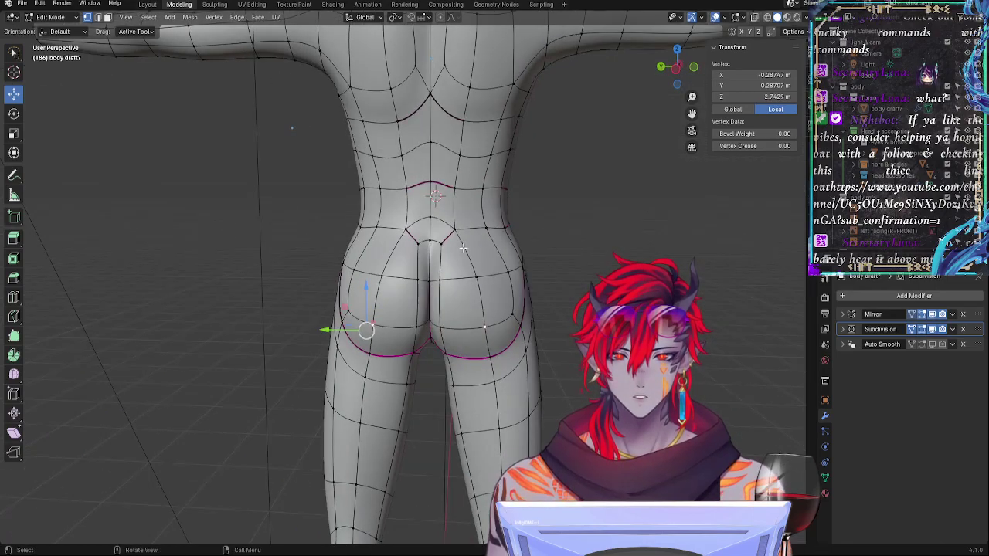
# Step: Slide the waist edge loop above the buttocks and a hip vertex along their edges
pyautogui.keyDown('alt'); pyautogui.click(452, 228); pyautogui.keyUp('alt')
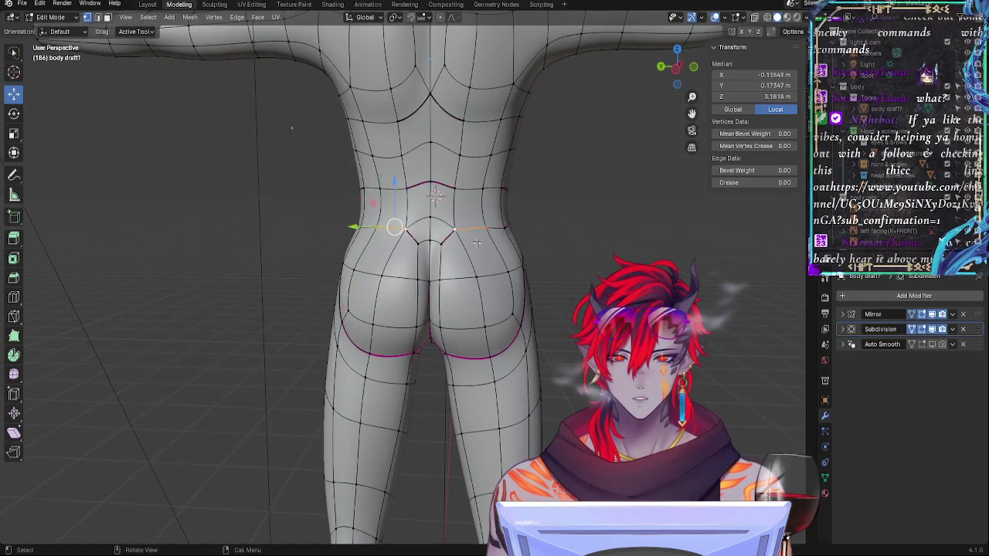
pyautogui.press('g')
pyautogui.press('g')
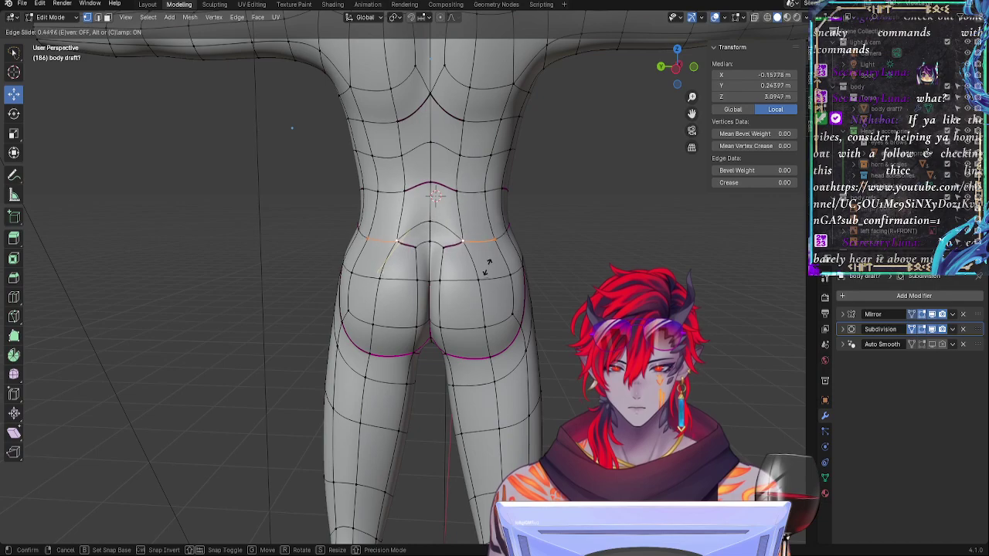
pyautogui.click(483, 246)
pyautogui.click(485, 232)
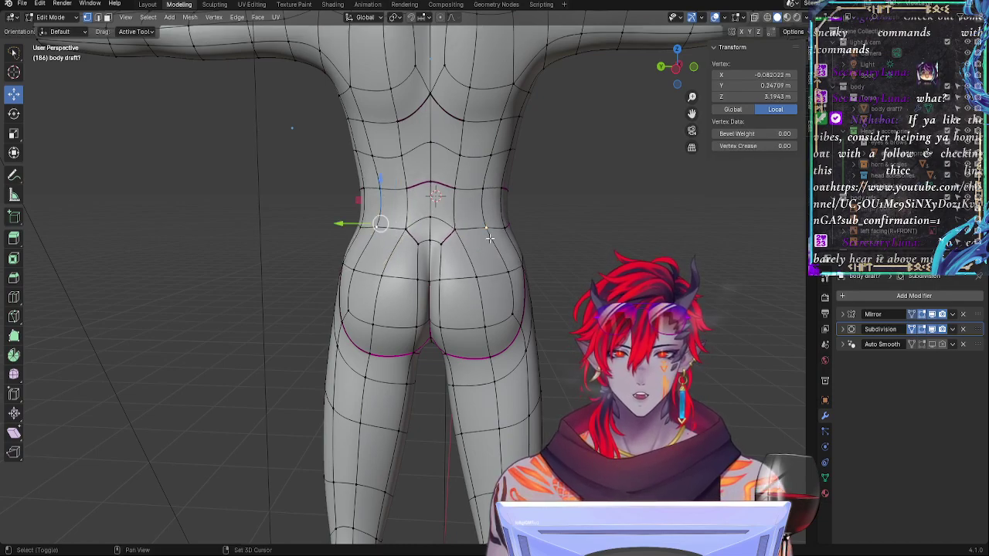
pyautogui.hotkey('shift', 'v')
pyautogui.click(491, 243)
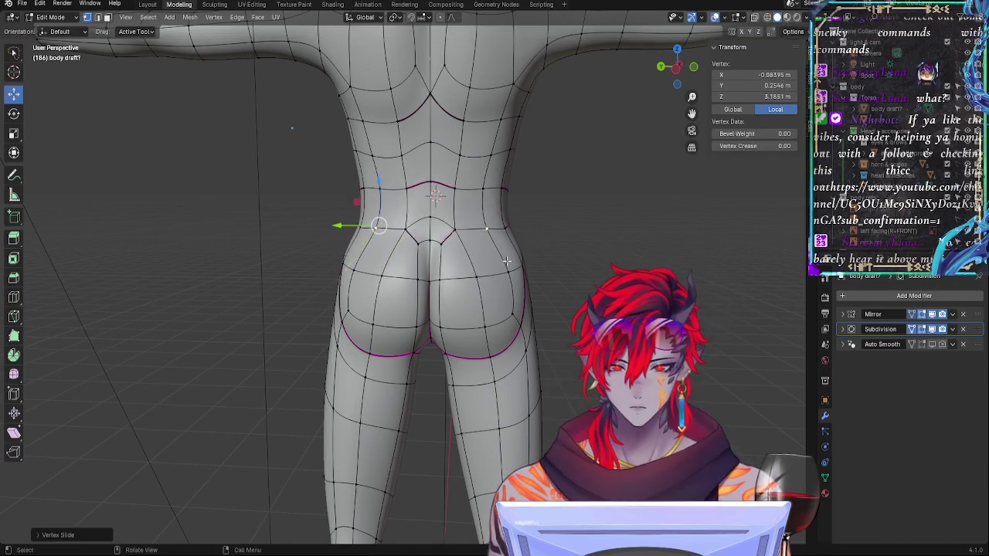
# Step: Slide the next hip vertex along its edge, then move it vertically on Z
pyautogui.click(512, 270)
pyautogui.press('g')
pyautogui.press('g')
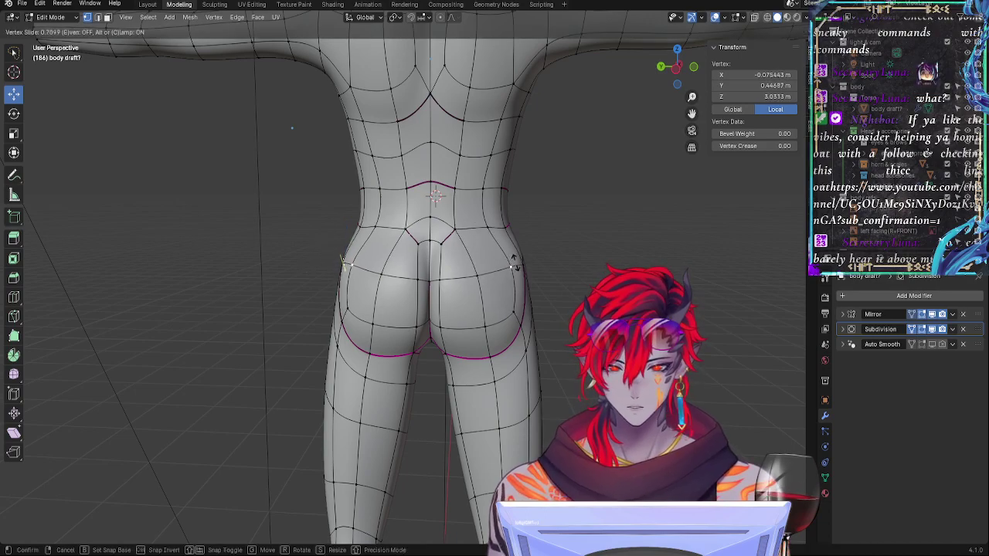
pyautogui.click(516, 269)
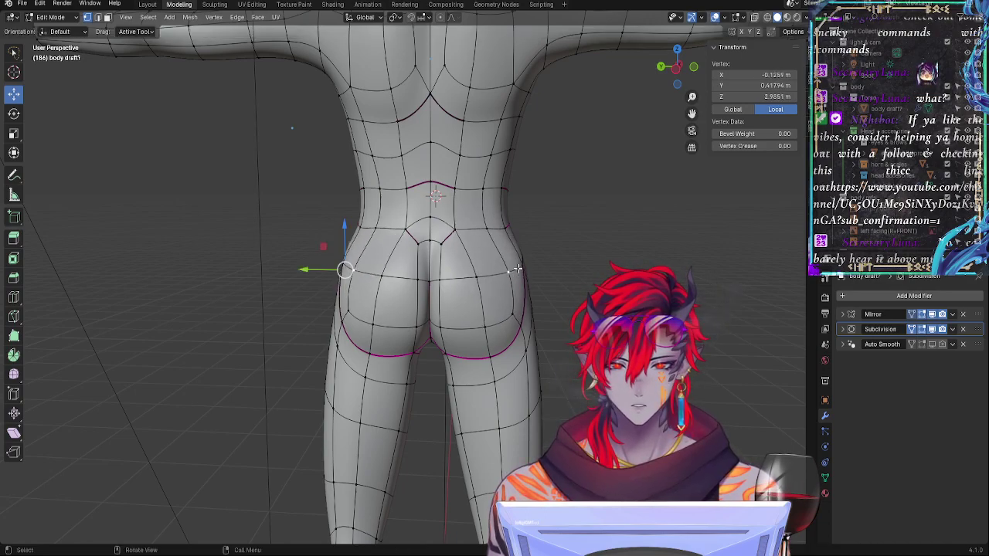
pyautogui.press('g')
pyautogui.press('z')
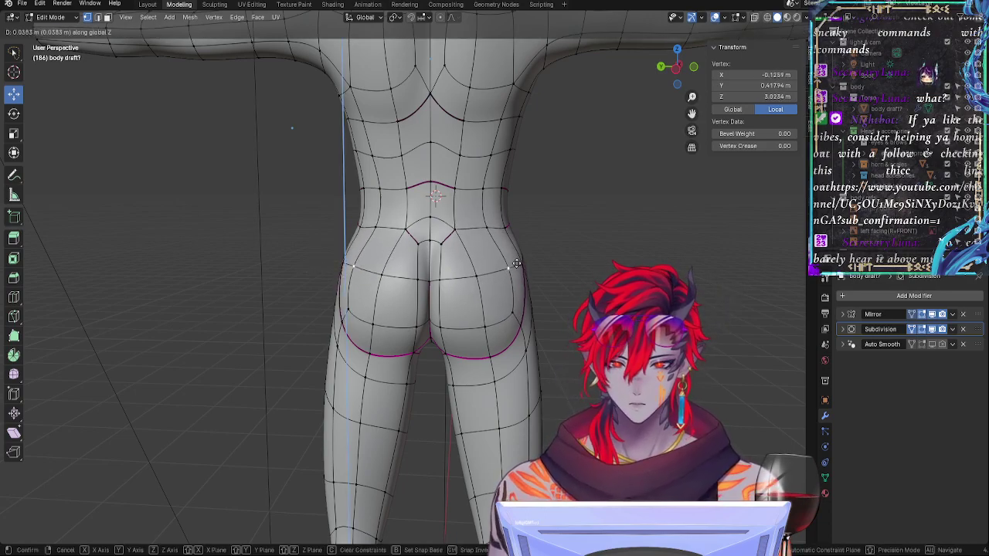
pyautogui.click(515, 264)
pyautogui.moveTo(516, 265); pyautogui.dragTo(468, 276, button='middle')
# Step: Show the unsmoothed cage while editing and move a side waist vertex slightly down
pyautogui.click(932, 329)
pyautogui.click(510, 346)
pyautogui.click(544, 276)
pyautogui.click(488, 264)
pyautogui.press('g')
pyautogui.press('g')
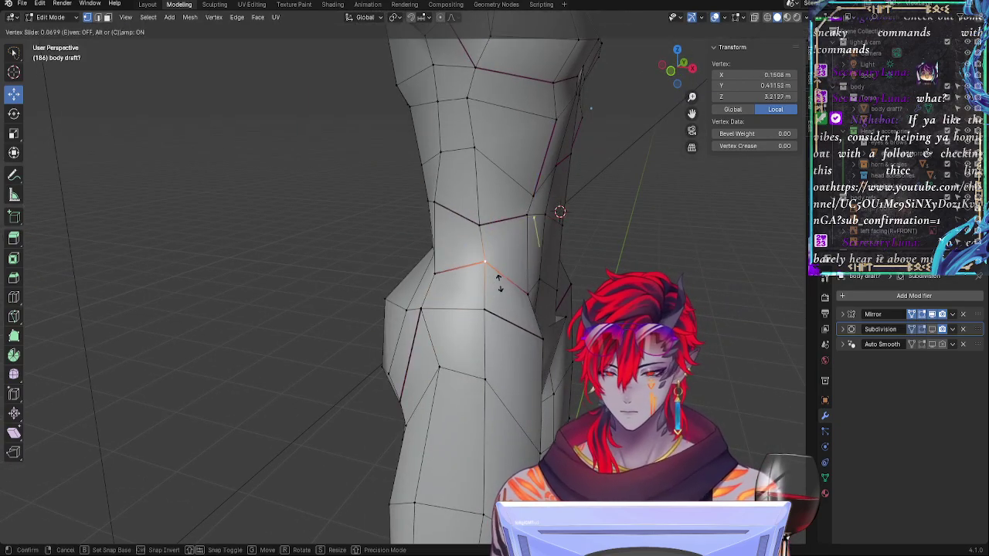
pyautogui.click(501, 285)
pyautogui.click(527, 295)
# Step: Vertex-slide the front waist vertices up along their edges to raise the waist loop
pyautogui.press('g')
pyautogui.press('g')
pyautogui.click(525, 290)
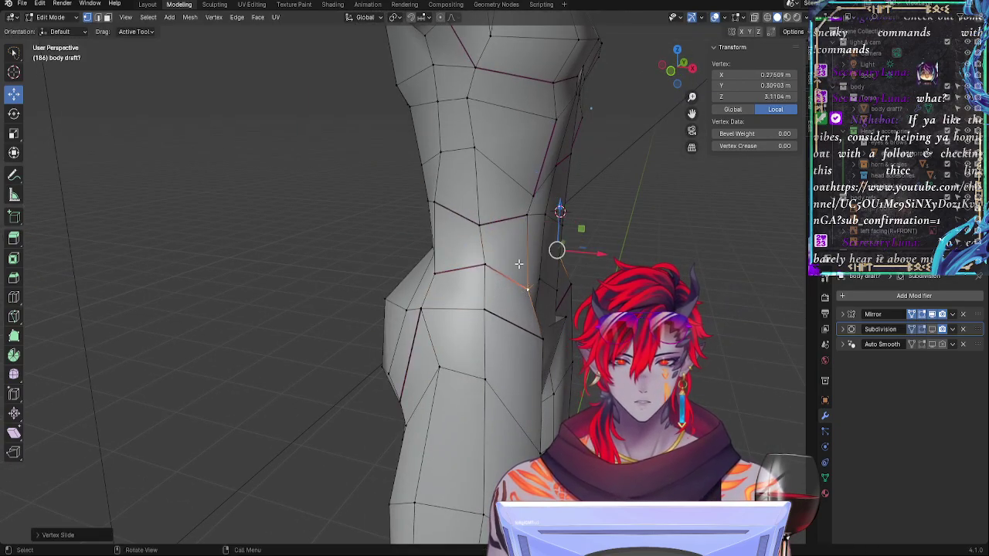
pyautogui.click(482, 222)
pyautogui.hotkey('shift', 'v')
pyautogui.click(482, 223)
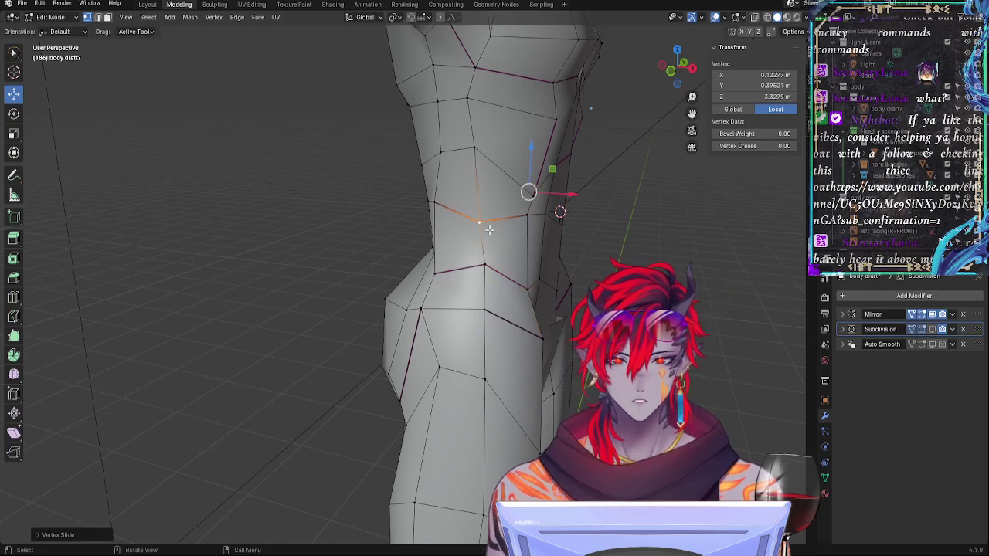
pyautogui.hotkey('shift', 'v')
pyautogui.click(486, 227)
pyautogui.press('g')
pyautogui.press('g')
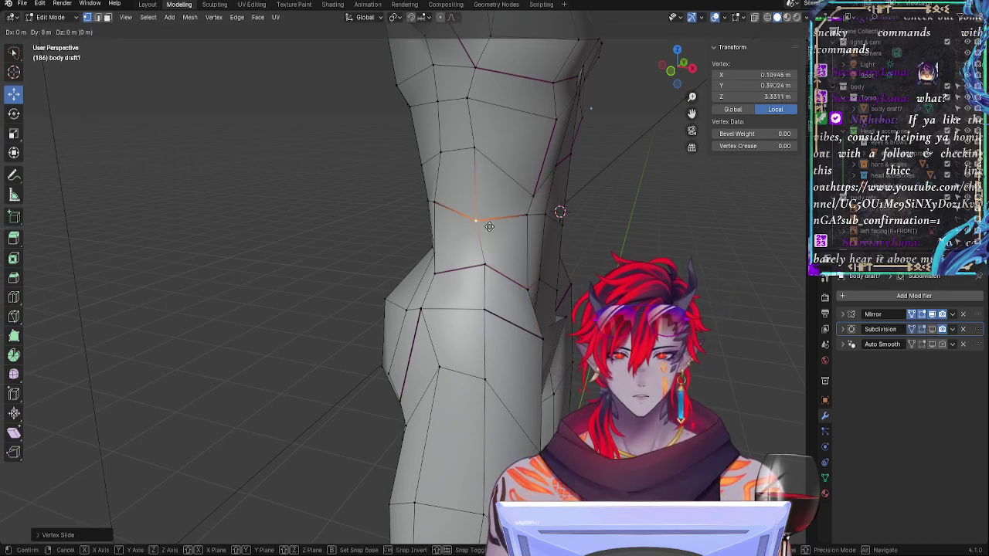
pyautogui.click(495, 221)
# Step: Slide the neighbouring waist vertex and nudge the adjacent loop vertex slightly upward
pyautogui.click(525, 221)
pyautogui.hotkey('shift', 'v')
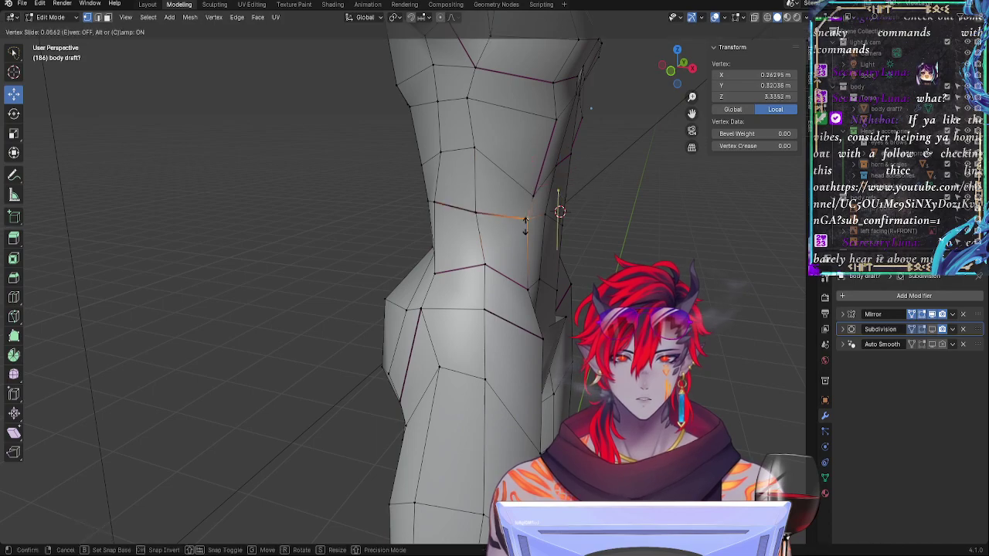
pyautogui.click(526, 231)
pyautogui.click(477, 215)
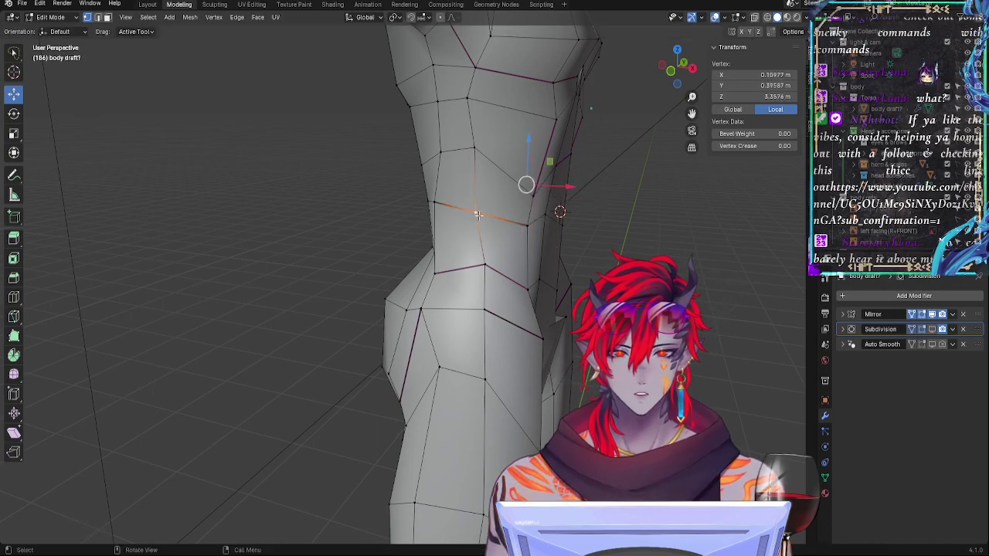
pyautogui.press('g')
pyautogui.click(479, 212)
# Step: From behind and the side, slide the back waist vertices along their edges
pyautogui.scroll(-2, 458, 243)
pyautogui.keyDown('alt'); pyautogui.moveTo(457, 243); pyautogui.dragTo(535, 255); pyautogui.keyUp('alt')
pyautogui.click(523, 193)
pyautogui.keyDown('alt'); pyautogui.moveTo(526, 216); pyautogui.dragTo(579, 213); pyautogui.keyUp('alt')
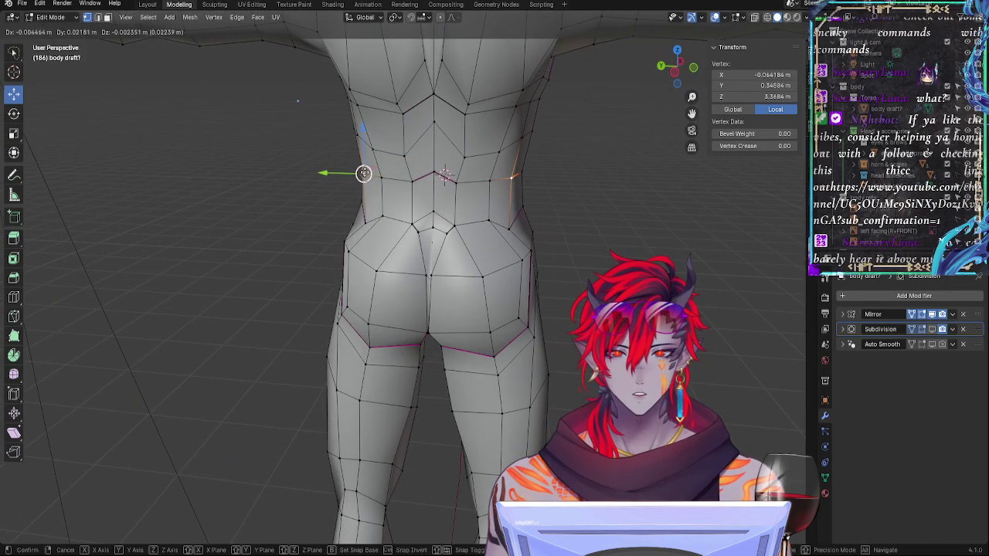
pyautogui.moveTo(364, 172); pyautogui.dragTo(574, 191, button='middle')
pyautogui.hotkey('shift', 'v')
pyautogui.click(512, 190)
pyautogui.press('g')
pyautogui.press('g')
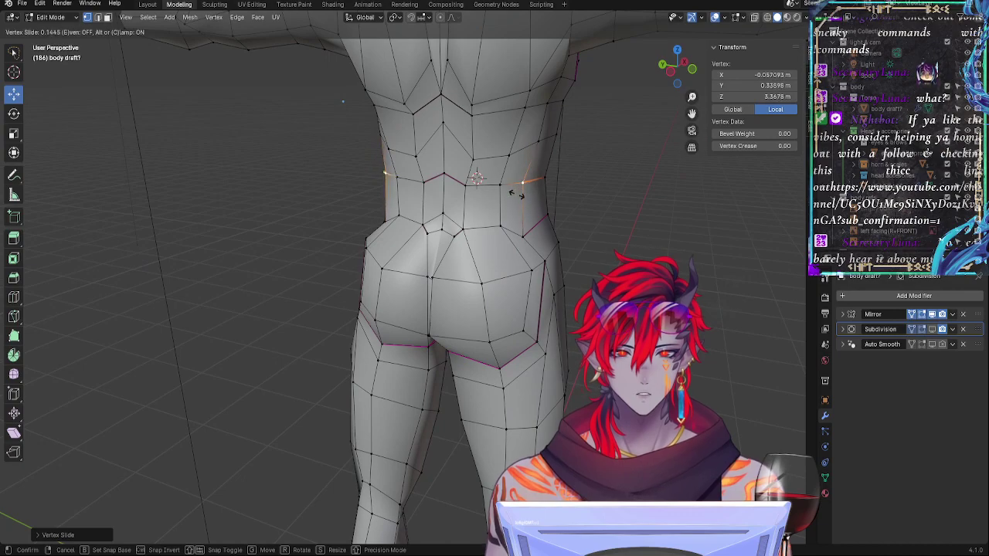
pyautogui.click(512, 193)
# Step: Slide the two lower-back vertices and the vertex above them along their edges
pyautogui.moveTo(512, 192); pyautogui.dragTo(487, 158, button='middle')
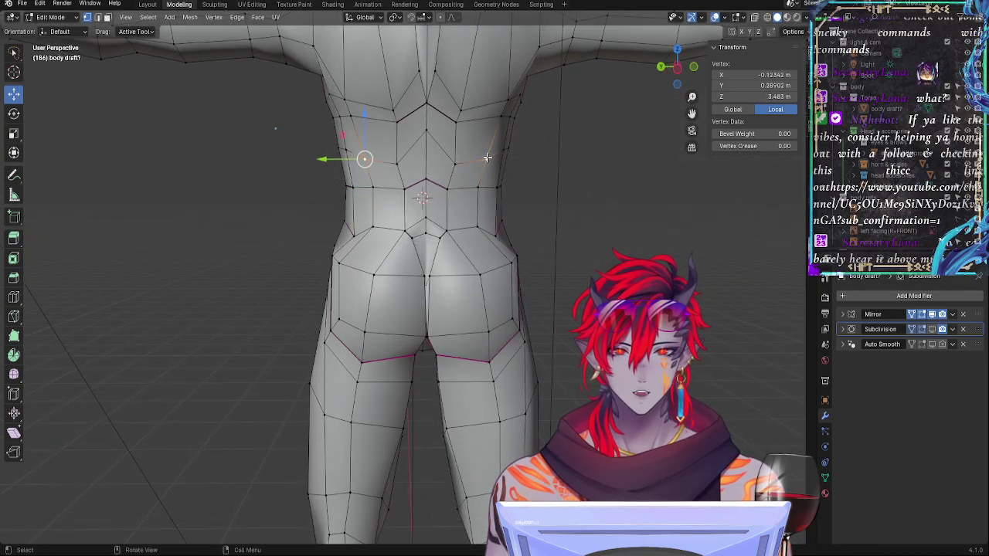
pyautogui.click(404, 191)
pyautogui.keyDown('shift'); pyautogui.click(446, 190); pyautogui.keyUp('shift')
pyautogui.hotkey('shift', 'v')
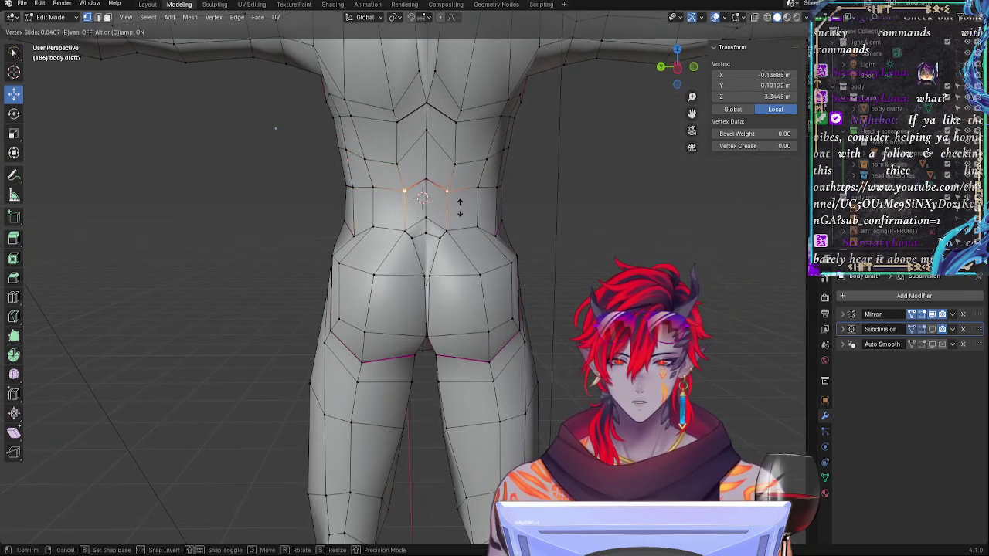
pyautogui.click(461, 210)
pyautogui.click(459, 165)
pyautogui.press('g')
pyautogui.press('g')
pyautogui.click(460, 158)
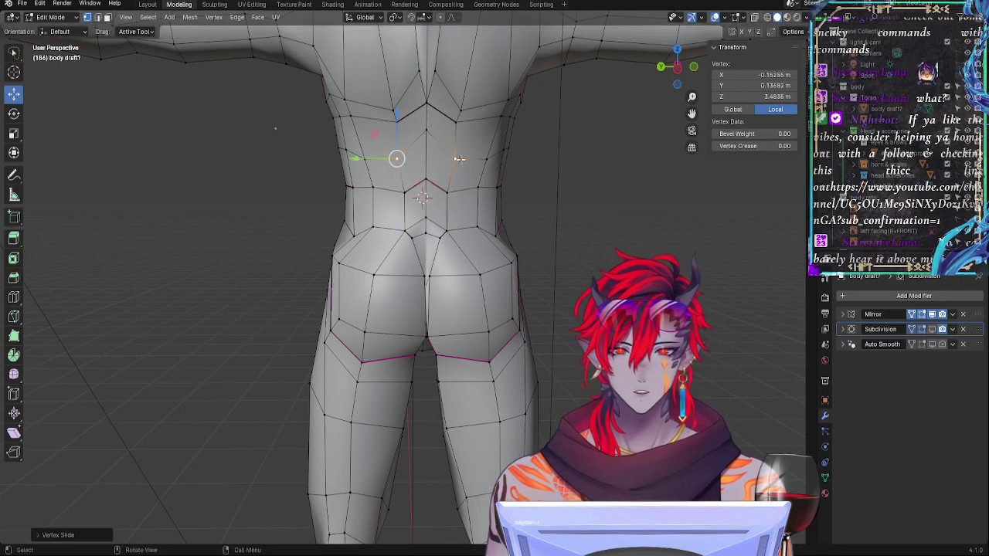
# Step: Move the waist vertex horizontally with Shift+Z, then pick the side-of-waist and hip vertices
pyautogui.moveTo(460, 158)
pyautogui.mouseDown(button='middle')
pyautogui.moveTo(418, 181)
pyautogui.moveTo(464, 159)
pyautogui.mouseUp(button='middle')
pyautogui.press('g')
pyautogui.hotkey('shift', 'z')
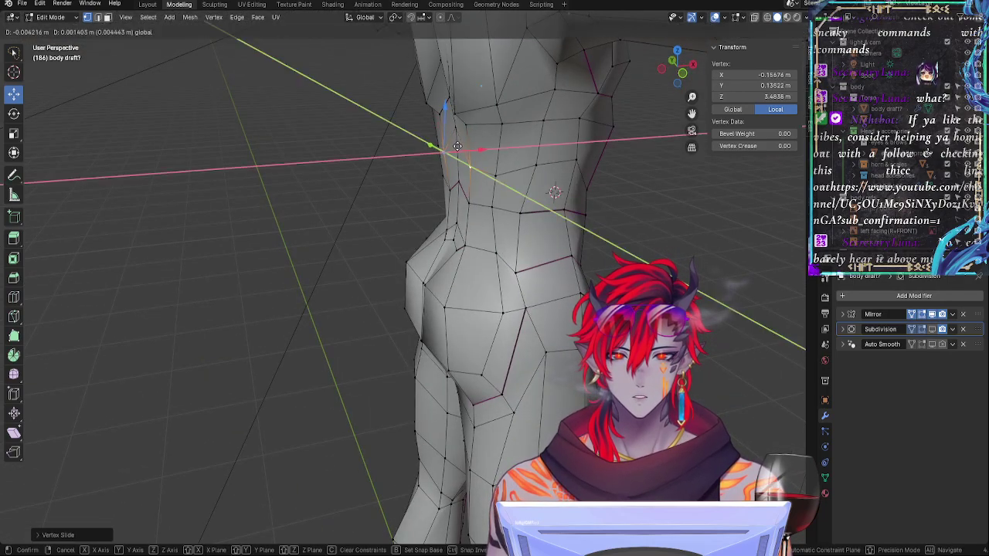
pyautogui.click(478, 156)
pyautogui.click(503, 173)
pyautogui.click(487, 207)
pyautogui.click(464, 237)
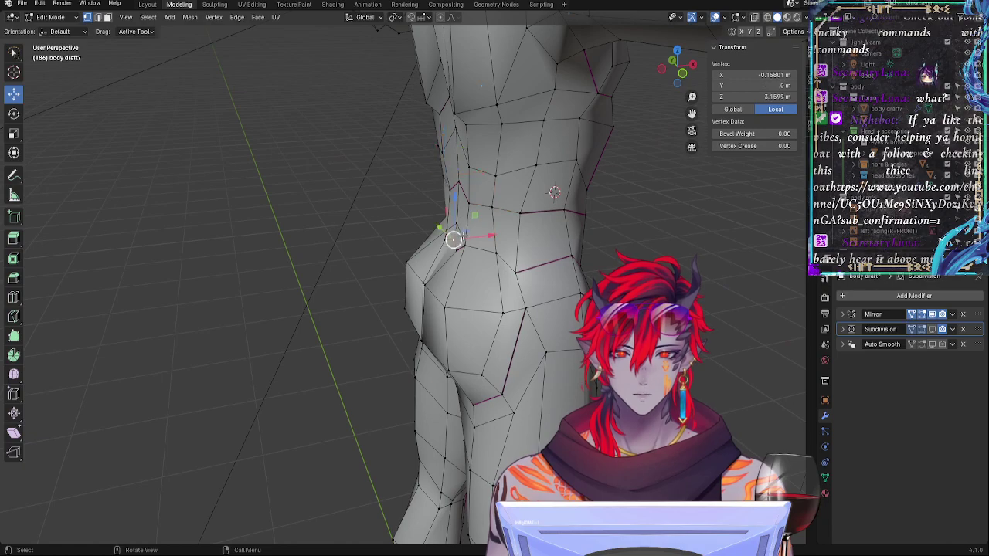
# Step: Move the hip vertex along X, then slide it down along its edge
pyautogui.moveTo(462, 249); pyautogui.dragTo(508, 241, button='middle')
pyautogui.press('g')
pyautogui.press('x')
pyautogui.click(491, 230)
pyautogui.press('g')
pyautogui.press('g')
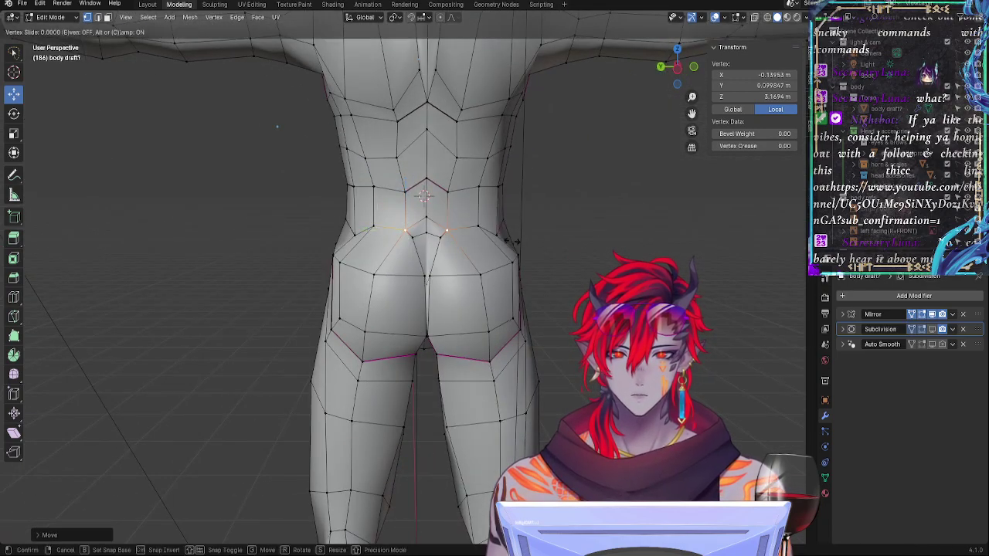
pyautogui.click(510, 238)
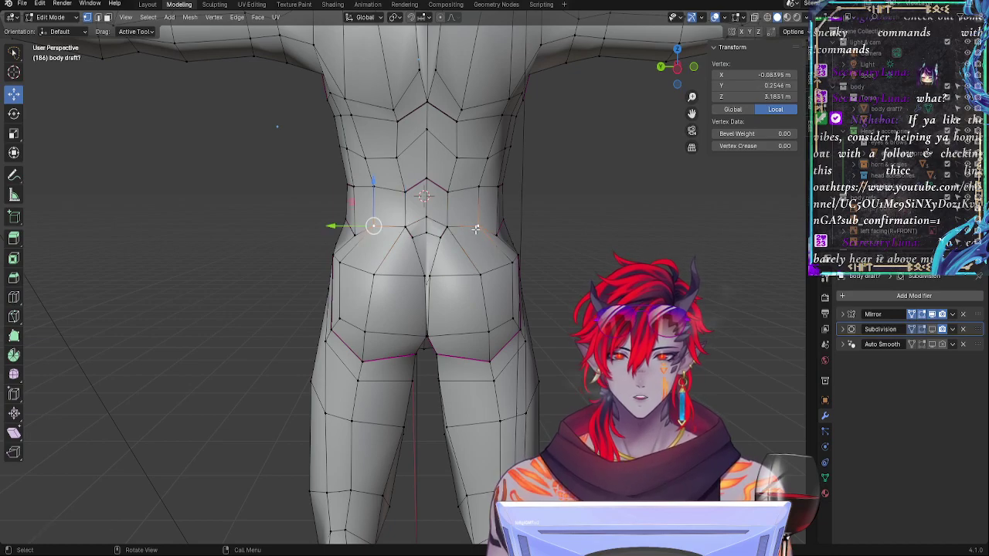
pyautogui.press('g')
pyautogui.press('g')
pyautogui.click(475, 230)
# Step: From a three-quarter view, slide the hip vertex and push it outward along X
pyautogui.moveTo(475, 229); pyautogui.dragTo(481, 253, button='middle')
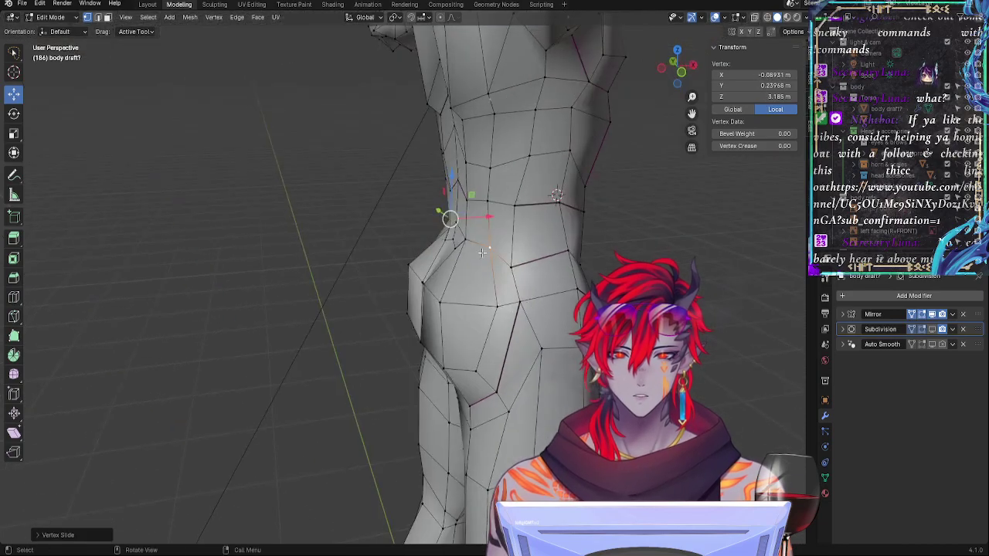
pyautogui.press('g')
pyautogui.press('g')
pyautogui.click(522, 265)
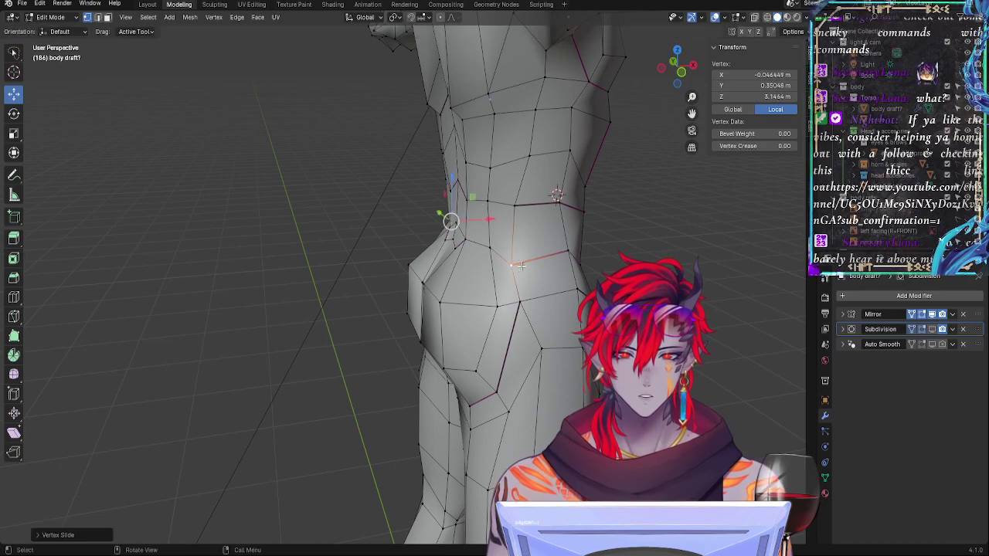
pyautogui.moveTo(489, 218); pyautogui.dragTo(482, 217)
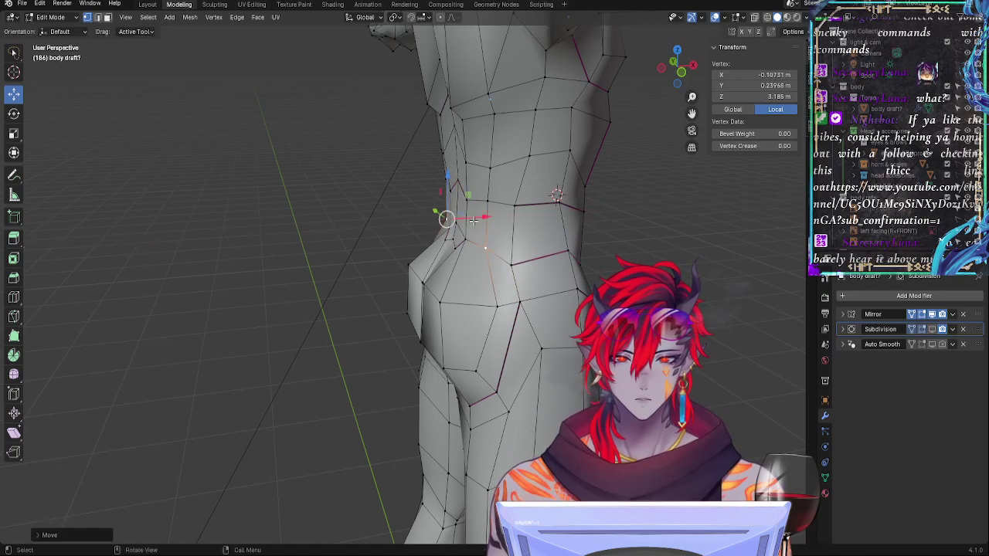
pyautogui.moveTo(497, 260); pyautogui.dragTo(479, 244, button='middle')
# Step: Reposition the hip vertex and slide it twice along its edge, orbiting to check
pyautogui.press('g')
pyautogui.press('g')
pyautogui.click(479, 245)
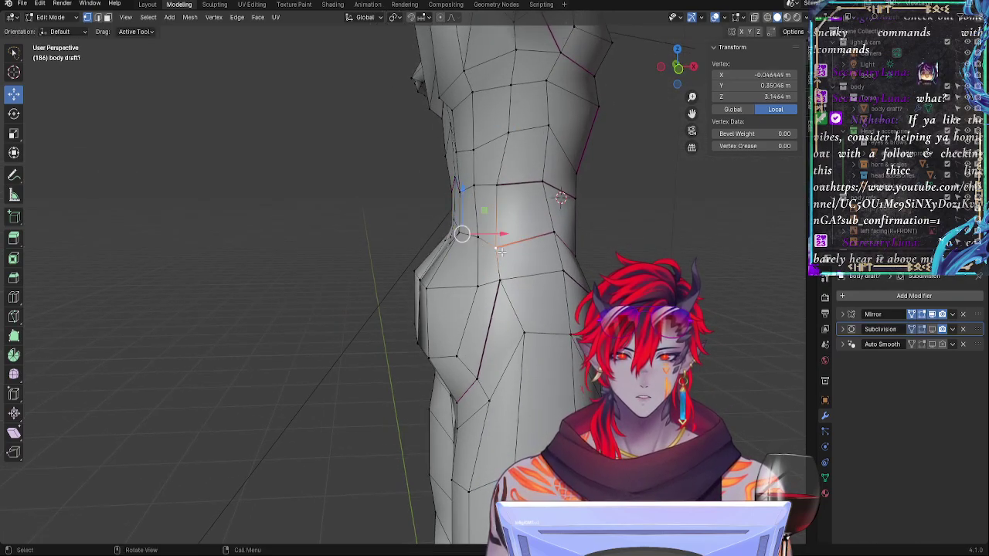
pyautogui.press('g')
pyautogui.press('g')
pyautogui.click(504, 253)
pyautogui.press('g')
pyautogui.press('g')
pyautogui.click(505, 247)
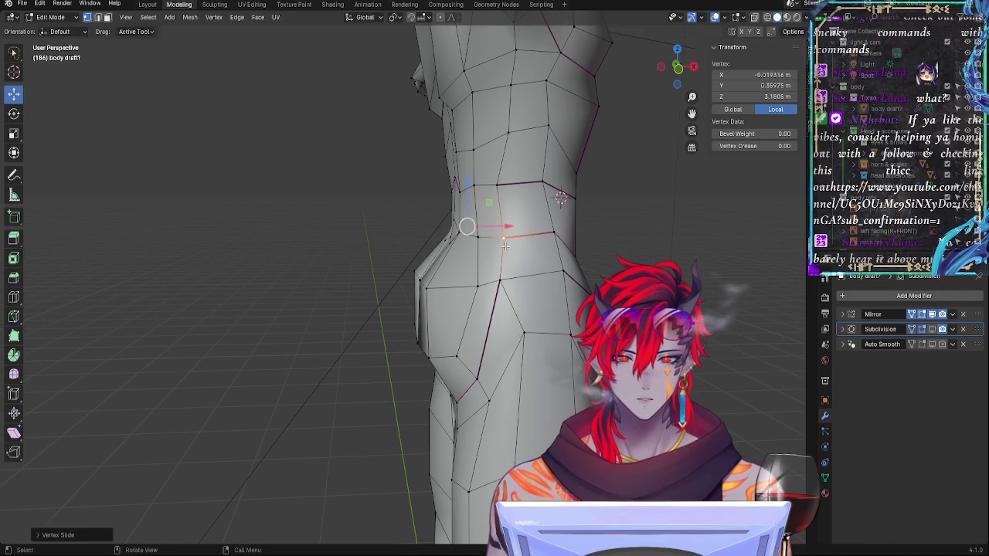
pyautogui.moveTo(504, 246); pyautogui.dragTo(510, 338, button='middle')
# Step: Nudge hip vertices in and out along X to refine the hip curve
pyautogui.click(445, 343)
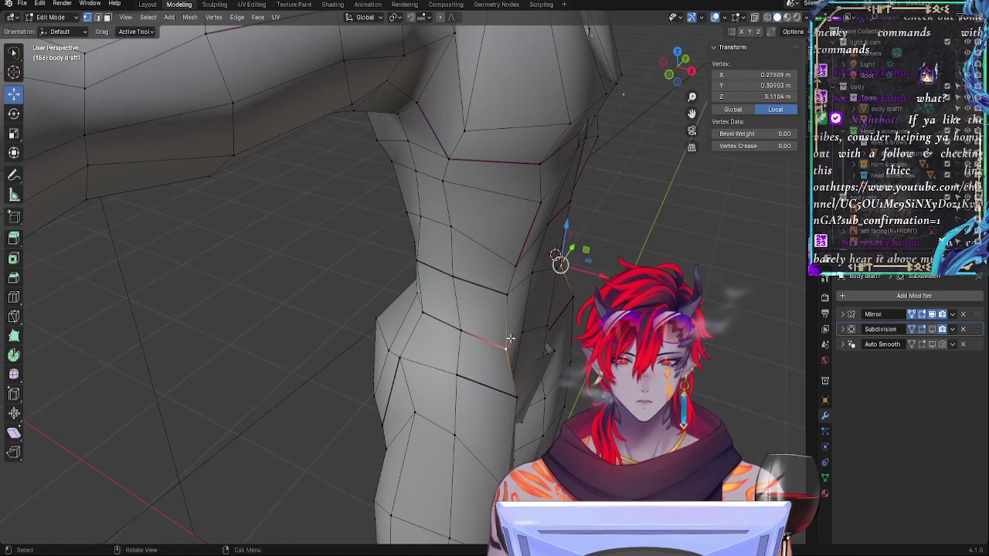
pyautogui.moveTo(593, 290); pyautogui.dragTo(516, 345)
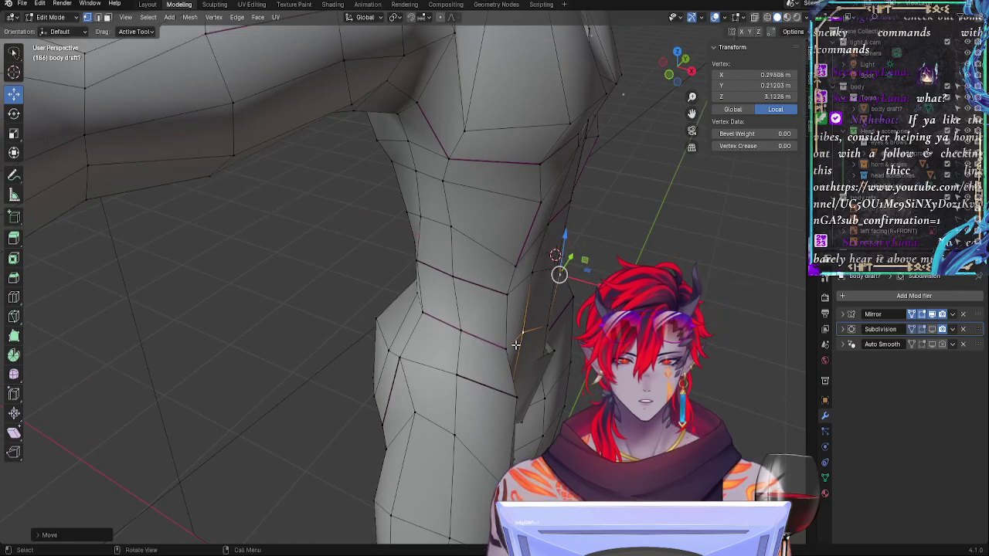
pyautogui.moveTo(597, 273); pyautogui.dragTo(506, 350)
pyautogui.moveTo(506, 350); pyautogui.dragTo(533, 347, button='middle')
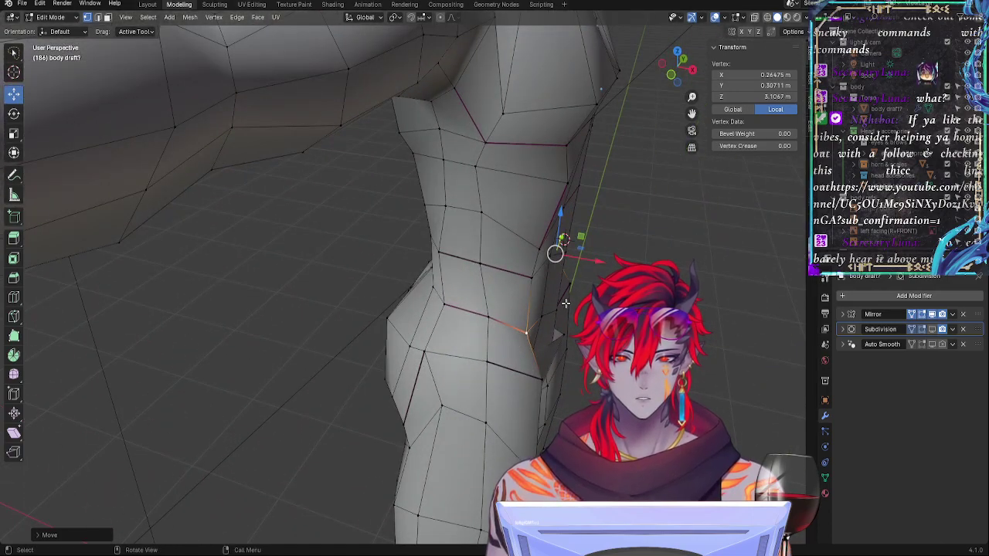
pyautogui.click(539, 373)
pyautogui.moveTo(600, 291)
pyautogui.mouseDown()
pyautogui.moveTo(573, 265)
pyautogui.moveTo(597, 289)
pyautogui.moveTo(598, 274)
pyautogui.mouseUp()
pyautogui.click(540, 318)
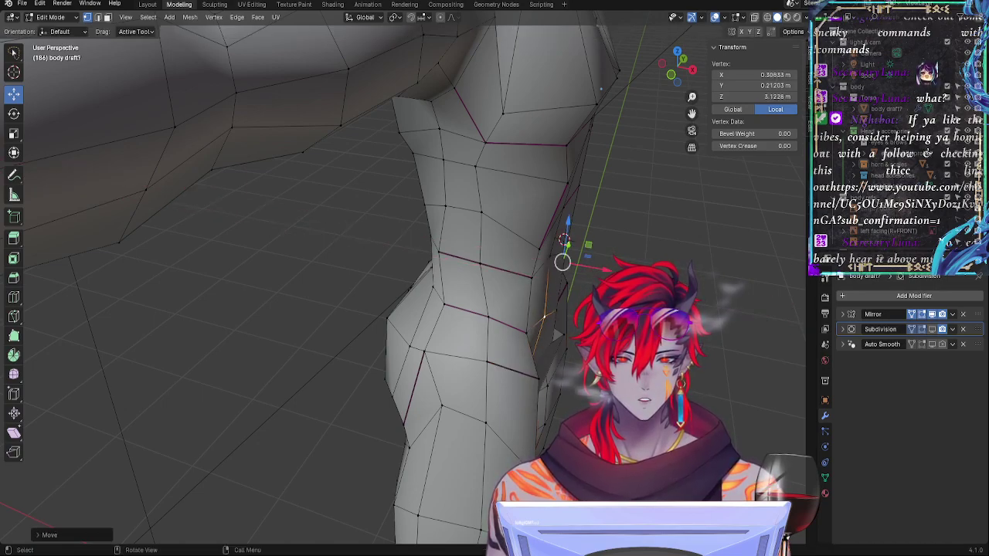
pyautogui.click(532, 340)
# Step: Reposition the vertex at the side of the hip by moving and sliding it
pyautogui.moveTo(530, 342); pyautogui.dragTo(512, 364, button='middle')
pyautogui.click(513, 364)
pyautogui.press('g')
pyautogui.press('g')
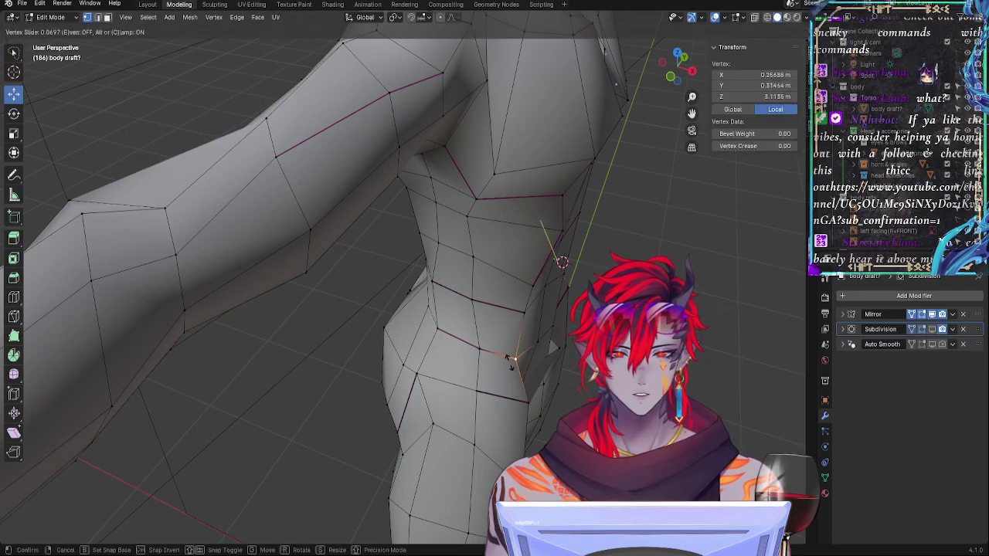
pyautogui.click(515, 361)
pyautogui.press('g')
pyautogui.click(521, 359)
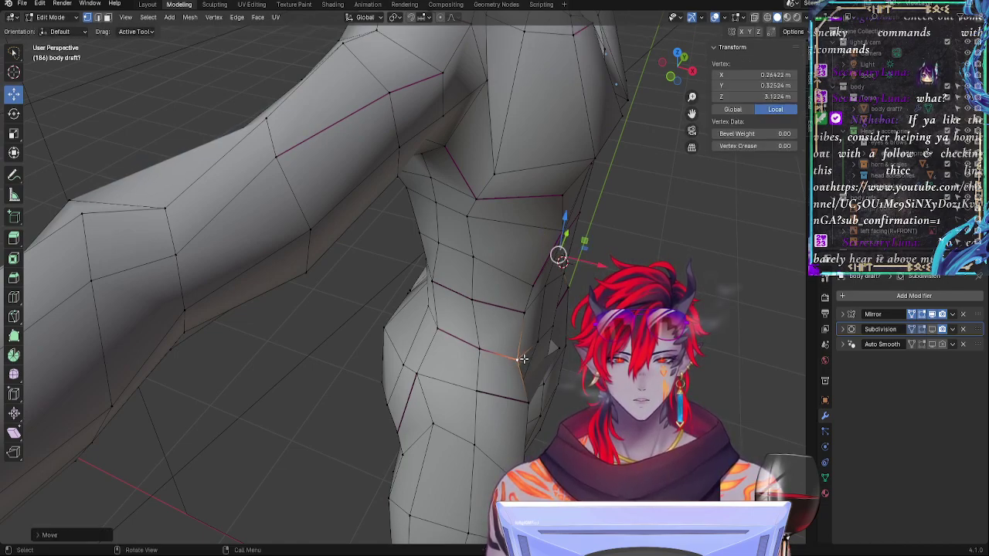
pyautogui.press('g')
pyautogui.press('g')
pyautogui.press('g')
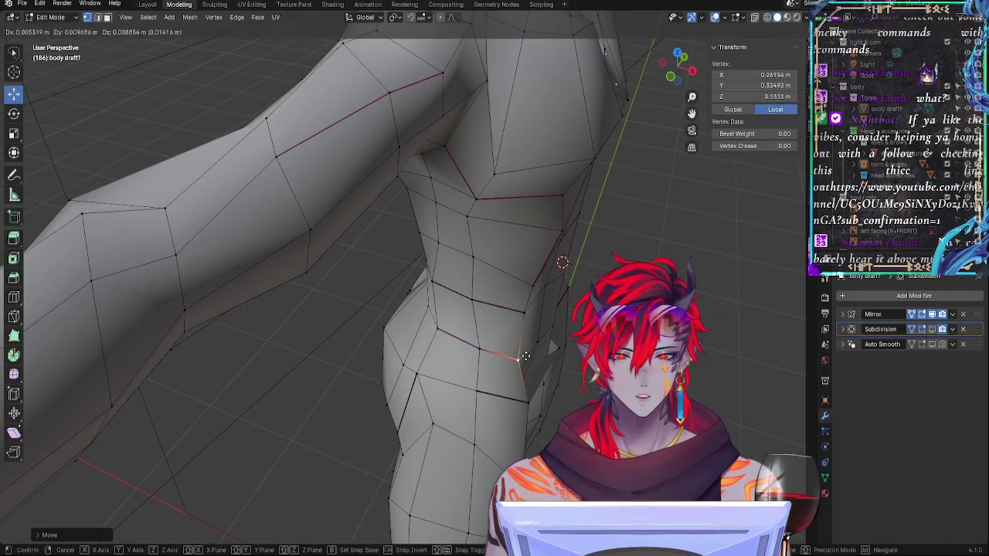
pyautogui.click(529, 353)
# Step: From the front, slide and move the hip vertex to smooth the torso curve
pyautogui.moveTo(528, 354); pyautogui.dragTo(550, 238, button='middle')
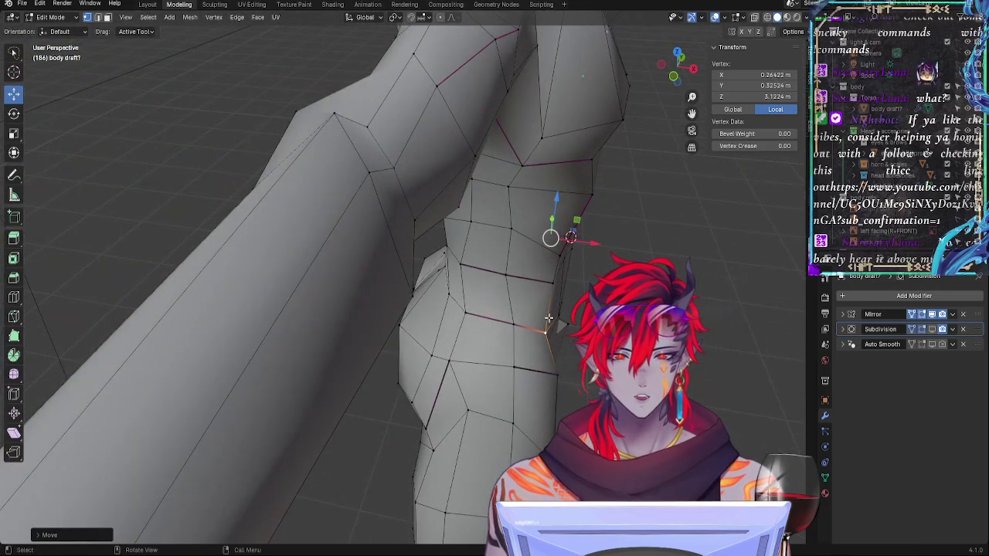
pyautogui.press('g')
pyautogui.press('g')
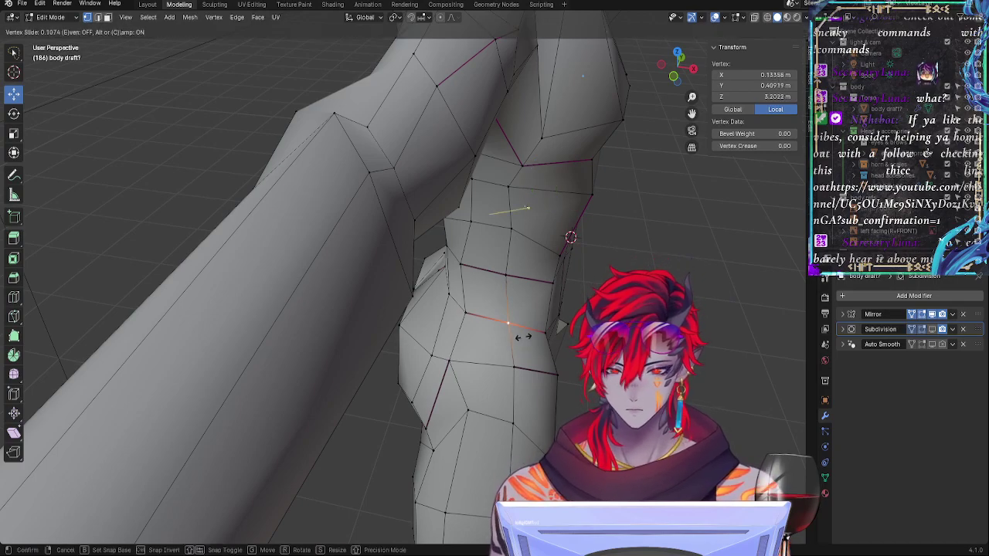
pyautogui.click(528, 339)
pyautogui.moveTo(529, 340); pyautogui.dragTo(568, 210, button='middle')
pyautogui.press('g')
pyautogui.click(501, 336)
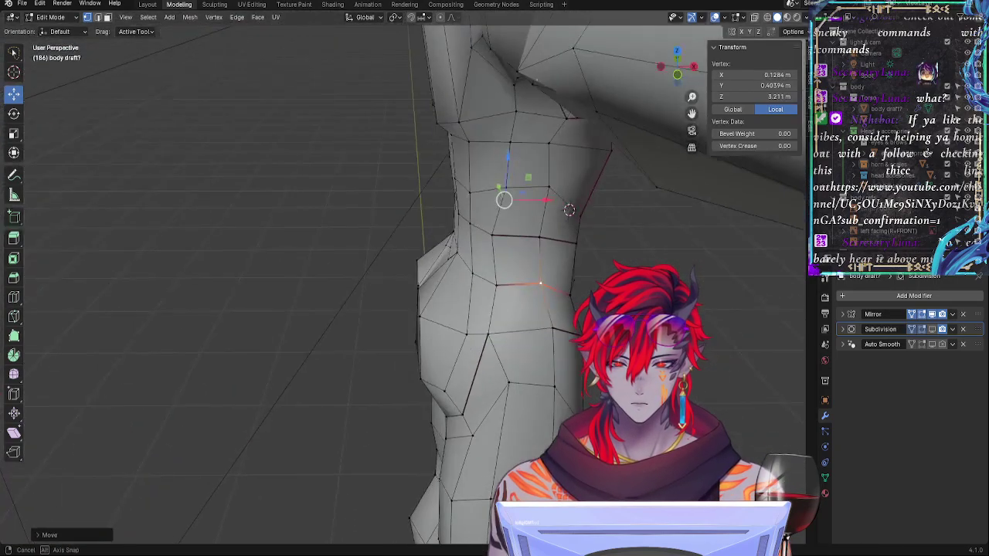
pyautogui.keyDown('alt'); pyautogui.moveTo(511, 327); pyautogui.dragTo(549, 360); pyautogui.keyUp('alt')
# Step: Slide and move a lower-back vertex, then nudge it from behind
pyautogui.click(526, 302)
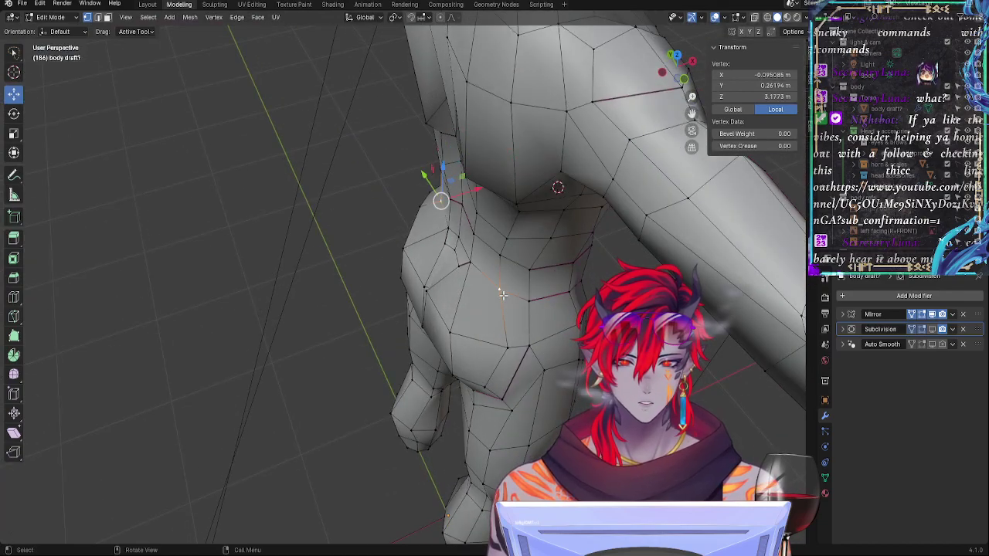
pyautogui.hotkey('shift', 'v')
pyautogui.press('g')
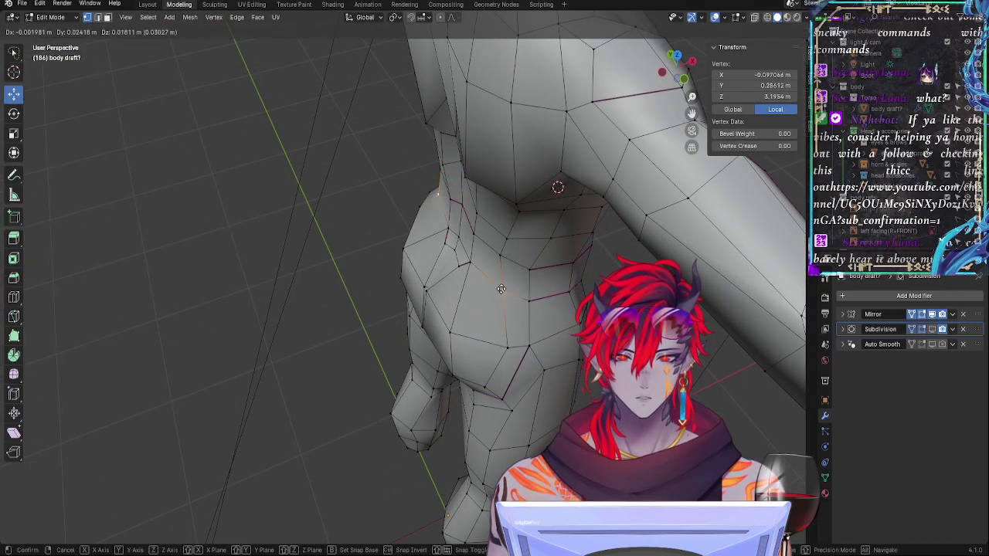
pyautogui.click(500, 289)
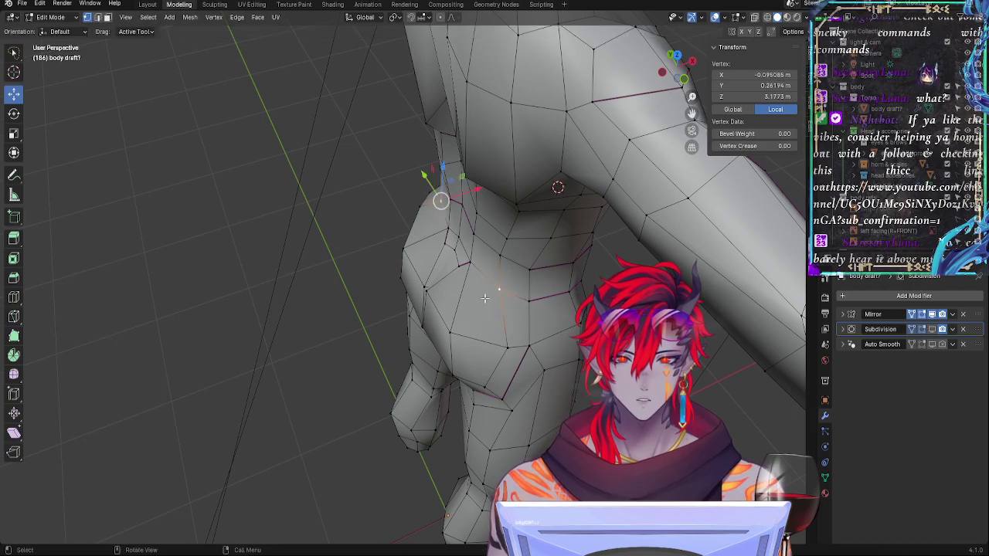
pyautogui.moveTo(500, 289); pyautogui.dragTo(441, 297, button='middle')
pyautogui.moveTo(365, 199); pyautogui.dragTo(369, 201)
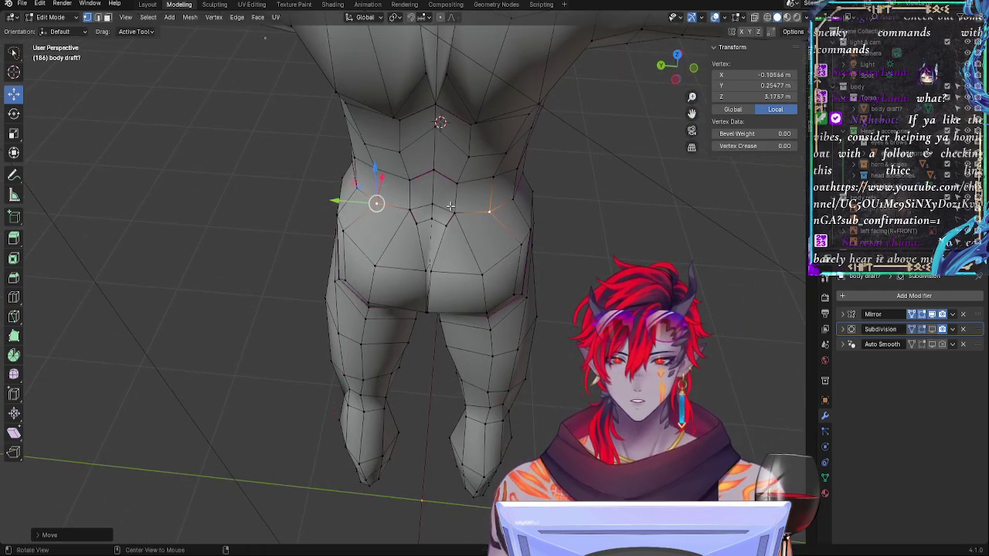
# Step: Move the lower-back vertex above the buttocks along X from an angled side view
pyautogui.moveTo(384, 180); pyautogui.dragTo(380, 210, button='middle')
pyautogui.press('g')
pyautogui.press('x')
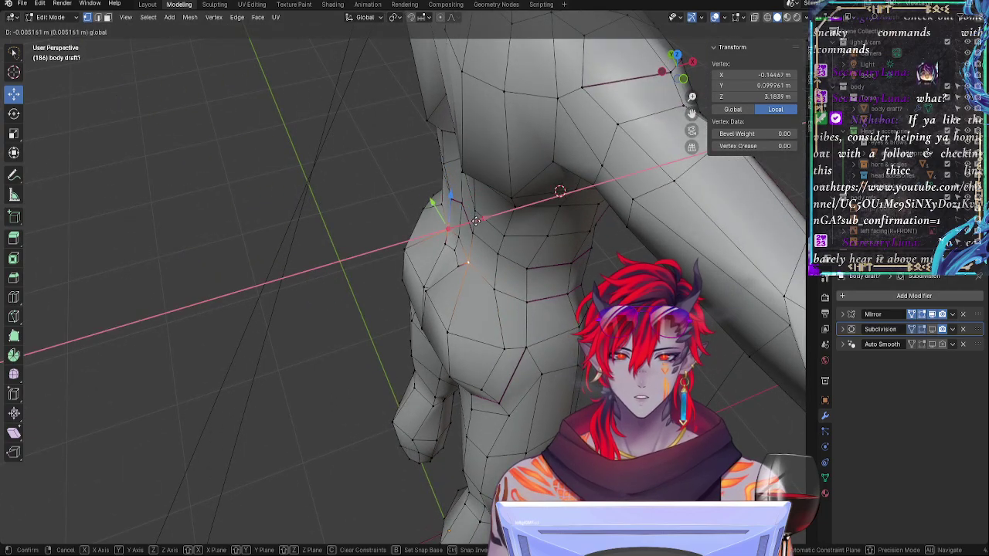
pyautogui.click(458, 238)
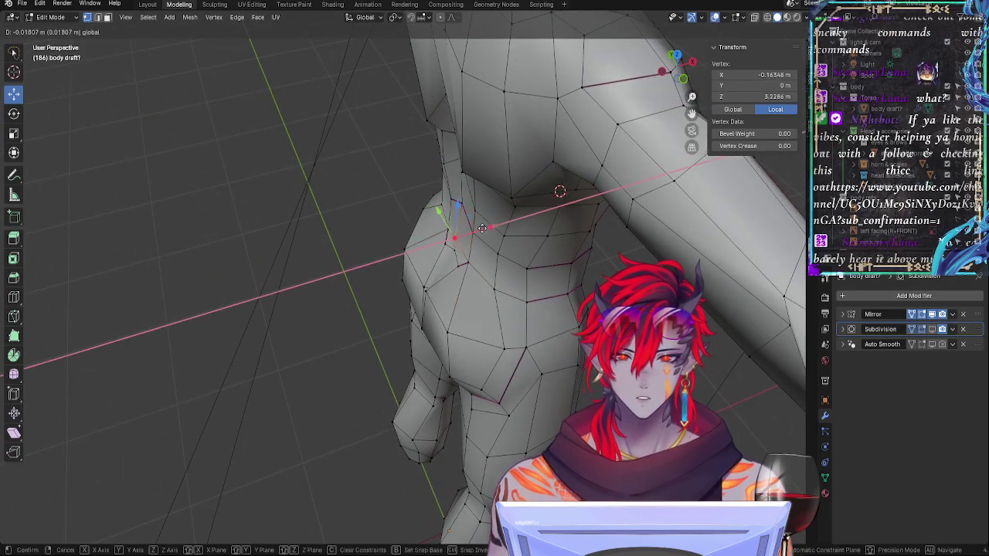
pyautogui.moveTo(488, 227); pyautogui.dragTo(582, 258, button='middle')
# Step: Preview the rear hips outside Edit Mode, then return and select the upper back vertex
pyautogui.press('Tab')
pyautogui.press('Tab')
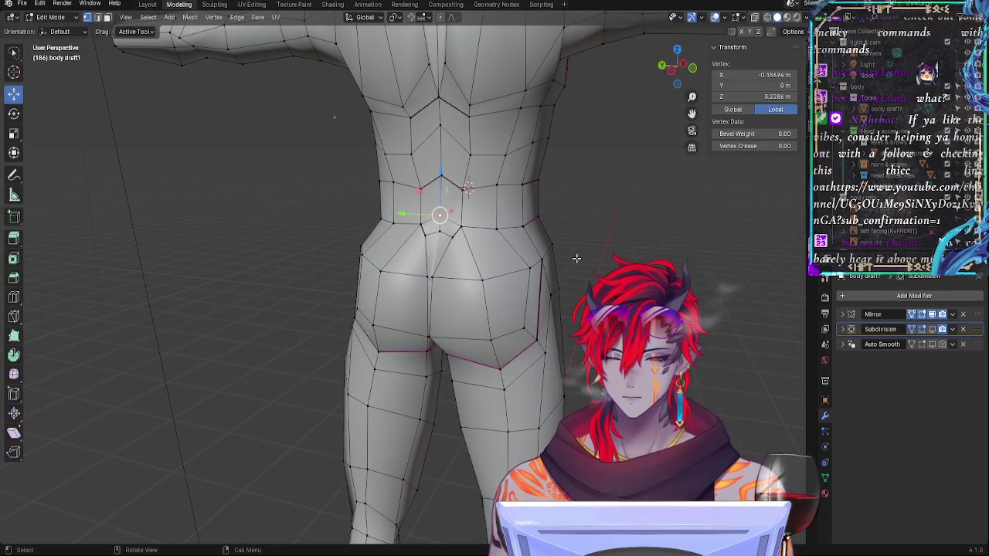
pyautogui.keyDown('ctrl'); pyautogui.moveTo(582, 258); pyautogui.dragTo(575, 242, button='middle'); pyautogui.keyUp('ctrl')
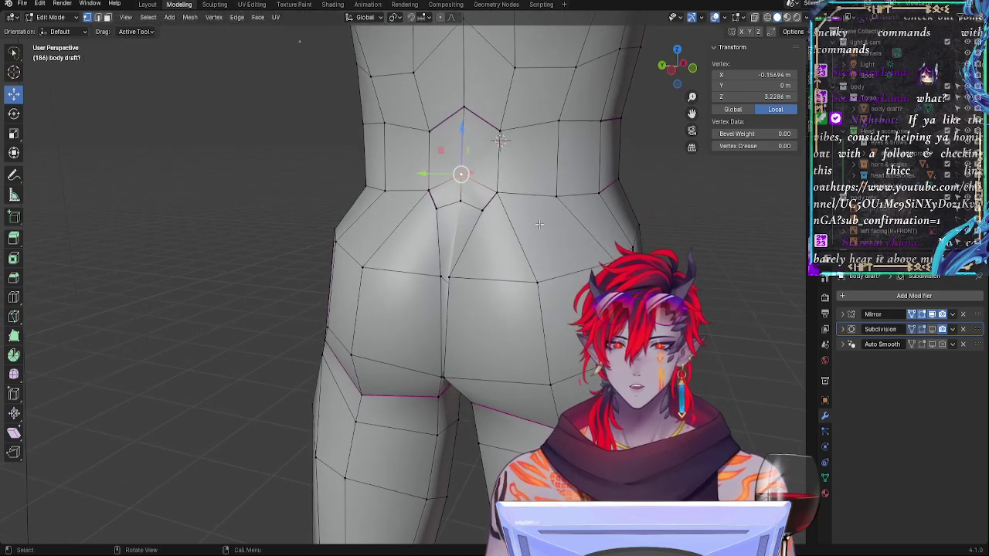
pyautogui.press('Tab')
pyautogui.press('Tab')
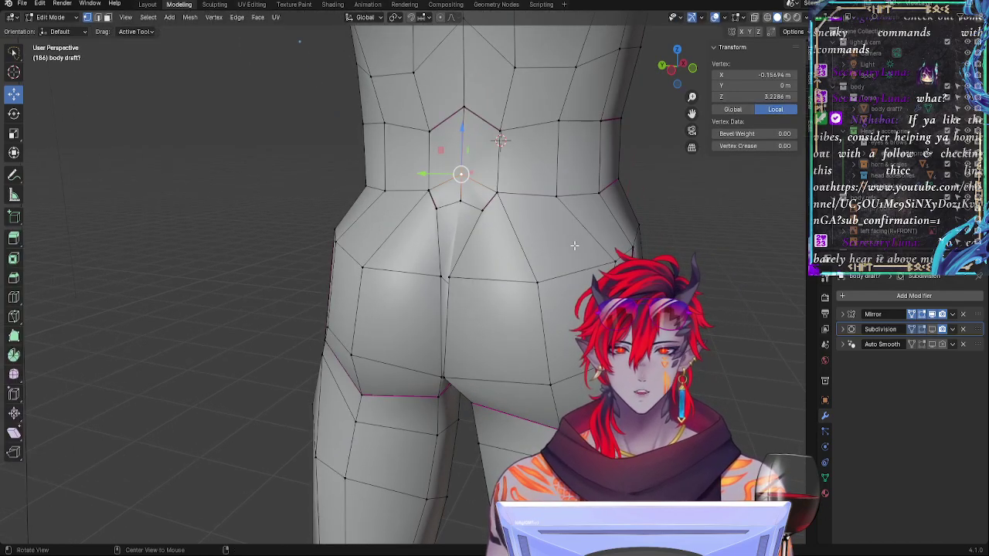
pyautogui.moveTo(575, 242); pyautogui.dragTo(477, 187, button='middle')
pyautogui.click(474, 186)
# Step: Preview the subdivided smooth shape from rear and side, then hide the subdivision to edit the cage
pyautogui.click(462, 203)
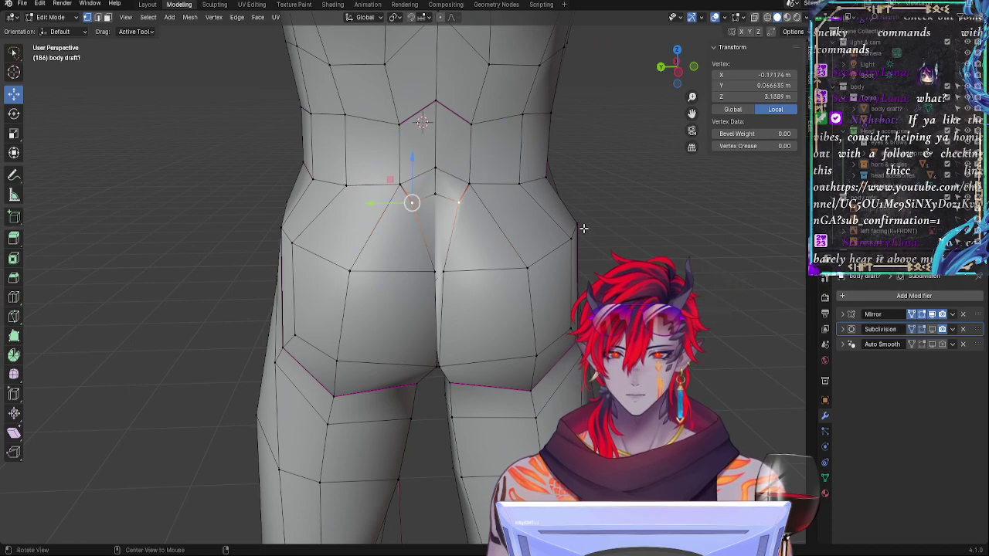
pyautogui.moveTo(583, 228); pyautogui.dragTo(506, 240, button='middle')
pyautogui.click(931, 330)
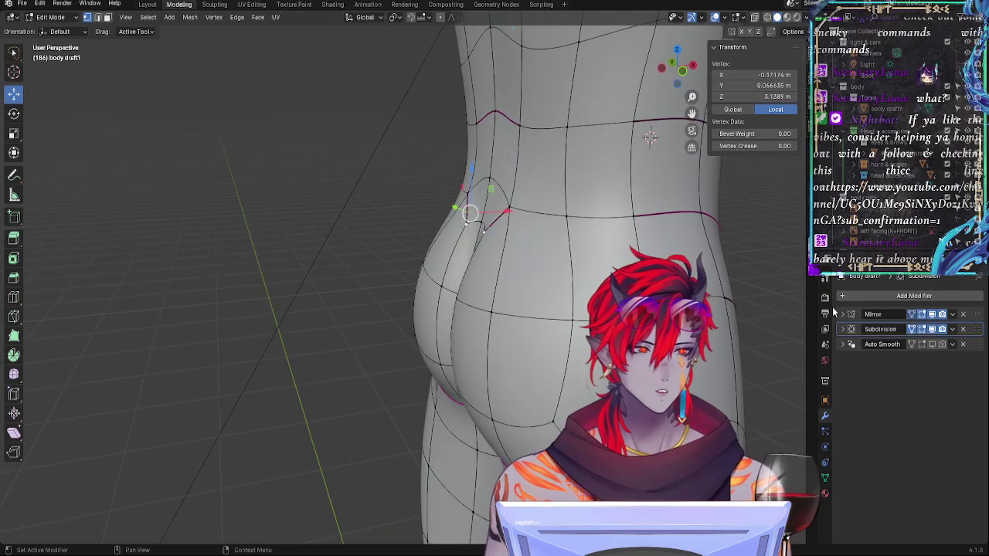
pyautogui.press('Tab')
pyautogui.moveTo(456, 277); pyautogui.dragTo(542, 291, button='middle')
pyautogui.press('Tab')
pyautogui.keyDown('alt'); pyautogui.moveTo(570, 251); pyautogui.dragTo(502, 270); pyautogui.keyUp('alt')
pyautogui.press('Tab')
pyautogui.scroll(-4, 503, 274)
pyautogui.moveTo(503, 274); pyautogui.dragTo(365, 279, button='middle')
pyautogui.press('Tab')
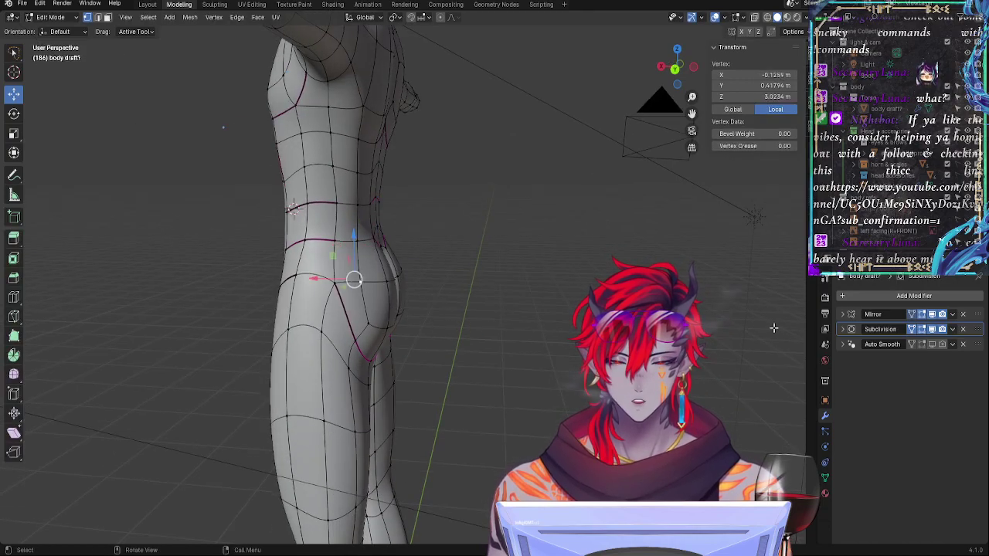
pyautogui.click(930, 330)
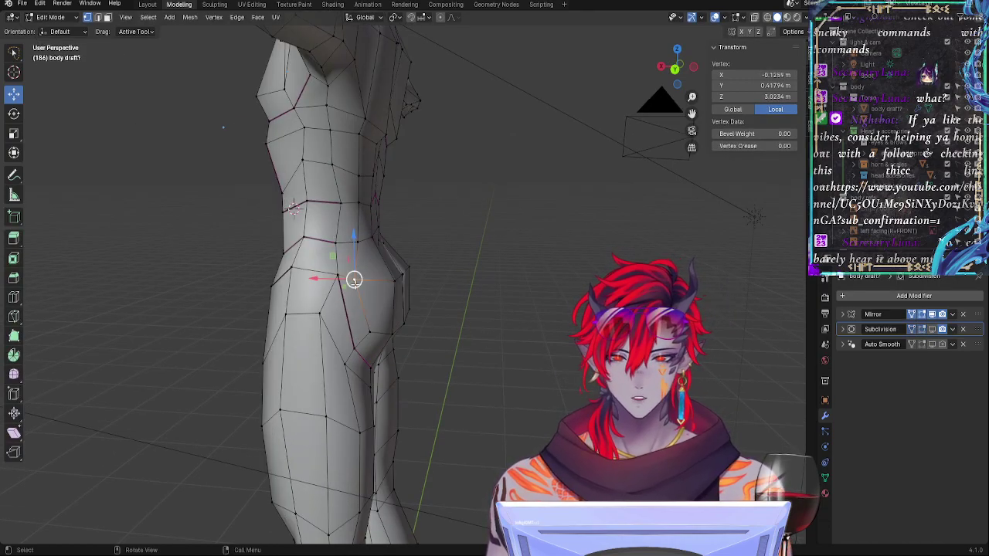
# Step: Reposition the first hip-side vertices in side view to start smoothing the waist-to-thigh curve
pyautogui.press('g')
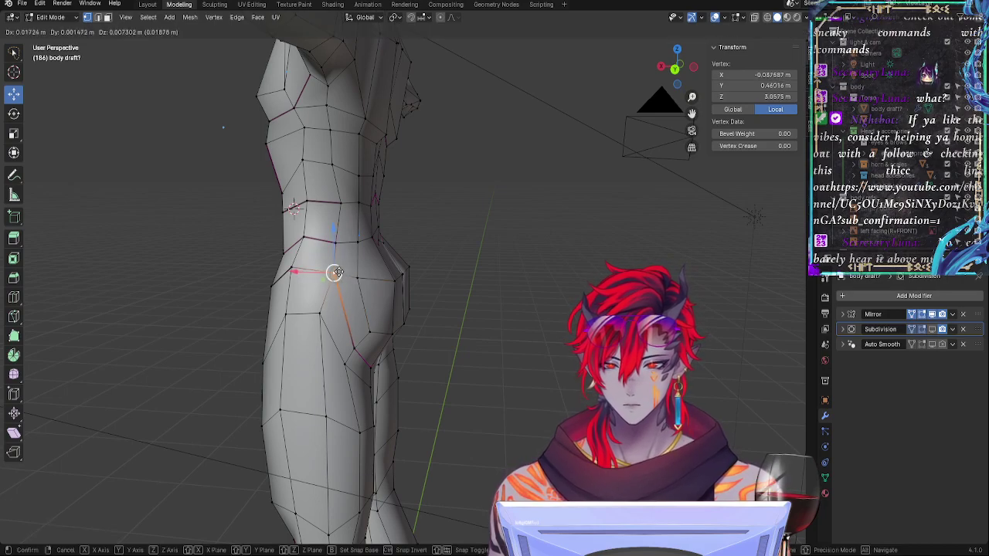
pyautogui.click(337, 272)
pyautogui.moveTo(336, 272); pyautogui.dragTo(343, 313, button='middle')
pyautogui.click(341, 315)
pyautogui.press('g')
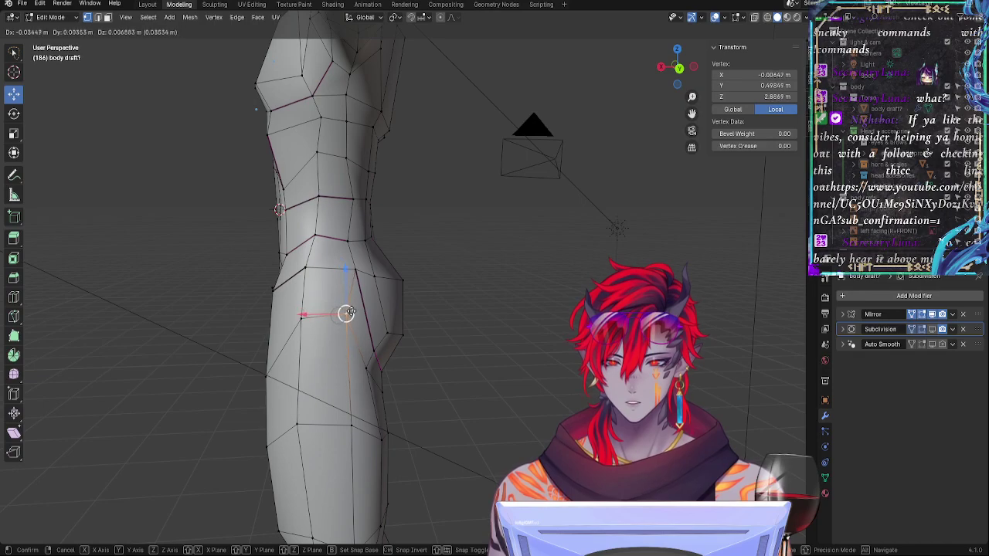
pyautogui.moveTo(351, 312); pyautogui.dragTo(350, 311)
pyautogui.click(373, 276)
pyautogui.click(353, 274)
pyautogui.moveTo(352, 274); pyautogui.dragTo(352, 274)
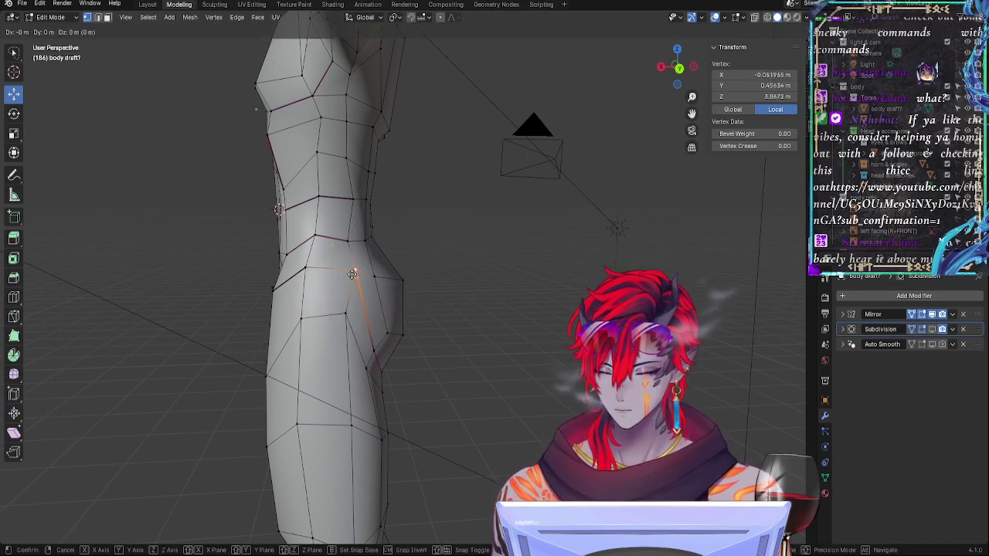
pyautogui.press('g')
# Step: Slide the waist and upper buttock vertices along their edges to soften the side profile
pyautogui.click(348, 272)
pyautogui.click(346, 247)
pyautogui.press('g')
pyautogui.press('g')
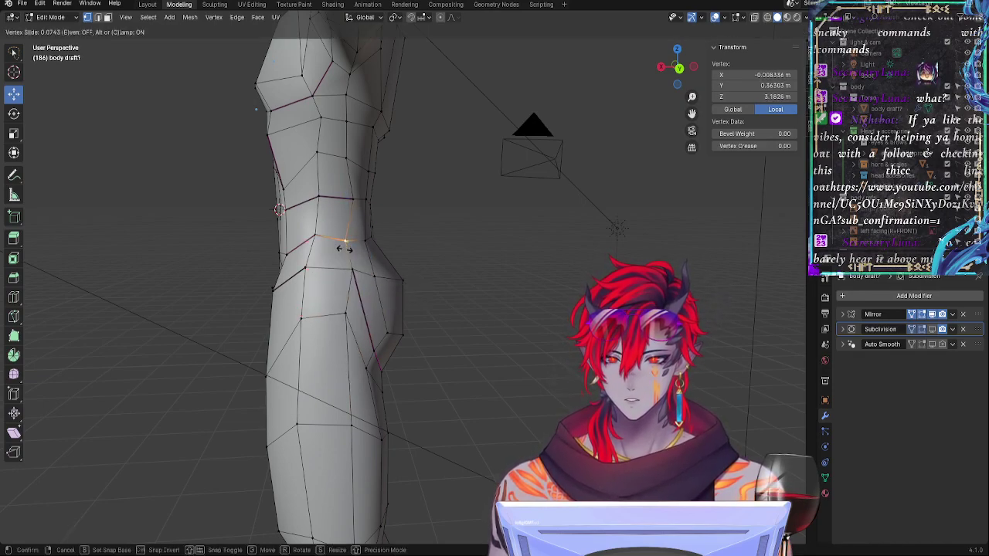
pyautogui.click(366, 248)
pyautogui.click(373, 273)
pyautogui.press('g')
pyautogui.press('g')
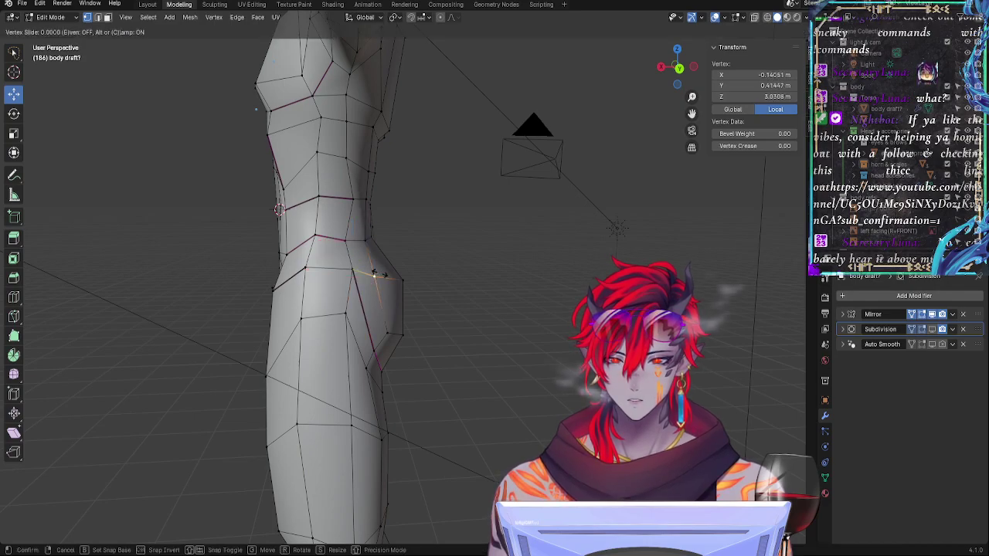
pyautogui.press('g')
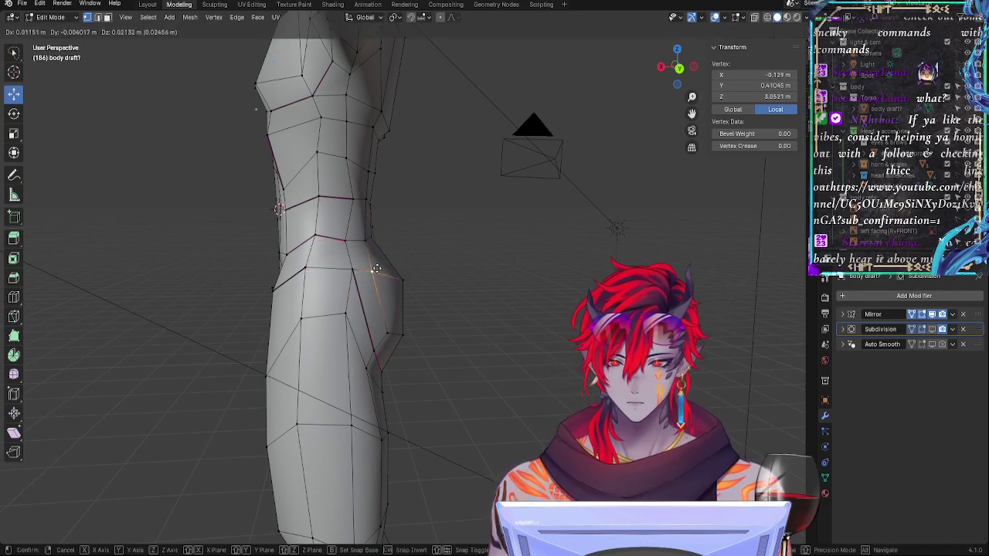
pyautogui.click(371, 272)
pyautogui.click(351, 272)
pyautogui.press('g')
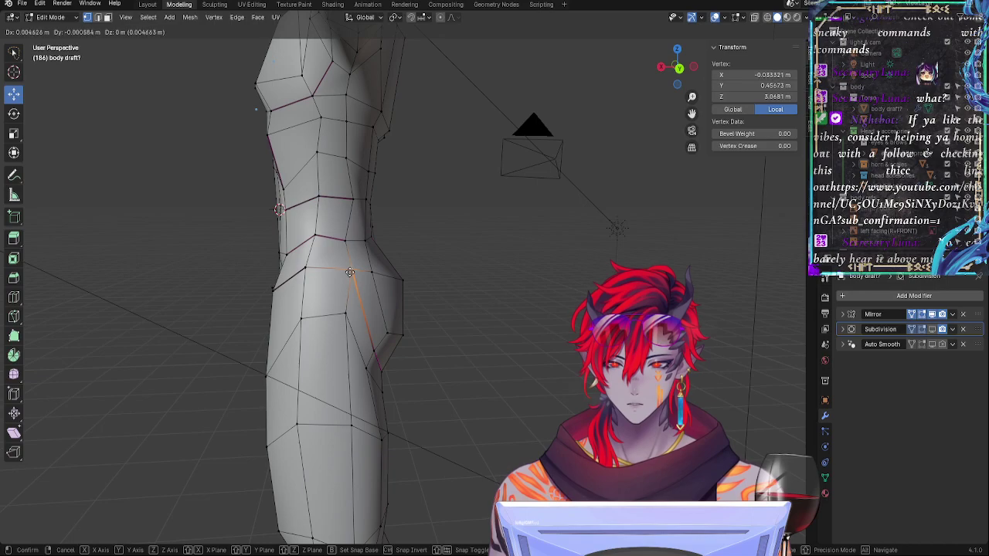
pyautogui.click(347, 270)
pyautogui.click(365, 269)
# Step: Nudge the lower hip and buttock vertices outward to round the lower rear curve
pyautogui.press('g')
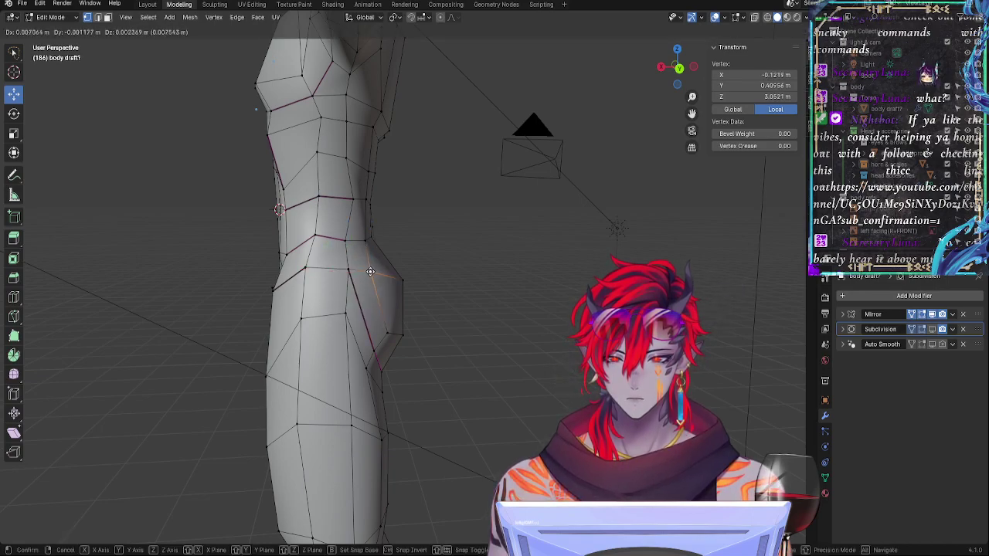
pyautogui.click(368, 269)
pyautogui.click(345, 312)
pyautogui.press('g')
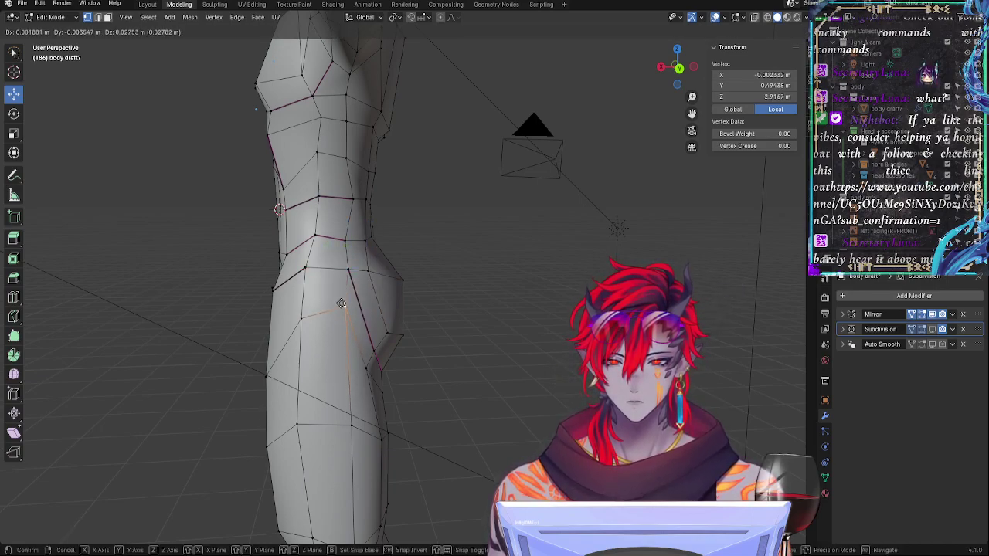
pyautogui.click(342, 303)
pyautogui.press('g')
pyautogui.click(370, 305)
pyautogui.click(359, 354)
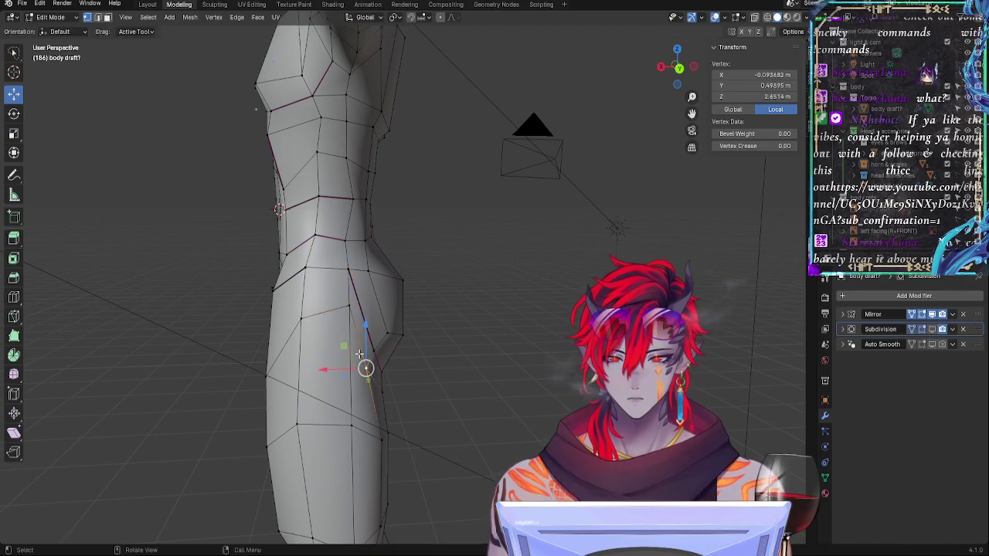
pyautogui.press('g')
pyautogui.click(349, 307)
pyautogui.click(386, 330)
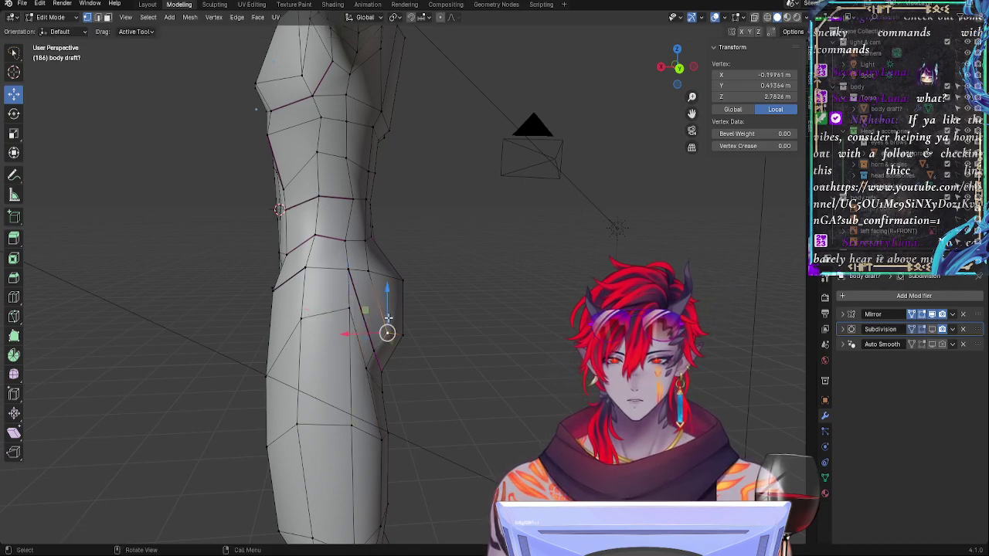
pyautogui.press('g')
pyautogui.click(388, 318)
# Step: Nudge a higher hip vertex slightly inward and select the waist-side vertex
pyautogui.click(404, 279)
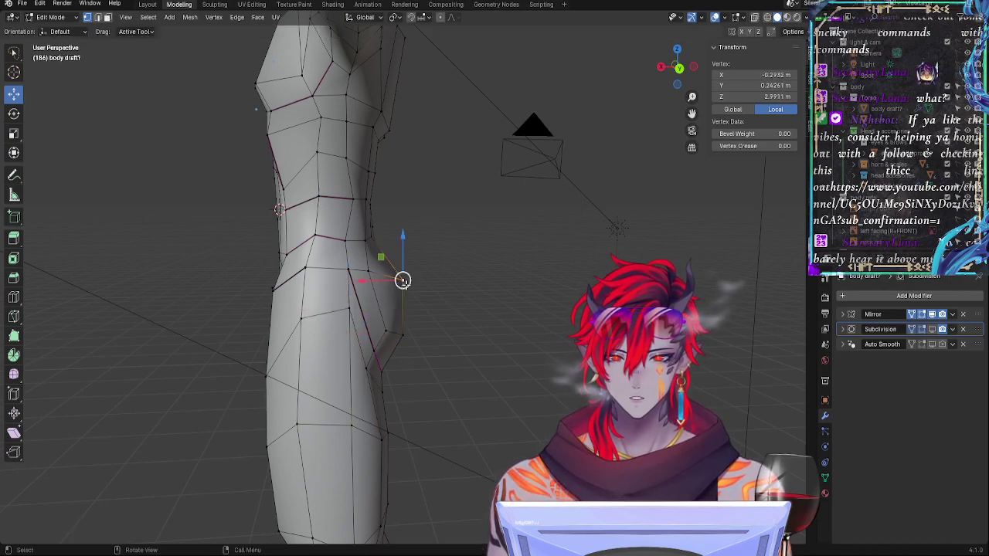
pyautogui.press('g')
pyautogui.click(403, 280)
pyautogui.press('g')
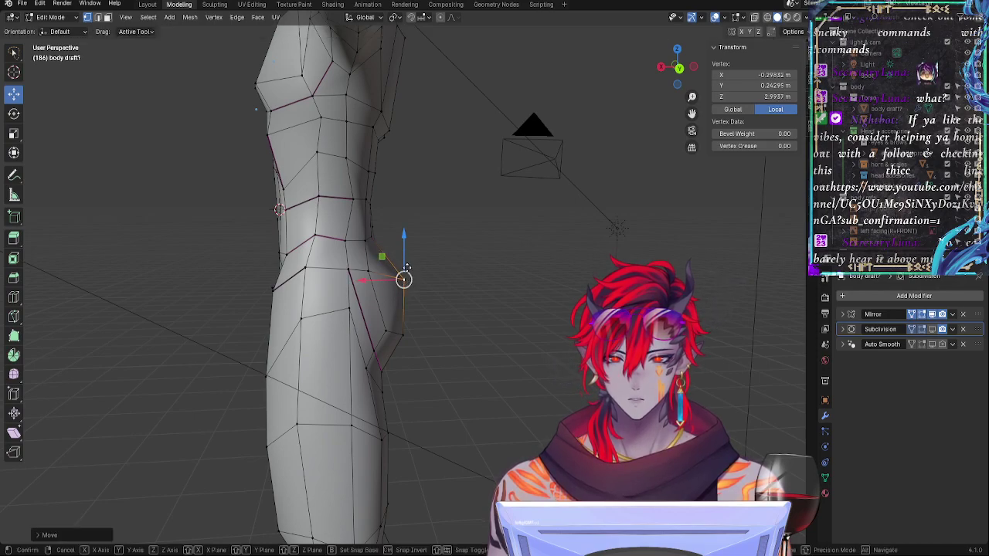
pyautogui.click(404, 269)
pyautogui.click(377, 246)
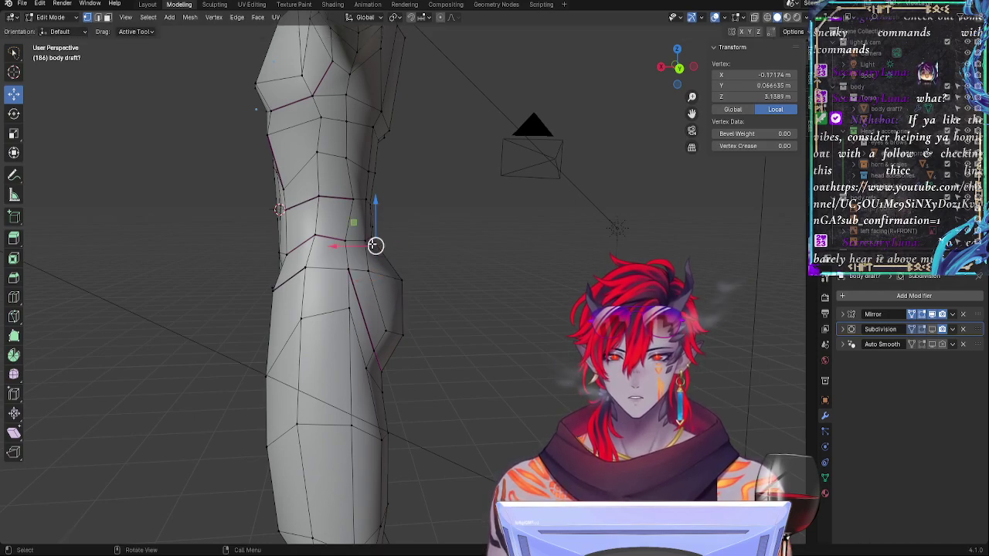
pyautogui.moveTo(375, 246); pyautogui.dragTo(364, 265, button='middle')
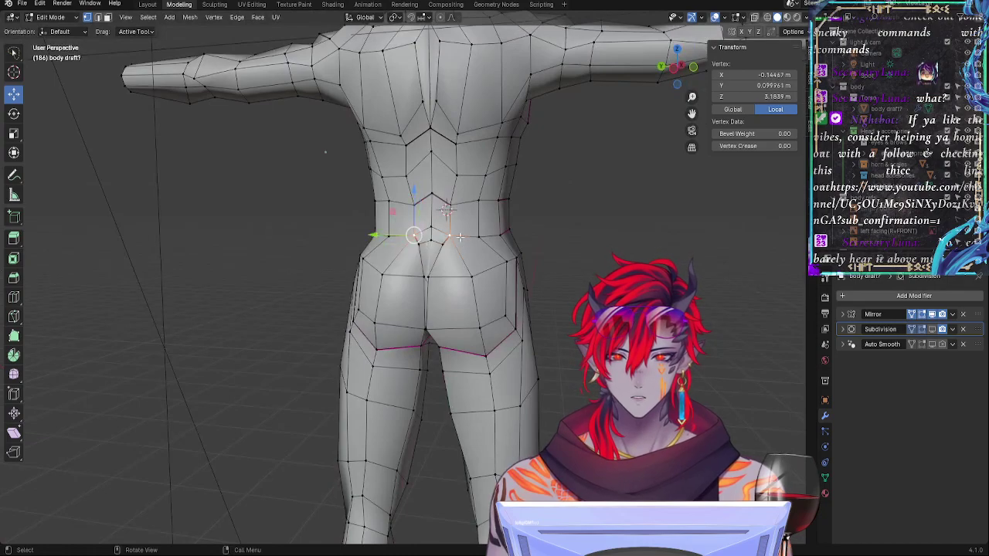
# Step: Lower a lower-back vertex along Z and push the waist vertex outward along X
pyautogui.press('g')
pyautogui.press('z')
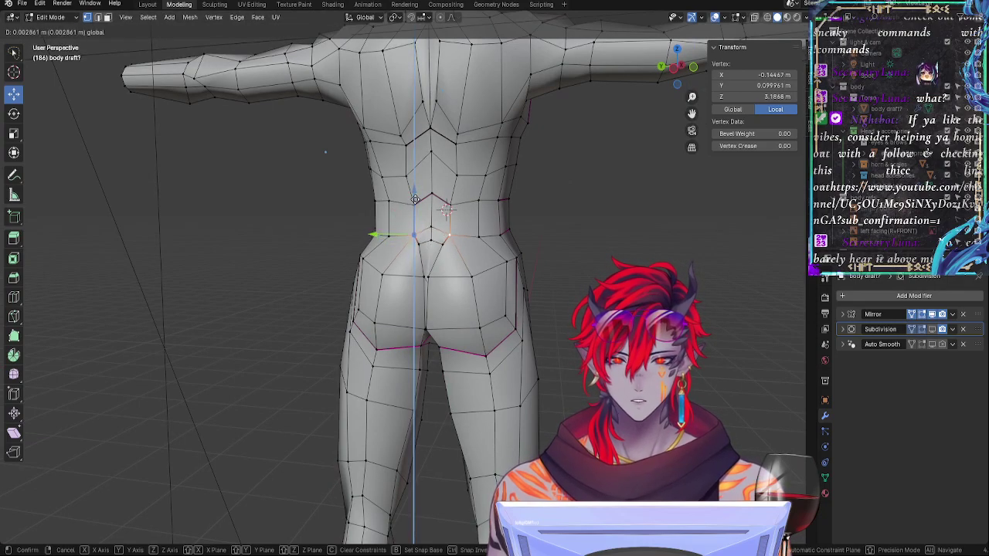
pyautogui.click(415, 199)
pyautogui.moveTo(416, 198); pyautogui.dragTo(509, 265, button='middle')
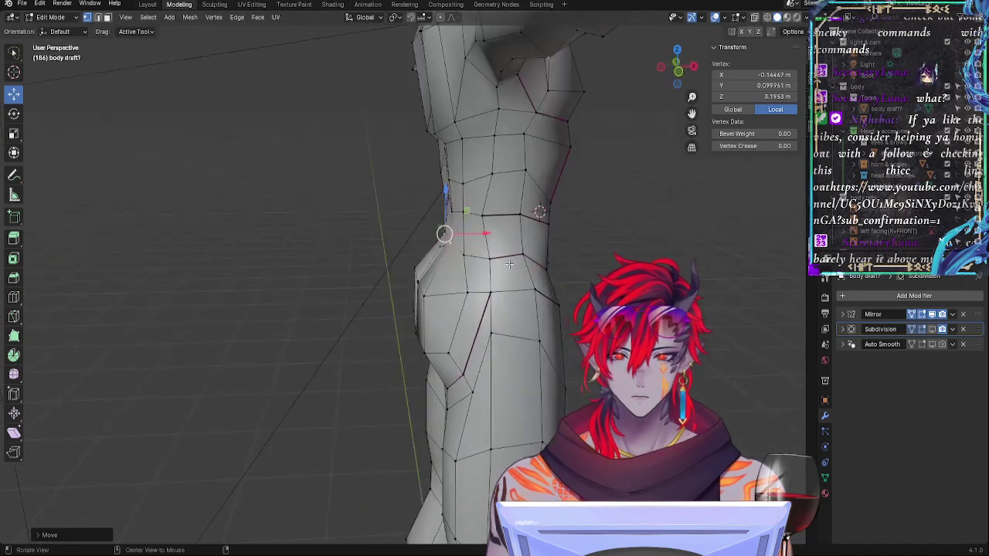
pyautogui.press('g')
pyautogui.press('x')
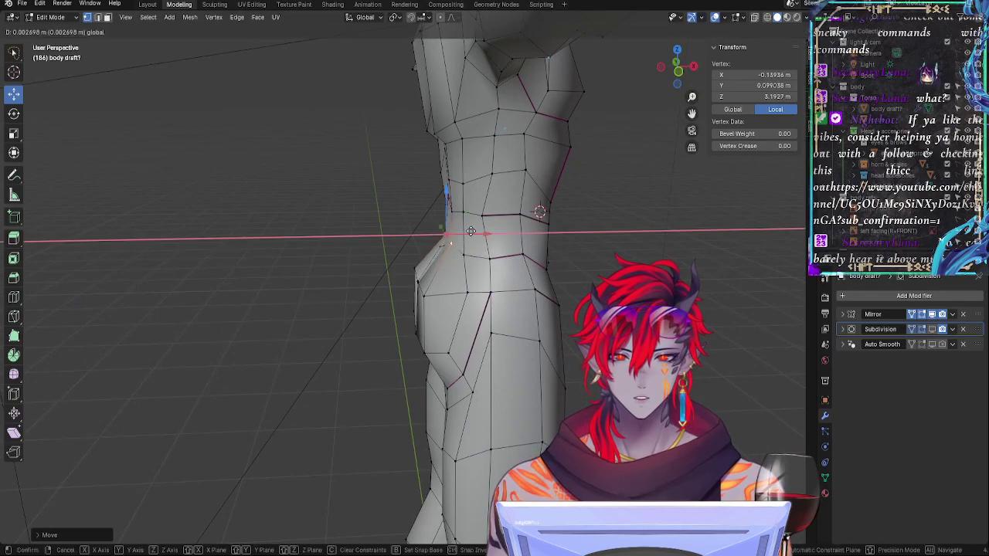
pyautogui.click(461, 244)
pyautogui.press('g')
pyautogui.press('x')
pyautogui.click(480, 245)
pyautogui.moveTo(480, 245); pyautogui.dragTo(510, 251, button='middle')
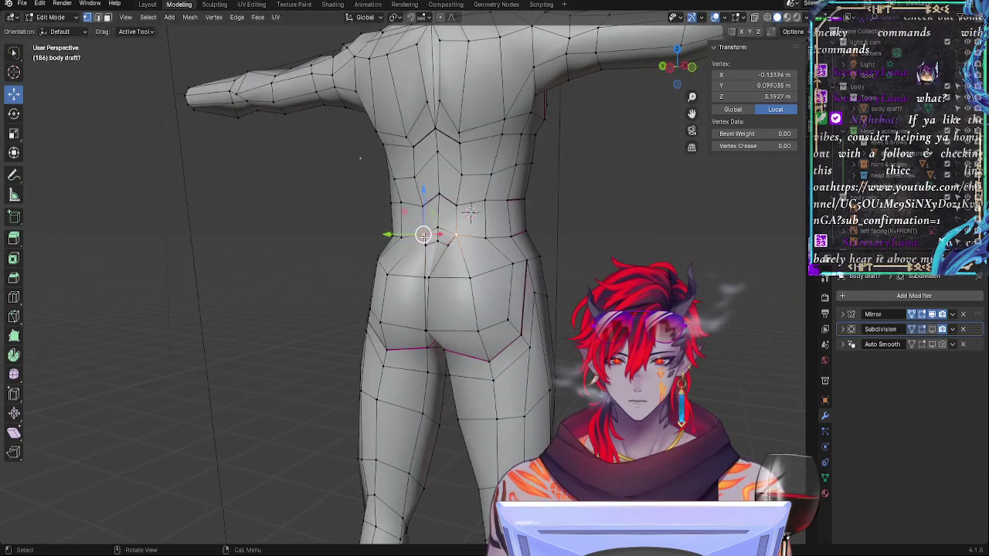
# Step: Reposition the lower-back and above-buttock vertices, including an X-constrained sideways shift
pyautogui.scroll(4, 470, 212)
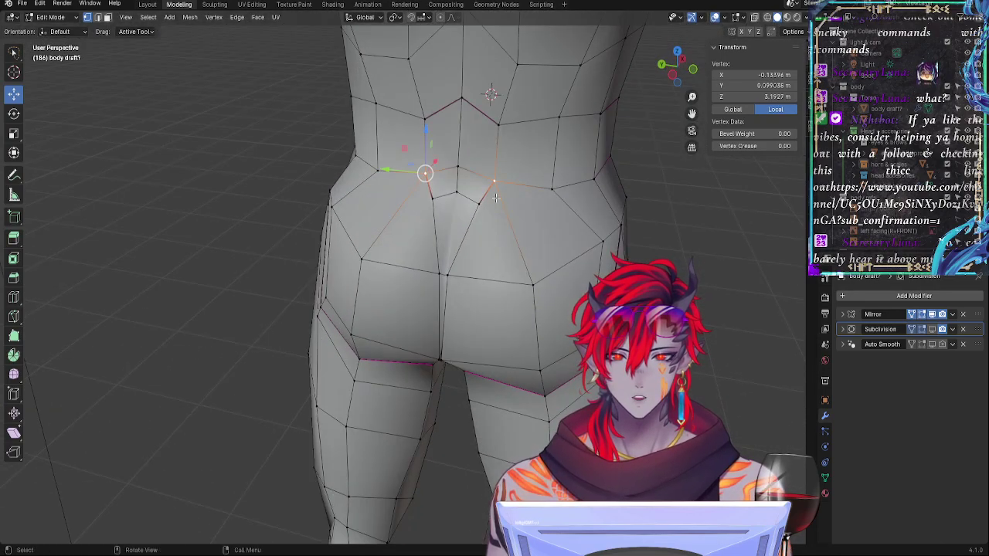
pyautogui.press('g')
pyautogui.press('g')
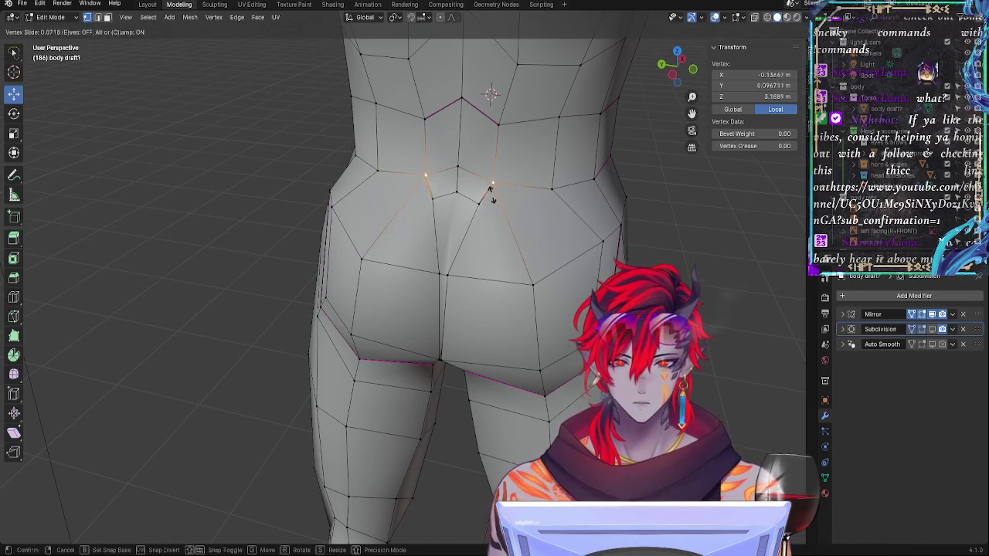
pyautogui.press('g')
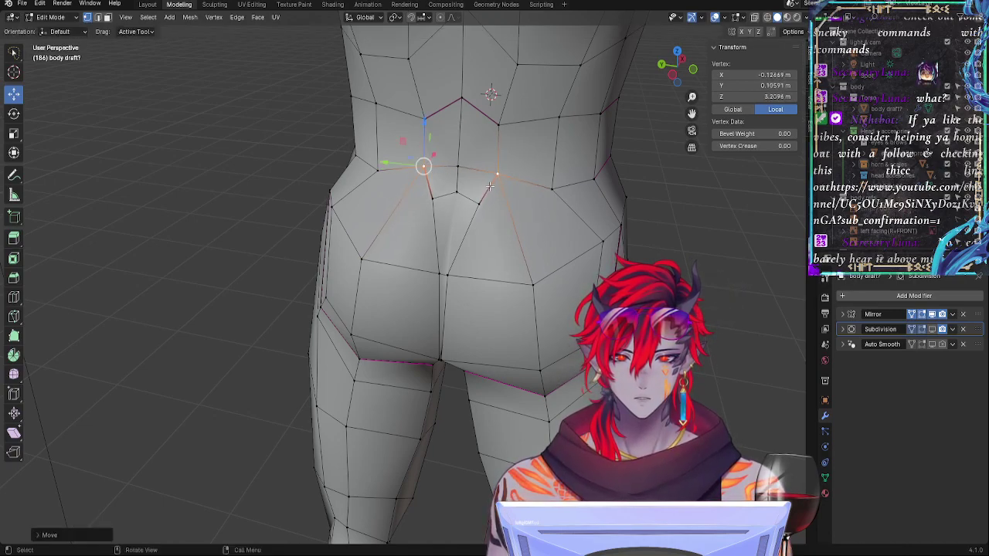
pyautogui.click(481, 205)
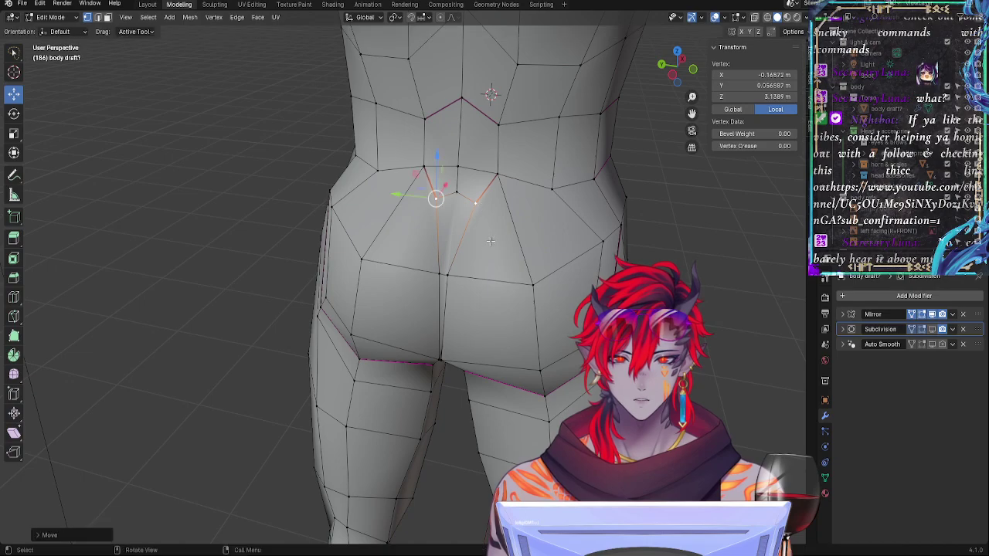
pyautogui.moveTo(490, 240); pyautogui.dragTo(544, 249, button='middle')
pyautogui.press('g')
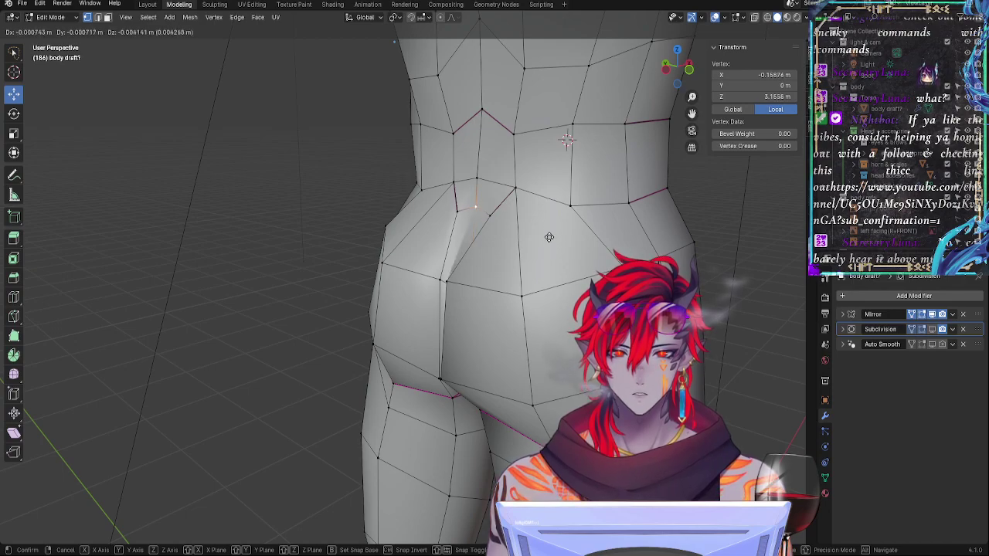
pyautogui.click(549, 235)
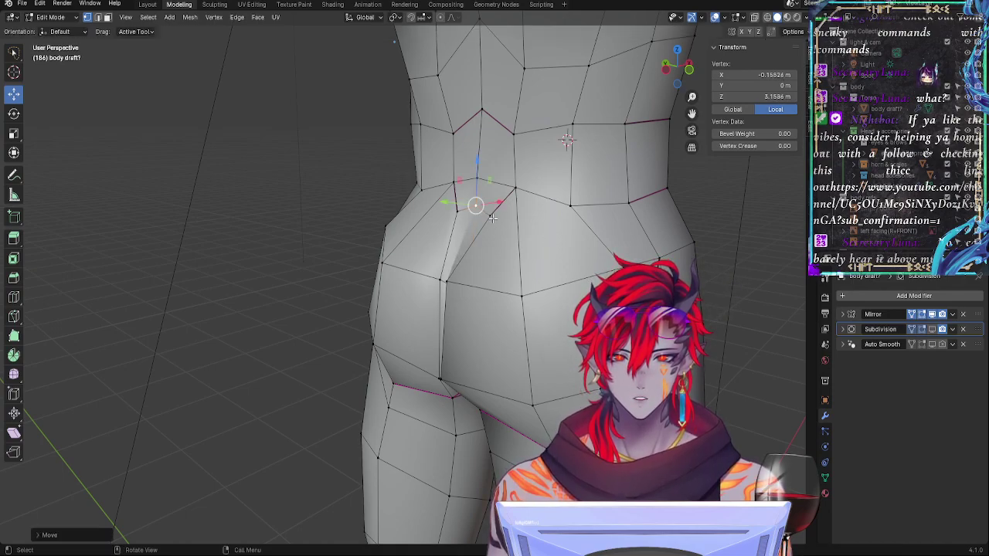
pyautogui.moveTo(457, 210); pyautogui.dragTo(479, 319, button='middle')
pyautogui.press('g')
pyautogui.press('x')
pyautogui.click(501, 219)
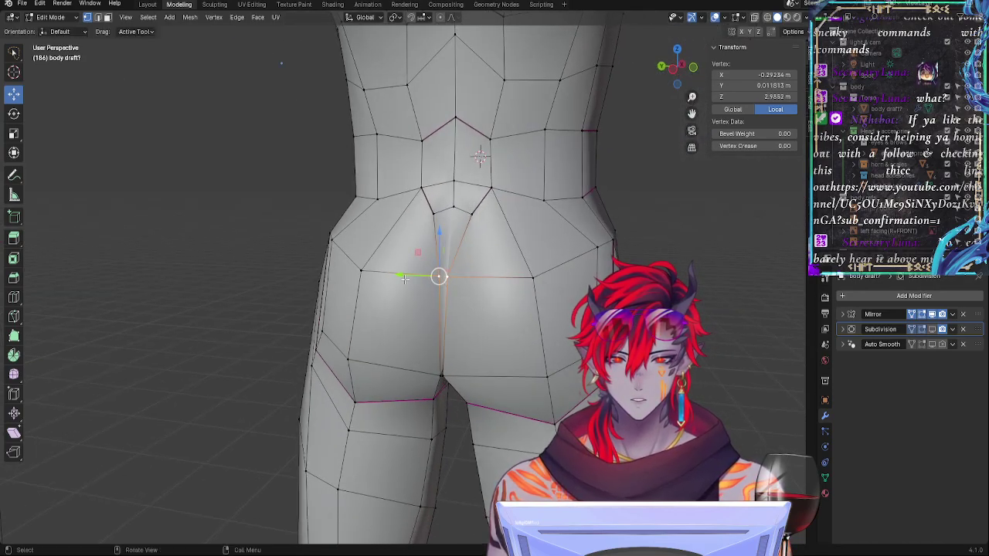
# Step: Nudge the upper and lower buttock vertices along Y with the gizmo and slide the cheek vertex
pyautogui.moveTo(400, 275); pyautogui.dragTo(402, 276)
pyautogui.click(455, 357)
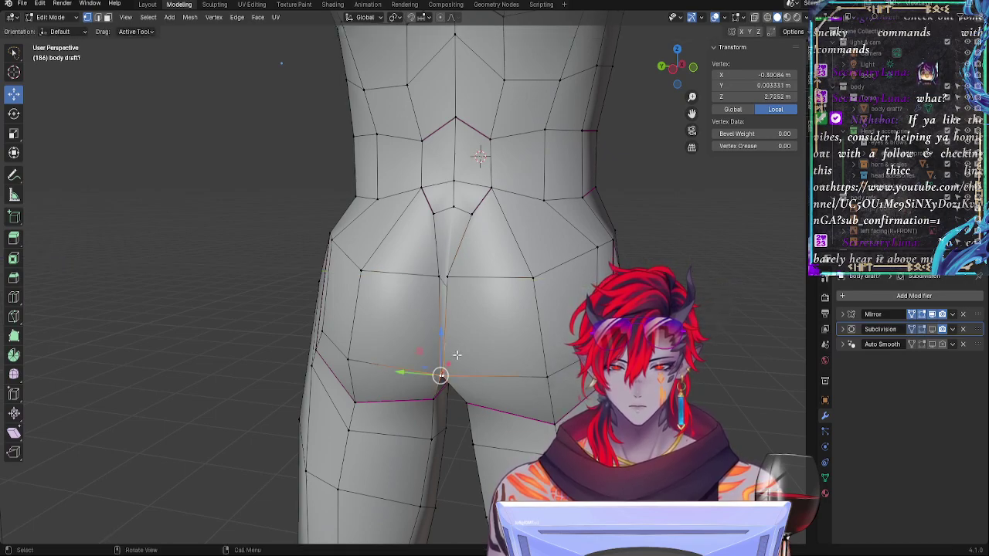
pyautogui.moveTo(408, 374); pyautogui.dragTo(405, 374)
pyautogui.click(440, 277)
pyautogui.moveTo(411, 275); pyautogui.dragTo(416, 275)
pyautogui.moveTo(493, 280); pyautogui.dragTo(434, 301, button='middle')
pyautogui.click(489, 324)
pyautogui.moveTo(490, 325); pyautogui.dragTo(454, 325, button='middle')
pyautogui.moveTo(464, 249); pyautogui.dragTo(467, 248)
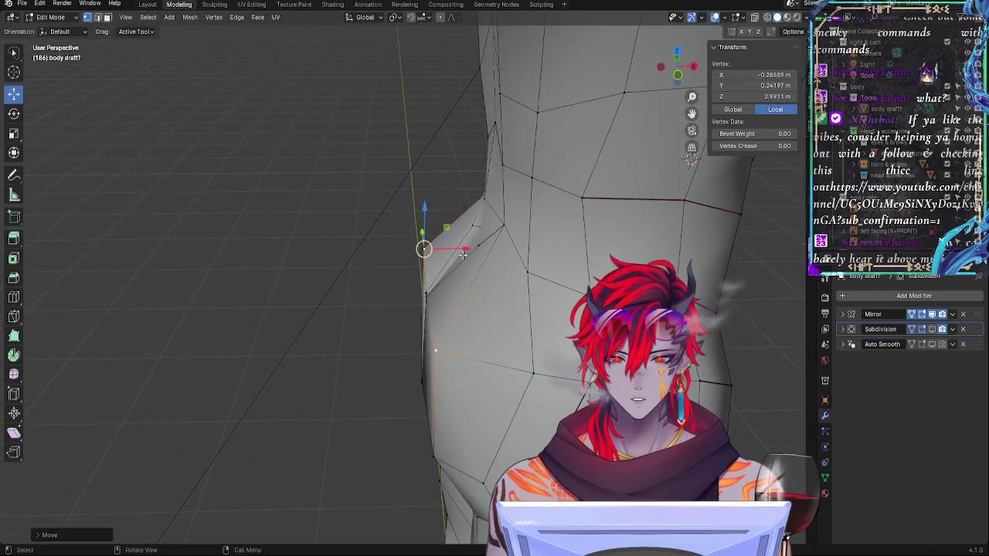
pyautogui.moveTo(484, 309); pyautogui.dragTo(596, 285, button='middle')
pyautogui.press('g')
pyautogui.press('g')
pyautogui.click(545, 301)
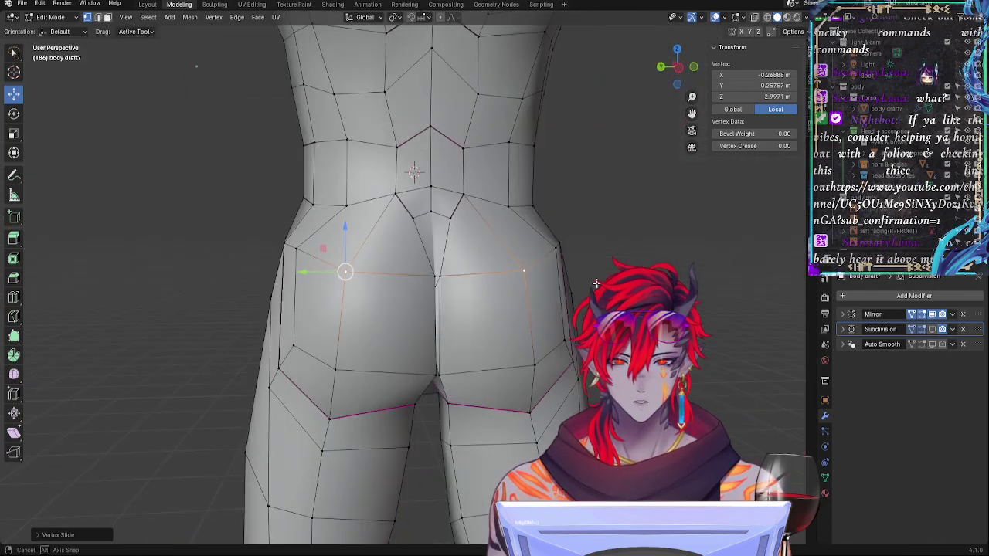
# Step: Shift the top-of-buttock vertices along X and slide a lower-back vertex along its edge
pyautogui.click(464, 197)
pyautogui.press('g')
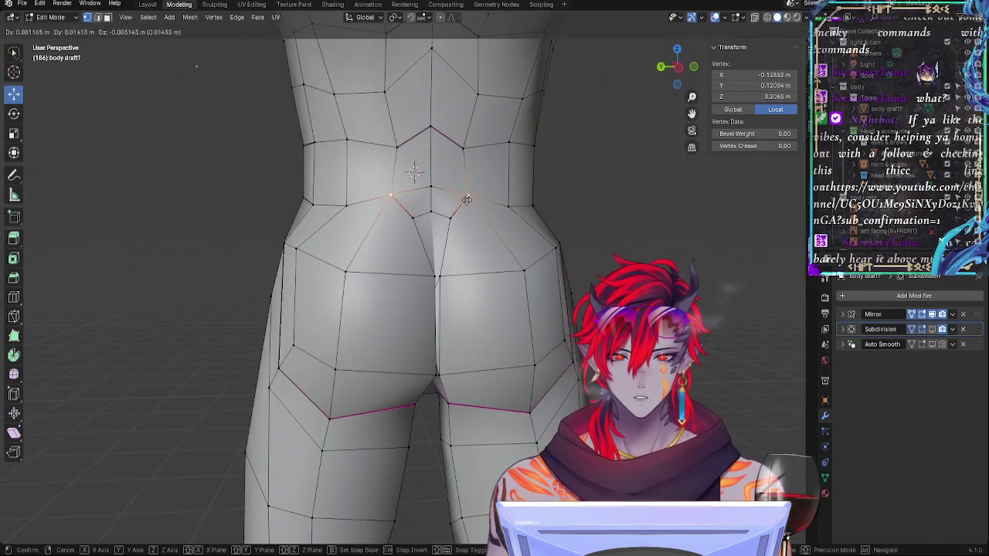
pyautogui.click(458, 198)
pyautogui.click(458, 222)
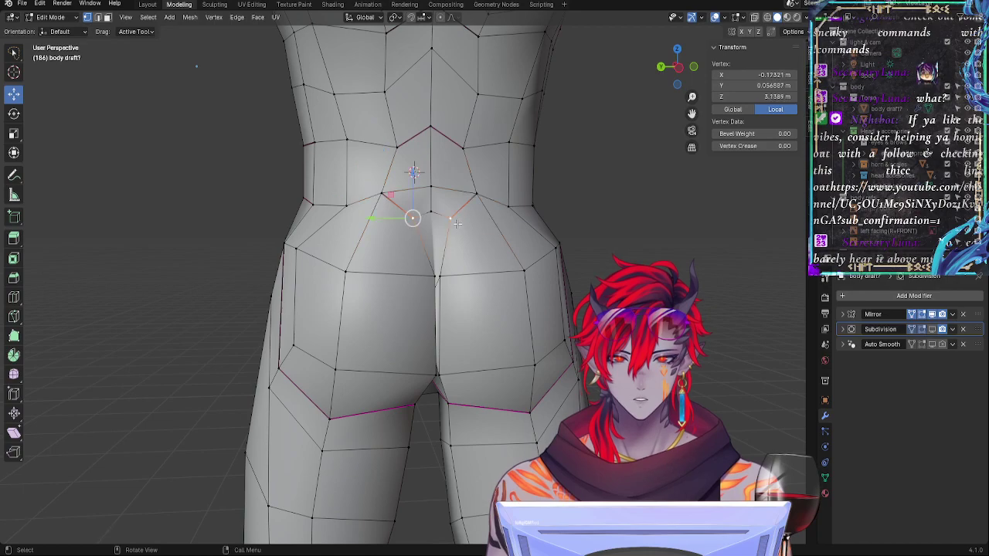
pyautogui.moveTo(504, 234); pyautogui.dragTo(452, 253, button='middle')
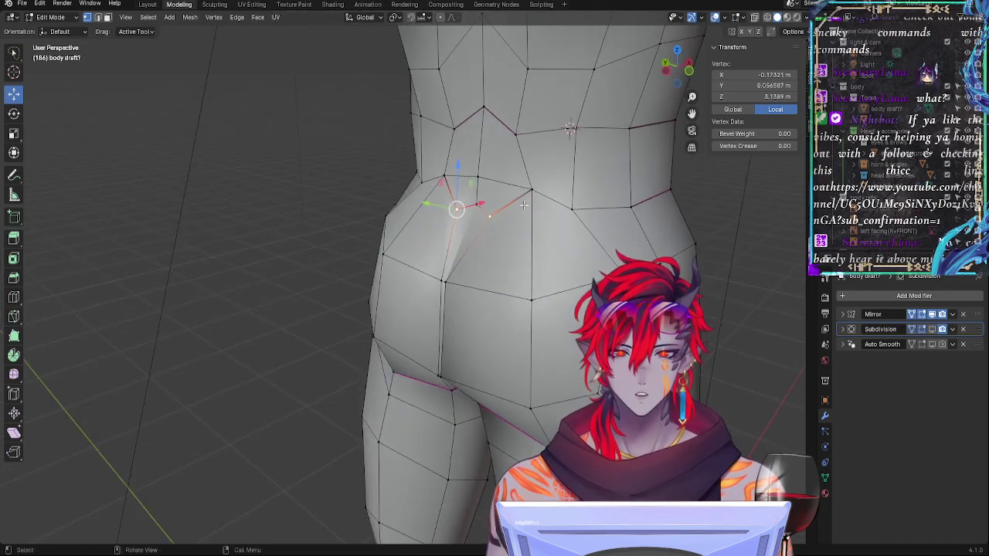
pyautogui.keyDown('shift'); pyautogui.click(488, 219); pyautogui.keyUp('shift')
pyautogui.moveTo(470, 192); pyautogui.dragTo(466, 192)
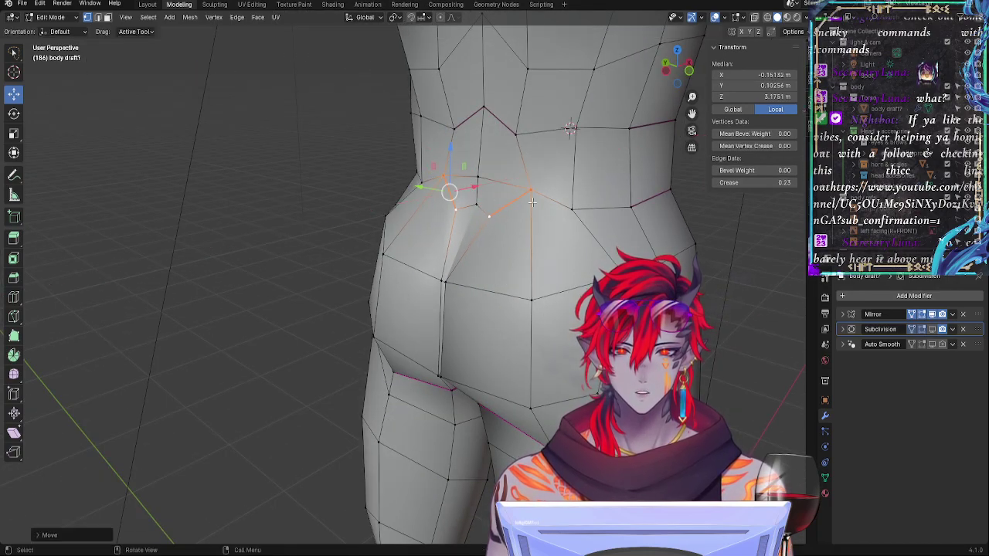
pyautogui.click(532, 192)
pyautogui.hotkey('shift', 'v')
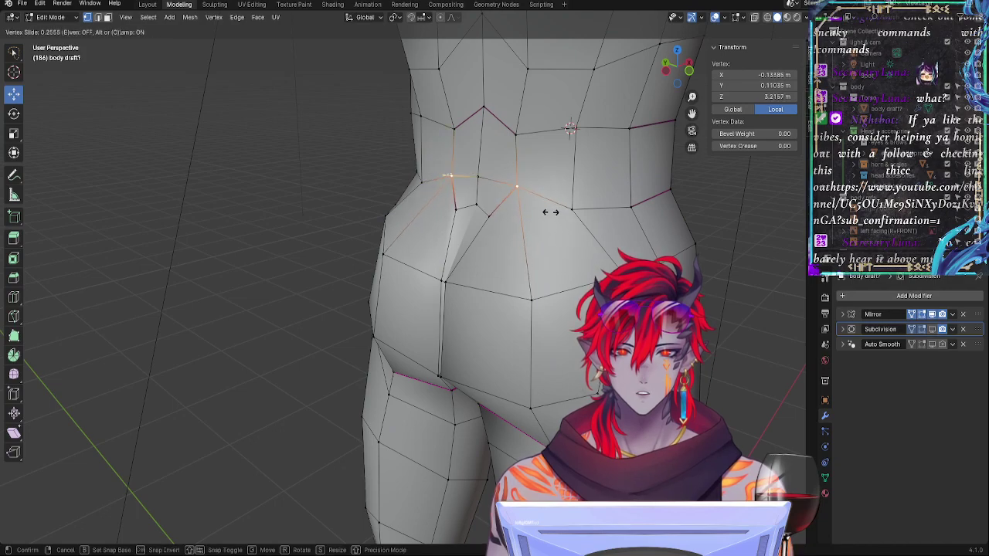
pyautogui.click(543, 207)
# Step: Slide the outer-hip vertex along its edge, cancelling and undoing the extra slide
pyautogui.moveTo(543, 207); pyautogui.dragTo(540, 278, button='middle')
pyautogui.press('g')
pyautogui.press('g')
pyautogui.click(536, 266)
pyautogui.hotkey('shift', 'v')
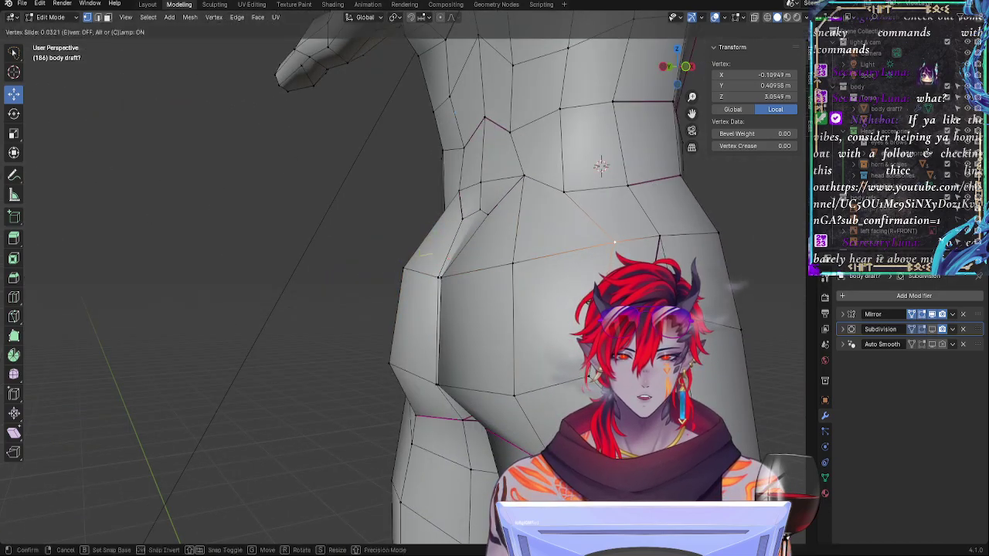
pyautogui.click(527, 275)
pyautogui.press('g')
pyautogui.press('g')
pyautogui.rightClick(536, 274)
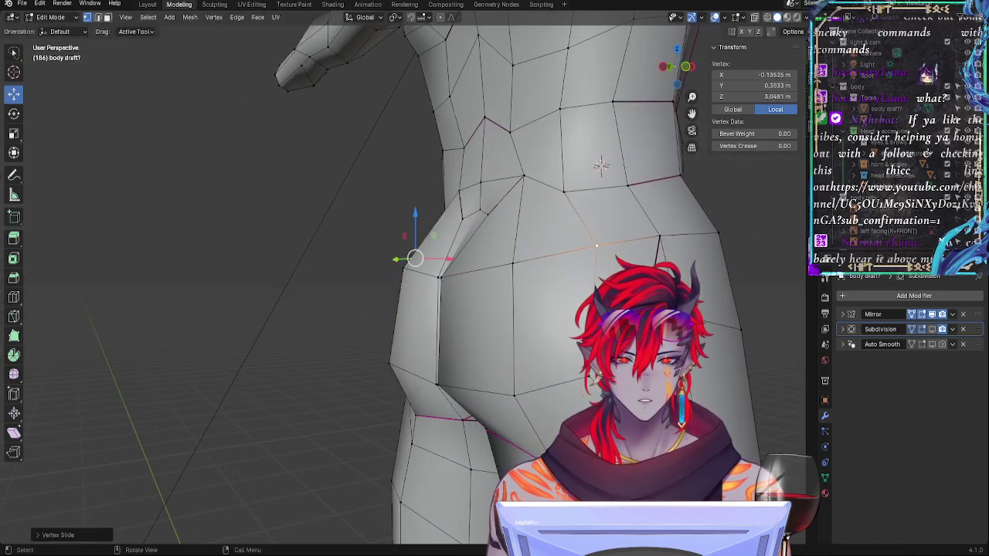
pyautogui.hotkey('ctrl', 'z')
# Step: Select the lower buttock and thigh-crease vertices and turn the subdivision viewport display back on
pyautogui.moveTo(533, 276); pyautogui.dragTo(606, 255, button='middle')
pyautogui.click(533, 372)
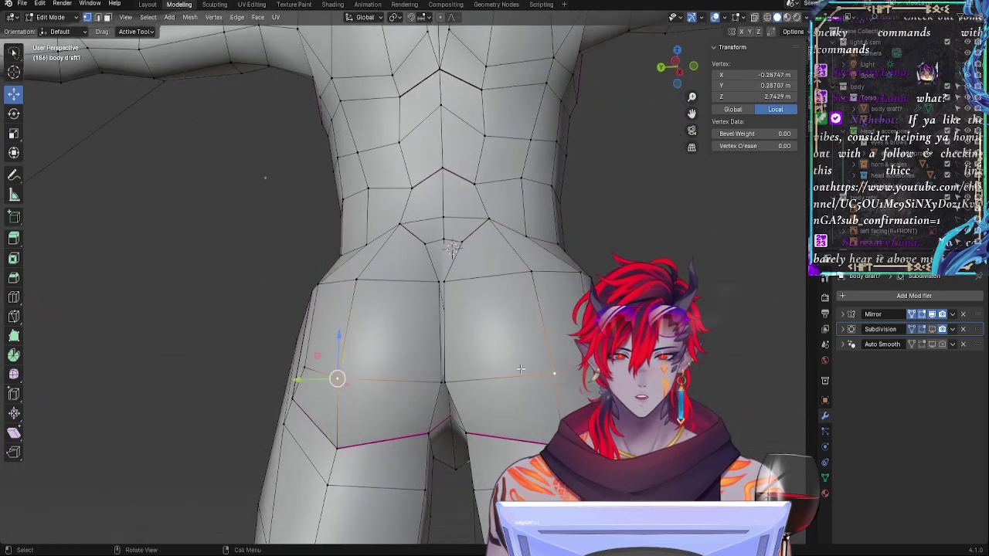
pyautogui.click(524, 434)
pyautogui.click(475, 435)
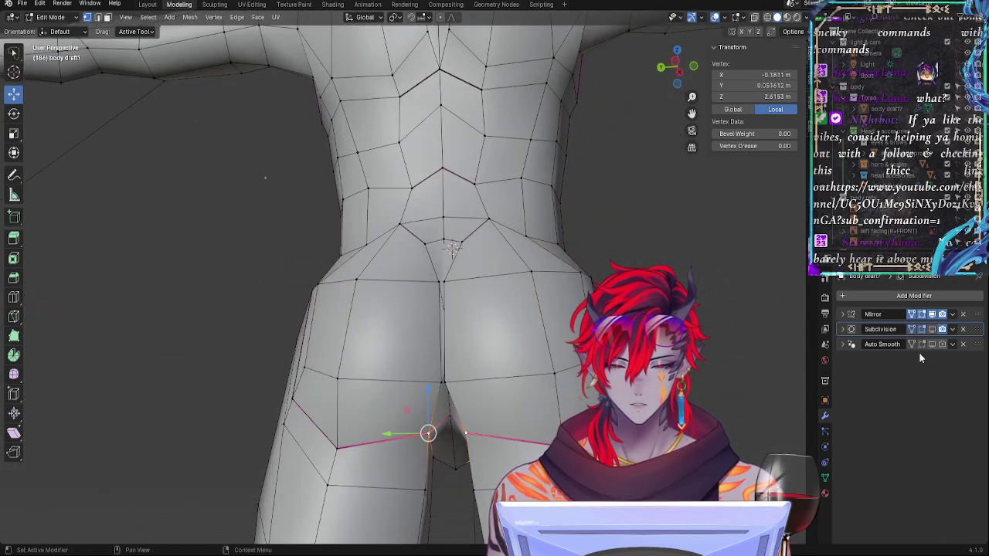
pyautogui.click(930, 332)
# Step: From a rear view, nudge the upper buttock vertex slightly outward along X and preview the smoothing
pyautogui.moveTo(602, 309); pyautogui.dragTo(598, 441, button='middle')
pyautogui.press('Tab')
pyautogui.moveTo(557, 325); pyautogui.dragTo(458, 335, button='middle')
pyautogui.press('Tab')
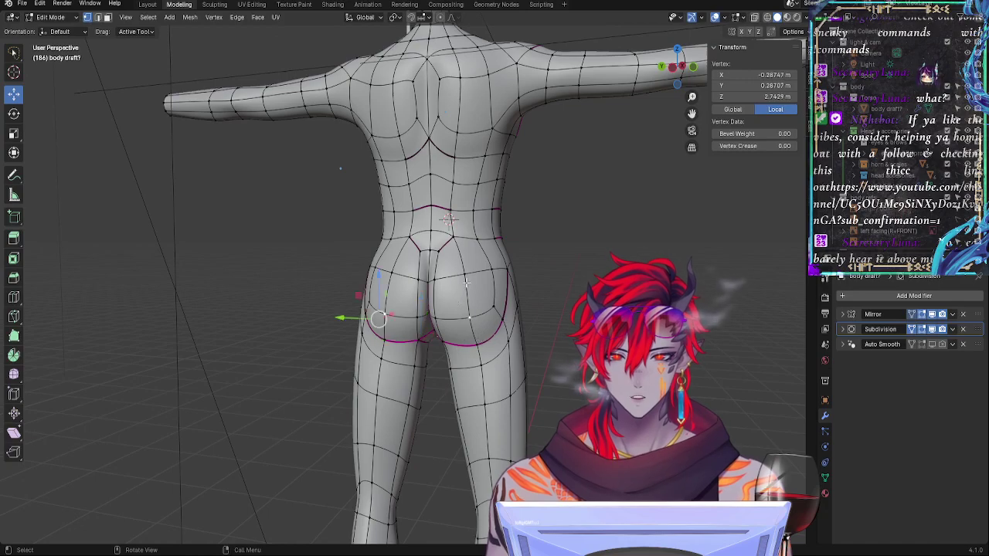
pyautogui.click(465, 277)
pyautogui.moveTo(465, 276); pyautogui.dragTo(413, 258, button='middle')
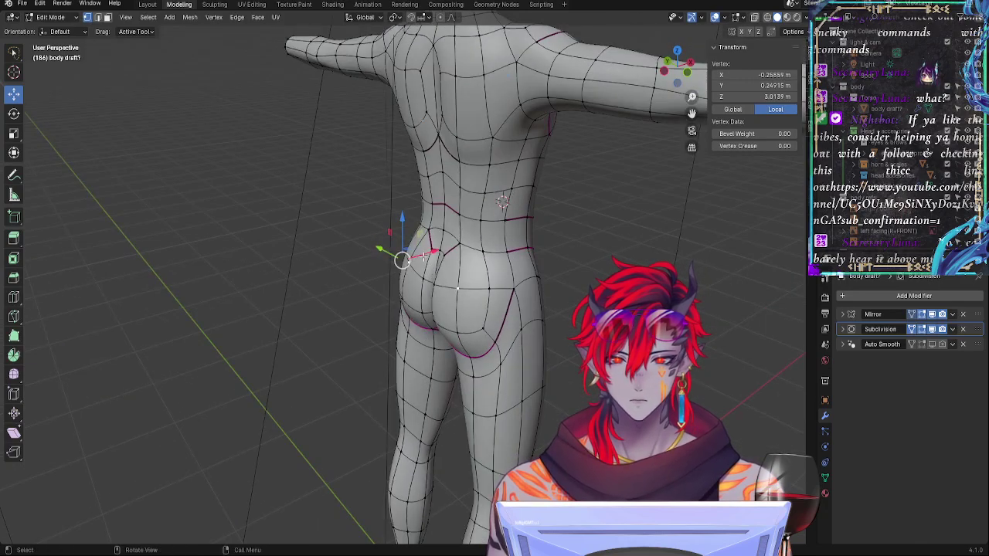
pyautogui.moveTo(432, 251); pyautogui.dragTo(429, 253)
pyautogui.moveTo(428, 254); pyautogui.dragTo(478, 264, button='middle')
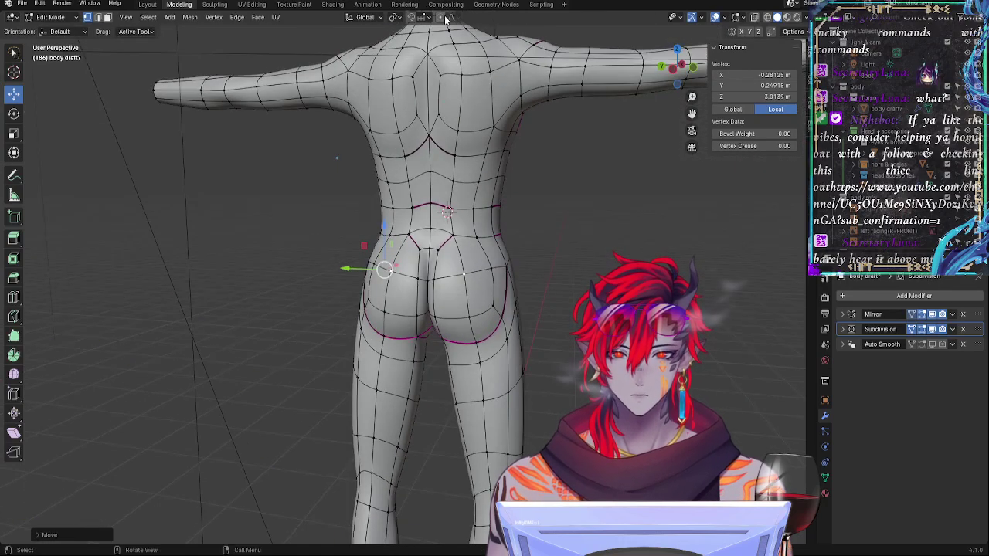
pyautogui.press('Tab')
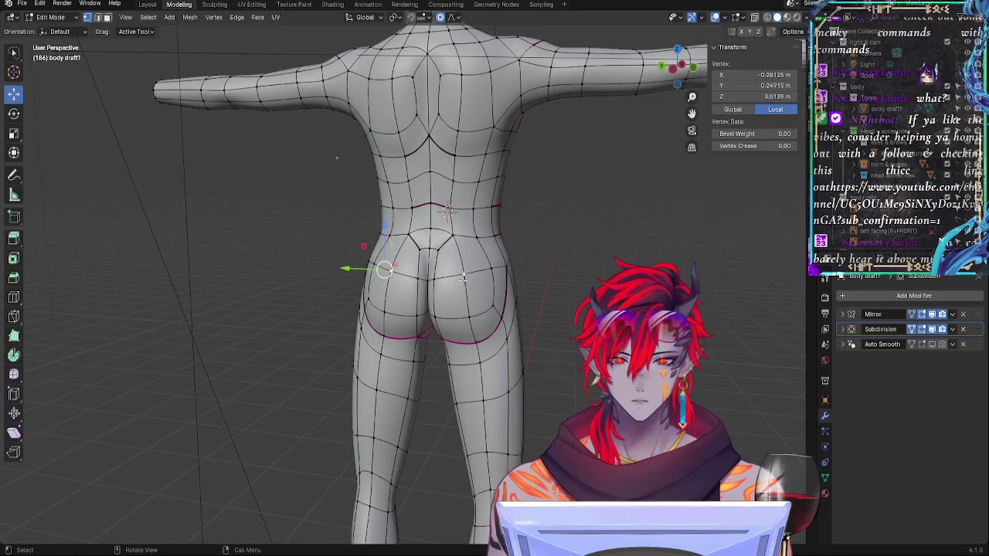
# Step: Nudge the buttock along Y and shift the edge path down the buttock with proportional falloff
pyautogui.moveTo(346, 268); pyautogui.dragTo(341, 267)
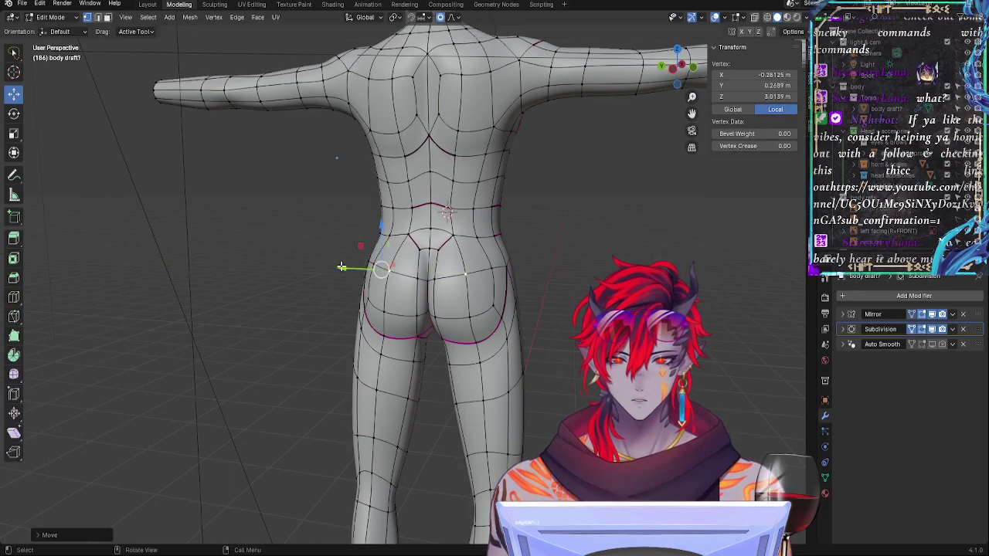
pyautogui.press('Tab')
pyautogui.moveTo(504, 314); pyautogui.dragTo(475, 359, button='middle')
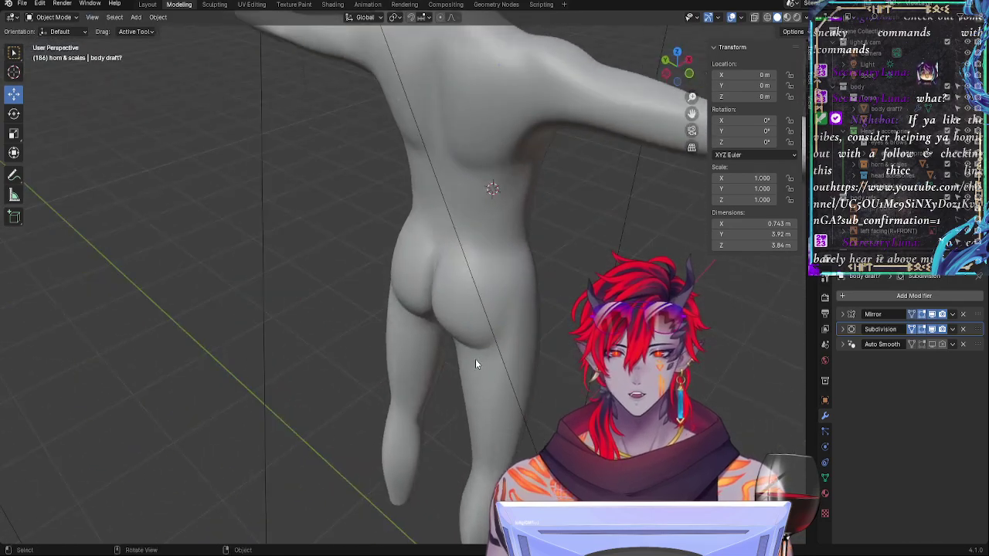
pyautogui.press('Tab')
pyautogui.keyDown('ctrl'); pyautogui.click(492, 288); pyautogui.keyUp('ctrl')
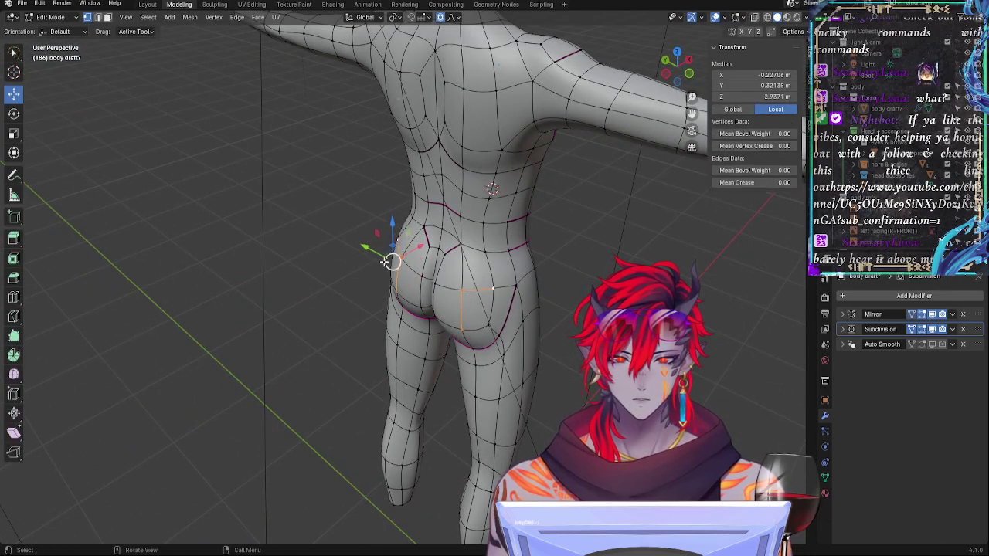
pyautogui.moveTo(389, 263); pyautogui.dragTo(387, 261)
pyautogui.press('Tab')
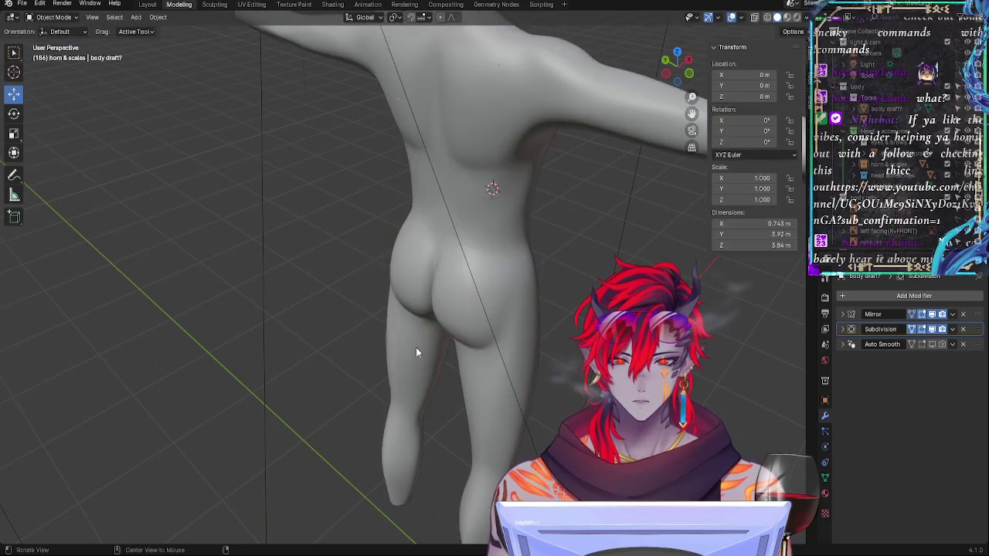
pyautogui.moveTo(416, 347); pyautogui.dragTo(362, 339, button='middle')
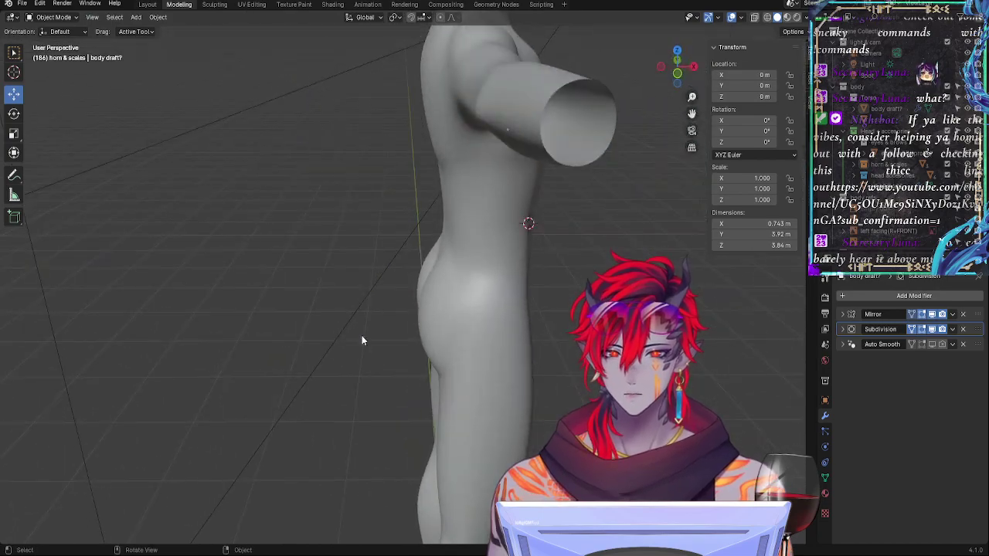
pyautogui.press('Tab')
# Step: Move the side-hip vertex along X and softly reshape the upper buttock and hip
pyautogui.click(440, 253)
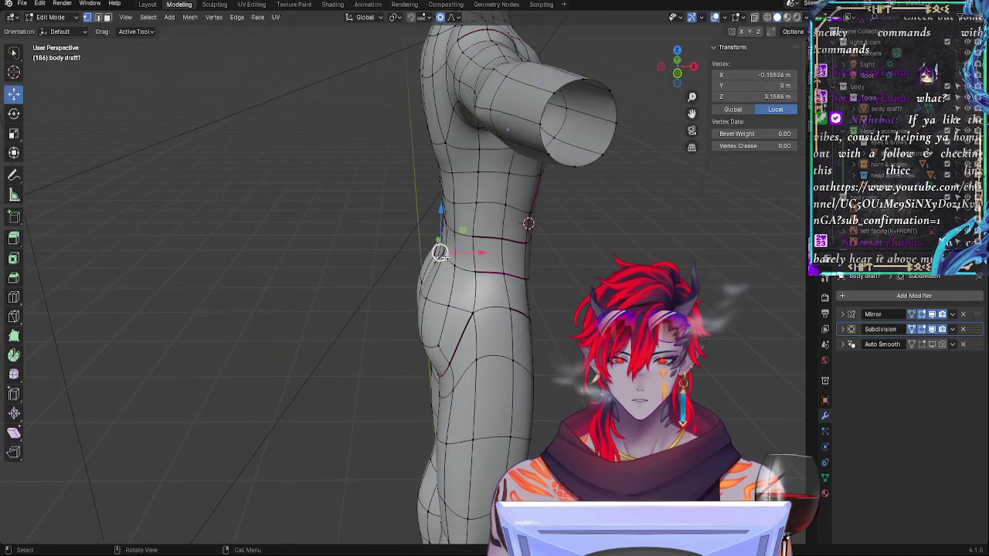
pyautogui.moveTo(483, 237); pyautogui.dragTo(484, 237)
pyautogui.moveTo(485, 237)
pyautogui.mouseDown(button='middle')
pyautogui.moveTo(466, 266)
pyautogui.moveTo(546, 271)
pyautogui.moveTo(551, 258)
pyautogui.moveTo(473, 246)
pyautogui.mouseUp(button='middle')
pyautogui.click(478, 243)
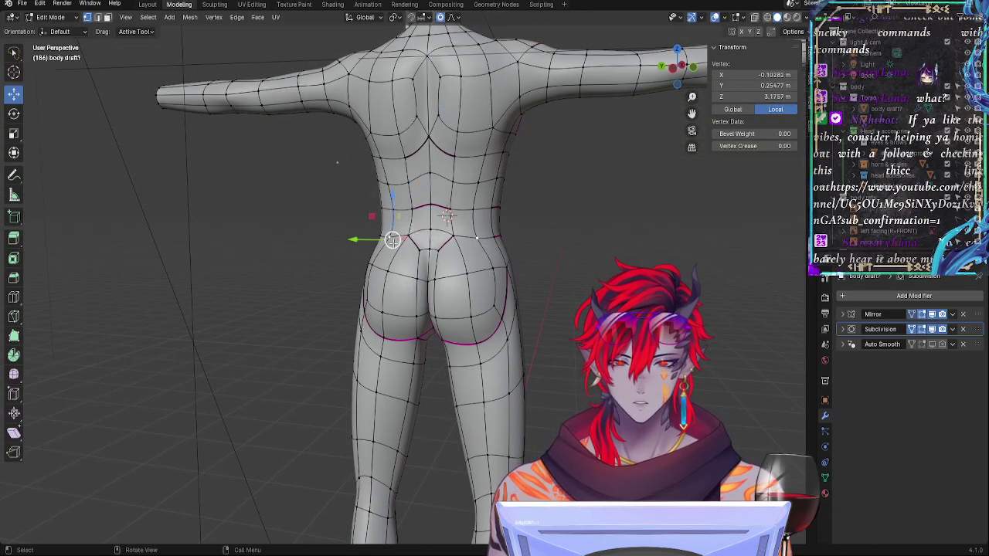
pyautogui.moveTo(392, 240); pyautogui.dragTo(423, 276)
pyautogui.moveTo(423, 276); pyautogui.dragTo(414, 305, button='middle')
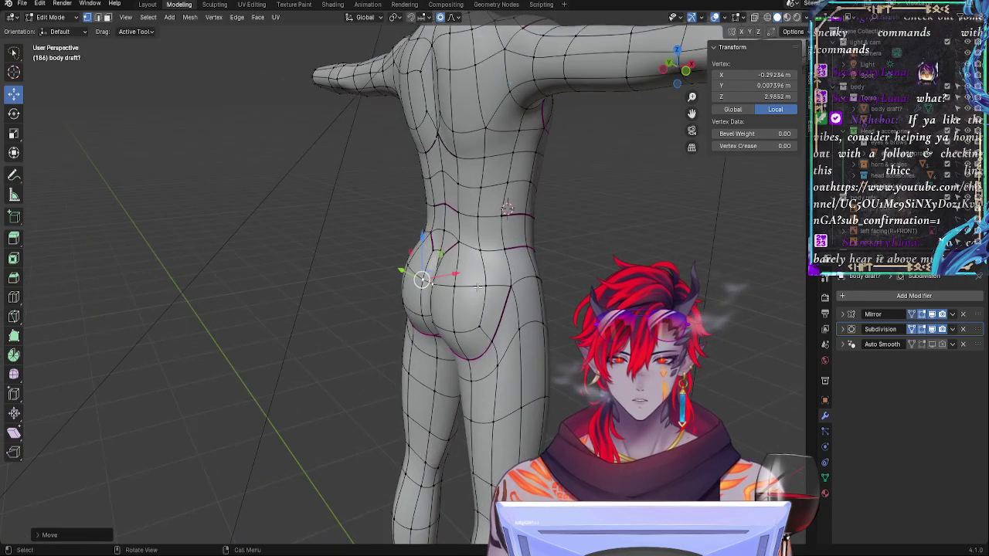
pyautogui.moveTo(434, 228); pyautogui.dragTo(434, 227)
pyautogui.keyDown('alt'); pyautogui.moveTo(578, 272); pyautogui.dragTo(620, 268); pyautogui.keyUp('alt')
# Step: Grab the hip and waist vertices with Y-constrained moves to pull in the lower back
pyautogui.press('g')
pyautogui.click(594, 265)
pyautogui.press('g')
pyautogui.click(575, 269)
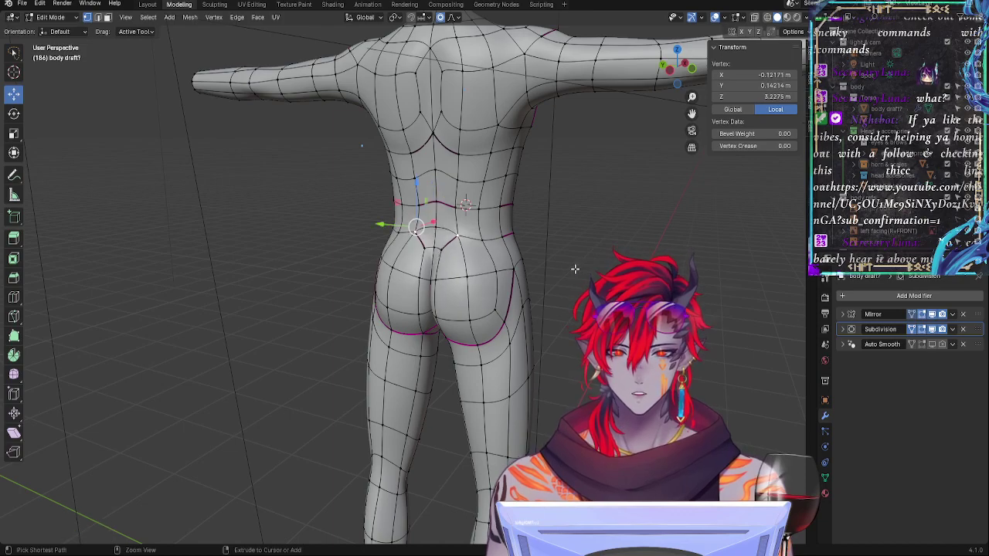
pyautogui.press('g')
pyautogui.press('y')
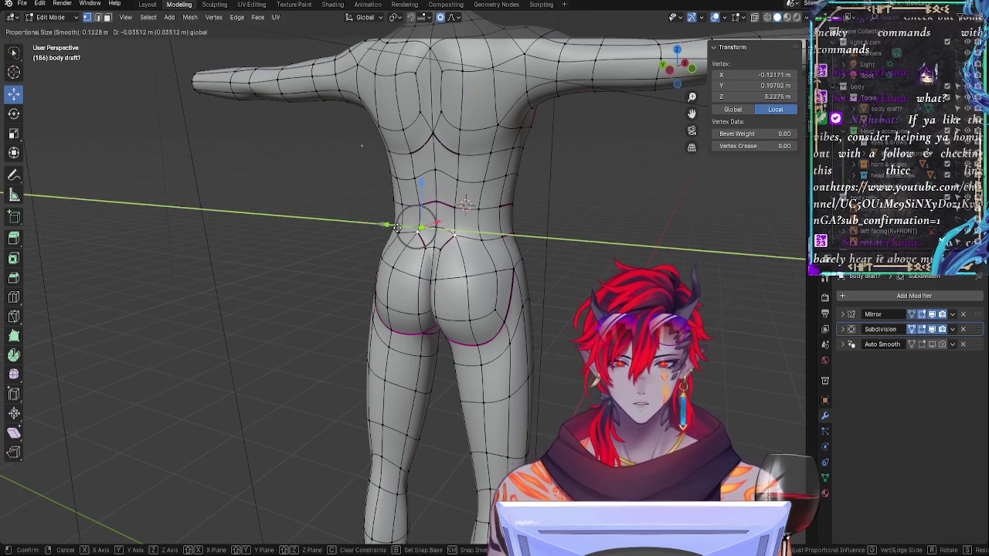
pyautogui.click(402, 230)
pyautogui.moveTo(481, 242); pyautogui.dragTo(493, 247, button='middle')
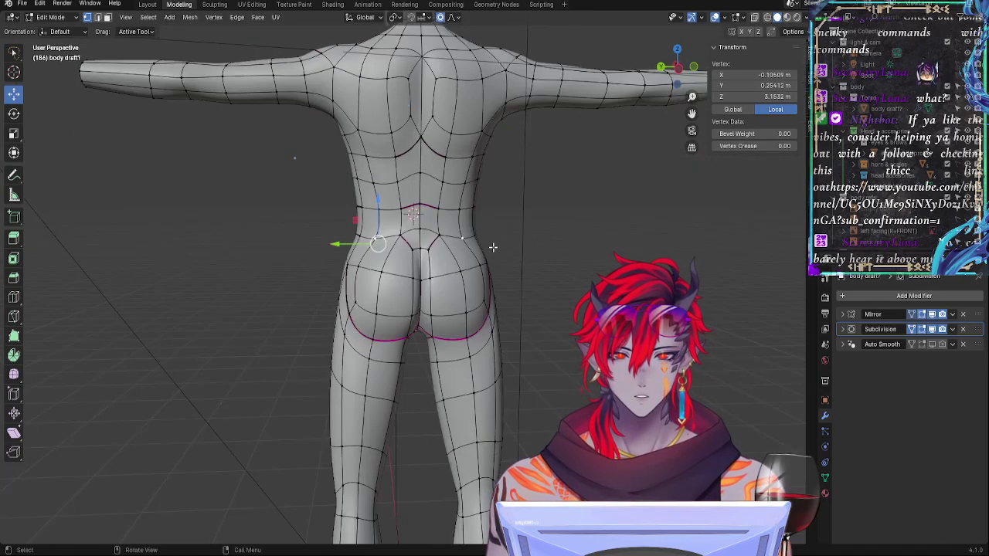
pyautogui.press('g')
pyautogui.press('y')
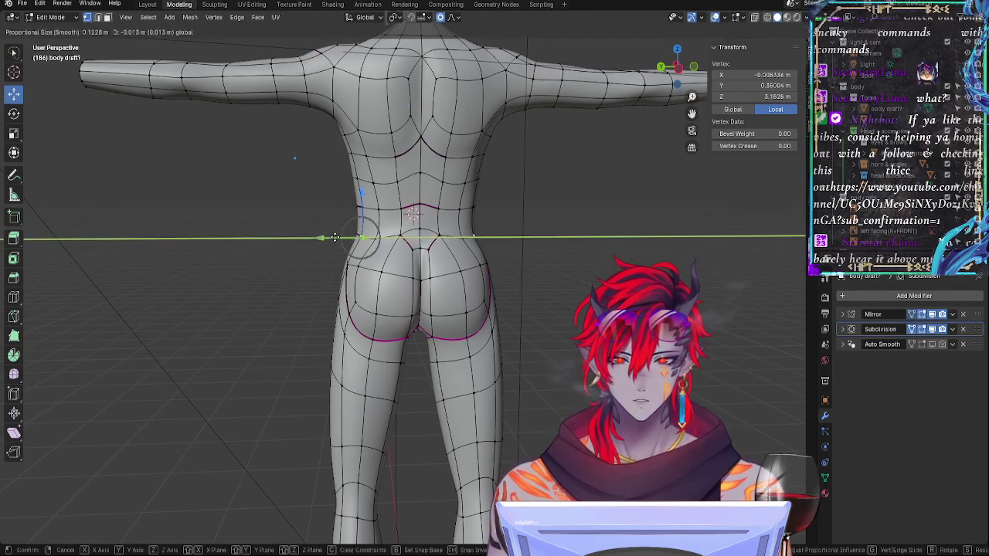
pyautogui.click(335, 237)
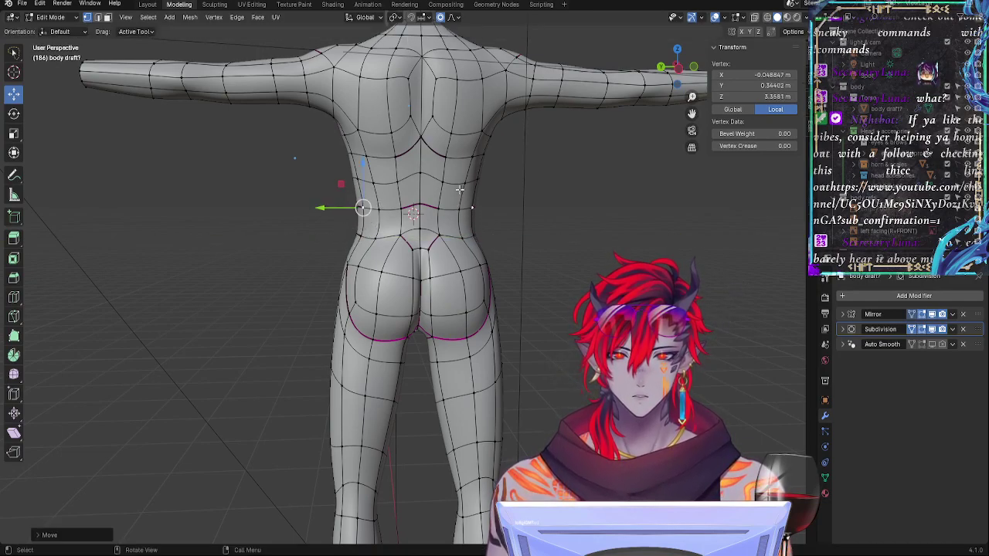
# Step: Shape the spine on the upper back, tighten the buttock crease and push the outer hip outward
pyautogui.moveTo(372, 185); pyautogui.dragTo(395, 158)
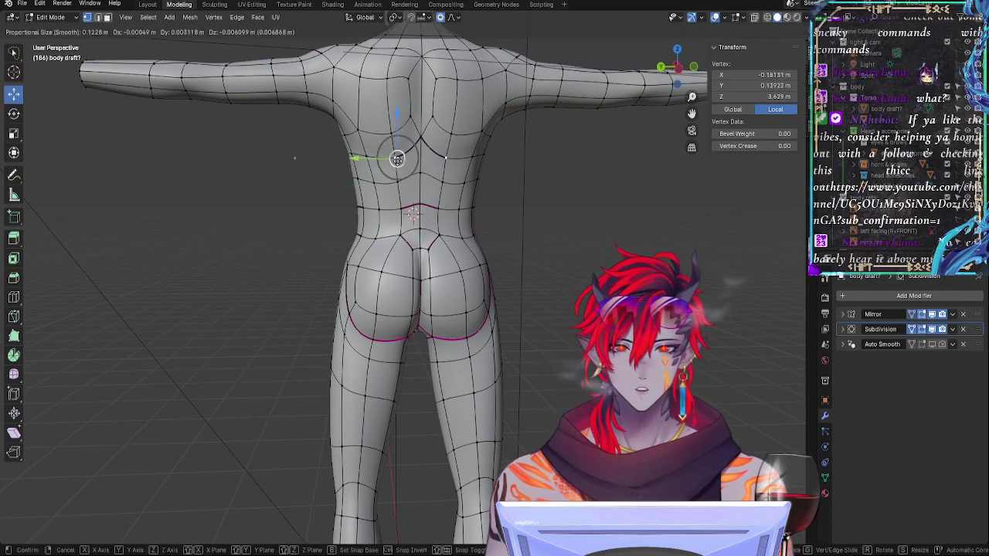
pyautogui.moveTo(397, 159); pyautogui.dragTo(397, 159)
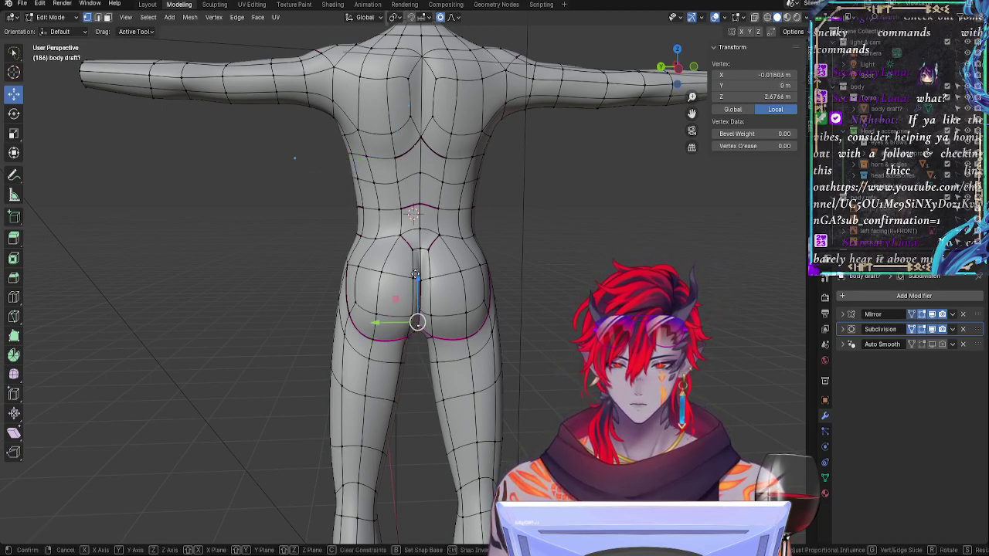
pyautogui.moveTo(418, 296); pyautogui.dragTo(413, 346)
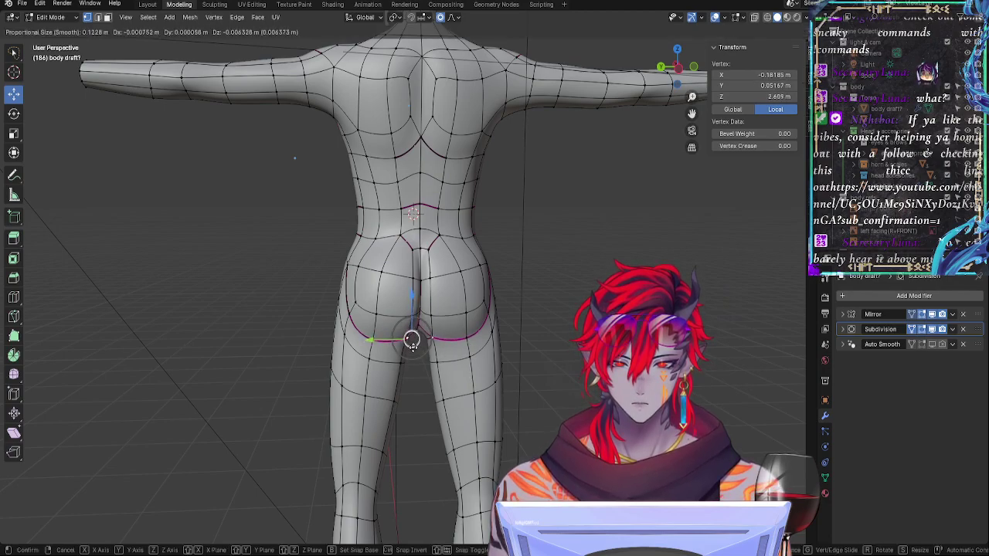
pyautogui.moveTo(410, 338)
pyautogui.mouseDown()
pyautogui.moveTo(361, 345)
pyautogui.moveTo(410, 332)
pyautogui.mouseUp()
pyautogui.moveTo(529, 327); pyautogui.dragTo(503, 327, button='middle')
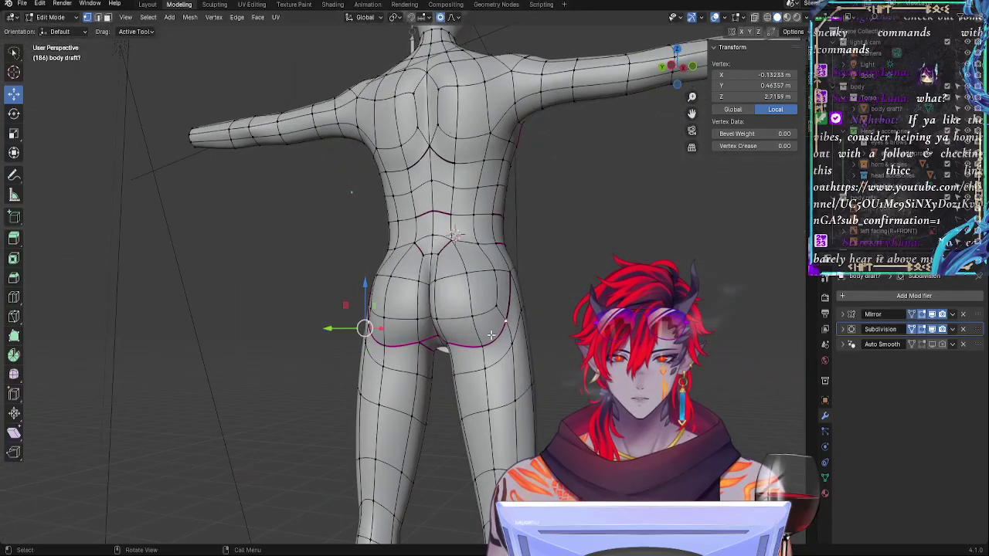
pyautogui.moveTo(379, 352); pyautogui.dragTo(387, 352)
# Step: Adjust the outer buttock vertex and check the smoothed hips from behind
pyautogui.moveTo(463, 340); pyautogui.dragTo(493, 337, button='middle')
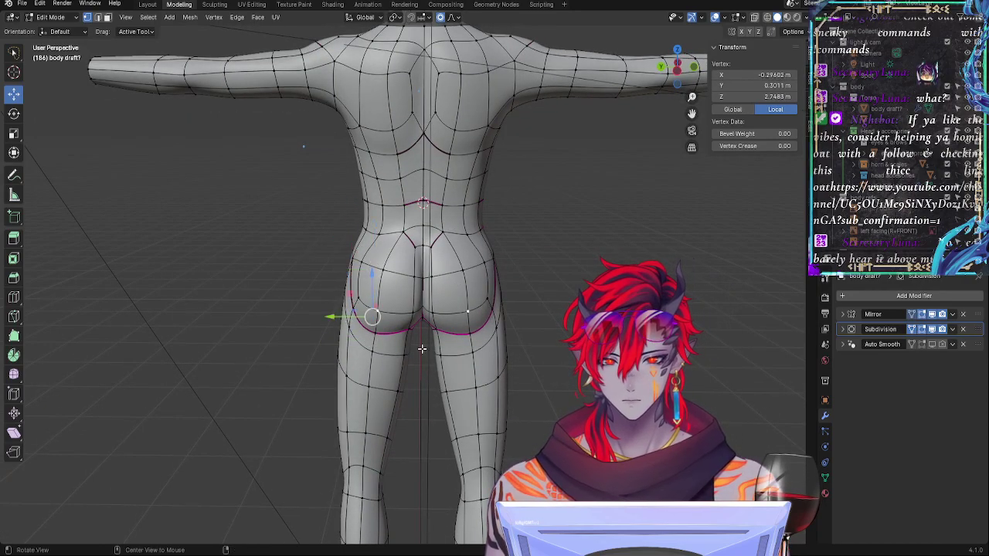
pyautogui.moveTo(461, 311); pyautogui.dragTo(390, 303, button='middle')
pyautogui.moveTo(390, 303); pyautogui.dragTo(398, 315)
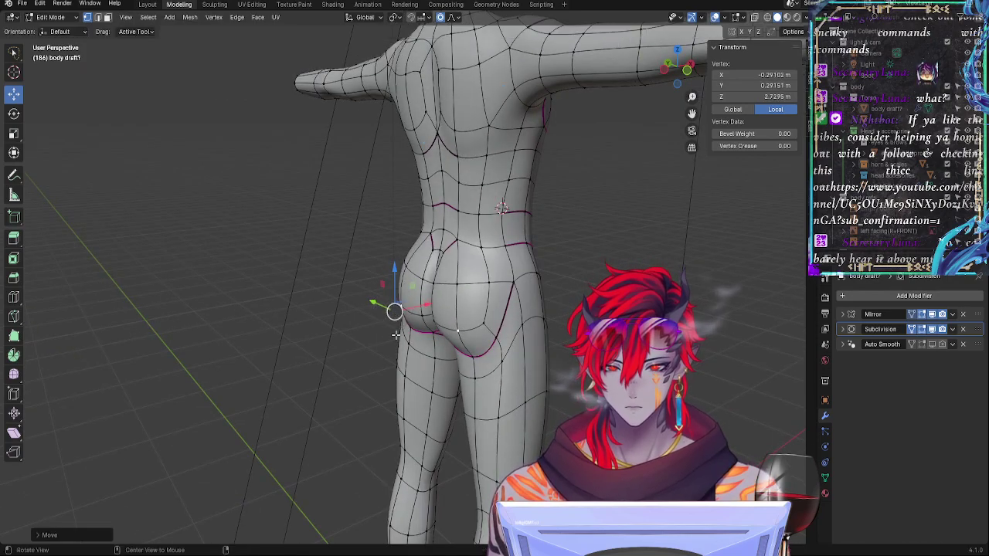
pyautogui.moveTo(402, 312); pyautogui.dragTo(523, 301, button='middle')
pyautogui.click(525, 301)
pyautogui.moveTo(581, 311); pyautogui.dragTo(425, 325, button='middle')
pyautogui.press('Tab')
pyautogui.press('Tab')
# Step: Move a hip vertex and a pelvis vertex with proportional editing, previewing the smoothed front
pyautogui.click(449, 285)
pyautogui.moveTo(404, 313); pyautogui.dragTo(402, 316)
pyautogui.press('Tab')
pyautogui.moveTo(402, 315); pyautogui.dragTo(494, 335, button='middle')
pyautogui.press('Tab')
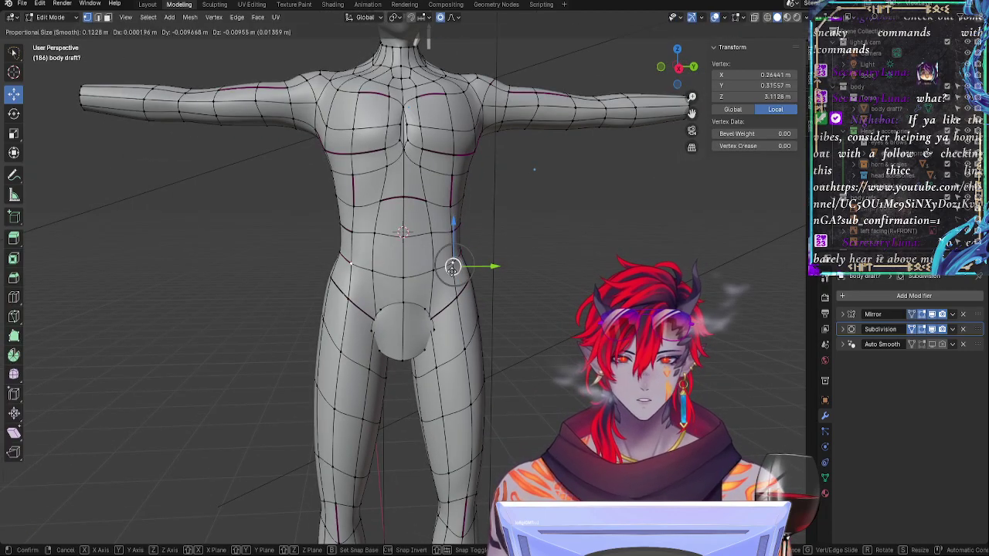
pyautogui.press('Tab')
pyautogui.press('Tab')
pyautogui.click(401, 286)
pyautogui.moveTo(401, 285); pyautogui.dragTo(344, 295, button='middle')
pyautogui.moveTo(343, 291); pyautogui.dragTo(335, 288)
# Step: Move the groin vertex beside the crotch and preview the smoothed groin
pyautogui.press('Tab')
pyautogui.moveTo(386, 287); pyautogui.dragTo(420, 284, button='middle')
pyautogui.press('Tab')
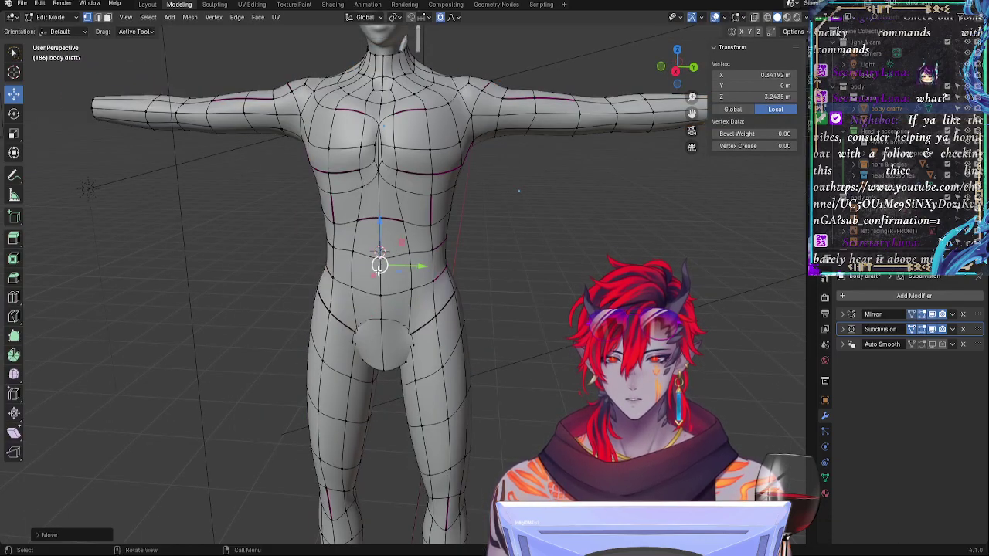
pyautogui.press('Tab')
pyautogui.press('Tab')
pyautogui.moveTo(400, 320)
pyautogui.mouseDown(button='middle')
pyautogui.moveTo(330, 307)
pyautogui.moveTo(366, 340)
pyautogui.moveTo(417, 326)
pyautogui.mouseUp(button='middle')
pyautogui.press('Tab')
pyautogui.press('Tab')
pyautogui.press('Tab')
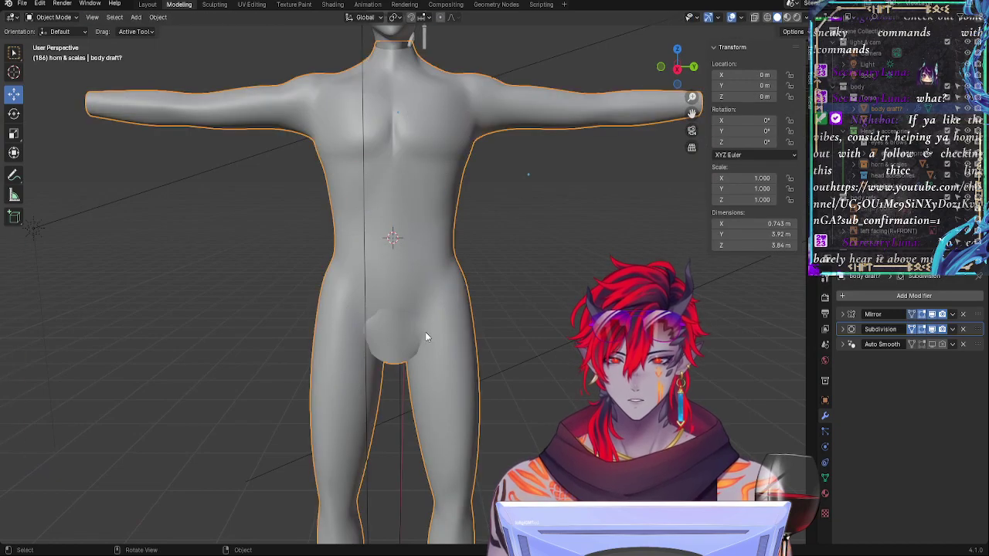
pyautogui.press('Tab')
pyautogui.moveTo(433, 340); pyautogui.dragTo(394, 349, button='middle')
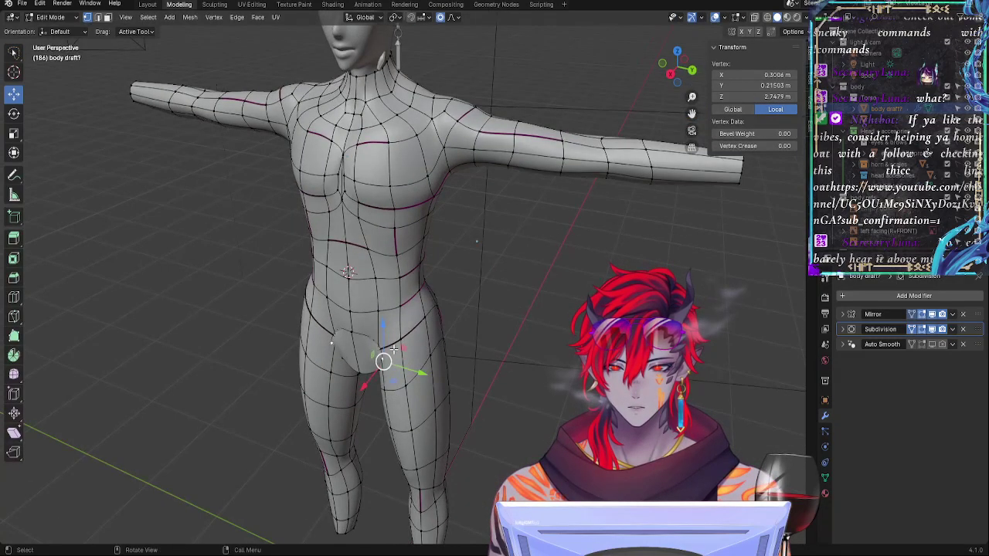
pyautogui.moveTo(380, 391); pyautogui.dragTo(380, 393)
pyautogui.press('Tab')
# Step: Adjust an inner thigh vertex, then frame the whole smoothed figure
pyautogui.moveTo(464, 367); pyautogui.dragTo(511, 331, button='middle')
pyautogui.press('Tab')
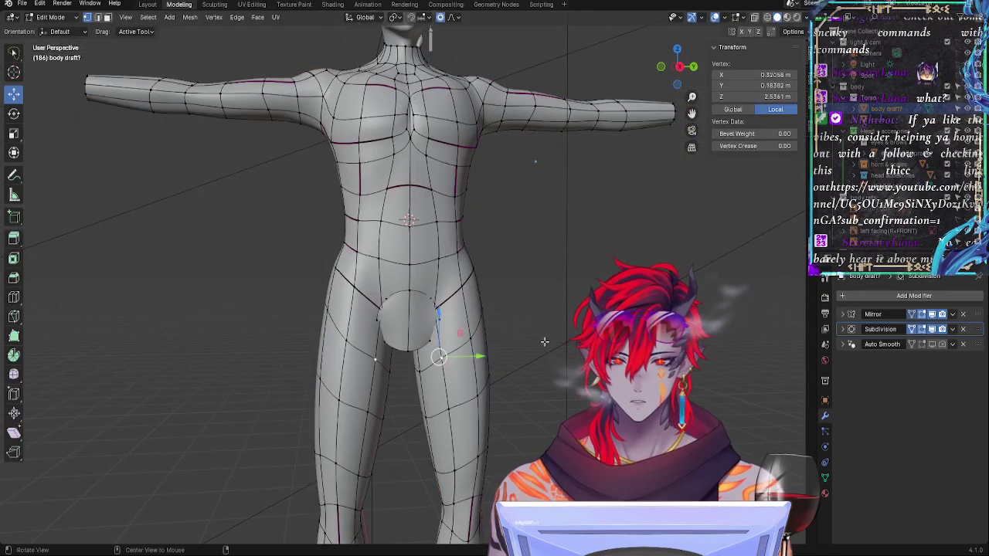
pyautogui.keyDown('alt'); pyautogui.moveTo(545, 342); pyautogui.dragTo(526, 356); pyautogui.keyUp('alt')
pyautogui.click(451, 357)
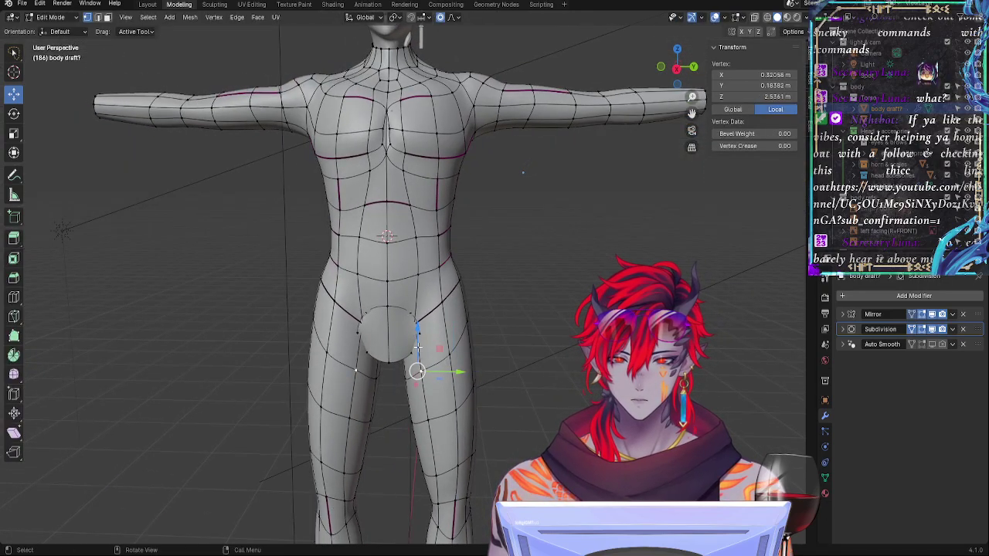
pyautogui.moveTo(417, 371); pyautogui.dragTo(415, 372)
pyautogui.press('Tab')
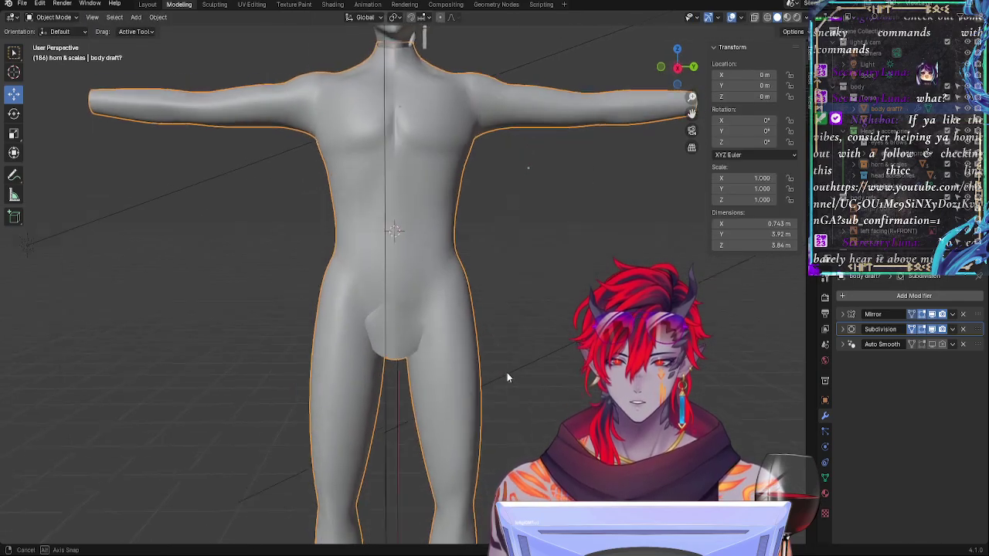
pyautogui.press('Tab')
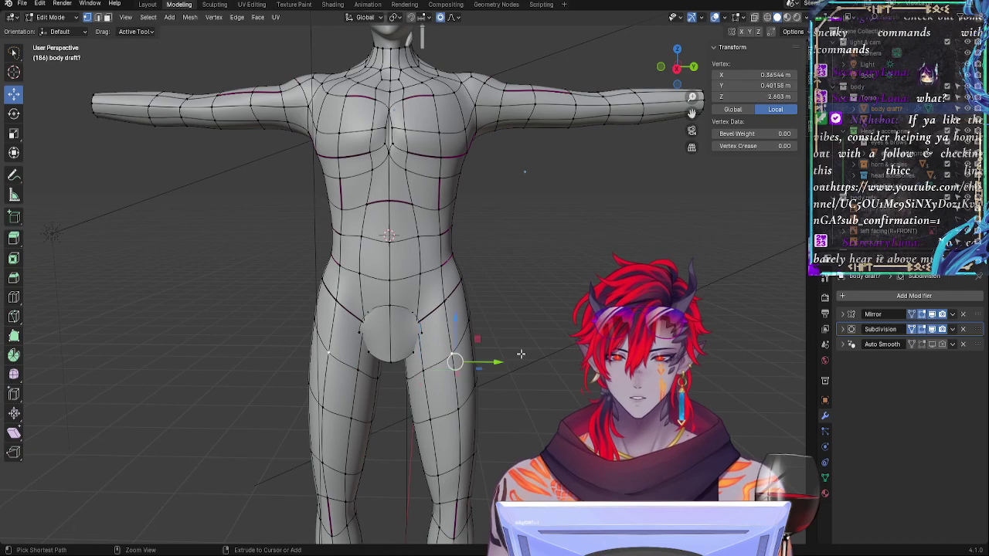
pyautogui.press('Tab')
pyautogui.moveTo(529, 255)
pyautogui.keyDown('ctrl'); pyautogui.keyDown('alt'); pyautogui.mouseDown()
pyautogui.moveTo(519, 328)
pyautogui.moveTo(522, 244)
pyautogui.mouseUp(); pyautogui.keyUp('alt'); pyautogui.keyUp('ctrl')
pyautogui.keyDown('alt'); pyautogui.keyDown('shift'); pyautogui.moveTo(520, 196); pyautogui.dragTo(535, 248); pyautogui.keyUp('shift'); pyautogui.keyUp('alt')
pyautogui.keyDown('ctrl'); pyautogui.moveTo(535, 253); pyautogui.dragTo(522, 322, button='middle'); pyautogui.keyUp('ctrl')
pyautogui.press('Tab')
pyautogui.press('Tab')
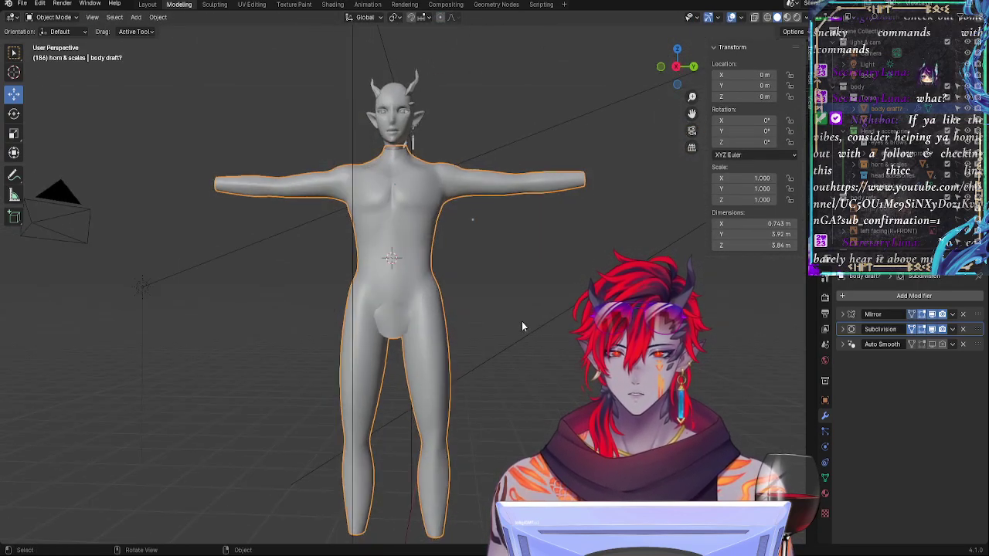
# Step: Save the horned body file with Ctrl+S
pyautogui.click(22, 4)
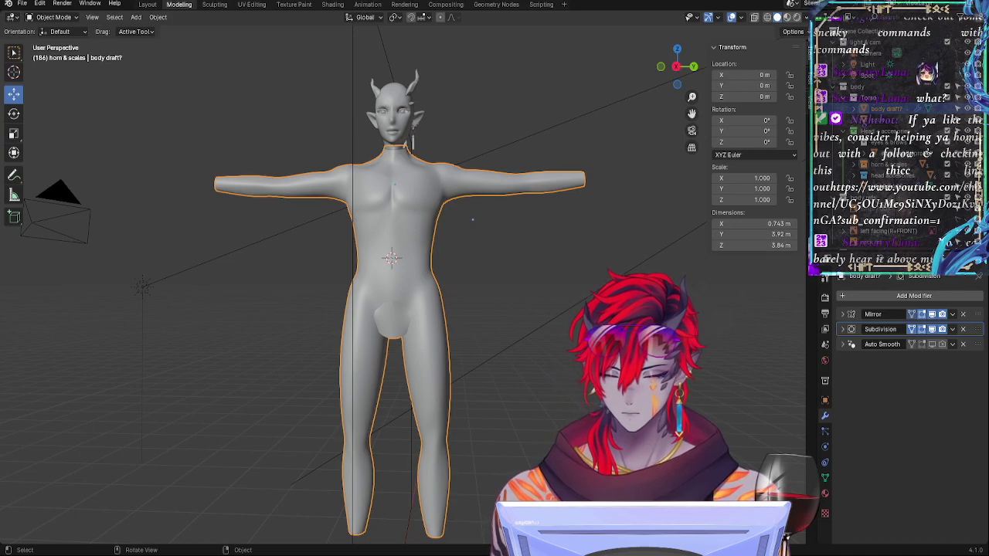
pyautogui.hotkey('ctrl', 's')
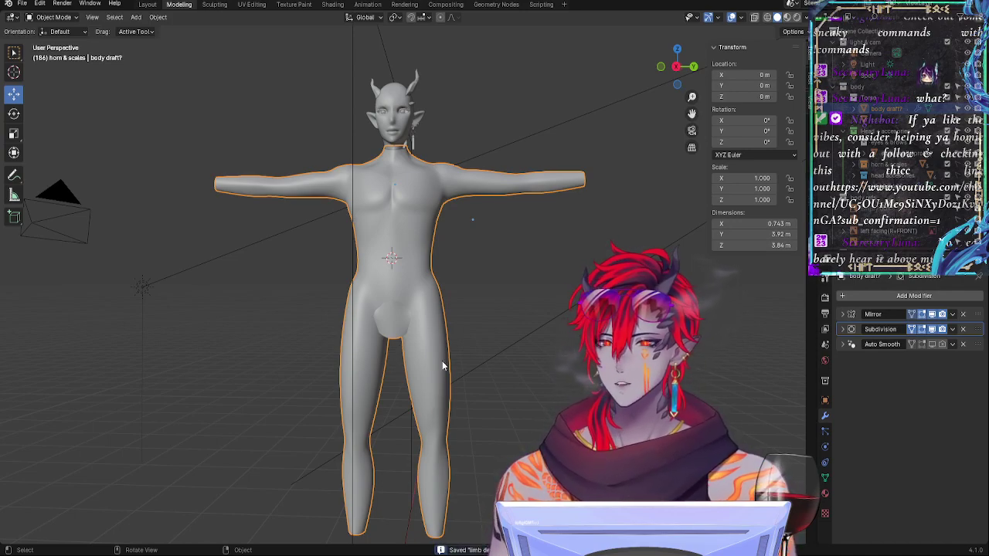
pyautogui.click(521, 300)
# Step: Look through the File menu and zoom to a more frontal view of the body
pyautogui.click(23, 3)
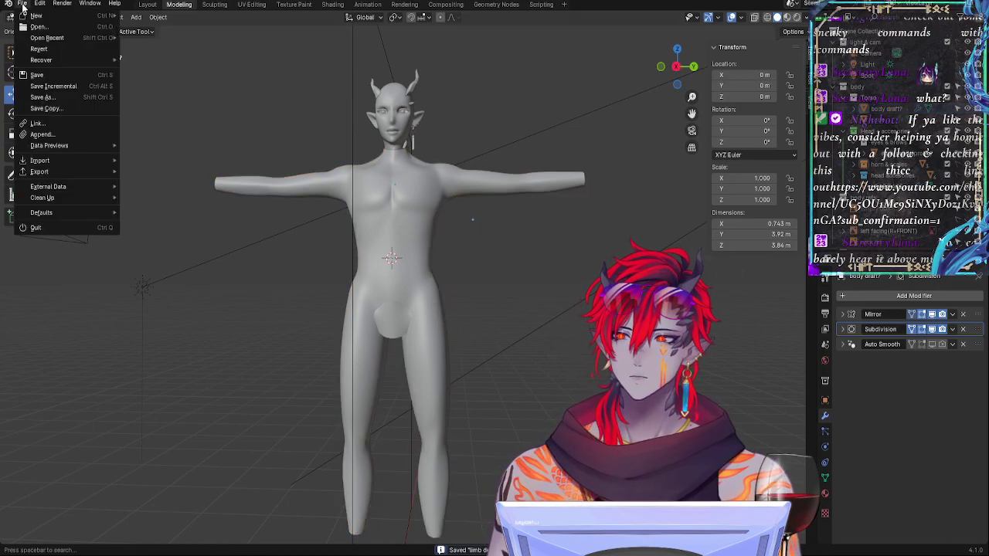
pyautogui.moveTo(61, 4)
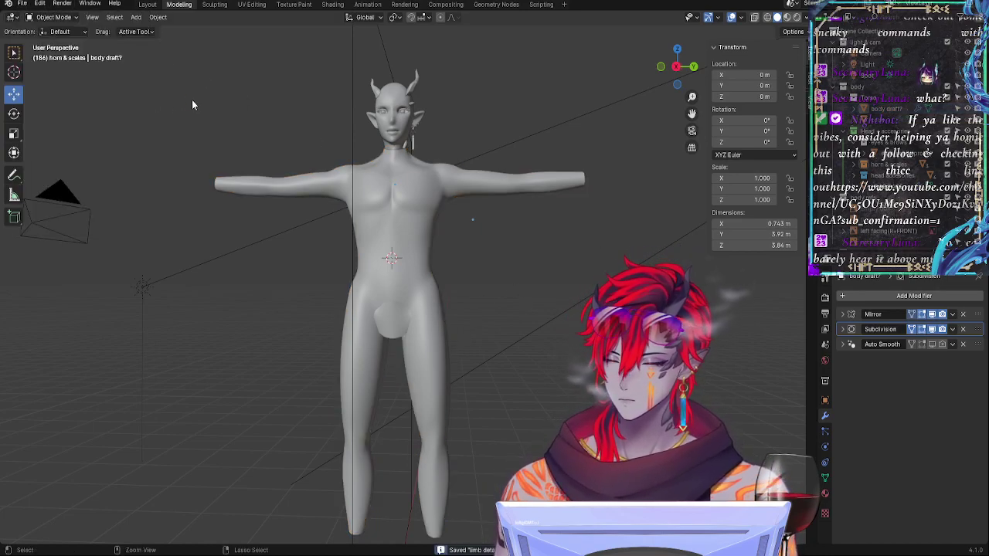
pyautogui.click(22, 4)
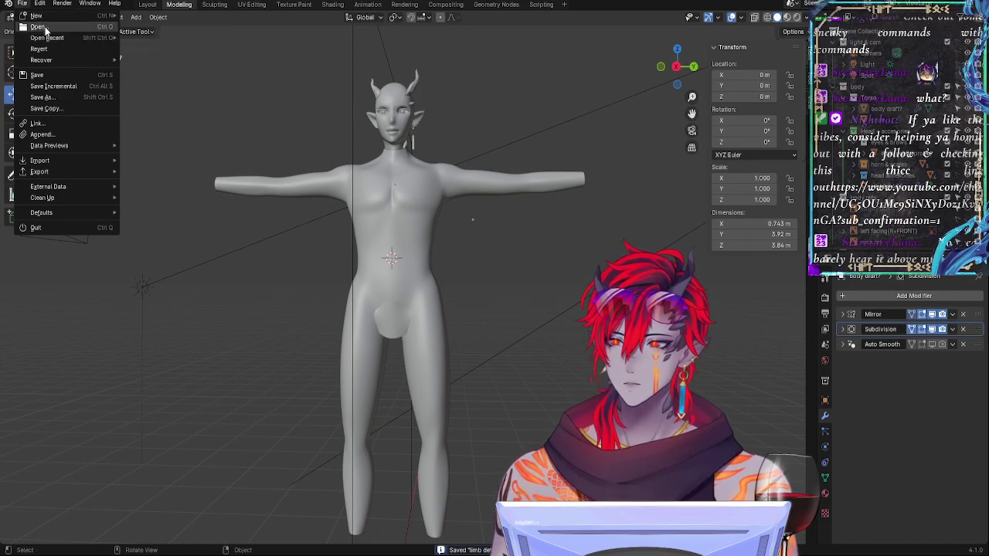
pyautogui.click(444, 220)
pyautogui.click(494, 332)
pyautogui.keyDown('ctrl'); pyautogui.keyDown('alt'); pyautogui.moveTo(494, 383); pyautogui.dragTo(500, 361); pyautogui.keyUp('alt'); pyautogui.keyUp('ctrl')
pyautogui.moveTo(500, 360); pyautogui.dragTo(56, 196, button='middle')
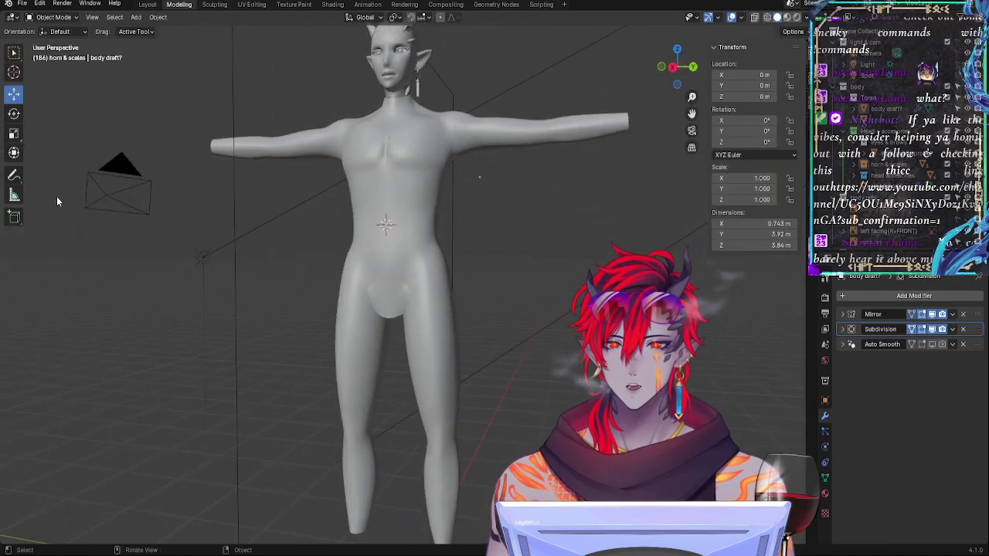
# Step: Open another saved .blend version of the model, choosing Don't Save for current changes
pyautogui.click(23, 4)
pyautogui.click(35, 27)
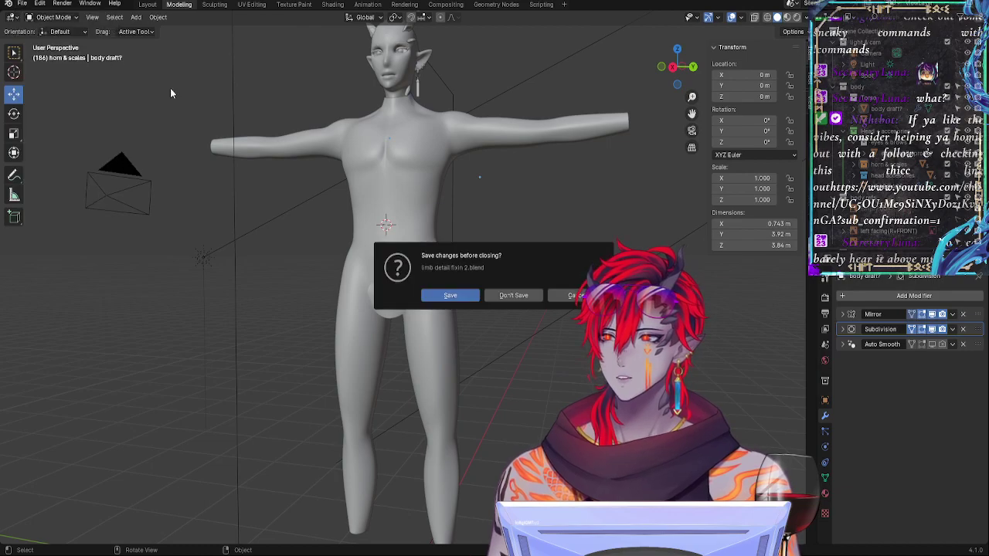
pyautogui.click(514, 296)
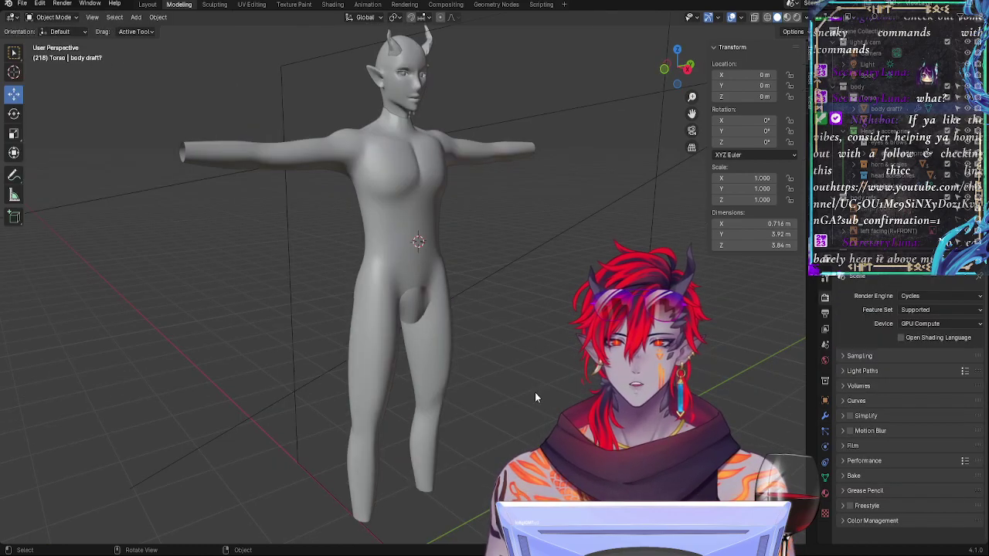
# Step: Orbit the older torso back and front, then reload the body draft .blend and view its back
pyautogui.moveTo(549, 314); pyautogui.dragTo(309, 299, button='middle')
pyautogui.moveTo(508, 287); pyautogui.dragTo(368, 277, button='middle')
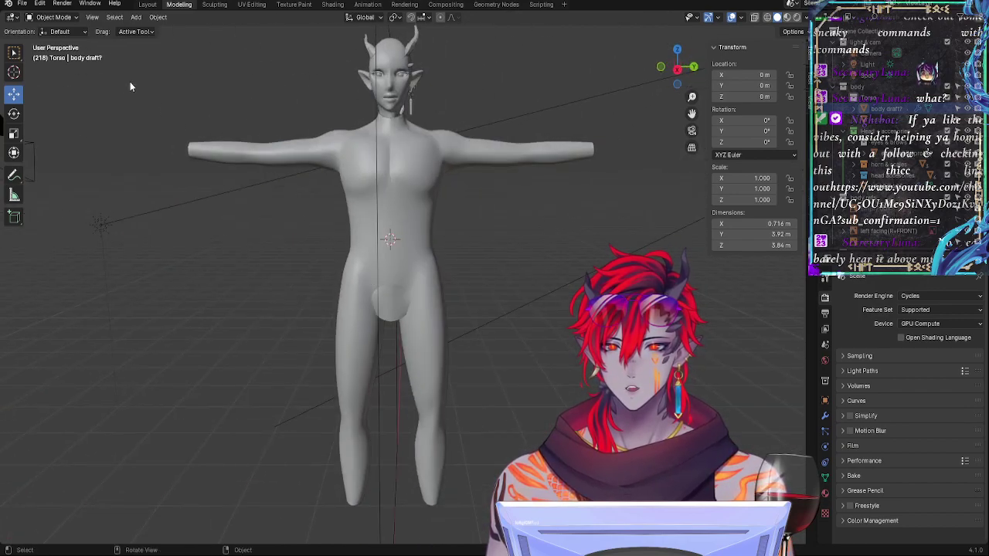
pyautogui.click(23, 4)
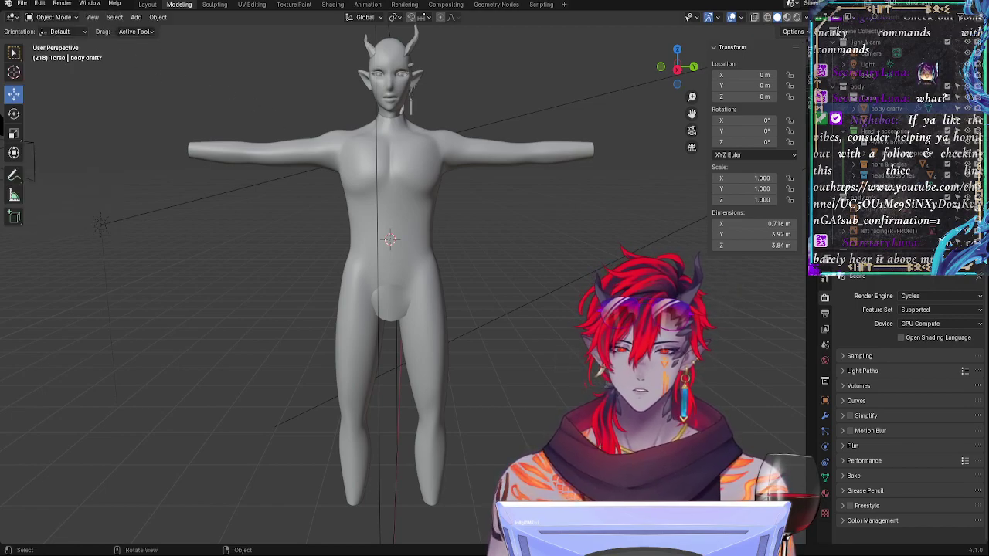
pyautogui.moveTo(491, 329); pyautogui.dragTo(575, 391, button='middle')
pyautogui.scroll(2, 575, 390)
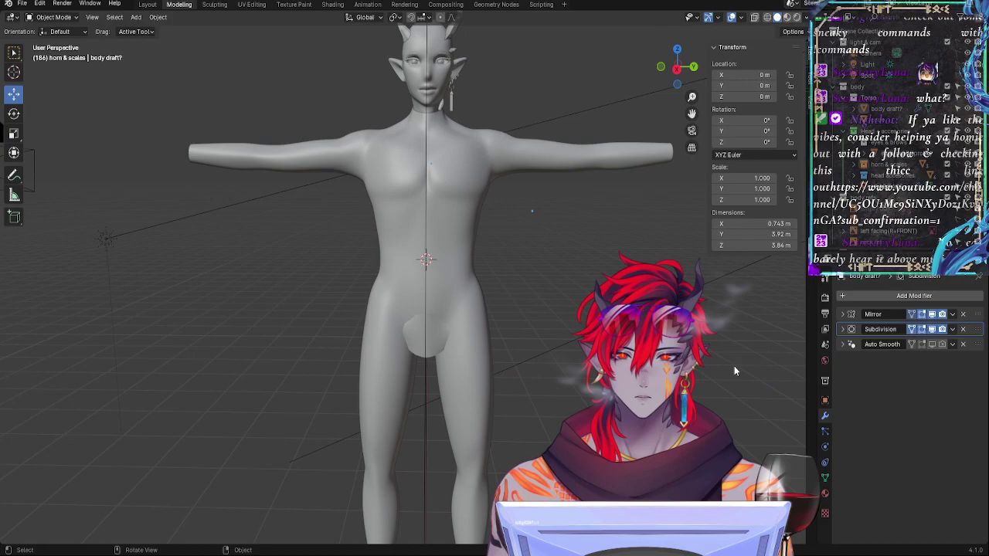
# Step: Shade the body smooth, switching the Auto Smooth modifier off and back on around it
pyautogui.click(932, 345)
pyautogui.click(671, 159)
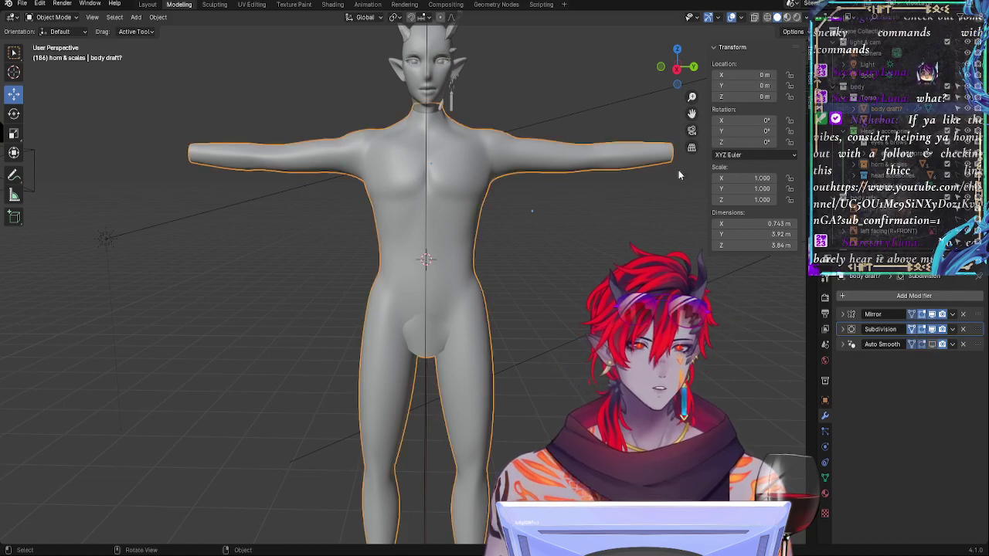
pyautogui.rightClick(440, 222)
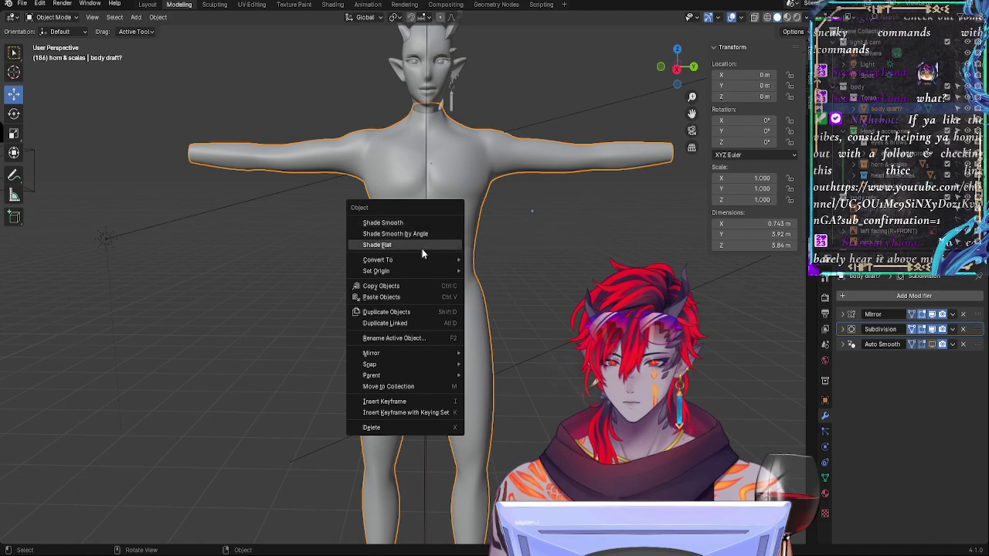
pyautogui.rightClick(423, 192)
pyautogui.click(391, 192)
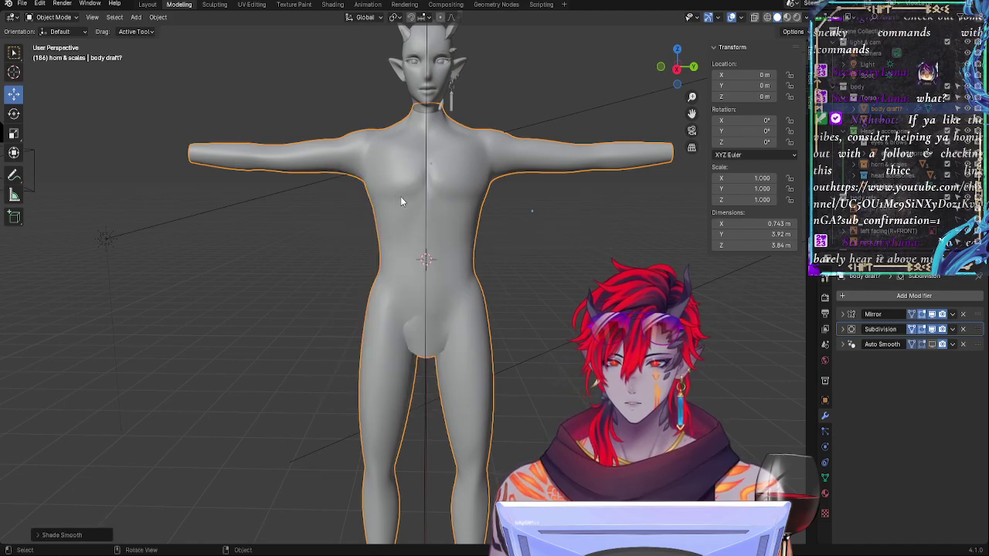
pyautogui.click(557, 239)
pyautogui.click(932, 345)
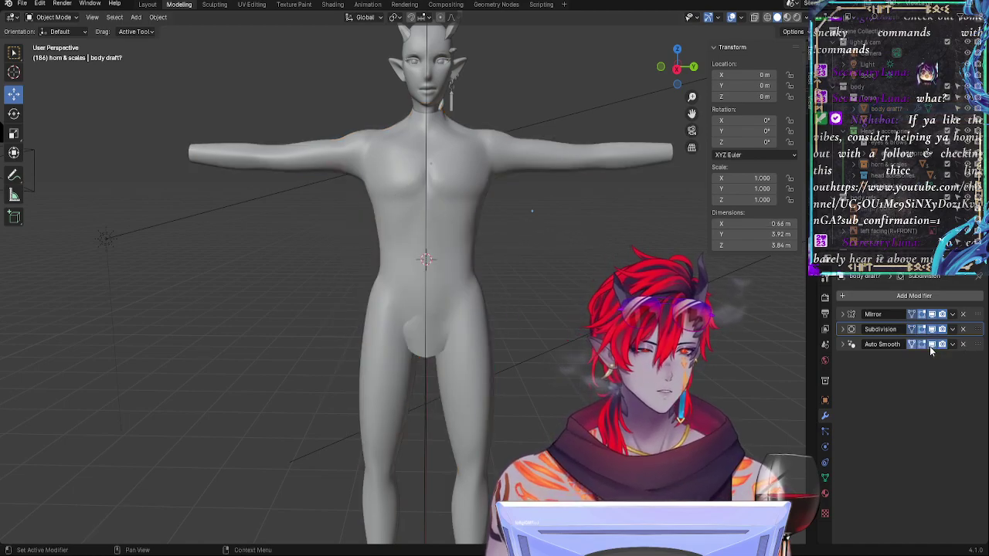
pyautogui.moveTo(607, 311)
pyautogui.mouseDown(button='middle')
pyautogui.moveTo(548, 322)
pyautogui.moveTo(572, 352)
pyautogui.moveTo(541, 332)
pyautogui.moveTo(462, 357)
pyautogui.moveTo(313, 342)
pyautogui.moveTo(519, 305)
pyautogui.moveTo(603, 309)
pyautogui.mouseUp(button='middle')
pyautogui.press('Tab')
pyautogui.press('Tab')
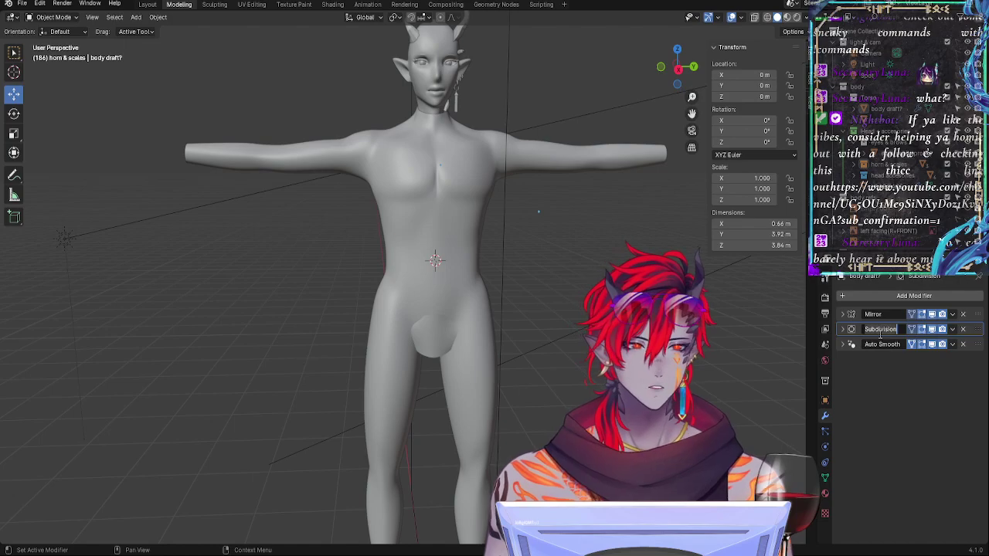
# Step: Set the Subdivision modifier's Levels Viewport and Render to 1
pyautogui.click(843, 330)
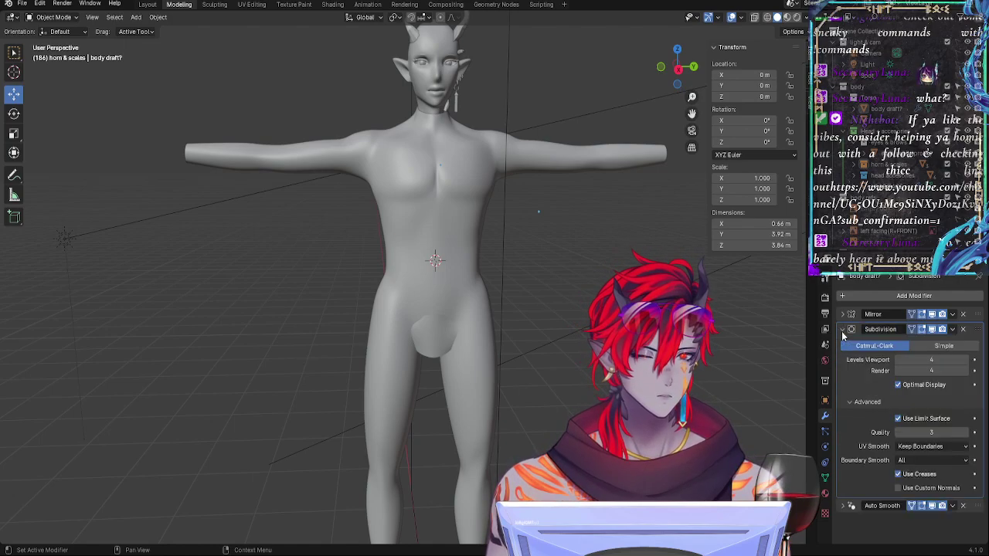
pyautogui.click(930, 360)
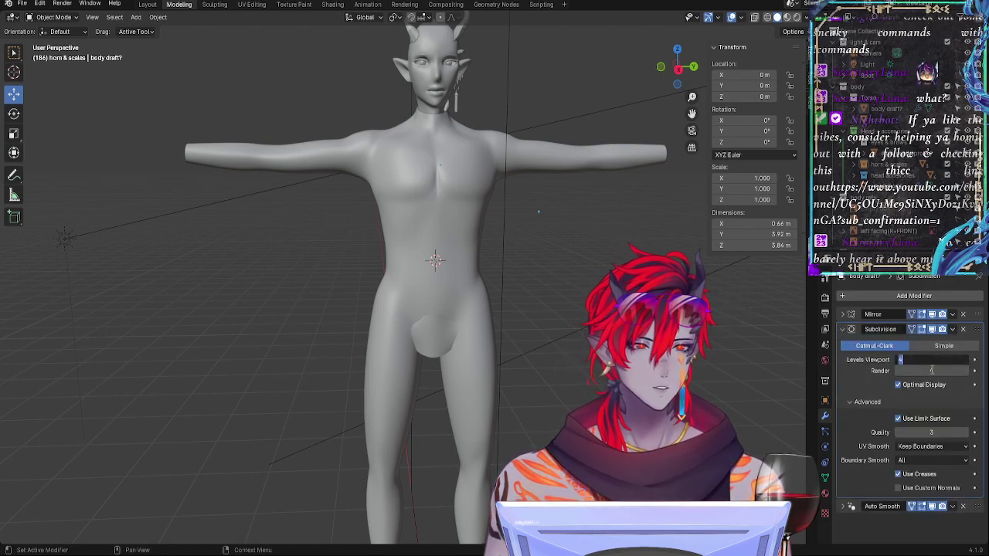
pyautogui.write('1')
pyautogui.press('Return')
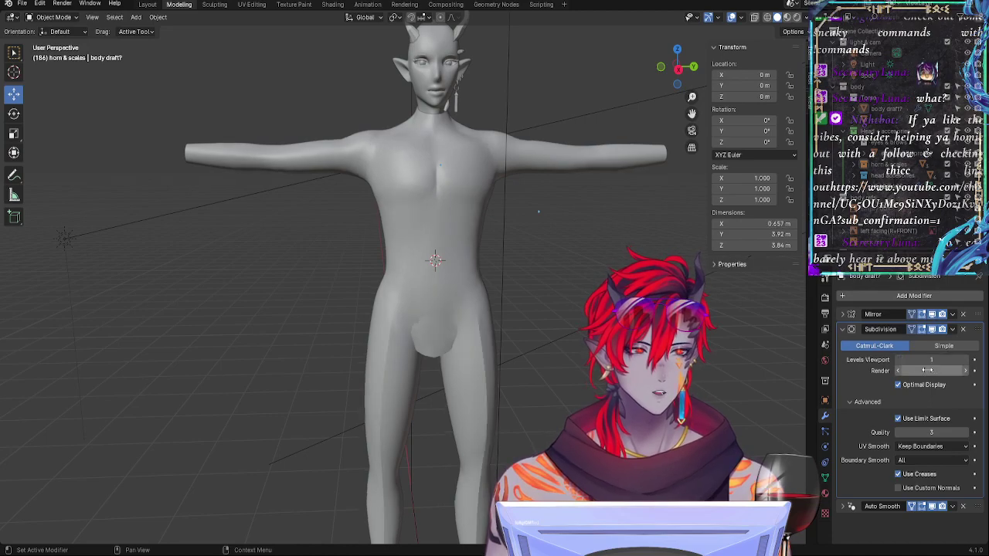
pyautogui.press('Return')
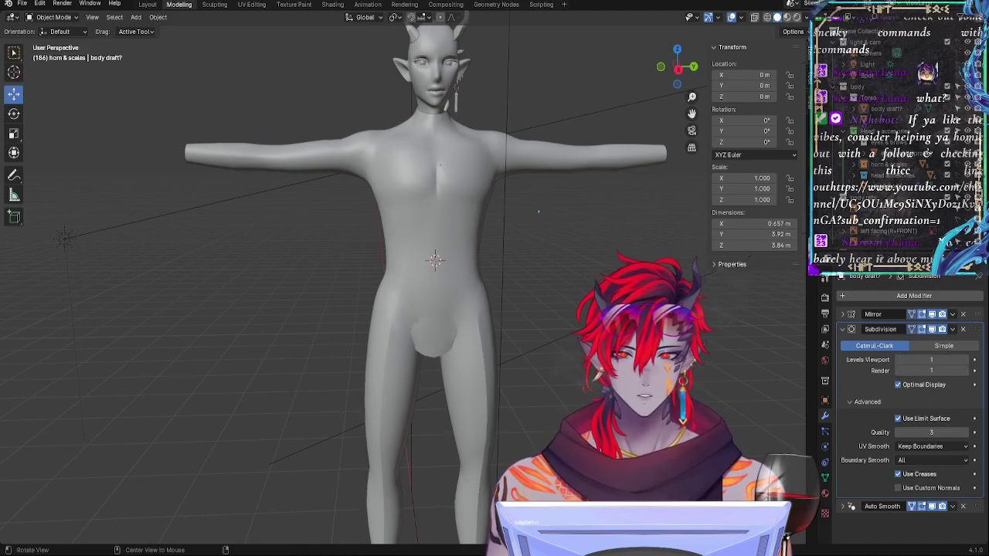
# Step: Inspect the level-1 body mesh in Edit Mode from the front
pyautogui.moveTo(657, 377); pyautogui.dragTo(612, 371, button='middle')
pyautogui.press('Tab')
pyautogui.press('Tab')
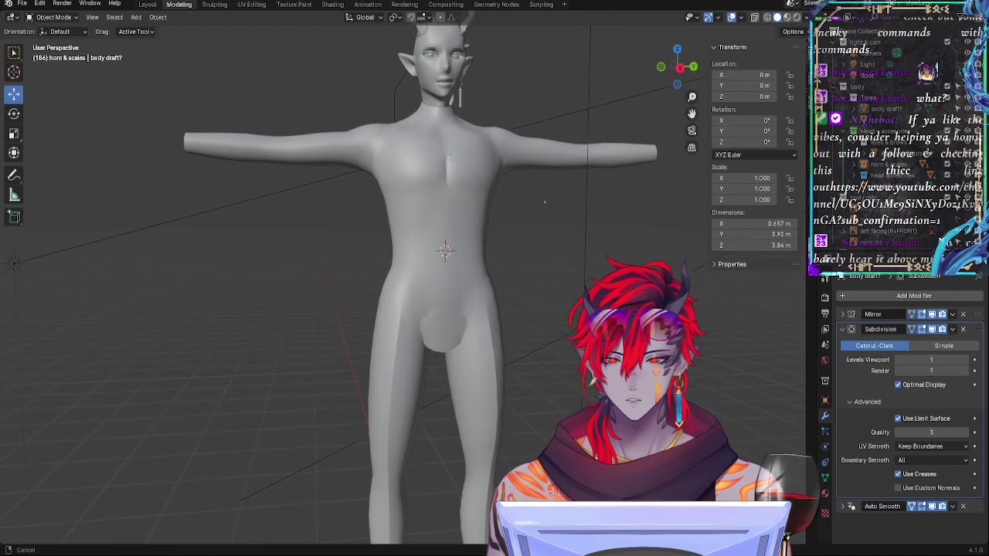
pyautogui.scroll(3, 561, 296)
pyautogui.moveTo(587, 311); pyautogui.dragTo(583, 333, button='middle')
pyautogui.scroll(-5, 546, 306)
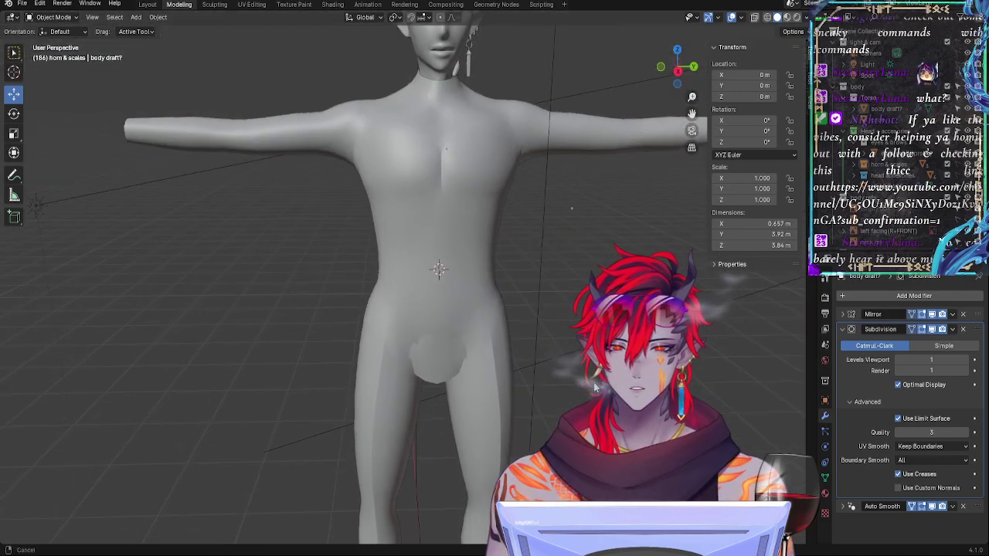
pyautogui.press('Tab')
pyautogui.click(546, 306)
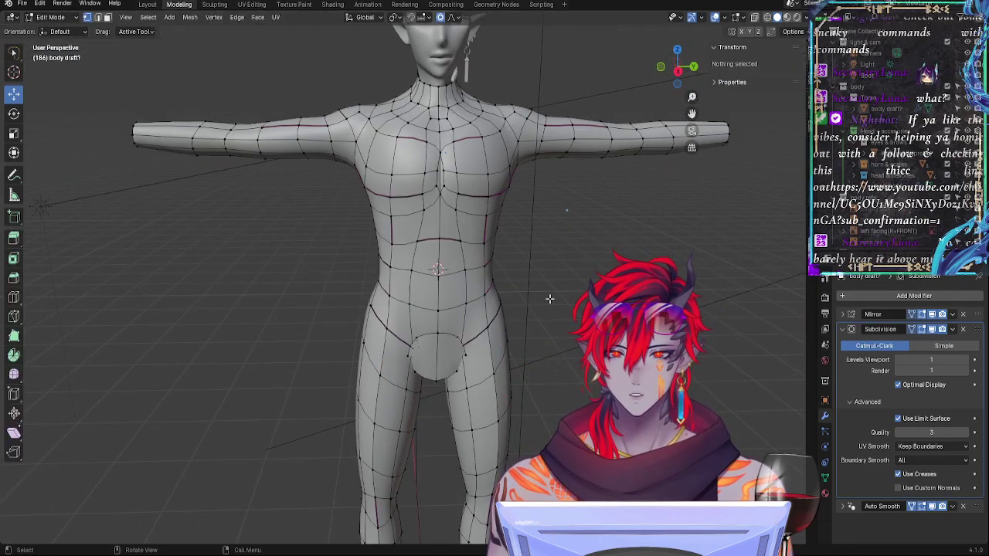
# Step: Try Smooth Vertices on the whole mesh, undo it, and return to Object Mode
pyautogui.press('a')
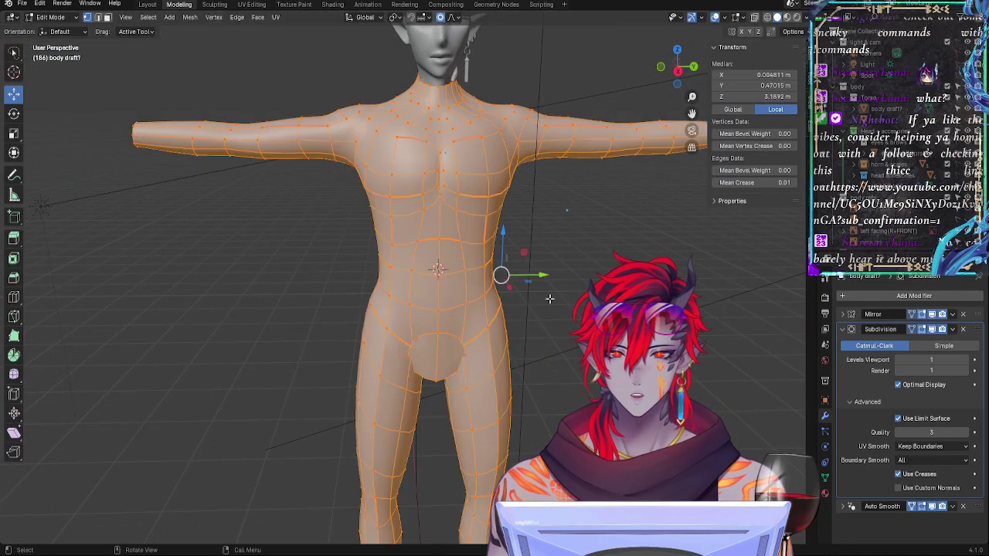
pyautogui.rightClick(459, 275)
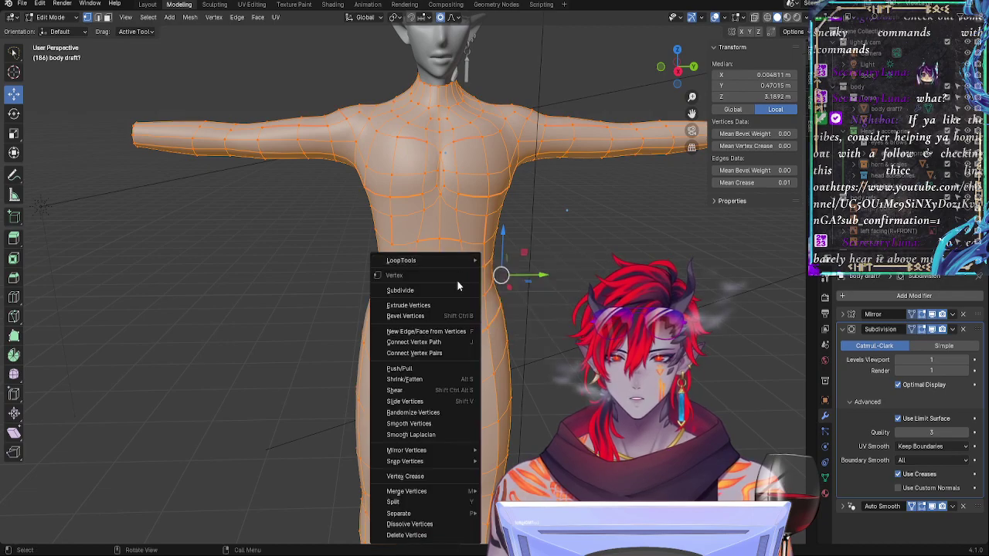
pyautogui.click(434, 423)
pyautogui.hotkey('ctrl', 'z')
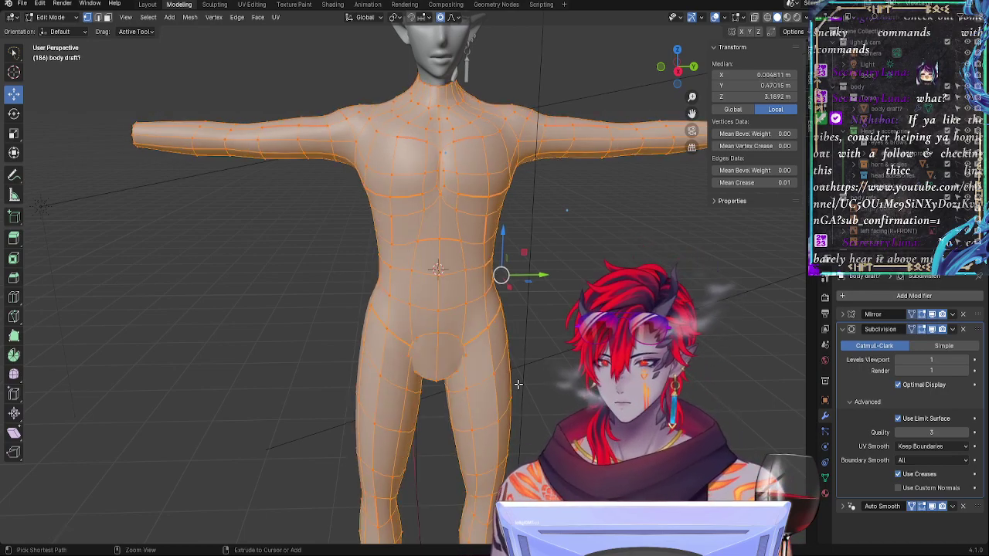
pyautogui.click(567, 209)
pyautogui.moveTo(567, 209); pyautogui.dragTo(554, 180, button='middle')
pyautogui.moveTo(691, 398); pyautogui.dragTo(619, 373, button='middle')
pyautogui.press('Tab')
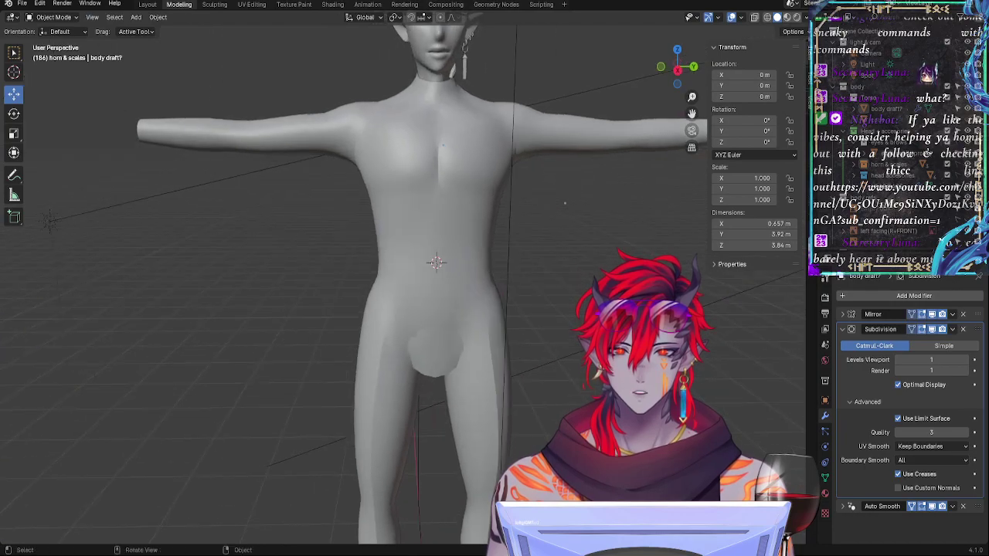
pyautogui.moveTo(568, 345); pyautogui.dragTo(491, 353, button='middle')
# Step: Set the Subdivision Levels Viewport and Render back to 4
pyautogui.click(931, 360)
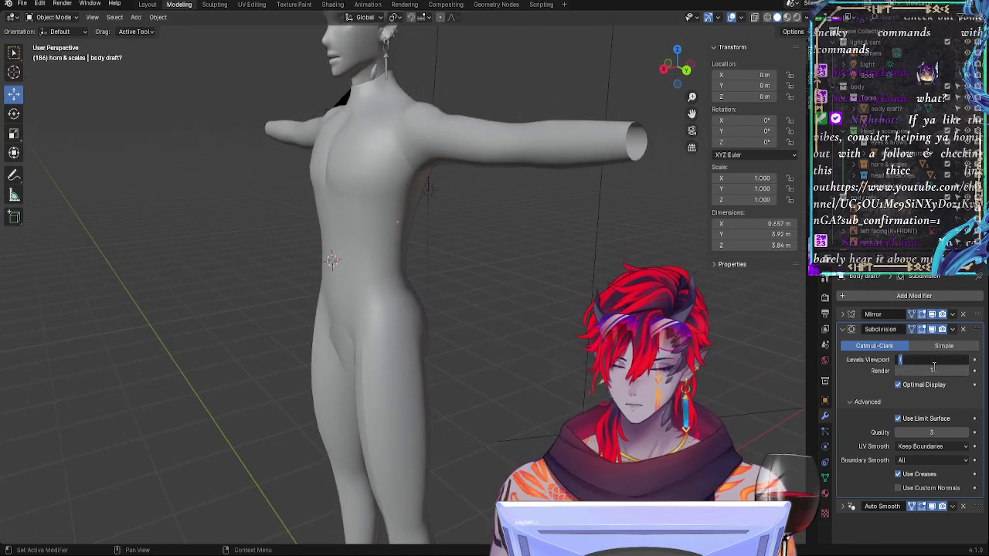
pyautogui.write('4')
pyautogui.press('Return')
pyautogui.click(940, 373)
pyautogui.write('4')
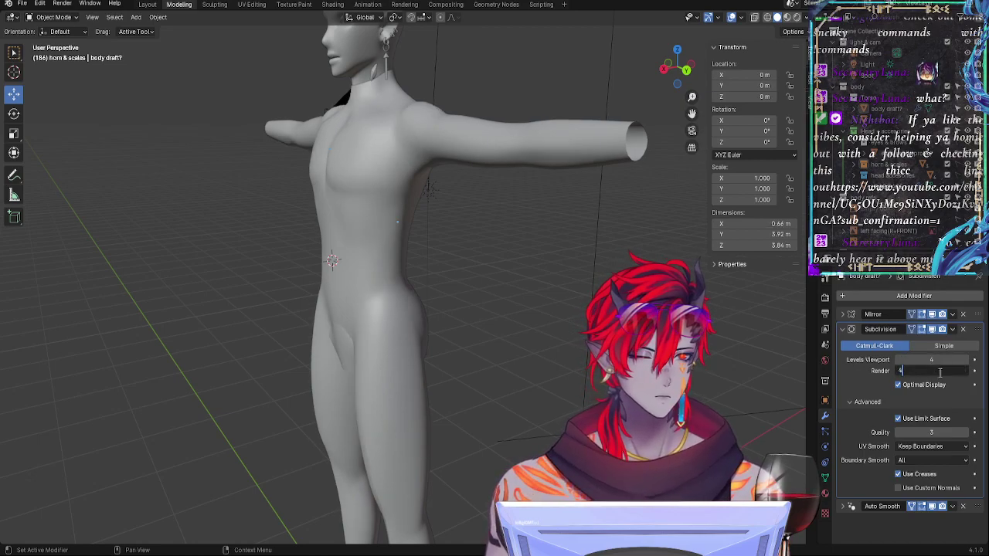
pyautogui.moveTo(487, 340); pyautogui.dragTo(553, 335, button='middle')
pyautogui.press('Tab')
pyautogui.press('Tab')
pyautogui.moveTo(606, 367); pyautogui.dragTo(509, 378, button='middle')
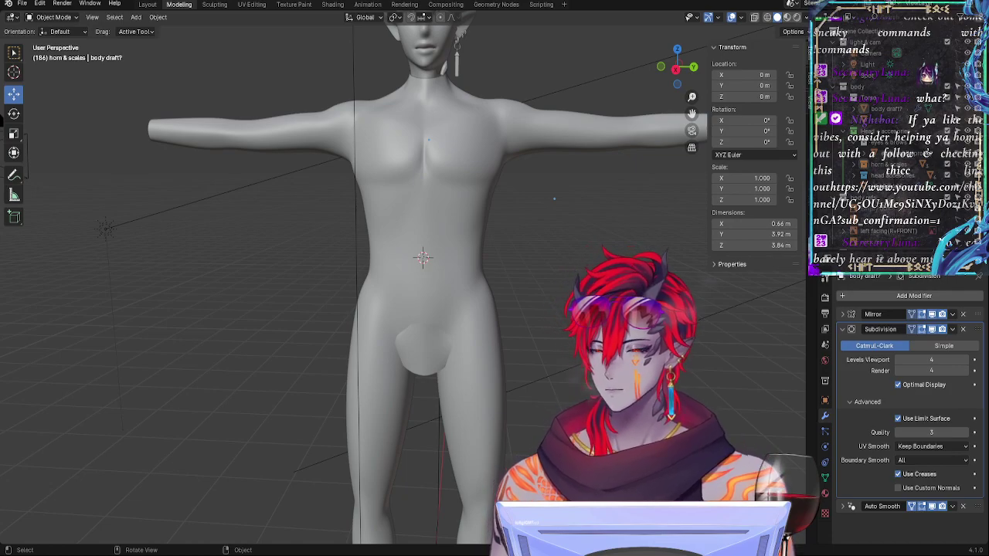
pyautogui.moveTo(510, 378); pyautogui.dragTo(445, 220, button='middle')
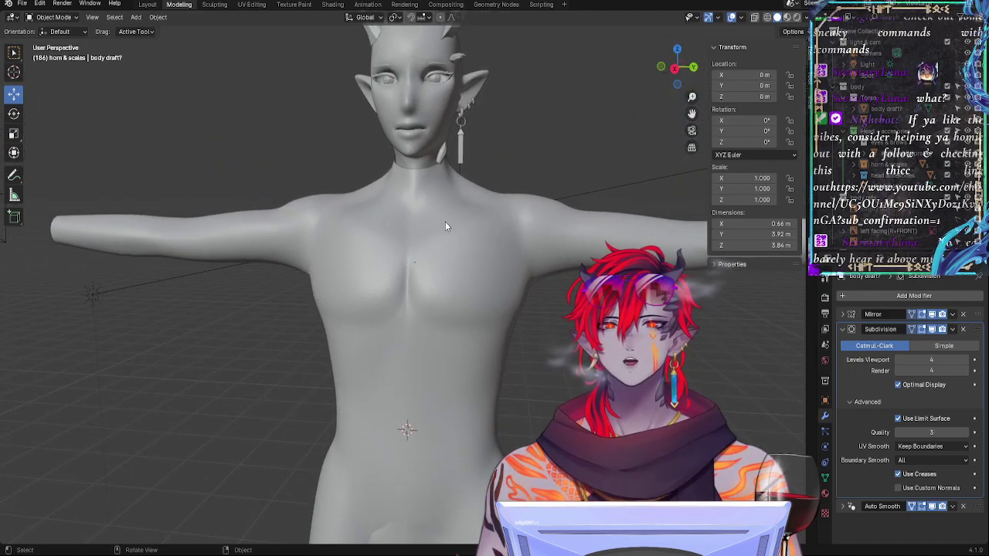
pyautogui.keyDown('shift'); pyautogui.moveTo(486, 400); pyautogui.dragTo(508, 223, button='middle'); pyautogui.keyUp('shift')
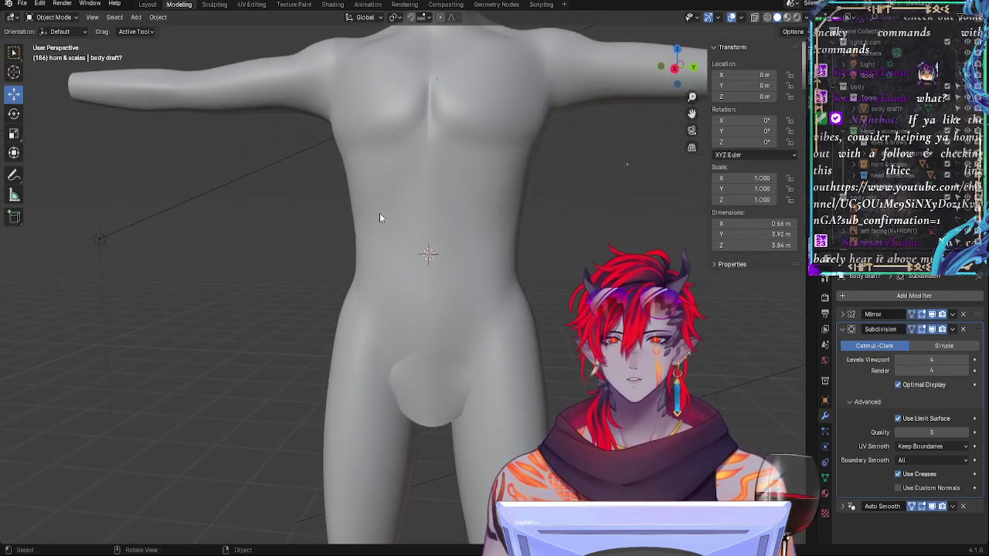
pyautogui.keyDown('shift'); pyautogui.moveTo(541, 359); pyautogui.dragTo(446, 411, button='middle'); pyautogui.keyUp('shift')
pyautogui.keyDown('shift'); pyautogui.moveTo(527, 274); pyautogui.dragTo(449, 354, button='middle'); pyautogui.keyUp('shift')
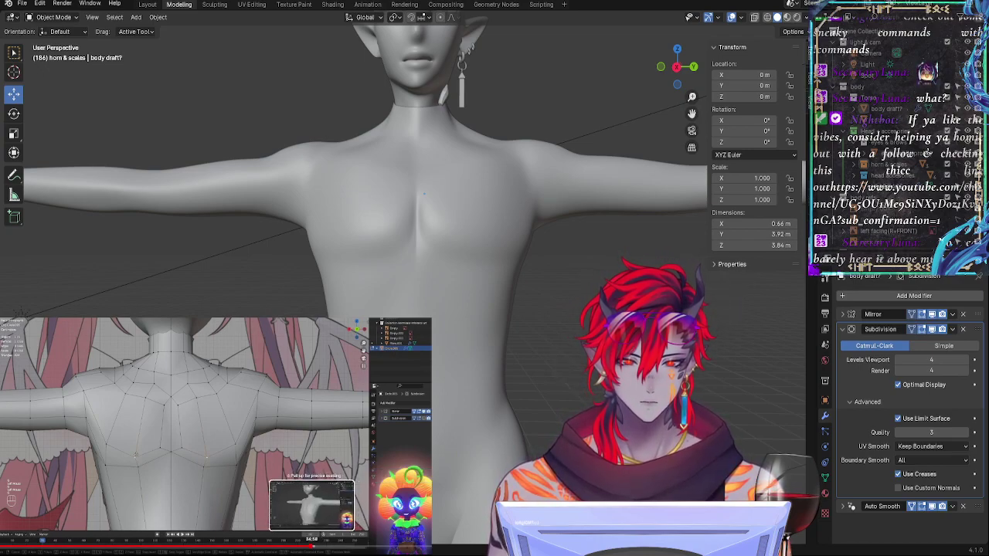
# Step: Play the picture-in-picture tutorial and scrub it to about 43:45, the neck and collarbone topology part
pyautogui.click(216, 427)
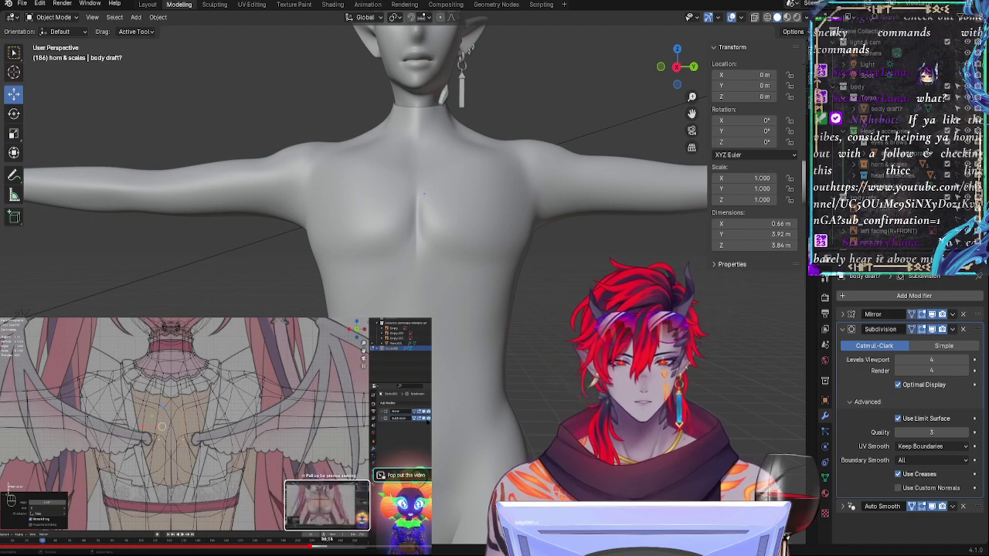
pyautogui.moveTo(329, 546); pyautogui.dragTo(356, 546)
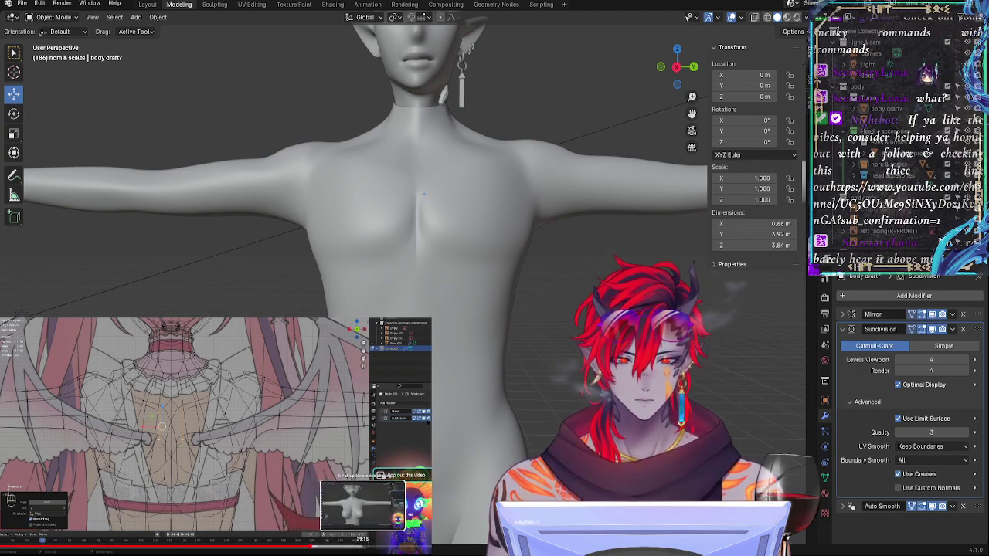
pyautogui.moveTo(374, 546); pyautogui.dragTo(396, 546)
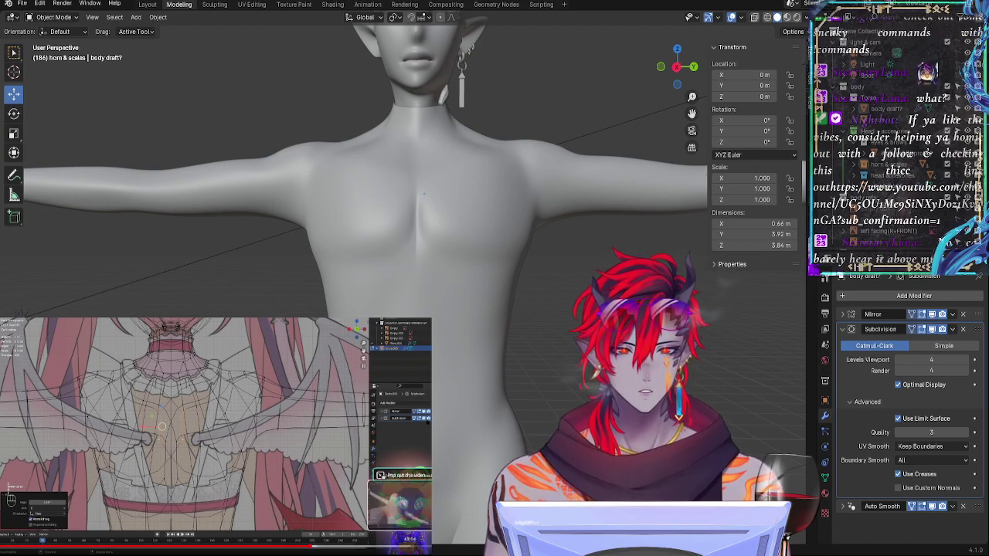
pyautogui.moveTo(400, 546); pyautogui.dragTo(402, 545)
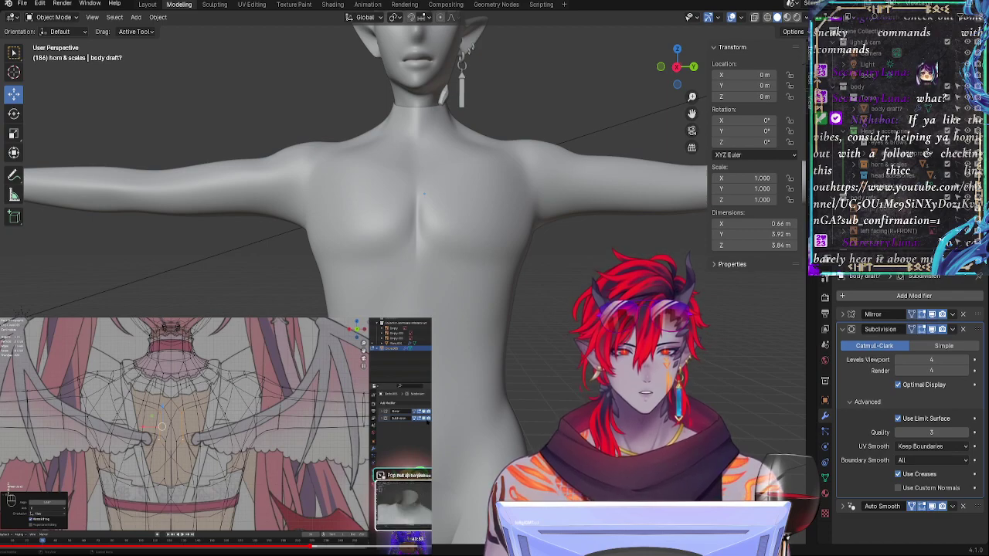
pyautogui.moveTo(402, 545); pyautogui.dragTo(403, 546)
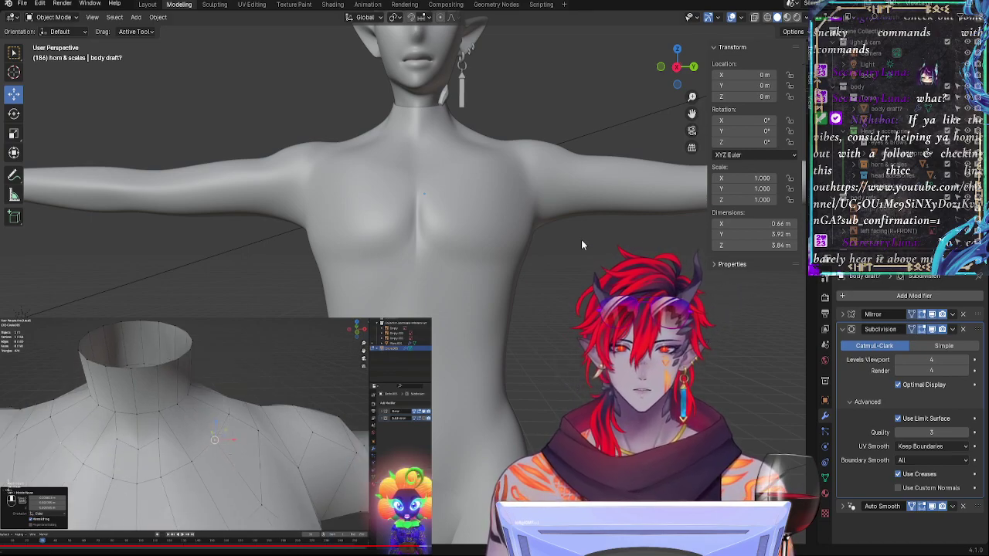
# Step: Enter Edit Mode on the body mesh and zoom in on the neck area
pyautogui.click(885, 111)
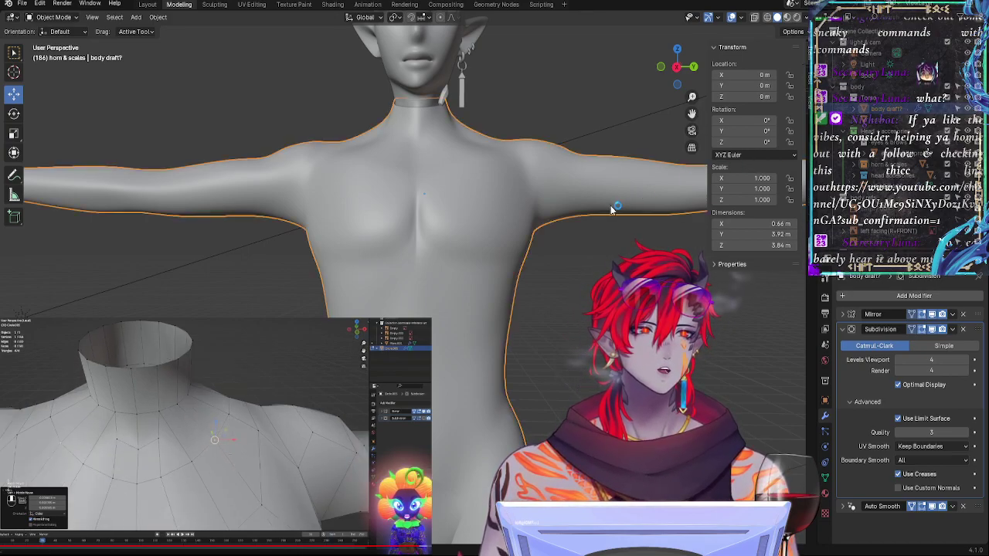
pyautogui.press('Tab')
pyautogui.keyDown('shift'); pyautogui.moveTo(583, 244); pyautogui.dragTo(591, 440, button='middle'); pyautogui.keyUp('shift')
pyautogui.scroll(2, 590, 440)
pyautogui.scroll(4, 436, 442)
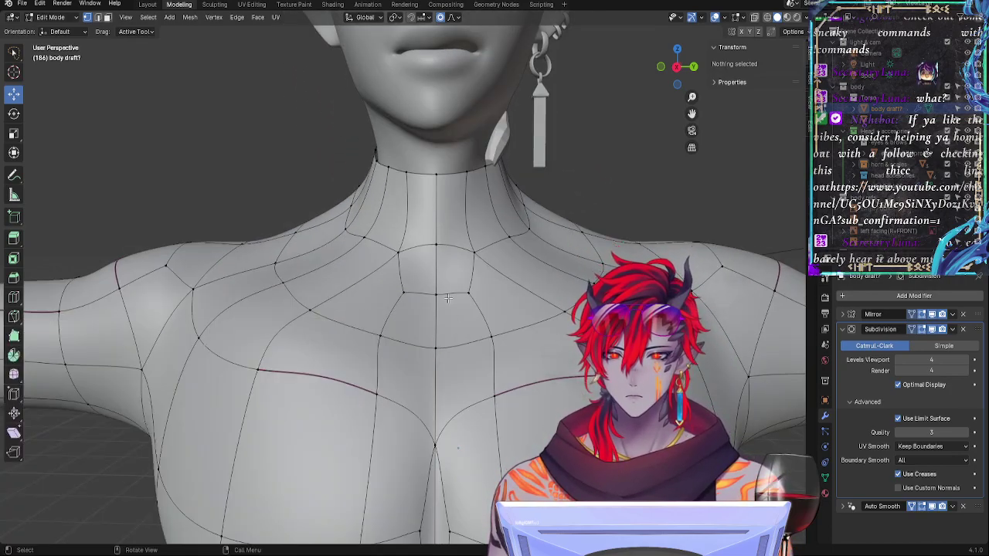
# Step: Raise a neck-base vertex slightly along Z, then select the centre-line vertex below the neck
pyautogui.click(435, 295)
pyautogui.press('g')
pyautogui.press('z')
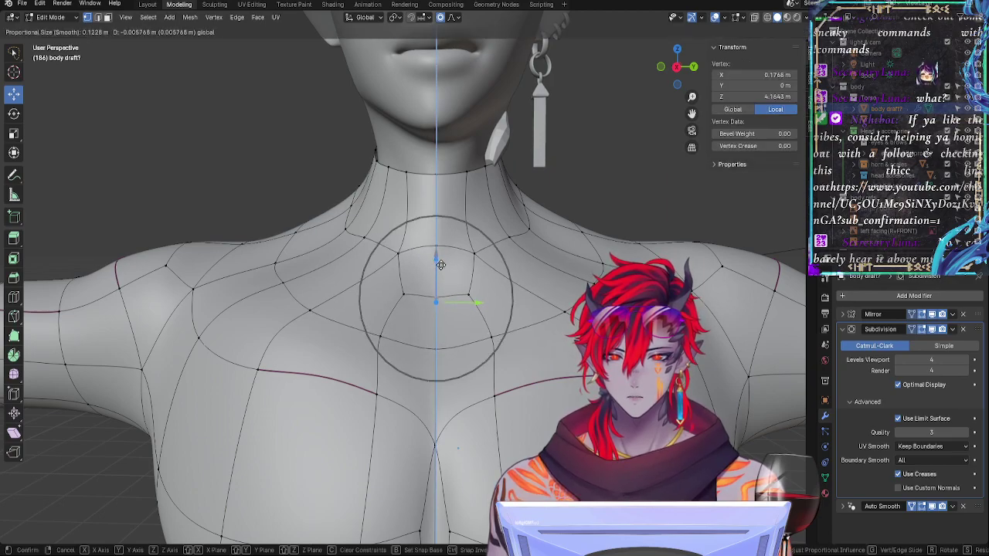
pyautogui.rightClick(440, 265)
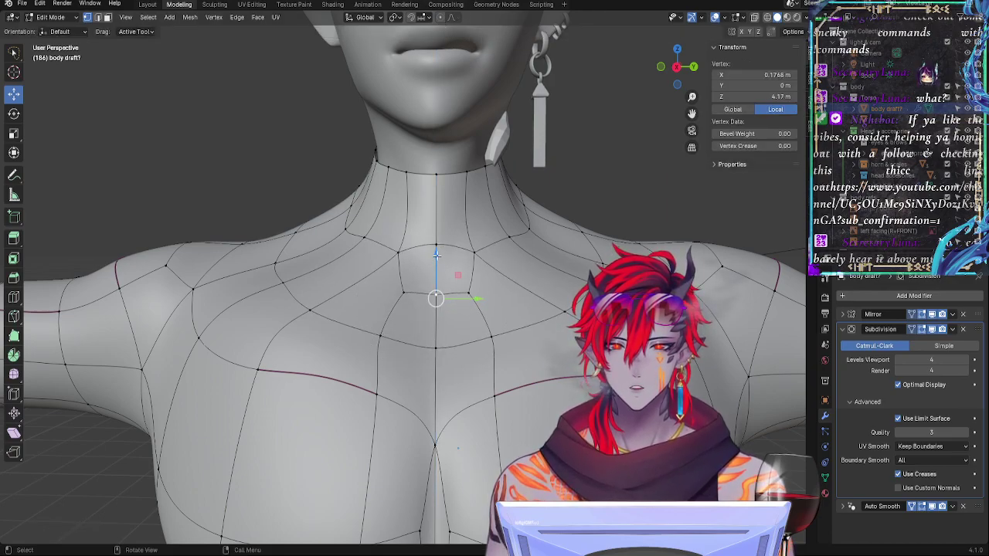
pyautogui.click(470, 282)
pyautogui.press('g')
pyautogui.press('z')
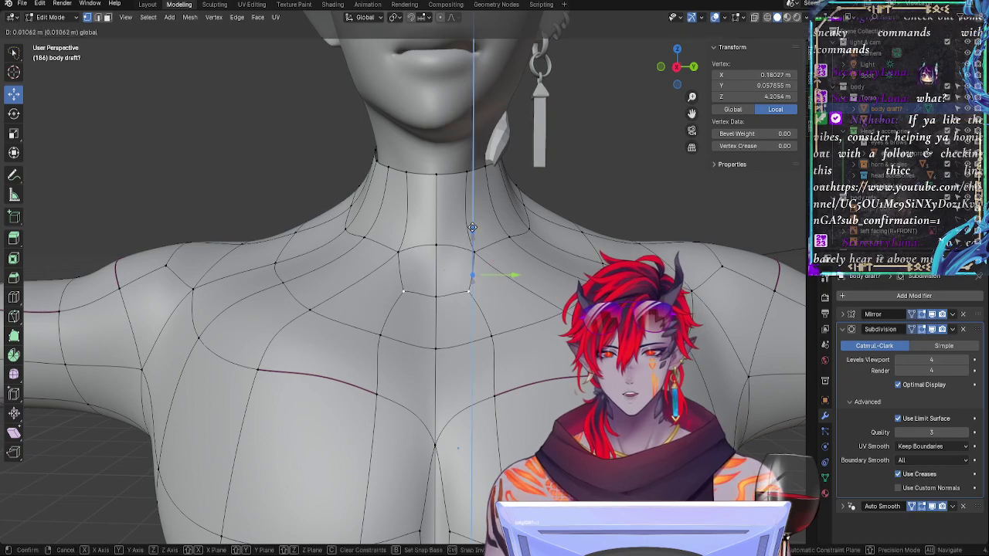
pyautogui.click(474, 224)
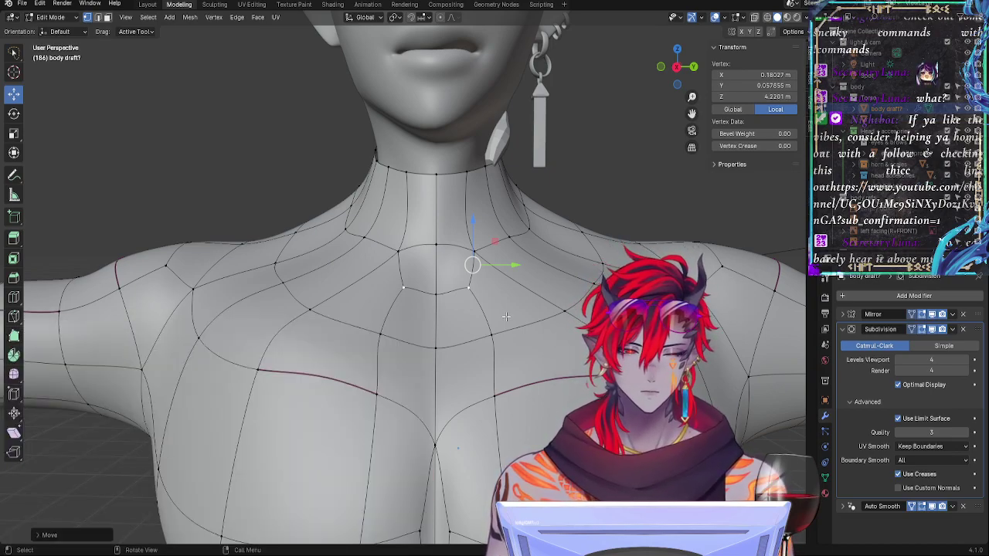
pyautogui.click(450, 298)
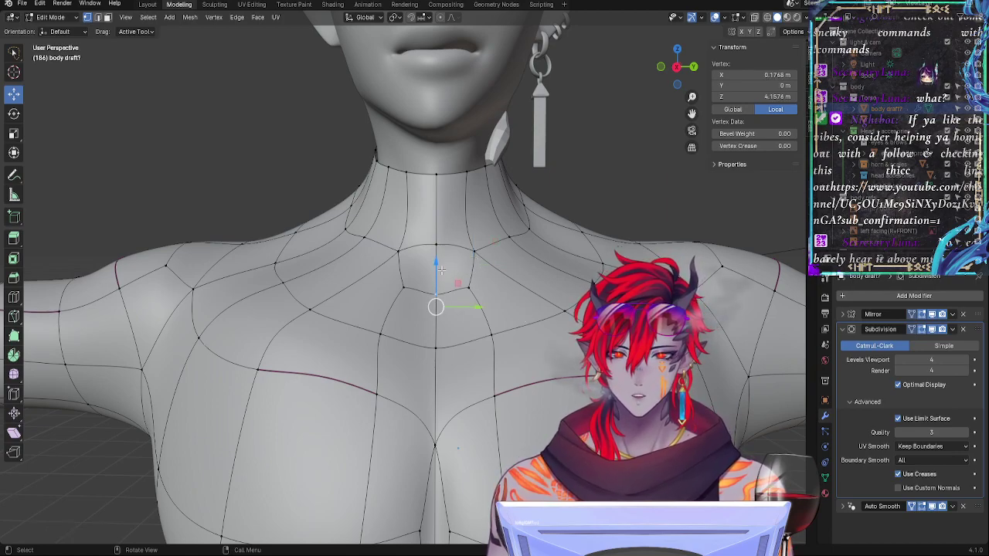
# Step: Collapse the Subdivision modifier and turn off its viewport display to reveal the low-poly cage
pyautogui.click(841, 329)
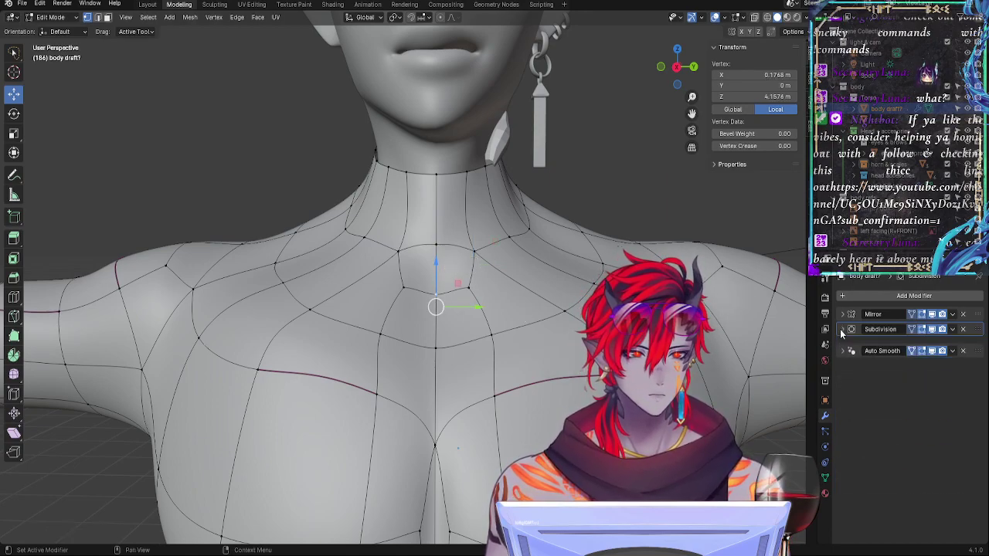
pyautogui.click(931, 329)
pyautogui.click(542, 287)
pyautogui.keyDown('shift'); pyautogui.moveTo(549, 137); pyautogui.dragTo(541, 170, button='middle'); pyautogui.keyUp('shift')
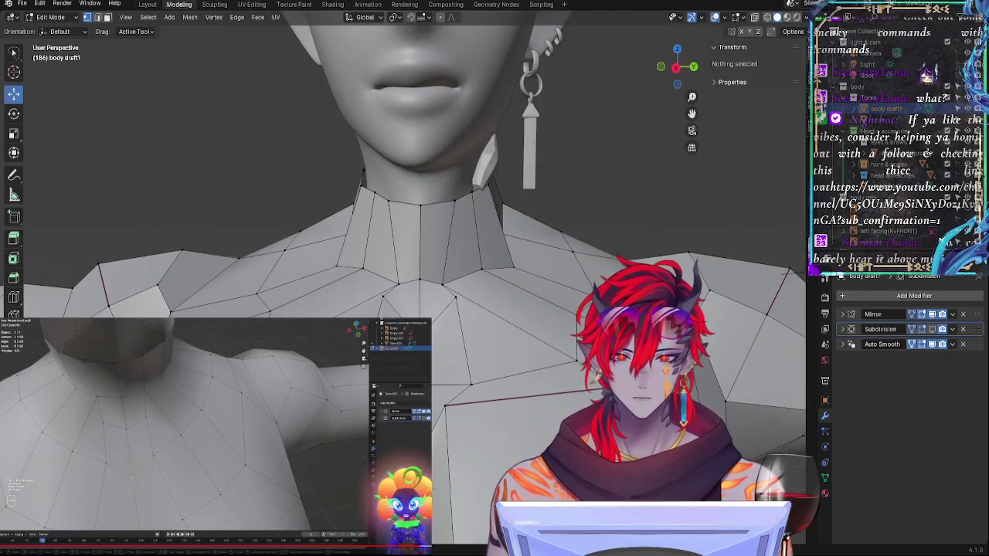
# Step: Slide the two neck-base vertices down along their edges
pyautogui.click(452, 283)
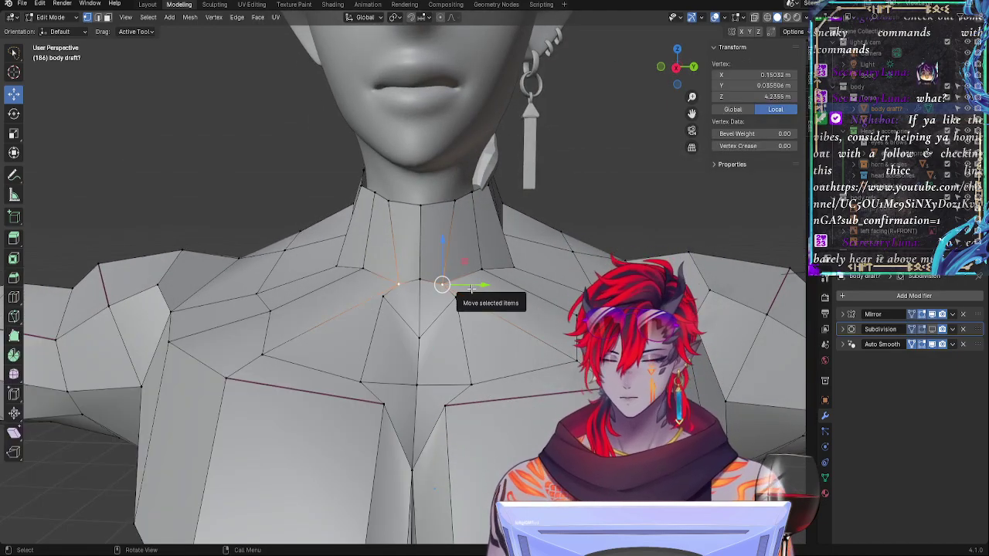
pyautogui.hotkey('shift', 'v')
pyautogui.click(480, 271)
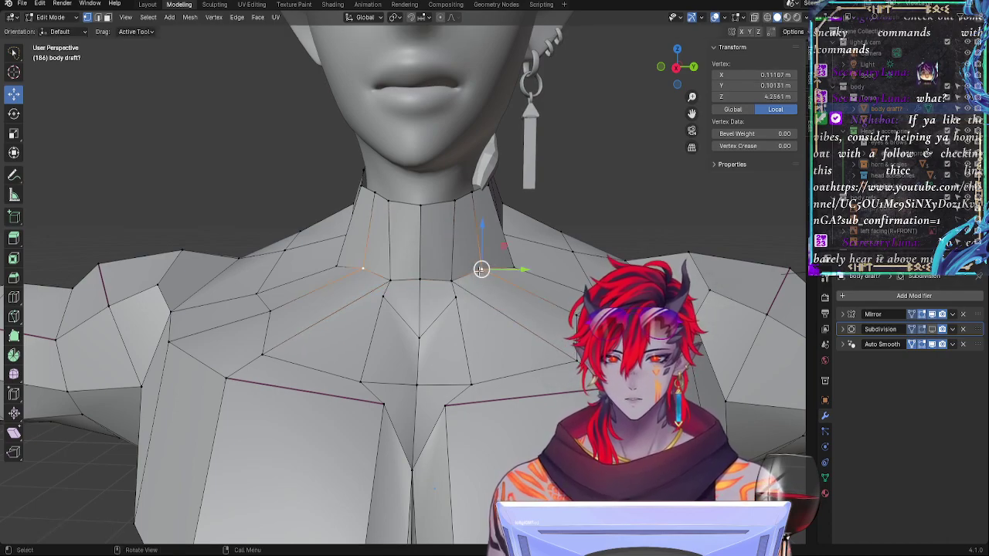
pyautogui.hotkey('shift', 'v')
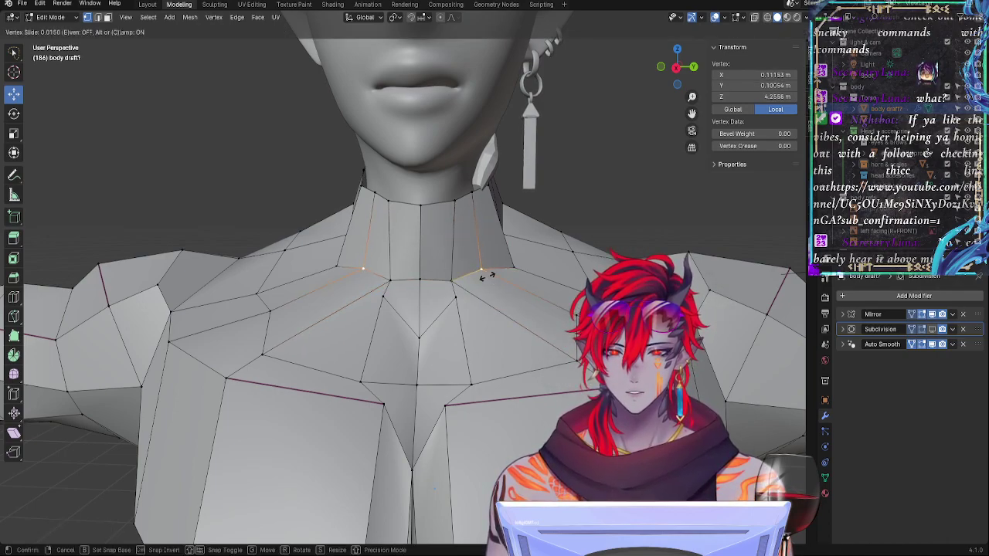
pyautogui.click(456, 303)
# Step: Raise the centre chest vertex slightly and nudge the vertex beside the neck centre
pyautogui.click(413, 283)
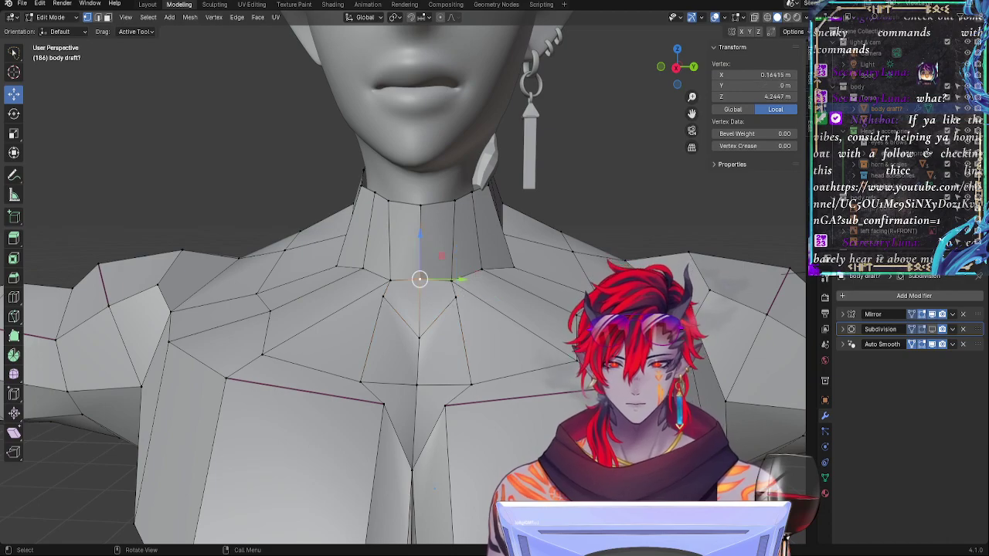
pyautogui.click(448, 303)
pyautogui.click(431, 333)
pyautogui.moveTo(419, 306); pyautogui.dragTo(420, 301)
pyautogui.click(459, 300)
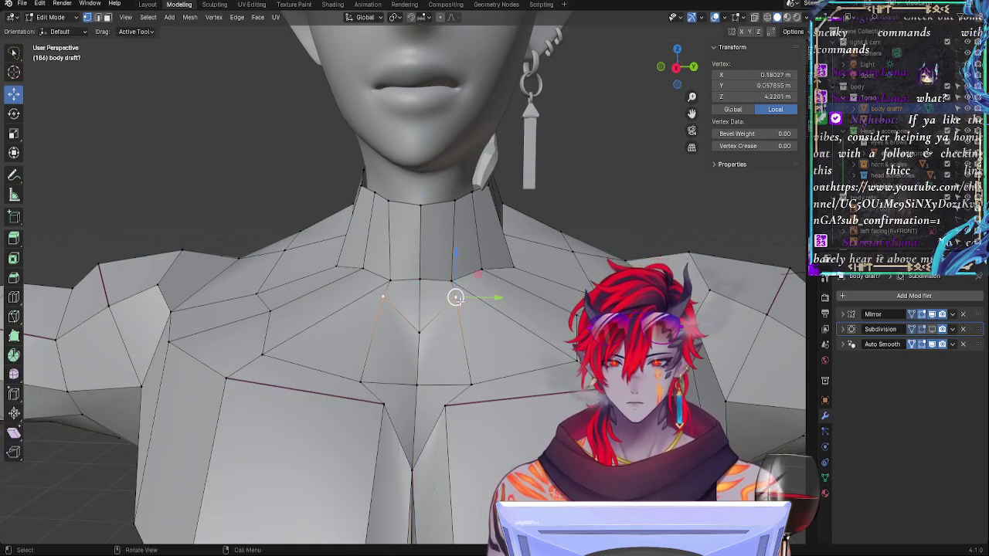
pyautogui.press('g')
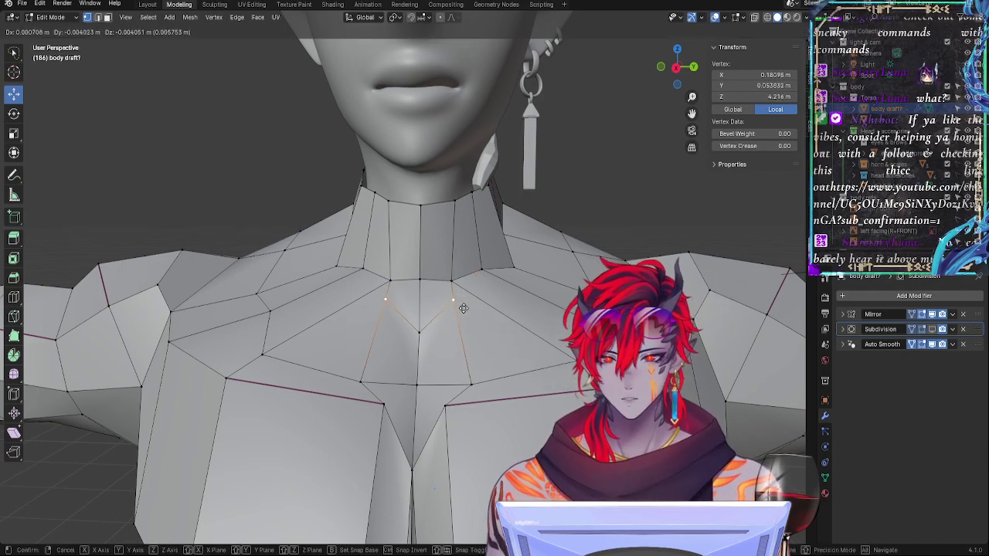
pyautogui.click(459, 304)
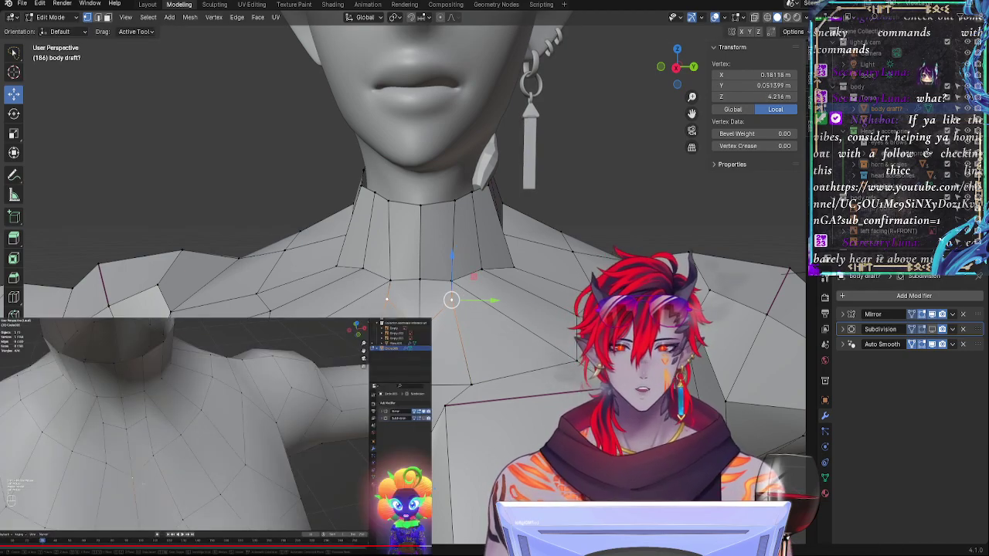
# Step: Lower the neck vertex slightly on Z and pull it inward along X
pyautogui.moveTo(456, 301); pyautogui.dragTo(232, 347, button='middle')
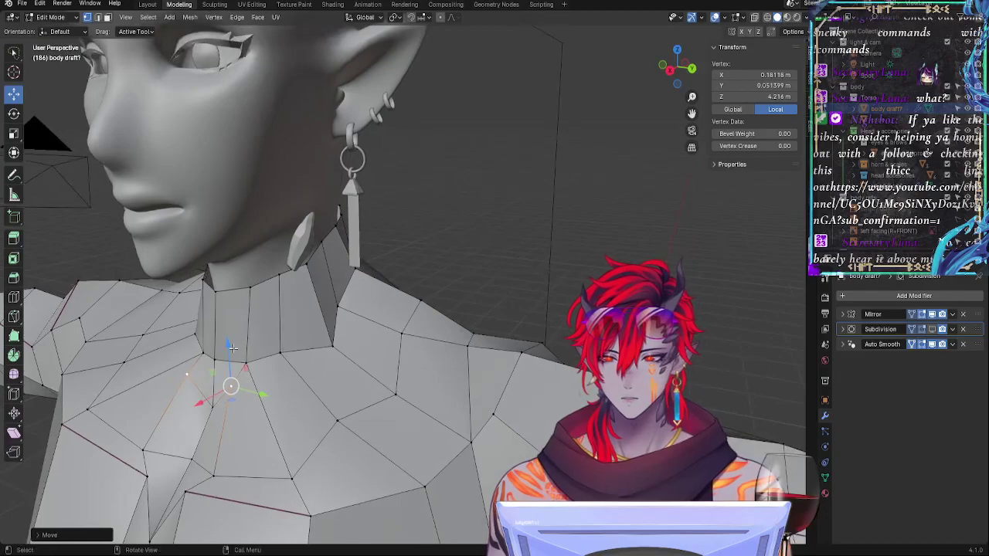
pyautogui.press('g')
pyautogui.press('z')
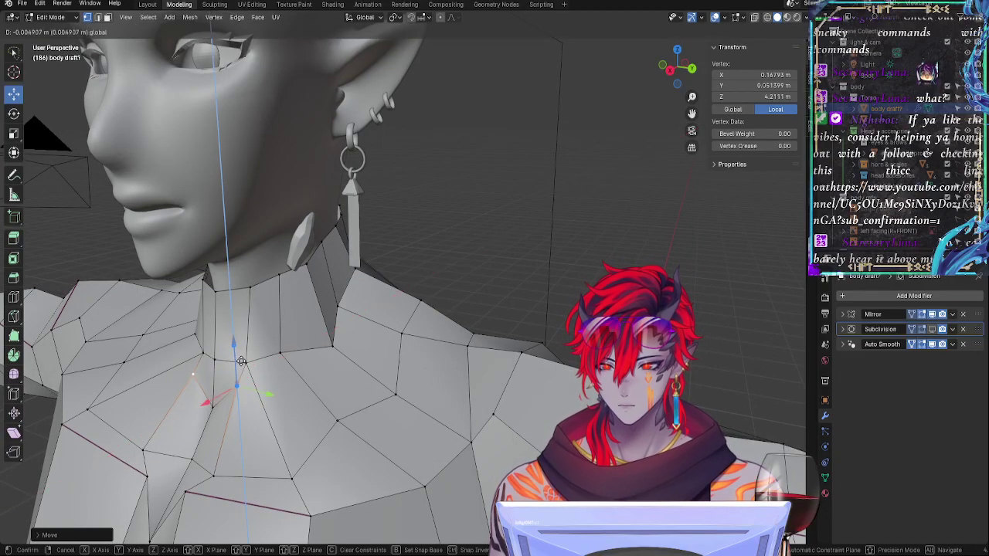
pyautogui.click(241, 367)
pyautogui.moveTo(324, 364); pyautogui.dragTo(384, 367, button='middle')
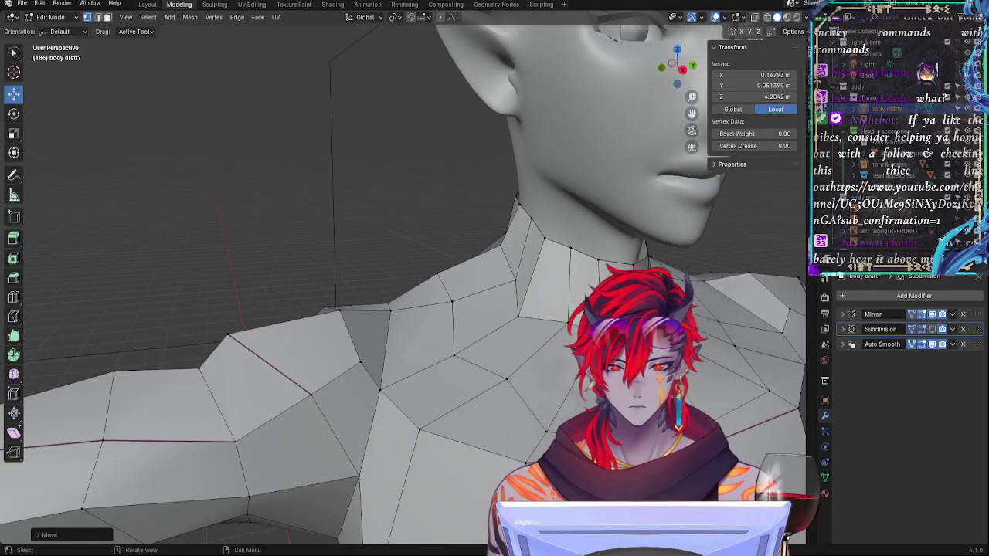
pyautogui.press('g')
pyautogui.press('x')
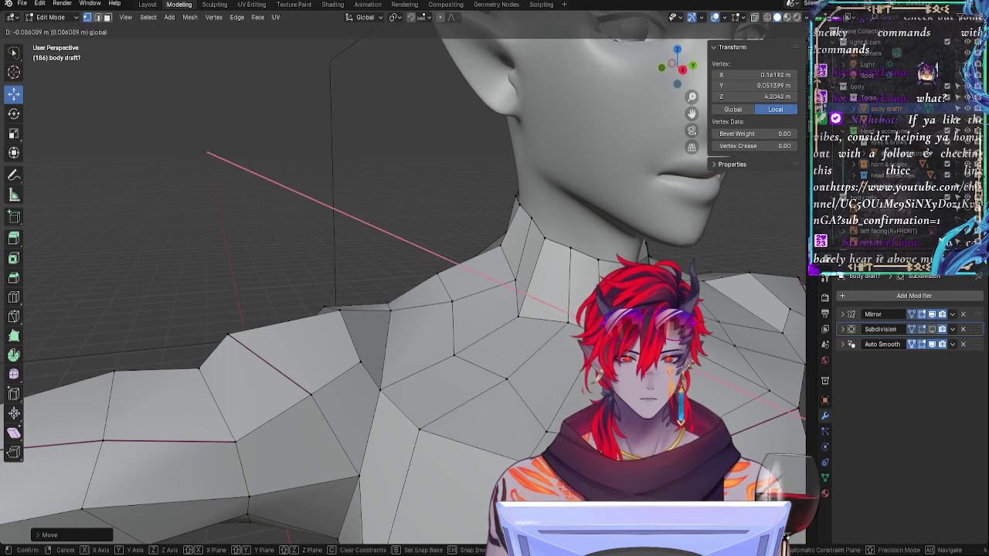
pyautogui.press('Return')
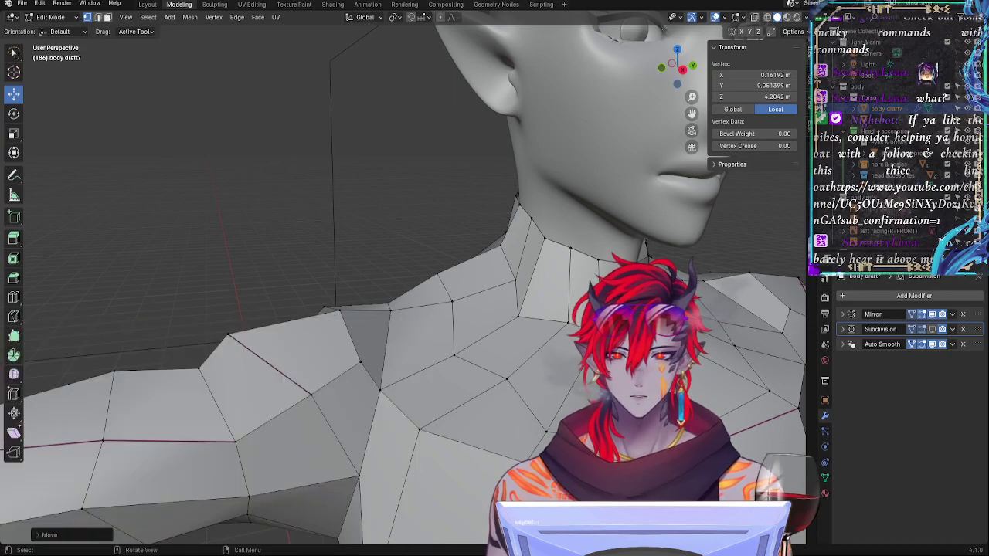
pyautogui.moveTo(410, 309); pyautogui.dragTo(380, 309, button='middle')
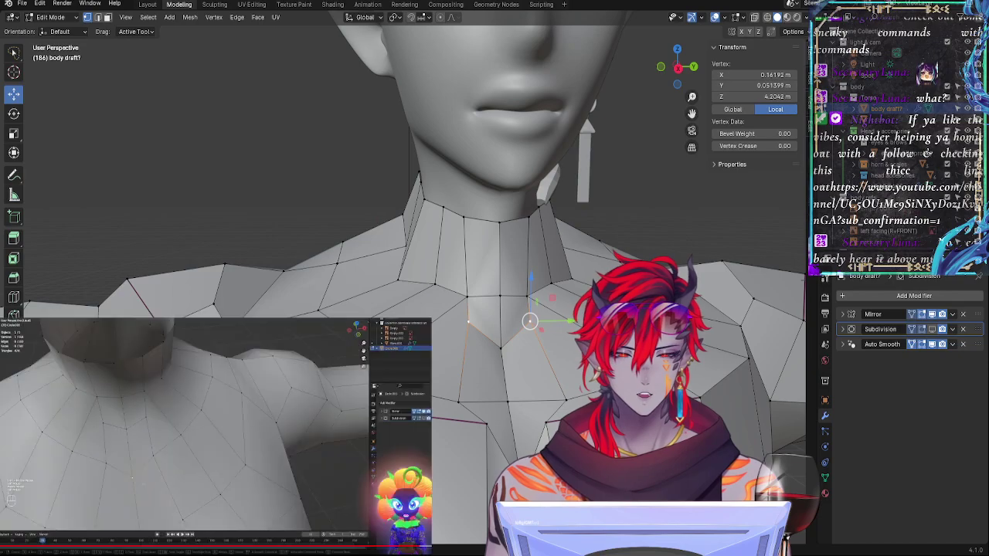
# Step: Raise the chest vertex below the collarbone and slide it along its edge
pyautogui.click(458, 401)
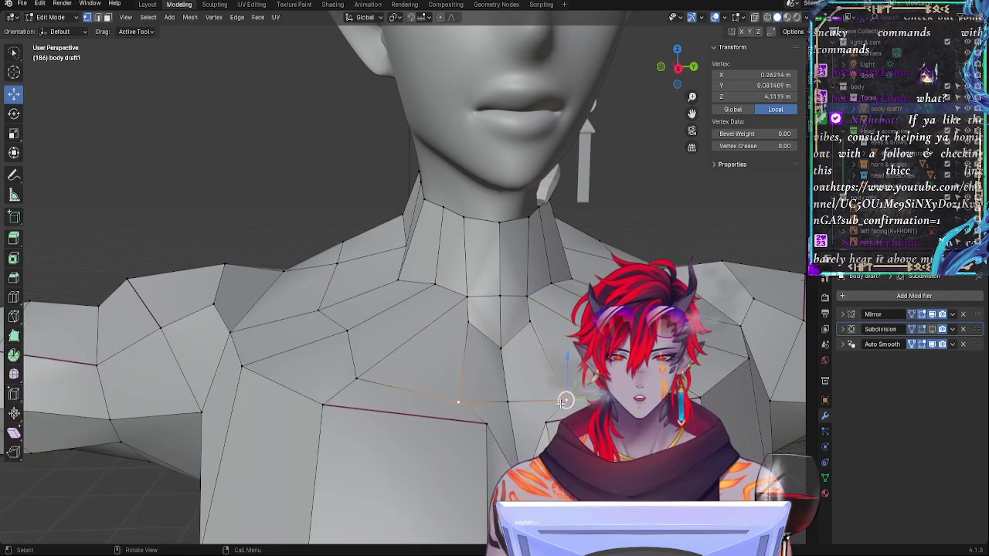
pyautogui.moveTo(567, 367); pyautogui.dragTo(568, 346)
pyautogui.moveTo(568, 348); pyautogui.dragTo(543, 360, button='middle')
pyautogui.keyDown('shift'); pyautogui.moveTo(543, 360); pyautogui.dragTo(452, 440, button='middle'); pyautogui.keyUp('shift')
pyautogui.hotkey('shift', 'v')
pyautogui.click(382, 454)
# Step: Slide the left collarbone vertex further up along its edge
pyautogui.click(454, 383)
pyautogui.moveTo(522, 370)
pyautogui.mouseDown(button='middle')
pyautogui.moveTo(516, 395)
pyautogui.moveTo(516, 359)
pyautogui.mouseUp(button='middle')
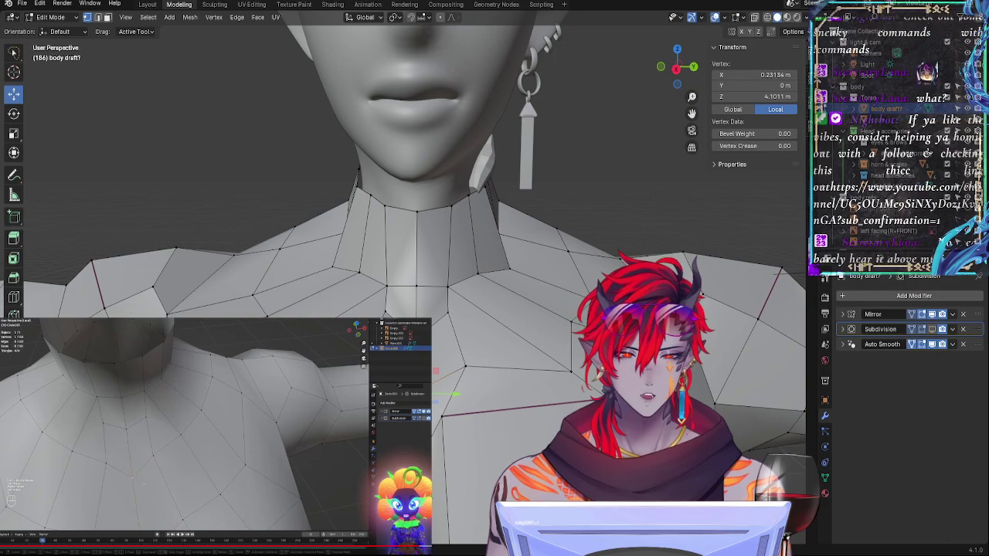
pyautogui.click(262, 363)
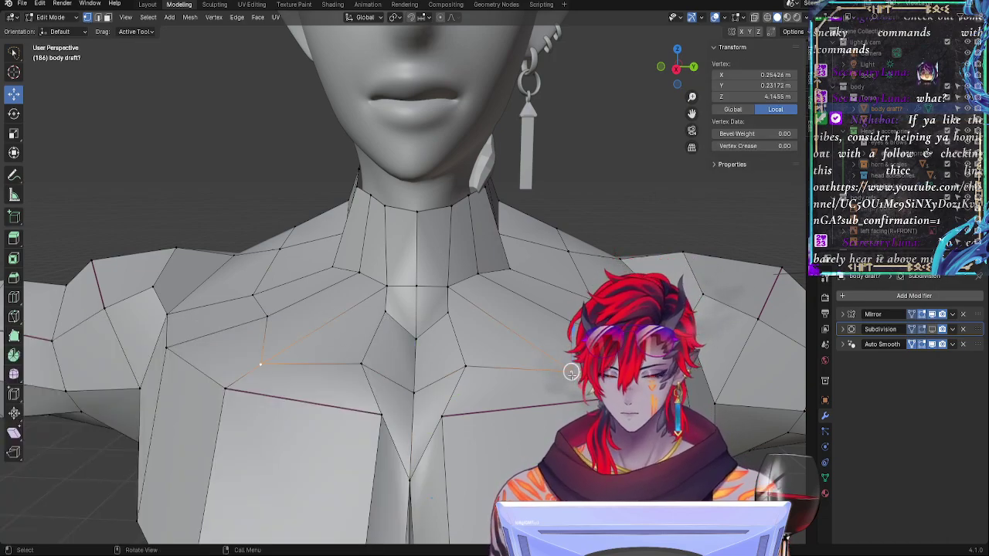
pyautogui.hotkey('shift', 'v')
pyautogui.click(552, 358)
pyautogui.press('g')
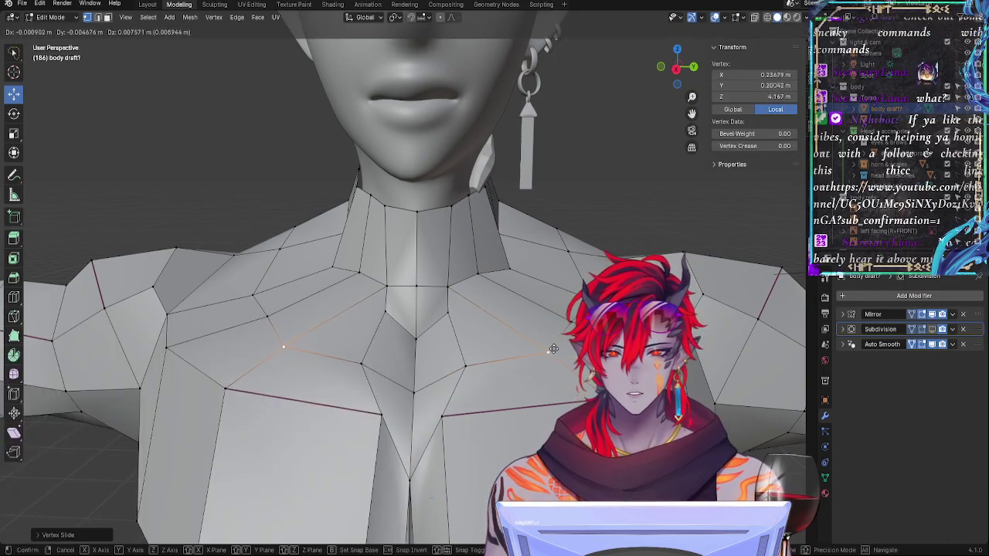
pyautogui.press('g')
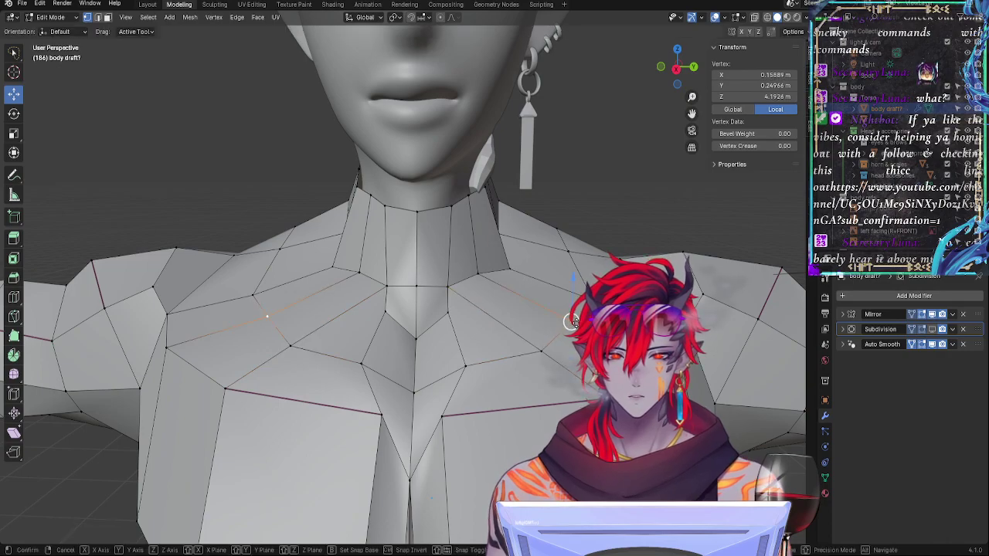
pyautogui.click(252, 294)
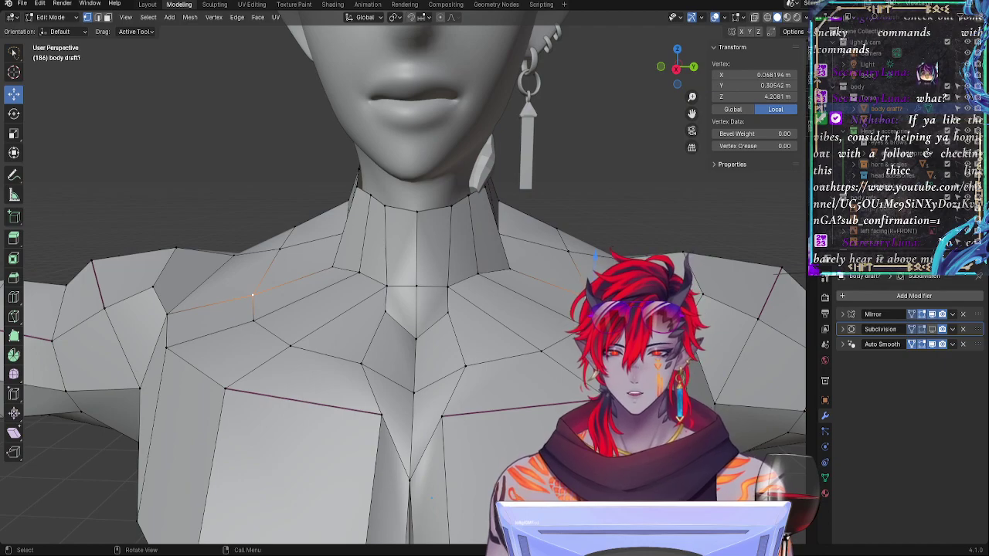
# Step: Move the shoulder vertex on the collarbone line out toward the shoulder, then view the other shoulder
pyautogui.click(414, 394)
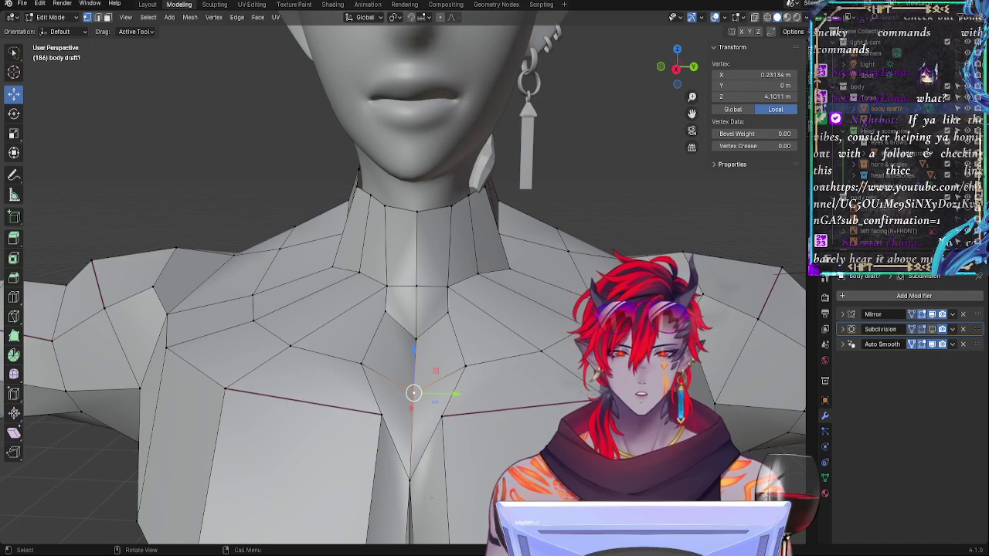
pyautogui.keyDown('shift'); pyautogui.click(686, 321); pyautogui.keyUp('shift')
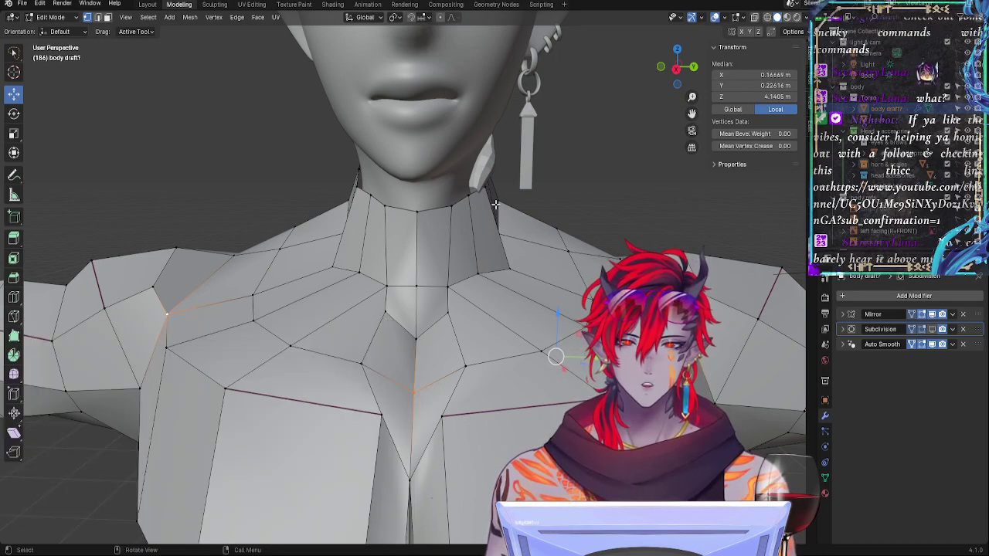
pyautogui.click(508, 268)
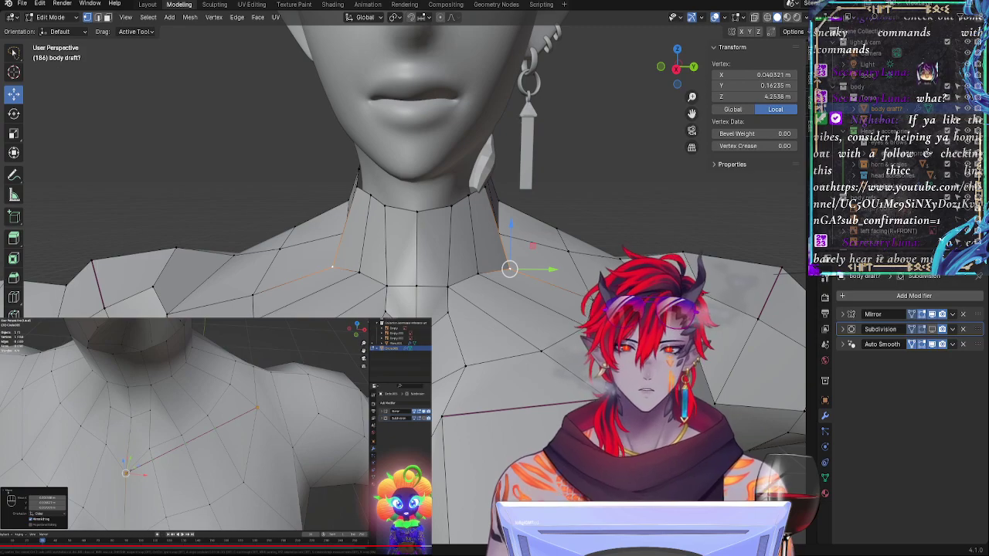
pyautogui.click(587, 299)
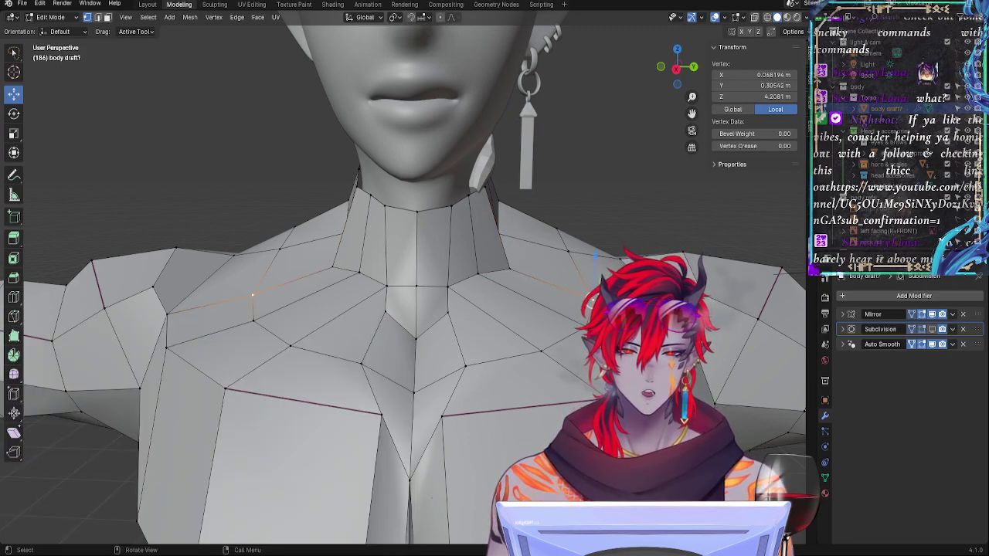
pyautogui.moveTo(253, 294); pyautogui.dragTo(166, 314)
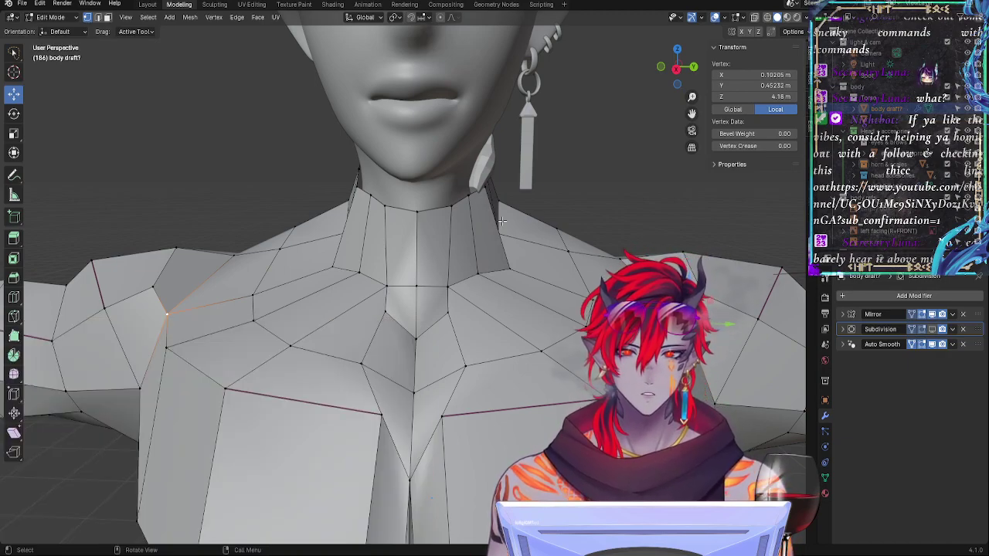
pyautogui.scroll(-3, 695, 282)
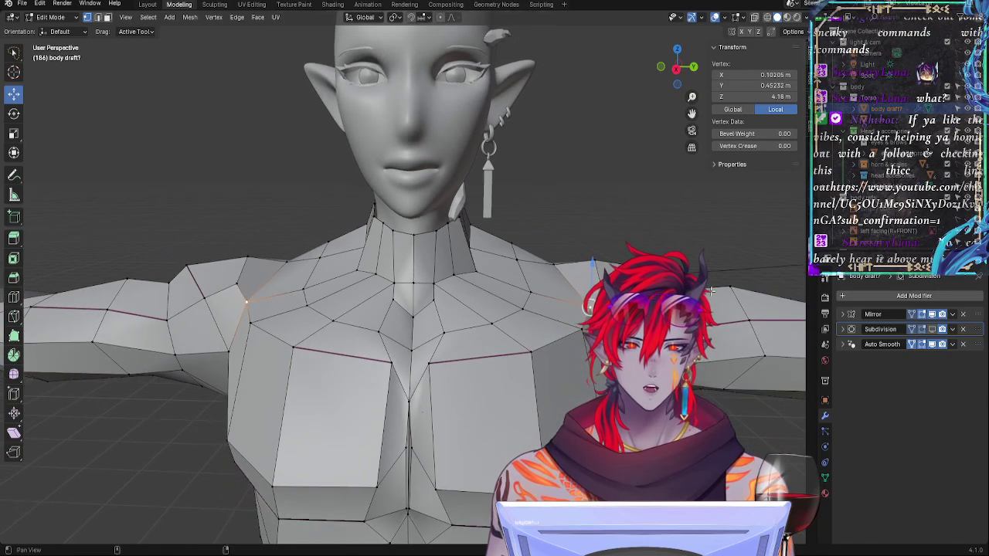
pyautogui.keyDown('shift'); pyautogui.moveTo(699, 280); pyautogui.dragTo(581, 278, button='middle'); pyautogui.keyUp('shift')
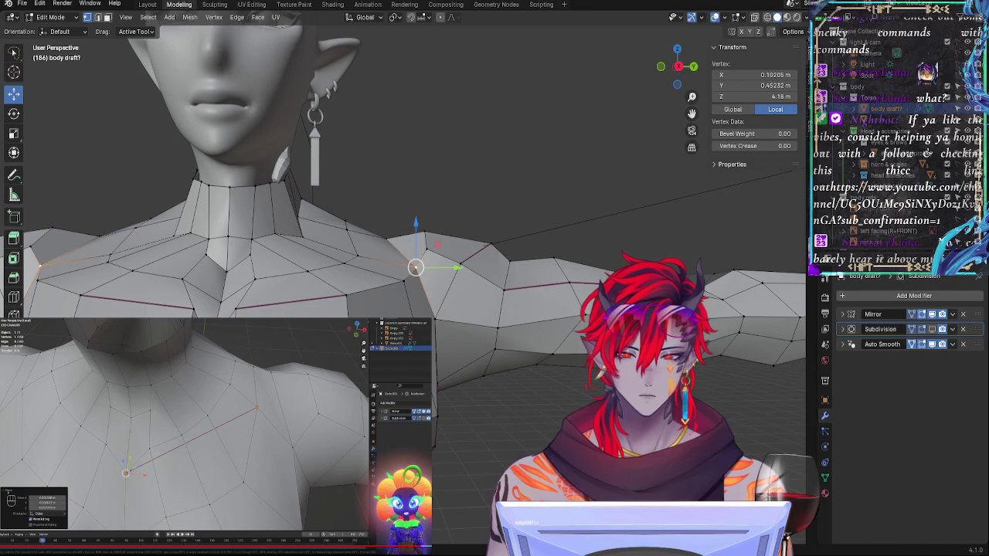
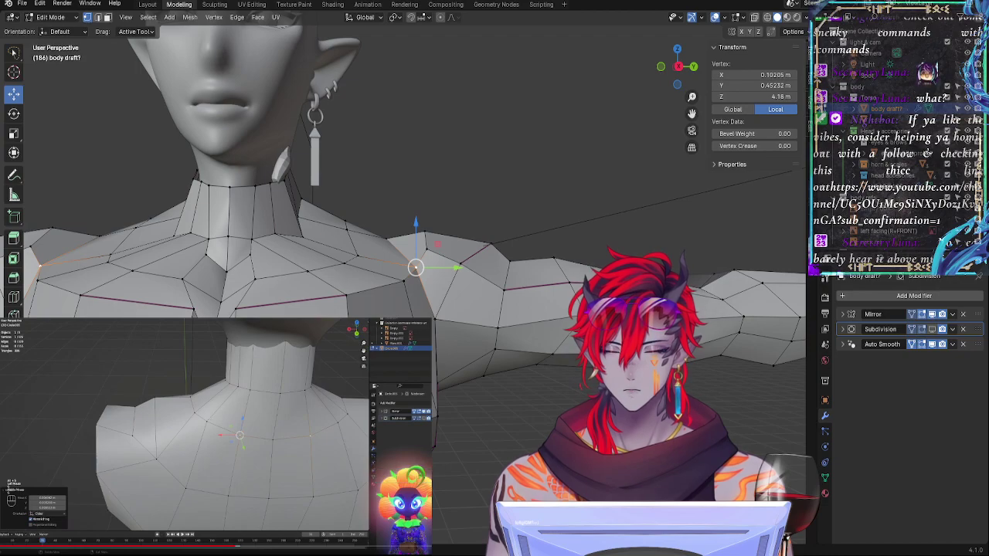
# Step: Move the shoulder vertex nearest the neck up and to the left
pyautogui.moveTo(536, 289); pyautogui.dragTo(479, 318, button='middle')
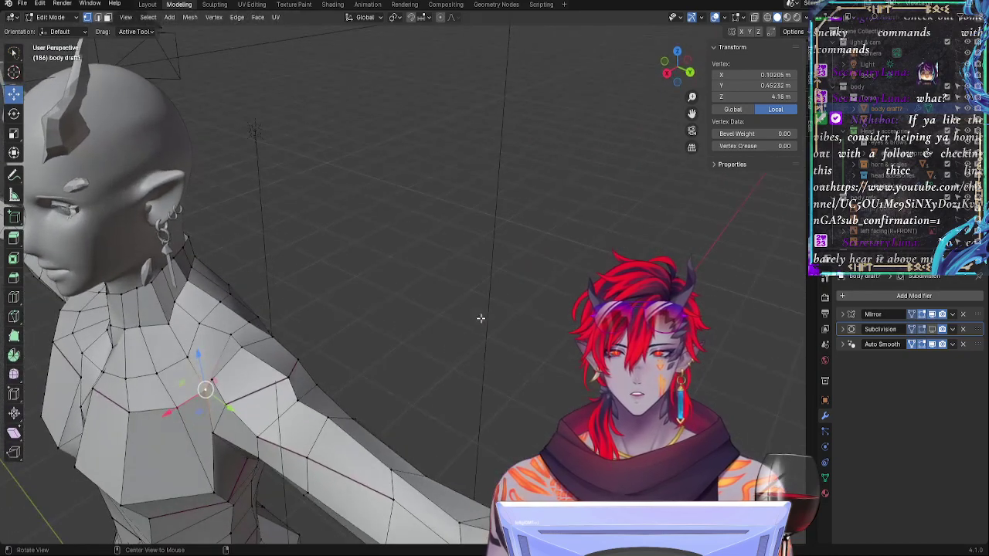
pyautogui.keyDown('shift'); pyautogui.moveTo(332, 309); pyautogui.dragTo(348, 223, button='middle'); pyautogui.keyUp('shift')
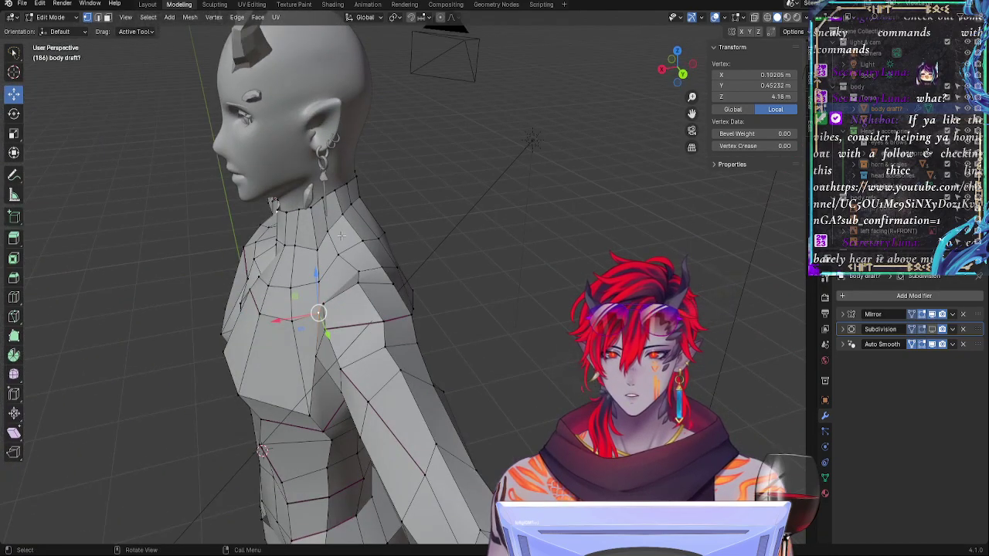
pyautogui.click(375, 297)
pyautogui.moveTo(376, 297); pyautogui.dragTo(514, 304, button='middle')
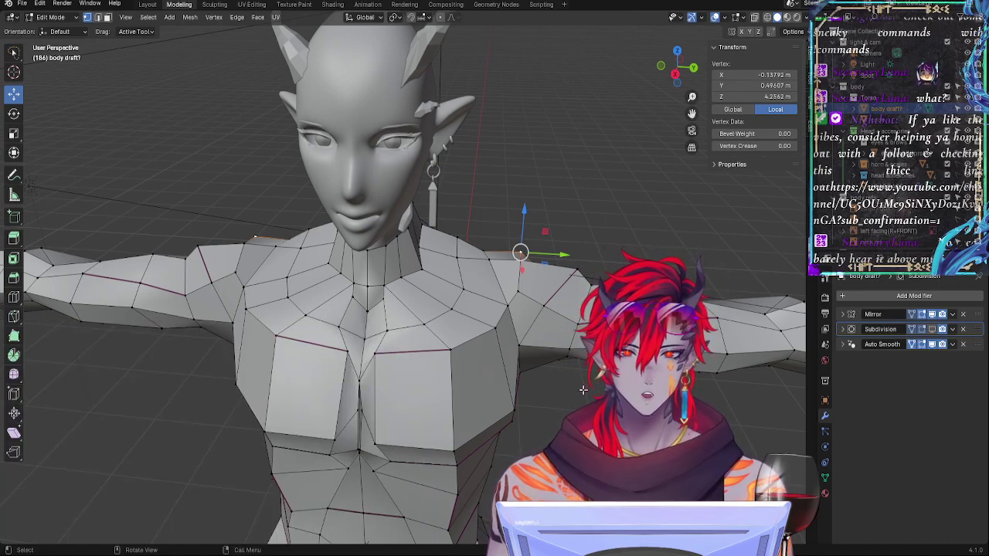
pyautogui.keyDown('shift'); pyautogui.moveTo(601, 444); pyautogui.dragTo(476, 355, button='middle'); pyautogui.keyUp('shift')
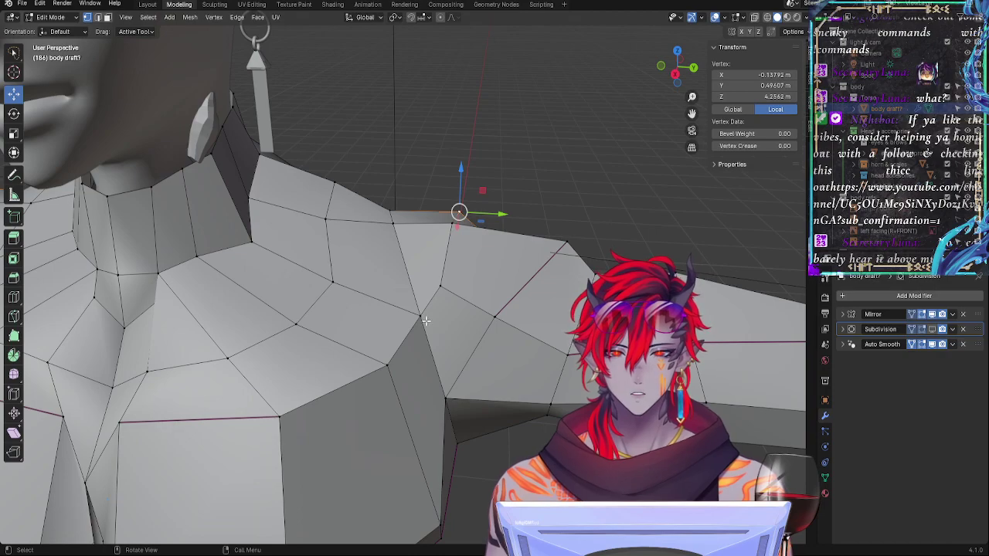
pyautogui.click(423, 317)
pyautogui.moveTo(422, 316); pyautogui.dragTo(403, 287)
pyautogui.moveTo(403, 287); pyautogui.dragTo(399, 312, button='middle')
# Step: Shift the neck-base vertex right and down
pyautogui.click(246, 213)
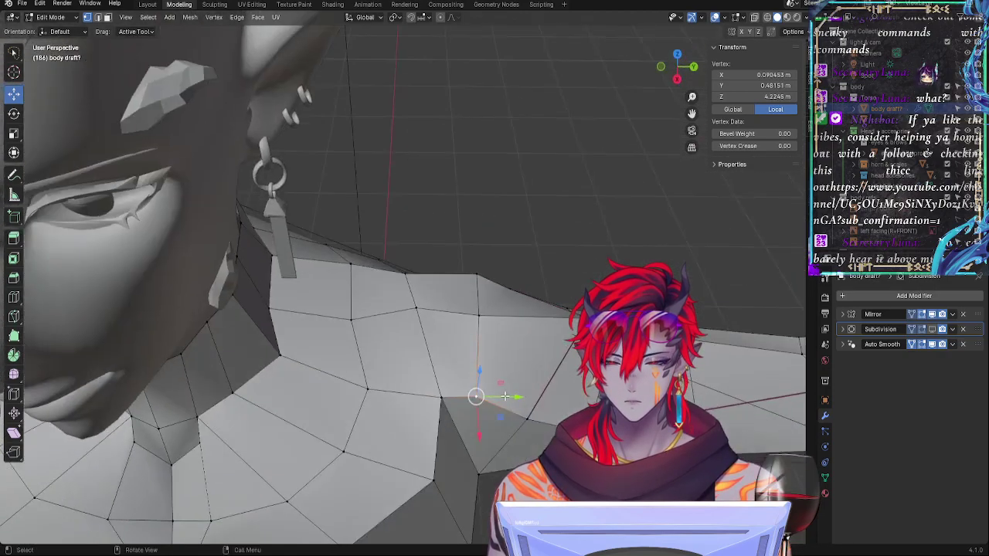
pyautogui.moveTo(479, 397); pyautogui.dragTo(492, 401)
pyautogui.click(446, 402)
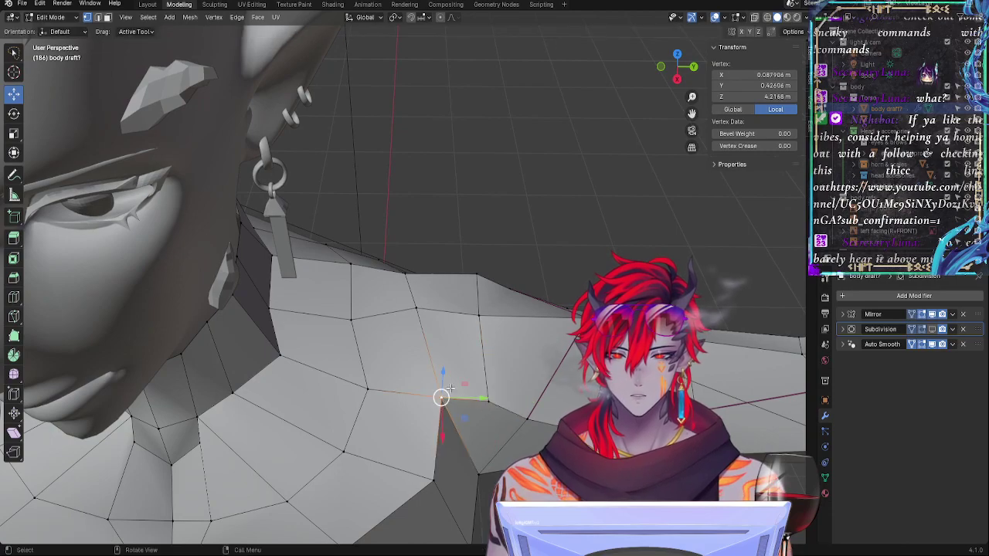
pyautogui.moveTo(449, 390); pyautogui.dragTo(485, 347, button='middle')
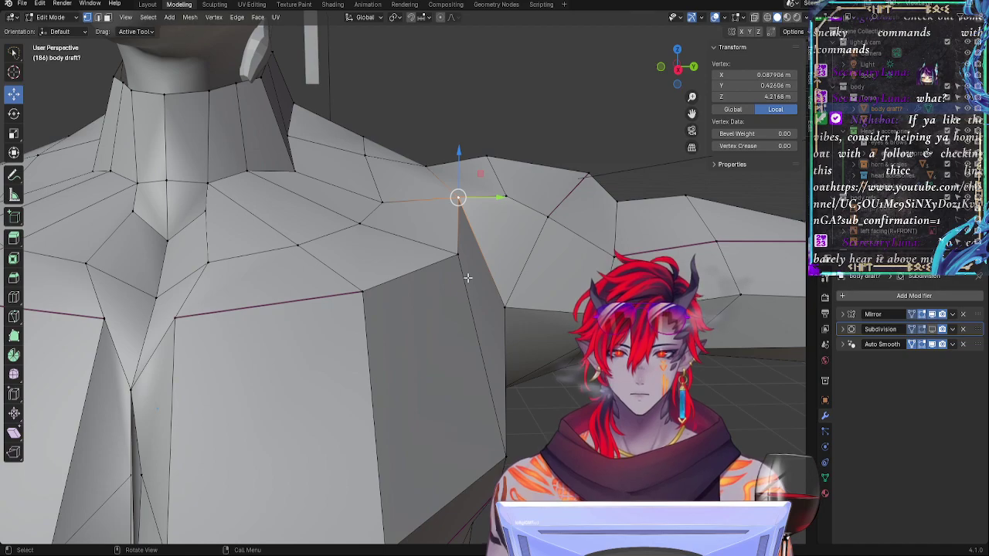
# Step: Fine-tune the shoulder-top vertex's height and push it outward
pyautogui.click(331, 234)
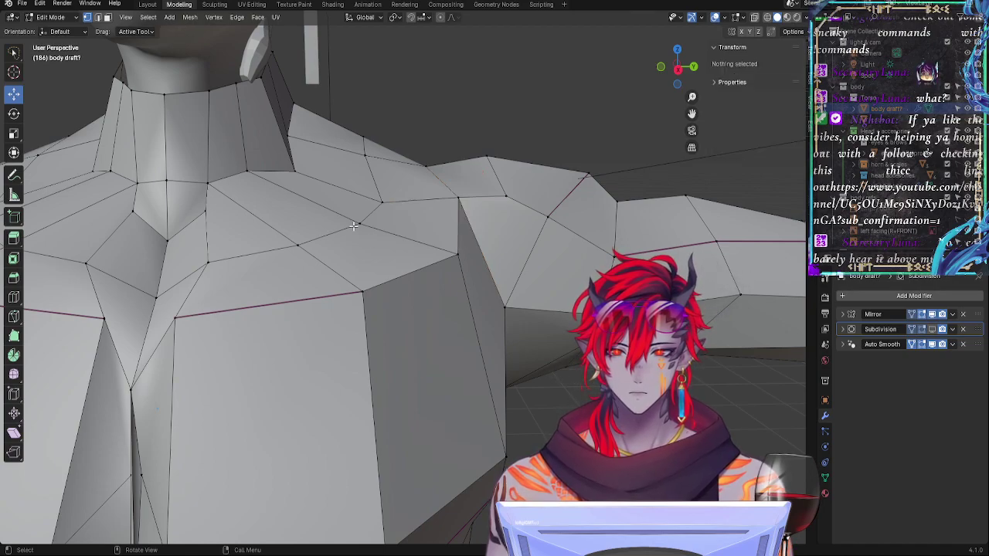
pyautogui.click(381, 207)
pyautogui.click(463, 202)
pyautogui.moveTo(459, 163); pyautogui.dragTo(459, 168)
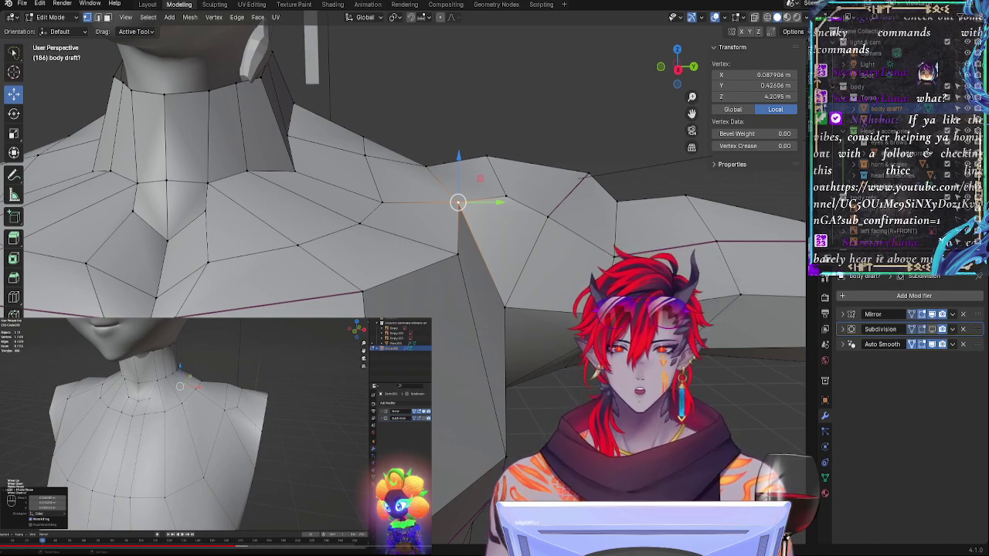
pyautogui.moveTo(459, 165); pyautogui.dragTo(459, 156)
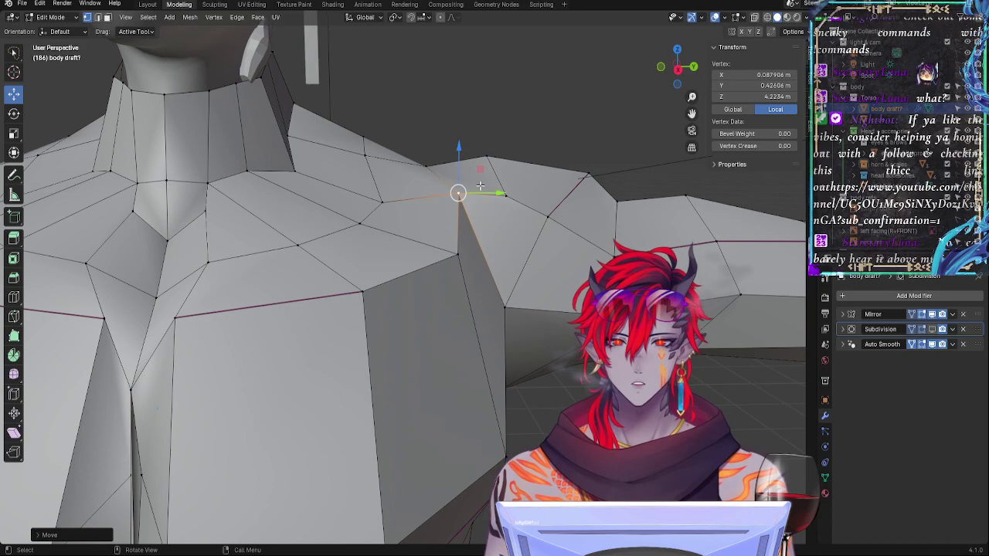
pyautogui.moveTo(485, 193)
pyautogui.mouseDown()
pyautogui.moveTo(493, 193)
pyautogui.moveTo(471, 199)
pyautogui.mouseUp()
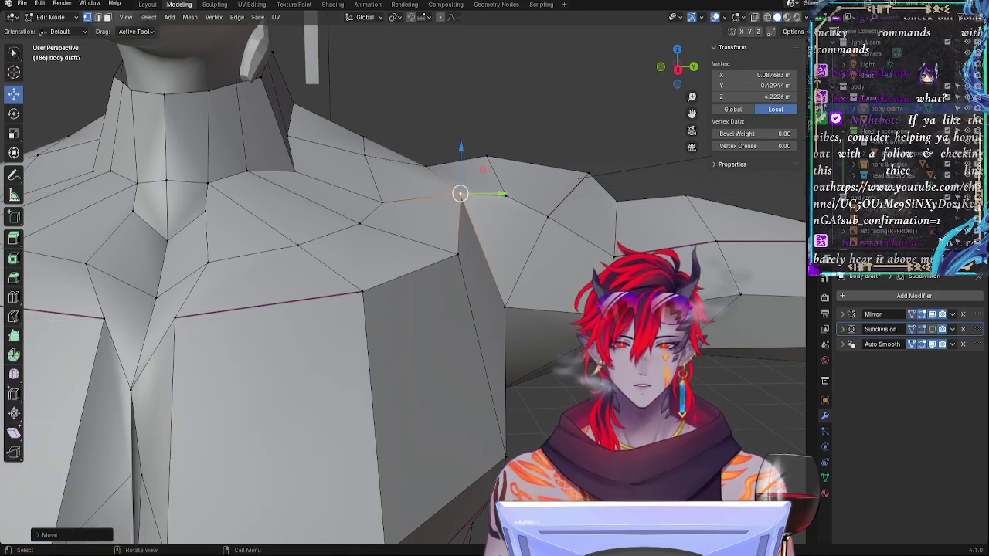
# Step: Move the armpit vertex below the shoulder down and to the right
pyautogui.click(509, 306)
pyautogui.moveTo(506, 265); pyautogui.dragTo(511, 285)
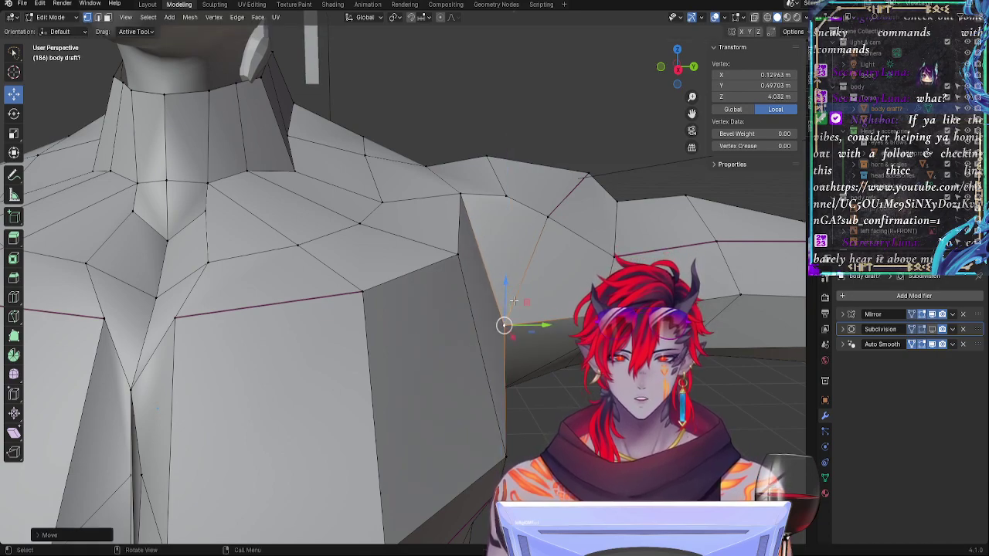
pyautogui.moveTo(513, 321); pyautogui.dragTo(525, 330)
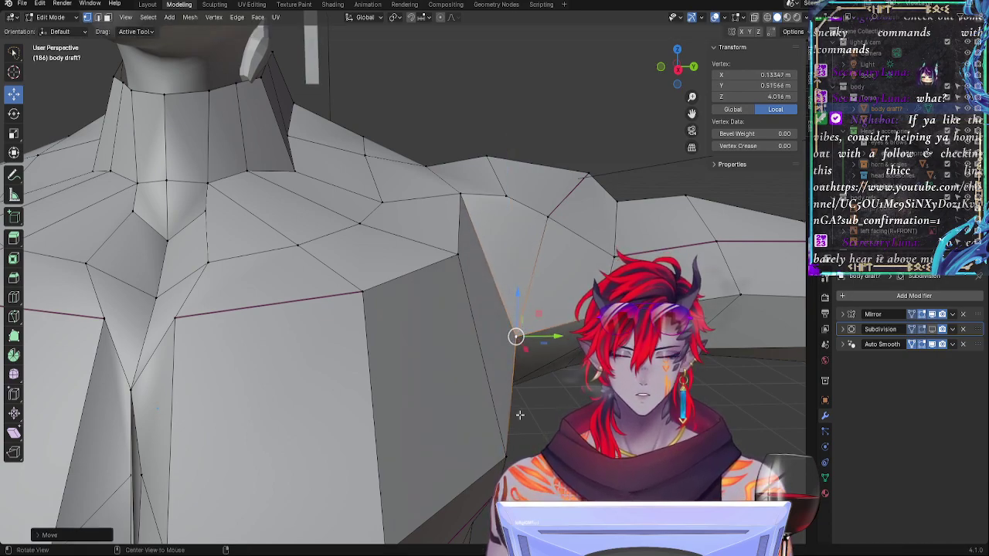
pyautogui.keyDown('ctrl'); pyautogui.moveTo(518, 413); pyautogui.dragTo(518, 533, button='middle'); pyautogui.keyUp('ctrl')
pyautogui.moveTo(473, 311); pyautogui.dragTo(480, 317, button='middle')
pyautogui.click(449, 222)
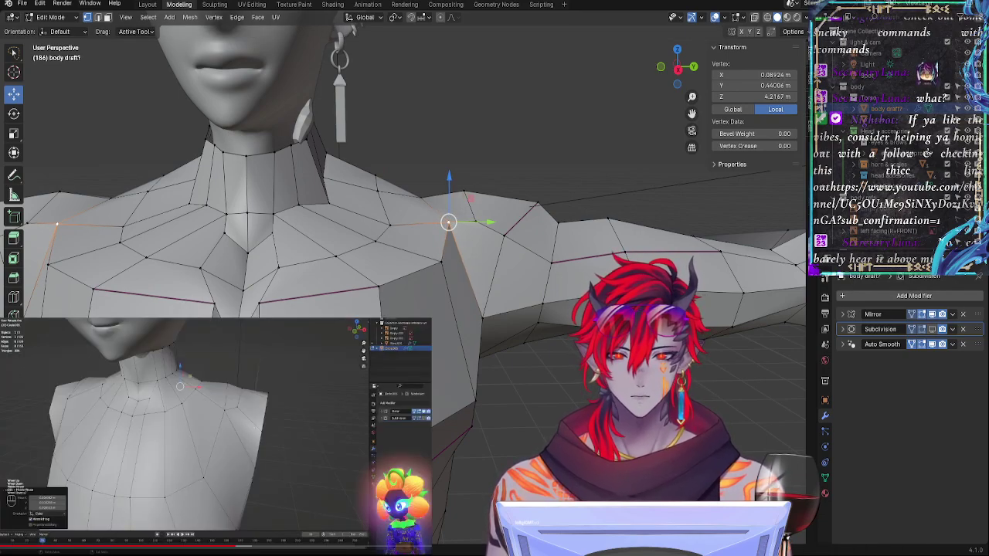
# Step: Slide the lower chest vertex along its edge and move it further down
pyautogui.click(442, 267)
pyautogui.moveTo(468, 319); pyautogui.dragTo(472, 363, button='middle')
pyautogui.moveTo(472, 373); pyautogui.dragTo(461, 387)
pyautogui.press('g')
pyautogui.press('g')
pyautogui.click(469, 387)
pyautogui.moveTo(462, 386); pyautogui.dragTo(456, 336, button='middle')
# Step: Try raising a collarbone vertex, then undo the move
pyautogui.click(380, 245)
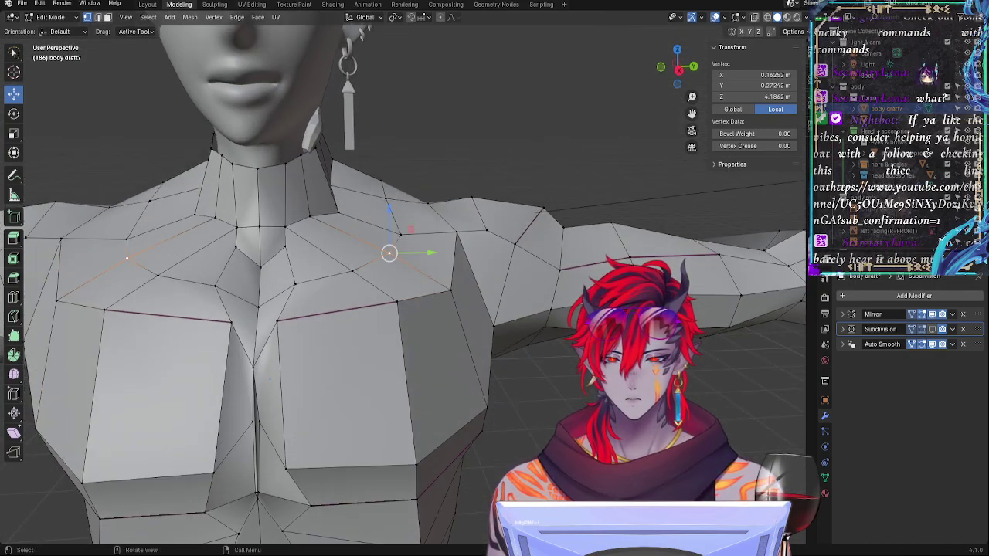
pyautogui.click(397, 231)
pyautogui.moveTo(403, 198); pyautogui.dragTo(404, 189)
pyautogui.click(391, 251)
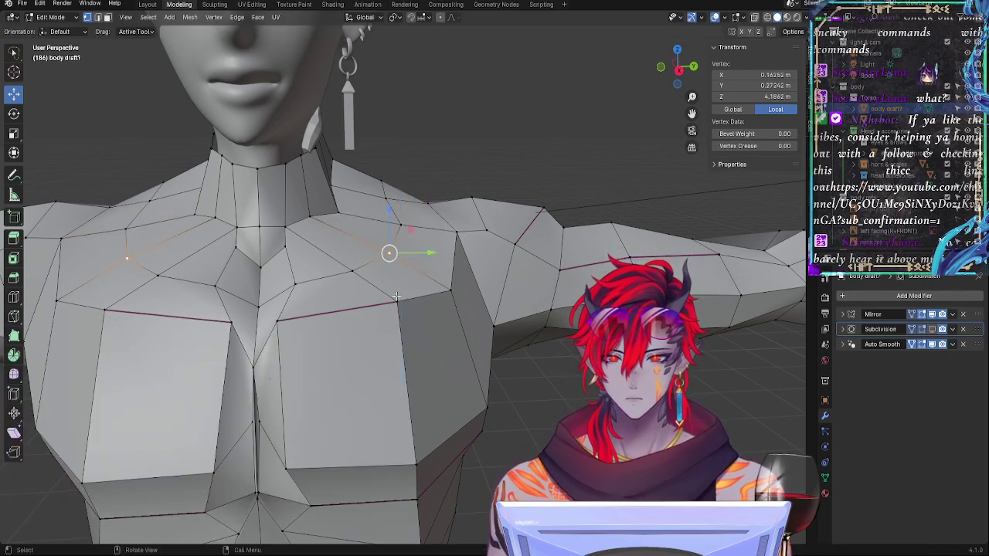
pyautogui.hotkey('ctrl', 'z')
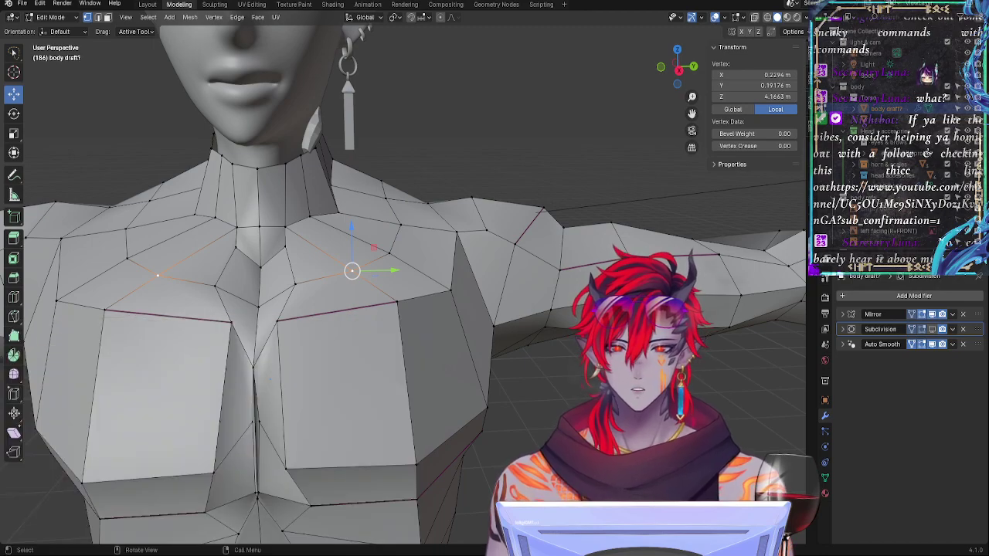
# Step: Slide the pectoral-line vertex along its edge and shift it along Y
pyautogui.click(396, 302)
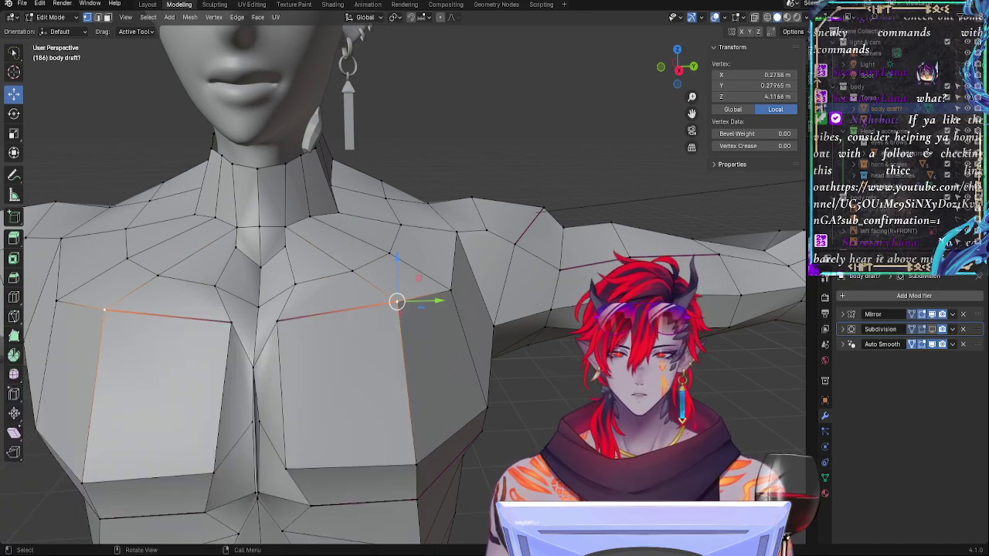
pyautogui.moveTo(444, 284); pyautogui.dragTo(417, 325, button='middle')
pyautogui.press('g')
pyautogui.press('g')
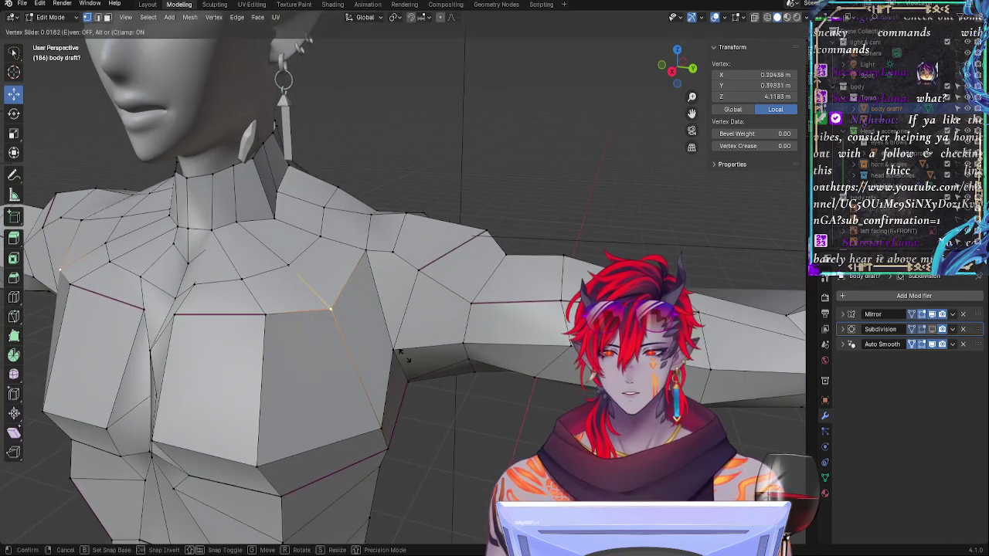
pyautogui.click(401, 348)
pyautogui.moveTo(386, 353); pyautogui.dragTo(514, 316, button='middle')
pyautogui.press('g')
pyautogui.press('y')
pyautogui.click(462, 369)
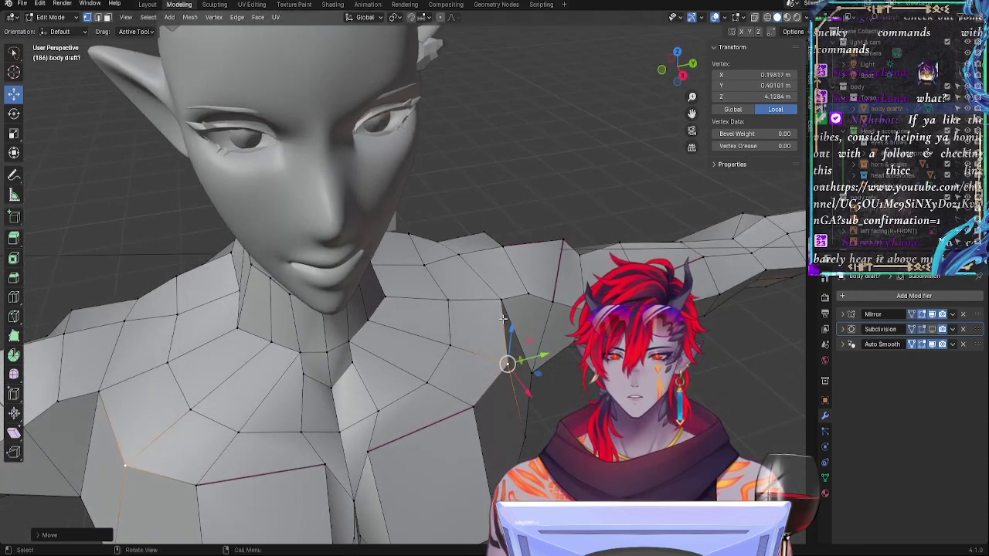
# Step: Shift another shoulder vertex along Y and lower it slightly
pyautogui.click(529, 302)
pyautogui.moveTo(536, 293); pyautogui.dragTo(530, 293)
pyautogui.moveTo(539, 345); pyautogui.dragTo(503, 309, button='middle')
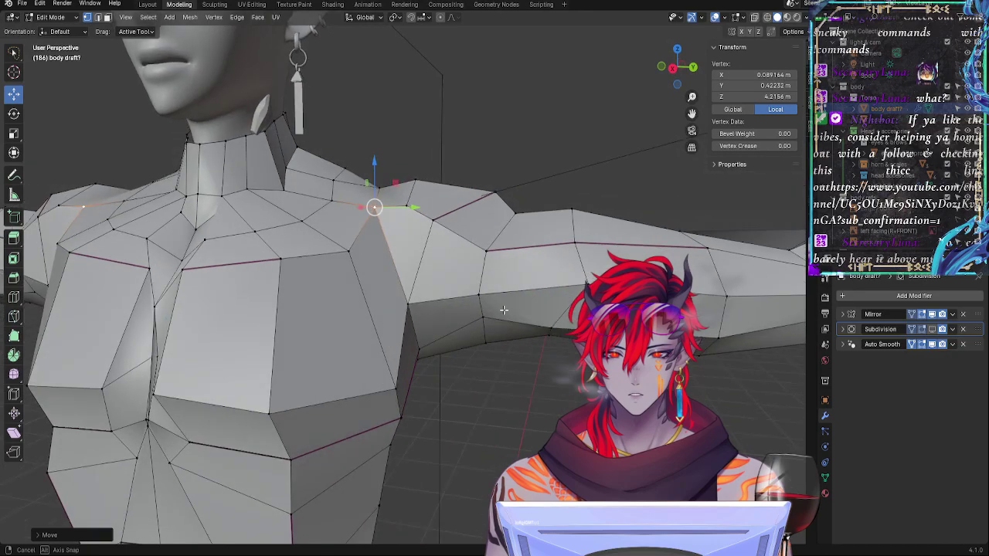
pyautogui.moveTo(380, 187); pyautogui.dragTo(380, 189)
pyautogui.click(383, 193)
pyautogui.moveTo(383, 193); pyautogui.dragTo(574, 378, button='middle')
# Step: Select vertices along the pectoral line, ending on the vertex beside the sternum
pyautogui.click(318, 387)
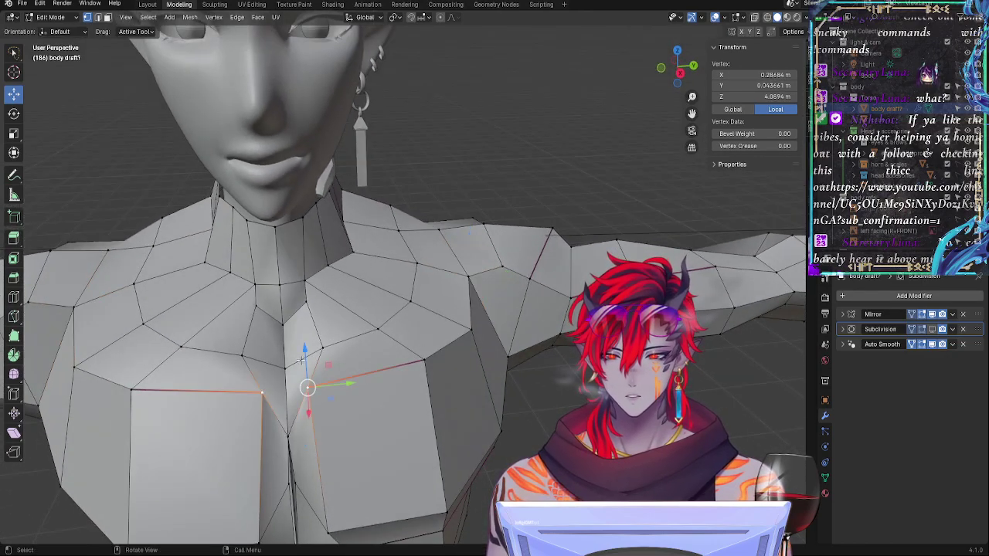
pyautogui.moveTo(348, 340); pyautogui.dragTo(441, 284, button='middle')
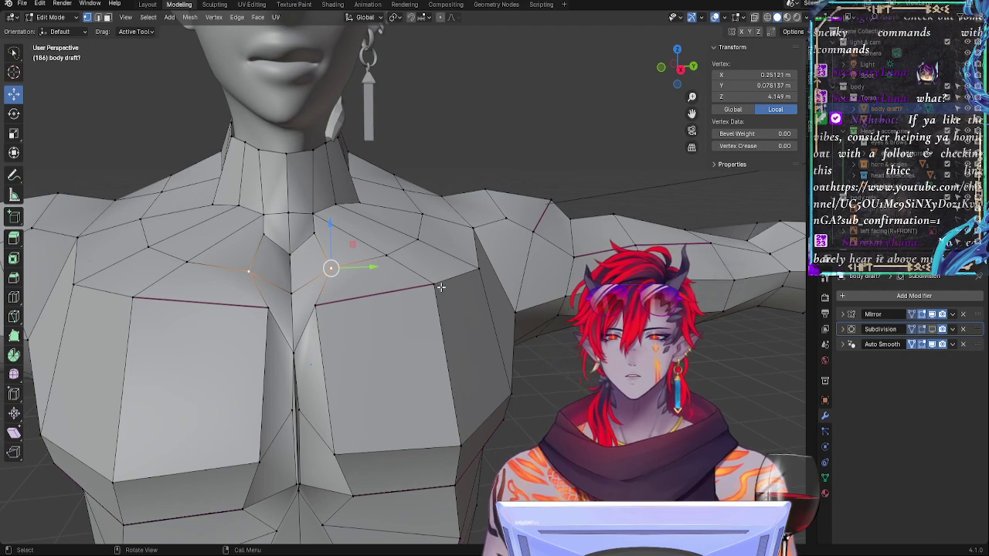
pyautogui.click(466, 229)
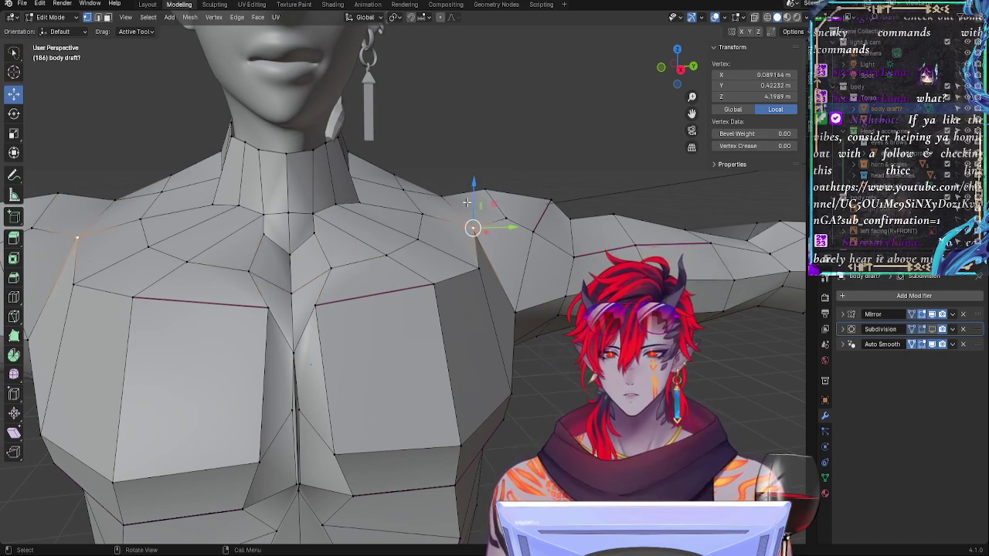
pyautogui.click(292, 291)
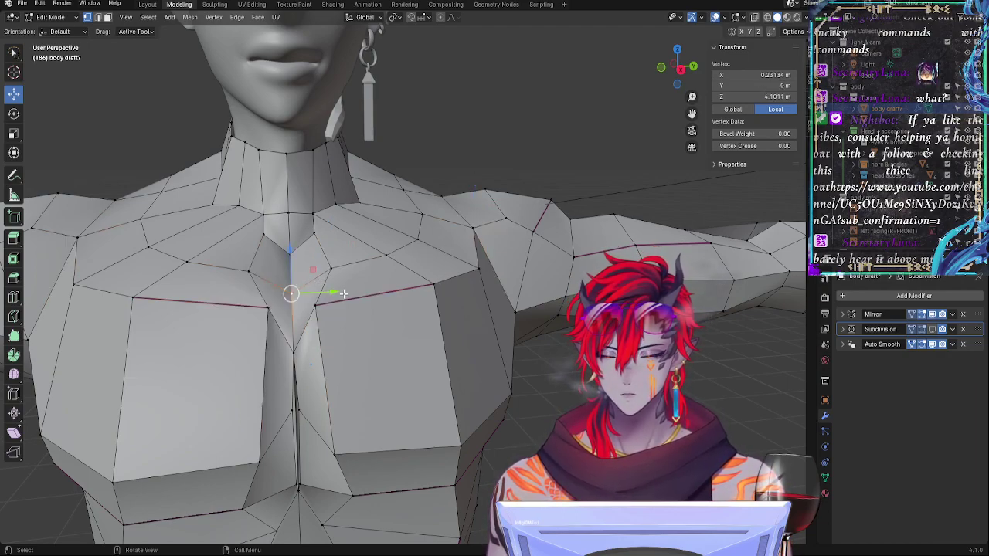
pyautogui.click(321, 305)
pyautogui.keyDown('shift'); pyautogui.click(441, 286); pyautogui.keyUp('shift')
pyautogui.keyDown('shift'); pyautogui.click(468, 271); pyautogui.keyUp('shift')
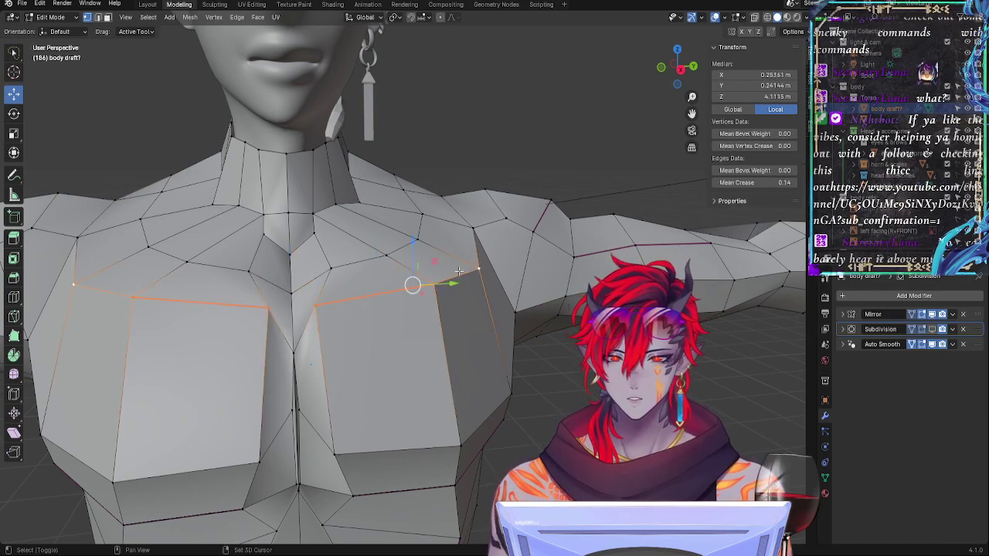
pyautogui.click(340, 286)
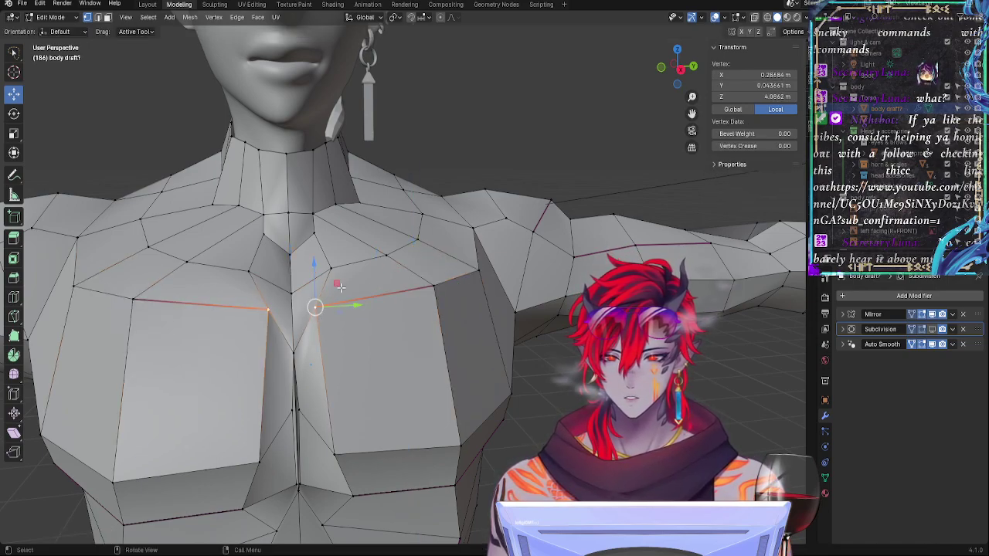
pyautogui.click(425, 290)
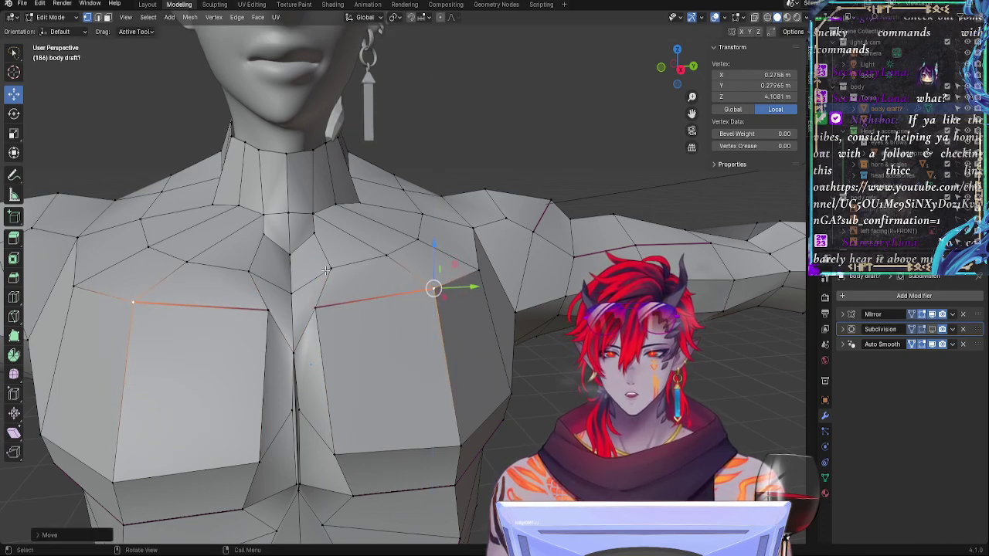
pyautogui.click(292, 294)
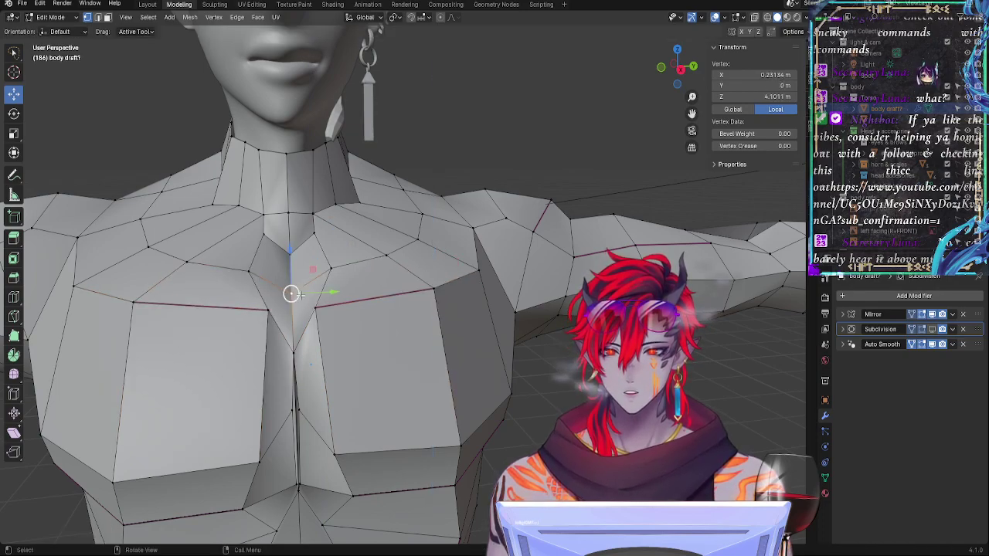
pyautogui.click(331, 267)
# Step: Raise the sternum vertex along Z and slide the next chest vertex along its edge
pyautogui.press('g')
pyautogui.press('z')
pyautogui.moveTo(334, 225); pyautogui.dragTo(334, 224)
pyautogui.moveTo(367, 266); pyautogui.dragTo(363, 267)
pyautogui.click(390, 256)
pyautogui.press('g')
pyautogui.press('g')
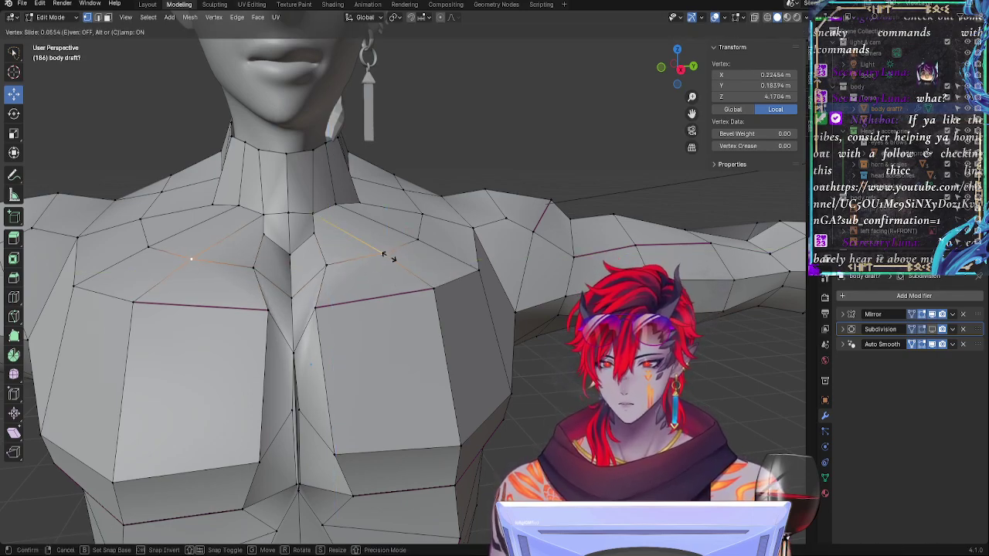
pyautogui.click(388, 257)
pyautogui.press('g')
pyautogui.press('g')
# Step: Slide the two neck-base vertices and a shoulder vertex along their edges
pyautogui.press('g')
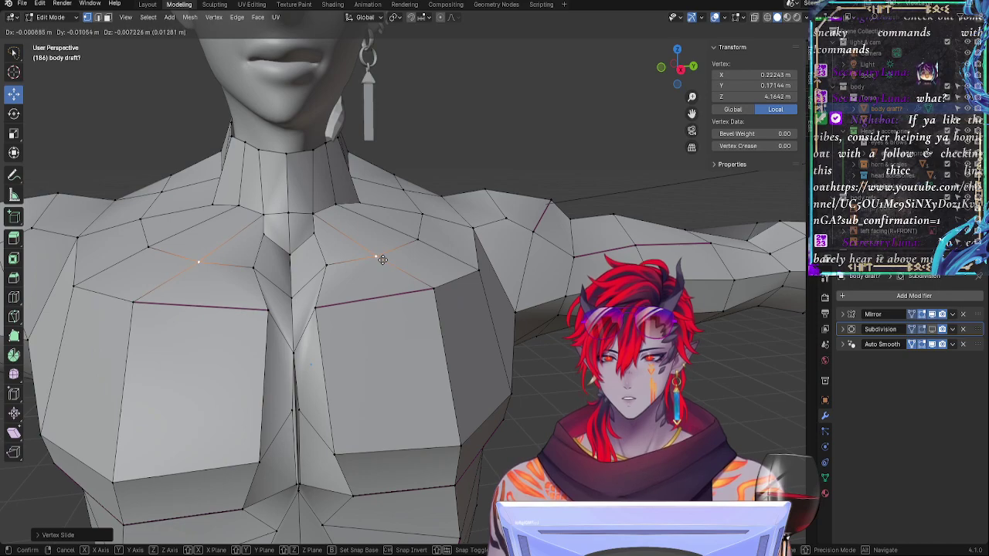
pyautogui.press('Escape')
pyautogui.click(313, 215)
pyautogui.press('g')
pyautogui.press('g')
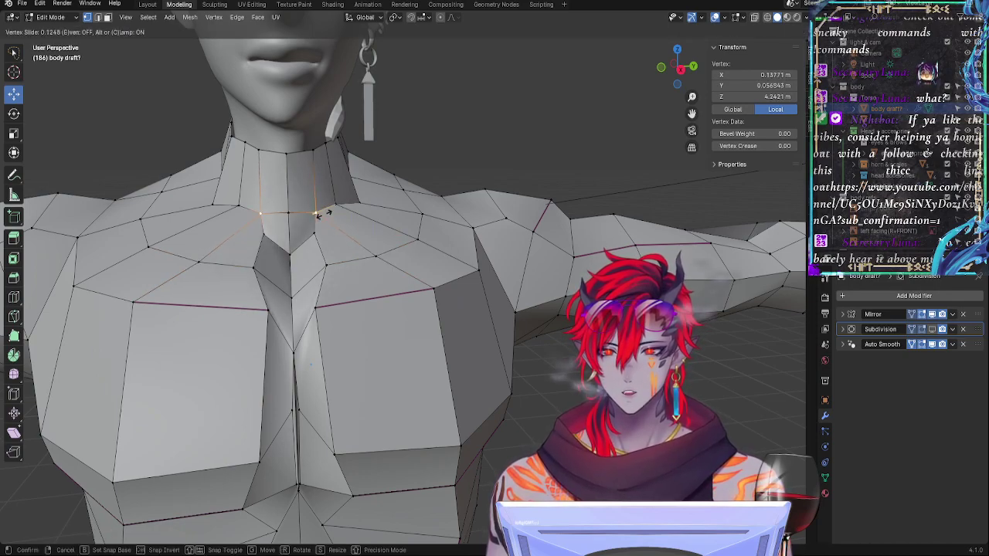
pyautogui.click(325, 214)
pyautogui.click(337, 205)
pyautogui.press('g')
pyautogui.press('g')
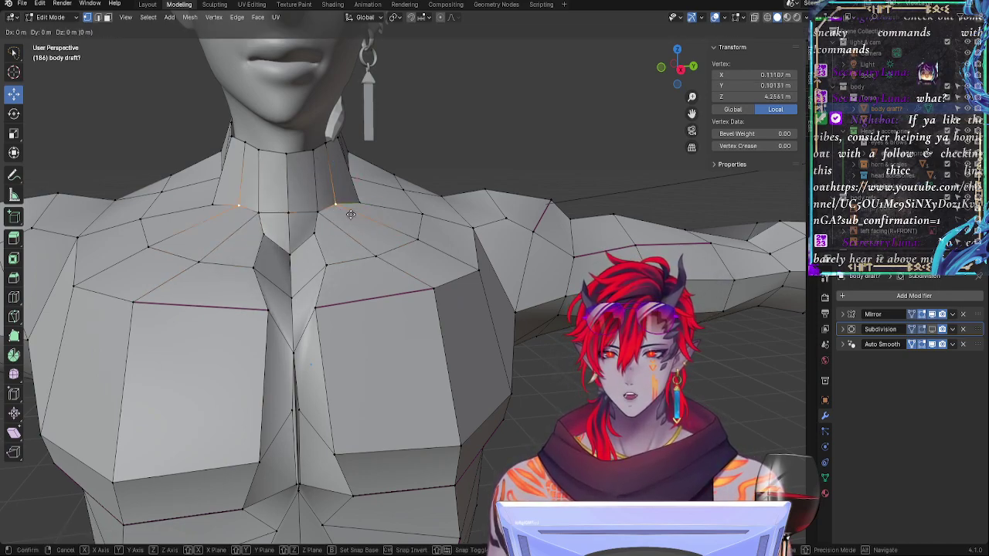
pyautogui.click(346, 211)
pyautogui.click(417, 240)
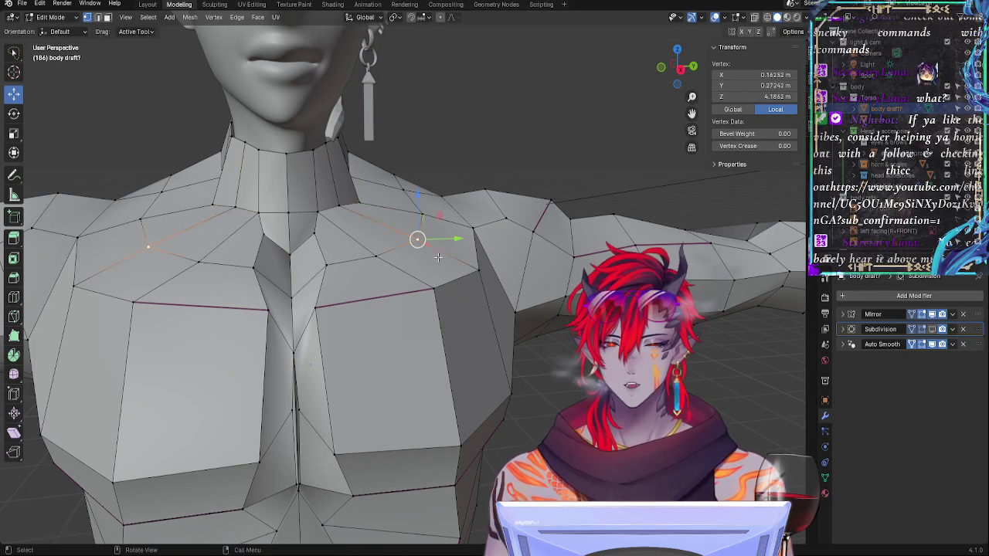
pyautogui.press('g')
pyautogui.press('g')
pyautogui.click(440, 263)
# Step: Slide another neck vertex along its edge
pyautogui.moveTo(456, 292); pyautogui.dragTo(355, 315, button='middle')
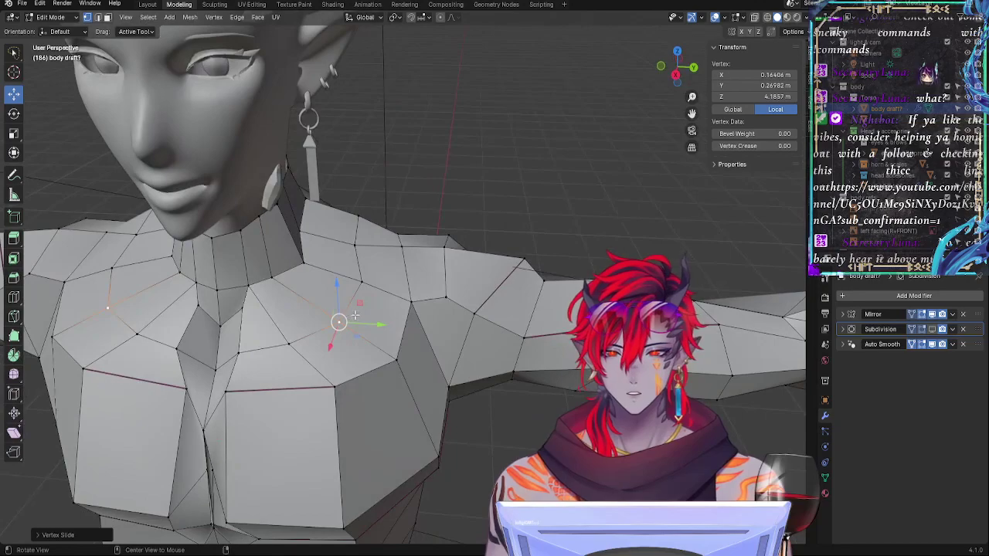
pyautogui.moveTo(244, 309); pyautogui.dragTo(353, 309, button='middle')
pyautogui.press('g')
pyautogui.press('g')
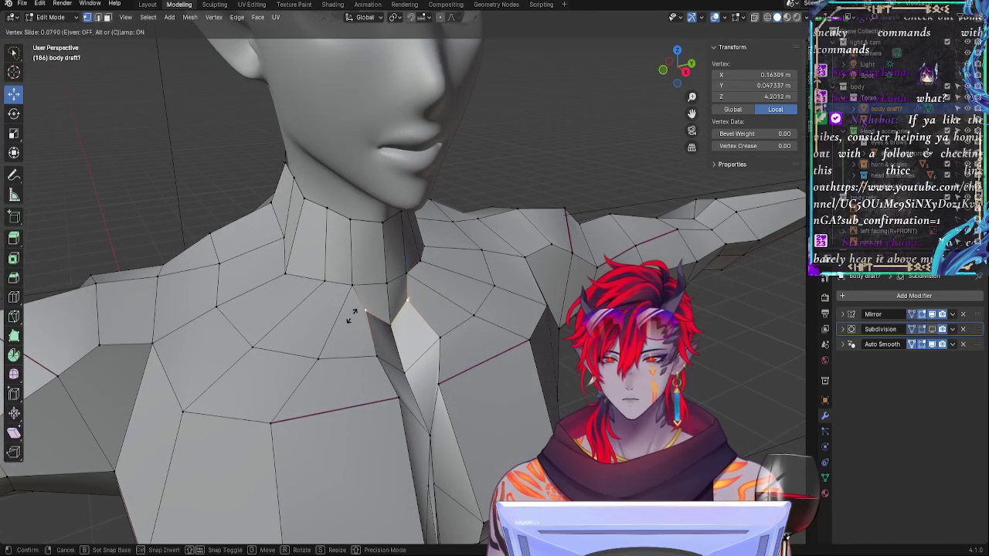
pyautogui.click(362, 317)
# Step: On the other side, move a vertex sideways along X in two passes
pyautogui.moveTo(442, 310); pyautogui.dragTo(400, 310, button='middle')
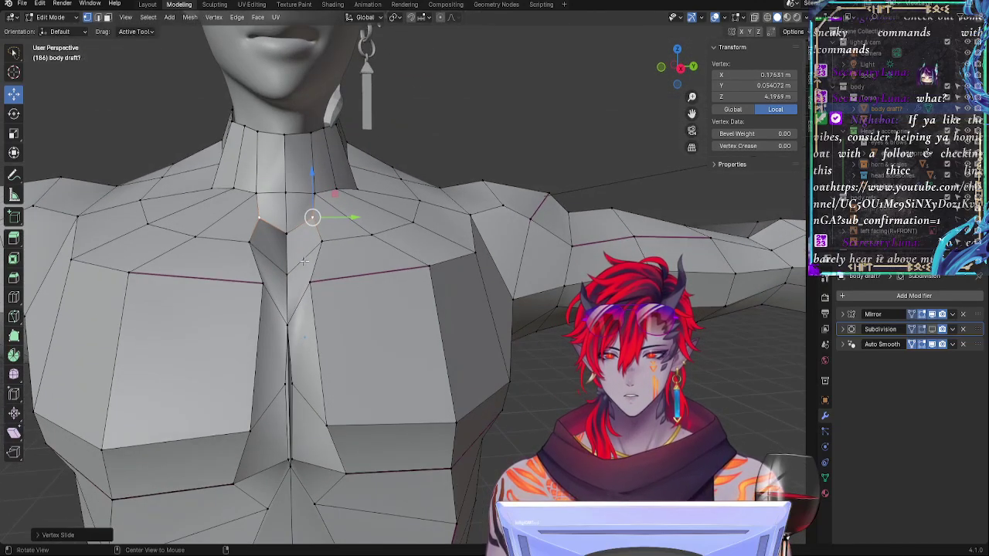
pyautogui.moveTo(304, 262); pyautogui.dragTo(199, 255, button='middle')
pyautogui.press('g')
pyautogui.press('x')
pyautogui.click(193, 283)
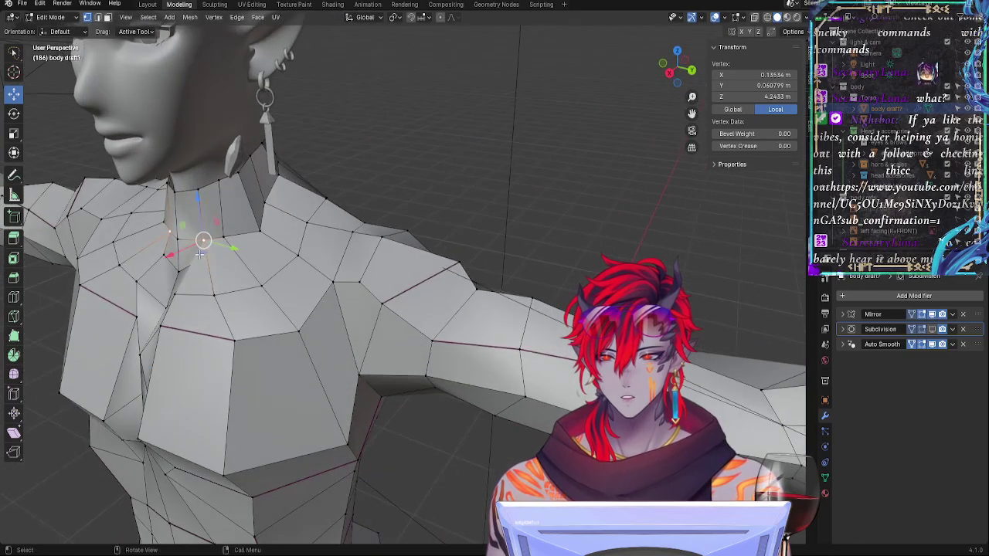
pyautogui.press('g')
pyautogui.press('x')
pyautogui.click(184, 252)
# Step: Slide one neck vertex along its edge and reposition its neighbour freely
pyautogui.click(237, 246)
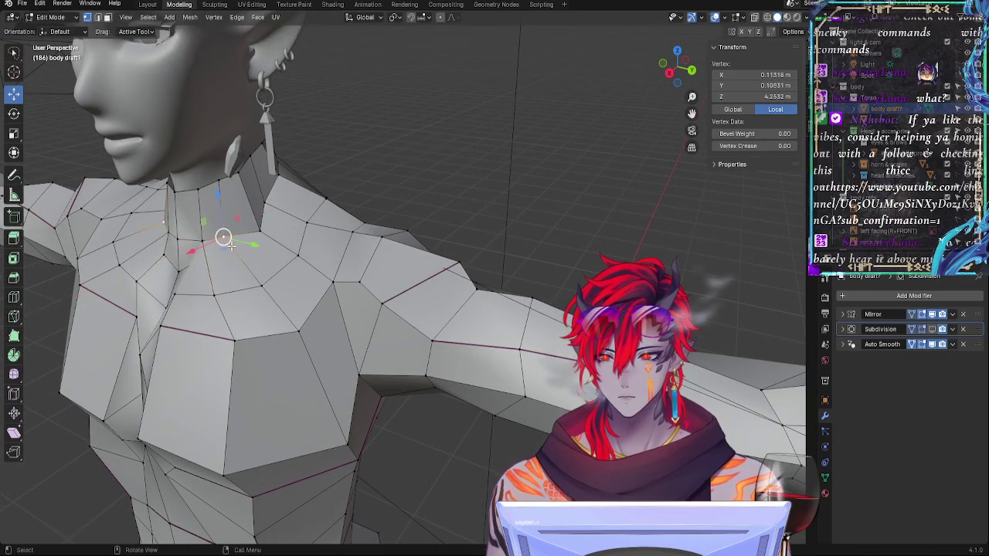
pyautogui.press('g')
pyautogui.press('g')
pyautogui.click(232, 241)
pyautogui.moveTo(231, 241); pyautogui.dragTo(336, 265, button='middle')
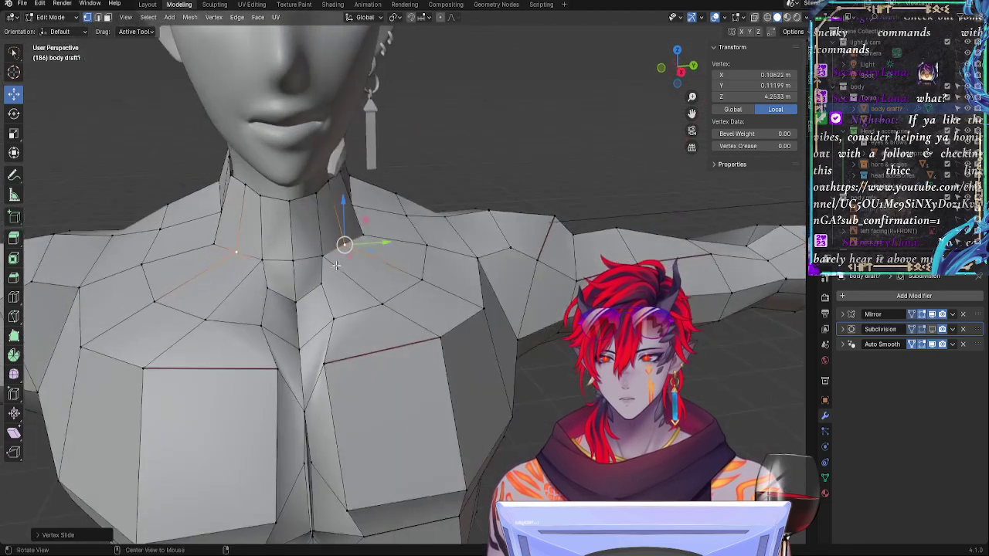
pyautogui.click(325, 258)
pyautogui.keyDown('alt'); pyautogui.moveTo(308, 267); pyautogui.dragTo(340, 289); pyautogui.keyUp('alt')
pyautogui.press('g')
pyautogui.click(340, 288)
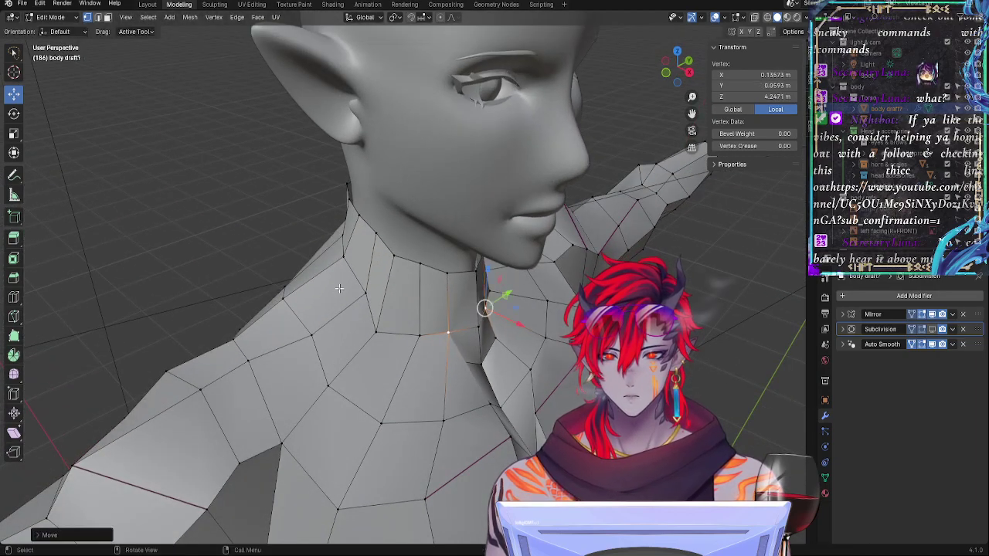
pyautogui.press('g')
pyautogui.click(404, 326)
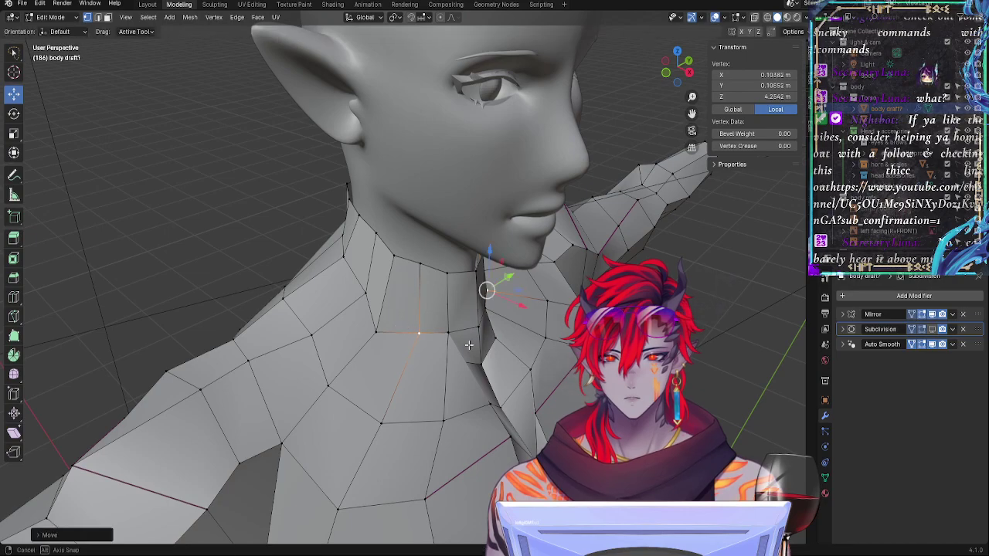
# Step: Reposition two front chest vertices, lowering one slightly
pyautogui.moveTo(404, 326); pyautogui.dragTo(486, 308, button='middle')
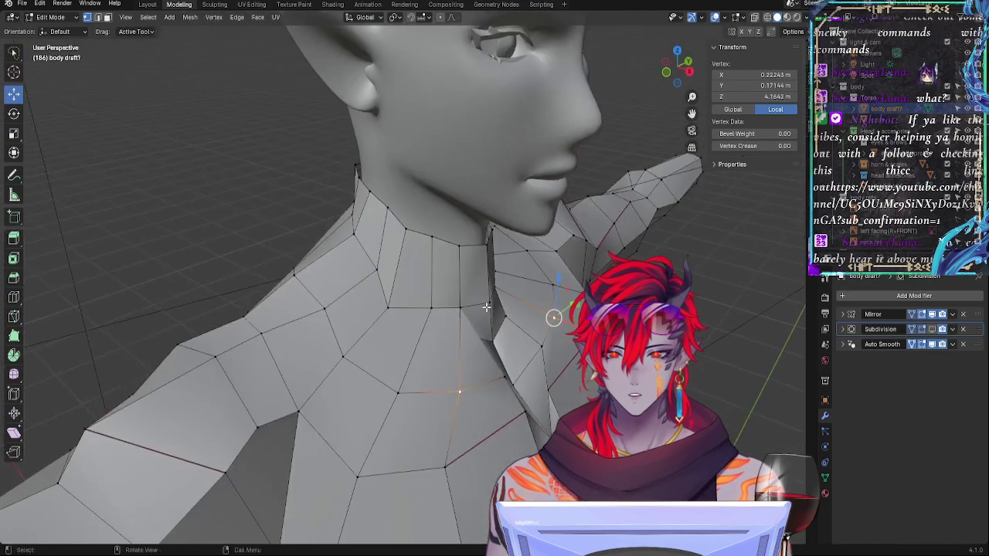
pyautogui.press('g')
pyautogui.click(442, 344)
pyautogui.moveTo(443, 344); pyautogui.dragTo(494, 328, button='middle')
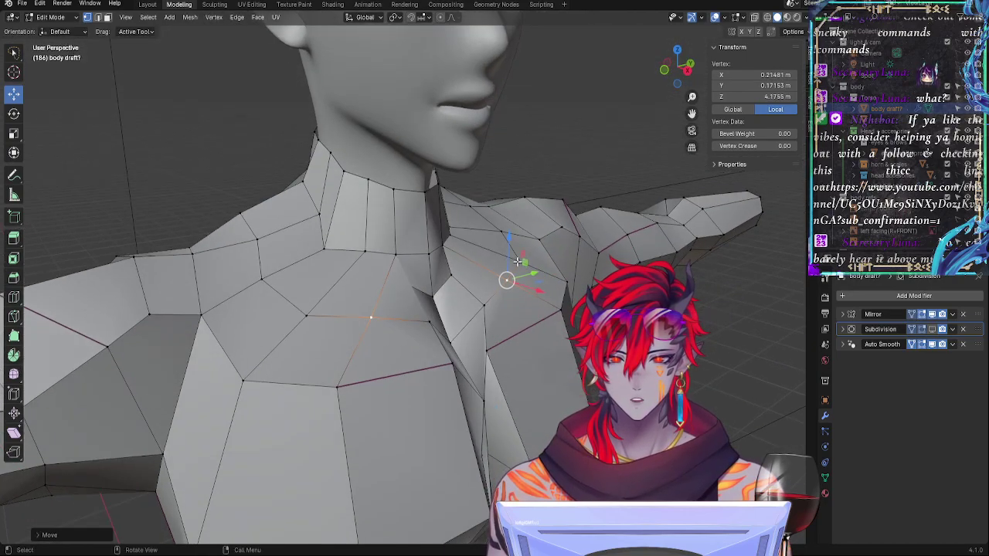
pyautogui.moveTo(508, 243); pyautogui.dragTo(508, 250)
pyautogui.moveTo(525, 264); pyautogui.dragTo(537, 294, button='middle')
pyautogui.click(418, 307)
pyautogui.press('g')
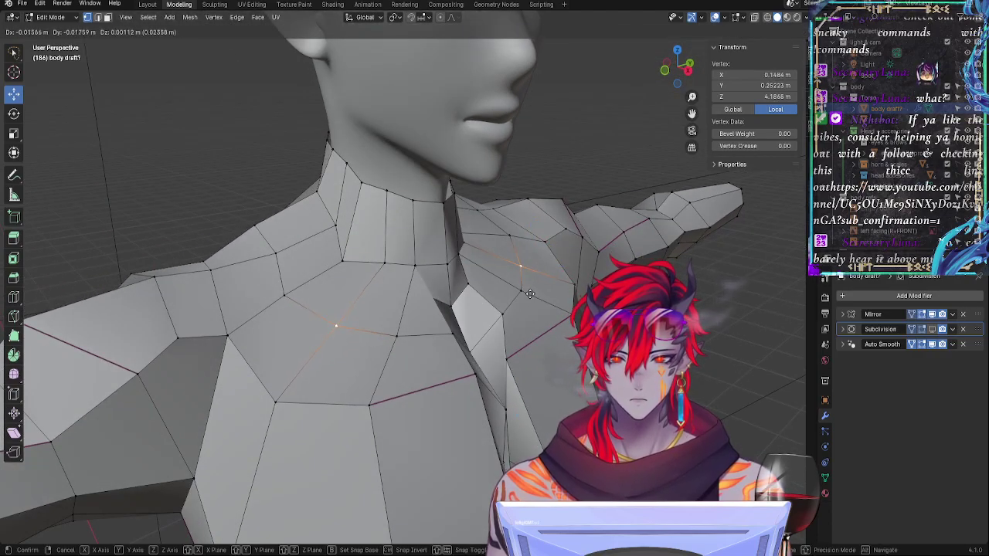
pyautogui.click(530, 294)
# Step: Move another shoulder vertex into a new position
pyautogui.moveTo(501, 287); pyautogui.dragTo(546, 310, button='middle')
pyautogui.click(454, 245)
pyautogui.press('g')
pyautogui.click(441, 287)
# Step: Reposition the upper chest vertex in two moves
pyautogui.click(507, 284)
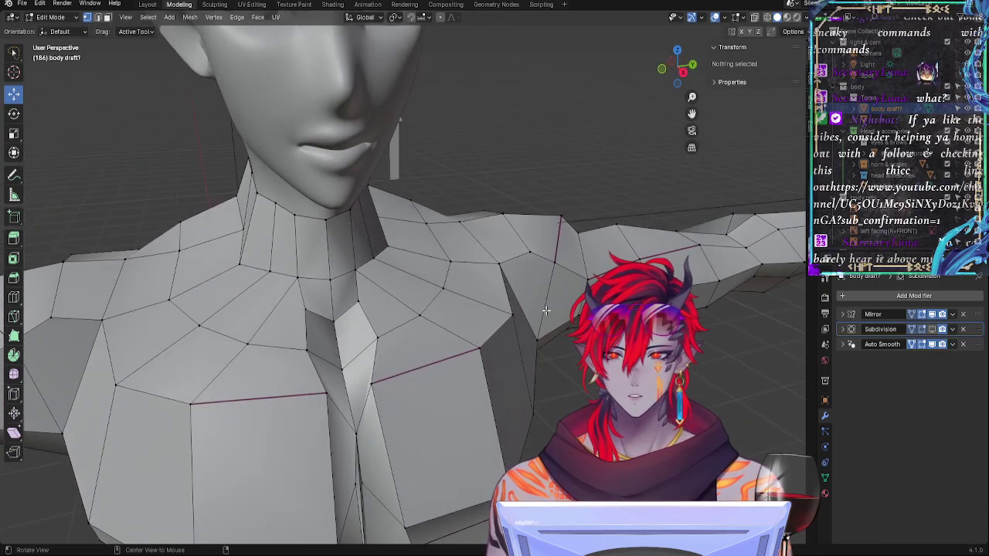
pyautogui.click(430, 287)
pyautogui.moveTo(446, 287); pyautogui.dragTo(549, 276, button='middle')
pyautogui.press('g')
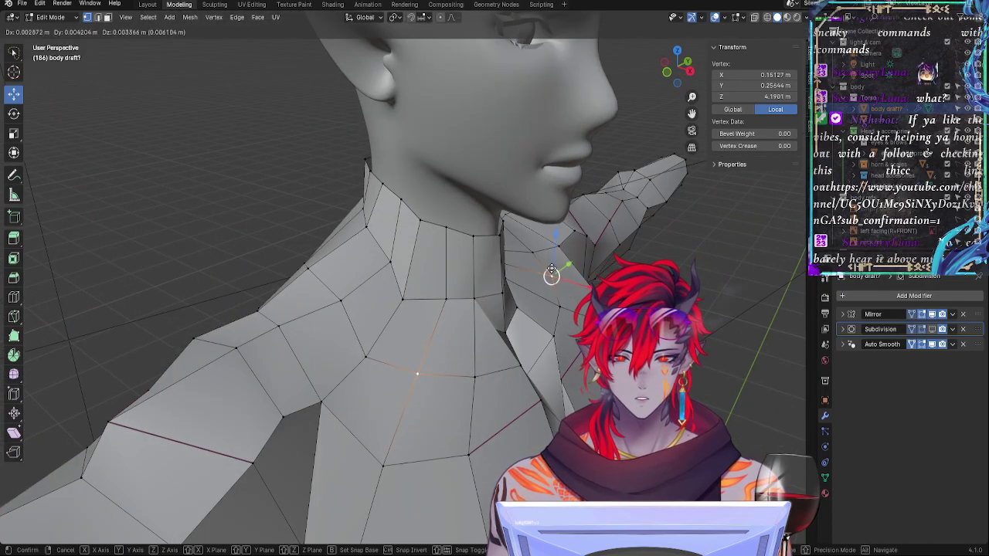
pyautogui.click(568, 272)
pyautogui.keyDown('alt'); pyautogui.moveTo(569, 273); pyautogui.dragTo(524, 274); pyautogui.keyUp('alt')
pyautogui.press('g')
pyautogui.click(519, 279)
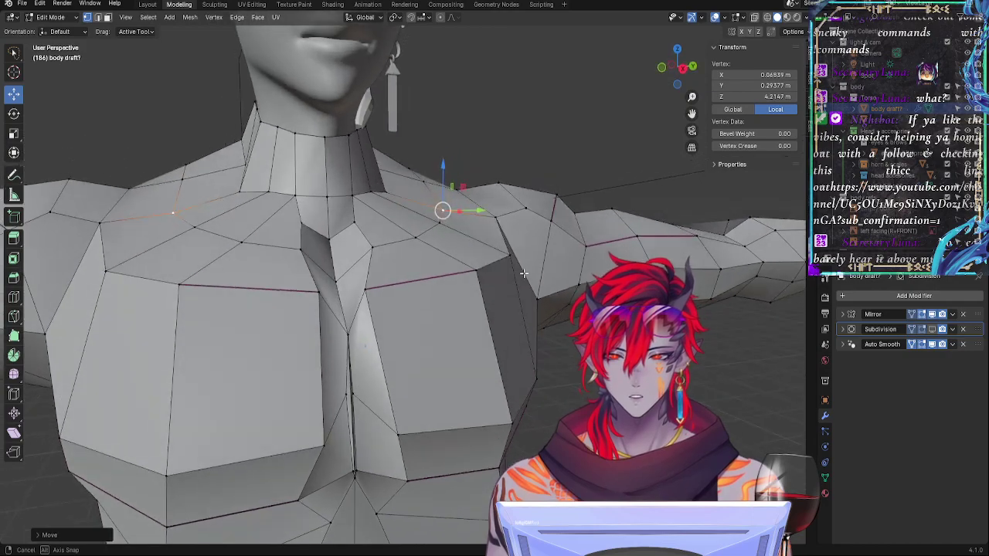
# Step: Nudge the neck-base vertex and shift its neighbouring neck vertex
pyautogui.click(374, 194)
pyautogui.press('g')
pyautogui.click(371, 190)
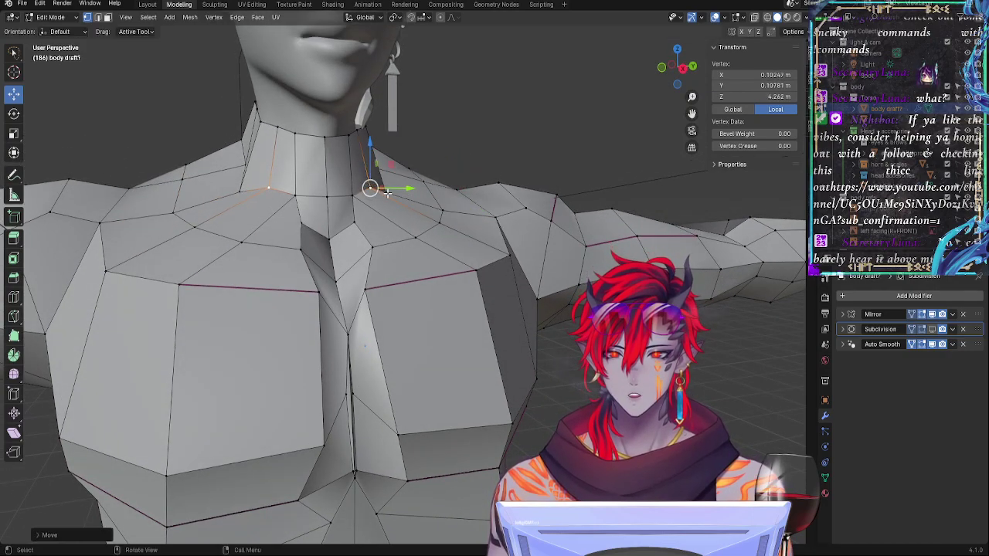
pyautogui.click(386, 192)
pyautogui.moveTo(386, 193); pyautogui.dragTo(394, 241, button='middle')
pyautogui.press('g')
pyautogui.click(320, 250)
# Step: Nudge the collar vertex at the shoulder and raise the upper chest vertex slightly
pyautogui.click(366, 267)
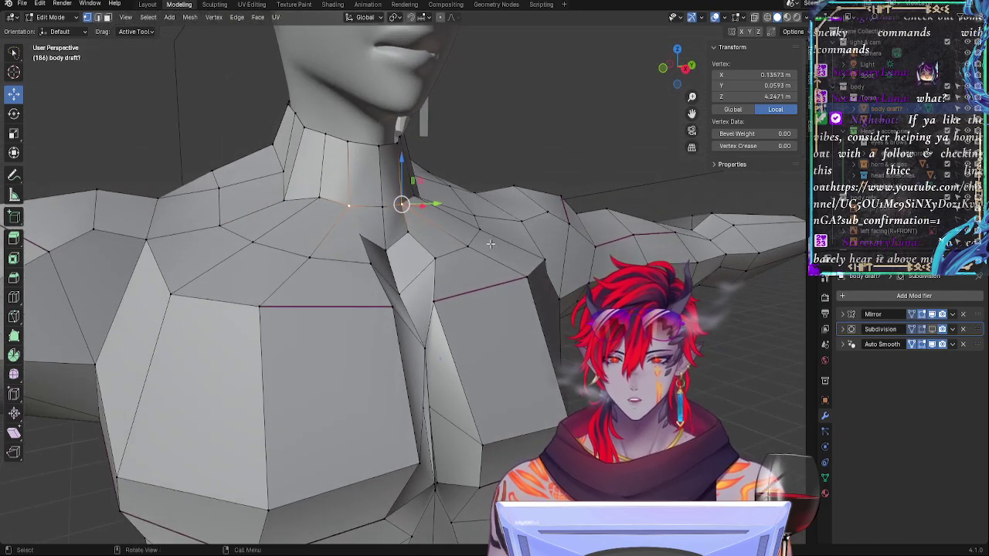
pyautogui.click(483, 235)
pyautogui.moveTo(475, 202); pyautogui.dragTo(477, 200)
pyautogui.click(509, 242)
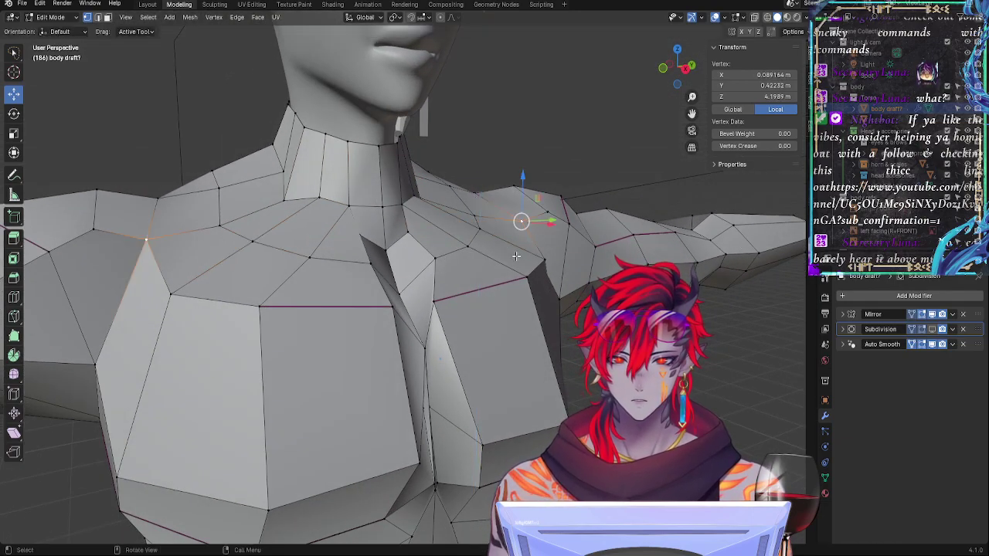
pyautogui.keyDown('alt'); pyautogui.moveTo(517, 255); pyautogui.dragTo(533, 292); pyautogui.keyUp('alt')
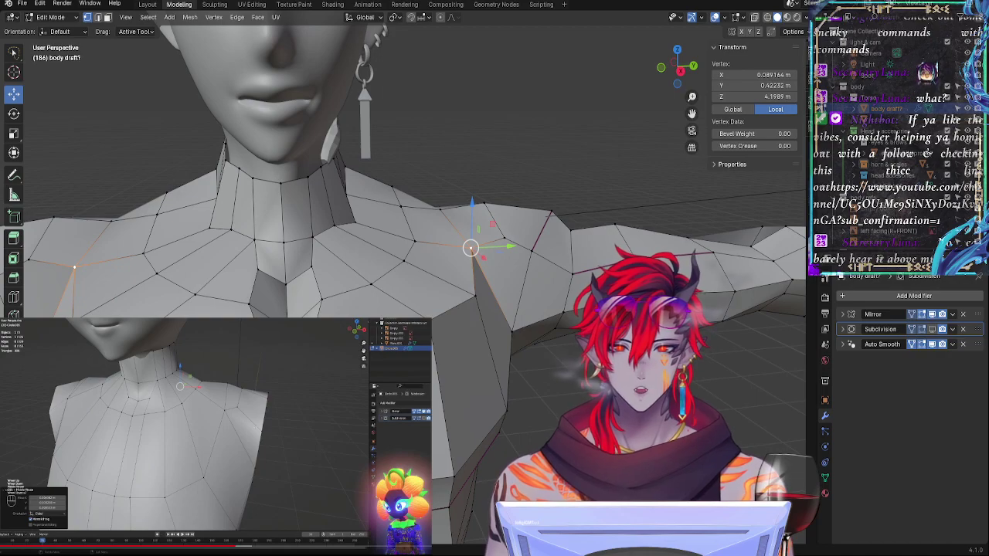
pyautogui.click(425, 325)
pyautogui.click(371, 283)
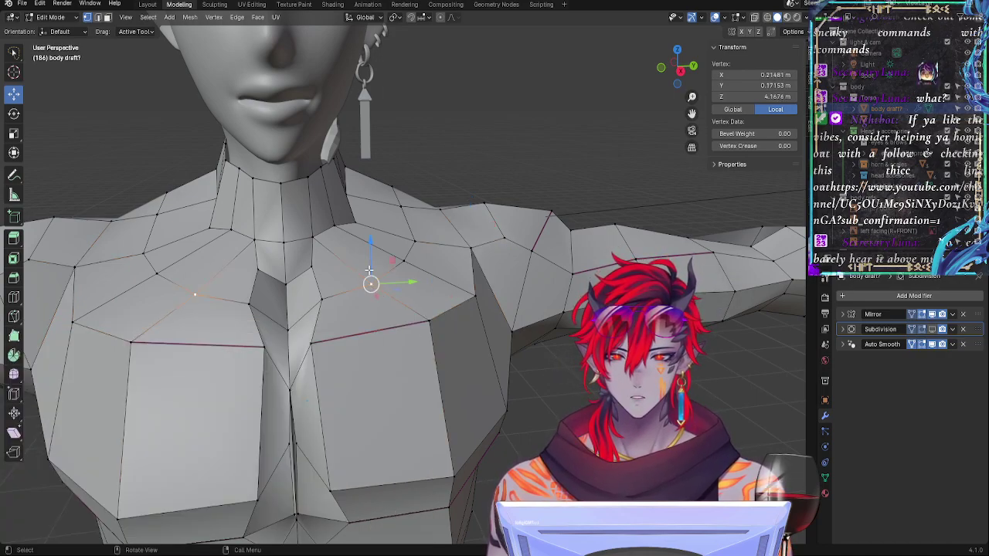
pyautogui.moveTo(370, 250); pyautogui.dragTo(369, 243)
pyautogui.moveTo(432, 304); pyautogui.dragTo(421, 312, button='middle')
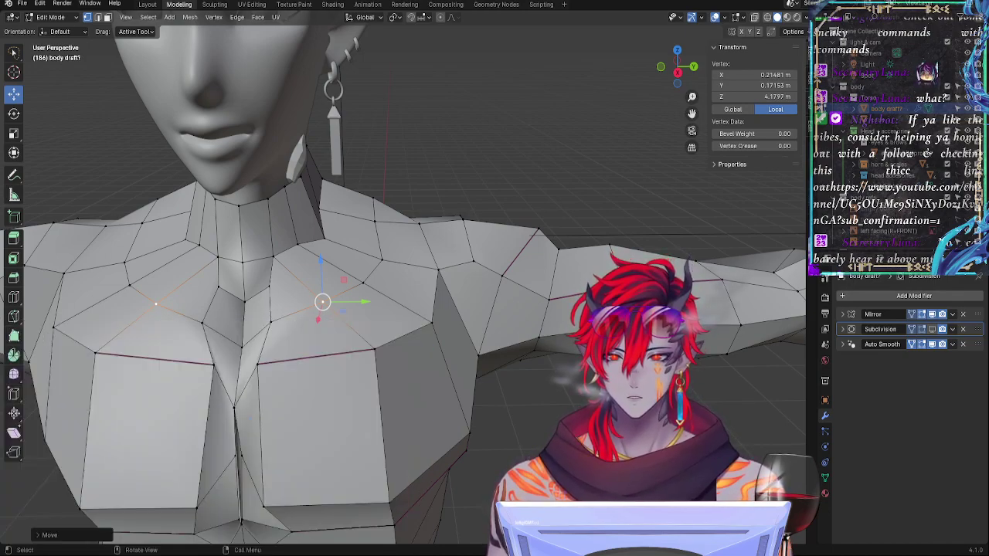
# Step: Nudge the neck-base vertex sideways and pull the neck-shoulder vertex down toward the collarbone
pyautogui.click(275, 360)
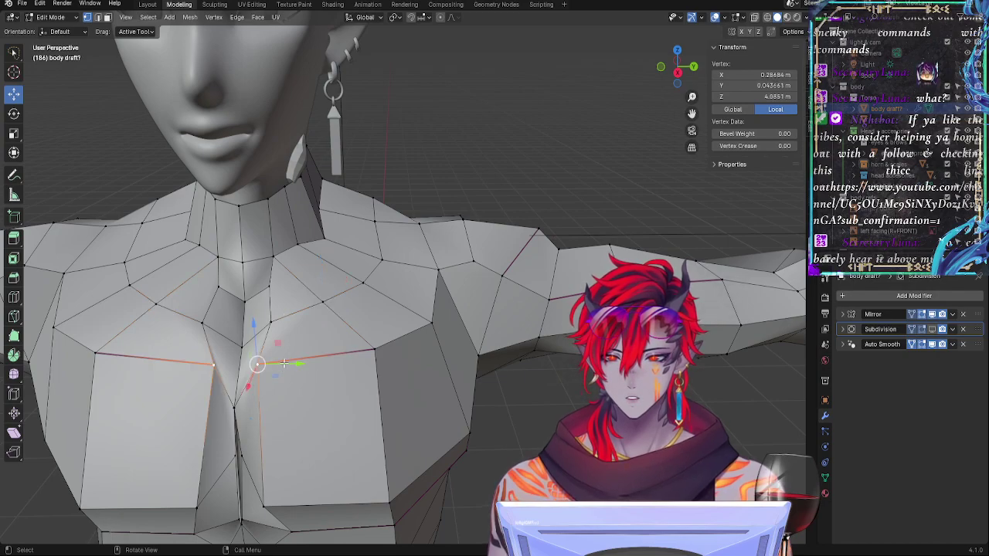
pyautogui.click(270, 250)
pyautogui.moveTo(295, 255); pyautogui.dragTo(292, 254)
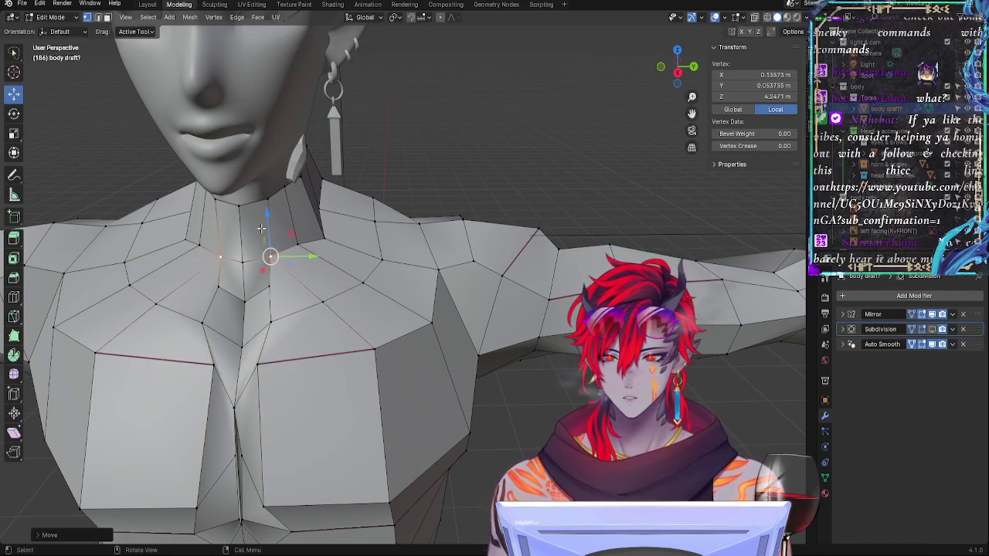
pyautogui.click(264, 206)
pyautogui.click(318, 208)
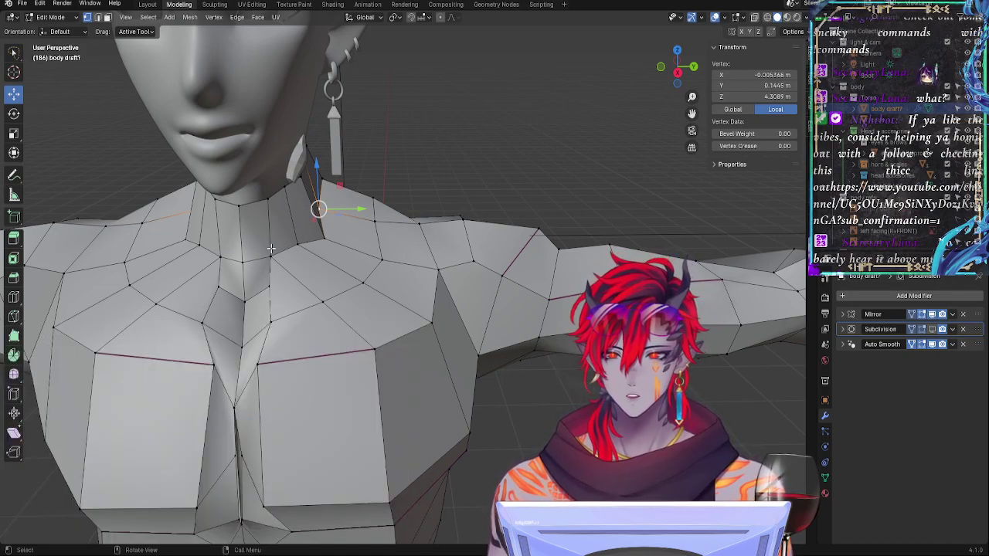
pyautogui.moveTo(318, 209); pyautogui.dragTo(296, 243)
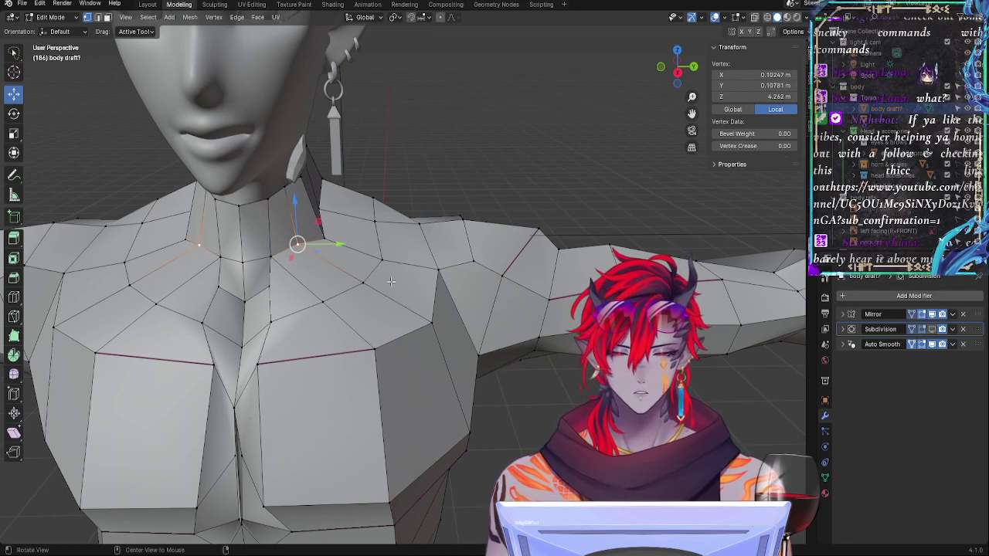
# Step: Shift and slightly raise the vertices along the side of the neck, adjusting their depth
pyautogui.keyDown('alt'); pyautogui.moveTo(382, 160); pyautogui.dragTo(340, 177); pyautogui.keyUp('alt')
pyautogui.click(275, 195)
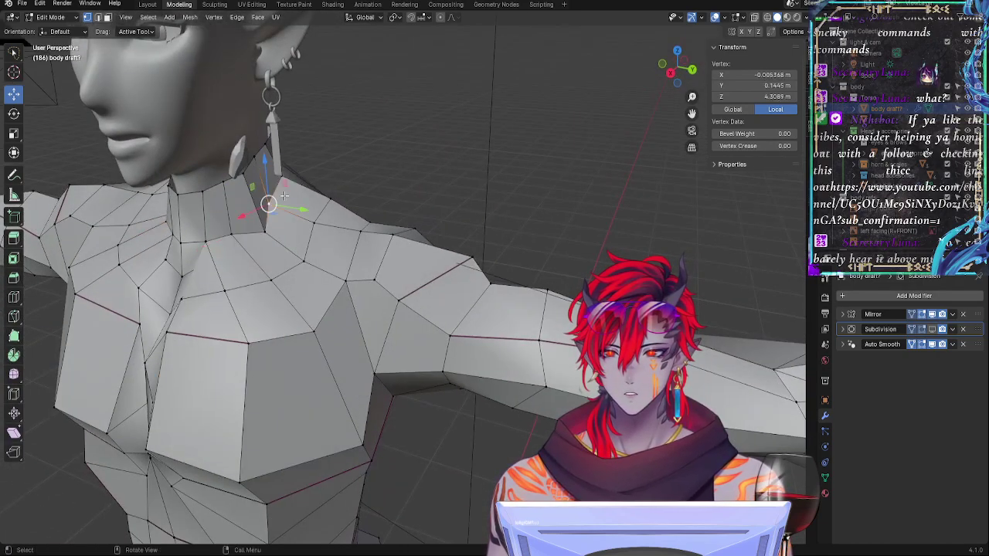
pyautogui.keyDown('shift'); pyautogui.click(253, 156); pyautogui.keyUp('shift')
pyautogui.moveTo(262, 181); pyautogui.dragTo(265, 176)
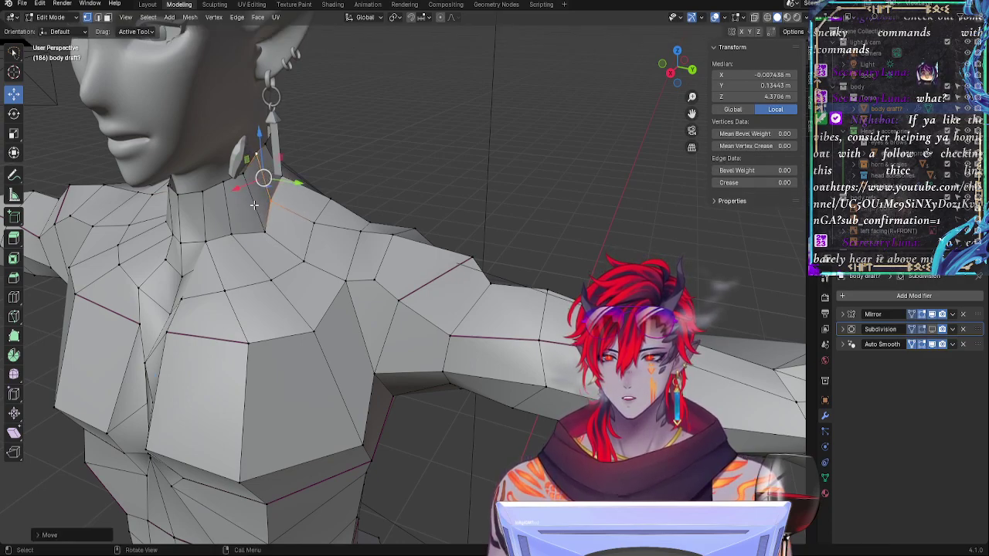
pyautogui.click(254, 204)
pyautogui.click(245, 180)
pyautogui.keyDown('shift'); pyautogui.click(260, 224); pyautogui.keyUp('shift')
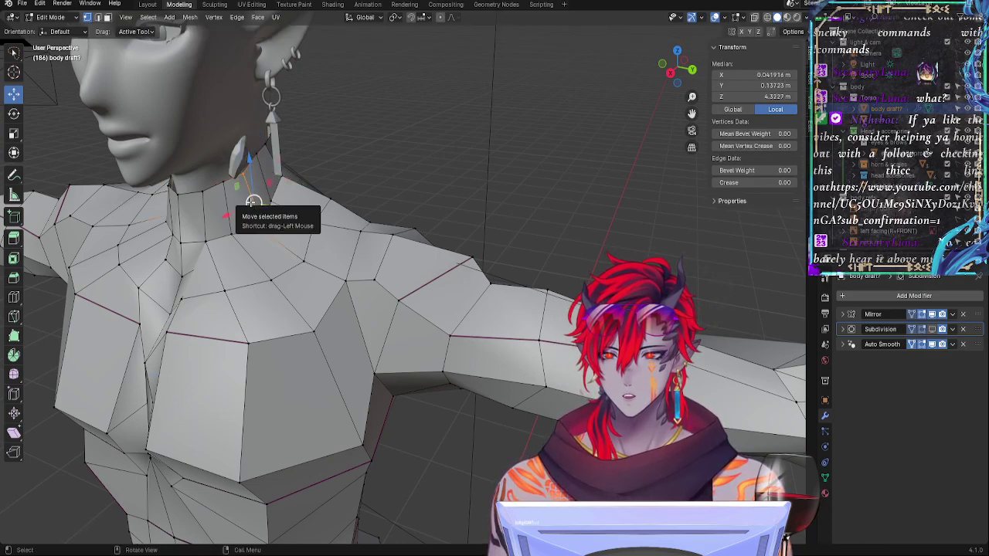
pyautogui.moveTo(251, 202); pyautogui.dragTo(251, 199)
pyautogui.moveTo(252, 199); pyautogui.dragTo(368, 190, button='middle')
pyautogui.moveTo(368, 190); pyautogui.dragTo(305, 176)
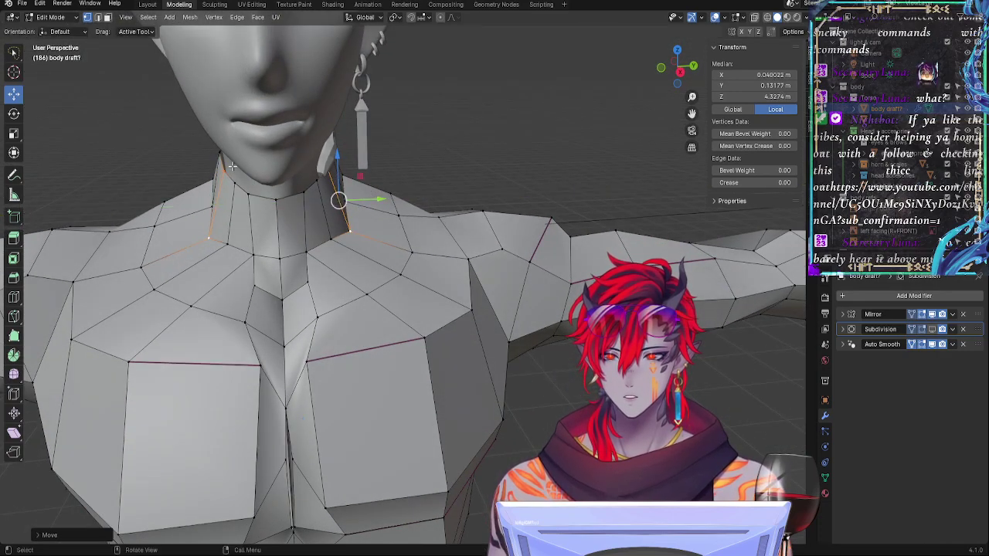
# Step: Move the top-of-neck vertex along the depth axis and nudge neighbouring neck vertices
pyautogui.click(275, 160)
pyautogui.moveTo(373, 149); pyautogui.dragTo(367, 151)
pyautogui.click(330, 239)
pyautogui.keyDown('shift'); pyautogui.click(315, 184); pyautogui.keyUp('shift')
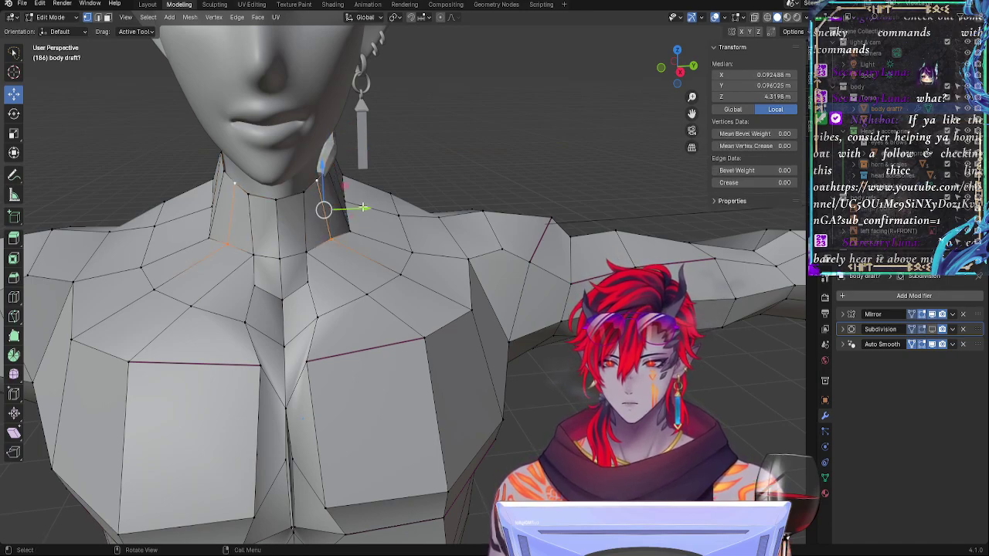
pyautogui.moveTo(325, 210); pyautogui.dragTo(326, 208)
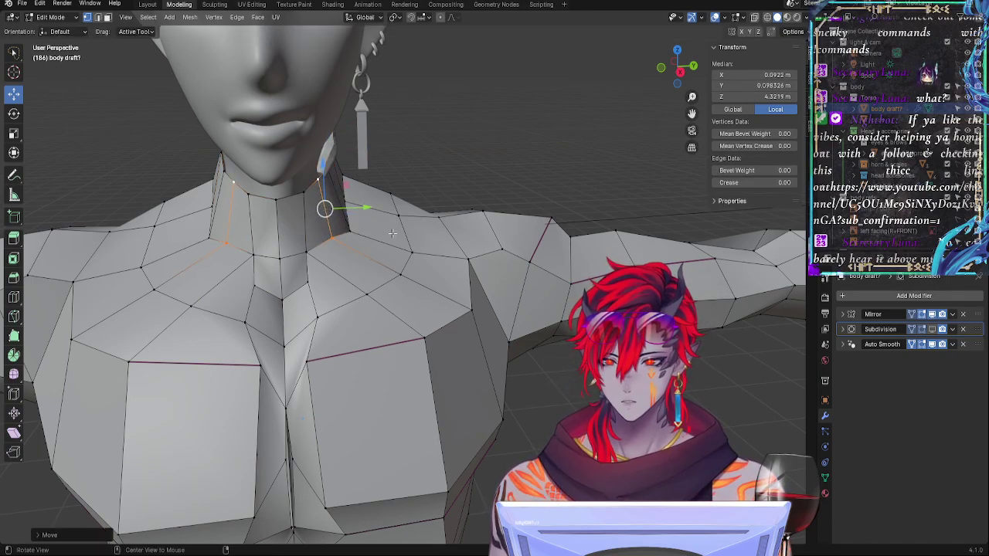
pyautogui.moveTo(326, 209); pyautogui.dragTo(324, 237, button='middle')
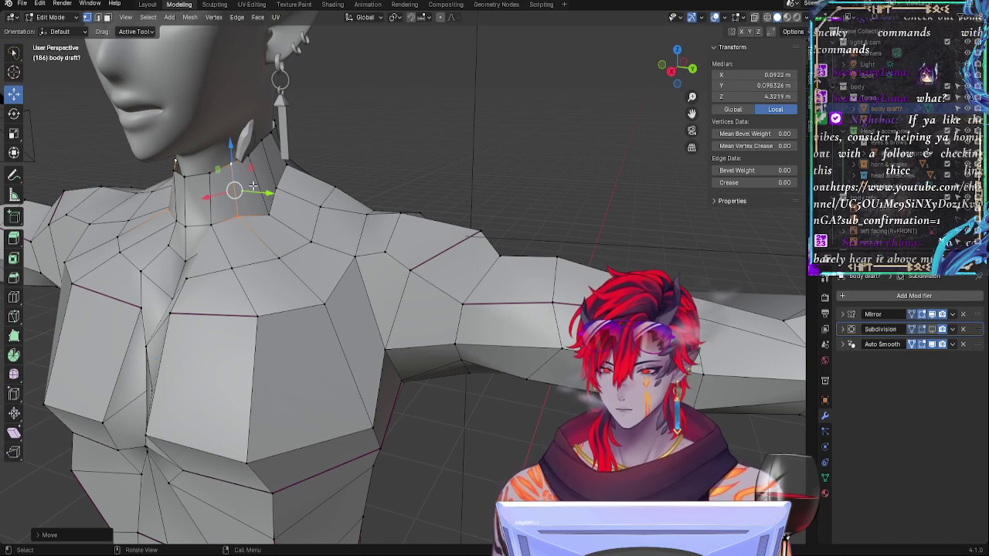
pyautogui.click(205, 173)
pyautogui.moveTo(205, 173); pyautogui.dragTo(304, 213, button='middle')
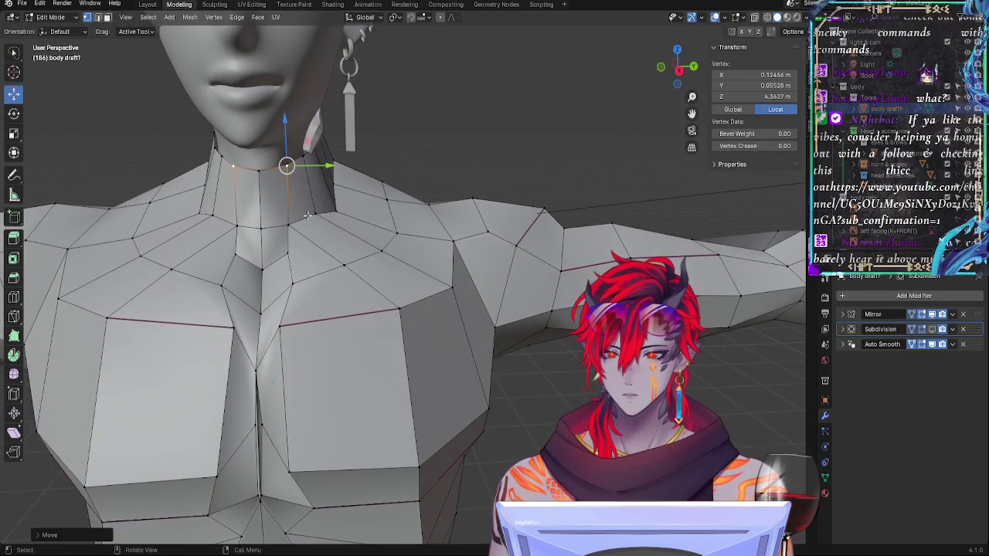
# Step: Slide the neck-collarbone and side-neck vertices along their edges, fine-tuning the lower neck-base vertex
pyautogui.click(312, 214)
pyautogui.press('g')
pyautogui.press('g')
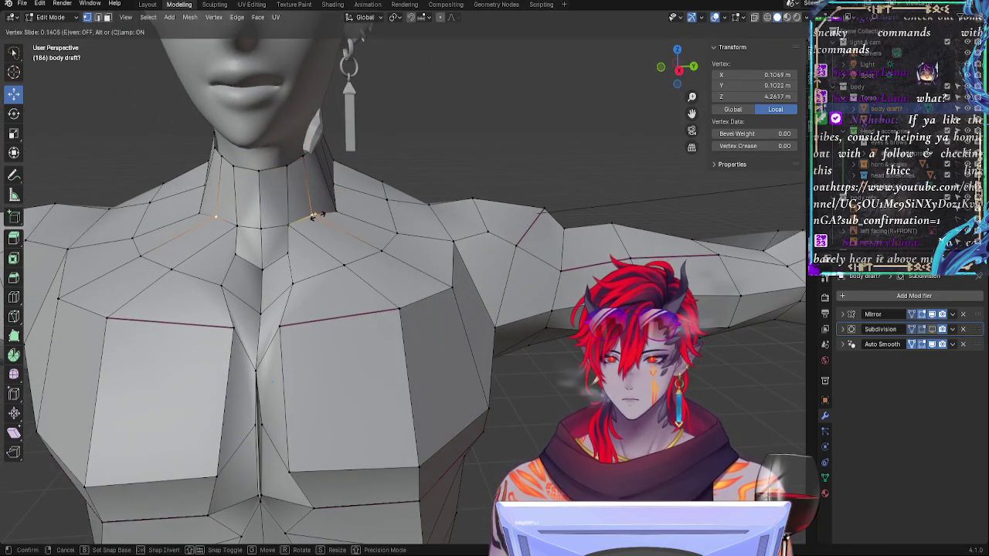
pyautogui.click(317, 216)
pyautogui.moveTo(317, 216); pyautogui.dragTo(295, 215, button='middle')
pyautogui.click(256, 153)
pyautogui.press('g')
pyautogui.press('g')
pyautogui.click(256, 157)
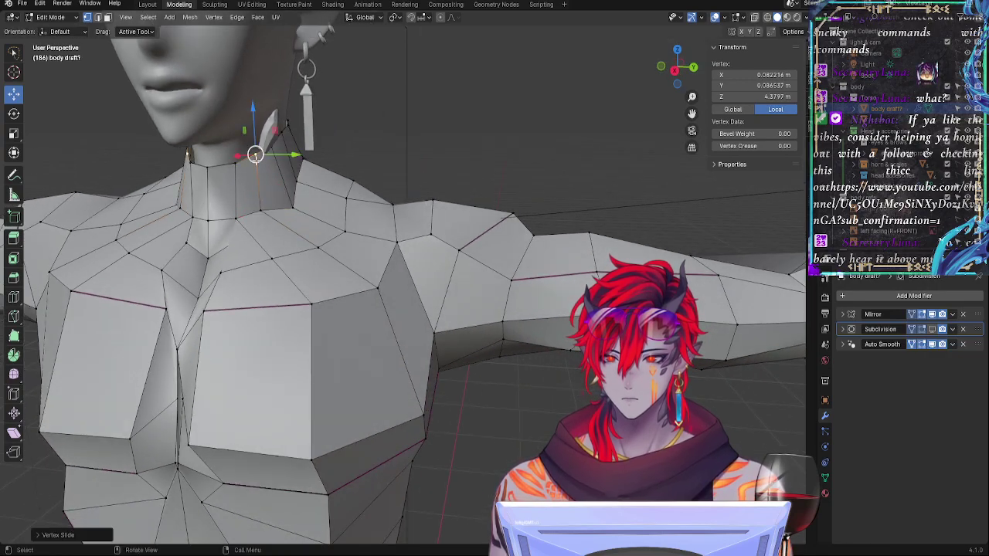
pyautogui.click(237, 164)
pyautogui.press('g')
pyautogui.press('g')
pyautogui.click(239, 163)
pyautogui.click(263, 211)
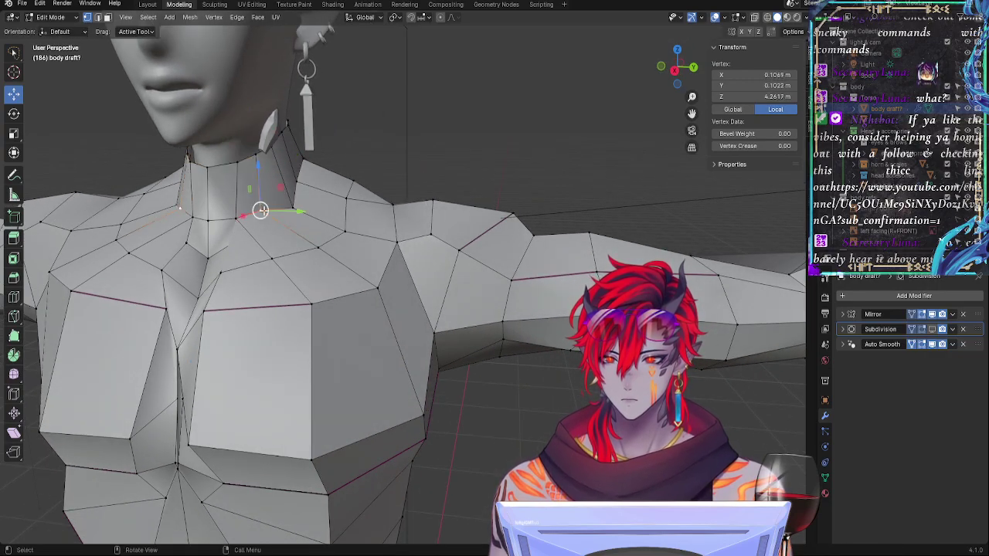
pyautogui.press('g')
pyautogui.click(263, 213)
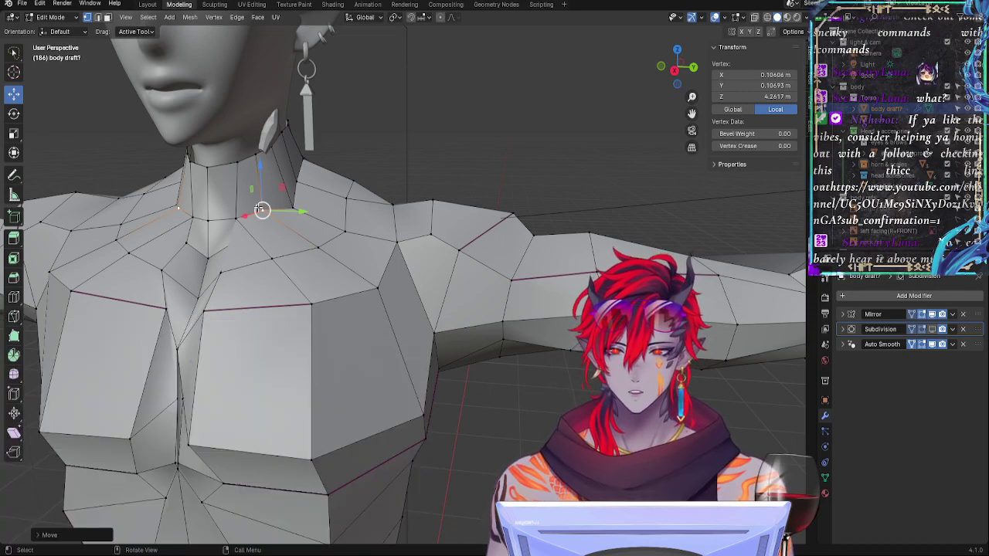
pyautogui.moveTo(260, 208); pyautogui.dragTo(261, 205)
# Step: Reposition and edge-slide the remaining neck-base vertices to even out the transition
pyautogui.moveTo(261, 204); pyautogui.dragTo(227, 183, button='middle')
pyautogui.press('g')
pyautogui.click(451, 282)
pyautogui.press('g')
pyautogui.click(353, 181)
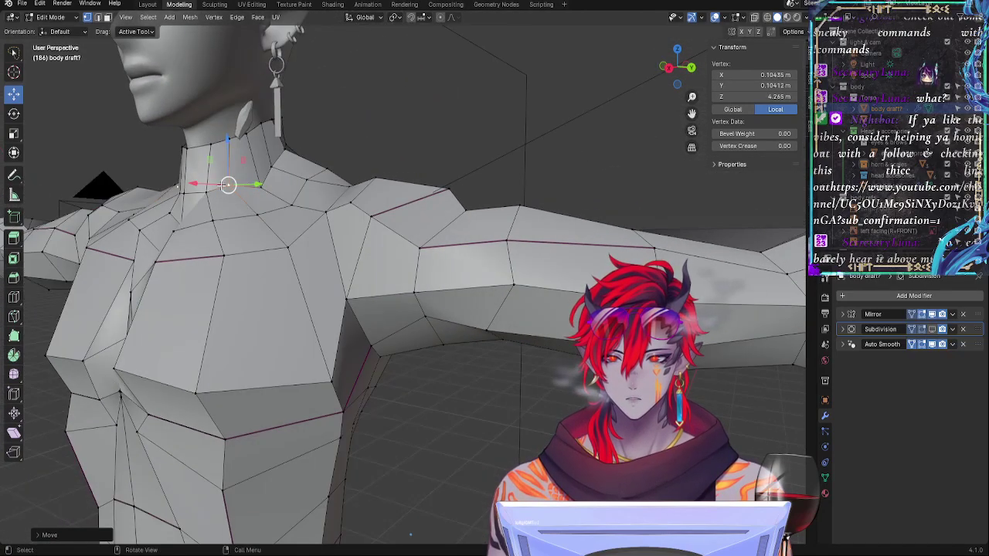
pyautogui.press('g')
pyautogui.press('g')
pyautogui.click(238, 187)
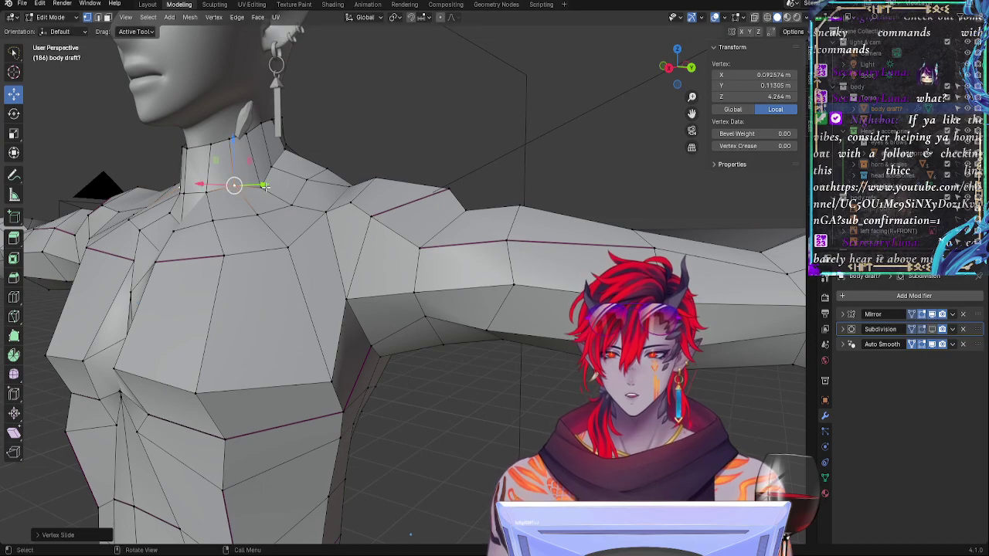
pyautogui.click(265, 187)
pyautogui.press('g')
pyautogui.press('g')
pyautogui.click(261, 184)
pyautogui.click(231, 187)
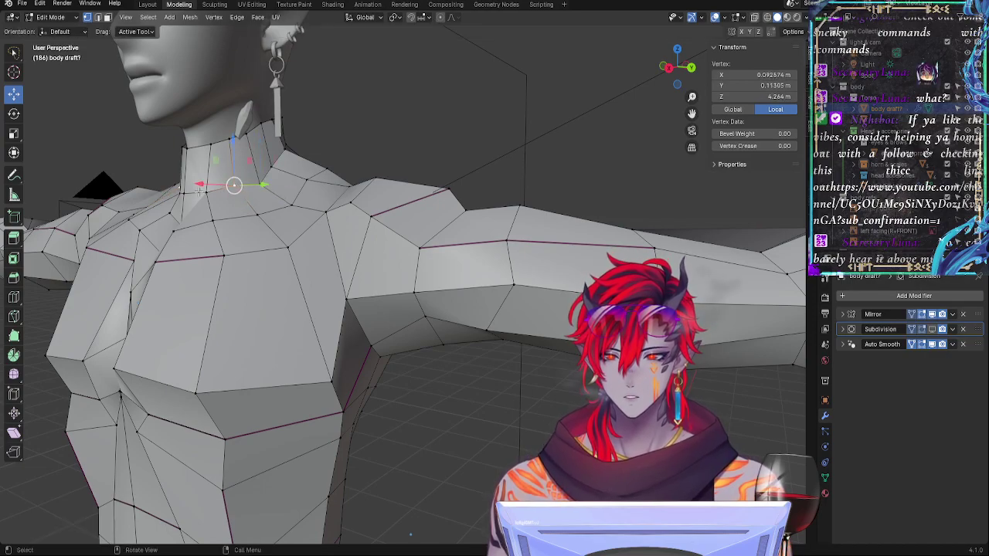
pyautogui.click(211, 198)
pyautogui.press('g')
pyautogui.click(210, 189)
# Step: Adjust the collarbone vertex along the depth axis, lowering then raising it
pyautogui.moveTo(209, 189); pyautogui.dragTo(306, 240, button='middle')
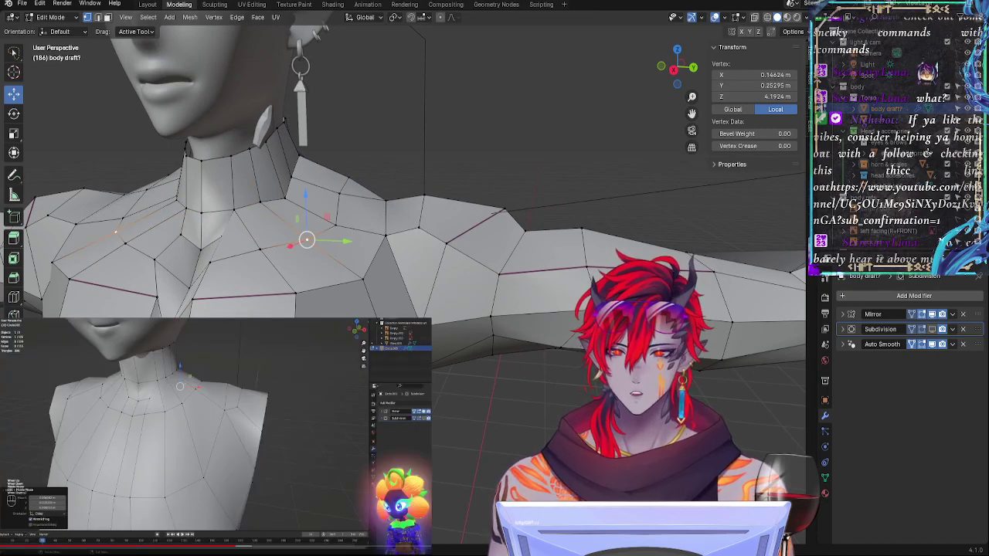
pyautogui.moveTo(340, 240); pyautogui.dragTo(334, 240)
pyautogui.moveTo(301, 198); pyautogui.dragTo(346, 200)
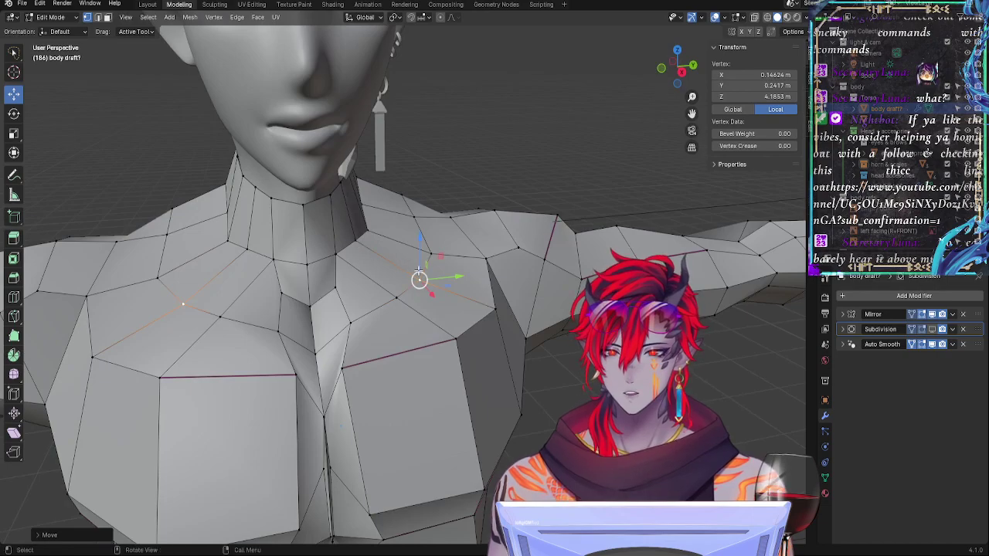
pyautogui.moveTo(419, 279); pyautogui.dragTo(432, 228, button='middle')
pyautogui.press('g')
pyautogui.press('y')
pyautogui.click(449, 244)
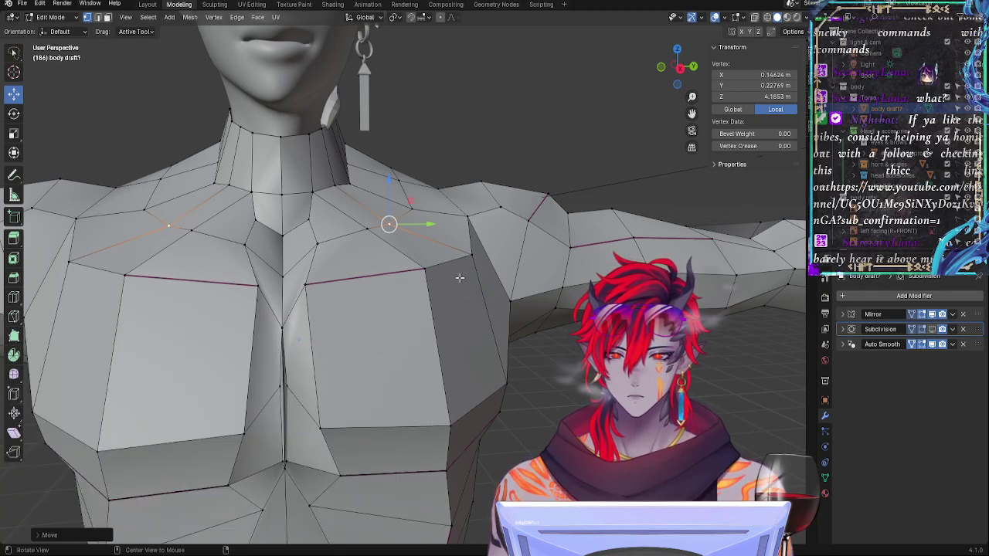
pyautogui.moveTo(391, 184); pyautogui.dragTo(392, 180)
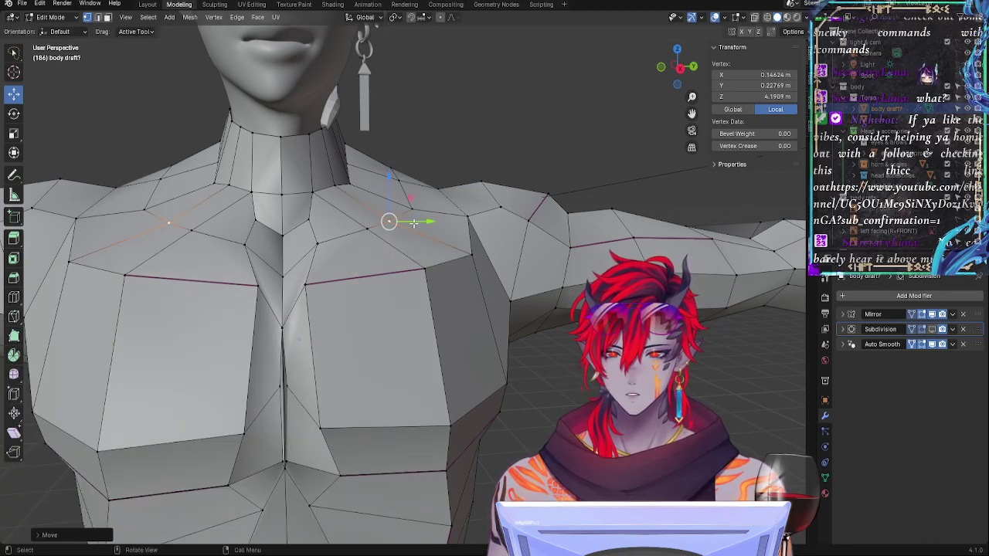
pyautogui.moveTo(421, 223); pyautogui.dragTo(416, 222)
# Step: Refine the collarbone vertex with axis-constrained moves and push a chest vertex backward
pyautogui.moveTo(356, 230); pyautogui.dragTo(407, 273, button='middle')
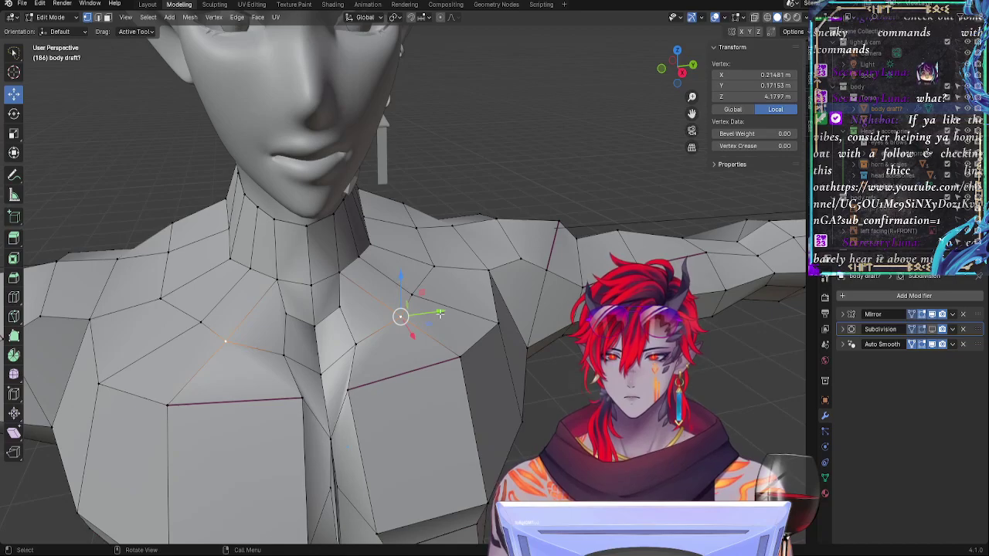
pyautogui.moveTo(439, 313); pyautogui.dragTo(428, 313)
pyautogui.moveTo(392, 289); pyautogui.dragTo(392, 286)
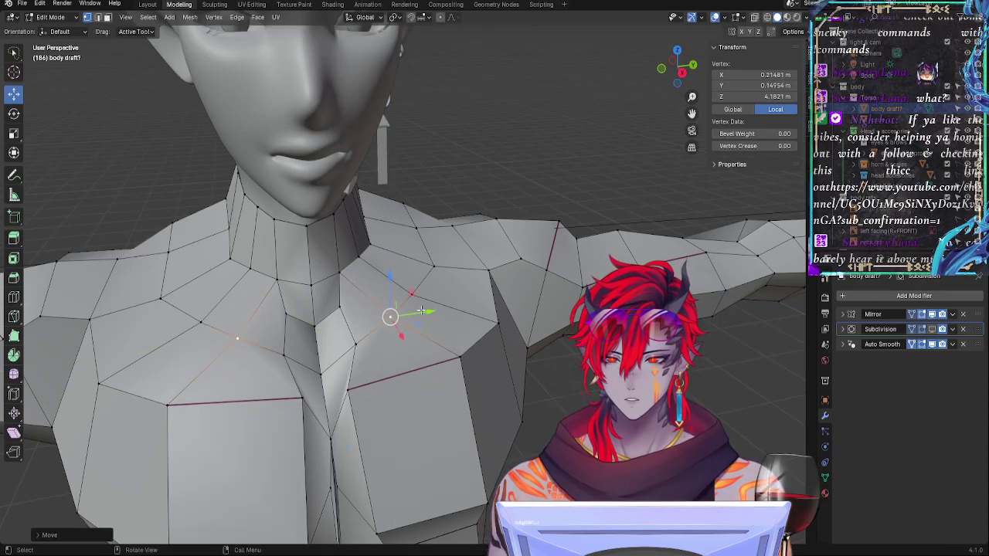
pyautogui.moveTo(422, 310); pyautogui.dragTo(364, 177, button='middle')
pyautogui.press('g')
pyautogui.press('z')
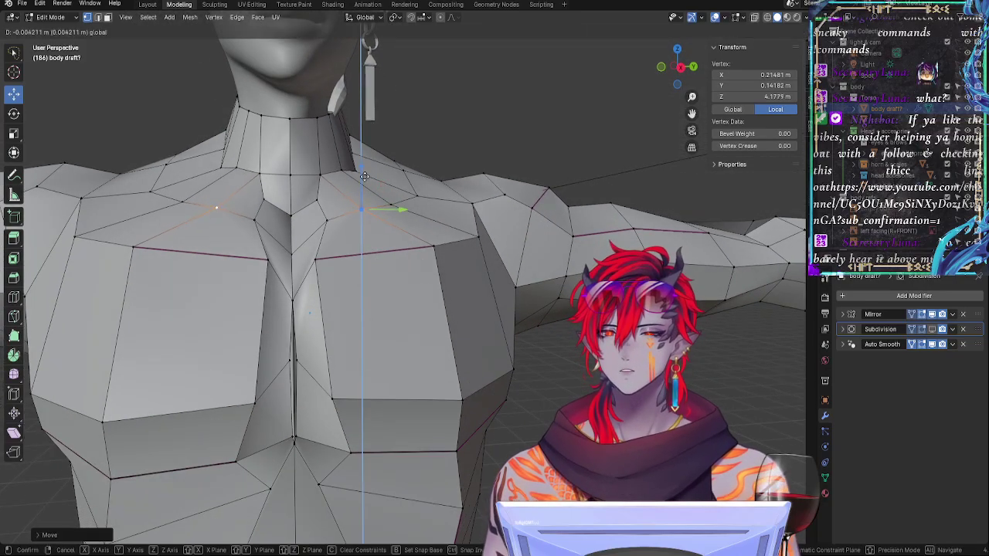
pyautogui.press('y')
pyautogui.moveTo(389, 202); pyautogui.dragTo(364, 271, button='middle')
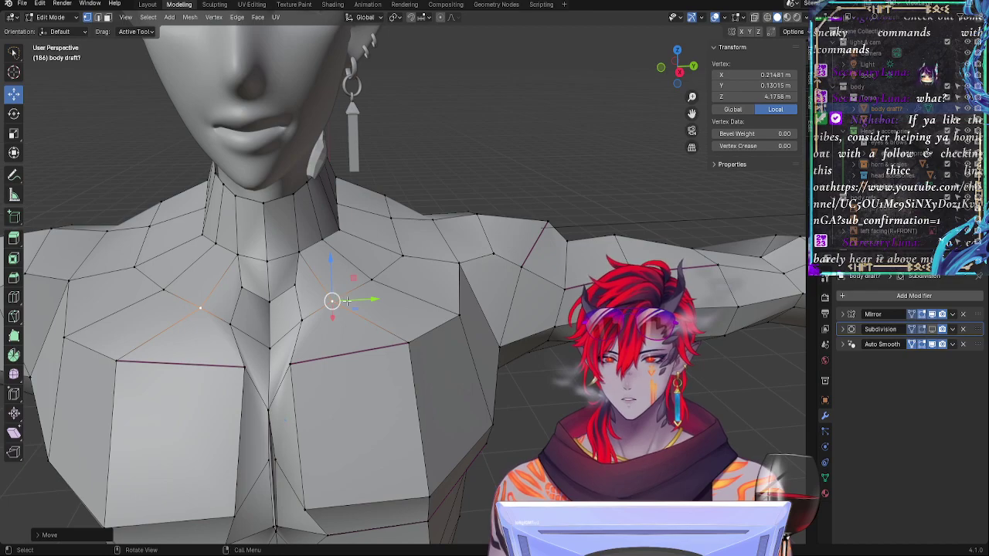
pyautogui.moveTo(366, 299); pyautogui.dragTo(363, 300)
# Step: Pull a chest vertex down and slide the upper and lower chest vertices along their edges
pyautogui.click(304, 291)
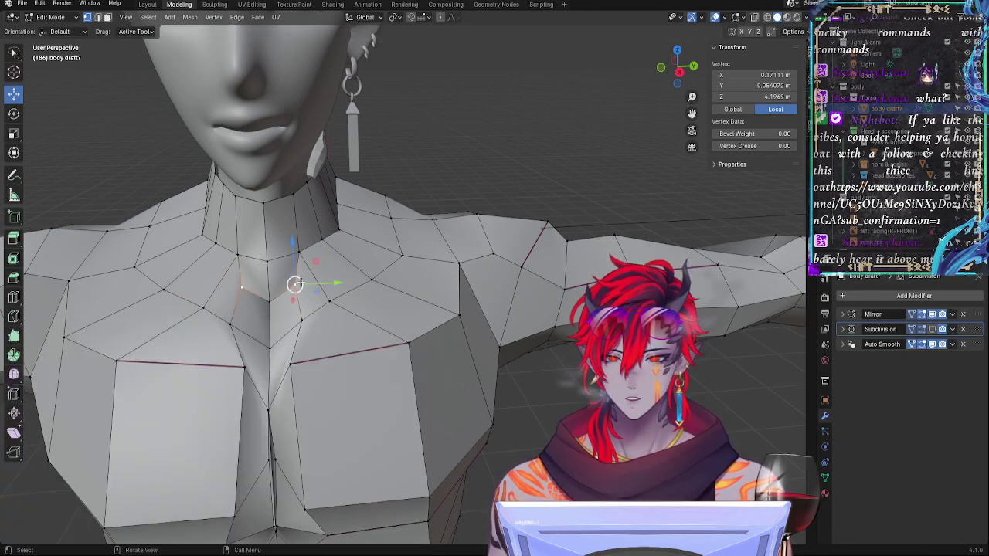
pyautogui.moveTo(296, 285); pyautogui.dragTo(302, 319)
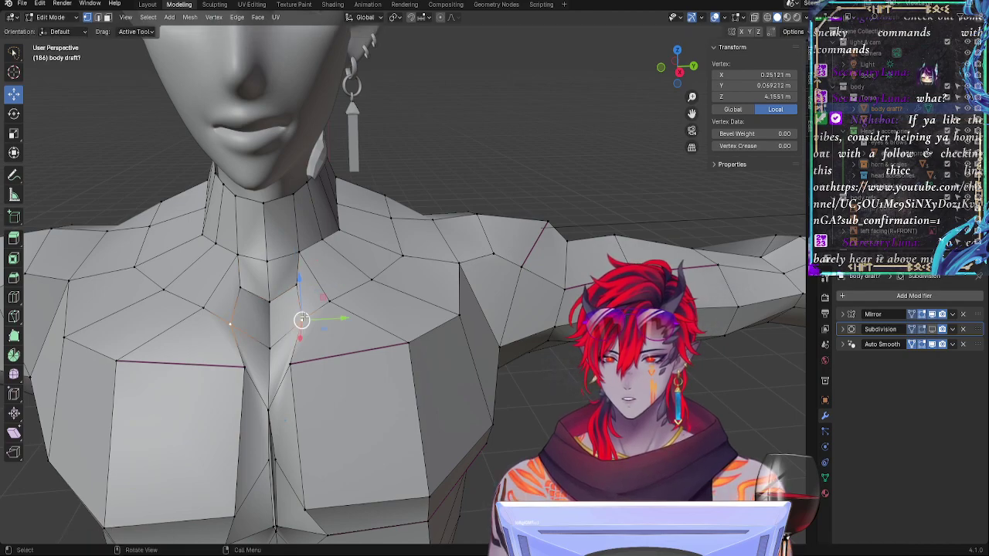
pyautogui.hotkey('shift', 'v')
pyautogui.click(307, 325)
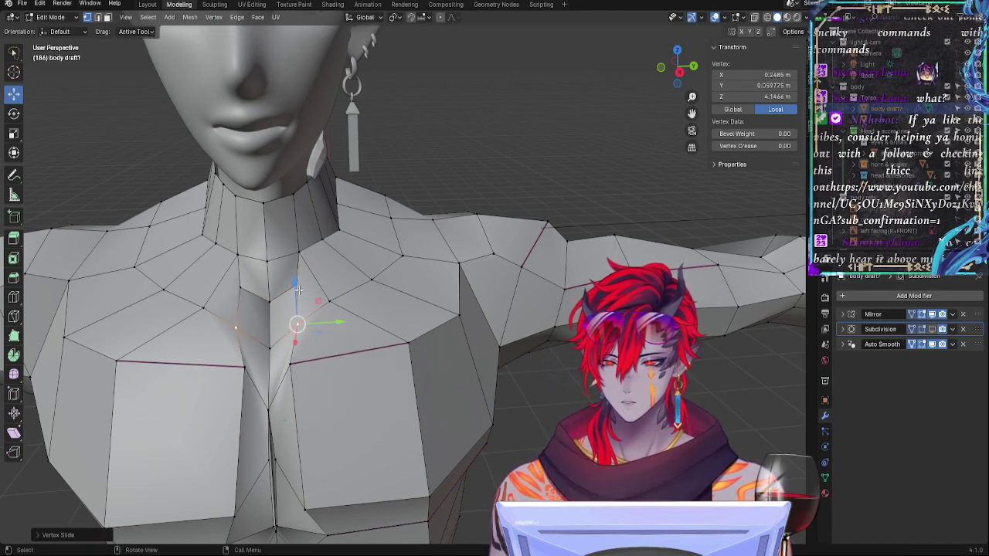
pyautogui.click(299, 291)
pyautogui.press('g')
pyautogui.press('g')
pyautogui.click(301, 298)
pyautogui.click(302, 320)
pyautogui.press('g')
pyautogui.press('g')
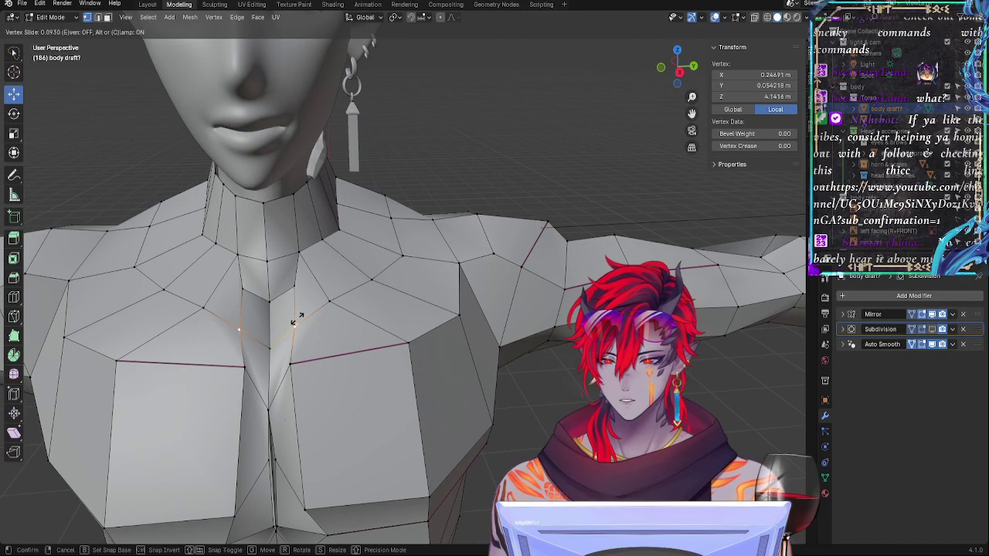
pyautogui.click(299, 318)
# Step: Undo a free vertex move, shift the neck-side vertex inward on X, and nudge a chest vertex along Y
pyautogui.moveTo(299, 318); pyautogui.dragTo(332, 320, button='middle')
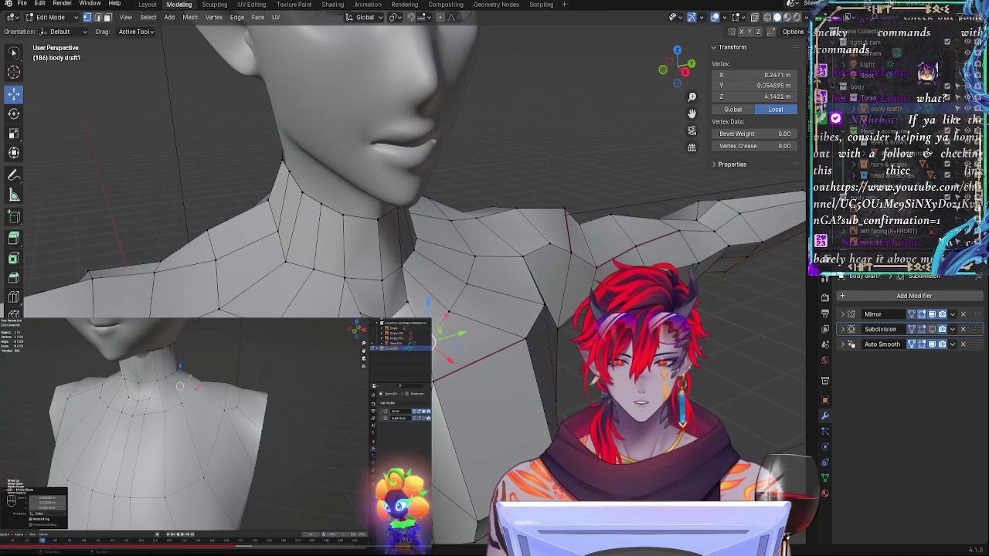
pyautogui.moveTo(432, 395); pyautogui.dragTo(468, 397, button='middle')
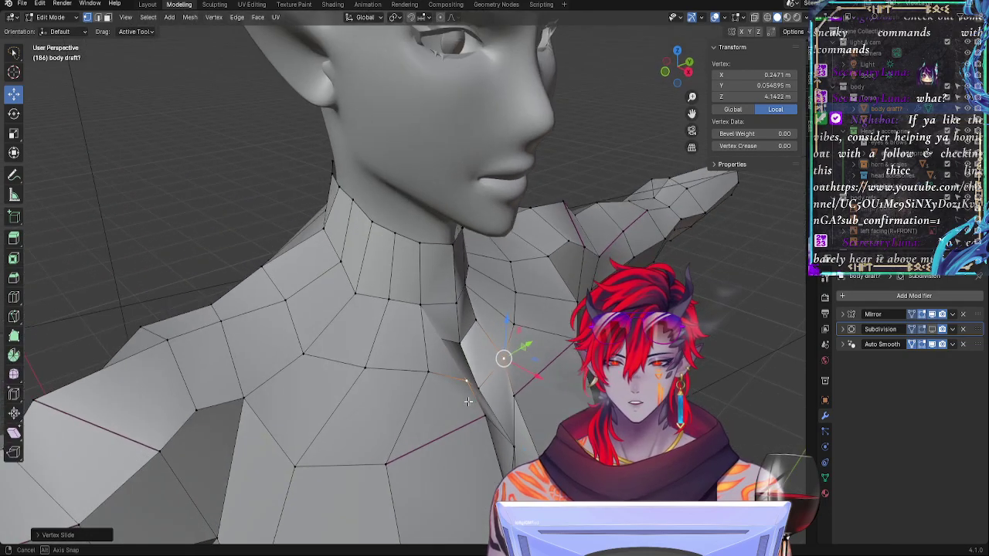
pyautogui.press('g')
pyautogui.click(510, 370)
pyautogui.moveTo(521, 373); pyautogui.dragTo(501, 364, button='middle')
pyautogui.hotkey('ctrl', 'z')
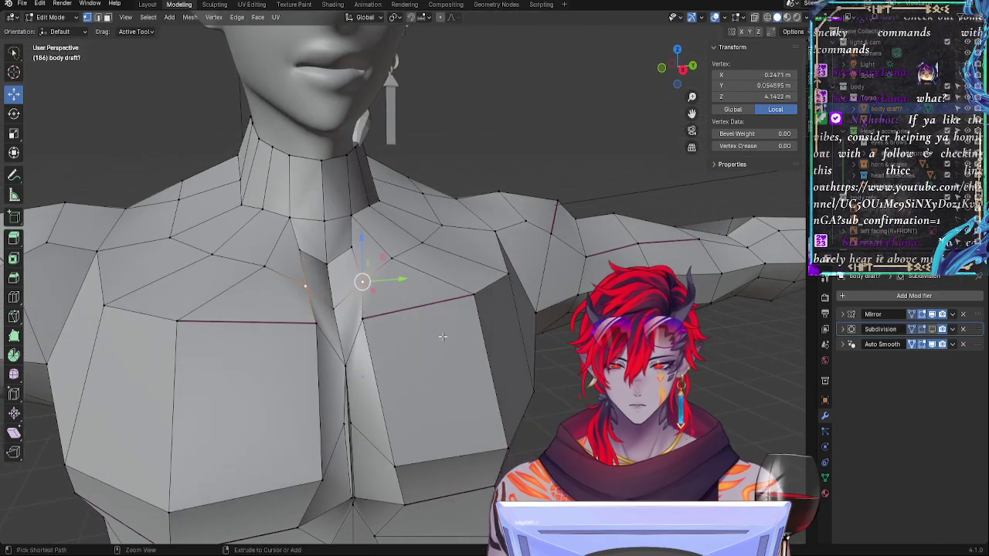
pyautogui.moveTo(443, 337); pyautogui.dragTo(541, 344, button='middle')
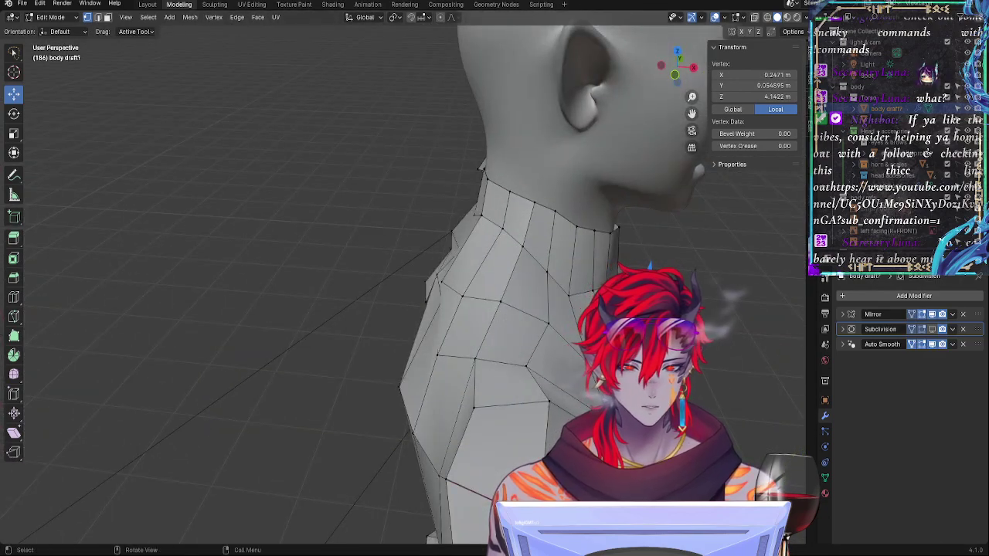
pyautogui.moveTo(689, 310); pyautogui.dragTo(683, 310)
pyautogui.moveTo(545, 330); pyautogui.dragTo(457, 333, button='middle')
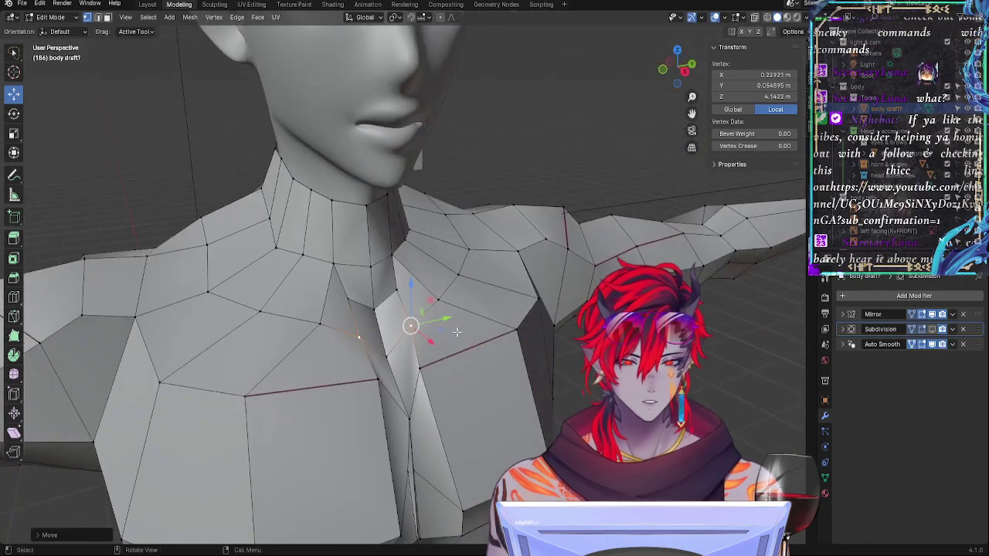
pyautogui.click(418, 365)
pyautogui.moveTo(451, 362); pyautogui.dragTo(454, 362)
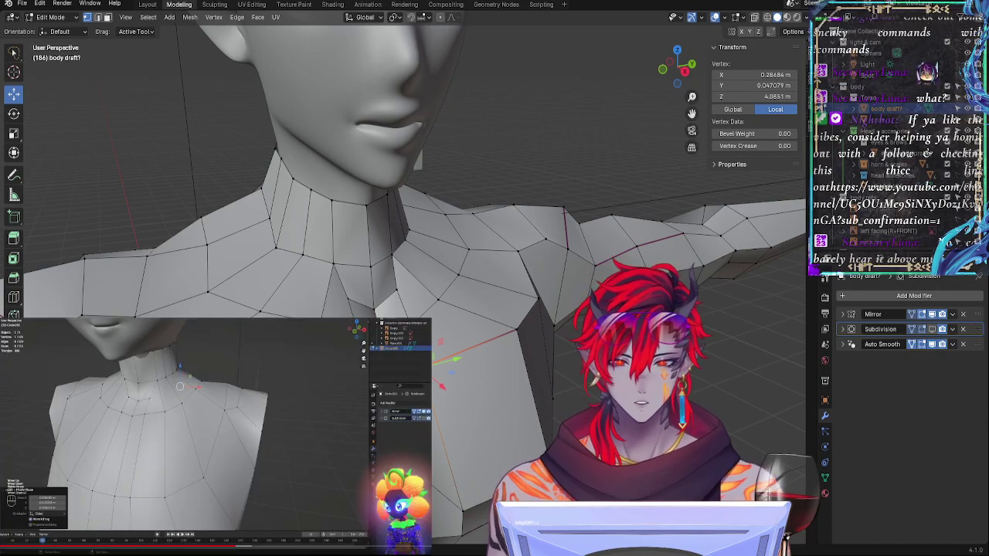
# Step: Try raising a chest vertex vertically, undo it, and select the lower chest vertex
pyautogui.click(401, 411)
pyautogui.press('g')
pyautogui.press('z')
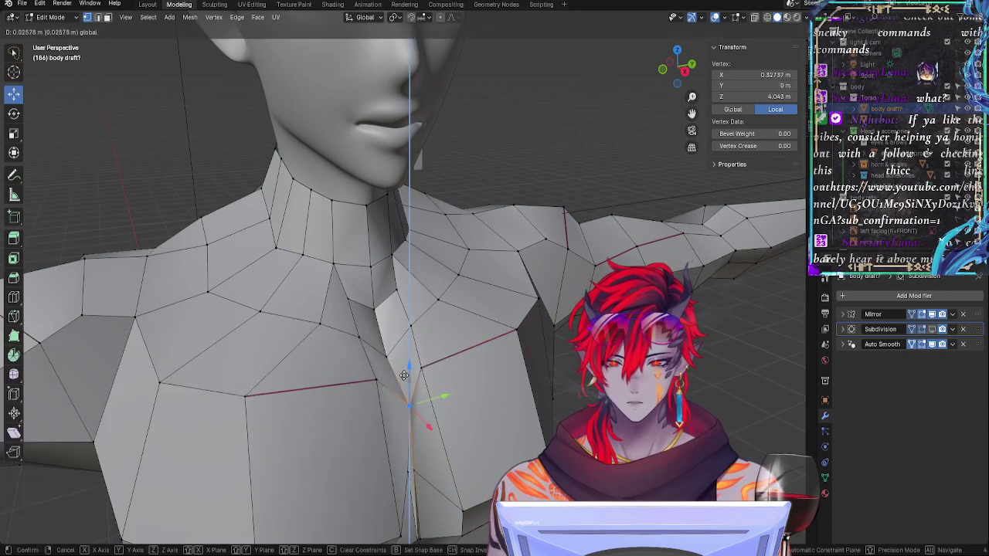
pyautogui.moveTo(404, 375); pyautogui.dragTo(404, 375)
pyautogui.moveTo(423, 419); pyautogui.dragTo(418, 415)
pyautogui.moveTo(431, 447); pyautogui.dragTo(379, 445, button='middle')
pyautogui.hotkey('ctrl', 'z')
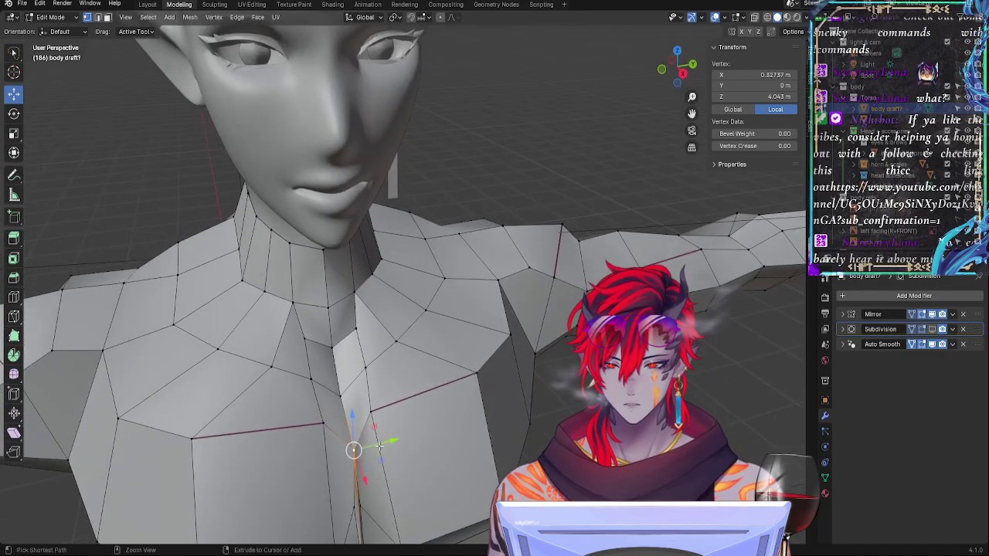
pyautogui.click(360, 504)
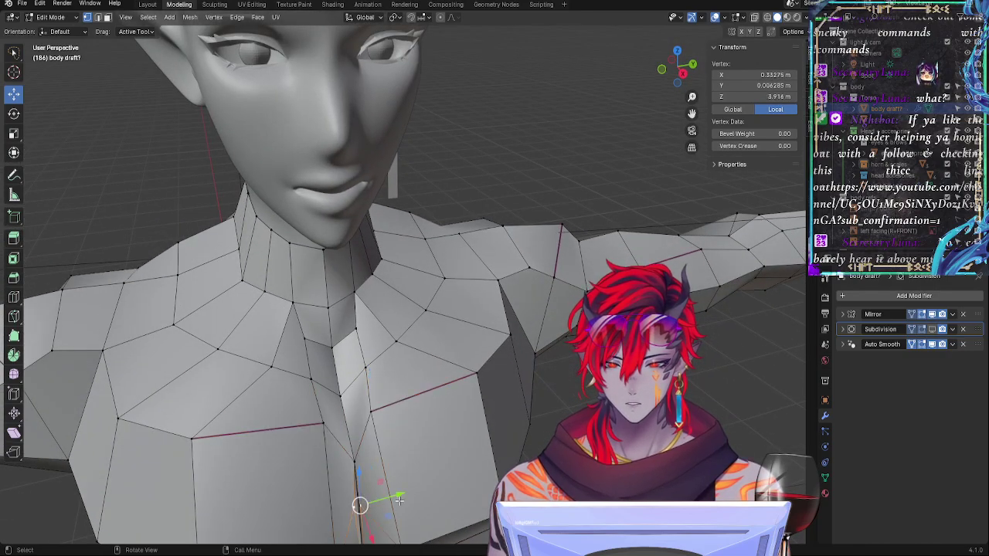
pyautogui.moveTo(399, 501); pyautogui.dragTo(432, 486, button='middle')
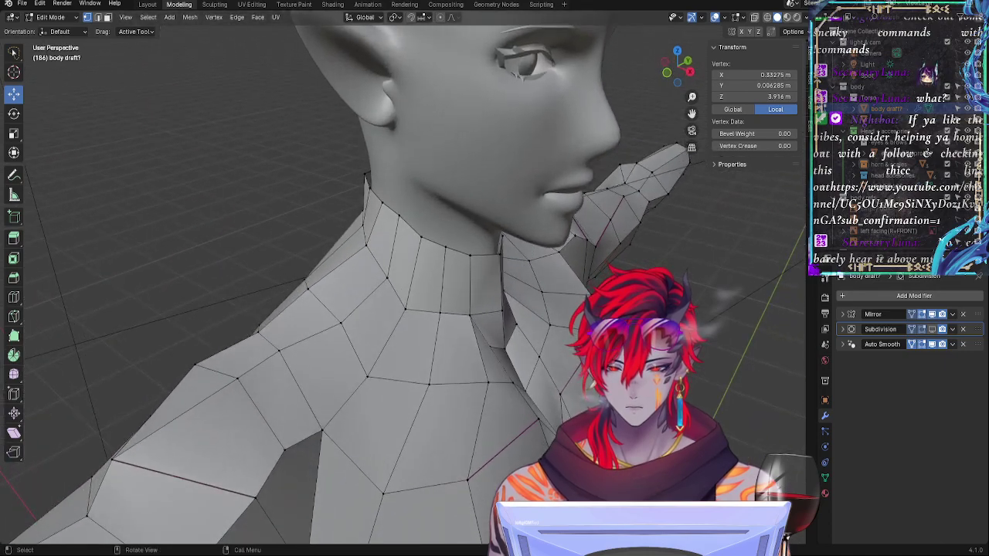
# Step: Toggle the Subdivision viewport display to compare, then select central chest and collarbone vertices
pyautogui.click(934, 330)
pyautogui.moveTo(464, 332); pyautogui.dragTo(278, 291, button='middle')
pyautogui.hotkey('ctrl', 'z')
pyautogui.click(932, 331)
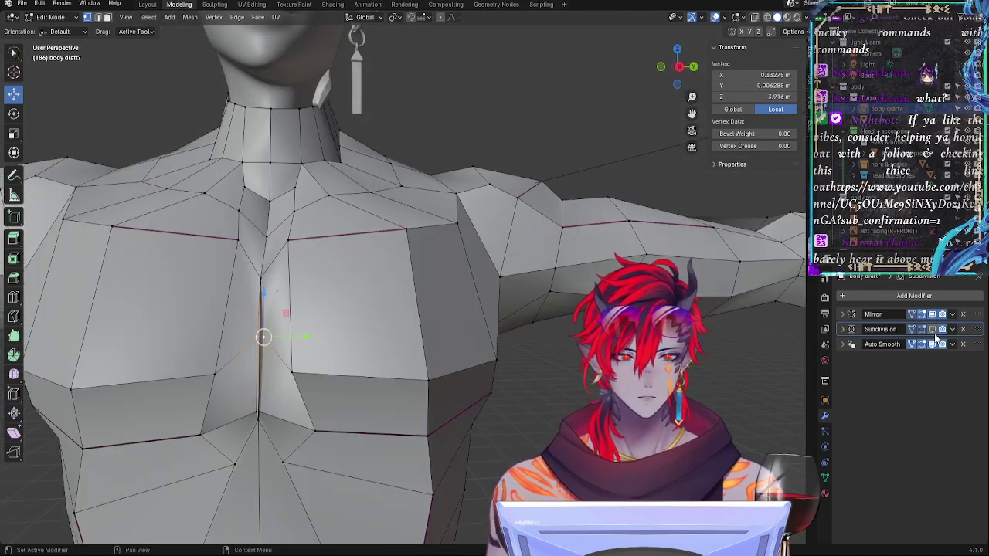
pyautogui.click(528, 399)
pyautogui.moveTo(486, 347); pyautogui.dragTo(344, 396, button='middle')
pyautogui.click(281, 404)
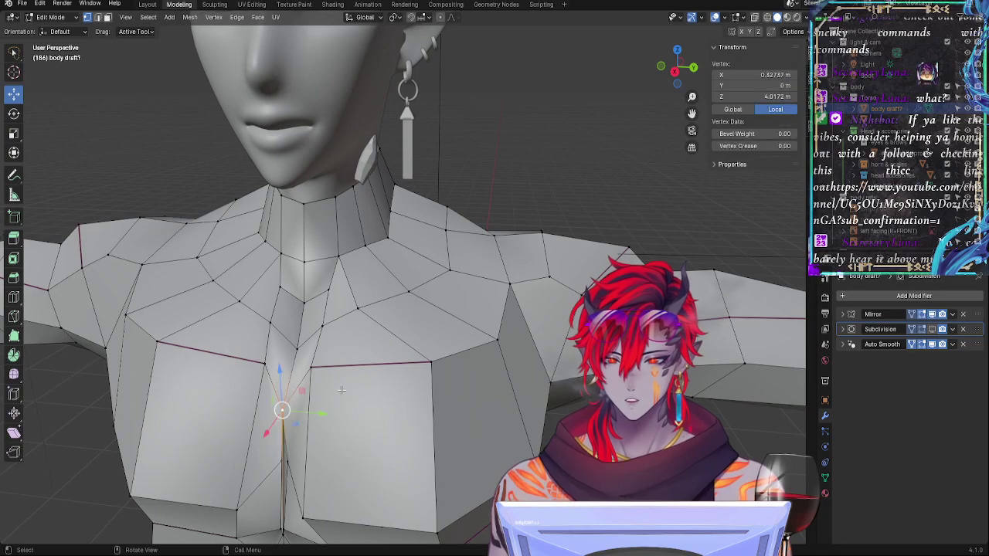
pyautogui.click(298, 352)
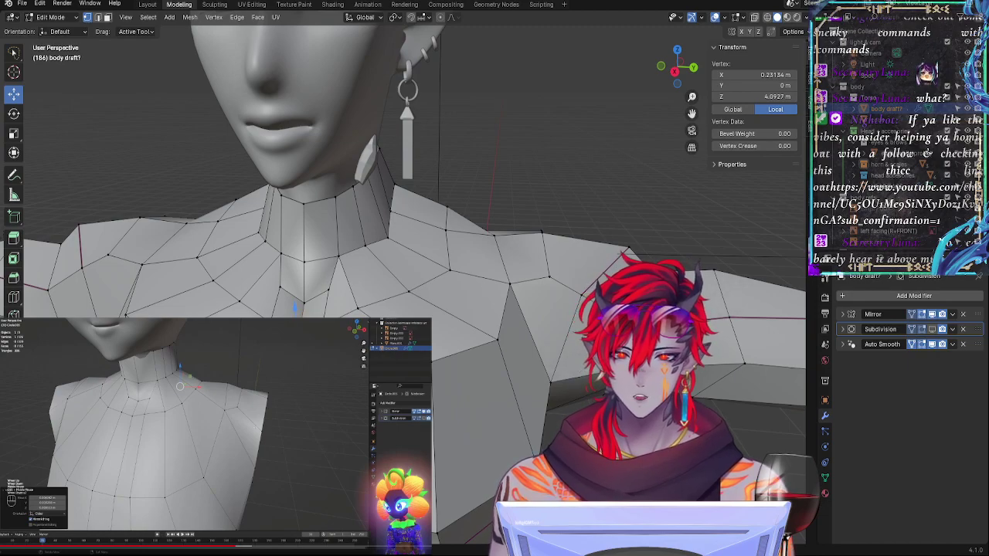
pyautogui.moveTo(546, 362); pyautogui.dragTo(545, 371, button='middle')
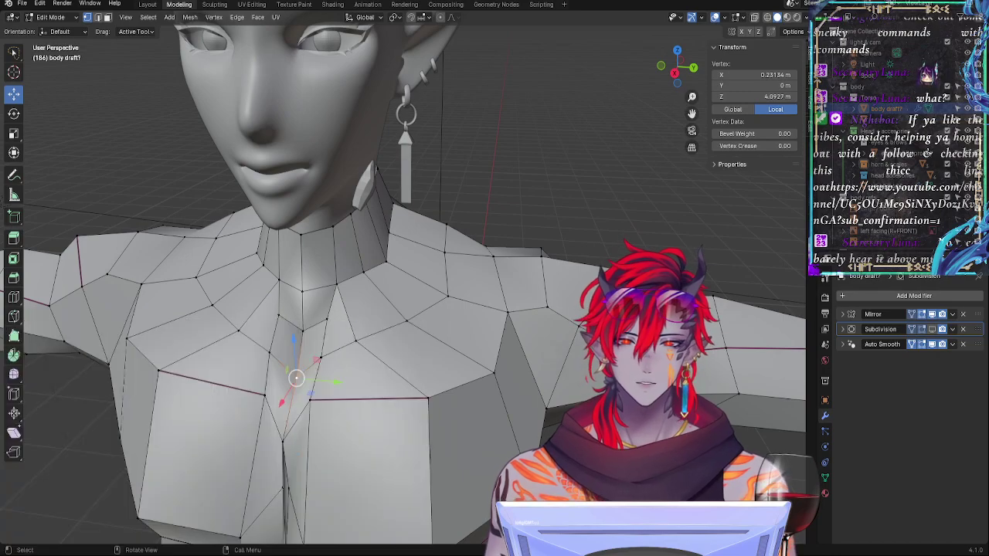
pyautogui.click(508, 312)
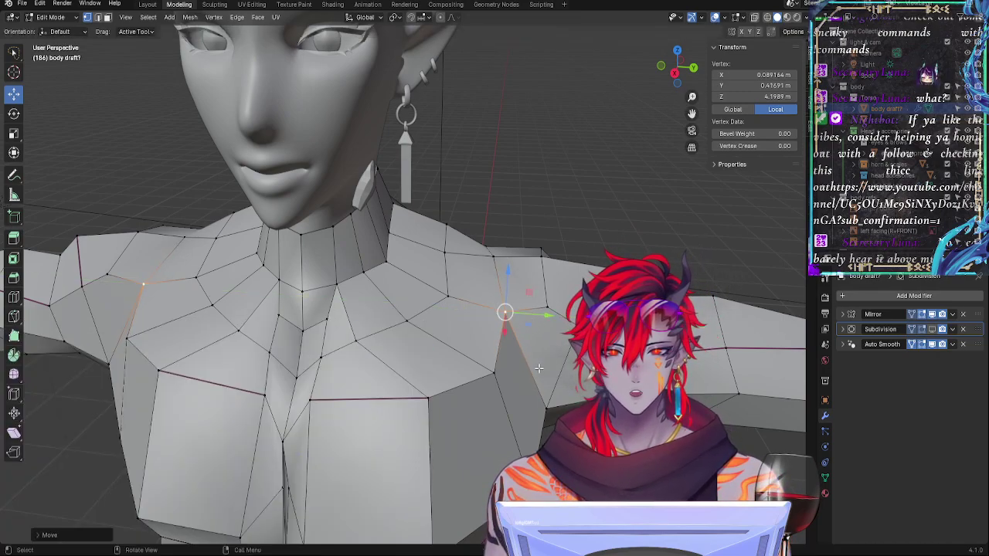
# Step: Move a shoulder vertex and a second vertex near the shoulder and arm
pyautogui.click(546, 408)
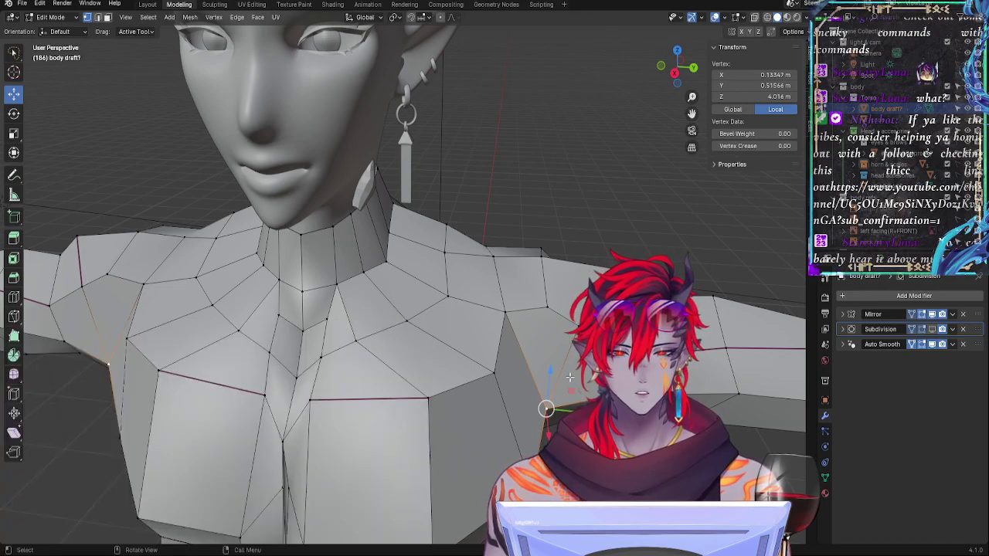
pyautogui.press('g')
pyautogui.click(562, 370)
pyautogui.moveTo(563, 370); pyautogui.dragTo(364, 321, button='middle')
pyautogui.press('g')
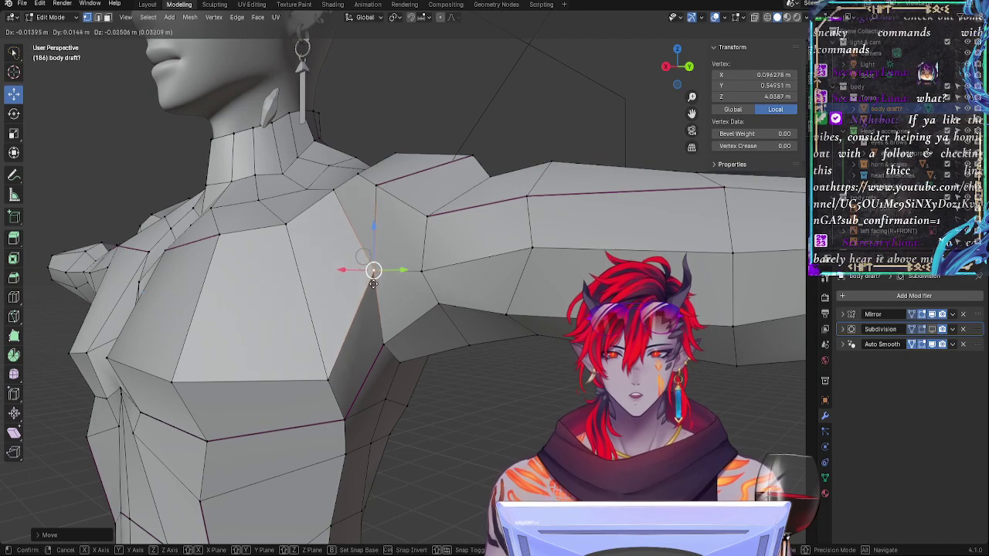
pyautogui.click(369, 272)
# Step: Slide a chest vertex and a shoulder vertex along their edges
pyautogui.moveTo(369, 272); pyautogui.dragTo(497, 374, button='middle')
pyautogui.moveTo(538, 261); pyautogui.dragTo(537, 255)
pyautogui.press('g')
pyautogui.press('g')
pyautogui.click(532, 256)
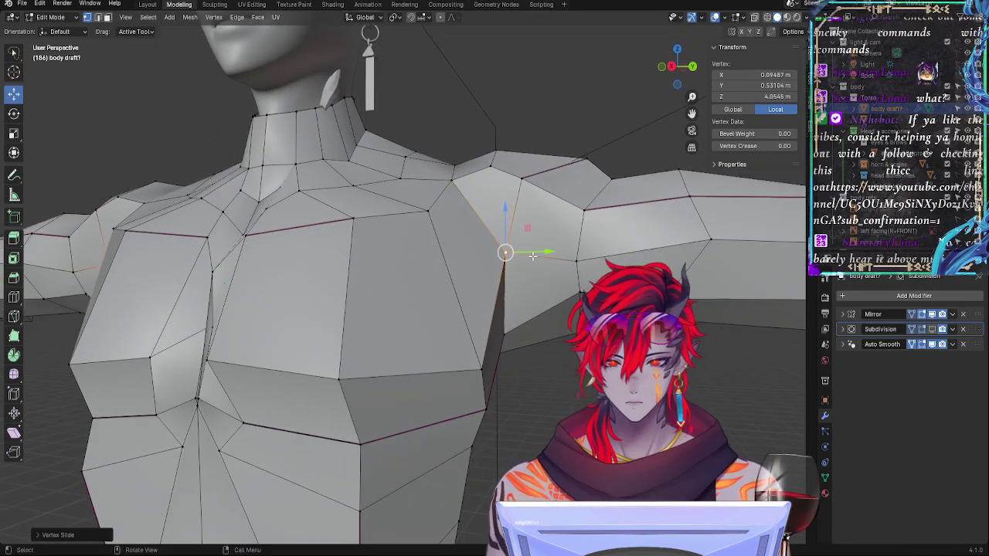
pyautogui.moveTo(522, 343); pyautogui.dragTo(510, 355, button='middle')
pyautogui.press('g')
pyautogui.press('g')
pyautogui.click(518, 356)
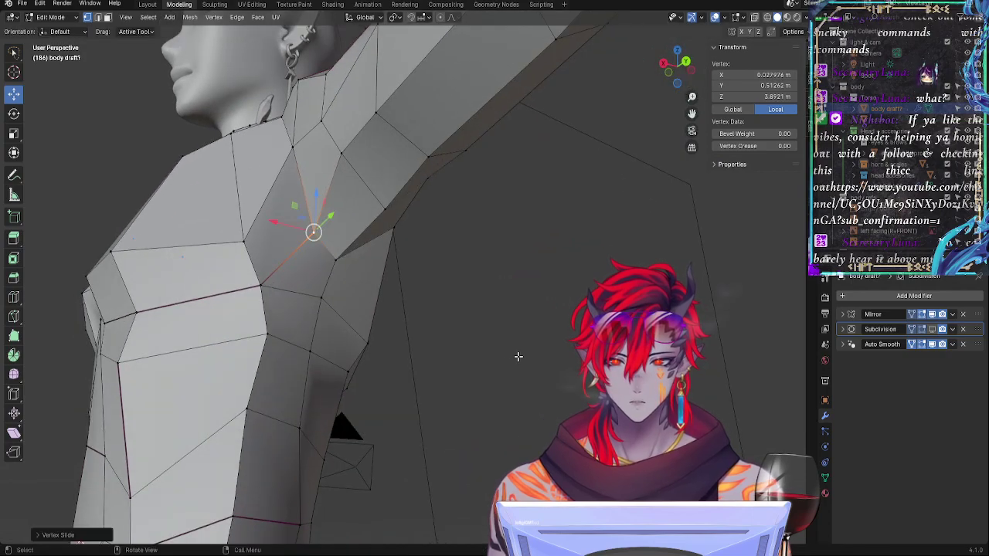
# Step: Reposition the armpit vertex and the vertex at the side of the chest
pyautogui.click(282, 117)
pyautogui.click(315, 230)
pyautogui.moveTo(316, 231); pyautogui.dragTo(408, 302, button='middle')
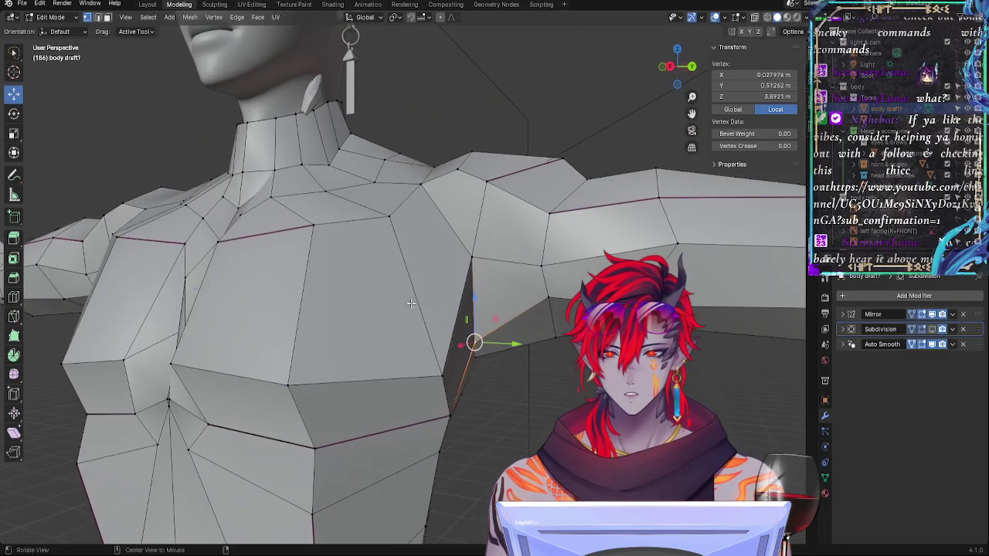
pyautogui.moveTo(504, 344); pyautogui.dragTo(500, 350)
pyautogui.click(454, 400)
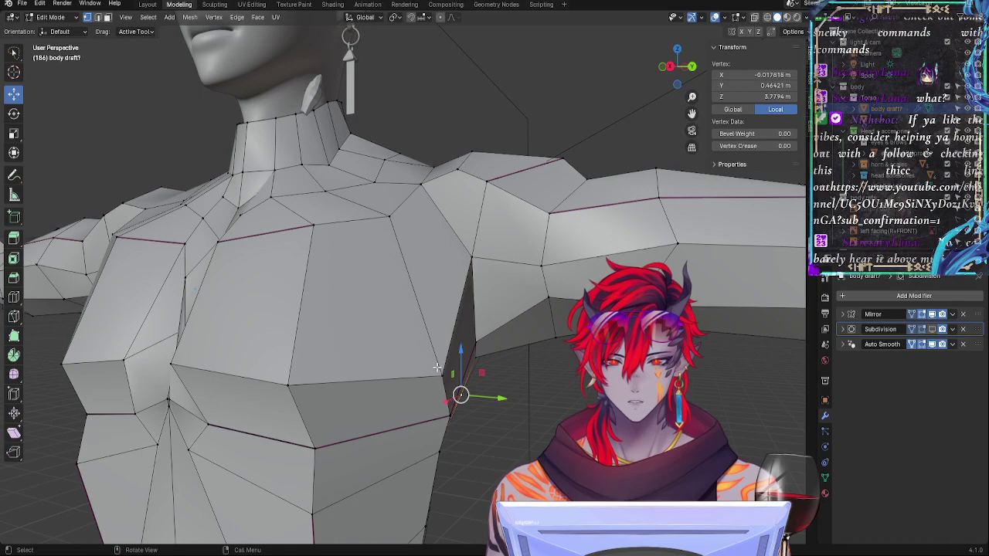
pyautogui.click(437, 368)
pyautogui.moveTo(438, 368); pyautogui.dragTo(495, 376, button='middle')
pyautogui.moveTo(623, 410); pyautogui.dragTo(621, 410)
pyautogui.click(140, 414)
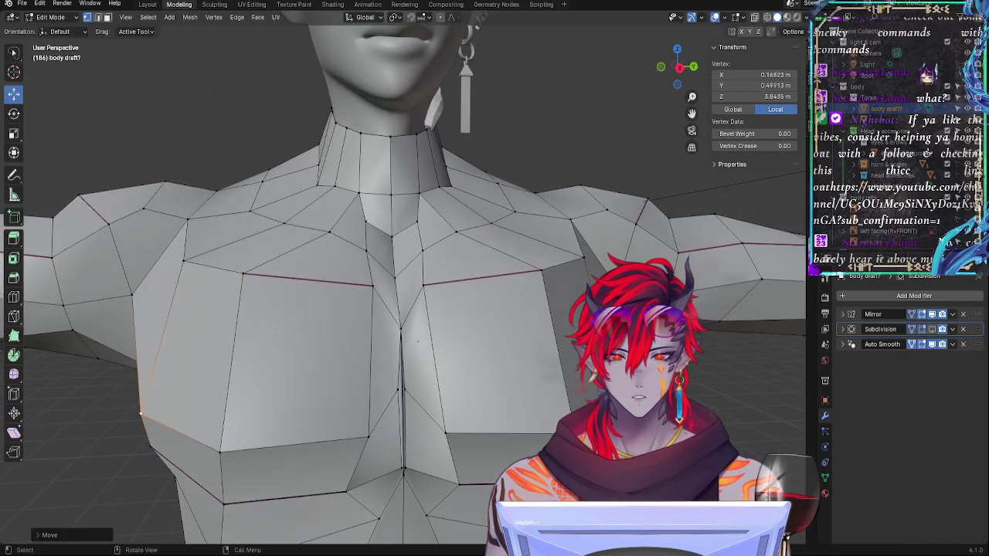
# Step: Slide the shoulder vertex further along its edge between armpit and shoulder
pyautogui.keyDown('shift'); pyautogui.click(571, 257); pyautogui.keyUp('shift')
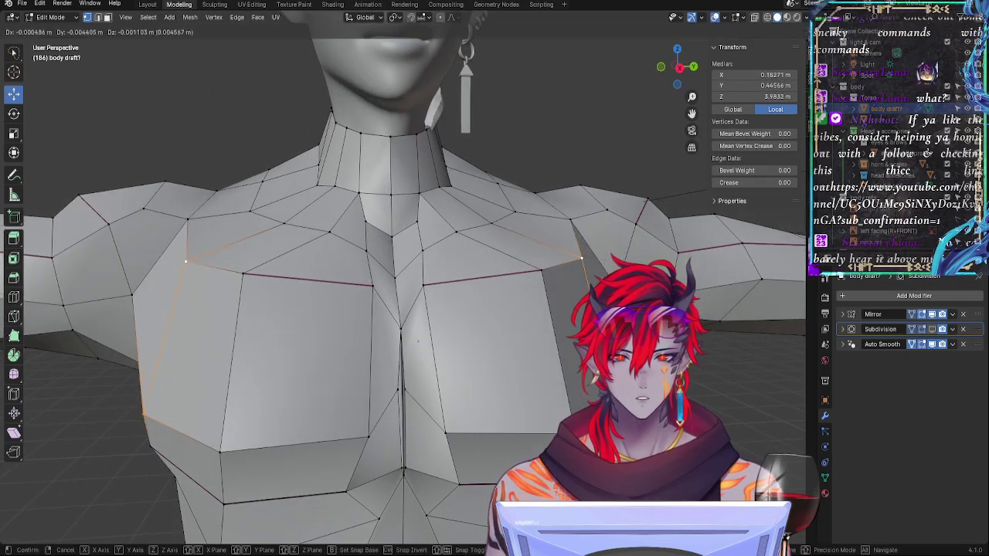
pyautogui.click(566, 236)
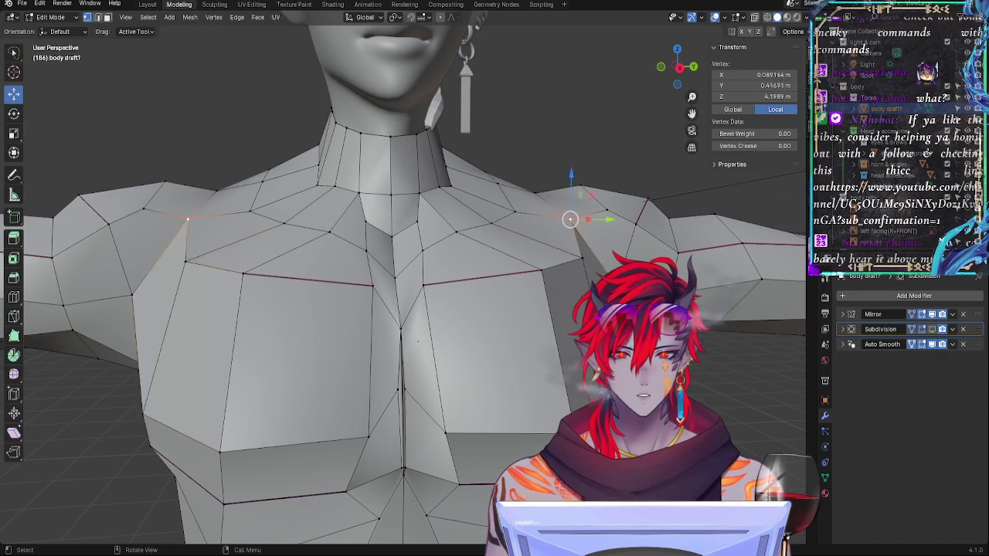
pyautogui.keyDown('alt'); pyautogui.moveTo(567, 224); pyautogui.dragTo(542, 245); pyautogui.keyUp('alt')
pyautogui.press('g')
pyautogui.press('g')
pyautogui.click(523, 281)
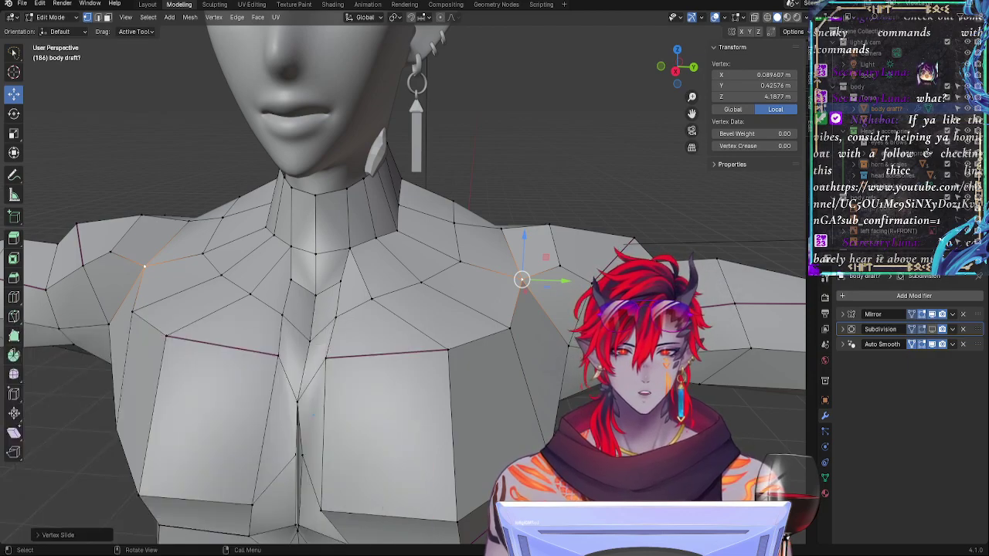
pyautogui.hotkey('shift', 'v')
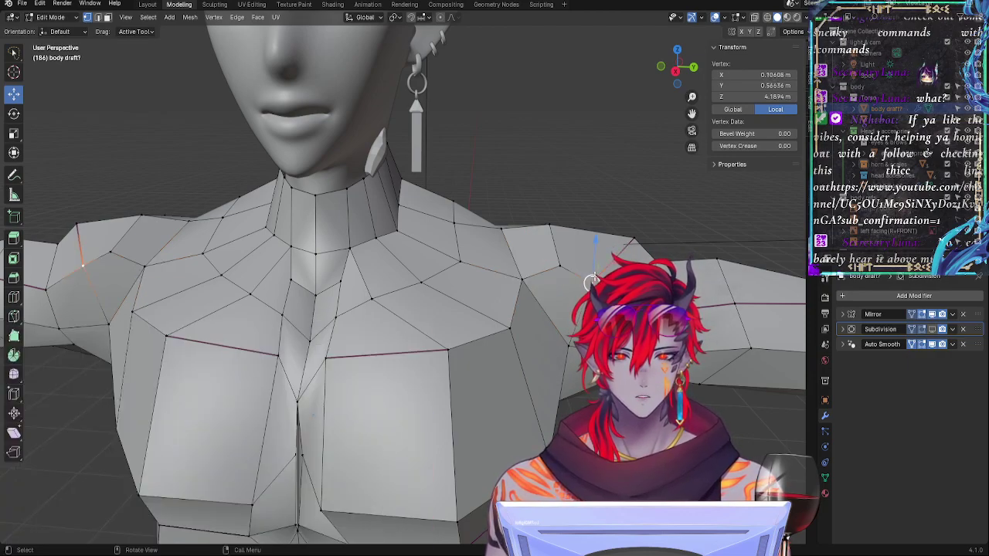
pyautogui.click(558, 265)
# Step: Slide the neighbouring shoulder vertex and the shoulder-top vertex up their edges
pyautogui.click(584, 285)
pyautogui.press('g')
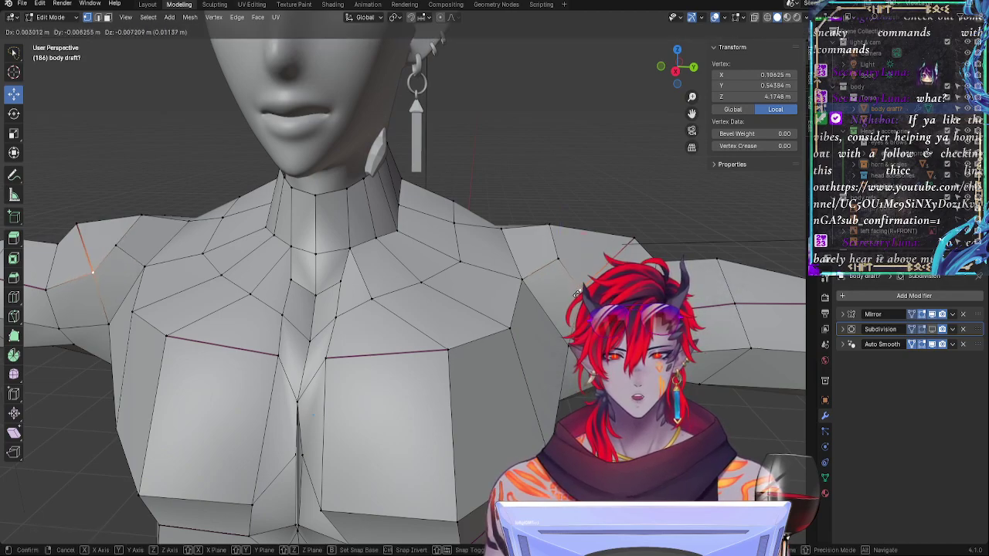
pyautogui.click(558, 269)
pyautogui.hotkey('shift', 'v')
pyautogui.click(554, 261)
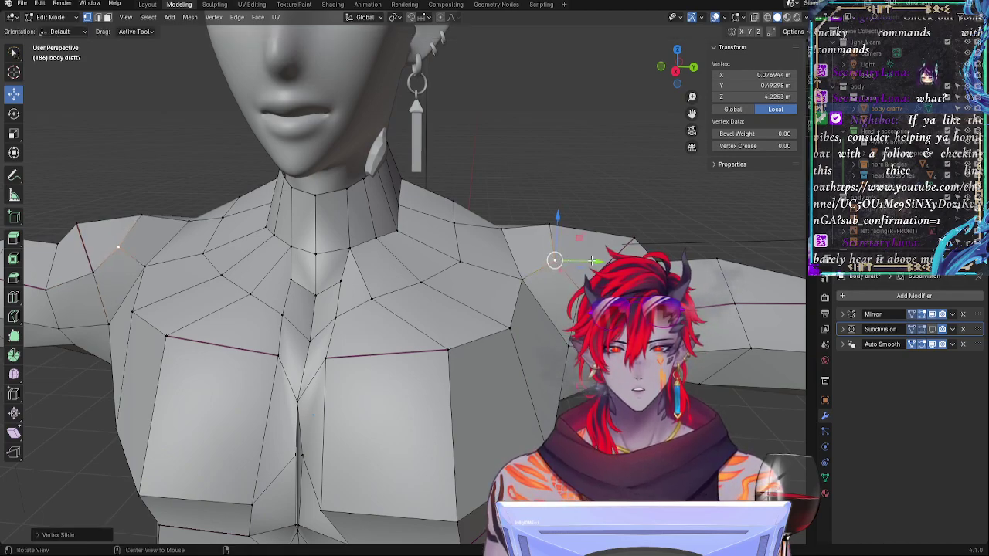
pyautogui.moveTo(554, 261); pyautogui.dragTo(552, 333, button='middle')
pyautogui.hotkey('shift', 'v')
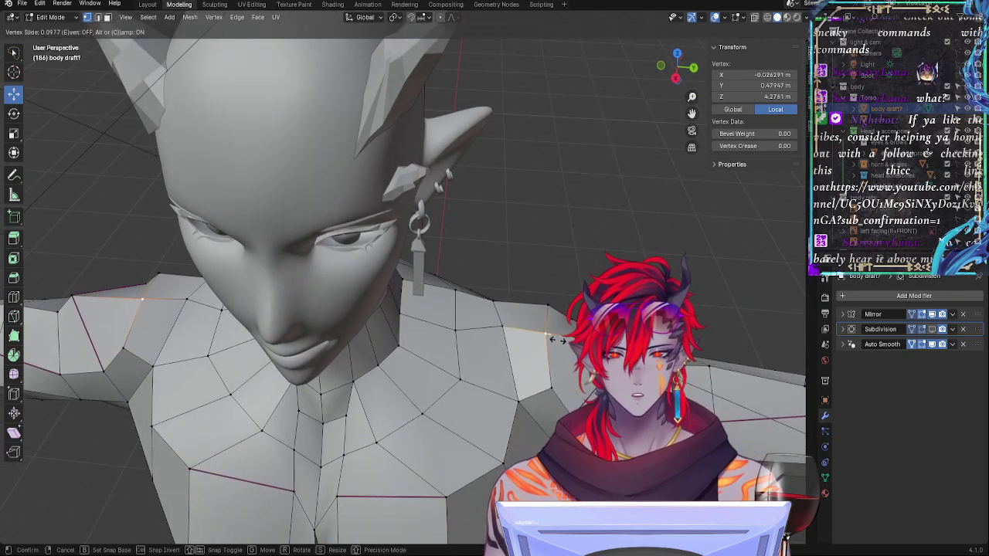
pyautogui.click(546, 309)
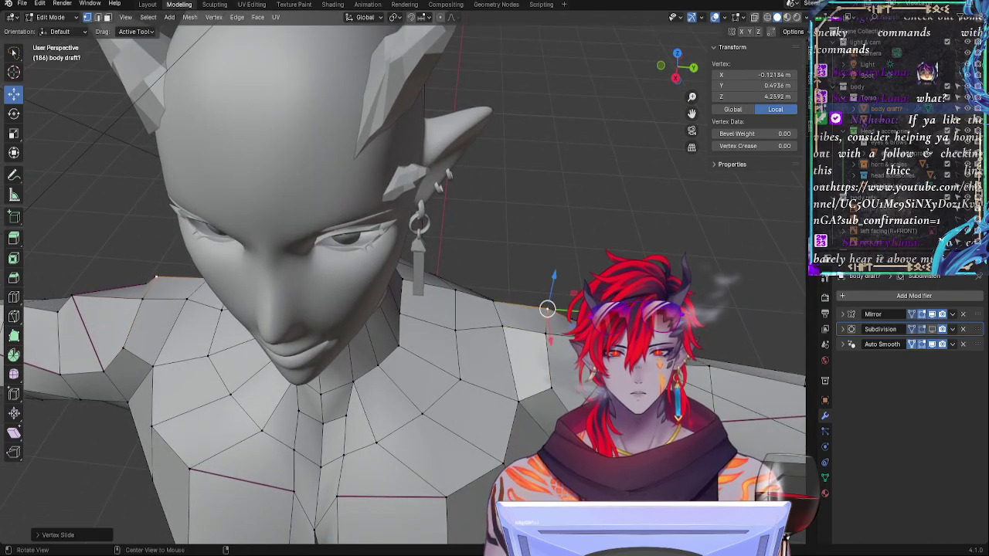
# Step: Slide a vertex near the armpit slightly along its edge
pyautogui.moveTo(546, 309); pyautogui.dragTo(534, 307, button='middle')
pyautogui.moveTo(371, 347); pyautogui.dragTo(284, 332, button='middle')
pyautogui.click(266, 318)
pyautogui.press('g')
pyautogui.press('g')
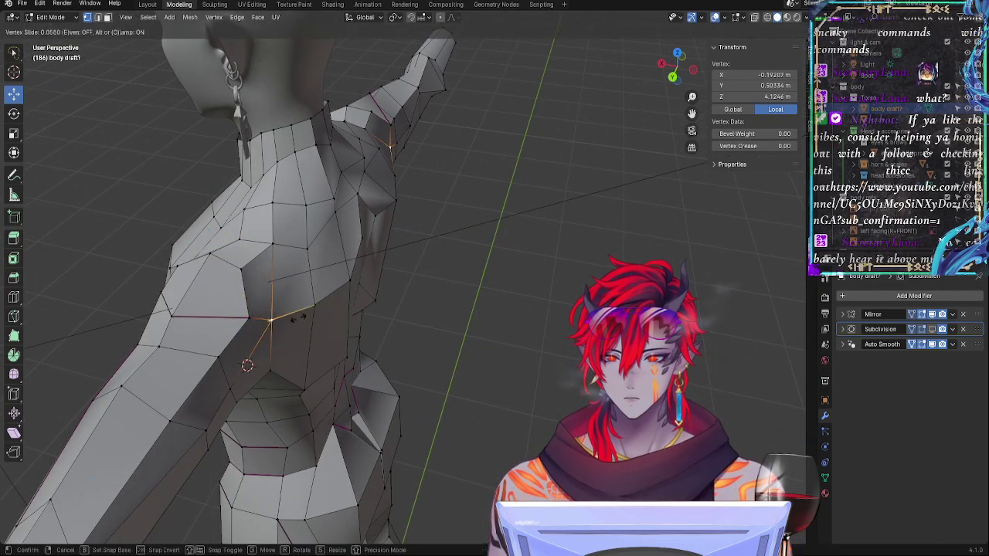
pyautogui.click(300, 316)
pyautogui.click(258, 313)
pyautogui.keyDown('alt'); pyautogui.moveTo(257, 313); pyautogui.dragTo(473, 278); pyautogui.keyUp('alt')
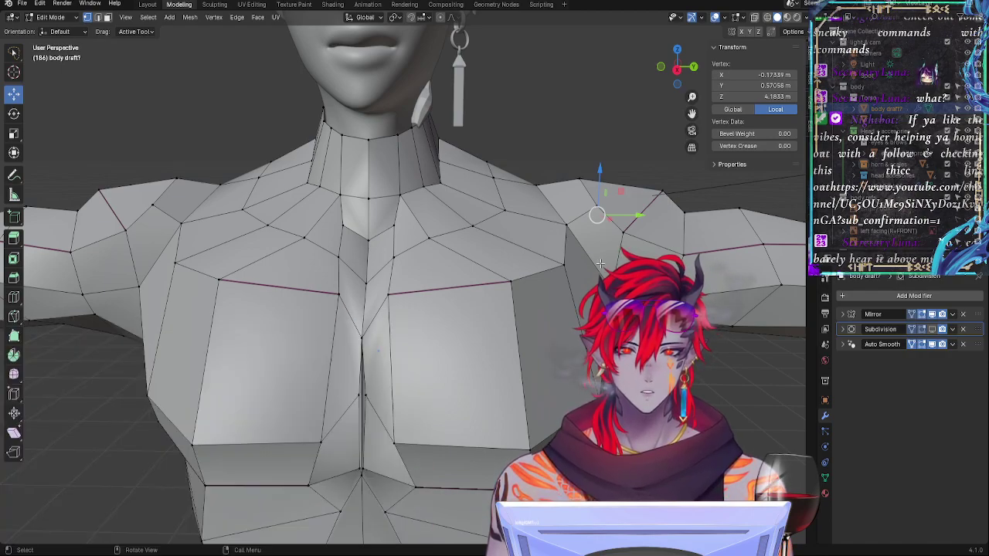
# Step: Nudge a shoulder vertex slightly outward and upward
pyautogui.click(566, 217)
pyautogui.press('g')
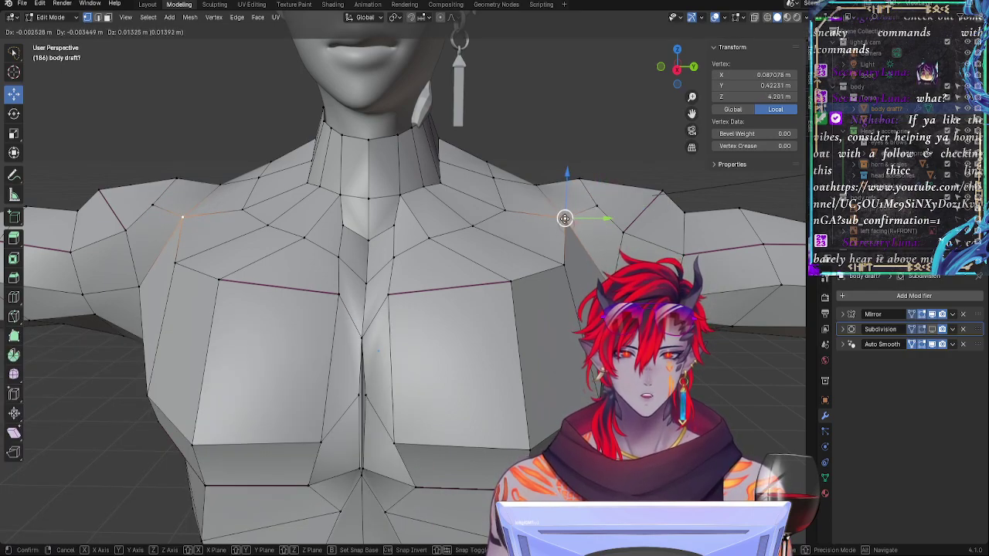
pyautogui.click(566, 218)
pyautogui.press('g')
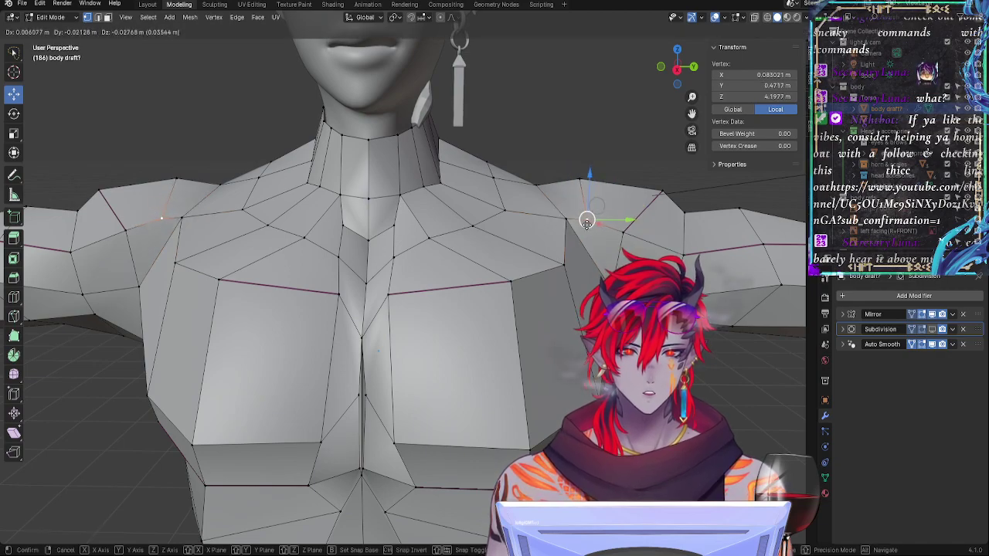
pyautogui.click(584, 220)
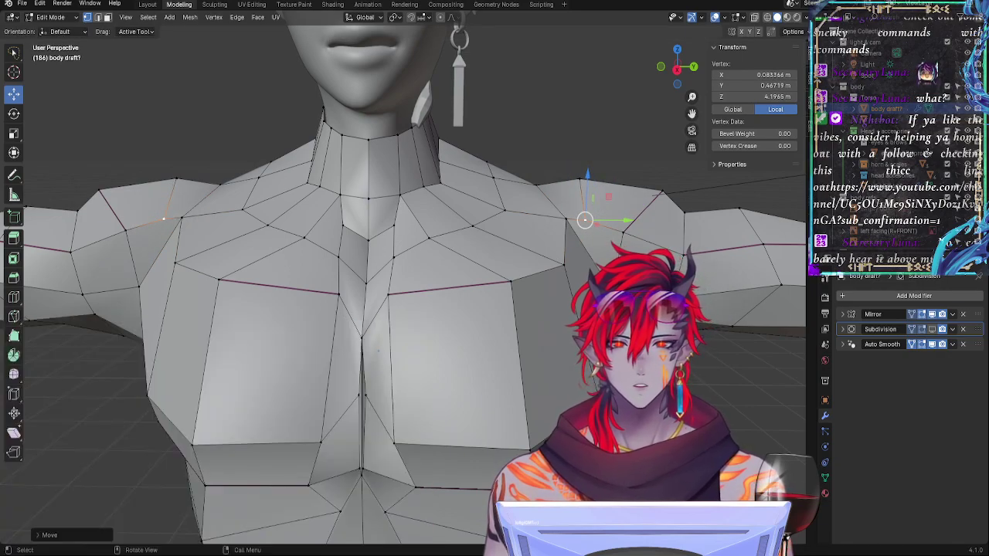
pyautogui.keyDown('alt'); pyautogui.moveTo(378, 350); pyautogui.dragTo(321, 355); pyautogui.keyUp('alt')
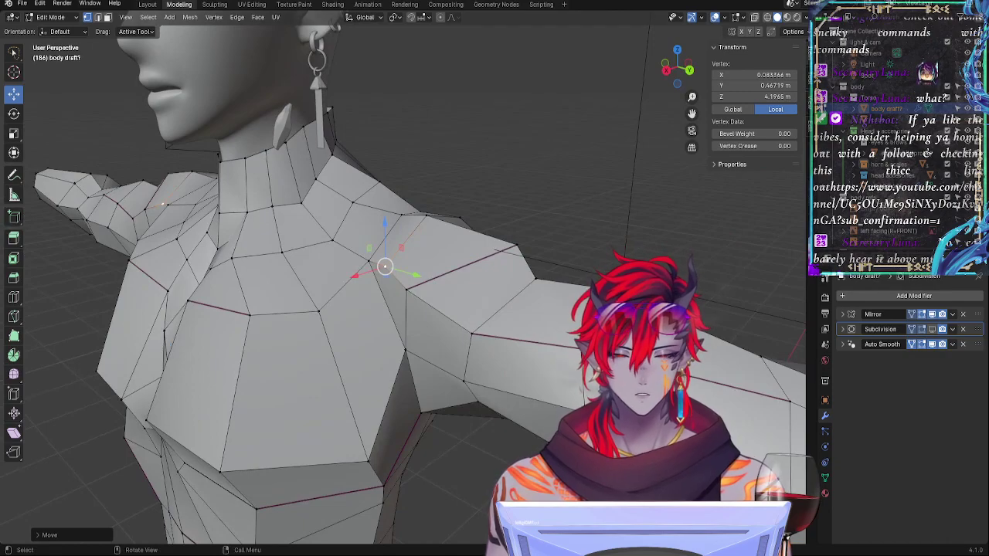
pyautogui.moveTo(433, 363); pyautogui.dragTo(517, 373, button='middle')
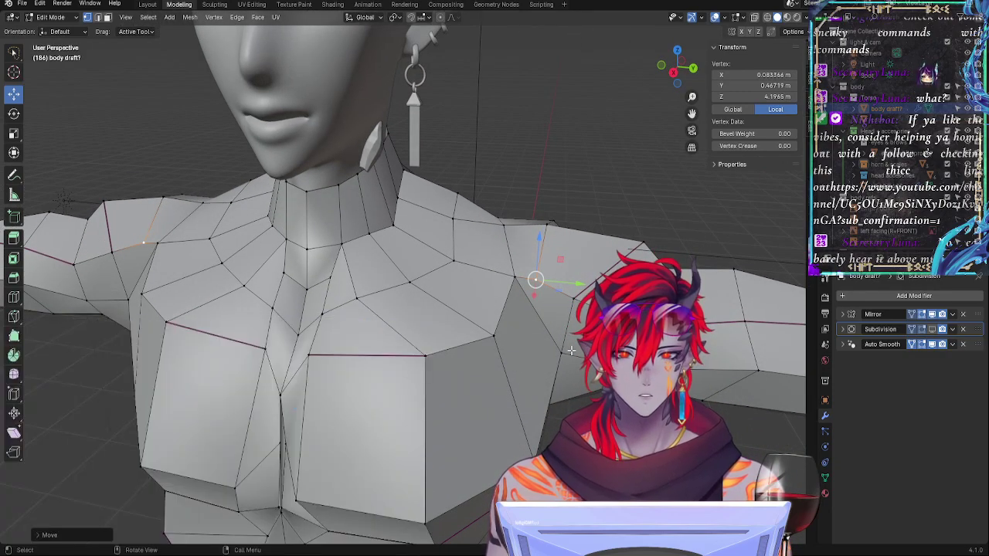
pyautogui.moveTo(534, 280); pyautogui.dragTo(539, 267)
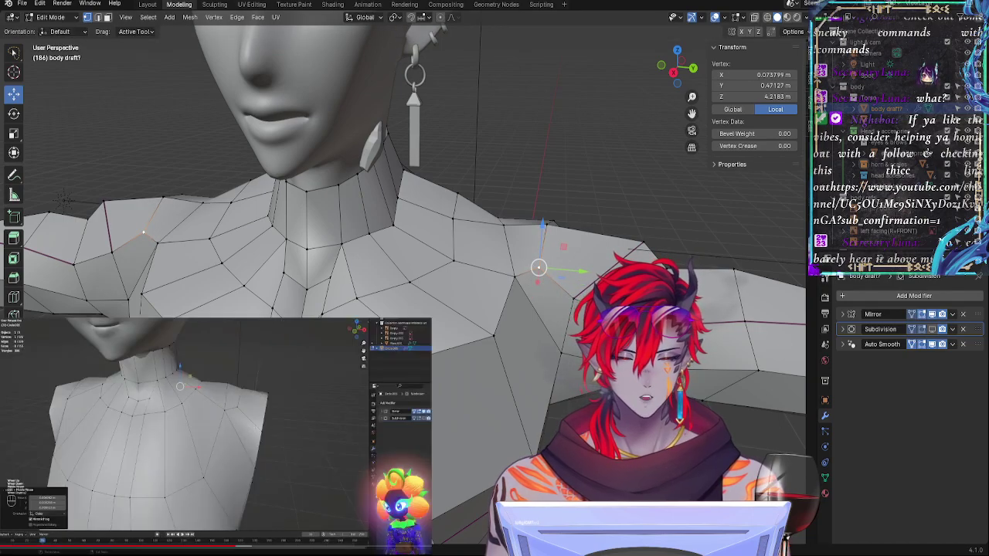
# Step: Lower the shoulder-top vertex, push the next one outward and up, and adjust its neighbour toward the neck
pyautogui.click(545, 226)
pyautogui.moveTo(544, 225); pyautogui.dragTo(546, 229)
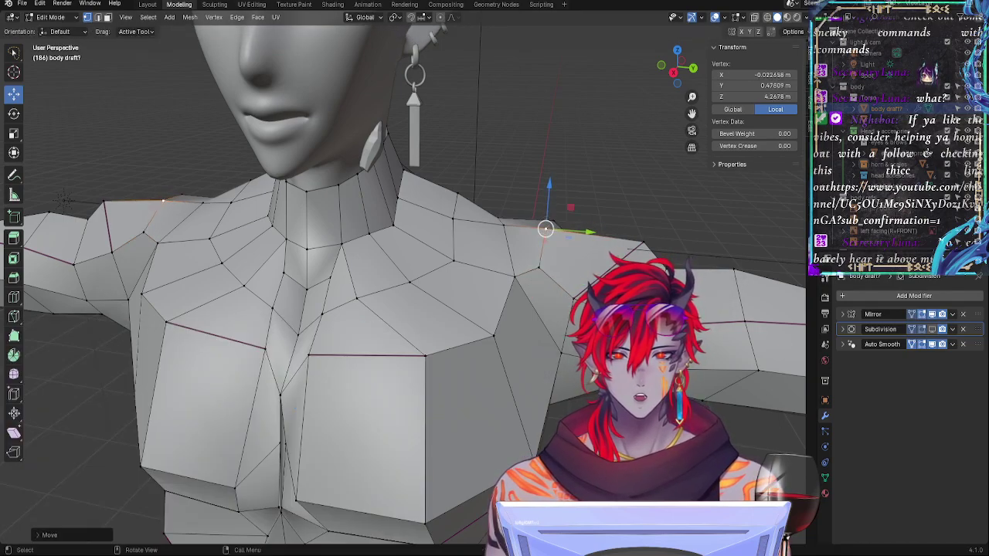
pyautogui.click(506, 224)
pyautogui.moveTo(545, 224); pyautogui.dragTo(558, 220)
pyautogui.moveTo(519, 186); pyautogui.dragTo(520, 183)
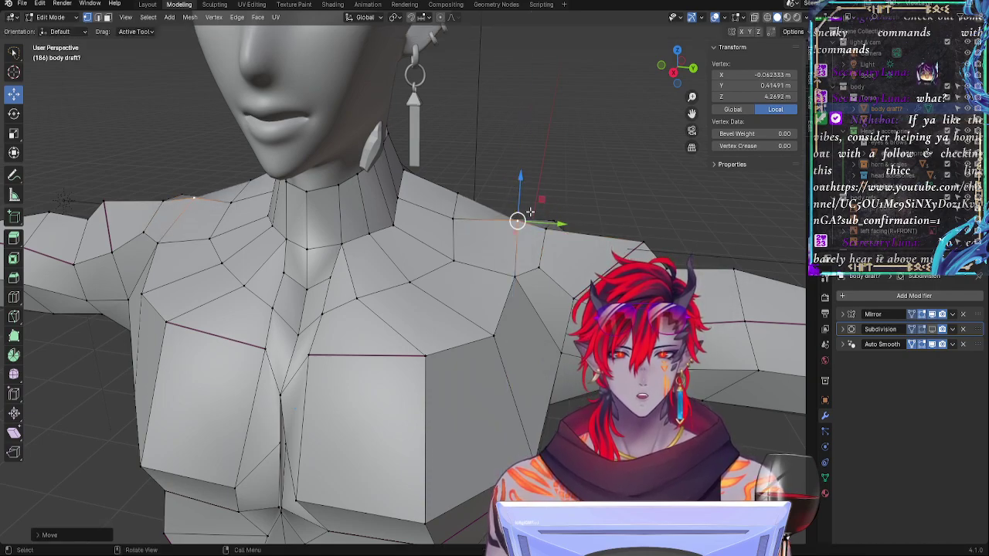
pyautogui.click(453, 220)
pyautogui.press('g')
pyautogui.click(454, 216)
# Step: Shift two shoulder vertices along X and nudge the neck vertex down along Z
pyautogui.moveTo(454, 216); pyautogui.dragTo(263, 157, button='middle')
pyautogui.keyDown('shift'); pyautogui.click(282, 182); pyautogui.keyUp('shift')
pyautogui.moveTo(249, 200); pyautogui.dragTo(253, 199)
pyautogui.click(302, 208)
pyautogui.click(332, 191)
pyautogui.moveTo(407, 214); pyautogui.dragTo(349, 225, button='middle')
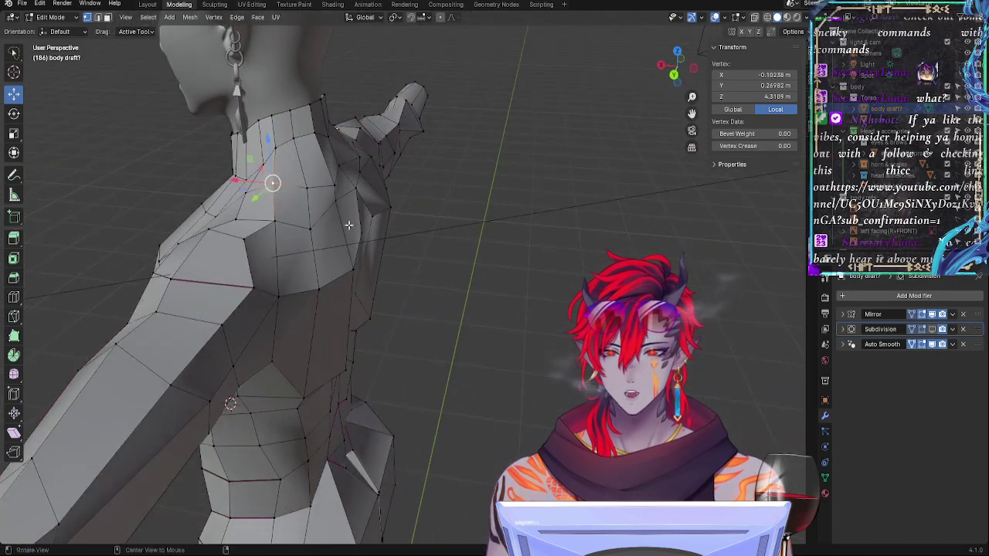
pyautogui.press('g')
pyautogui.click(276, 185)
pyautogui.moveTo(276, 185); pyautogui.dragTo(462, 190, button='middle')
pyautogui.moveTo(468, 152); pyautogui.dragTo(468, 154)
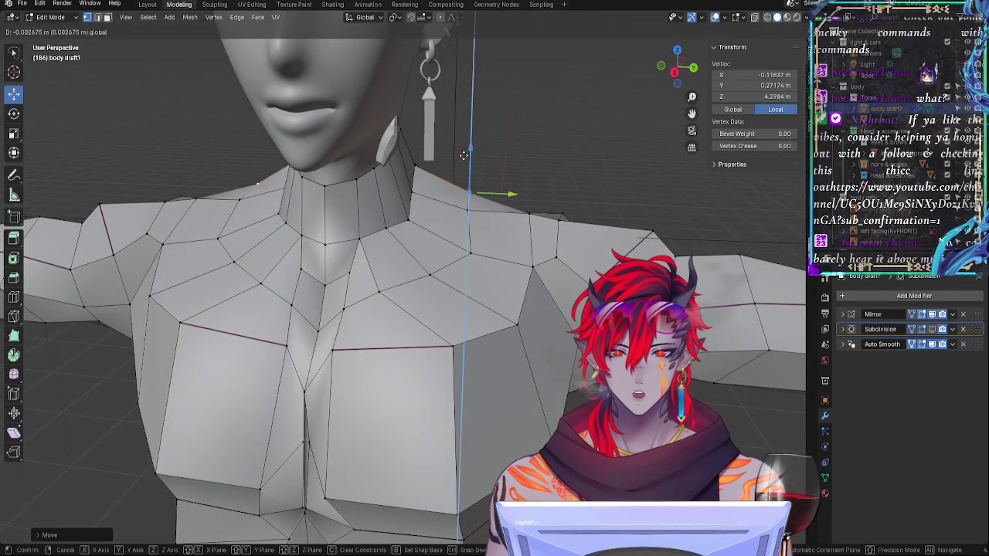
# Step: Slide and slightly lower vertices along the top of the shoulder
pyautogui.moveTo(468, 154); pyautogui.dragTo(506, 316, button='middle')
pyautogui.press('g')
pyautogui.press('g')
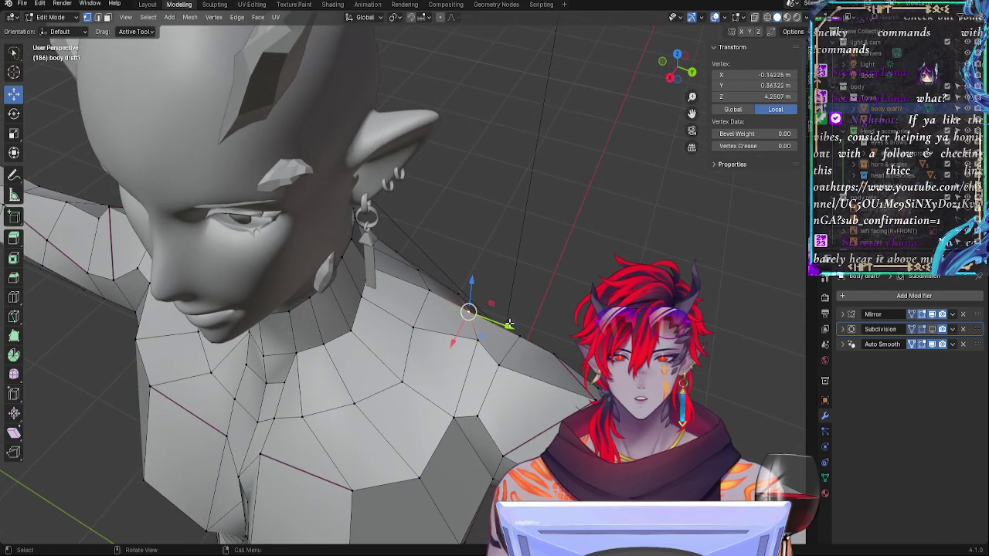
pyautogui.click(513, 325)
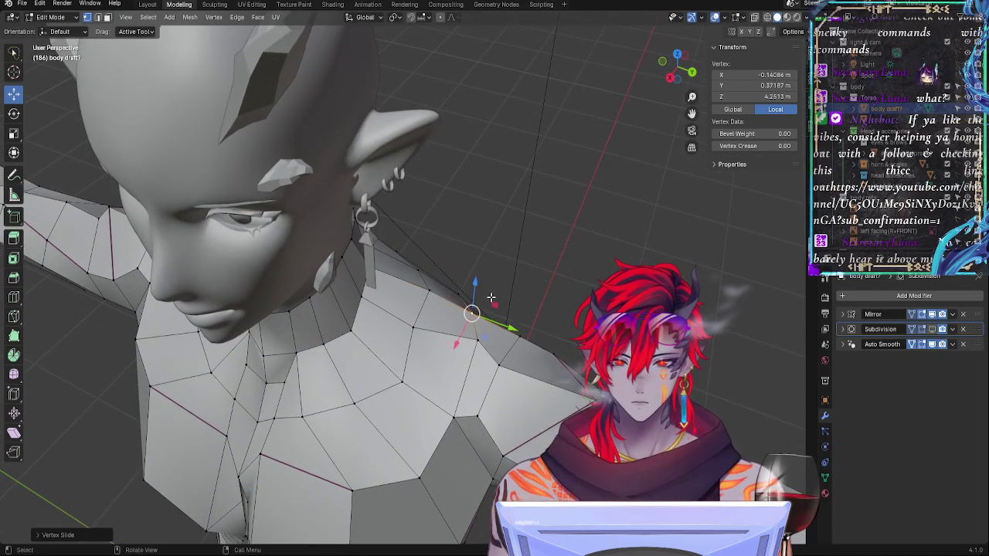
pyautogui.moveTo(475, 285); pyautogui.dragTo(475, 288)
pyautogui.moveTo(475, 287); pyautogui.dragTo(499, 181, button='middle')
pyautogui.press('g')
pyautogui.press('g')
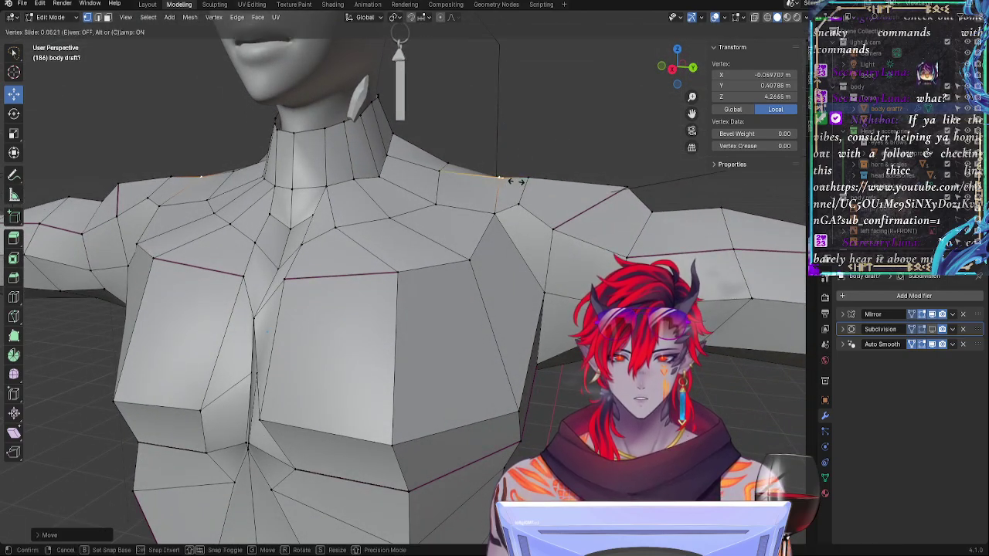
pyautogui.click(511, 182)
pyautogui.press('g')
pyautogui.click(518, 185)
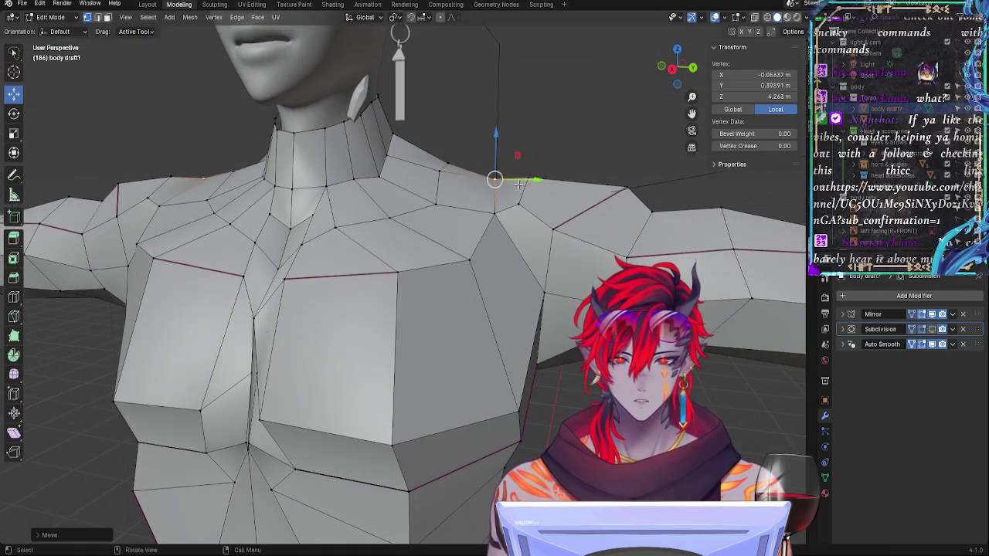
# Step: Reposition and edge-slide the next shoulder vertex toward the neck
pyautogui.moveTo(518, 185); pyautogui.dragTo(596, 214, button='middle')
pyautogui.click(576, 258)
pyautogui.press('g')
pyautogui.click(584, 258)
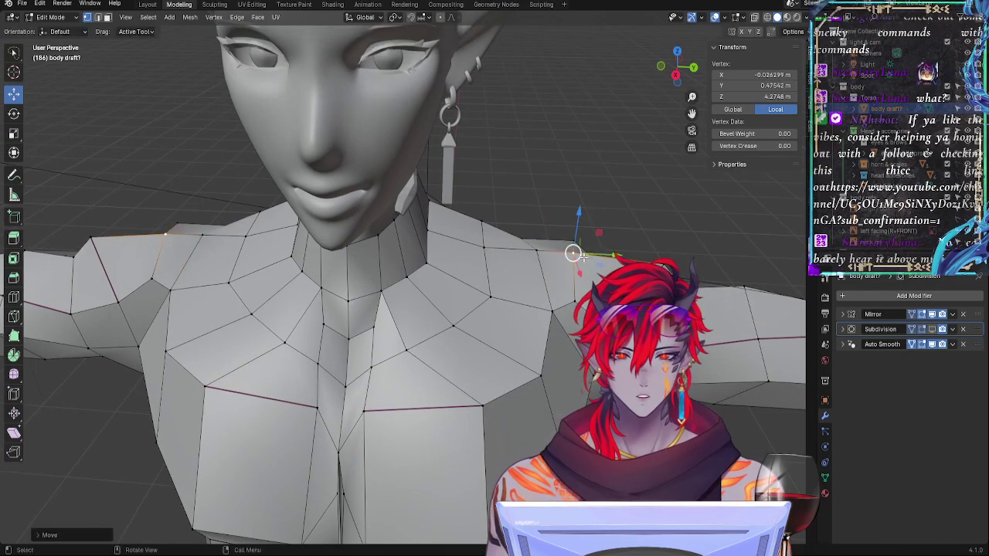
pyautogui.moveTo(581, 257); pyautogui.dragTo(306, 289, button='middle')
pyautogui.press('g')
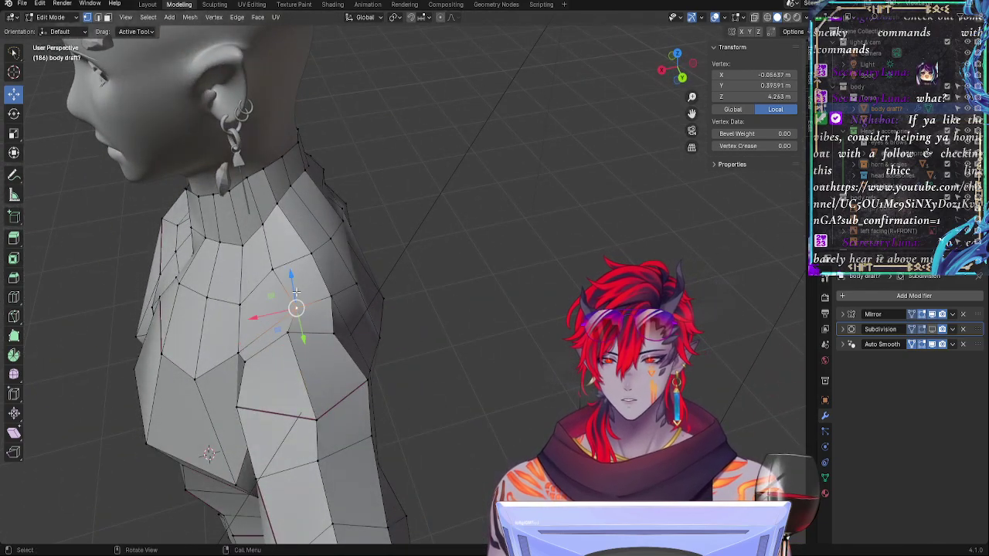
pyautogui.click(371, 305)
pyautogui.moveTo(371, 305); pyautogui.dragTo(560, 167, button='middle')
pyautogui.press('g')
pyautogui.press('g')
pyautogui.click(390, 290)
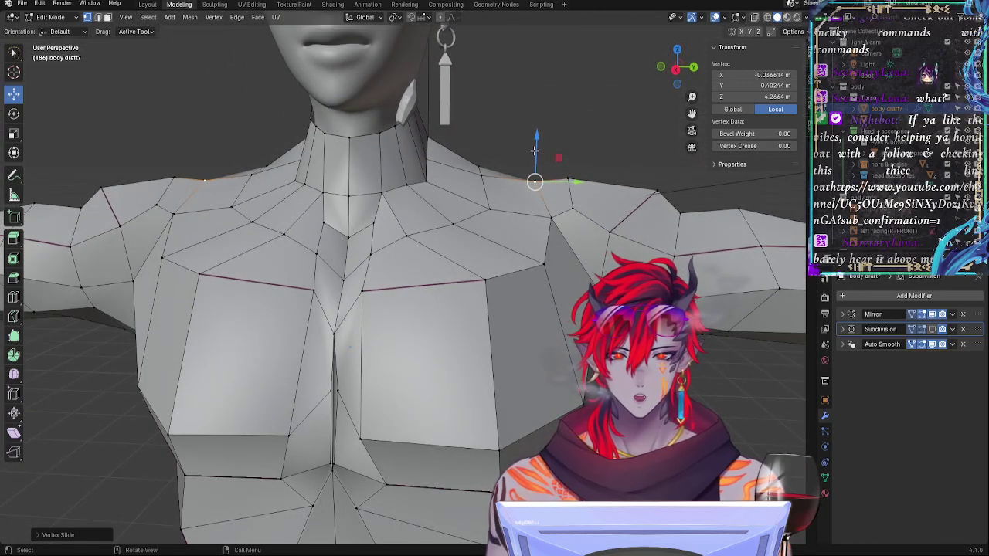